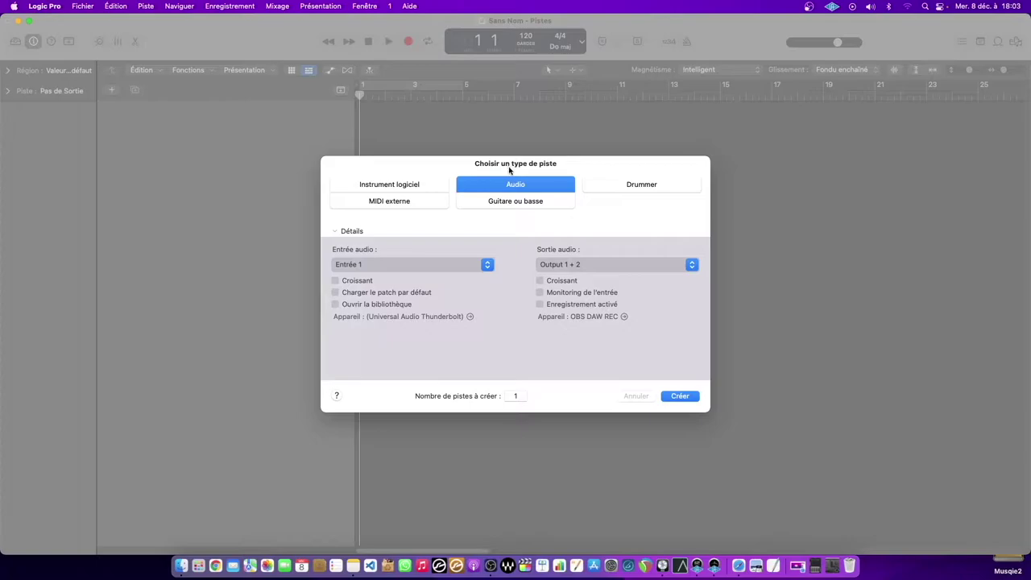
# - Create one software instrument track with the default patch and the library open
pyautogui.click(407, 187)
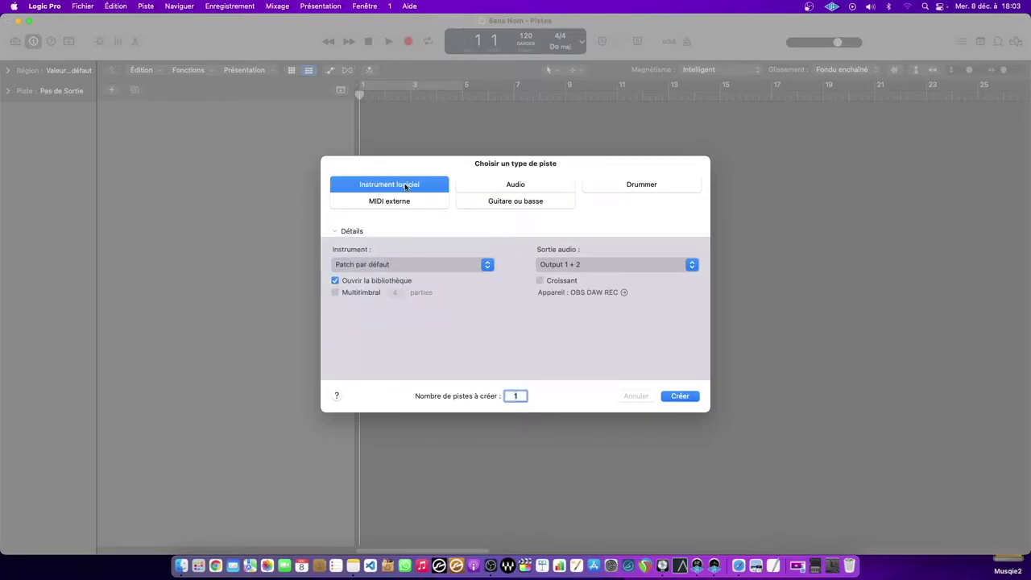
pyautogui.click(681, 396)
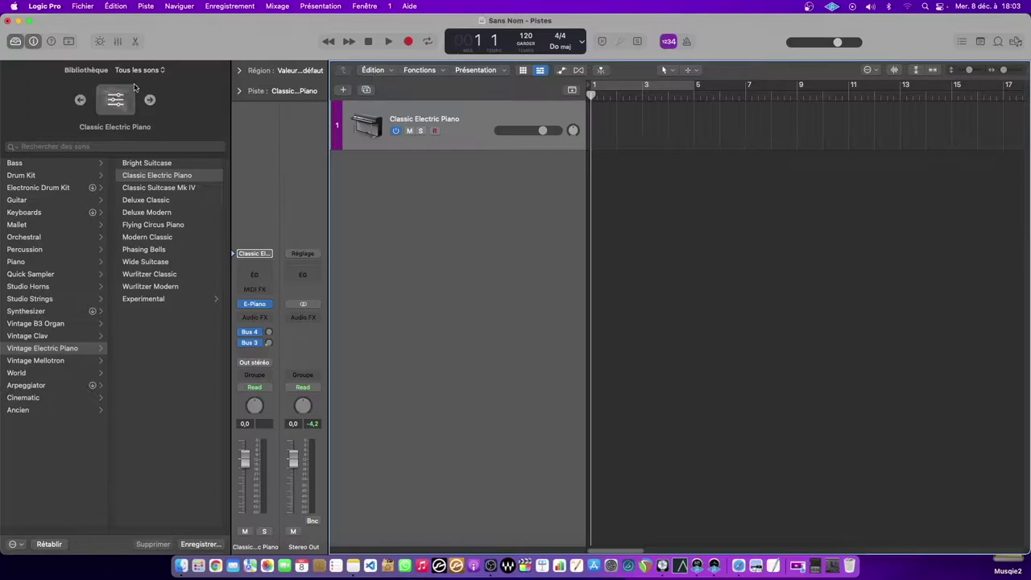
# - Hide and show the sound library a few times, leaving it displayed beside the track inspector
pyautogui.click(17, 42)
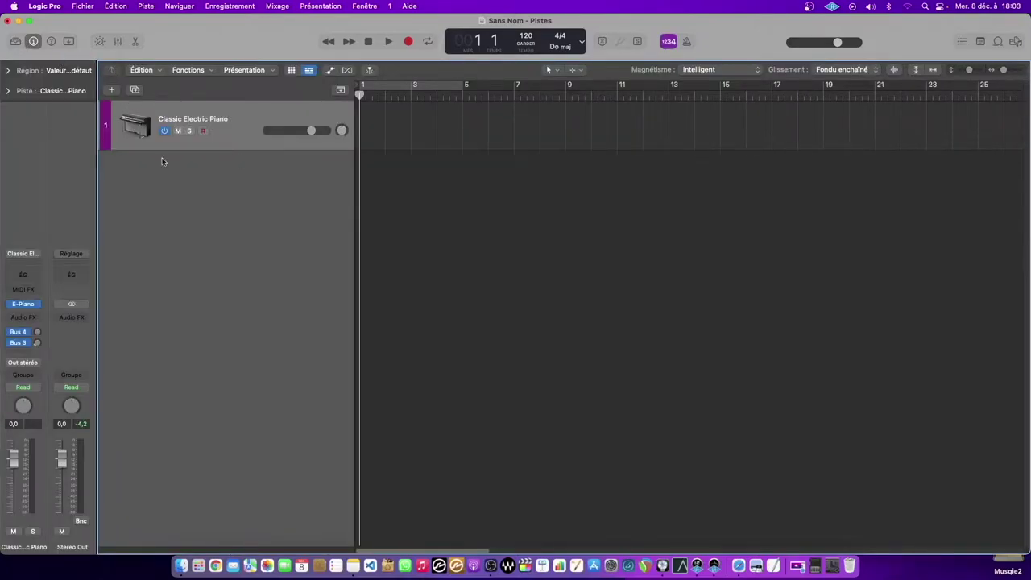
pyautogui.click(15, 41)
pyautogui.click(15, 41)
pyautogui.click(17, 42)
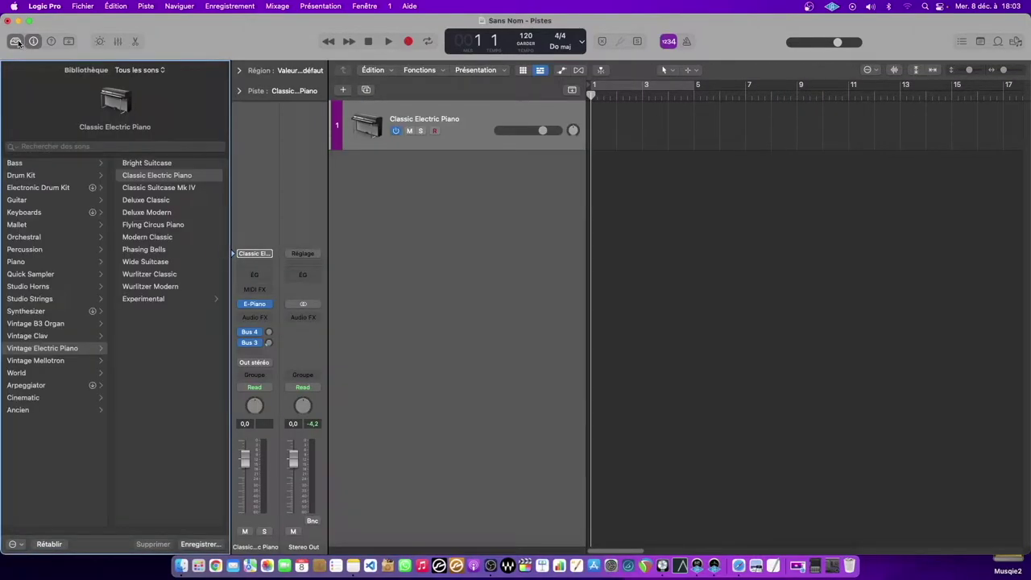
pyautogui.click(16, 42)
pyautogui.click(16, 42)
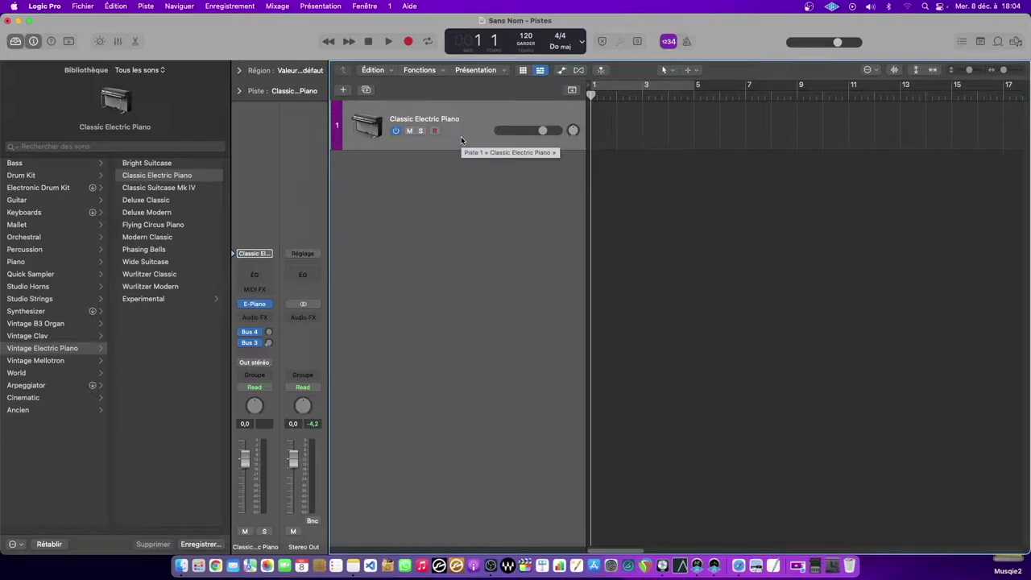
# - Add a second software instrument track below the first Classic Electric Piano track
pyautogui.press('super+d')
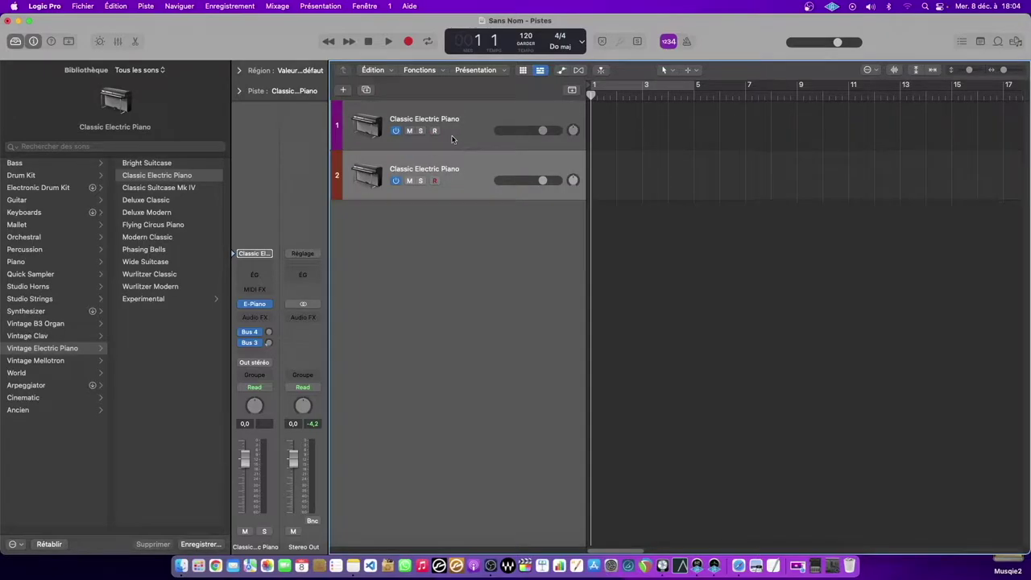
pyautogui.press('super+z')
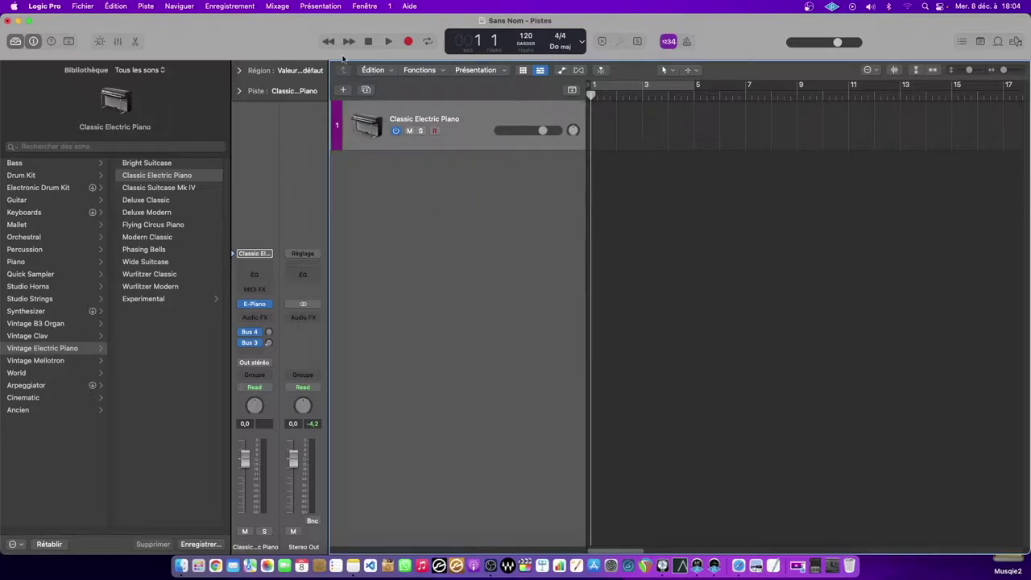
pyautogui.click(145, 6)
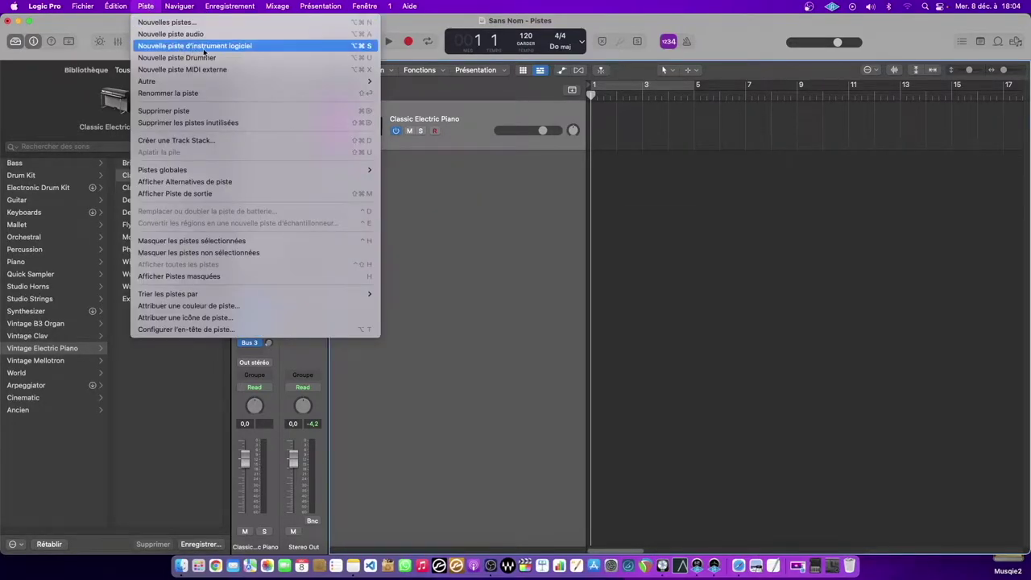
pyautogui.click(251, 47)
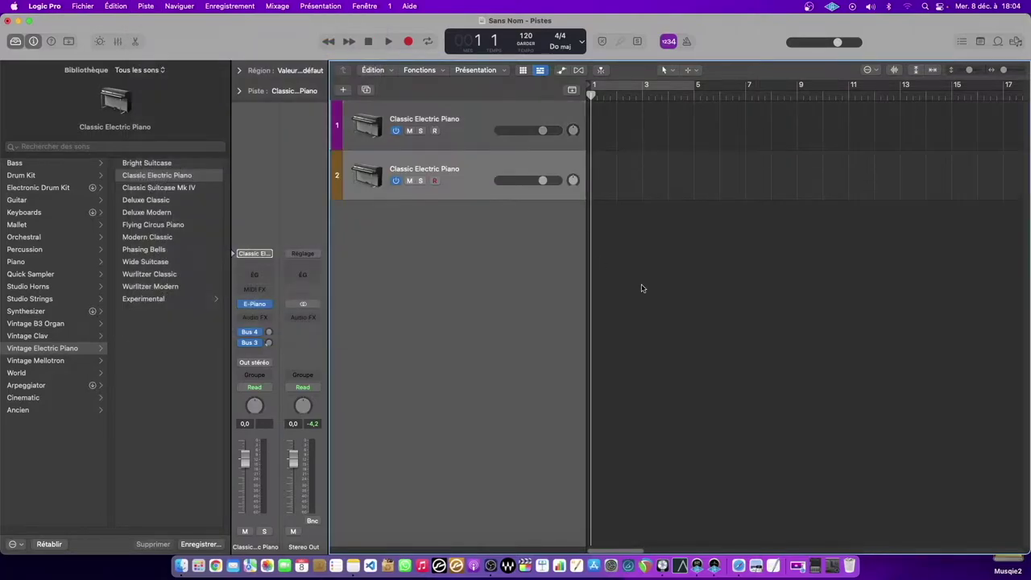
pyautogui.click(468, 132)
pyautogui.click(463, 167)
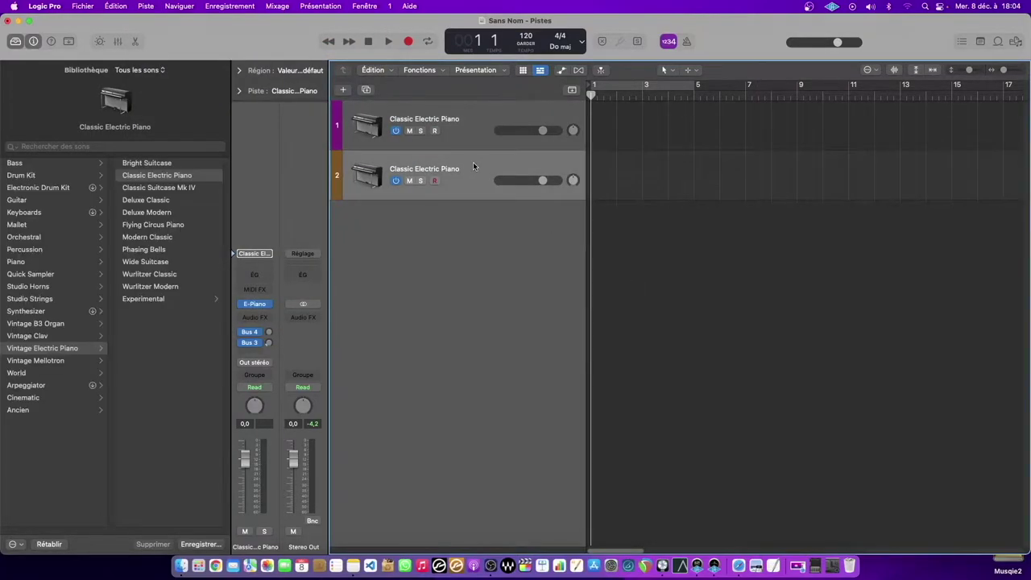
# - Load the Steinway Grand Piano patch from the library's Piano category onto track 1
pyautogui.click(458, 117)
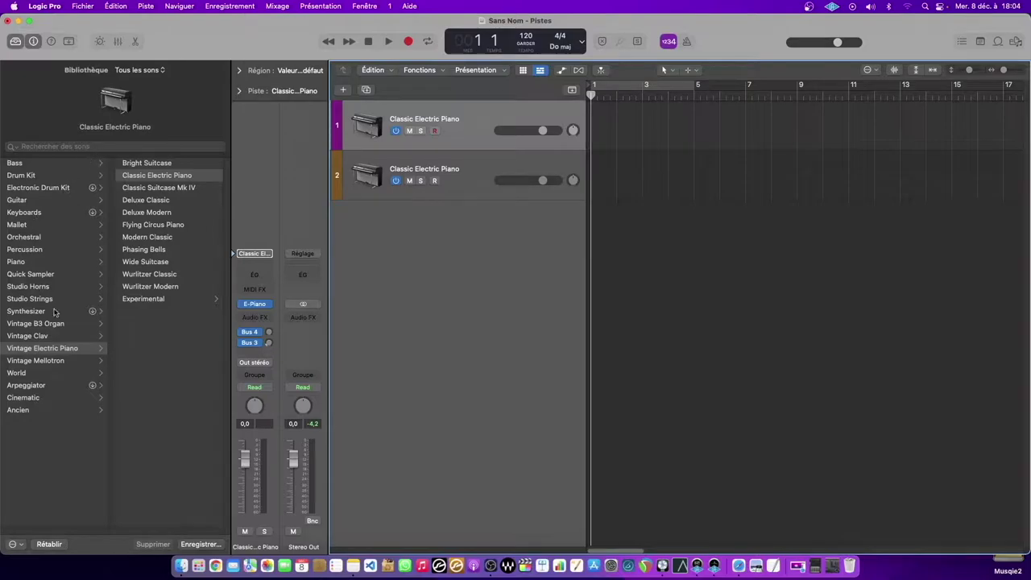
pyautogui.click(16, 41)
pyautogui.click(16, 41)
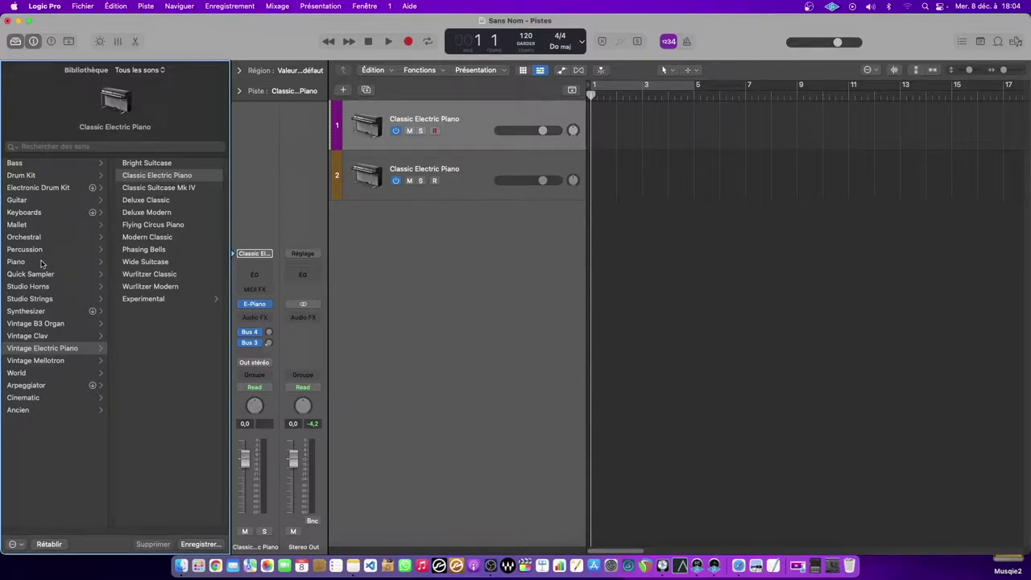
pyautogui.click(469, 141)
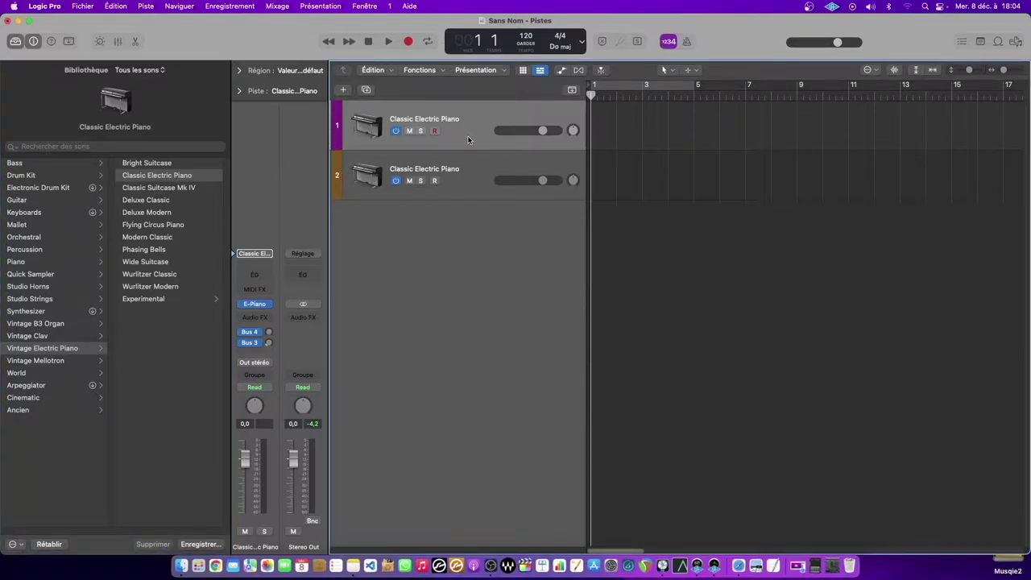
pyautogui.click(35, 262)
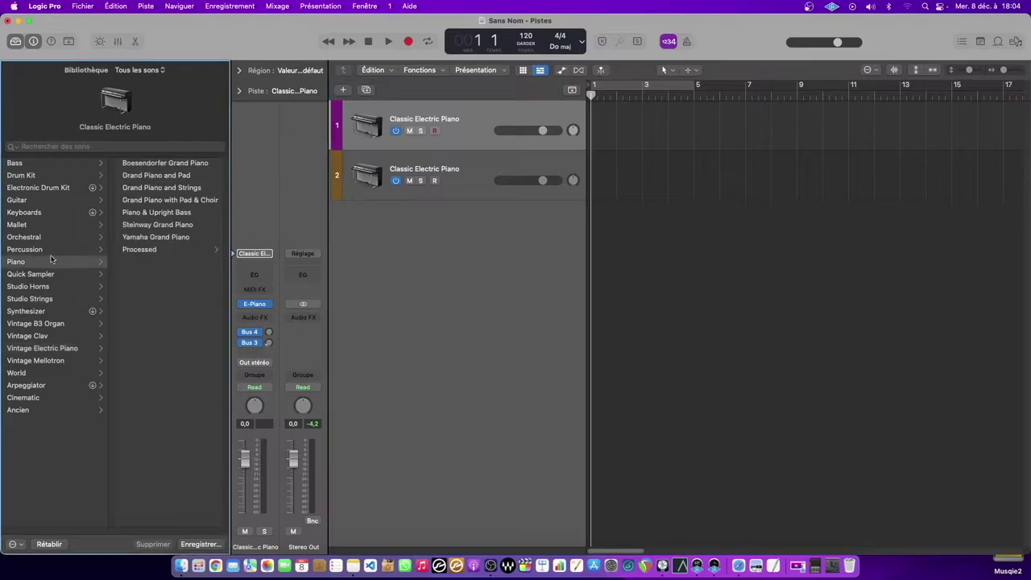
pyautogui.click(170, 230)
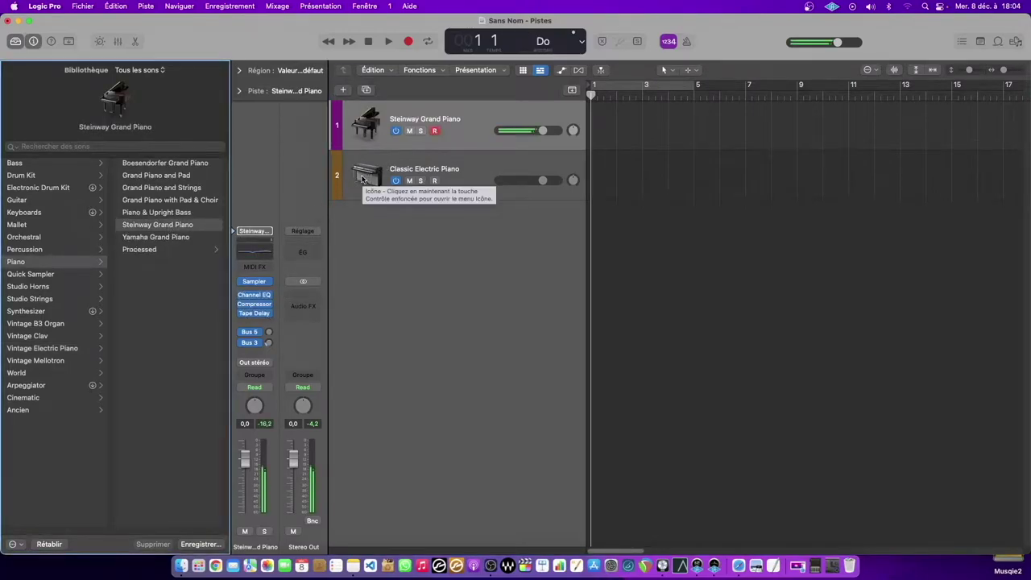
# - Load the Picked Bass patch from the library's Bass category onto track 2
pyautogui.click(473, 165)
pyautogui.press('Up')
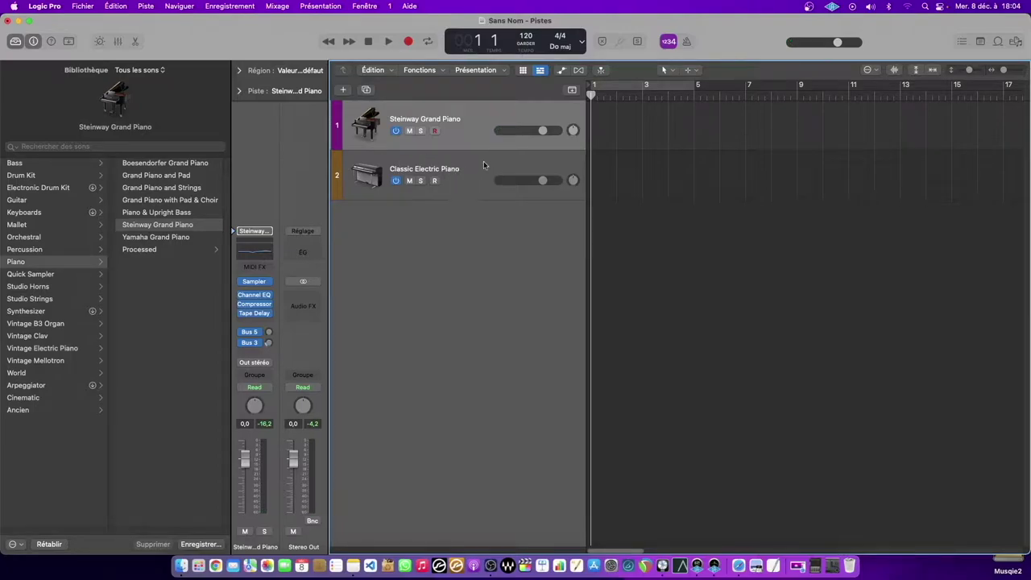
pyautogui.click(477, 163)
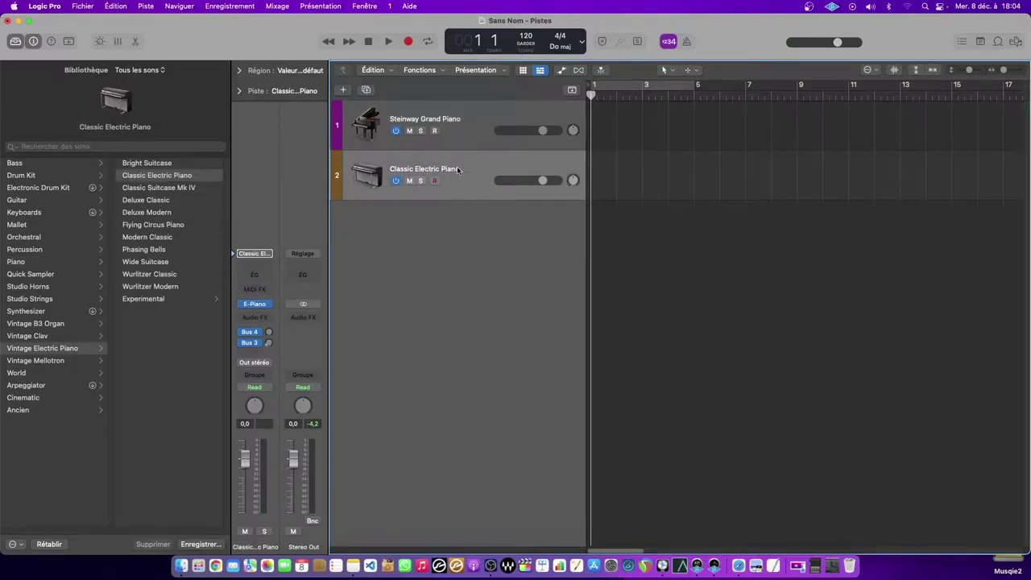
pyautogui.click(144, 6)
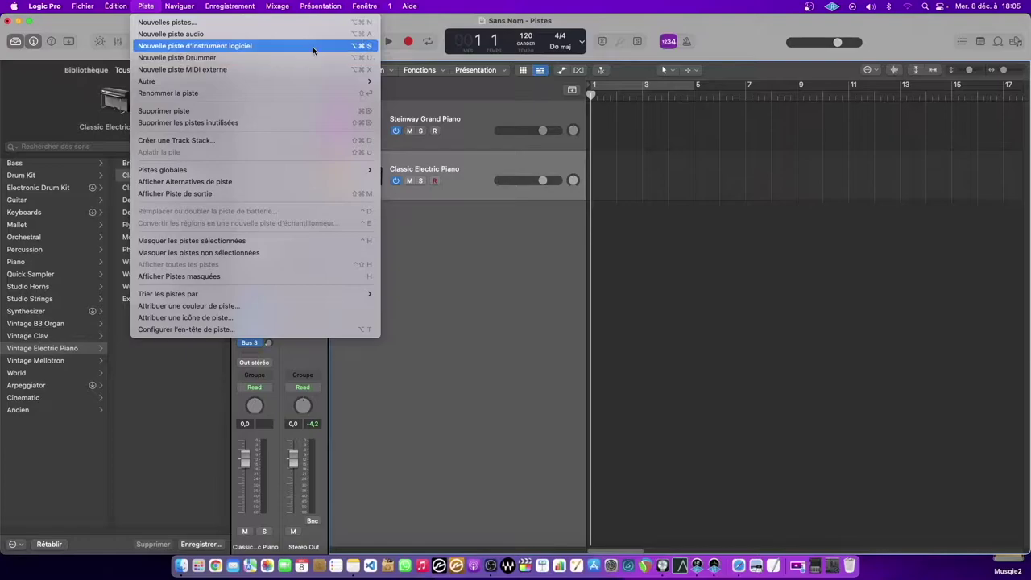
pyautogui.click(554, 244)
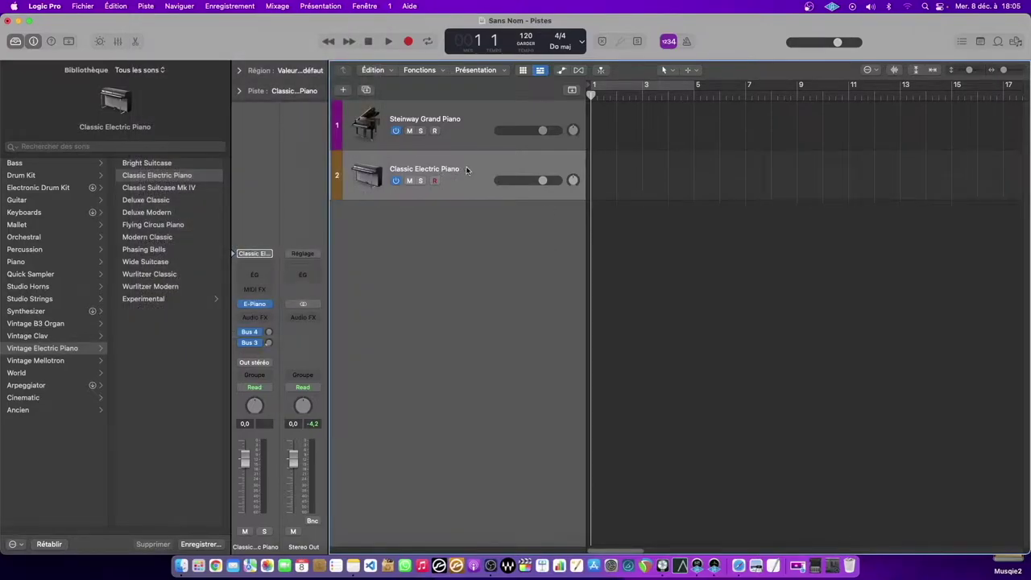
pyautogui.click(36, 175)
pyautogui.click(36, 165)
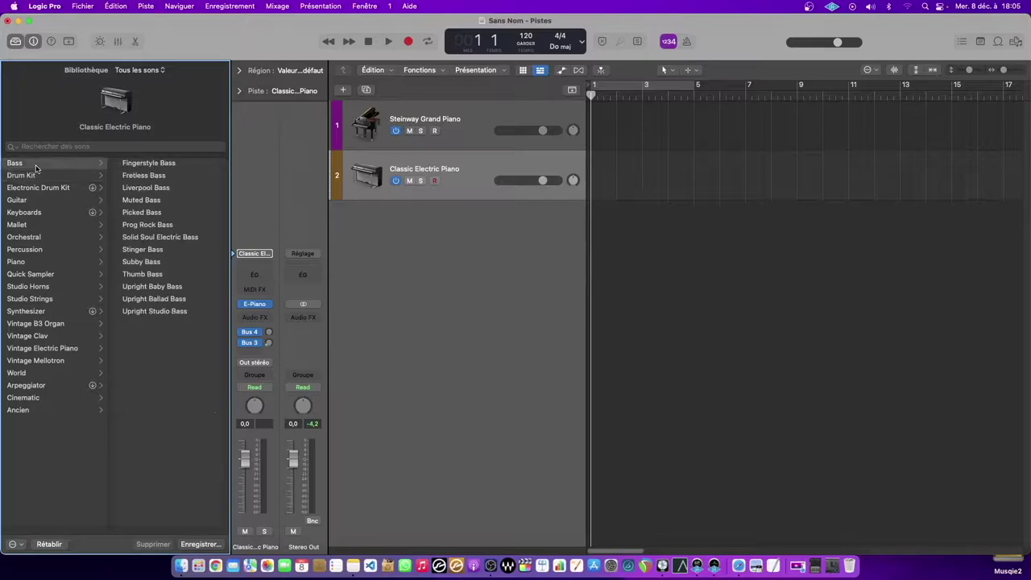
pyautogui.click(153, 213)
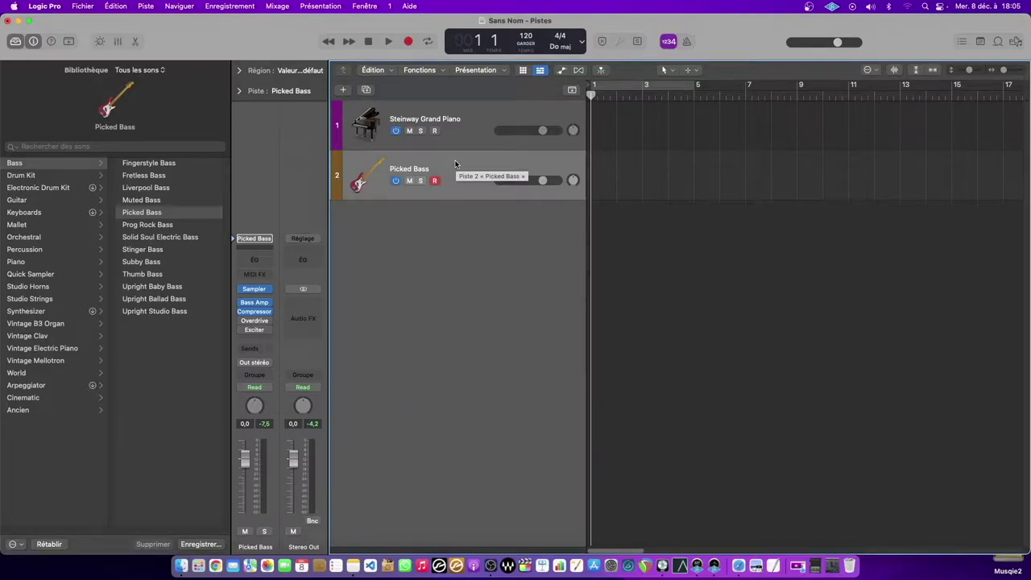
# - Add a third software instrument track and load the Brooklyn drum kit from the library's Drum Kit category onto it
pyautogui.press('alt+super+s')
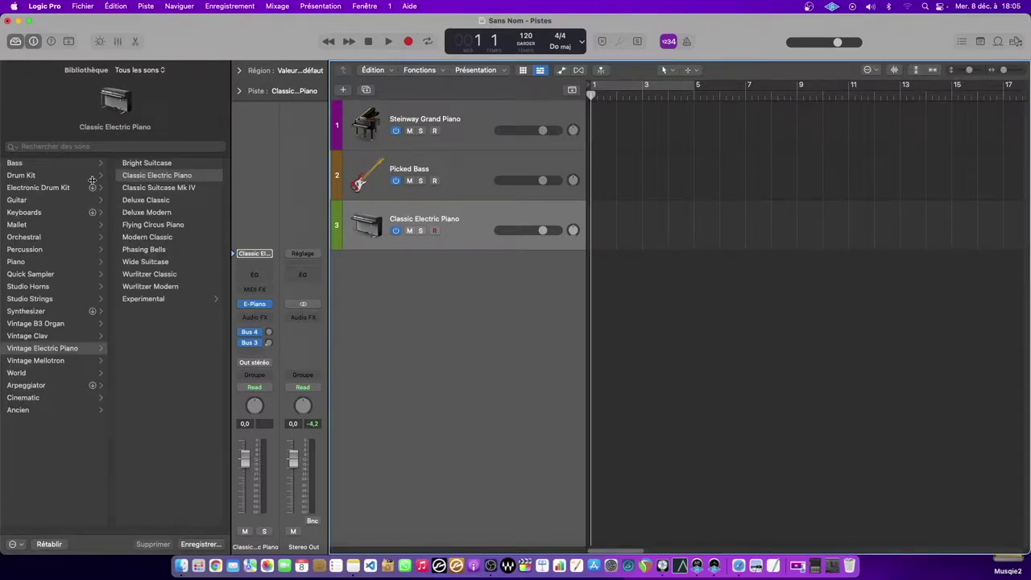
pyautogui.click(18, 164)
pyautogui.click(31, 176)
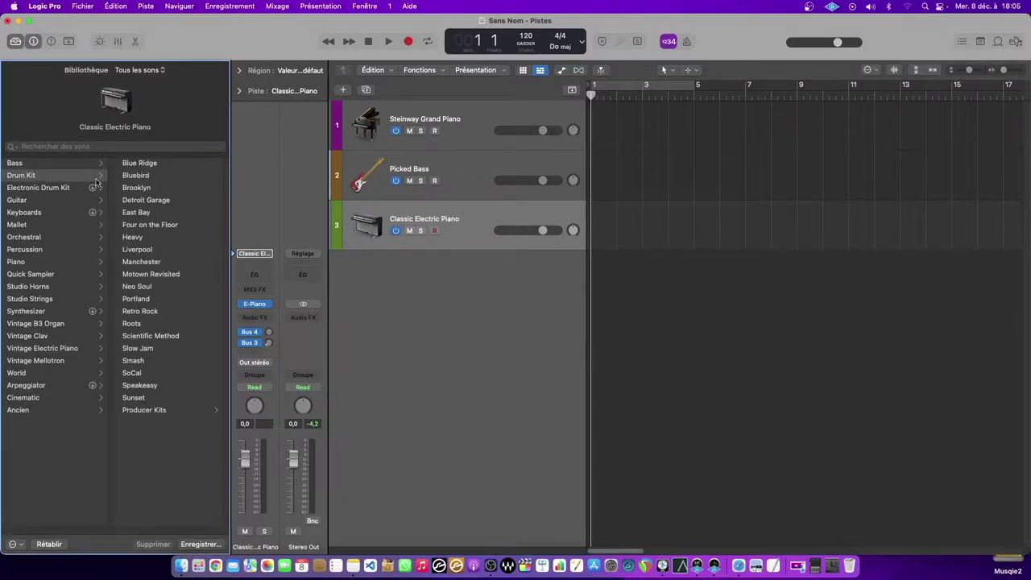
pyautogui.click(151, 176)
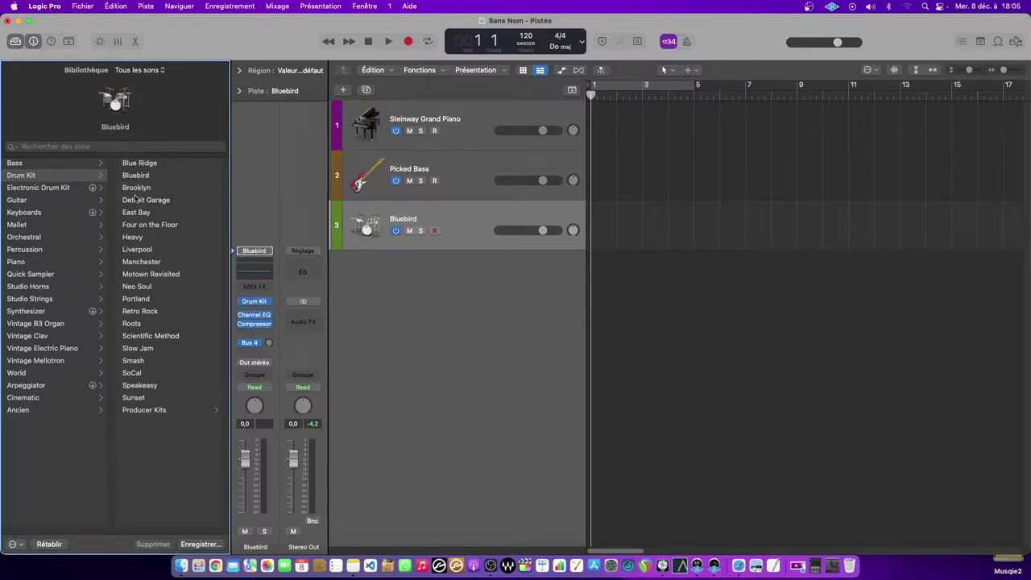
pyautogui.click(158, 187)
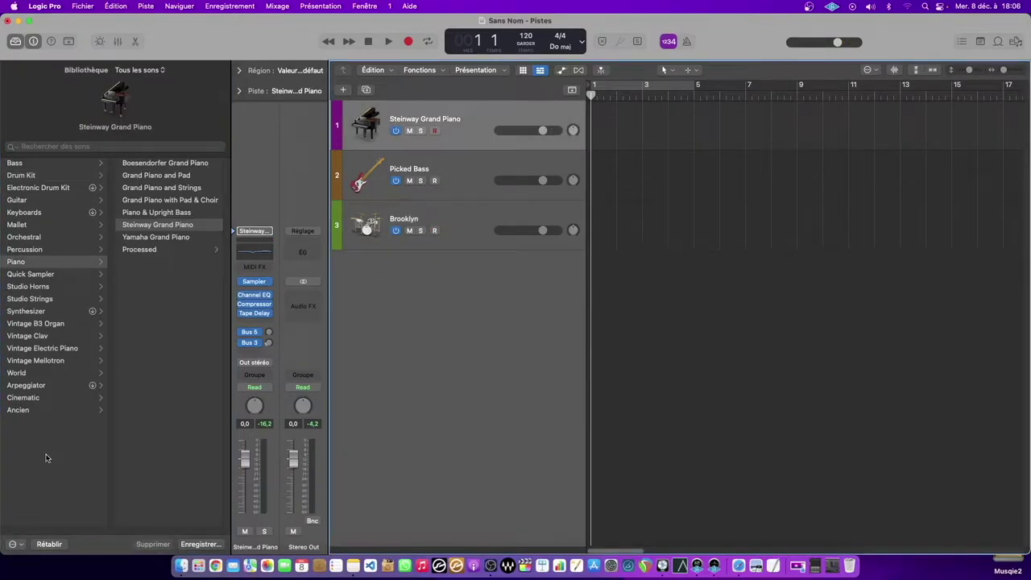
# - Browse the library's Bass and Orchestral categories, including the Harp sounds, without changing the Steinway Grand Piano track's patch
pyautogui.click(48, 458)
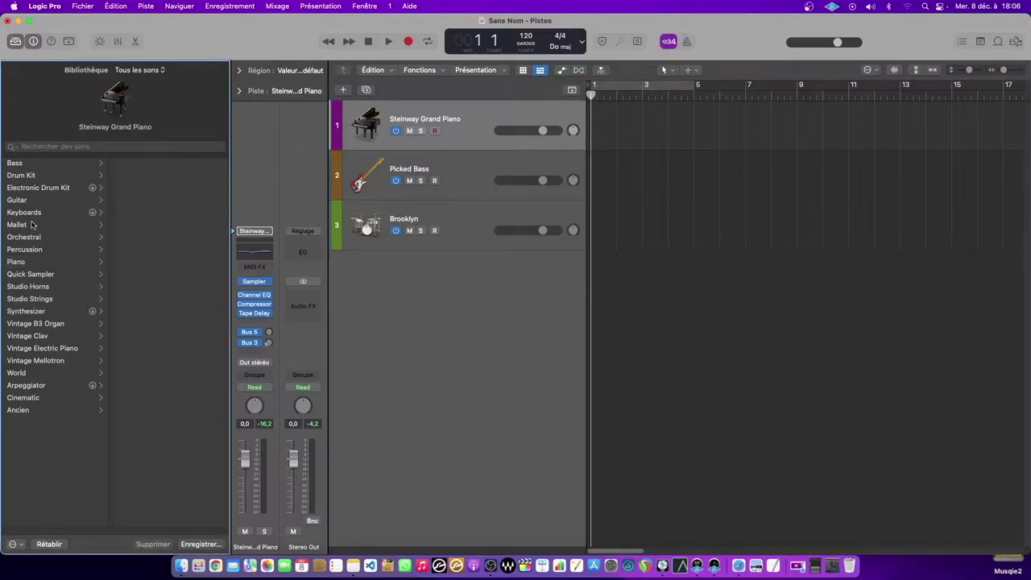
pyautogui.click(33, 165)
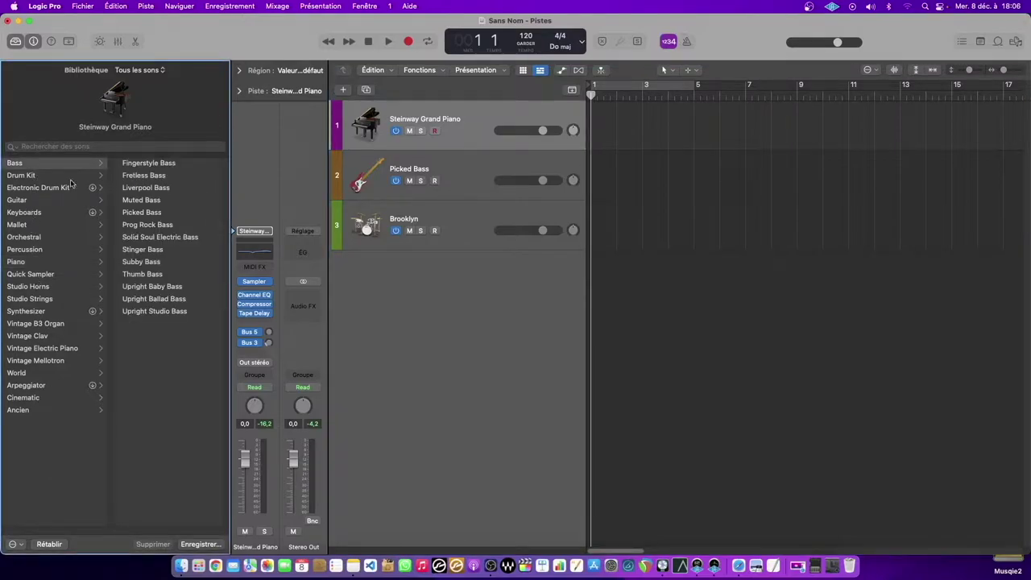
pyautogui.click(25, 237)
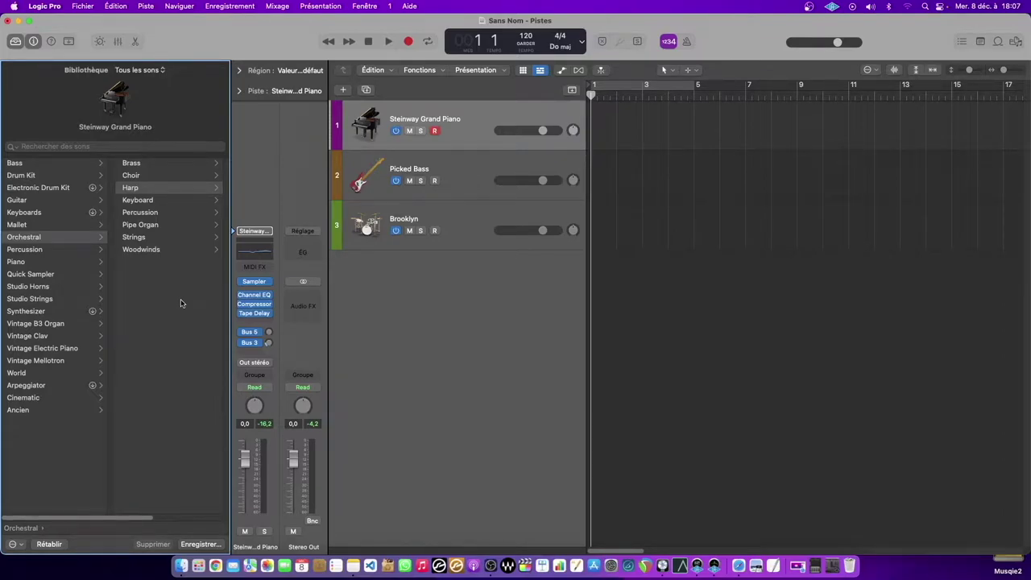
pyautogui.click(531, 338)
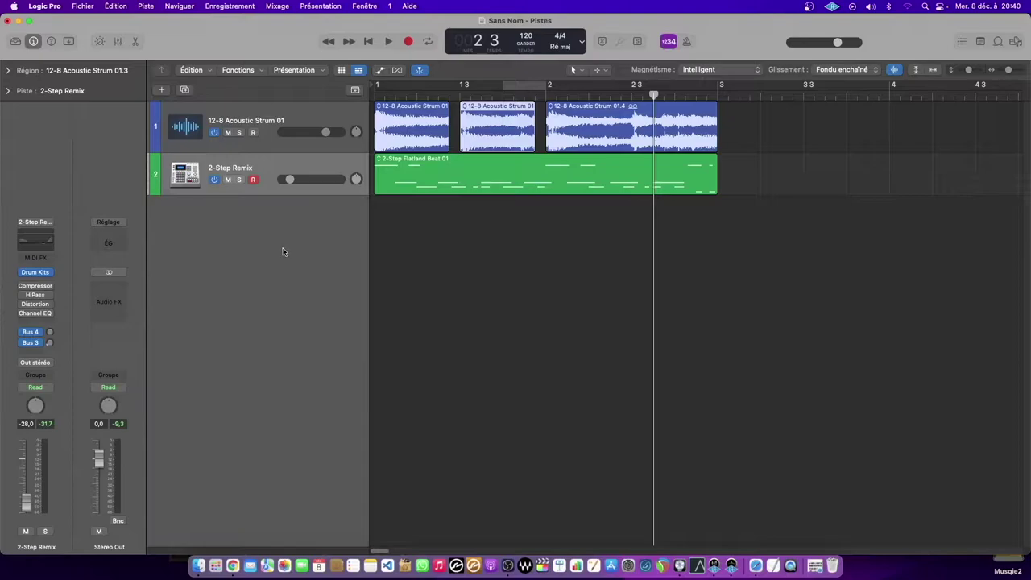
# - Compare the inspector channel strips of the 12-8 Acoustic Strum 01 and 2-Step Remix tracks, finishing on 2-Step Remix
pyautogui.click(274, 134)
pyautogui.click(278, 159)
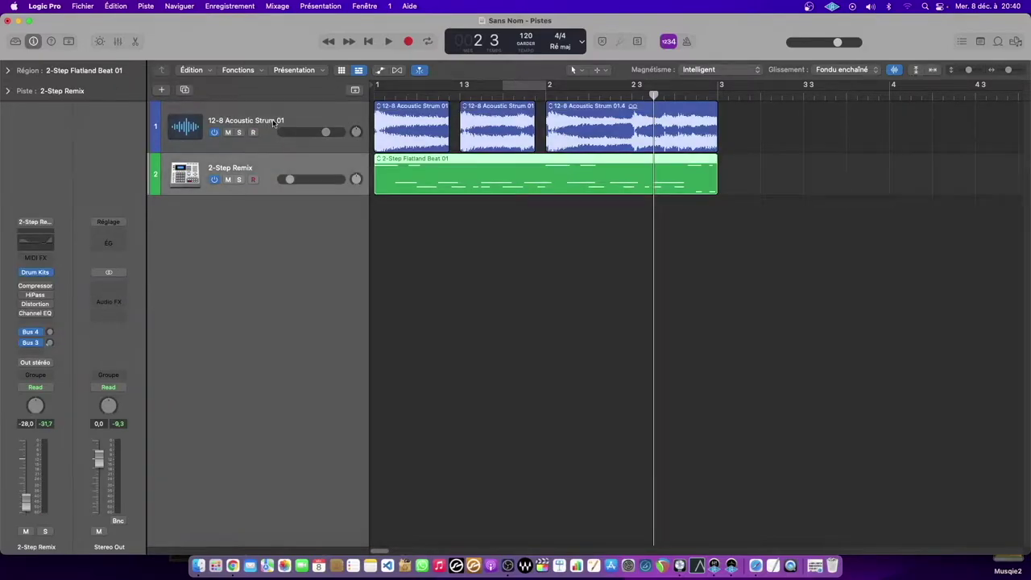
pyautogui.click(273, 123)
pyautogui.click(279, 160)
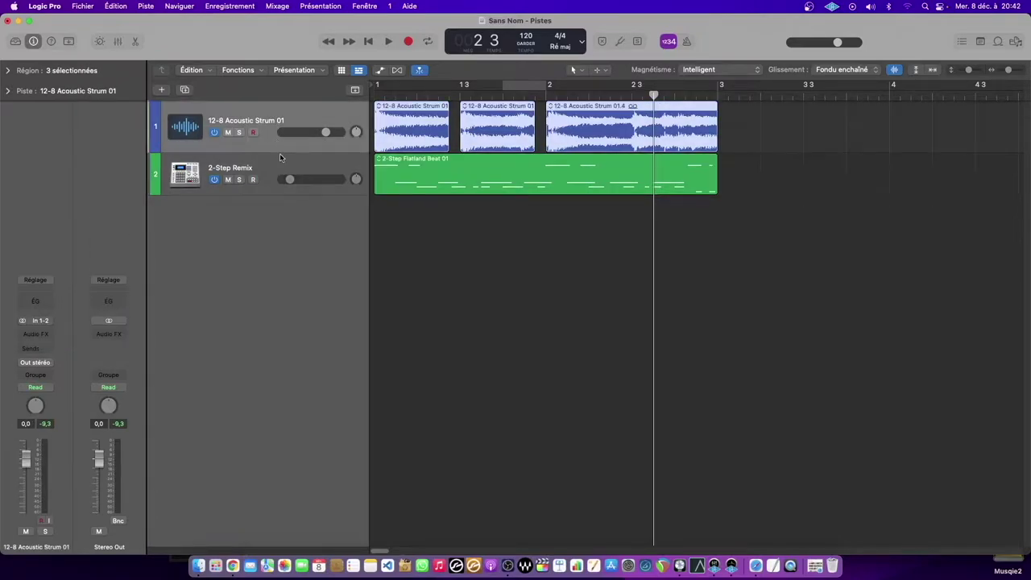
pyautogui.click(280, 157)
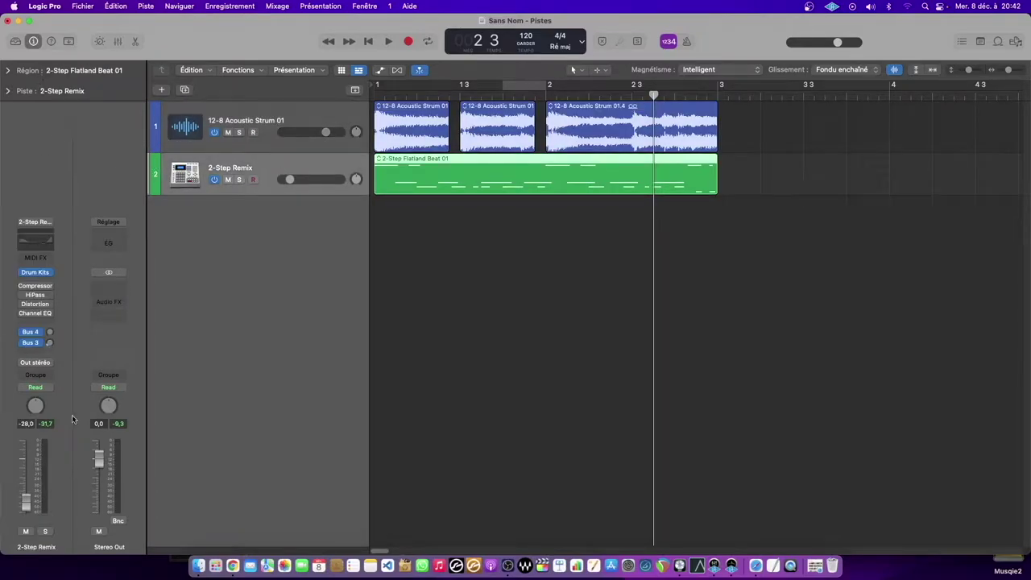
# - Expand the region inspector to compare the 12-8 Acoustic Strum regions' parameters, and expand the 2-Step Remix track's parameters
pyautogui.click(26, 71)
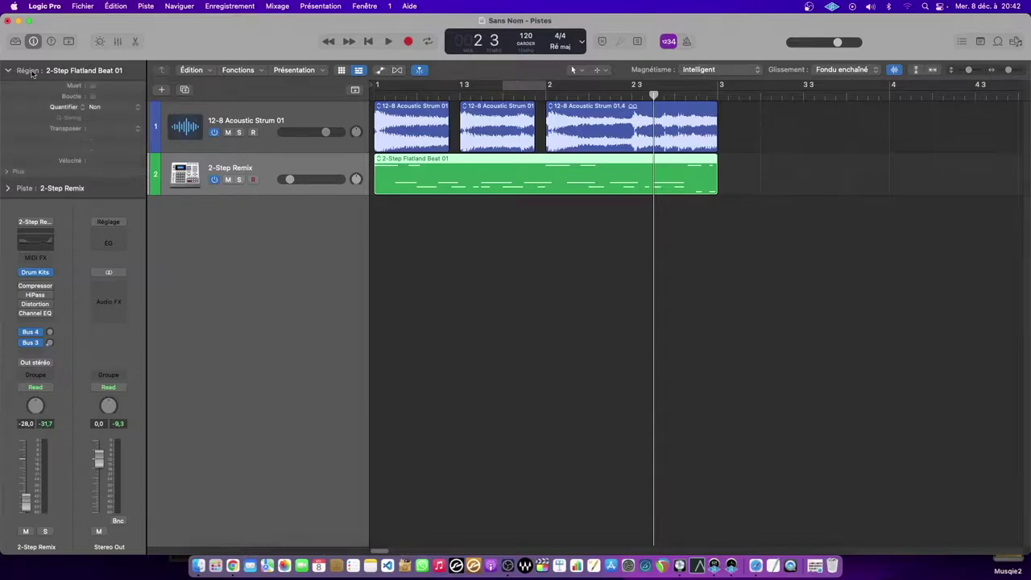
pyautogui.click(453, 127)
pyautogui.click(497, 126)
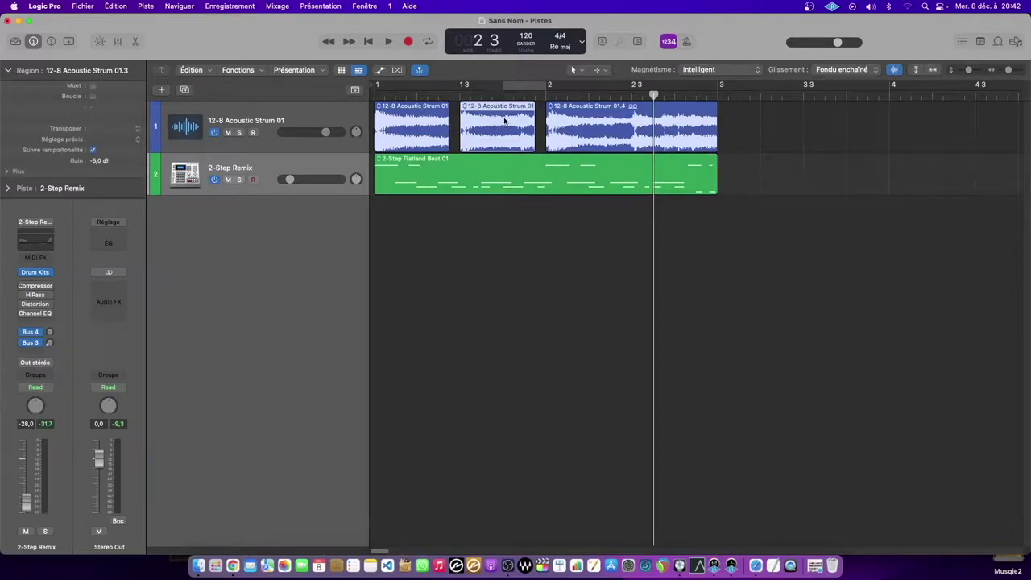
pyautogui.click(557, 127)
pyautogui.click(519, 125)
pyautogui.click(415, 119)
pyautogui.click(492, 123)
pyautogui.click(420, 121)
pyautogui.click(479, 123)
pyautogui.click(9, 188)
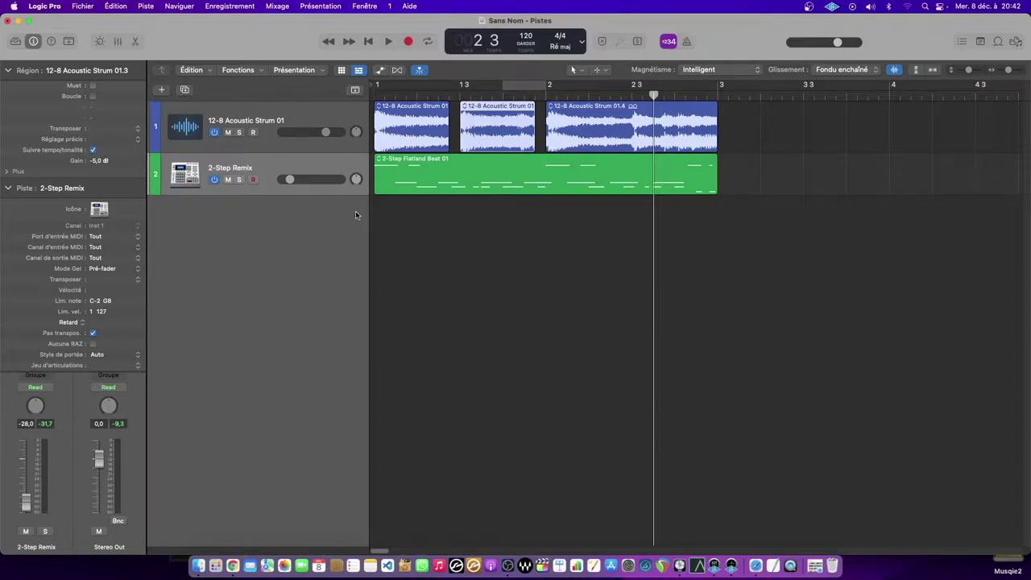
# - Select the 12-8 Acoustic Strum 01.3 region on its own and expand its additional region parameters
pyautogui.click(317, 110)
pyautogui.moveTo(760, 134); pyautogui.dragTo(410, 114)
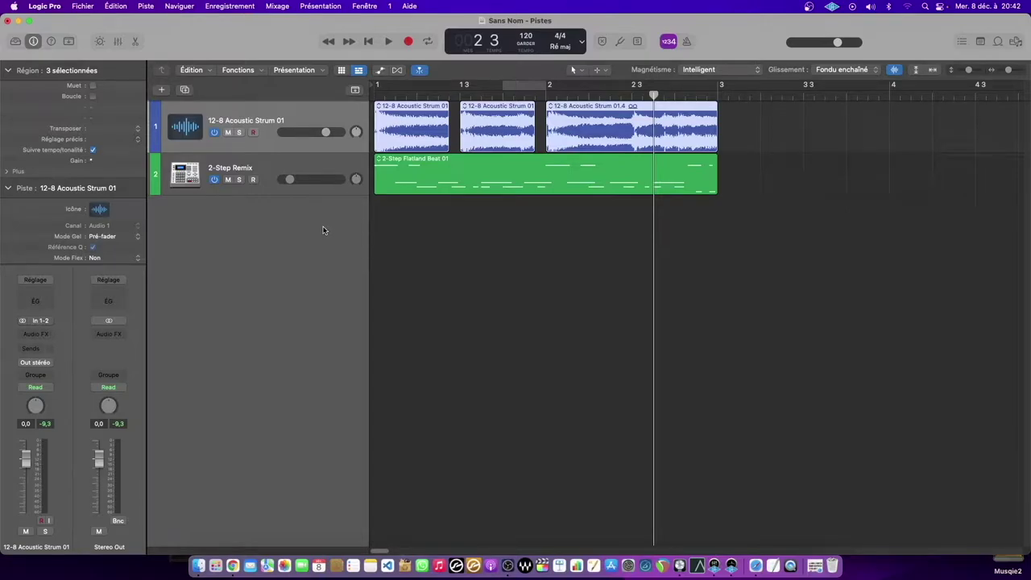
pyautogui.click(741, 161)
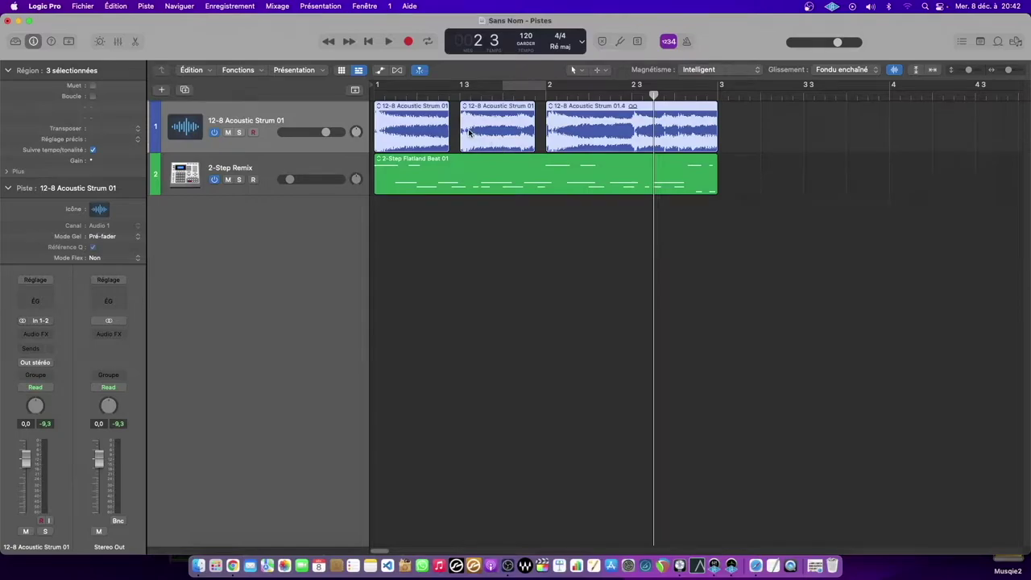
pyautogui.click(455, 129)
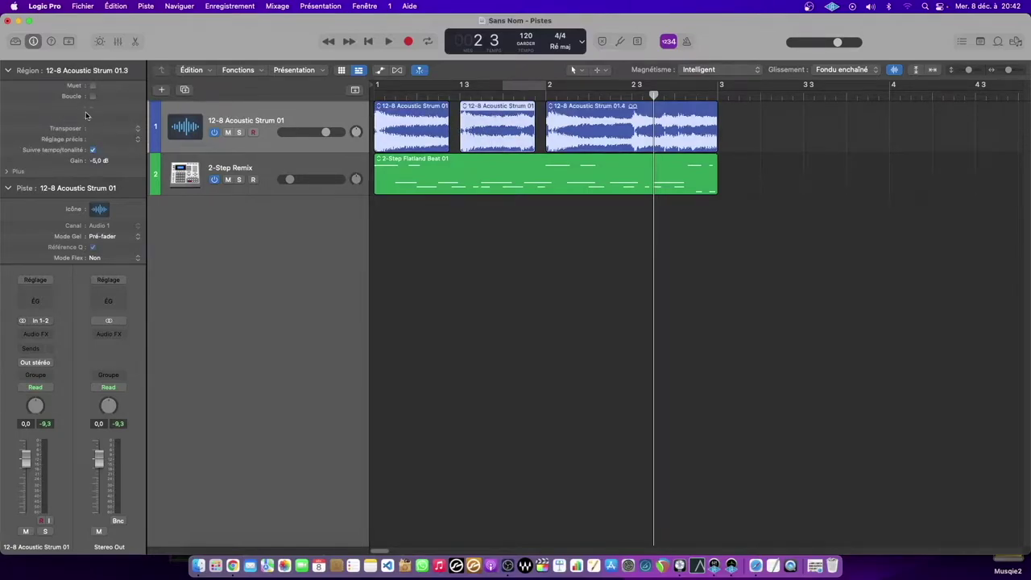
pyautogui.click(8, 172)
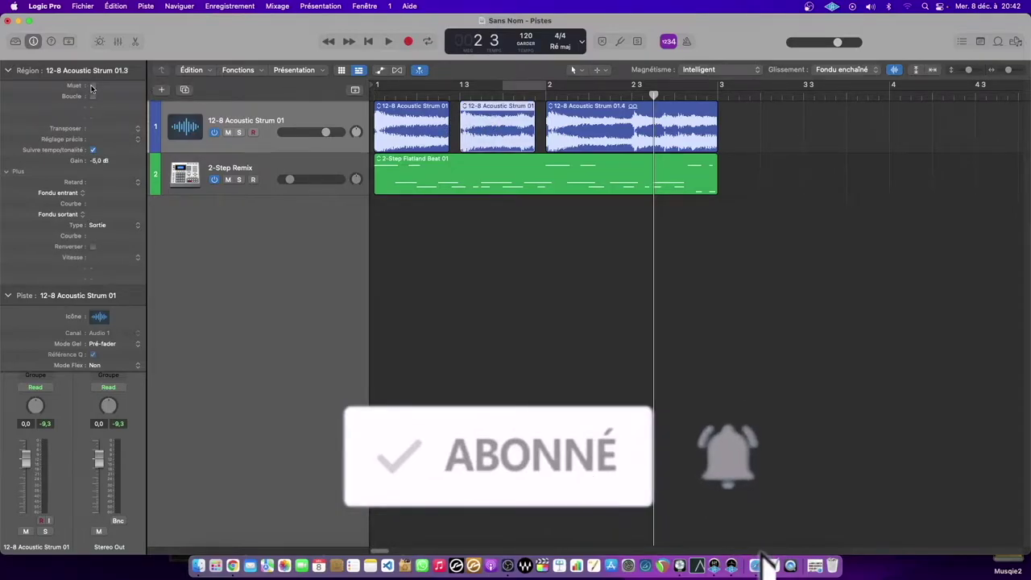
# - Mute the 12-8 Acoustic Strum 01.3 region, play the project over it, and unmute the region
pyautogui.click(92, 85)
pyautogui.click(448, 91)
pyautogui.press('space')
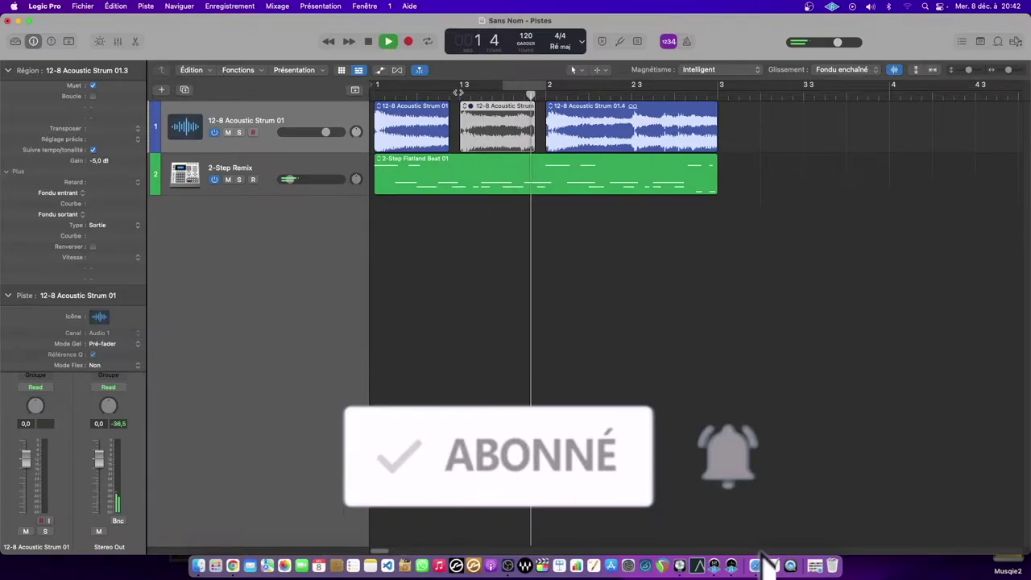
pyautogui.press('space')
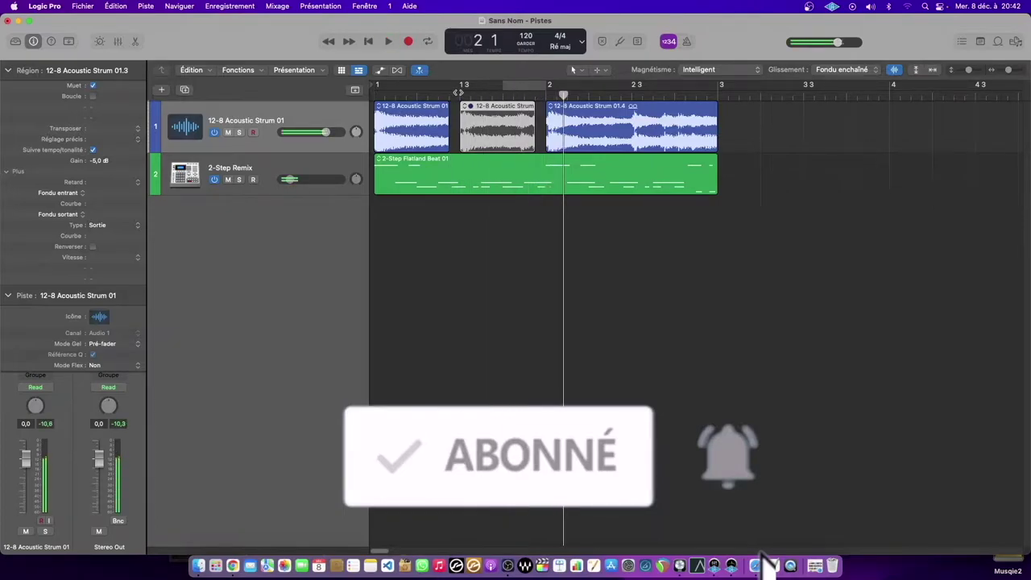
pyautogui.click(92, 86)
# - Turn looping on for the 12-8 Acoustic Strum 01.4 region and switch it back off
pyautogui.click(624, 131)
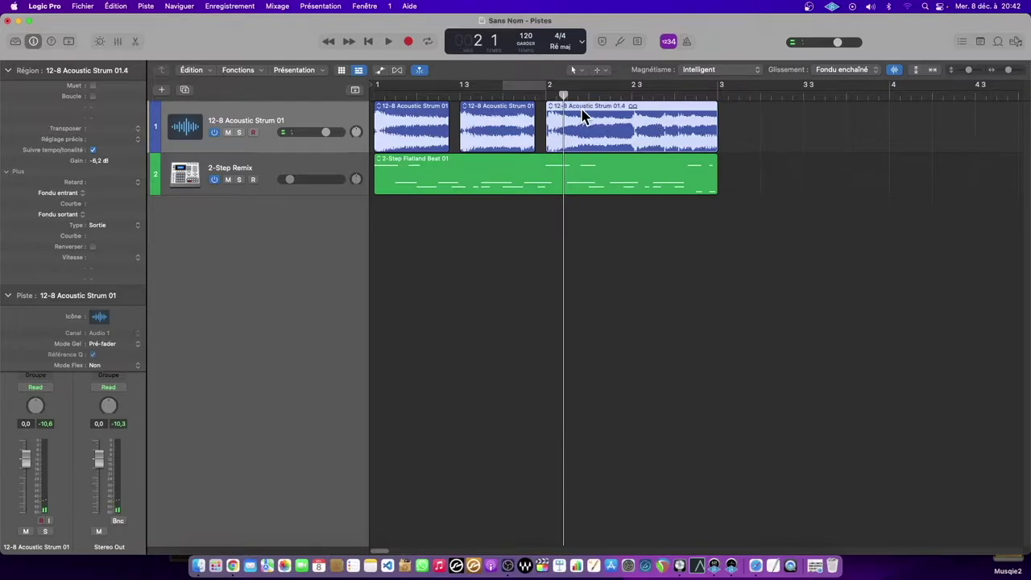
pyautogui.click(92, 97)
pyautogui.click(92, 96)
# - Try transposing the 12-8 Acoustic Strum 01.3 region by +1 and play the project from that region's start
pyautogui.click(509, 121)
pyautogui.moveTo(96, 128)
pyautogui.mouseDown()
pyautogui.moveTo(100, 98)
pyautogui.moveTo(101, 114)
pyautogui.mouseUp()
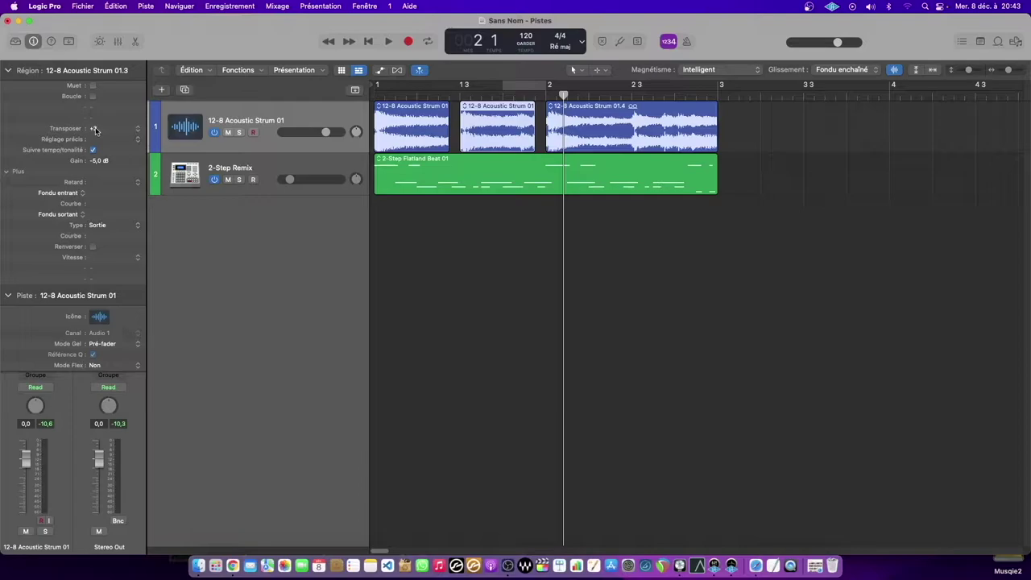
pyautogui.click(462, 95)
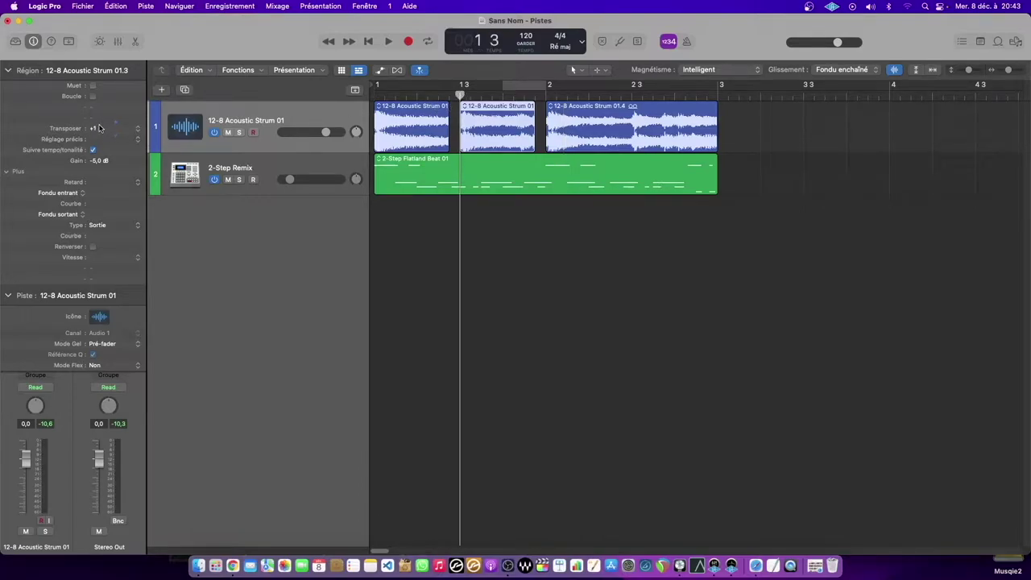
pyautogui.press('space')
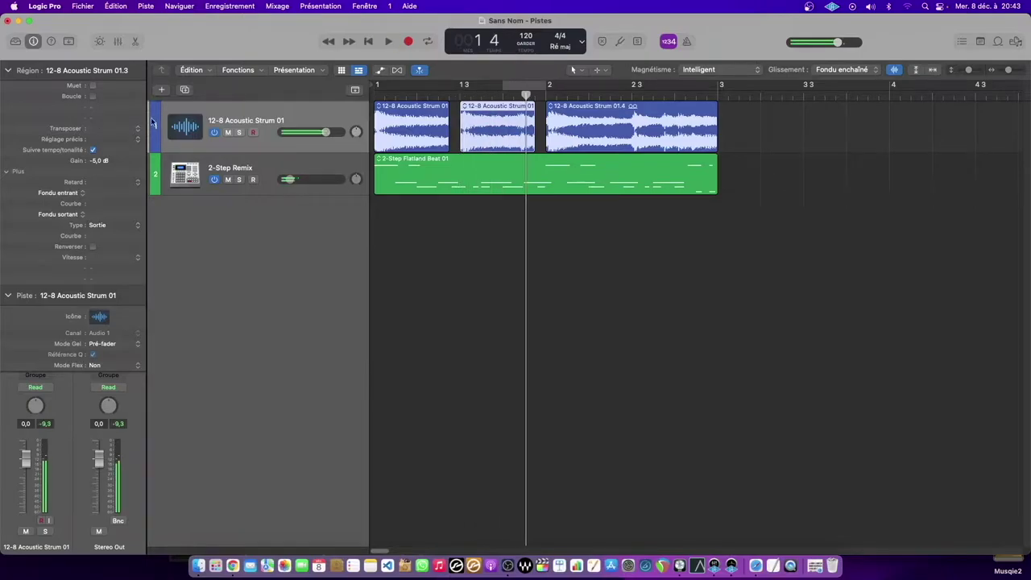
# - Transpose the 12-8 Acoustic Strum 01.3 region by +4, play it back, and clear the transposition
pyautogui.moveTo(108, 123); pyautogui.dragTo(108, 119)
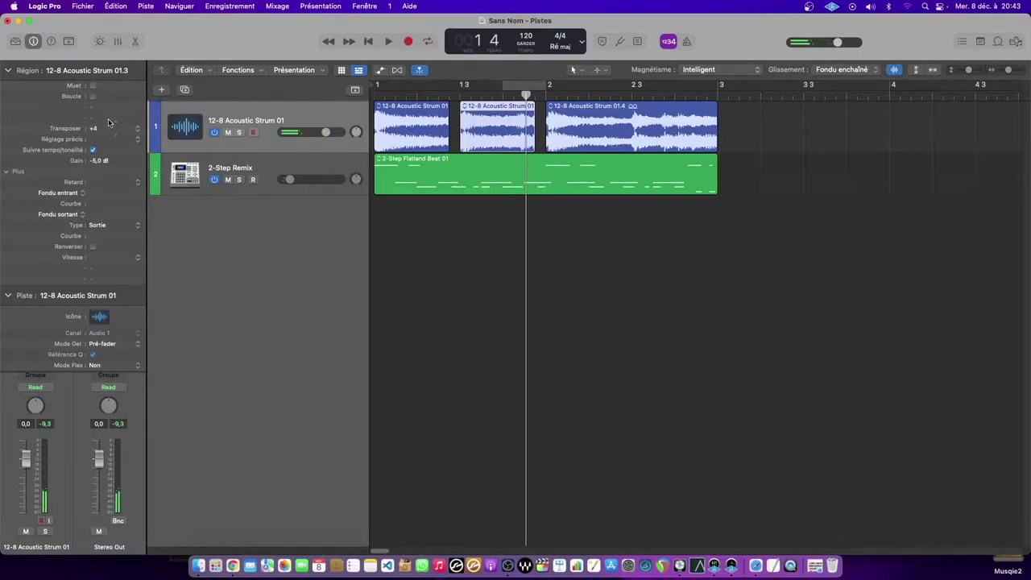
pyautogui.press('space')
pyautogui.press('space')
pyautogui.press('space')
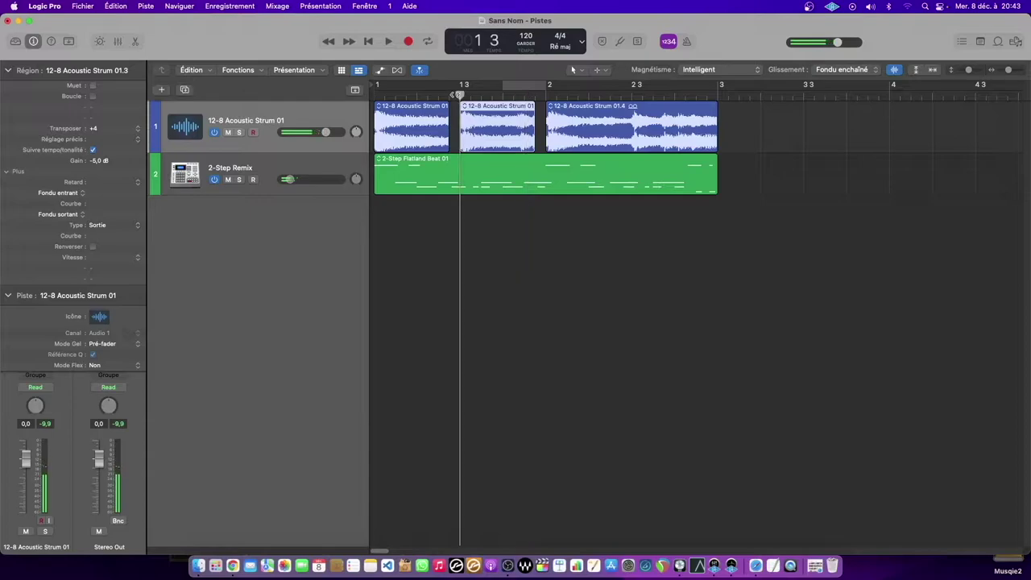
pyautogui.press('space')
pyautogui.moveTo(100, 129); pyautogui.dragTo(99, 133)
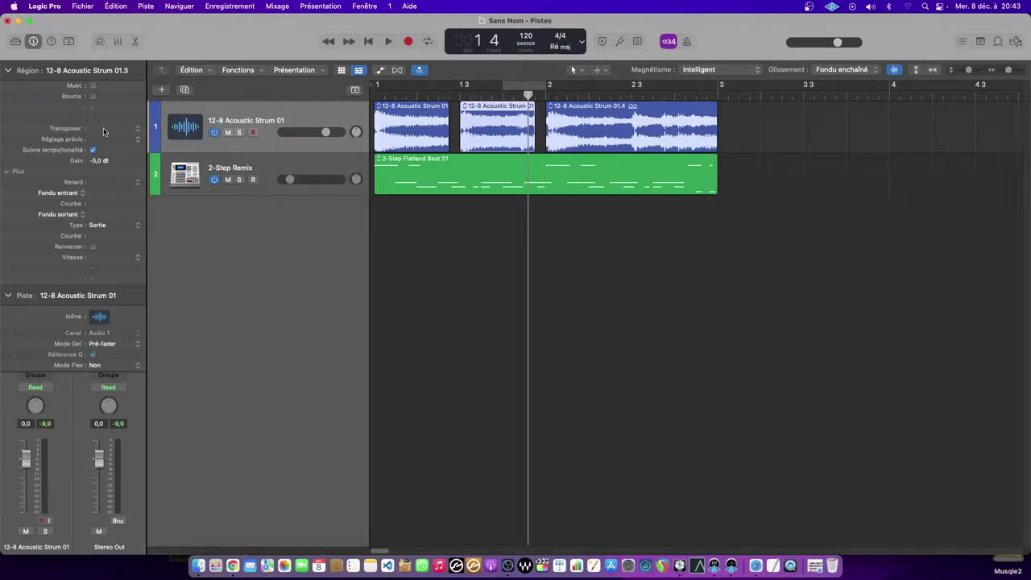
# - Reverse the 12-8 Acoustic Strum 01.3 region, play it back from its start, and turn the reversal off
pyautogui.click(456, 134)
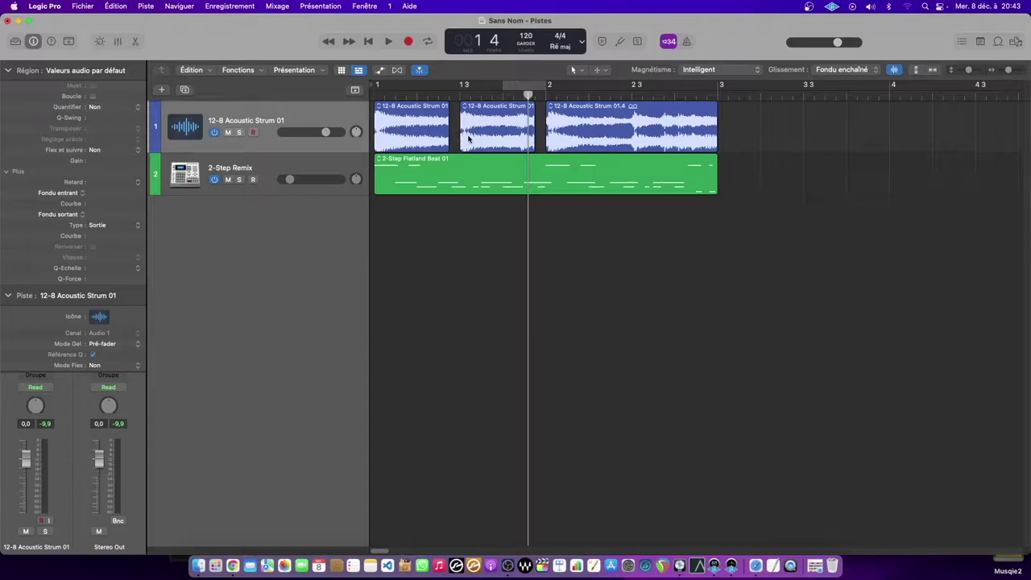
pyautogui.click(495, 124)
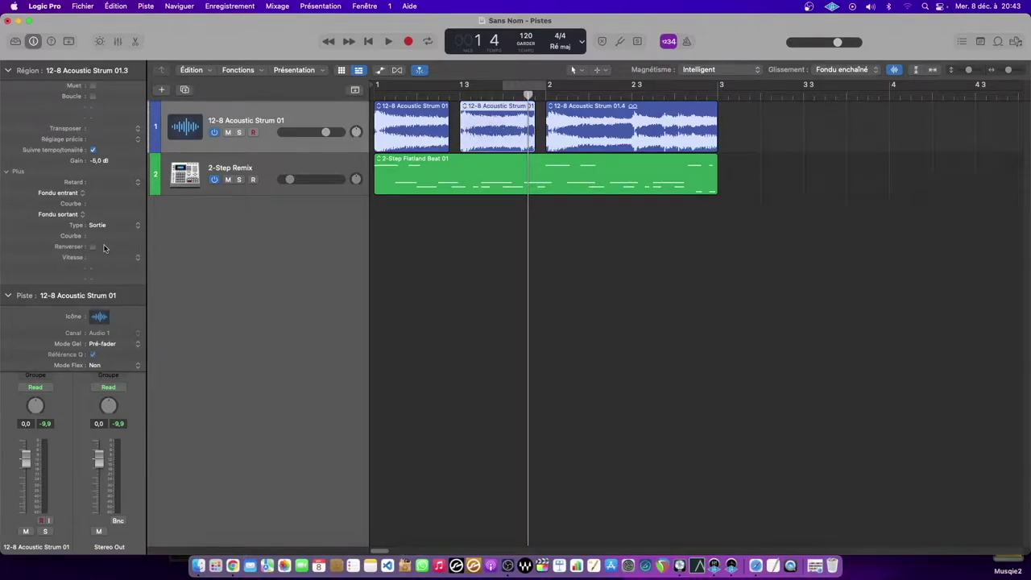
pyautogui.click(93, 247)
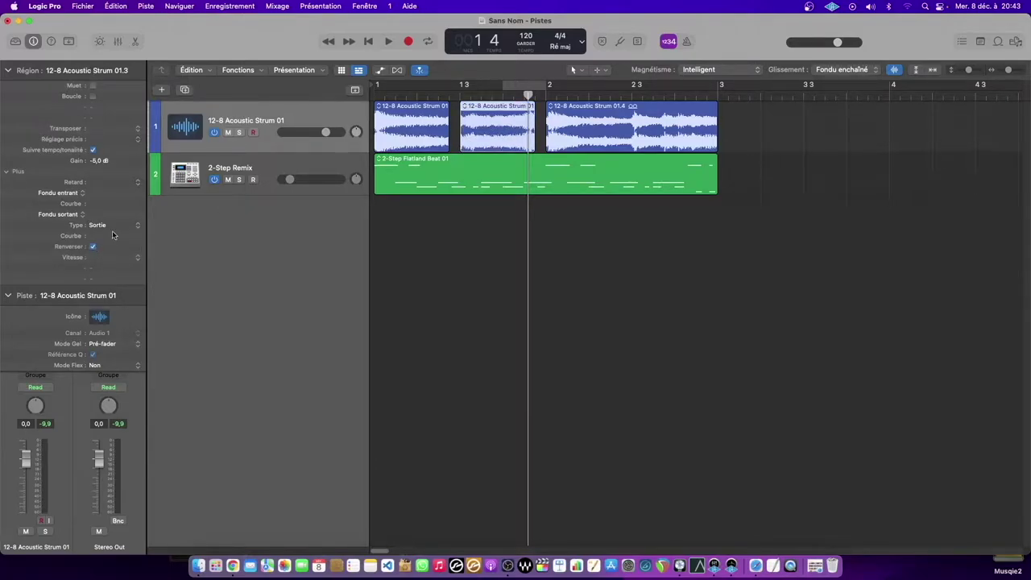
pyautogui.click(459, 100)
pyautogui.press('space')
pyautogui.press('space')
pyautogui.click(93, 247)
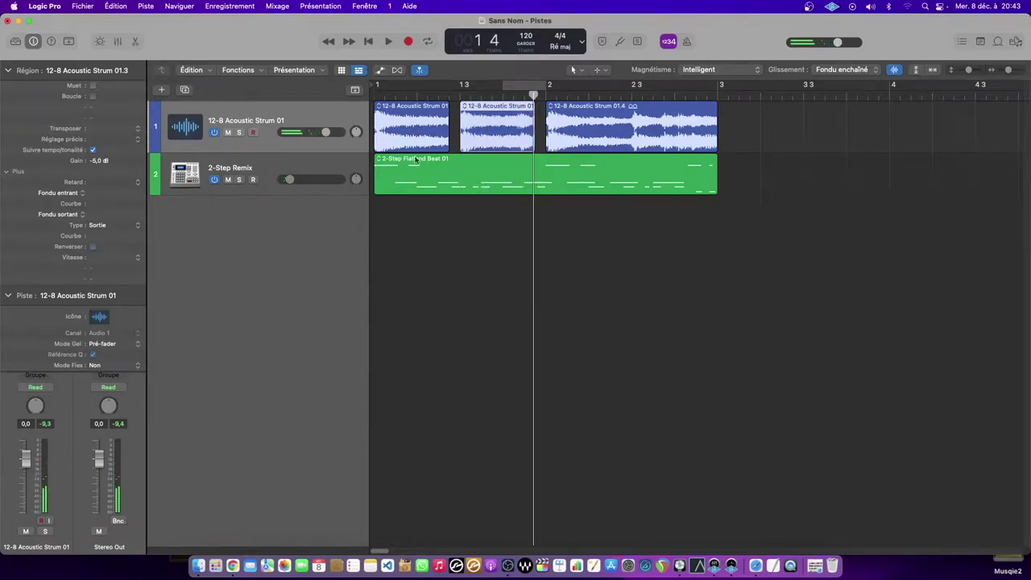
# - Select the 12-8 Acoustic Strum 01.4 region and play it from bar 2 at its original speed
pyautogui.click(456, 126)
pyautogui.click(494, 120)
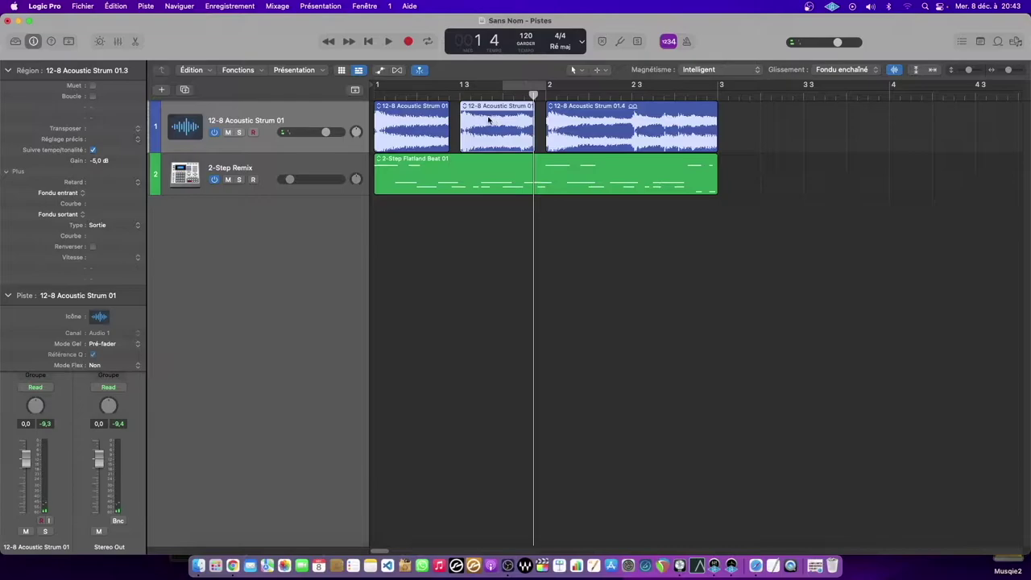
pyautogui.click(600, 129)
pyautogui.click(550, 98)
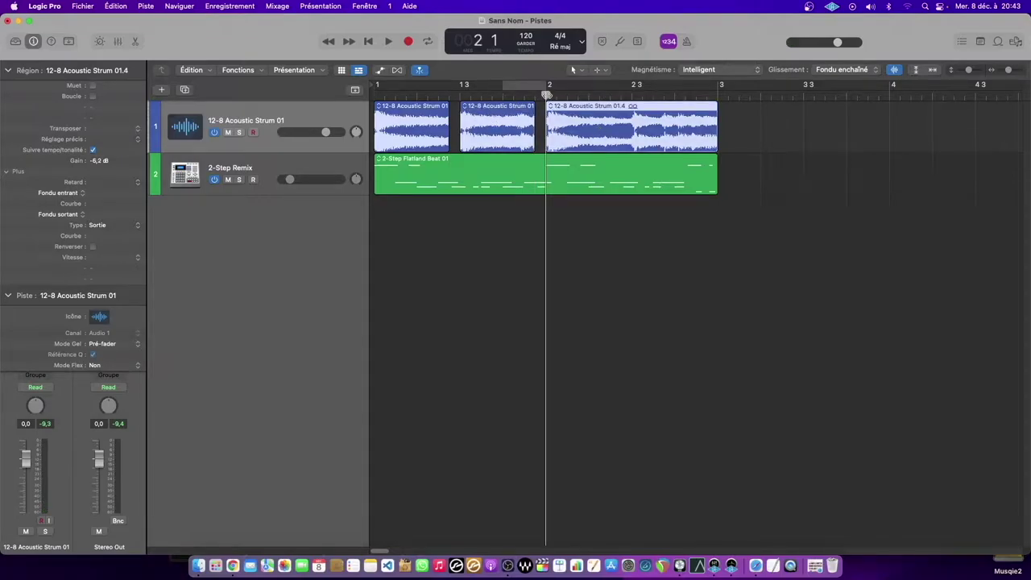
pyautogui.press('space')
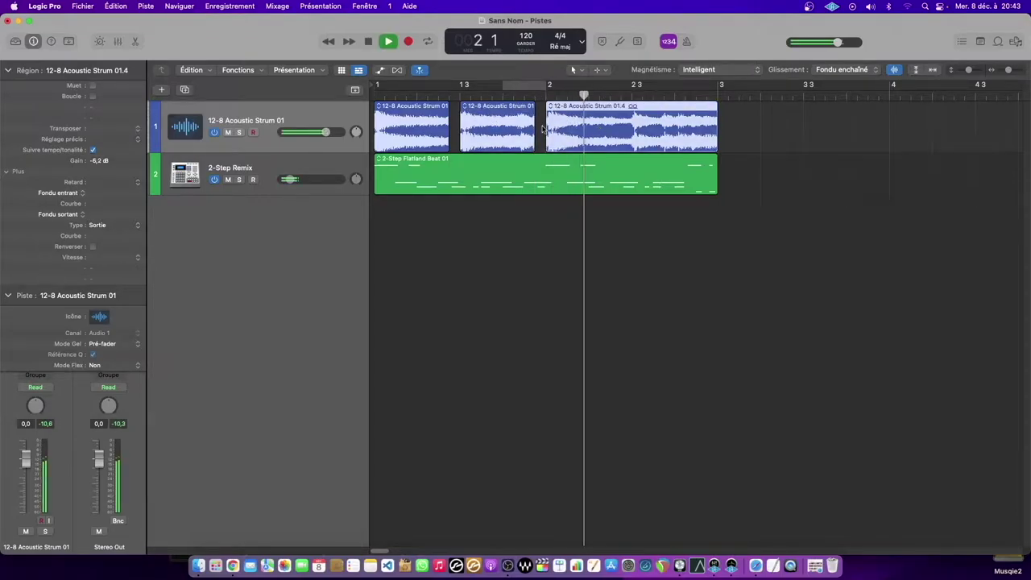
# - Set the 12-8 Acoustic Strum 01.4 region's speed to 2×, play it back, and undo the speed change
pyautogui.click(92, 258)
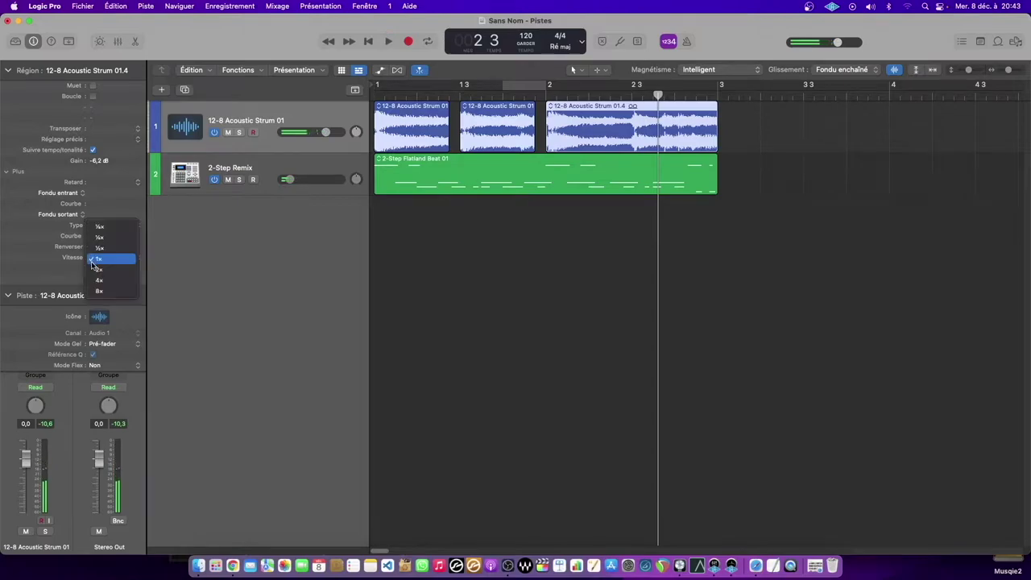
pyautogui.click(96, 269)
pyautogui.press('space')
pyautogui.press('space')
pyautogui.press('super+z')
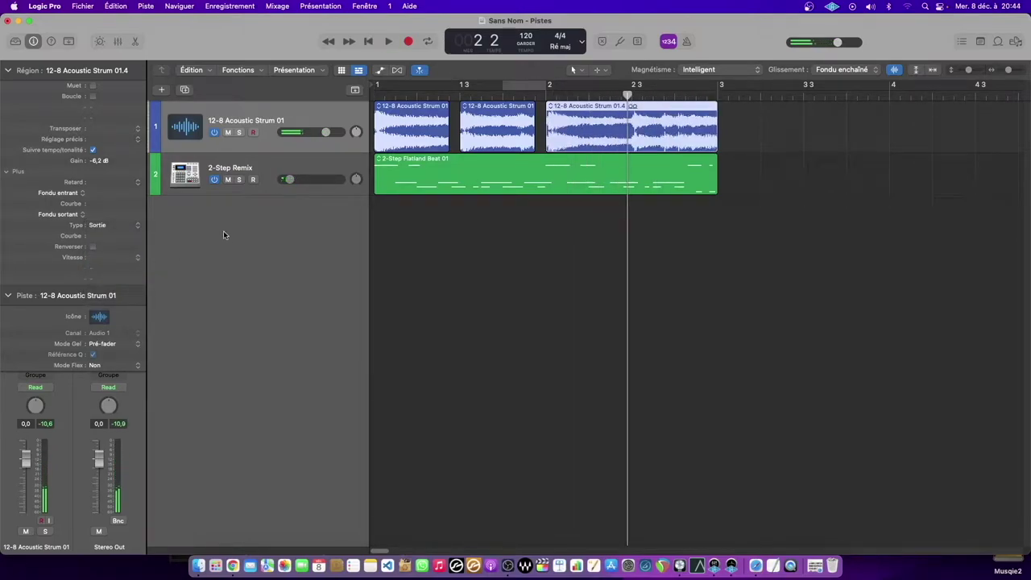
# - Compare the region parameters of the three 12-8 Acoustic Strum regions, first selected together and then one by one
pyautogui.moveTo(765, 131); pyautogui.dragTo(455, 128)
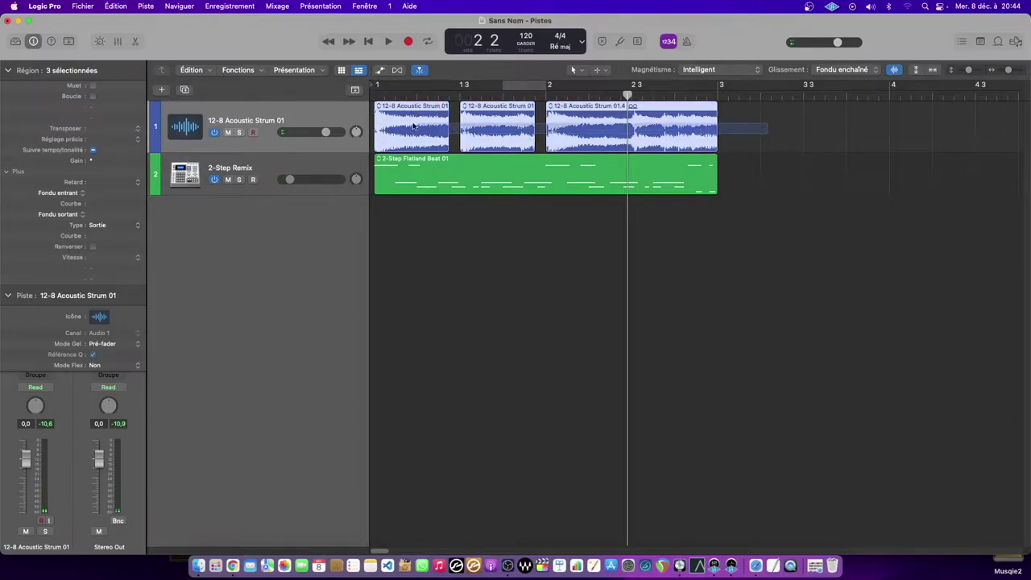
pyautogui.click(454, 124)
pyautogui.click(435, 117)
pyautogui.click(488, 114)
pyautogui.click(571, 118)
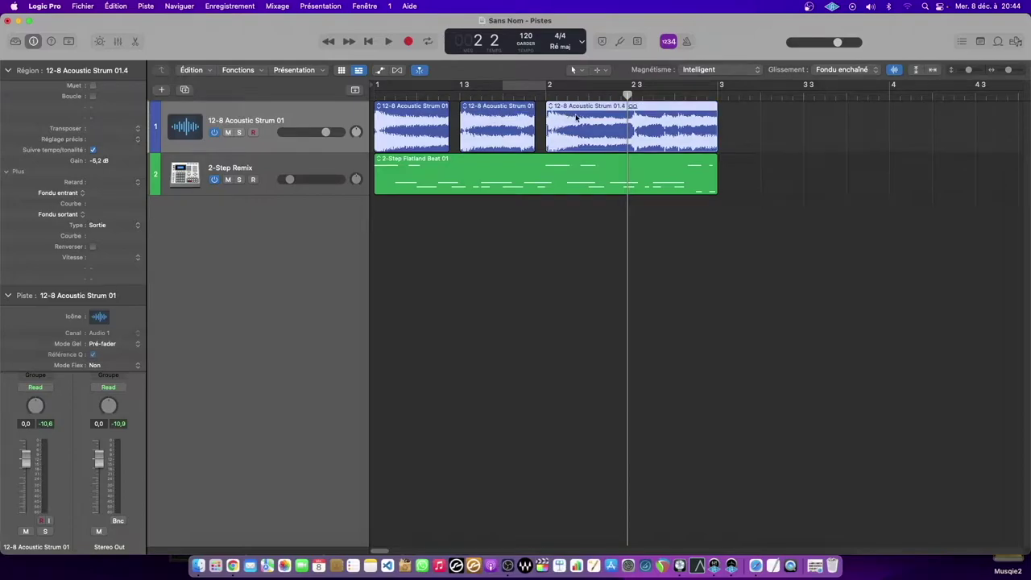
pyautogui.click(746, 130)
# - Collapse the region parameters, review both tracks' parameters, and collapse the track parameters with 2-Step Remix selected
pyautogui.click(269, 111)
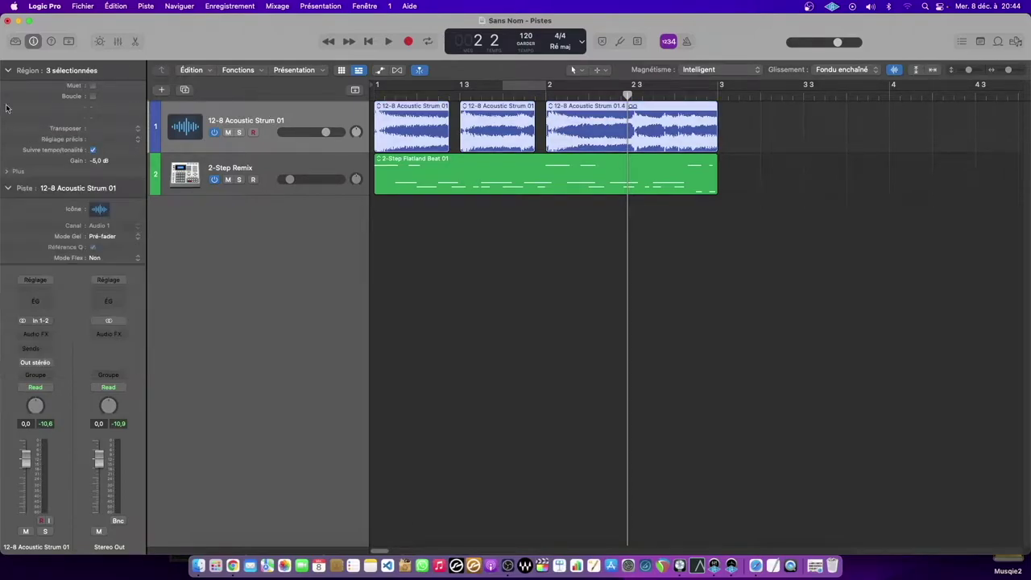
pyautogui.click(8, 70)
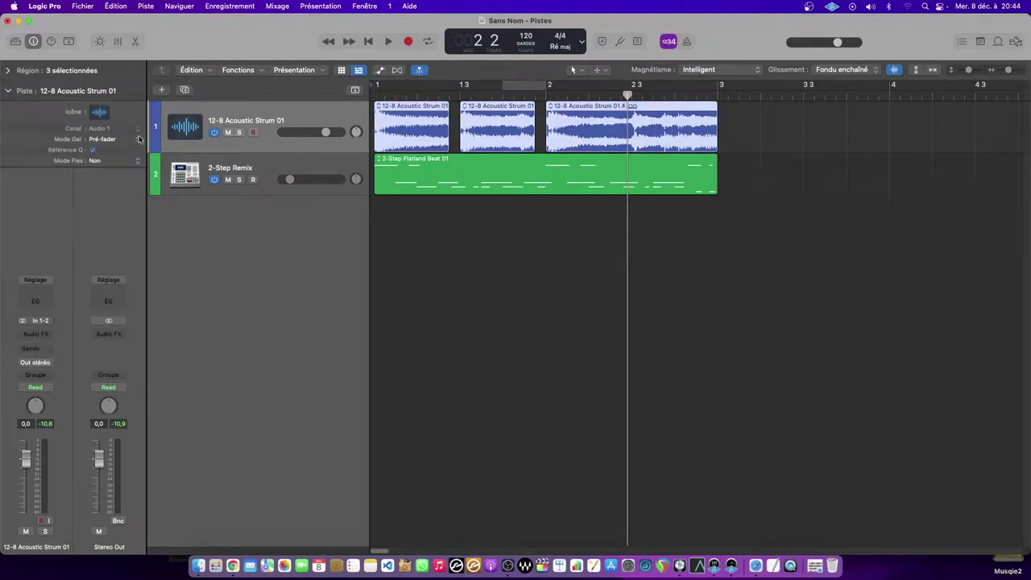
pyautogui.click(330, 165)
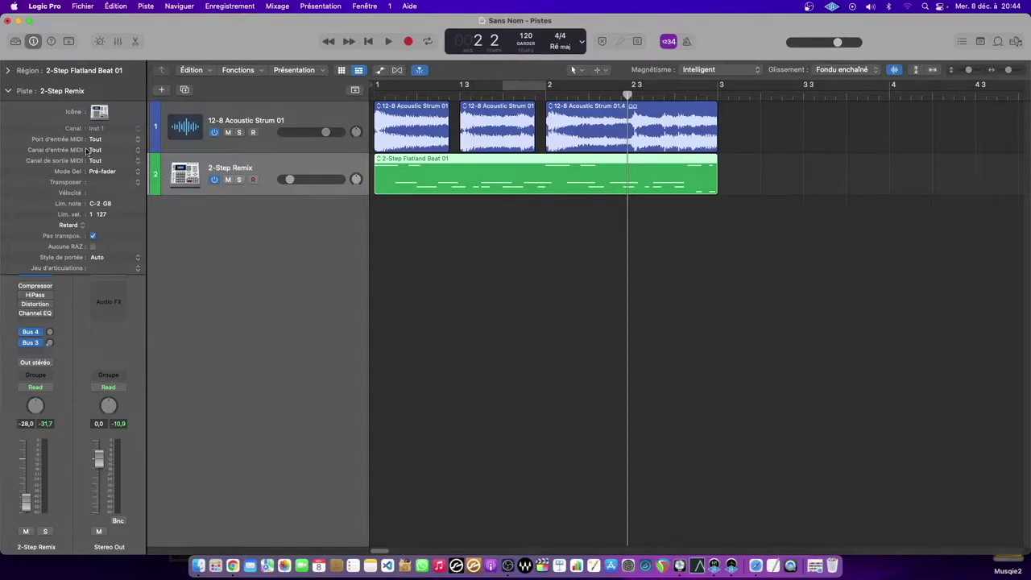
pyautogui.click(10, 91)
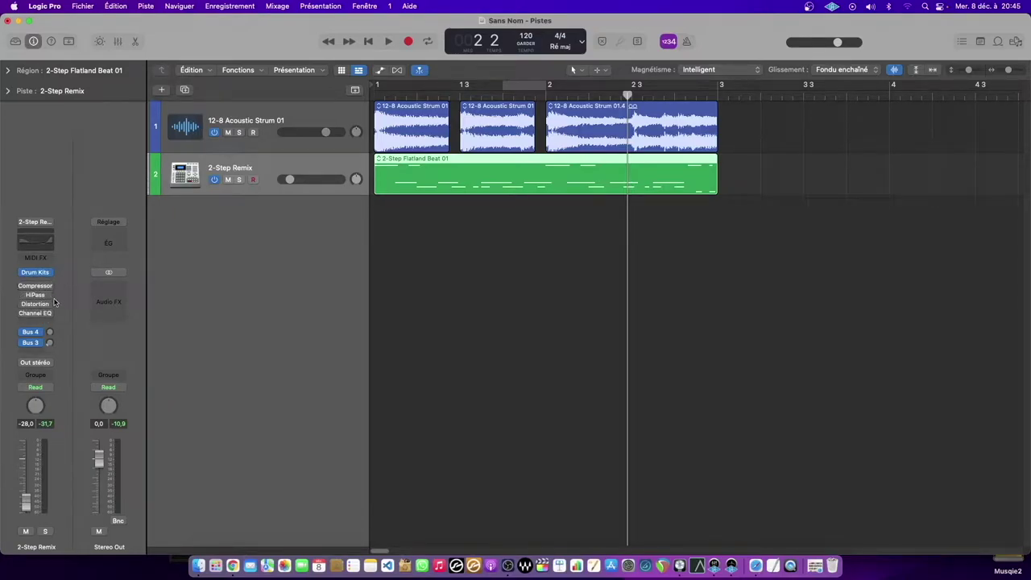
# - Adjust the Bus 4 send level on the 2-Step Remix channel strip and reselect that track after viewing 12-8 Acoustic Strum 01
pyautogui.moveTo(50, 332); pyautogui.dragTo(52, 338)
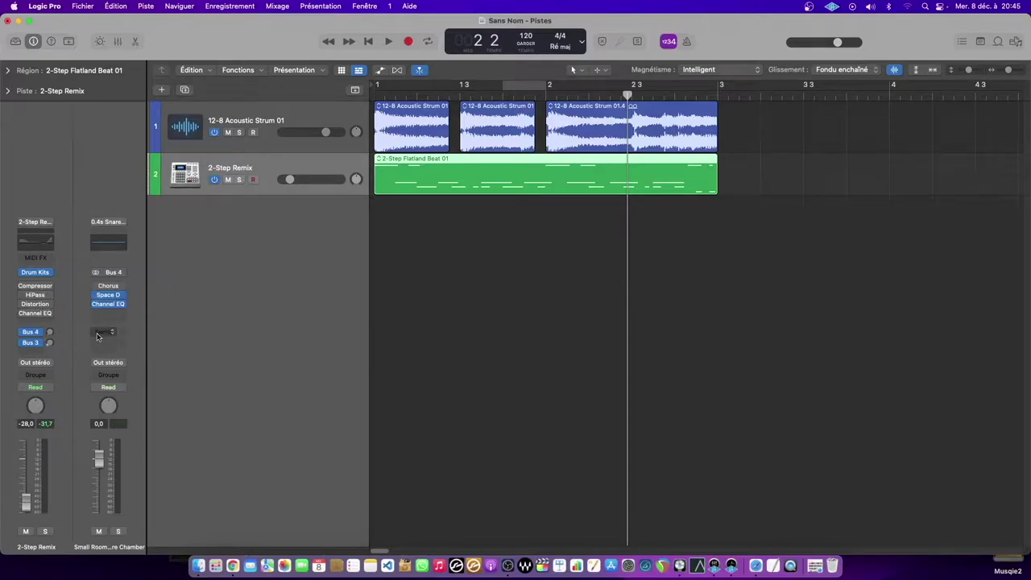
pyautogui.click(47, 337)
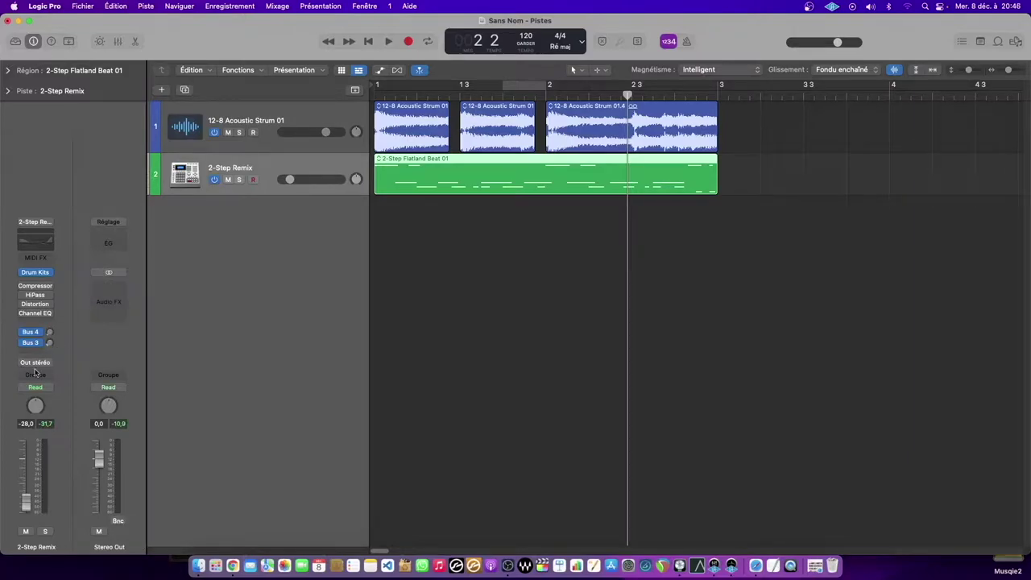
pyautogui.click(270, 119)
pyautogui.click(271, 171)
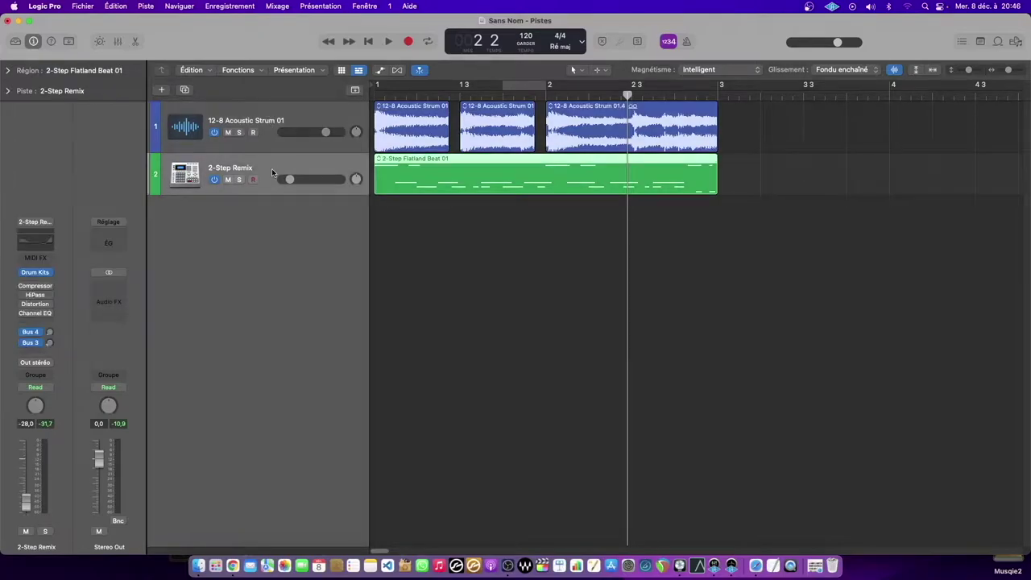
# - Examine the output routing choices and the Bus 4 send options of the 2-Step Remix channel strip
pyautogui.click(46, 364)
pyautogui.moveTo(103, 396)
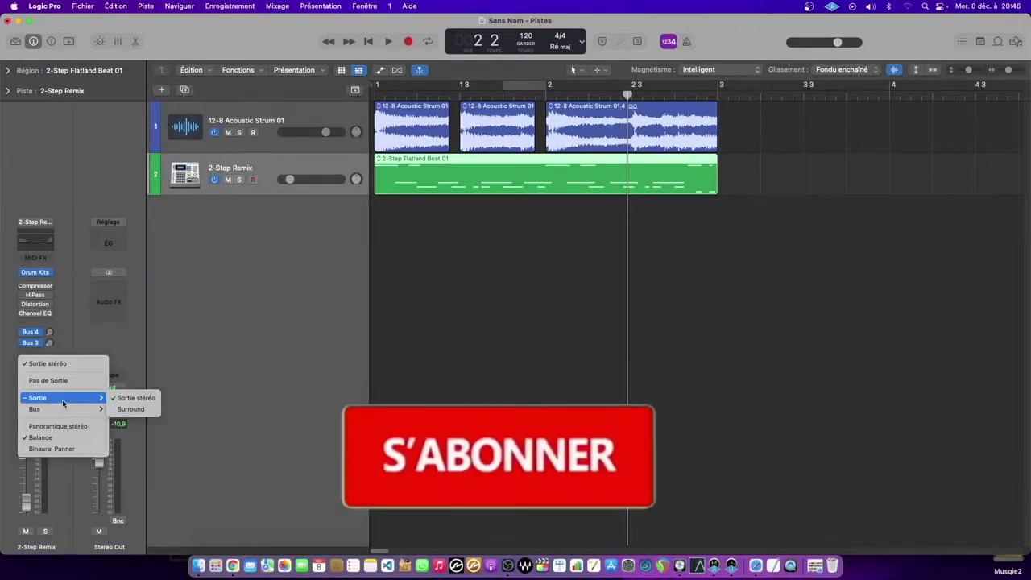
pyautogui.click(178, 314)
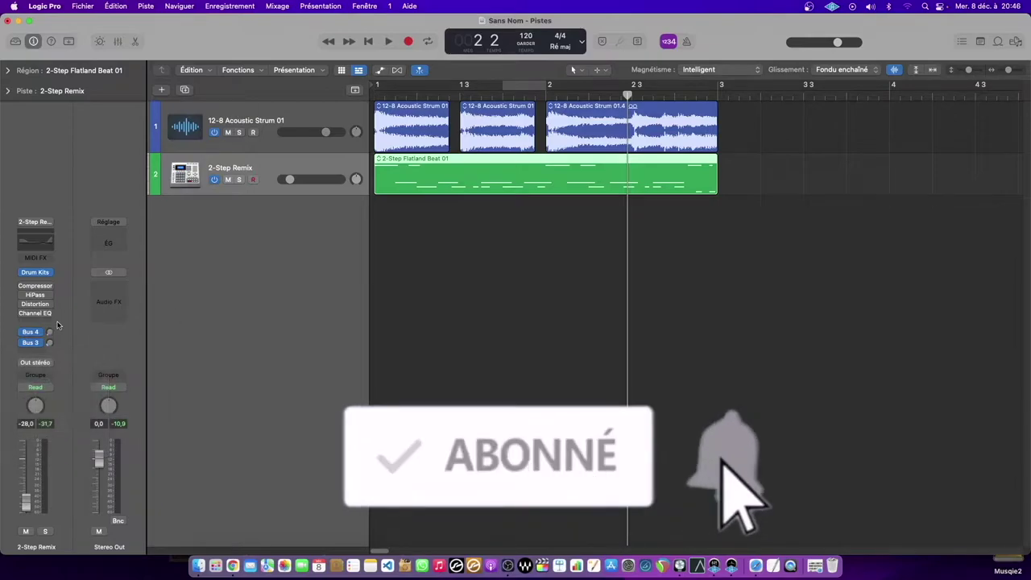
pyautogui.click(39, 332)
pyautogui.click(41, 332)
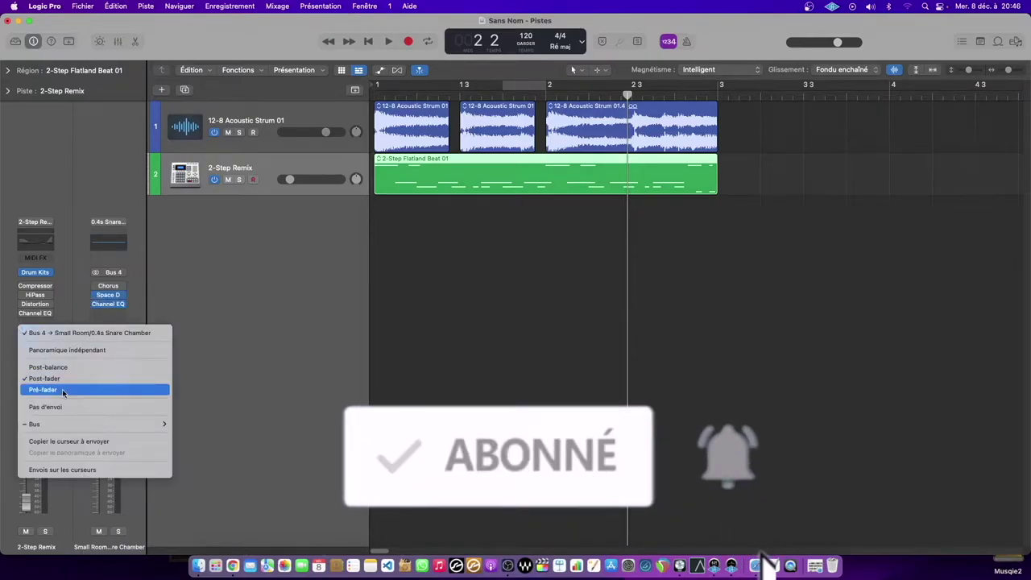
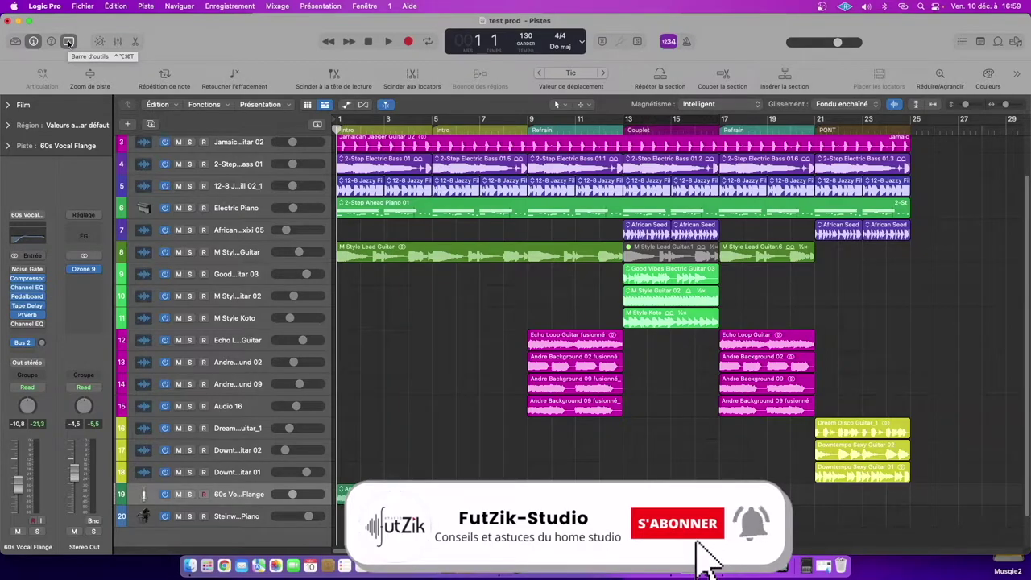
# - Hide the toolbar and show the Smart Controls for the 60s Vocal Flange track
pyautogui.click(68, 42)
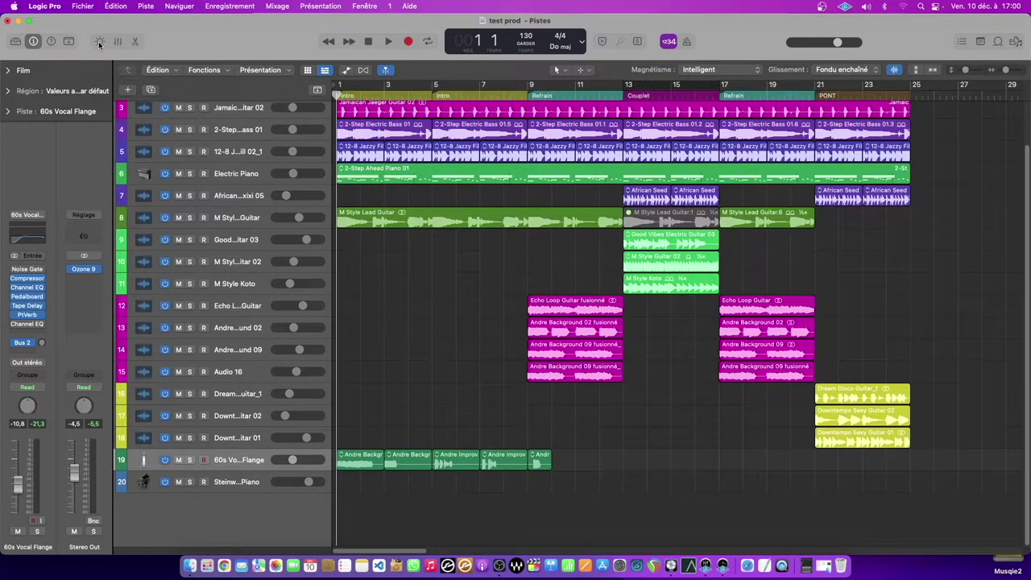
pyautogui.click(99, 42)
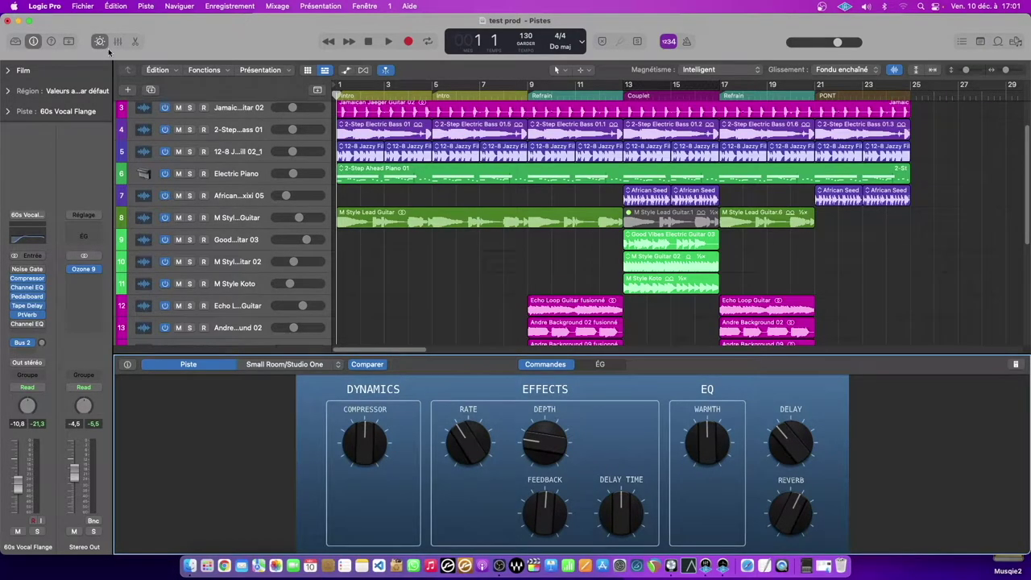
pyautogui.click(99, 42)
pyautogui.click(100, 42)
pyautogui.scroll(-6, 304, 247)
pyautogui.click(254, 326)
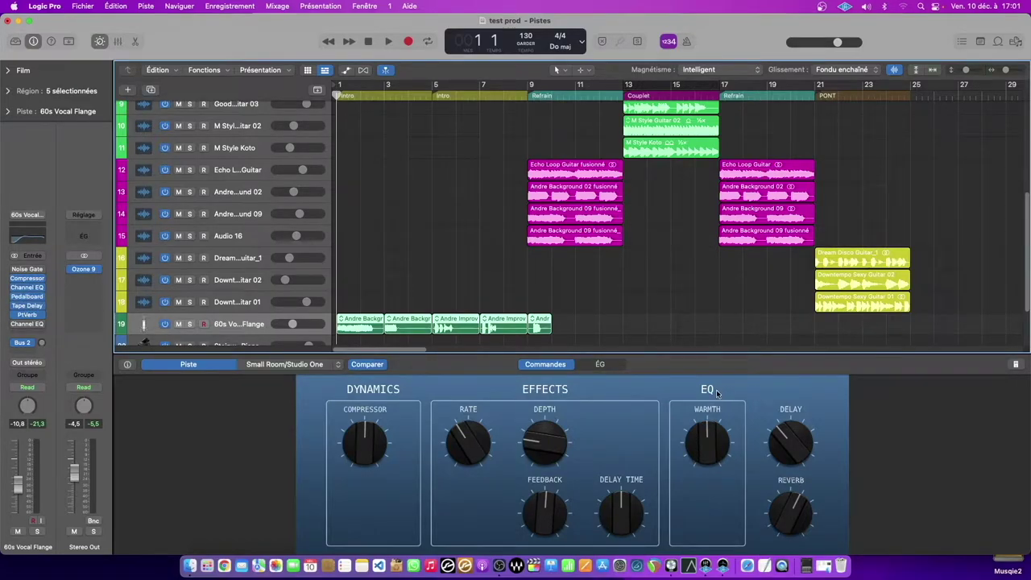
pyautogui.click(373, 385)
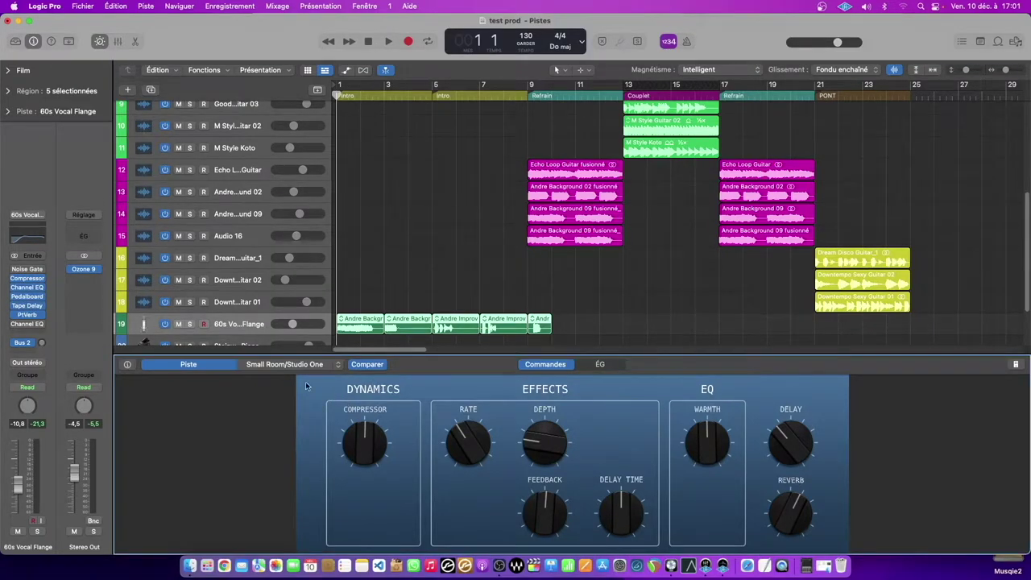
# - Open the 60s Vocal Flange track's Compressor plug-in, raise the Compressor Smart Control slightly, and close the plug-in window
pyautogui.click(38, 277)
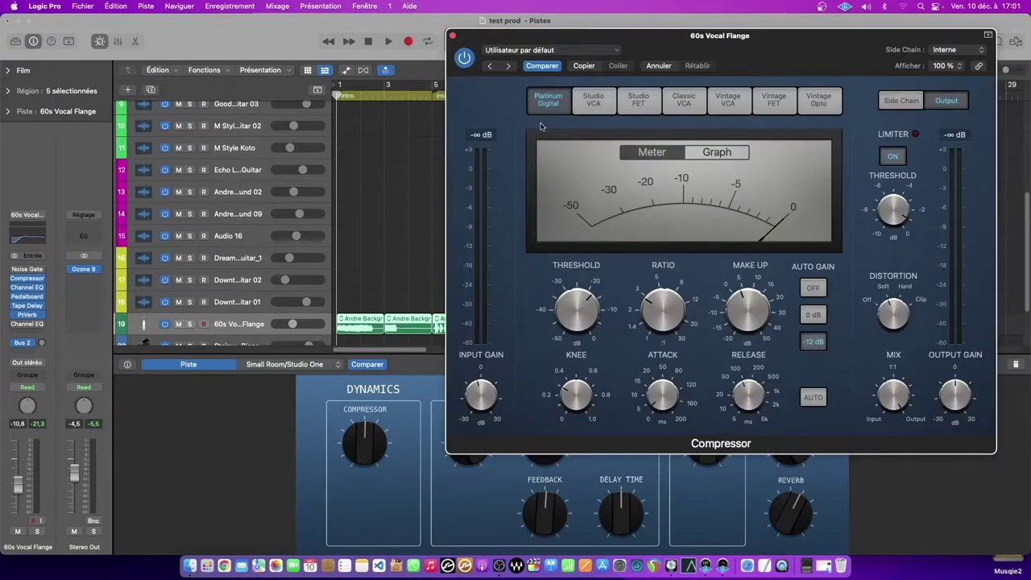
pyautogui.click(450, 34)
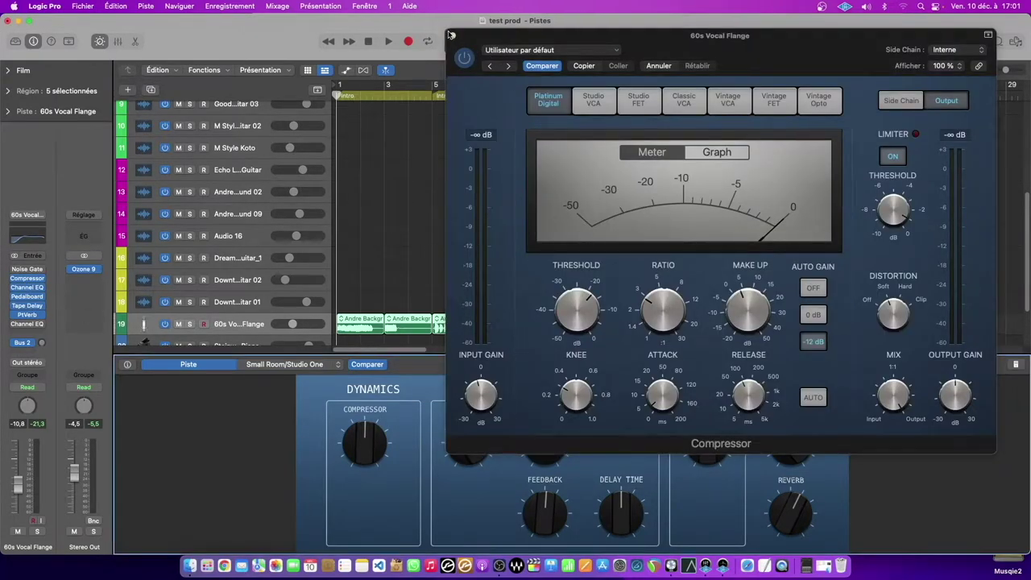
pyautogui.moveTo(450, 34); pyautogui.dragTo(477, 21)
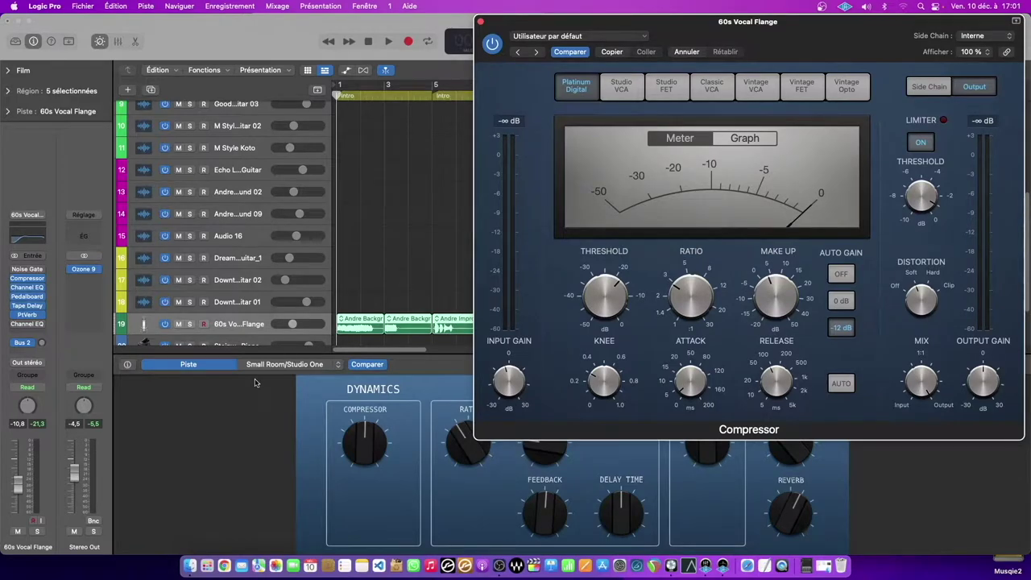
pyautogui.moveTo(371, 448)
pyautogui.scroll(4, 365, 440)
pyautogui.scroll(15, 366, 439)
pyautogui.scroll(8, 606, 280)
pyautogui.scroll(-5, 607, 280)
pyautogui.scroll(6, 606, 280)
pyautogui.click(480, 21)
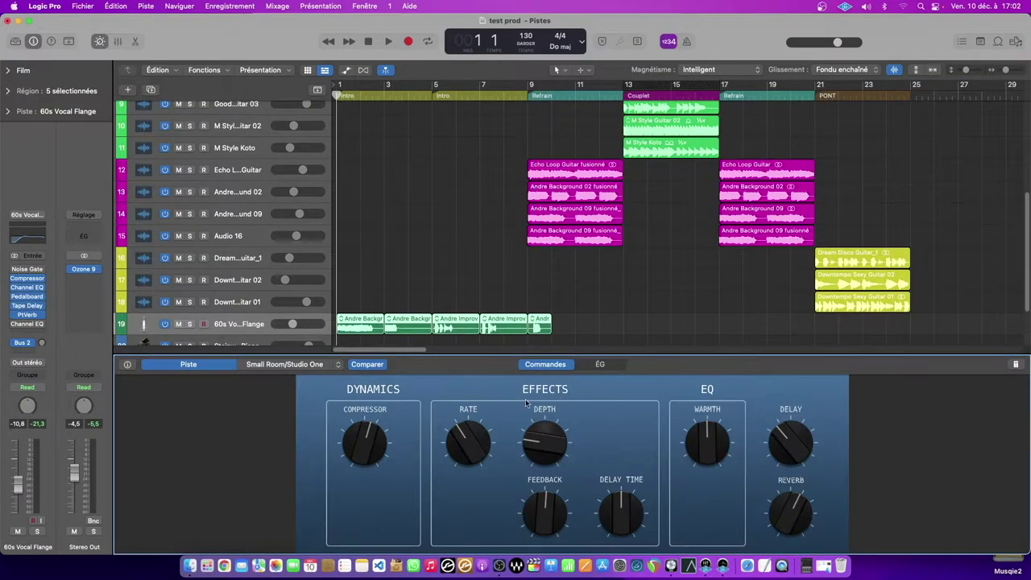
# - With the Pedalboard plug-in open, set the Smart Controls Rate to 1/4D, Depth to 34.0 %, Feedback to 86.5 % and Delay Time to 1/2
pyautogui.click(27, 296)
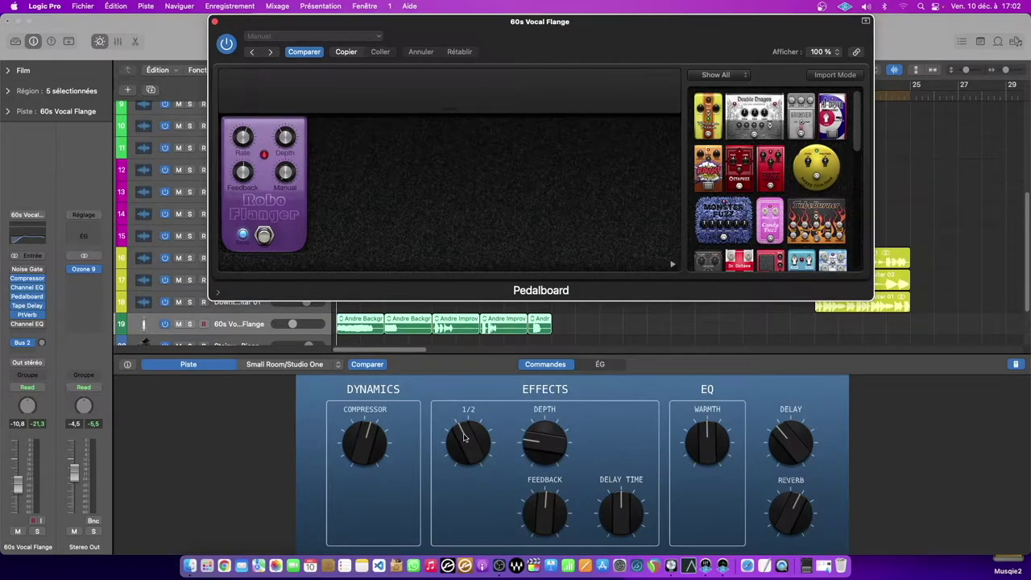
pyautogui.moveTo(463, 438); pyautogui.dragTo(464, 429)
pyautogui.moveTo(538, 448)
pyautogui.mouseDown()
pyautogui.moveTo(492, 445)
pyautogui.moveTo(538, 445)
pyautogui.mouseUp()
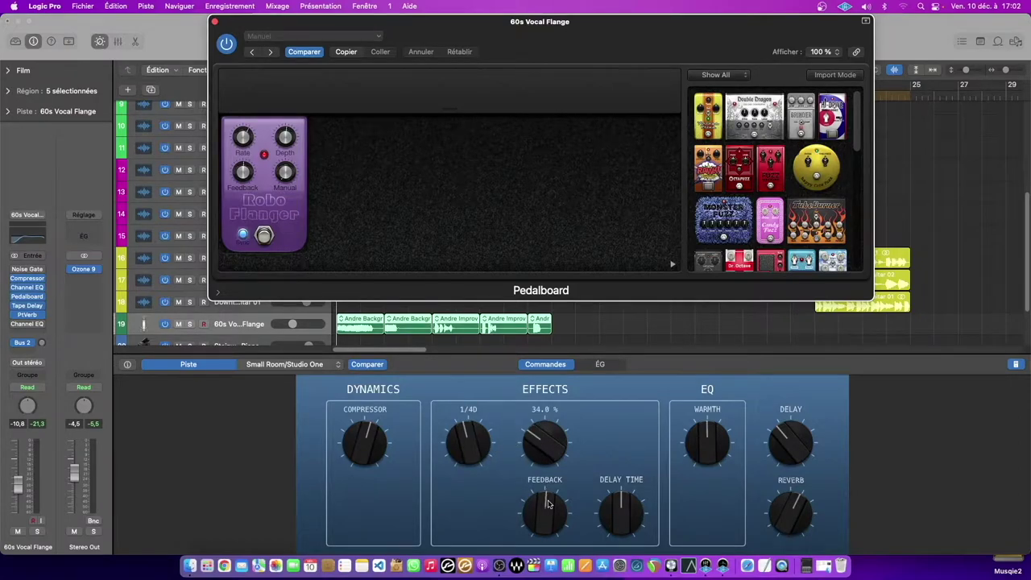
pyautogui.moveTo(549, 507); pyautogui.dragTo(550, 502)
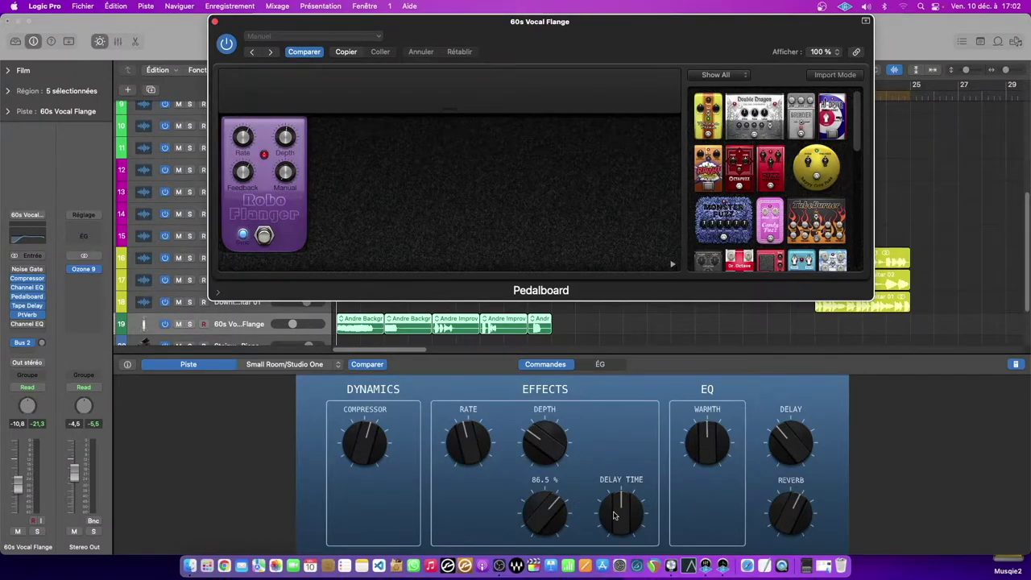
pyautogui.moveTo(614, 518); pyautogui.dragTo(613, 509)
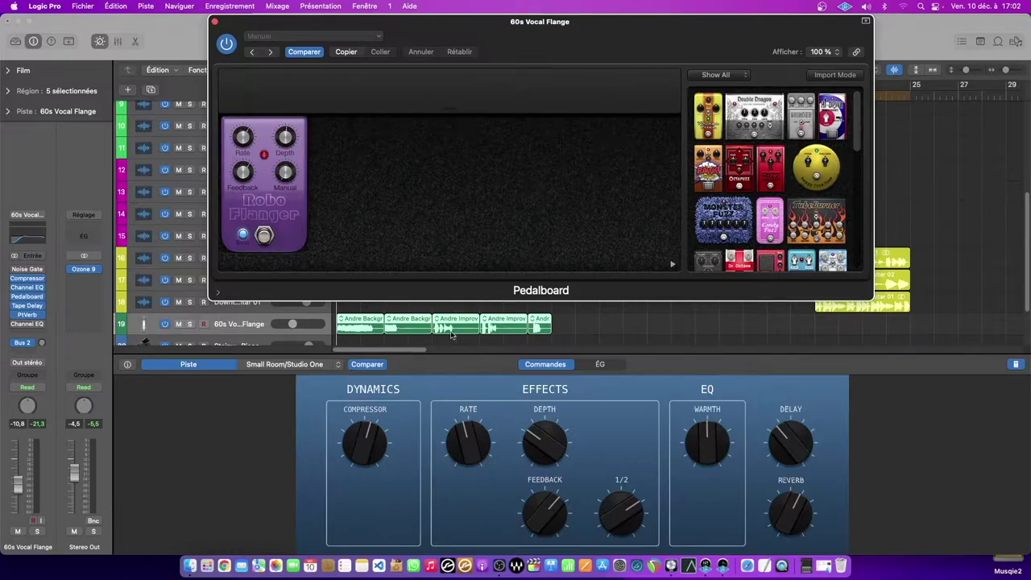
pyautogui.click(214, 20)
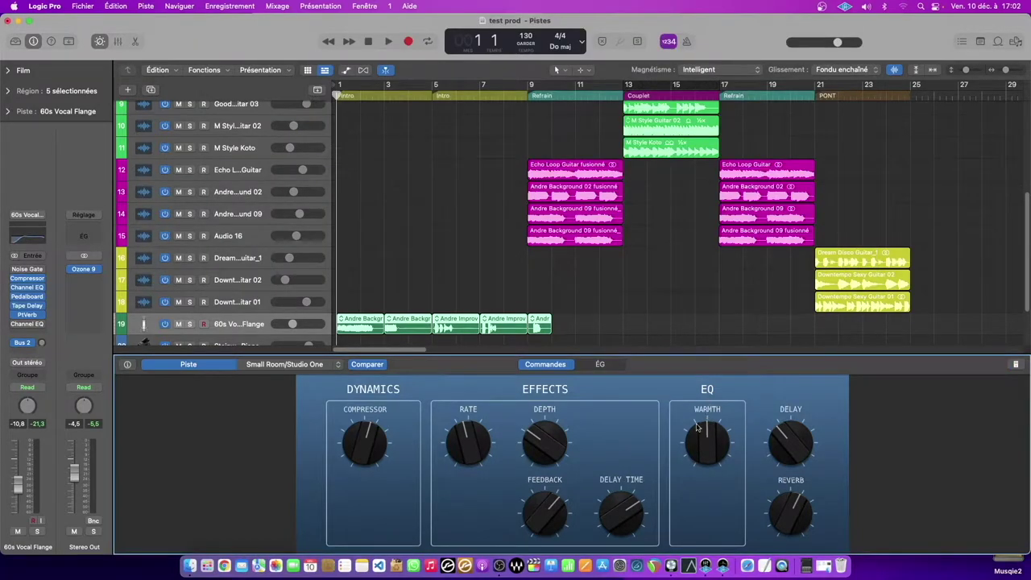
# - With the track's Channel EQ open beside the Smart Controls, set Warmth to +10.5 dB and close the EQ window
pyautogui.click(29, 236)
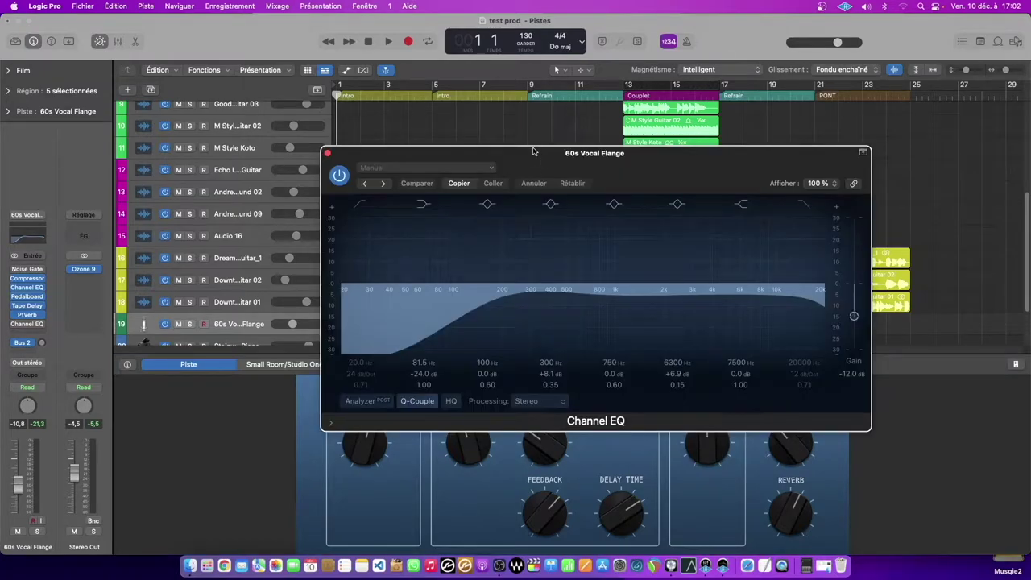
pyautogui.moveTo(536, 152); pyautogui.dragTo(509, 65)
pyautogui.moveTo(714, 446); pyautogui.dragTo(767, 439)
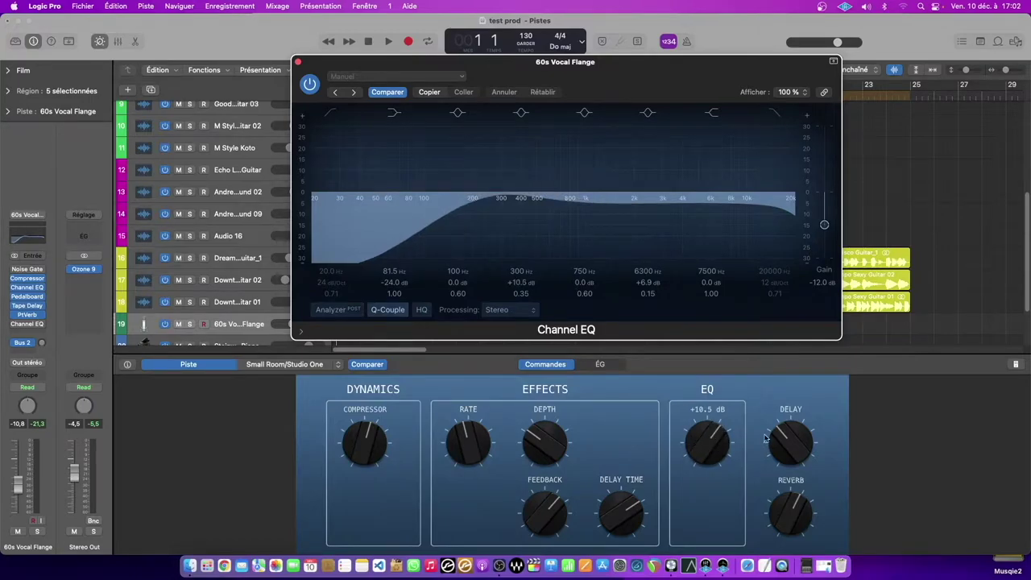
pyautogui.click(298, 62)
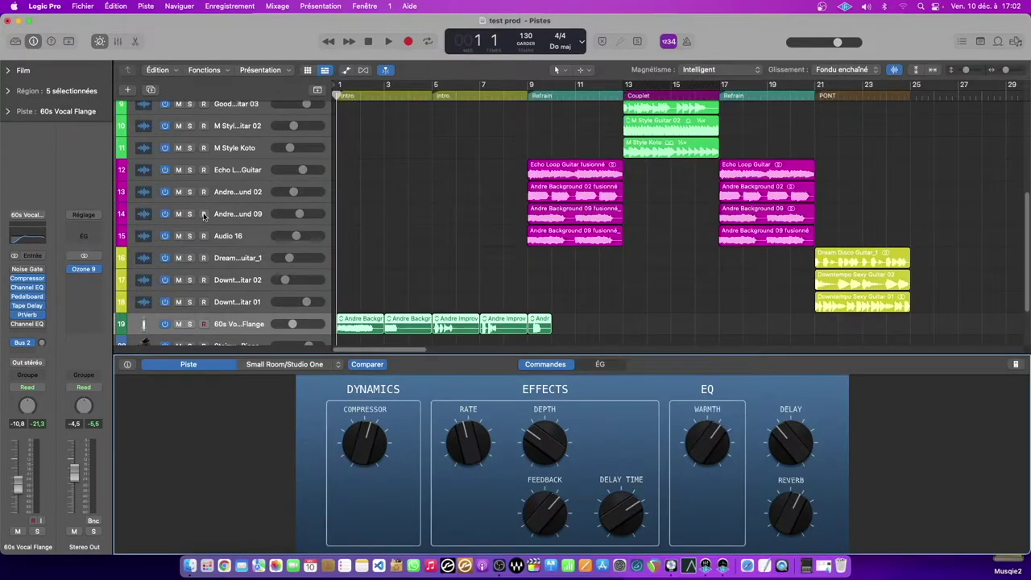
# - With the Tape Delay plug-in open above the Smart Controls, set Delay to 10 % and close the plug-in window
pyautogui.click(37, 306)
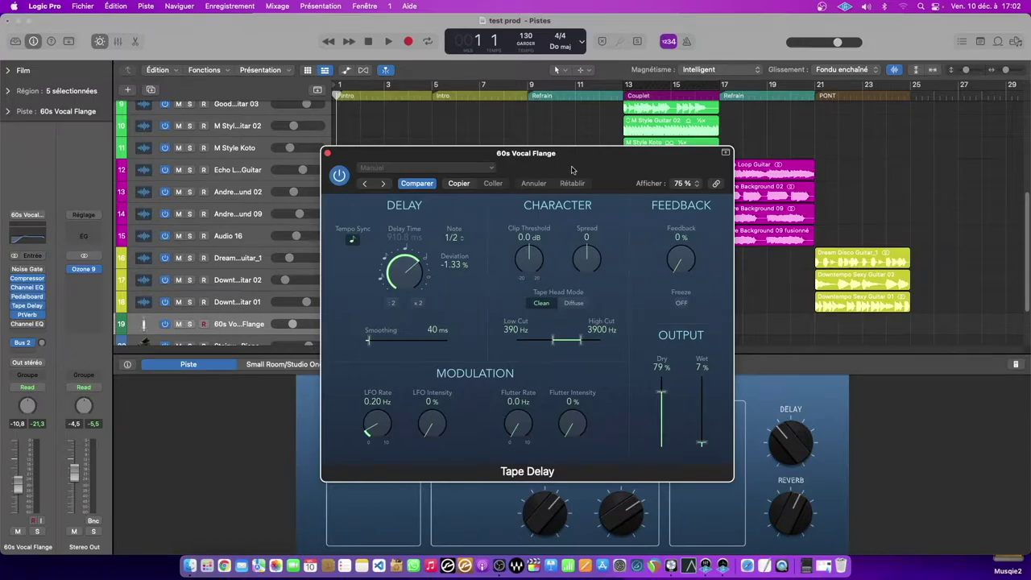
pyautogui.moveTo(574, 163); pyautogui.dragTo(413, 37)
pyautogui.moveTo(791, 449)
pyautogui.mouseDown()
pyautogui.moveTo(787, 435)
pyautogui.moveTo(798, 463)
pyautogui.mouseUp()
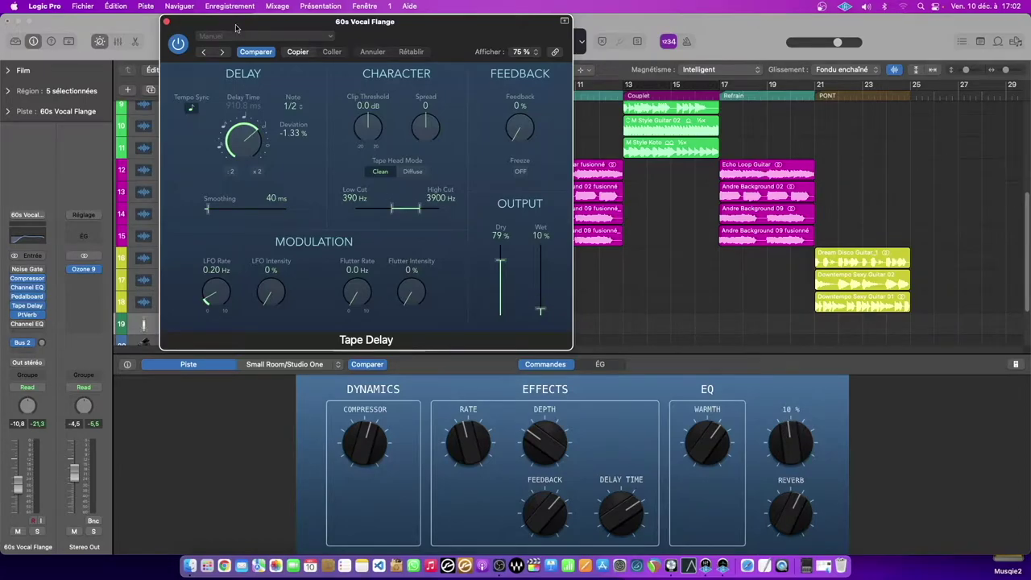
pyautogui.click(167, 21)
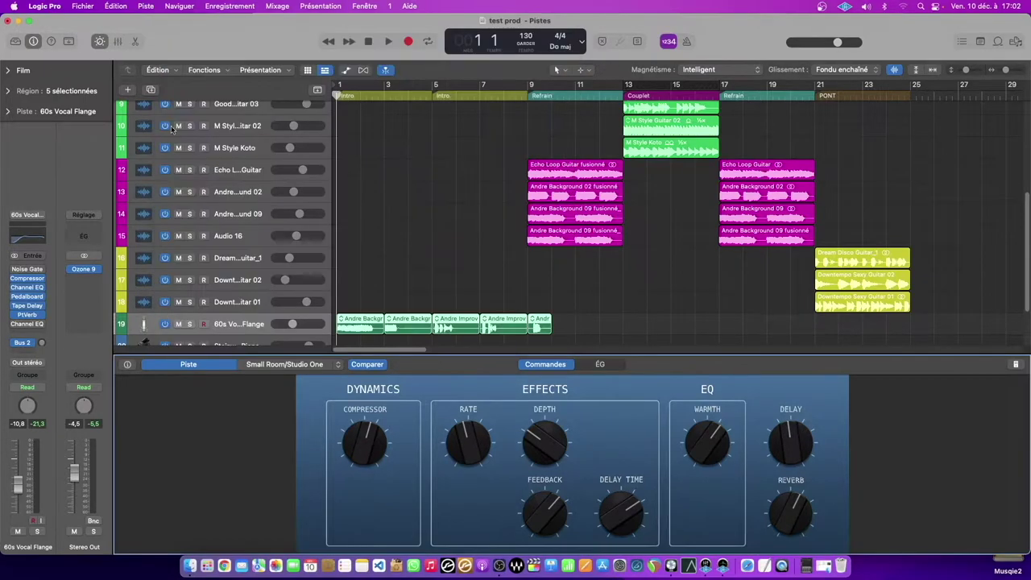
# - With the PlatinumVerb plug-in open, set the Reverb Smart Control to 24 % and close the plug-in window
pyautogui.click(29, 315)
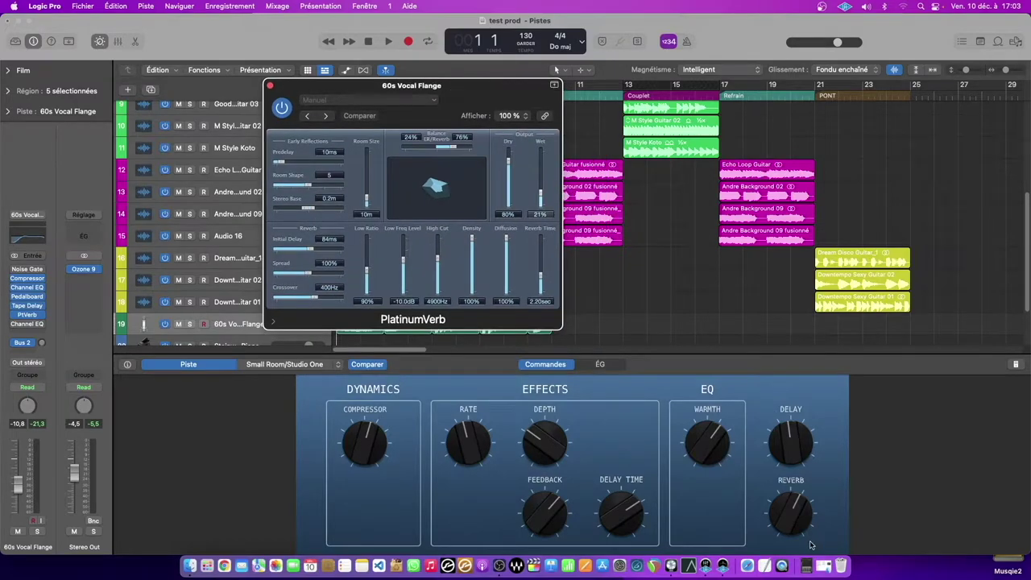
pyautogui.moveTo(787, 504); pyautogui.dragTo(786, 503)
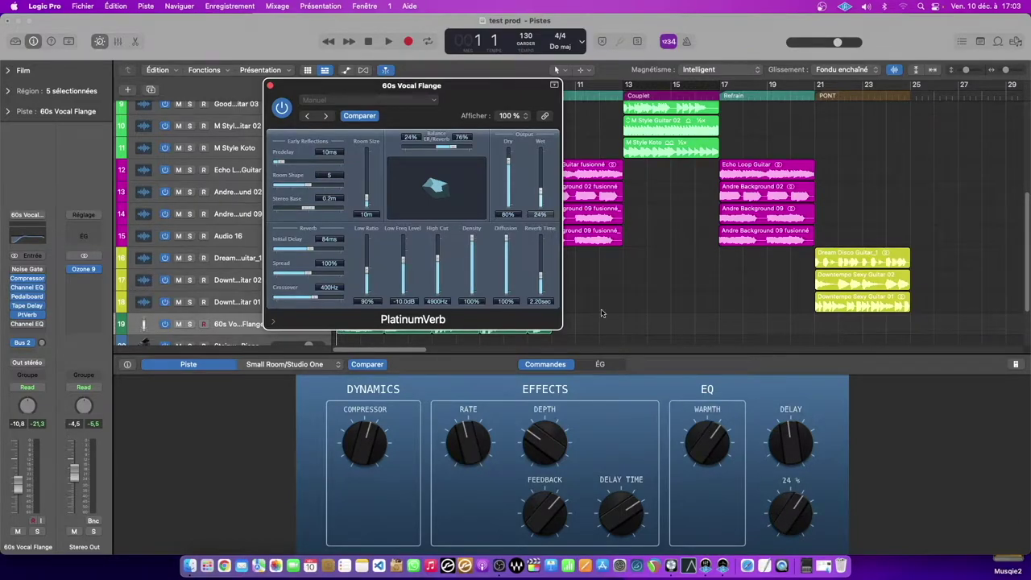
pyautogui.click(271, 86)
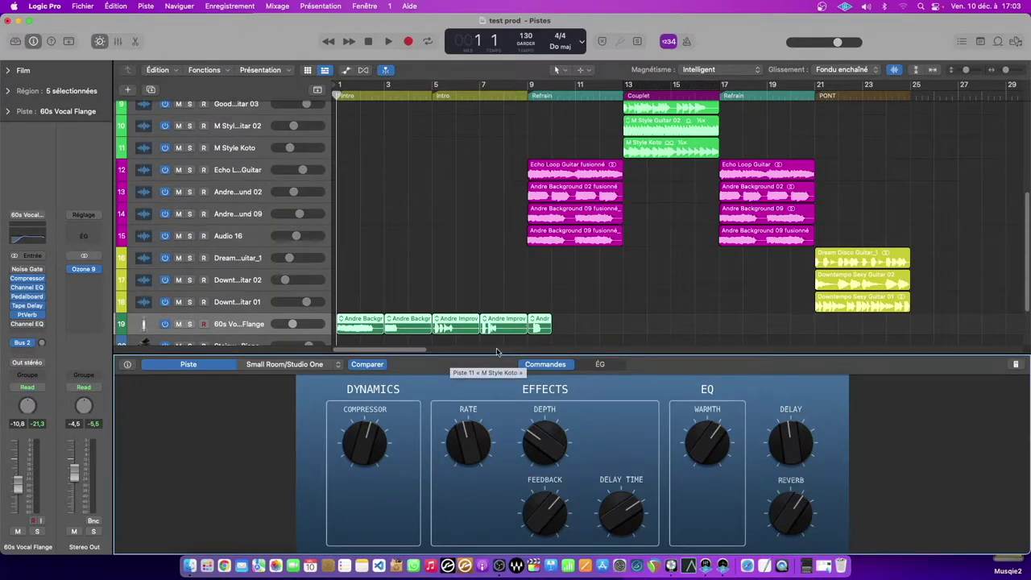
# - Hide the Smart Controls and show the mixer below the tracks, toggling its display off and on
pyautogui.press('b')
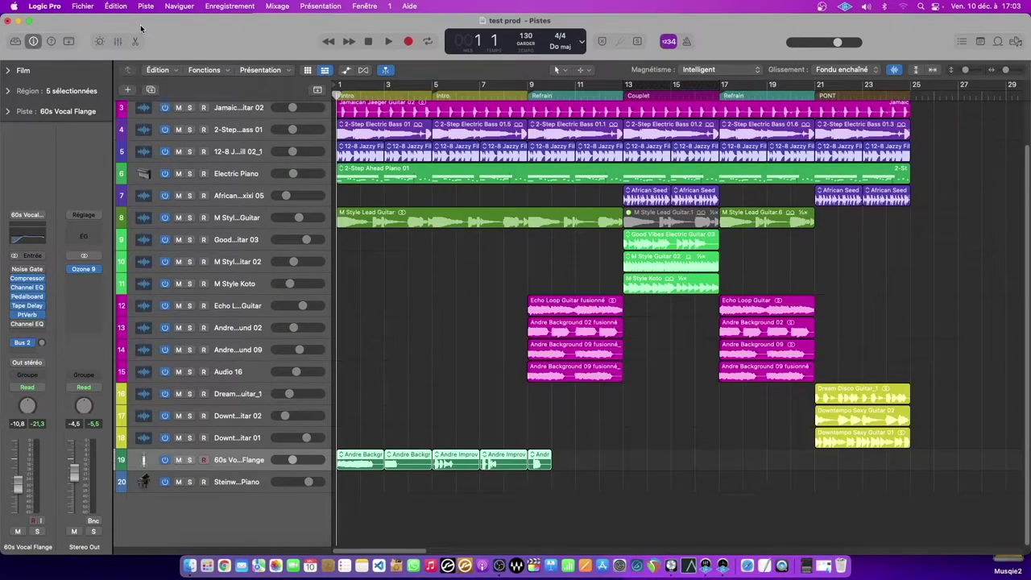
pyautogui.click(118, 43)
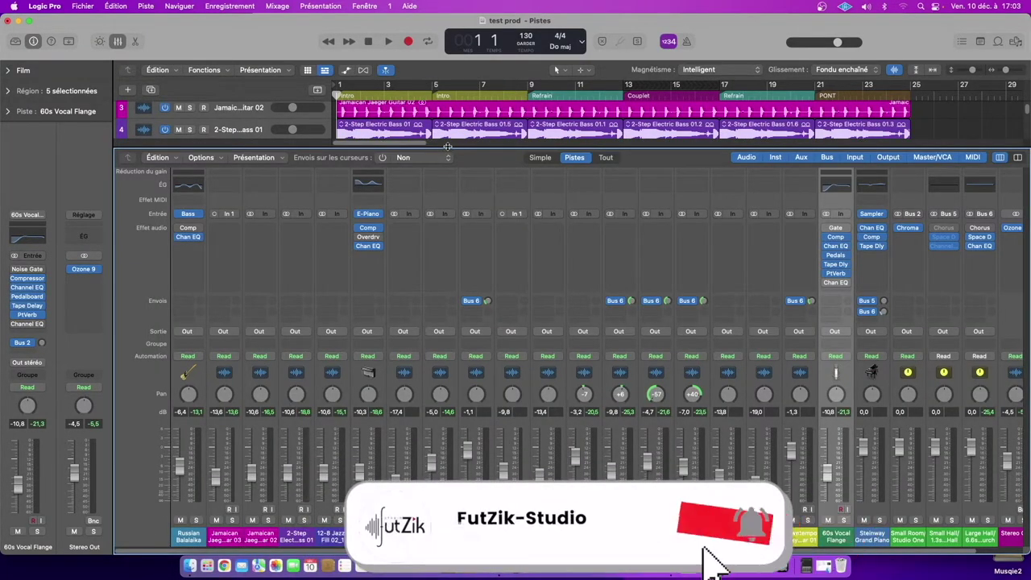
pyautogui.moveTo(448, 148)
pyautogui.mouseDown()
pyautogui.moveTo(444, 191)
pyautogui.moveTo(436, 137)
pyautogui.mouseUp()
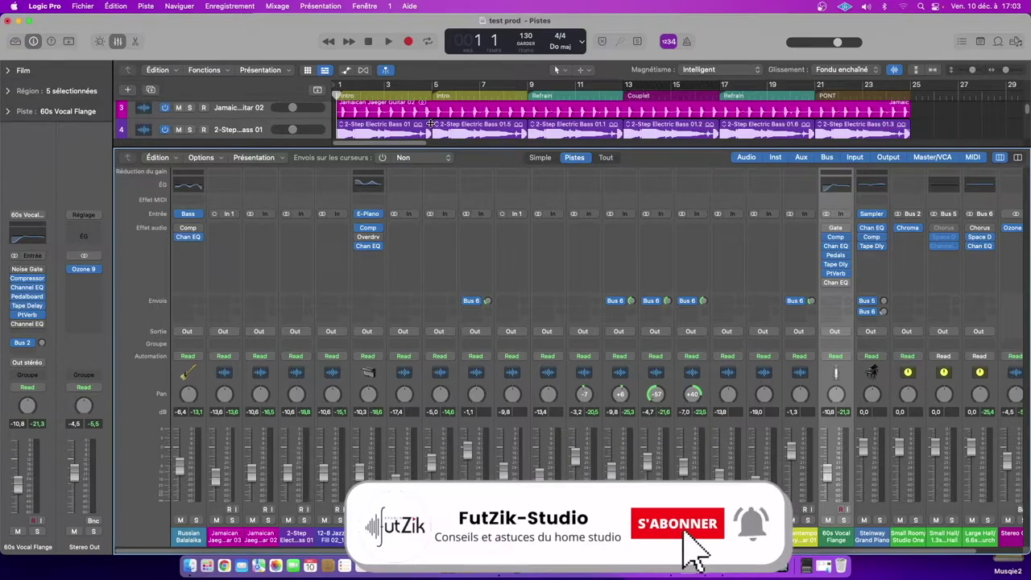
pyautogui.press('x')
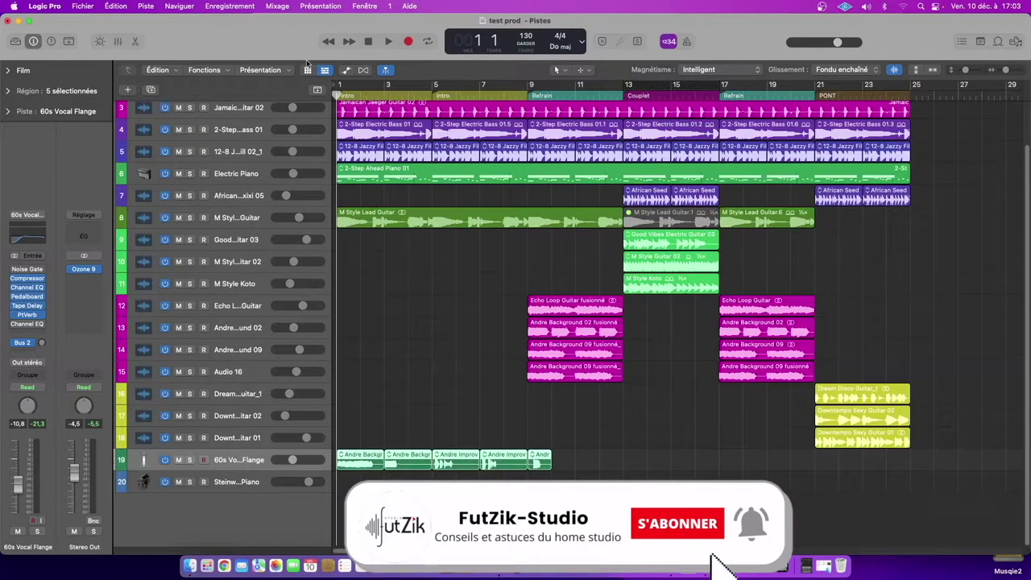
pyautogui.press('x')
pyautogui.press('x')
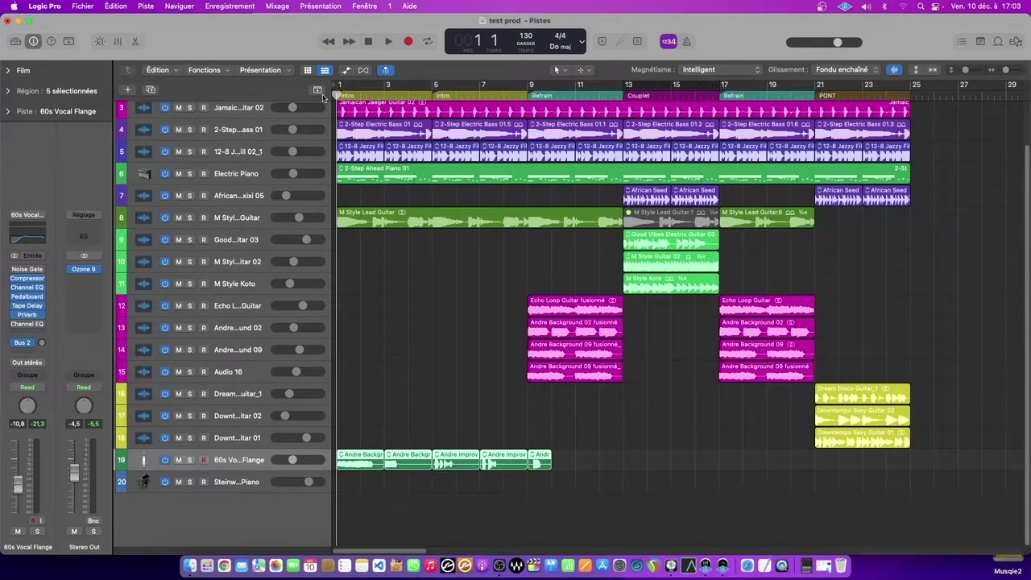
pyautogui.press('x')
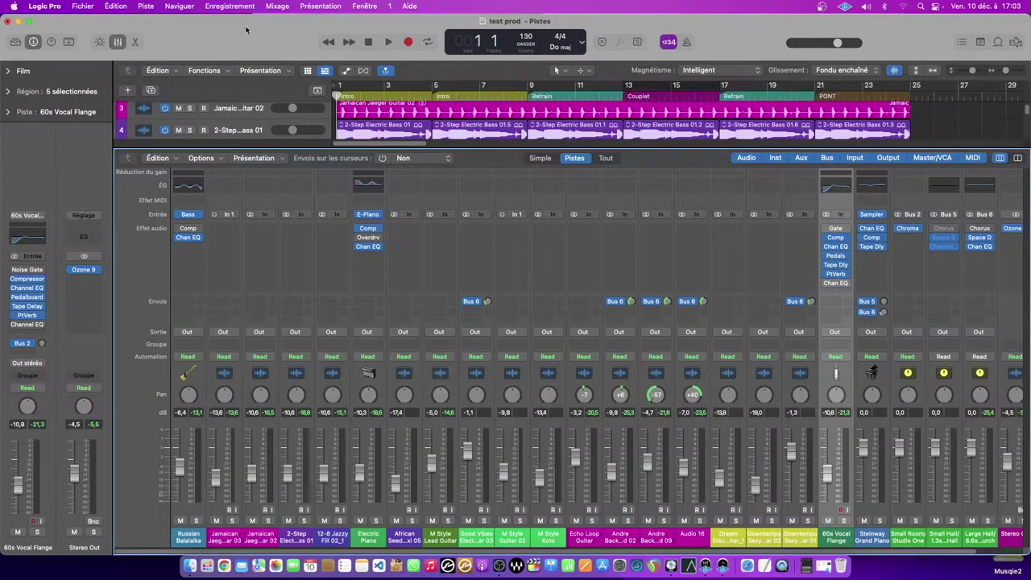
# - Open the mixer in a separate window, then reposition and resize that window over the main one
pyautogui.click(366, 6)
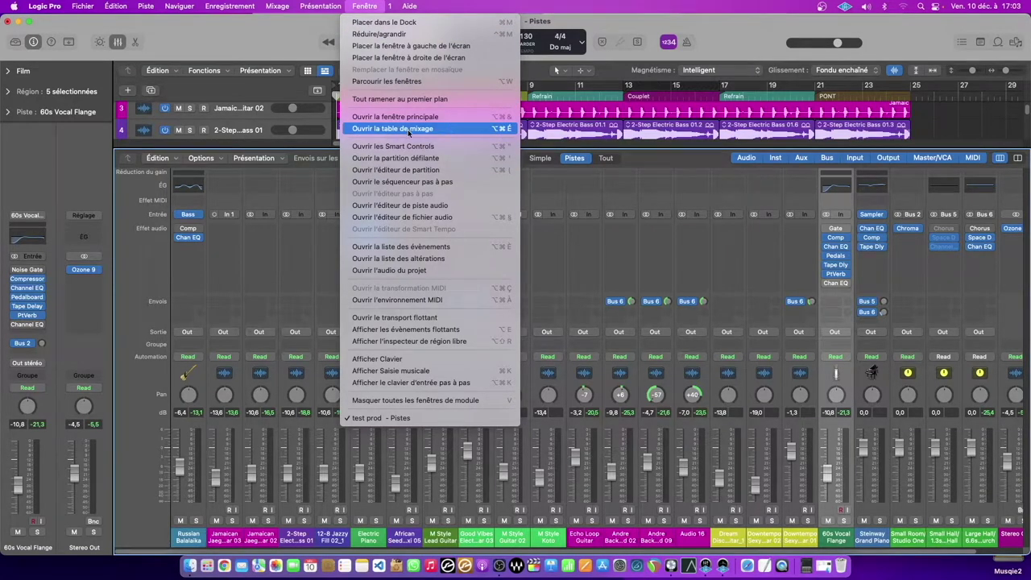
pyautogui.click(446, 129)
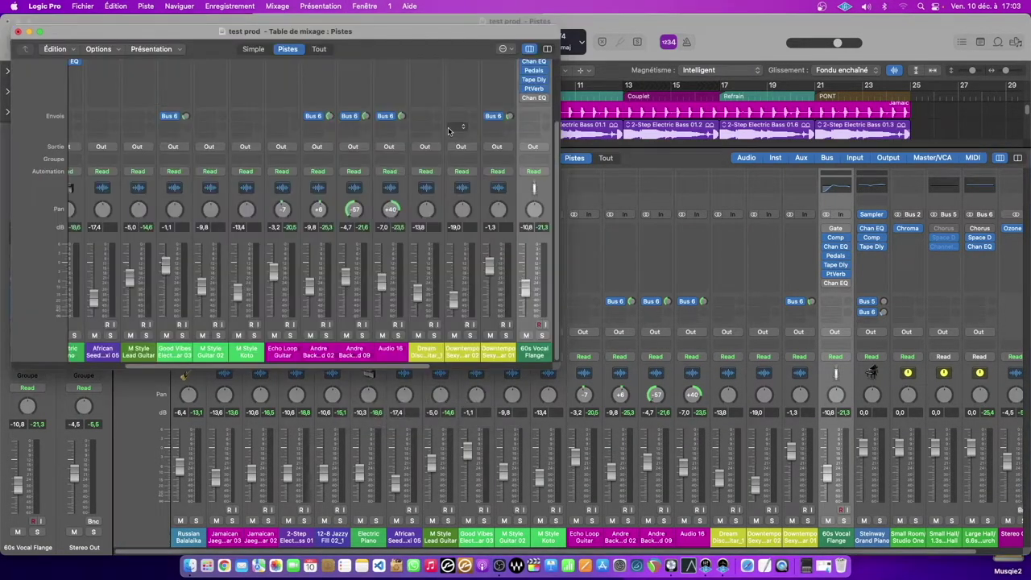
pyautogui.moveTo(423, 54); pyautogui.dragTo(548, 58)
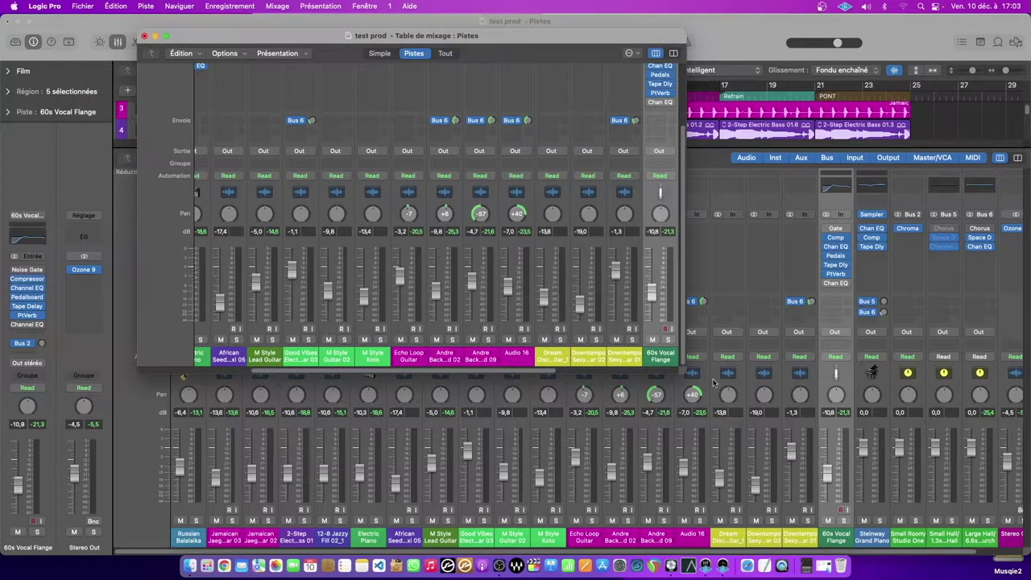
pyautogui.moveTo(677, 368); pyautogui.dragTo(622, 412)
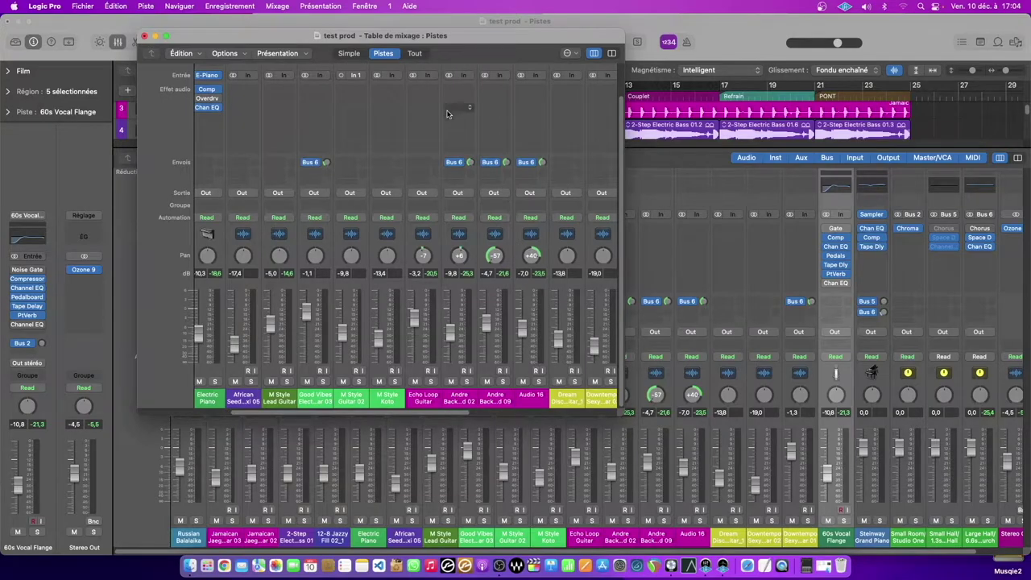
pyautogui.moveTo(439, 35); pyautogui.dragTo(452, 52)
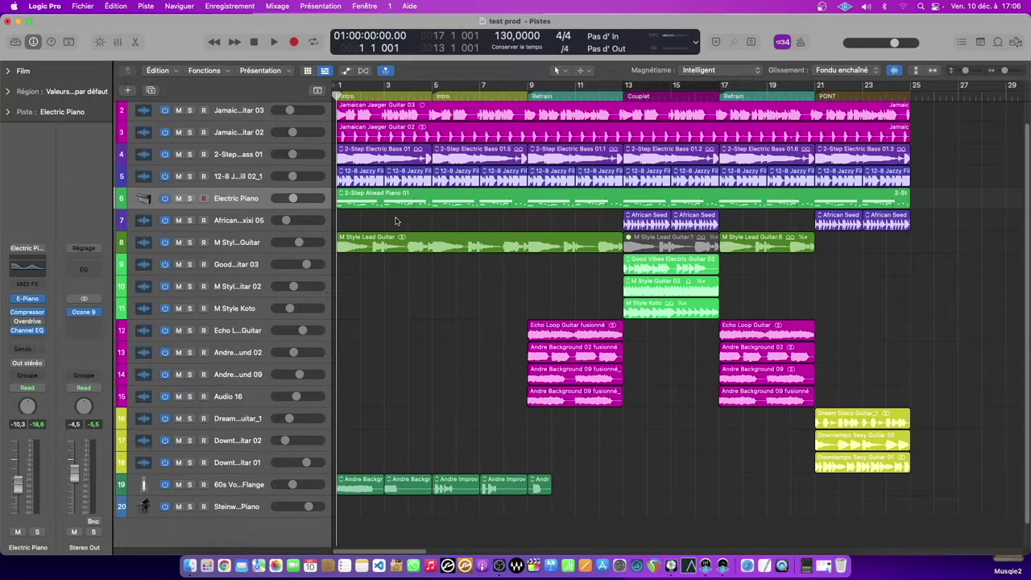
# - Open the 2-Step Ahead Piano 01 region of the Electric Piano track in its editor, close the editor and deselect the region
pyautogui.click(403, 192)
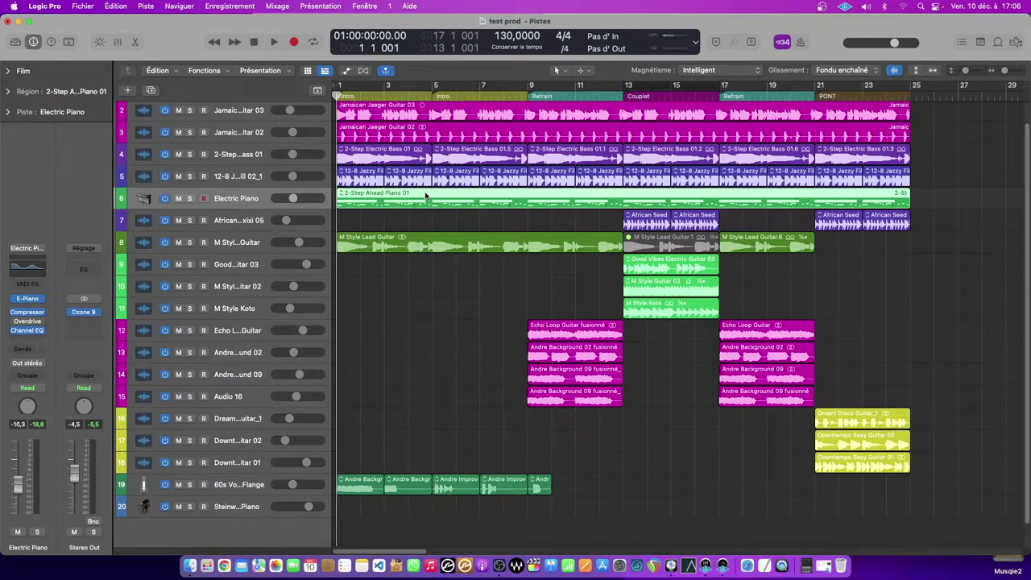
pyautogui.doubleClick(426, 194)
pyautogui.press('p')
pyautogui.click(427, 250)
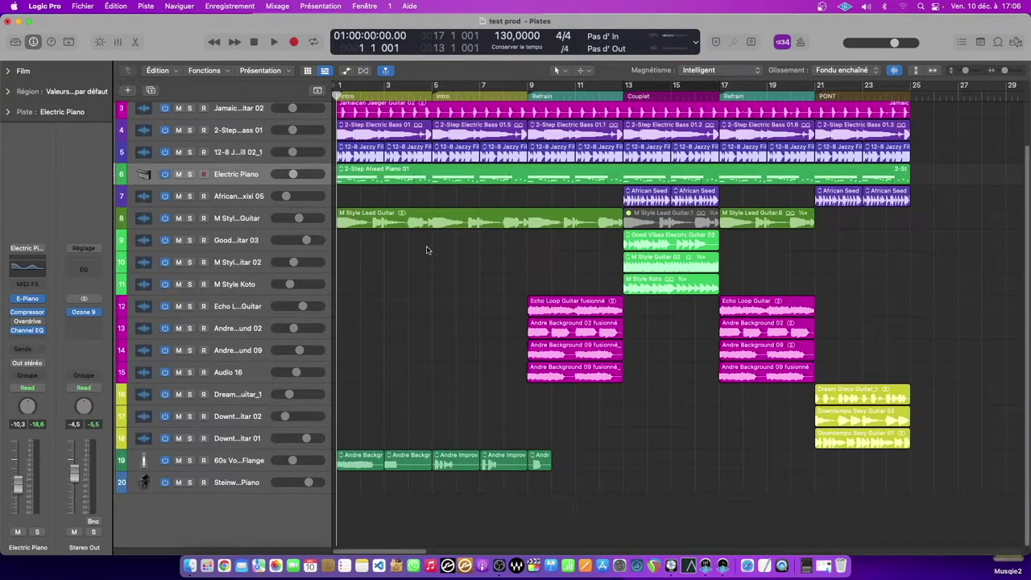
# - Display the 2-Step Ahead Piano 01 region of the Electric Piano track in the Piano Roll and examine its notes
pyautogui.press('p')
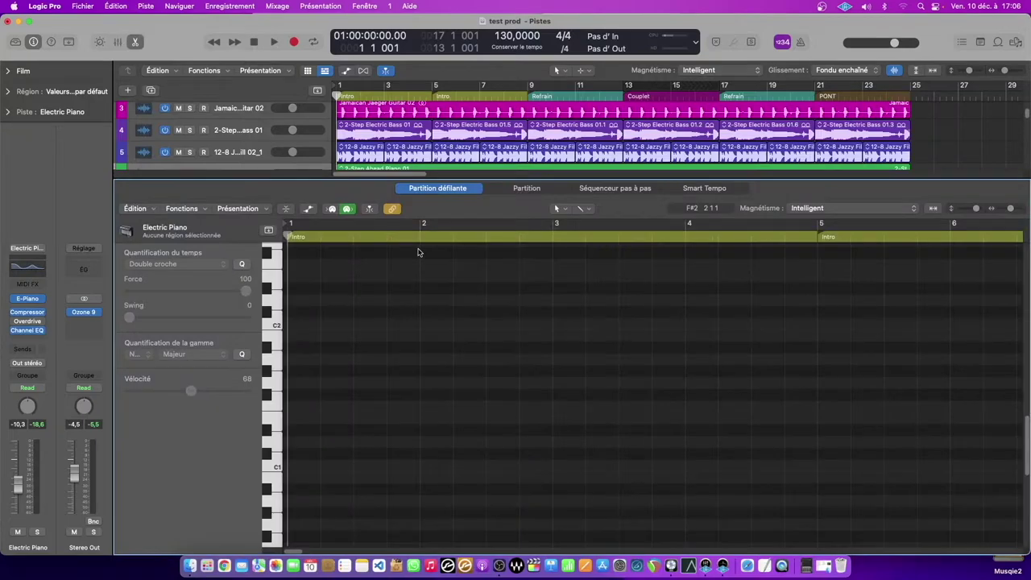
pyautogui.scroll(-1, 336, 160)
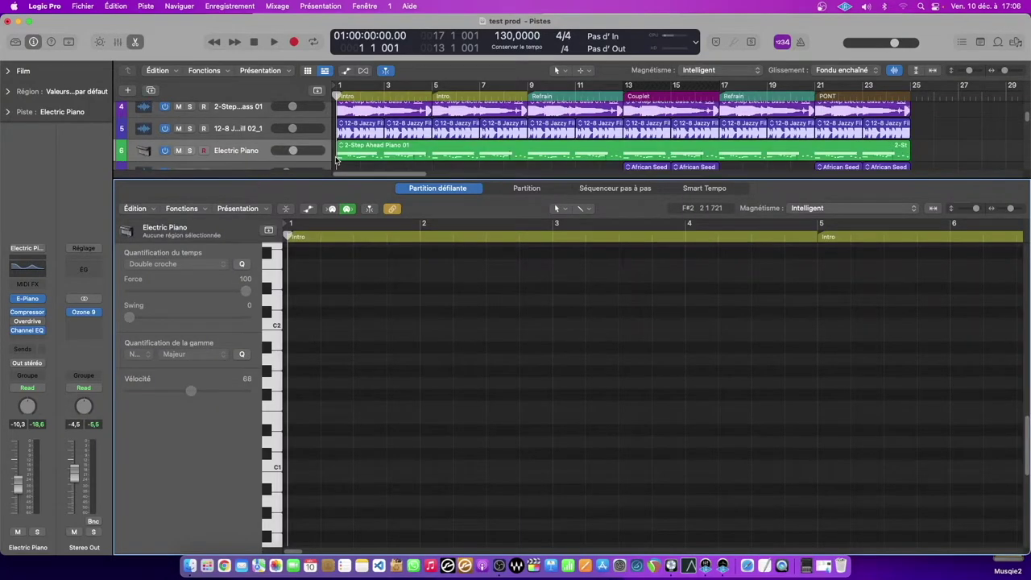
pyautogui.click(383, 148)
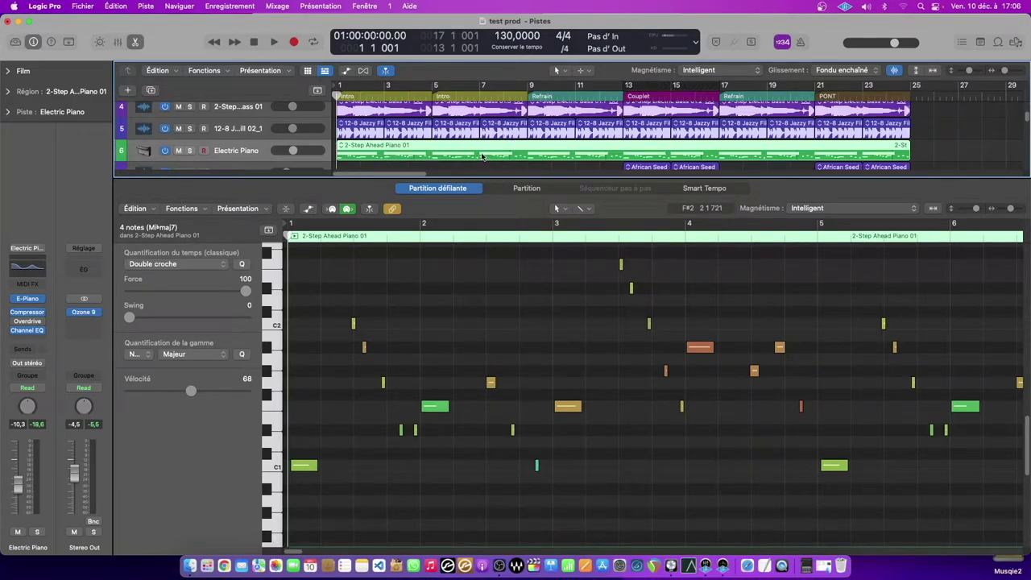
pyautogui.scroll(-3, 506, 354)
pyautogui.scroll(-4, 453, 348)
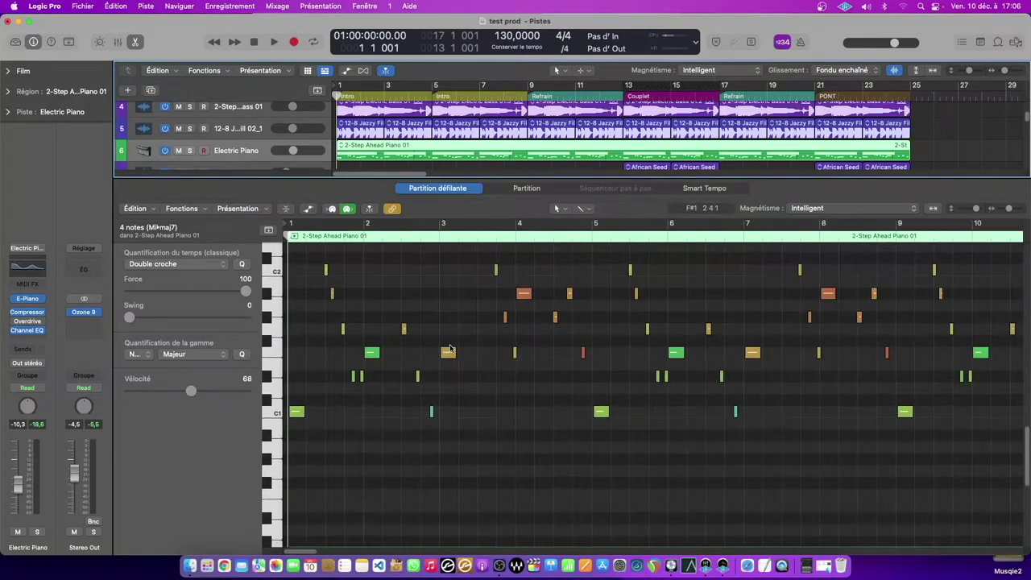
pyautogui.scroll(3, 449, 348)
pyautogui.scroll(5, 519, 351)
# - Lengthen the short C2 note near beat 3 of bar 1 in the Piano Roll and deselect it
pyautogui.click(414, 386)
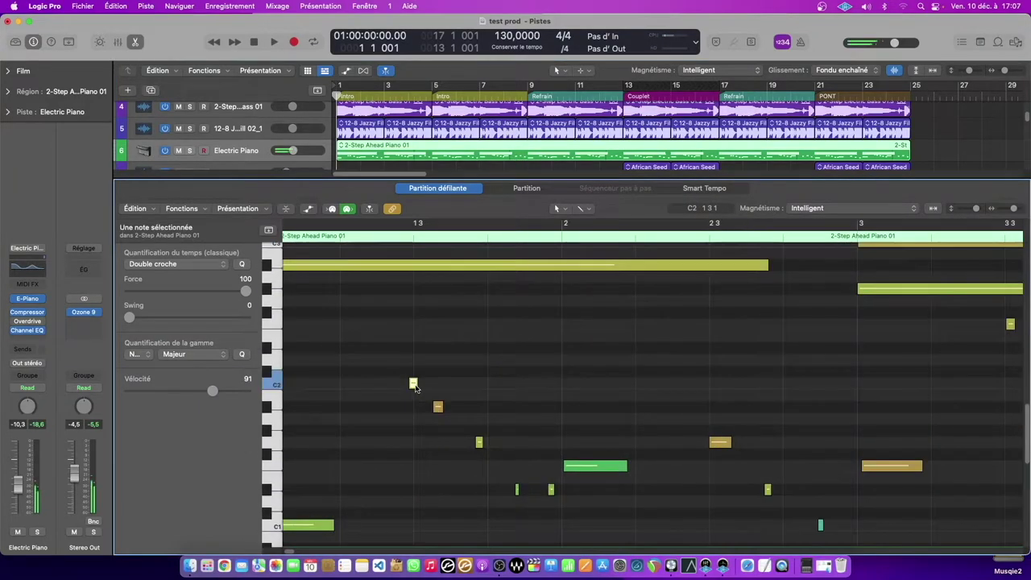
pyautogui.moveTo(415, 386)
pyautogui.mouseDown()
pyautogui.moveTo(512, 382)
pyautogui.moveTo(431, 385)
pyautogui.mouseUp()
pyautogui.moveTo(427, 383); pyautogui.dragTo(429, 384)
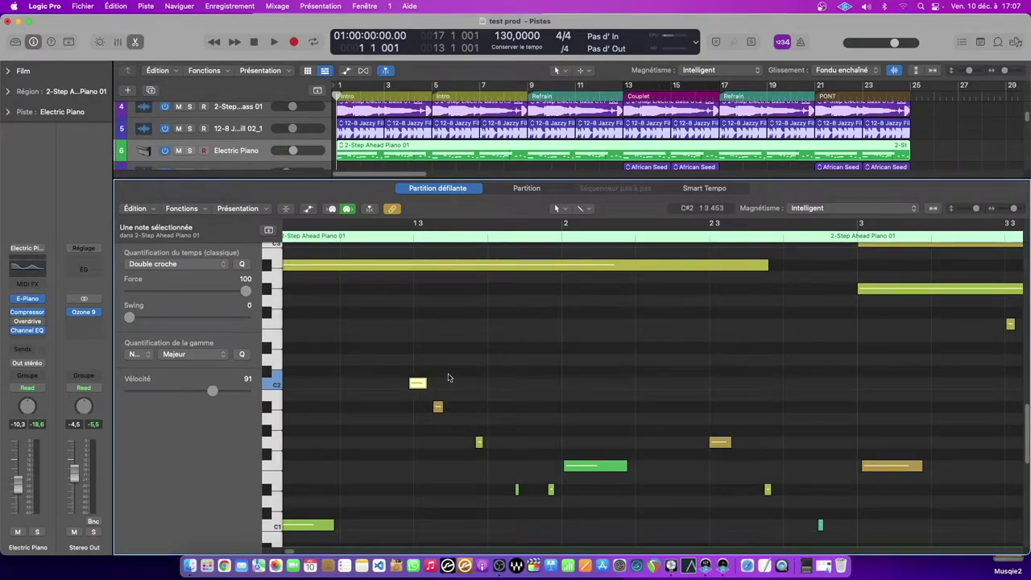
pyautogui.moveTo(457, 381); pyautogui.dragTo(420, 385)
pyautogui.click(467, 375)
pyautogui.press('super+Left')
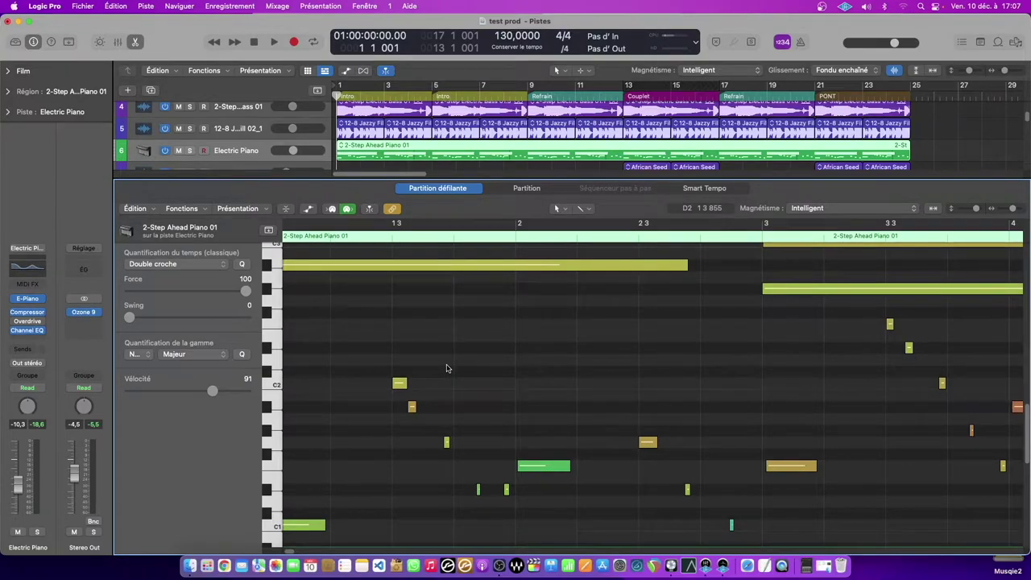
# - Close the Piano Roll and open the 12-8 Jazzy Fill 02_1 track in the audio track editor
pyautogui.press('x')
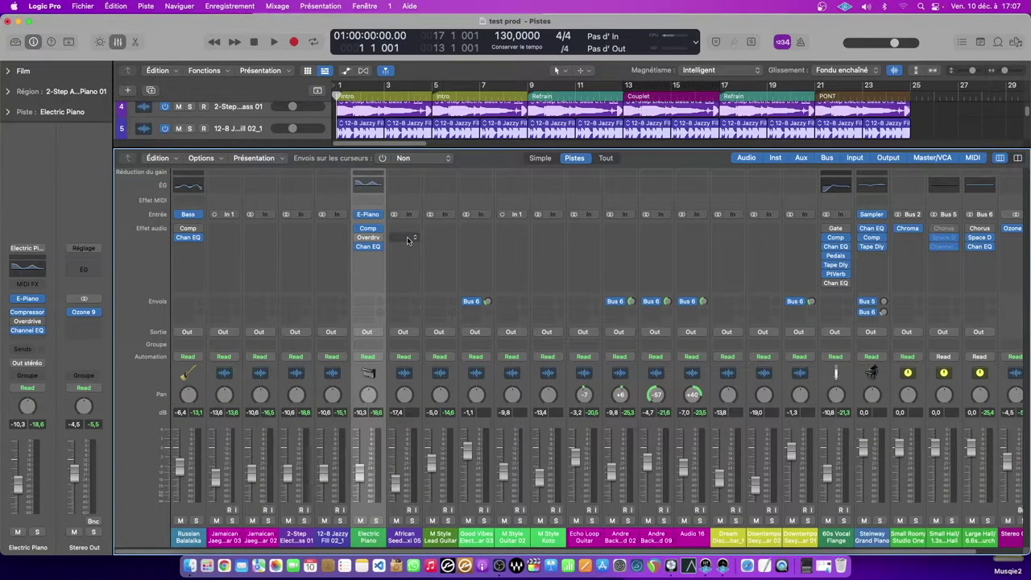
pyautogui.press('x')
pyautogui.scroll(2, 403, 230)
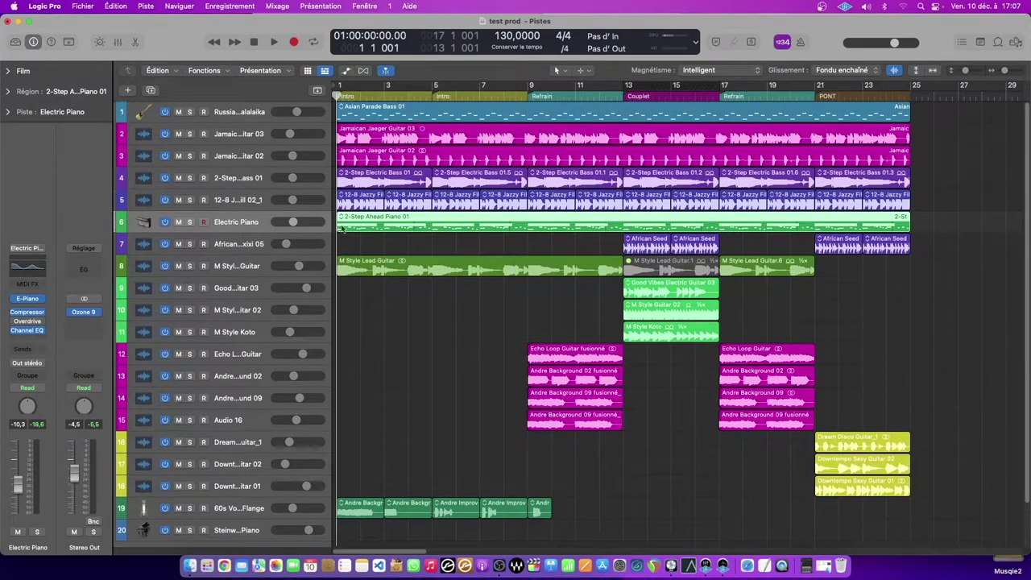
pyautogui.click(255, 200)
pyautogui.scroll(-2, 252, 159)
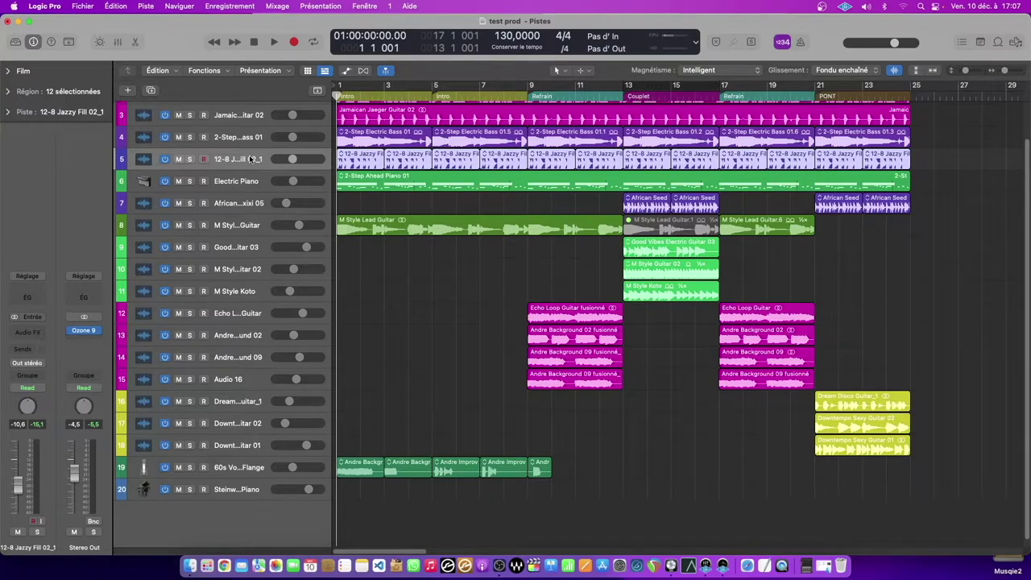
pyautogui.press('e')
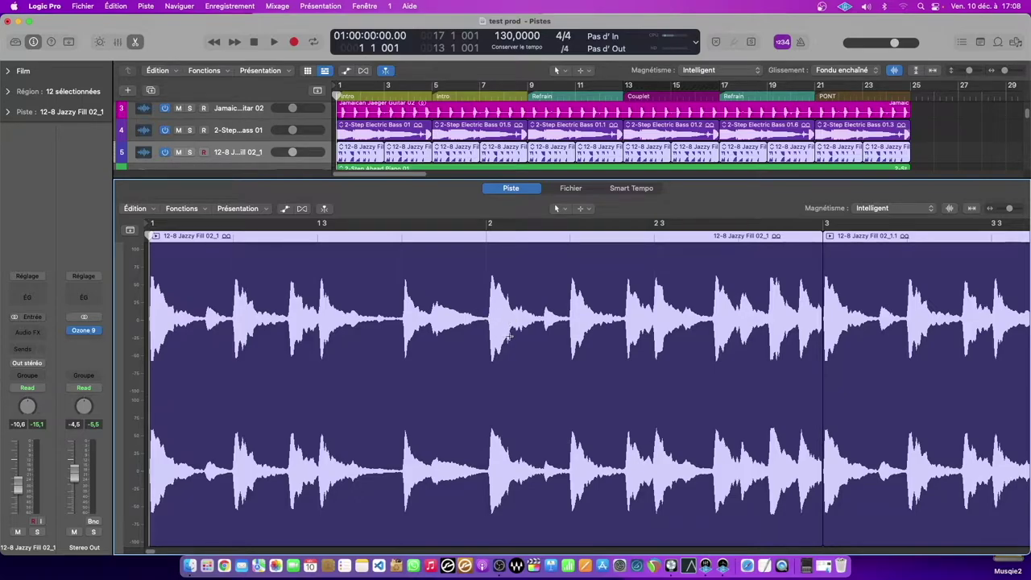
# - Delete the audio from shortly before beat 3 of bar 1 to bar 2 in the first region, and undo the deletion
pyautogui.moveTo(488, 326); pyautogui.dragTo(285, 354)
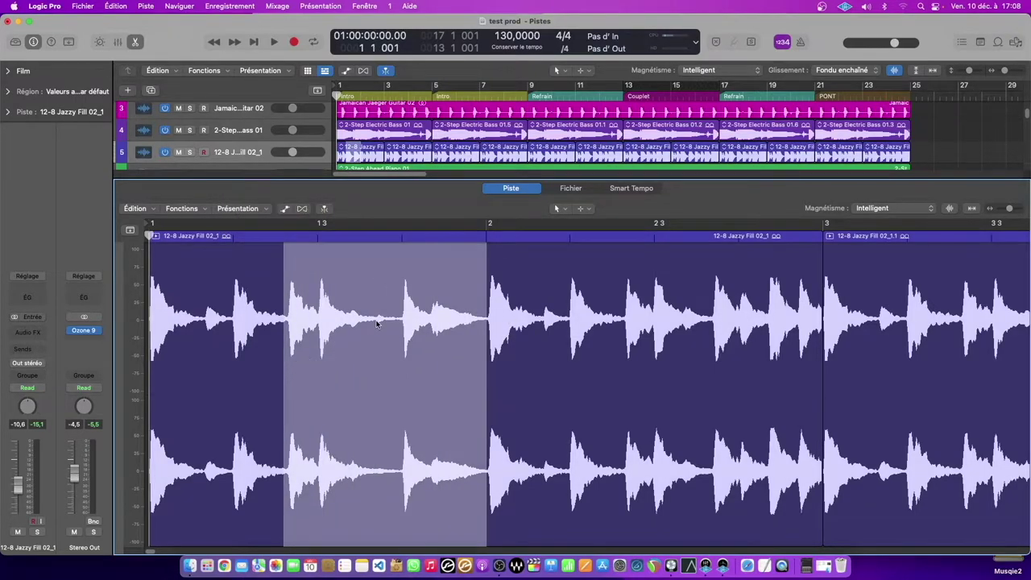
pyautogui.press('Delete')
pyautogui.moveTo(414, 317); pyautogui.dragTo(227, 363)
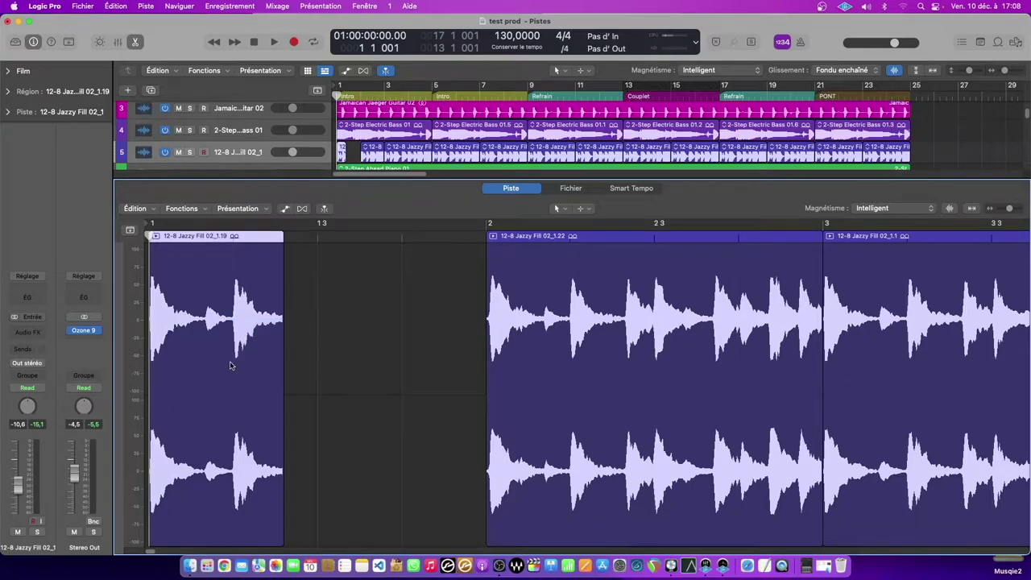
pyautogui.press('super+z')
pyautogui.click(520, 309)
pyautogui.press('super+z')
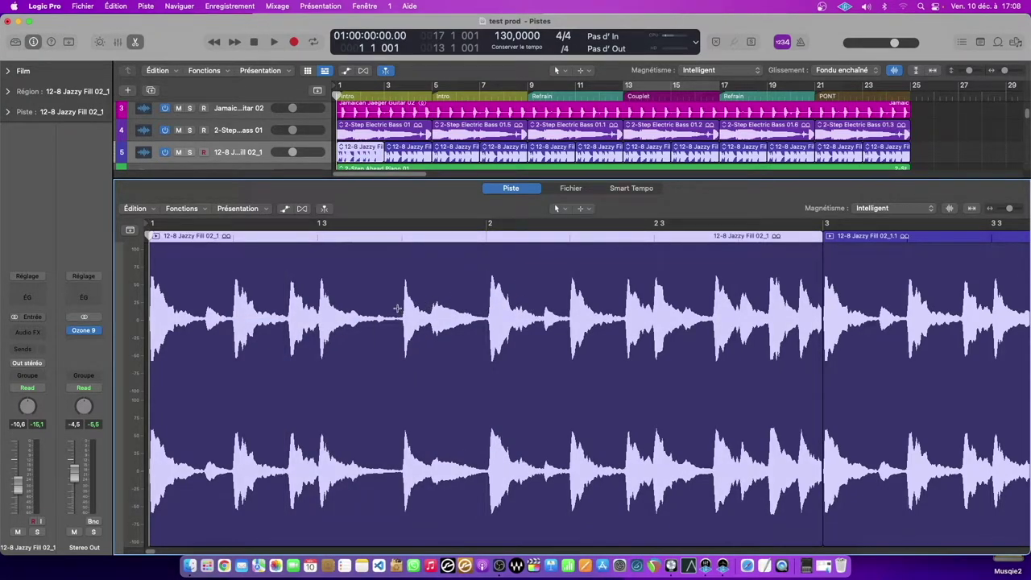
# - Cut the last beat of bar 1 out of the first 12-8 Jazzy Fill region, and undo the cut
pyautogui.moveTo(398, 308); pyautogui.dragTo(482, 303)
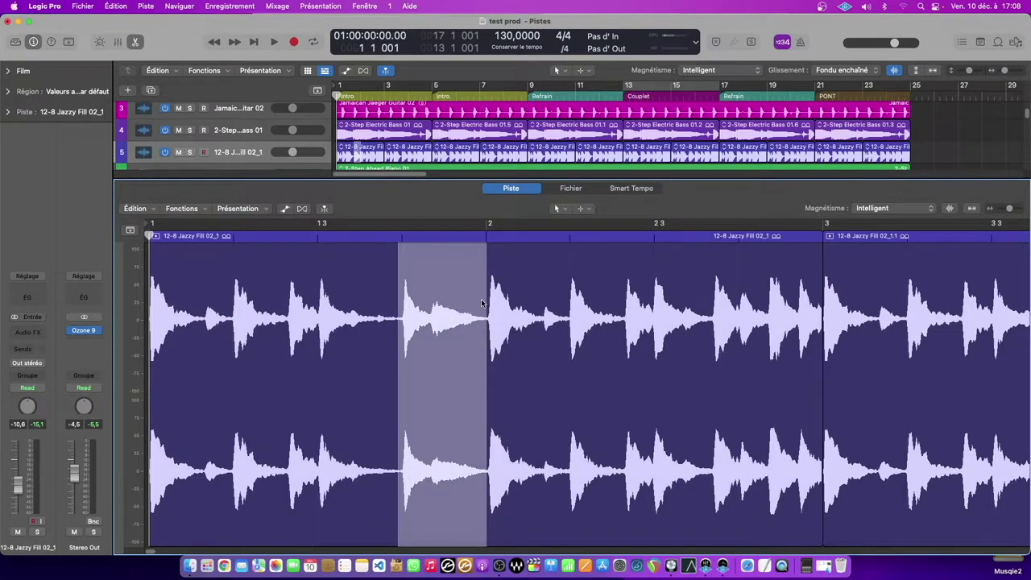
pyautogui.press('Delete')
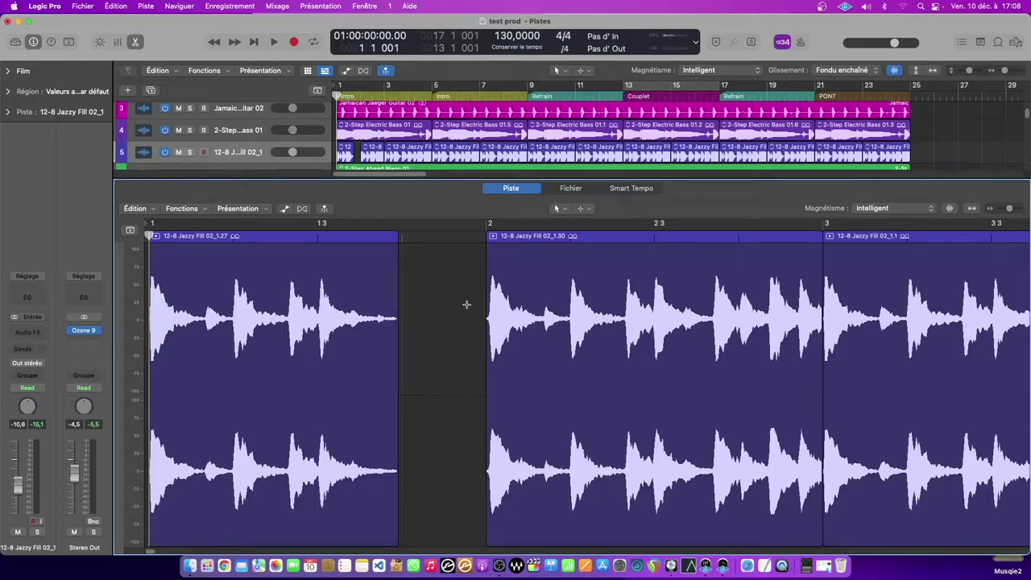
pyautogui.press('super+z')
pyautogui.click(384, 320)
pyautogui.press('super+z')
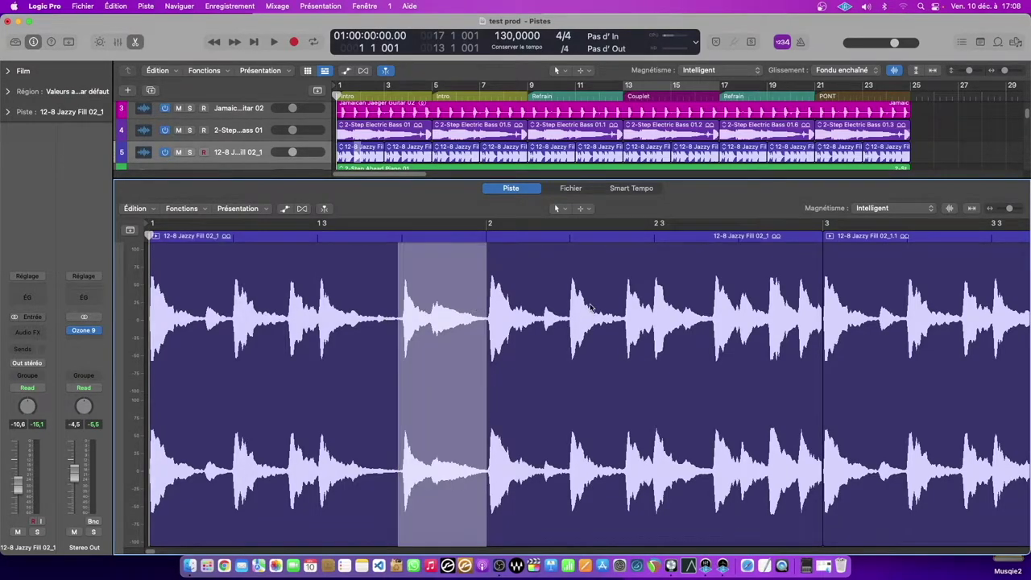
# - Close the audio editor and select the Good Vibes Electric Guitar 03 track
pyautogui.press('x')
pyautogui.press('x')
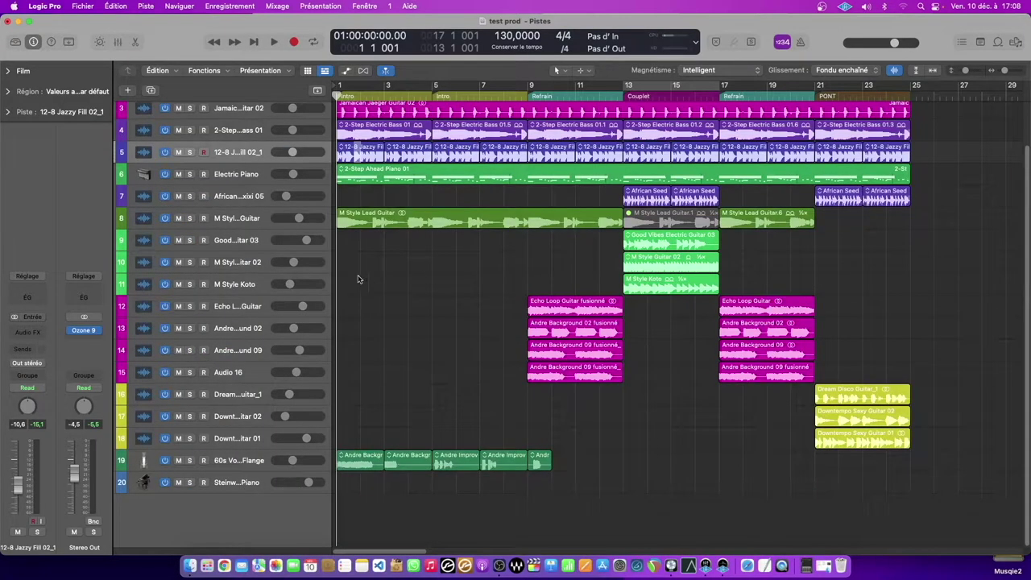
pyautogui.click(259, 246)
pyautogui.scroll(2, 239, 274)
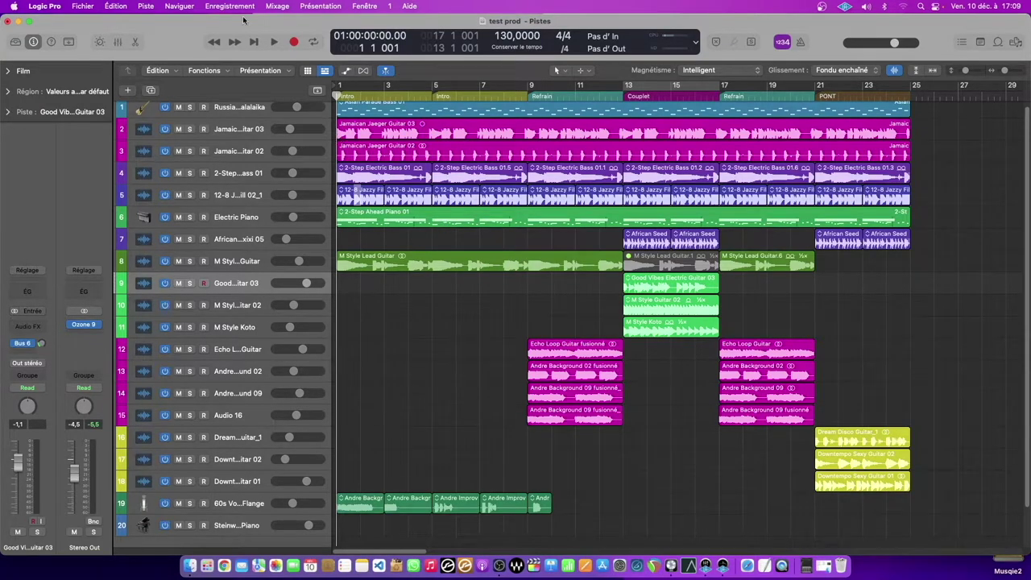
# - Try adding a new Drummer track below the Good Vibes Electric Guitar 03 track
pyautogui.click(147, 6)
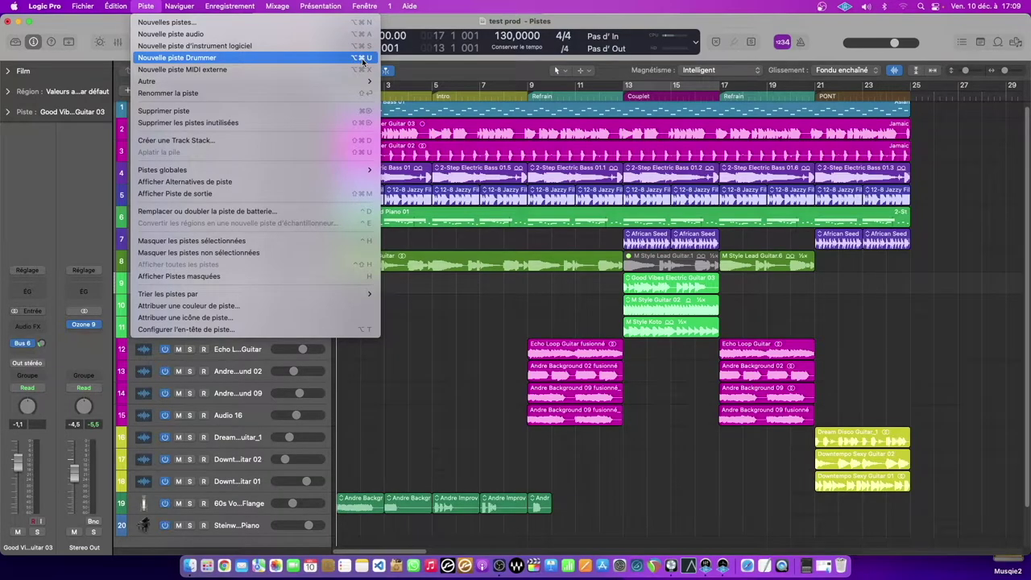
pyautogui.click(522, 295)
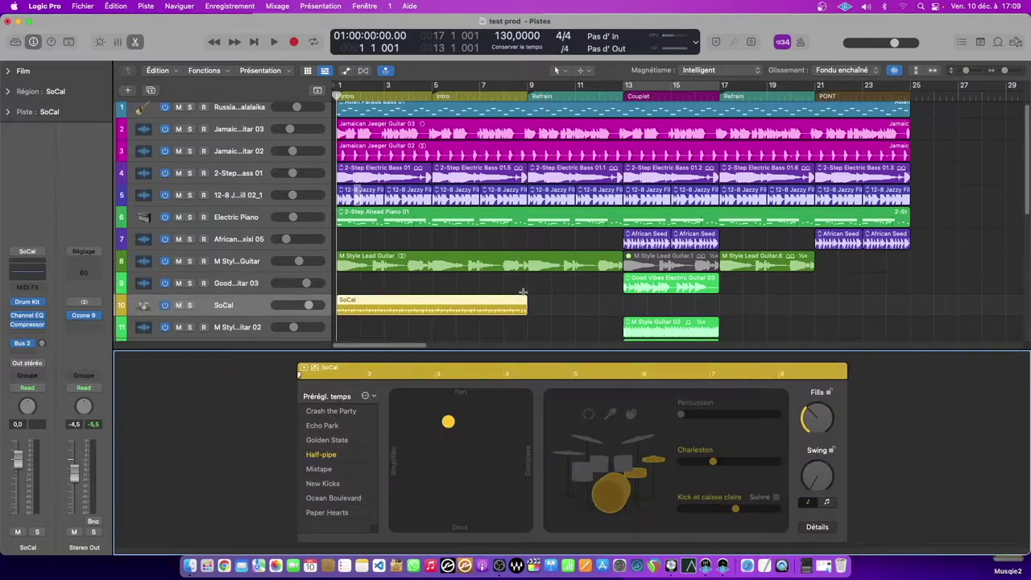
pyautogui.scroll(-5, 347, 278)
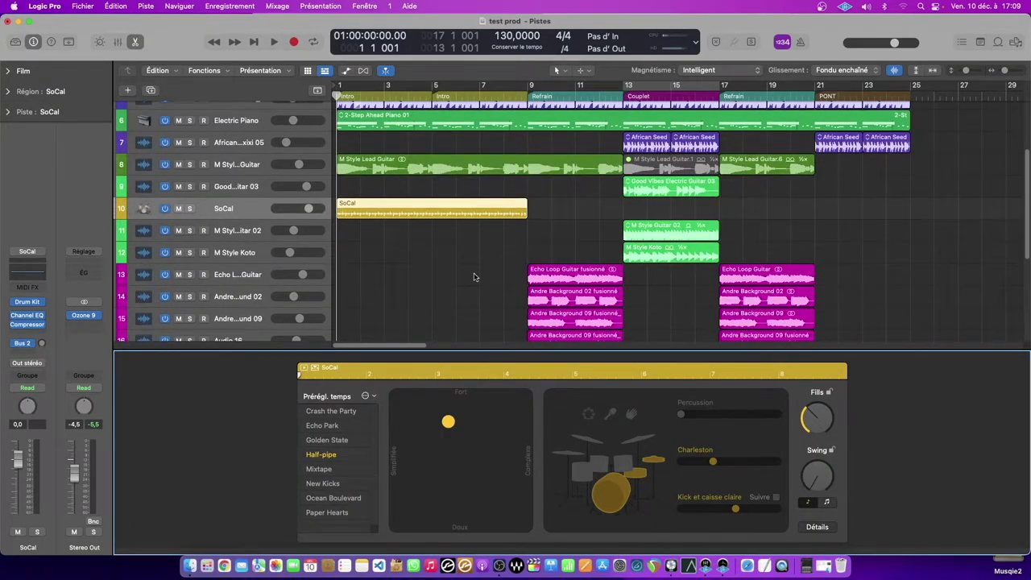
pyautogui.press('e')
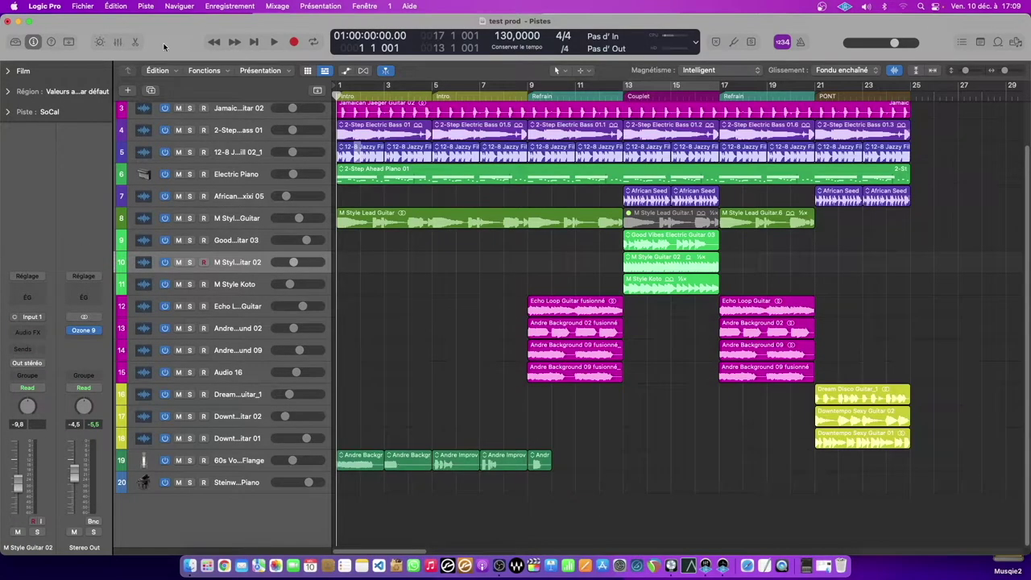
# - Create a new Drummer track below the M Style Guitar 02 track
pyautogui.click(145, 5)
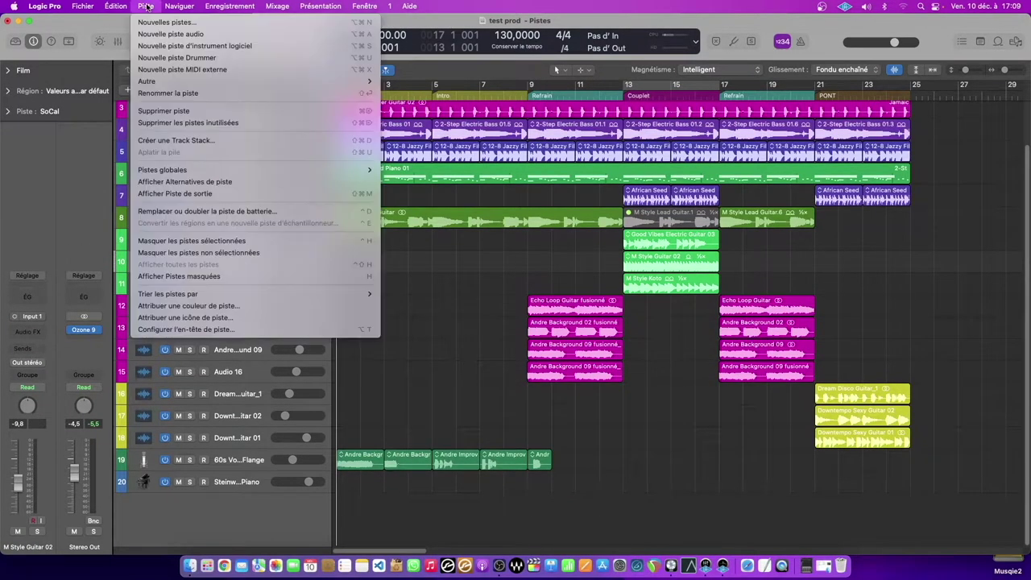
pyautogui.click(179, 58)
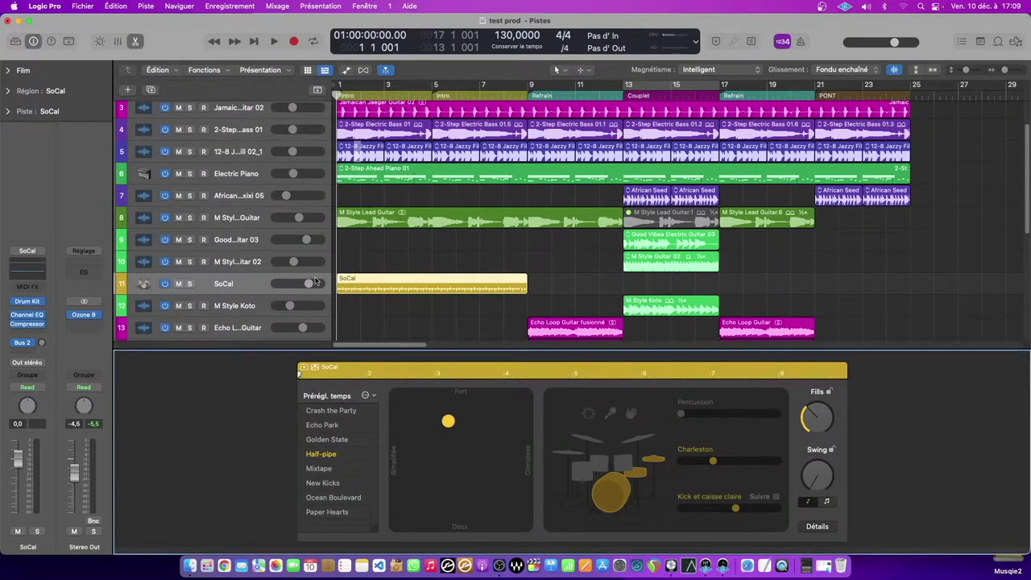
pyautogui.scroll(-3, 326, 236)
# - Show the Library for the SoCal track, widen it to list drummers and drum kits, and toggle its display off and on
pyautogui.click(15, 42)
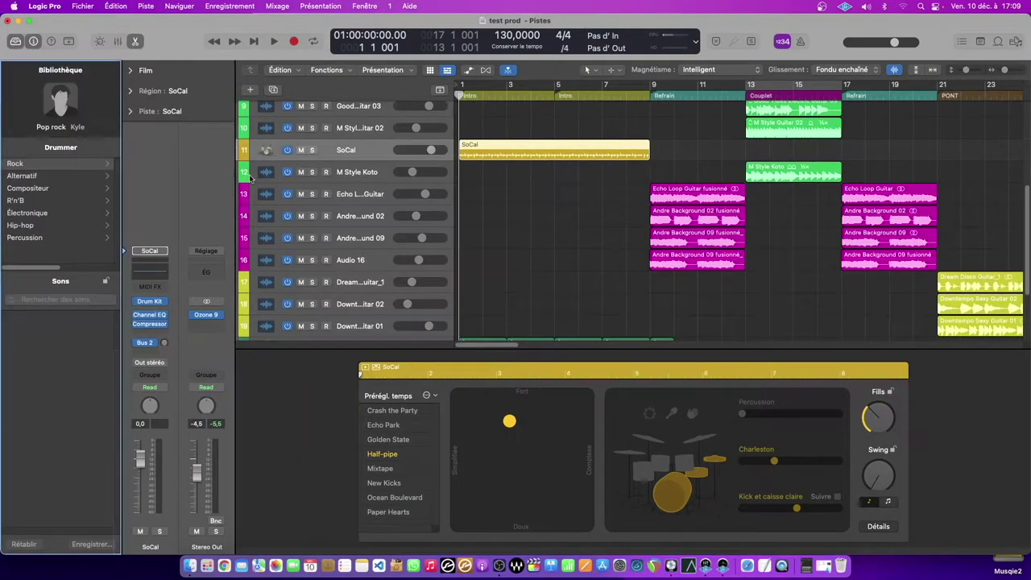
pyautogui.moveTo(117, 160); pyautogui.dragTo(223, 159)
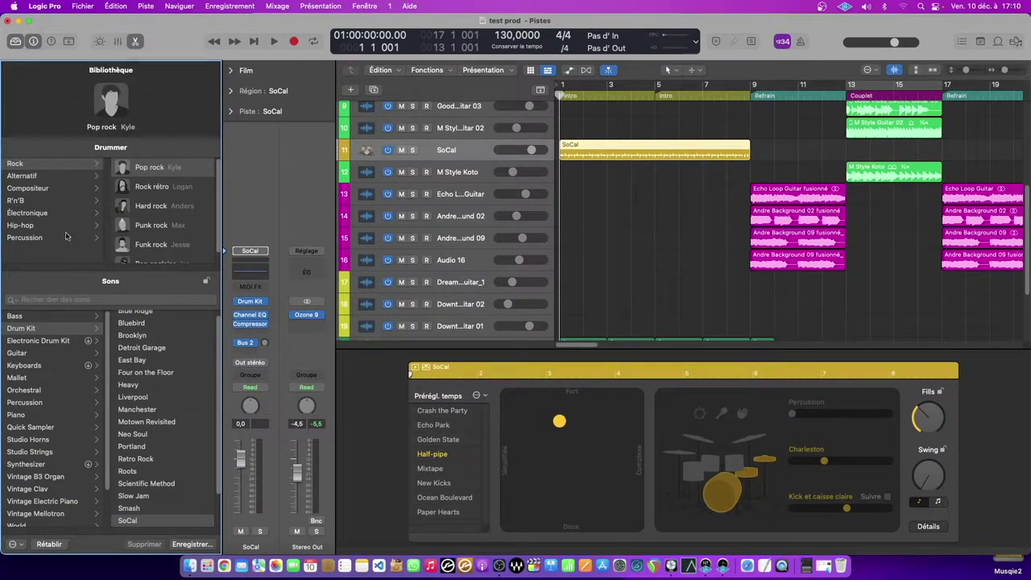
pyautogui.click(16, 41)
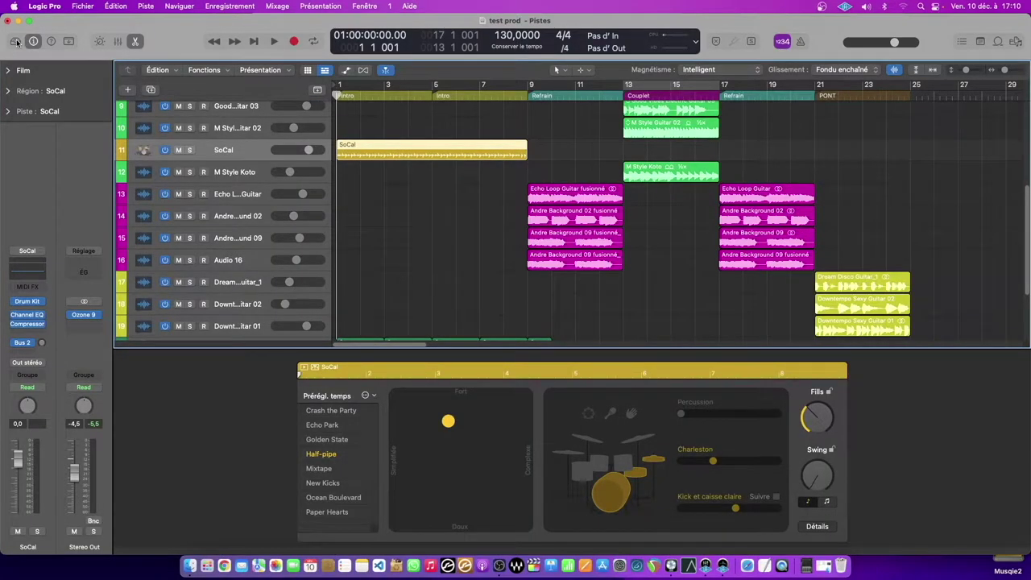
pyautogui.click(15, 41)
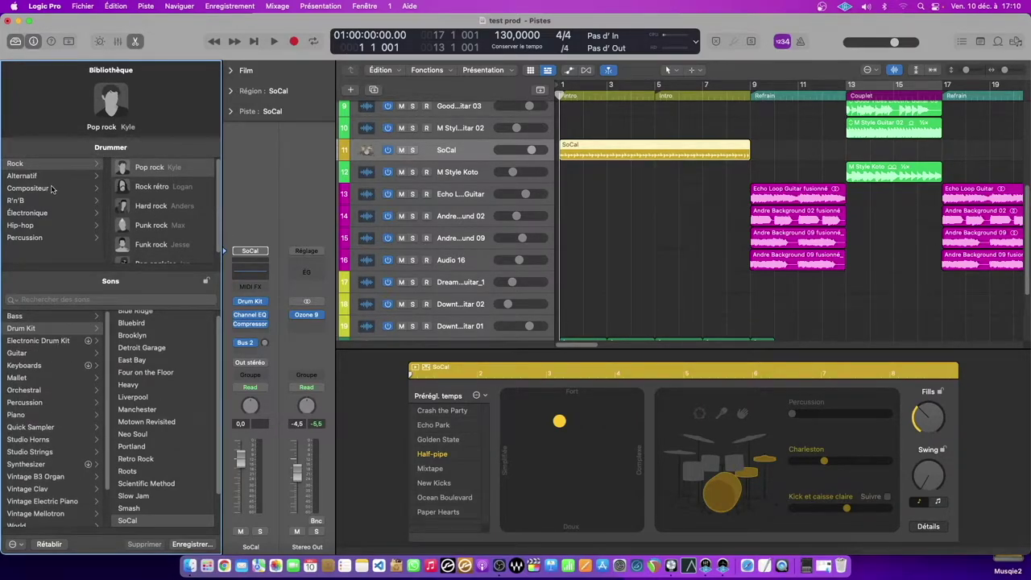
# - Look through the whole arrangement, examining the tracks and regions above and below the SoCal drummer region
pyautogui.click(550, 354)
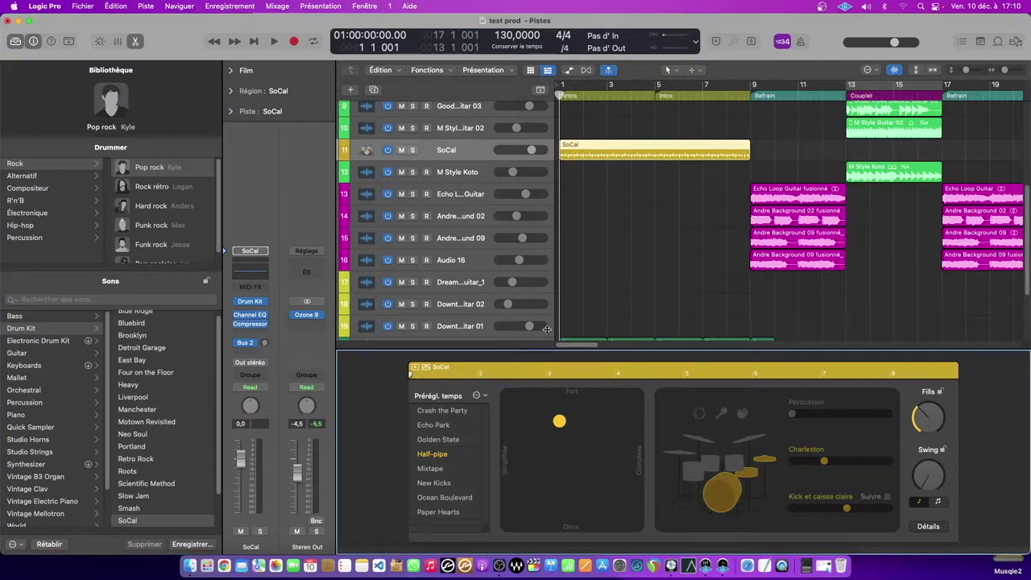
pyautogui.hscroll(3, 548, 286)
pyautogui.hscroll(-2, 588, 251)
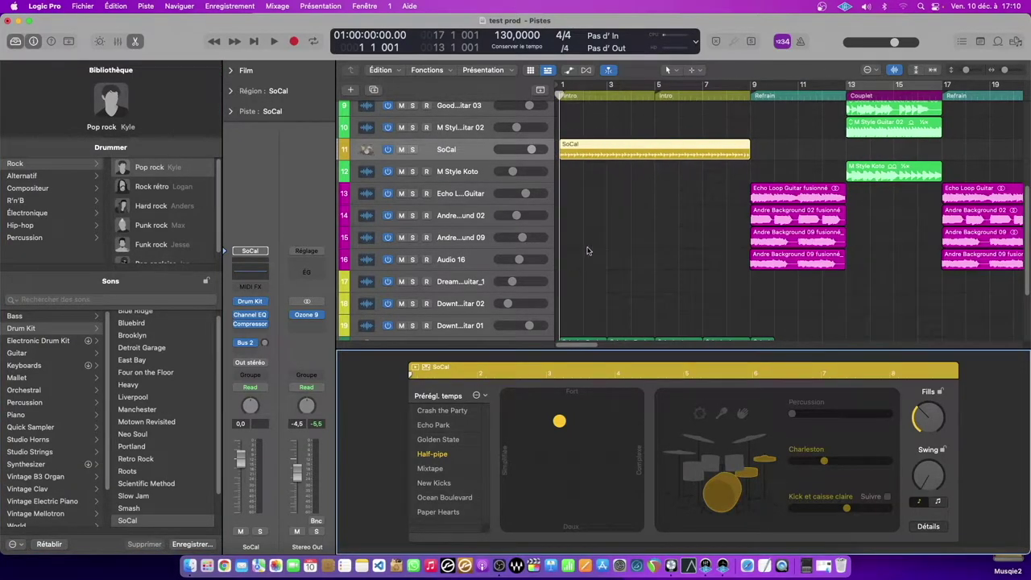
pyautogui.scroll(-2, 601, 240)
pyautogui.scroll(-2, 610, 243)
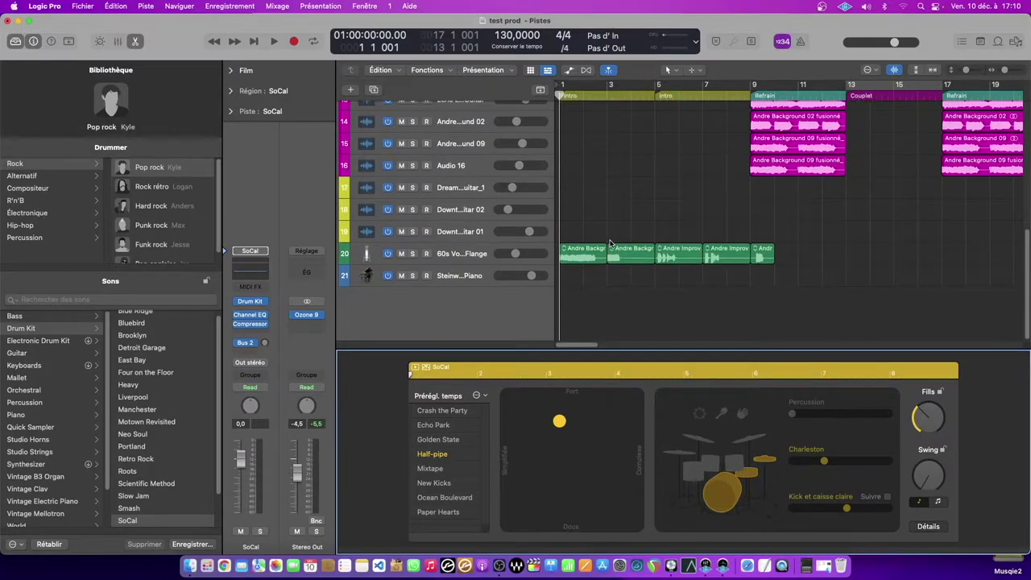
pyautogui.scroll(10, 596, 249)
pyautogui.scroll(-2, 575, 256)
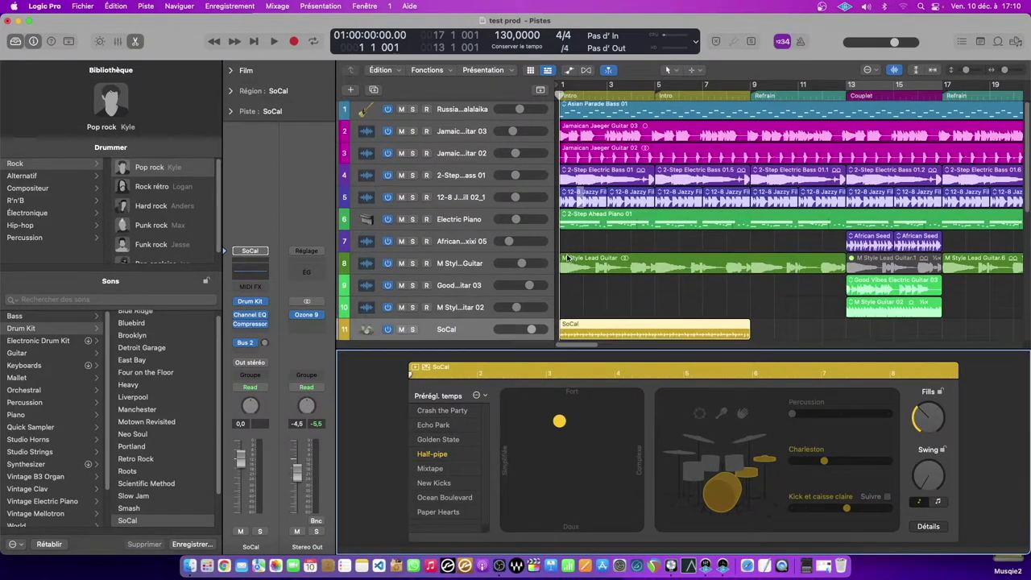
pyautogui.scroll(-2, 578, 247)
pyautogui.scroll(-3, 574, 247)
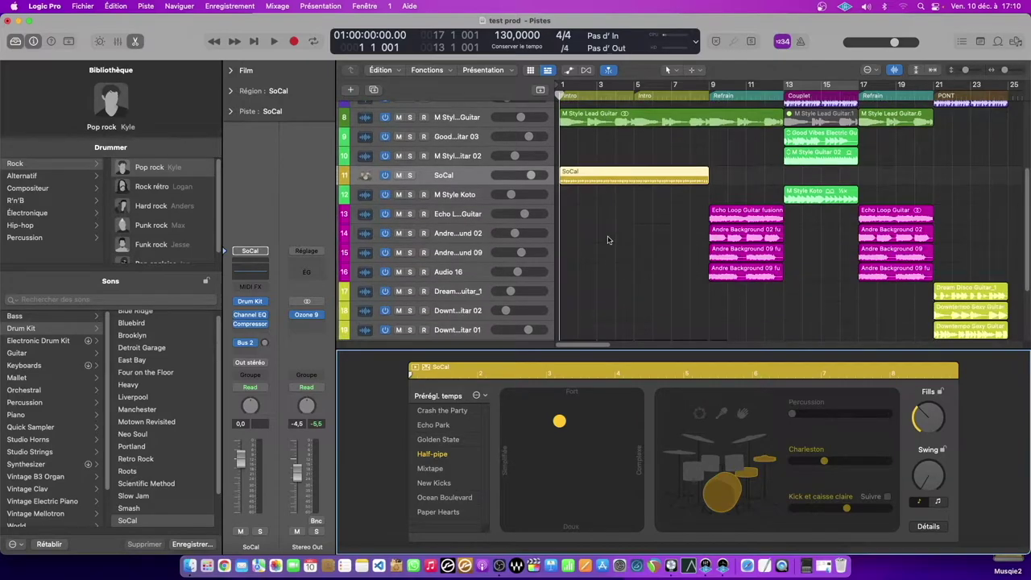
pyautogui.scroll(5, 564, 266)
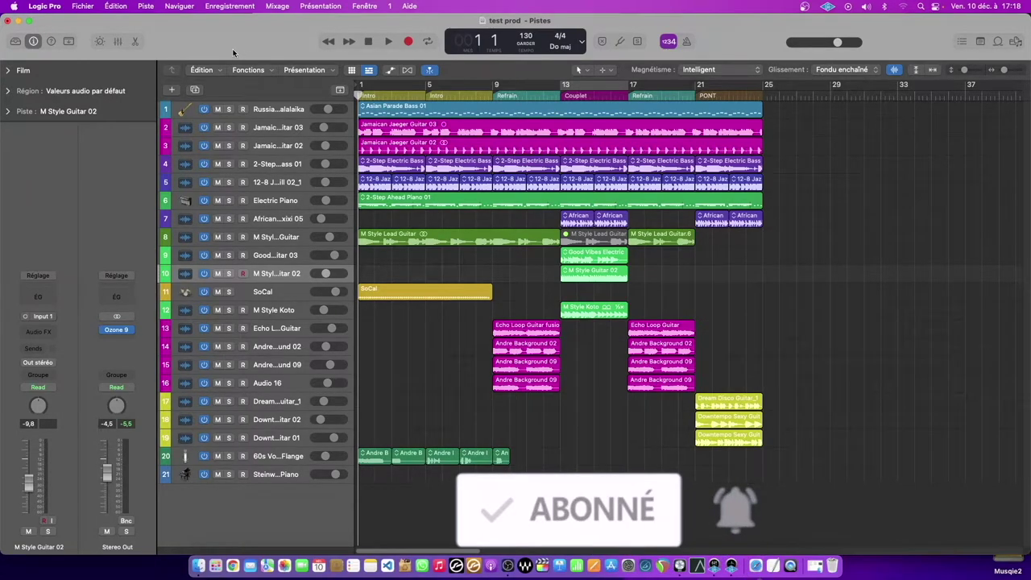
# - Examine the option lists for the Record, Cycle and Play transport controls
pyautogui.press('space')
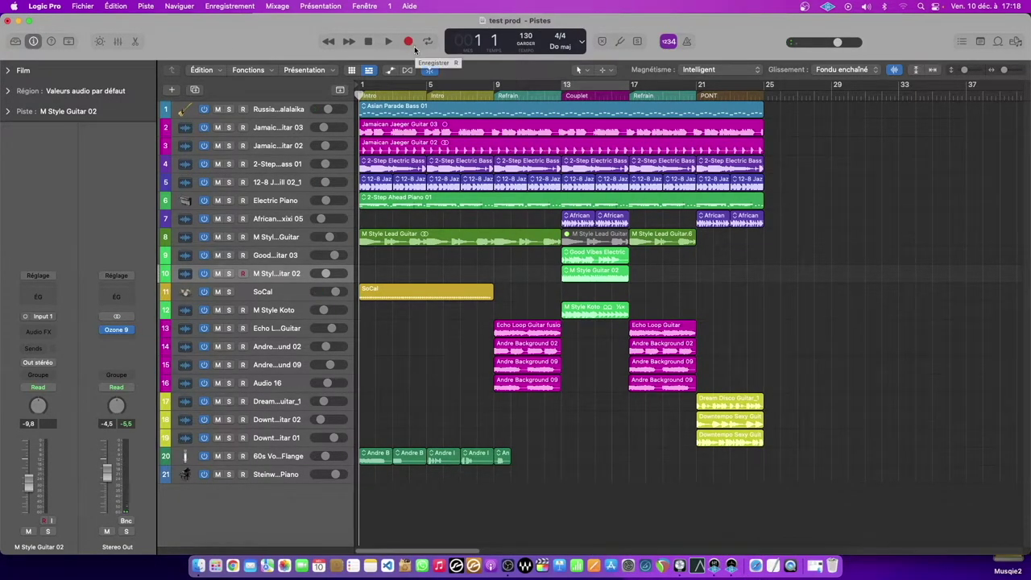
pyautogui.rightClick(411, 43)
pyautogui.click(409, 42)
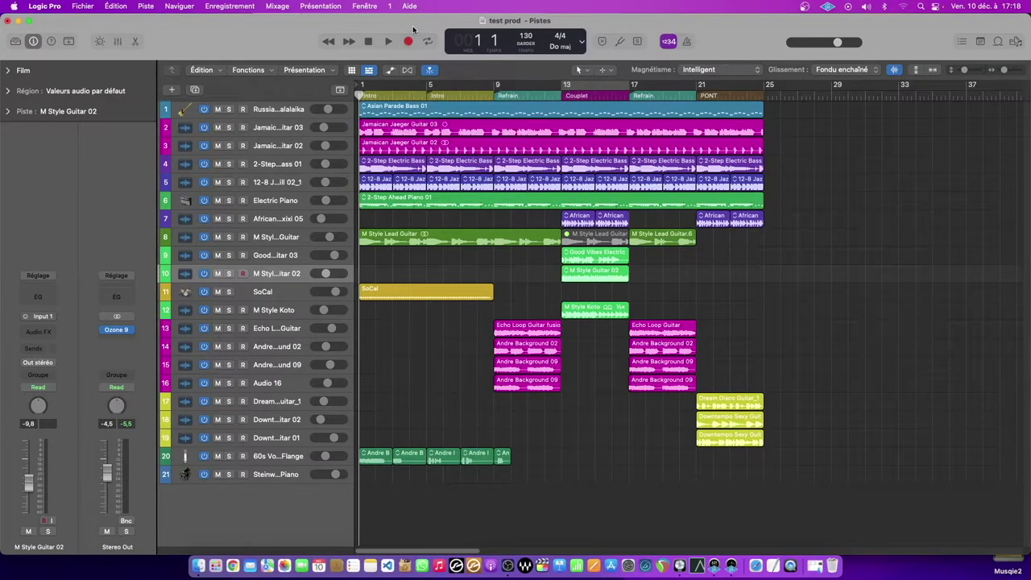
pyautogui.rightClick(409, 41)
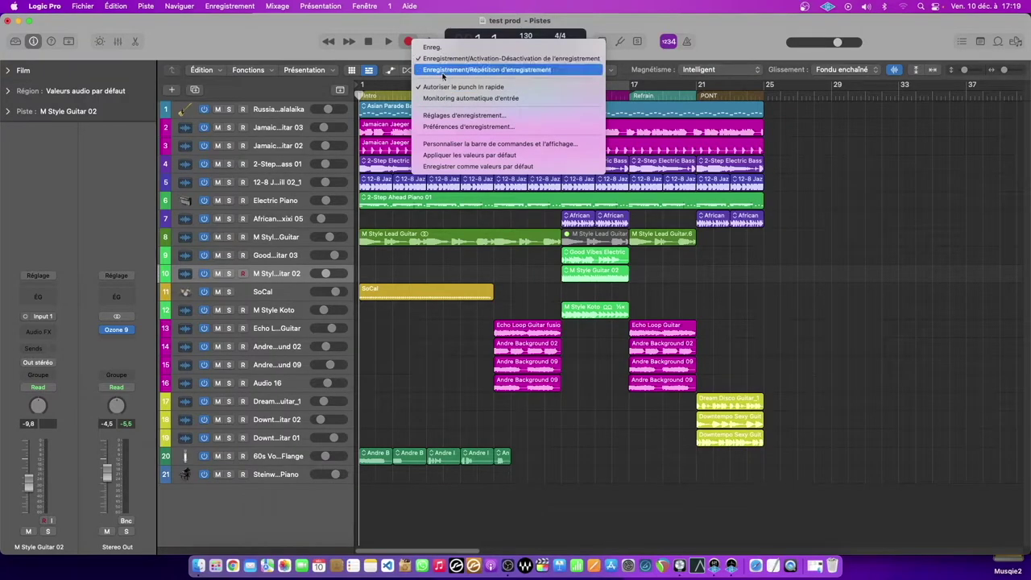
pyautogui.click(418, 25)
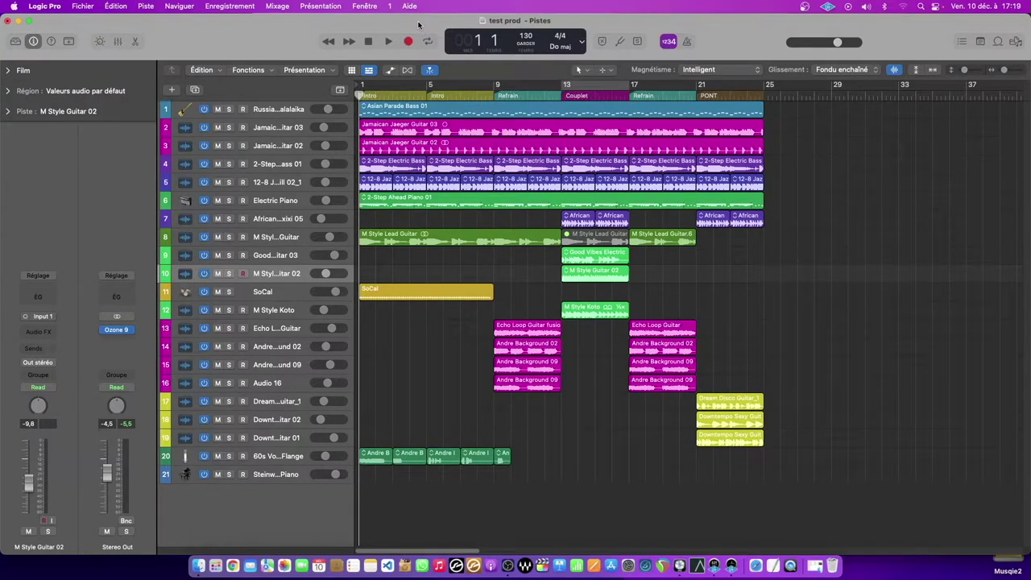
pyautogui.rightClick(428, 42)
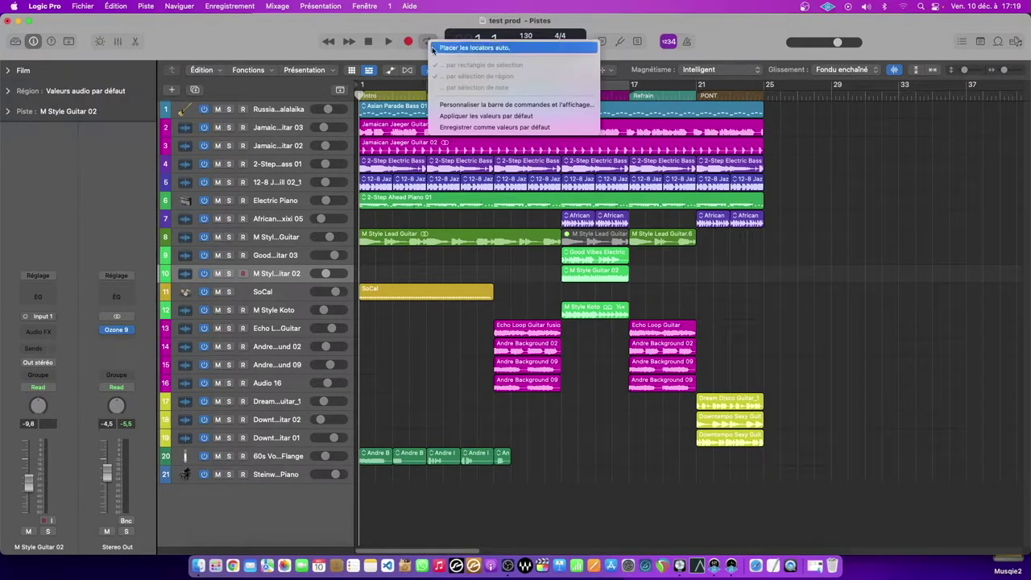
pyautogui.click(408, 28)
pyautogui.rightClick(388, 42)
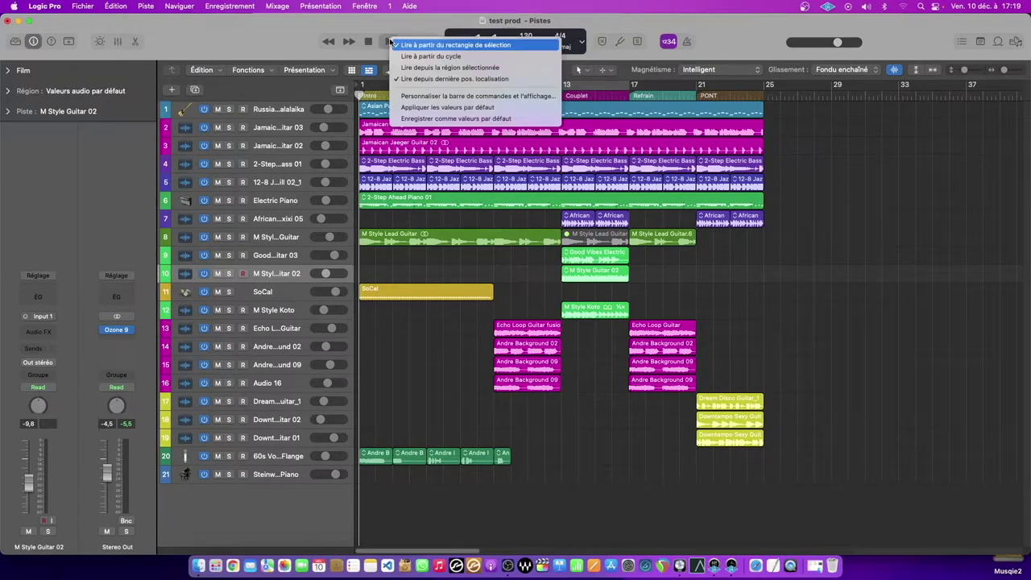
pyautogui.click(414, 56)
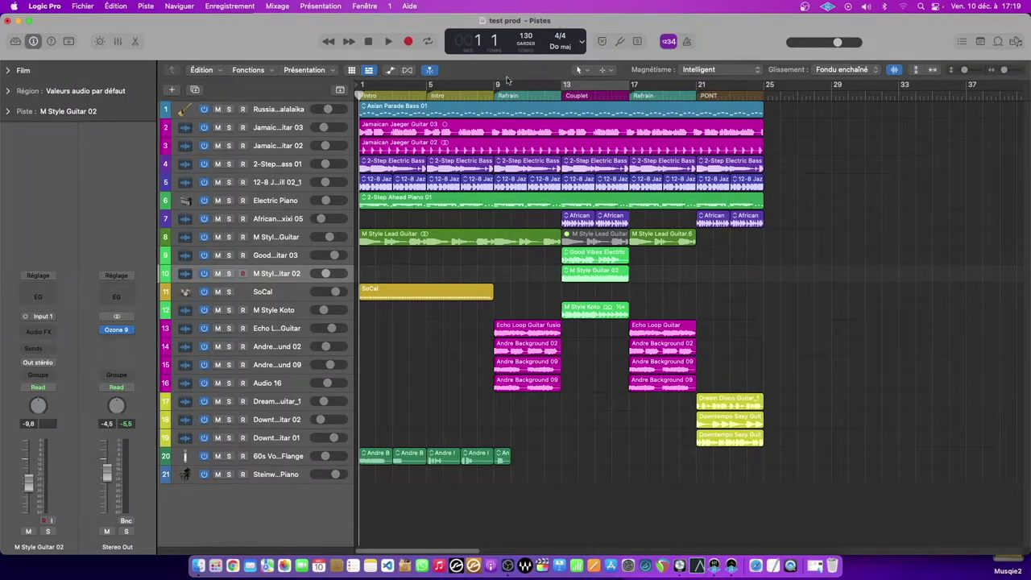
# - Switch the LCD to the Personnaliser display and open the customization of the control bar and display
pyautogui.click(581, 43)
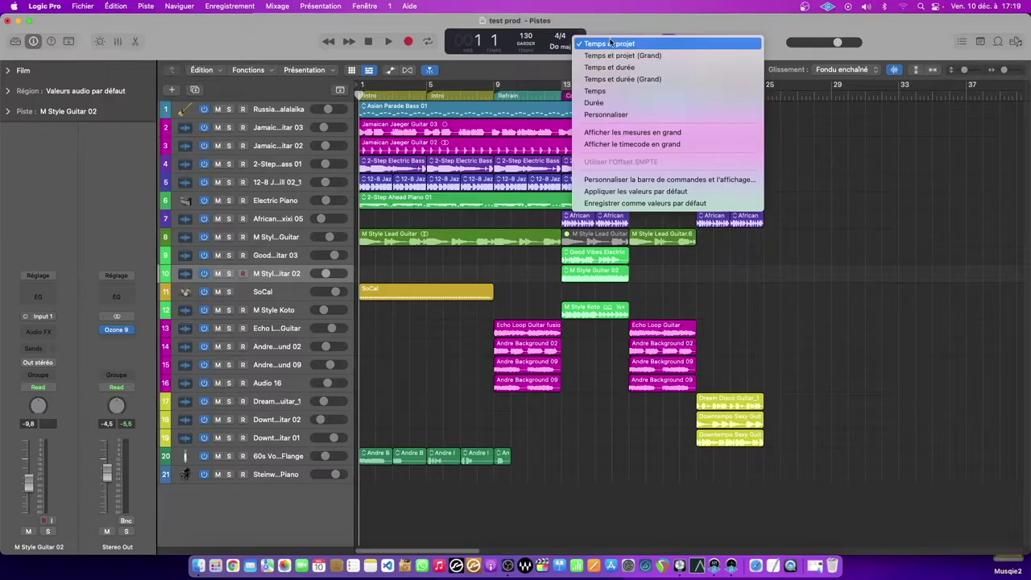
pyautogui.click(621, 113)
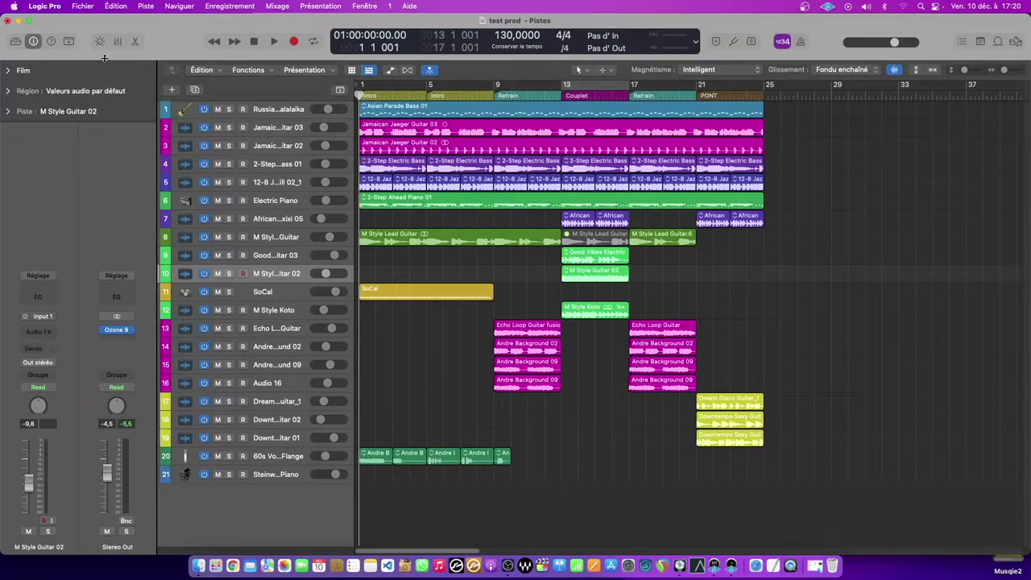
pyautogui.rightClick(824, 55)
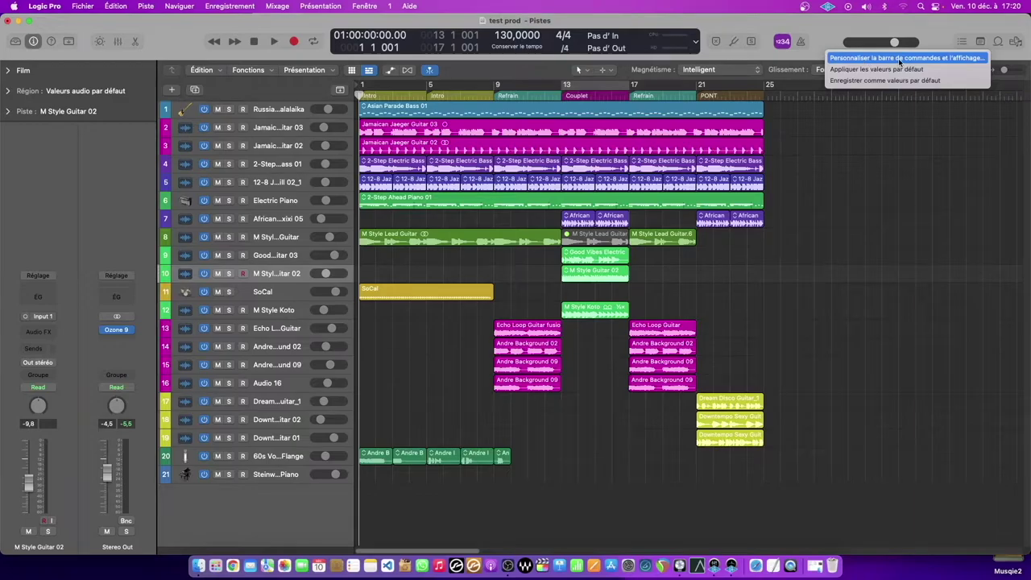
pyautogui.click(876, 56)
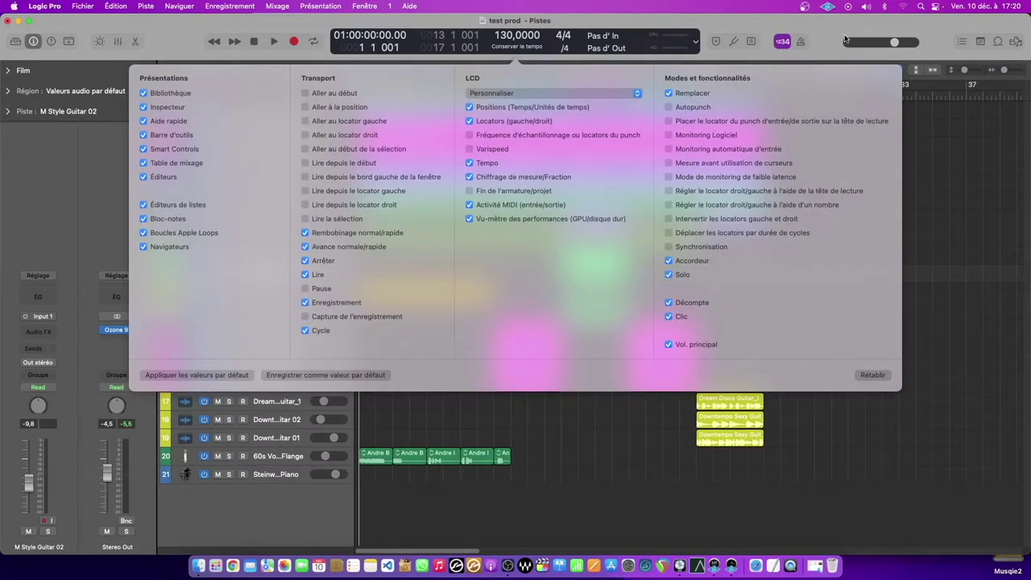
# - Toggle the Bibliothèque, Inspecteur and Aide rapide view buttons of the control bar off and back on
pyautogui.click(142, 95)
pyautogui.click(142, 95)
pyautogui.click(143, 107)
pyautogui.click(143, 107)
pyautogui.click(277, 54)
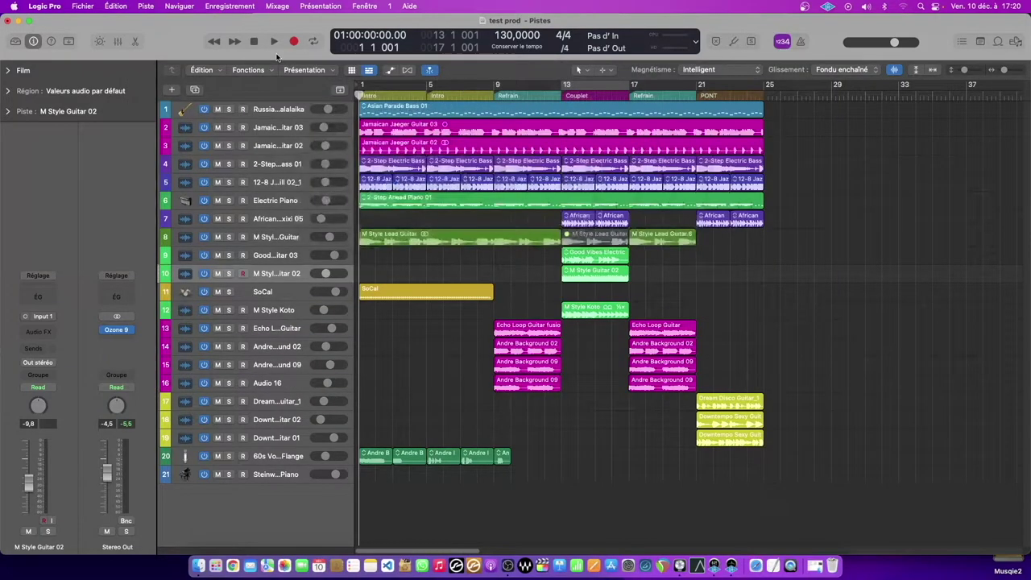
pyautogui.rightClick(276, 54)
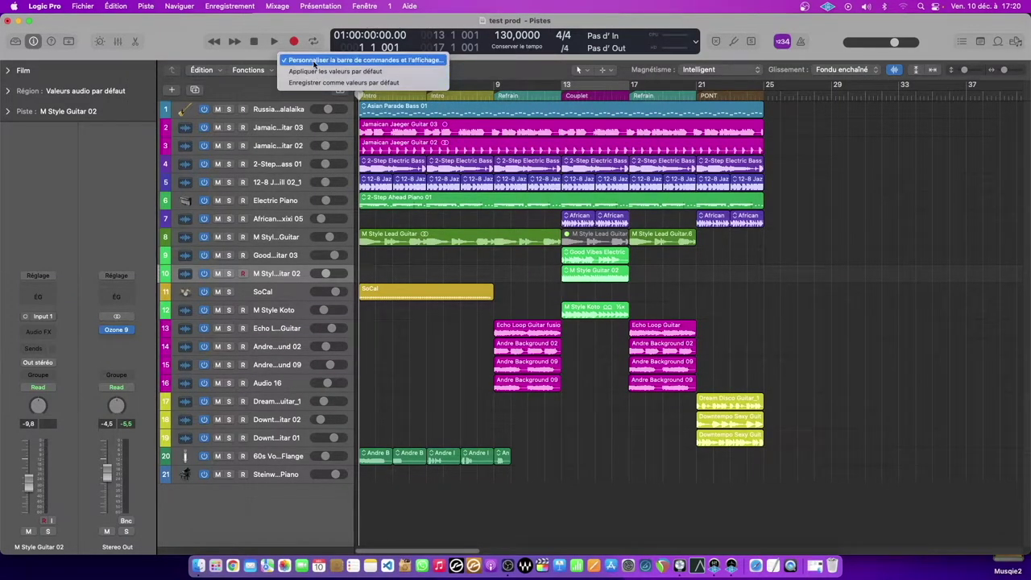
pyautogui.click(315, 61)
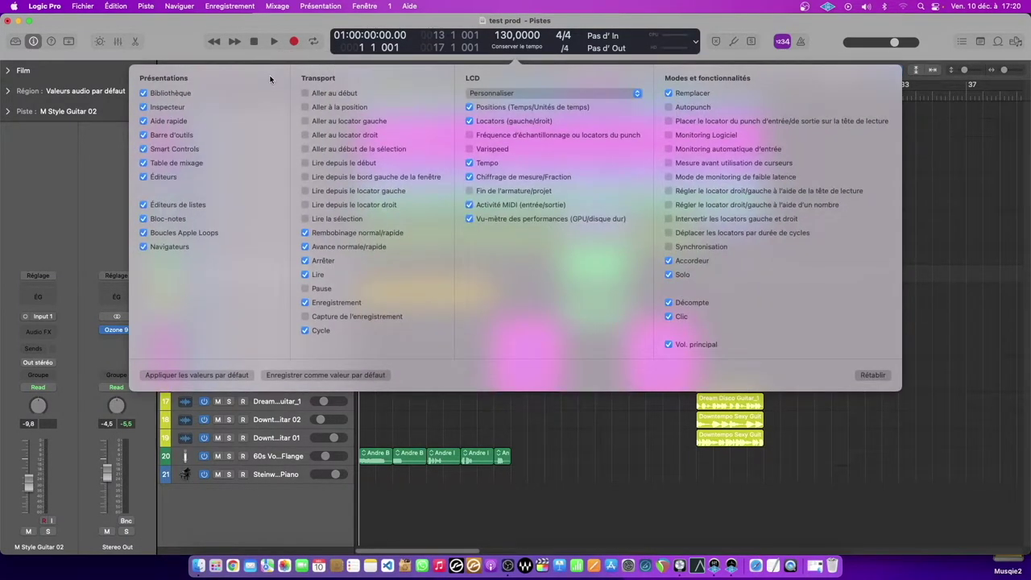
pyautogui.click(143, 121)
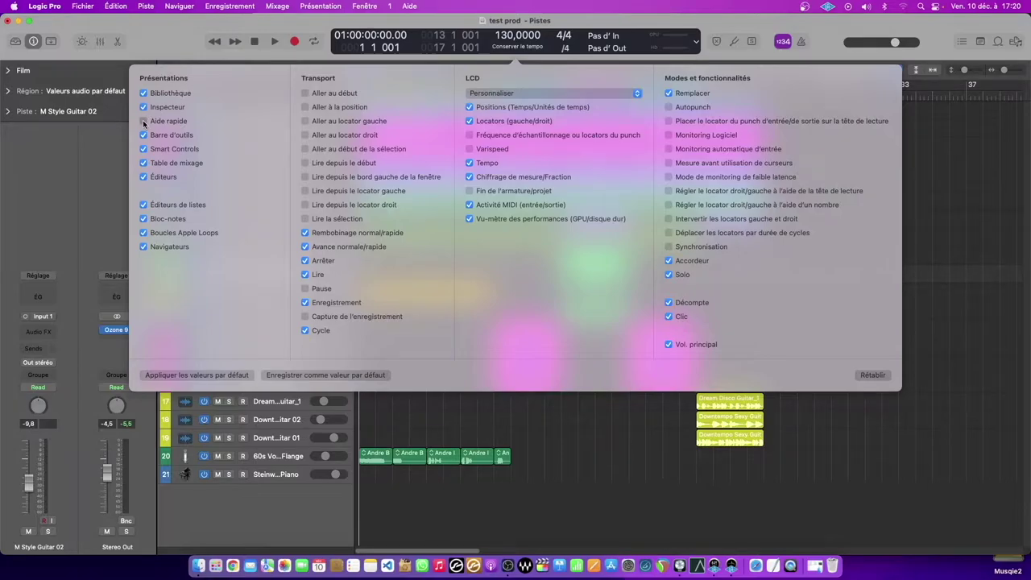
pyautogui.click(143, 121)
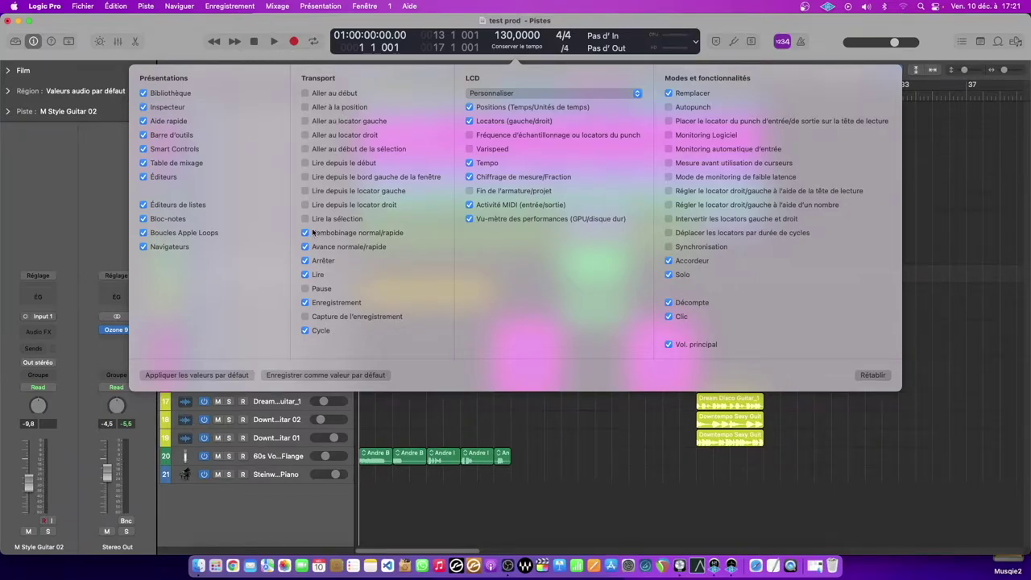
# - Toggle the Pause and Capture de l'enregistrement transport buttons on and back off
pyautogui.click(305, 288)
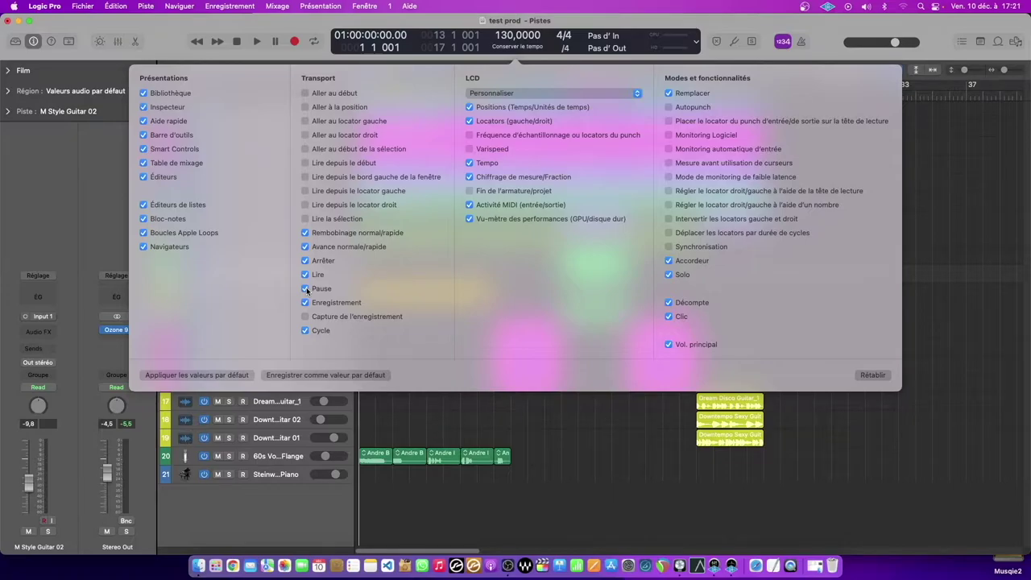
pyautogui.click(305, 289)
pyautogui.click(305, 317)
pyautogui.click(306, 317)
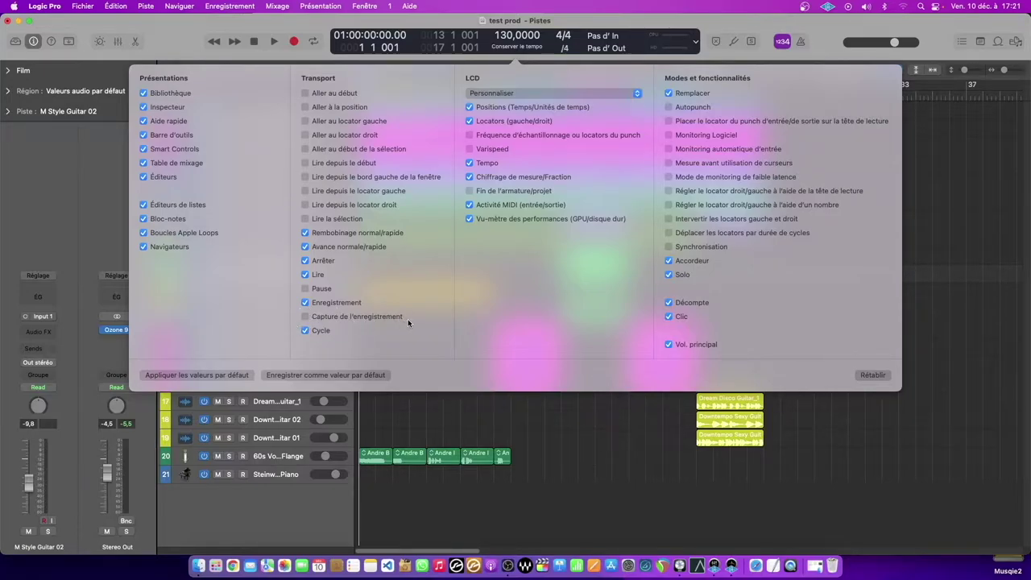
pyautogui.click(306, 317)
pyautogui.click(306, 317)
# - Add Varispeed, Fin de l'armature/projet and Fréquence d'échantillonnage ou locators du punch to the LCD
pyautogui.click(470, 135)
pyautogui.click(471, 136)
pyautogui.click(471, 149)
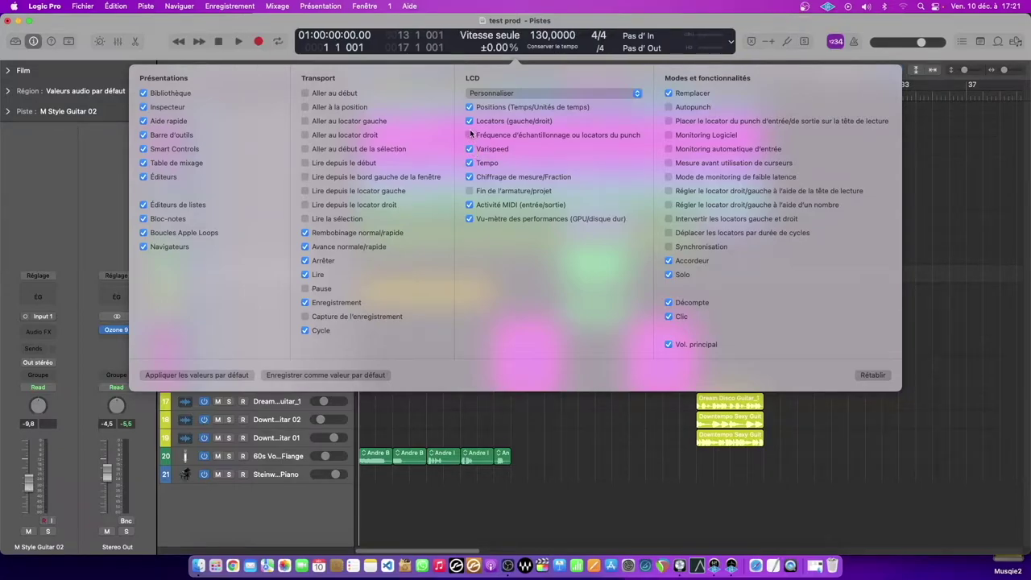
pyautogui.click(470, 191)
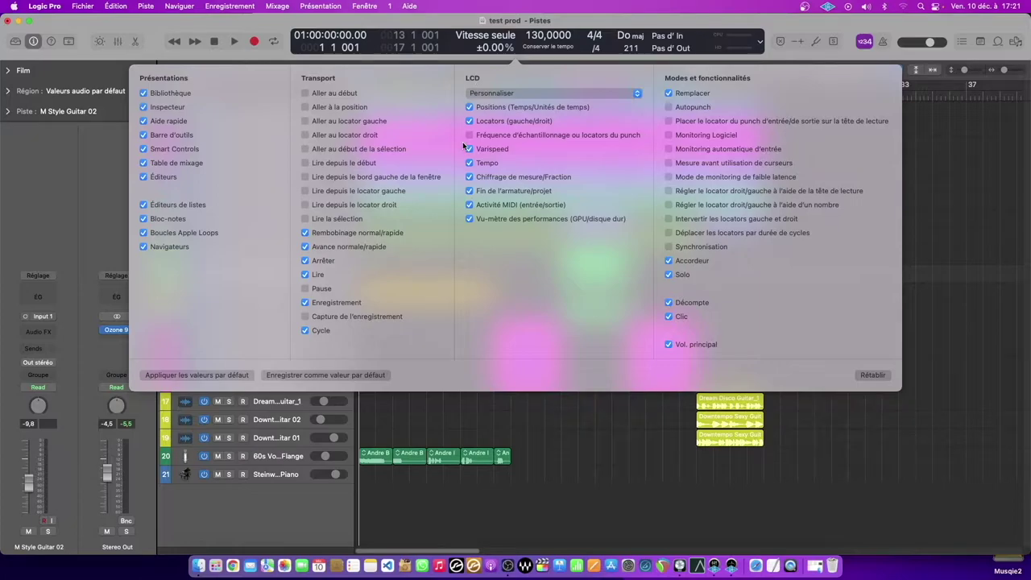
pyautogui.click(470, 134)
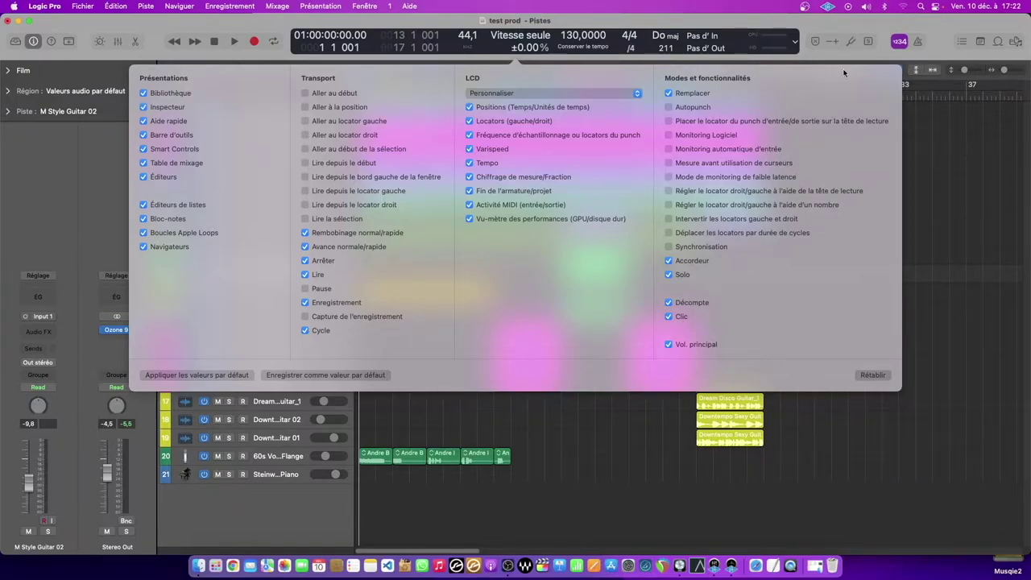
# - Add the Autopunch and Monitoring Logiciel buttons to the control bar's modes and functions
pyautogui.click(670, 107)
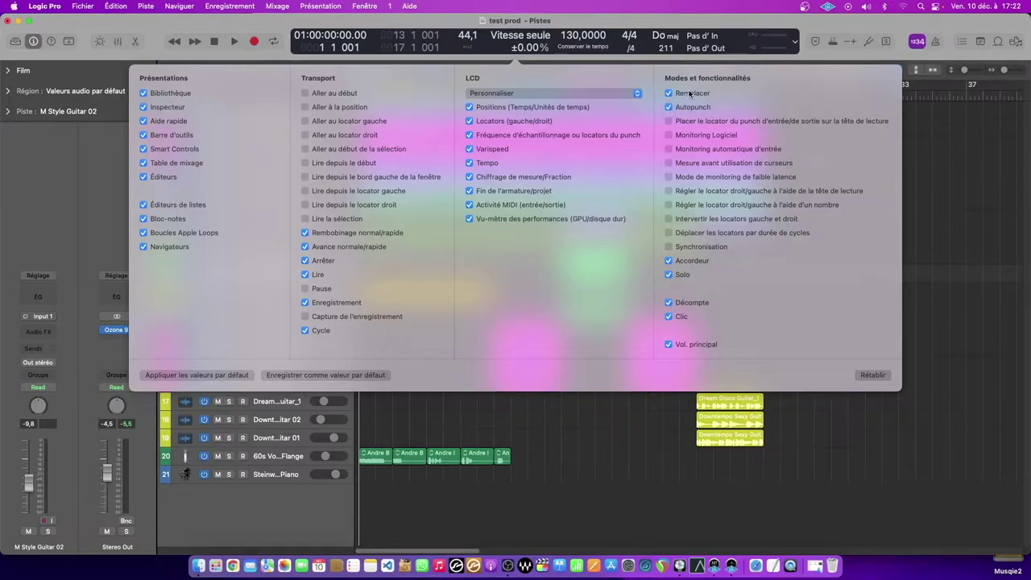
pyautogui.click(669, 107)
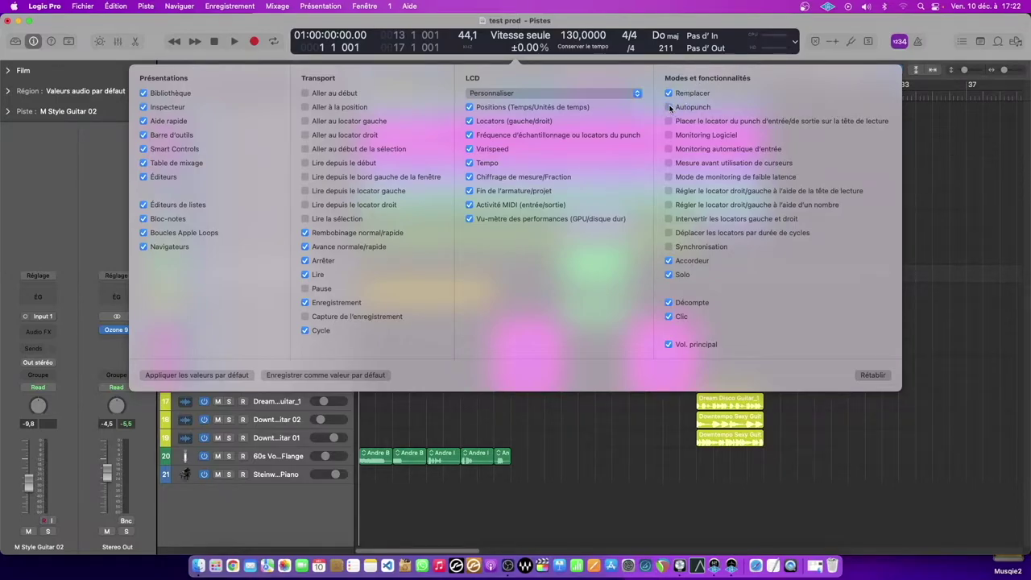
pyautogui.click(670, 107)
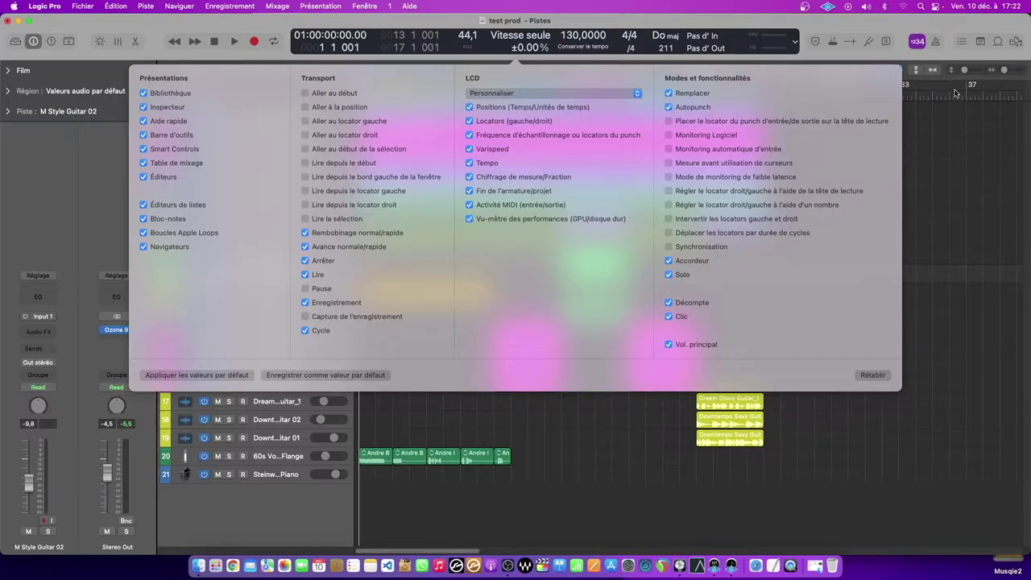
pyautogui.click(667, 107)
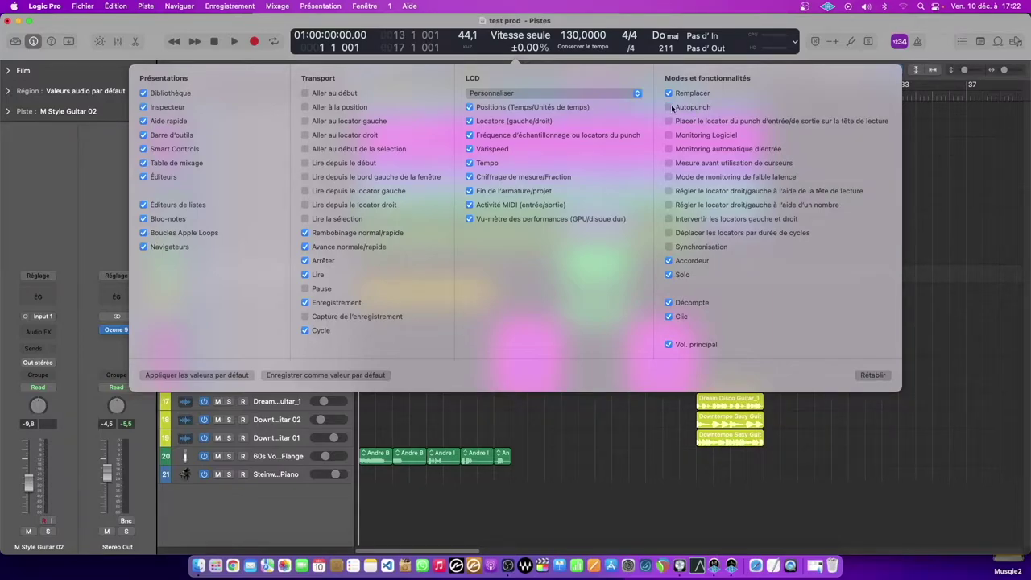
pyautogui.click(670, 108)
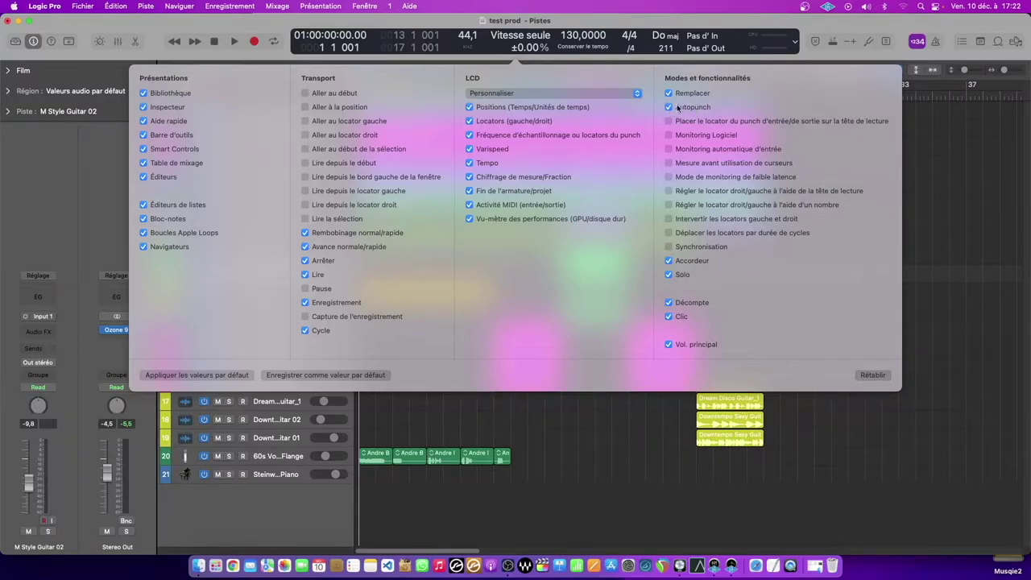
pyautogui.click(694, 135)
# - Toggle the Décompte and Clic buttons off and back on, and close the control bar customization
pyautogui.click(669, 303)
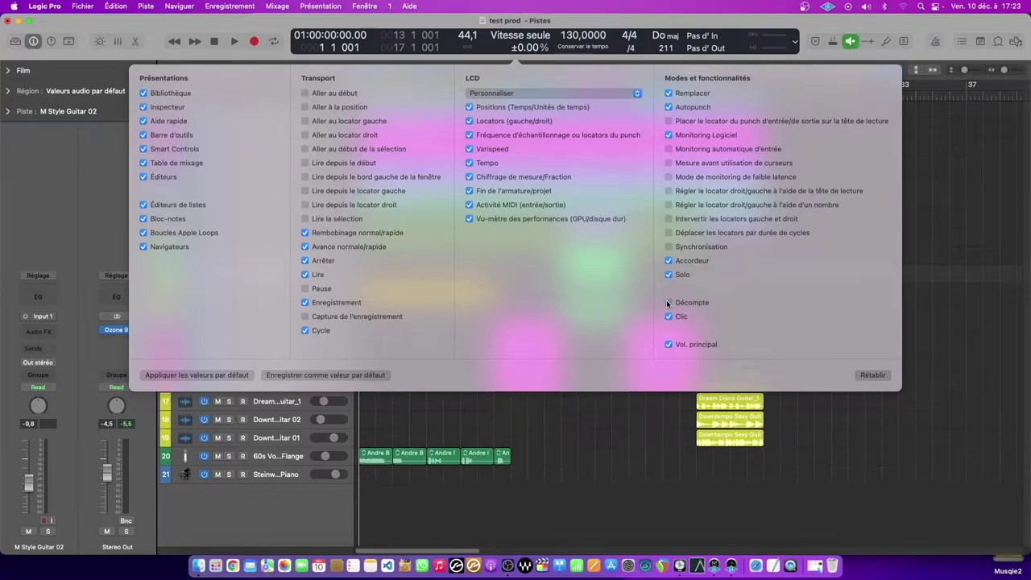
pyautogui.click(669, 303)
pyautogui.click(669, 317)
pyautogui.click(669, 316)
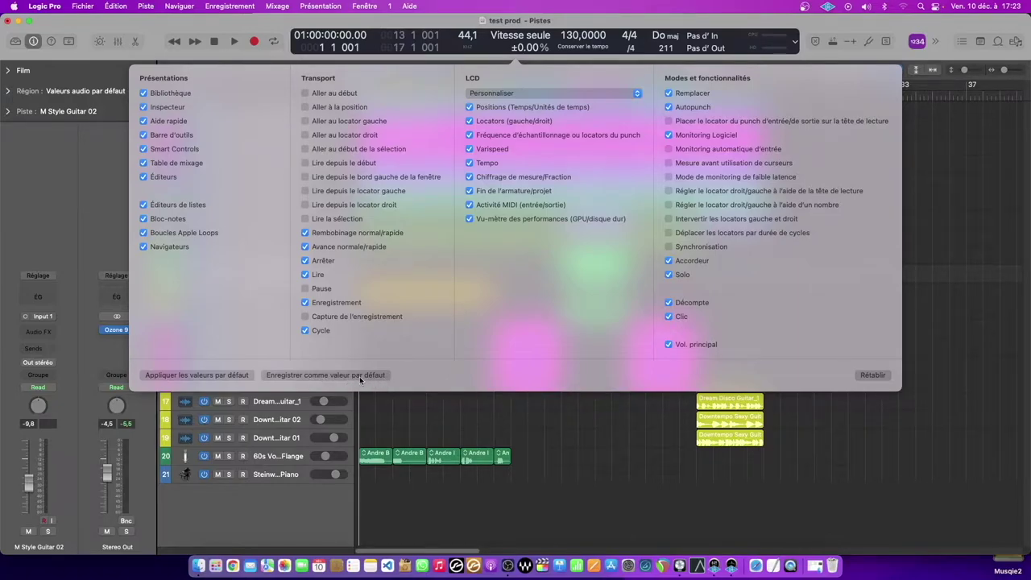
pyautogui.click(807, 29)
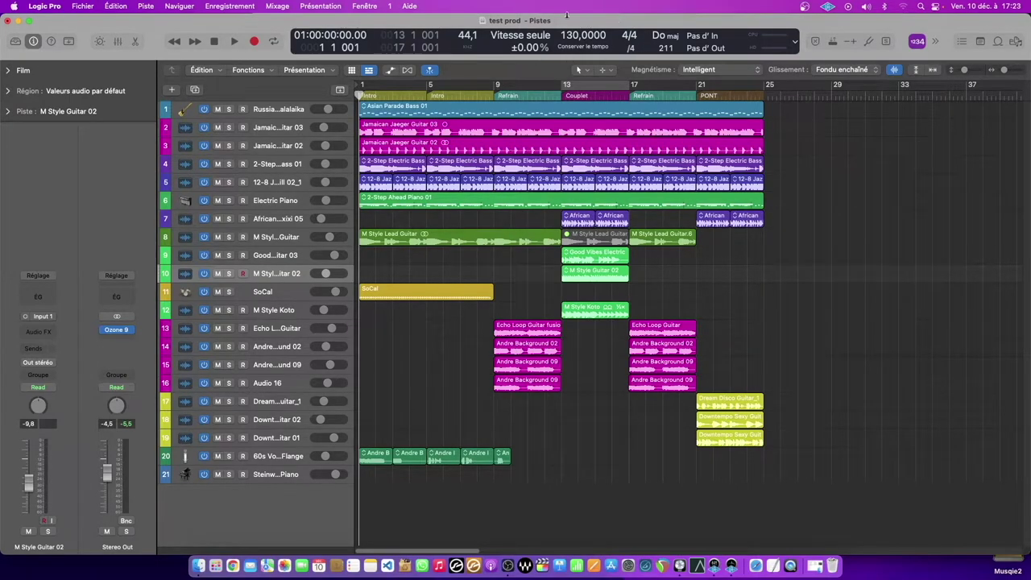
# - Switch the LCD from the custom display back to Temps et projet
pyautogui.click(796, 42)
pyautogui.click(779, 17)
pyautogui.click(794, 42)
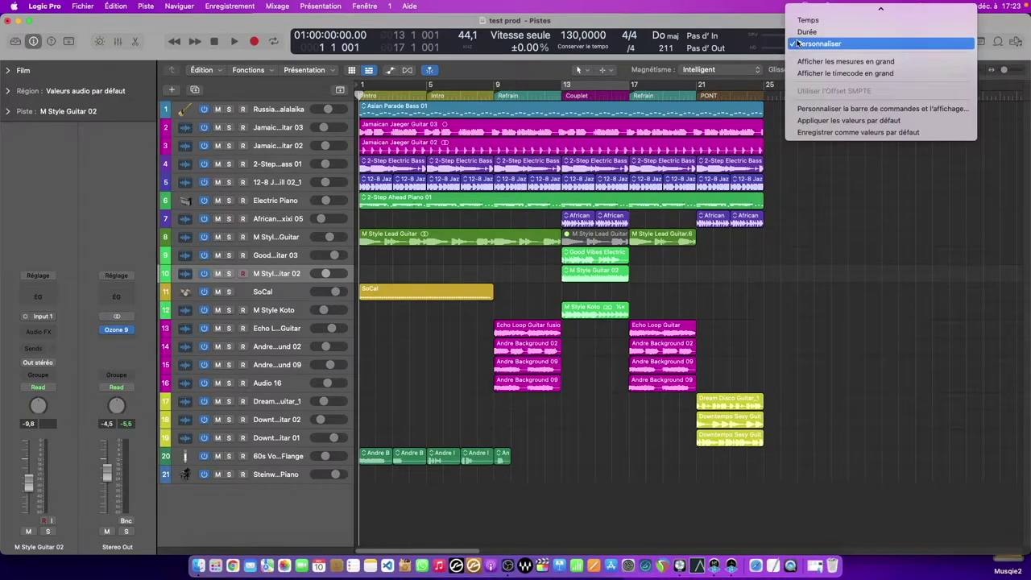
pyautogui.moveTo(798, 9)
pyautogui.scroll(1, 820, 85)
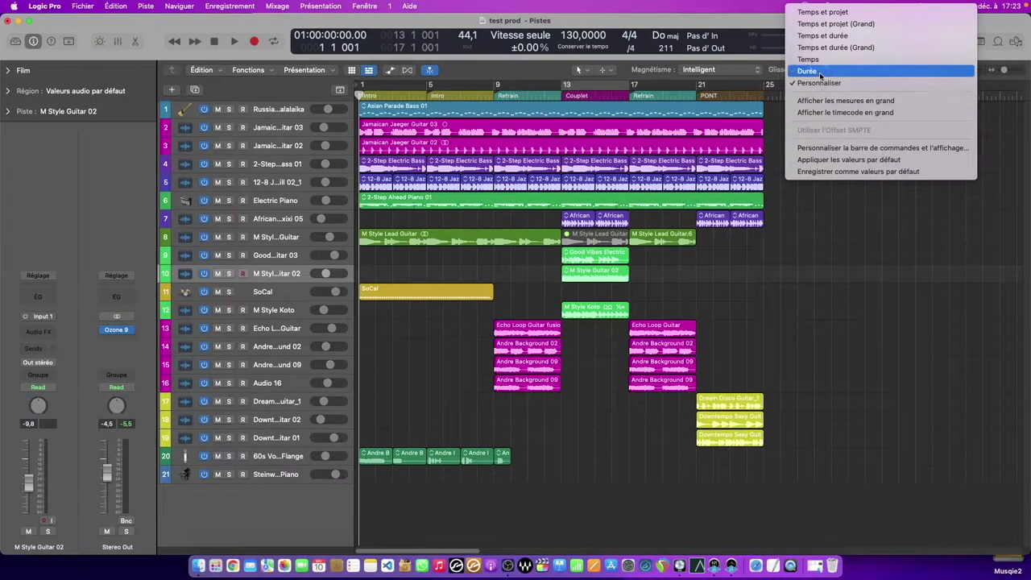
pyautogui.click(813, 13)
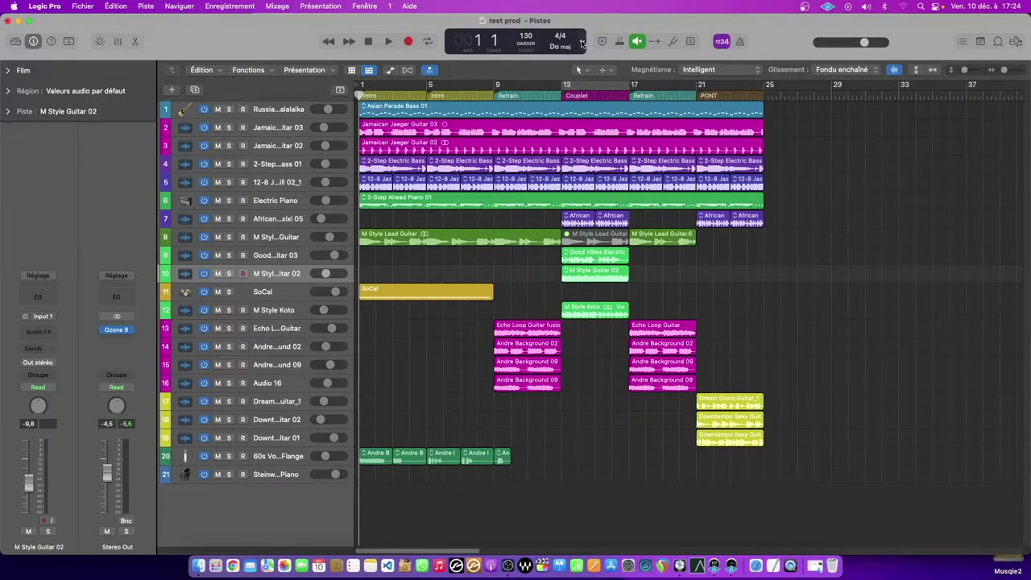
# - Try the LCD's Temps et projet (Grand) display and switch it to Temps et durée
pyautogui.click(581, 42)
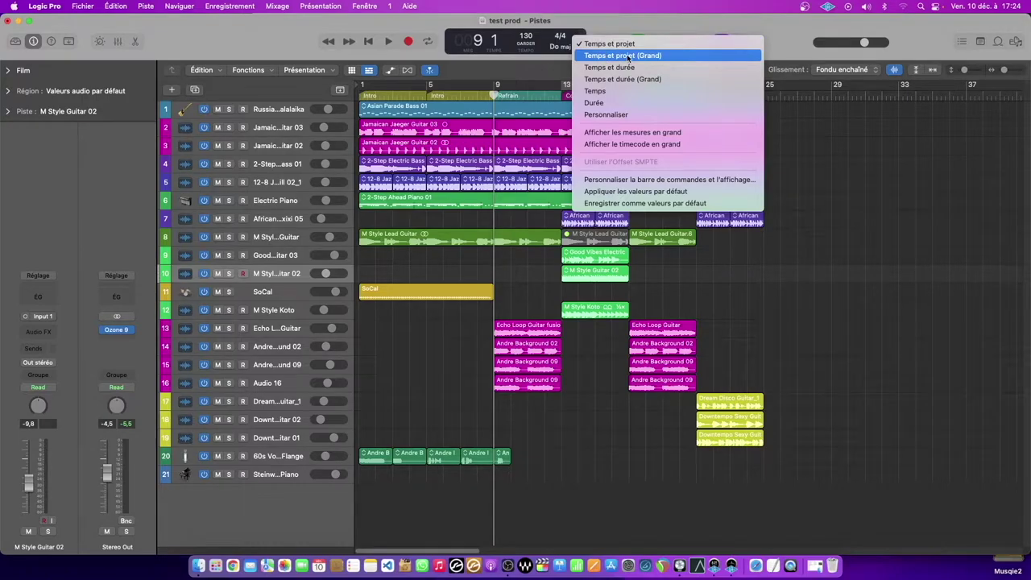
pyautogui.click(589, 45)
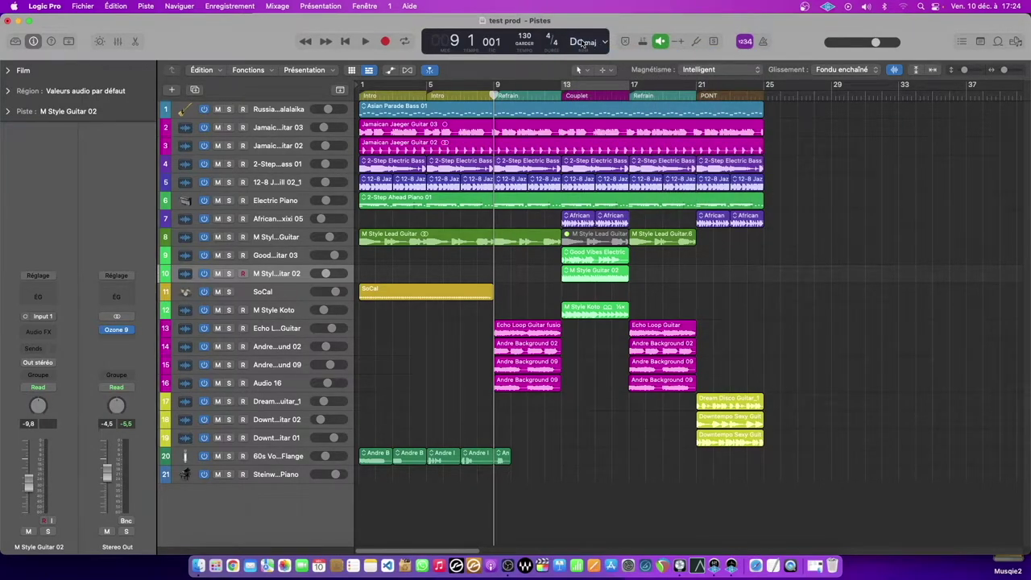
pyautogui.click(604, 41)
pyautogui.click(622, 55)
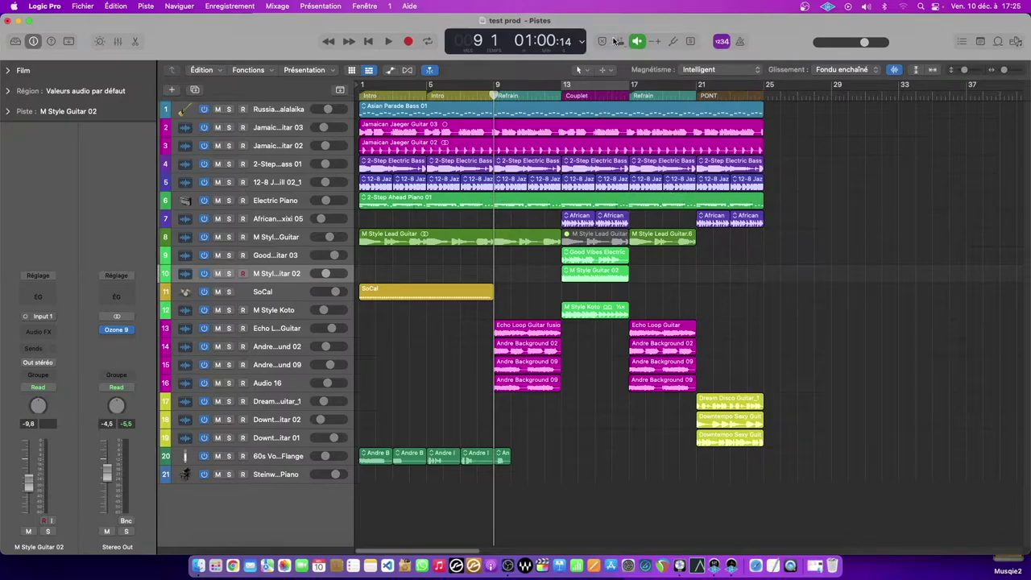
# - Try the LCD's Temps et durée (Grand) display and switch it to Temps
pyautogui.click(587, 44)
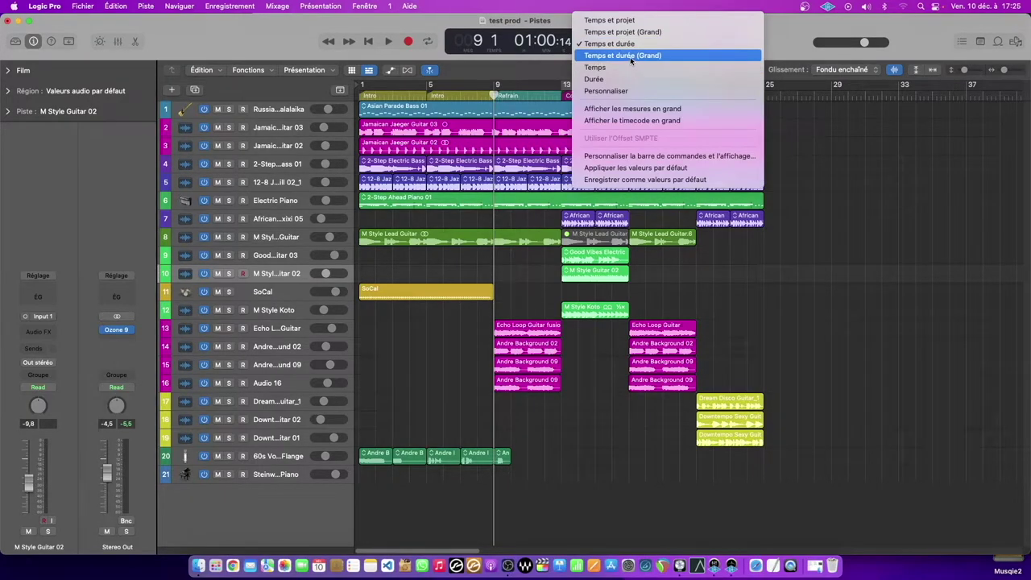
pyautogui.click(631, 55)
pyautogui.click(606, 44)
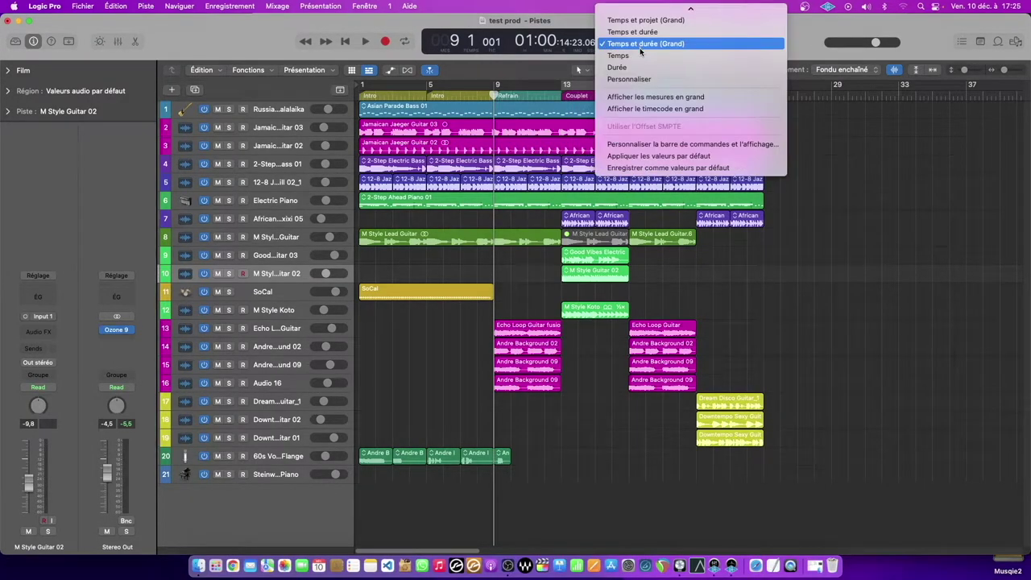
pyautogui.click(635, 56)
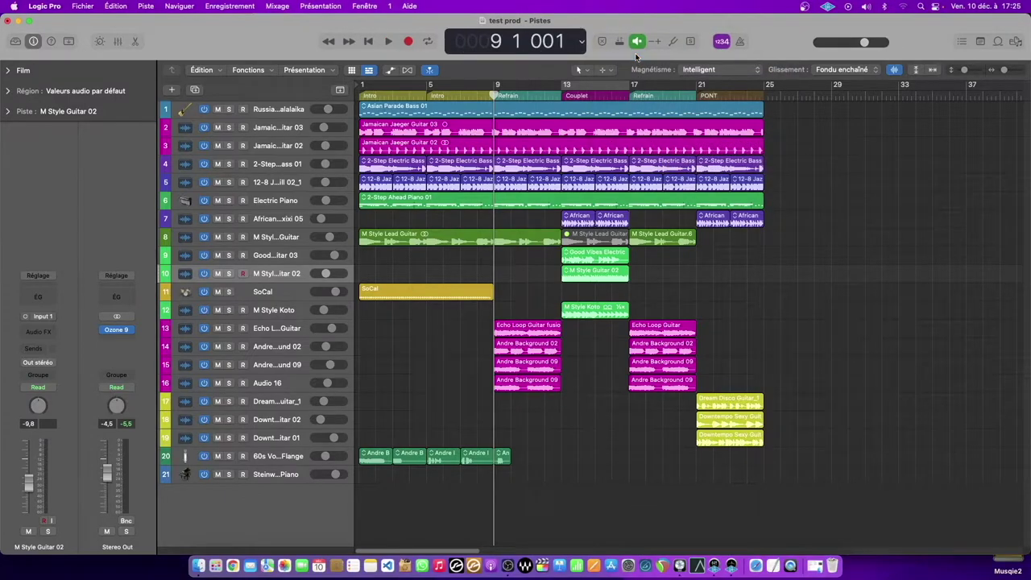
# - Try the LCD's Durée display and switch it to the full custom display
pyautogui.click(582, 43)
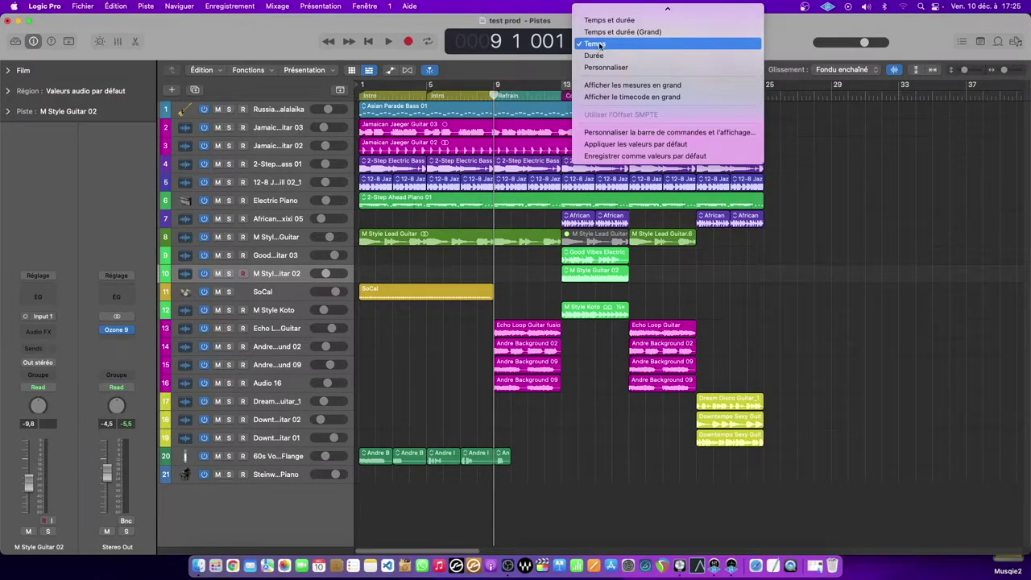
pyautogui.click(598, 55)
pyautogui.click(582, 44)
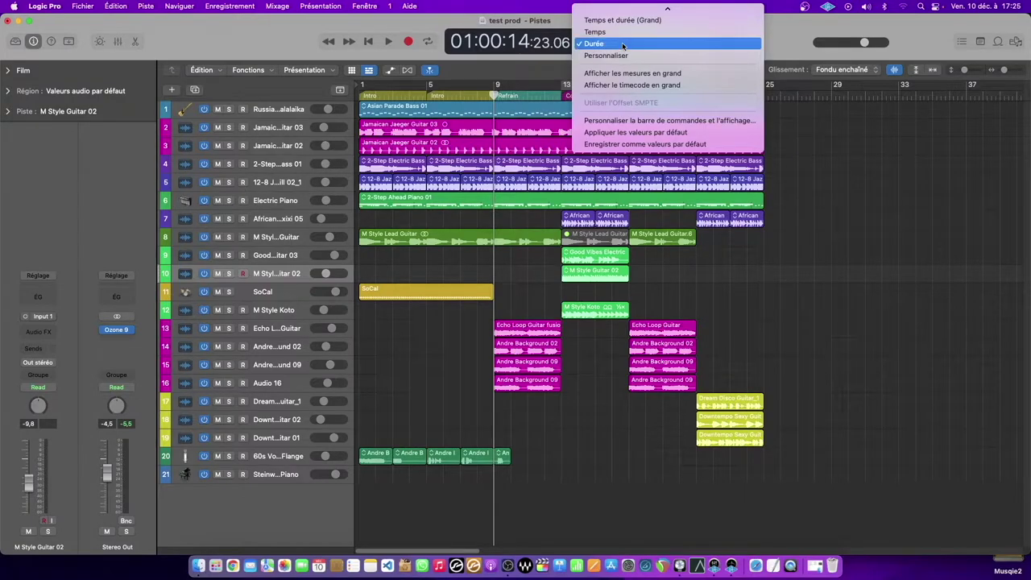
pyautogui.scroll(3, 625, 51)
pyautogui.click(620, 13)
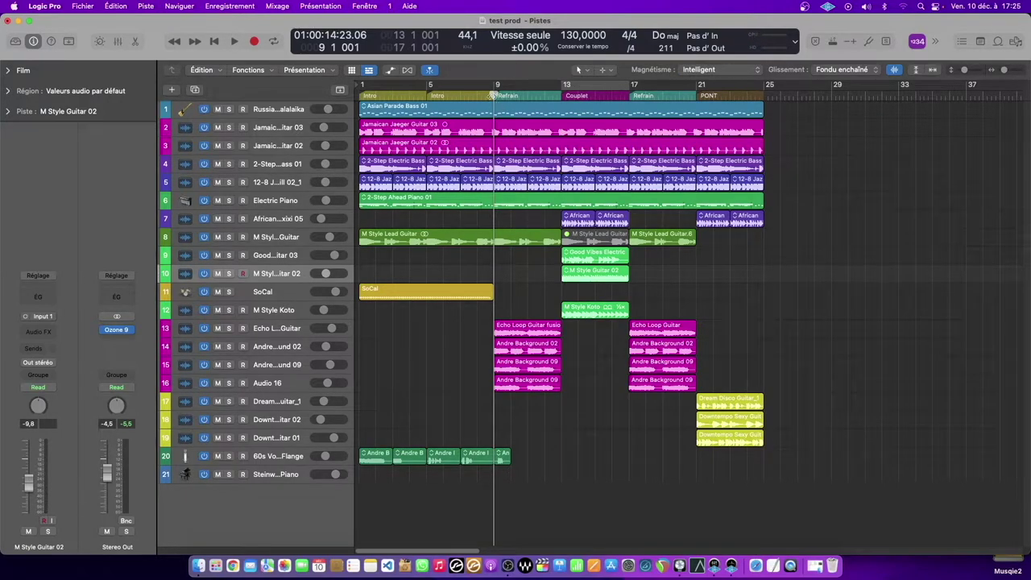
# - Move the playhead within the first Refrain to bar 10 beat 3 and on to bar 11 beat 4
pyautogui.moveTo(493, 95); pyautogui.dragTo(520, 95)
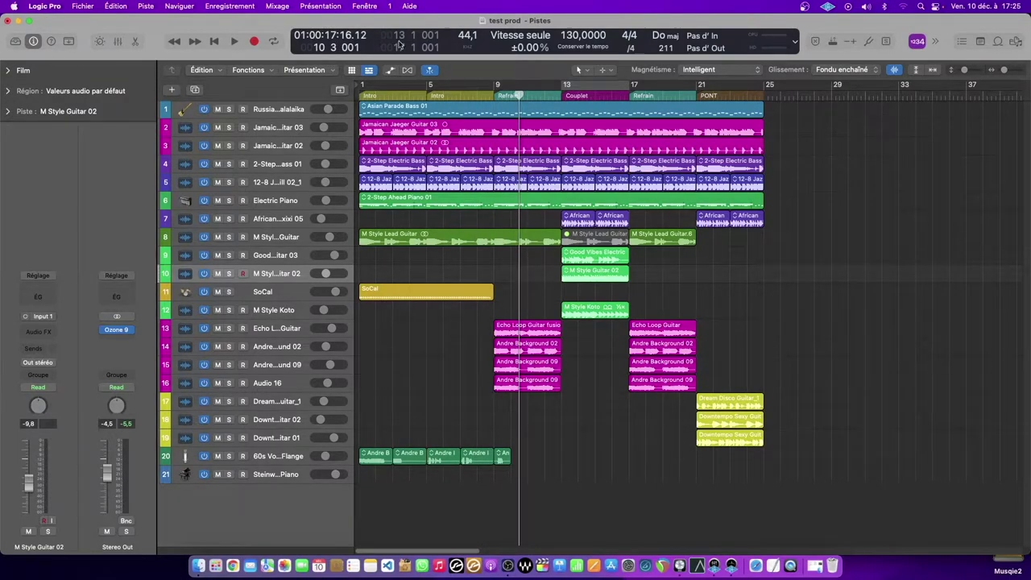
pyautogui.click(540, 94)
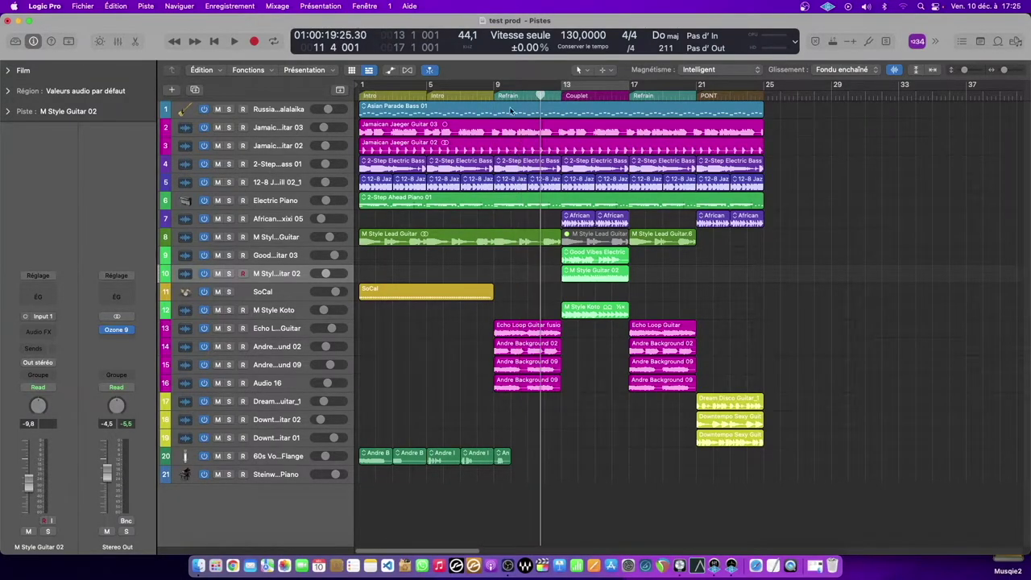
# - Look through the LCD's sample rate options and varispeed modes, keeping Vitesse seule selected
pyautogui.click(470, 36)
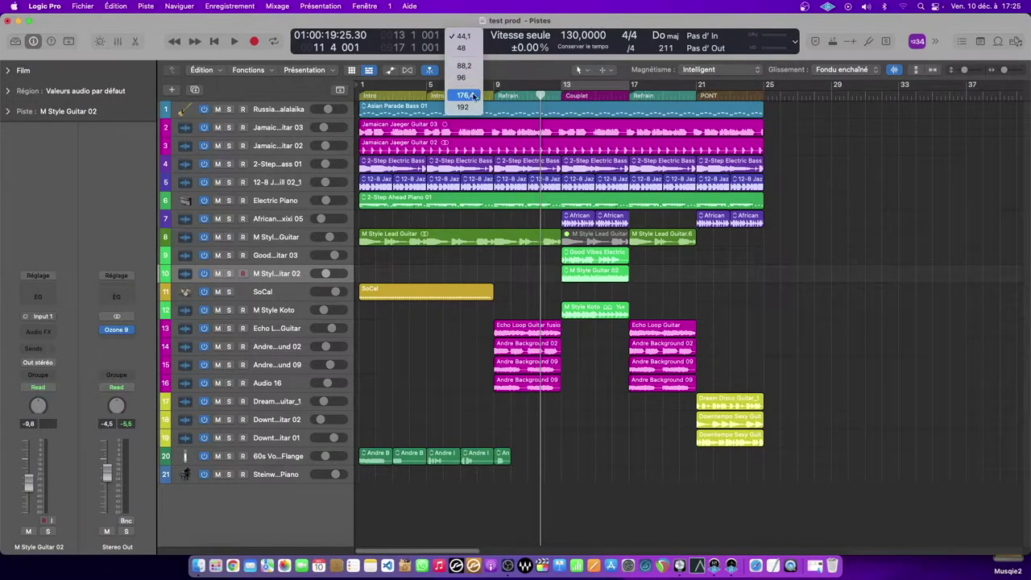
pyautogui.click(506, 51)
pyautogui.click(516, 39)
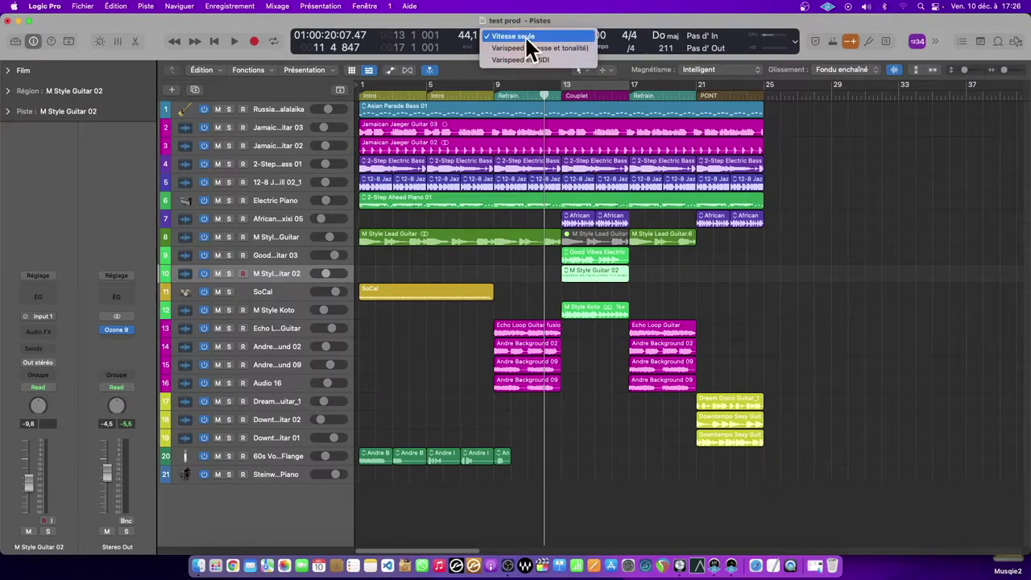
pyautogui.click(524, 35)
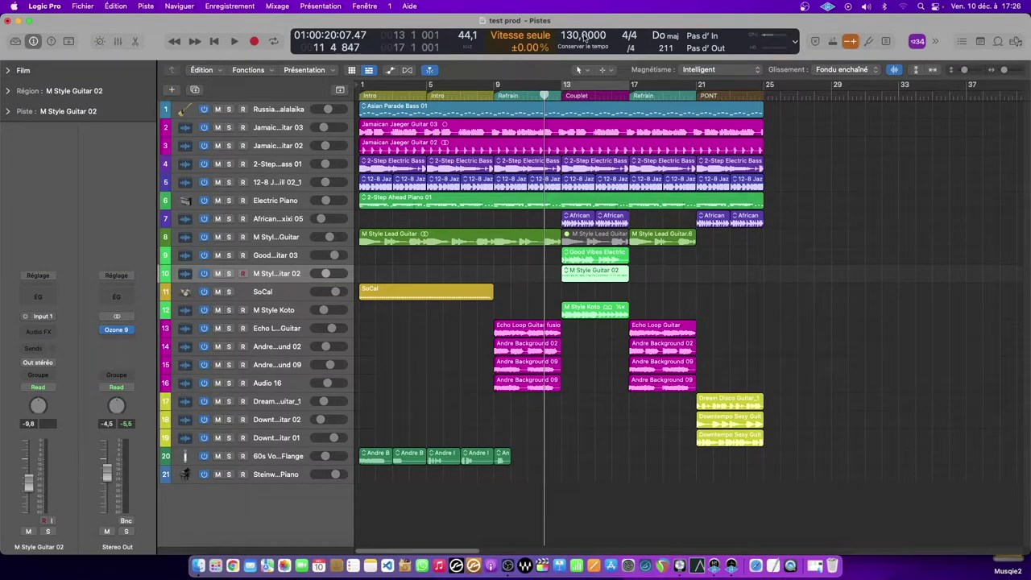
# - Try raising the project tempo to 132 in the LCD and dismiss the tempo events alert
pyautogui.moveTo(575, 36); pyautogui.dragTo(575, 30)
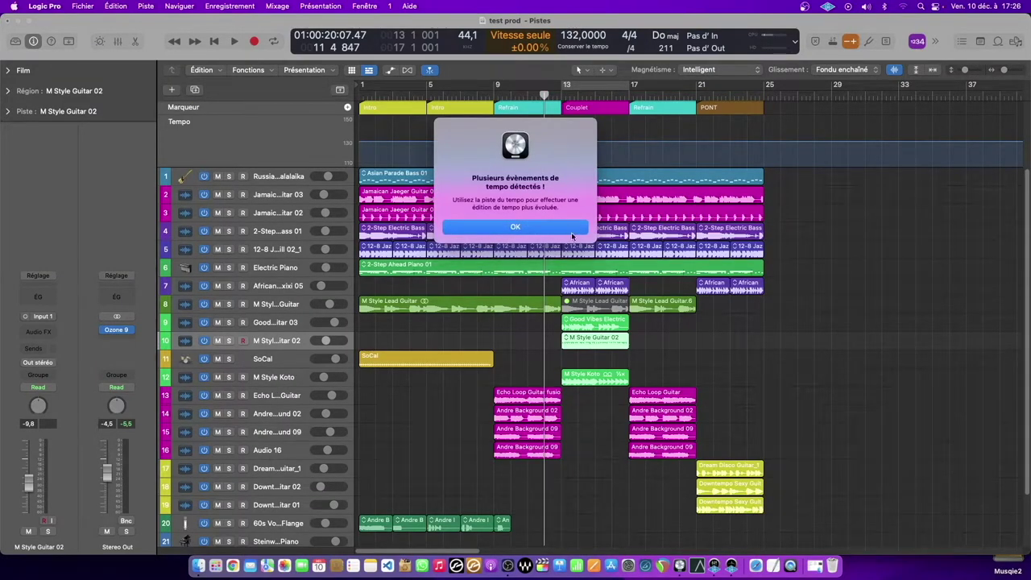
pyautogui.click(571, 232)
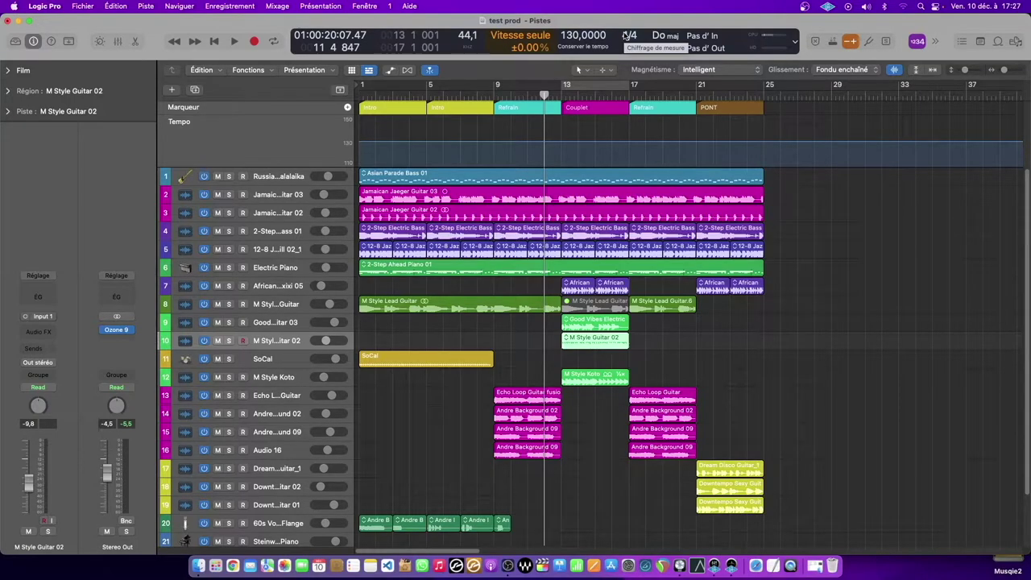
# - Look through the LCD's time signature and key signature options without choosing a new one
pyautogui.click(625, 35)
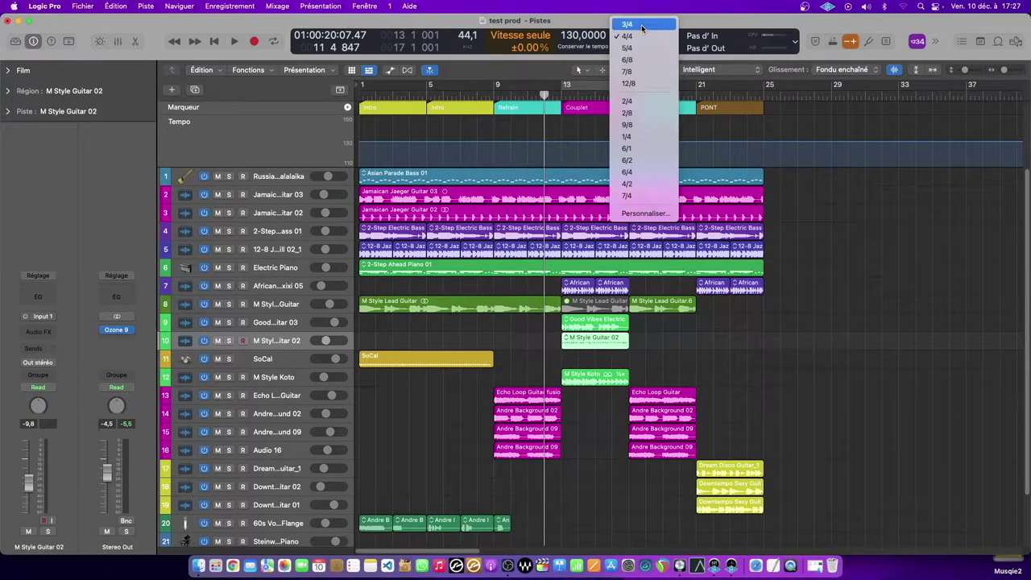
pyautogui.click(690, 23)
pyautogui.click(635, 37)
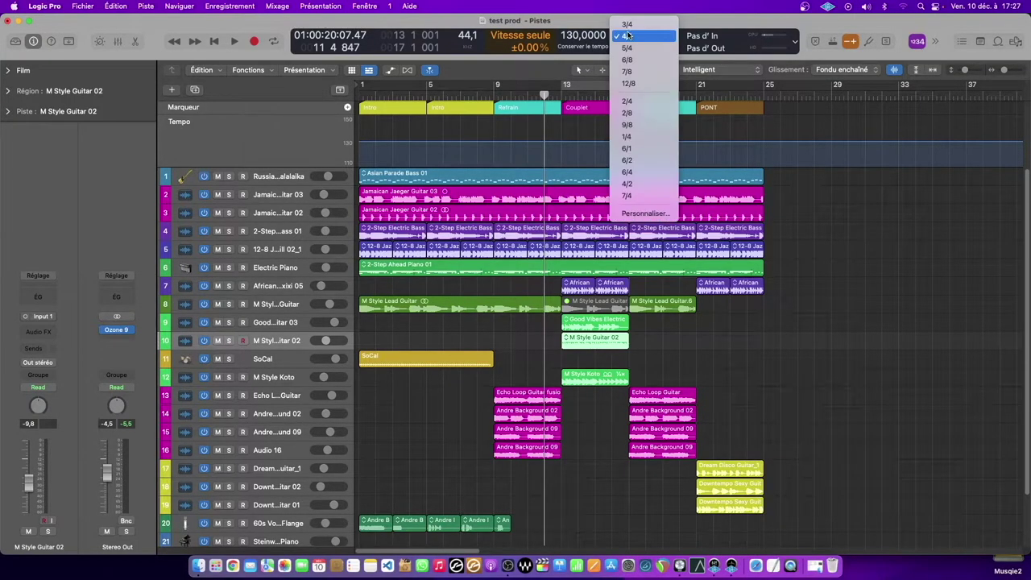
pyautogui.click(688, 21)
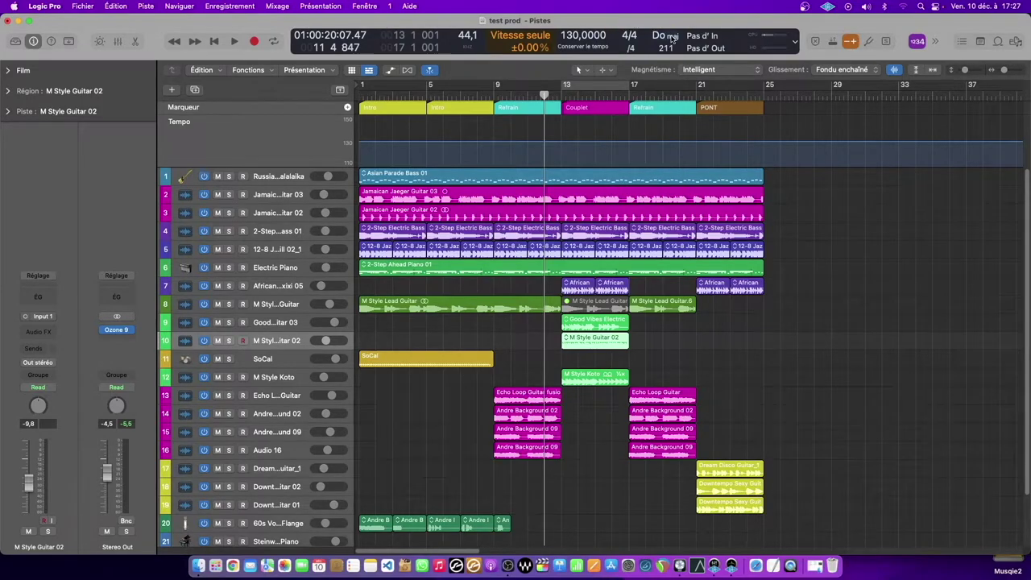
pyautogui.click(672, 38)
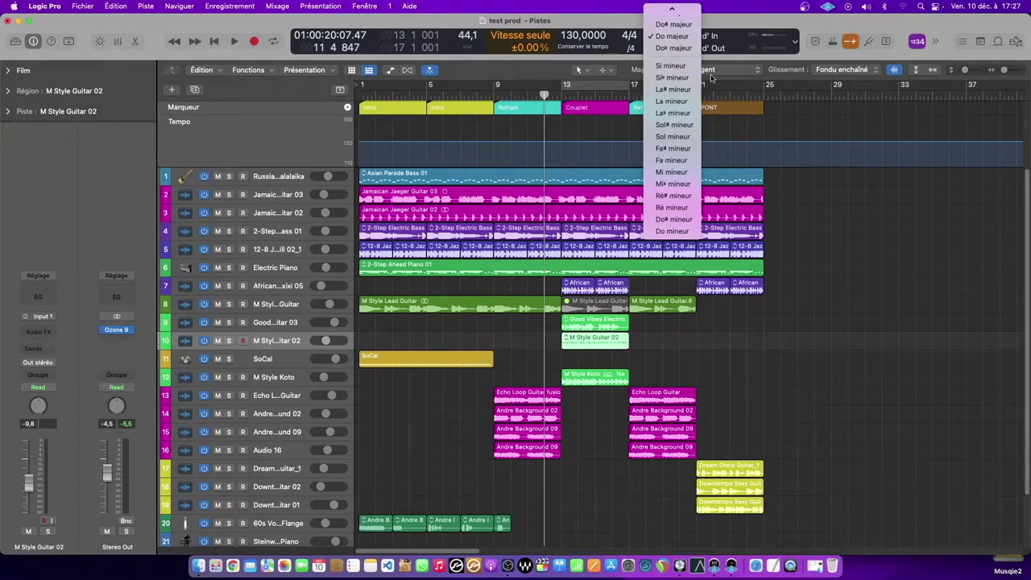
pyautogui.click(718, 15)
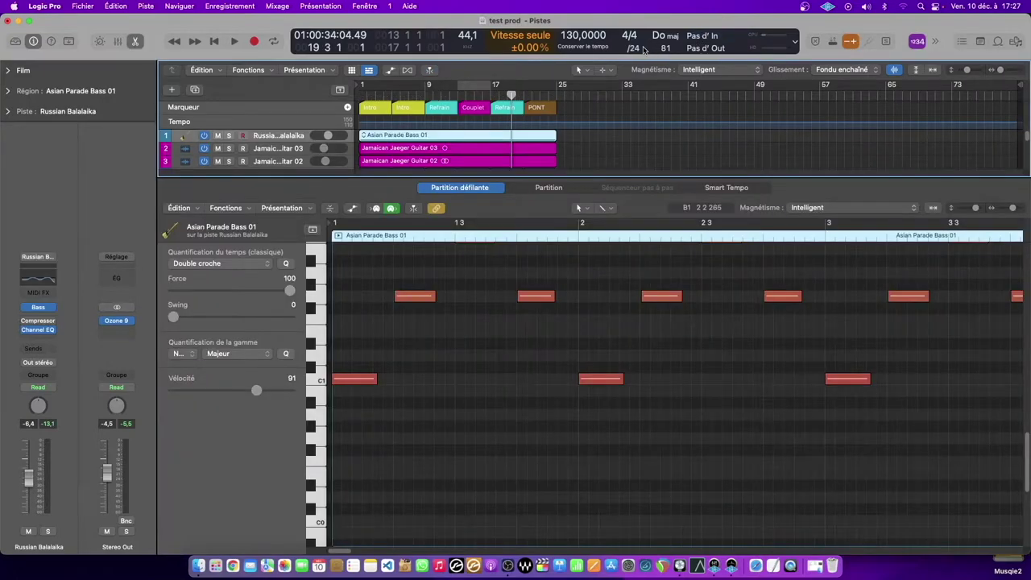
# - Shorten the project's end to bar 33 using the LCD's project end value
pyautogui.click(634, 50)
pyautogui.click(645, 50)
pyautogui.moveTo(667, 50); pyautogui.dragTo(648, 150)
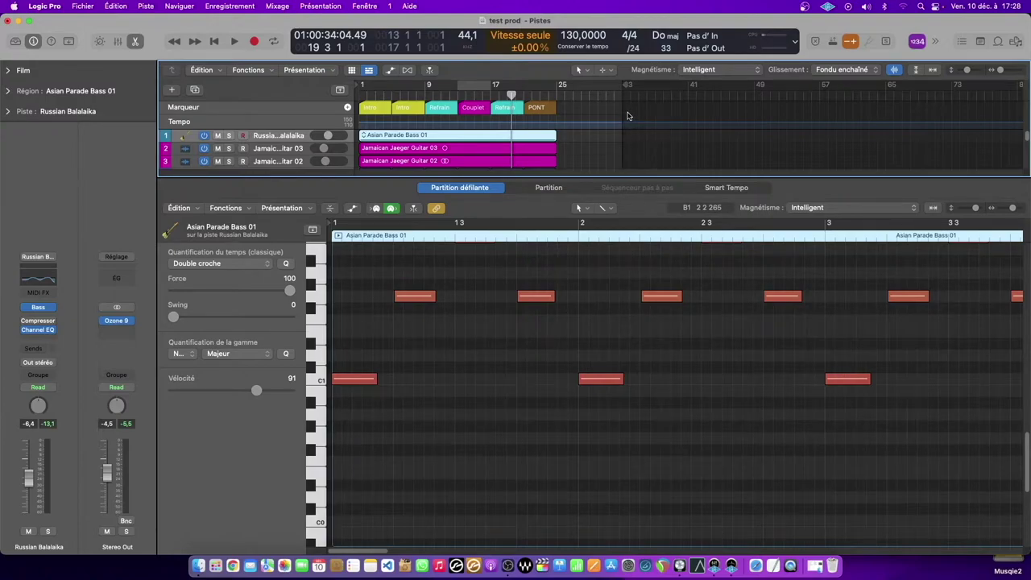
pyautogui.scroll(10, 627, 111)
pyautogui.scroll(-5, 635, 101)
pyautogui.scroll(-3, 636, 98)
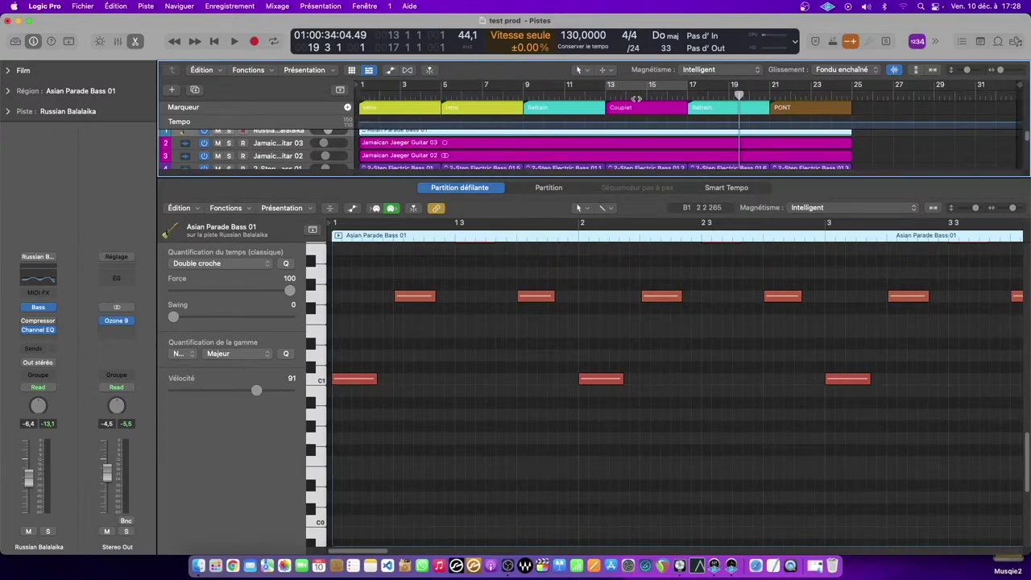
# - Set the project's end to bar 25 and then extend it to bar 41
pyautogui.scroll(-2, 646, 107)
pyautogui.scroll(-2, 646, 107)
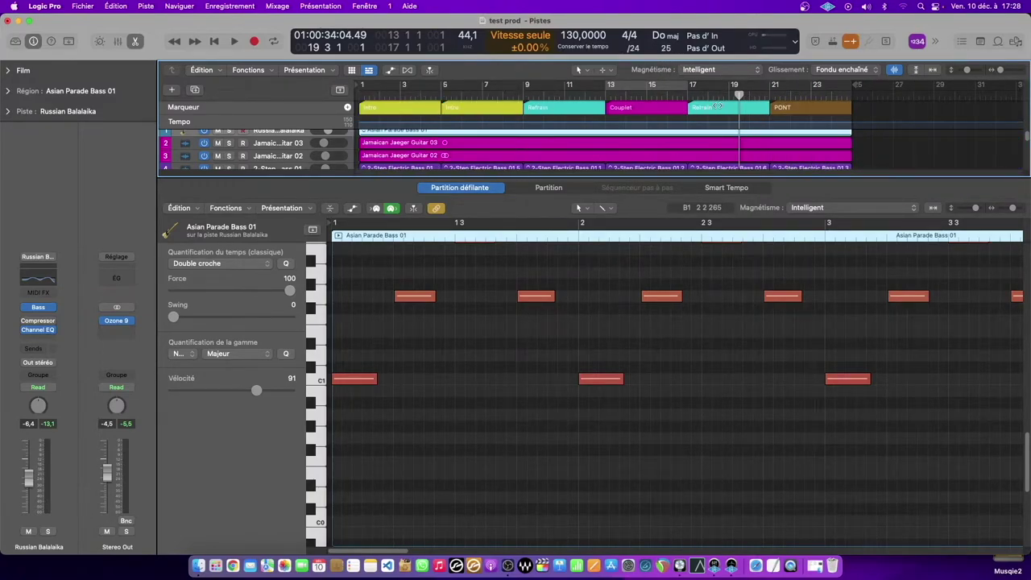
pyautogui.scroll(4, 716, 106)
pyautogui.scroll(-2, 715, 106)
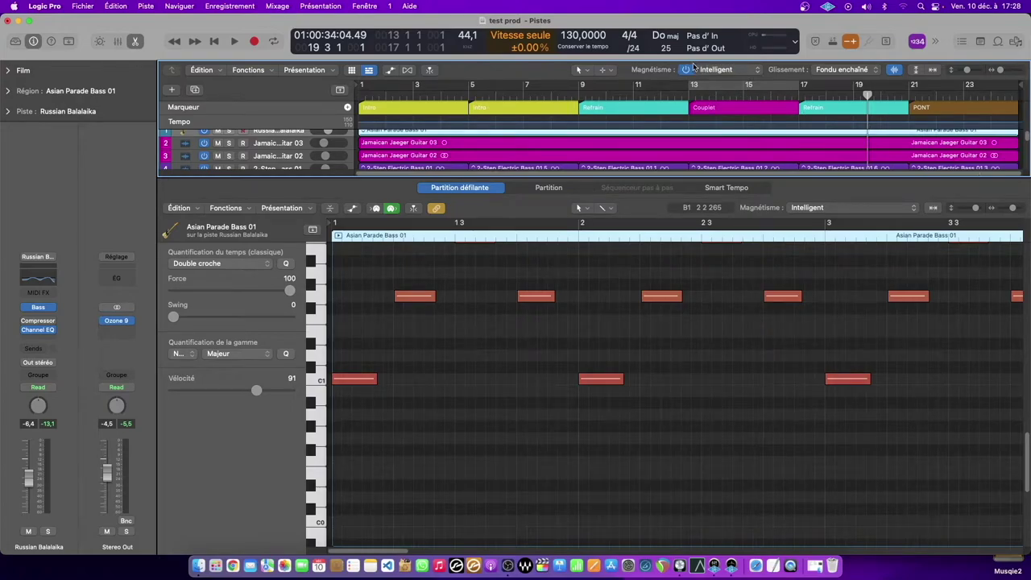
pyautogui.scroll(-3, 675, 87)
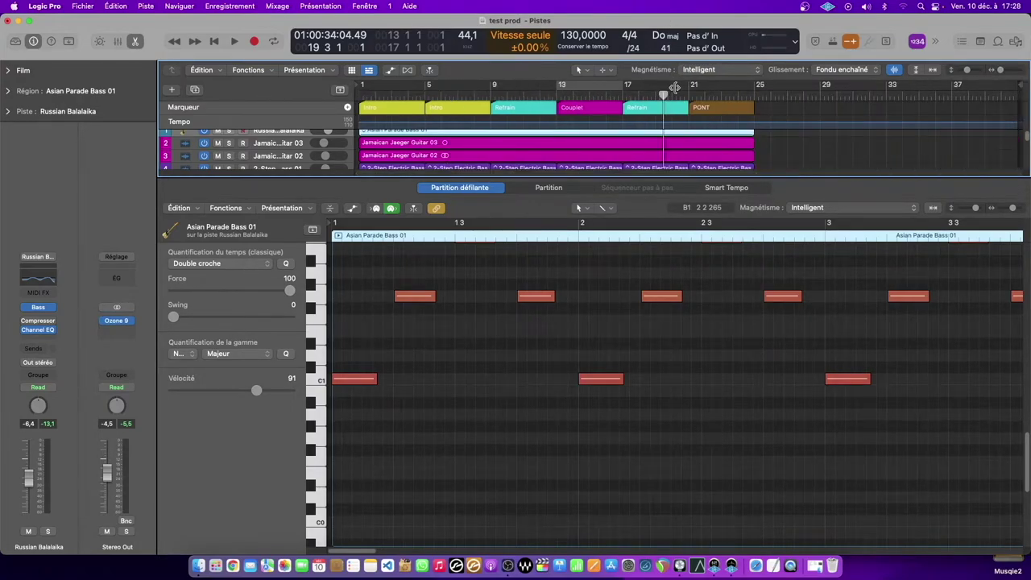
# - Try the /12 grid division, set it back to /8, and compare the grid in the piano roll
pyautogui.click(631, 48)
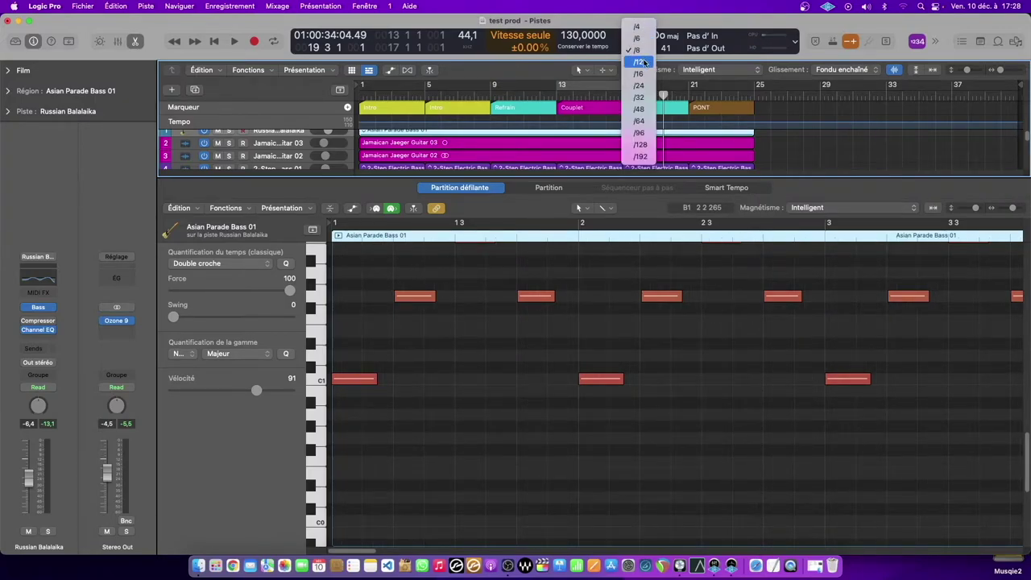
pyautogui.click(642, 62)
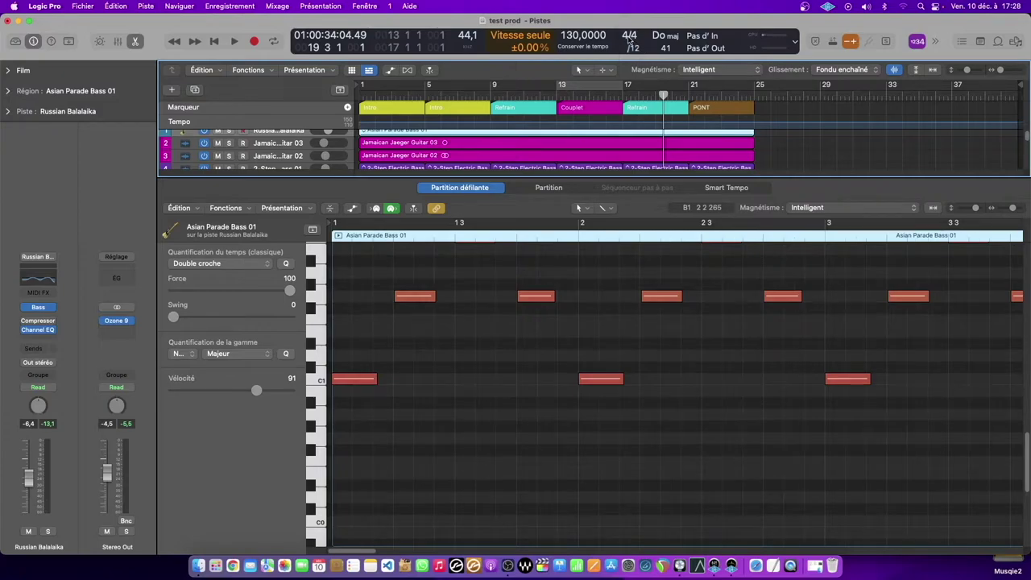
pyautogui.click(634, 47)
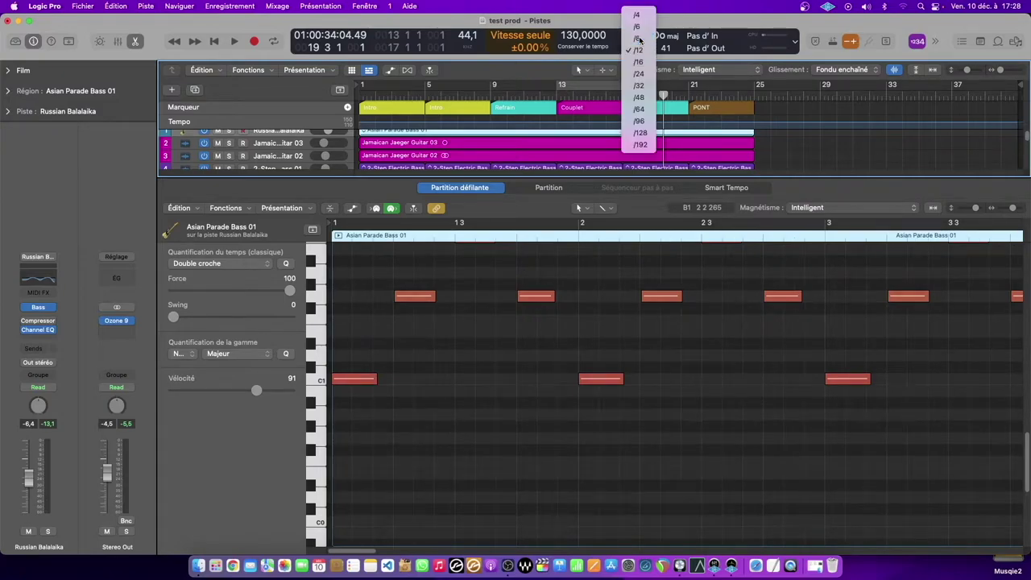
pyautogui.click(638, 39)
pyautogui.press('cmd+Left')
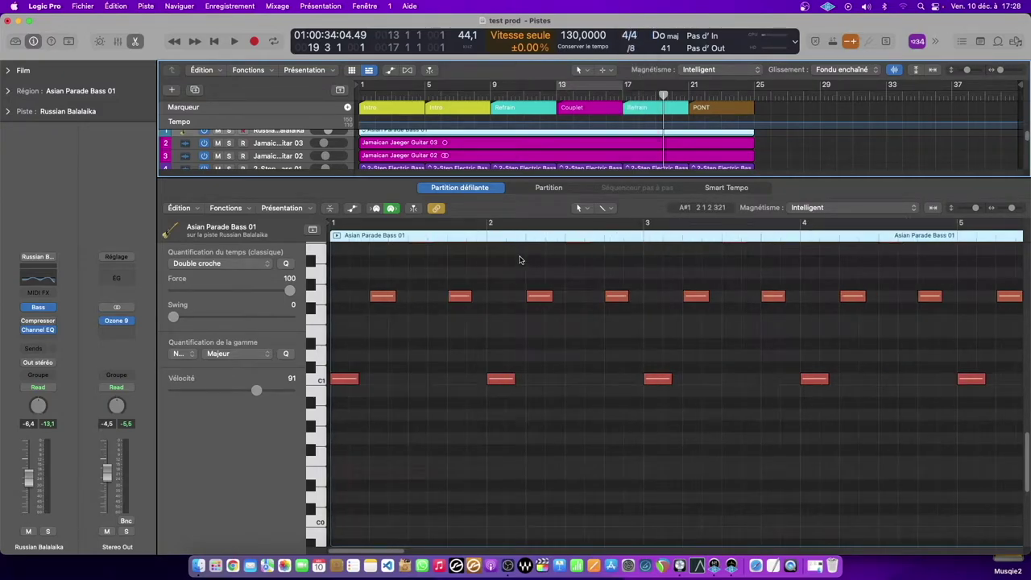
pyautogui.scroll(-3, 519, 259)
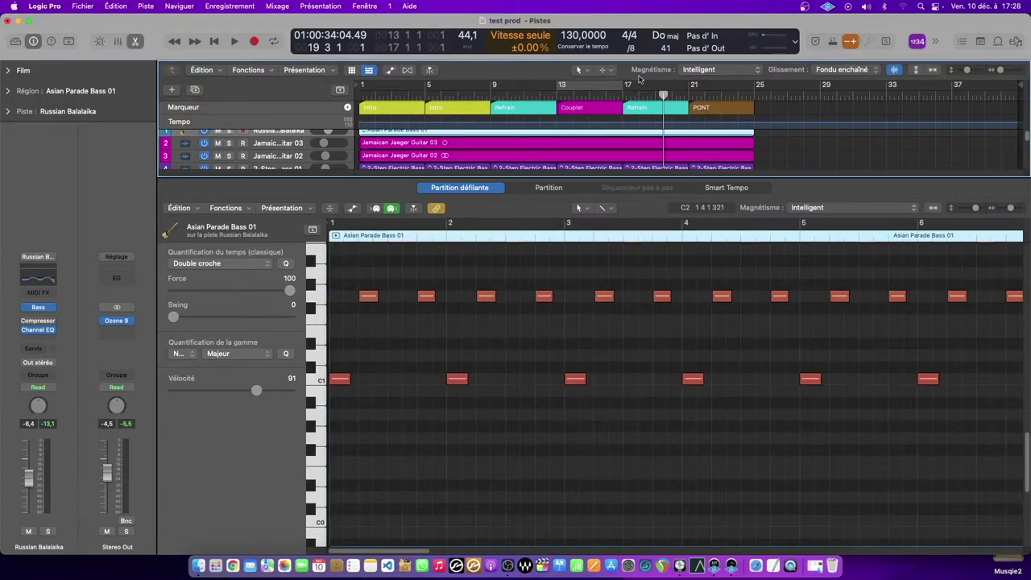
# - Try the /6 grid division in the piano roll and set the division to /4
pyautogui.click(630, 49)
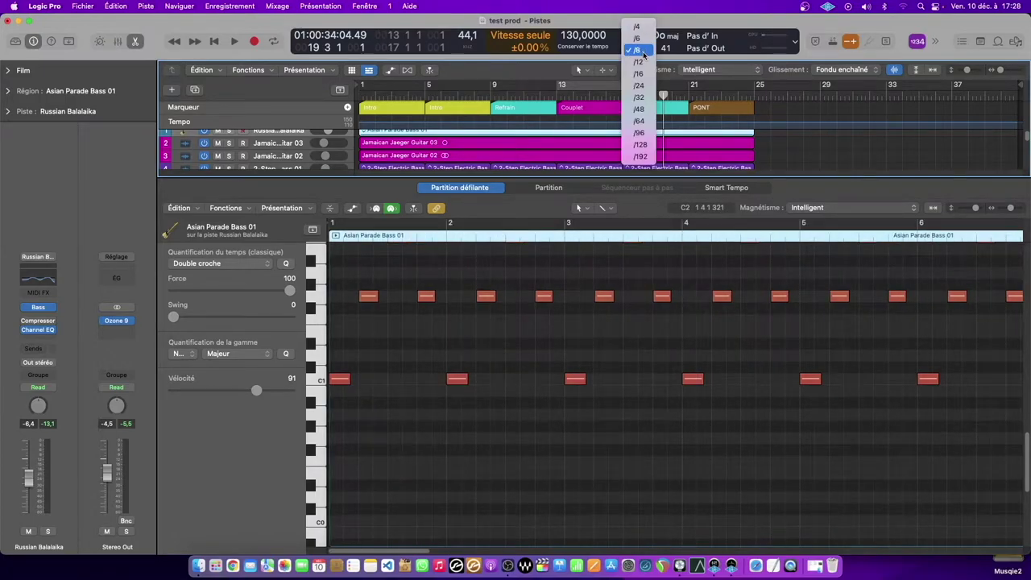
pyautogui.click(641, 38)
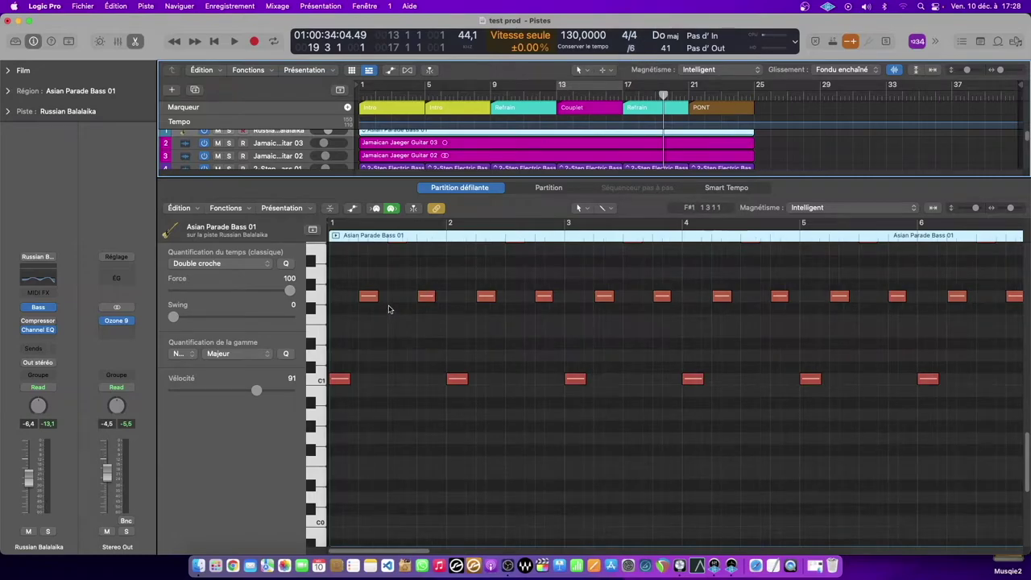
pyautogui.scroll(2, 403, 298)
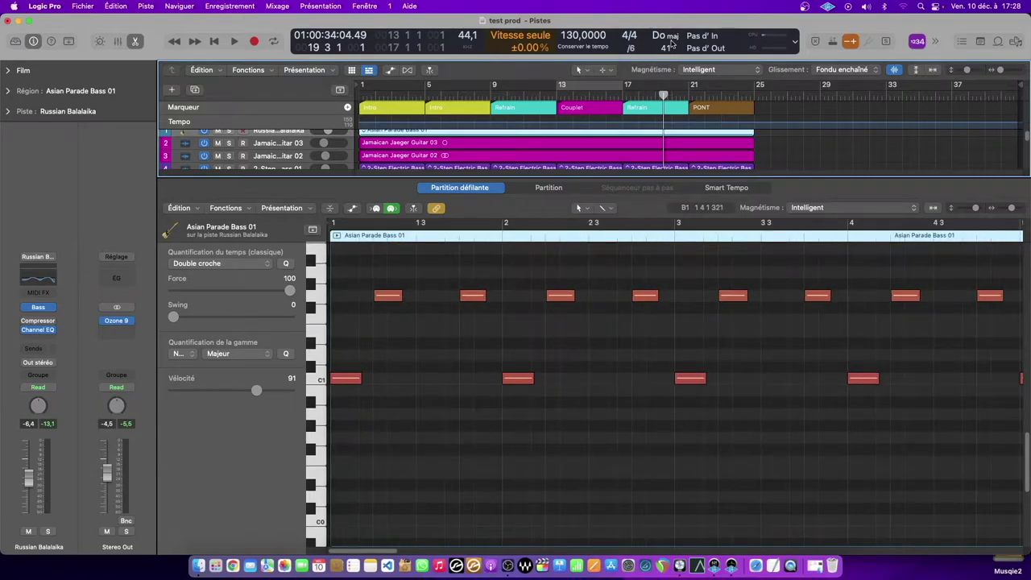
pyautogui.click(635, 48)
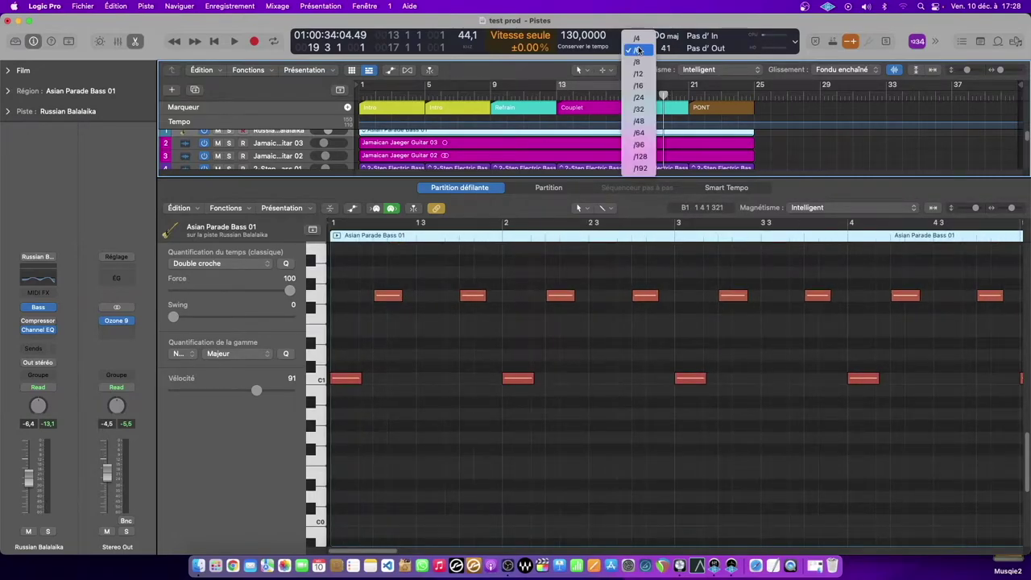
pyautogui.click(636, 38)
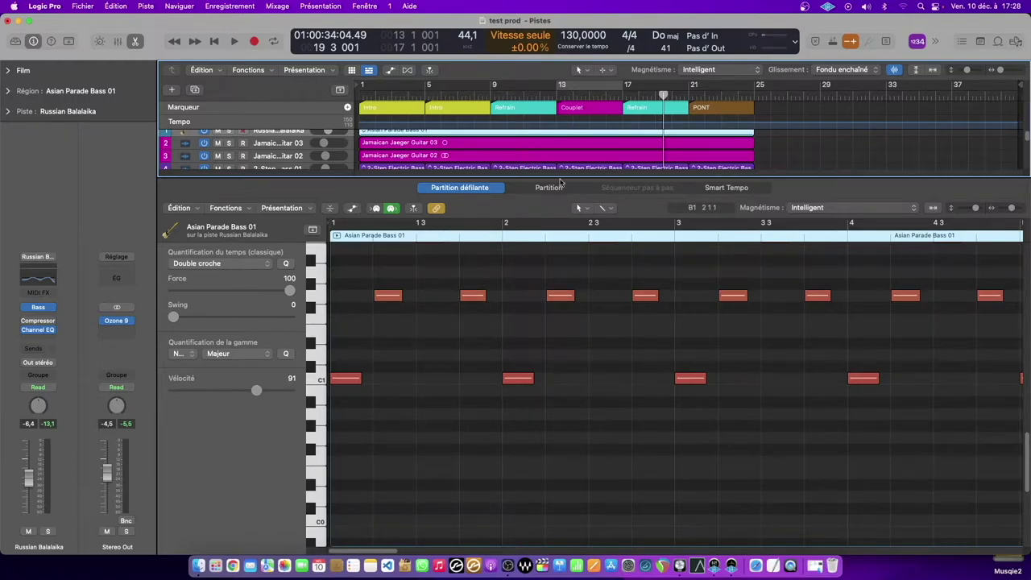
# - Open the performance meter window from the LCD and move it over the middle of the piano roll
pyautogui.click(769, 37)
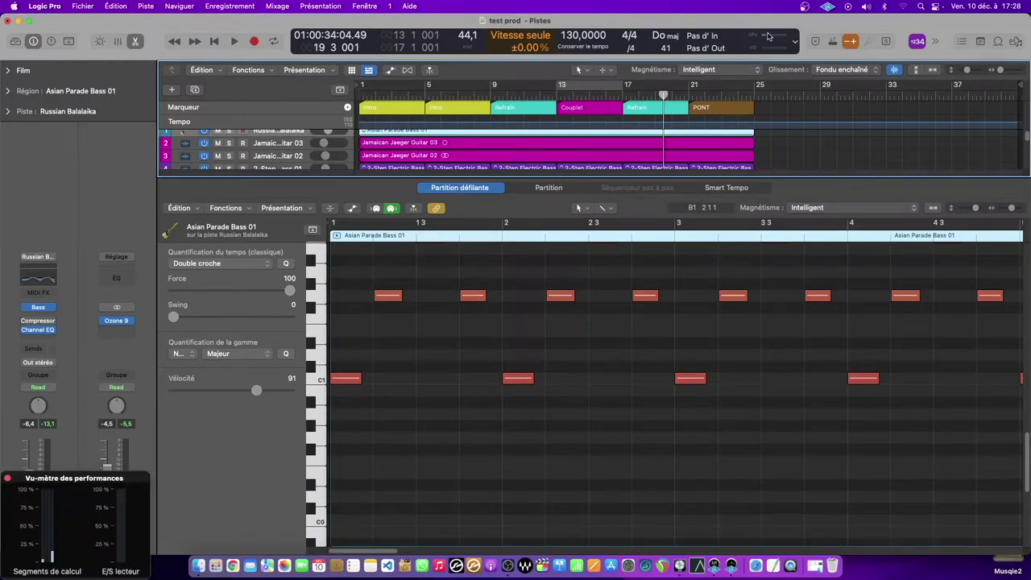
pyautogui.moveTo(118, 478); pyautogui.dragTo(484, 225)
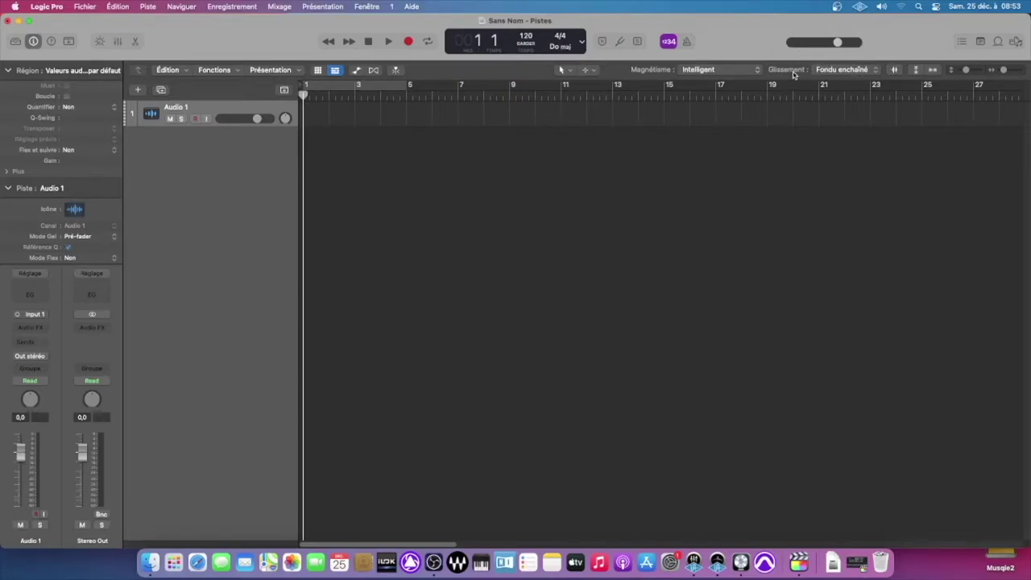
# - Open the mixer, try the Stereo Out fader at -2,1 dB, reset it to 0,0, and close the mixer
pyautogui.press('x')
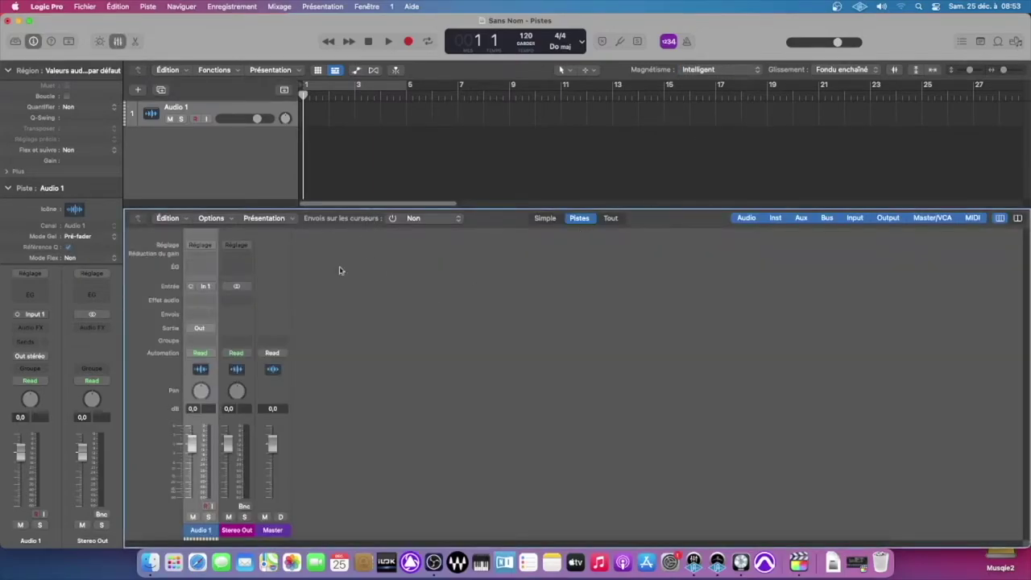
pyautogui.moveTo(228, 443)
pyautogui.mouseDown()
pyautogui.moveTo(227, 477)
pyautogui.moveTo(228, 451)
pyautogui.mouseUp()
pyautogui.press('x')
pyautogui.press('x')
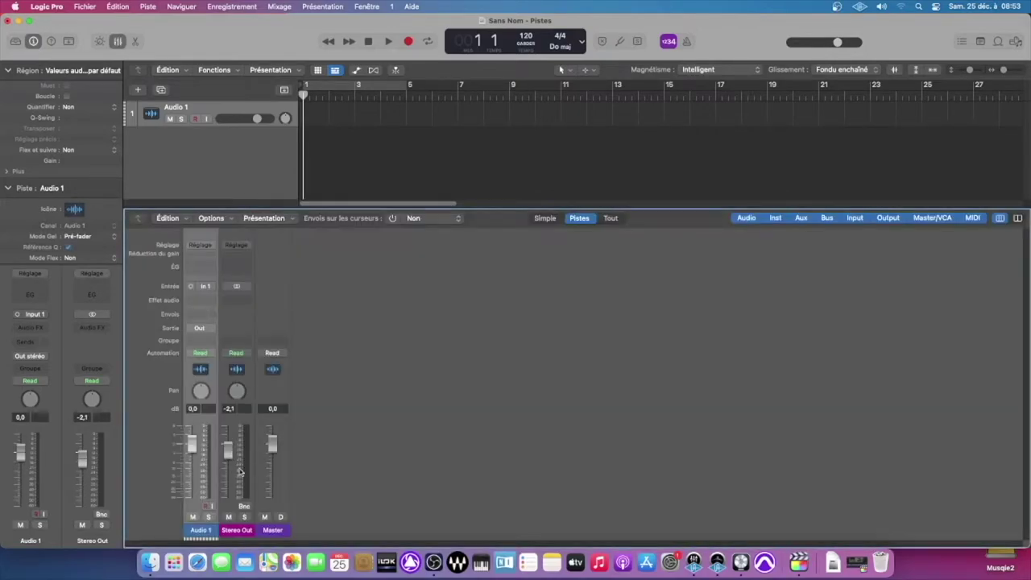
pyautogui.keyDown('alt'); pyautogui.click(230, 458); pyautogui.keyUp('alt')
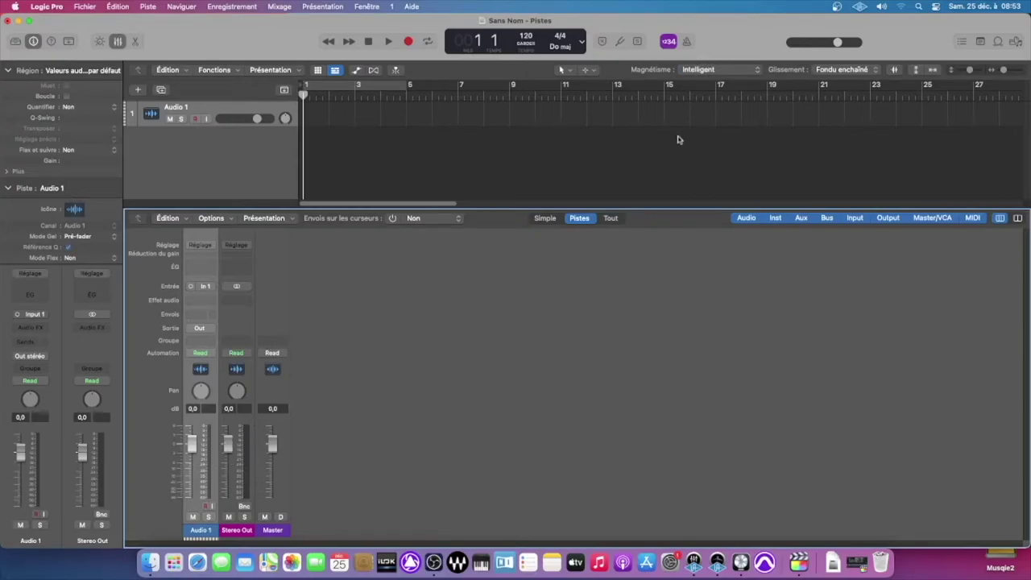
pyautogui.press('x')
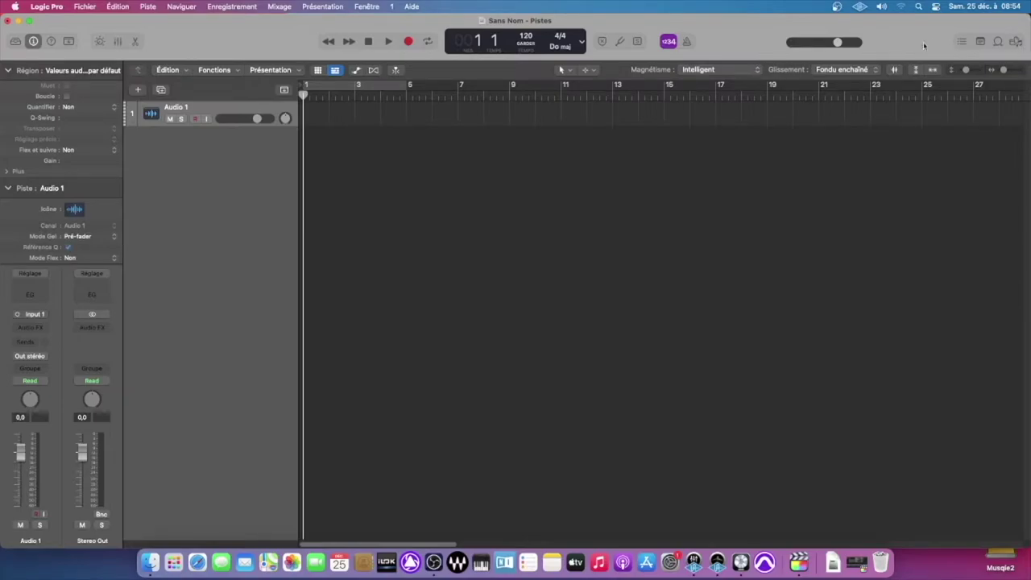
# - Open the list editors and look through the event, marker, tempo and signature lists, returning to the event list
pyautogui.click(962, 41)
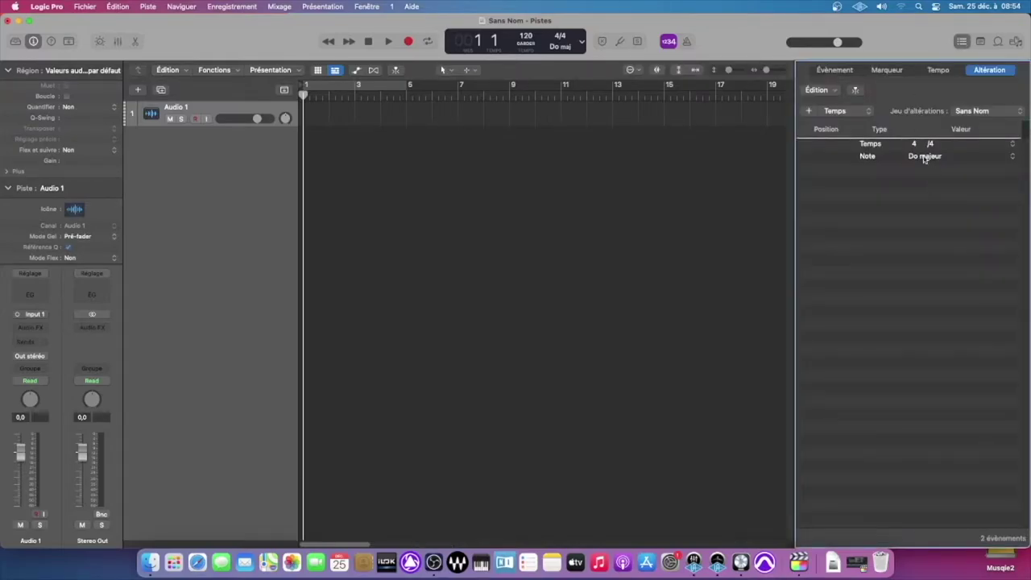
pyautogui.click(845, 71)
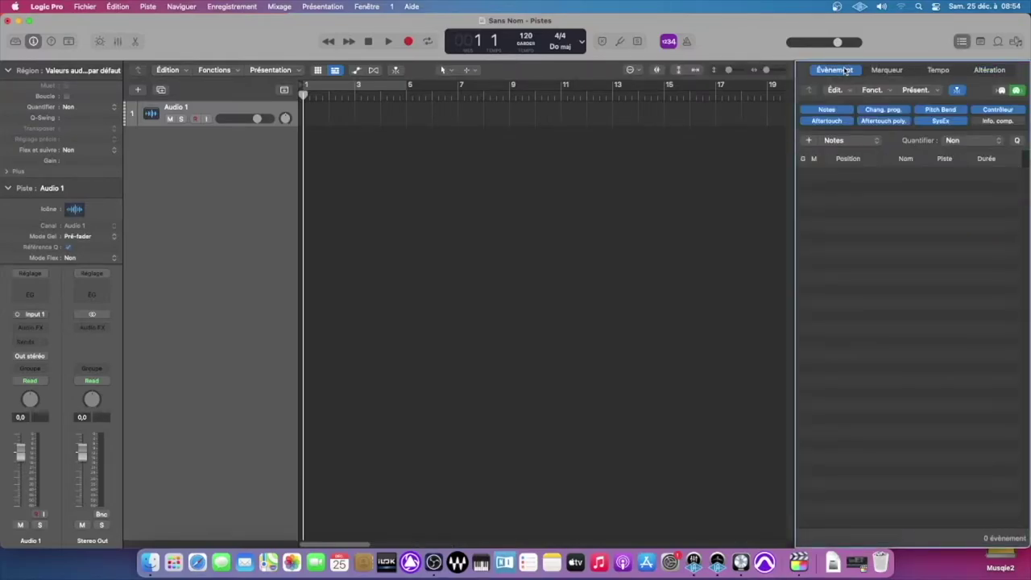
pyautogui.click(886, 71)
pyautogui.click(939, 71)
pyautogui.click(989, 71)
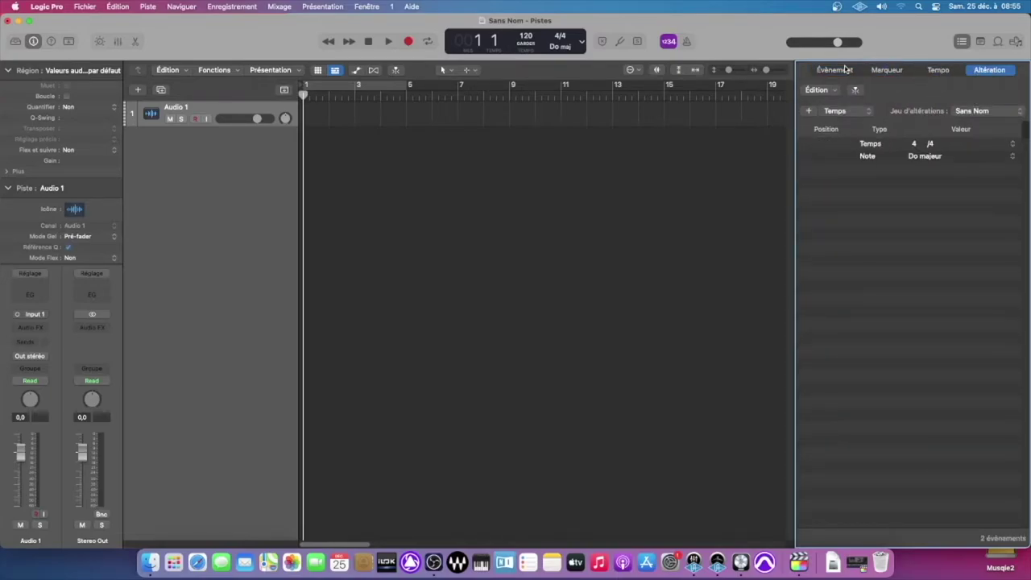
pyautogui.click(844, 69)
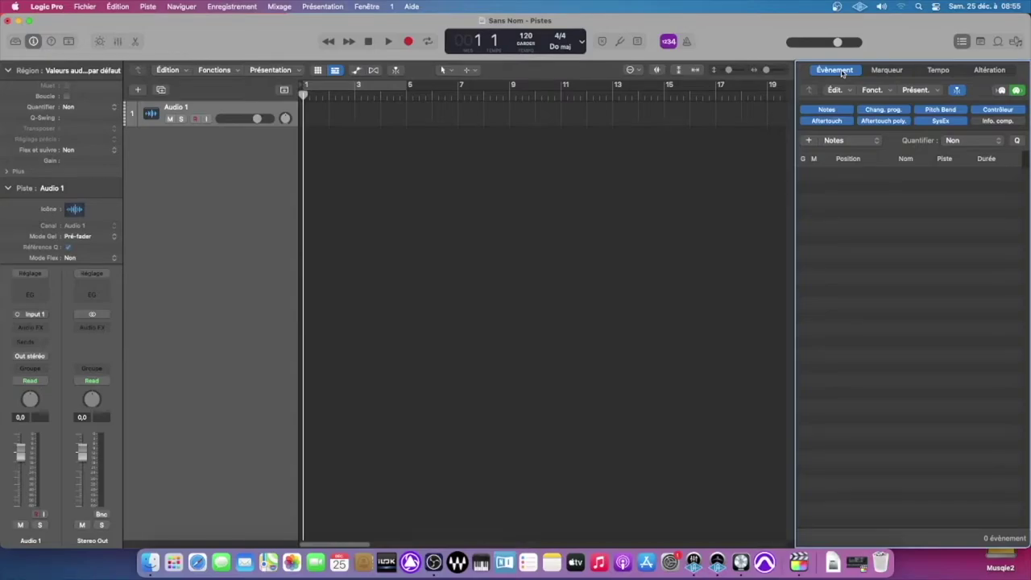
pyautogui.click(874, 70)
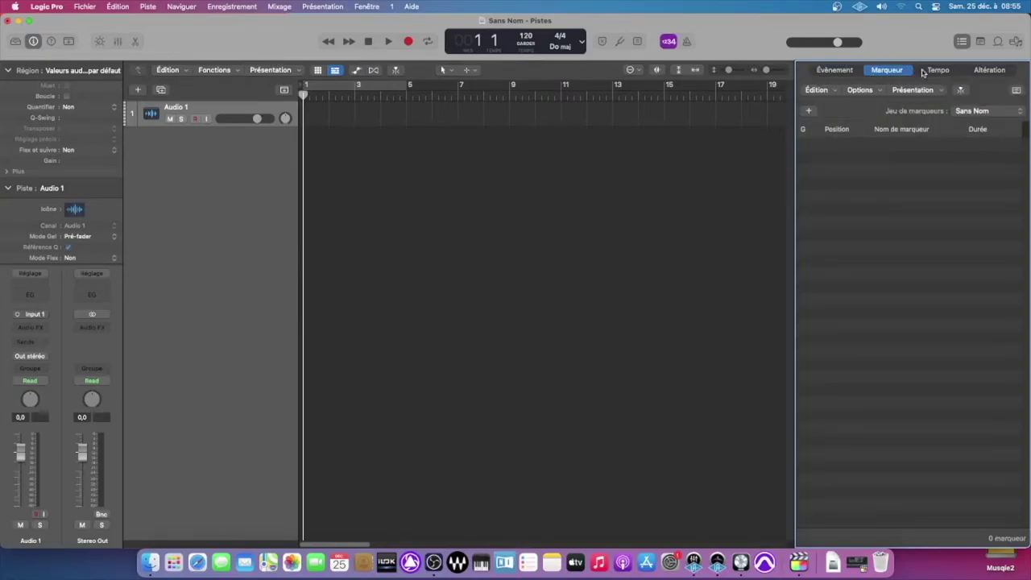
pyautogui.click(937, 71)
pyautogui.click(981, 71)
pyautogui.click(838, 69)
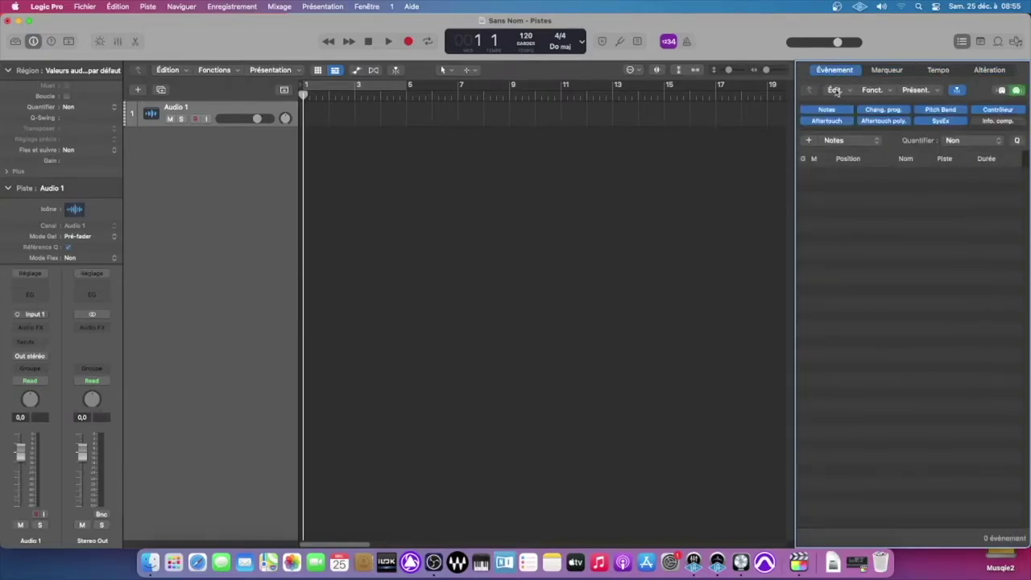
# - Compare the event list's editing commands with the main application's editing commands, and close the list editors
pyautogui.click(833, 89)
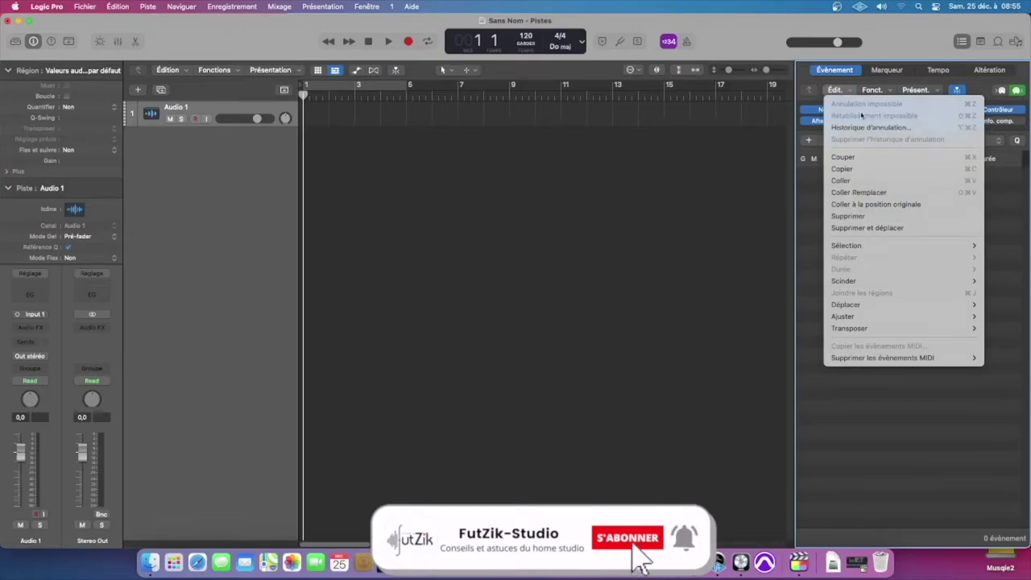
pyautogui.click(808, 235)
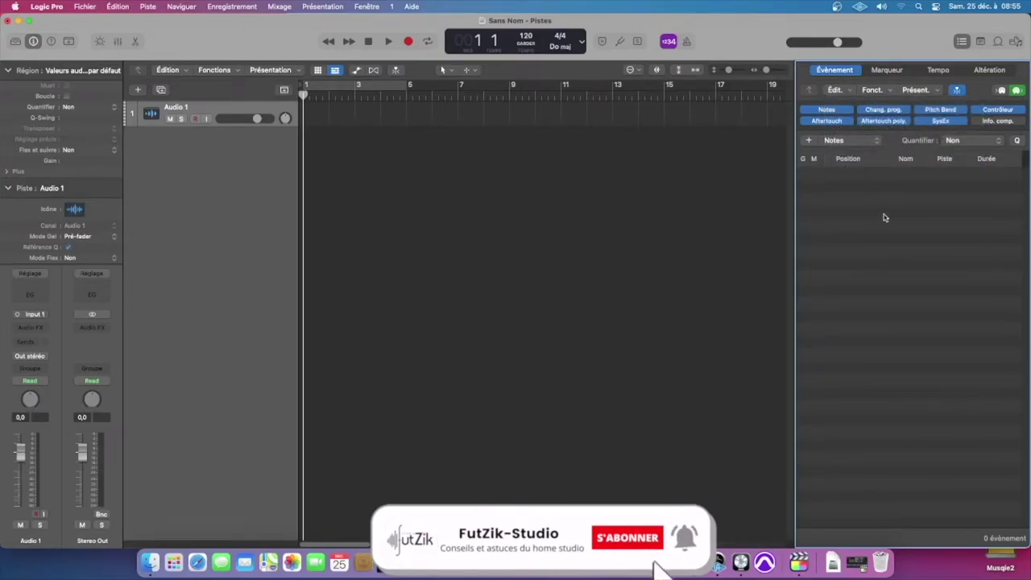
pyautogui.click(137, 5)
pyautogui.moveTo(118, 6)
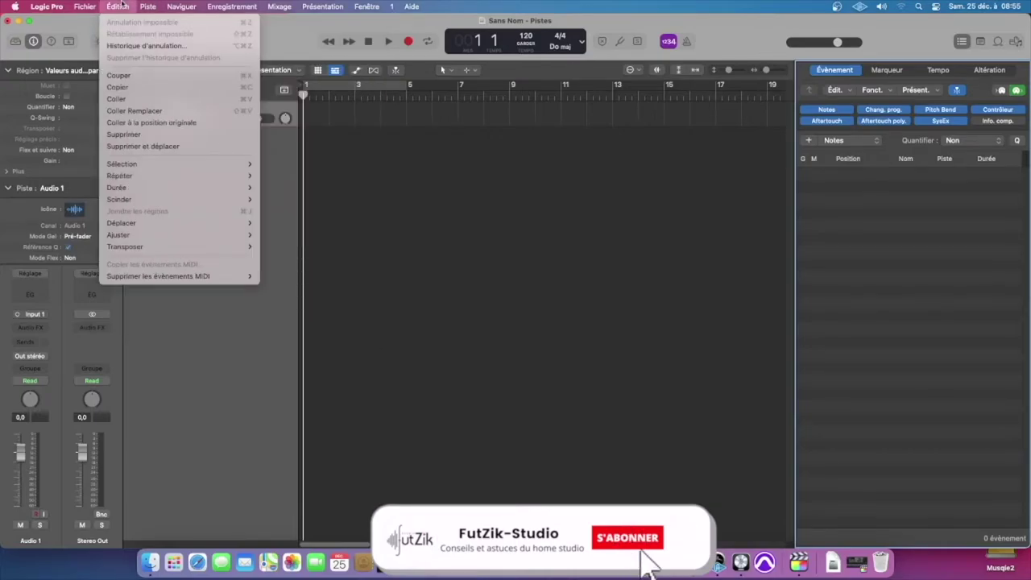
pyautogui.click(622, 156)
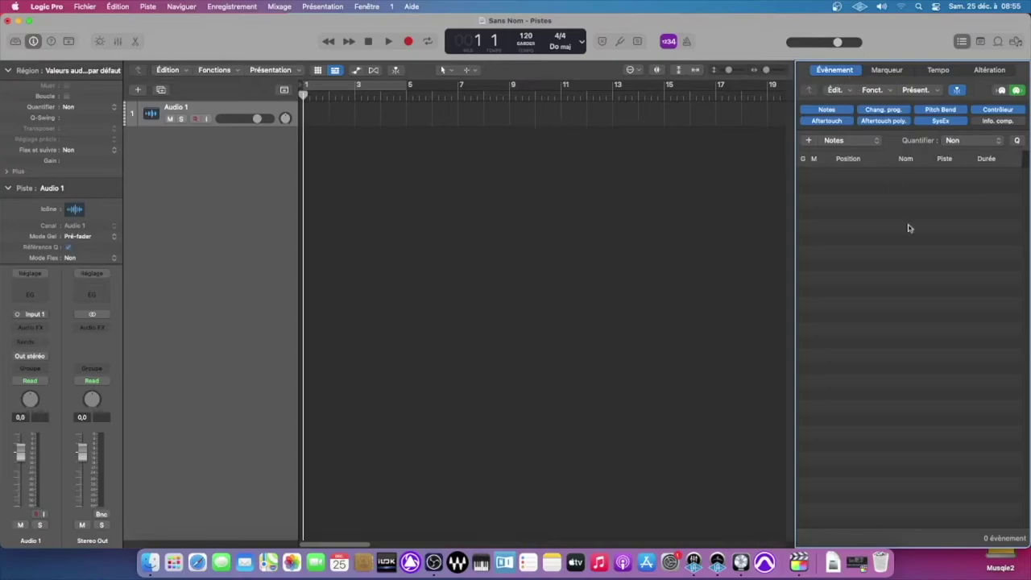
pyautogui.click(962, 39)
# - Open the note pad, enter editing of the project note, and close the note pad
pyautogui.click(981, 41)
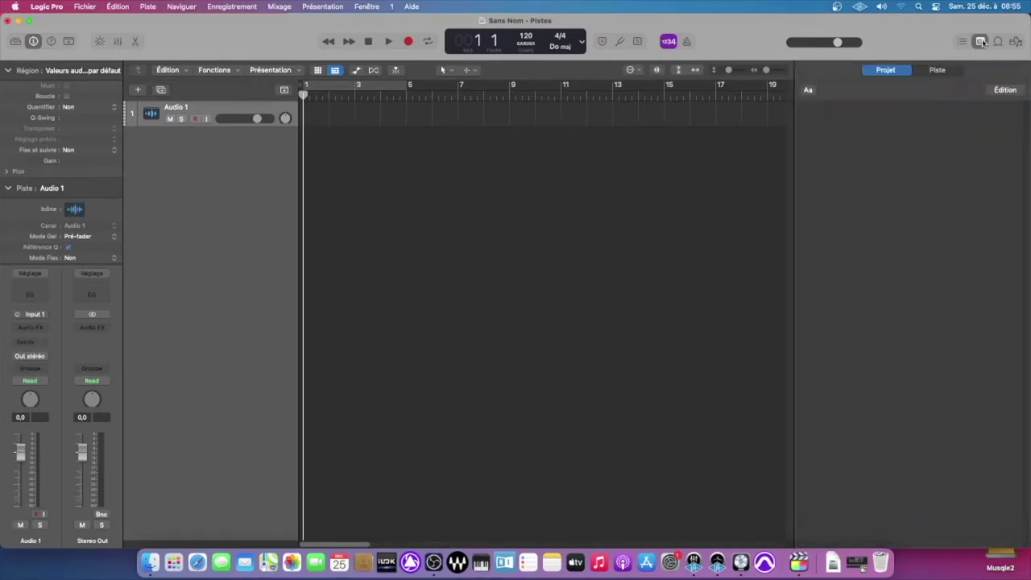
pyautogui.click(860, 118)
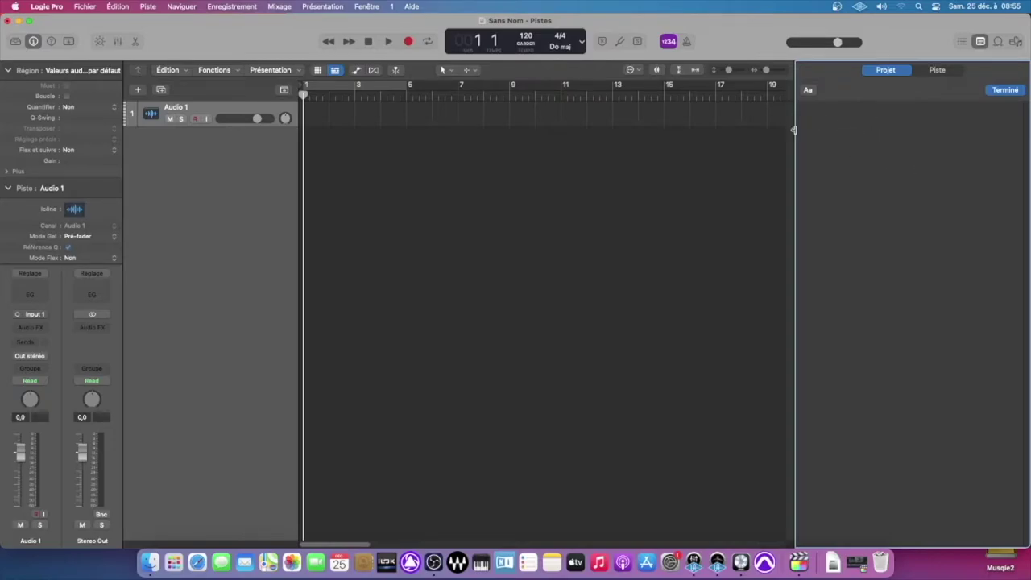
pyautogui.click(244, 123)
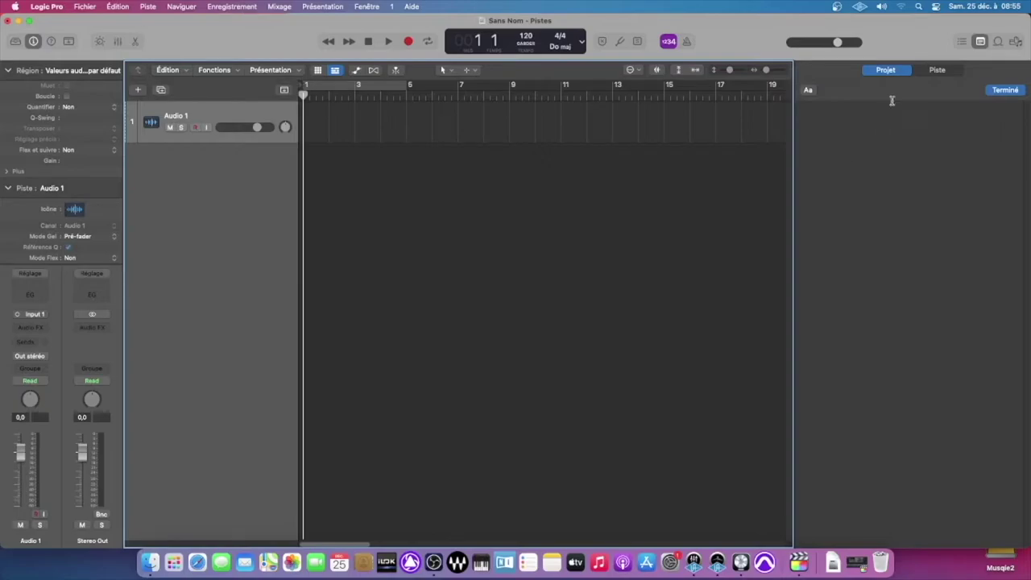
pyautogui.click(980, 41)
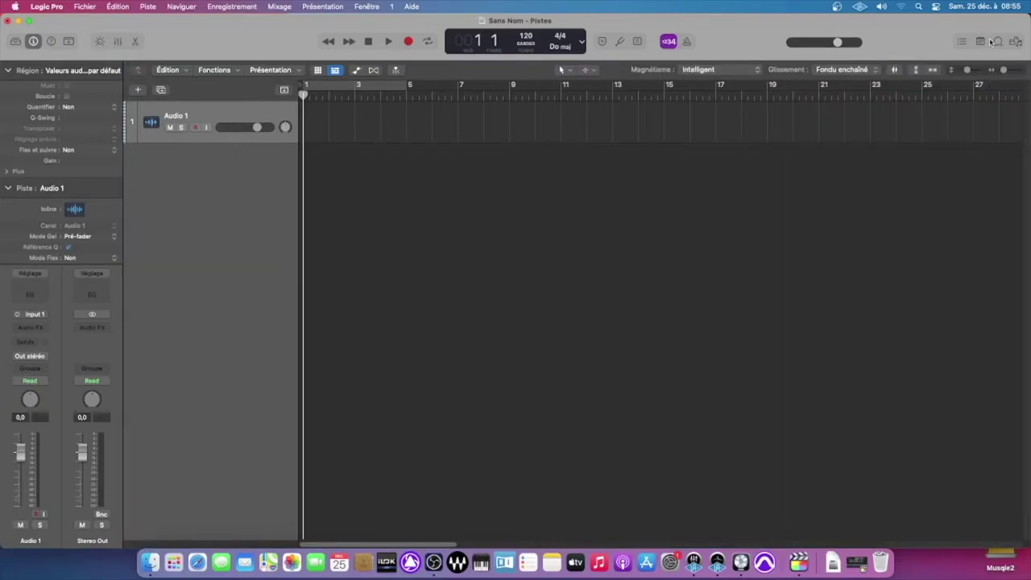
# - Open the Apple Loops browser and browse through the list of loops from all packs
pyautogui.click(998, 42)
pyautogui.scroll(-15, 883, 278)
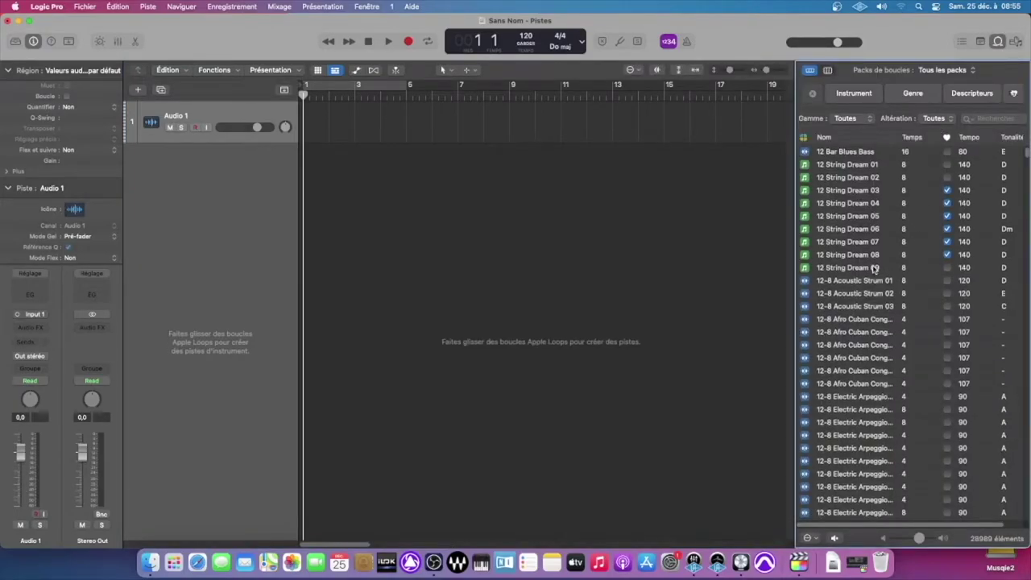
pyautogui.scroll(2, 874, 270)
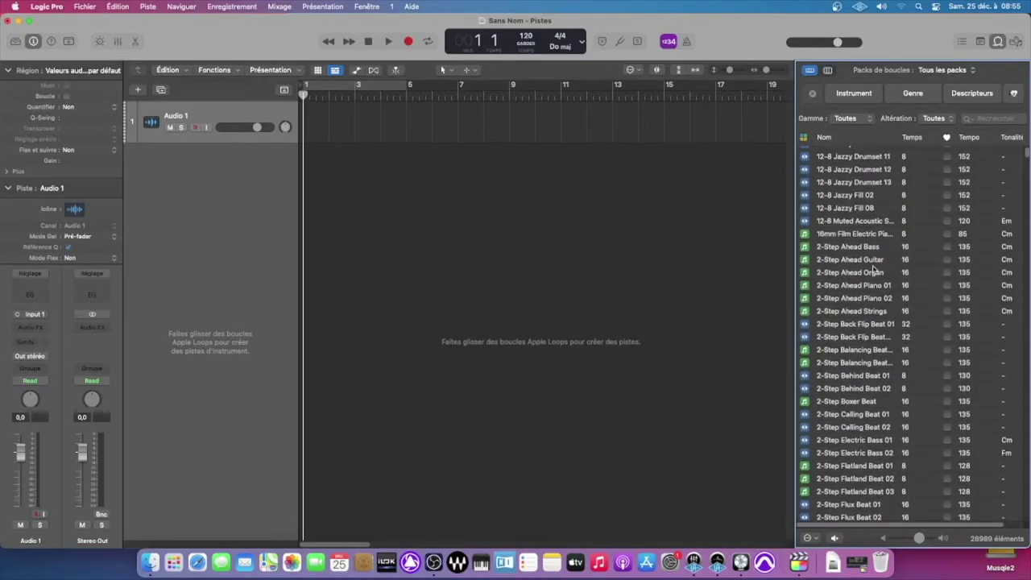
pyautogui.scroll(12, 874, 270)
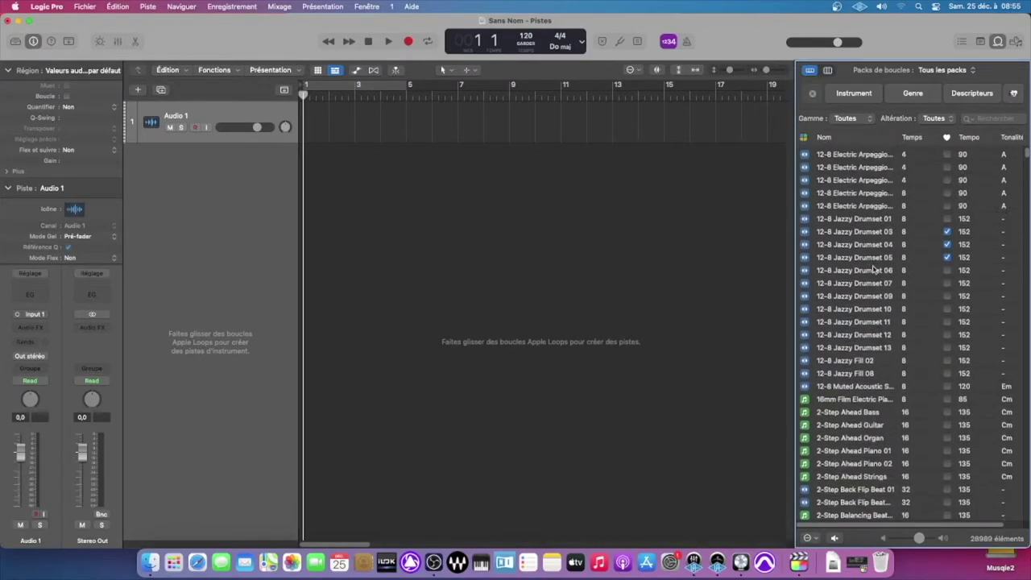
pyautogui.scroll(-10, 874, 270)
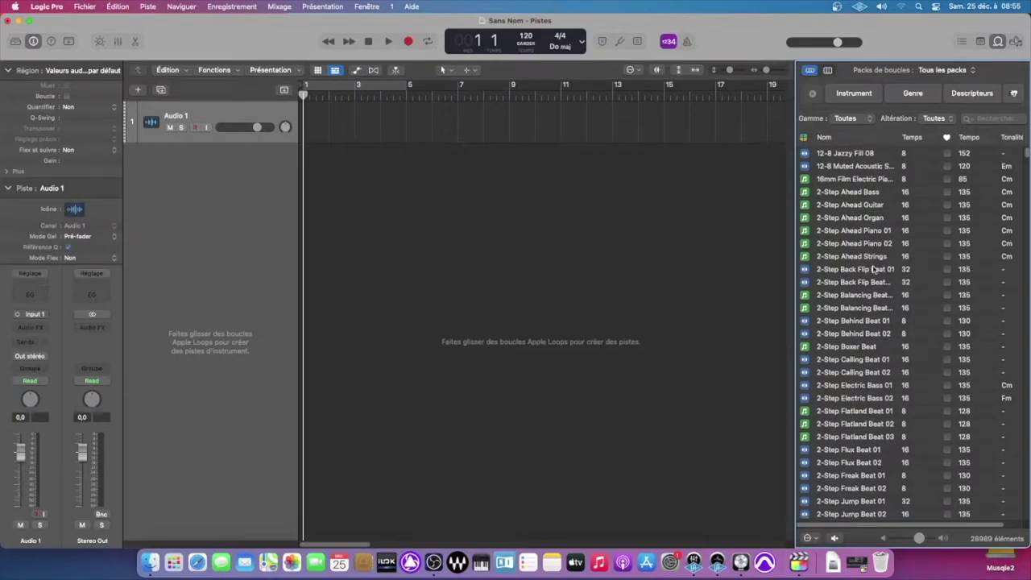
pyautogui.scroll(10, 874, 242)
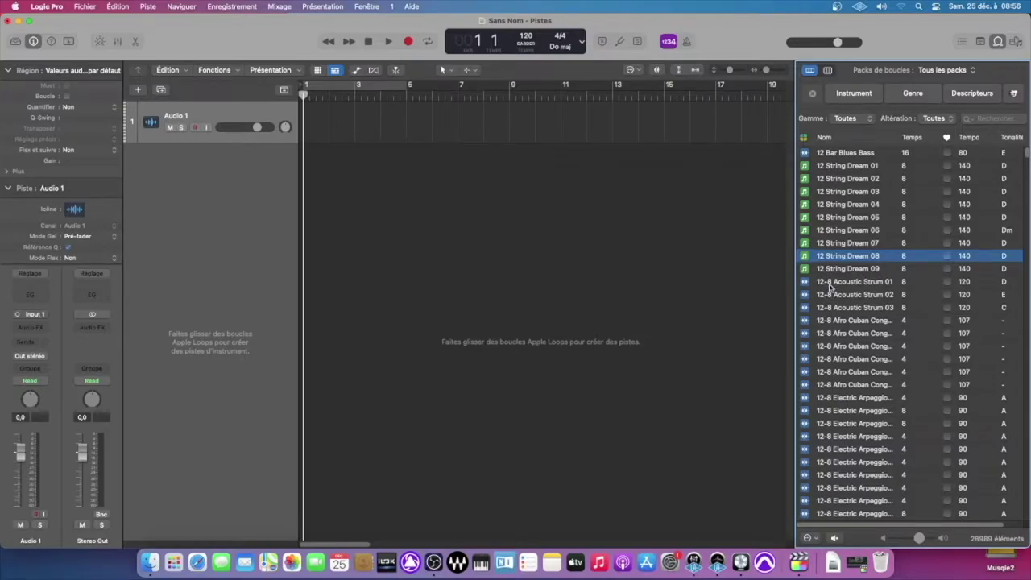
# - Examine the loop browser's instrument, genre and descriptor filter categories, ending on the instrument keywords
pyautogui.click(860, 94)
pyautogui.click(860, 94)
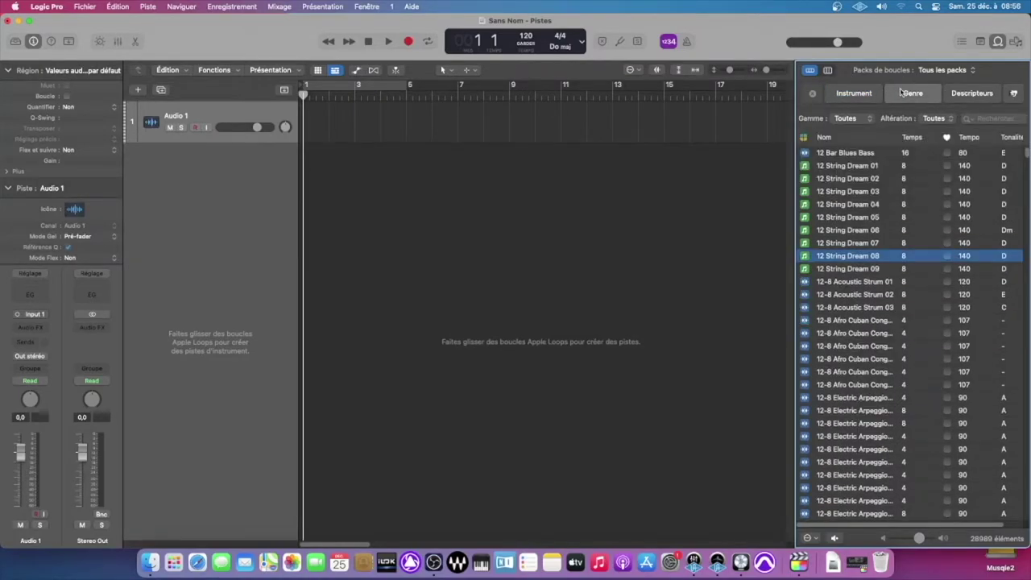
pyautogui.click(914, 93)
pyautogui.click(922, 94)
pyautogui.click(967, 96)
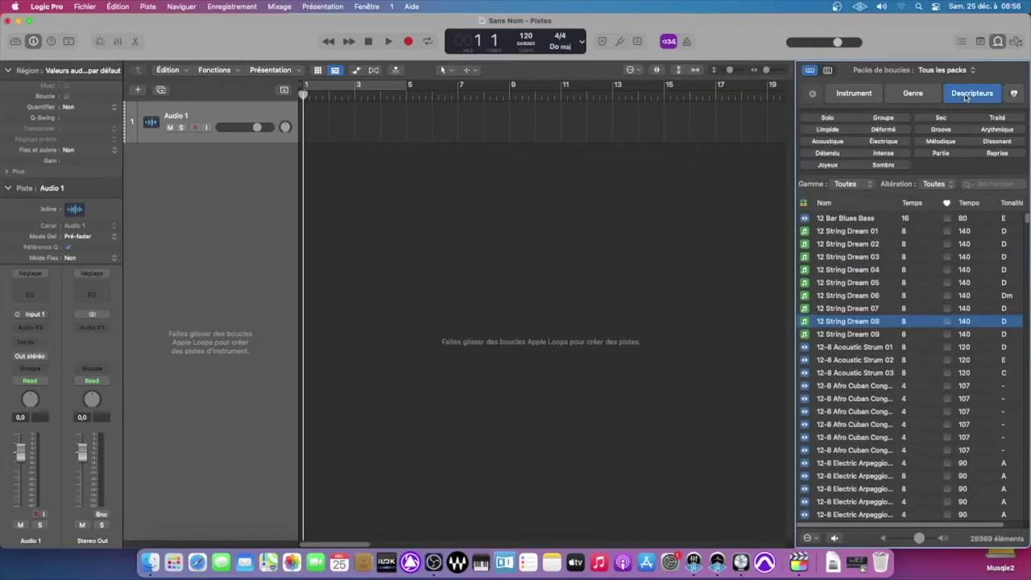
pyautogui.click(916, 94)
pyautogui.click(867, 95)
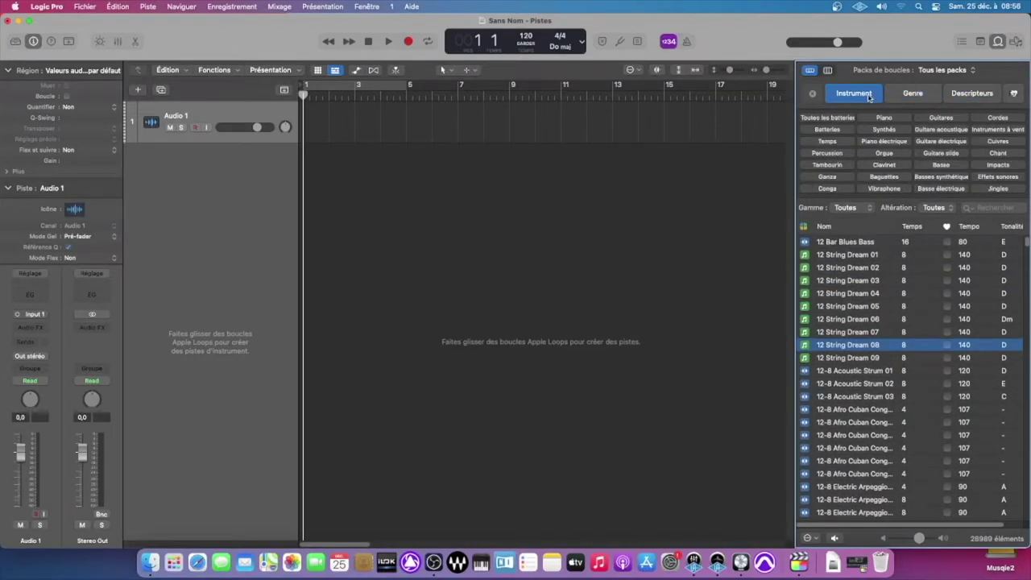
# - Try filtering the loops by the Batteries instrument, browse the matching loops, and remove the filter
pyautogui.click(838, 132)
pyautogui.scroll(-10, 862, 258)
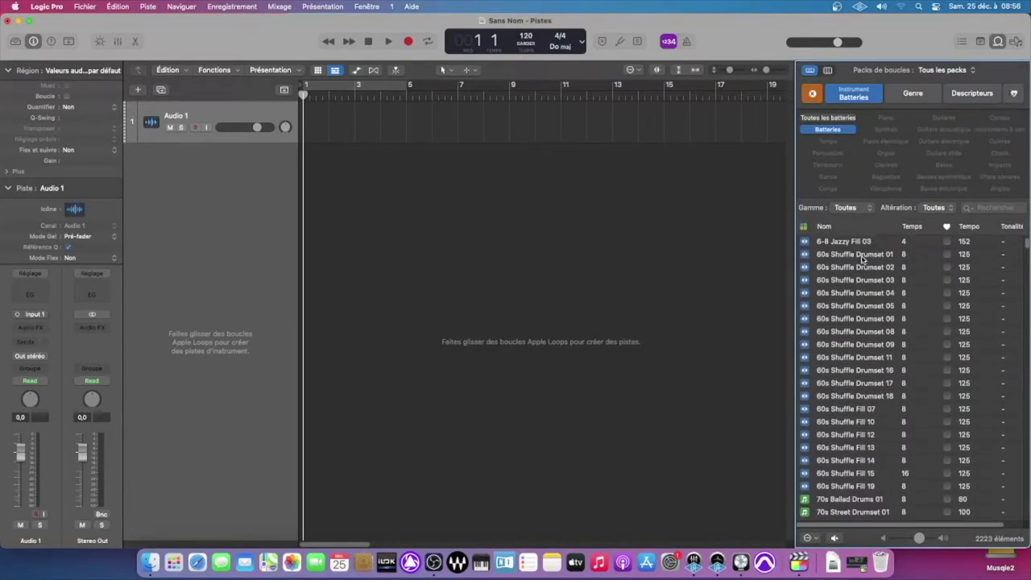
pyautogui.scroll(10, 862, 258)
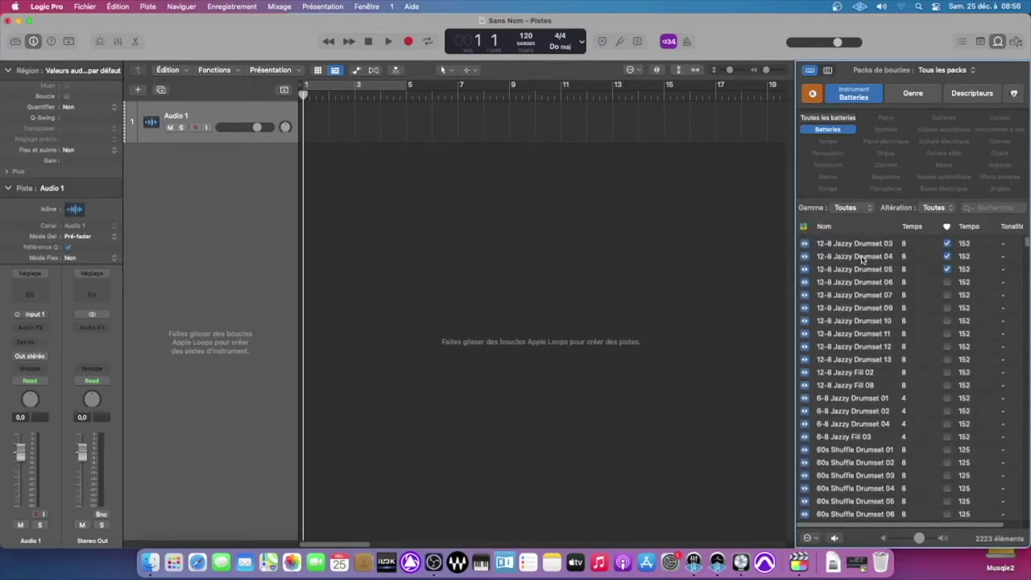
pyautogui.click(829, 130)
pyautogui.click(830, 129)
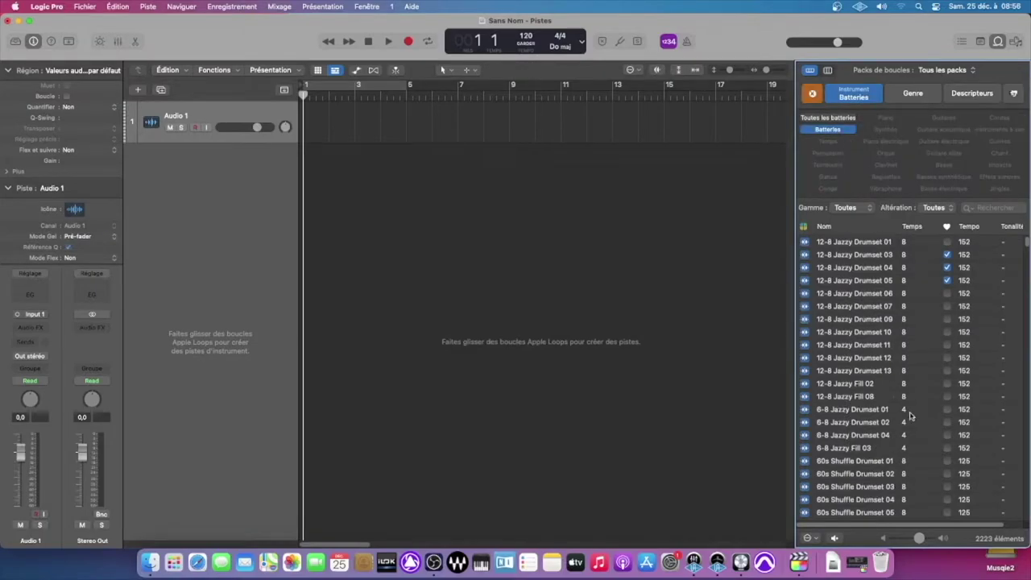
pyautogui.scroll(-10, 835, 286)
pyautogui.scroll(10, 835, 286)
pyautogui.click(825, 130)
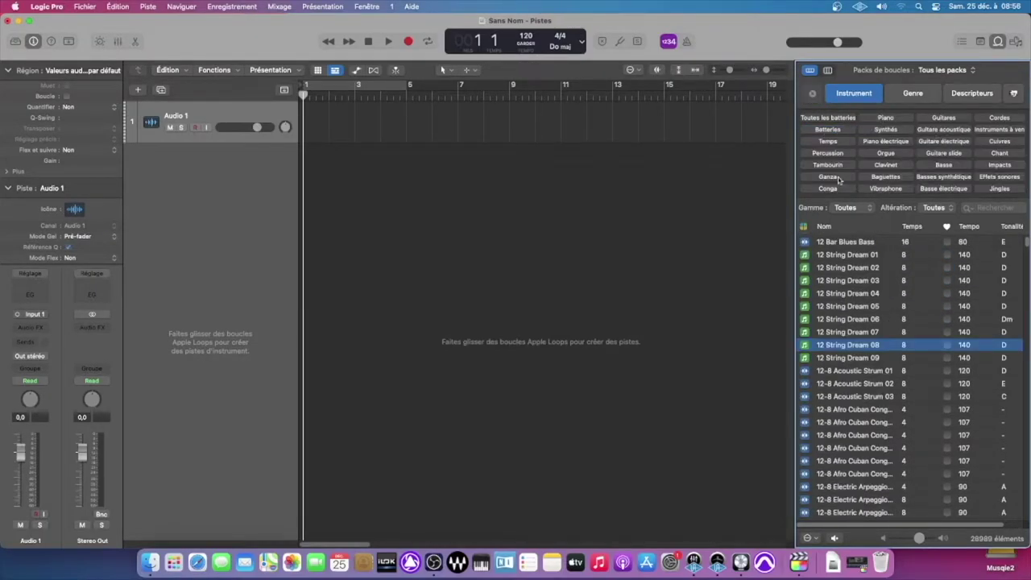
# - Try the Synthés instrument filter on the loops and clear it
pyautogui.click(887, 129)
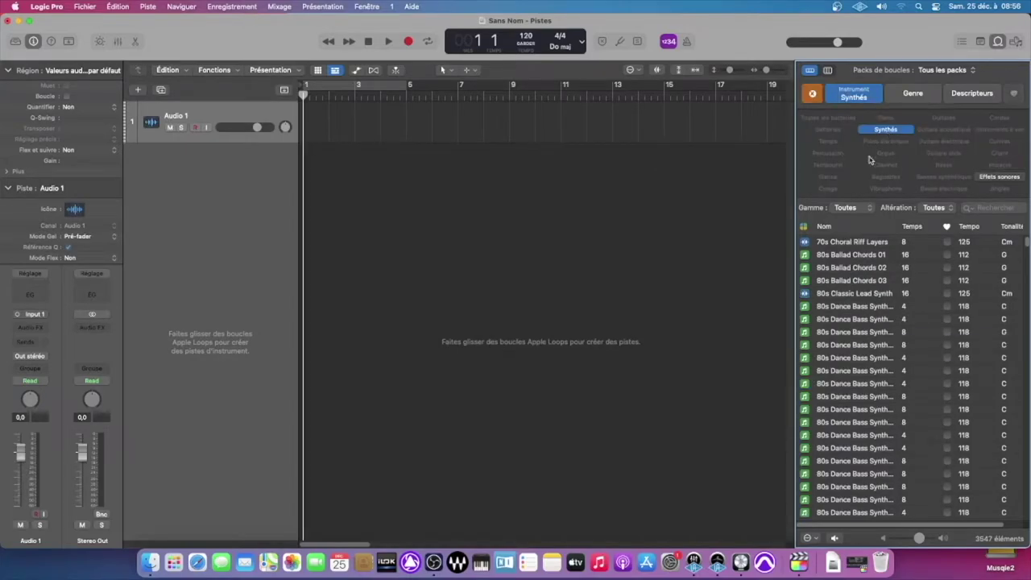
pyautogui.click(855, 98)
pyautogui.click(813, 92)
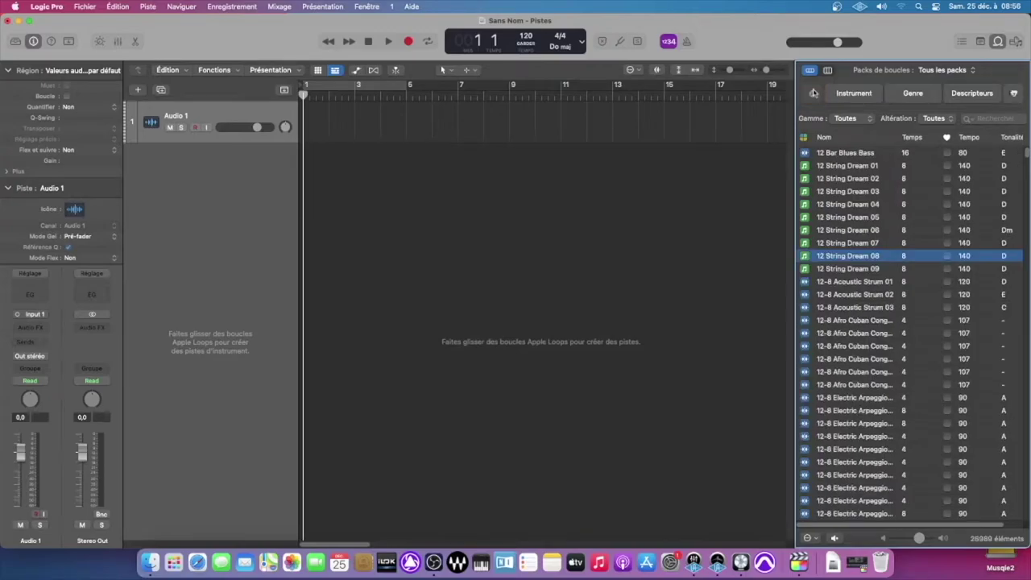
# - View the genre keywords in the loop browser and filter the loops by the Solo descriptor
pyautogui.click(920, 95)
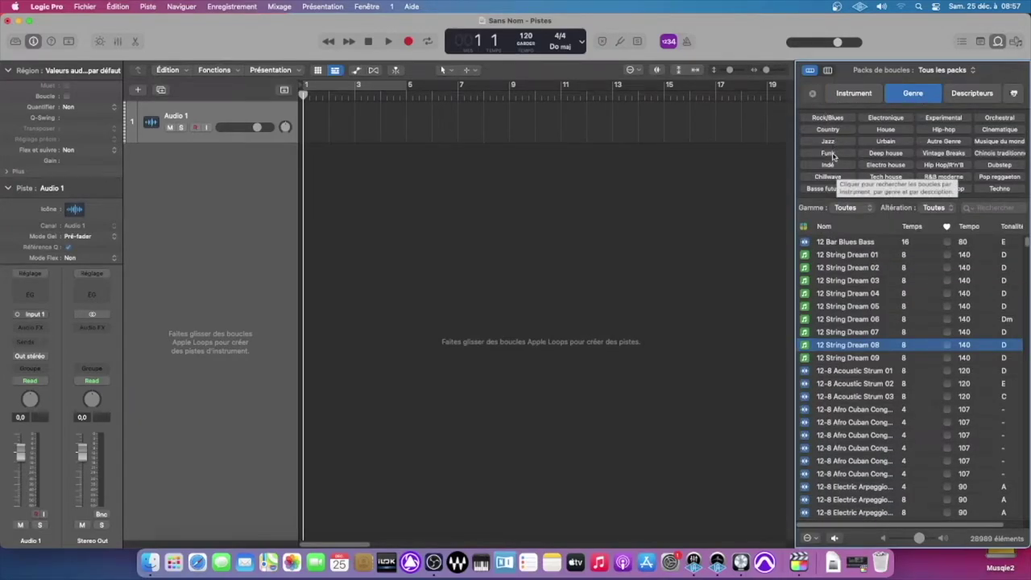
pyautogui.click(912, 92)
pyautogui.click(972, 92)
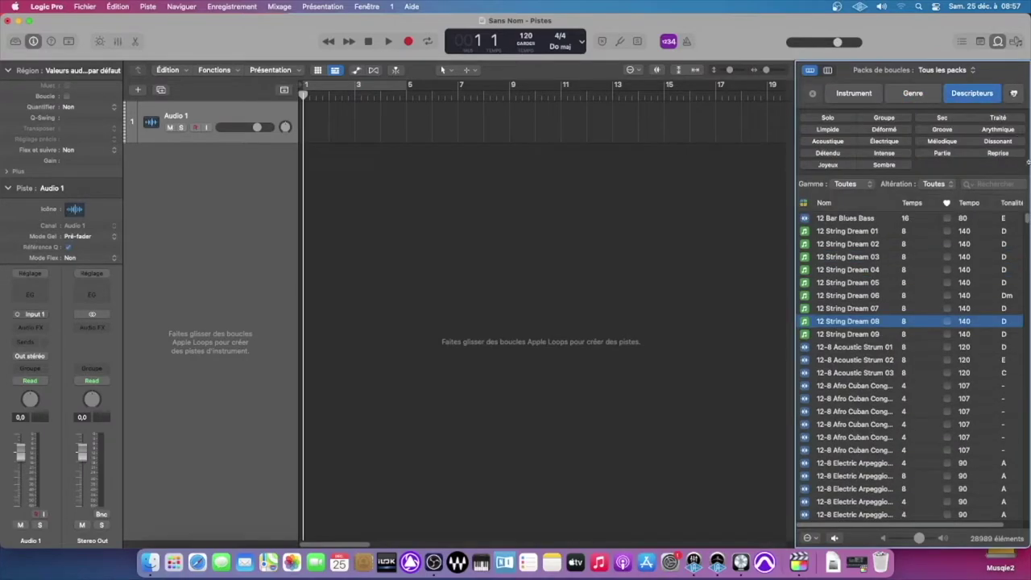
pyautogui.click(828, 117)
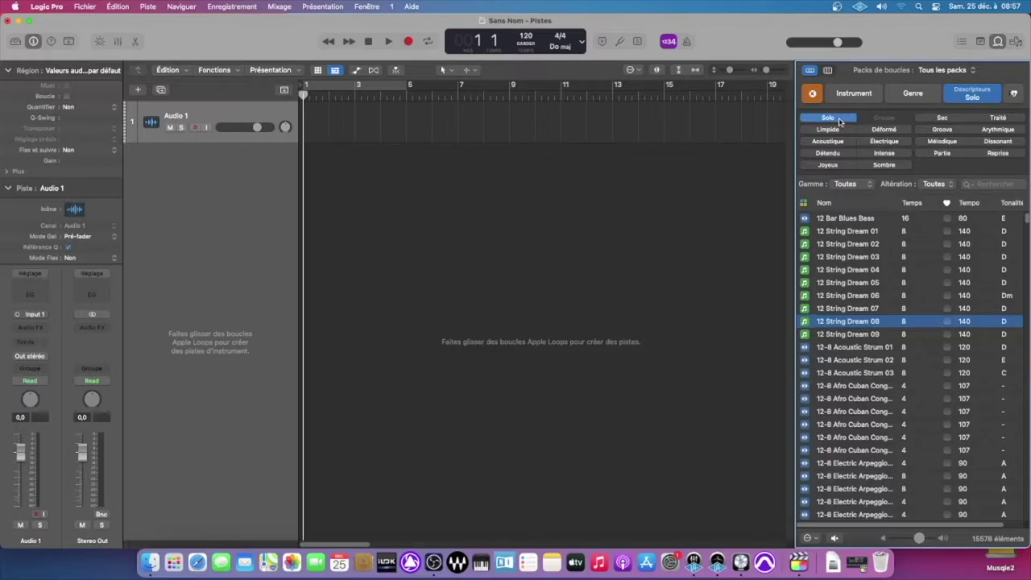
# - Clear the Solo descriptor, try filtering the loops by the Groupe, Sec and Groove descriptors, and close the descriptor keywords
pyautogui.click(837, 119)
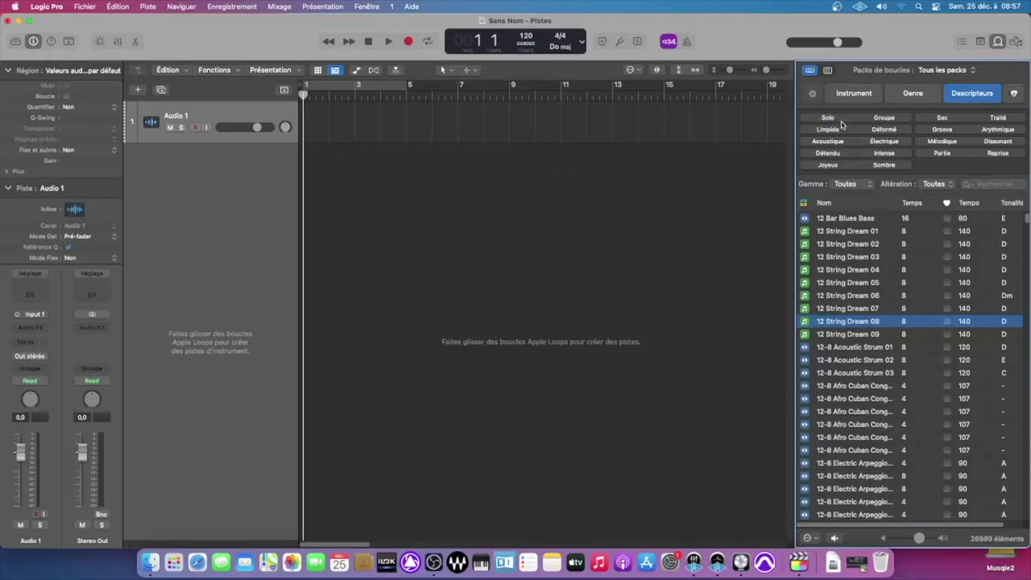
pyautogui.click(834, 121)
pyautogui.click(834, 121)
pyautogui.click(888, 120)
pyautogui.click(888, 121)
pyautogui.click(944, 119)
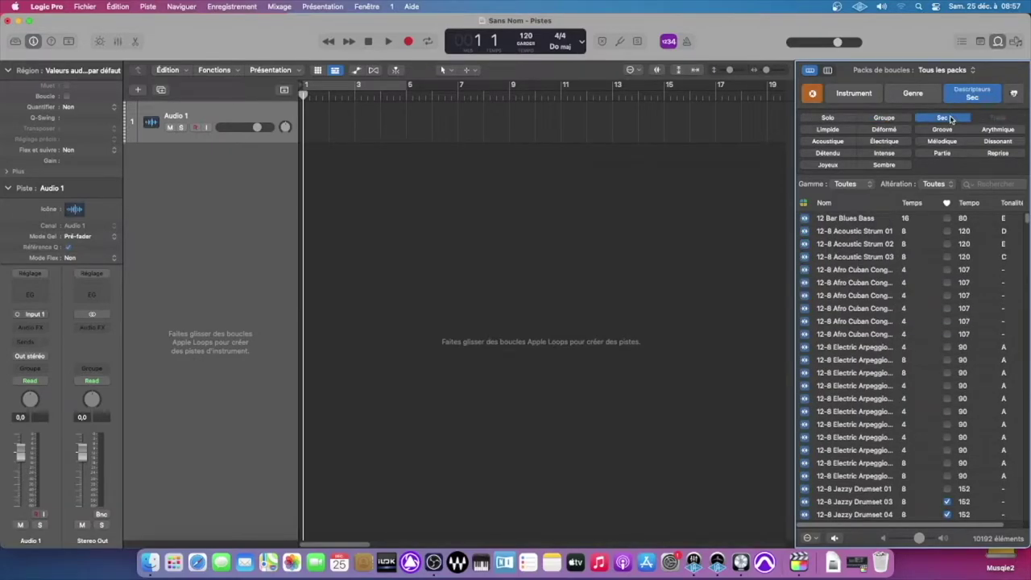
pyautogui.click(946, 121)
pyautogui.click(947, 130)
pyautogui.click(947, 129)
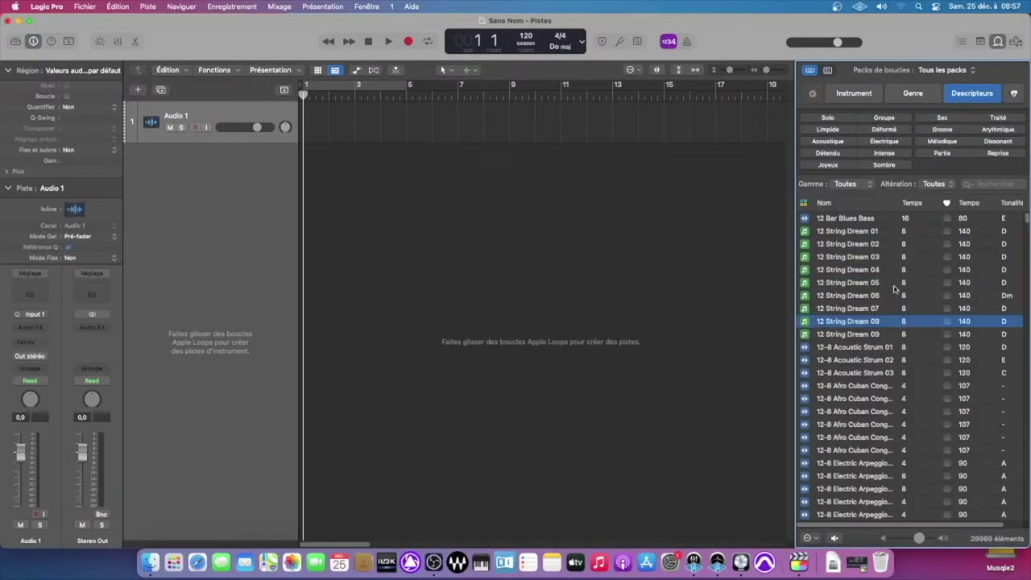
pyautogui.click(971, 93)
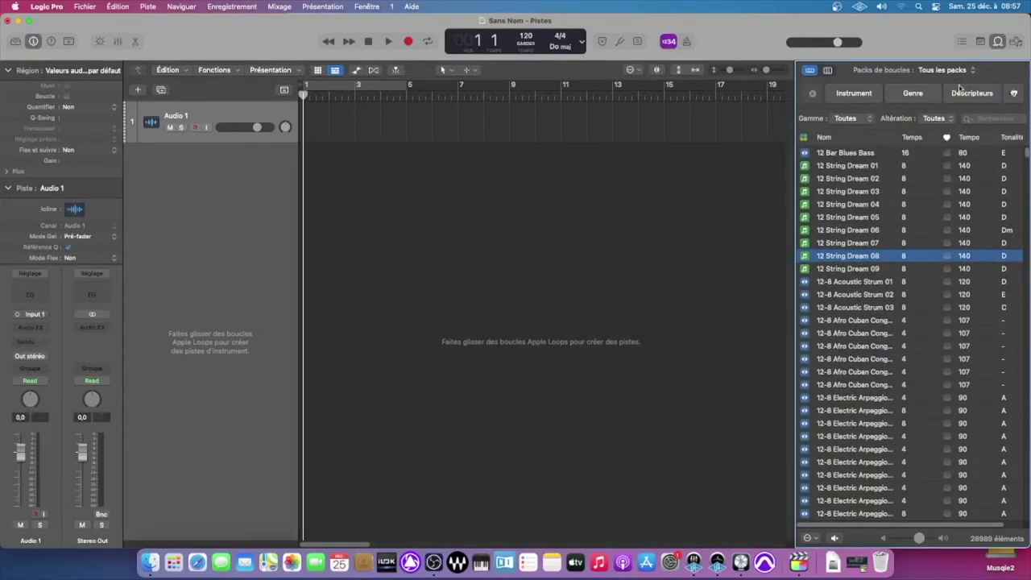
# - Show only favourite loops, remove 12-8 Jazzy Drumset 03, 04 and 05 from the favourites, and clear the filter
pyautogui.click(1013, 94)
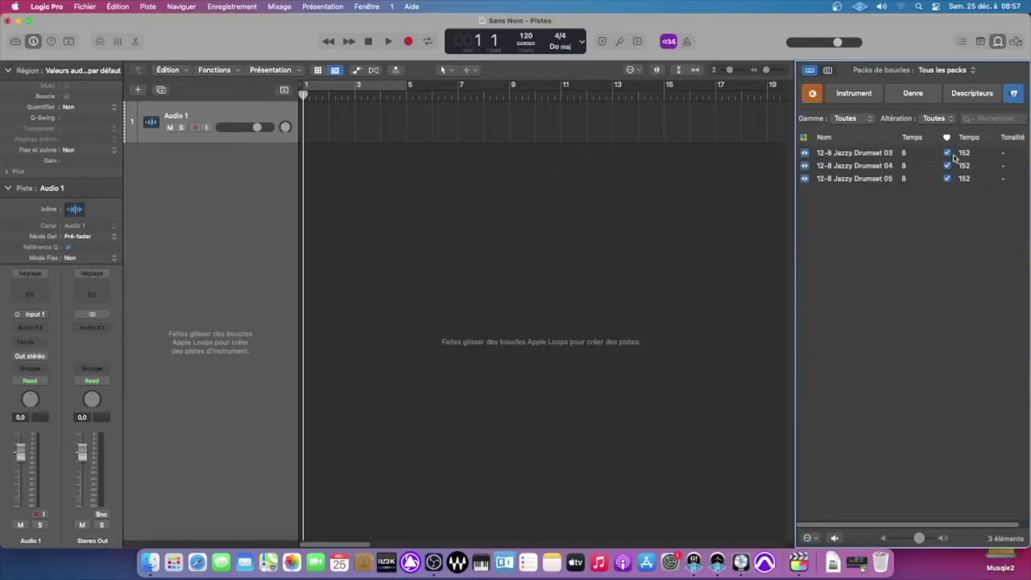
pyautogui.click(948, 178)
pyautogui.click(948, 166)
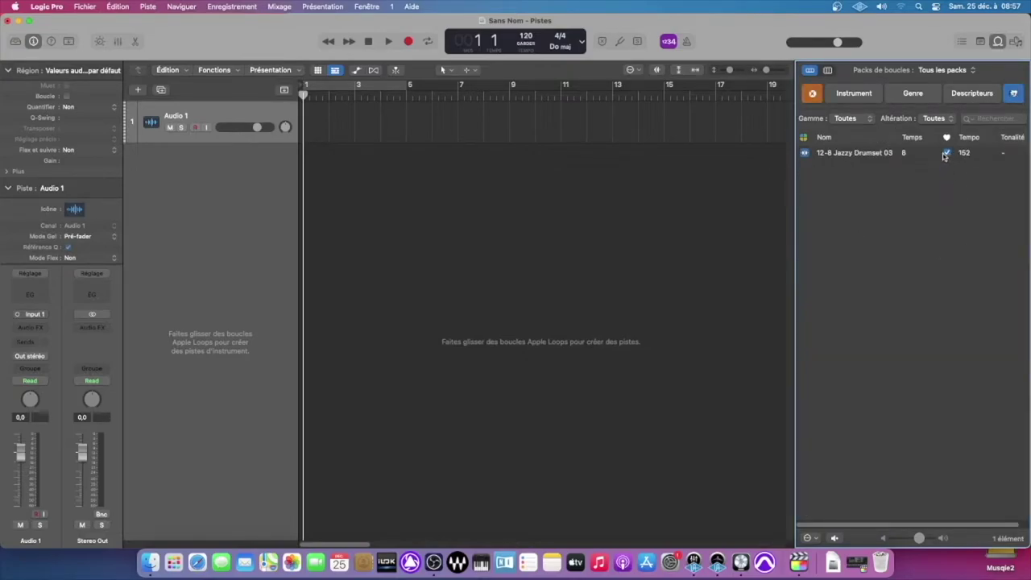
pyautogui.click(948, 152)
pyautogui.click(813, 94)
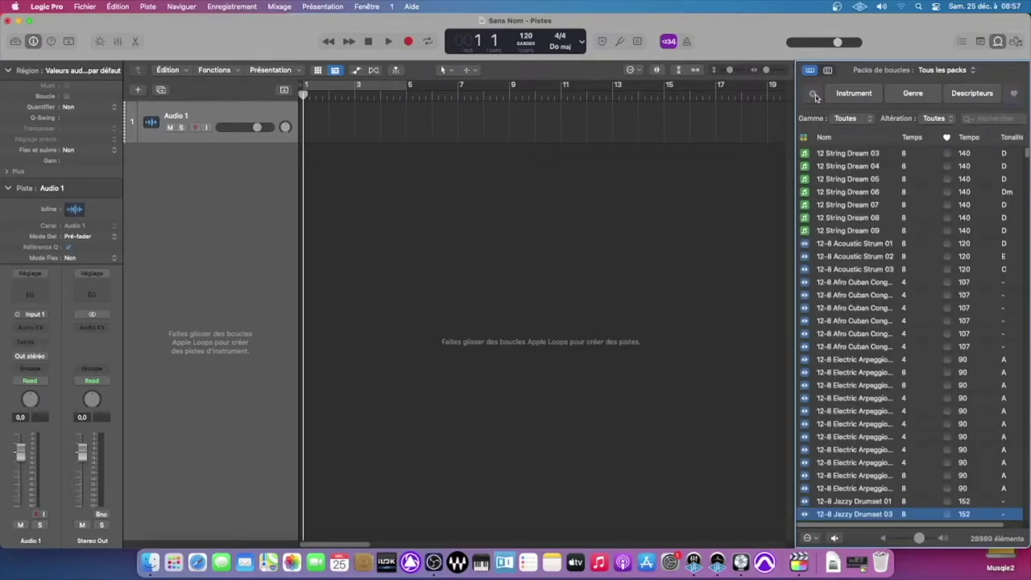
# - Mark the 12-8 Acoustic Strum 01 loop as a favourite and audition it in the favourites-only list before restoring the full list
pyautogui.scroll(-3, 870, 232)
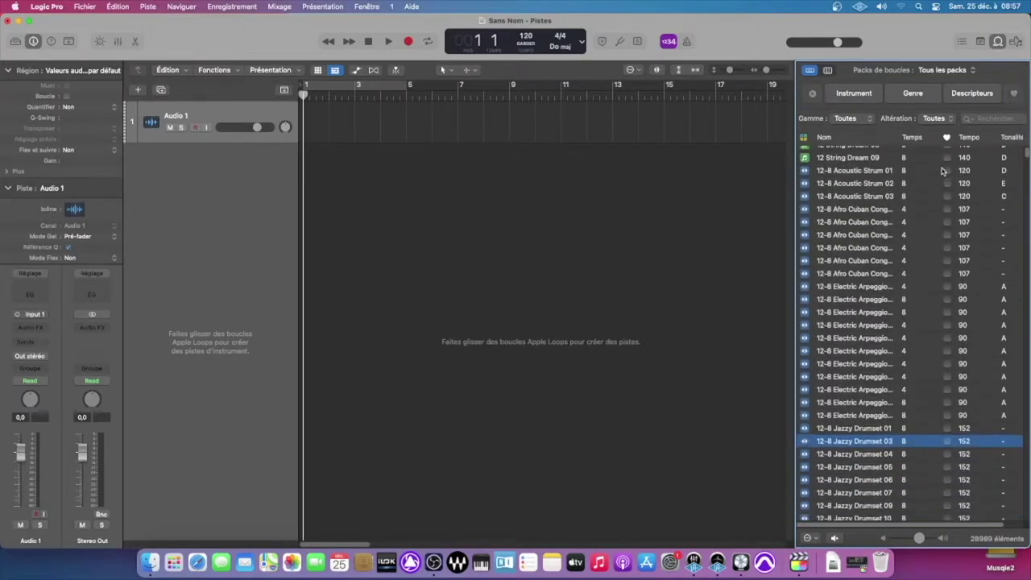
pyautogui.scroll(5, 944, 252)
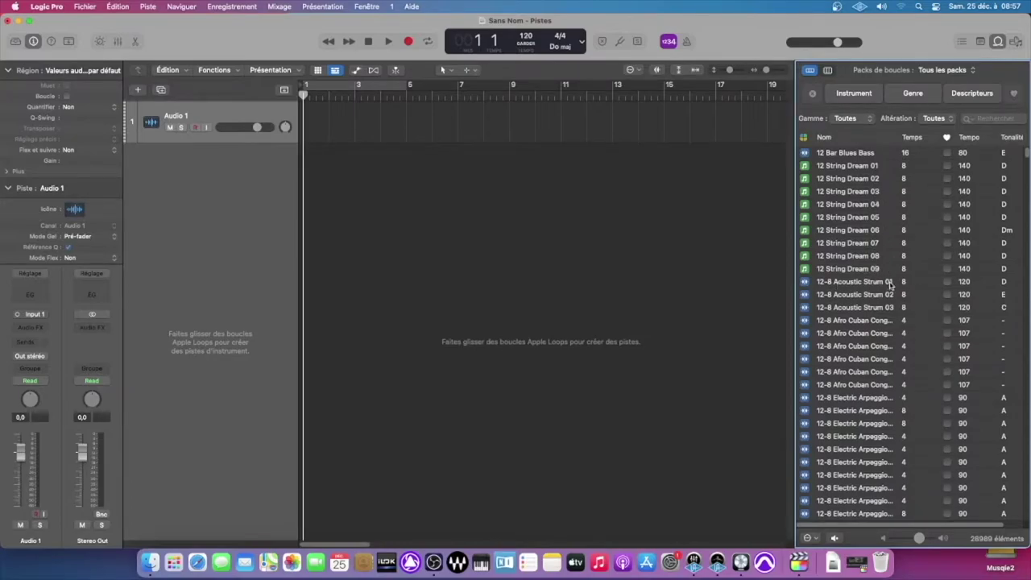
pyautogui.click(947, 282)
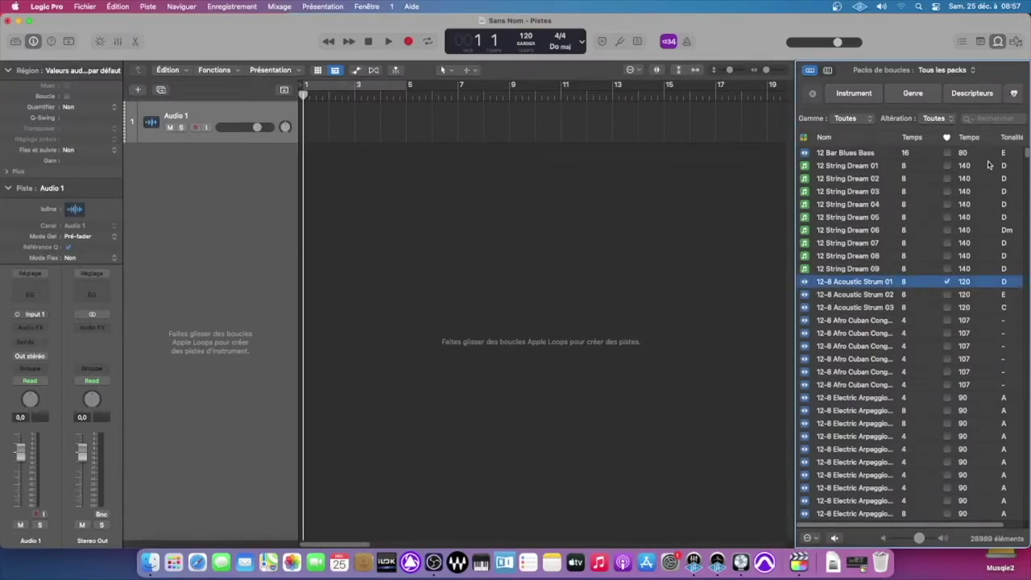
pyautogui.click(1014, 94)
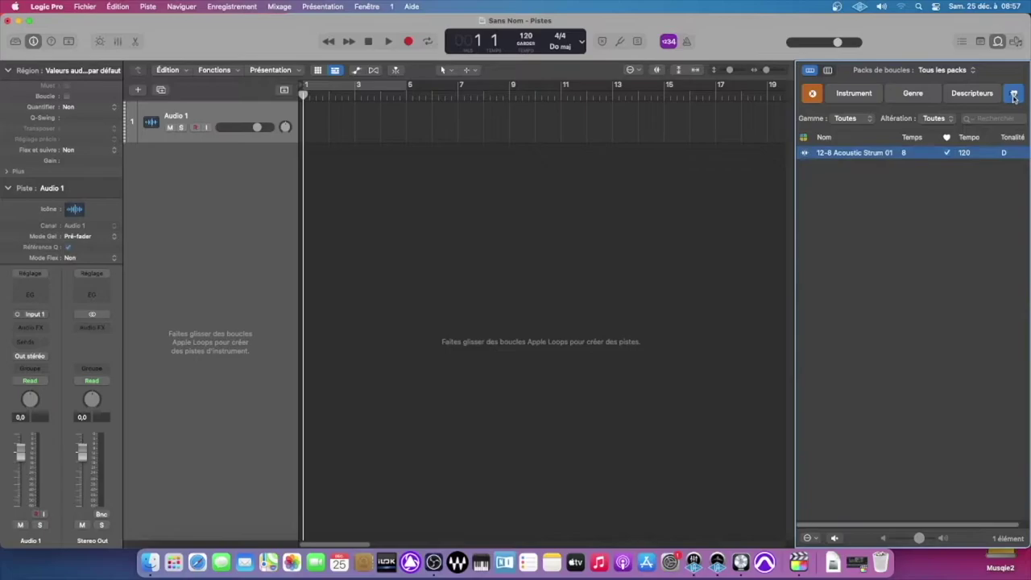
pyautogui.click(892, 150)
pyautogui.click(923, 156)
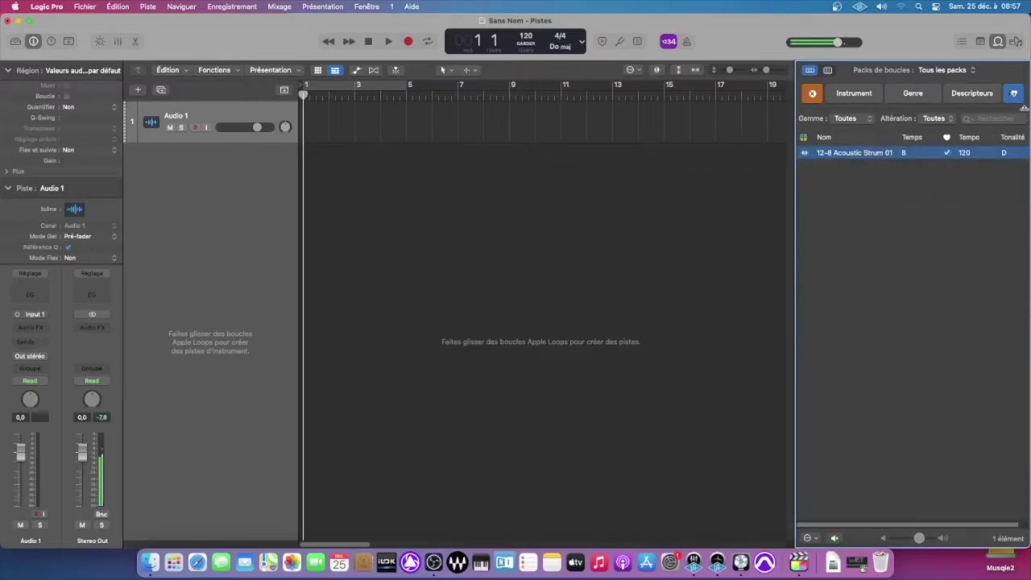
pyautogui.click(1012, 96)
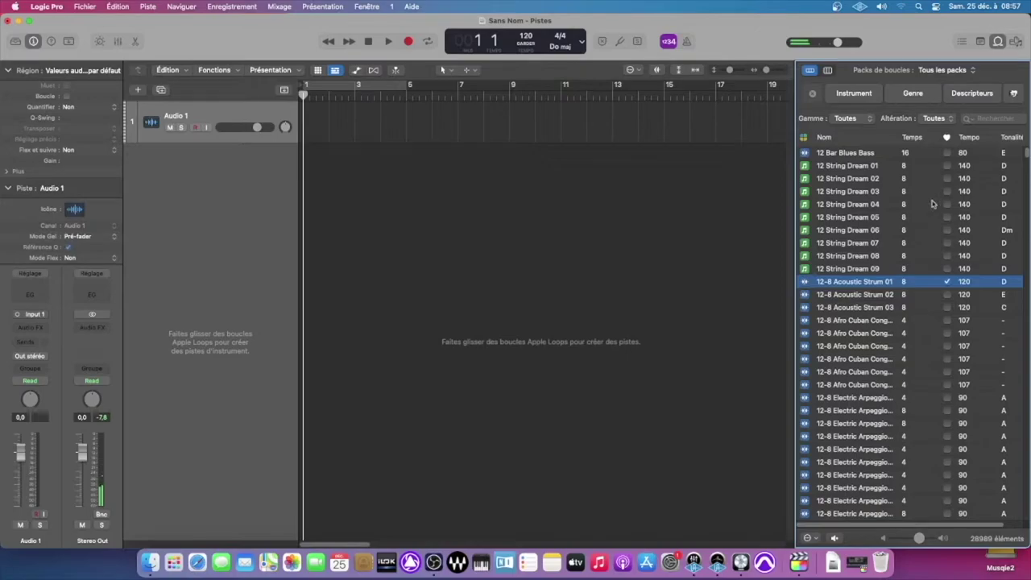
# - Play the 12-8 Acoustic Strum 01 loop, lower the loop preview volume to about -6.9 dB, and stop playback
pyautogui.click(835, 540)
pyautogui.click(835, 540)
pyautogui.moveTo(919, 539); pyautogui.dragTo(911, 541)
pyautogui.click(836, 539)
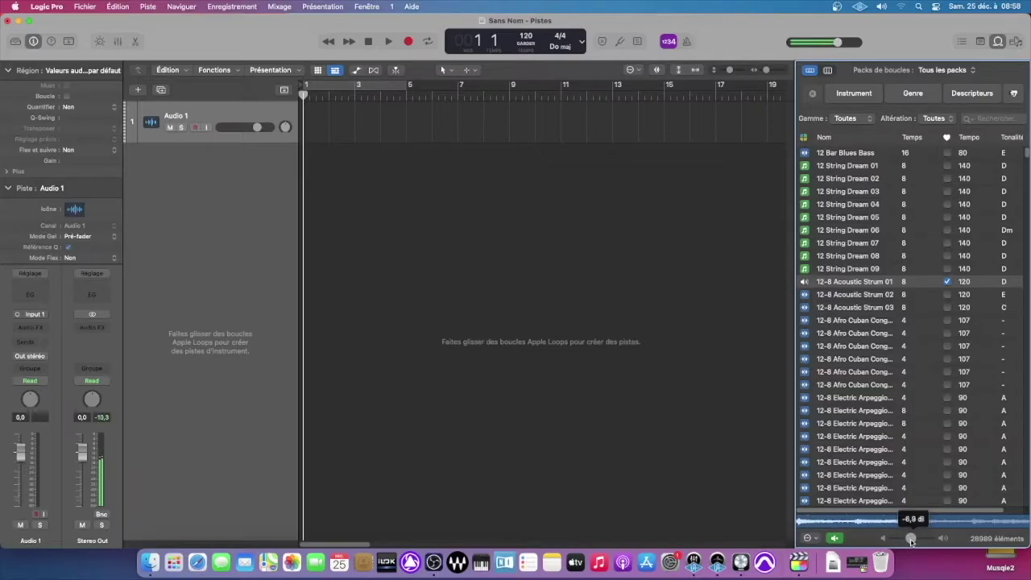
pyautogui.click(835, 538)
# - Place the 12-8 Acoustic Strum 01 loop at bar 1 on a new track and set the project tempo to 103
pyautogui.scroll(-3, 870, 349)
pyautogui.scroll(3, 861, 256)
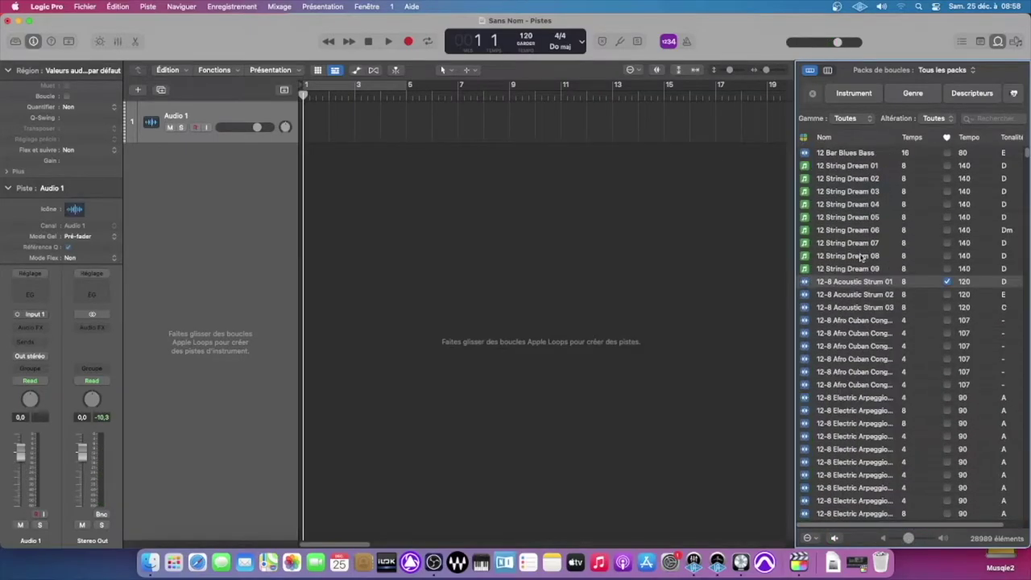
pyautogui.scroll(-3, 861, 256)
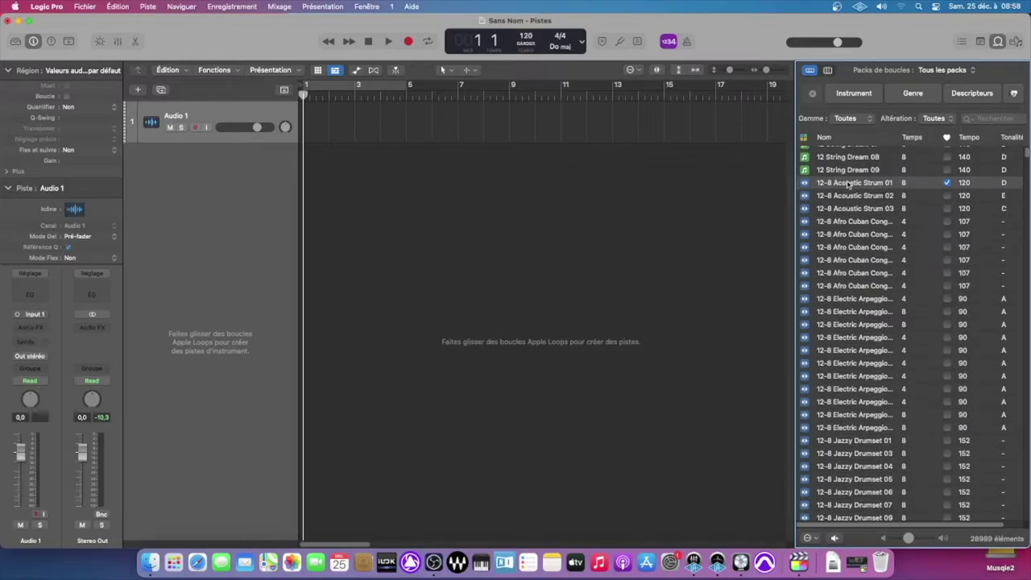
pyautogui.moveTo(848, 184); pyautogui.dragTo(305, 165)
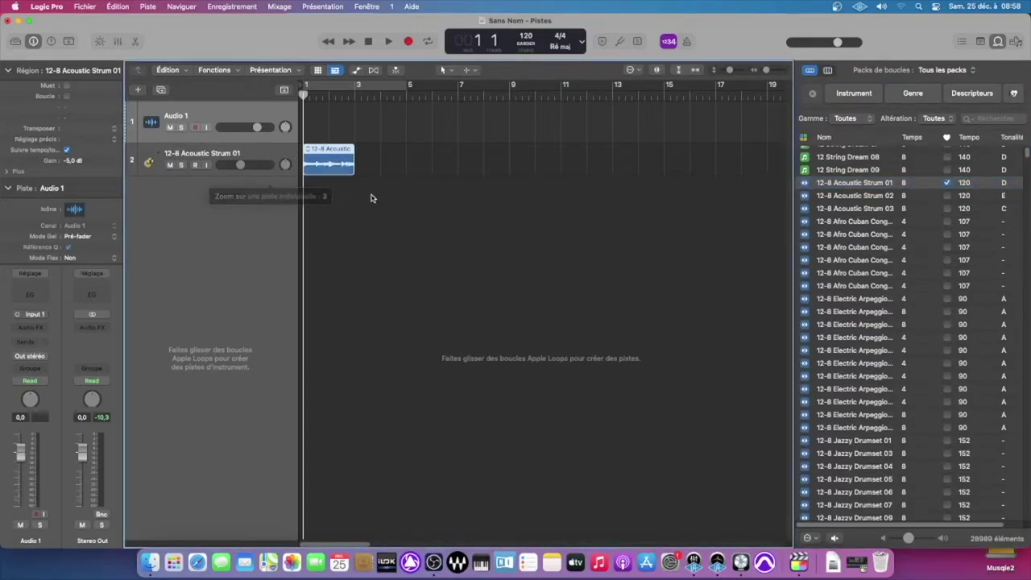
pyautogui.moveTo(383, 123); pyautogui.dragTo(311, 229)
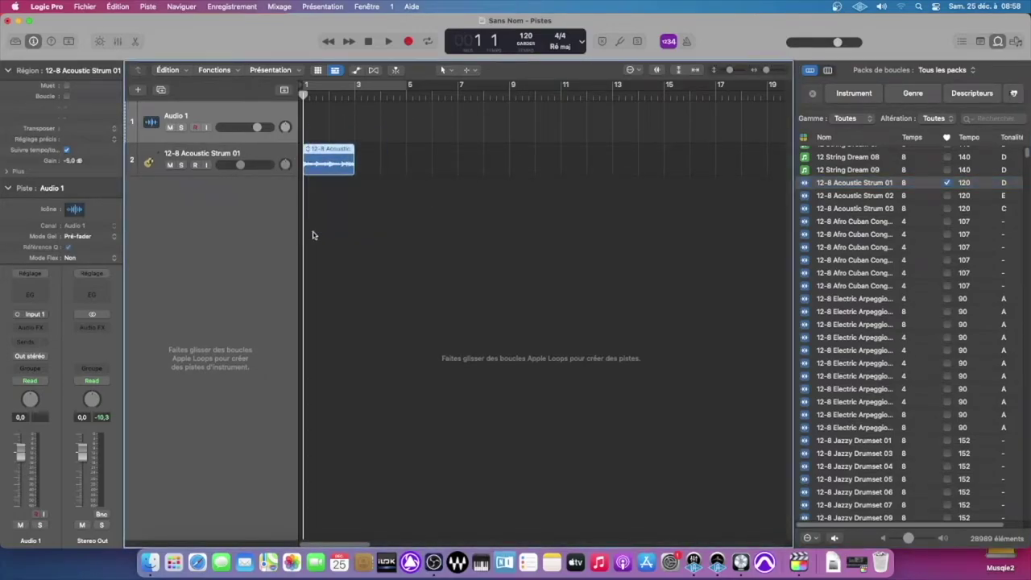
pyautogui.moveTo(379, 133); pyautogui.dragTo(311, 209)
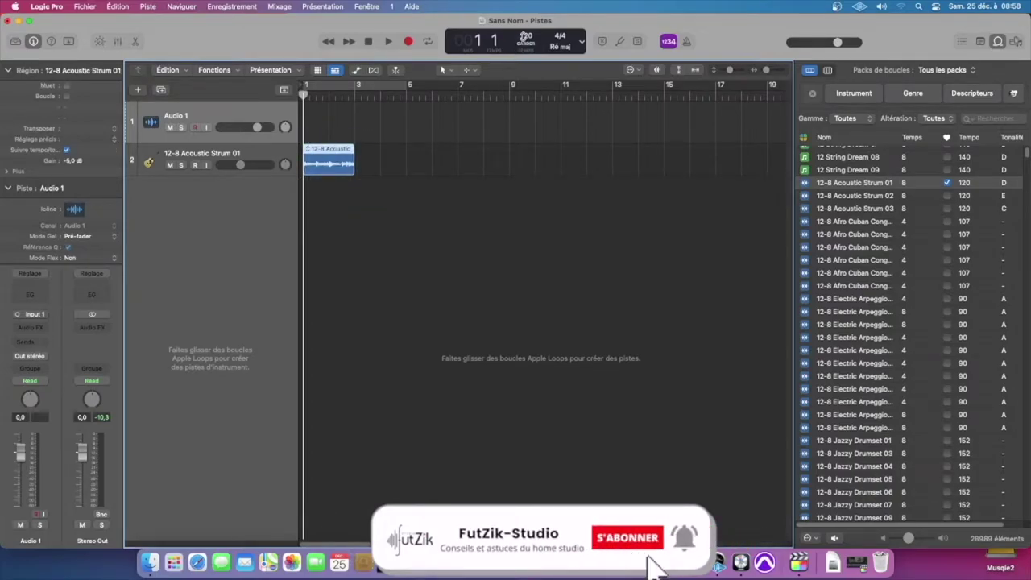
pyautogui.moveTo(525, 34); pyautogui.dragTo(526, 48)
# - Audition the 12 String Dream 09 loop and place it at bar 1 on a new instrument track below the acoustic strum
pyautogui.click(846, 170)
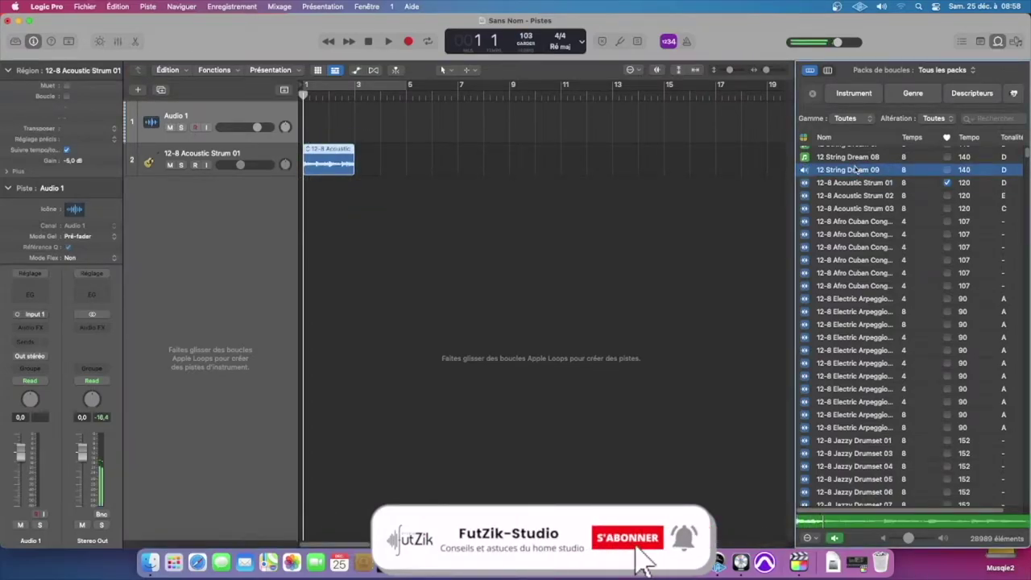
pyautogui.moveTo(821, 172); pyautogui.dragTo(306, 233)
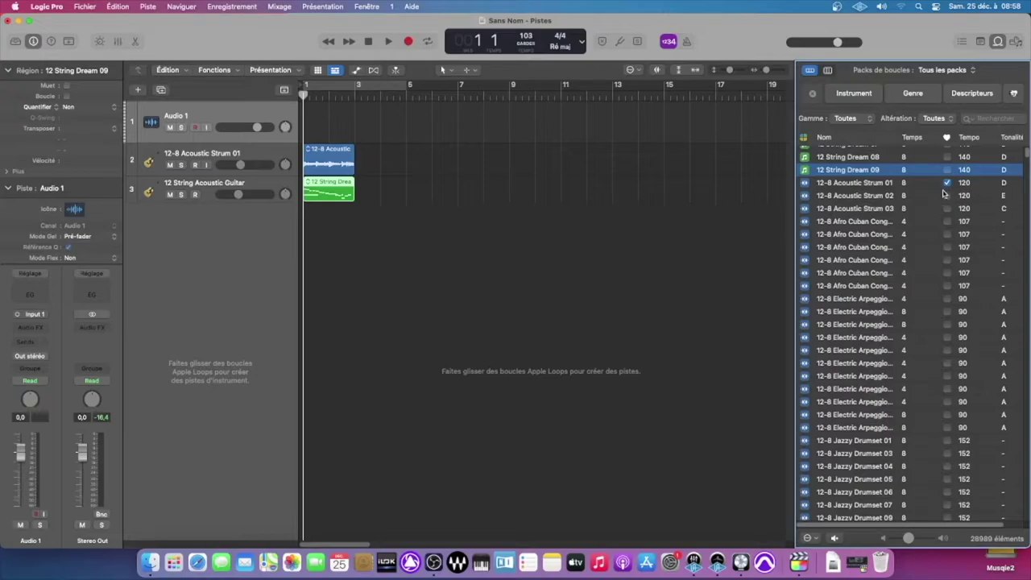
pyautogui.scroll(4, 920, 215)
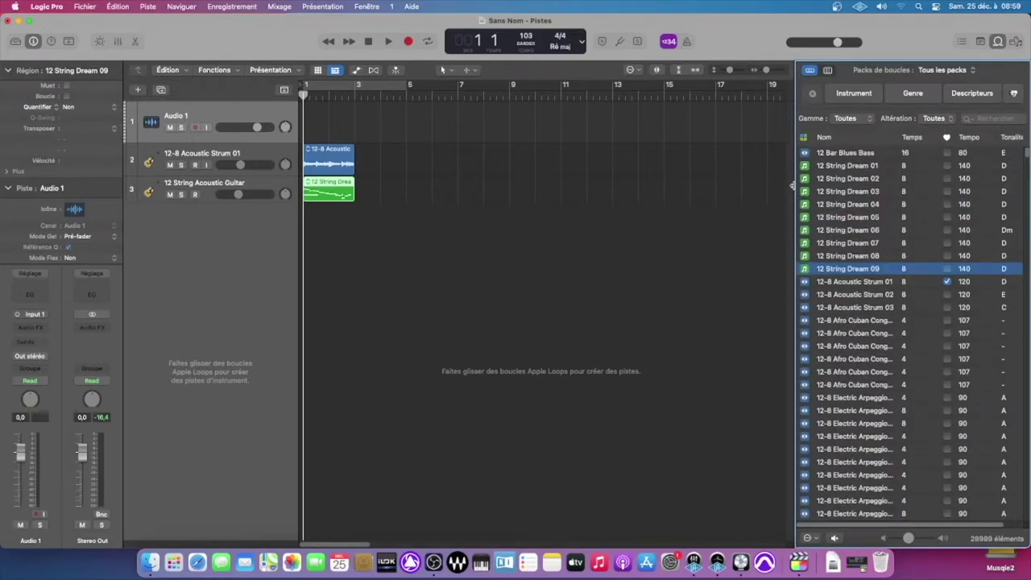
# - Widen the loop browser area, and replace the loop browser with the project's audio file browser
pyautogui.moveTo(793, 186); pyautogui.dragTo(752, 185)
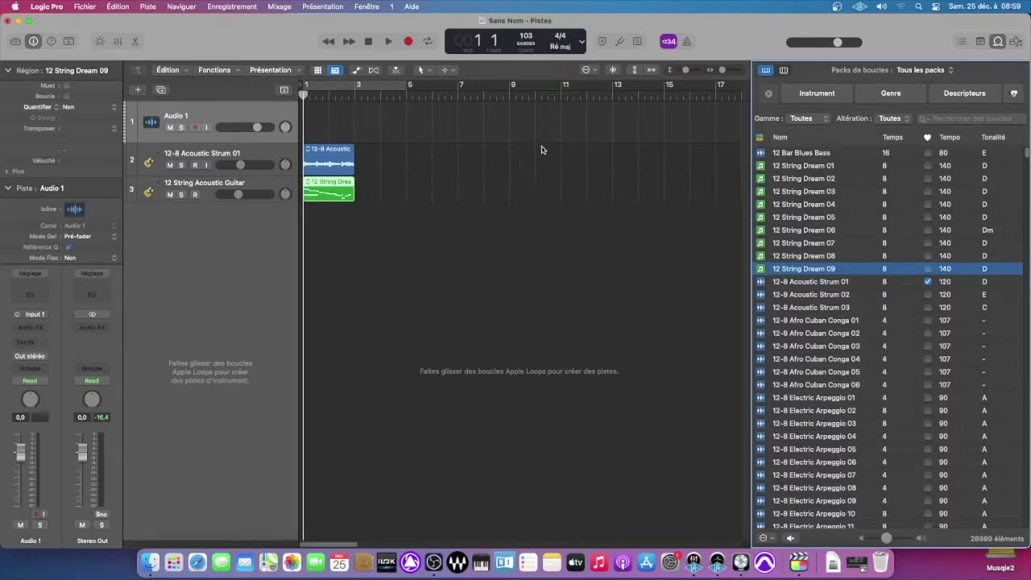
pyautogui.scroll(-1, 923, 275)
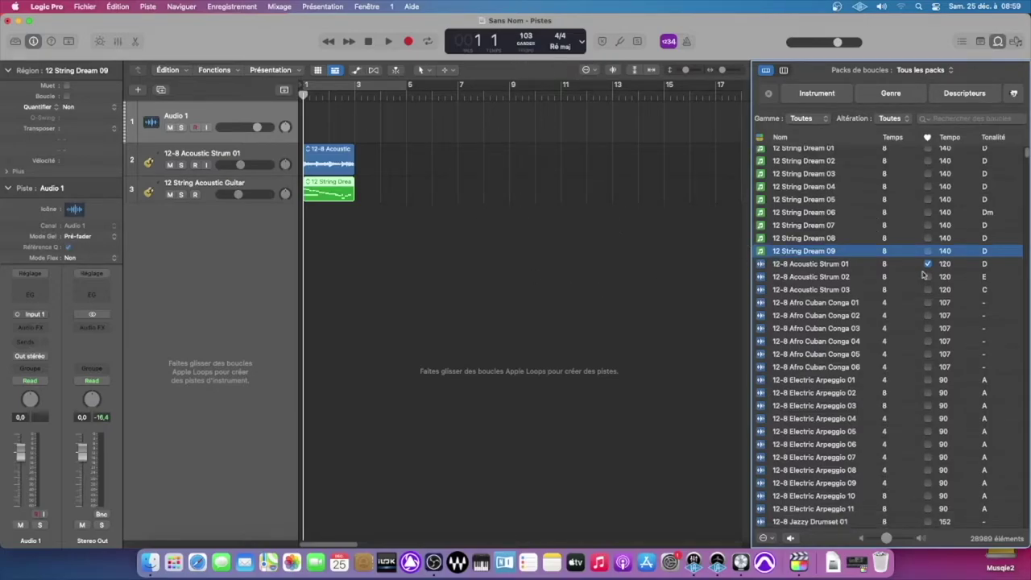
pyautogui.click(999, 42)
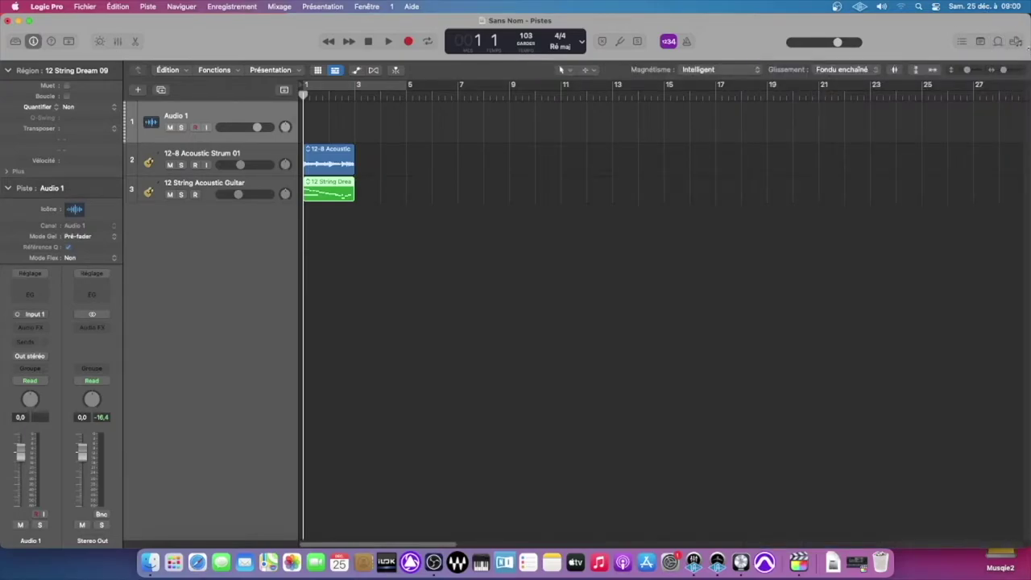
pyautogui.click(1016, 41)
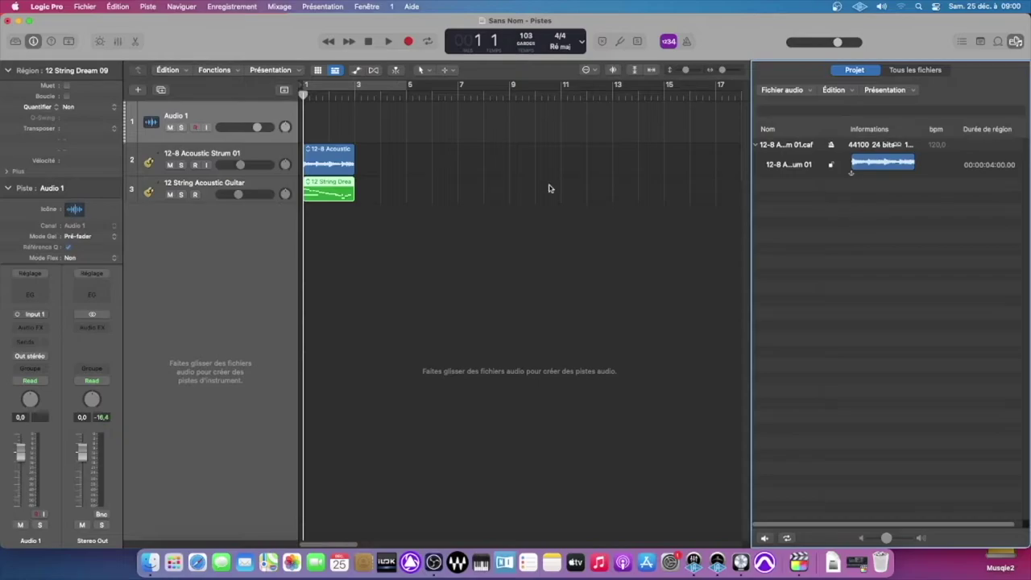
# - Delete the 12-8 Acoustic Strum 01 region from track 2 and put it back at bar 1 from the project audio list
pyautogui.moveTo(385, 131); pyautogui.dragTo(323, 165)
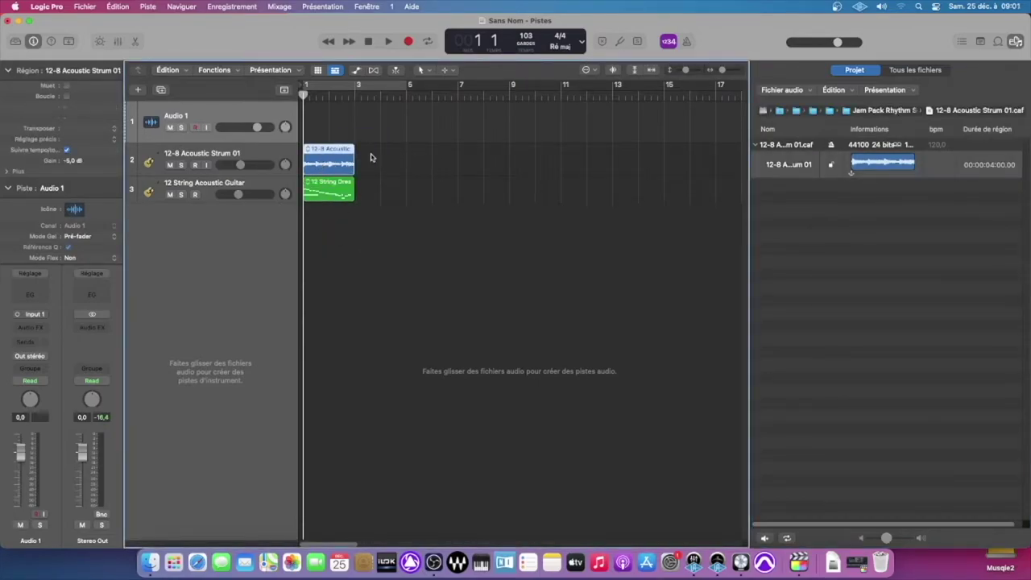
pyautogui.press('Delete')
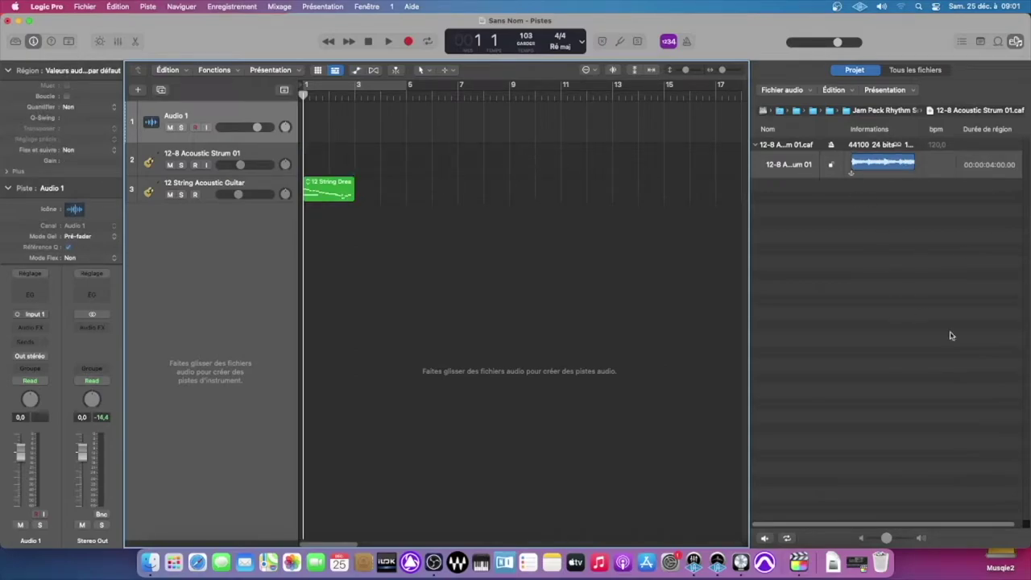
pyautogui.click(880, 164)
pyautogui.moveTo(880, 164); pyautogui.dragTo(301, 161)
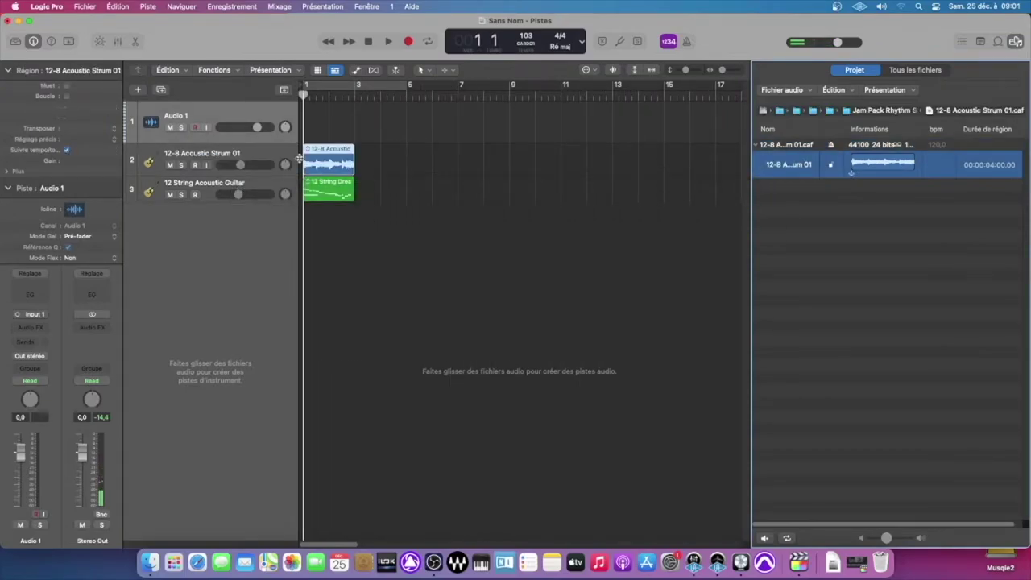
pyautogui.click(384, 151)
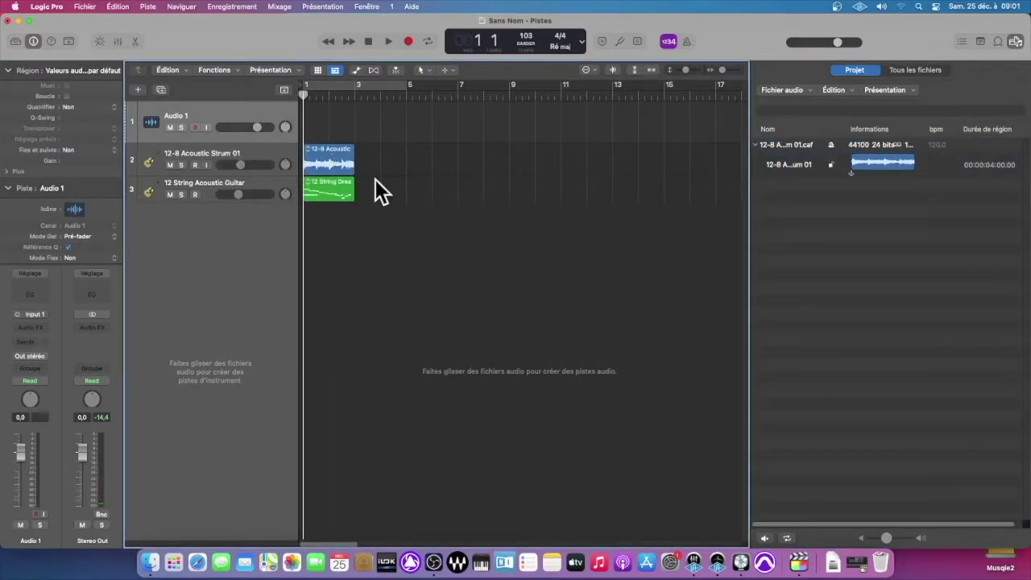
# - Create another audio track from the 12-8 Acoustic Strum 01 clip in the project audio list
pyautogui.click(885, 164)
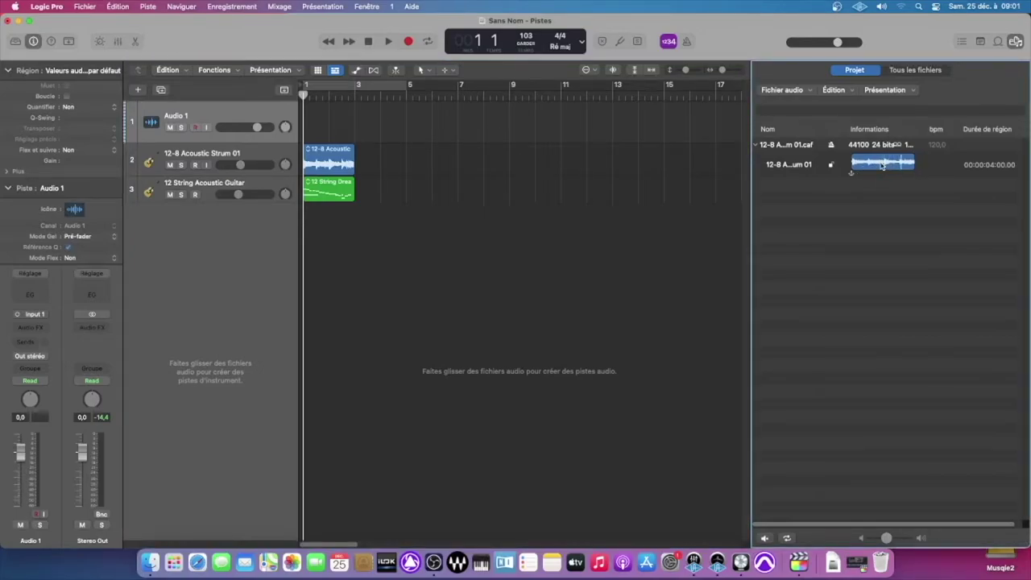
pyautogui.click(885, 167)
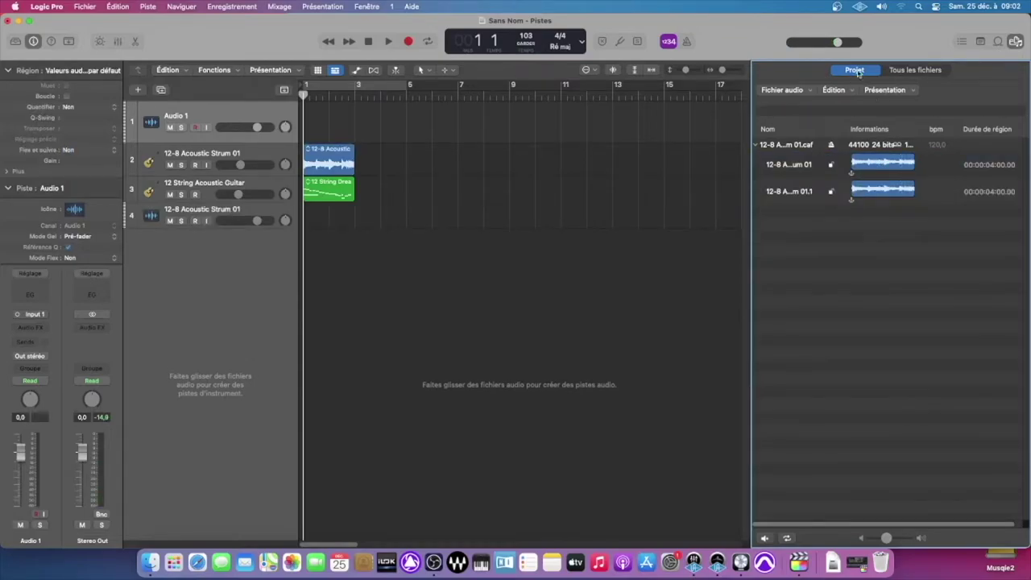
# - Browse all files on the computer from the file browser and open the Vidéos folder
pyautogui.click(913, 72)
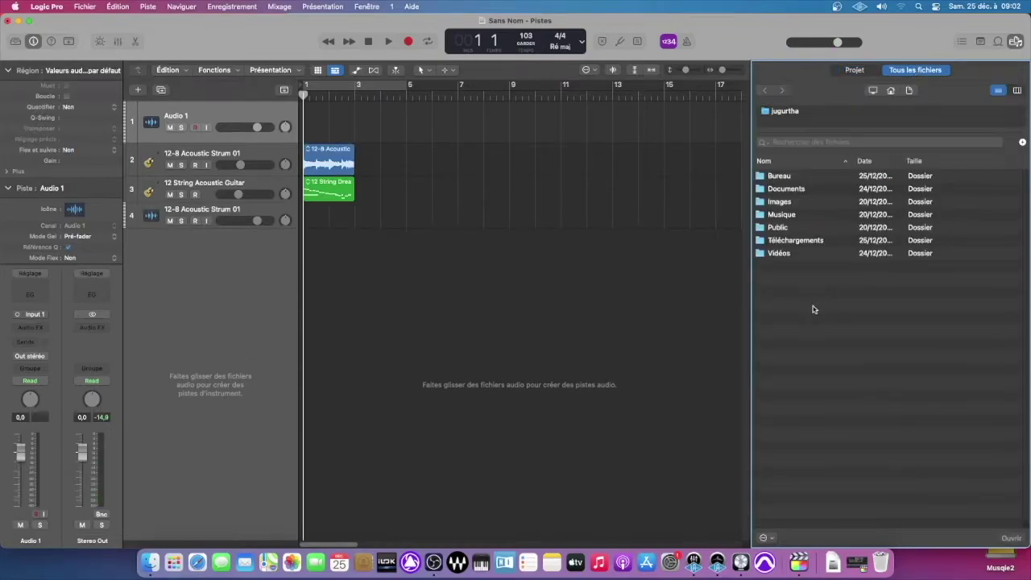
pyautogui.press('super+a')
pyautogui.click(797, 283)
pyautogui.press('Up')
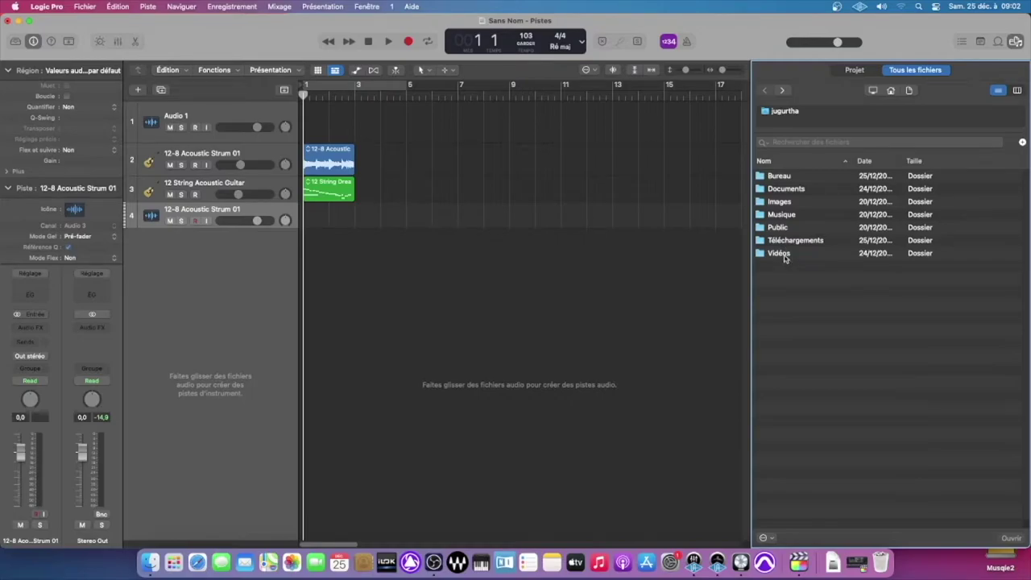
pyautogui.doubleClick(783, 255)
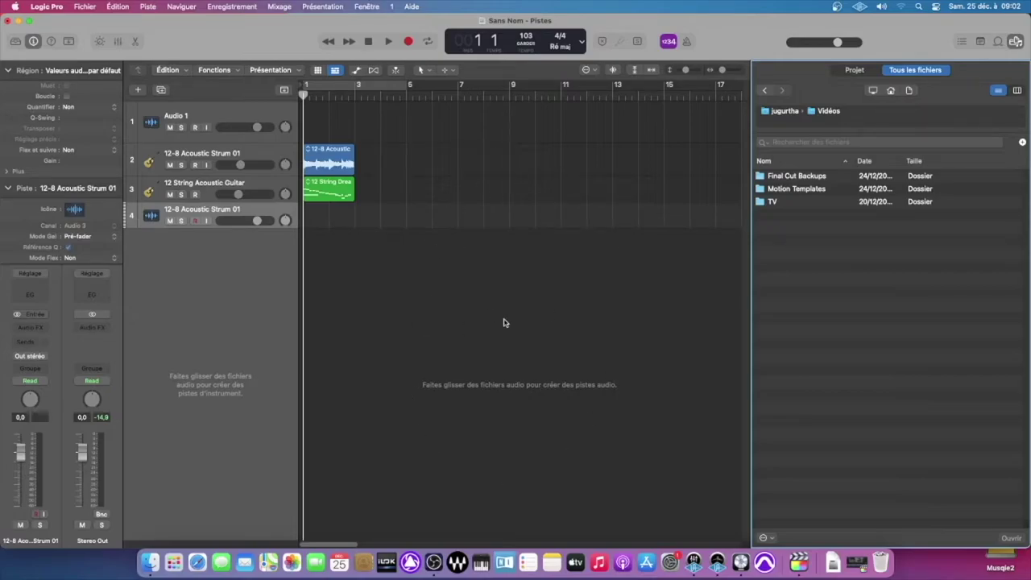
# - Close the file browser, switch to Finder and list the Mac mini's drives
pyautogui.click(1014, 42)
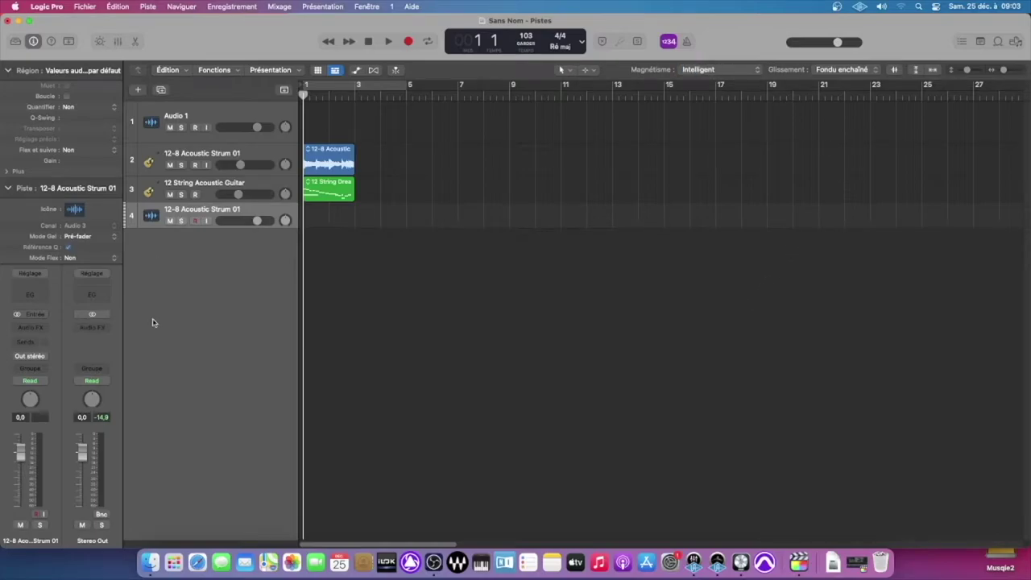
pyautogui.click(150, 549)
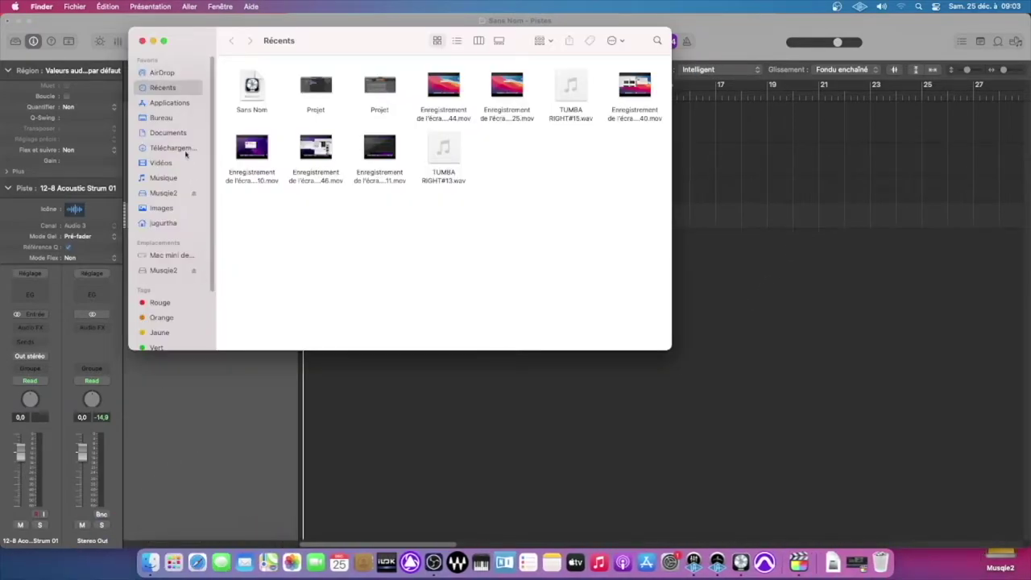
pyautogui.click(163, 270)
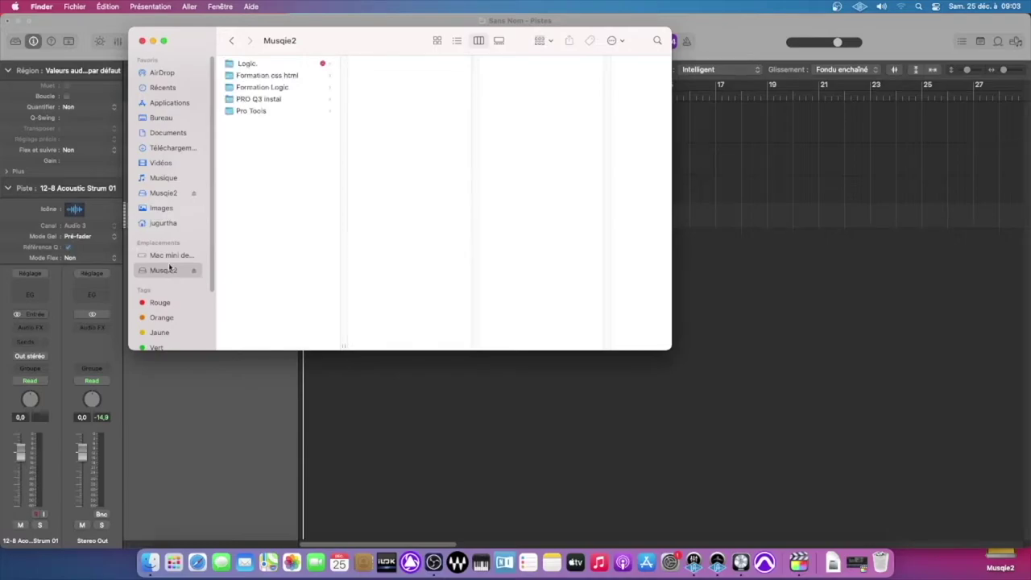
pyautogui.click(171, 255)
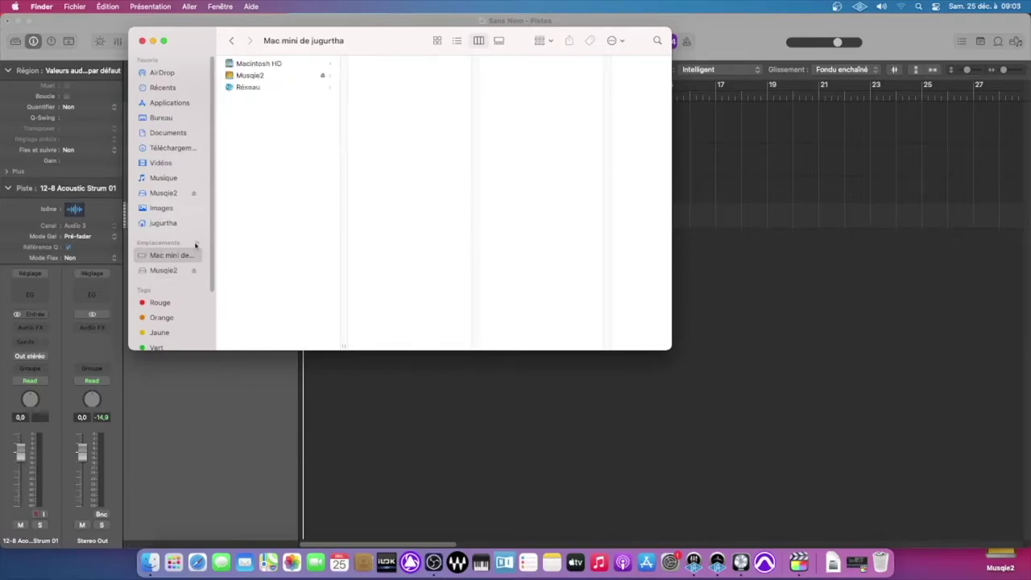
# - Open Macintosh HD > Bibliothèque > Audio > Apple Loops > Apple and look through its loop pack folders
pyautogui.click(265, 64)
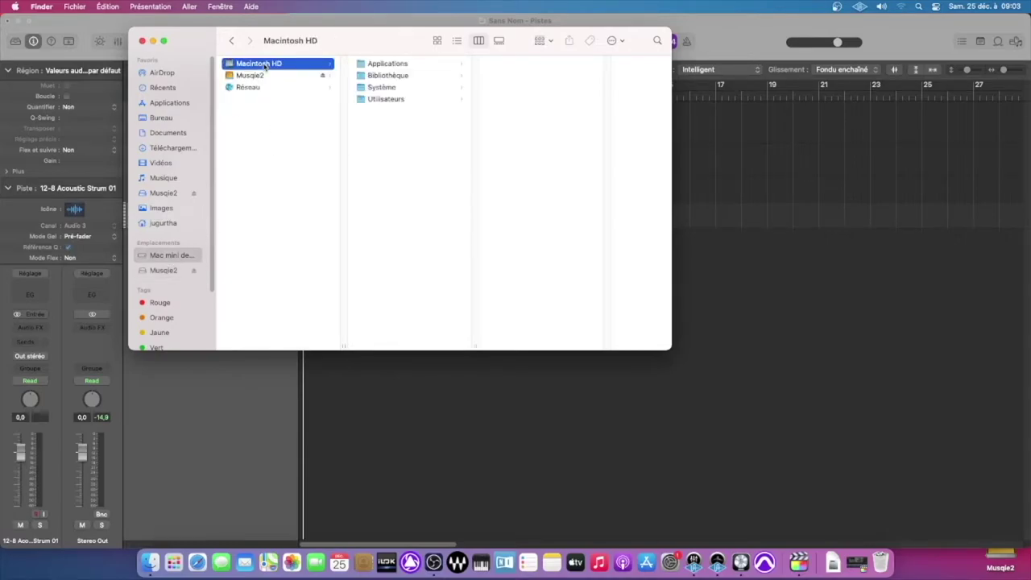
pyautogui.click(402, 76)
pyautogui.click(511, 87)
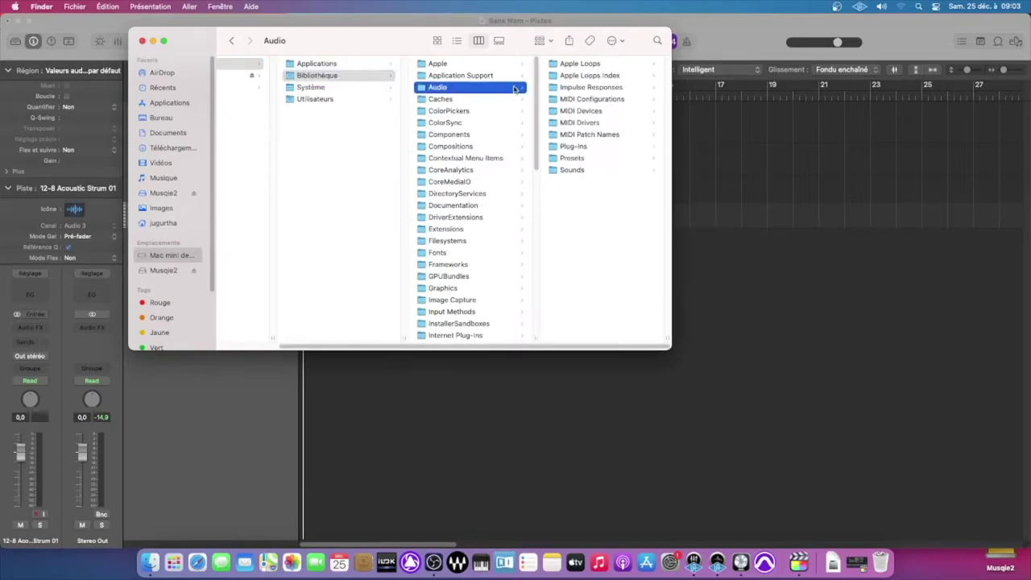
pyautogui.click(614, 64)
pyautogui.click(574, 64)
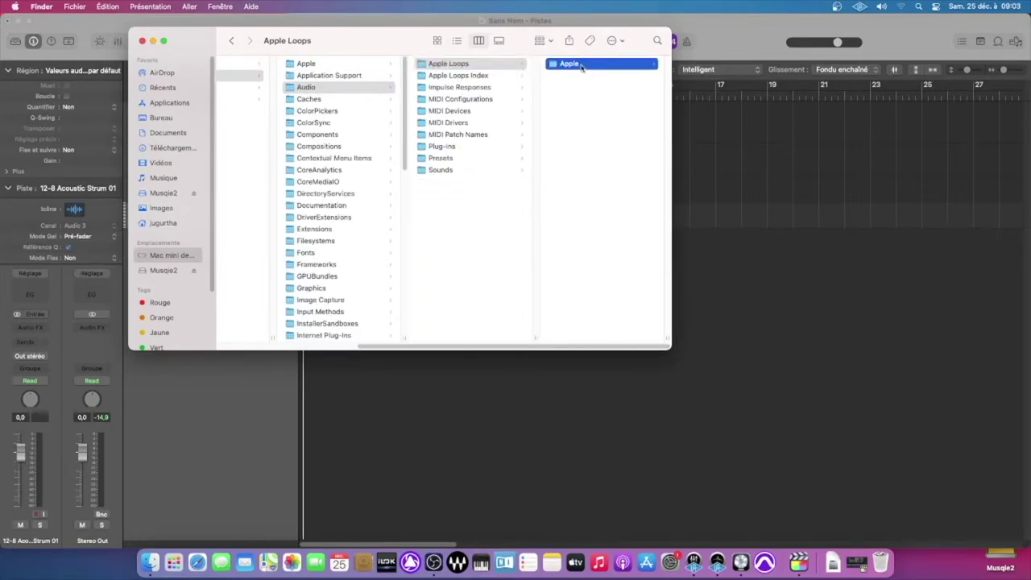
pyautogui.scroll(-6, 606, 152)
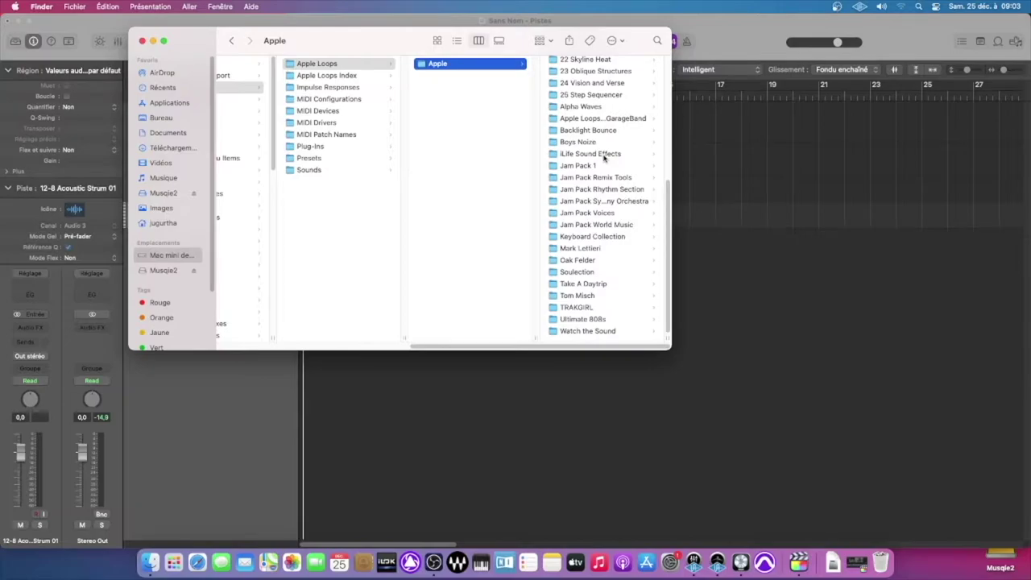
pyautogui.scroll(3, 605, 158)
pyautogui.scroll(3, 604, 157)
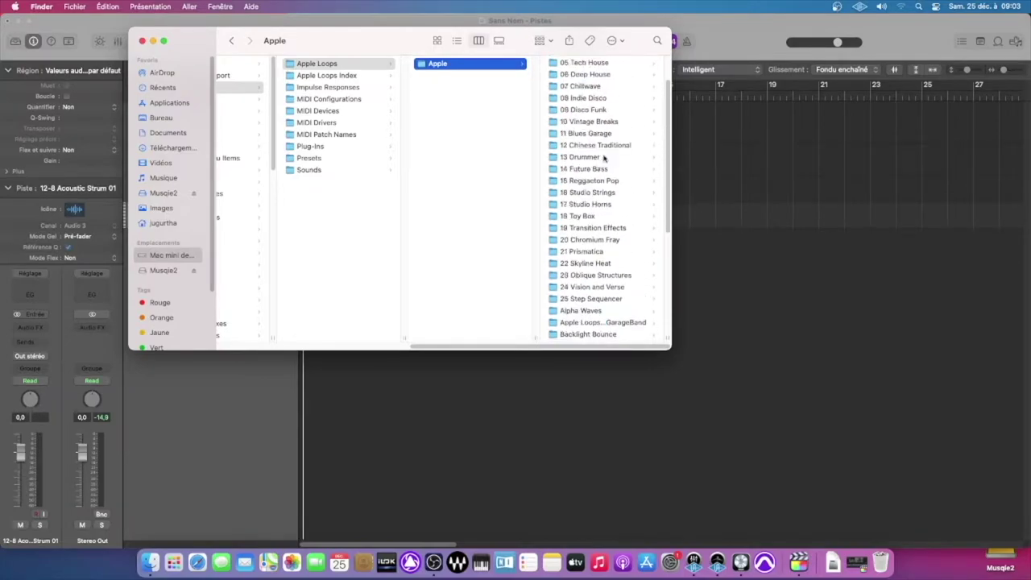
pyautogui.scroll(-5, 620, 115)
pyautogui.scroll(5, 604, 93)
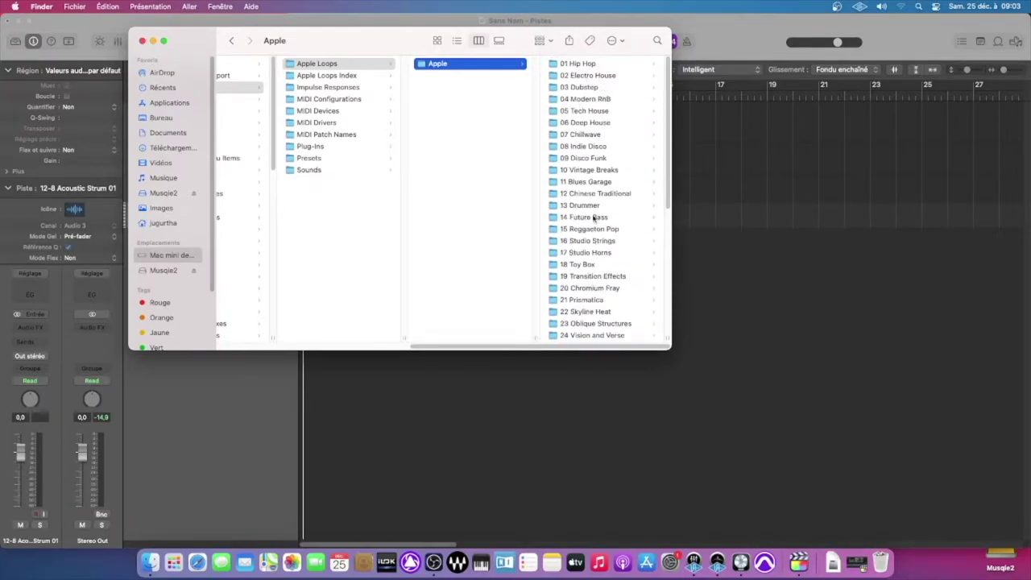
pyautogui.scroll(-10, 588, 238)
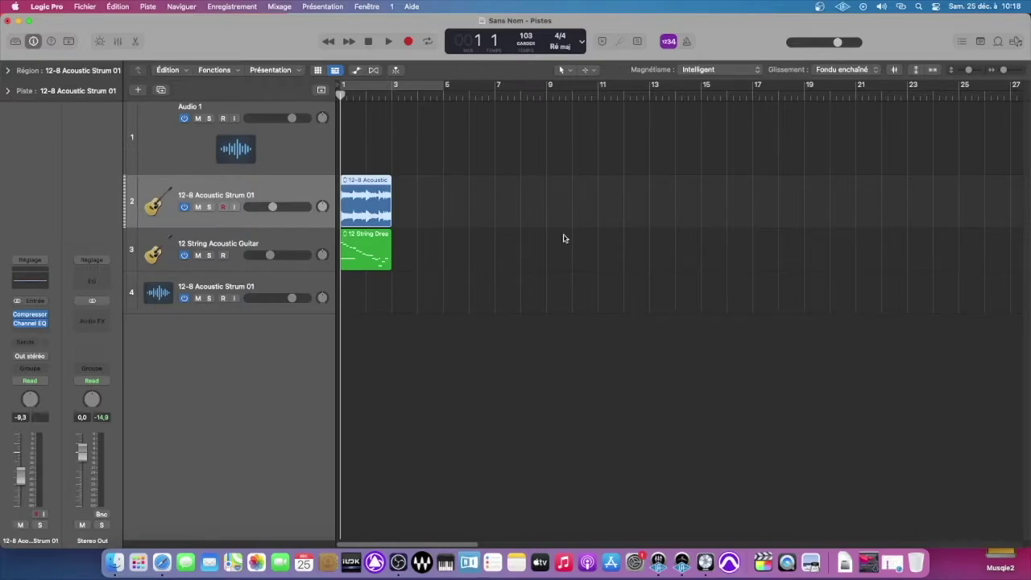
# - Open the track header configuration from track 2, hide the Activé/Désactivé button and show it again
pyautogui.click(426, 173)
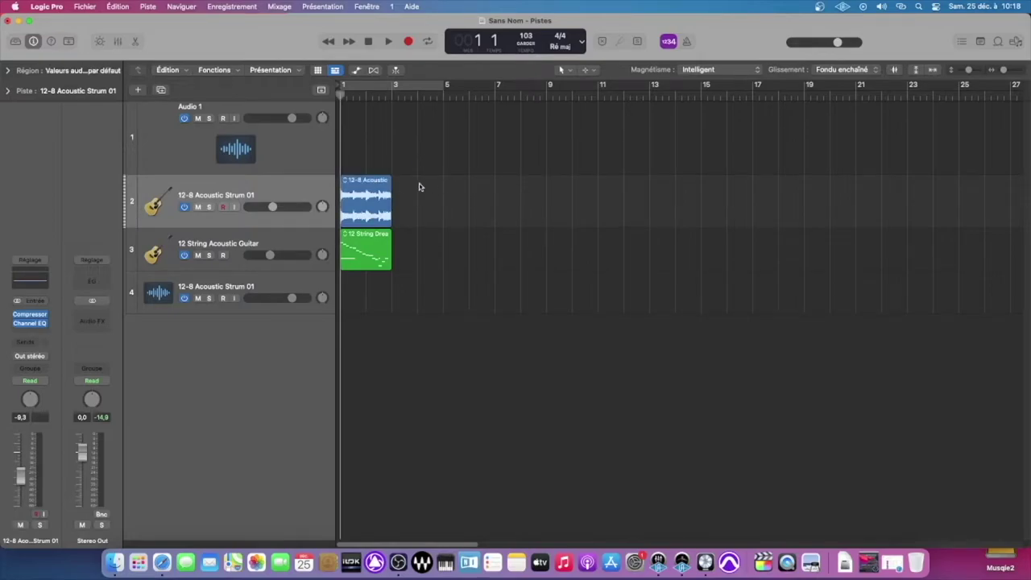
pyautogui.click(292, 188)
pyautogui.click(296, 140)
pyautogui.click(298, 187)
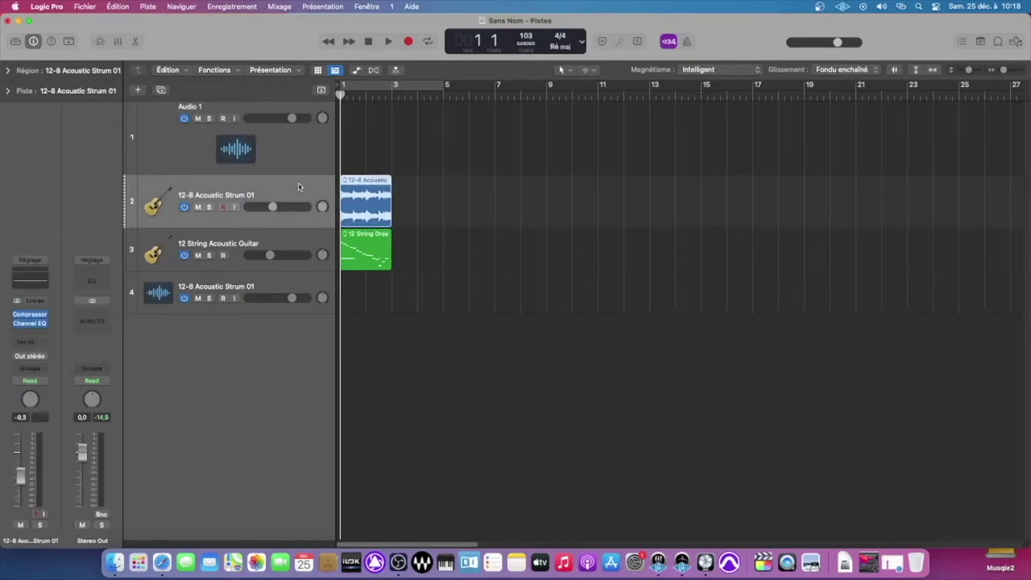
pyautogui.rightClick(298, 187)
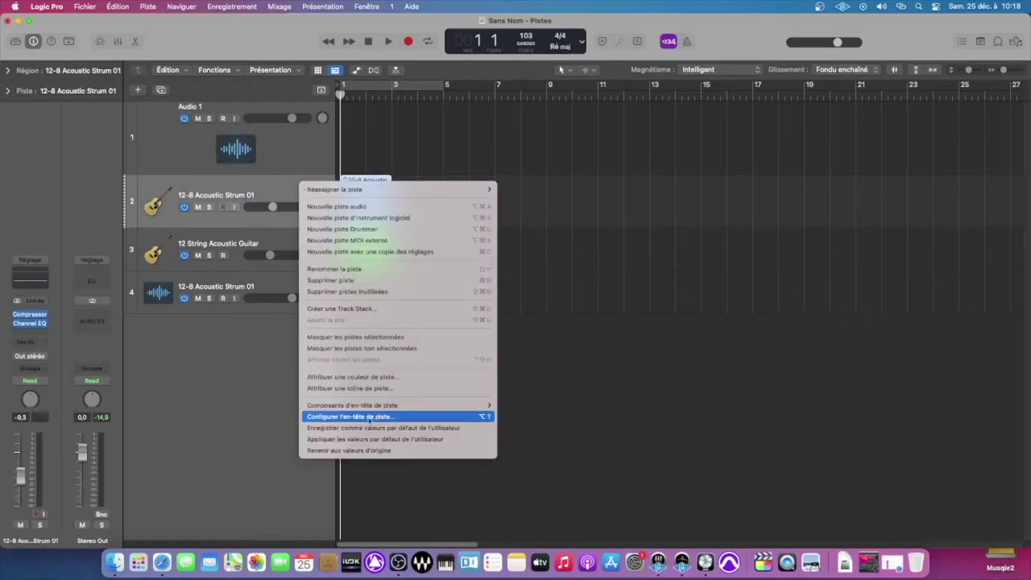
pyautogui.click(350, 417)
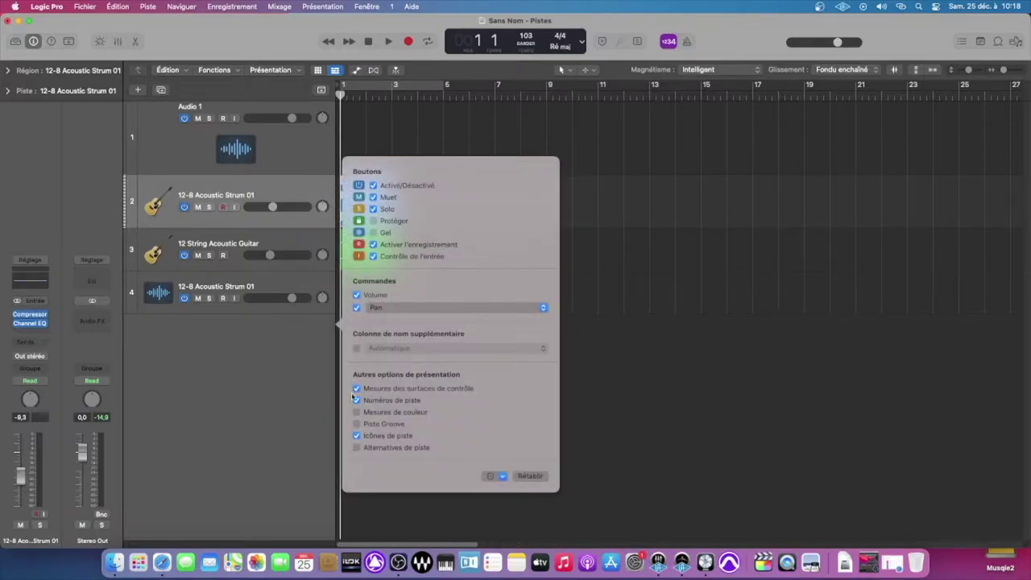
pyautogui.click(373, 185)
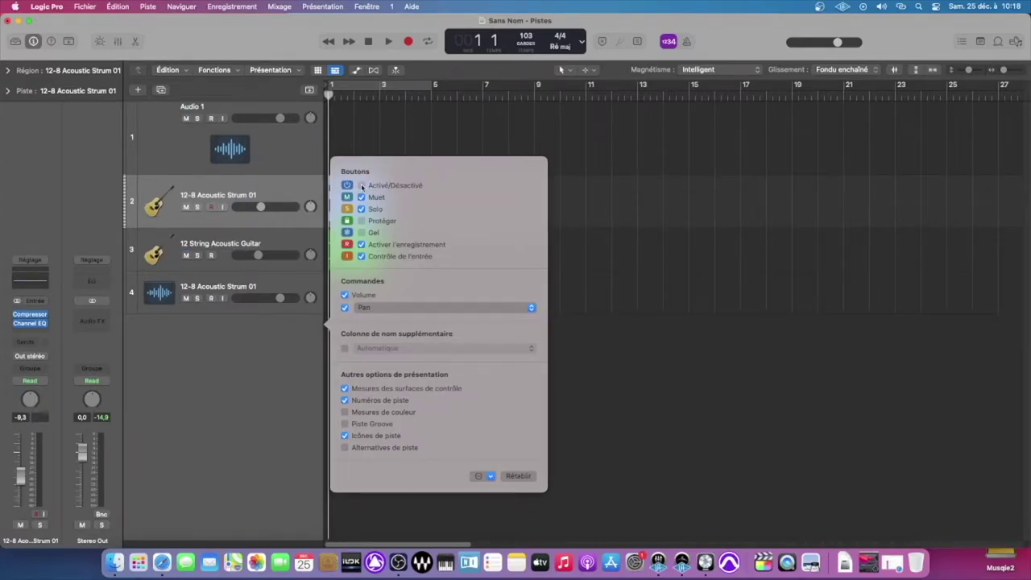
pyautogui.click(361, 185)
pyautogui.click(228, 188)
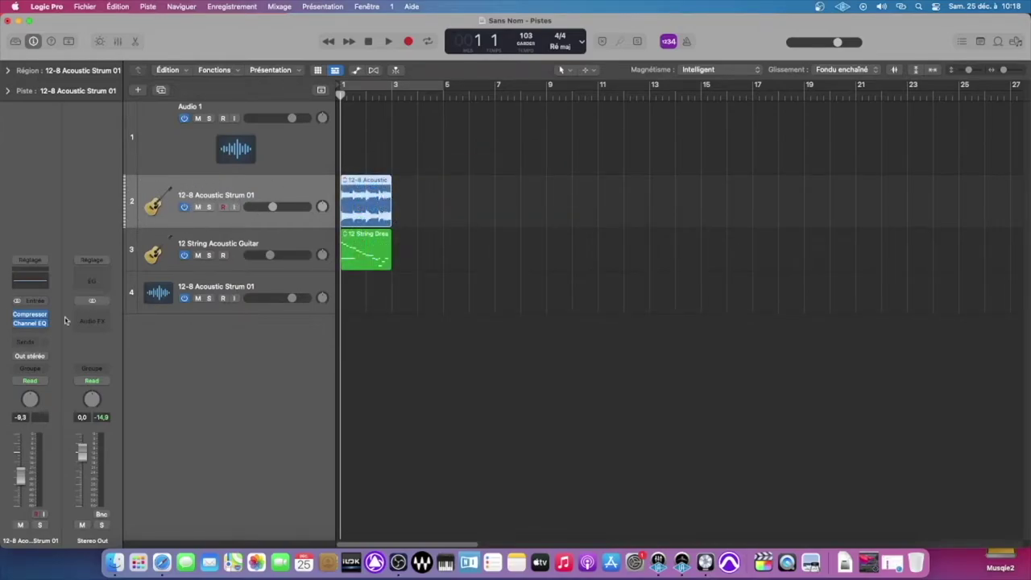
# - Deactivate and reactivate track 2, 12-8 Acoustic Strum 01, twice while checking its channel strip
pyautogui.moveTo(35, 323)
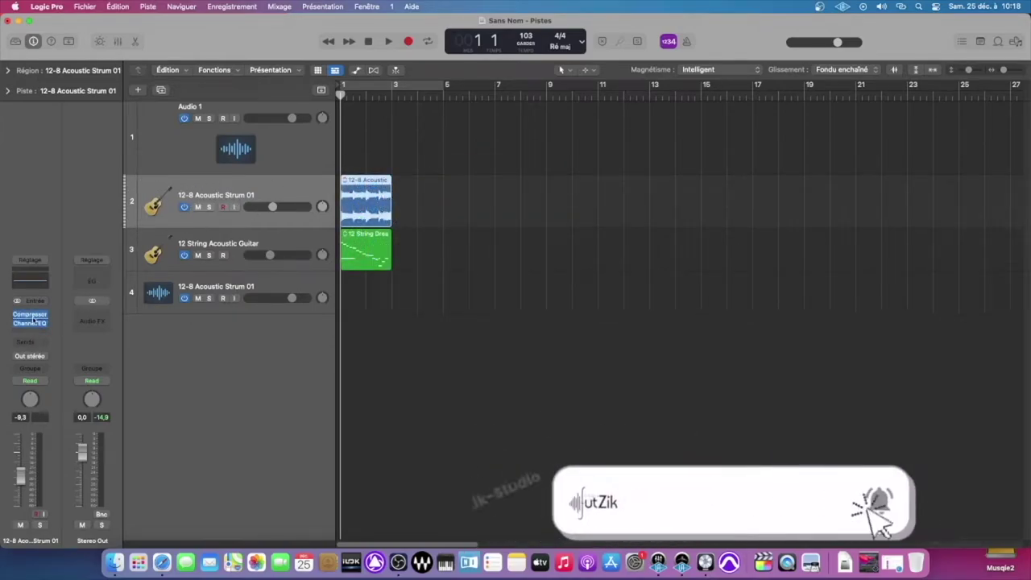
pyautogui.click(184, 207)
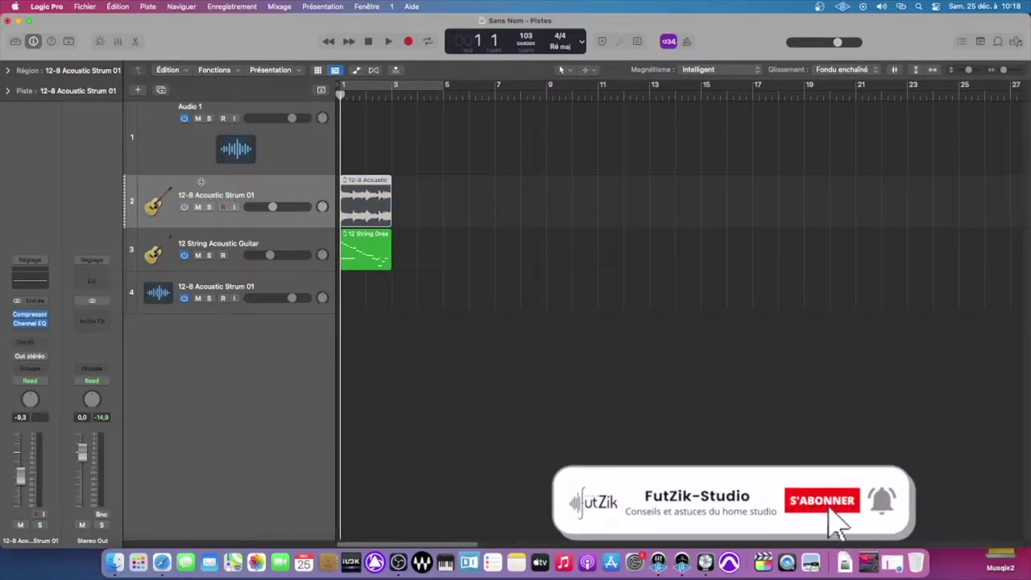
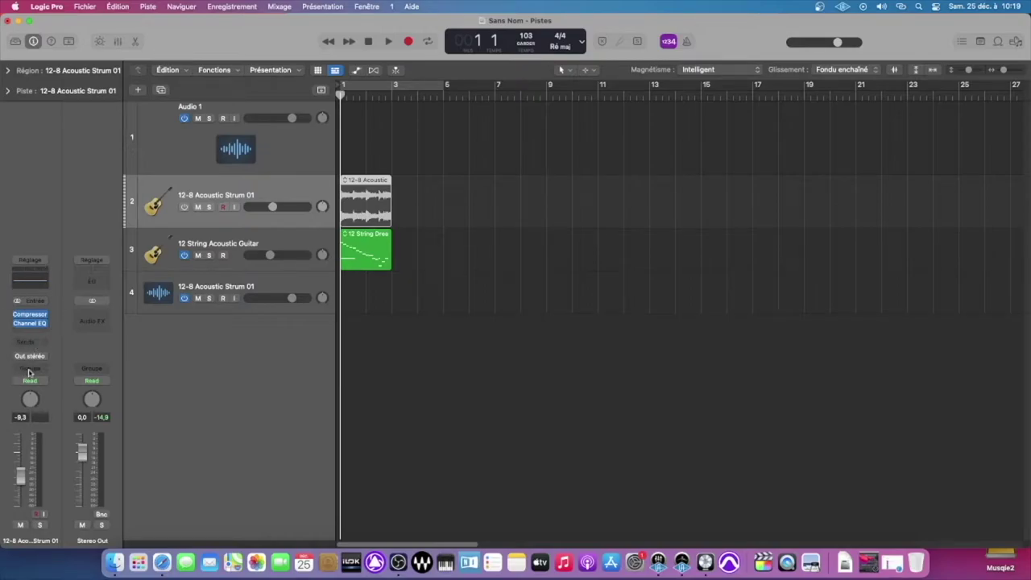
pyautogui.click(186, 207)
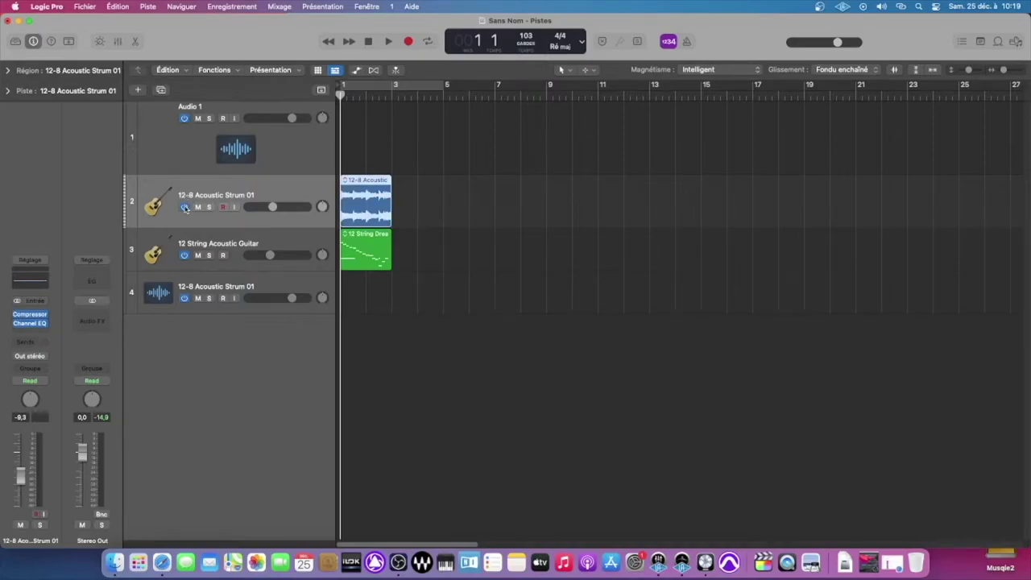
pyautogui.click(185, 207)
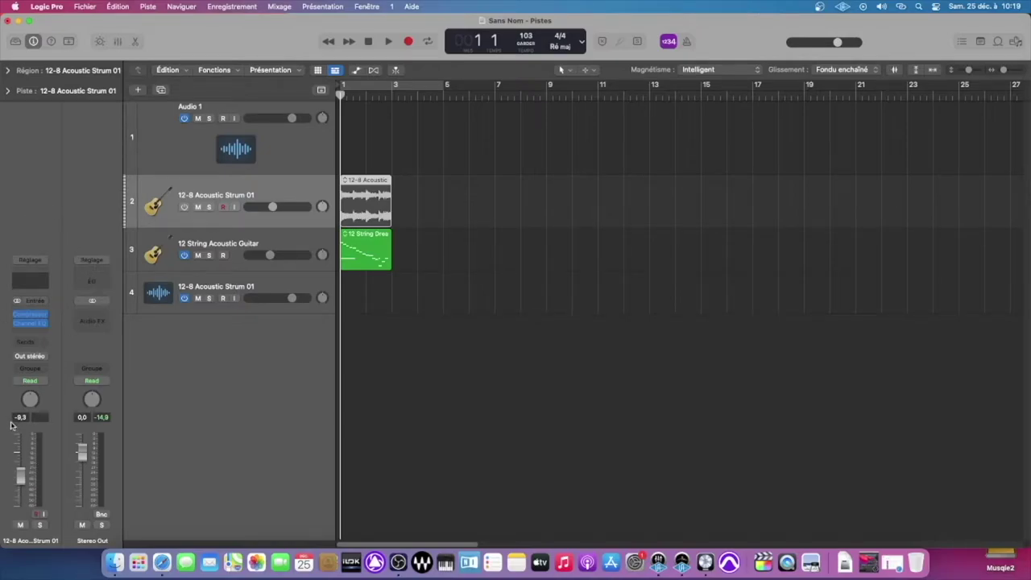
pyautogui.click(185, 208)
# - Hide and show again the Muet and Solo buttons in the track header configuration
pyautogui.rightClick(230, 214)
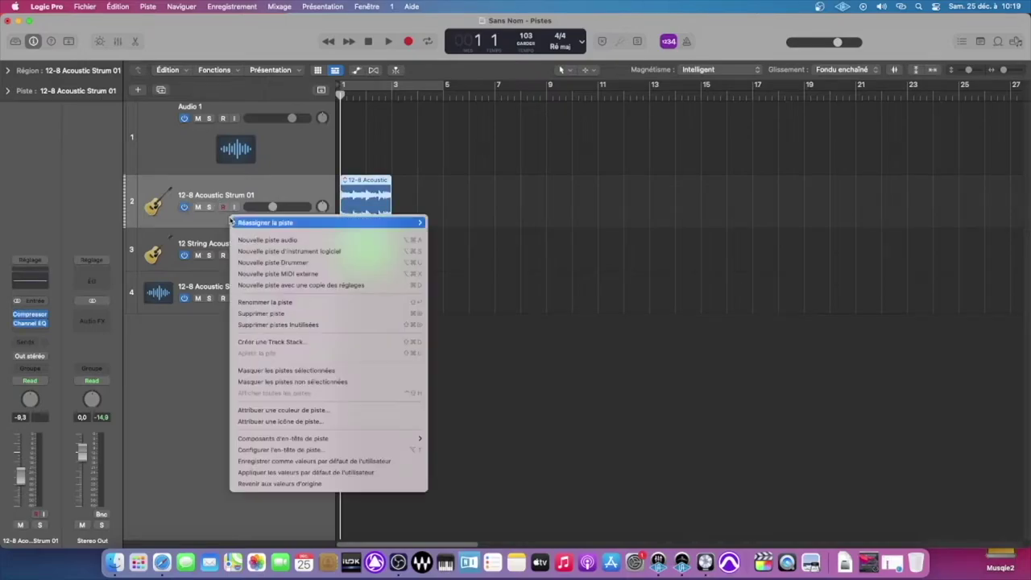
pyautogui.click(263, 455)
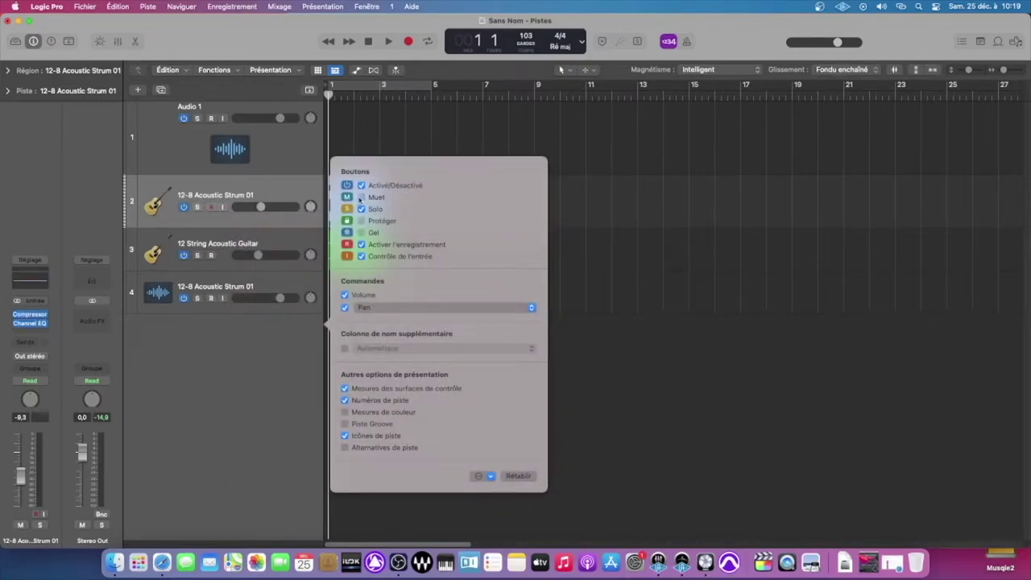
pyautogui.click(361, 198)
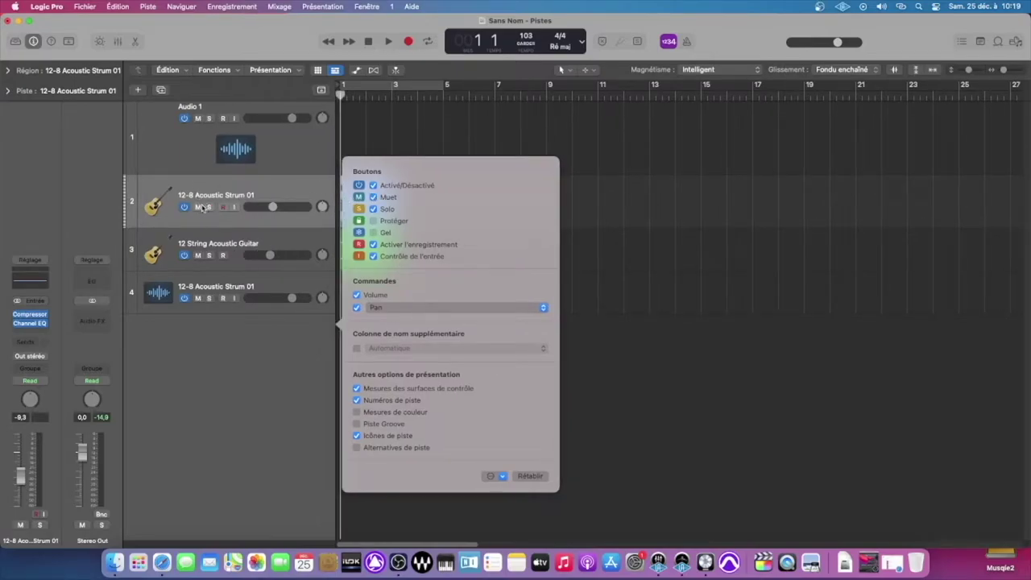
pyautogui.click(373, 209)
pyautogui.click(373, 208)
# - Show the Protéger button in the track headers and protect track 2
pyautogui.click(373, 221)
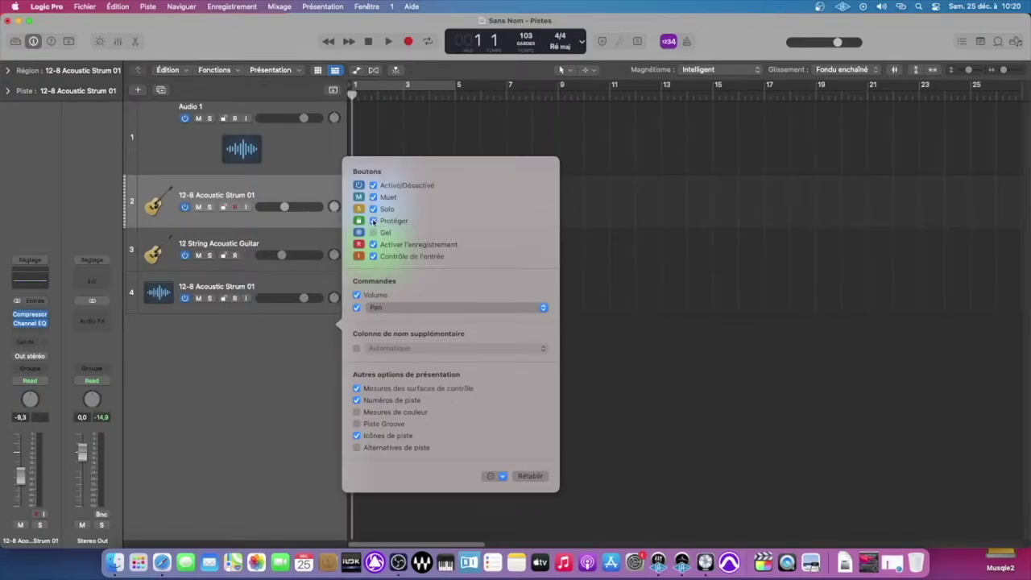
pyautogui.click(224, 207)
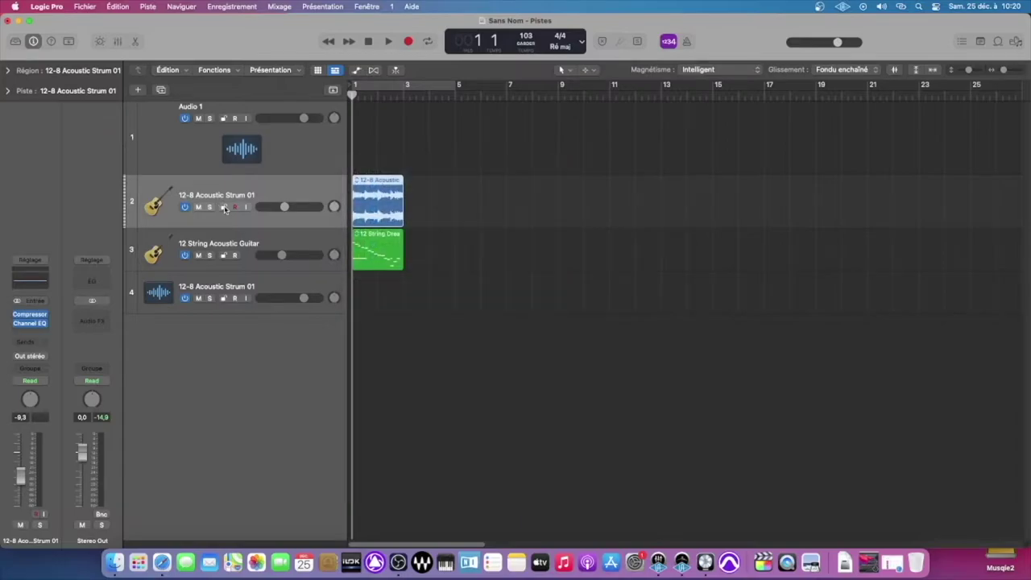
pyautogui.click(394, 215)
pyautogui.click(496, 219)
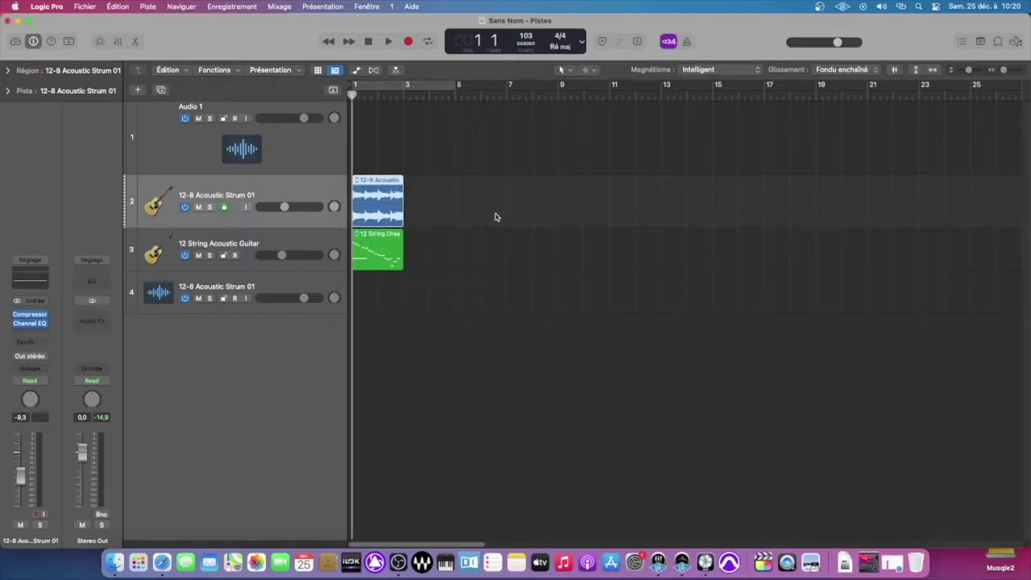
# - Show the Gel button in the track headers, and turn track 2's freeze on and off again
pyautogui.rightClick(233, 221)
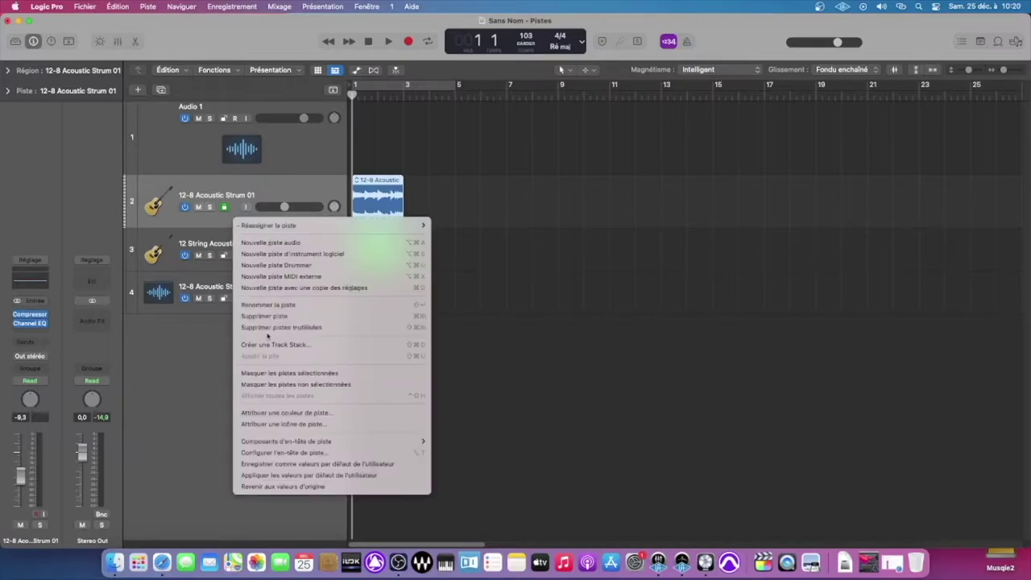
pyautogui.click(282, 453)
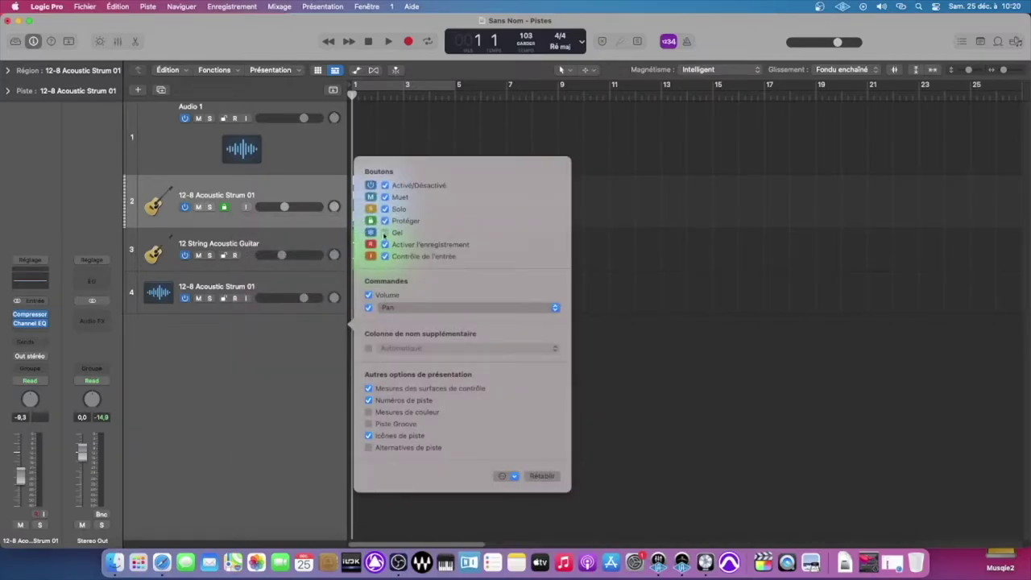
pyautogui.click(384, 232)
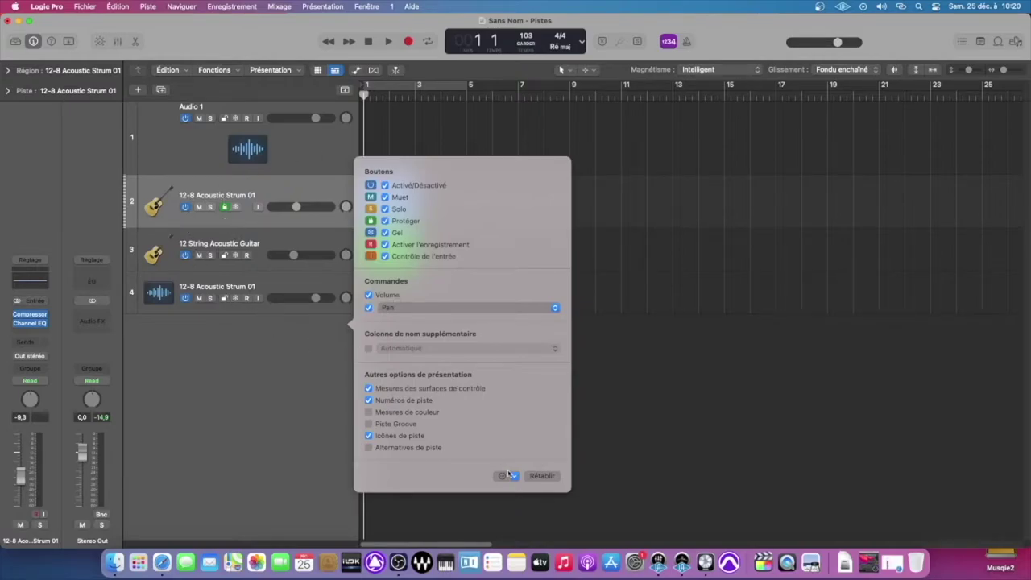
pyautogui.click(313, 417)
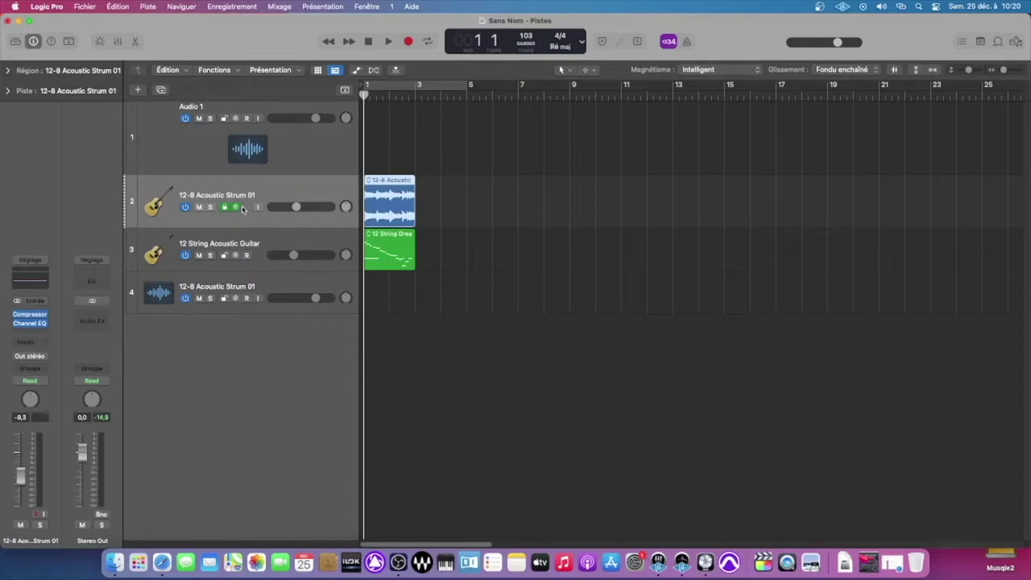
pyautogui.click(483, 249)
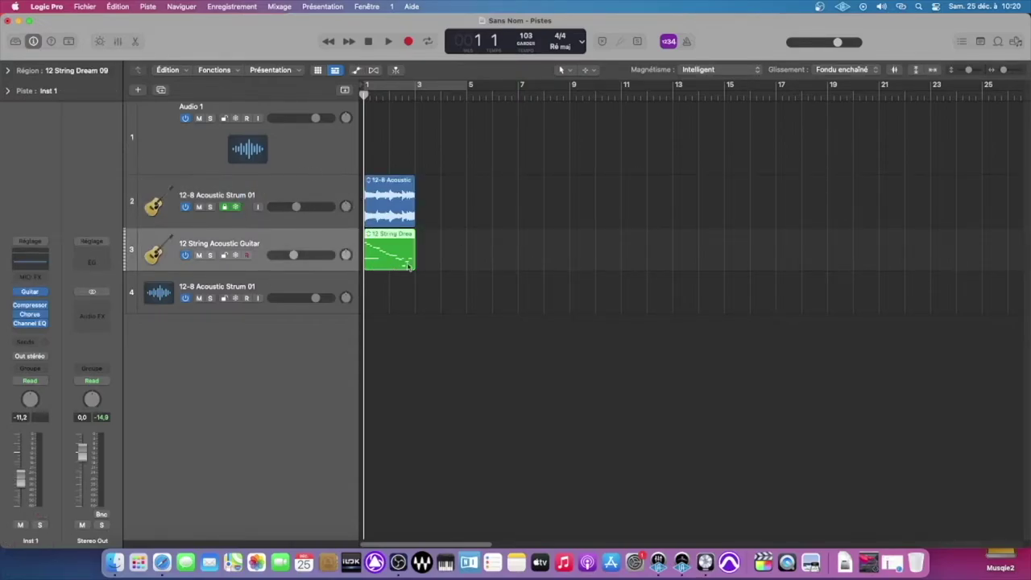
pyautogui.click(235, 207)
# - Hide and show again the Activer l'enregistrement and Contrôle de l'entrée buttons in the track headers, and try input monitoring on track 2
pyautogui.rightClick(277, 192)
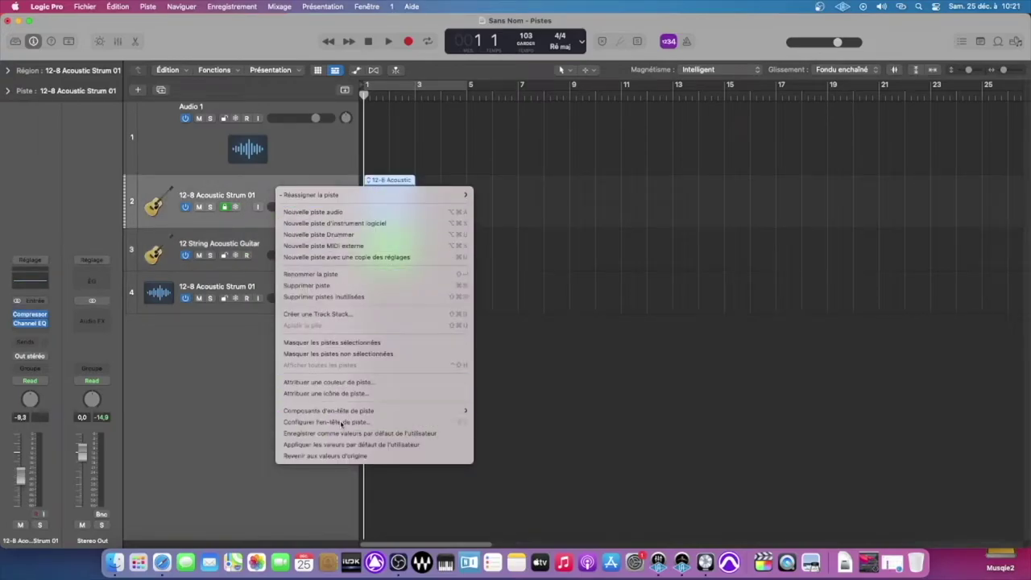
pyautogui.click(341, 423)
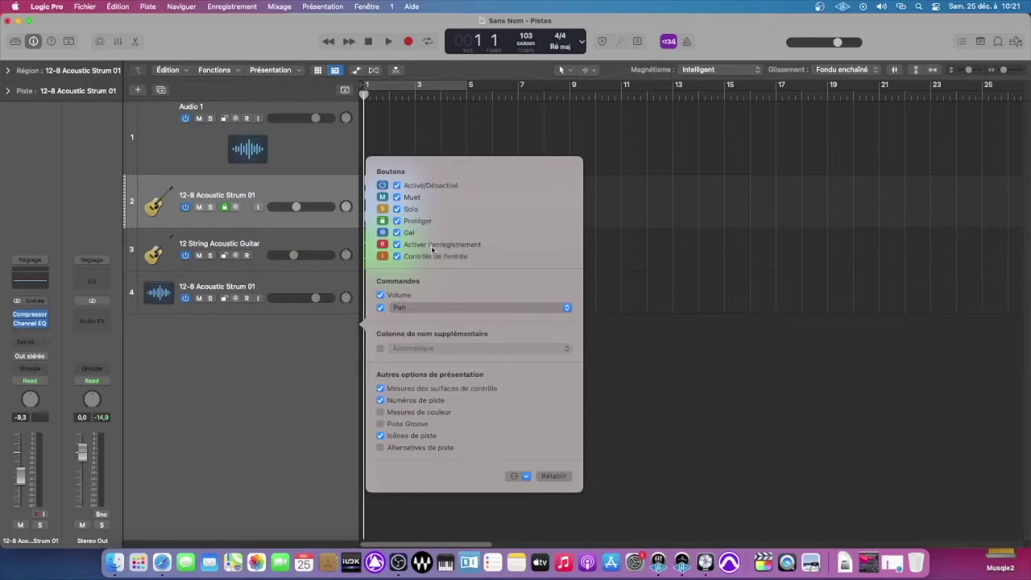
pyautogui.click(455, 244)
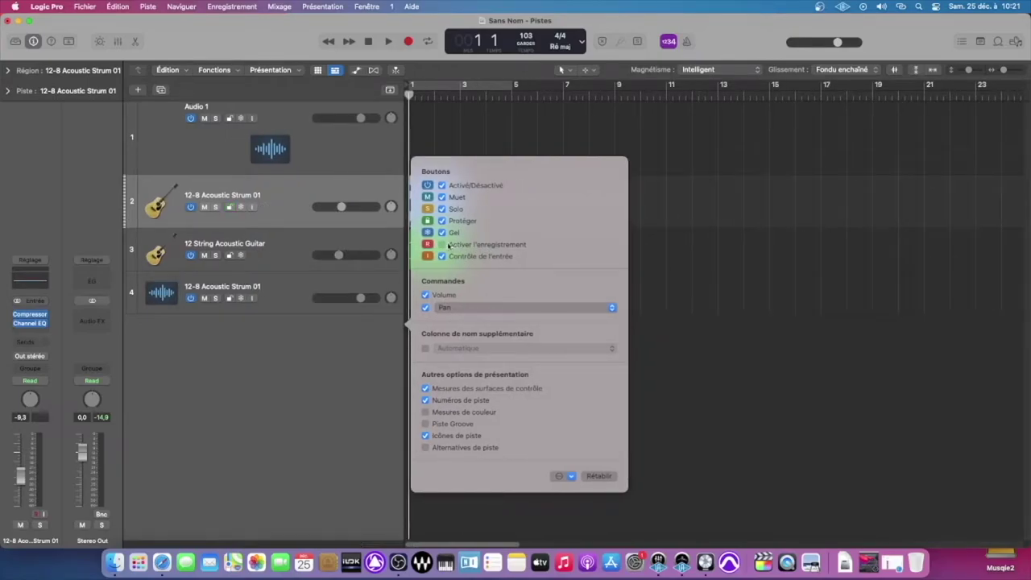
pyautogui.click(443, 244)
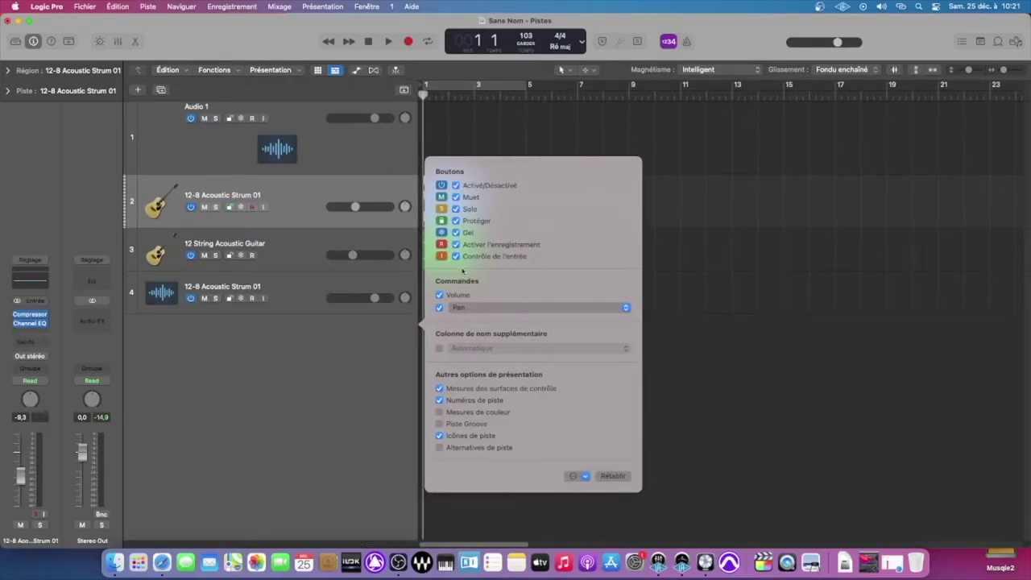
pyautogui.click(456, 256)
pyautogui.click(443, 256)
pyautogui.click(265, 207)
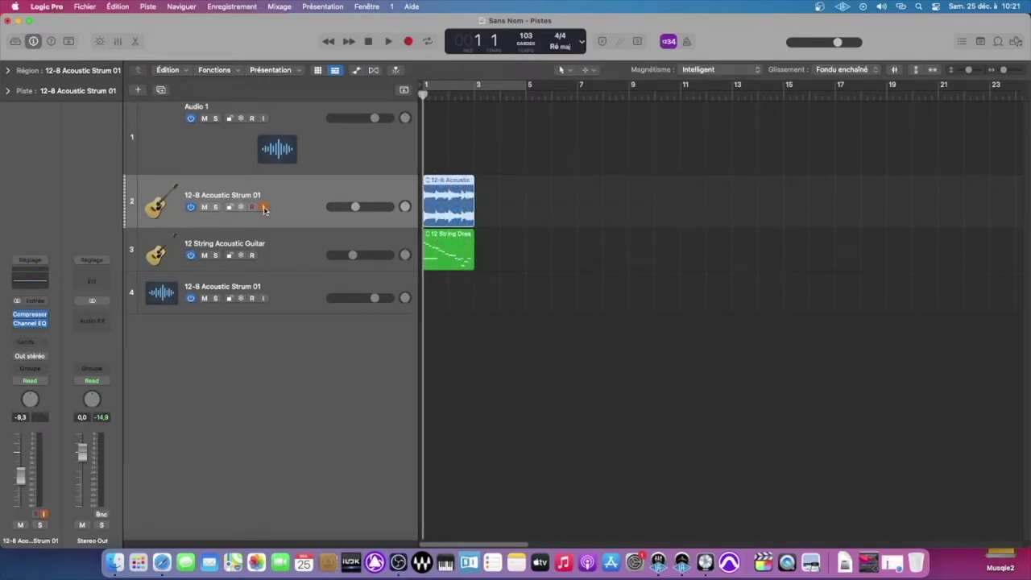
# - Hide and show again the Volume and Pan controls in the track headers, keeping Pan as the second control
pyautogui.rightClick(288, 207)
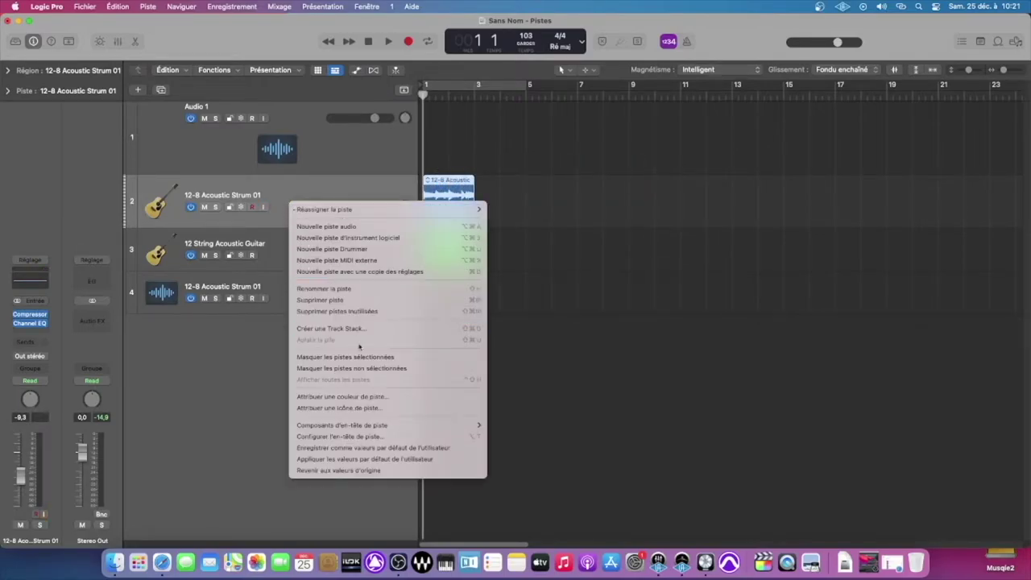
pyautogui.click(363, 425)
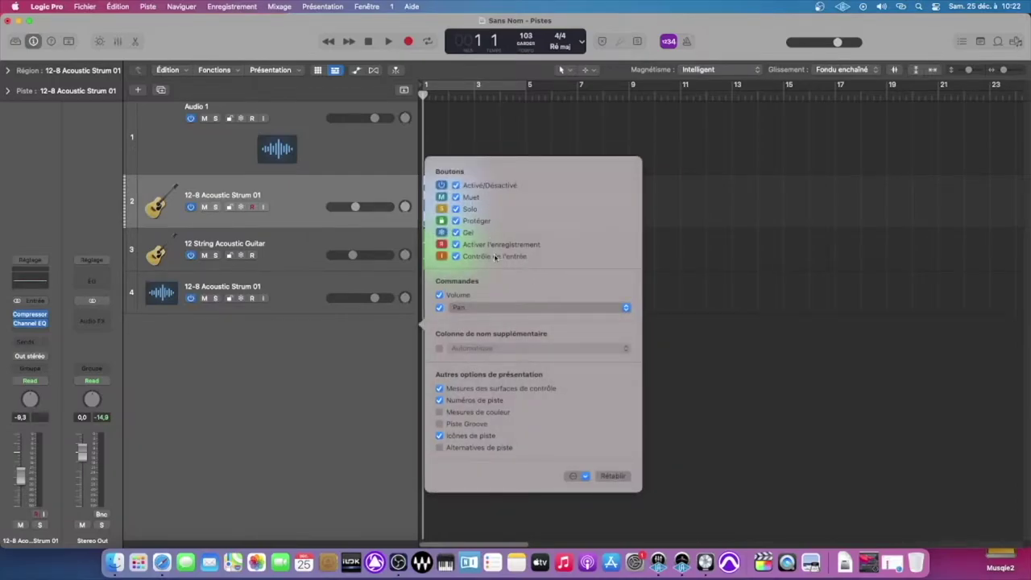
pyautogui.click(439, 296)
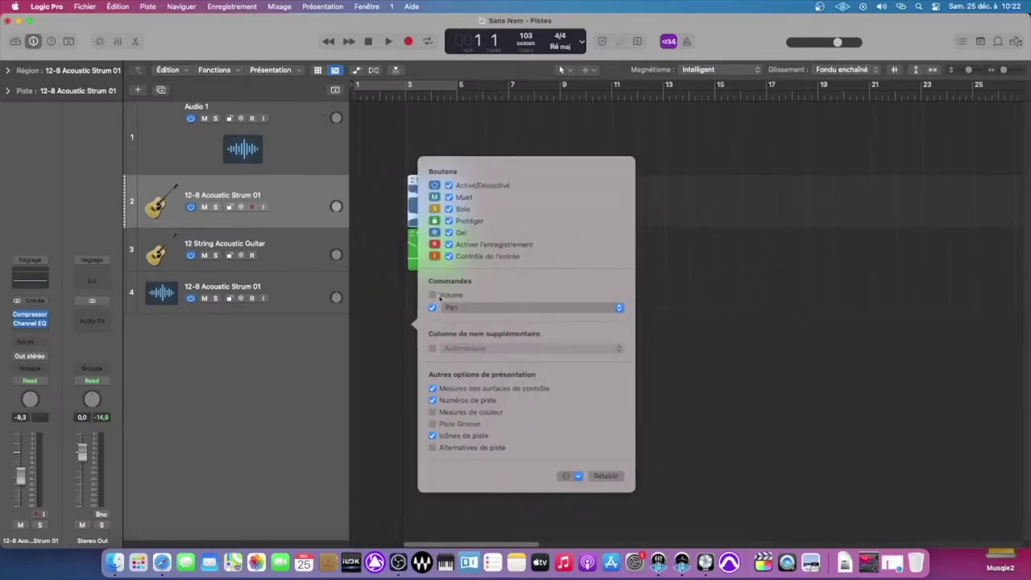
pyautogui.click(372, 296)
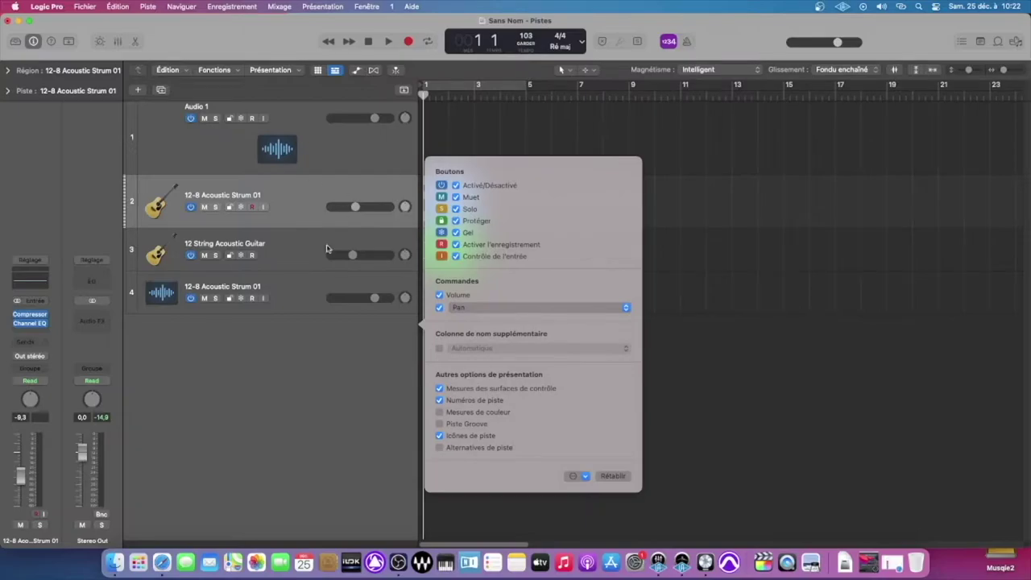
pyautogui.click(439, 308)
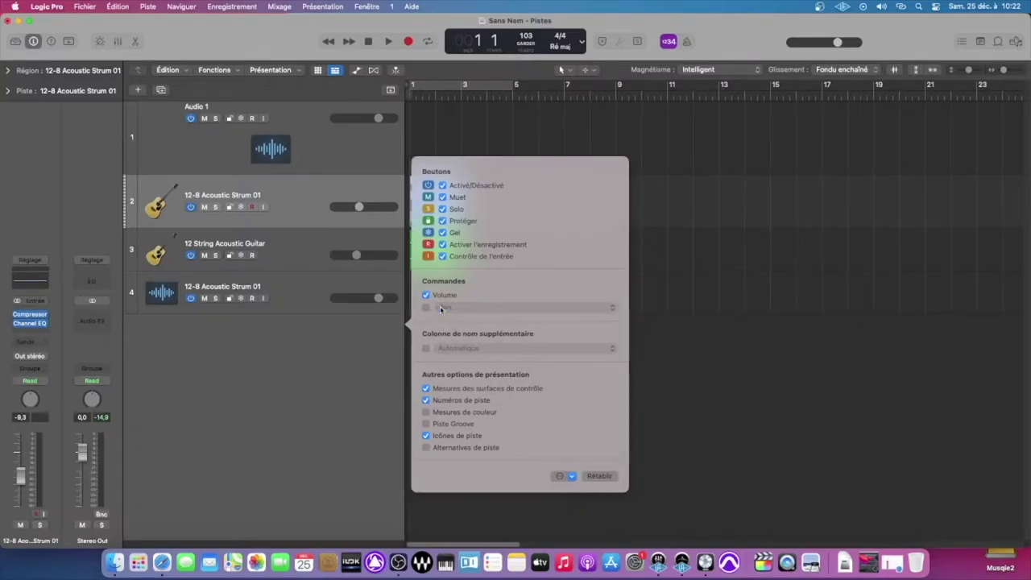
pyautogui.click(410, 307)
pyautogui.click(485, 308)
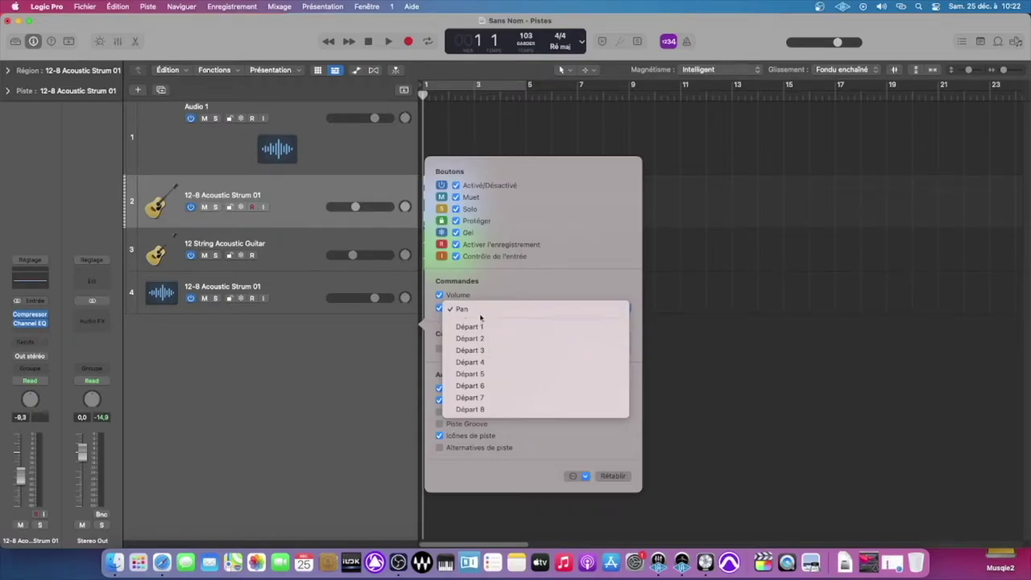
pyautogui.click(480, 311)
# - Pan track 2 to about +11, reset it to centre, and view the pan knob's assignment options
pyautogui.click(406, 207)
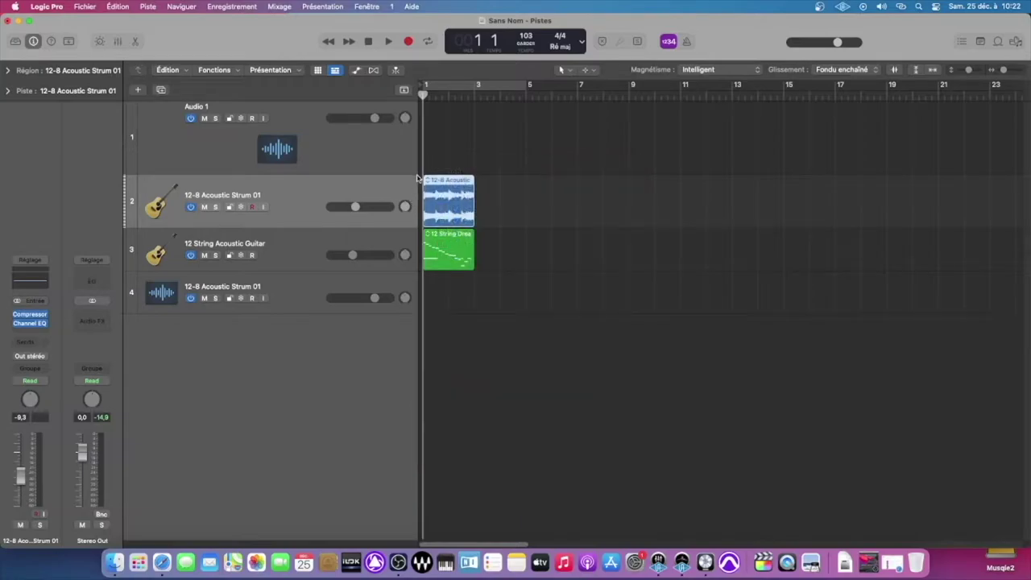
pyautogui.moveTo(407, 207)
pyautogui.mouseDown()
pyautogui.moveTo(407, 185)
pyautogui.moveTo(405, 211)
pyautogui.mouseUp()
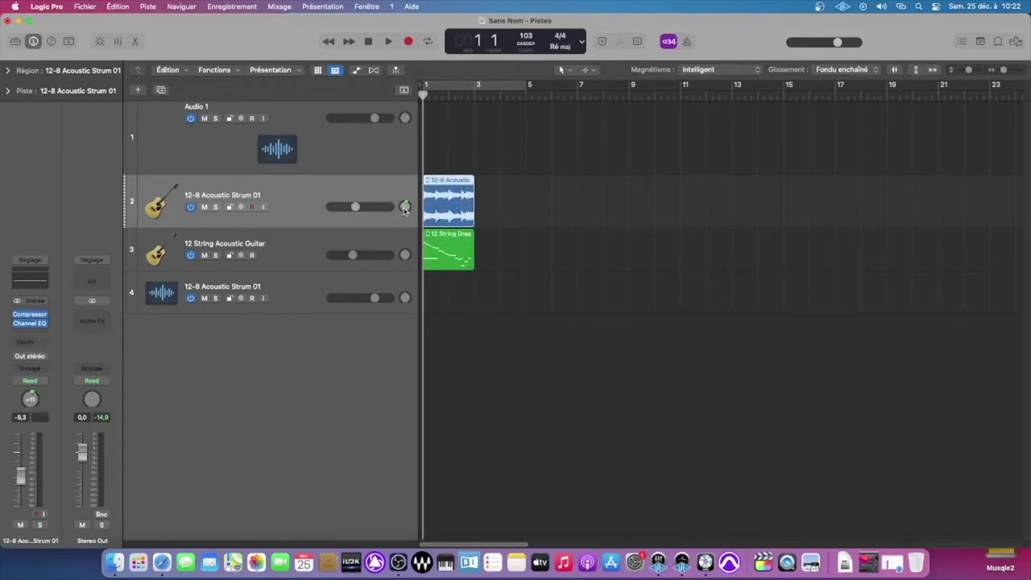
pyautogui.keyDown('alt'); pyautogui.click(405, 209); pyautogui.keyUp('alt')
pyautogui.rightClick(405, 207)
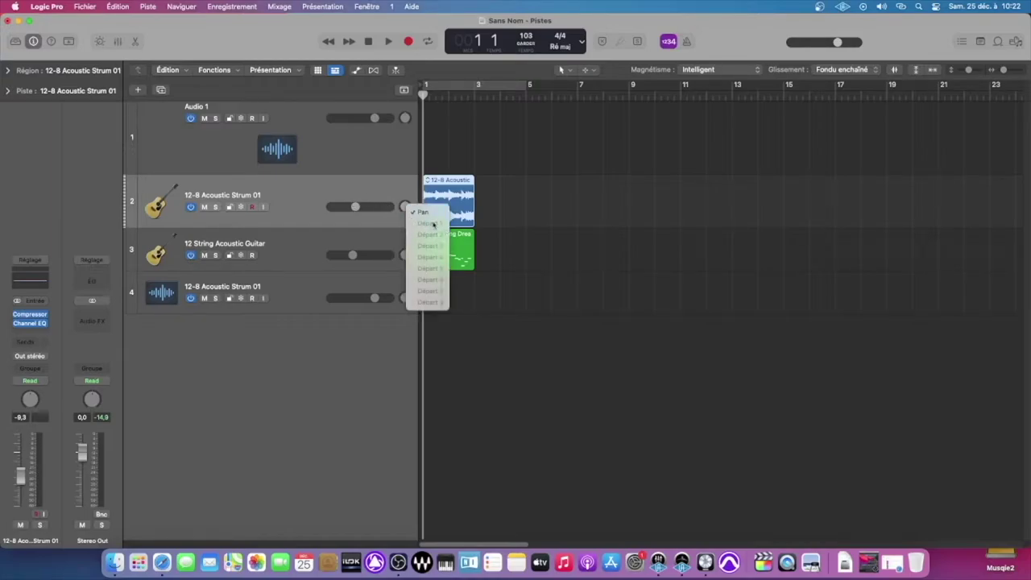
pyautogui.click(387, 193)
# - Examine the Départ options offered for the header knob in the track header configuration, leaving it on Pan
pyautogui.rightClick(385, 190)
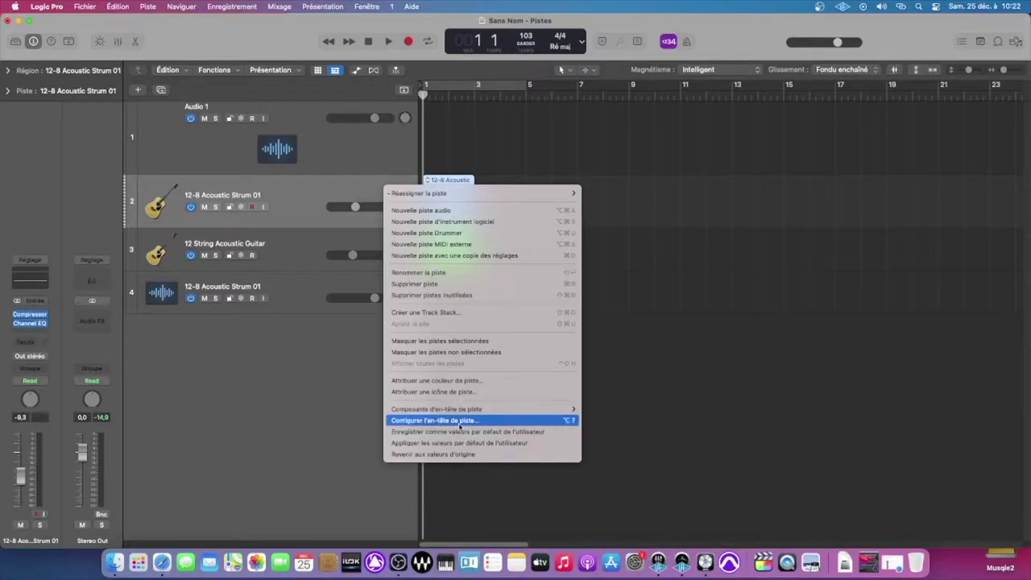
pyautogui.click(467, 420)
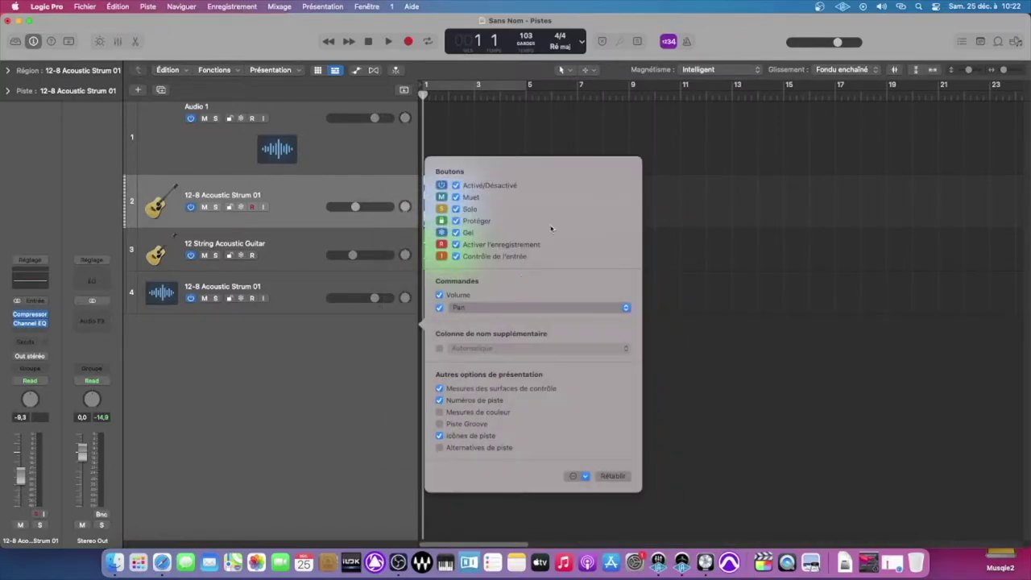
pyautogui.click(490, 307)
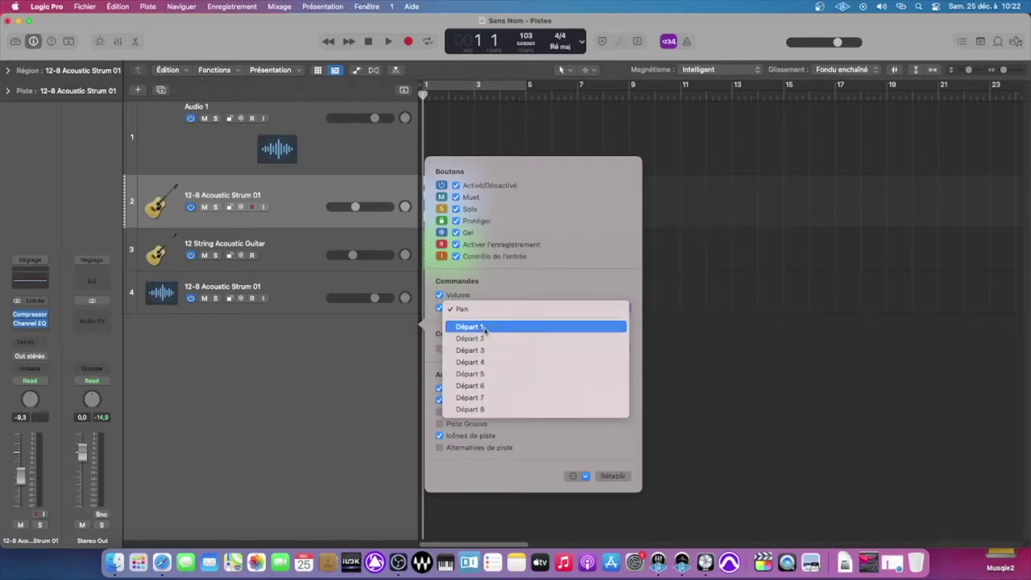
pyautogui.click(495, 289)
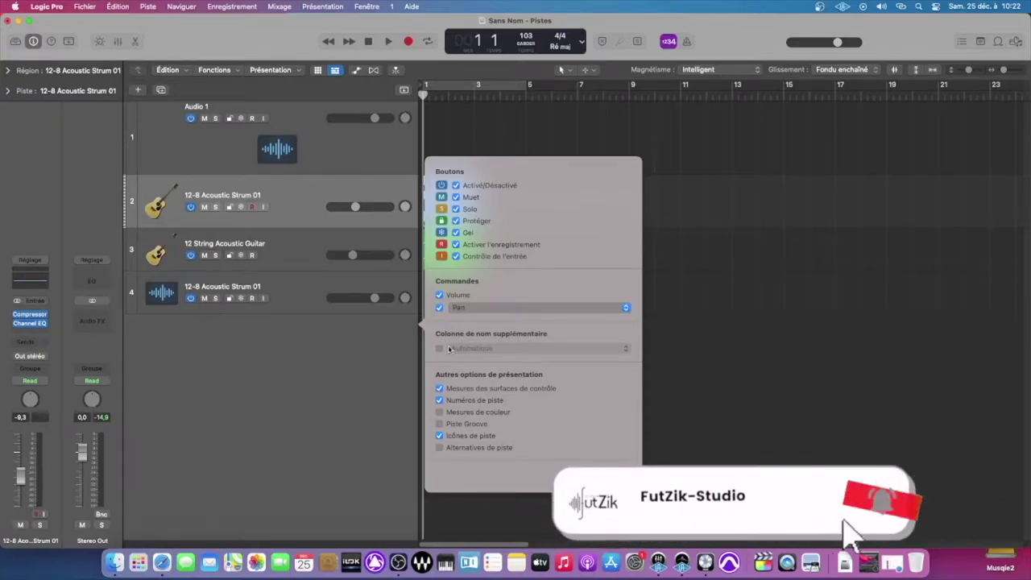
# - Show and hide the additional name column, and hide and show again the track numbers in the track headers
pyautogui.click(439, 348)
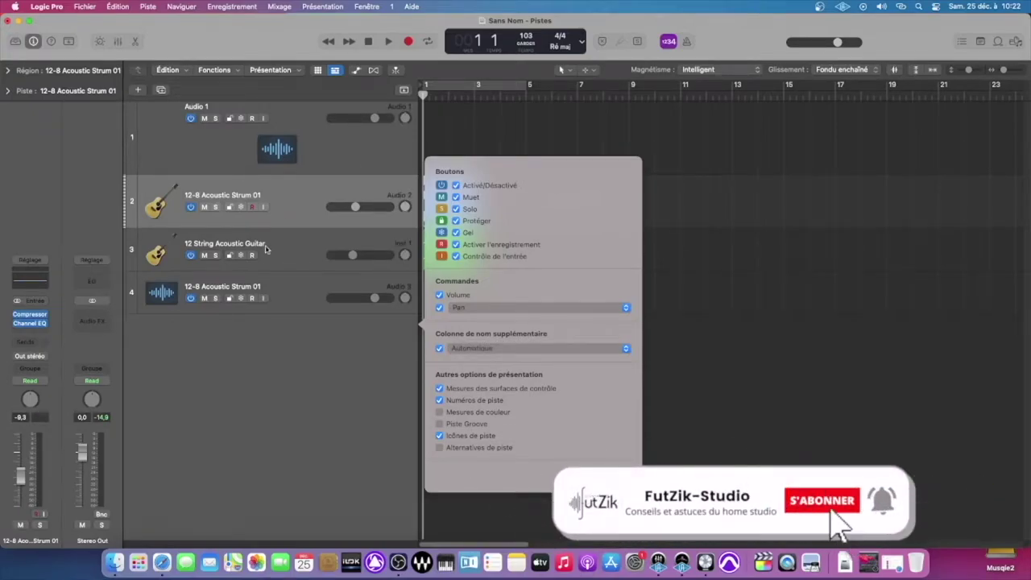
pyautogui.click(440, 348)
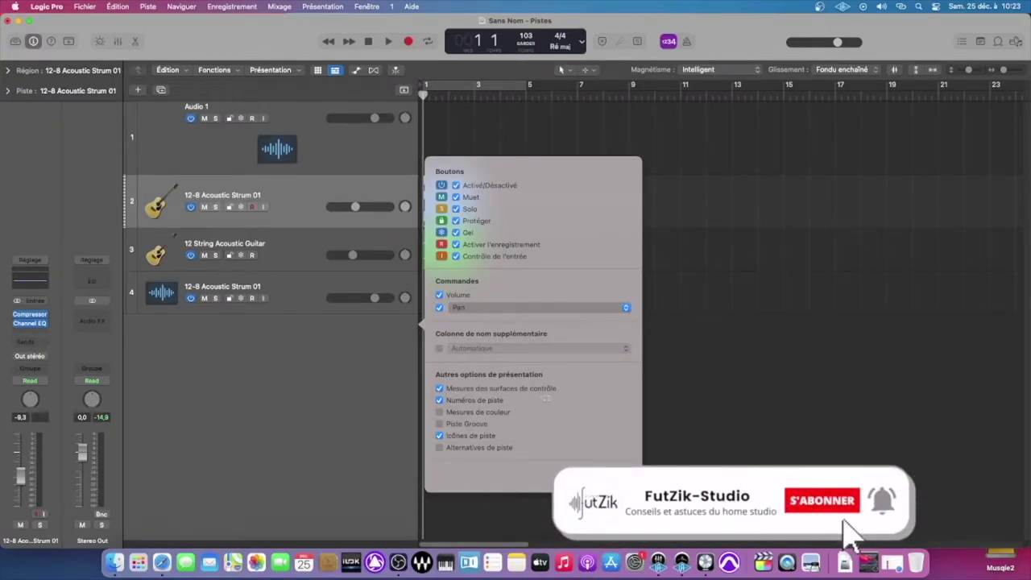
pyautogui.click(439, 400)
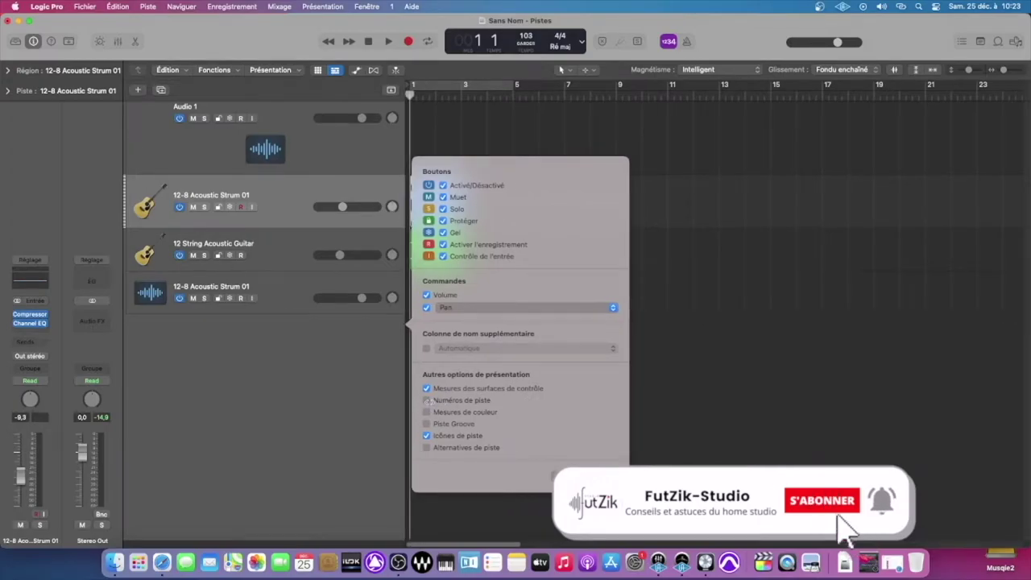
pyautogui.click(427, 400)
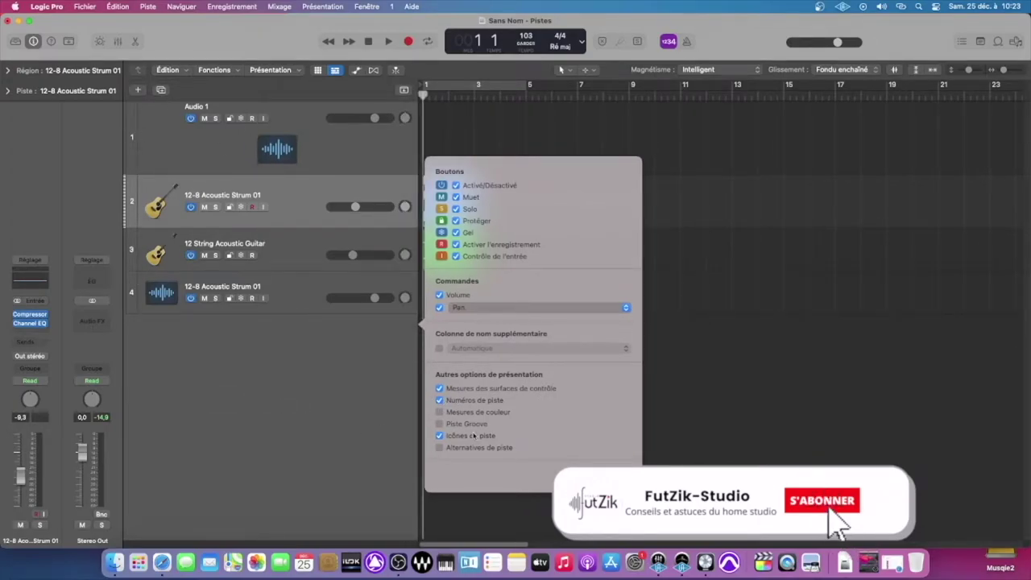
# - Show Mesures de couleur and Alternatives de piste in the track headers, and narrow the header column slightly
pyautogui.click(440, 412)
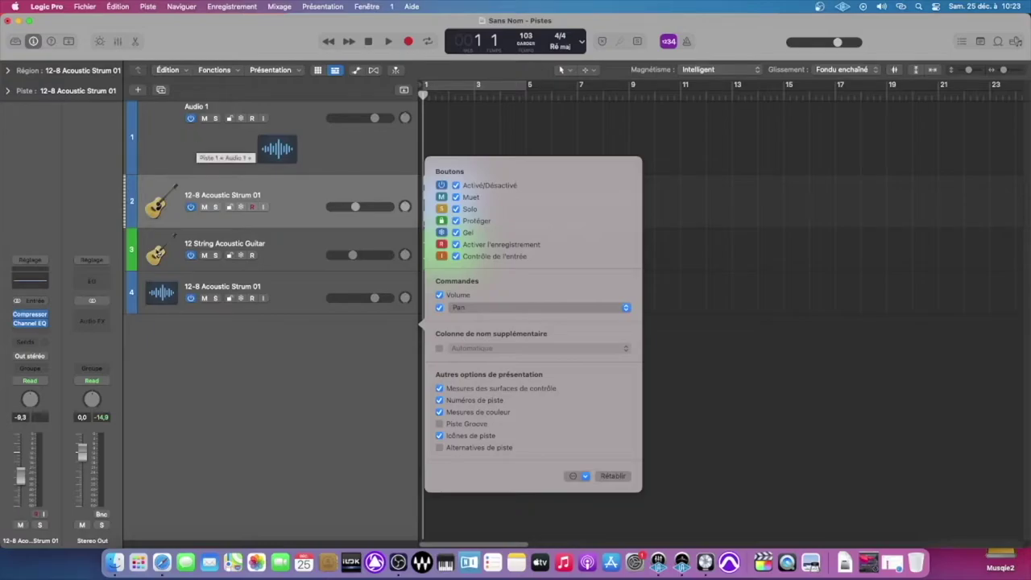
pyautogui.click(440, 447)
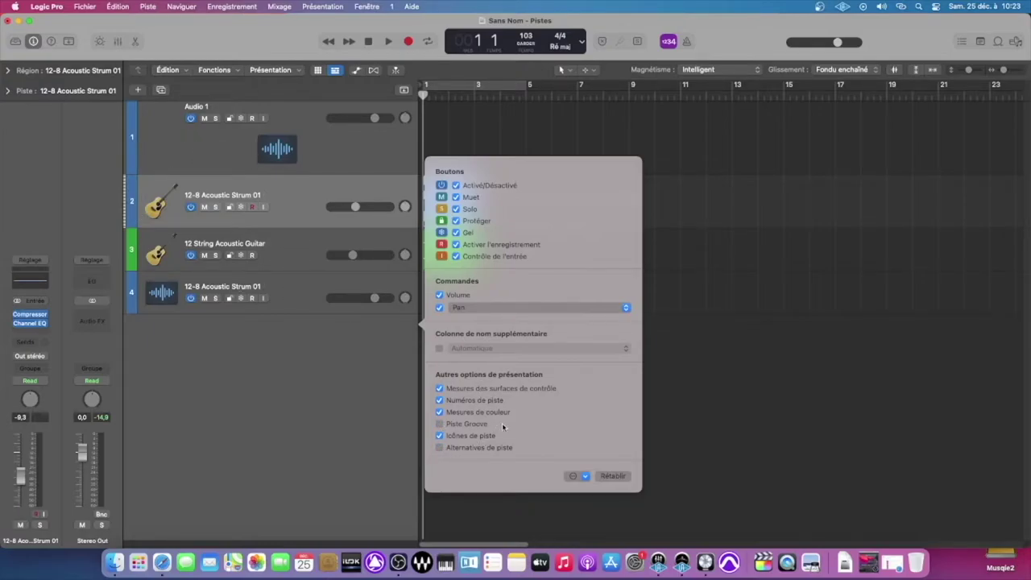
pyautogui.click(440, 436)
pyautogui.click(424, 436)
pyautogui.click(374, 382)
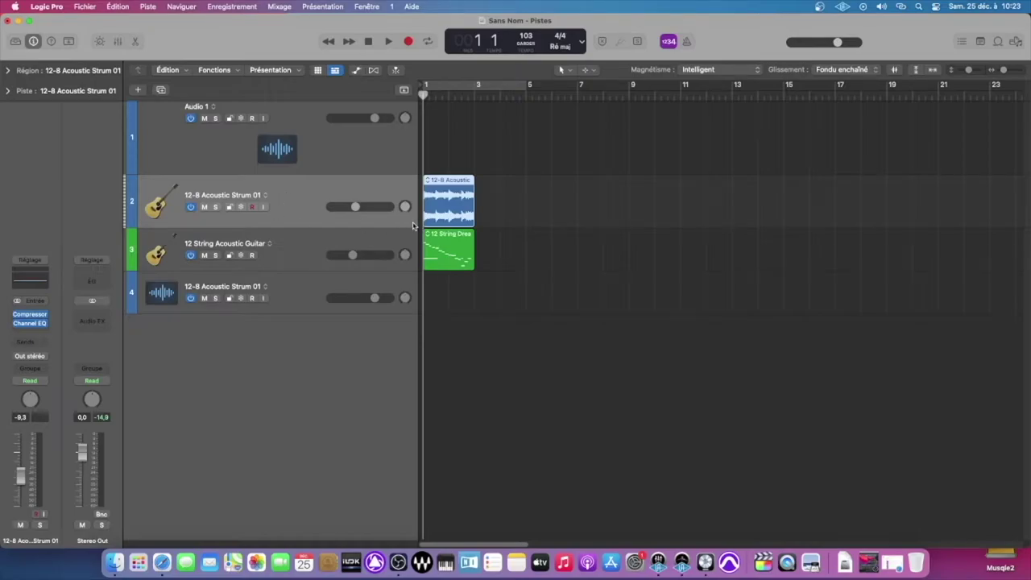
pyautogui.moveTo(414, 219)
pyautogui.mouseDown()
pyautogui.moveTo(430, 223)
pyautogui.moveTo(313, 225)
pyautogui.moveTo(421, 222)
pyautogui.moveTo(306, 211)
pyautogui.moveTo(431, 219)
pyautogui.moveTo(382, 219)
pyautogui.moveTo(397, 219)
pyautogui.mouseUp()
# - Turn track 2, 12-8 Acoustic Strum 01, off and back on twice
pyautogui.click(191, 207)
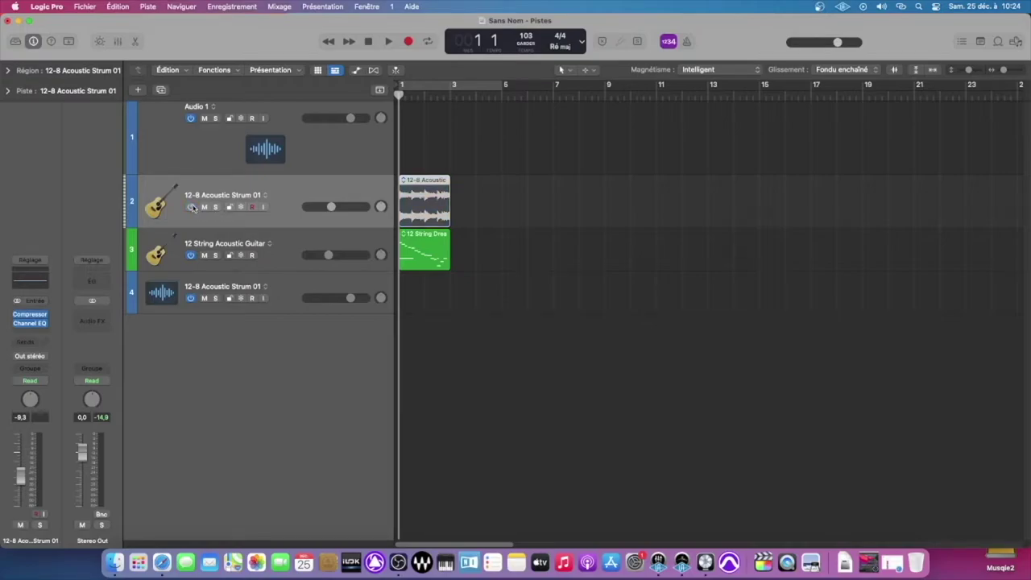
pyautogui.click(191, 207)
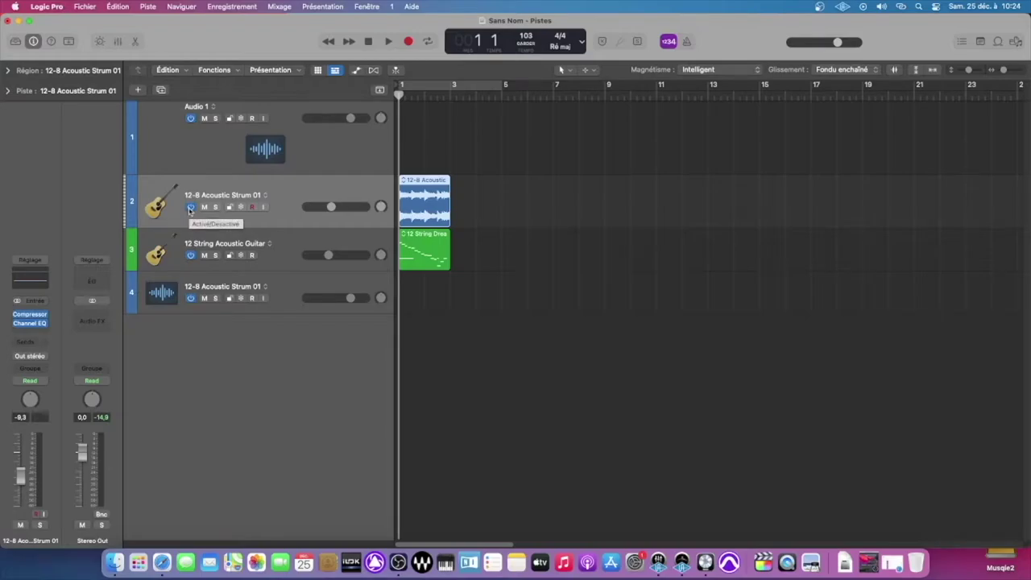
pyautogui.click(191, 207)
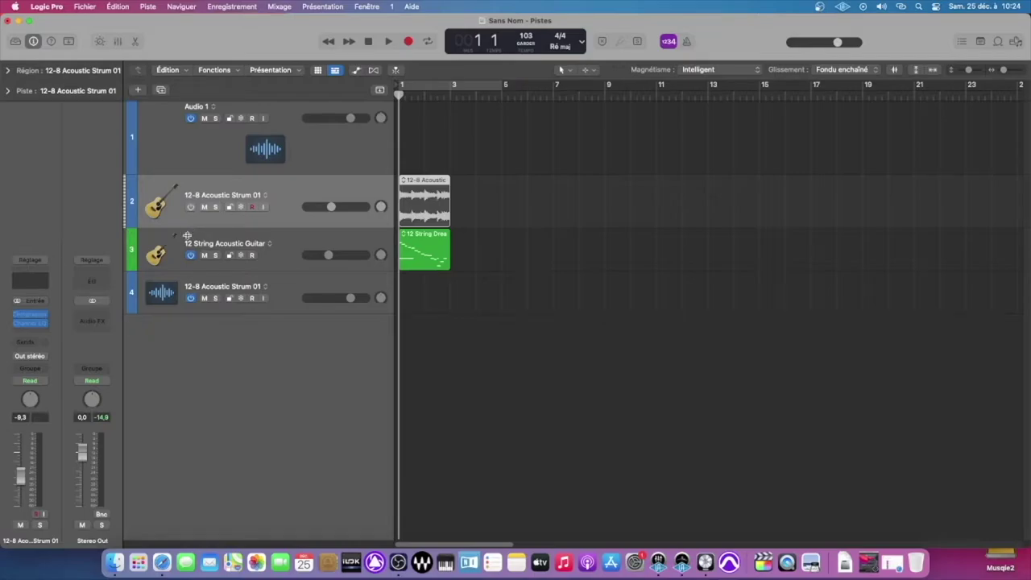
pyautogui.click(191, 207)
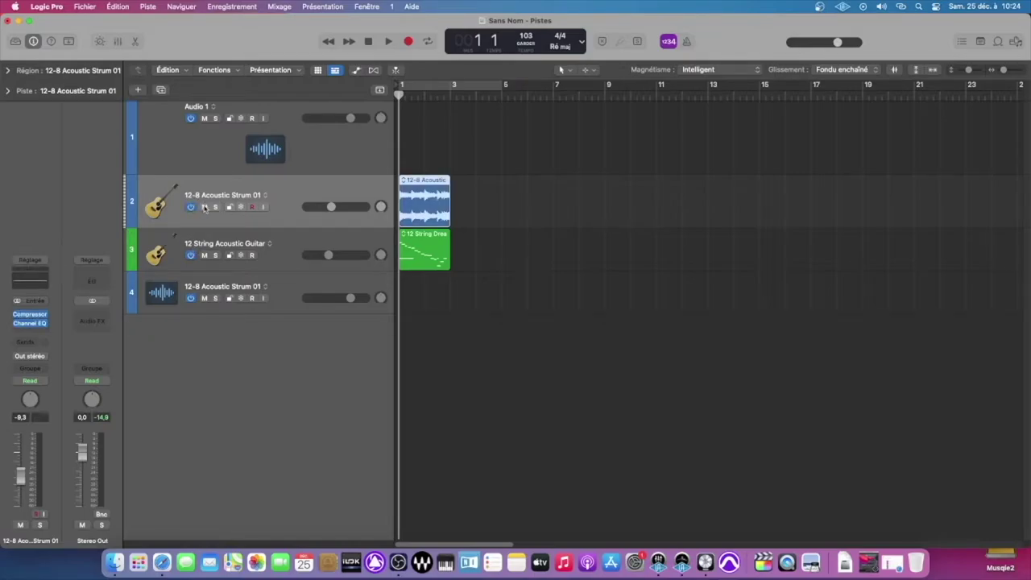
# - Mute and unmute track 2, and switch its solo on and off again
pyautogui.click(203, 207)
pyautogui.click(204, 207)
pyautogui.click(215, 207)
pyautogui.click(215, 207)
# - Try moving track 2's region along the timeline while switching the track's protection on and off
pyautogui.click(229, 207)
pyautogui.moveTo(486, 205); pyautogui.dragTo(420, 214)
pyautogui.click(490, 229)
pyautogui.click(231, 207)
pyautogui.moveTo(481, 179); pyautogui.dragTo(384, 214)
# - Try the Gel and record-enable buttons on track 2
pyautogui.click(243, 207)
pyautogui.click(252, 207)
pyautogui.click(449, 208)
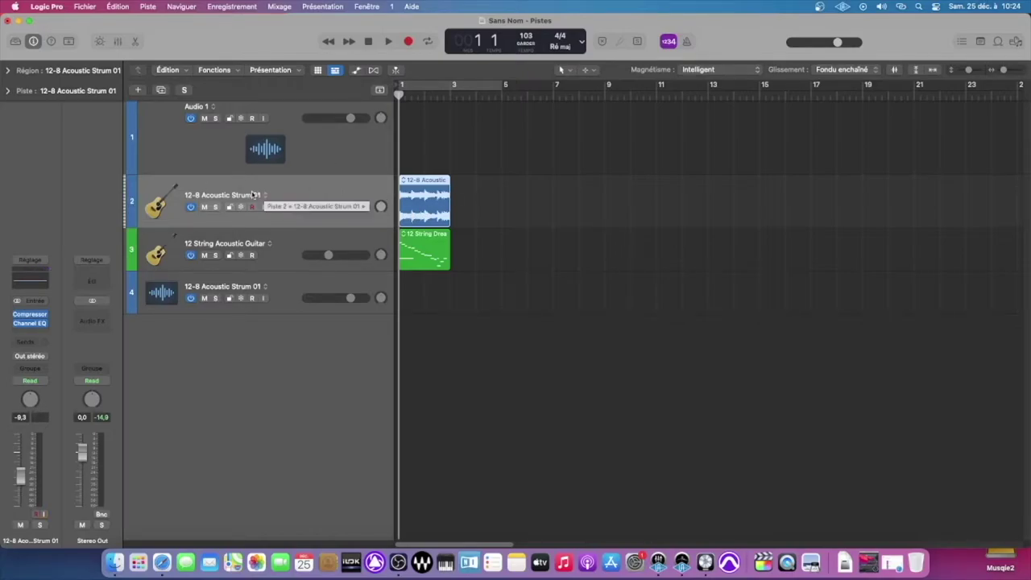
# - Raise track 2's volume to -5,0 dB and reset its pan to centre
pyautogui.moveTo(329, 209); pyautogui.dragTo(381, 215)
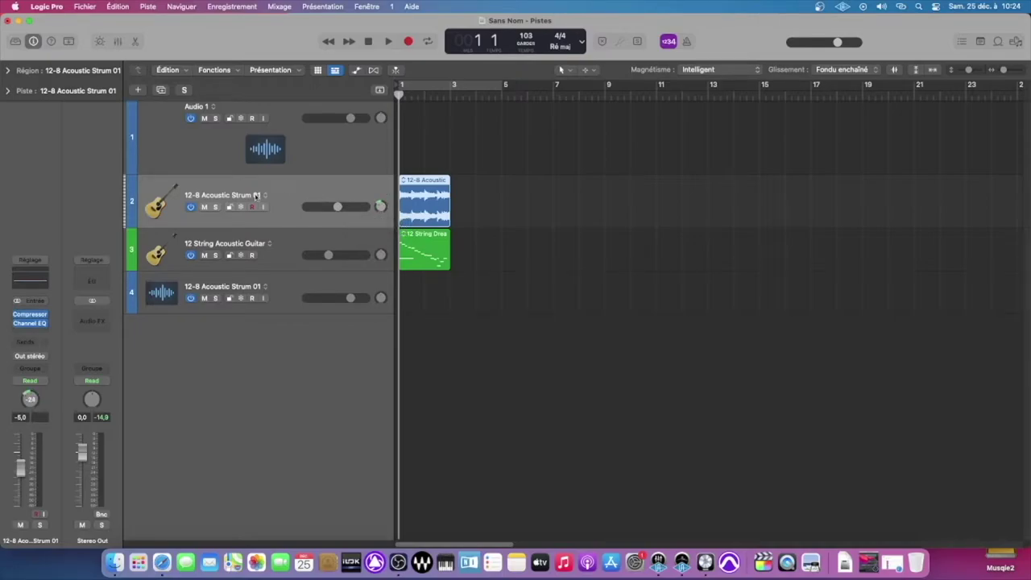
pyautogui.keyDown('alt'); pyautogui.click(380, 208); pyautogui.keyUp('alt')
# - Browse the track icon categories and change track 2's icon to the sunburst electric guitar from the Guitare category
pyautogui.click(158, 204)
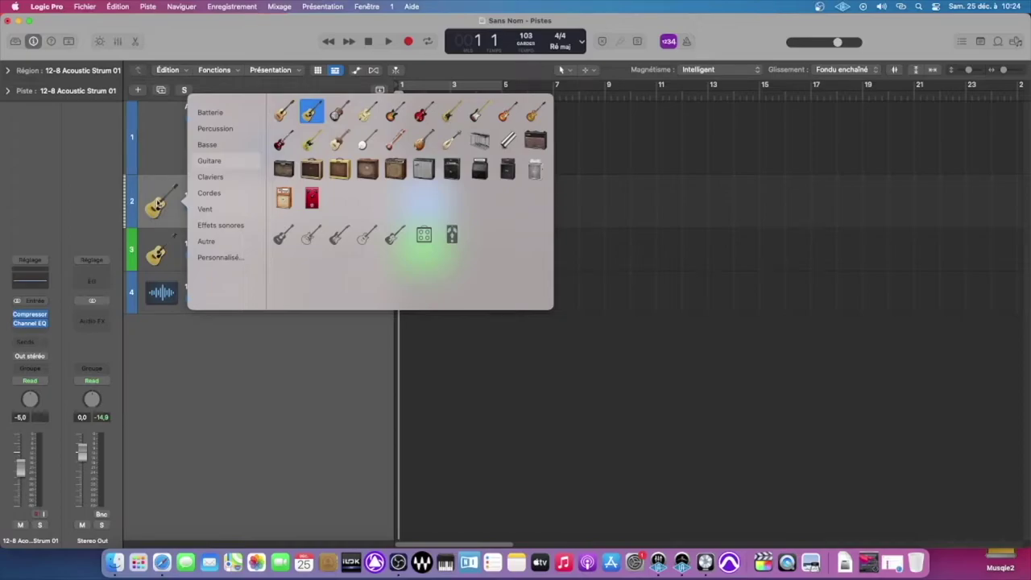
pyautogui.click(158, 204)
pyautogui.click(158, 205)
pyautogui.click(222, 145)
pyautogui.click(226, 128)
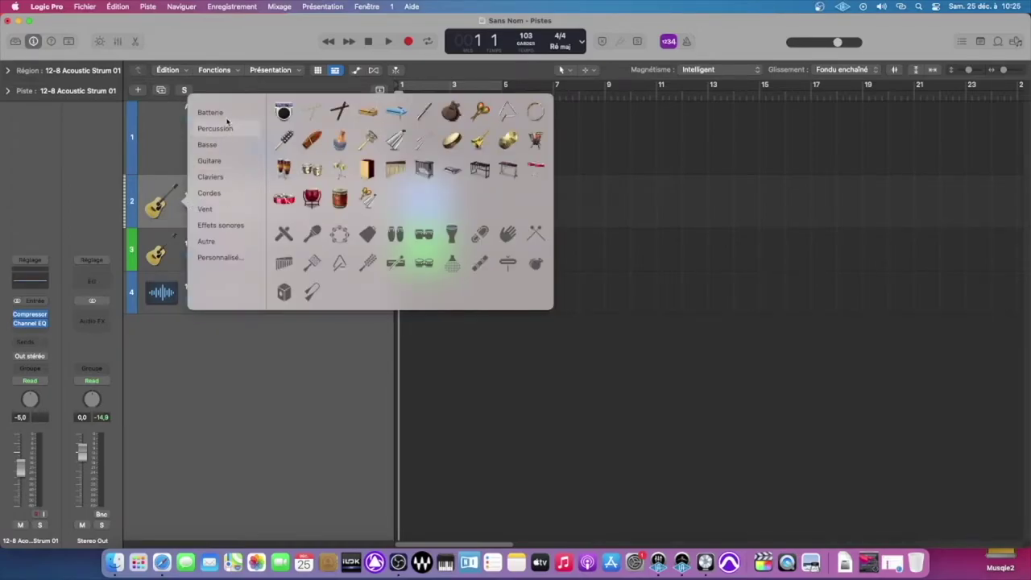
pyautogui.click(226, 113)
pyautogui.click(226, 176)
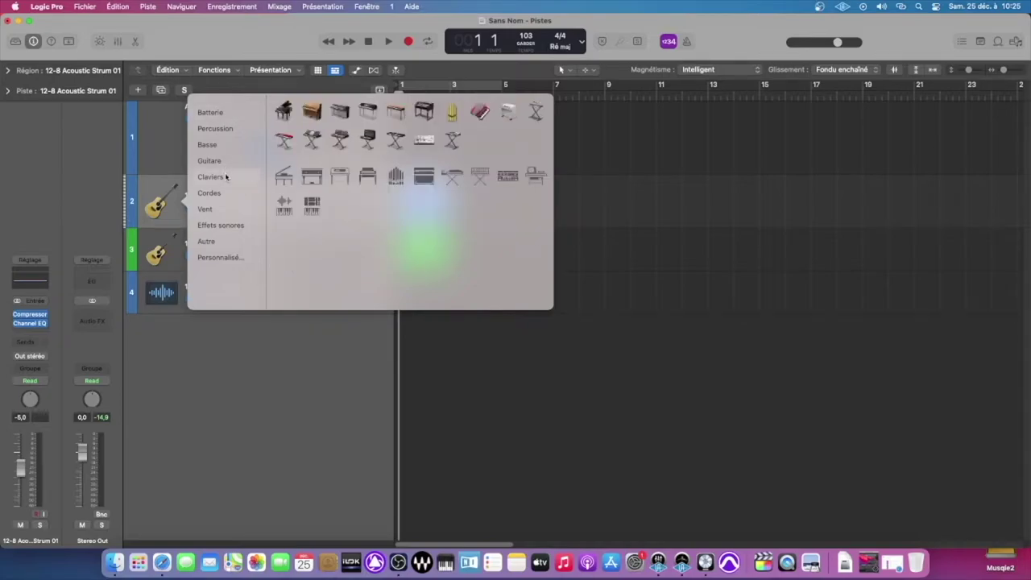
pyautogui.click(219, 194)
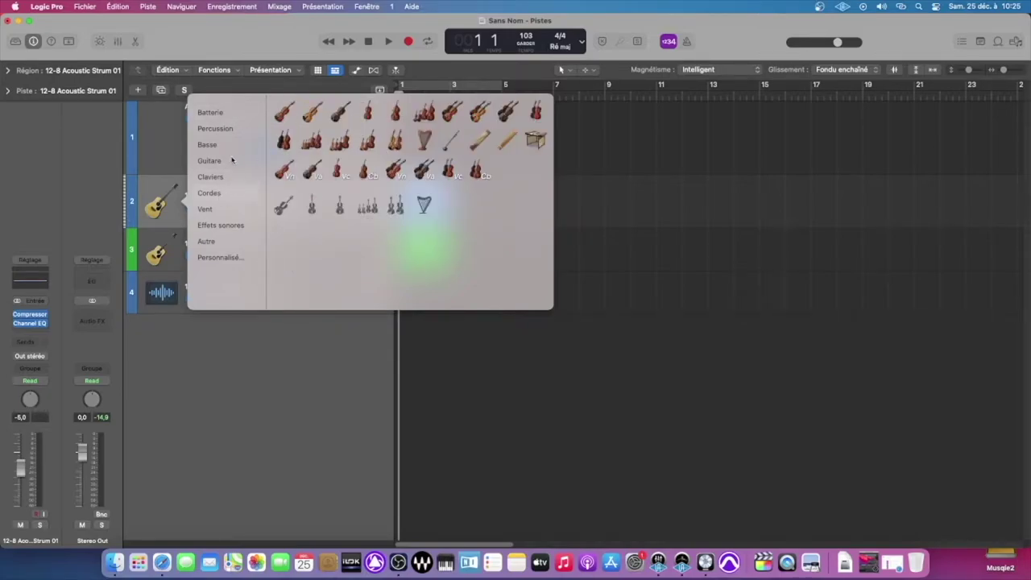
pyautogui.click(232, 160)
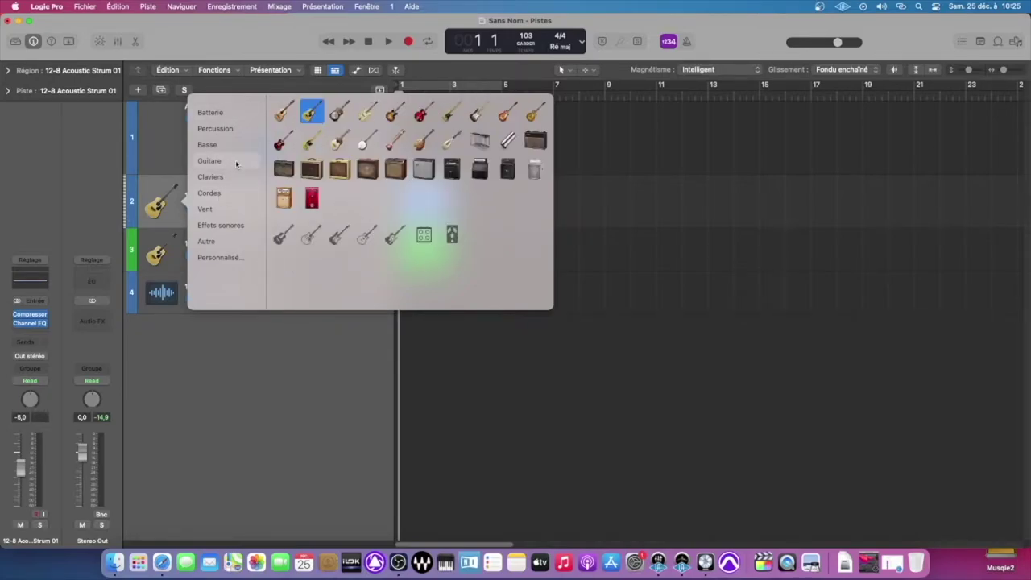
pyautogui.click(392, 111)
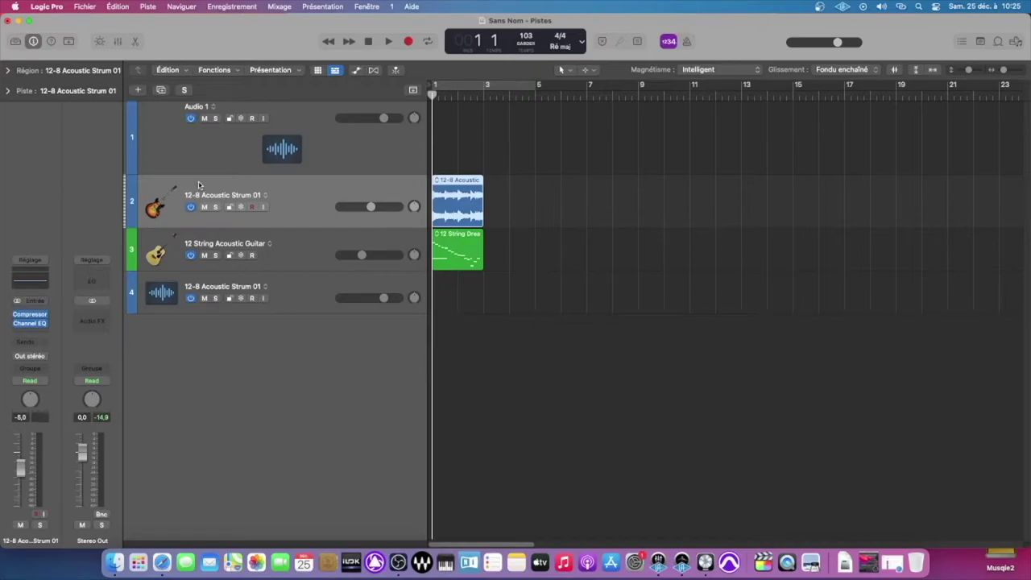
# - Enable track hiding, flag track 2 for hiding, hide it and show it again
pyautogui.press('h')
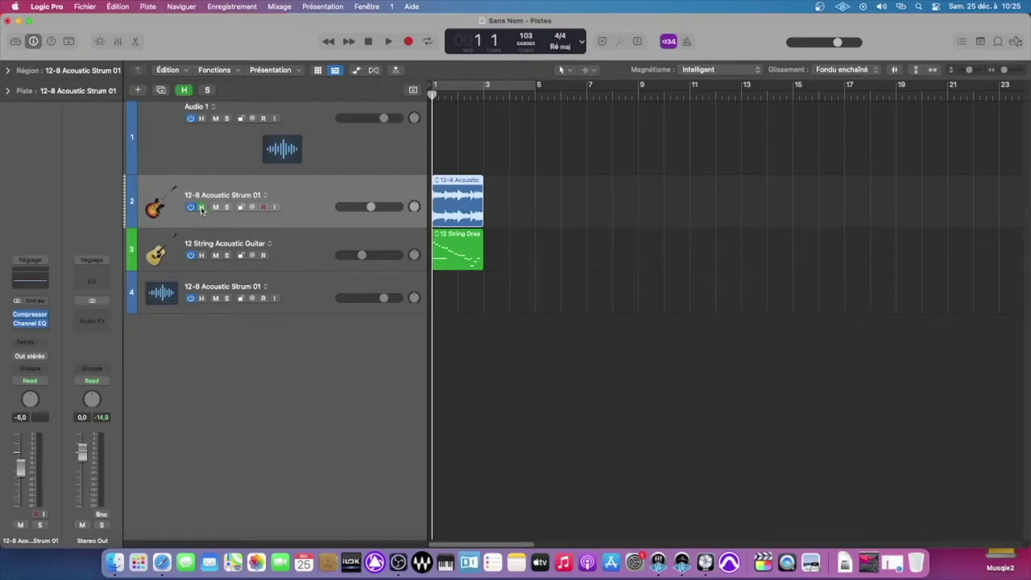
pyautogui.press('h')
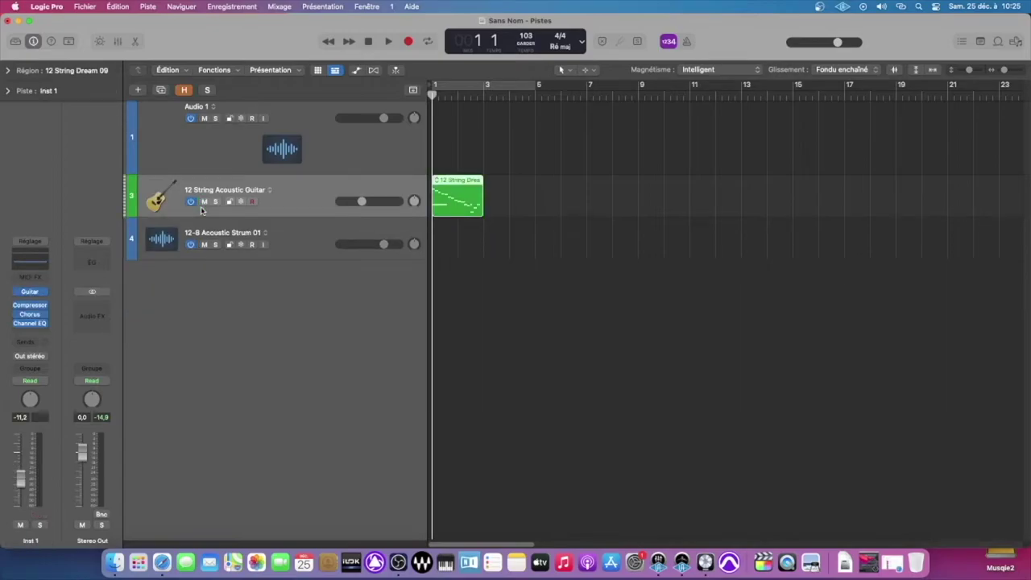
pyautogui.press('h')
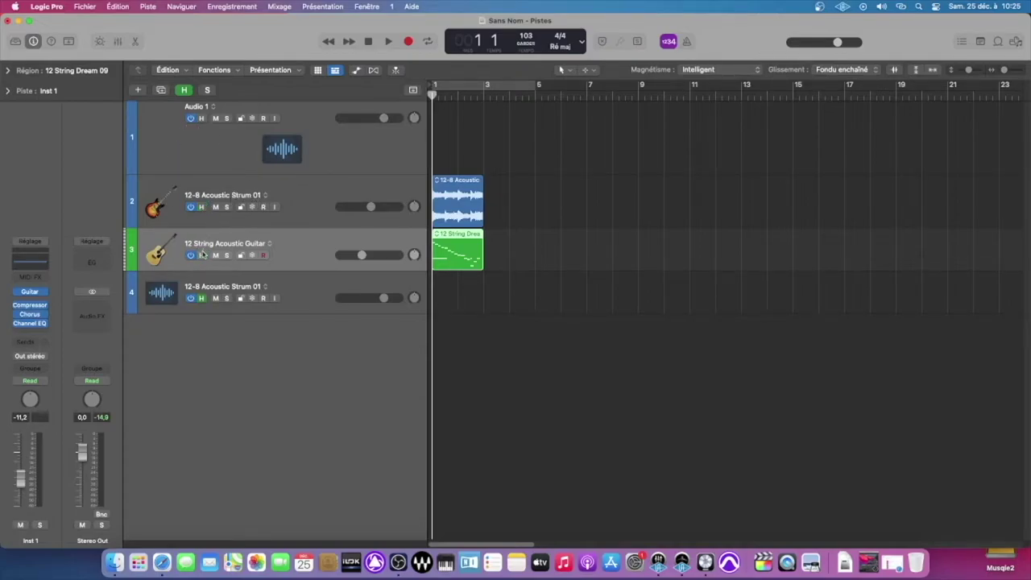
# - Flag tracks 2, 3 and 4 for hiding, hide them all and toggle their display back on
pyautogui.click(202, 206)
pyautogui.press('h')
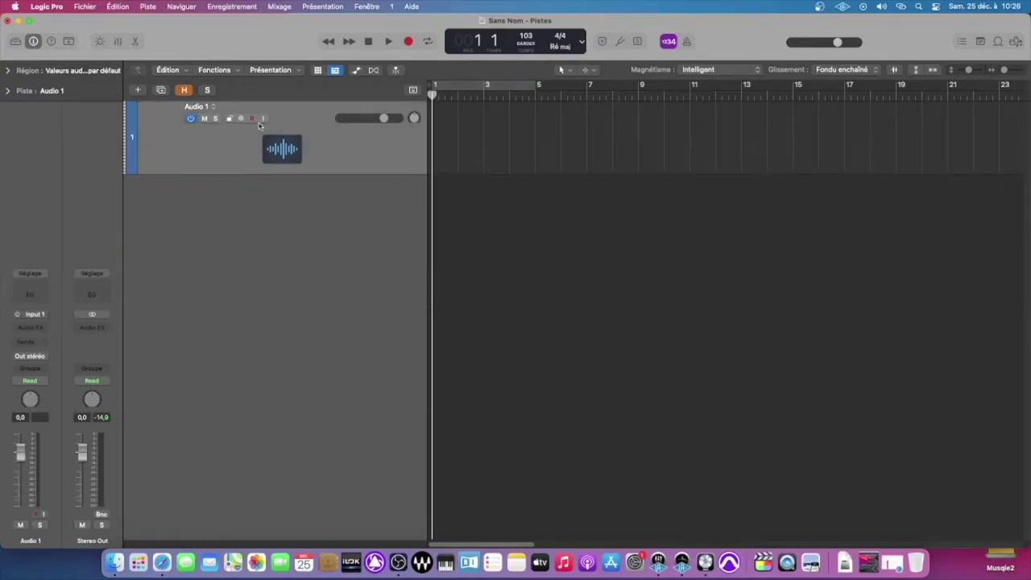
pyautogui.press('h')
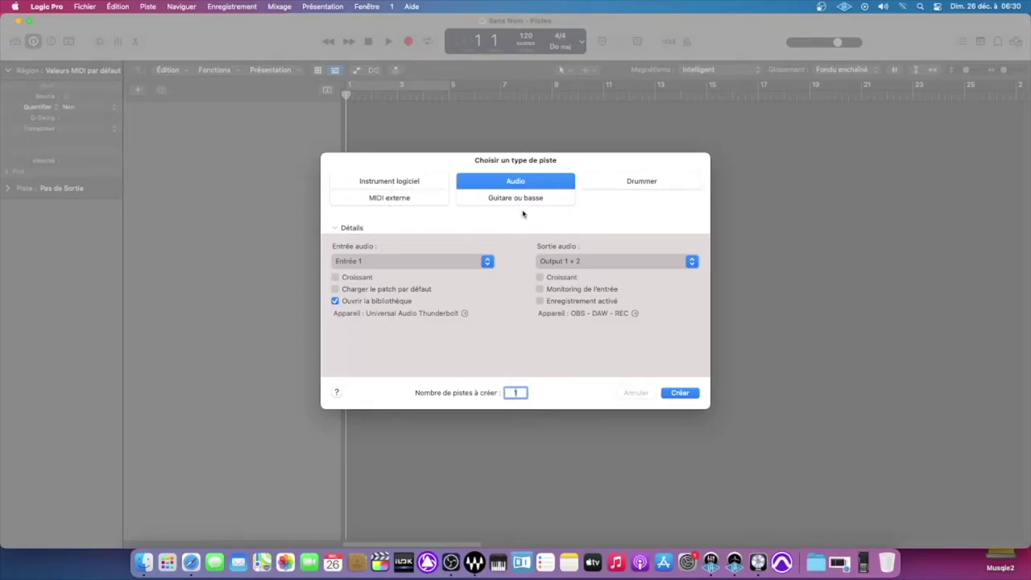
# - Create four audio tracks with ascending inputs (Croissant) starting at Entrée 1 and Ouvrir la bibliothèque disabled
pyautogui.click(520, 182)
pyautogui.click(336, 301)
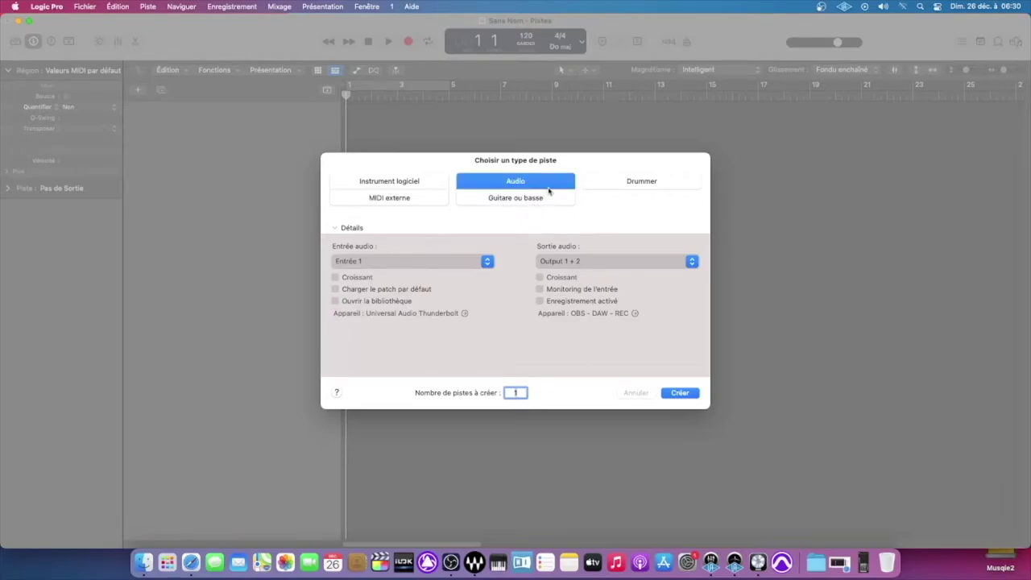
pyautogui.click(380, 264)
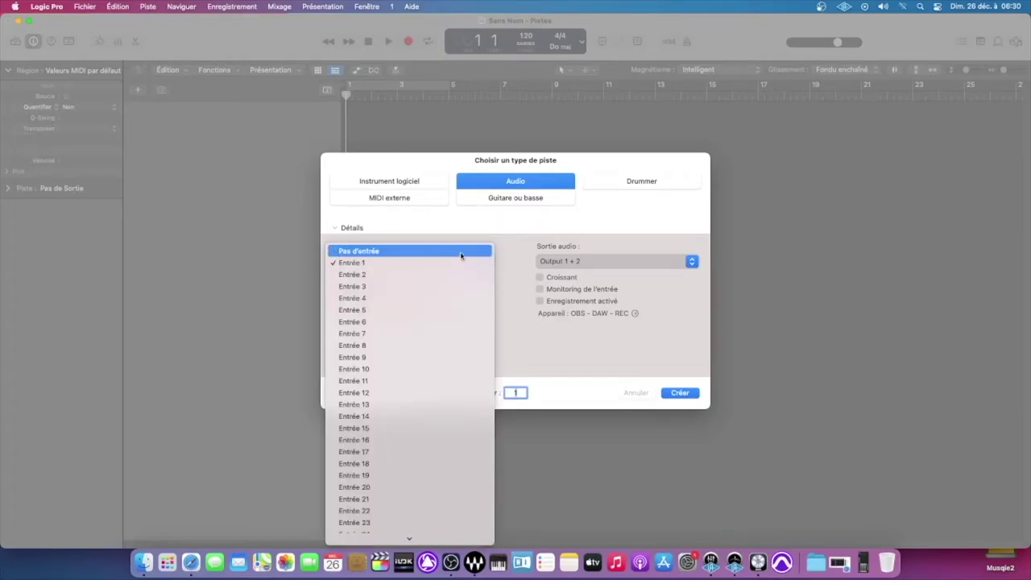
pyautogui.click(504, 251)
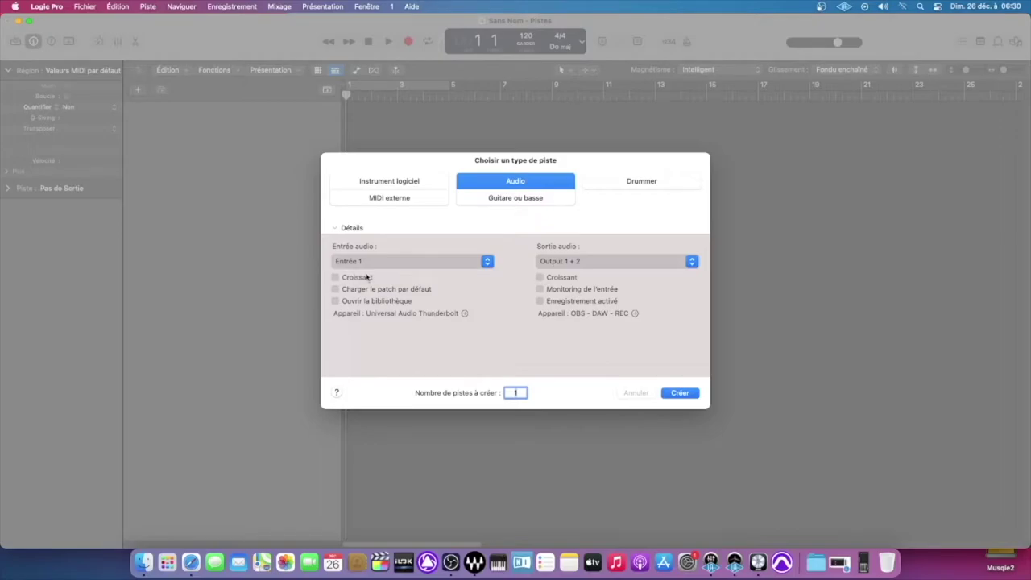
pyautogui.click(337, 278)
pyautogui.click(486, 262)
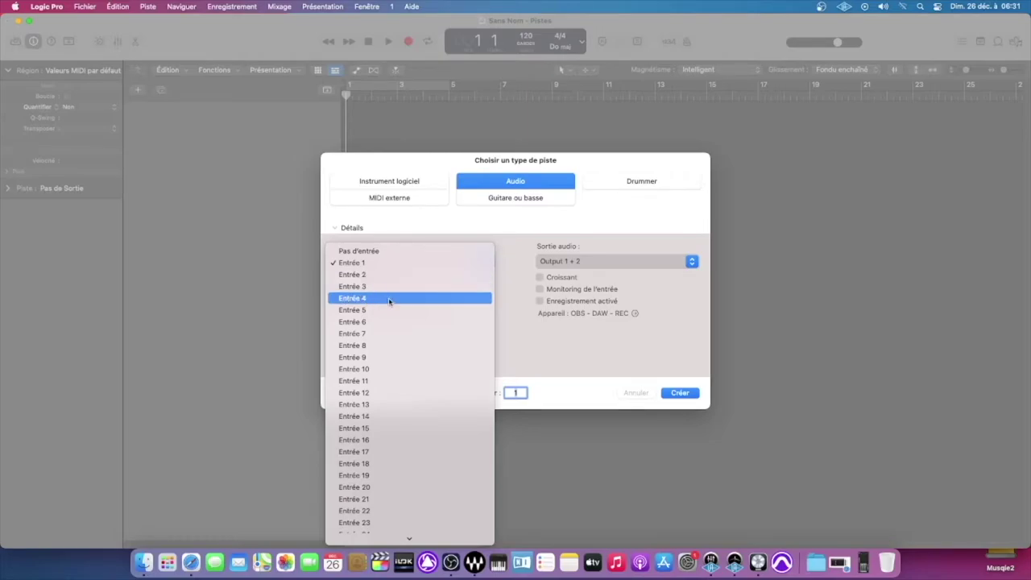
pyautogui.click(496, 230)
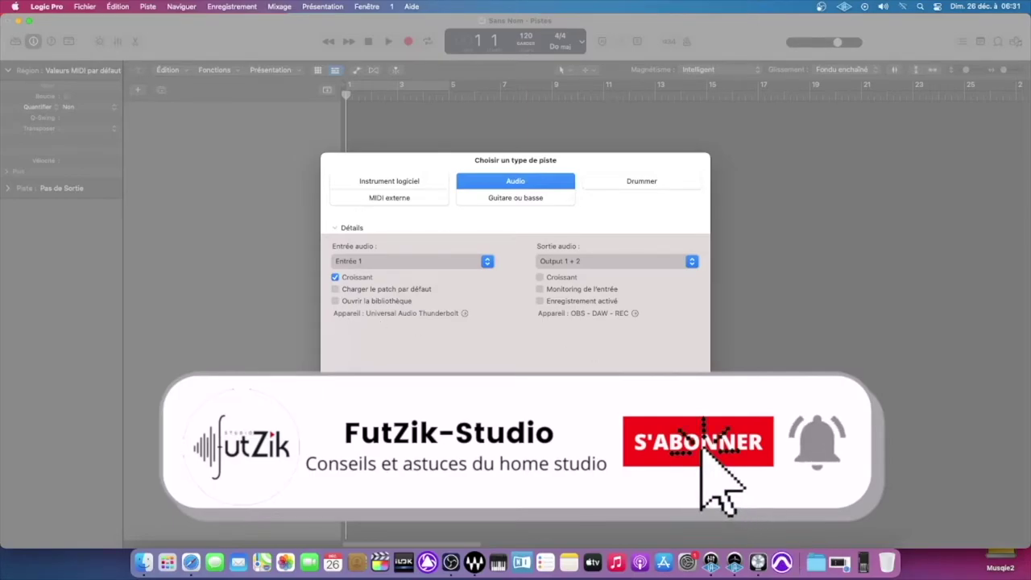
pyautogui.press('Return')
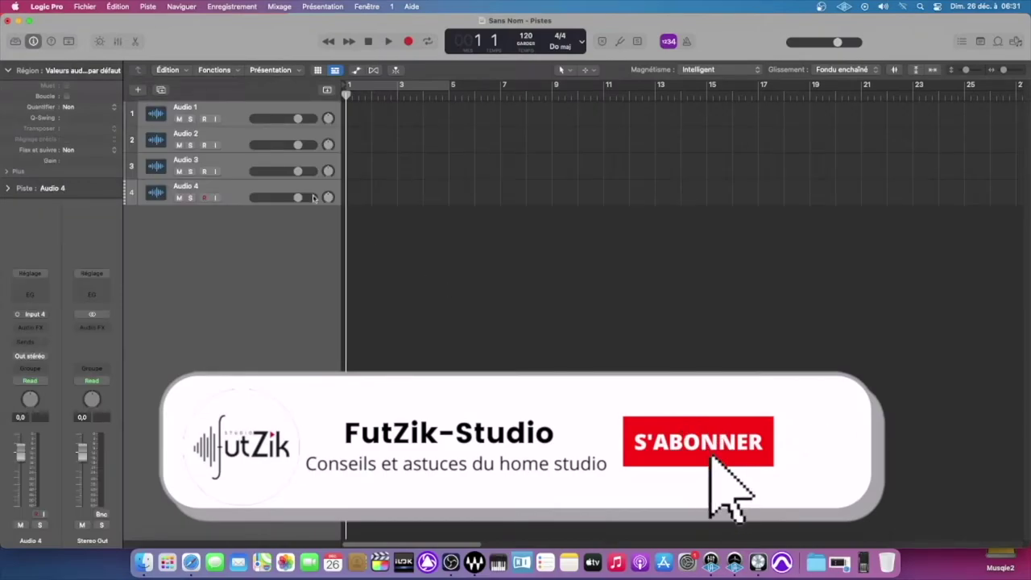
# - Check the input assigned to each of the four audio tracks in turn
pyautogui.click(229, 112)
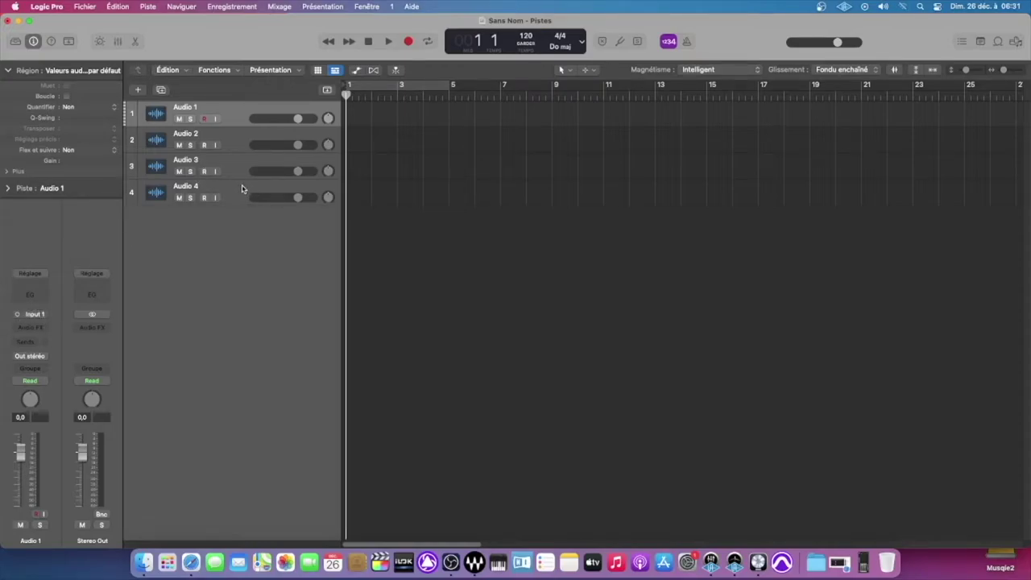
pyautogui.click(236, 139)
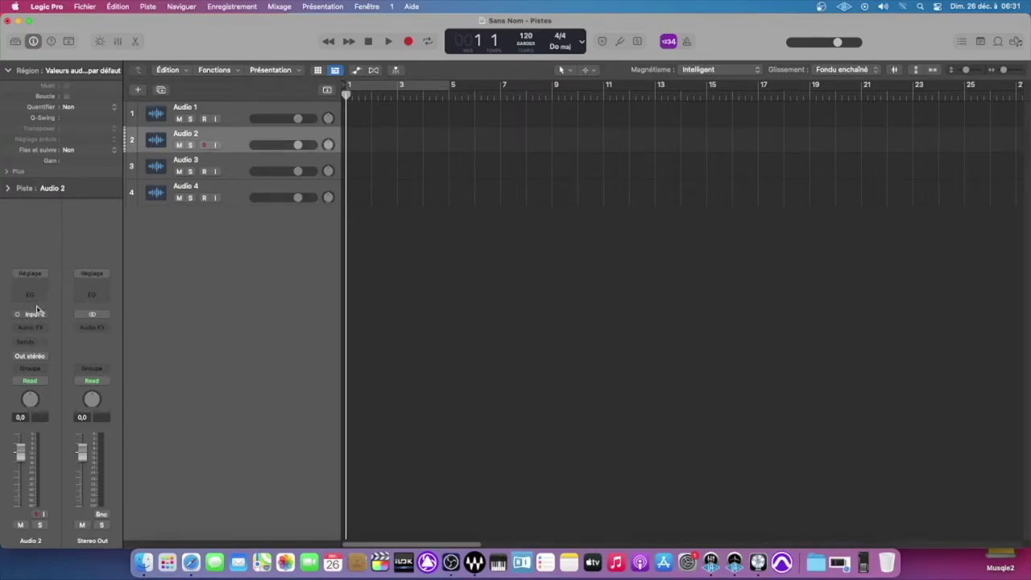
pyautogui.click(221, 166)
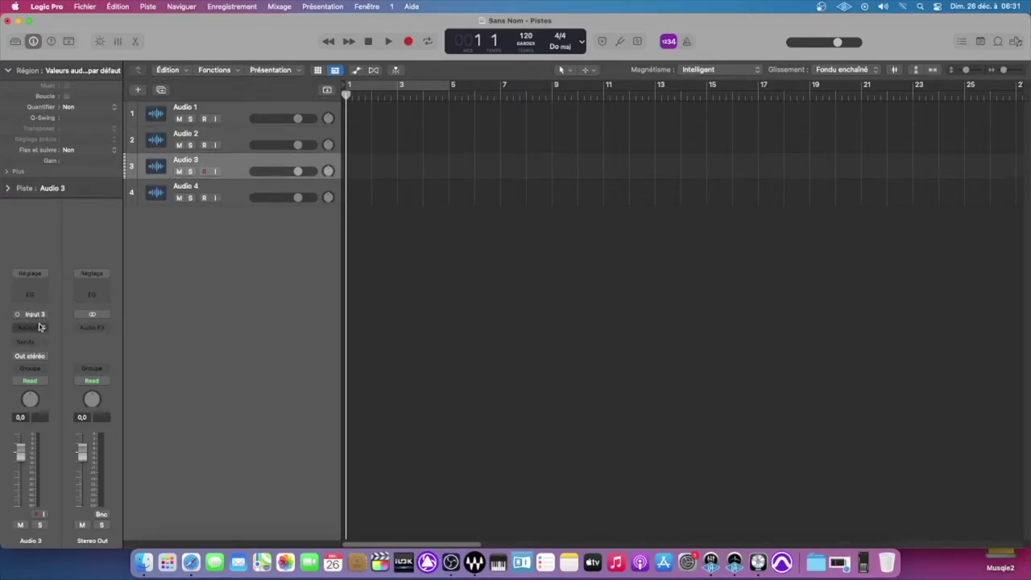
pyautogui.click(234, 192)
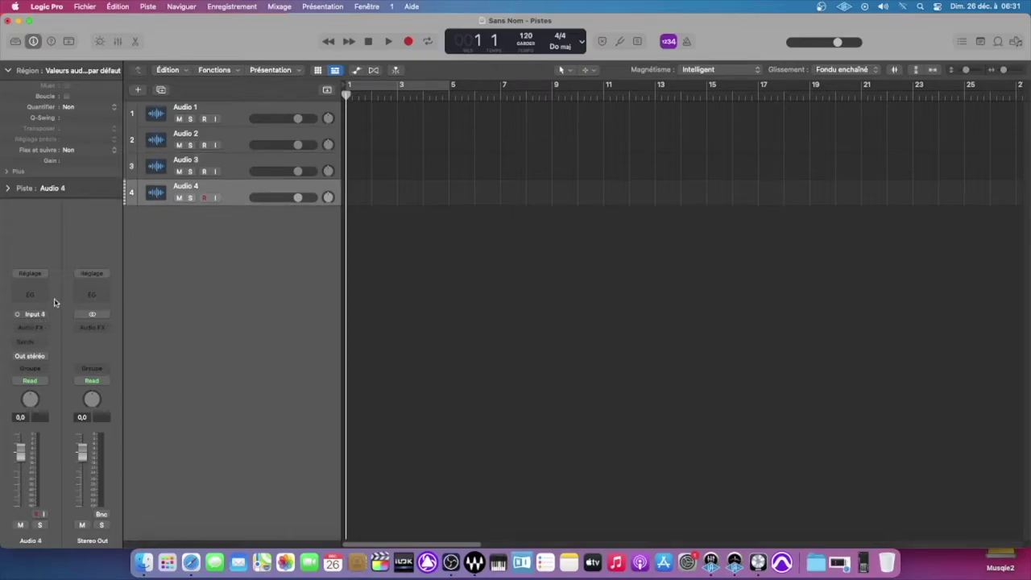
# - Delete all four audio tracks and create a single audio track with Charger le patch par défaut enabled
pyautogui.keyDown('shift'); pyautogui.click(244, 110); pyautogui.keyUp('shift')
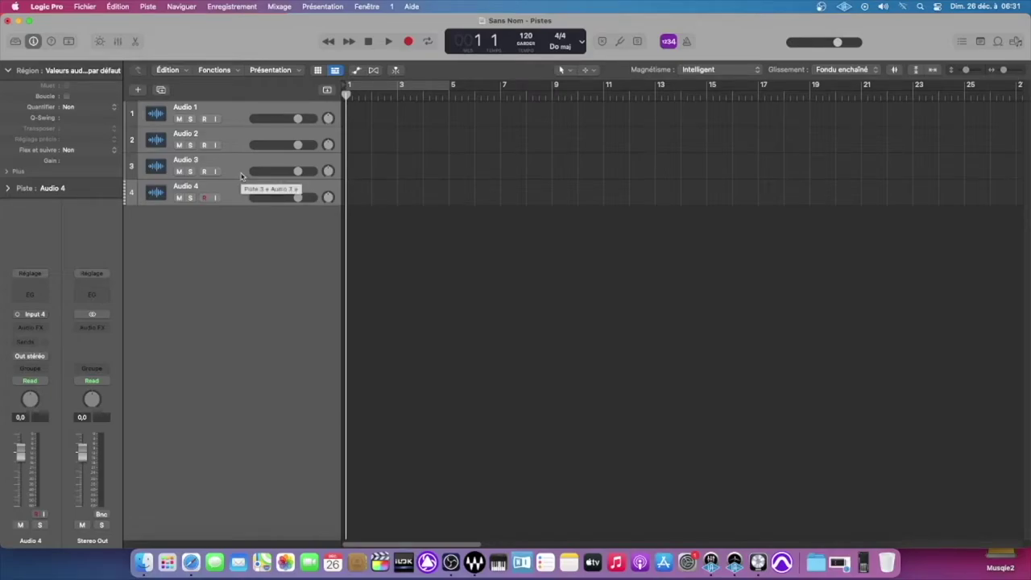
pyautogui.press('super+BackSpace')
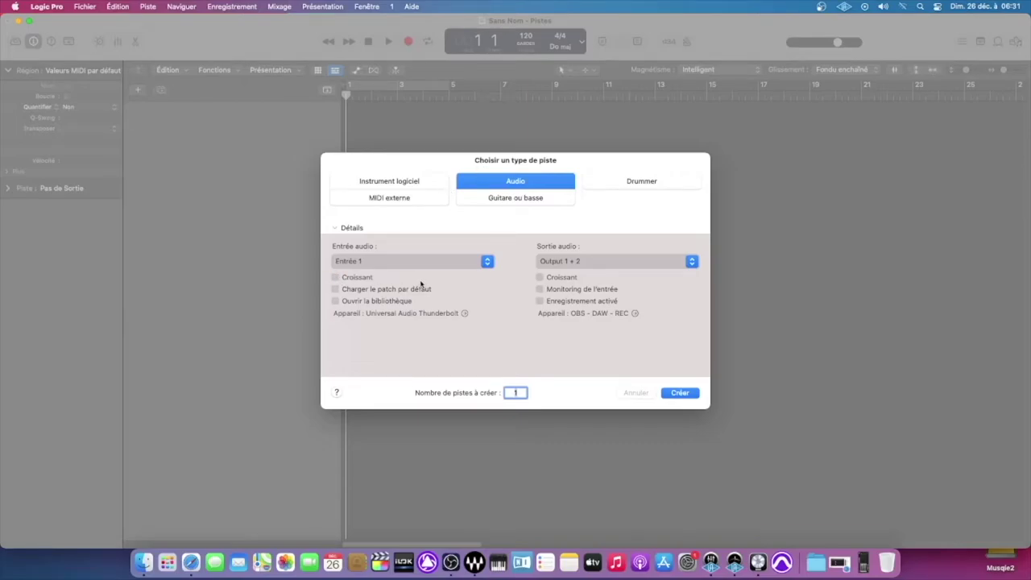
pyautogui.click(336, 290)
pyautogui.click(689, 394)
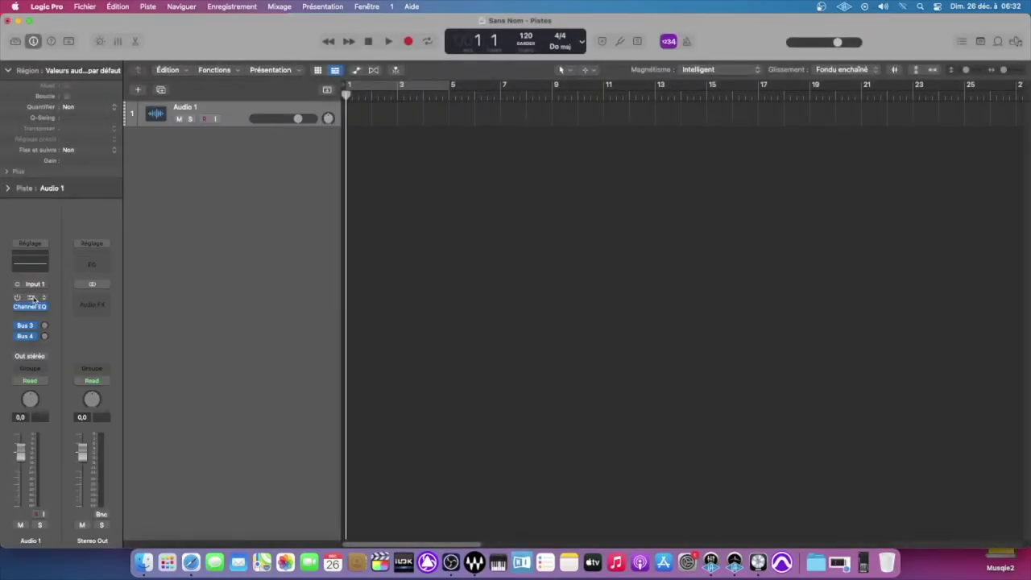
# - Examine the default patch in the mixer, viewing the Compressor and Channel EQ on Audio 1, and close everything again
pyautogui.moveTo(46, 308)
pyautogui.press('x')
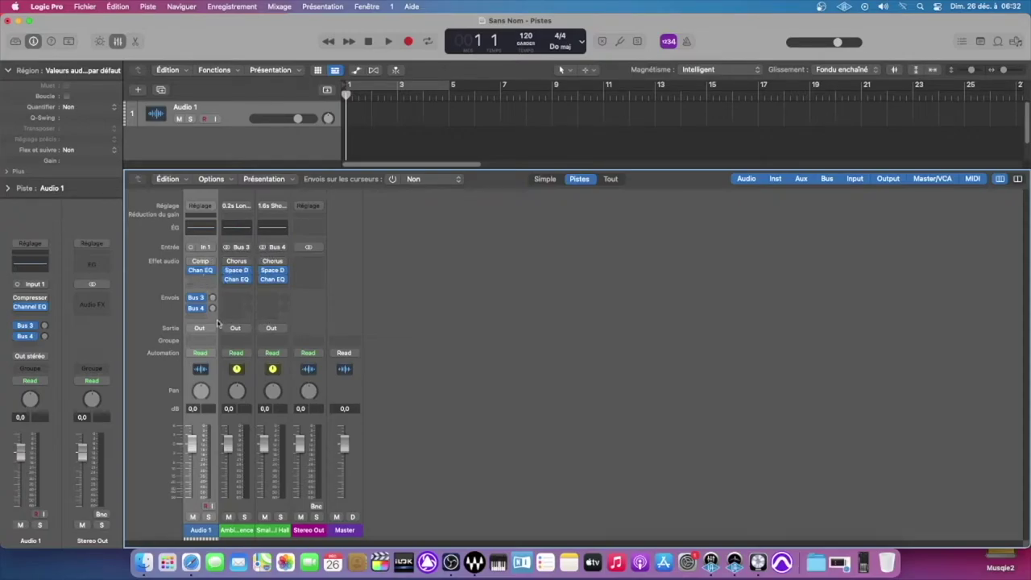
pyautogui.click(202, 261)
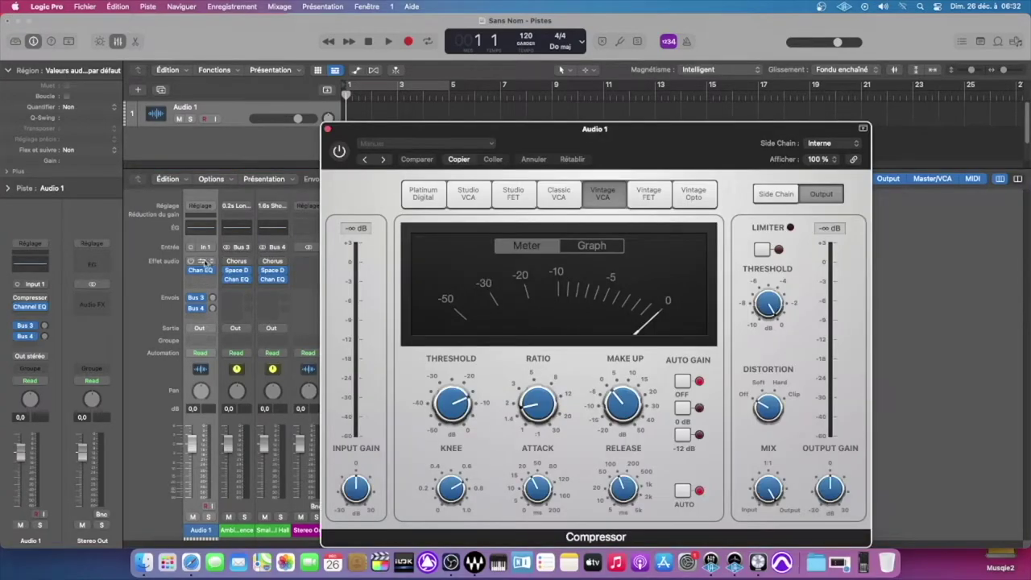
pyautogui.click(201, 270)
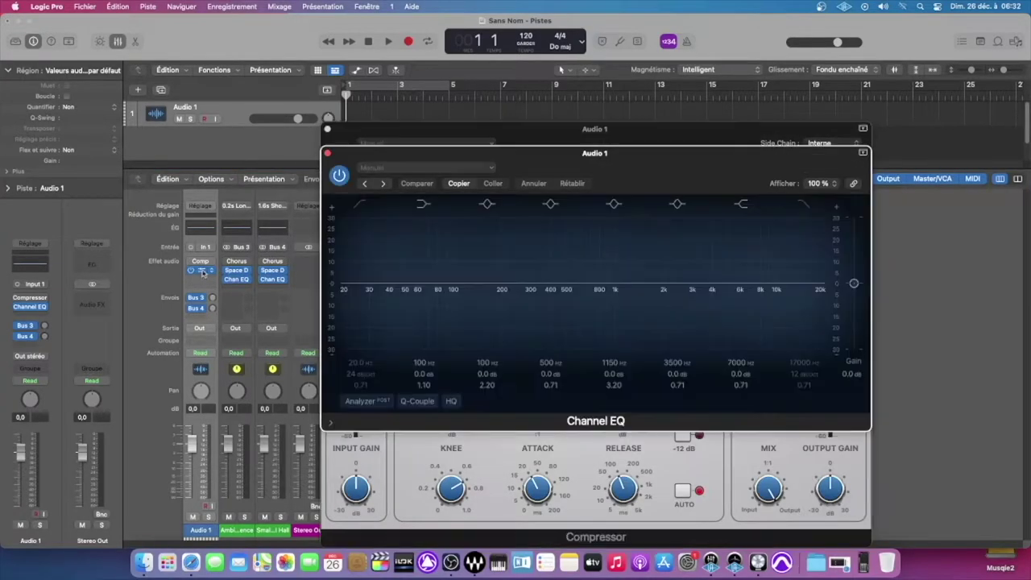
pyautogui.click(328, 154)
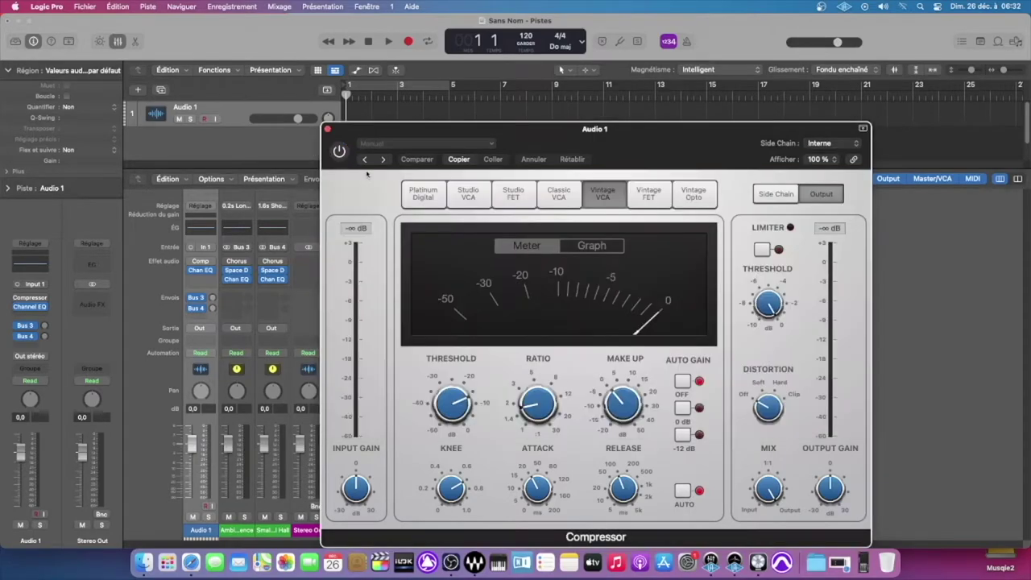
pyautogui.click(327, 129)
pyautogui.press('x')
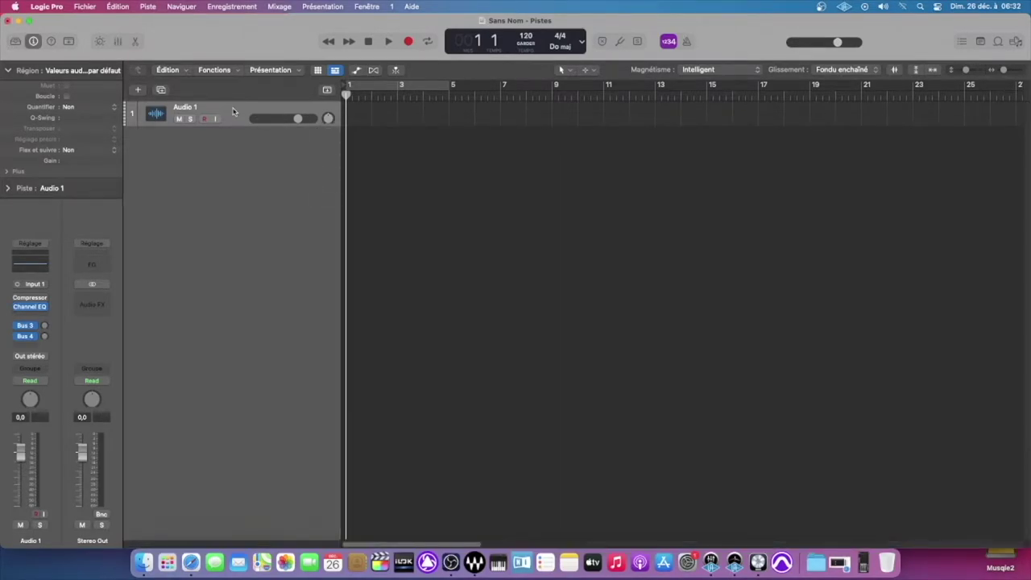
# - Delete the audio track and create a new one with Ouvrir la bibliothèque enabled
pyautogui.press('super+BackSpace')
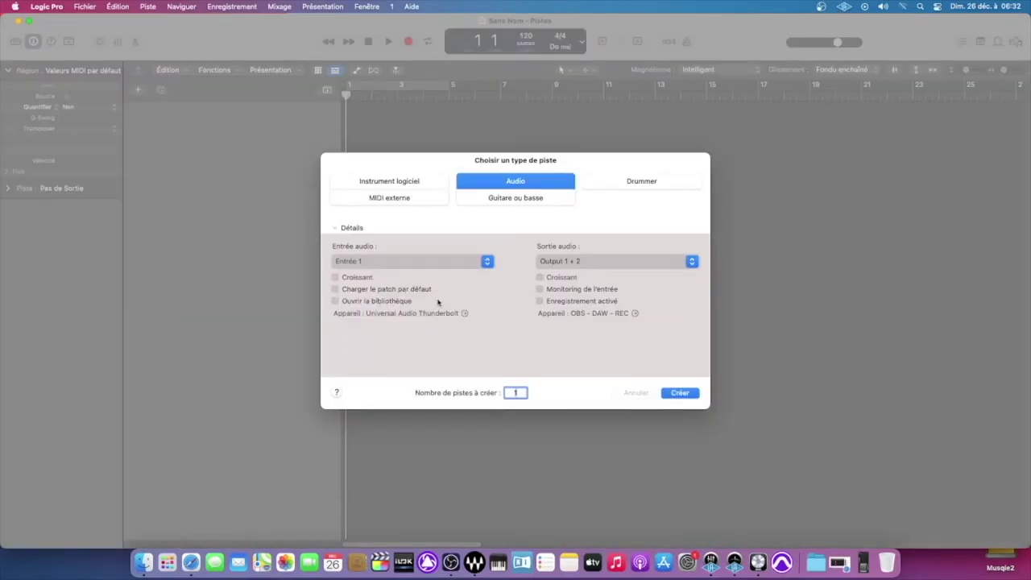
pyautogui.click(336, 302)
pyautogui.click(679, 393)
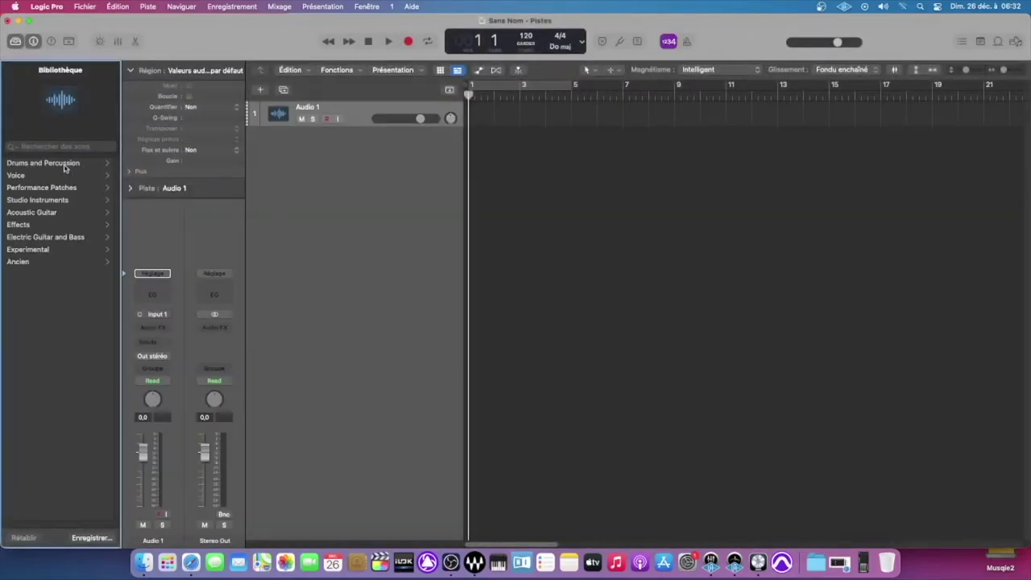
pyautogui.click(352, 127)
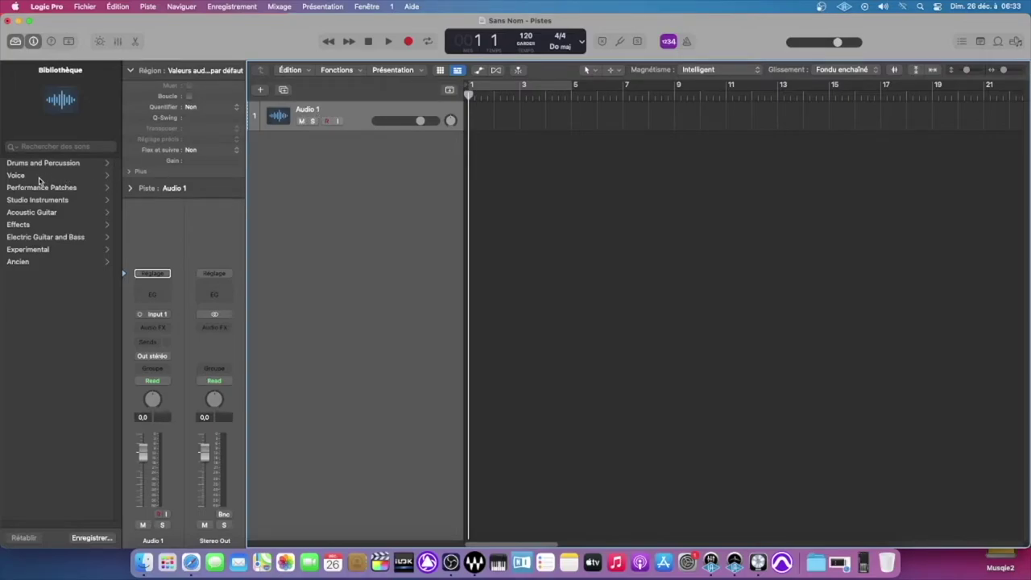
# - Try the Classic Vocal and Dance Vocal patches from the library's Voice category on the audio track
pyautogui.click(14, 176)
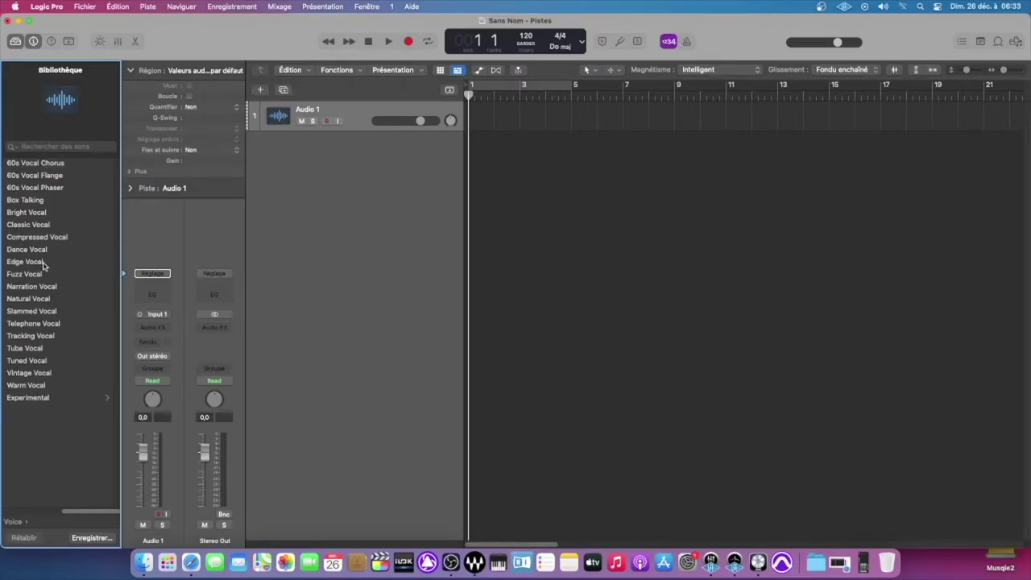
pyautogui.click(30, 225)
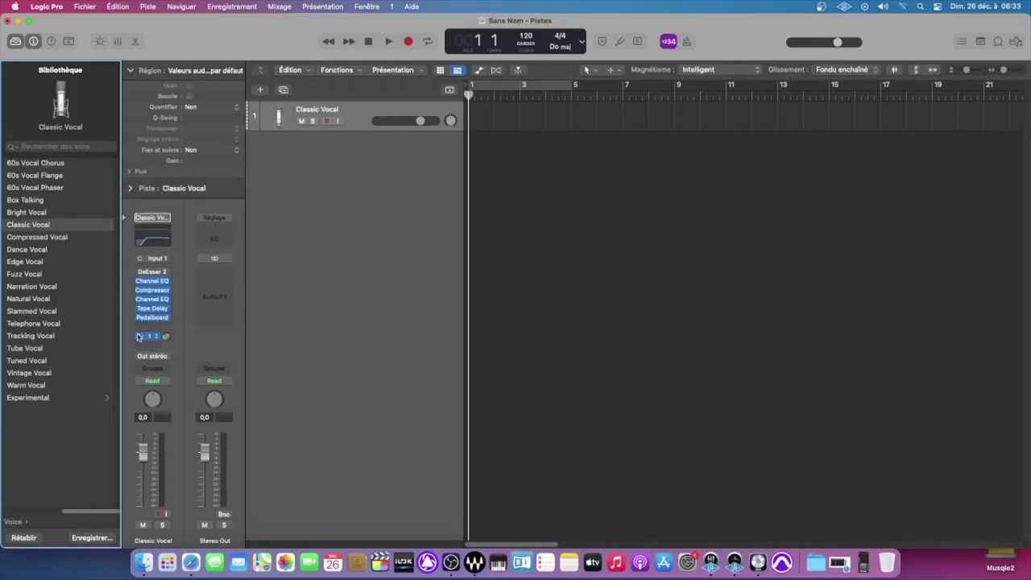
pyautogui.click(37, 261)
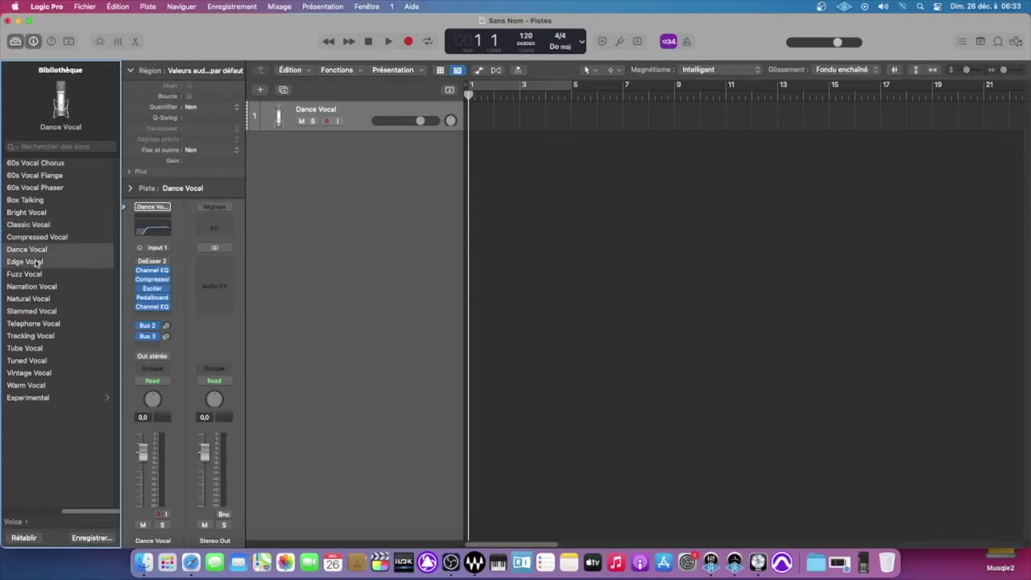
# - Try the Fuzz Vocal, Natural Vocal and Bright Vocal patches from the library on the audio track
pyautogui.click(40, 275)
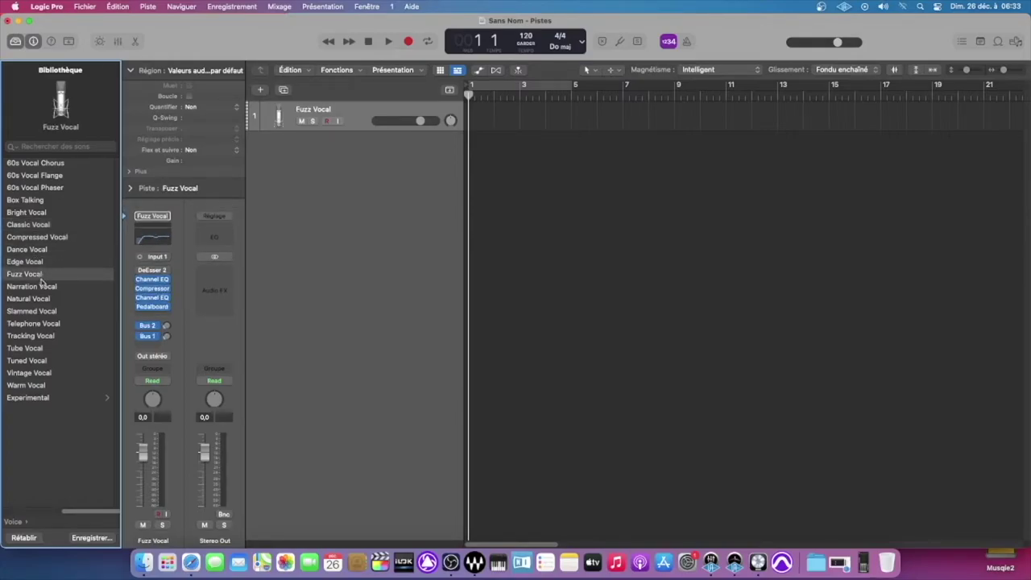
pyautogui.click(40, 298)
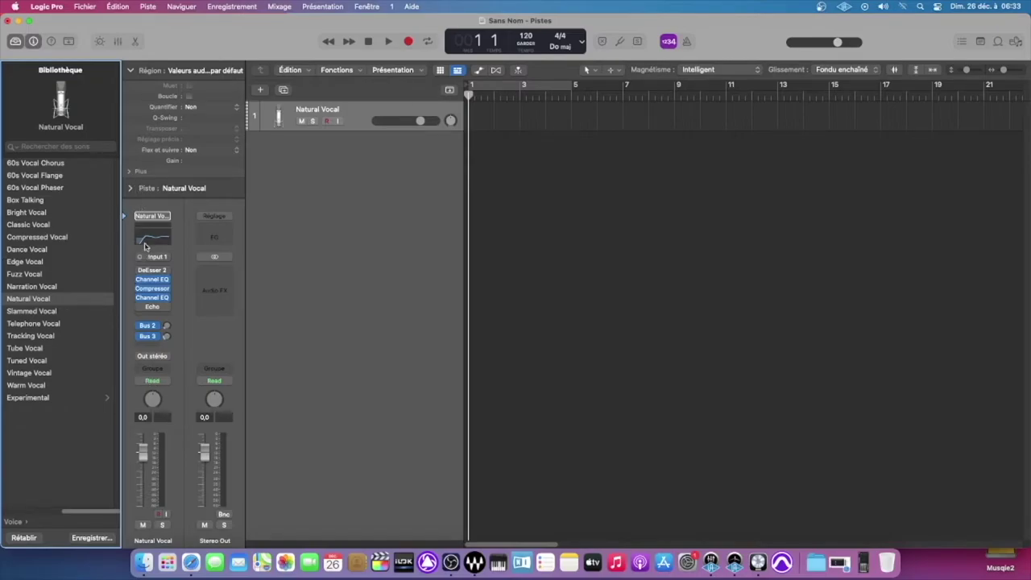
pyautogui.click(42, 213)
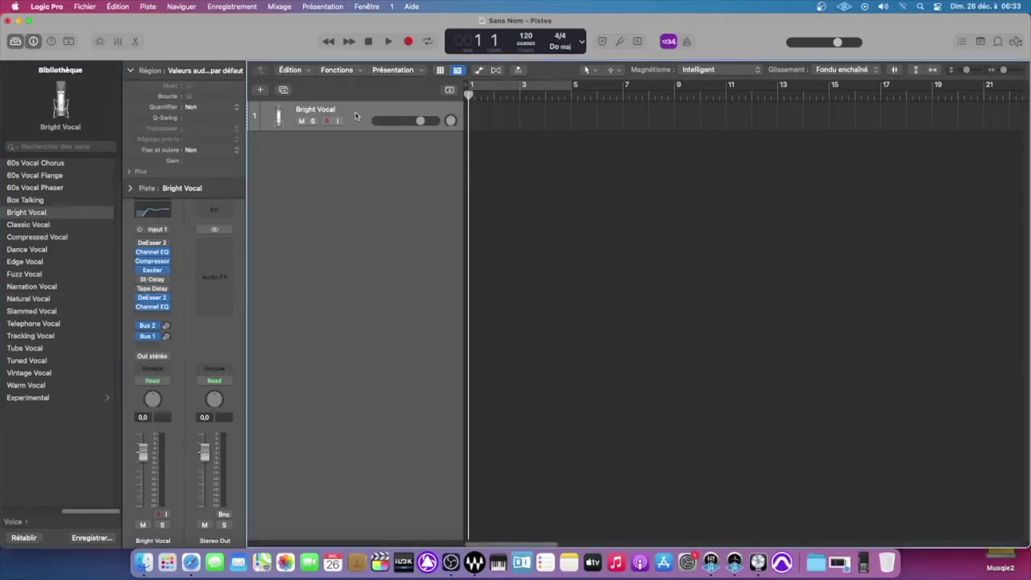
# - Replace the Bright Vocal track by starting a new audio track with Ouvrir la bibliothèque disabled, and open its input device preferences
pyautogui.press('alt+super+n')
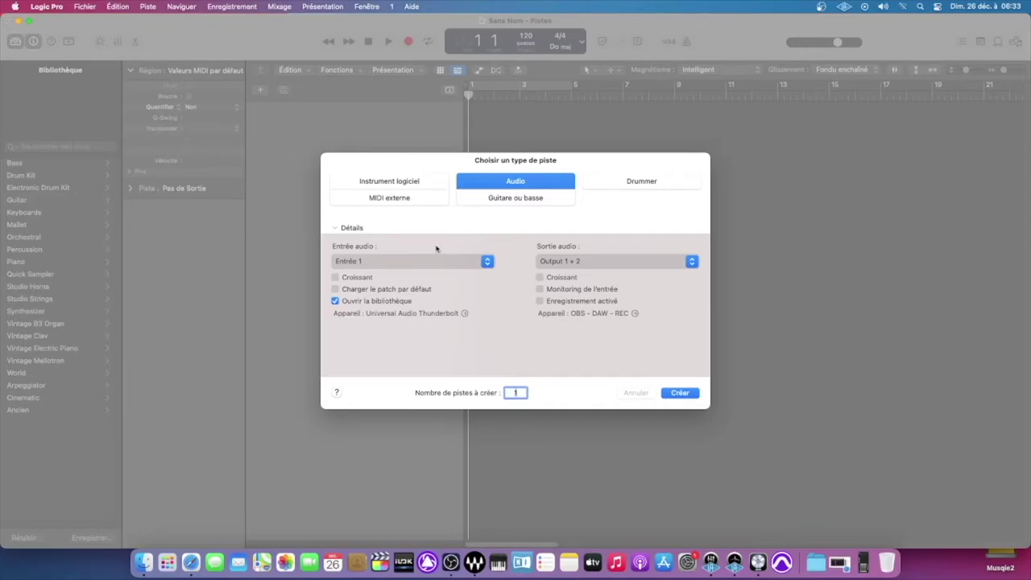
pyautogui.click(335, 301)
pyautogui.click(464, 314)
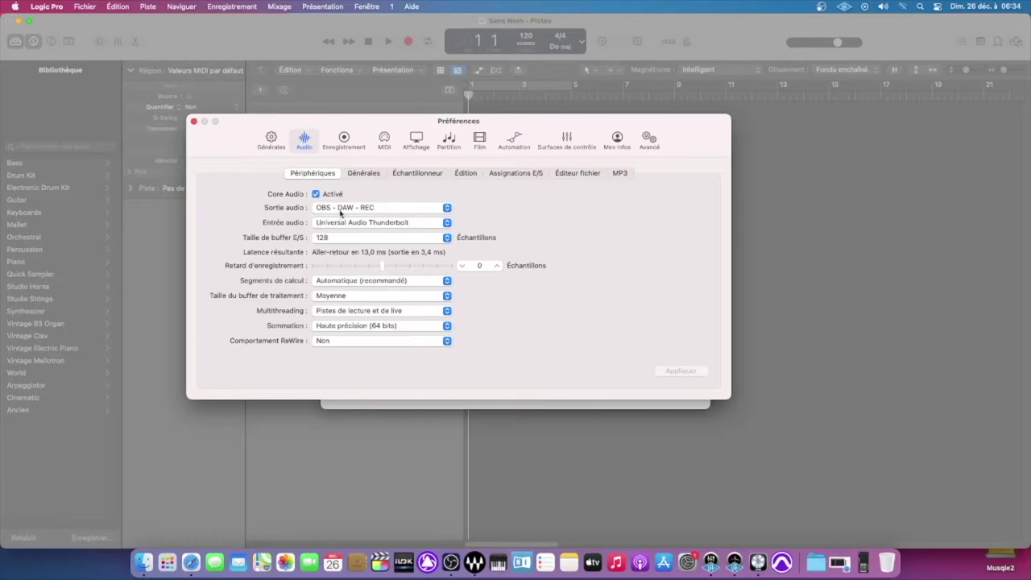
# - Try Universal Audio Thunderbolt as the audio output device, and set the output back to OBS - DAW - REC
pyautogui.click(341, 210)
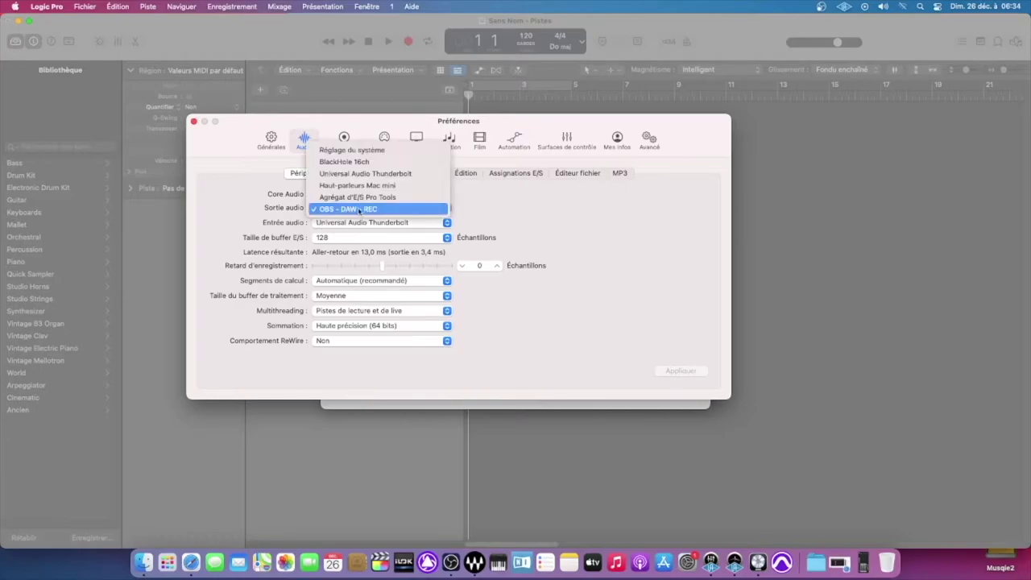
pyautogui.click(374, 175)
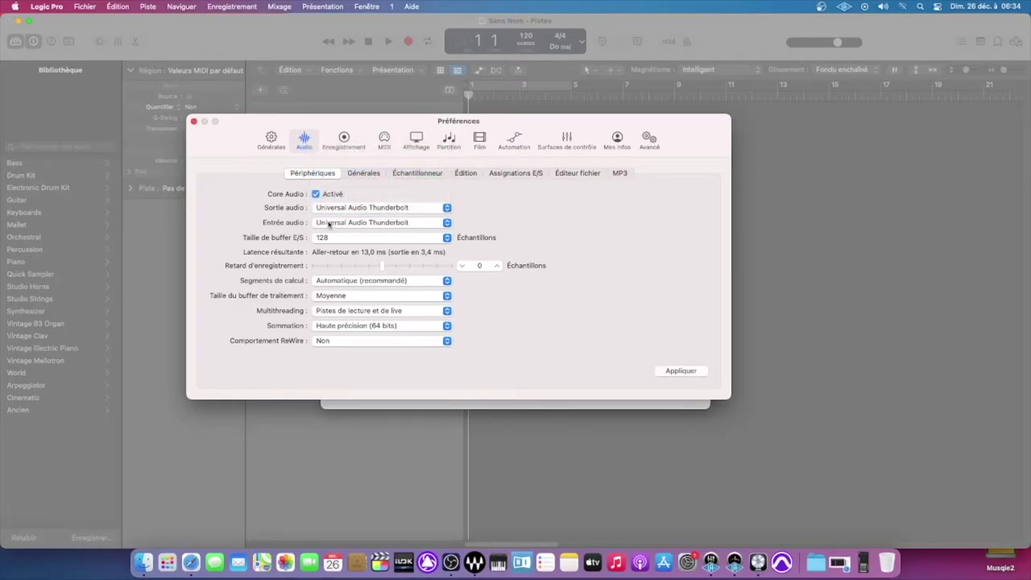
pyautogui.click(429, 211)
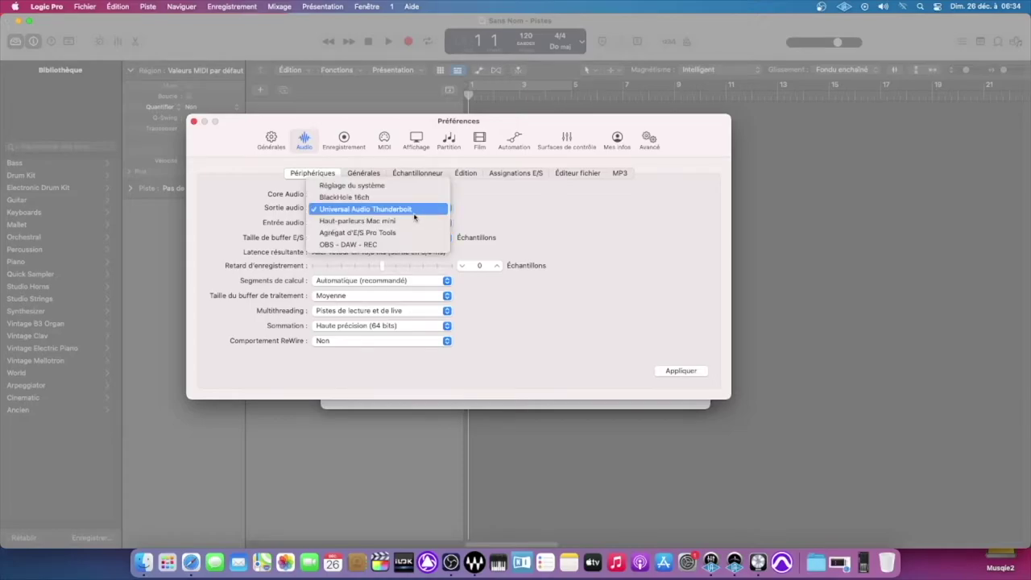
pyautogui.click(371, 244)
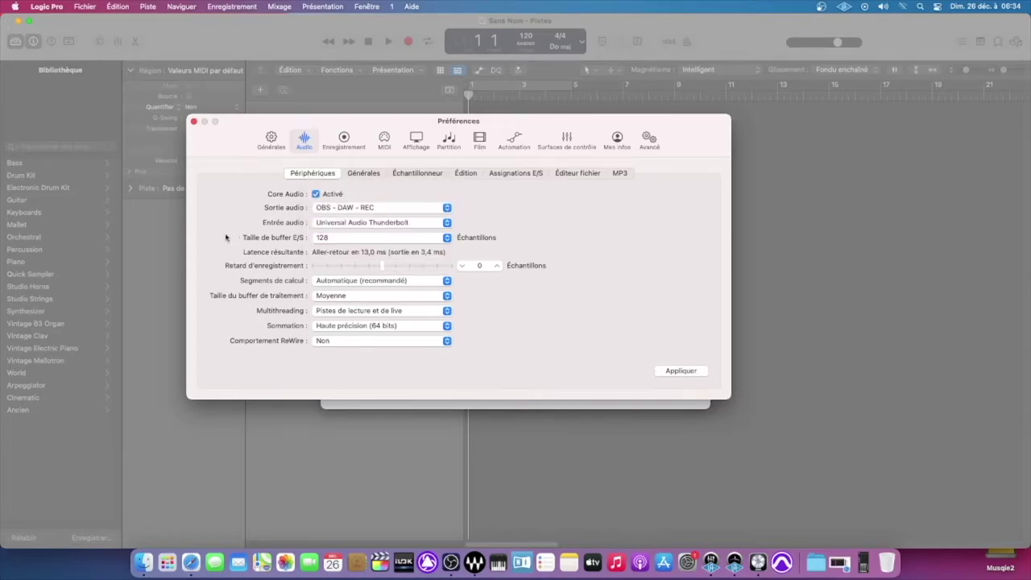
# - Open the choices for the I/O buffer size in the audio device preferences
pyautogui.click(396, 239)
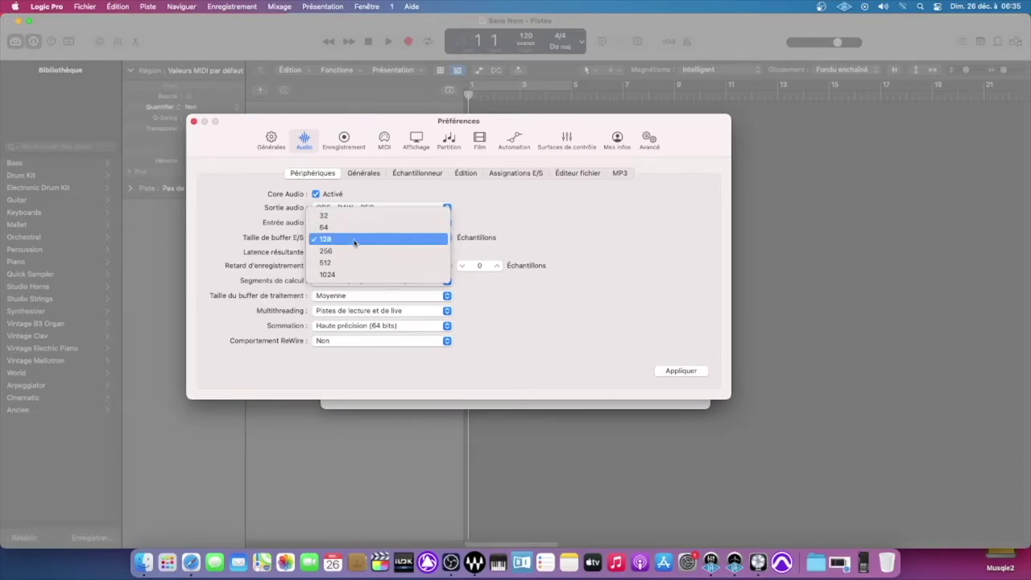
# - Keep the I/O buffer size at 128 samples, apply the audio device preferences and close them
pyautogui.click(600, 306)
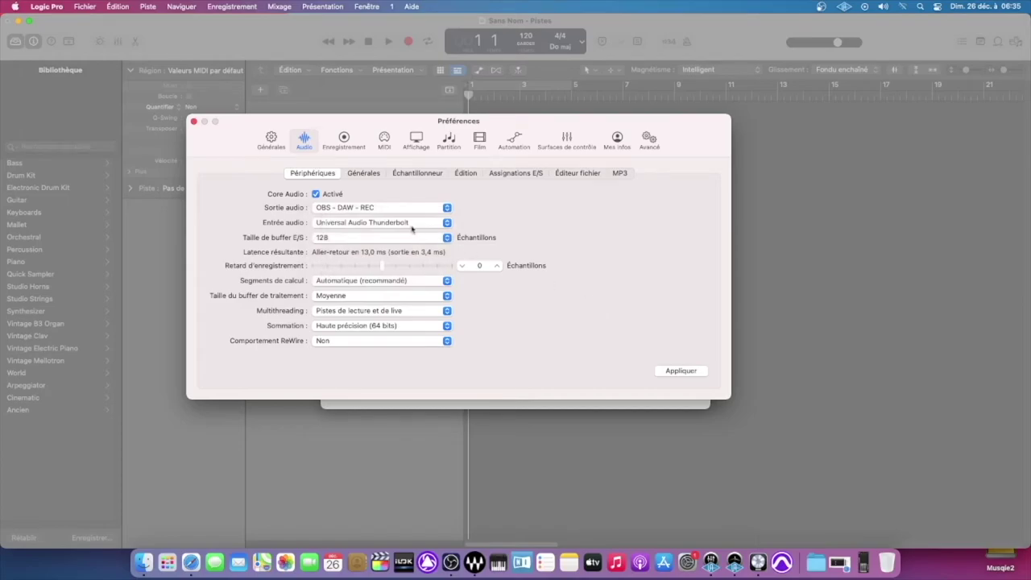
pyautogui.click(683, 371)
pyautogui.click(194, 121)
# - Create one audio track on Output 1 + 2 with ascending outputs off and input monitoring on
pyautogui.click(589, 261)
pyautogui.moveTo(593, 278)
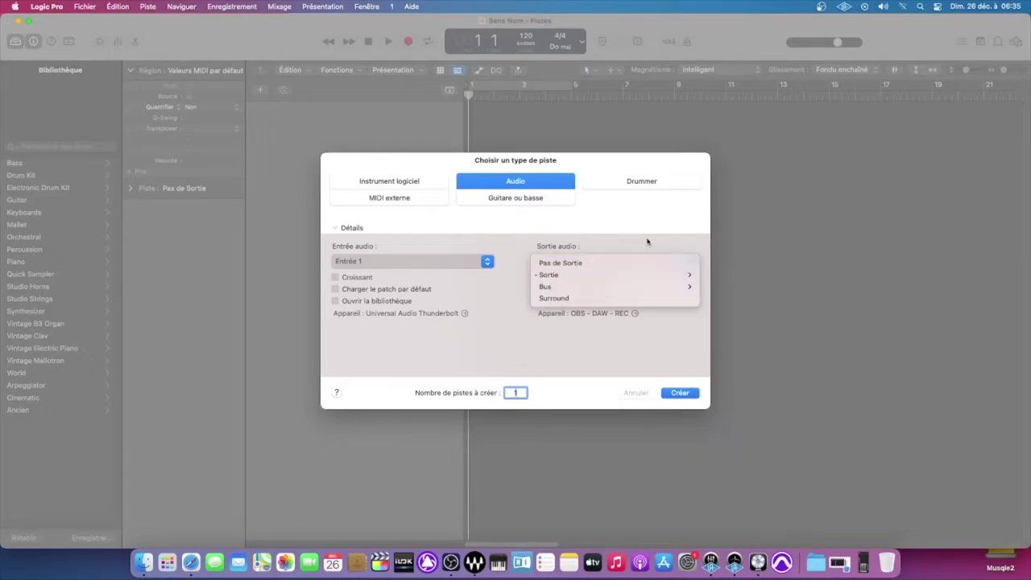
pyautogui.click(625, 250)
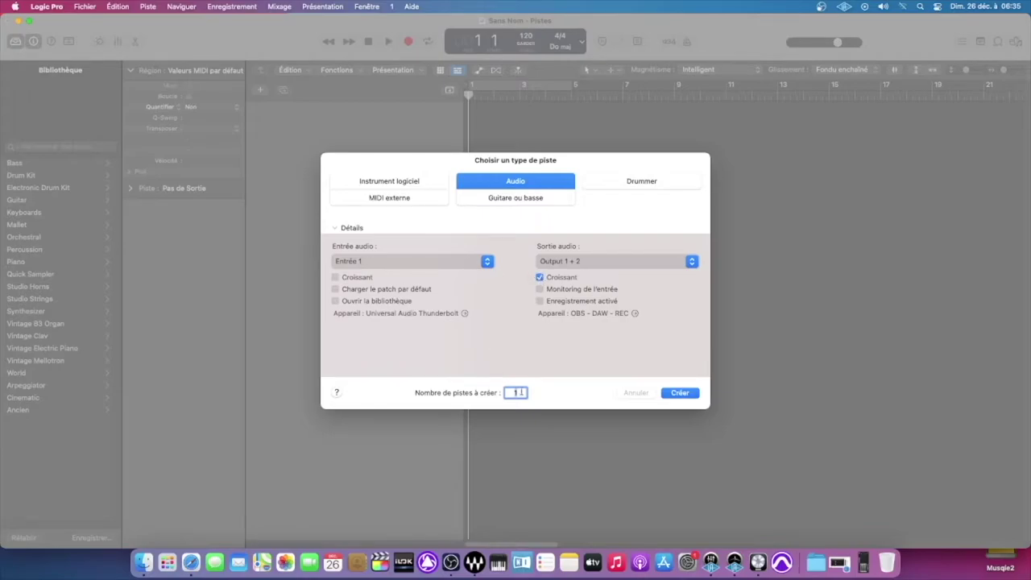
pyautogui.click(539, 278)
pyautogui.click(539, 289)
pyautogui.click(681, 392)
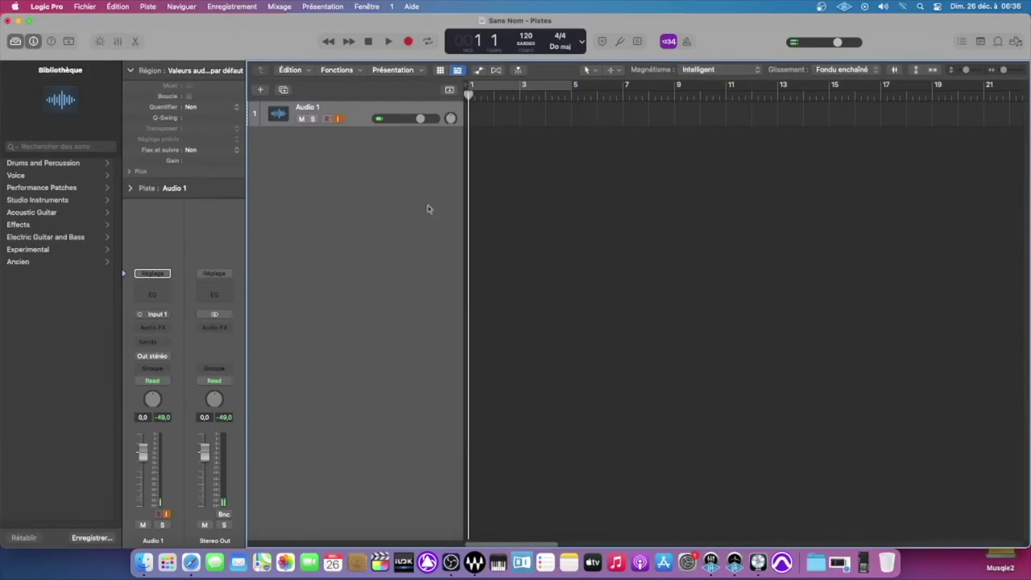
# - Replace the monitored audio track with a new one that has input monitoring off and recording enabled
pyautogui.click(340, 119)
pyautogui.press('alt+super+n')
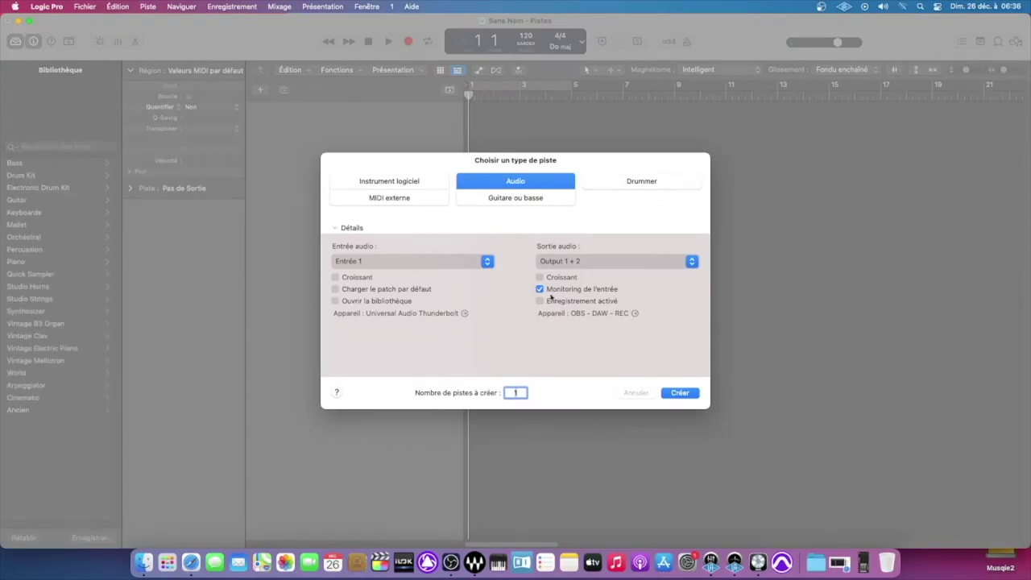
pyautogui.click(540, 290)
pyautogui.click(541, 301)
pyautogui.click(679, 391)
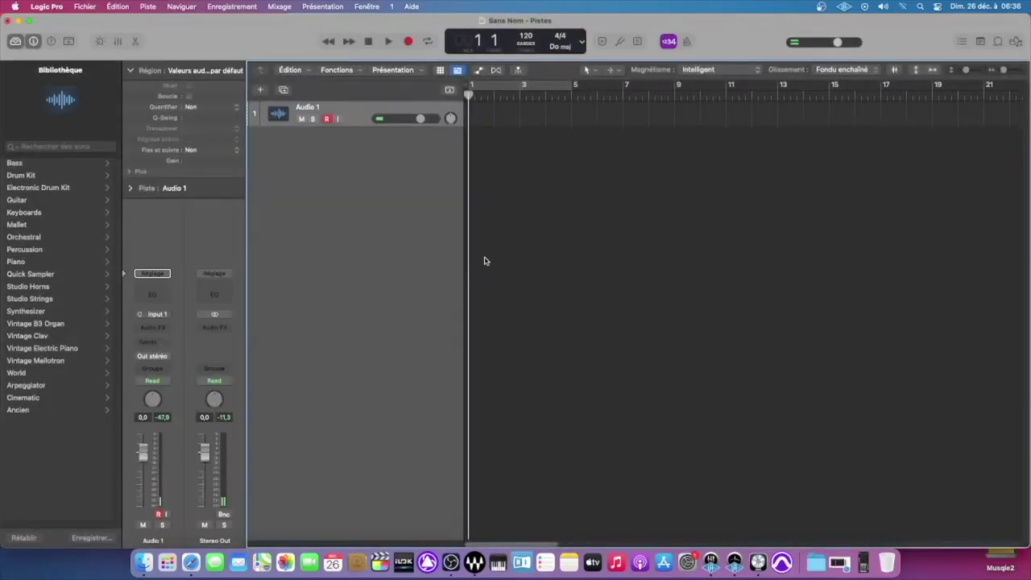
# - Delete the record-enabled audio track and turn off record enabling in the new-track settings
pyautogui.click(326, 119)
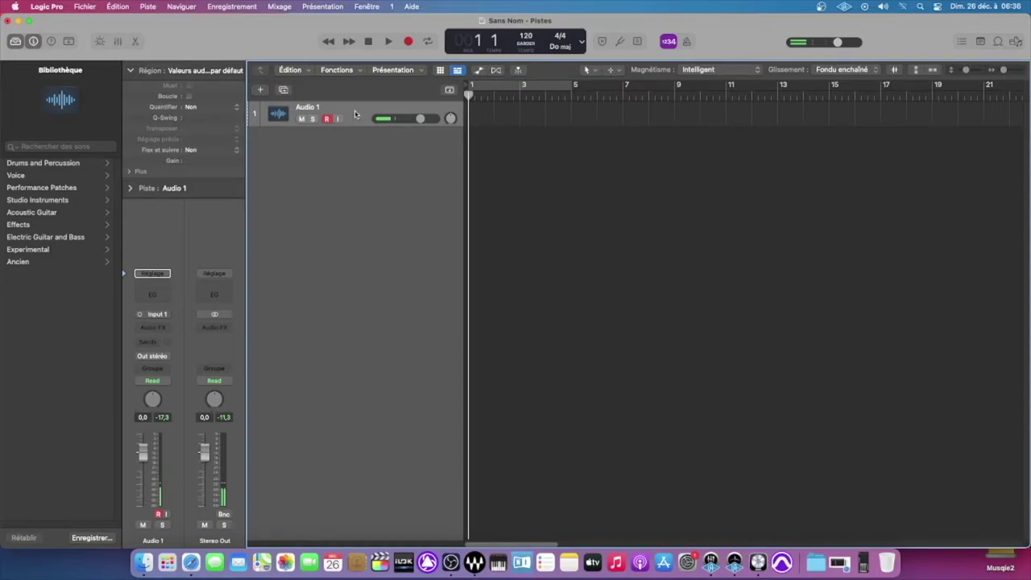
pyautogui.press('super+BackSpace')
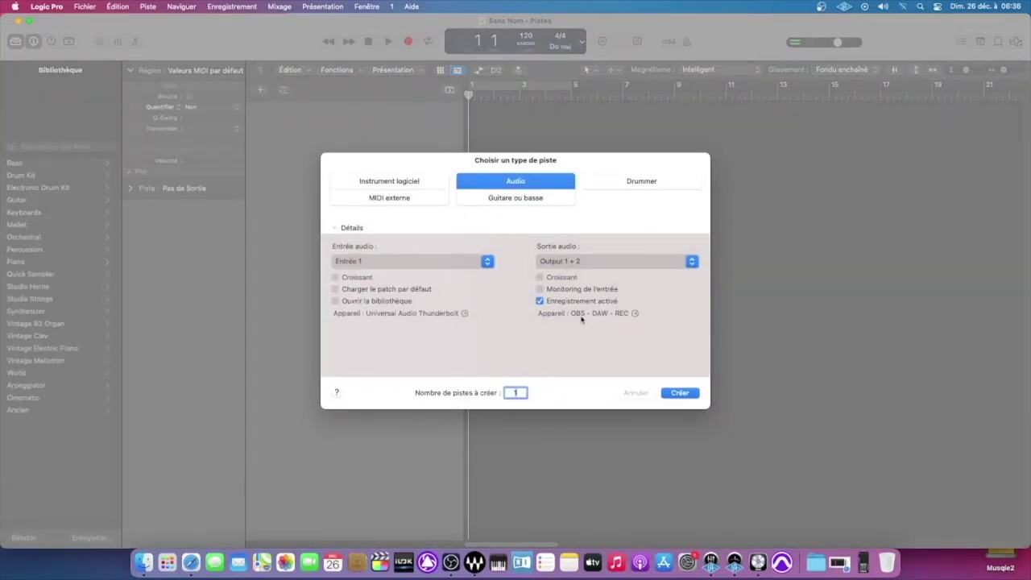
pyautogui.click(540, 301)
# - Check the available audio output devices in the audio preferences and close the preferences without changing them
pyautogui.click(636, 314)
pyautogui.click(371, 209)
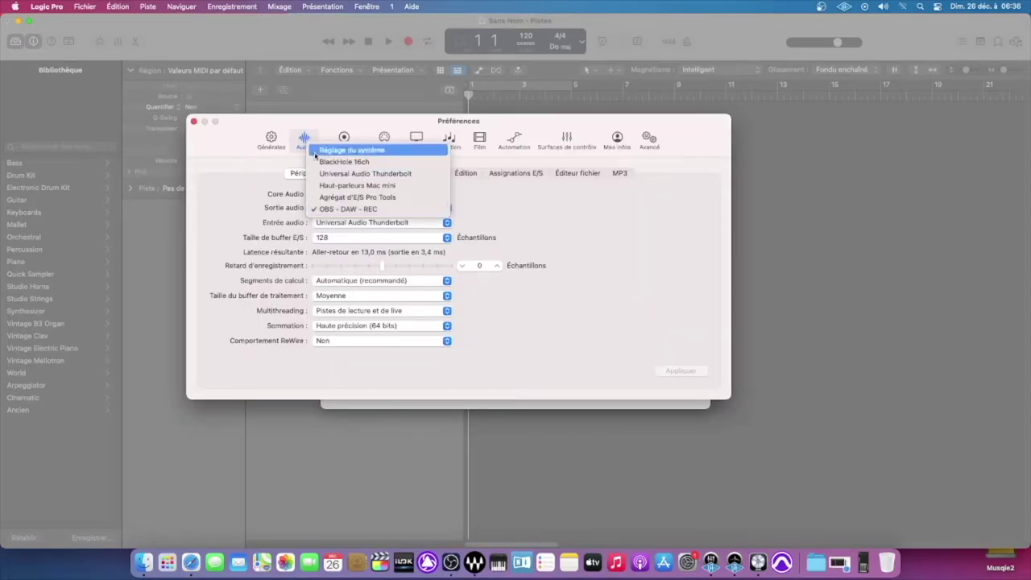
pyautogui.click(271, 196)
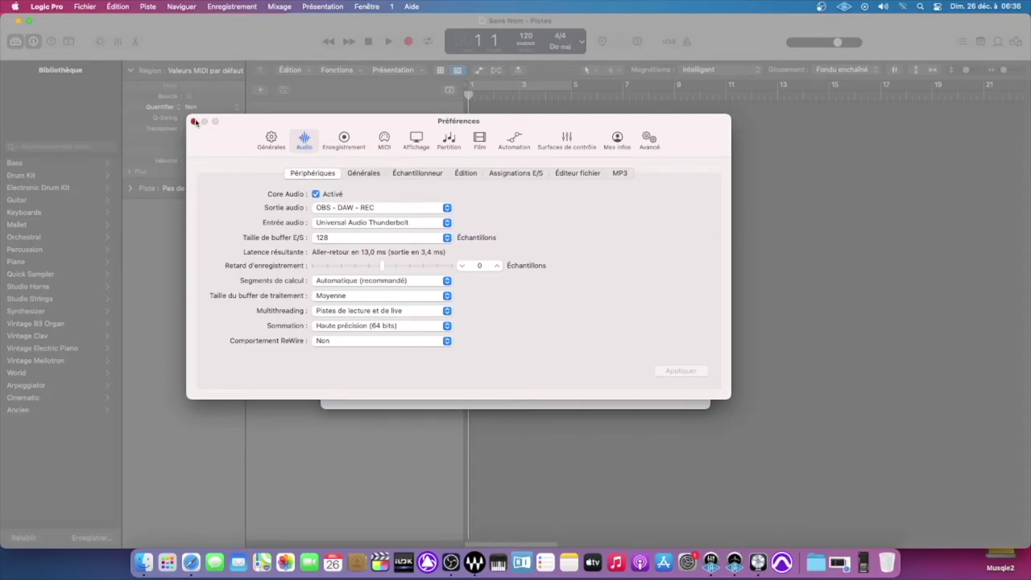
pyautogui.click(194, 122)
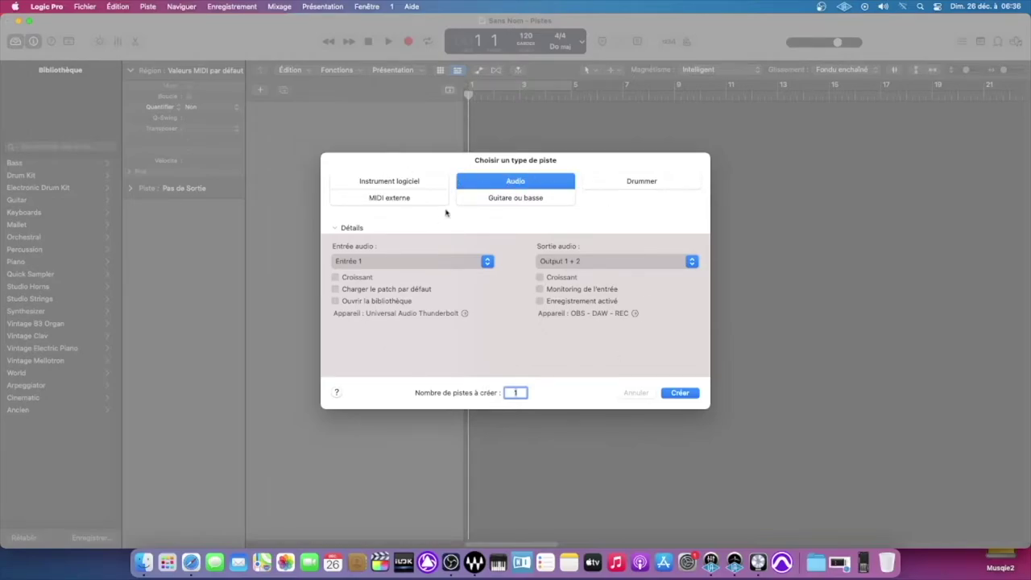
# - Select the software instrument track type and look through the available instruments, keeping Patch par défaut
pyautogui.click(417, 182)
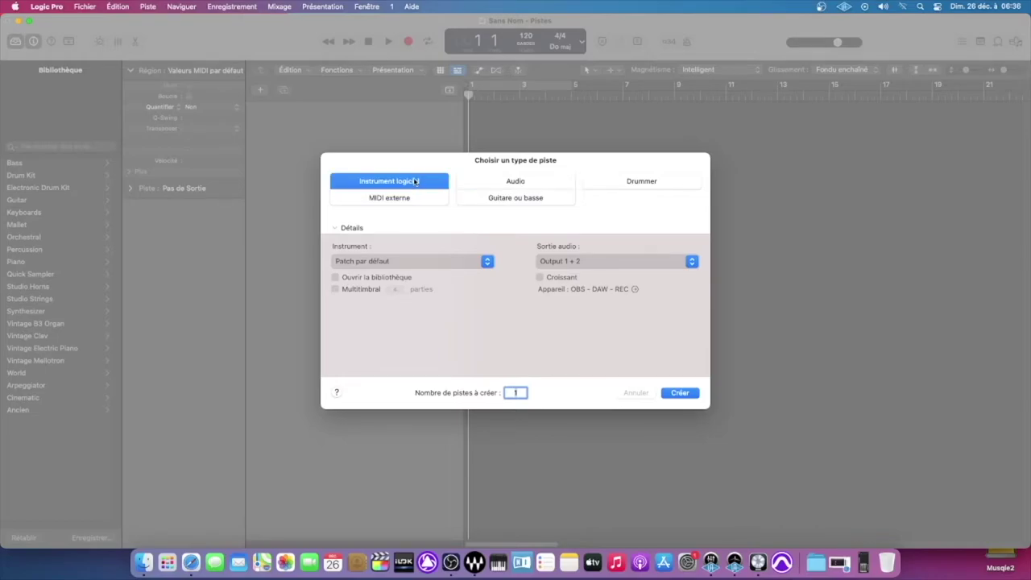
pyautogui.click(388, 263)
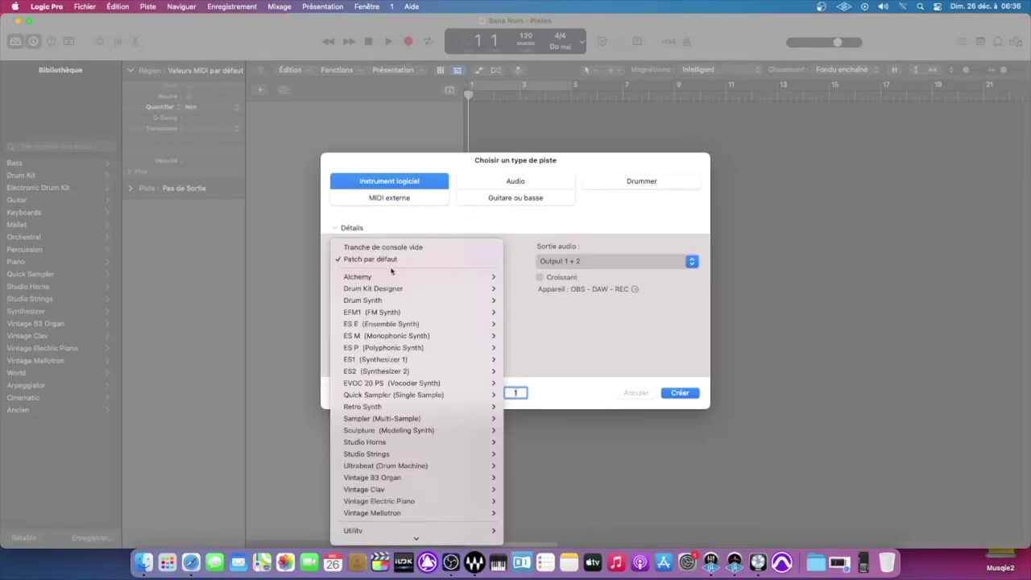
pyautogui.scroll(-1, 394, 303)
pyautogui.moveTo(396, 305)
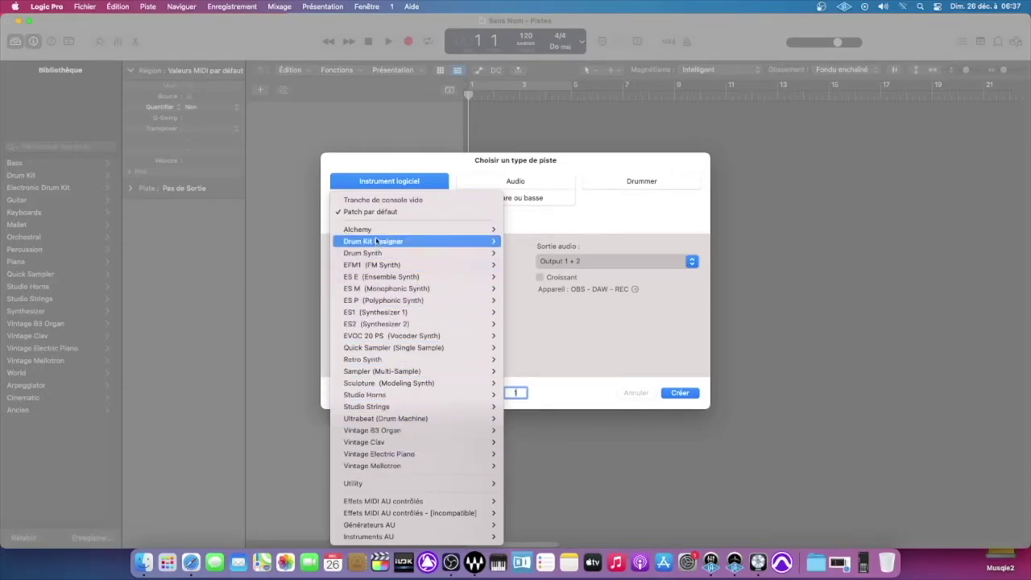
pyautogui.moveTo(433, 459)
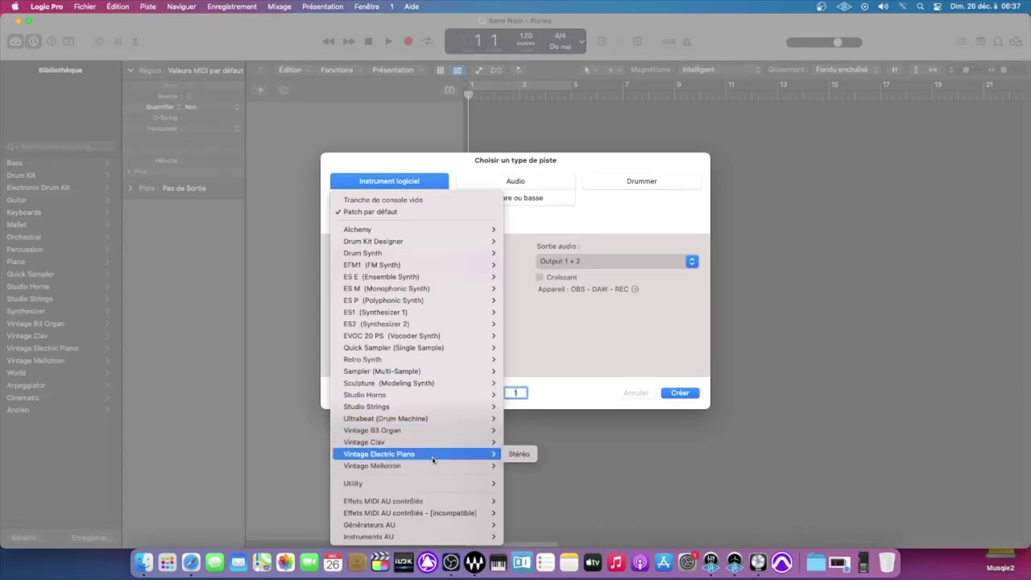
pyautogui.moveTo(433, 231)
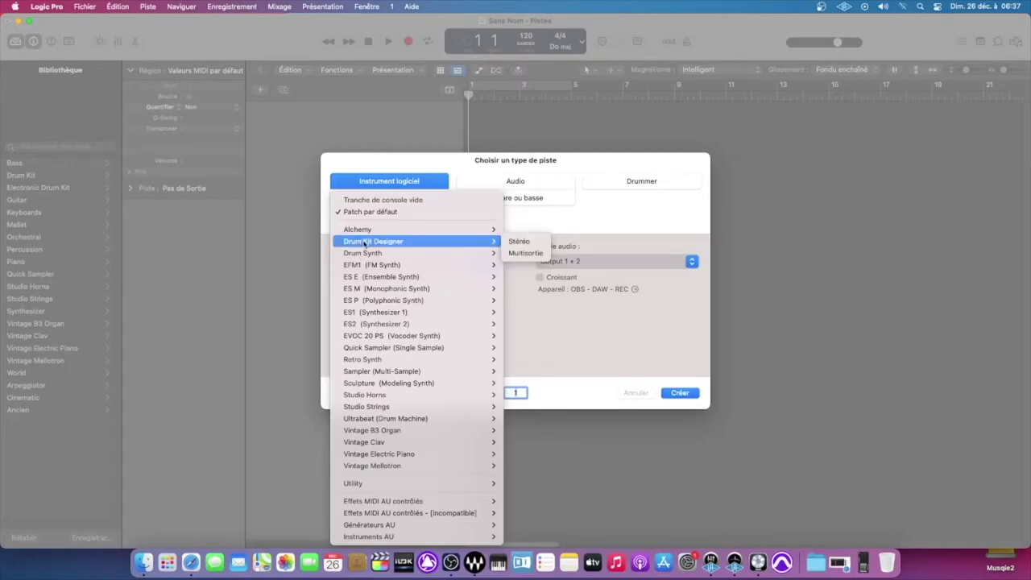
pyautogui.moveTo(394, 242)
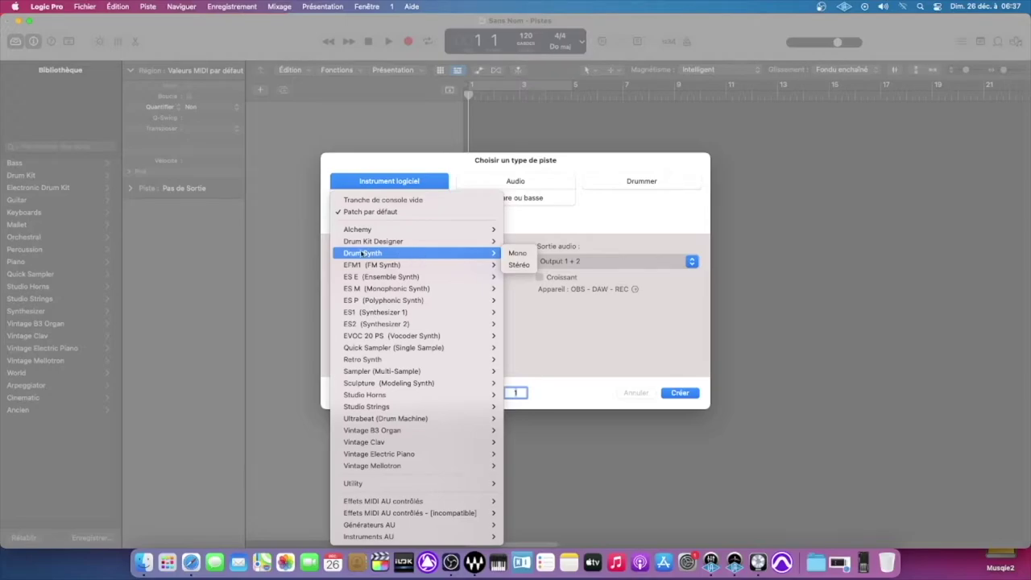
pyautogui.click(400, 258)
pyautogui.click(397, 258)
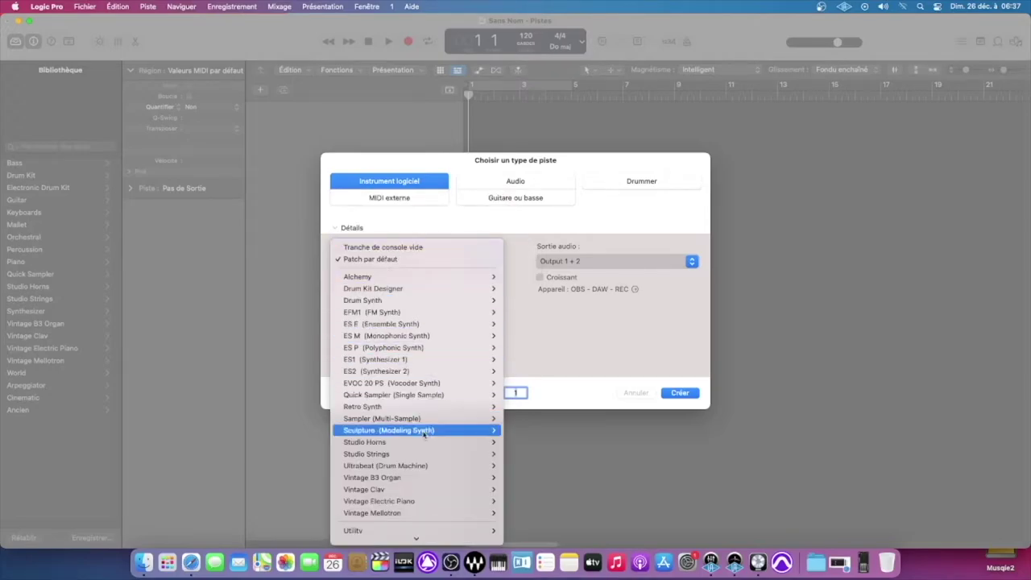
pyautogui.click(519, 254)
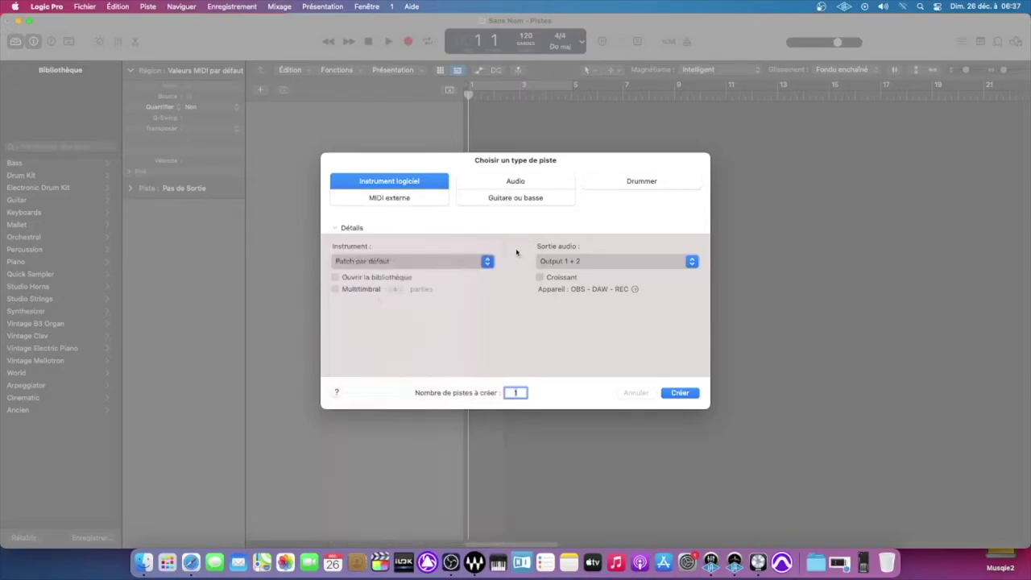
pyautogui.click(466, 259)
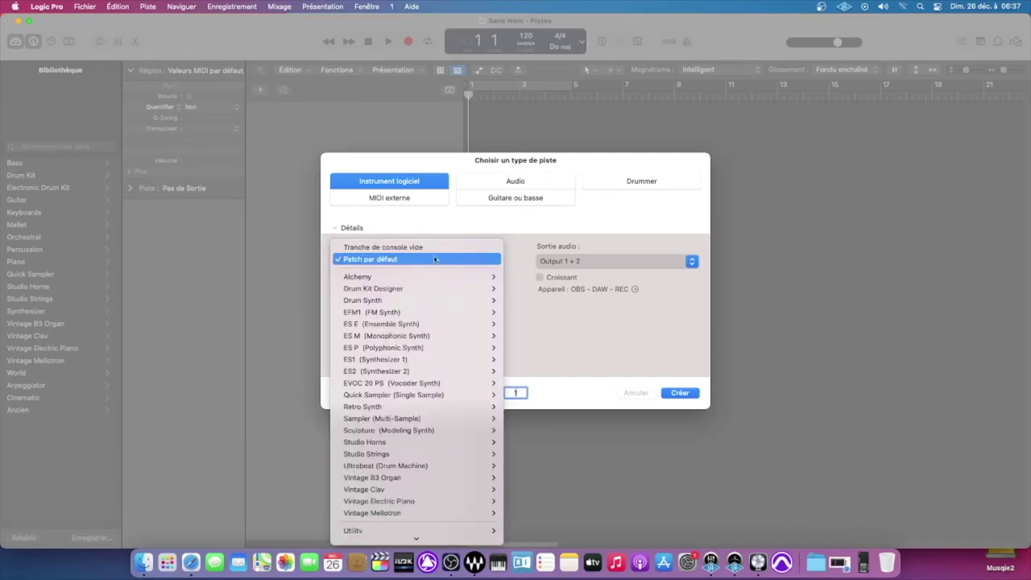
pyautogui.click(383, 259)
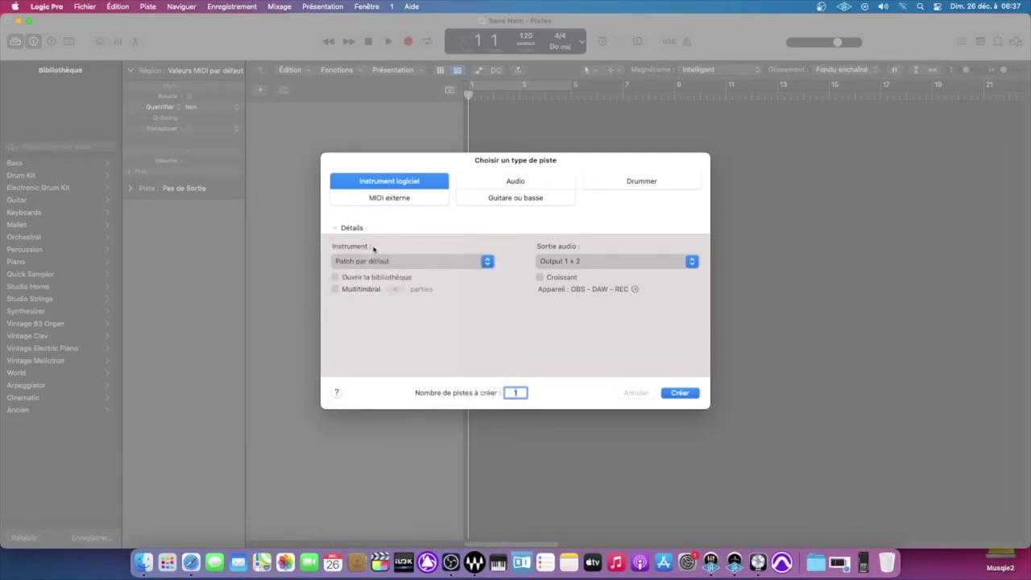
# - Create the software instrument track with the library open and load the Grand Piano and Strings patch from the Piano category
pyautogui.click(338, 279)
pyautogui.click(681, 393)
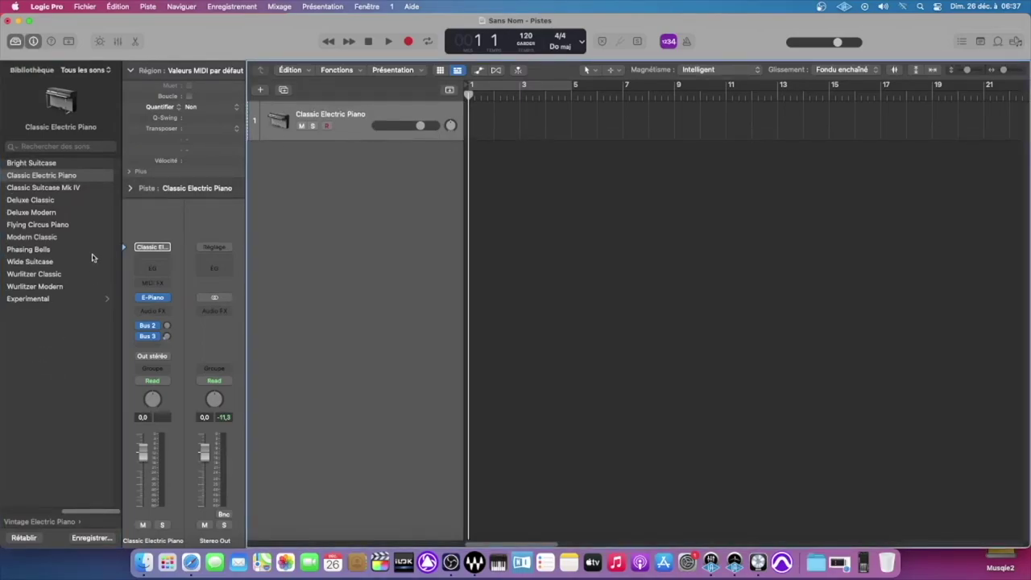
pyautogui.moveTo(122, 257); pyautogui.dragTo(260, 258)
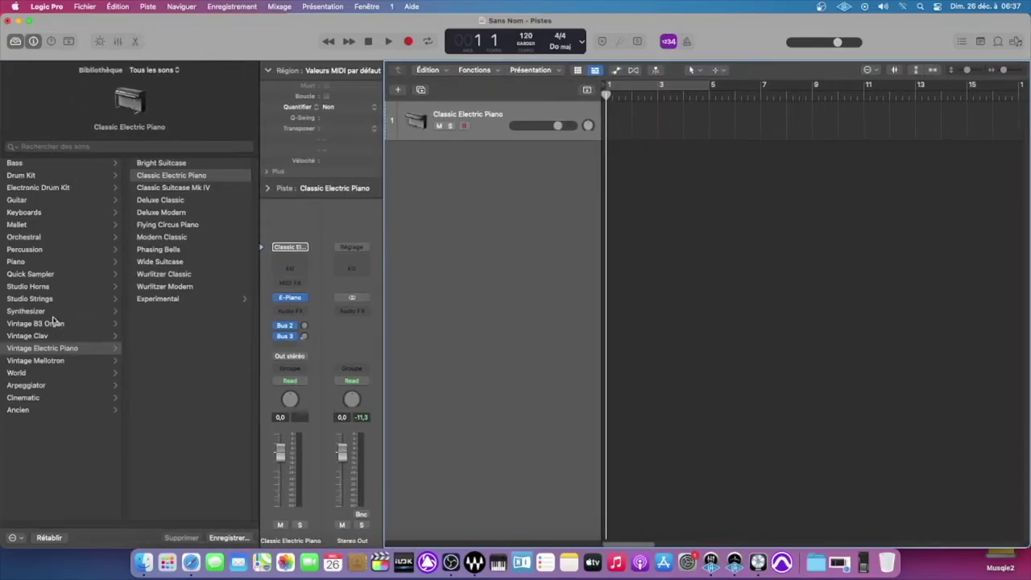
pyautogui.click(35, 262)
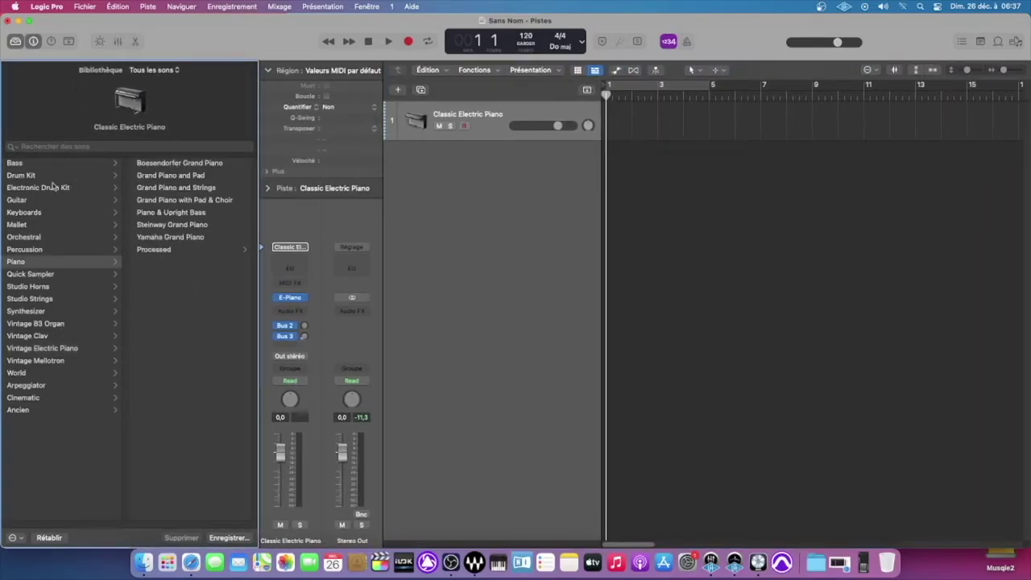
pyautogui.click(171, 189)
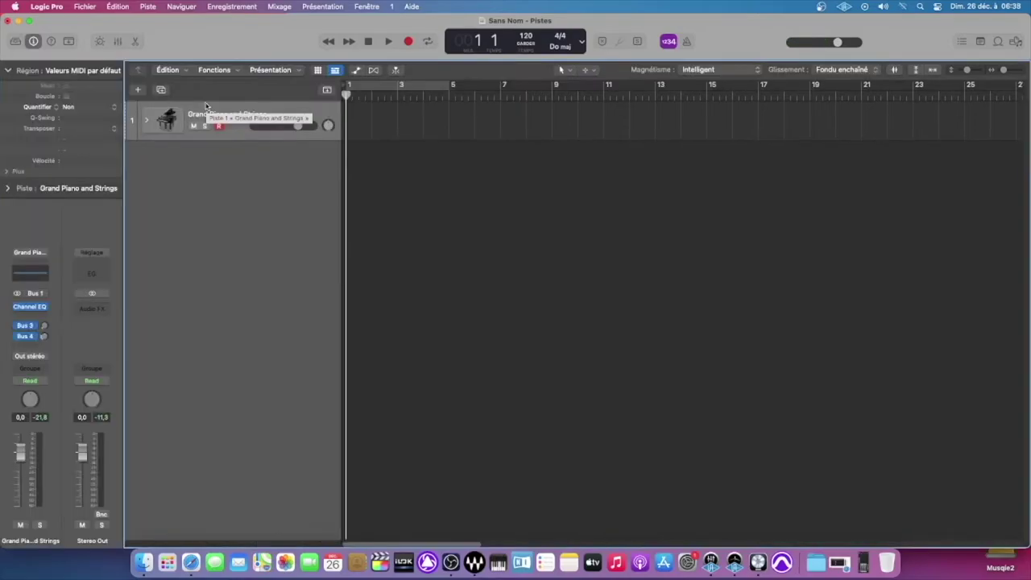
# - Replace the piano track with a four-part multitimbral software instrument, without opening the library
pyautogui.press('super+BackSpace')
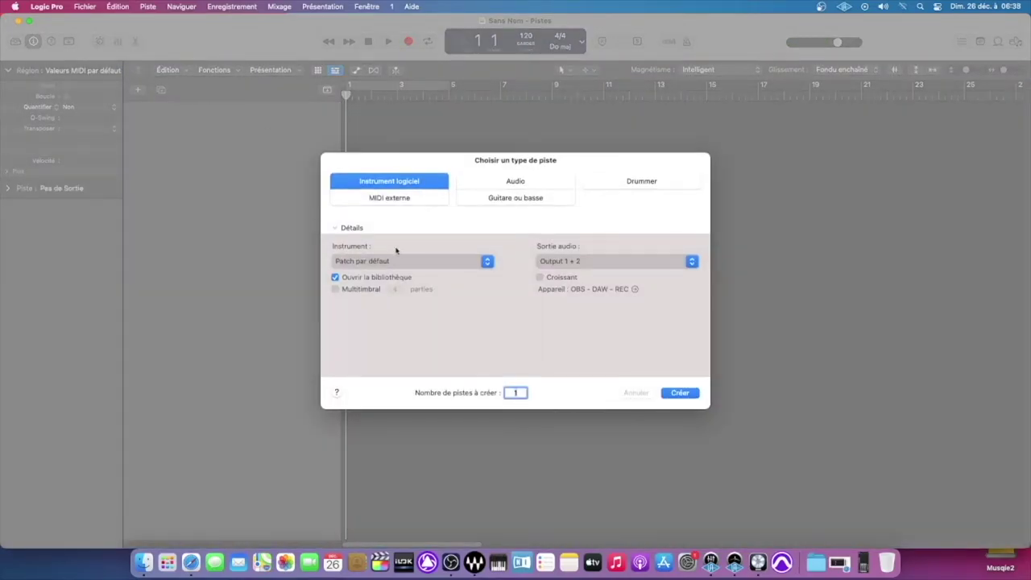
pyautogui.click(335, 277)
pyautogui.click(335, 289)
pyautogui.click(677, 392)
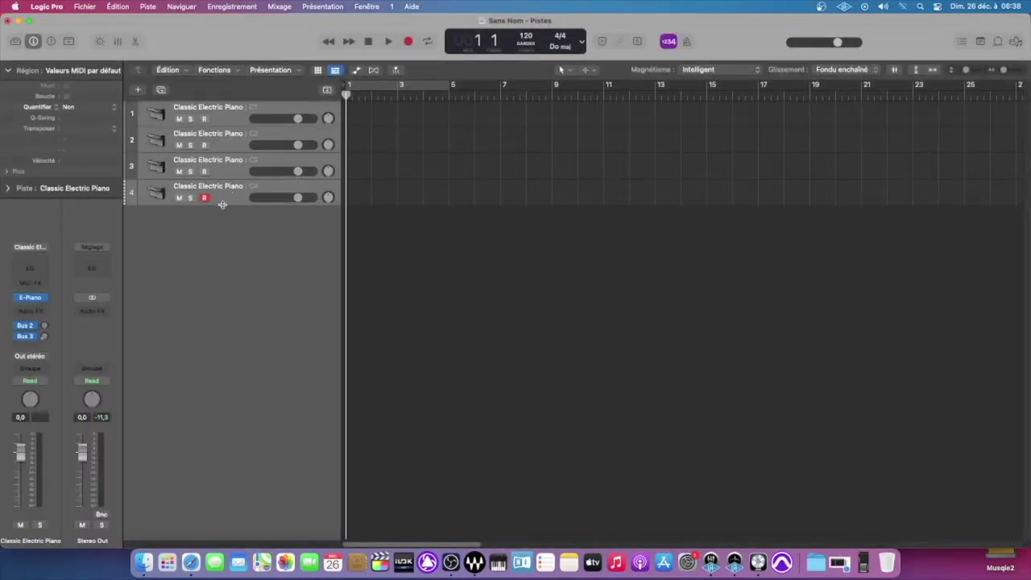
# - Slightly increase the height of track 4 and delete all four Classic Electric Piano tracks
pyautogui.moveTo(223, 204); pyautogui.dragTo(234, 221)
pyautogui.click(235, 229)
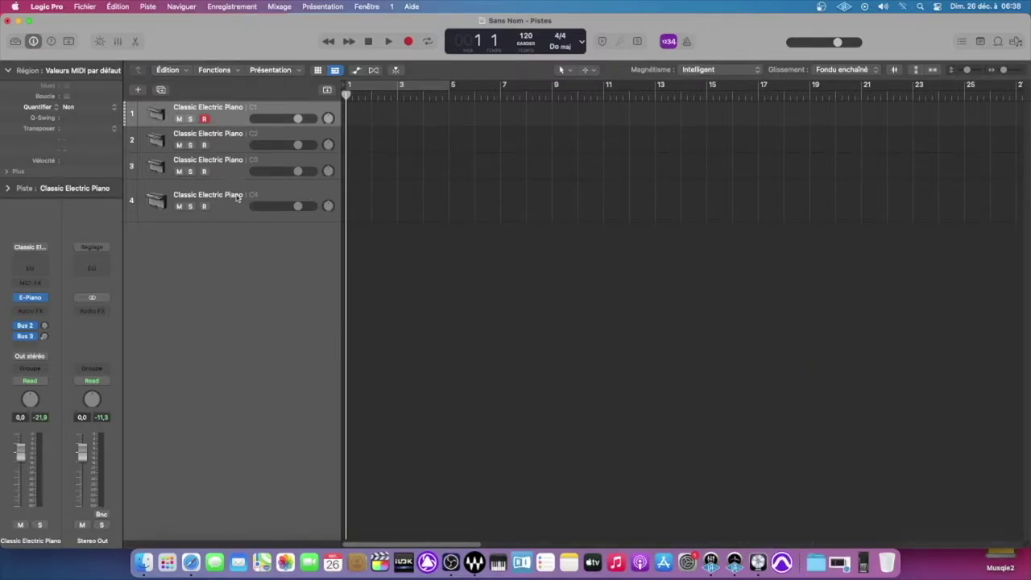
pyautogui.keyDown('shift'); pyautogui.click(239, 198); pyautogui.keyUp('shift')
pyautogui.press('super+BackSpace')
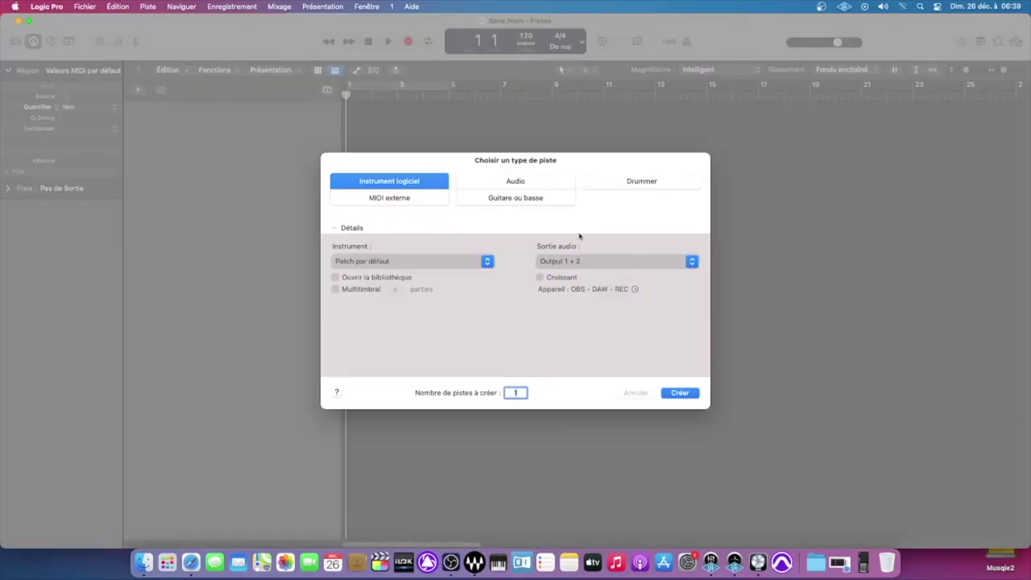
# - Switch the new track type to Guitare ou basse, turn on ascending inputs and turn off input monitoring
pyautogui.click(541, 279)
pyautogui.click(493, 201)
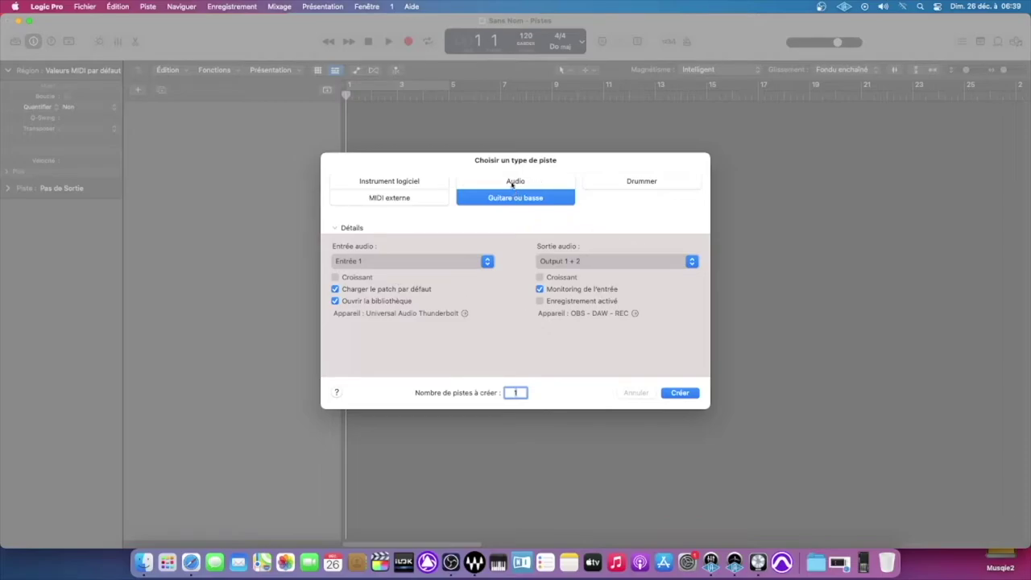
pyautogui.click(336, 277)
pyautogui.click(336, 301)
pyautogui.click(337, 301)
pyautogui.click(337, 289)
# - Keep Entrée 1 as the audio input, turn off ascending inputs and create the guitar track with its default patch and library
pyautogui.click(488, 263)
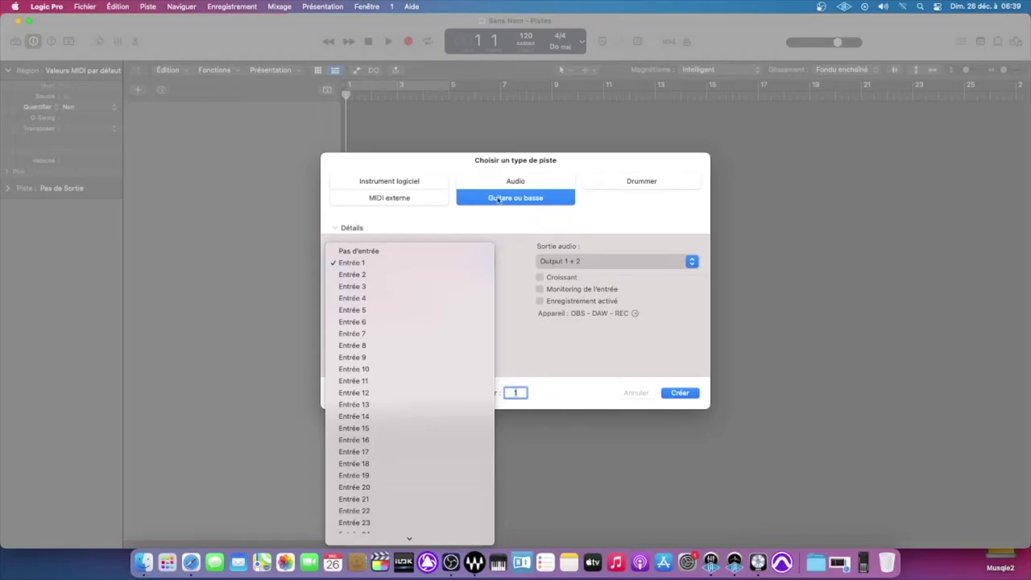
pyautogui.click(524, 240)
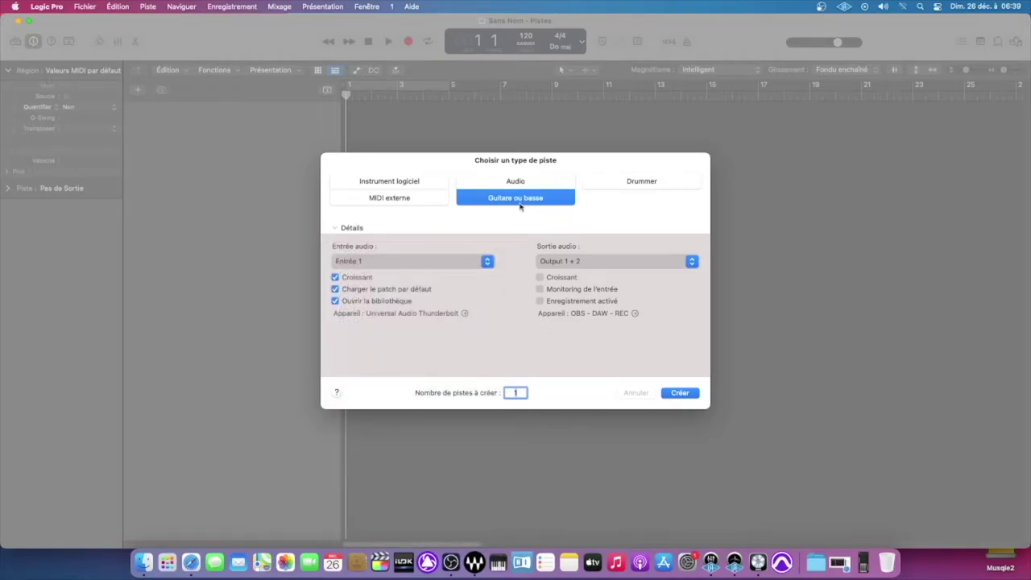
pyautogui.click(484, 262)
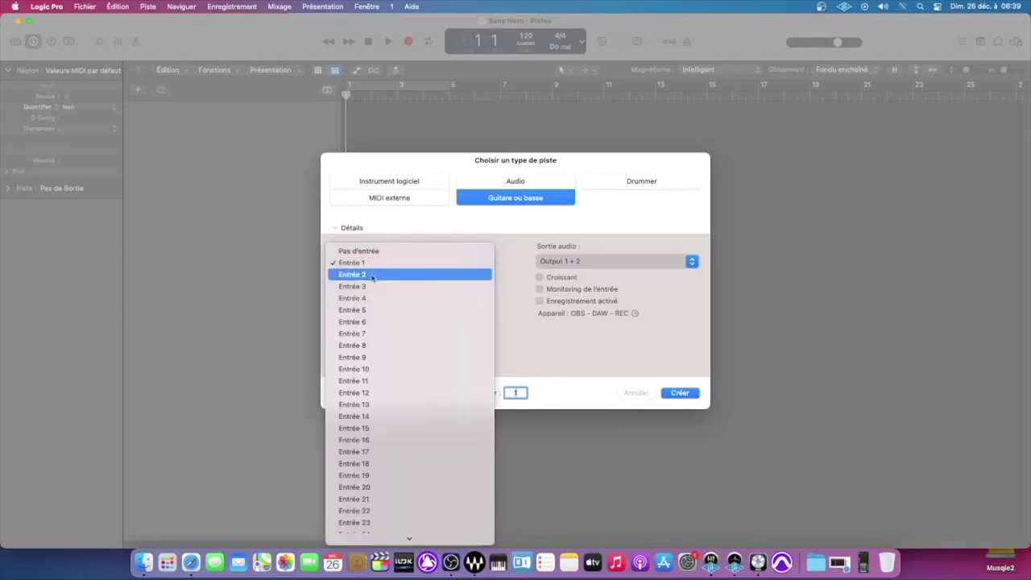
pyautogui.click(416, 263)
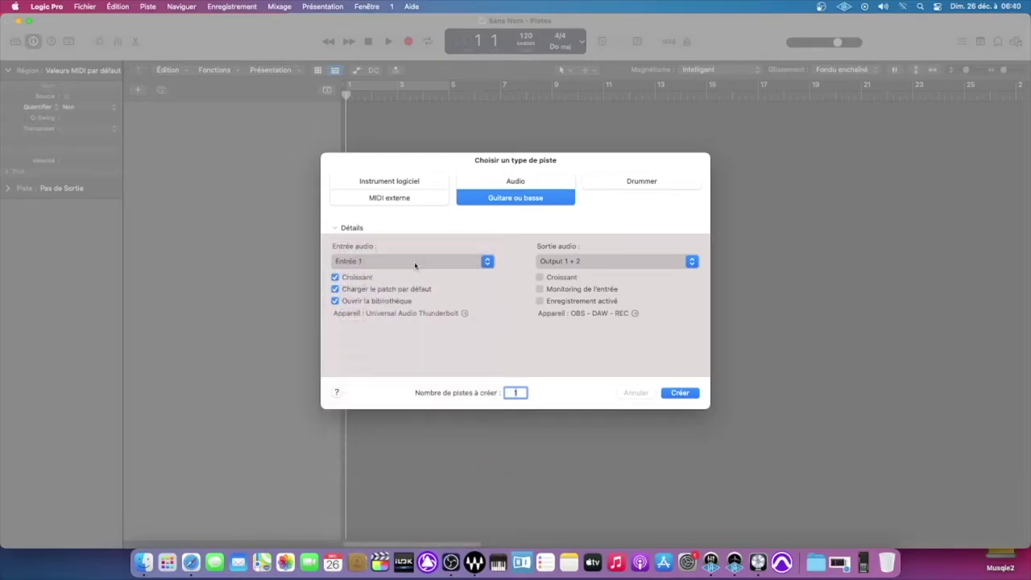
pyautogui.click(335, 277)
pyautogui.click(676, 392)
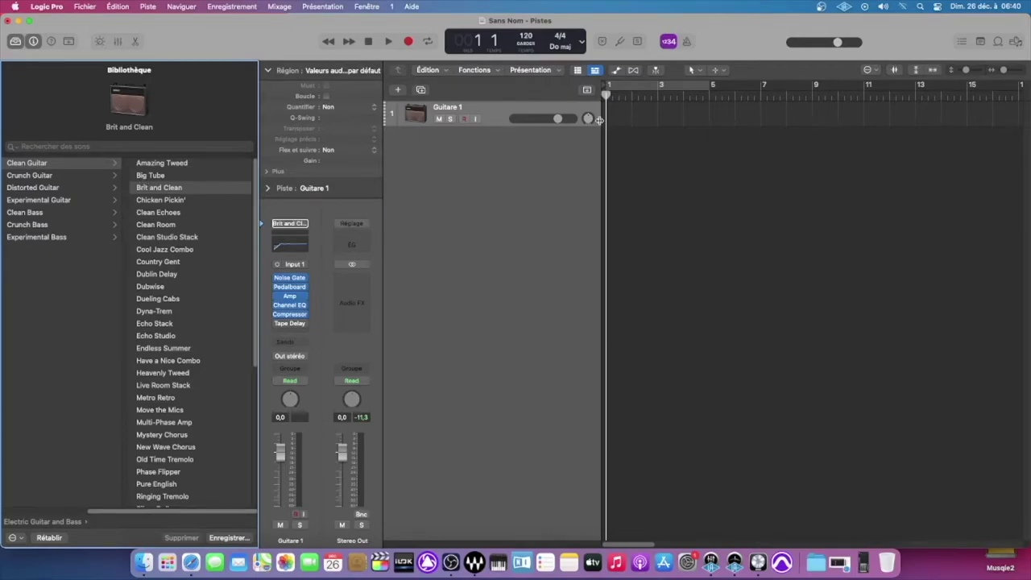
# - Slightly widen the track header area, hide the library and show it again
pyautogui.moveTo(602, 123); pyautogui.dragTo(622, 123)
pyautogui.click(16, 41)
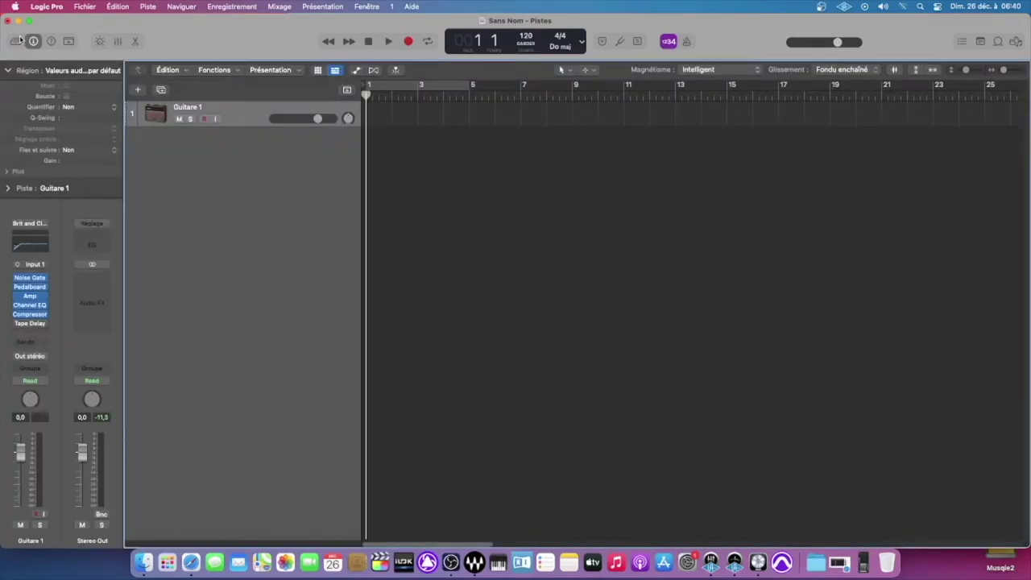
pyautogui.click(15, 41)
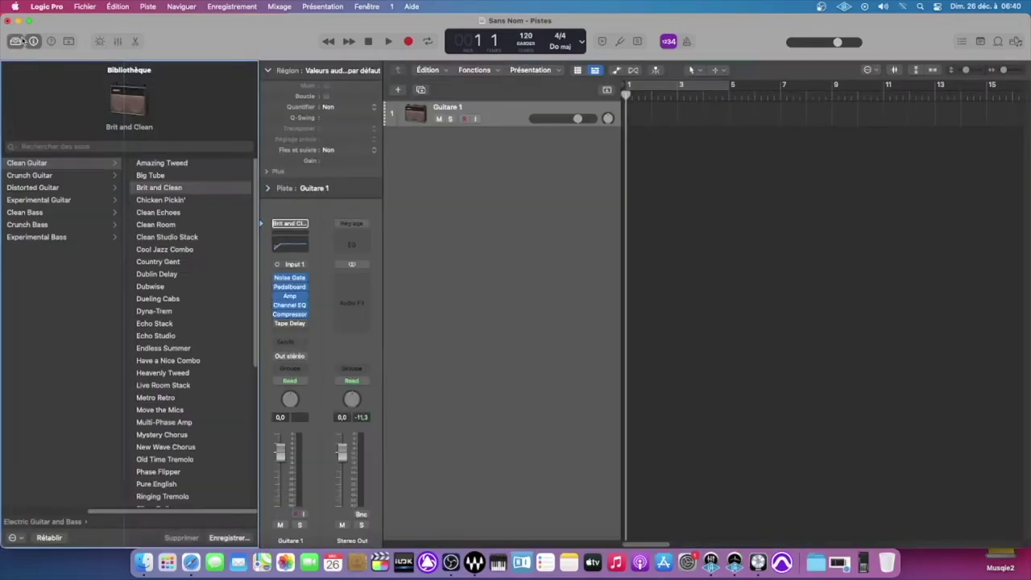
# - Examine the guitar track's library patches in the Distorted Guitar, Crunch Guitar, Clean Guitar and Clean Bass categories
pyautogui.click(31, 189)
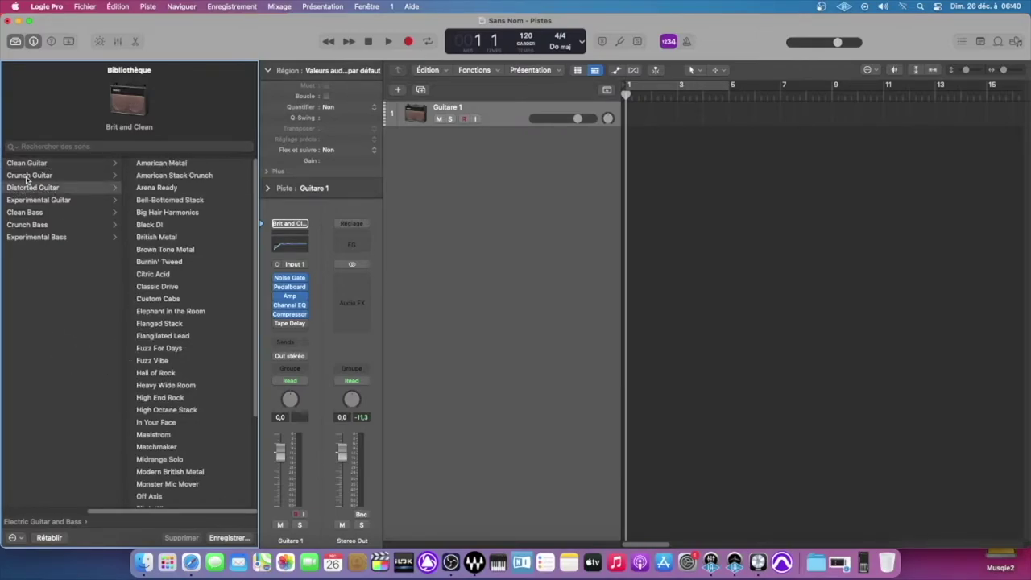
pyautogui.click(29, 177)
pyautogui.click(29, 165)
pyautogui.click(37, 190)
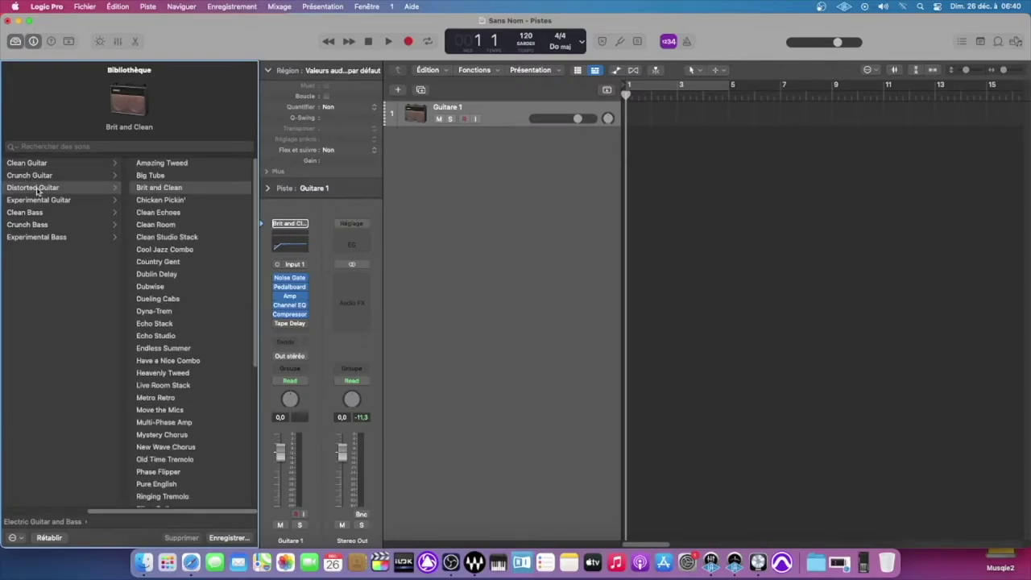
pyautogui.scroll(-2, 178, 233)
pyautogui.scroll(5, 178, 233)
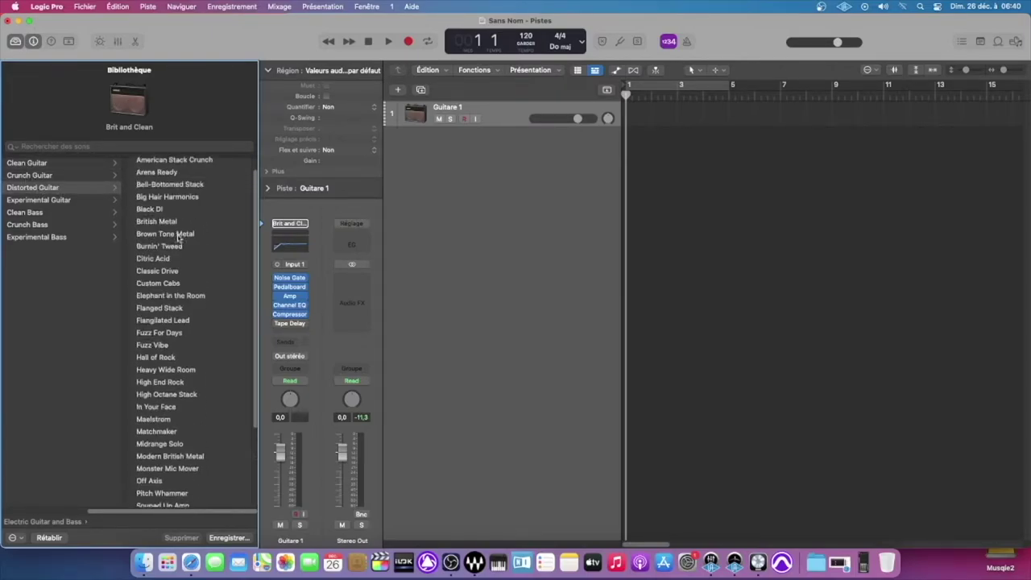
pyautogui.click(29, 176)
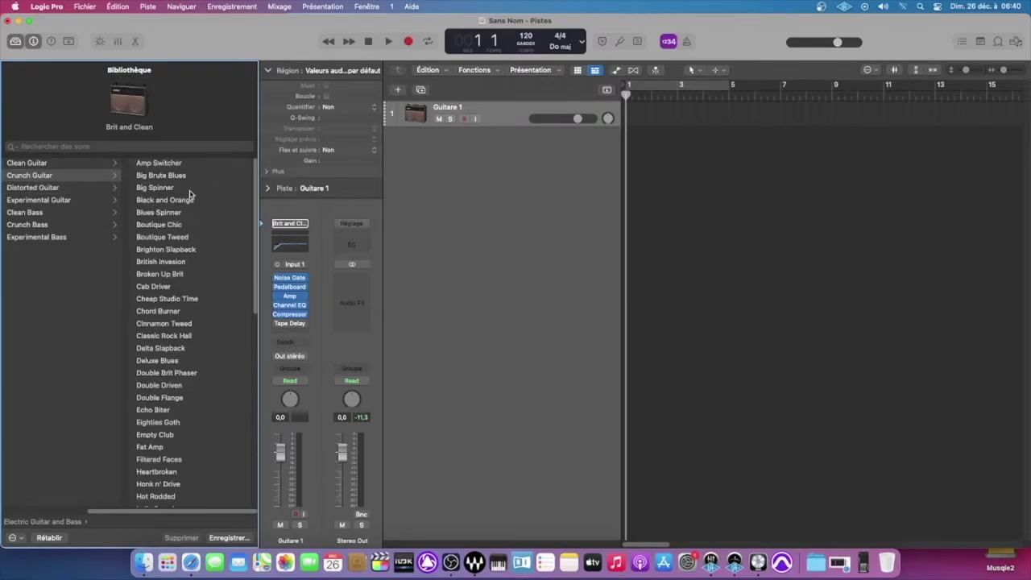
pyautogui.scroll(-5, 179, 185)
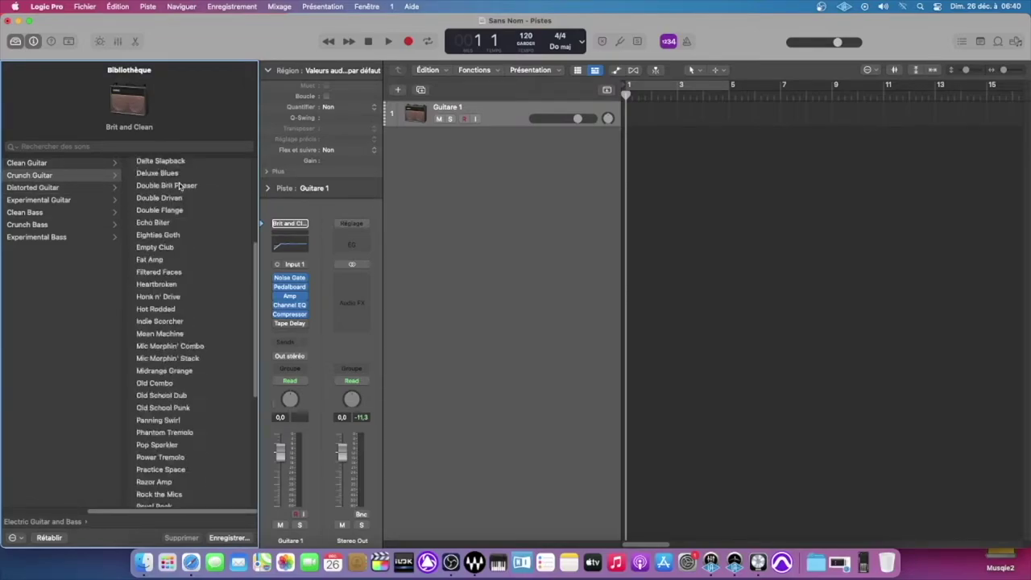
pyautogui.scroll(6, 178, 184)
pyautogui.click(100, 166)
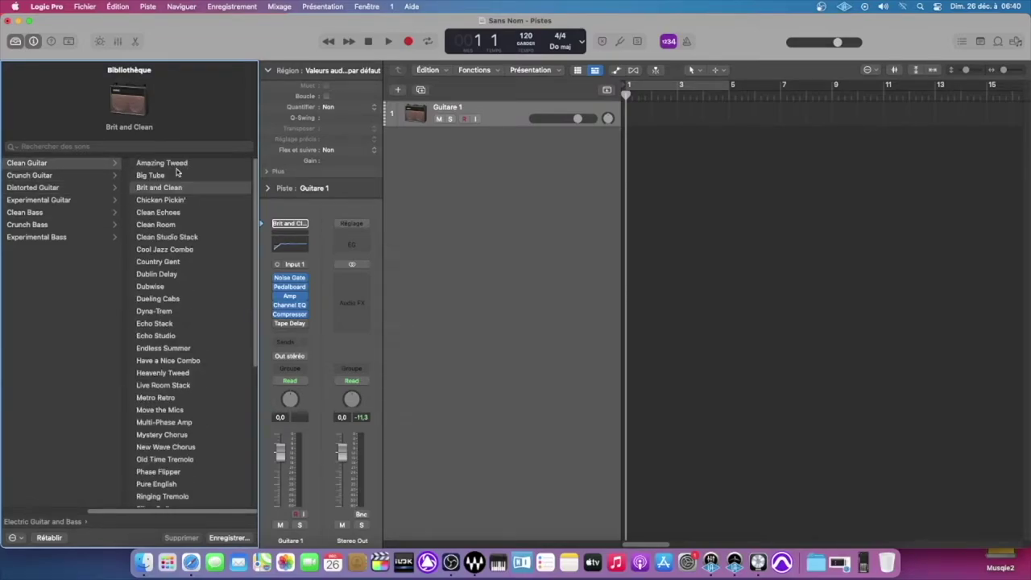
pyautogui.scroll(-6, 178, 173)
pyautogui.click(36, 214)
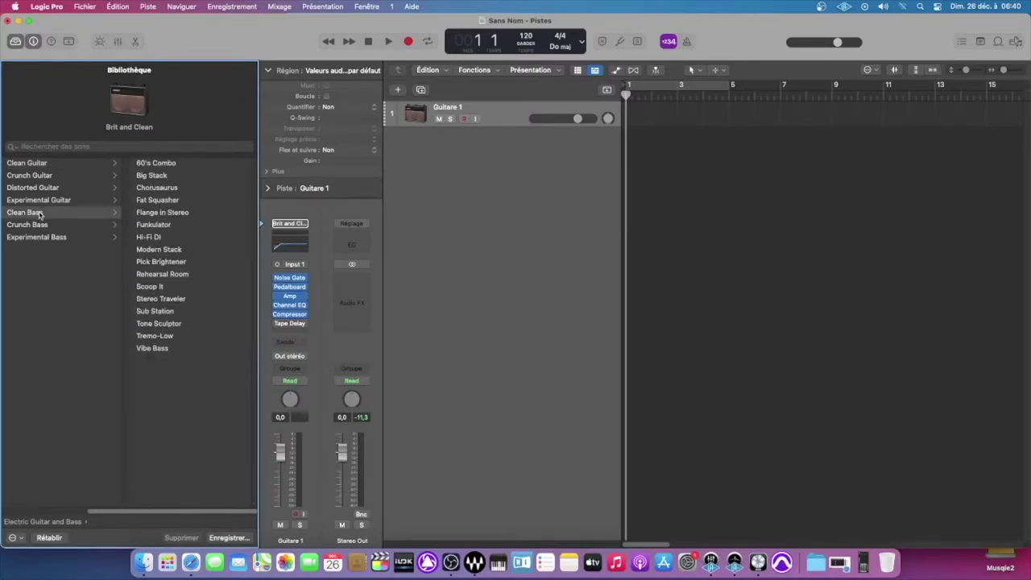
# - Replace the guitar track with a new Drummer track setup, keeping the Rock genre and enabling the option to open the library
pyautogui.click(492, 201)
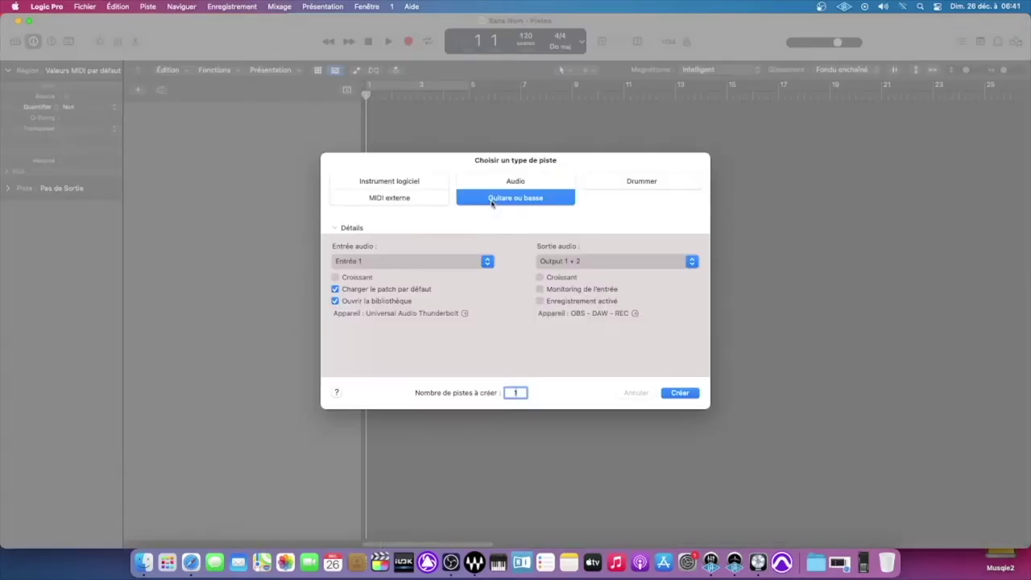
pyautogui.click(630, 182)
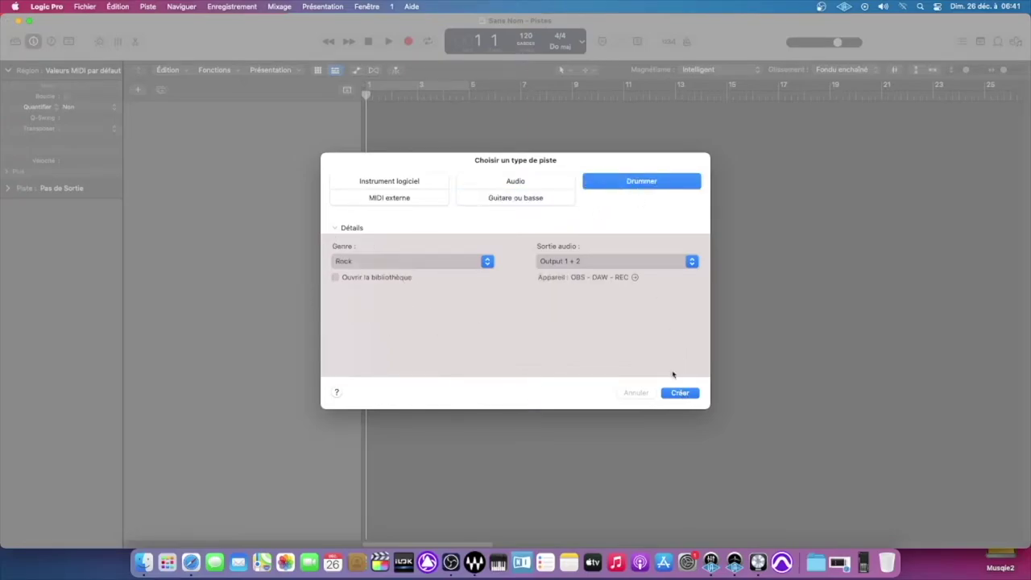
pyautogui.click(487, 262)
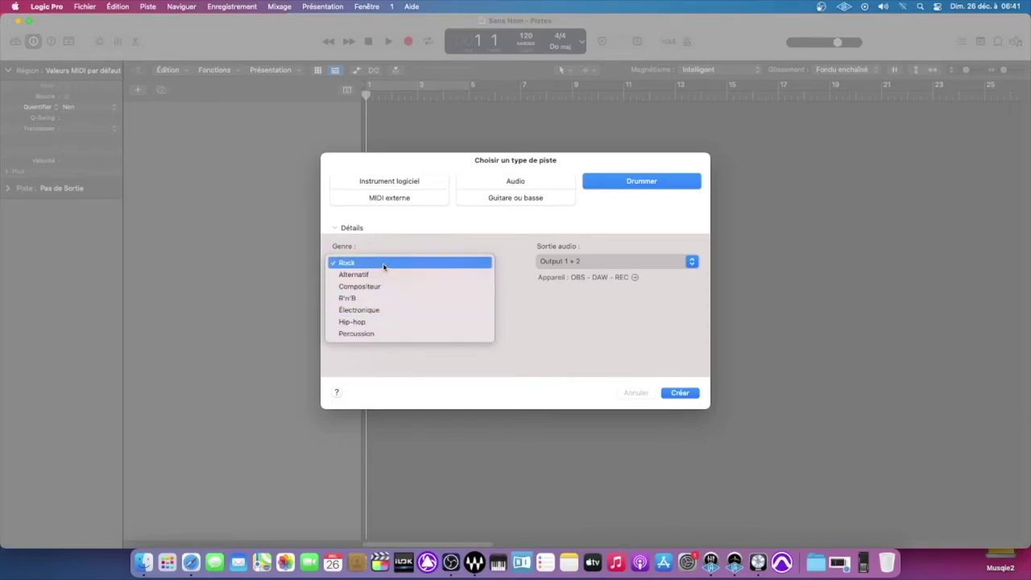
pyautogui.click(464, 244)
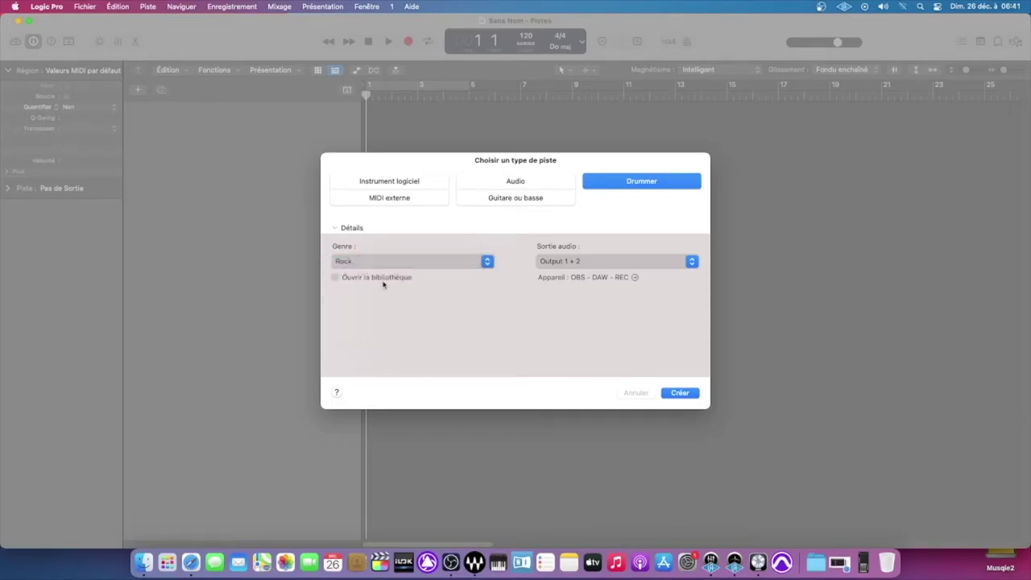
pyautogui.click(335, 278)
# - Keep Output 1 + 2 as the audio output and create the Drummer track
pyautogui.click(691, 262)
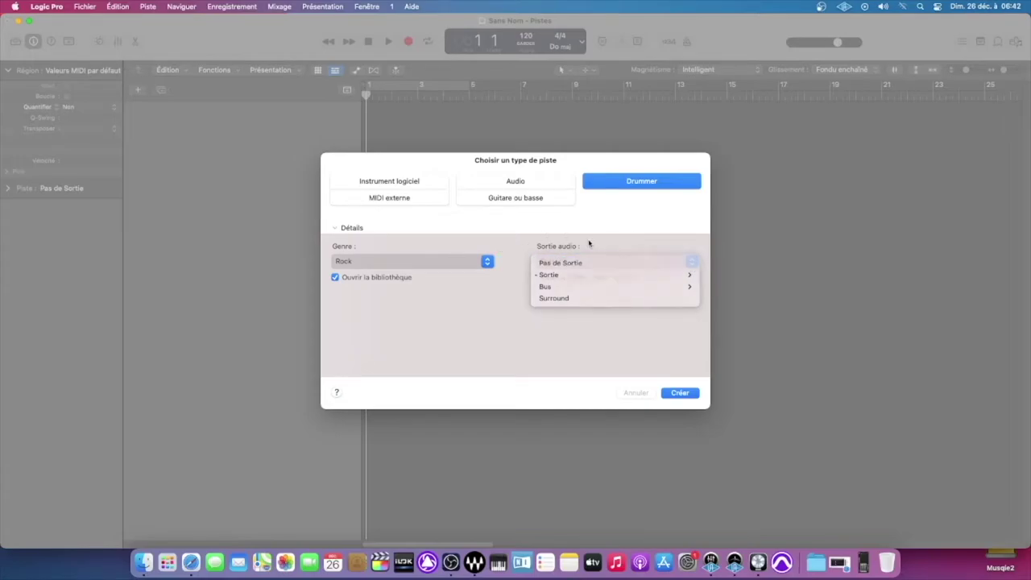
pyautogui.click(583, 244)
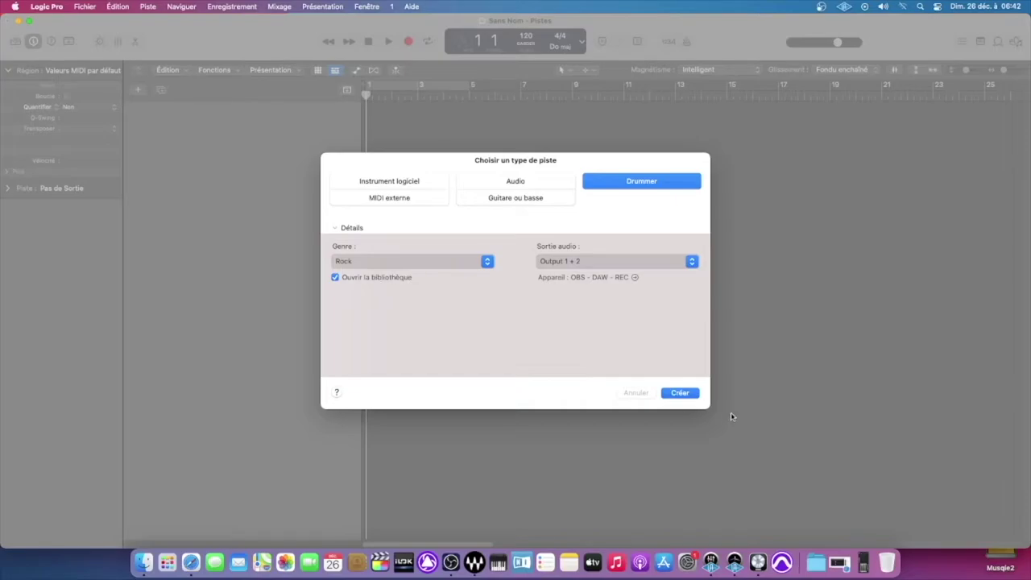
pyautogui.click(681, 392)
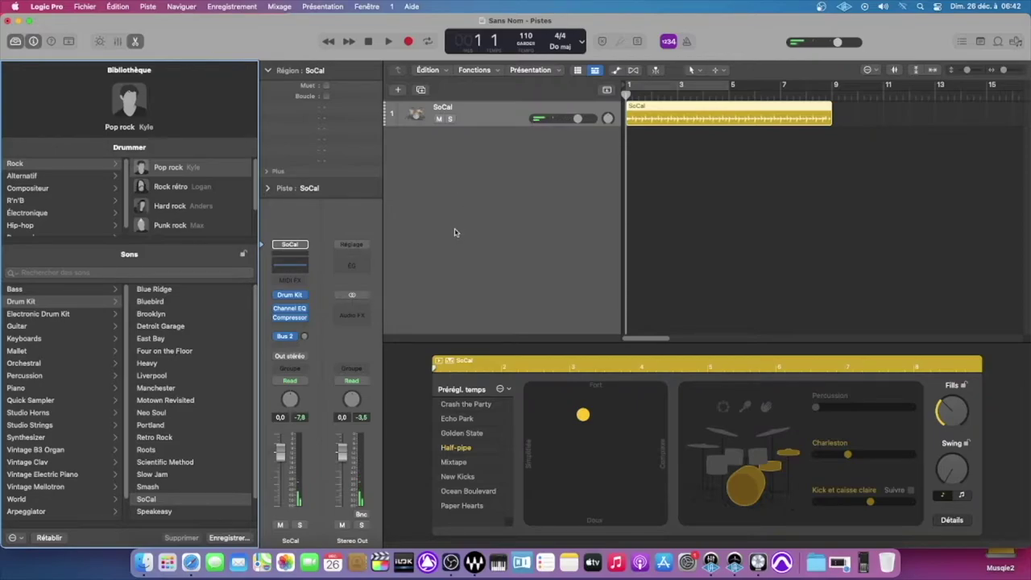
# - Slightly narrow the inspector and browse the Alternatif, Rock, Hip-hop and Électronique drummer genres in the library
pyautogui.moveTo(383, 146); pyautogui.dragTo(376, 146)
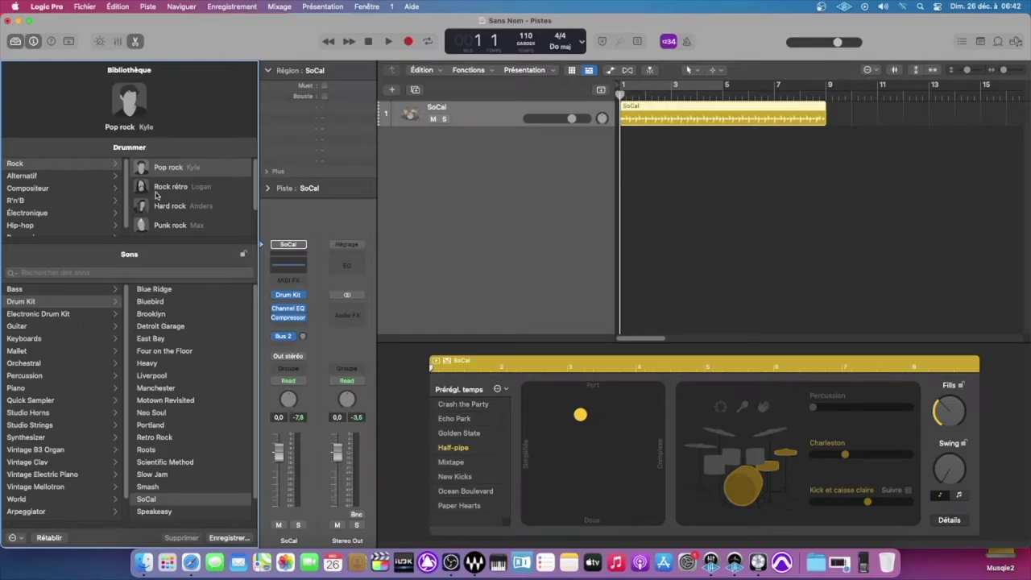
pyautogui.click(55, 178)
pyautogui.click(70, 164)
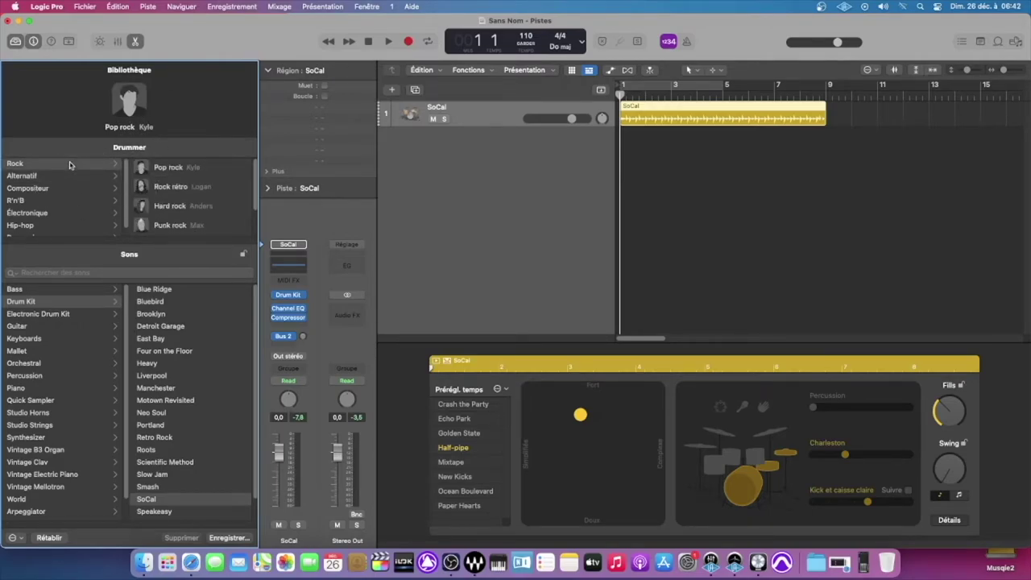
pyautogui.scroll(-1, 89, 178)
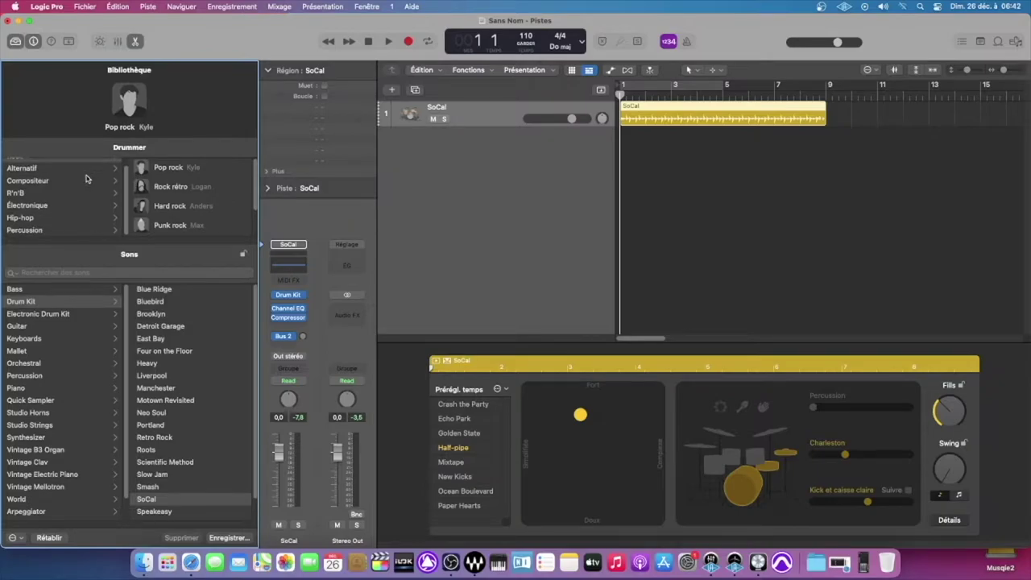
pyautogui.scroll(1, 87, 179)
pyautogui.scroll(-1, 80, 188)
pyautogui.click(51, 216)
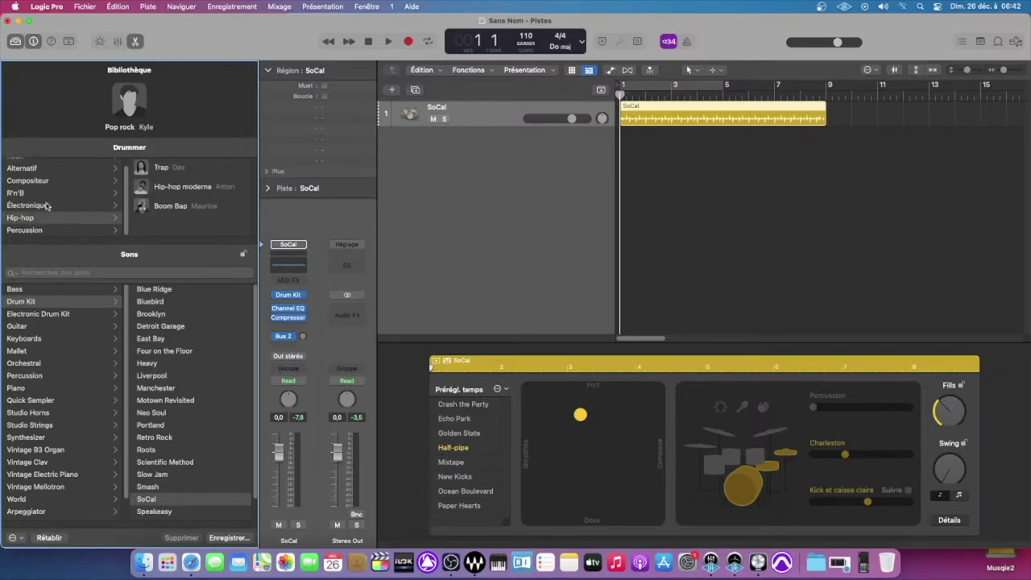
pyautogui.click(48, 206)
pyautogui.scroll(1, 62, 195)
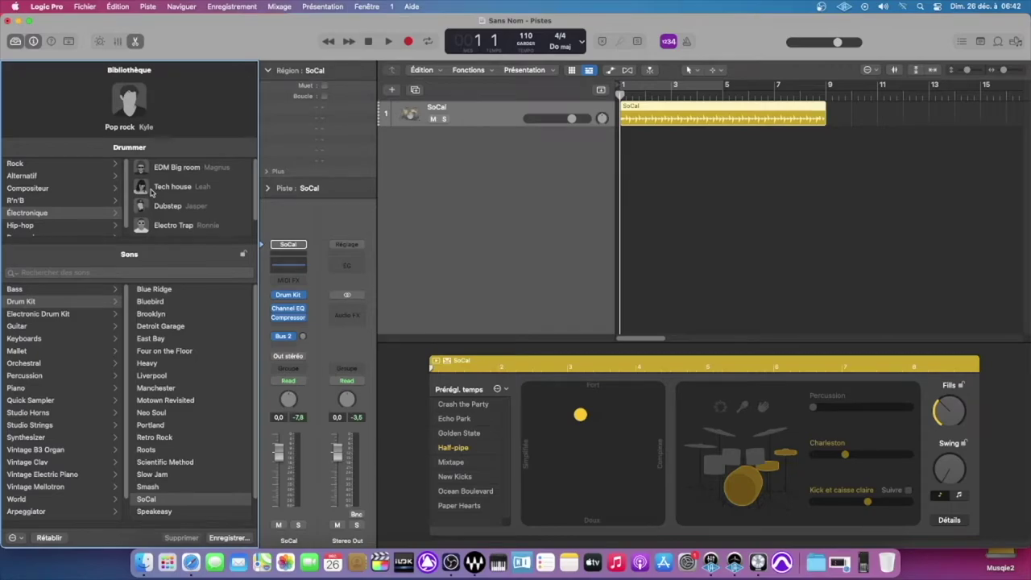
pyautogui.scroll(-1, 152, 191)
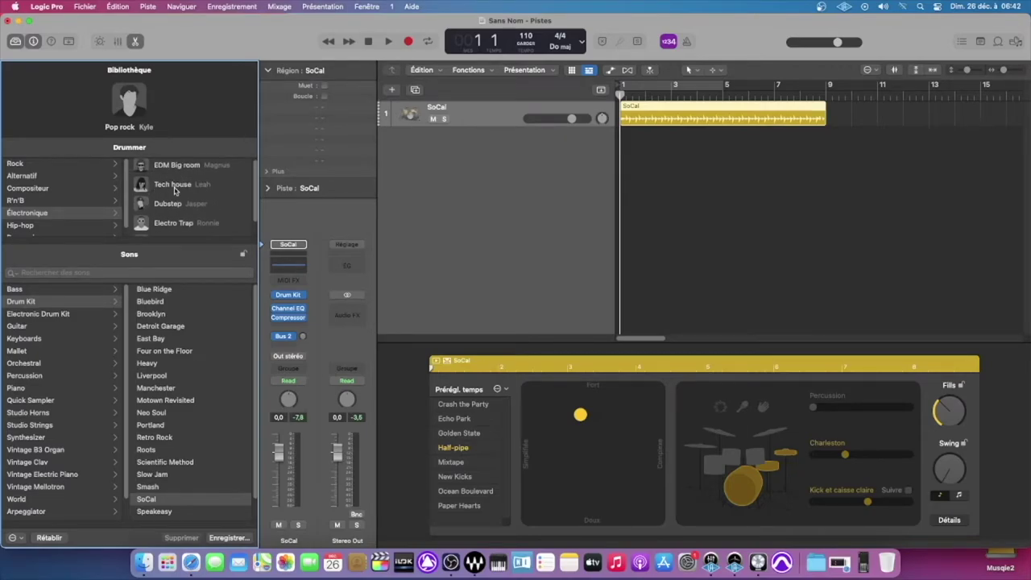
# - Audition the Tech house and EDM Big room drummers of the Électronique genre by playing the region with each
pyautogui.click(174, 187)
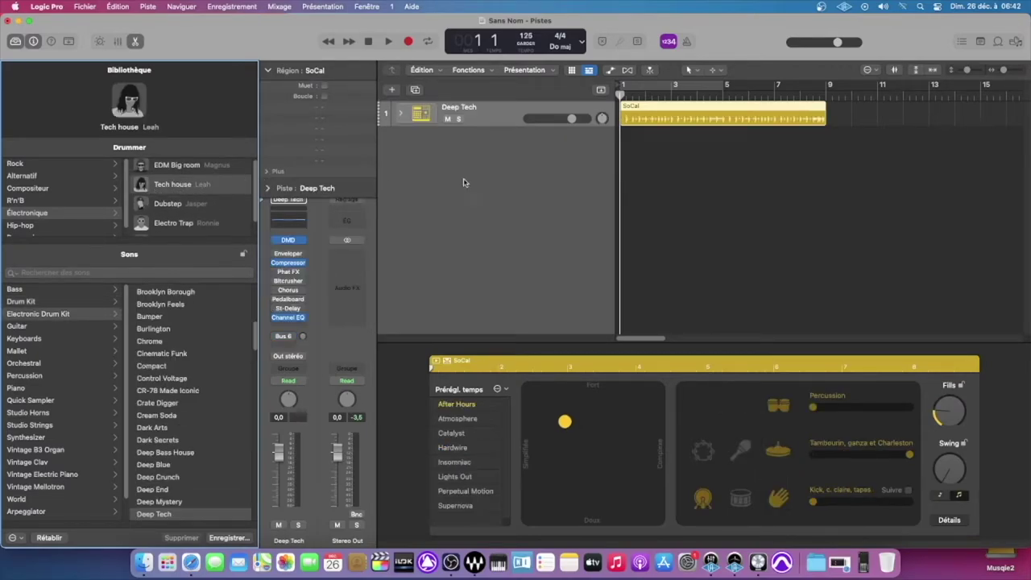
pyautogui.press('space')
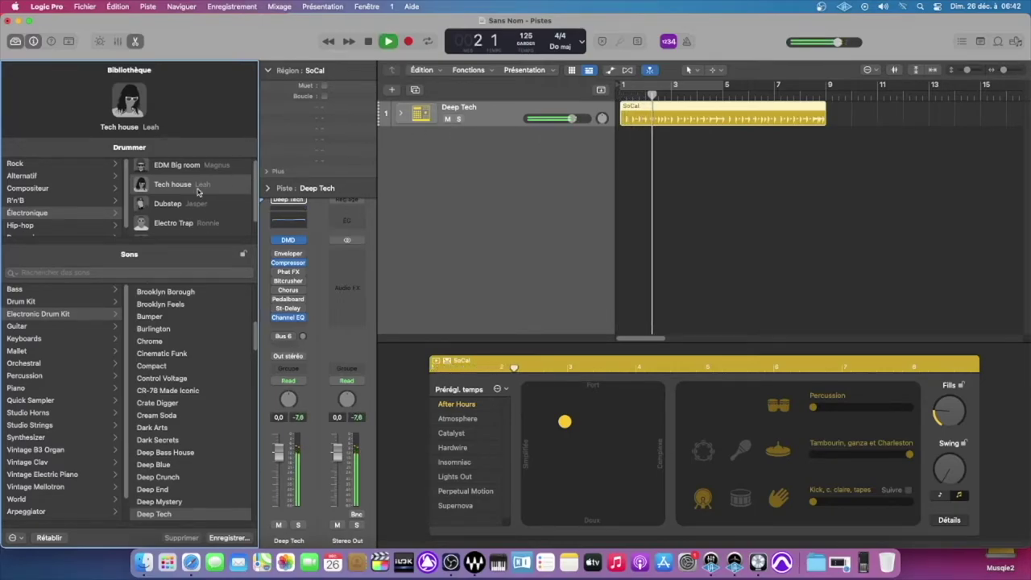
pyautogui.press('space')
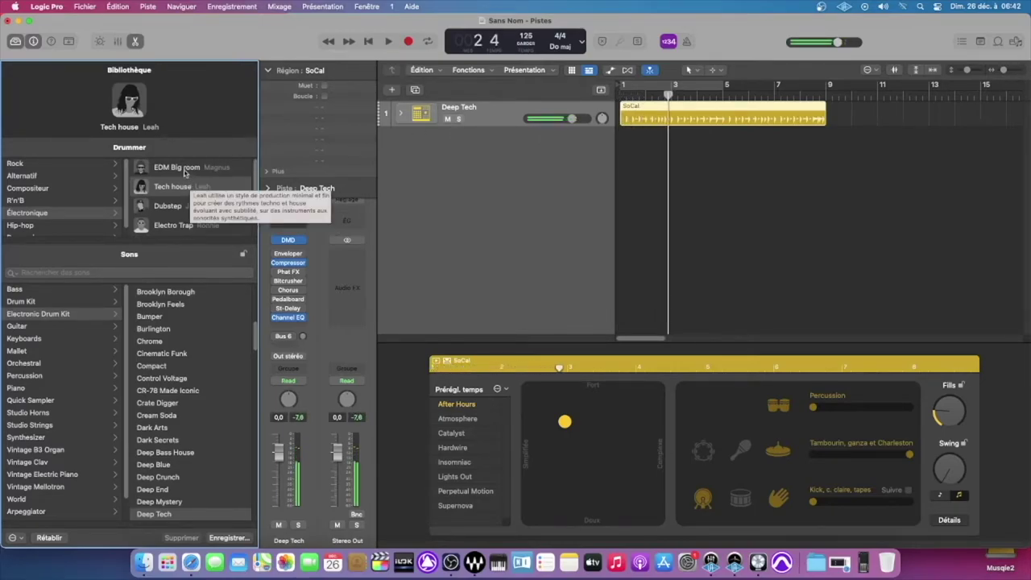
pyautogui.click(183, 166)
pyautogui.press('space')
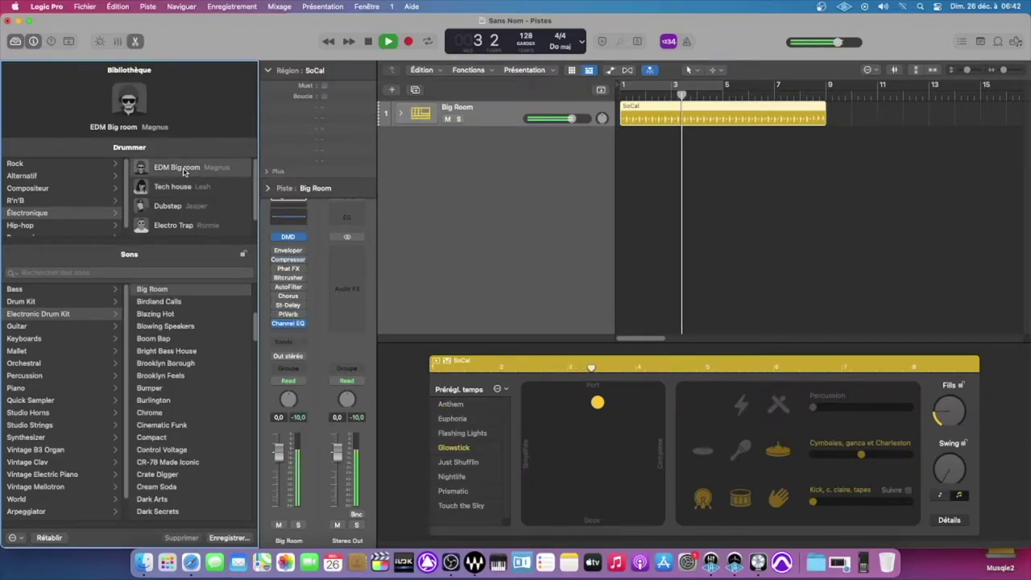
pyautogui.press('space')
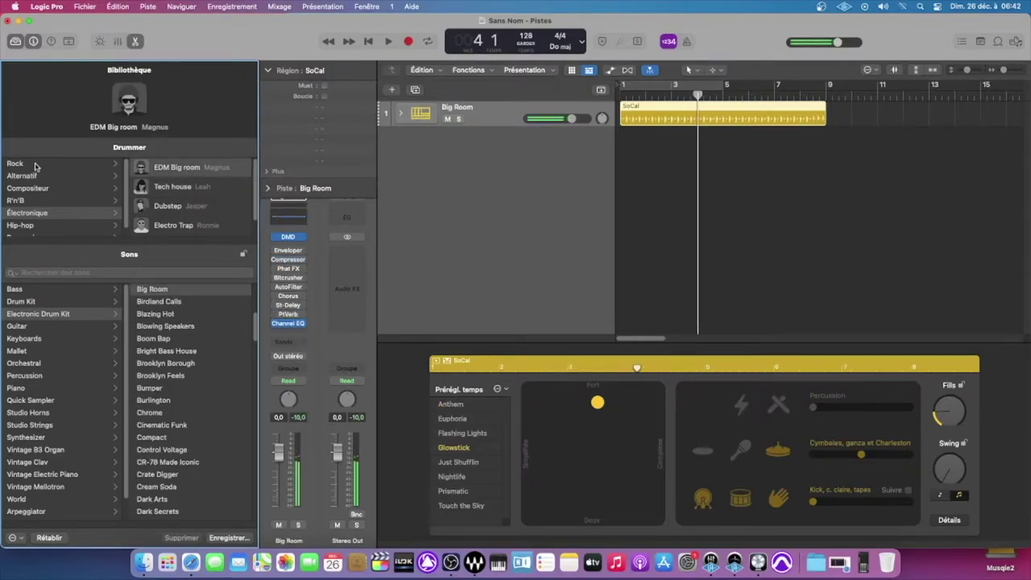
# - Switch back to the Pop rock drummer of the Rock genre and play the region to hear it
pyautogui.click(37, 166)
pyautogui.click(172, 168)
pyautogui.press('space')
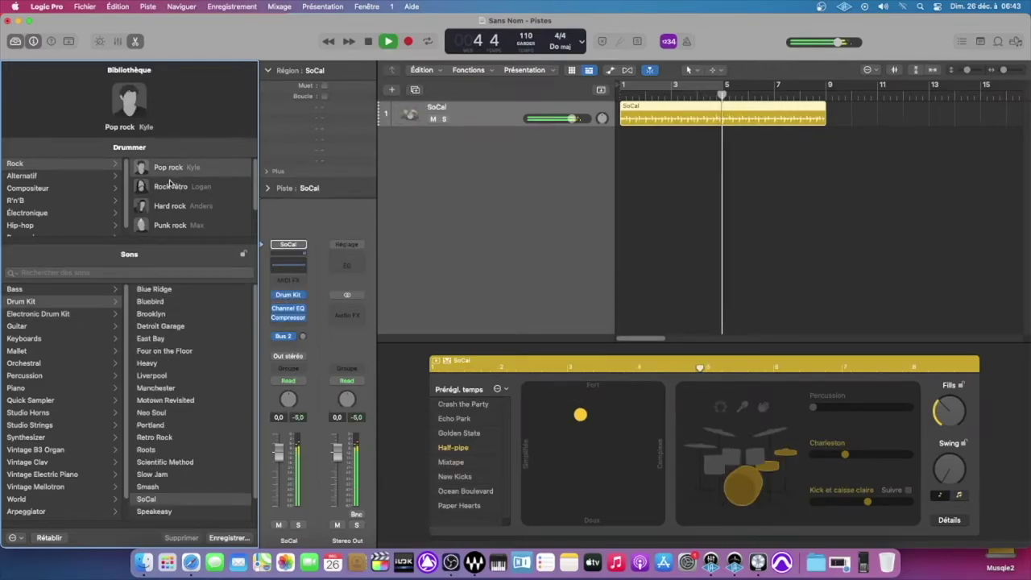
pyautogui.moveTo(171, 188)
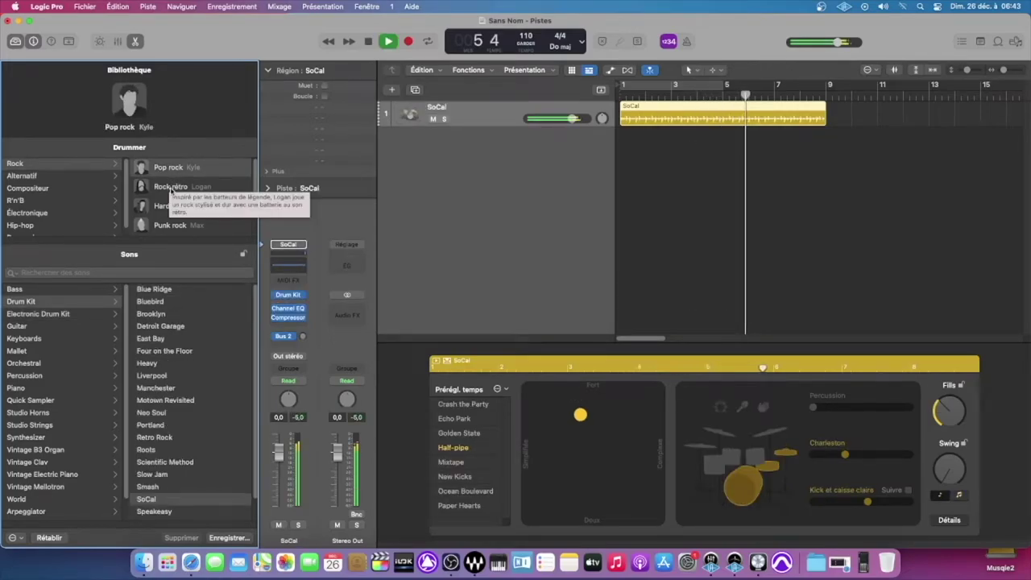
pyautogui.press('space')
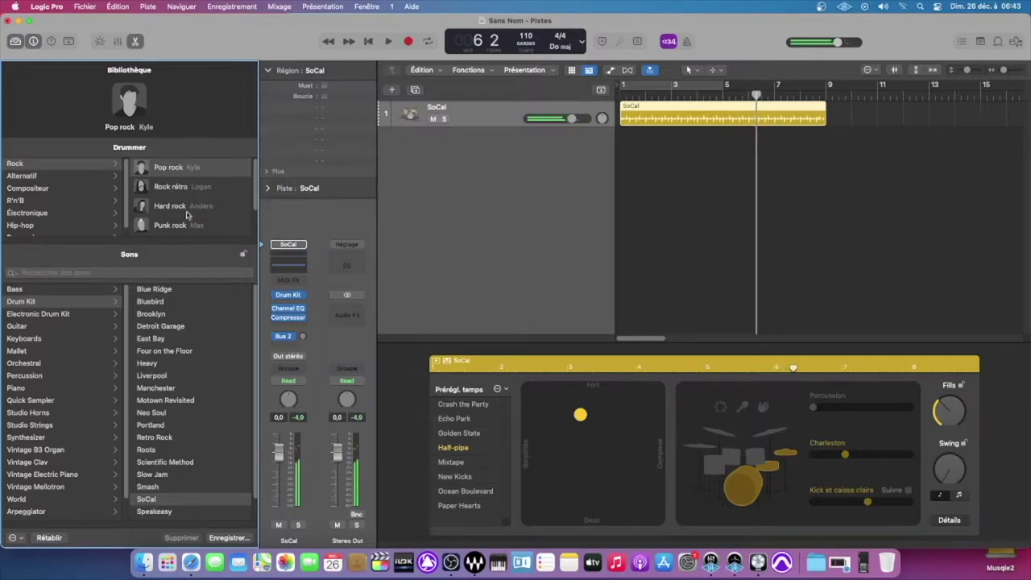
pyautogui.scroll(-1, 56, 306)
pyautogui.scroll(1, 56, 306)
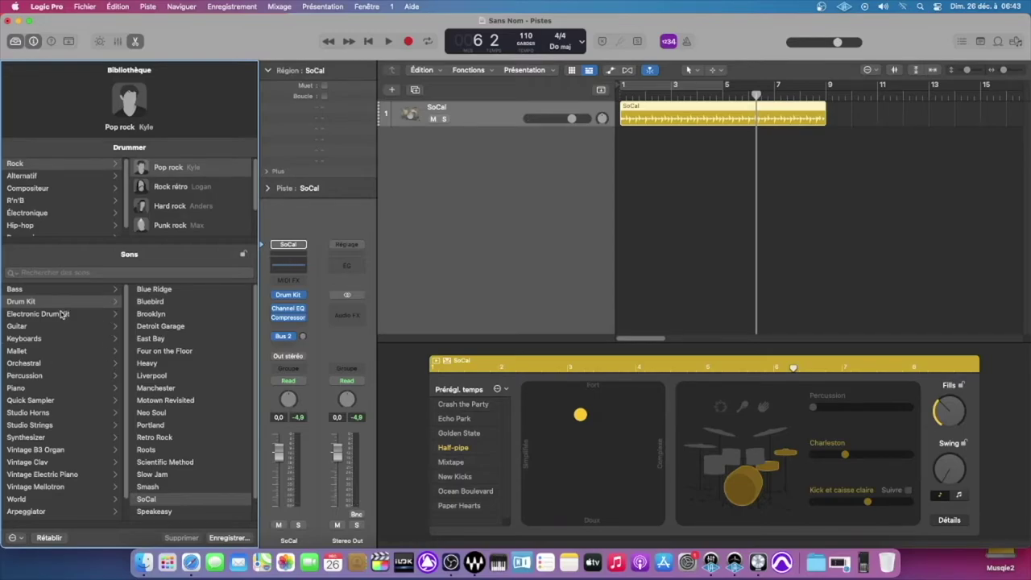
# - Audition the 808 Flex electronic drum kit with the Pop rock drummer and change the kit to Above and Beyond
pyautogui.click(58, 315)
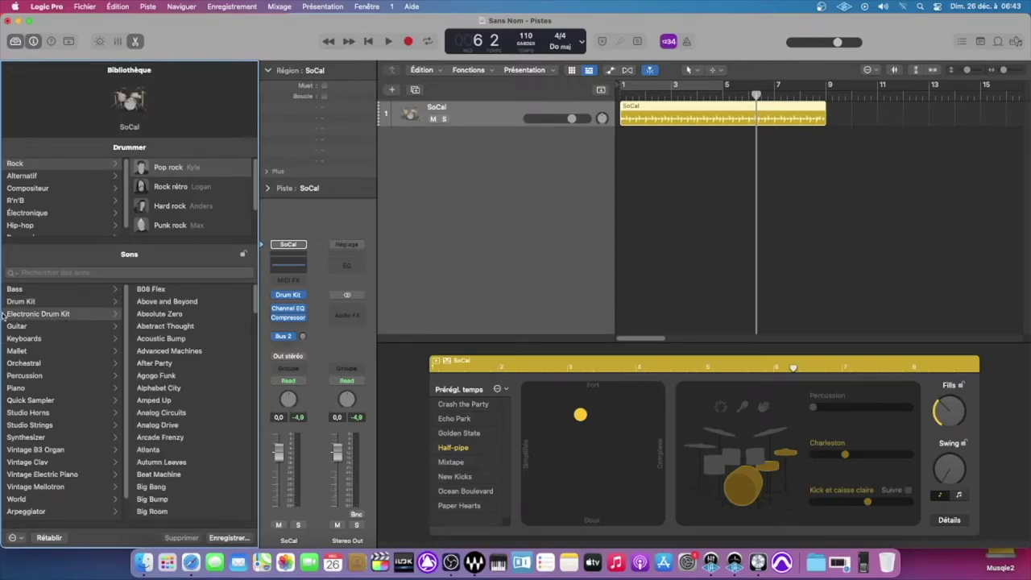
pyautogui.click(157, 290)
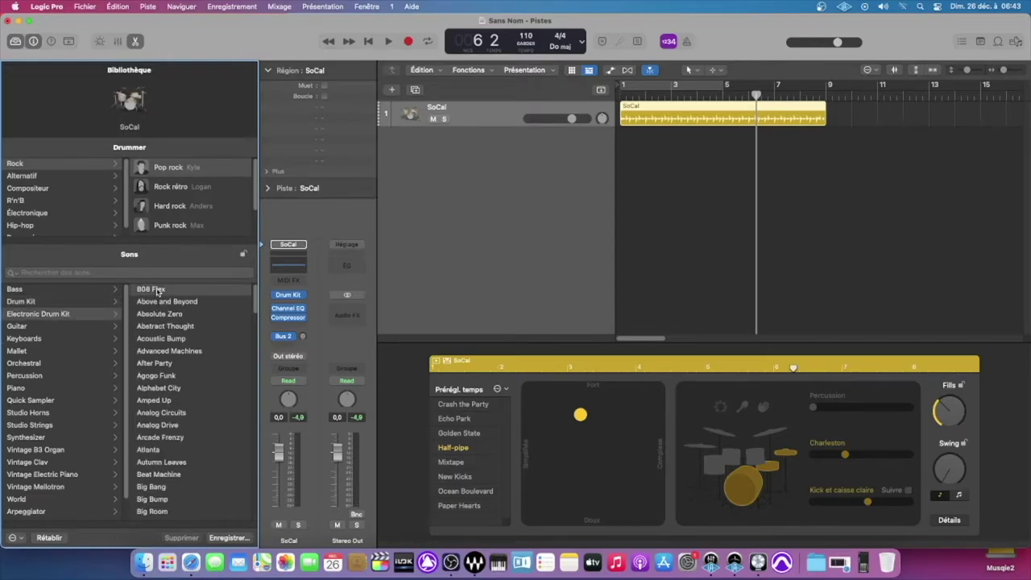
pyautogui.press('space')
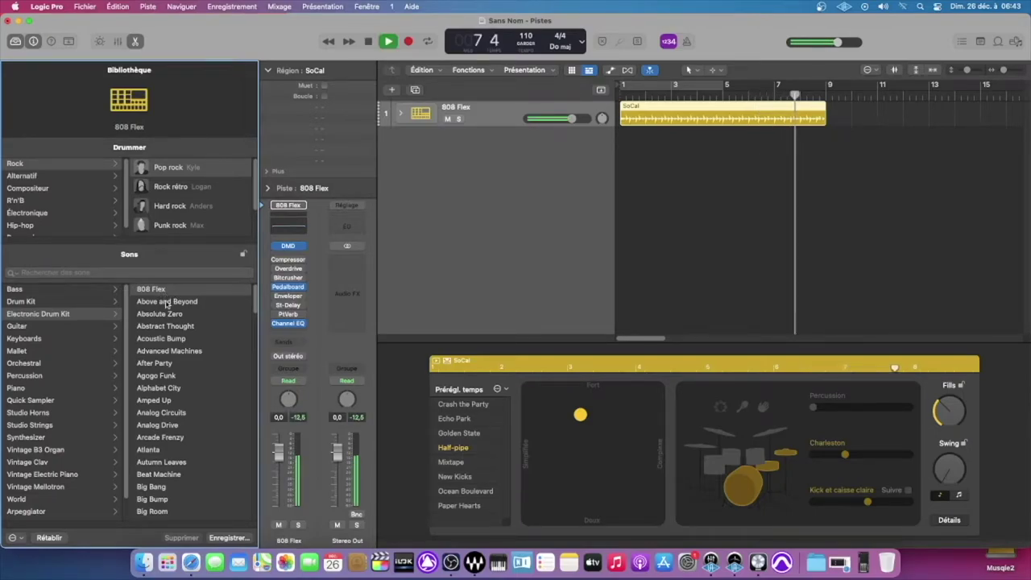
pyautogui.click(167, 301)
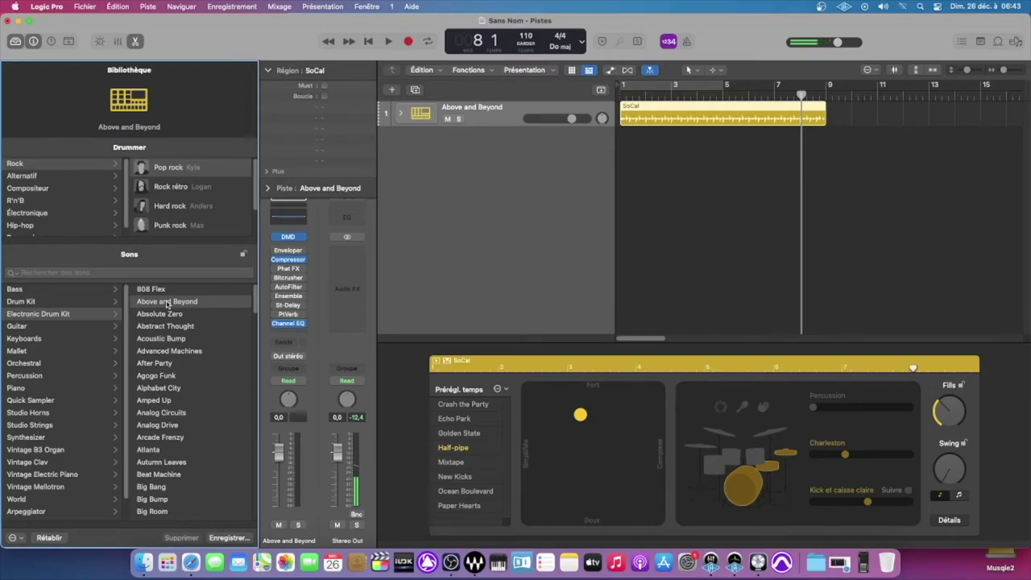
# - Play the SoCal region from its start to hear the Above and Beyond kit
pyautogui.click(621, 95)
pyautogui.press('space')
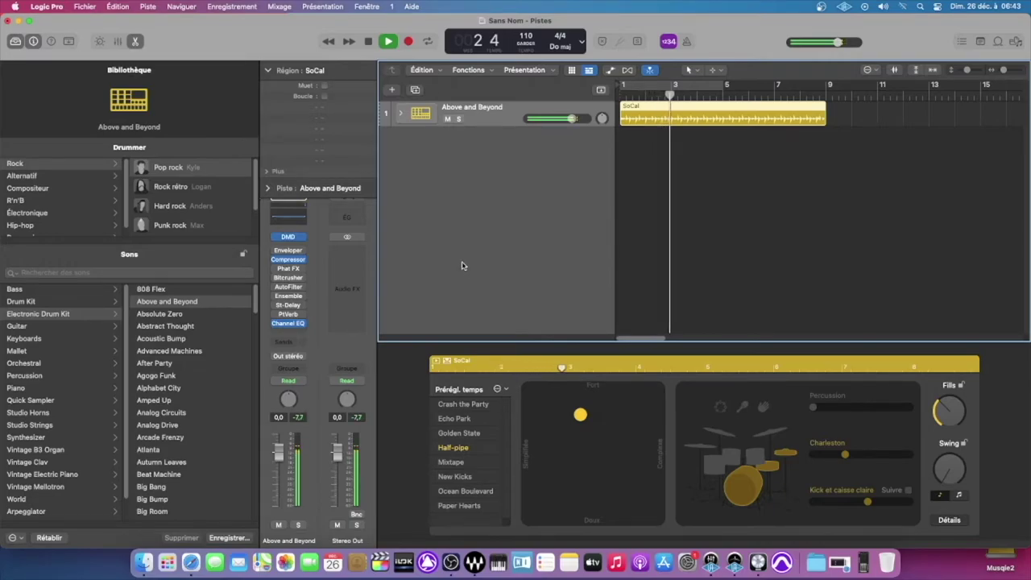
pyautogui.press('space')
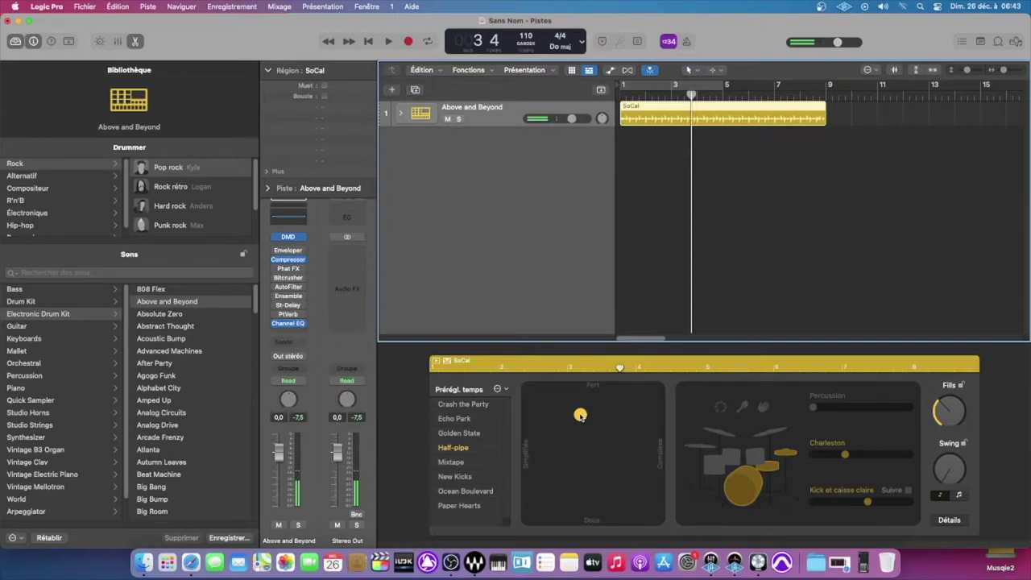
# - Move the Drummer performance point slightly toward Fort and play the region to hear the change
pyautogui.moveTo(580, 416)
pyautogui.mouseDown()
pyautogui.moveTo(581, 503)
pyautogui.moveTo(581, 409)
pyautogui.mouseUp()
pyautogui.press('space')
pyautogui.press('space')
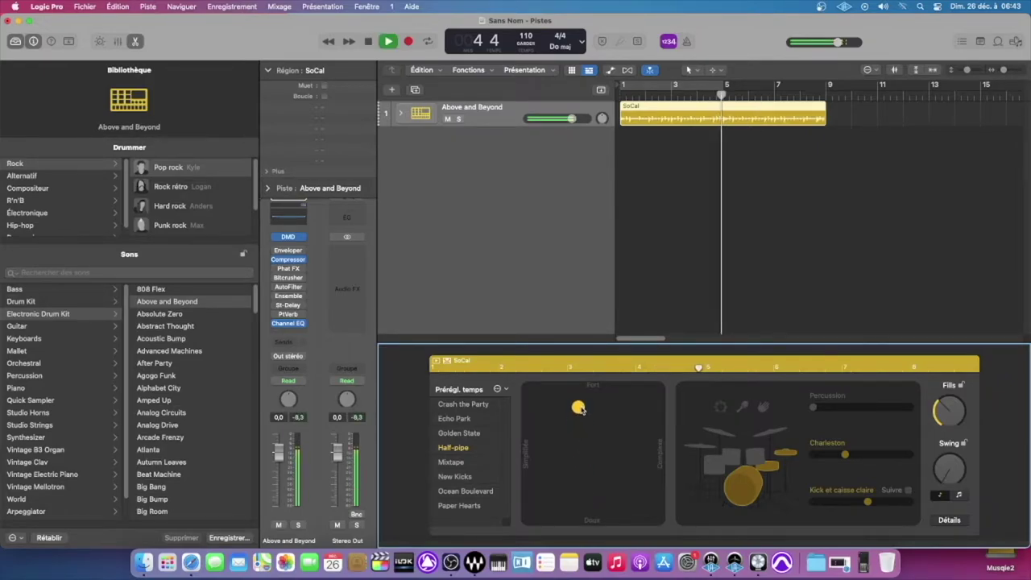
pyautogui.press('space')
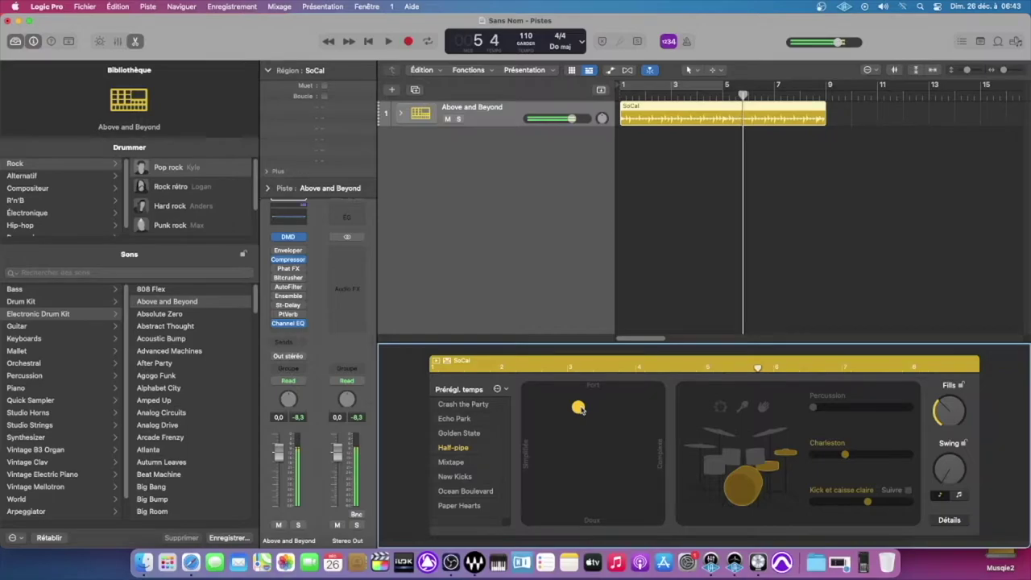
# - Move the Drummer performance point well toward Doux and Complexe, and play the region to its end
pyautogui.moveTo(581, 410); pyautogui.dragTo(590, 484)
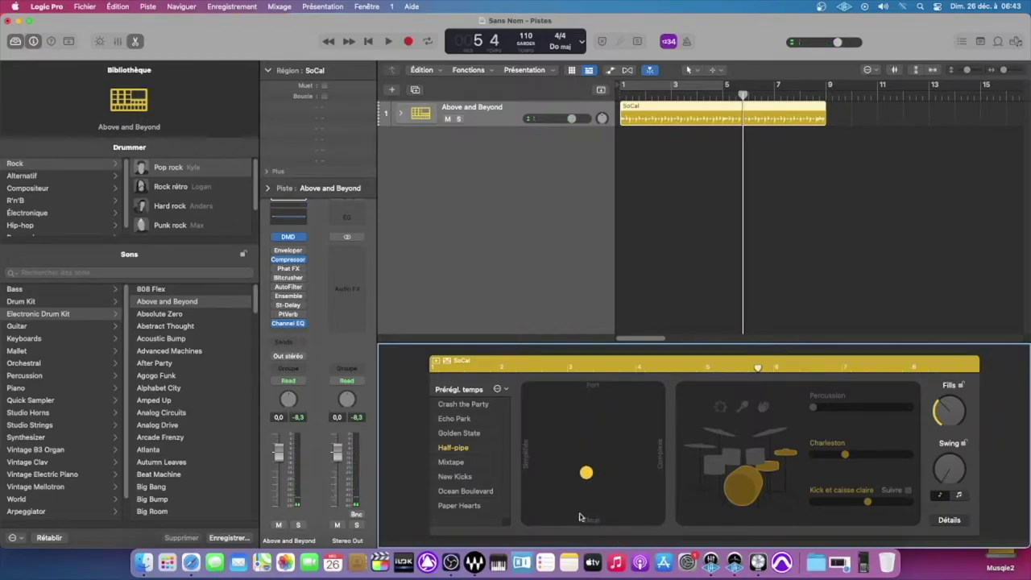
pyautogui.moveTo(586, 473); pyautogui.dragTo(640, 464)
pyautogui.press('space')
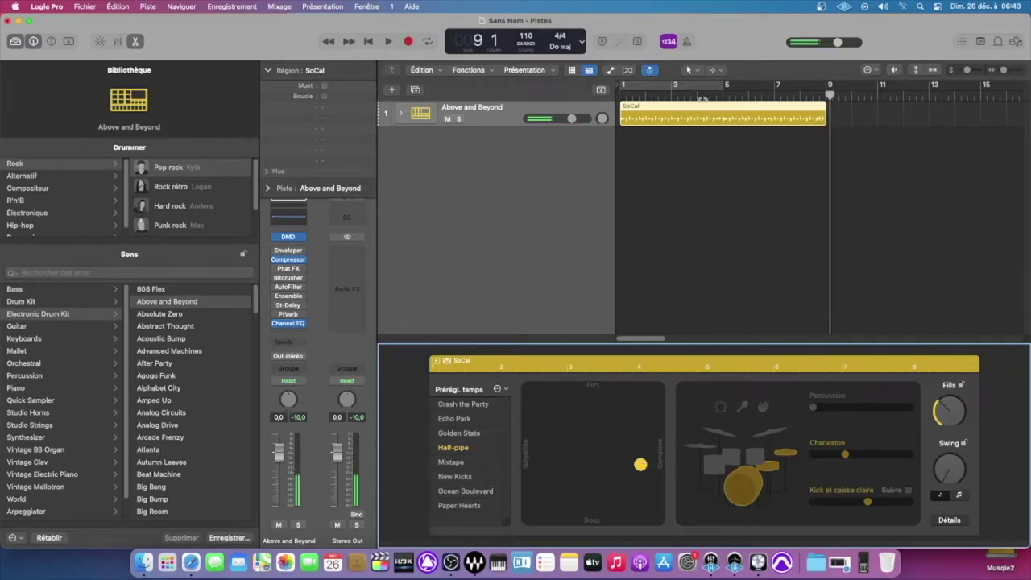
# - Set the cycle area to the SoCal region's length and play it in a loop
pyautogui.click(726, 169)
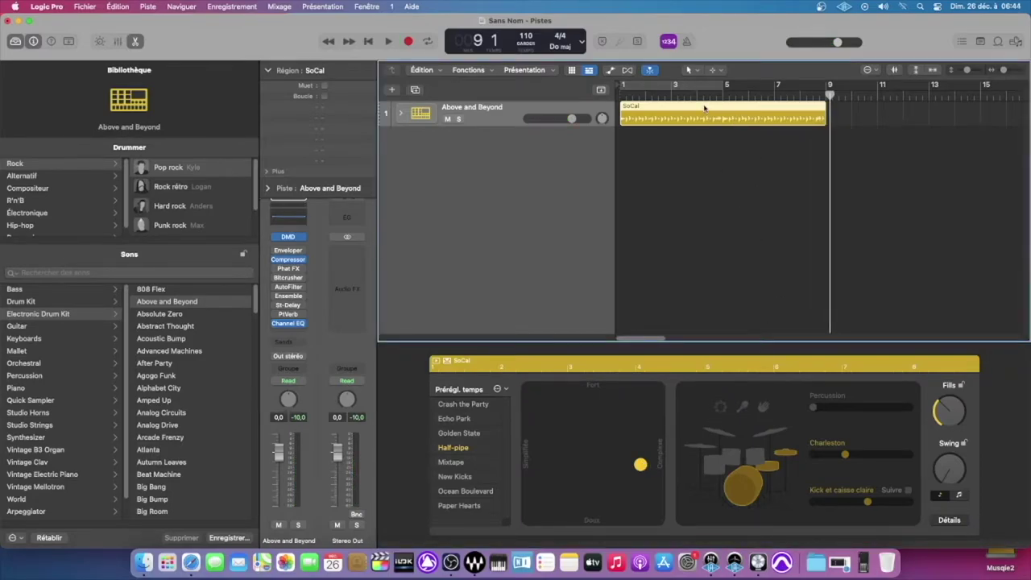
pyautogui.press('super+u')
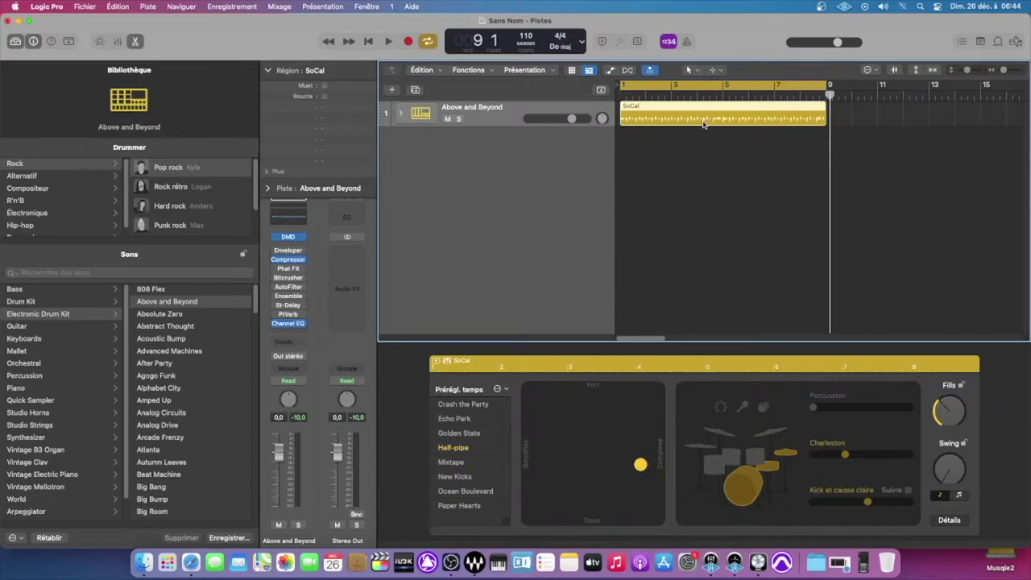
pyautogui.press('space')
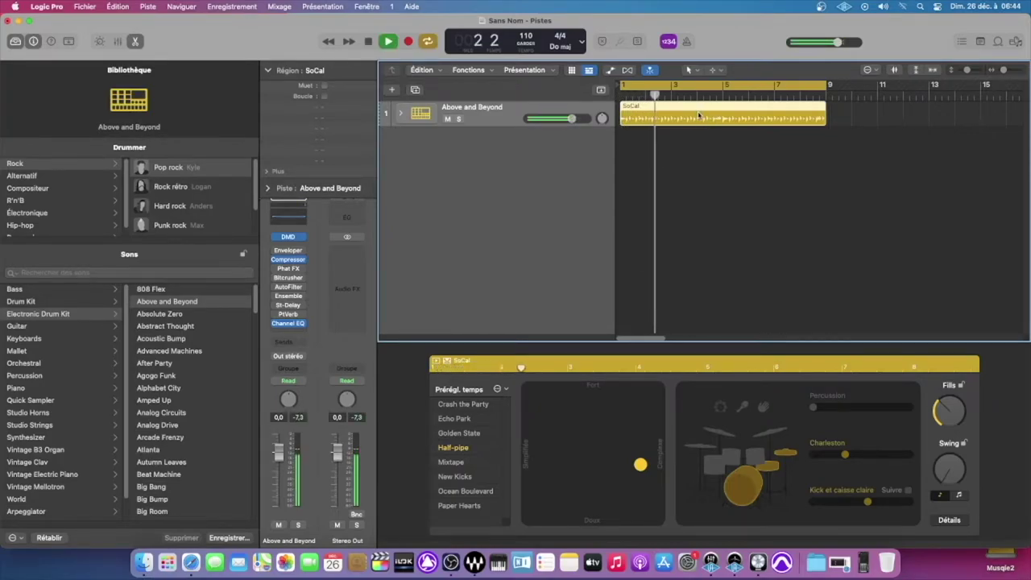
pyautogui.press('space')
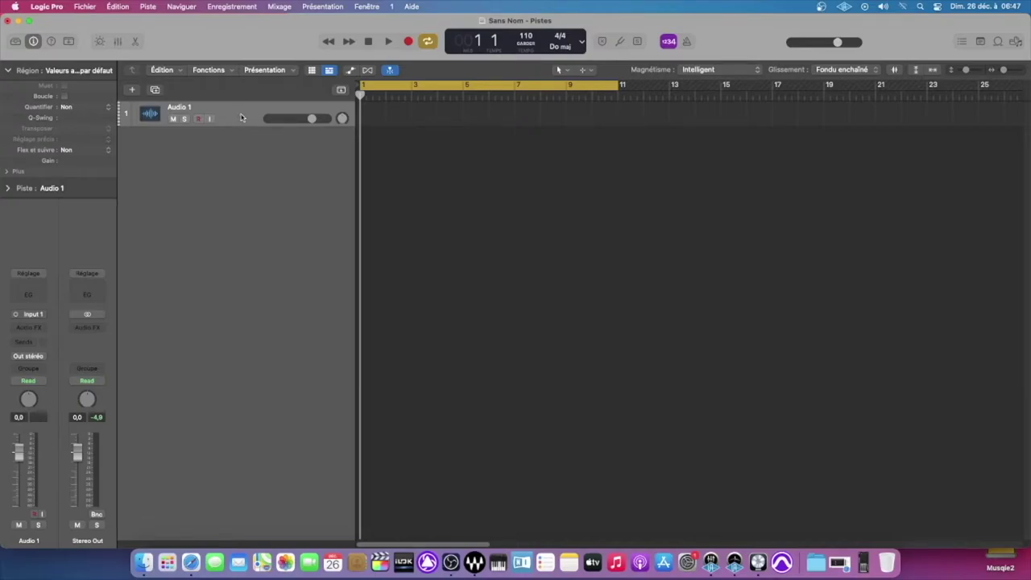
# - Create four new audio tracks with input Entrée 1 and output 1 + 2
pyautogui.click(147, 6)
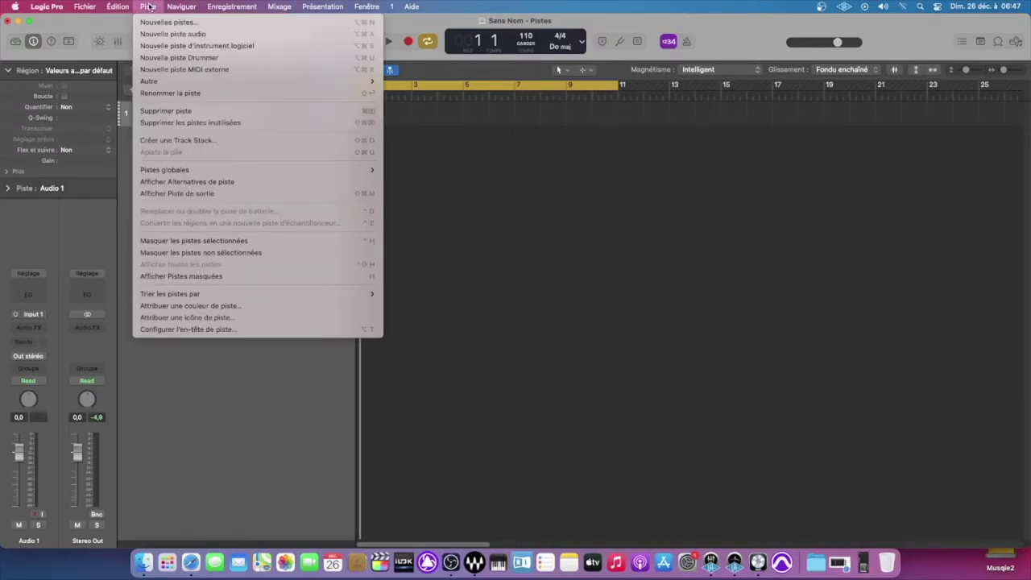
pyautogui.click(158, 21)
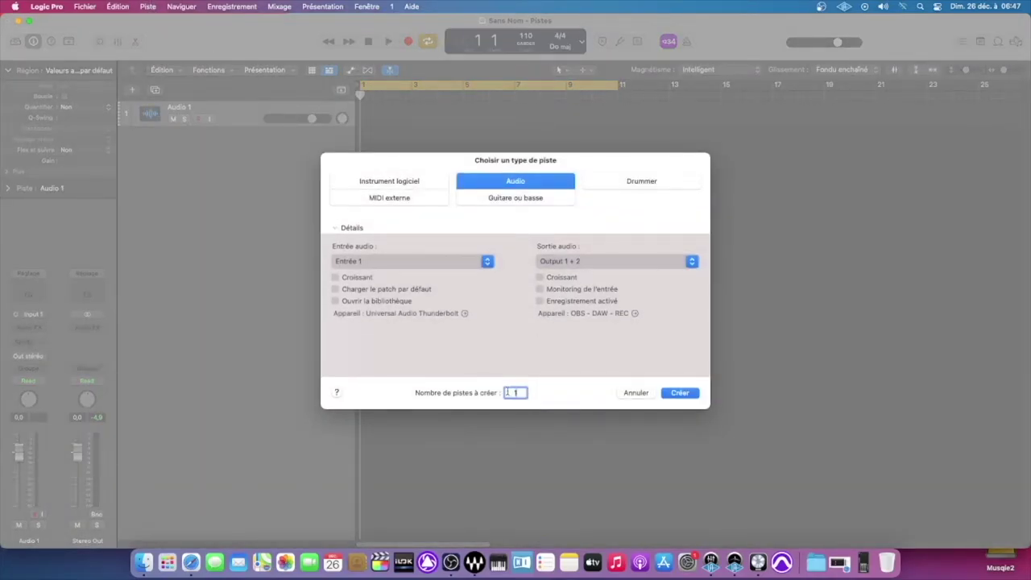
pyautogui.press('Return')
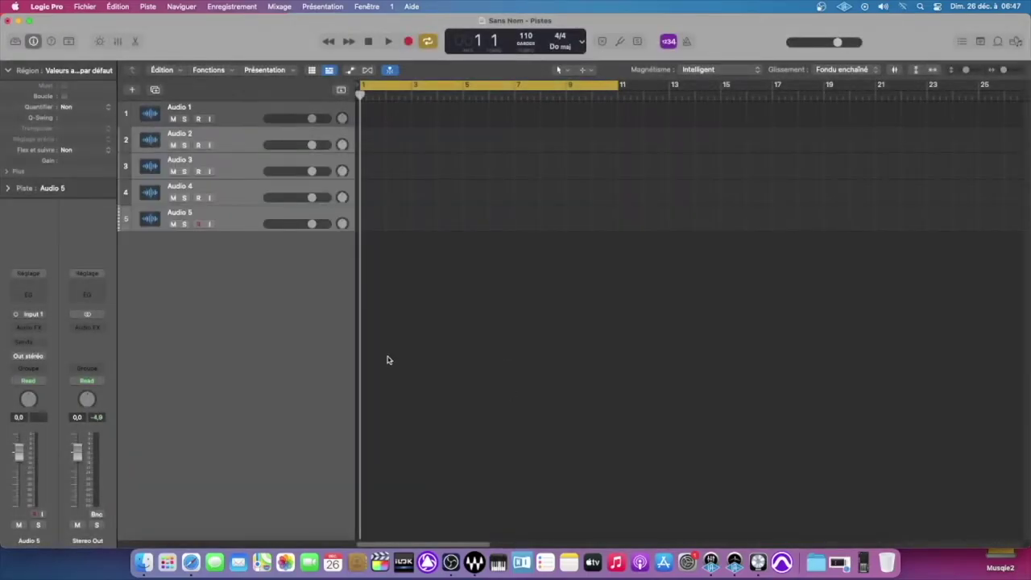
# - Select all tracks from Audio 1 to Audio 5 as a range and clear the multiple selection
pyautogui.click(233, 112)
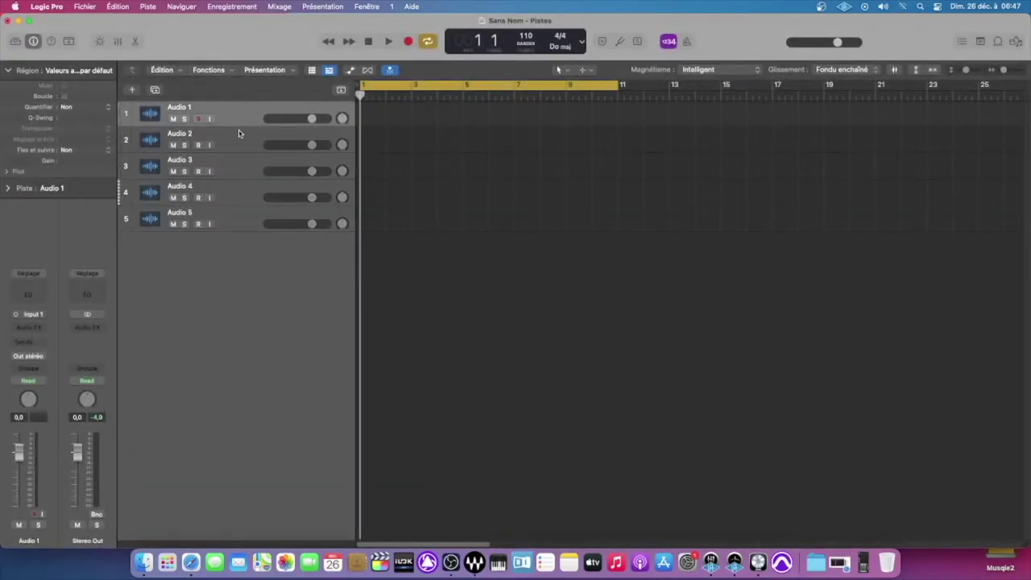
pyautogui.keyDown('shift'); pyautogui.click(240, 222); pyautogui.keyUp('shift')
pyautogui.click(247, 275)
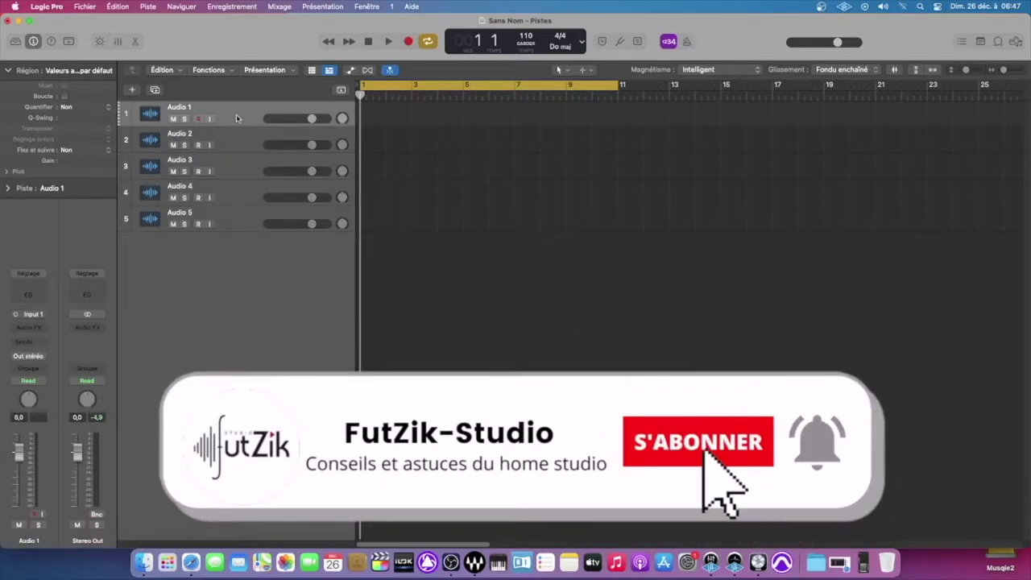
# - Select Audio 5, Audio 2 and Audio 1 individually, extend the selection from Audio 1 to Audio 5, and clear it
pyautogui.moveTo(236, 117)
pyautogui.mouseDown()
pyautogui.moveTo(250, 199)
pyautogui.moveTo(248, 110)
pyautogui.mouseUp()
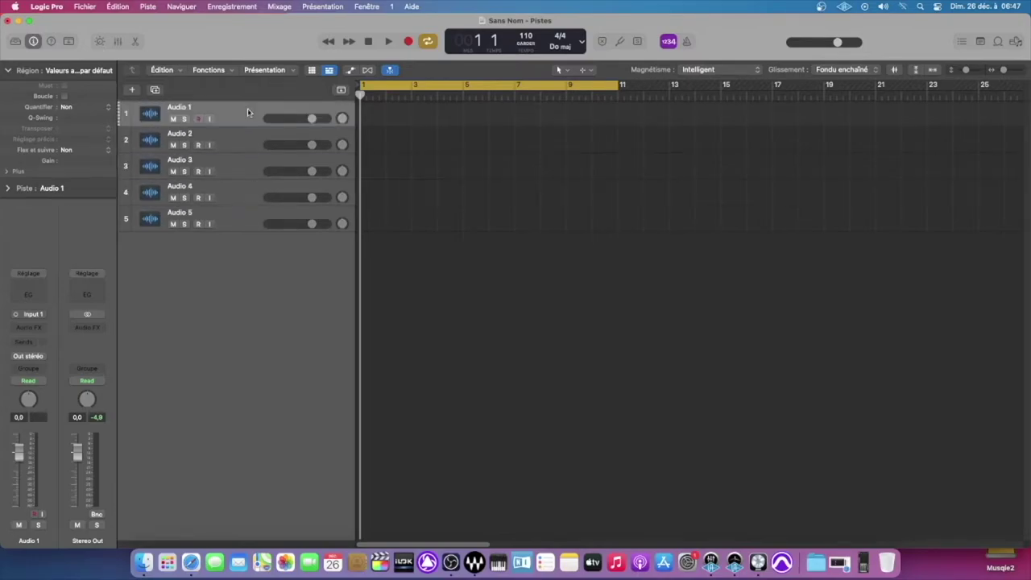
pyautogui.click(247, 229)
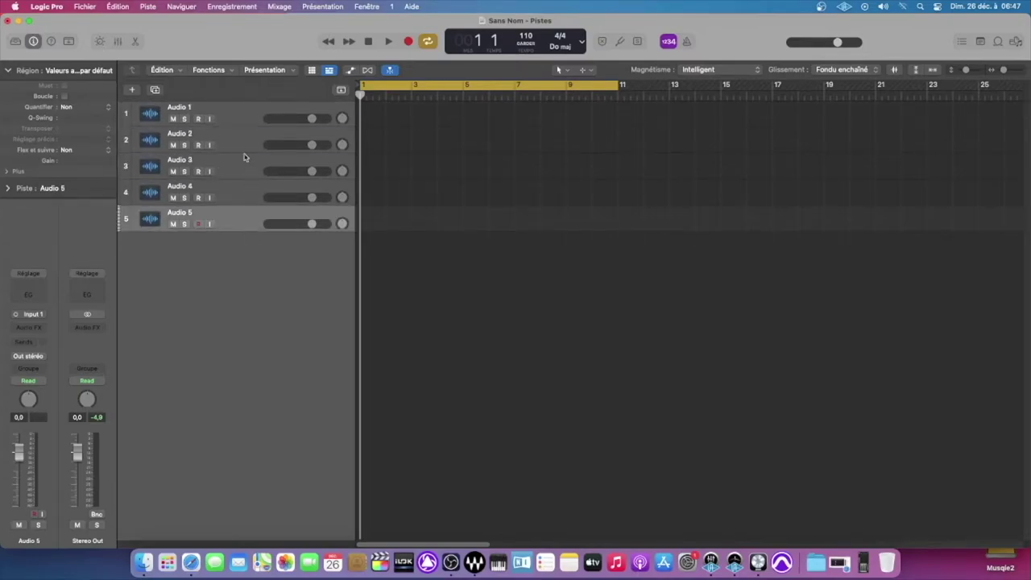
pyautogui.click(246, 136)
pyautogui.click(245, 118)
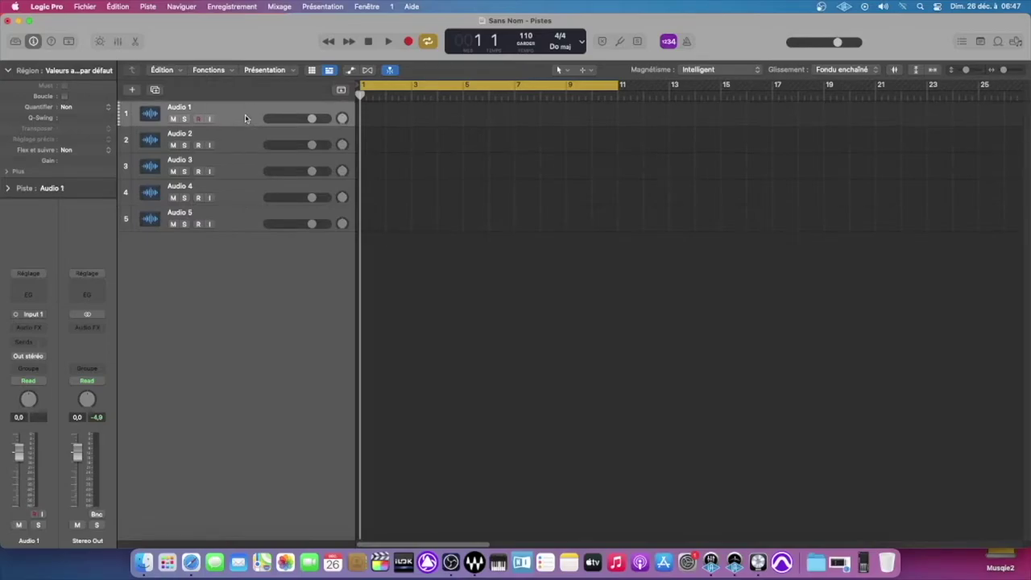
pyautogui.keyDown('shift'); pyautogui.click(247, 218); pyautogui.keyUp('shift')
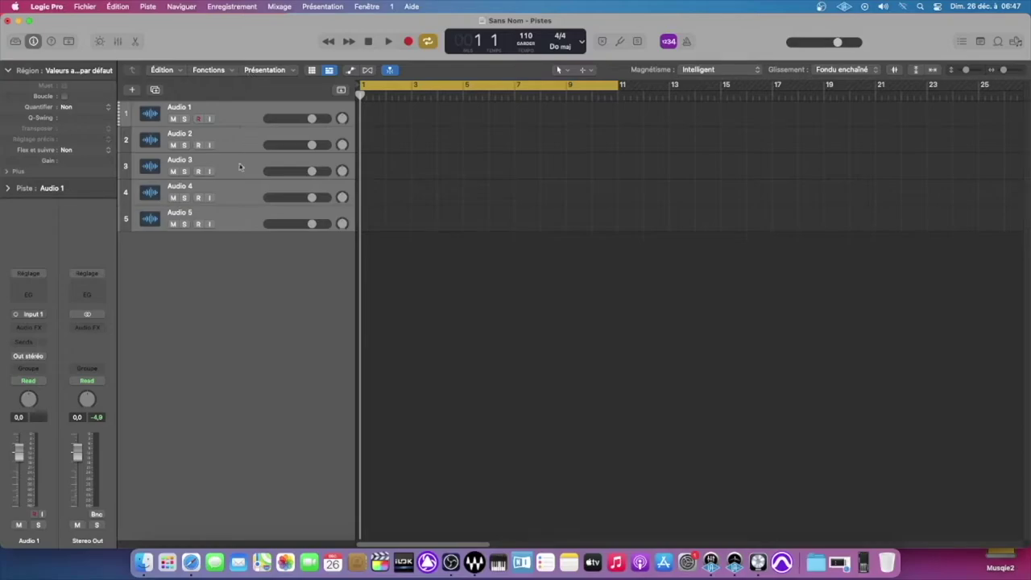
pyautogui.click(248, 248)
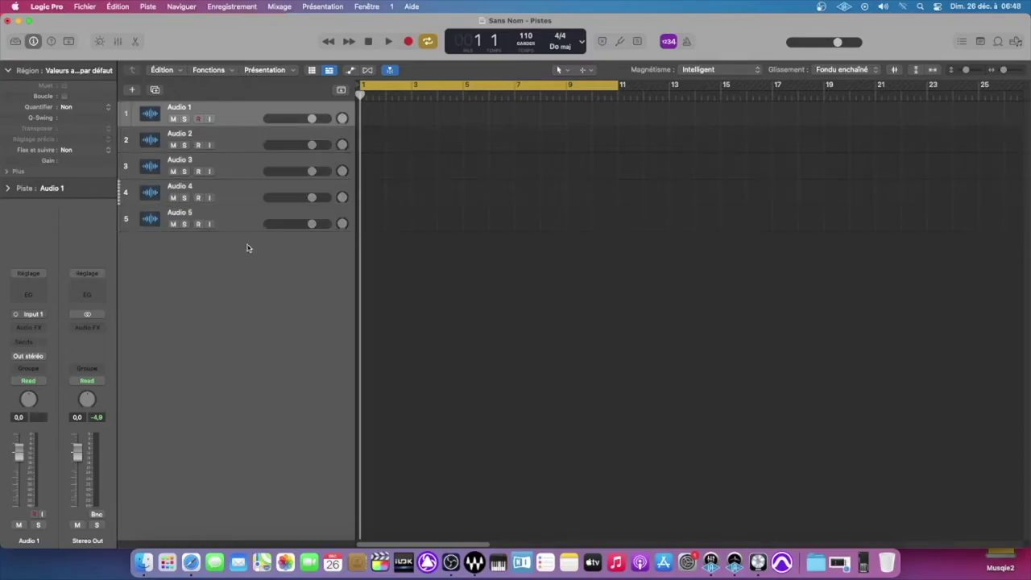
# - Select Audio 1 through Audio 3, extend the range to Audio 4 and Audio 5, and return to a single track
pyautogui.click(246, 119)
pyautogui.keyDown('shift'); pyautogui.click(238, 166); pyautogui.keyUp('shift')
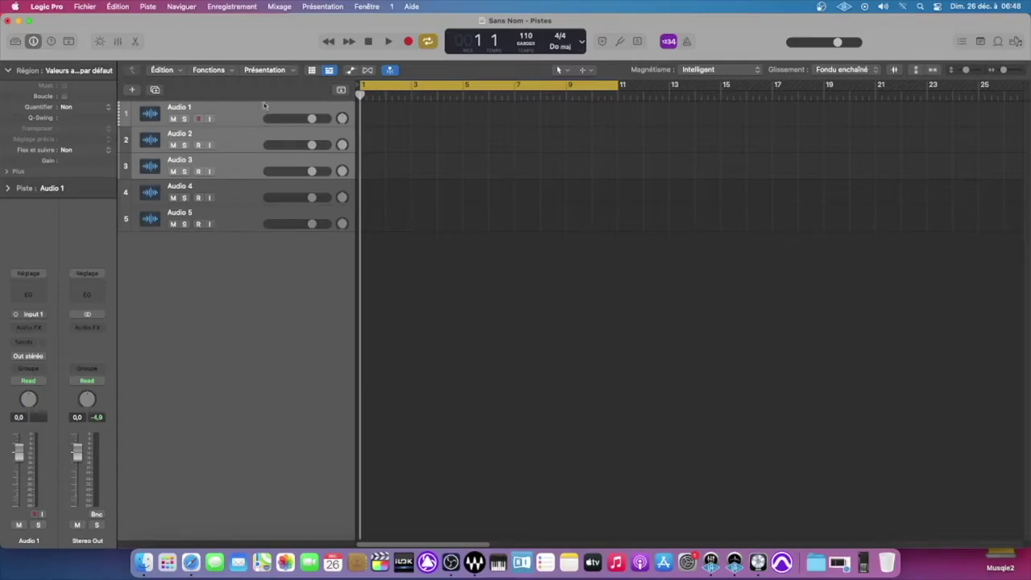
pyautogui.keyDown('shift'); pyautogui.click(244, 197); pyautogui.keyUp('shift')
pyautogui.keyDown('shift'); pyautogui.click(245, 224); pyautogui.keyUp('shift')
pyautogui.click(248, 246)
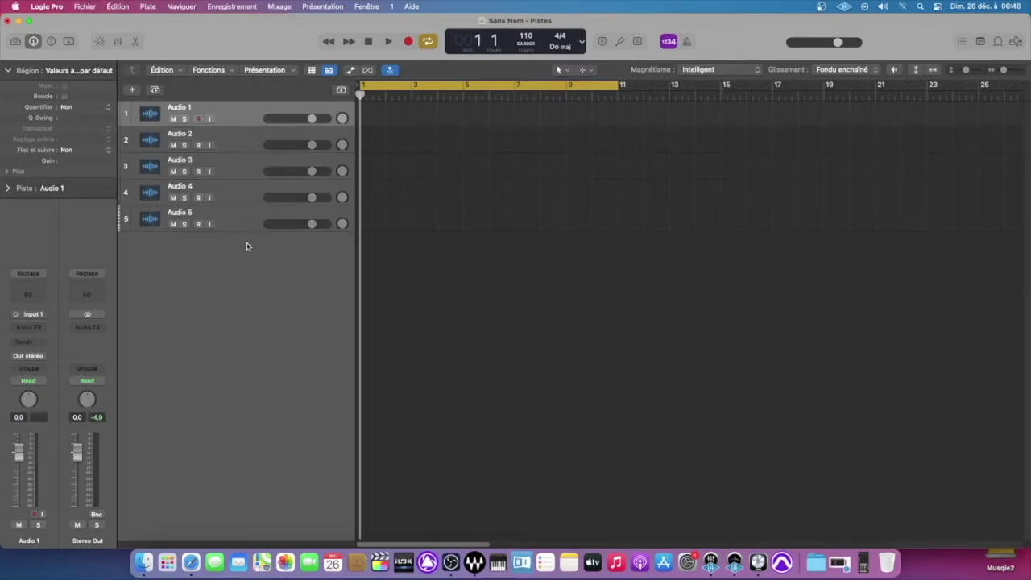
# - Extend the selection from Audio 1 to Audio 3, Audio 4 and Audio 5
pyautogui.keyDown('shift'); pyautogui.click(245, 170); pyautogui.keyUp('shift')
pyautogui.keyDown('shift'); pyautogui.click(246, 195); pyautogui.keyUp('shift')
pyautogui.keyDown('shift'); pyautogui.click(246, 210); pyautogui.keyUp('shift')
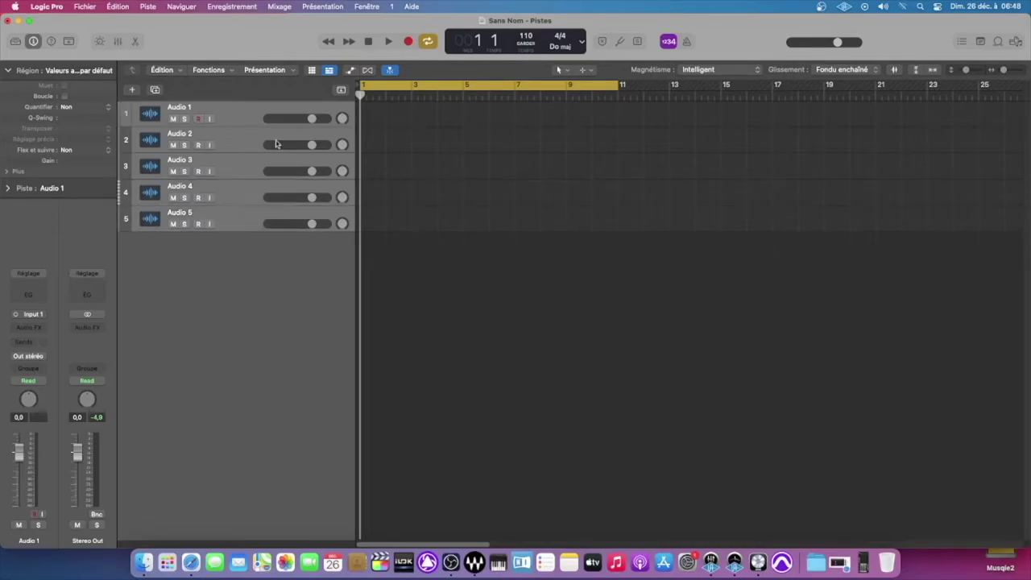
# - Select the range from Audio 1 to Audio 5 and duplicate the five tracks below the originals
pyautogui.click(241, 116)
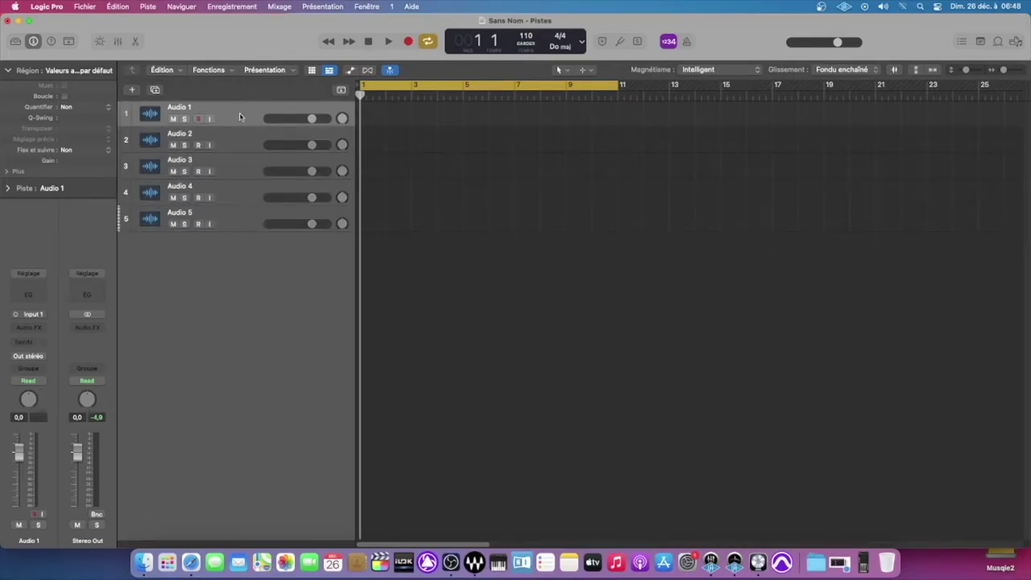
pyautogui.keyDown('shift'); pyautogui.click(247, 224); pyautogui.keyUp('shift')
pyautogui.moveTo(247, 224); pyautogui.dragTo(246, 273)
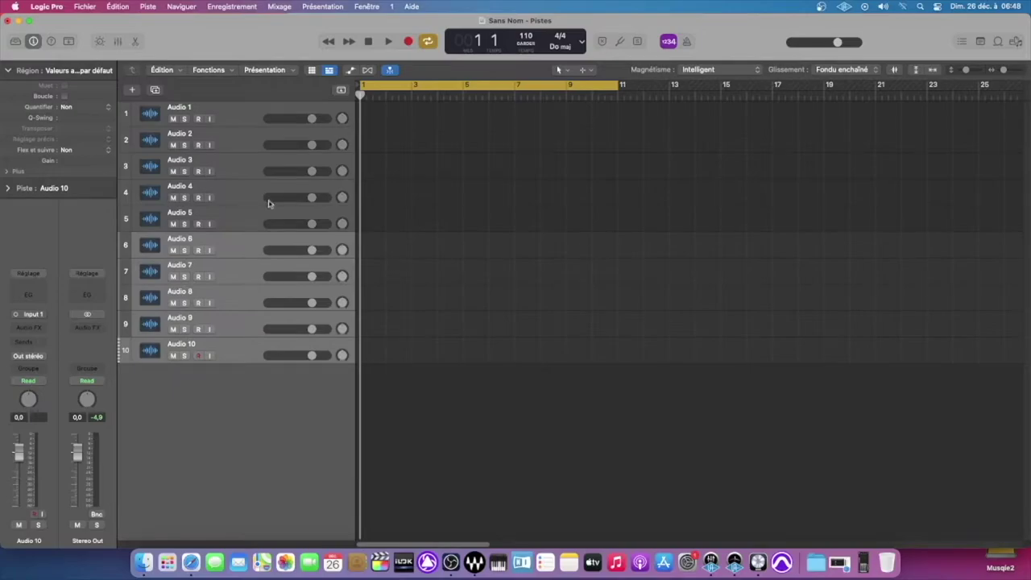
# - Select all ten audio tracks and undo the duplication of the five tracks
pyautogui.click(242, 113)
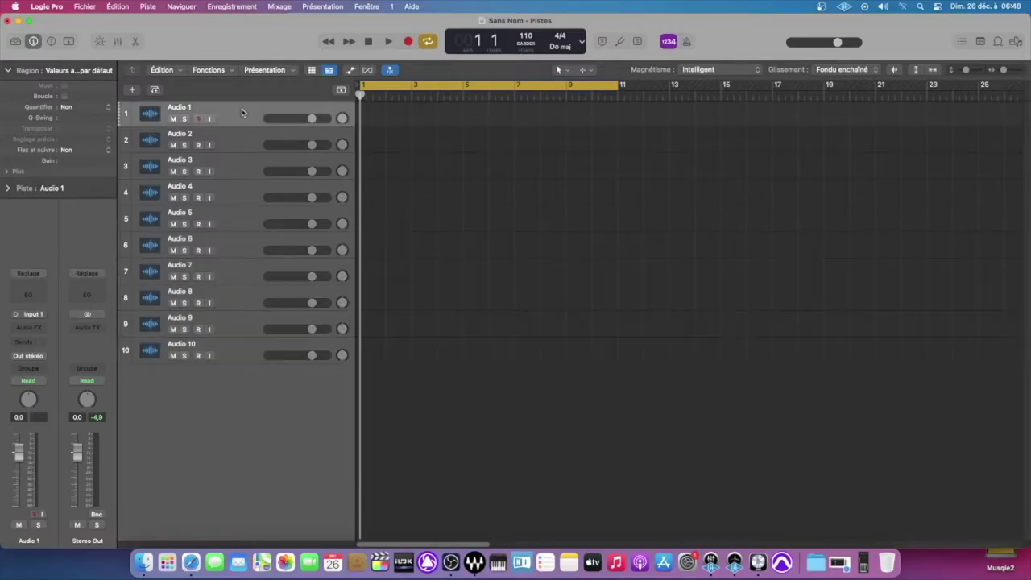
pyautogui.keyDown('shift'); pyautogui.click(238, 348); pyautogui.keyUp('shift')
pyautogui.press('super+z')
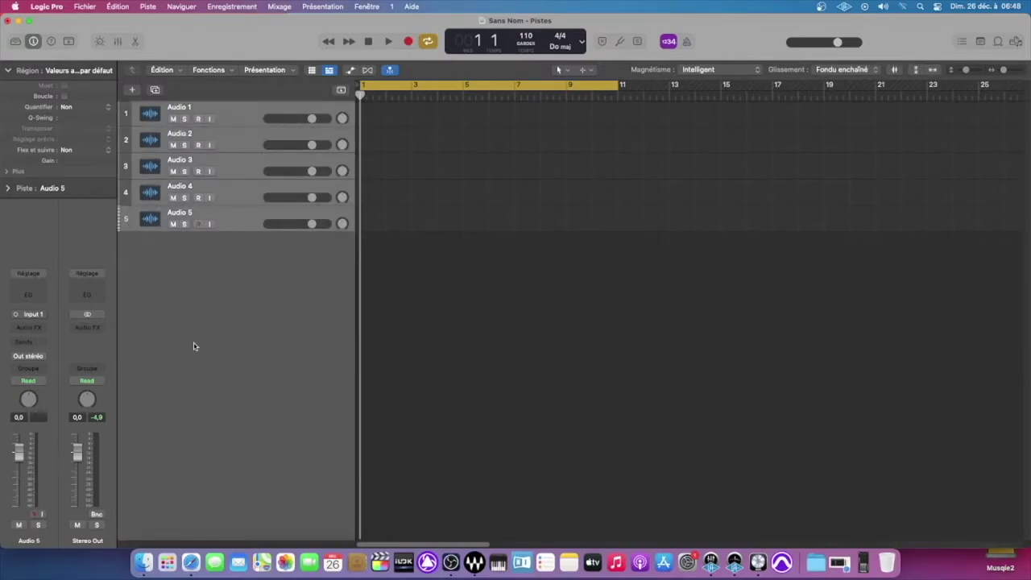
pyautogui.press('super+z')
# - Select the non-adjacent tracks Audio 2, Audio 4 and Audio 5 together
pyautogui.click(235, 143)
pyautogui.click(239, 116)
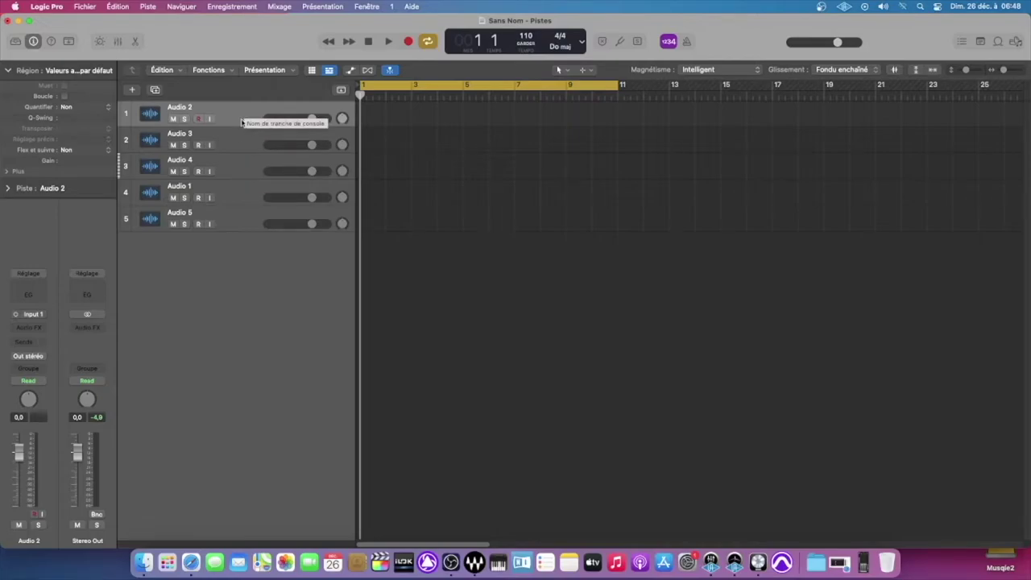
pyautogui.keyDown('super'); pyautogui.click(246, 162); pyautogui.keyUp('super')
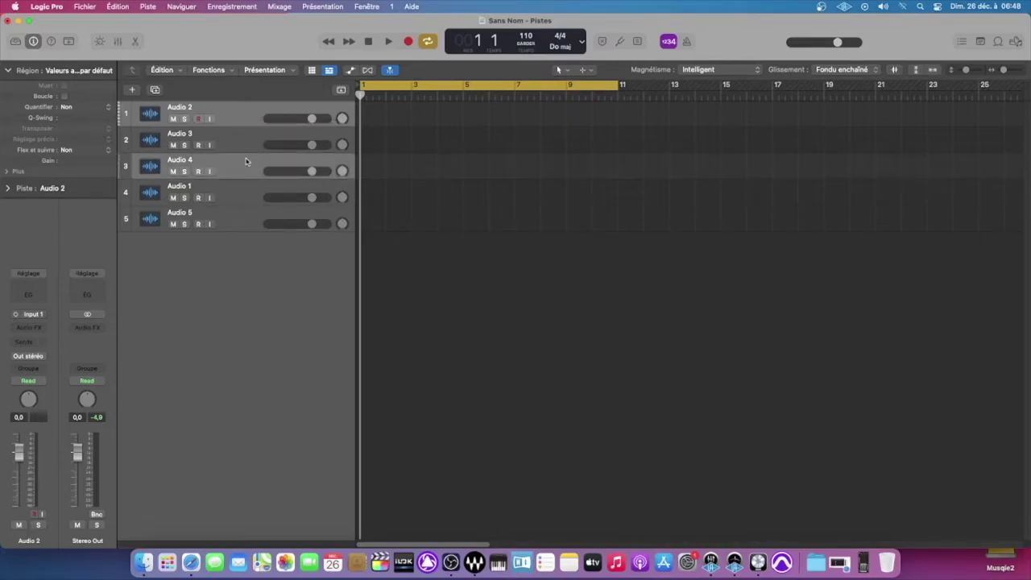
pyautogui.keyDown('super'); pyautogui.click(241, 225); pyautogui.keyUp('super')
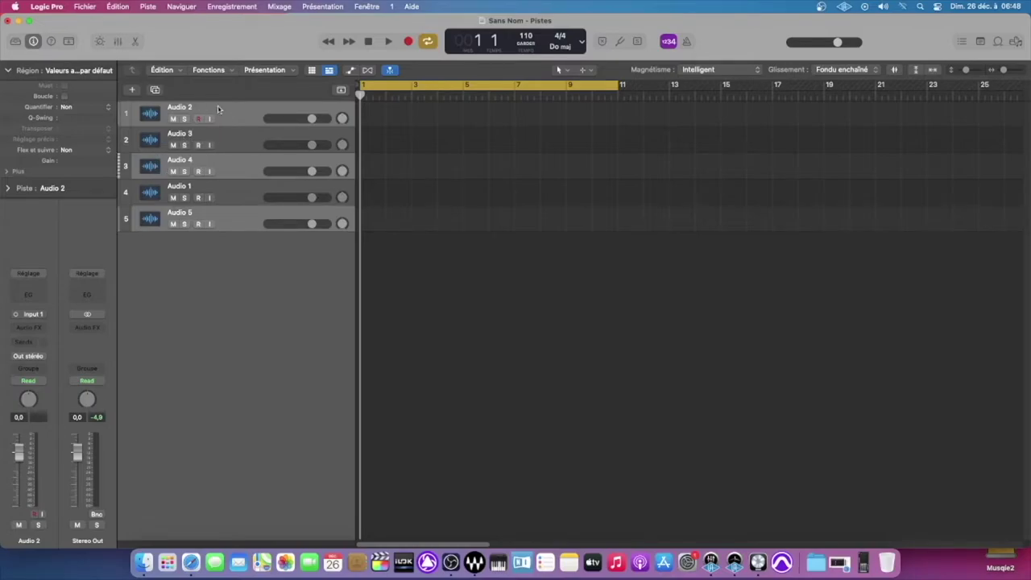
# - Select the continuous range of tracks from Audio 2 down to Audio 5
pyautogui.click(229, 145)
pyautogui.click(235, 106)
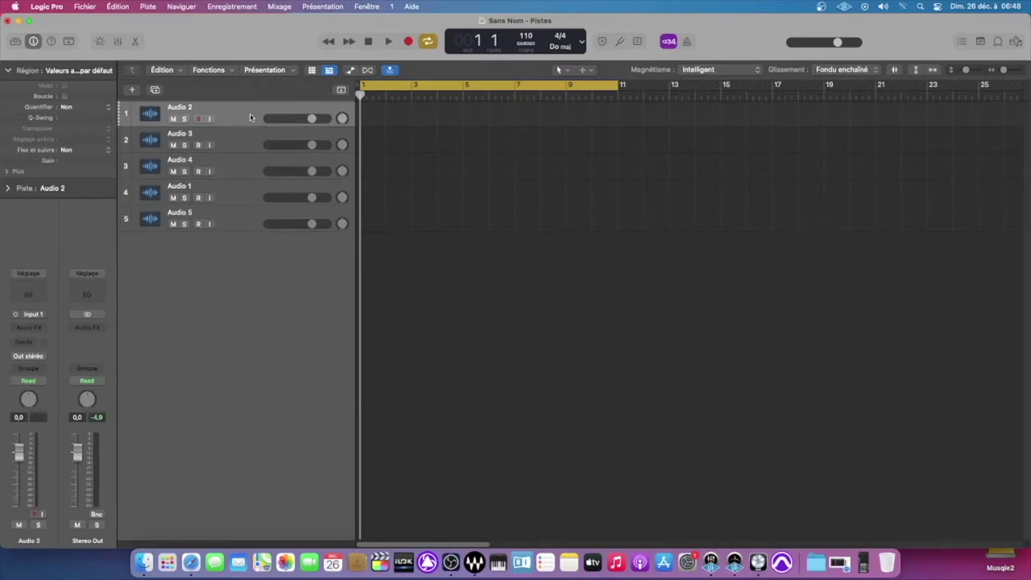
pyautogui.keyDown('shift'); pyautogui.click(246, 219); pyautogui.keyUp('shift')
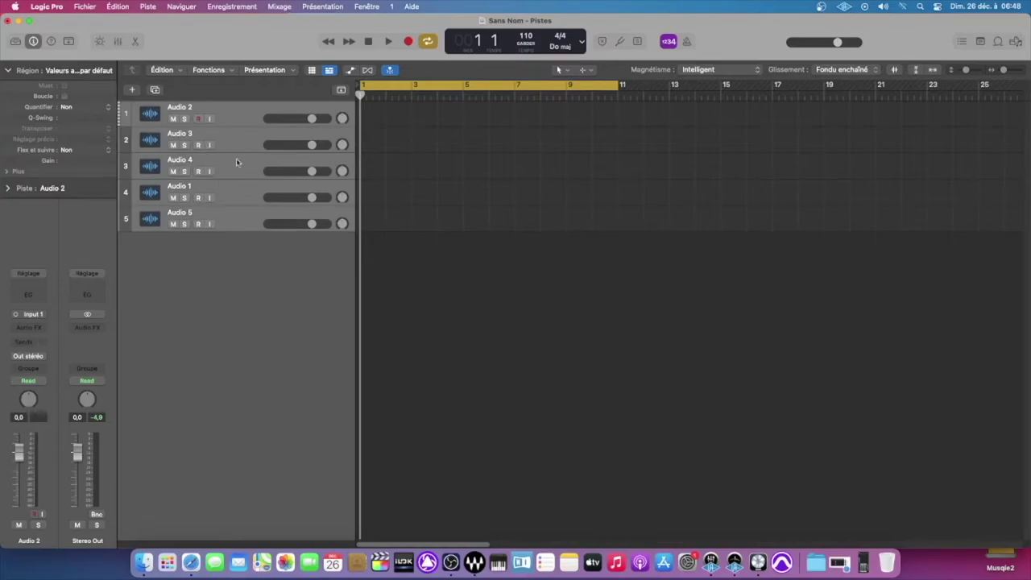
# - Select Audio 2, Audio 4 and Audio 5 individually, and add Audio 3 to the selection
pyautogui.click(223, 116)
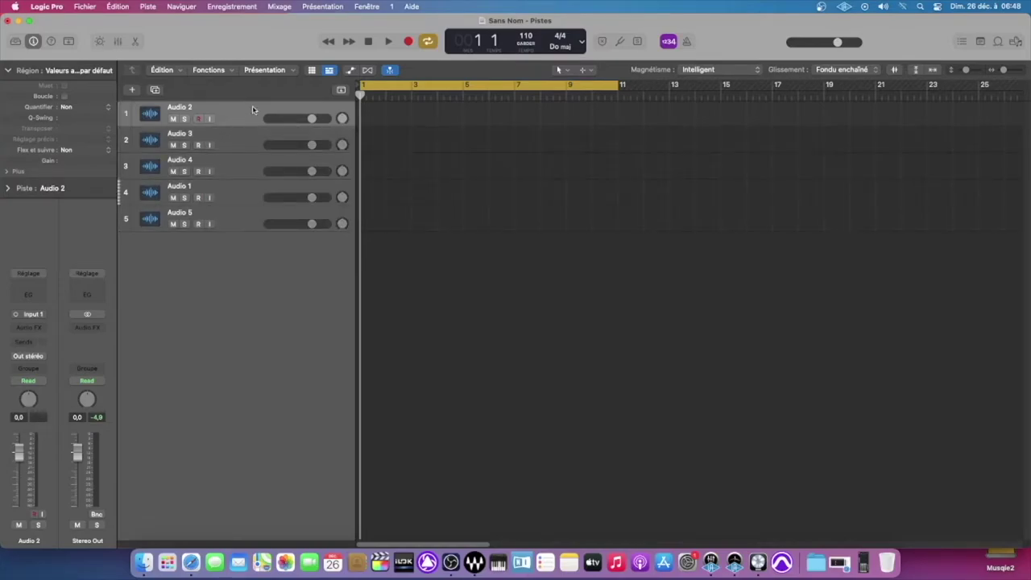
pyautogui.keyDown('super'); pyautogui.click(236, 165); pyautogui.keyUp('super')
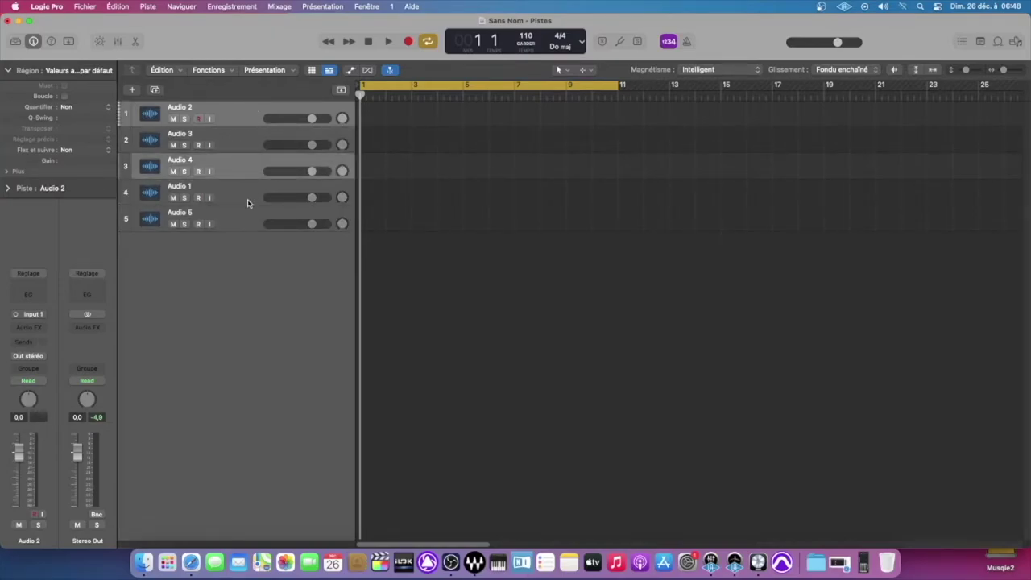
pyautogui.keyDown('super'); pyautogui.click(246, 216); pyautogui.keyUp('super')
pyautogui.keyDown('super'); pyautogui.click(255, 144); pyautogui.keyUp('super')
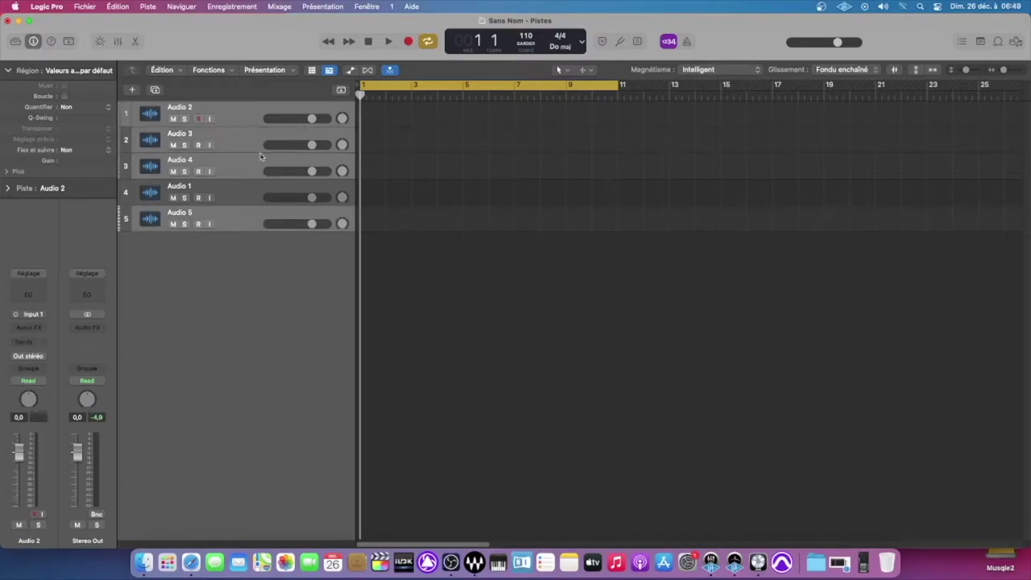
# - Add Audio 1 to the track selection, remove Audio 4 and Audio 3 from it, and finish with only Audio 2 selected
pyautogui.keyDown('super'); pyautogui.click(246, 196); pyautogui.keyUp('super')
pyautogui.keyDown('super'); pyautogui.click(248, 171); pyautogui.keyUp('super')
pyautogui.keyDown('super'); pyautogui.click(252, 143); pyautogui.keyUp('super')
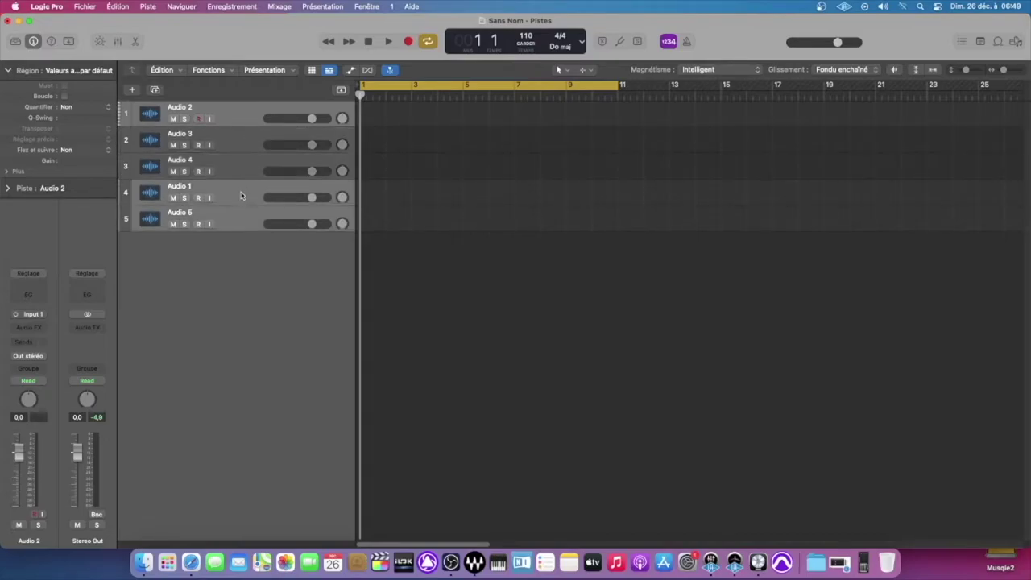
pyautogui.keyDown('super'); pyautogui.click(240, 195); pyautogui.keyUp('super')
pyautogui.keyDown('super'); pyautogui.click(245, 165); pyautogui.keyUp('super')
pyautogui.click(236, 120)
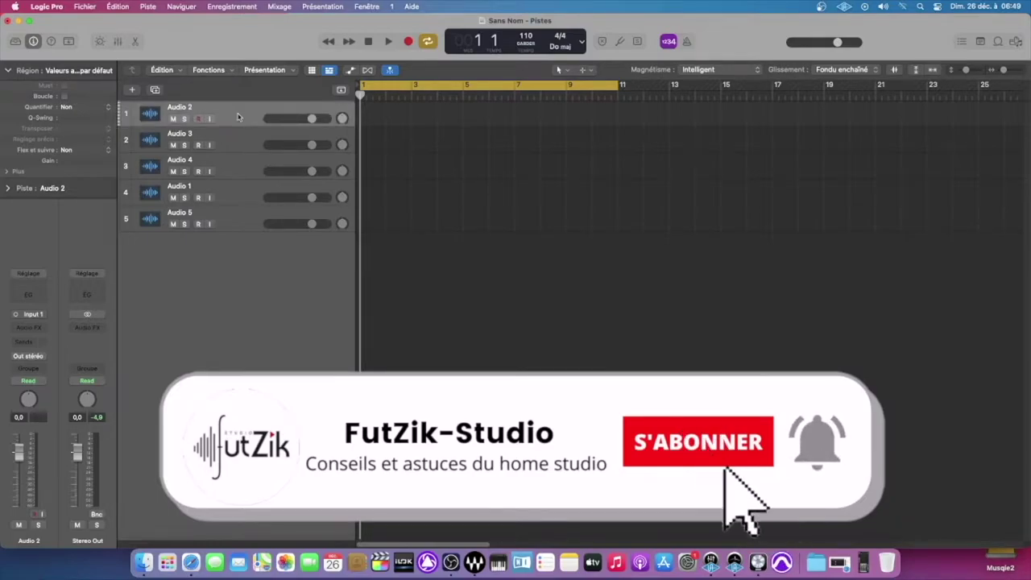
# - Duplicate empty audio tracks to add five new ones between Audio 3 and Audio 4
pyautogui.moveTo(237, 117); pyautogui.dragTo(237, 132)
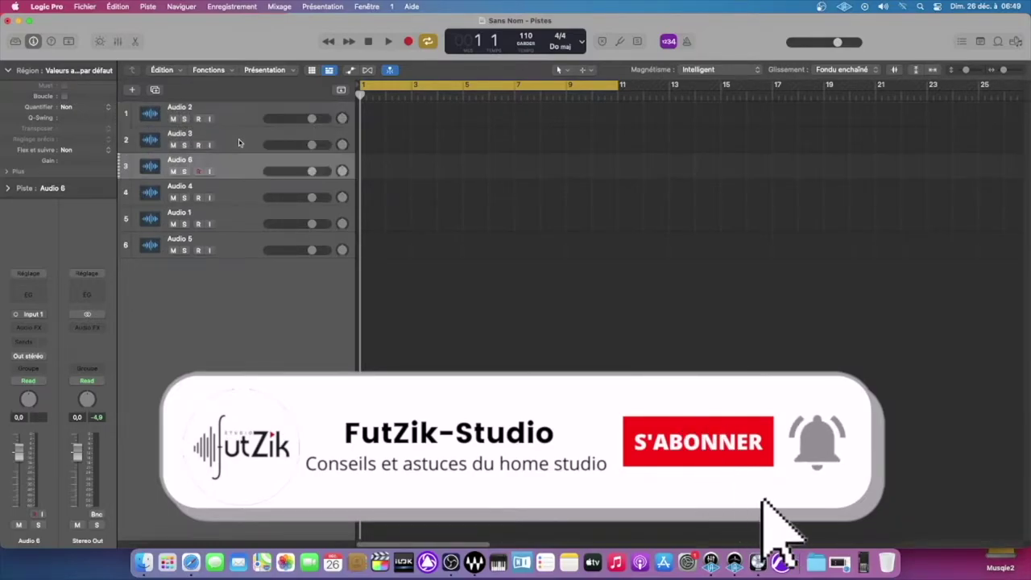
pyautogui.moveTo(238, 194); pyautogui.dragTo(238, 227)
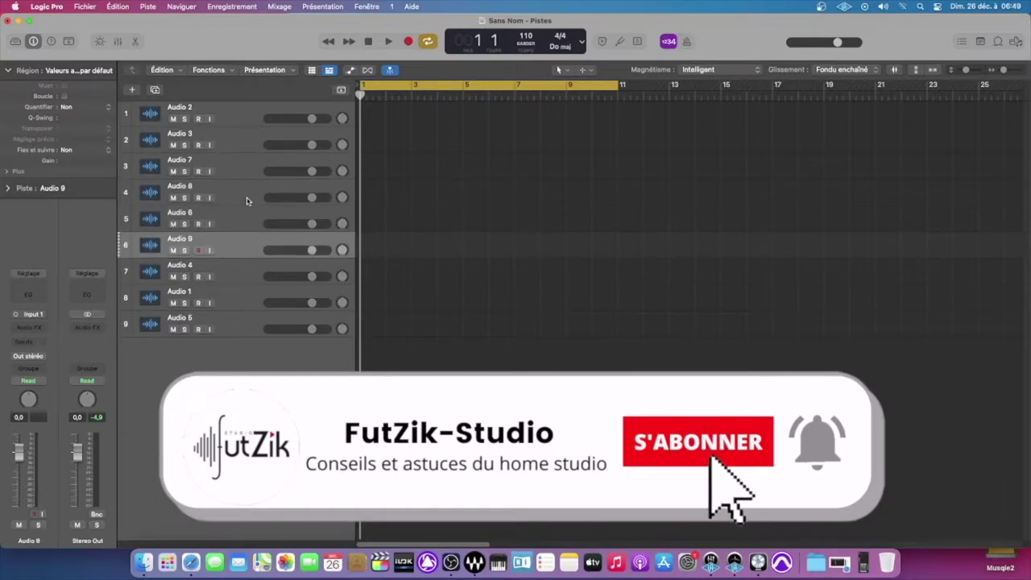
pyautogui.moveTo(246, 201); pyautogui.dragTo(249, 216)
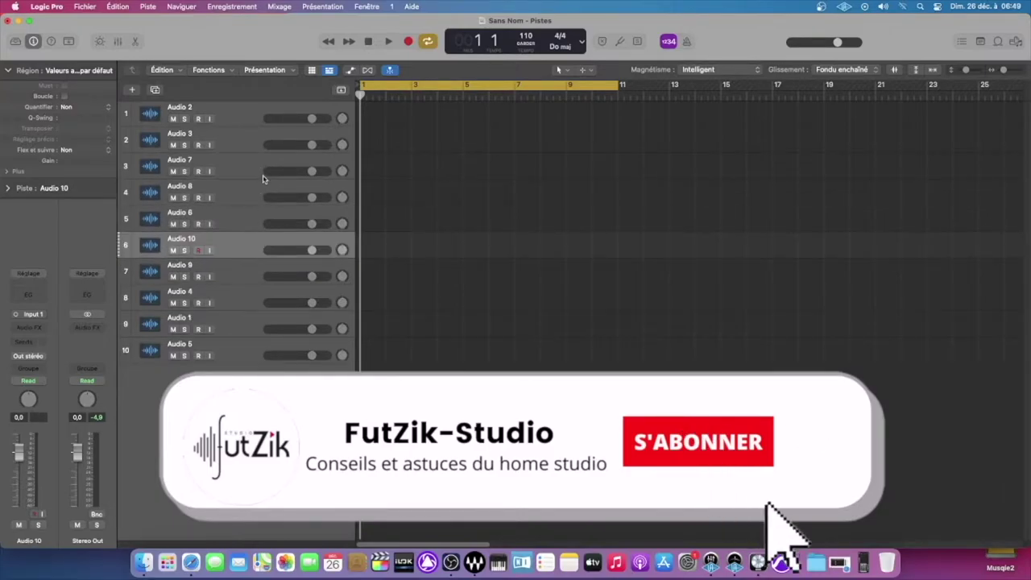
# - Place the 12 Bar Blues Bass Apple Loop at bar 1 on the first track and close the loop browser
pyautogui.click(997, 40)
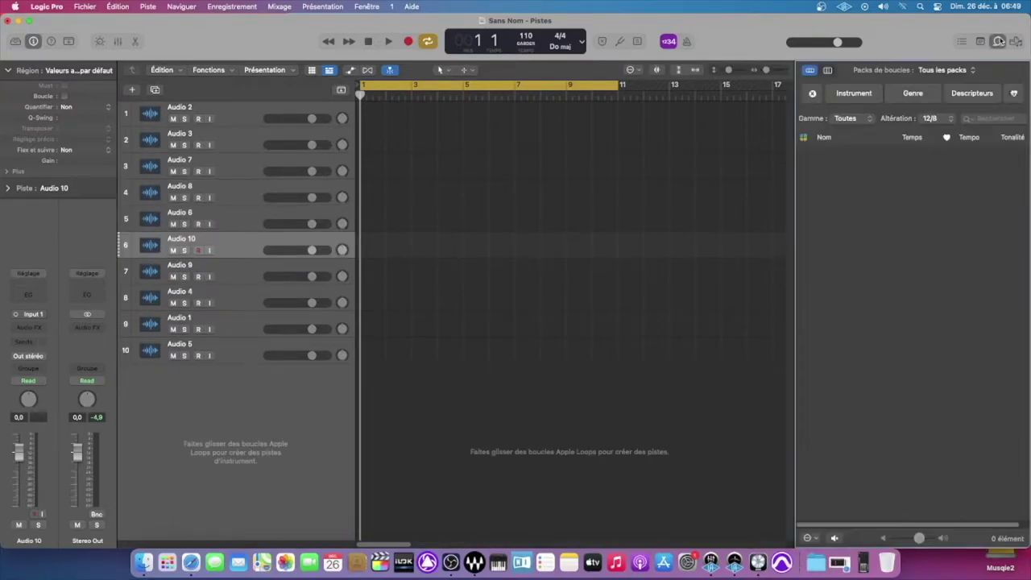
pyautogui.moveTo(847, 157); pyautogui.dragTo(361, 120)
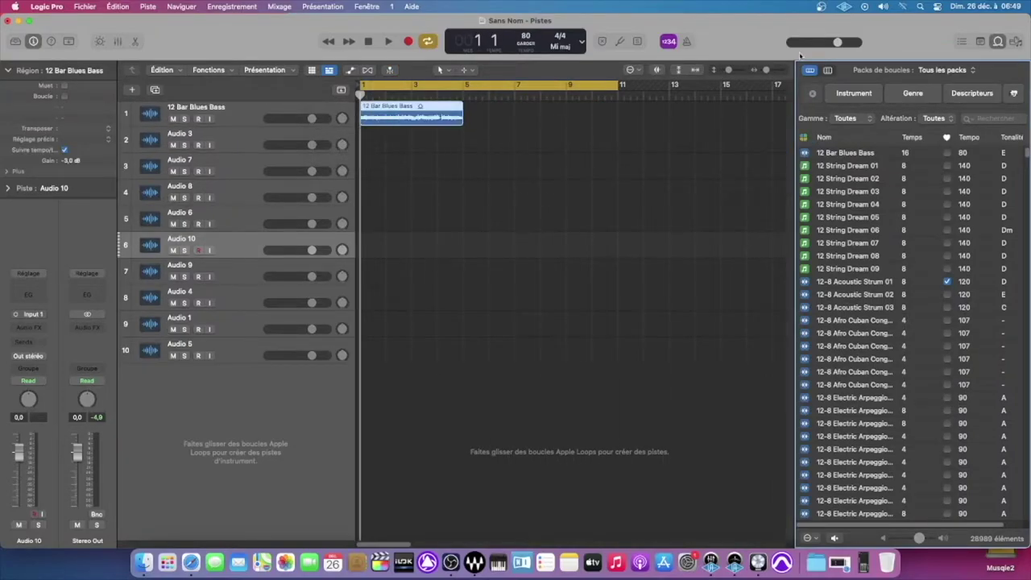
pyautogui.click(999, 41)
# - Duplicate the 12 Bar Blues Bass track twice with its region, and add one more duplicate without the region
pyautogui.click(241, 112)
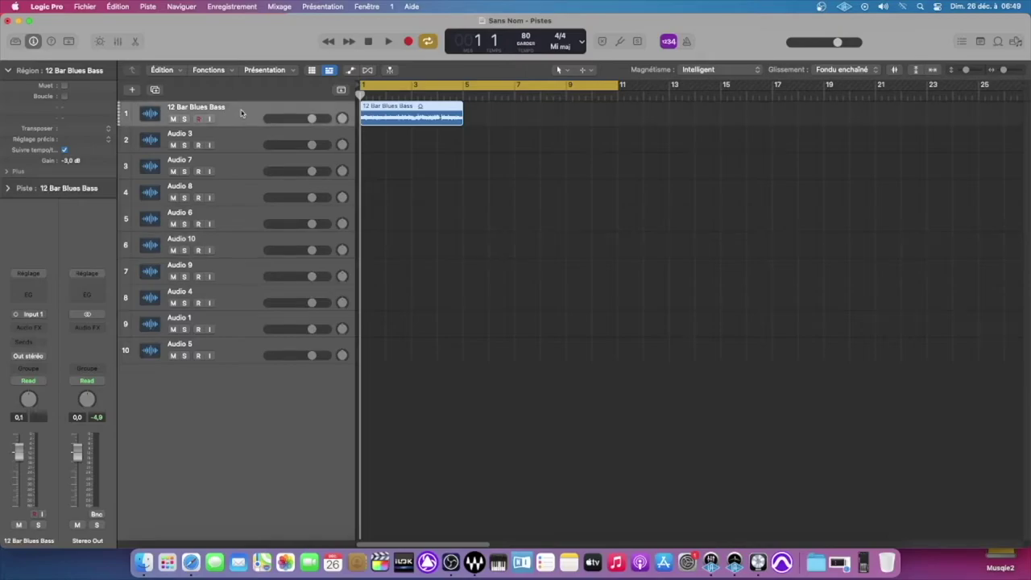
pyautogui.moveTo(245, 113); pyautogui.dragTo(270, 172)
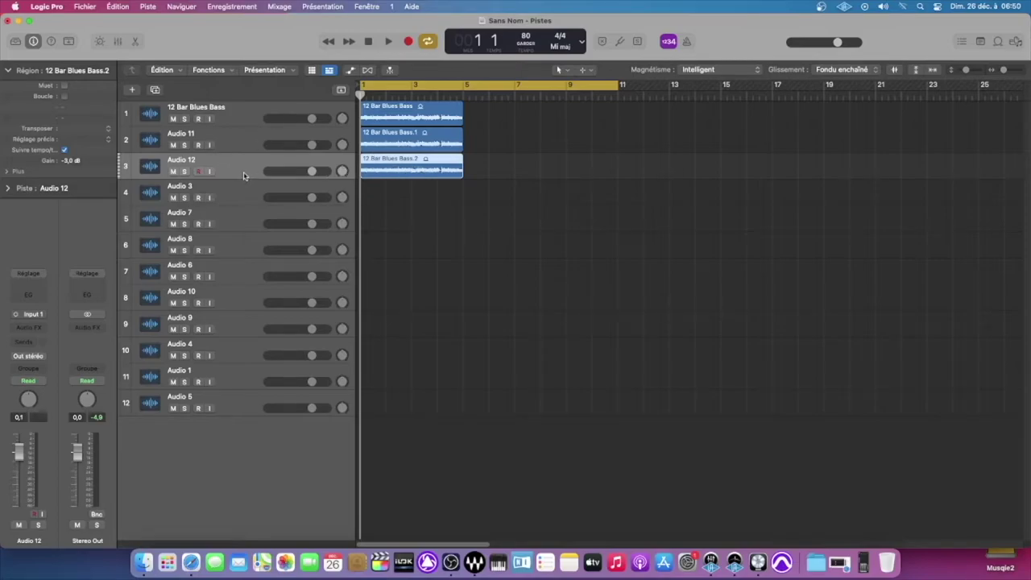
pyautogui.press('super+d')
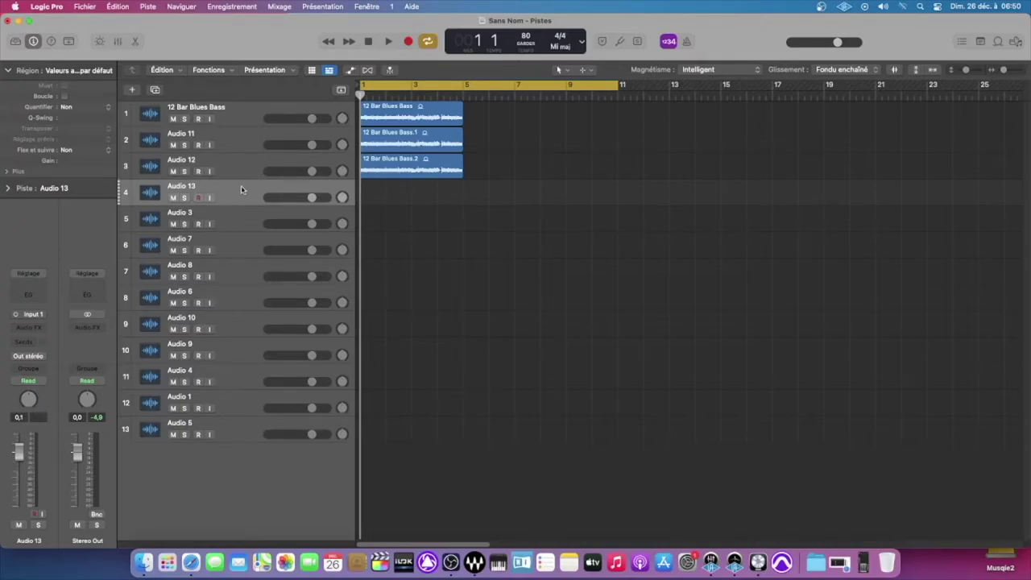
pyautogui.moveTo(488, 167); pyautogui.dragTo(370, 105)
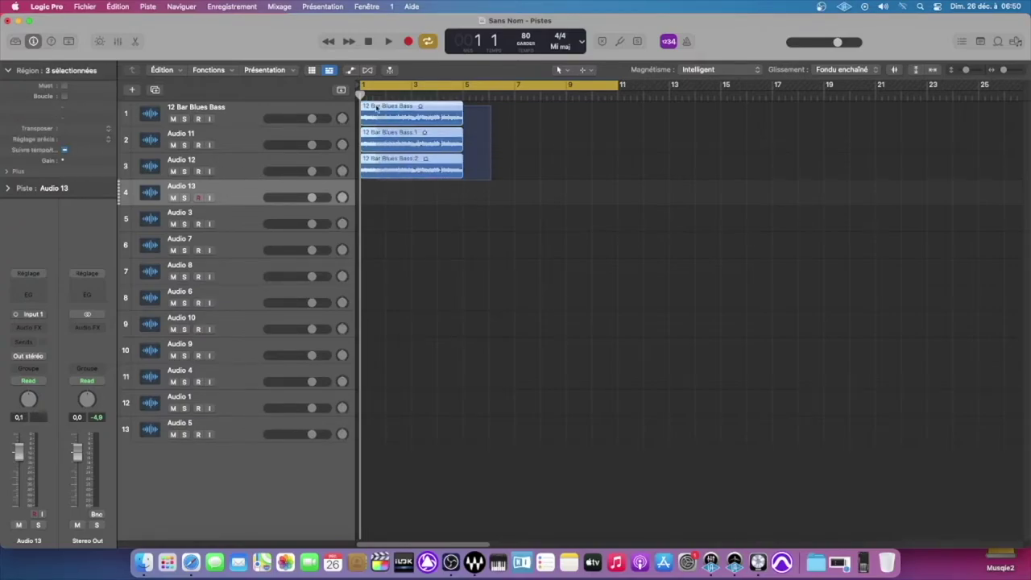
pyautogui.click(484, 123)
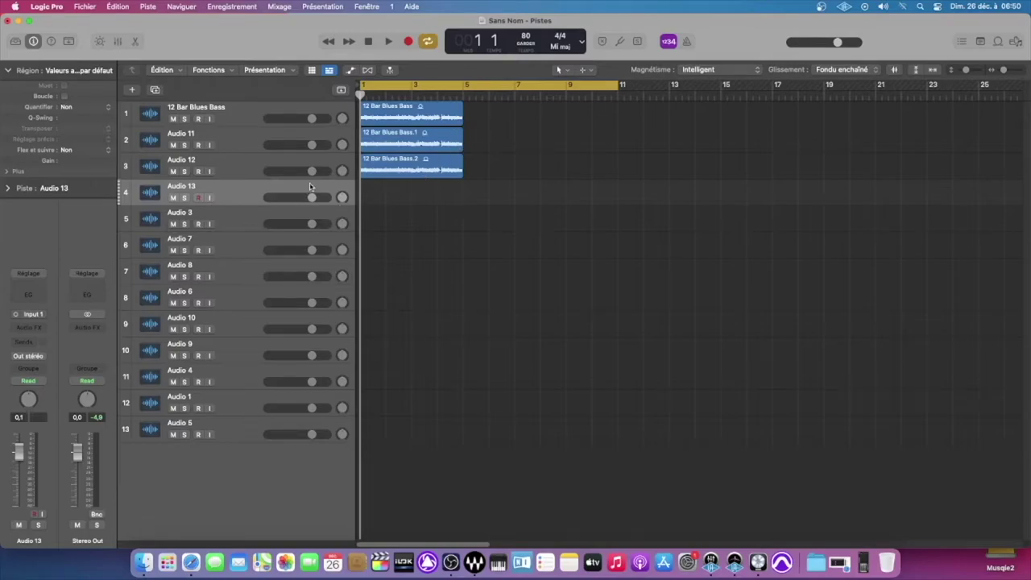
# - Enlarge tracks including 12 Bar Blues Bass, Audio 12, Audio 3 and Audio 8 individually, and reset all tracks to the default height
pyautogui.click(251, 121)
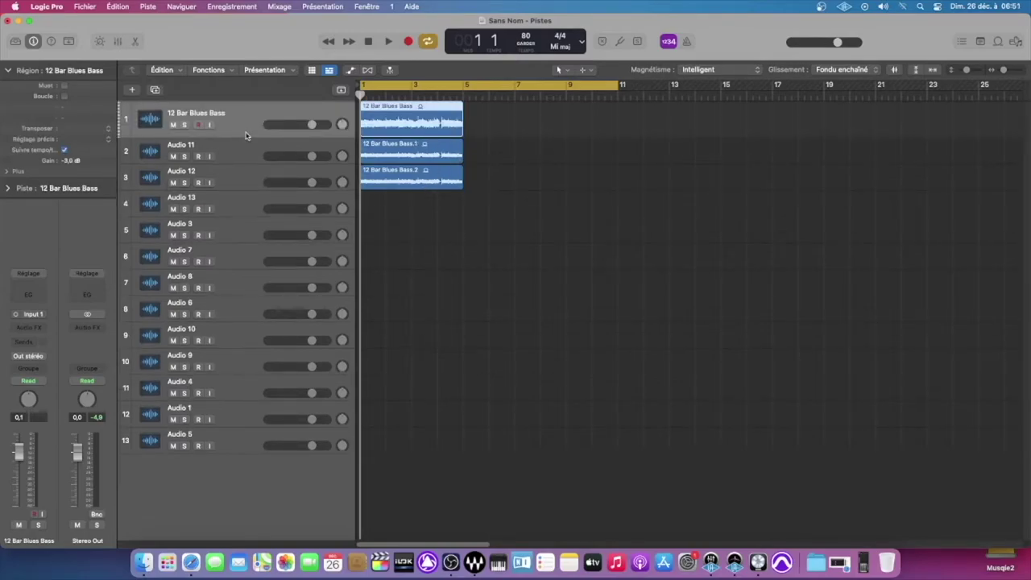
pyautogui.moveTo(245, 135)
pyautogui.mouseDown()
pyautogui.moveTo(266, 401)
pyautogui.moveTo(245, 137)
pyautogui.mouseUp()
pyautogui.moveTo(204, 137); pyautogui.dragTo(205, 168)
pyautogui.moveTo(226, 218); pyautogui.dragTo(256, 314)
pyautogui.moveTo(244, 368); pyautogui.dragTo(258, 448)
pyautogui.scroll(-3, 253, 381)
pyautogui.scroll(-2, 252, 379)
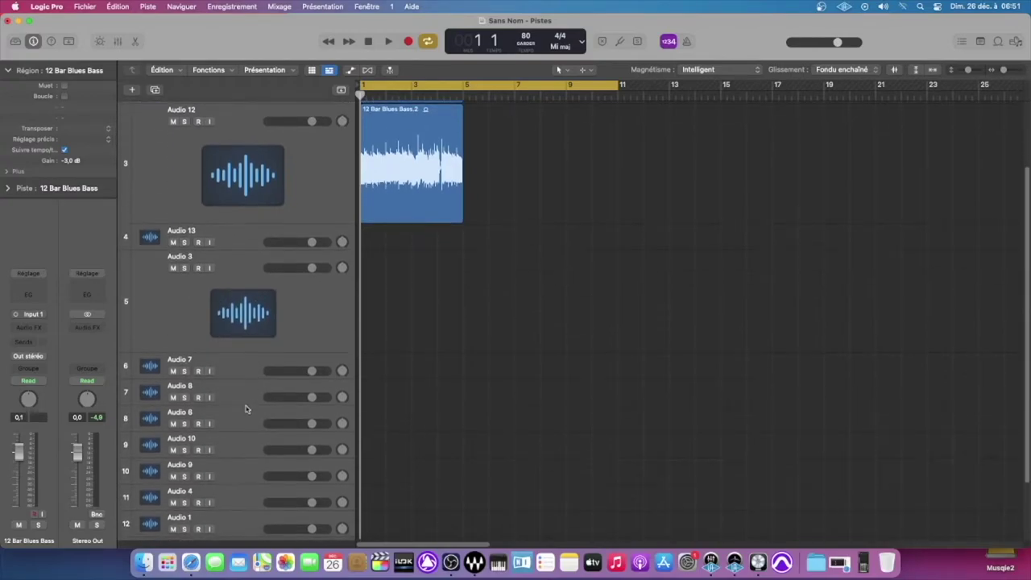
pyautogui.moveTo(246, 407); pyautogui.dragTo(247, 455)
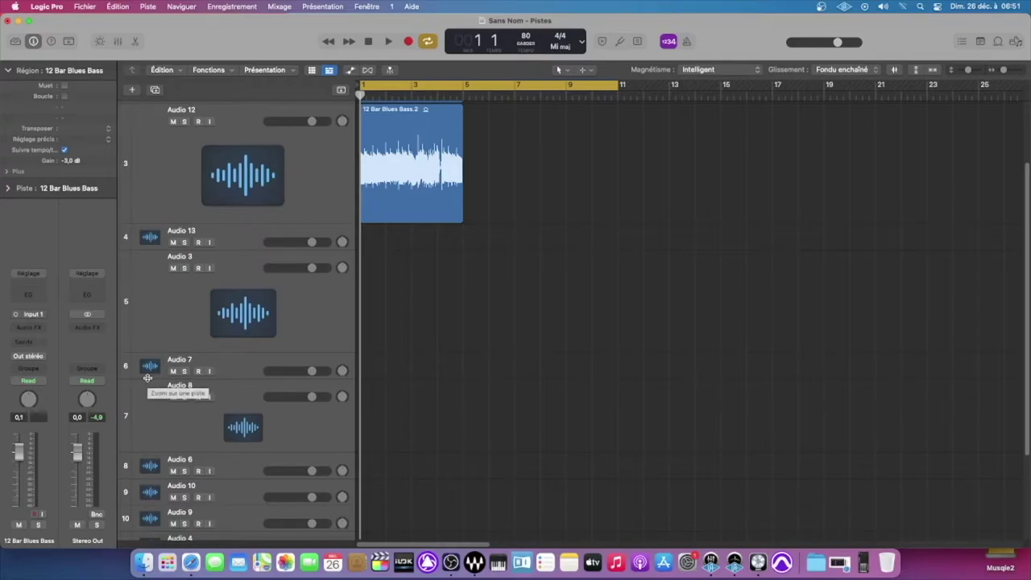
pyautogui.click(147, 378)
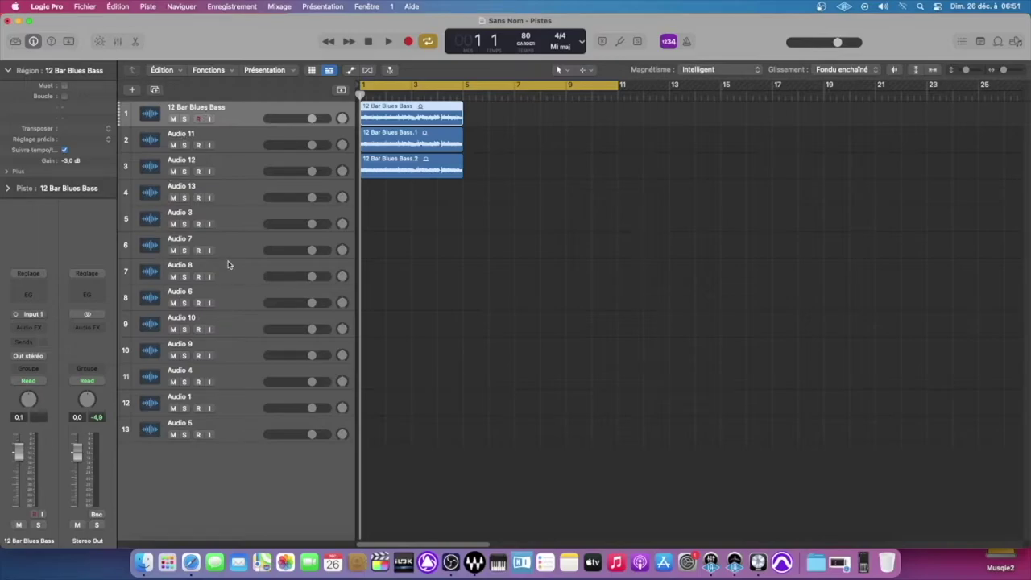
# - Enlarge the Audio 7, Audio 6 and Audio 9 tracks individually, and restore a uniform height for all tracks
pyautogui.moveTo(228, 259); pyautogui.dragTo(235, 325)
pyautogui.moveTo(234, 480); pyautogui.dragTo(246, 524)
pyautogui.moveTo(245, 422); pyautogui.dragTo(243, 515)
pyautogui.moveTo(244, 371); pyautogui.dragTo(240, 465)
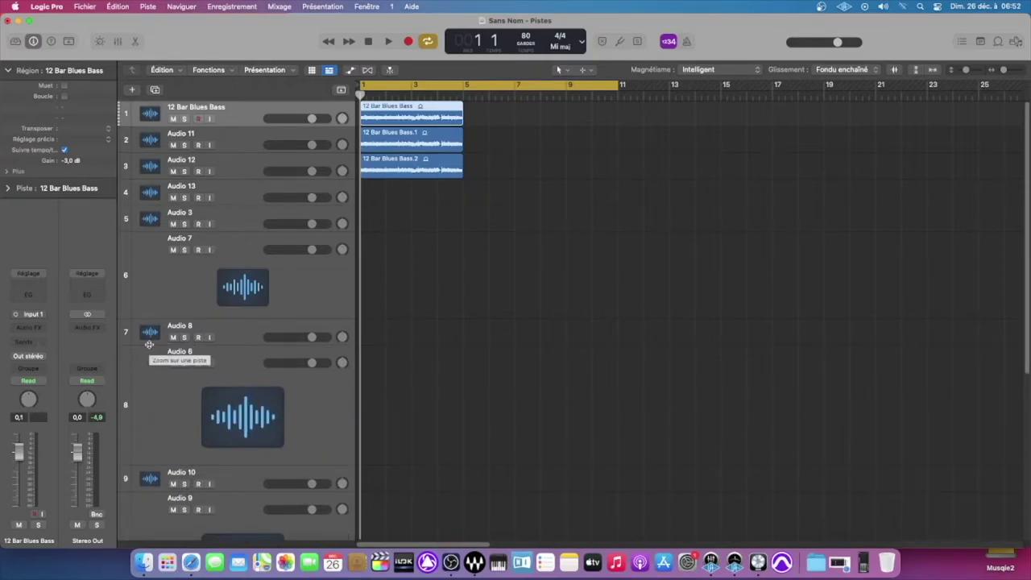
pyautogui.click(149, 344)
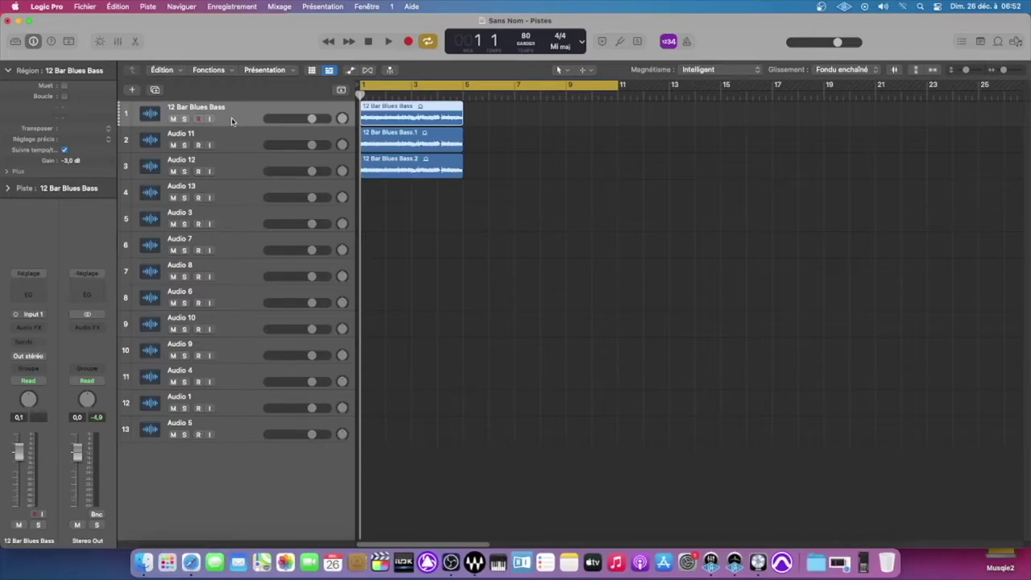
# - Select every track from 12 Bar Blues Bass down to Audio 5 and clear the track selection
pyautogui.keyDown('shift'); pyautogui.click(237, 428); pyautogui.keyUp('shift')
pyautogui.click(306, 456)
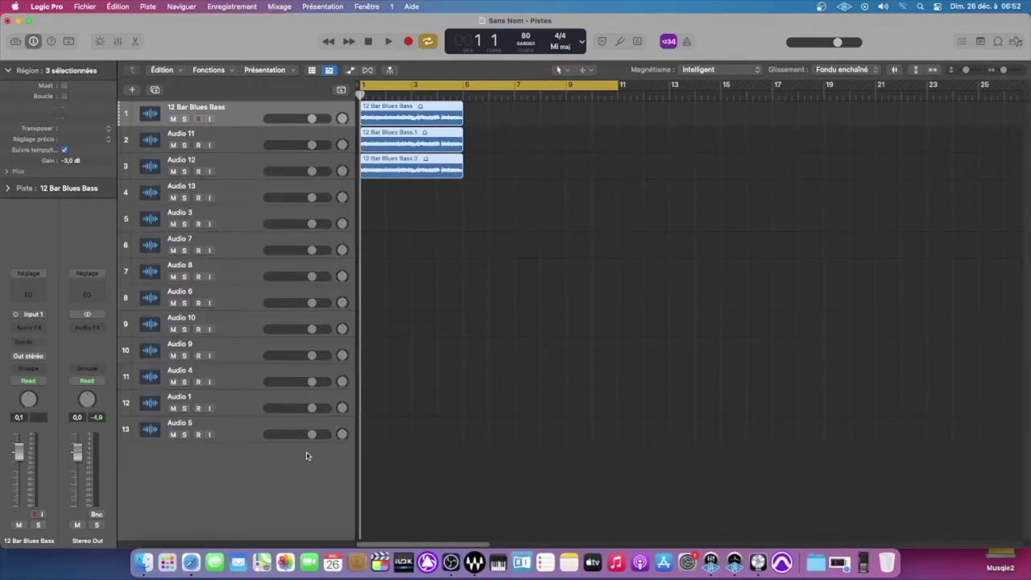
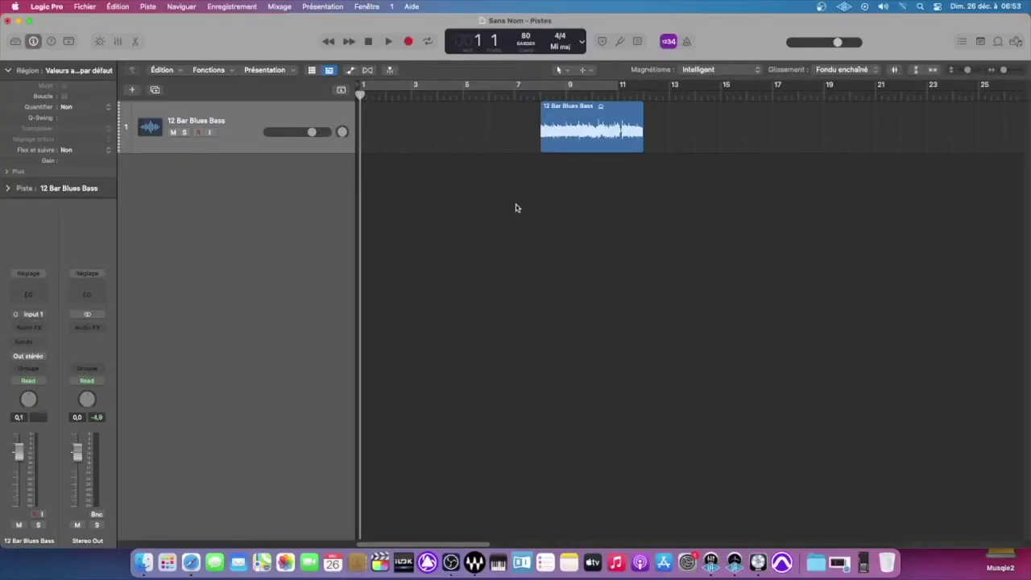
# - Move the 12 Bar Blues Bass region to start at bar 7 and increase the track's height
pyautogui.click(577, 144)
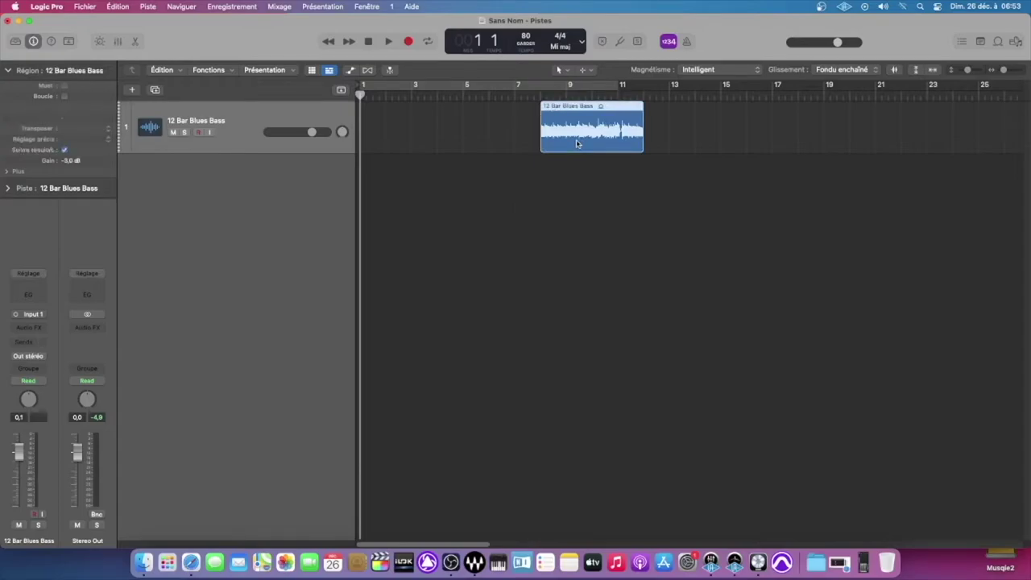
pyautogui.moveTo(570, 137); pyautogui.dragTo(545, 137)
pyautogui.moveTo(344, 152); pyautogui.dragTo(345, 173)
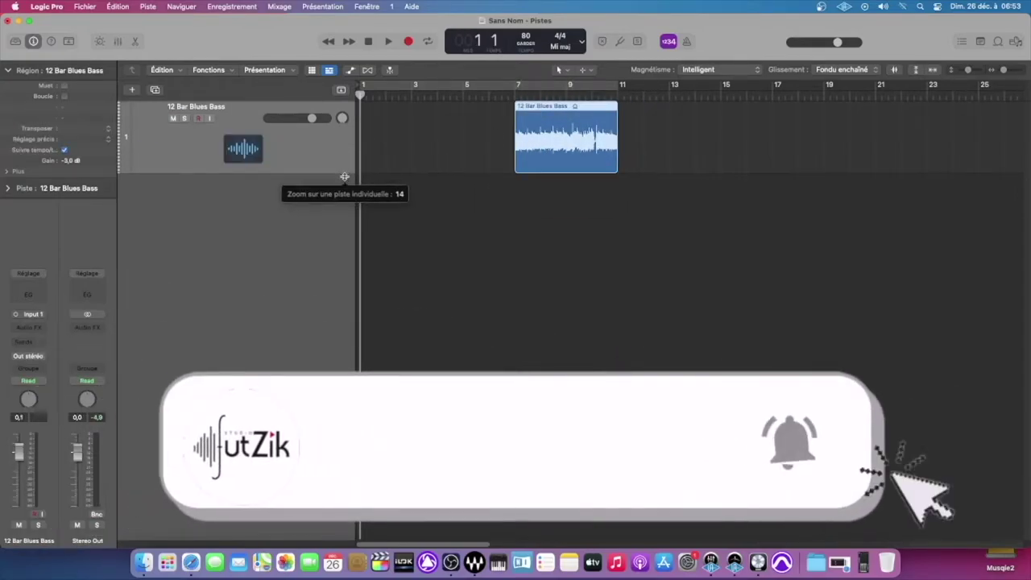
pyautogui.click(997, 41)
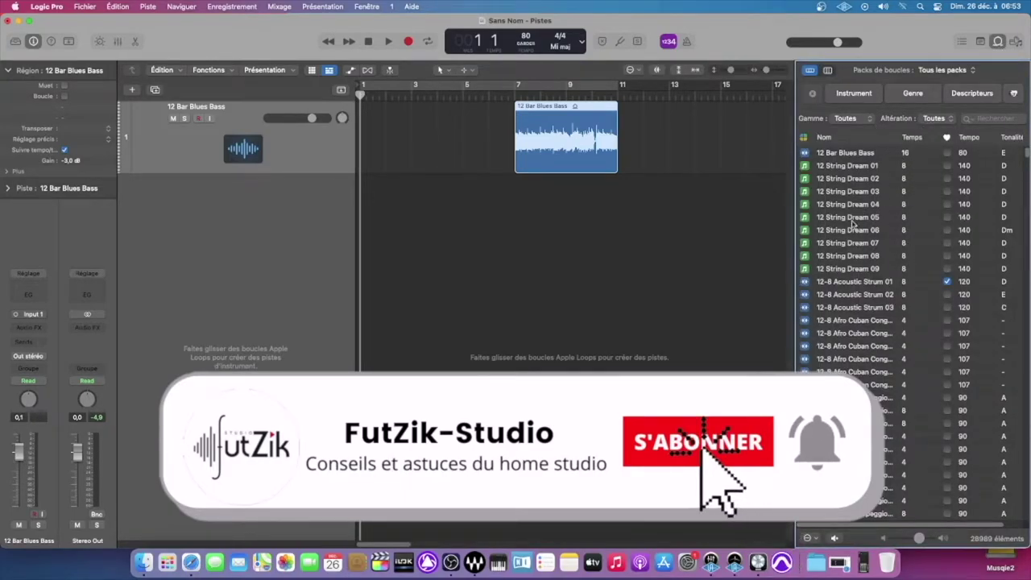
pyautogui.click(997, 41)
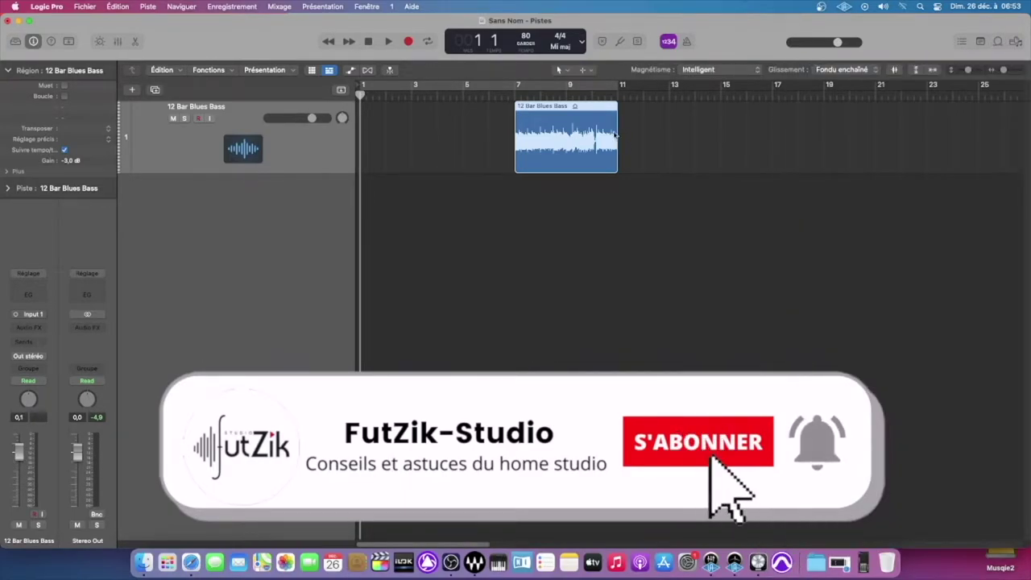
# - Turn on the cycle range and move it so that it starts at bar 7
pyautogui.click(537, 87)
pyautogui.click(517, 88)
pyautogui.click(516, 87)
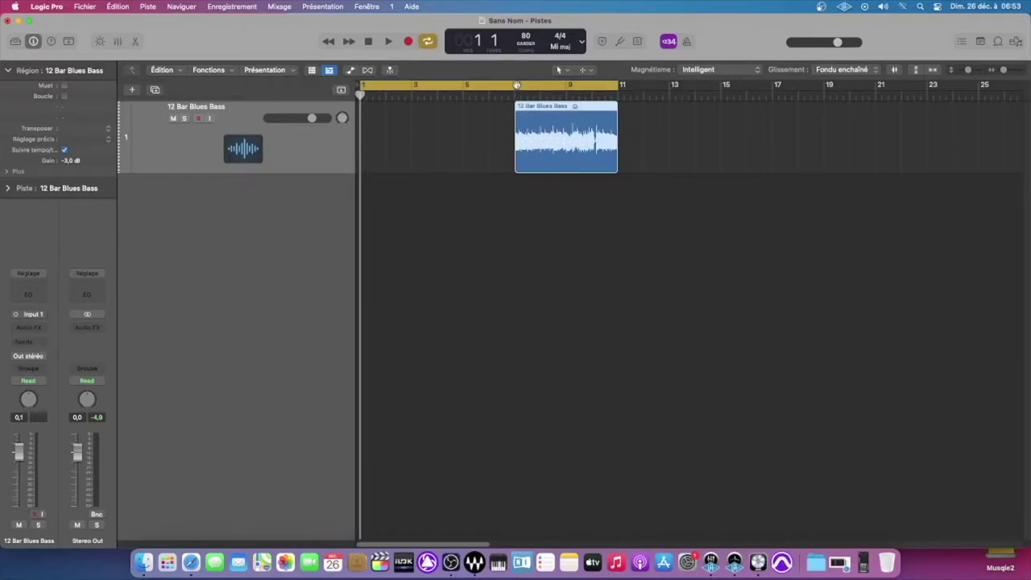
pyautogui.moveTo(537, 87); pyautogui.dragTo(695, 87)
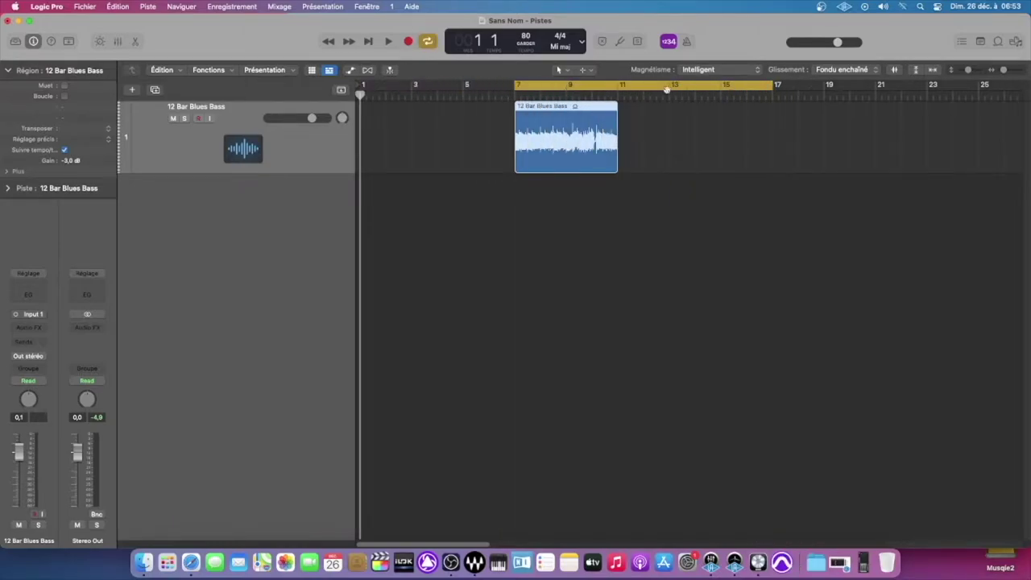
# - Toggle the cycle range off and on, and shorten it to end at bar 11 with the region
pyautogui.click(612, 86)
pyautogui.click(612, 86)
pyautogui.click(620, 86)
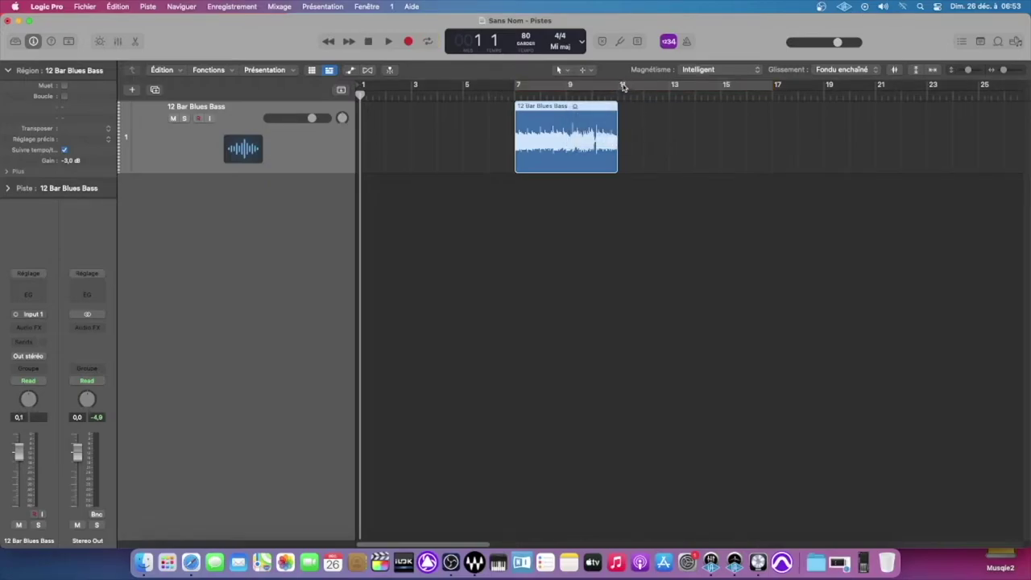
pyautogui.click(772, 89)
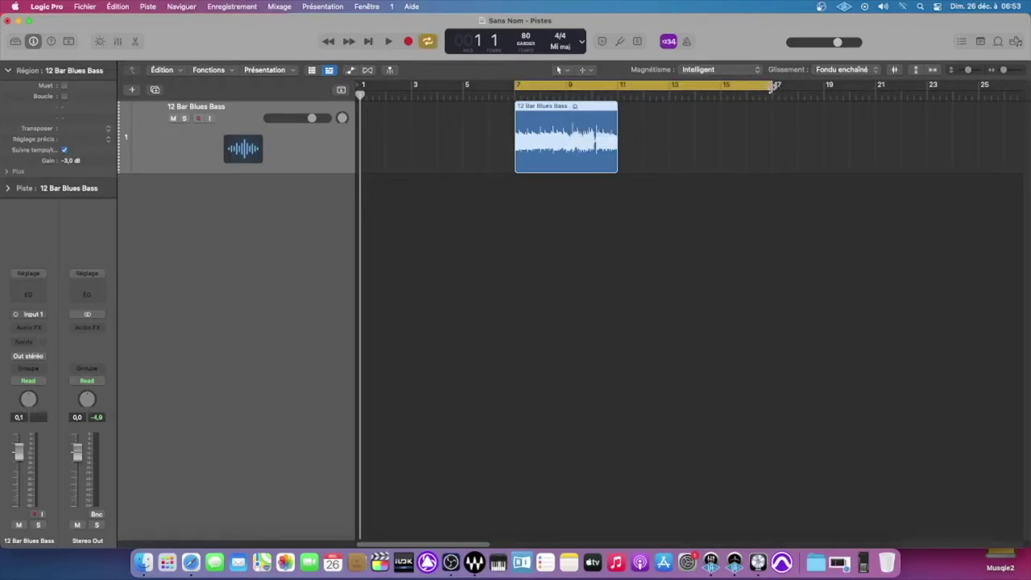
pyautogui.moveTo(771, 89); pyautogui.dragTo(617, 94)
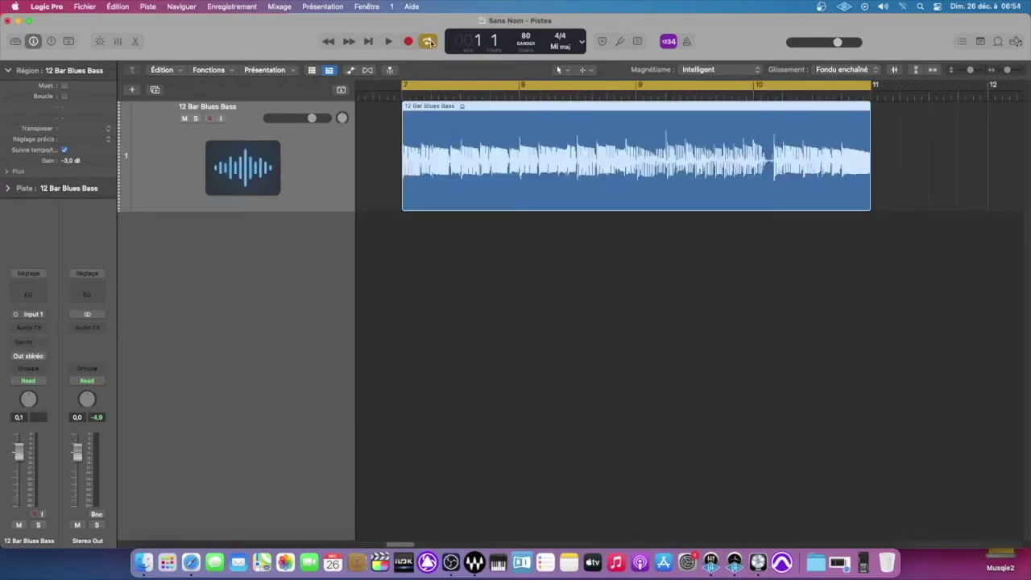
# - Switch cycle mode off and on, leave it enabled, and play the looped region from bar 7
pyautogui.click(455, 87)
pyautogui.click(427, 41)
pyautogui.click(427, 41)
pyautogui.click(427, 41)
pyautogui.click(390, 41)
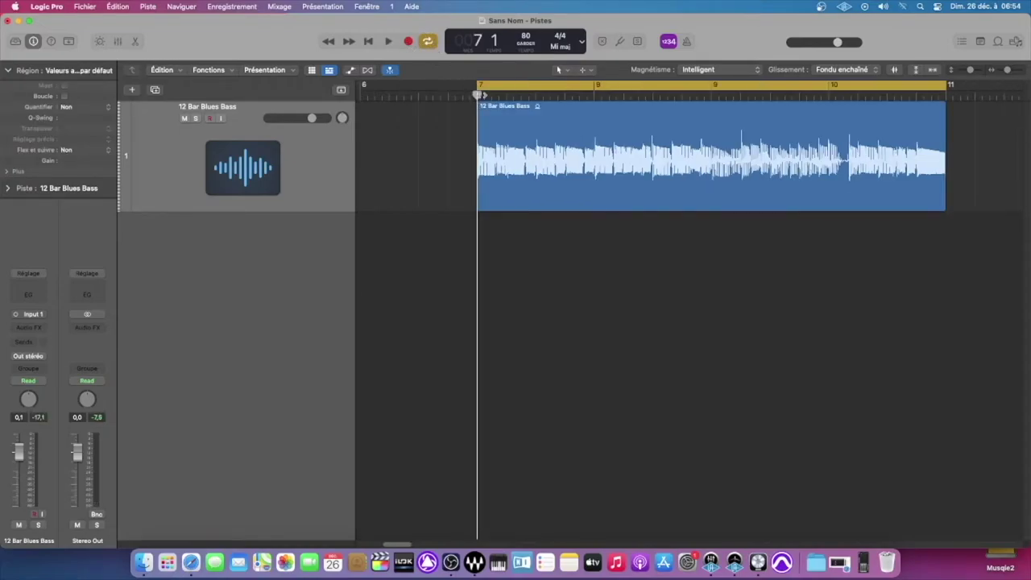
# - Place the playhead at bar 6 beat 2, ahead of the cycle range, and briefly play back
pyautogui.click(420, 95)
pyautogui.click(388, 95)
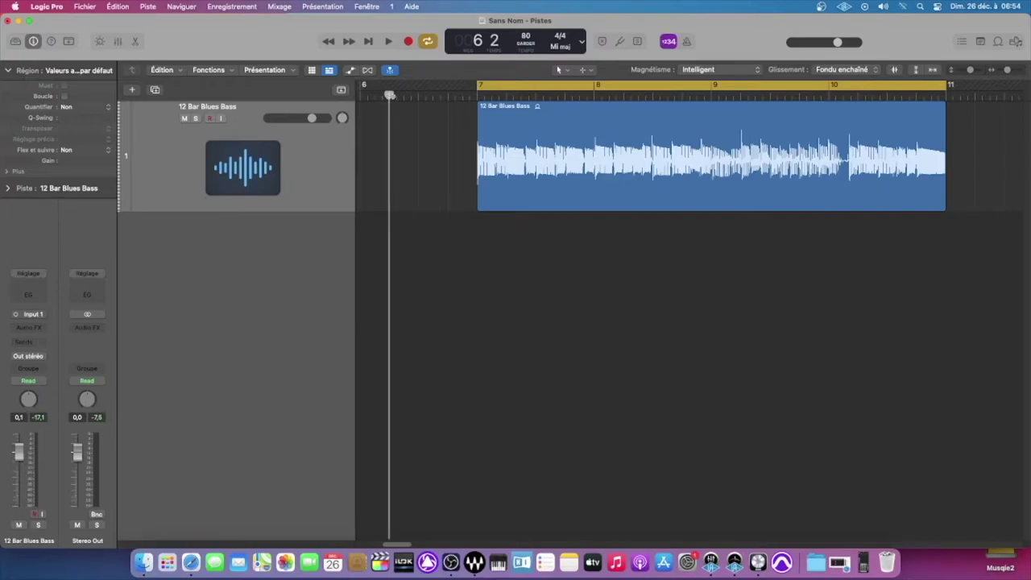
pyautogui.press('space')
pyautogui.press('space')
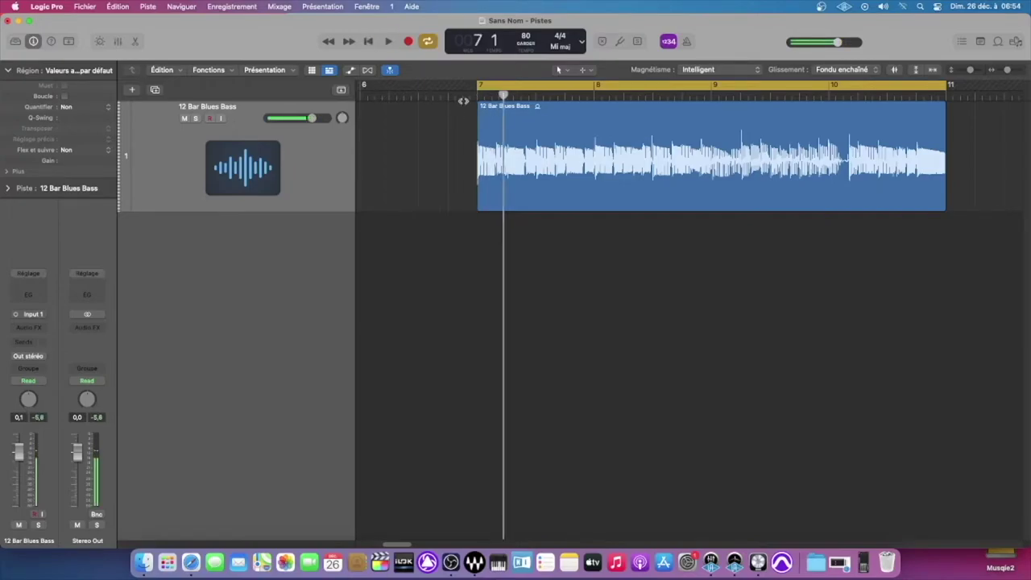
# - Reposition the playhead at several points before bar 7, replay the cycle range and stop playback
pyautogui.click(472, 97)
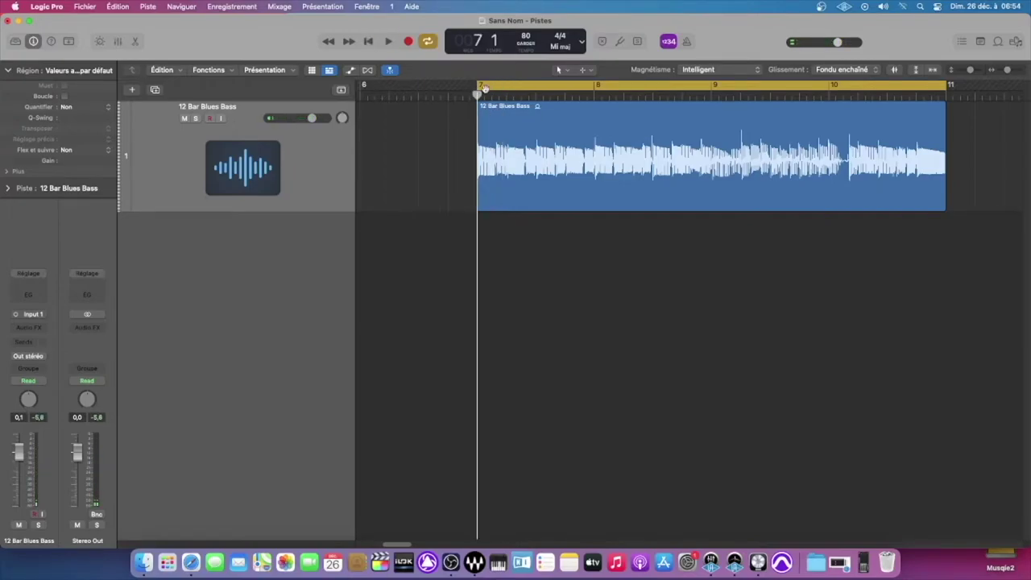
pyautogui.click(419, 95)
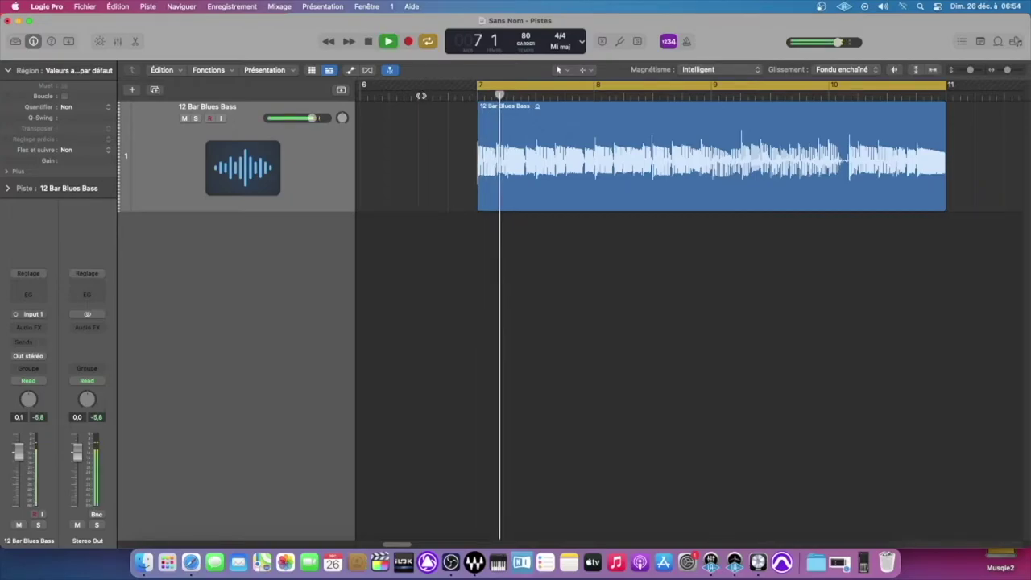
pyautogui.click(387, 96)
pyautogui.press('space')
pyautogui.hscroll(-3, 442, 131)
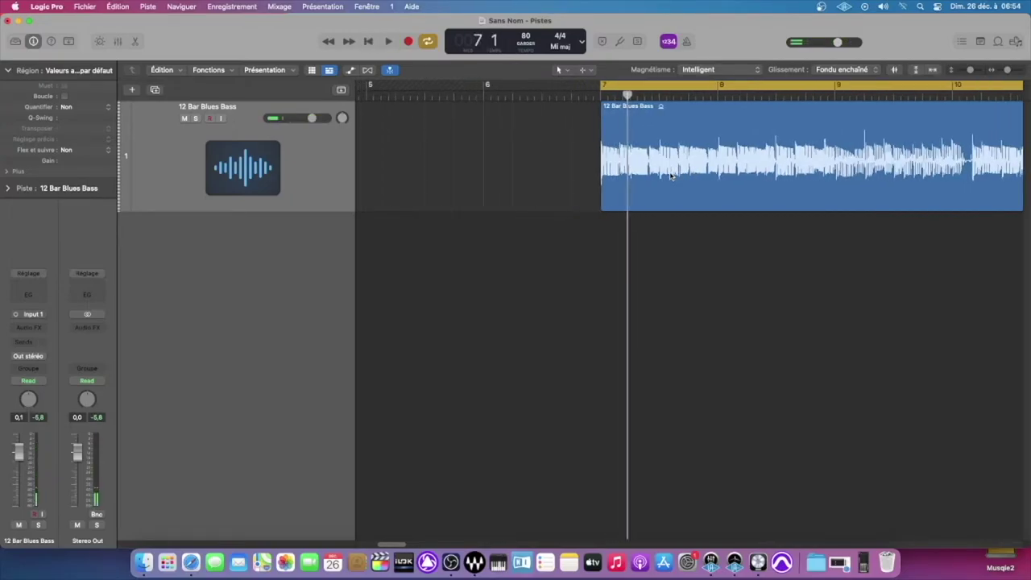
# - Copy the bass region to start at bar 3, directly before the original, and briefly play the cycle range
pyautogui.moveTo(721, 171); pyautogui.dragTo(413, 115)
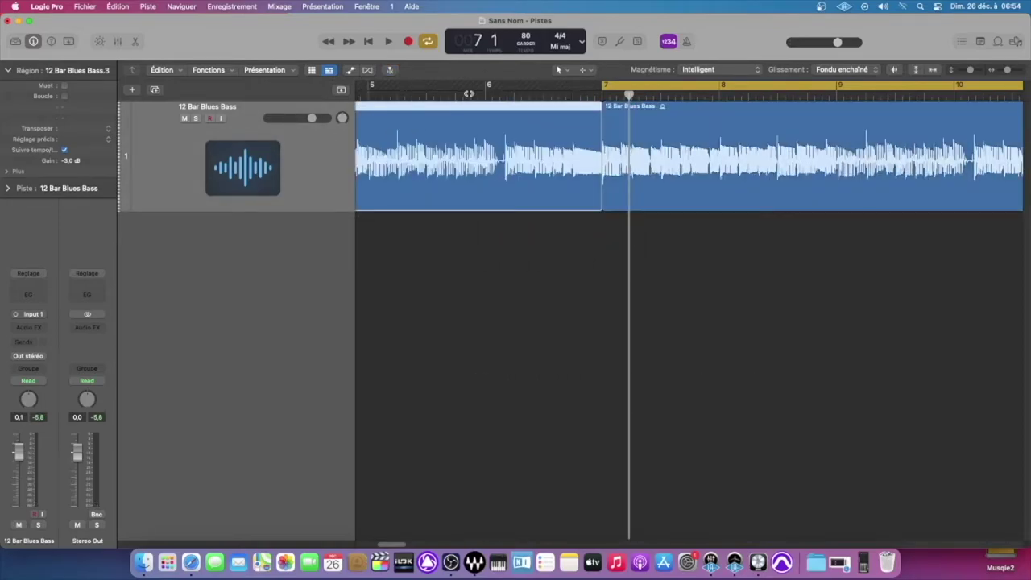
pyautogui.click(485, 94)
pyautogui.click(600, 95)
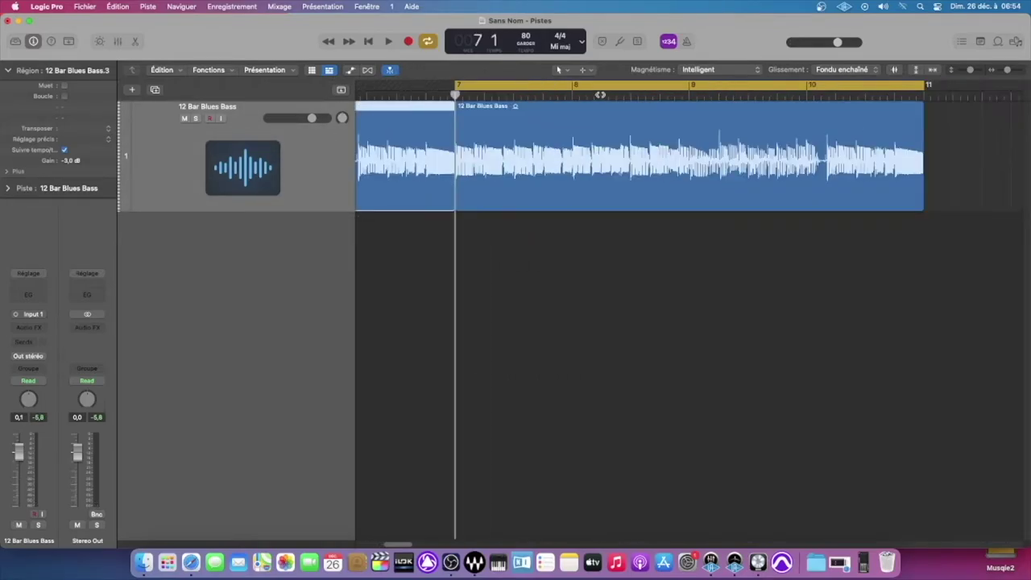
pyautogui.press('space')
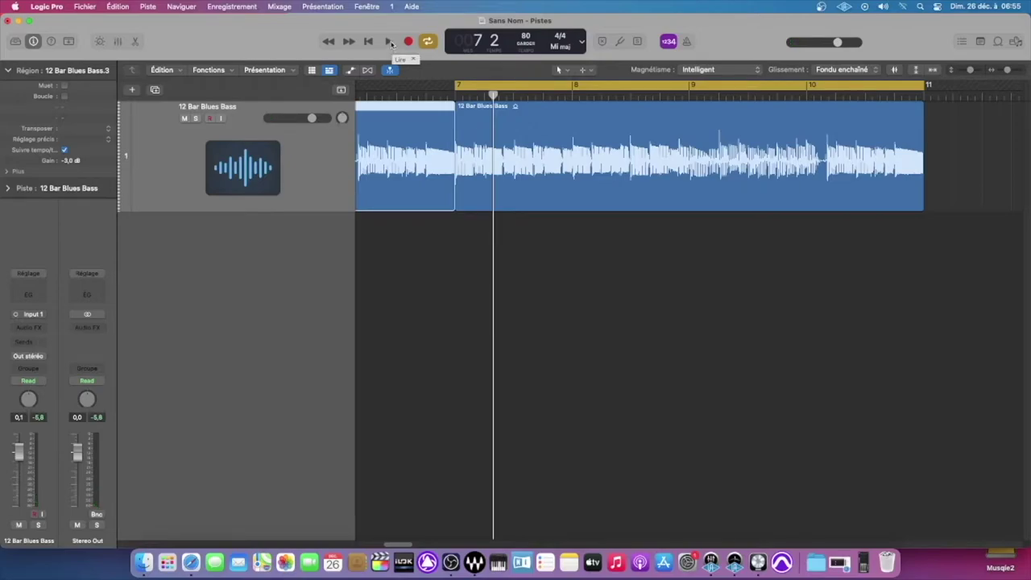
# - Turn off the "Lire à partir du cycle" playback option and play briefly from bar 5 beat 2
pyautogui.rightClick(390, 43)
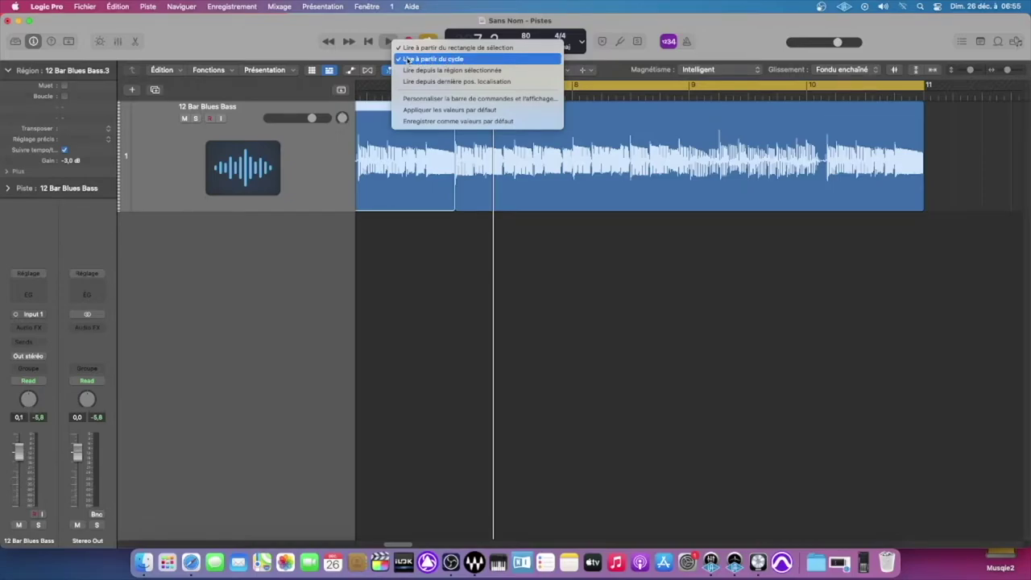
pyautogui.click(409, 59)
pyautogui.click(395, 91)
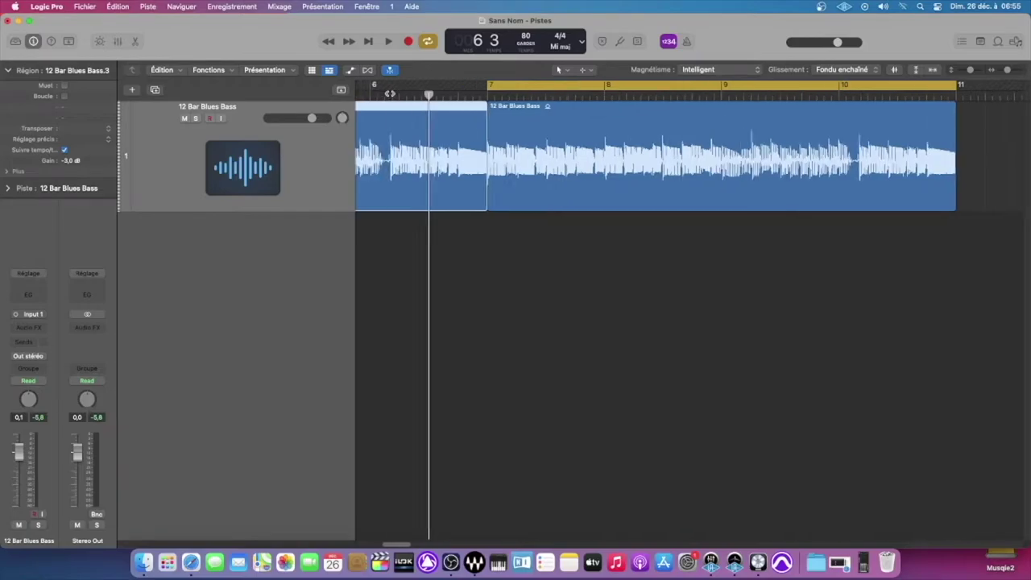
pyautogui.click(369, 94)
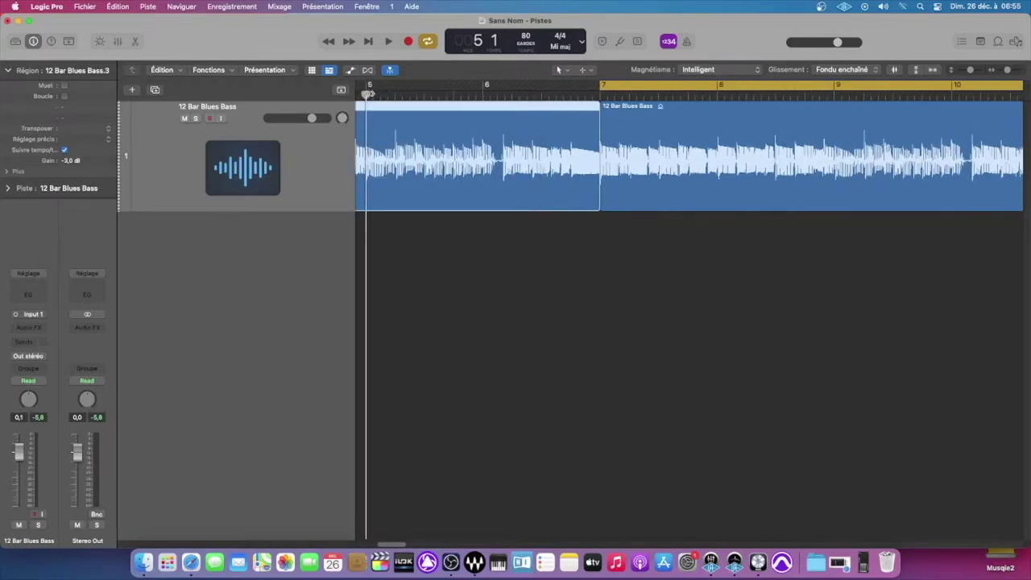
pyautogui.click(394, 91)
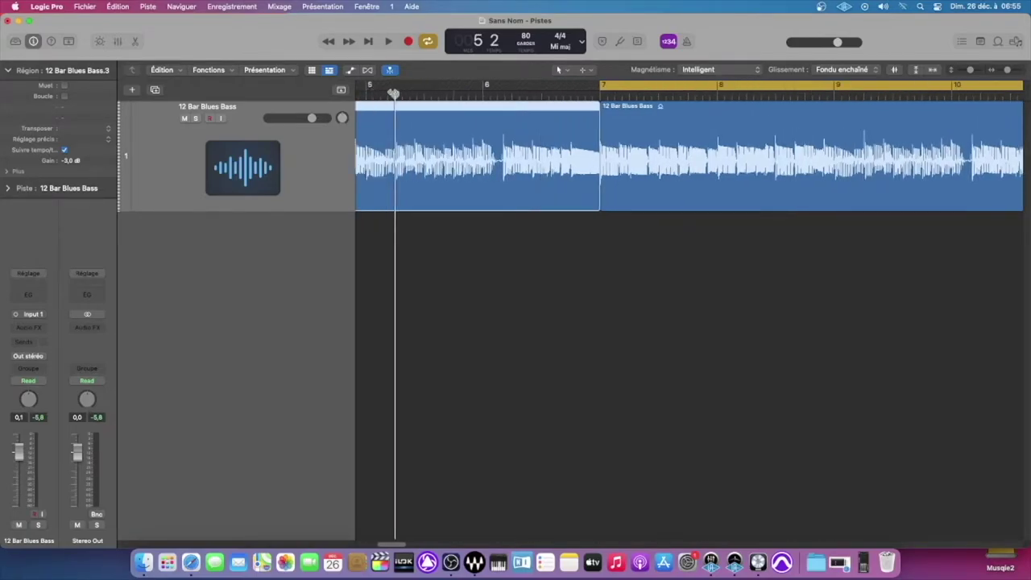
pyautogui.press('space')
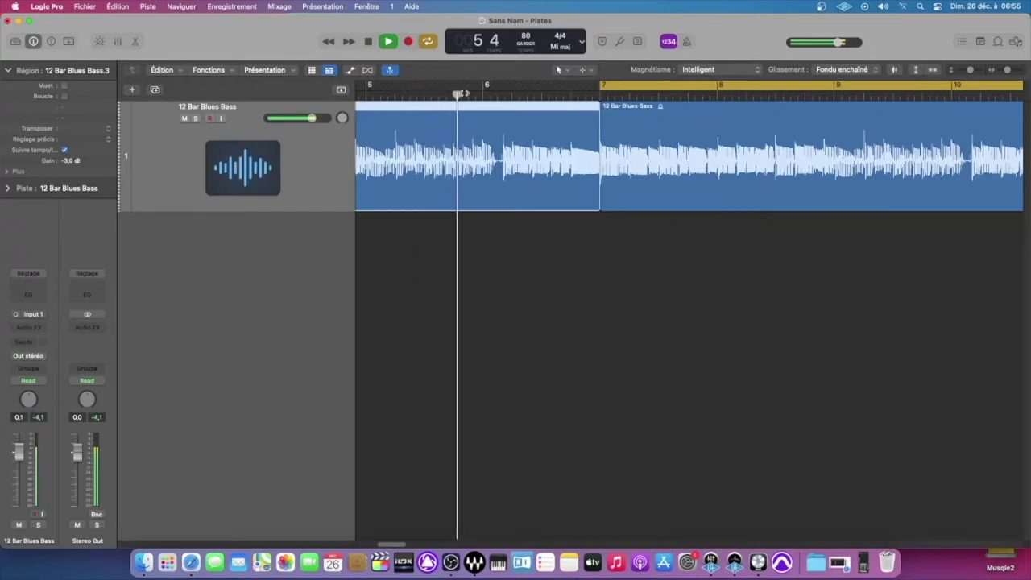
pyautogui.press('space')
# - Place the playhead at bar 6 beat 2, ahead of the cycle range, and play briefly from there
pyautogui.click(520, 93)
pyautogui.press('space')
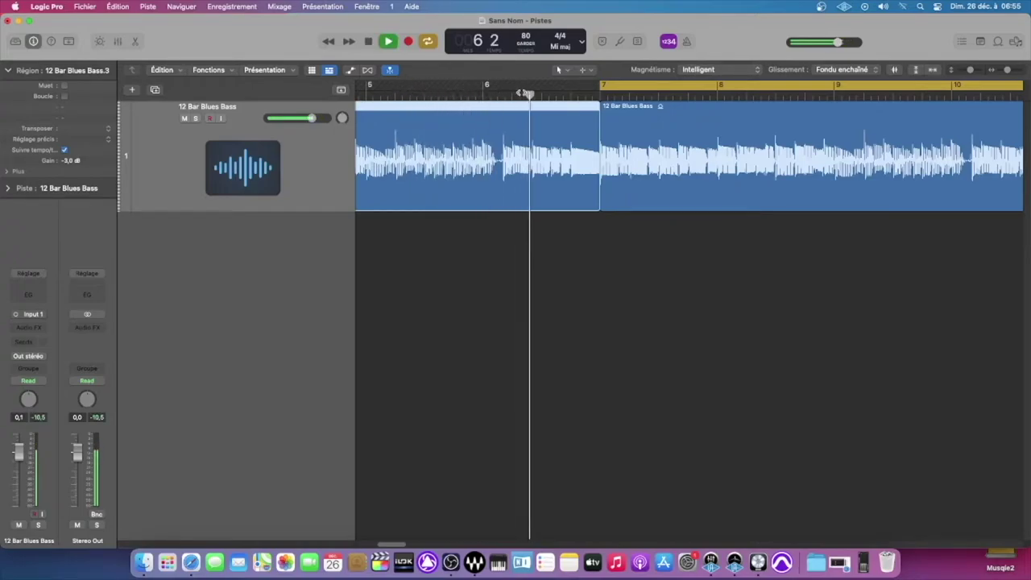
pyautogui.press('space')
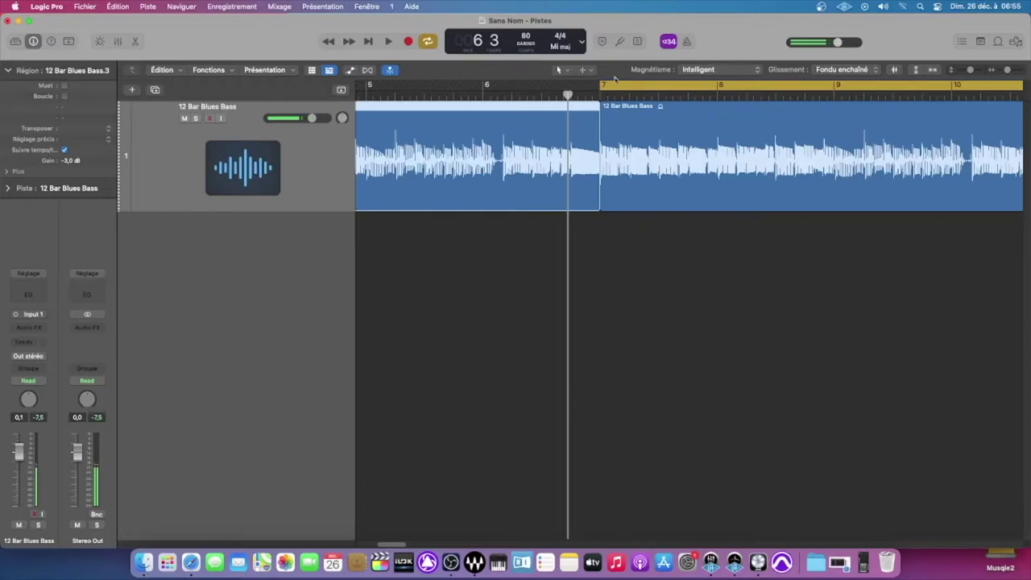
# - Enable the "Lire depuis la région sélectionnée" playback option, select the bass region at bar 3 and play it
pyautogui.rightClick(388, 41)
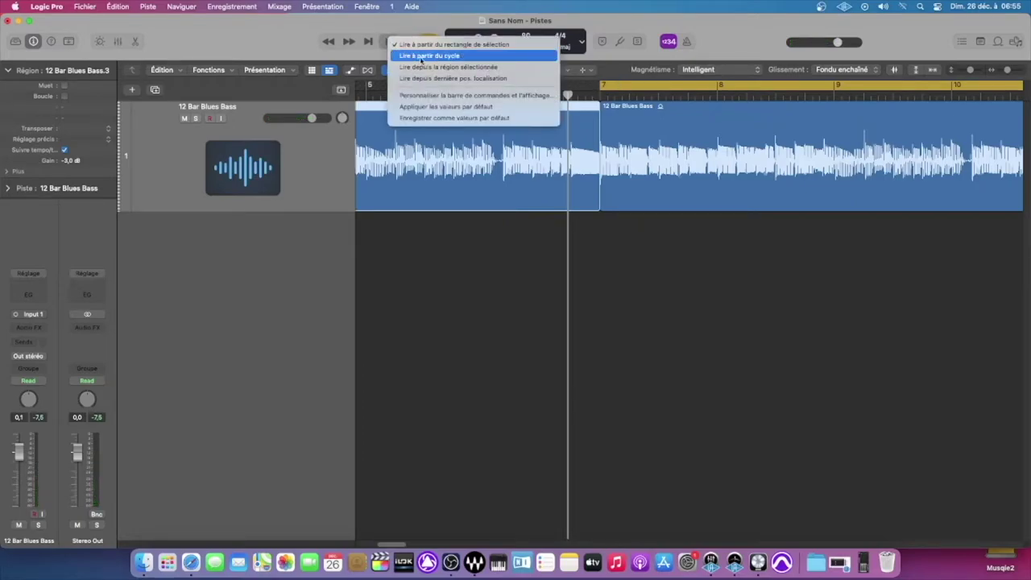
pyautogui.click(461, 67)
pyautogui.click(657, 164)
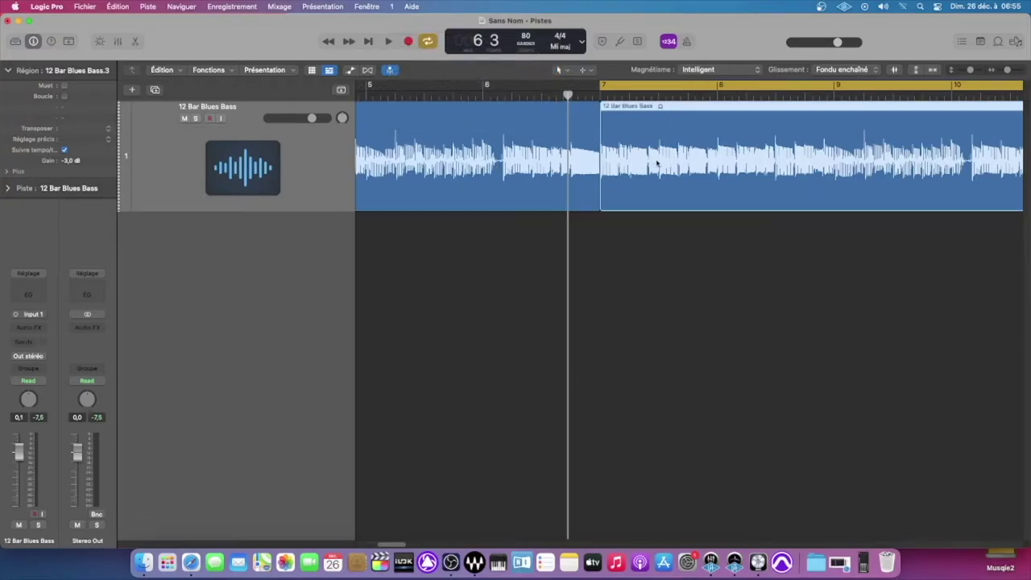
pyautogui.hscroll(-8, 581, 100)
pyautogui.click(539, 133)
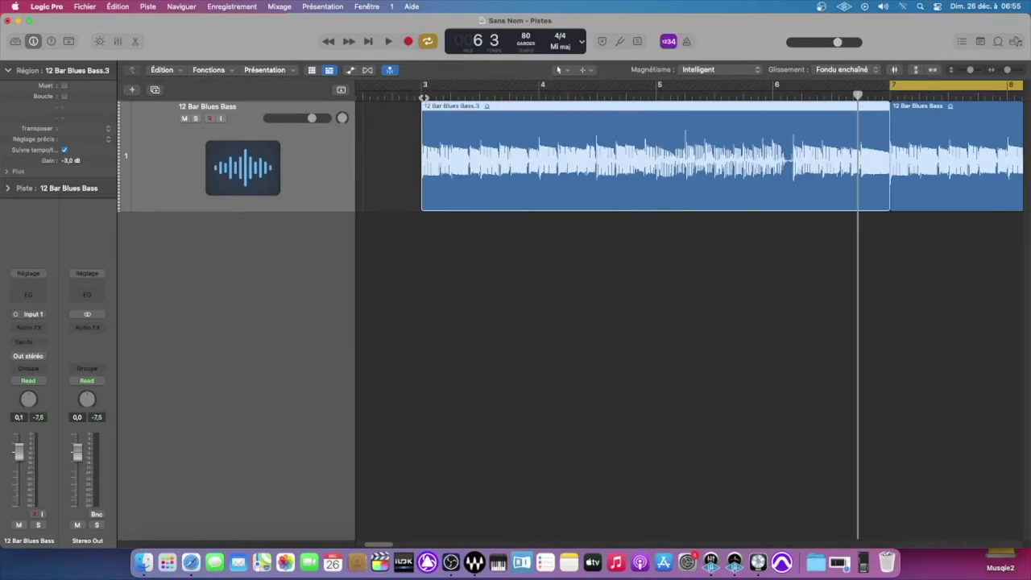
pyautogui.press('space')
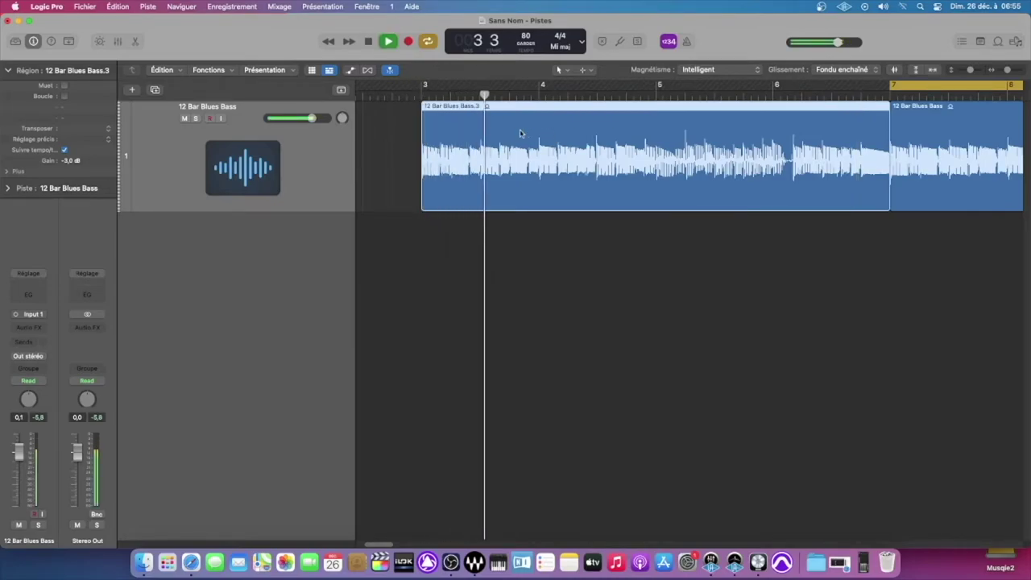
# - Set playback to "Lire depuis dernière pos. localisation", place the playhead near bar 1 beat 3 and play twice from there
pyautogui.rightClick(389, 41)
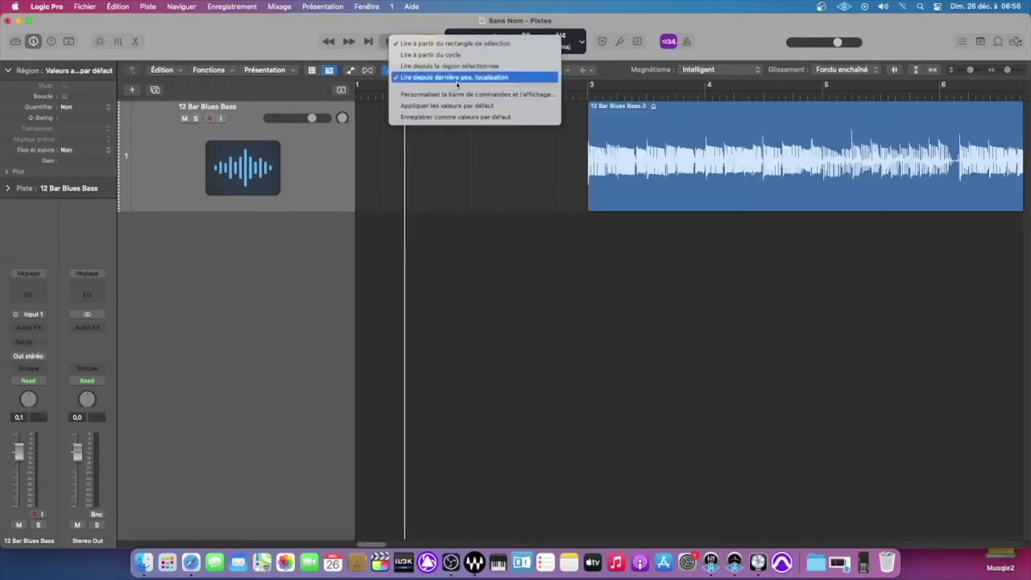
pyautogui.click(426, 78)
pyautogui.click(441, 148)
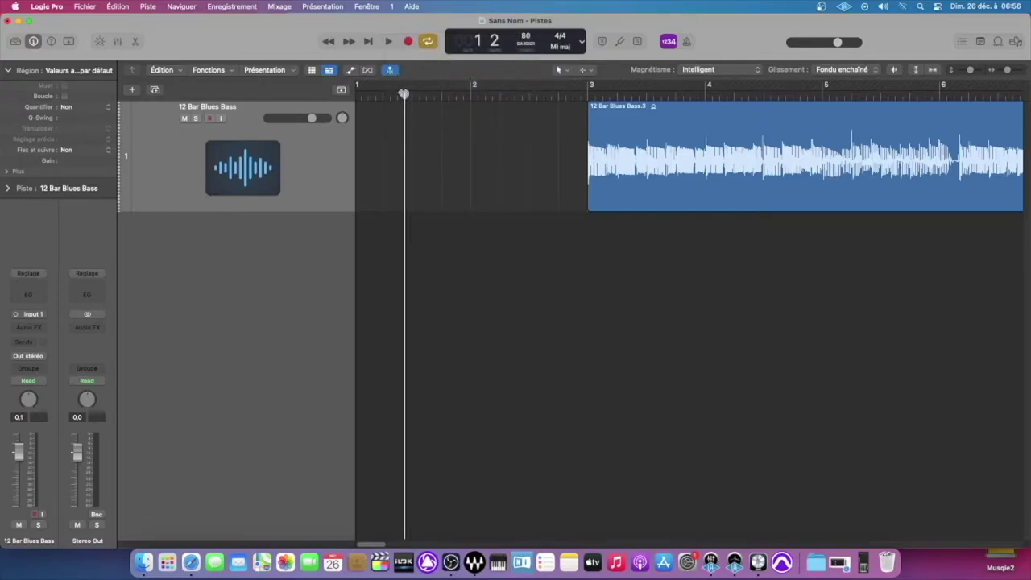
pyautogui.moveTo(405, 94); pyautogui.dragTo(384, 94)
pyautogui.click(411, 94)
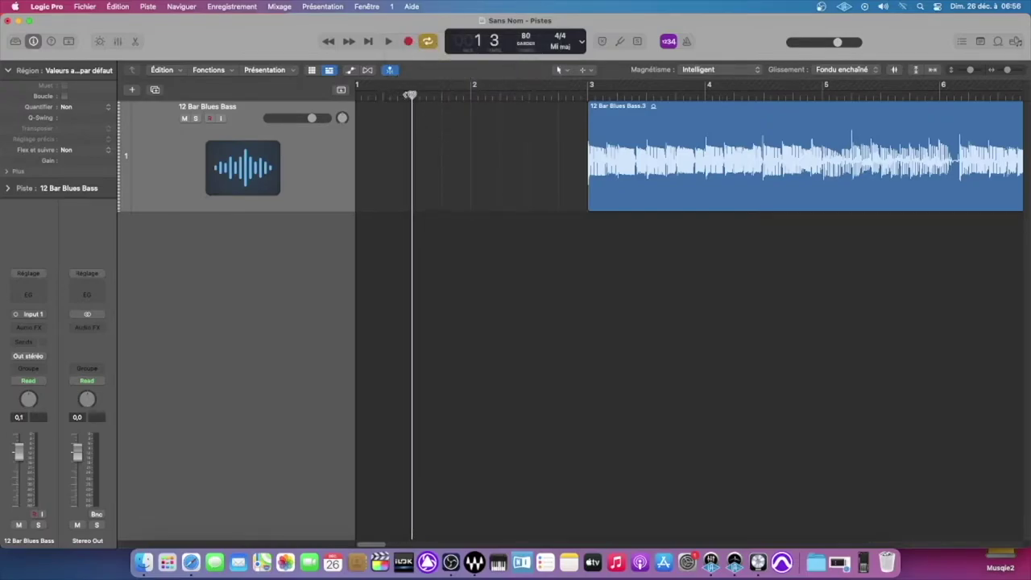
pyautogui.press('space')
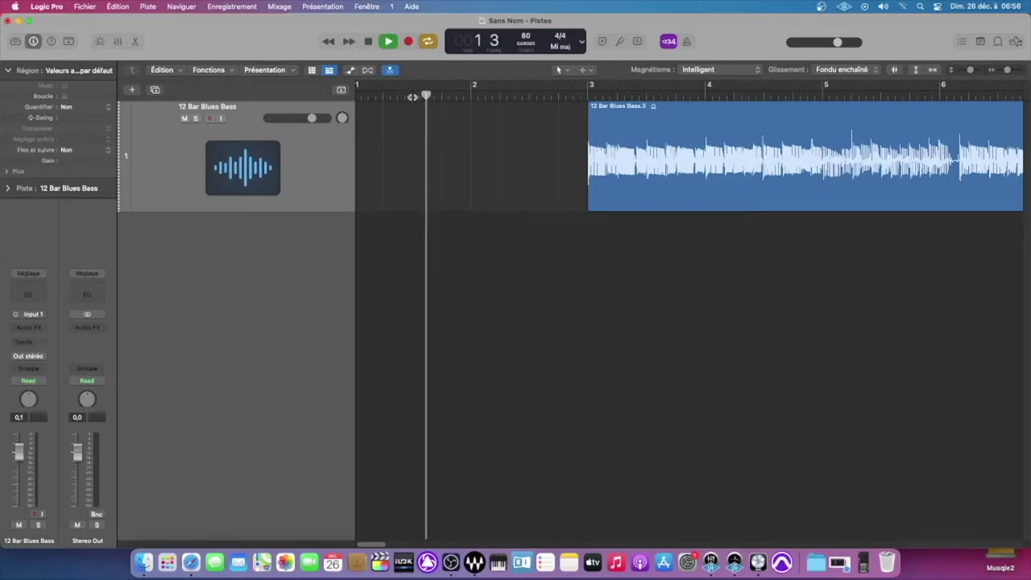
pyautogui.press('space')
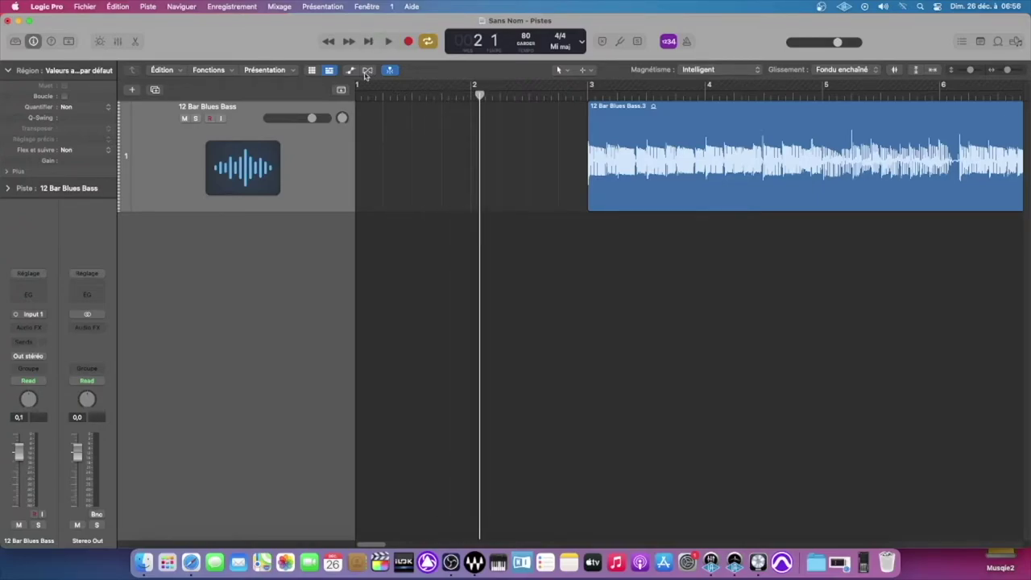
pyautogui.press('space')
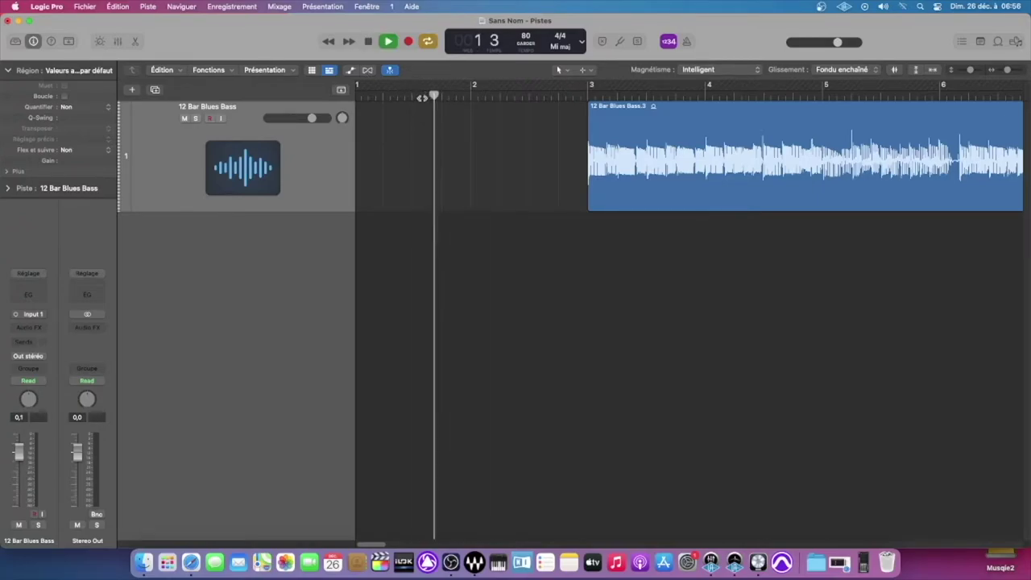
pyautogui.press('space')
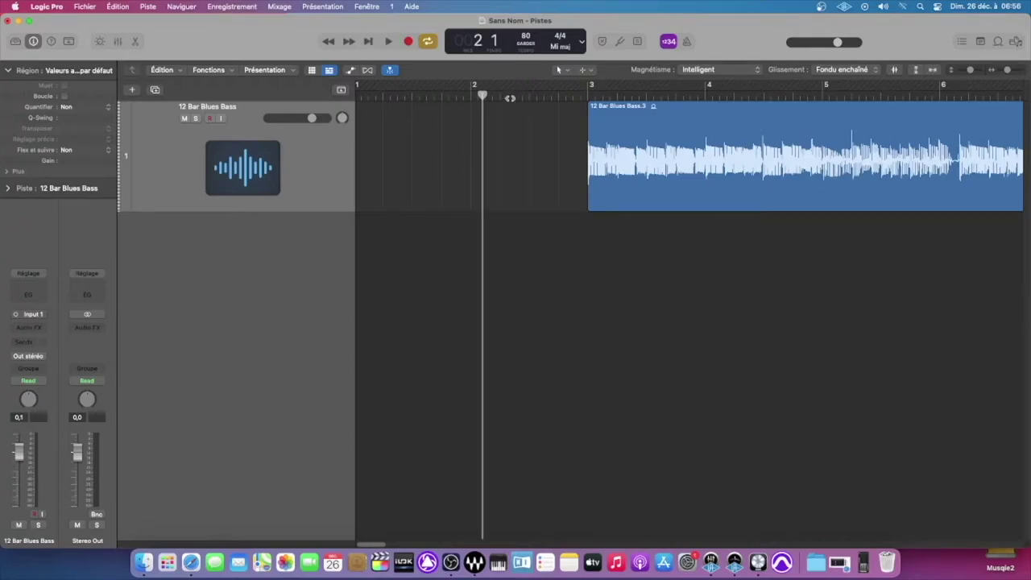
# - Locate the playhead at bar 2 beat 2 and start and stop playback repeatedly from that position
pyautogui.click(500, 95)
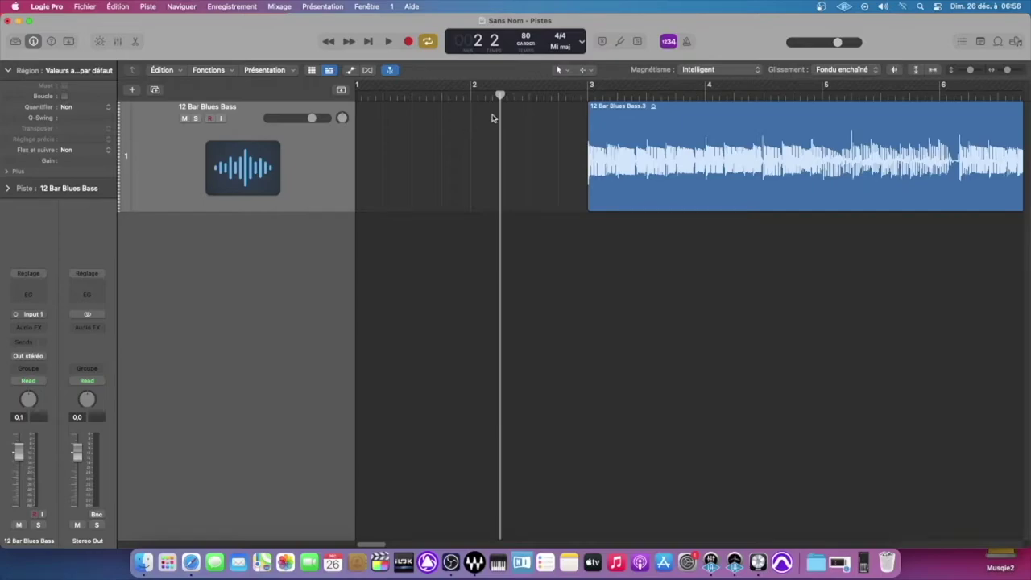
pyautogui.press('space')
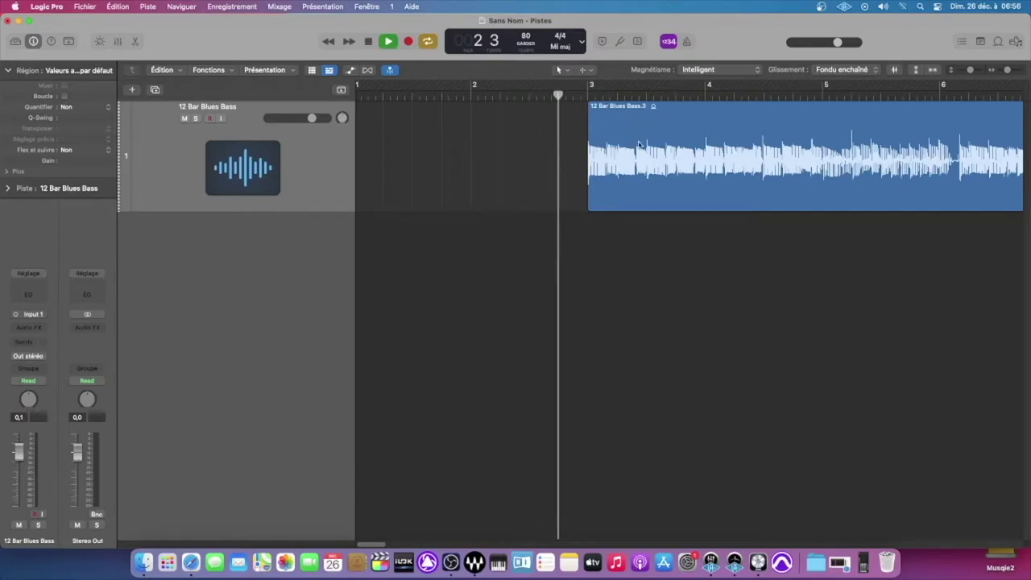
pyautogui.press('space')
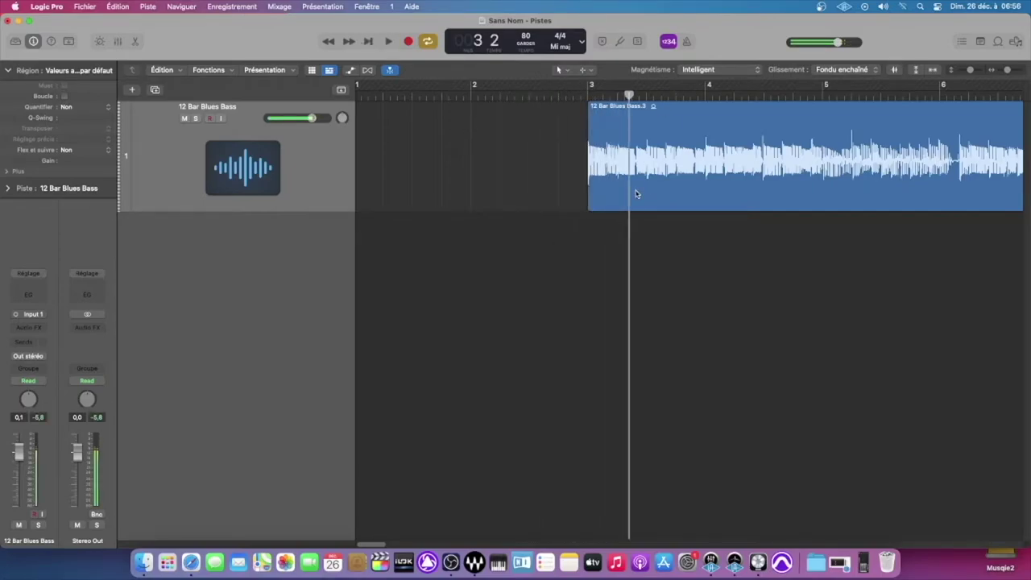
pyautogui.press('space')
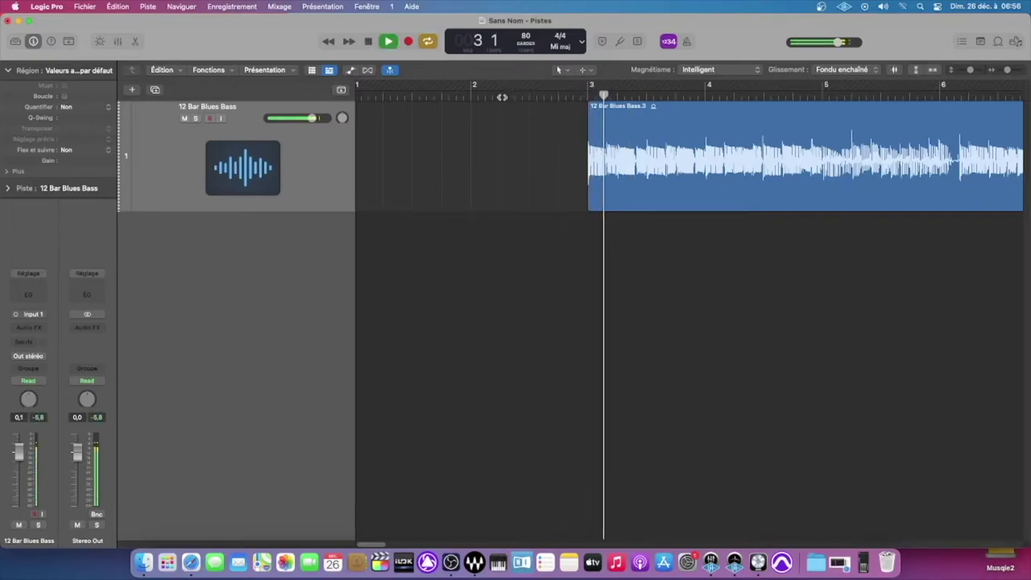
pyautogui.press('space')
pyautogui.press('space')
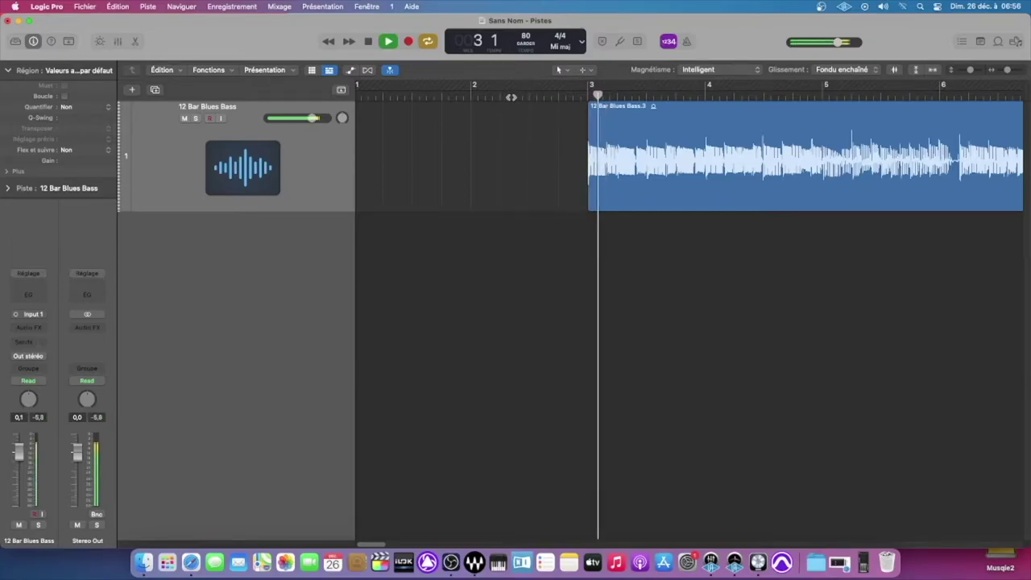
# - Turn off "Lire depuis la région sélectionnée", and review the control bar customization settings and the playback start options
pyautogui.rightClick(387, 41)
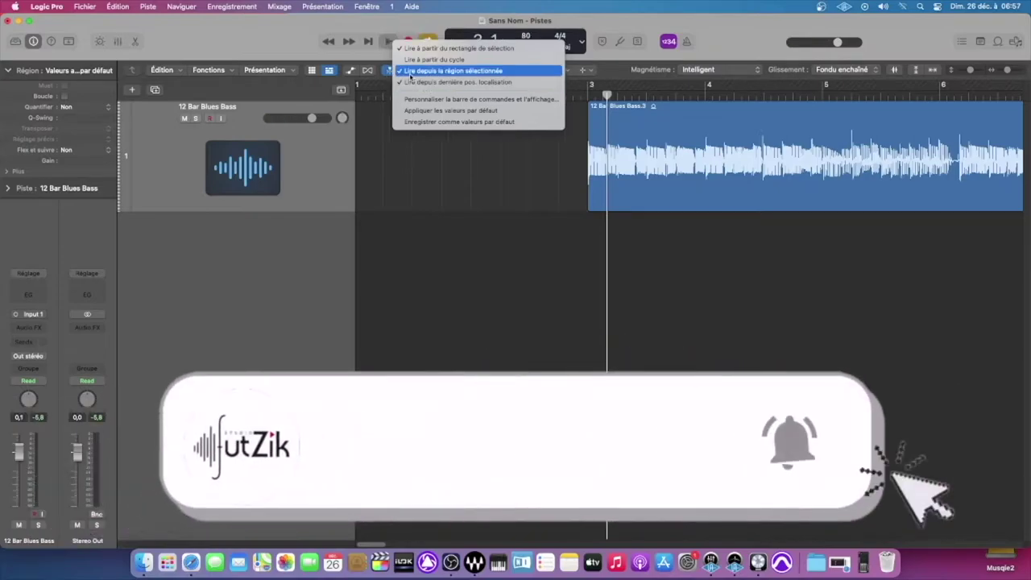
pyautogui.click(451, 71)
pyautogui.rightClick(386, 41)
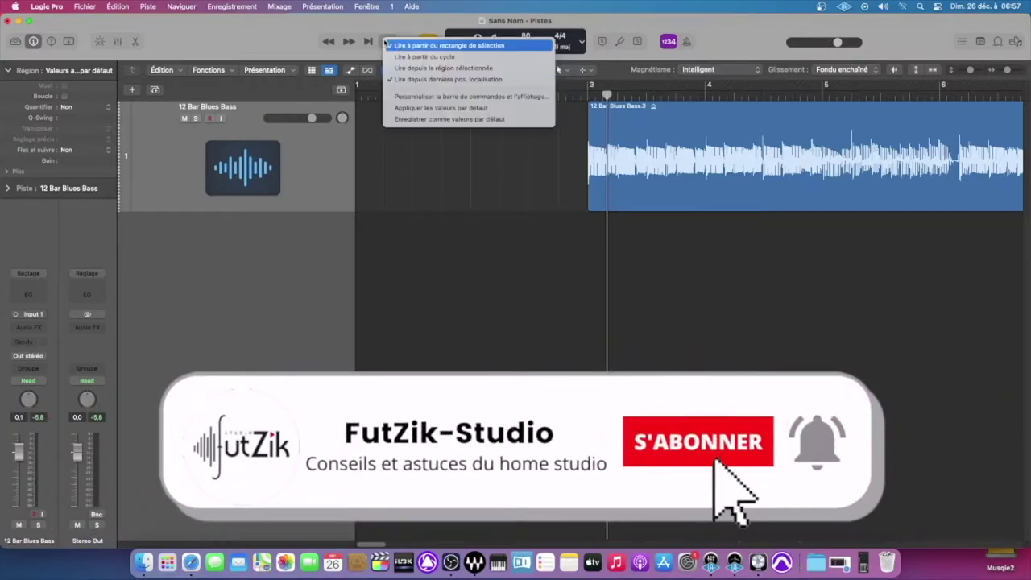
pyautogui.click(423, 97)
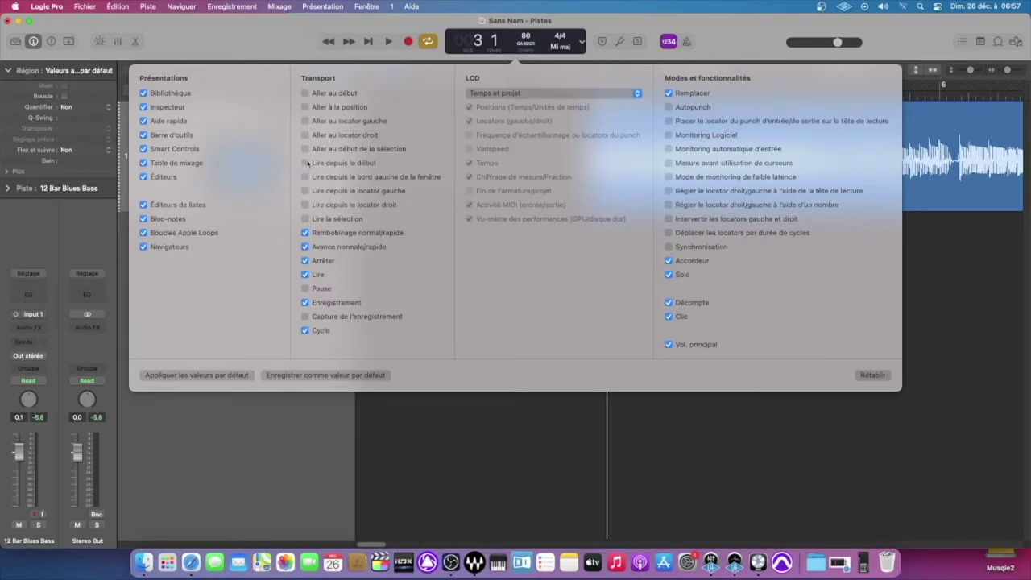
pyautogui.click(265, 43)
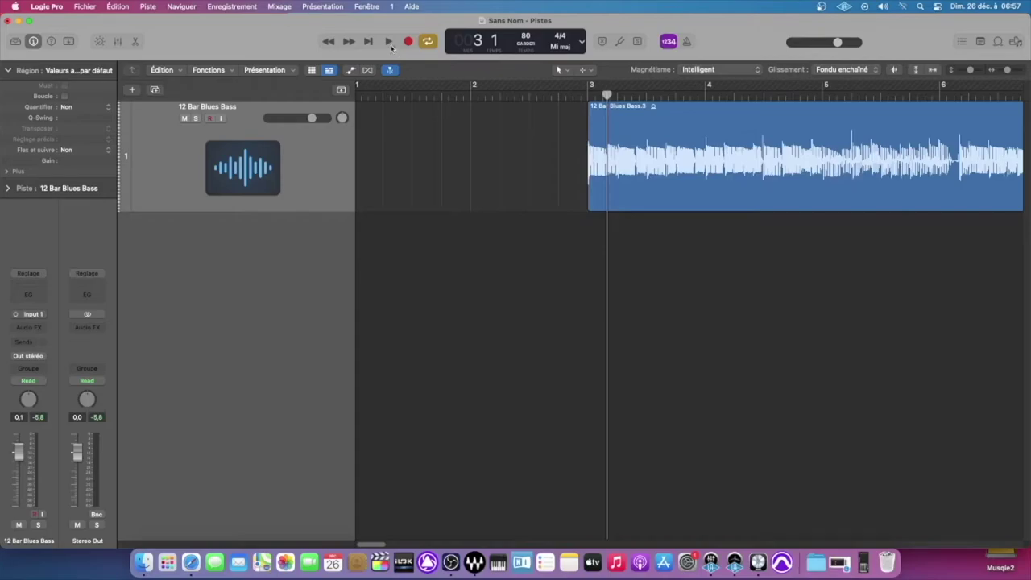
pyautogui.rightClick(390, 44)
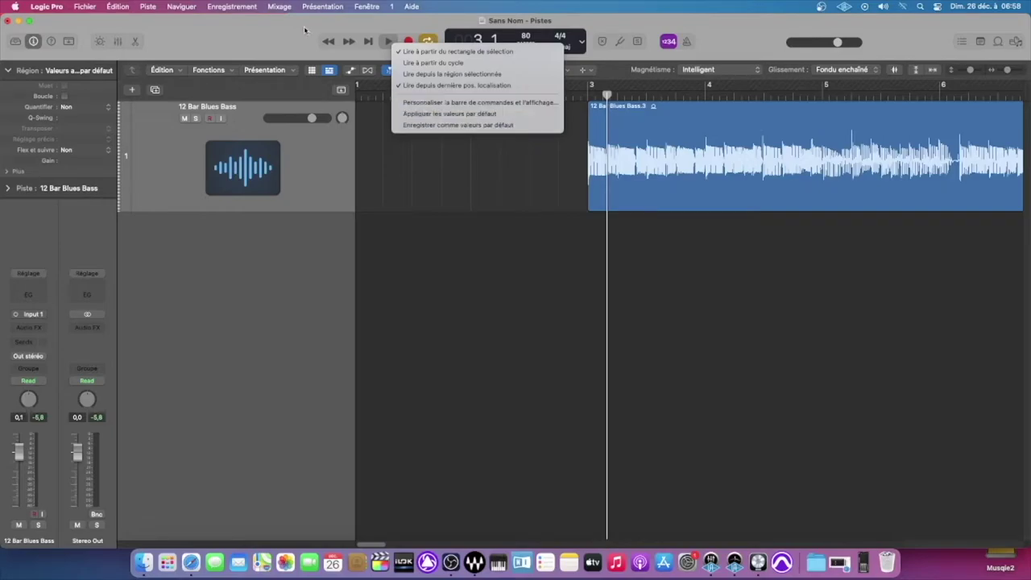
pyautogui.click(306, 30)
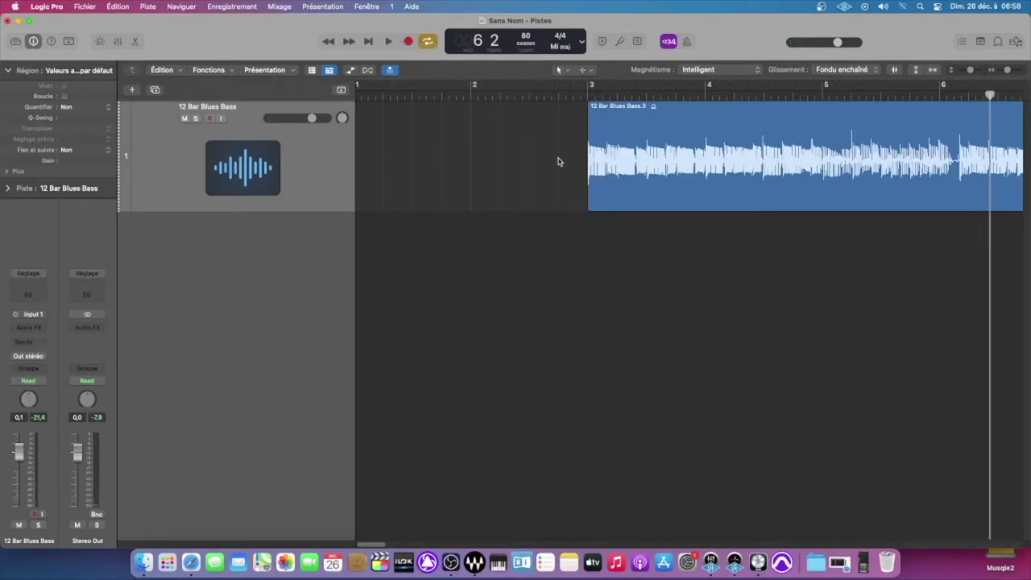
# - Turn off the cycle range between bars 7 and 11, and select the bass region starting at bar 3
pyautogui.press('super+Right')
pyautogui.press('super+Right')
pyautogui.press('super+Right')
pyautogui.press('super+Left')
pyautogui.press('super+Left')
pyautogui.press('super+Left')
pyautogui.press('super+Left')
pyautogui.press('super+Left')
pyautogui.press('super+Left')
pyautogui.press('super+Left')
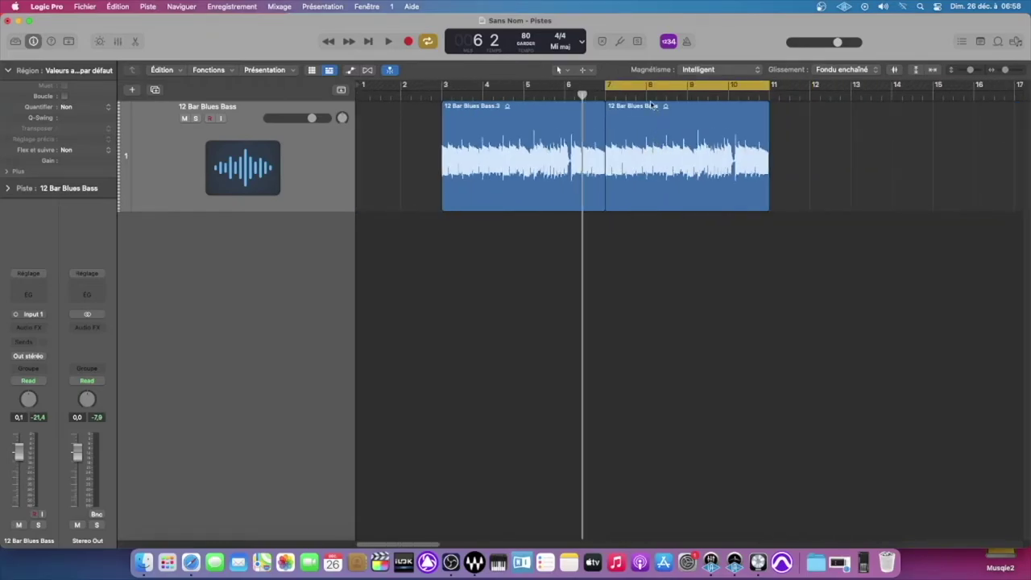
pyautogui.click(640, 86)
pyautogui.click(640, 87)
pyautogui.click(637, 89)
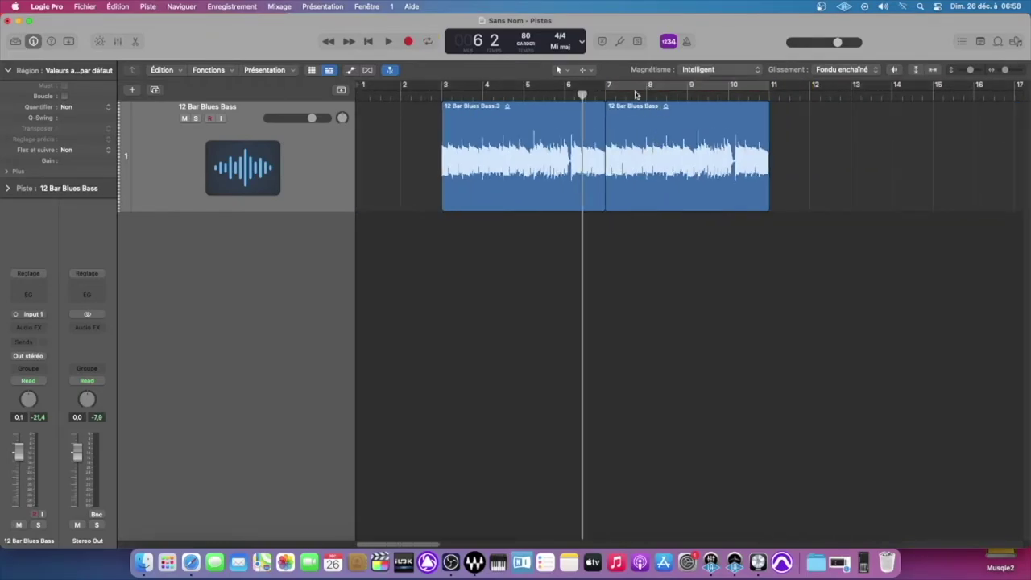
pyautogui.click(531, 171)
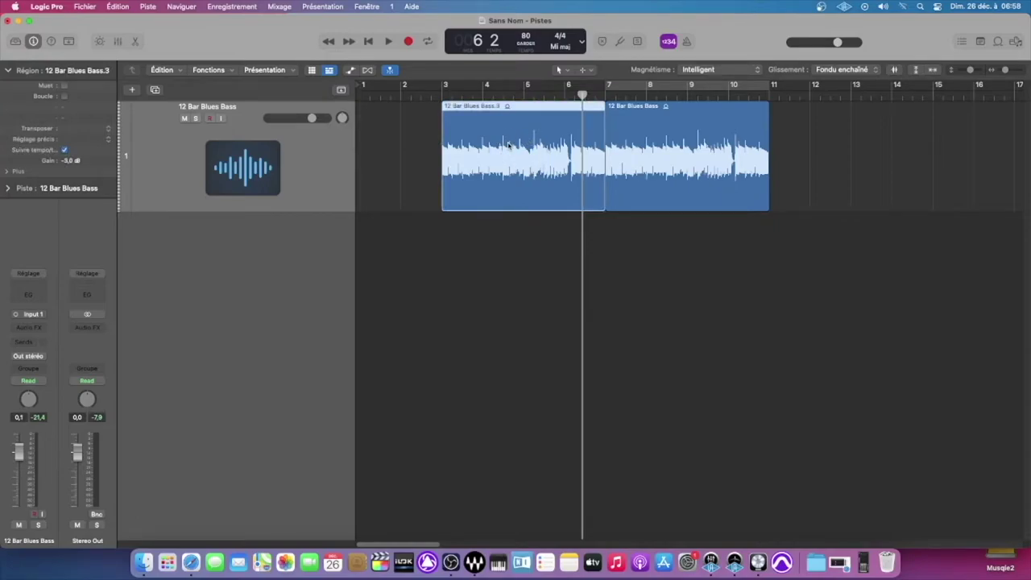
# - Set the cycle range to the bass region at bar 3, and split off a section of the bar 7 region from about bar 7 beat 3 to bar 8 beat 4
pyautogui.press('super+u')
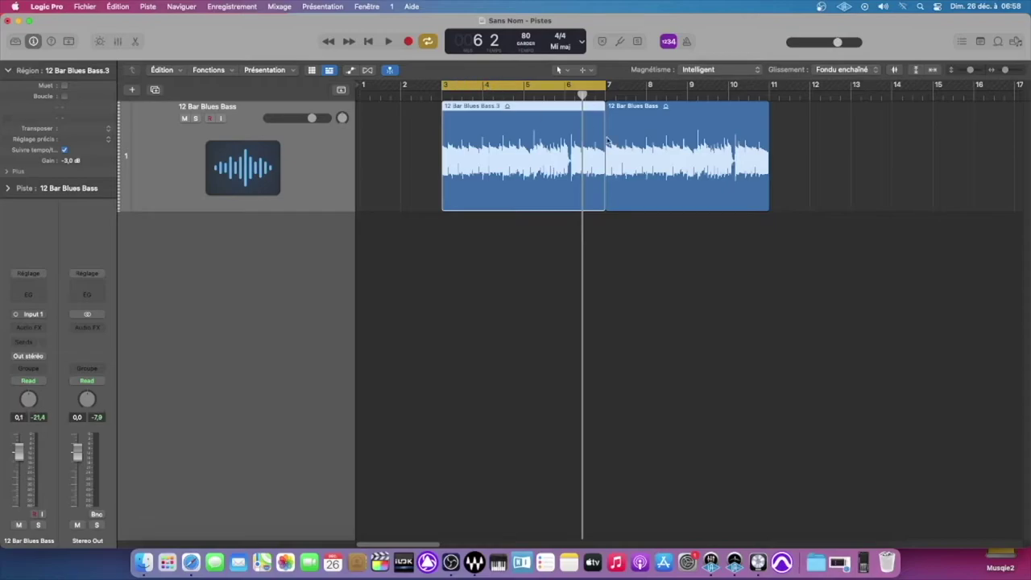
pyautogui.click(638, 145)
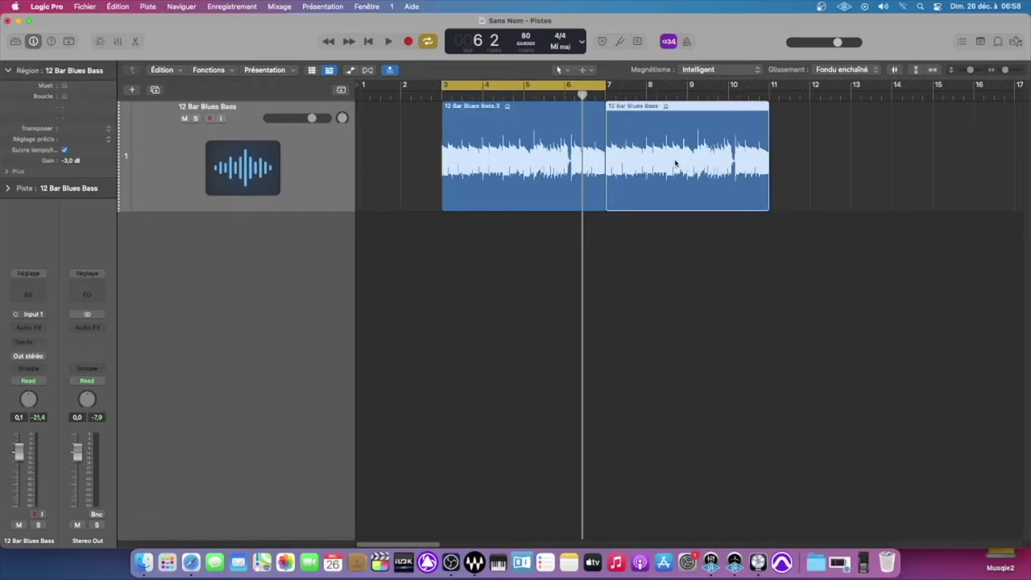
pyautogui.moveTo(679, 161); pyautogui.dragTo(626, 162)
pyautogui.click(654, 129)
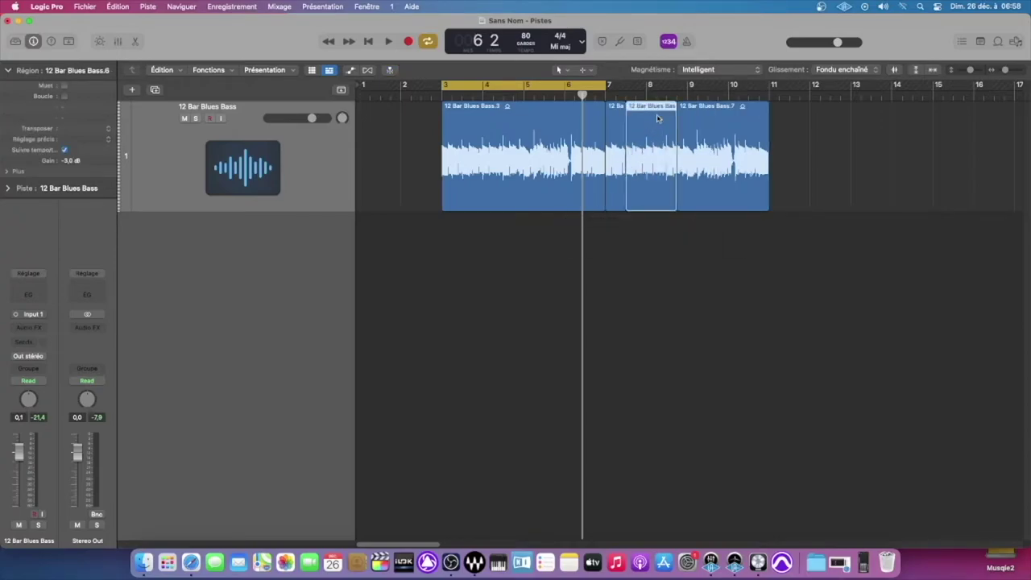
# - Set the cycle range to the short bass piece at bar 7 and play it from the start of that bar
pyautogui.click(618, 129)
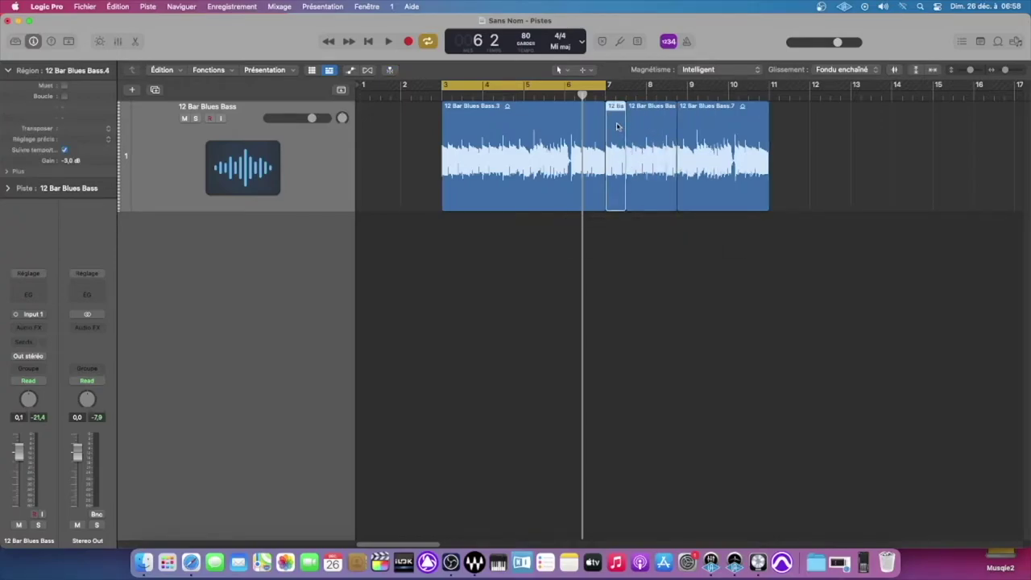
pyautogui.press('u')
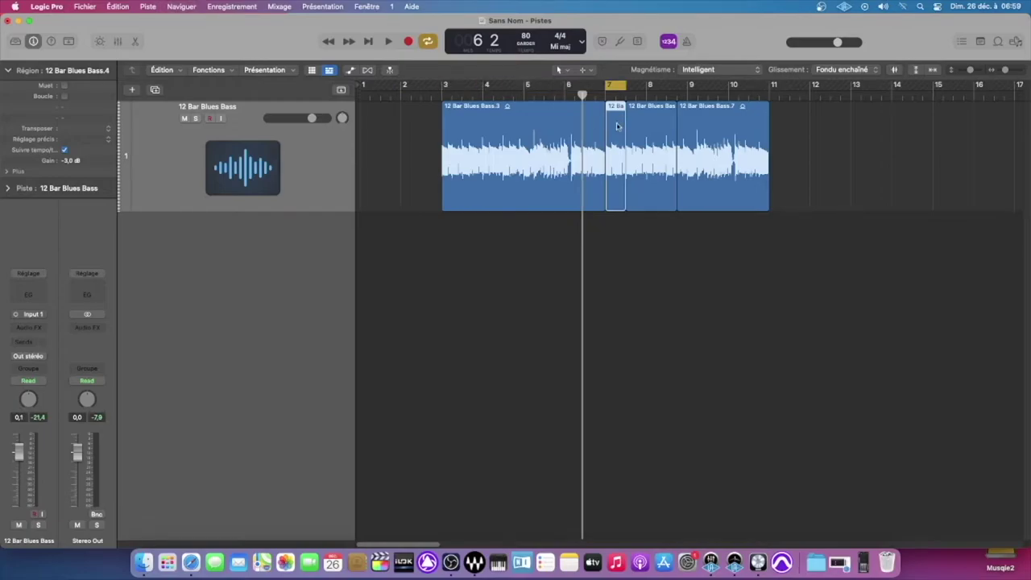
pyautogui.click(608, 95)
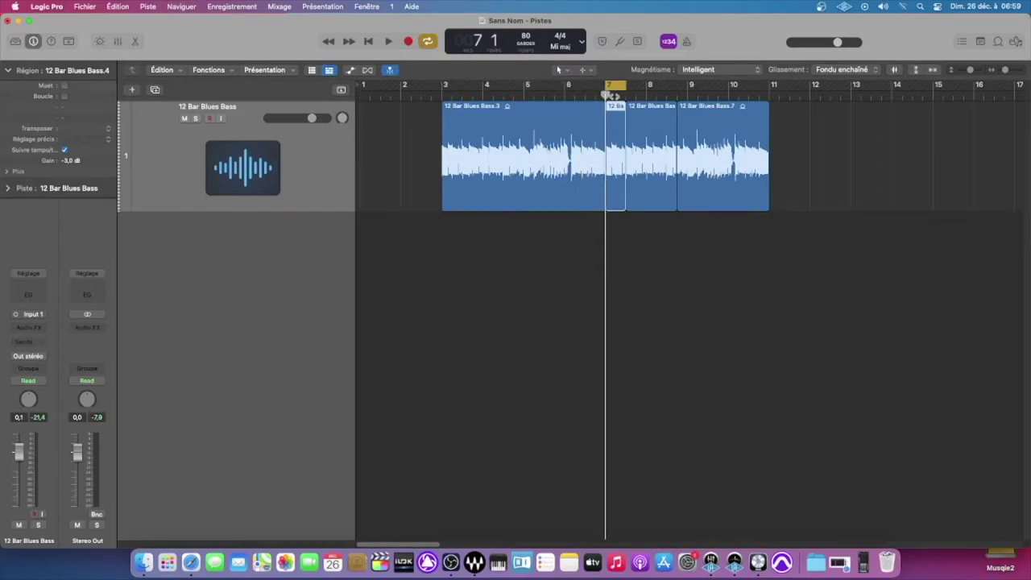
pyautogui.press('space')
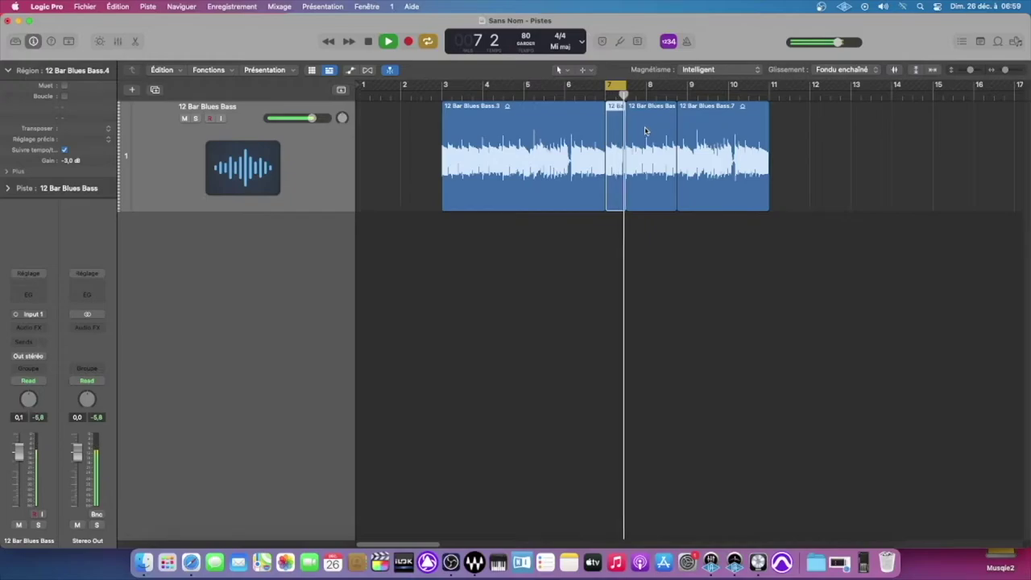
pyautogui.press('space')
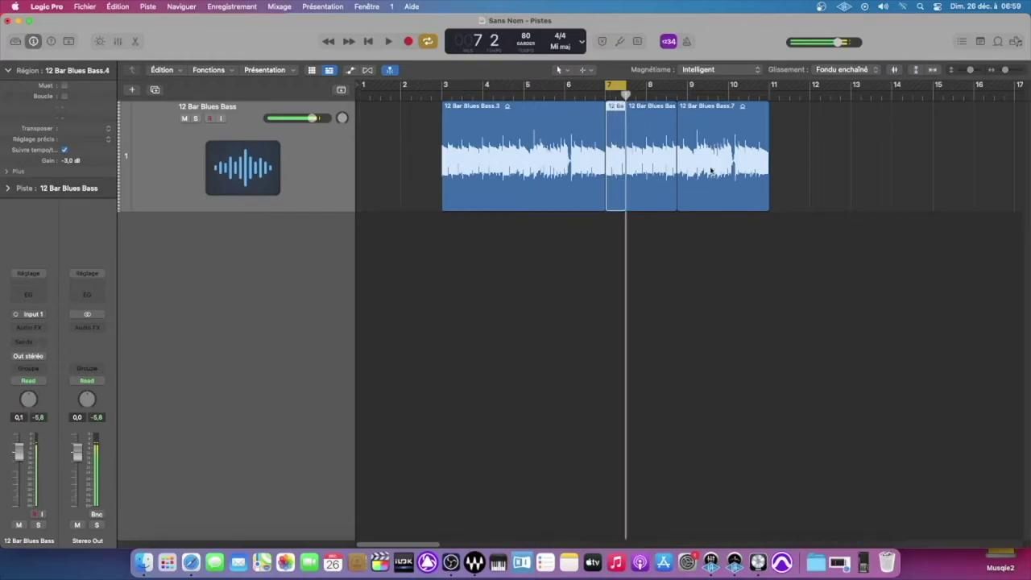
# - Set the cycle range to the last bass piece ending at bar 11, play it from its start, and place the playhead at bar 7 beat 2
pyautogui.click(713, 170)
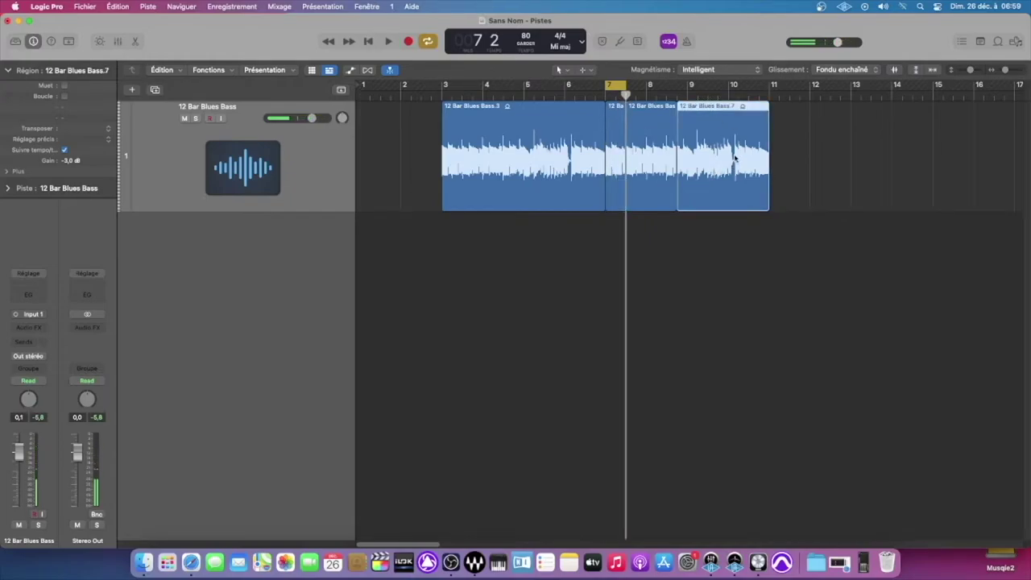
pyautogui.press('super+u')
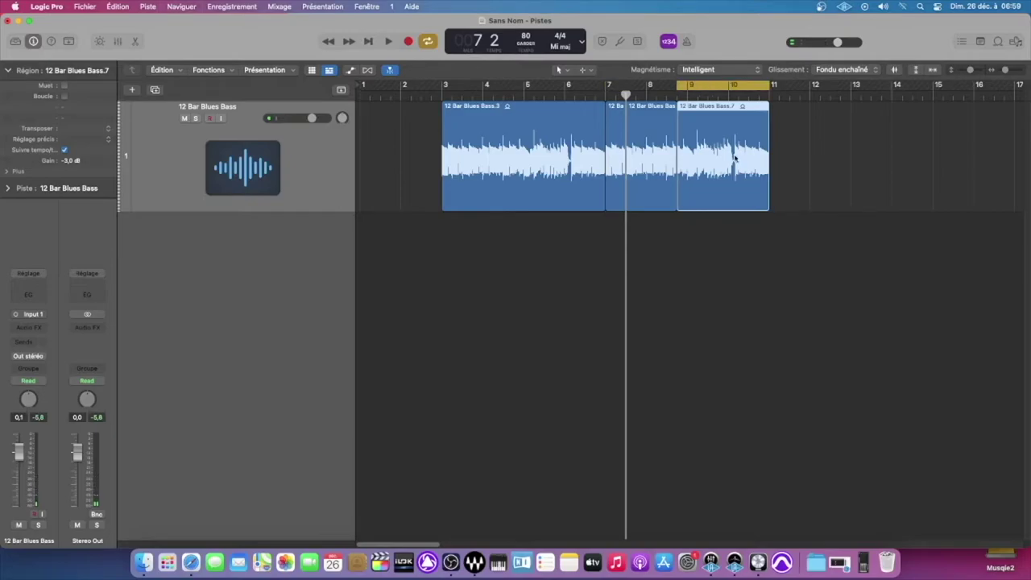
pyautogui.press('space')
pyautogui.click(678, 96)
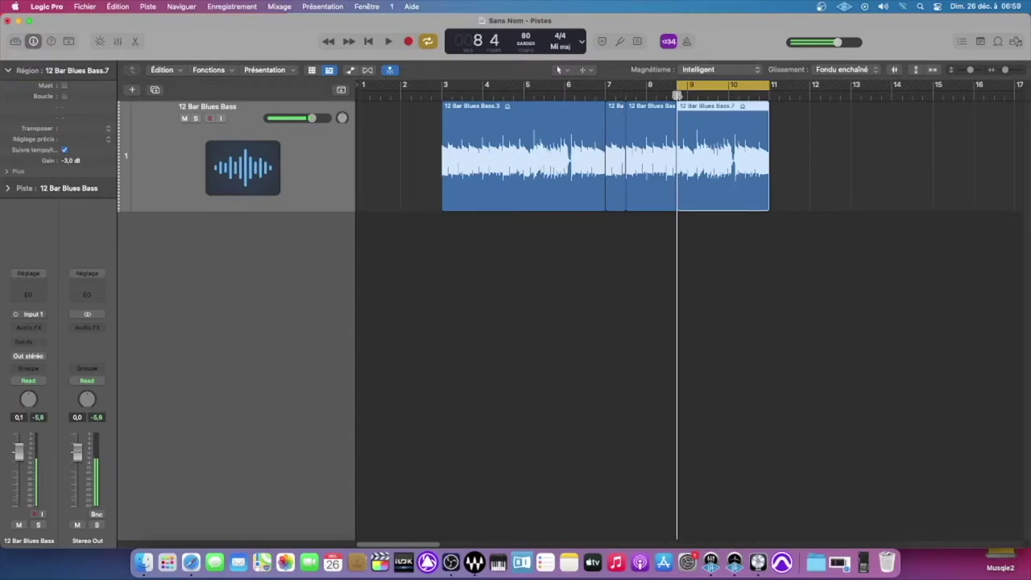
pyautogui.press('space')
pyautogui.press('space')
pyautogui.click(617, 95)
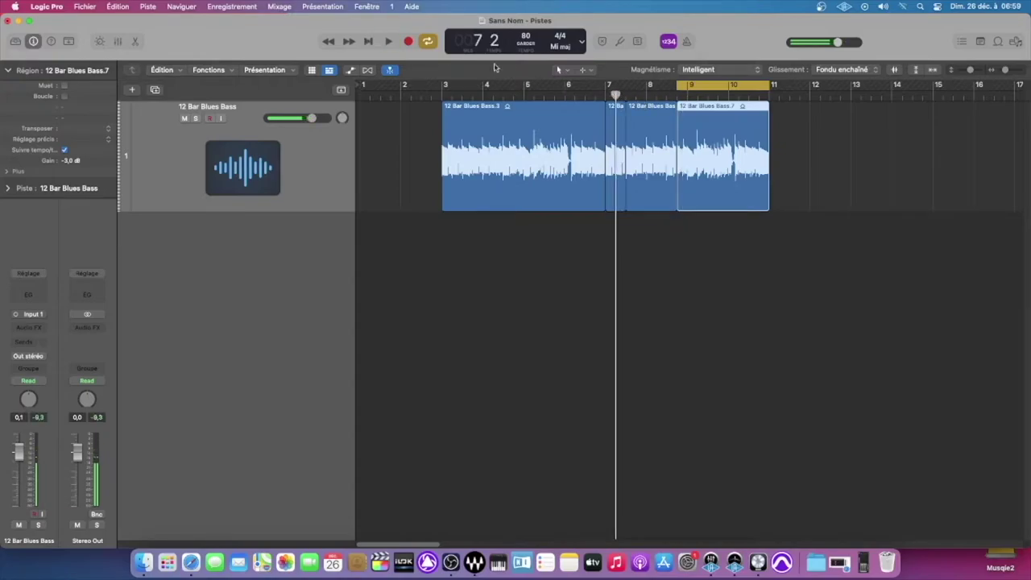
# - Change the playback start options, play and stop the cycled last bass piece, and turn the cycle off
pyautogui.rightClick(394, 43)
pyautogui.click(435, 58)
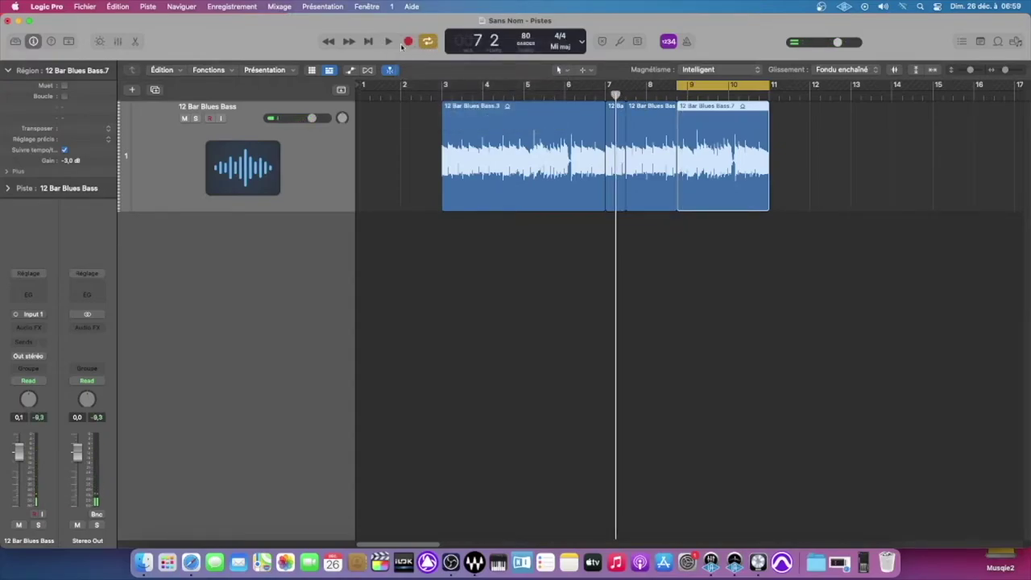
pyautogui.rightClick(401, 46)
pyautogui.click(451, 80)
pyautogui.press('space')
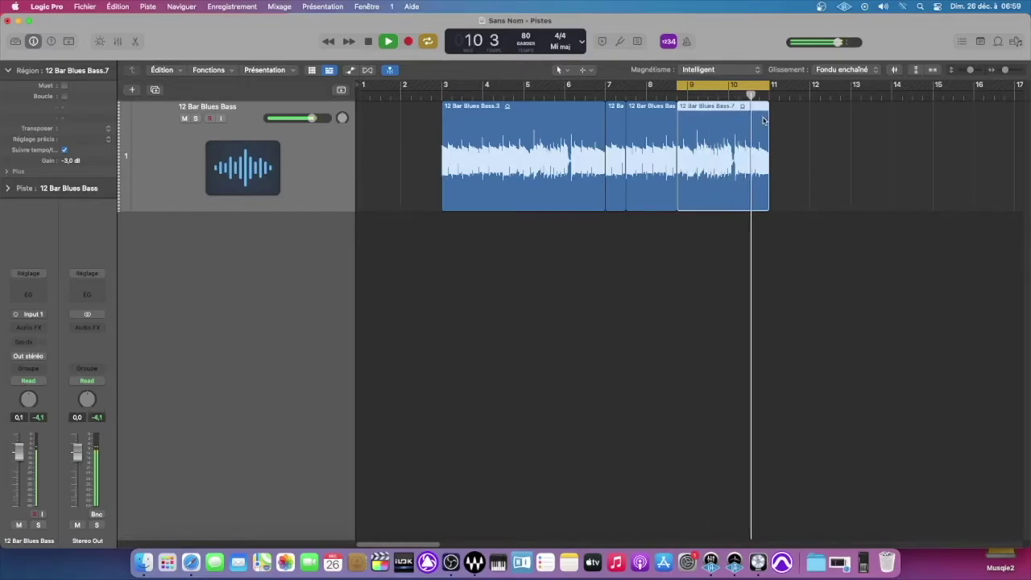
pyautogui.press('space')
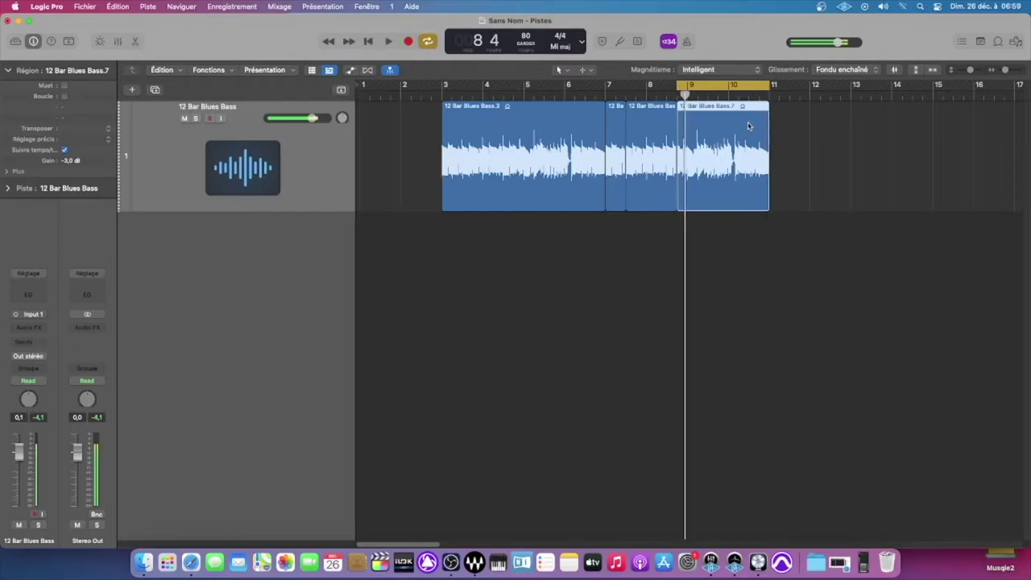
pyautogui.press('c')
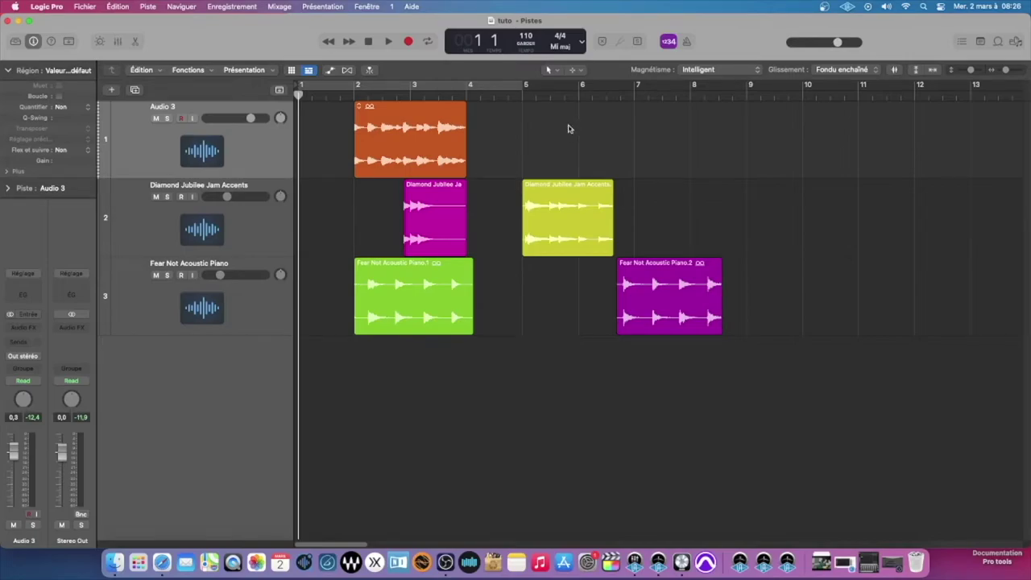
# - Review the list of available editing tools in the tracks area of the tuto project, keeping Outil Pointeur as the main tool
pyautogui.click(527, 125)
pyautogui.click(560, 74)
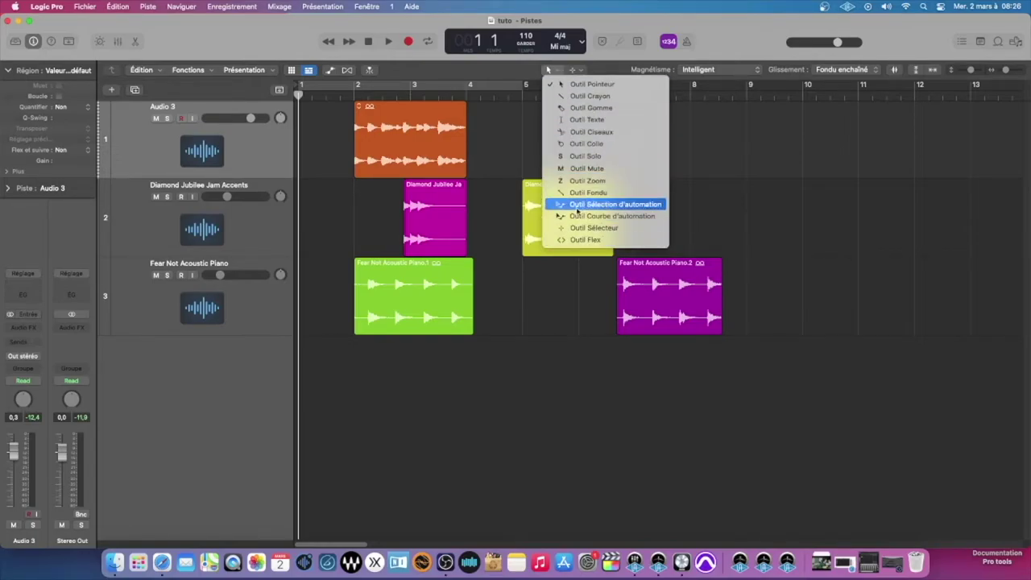
pyautogui.click(513, 167)
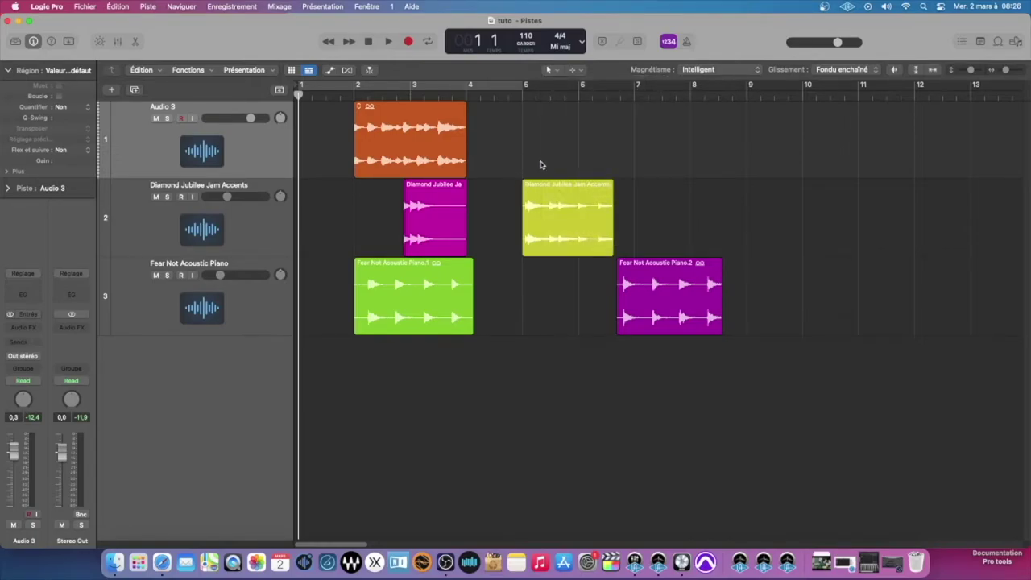
pyautogui.press('t')
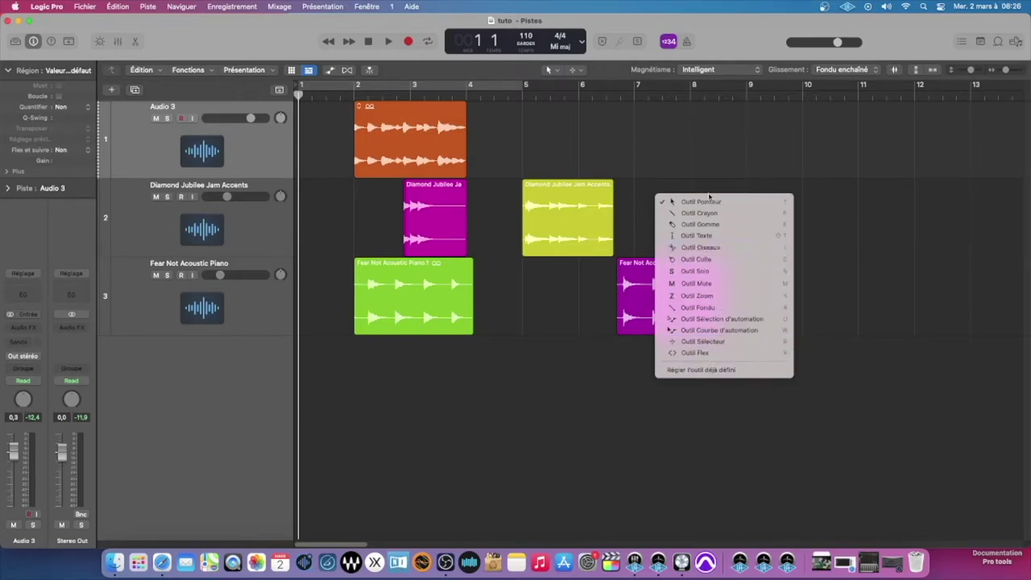
pyautogui.press('Escape')
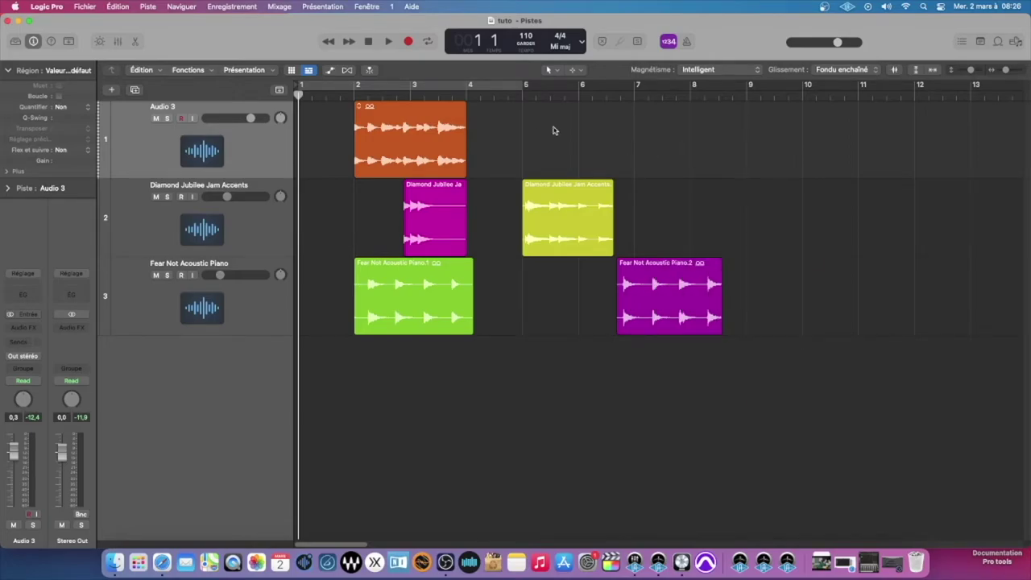
pyautogui.click(558, 70)
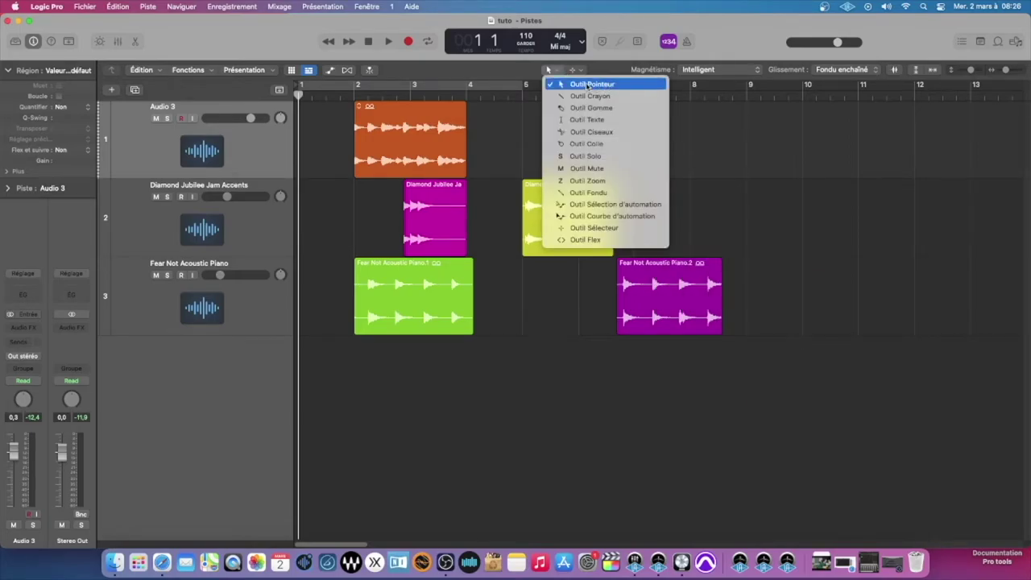
pyautogui.click(591, 85)
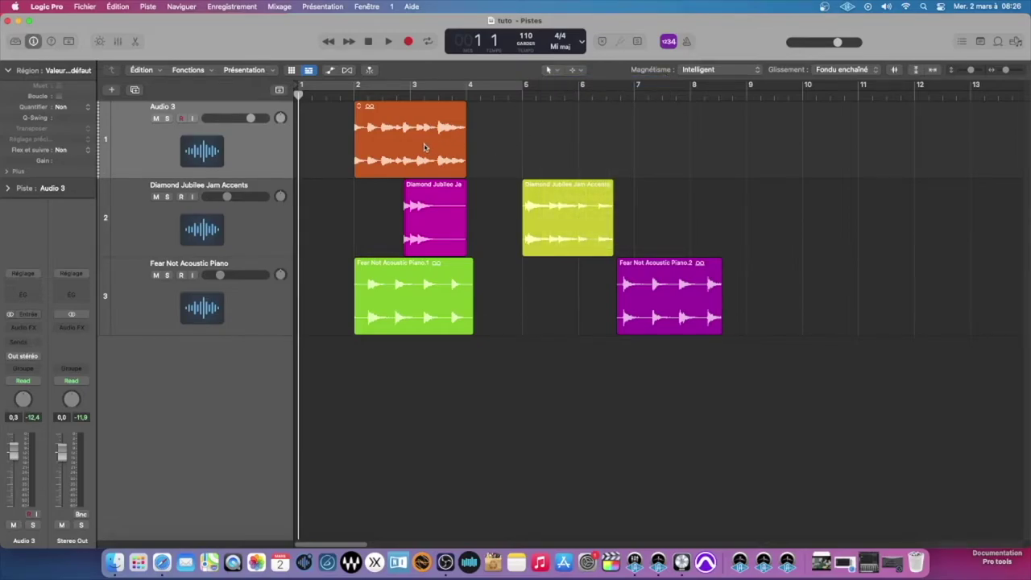
# - Move the orange region to the Fear Not Acoustic Piano track around bar 9 beat 3, and move that track's regions onto new tracks below
pyautogui.moveTo(412, 147); pyautogui.dragTo(824, 281)
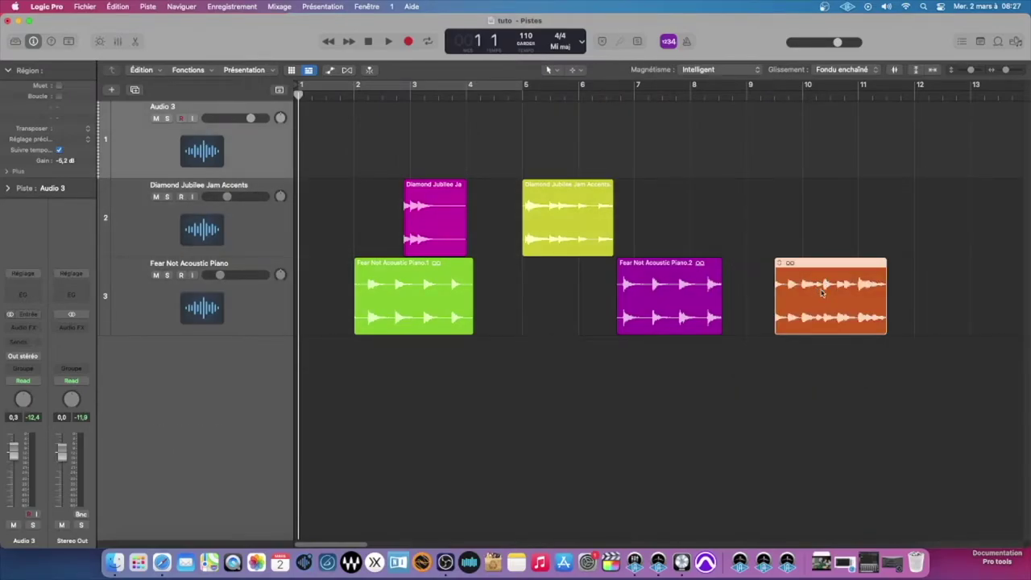
pyautogui.click(213, 323)
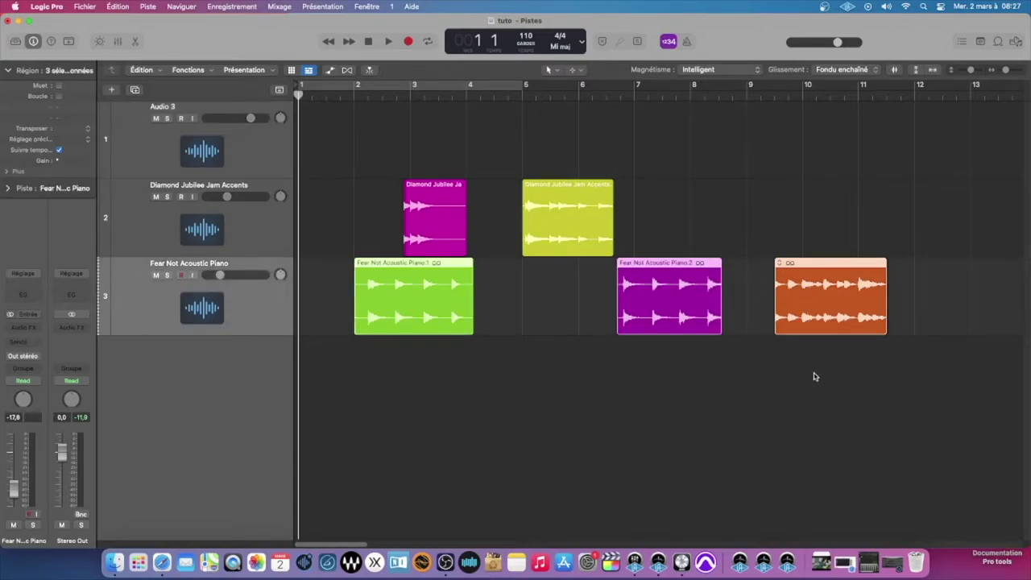
pyautogui.moveTo(813, 326); pyautogui.dragTo(787, 471)
pyautogui.click(863, 352)
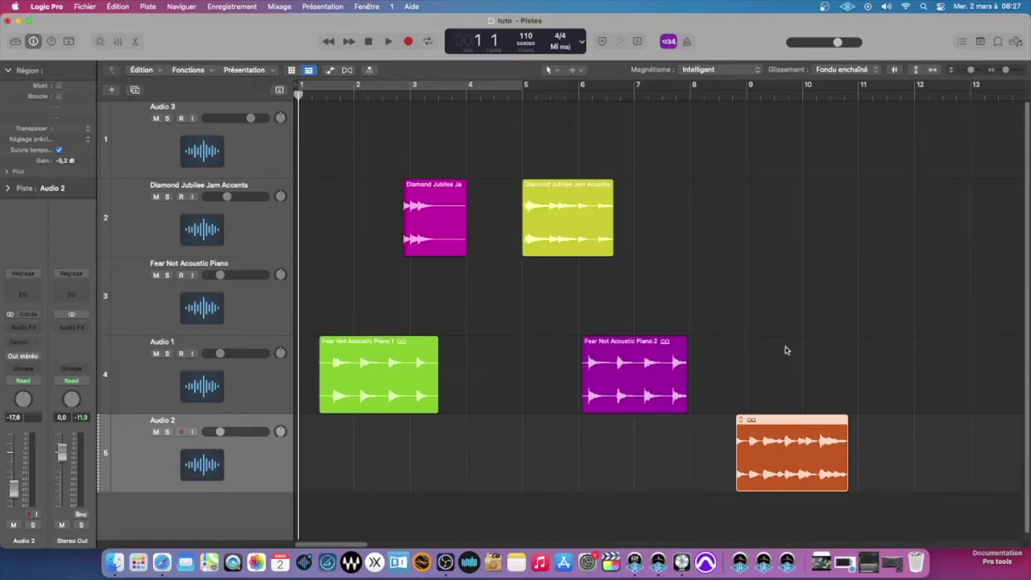
# - Undo the last region moves so the orange region is back on the Audio 3 track
pyautogui.press('super+z')
pyautogui.press('super+z')
pyautogui.press('super+z')
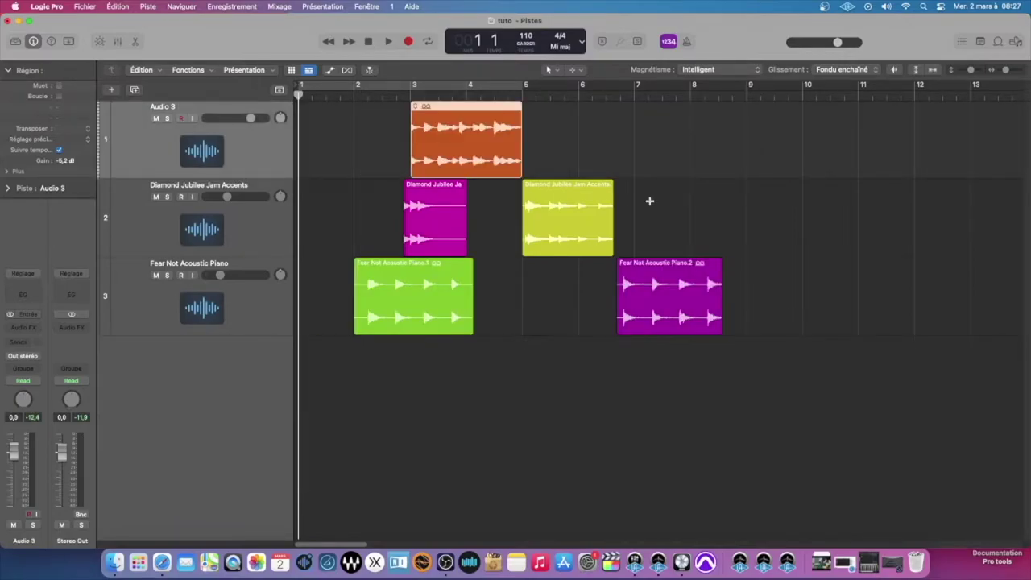
# - Try using Outil Crayon to draw volume automation over the orange region on the Audio 3 track, and undo it
pyautogui.click(557, 71)
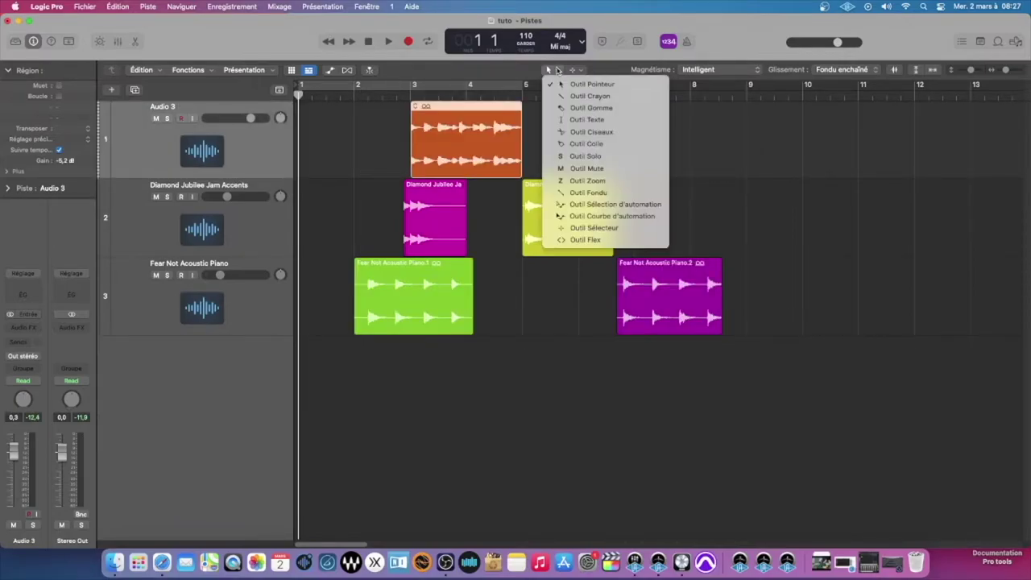
pyautogui.click(604, 97)
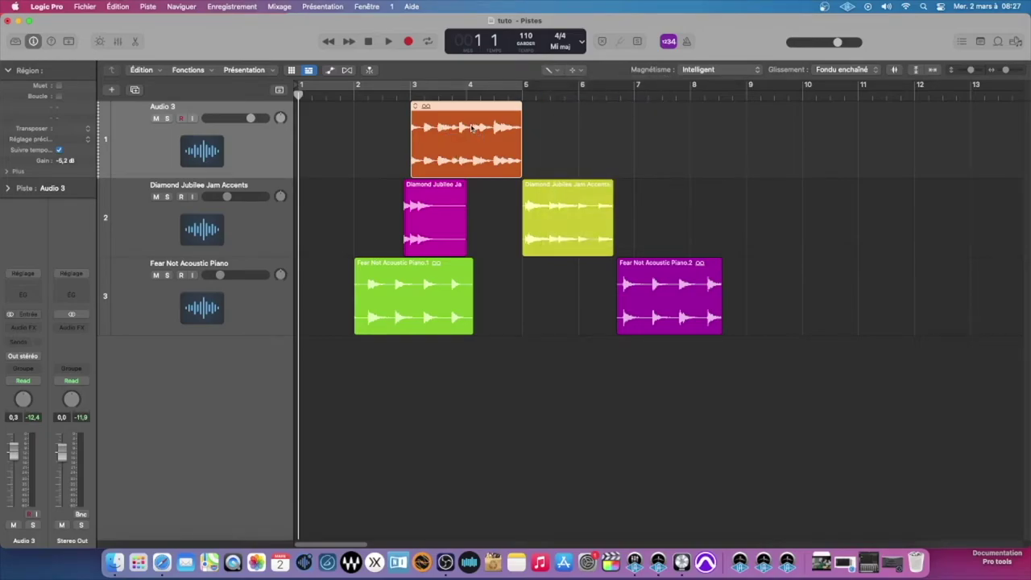
pyautogui.press('a')
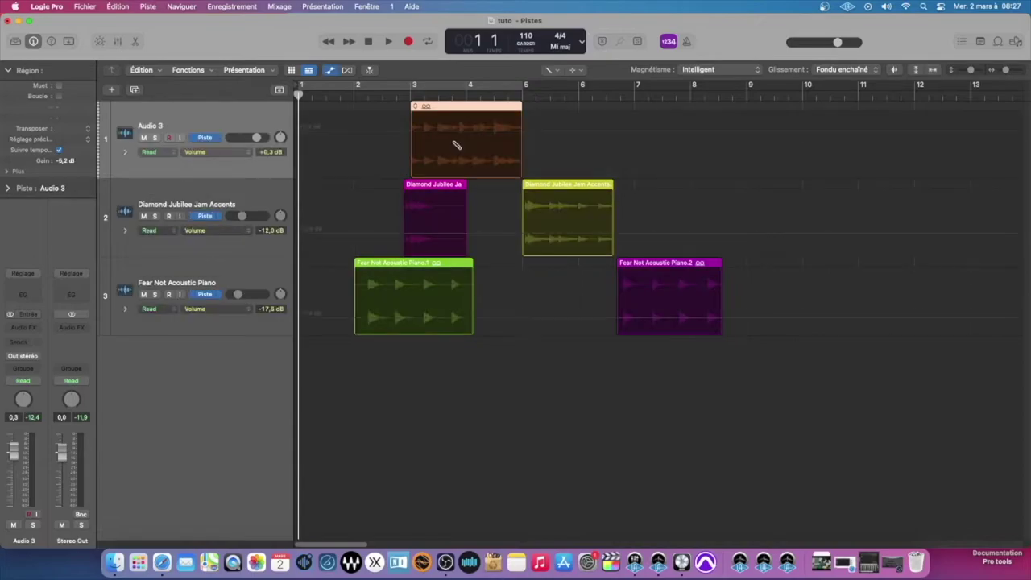
pyautogui.moveTo(441, 129)
pyautogui.mouseDown()
pyautogui.moveTo(448, 156)
pyautogui.moveTo(467, 127)
pyautogui.moveTo(488, 149)
pyautogui.moveTo(496, 138)
pyautogui.moveTo(505, 145)
pyautogui.moveTo(424, 145)
pyautogui.mouseUp()
pyautogui.press('a')
pyautogui.press('super+z')
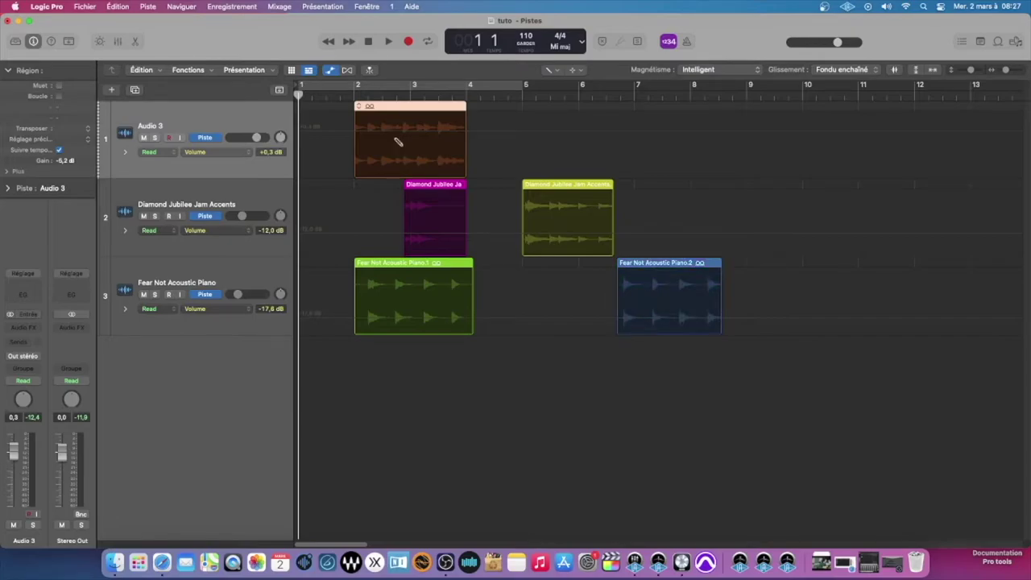
# - Draw a zigzag volume automation curve between about bars 2 and 4 on Audio 3, undo it, and hide the automation
pyautogui.press('a')
pyautogui.moveTo(407, 157); pyautogui.dragTo(453, 145)
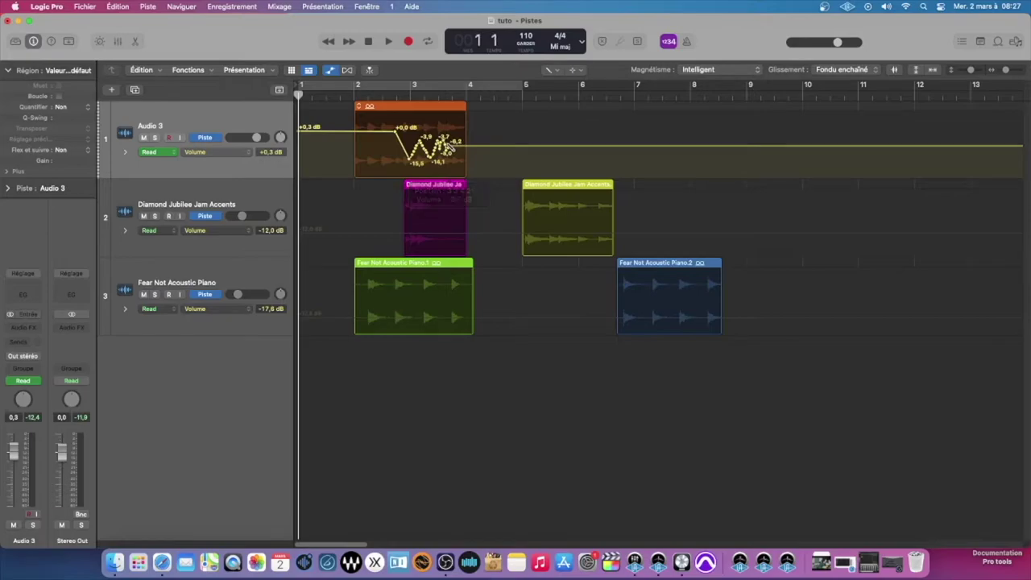
pyautogui.press('super+z')
pyautogui.press('super+z')
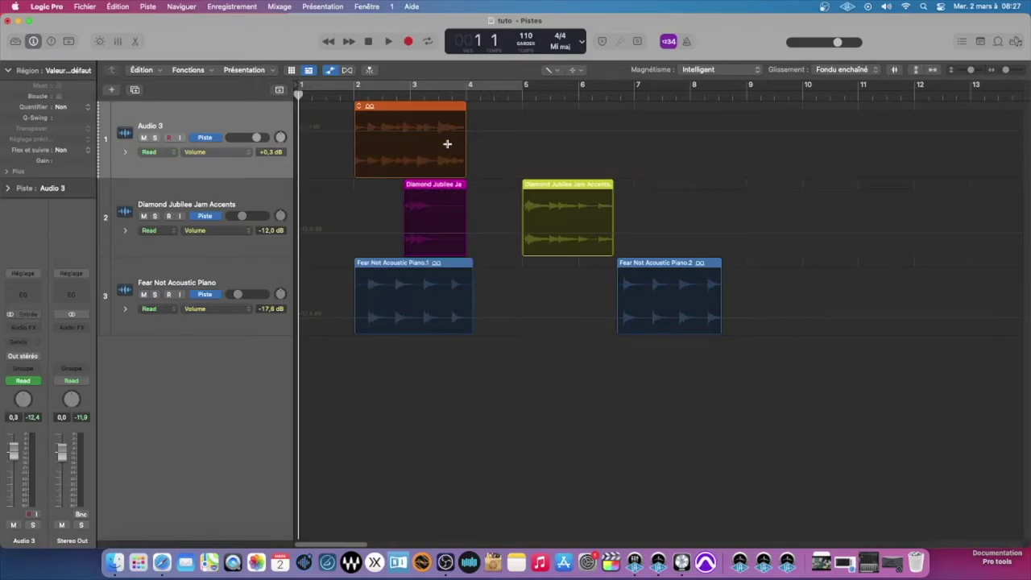
pyautogui.press('a')
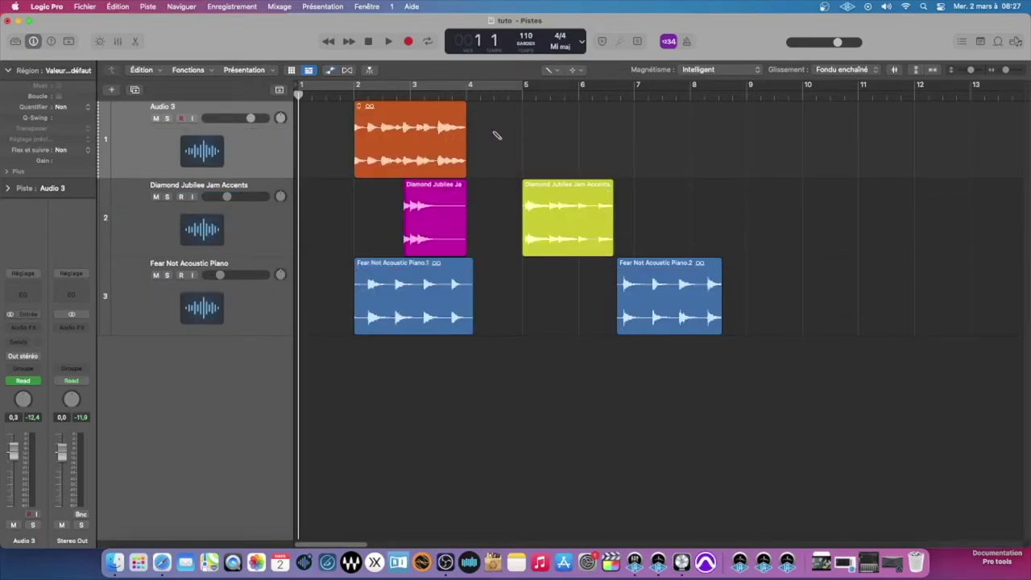
# - Erase the magenta region, the yellow region and the second Fear Not Acoustic Piano region with Outil Gomme, and undo the deletions
pyautogui.press('t')
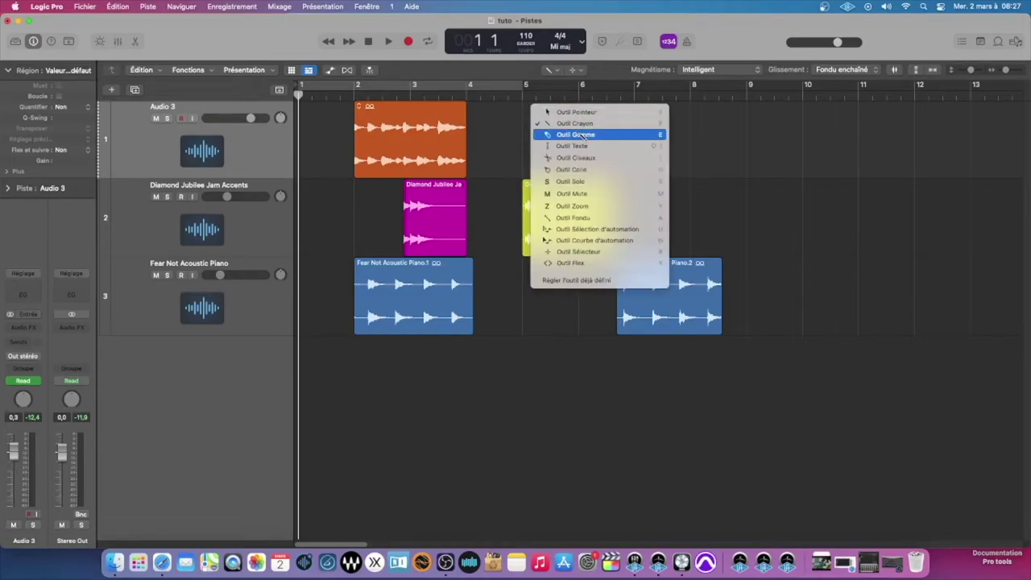
pyautogui.click(576, 135)
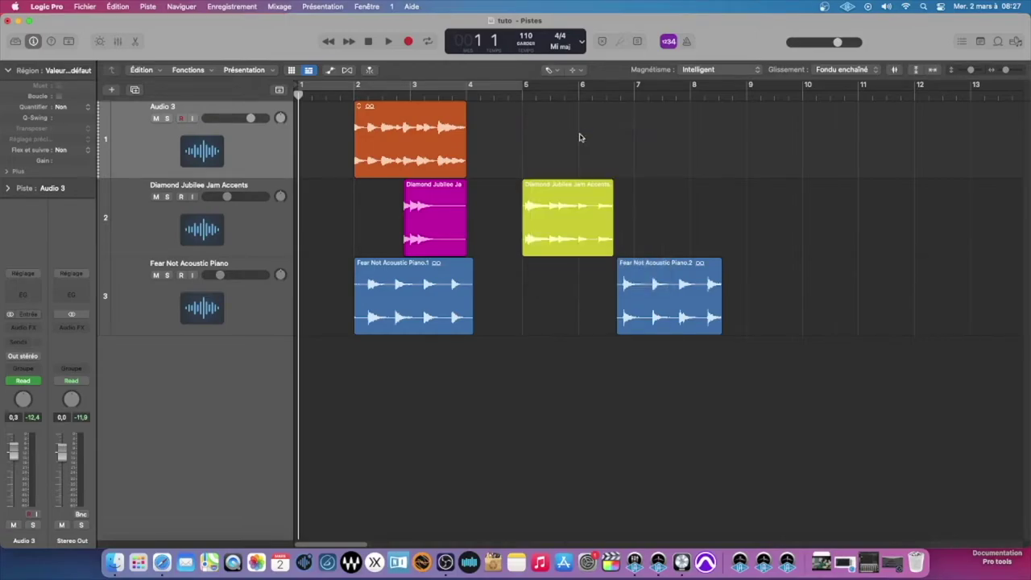
pyautogui.click(443, 213)
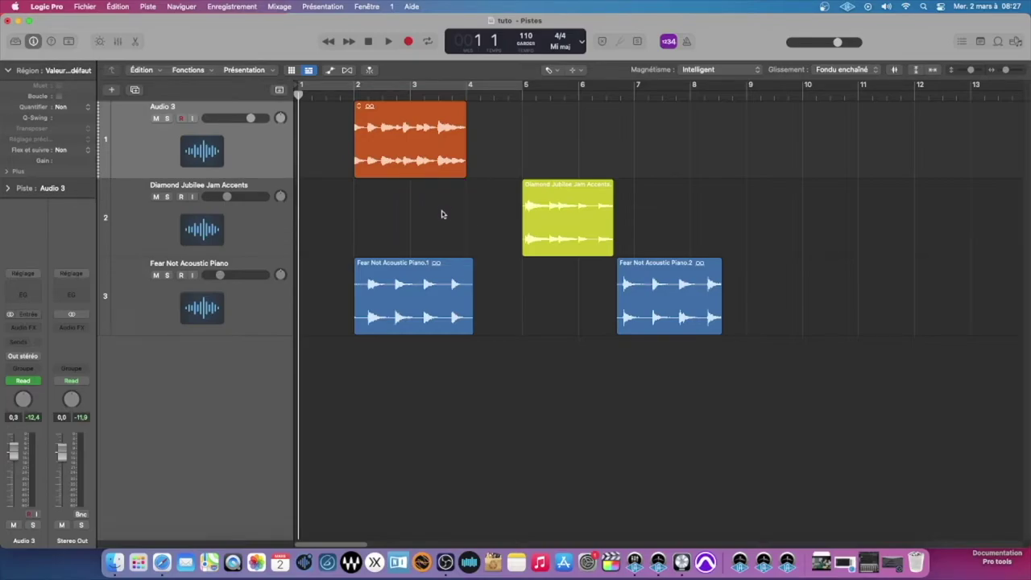
pyautogui.click(589, 228)
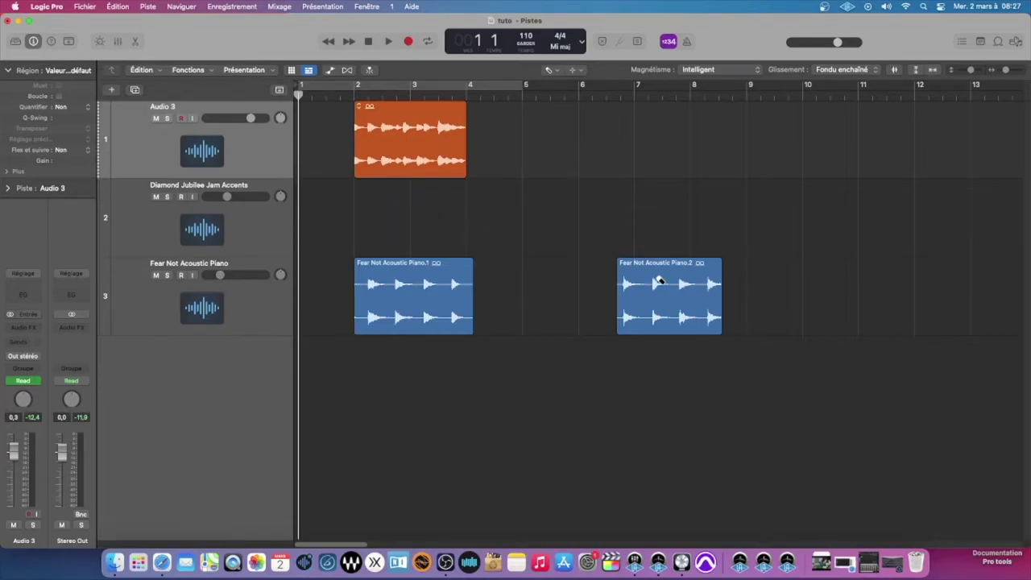
pyautogui.click(658, 278)
pyautogui.press('super+z')
pyautogui.press('super+z')
pyautogui.press('super+z')
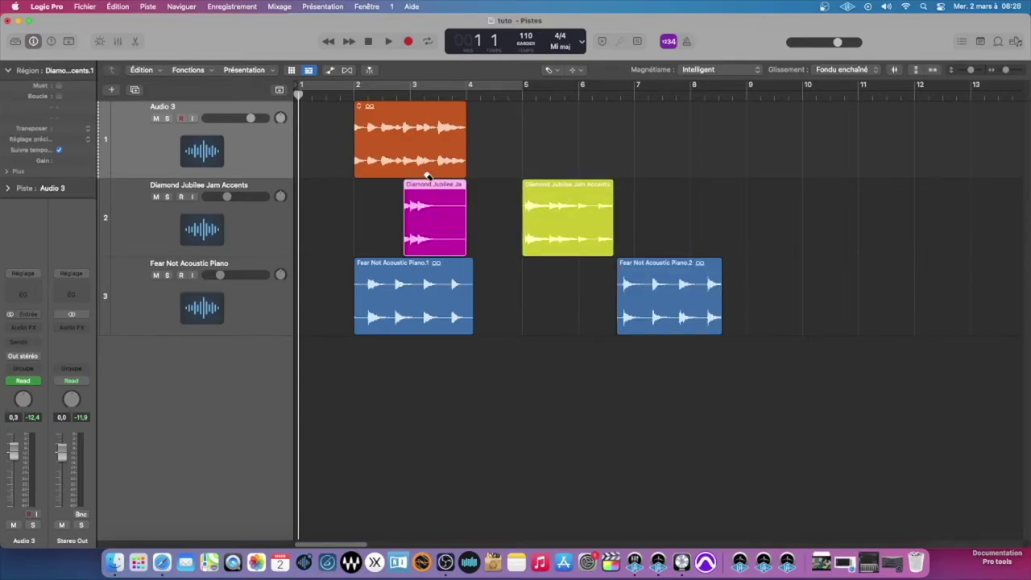
# - Open the yellow region's name for editing with Outil Texte
pyautogui.click(551, 70)
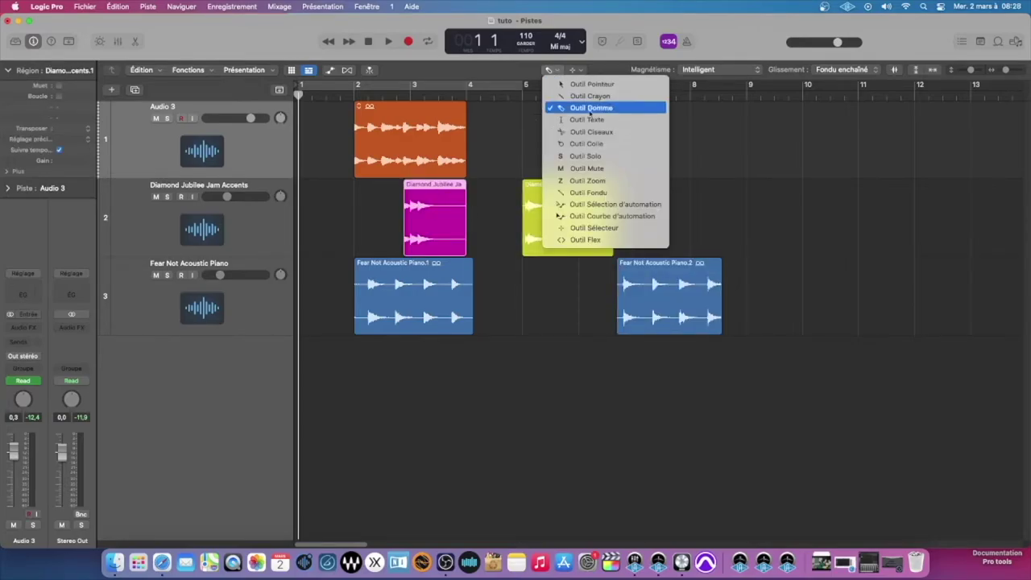
pyautogui.click(599, 120)
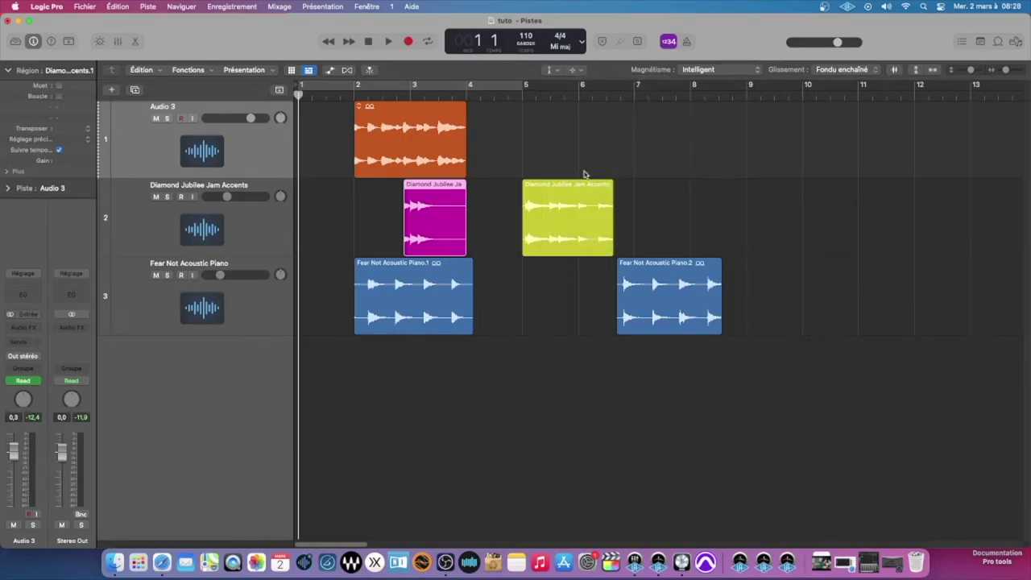
pyautogui.click(566, 184)
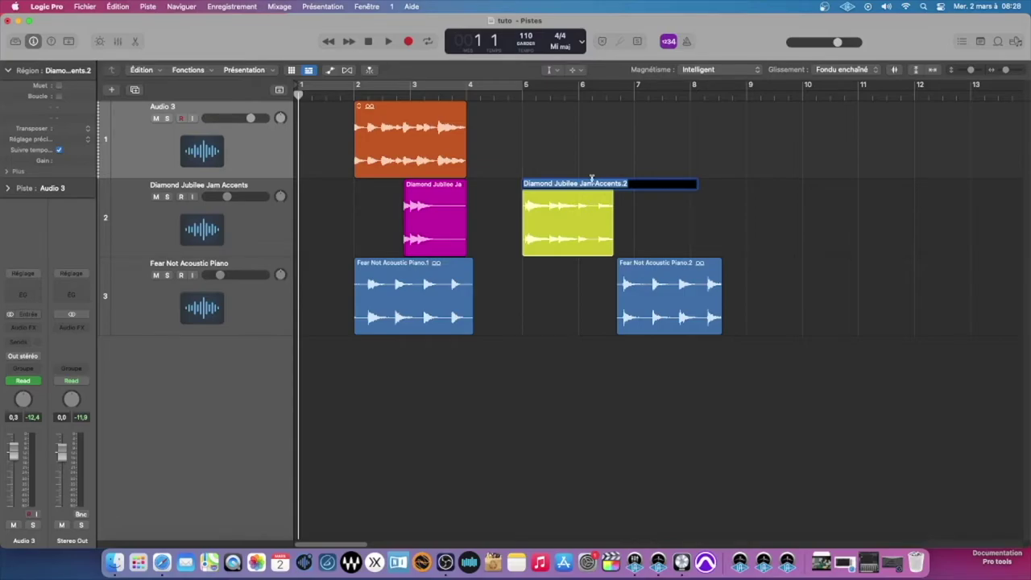
# - Split the yellow region with Outil Ciseaux at bar 6 and at several points between bars 5 and 6
pyautogui.click(552, 70)
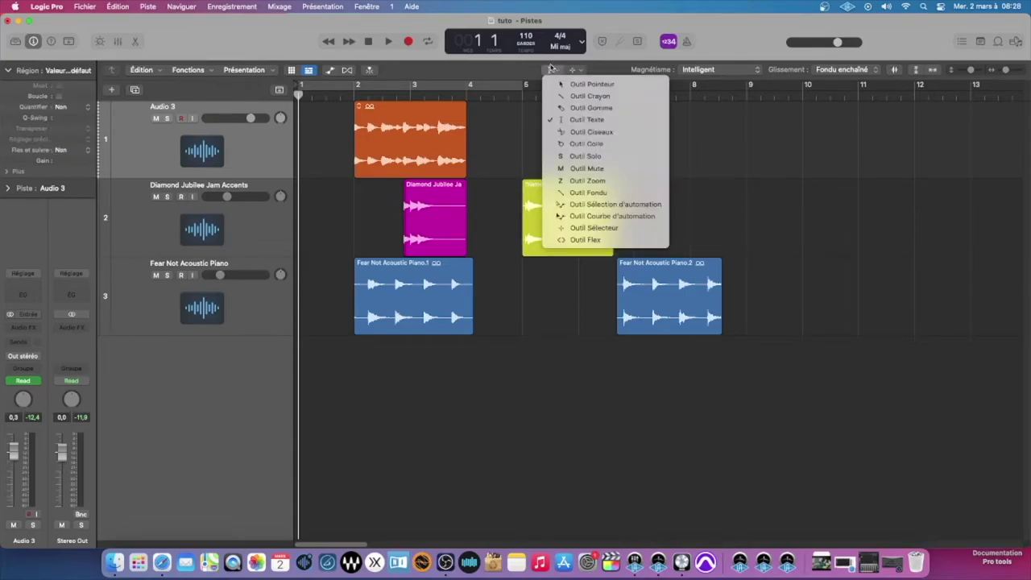
pyautogui.click(553, 70)
pyautogui.click(553, 70)
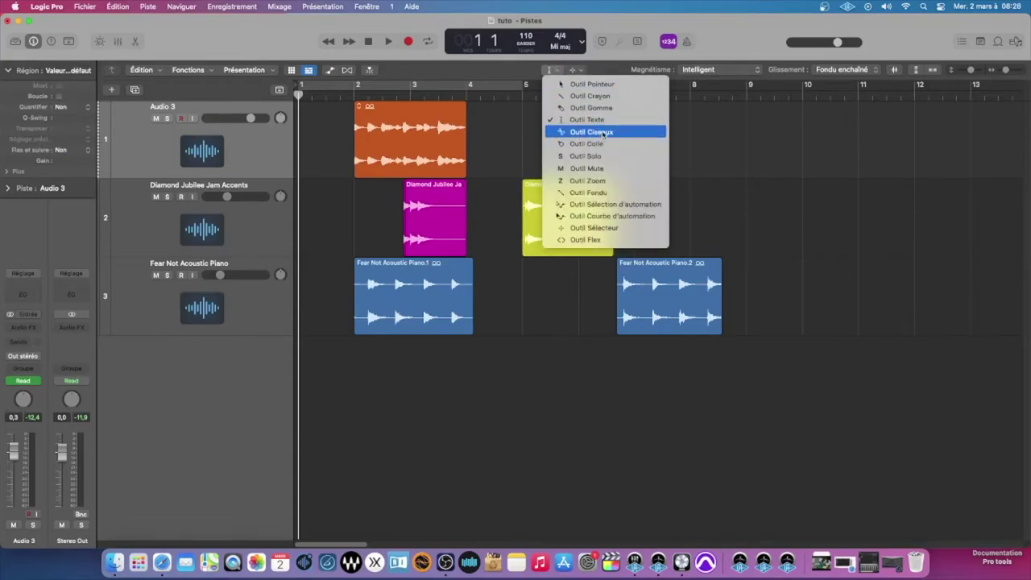
pyautogui.click(594, 131)
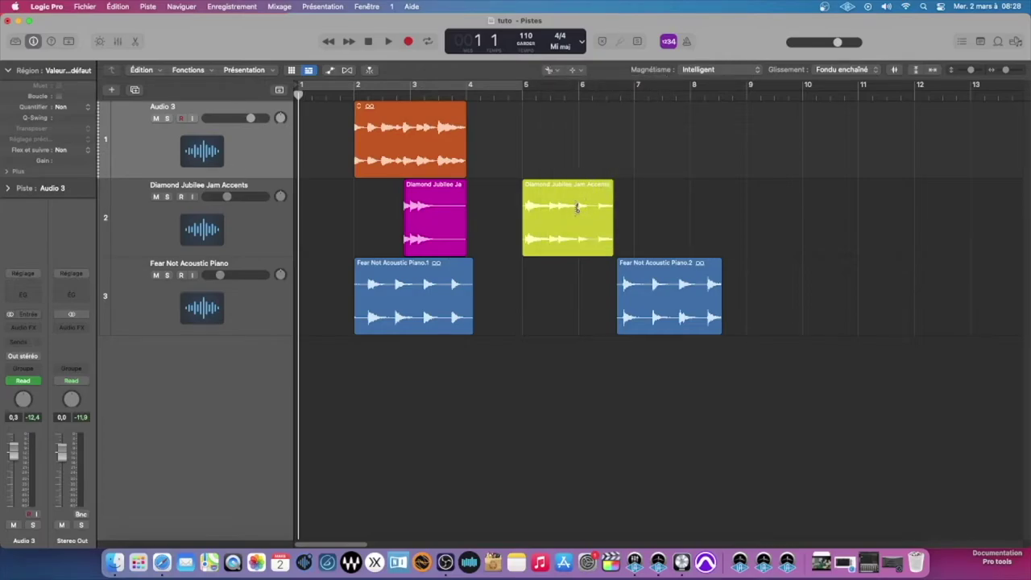
pyautogui.click(579, 209)
pyautogui.click(547, 208)
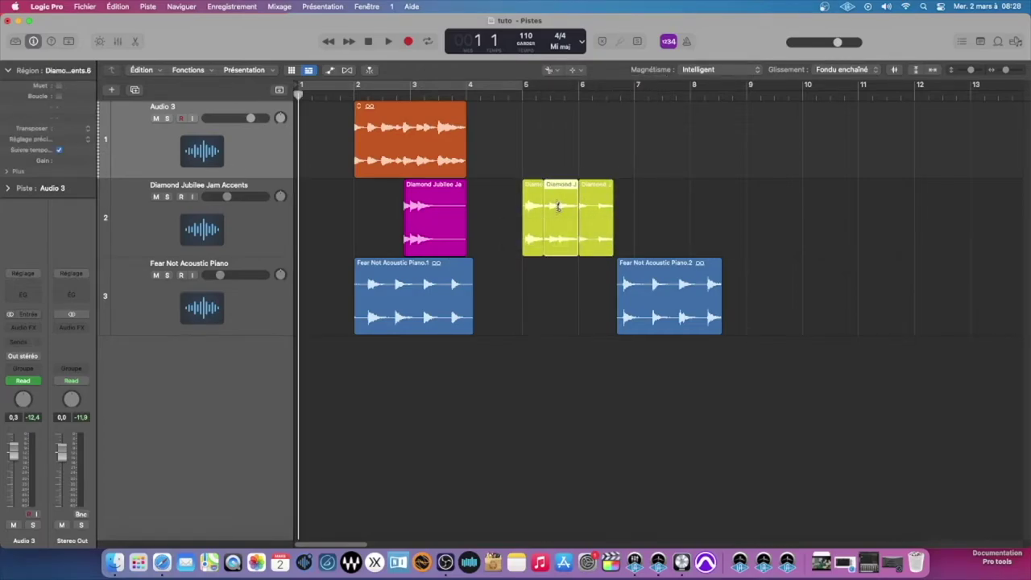
pyautogui.click(562, 207)
pyautogui.scroll(2, 564, 205)
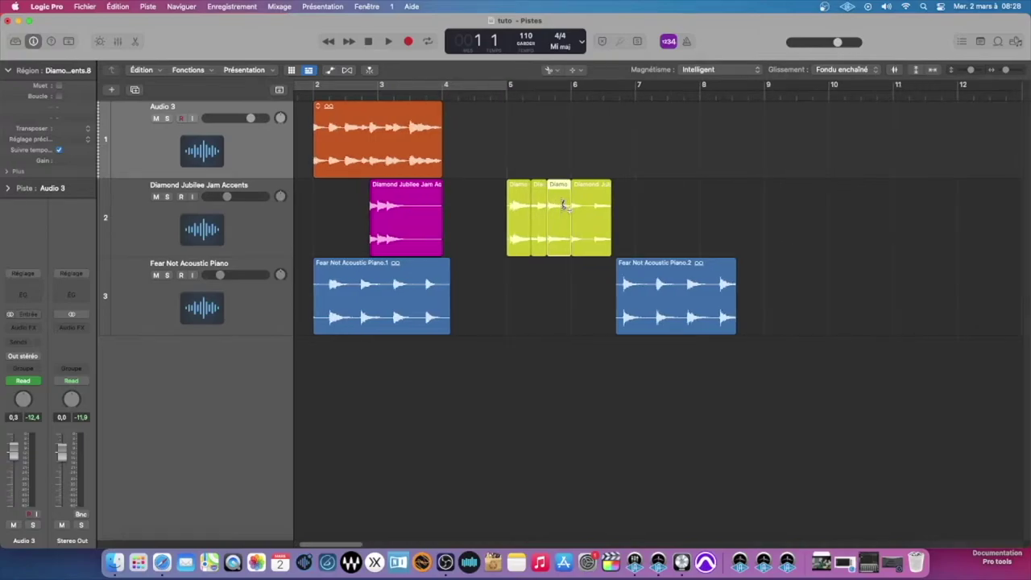
pyautogui.scroll(10, 564, 205)
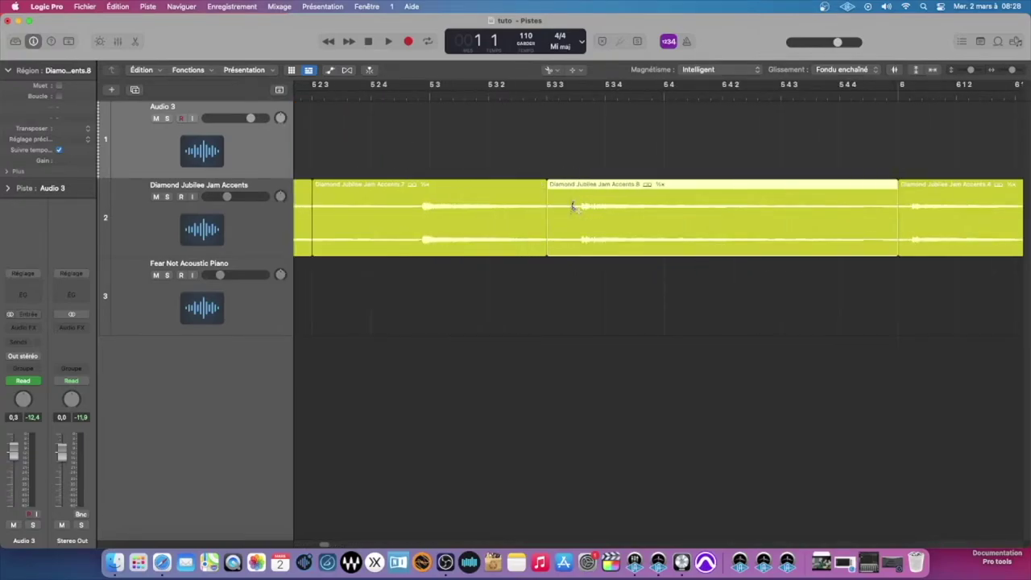
pyautogui.click(584, 207)
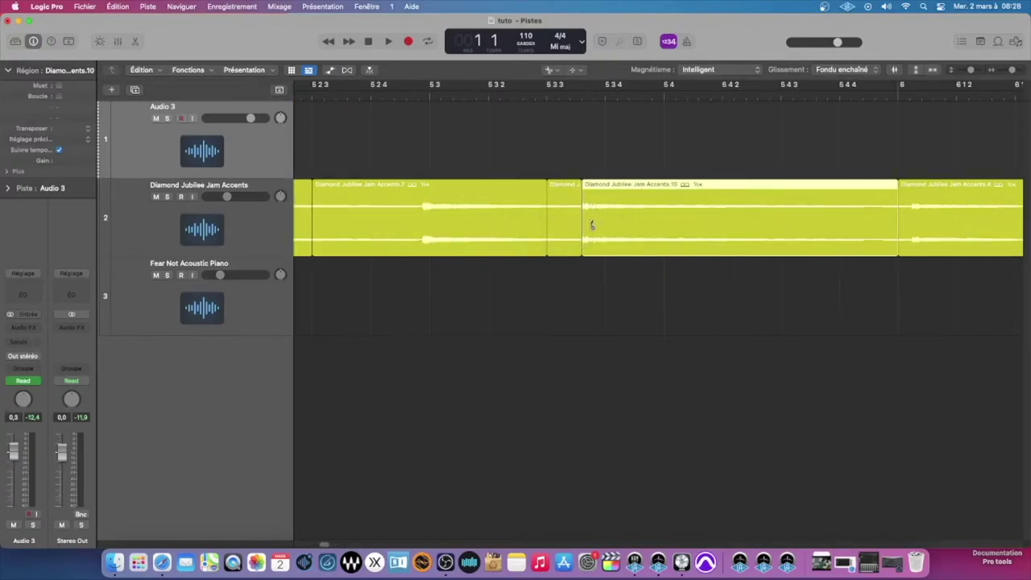
# - Undo the last three cuts made between bars 5 and 6 in the yellow region
pyautogui.press('super+z')
pyautogui.press('super+z')
pyautogui.press('super+z')
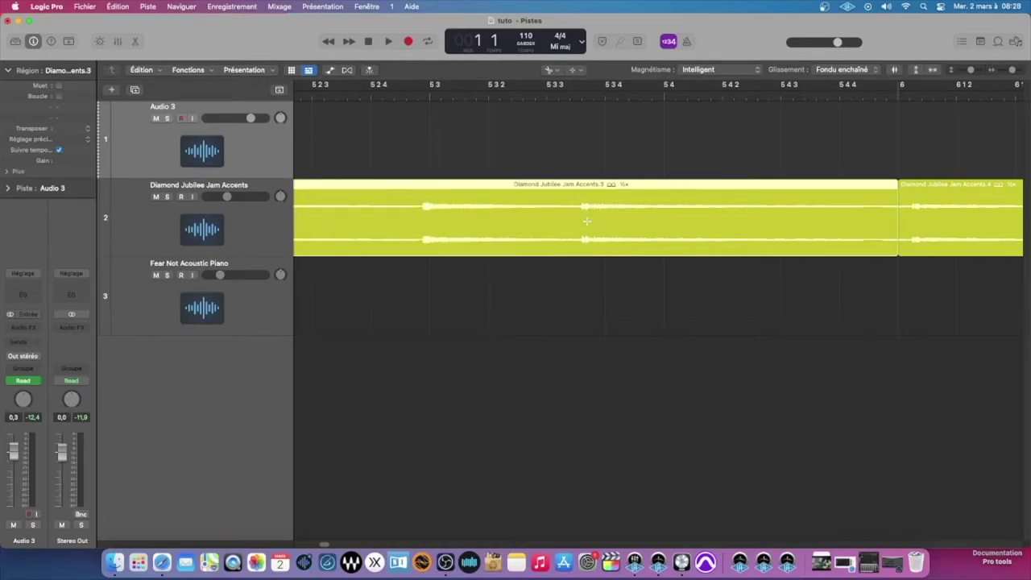
pyautogui.scroll(-10, 588, 224)
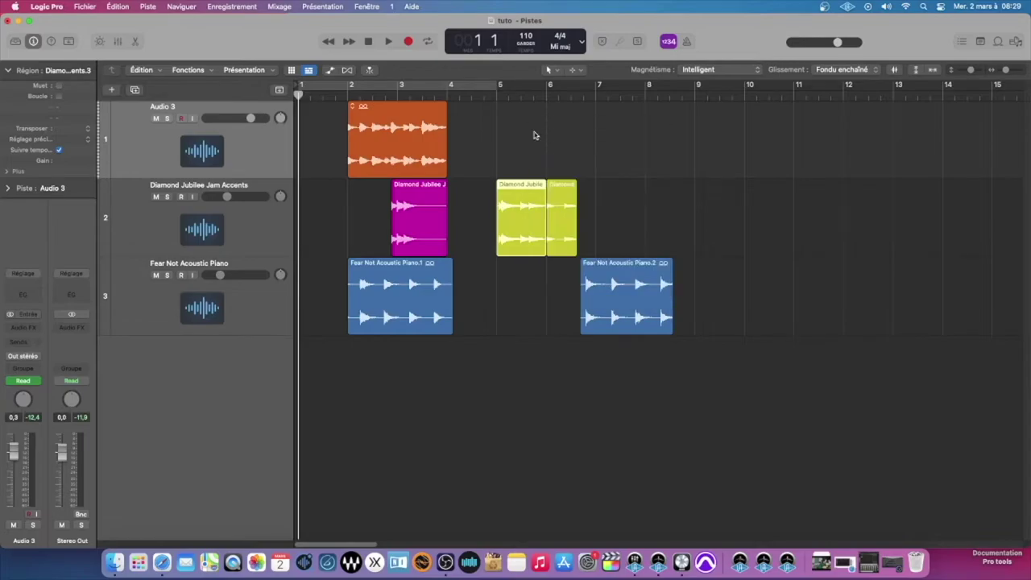
pyautogui.press('t')
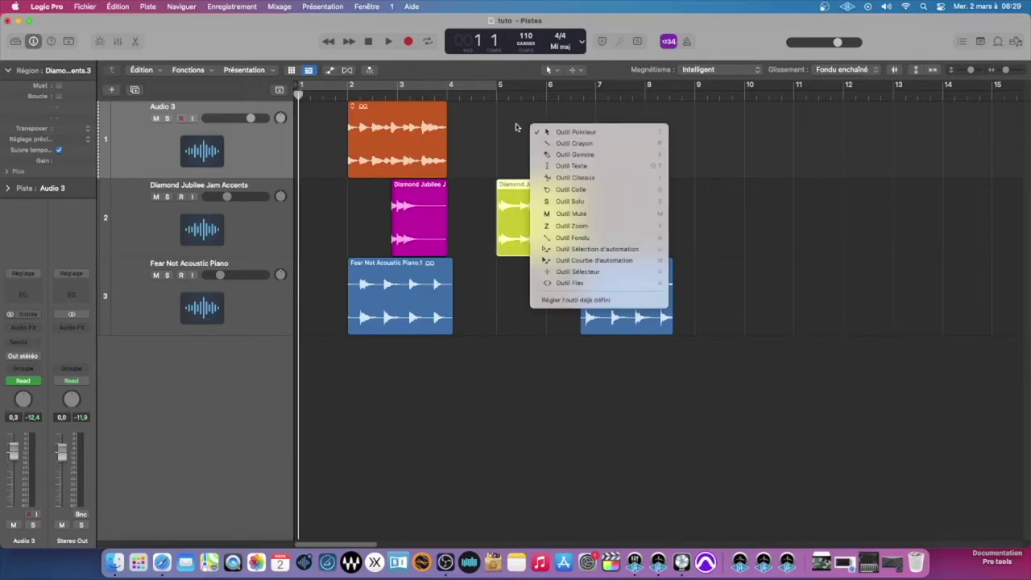
pyautogui.click(516, 125)
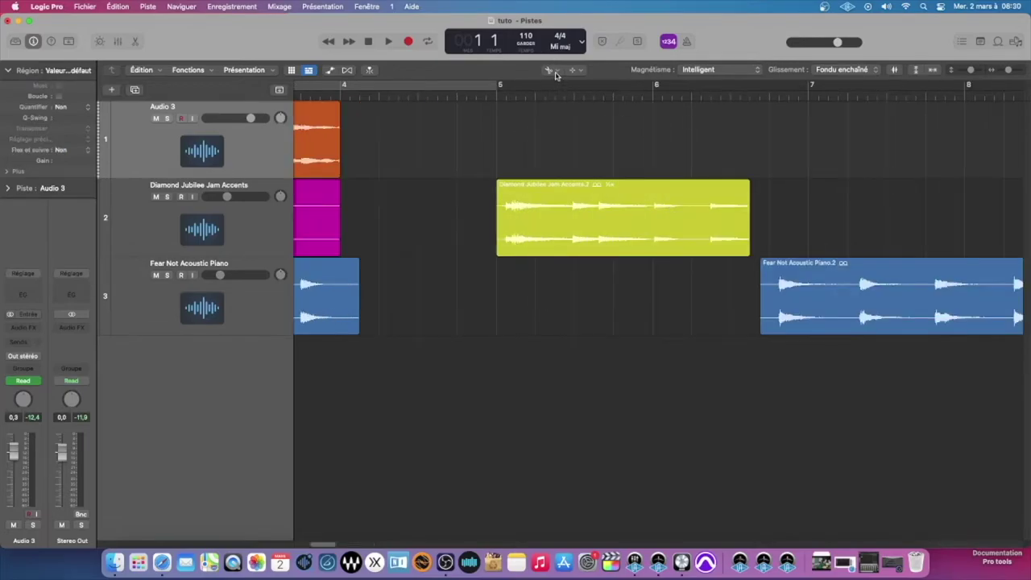
# - Switch from Outil Colle to Outil Solo, placing the playhead at bar 4 beat 4
pyautogui.click(553, 71)
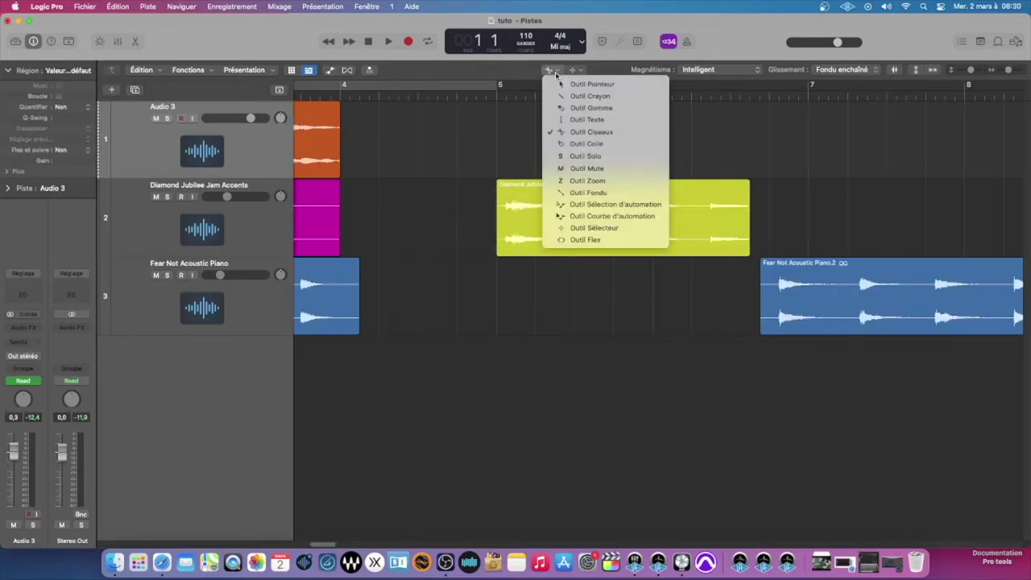
pyautogui.click(598, 144)
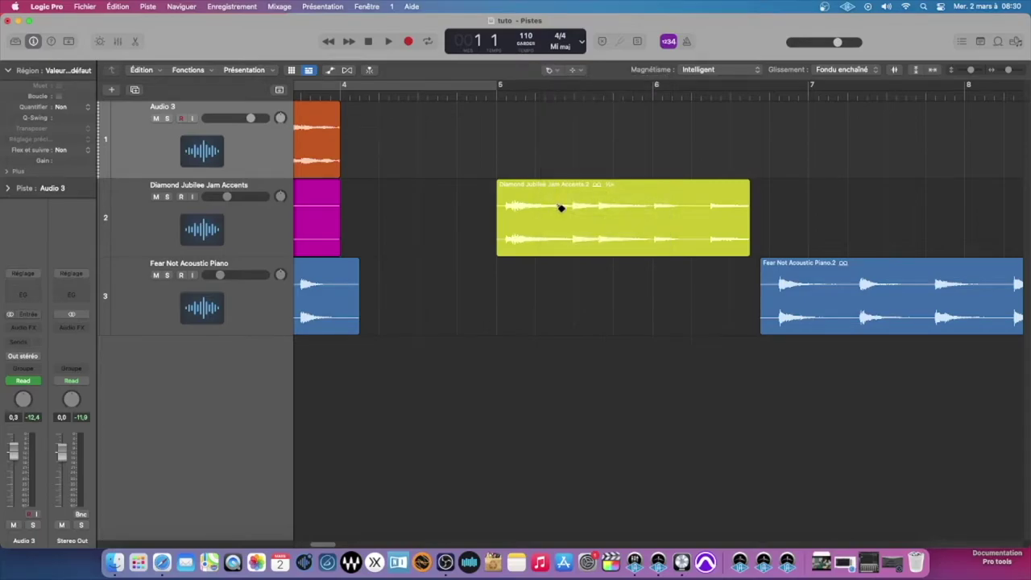
pyautogui.click(467, 95)
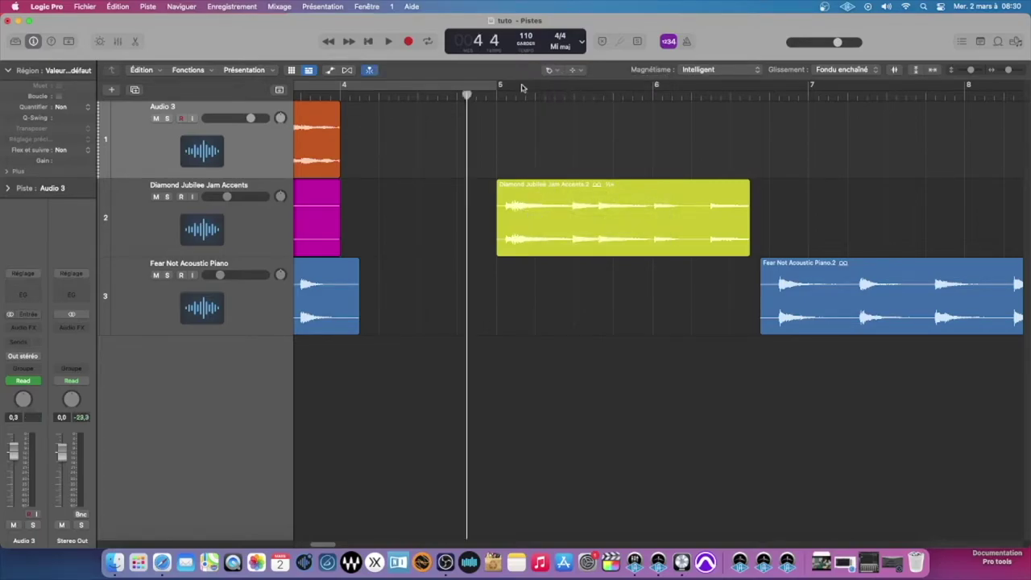
pyautogui.click(548, 72)
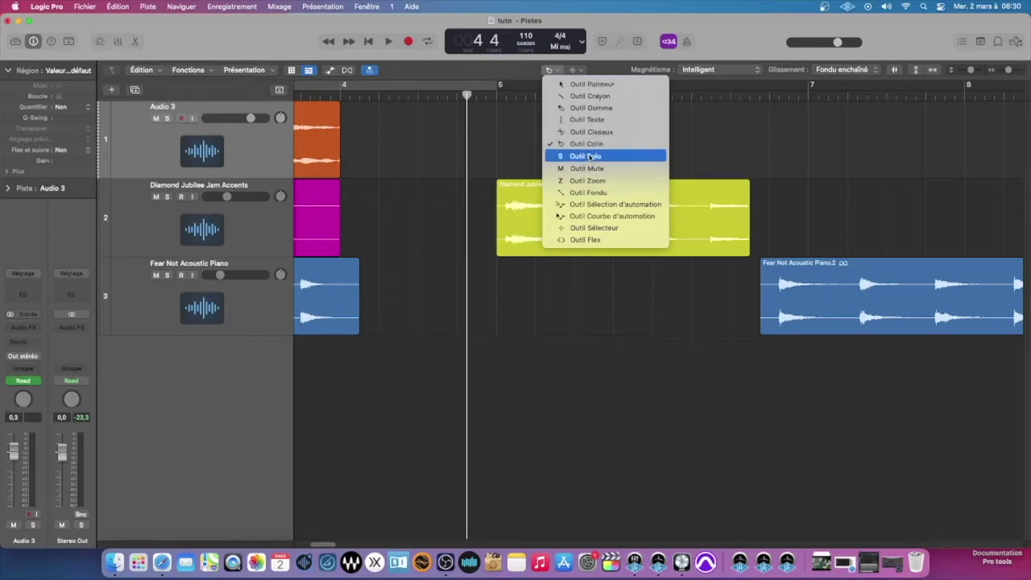
pyautogui.click(585, 157)
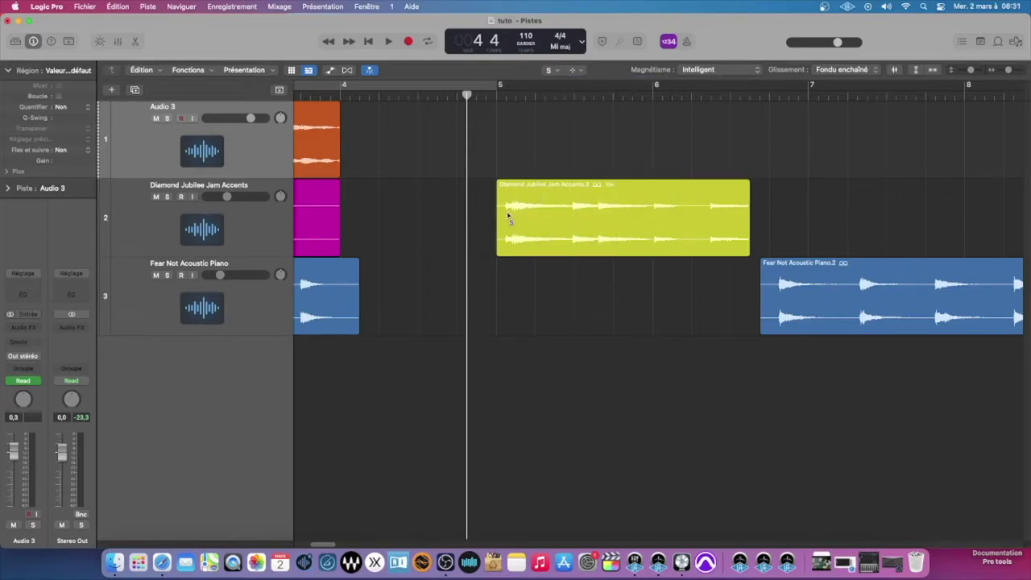
# - Mute the magenta region and both Fear Not Acoustic Piano regions with Outil Mute
pyautogui.click(551, 71)
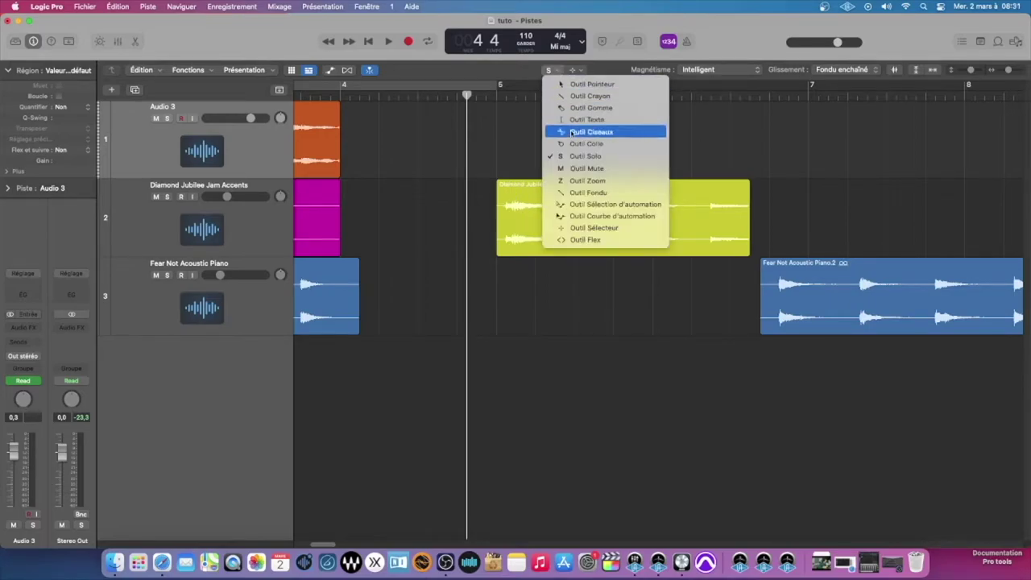
pyautogui.click(605, 170)
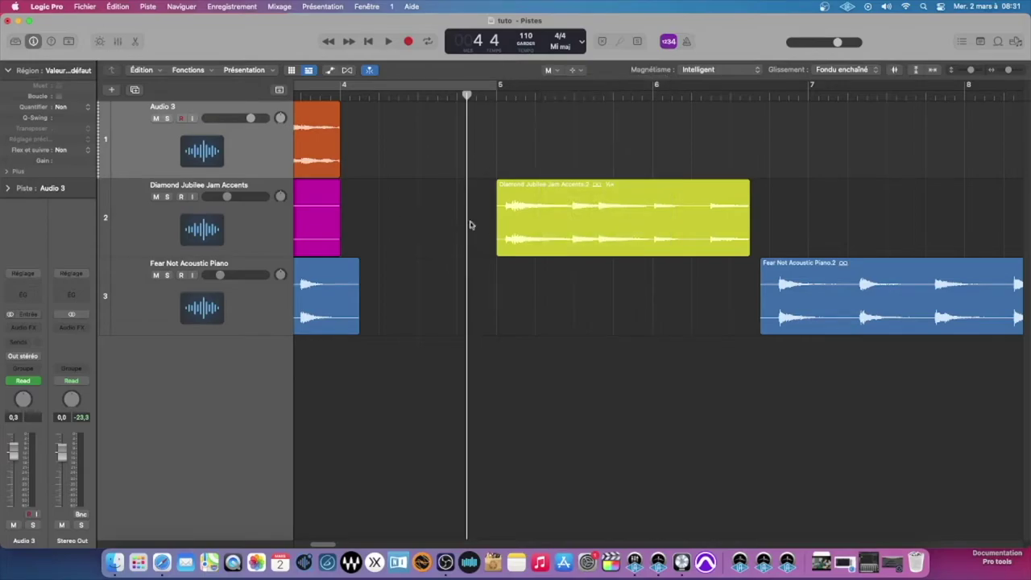
pyautogui.press('super+Left')
pyautogui.press('super+Left')
pyautogui.press('super+Left')
pyautogui.press('super+Left')
pyautogui.press('super+Left')
pyautogui.press('super+Left')
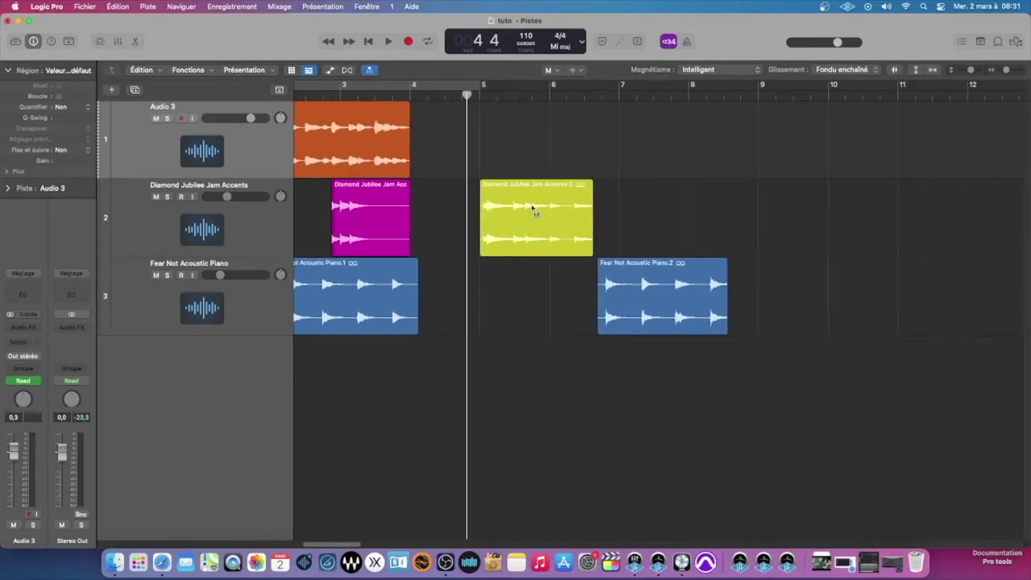
pyautogui.click(430, 209)
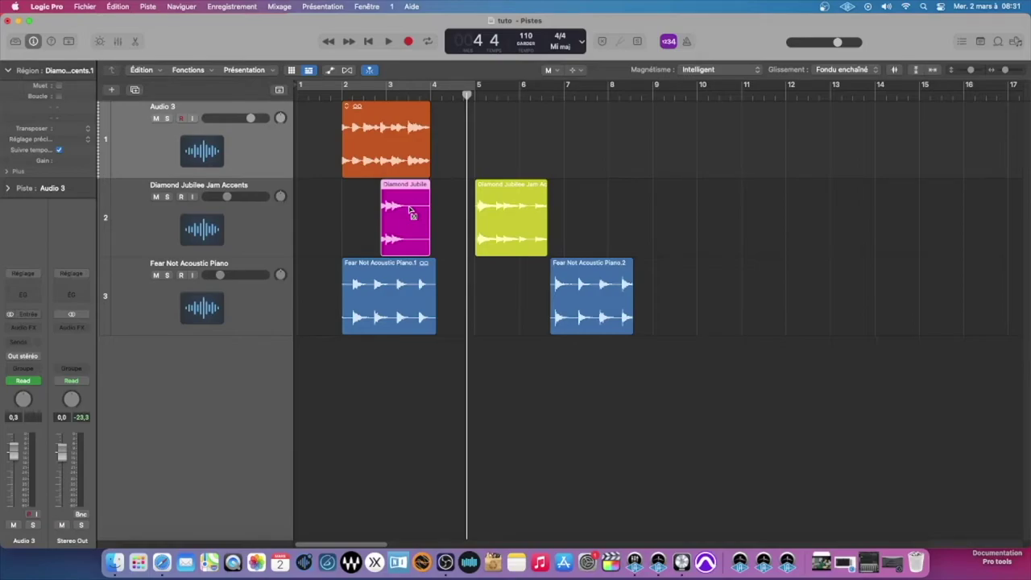
pyautogui.click(410, 212)
pyautogui.click(578, 296)
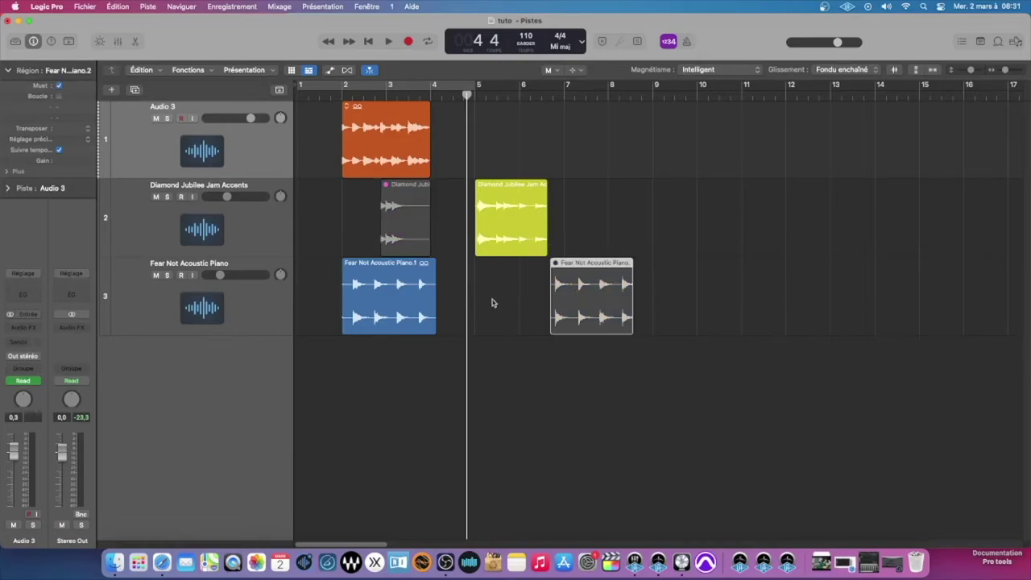
pyautogui.click(413, 288)
# - Undo the muting of the magenta region and the two Fear Not Acoustic Piano regions
pyautogui.press('super+z')
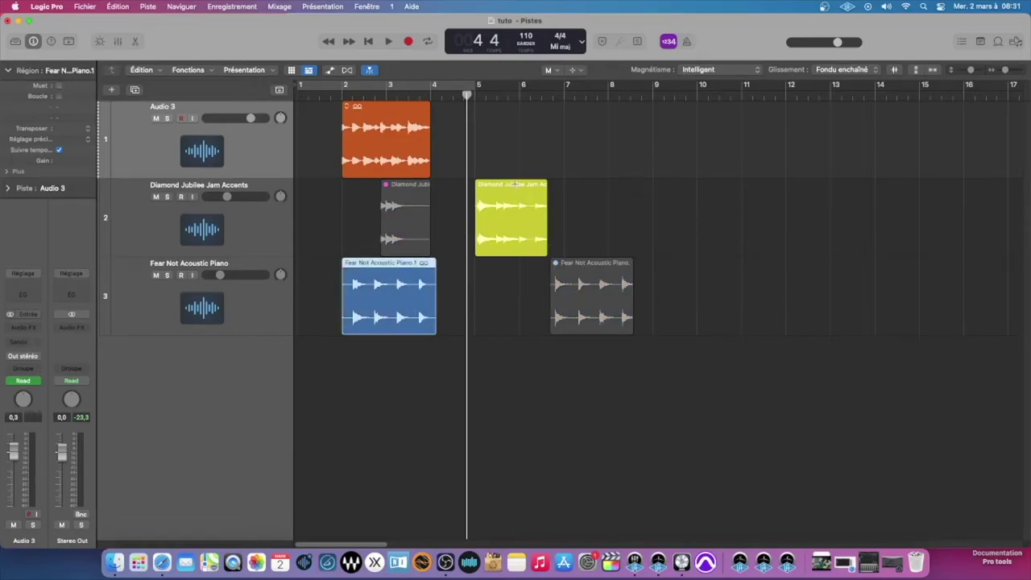
pyautogui.press('super+z')
pyautogui.press('super+z')
# - Switch to Outil Zoom and mute the selected magenta region
pyautogui.click(560, 68)
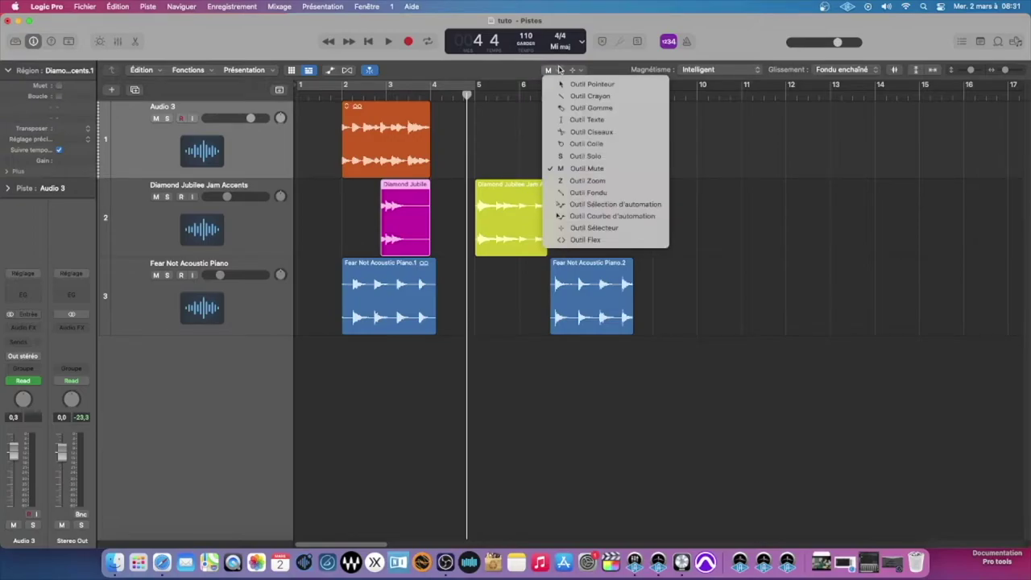
pyautogui.click(596, 180)
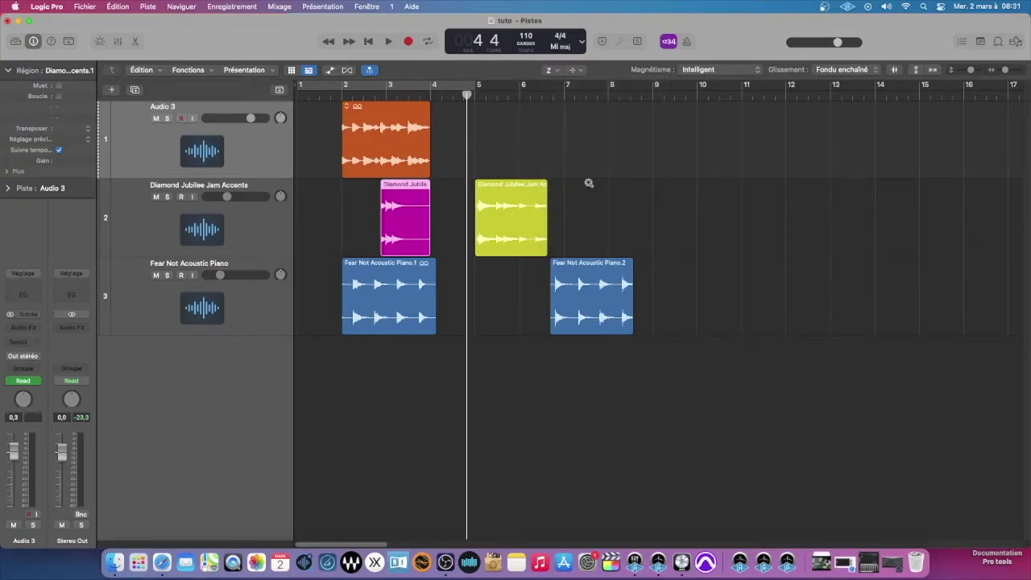
pyautogui.hotkey('ctrl', 'm')
# - Zoom in on the yellow region with Outil Zoom, return to the full arrangement, and enlarge the same region again
pyautogui.moveTo(447, 159); pyautogui.dragTo(617, 294)
pyautogui.moveTo(406, 238); pyautogui.dragTo(658, 386)
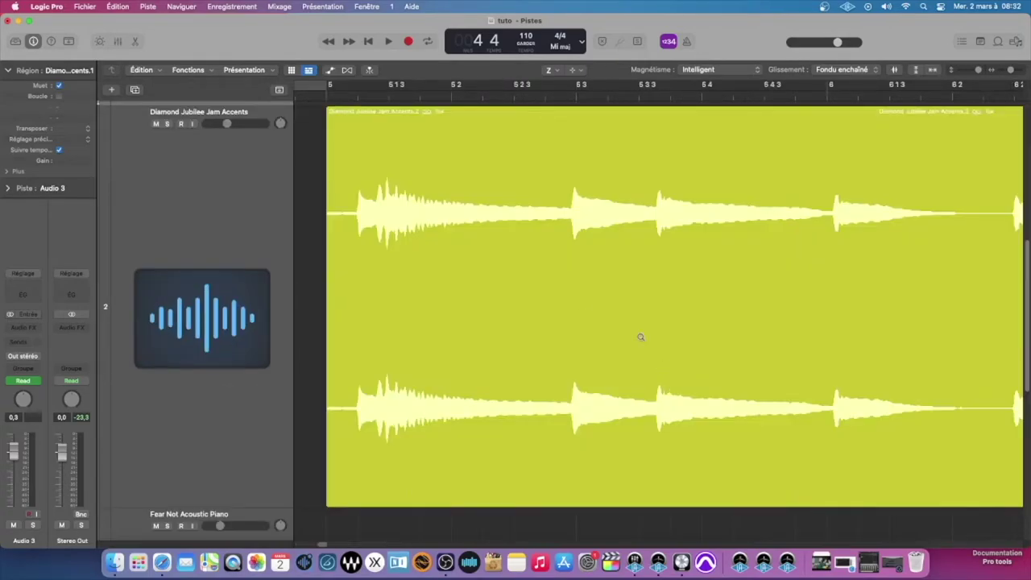
pyautogui.click(519, 269)
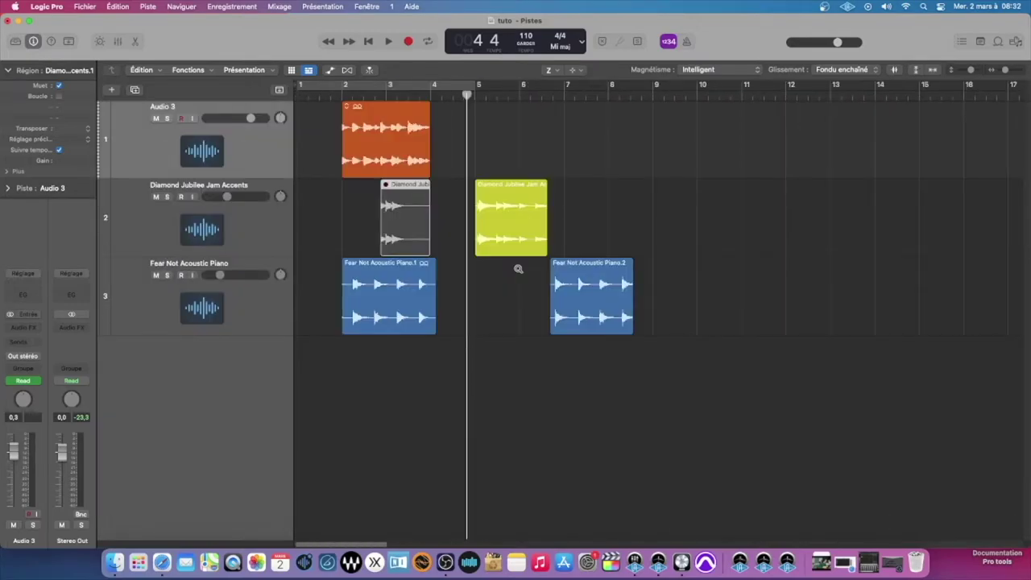
pyautogui.moveTo(474, 154); pyautogui.dragTo(550, 226)
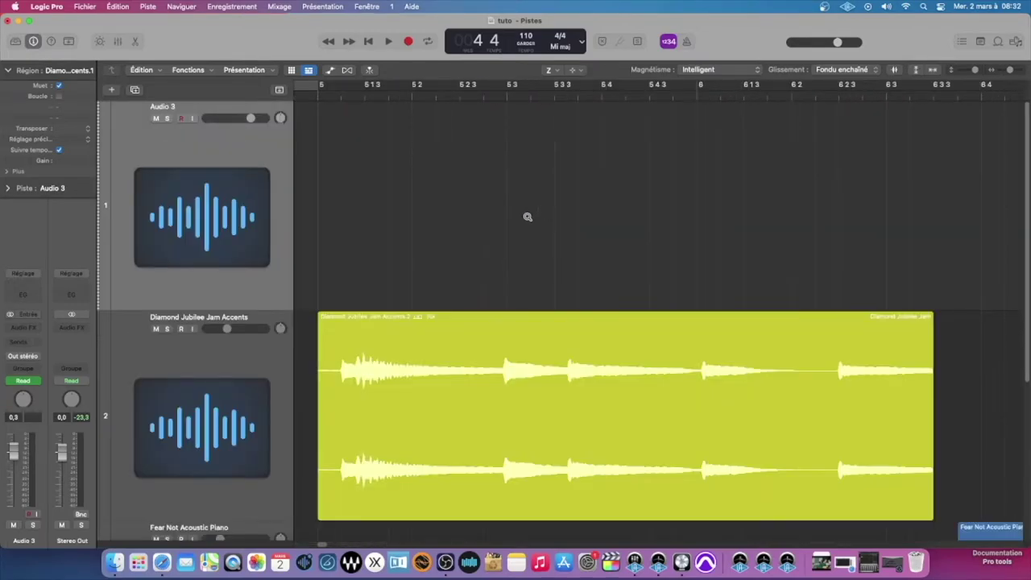
# - Draw a fade-in at the start of the yellow region with Outil Fondu, and undo it
pyautogui.click(526, 216)
pyautogui.click(554, 70)
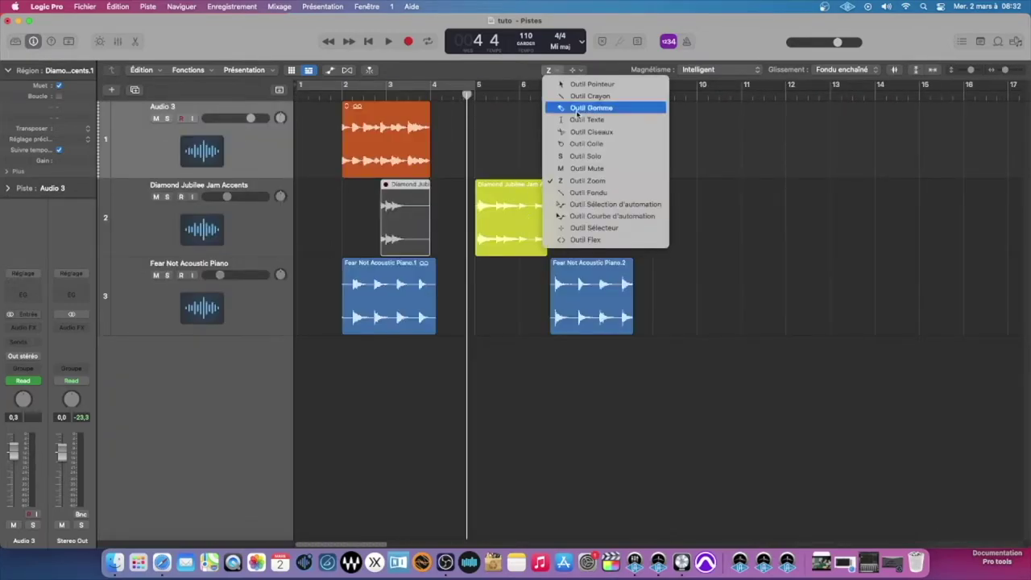
pyautogui.click(598, 193)
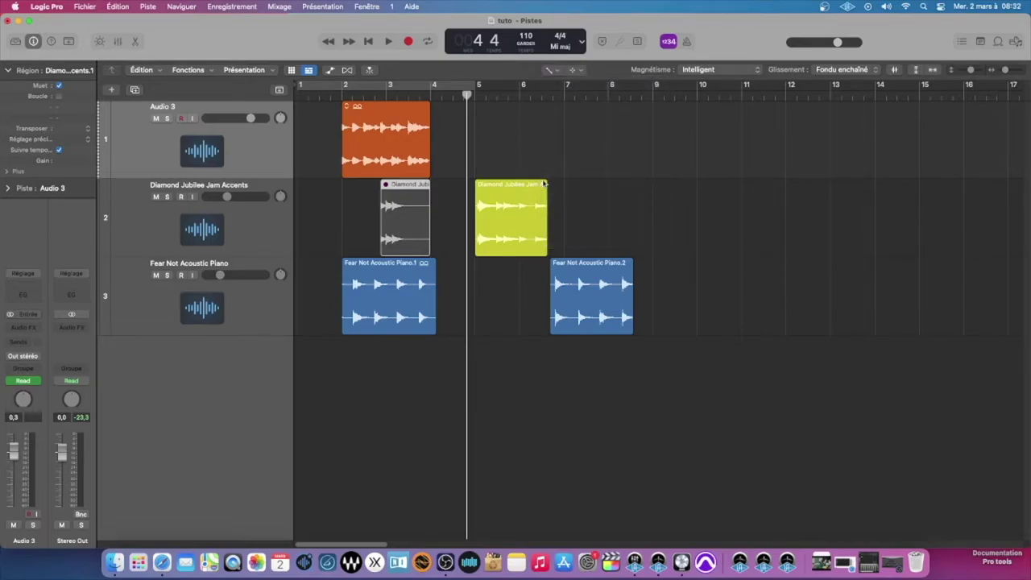
pyautogui.press('super+Right')
pyautogui.press('super+Right')
pyautogui.press('super+Right')
pyautogui.press('super+Right')
pyautogui.hscroll(6, 562, 176)
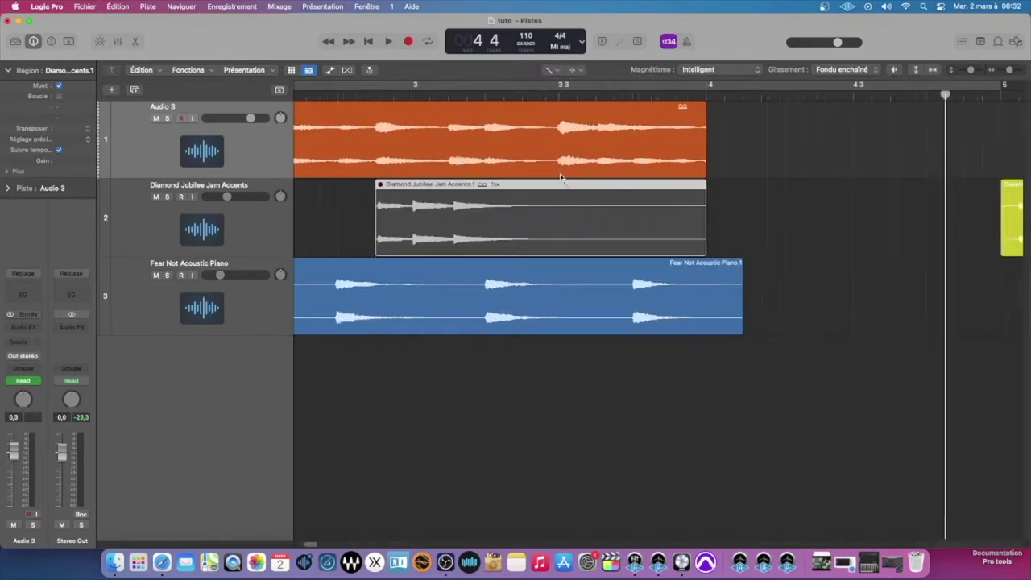
pyautogui.hscroll(2, 736, 192)
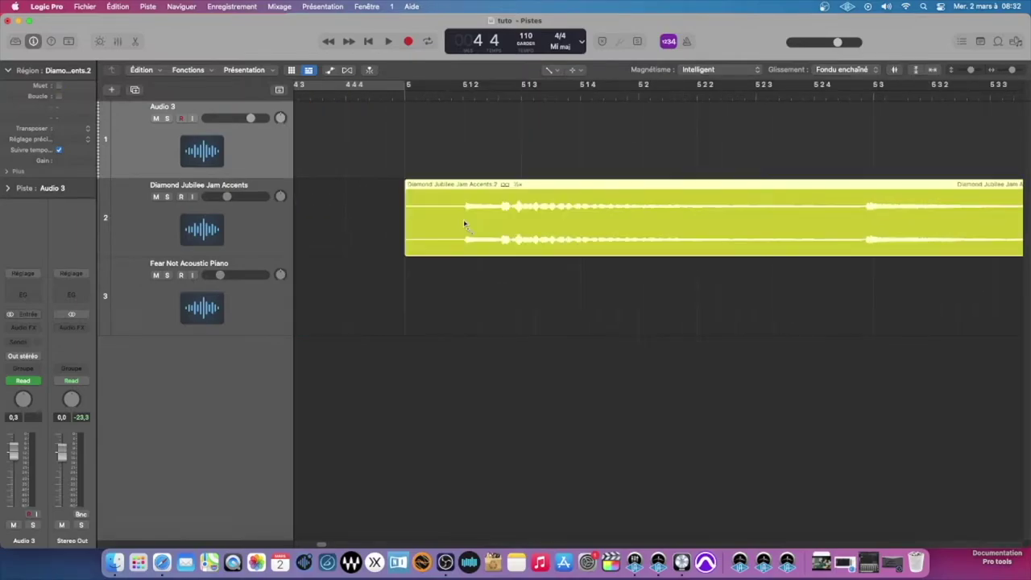
pyautogui.moveTo(465, 224); pyautogui.dragTo(403, 228)
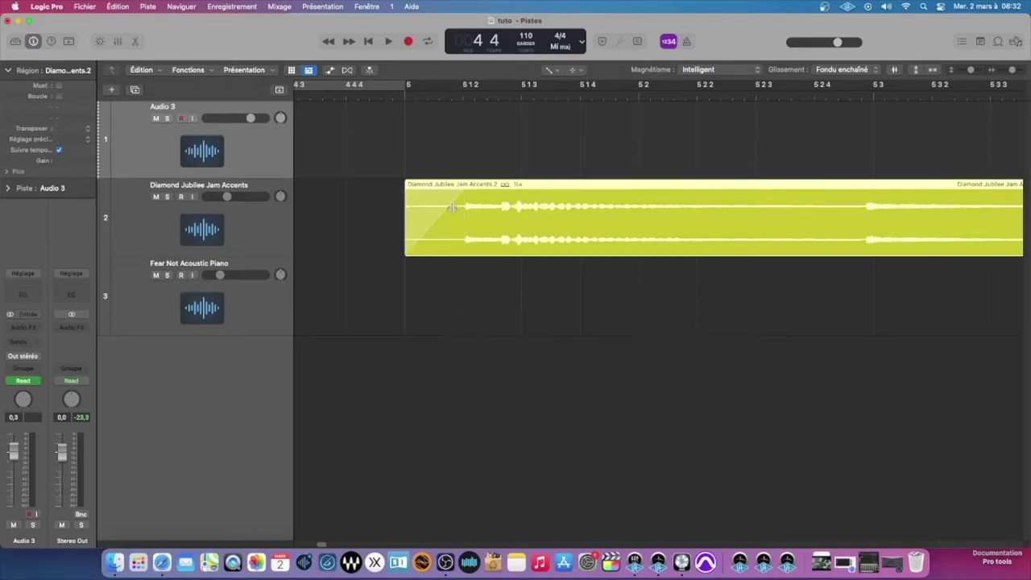
pyautogui.press('super+z')
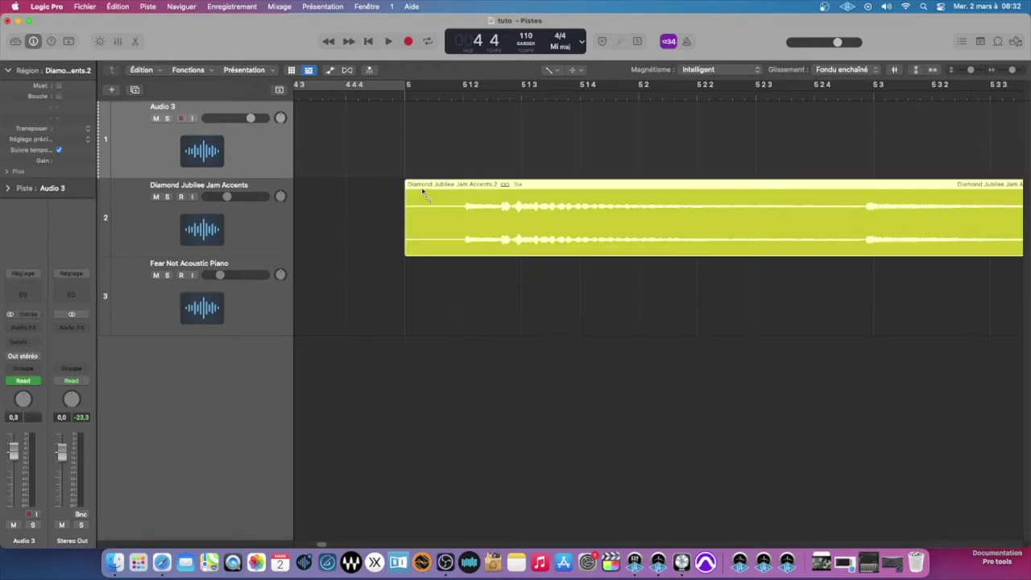
# - Return to Outil Pointeur and draw a fade-in from the upper corner at the start of the yellow region
pyautogui.press('t')
pyautogui.click(537, 123)
pyautogui.click(517, 130)
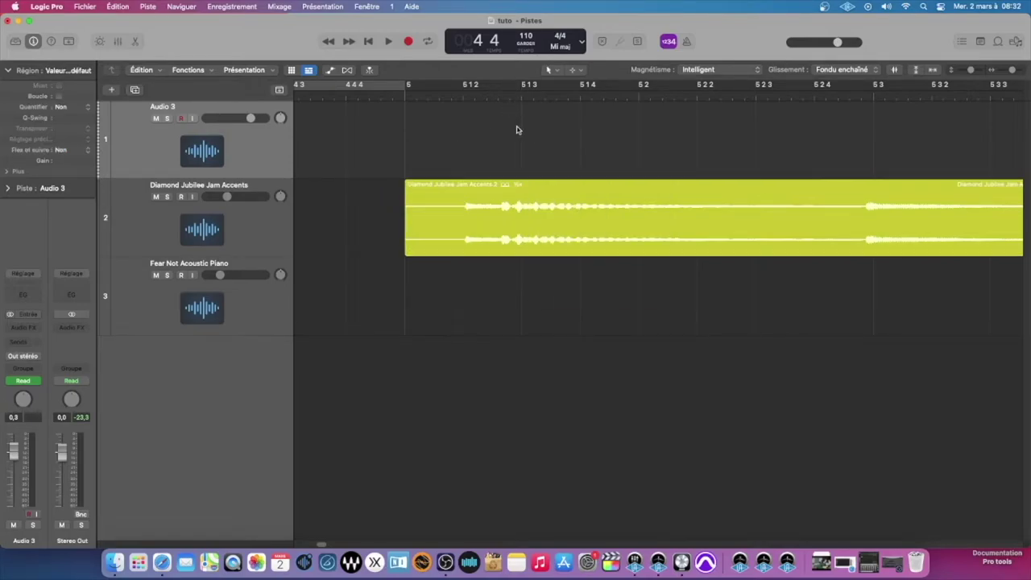
pyautogui.click(471, 204)
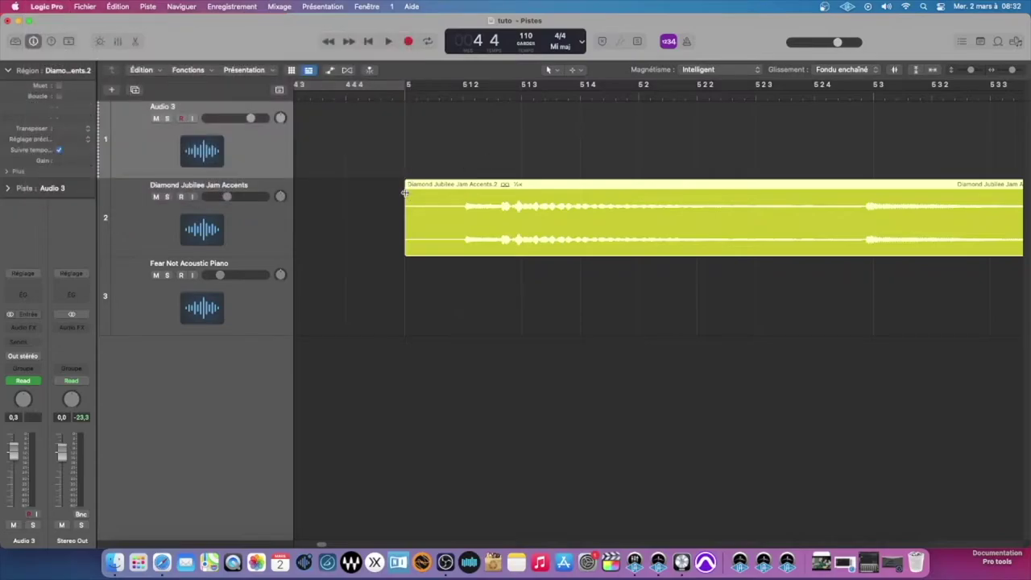
pyautogui.moveTo(405, 187); pyautogui.dragTo(454, 198)
pyautogui.click(386, 188)
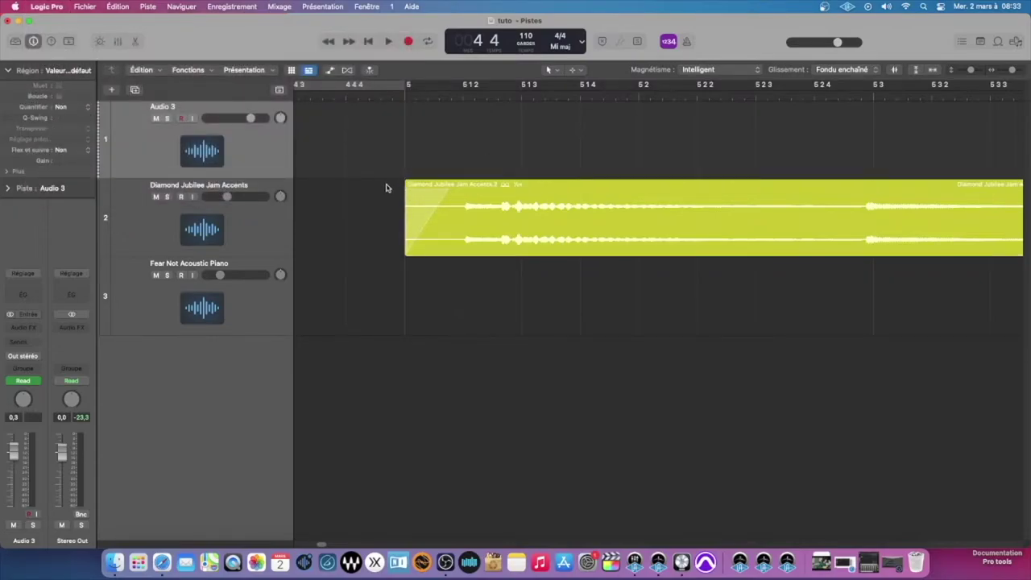
pyautogui.click(410, 185)
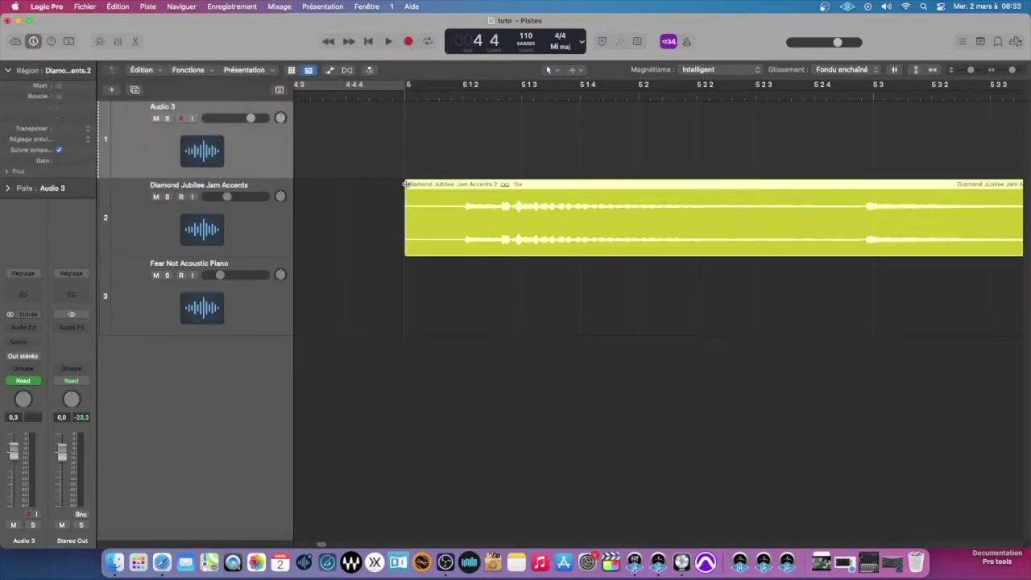
pyautogui.moveTo(405, 185); pyautogui.dragTo(456, 193)
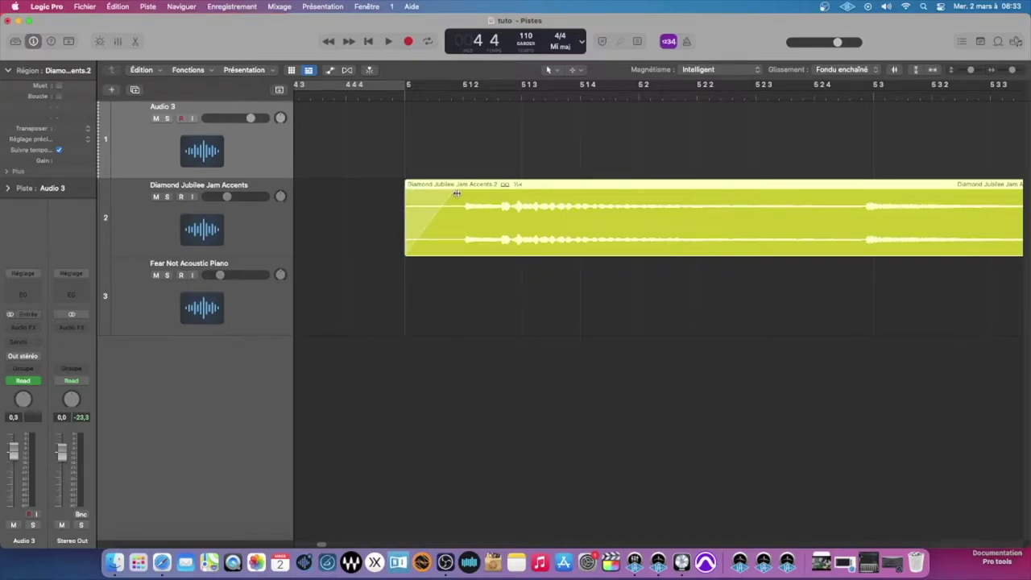
pyautogui.click(439, 157)
# - Toggle Zones de clic de l'outil de fondu off and back on in the Générales Édition preferences, and close Préférences
pyautogui.click(48, 6)
pyautogui.moveTo(62, 40)
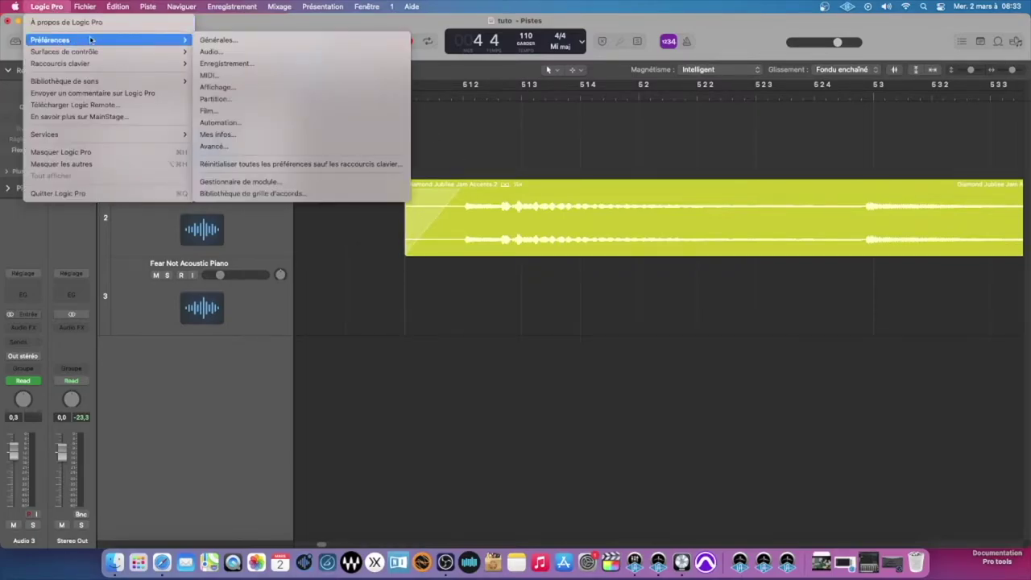
pyautogui.click(246, 41)
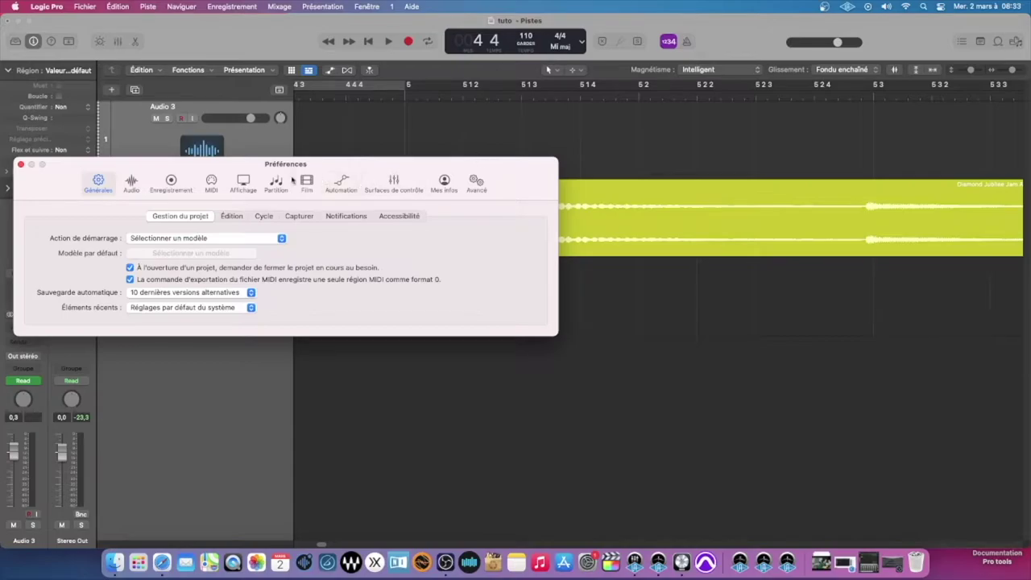
pyautogui.moveTo(305, 168); pyautogui.dragTo(484, 143)
pyautogui.click(410, 191)
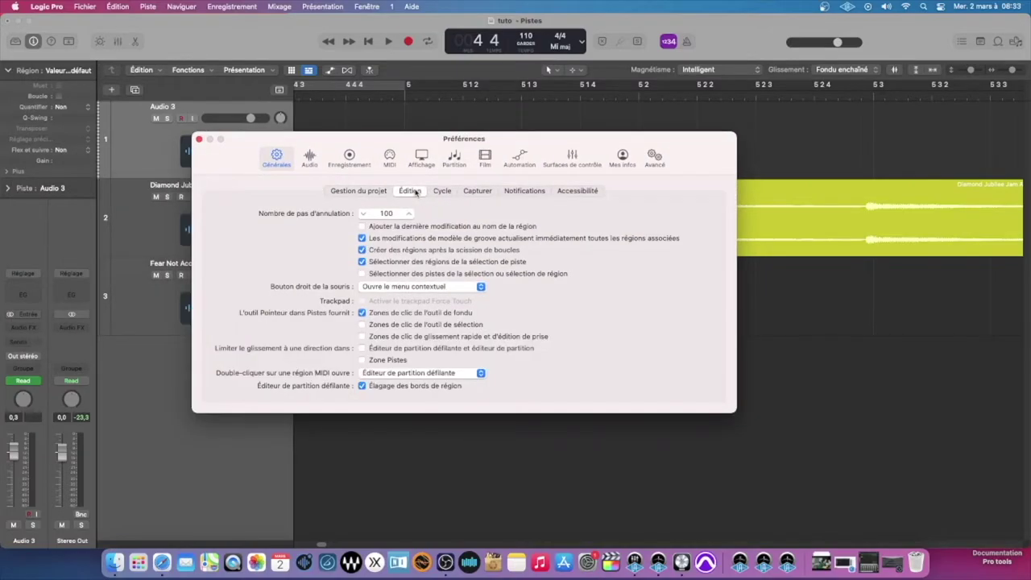
pyautogui.click(362, 312)
pyautogui.click(362, 313)
pyautogui.click(200, 140)
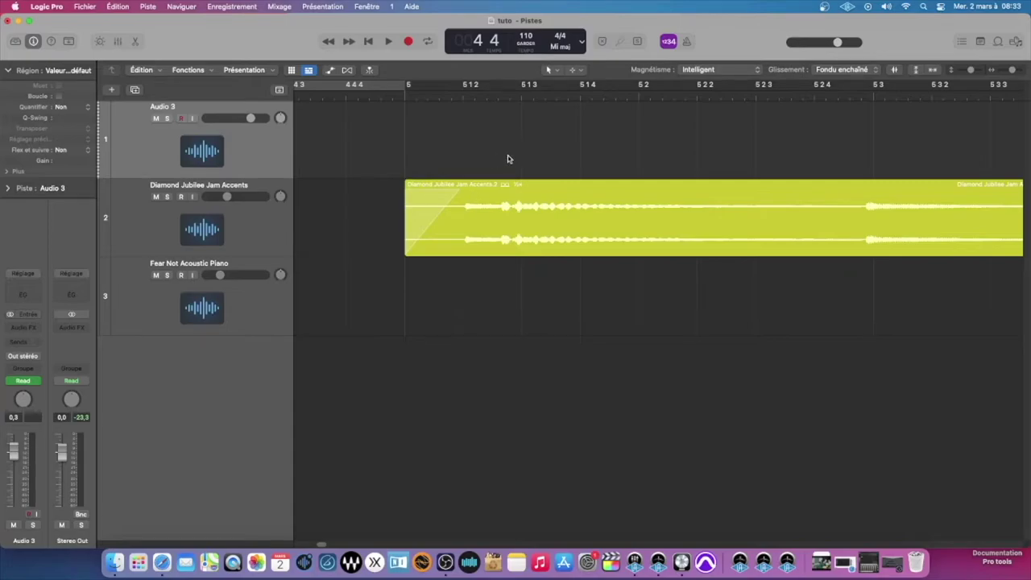
# - Rework the yellow region's fade-in with Outil Fondu, and replace it with a curved fade-in using Outil Pointeur
pyautogui.press('t')
pyautogui.moveTo(462, 230)
pyautogui.mouseDown()
pyautogui.moveTo(434, 226)
pyautogui.moveTo(458, 249)
pyautogui.moveTo(399, 248)
pyautogui.mouseUp()
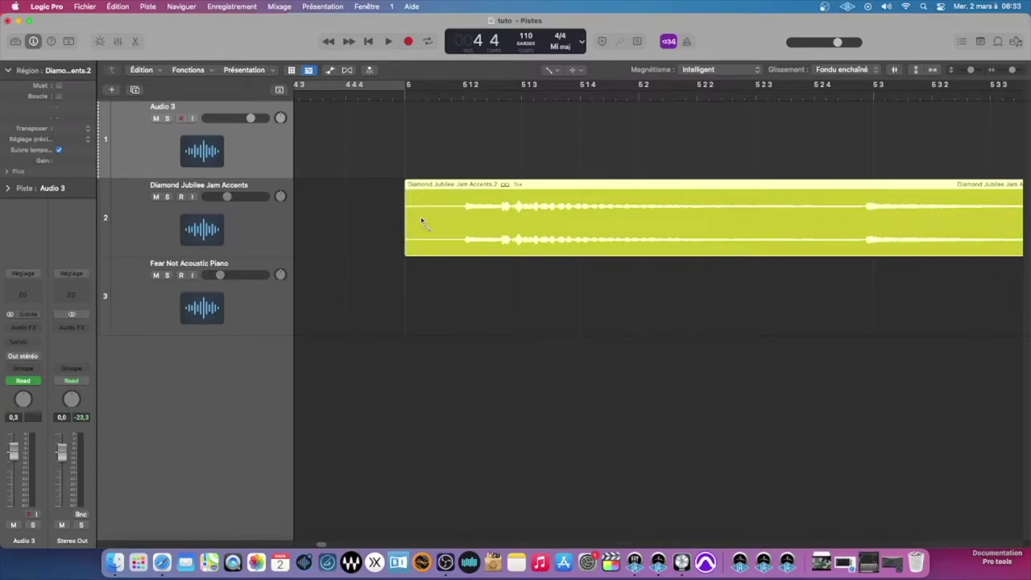
pyautogui.press('Escape')
pyautogui.press('Escape')
pyautogui.moveTo(409, 198); pyautogui.dragTo(454, 194)
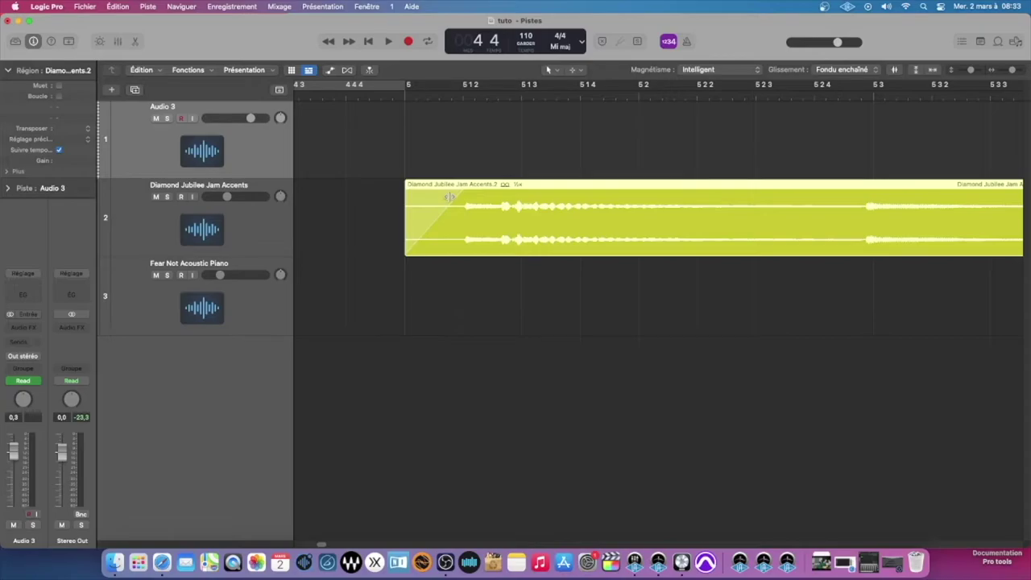
pyautogui.moveTo(451, 201)
pyautogui.mouseDown()
pyautogui.moveTo(448, 219)
pyautogui.moveTo(473, 220)
pyautogui.moveTo(461, 217)
pyautogui.mouseUp()
pyautogui.press('super+Right')
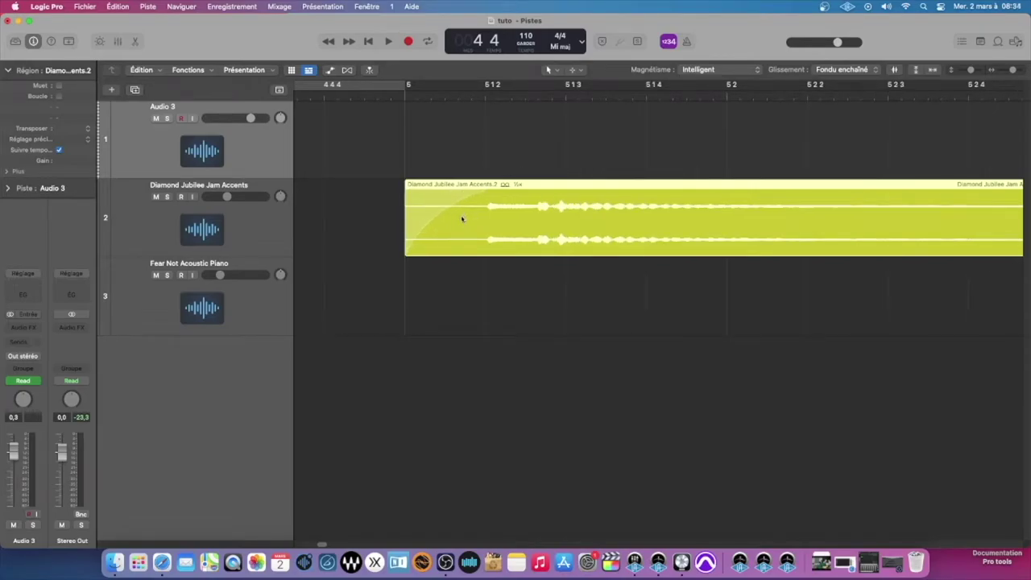
# - Switch to Outil Sélecteur and try a range selection and an insertion point inside the yellow region
pyautogui.press('super+Left')
pyautogui.press('super+Left')
pyautogui.press('super+Left')
pyautogui.press('super+Left')
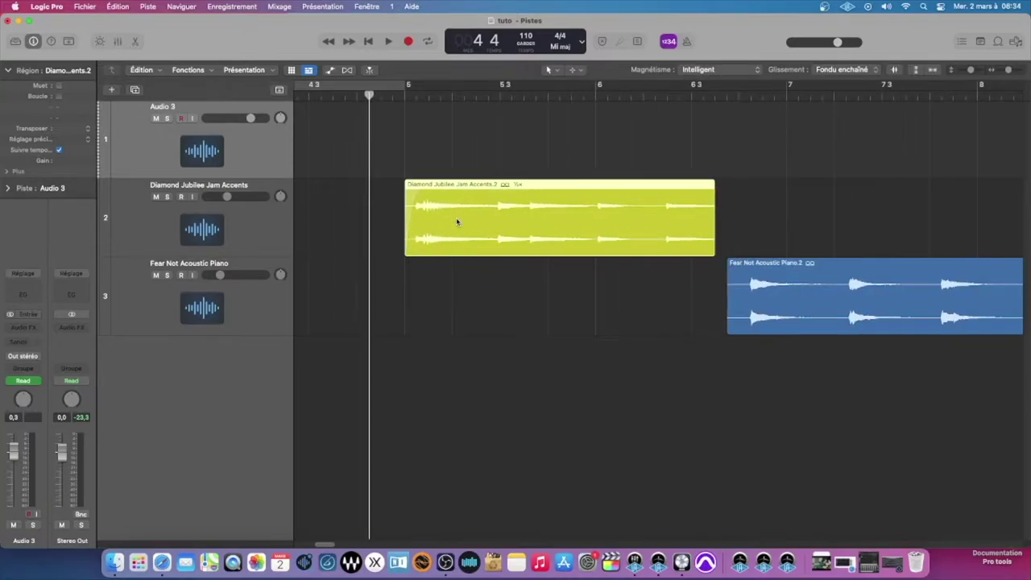
pyautogui.hscroll(-5, 383, 217)
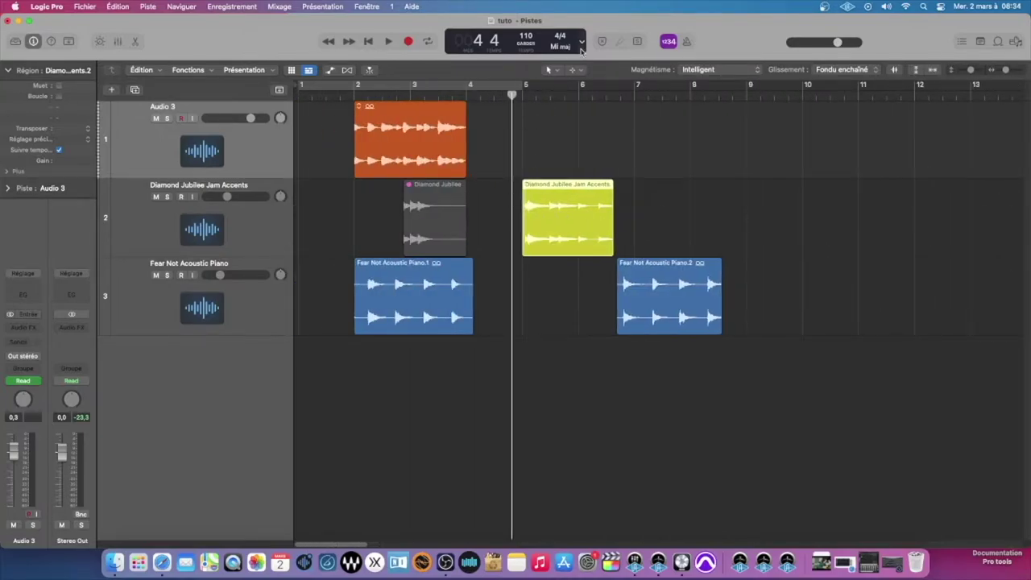
pyautogui.click(551, 70)
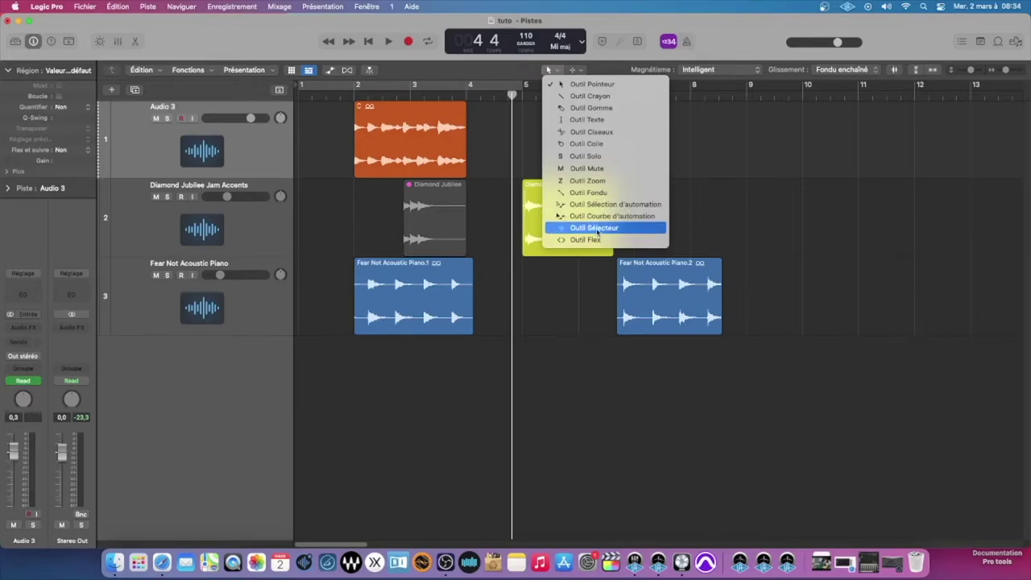
pyautogui.click(594, 227)
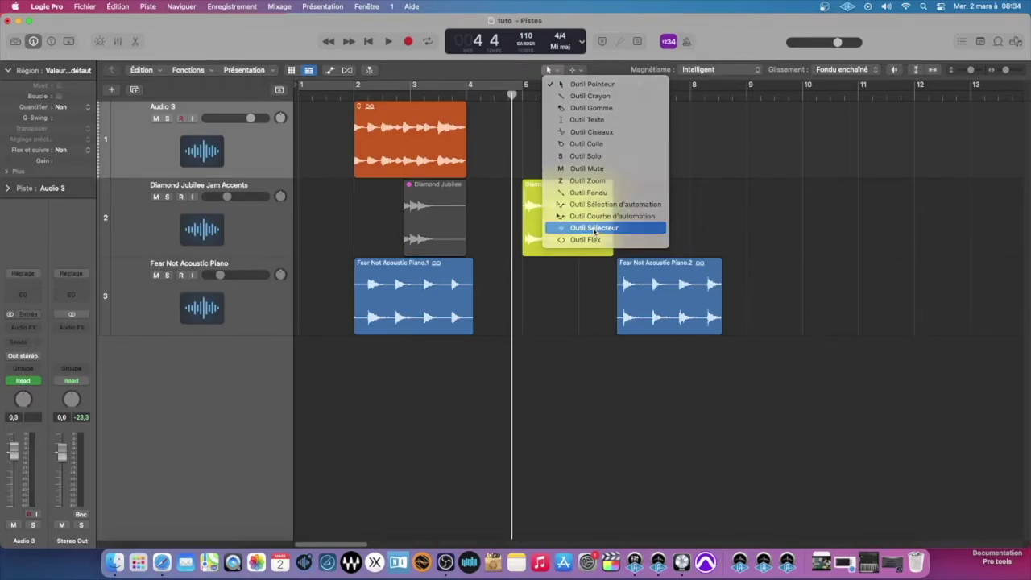
pyautogui.moveTo(542, 231); pyautogui.dragTo(566, 232)
pyautogui.click(589, 223)
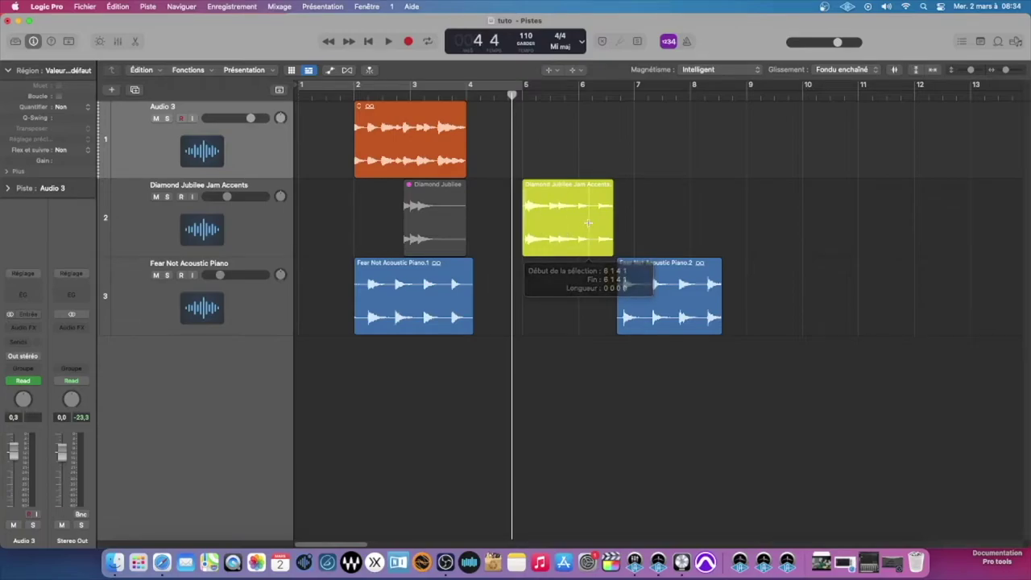
# - Delete the part of the yellow region from 5 3 to bar 6 with Outil Sélecteur, and undo the deletion and cuts
pyautogui.scroll(5, 589, 223)
pyautogui.moveTo(469, 206); pyautogui.dragTo(558, 229)
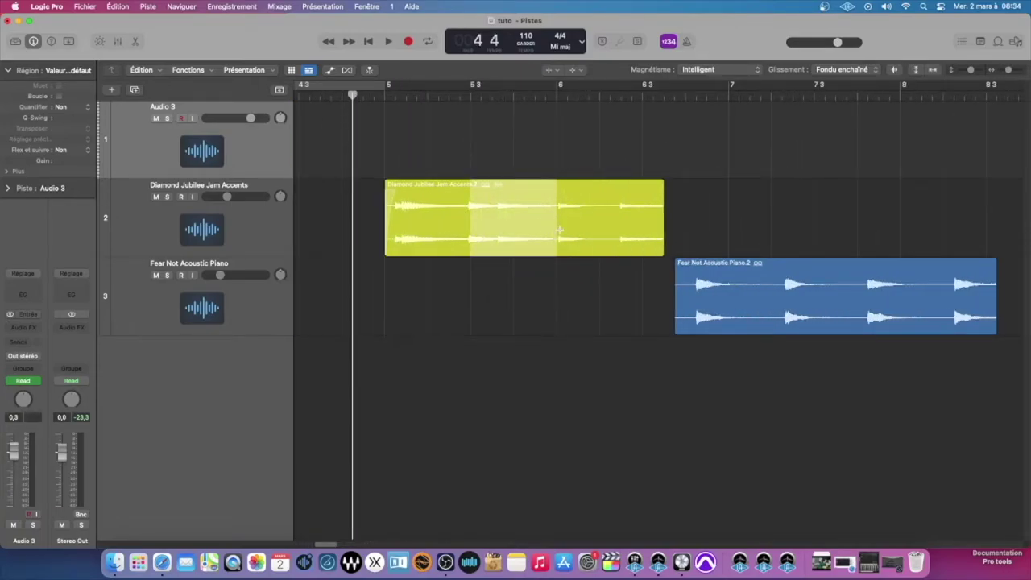
pyautogui.press('BackSpace')
pyautogui.press('super+z')
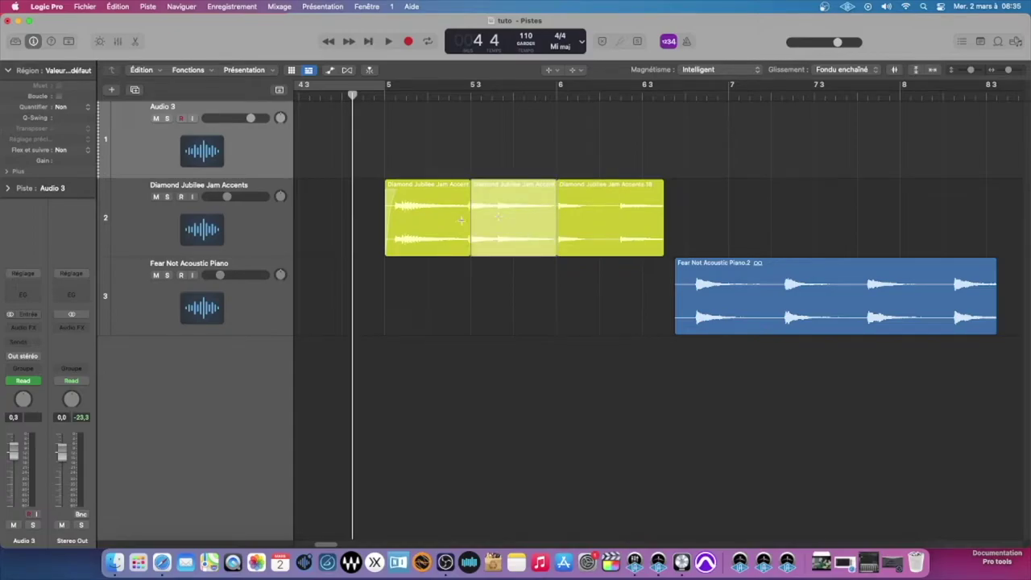
pyautogui.press('super+z')
# - Split the yellow region into consecutive slices at several points with Outil Sélecteur
pyautogui.click(463, 228)
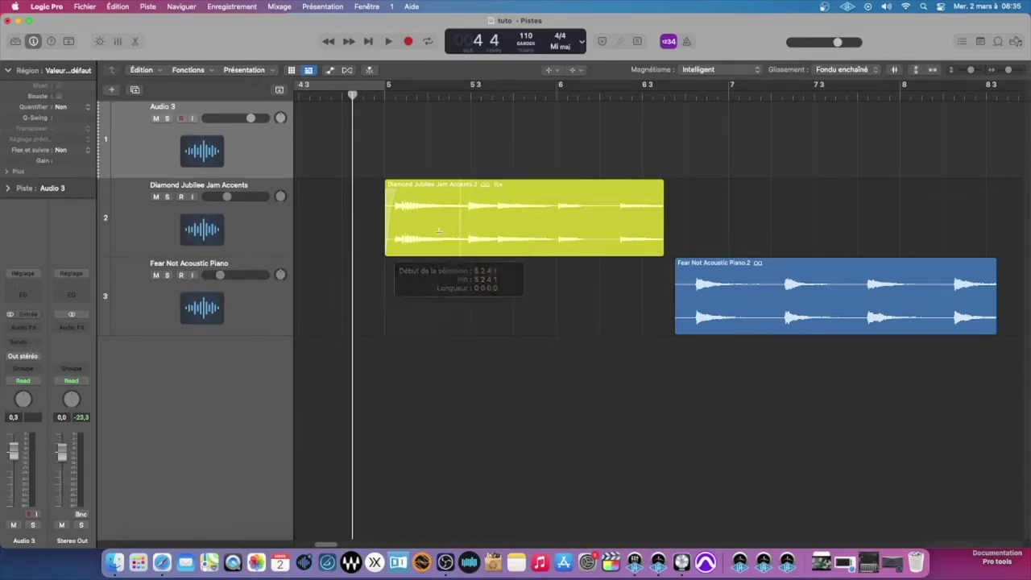
pyautogui.click(472, 219)
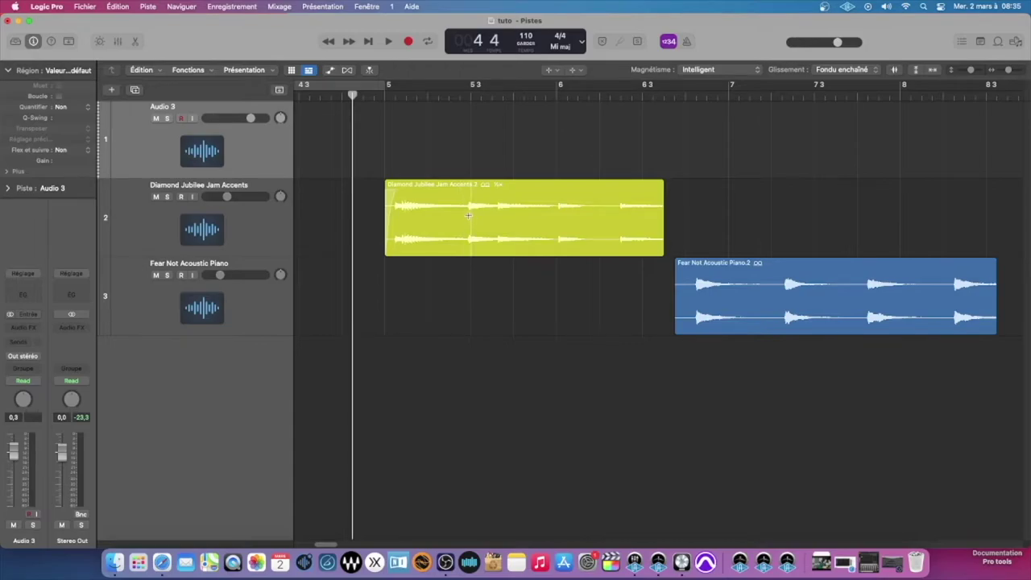
pyautogui.doubleClick(499, 210)
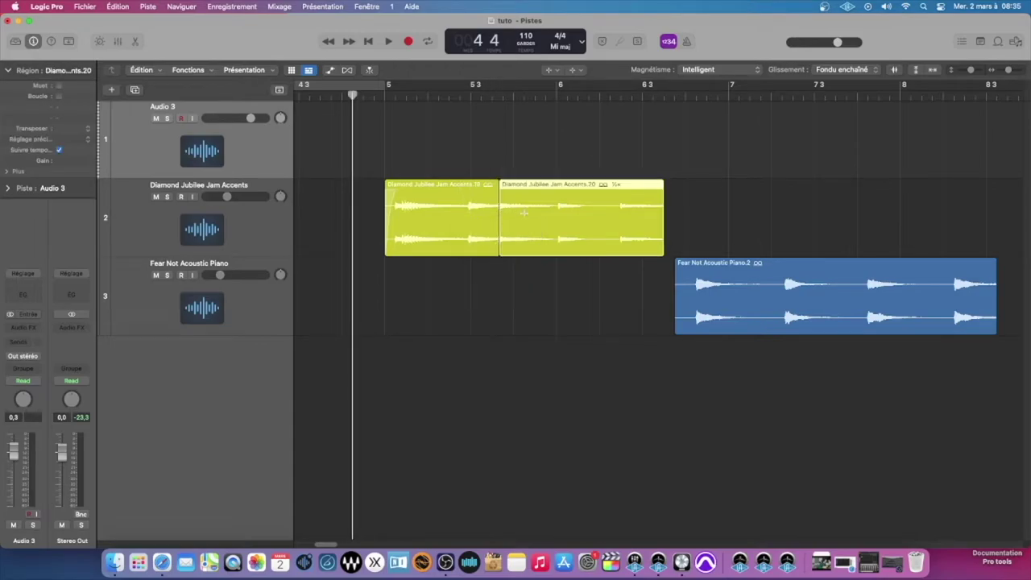
pyautogui.doubleClick(524, 213)
pyautogui.doubleClick(557, 210)
pyautogui.doubleClick(600, 212)
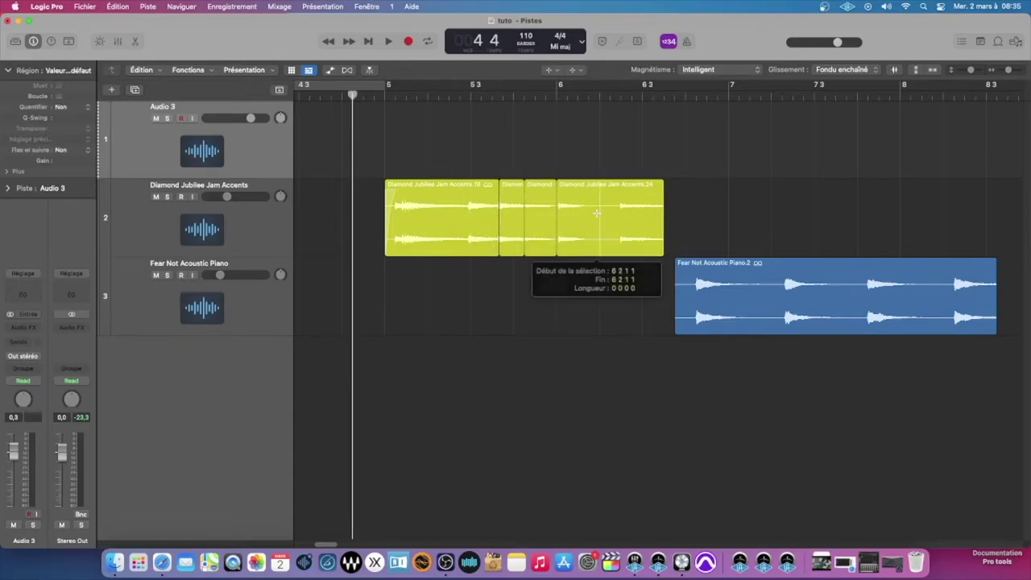
pyautogui.doubleClick(618, 214)
pyautogui.doubleClick(634, 215)
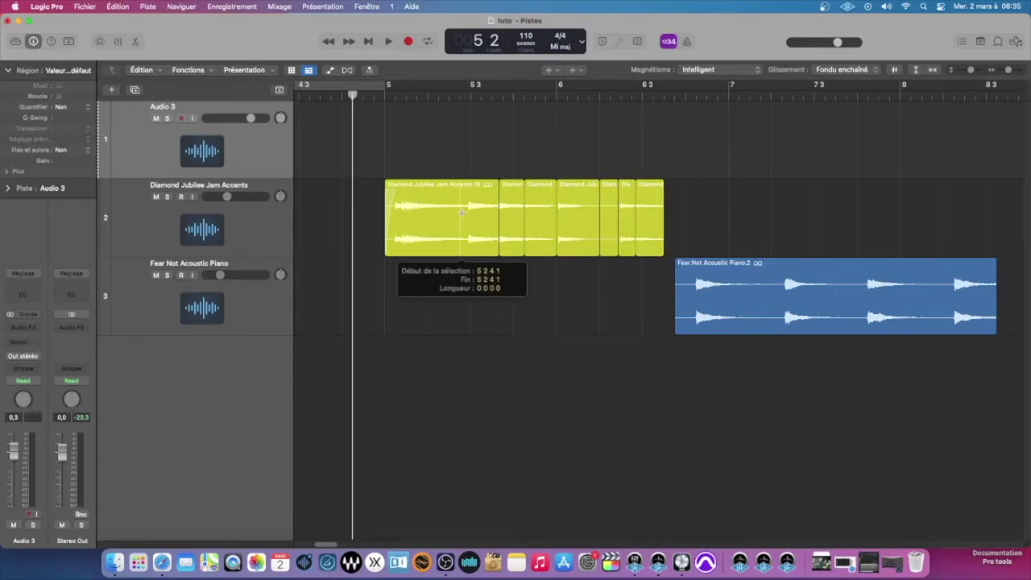
pyautogui.doubleClick(463, 215)
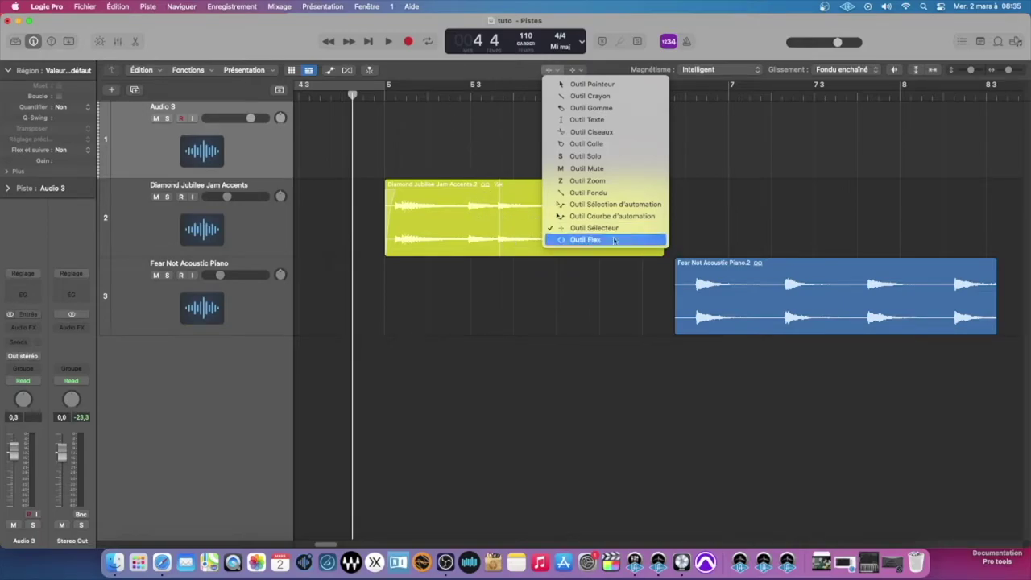
# - Switch to Outil Flex, and temporarily show the tracks' Flex controls to open the Flex mode choices for Diamond Jubilee Jam Accents
pyautogui.click(585, 239)
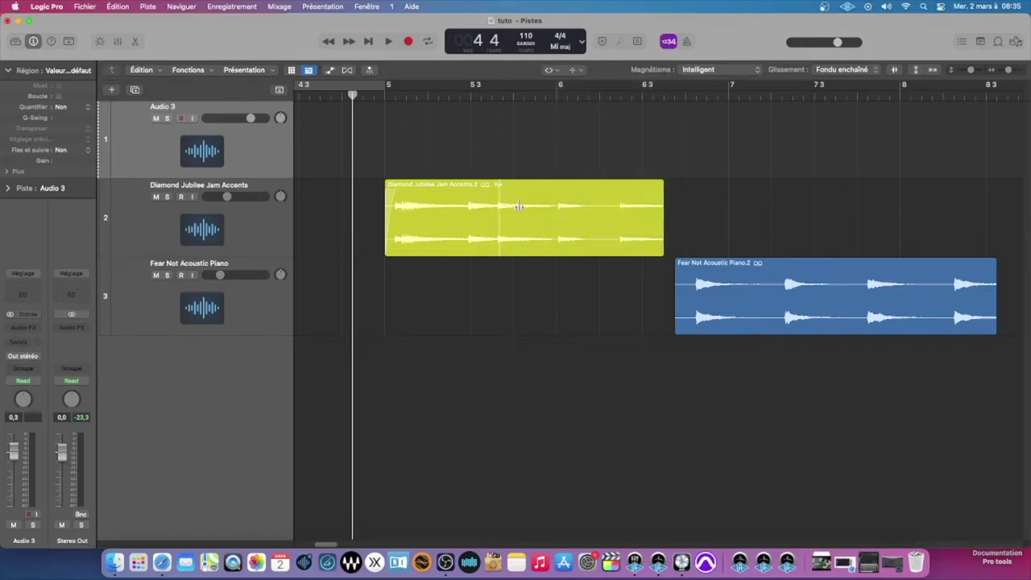
pyautogui.click(347, 71)
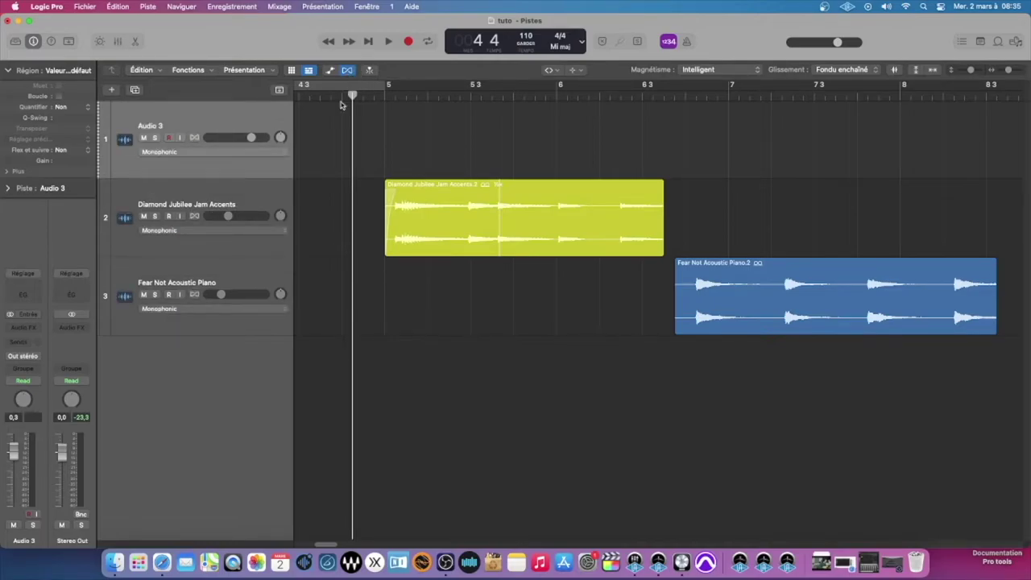
pyautogui.click(263, 233)
pyautogui.click(322, 202)
pyautogui.click(347, 70)
pyautogui.click(558, 70)
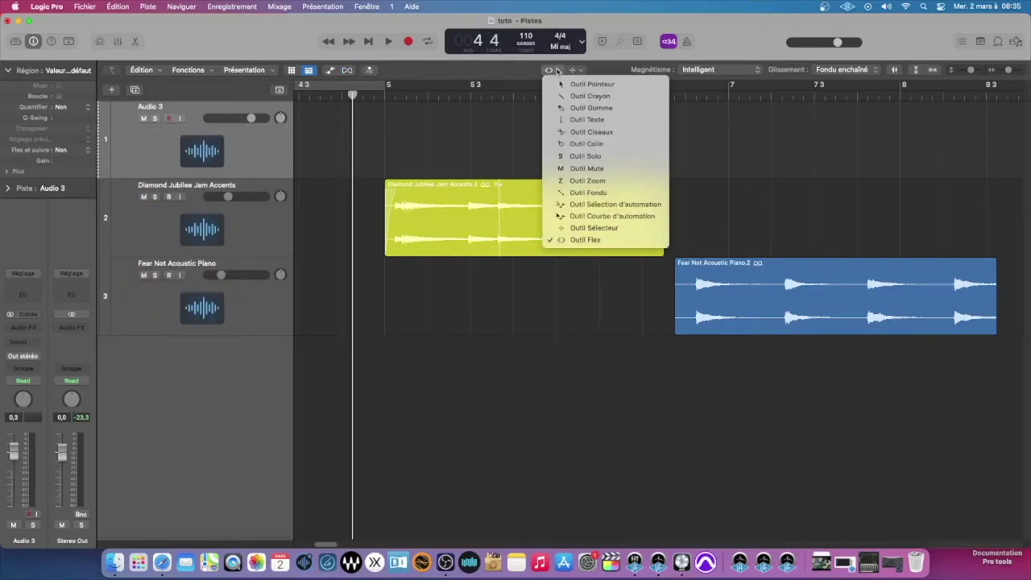
pyautogui.click(517, 132)
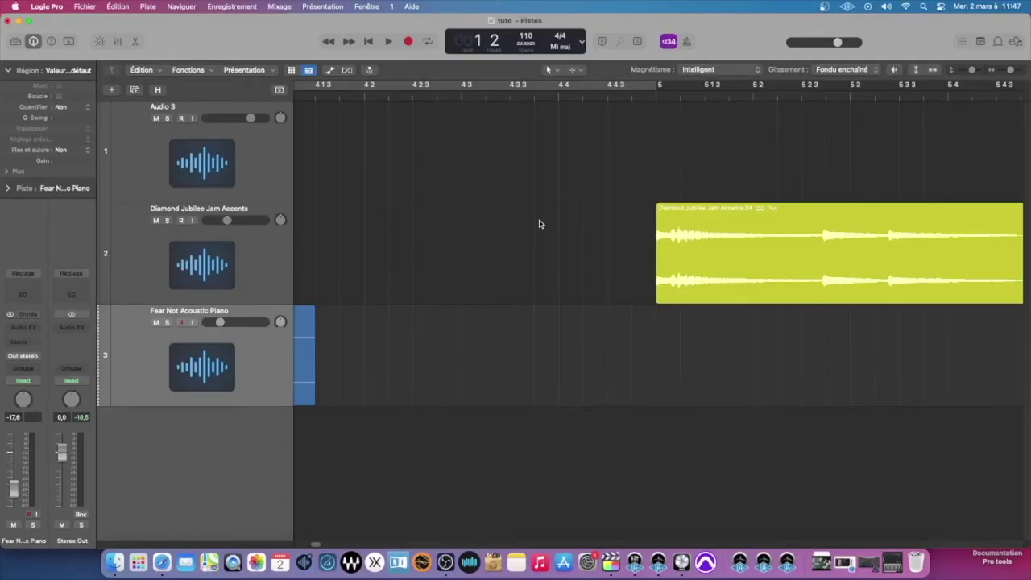
# - Keep Magnétisme set to Intelligent and move the yellow Diamond Jubilee Jam Accents region slightly before bar 5
pyautogui.hscroll(2, 540, 224)
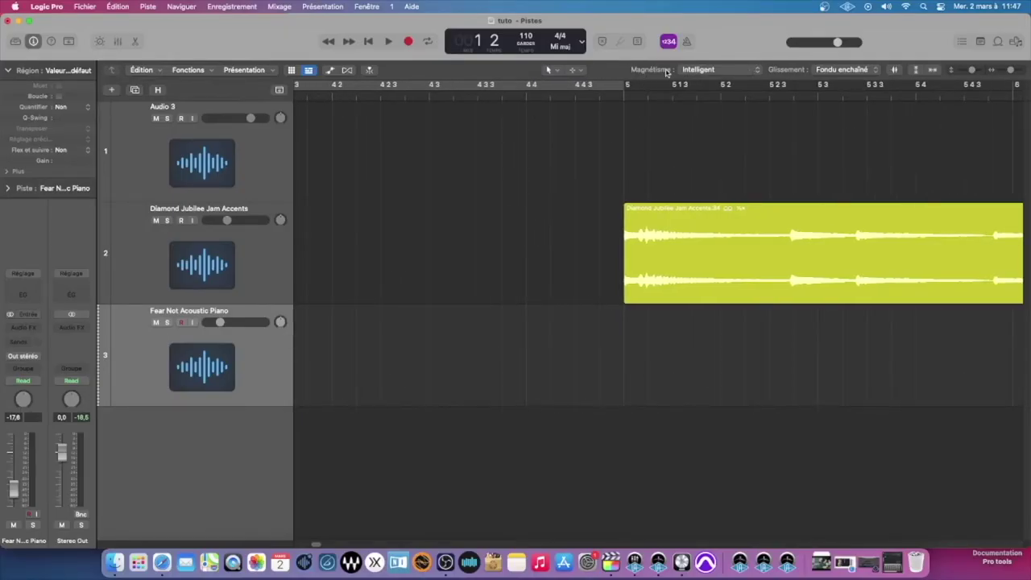
pyautogui.click(699, 70)
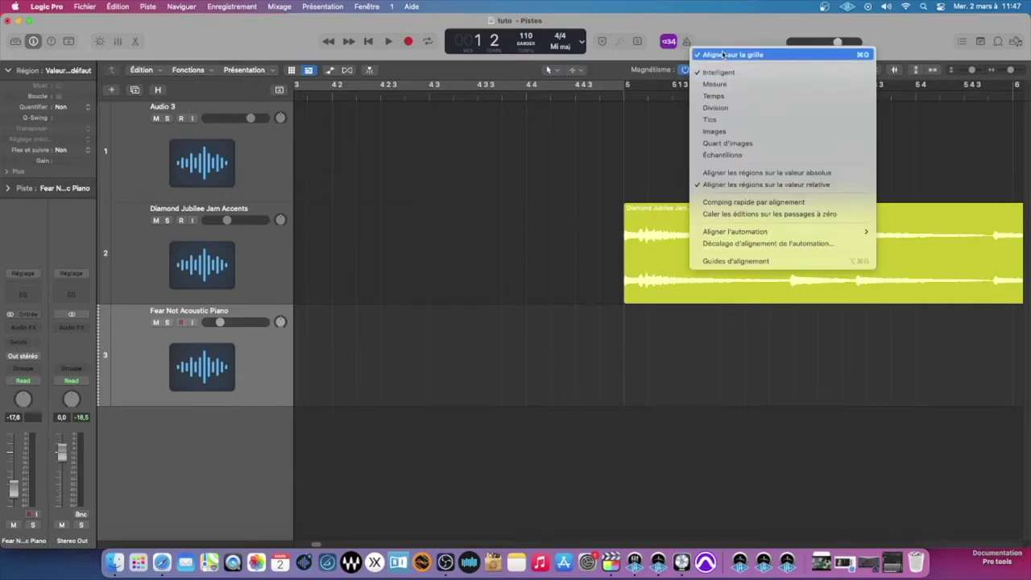
pyautogui.click(715, 72)
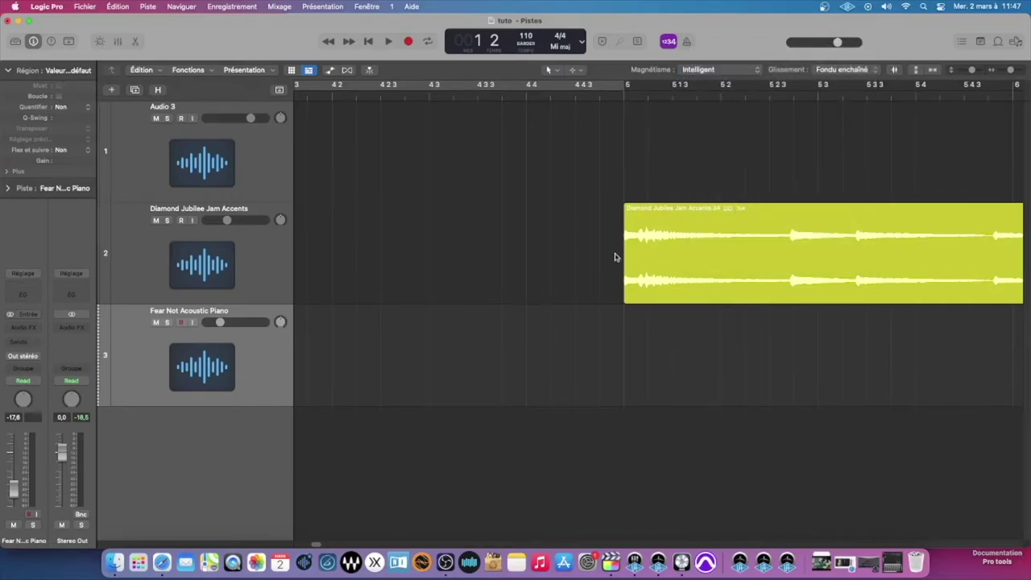
pyautogui.scroll(2, 575, 256)
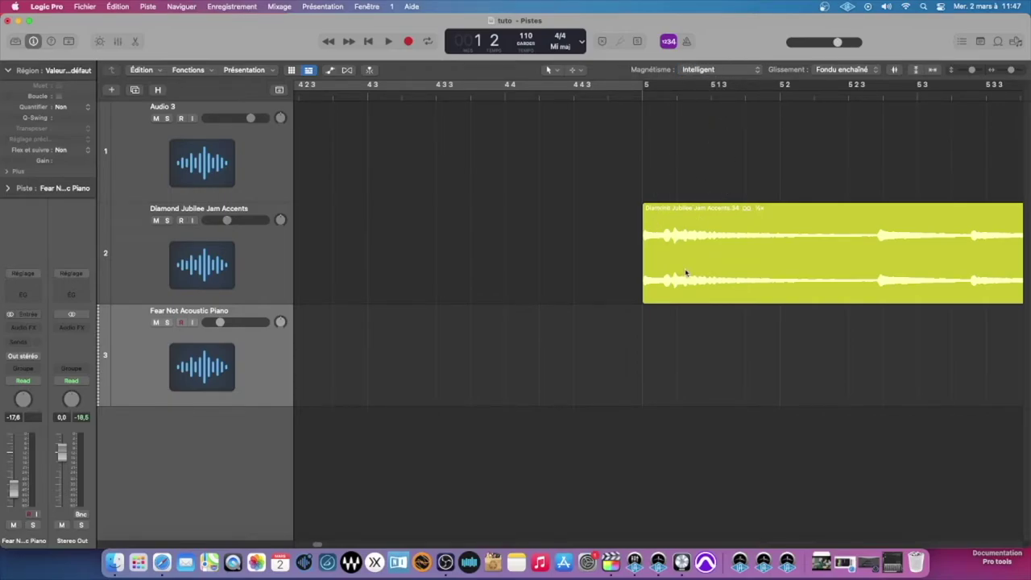
pyautogui.moveTo(683, 272); pyautogui.dragTo(658, 238)
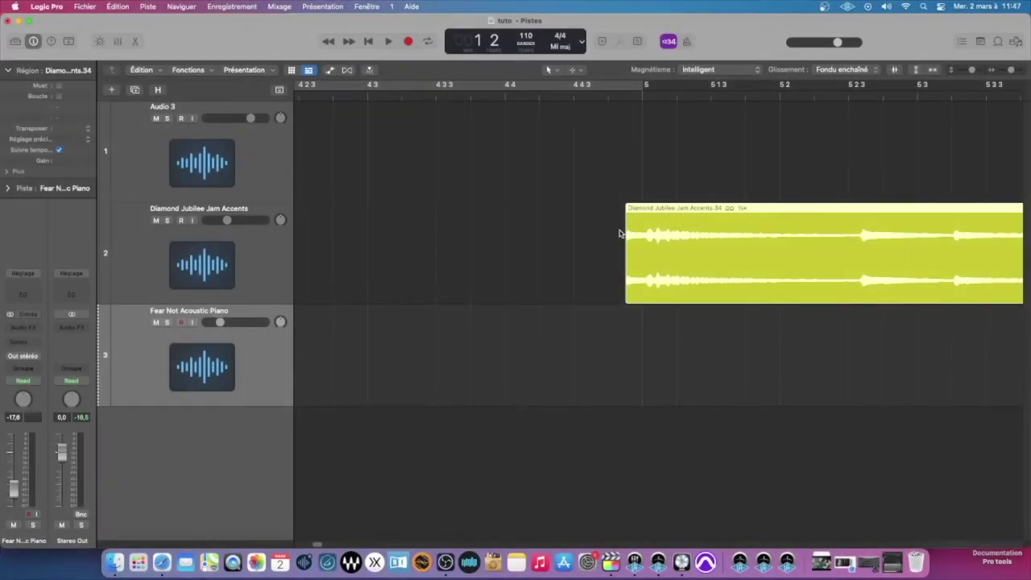
# - Try moving the yellow region a little further ahead of bar 5 at a finer scale, and undo the move
pyautogui.press('super+Right')
pyautogui.press('super+Right')
pyautogui.press('super+Right')
pyautogui.press('super+Right')
pyautogui.press('super+Right')
pyautogui.press('super+Right')
pyautogui.moveTo(653, 243); pyautogui.dragTo(602, 250)
pyautogui.press('super+z')
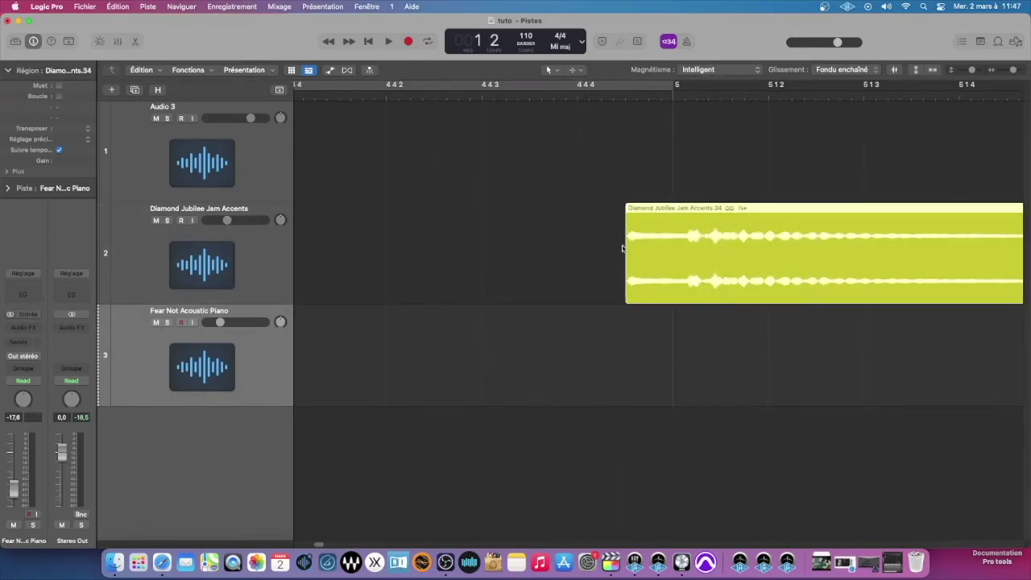
# - Move the yellow region earlier to 4 4 with Intelligent snapping and deselect it
pyautogui.press('super+Left')
pyautogui.press('super+Left')
pyautogui.press('super+Left')
pyautogui.press('super+Right')
pyautogui.press('super+Left')
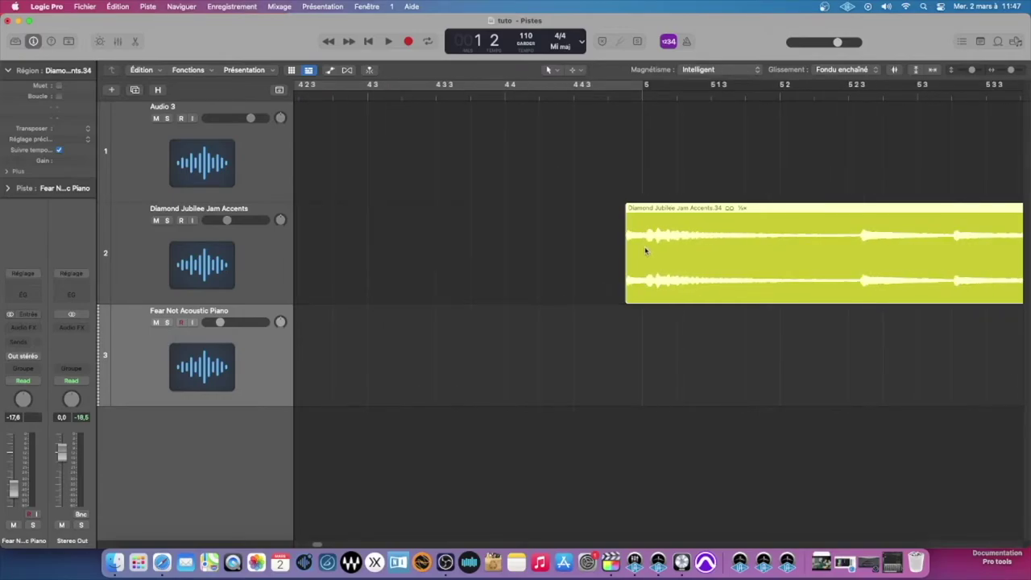
pyautogui.moveTo(645, 246); pyautogui.dragTo(523, 261)
pyautogui.click(640, 151)
pyautogui.scroll(1, 633, 197)
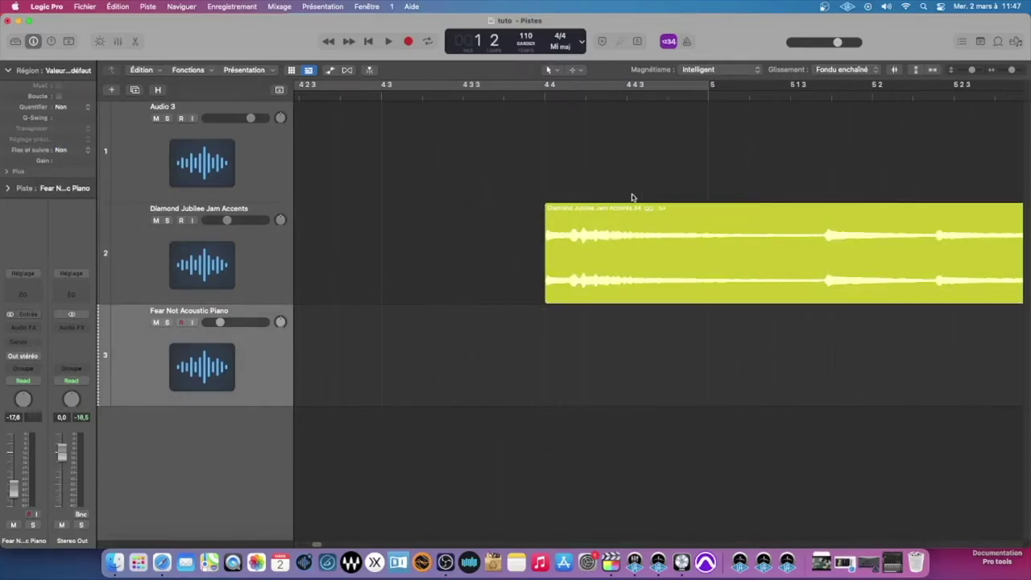
# - Set Magnétisme to Mesure and move the yellow region bar by bar to bar 7
pyautogui.scroll(-4, 633, 197)
pyautogui.click(717, 69)
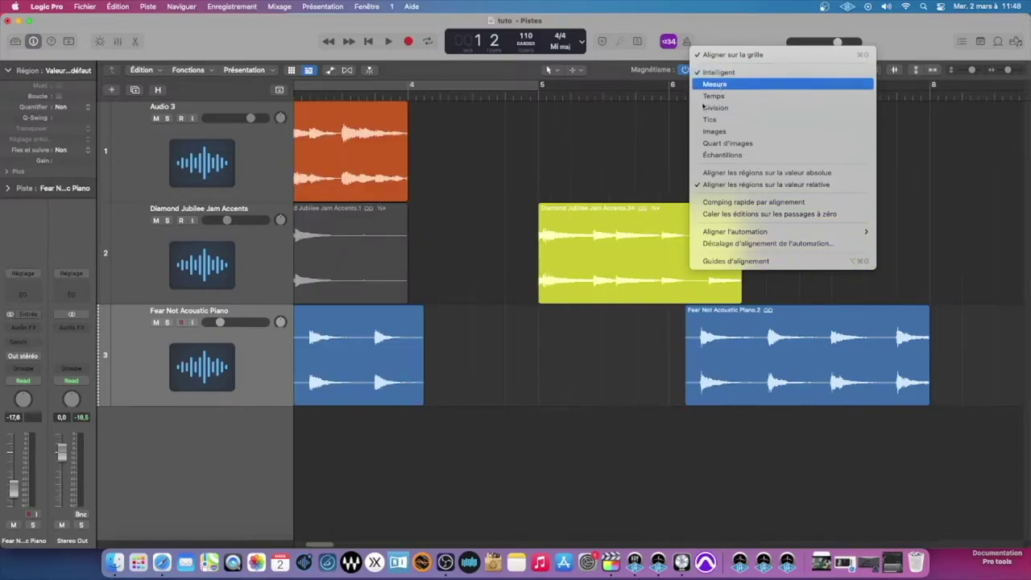
pyautogui.click(714, 84)
pyautogui.moveTo(584, 244); pyautogui.dragTo(618, 240)
pyautogui.moveTo(536, 243); pyautogui.dragTo(802, 230)
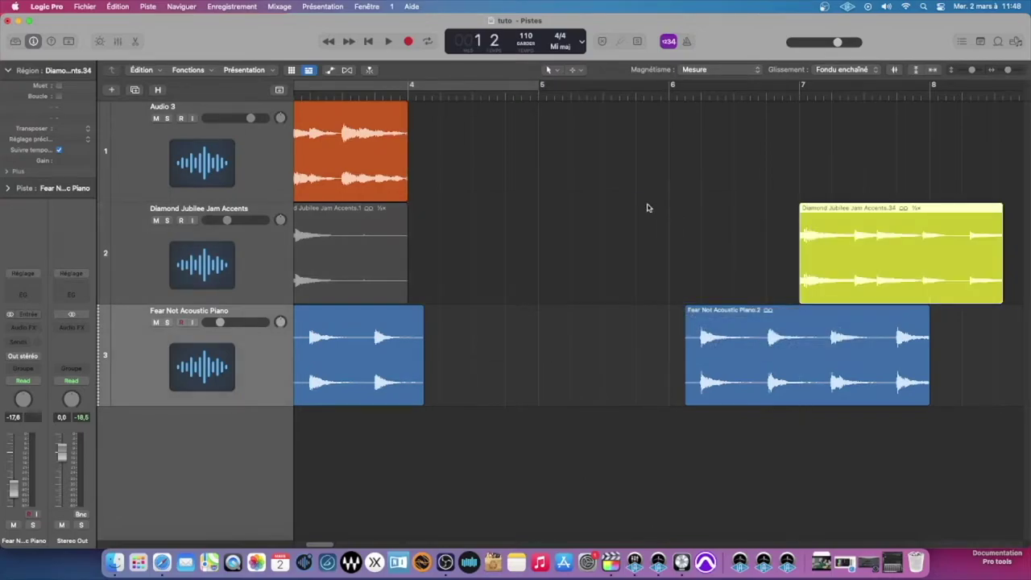
# - Set Magnétisme to Temps and move the yellow region back to bar 6
pyautogui.click(713, 70)
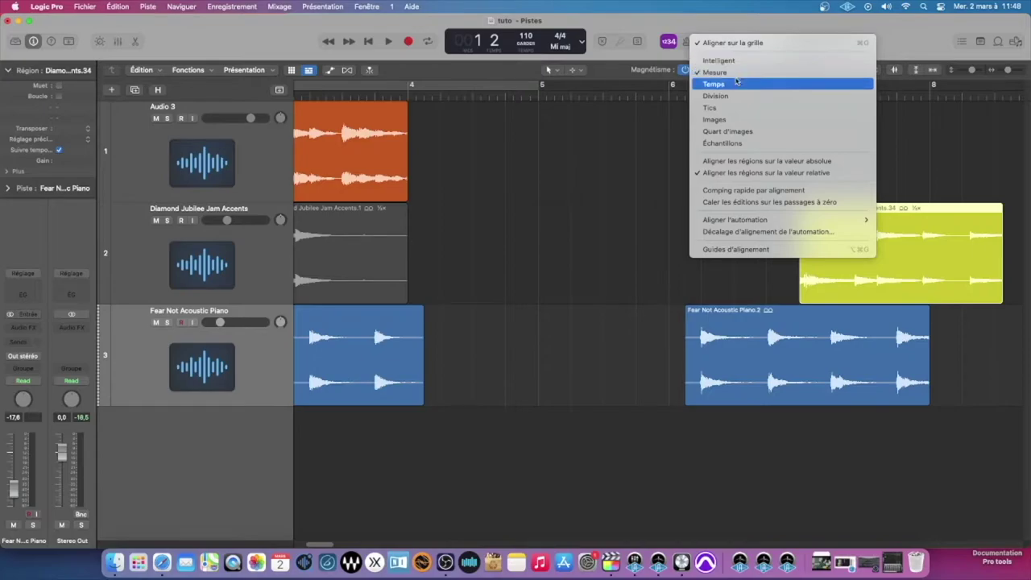
pyautogui.click(721, 85)
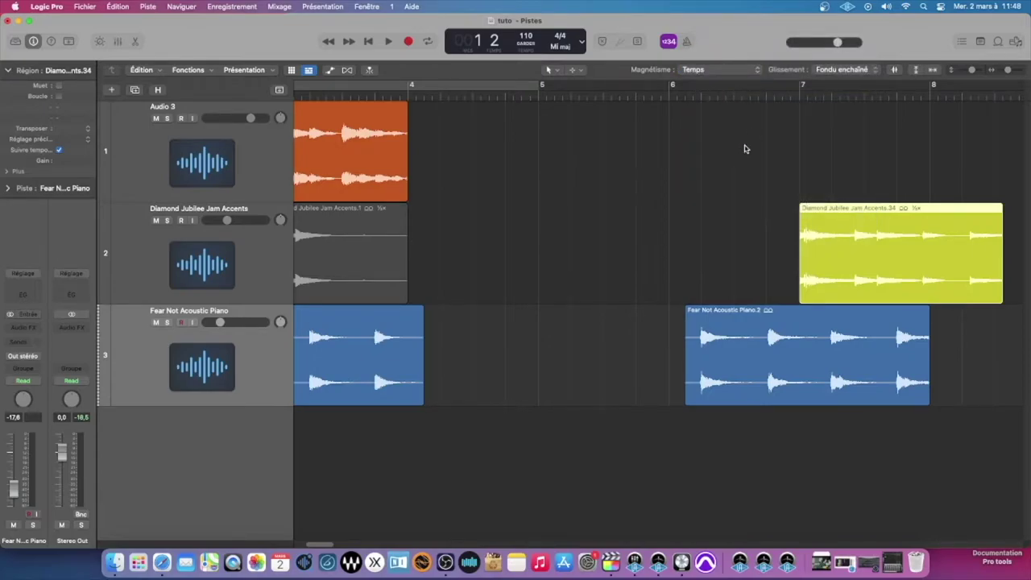
pyautogui.moveTo(838, 236); pyautogui.dragTo(698, 229)
# - Set Magnétisme to Division and move the yellow region back to 5 2
pyautogui.click(749, 69)
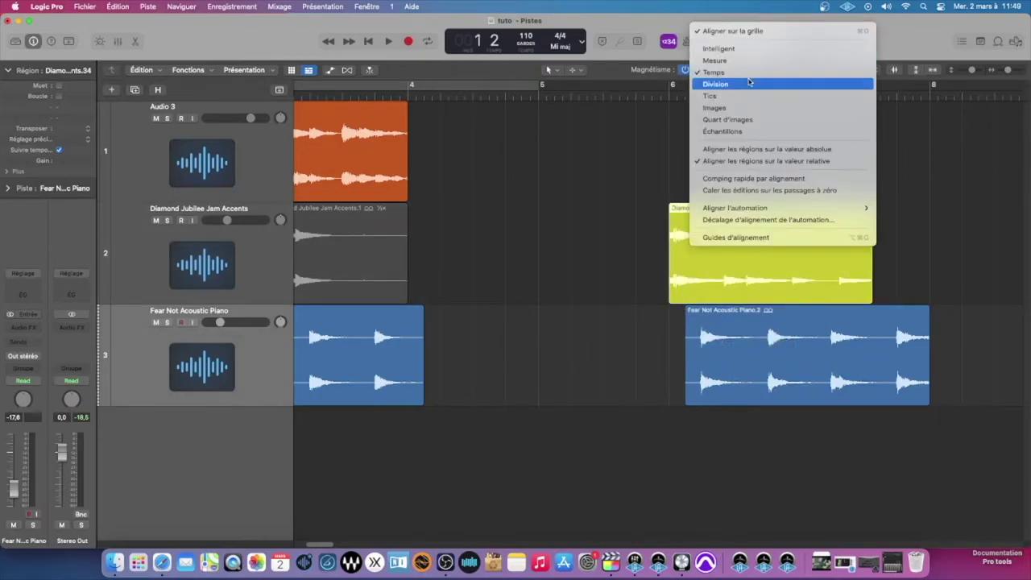
pyautogui.click(749, 84)
pyautogui.moveTo(748, 230); pyautogui.dragTo(649, 256)
# - Set Magnétisme to Tics and shift the start of the yellow region slightly before 5 2
pyautogui.click(728, 73)
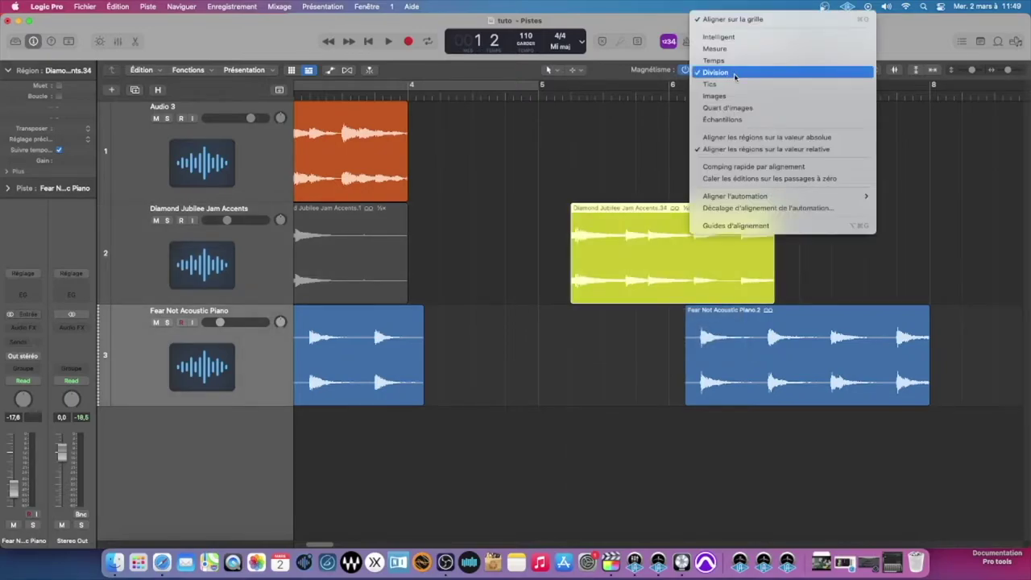
pyautogui.click(739, 85)
pyautogui.scroll(6, 579, 180)
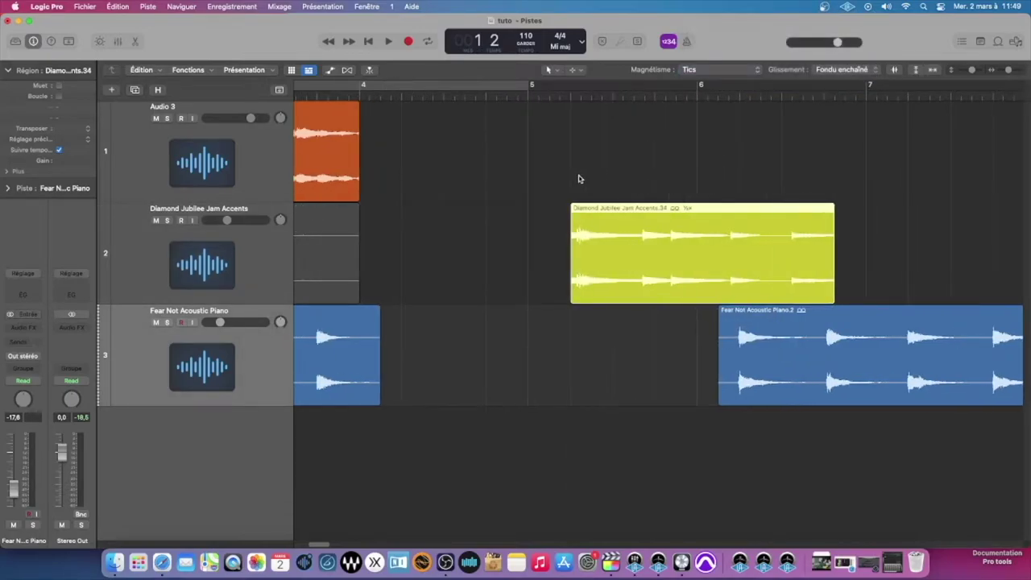
pyautogui.scroll(3, 579, 181)
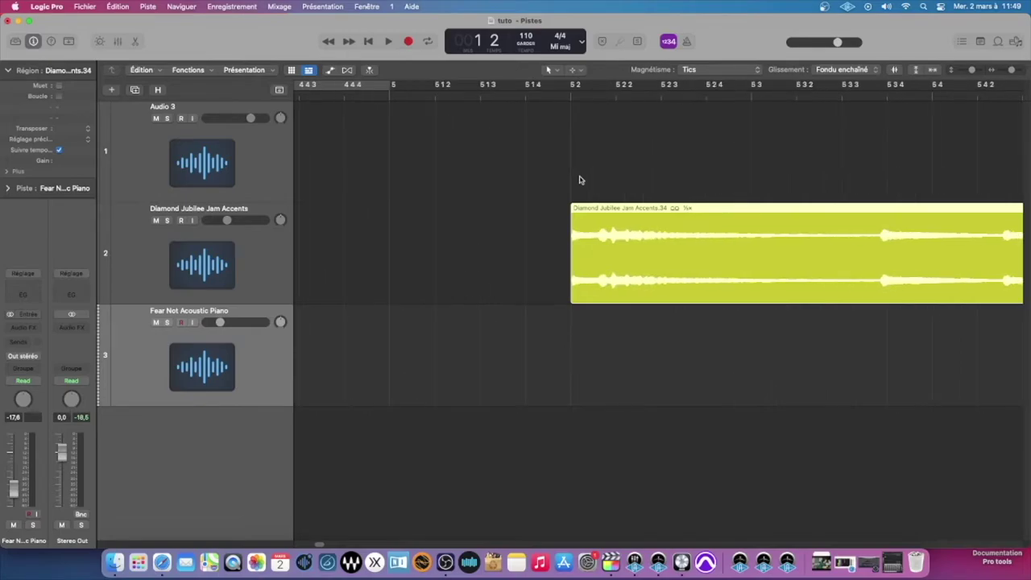
pyautogui.moveTo(596, 210); pyautogui.dragTo(575, 214)
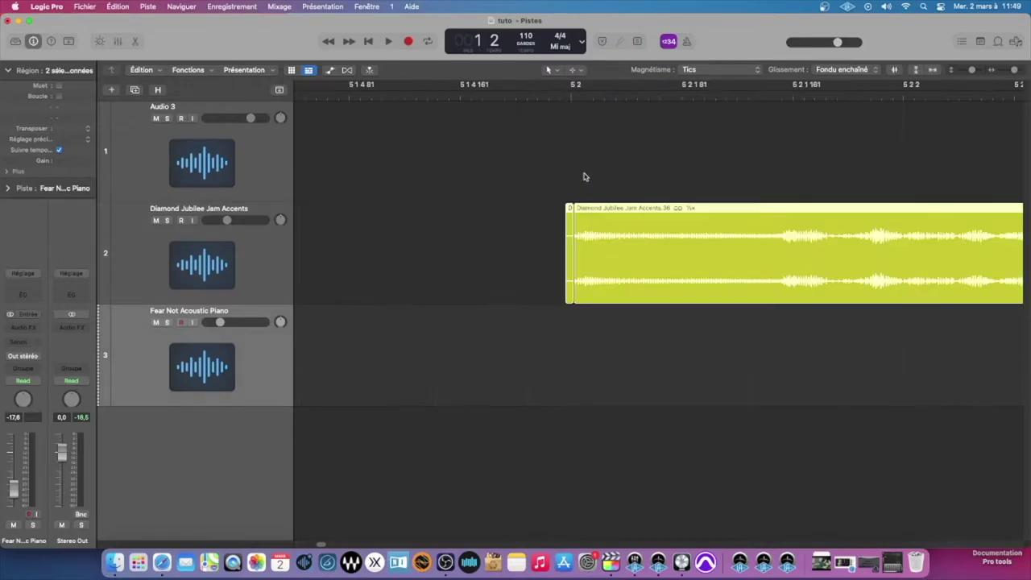
# - Delete the thin slice at the start of the yellow region and nudge the remaining region earlier
pyautogui.click(584, 174)
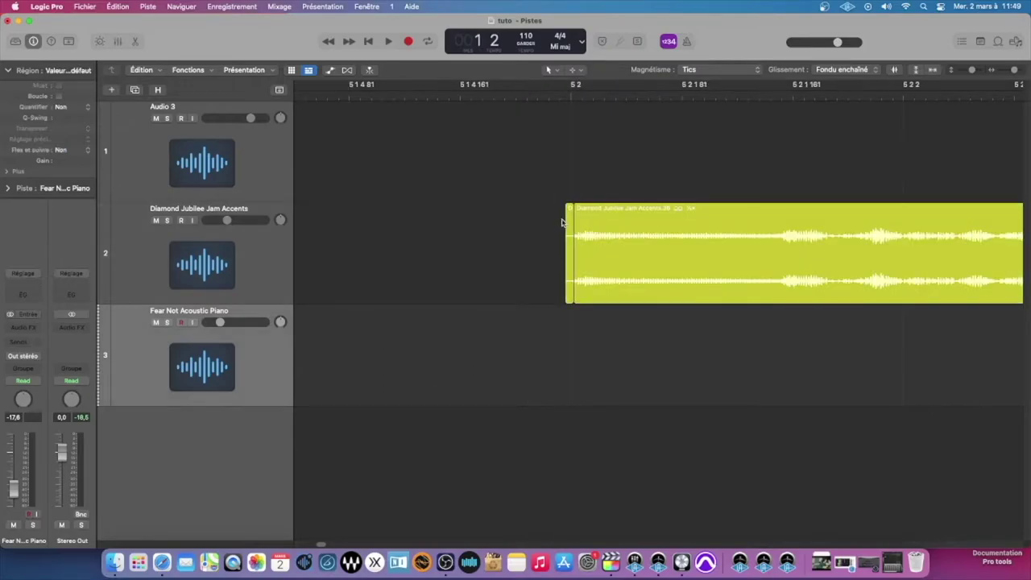
pyautogui.click(569, 220)
pyautogui.press('Delete')
pyautogui.moveTo(603, 230); pyautogui.dragTo(599, 230)
# - Set Magnétisme to Images, move the yellow region earlier and return it to 5 1 1 77
pyautogui.click(709, 69)
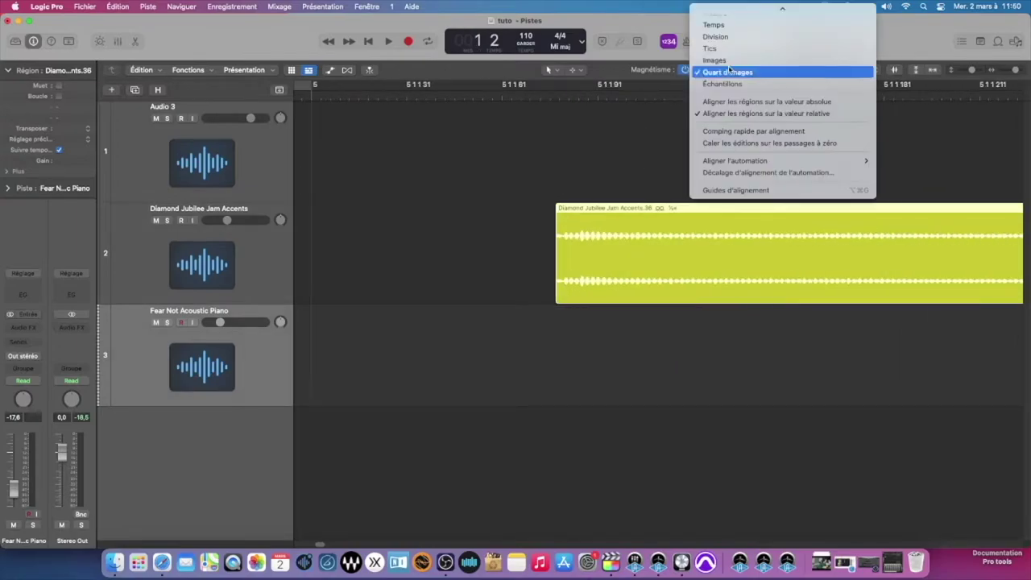
pyautogui.click(729, 58)
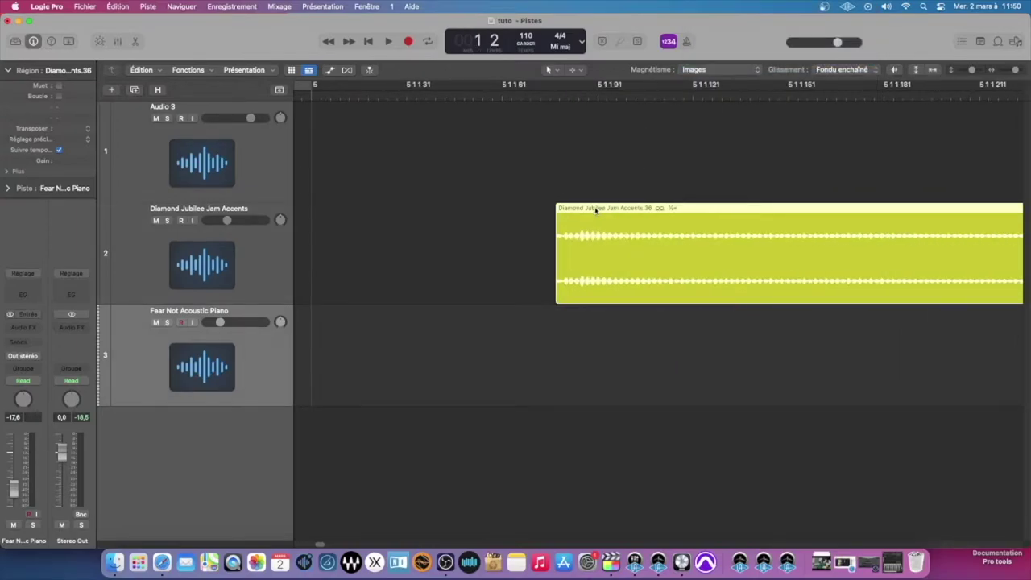
pyautogui.moveTo(596, 209); pyautogui.dragTo(557, 205)
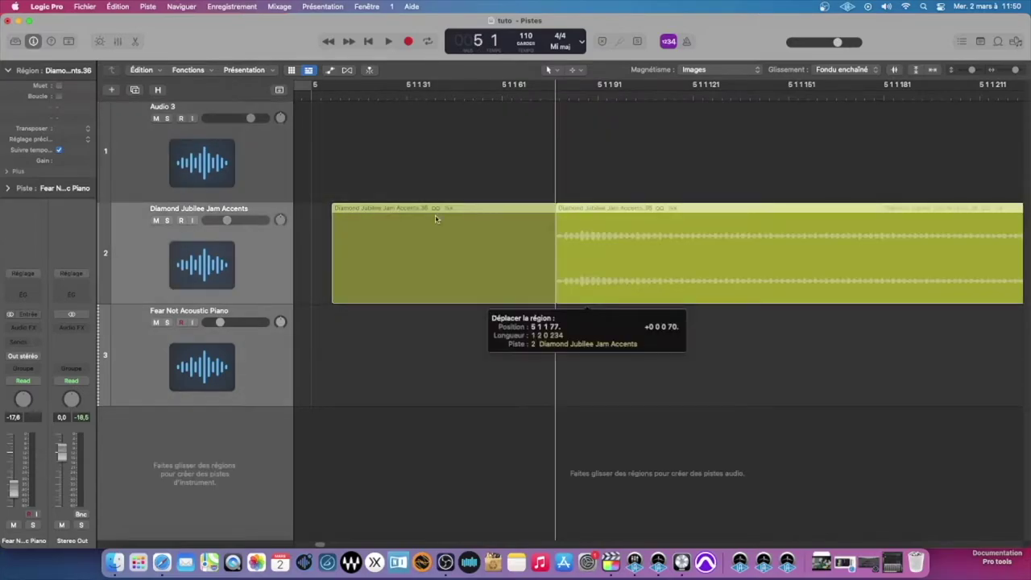
pyautogui.moveTo(436, 218); pyautogui.dragTo(620, 125)
# - Set Magnétisme to Quart d'images and try small moves of the yellow region around 5 1 1 77
pyautogui.click(698, 69)
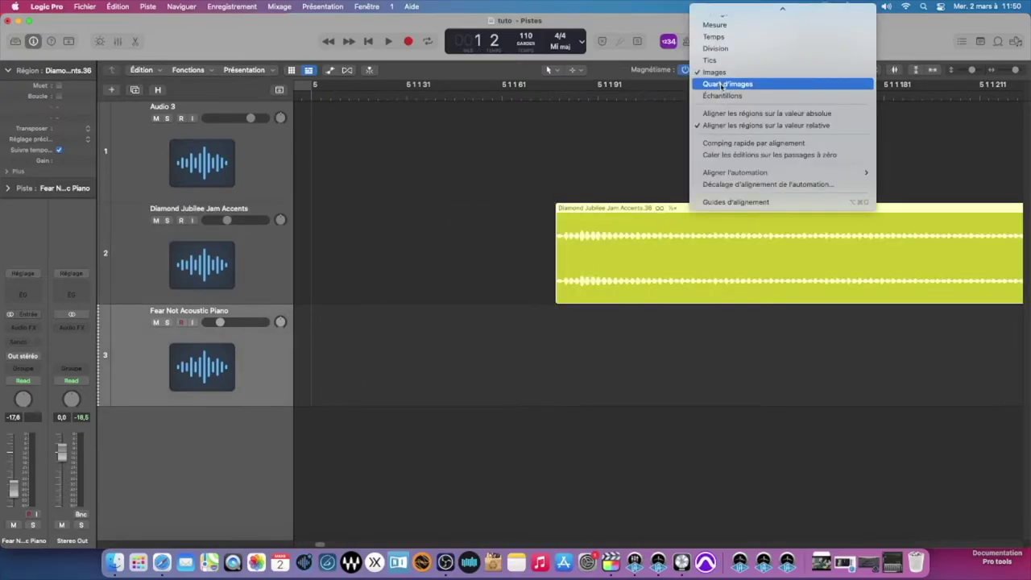
pyautogui.click(723, 85)
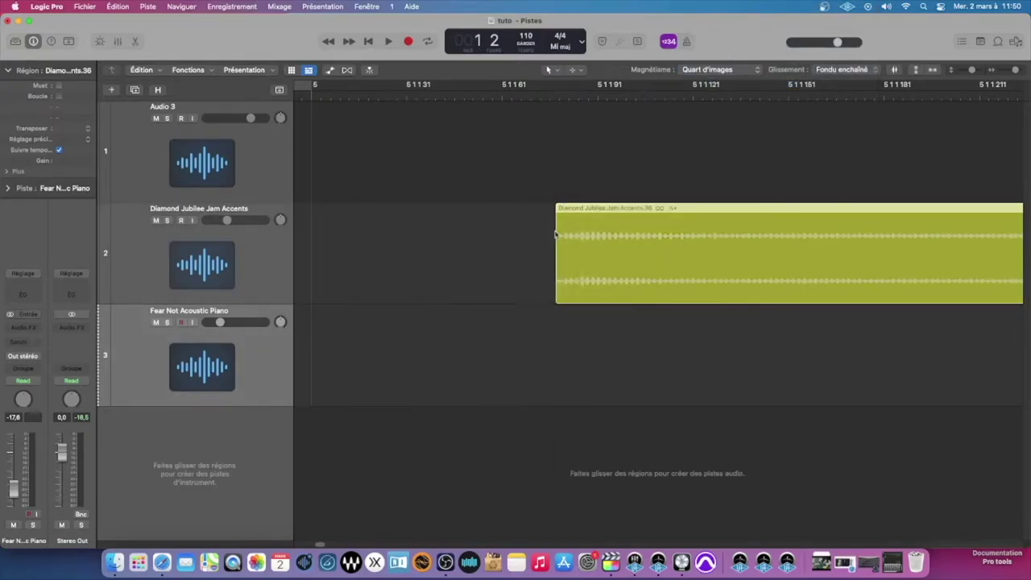
pyautogui.moveTo(573, 237)
pyautogui.mouseDown()
pyautogui.moveTo(342, 251)
pyautogui.moveTo(575, 246)
pyautogui.mouseUp()
pyautogui.moveTo(518, 251); pyautogui.dragTo(575, 251)
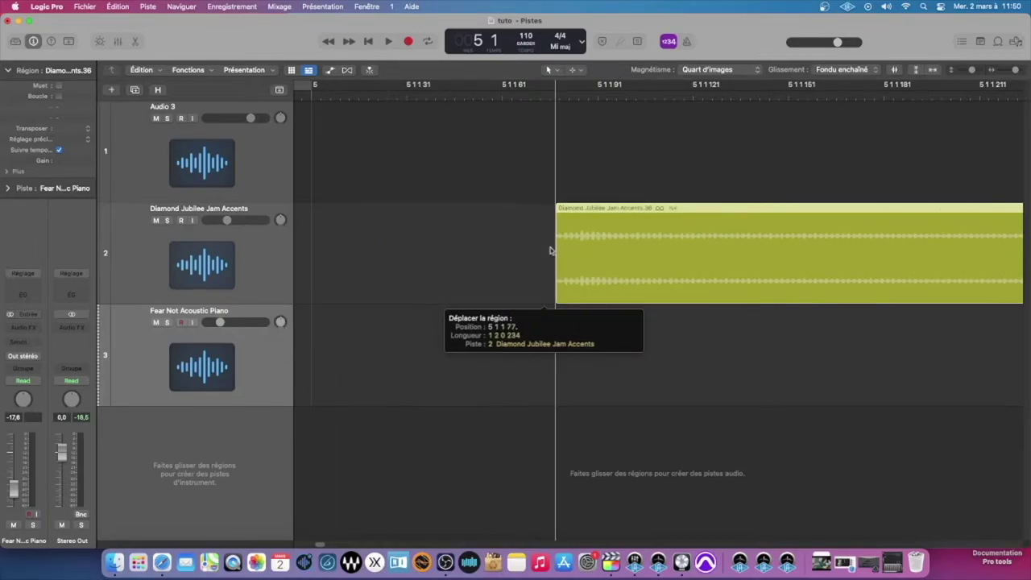
# - Set Magnétisme to Échantillons and move the yellow region earlier
pyautogui.click(697, 71)
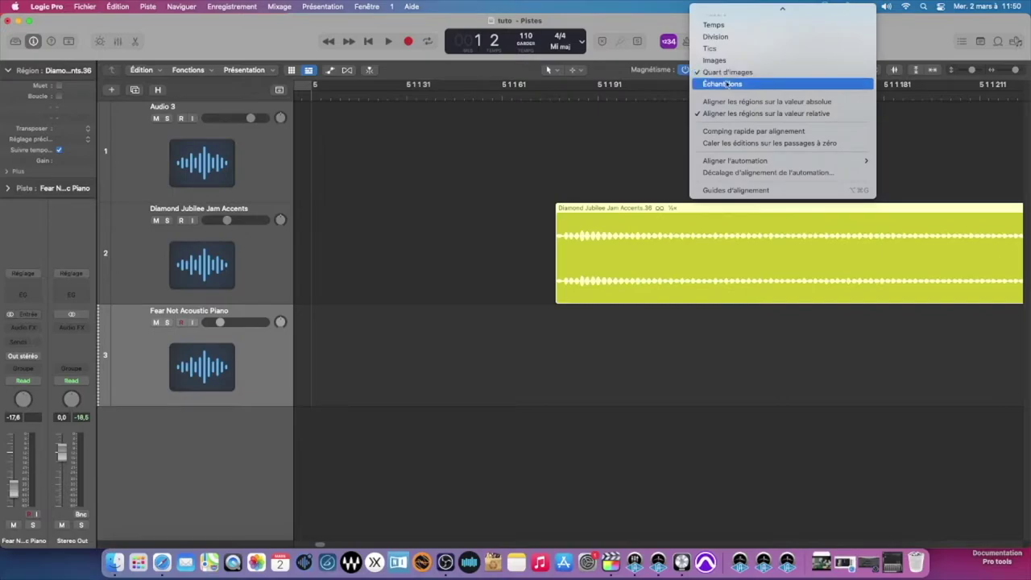
pyautogui.click(736, 87)
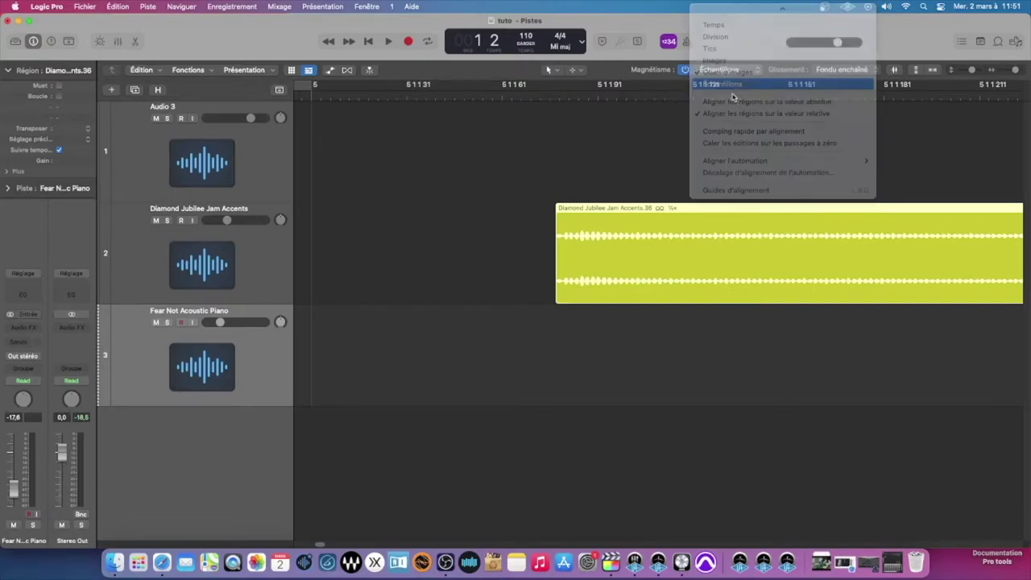
pyautogui.moveTo(596, 218); pyautogui.dragTo(449, 235)
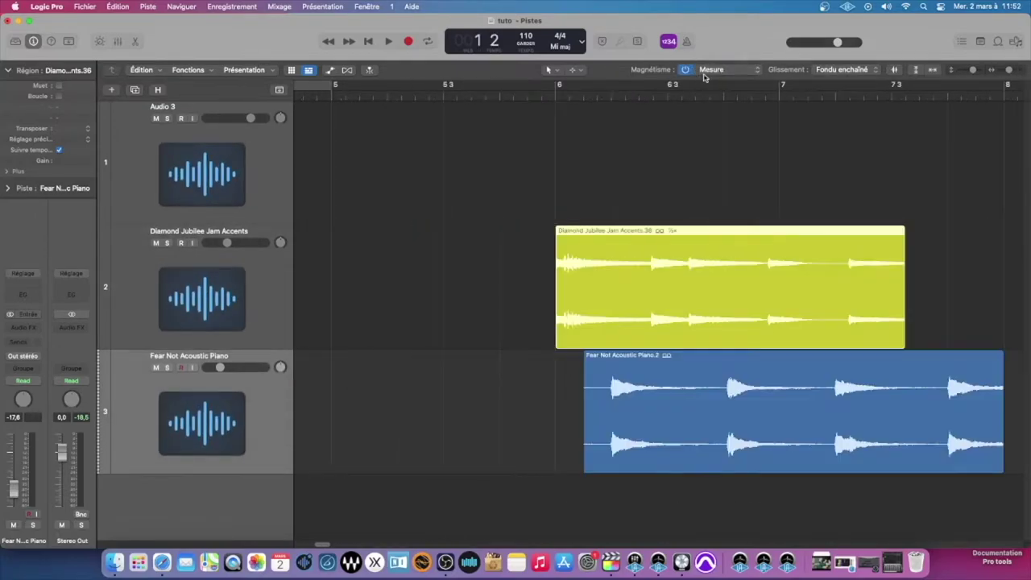
# - Keep Magnétisme on Mesure with Aligner les régions sur la valeur absolue, and test moving the yellow region at bar 6
pyautogui.click(725, 71)
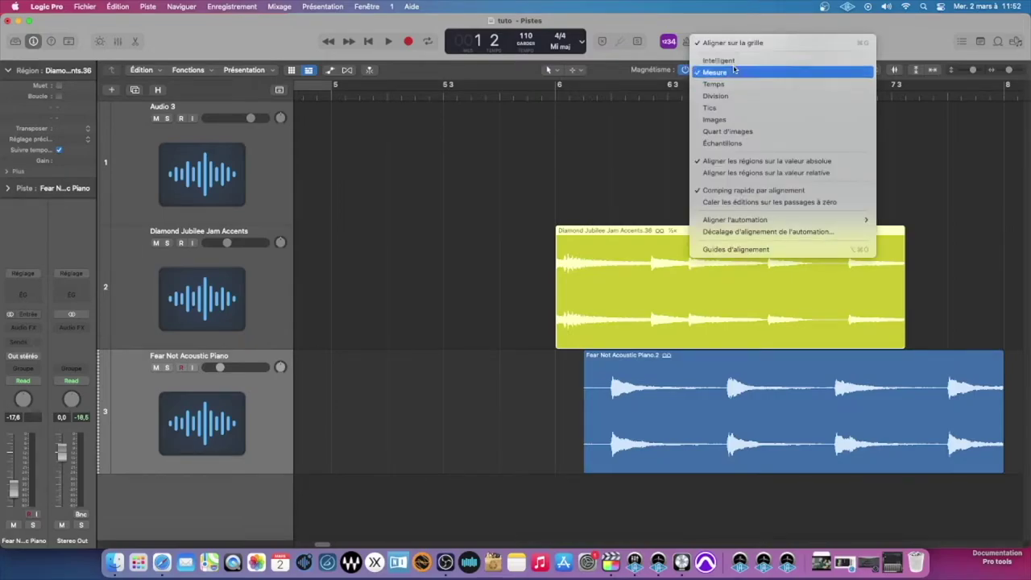
pyautogui.click(733, 73)
pyautogui.click(731, 72)
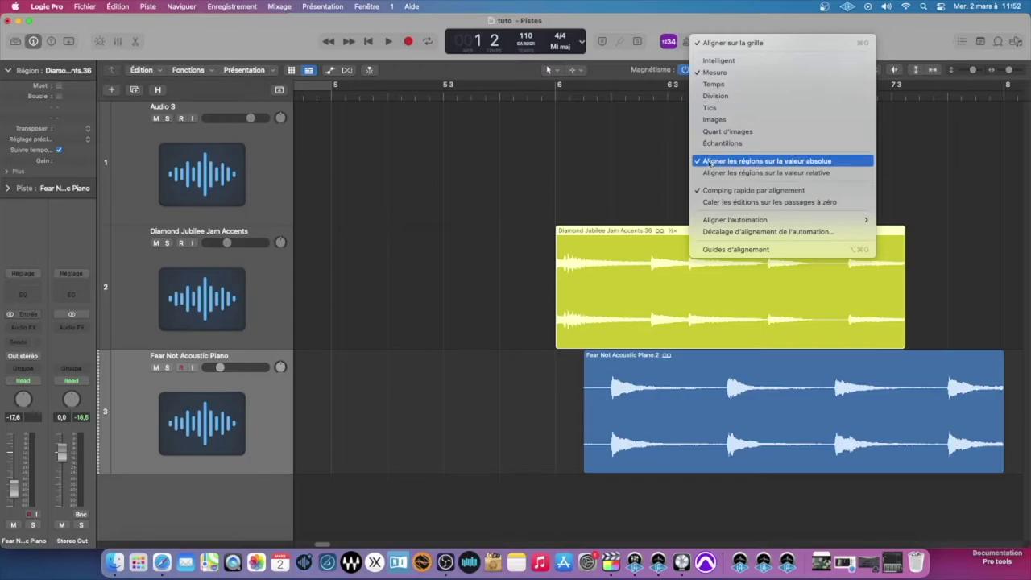
pyautogui.click(806, 164)
pyautogui.click(699, 70)
pyautogui.click(651, 175)
pyautogui.moveTo(592, 259); pyautogui.dragTo(564, 250)
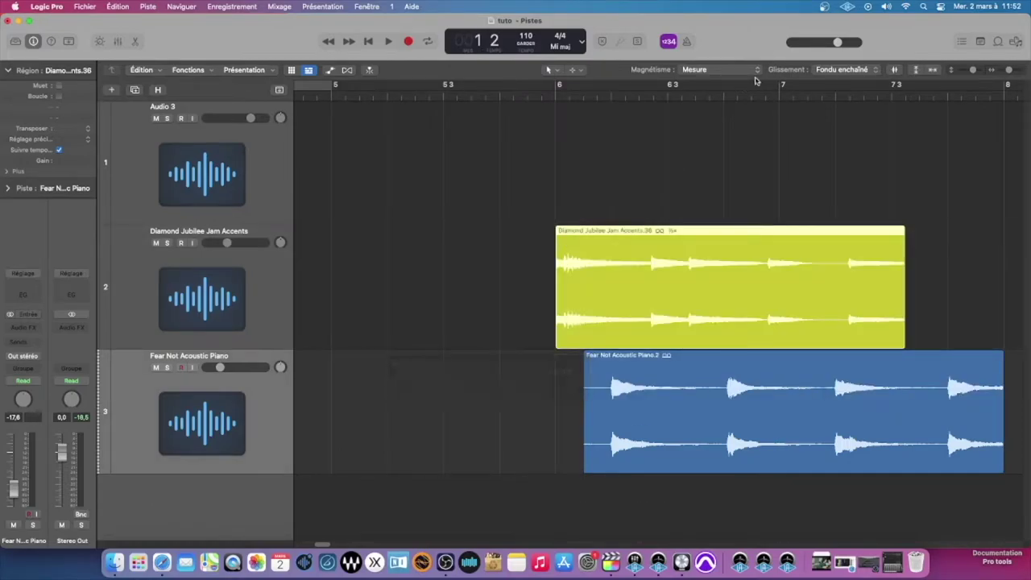
# - Use Aligner les régions sur la valeur relative with Mesure, and examine the yellow region's offset from bar 6 up close
pyautogui.click(743, 70)
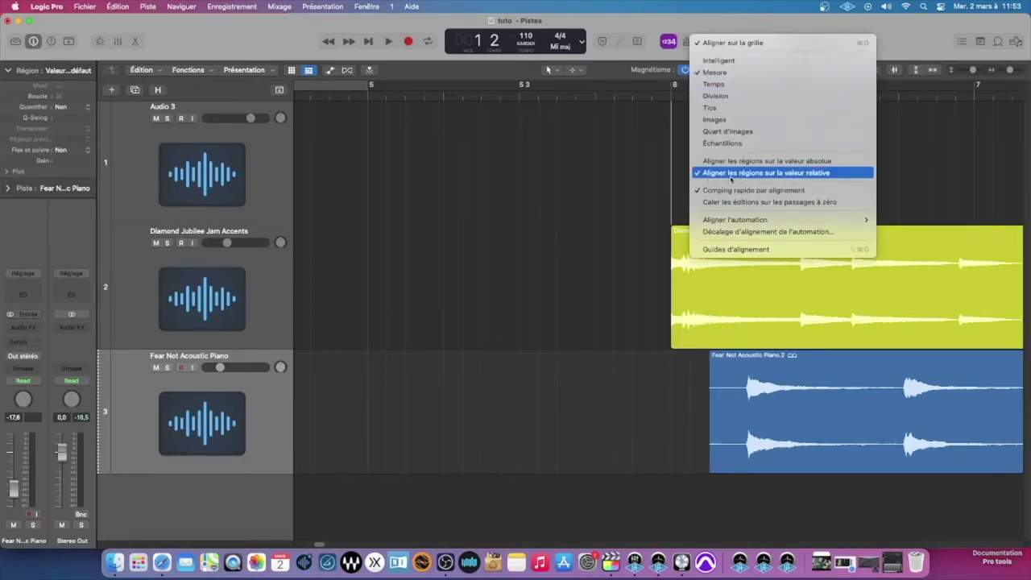
pyautogui.click(631, 197)
pyautogui.click(715, 71)
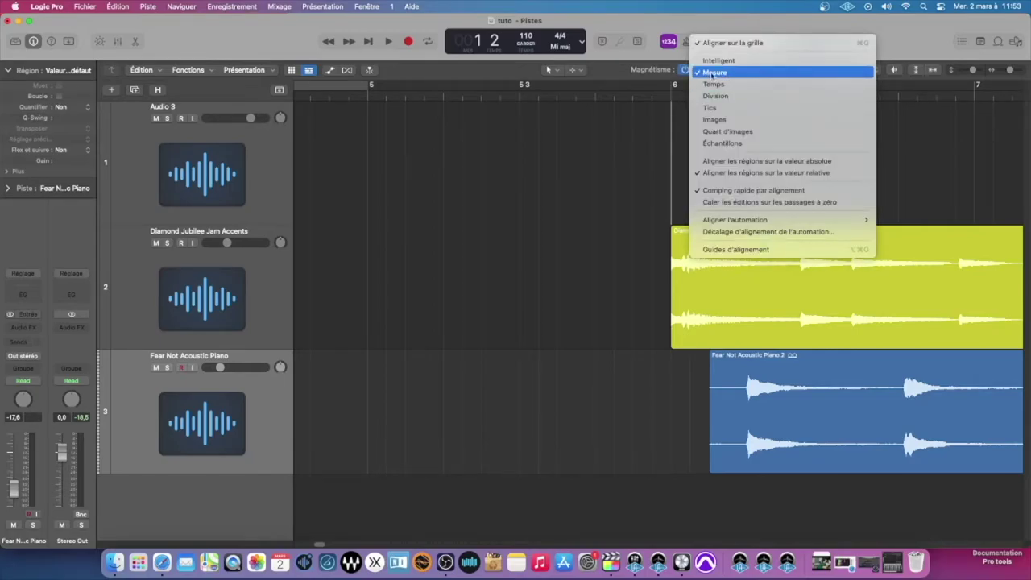
pyautogui.click(642, 182)
pyautogui.scroll(5, 679, 264)
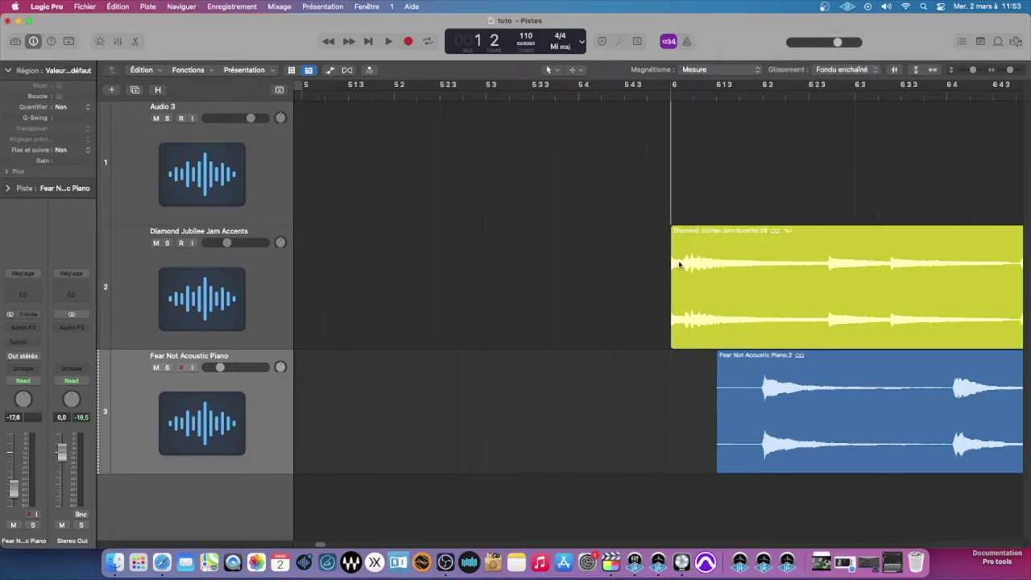
pyautogui.scroll(5, 680, 262)
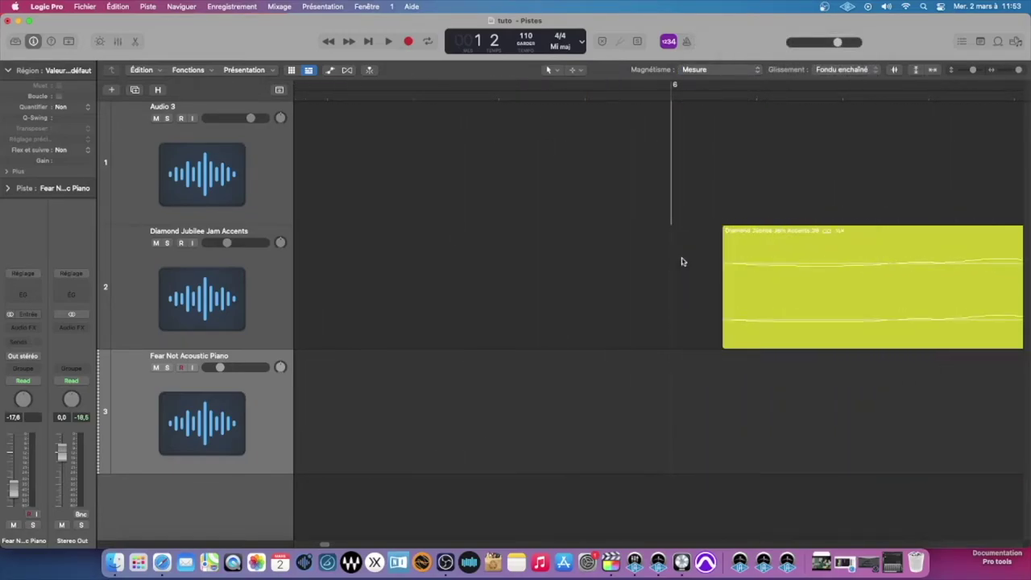
pyautogui.moveTo(674, 260); pyautogui.dragTo(716, 268)
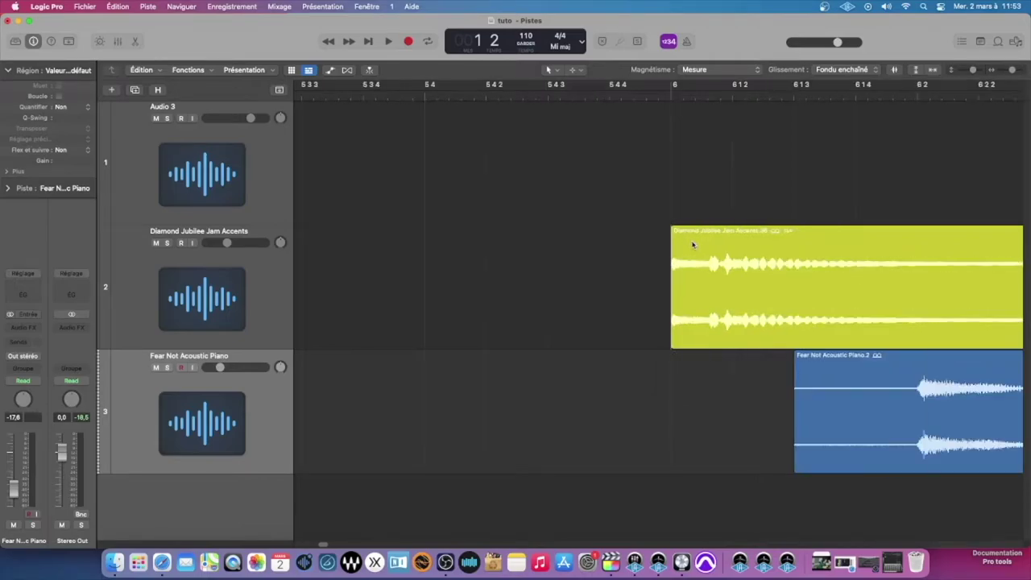
# - Move the yellow region to bar 7 with relative Mesure snapping and check its offset from the bar line up close
pyautogui.scroll(-8, 692, 244)
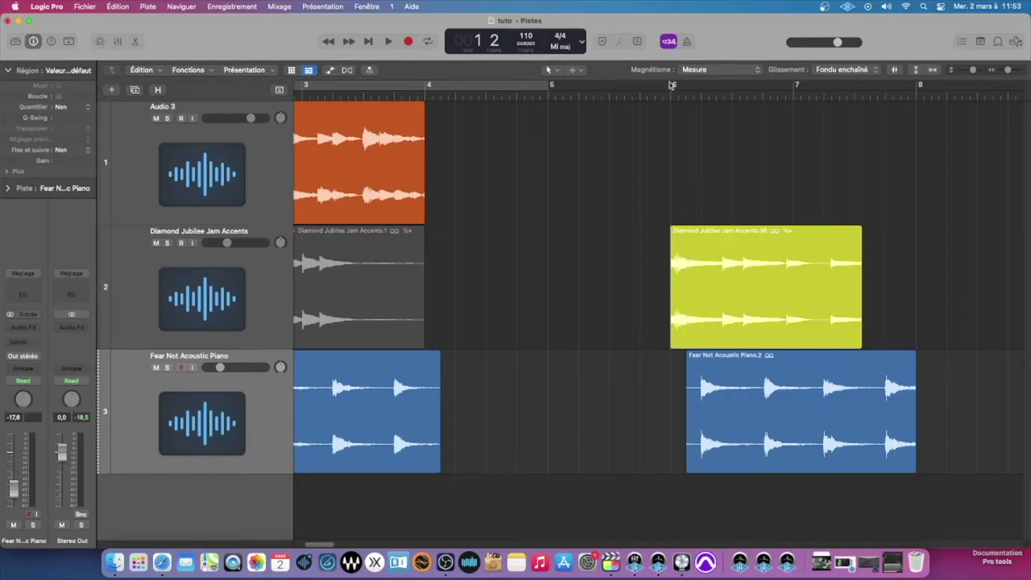
pyautogui.moveTo(691, 251); pyautogui.dragTo(803, 260)
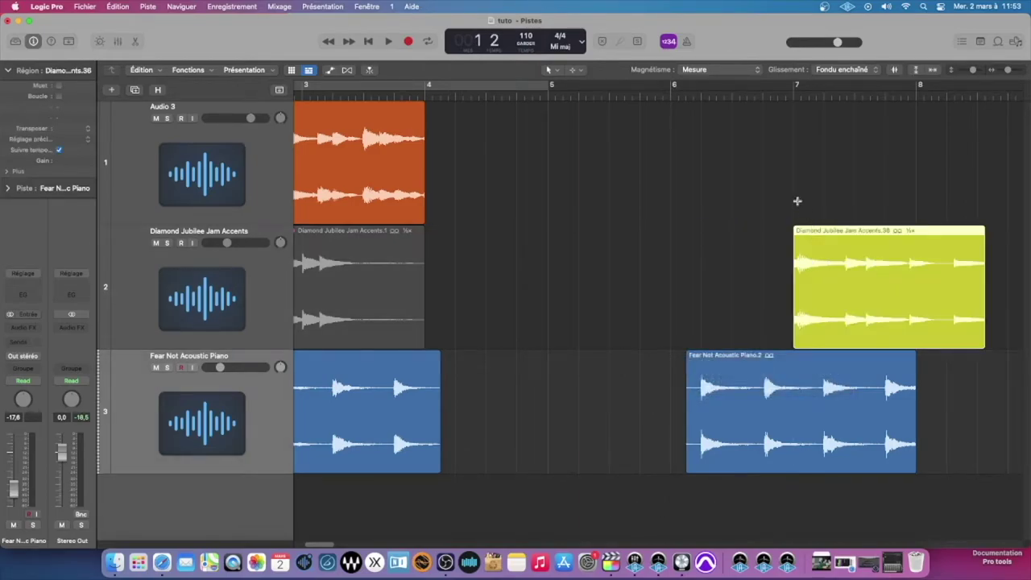
pyautogui.scroll(3, 799, 204)
pyautogui.scroll(5, 799, 204)
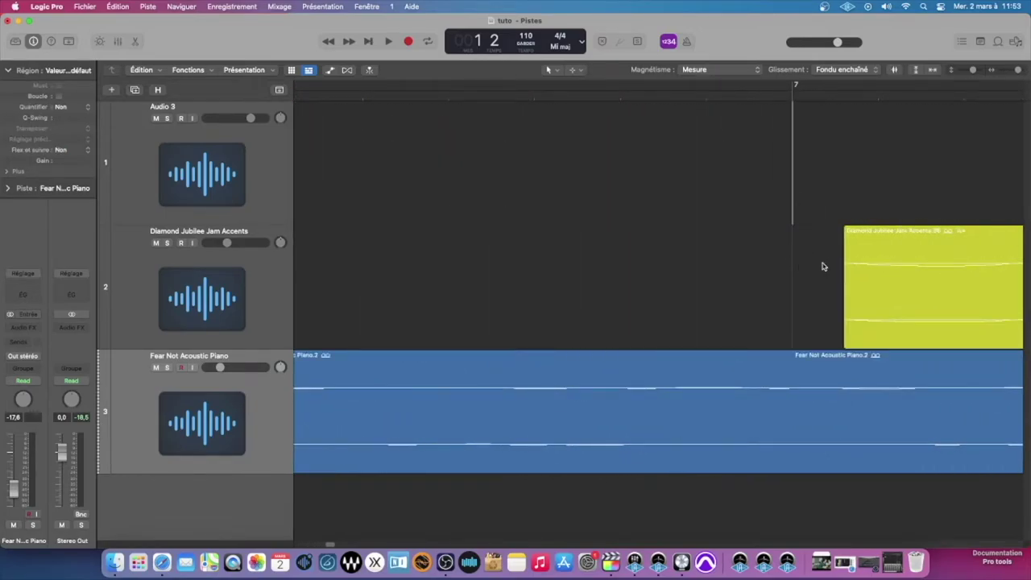
pyautogui.scroll(-10, 778, 254)
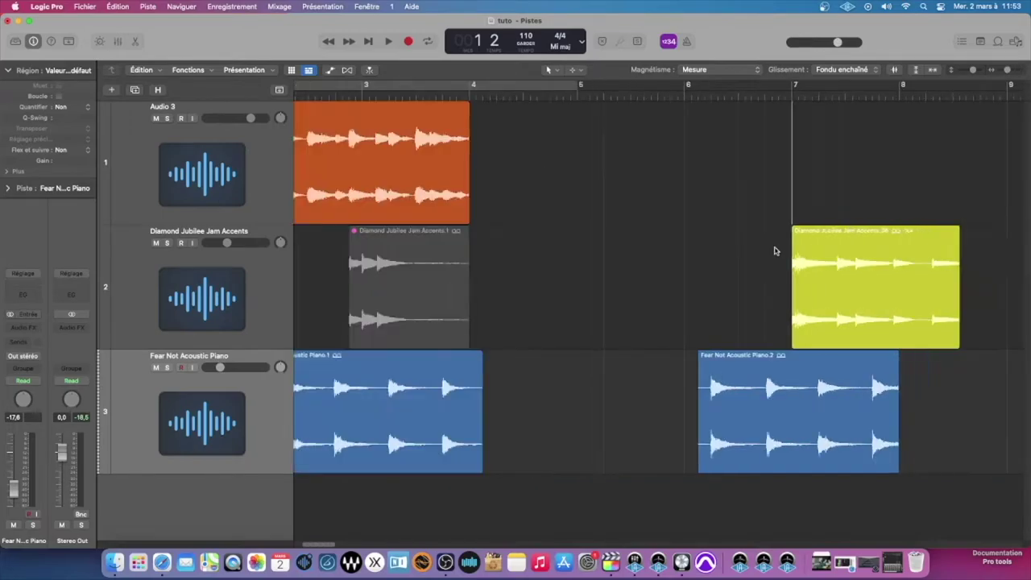
# - Set Magnétisme to Intelligent with Aligner les régions sur la valeur absolue
pyautogui.click(712, 70)
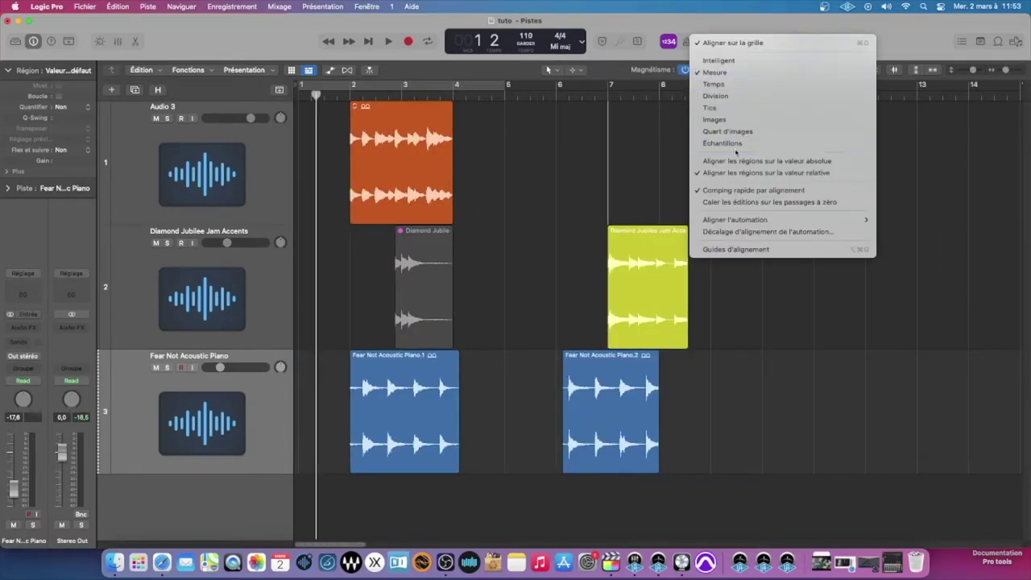
pyautogui.click(712, 70)
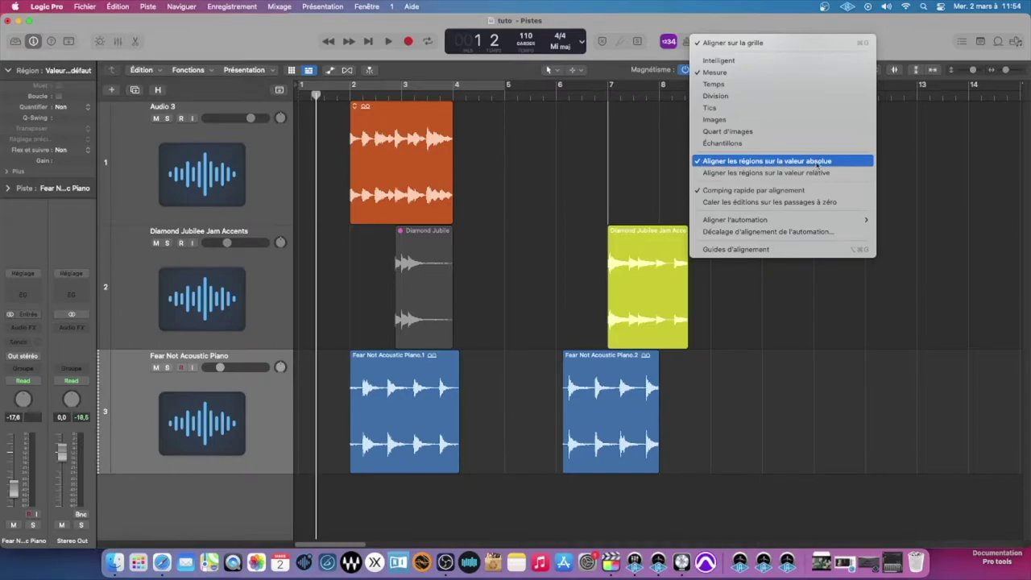
pyautogui.click(722, 61)
pyautogui.click(724, 68)
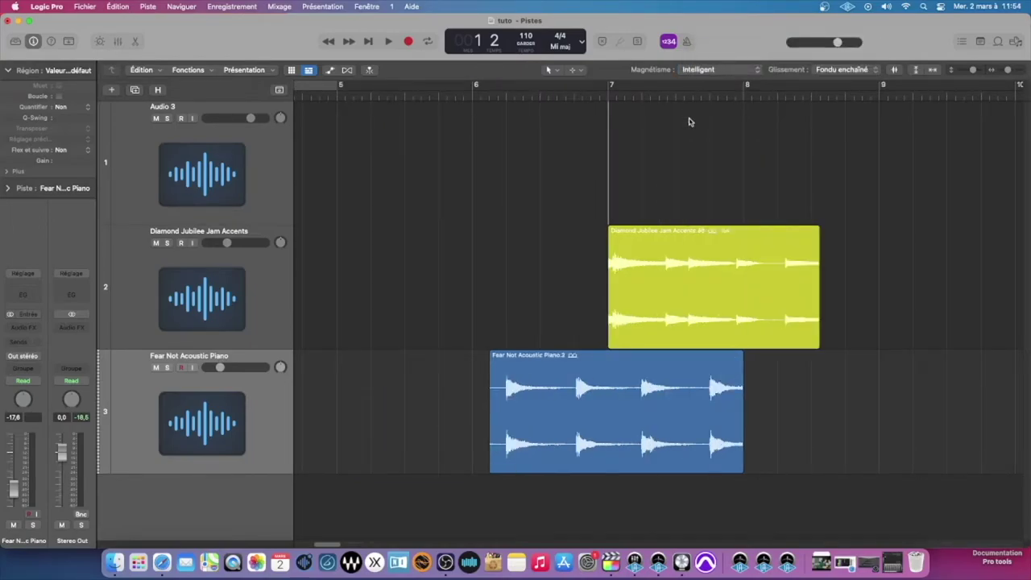
pyautogui.press('super+Right')
pyautogui.press('super+Right')
pyautogui.press('super+Left')
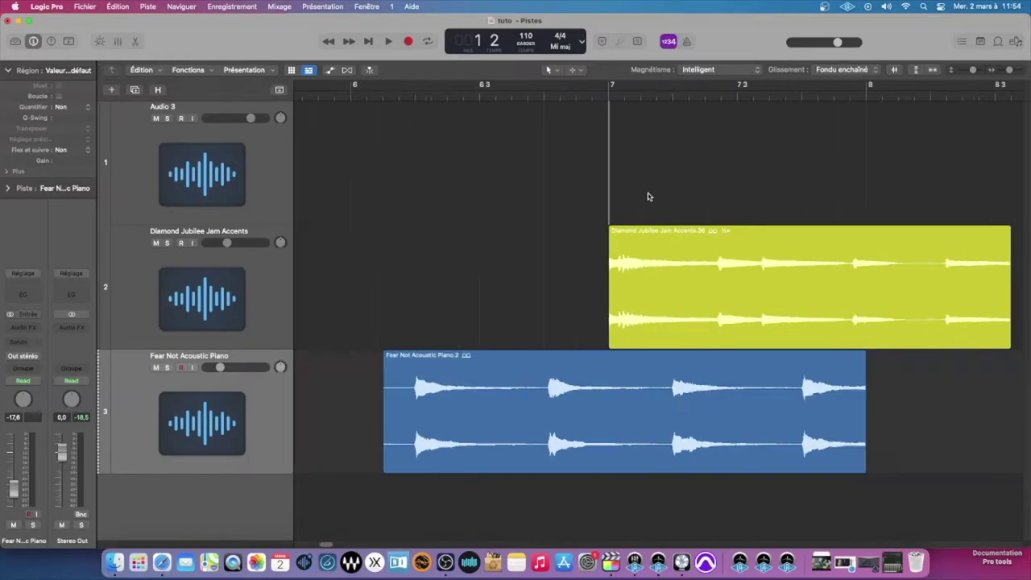
pyautogui.press('super+Left')
pyautogui.press('super+Left')
pyautogui.press('super+Left')
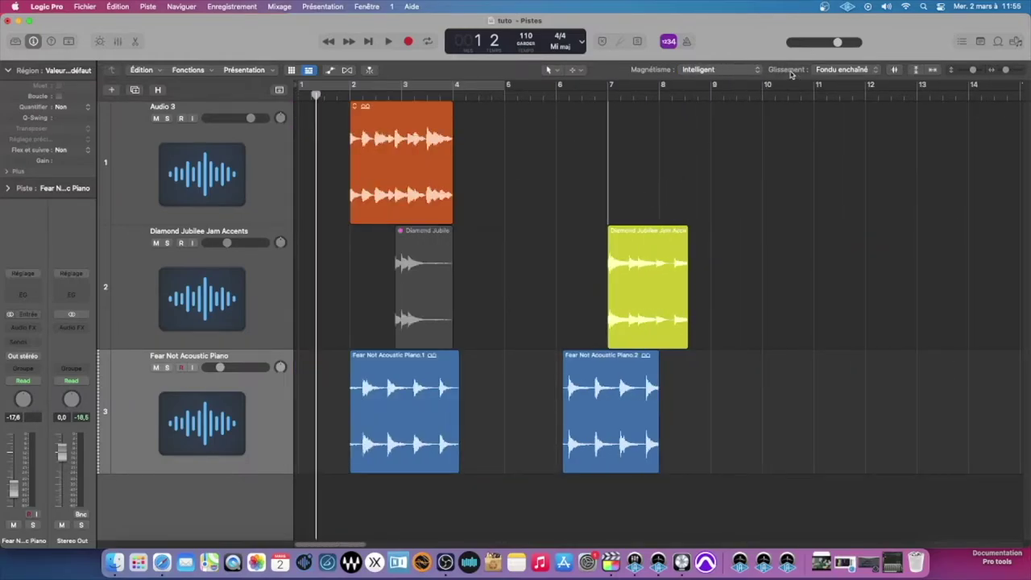
# - Set the Glissement mode to Superposition
pyautogui.click(837, 71)
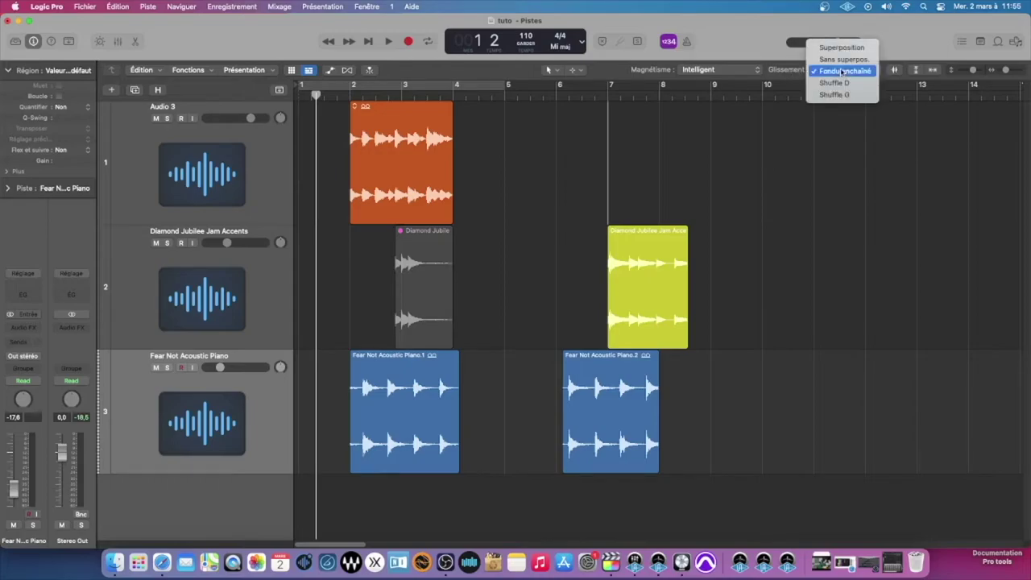
pyautogui.click(842, 43)
pyautogui.click(832, 70)
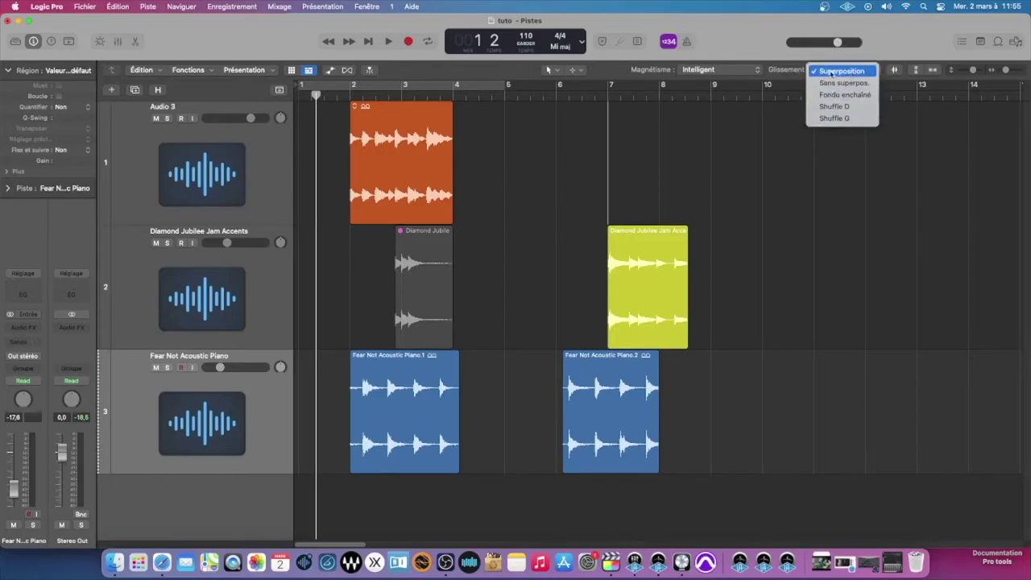
pyautogui.click(686, 179)
# - Split the yellow region on the Diamond Jubilee Jam Accents track at 7 3 2 104
pyautogui.press('super+Right')
pyautogui.press('super+Right')
pyautogui.press('super+Right')
pyautogui.press('super+Right')
pyautogui.keyDown('super'); pyautogui.doubleClick(724, 260); pyautogui.keyUp('super')
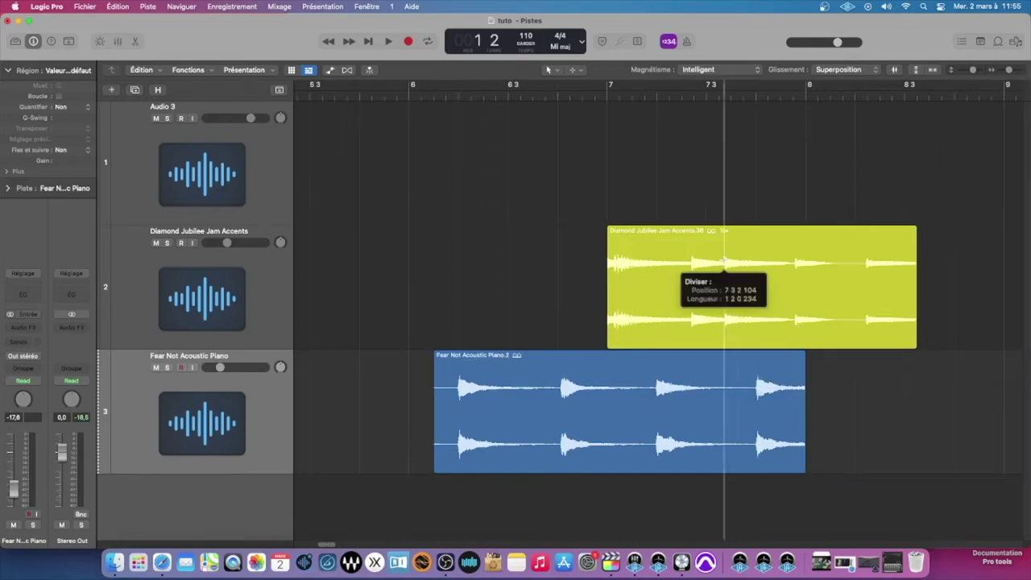
# - Test Superposition by overlapping the second yellow piece onto the first, and move it back off to 7 1 1 21
pyautogui.moveTo(694, 274); pyautogui.dragTo(584, 269)
pyautogui.press('super+Right')
pyautogui.moveTo(868, 266); pyautogui.dragTo(681, 253)
pyautogui.press('super+Right')
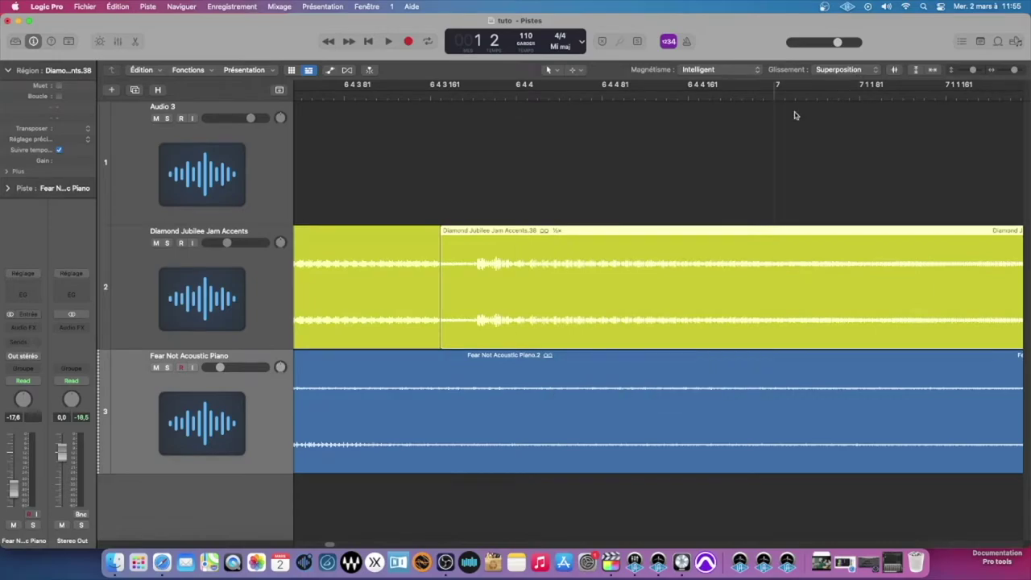
pyautogui.moveTo(583, 272); pyautogui.dragTo(934, 244)
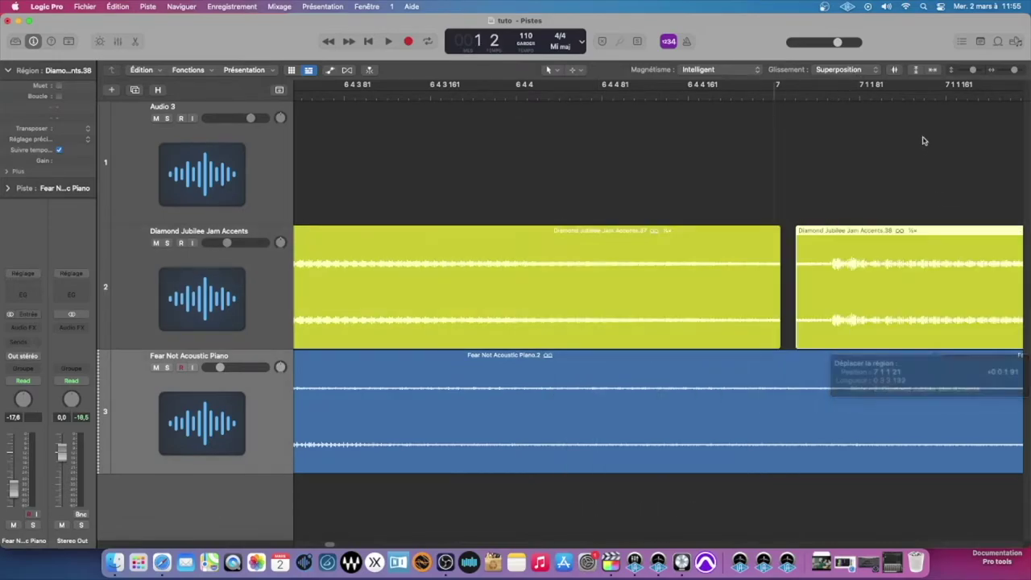
# - Set Glissement to Sans superpos., and test moving the second yellow piece over the end of the first and away again
pyautogui.click(855, 69)
pyautogui.click(858, 84)
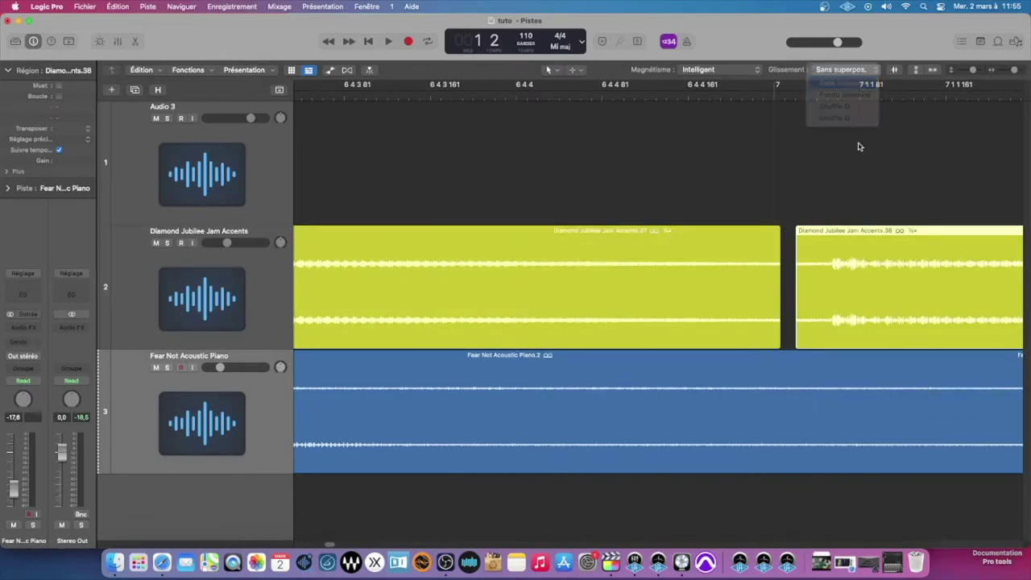
pyautogui.moveTo(895, 274); pyautogui.dragTo(815, 273)
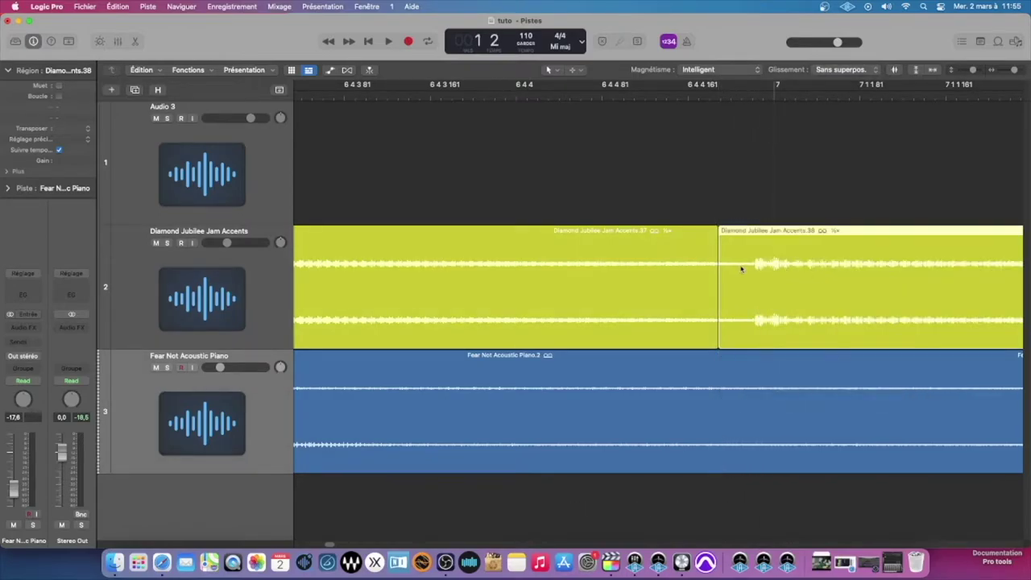
pyautogui.moveTo(733, 270); pyautogui.dragTo(847, 266)
pyautogui.moveTo(847, 266); pyautogui.dragTo(632, 269)
pyautogui.moveTo(632, 269); pyautogui.dragTo(765, 269)
# - Set Glissement to Fondu enchaîné and overlap the second yellow piece onto the end of the first to create a crossfade
pyautogui.click(844, 70)
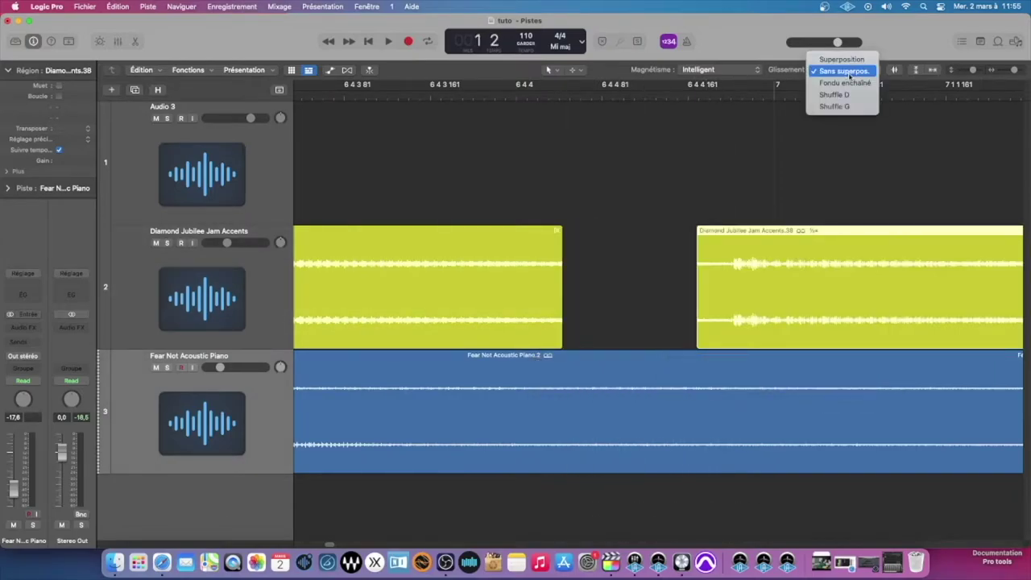
pyautogui.click(857, 84)
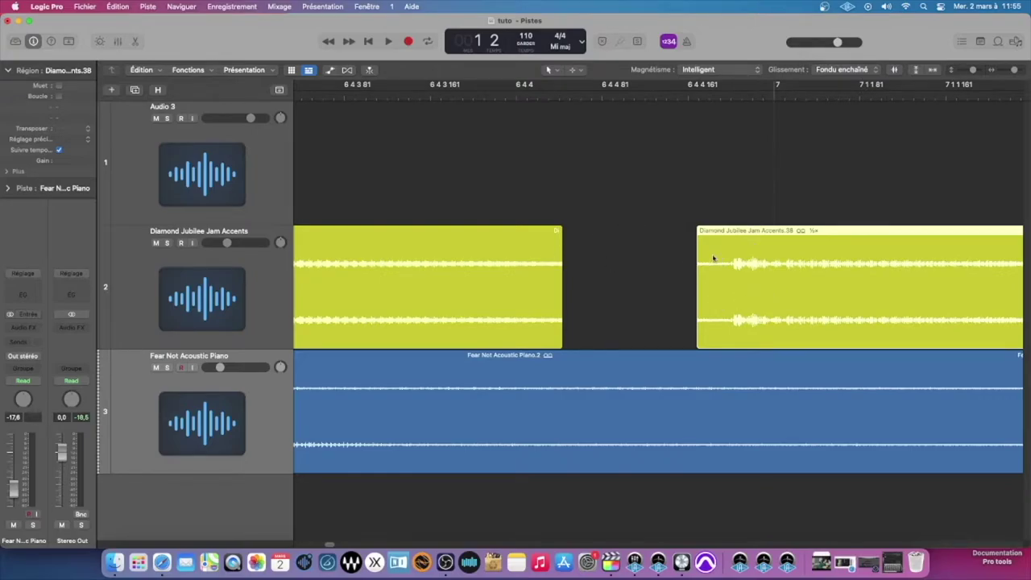
pyautogui.moveTo(743, 285); pyautogui.dragTo(588, 283)
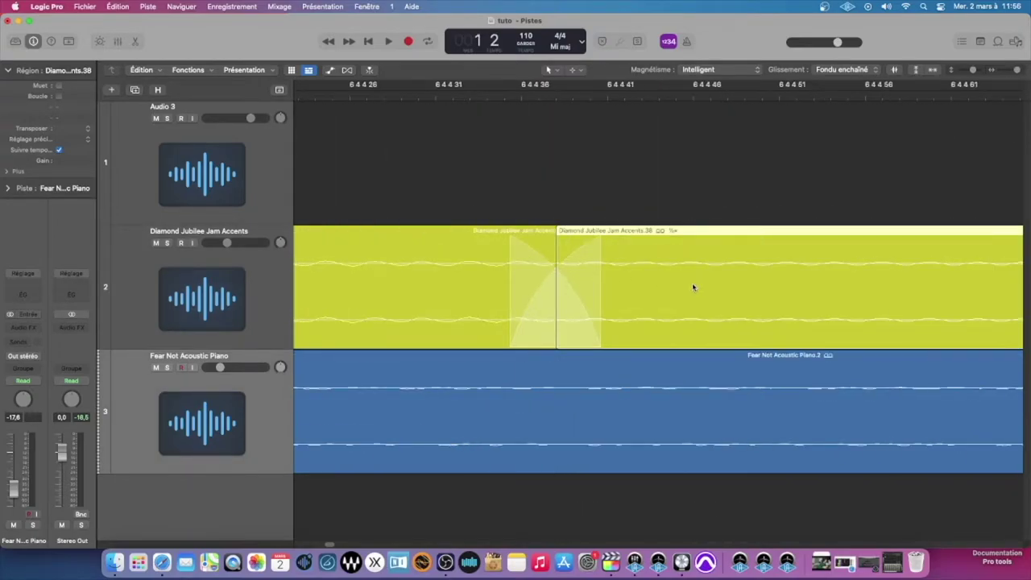
pyautogui.moveTo(691, 287); pyautogui.dragTo(632, 279)
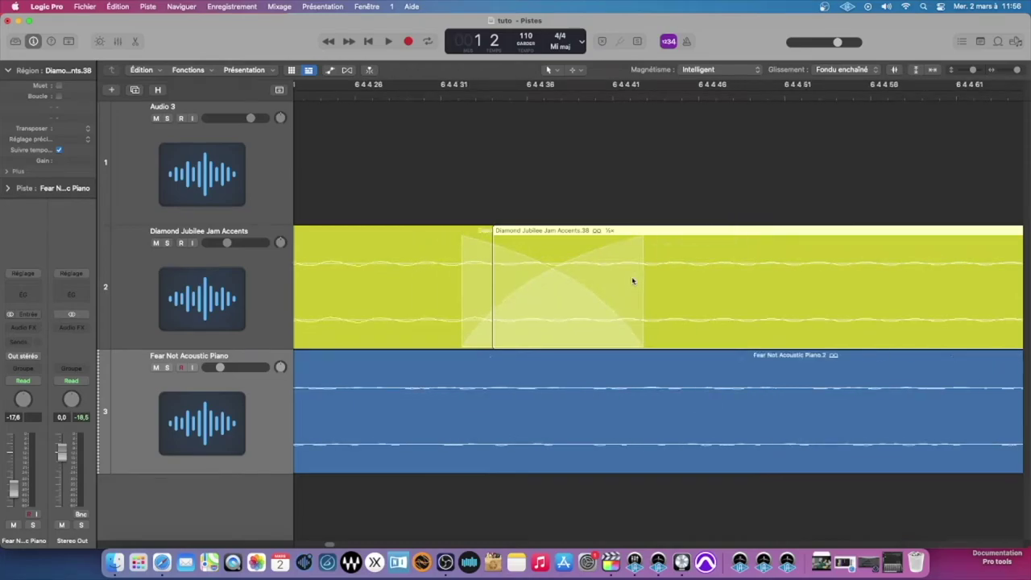
# - Move the second yellow piece off the first to remove the crossfade and leave a gap between them
pyautogui.press('super+Left')
pyautogui.press('super+Left')
pyautogui.press('super+Left')
pyautogui.press('super+Left')
pyautogui.press('super+Left')
pyautogui.hscroll(-5, 592, 282)
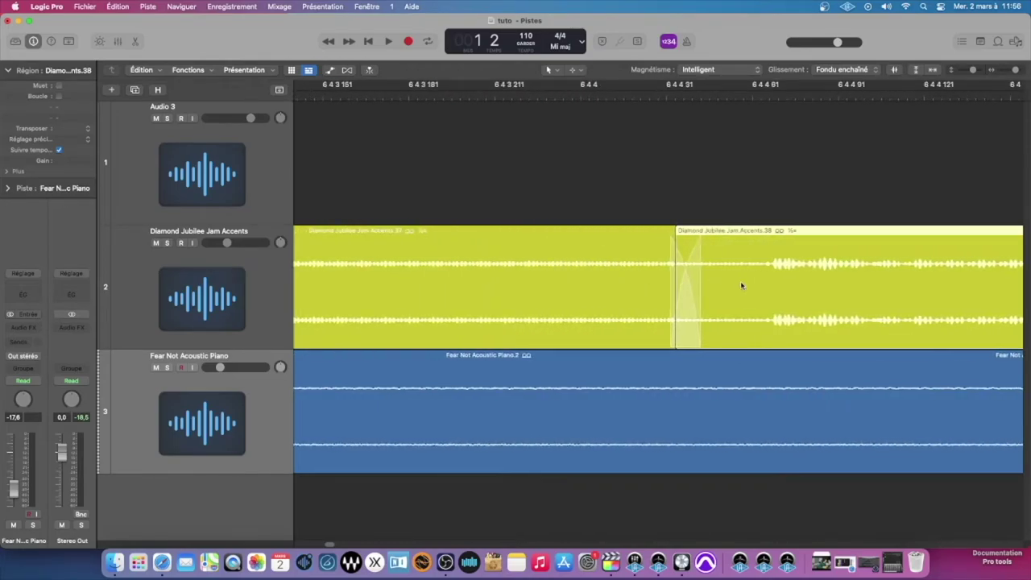
pyautogui.moveTo(742, 284); pyautogui.dragTo(793, 281)
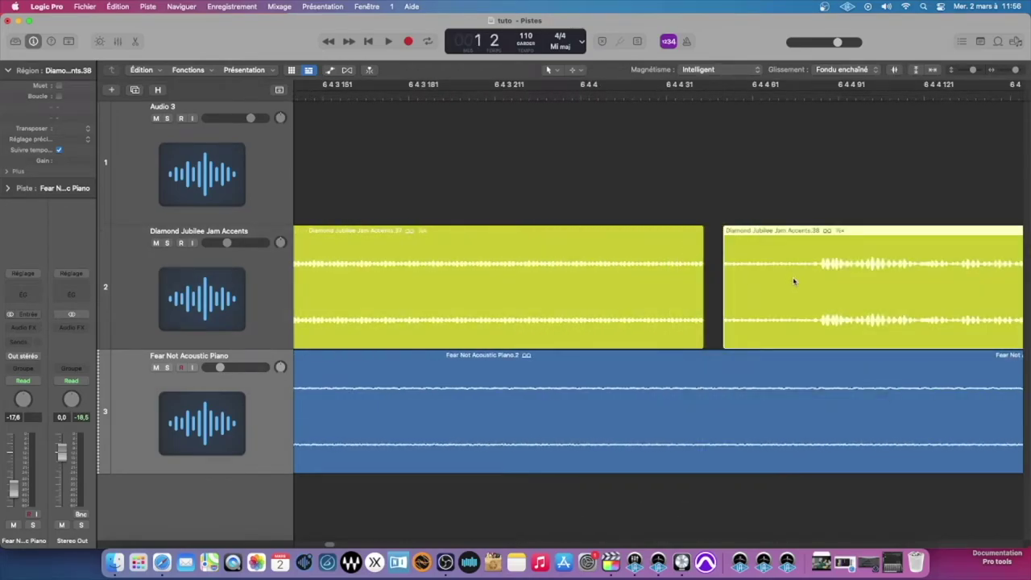
pyautogui.moveTo(775, 297); pyautogui.dragTo(881, 272)
pyautogui.press('super+Right')
pyautogui.press('super+Left')
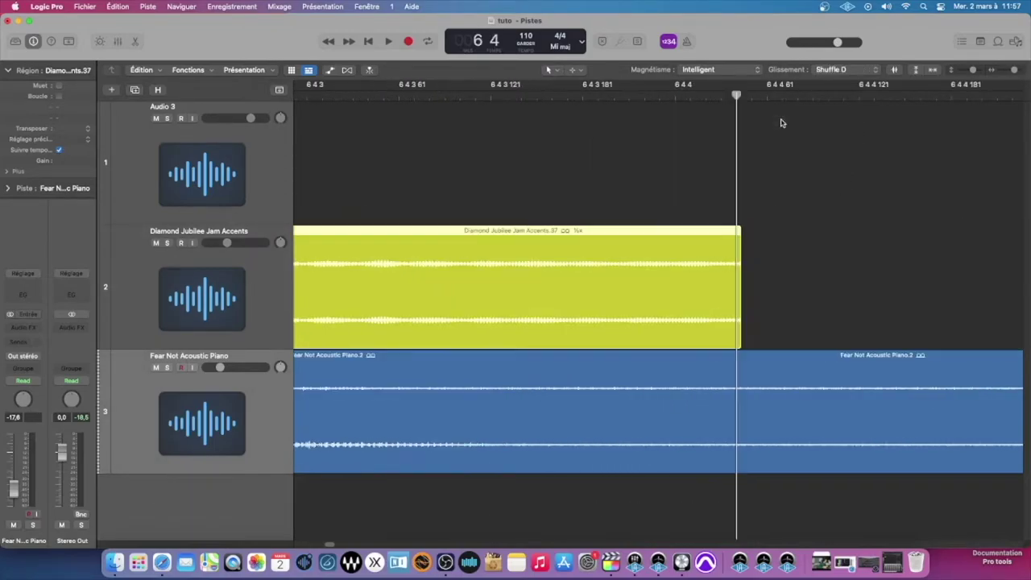
# - Review the Shuffle D and Shuffle G options for Glissement, keeping Shuffle D selected
pyautogui.click(837, 71)
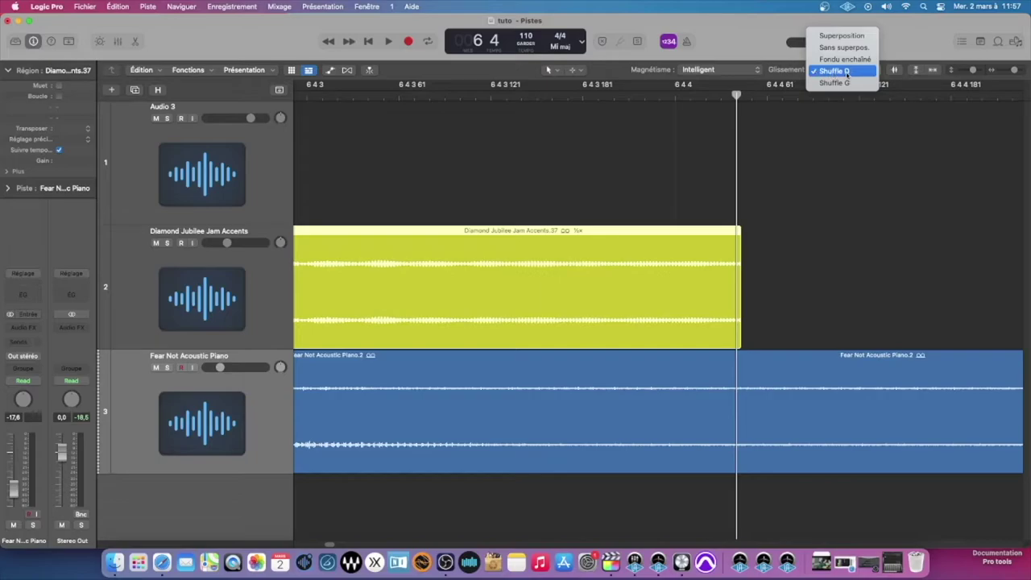
pyautogui.click(817, 222)
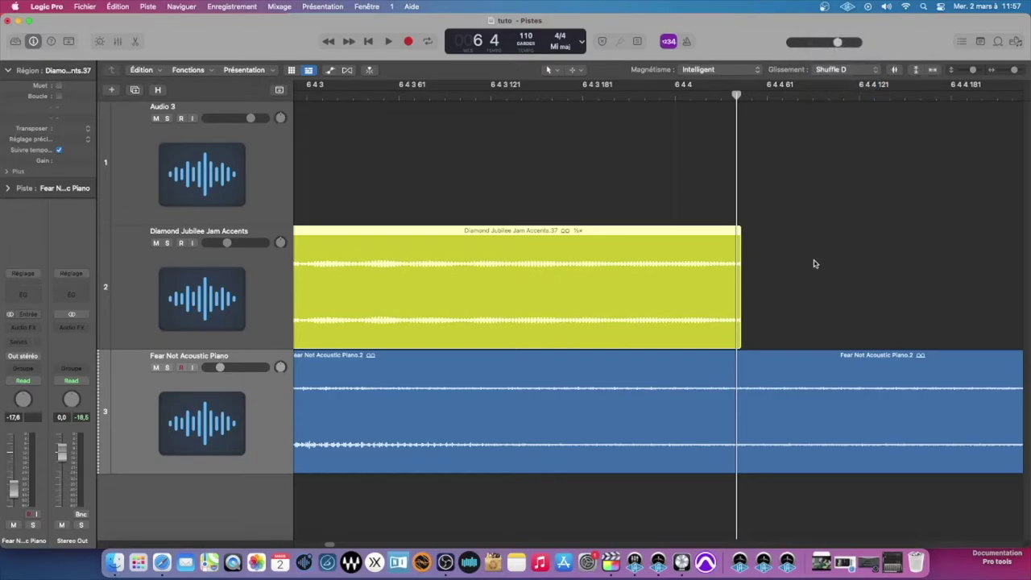
pyautogui.click(837, 71)
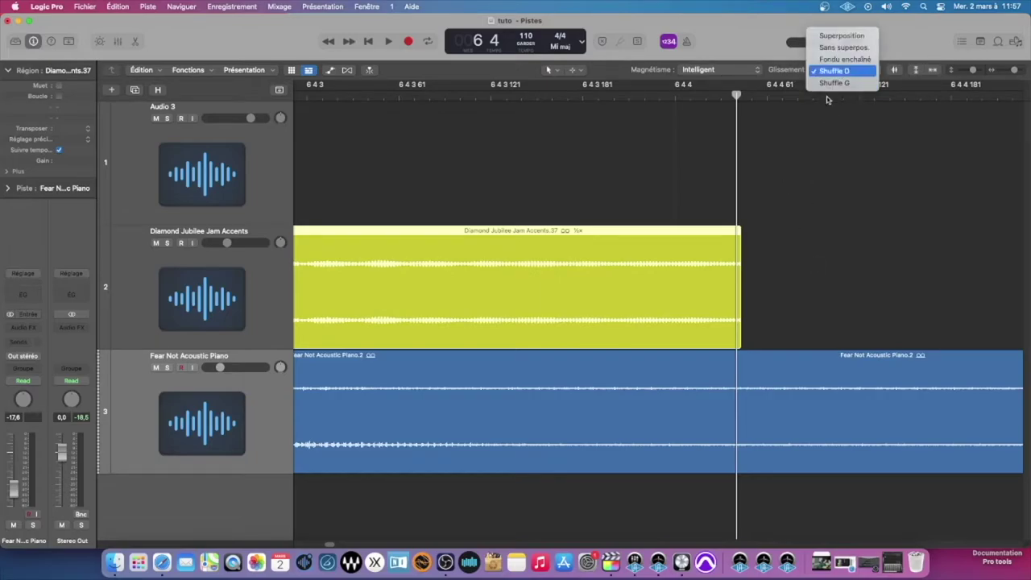
pyautogui.click(838, 71)
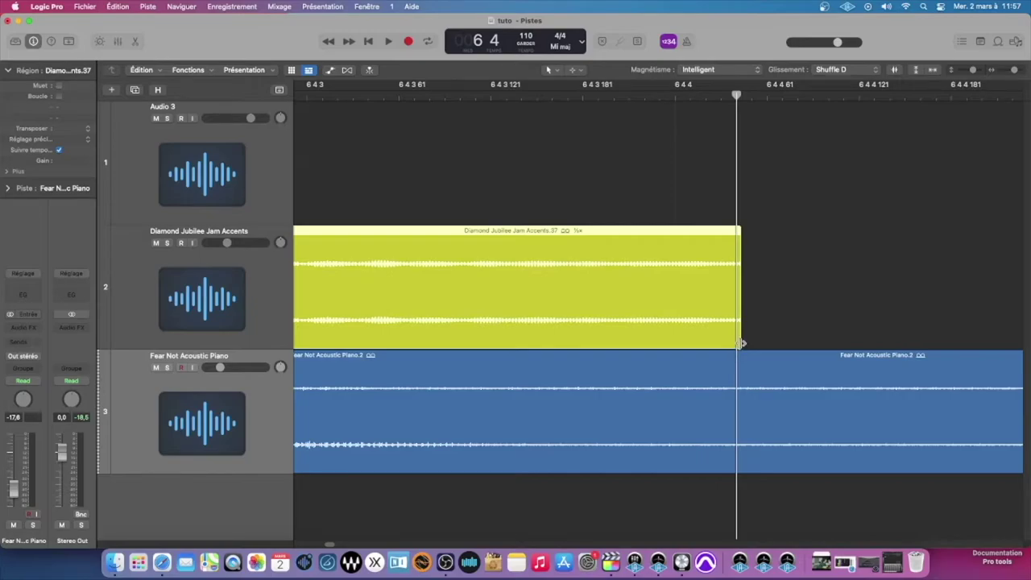
# - Align the playhead with the end of the yellow region
pyautogui.press('super+Right')
pyautogui.press('super+Right')
pyautogui.press('super+Right')
pyautogui.press('super+Right')
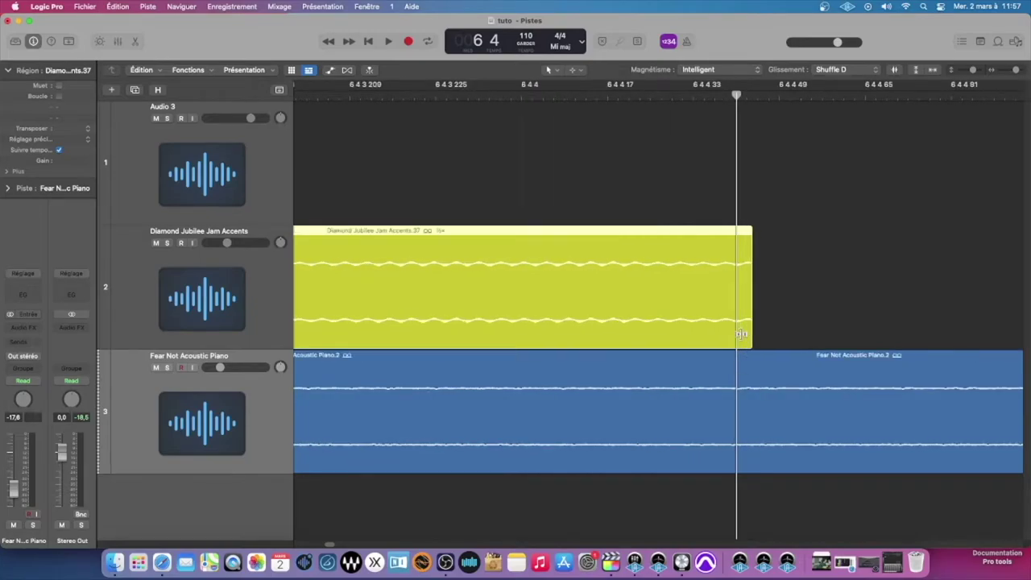
pyautogui.press('super+Left')
pyautogui.moveTo(736, 95); pyautogui.dragTo(745, 95)
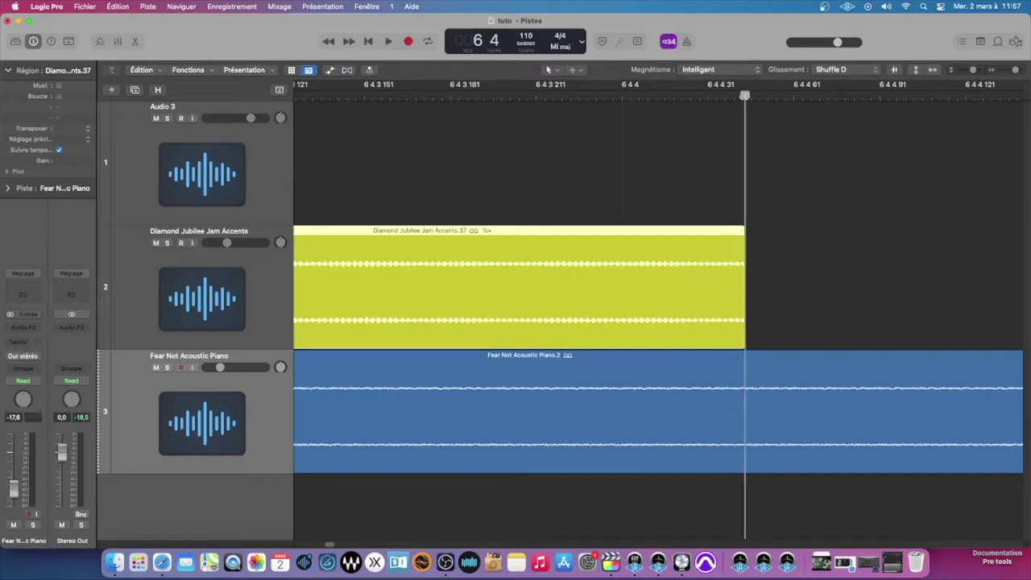
pyautogui.press('super+Right')
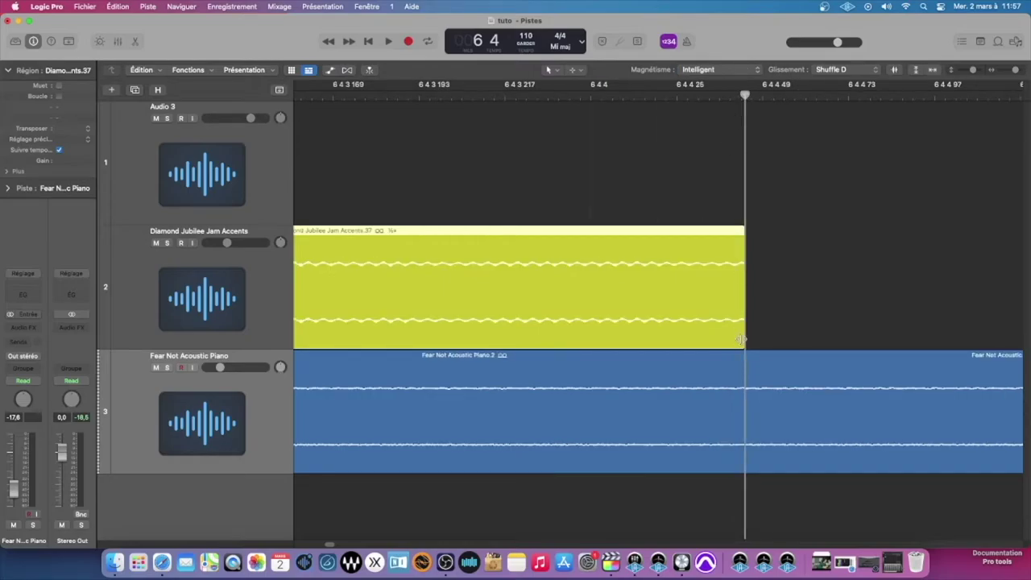
# - Test Shuffle D by repeatedly trimming the end of the yellow region back from the playhead
pyautogui.moveTo(744, 338); pyautogui.dragTo(437, 289)
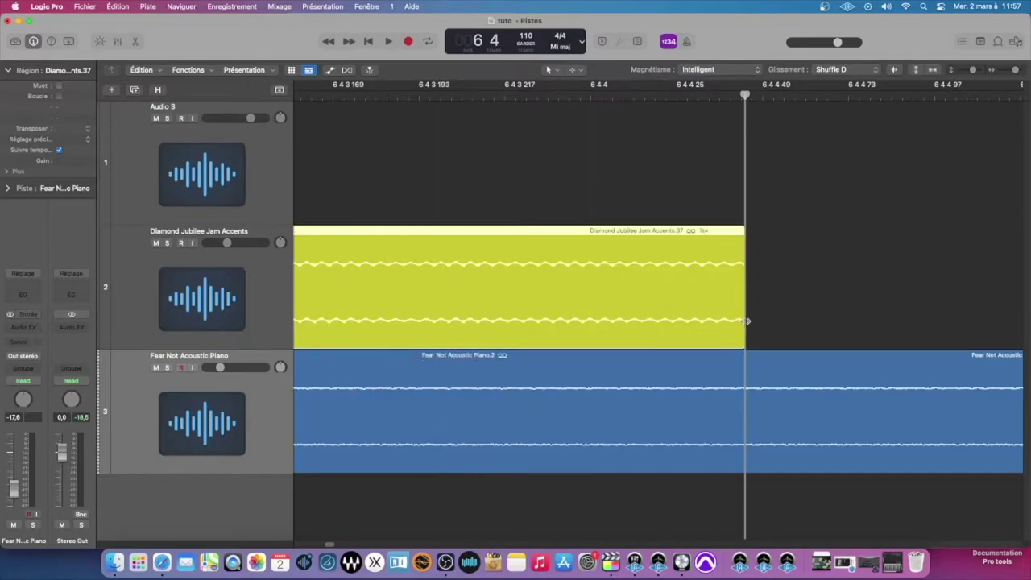
pyautogui.moveTo(745, 321); pyautogui.dragTo(494, 322)
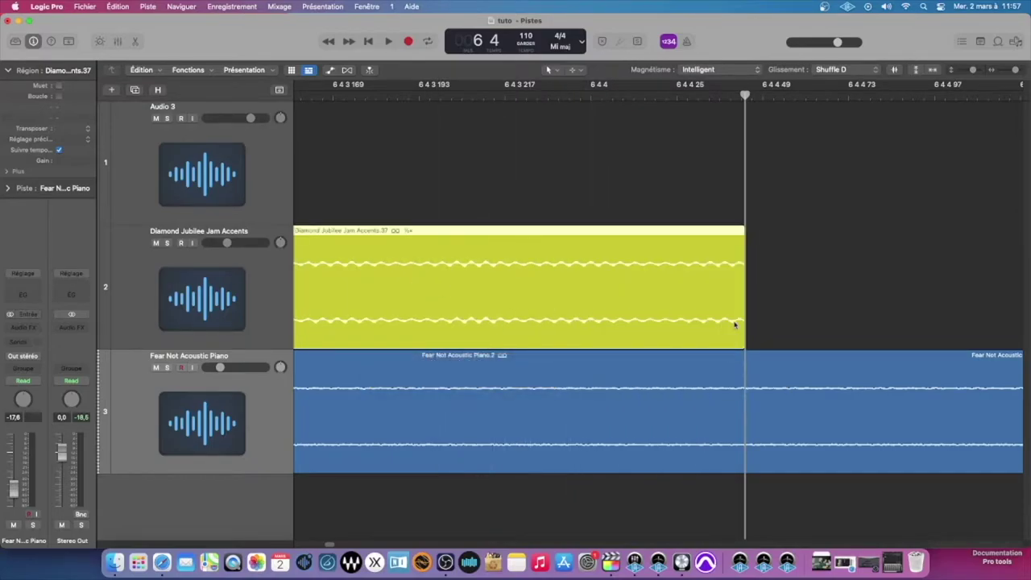
pyautogui.moveTo(746, 321); pyautogui.dragTo(556, 322)
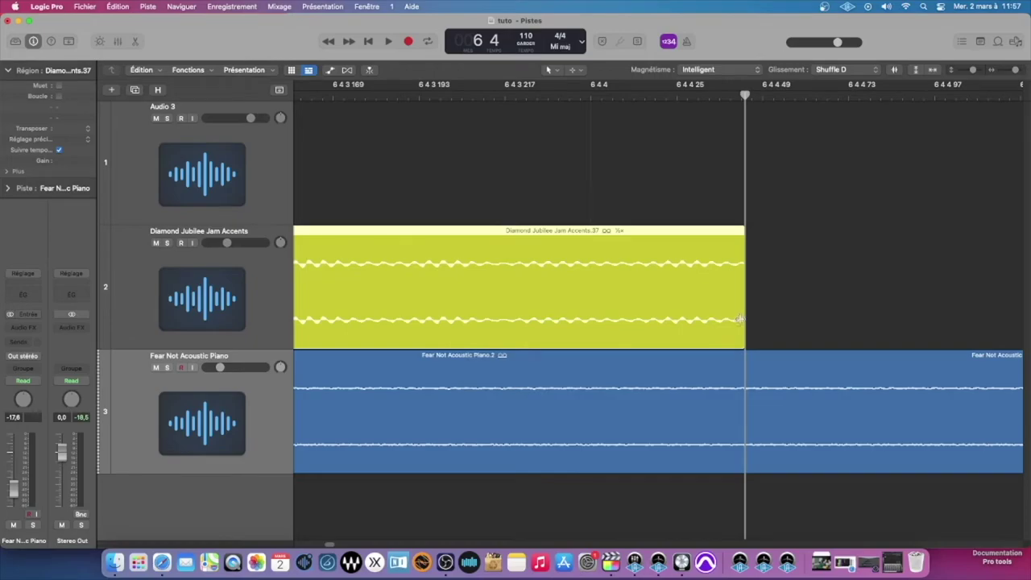
pyautogui.moveTo(739, 320); pyautogui.dragTo(633, 315)
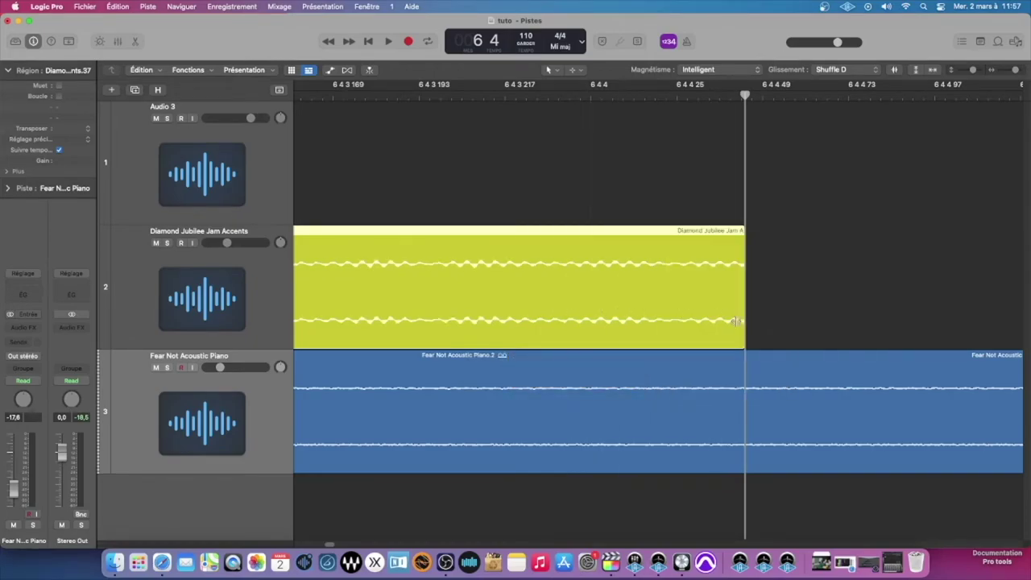
pyautogui.moveTo(737, 321); pyautogui.dragTo(624, 316)
pyautogui.press('super+Right')
pyautogui.press('super+Right')
pyautogui.press('super+Right')
pyautogui.press('super+Right')
pyautogui.press('super+Right')
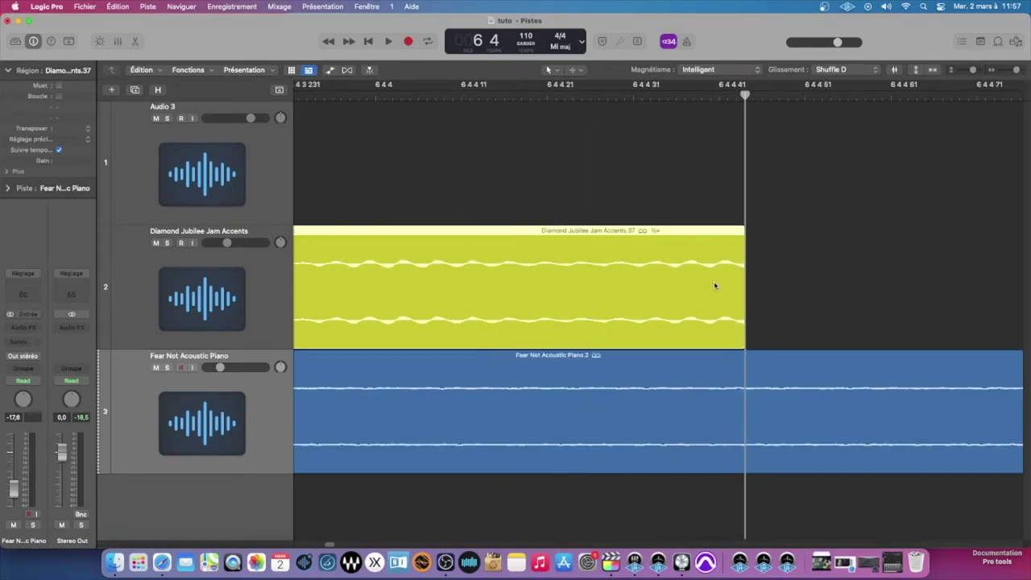
# - Set the Glissement drag mode to Shuffle G
pyautogui.press('super+Left')
pyautogui.press('super+Left')
pyautogui.press('super+Left')
pyautogui.press('super+Left')
pyautogui.press('super+Left')
pyautogui.click(839, 70)
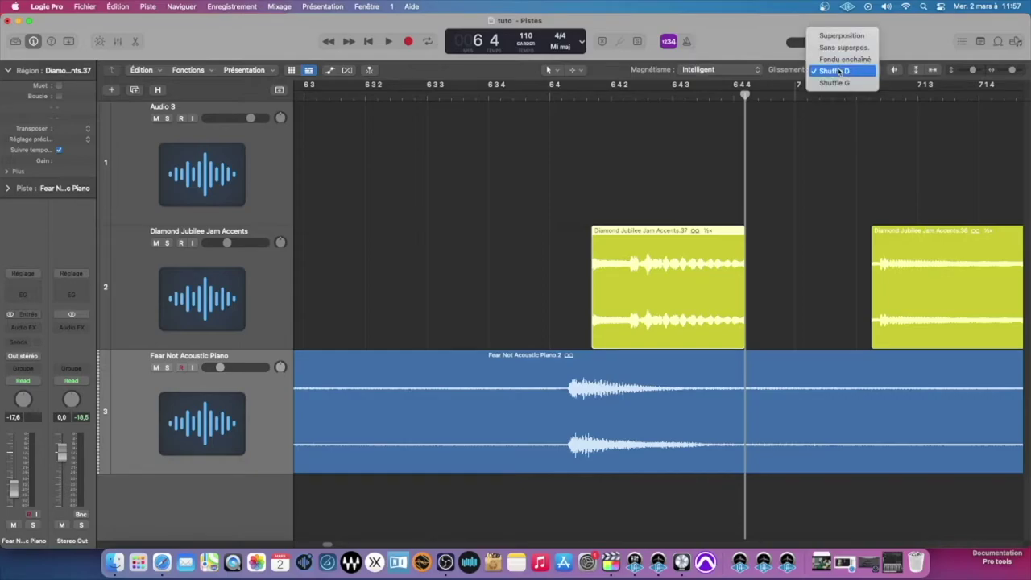
pyautogui.click(838, 88)
# - Test Shuffle G by repeatedly trimming the start of the first yellow region inward until only a sliver remains
pyautogui.press('super+Right')
pyautogui.press('super+Right')
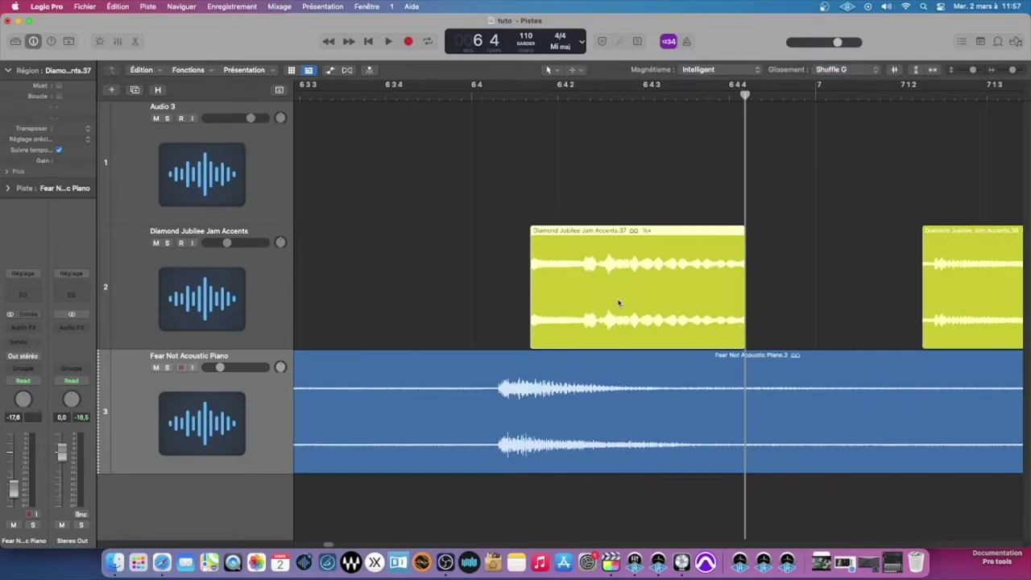
pyautogui.hscroll(-1, 451, 333)
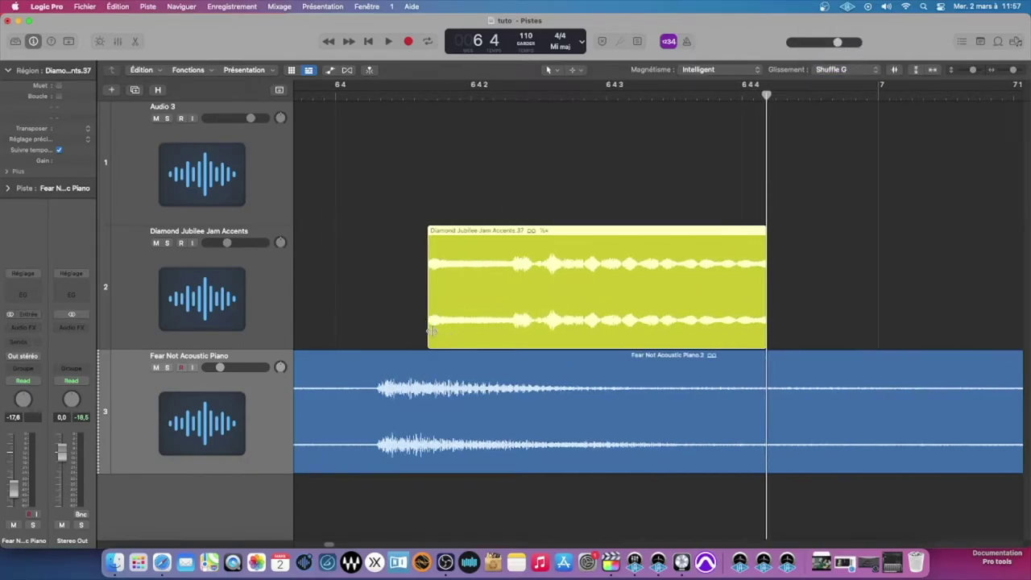
pyautogui.moveTo(431, 331); pyautogui.dragTo(521, 322)
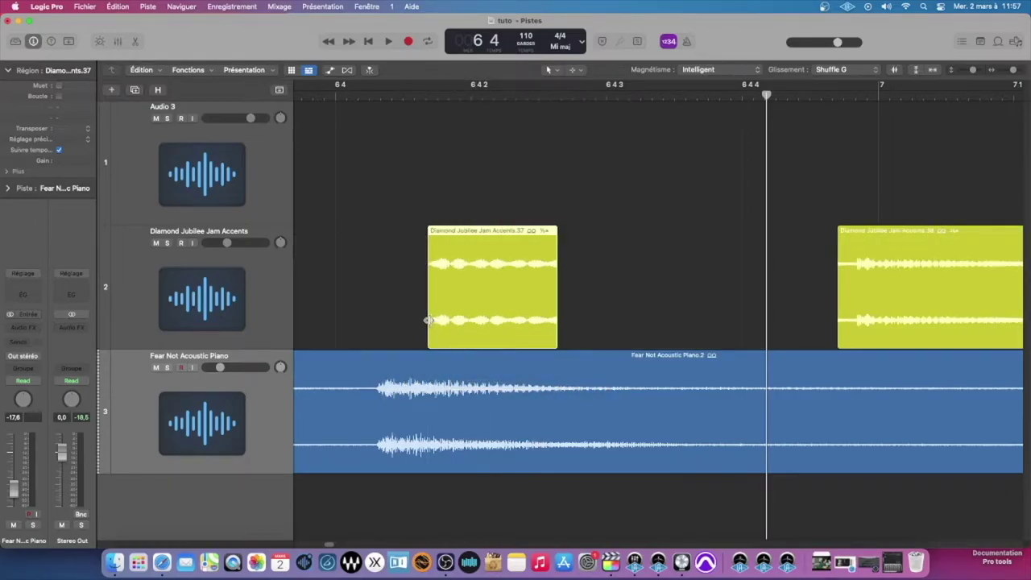
pyautogui.moveTo(429, 320); pyautogui.dragTo(493, 319)
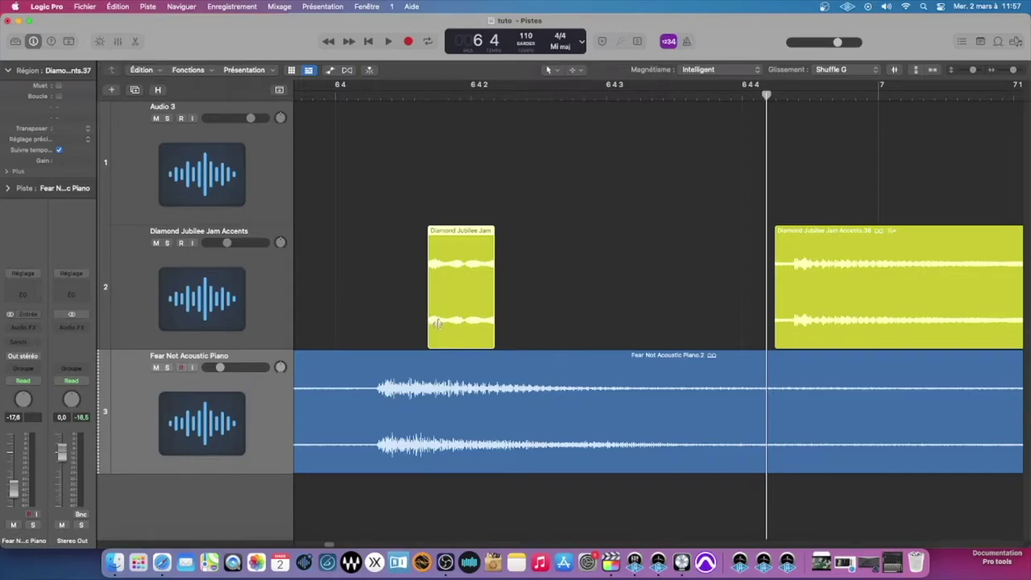
pyautogui.moveTo(427, 325); pyautogui.dragTo(456, 322)
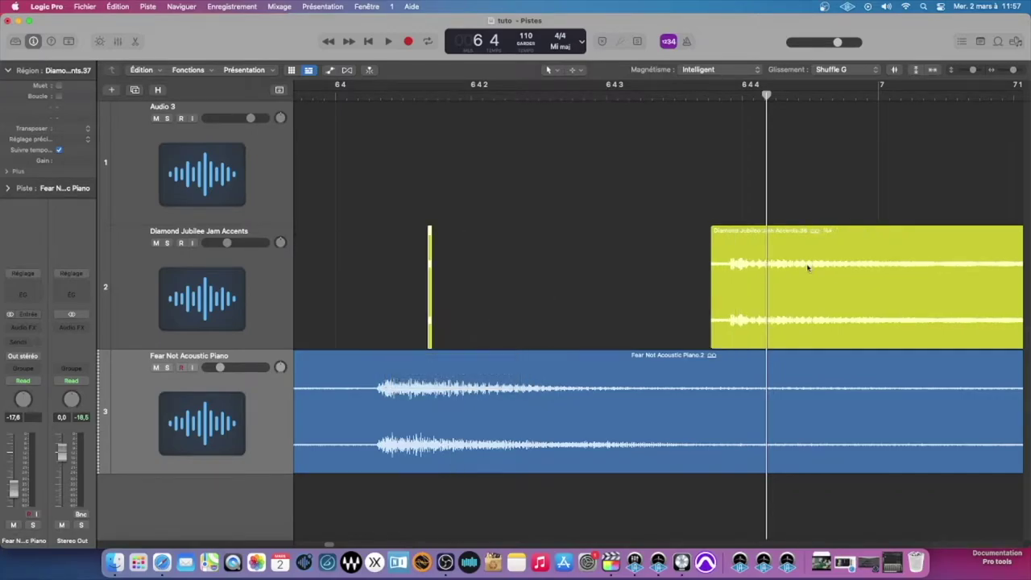
# - Try to extend the sliver of the first yellow region toward the second one by looping it
pyautogui.press('super+Left')
pyautogui.press('super+Right')
pyautogui.press('super+Right')
pyautogui.press('super+Right')
pyautogui.press('super+Right')
pyautogui.press('super+Right')
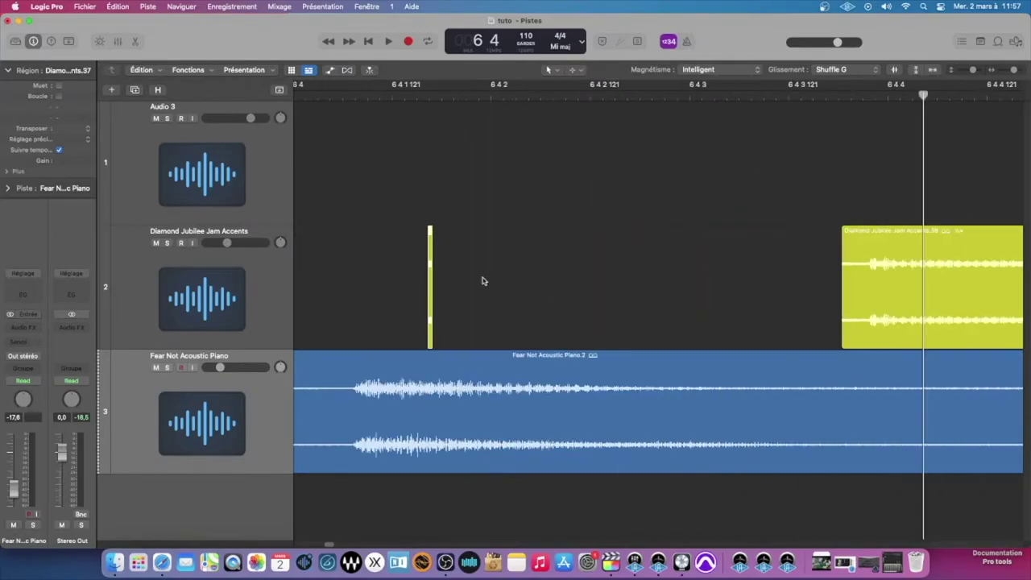
pyautogui.moveTo(444, 294); pyautogui.dragTo(788, 278)
pyautogui.press('super+Right')
pyautogui.press('super+Right')
pyautogui.press('super+Right')
pyautogui.press('super+Right')
pyautogui.press('super+Left')
pyautogui.press('super+Left')
pyautogui.press('super+Left')
pyautogui.press('super+Left')
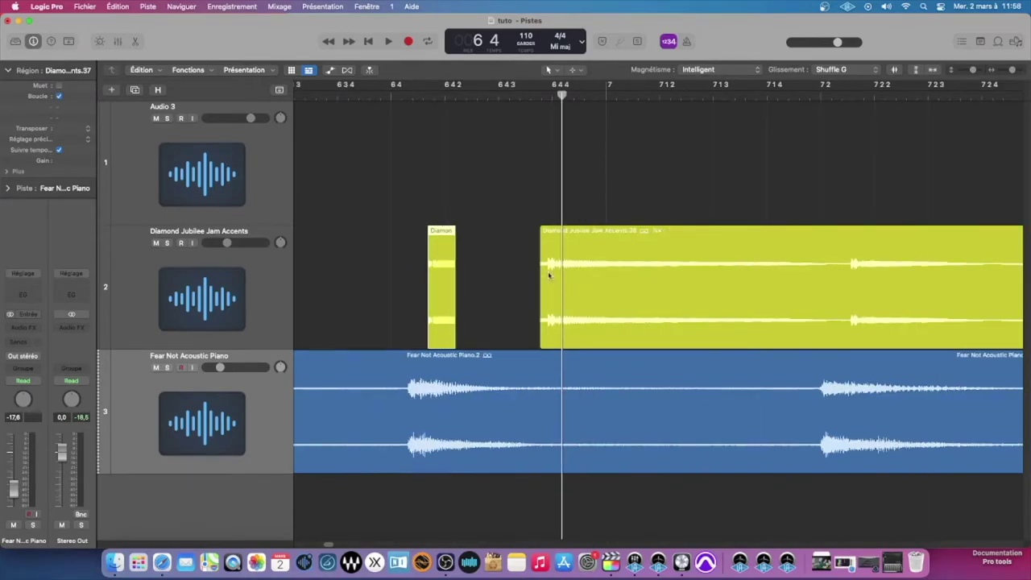
# - Undo the loop and the last trim of the first yellow region
pyautogui.click(541, 293)
pyautogui.press('super+Right')
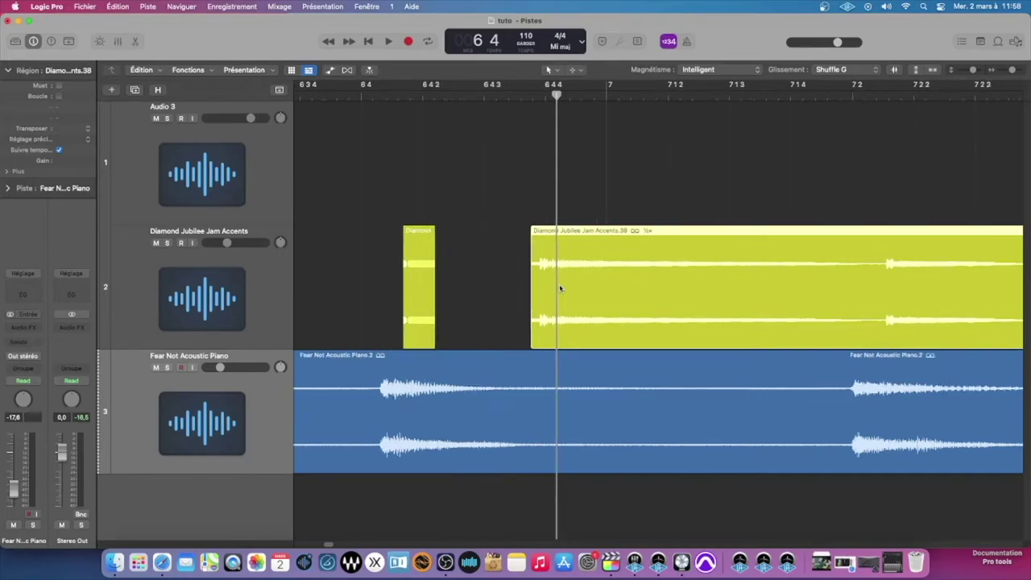
pyautogui.press('super+Right')
pyautogui.click(435, 285)
pyautogui.hscroll(-3, 429, 284)
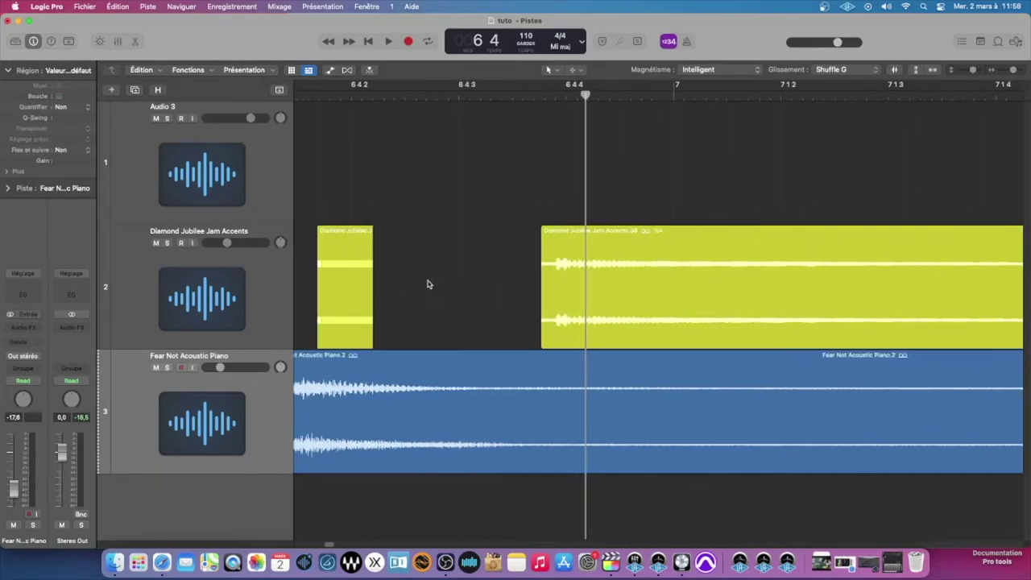
pyautogui.press('super+z')
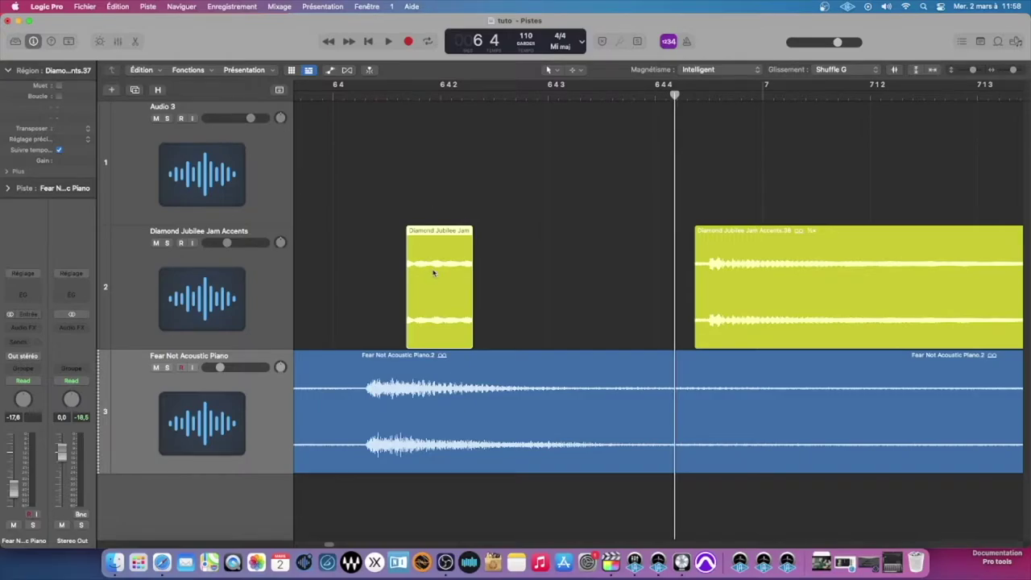
# - Test Shuffle G by moving the short yellow piece toward the start of the second yellow region
pyautogui.moveTo(435, 273); pyautogui.dragTo(619, 253)
pyautogui.press('super+Right')
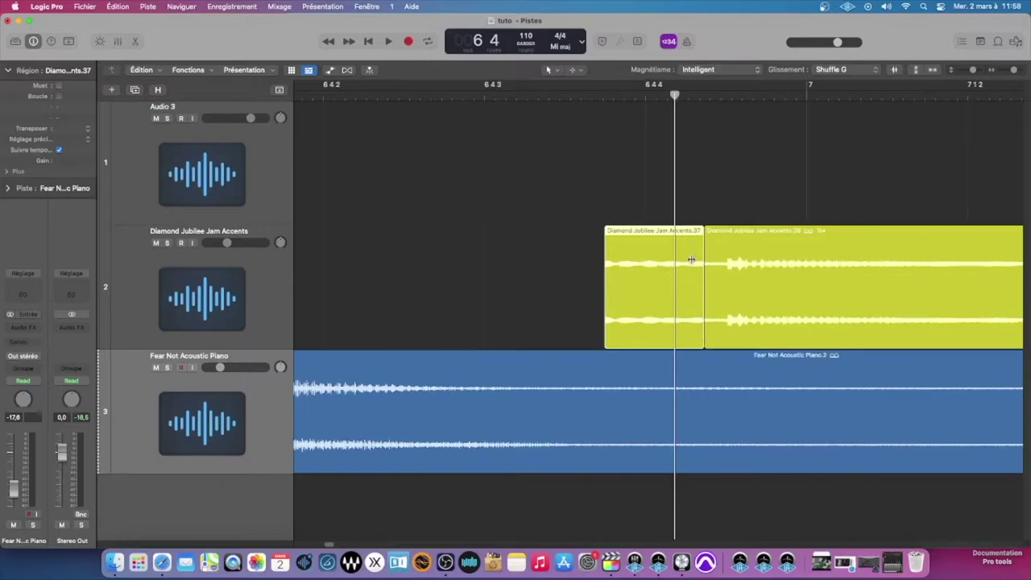
pyautogui.hscroll(2, 715, 278)
pyautogui.hscroll(-5, 628, 271)
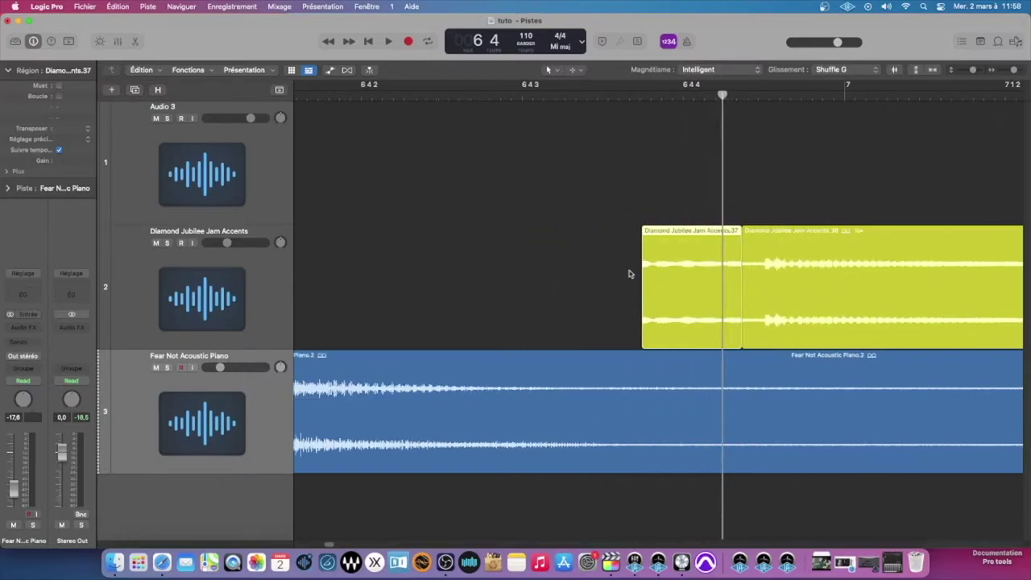
# - Return the short yellow piece to its earlier position, then move it toward the second yellow region again
pyautogui.moveTo(744, 281); pyautogui.dragTo(444, 269)
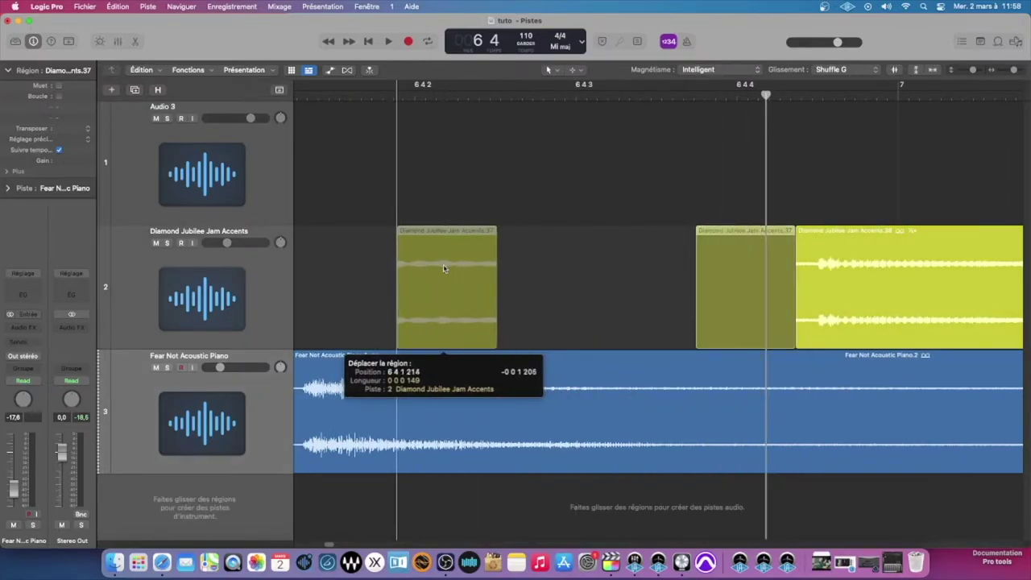
pyautogui.press('Delete')
pyautogui.press('super+z')
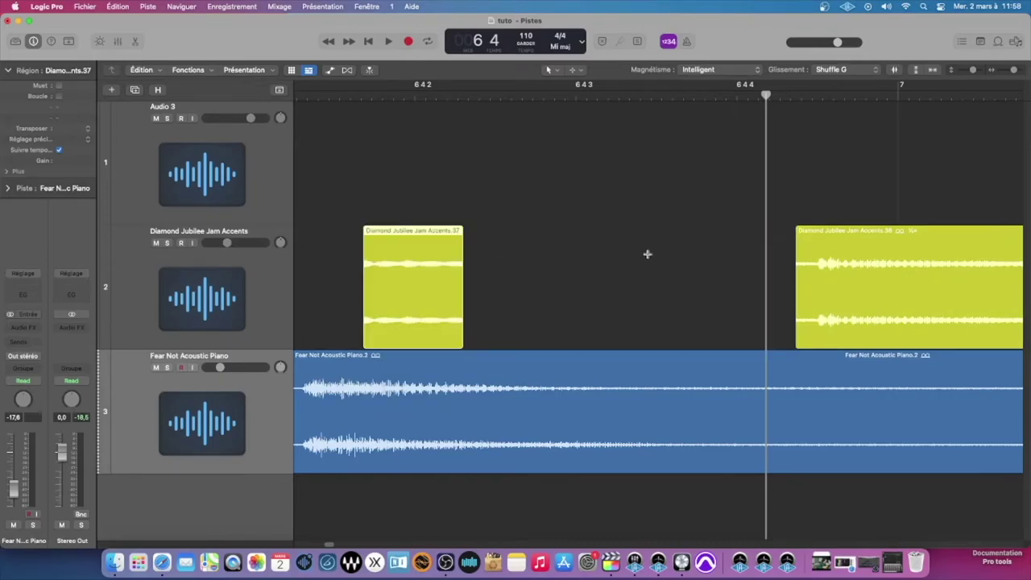
pyautogui.moveTo(411, 279); pyautogui.dragTo(576, 276)
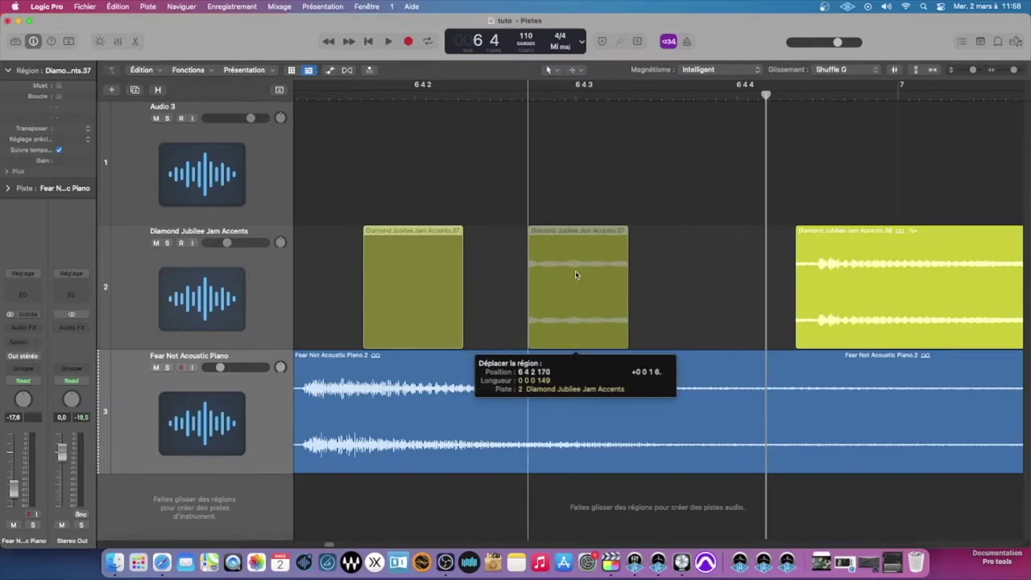
pyautogui.moveTo(575, 275); pyautogui.dragTo(576, 275)
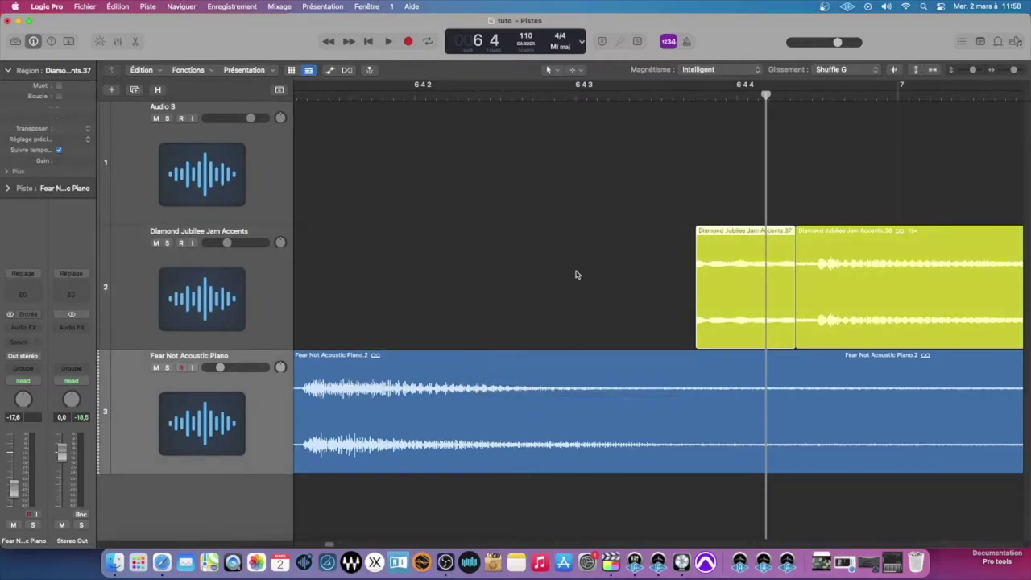
# - Switch the Glissement drag mode back to Shuffle D
pyautogui.click(851, 71)
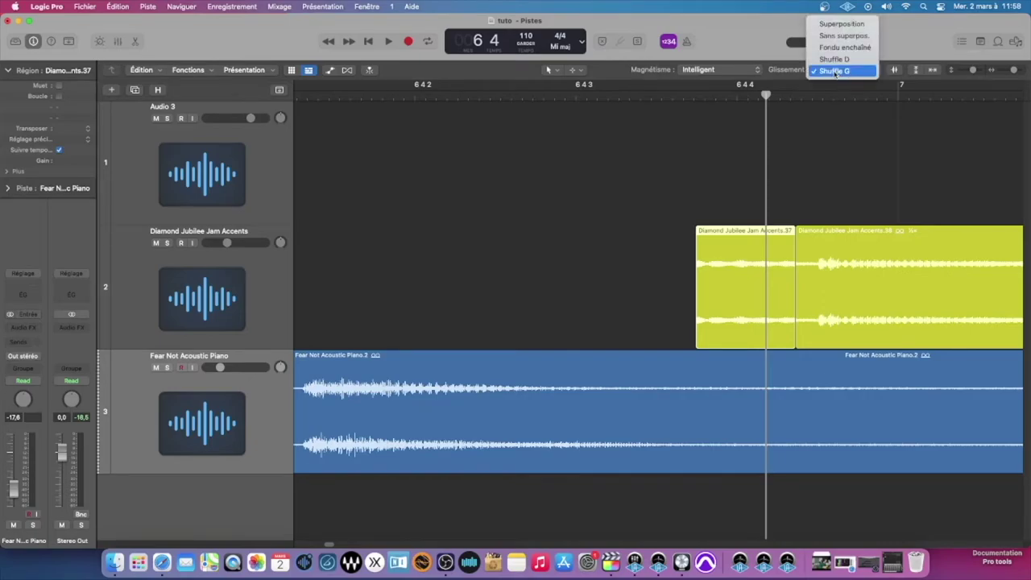
pyautogui.click(838, 61)
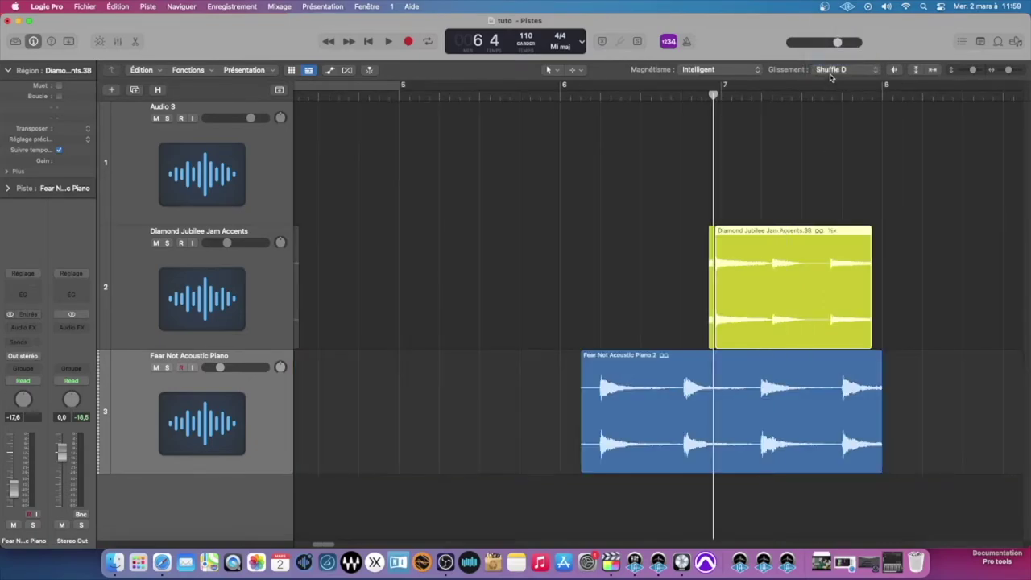
pyautogui.press('super+Right')
pyautogui.press('super+Right')
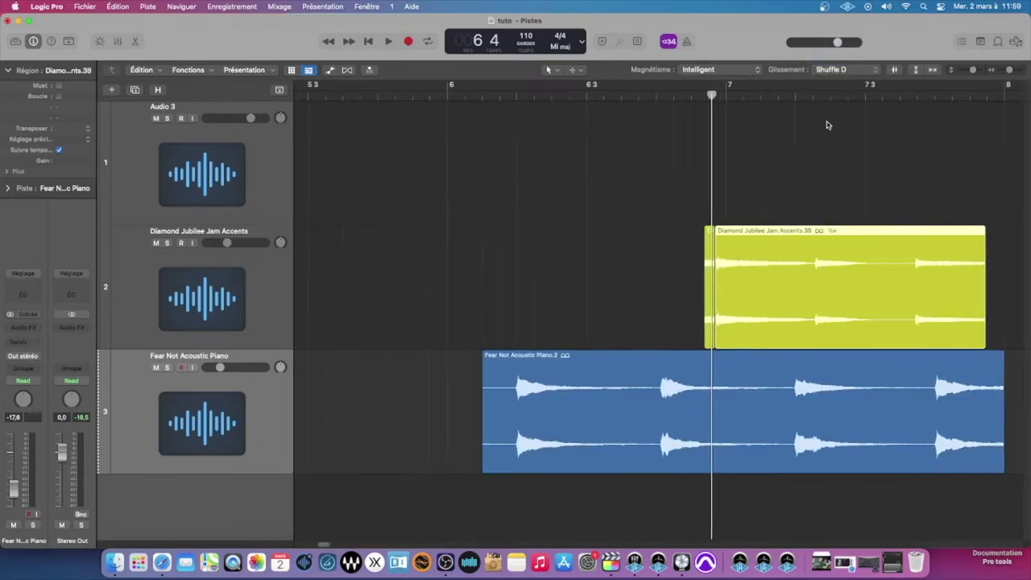
# - Set Glissement to Superposition and move the long yellow region ahead of the short piece, leaving a gap between them
pyautogui.click(823, 71)
pyautogui.click(842, 35)
pyautogui.moveTo(853, 242); pyautogui.dragTo(489, 238)
pyautogui.click(713, 257)
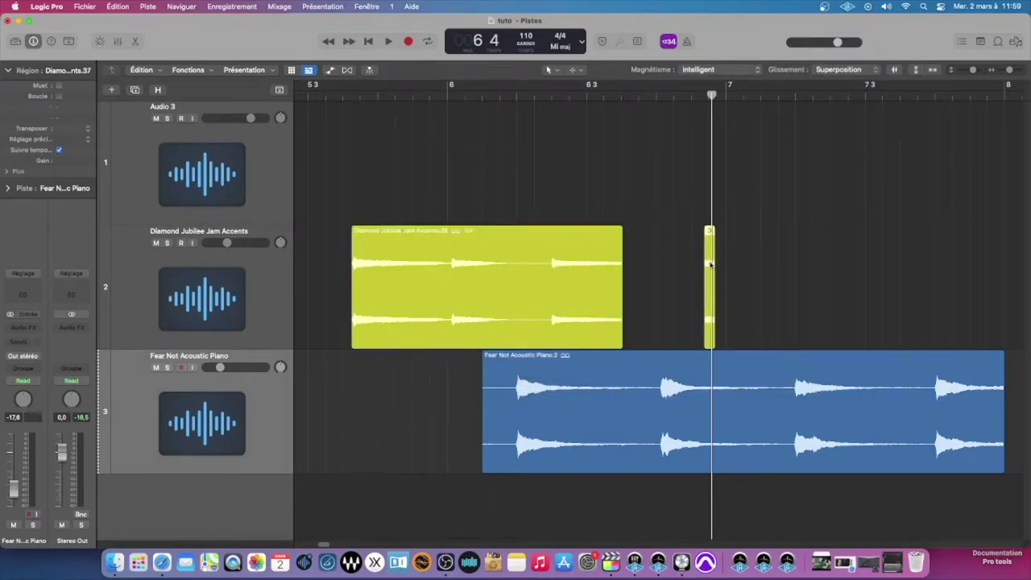
pyautogui.press('super+Right')
# - Set Glissement to Shuffle D and move the short yellow piece back toward the end of the long region
pyautogui.click(823, 71)
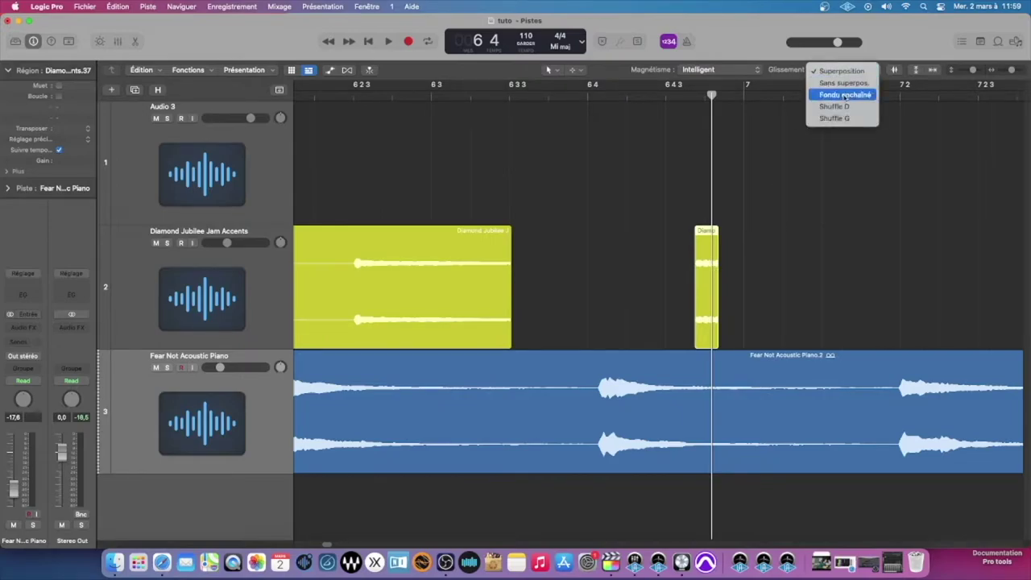
pyautogui.click(837, 107)
pyautogui.moveTo(704, 287); pyautogui.dragTo(626, 263)
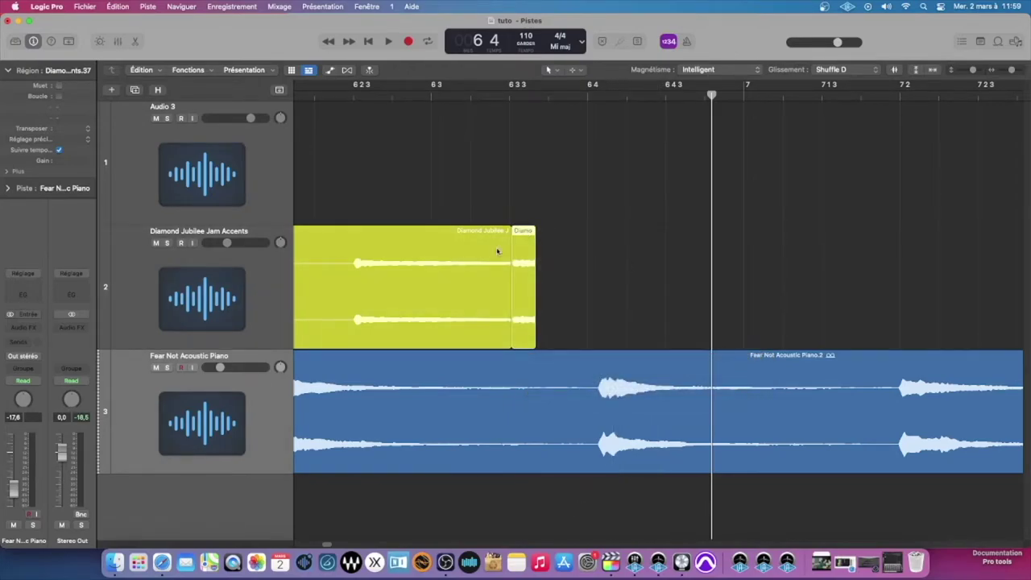
pyautogui.scroll(3, 524, 266)
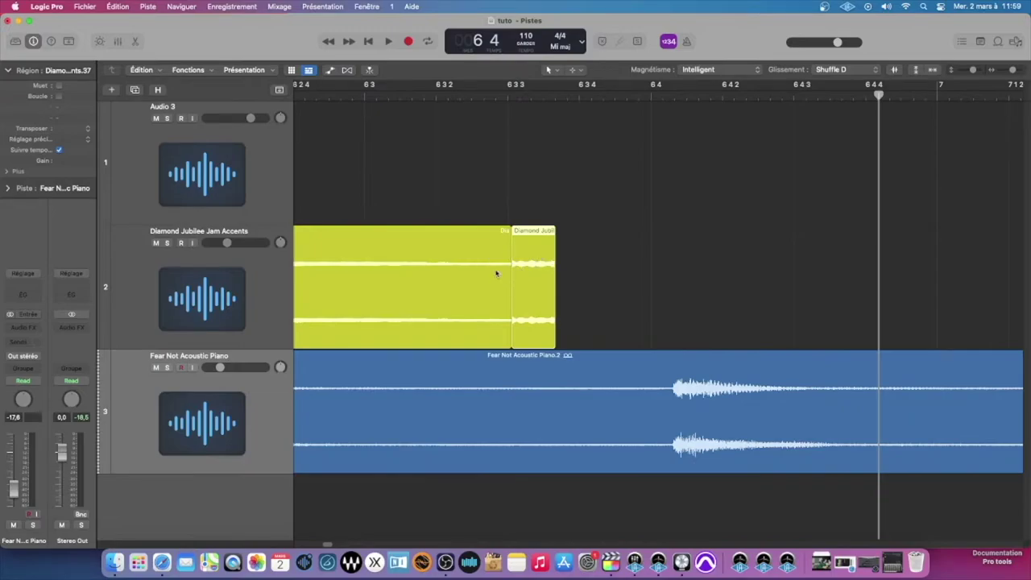
pyautogui.scroll(-3, 509, 266)
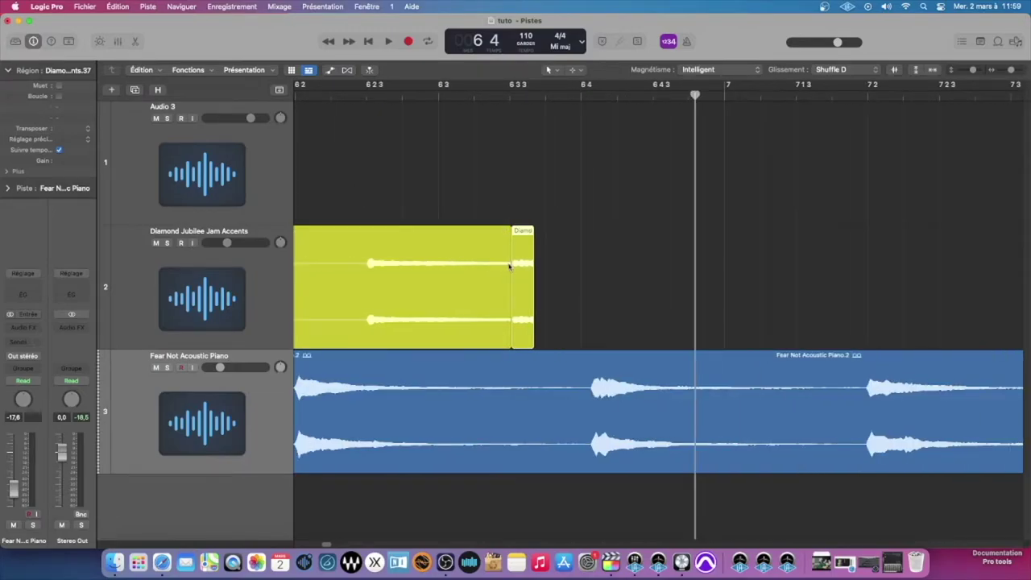
pyautogui.scroll(-3, 509, 266)
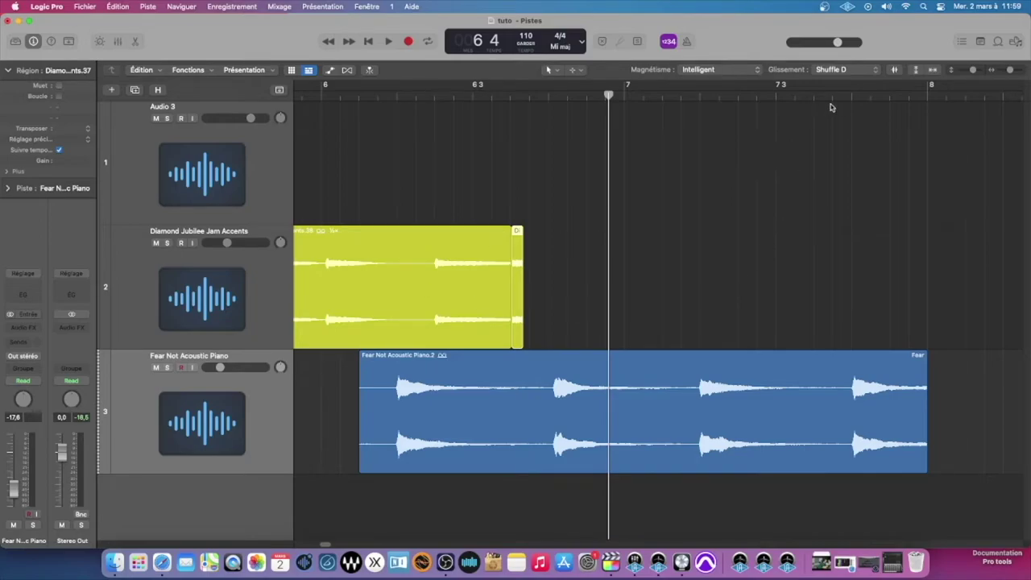
# - Review the available Glissement drag modes, keeping Shuffle D selected
pyautogui.click(846, 72)
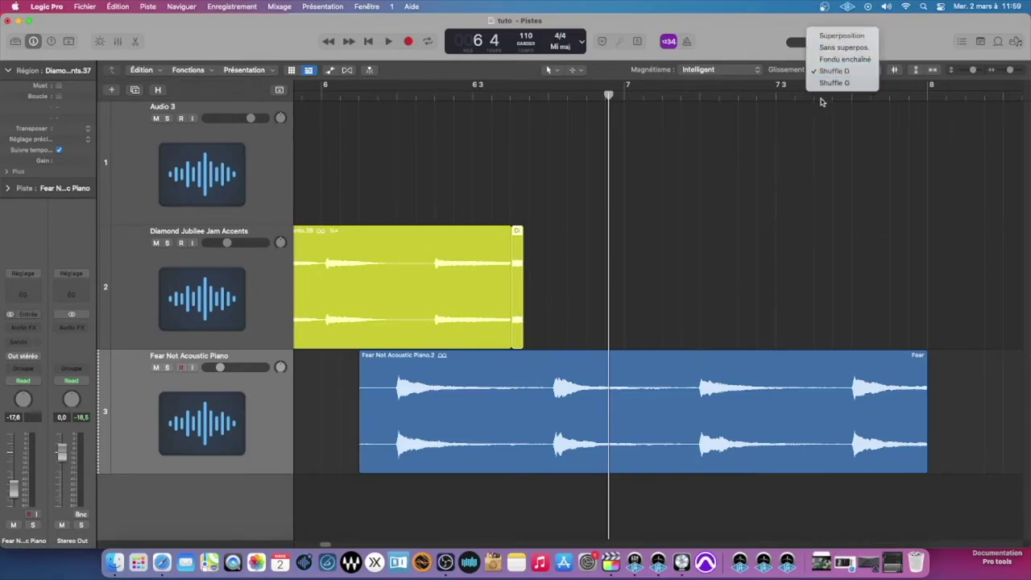
pyautogui.click(822, 100)
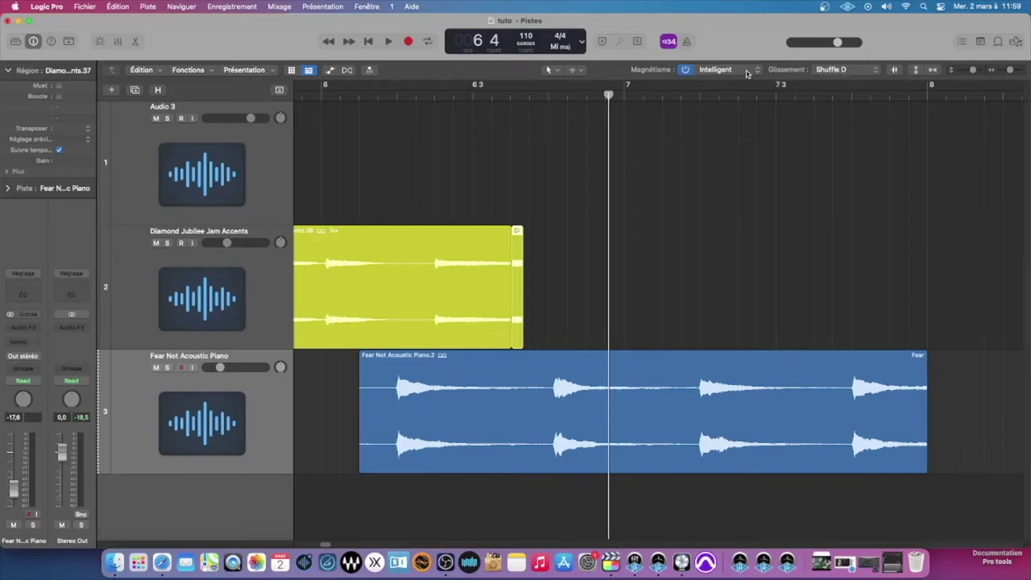
pyautogui.hscroll(-3, 840, 159)
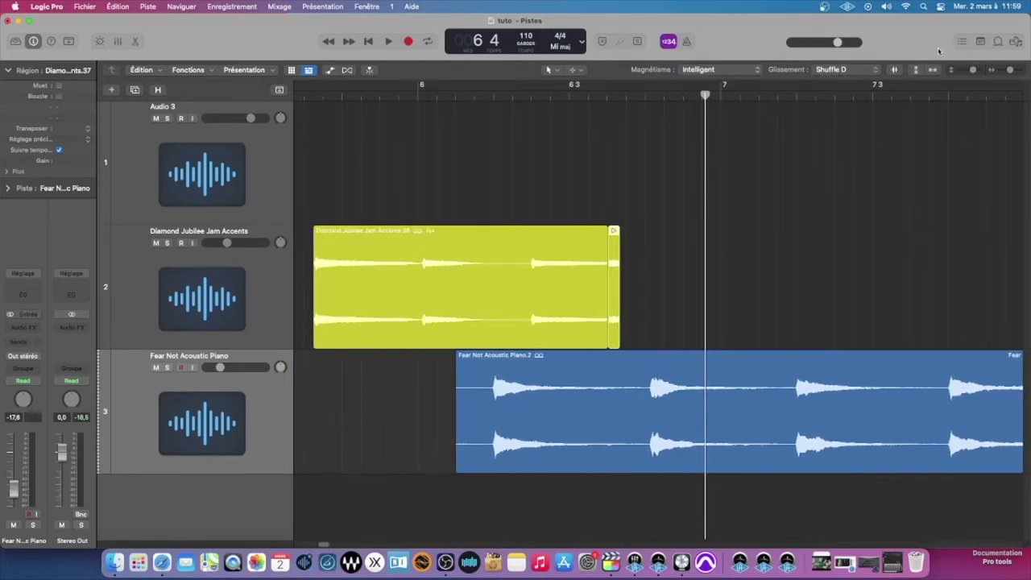
# - Turn on waveform zoom to enlarge the displayed waveforms, and select the yellow and blue regions to point out its effect
pyautogui.click(899, 71)
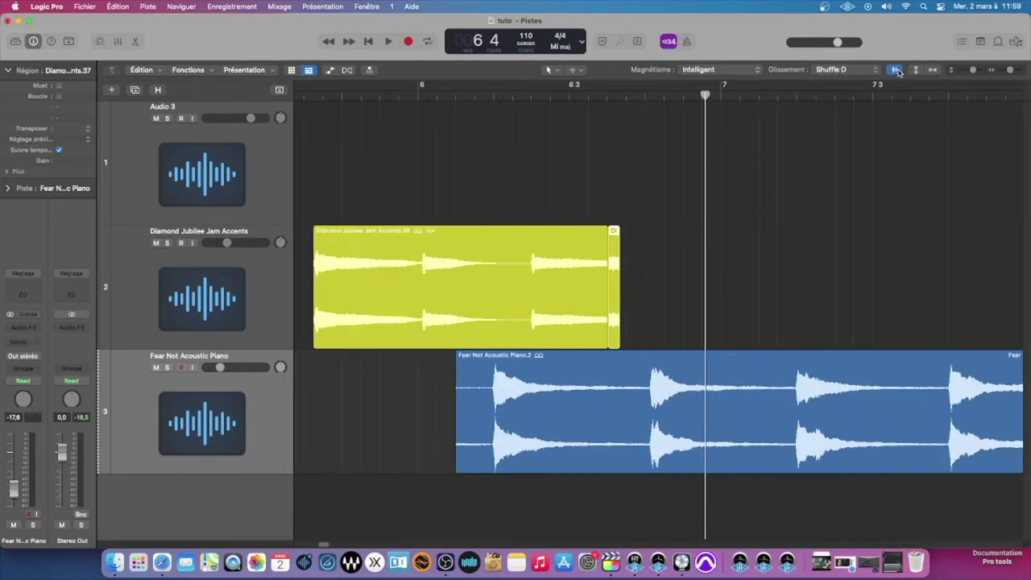
pyautogui.hscroll(5, 858, 135)
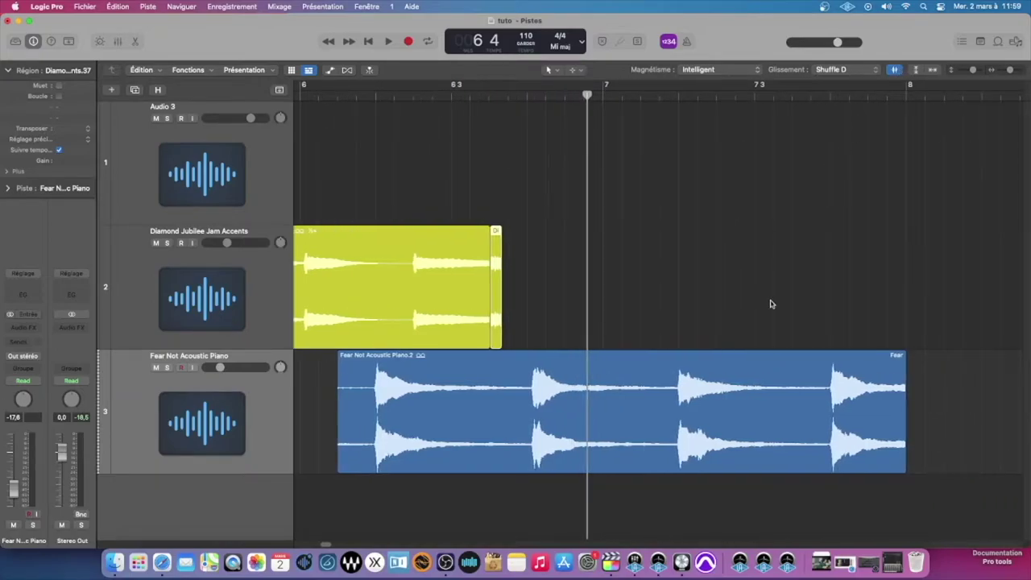
pyautogui.moveTo(919, 286); pyautogui.dragTo(403, 451)
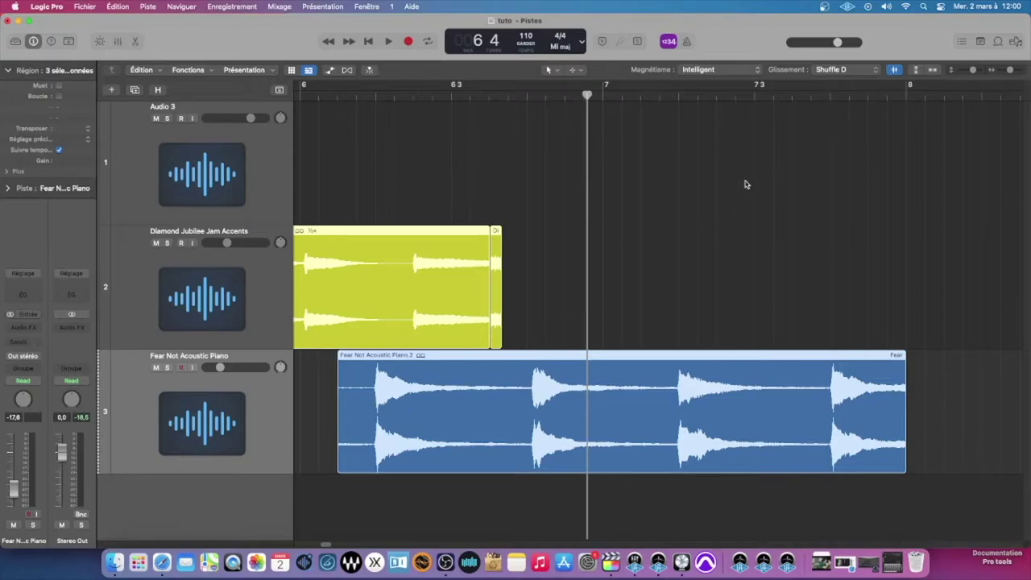
pyautogui.moveTo(895, 71)
pyautogui.mouseDown()
pyautogui.moveTo(896, 53)
pyautogui.moveTo(893, 81)
pyautogui.moveTo(892, 32)
pyautogui.moveTo(894, 76)
pyautogui.mouseUp()
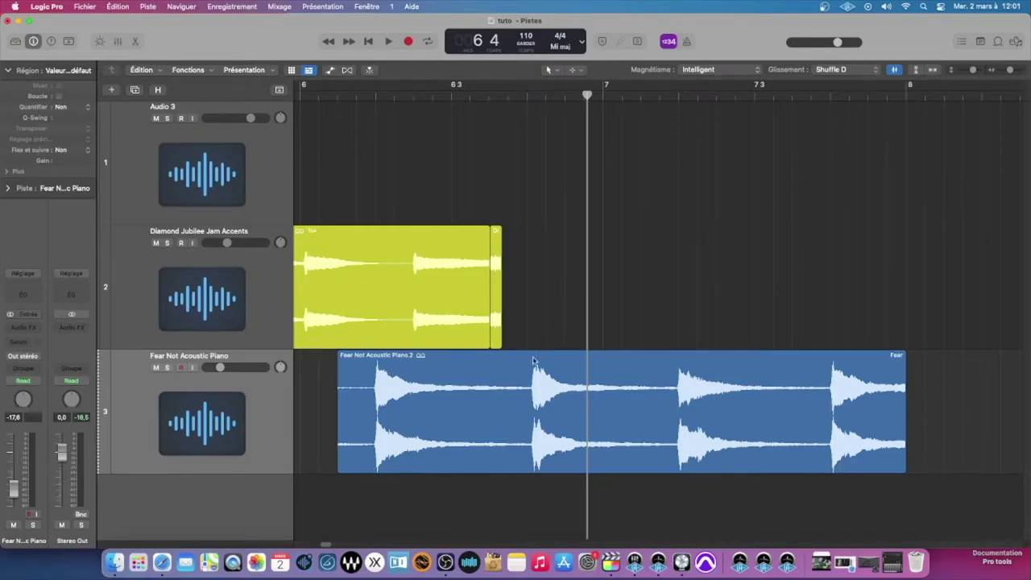
# - Isolate the section around the blue region's second note as a separate piece and raise its region gain to +3.0 dB
pyautogui.moveTo(525, 405); pyautogui.dragTo(640, 400)
pyautogui.click(561, 382)
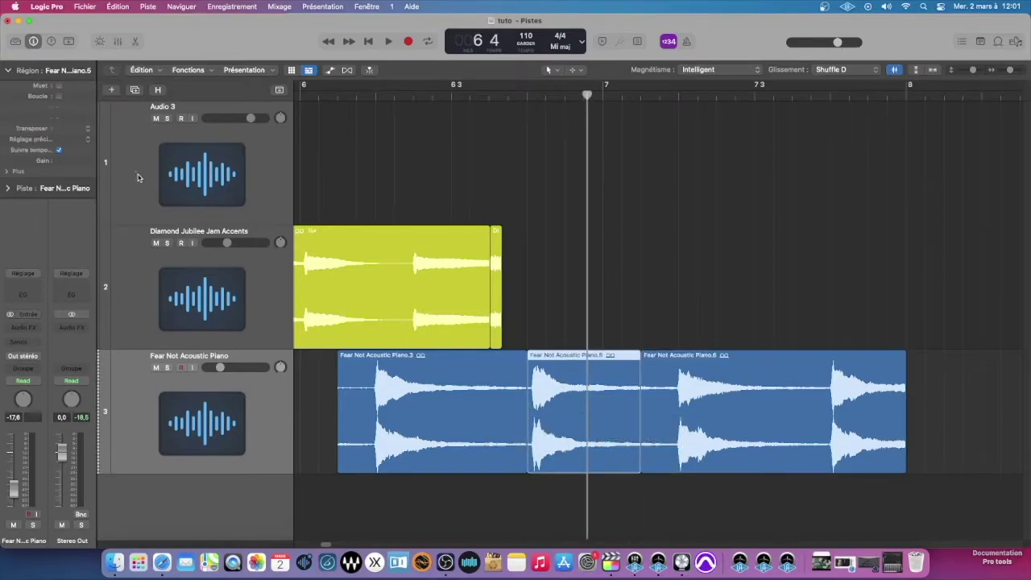
pyautogui.moveTo(66, 163); pyautogui.dragTo(78, 115)
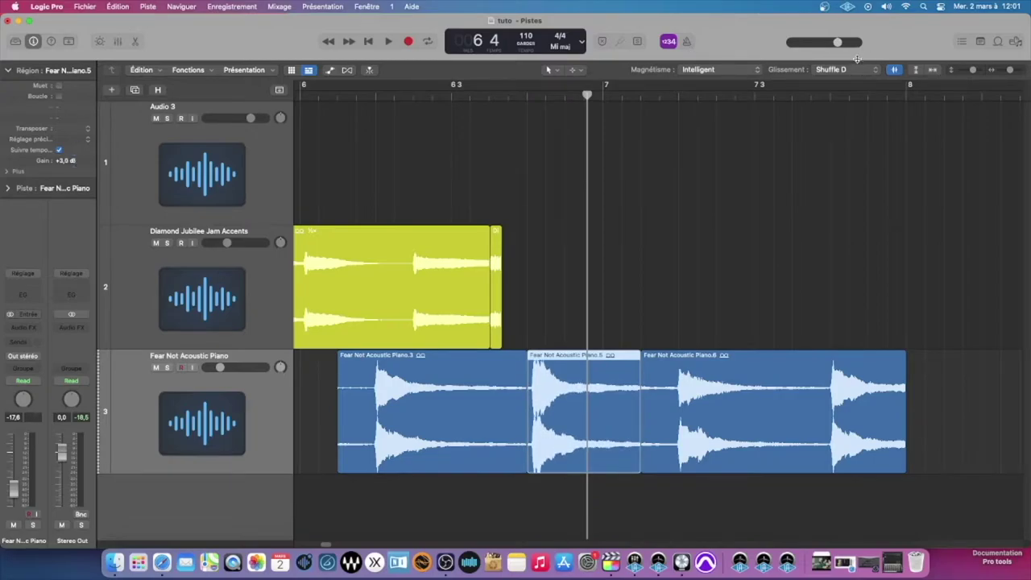
# - Deselect the blue piece and zoom the timeline out horizontally until the whole project length is in view
pyautogui.moveTo(904, 72); pyautogui.dragTo(893, 82)
pyautogui.click(703, 231)
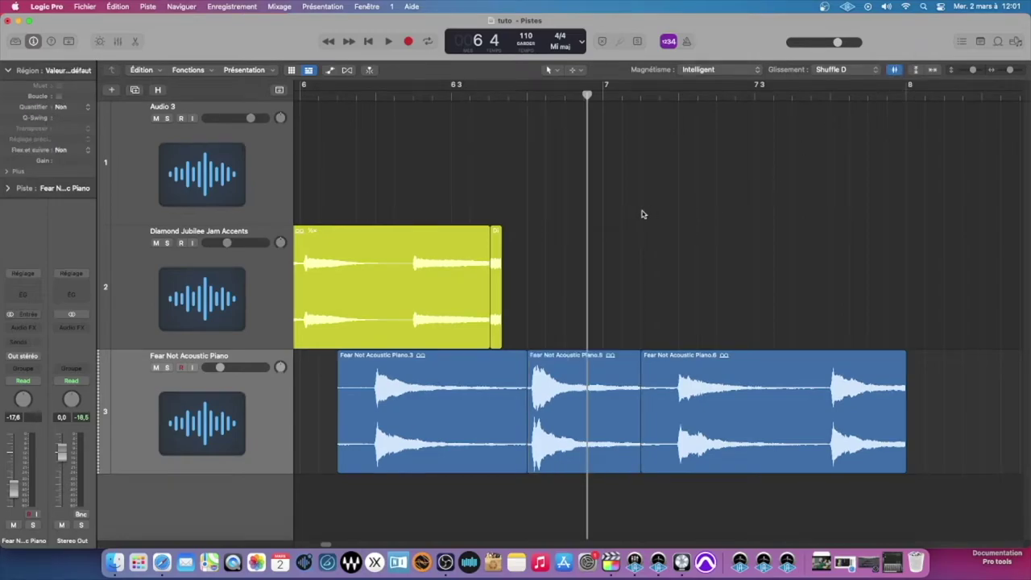
pyautogui.scroll(1, 642, 214)
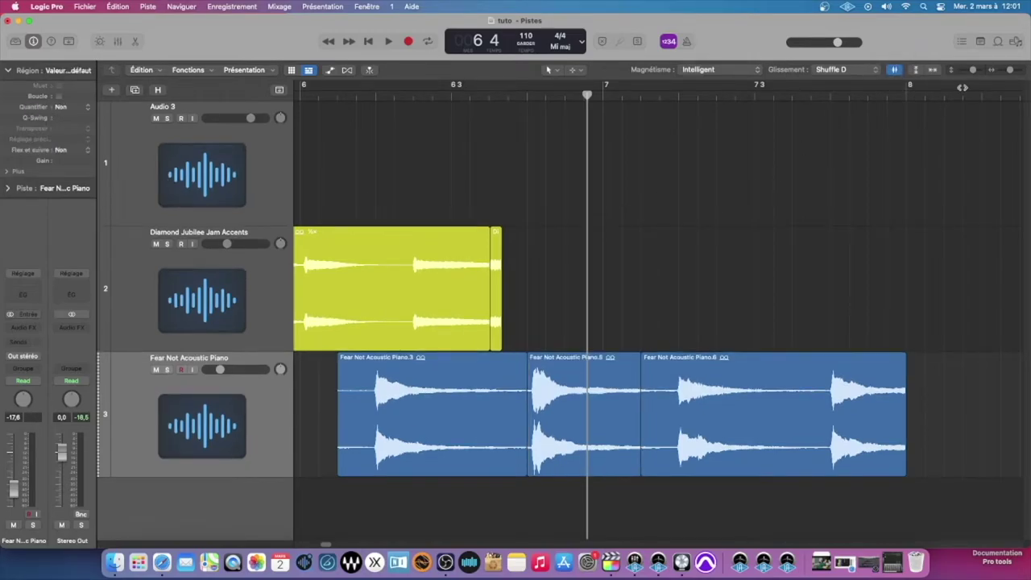
pyautogui.moveTo(973, 71); pyautogui.dragTo(1003, 71)
pyautogui.click(358, 95)
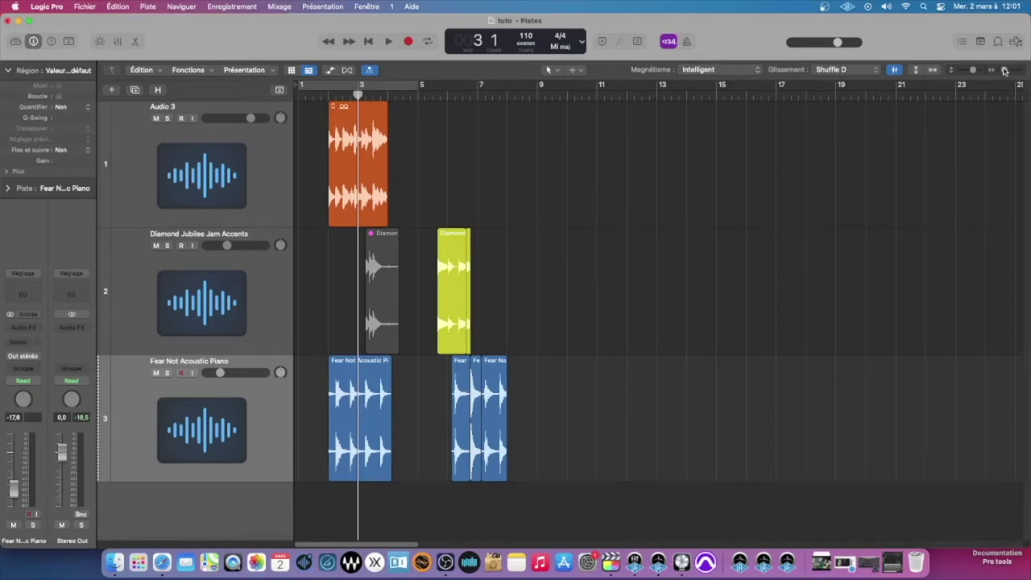
pyautogui.moveTo(1003, 71)
pyautogui.mouseDown()
pyautogui.moveTo(1028, 74)
pyautogui.moveTo(1005, 79)
pyautogui.mouseUp()
pyautogui.hscroll(-5, 630, 185)
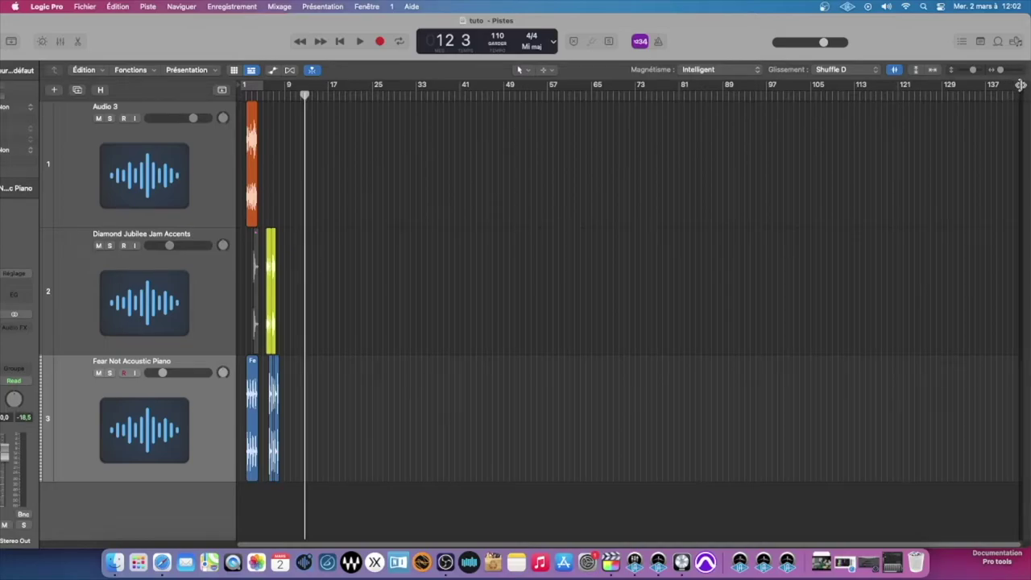
# - Shorten the project by moving its end marker back to just after the last blue region, at position 8 1 3 1
pyautogui.moveTo(1020, 85); pyautogui.dragTo(323, 102)
pyautogui.press('super+Right')
pyautogui.press('super+Right')
pyautogui.press('super+Right')
pyautogui.press('super+Left')
pyautogui.press('super+Left')
pyautogui.press('super+Left')
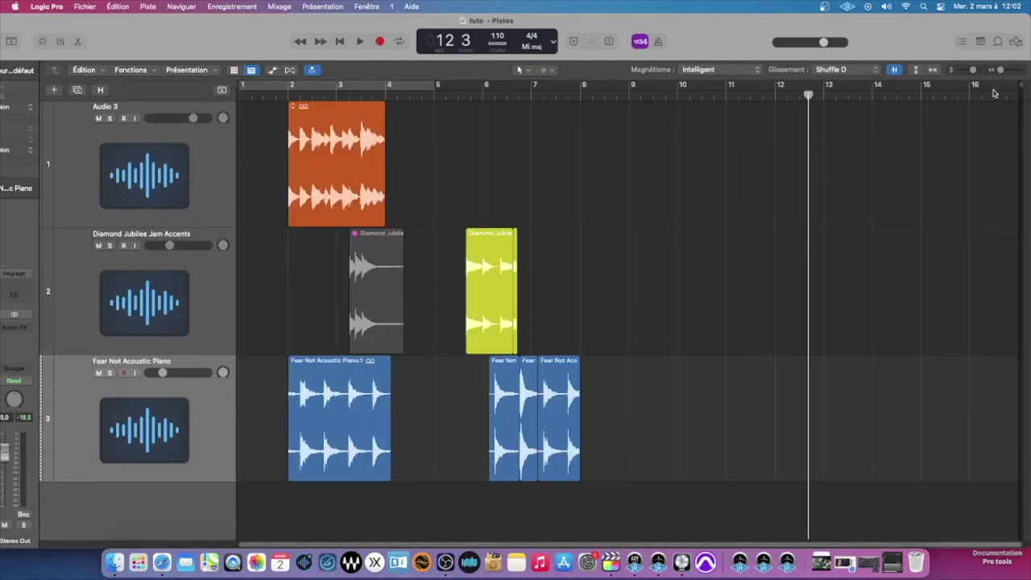
pyautogui.moveTo(1019, 89); pyautogui.dragTo(585, 102)
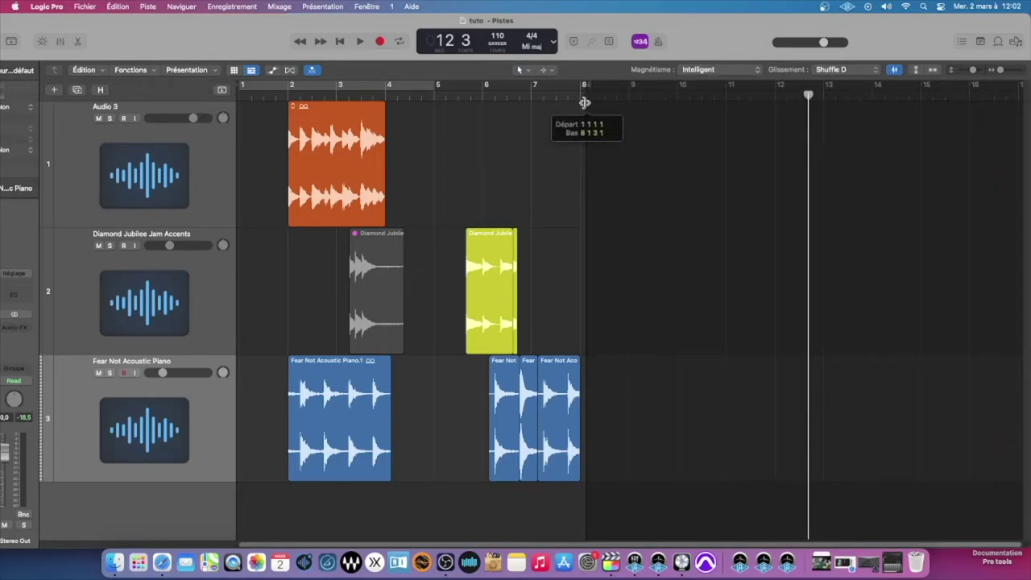
pyautogui.scroll(10, 511, 137)
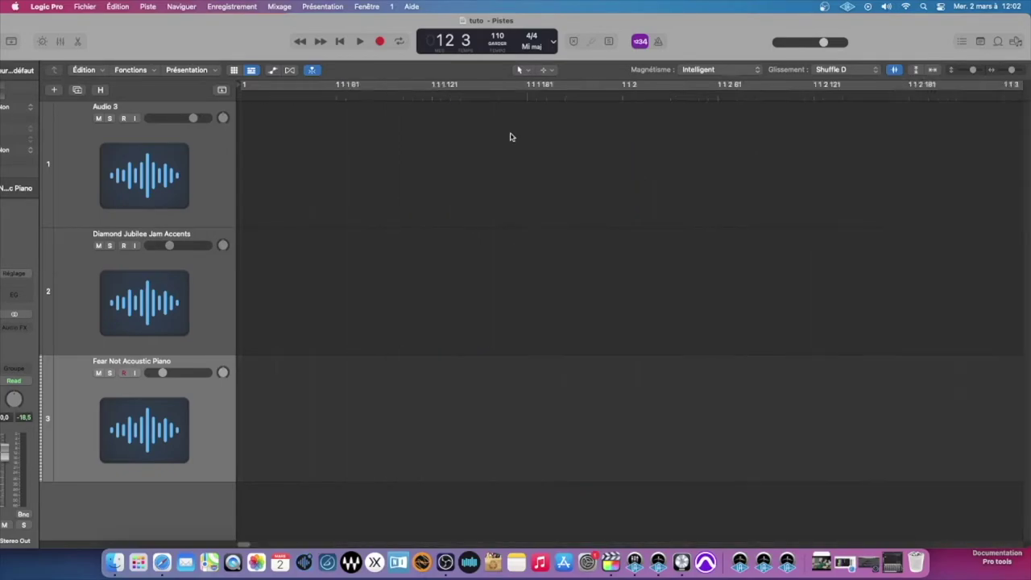
pyautogui.scroll(-4, 510, 137)
pyautogui.scroll(-4, 511, 137)
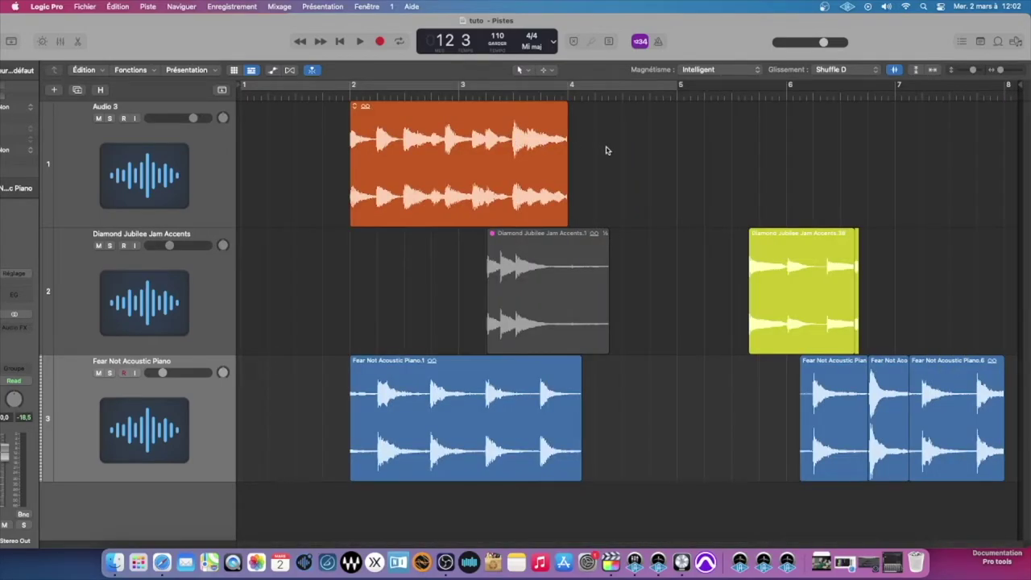
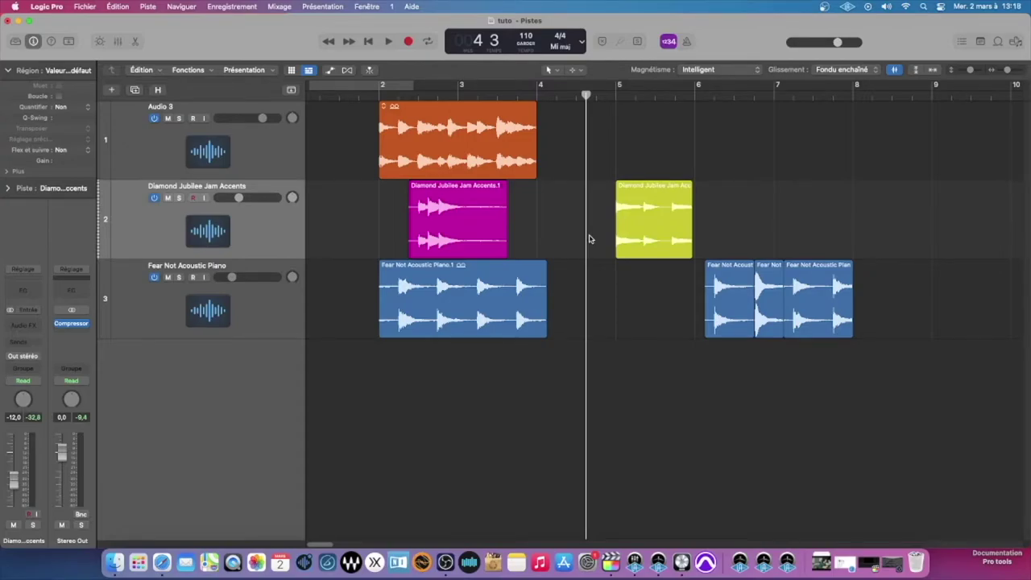
# - Move the magenta Diamond Jubilee Jam Accents region to start at bar 2 and the yellow one to start at bar 4
pyautogui.moveTo(350, 142); pyautogui.dragTo(956, 346)
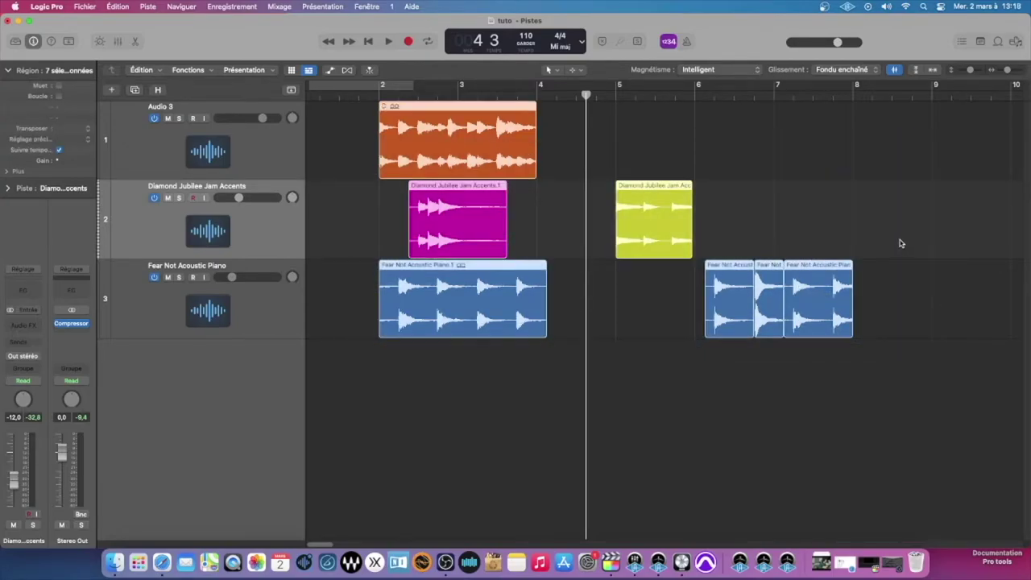
pyautogui.click(900, 243)
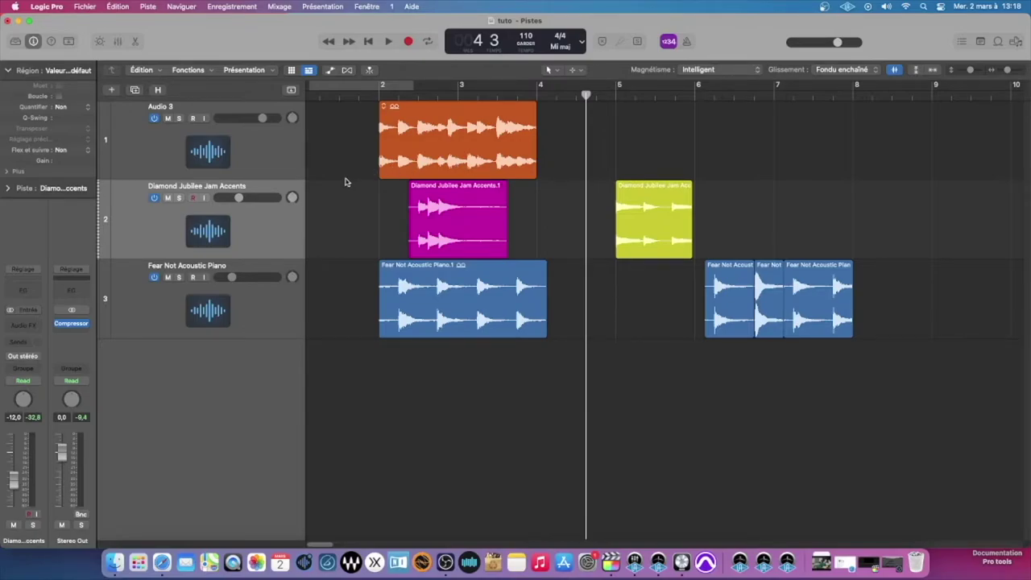
pyautogui.click(383, 158)
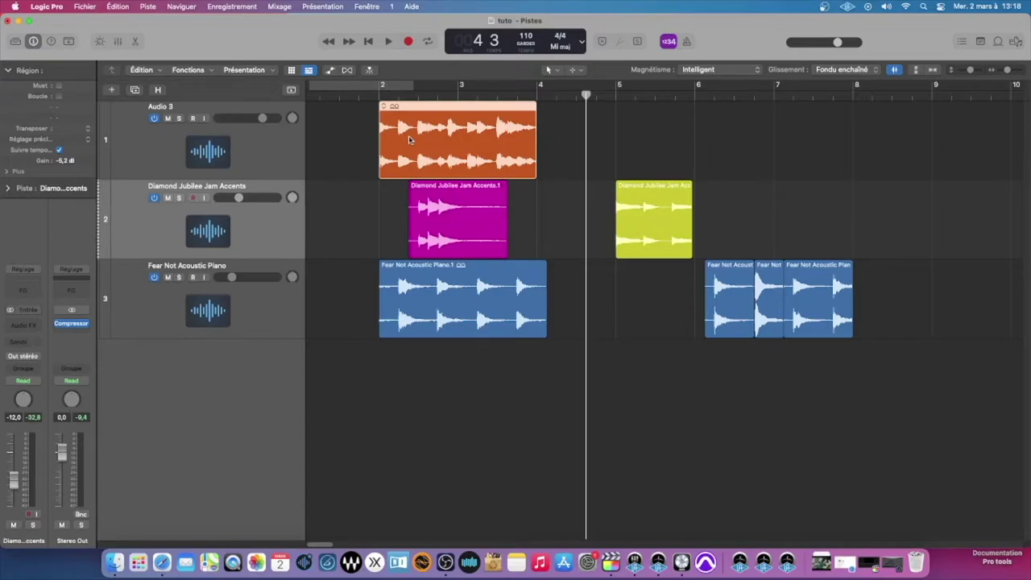
pyautogui.moveTo(467, 233); pyautogui.dragTo(437, 229)
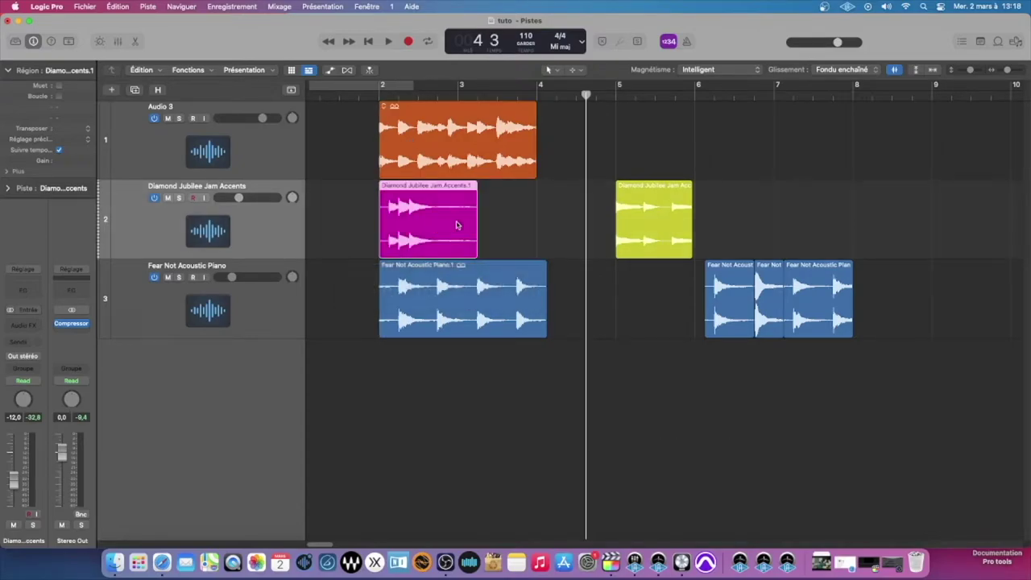
pyautogui.moveTo(647, 219); pyautogui.dragTo(568, 219)
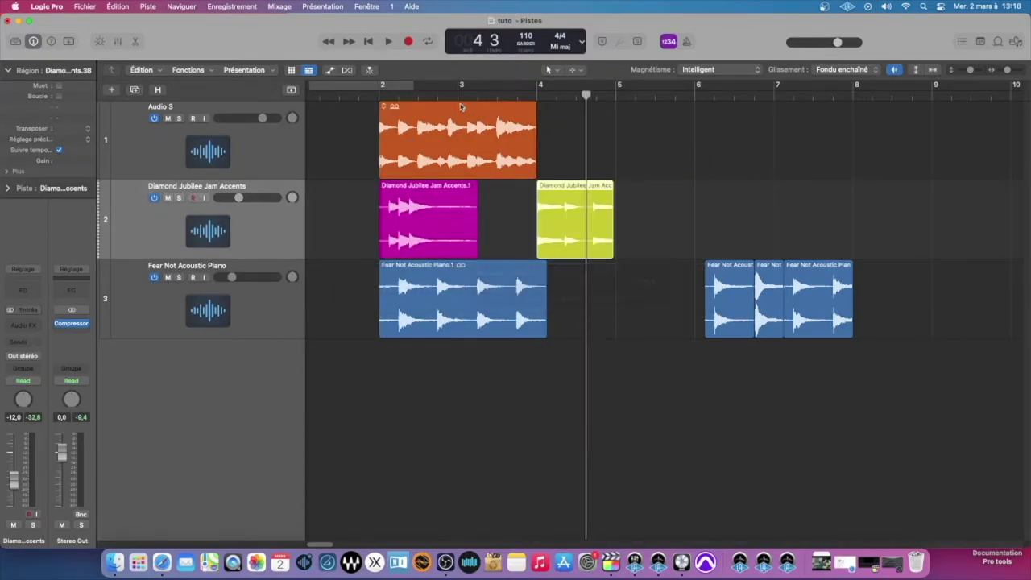
# - Define a cycle range from just before bar 3 to just after bar 4, and switch cycling off
pyautogui.moveTo(441, 85); pyautogui.dragTo(561, 86)
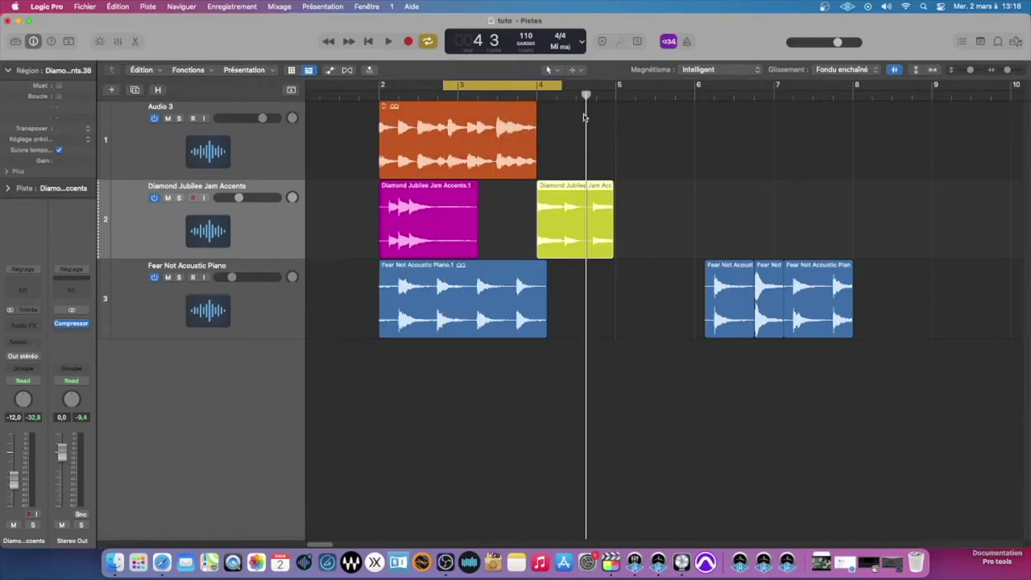
pyautogui.click(538, 85)
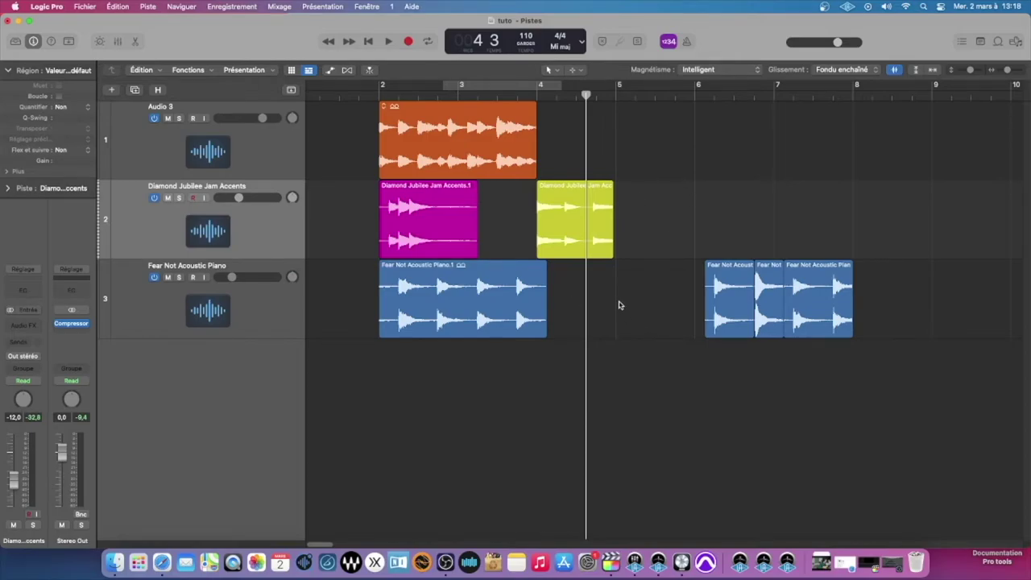
pyautogui.press('super+Right')
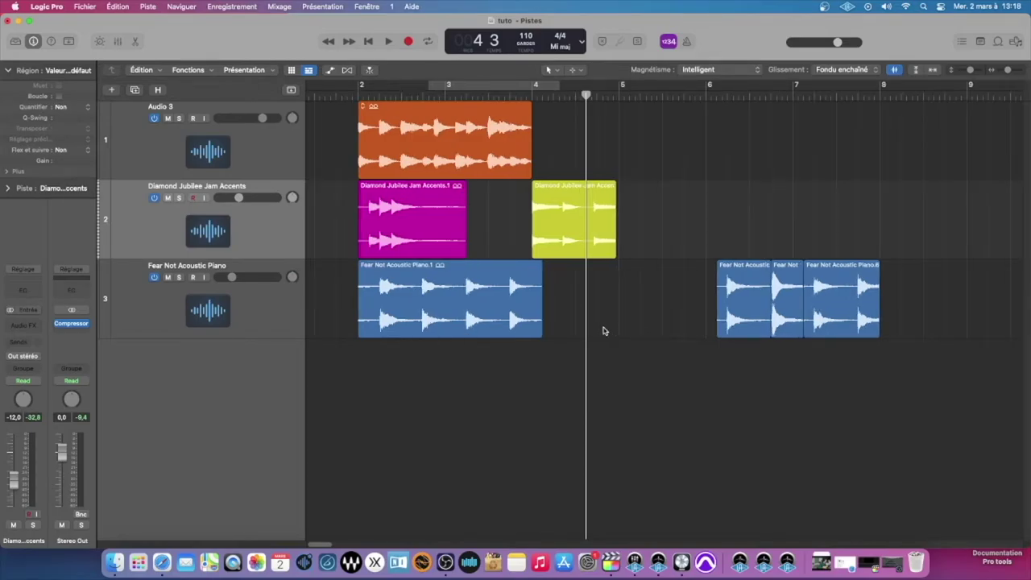
pyautogui.press('super+Right')
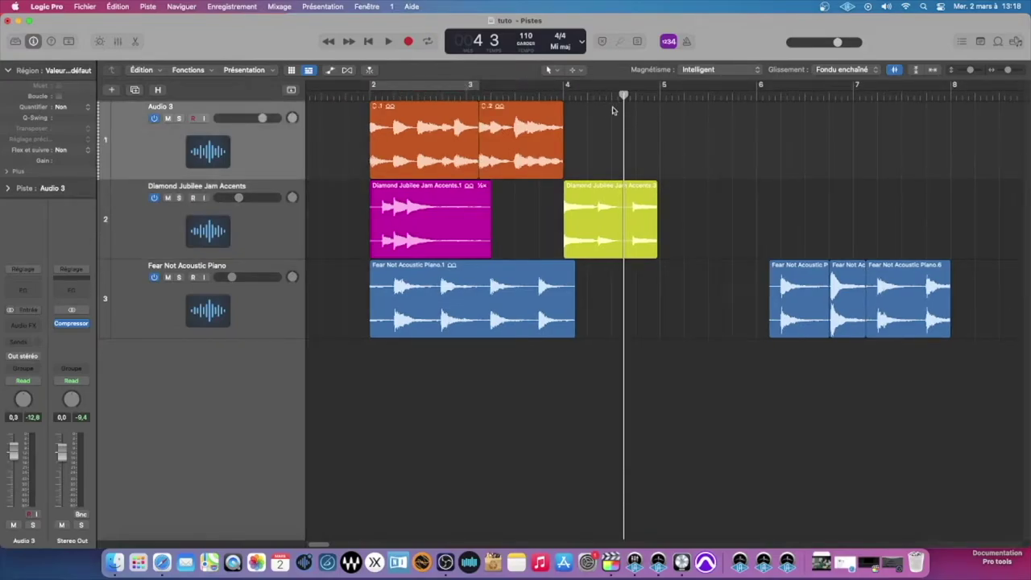
# - Enable the cycle range starting at bar 2, select the Audio 3 region inside it through its track, and clear the selection
pyautogui.click(428, 85)
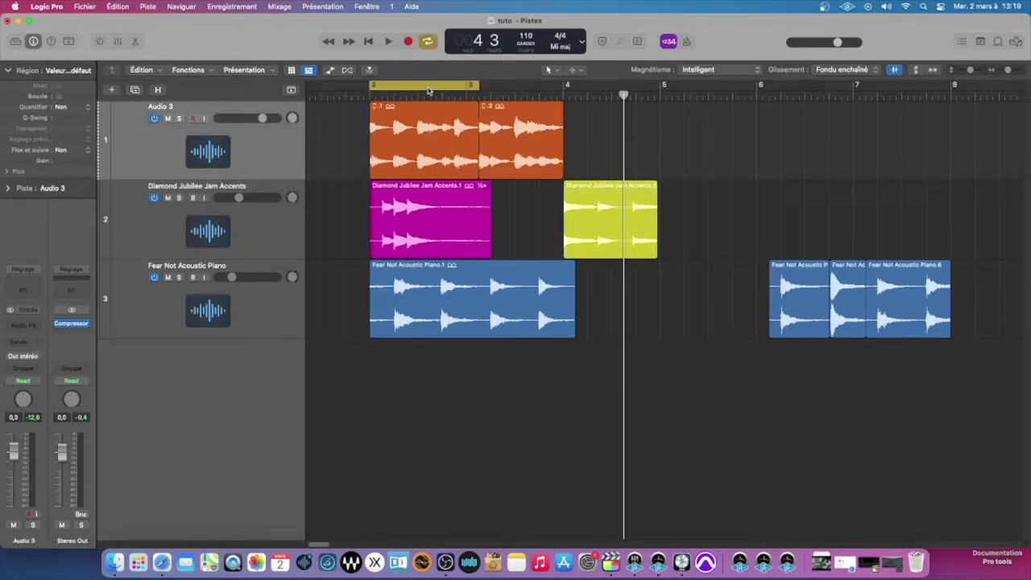
pyautogui.click(245, 164)
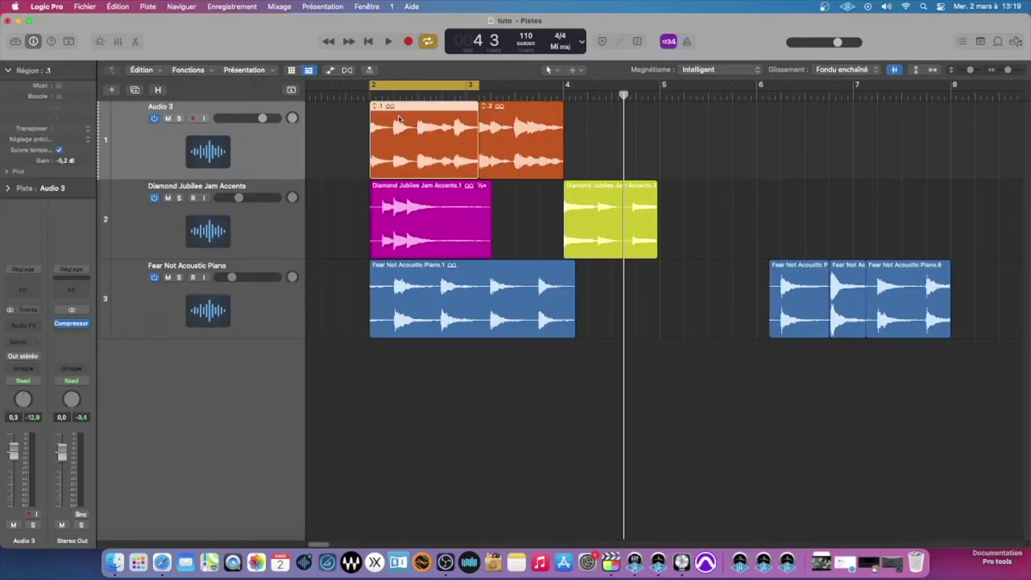
pyautogui.click(526, 124)
pyautogui.click(314, 143)
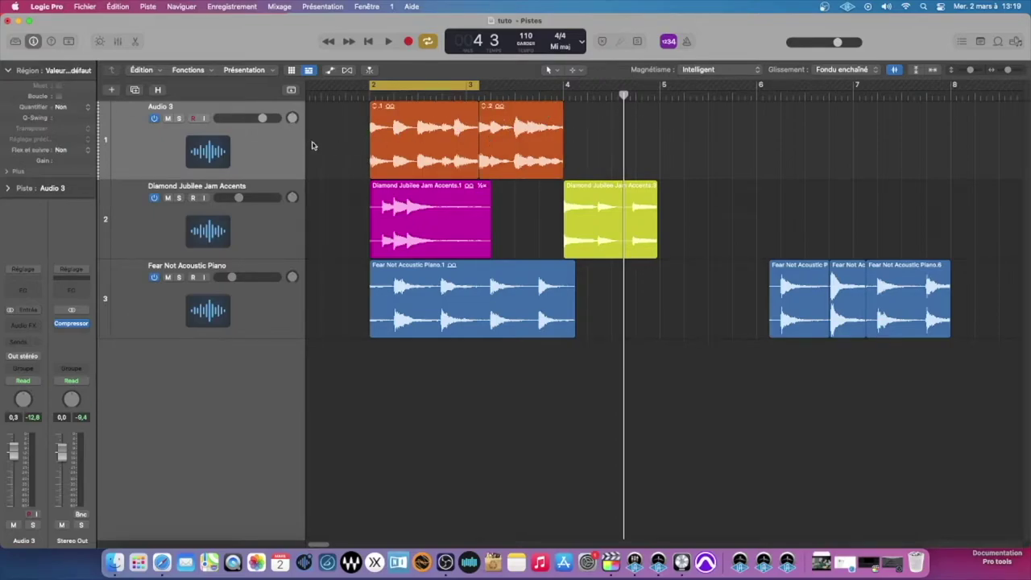
pyautogui.click(279, 149)
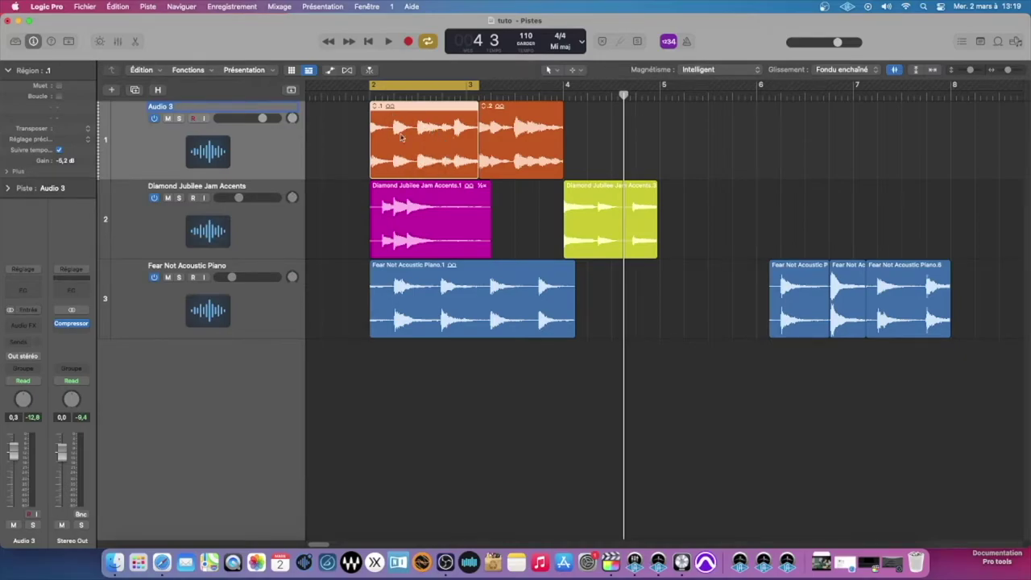
pyautogui.click(363, 142)
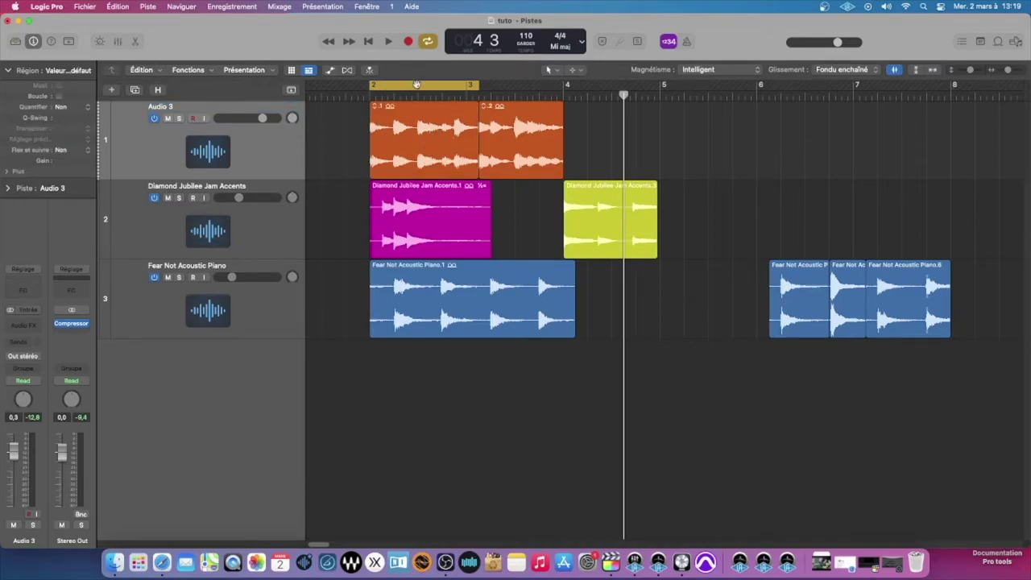
# - Switch off the cycle range above the first Audio 3 region
pyautogui.click(416, 84)
pyautogui.click(416, 85)
pyautogui.click(416, 85)
pyautogui.click(415, 86)
pyautogui.click(405, 87)
pyautogui.click(405, 87)
pyautogui.click(405, 87)
pyautogui.click(405, 87)
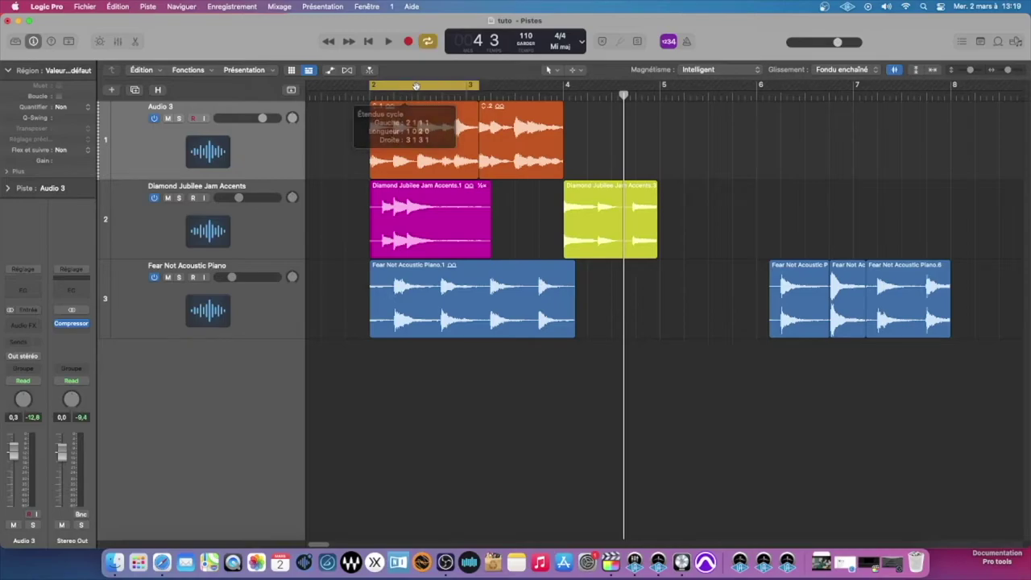
pyautogui.click(416, 86)
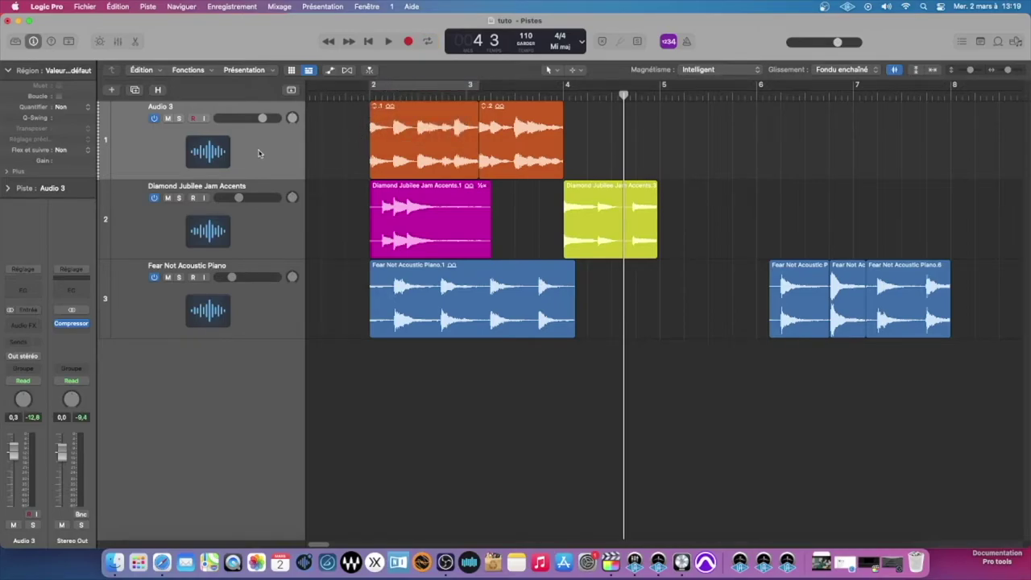
# - Select both Audio 3 regions through their track and with a selection rectangle, and clear the selection
pyautogui.click(258, 152)
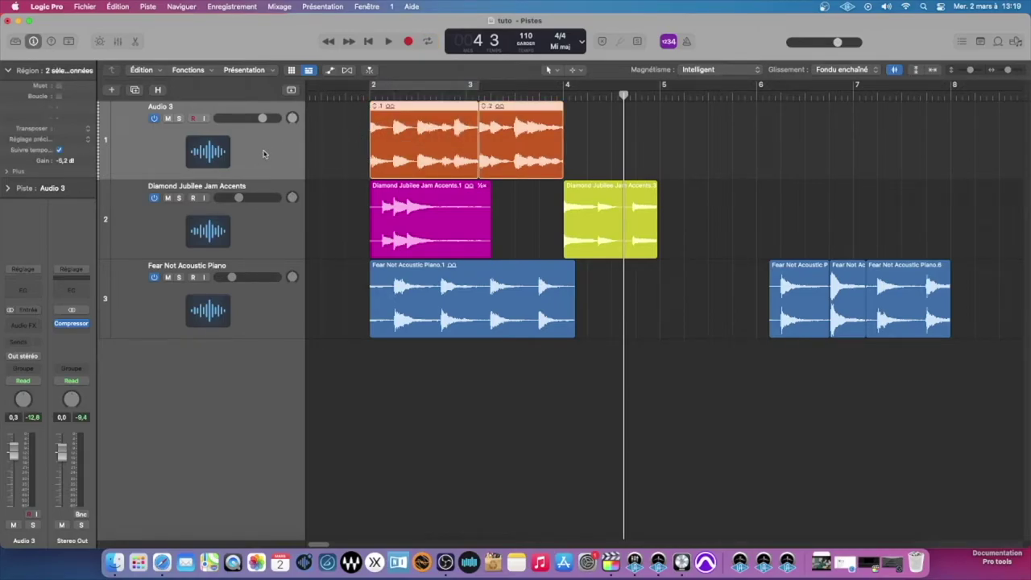
pyautogui.click(340, 142)
pyautogui.click(274, 149)
pyautogui.moveTo(334, 137); pyautogui.dragTo(640, 130)
pyautogui.click(346, 157)
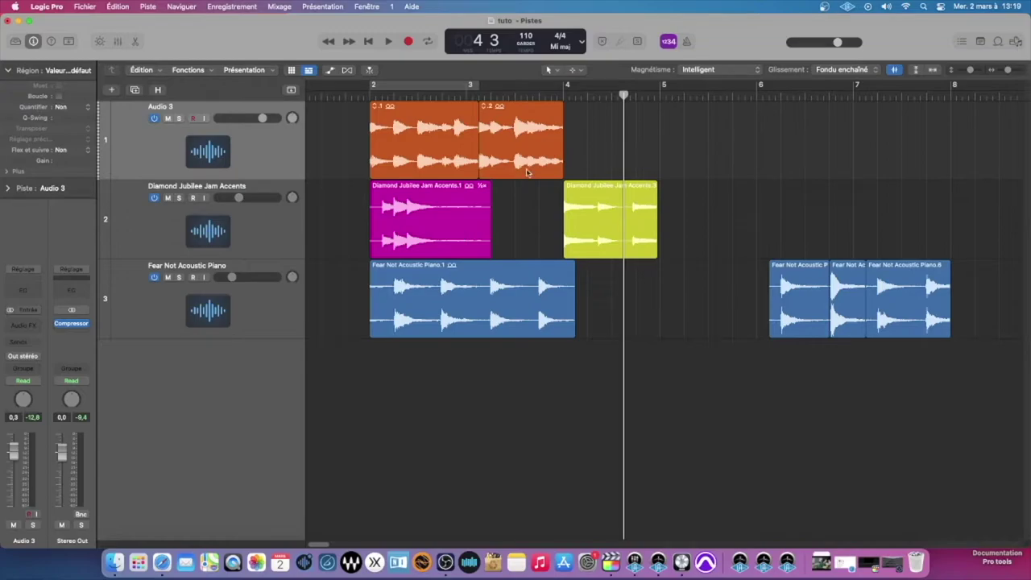
# - Fit the cycle range to the yellow Diamond Jubilee Jam Accents region at bar 4, and deselect all regions
pyautogui.click(604, 205)
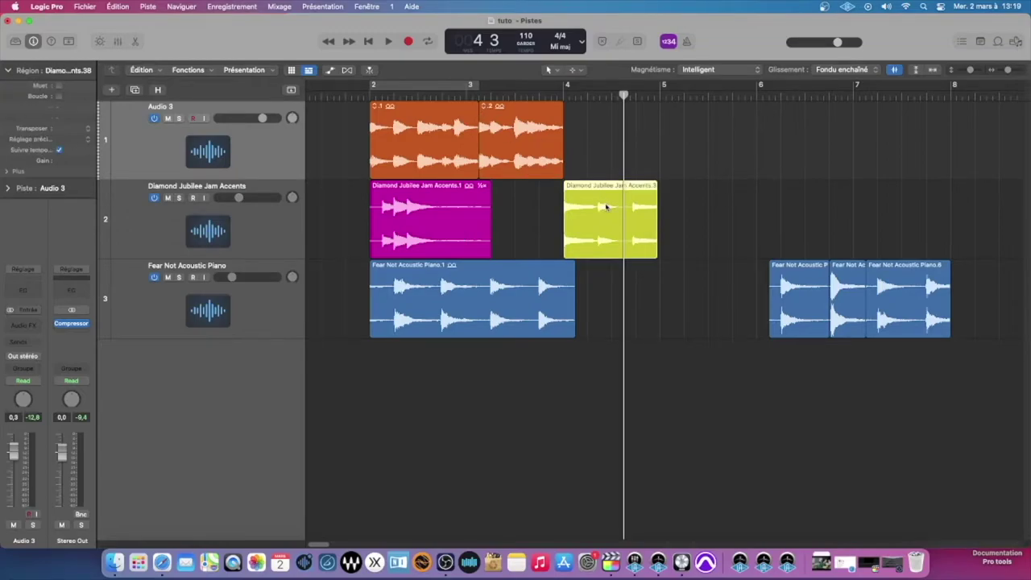
pyautogui.press('super+u')
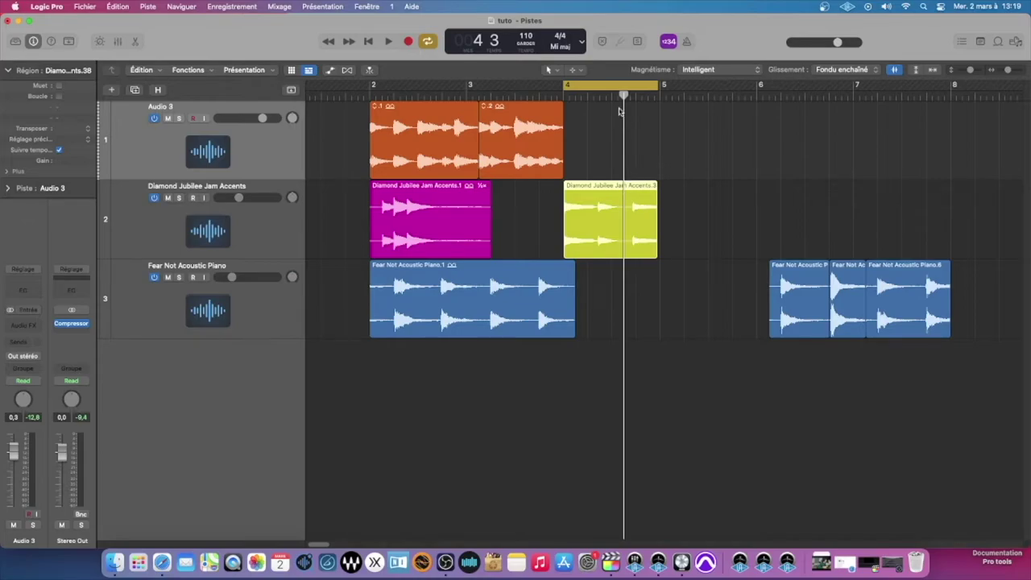
pyautogui.click(675, 148)
pyautogui.click(612, 207)
pyautogui.click(452, 228)
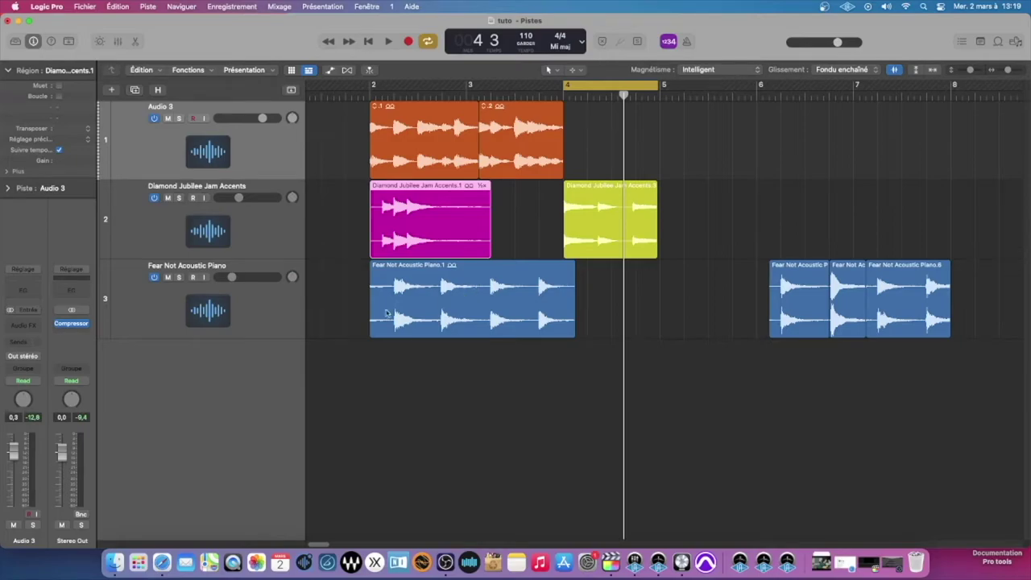
pyautogui.press('super+shift+a')
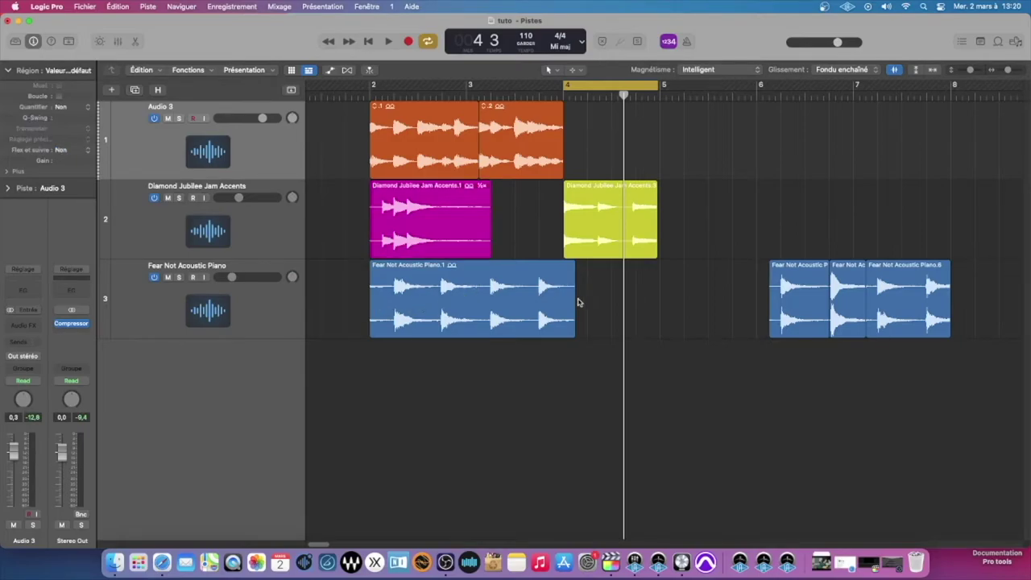
# - Fit the cycle range to the long Fear Not Acoustic Piano.1 region, and after it to the first short piano region past bar 6
pyautogui.click(569, 300)
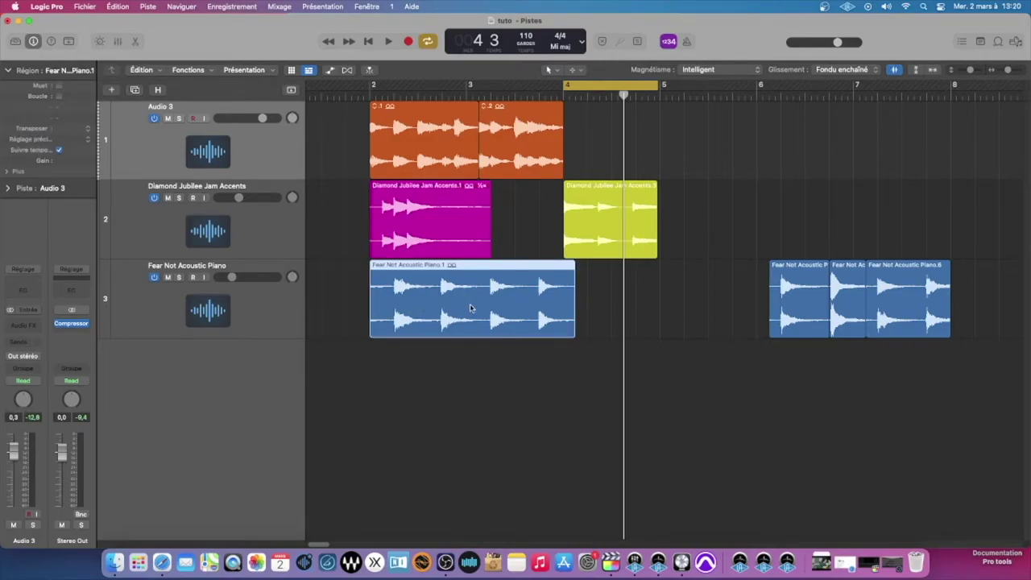
pyautogui.press('super+u')
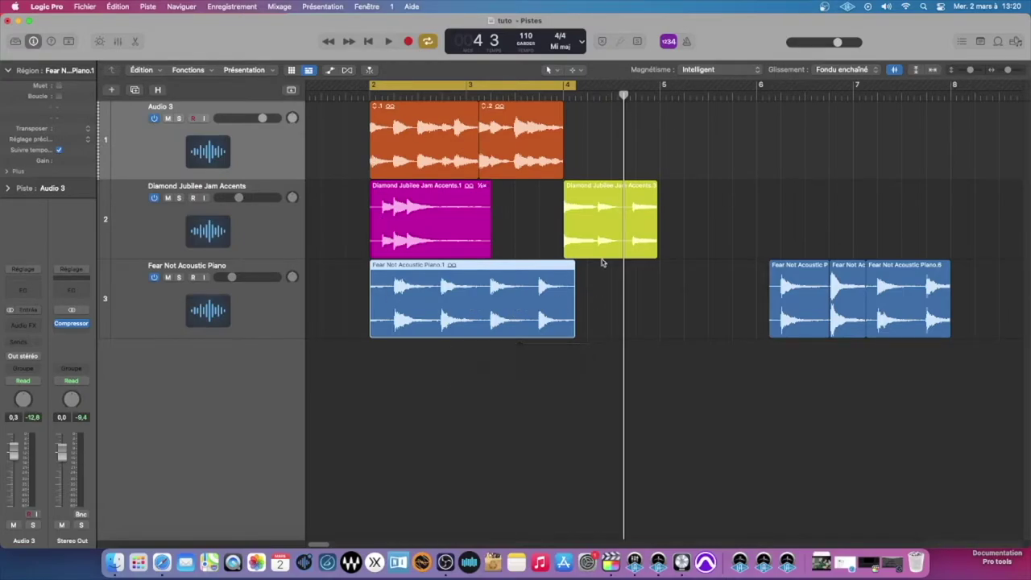
pyautogui.click(793, 287)
pyautogui.press('super+u')
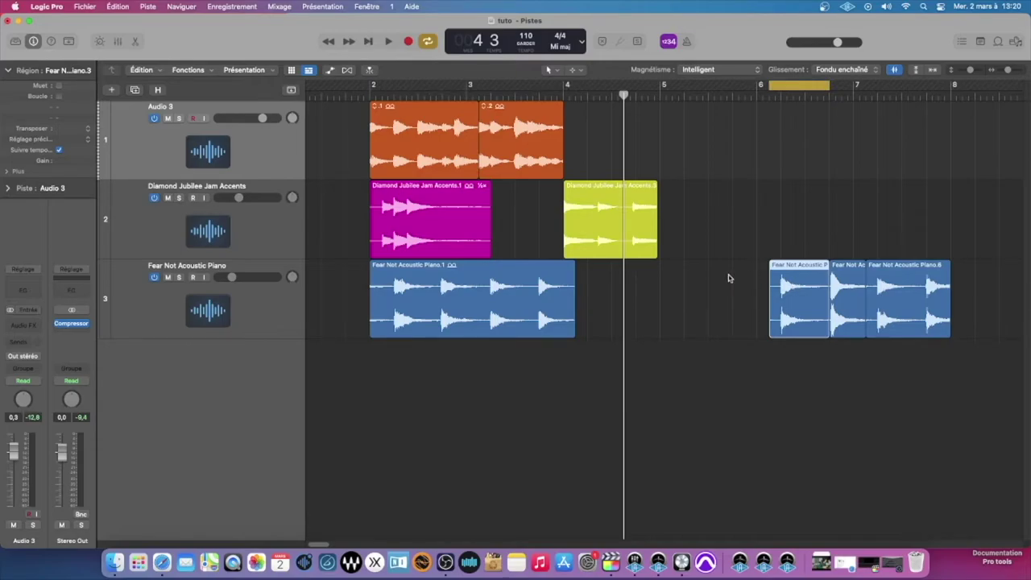
# - Set the cycle range to span both Audio 3 regions from bar 2 to bar 4, and turn cycling off
pyautogui.press('super+z')
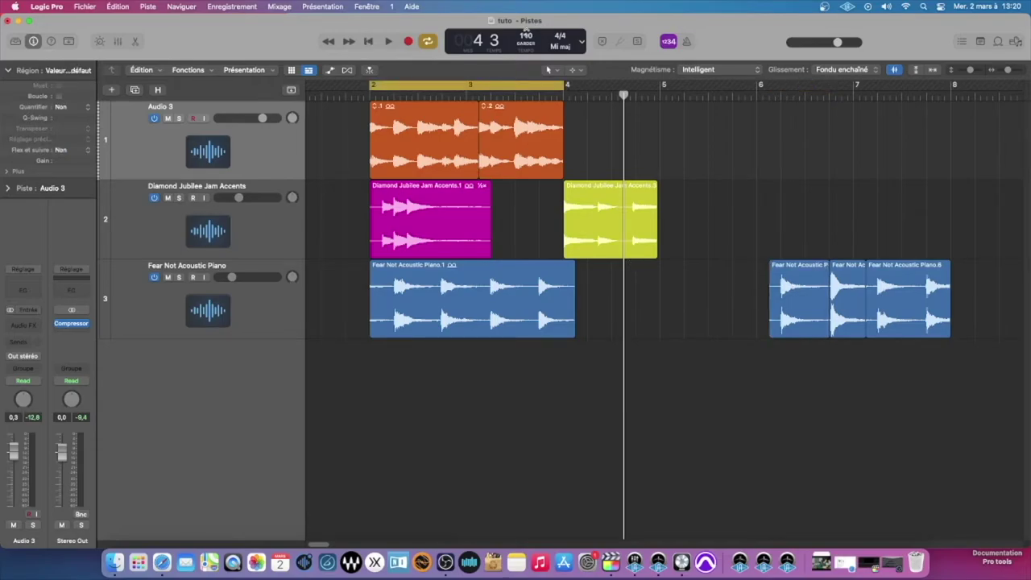
pyautogui.click(522, 86)
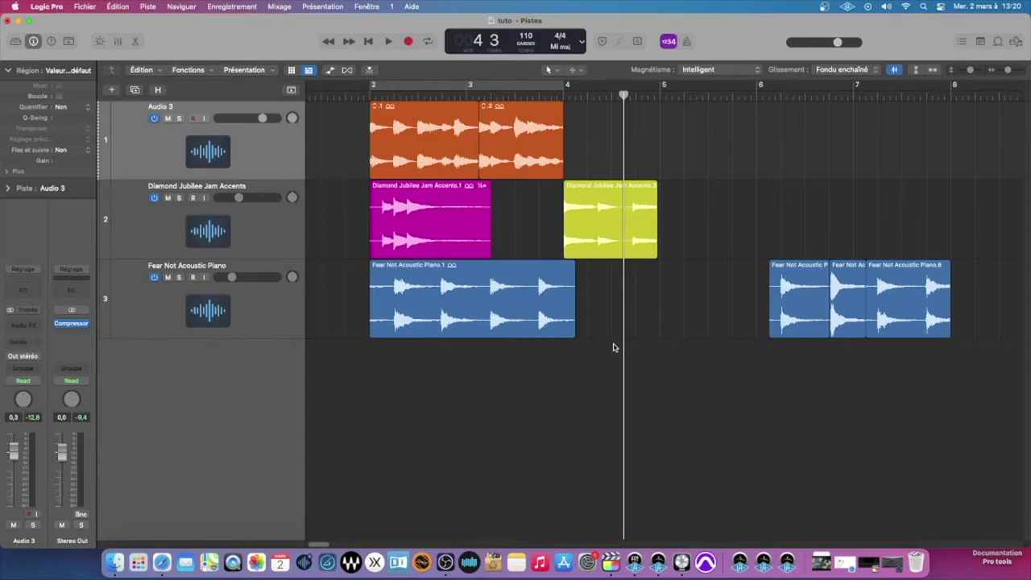
# - Play the project from the start of the selected yellow region at bar 4, and stop playback
pyautogui.click(602, 225)
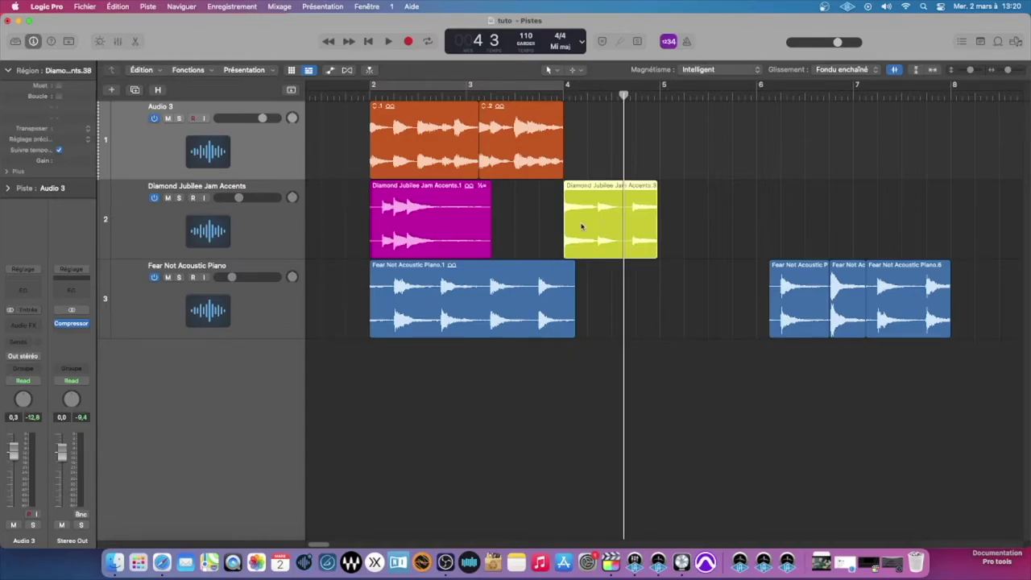
pyautogui.click(630, 316)
pyautogui.click(610, 230)
pyautogui.hotkey('shift', 'space')
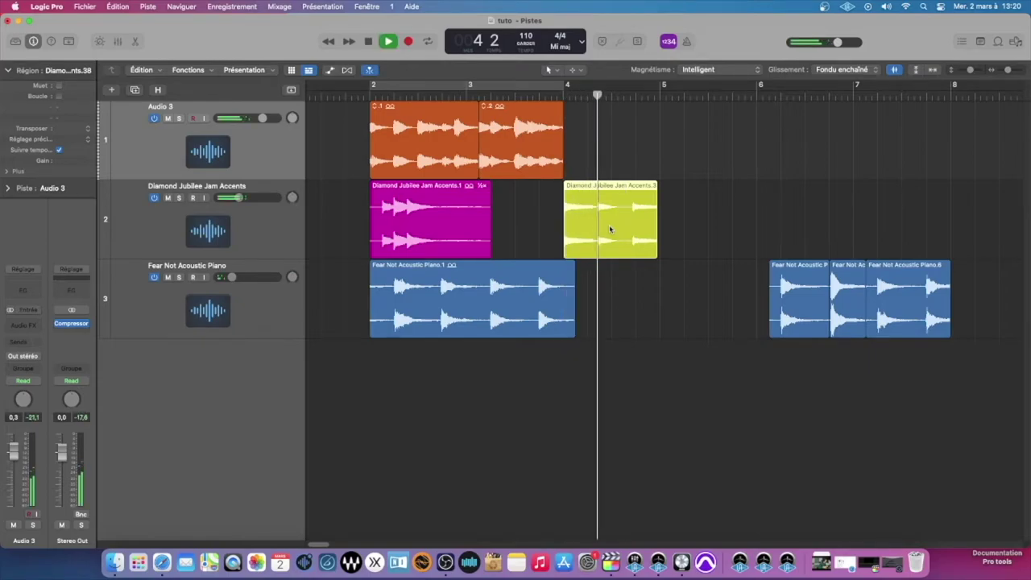
pyautogui.press('space')
# - Place the playhead in bar 1, play from the selected yellow region again, and stop playback
pyautogui.click(322, 93)
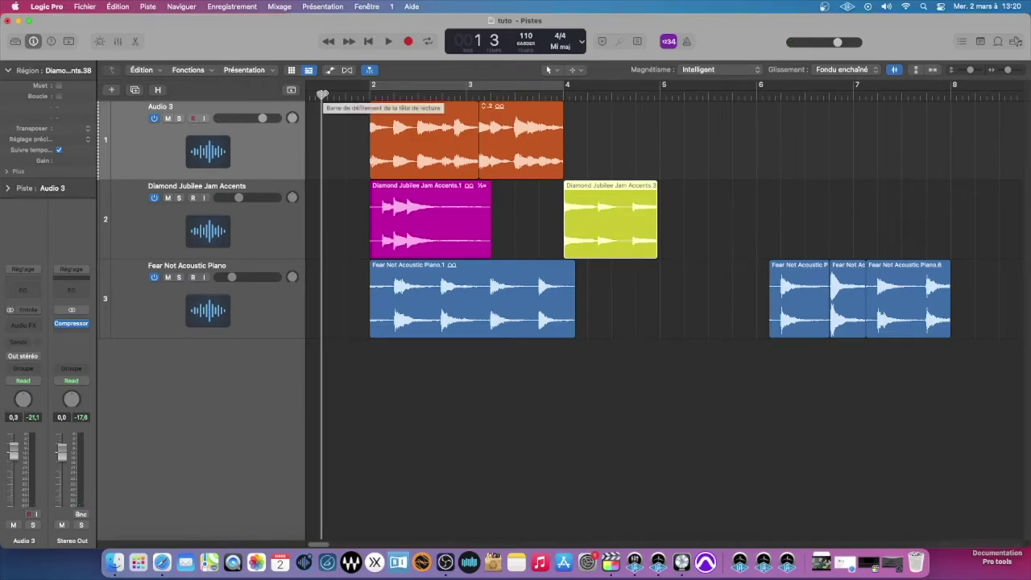
pyautogui.hotkey('shift', 'space')
pyautogui.press('space')
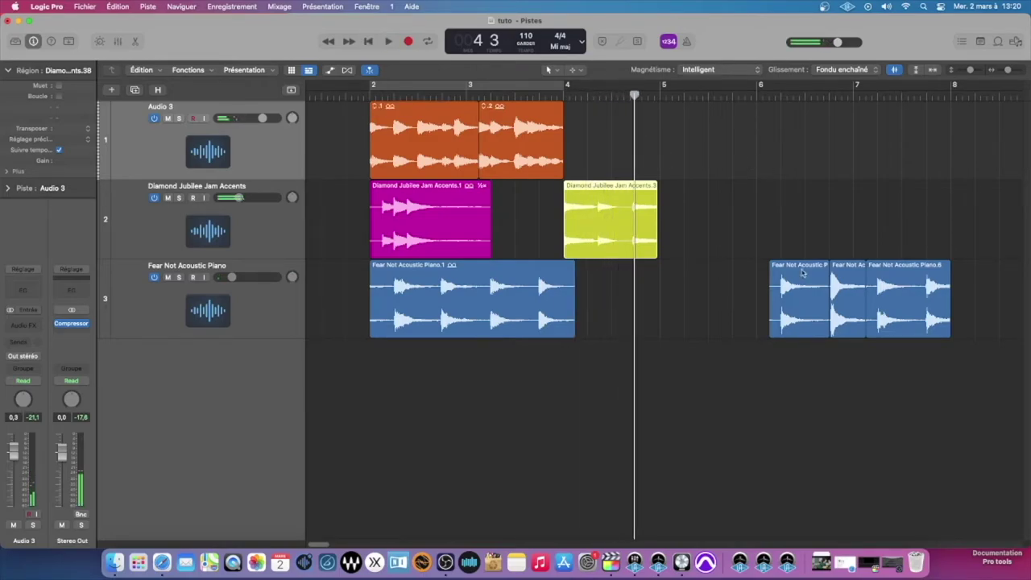
# - Play from the start of the first short Fear Not Acoustic Piano region past bar 6, and stop playback
pyautogui.click(801, 280)
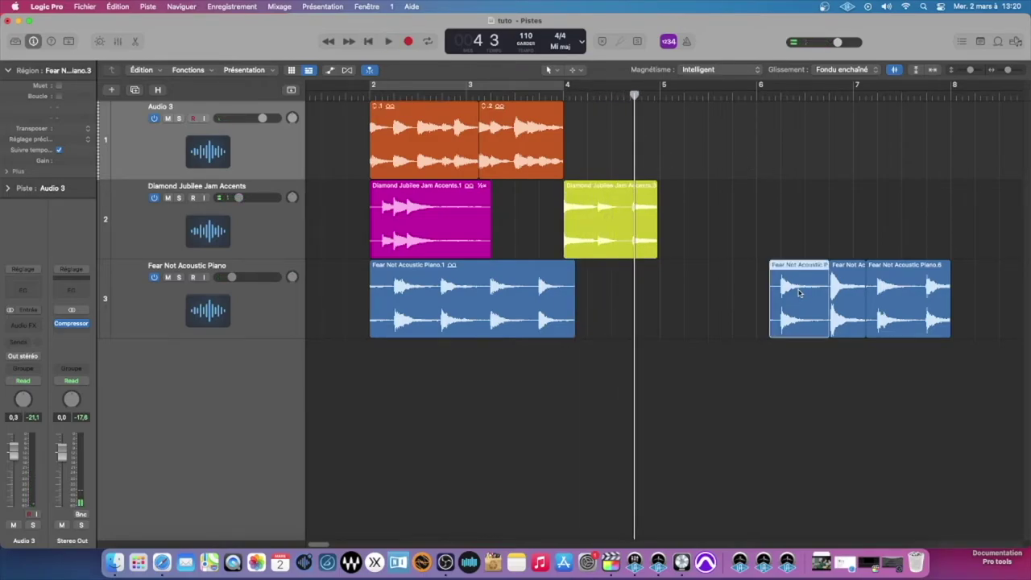
pyautogui.hotkey('shift', 'space')
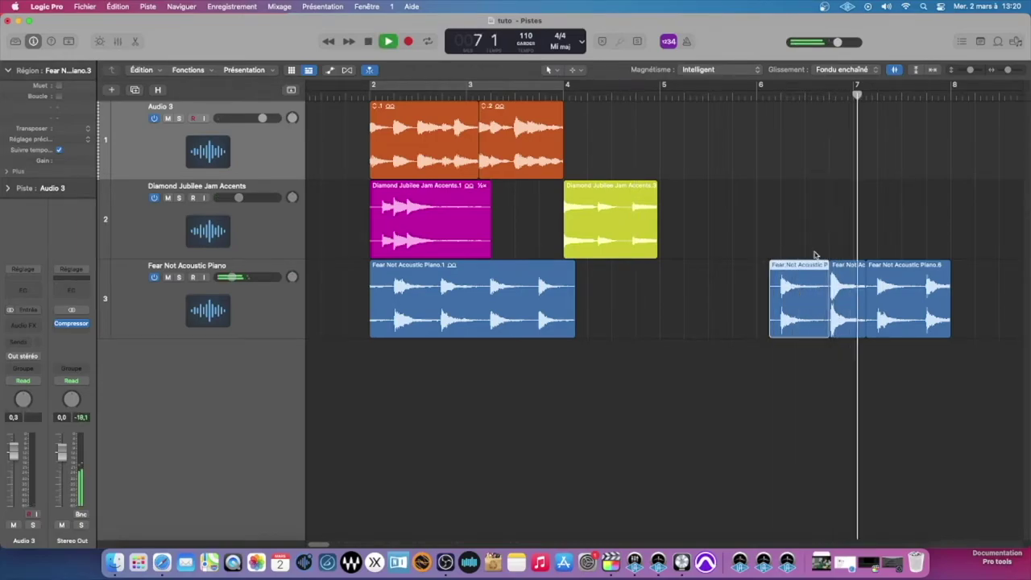
pyautogui.press('space')
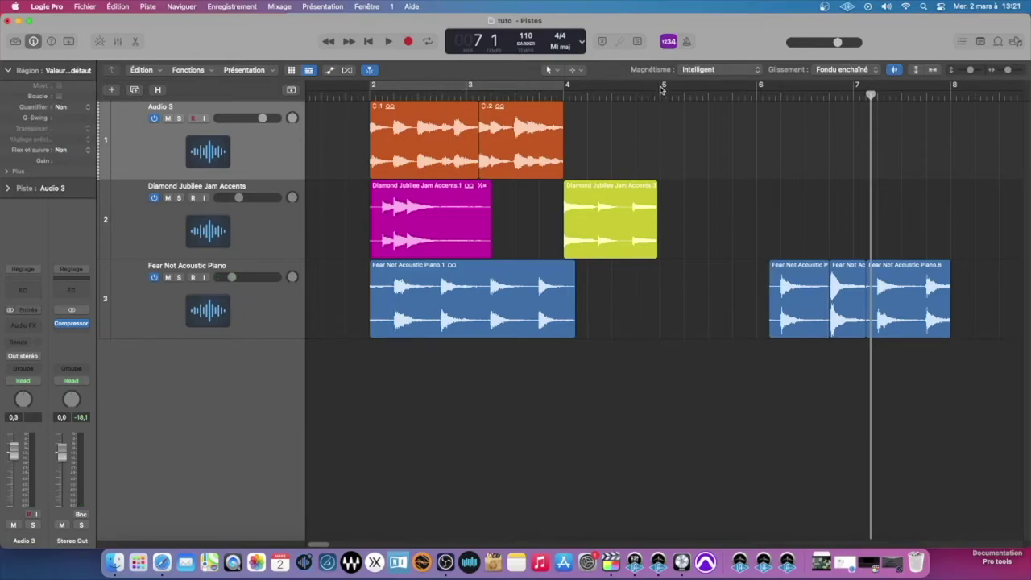
# - Draw a short cycle range ending at bar 5, and replace it with one that starts at bar 4
pyautogui.moveTo(661, 87); pyautogui.dragTo(636, 87)
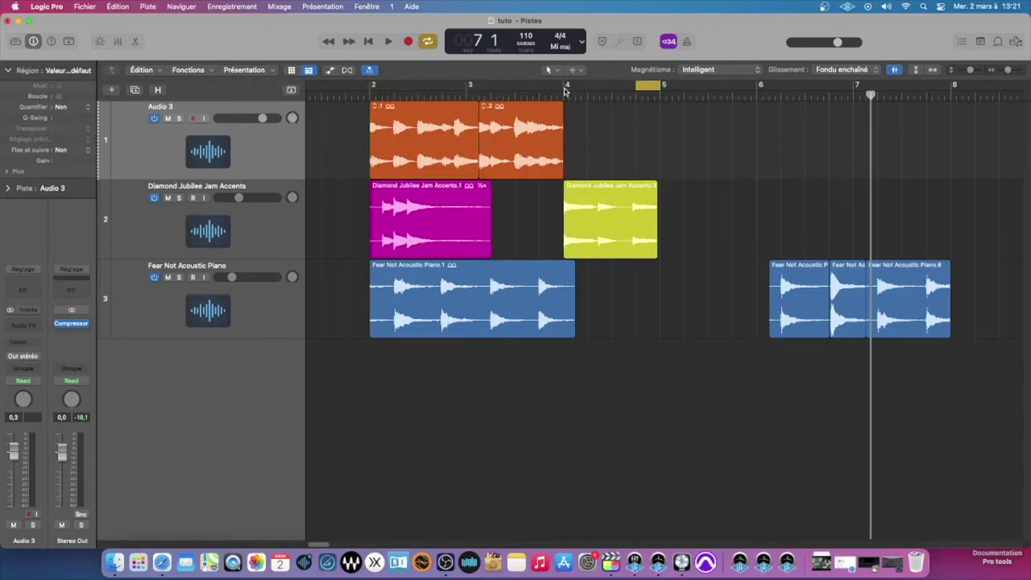
pyautogui.moveTo(564, 89); pyautogui.dragTo(674, 95)
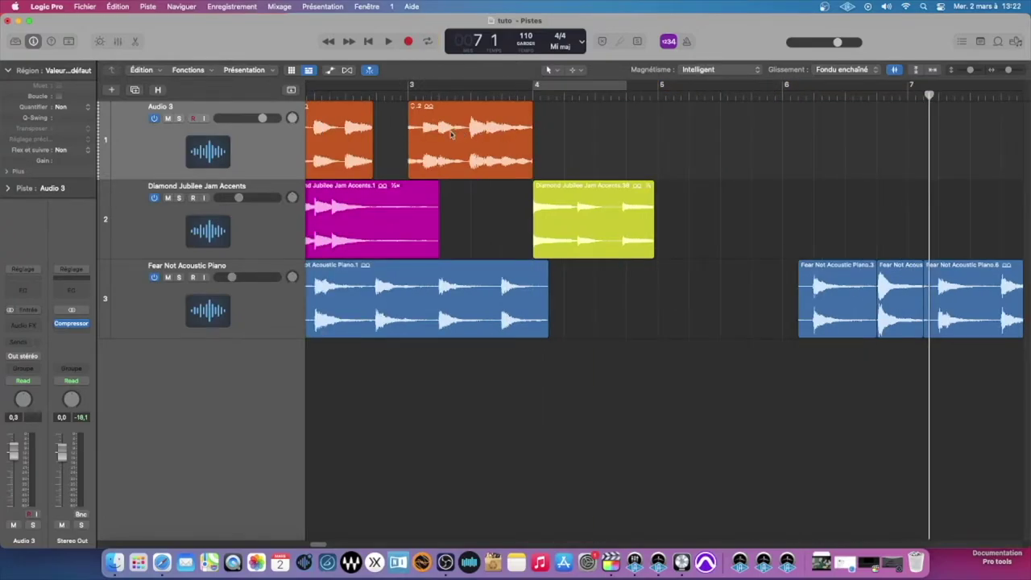
# - Loop the Audio 3 region at bar 3 out to bar 5, shorten its source to half a bar, and restore it to one bar
pyautogui.click(499, 115)
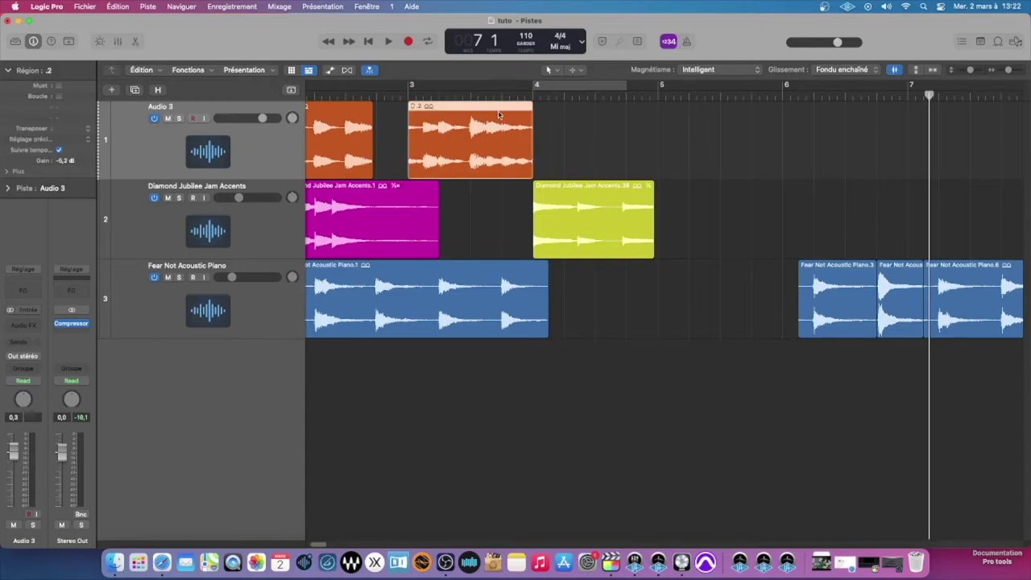
pyautogui.click(543, 144)
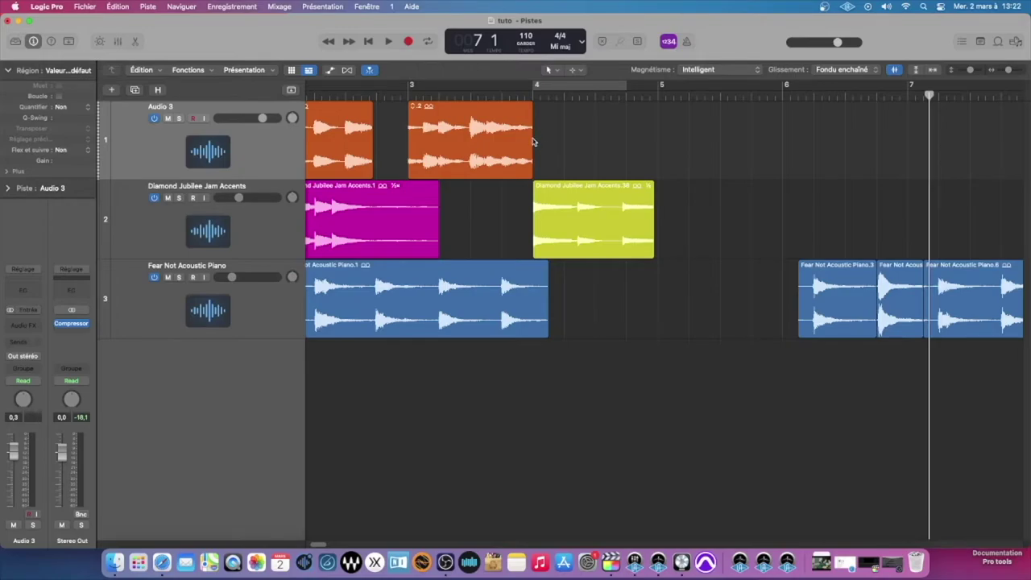
pyautogui.moveTo(537, 129); pyautogui.dragTo(661, 133)
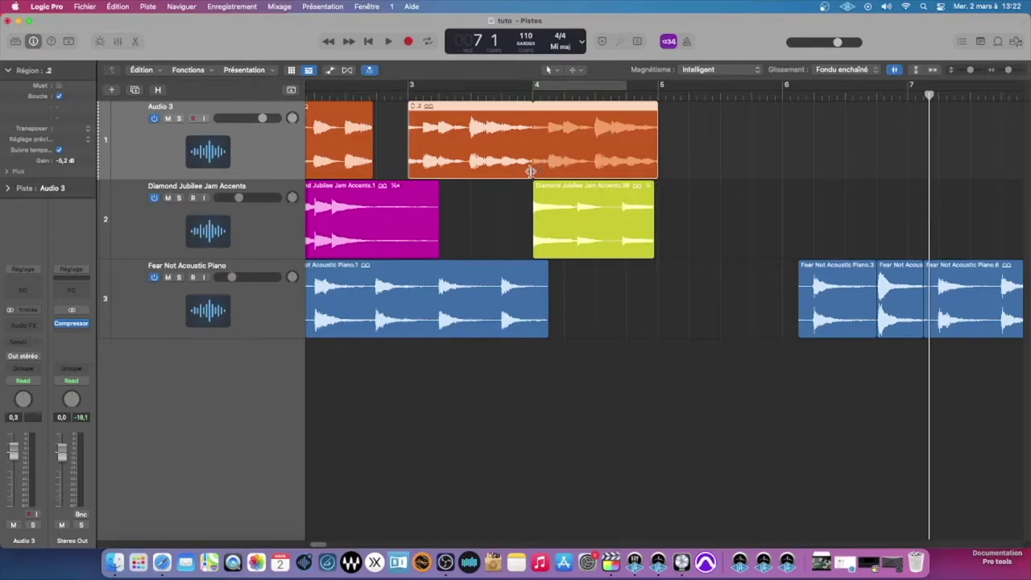
pyautogui.moveTo(531, 171); pyautogui.dragTo(472, 173)
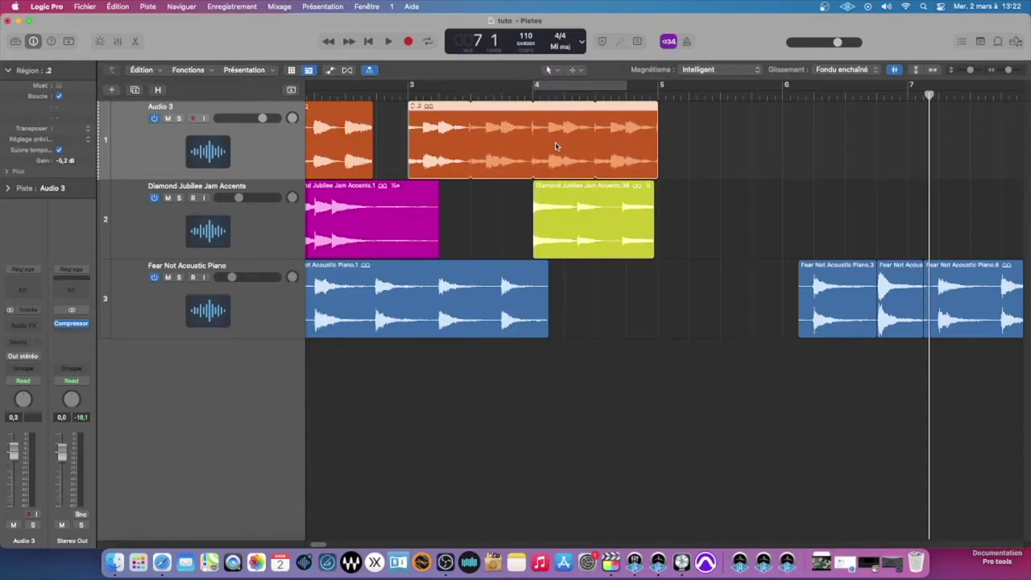
pyautogui.moveTo(472, 173); pyautogui.dragTo(654, 161)
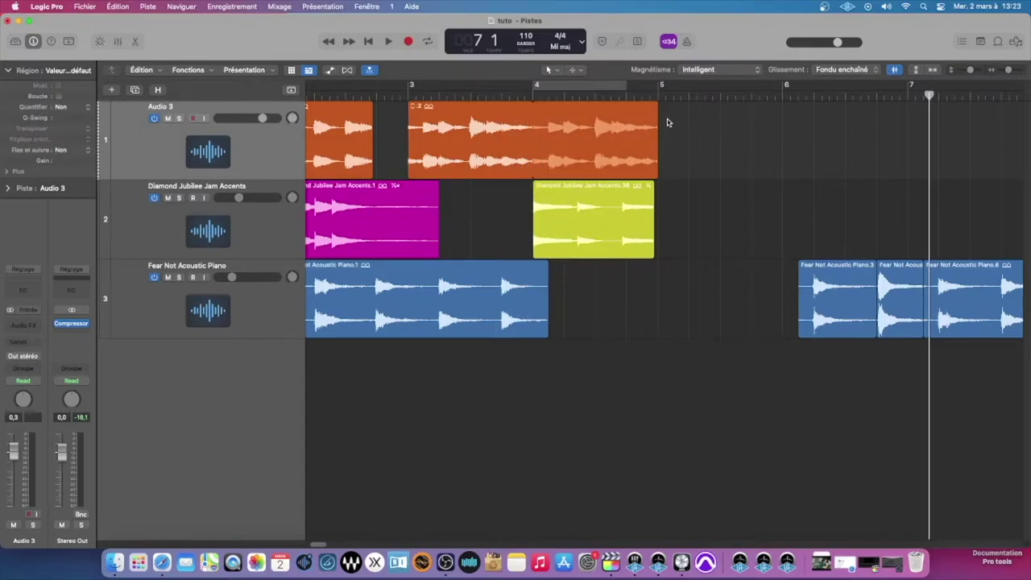
# - Play the project briefly from the playhead in bar 7, and stop playback
pyautogui.press('space')
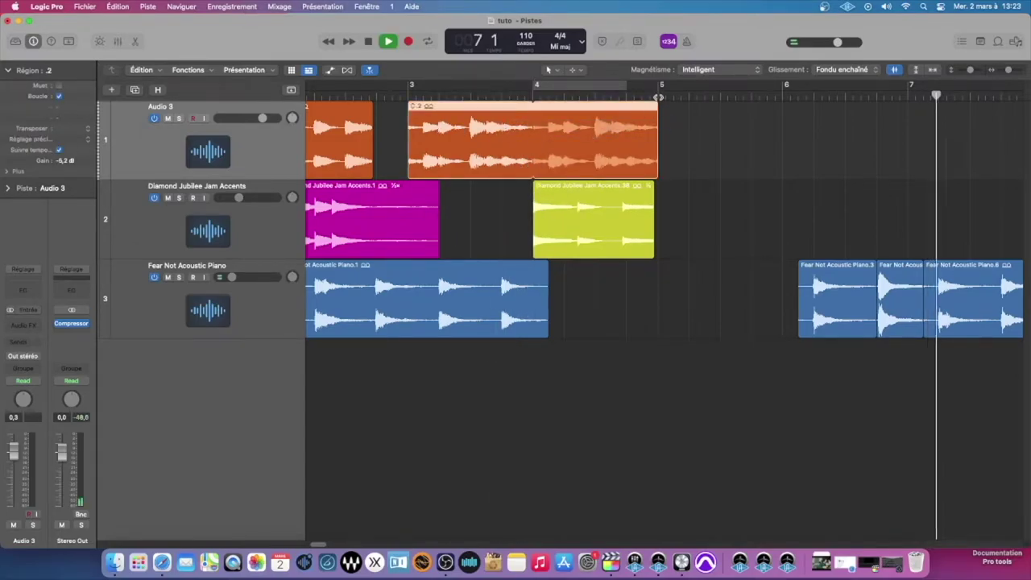
pyautogui.press('space')
pyautogui.hscroll(-1, 504, 142)
pyautogui.hscroll(-5, 516, 138)
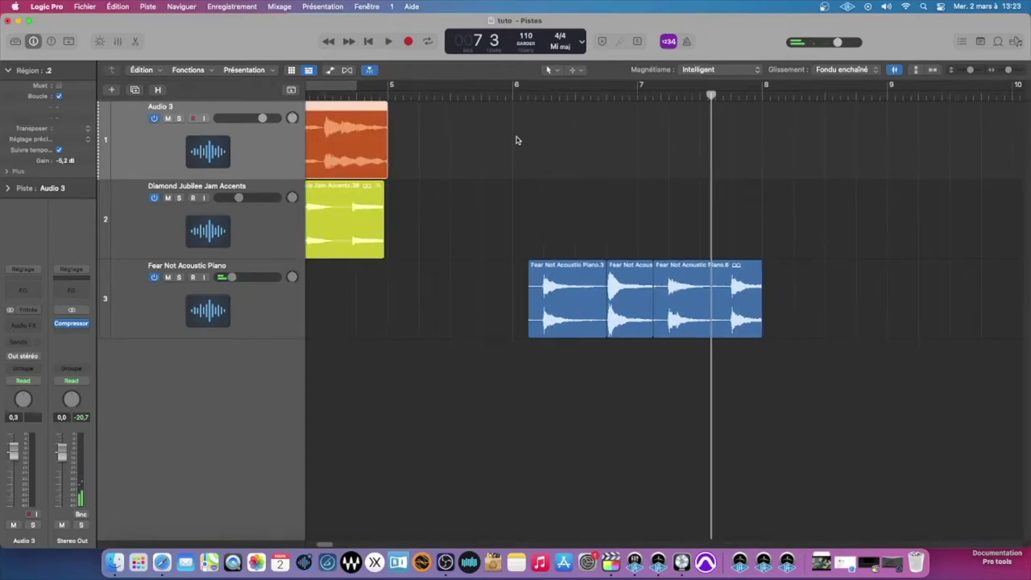
# - Marquee-select the looped Audio 3 region from bar 3 to bar 5, and split it at bar 4
pyautogui.click(579, 71)
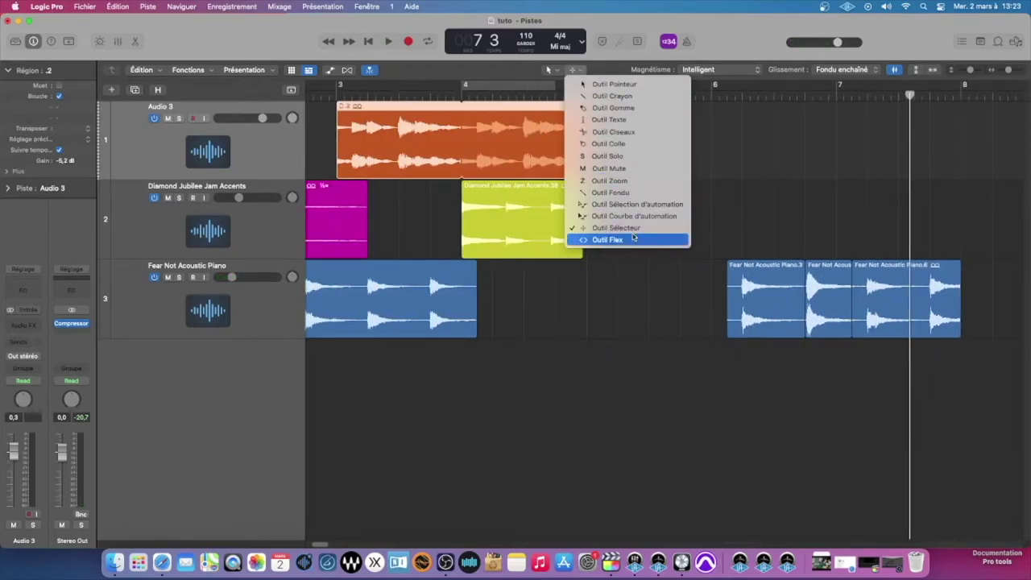
pyautogui.click(745, 165)
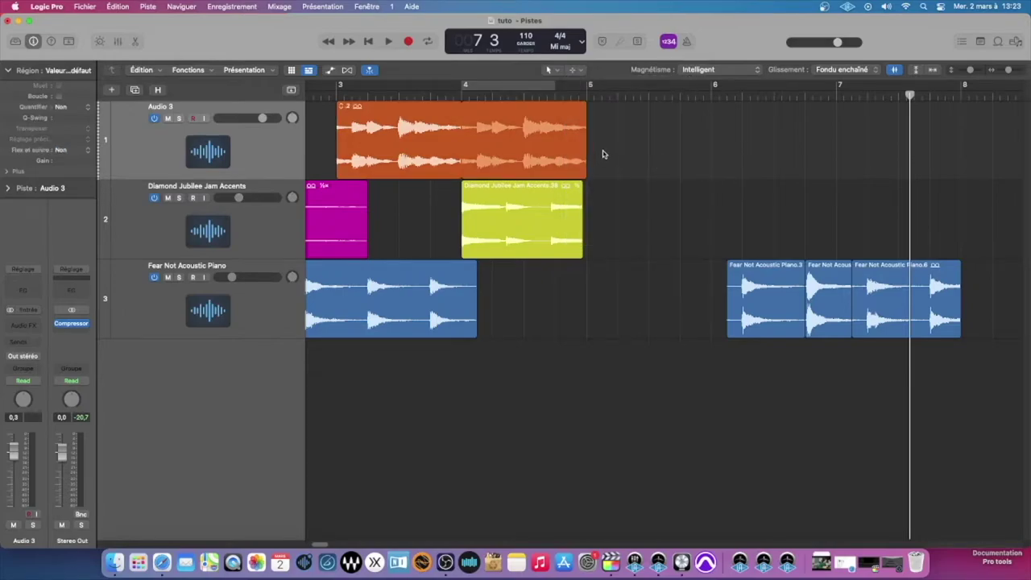
pyautogui.click(591, 149)
pyautogui.moveTo(586, 135); pyautogui.dragTo(338, 156)
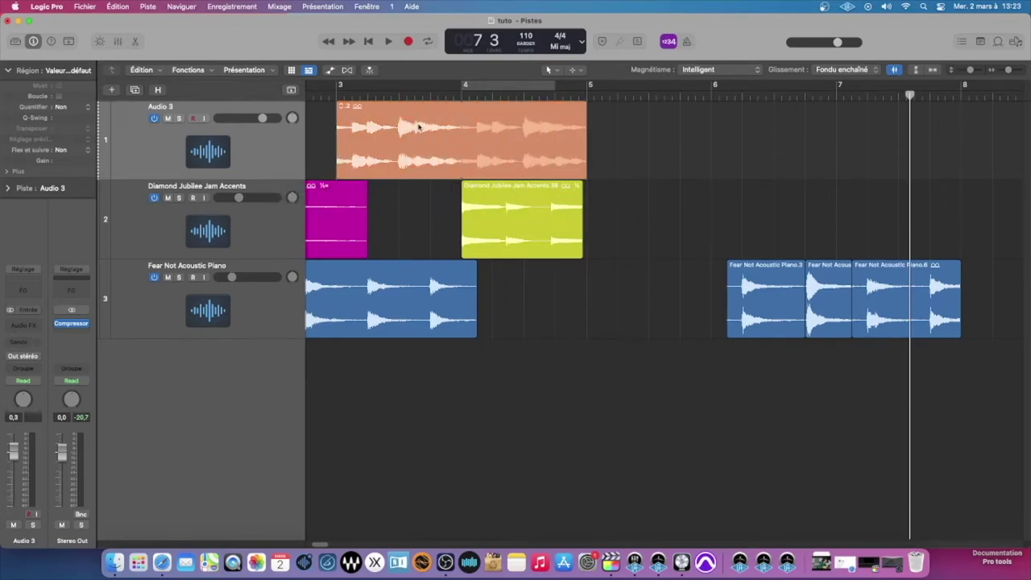
pyautogui.click(478, 127)
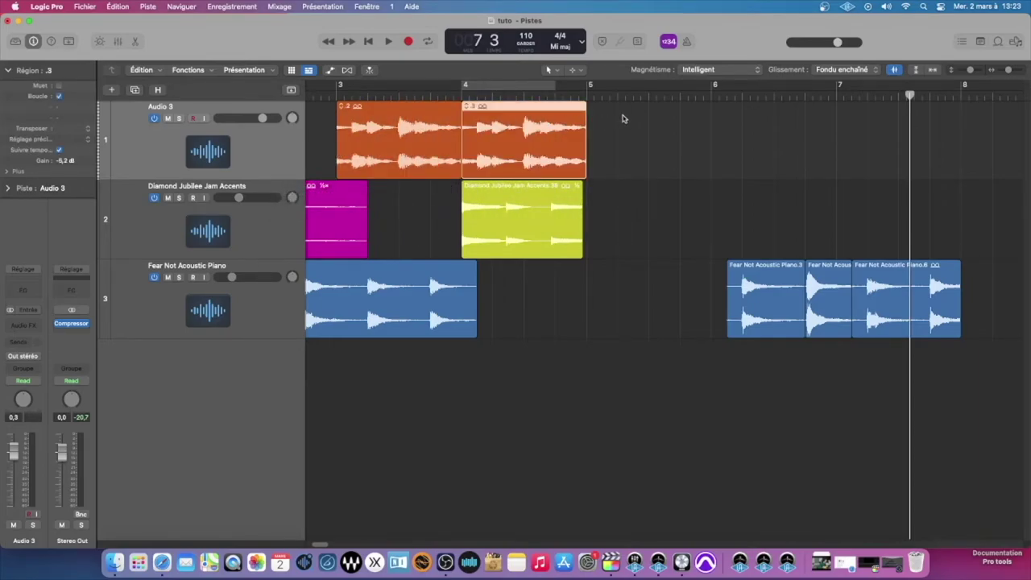
# - Bounce the two Audio 3 regions between bars 3 and 5 in place to a new track with muted sources, and undo the bounce
pyautogui.moveTo(623, 115); pyautogui.dragTo(352, 144)
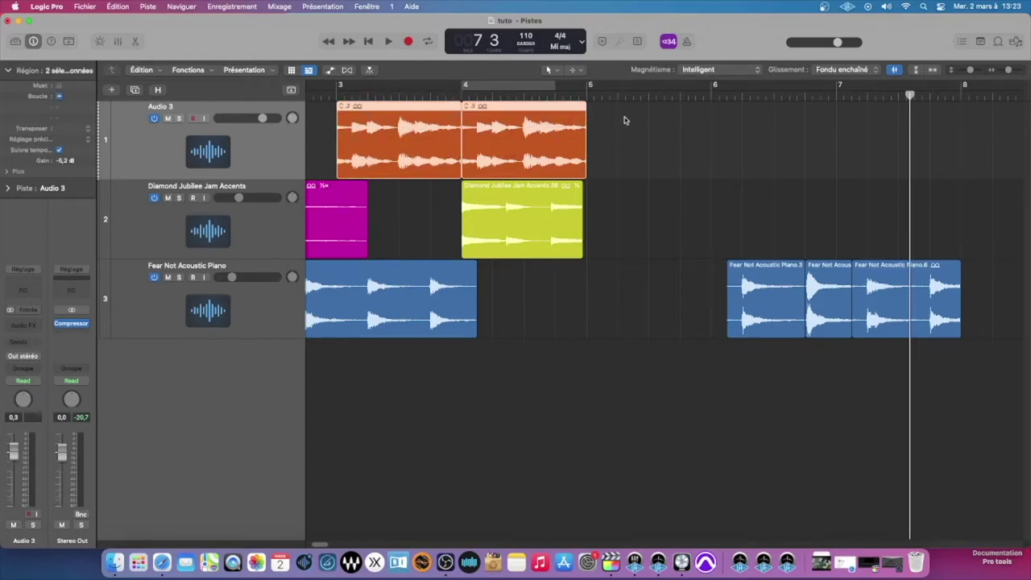
pyautogui.moveTo(625, 119); pyautogui.dragTo(408, 142)
pyautogui.click(619, 123)
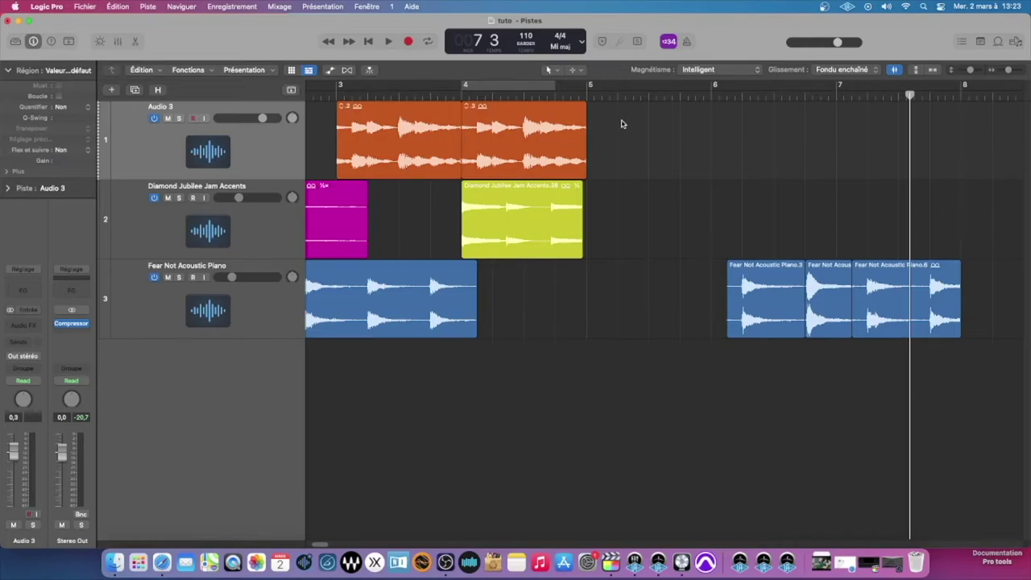
pyautogui.moveTo(621, 124); pyautogui.dragTo(388, 145)
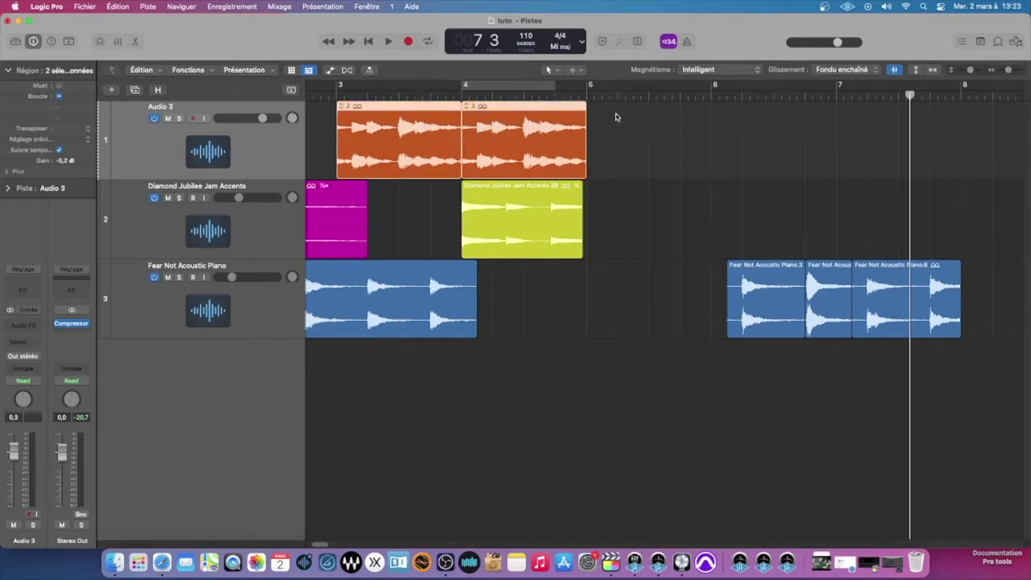
pyautogui.rightClick(425, 128)
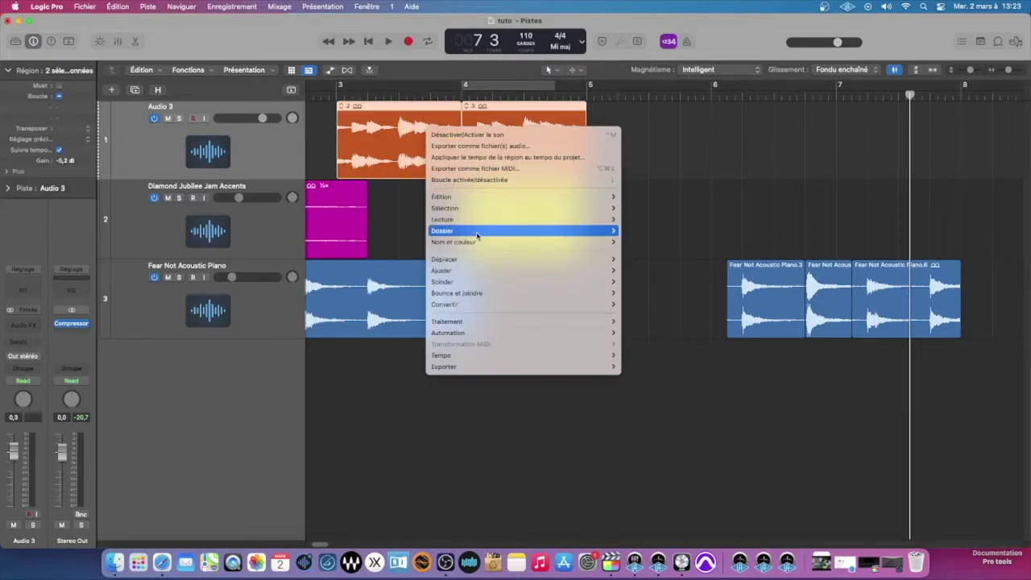
pyautogui.moveTo(480, 294)
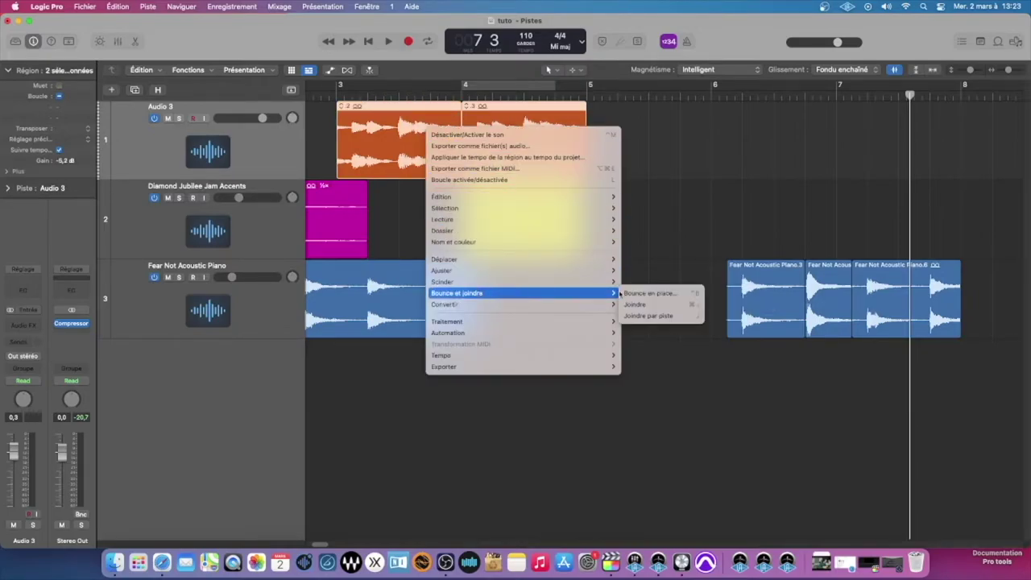
pyautogui.click(670, 295)
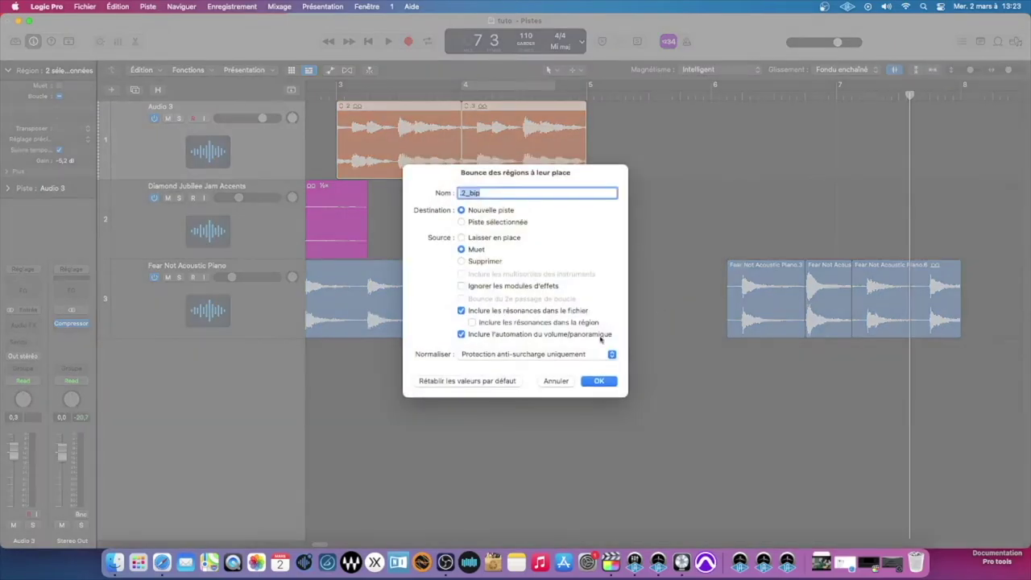
pyautogui.click(599, 381)
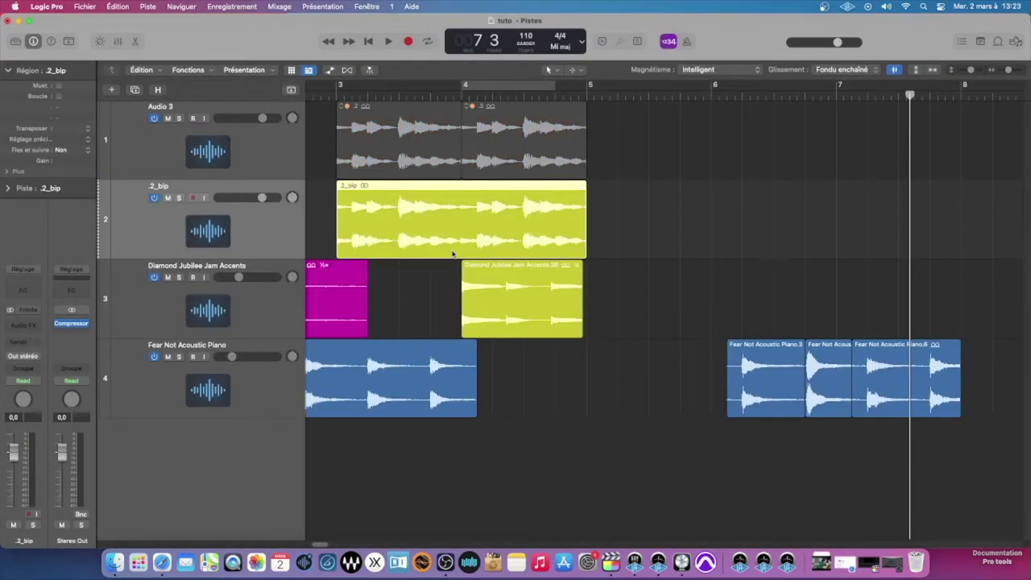
pyautogui.hscroll(-5, 409, 225)
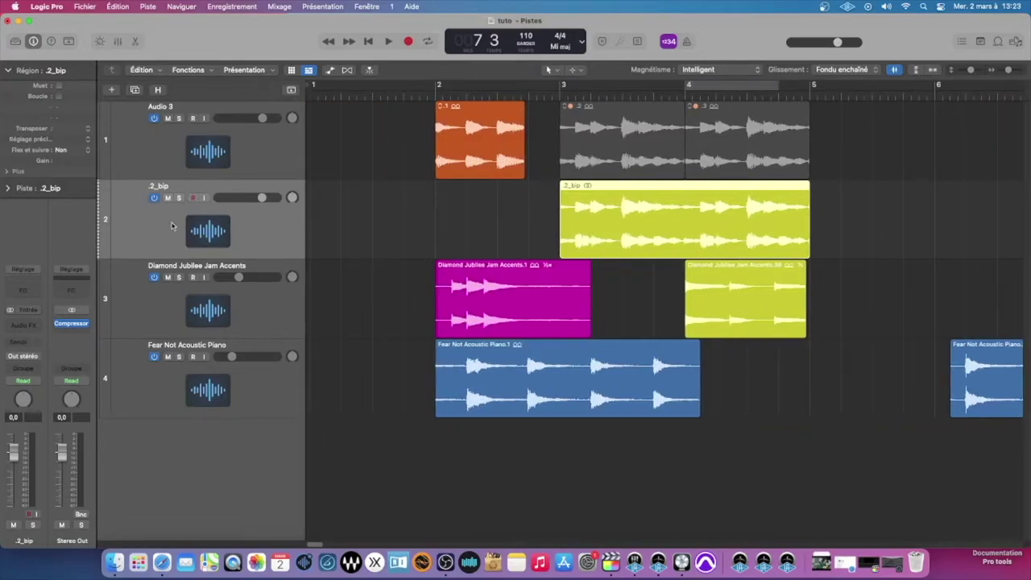
pyautogui.hscroll(3, 459, 212)
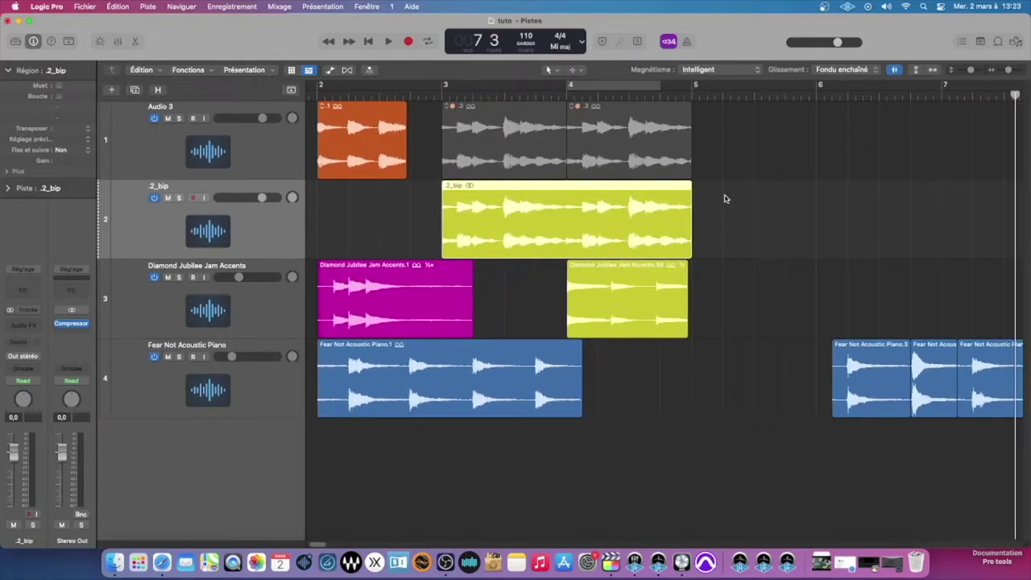
pyautogui.press('super+z')
# - Join the two Audio 3 regions between bars 3 and 5 into one region, creating a new audio file
pyautogui.moveTo(802, 134); pyautogui.dragTo(455, 137)
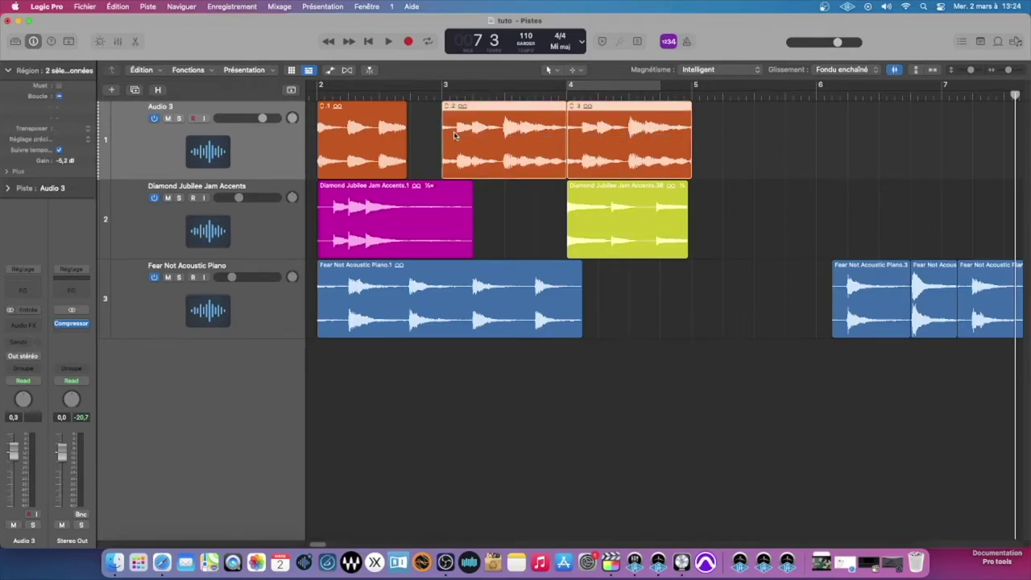
pyautogui.press('super+j')
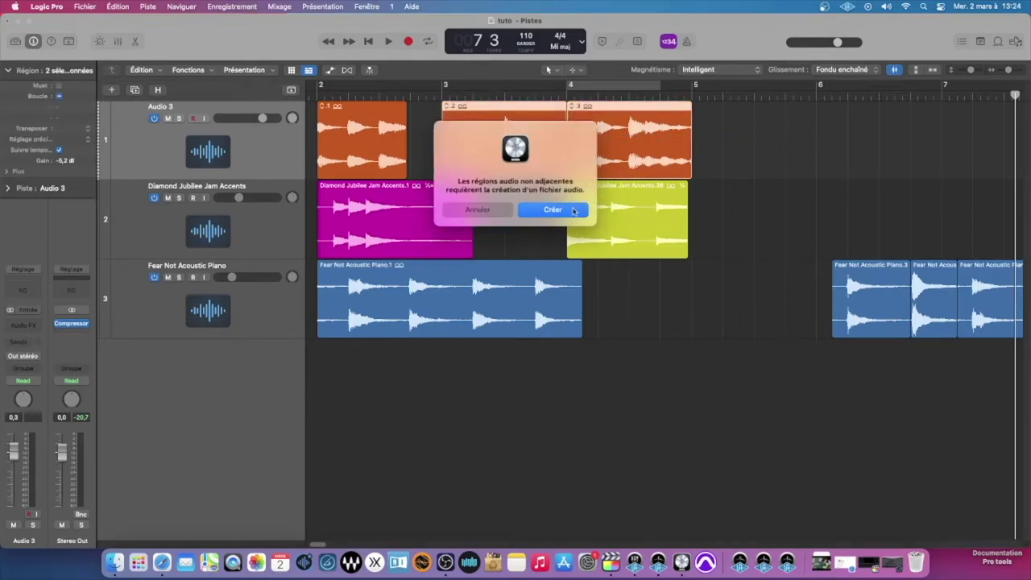
pyautogui.press('Return')
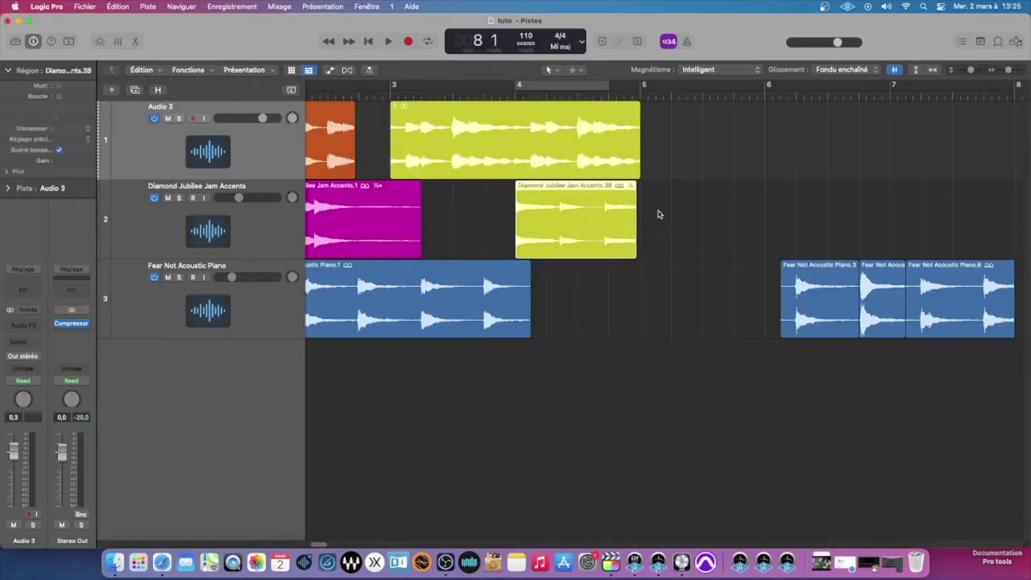
# - Try placing the yellow Diamond Jubilee Jam Accents region near bar 7, and undo the attempt
pyautogui.click(651, 212)
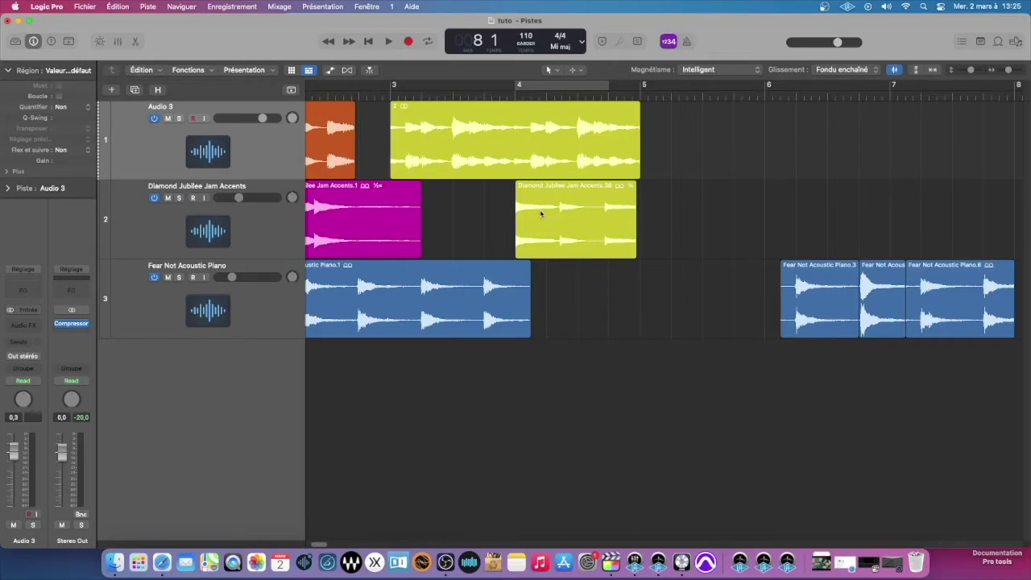
pyautogui.moveTo(539, 213); pyautogui.dragTo(900, 234)
pyautogui.hscroll(2, 709, 211)
pyautogui.press('super+z')
pyautogui.press('super+z')
pyautogui.press('super+z')
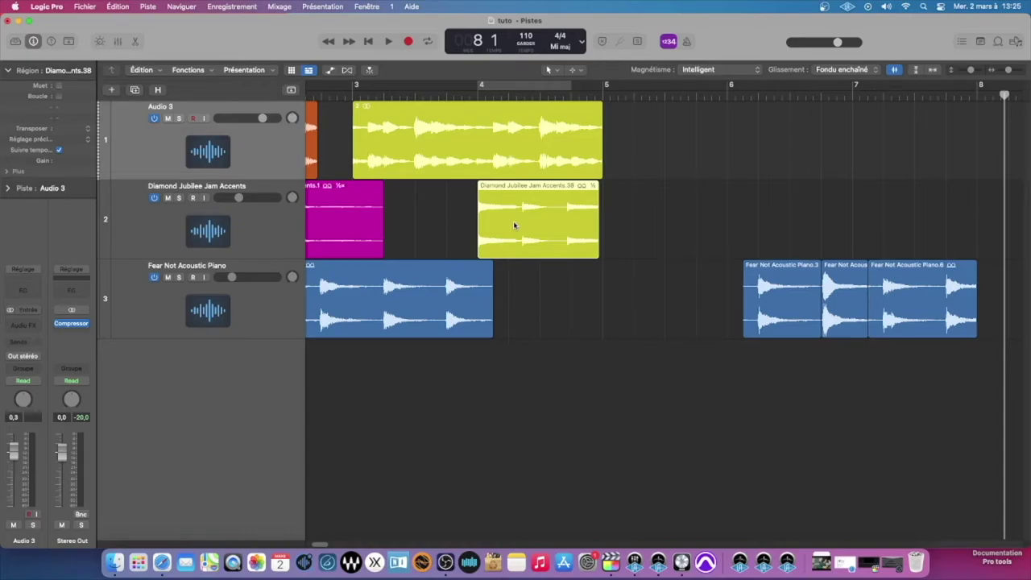
# - Repeat the yellow Diamond Jubilee Jam Accents region once, directly after its own end
pyautogui.press('super+r')
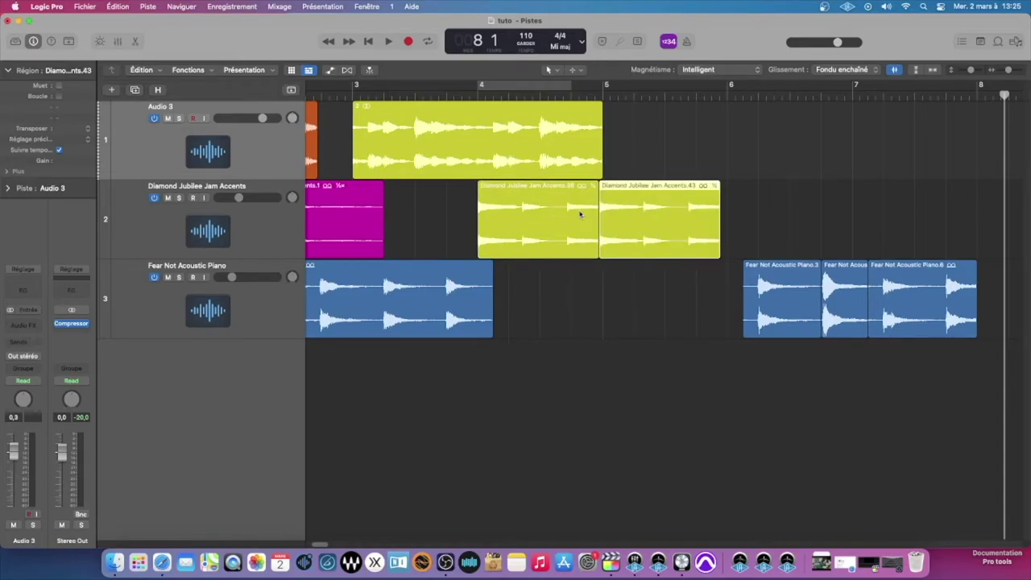
pyautogui.press('super+Right')
pyautogui.press('super+Right')
pyautogui.press('super+Right')
pyautogui.press('super+Right')
pyautogui.press('super+Right')
pyautogui.press('super+Right')
pyautogui.press('super+Left')
pyautogui.press('super+Left')
pyautogui.press('super+Left')
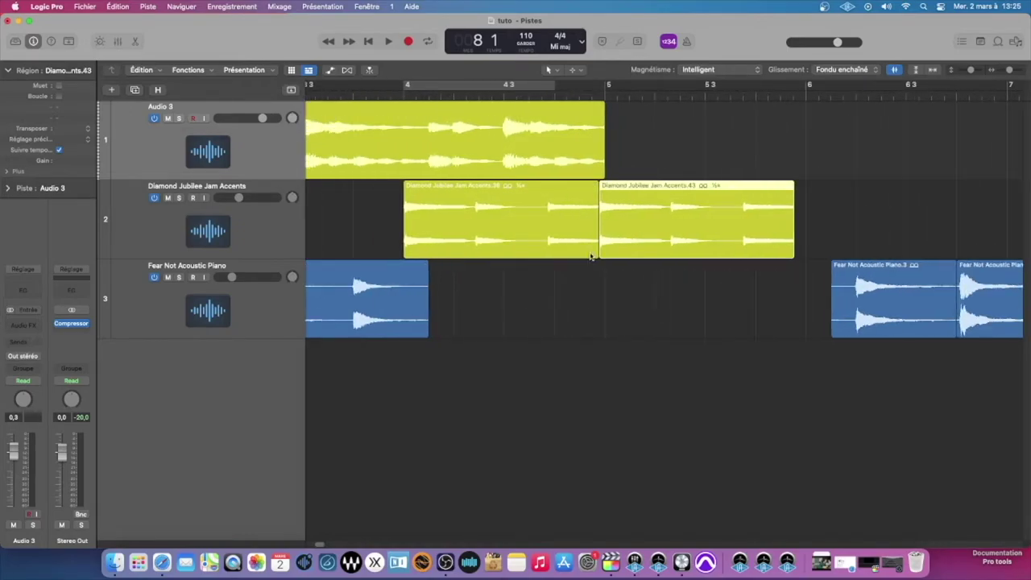
# - Align the start of the repeated Diamond Jubilee Jam Accents region with bar 5
pyautogui.click(598, 274)
pyautogui.moveTo(609, 248); pyautogui.dragTo(595, 256)
pyautogui.press('super+Left')
pyautogui.press('super+Right')
pyautogui.press('super+Right')
pyautogui.click(617, 228)
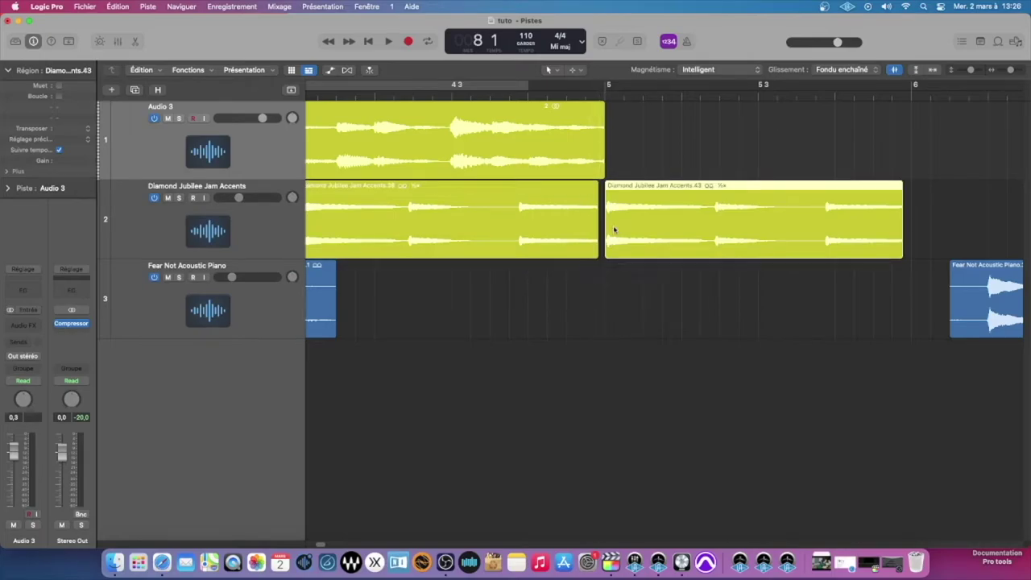
# - Undo the repetition and realignment, leaving only the yellow Diamond Jubilee Jam Accents region at bar 4
pyautogui.hscroll(-2, 584, 219)
pyautogui.press('super+z')
pyautogui.press('super+z')
pyautogui.press('super+z')
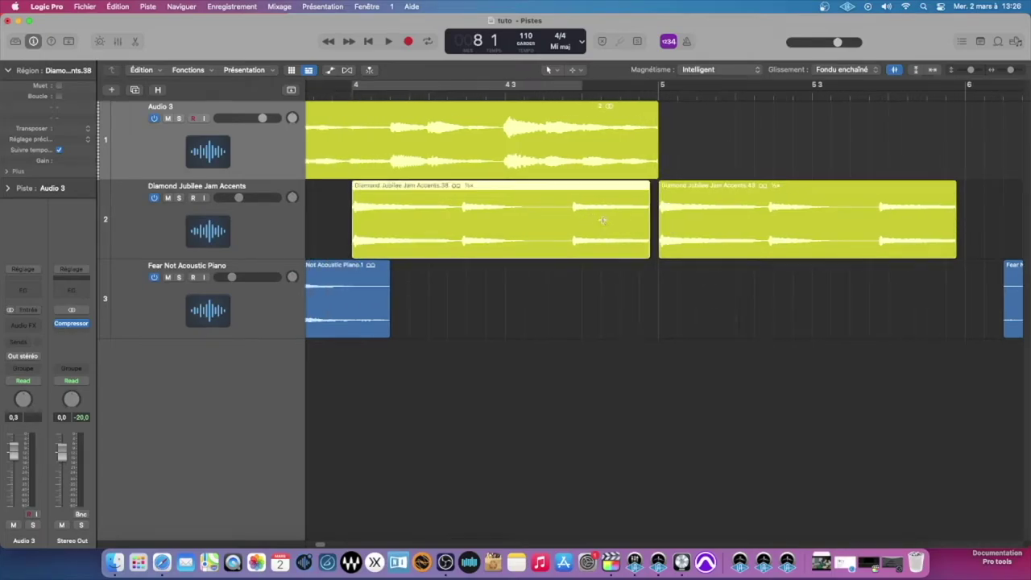
pyautogui.hscroll(-2, 520, 229)
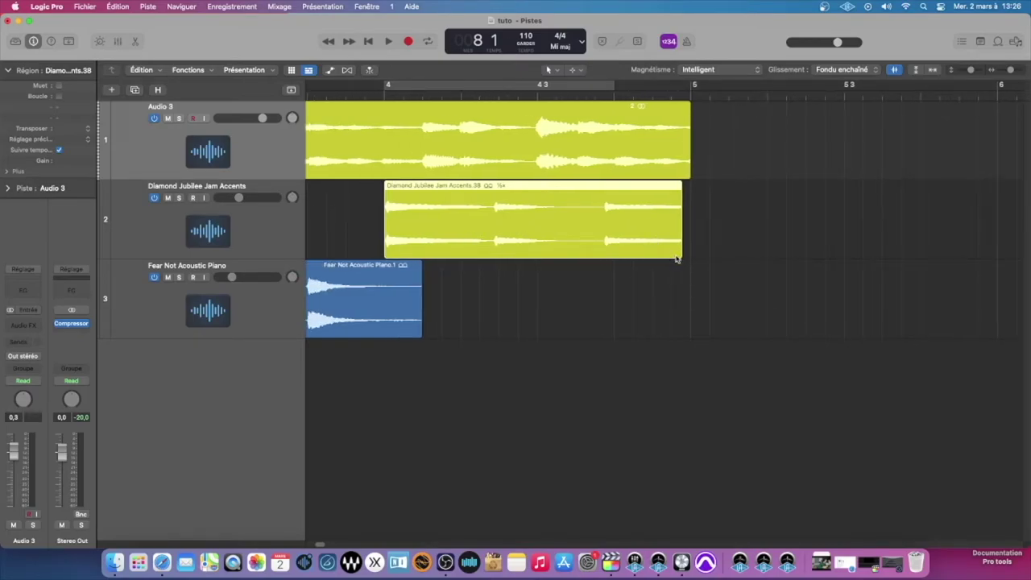
# - Extend the end of the yellow Diamond Jubilee Jam Accents region to bar 5
pyautogui.moveTo(678, 255)
pyautogui.mouseDown()
pyautogui.moveTo(706, 258)
pyautogui.moveTo(690, 258)
pyautogui.mouseUp()
pyautogui.moveTo(694, 200); pyautogui.dragTo(694, 200)
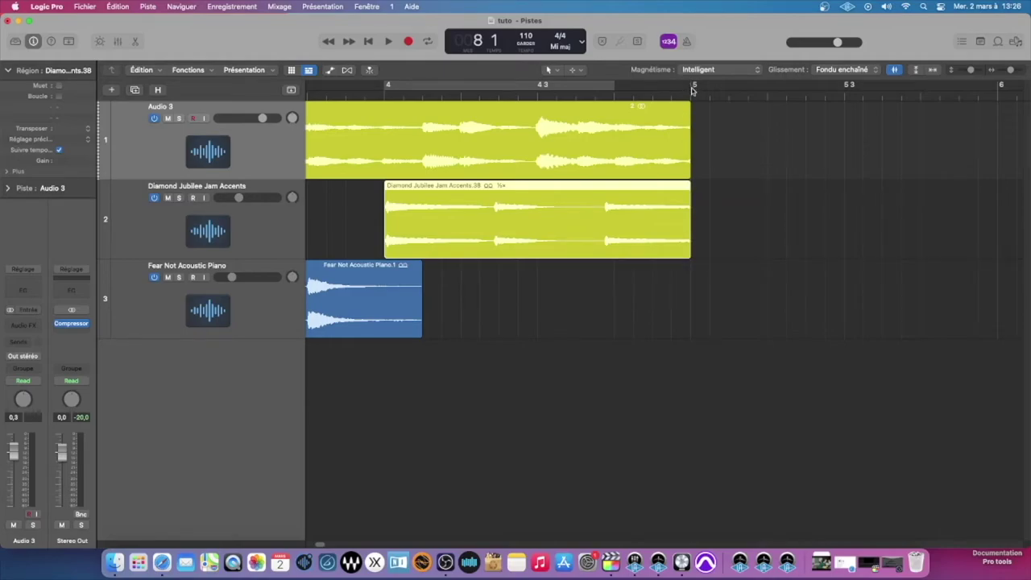
# - Paste a copy of the yellow Diamond Jubilee Jam Accents region at bar 5, and check the seam between both regions
pyautogui.click(691, 90)
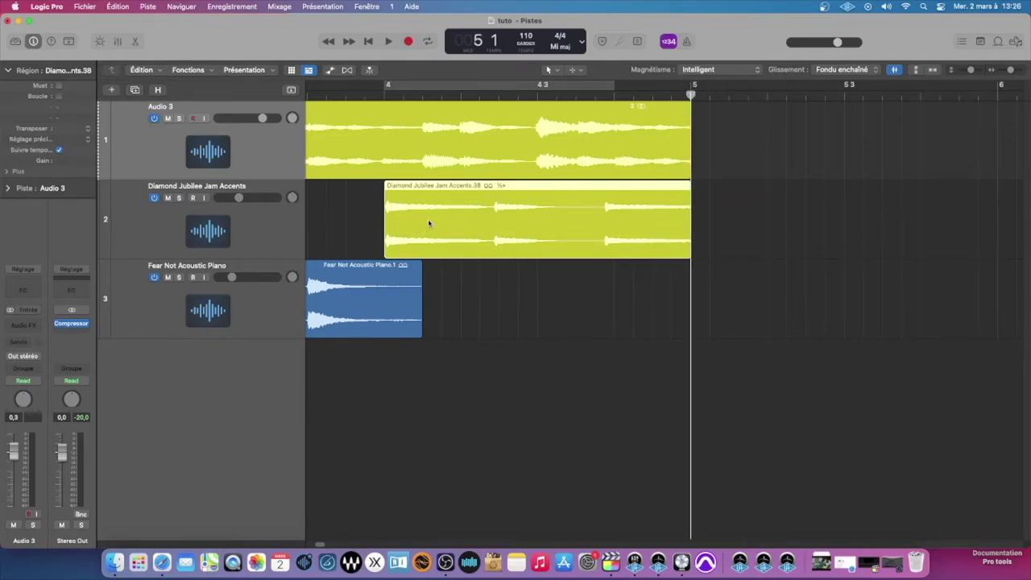
pyautogui.press('super+v')
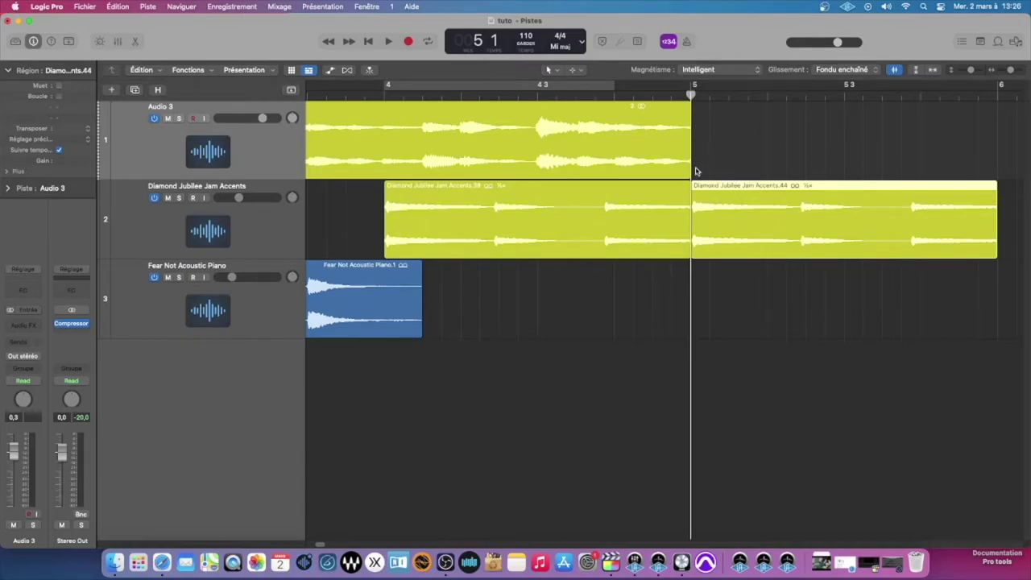
pyautogui.scroll(5, 693, 175)
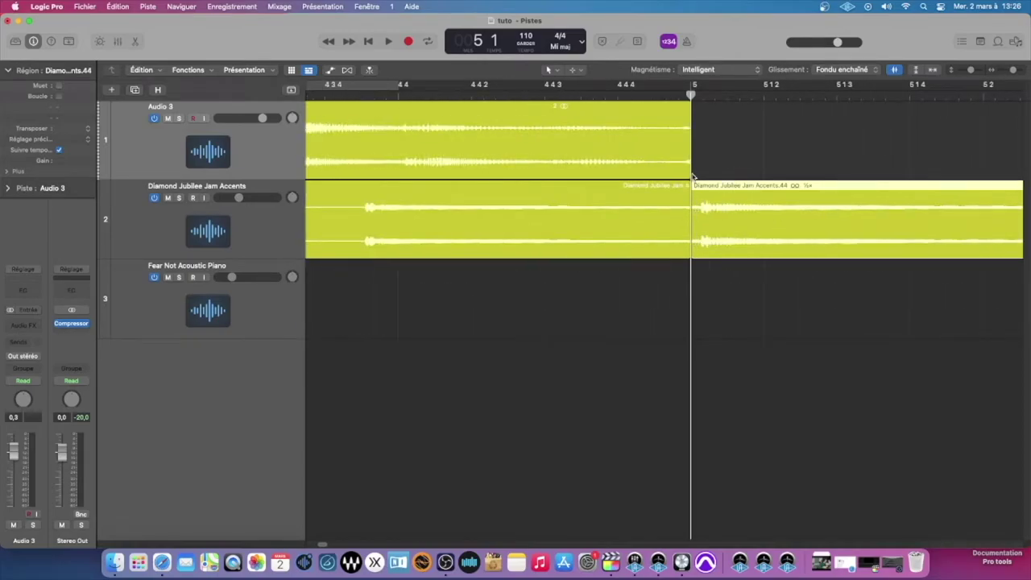
pyautogui.scroll(-5, 693, 176)
pyautogui.scroll(-4, 692, 176)
# - Select both adjoining yellow Diamond Jubilee Jam Accents regions, and undo the copy pasted at bar 5
pyautogui.moveTo(723, 226)
pyautogui.mouseDown()
pyautogui.moveTo(711, 226)
pyautogui.moveTo(723, 225)
pyautogui.mouseUp()
pyautogui.moveTo(570, 214); pyautogui.dragTo(815, 226)
pyautogui.hscroll(5, 665, 214)
pyautogui.moveTo(698, 206); pyautogui.dragTo(513, 227)
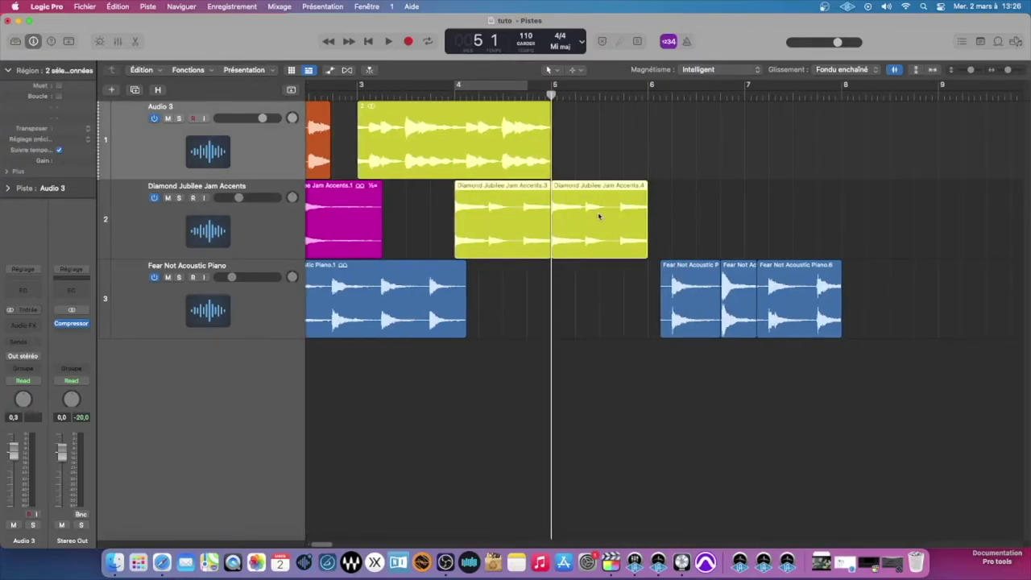
pyautogui.scroll(2, 598, 214)
pyautogui.scroll(-3, 599, 215)
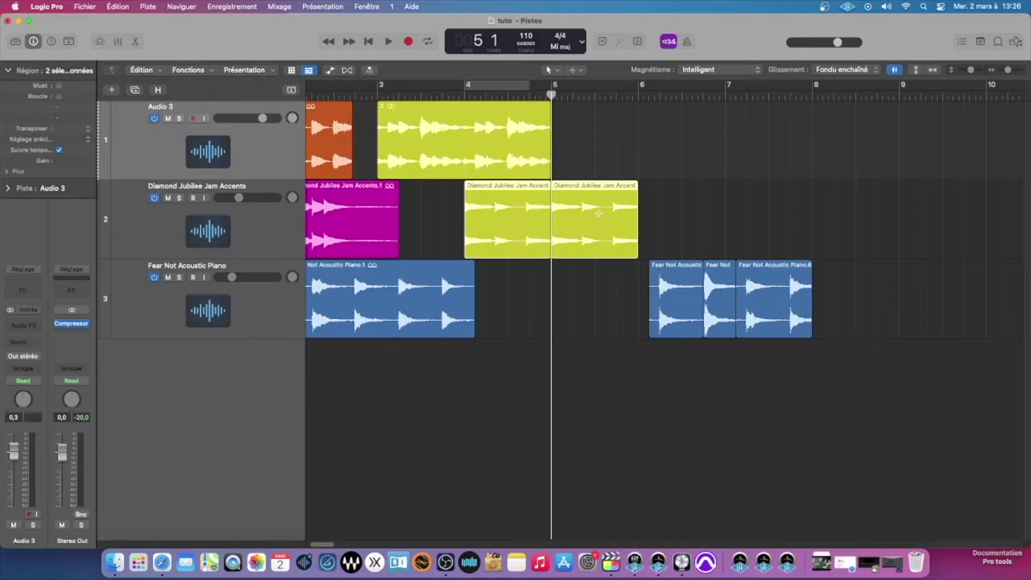
pyautogui.press('super+z')
pyautogui.hscroll(-3, 554, 226)
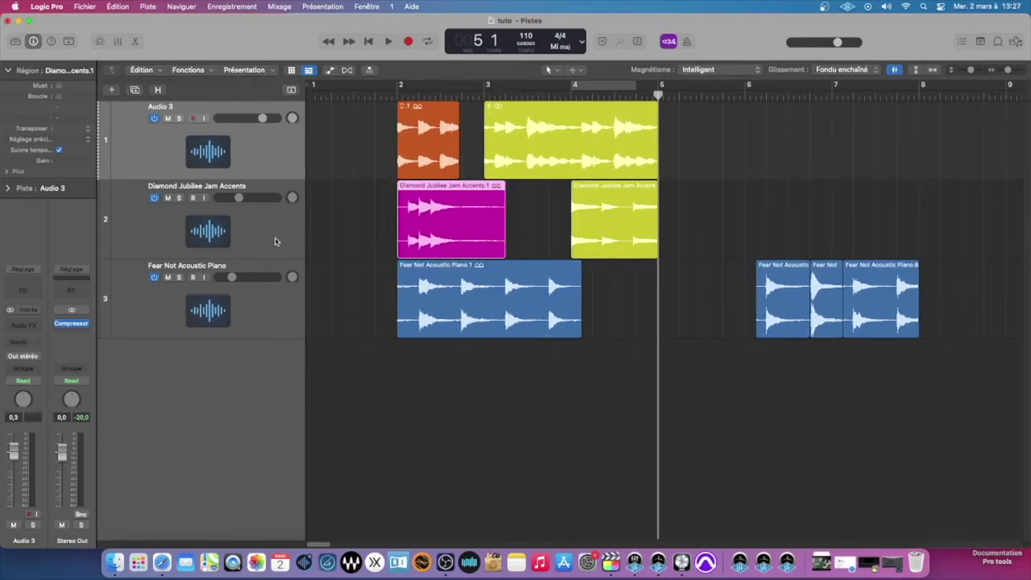
# - Shrink and enlarge the height of all tracks, and magnify the timeline with the zoom controls
pyautogui.scroll(-2, 374, 224)
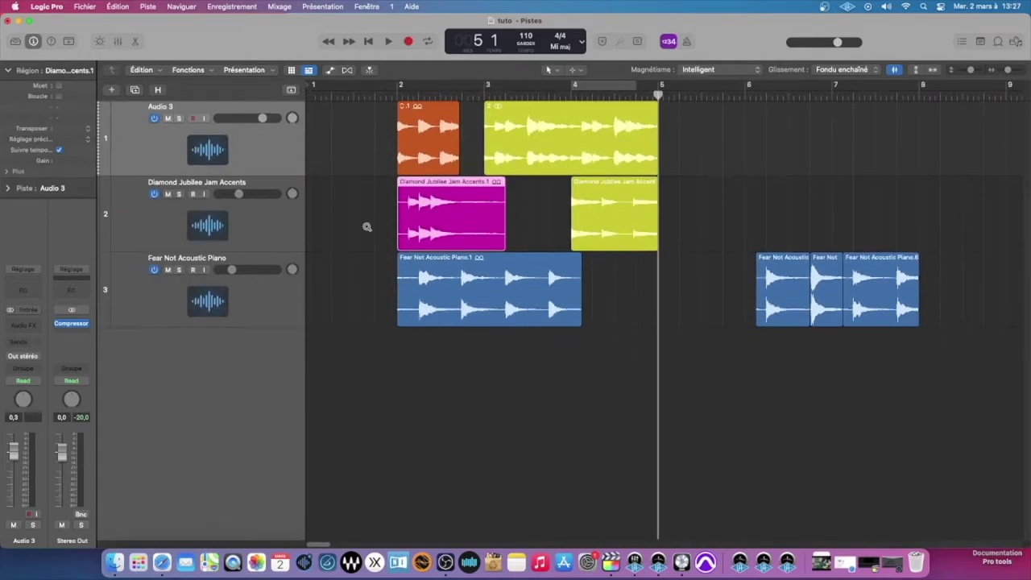
pyautogui.scroll(2, 367, 226)
pyautogui.scroll(-4, 367, 226)
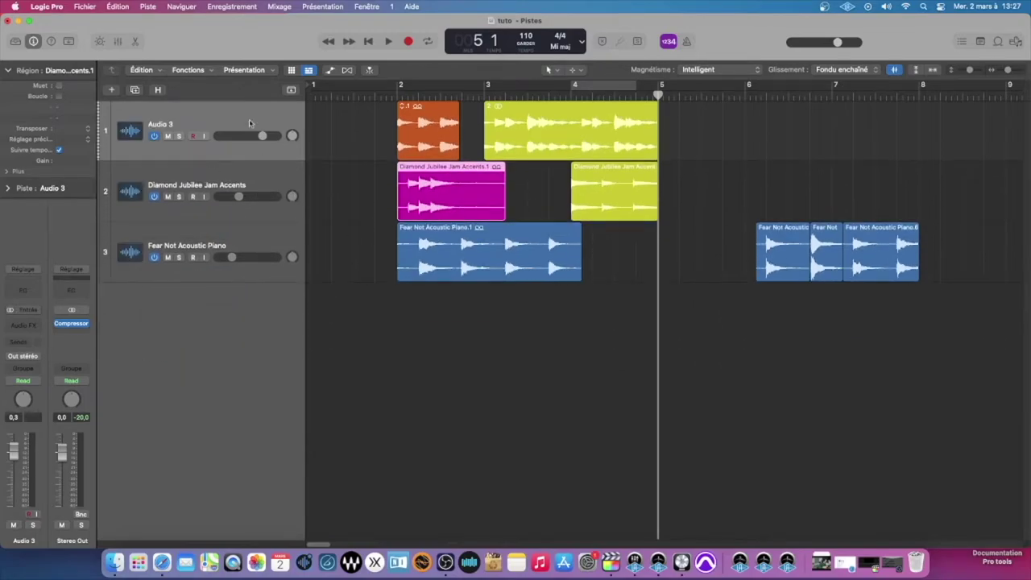
pyautogui.scroll(3, 382, 199)
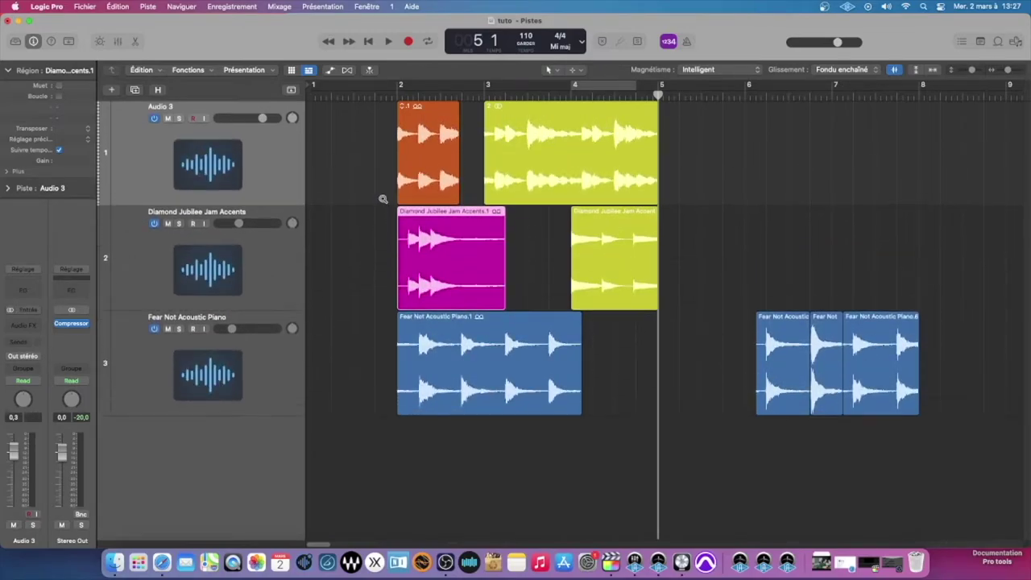
pyautogui.scroll(2, 383, 199)
pyautogui.scroll(-3, 381, 209)
pyautogui.scroll(1, 379, 221)
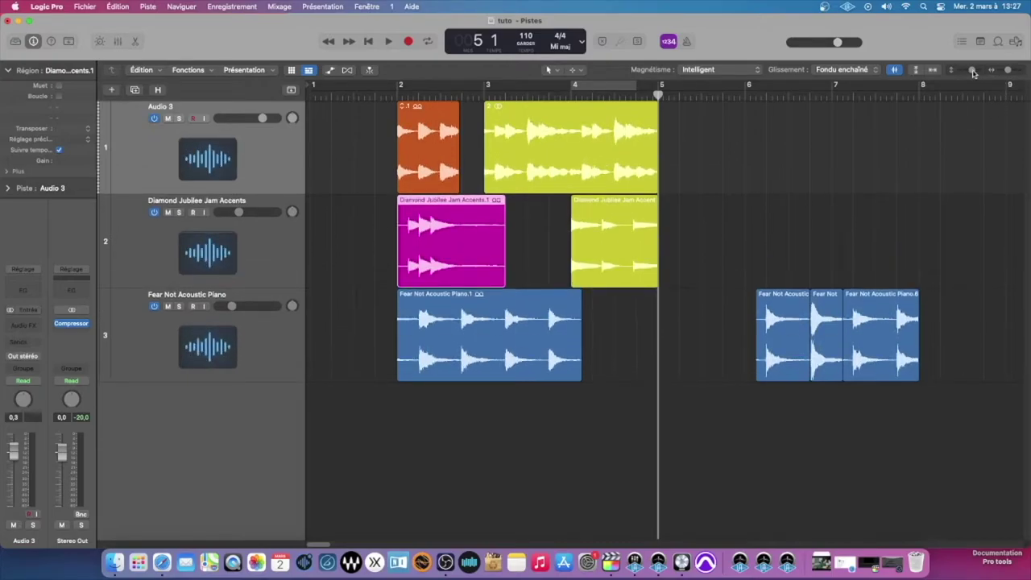
pyautogui.moveTo(972, 71); pyautogui.dragTo(1010, 71)
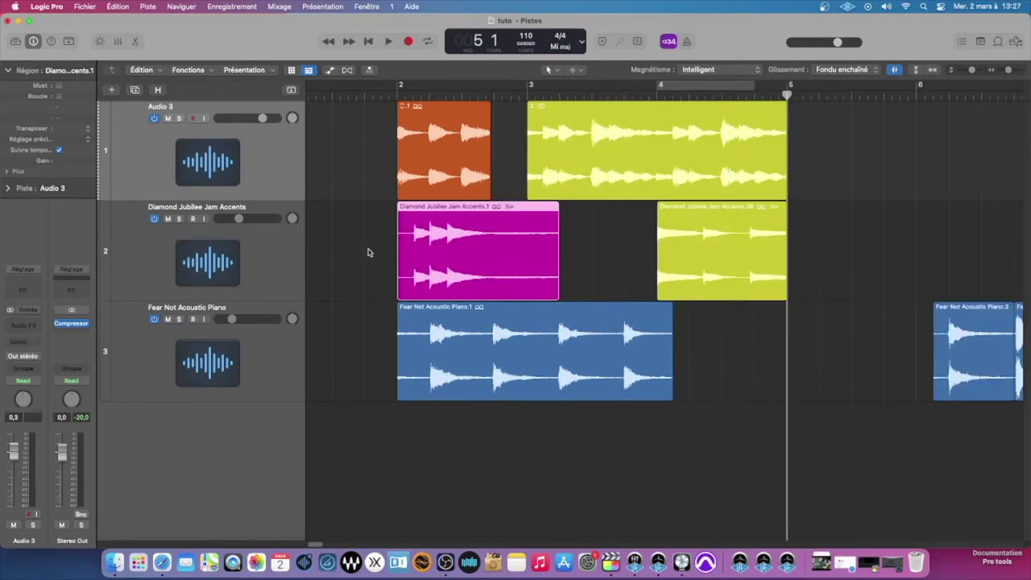
# - Zoom the arrangement vertically in and out several times, and zoom the timeline horizontally in and out
pyautogui.scroll(4, 368, 251)
pyautogui.scroll(-5, 368, 250)
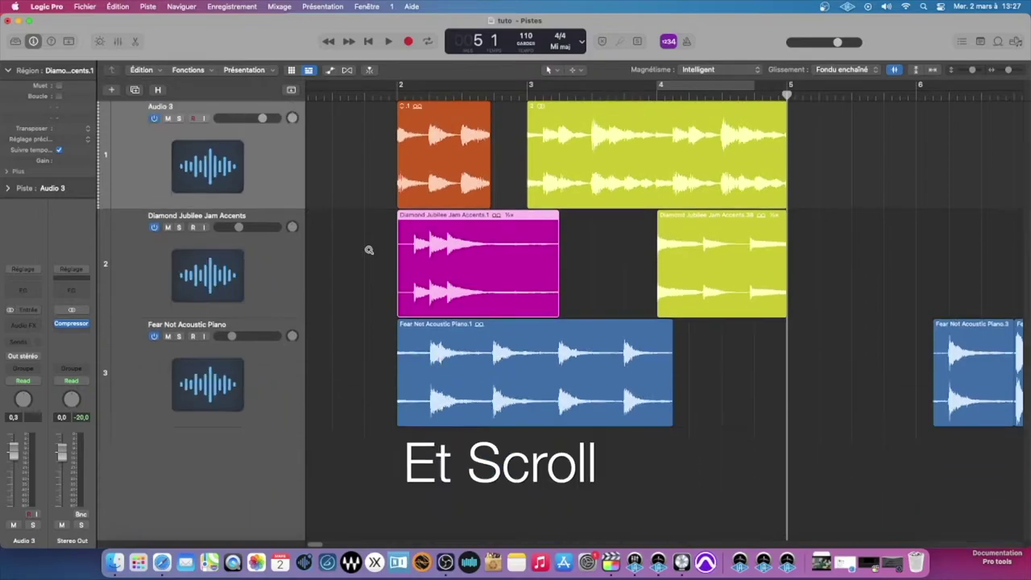
pyautogui.scroll(3, 368, 250)
pyautogui.scroll(-3, 368, 249)
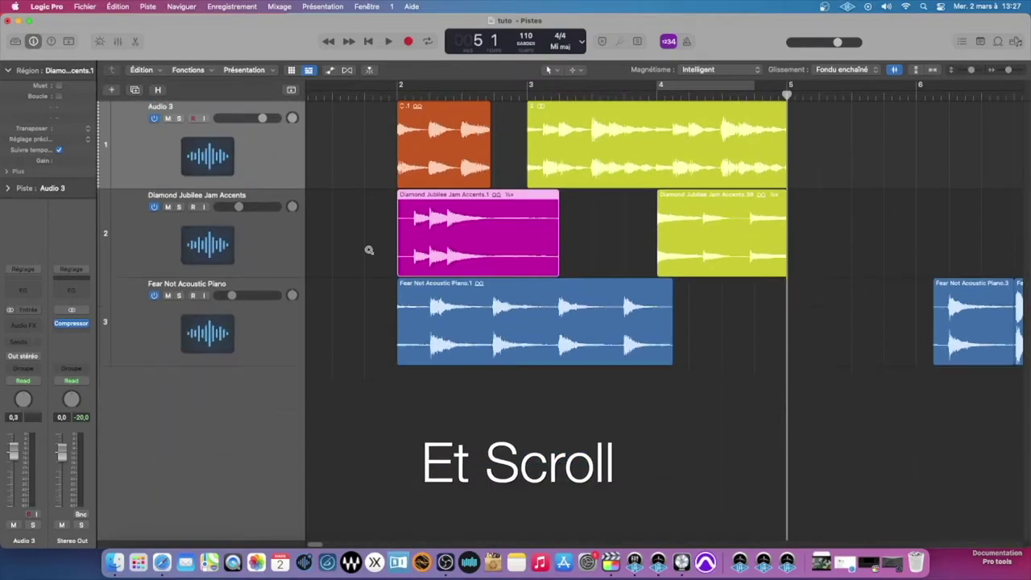
pyautogui.scroll(3, 368, 249)
pyautogui.scroll(-2, 368, 250)
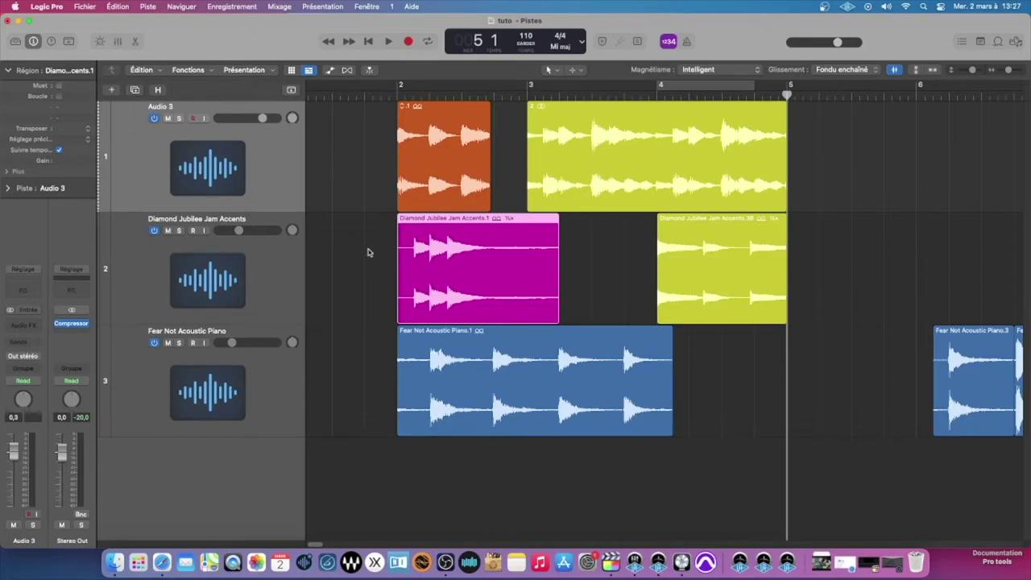
pyautogui.hscroll(3, 368, 252)
pyautogui.hscroll(-2, 368, 252)
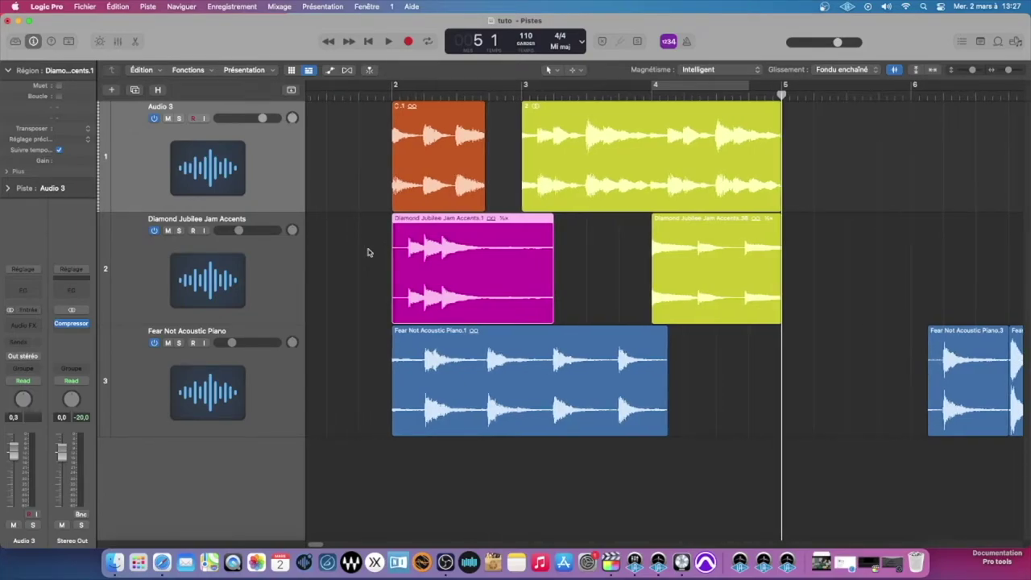
pyautogui.scroll(5, 368, 252)
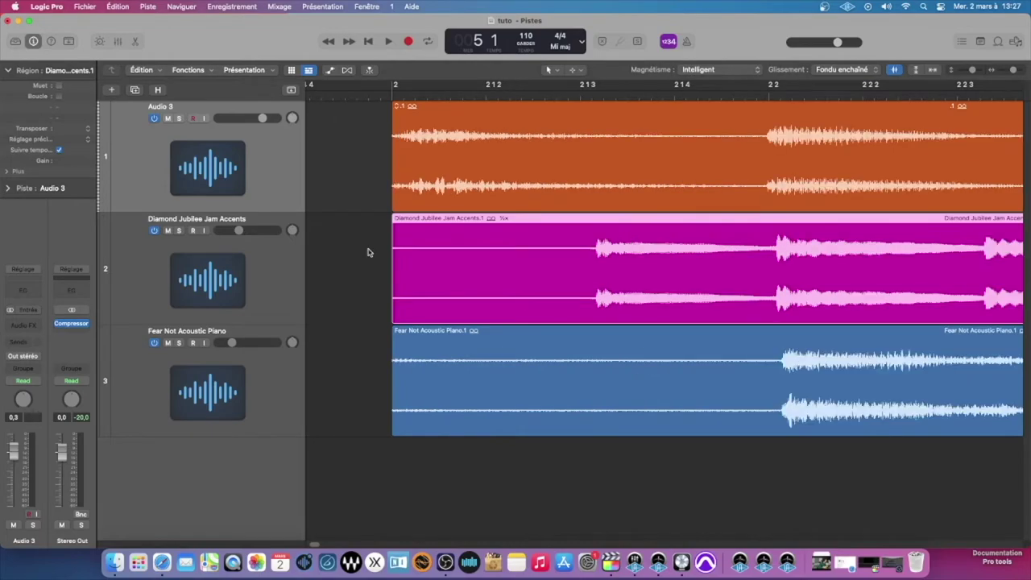
pyautogui.scroll(-4, 368, 252)
# - Place the playhead at bar 2 beat 3, and zoom the timeline closely in and back out around it
pyautogui.click(487, 95)
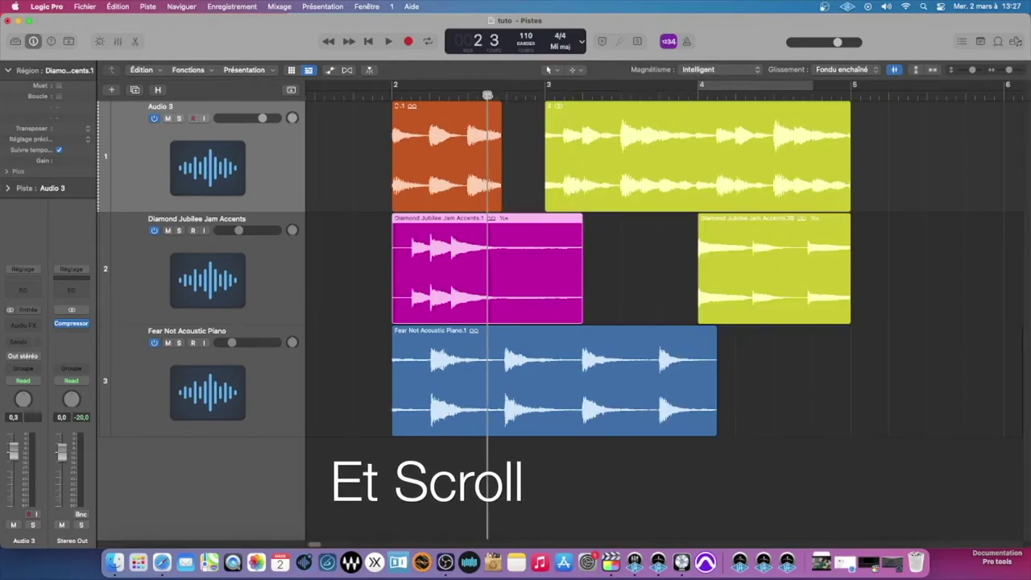
pyautogui.scroll(15, 483, 173)
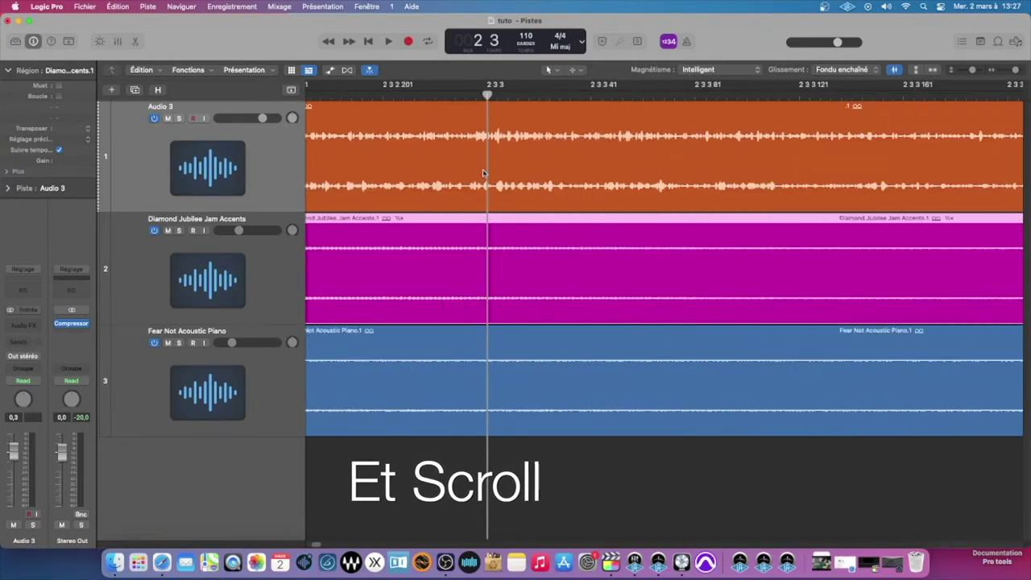
pyautogui.scroll(-10, 483, 172)
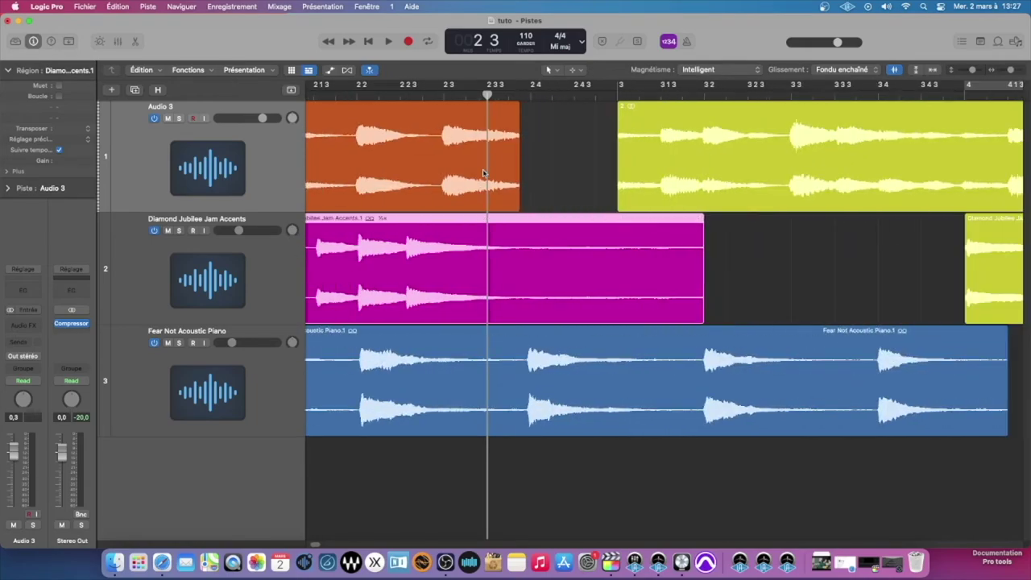
pyautogui.scroll(6, 483, 172)
pyautogui.scroll(-8, 483, 172)
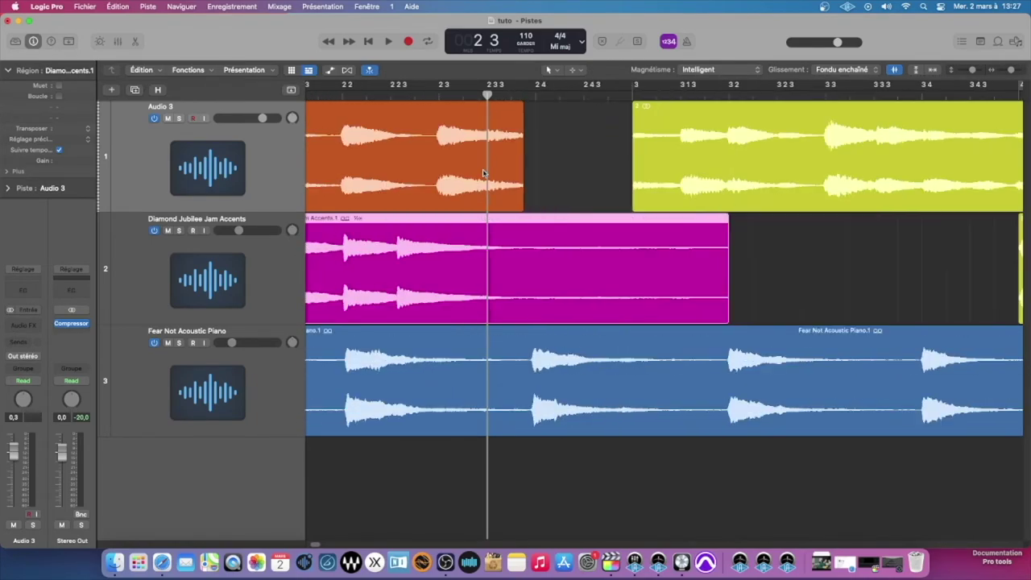
pyautogui.scroll(-3, 484, 173)
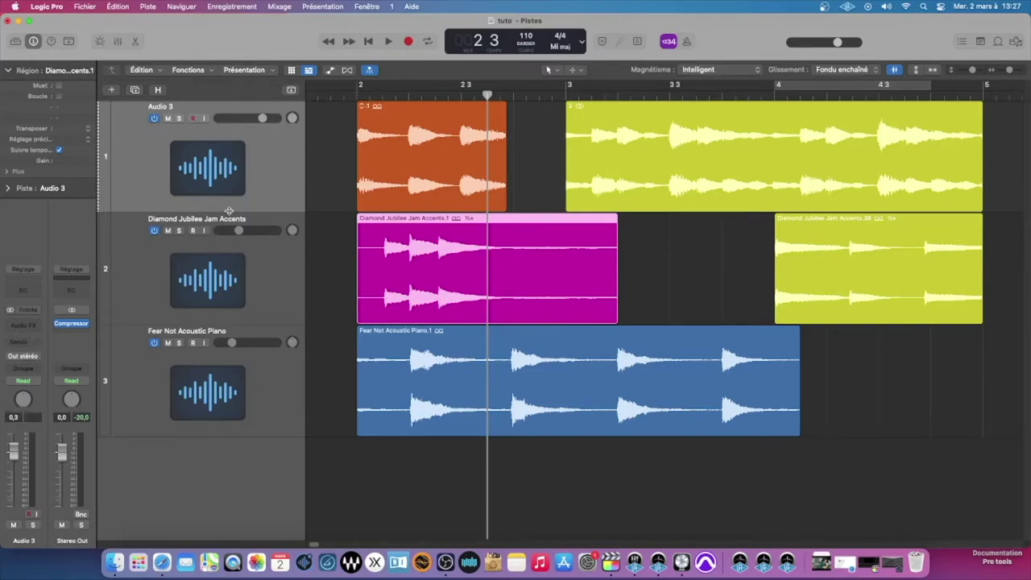
# - Resize the tracks individually, making Fear Not Acoustic Piano taller than the others, and restore a uniform height for all tracks
pyautogui.moveTo(235, 208); pyautogui.dragTo(244, 153)
pyautogui.moveTo(225, 275); pyautogui.dragTo(227, 218)
pyautogui.moveTo(230, 324); pyautogui.dragTo(231, 385)
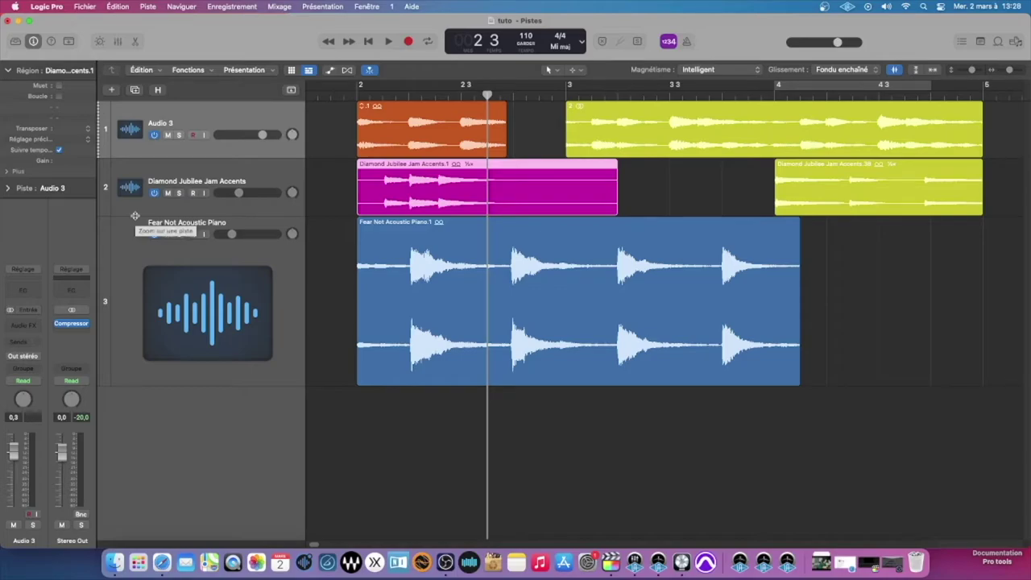
pyautogui.keyDown('alt'); pyautogui.keyDown('shift'); pyautogui.click(136, 216); pyautogui.keyUp('shift'); pyautogui.keyUp('alt')
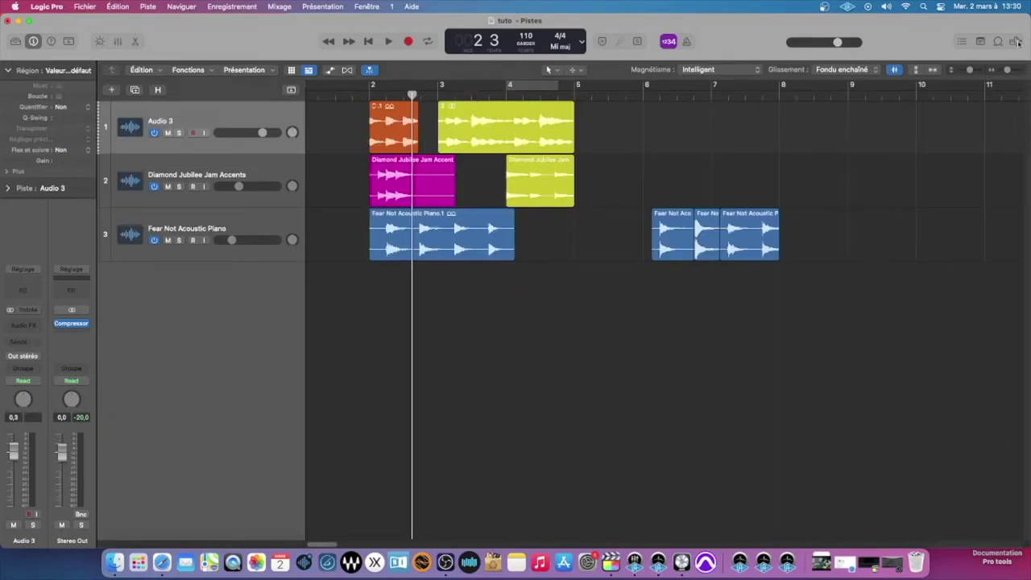
# - Open the project's audio browser, collapse the Diamond Jubilee file's list, and examine the regions under 70s Rock Piano 33.caf
pyautogui.click(1015, 41)
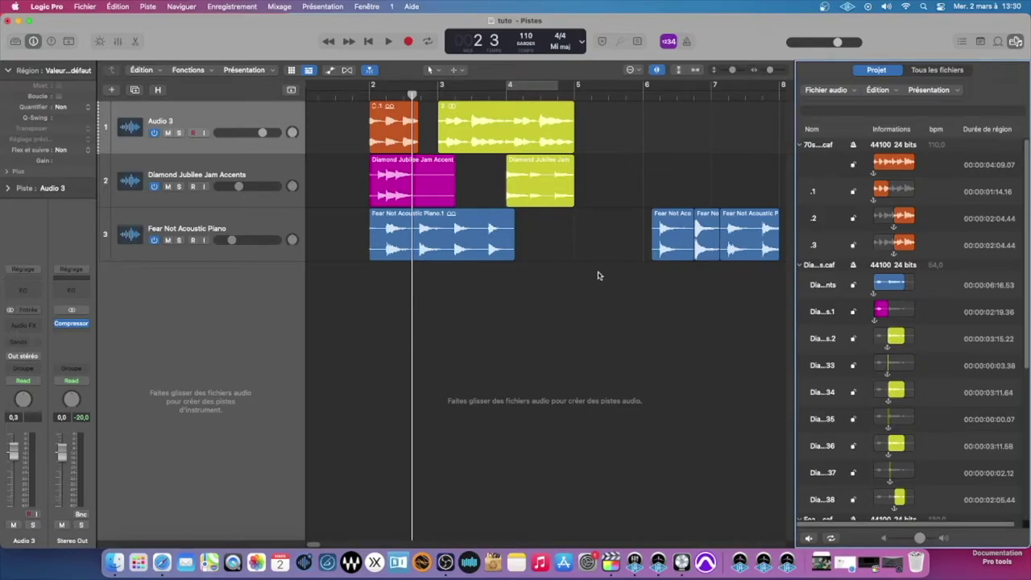
pyautogui.scroll(-8, 925, 213)
pyautogui.scroll(8, 925, 213)
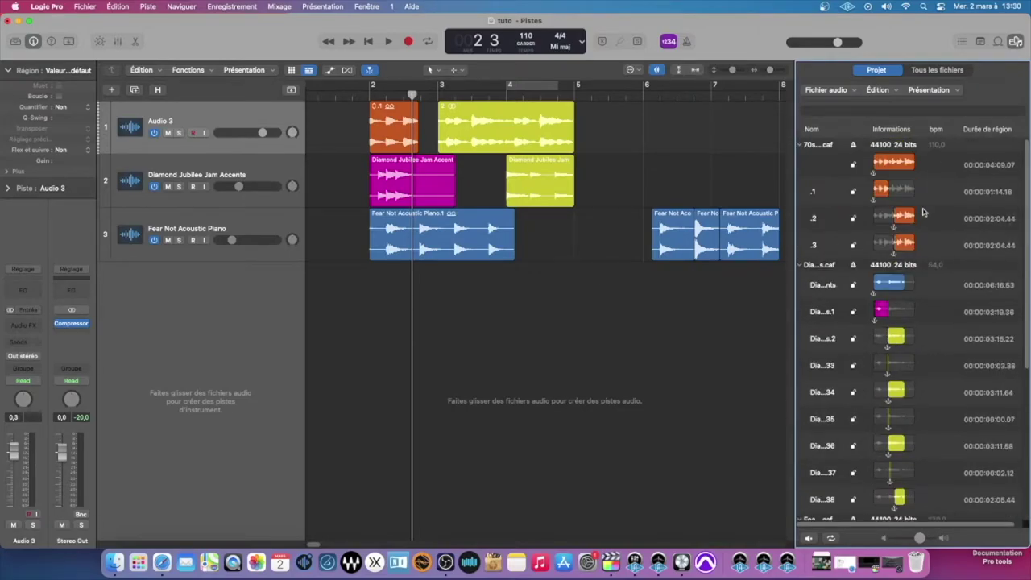
pyautogui.click(806, 145)
pyautogui.click(802, 145)
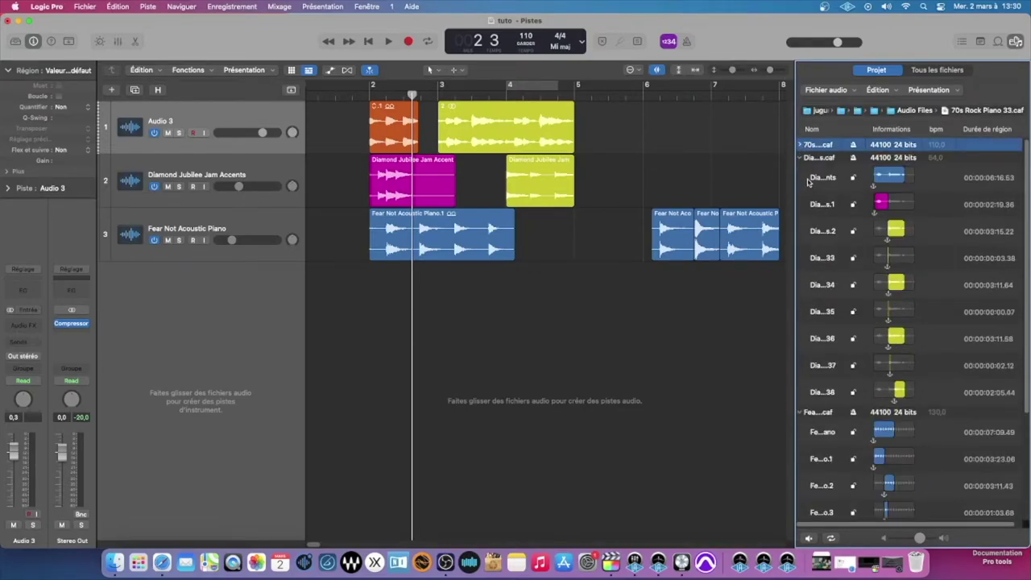
pyautogui.click(802, 158)
pyautogui.click(801, 145)
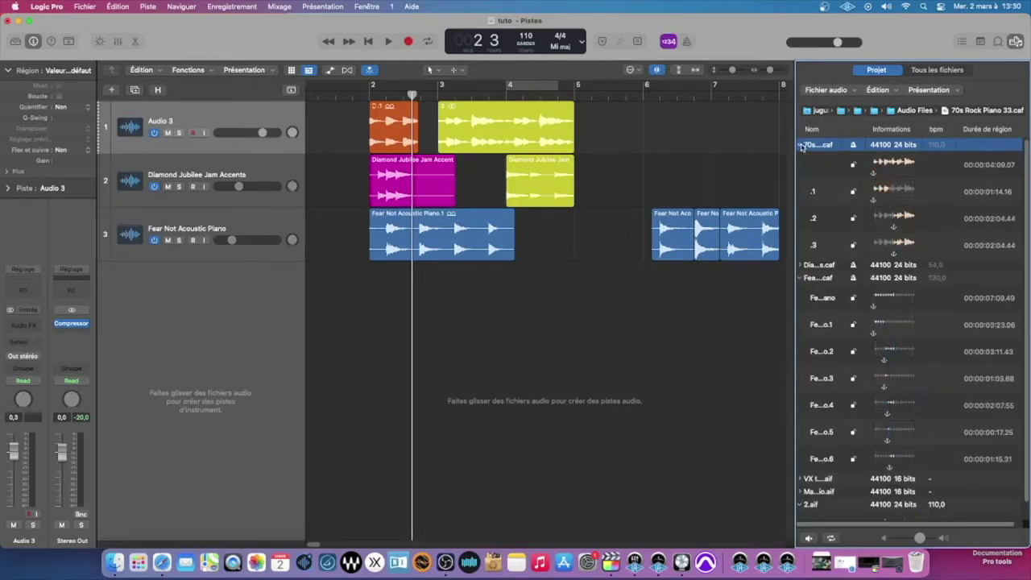
pyautogui.click(903, 165)
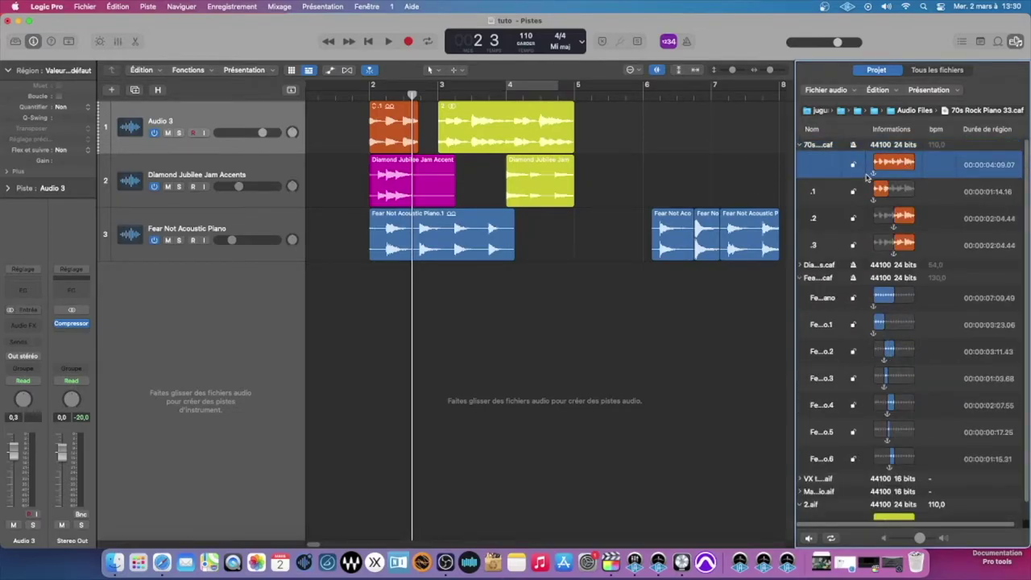
# - Extend the orange Audio 3 region slightly past bar 3 over the yellow one, and select its .1 entry in the project audio list
pyautogui.moveTo(420, 150); pyautogui.dragTo(448, 142)
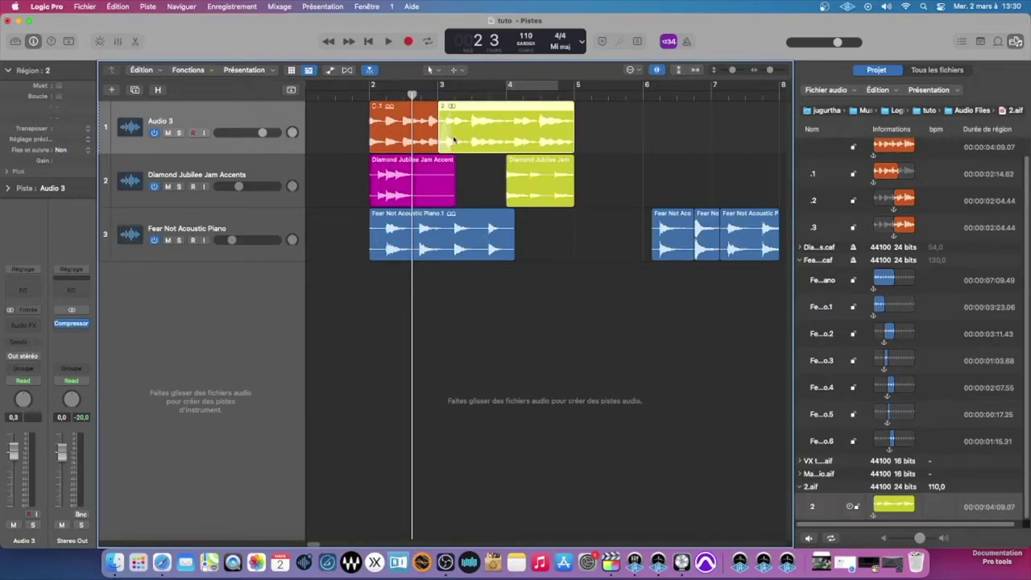
pyautogui.click(855, 173)
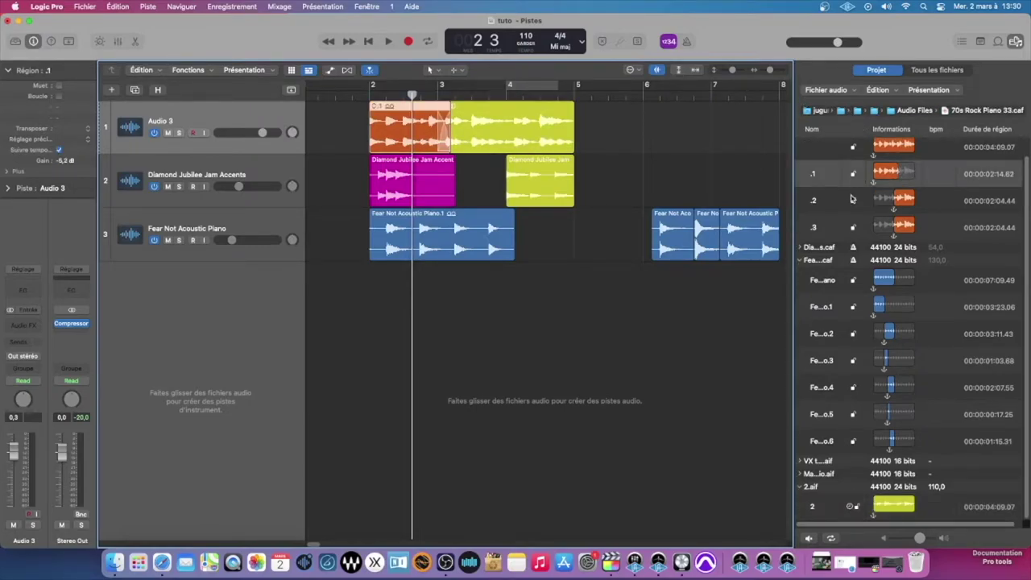
pyautogui.scroll(1, 903, 181)
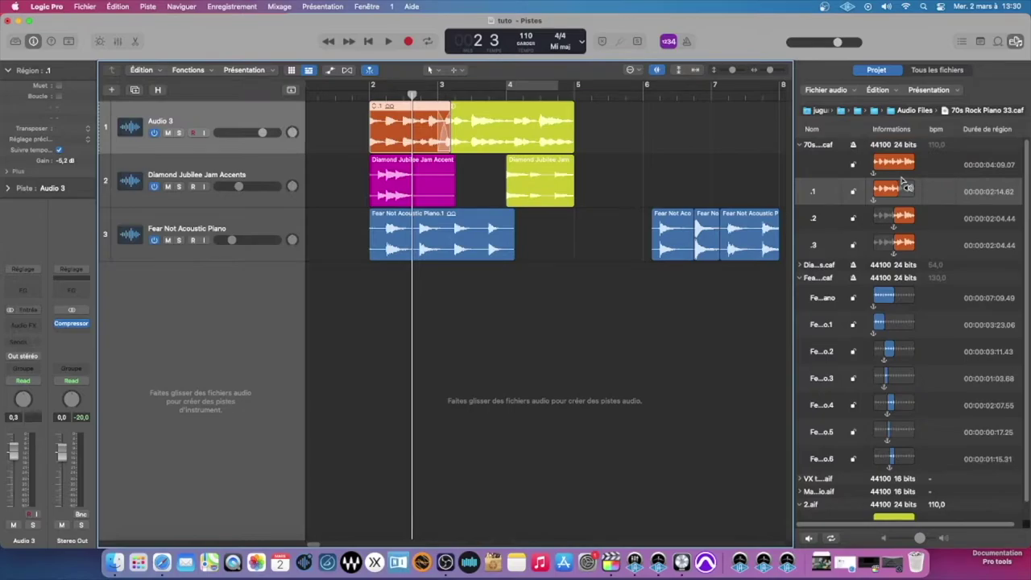
pyautogui.click(903, 185)
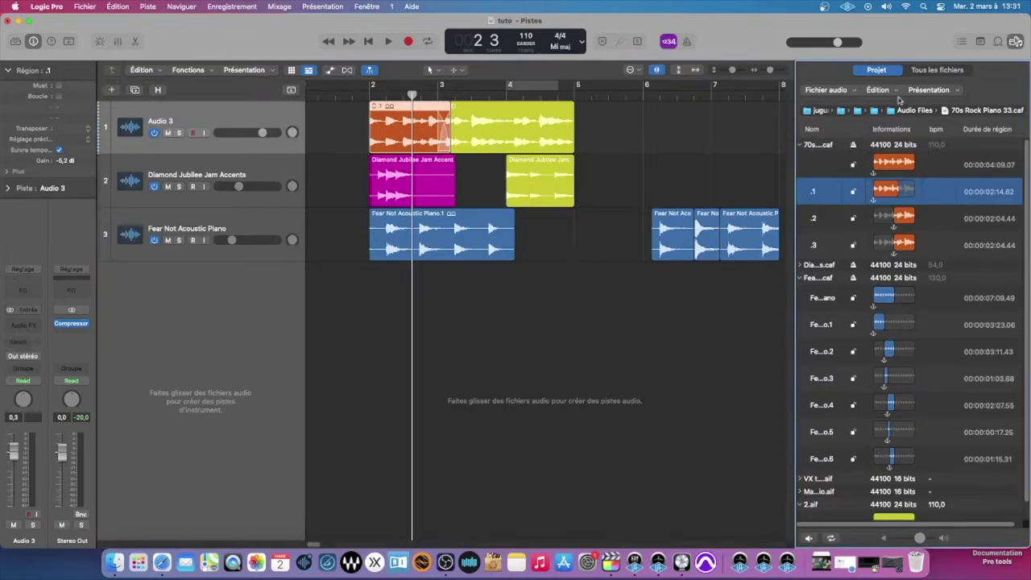
# - Select all unused audio files and regions in the project audio list
pyautogui.click(891, 91)
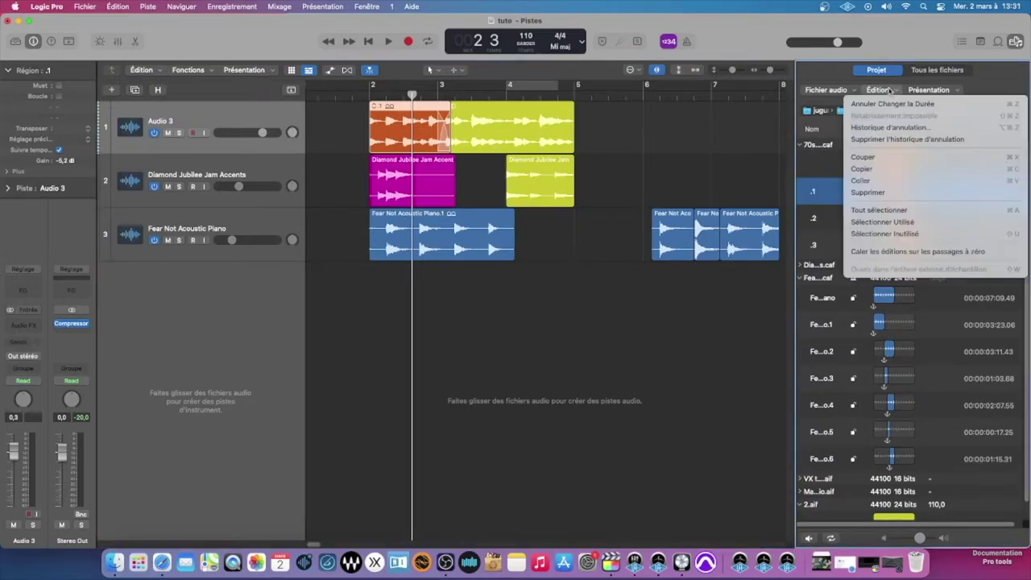
pyautogui.click(907, 233)
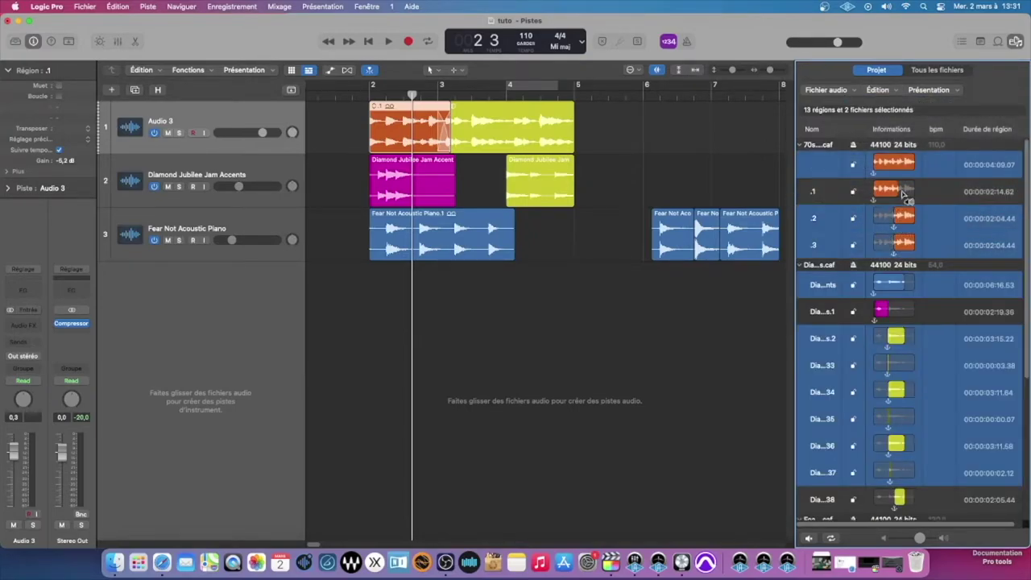
# - Delete the selected unused audio files and regions from the project audio list
pyautogui.scroll(-6, 864, 156)
pyautogui.scroll(6, 863, 156)
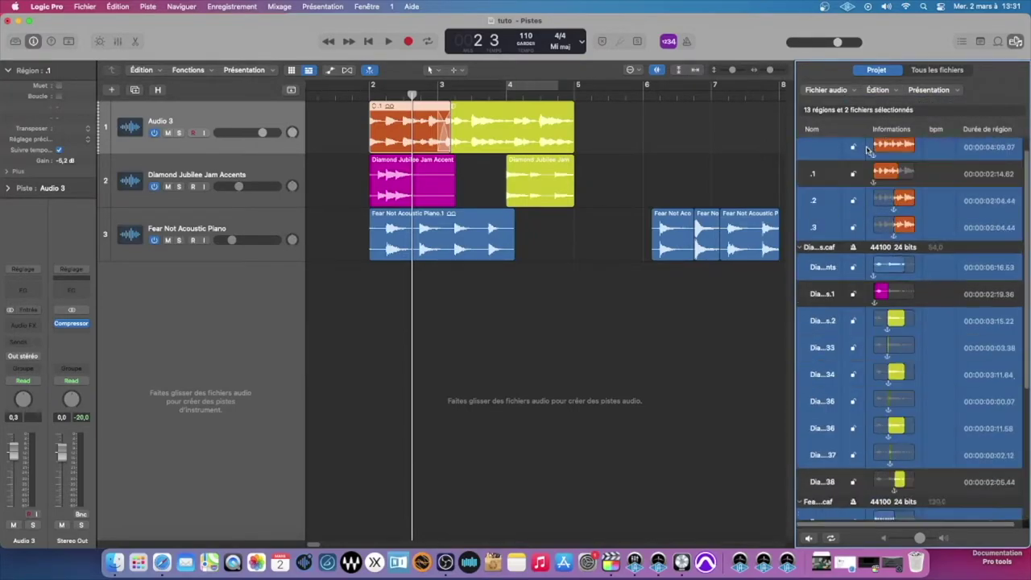
pyautogui.click(889, 91)
pyautogui.click(888, 193)
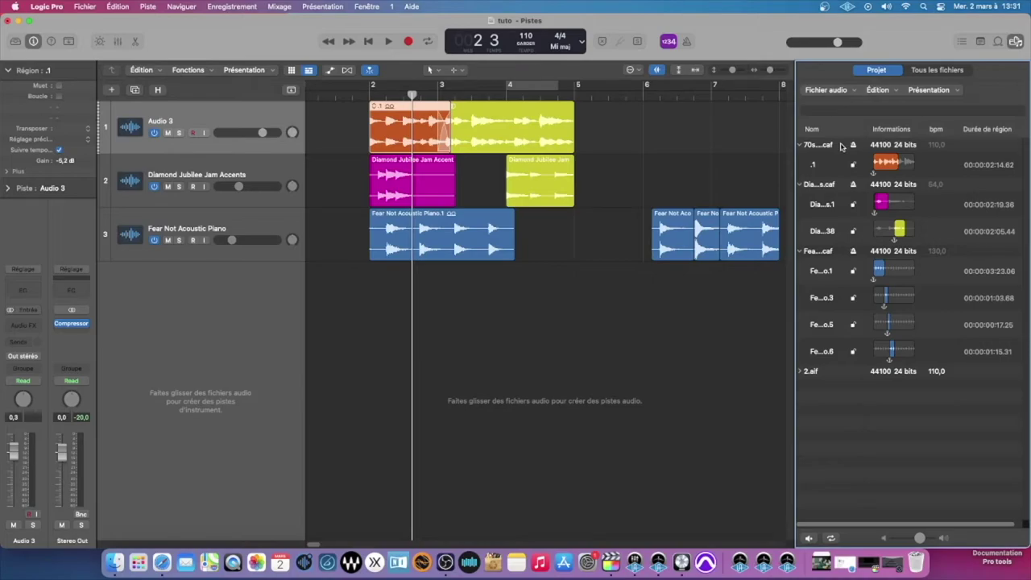
pyautogui.click(92, 6)
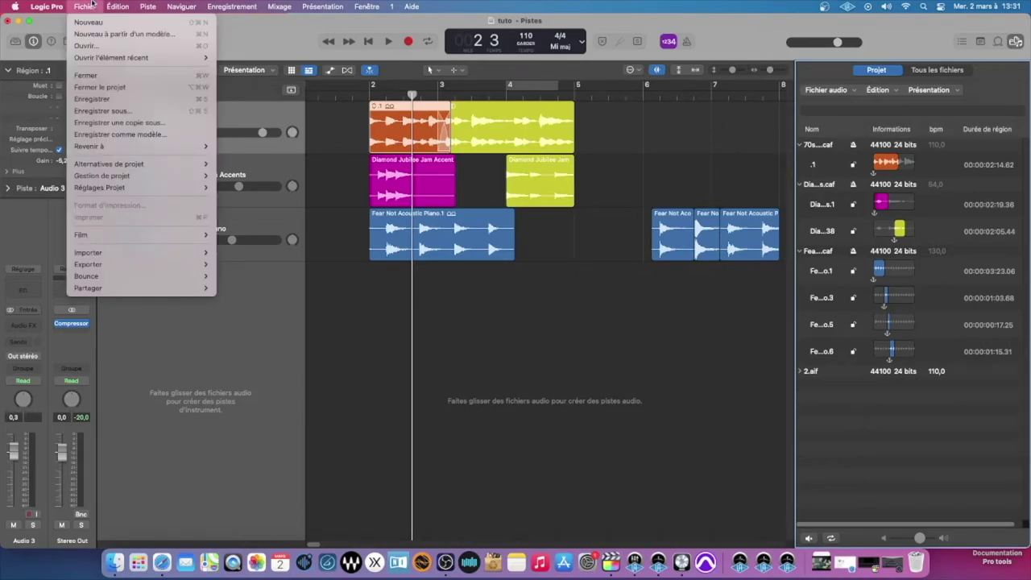
pyautogui.moveTo(188, 164)
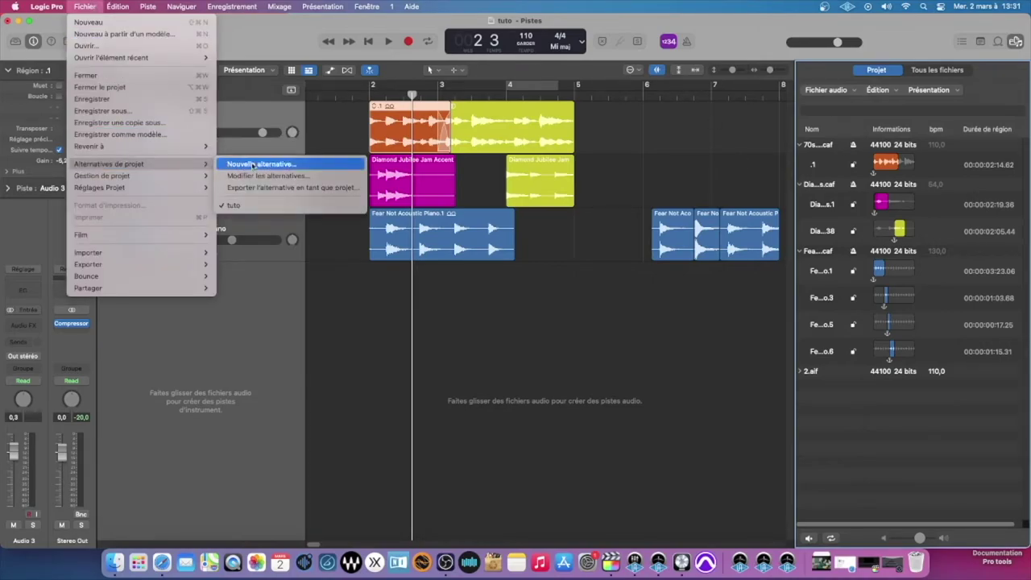
pyautogui.click(425, 275)
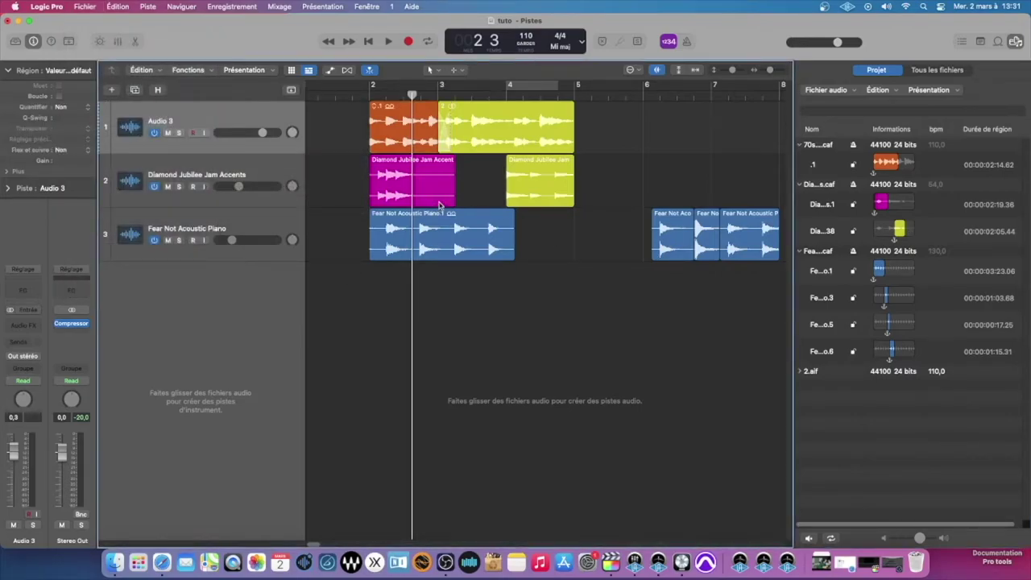
# - Shorten the magenta Diamond Jubilee region to about three beats and move the orange/yellow region boundary on Audio 3 slightly past bar 3
pyautogui.moveTo(452, 199); pyautogui.dragTo(420, 198)
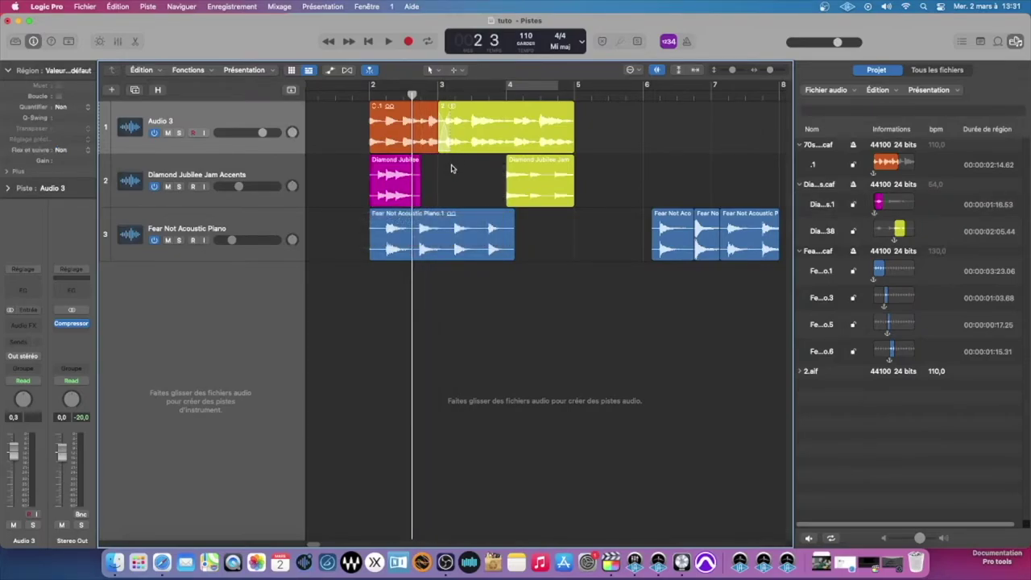
pyautogui.click(86, 7)
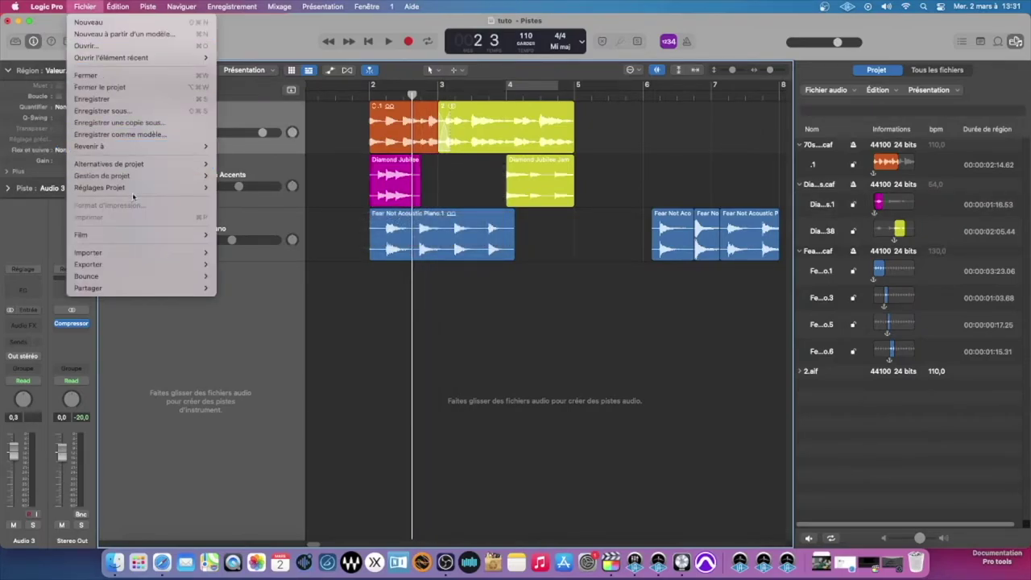
pyautogui.click(260, 164)
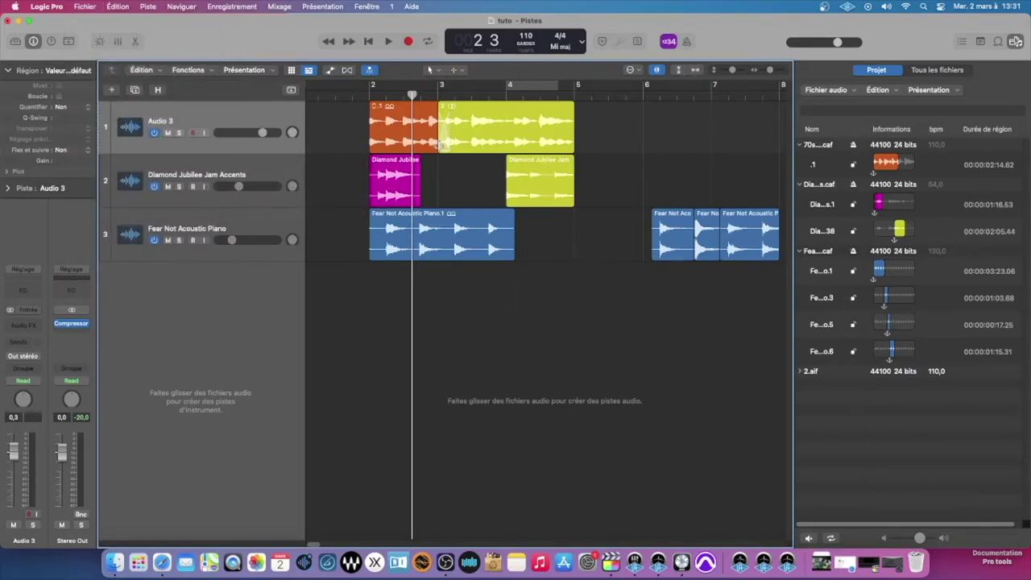
pyautogui.moveTo(439, 147)
pyautogui.mouseDown()
pyautogui.moveTo(458, 147)
pyautogui.moveTo(447, 146)
pyautogui.mouseUp()
pyautogui.click(621, 133)
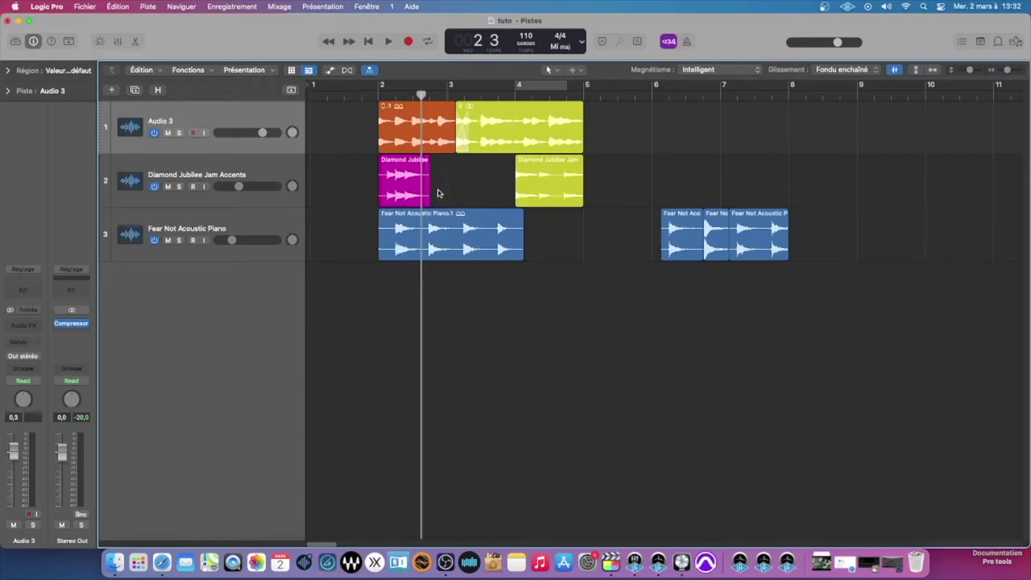
# - Add a short fade-in at the start of the magenta Diamond Jubilee Jam Accents region
pyautogui.press('super+Right')
pyautogui.press('super+Right')
pyautogui.press('super+Right')
pyautogui.hscroll(-5, 440, 186)
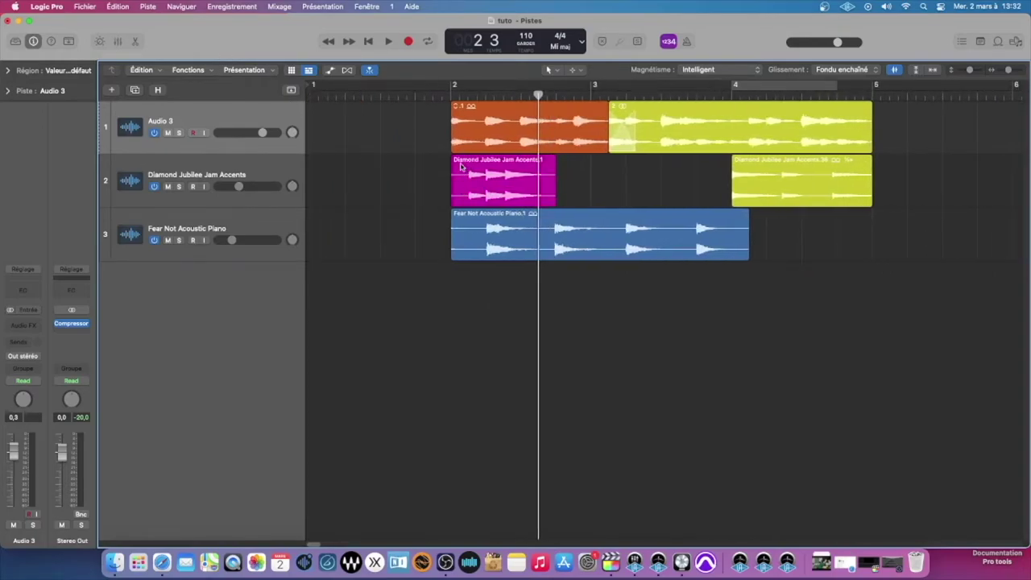
pyautogui.moveTo(452, 159)
pyautogui.mouseDown()
pyautogui.moveTo(468, 156)
pyautogui.moveTo(433, 160)
pyautogui.moveTo(461, 159)
pyautogui.mouseUp()
pyautogui.click(444, 162)
# - Enable the selection tool's click zones for the Pointer tool in the general editing preferences
pyautogui.click(56, 6)
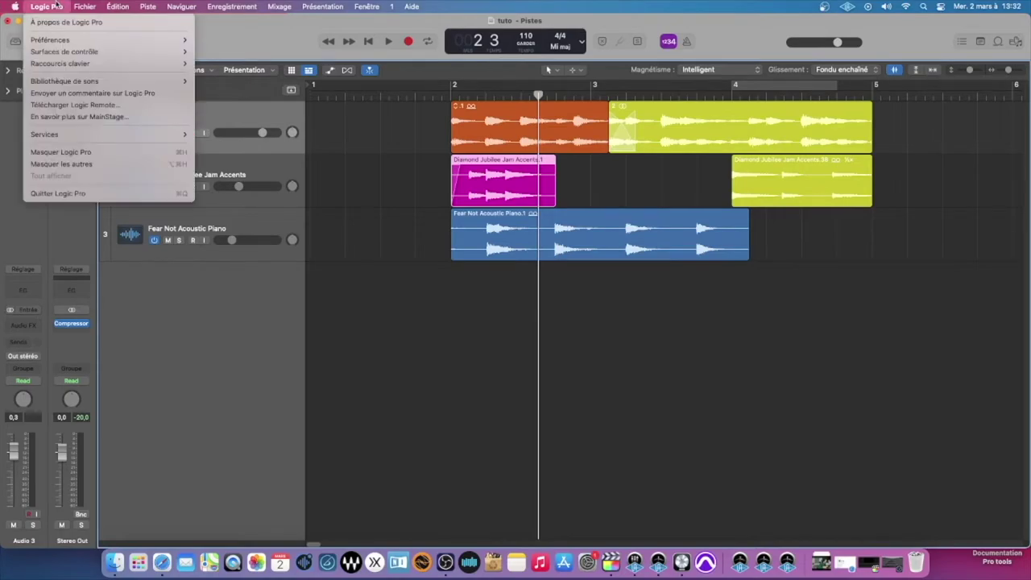
pyautogui.moveTo(69, 40)
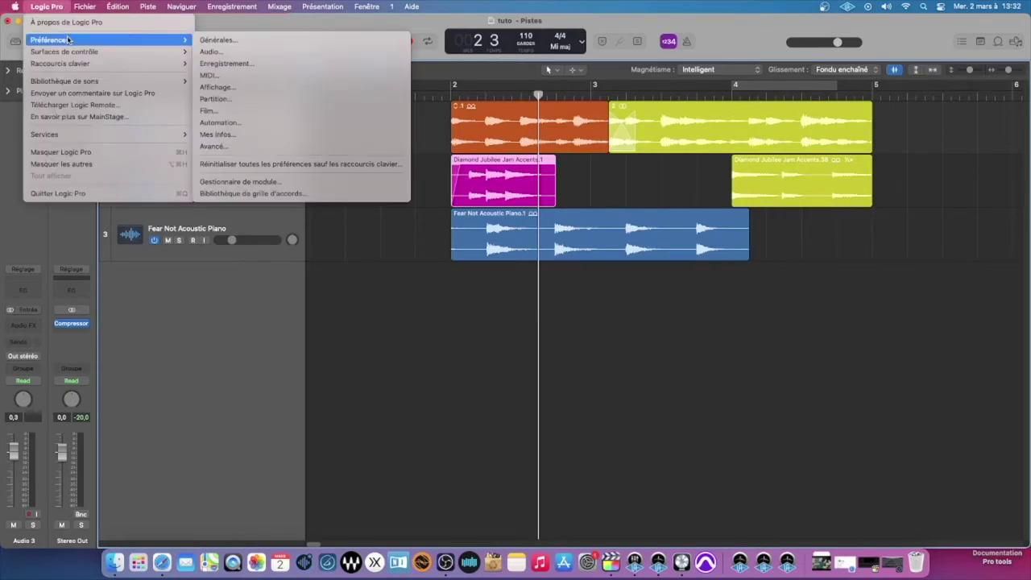
pyautogui.click(225, 42)
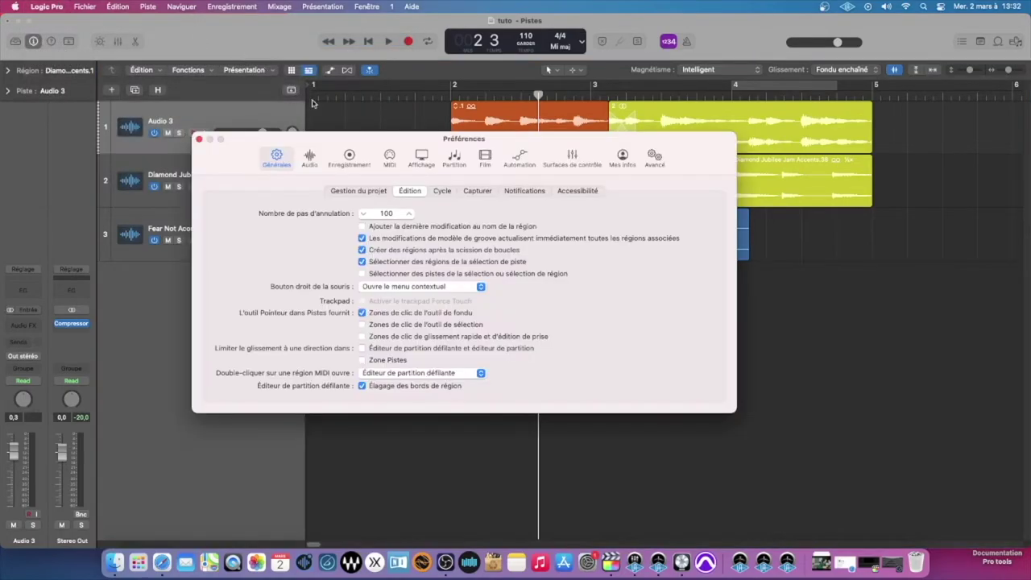
pyautogui.click(412, 192)
pyautogui.click(805, 326)
pyautogui.click(199, 140)
# - Split the magenta Diamond Jubilee region at position 2 3, and undo the split
pyautogui.press('super+Down')
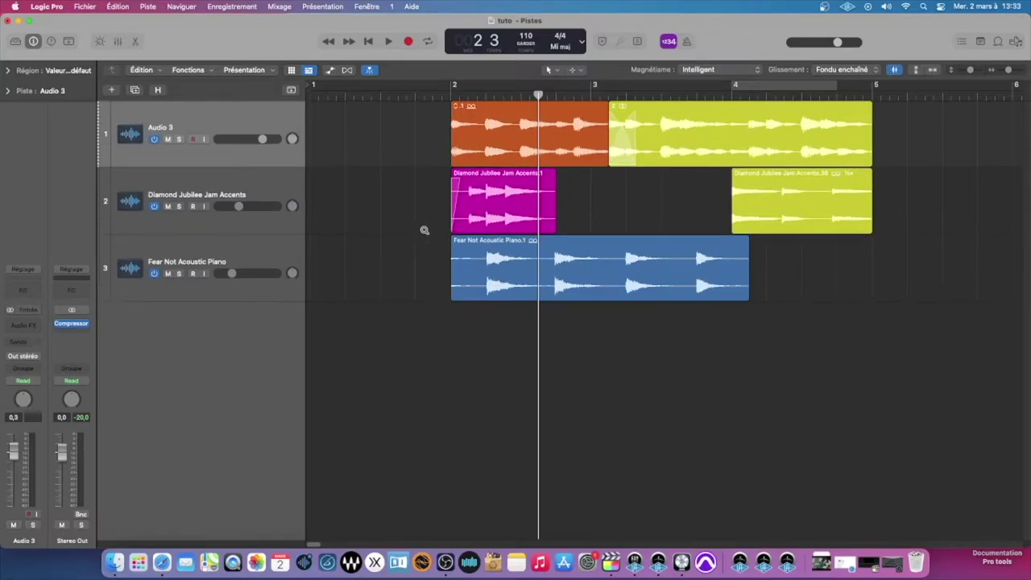
pyautogui.press('super+Right')
pyautogui.press('super+Right')
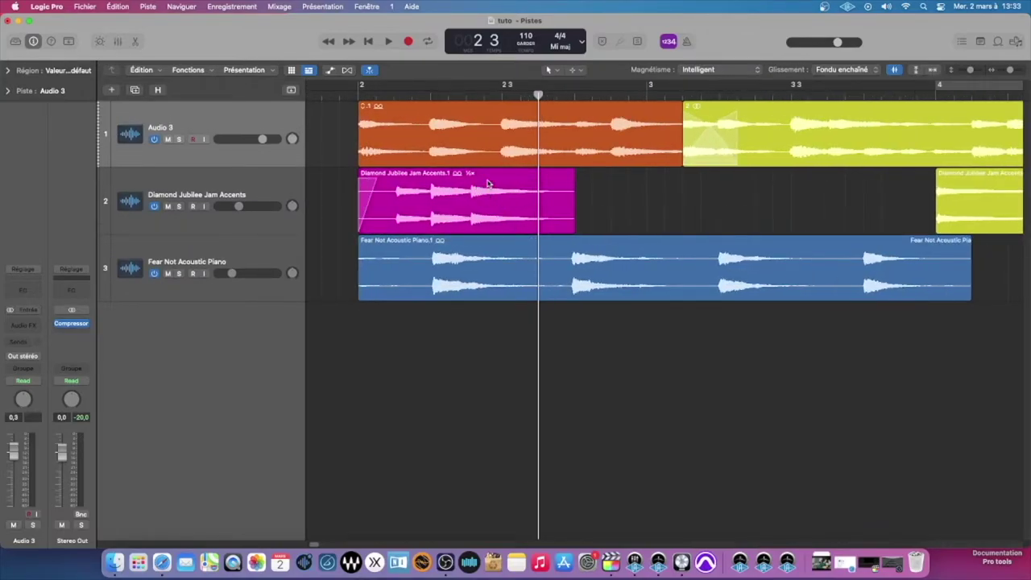
pyautogui.click(503, 184)
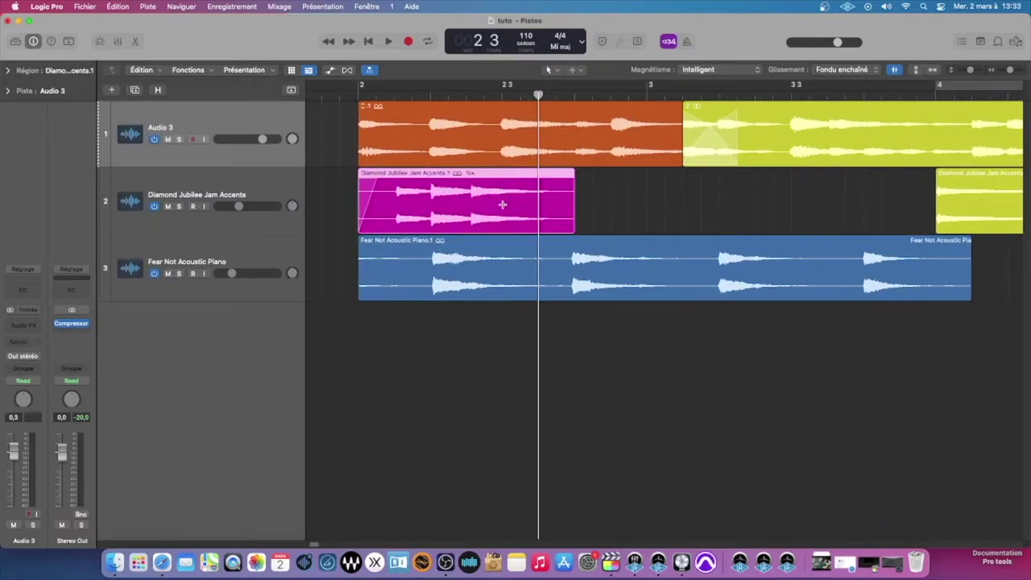
pyautogui.click(502, 208)
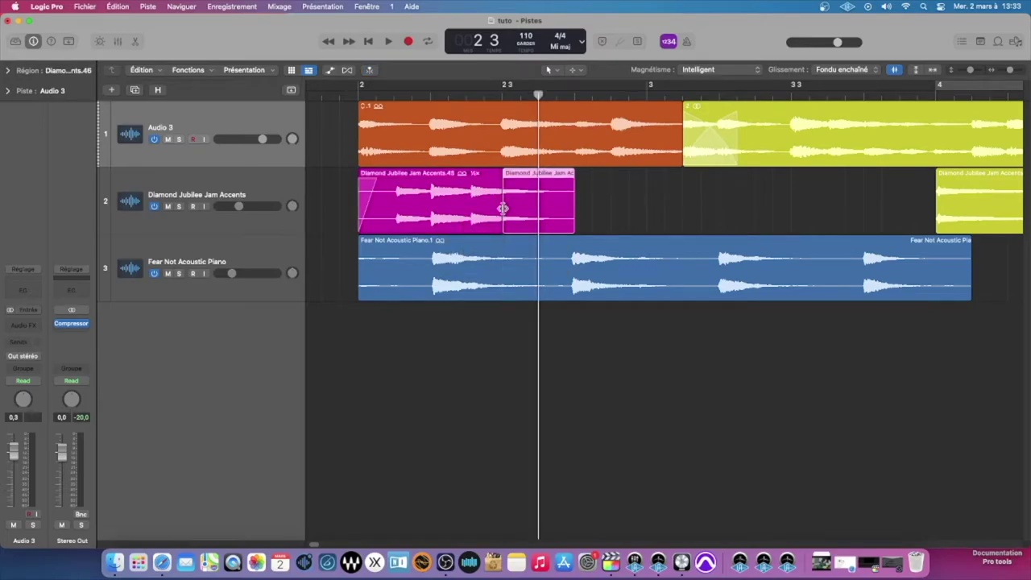
pyautogui.press('super+z')
# - Split the magenta Diamond Jubilee region into three pieces, the first cut just after its start, and space the pieces apart along the track
pyautogui.click(458, 221)
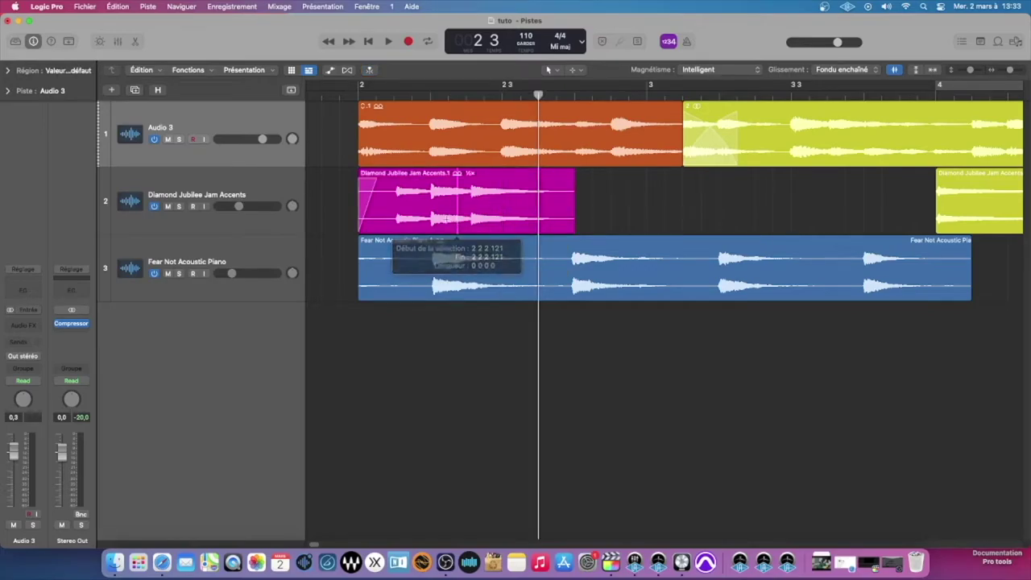
pyautogui.click(405, 219)
pyautogui.click(405, 214)
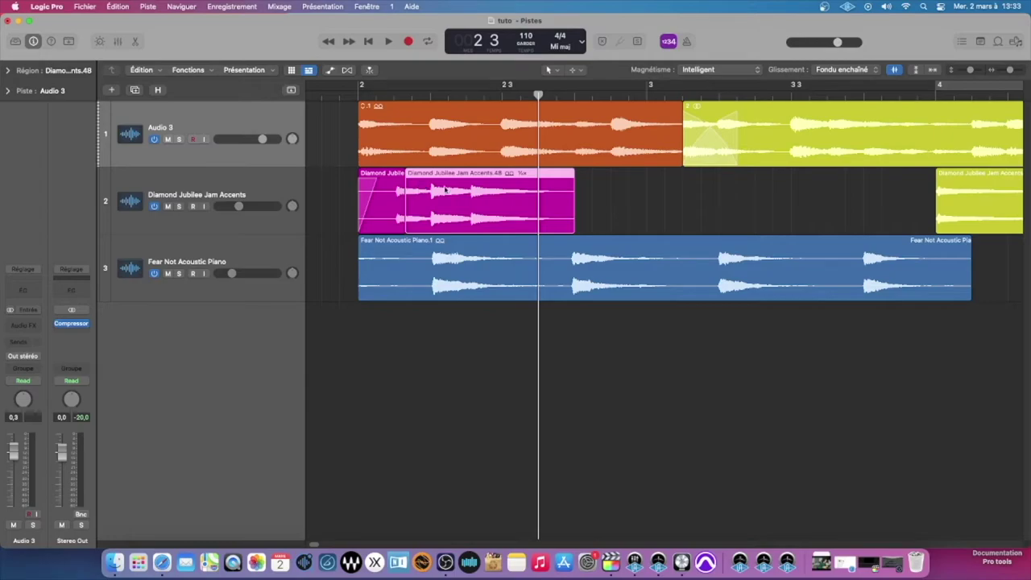
pyautogui.moveTo(493, 195); pyautogui.dragTo(662, 185)
pyautogui.click(533, 226)
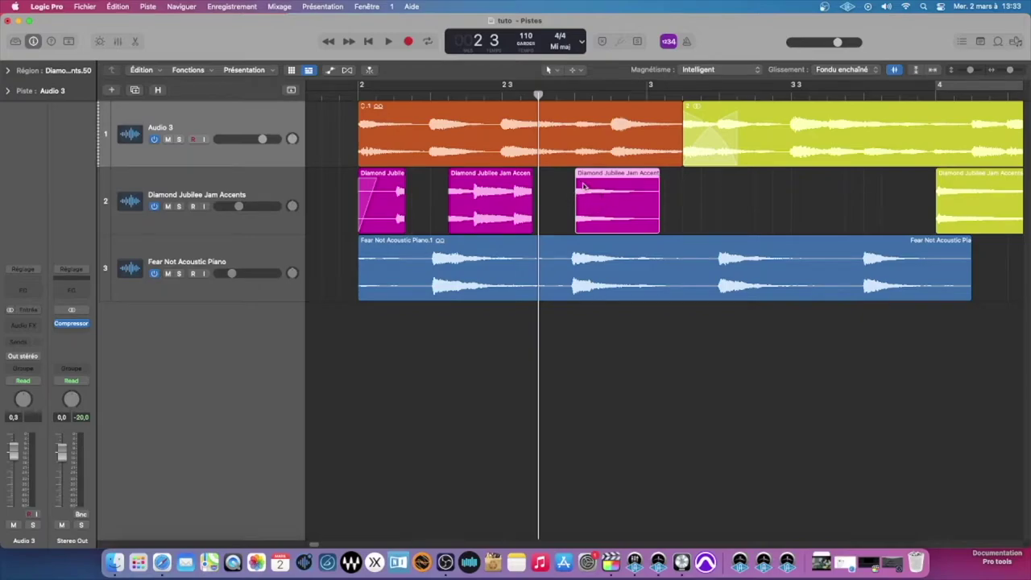
# - Add a short fade-in at the start of the third magenta piece
pyautogui.moveTo(575, 176); pyautogui.dragTo(586, 179)
pyautogui.click(537, 219)
pyautogui.press('z')
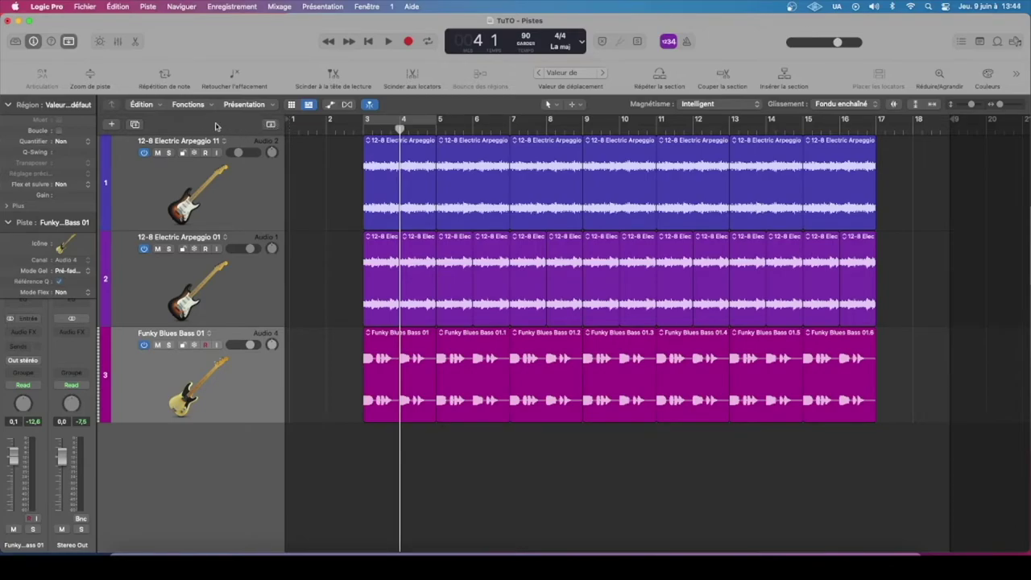
# - Display the global tracks and hide the Altération, Film and Tempo tracks
pyautogui.click(270, 124)
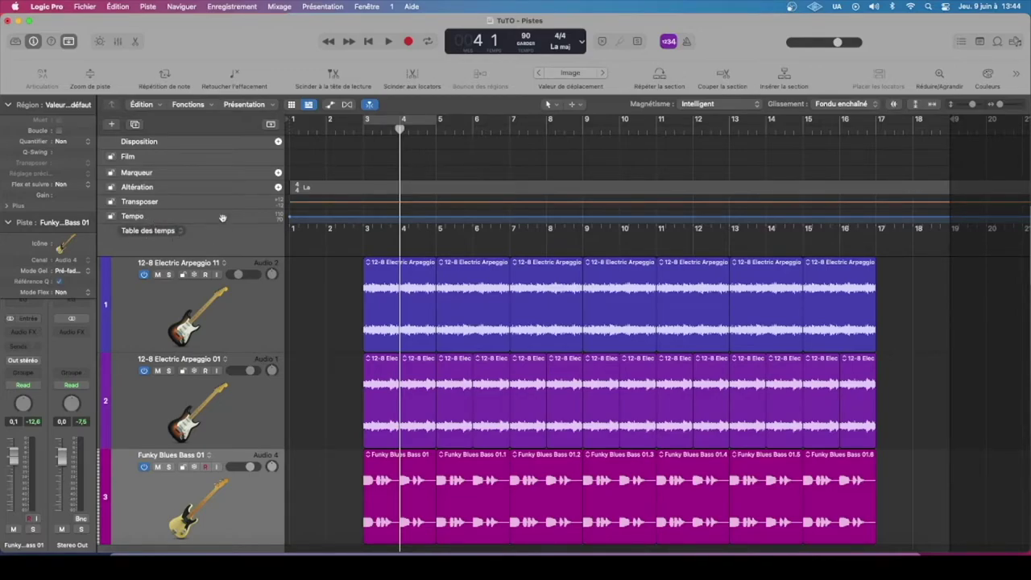
pyautogui.scroll(-1, 218, 117)
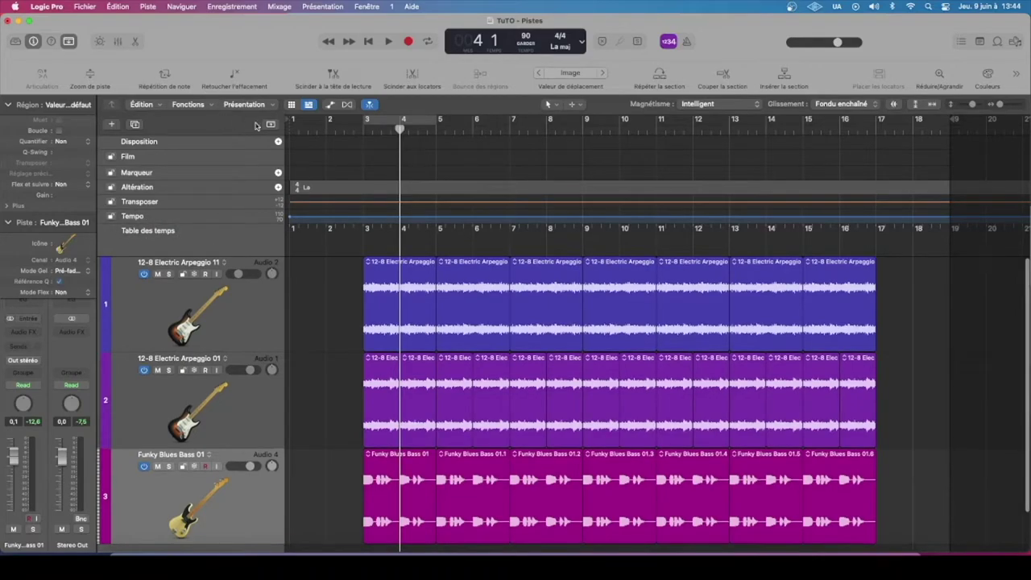
pyautogui.rightClick(227, 159)
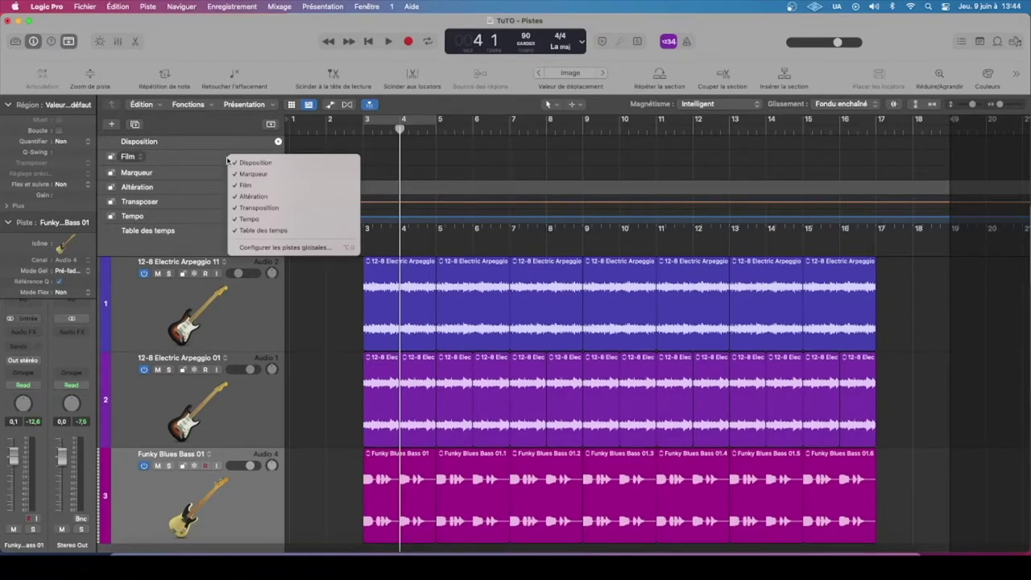
pyautogui.click(253, 197)
pyautogui.rightClick(246, 173)
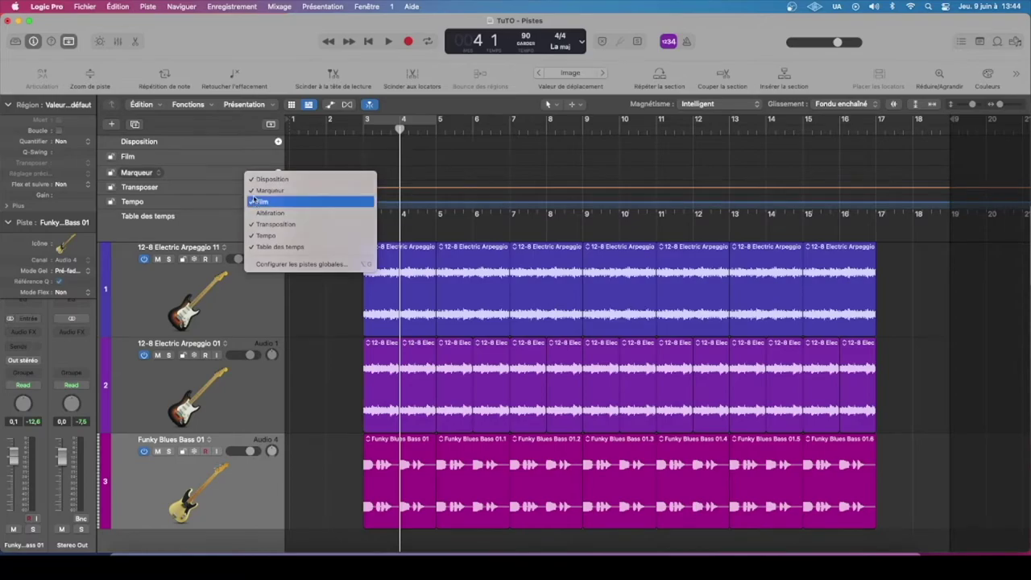
pyautogui.click(254, 202)
pyautogui.rightClick(241, 163)
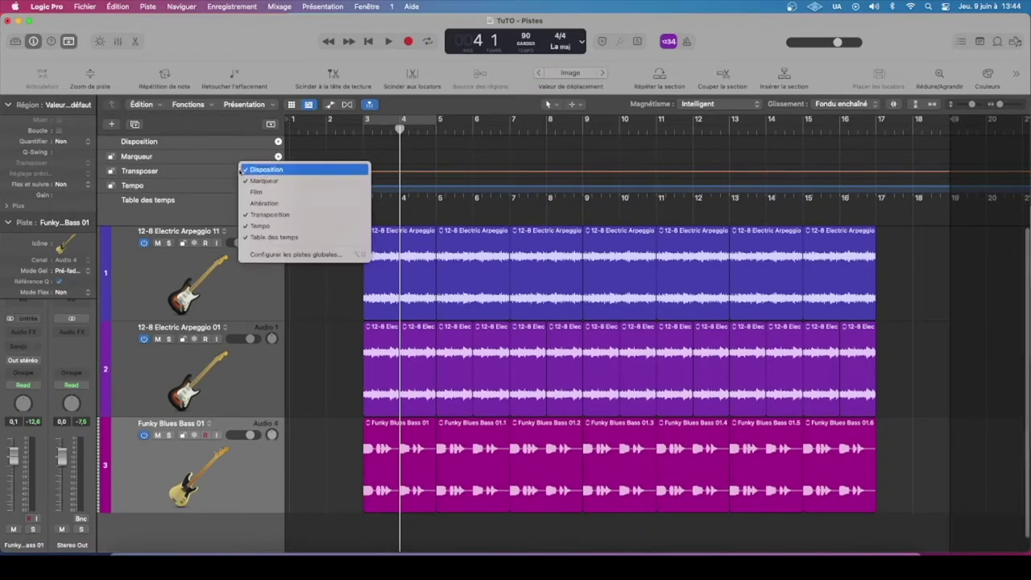
pyautogui.click(255, 227)
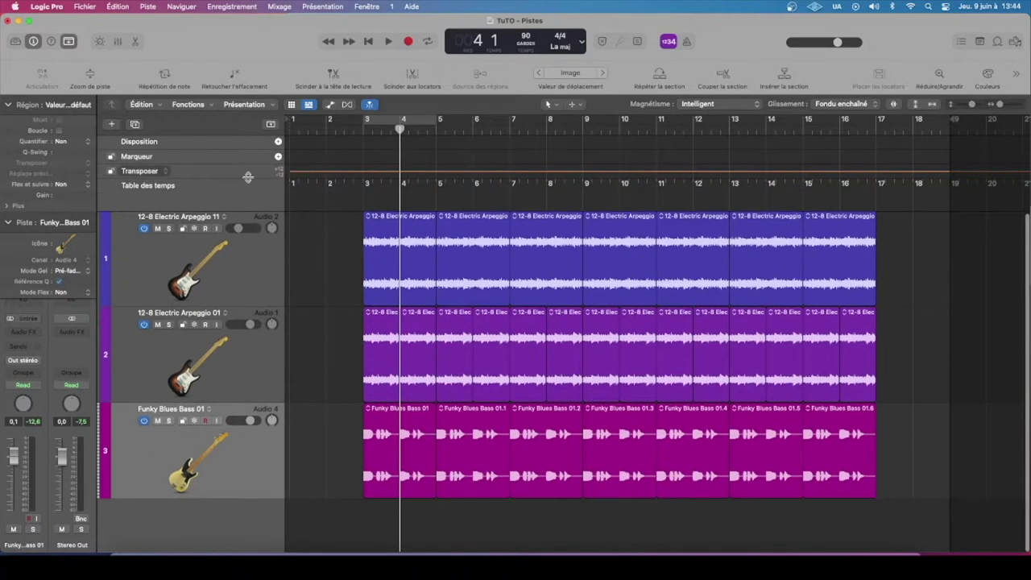
# - Open the global tracks configuration and enable the Altération, Film and Tempo tracks
pyautogui.rightClick(236, 126)
pyautogui.click(228, 128)
pyautogui.rightClick(227, 127)
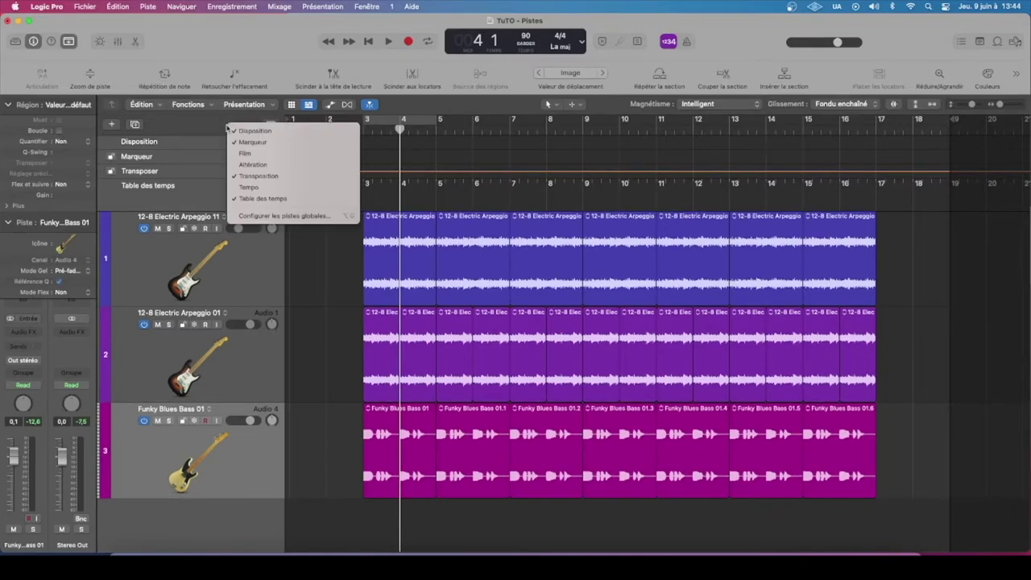
pyautogui.click(271, 215)
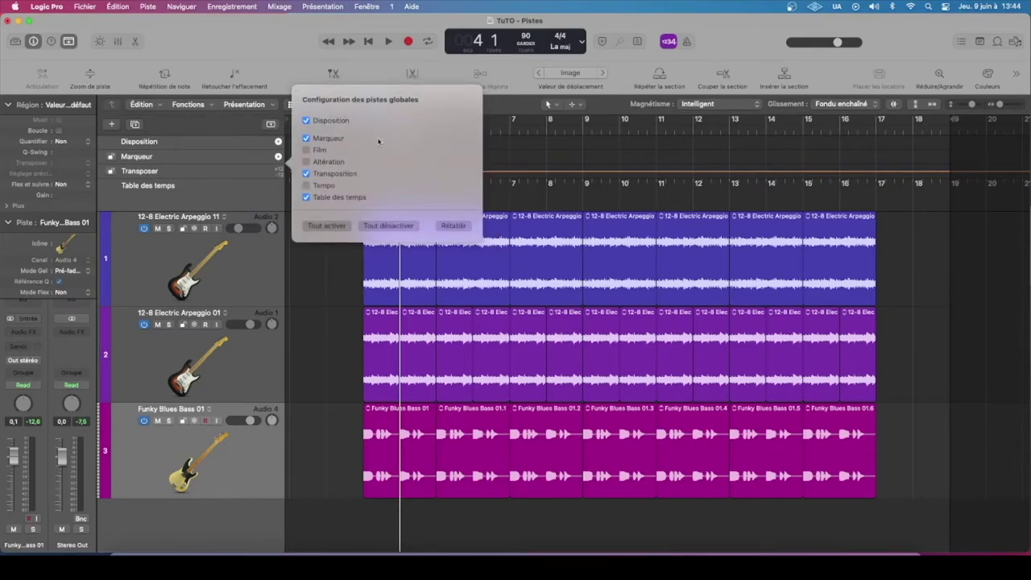
pyautogui.click(306, 162)
pyautogui.click(306, 162)
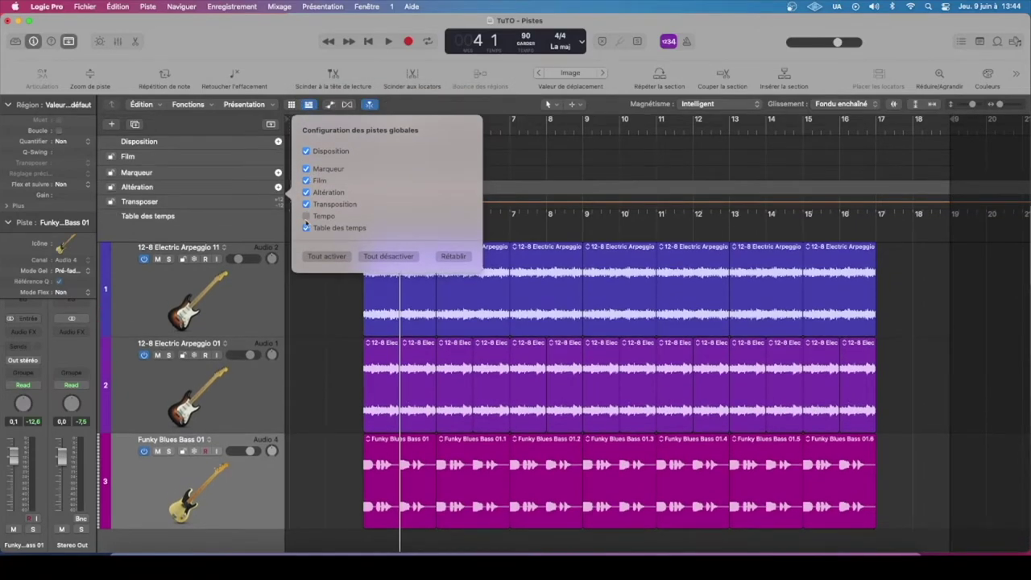
pyautogui.click(306, 219)
# - Disable the Transposition, Altération, Film, Tempo, Disposition and Table des temps global tracks, keeping only Marqueur, and close the configuration
pyautogui.click(306, 208)
pyautogui.click(306, 177)
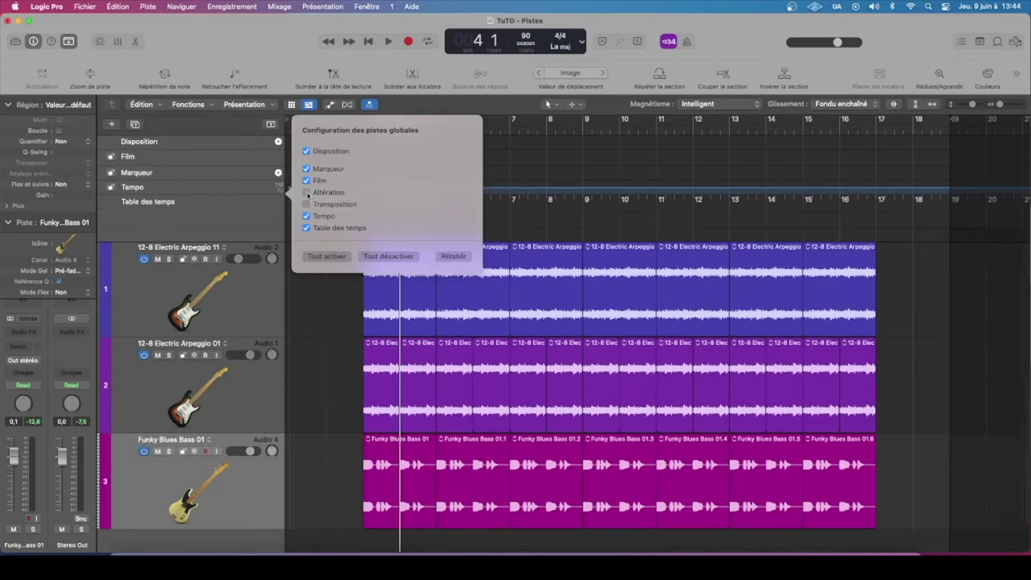
pyautogui.click(306, 166)
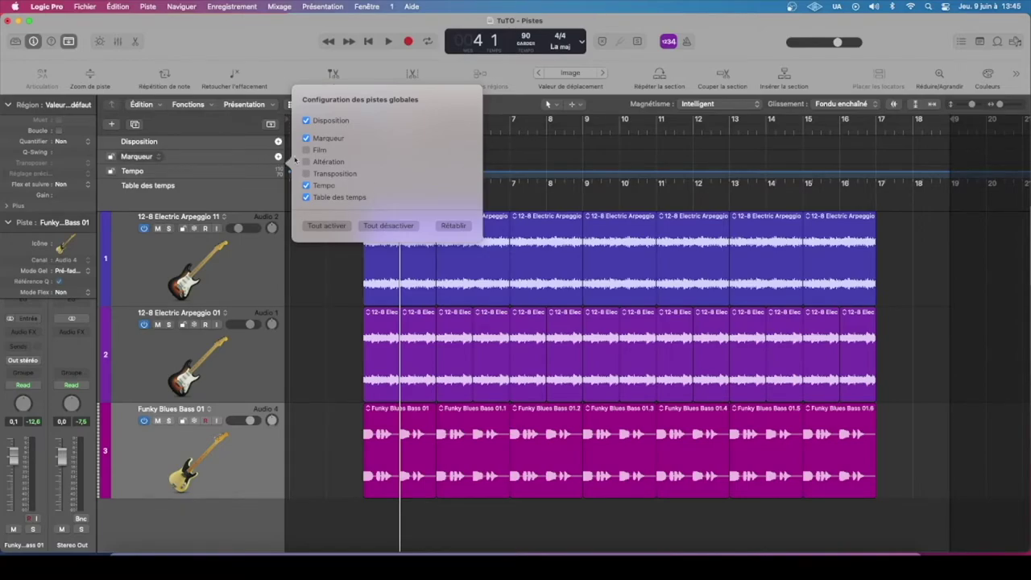
pyautogui.click(307, 185)
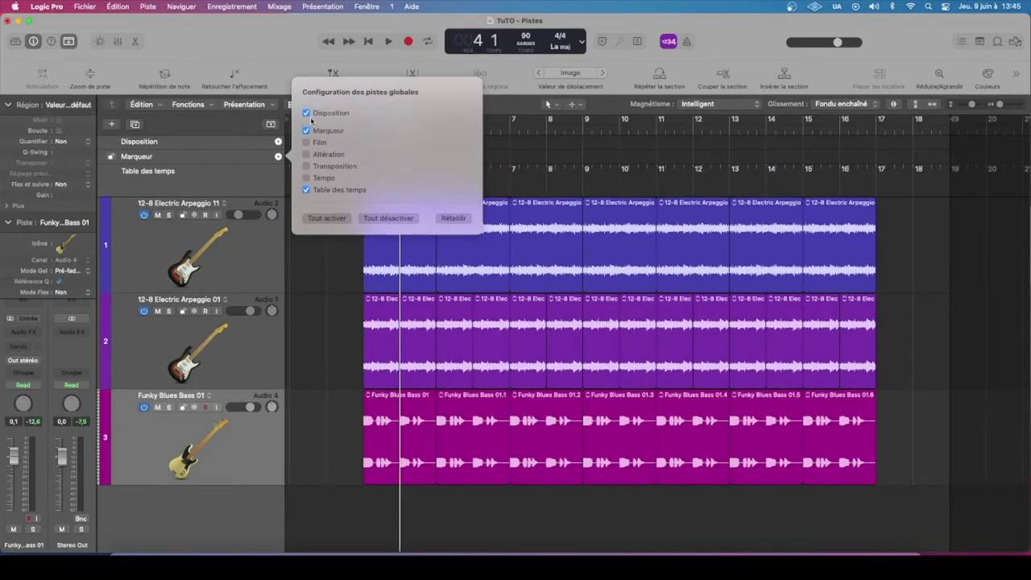
pyautogui.click(306, 113)
pyautogui.click(306, 182)
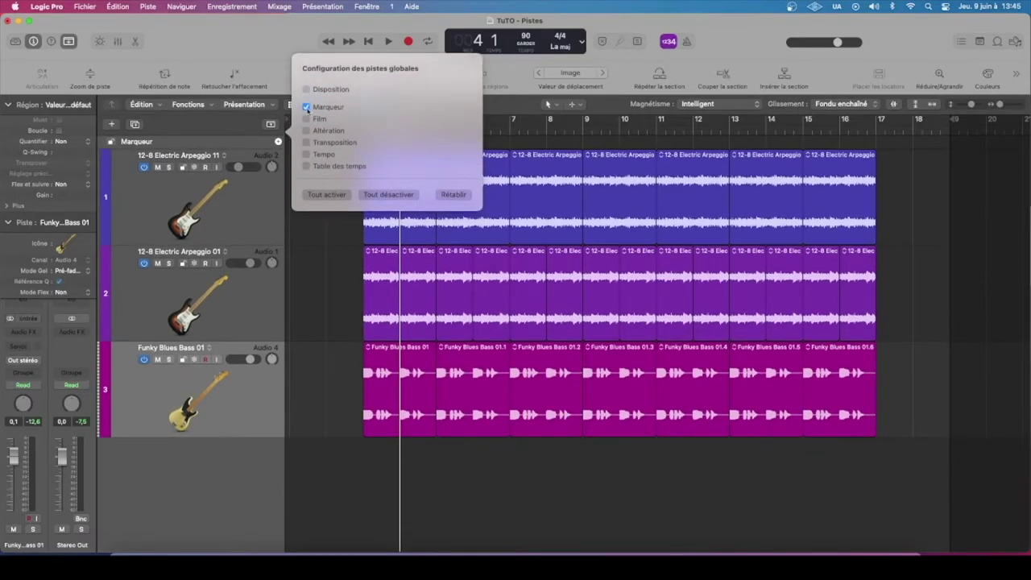
pyautogui.click(242, 127)
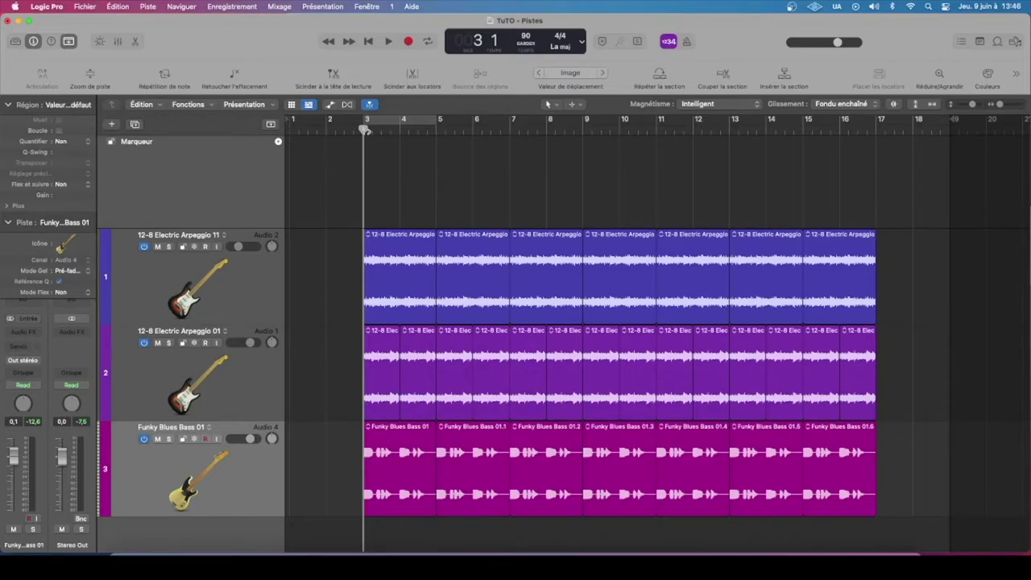
# - Create markers at bars 3, 7 and 10 by placing the playhead at each bar and adding a marker there
pyautogui.moveTo(367, 129)
pyautogui.mouseDown()
pyautogui.moveTo(398, 129)
pyautogui.moveTo(363, 129)
pyautogui.mouseUp()
pyautogui.click(278, 143)
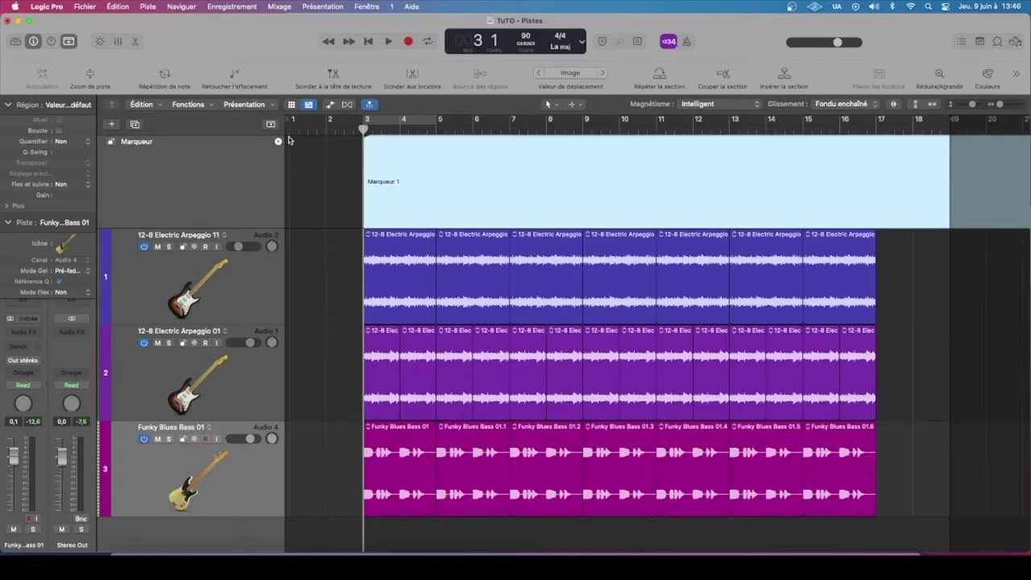
pyautogui.moveTo(366, 130); pyautogui.dragTo(509, 131)
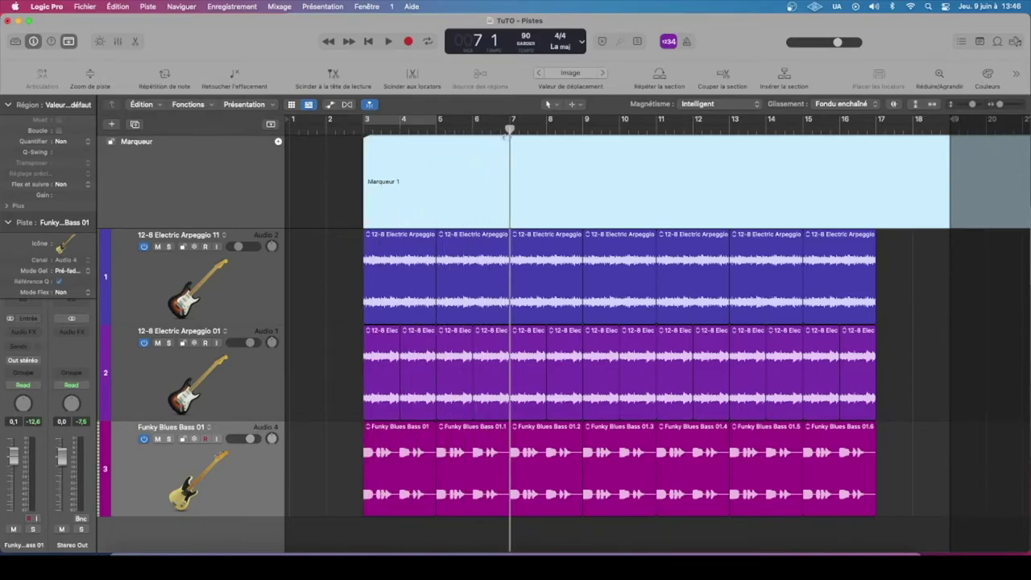
pyautogui.click(279, 143)
pyautogui.moveTo(513, 130); pyautogui.dragTo(620, 131)
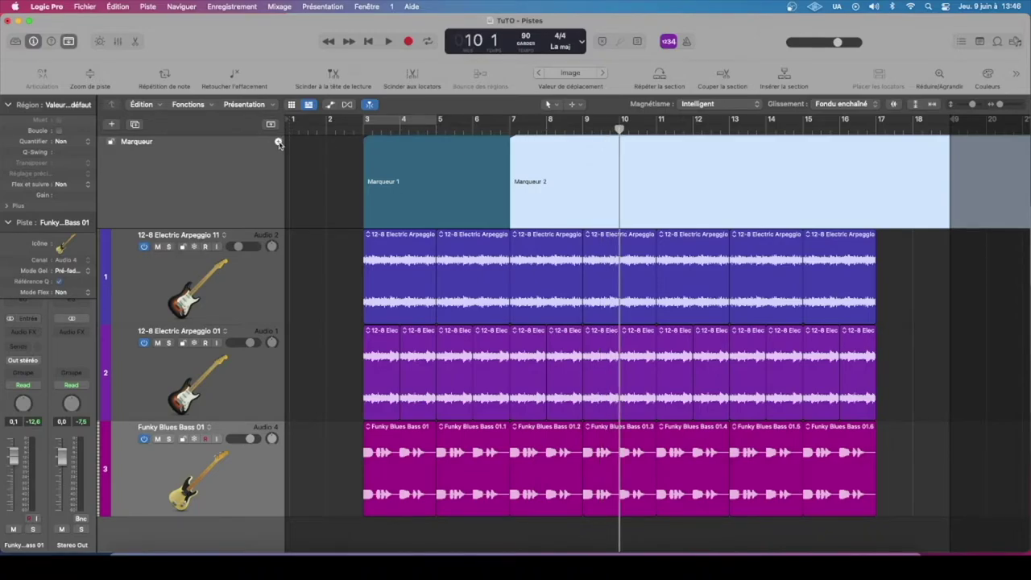
pyautogui.click(278, 143)
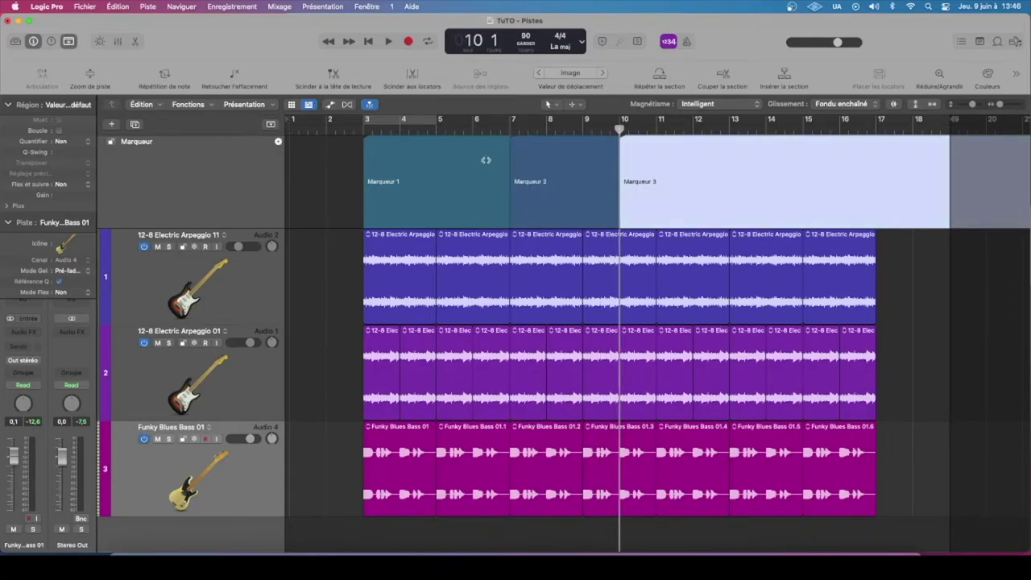
# - Undo the creation of the three markers
pyautogui.press('super+z')
pyautogui.press('super+z')
pyautogui.press('super+z')
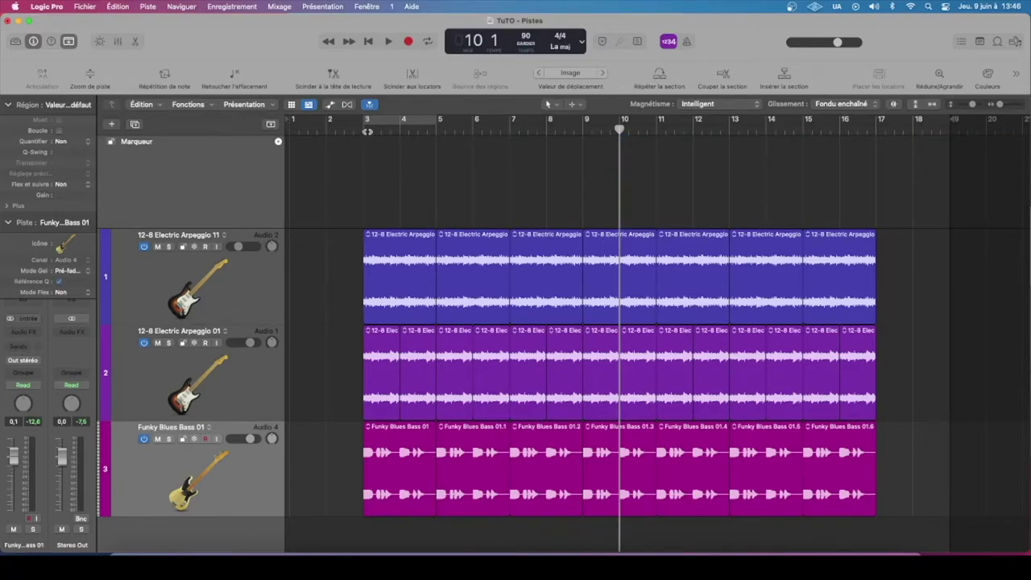
# - Return the playhead to bar 3 and draw markers at bars 3, 8, 11 and 14 with the Pencil tool (Outil Crayon)
pyautogui.click(366, 130)
pyautogui.moveTo(367, 130); pyautogui.dragTo(363, 130)
pyautogui.click(554, 106)
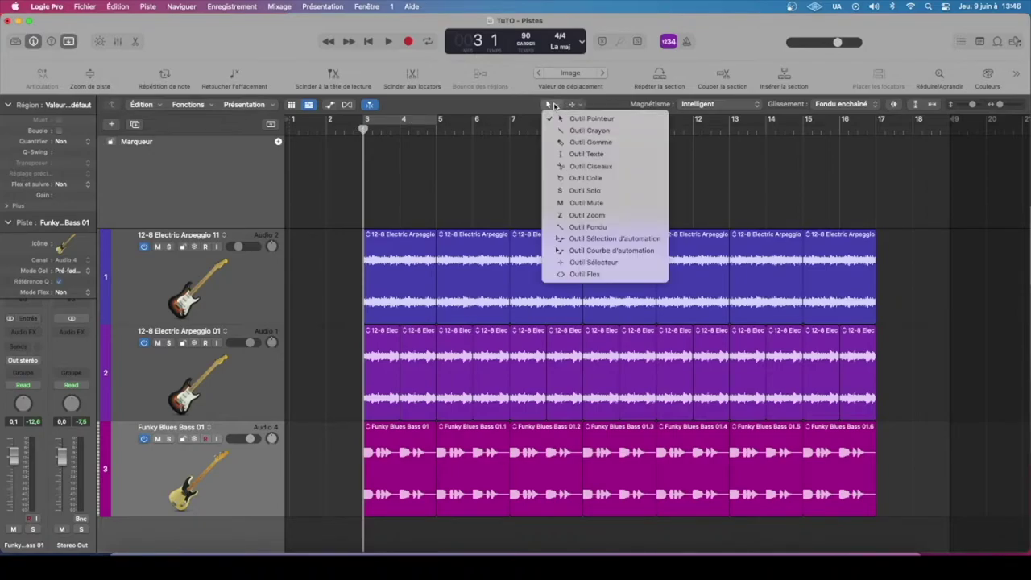
pyautogui.click(589, 131)
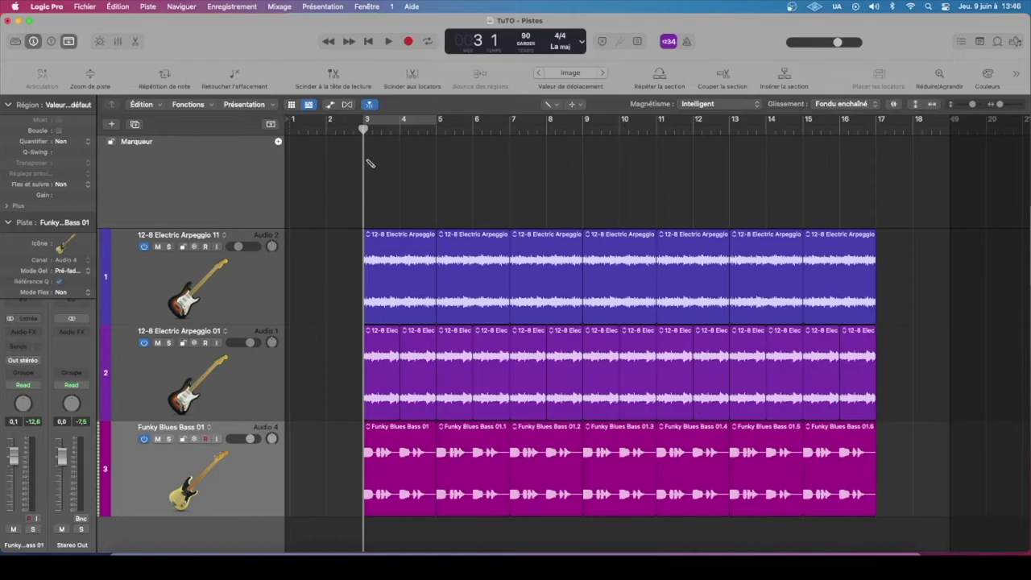
pyautogui.doubleClick(367, 158)
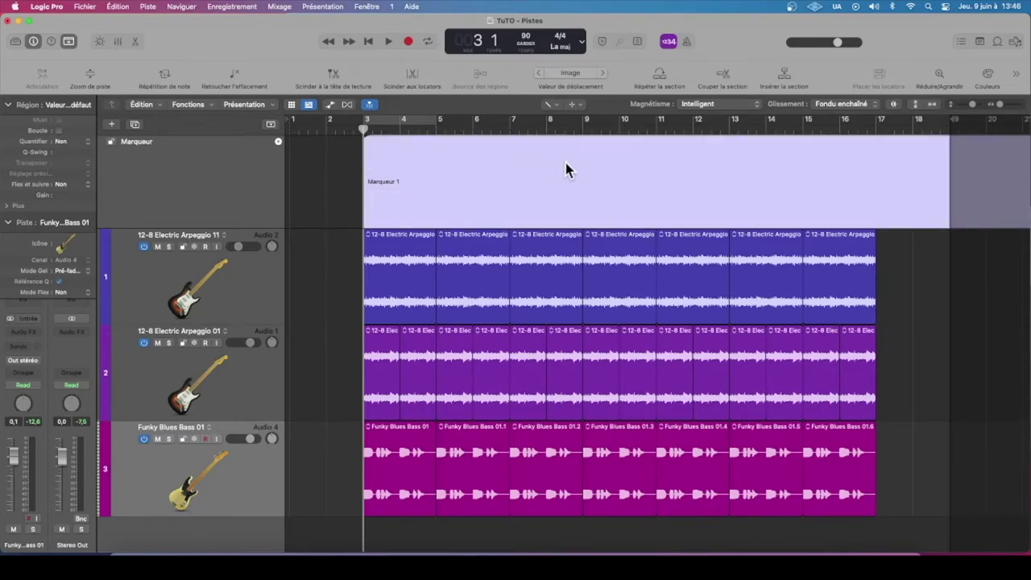
pyautogui.doubleClick(548, 145)
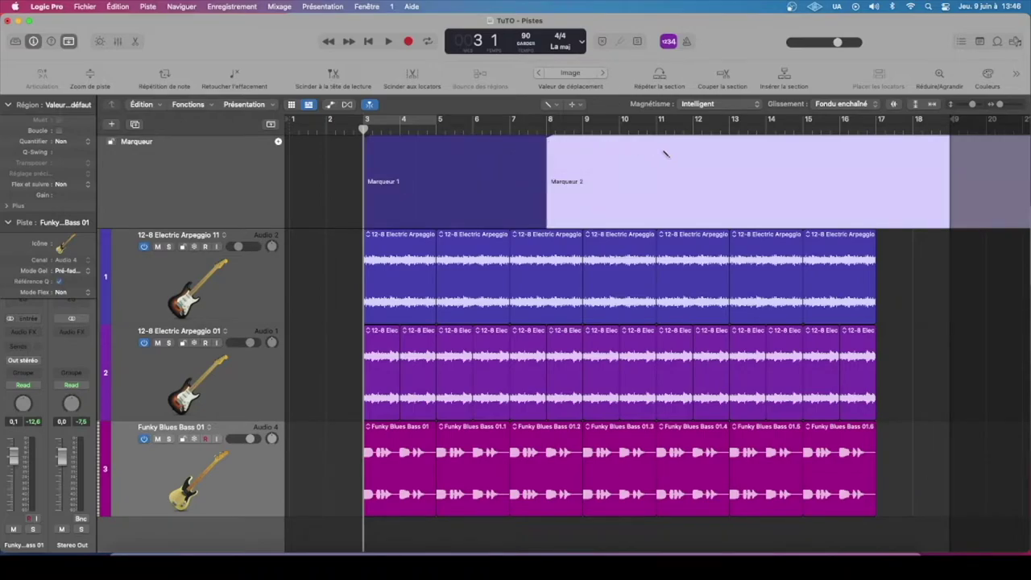
pyautogui.doubleClick(668, 154)
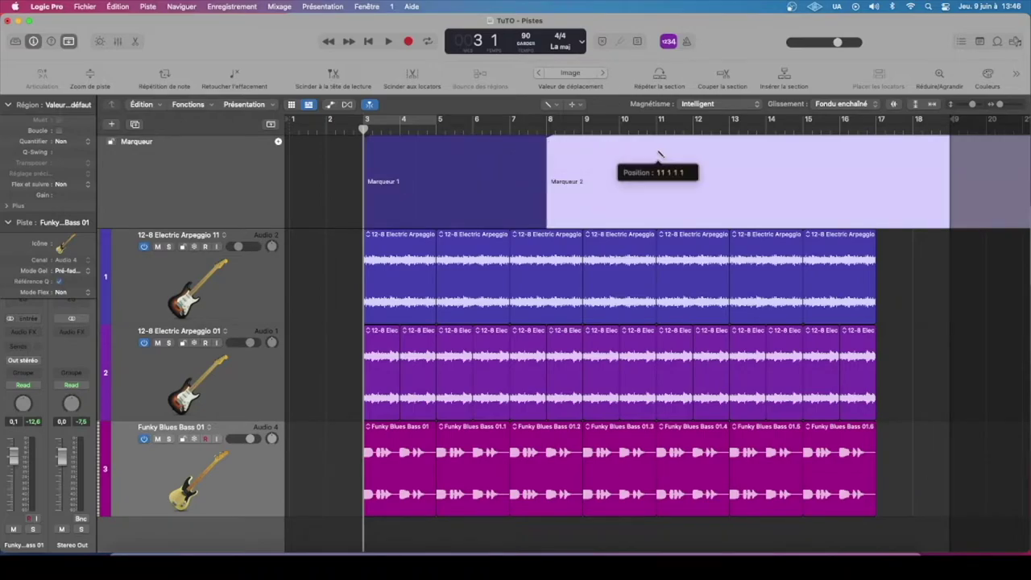
pyautogui.doubleClick(770, 159)
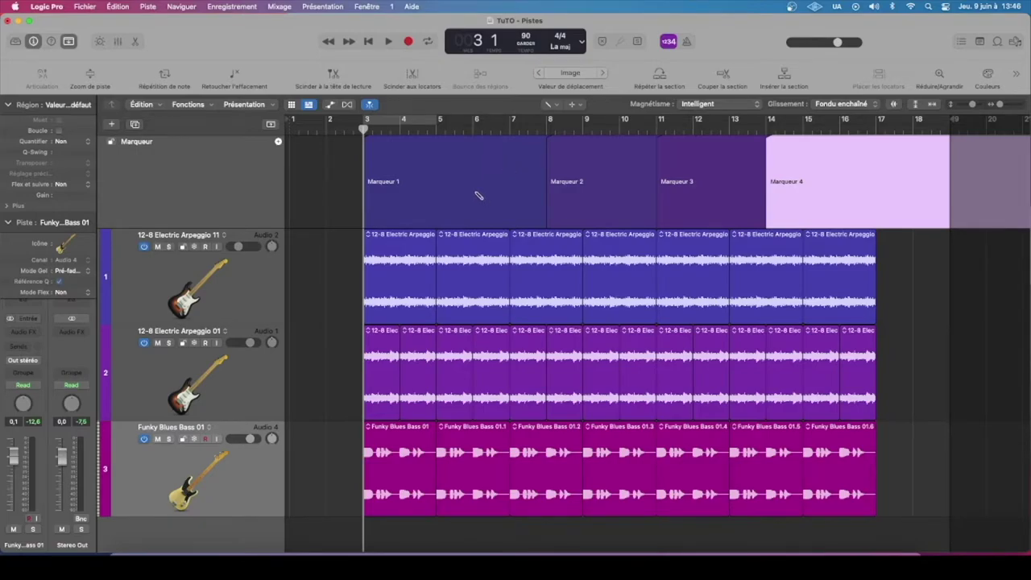
# - Switch from the Pencil tool back to the Pointer tool and deselect the markers
pyautogui.press('t')
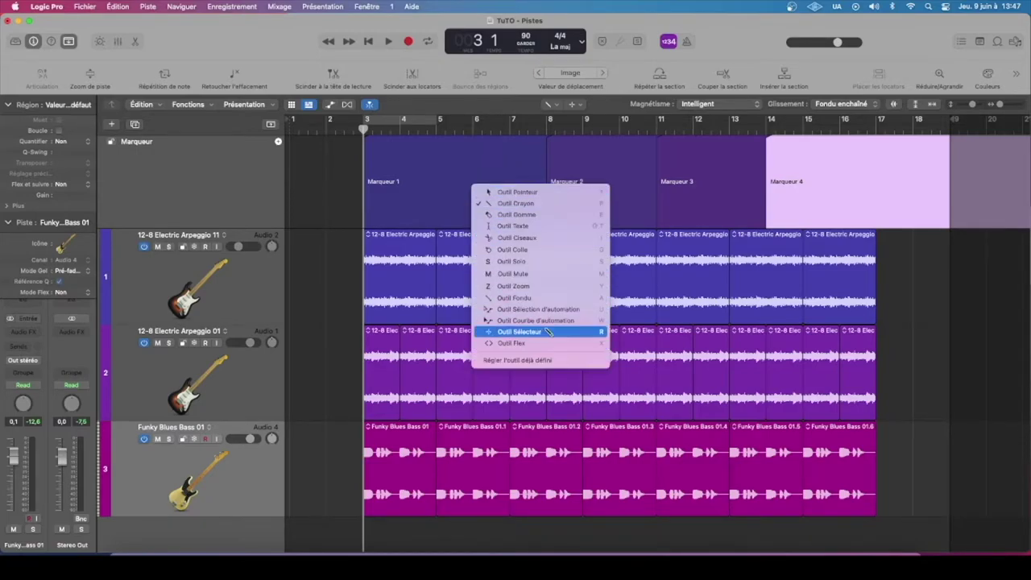
pyautogui.click(531, 204)
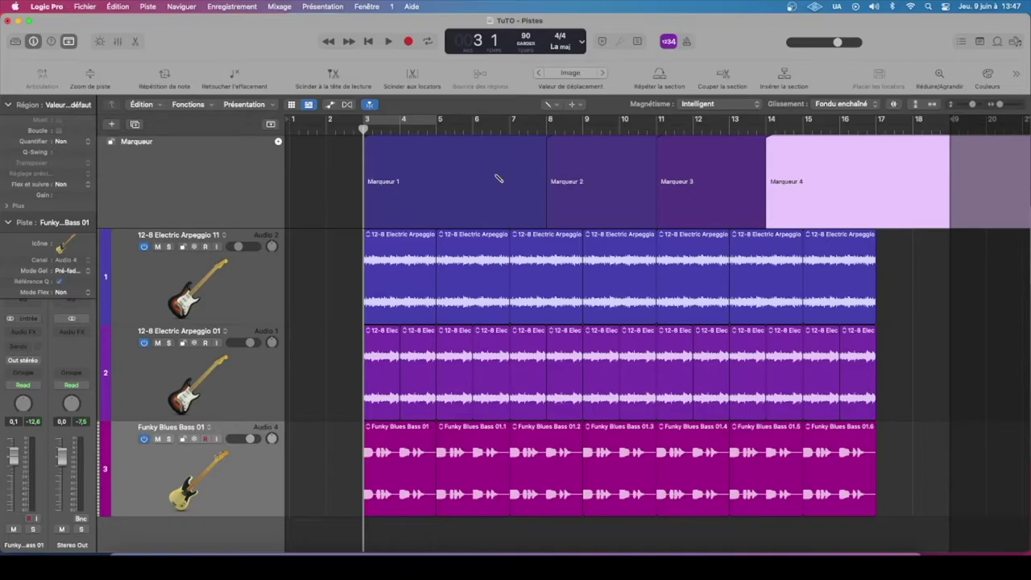
pyautogui.press('t')
pyautogui.press('t')
pyautogui.click(347, 178)
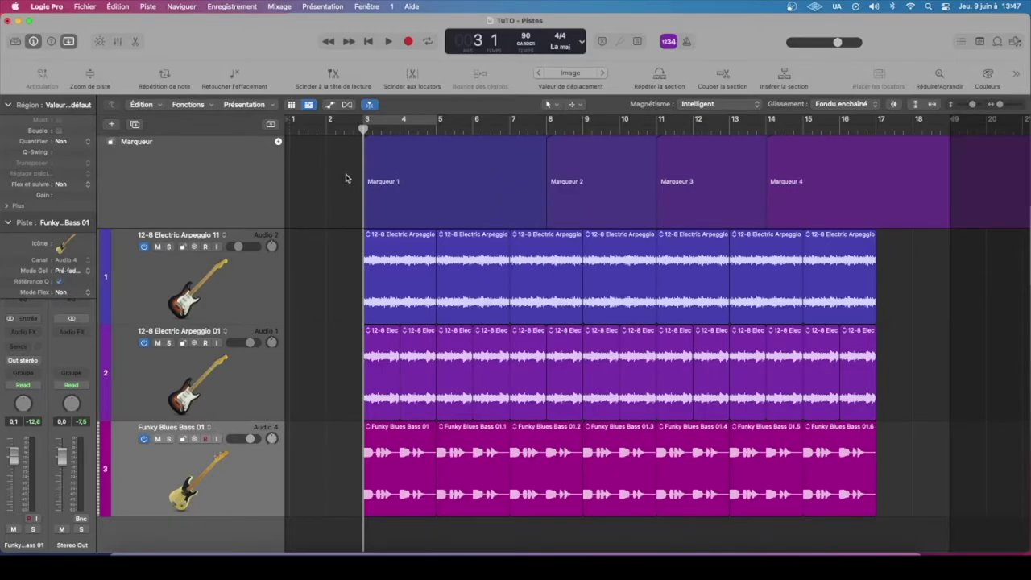
# - Shorten Marqueur 1 so that it ends at about bar 5
pyautogui.press('t')
pyautogui.click(402, 170)
pyautogui.moveTo(543, 202); pyautogui.dragTo(439, 201)
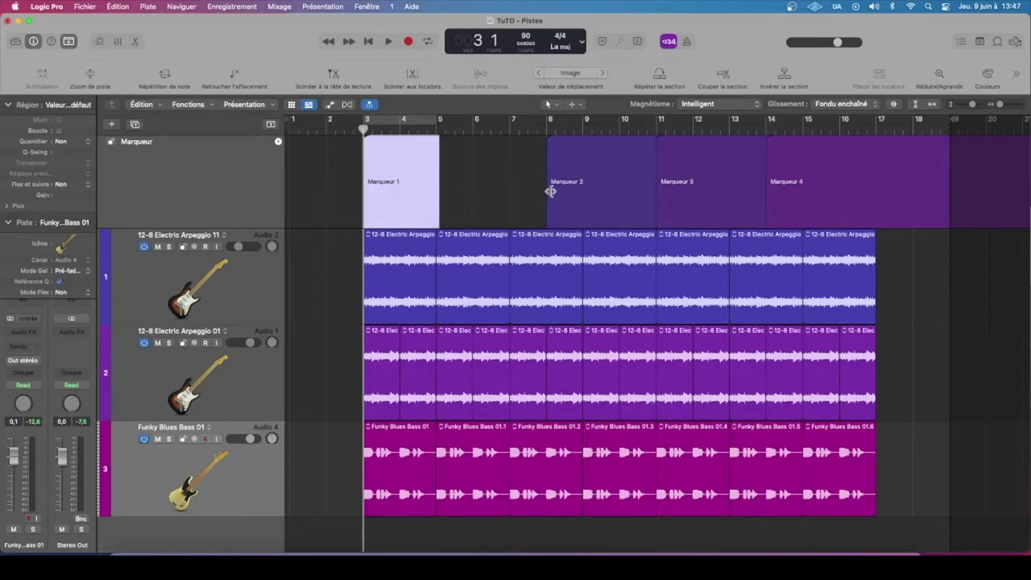
# - Set the boundary between Marqueur 1 and Marqueur 2 at bar 7
pyautogui.moveTo(551, 189)
pyautogui.mouseDown()
pyautogui.moveTo(511, 198)
pyautogui.moveTo(437, 189)
pyautogui.moveTo(545, 192)
pyautogui.mouseUp()
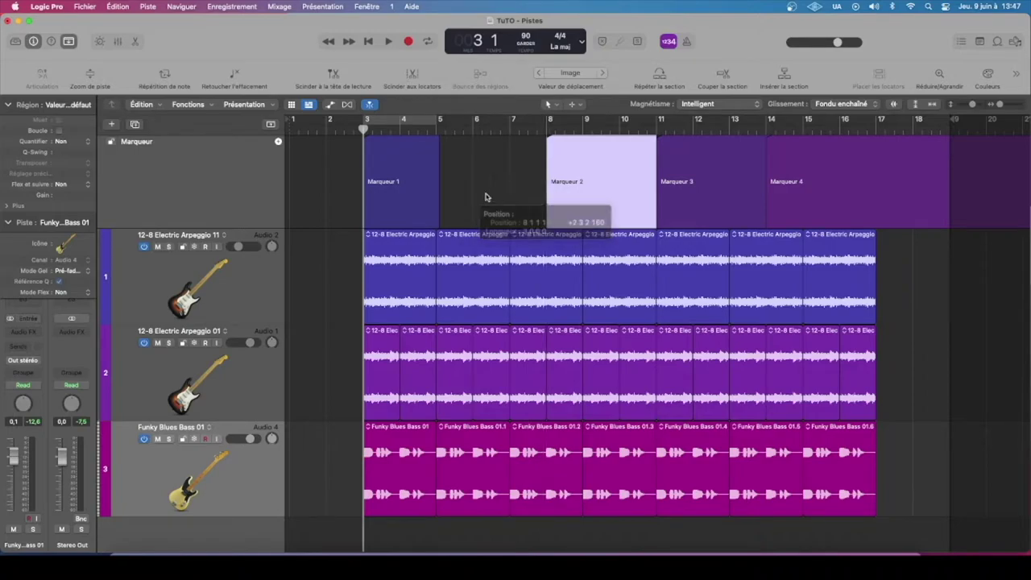
pyautogui.moveTo(437, 191); pyautogui.dragTo(510, 213)
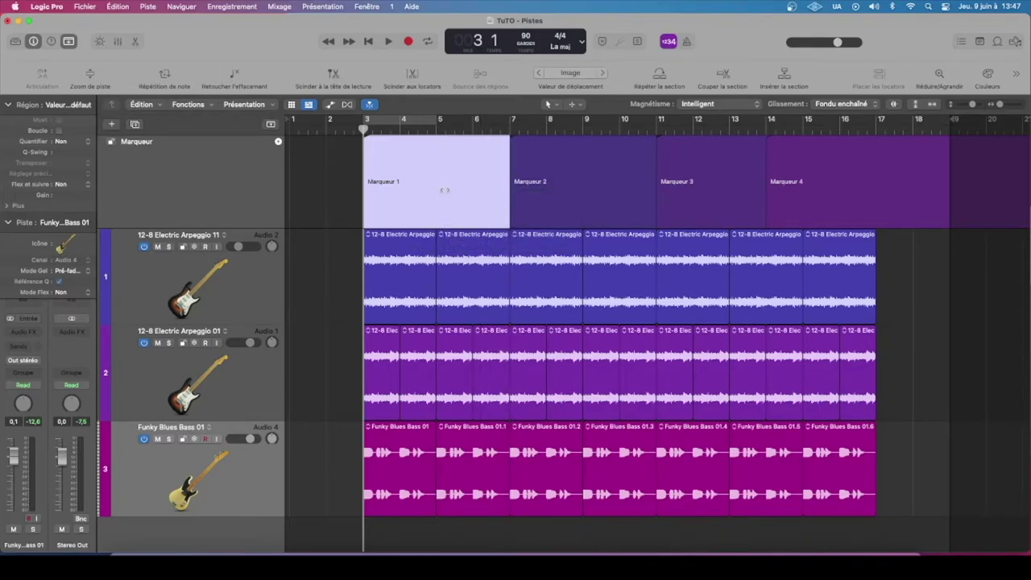
pyautogui.scroll(-1, 453, 192)
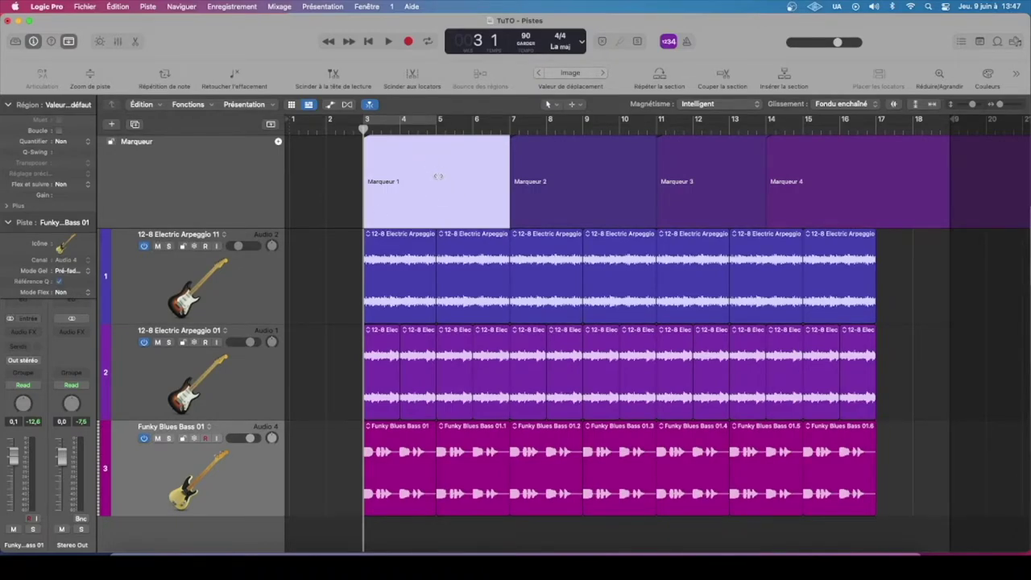
pyautogui.moveTo(438, 177)
pyautogui.mouseDown()
pyautogui.moveTo(370, 173)
pyautogui.moveTo(393, 177)
pyautogui.mouseUp()
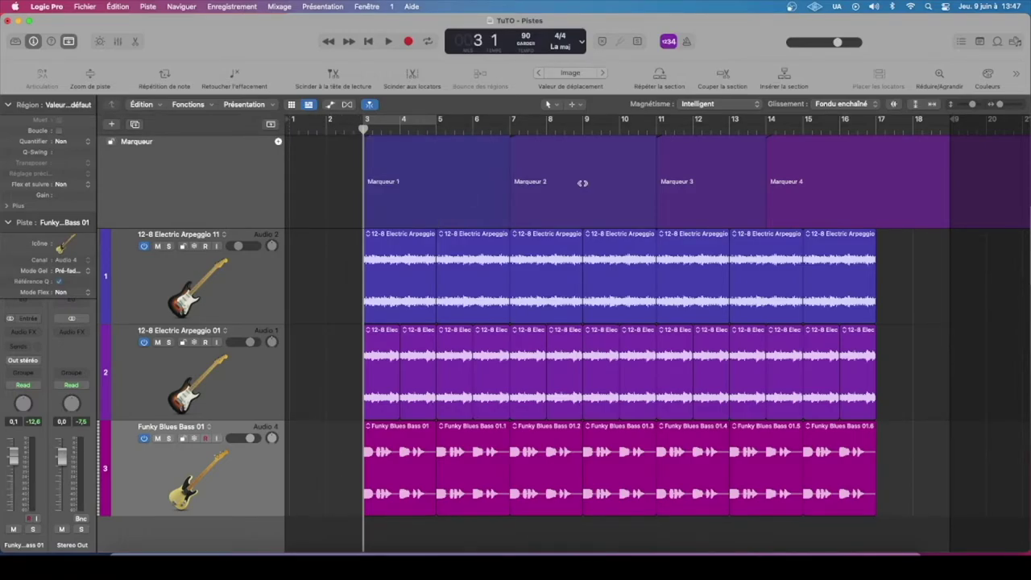
# - Rename Marqueur 1 as Intro
pyautogui.doubleClick(401, 187)
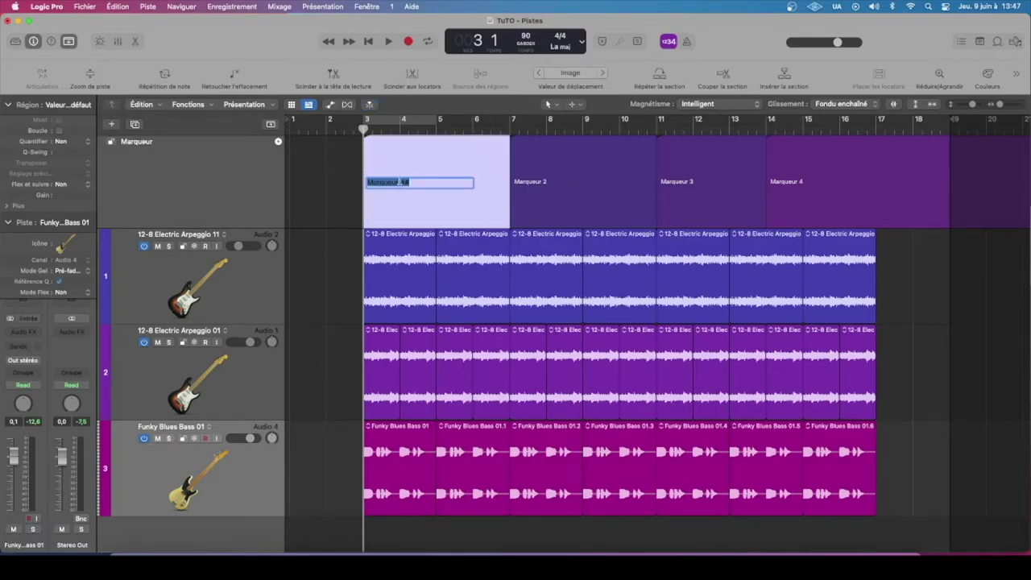
pyautogui.click(399, 182)
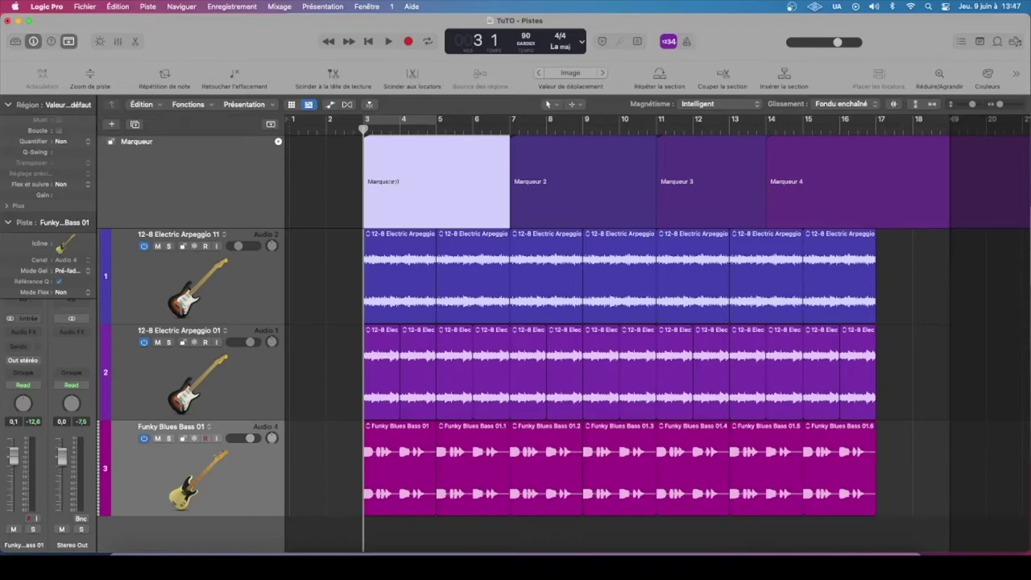
pyautogui.doubleClick(393, 182)
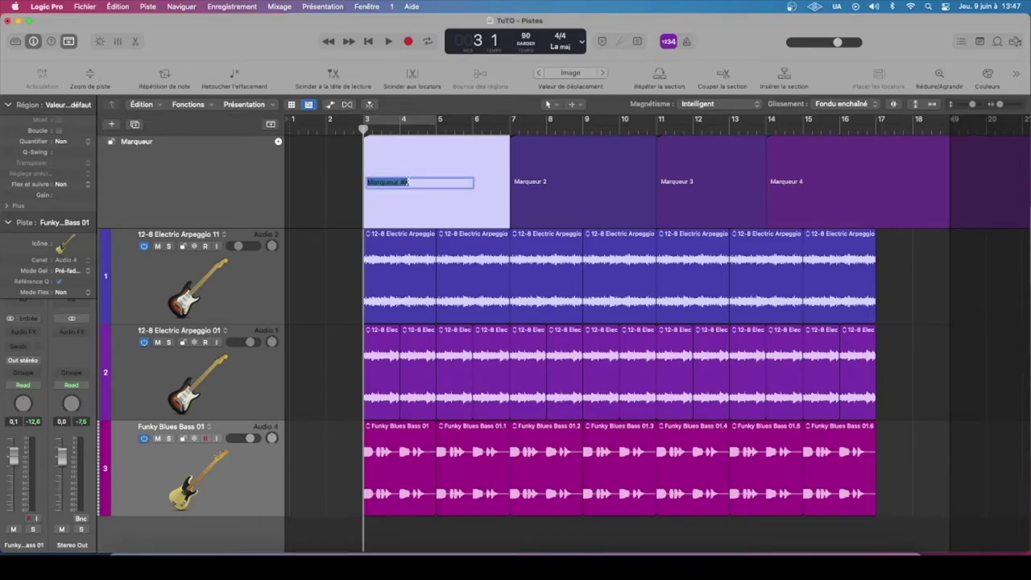
pyautogui.write('R')
pyautogui.press('Tab')
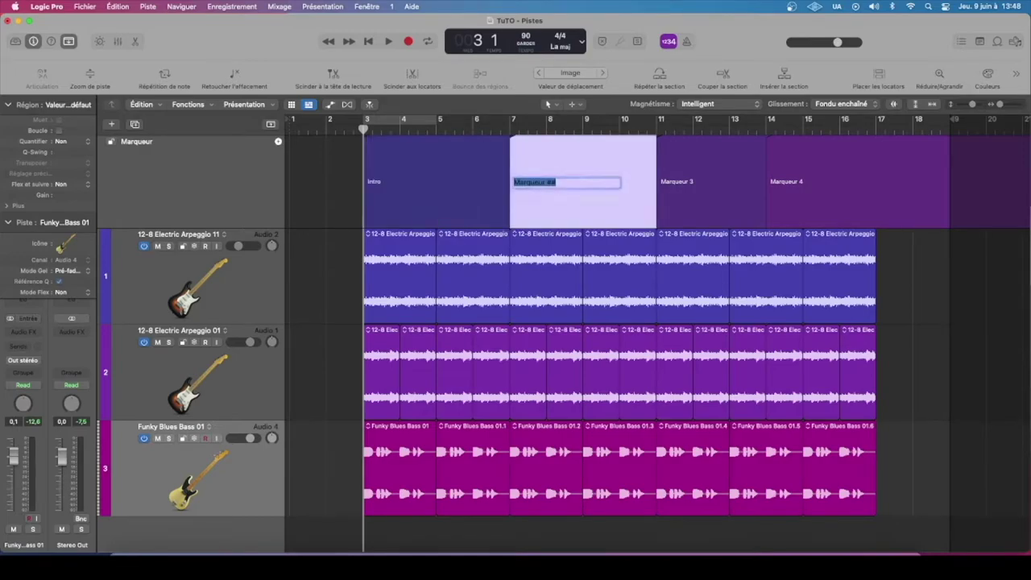
# - Rename Marqueur 2 as Refrin and Marqueur 3 as Pont
pyautogui.write('Re')
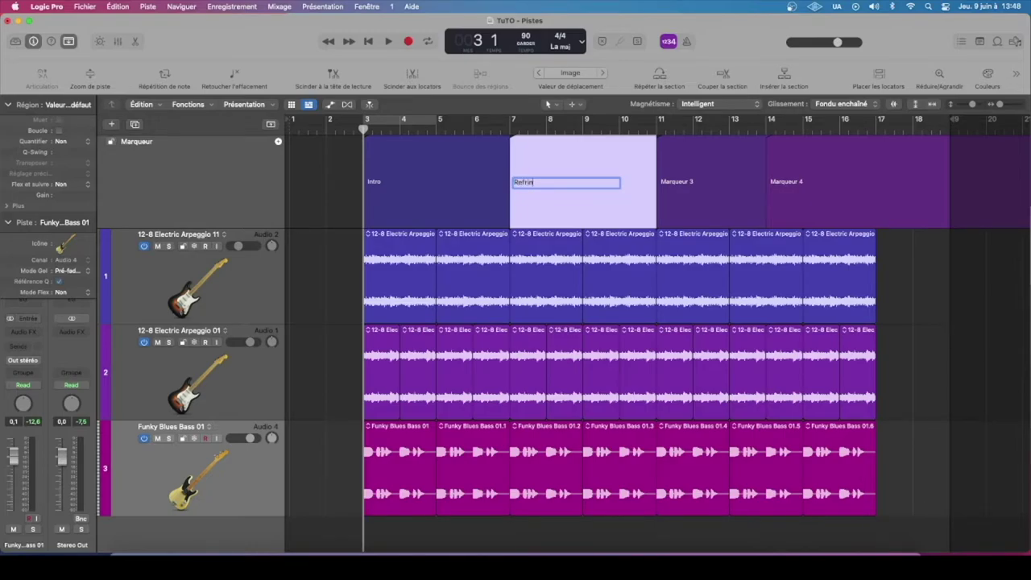
pyautogui.write('frin')
pyautogui.press('Tab')
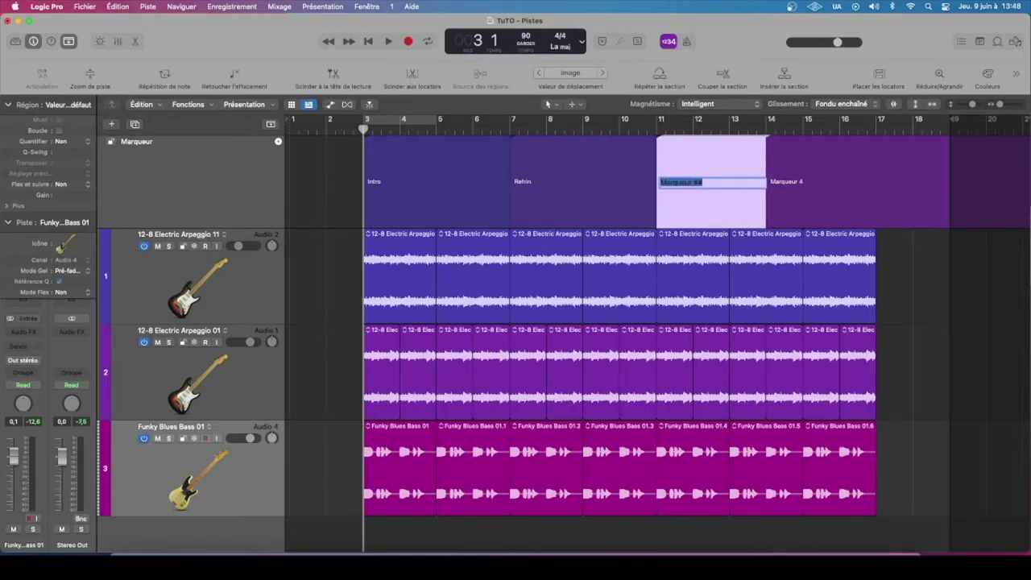
pyautogui.write('Pont')
pyautogui.press('Return')
# - Open the Intro marker's name for editing, advance through the marker names to Marqueur 4, and leave editing without renaming anything
pyautogui.doubleClick(381, 182)
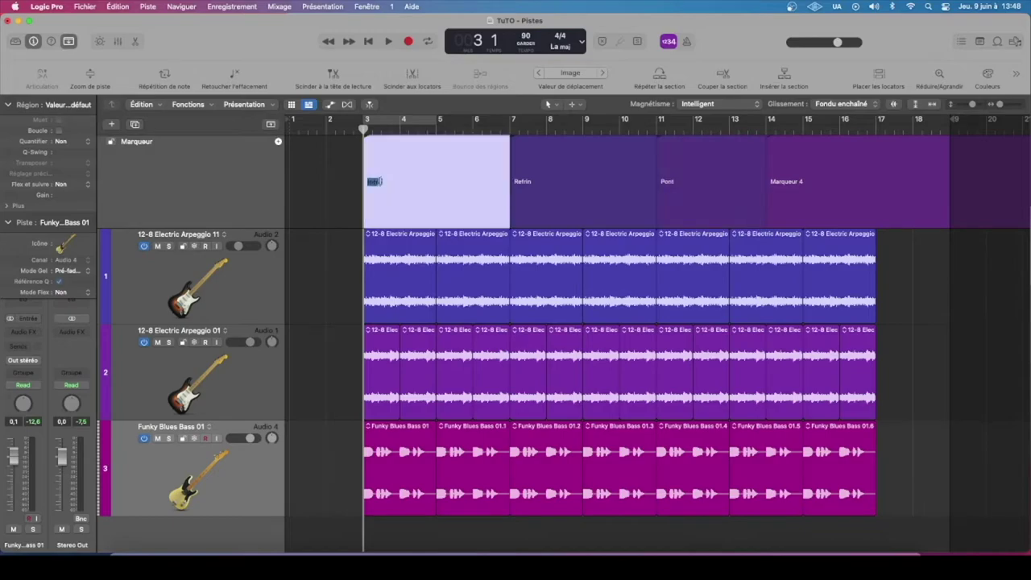
pyautogui.click(337, 185)
pyautogui.click(383, 182)
pyautogui.doubleClick(383, 182)
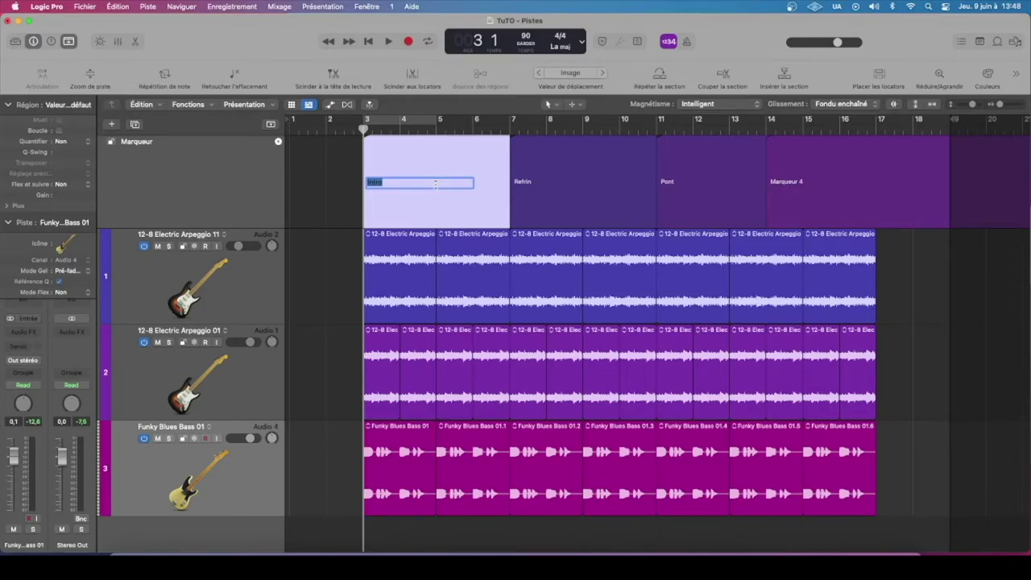
pyautogui.press('Tab')
pyautogui.press('Tab')
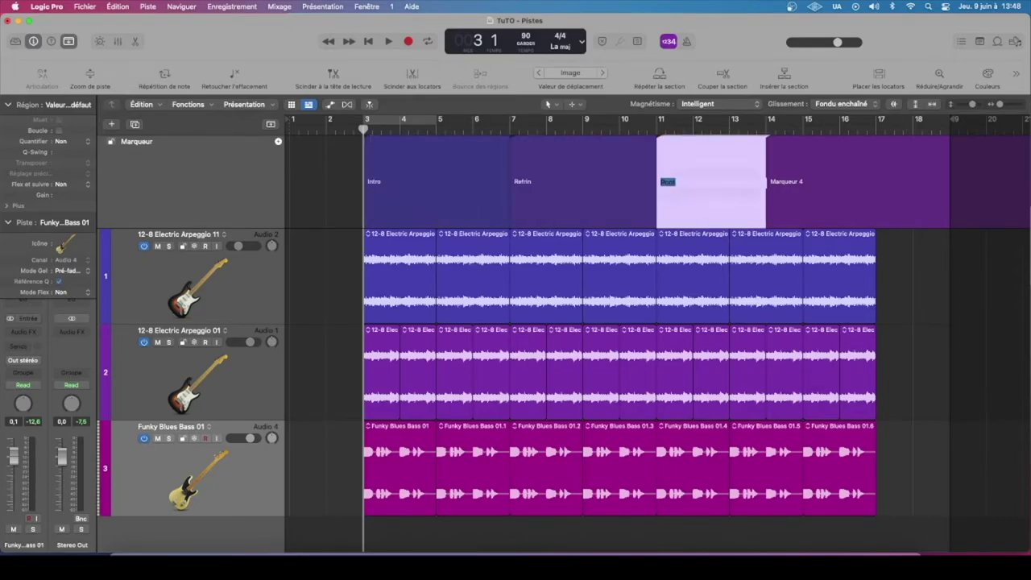
pyautogui.press('Tab')
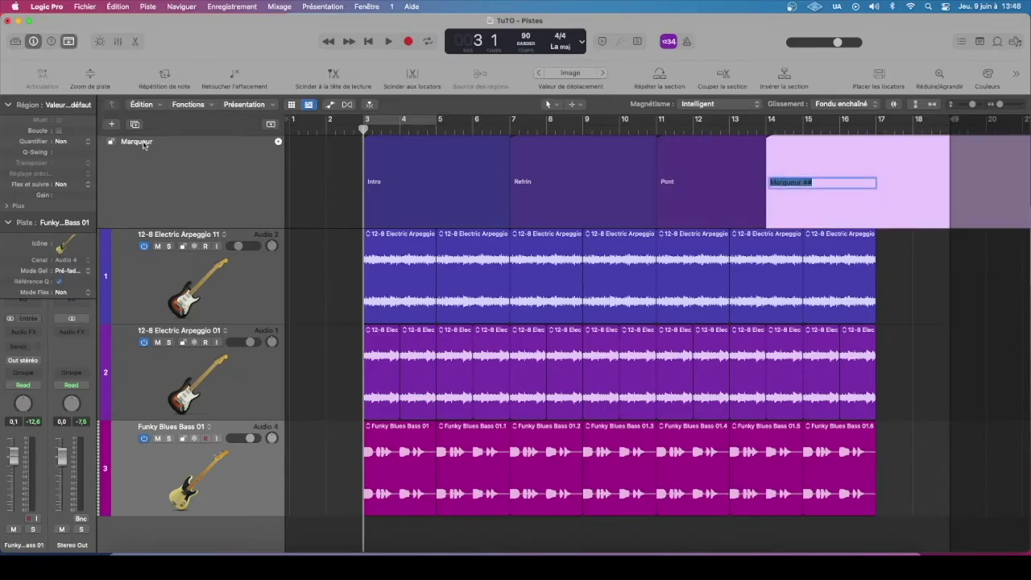
pyautogui.click(145, 147)
# - Open the first track's name for editing, advance to the second track's name, and close it without changes
pyautogui.doubleClick(158, 236)
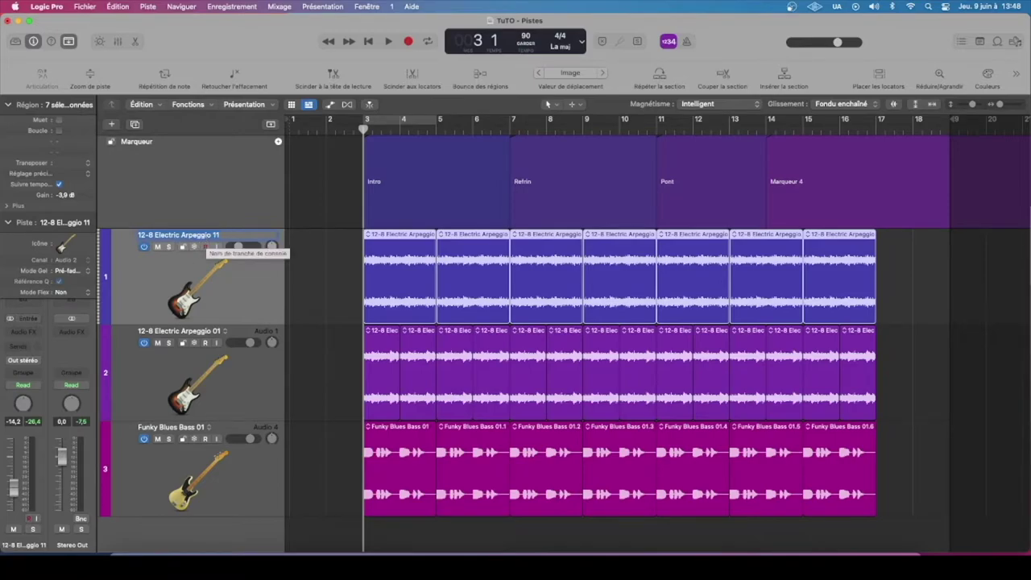
pyautogui.press('Tab')
pyautogui.press('Tab')
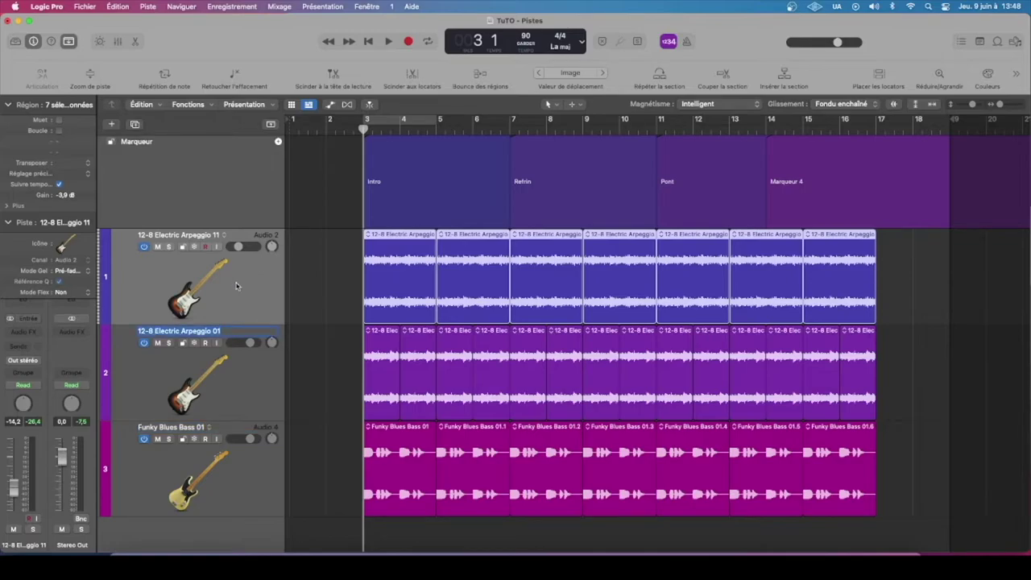
pyautogui.press('Return')
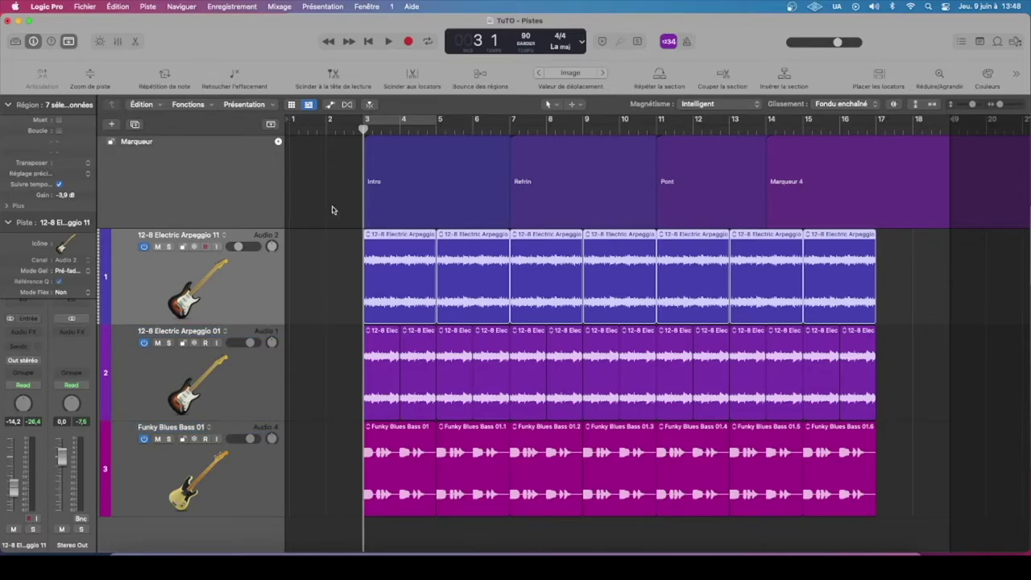
# - Open the Intro, Refrin and Pont marker names for editing in turn and leave each one without renaming it
pyautogui.click(379, 191)
pyautogui.click(341, 185)
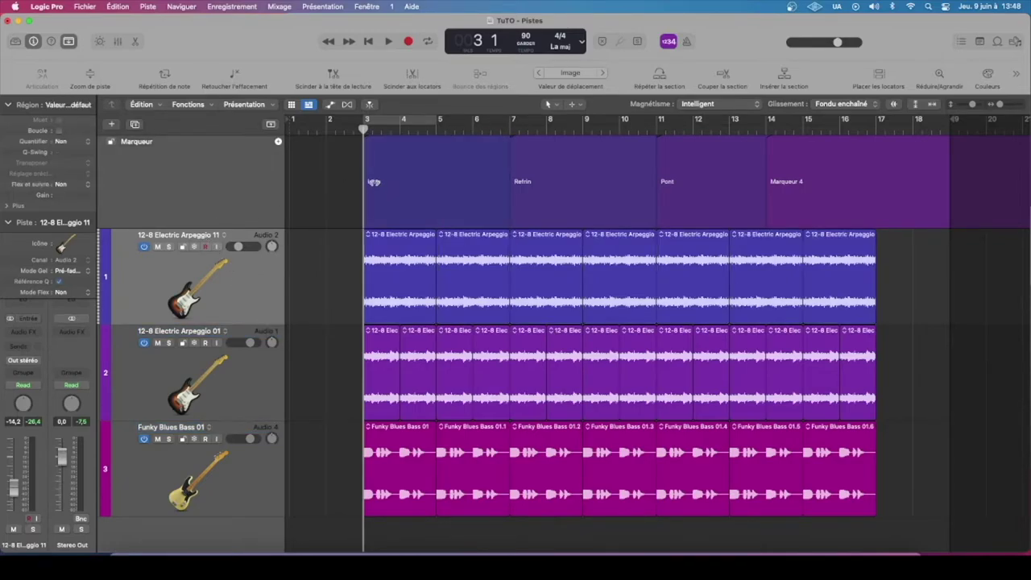
pyautogui.doubleClick(375, 184)
pyautogui.click(349, 184)
pyautogui.click(385, 184)
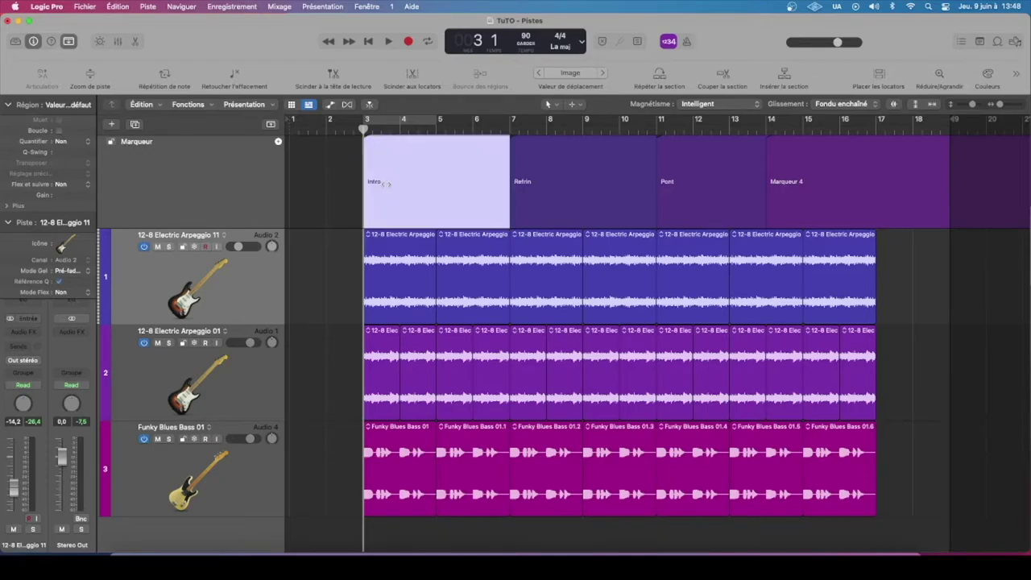
pyautogui.doubleClick(396, 181)
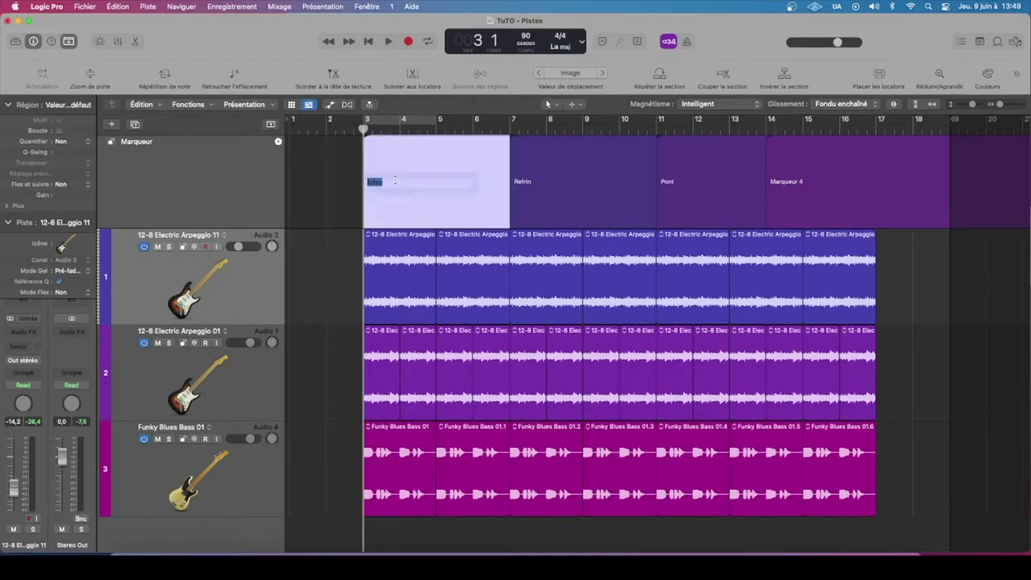
pyautogui.click(533, 181)
pyautogui.doubleClick(533, 181)
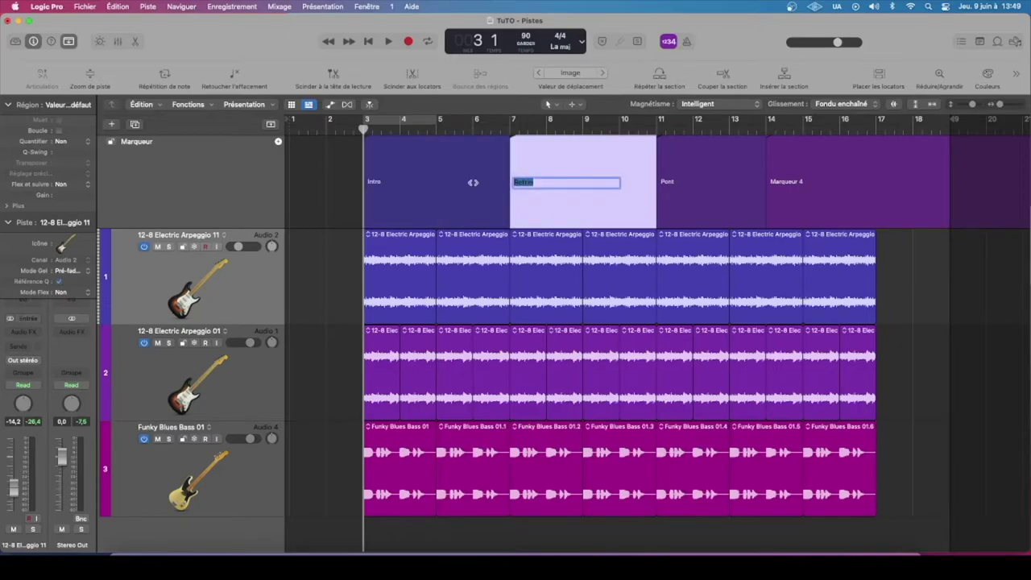
pyautogui.click(701, 181)
pyautogui.doubleClick(695, 182)
pyautogui.click(779, 186)
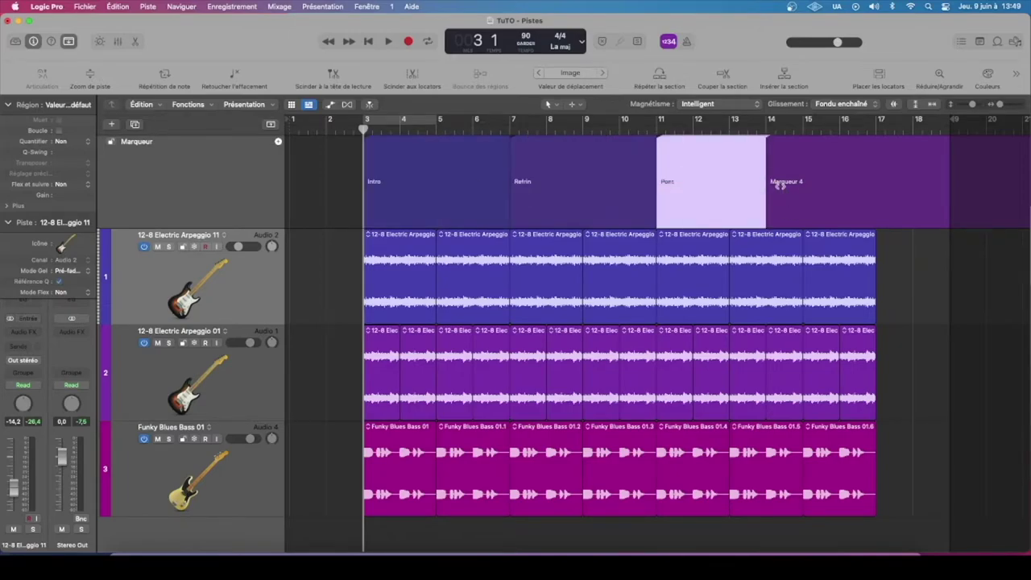
pyautogui.click(341, 207)
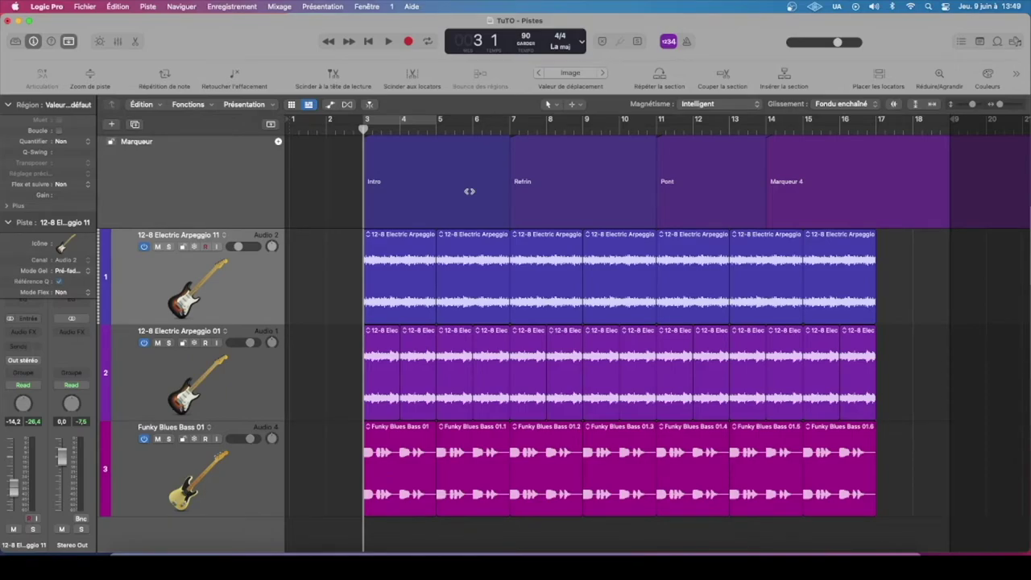
# - Show the colour palette and colour the Intro marker lime green and the Refrin marker magenta
pyautogui.hotkey('alt', 'c')
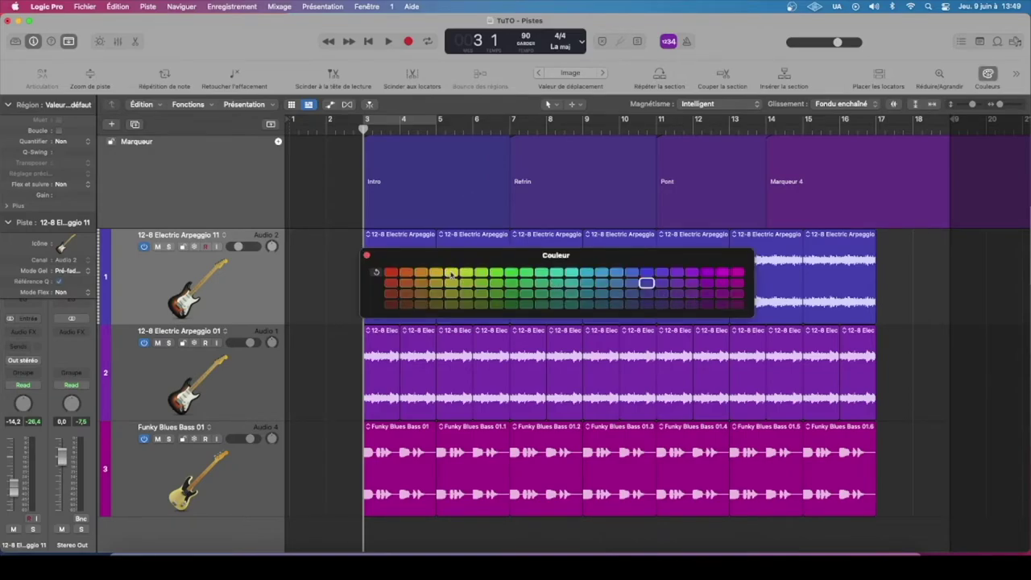
pyautogui.click(433, 187)
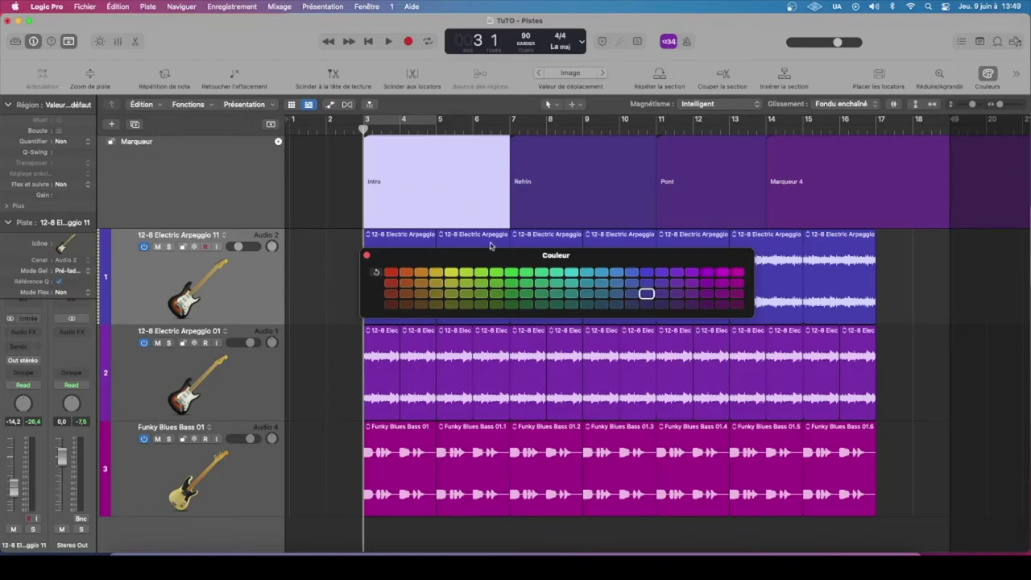
pyautogui.click(467, 273)
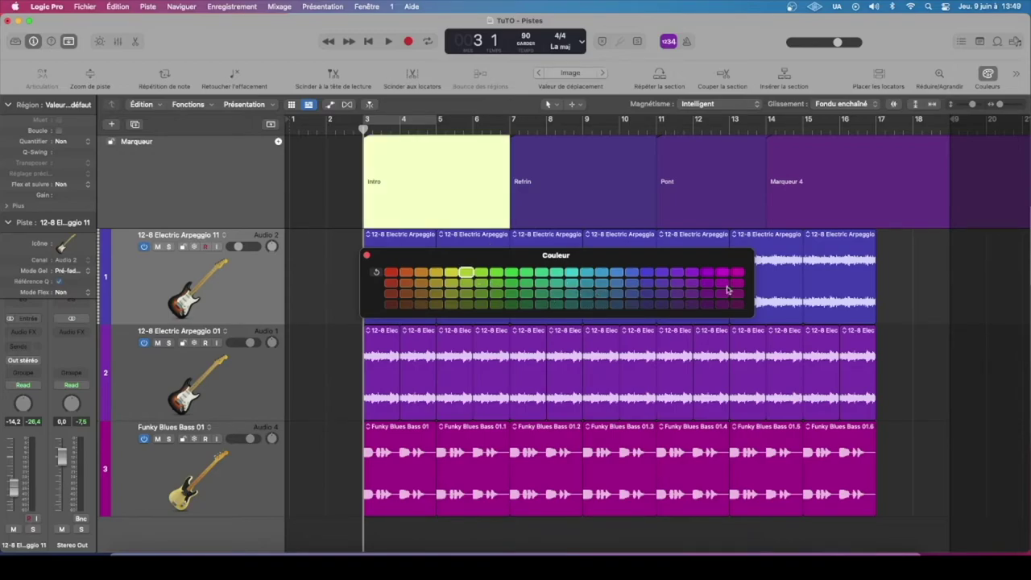
pyautogui.click(586, 216)
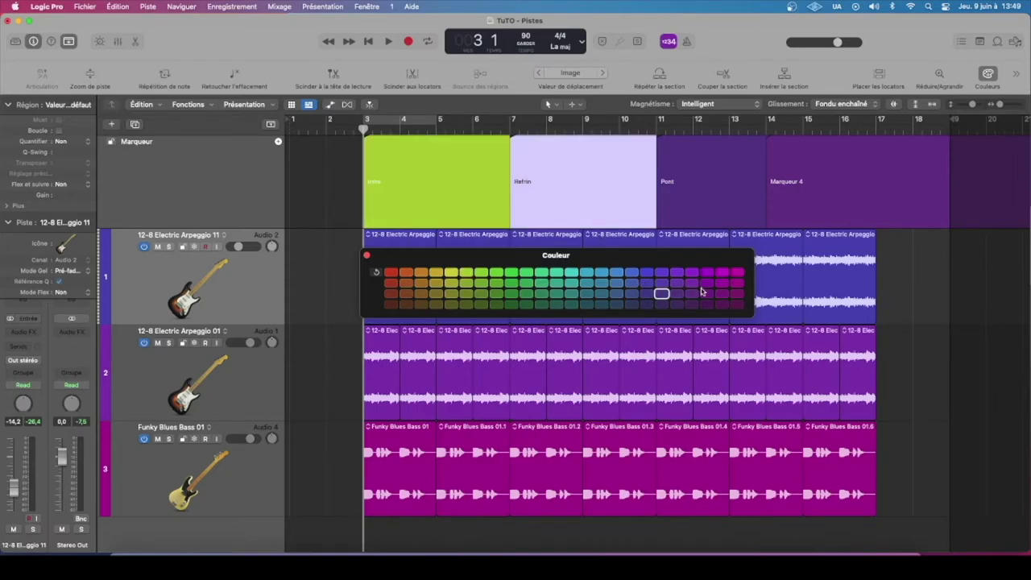
pyautogui.click(737, 272)
# - Colour the Pont marker brick red and Marqueur 4 teal green, and close the colour palette
pyautogui.click(694, 210)
pyautogui.click(390, 283)
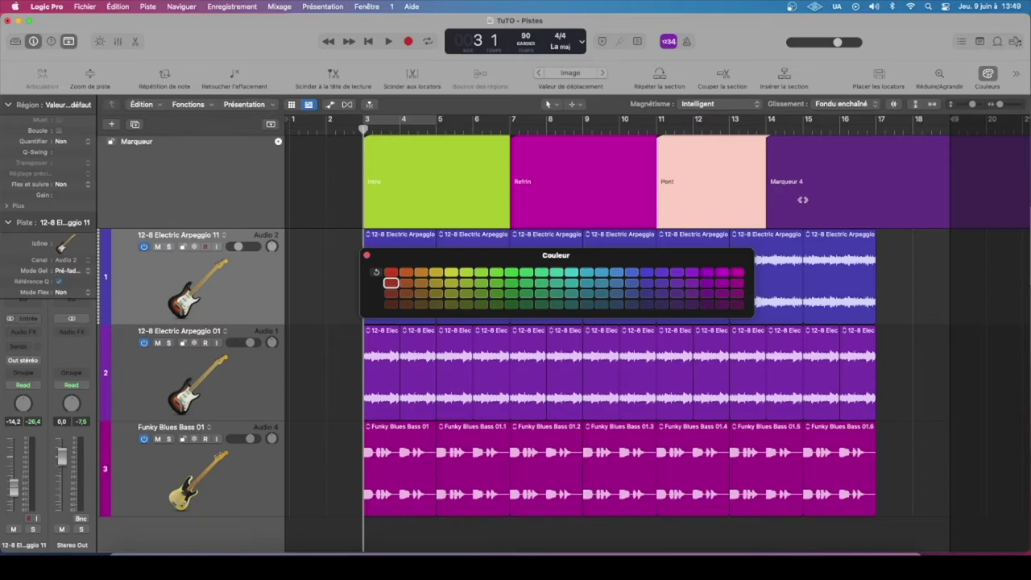
pyautogui.click(821, 201)
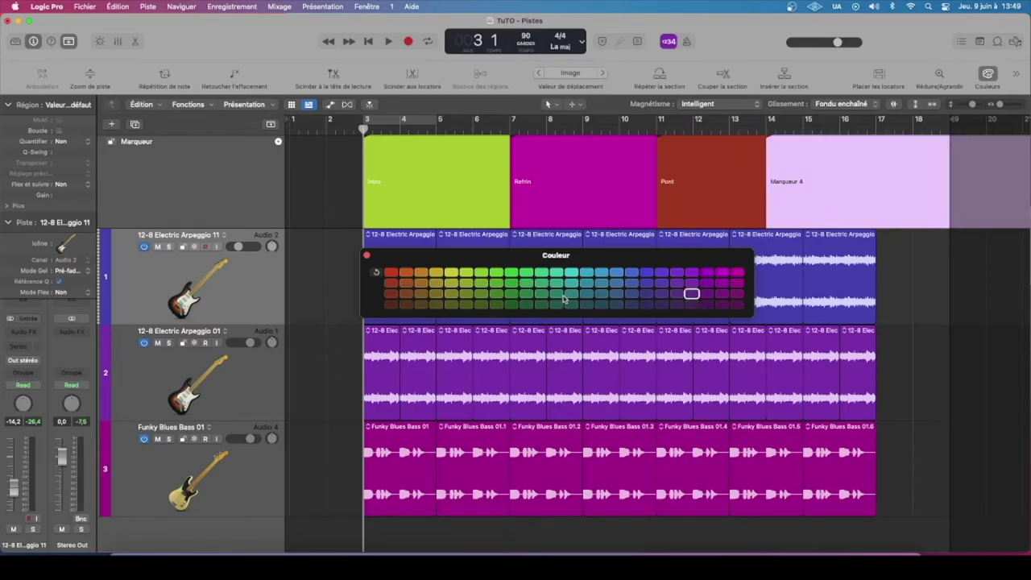
pyautogui.click(562, 296)
pyautogui.click(340, 181)
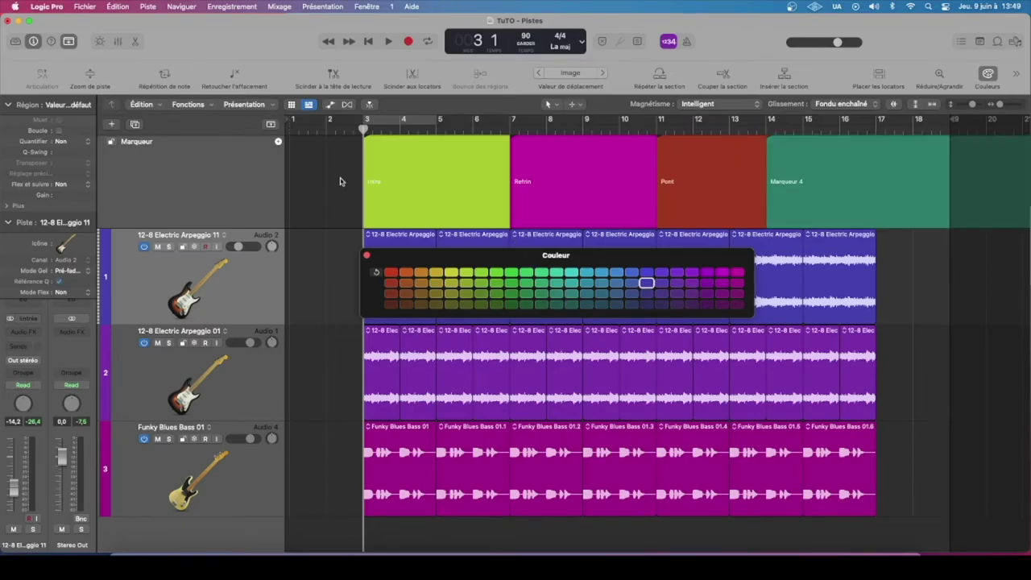
pyautogui.click(367, 255)
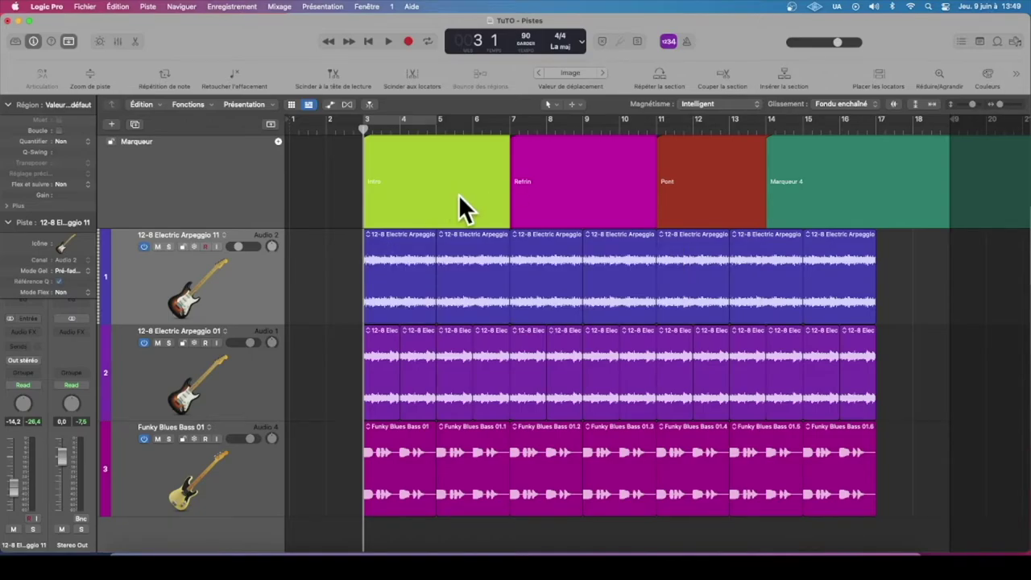
# - Select the Intro marker, hide the toolbar and show it again
pyautogui.click(373, 177)
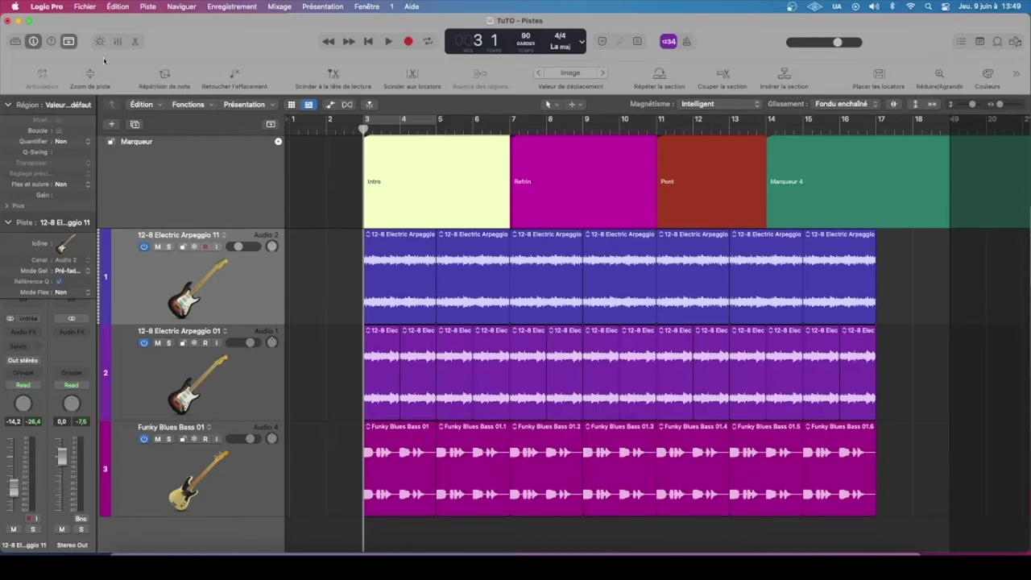
pyautogui.click(69, 41)
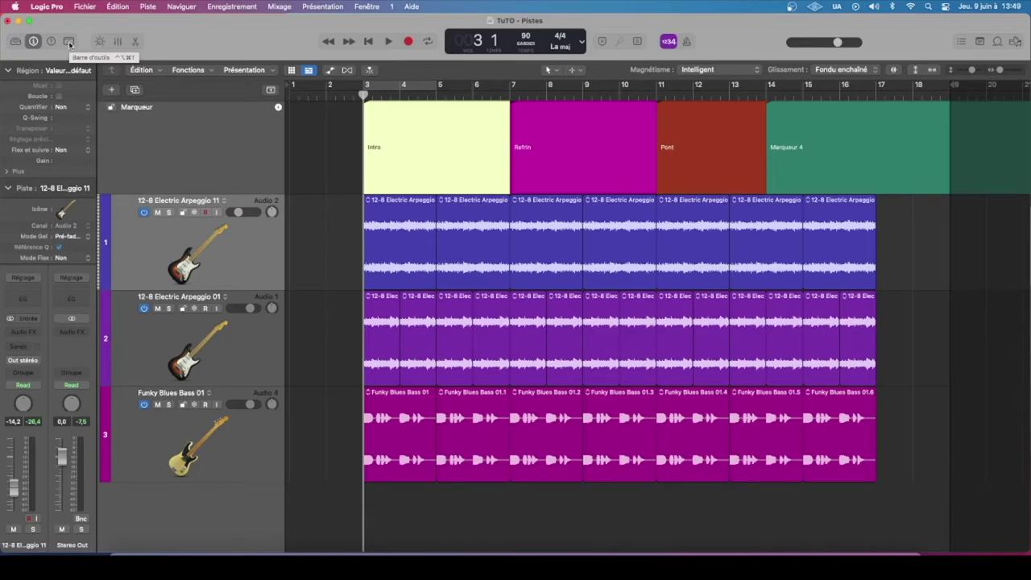
pyautogui.click(69, 41)
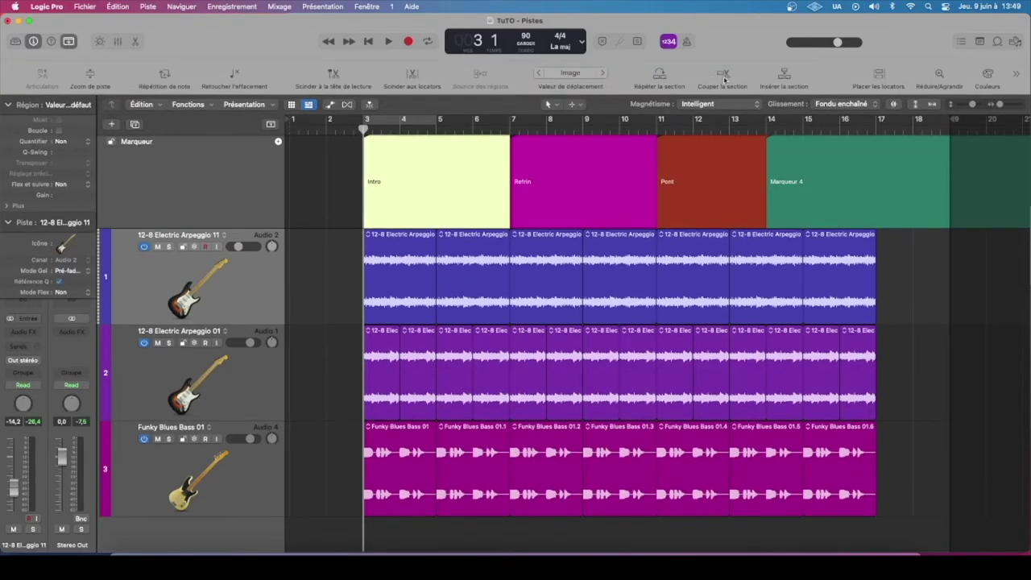
# - Recolour Marqueur 4 dark blue, moving the colour palette clear of the markers, and close the palette
pyautogui.click(988, 77)
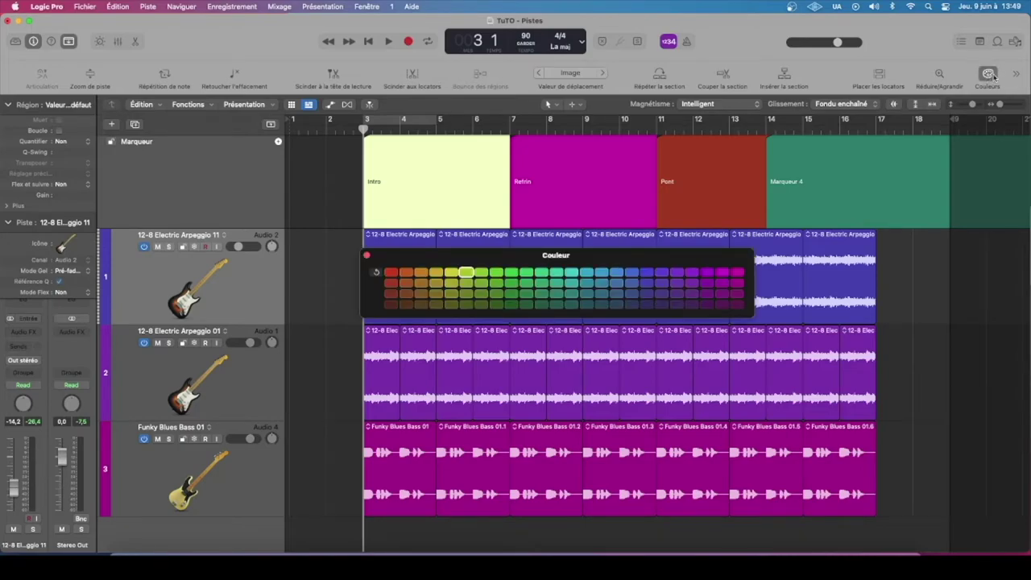
pyautogui.moveTo(736, 254); pyautogui.dragTo(759, 257)
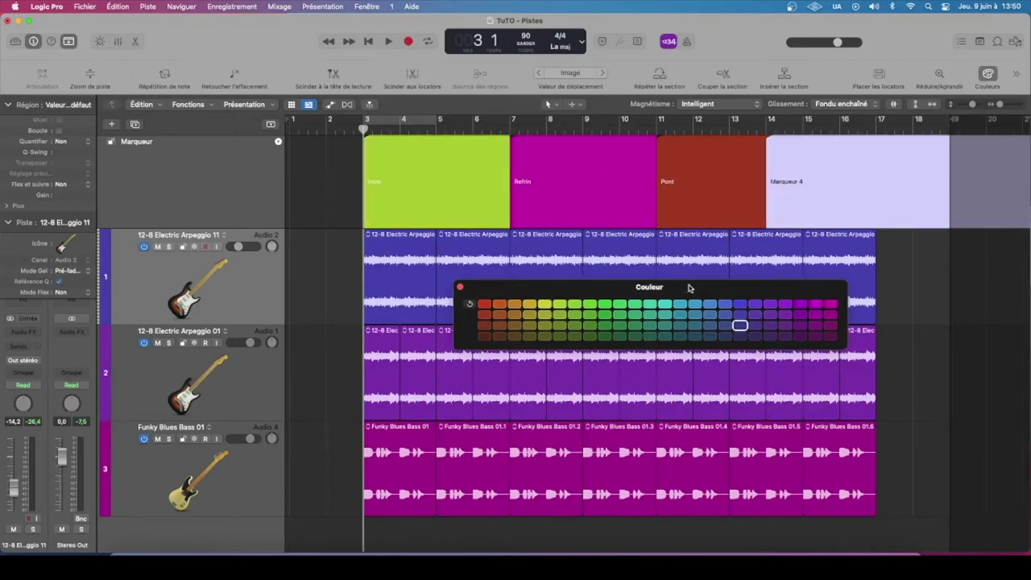
pyautogui.moveTo(689, 287); pyautogui.dragTo(693, 283)
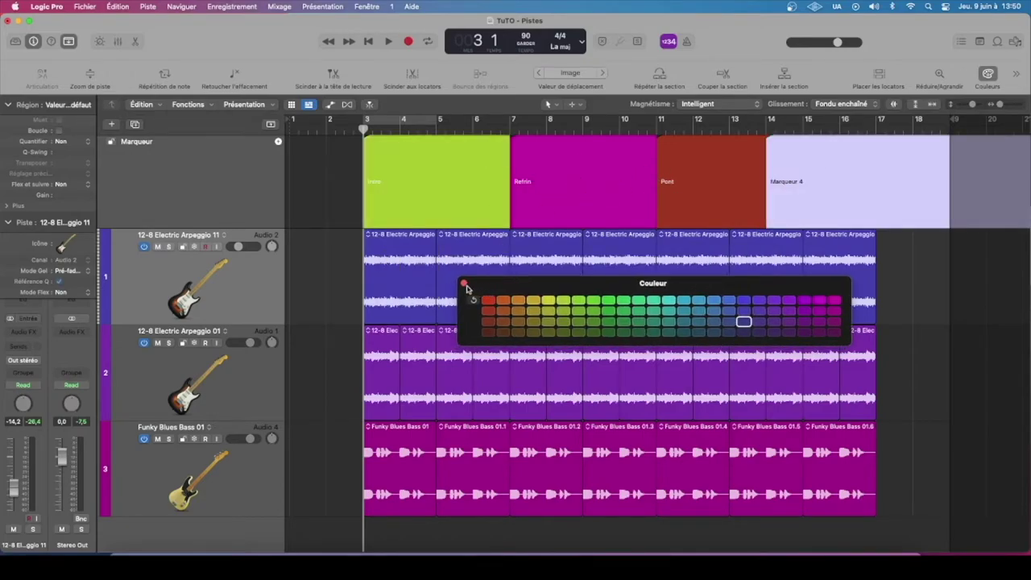
pyautogui.click(464, 285)
# - Place the playhead at bar 14, where Marqueur 4 starts, and select the Pont marker
pyautogui.click(401, 126)
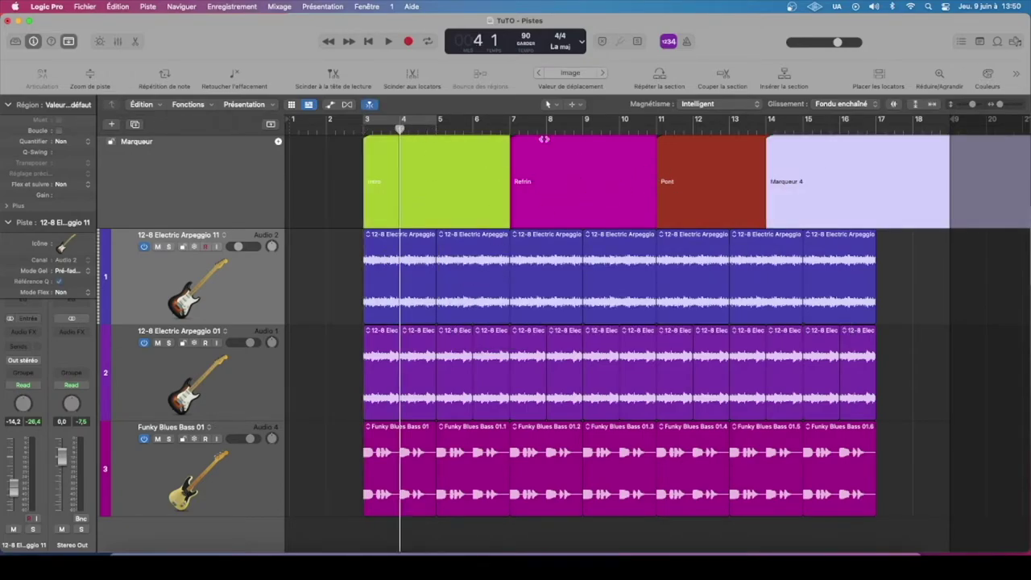
pyautogui.click(766, 127)
pyautogui.click(765, 151)
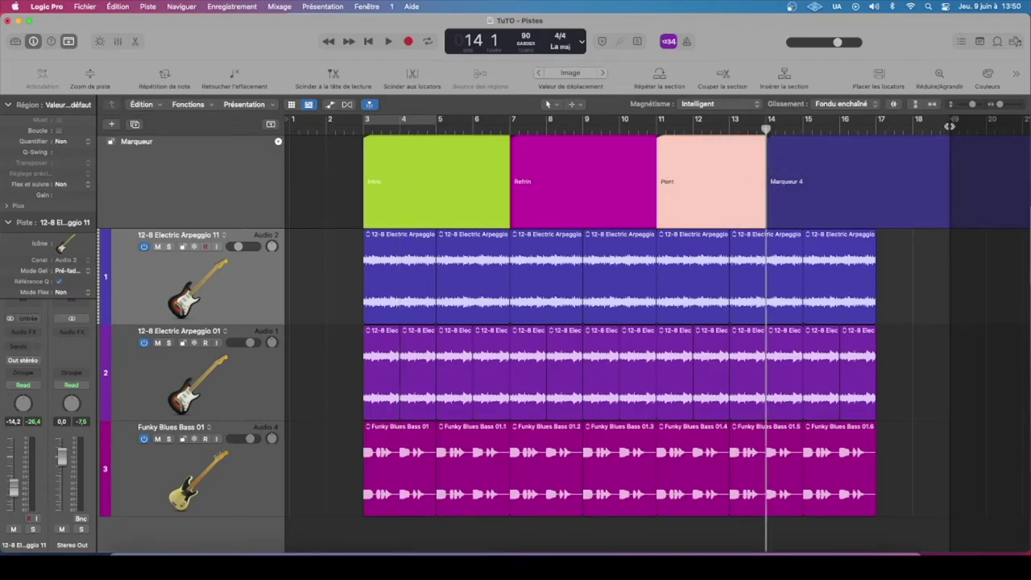
# - Try extending the project end to about bar 25 and set it at about bar 21
pyautogui.moveTo(952, 121); pyautogui.dragTo(1001, 127)
pyautogui.hscroll(5, 929, 132)
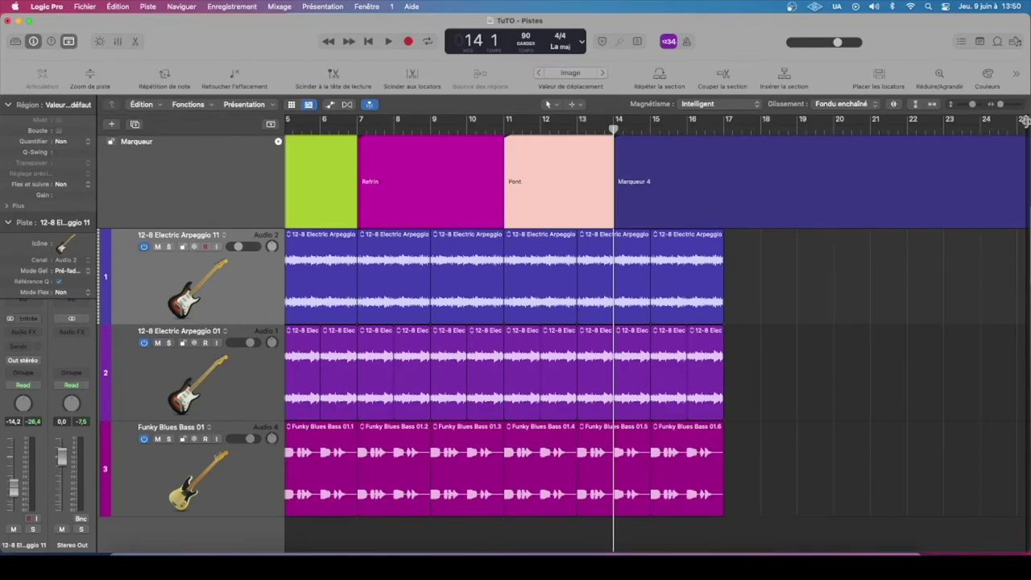
pyautogui.moveTo(1022, 121); pyautogui.dragTo(870, 127)
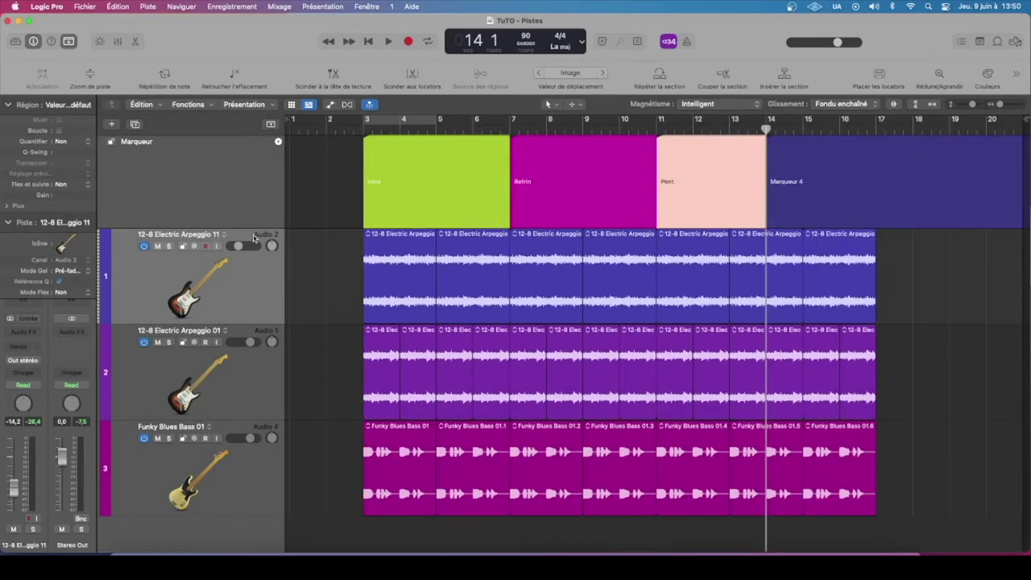
# - Configure the global tracks to show Film instead of Marqueur, and enlarge the Film track's height
pyautogui.moveTo(245, 229); pyautogui.dragTo(241, 201)
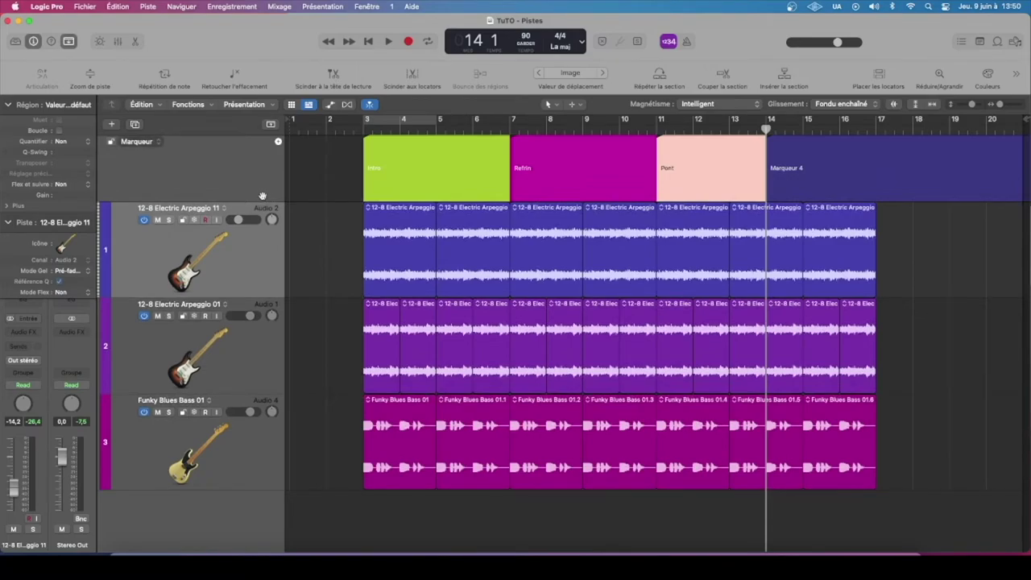
pyautogui.rightClick(238, 131)
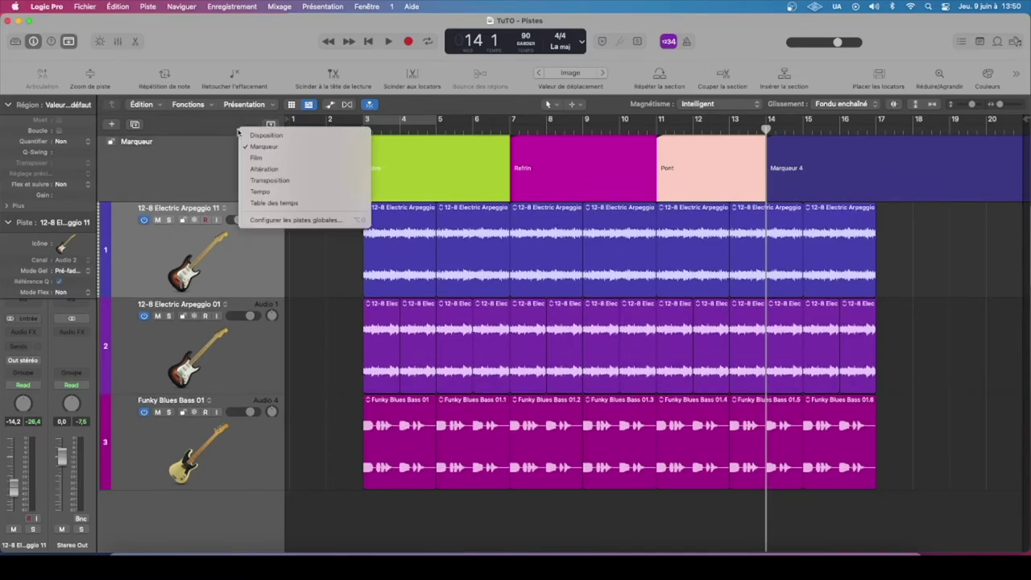
pyautogui.click(290, 220)
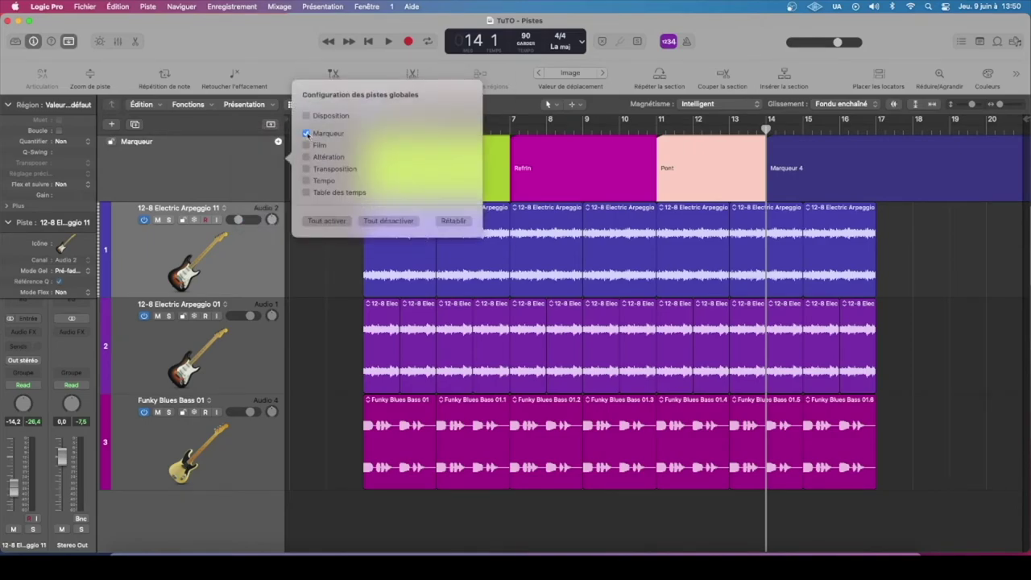
pyautogui.click(306, 133)
pyautogui.click(306, 110)
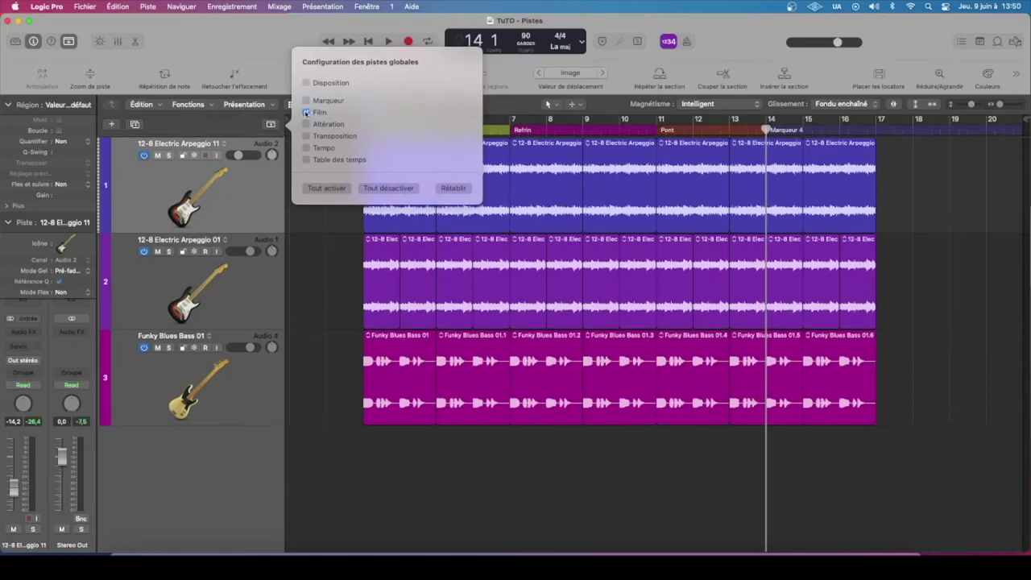
pyautogui.click(249, 127)
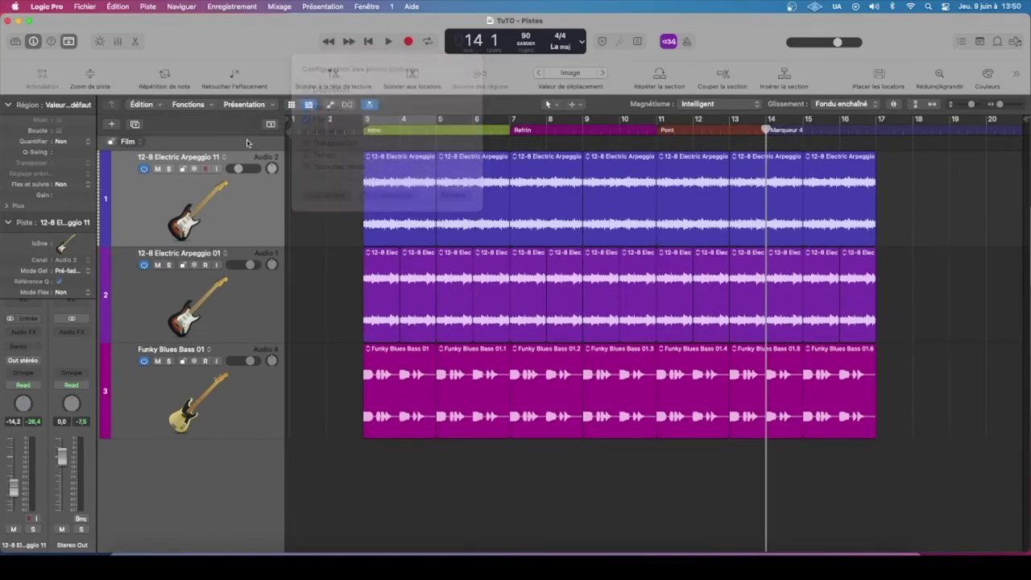
pyautogui.moveTo(254, 149); pyautogui.dragTo(275, 266)
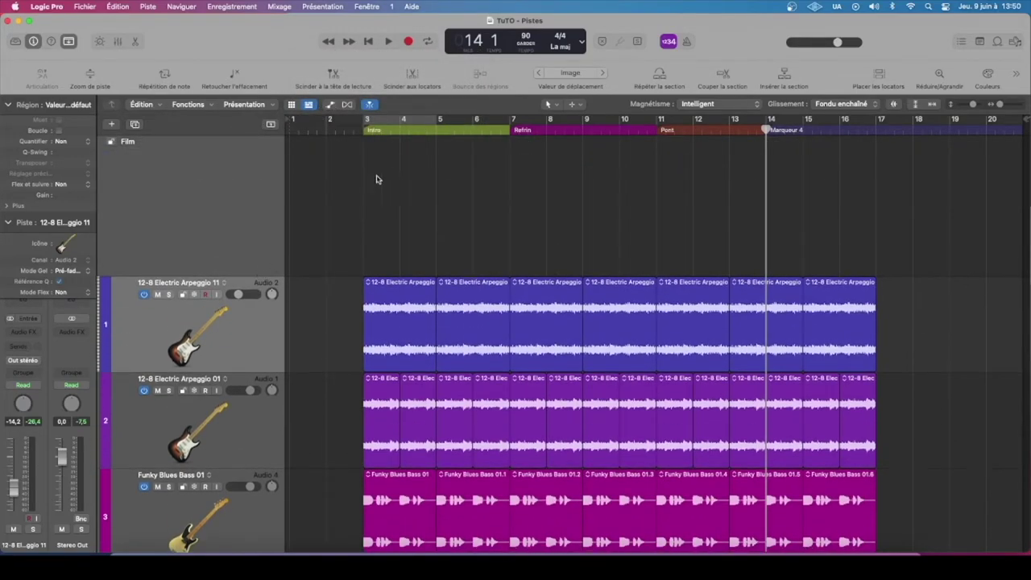
# - Return the playhead to bar 3, browse the Final Cut Backups folder for a film to open, and cancel the file selection
pyautogui.click(366, 132)
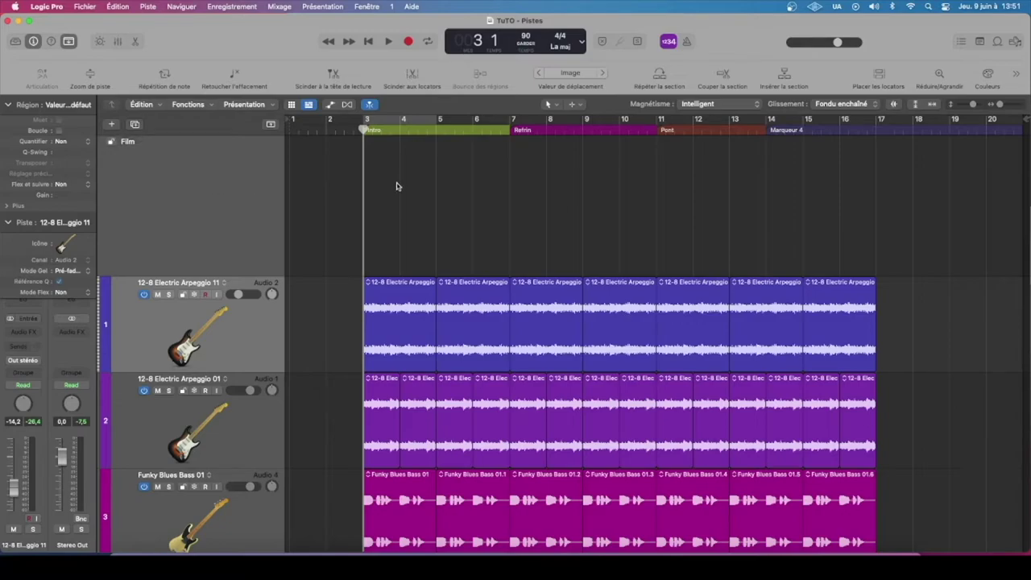
pyautogui.click(85, 5)
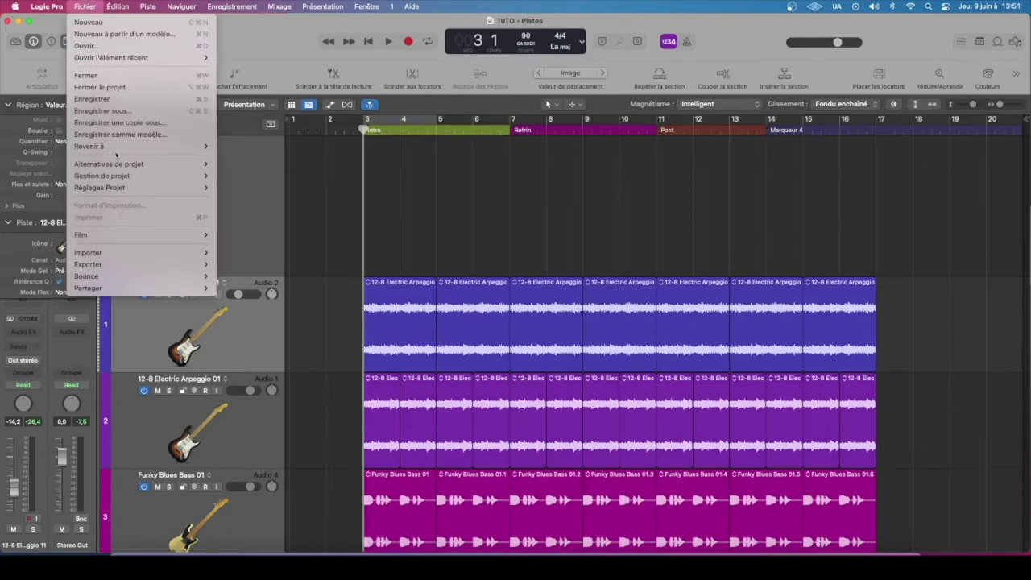
pyautogui.moveTo(158, 235)
pyautogui.click(234, 234)
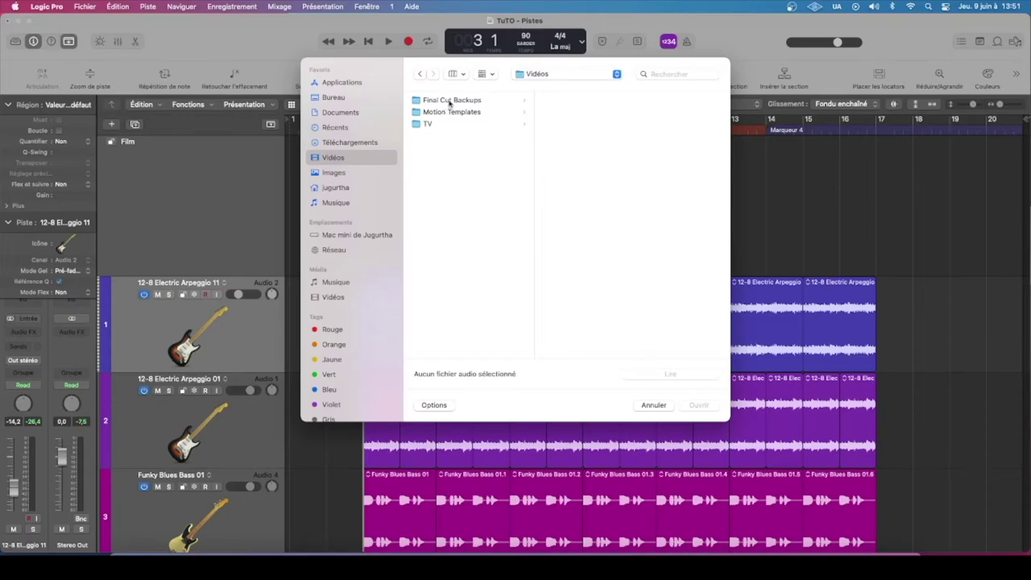
pyautogui.click(449, 100)
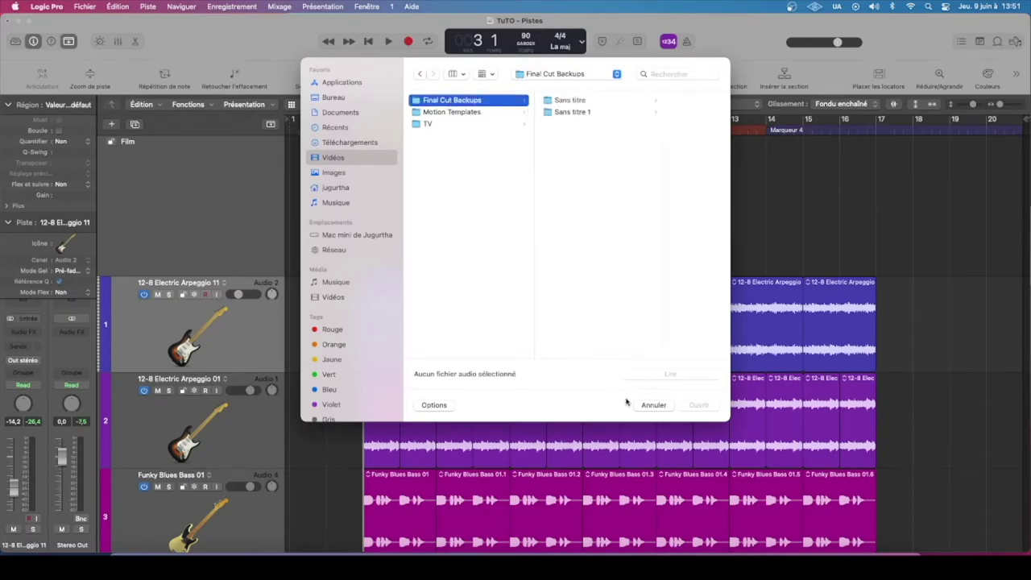
pyautogui.click(653, 405)
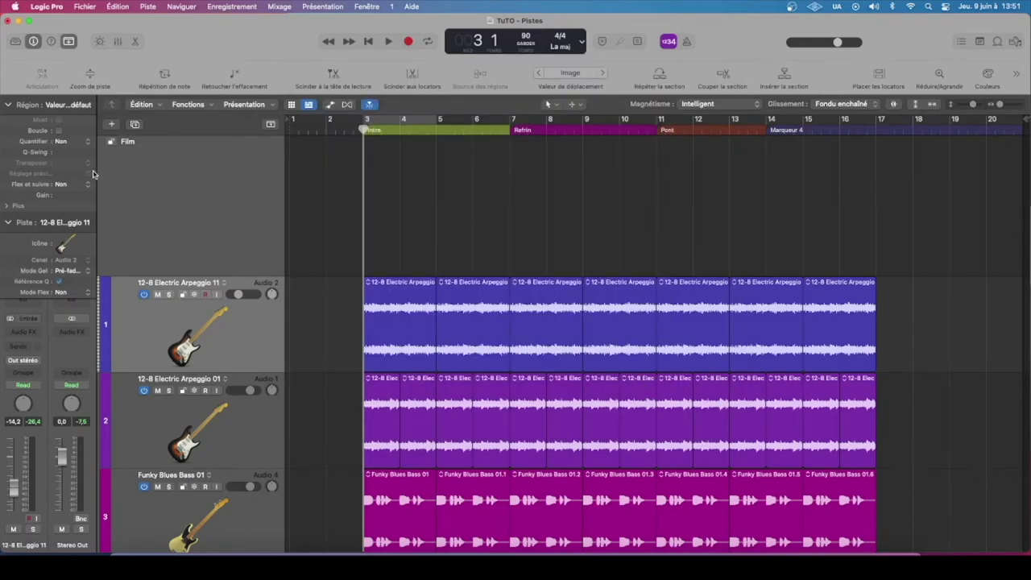
# - Try a wider inspector and several heights for the Film track, and narrow the inspector again
pyautogui.moveTo(97, 169); pyautogui.dragTo(152, 170)
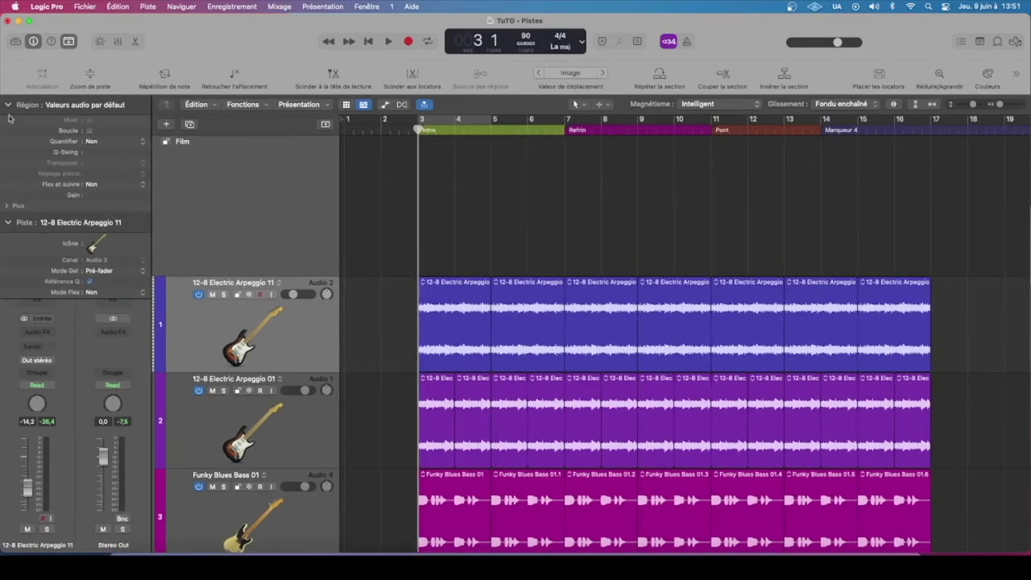
pyautogui.click(8, 106)
pyautogui.click(63, 111)
pyautogui.moveTo(419, 130); pyautogui.dragTo(418, 163)
pyautogui.moveTo(320, 276); pyautogui.dragTo(319, 223)
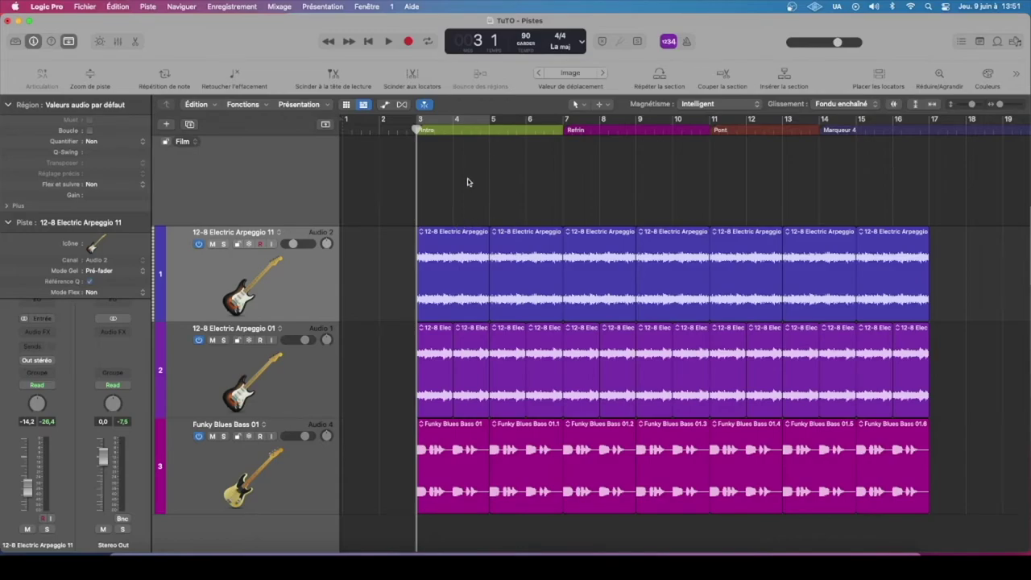
pyautogui.moveTo(322, 226); pyautogui.dragTo(321, 247)
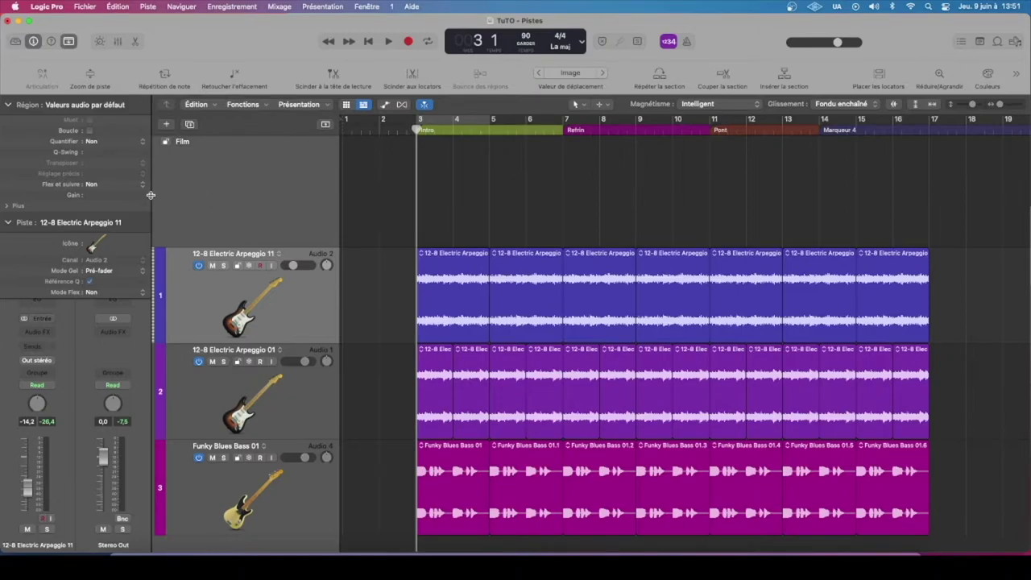
pyautogui.moveTo(152, 197); pyautogui.dragTo(102, 195)
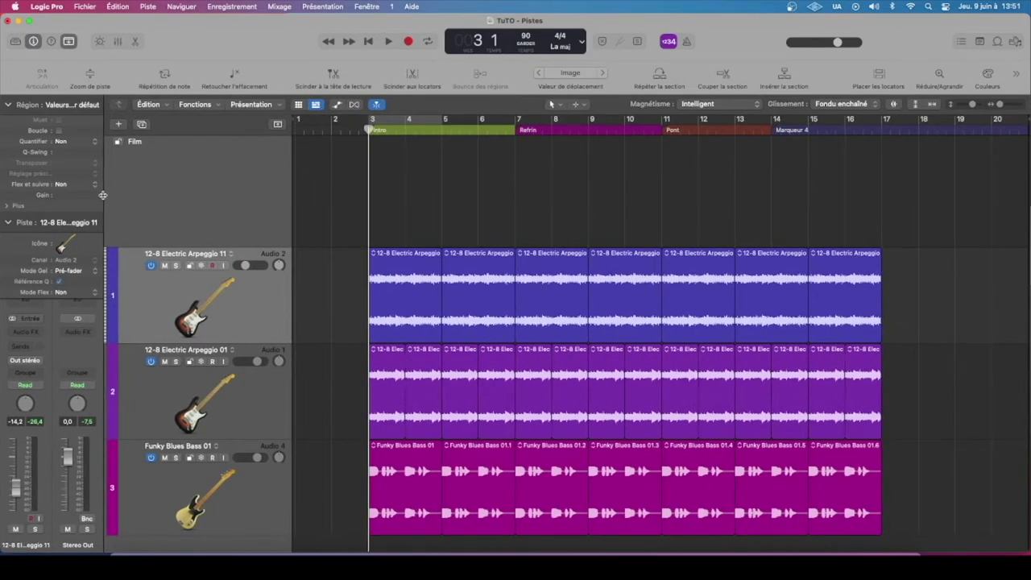
pyautogui.scroll(3, 200, 200)
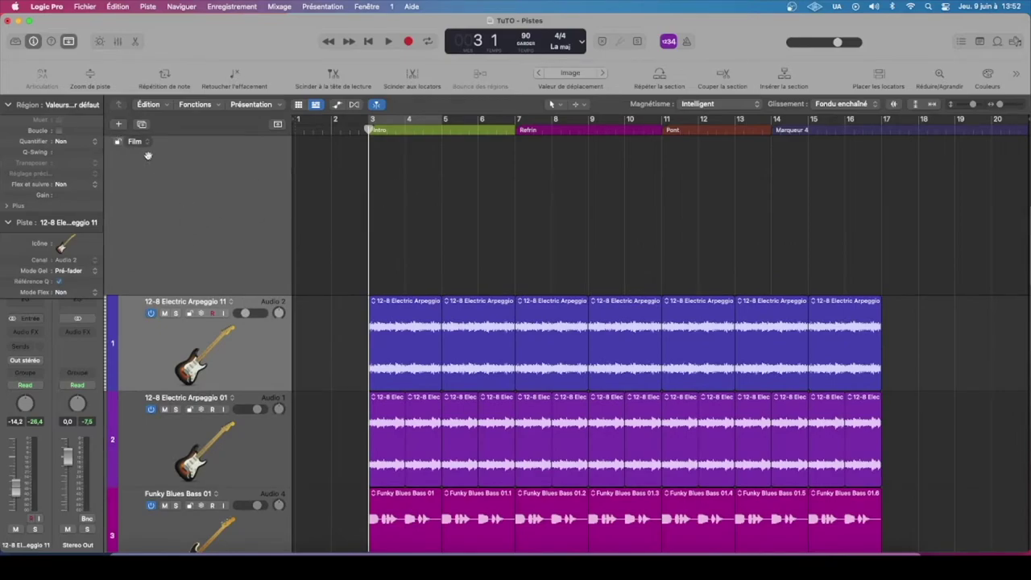
# - Configure the global tracks to show Altération instead of Film
pyautogui.rightClick(261, 133)
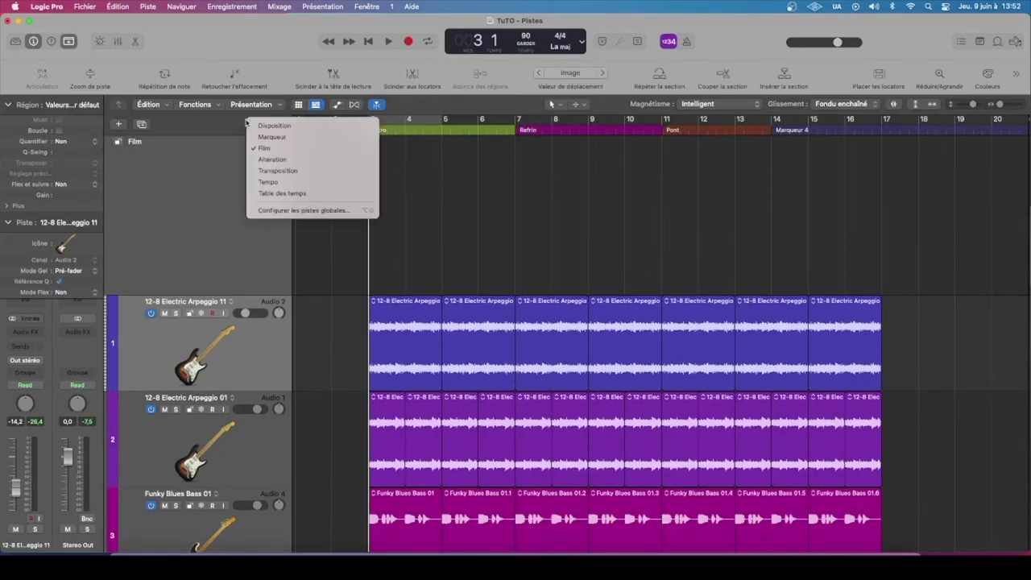
pyautogui.click(322, 209)
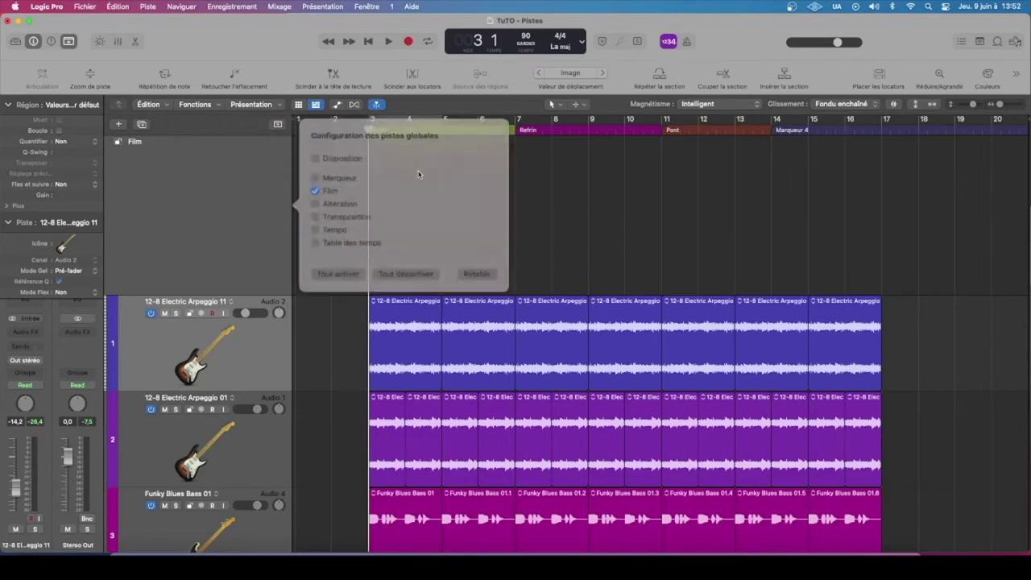
pyautogui.click(313, 192)
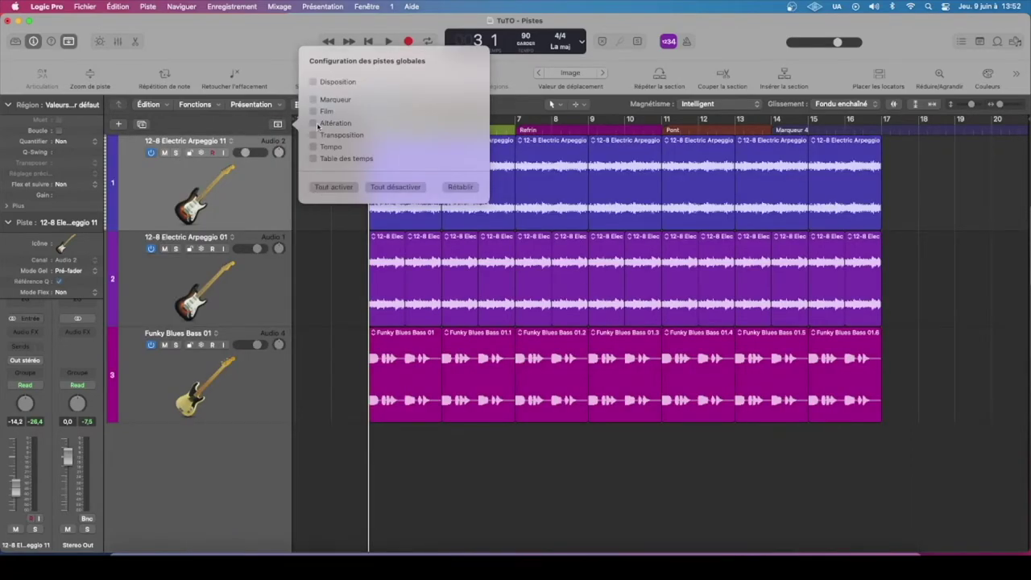
pyautogui.click(316, 125)
pyautogui.click(351, 211)
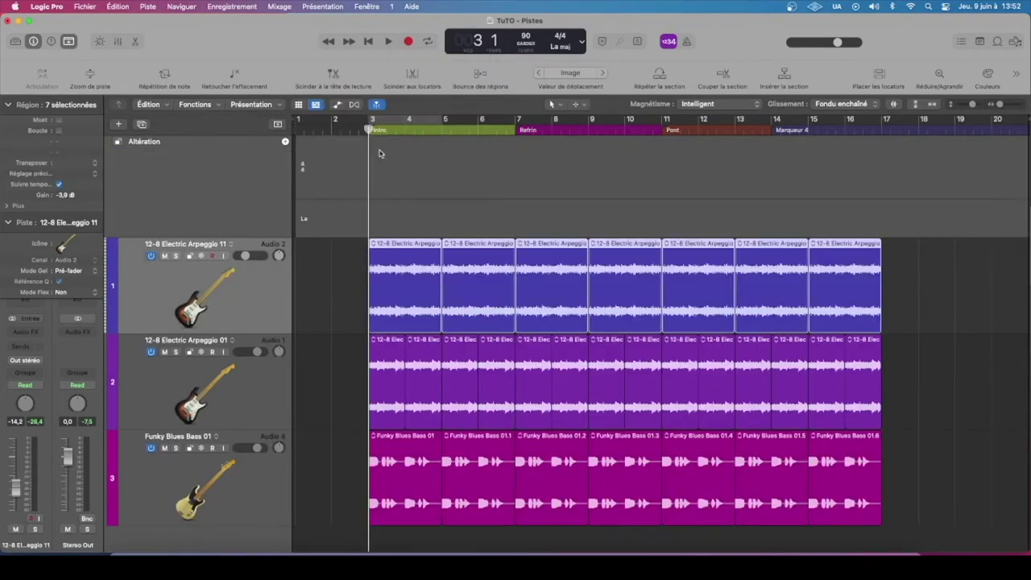
# - Try the playhead at bar 2, return it to bar 3, and select the Altération track's time signature and key signature areas in turn
pyautogui.click(335, 131)
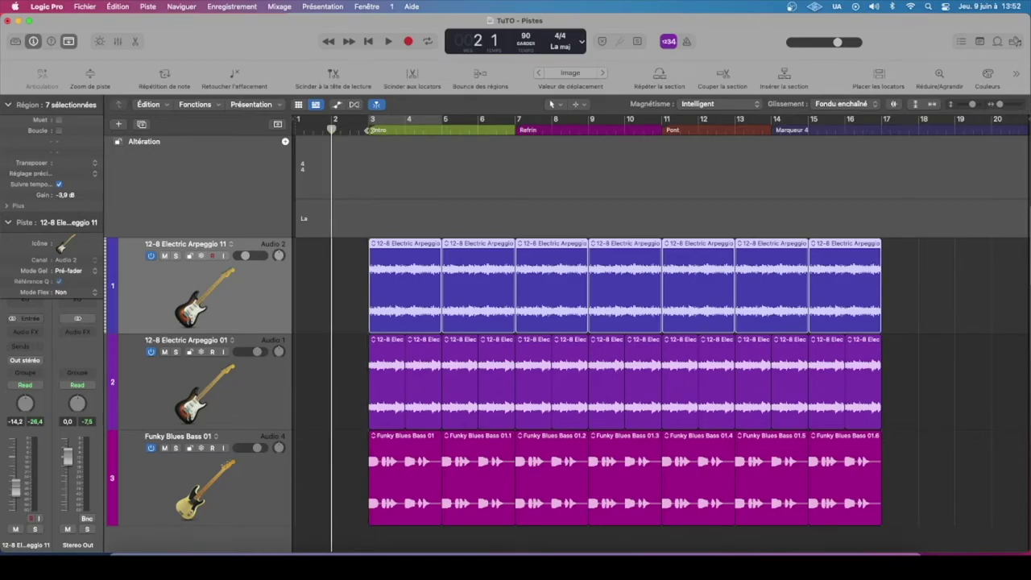
pyautogui.click(368, 129)
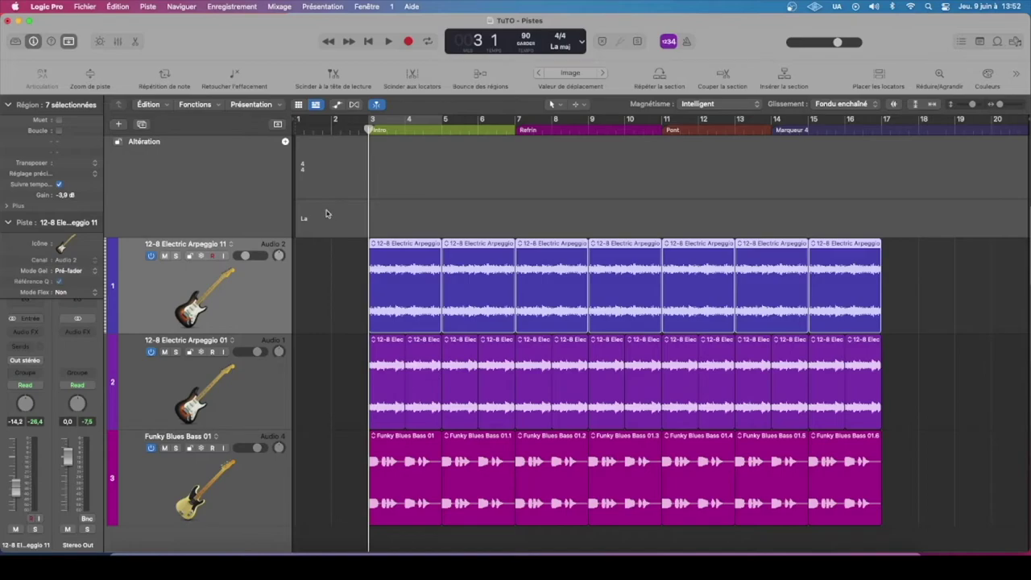
pyautogui.click(310, 169)
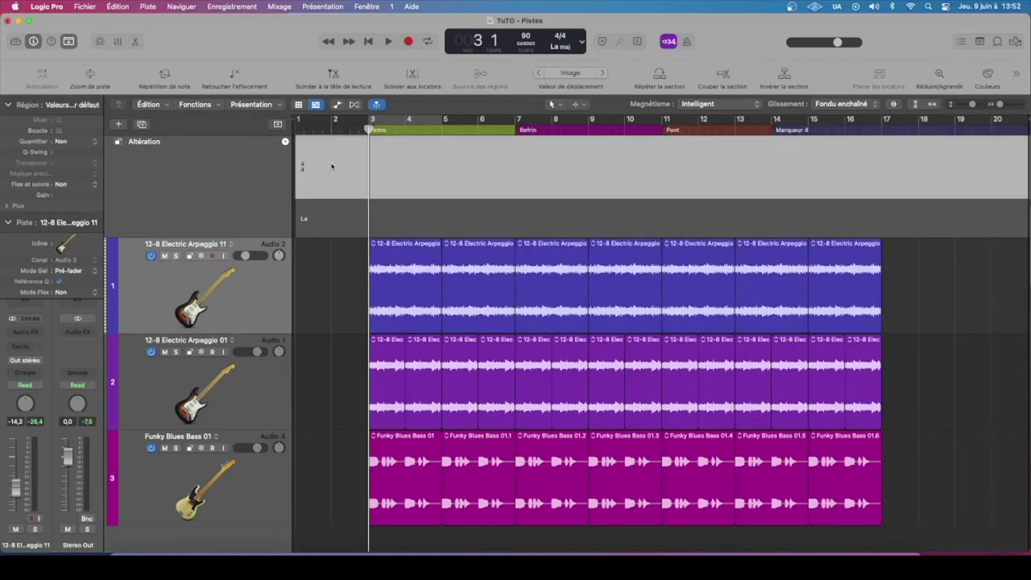
pyautogui.click(378, 211)
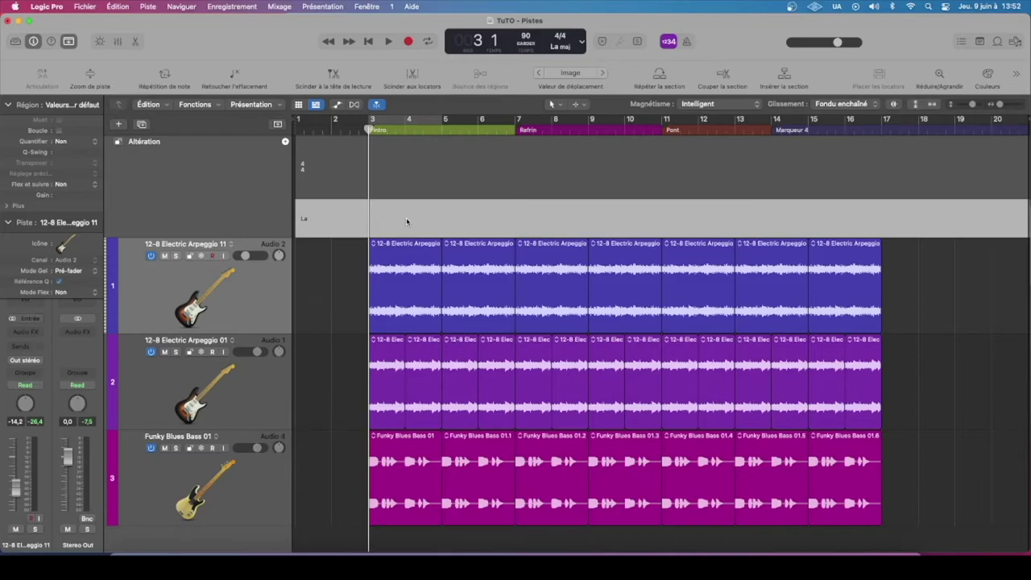
pyautogui.click(319, 162)
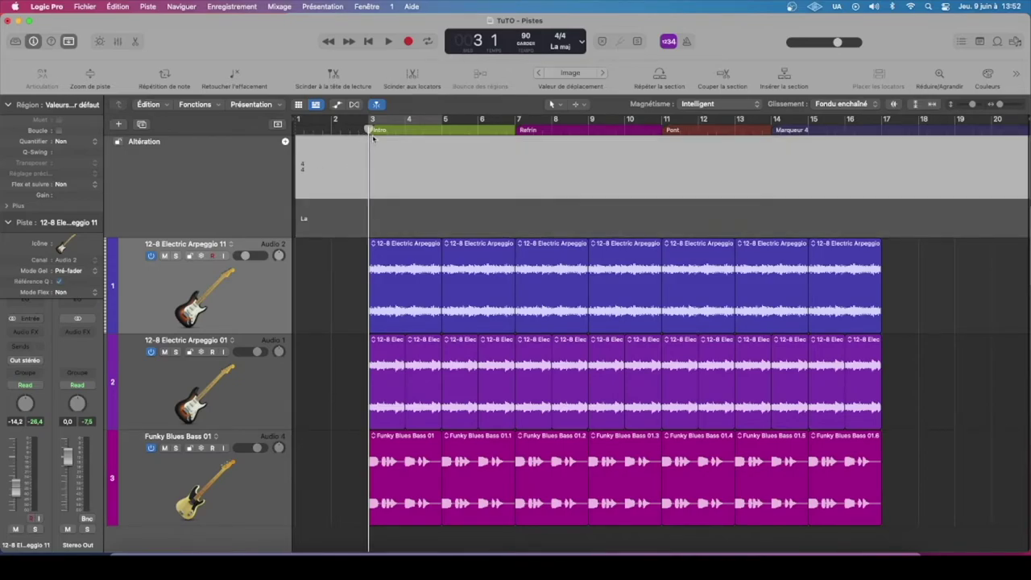
# - Insert a new 6/8 time signature change at bar 3 without modifying the project's time signature
pyautogui.moveTo(369, 129); pyautogui.dragTo(365, 130)
pyautogui.click(563, 48)
pyautogui.click(383, 184)
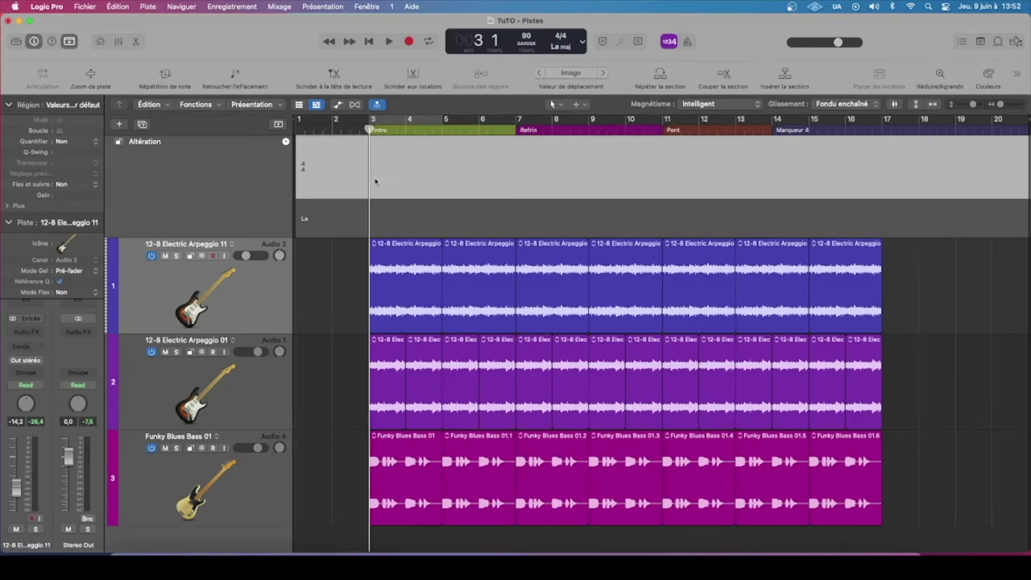
pyautogui.moveTo(371, 130)
pyautogui.mouseDown()
pyautogui.moveTo(454, 130)
pyautogui.moveTo(371, 130)
pyautogui.mouseUp()
pyautogui.click(567, 37)
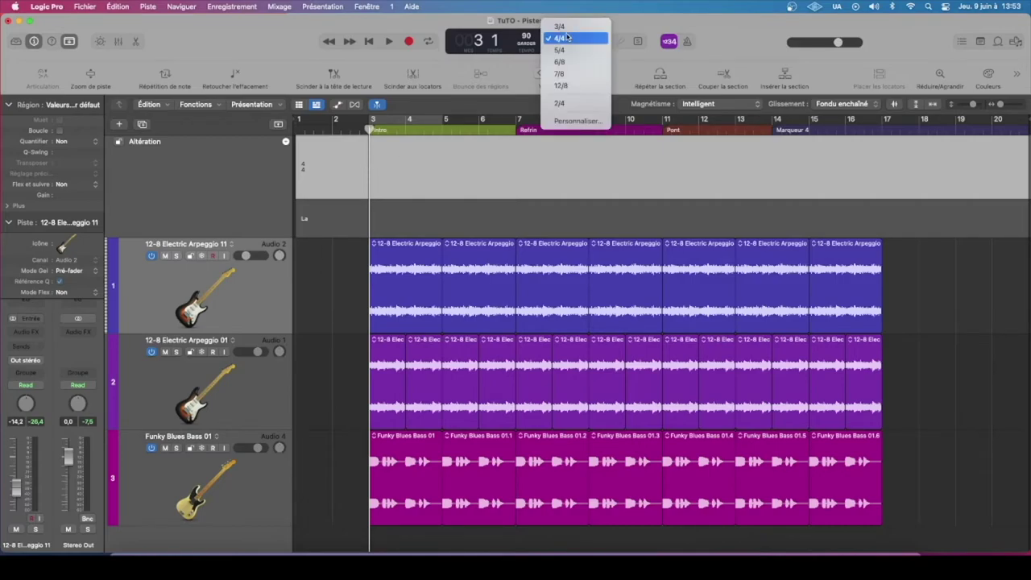
pyautogui.click(567, 62)
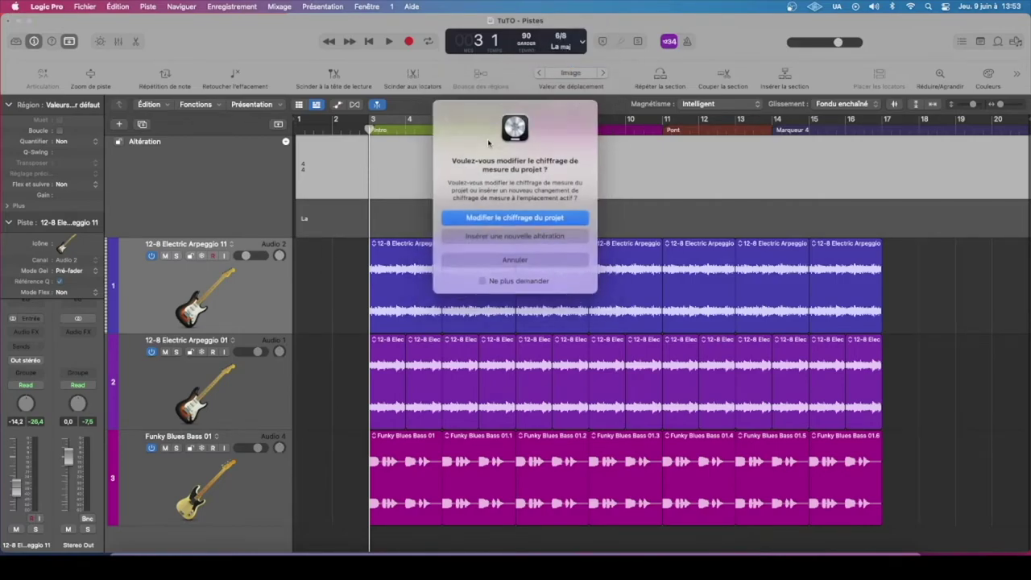
pyautogui.click(538, 236)
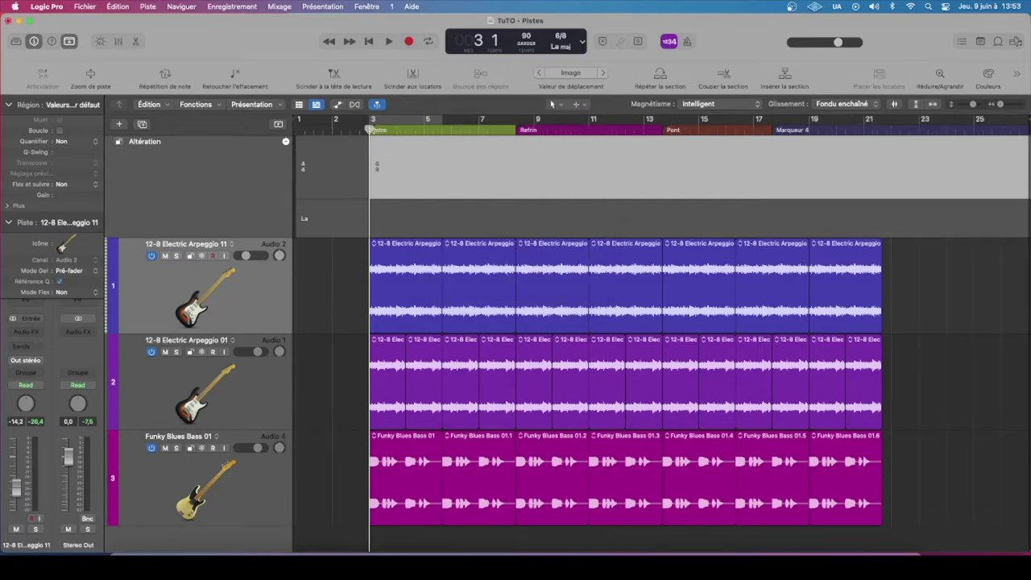
# - Place the playhead at the start of the Refrin marker and insert a 4/4 time signature change in bar 8
pyautogui.moveTo(372, 128); pyautogui.dragTo(516, 130)
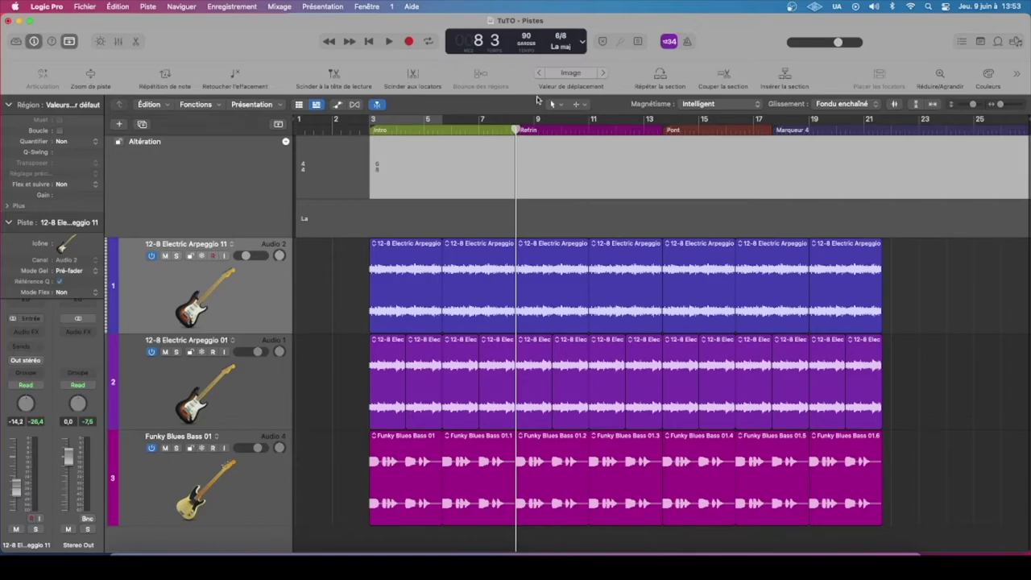
pyautogui.click(561, 37)
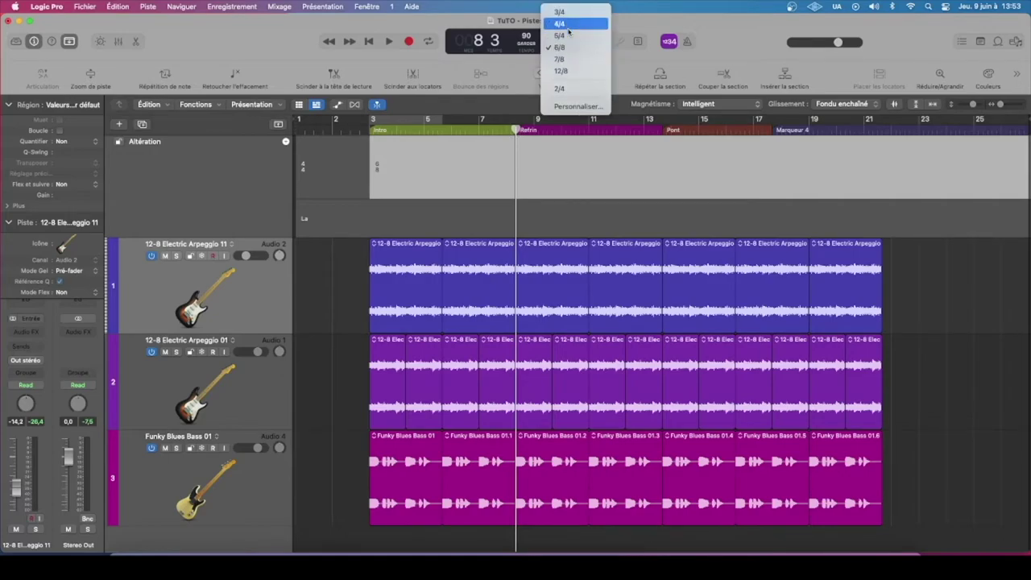
pyautogui.click(567, 25)
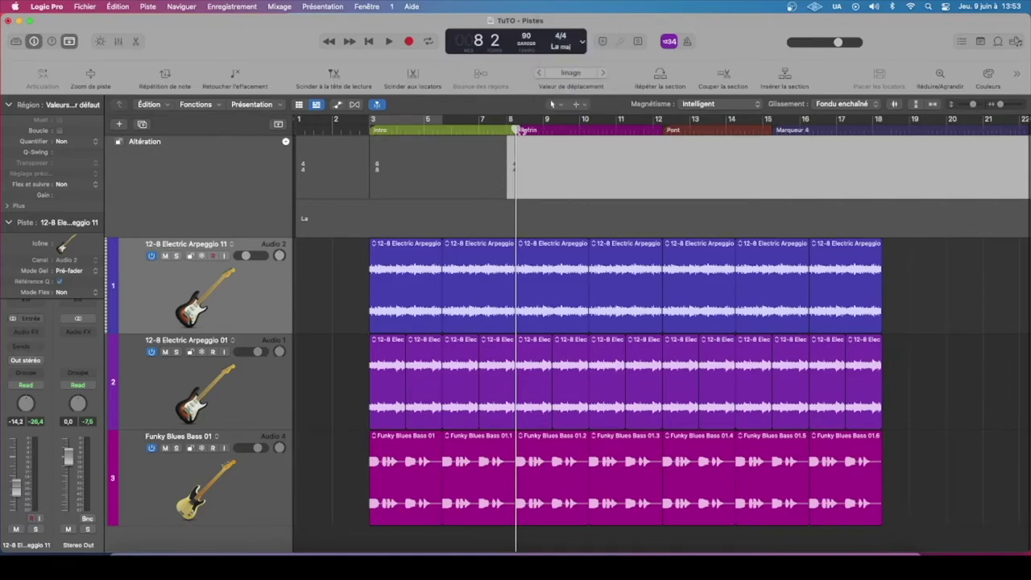
# - Check the time signature change at bar 8, select the 4/4 and 6/8 sections in turn, and move the playhead to bar 1, beat 4
pyautogui.moveTo(514, 130); pyautogui.dragTo(506, 131)
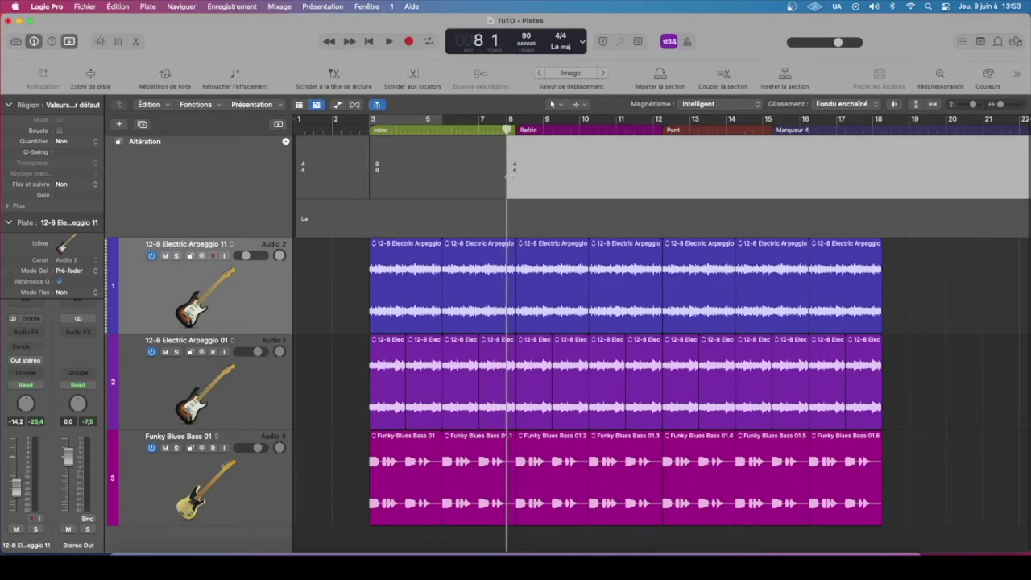
pyautogui.moveTo(506, 171); pyautogui.dragTo(513, 182)
pyautogui.click(501, 179)
pyautogui.click(514, 181)
pyautogui.click(400, 172)
pyautogui.click(342, 179)
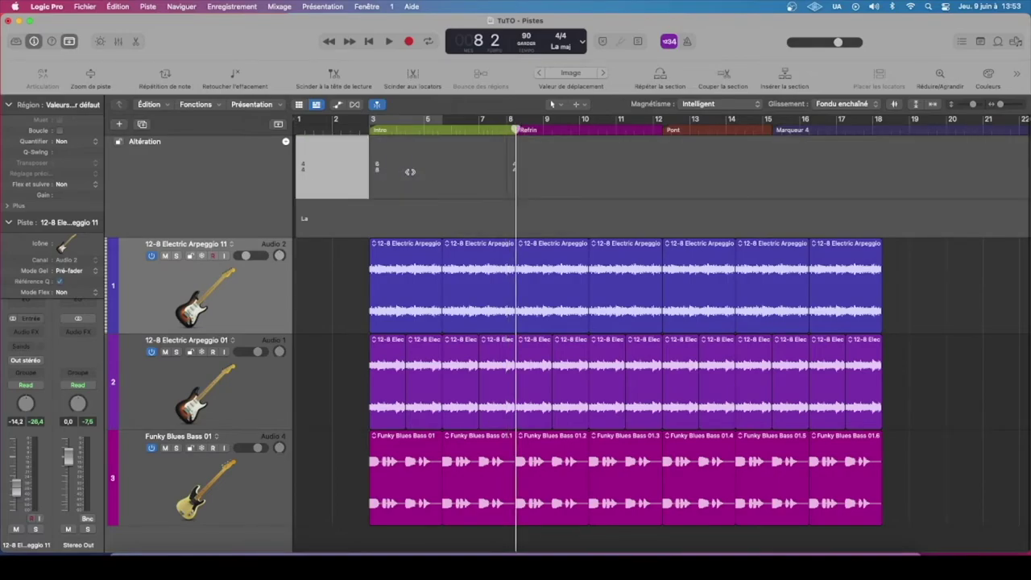
pyautogui.click(410, 171)
pyautogui.moveTo(514, 128); pyautogui.dragTo(323, 130)
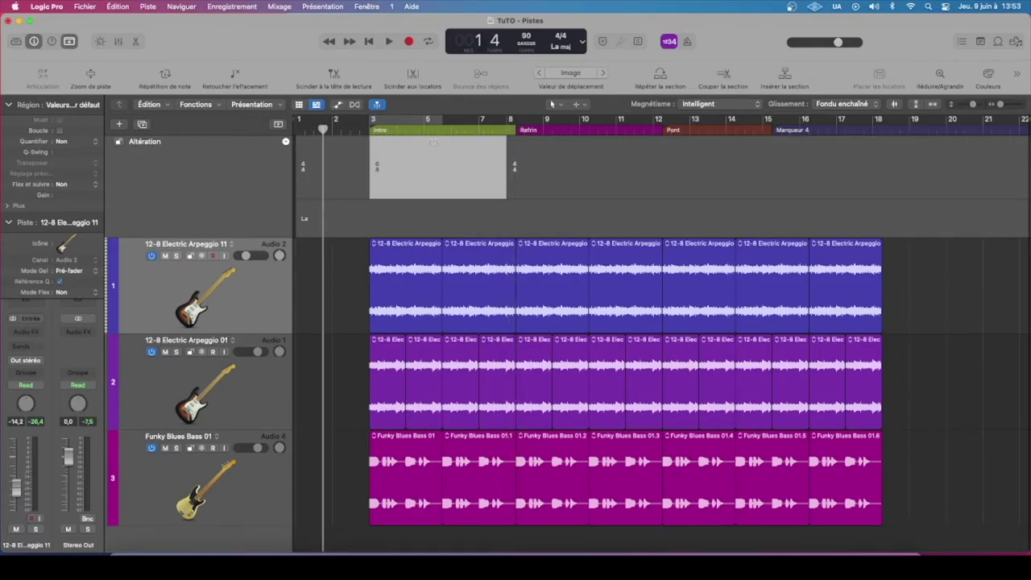
# - Select the key signature area, return the playhead to bar 3, and choose Si majeur as the key there
pyautogui.click(377, 224)
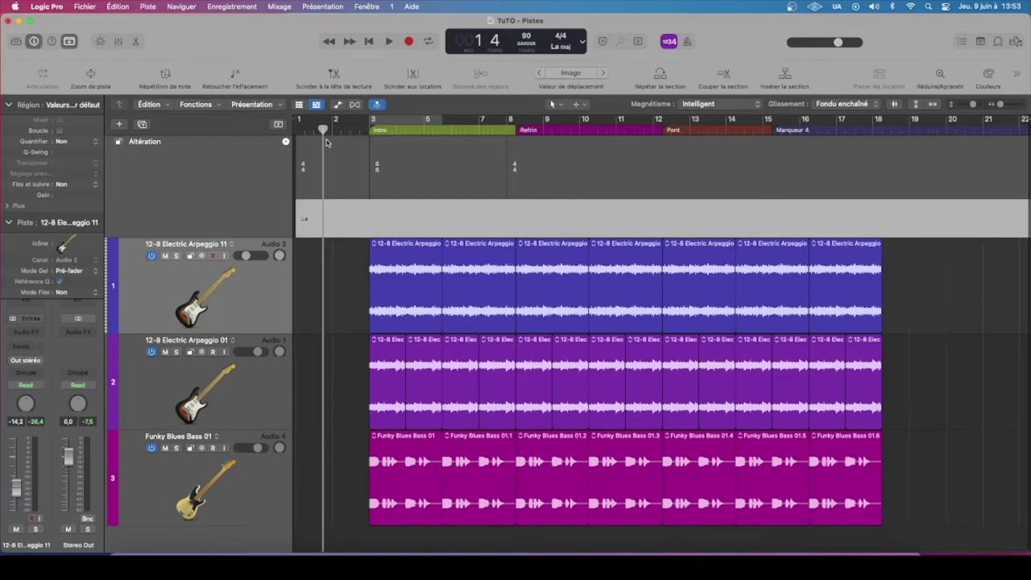
pyautogui.moveTo(323, 130); pyautogui.dragTo(372, 131)
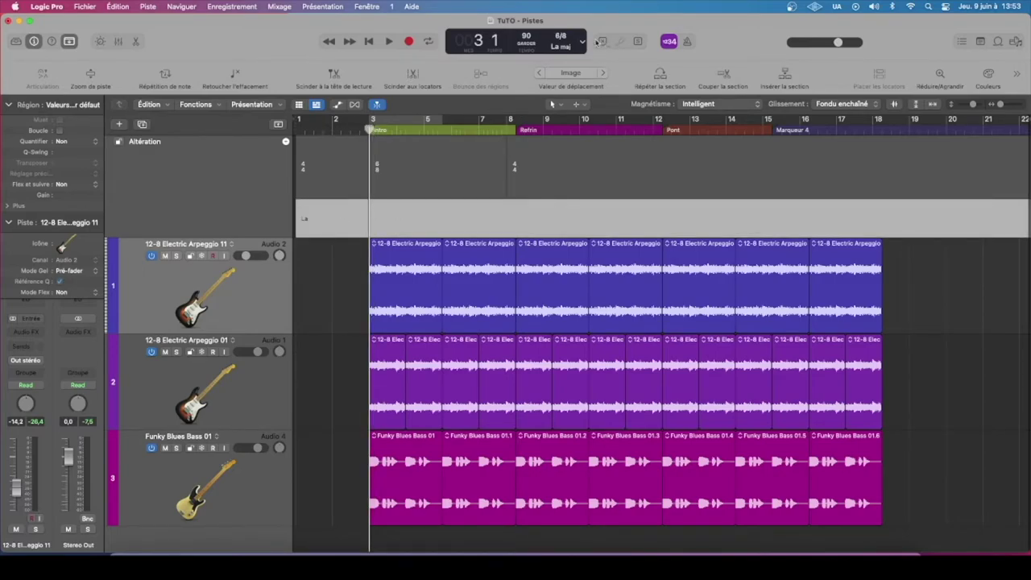
pyautogui.click(563, 47)
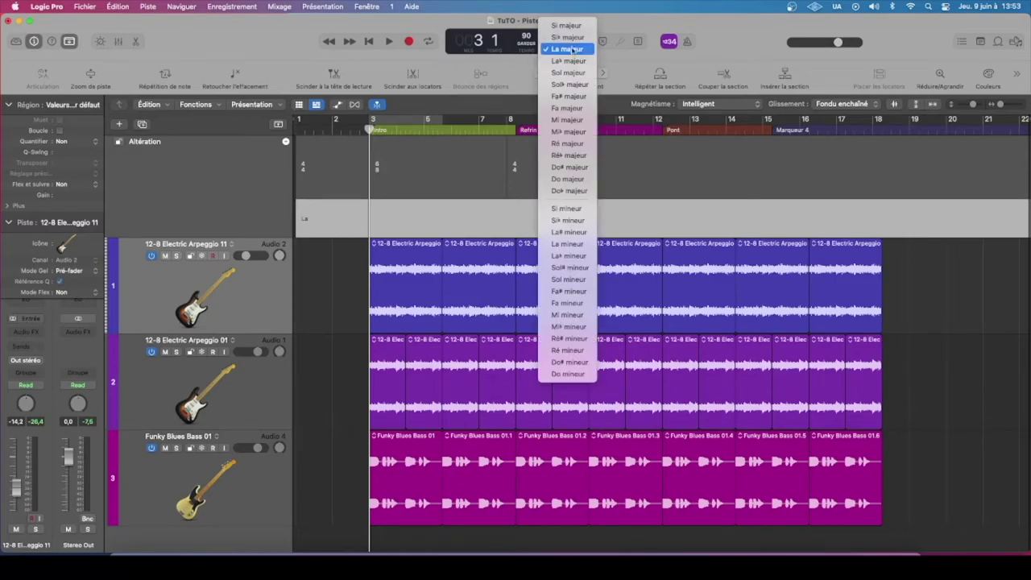
pyautogui.click(568, 26)
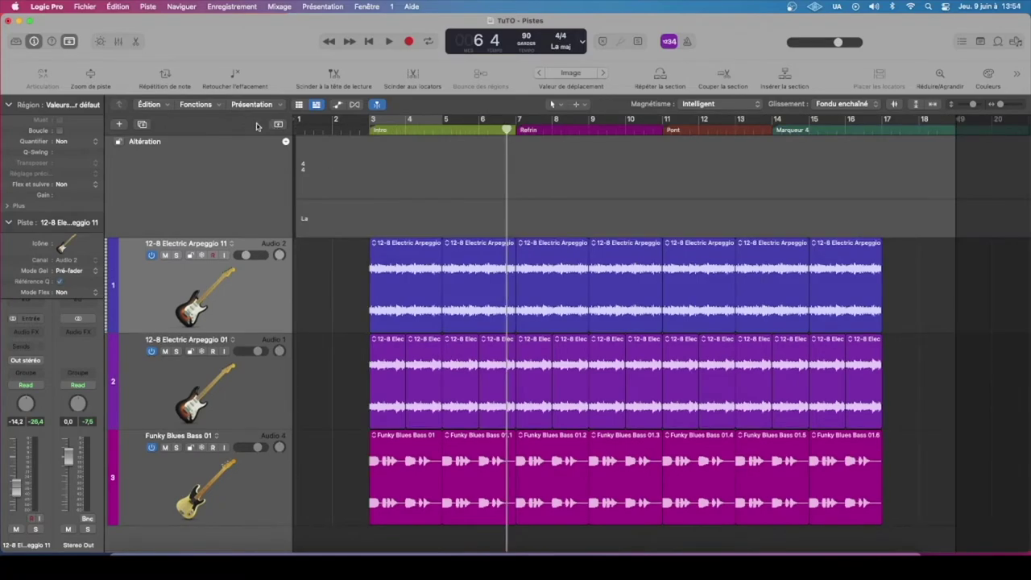
# - Configure the global tracks to show Transposition instead of Altération, and enlarge the Transposer track's height
pyautogui.rightClick(259, 126)
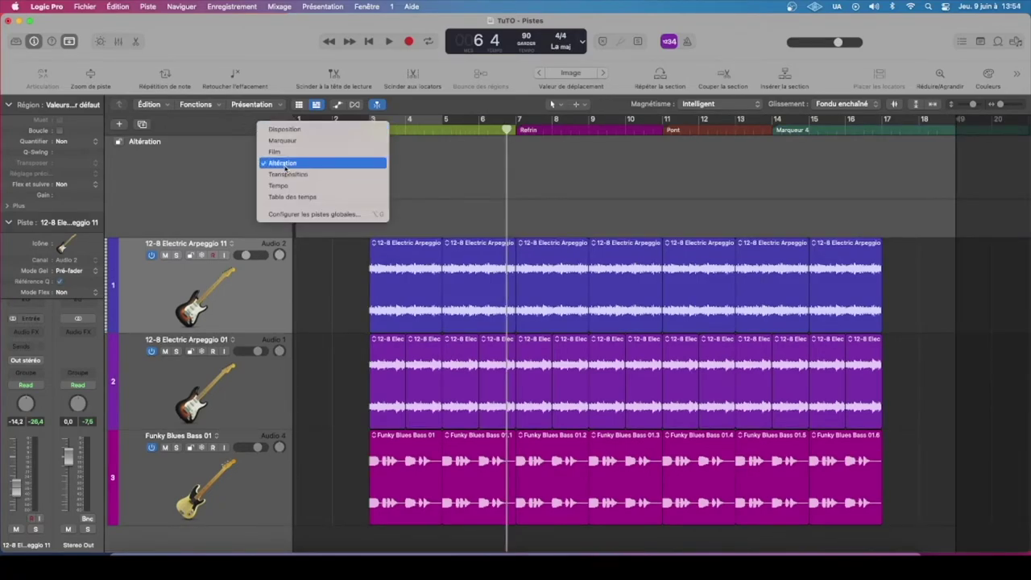
pyautogui.click(308, 213)
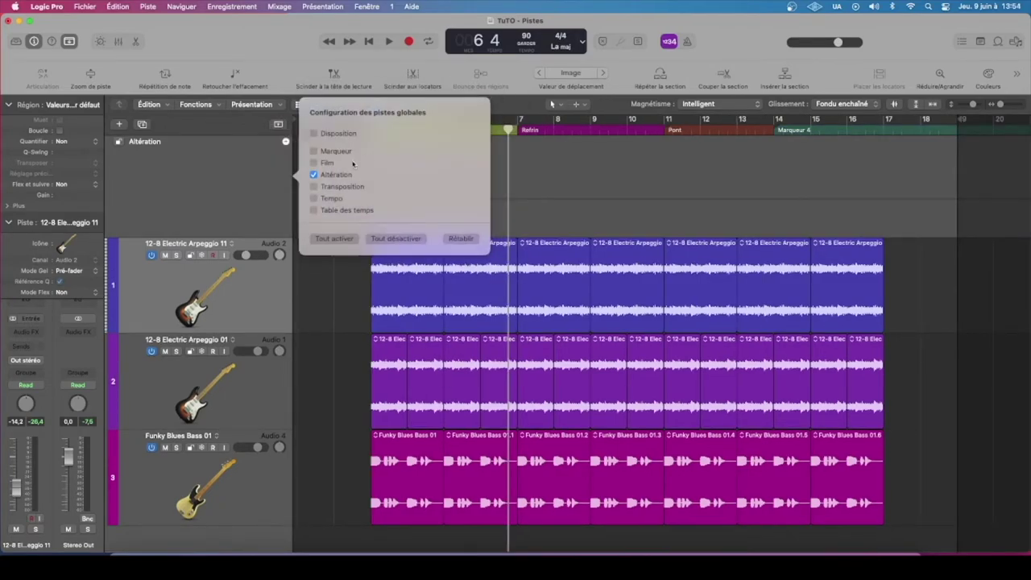
pyautogui.click(315, 175)
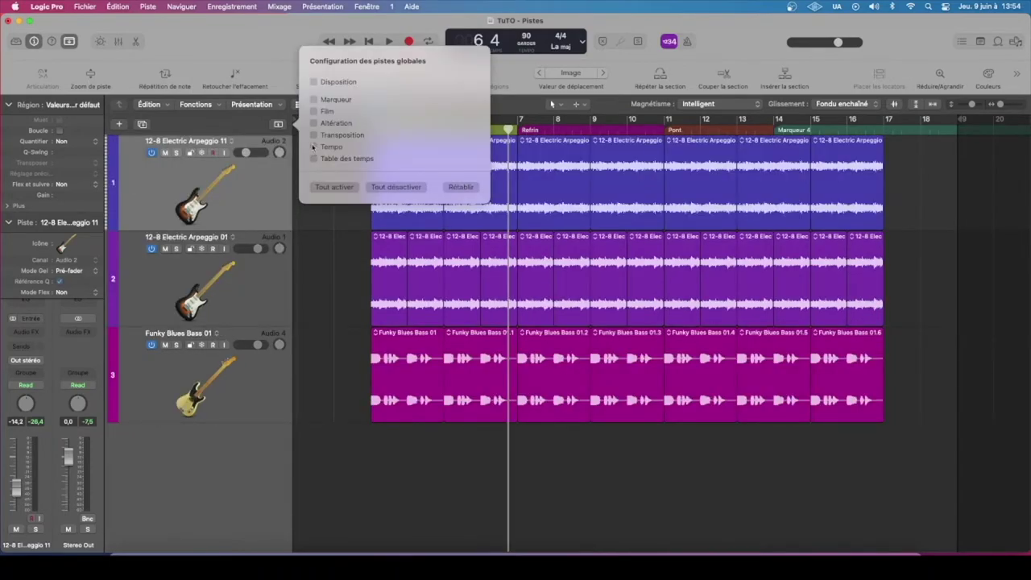
pyautogui.click(314, 135)
pyautogui.click(284, 60)
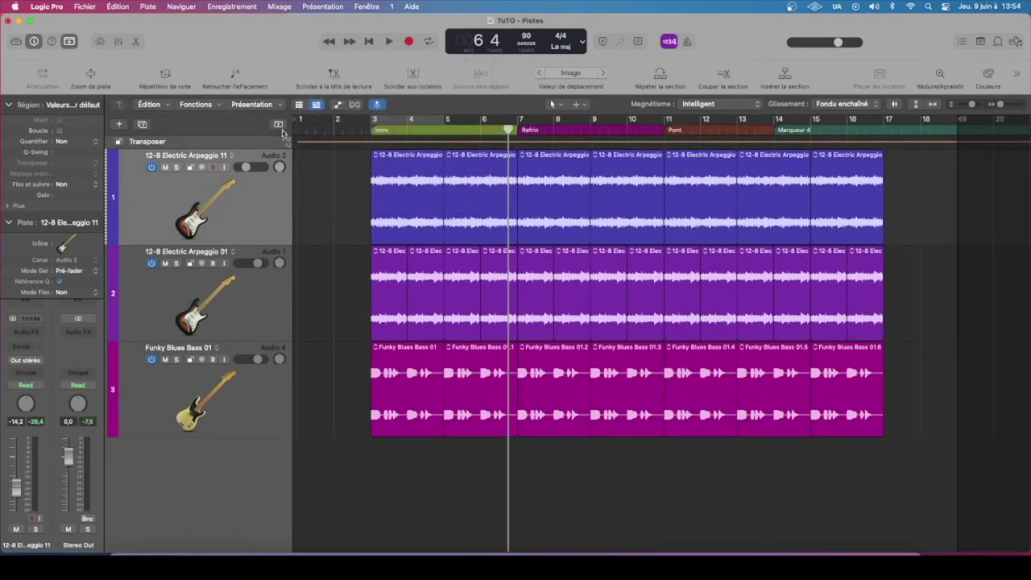
pyautogui.moveTo(277, 147); pyautogui.dragTo(277, 259)
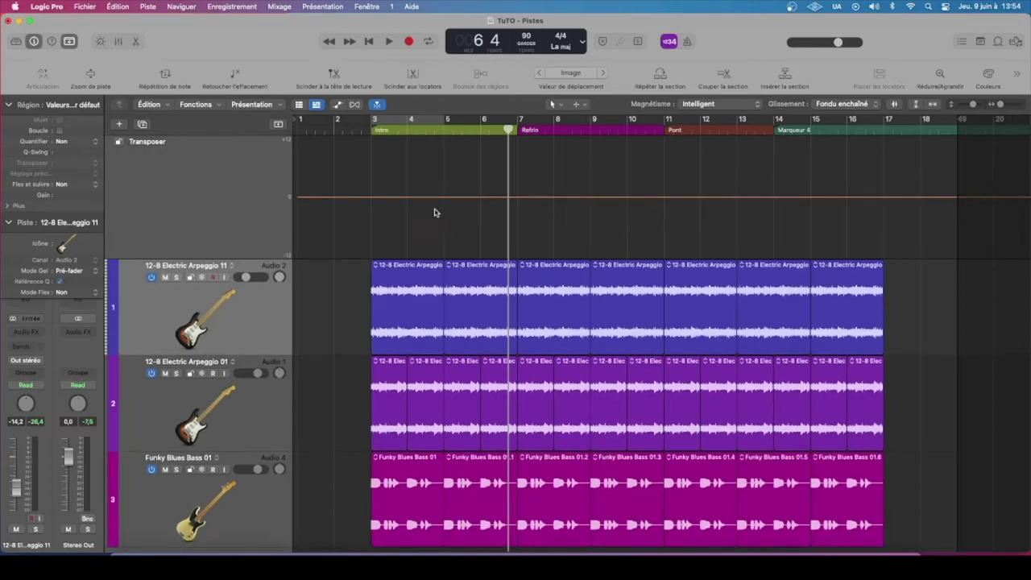
# - Place the playhead at bar 3, where the Intro marker starts
pyautogui.click(372, 129)
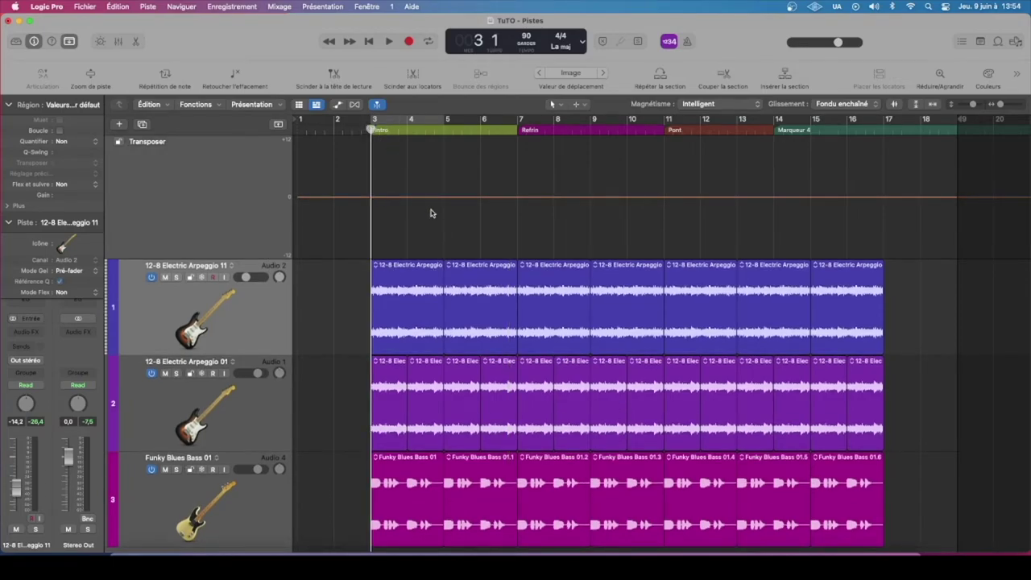
pyautogui.scroll(-1, 379, 188)
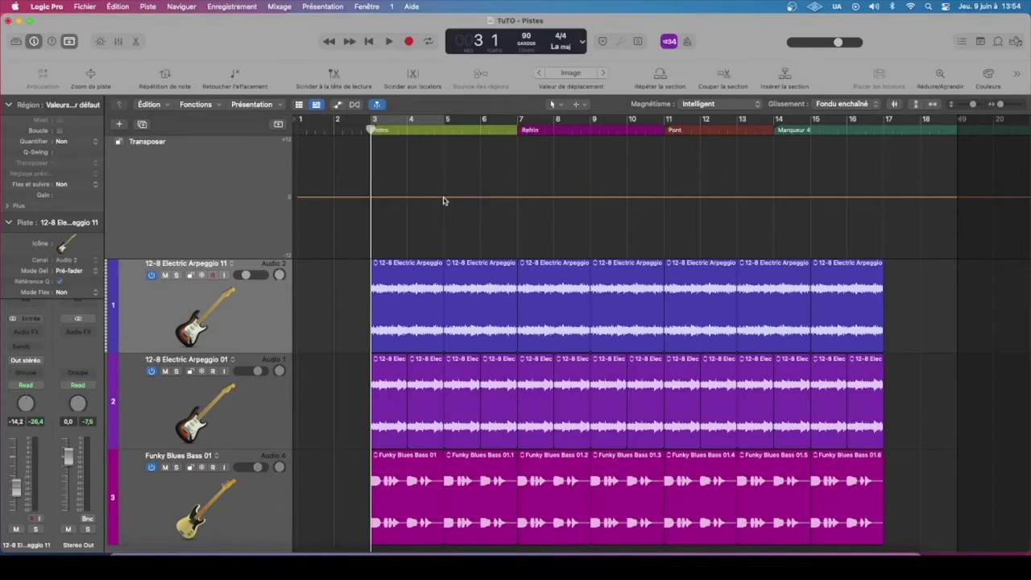
# - Add transposition points at bars 5 and 7, raise the section between them to +2, and undo the transposition
pyautogui.click(443, 198)
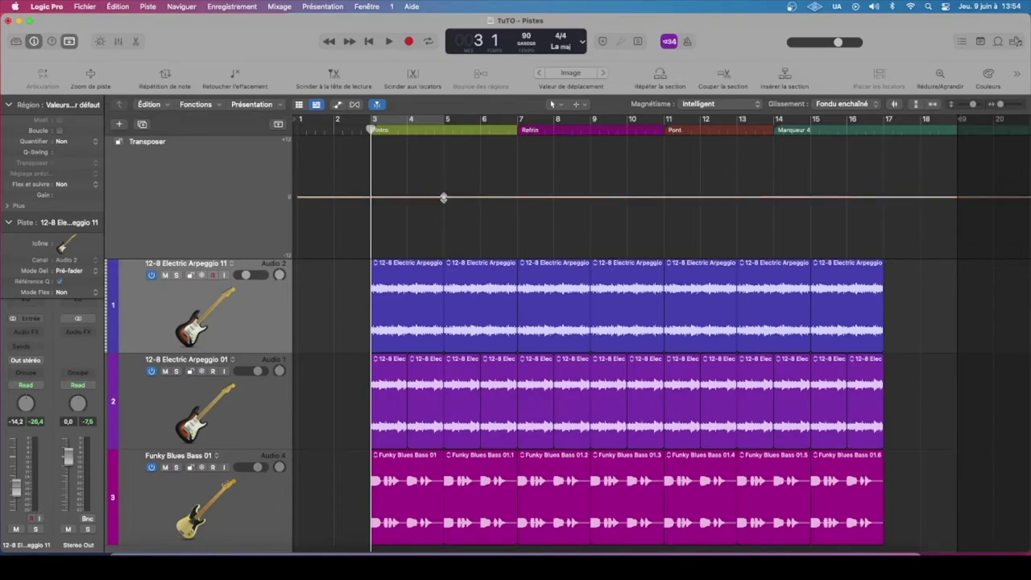
pyautogui.click(518, 197)
pyautogui.click(481, 198)
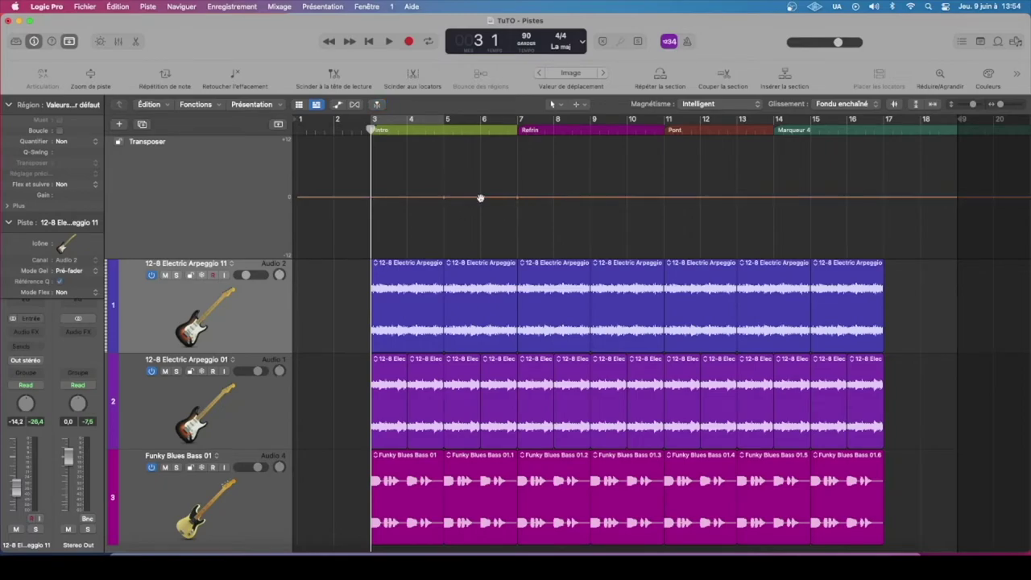
pyautogui.moveTo(481, 198); pyautogui.dragTo(480, 186)
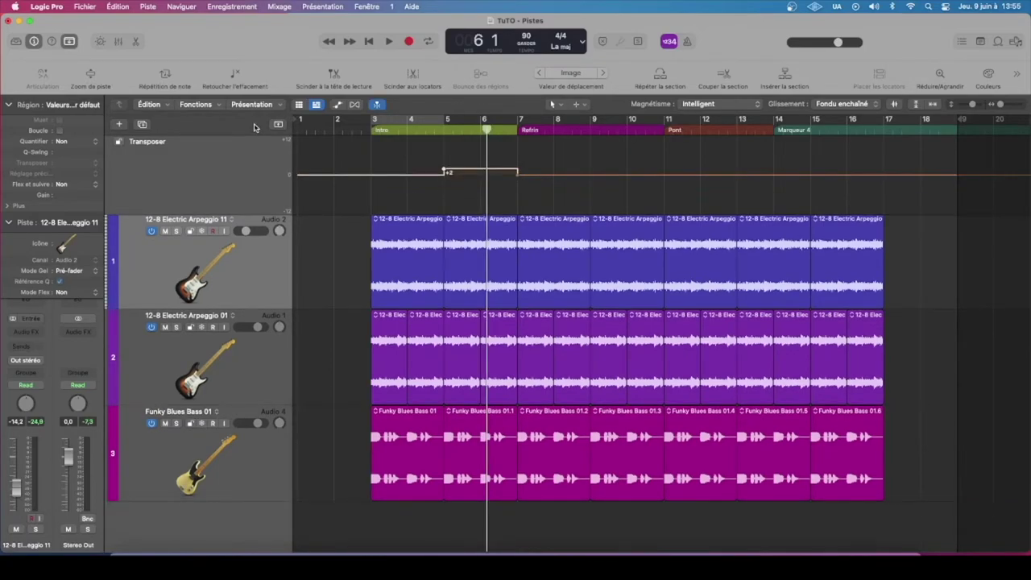
pyautogui.press('super+z')
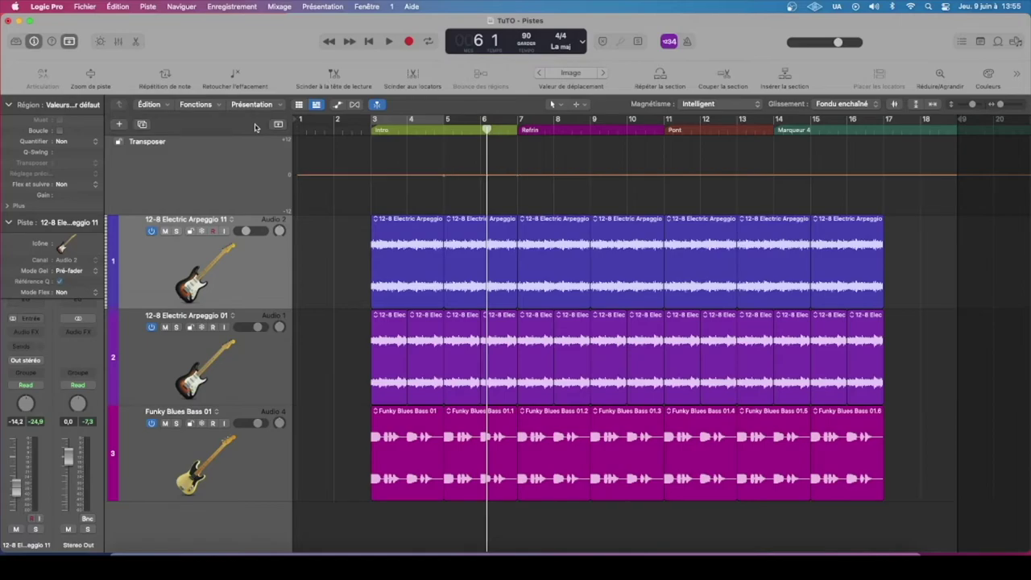
# - Configure the global tracks to show Tempo instead of Transposition, and enlarge the Tempo track's height
pyautogui.rightClick(254, 124)
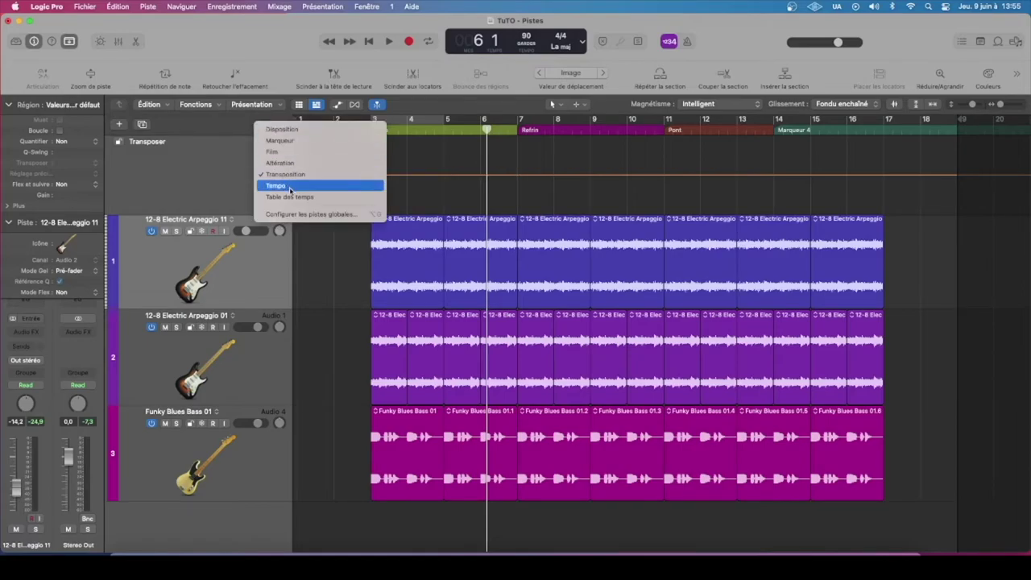
pyautogui.click(301, 213)
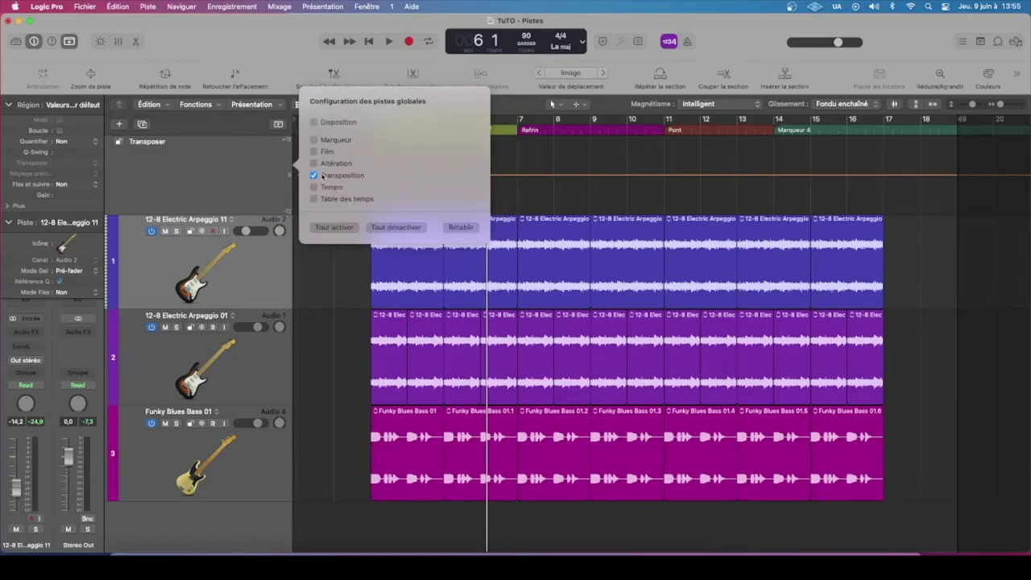
pyautogui.click(314, 175)
pyautogui.click(313, 146)
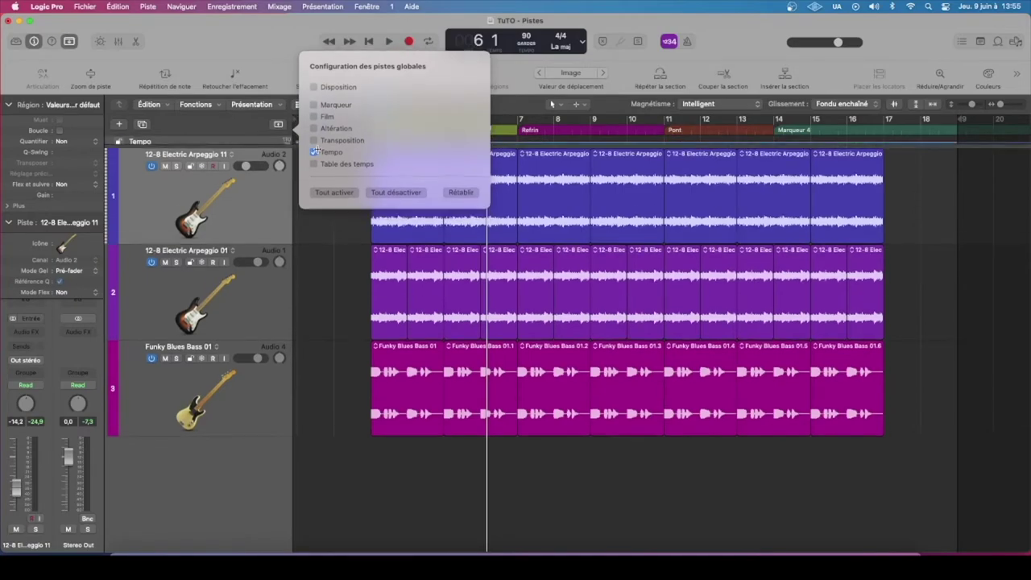
pyautogui.click(264, 136)
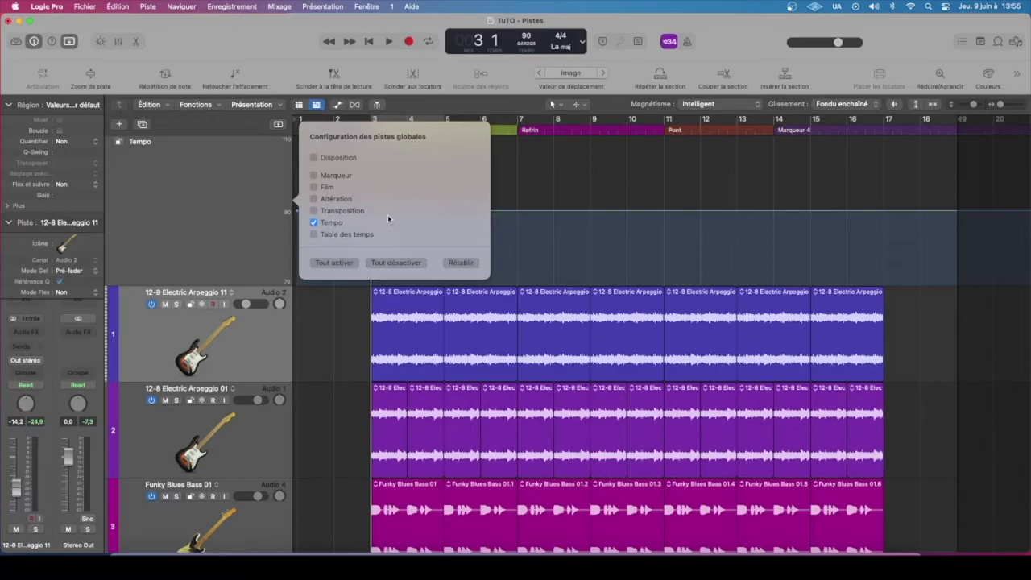
pyautogui.click(357, 207)
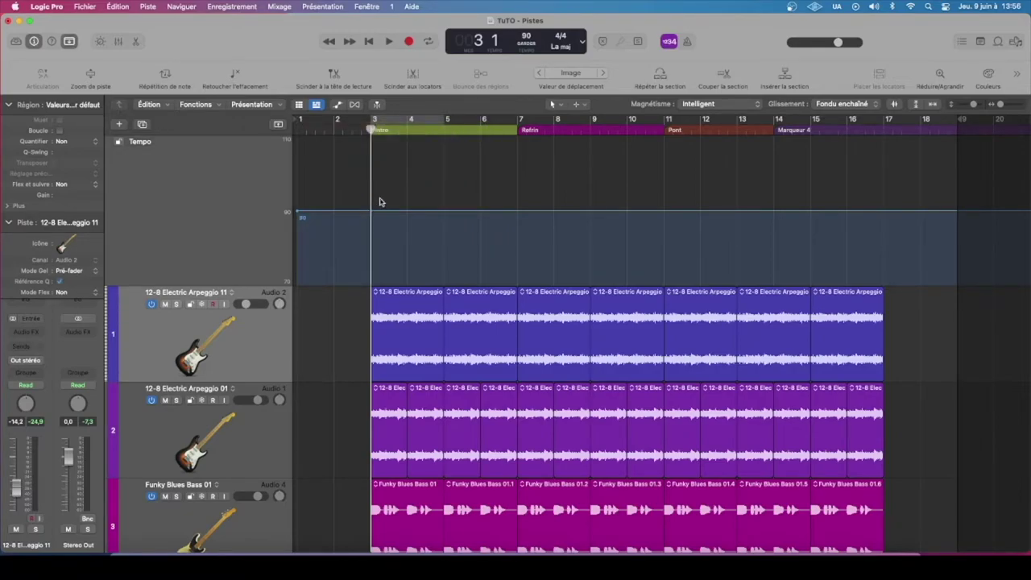
pyautogui.rightClick(247, 131)
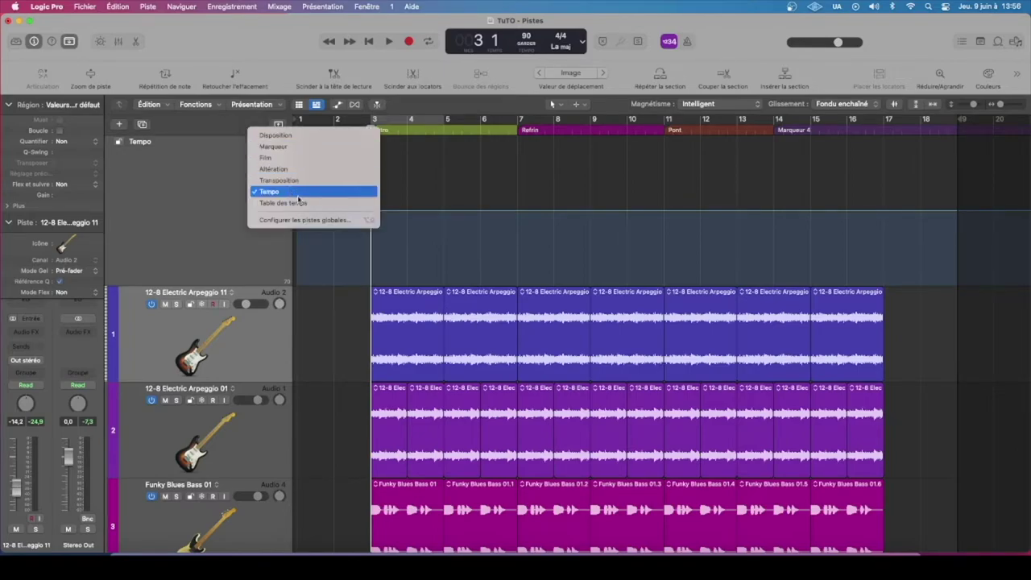
pyautogui.click(224, 129)
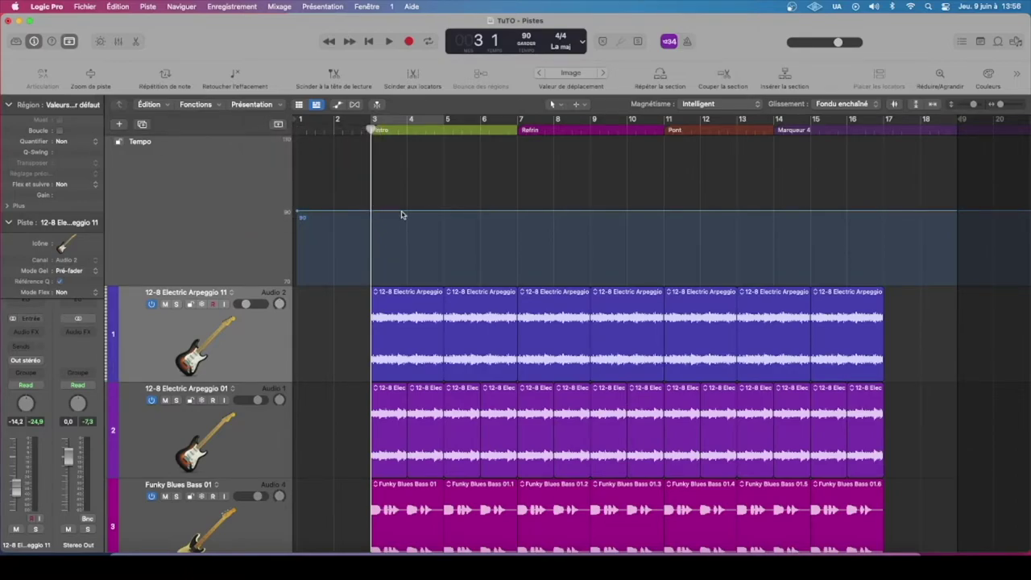
# - Add tempo points at bars 4 and 5 and shape a curved rise between them up to a tempo of 95
pyautogui.click(408, 212)
pyautogui.moveTo(441, 214); pyautogui.dragTo(429, 228)
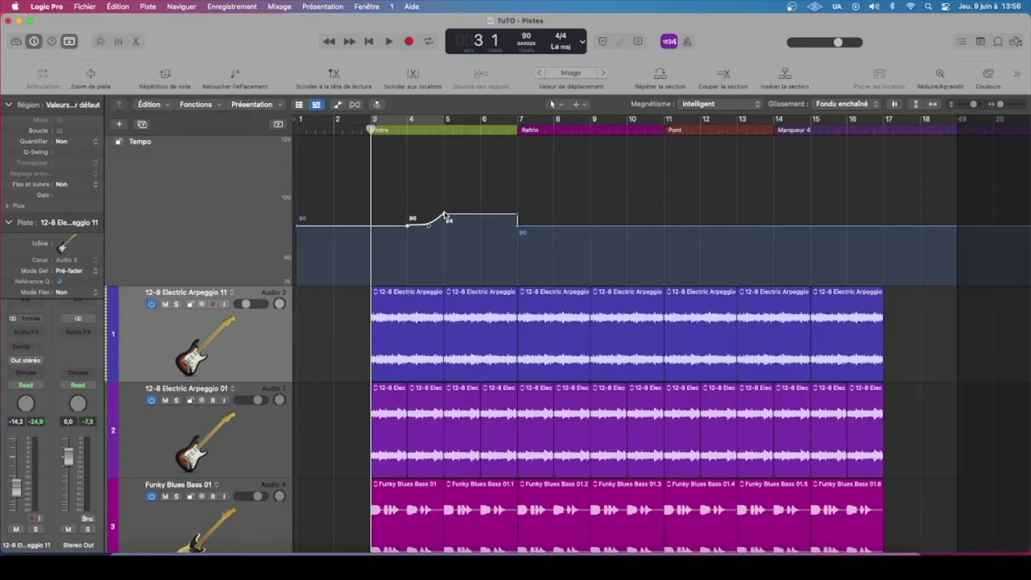
pyautogui.moveTo(444, 218); pyautogui.dragTo(445, 213)
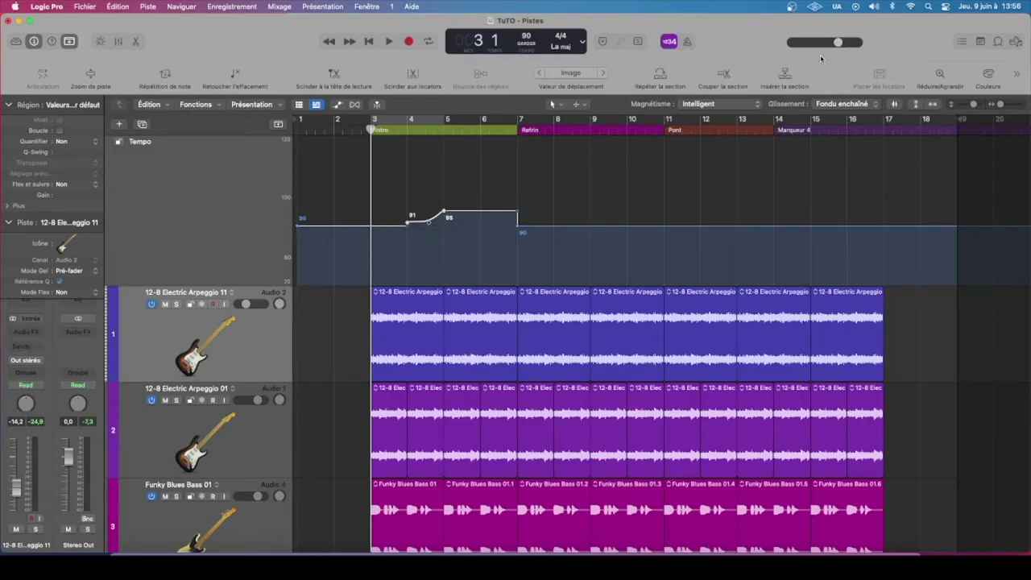
# - Turn on the metronome
pyautogui.click(687, 42)
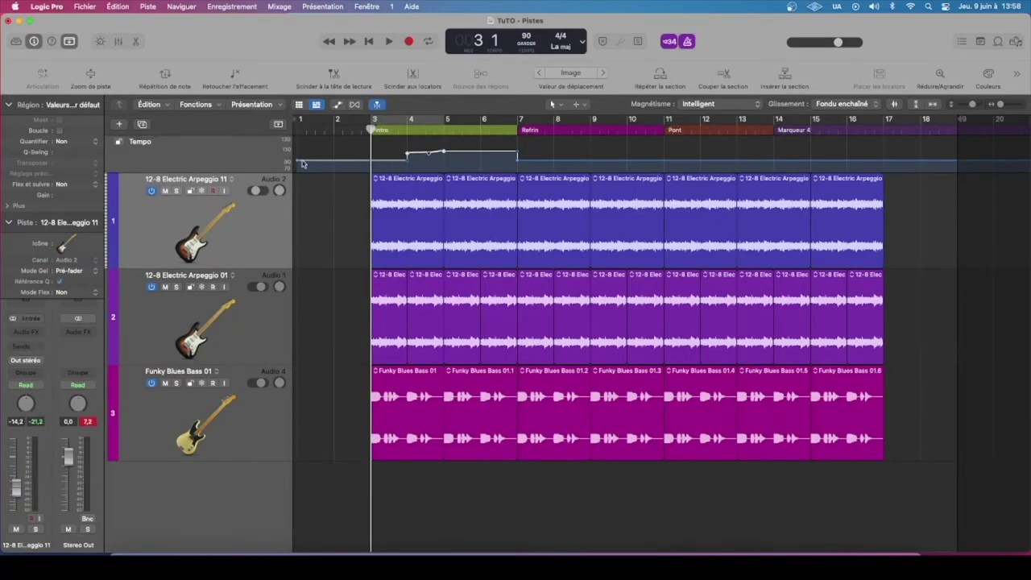
# - Undo the tempo changes made in the Intro section
pyautogui.press('super+z')
pyautogui.press('super+z')
pyautogui.press('super+z')
pyautogui.press('super+z')
pyautogui.press('super+z')
pyautogui.press('super+z')
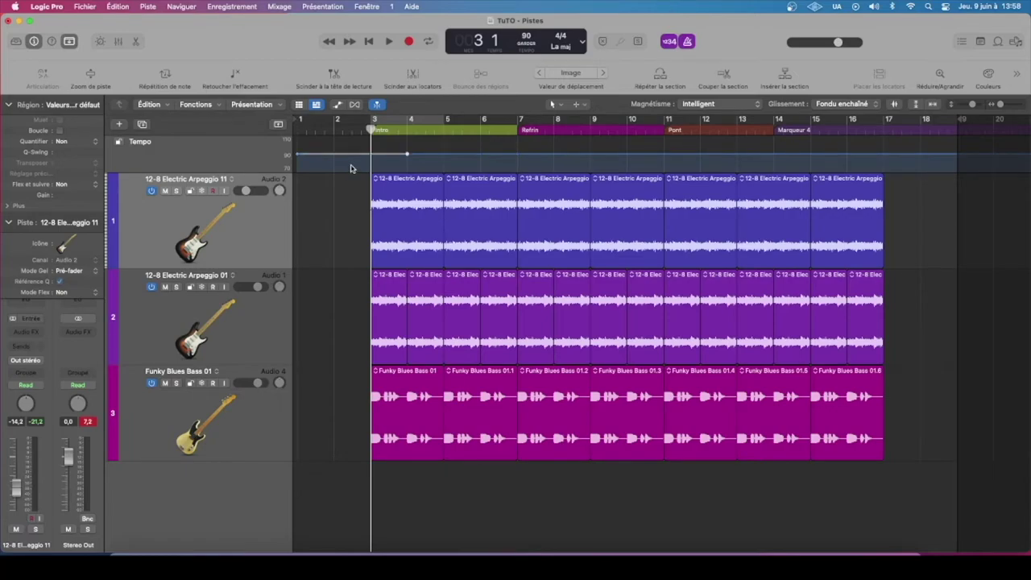
# - Configure the global tracks to show Table des temps instead of Tempo, and enlarge its track height
pyautogui.rightClick(252, 126)
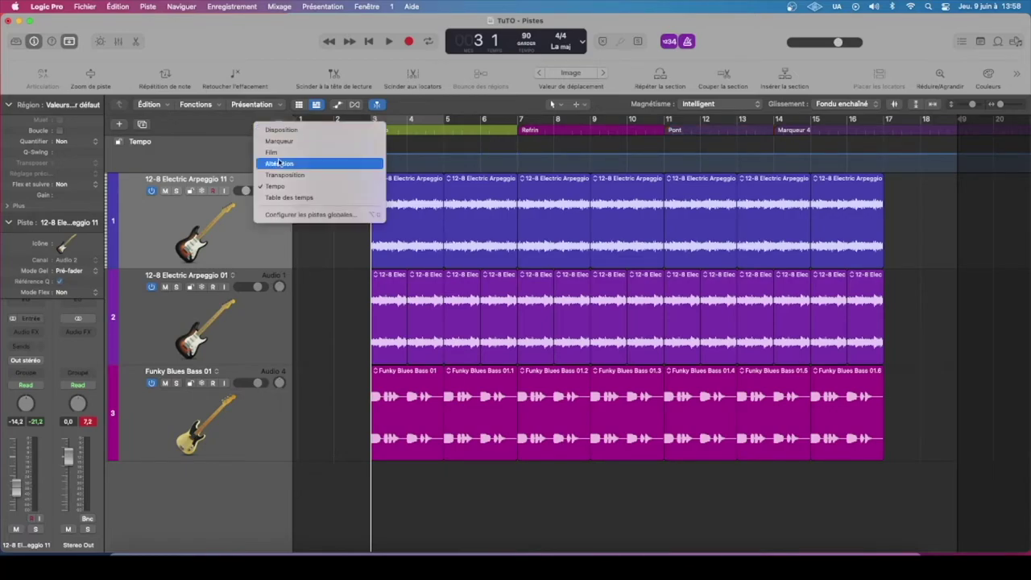
pyautogui.click(314, 212)
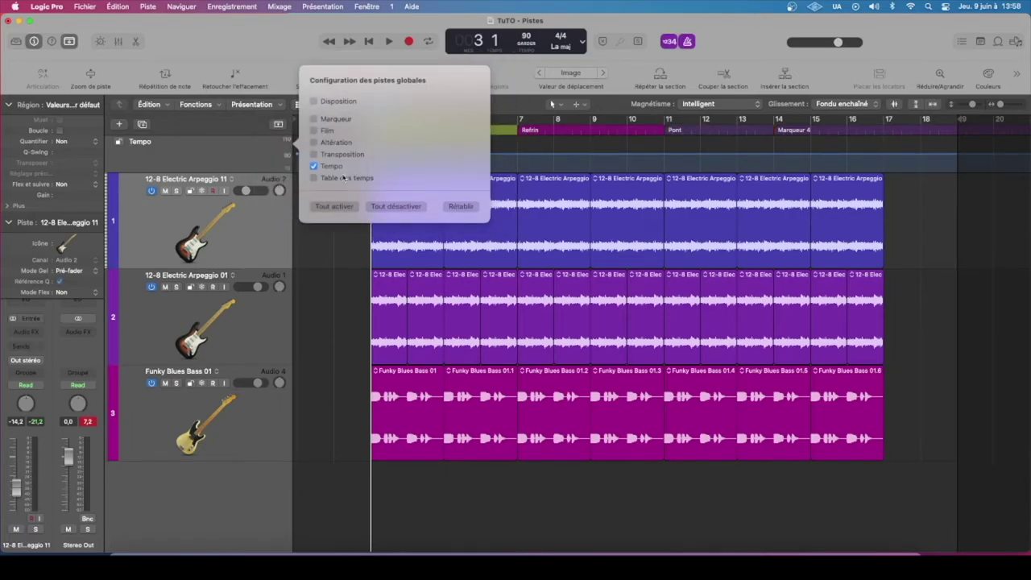
pyautogui.click(315, 178)
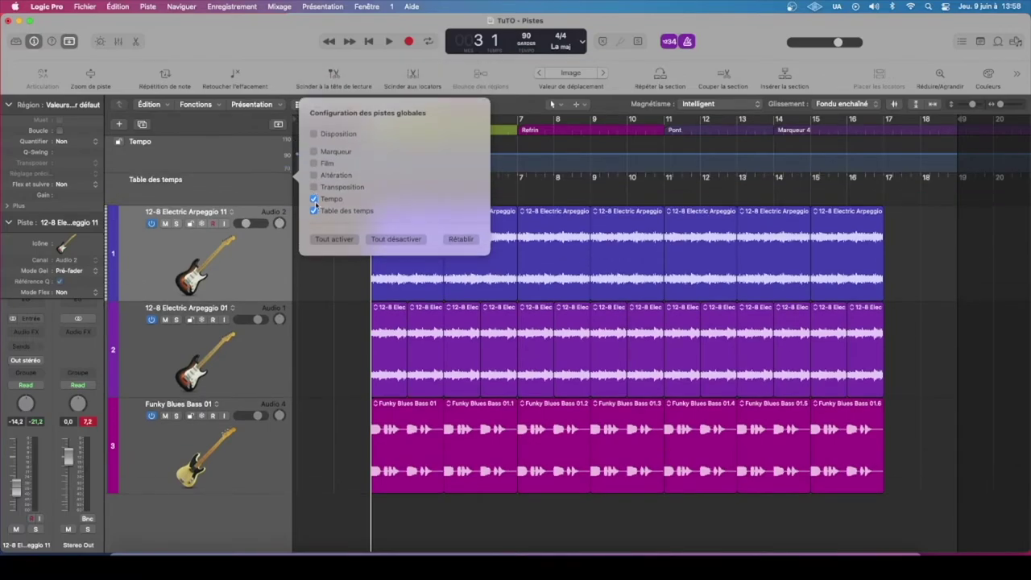
pyautogui.click(315, 199)
pyautogui.click(273, 165)
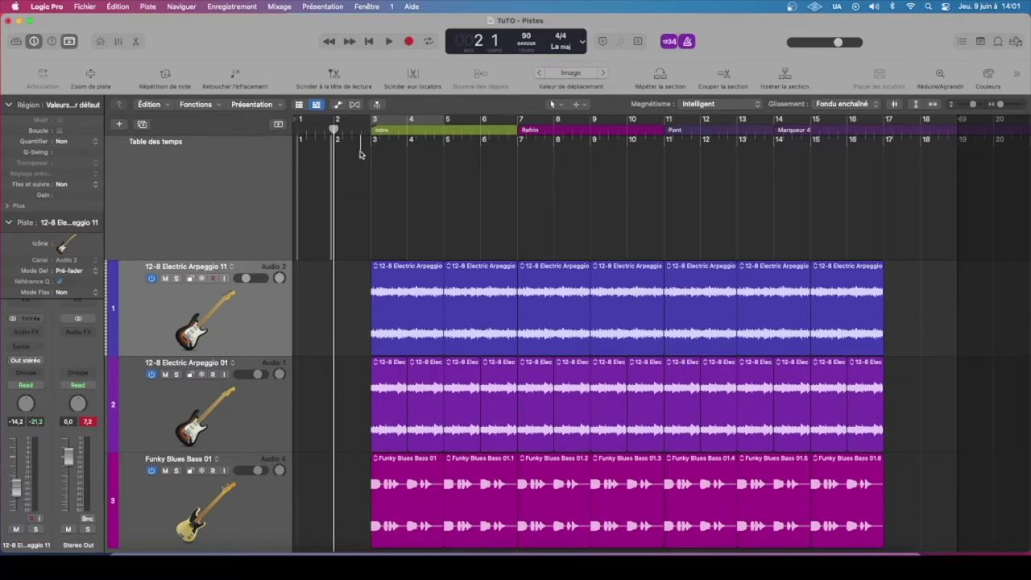
# - Configure the global tracks to show Disposition instead of Table des temps, with an enlarged track height
pyautogui.rightClick(255, 119)
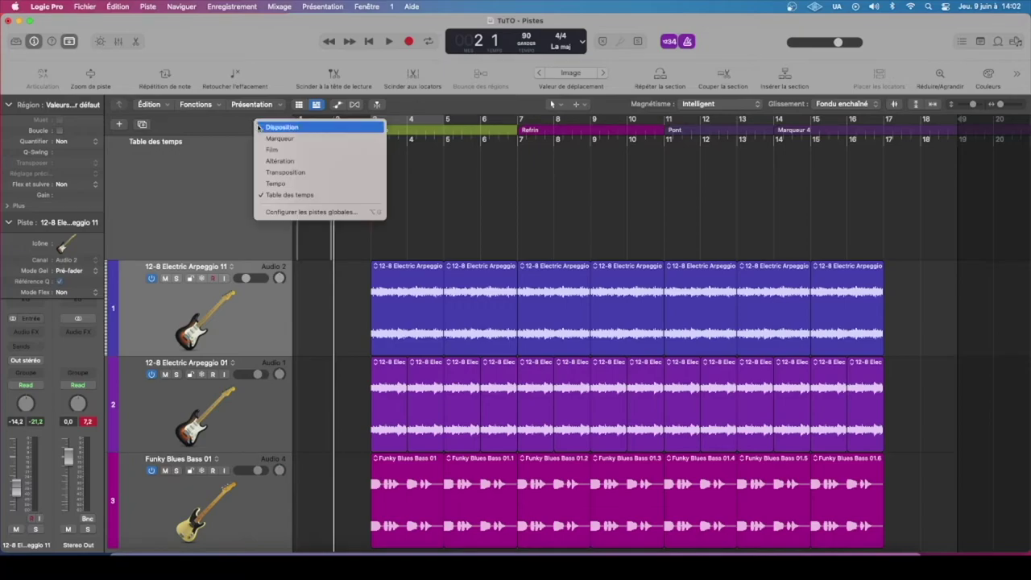
pyautogui.click(320, 209)
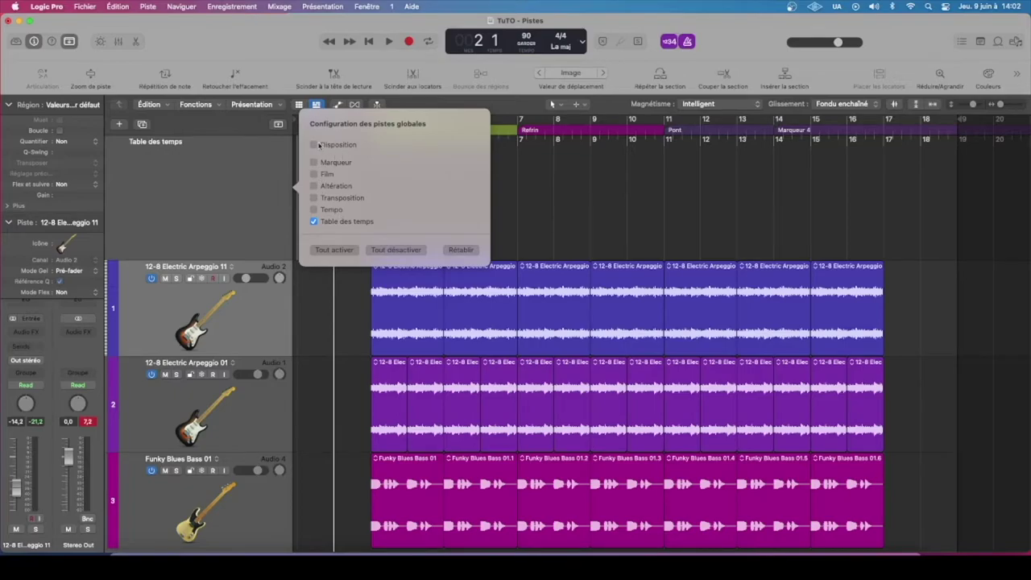
pyautogui.click(314, 145)
pyautogui.click(313, 226)
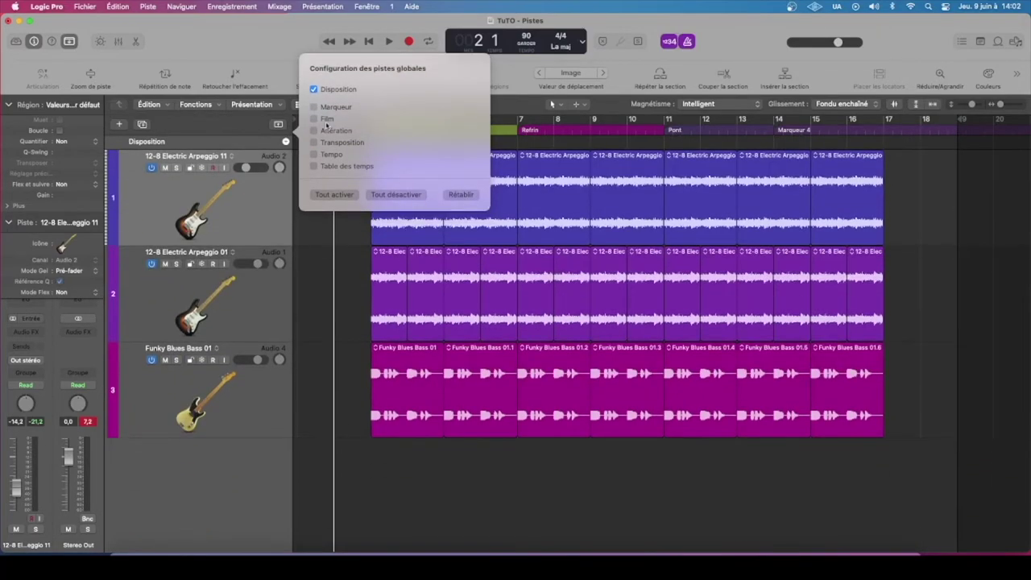
pyautogui.click(373, 186)
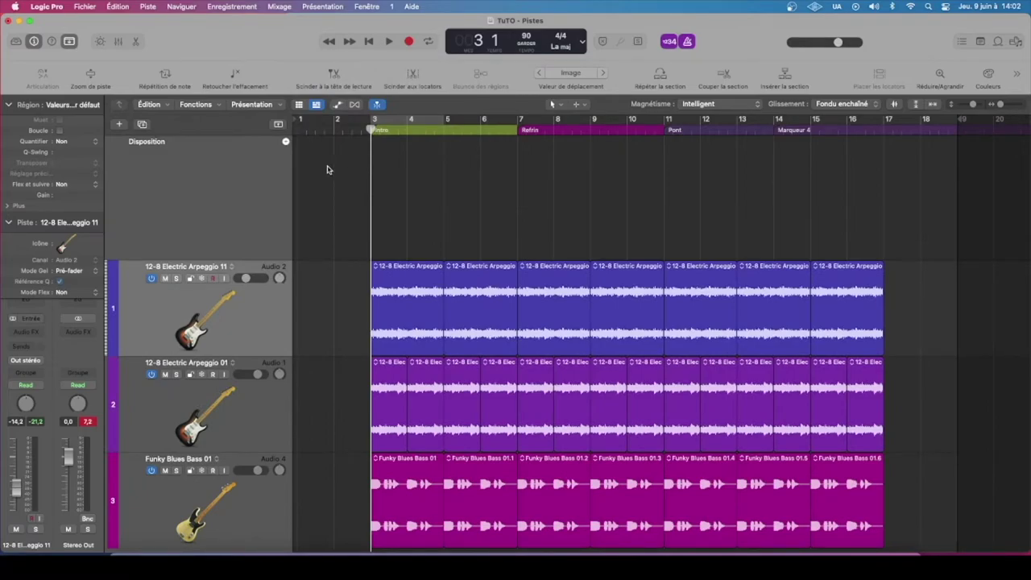
# - Configure the global tracks to show Marqueur alongside Disposition
pyautogui.rightClick(261, 131)
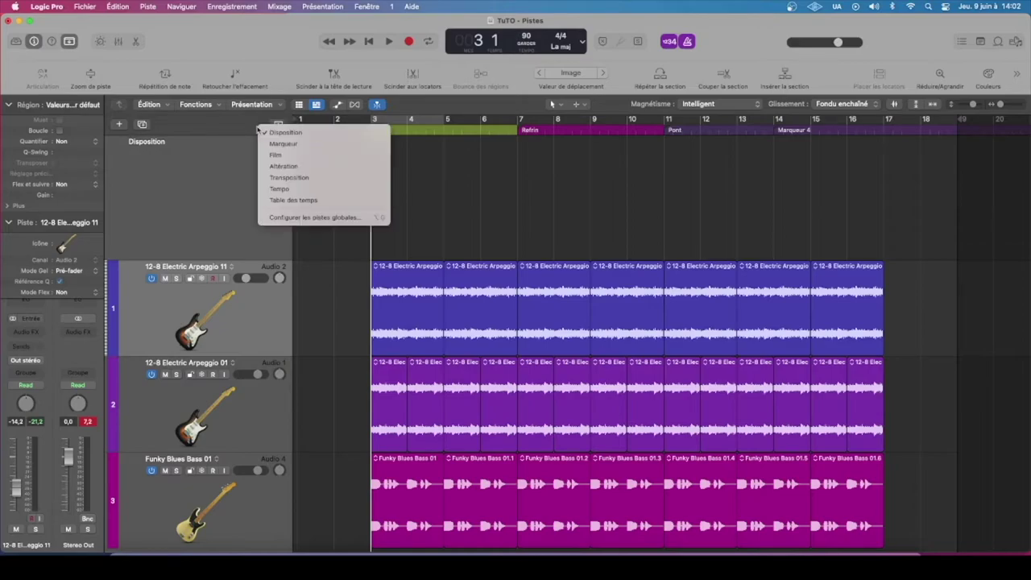
pyautogui.click(294, 217)
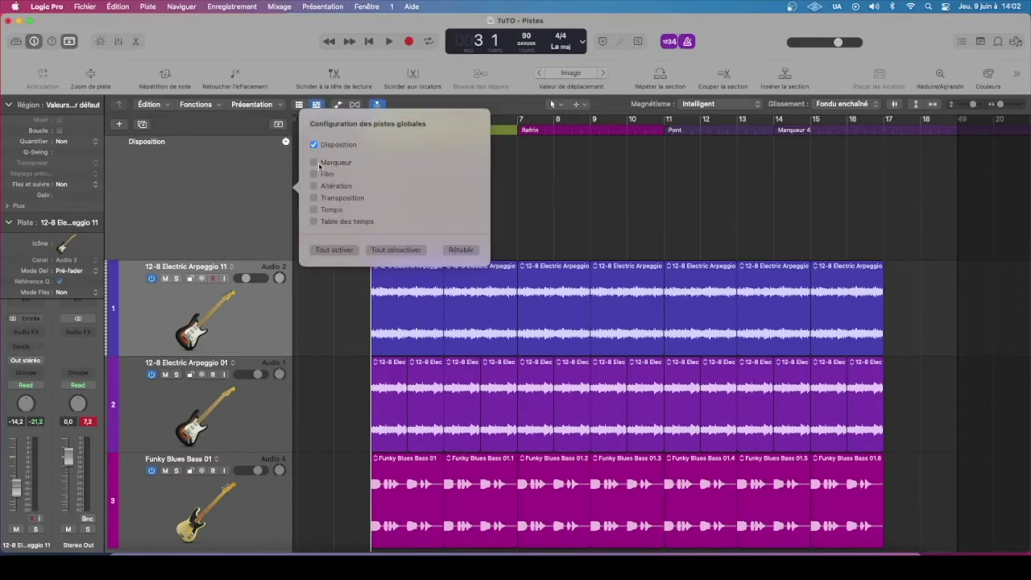
pyautogui.click(319, 164)
pyautogui.click(356, 171)
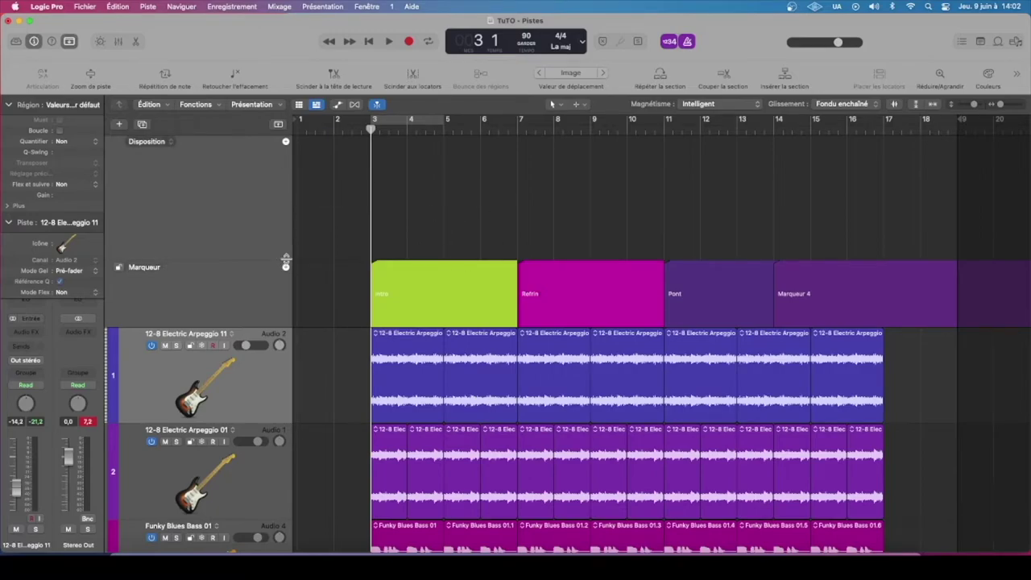
# - Reduce the Disposition track's height, place the Marqueur track above it, and enlarge the Marqueur track
pyautogui.moveTo(286, 259); pyautogui.dragTo(286, 218)
pyautogui.moveTo(244, 257); pyautogui.dragTo(244, 158)
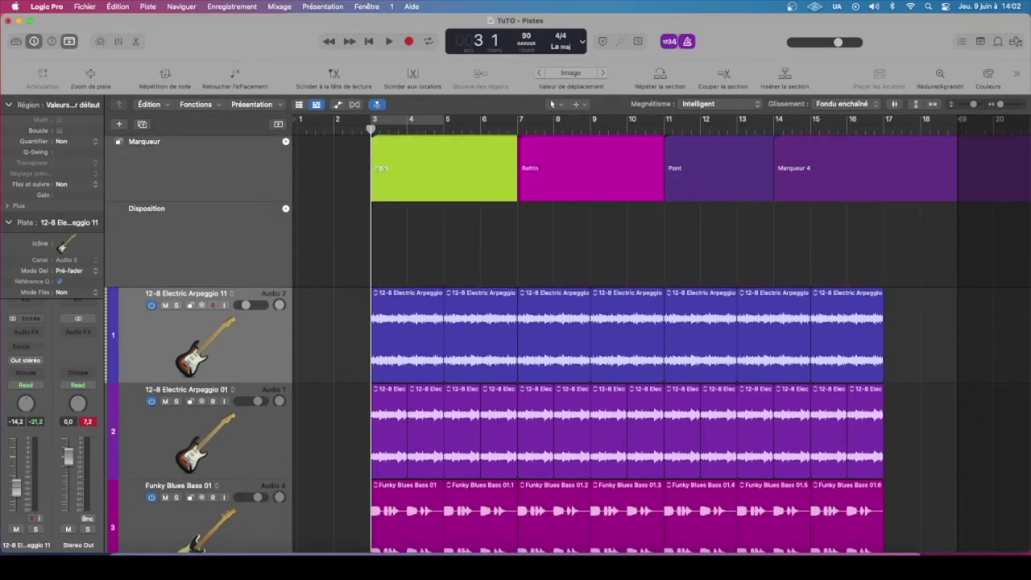
pyautogui.click(419, 182)
pyautogui.moveTo(259, 154); pyautogui.dragTo(256, 228)
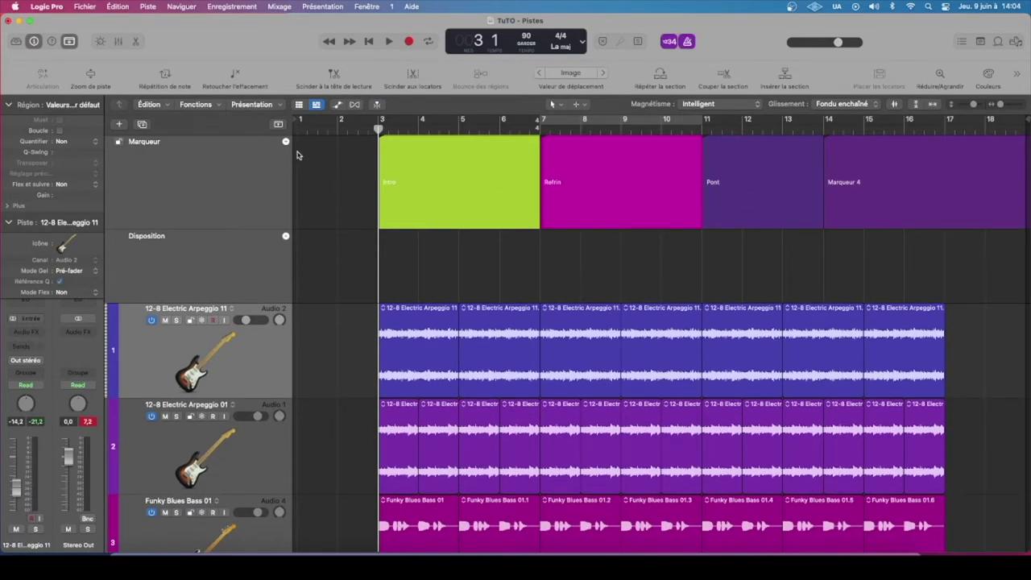
# - Select all the markers and copy them into the Disposition track, starting at bar 3
pyautogui.click(211, 198)
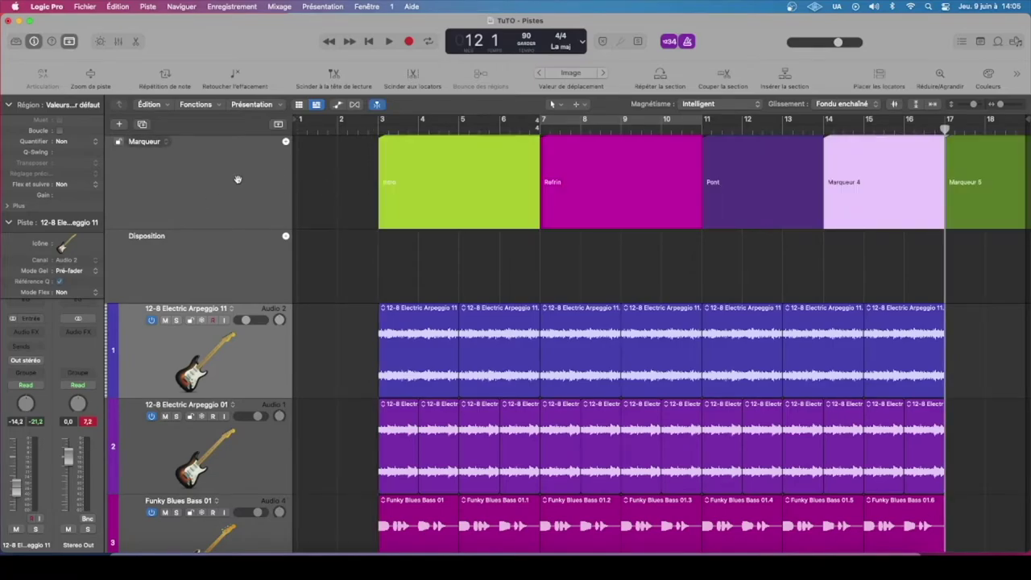
pyautogui.click(238, 179)
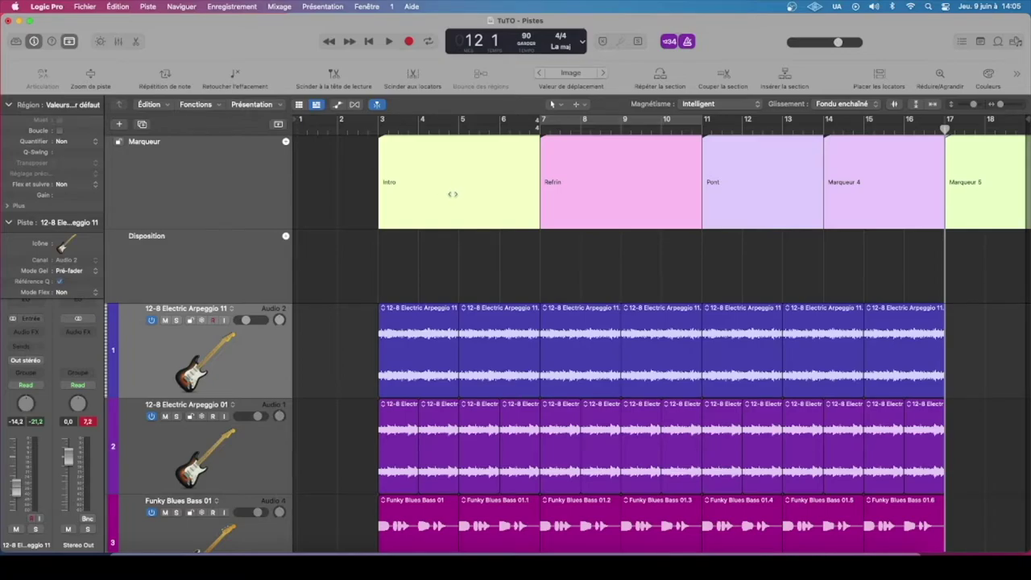
pyautogui.moveTo(453, 194); pyautogui.dragTo(461, 278)
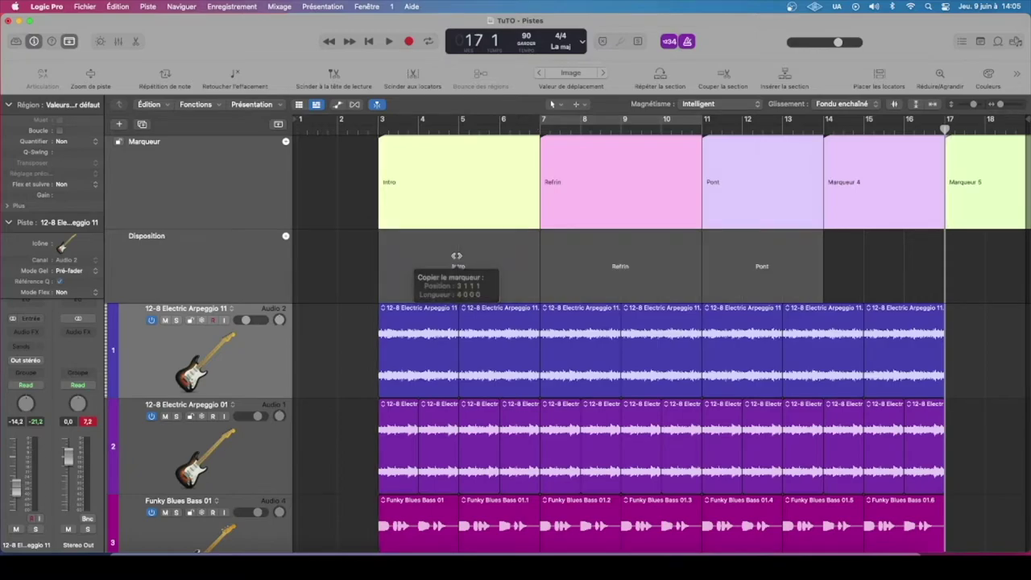
pyautogui.click(857, 278)
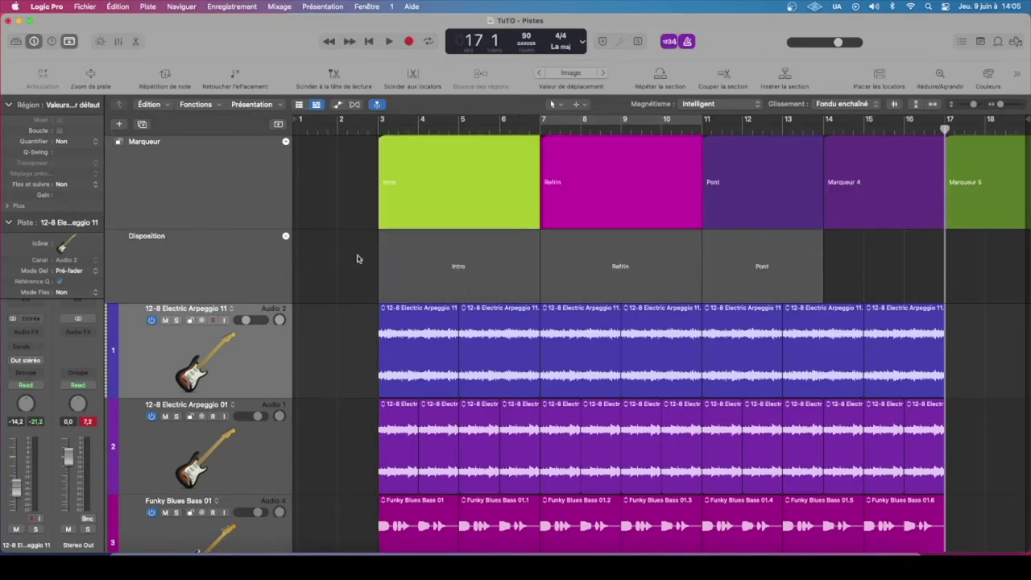
# - Copy Marqueur 4 into the Disposition track at bar 14, directly after Pont
pyautogui.click(862, 196)
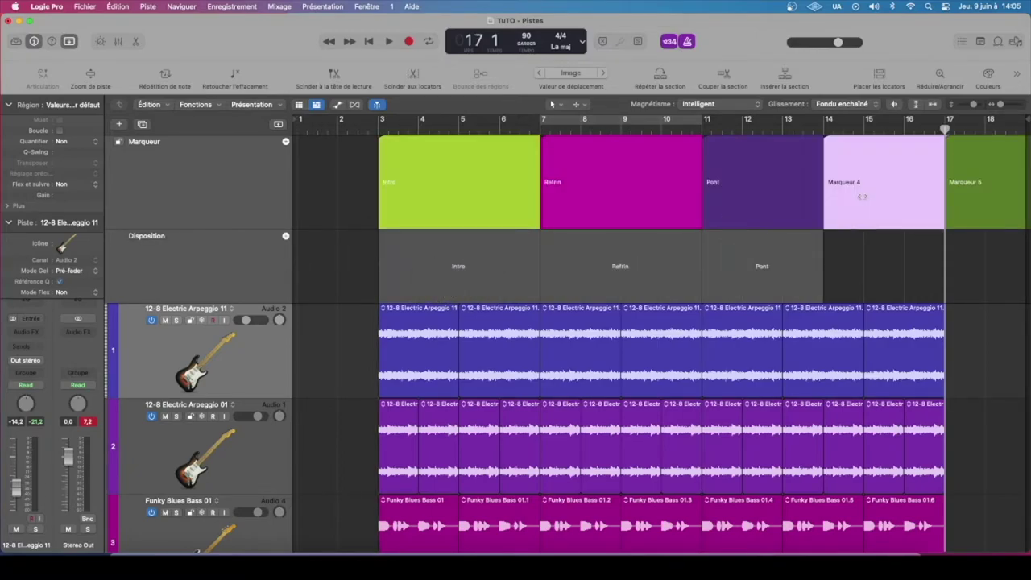
pyautogui.moveTo(863, 196); pyautogui.dragTo(861, 261)
pyautogui.moveTo(876, 198); pyautogui.dragTo(876, 196)
pyautogui.moveTo(944, 182); pyautogui.dragTo(944, 182)
pyautogui.moveTo(882, 206); pyautogui.dragTo(839, 254)
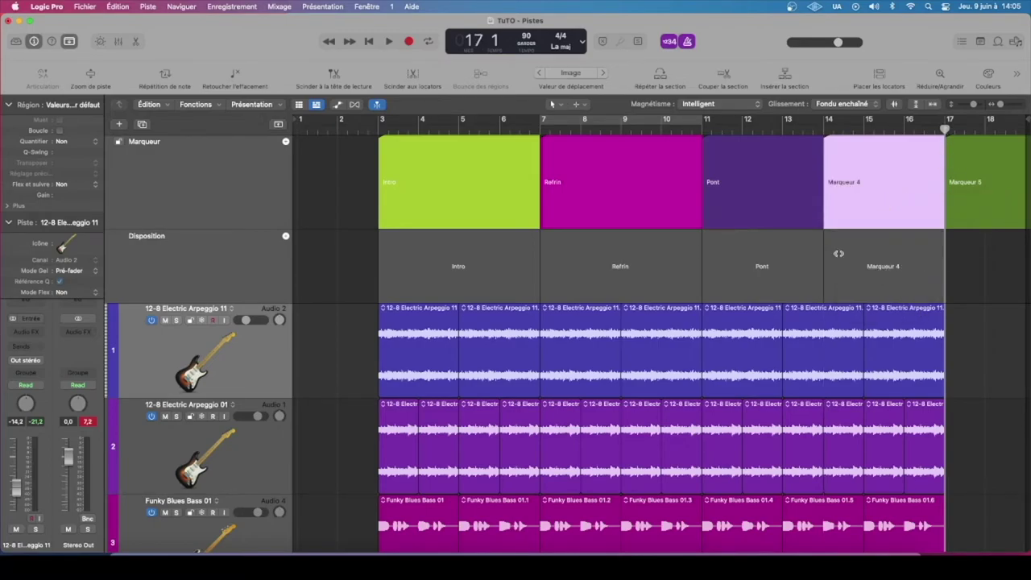
pyautogui.click(322, 255)
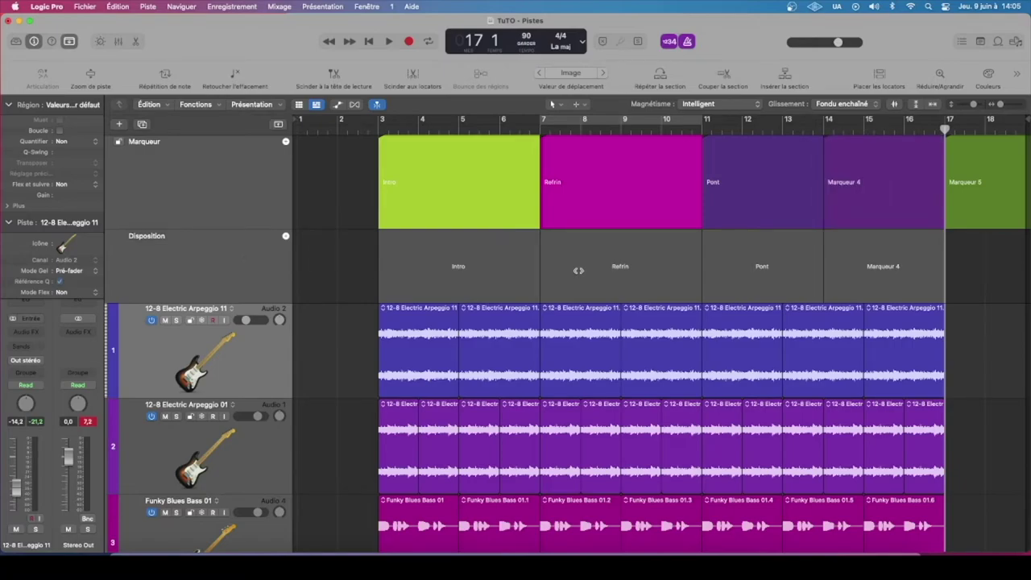
# - Show the preset names available for the Intro section in the Disposition track, and reduce the Marqueur track's height
pyautogui.click(466, 269)
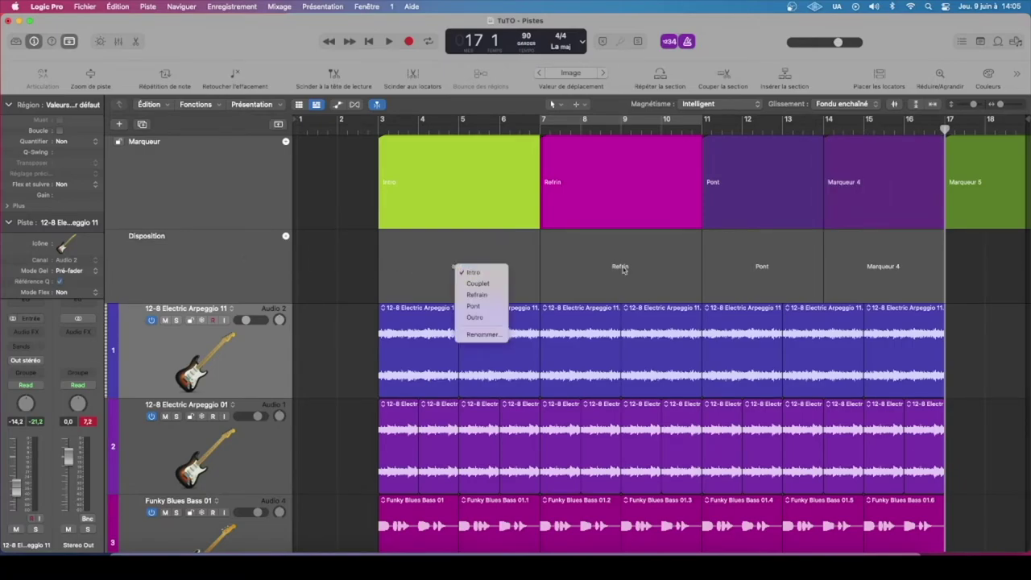
pyautogui.click(640, 267)
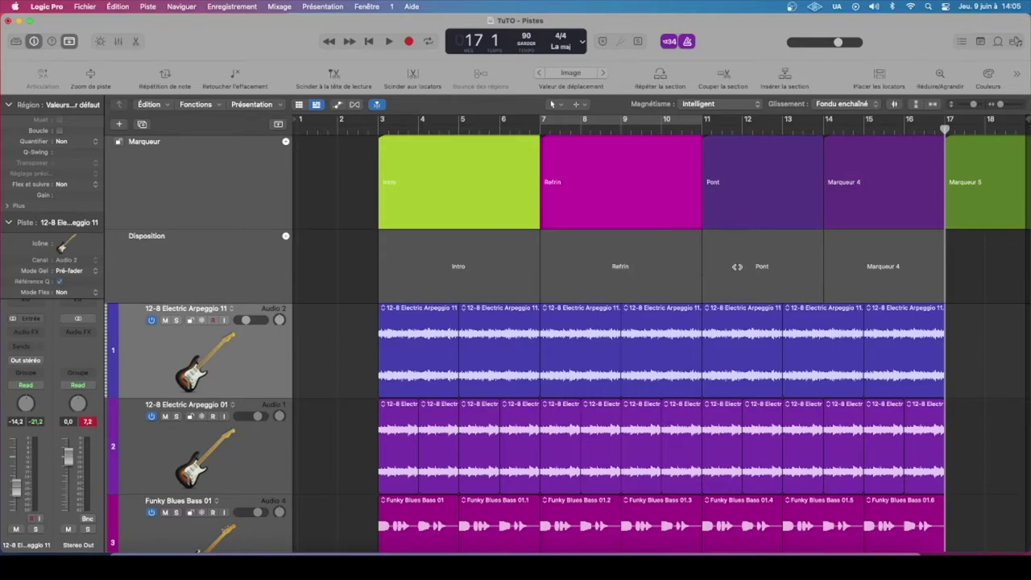
pyautogui.scroll(-1, 363, 270)
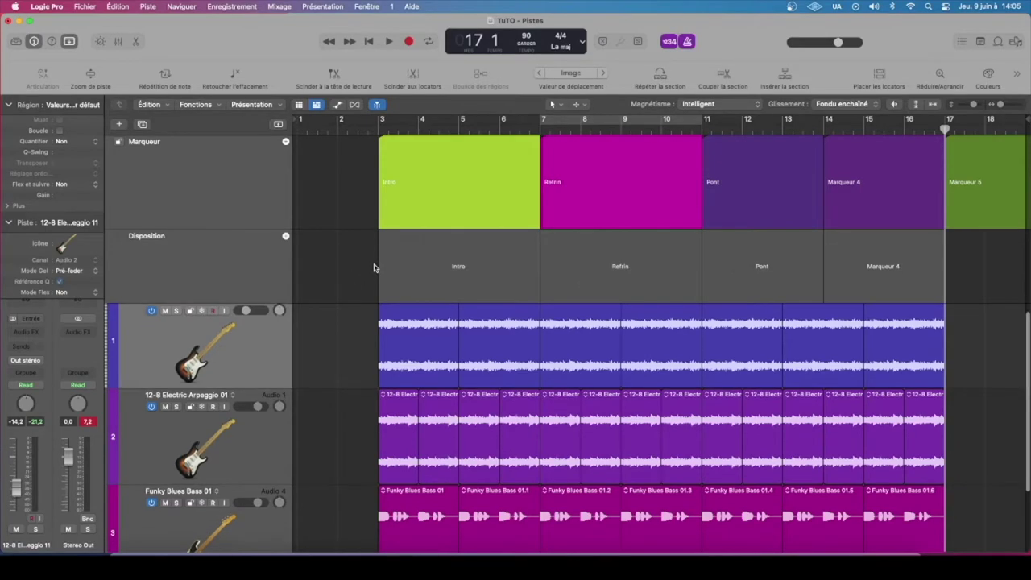
pyautogui.moveTo(212, 228); pyautogui.dragTo(203, 158)
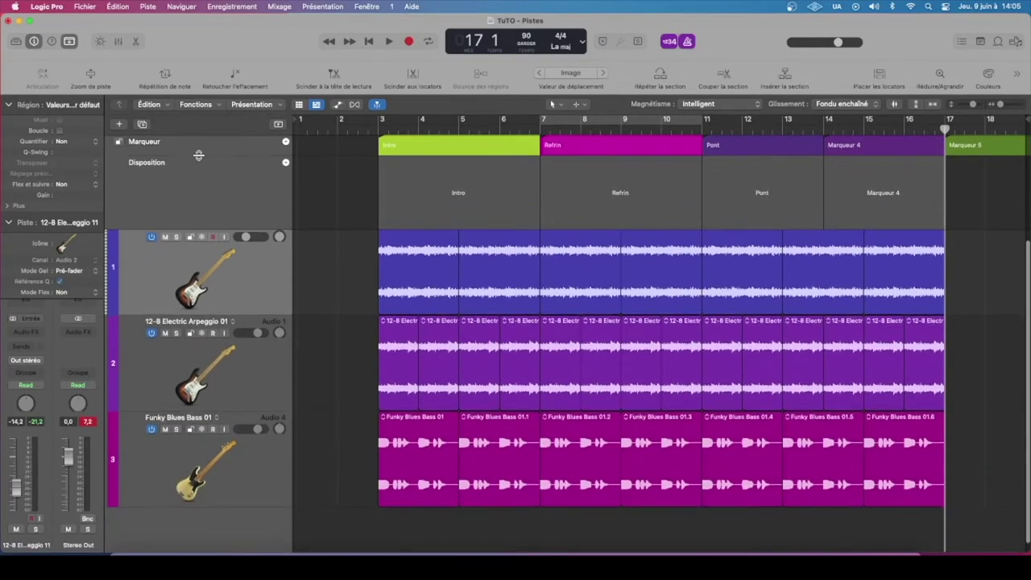
# - Place the playhead at bar 7 and move the Intro section of the Disposition track after Pont, to bar 10
pyautogui.click(456, 225)
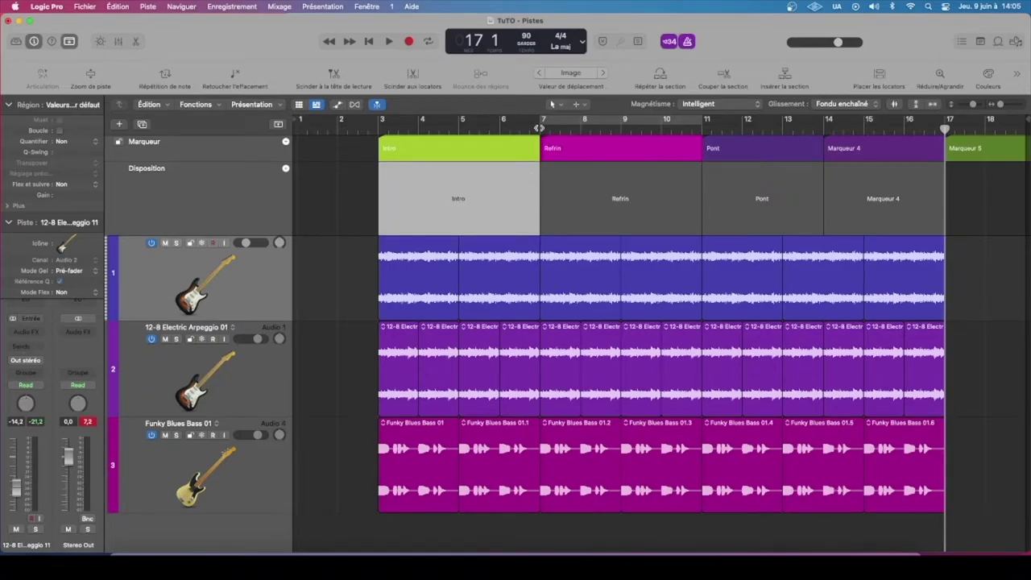
pyautogui.moveTo(539, 130)
pyautogui.mouseDown()
pyautogui.moveTo(526, 144)
pyautogui.moveTo(940, 171)
pyautogui.moveTo(540, 165)
pyautogui.mouseUp()
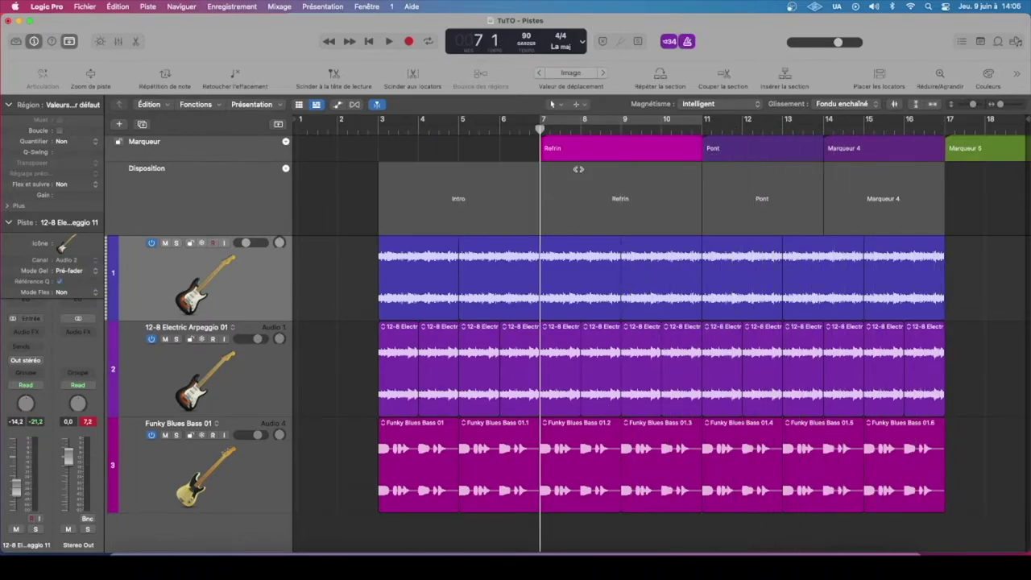
pyautogui.click(457, 196)
pyautogui.click(426, 198)
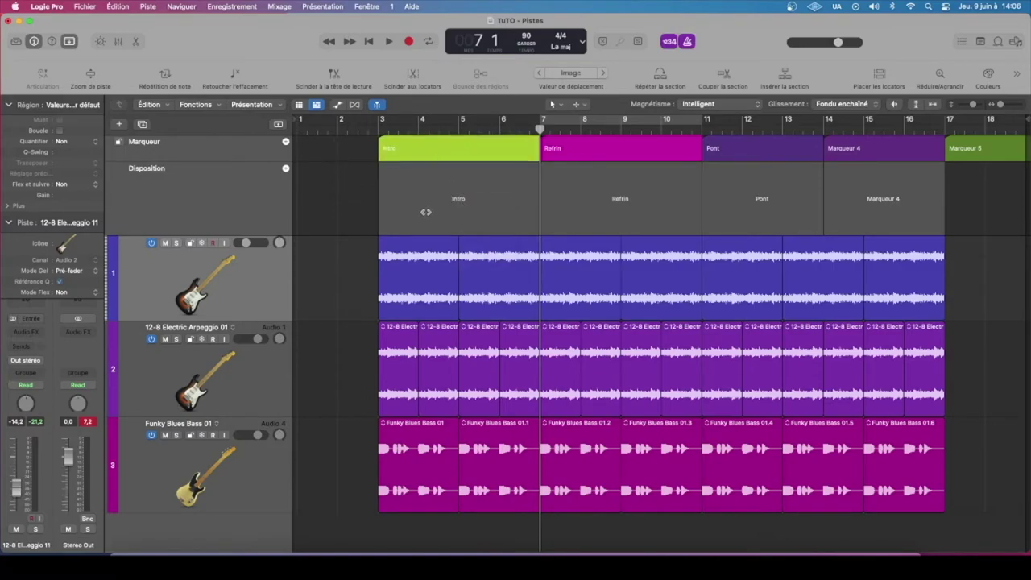
pyautogui.moveTo(435, 209)
pyautogui.mouseDown()
pyautogui.moveTo(699, 224)
pyautogui.moveTo(824, 216)
pyautogui.moveTo(738, 212)
pyautogui.mouseUp()
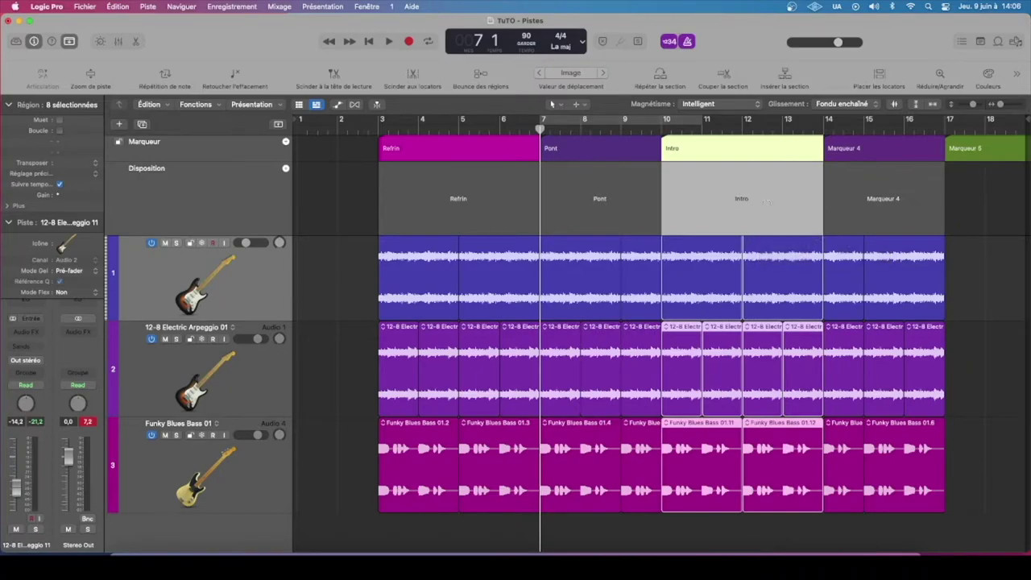
# - Reorder the Disposition sections by moving Marqueur 4 to bar 7, Refrin to bar 10, and Intro after the adjacent Marqueur section
pyautogui.moveTo(866, 212); pyautogui.dragTo(537, 206)
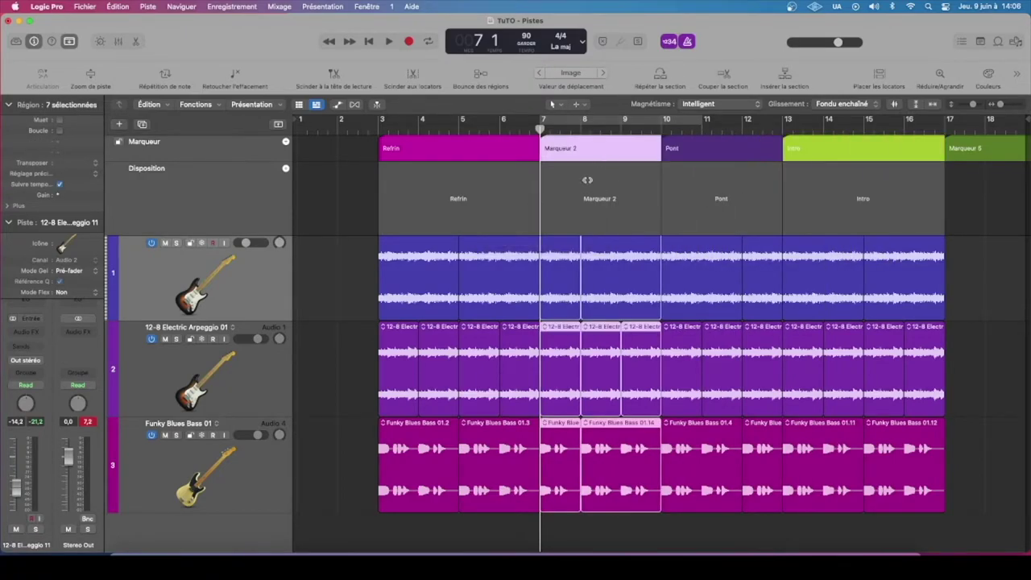
pyautogui.moveTo(453, 202); pyautogui.dragTo(662, 214)
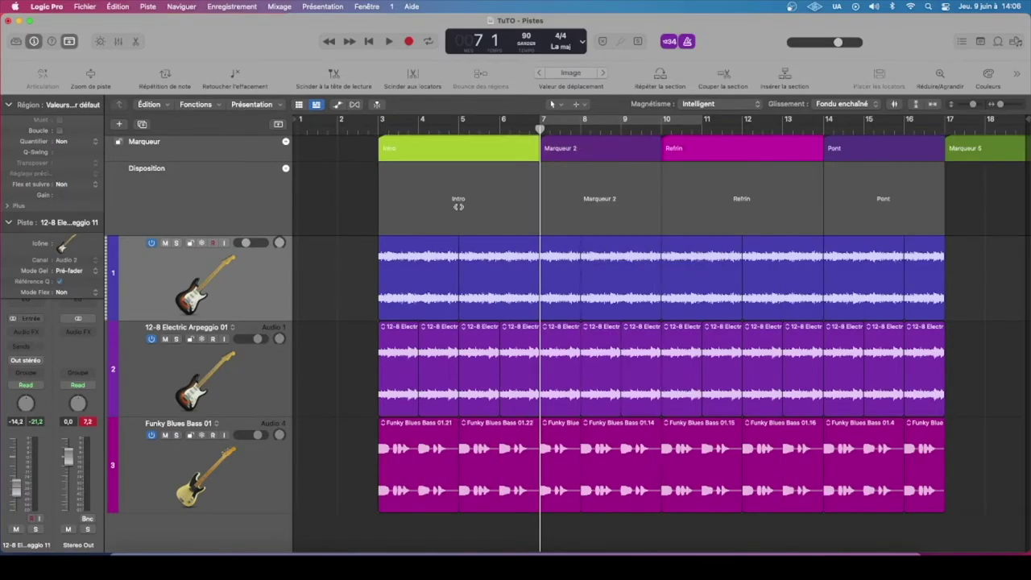
pyautogui.moveTo(455, 208); pyautogui.dragTo(574, 205)
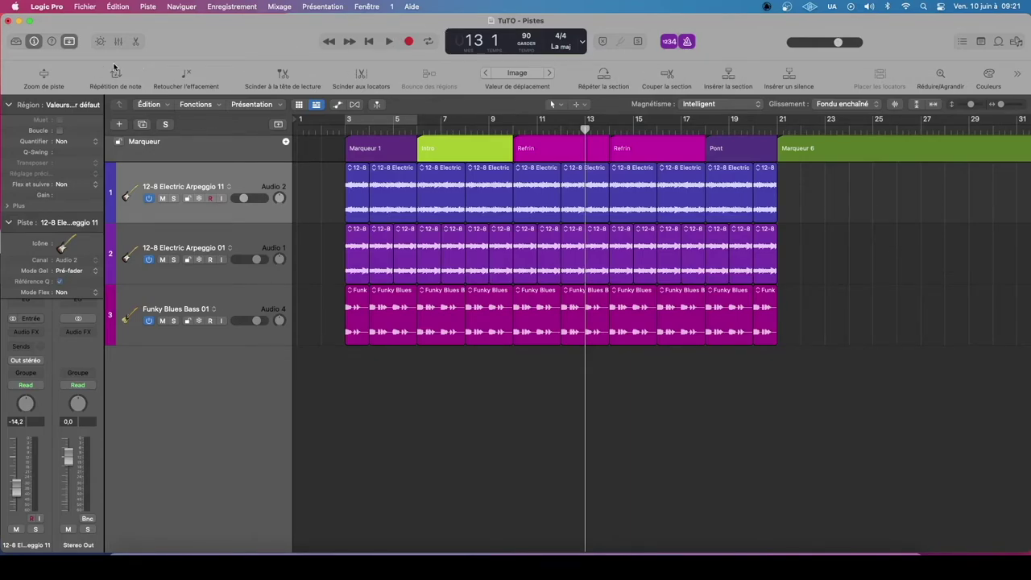
# - Toggle the toolbar's display off and on again, leaving it shown
pyautogui.click(69, 41)
pyautogui.click(69, 41)
pyautogui.click(69, 41)
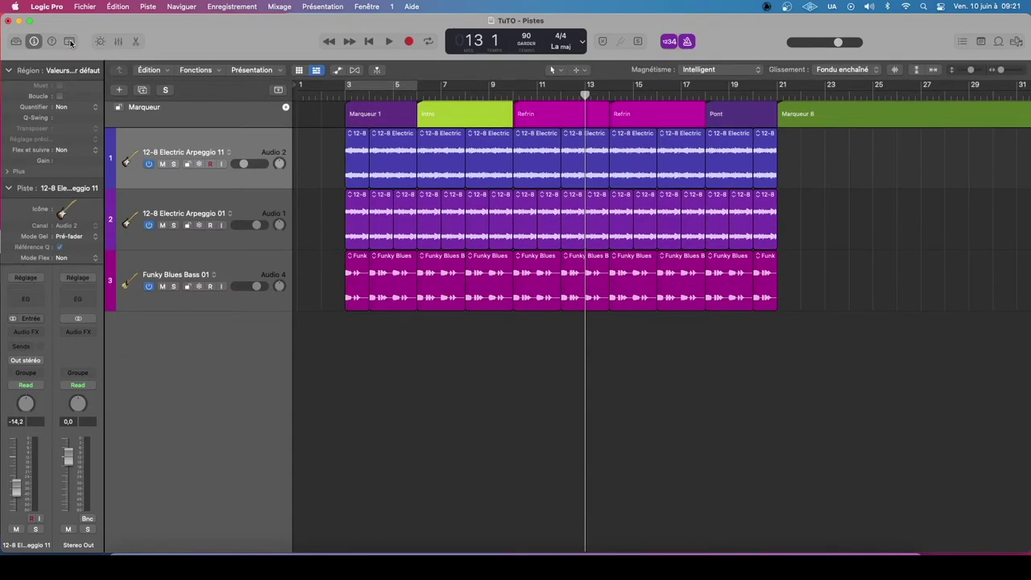
pyautogui.click(69, 41)
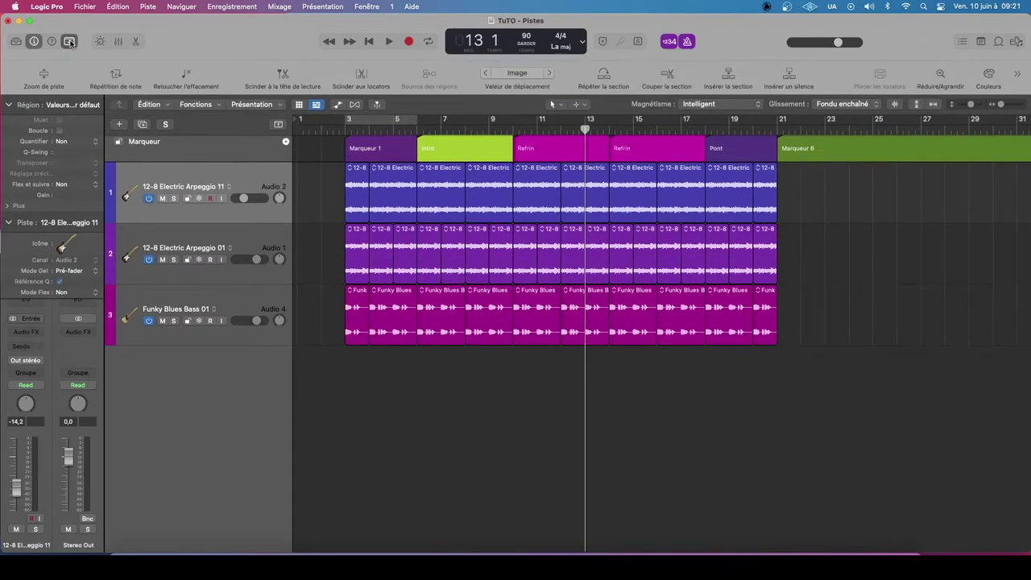
pyautogui.click(69, 41)
pyautogui.click(69, 41)
# - Customize the toolbar by restoring its default set of items, and close the item list
pyautogui.rightClick(840, 77)
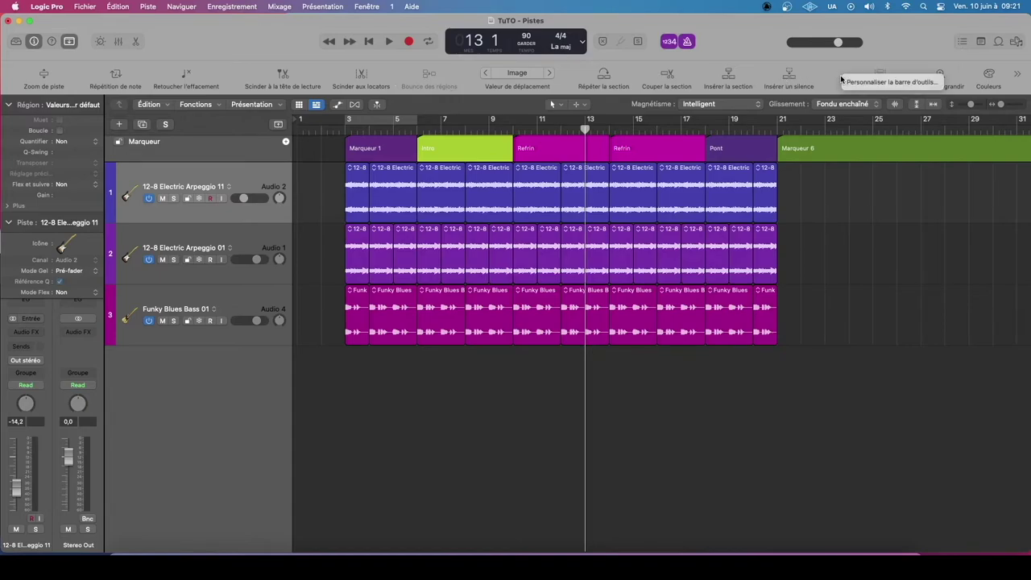
pyautogui.rightClick(257, 69)
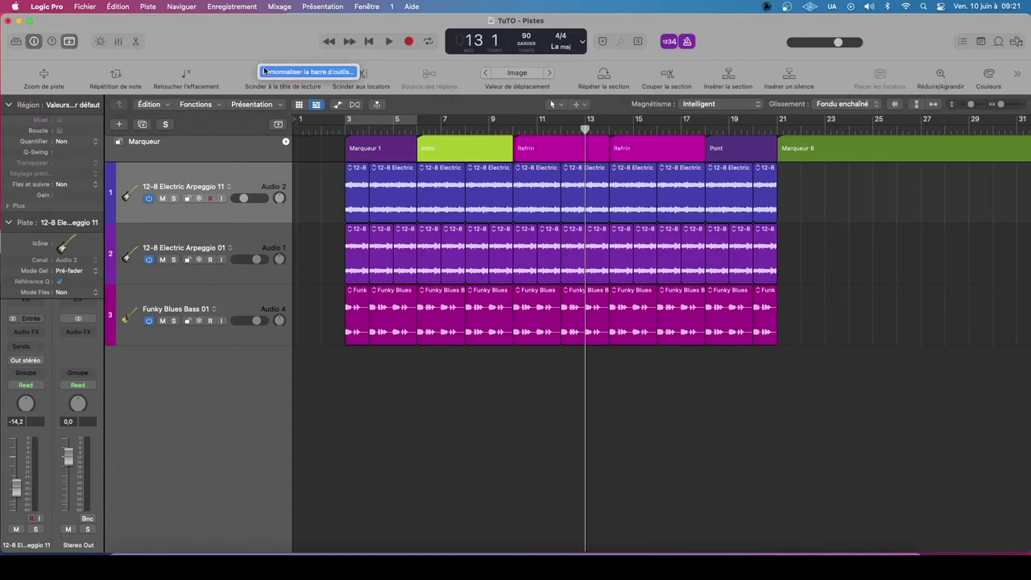
pyautogui.click(274, 72)
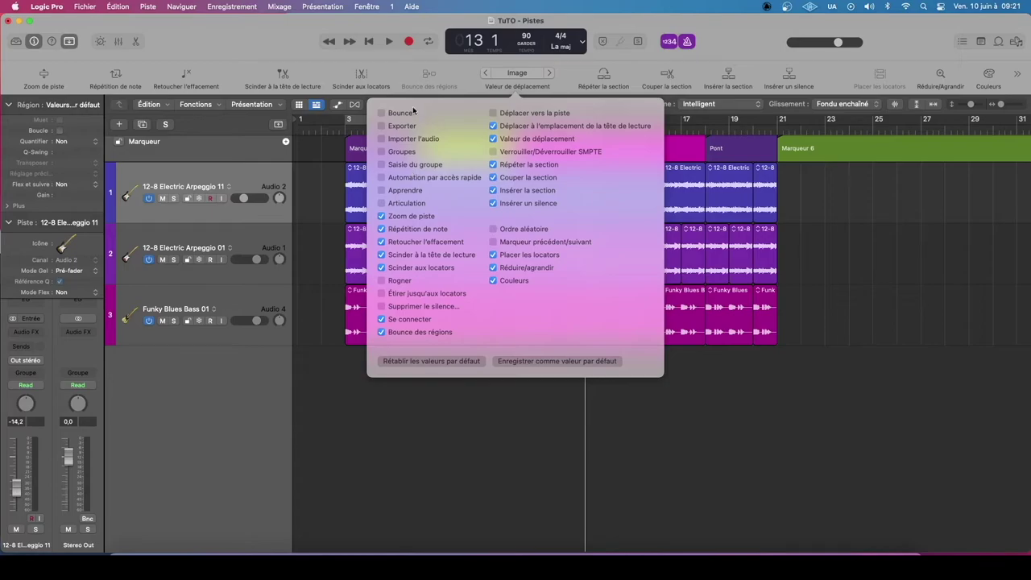
pyautogui.click(463, 361)
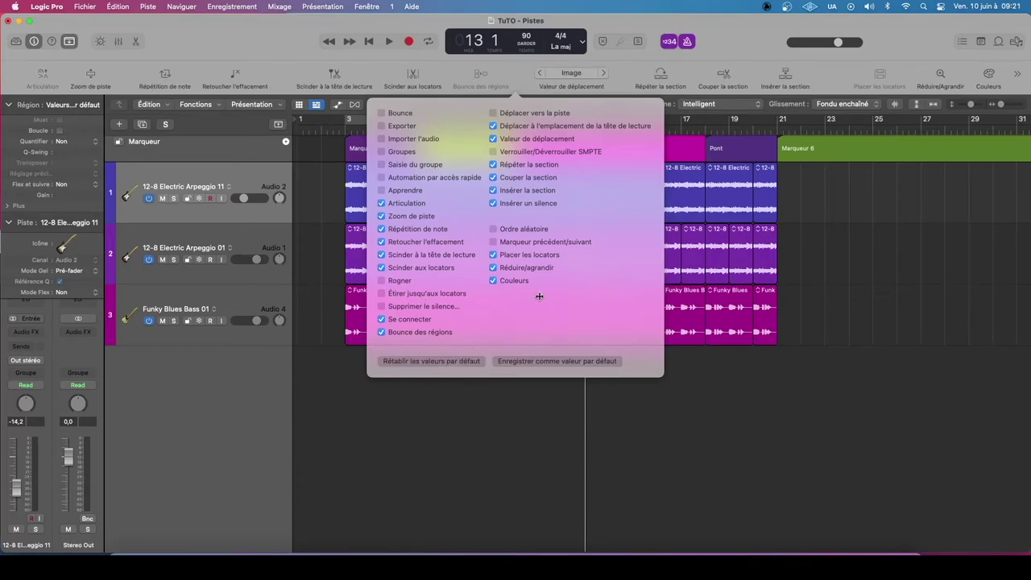
pyautogui.click(628, 73)
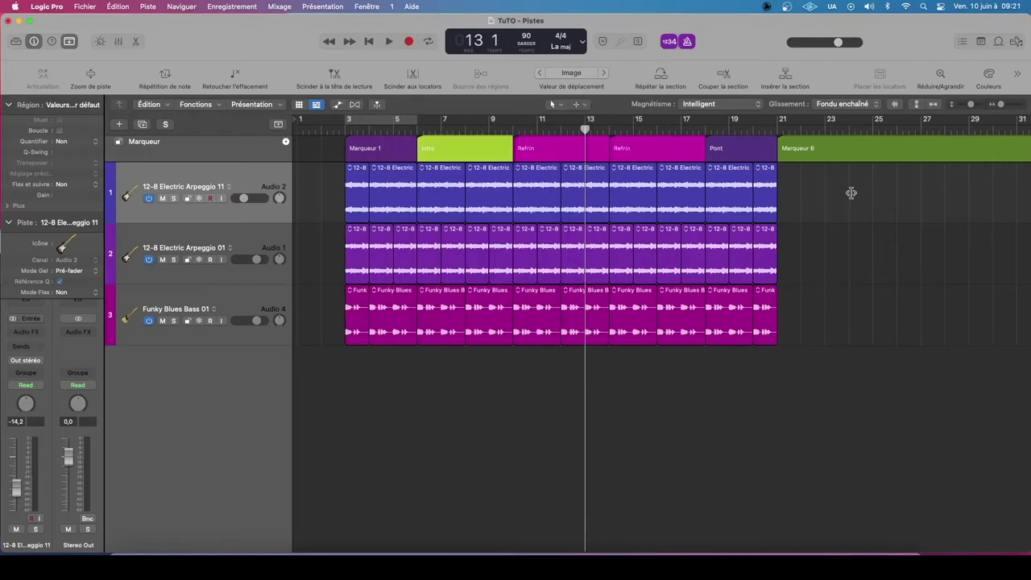
# - Display and dismiss the Couleur palette several times, shifting it slightly over the tracks
pyautogui.click(989, 74)
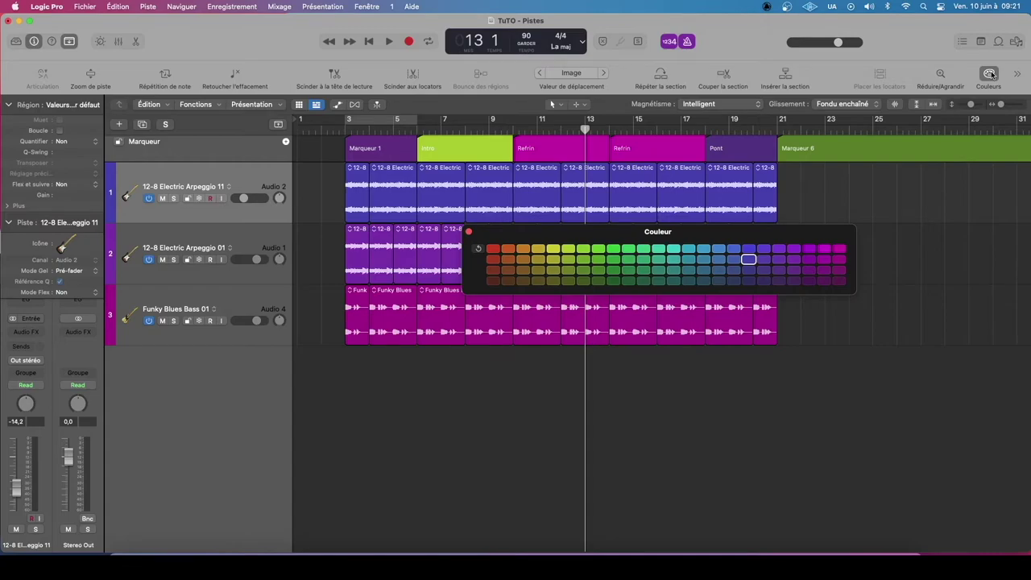
pyautogui.click(989, 74)
pyautogui.click(991, 74)
pyautogui.moveTo(732, 230); pyautogui.dragTo(713, 239)
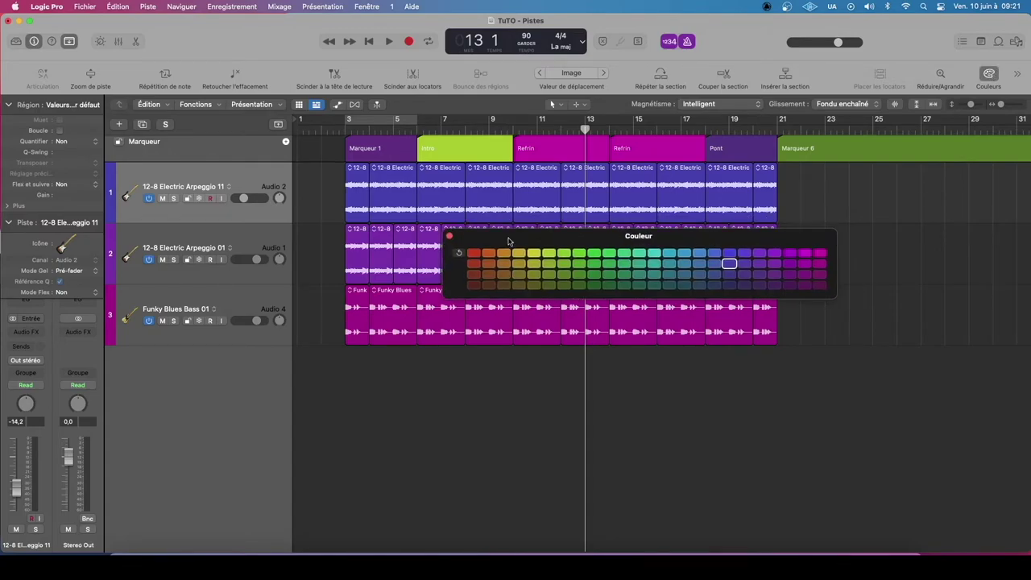
pyautogui.click(451, 235)
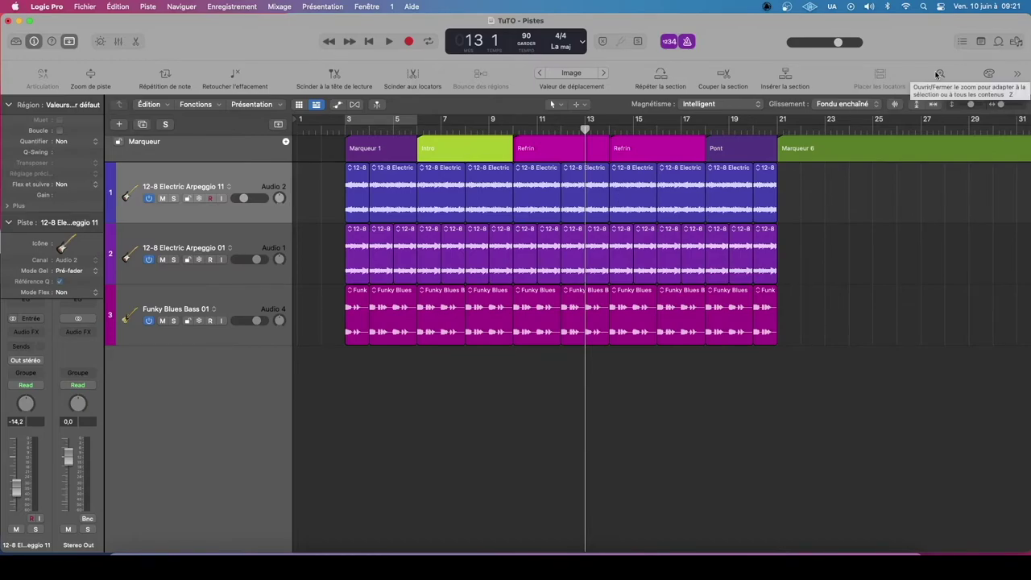
pyautogui.hotkey('alt', 'c')
pyautogui.hotkey('alt', 'c')
pyautogui.hotkey('alt', 'c')
pyautogui.hotkey('alt', 'c')
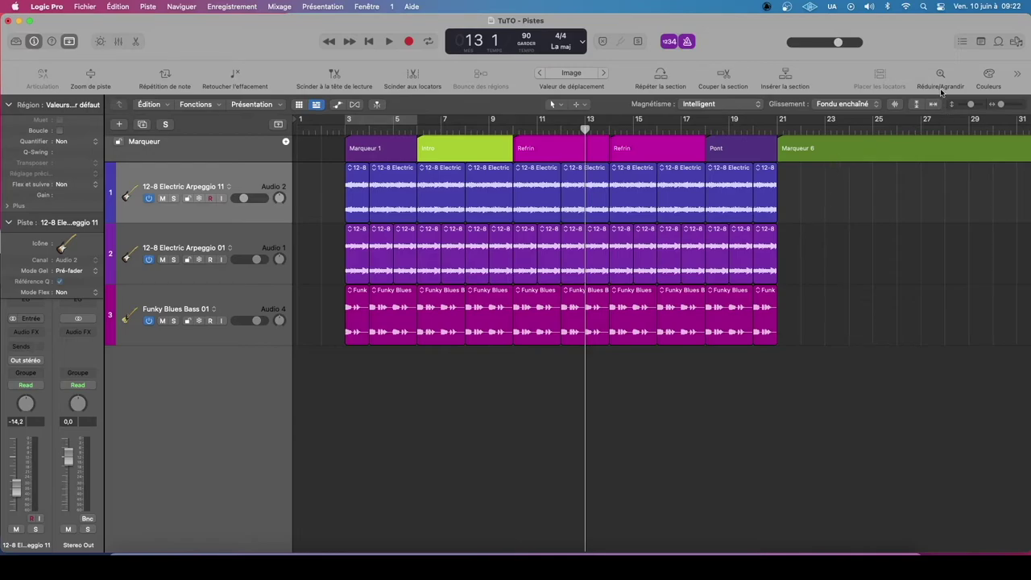
# - Zoom to fit all contents and back, and do the same for the first track's region at bar 16
pyautogui.click(941, 74)
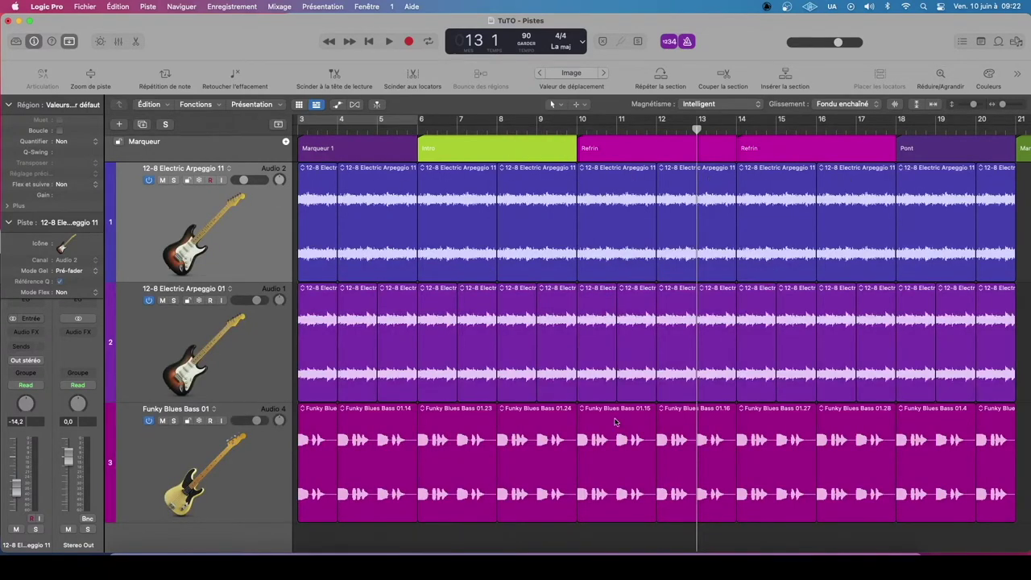
pyautogui.click(939, 76)
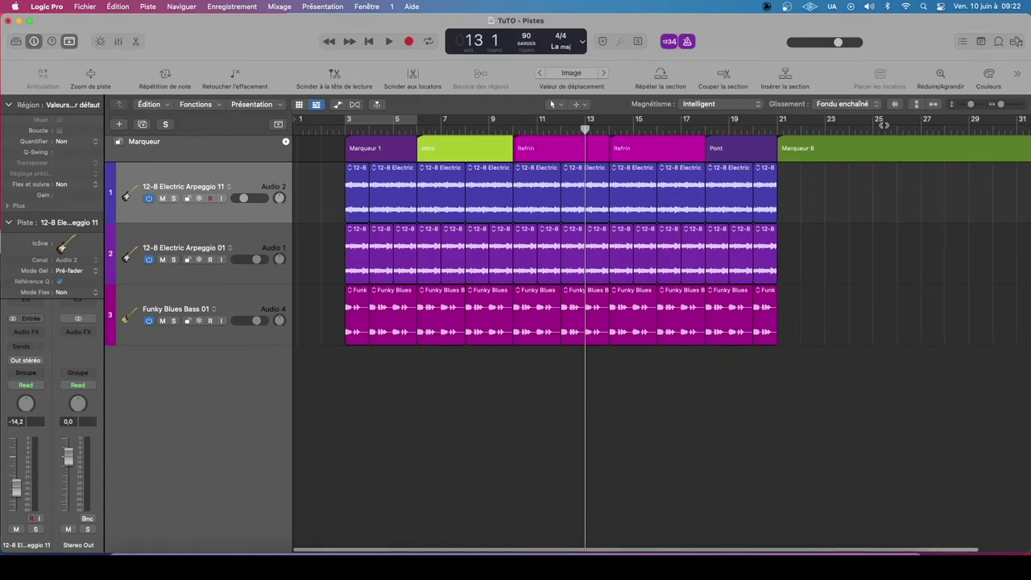
pyautogui.click(687, 198)
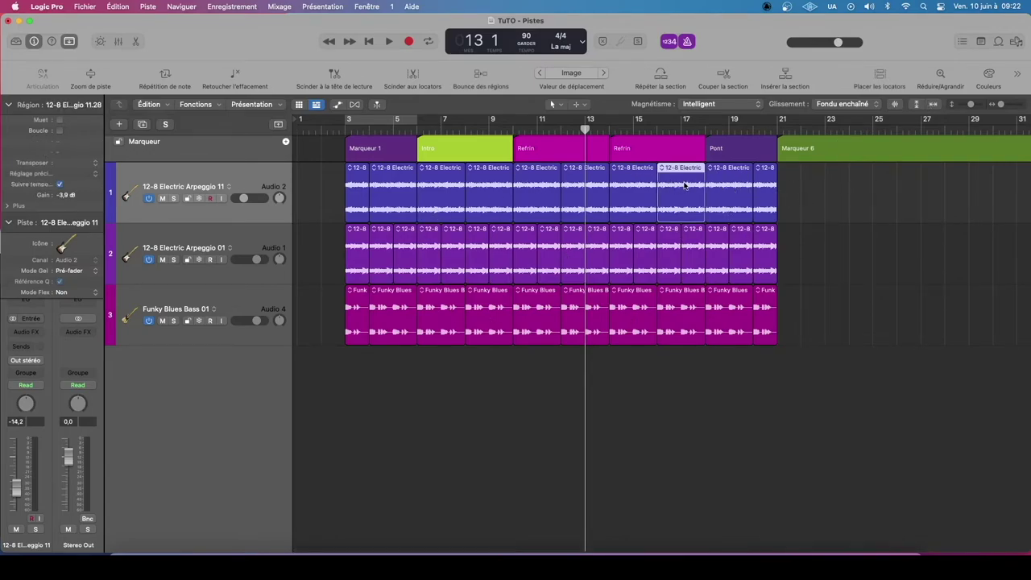
pyautogui.click(944, 77)
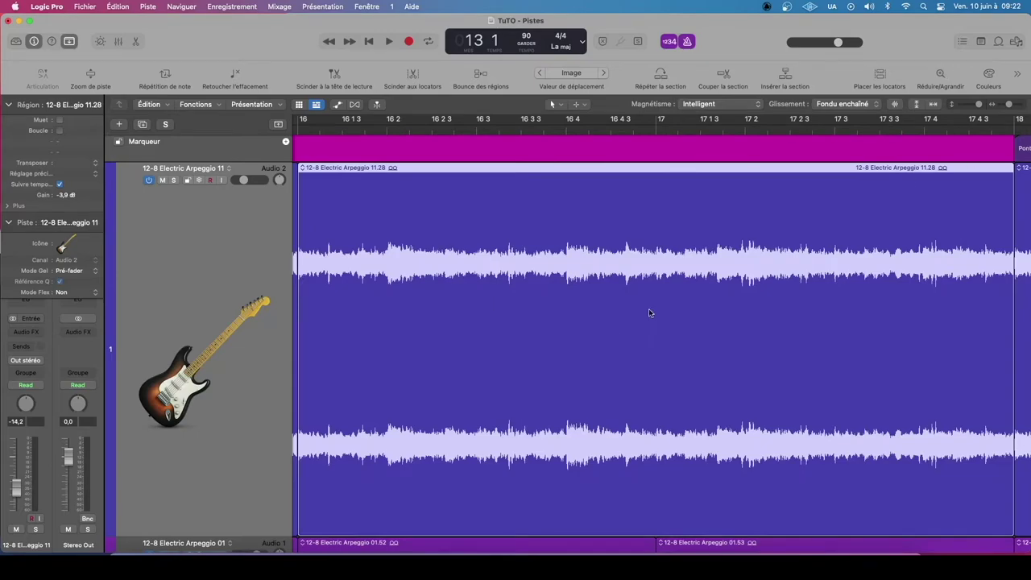
pyautogui.click(942, 74)
pyautogui.click(798, 203)
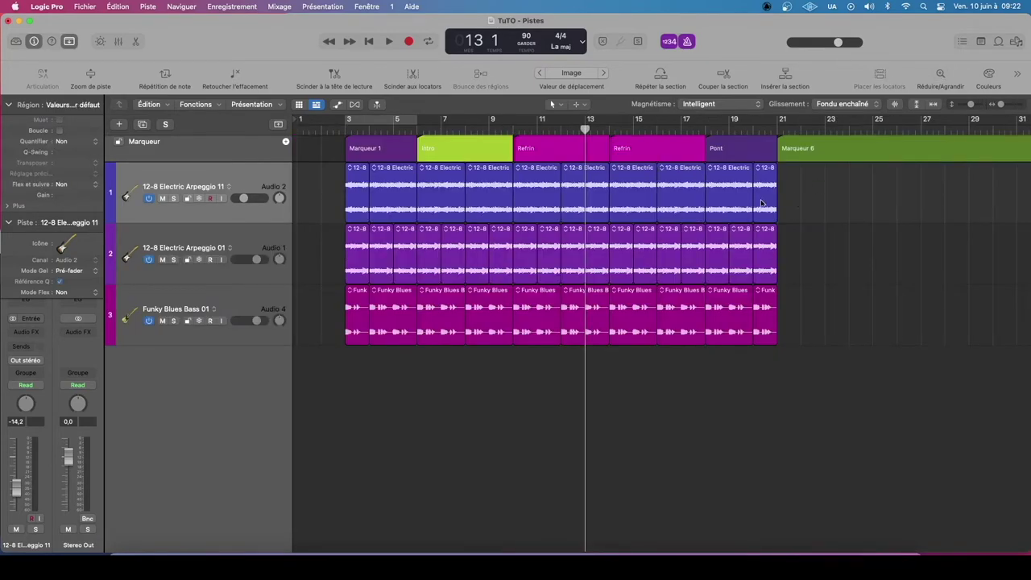
# - Select the first track's region at bar 16 and toggle the zoom-to-selection view on and off twice
pyautogui.click(687, 202)
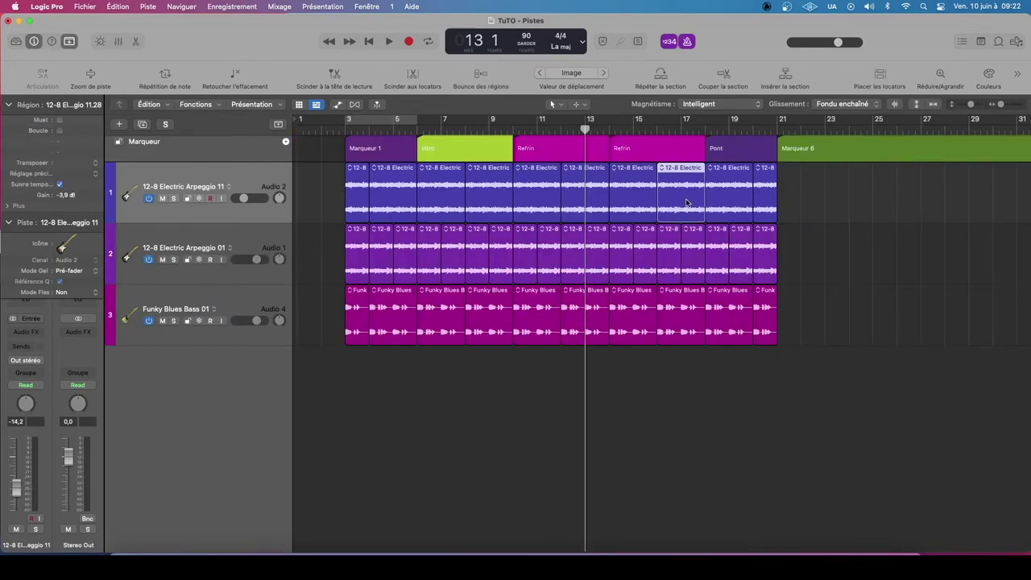
pyautogui.press('z')
pyautogui.press('z')
pyautogui.press('z')
pyautogui.press('z')
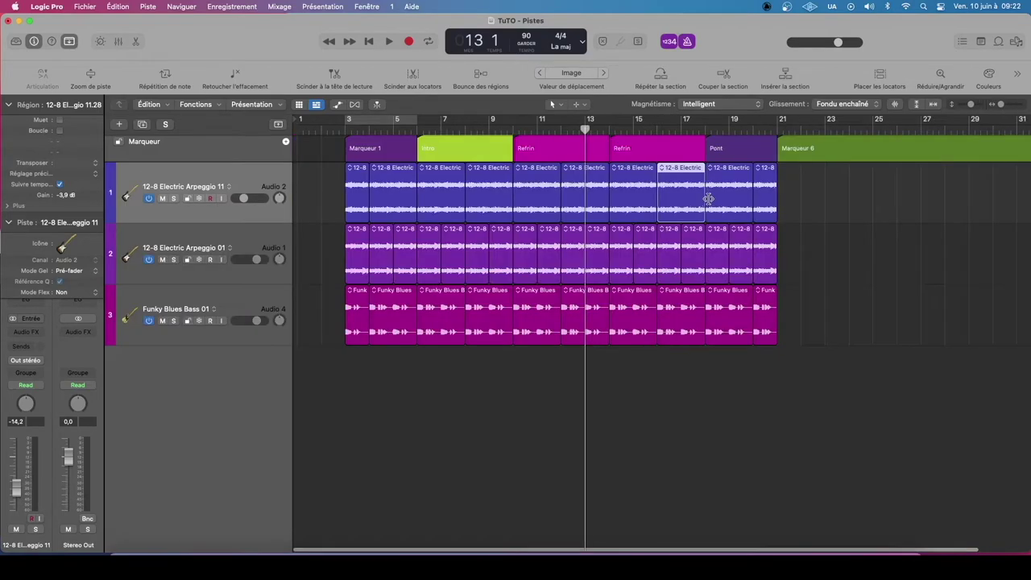
# - Select all regions on the three tracks, zoom to fit them, restore the previous view and clear the selection
pyautogui.moveTo(811, 186); pyautogui.dragTo(371, 307)
pyautogui.press('z')
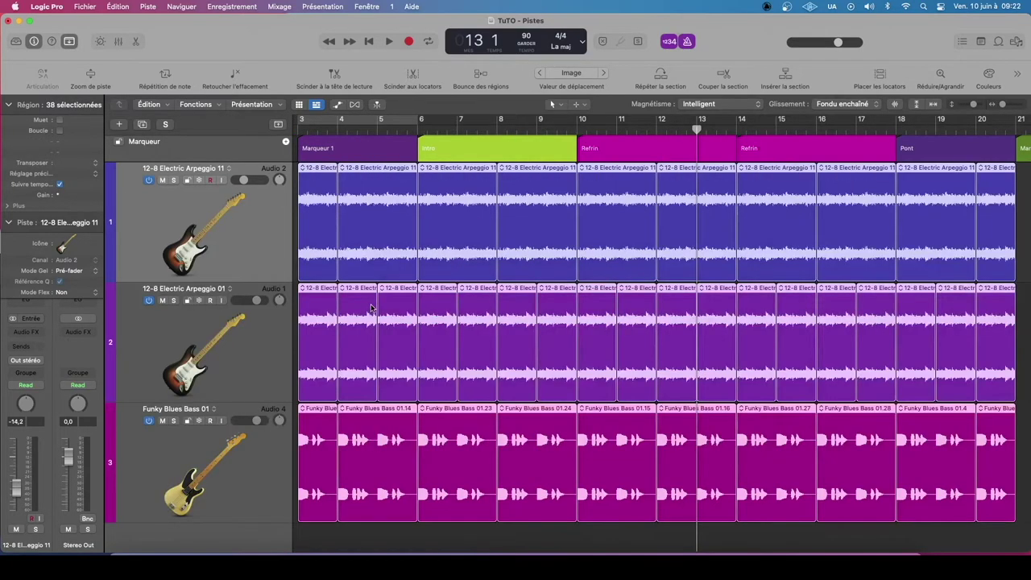
pyautogui.press('z')
pyautogui.click(811, 204)
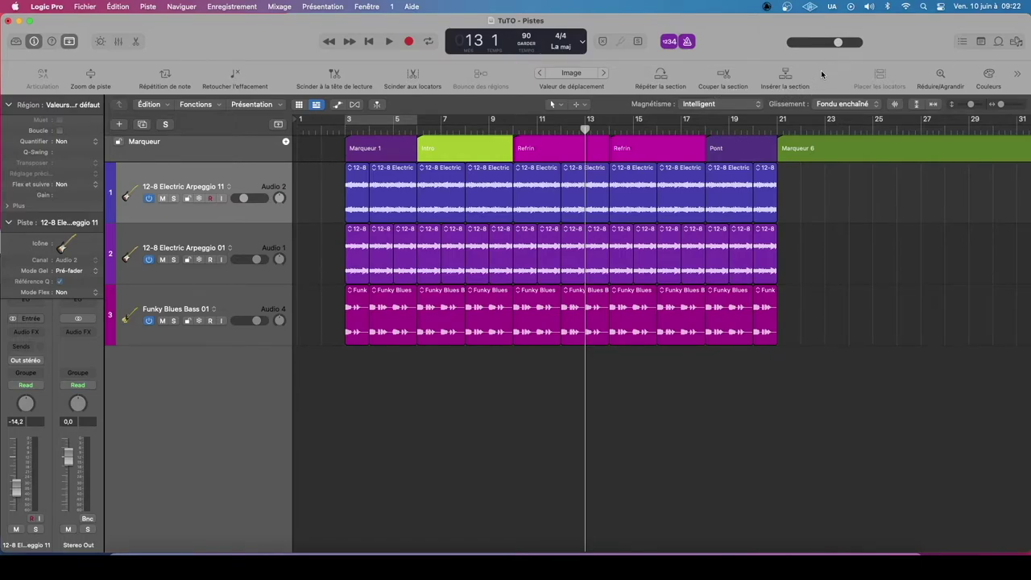
# - Check the toolbar's overflow commands, and customize the toolbar to remove the Articulation item
pyautogui.click(1018, 75)
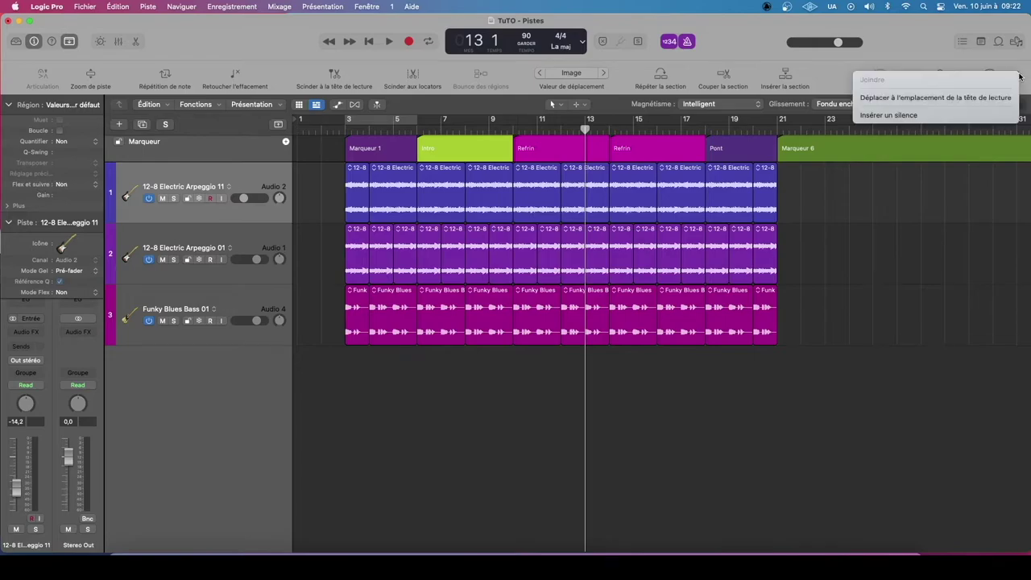
pyautogui.click(899, 196)
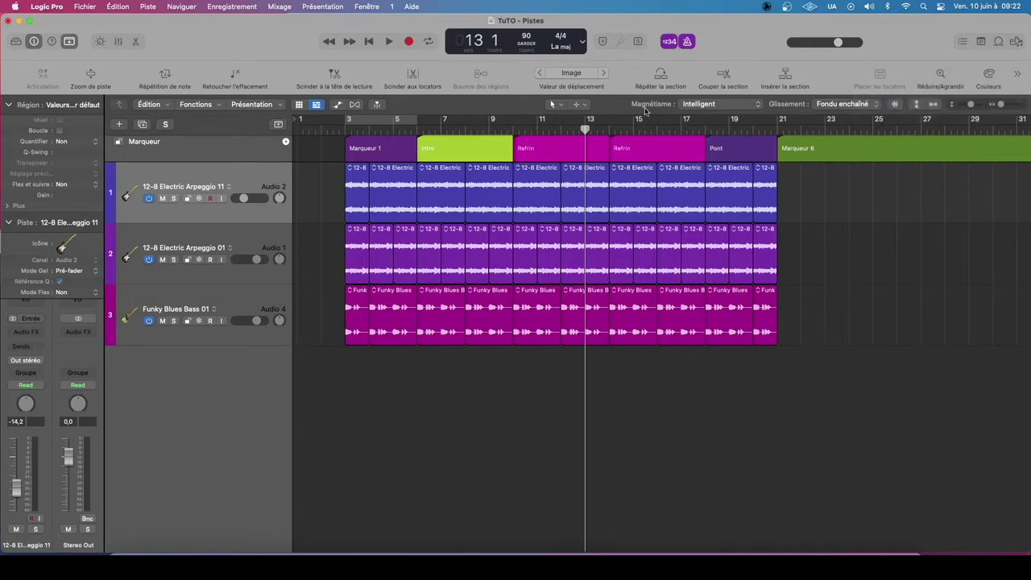
pyautogui.rightClick(306, 74)
pyautogui.click(327, 76)
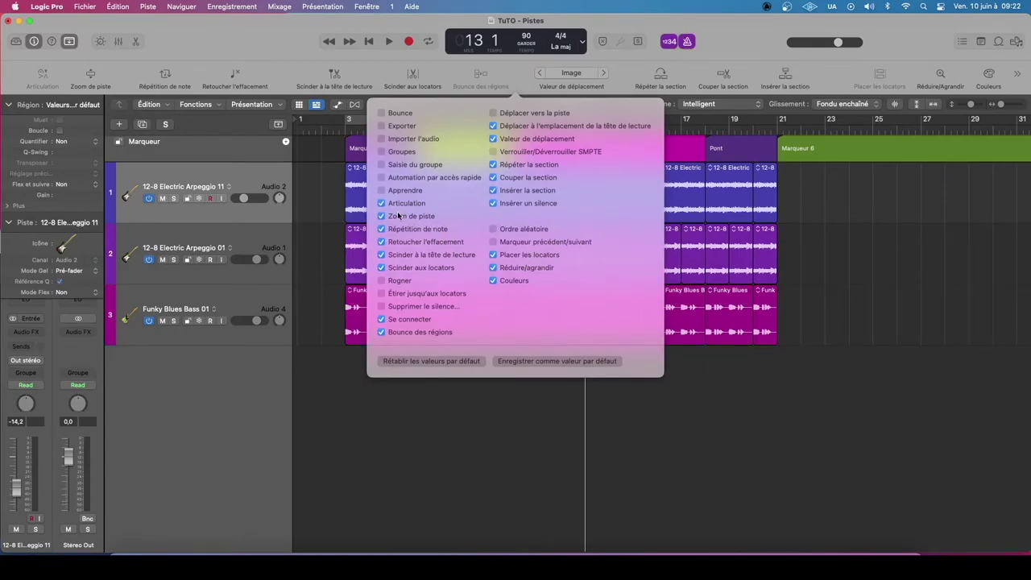
pyautogui.click(382, 204)
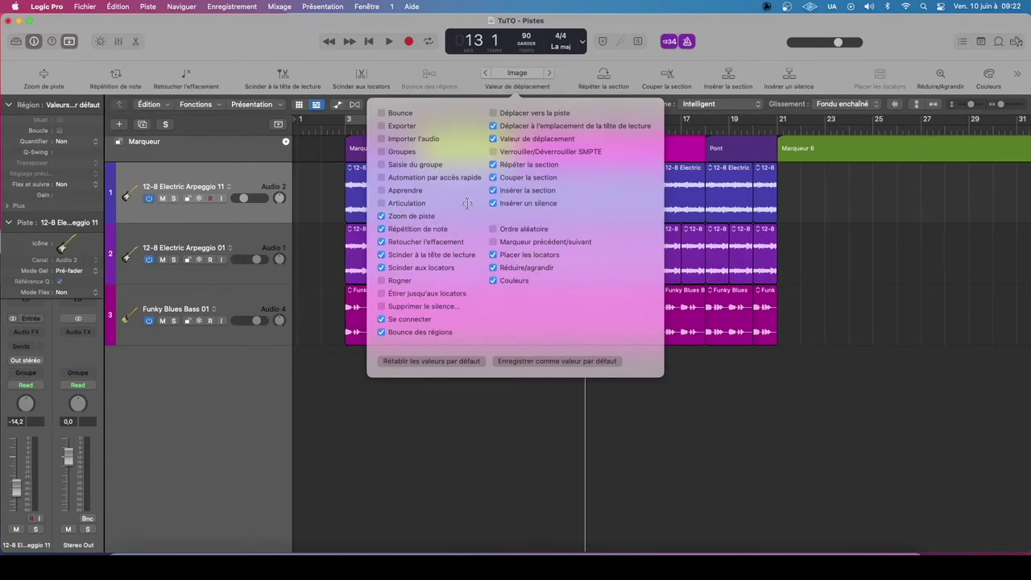
# - Set the cycle range over the Marqueur 1 section, bars 3 to 6, and repeat that section three times
pyautogui.click(886, 208)
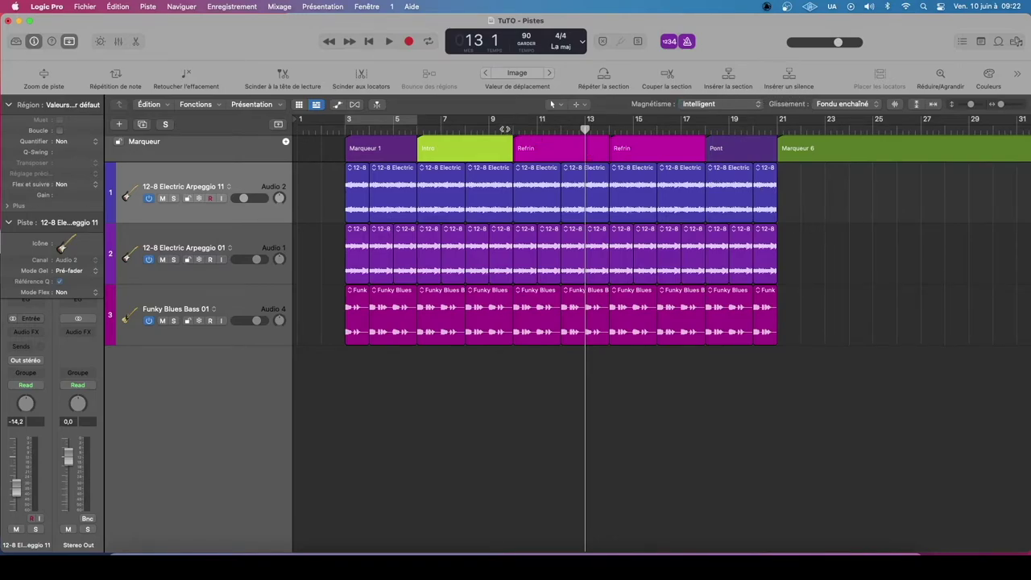
pyautogui.moveTo(419, 123); pyautogui.dragTo(513, 122)
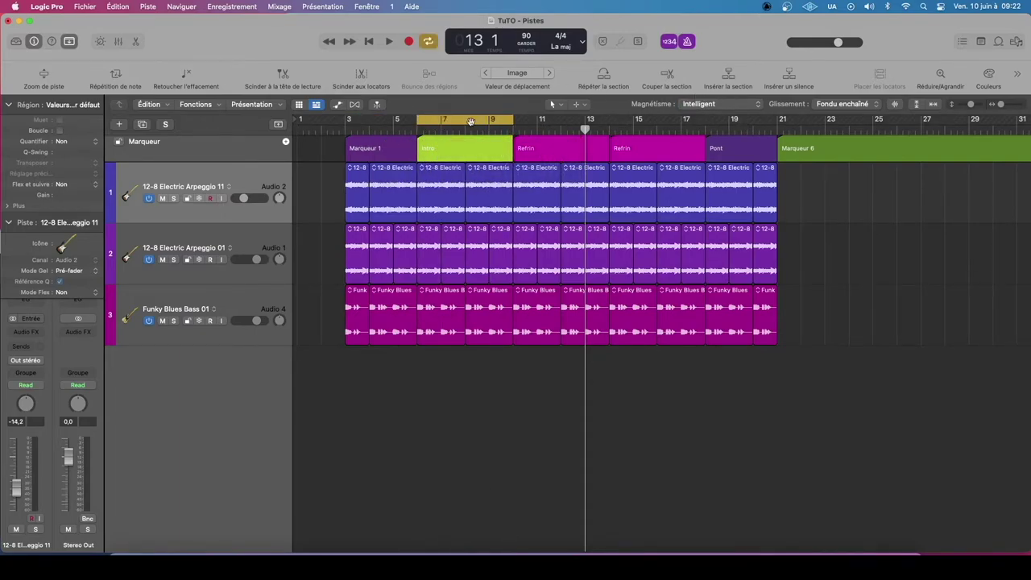
pyautogui.click(471, 121)
pyautogui.moveTo(347, 123); pyautogui.dragTo(415, 129)
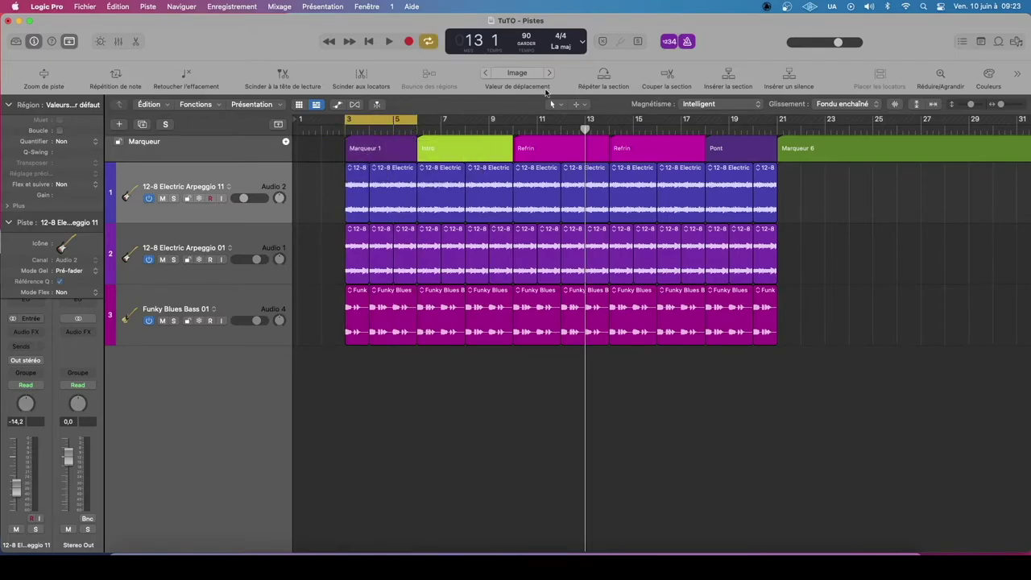
pyautogui.click(606, 73)
pyautogui.click(606, 73)
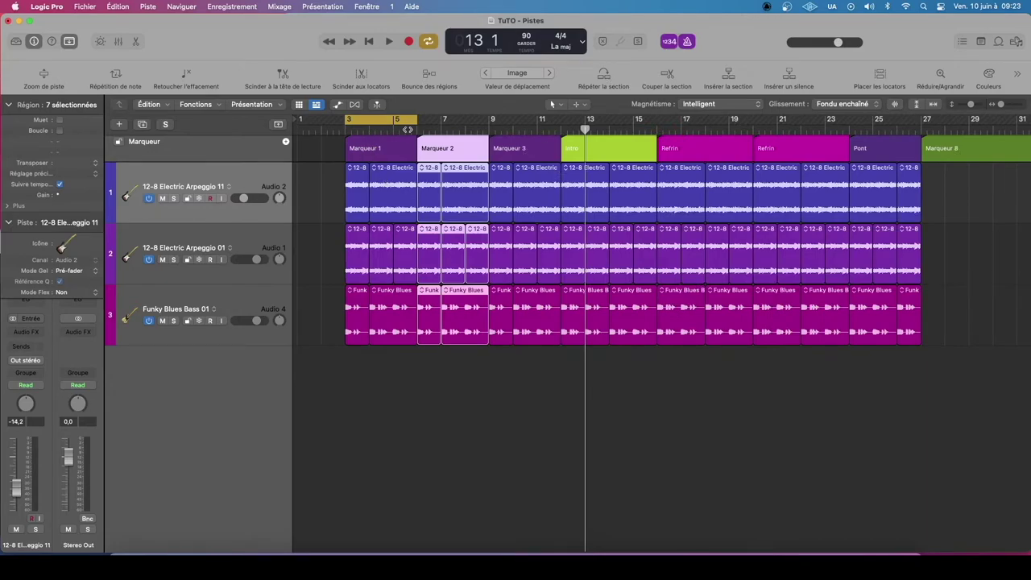
pyautogui.moveTo(393, 120); pyautogui.dragTo(393, 121)
pyautogui.click(604, 75)
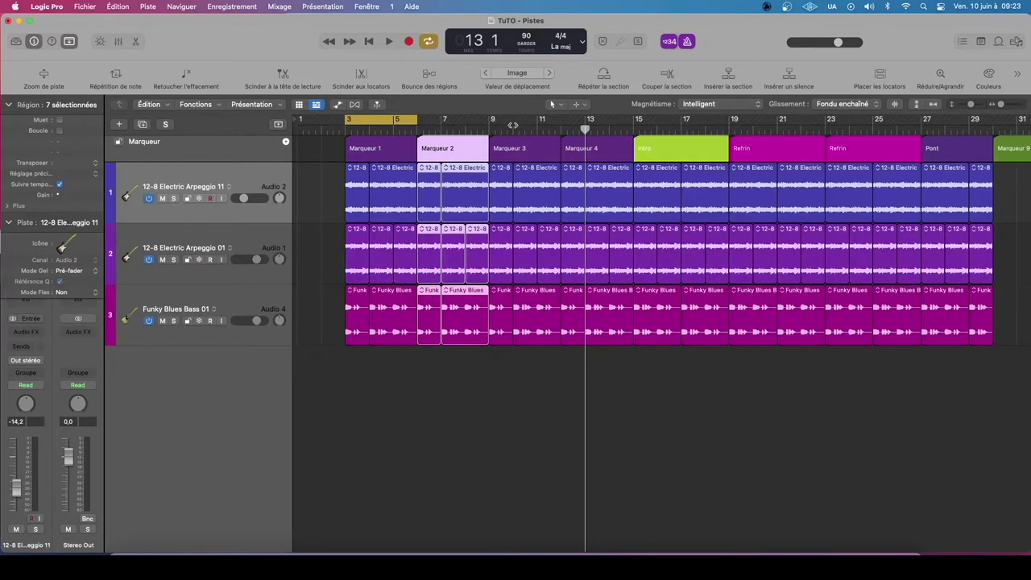
# - Undo the Marqueur 1 section repeats and the earlier Refrin repeat
pyautogui.press('super+z')
pyautogui.press('super+z')
pyautogui.press('super+z')
pyautogui.press('super+z')
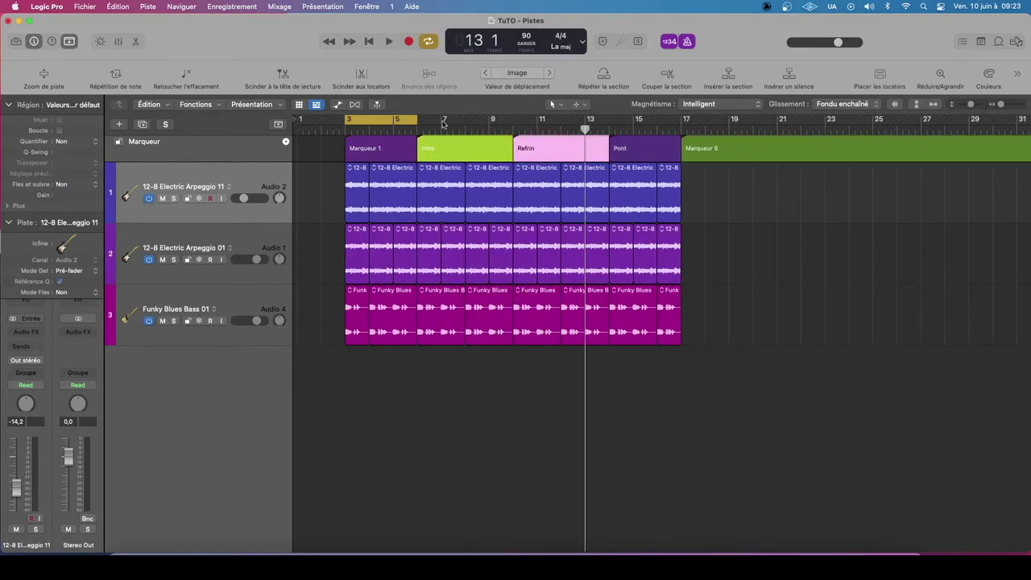
# - Cut the Intro section from bars 6 to 10 using the cycle range, and insert it at bar 17
pyautogui.click(424, 120)
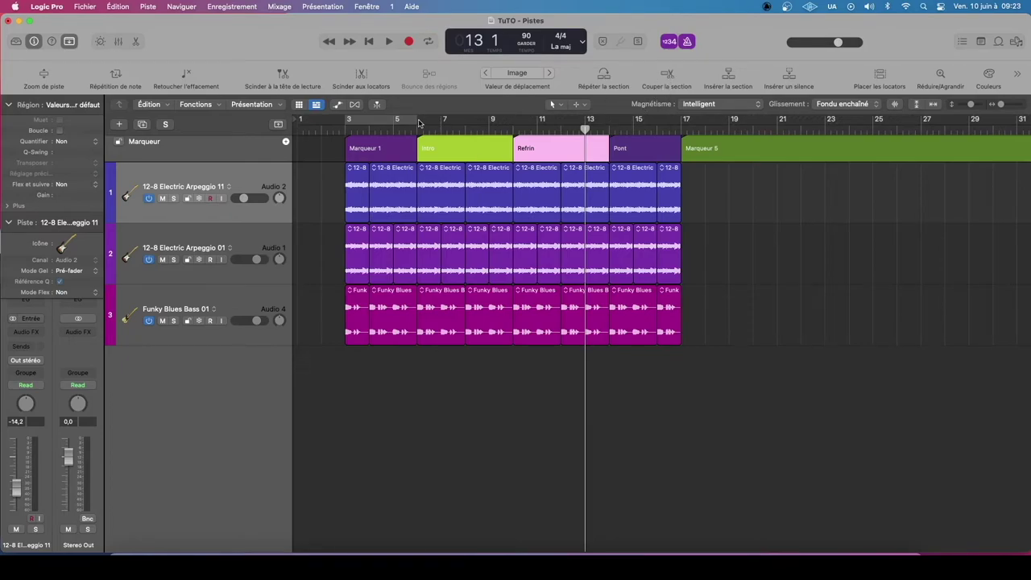
pyautogui.moveTo(419, 123)
pyautogui.mouseDown()
pyautogui.moveTo(460, 121)
pyautogui.moveTo(416, 121)
pyautogui.mouseUp()
pyautogui.click(649, 88)
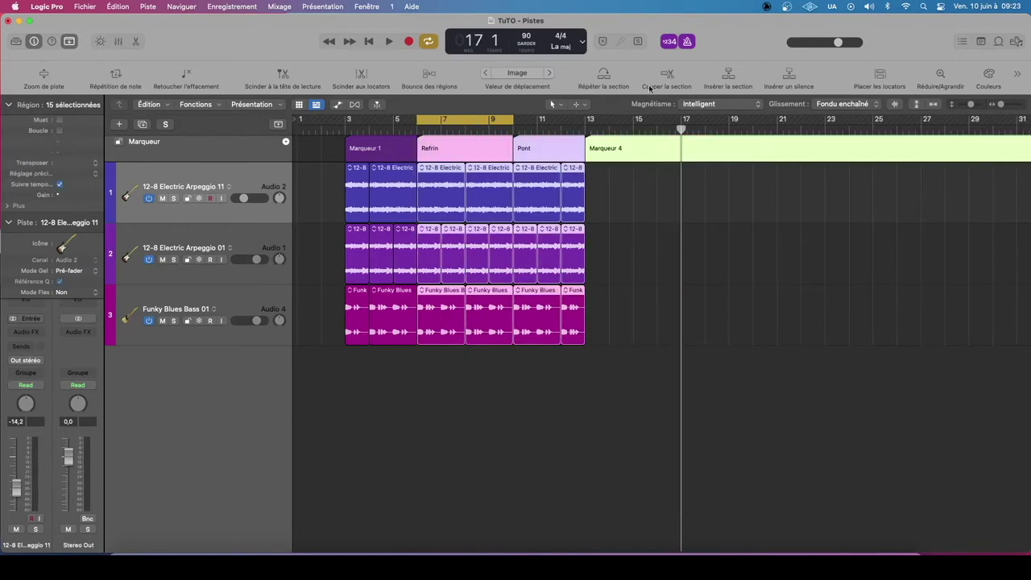
pyautogui.click(728, 79)
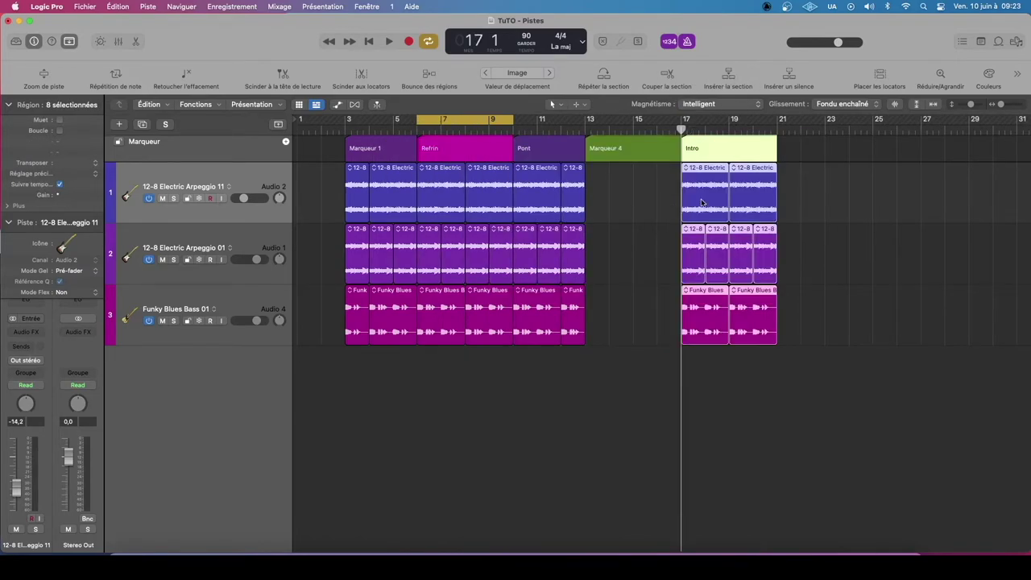
# - Insert the Refrin section with the playhead at bar 25, and again with the playhead at bar 22, beat 2
pyautogui.click(872, 127)
pyautogui.moveTo(871, 128)
pyautogui.mouseDown()
pyautogui.moveTo(794, 128)
pyautogui.moveTo(873, 131)
pyautogui.mouseUp()
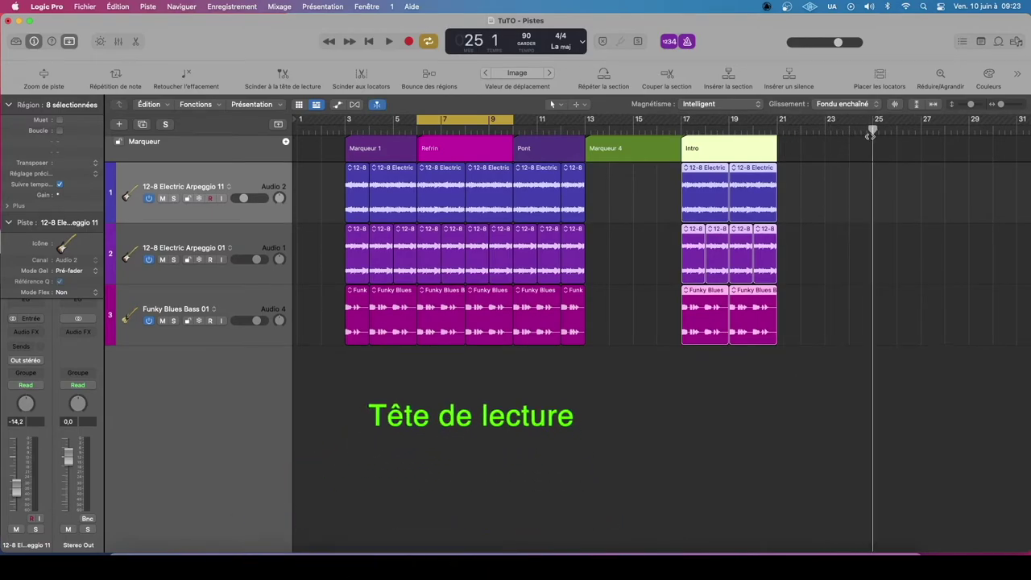
pyautogui.click(603, 76)
pyautogui.press('super+z')
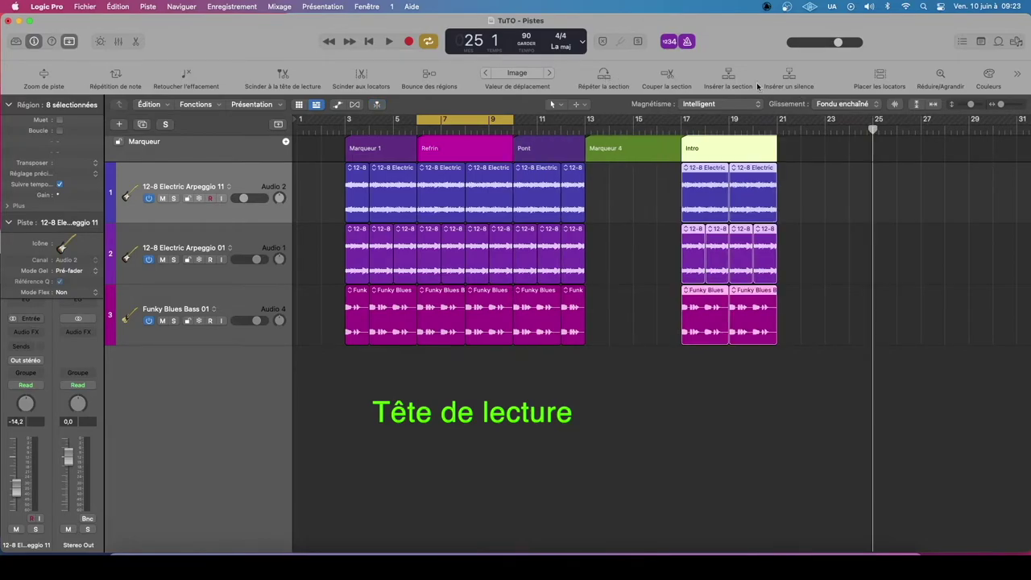
pyautogui.click(715, 77)
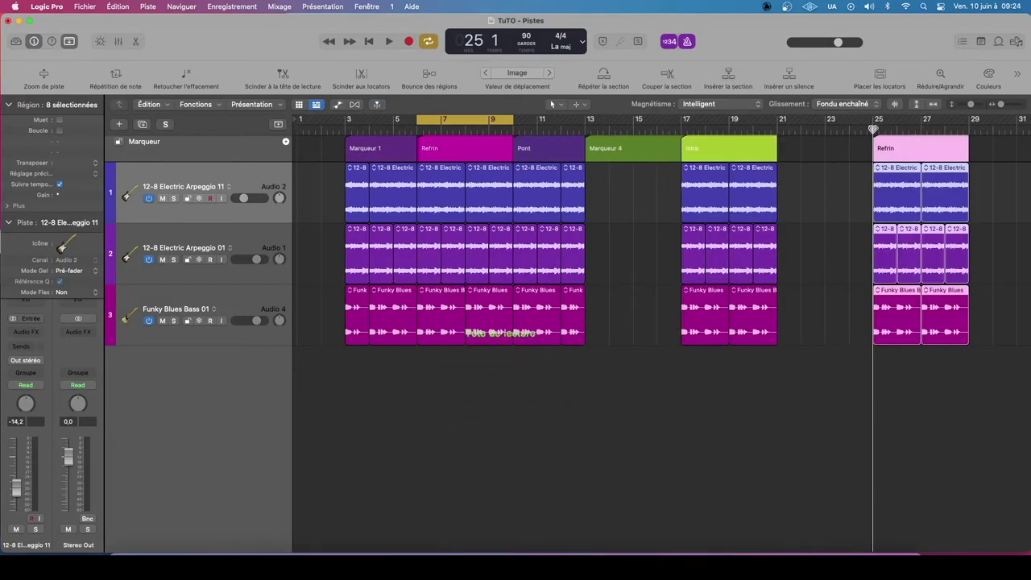
pyautogui.click(807, 129)
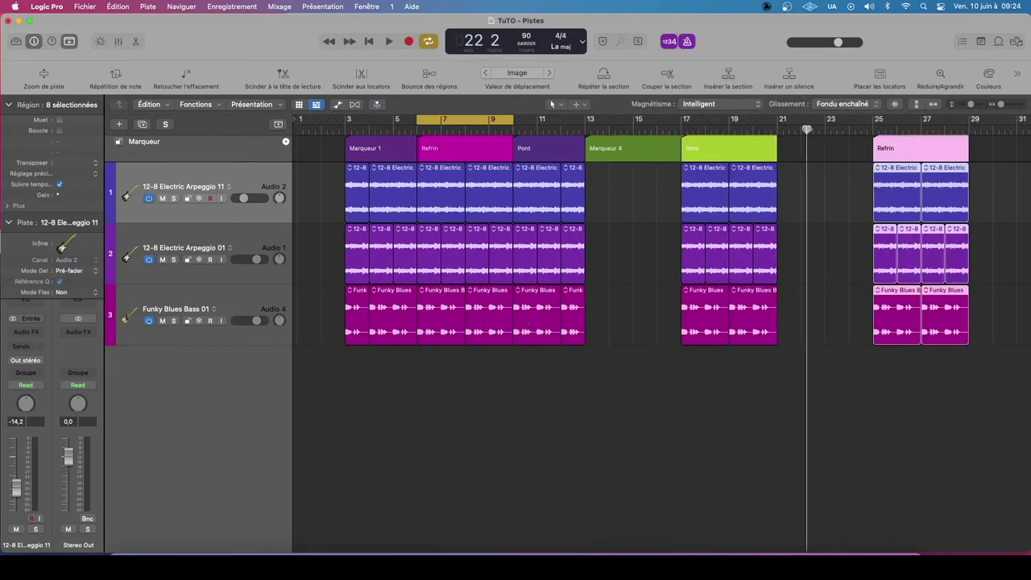
pyautogui.click(727, 77)
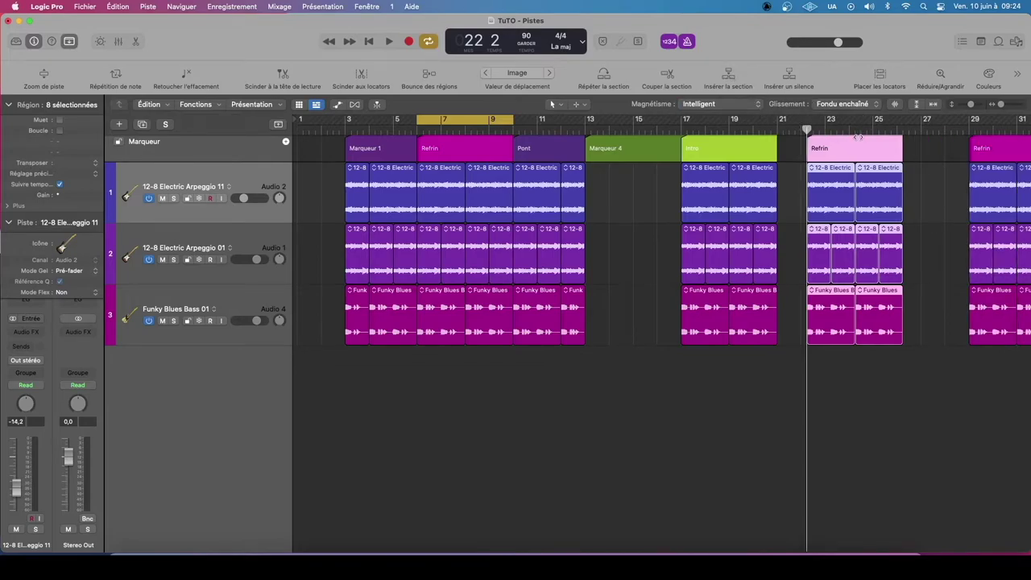
# - Undo the Refrin insertions and the insertion of the Intro section
pyautogui.press('super+z')
pyautogui.press('super+z')
pyautogui.press('super+z')
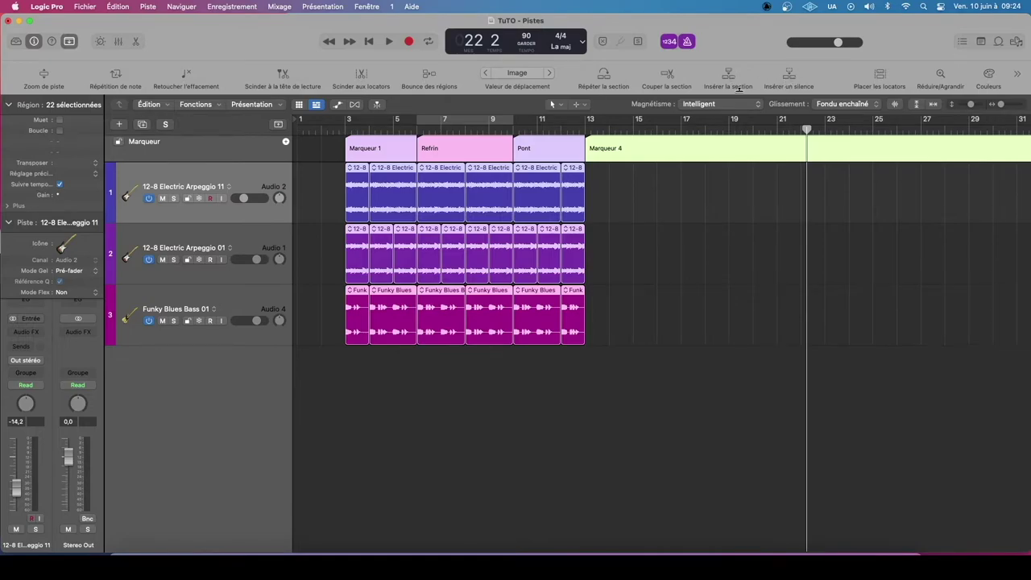
# - Set the cycle range to bars 6 to 10, insert four bars of silence there and clear the selection
pyautogui.click(442, 123)
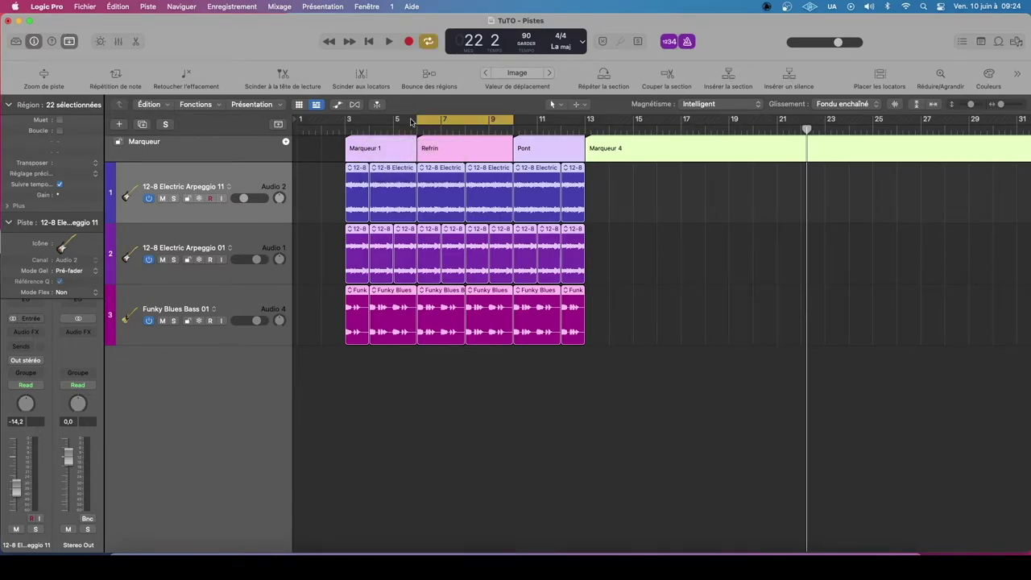
pyautogui.moveTo(388, 121); pyautogui.dragTo(512, 123)
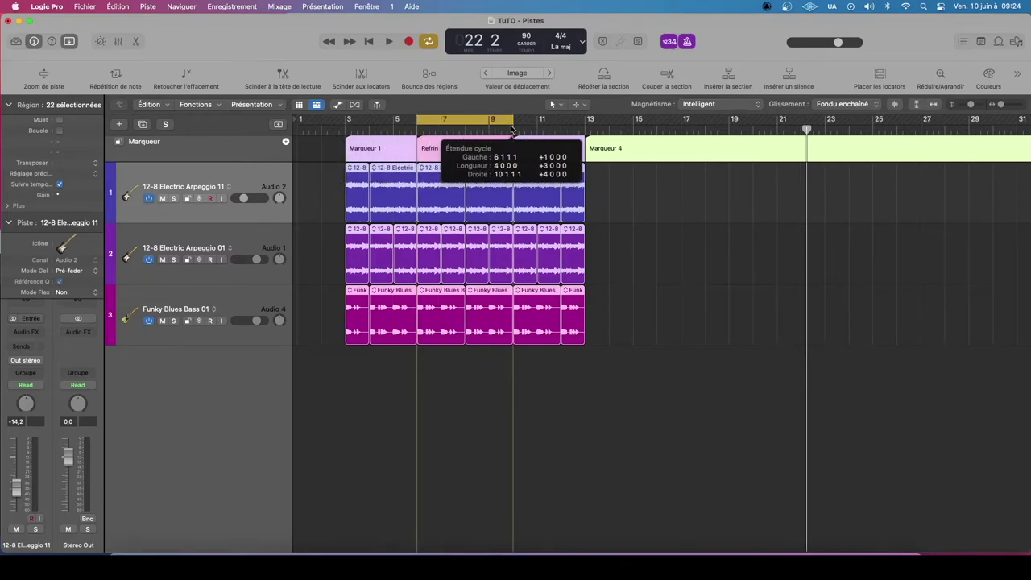
pyautogui.click(788, 77)
pyautogui.click(489, 148)
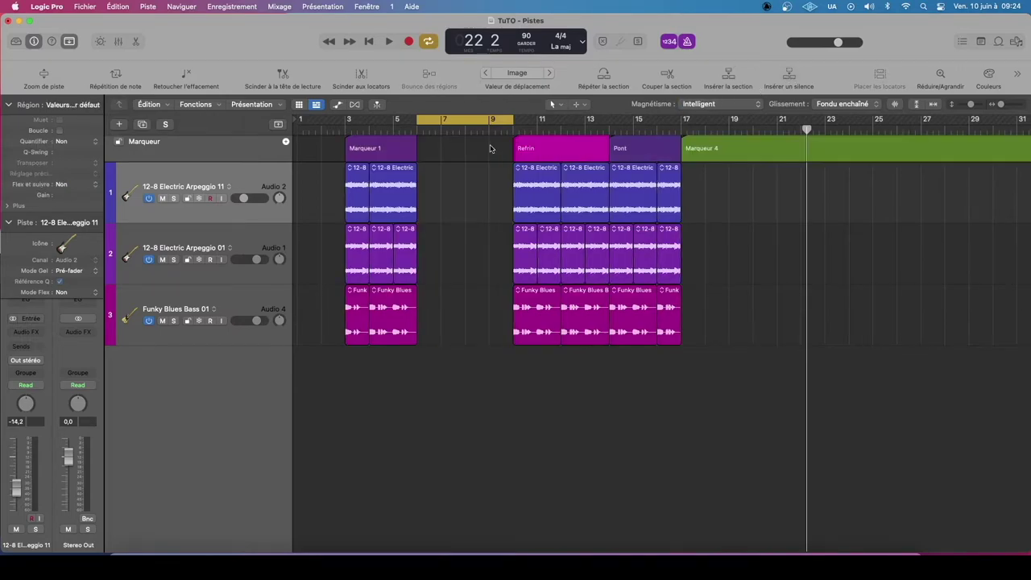
# - Set the cycle range to bars 11 to 12 and insert silence over it
pyautogui.click(451, 122)
pyautogui.click(451, 123)
pyautogui.moveTo(541, 121); pyautogui.dragTo(563, 122)
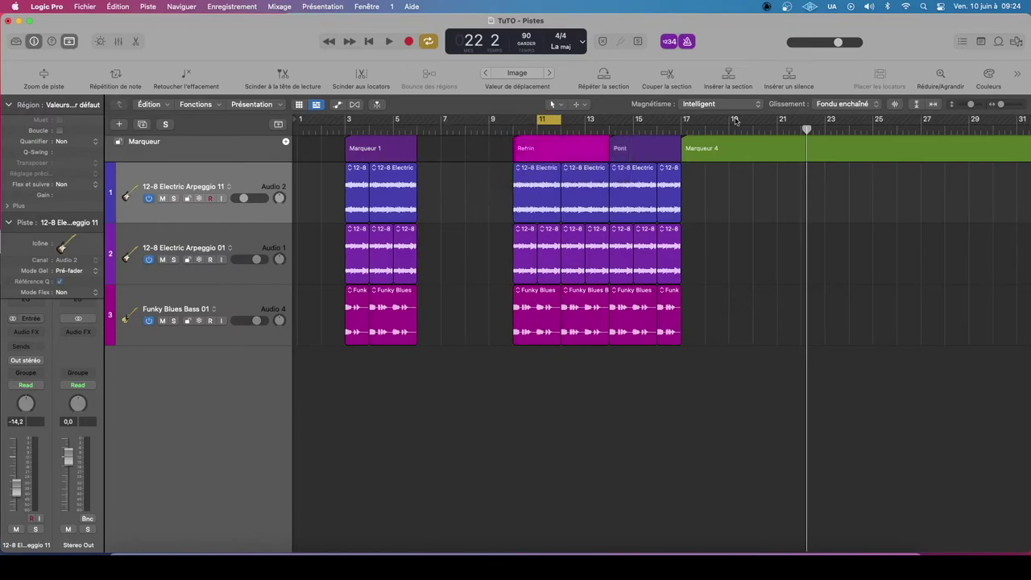
pyautogui.click(778, 83)
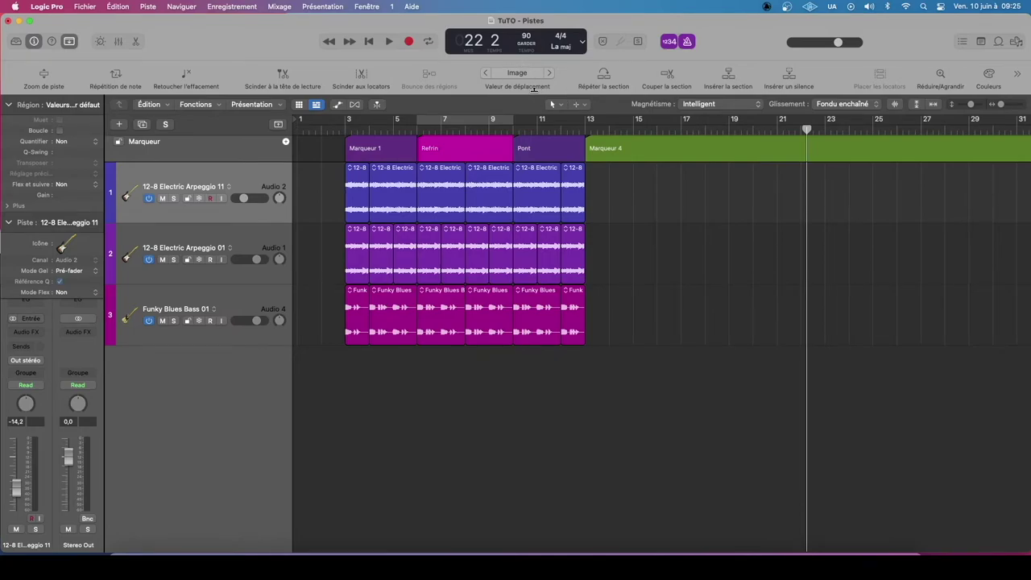
# - Check the available nudge values, and select the regions of all three tracks under the Pont marker
pyautogui.click(528, 74)
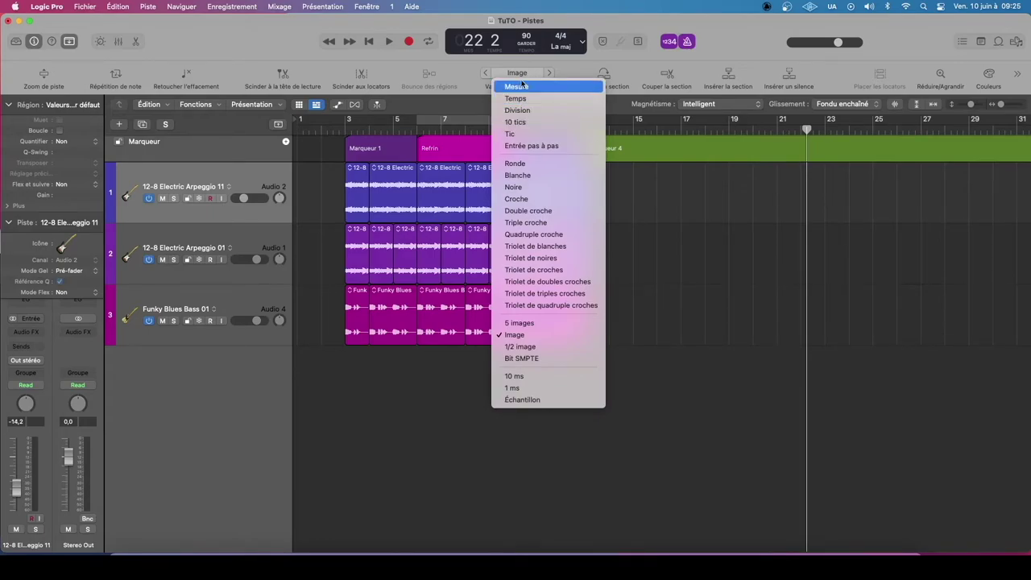
pyautogui.click(623, 195)
pyautogui.moveTo(618, 174); pyautogui.dragTo(528, 336)
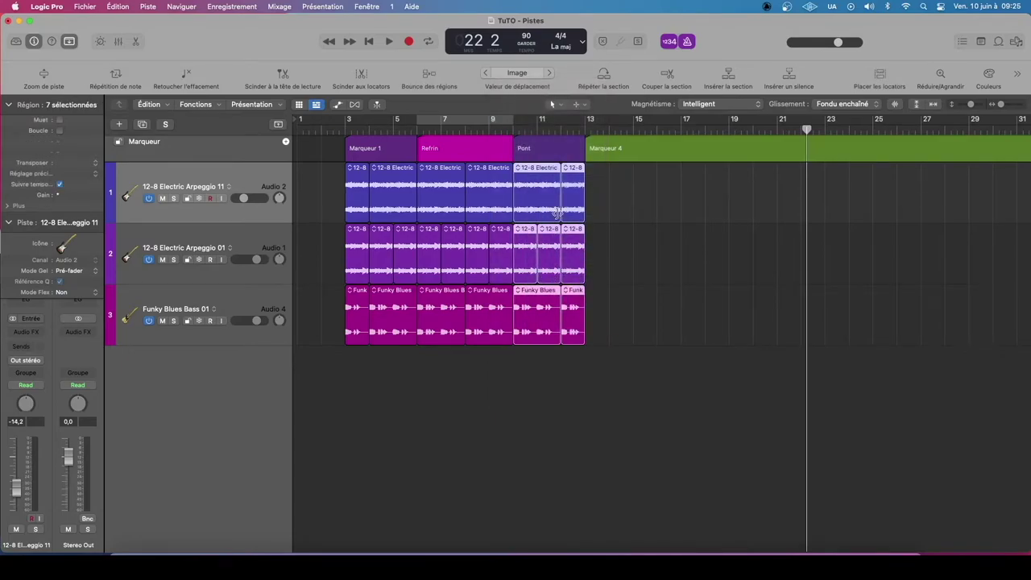
pyautogui.press('t')
pyautogui.click(604, 196)
pyautogui.press('super+Right')
pyautogui.press('super+Right')
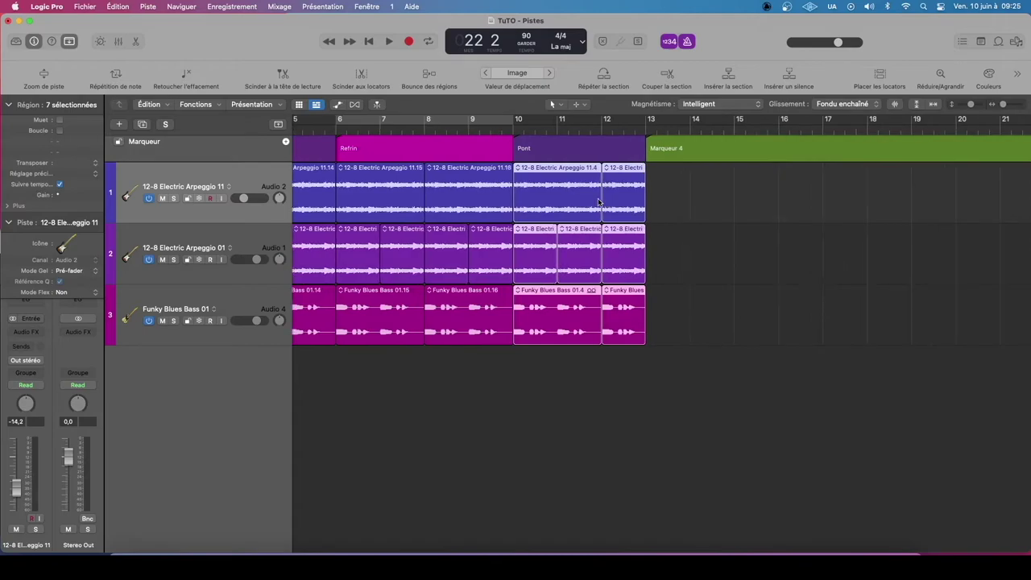
# - Set the nudge value to Mesure and nudge the selected Pont regions seven bars later
pyautogui.click(523, 74)
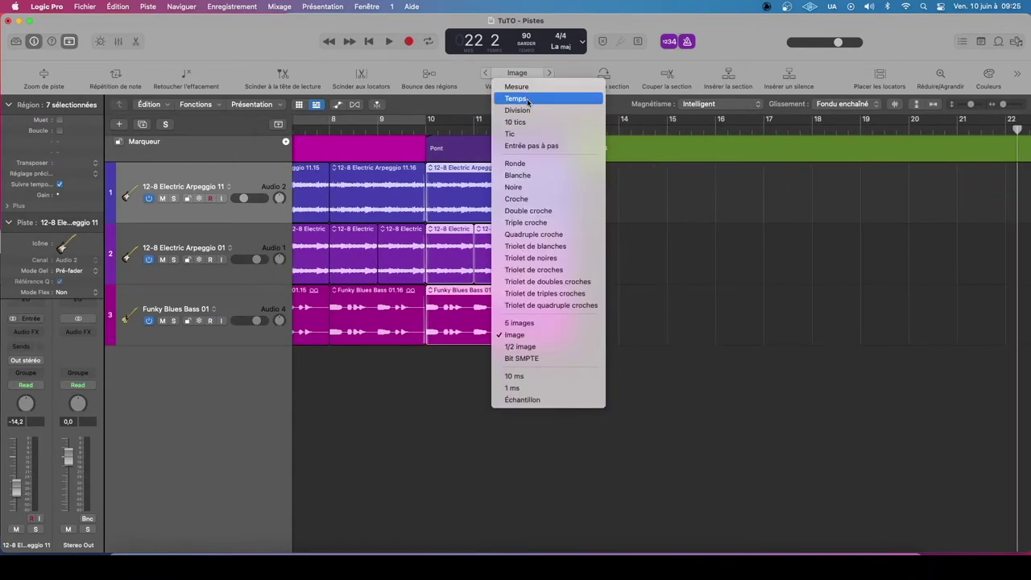
pyautogui.click(516, 86)
pyautogui.click(548, 74)
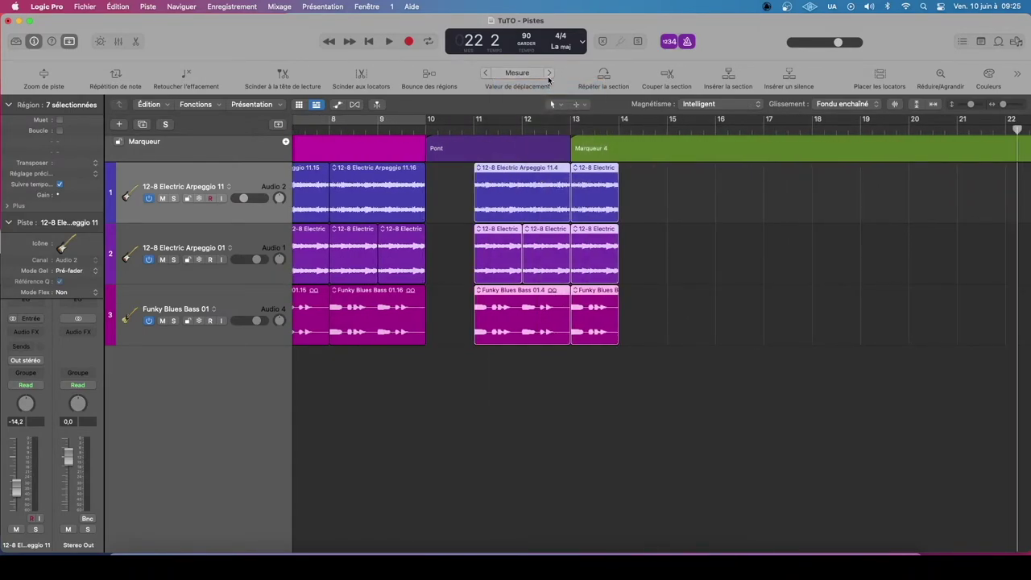
pyautogui.click(548, 74)
pyautogui.click(548, 74)
pyautogui.click(549, 74)
pyautogui.click(549, 74)
pyautogui.click(549, 74)
pyautogui.click(549, 74)
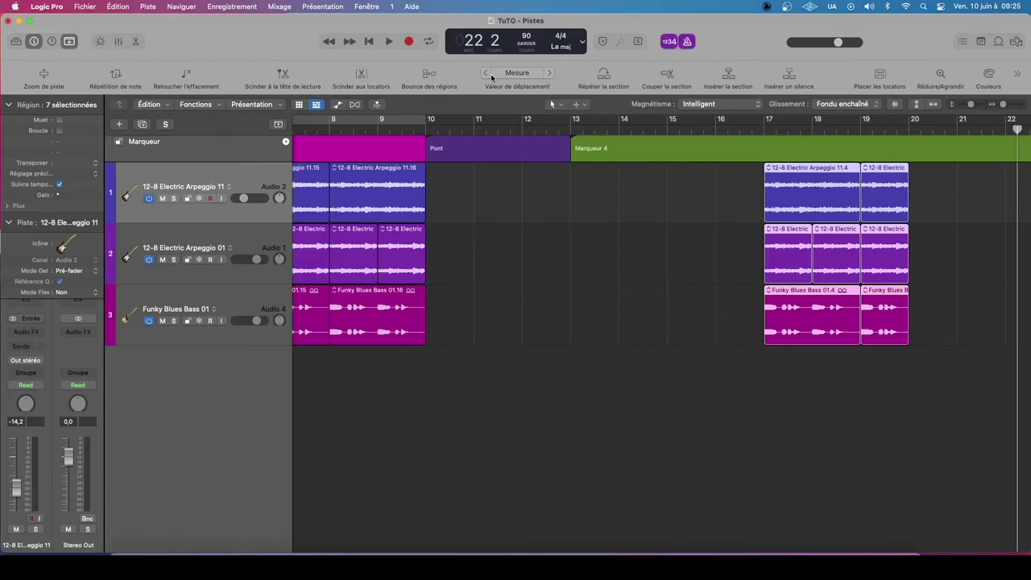
# - Nudge the selected Pont regions six bars earlier, to start at bar 11
pyautogui.click(487, 73)
pyautogui.click(486, 73)
pyautogui.click(486, 74)
pyautogui.click(487, 73)
pyautogui.click(487, 74)
pyautogui.click(486, 73)
# - Set the nudge value to Division and nudge the selected regions later by a little over half a bar
pyautogui.click(516, 73)
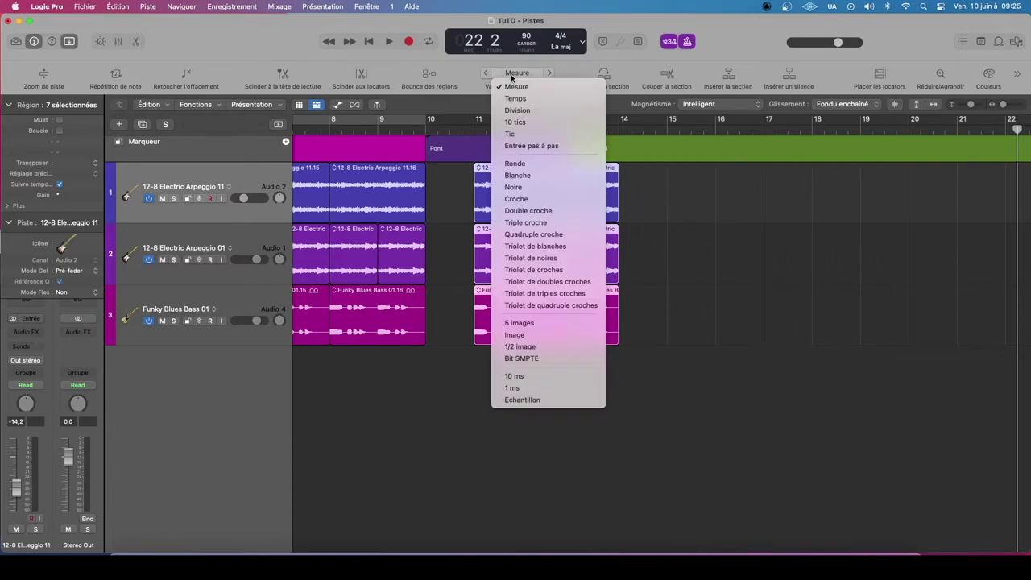
pyautogui.click(532, 111)
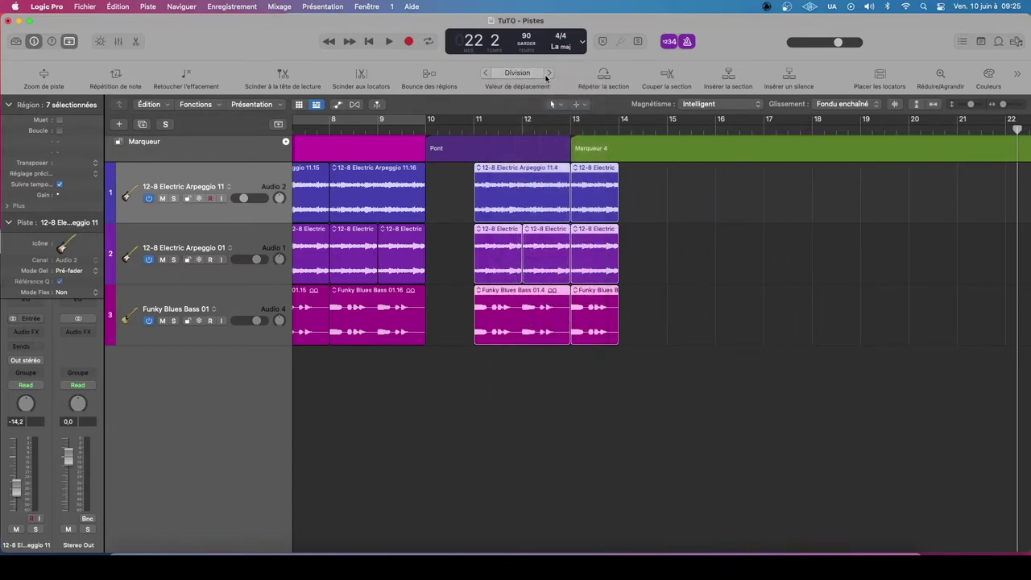
pyautogui.click(547, 73)
pyautogui.click(547, 73)
pyautogui.click(547, 74)
pyautogui.click(547, 73)
pyautogui.click(547, 73)
pyautogui.click(546, 73)
pyautogui.click(547, 74)
pyautogui.click(547, 73)
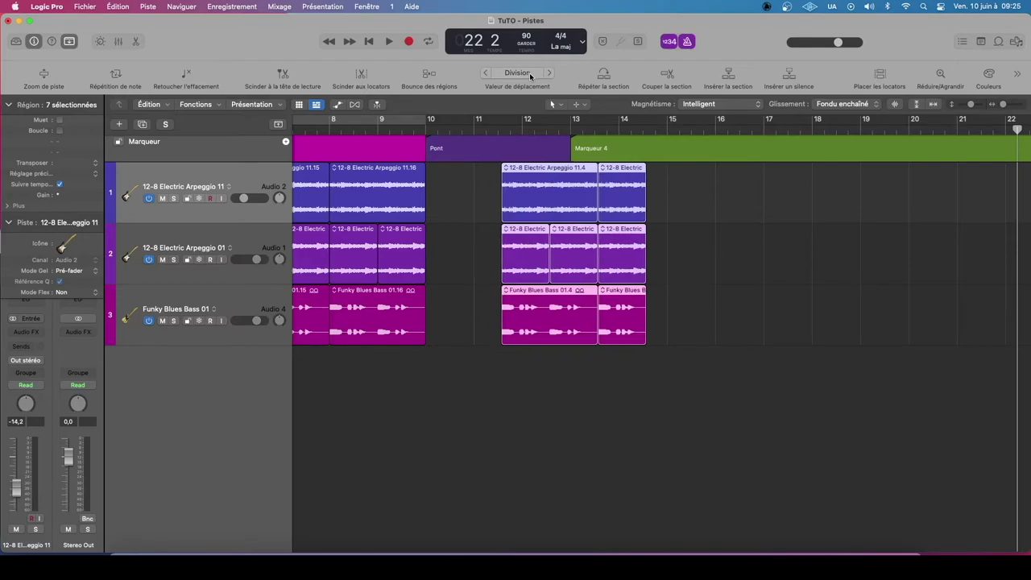
# - Set the nudge value to 10 tics and nudge the selected regions slightly later several times
pyautogui.click(522, 73)
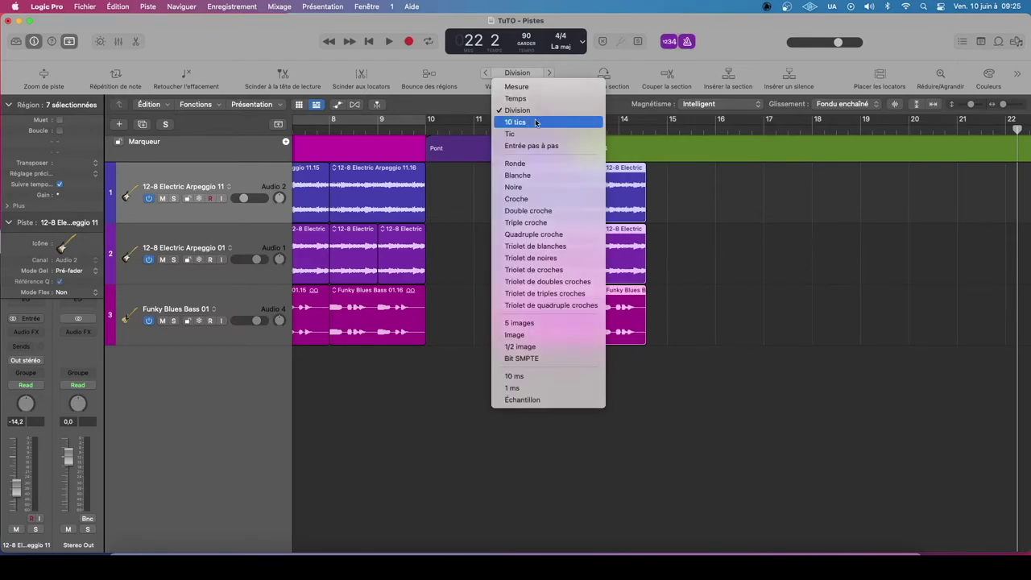
pyautogui.click(529, 125)
pyautogui.click(550, 75)
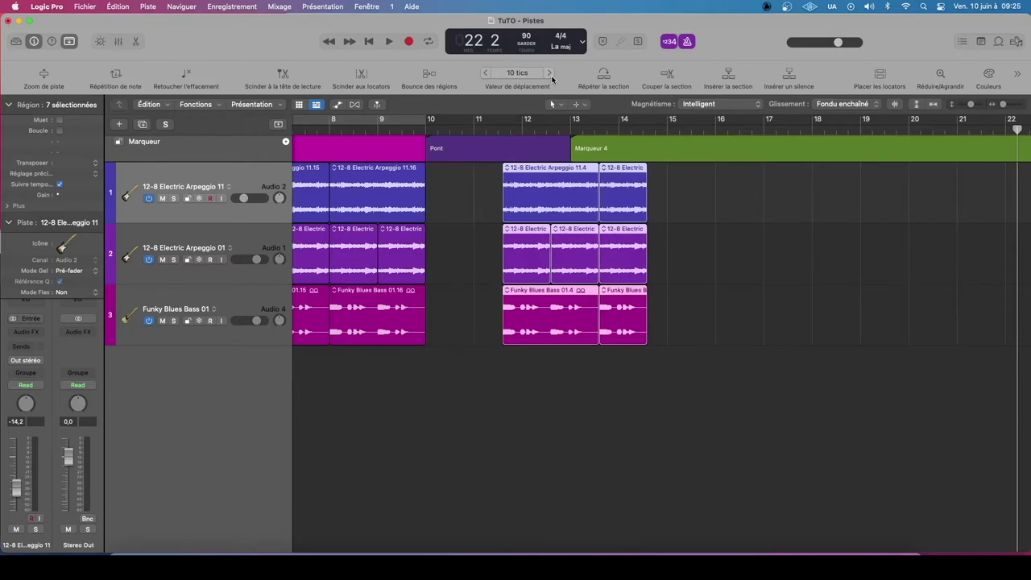
pyautogui.click(551, 75)
pyautogui.click(550, 75)
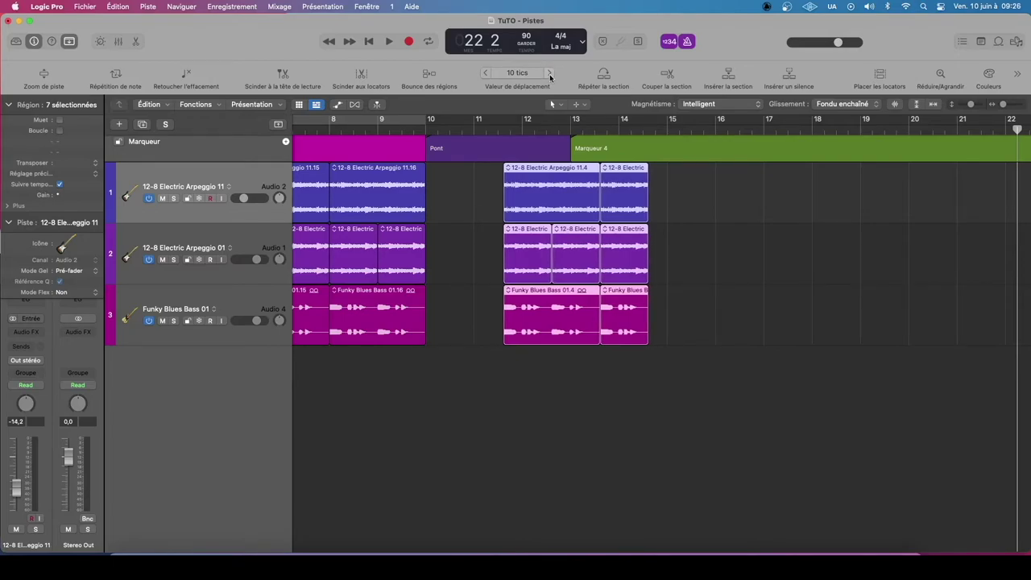
# - Set the nudge value to Tic and nudge the selected regions later three times
pyautogui.click(536, 75)
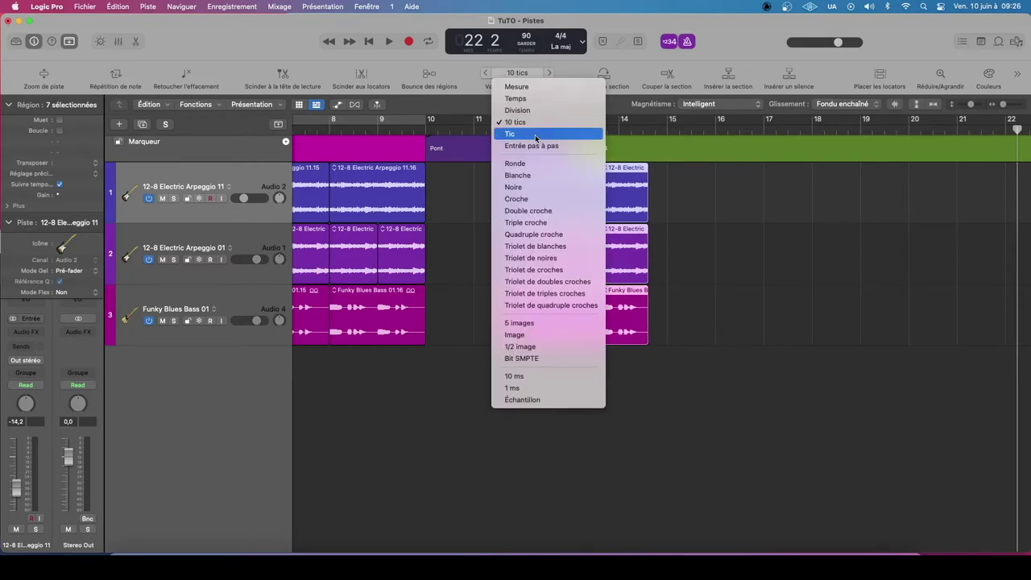
pyautogui.click(531, 134)
pyautogui.click(551, 74)
pyautogui.click(551, 74)
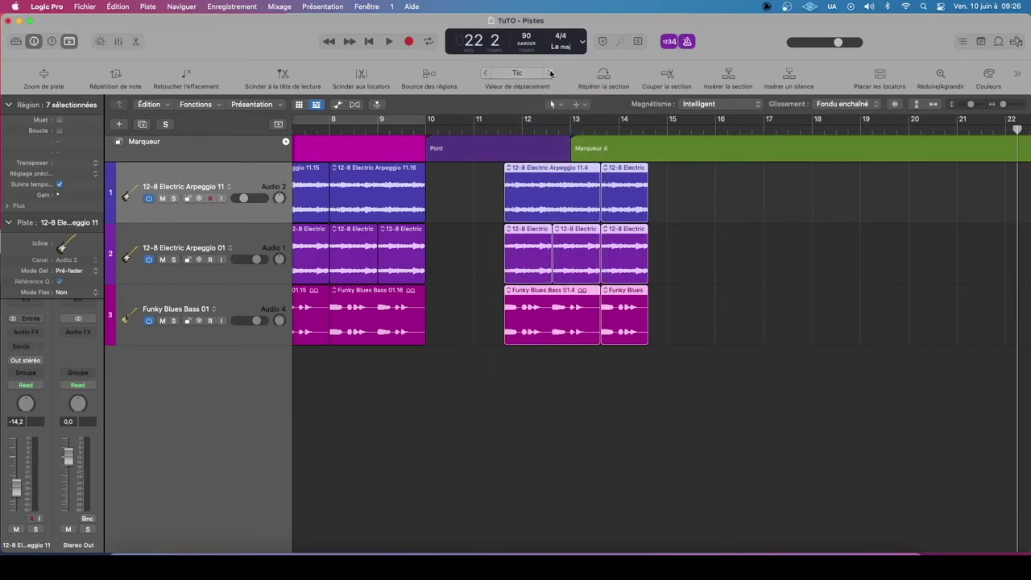
pyautogui.click(550, 74)
# - Set the nudge value to Entrée pas à pas and nudge the selected regions in 1/8 steps to start at about bar 13
pyautogui.click(529, 74)
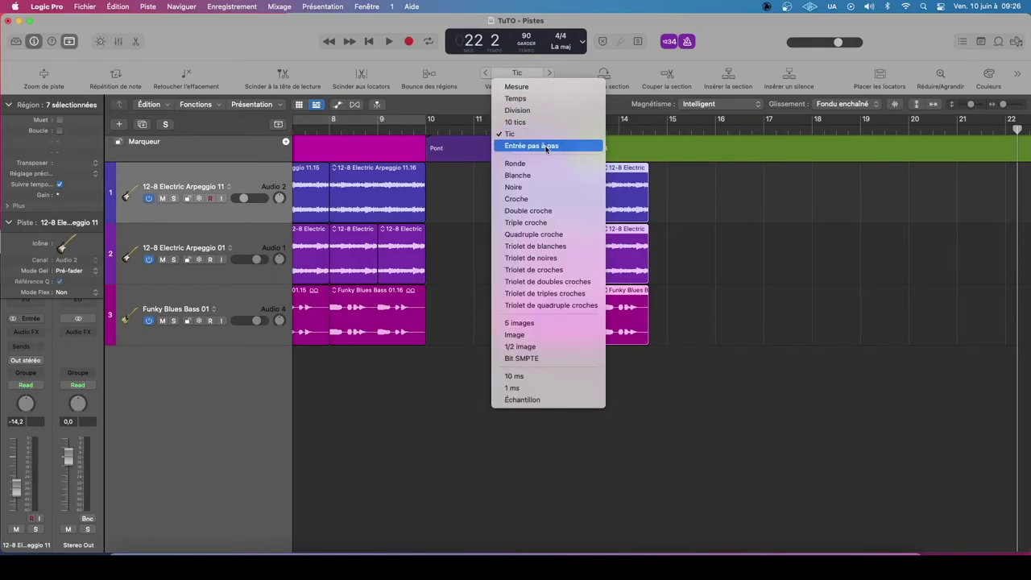
pyautogui.click(581, 166)
pyautogui.click(551, 74)
pyautogui.click(551, 74)
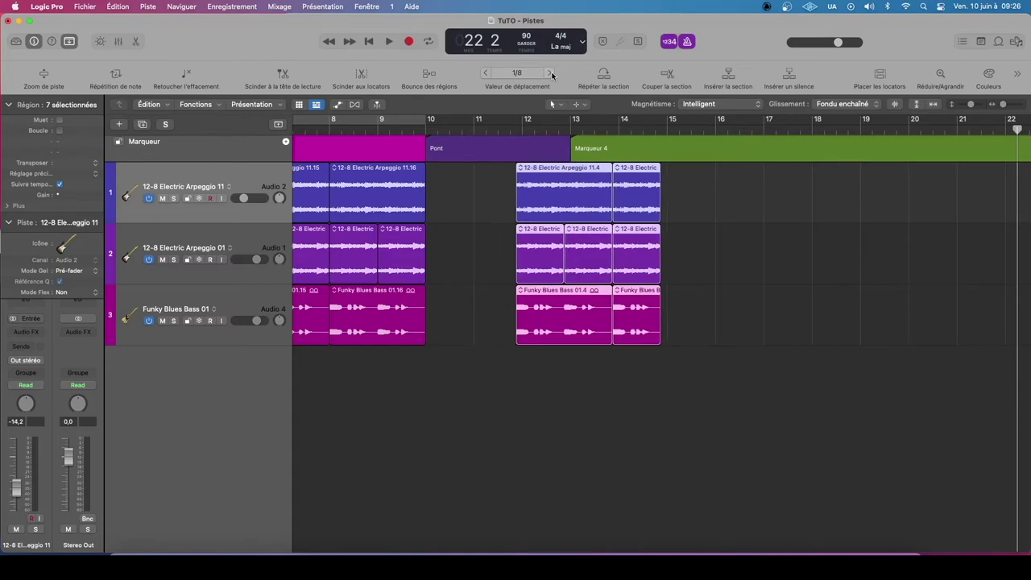
pyautogui.click(551, 74)
pyautogui.click(551, 74)
pyautogui.click(551, 74)
pyautogui.click(551, 74)
pyautogui.click(551, 74)
pyautogui.click(551, 74)
pyautogui.click(551, 74)
pyautogui.click(551, 74)
pyautogui.click(551, 74)
pyautogui.click(551, 74)
pyautogui.click(551, 74)
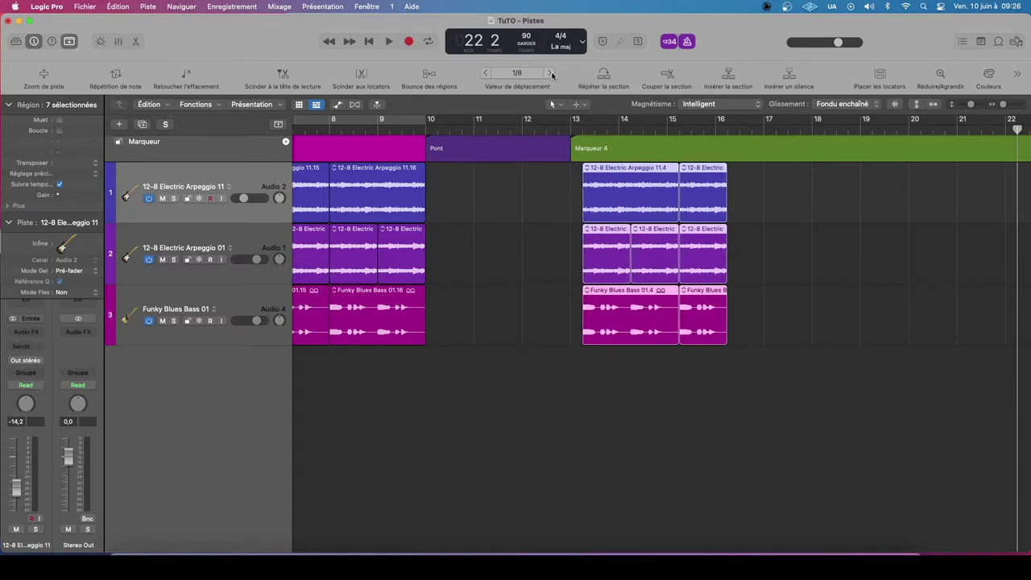
pyautogui.click(551, 75)
pyautogui.click(486, 74)
pyautogui.click(487, 74)
pyautogui.click(486, 74)
# - Nudge the selected regions later in Blanche steps to just before bar 15, and three more bars later in Ronde steps
pyautogui.click(516, 74)
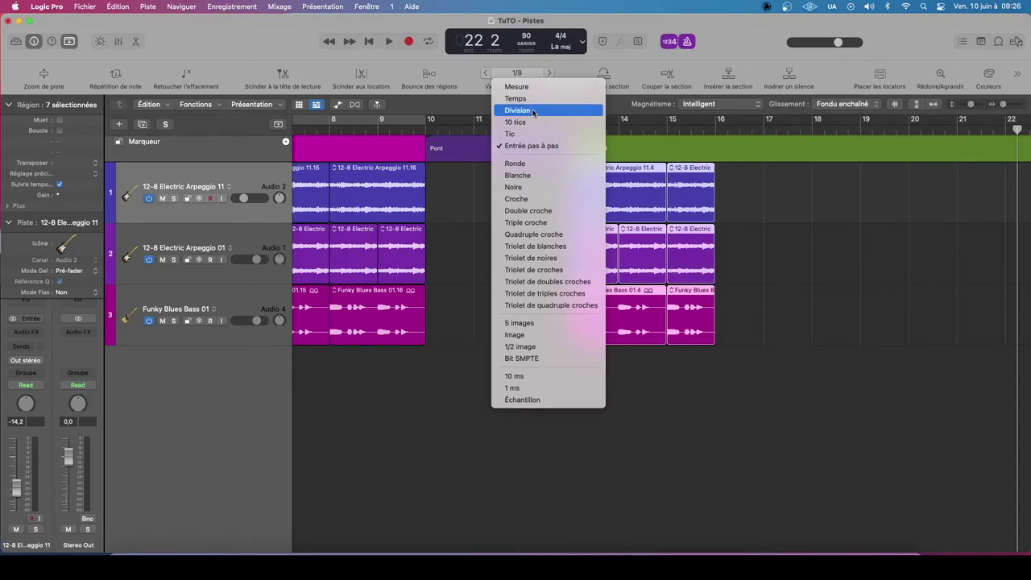
pyautogui.click(560, 62)
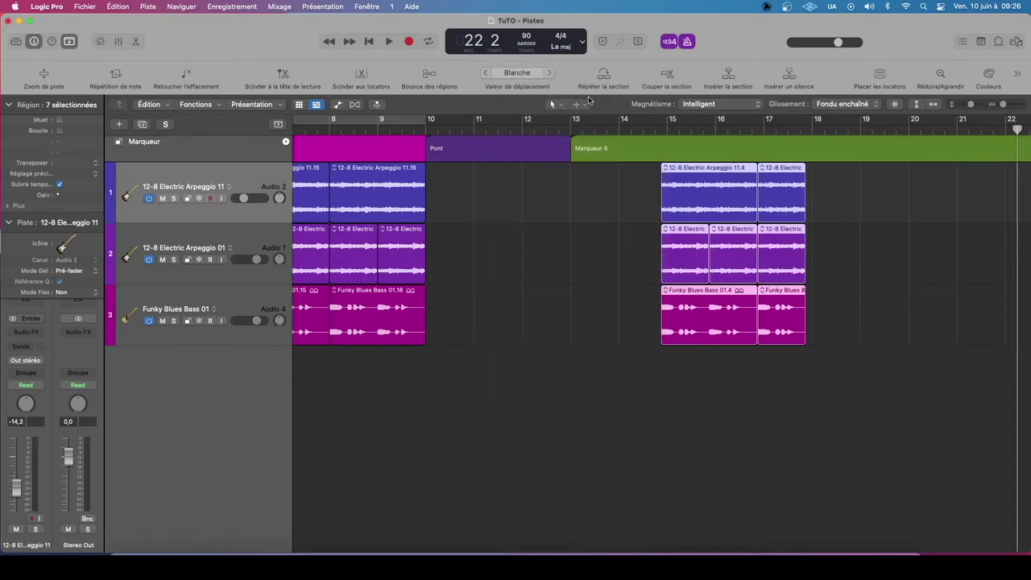
pyautogui.click(536, 81)
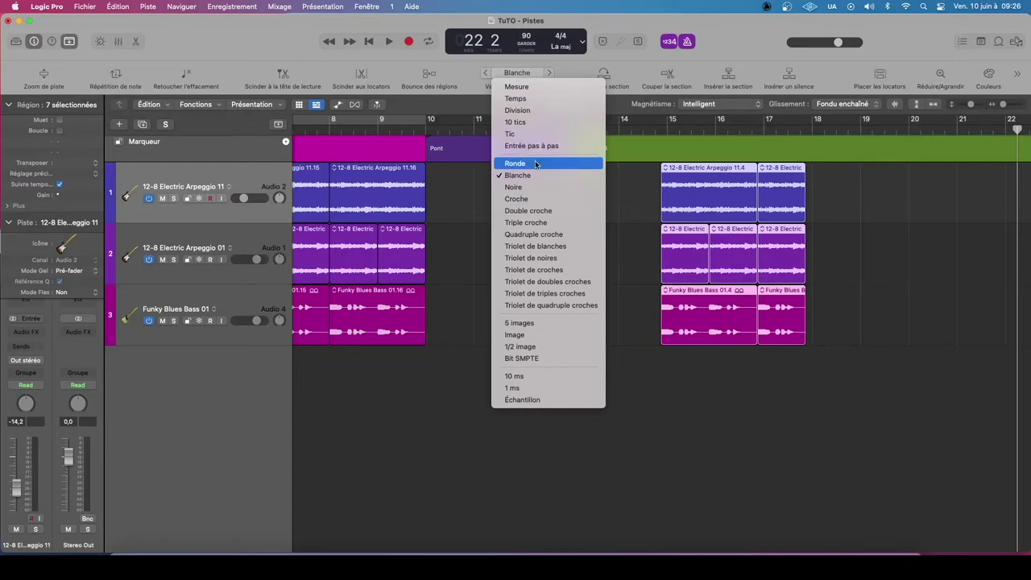
pyautogui.click(535, 164)
pyautogui.click(550, 74)
pyautogui.click(550, 74)
pyautogui.click(550, 75)
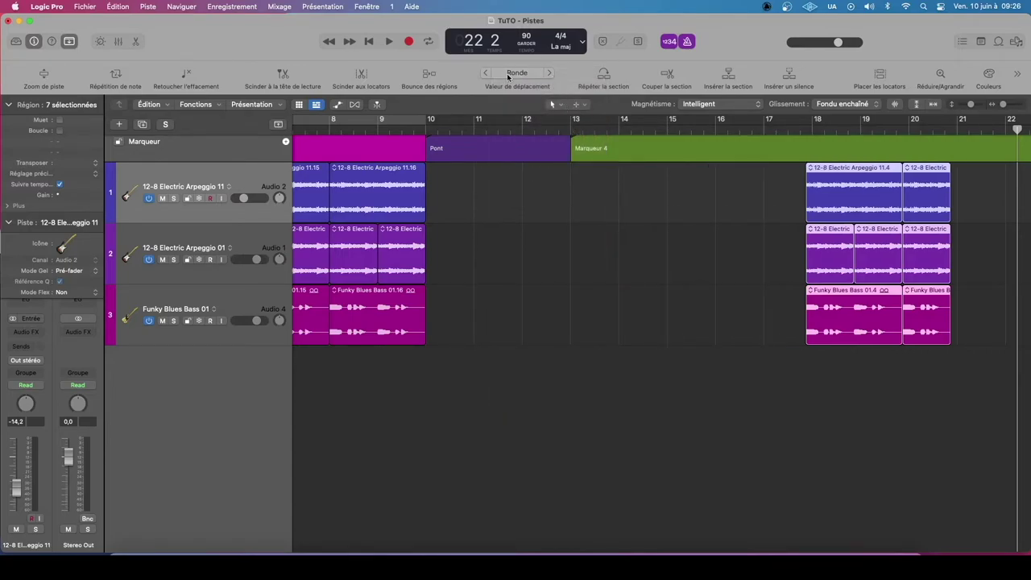
# - Nudge the selected regions seven bars earlier in Ronde steps, to start just before bar 11
pyautogui.click(485, 75)
pyautogui.click(484, 75)
pyautogui.click(485, 74)
pyautogui.click(485, 74)
pyautogui.click(485, 74)
pyautogui.click(485, 74)
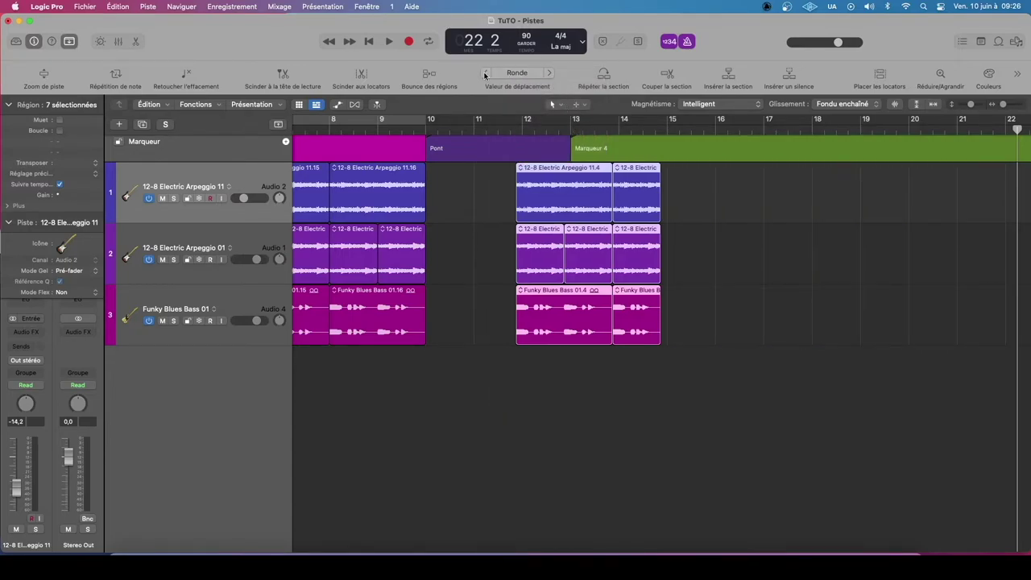
pyautogui.click(484, 74)
# - Set the nudge value to Blanche and nudge the selected regions in half-bar steps to start shortly after bar 13
pyautogui.click(512, 73)
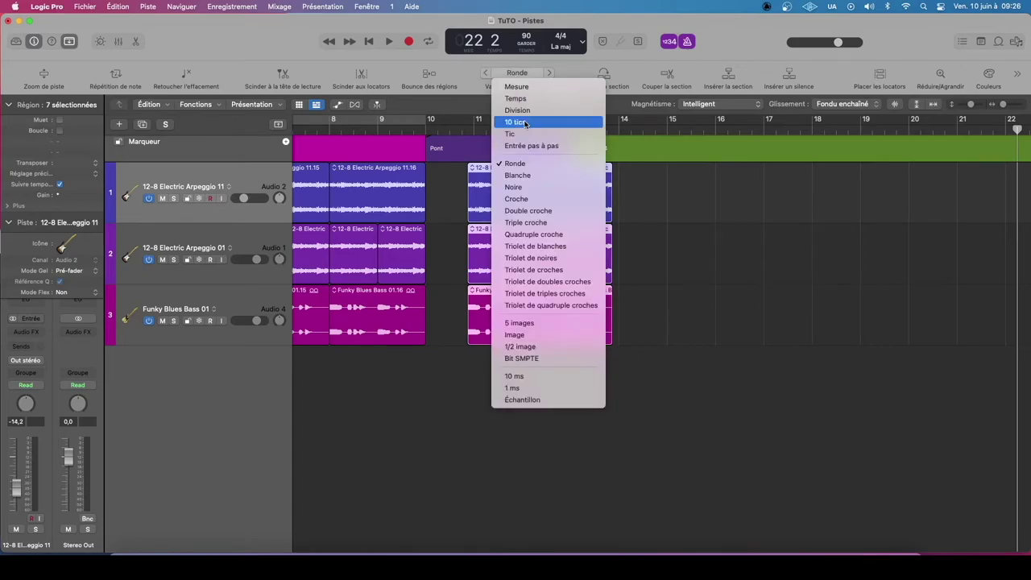
pyautogui.click(527, 171)
pyautogui.click(549, 74)
pyautogui.click(550, 73)
pyautogui.click(549, 73)
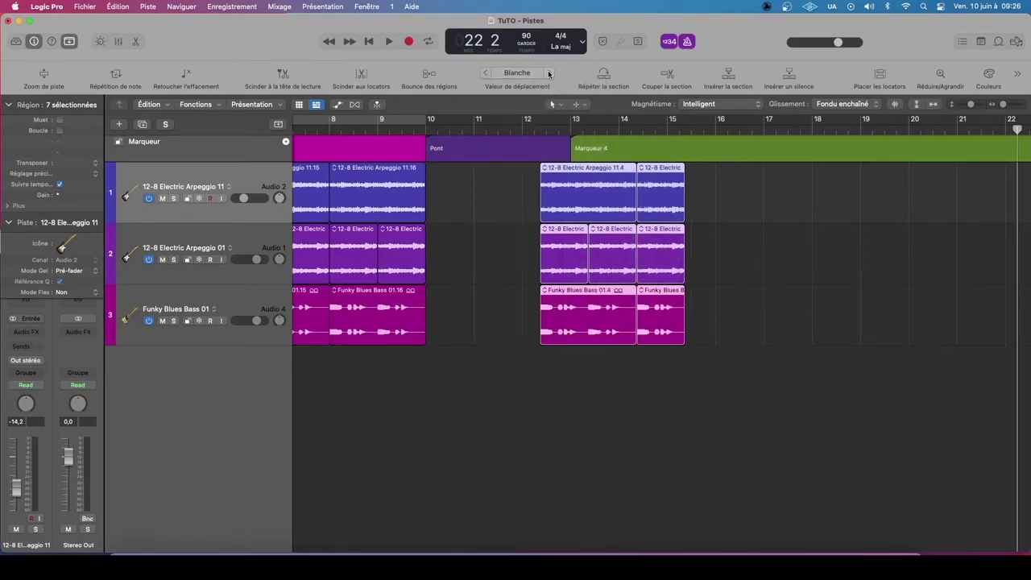
pyautogui.click(549, 74)
pyautogui.click(549, 73)
pyautogui.click(549, 73)
pyautogui.click(549, 73)
pyautogui.click(485, 74)
pyautogui.click(485, 75)
# - Set the nudge value to Noire and nudge the selected regions six beats later
pyautogui.click(516, 73)
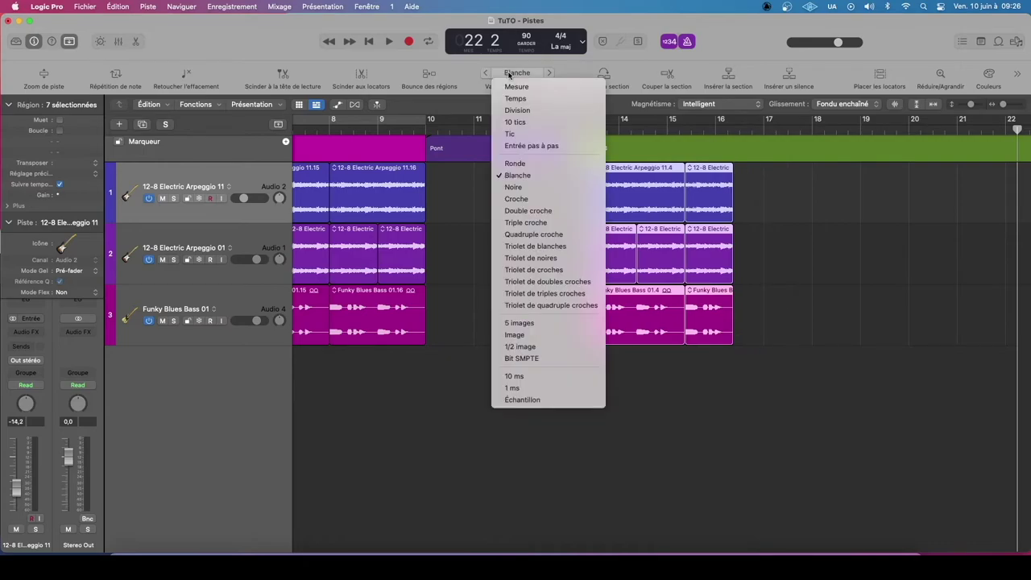
pyautogui.click(533, 184)
pyautogui.click(549, 73)
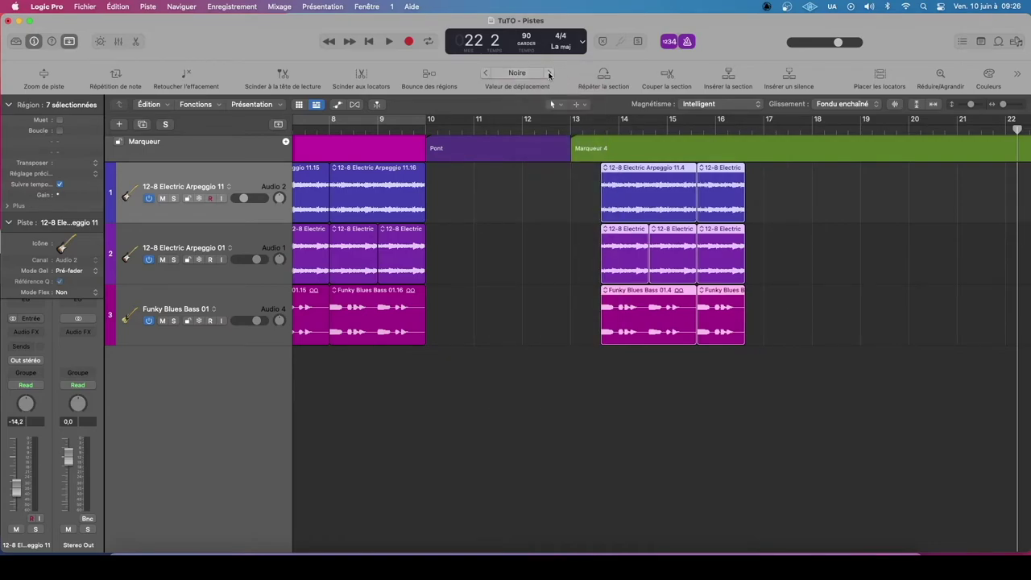
pyautogui.click(549, 74)
pyautogui.click(549, 73)
pyautogui.click(549, 74)
pyautogui.click(550, 74)
pyautogui.click(549, 73)
# - Set the nudge value to Croche and nudge the selected regions later by four eighth notes
pyautogui.click(516, 72)
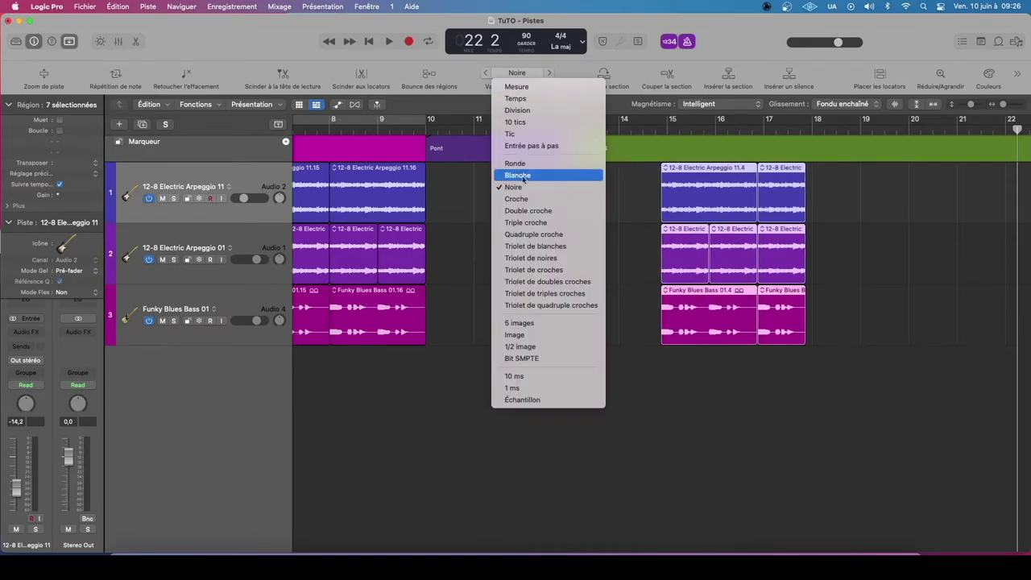
pyautogui.click(516, 198)
pyautogui.click(548, 74)
pyautogui.click(548, 74)
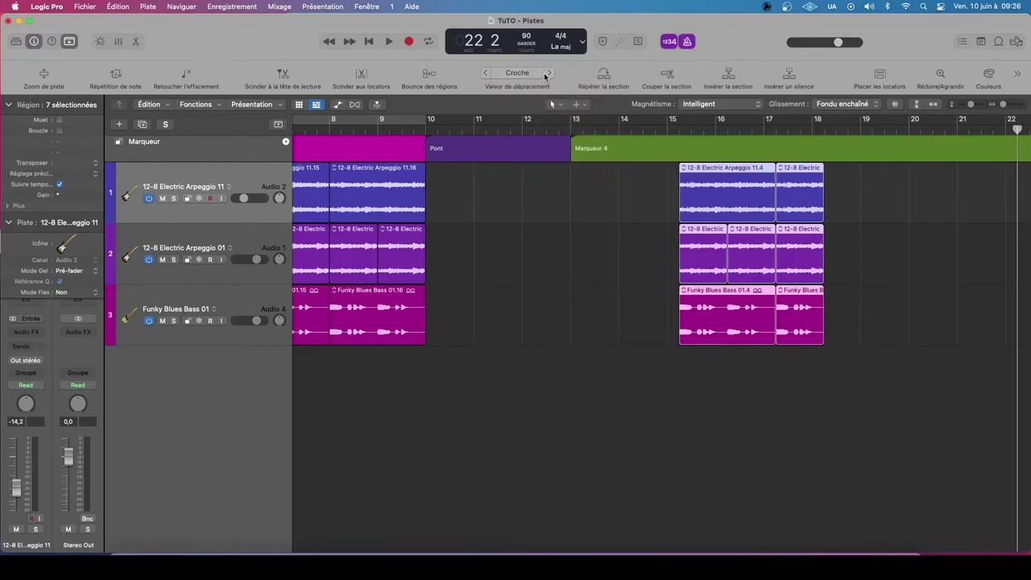
pyautogui.click(548, 74)
pyautogui.click(547, 73)
# - Nudge the selected regions earlier by eight Croche steps and deselect them
pyautogui.click(485, 73)
pyautogui.click(485, 73)
pyautogui.click(484, 73)
pyautogui.click(484, 74)
pyautogui.click(484, 73)
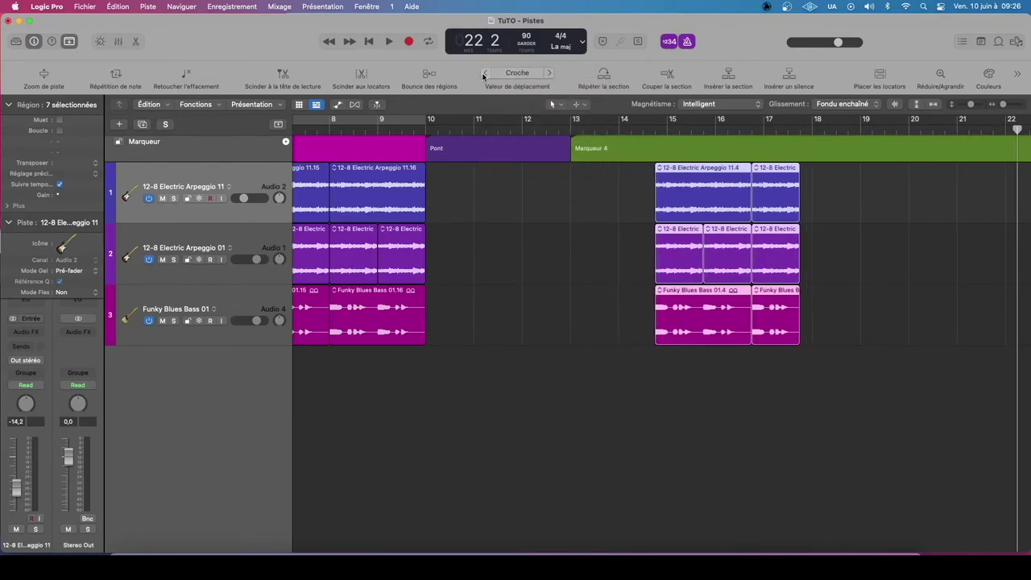
pyautogui.click(484, 74)
pyautogui.click(484, 74)
pyautogui.click(484, 73)
pyautogui.click(509, 192)
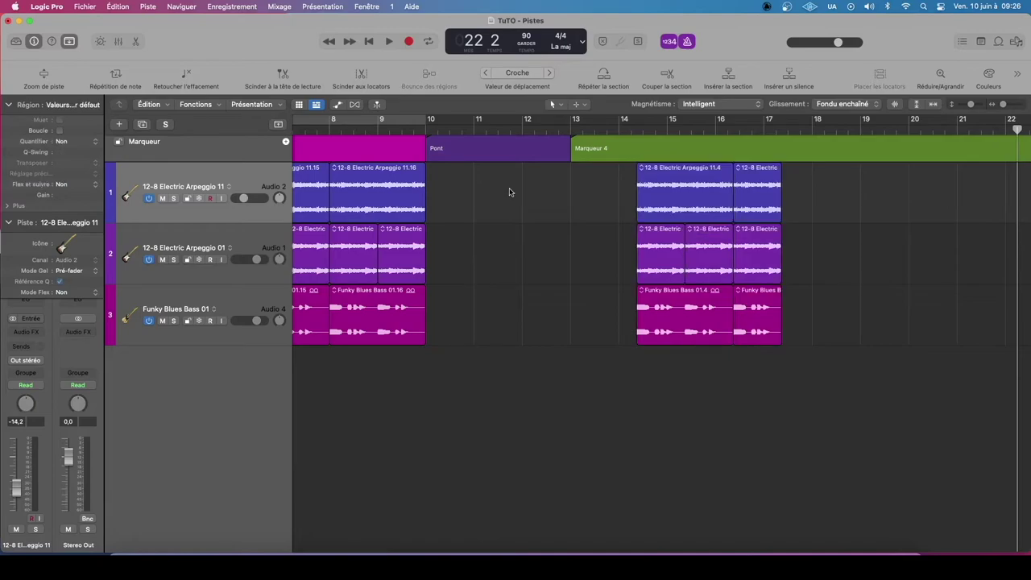
# - Undo the series of nudges made on the Pont regions
pyautogui.press('super+z')
pyautogui.press('super+z')
pyautogui.press('super+z')
pyautogui.press('super+z')
pyautogui.press('super+z')
pyautogui.press('super+z')
pyautogui.press('super+z')
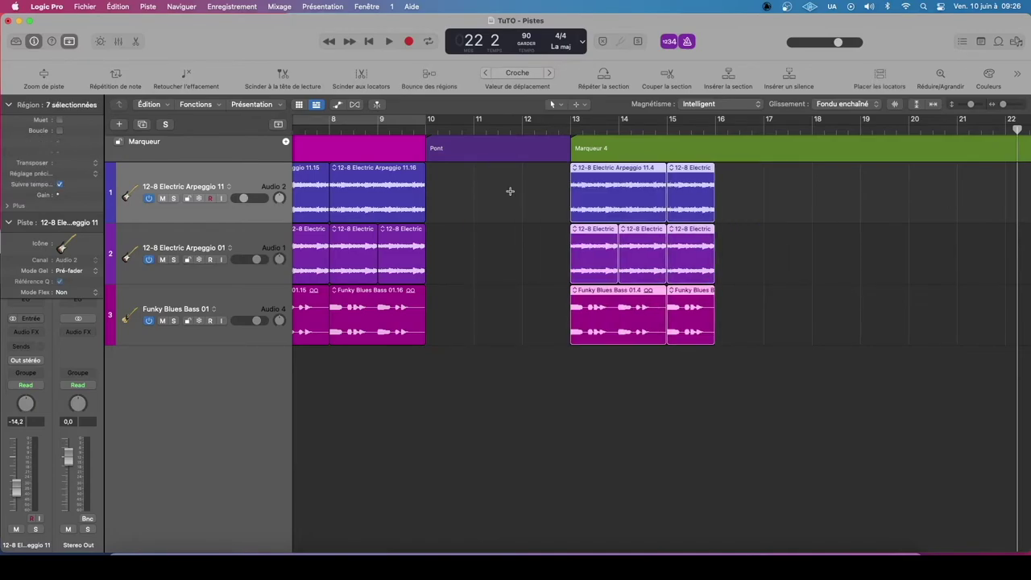
pyautogui.press('super+z')
pyautogui.press('super+z')
pyautogui.press('super+z')
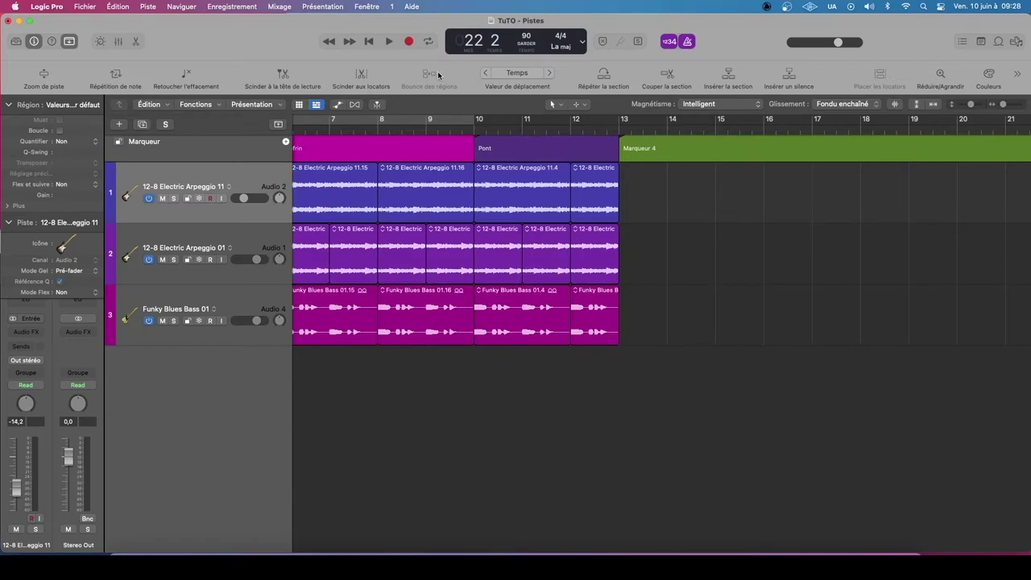
# - Bounce the last Pont region of the 12-8 Electric Arpeggio 01 track in place to a new track with the source muted, and undo the bounce
pyautogui.click(608, 194)
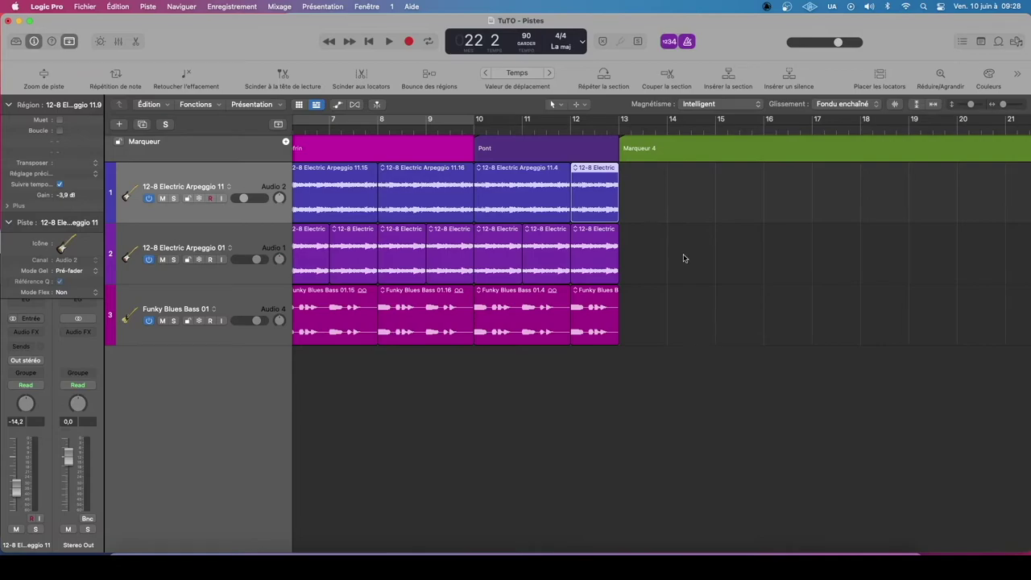
pyautogui.click(597, 257)
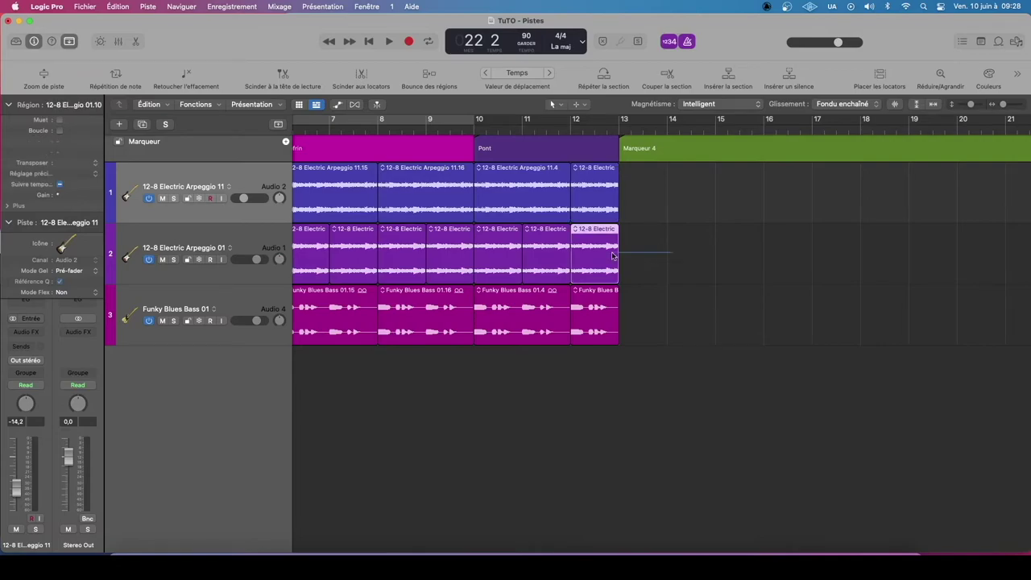
pyautogui.click(429, 75)
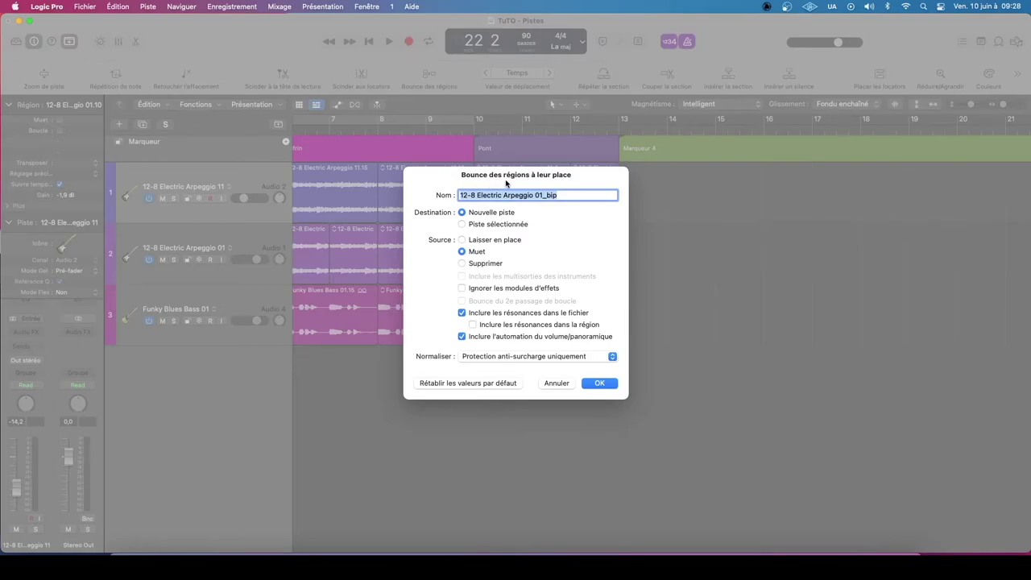
pyautogui.click(600, 383)
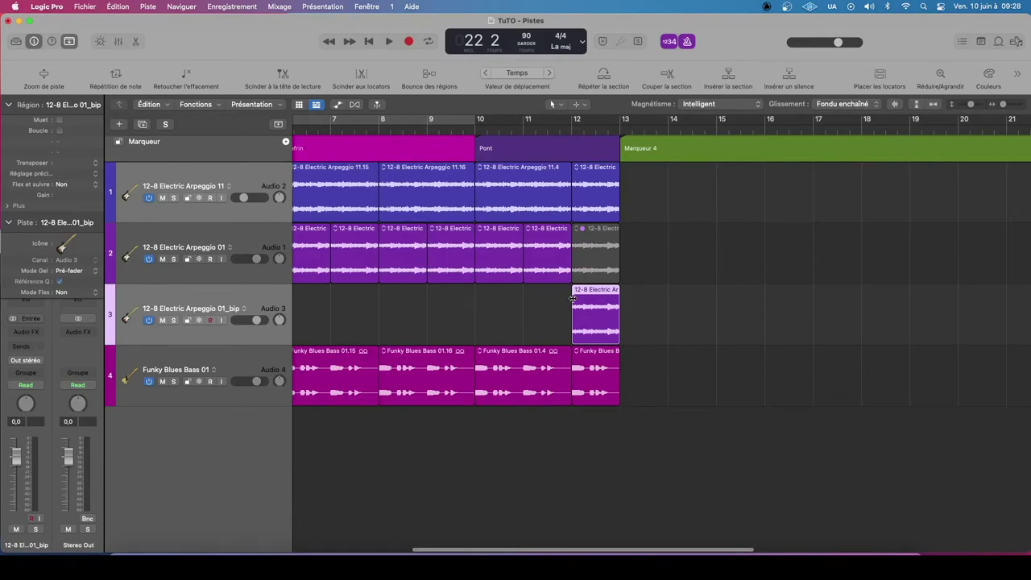
pyautogui.press('super+z')
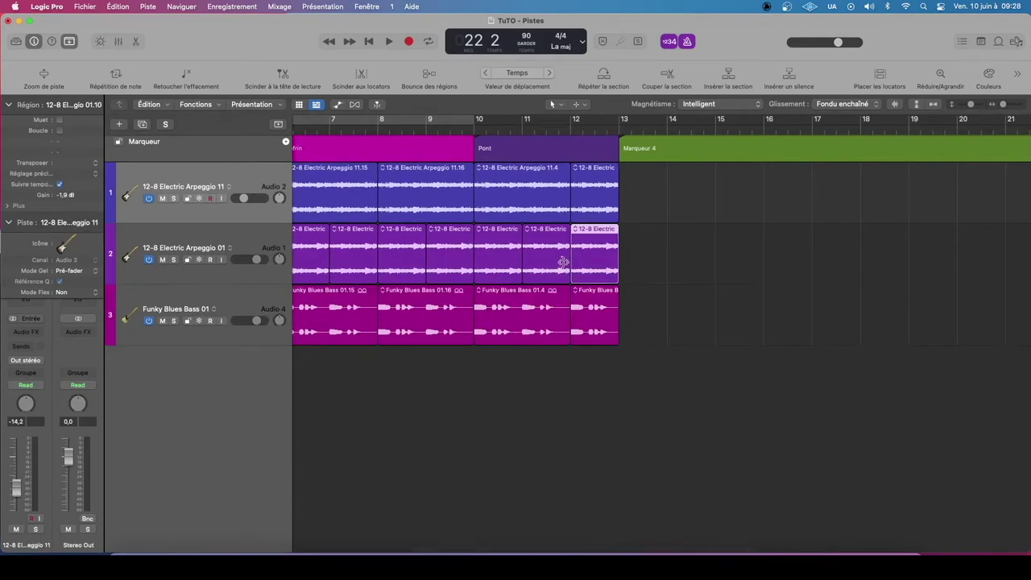
# - Bounce the same region in place again to a new track, and delete the resulting 12-8 Electric Arpeggio 01_bip track
pyautogui.click(431, 75)
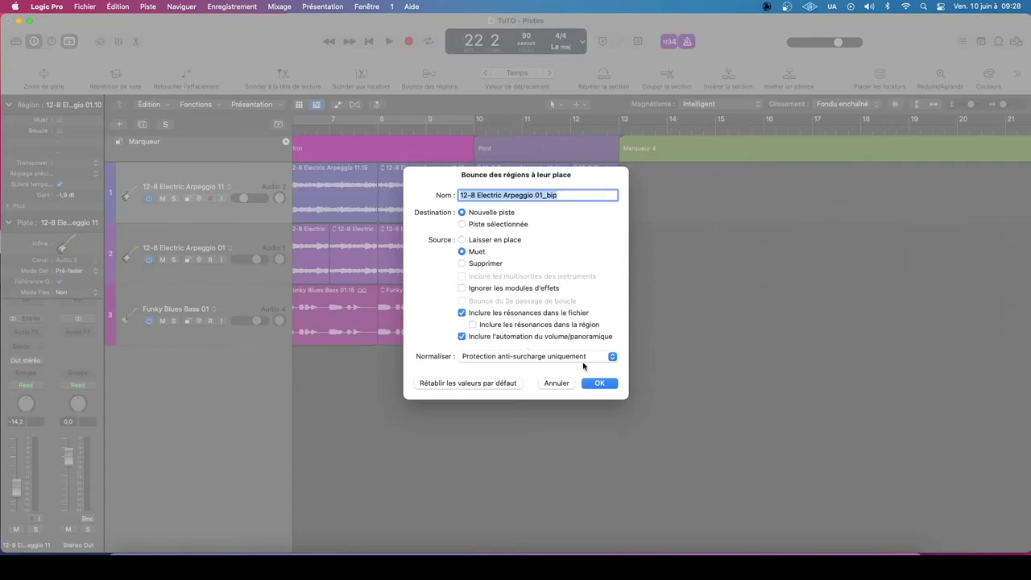
pyautogui.click(596, 384)
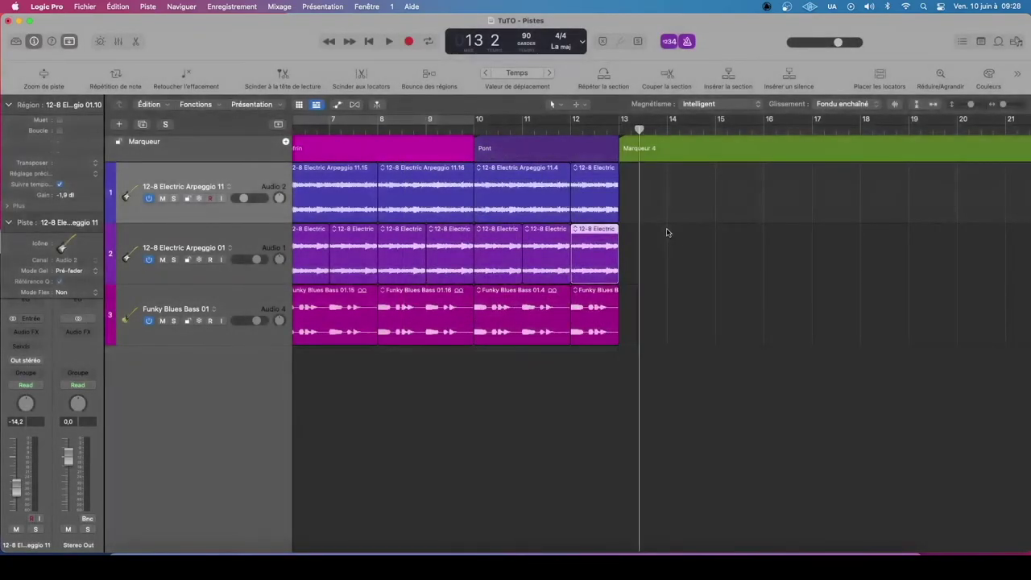
pyautogui.moveTo(629, 319); pyautogui.dragTo(501, 324)
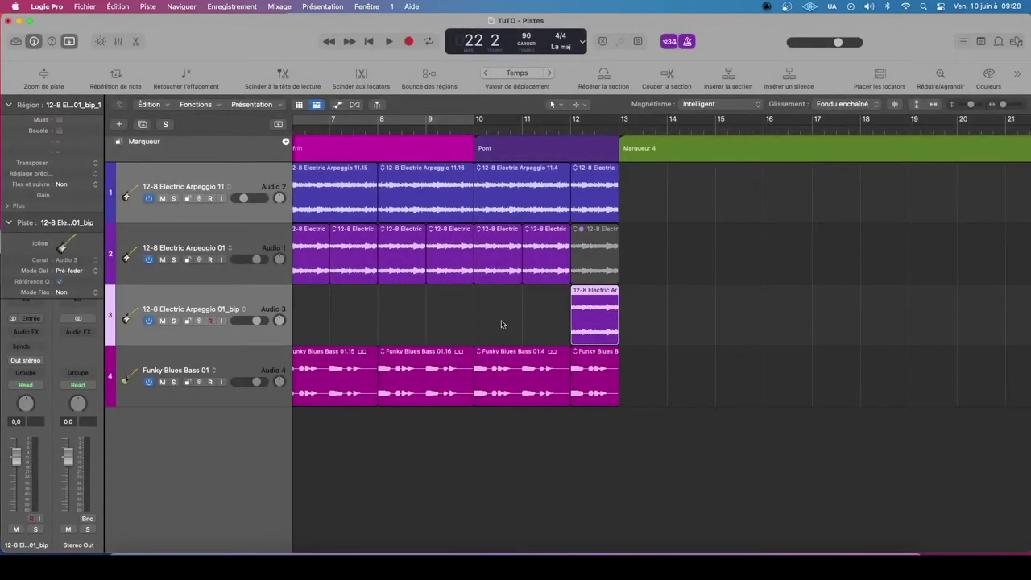
pyautogui.press('super+BackSpace')
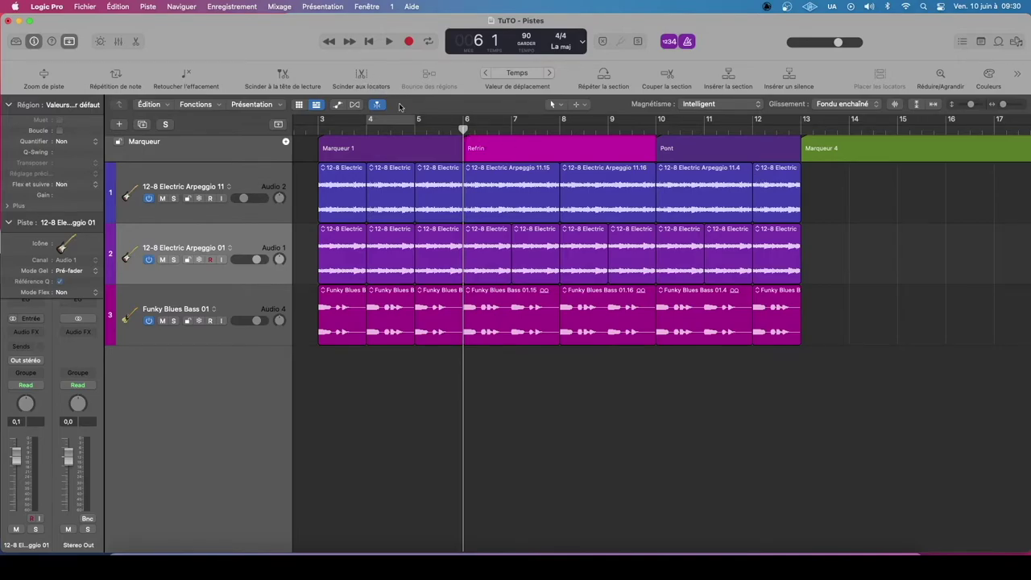
# - Move the one-bar cycle area to start shortly after bar 6 and split all the regions on the three tracks at the locators
pyautogui.click(382, 121)
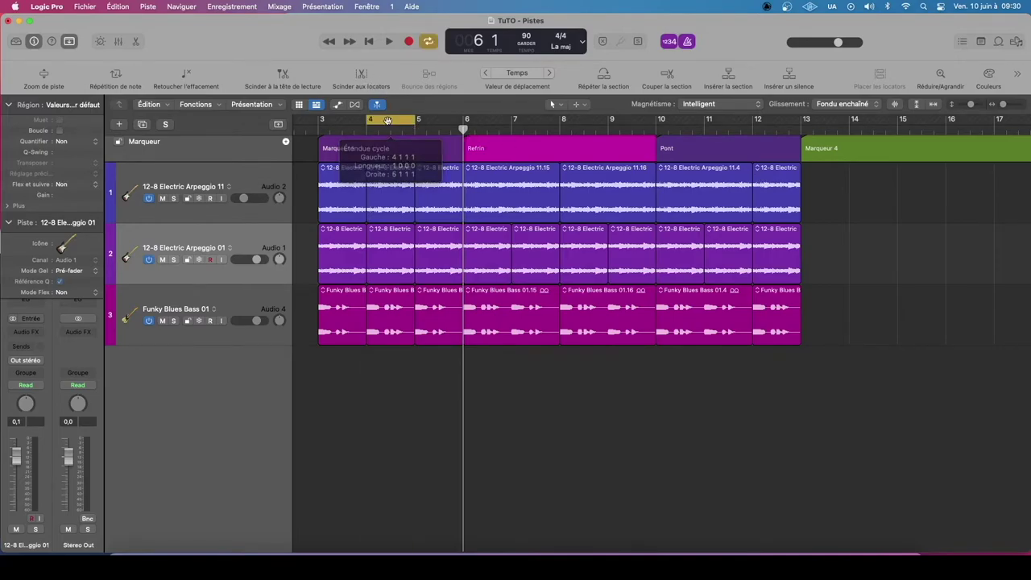
pyautogui.moveTo(383, 121); pyautogui.dragTo(498, 127)
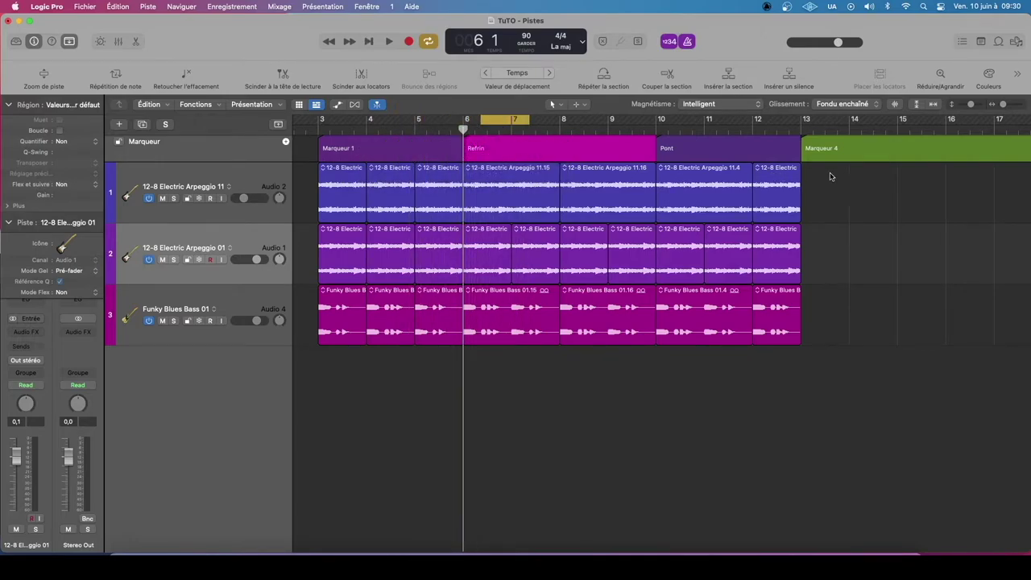
pyautogui.moveTo(834, 172); pyautogui.dragTo(320, 344)
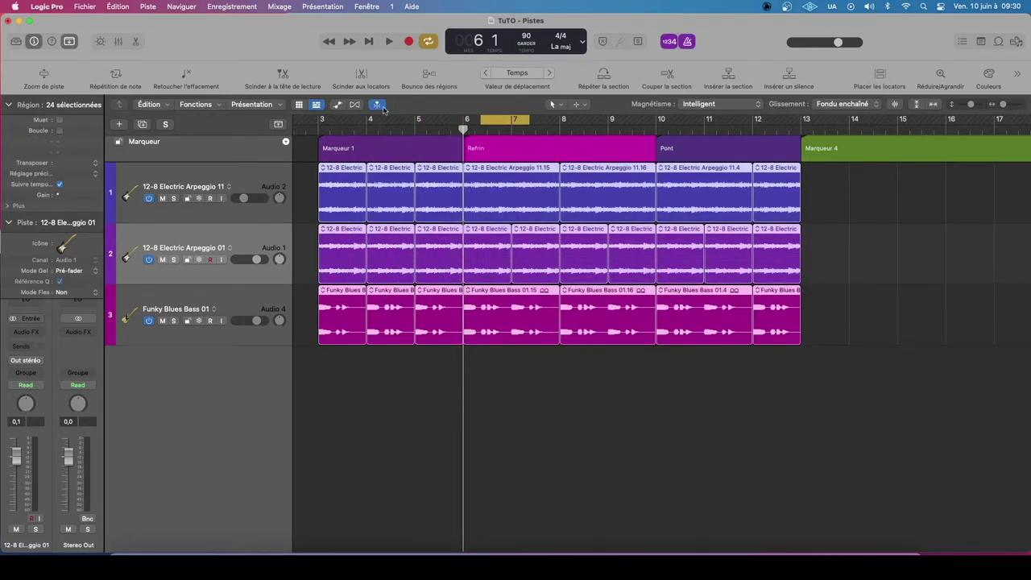
pyautogui.click(359, 73)
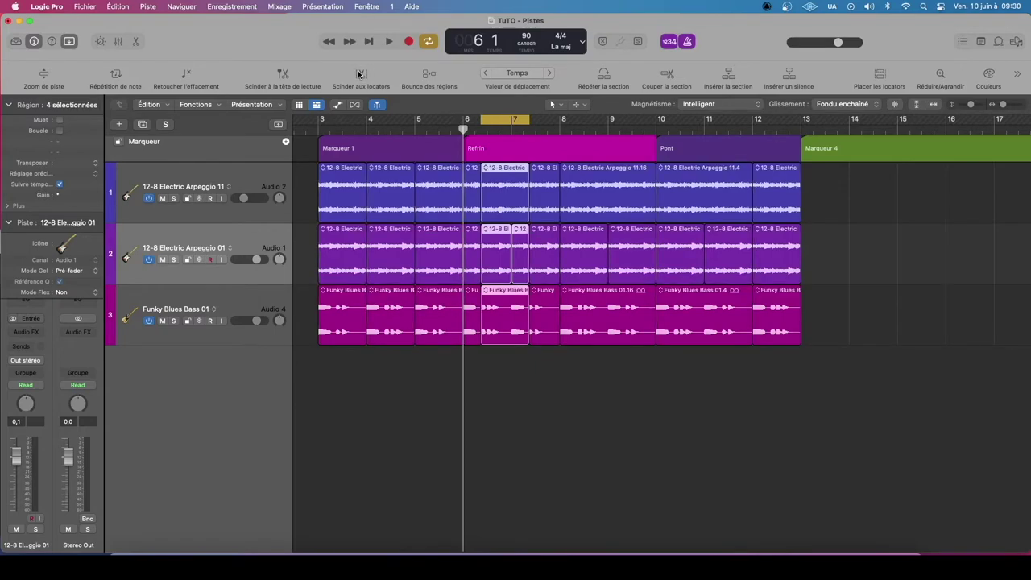
# - Adjust the cycle area inside the Refrin section and turn the cycle off
pyautogui.click(505, 120)
pyautogui.click(505, 120)
pyautogui.moveTo(530, 120); pyautogui.dragTo(484, 120)
pyautogui.click(509, 120)
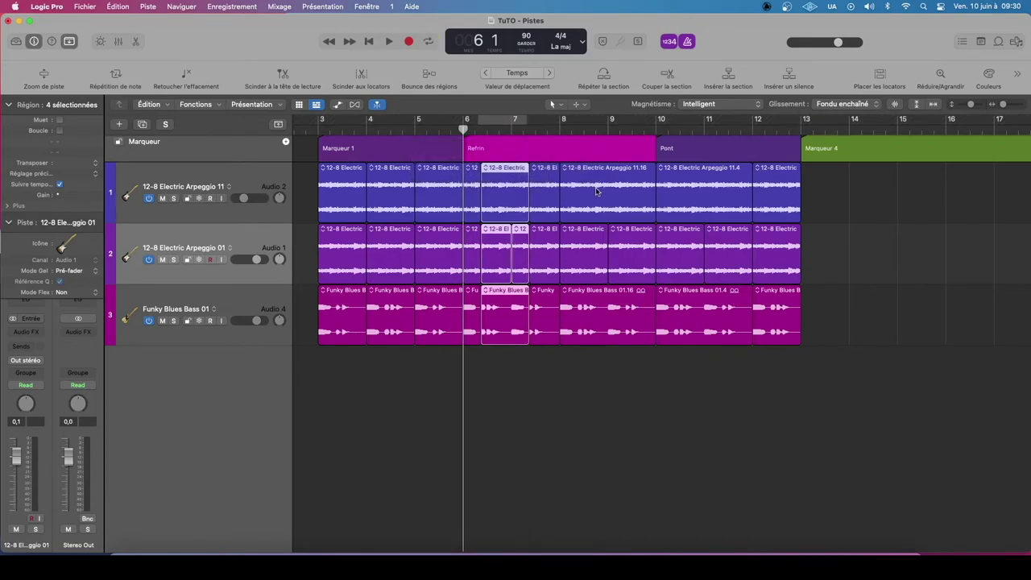
# - Set the locators to the 12-8 Electric Arpeggio 11.4 region at the start of the Pont section, and turn the cycle off
pyautogui.click(698, 197)
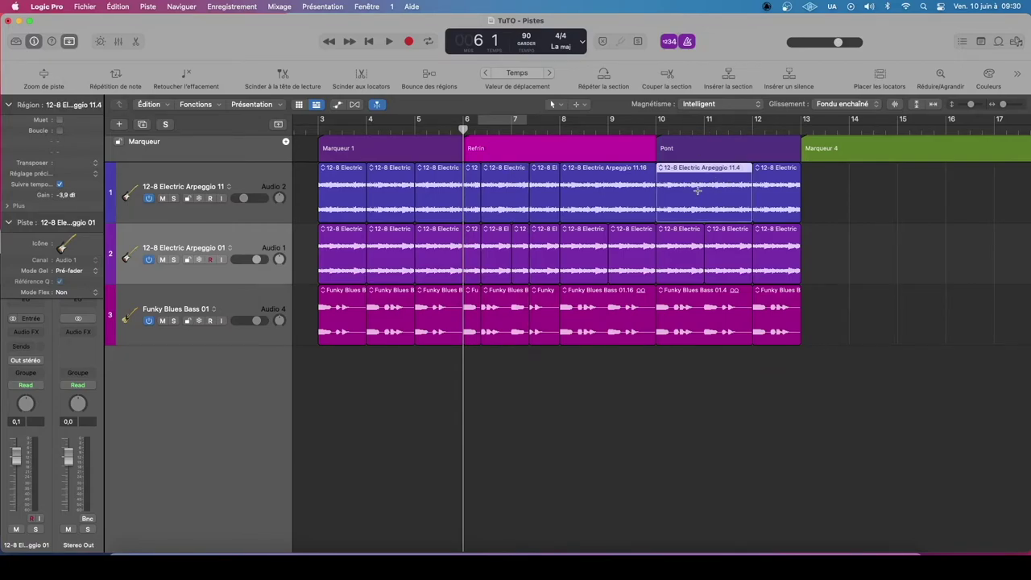
pyautogui.press('super+u')
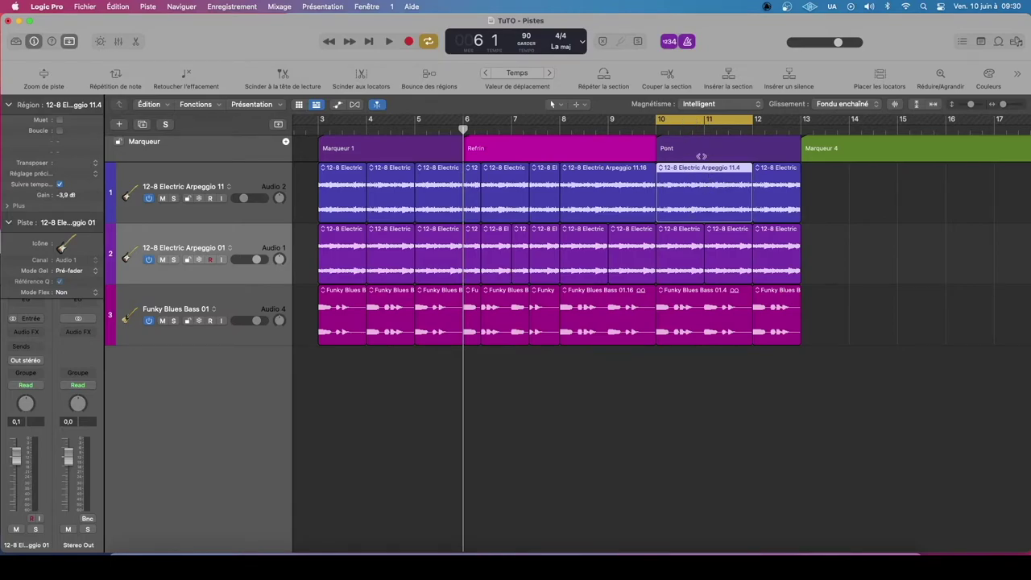
pyautogui.click(697, 115)
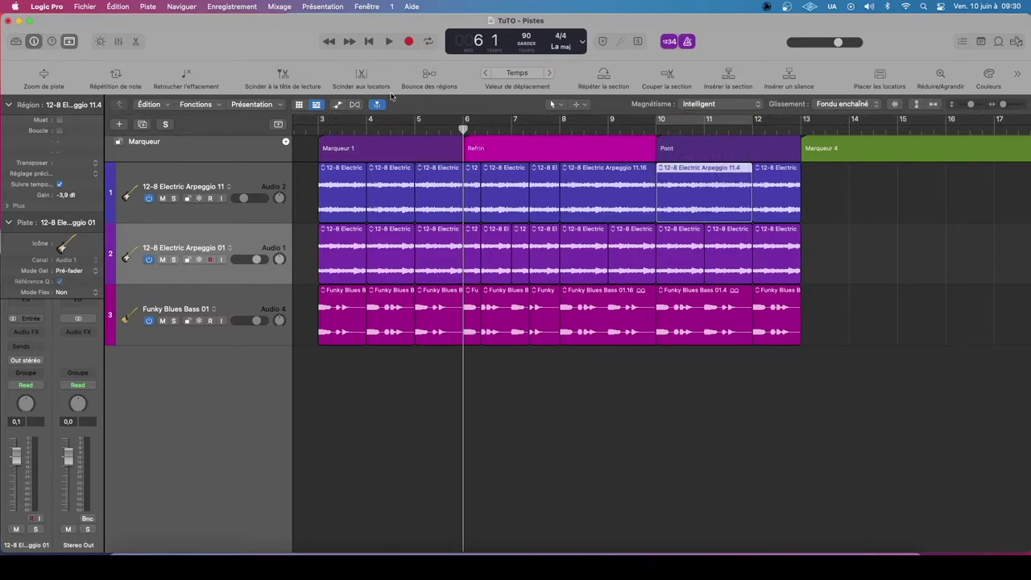
# - Split the regions at the start of Marqueur 1 on all three tracks at playhead position 3 3, and reposition the playhead
pyautogui.moveTo(468, 130); pyautogui.dragTo(342, 128)
pyautogui.click(282, 77)
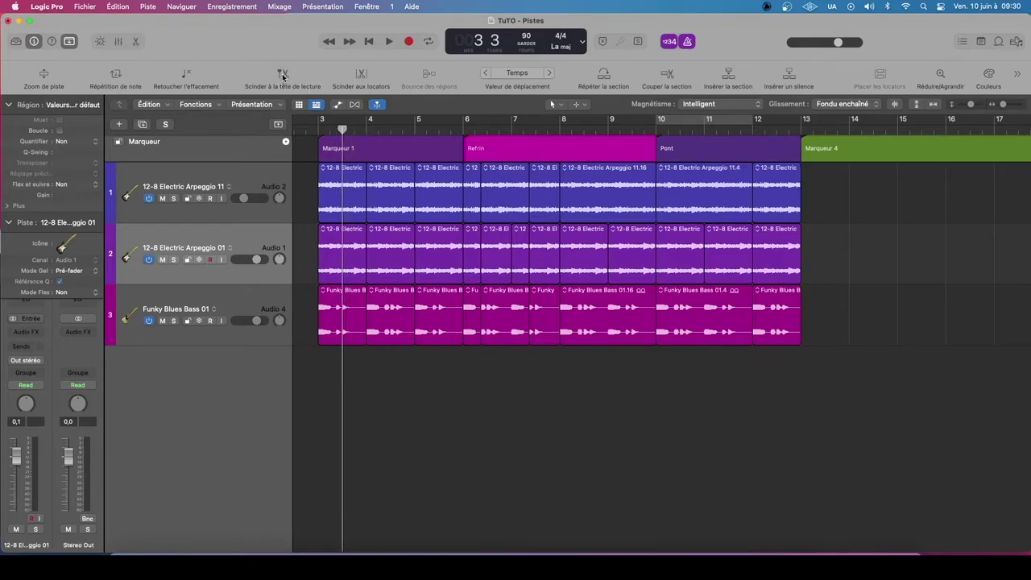
pyautogui.moveTo(347, 130)
pyautogui.mouseDown()
pyautogui.moveTo(363, 127)
pyautogui.moveTo(344, 129)
pyautogui.mouseUp()
pyautogui.moveTo(316, 179); pyautogui.dragTo(403, 326)
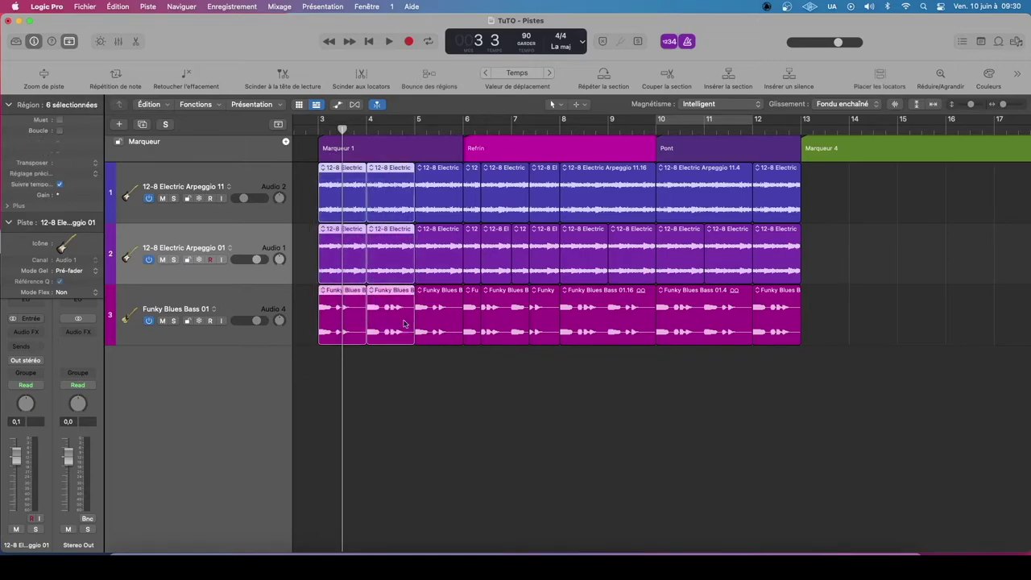
pyautogui.click(283, 74)
pyautogui.moveTo(341, 129)
pyautogui.mouseDown()
pyautogui.moveTo(321, 128)
pyautogui.moveTo(364, 129)
pyautogui.moveTo(348, 129)
pyautogui.mouseUp()
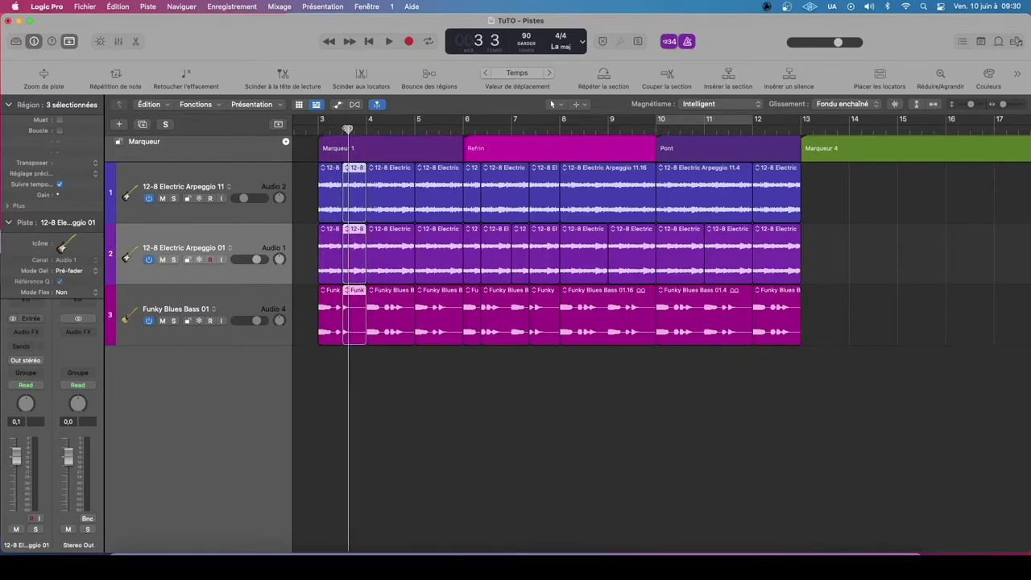
pyautogui.click(408, 130)
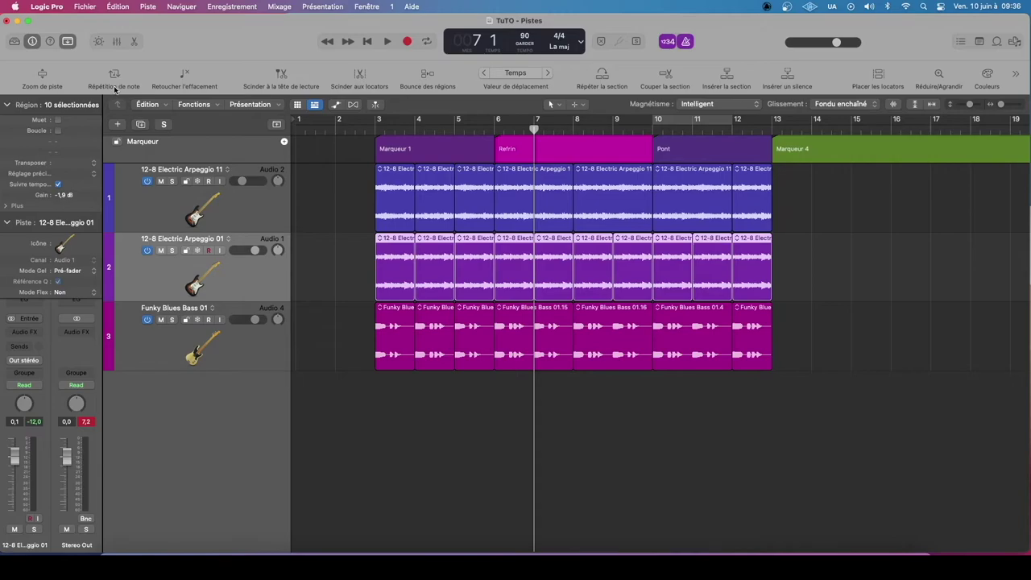
# - Select the 12-8 Electric Arpeggio 11 track, toggle track zoom on and off, and adjust the track's height
pyautogui.click(265, 215)
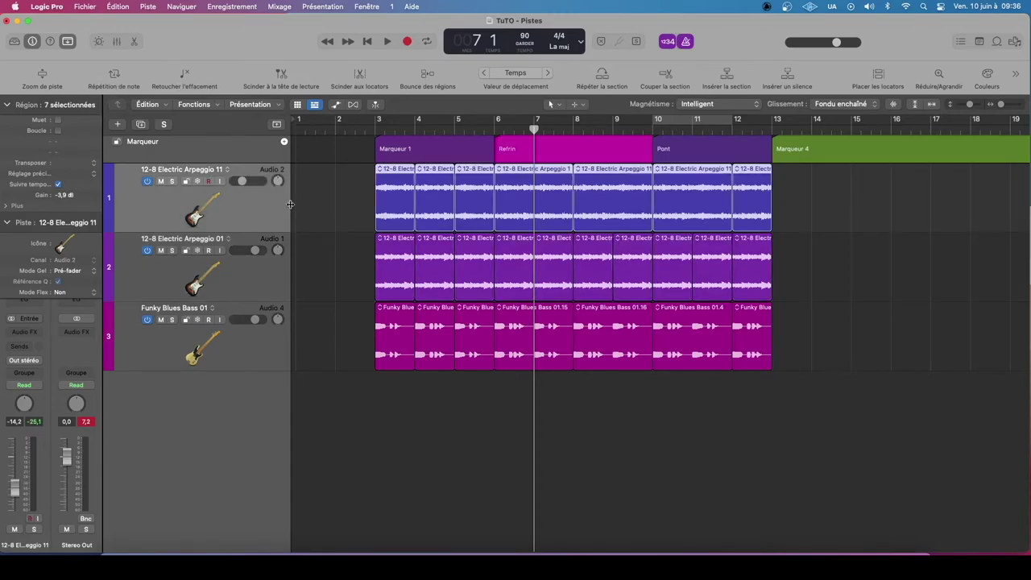
pyautogui.moveTo(260, 232)
pyautogui.mouseDown()
pyautogui.moveTo(259, 211)
pyautogui.moveTo(260, 231)
pyautogui.mouseUp()
pyautogui.click(48, 80)
pyautogui.click(47, 81)
pyautogui.moveTo(257, 231)
pyautogui.mouseDown()
pyautogui.moveTo(256, 265)
pyautogui.moveTo(256, 244)
pyautogui.mouseUp()
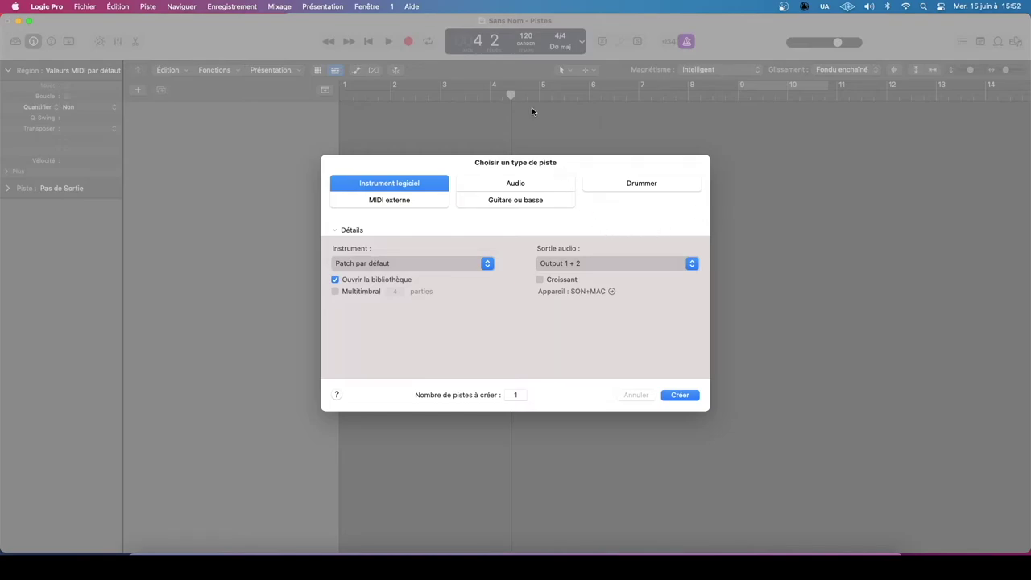
# - Compare the settings for audio and software instrument tracks in the new track dialog, finishing with Instrument logiciel selected
pyautogui.click(523, 182)
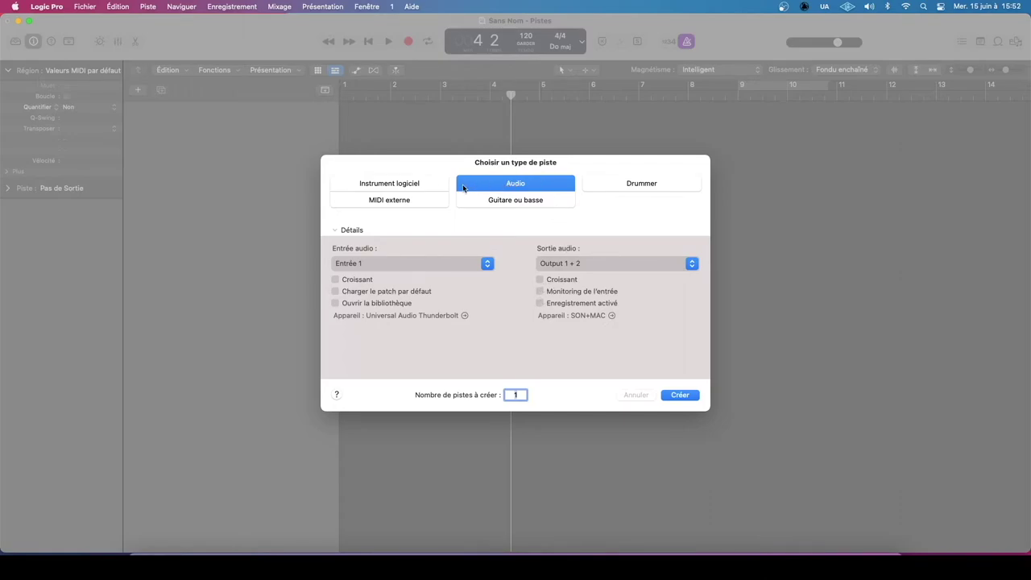
pyautogui.click(406, 186)
pyautogui.click(501, 187)
pyautogui.click(433, 189)
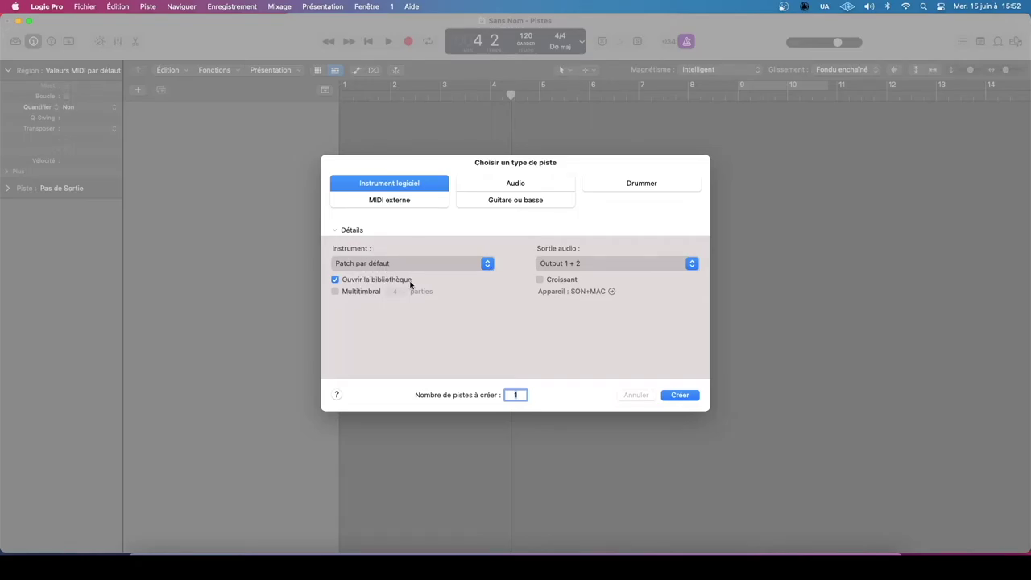
# - Create one software instrument track with the default patch and adjust the track header's height and width
pyautogui.click(689, 396)
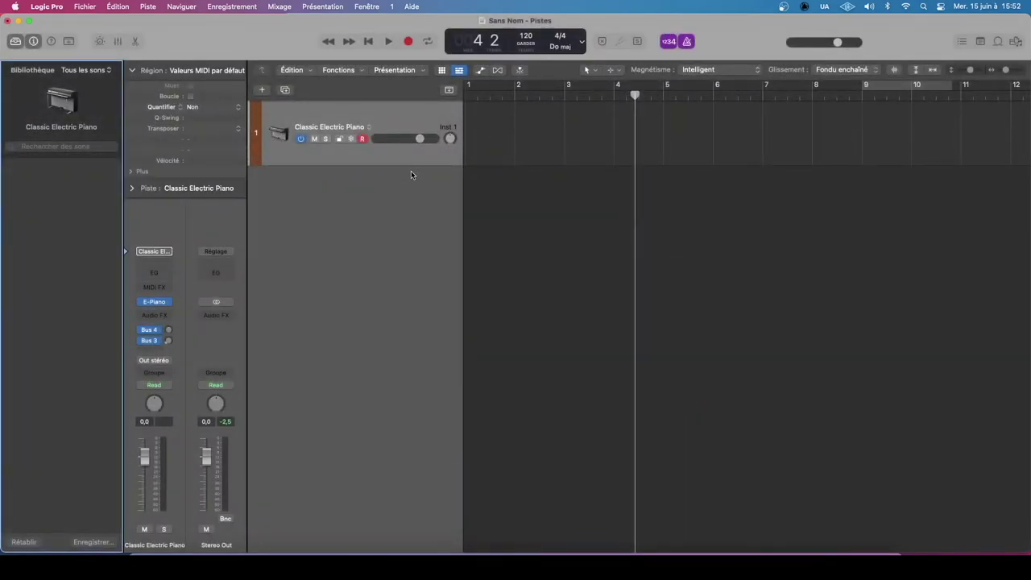
pyautogui.moveTo(402, 164); pyautogui.dragTo(398, 155)
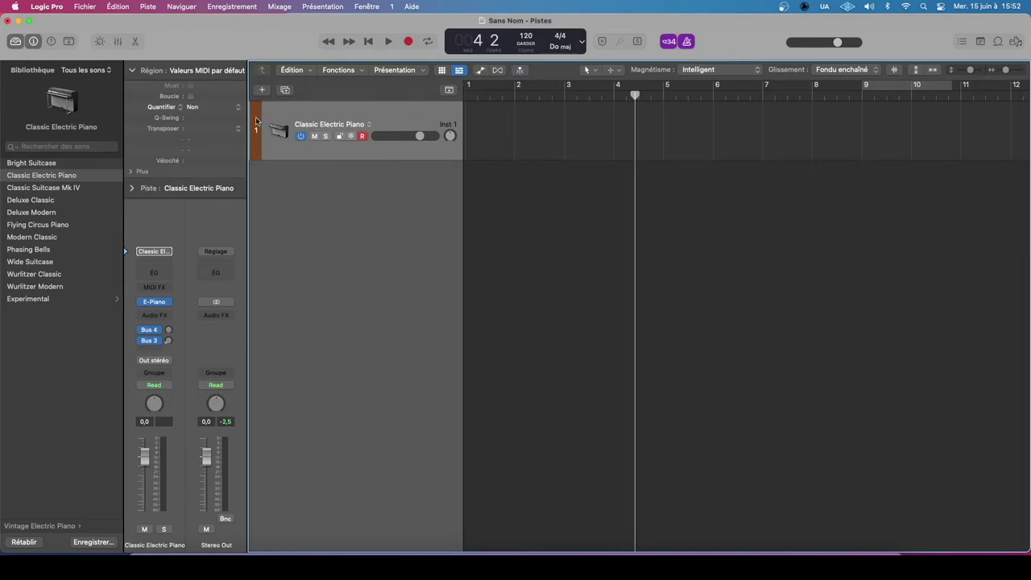
pyautogui.moveTo(245, 122); pyautogui.dragTo(240, 123)
pyautogui.moveTo(419, 158); pyautogui.dragTo(421, 165)
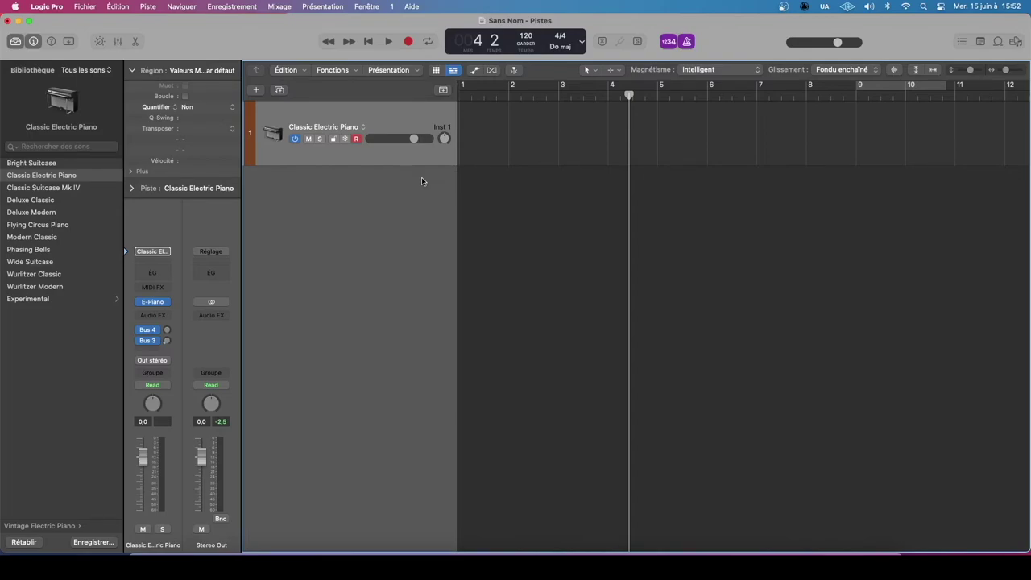
# - Try two ways of adding a second software instrument track, undoing each addition
pyautogui.doubleClick(421, 181)
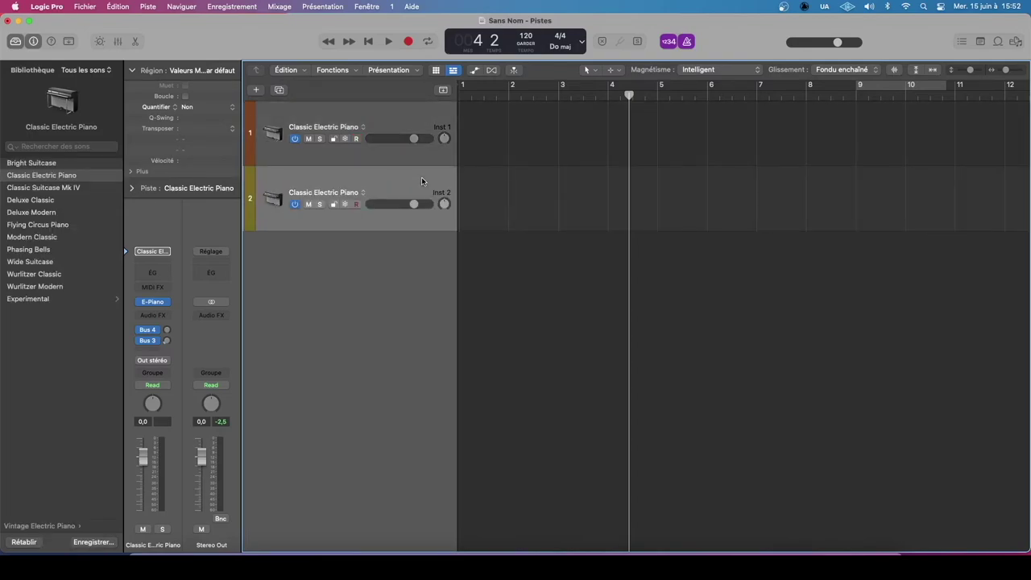
pyautogui.press('super+z')
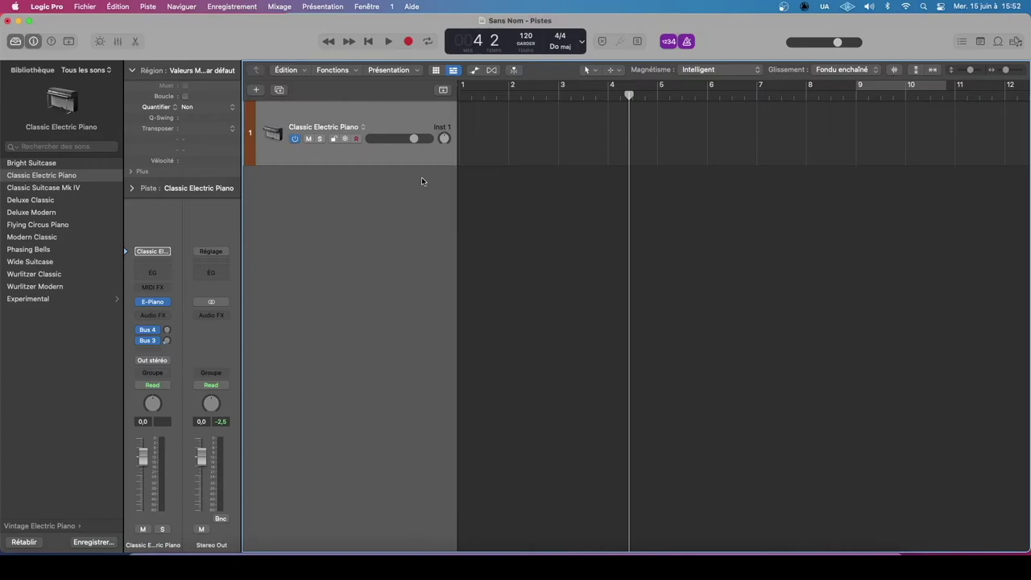
pyautogui.click(148, 6)
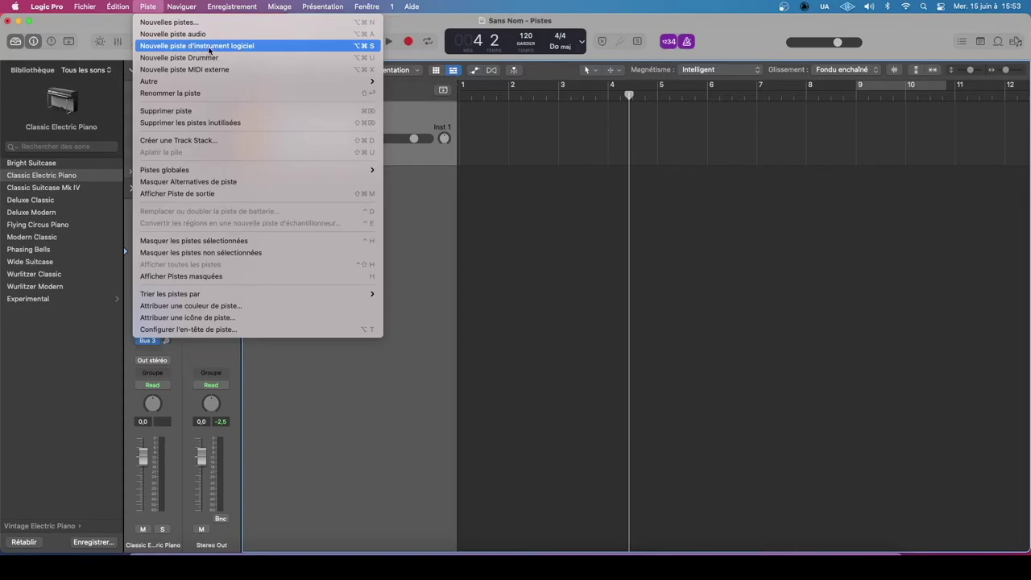
pyautogui.click(208, 51)
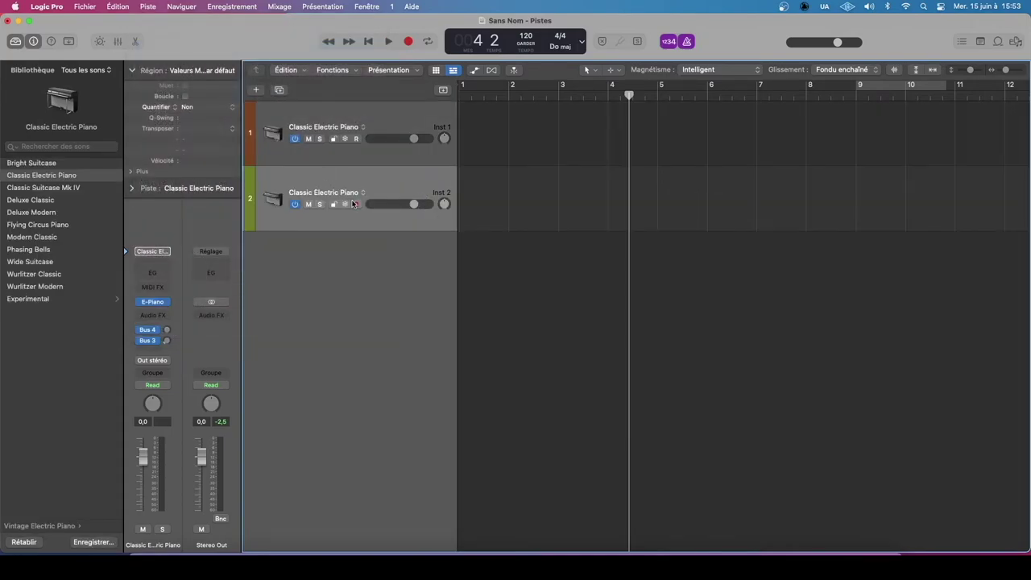
pyautogui.press('super+z')
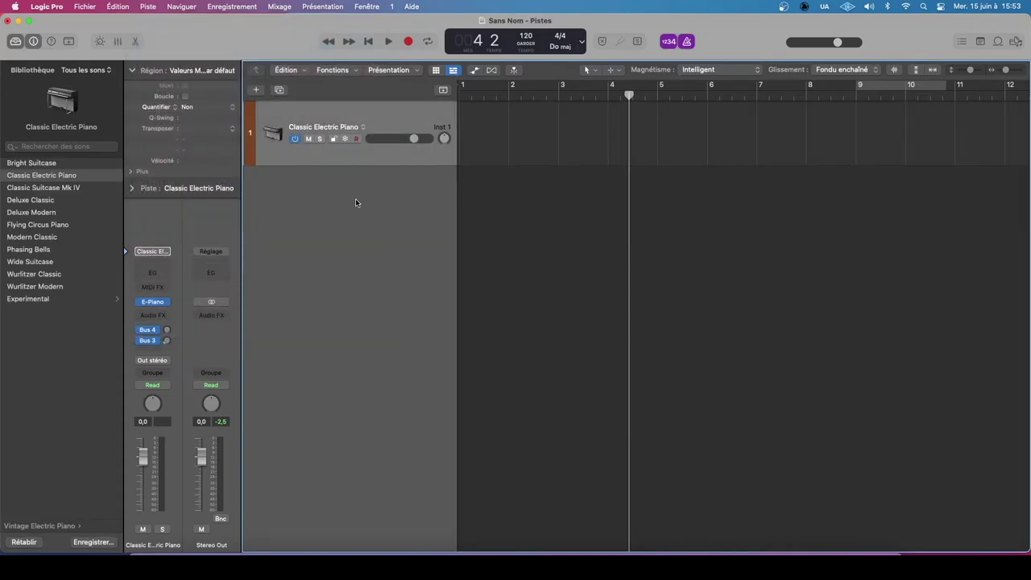
# - Create a second software instrument track with the default patch and Output 1 + 2
pyautogui.click(256, 91)
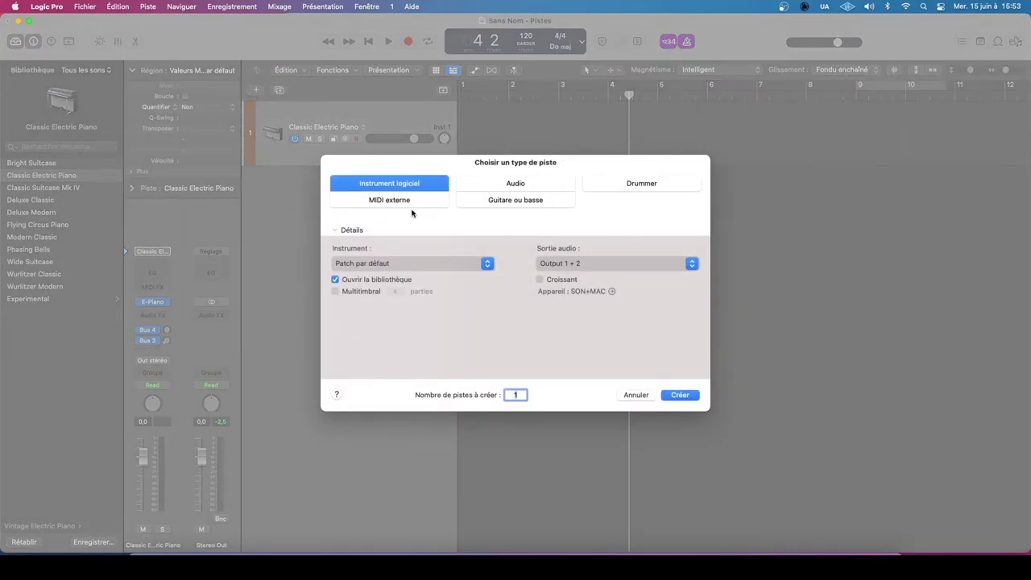
pyautogui.click(680, 395)
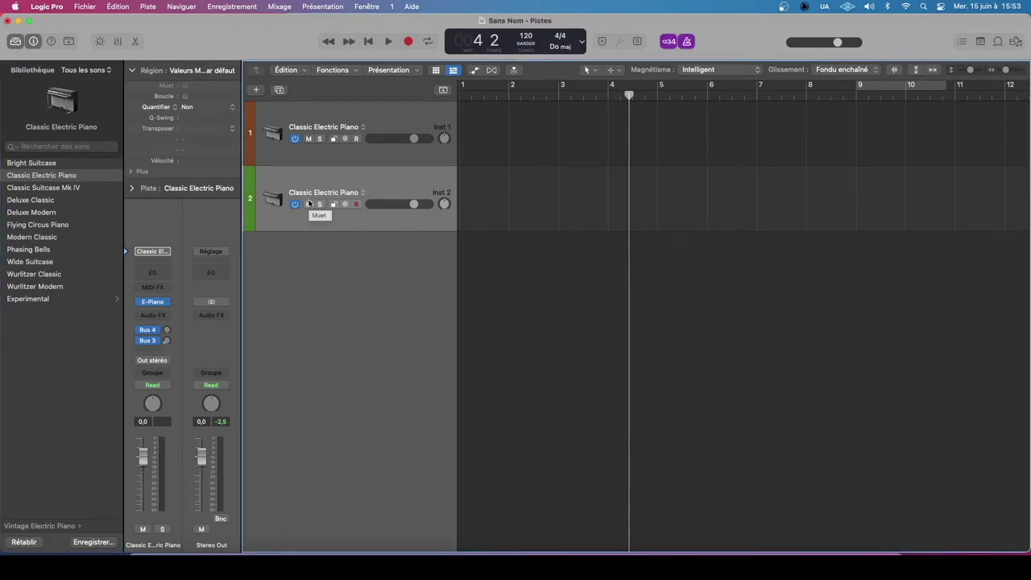
# - Test the first Classic Electric Piano track by playing several notes with the Musical Typing keyboard, and close the keyboard
pyautogui.click(377, 121)
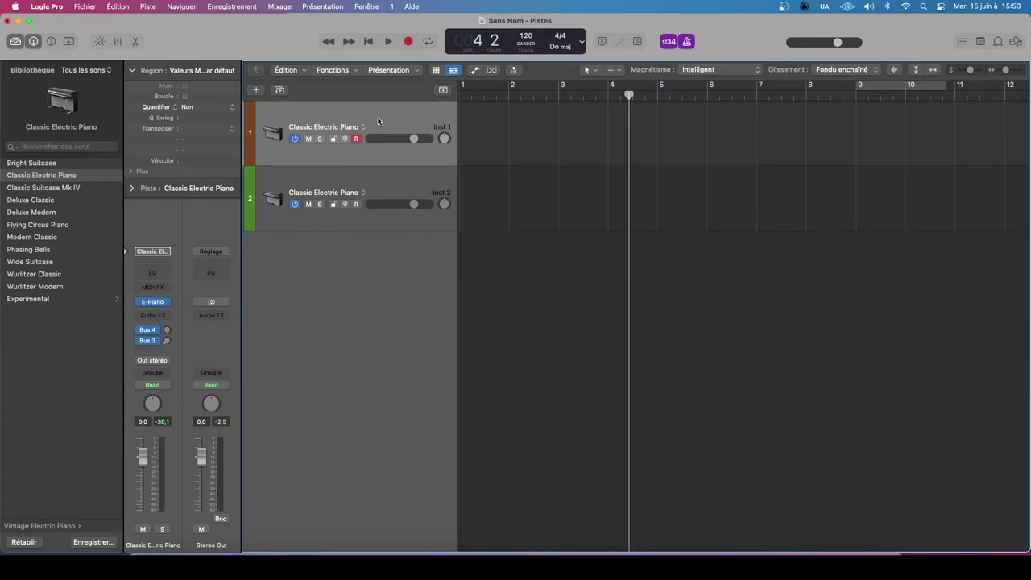
pyautogui.press('super+k')
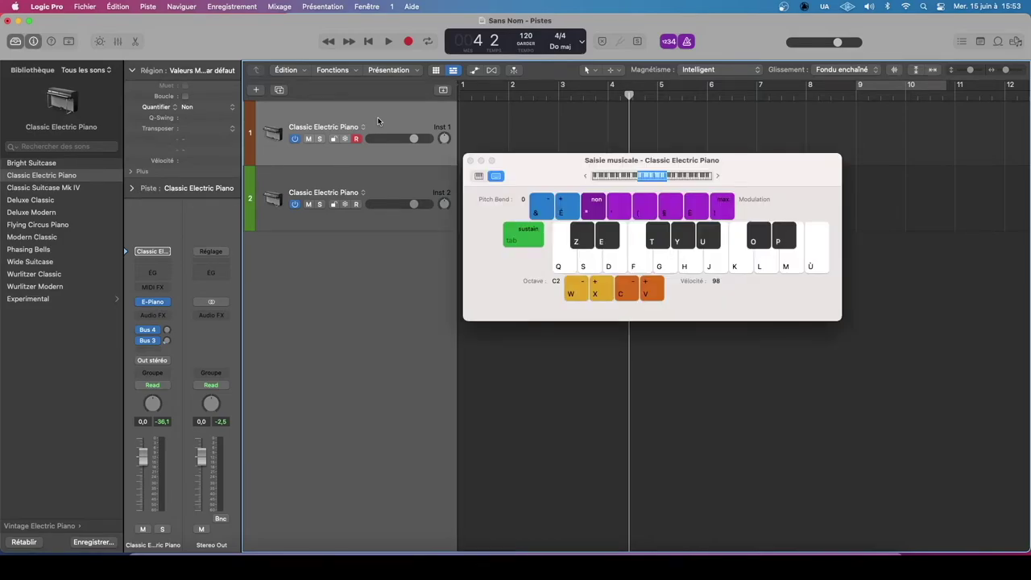
pyautogui.press('q')
pyautogui.press('d')
pyautogui.press('s')
pyautogui.press('f')
pyautogui.press('g')
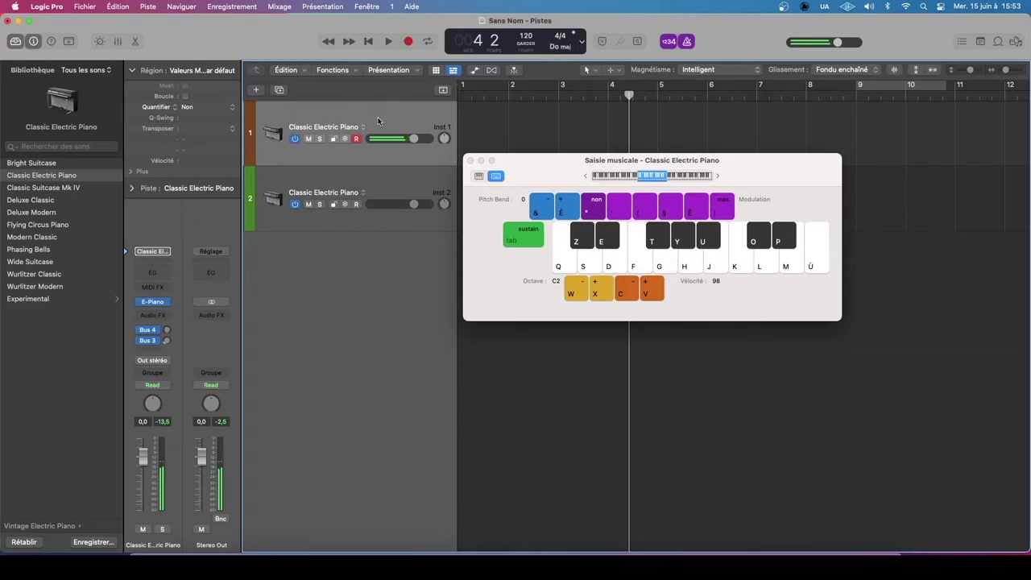
pyautogui.press('h')
pyautogui.press('q')
pyautogui.press('d')
pyautogui.click(470, 161)
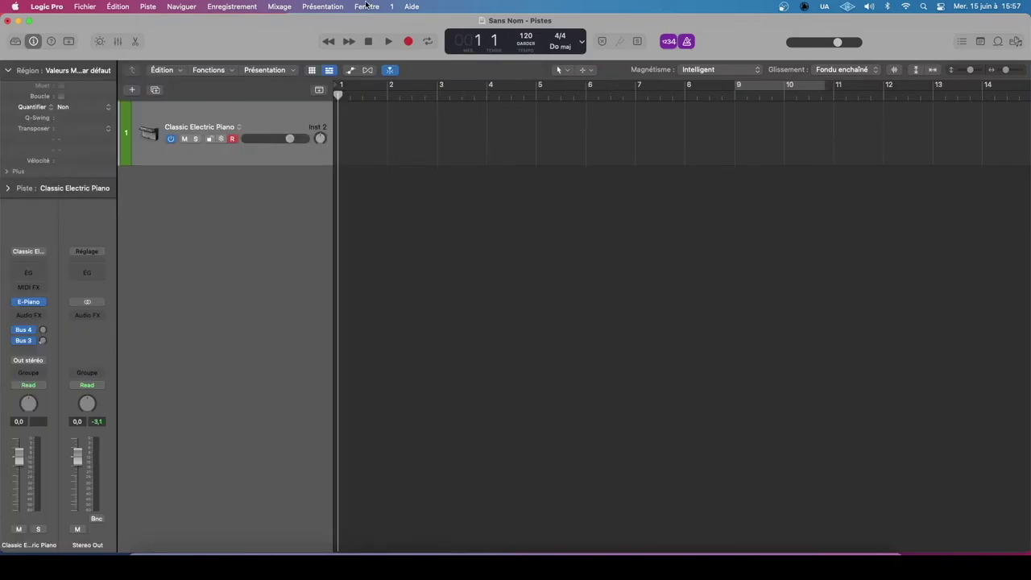
# - Show the Musical Typing window (Saisie musicale)
pyautogui.click(366, 6)
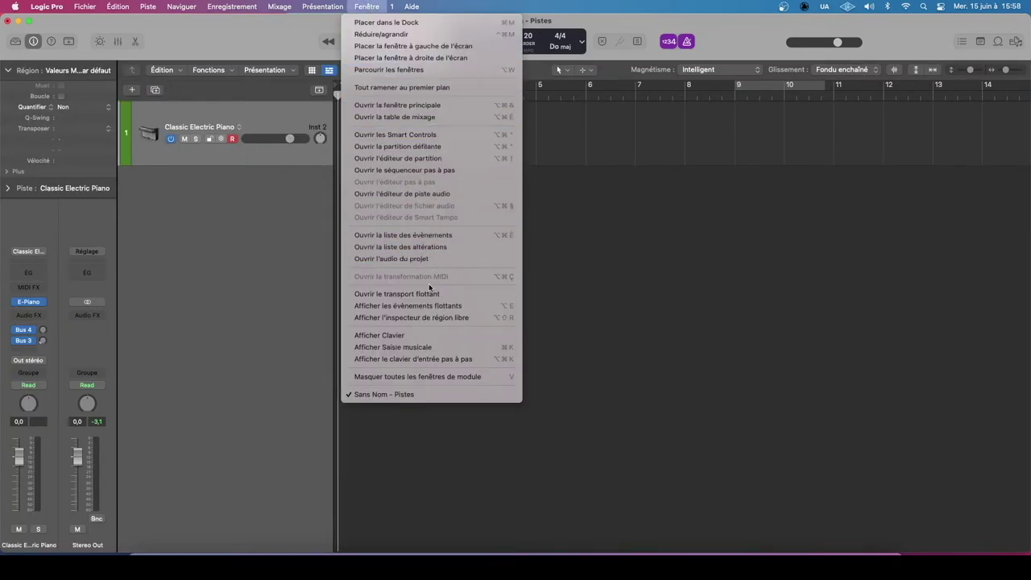
pyautogui.click(425, 347)
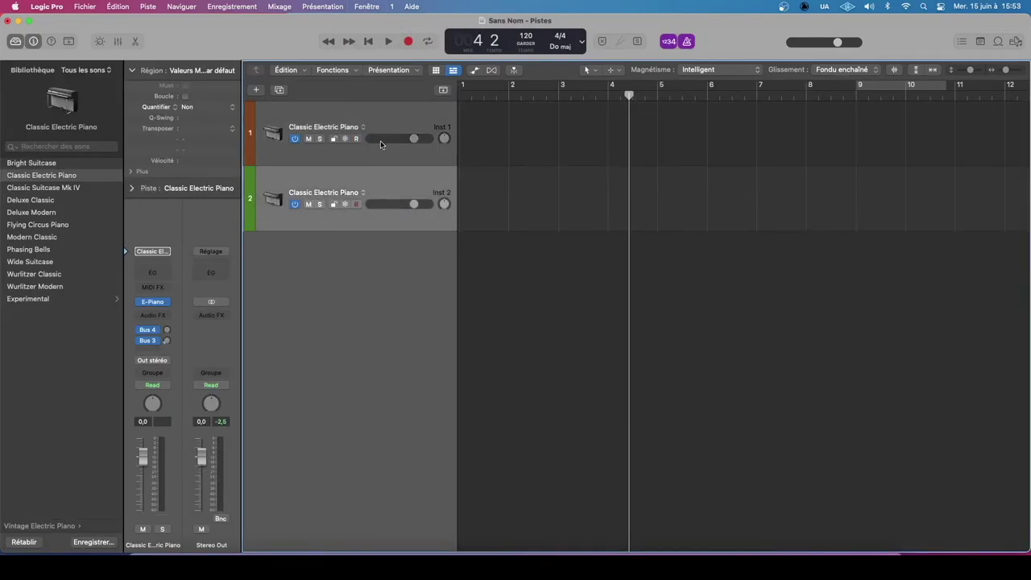
# - Load the Steinway Grand Piano patch from the library's Piano category on the first track
pyautogui.click(377, 120)
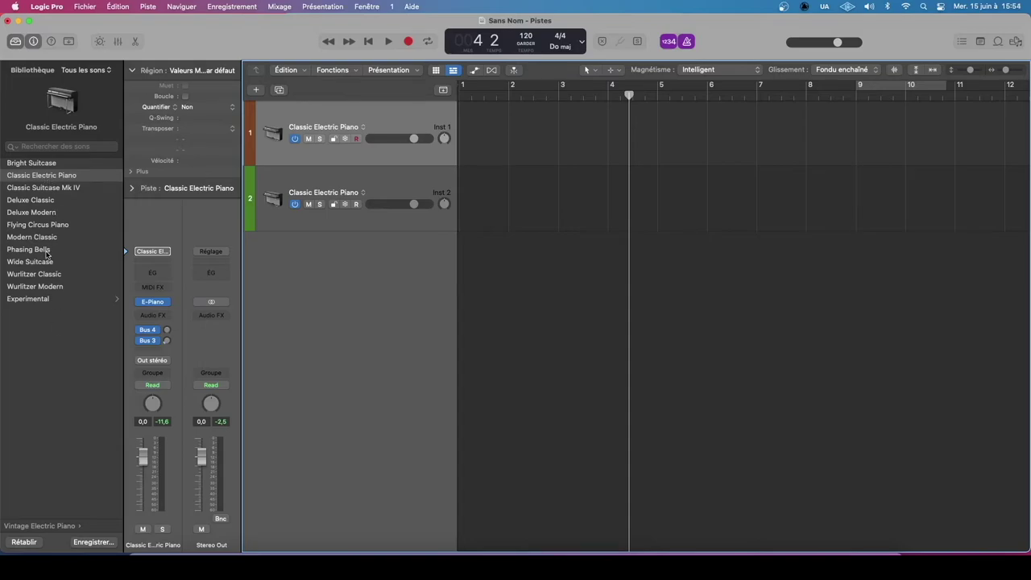
pyautogui.hscroll(-1, 301, 163)
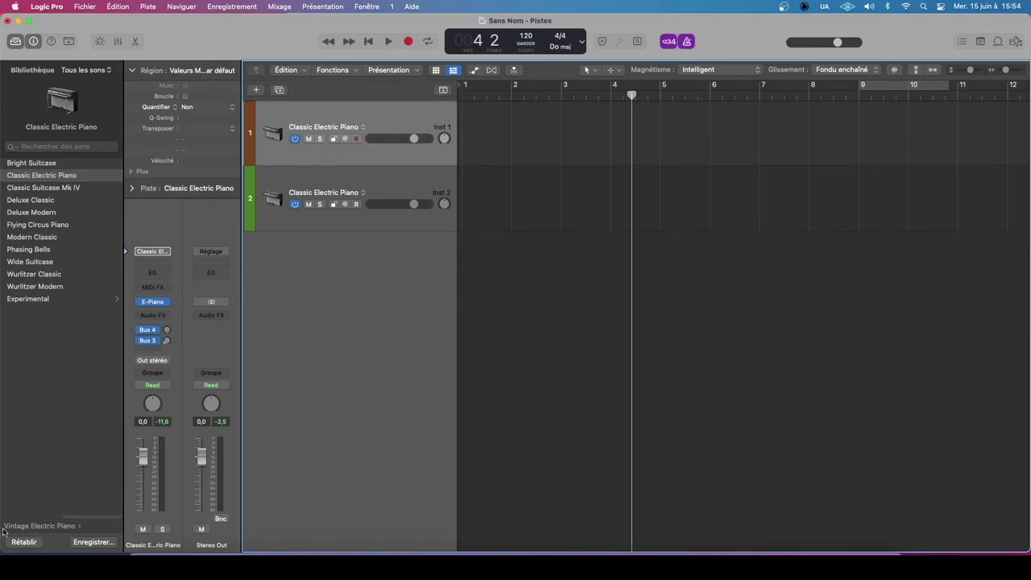
pyautogui.click(58, 528)
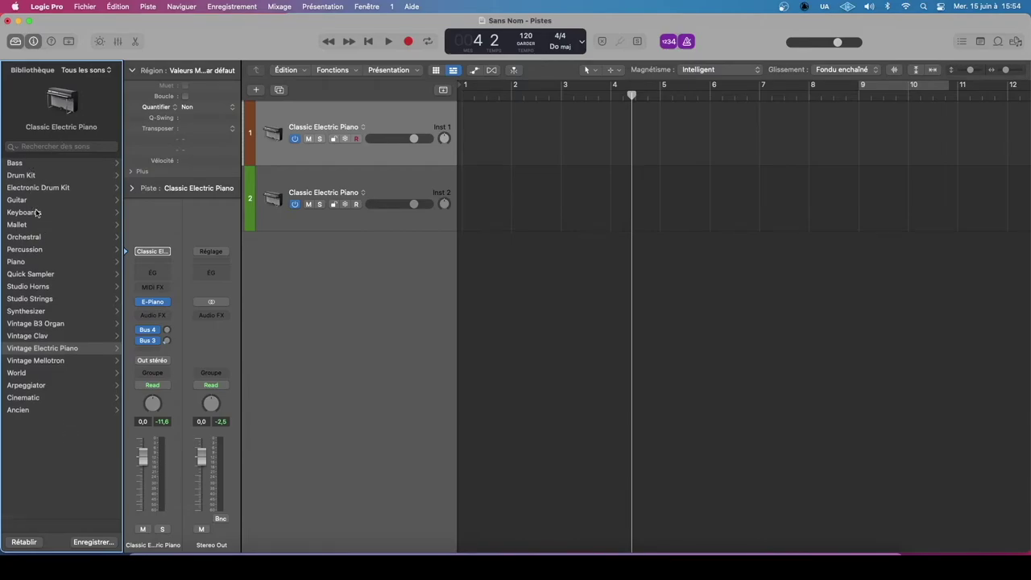
pyautogui.click(40, 263)
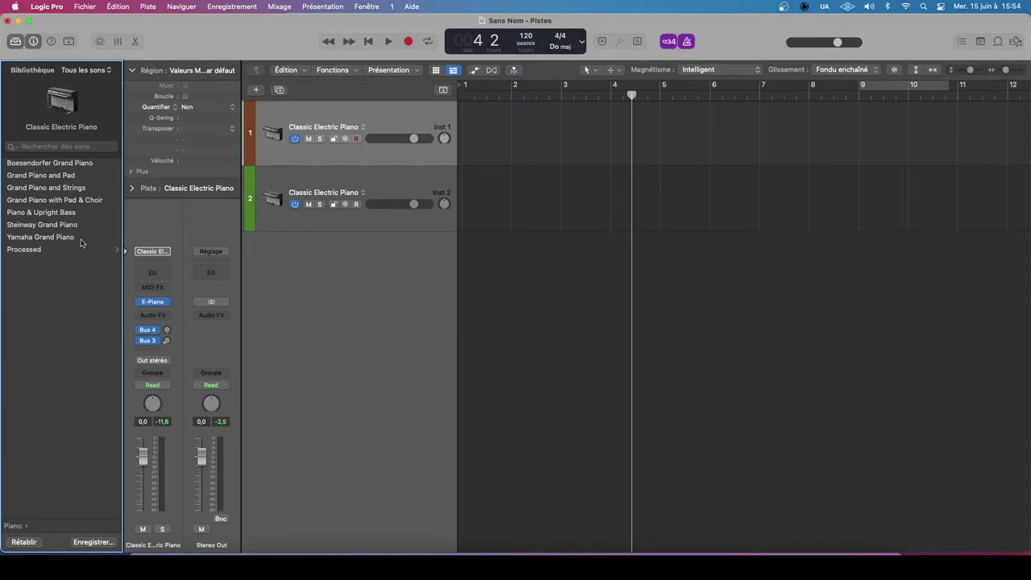
pyautogui.click(50, 226)
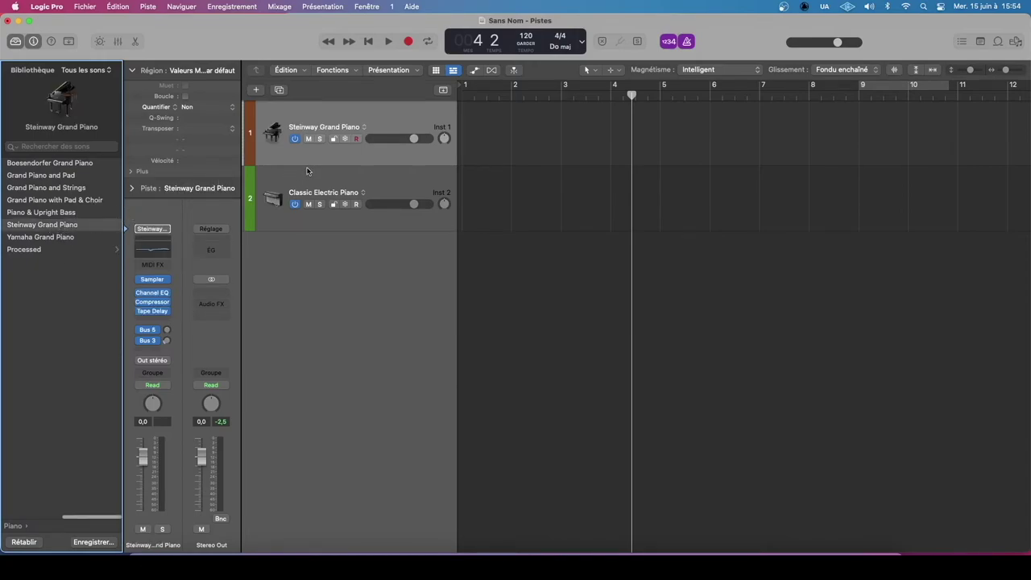
pyautogui.hscroll(1, 312, 155)
pyautogui.hscroll(1, 301, 154)
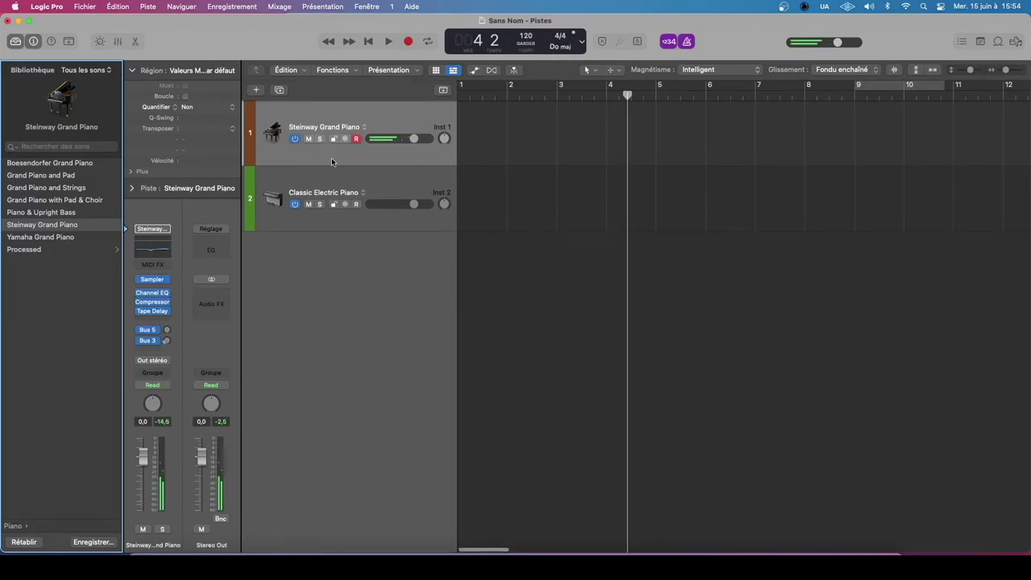
# - Delete the Steinway Grand Piano track and hide the sound library
pyautogui.press('super+BackSpace')
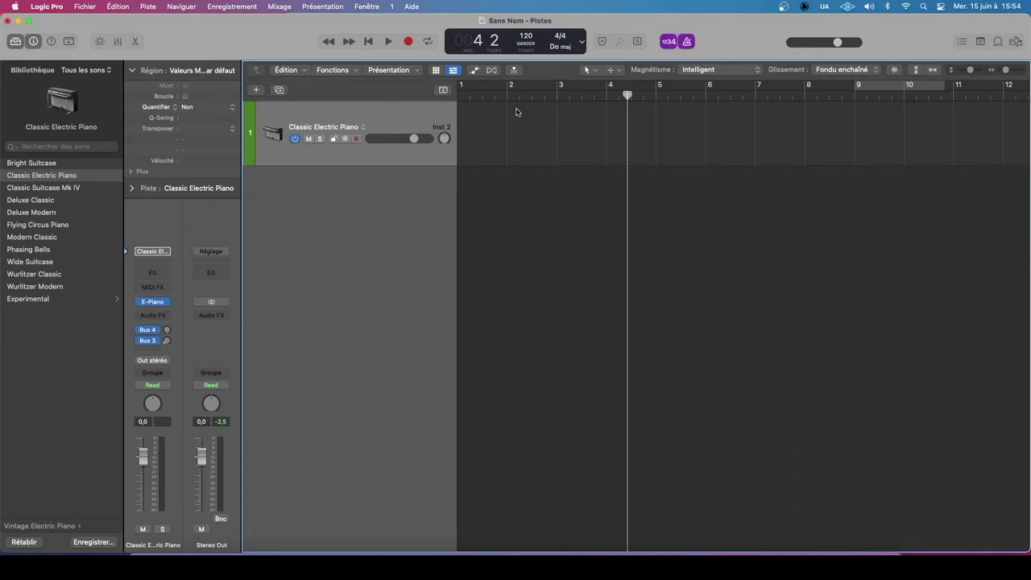
pyautogui.click(692, 42)
pyautogui.press('y')
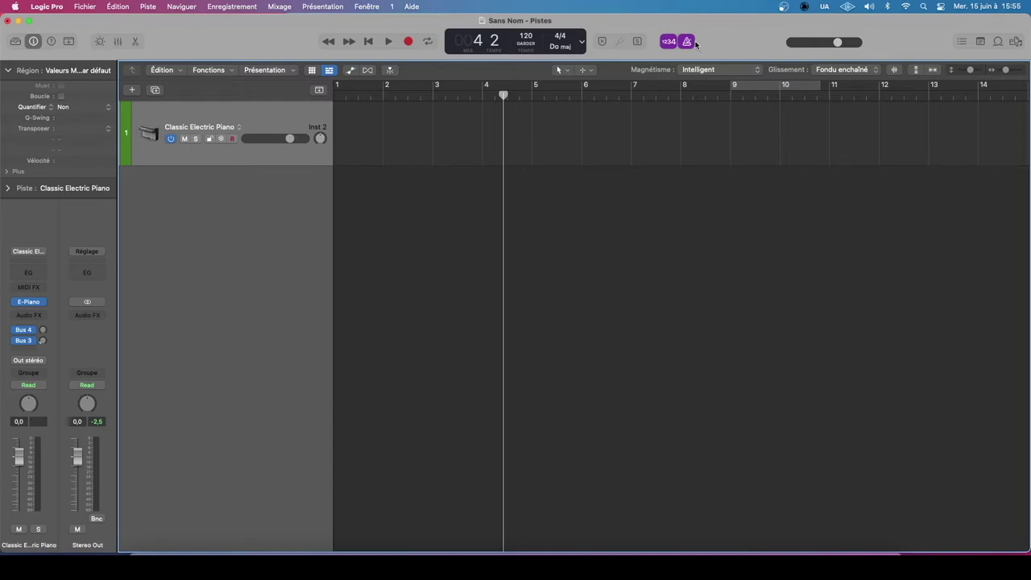
# - Set the recording count-in (Décompte) to 2 mesures in the project settings and close them
pyautogui.rightClick(690, 43)
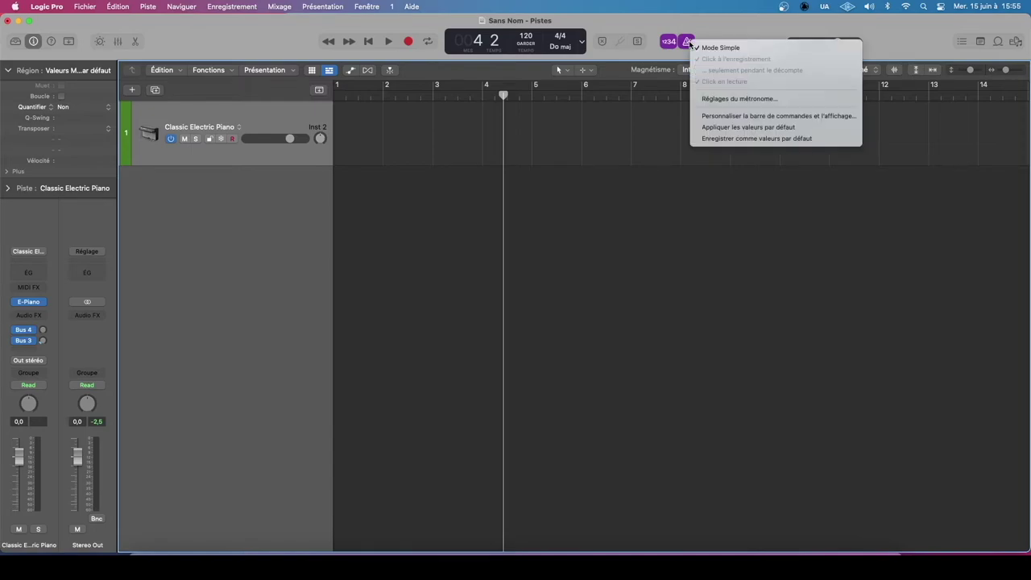
pyautogui.click(719, 100)
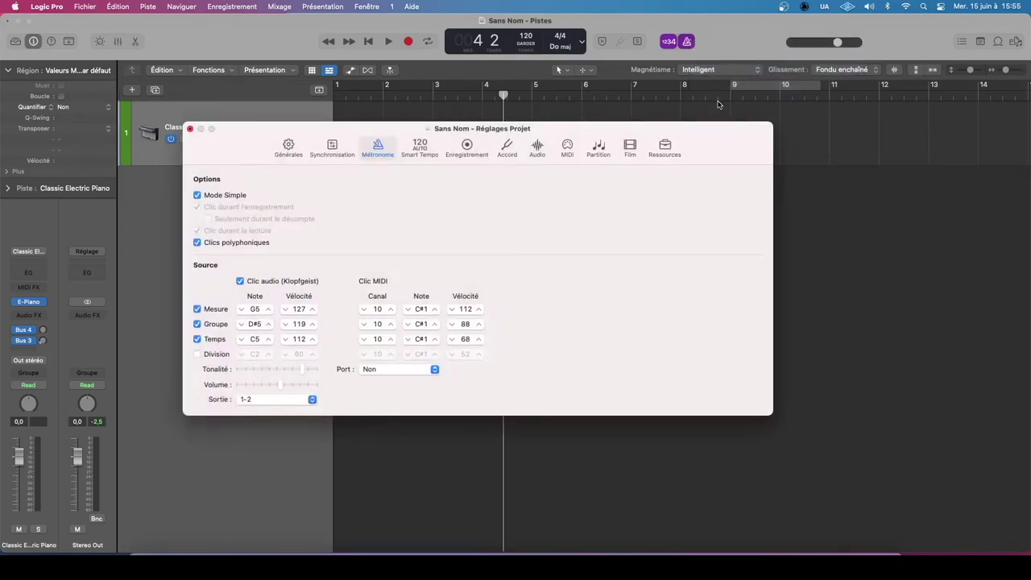
pyautogui.click(464, 150)
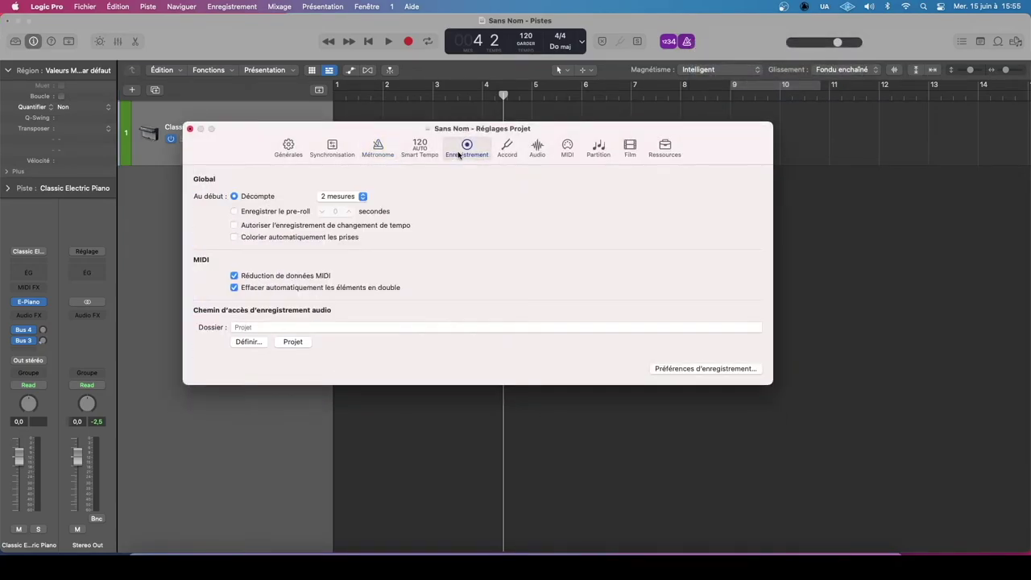
pyautogui.click(346, 198)
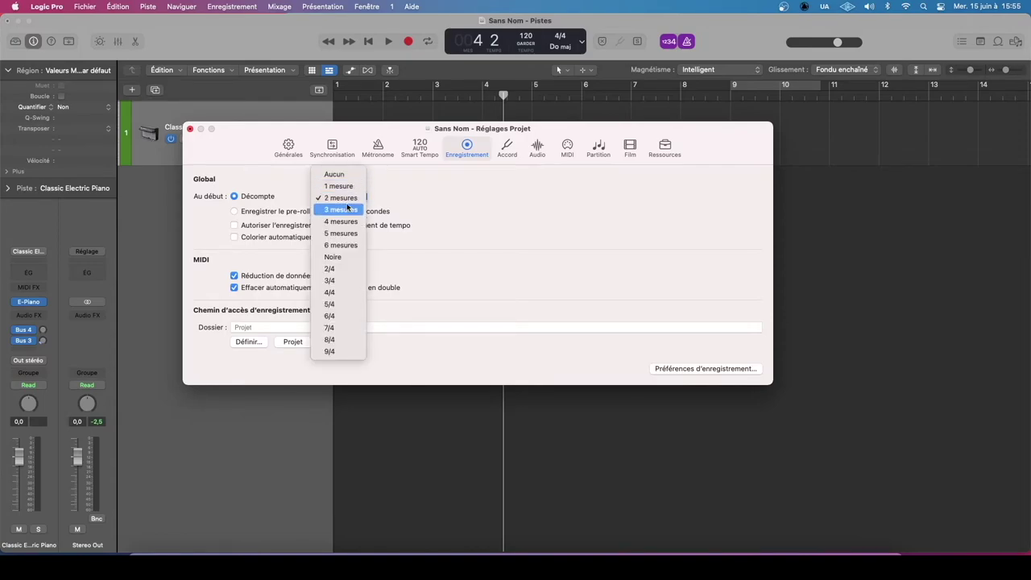
pyautogui.click(347, 199)
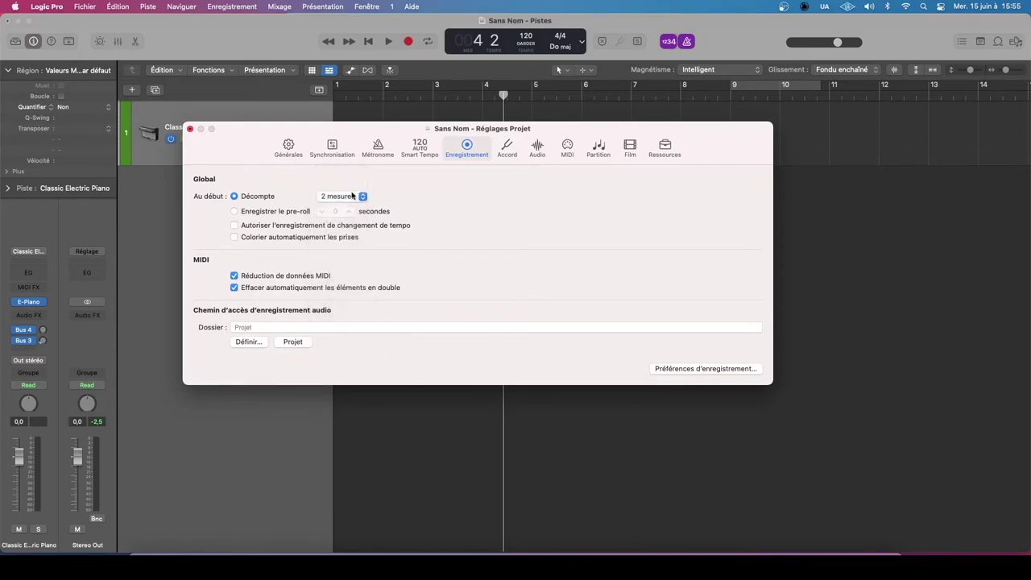
pyautogui.click(191, 129)
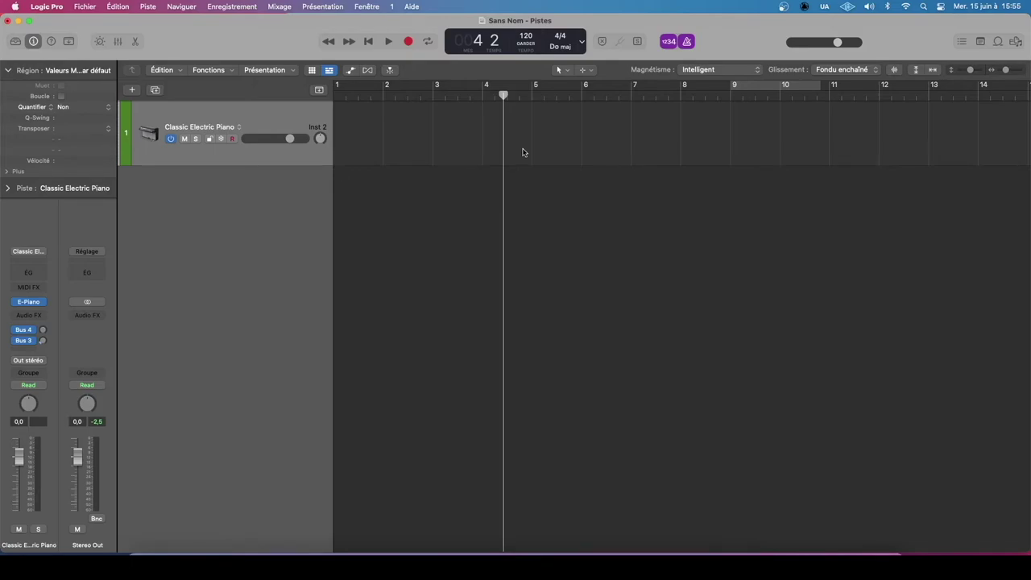
# - Start recording from the beginning of the project, stop during the count-in, and return the playhead to the start
pyautogui.press('Return')
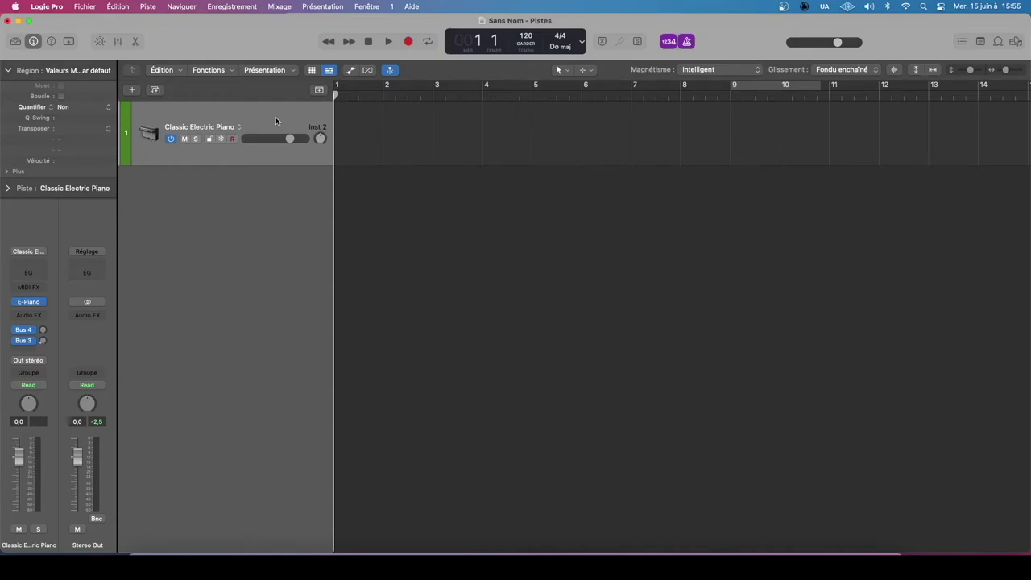
pyautogui.press('r')
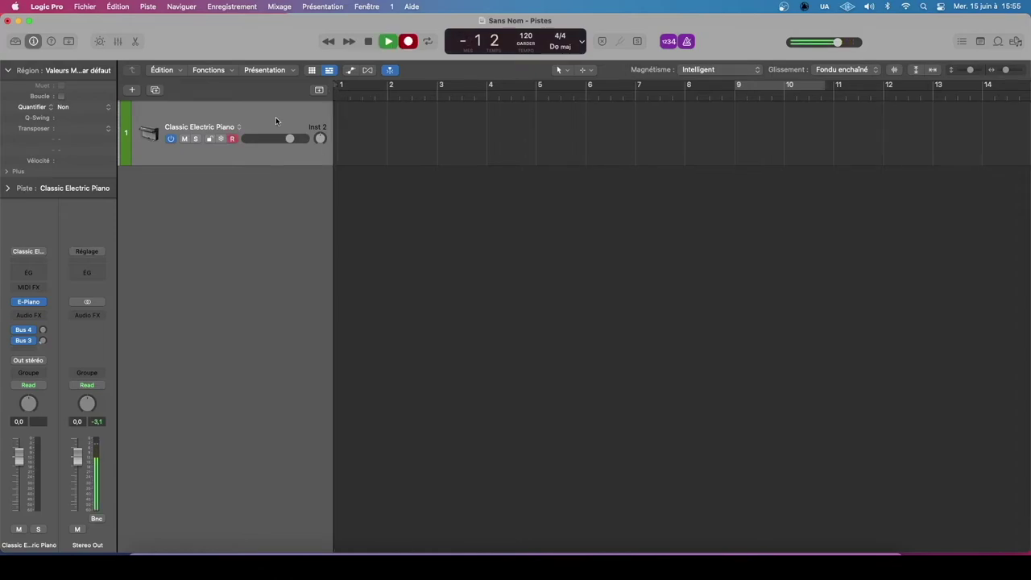
pyautogui.press('space')
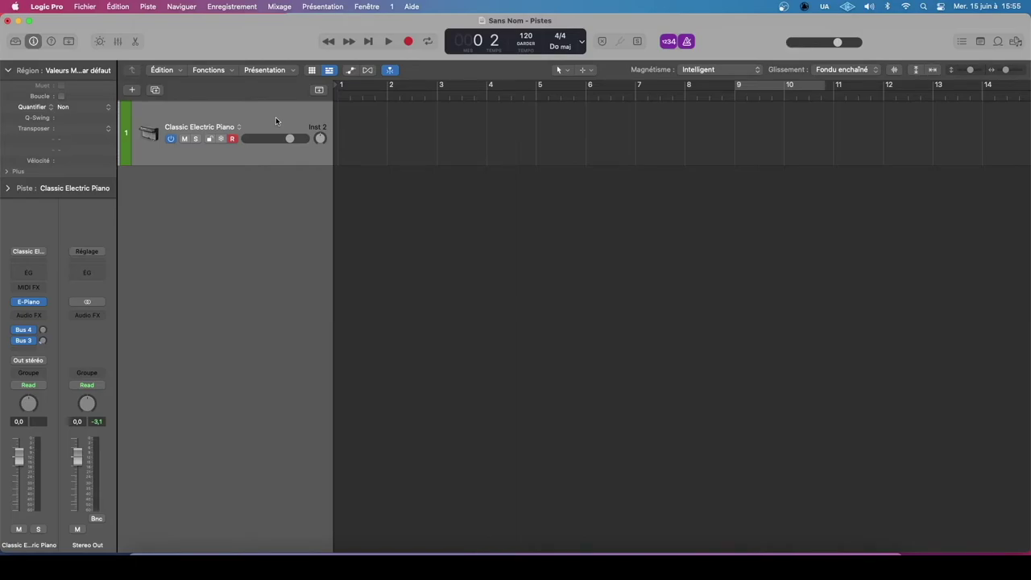
pyautogui.press('Return')
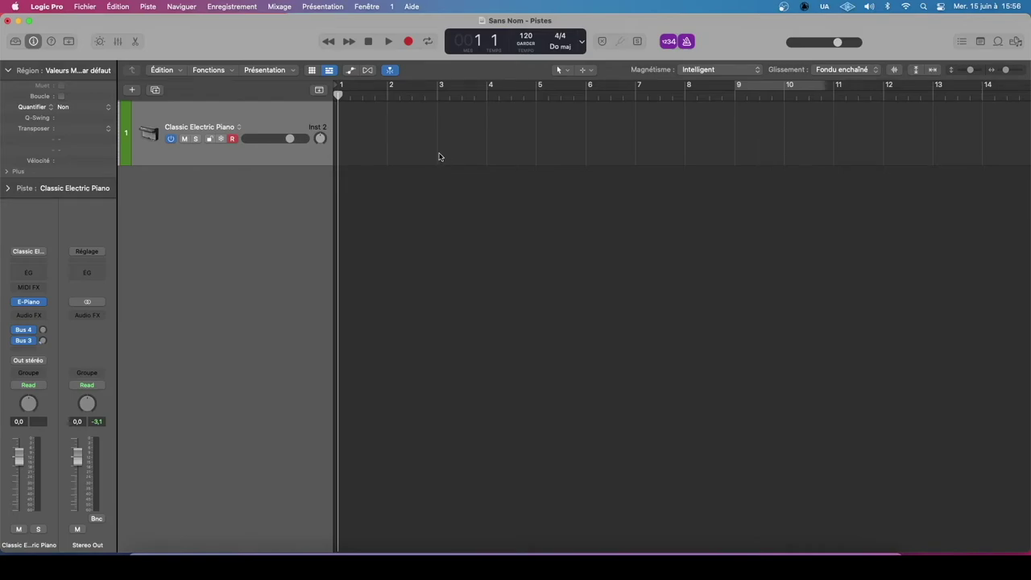
# - Show the mixer, compare its Pistes and Tout views, and open the Klopfgeist instrument on the Click channel
pyautogui.press('x')
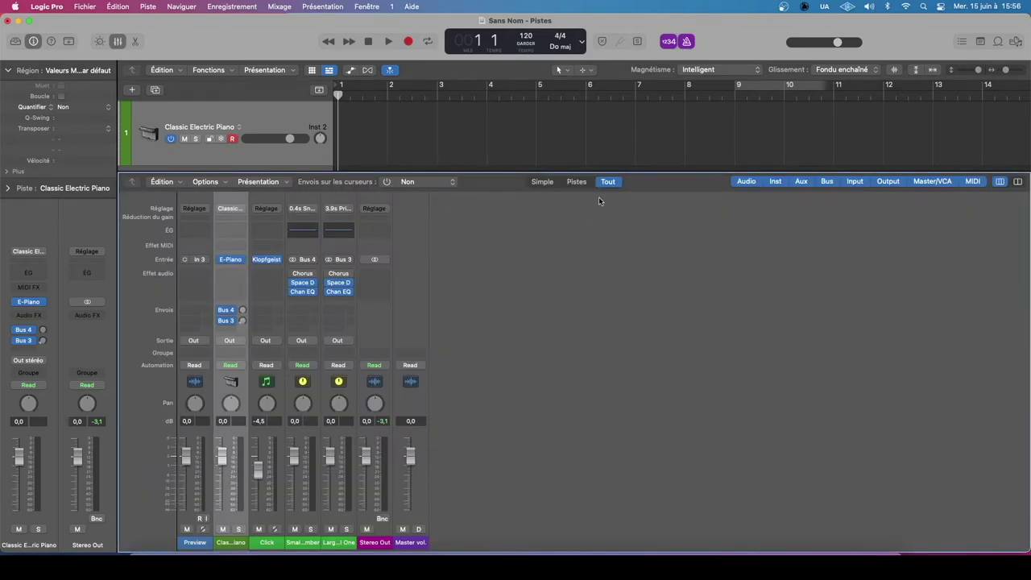
pyautogui.click(575, 182)
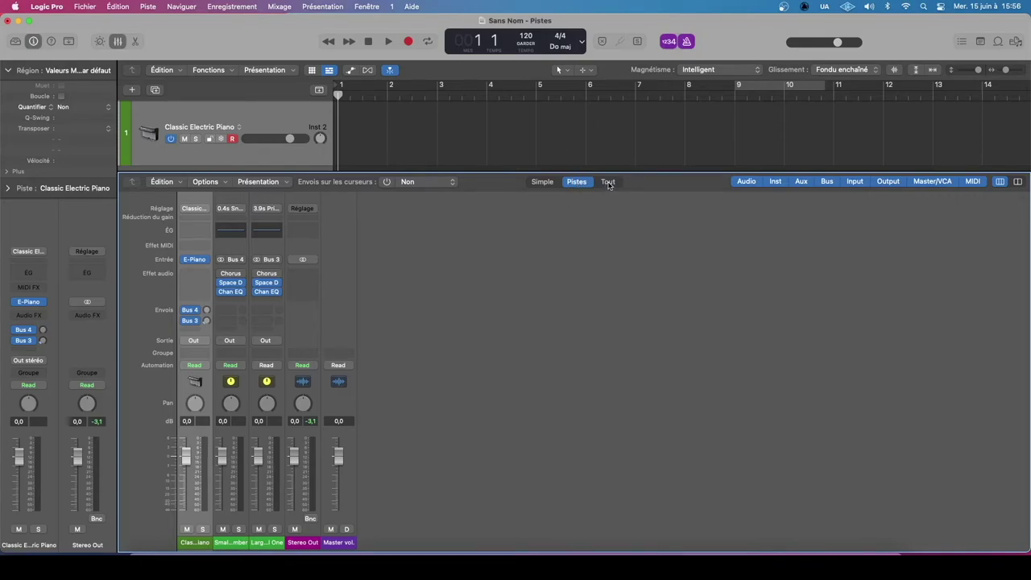
pyautogui.click(608, 182)
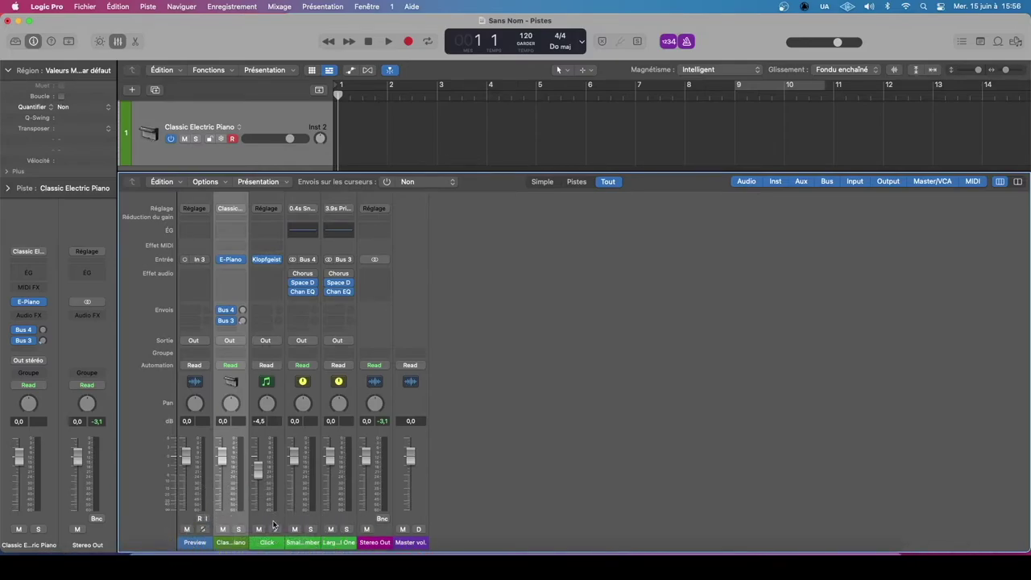
pyautogui.click(268, 263)
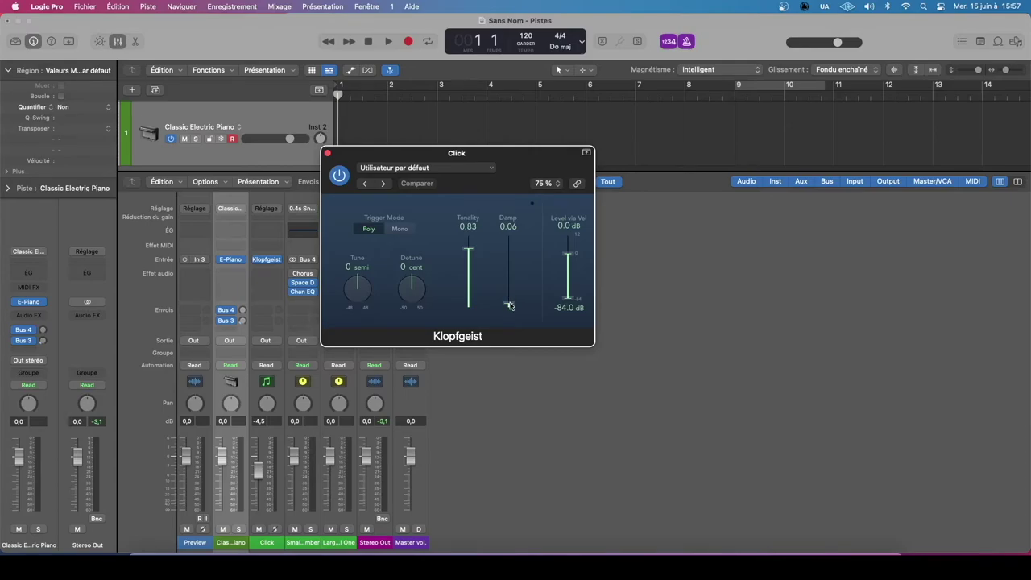
# - Set Klopfgeist's Damp to 0.00 and its Tonality to 0.87 while listening to the metronome, and close the plug-in and mixer
pyautogui.moveTo(509, 305); pyautogui.dragTo(511, 312)
pyautogui.press('space')
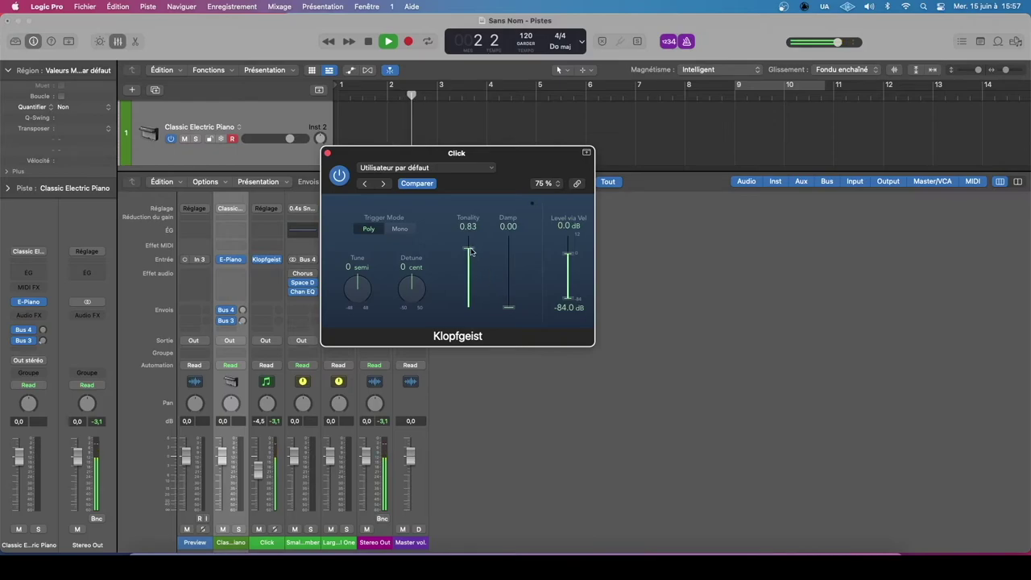
pyautogui.moveTo(468, 249); pyautogui.dragTo(472, 233)
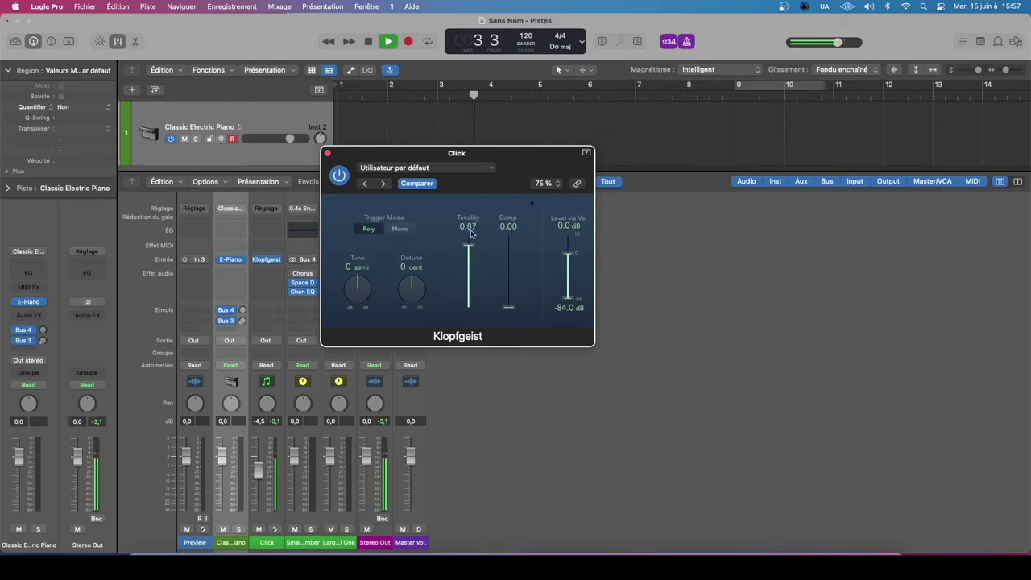
pyautogui.click(327, 153)
pyautogui.press('space')
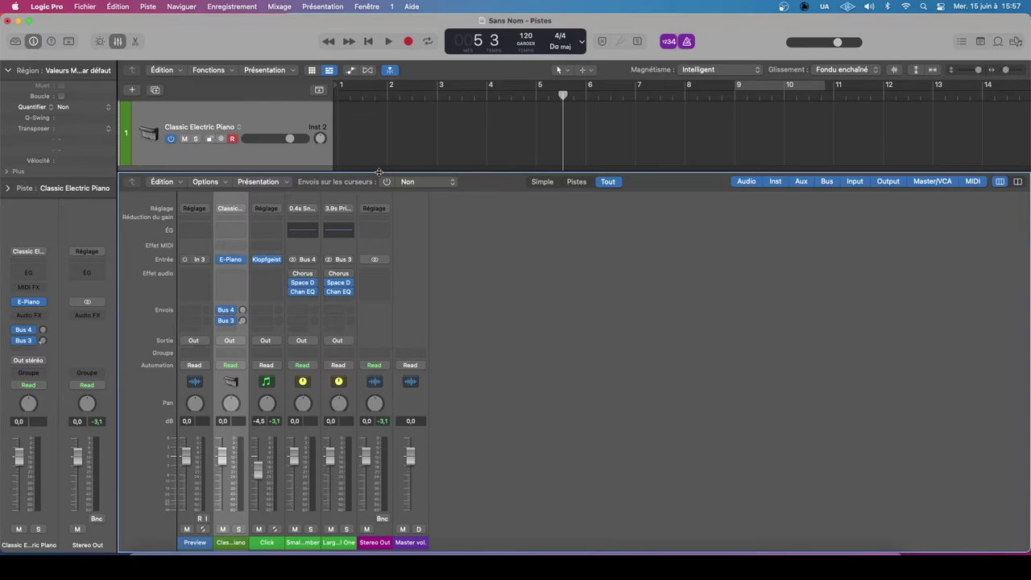
pyautogui.press('x')
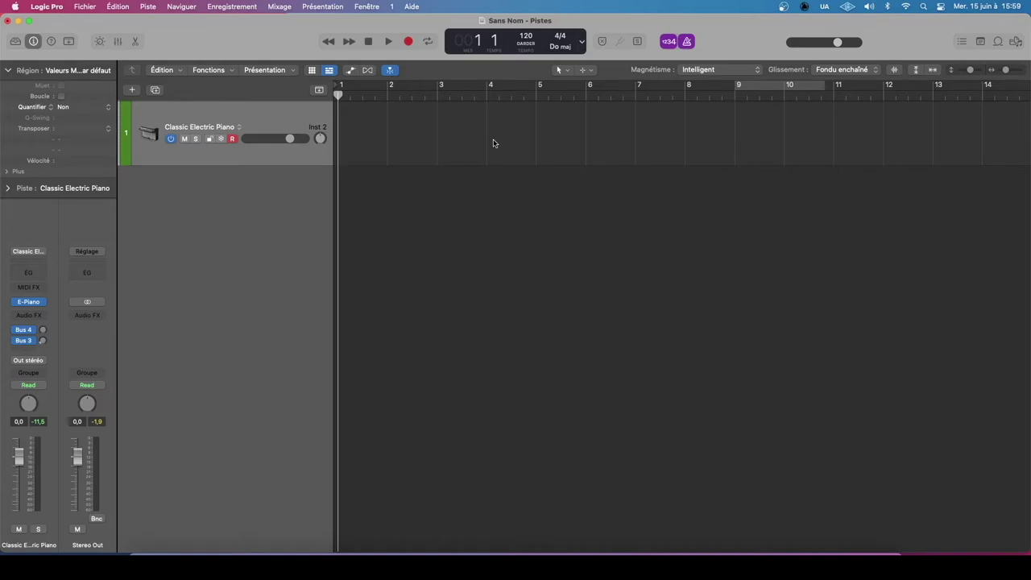
# - Record an eight-bar MIDI performance from bar 1 on the Classic Electric Piano track and open the region in the piano roll
pyautogui.press('r')
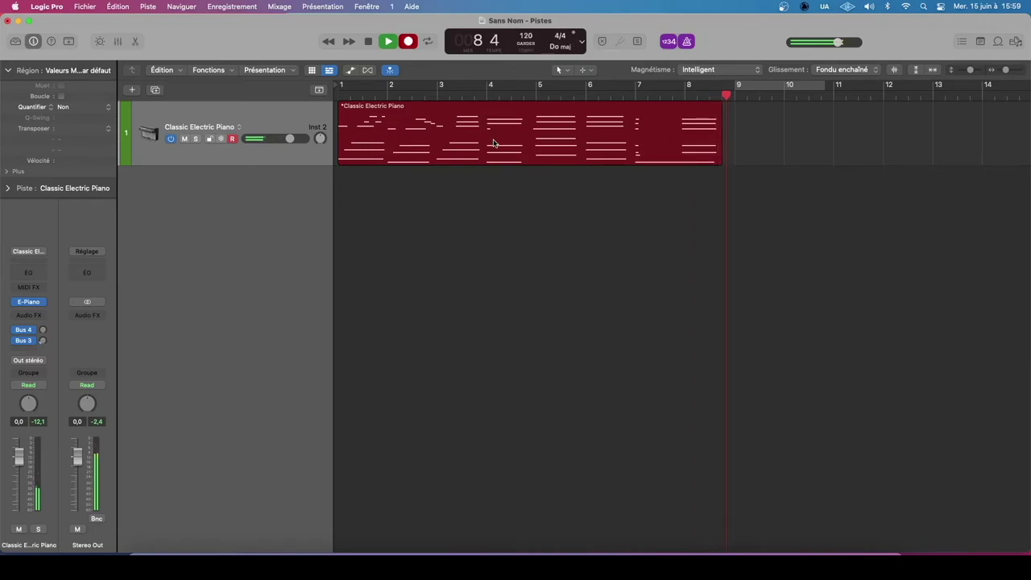
pyautogui.press('space')
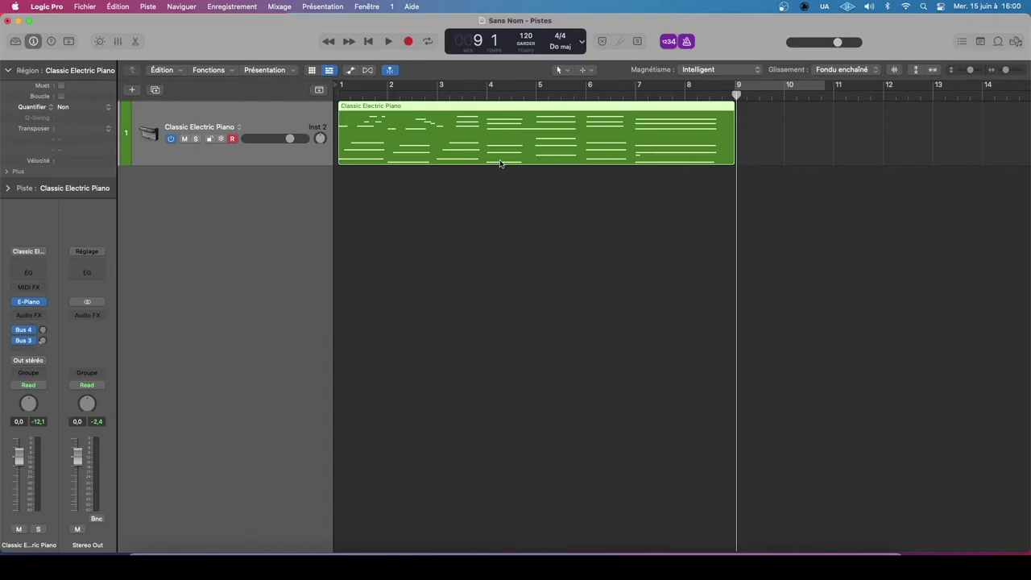
pyautogui.doubleClick(499, 163)
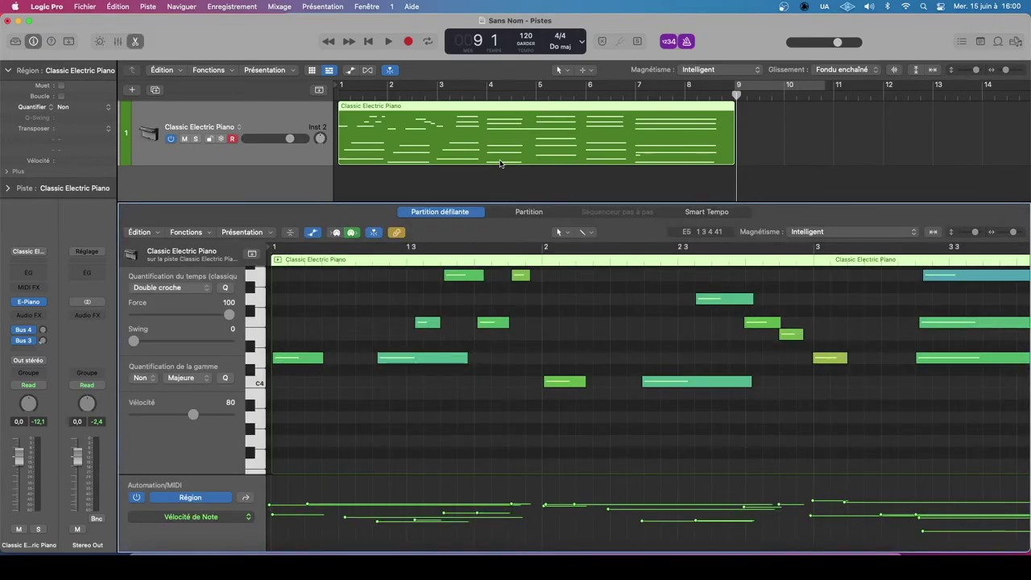
pyautogui.scroll(3, 419, 324)
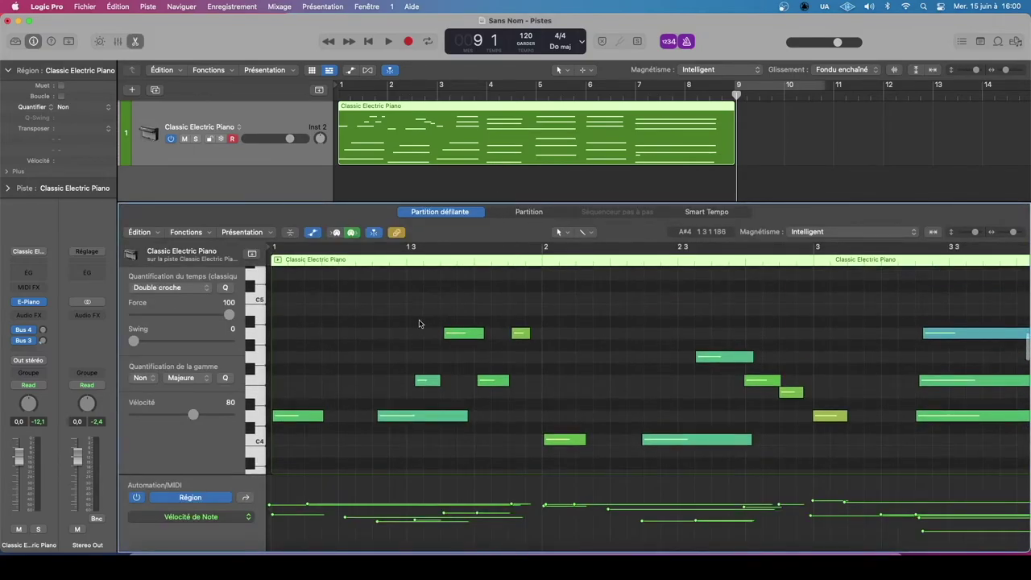
pyautogui.scroll(-2, 419, 326)
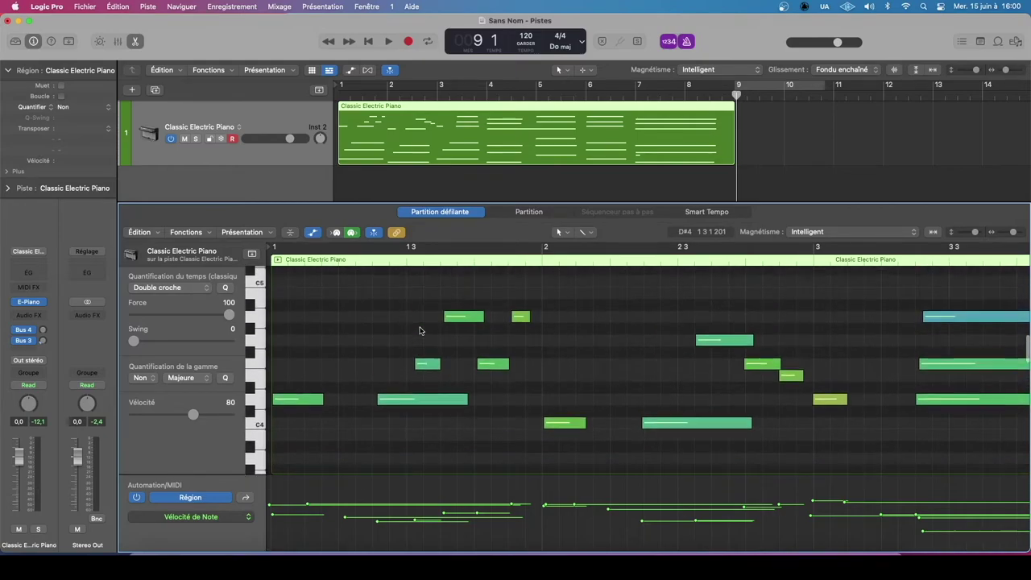
pyautogui.scroll(-2, 418, 331)
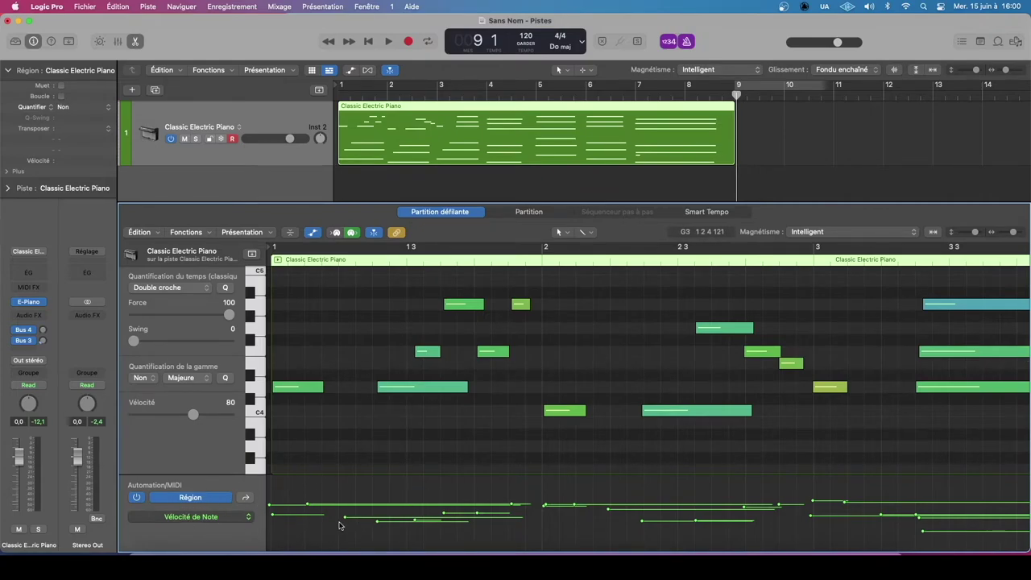
# - Hide and restore the Automation/MIDI lane of the piano roll, and audition the first D4 note at bar 1
pyautogui.click(311, 234)
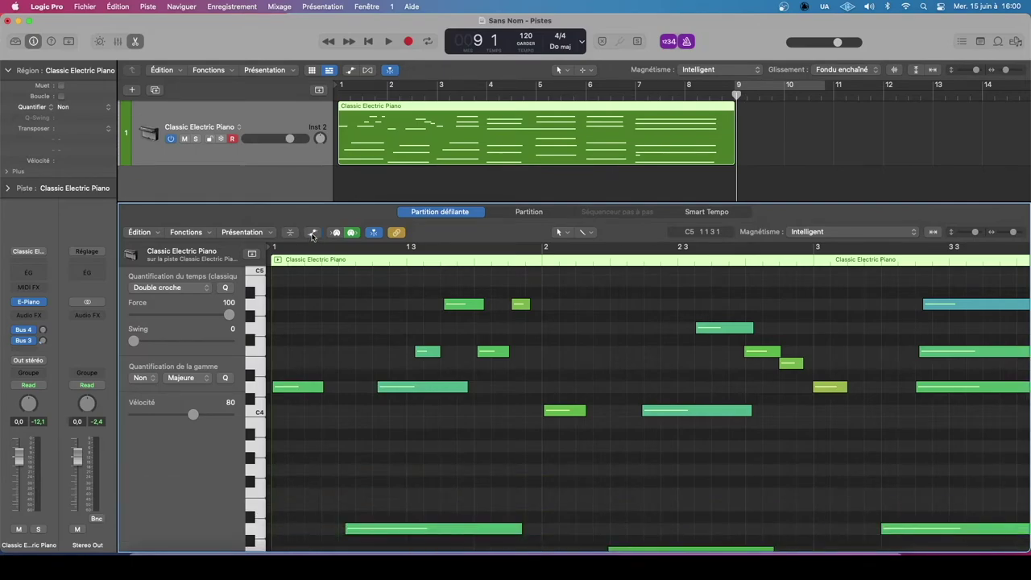
pyautogui.click(312, 235)
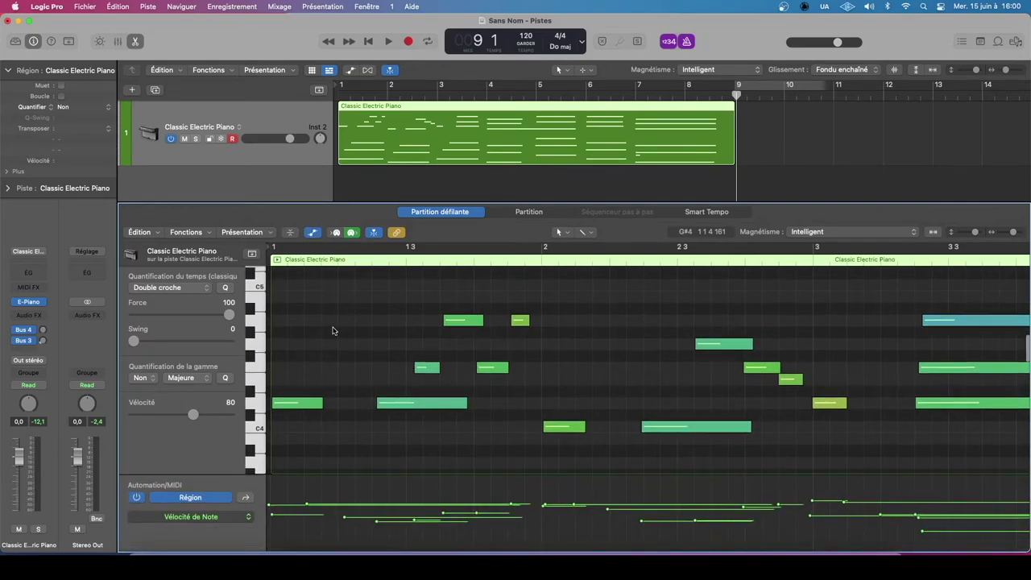
pyautogui.scroll(1, 334, 329)
pyautogui.click(293, 391)
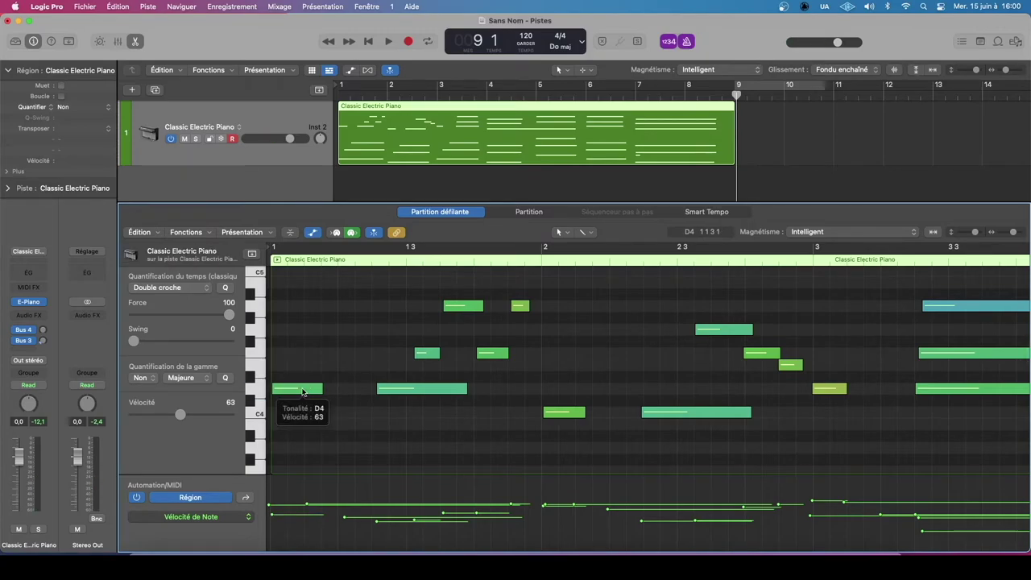
pyautogui.click(302, 391)
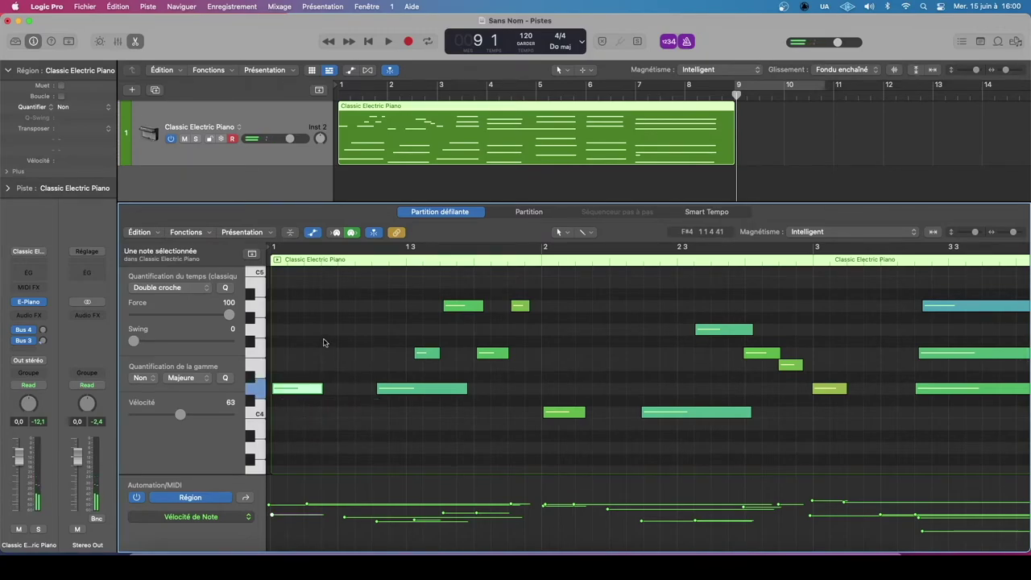
# - Try moving the first D4 note to F4 with MIDI output turned off, and restore both the note and MIDI output
pyautogui.click(352, 233)
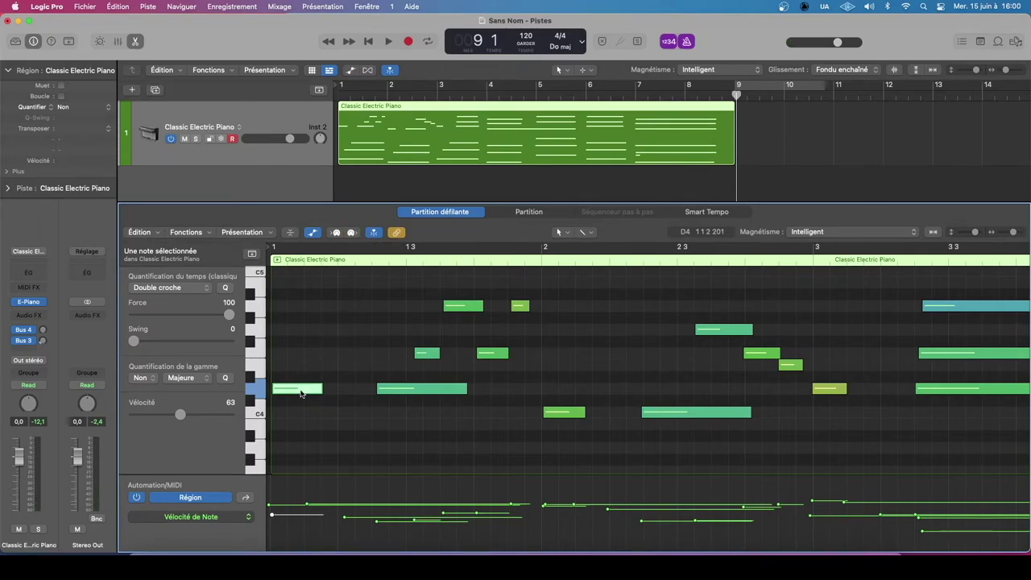
pyautogui.moveTo(303, 387)
pyautogui.mouseDown()
pyautogui.moveTo(301, 356)
pyautogui.moveTo(290, 391)
pyautogui.mouseUp()
pyautogui.press('super+z')
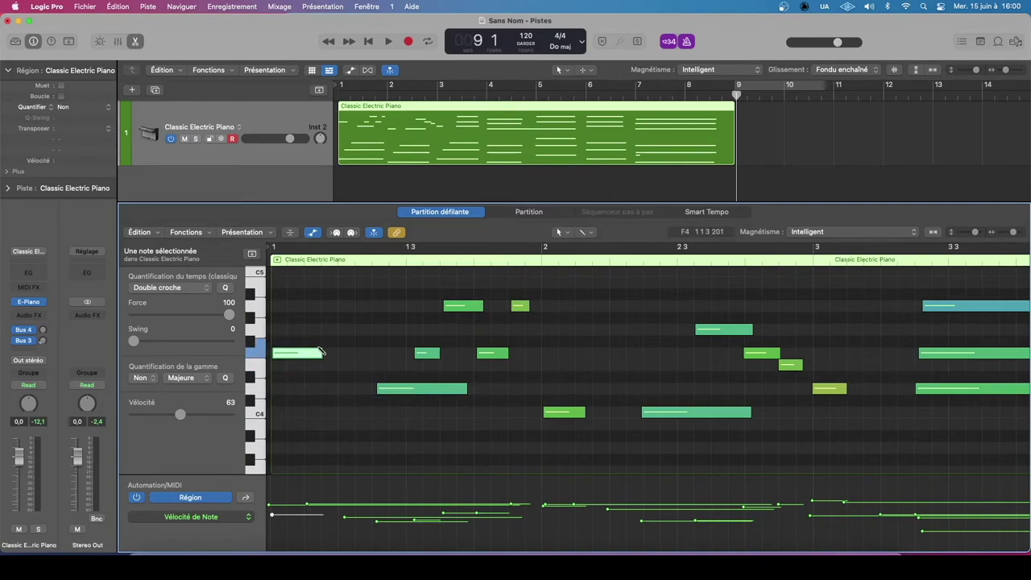
pyautogui.press('super+shift+z')
pyautogui.click(349, 298)
pyautogui.click(350, 233)
# - Return the playhead to the start of the project and make the piano roll active with no notes selected
pyautogui.scroll(-1, 328, 315)
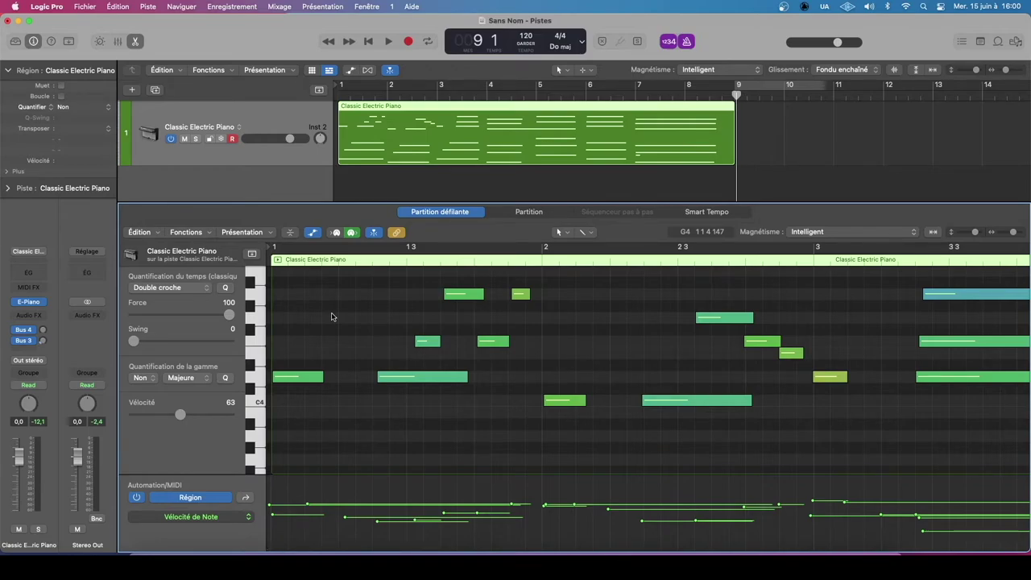
pyautogui.press('Return')
pyautogui.scroll(-2, 387, 322)
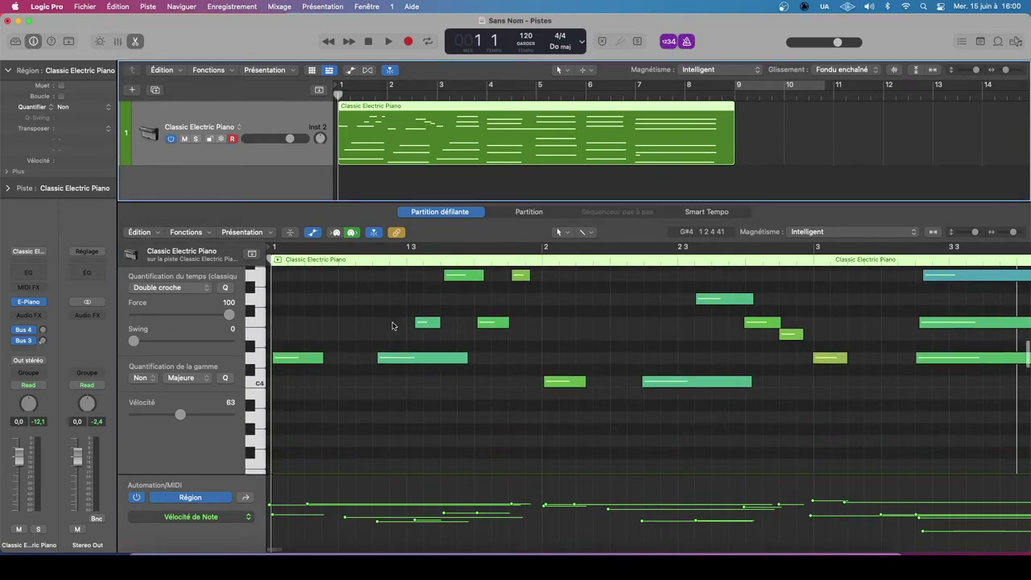
pyautogui.scroll(4, 389, 325)
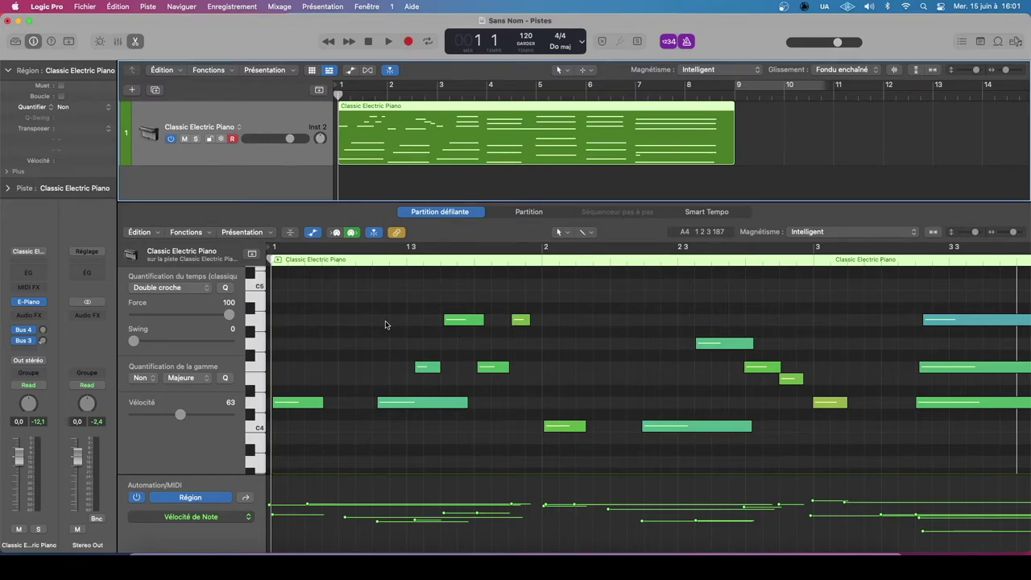
pyautogui.click(385, 325)
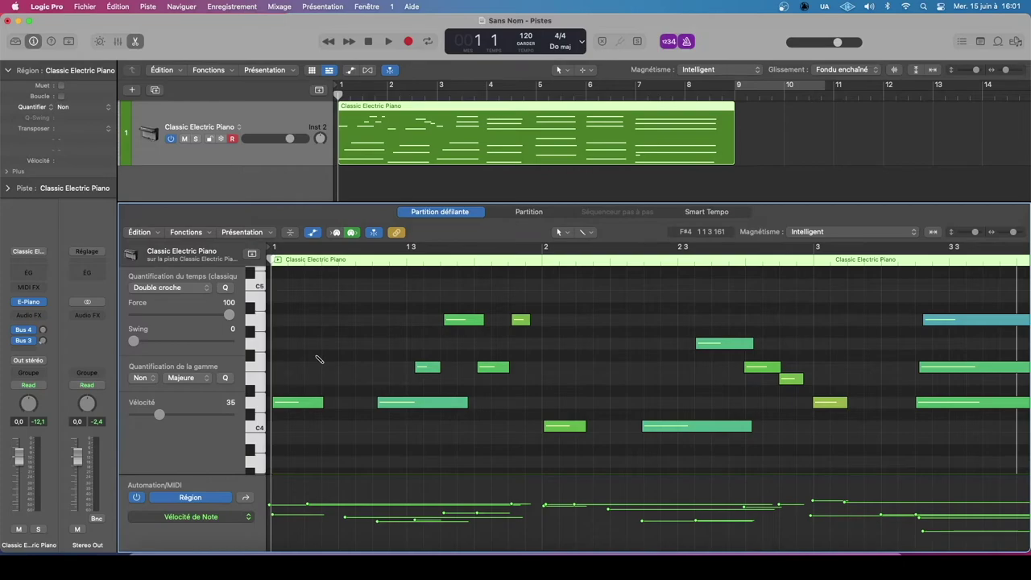
# - Select all notes of the Classic Electric Piano region and quantize them to Double croche
pyautogui.press('super+a')
pyautogui.scroll(-1, 659, 350)
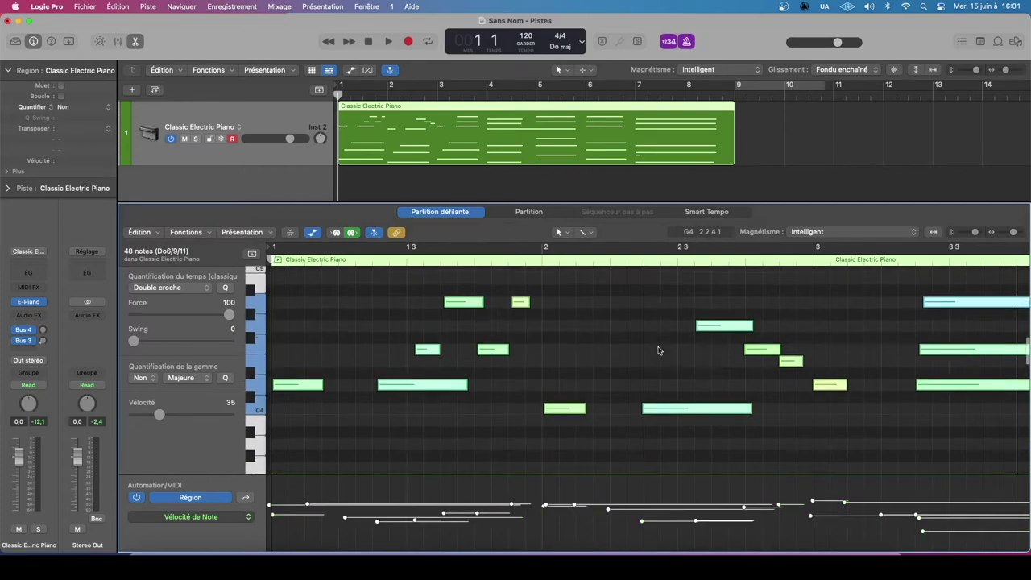
pyautogui.scroll(-4, 658, 350)
pyautogui.scroll(6, 659, 350)
pyautogui.scroll(-3, 659, 351)
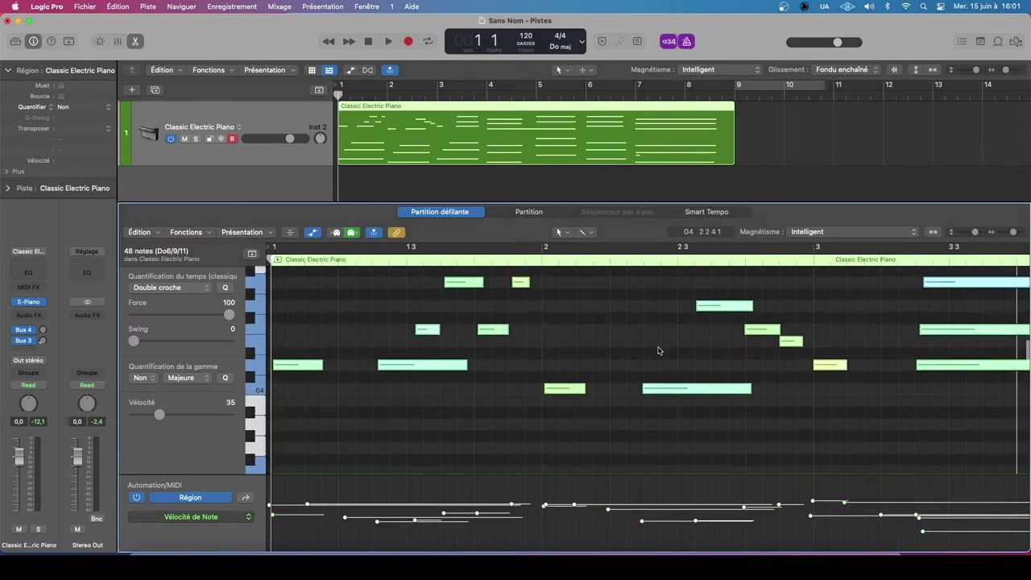
pyautogui.scroll(-3, 659, 351)
pyautogui.scroll(3, 661, 350)
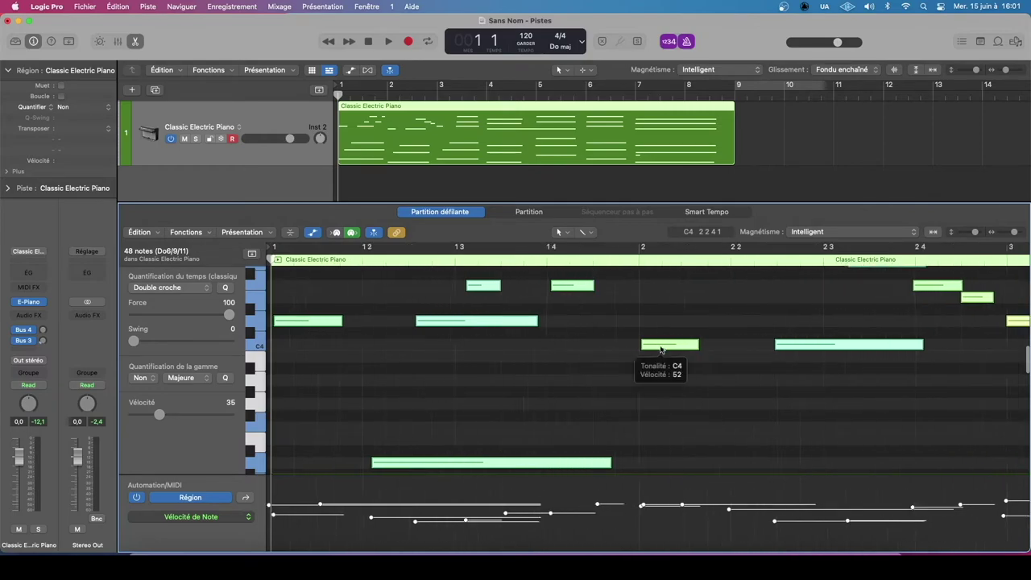
pyautogui.scroll(-10, 661, 347)
pyautogui.scroll(5, 661, 347)
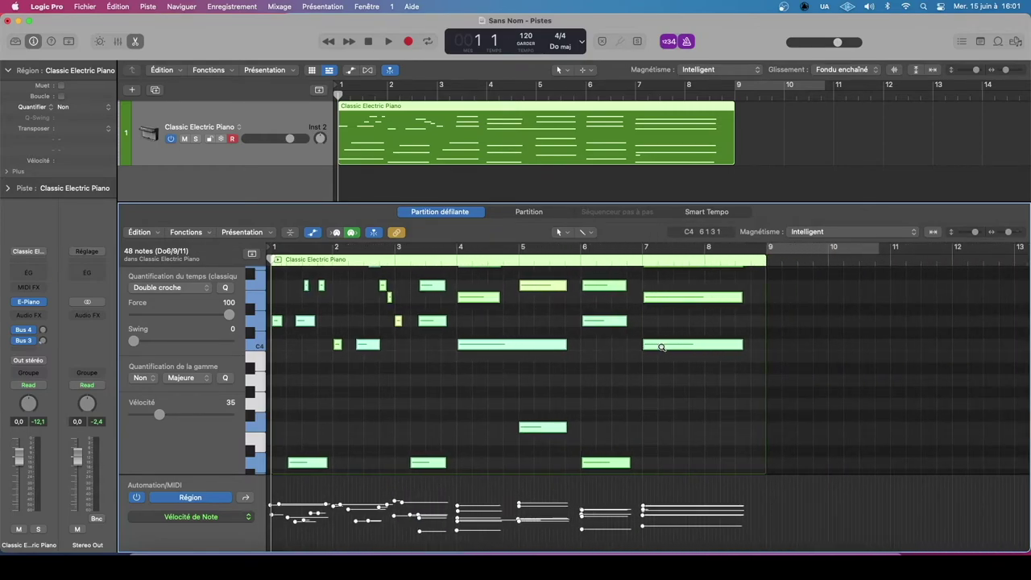
pyautogui.scroll(5, 661, 347)
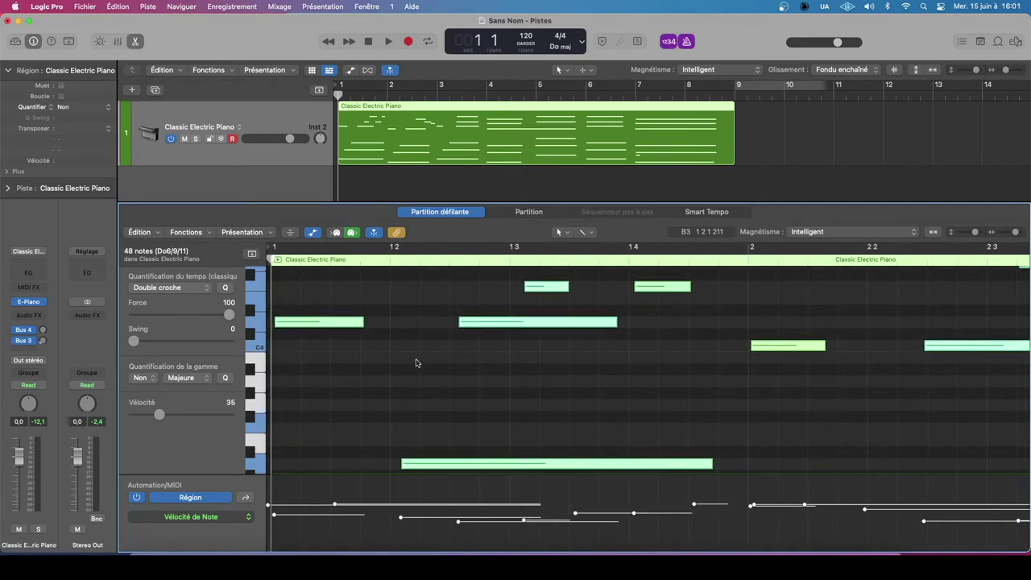
pyautogui.press('q')
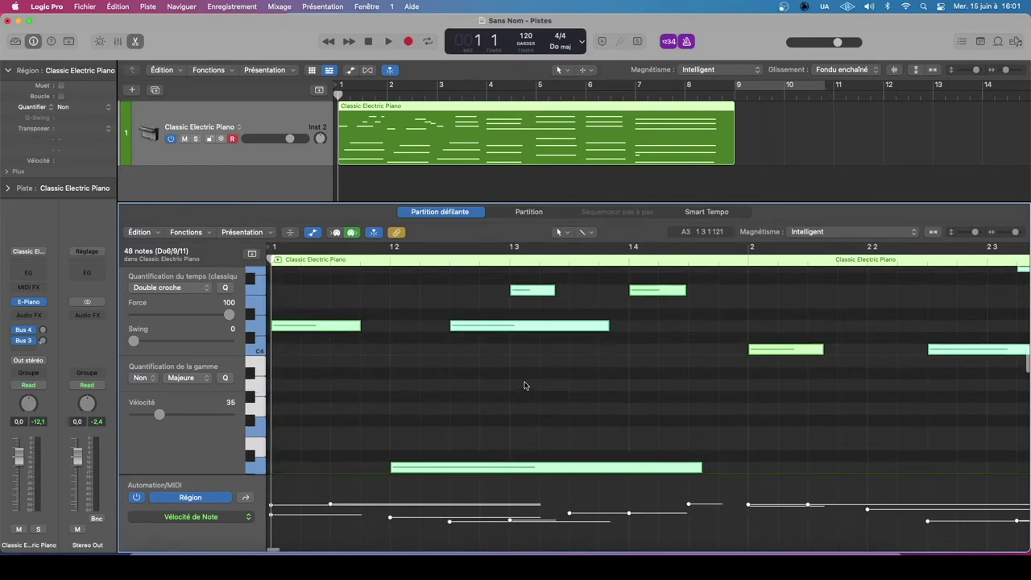
pyautogui.scroll(2, 523, 385)
pyautogui.scroll(6, 521, 385)
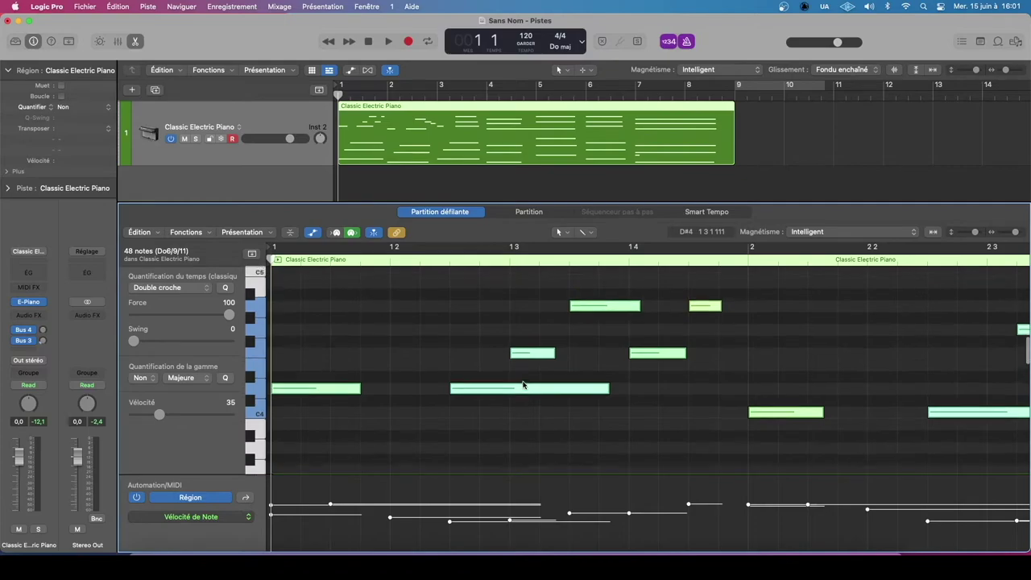
pyautogui.scroll(-6, 487, 344)
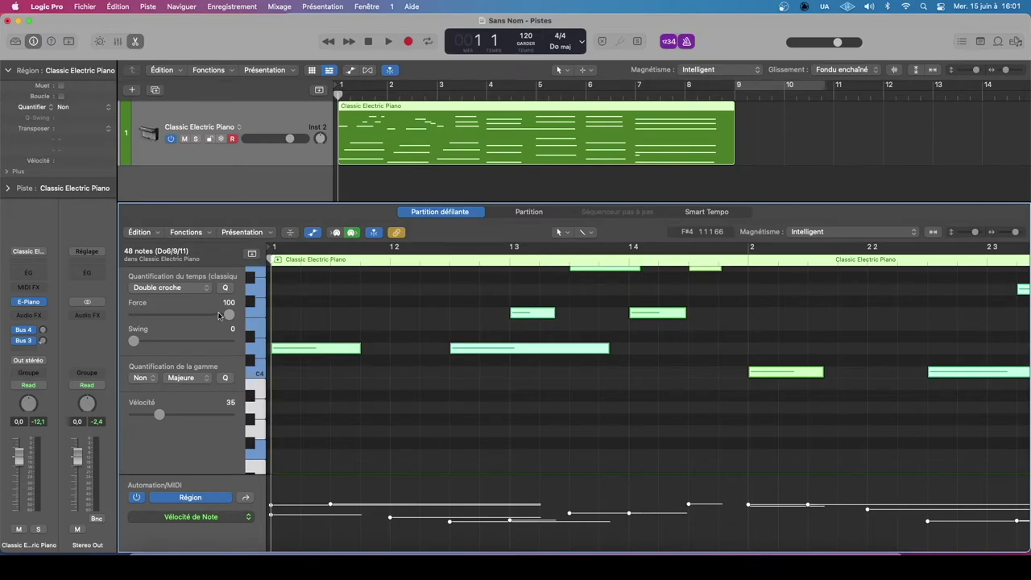
# - Lower the quantize Force to 0 to compare the original timing, and set it back to 100
pyautogui.moveTo(229, 315); pyautogui.dragTo(134, 315)
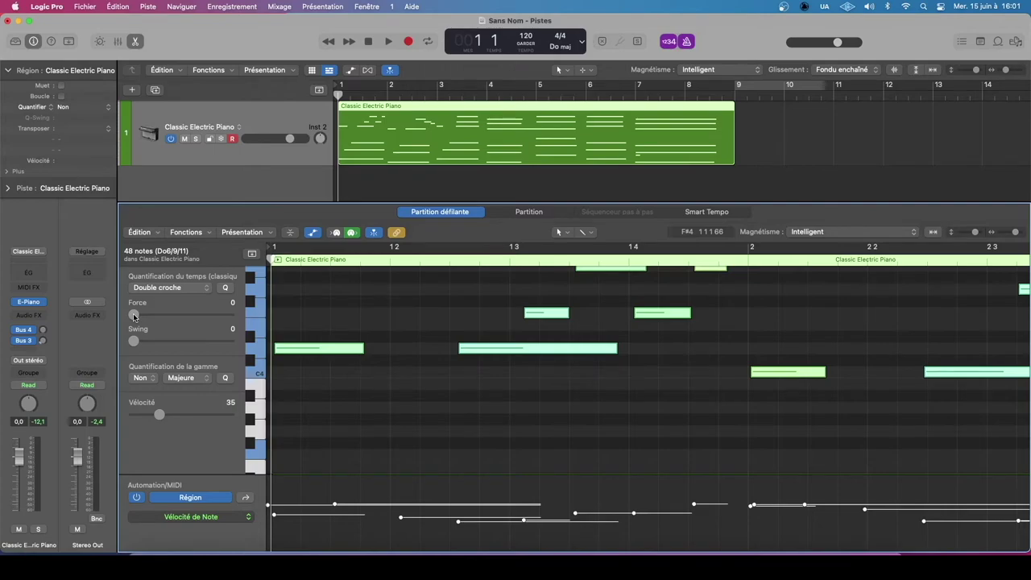
pyautogui.moveTo(134, 315); pyautogui.dragTo(236, 326)
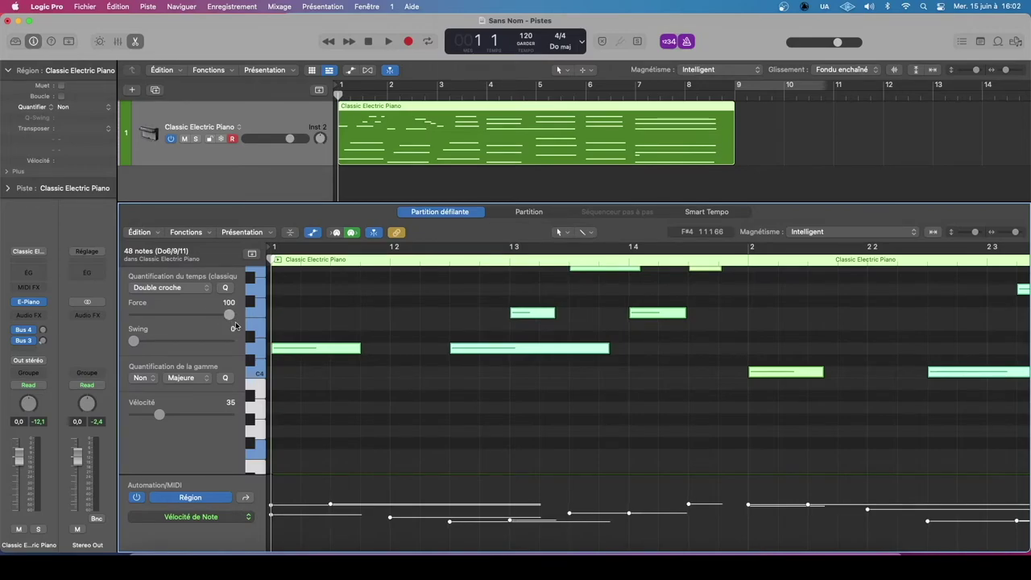
pyautogui.scroll(-3, 417, 329)
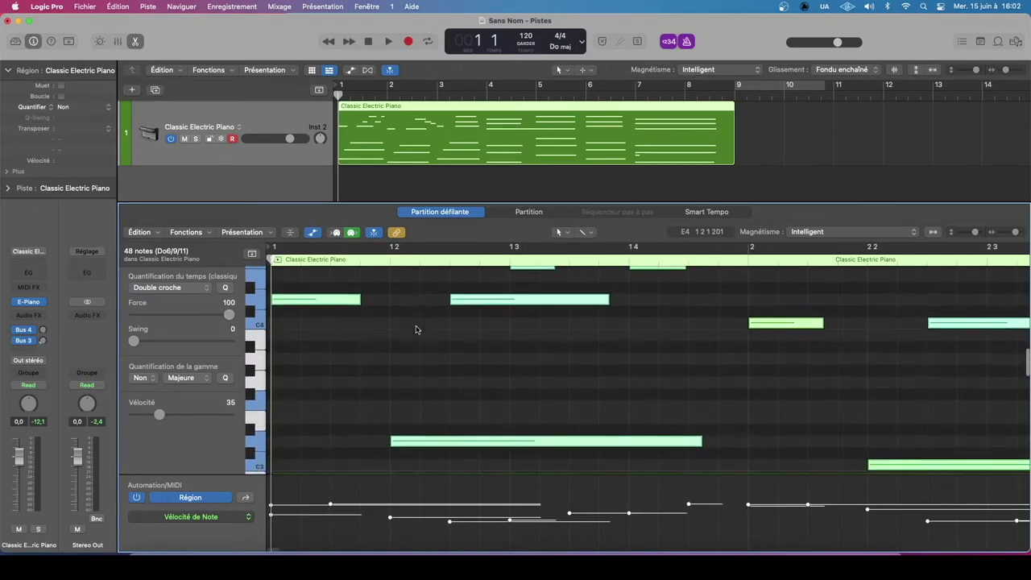
# - Play back the opening bars with the quantize Force at 0 and again at 100, leaving Force at 100
pyautogui.scroll(-5, 417, 329)
pyautogui.scroll(7, 417, 329)
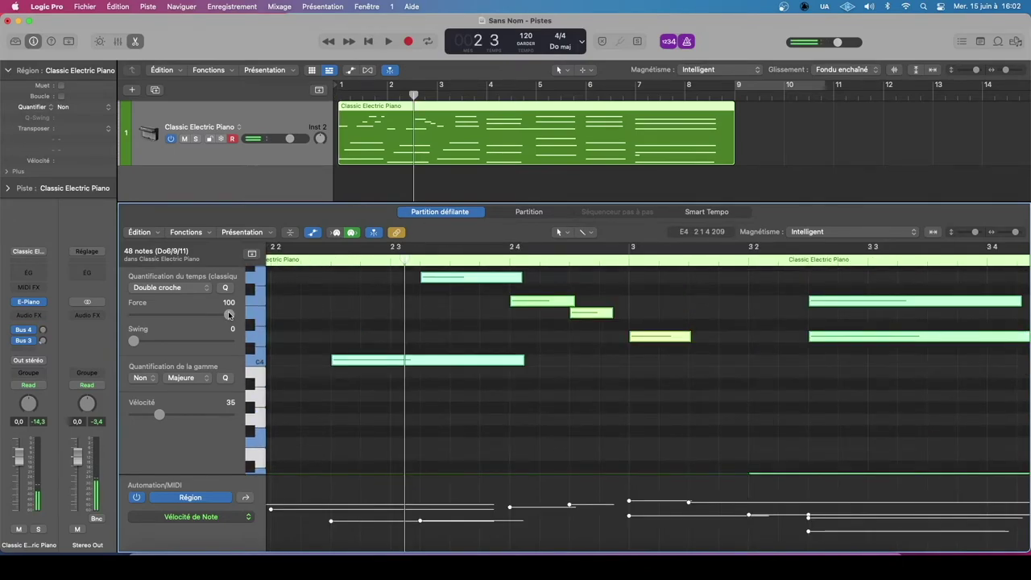
pyautogui.moveTo(229, 315); pyautogui.dragTo(134, 314)
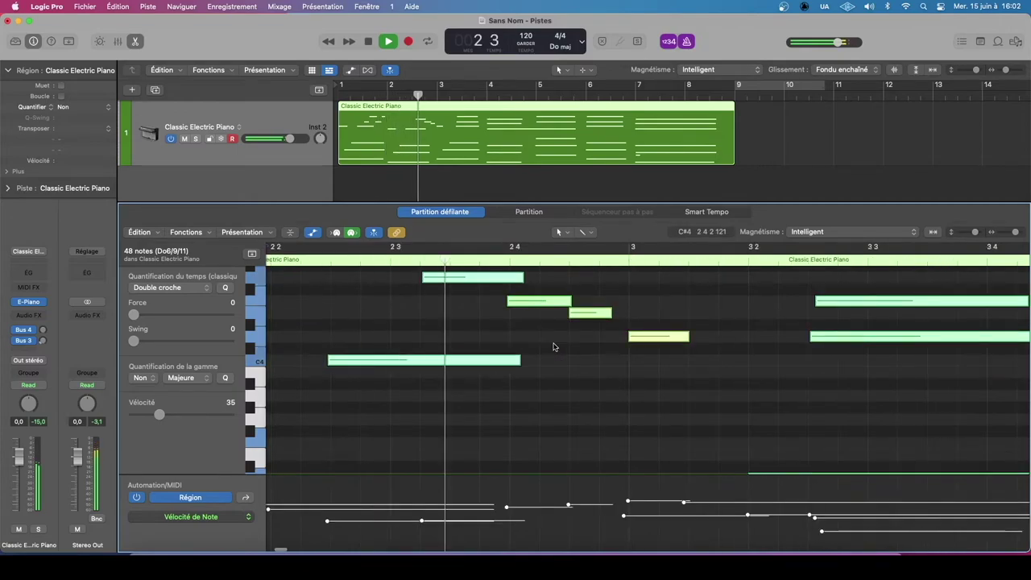
pyautogui.press('space')
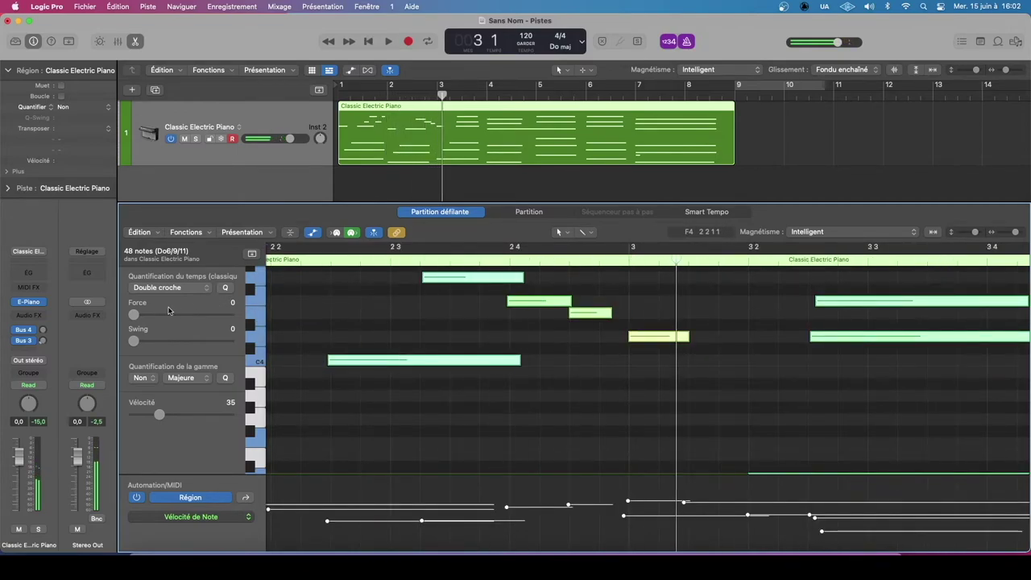
pyautogui.moveTo(133, 316); pyautogui.dragTo(229, 314)
pyautogui.press('space')
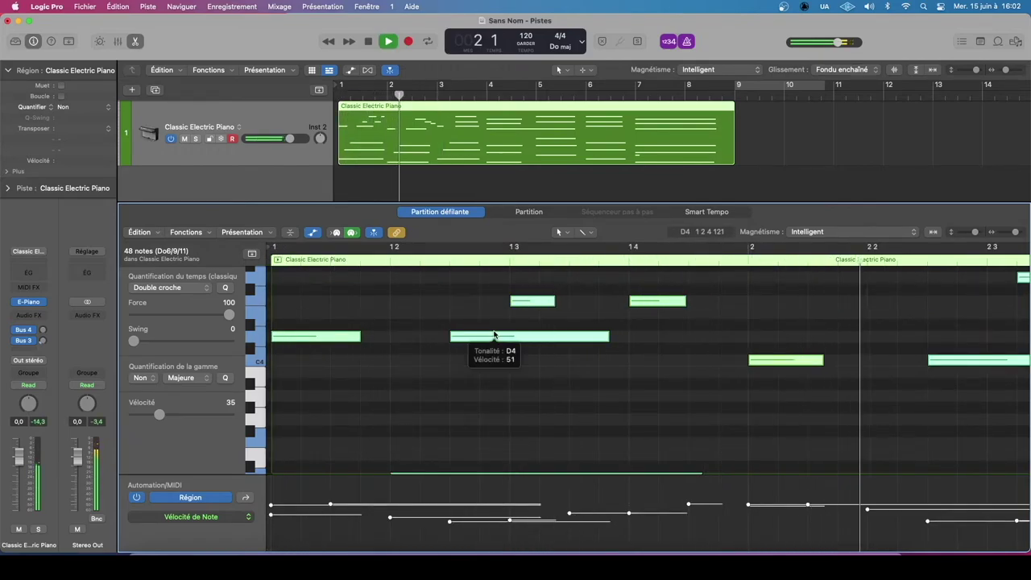
pyautogui.press('space')
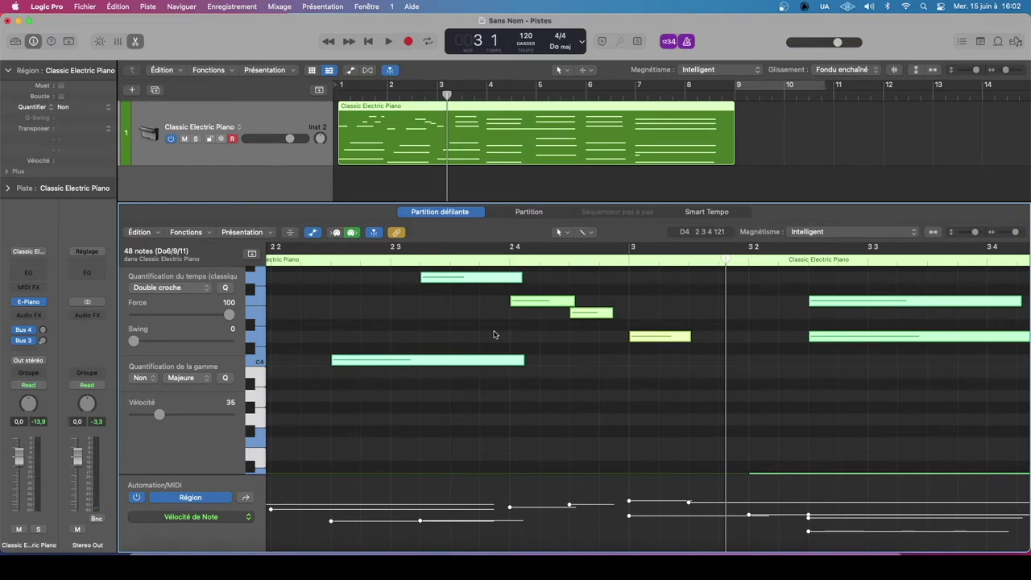
# - Return the playhead to the start of the project and deselect all notes
pyautogui.press('Return')
pyautogui.click(424, 324)
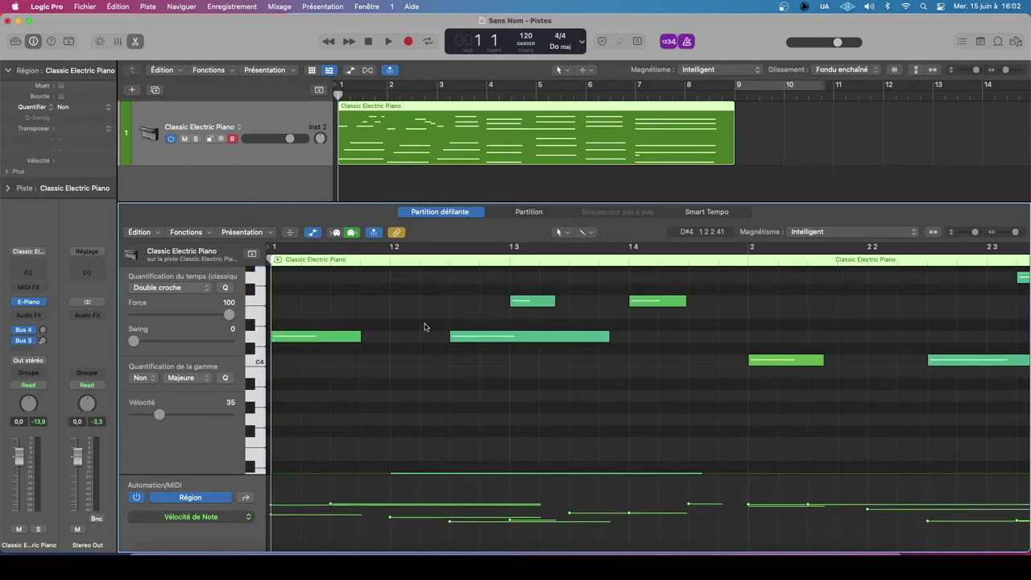
# - Try adding B4, F#4 and A#3 notes on the first beat of bar 1 with the Pencil tool
pyautogui.scroll(3, 404, 300)
pyautogui.scroll(4, 404, 301)
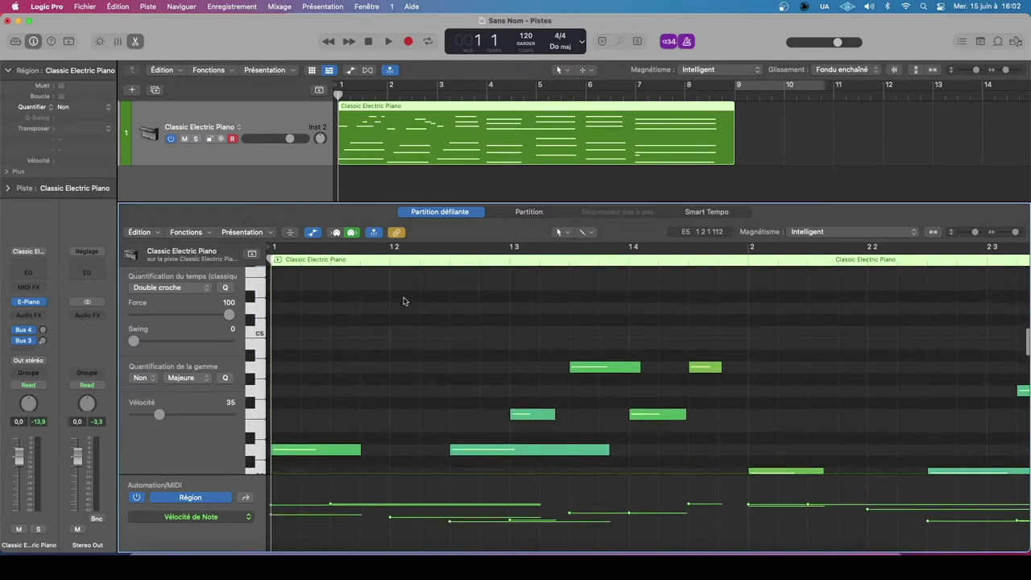
pyautogui.scroll(-1, 393, 344)
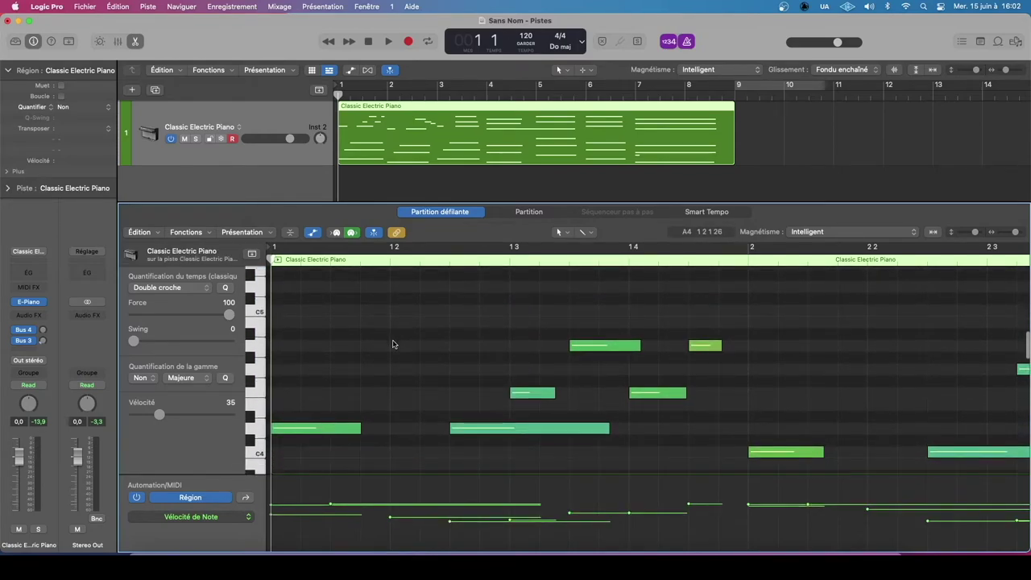
pyautogui.scroll(-1, 392, 342)
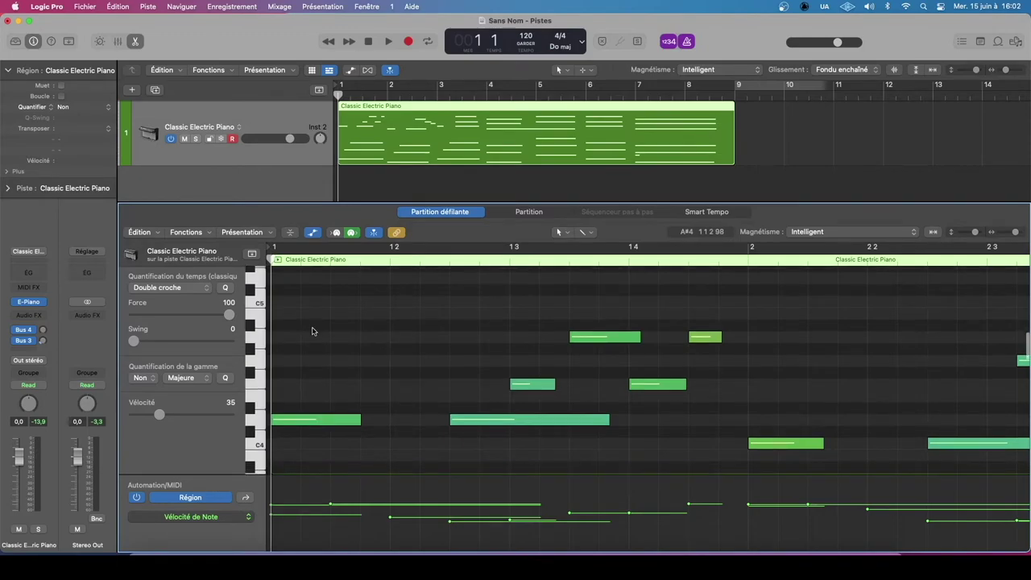
pyautogui.scroll(-1, 310, 331)
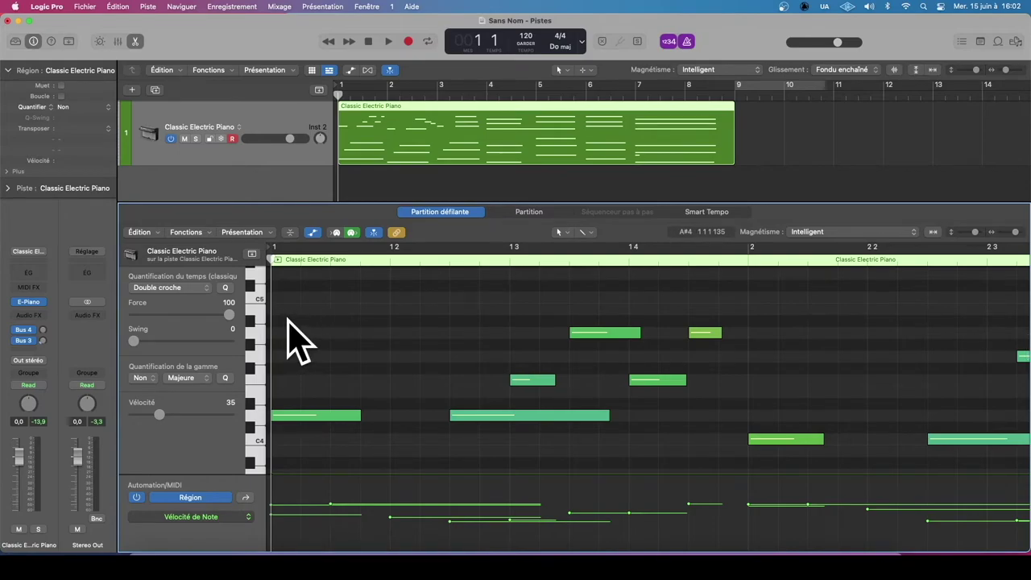
pyautogui.click(278, 311)
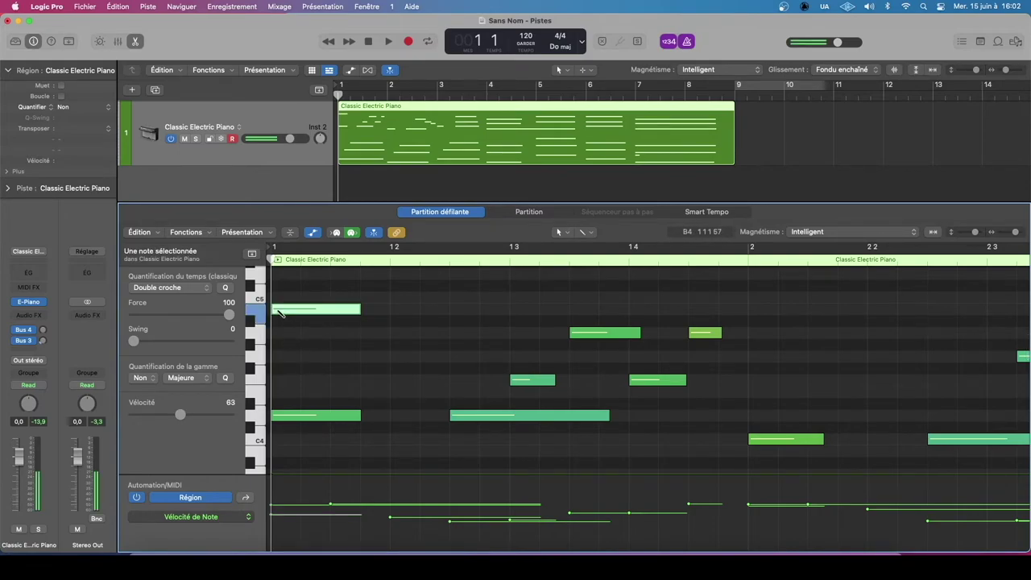
pyautogui.scroll(-2, 285, 356)
pyautogui.click(280, 355)
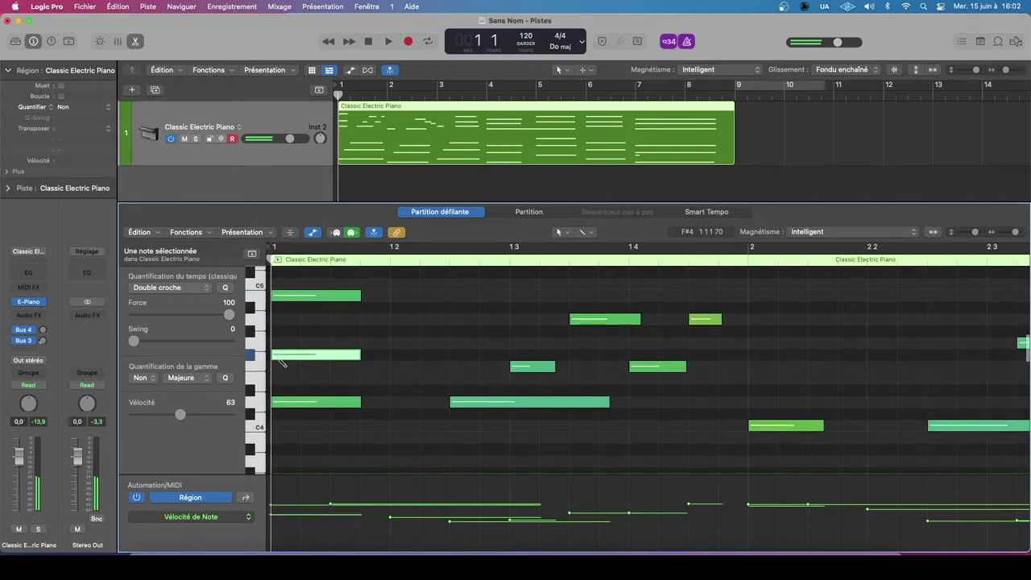
pyautogui.click(300, 448)
# - Try adding F#4 and B4 notes at 1 2 2, plus B4 notes at 1 3 2 and at the start of bar 2
pyautogui.click(419, 353)
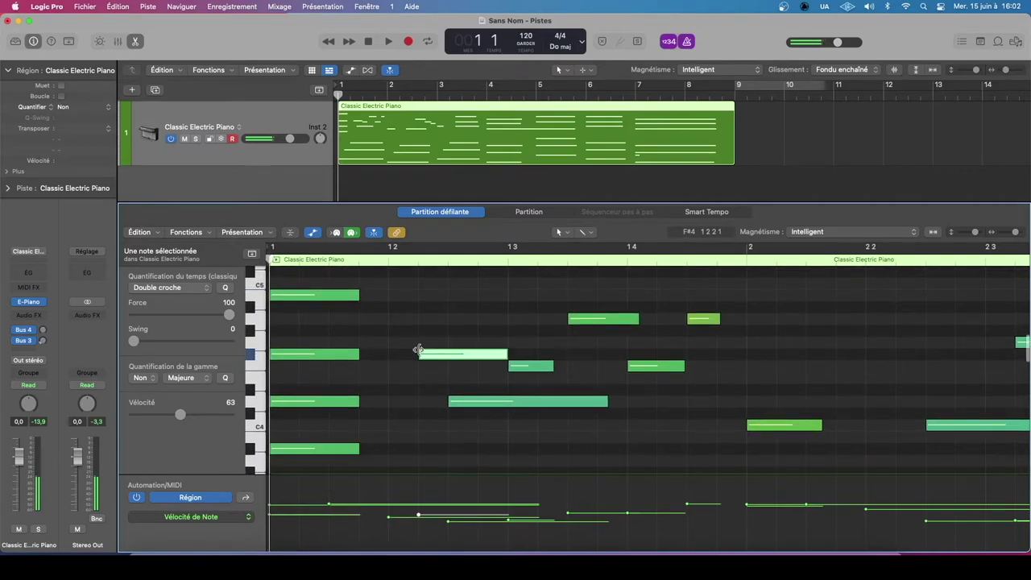
pyautogui.click(433, 296)
pyautogui.click(566, 295)
pyautogui.click(757, 295)
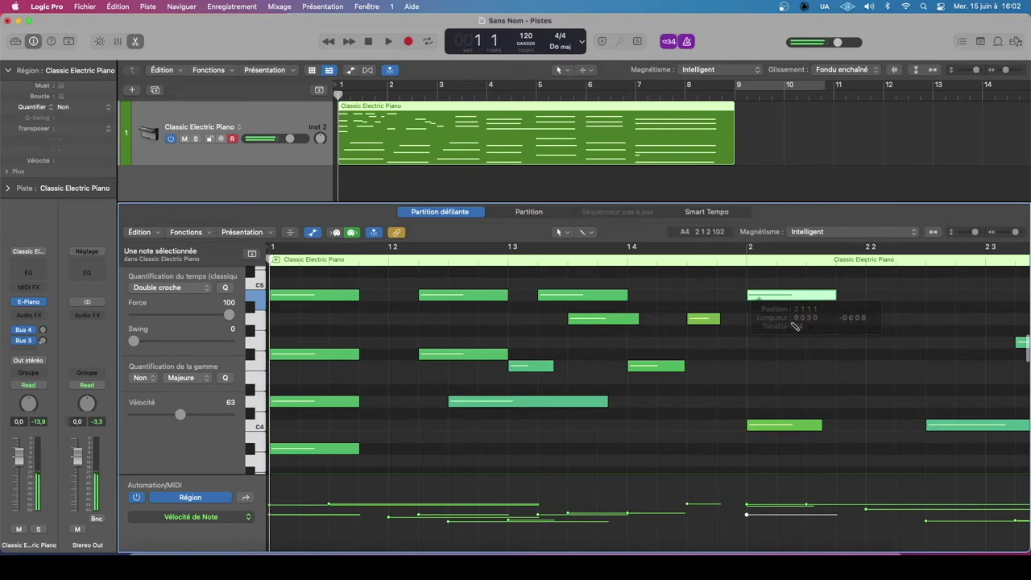
# - Try adding F4, D#4 and long A#3 notes around the start of bar 2, and delete the A#3 note
pyautogui.click(786, 366)
pyautogui.click(765, 390)
pyautogui.click(753, 448)
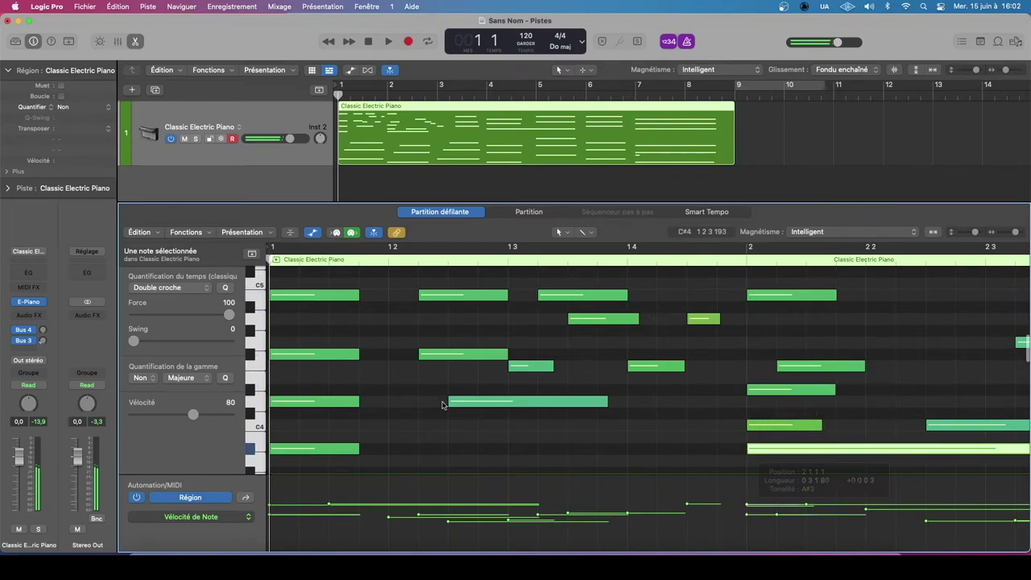
pyautogui.press('Delete')
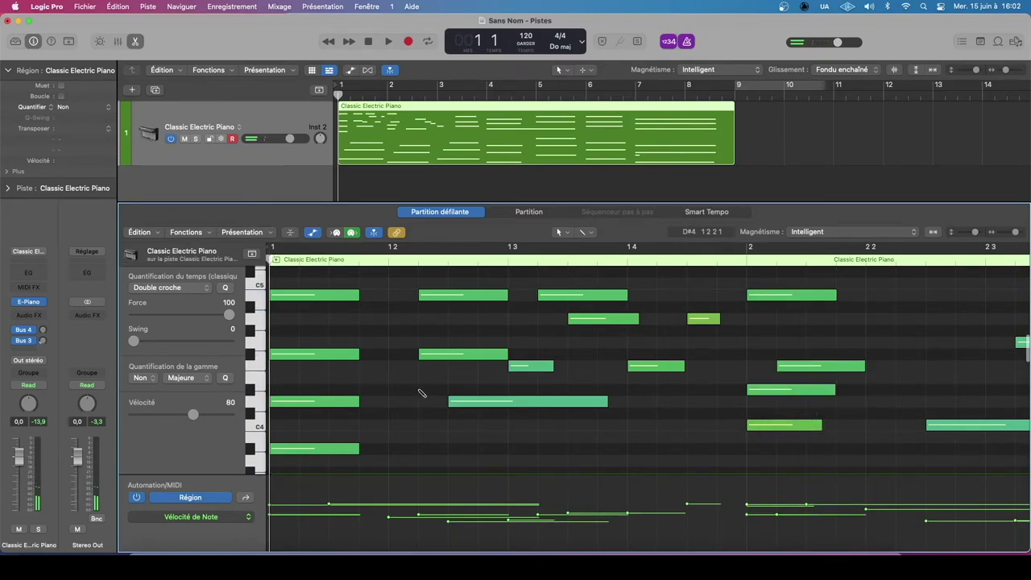
# - Undo all the notes added with the Pencil tool so only the recorded performance remains
pyautogui.press('super+z')
pyautogui.press('super+z')
pyautogui.press('super+z')
pyautogui.press('super+z')
pyautogui.press('super+z')
pyautogui.press('super+z')
pyautogui.press('super+z')
pyautogui.press('super+z')
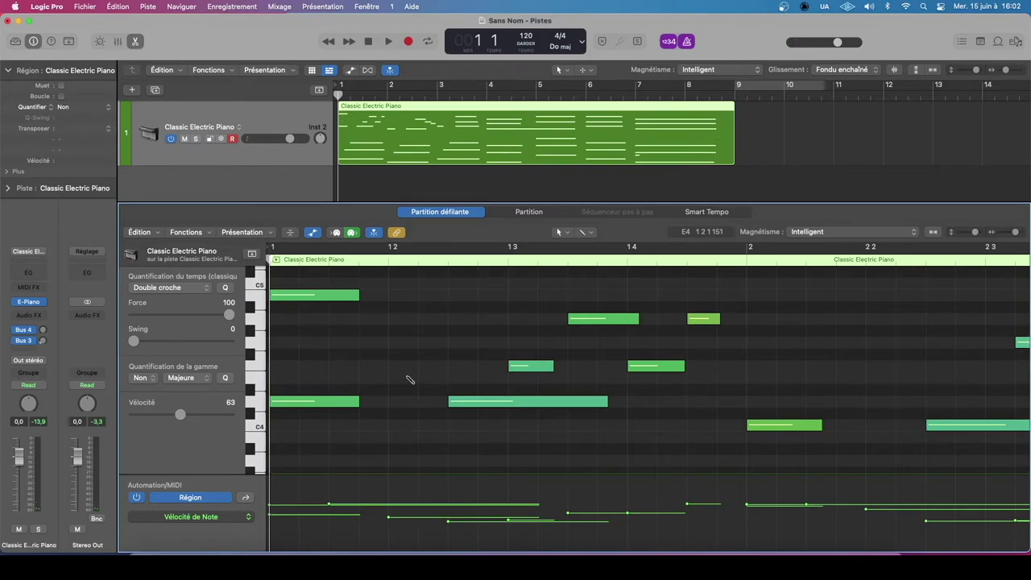
pyautogui.press('super+z')
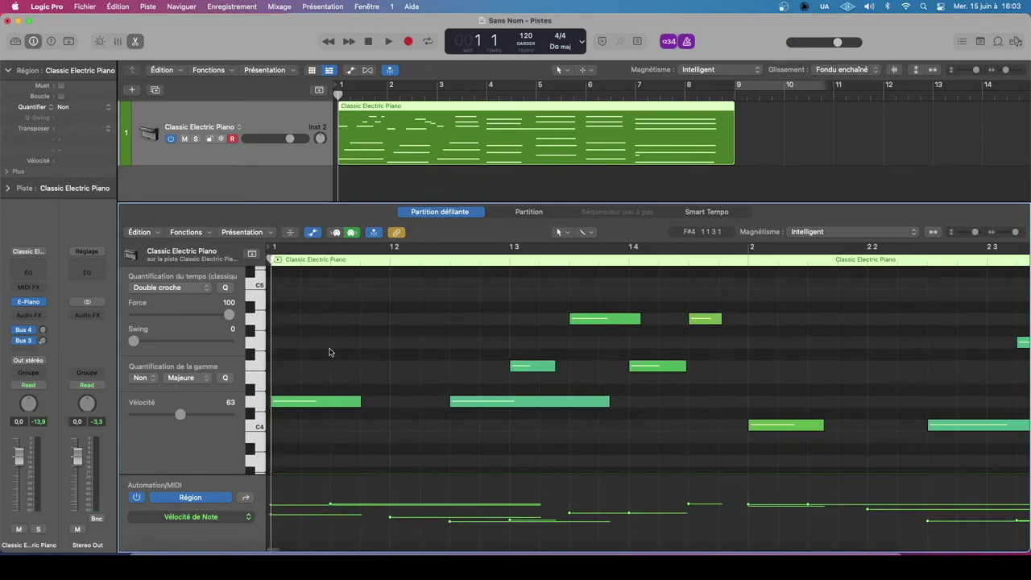
# - Lengthen the first D4 note so it ends on beat 2 of bar 1
pyautogui.scroll(-3, 322, 348)
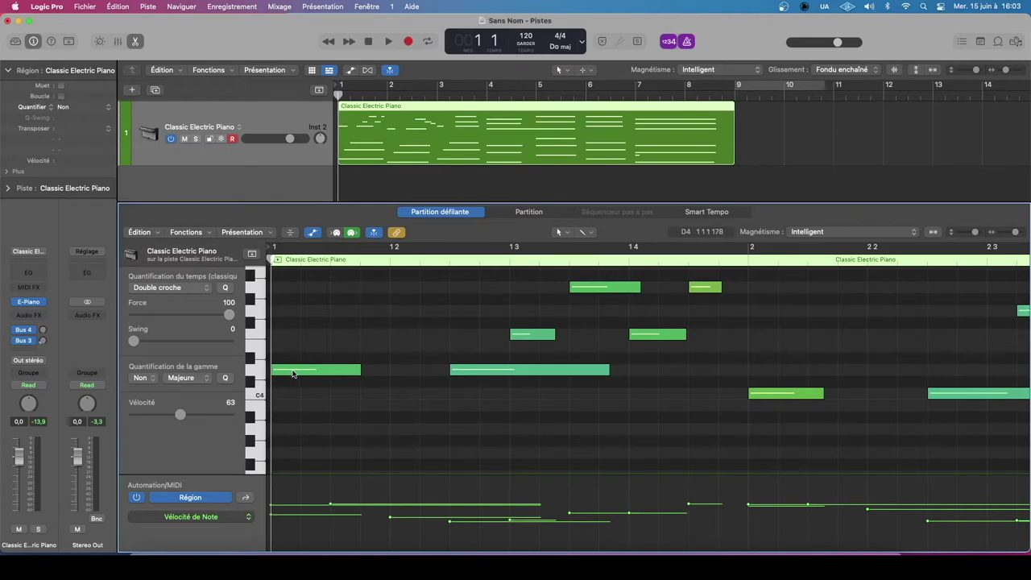
pyautogui.moveTo(337, 375); pyautogui.dragTo(390, 382)
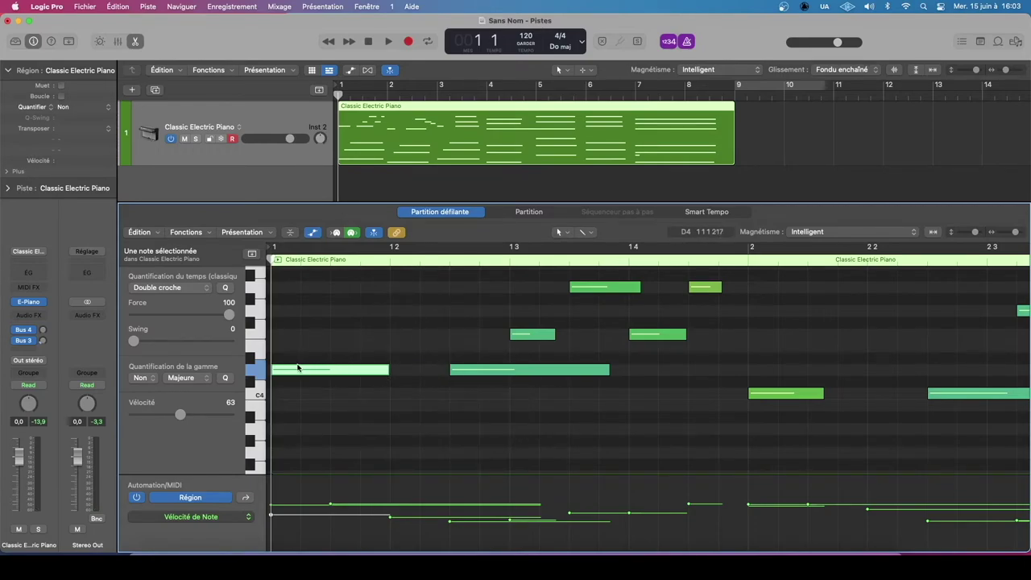
pyautogui.moveTo(297, 368); pyautogui.dragTo(272, 376)
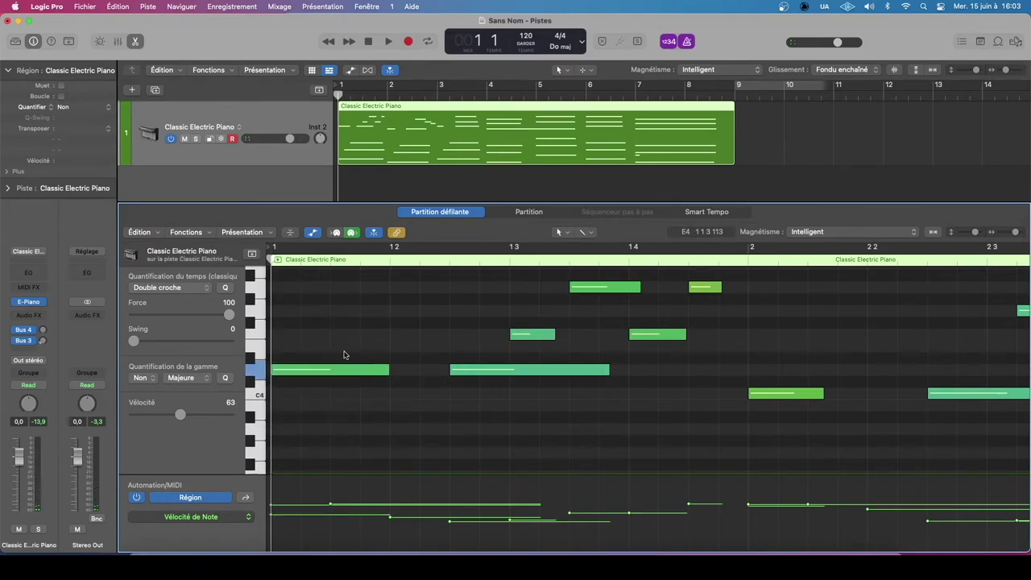
# - Lower the first D4 note's velocity to 46 with the Velocity tool, and deselect the note
pyautogui.click(323, 369)
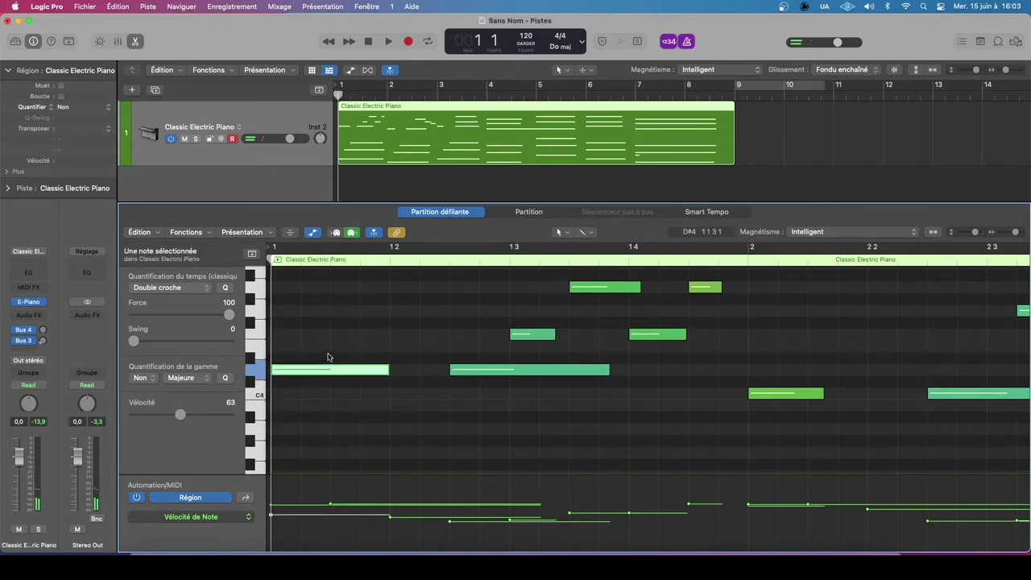
pyautogui.scroll(-1, 327, 357)
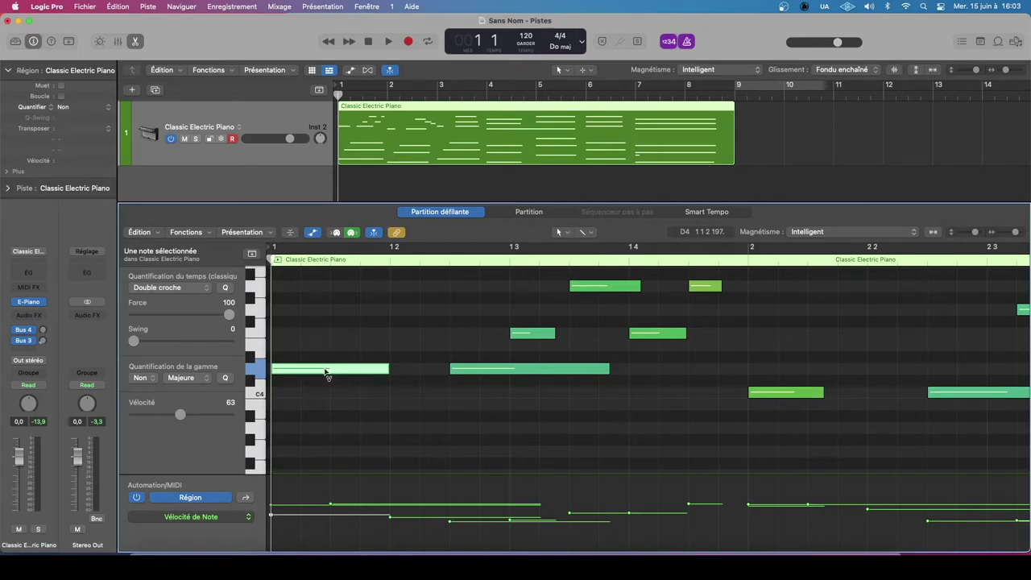
pyautogui.moveTo(327, 372)
pyautogui.mouseDown()
pyautogui.moveTo(325, 456)
pyautogui.moveTo(320, 345)
pyautogui.moveTo(324, 391)
pyautogui.mouseUp()
pyautogui.click(341, 353)
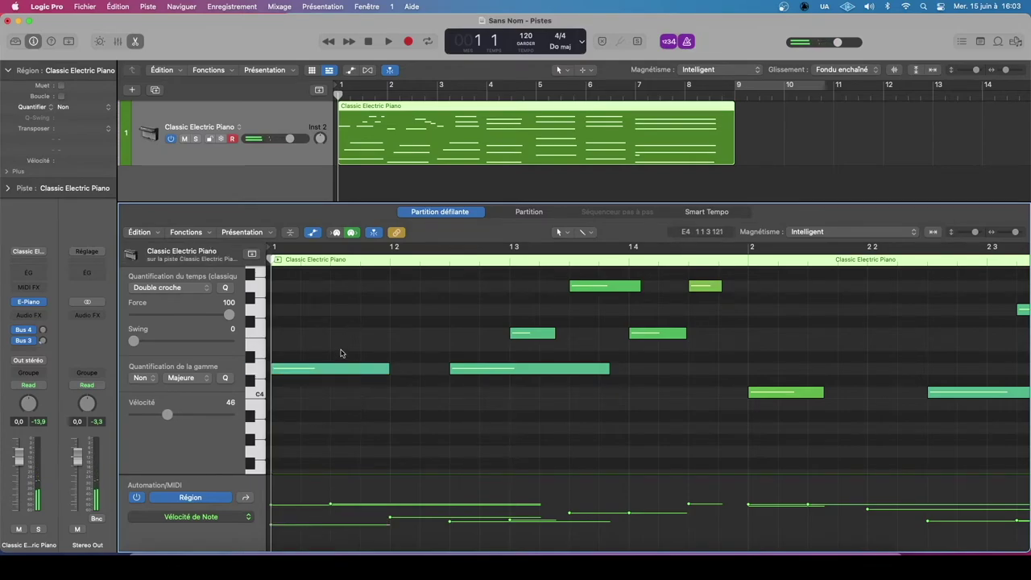
# - Set the first D4 note's velocity to 63 in the Automation/MIDI area, and hide and redisplay that area
pyautogui.click(309, 373)
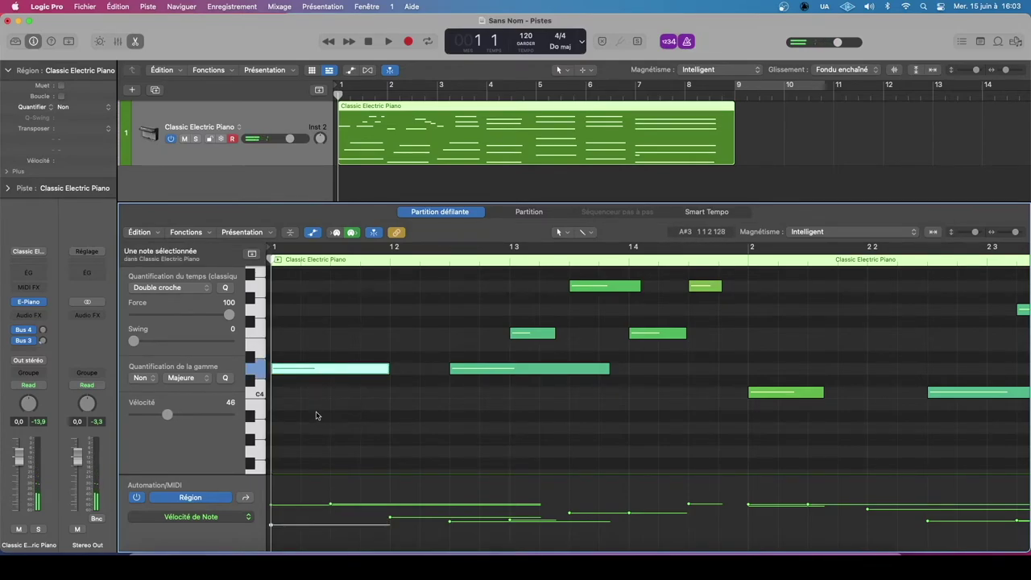
pyautogui.moveTo(270, 528)
pyautogui.mouseDown()
pyautogui.moveTo(271, 546)
pyautogui.moveTo(271, 489)
pyautogui.moveTo(271, 526)
pyautogui.moveTo(272, 494)
pyautogui.moveTo(272, 521)
pyautogui.moveTo(274, 497)
pyautogui.moveTo(278, 515)
pyautogui.mouseUp()
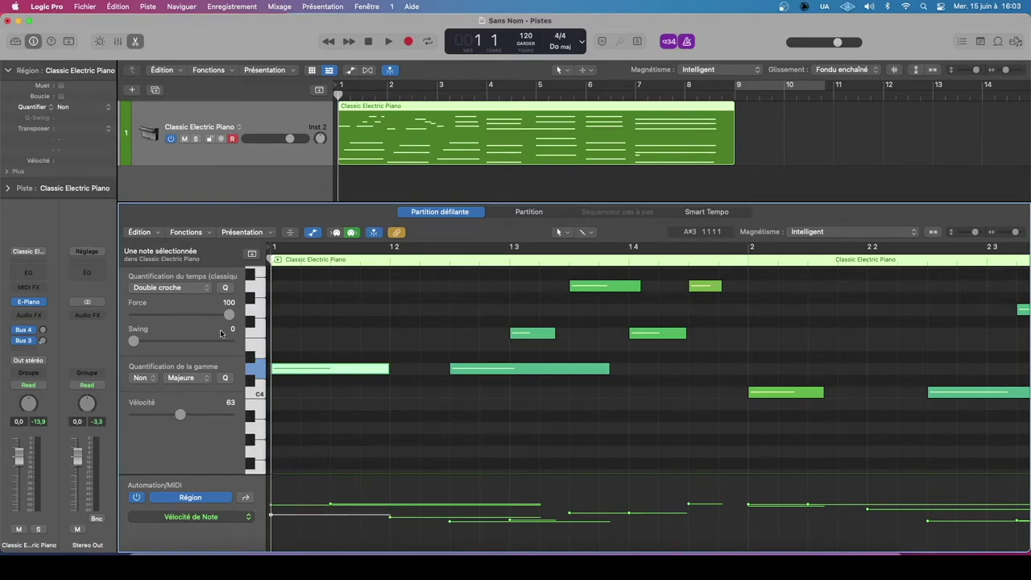
pyautogui.click(314, 232)
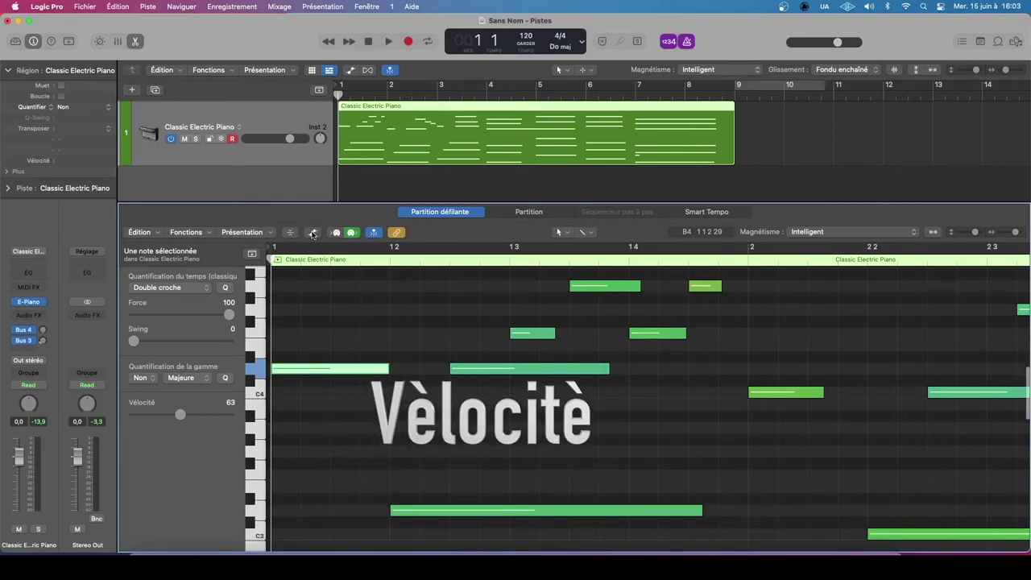
pyautogui.click(313, 233)
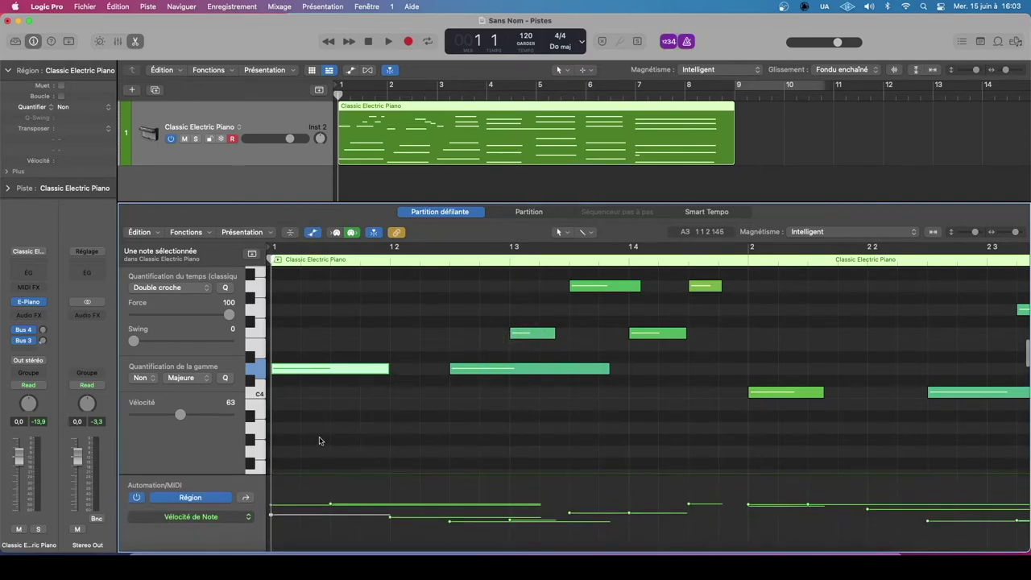
# - Try changing the second D4 note's velocity in the Automation/MIDI area, and undo the edits back through the first note's lengthening
pyautogui.click(438, 362)
pyautogui.click(457, 370)
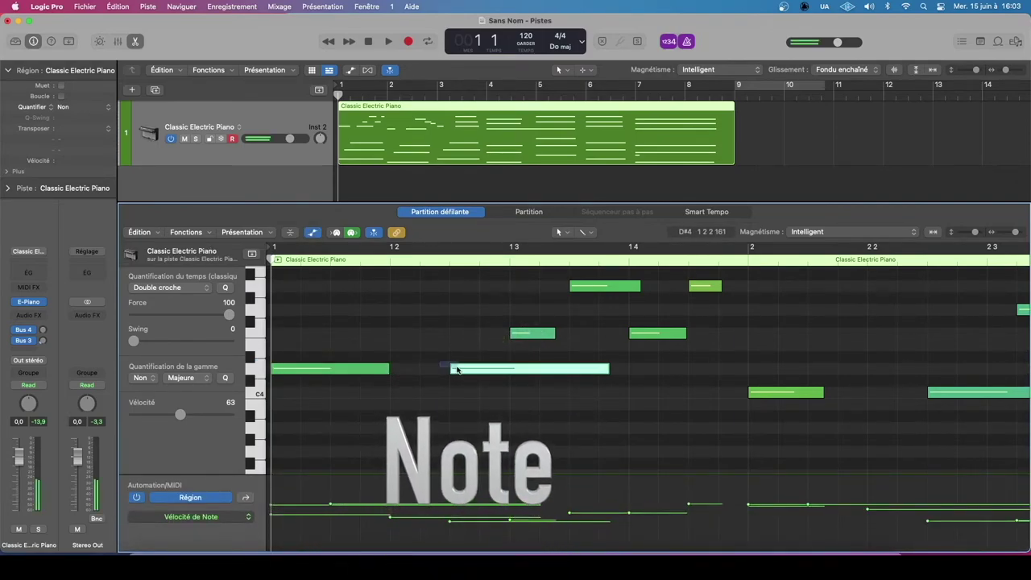
pyautogui.moveTo(449, 520); pyautogui.dragTo(449, 525)
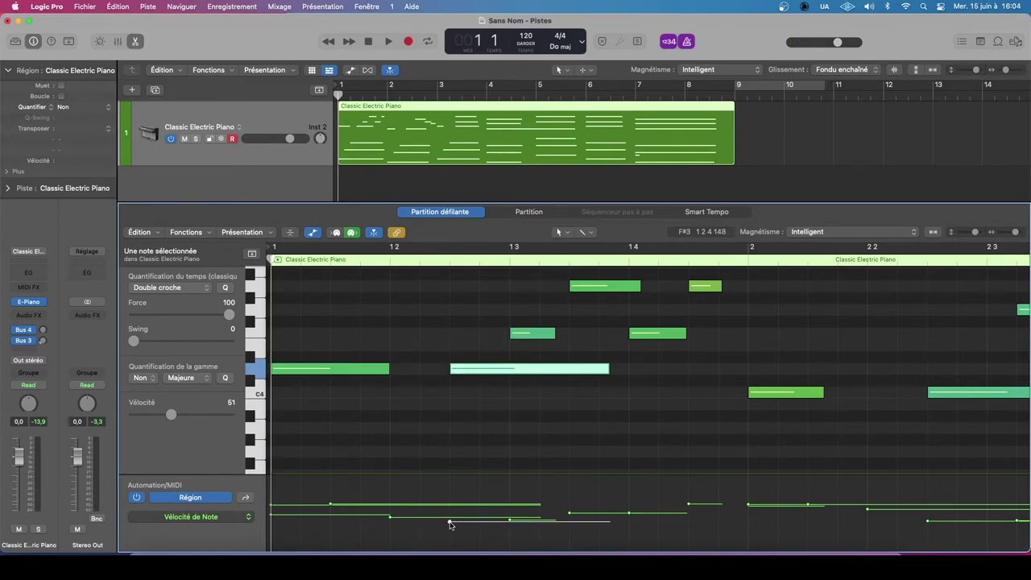
pyautogui.moveTo(450, 525); pyautogui.dragTo(449, 492)
pyautogui.press('super+z')
pyautogui.press('Left')
pyautogui.press('super+z')
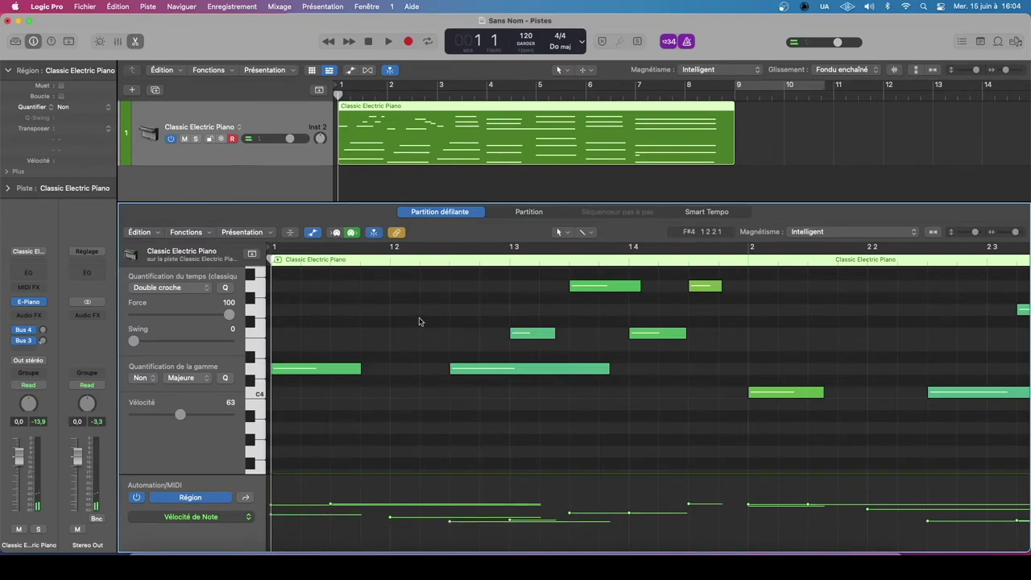
# - Set the velocity of the first D4 note to 50 and deselect it
pyautogui.moveTo(408, 323); pyautogui.dragTo(338, 373)
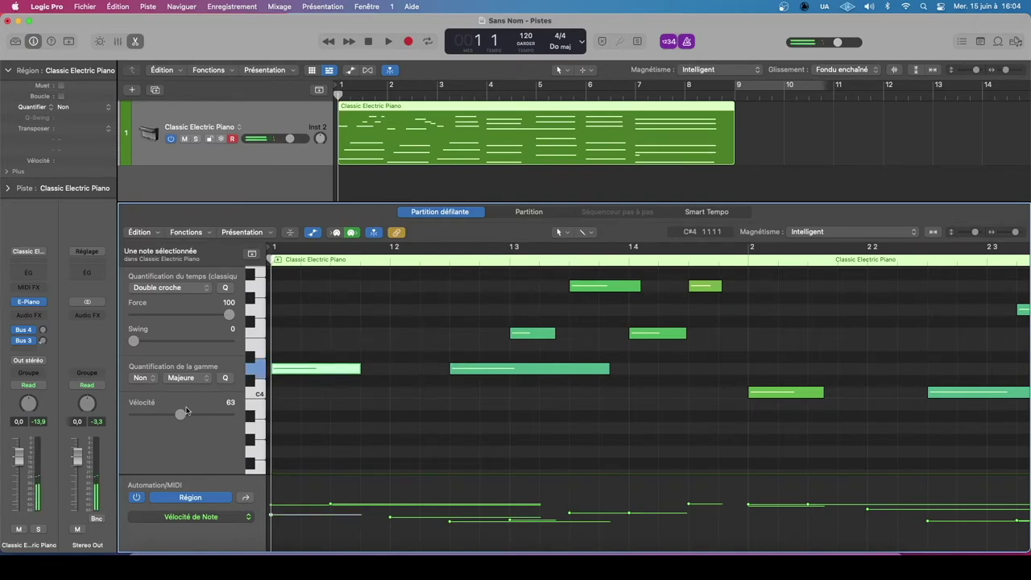
pyautogui.moveTo(181, 416)
pyautogui.mouseDown()
pyautogui.moveTo(201, 417)
pyautogui.moveTo(143, 418)
pyautogui.moveTo(205, 417)
pyautogui.moveTo(170, 417)
pyautogui.mouseUp()
pyautogui.click(392, 410)
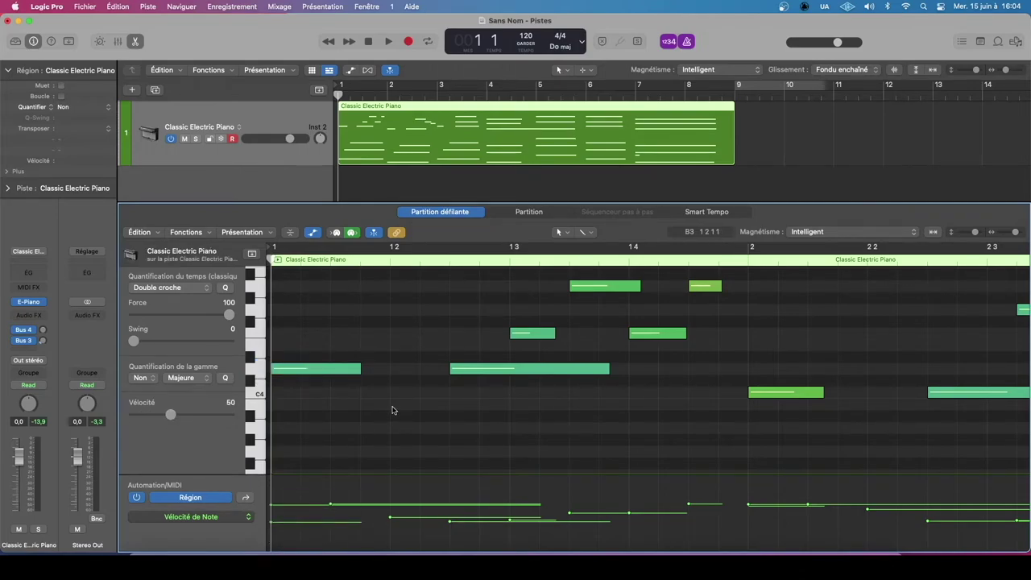
# - Select the two D4 notes and the F4 note at the start of bar 1 and raise their velocity together
pyautogui.moveTo(284, 280); pyautogui.dragTo(531, 402)
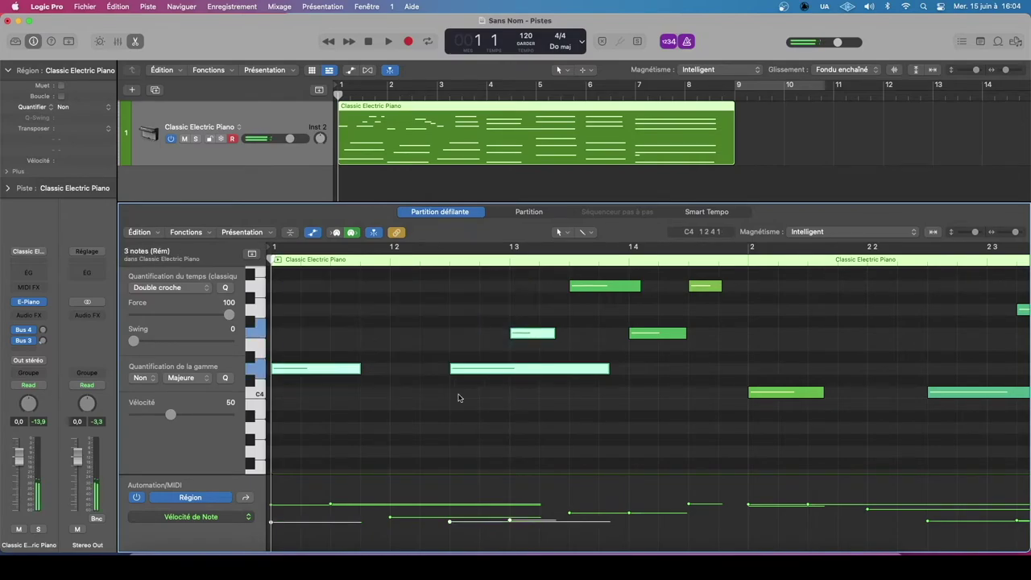
pyautogui.moveTo(170, 419)
pyautogui.mouseDown()
pyautogui.moveTo(199, 419)
pyautogui.moveTo(154, 419)
pyautogui.moveTo(179, 421)
pyautogui.mouseUp()
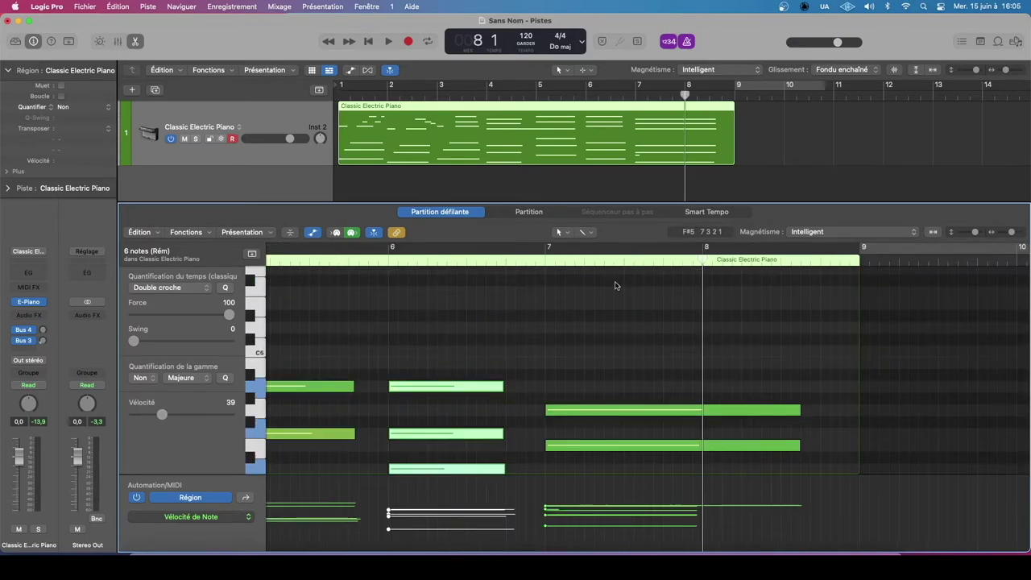
# - Try moving the six selected notes of the bar 6 chord to the playhead at bar 8, and undo the move
pyautogui.scroll(-6, 444, 321)
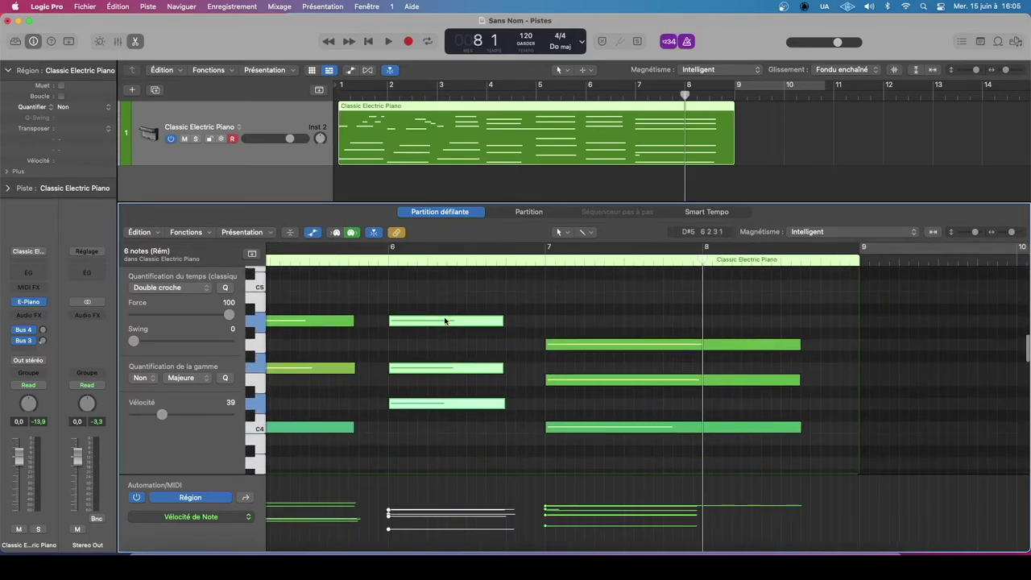
pyautogui.scroll(-5, 444, 320)
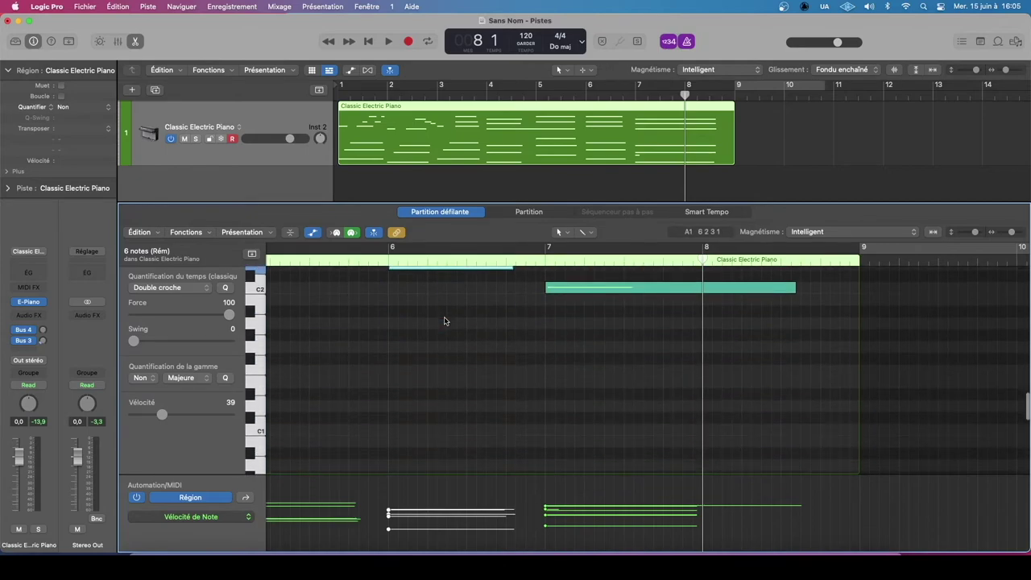
pyautogui.scroll(15, 444, 330)
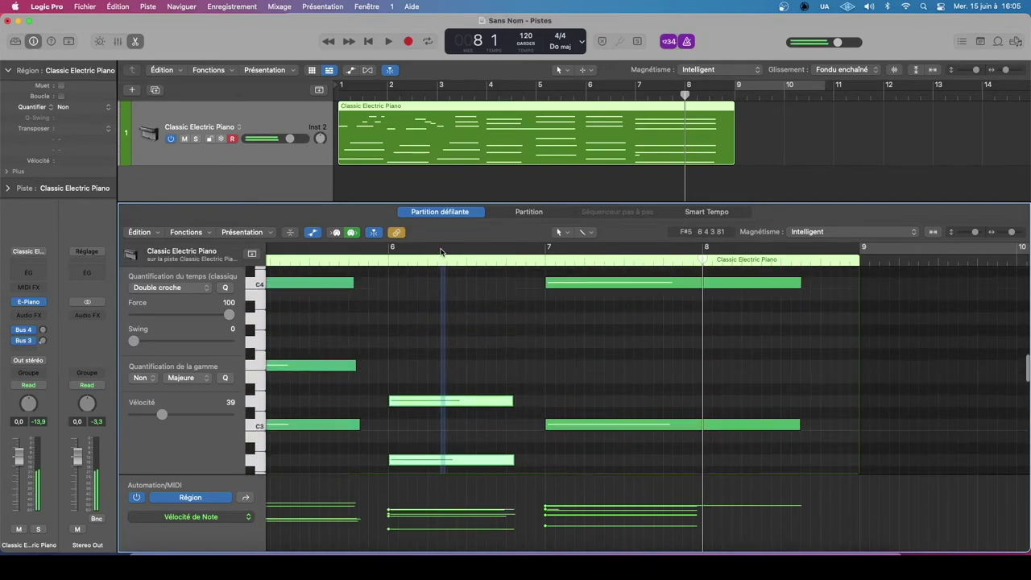
pyautogui.scroll(-20, 445, 314)
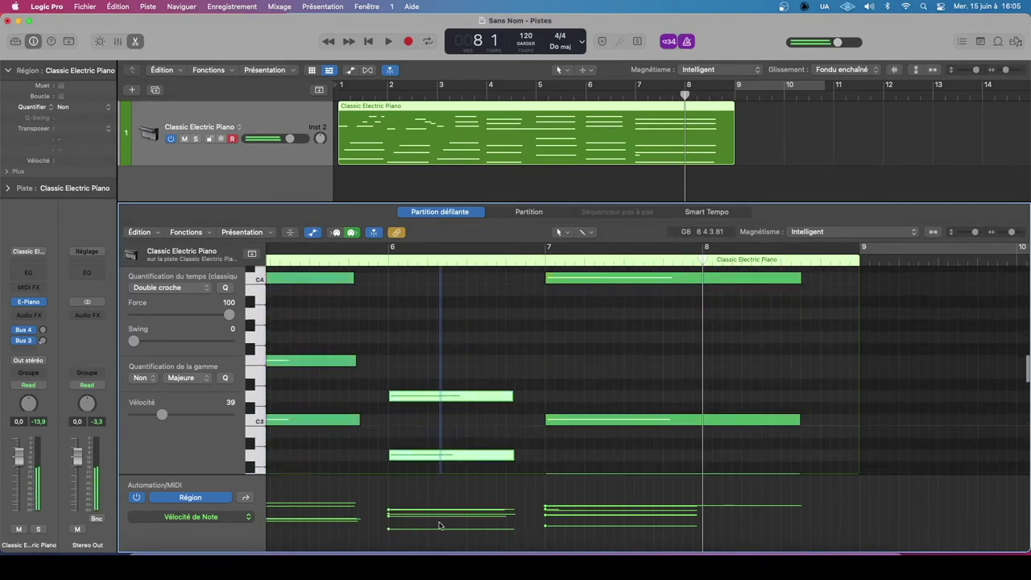
pyautogui.scroll(20, 453, 342)
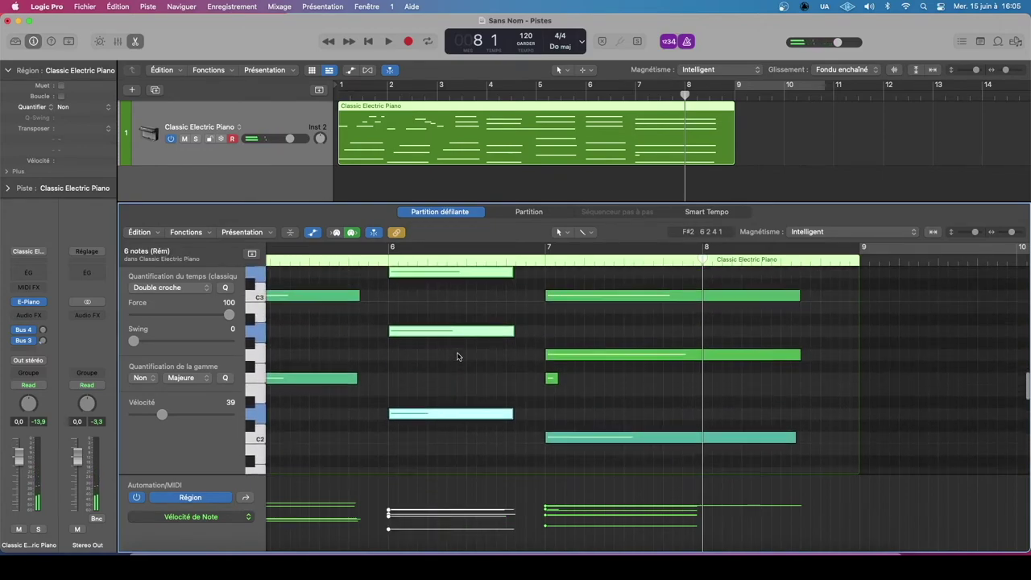
pyautogui.scroll(-2, 474, 307)
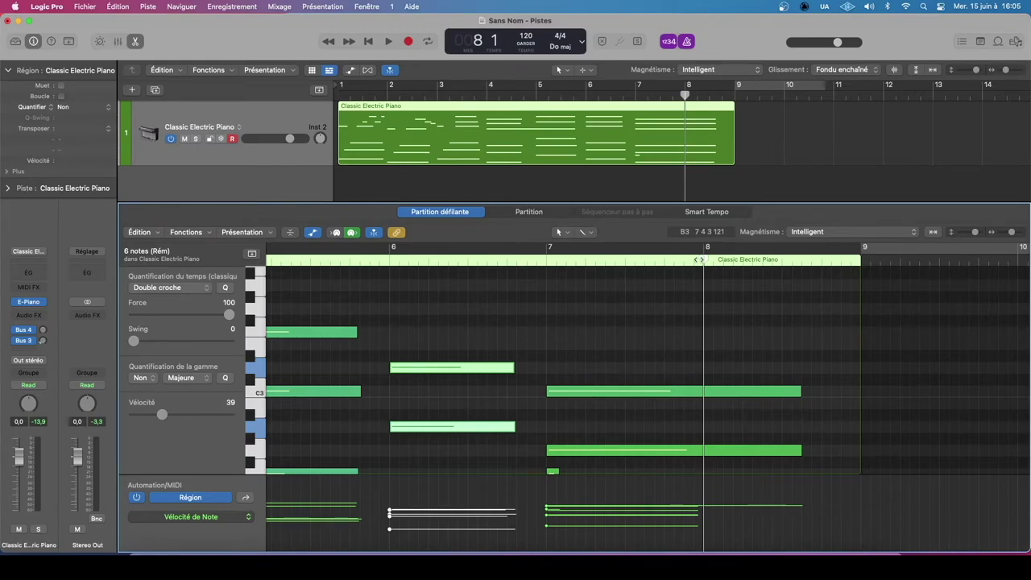
pyautogui.moveTo(700, 259)
pyautogui.mouseDown()
pyautogui.moveTo(546, 258)
pyautogui.moveTo(801, 259)
pyautogui.moveTo(702, 270)
pyautogui.mouseUp()
pyautogui.press(';')
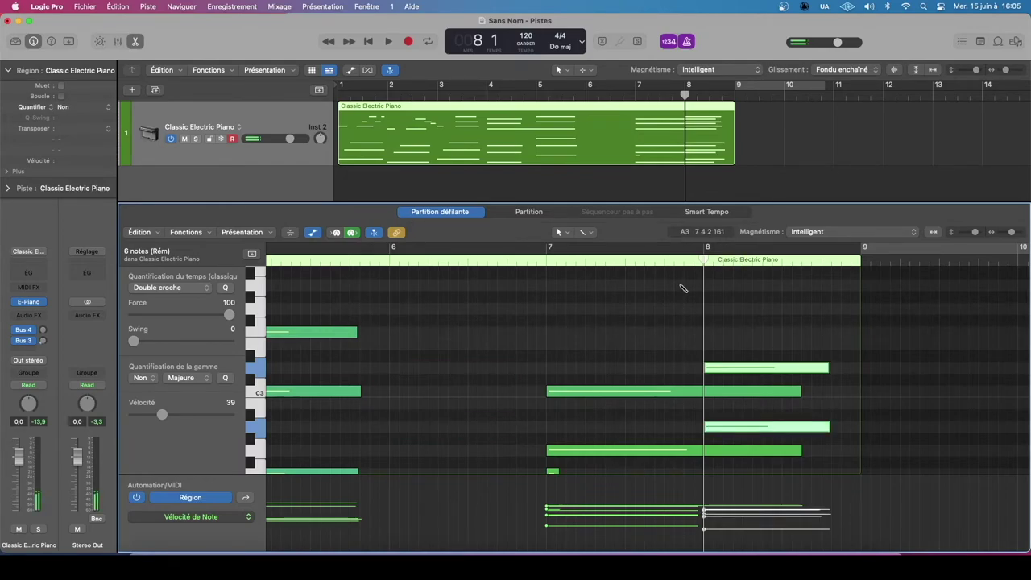
pyautogui.scroll(-5, 684, 298)
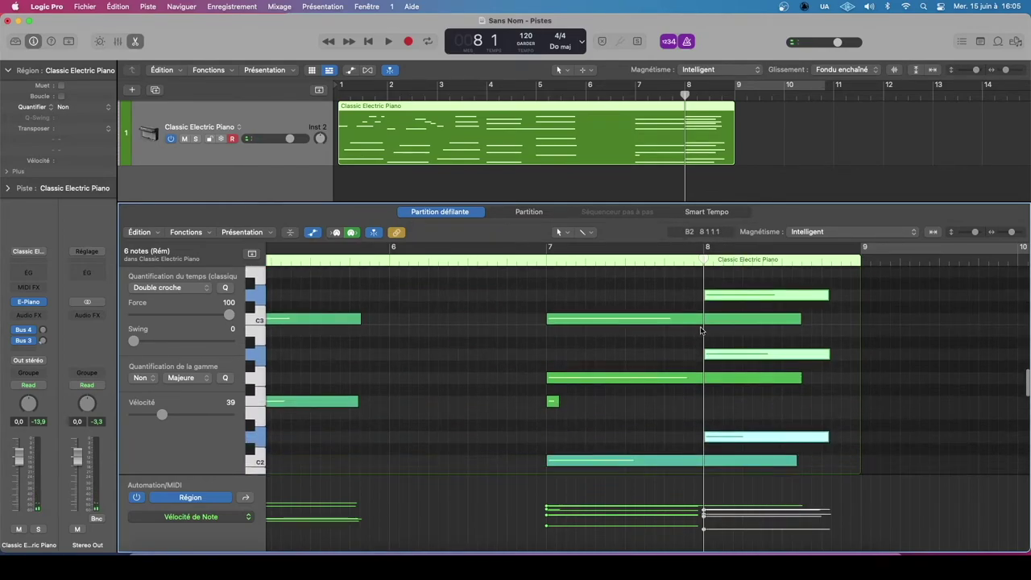
pyautogui.press('super+z')
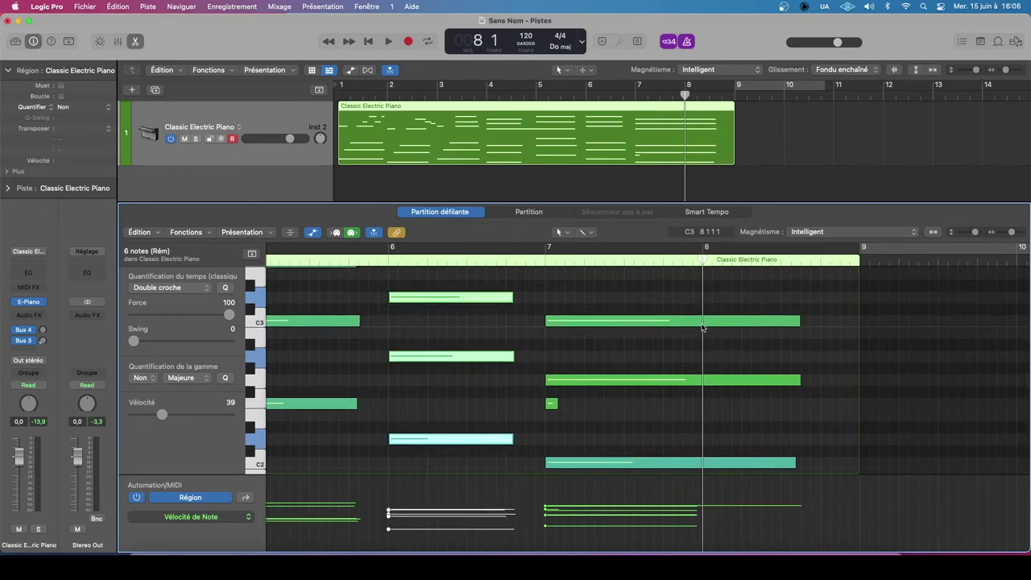
# - Set the playhead at bar 3, move the D3 note of bar 1 to it, undo the move and deselect the note
pyautogui.click(471, 406)
pyautogui.hscroll(-2, 471, 406)
pyautogui.hscroll(-10, 470, 403)
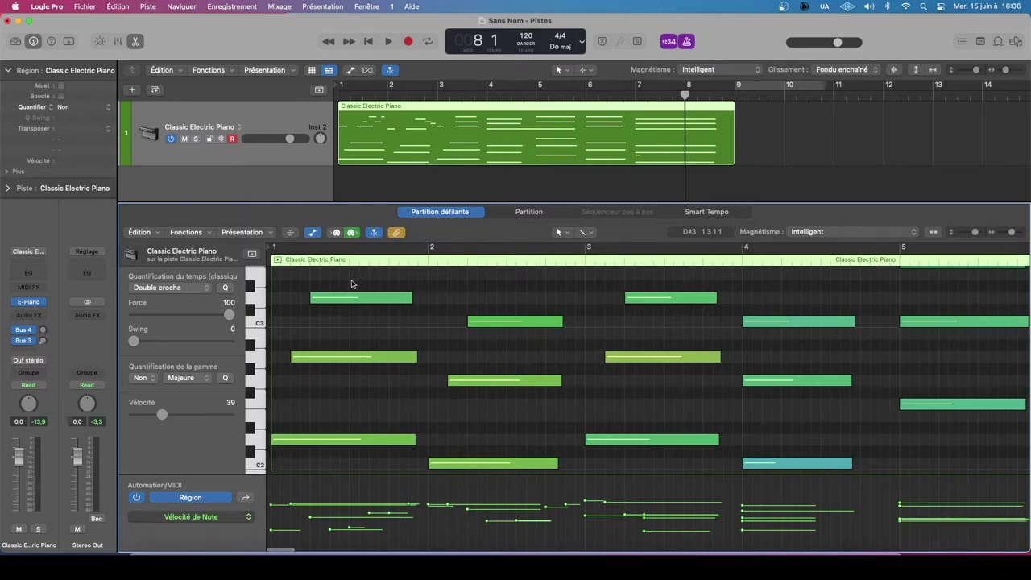
pyautogui.click(357, 298)
pyautogui.scroll(2, 339, 314)
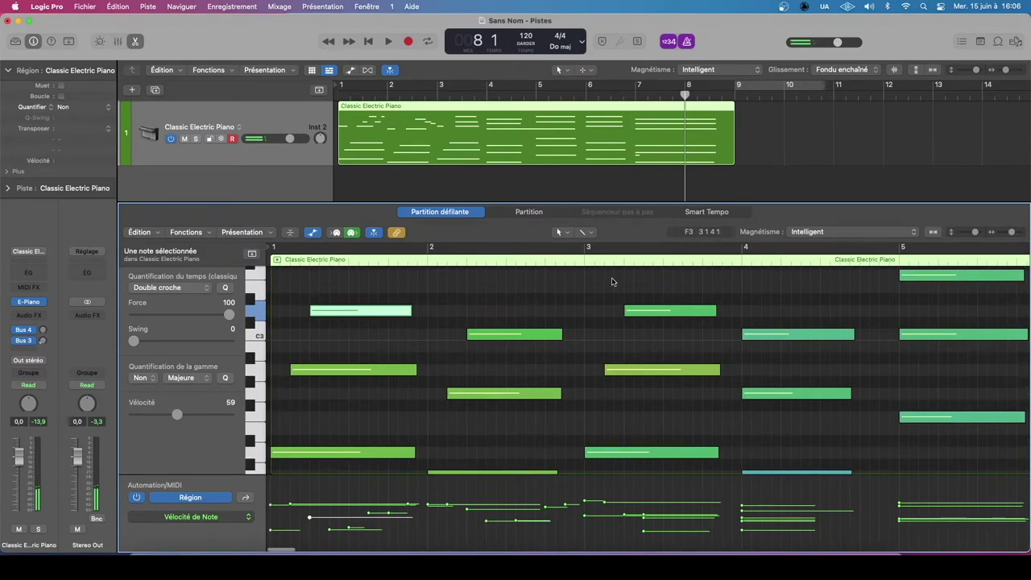
pyautogui.click(587, 255)
pyautogui.moveTo(587, 255)
pyautogui.mouseDown()
pyautogui.moveTo(536, 258)
pyautogui.moveTo(582, 260)
pyautogui.mouseUp()
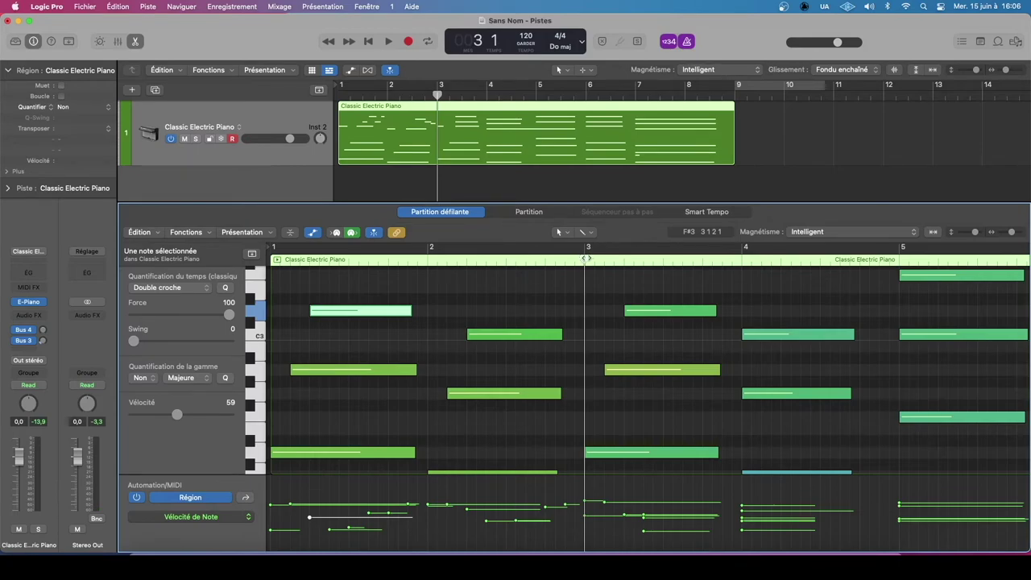
pyautogui.moveTo(381, 291); pyautogui.dragTo(372, 320)
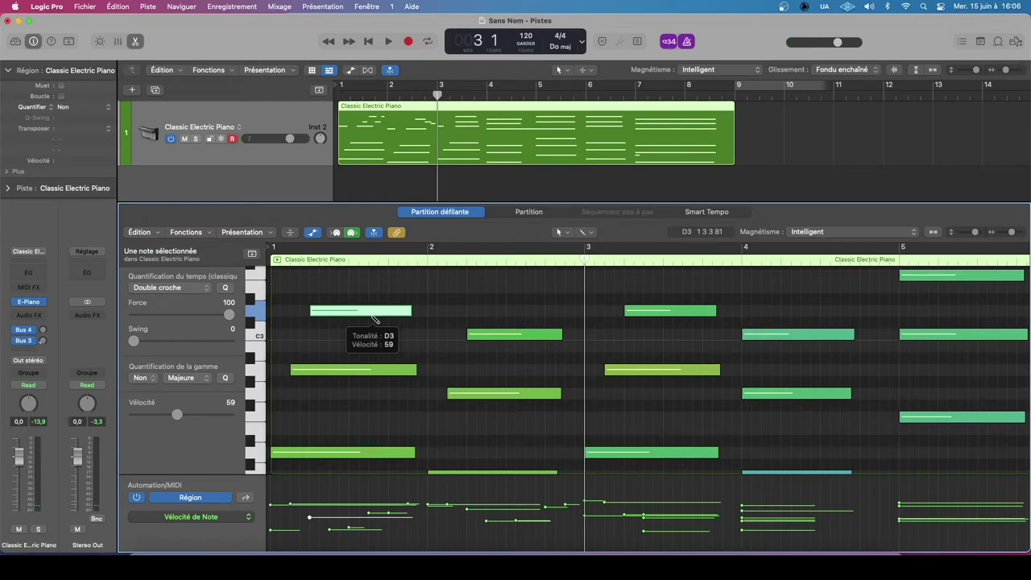
pyautogui.press(';')
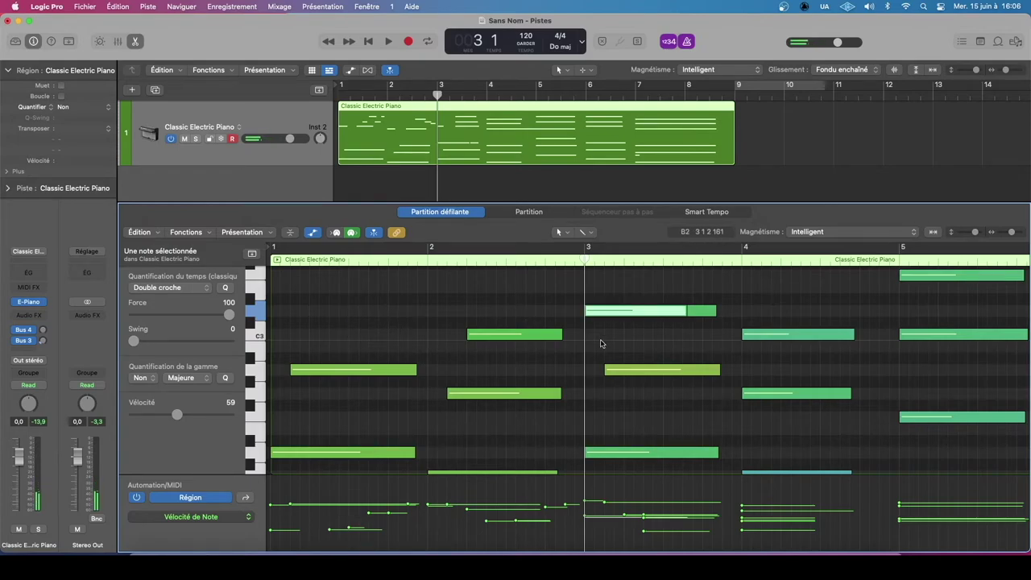
pyautogui.press('super+z')
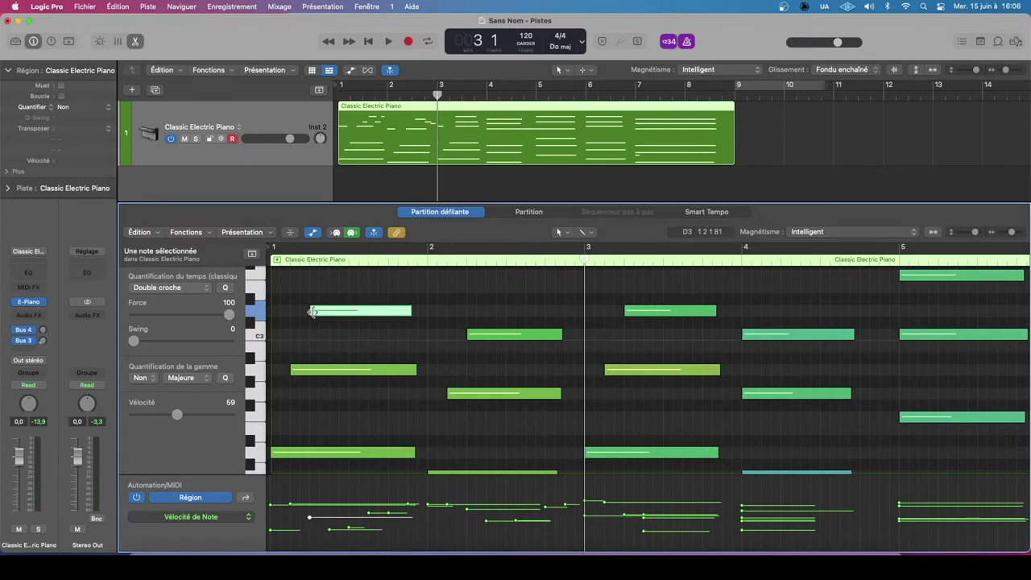
pyautogui.click(358, 348)
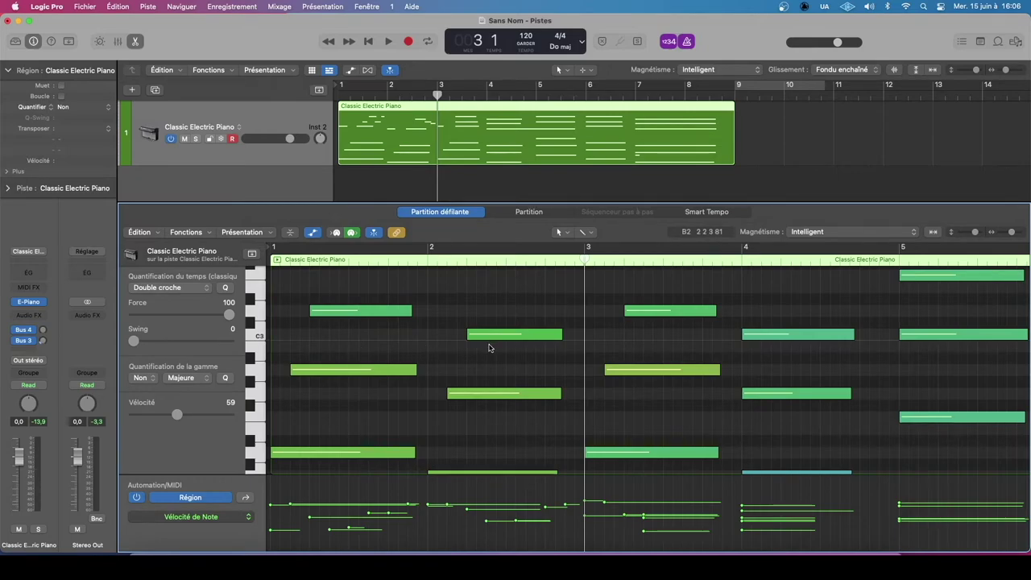
# - Join the two A4 notes in bar 1 into one note, do the same with the two F4 notes, and undo both joins
pyautogui.scroll(5, 489, 348)
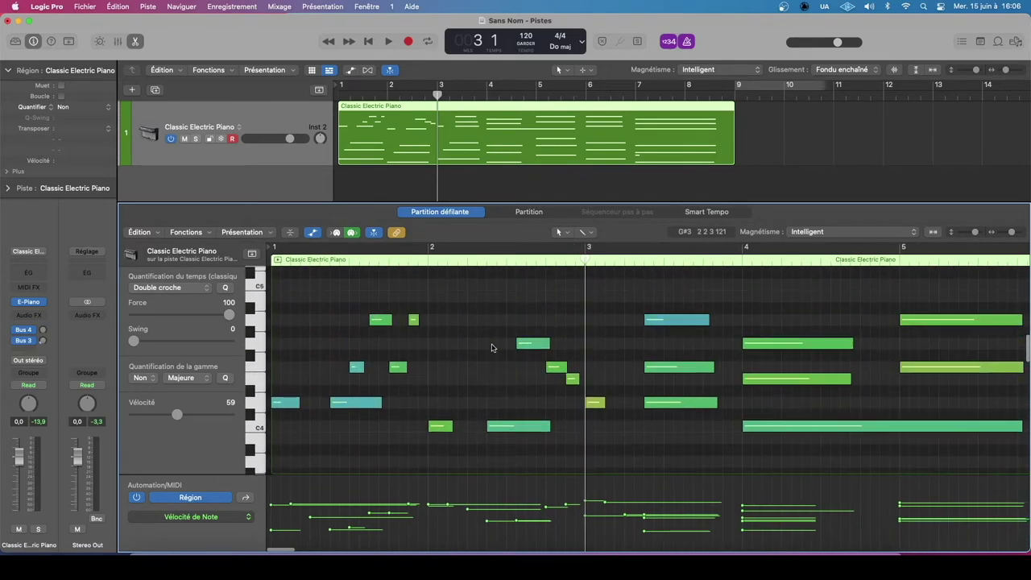
pyautogui.scroll(1, 493, 348)
pyautogui.moveTo(435, 313); pyautogui.dragTo(368, 328)
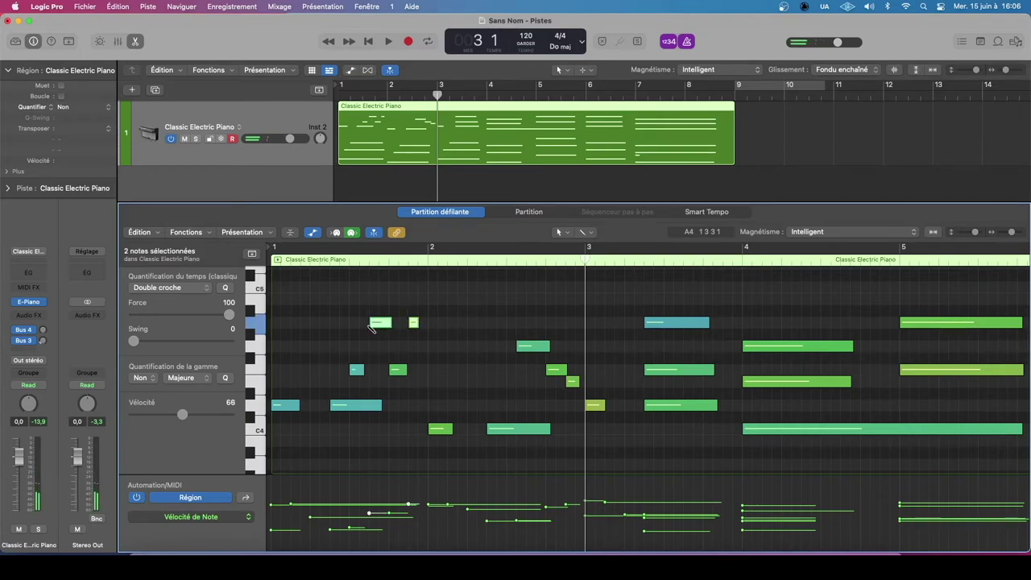
pyautogui.press('super+j')
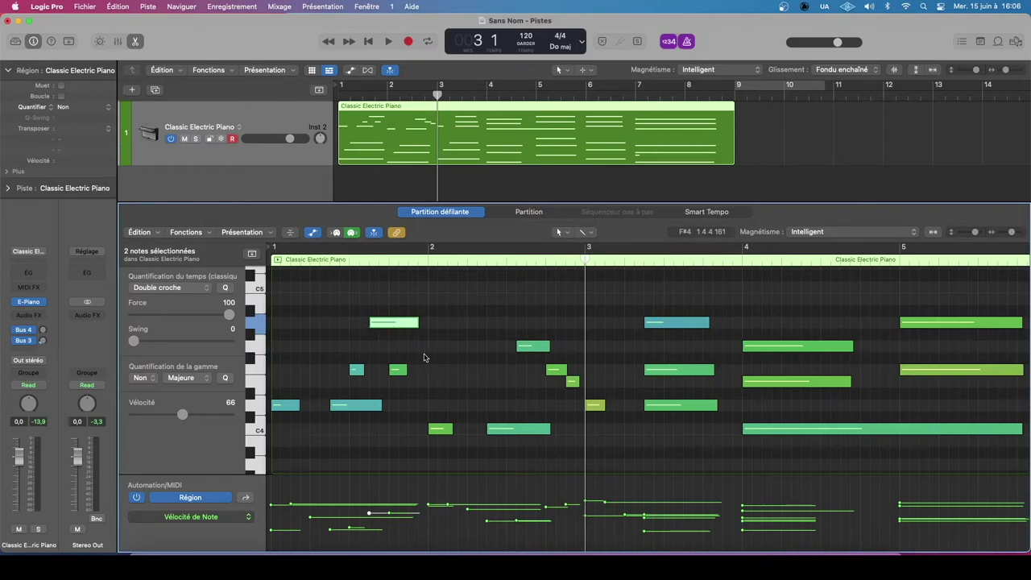
pyautogui.moveTo(424, 356); pyautogui.dragTo(354, 377)
pyautogui.press('super+j')
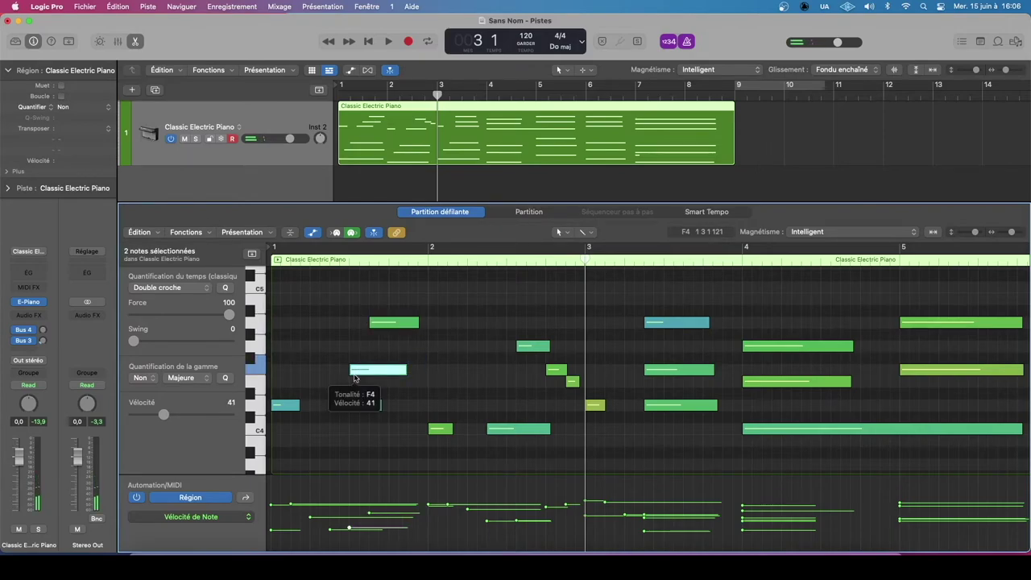
pyautogui.press('super+z')
pyautogui.press('super+z')
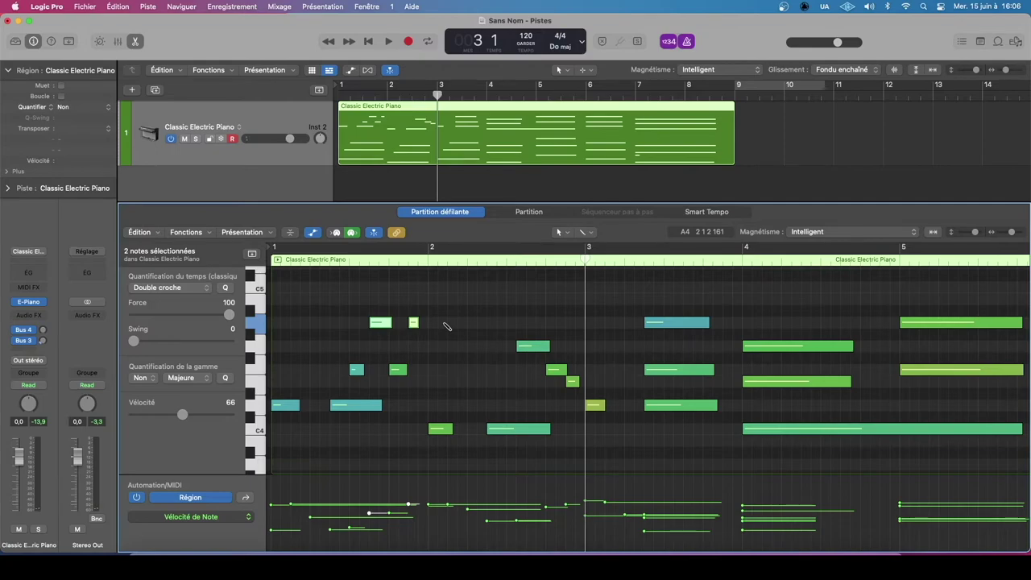
# - Try selecting the two A4 notes in bar 1 and the G4 notes in bars 2 and 4 with selection rectangles
pyautogui.click(449, 297)
pyautogui.moveTo(472, 301); pyautogui.dragTo(368, 321)
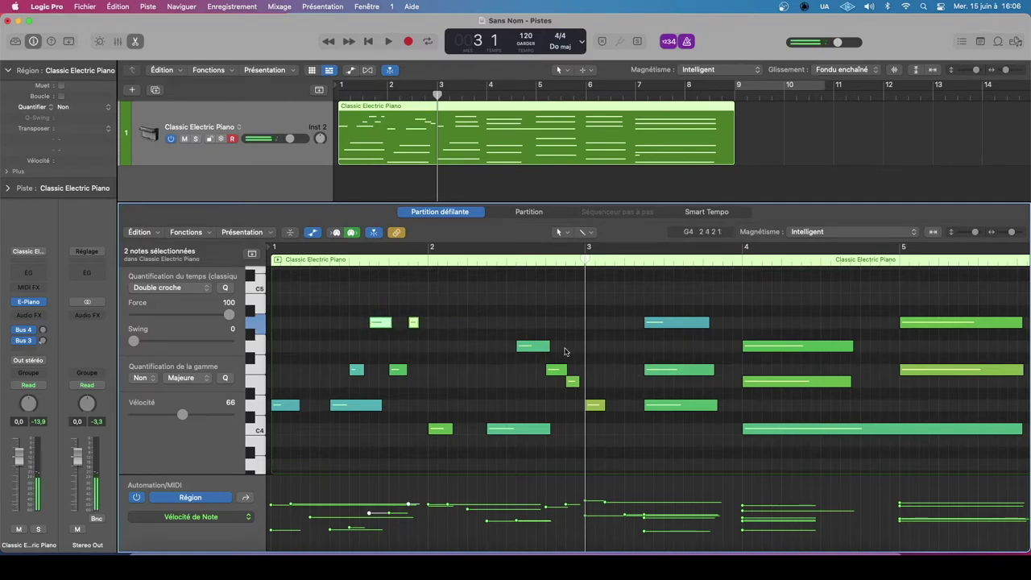
pyautogui.click(631, 343)
pyautogui.moveTo(823, 328); pyautogui.dragTo(504, 367)
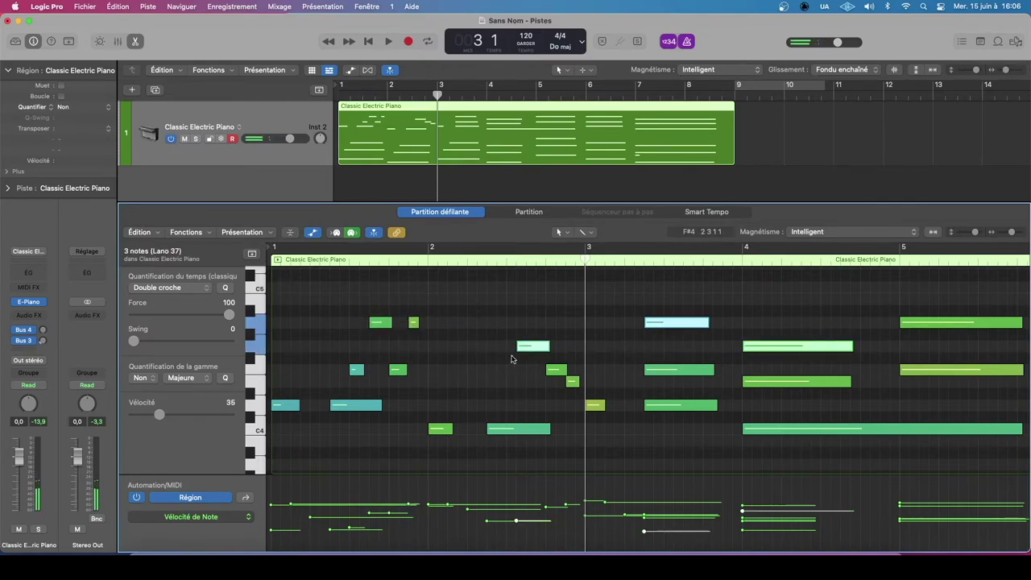
pyautogui.click(546, 335)
pyautogui.click(528, 346)
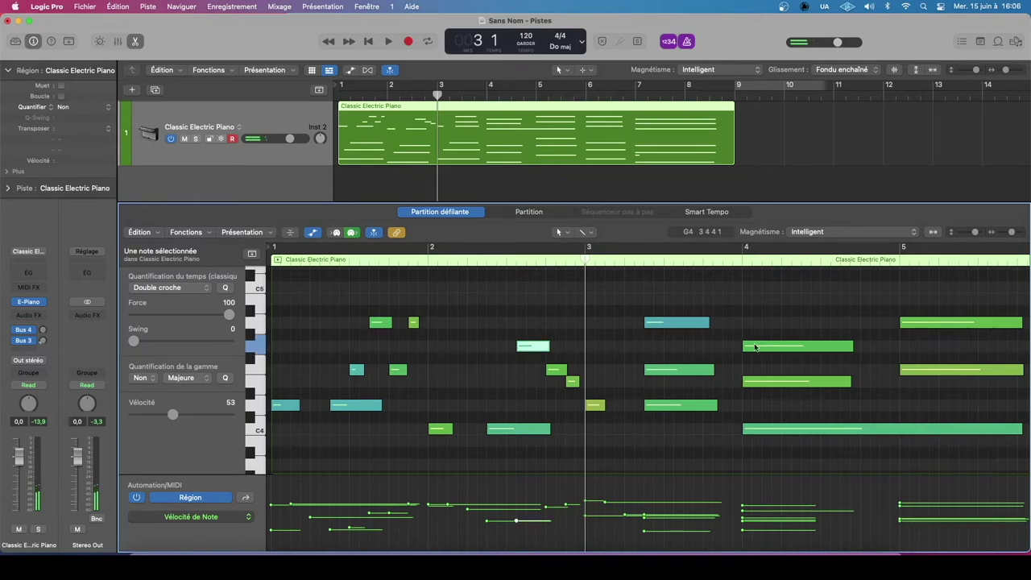
pyautogui.click(871, 346)
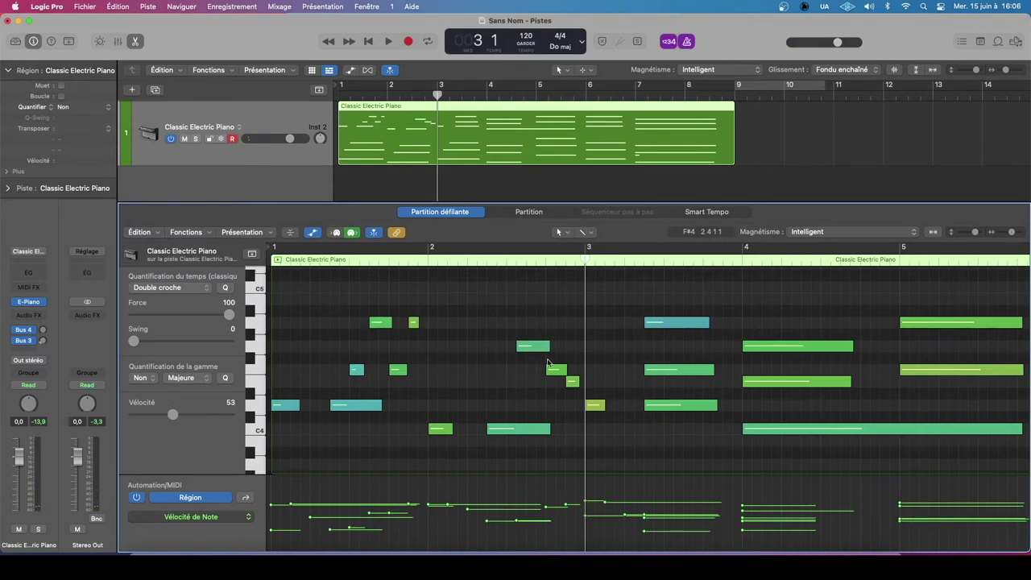
# - Select the G4 notes in bars 2 and 4, join them into one note, undo the join and deselect them
pyautogui.moveTo(501, 349); pyautogui.dragTo(768, 352)
pyautogui.moveTo(767, 353)
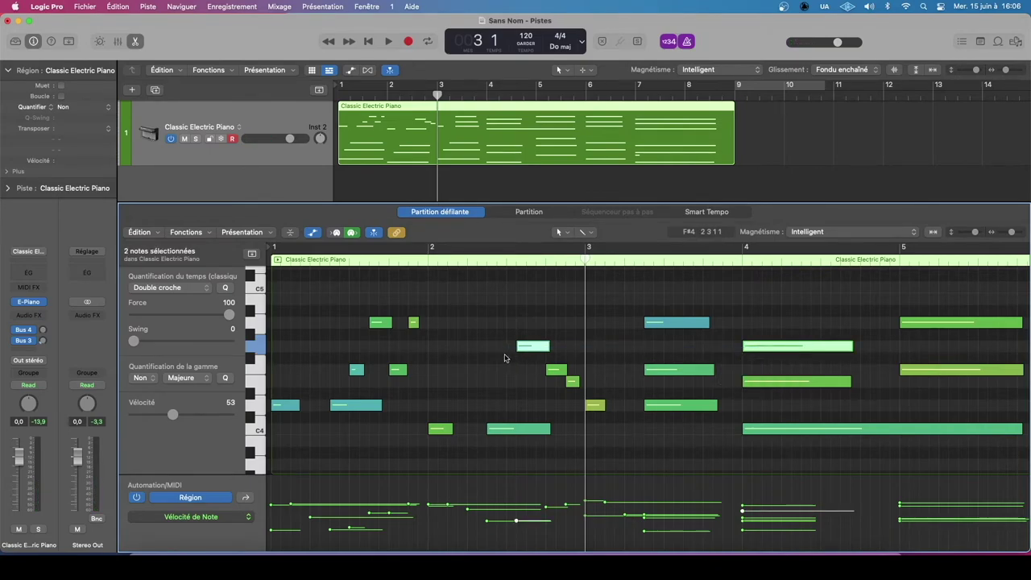
pyautogui.moveTo(503, 348); pyautogui.dragTo(765, 349)
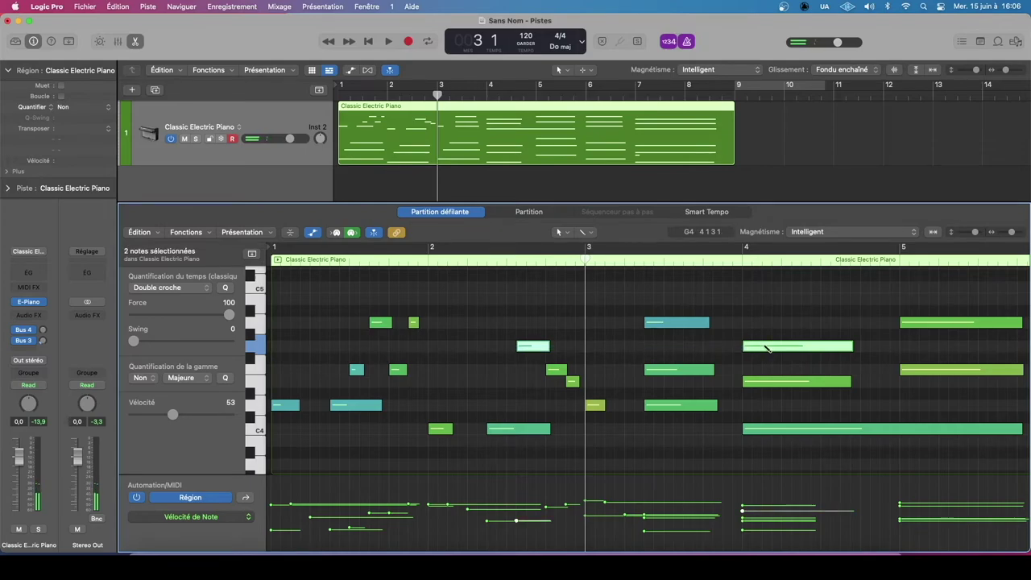
pyautogui.press('super+j')
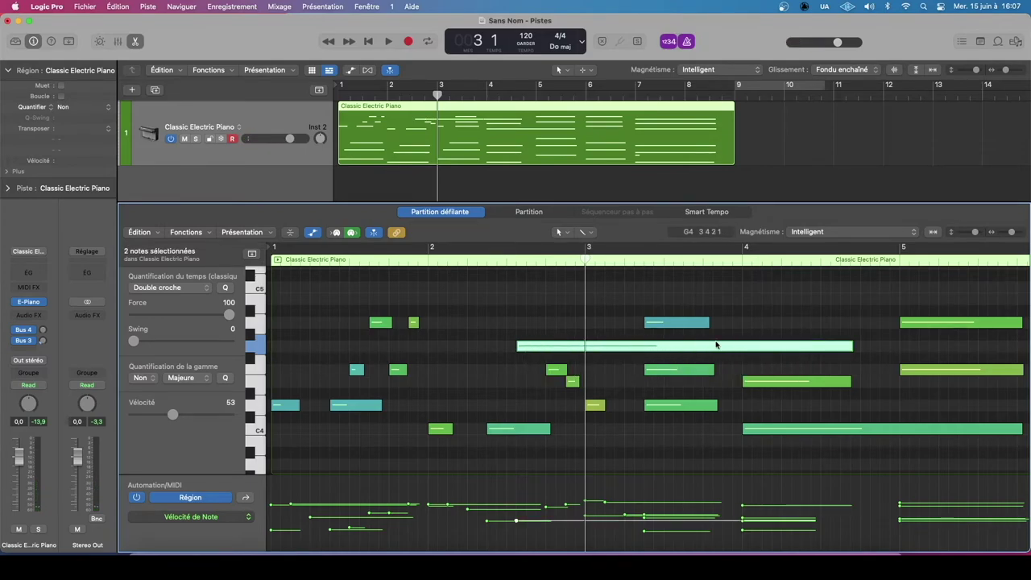
pyautogui.press('super+z')
pyautogui.click(550, 319)
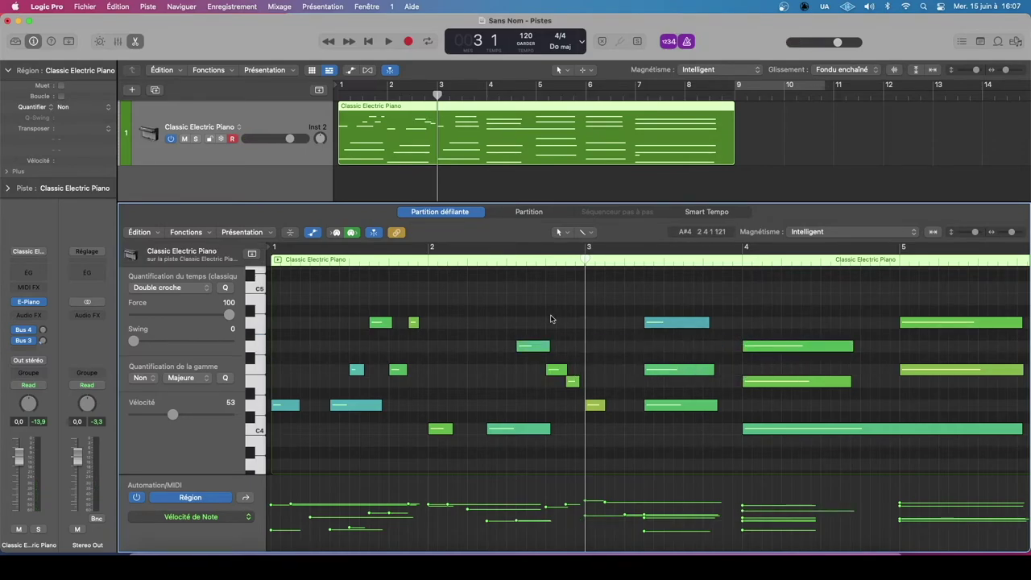
# - With the whole region in view, select every note of one pitch at a time: all G4, all E4, and all D4 notes
pyautogui.scroll(3, 616, 338)
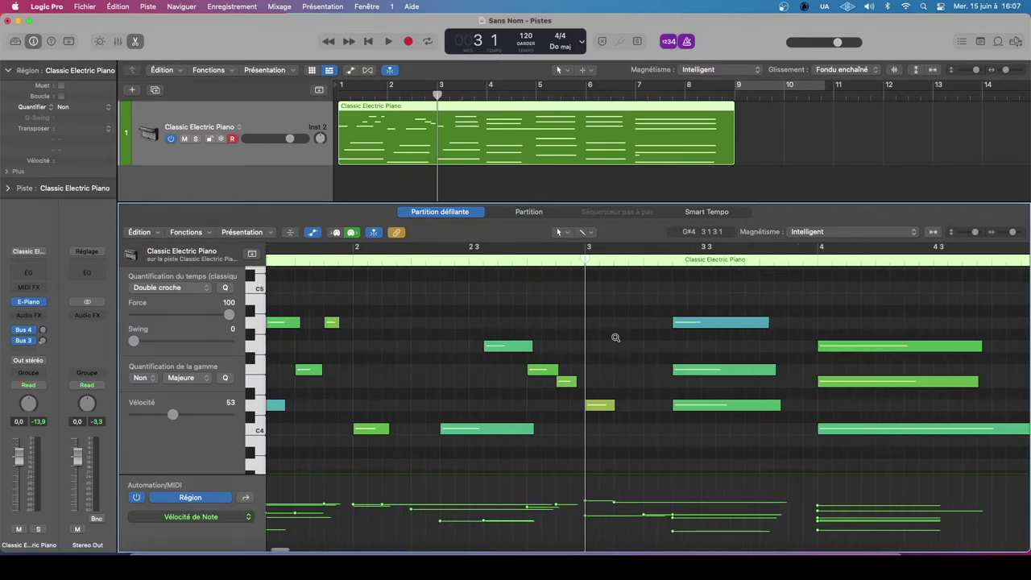
pyautogui.scroll(-8, 616, 338)
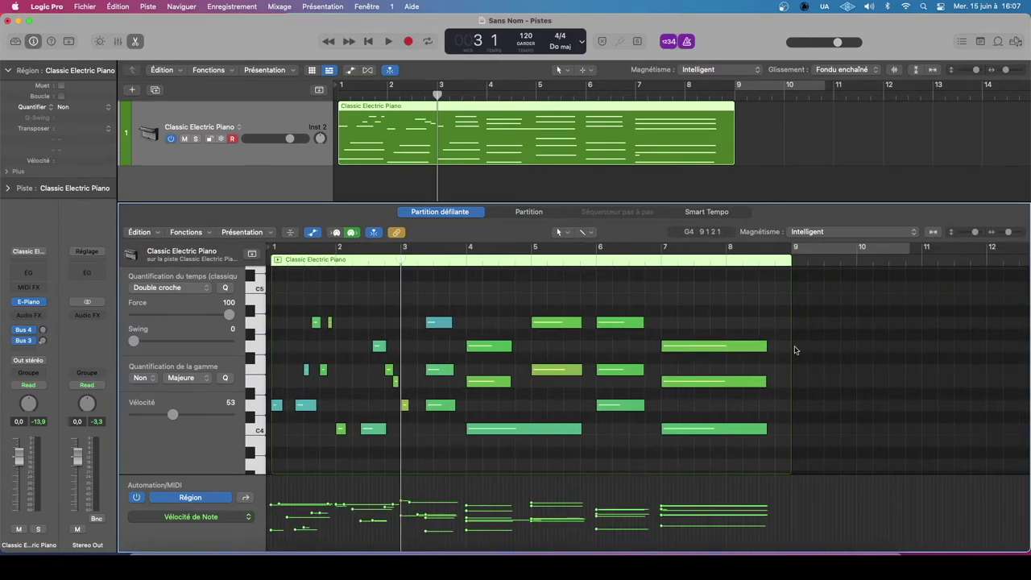
pyautogui.click(258, 347)
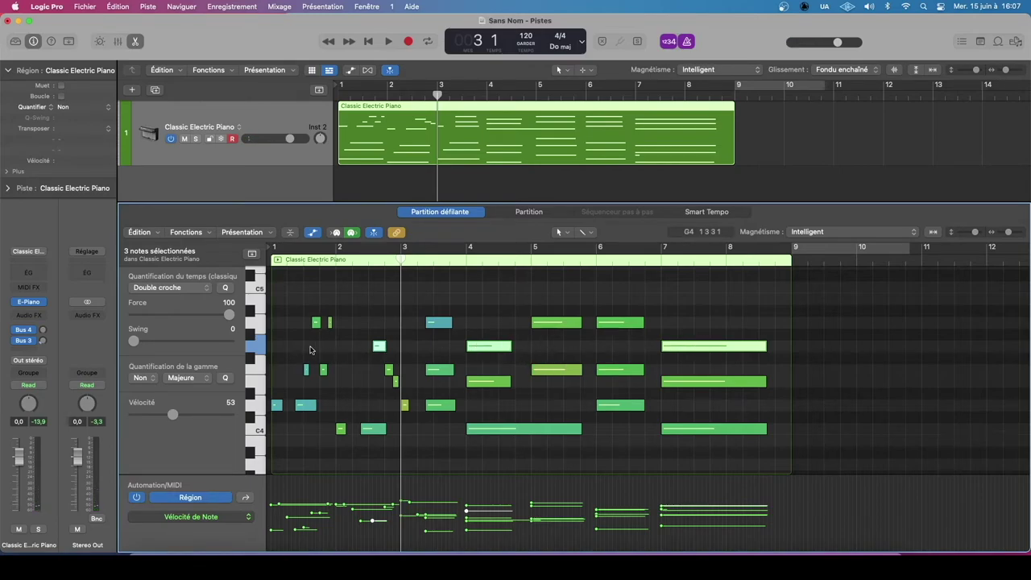
pyautogui.scroll(-2, 310, 349)
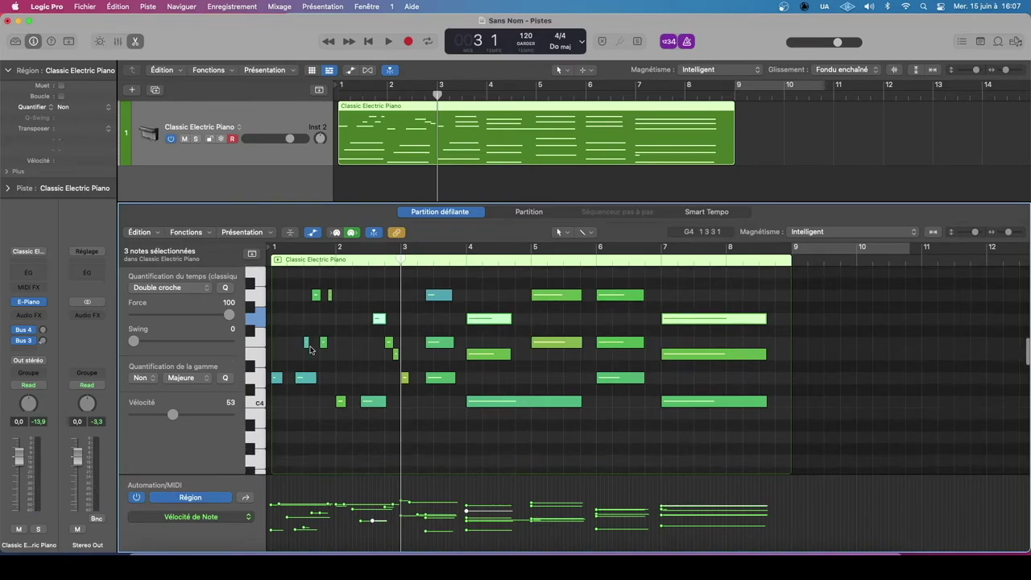
pyautogui.scroll(-1, 248, 337)
pyautogui.click(255, 347)
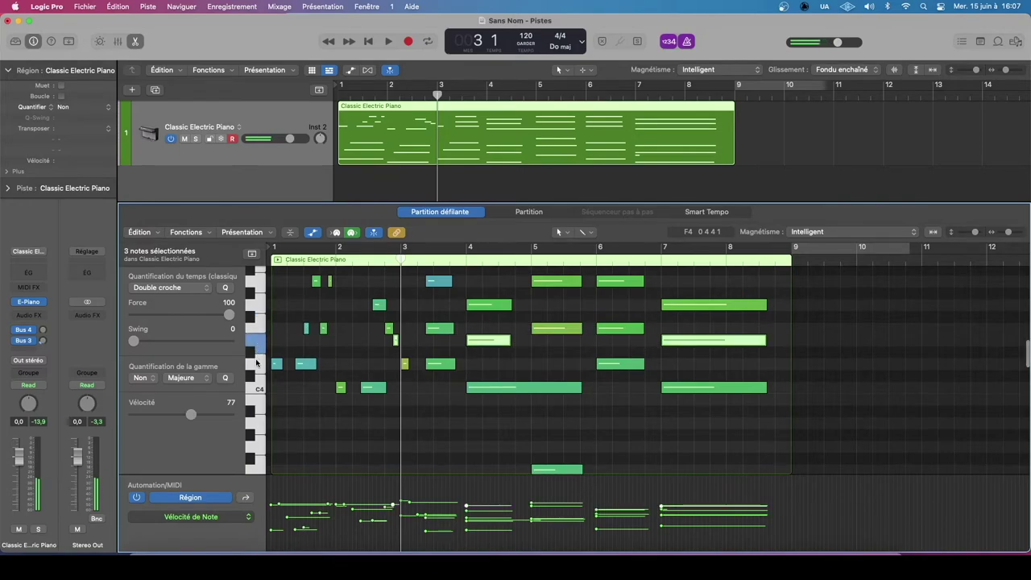
pyautogui.click(255, 362)
# - Select the second F4 note in bar 1, then every F4 note in the region
pyautogui.click(339, 345)
pyautogui.click(323, 328)
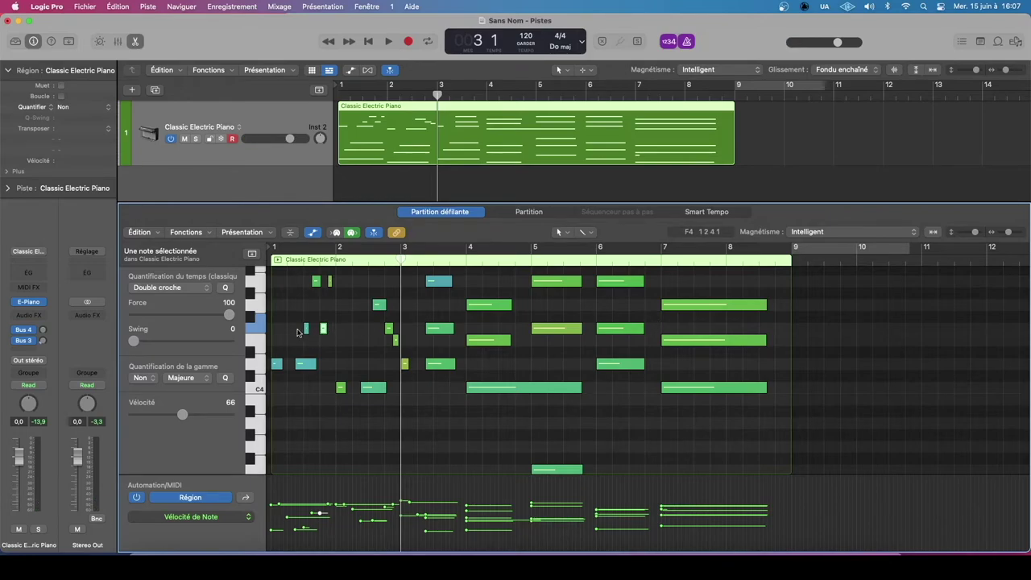
pyautogui.scroll(3, 251, 306)
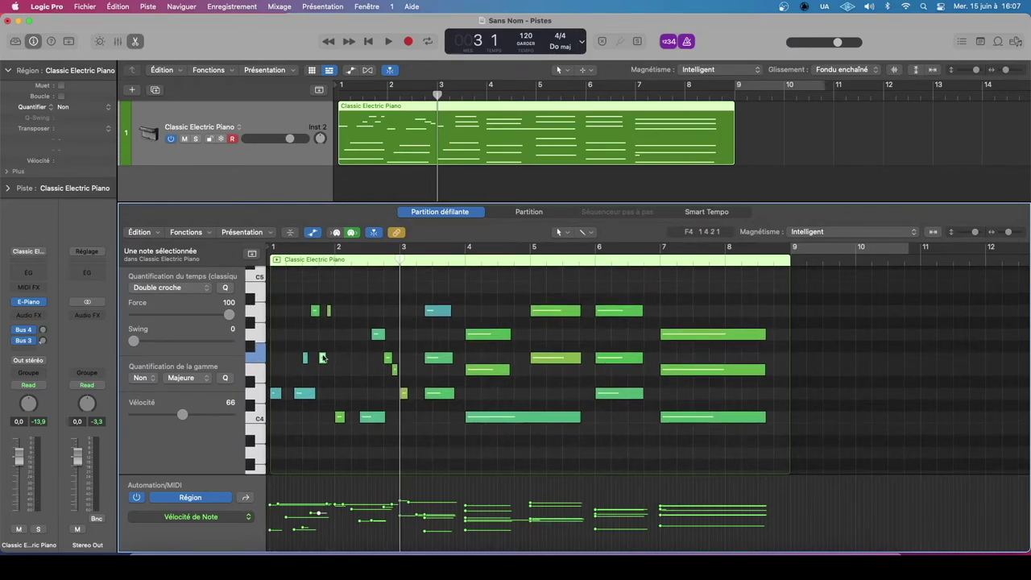
pyautogui.click(256, 357)
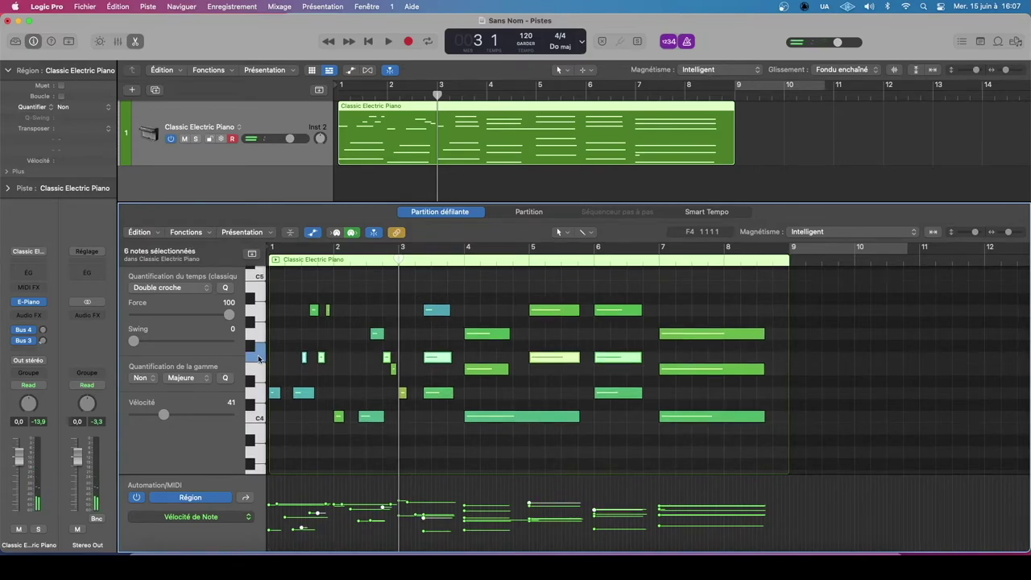
# - Select every D3 note in the region, try moving them together from the bar 1 note, and deselect them
pyautogui.click(258, 358)
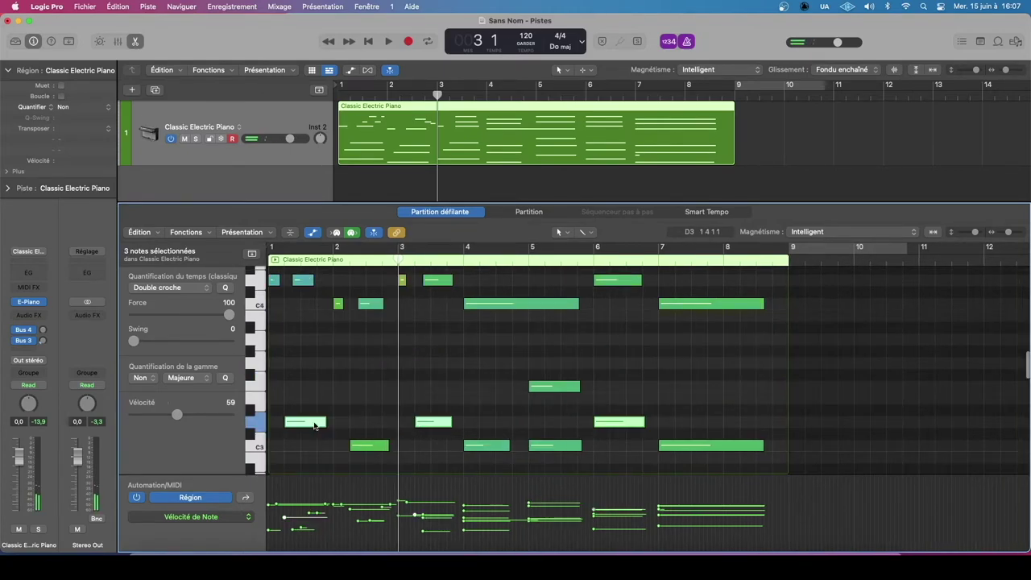
pyautogui.moveTo(314, 425)
pyautogui.mouseDown()
pyautogui.moveTo(303, 387)
pyautogui.moveTo(304, 411)
pyautogui.mouseUp()
pyautogui.moveTo(309, 421); pyautogui.dragTo(311, 422)
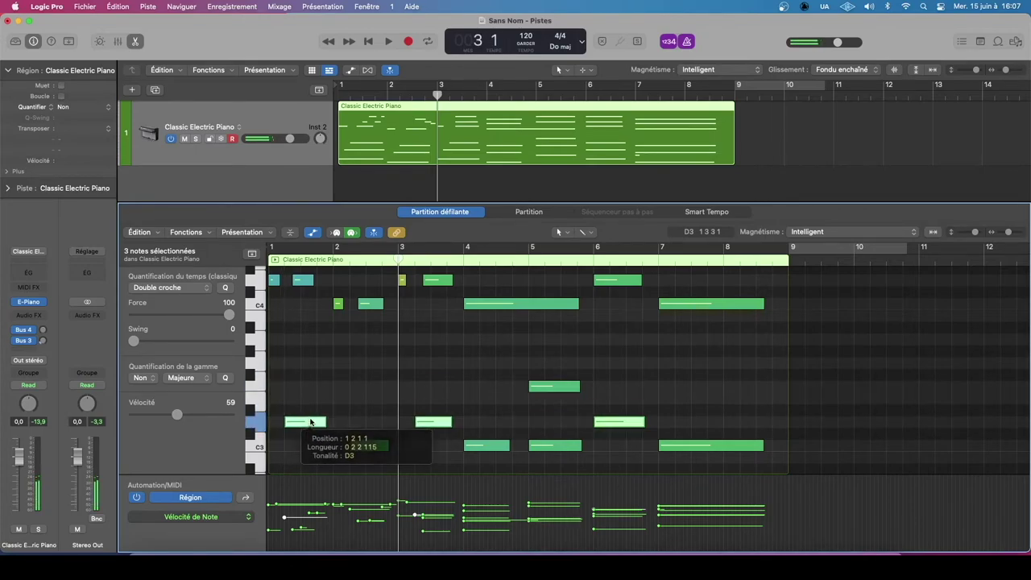
pyautogui.click(405, 368)
pyautogui.scroll(-5, 387, 357)
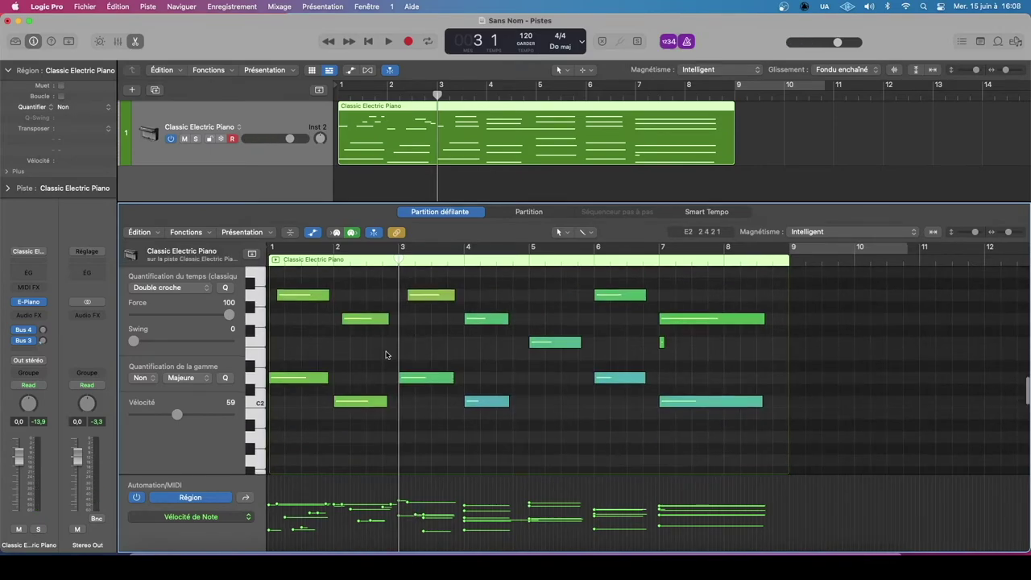
pyautogui.scroll(8, 387, 352)
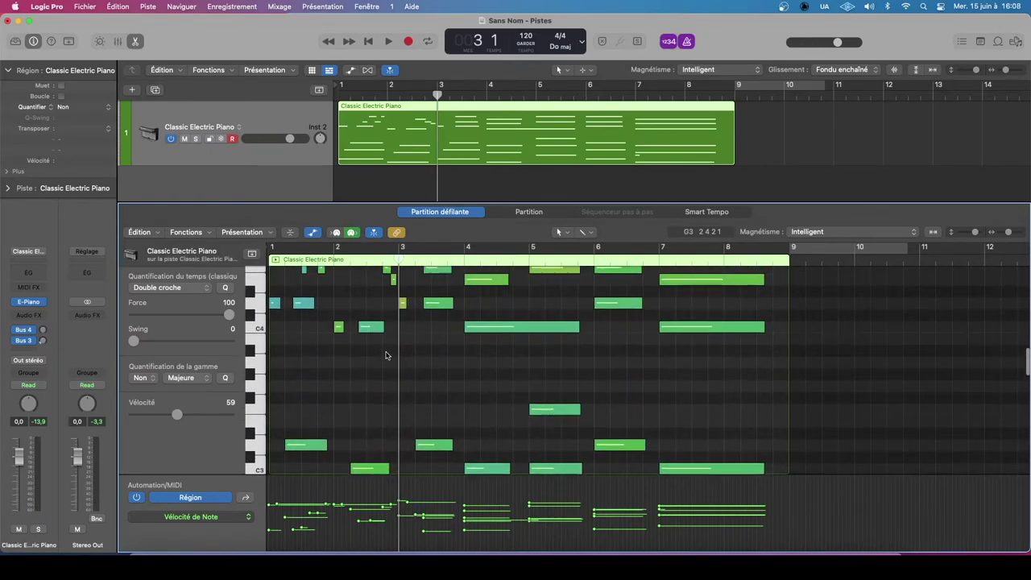
pyautogui.scroll(3, 433, 332)
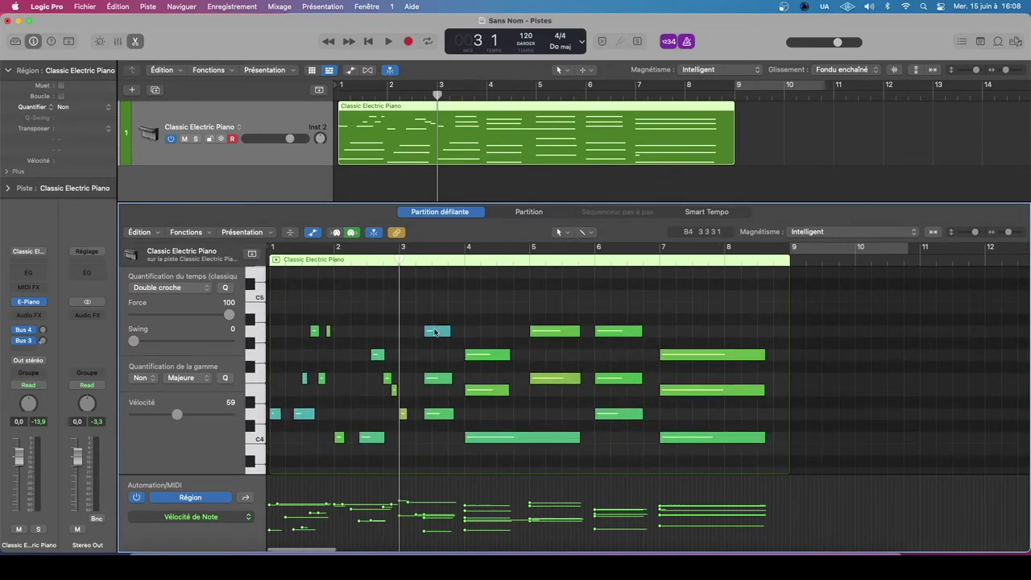
# - Delete the recorded Classic Electric Piano region and return the playhead to bar 1
pyautogui.click(516, 167)
pyautogui.click(513, 147)
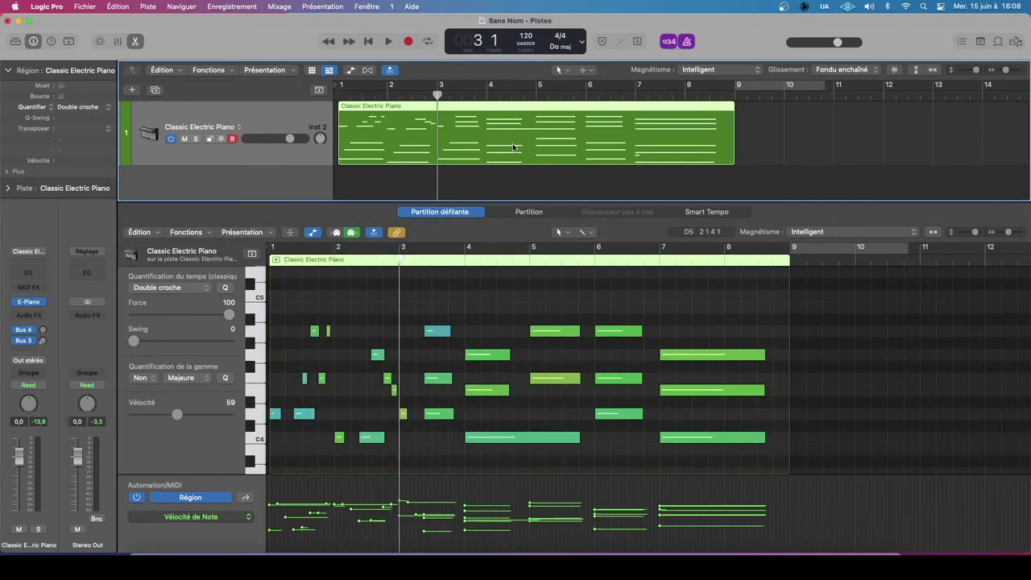
pyautogui.press('Delete')
pyautogui.press('Return')
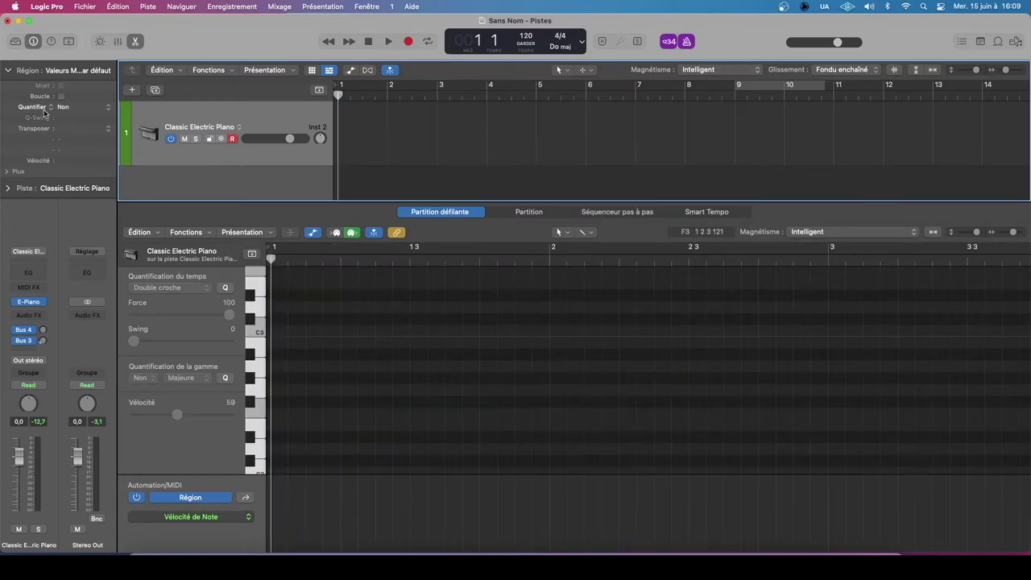
# - Set the default region quantization to Double croche and record about four bars of chords on the Classic Electric Piano track
pyautogui.click(62, 108)
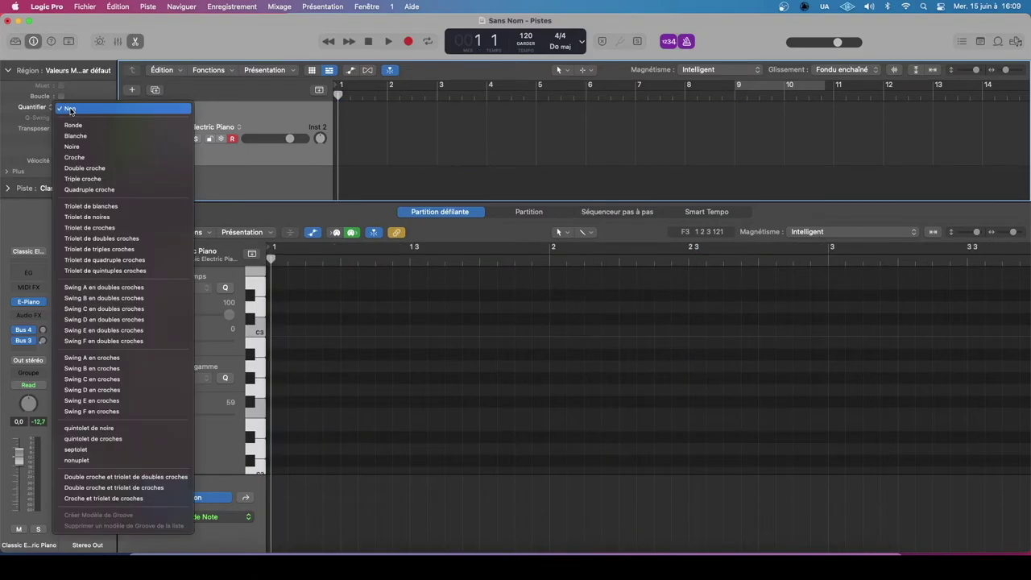
pyautogui.click(102, 168)
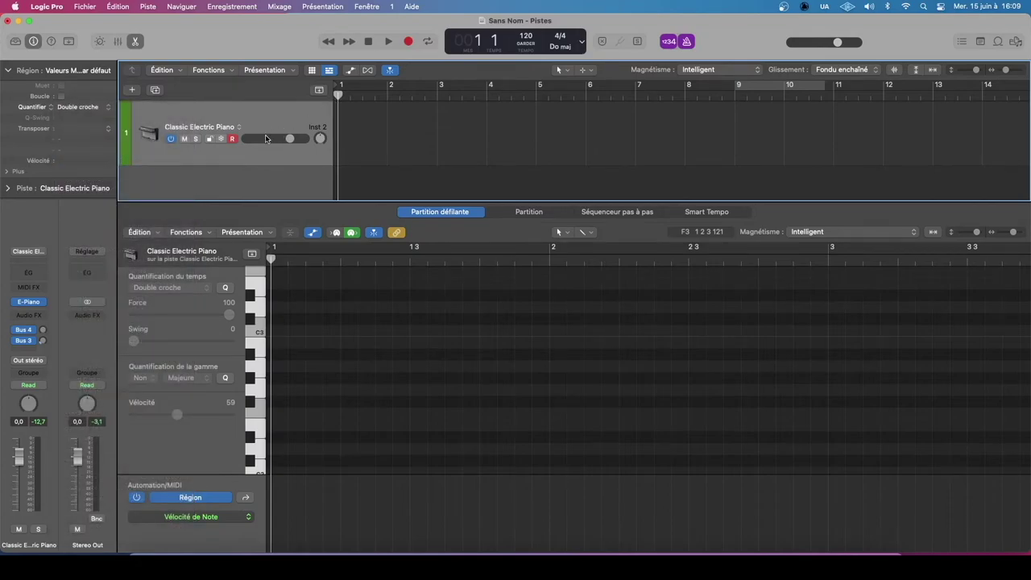
pyautogui.press('r')
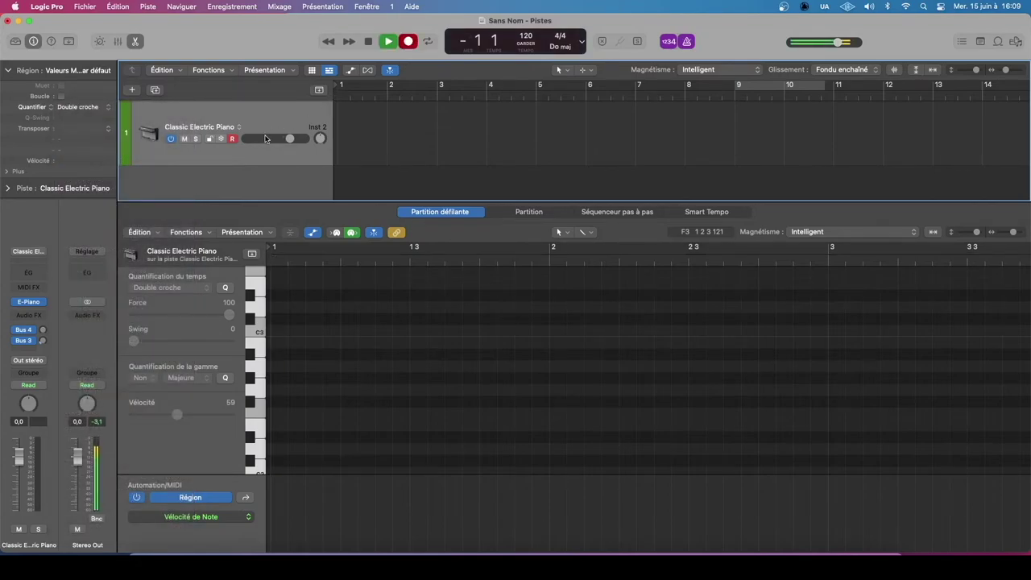
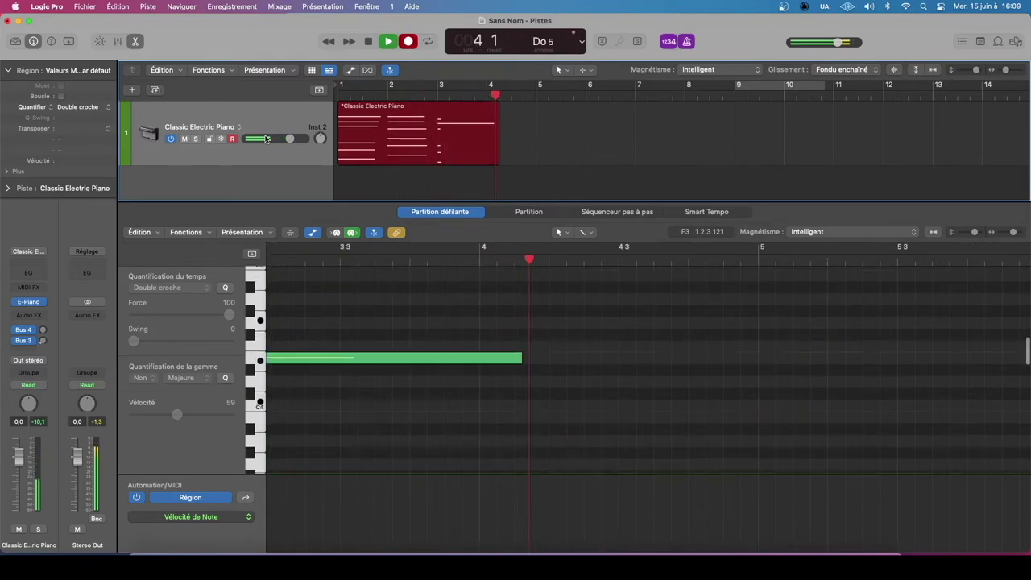
pyautogui.press('space')
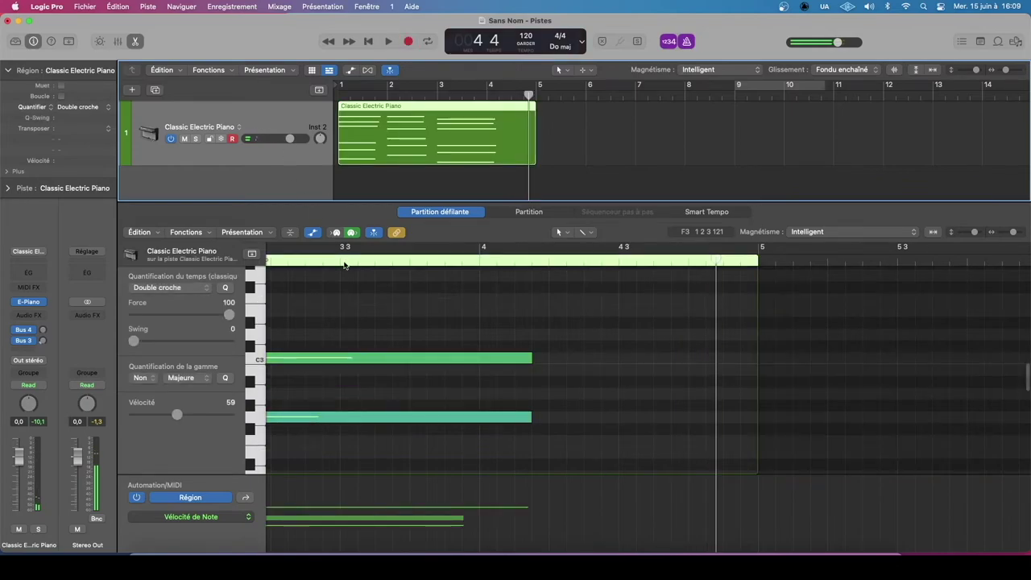
# - Examine how the recorded chords in bars 1 and 2 align with the grid, placing the playhead at bar 2
pyautogui.hscroll(-5, 368, 290)
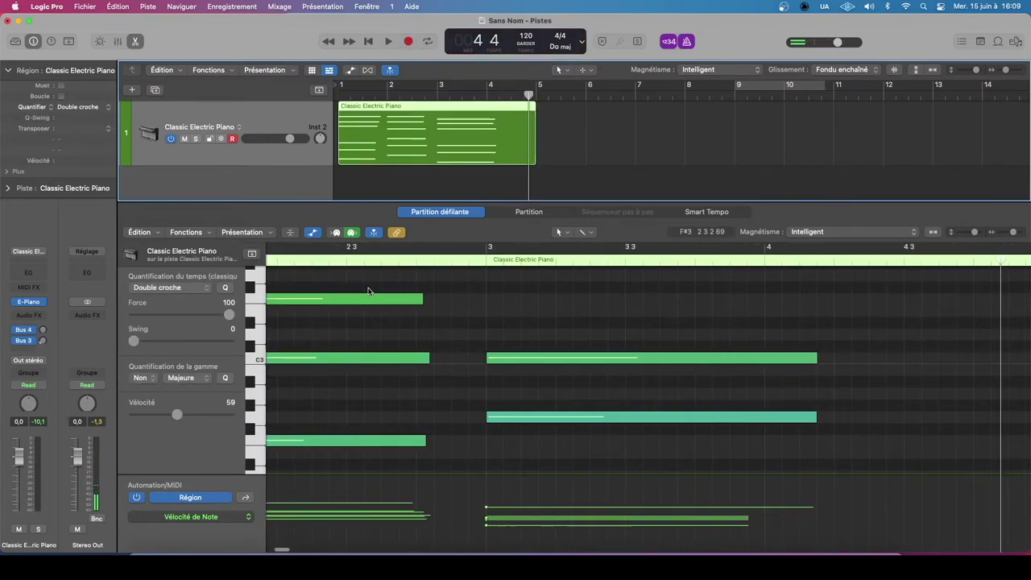
pyautogui.hscroll(-5, 369, 290)
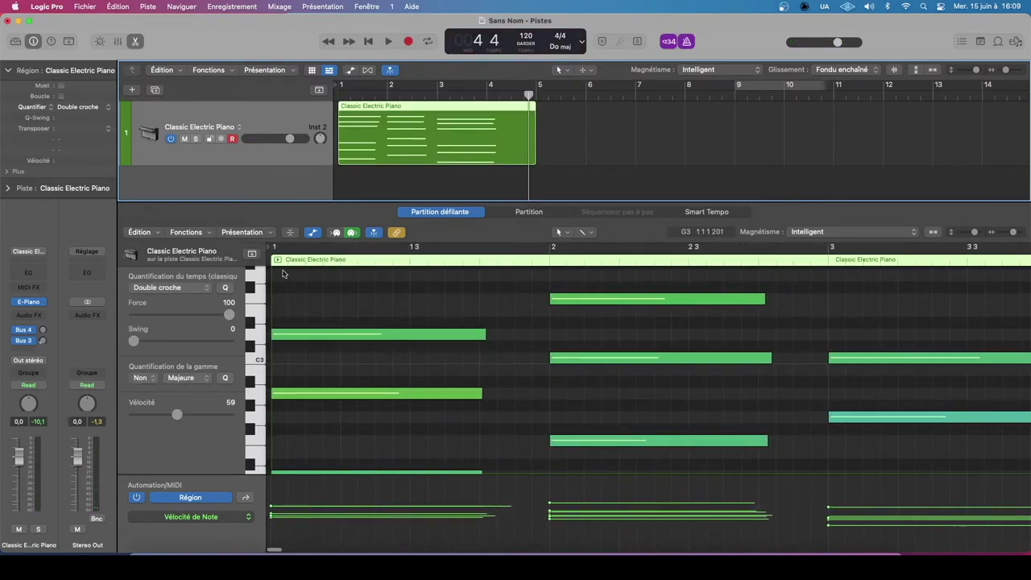
pyautogui.click(274, 275)
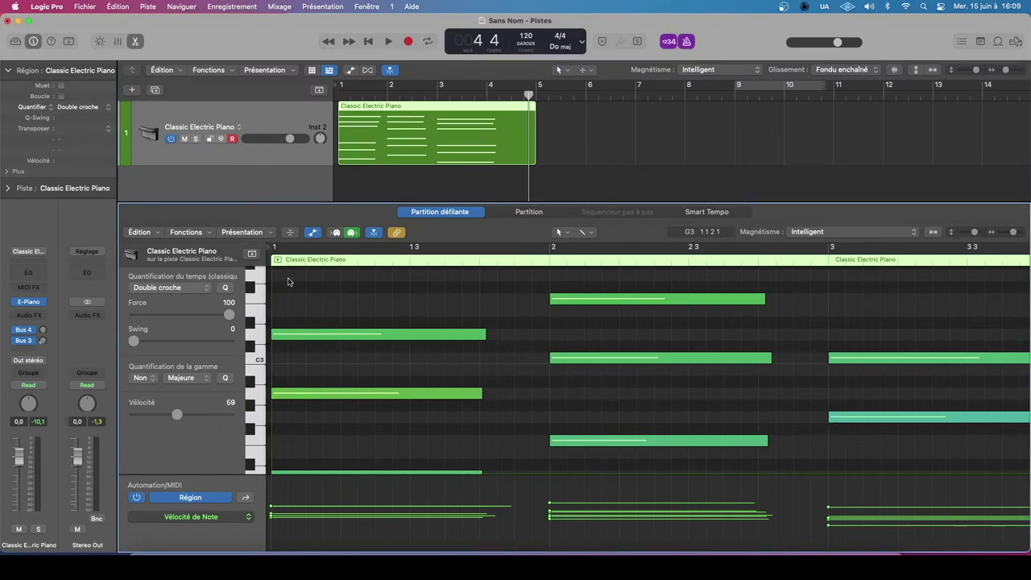
pyautogui.keyDown('ctrl'); pyautogui.keyDown('alt'); pyautogui.click(290, 281); pyautogui.keyUp('alt'); pyautogui.keyUp('ctrl')
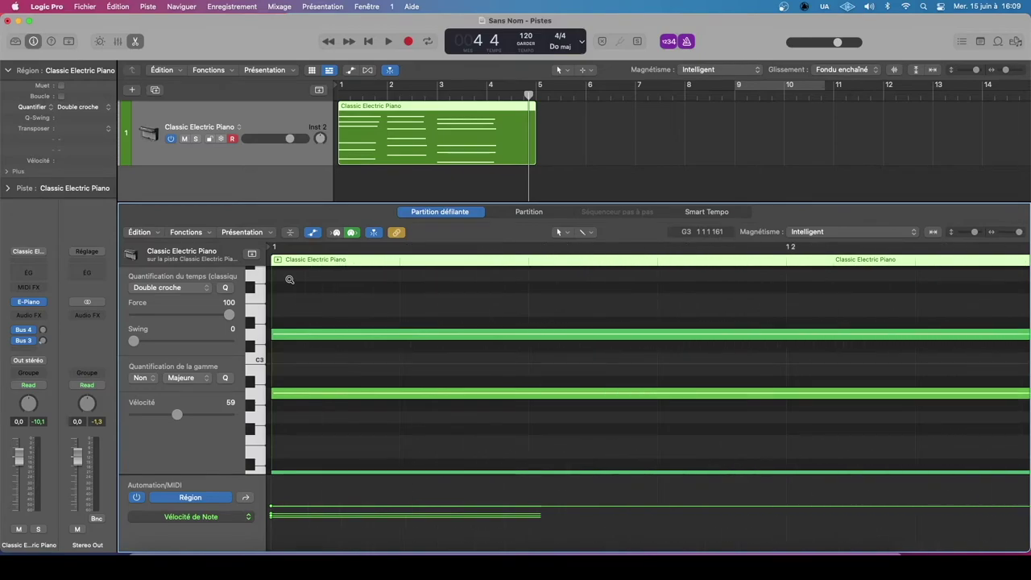
pyautogui.scroll(-2, 292, 278)
pyautogui.hscroll(4, 349, 285)
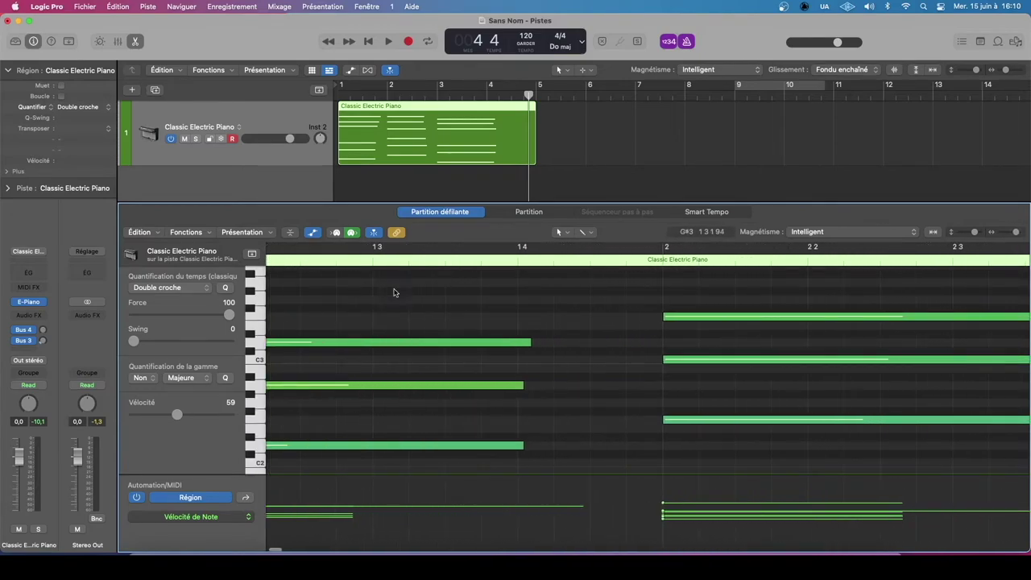
pyautogui.click(662, 260)
pyautogui.scroll(5, 662, 262)
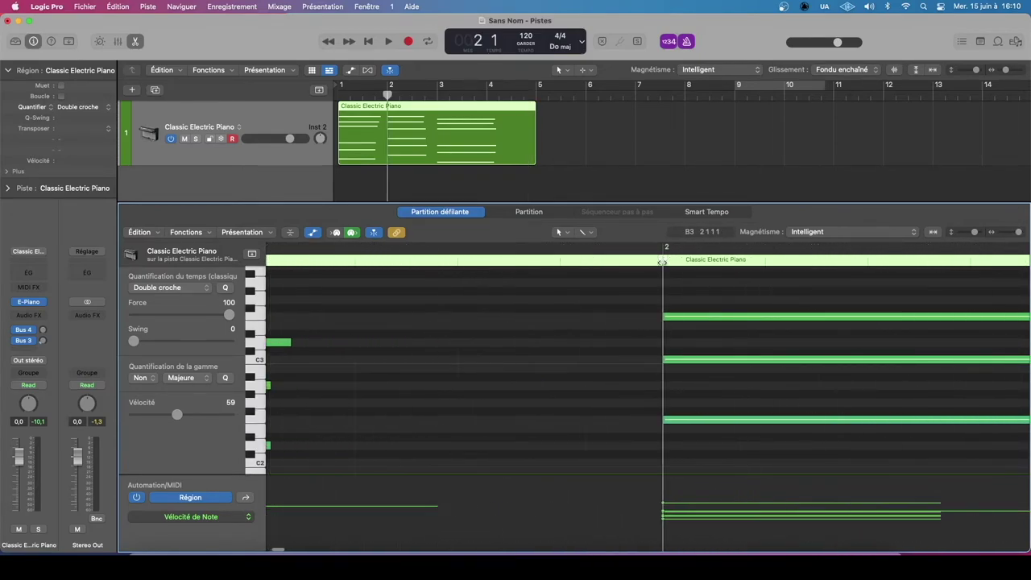
pyautogui.scroll(-8, 662, 262)
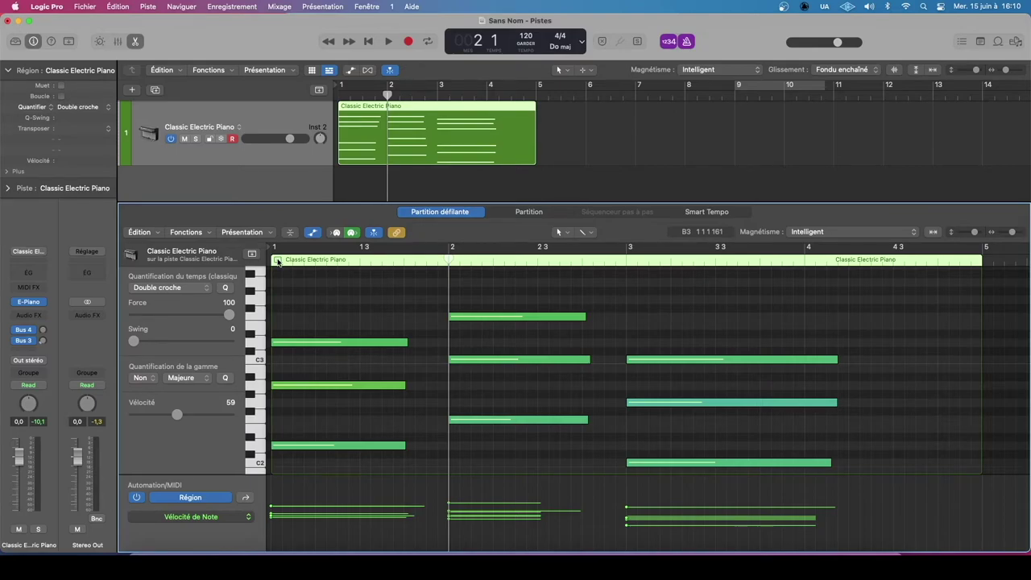
# - Trim the region to end at bar 4 and play it in a cycle from bar 1 to bar 4
pyautogui.press('c')
pyautogui.press('space')
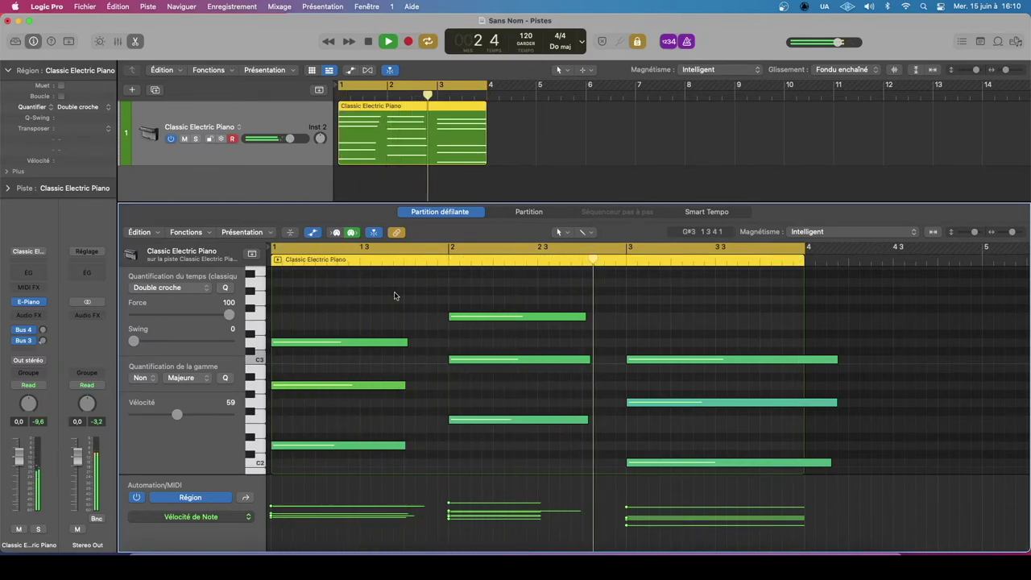
pyautogui.press('space')
# - Select all six notes of the chord in bar 1
pyautogui.scroll(-3, 354, 386)
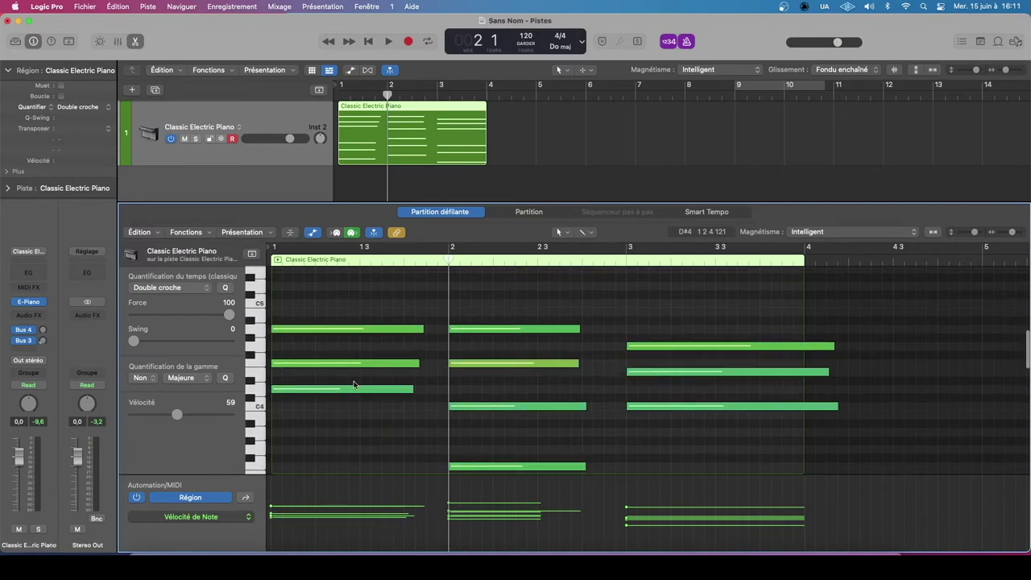
pyautogui.scroll(2, 338, 405)
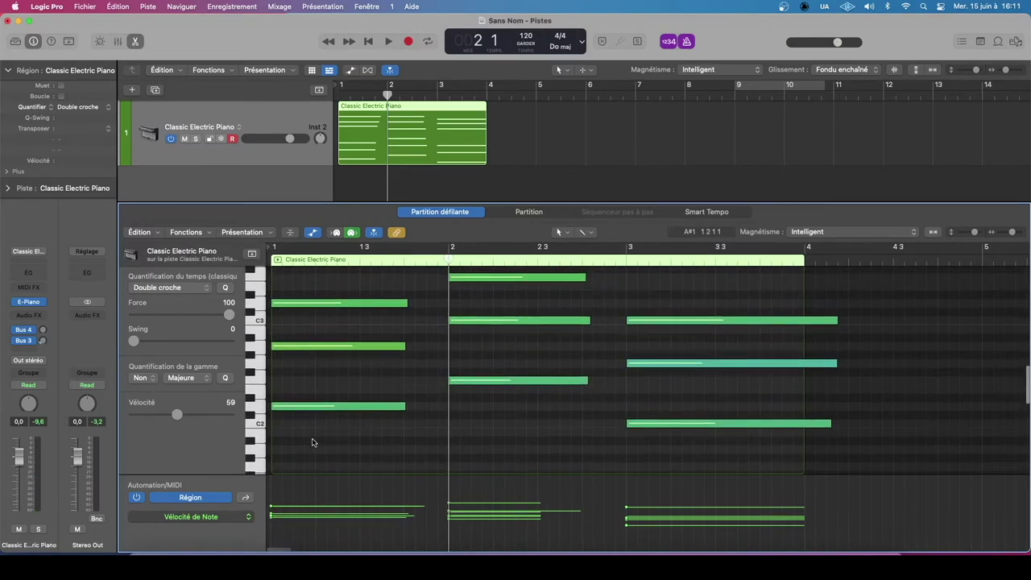
pyautogui.scroll(2, 309, 443)
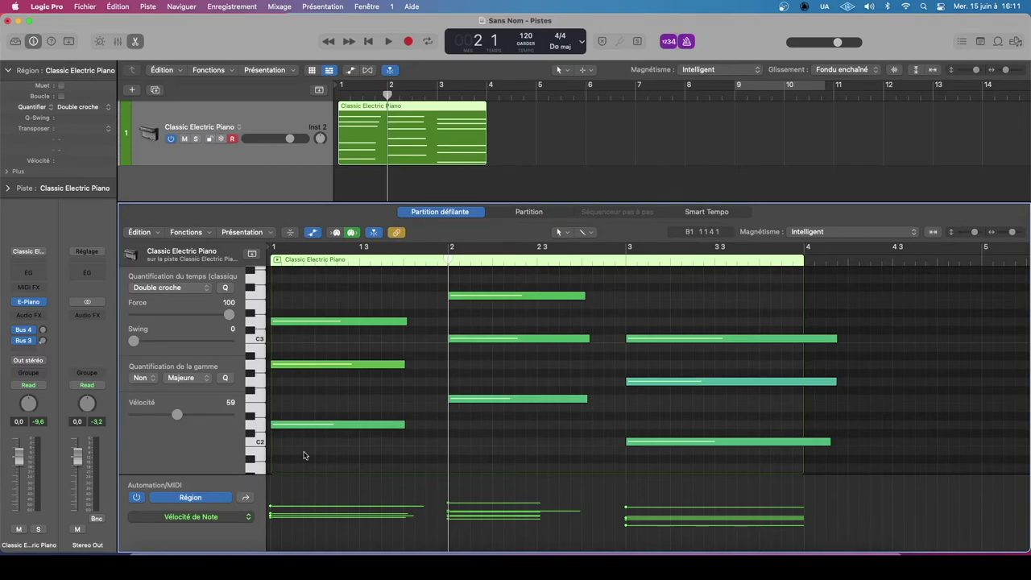
pyautogui.scroll(1, 304, 457)
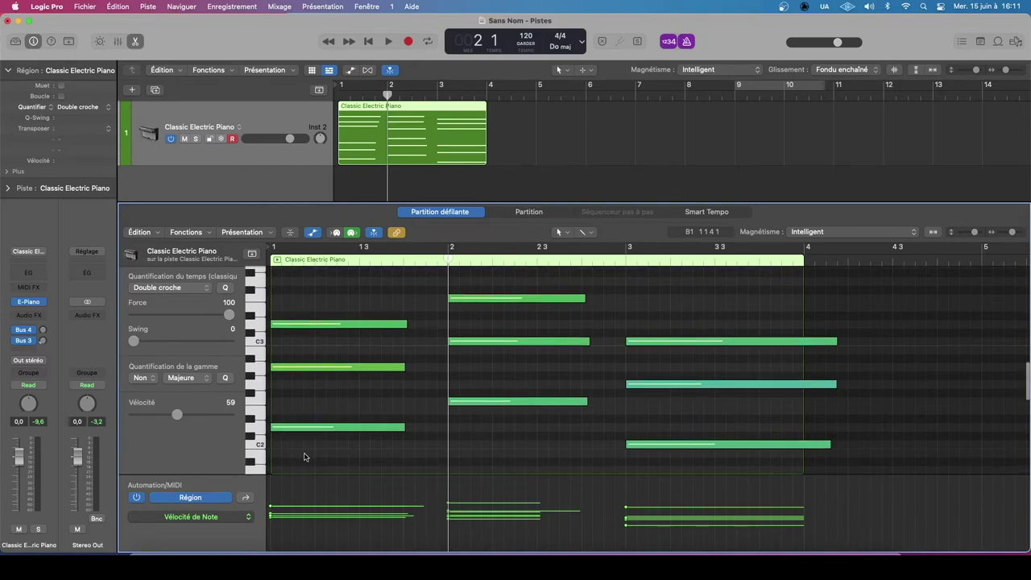
pyautogui.moveTo(303, 460); pyautogui.dragTo(321, 328)
pyautogui.scroll(-5, 322, 333)
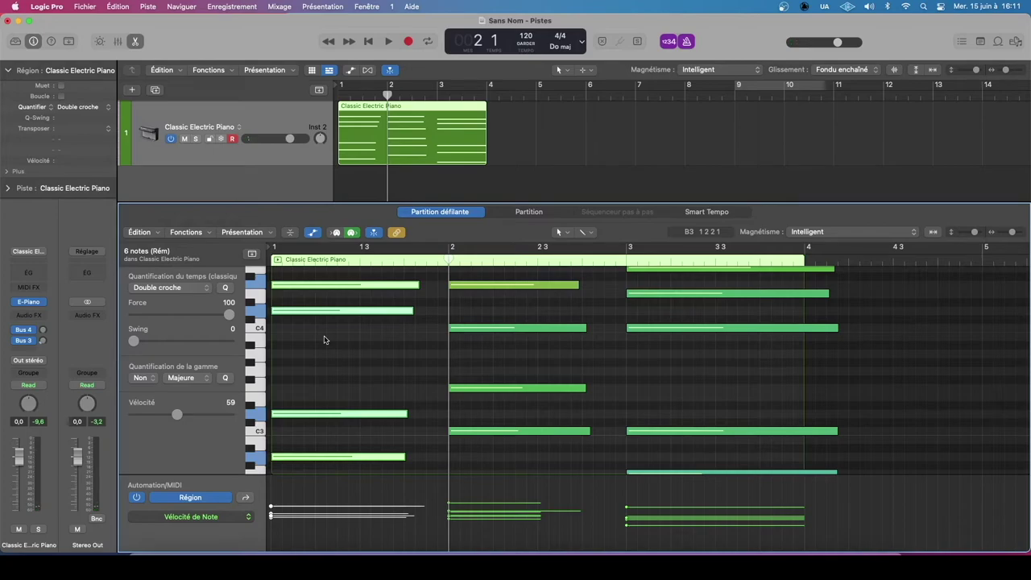
# - Transpose the six selected bar 1 notes up one octave, then bring them back down one octave
pyautogui.hotkey('alt', 'shift', 'Up')
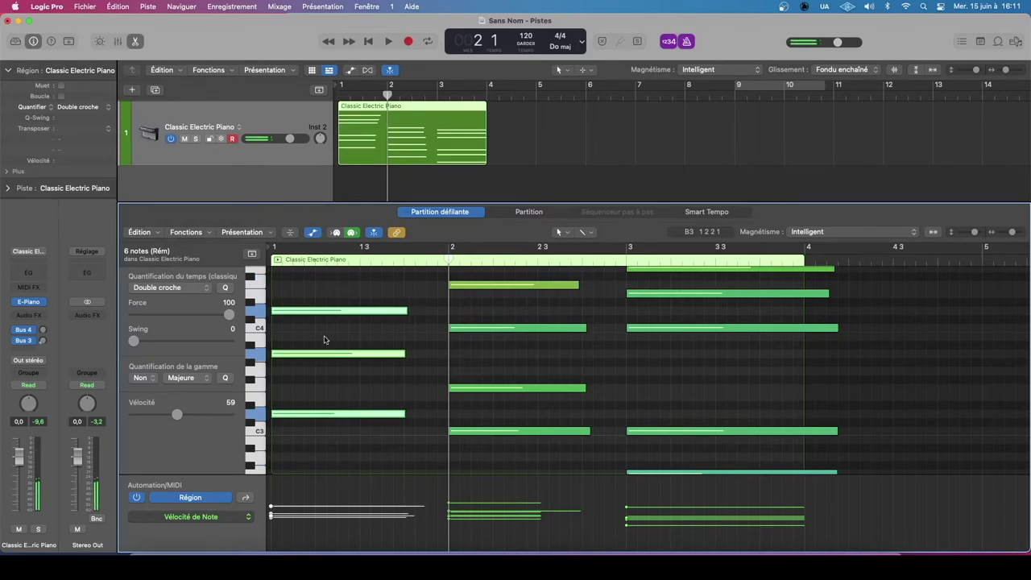
pyautogui.scroll(9, 324, 343)
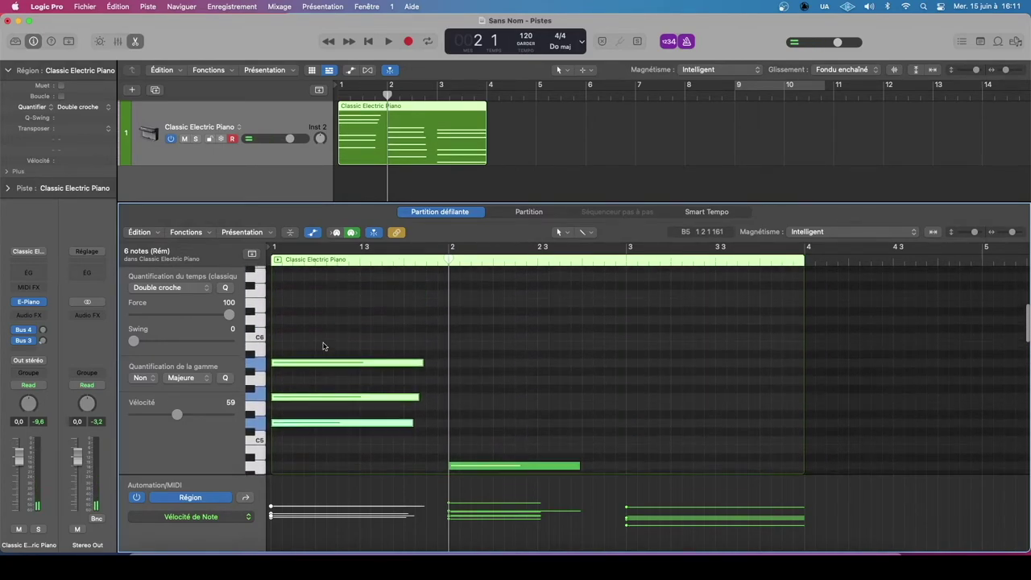
pyautogui.scroll(-10, 323, 346)
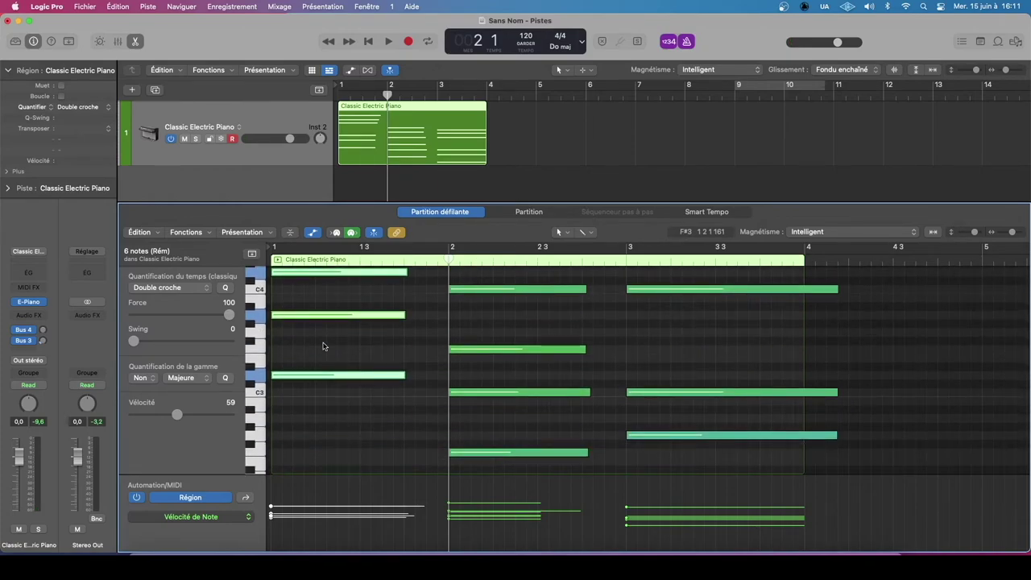
pyautogui.hotkey('alt', 'shift', 'Down')
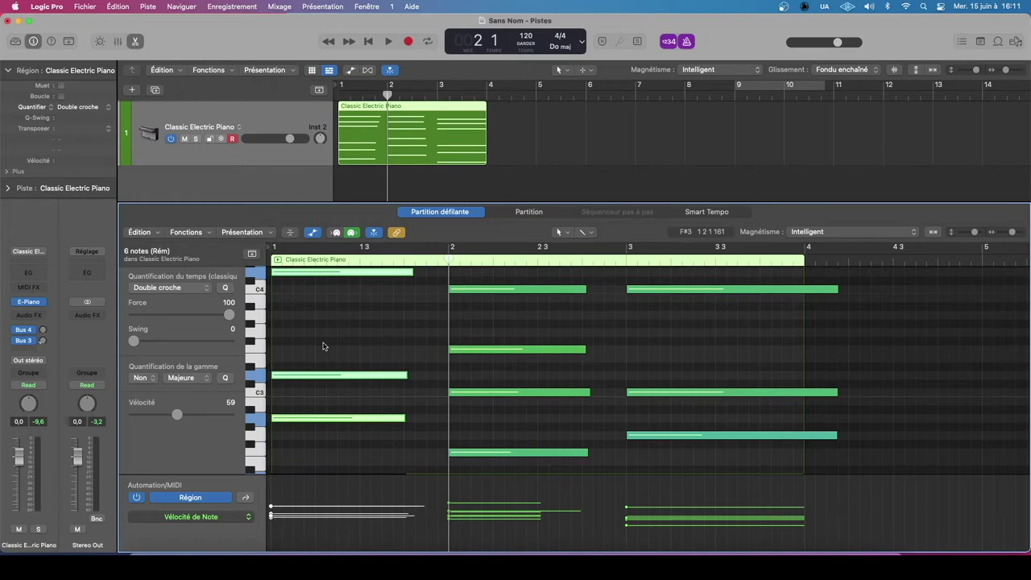
# - Transpose the six selected bar 1 notes down one octave
pyautogui.scroll(-5, 323, 347)
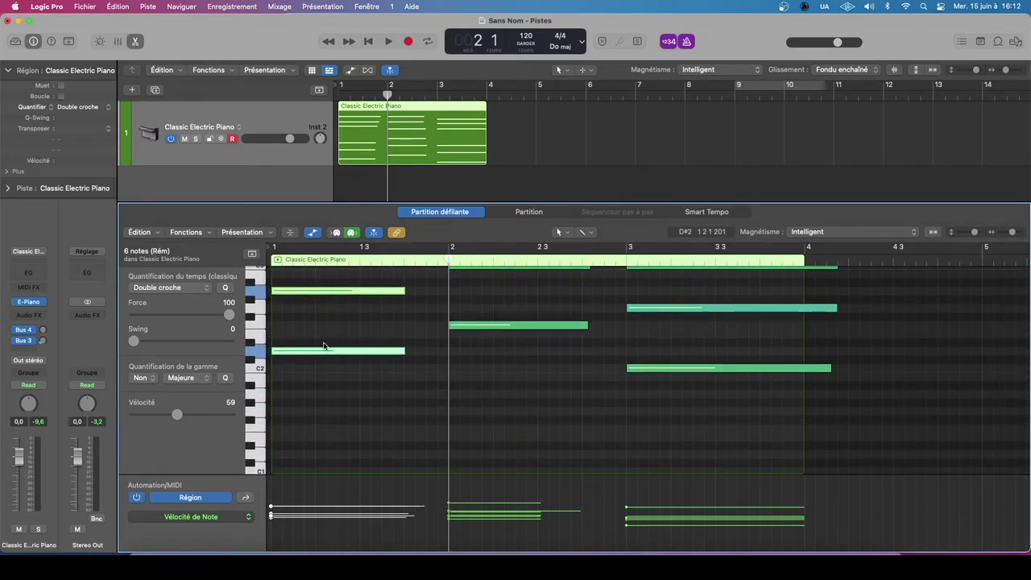
pyautogui.hotkey('alt', 'shift', 'Down')
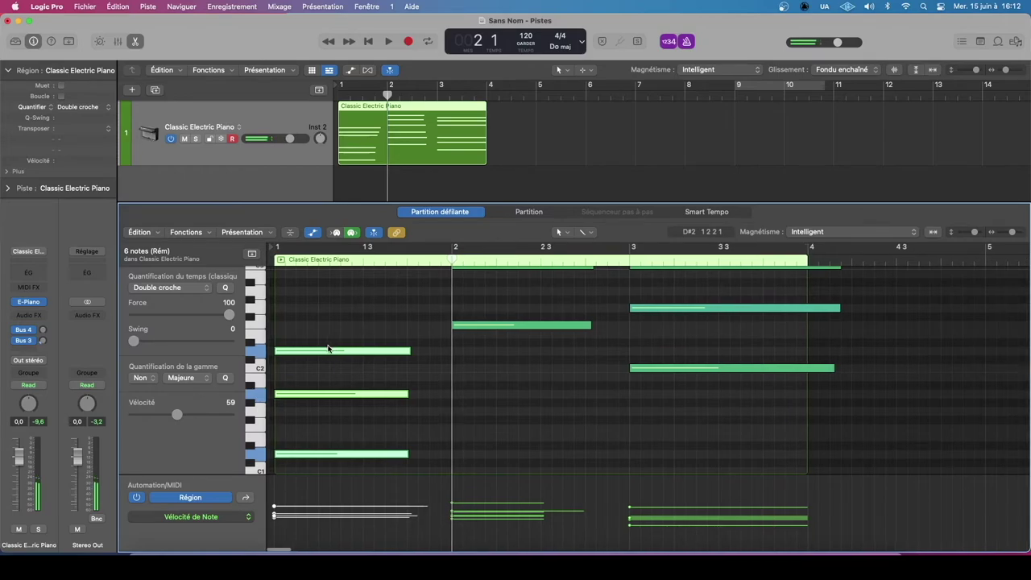
pyautogui.scroll(-1, 328, 348)
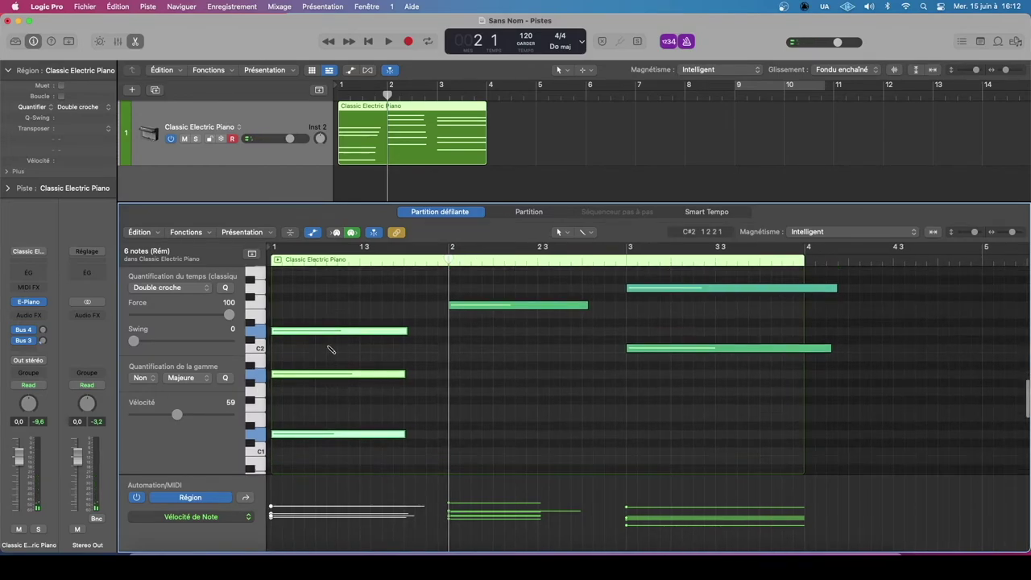
# - Transpose the six selected bar 1 notes up one octave
pyautogui.hotkey('alt', 'shift', 'Up')
pyautogui.scroll(2, 351, 357)
pyautogui.scroll(3, 351, 356)
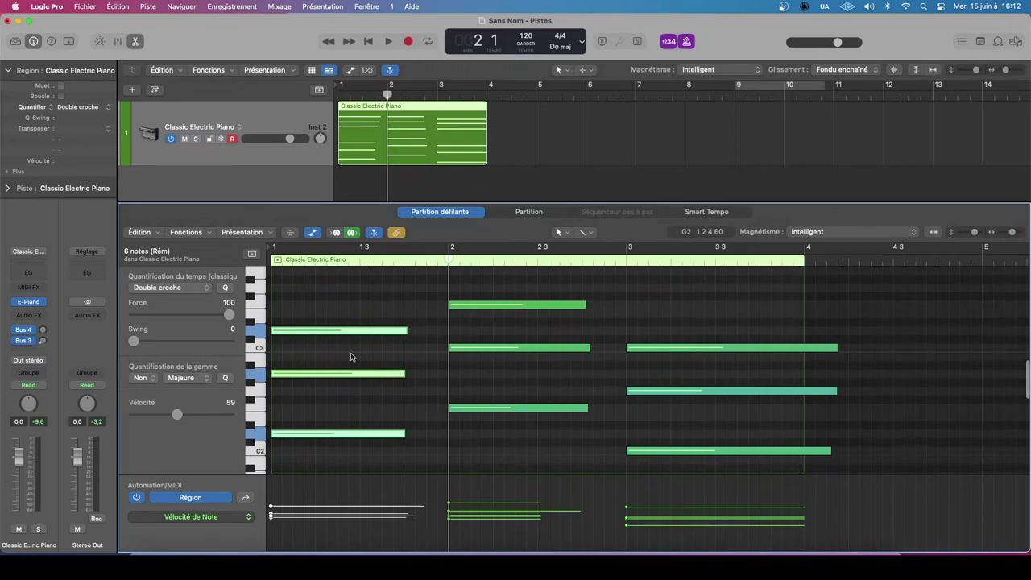
pyautogui.scroll(8, 342, 351)
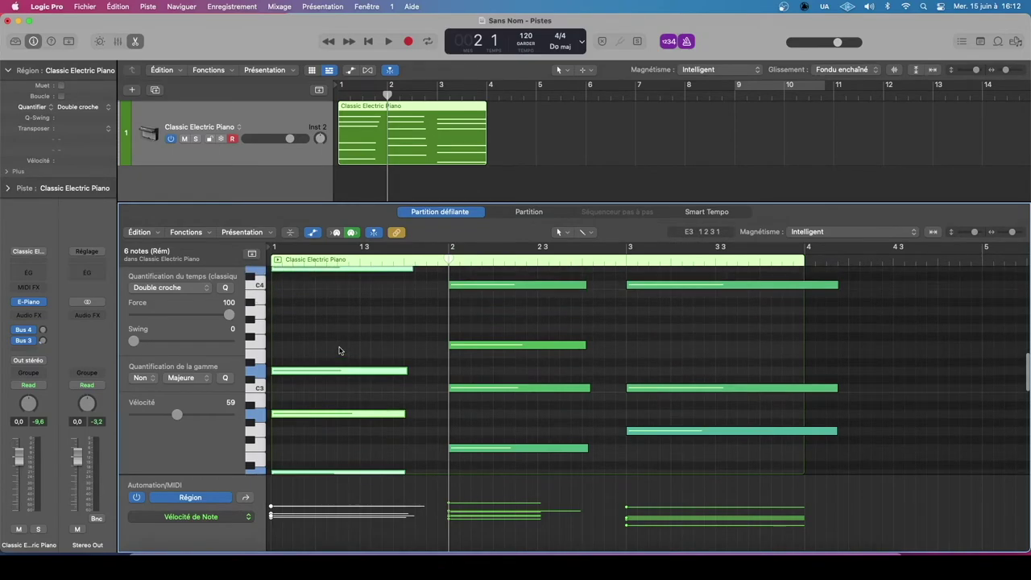
pyautogui.scroll(2, 336, 337)
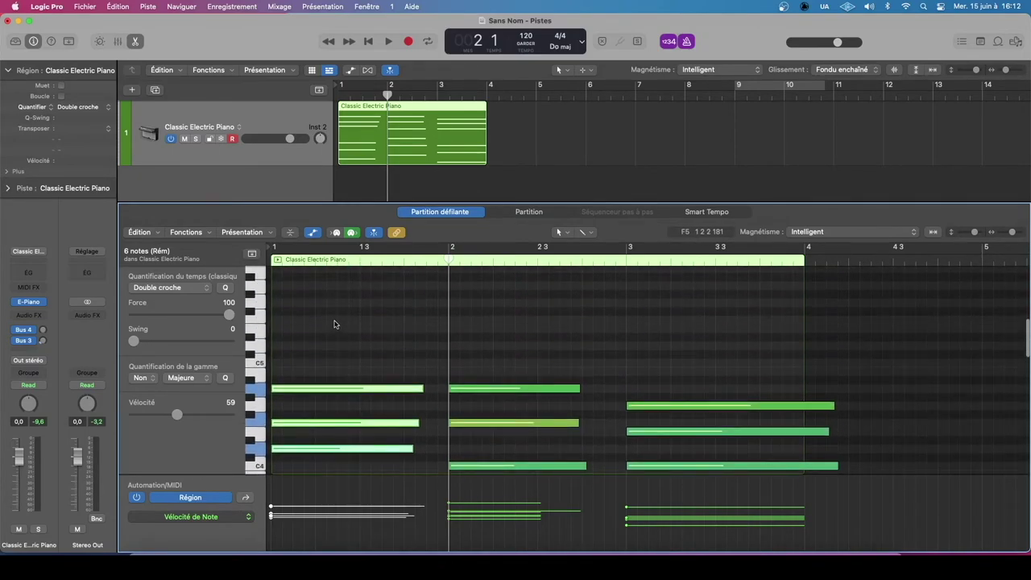
pyautogui.scroll(-10, 334, 387)
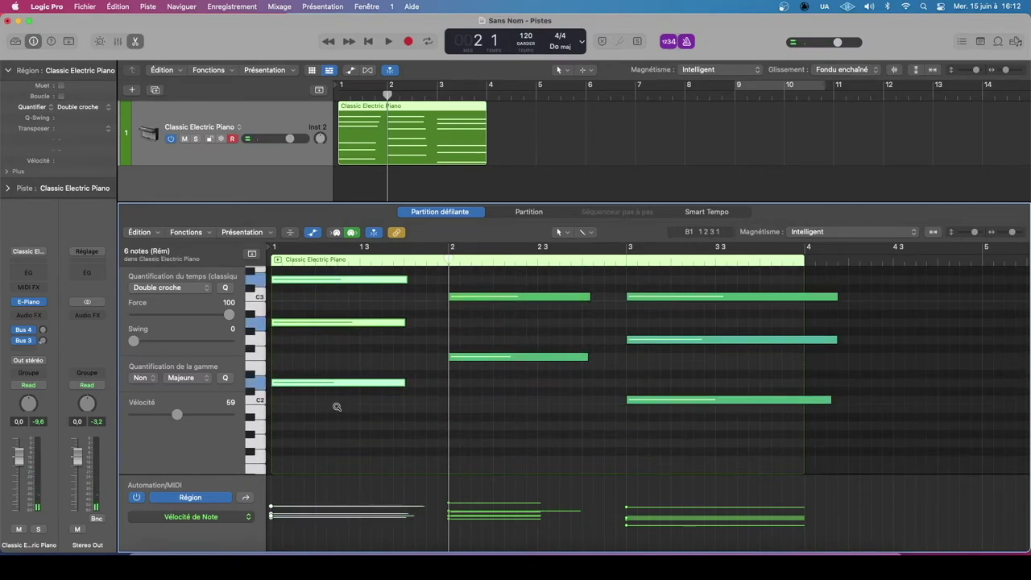
# - Transpose the six selected bar 1 notes up five semitones, one semitone at a time
pyautogui.hotkey('alt', 'Up')
pyautogui.hotkey('alt', 'Up')
pyautogui.hotkey('alt', 'Up')
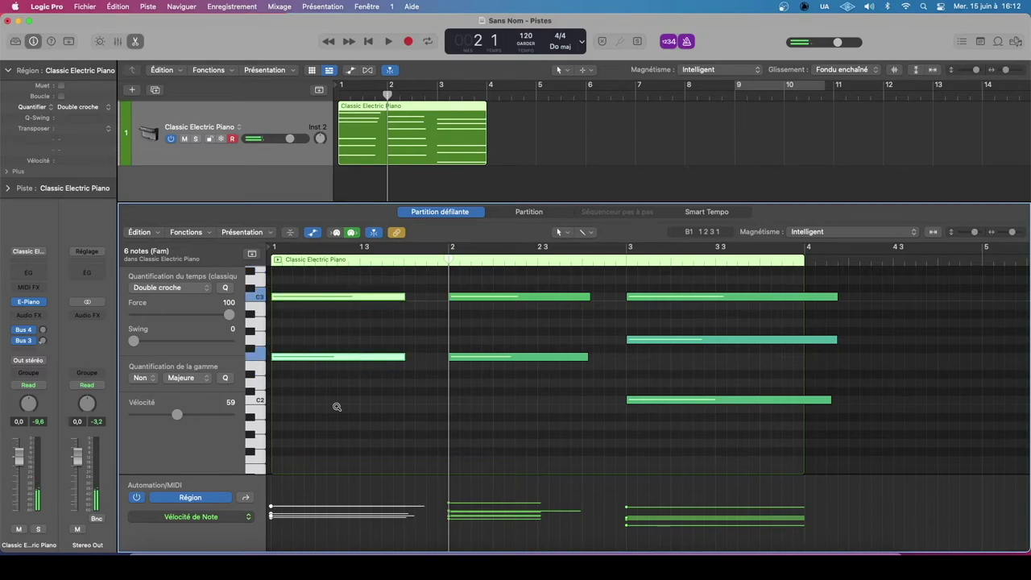
pyautogui.hotkey('alt', 'Up')
pyautogui.hotkey('alt', 'Up')
# - Transpose the bar 1 chord down twelve semitones and back up four, one semitone at a time, and deselect it
pyautogui.hotkey('alt', 'Down')
pyautogui.hotkey('alt', 'Down')
pyautogui.hotkey('alt', 'Down')
pyautogui.hotkey('alt', 'Down')
pyautogui.hotkey('alt', 'Down')
pyautogui.hotkey('alt', 'Down')
pyautogui.hotkey('alt', 'Down')
pyautogui.hotkey('alt', 'Down')
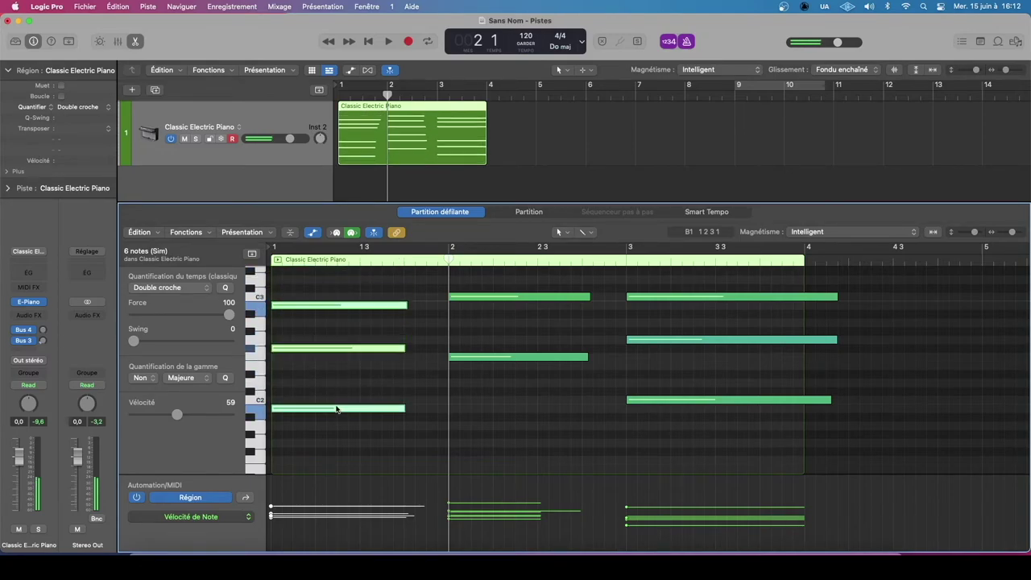
pyautogui.hotkey('alt', 'Down')
pyautogui.hotkey('alt', 'Down')
pyautogui.hotkey('alt', 'Down')
pyautogui.hotkey('alt', 'Down')
pyautogui.hotkey('alt', 'Up')
pyautogui.hotkey('alt', 'Up')
pyautogui.hotkey('alt', 'Up')
pyautogui.hotkey('alt', 'Up')
pyautogui.click(348, 393)
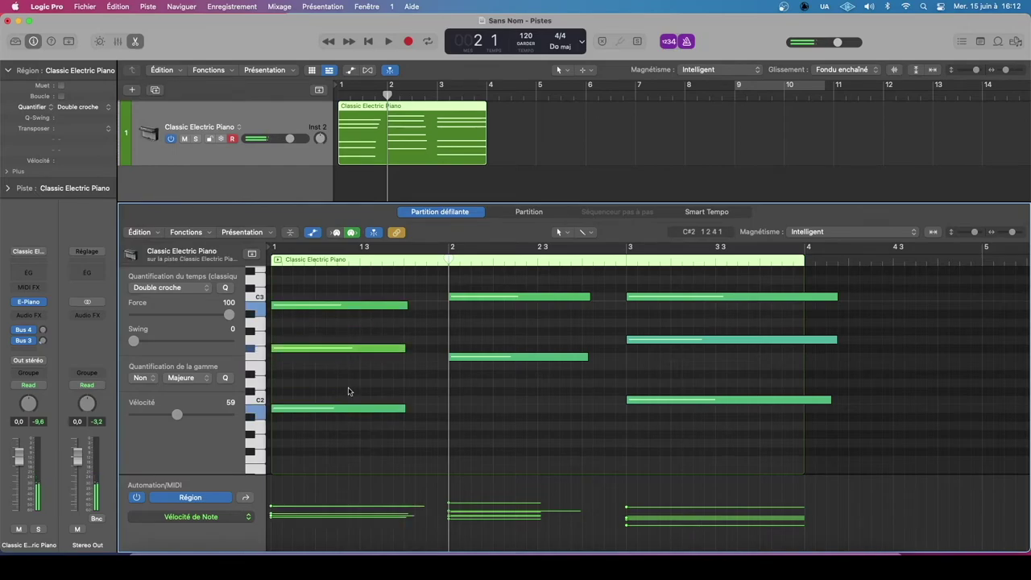
# - Select only the F#2 note in bar 1 and move it up and down by semitones, leaving it on D#2
pyautogui.click(328, 348)
pyautogui.moveTo(329, 348)
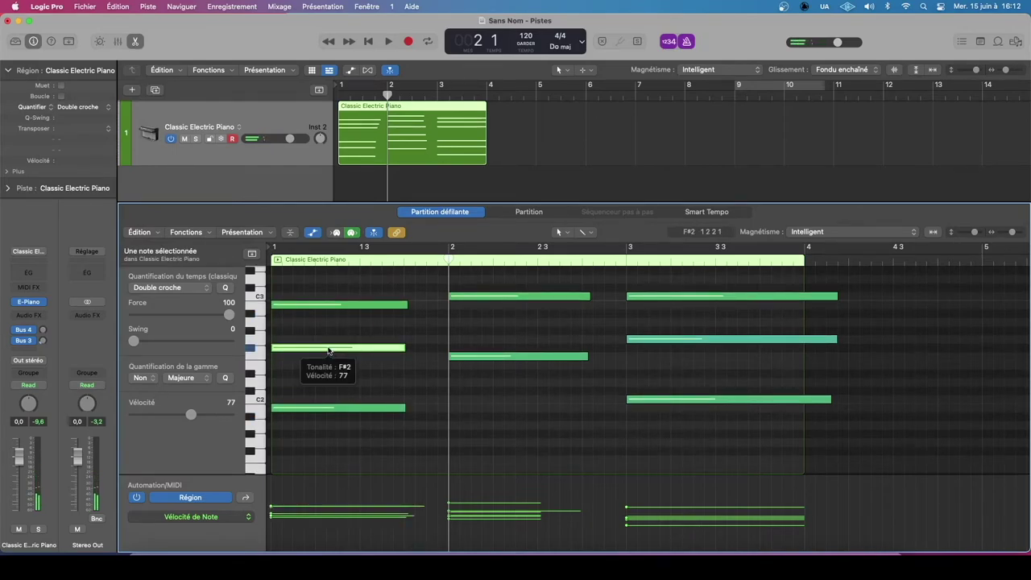
pyautogui.hotkey('alt', 'Up')
pyautogui.hotkey('alt', 'Up')
pyautogui.hotkey('alt', 'Up')
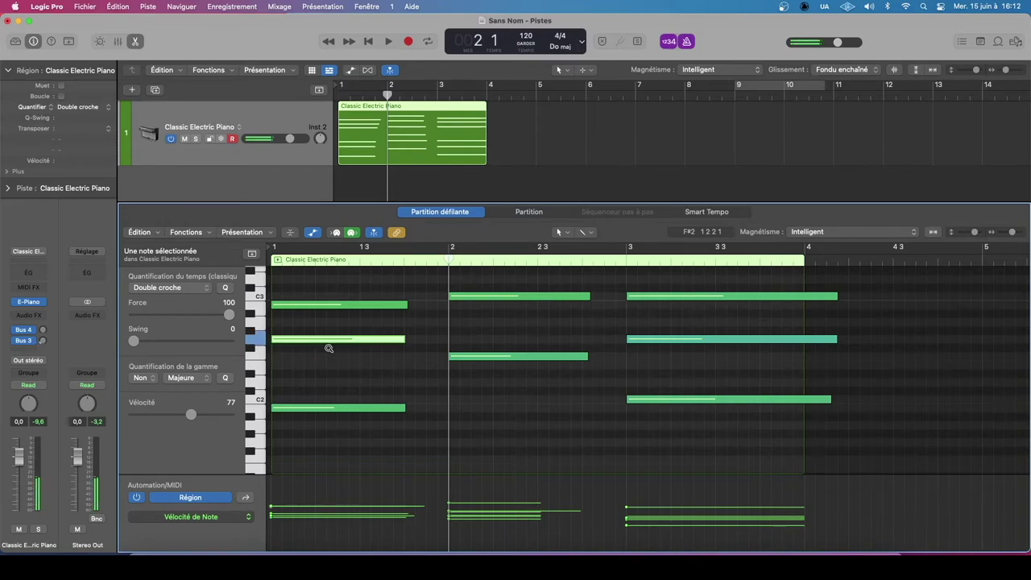
pyautogui.hotkey('alt', 'Down')
pyautogui.hotkey('alt', 'Down')
pyautogui.hotkey('alt', 'Down')
pyautogui.hotkey('alt', 'Down')
pyautogui.hotkey('alt', 'Down')
pyautogui.hotkey('alt', 'Up')
pyautogui.hotkey('alt', 'Up')
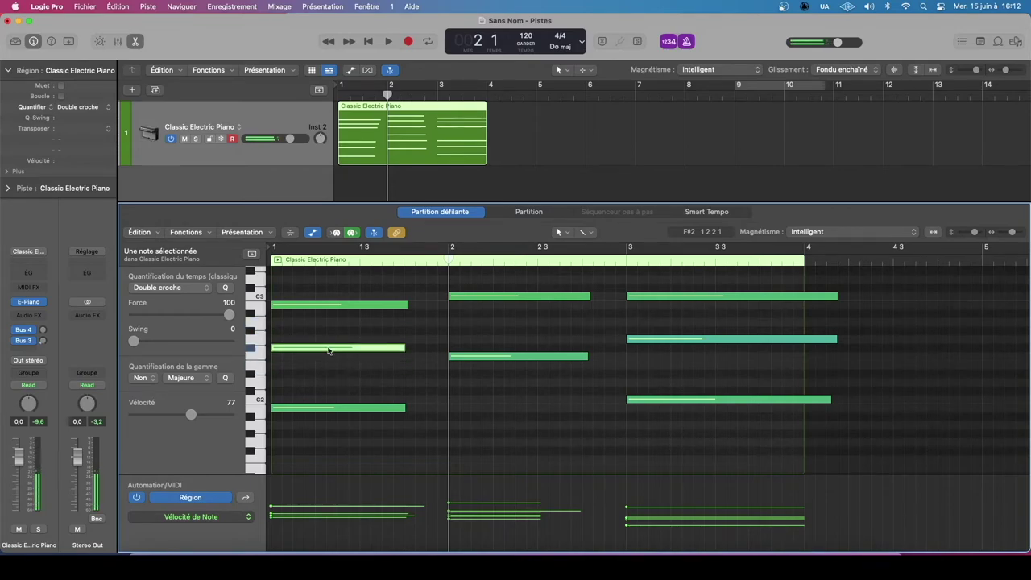
pyautogui.hotkey('alt', 'Down')
pyautogui.hotkey('alt', 'Down')
pyautogui.hotkey('alt', 'Down')
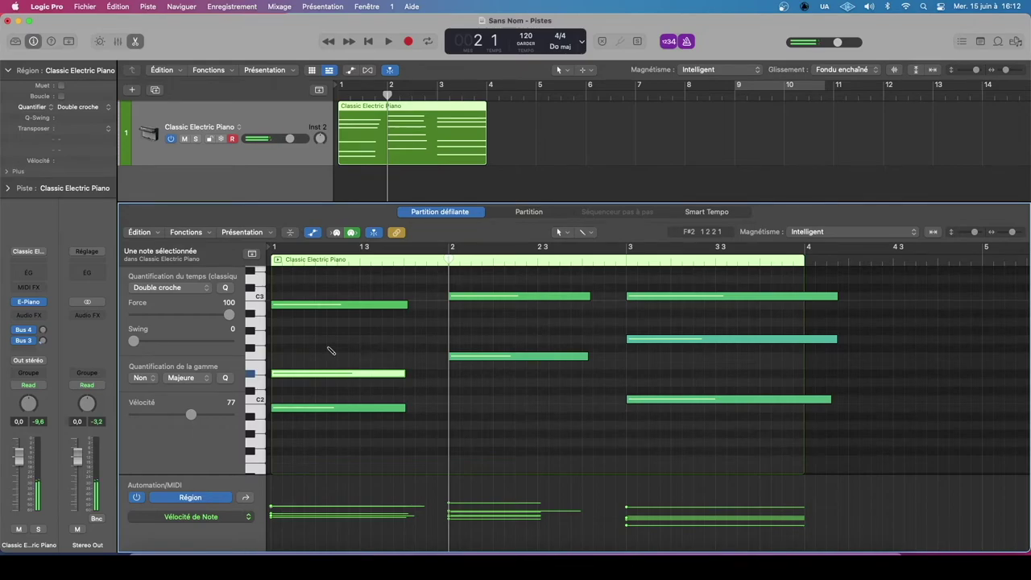
# - Undo the semitone transpositions of the bar 1 notes and clear the note selection
pyautogui.press('super+z')
pyautogui.press('super+z')
pyautogui.scroll(5, 330, 352)
pyautogui.click(334, 340)
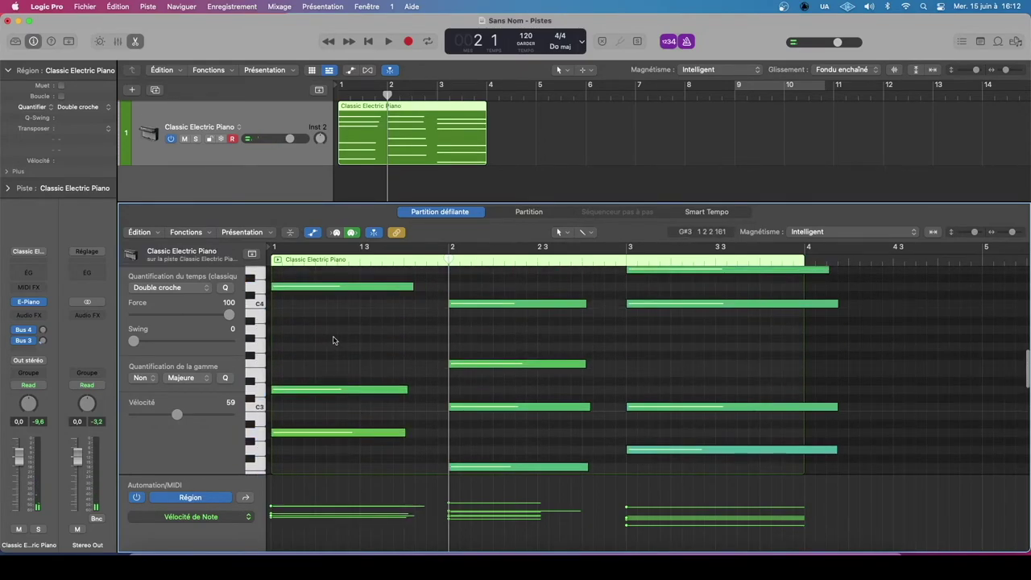
# - Select all six notes of the bar 1 chord, from the lowest to the highest
pyautogui.scroll(-10, 335, 340)
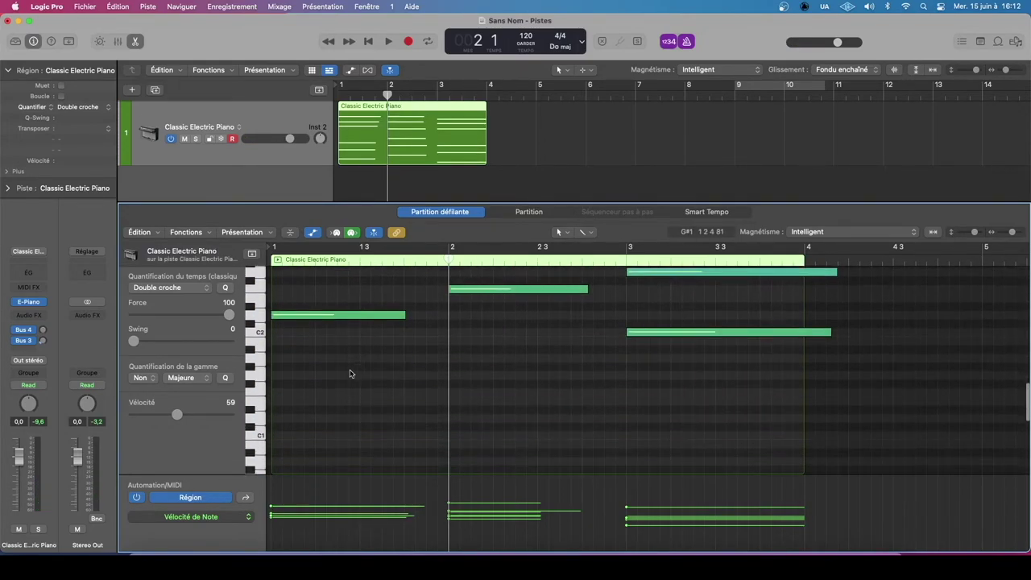
pyautogui.scroll(4, 346, 378)
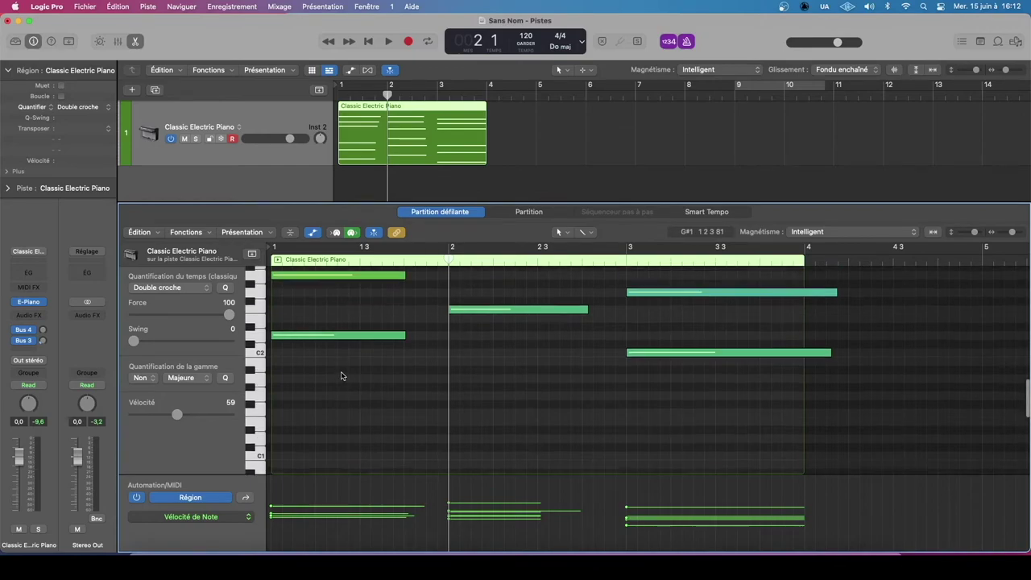
pyautogui.moveTo(323, 439); pyautogui.dragTo(326, 287)
pyautogui.scroll(-8, 345, 358)
pyautogui.scroll(-2, 344, 360)
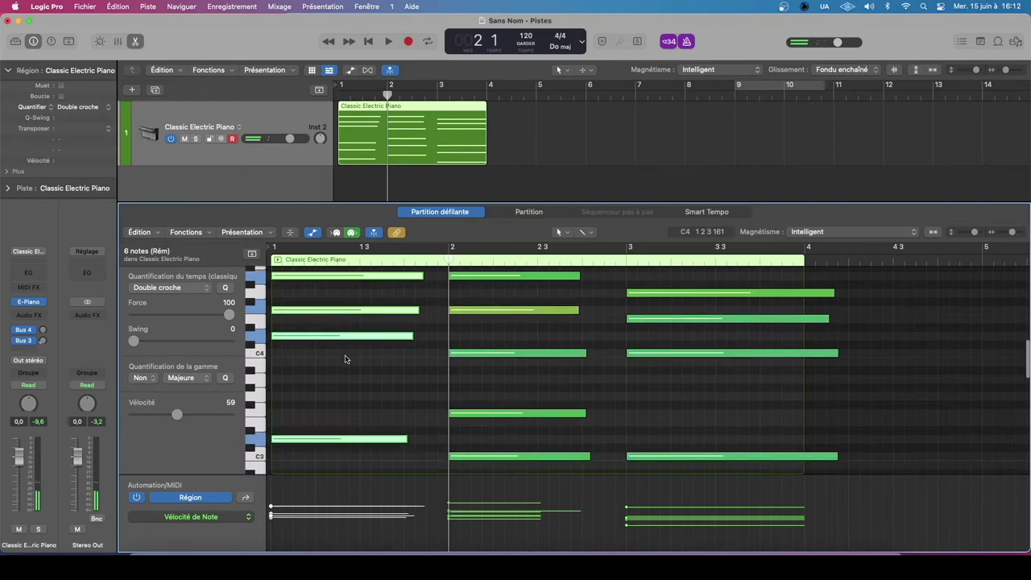
# - Transpose the six selected bar 1 notes up 12 semitones and bring them back down one octave
pyautogui.rightClick(358, 337)
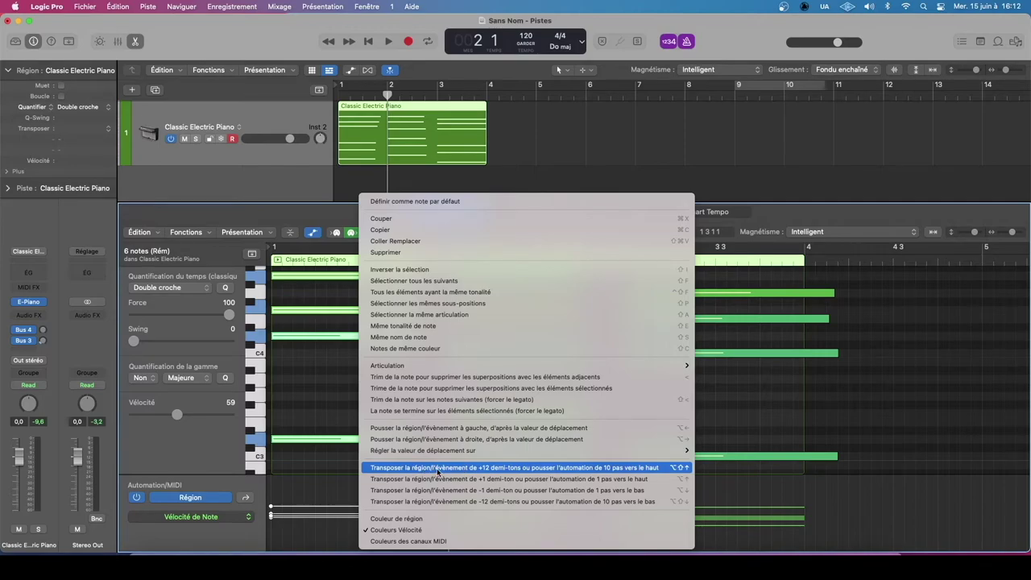
pyautogui.click(485, 469)
pyautogui.scroll(4, 394, 430)
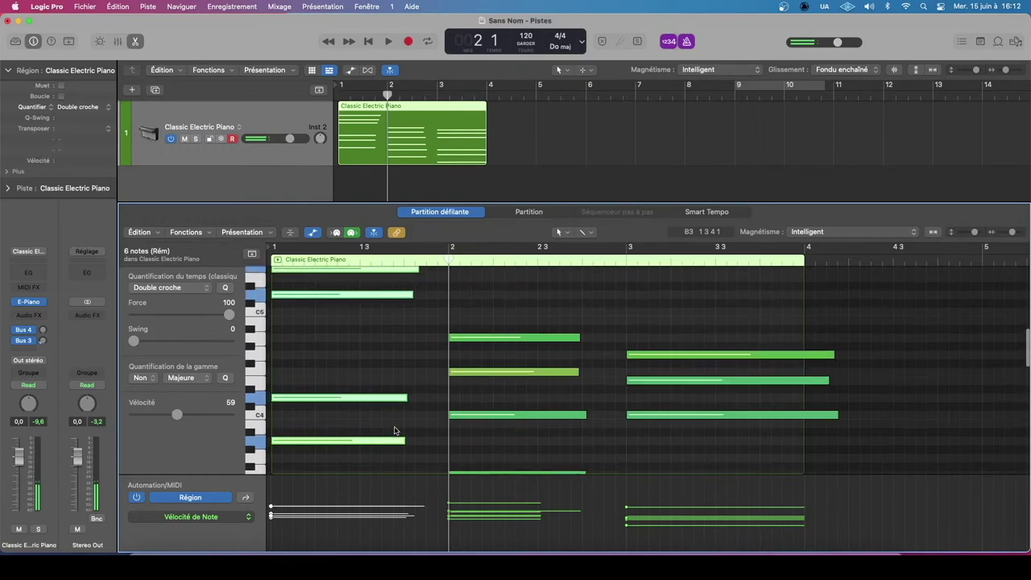
pyautogui.scroll(3, 395, 430)
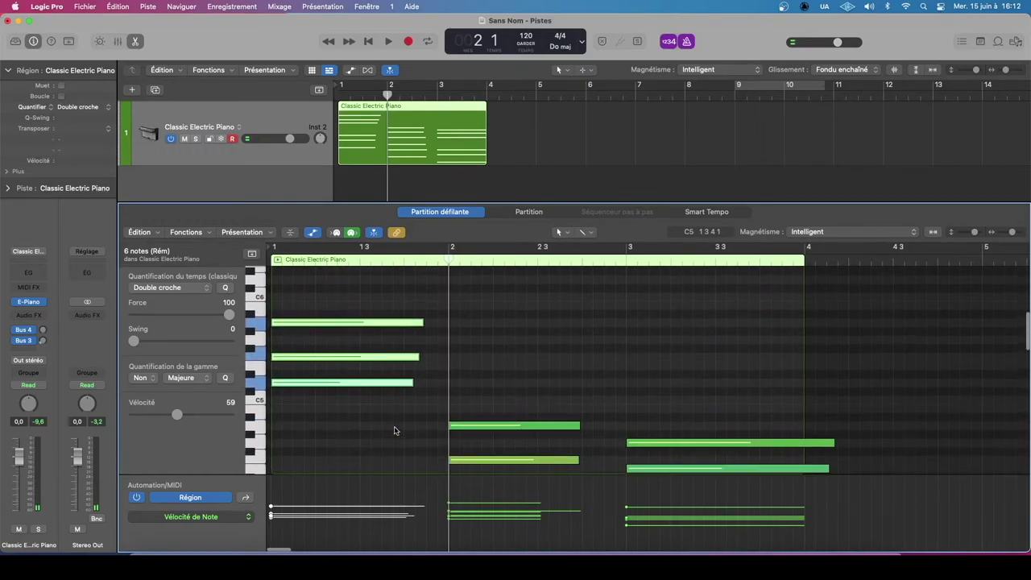
pyautogui.hotkey('alt', 'shift', 'Down')
# - Transpose the six selected bar 1 notes down 12 semitones and bring them back up one octave
pyautogui.rightClick(393, 430)
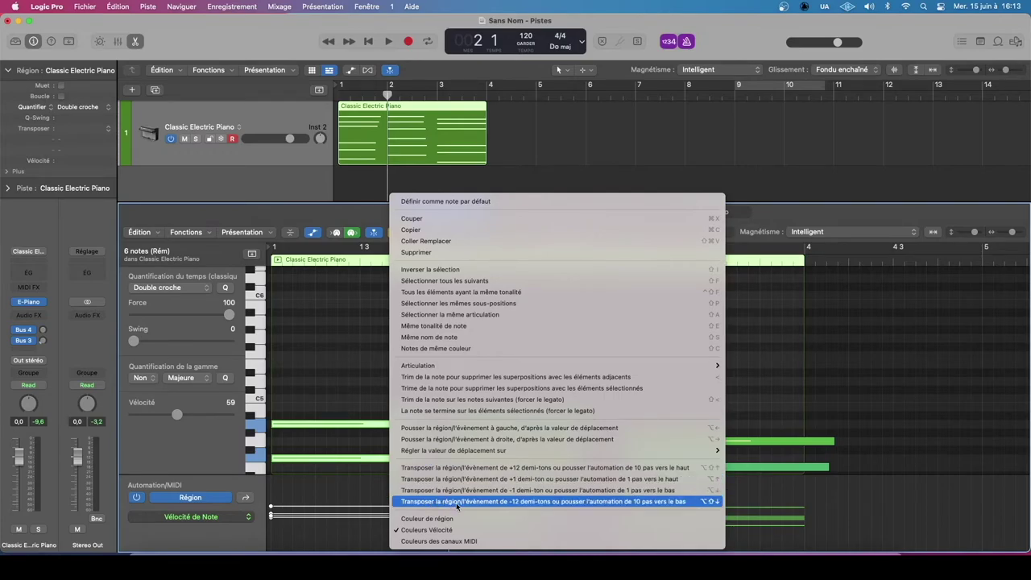
pyautogui.click(507, 502)
pyautogui.scroll(-10, 364, 414)
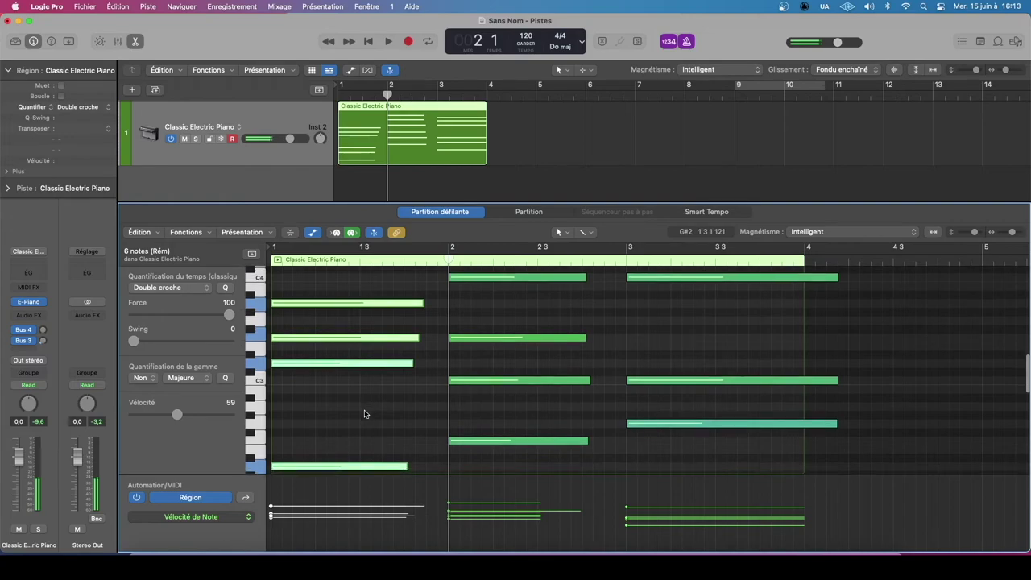
pyautogui.hotkey('alt', 'shift', 'Down')
# - Transpose the six selected bar 1 notes down one semitone and undo the transposition
pyautogui.rightClick(363, 413)
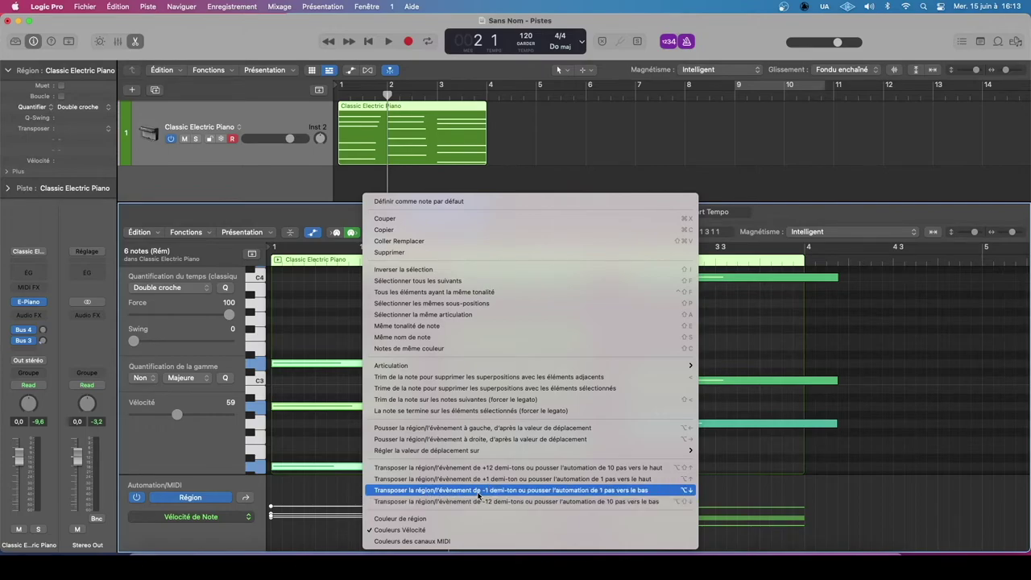
pyautogui.click(501, 490)
pyautogui.scroll(-2, 357, 424)
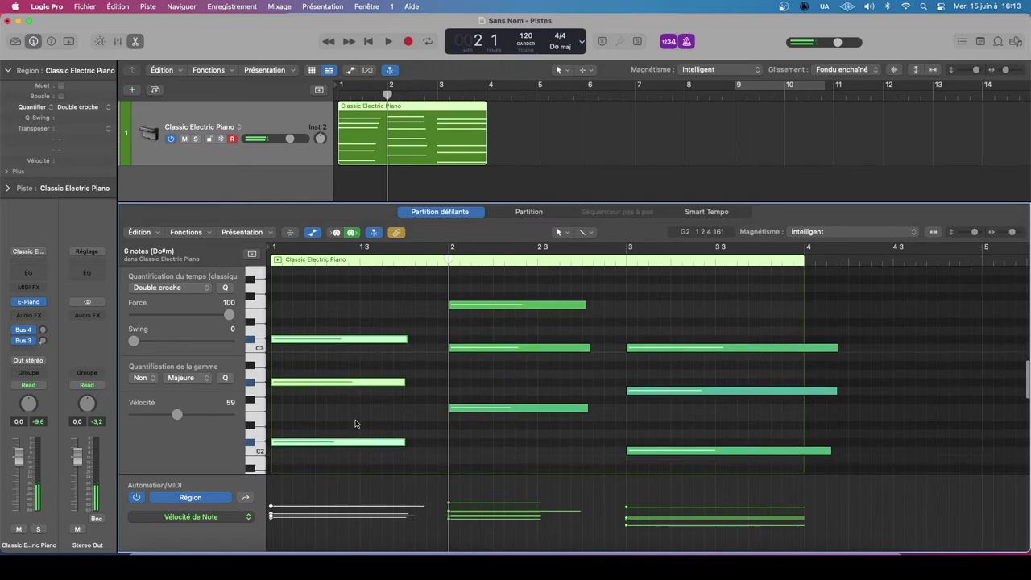
pyautogui.press('super+z')
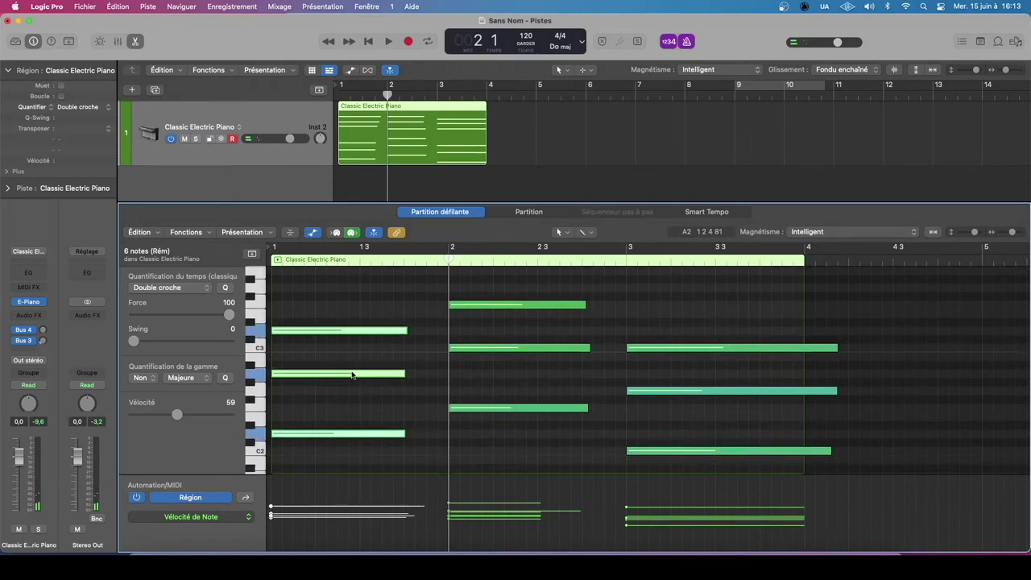
# - Transpose the six selected bar 1 notes up one semitone and undo the transposition
pyautogui.rightClick(352, 375)
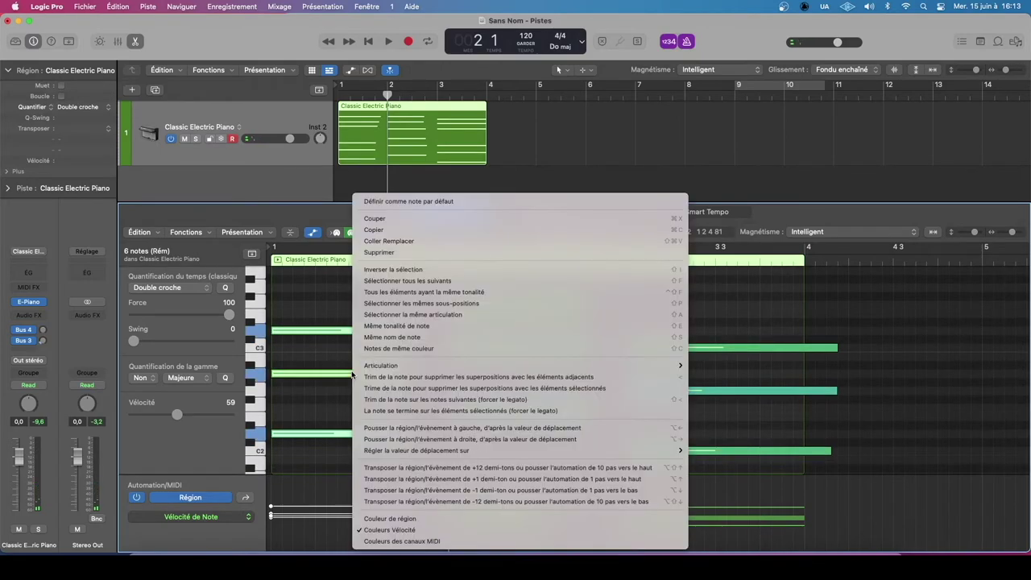
pyautogui.click(456, 481)
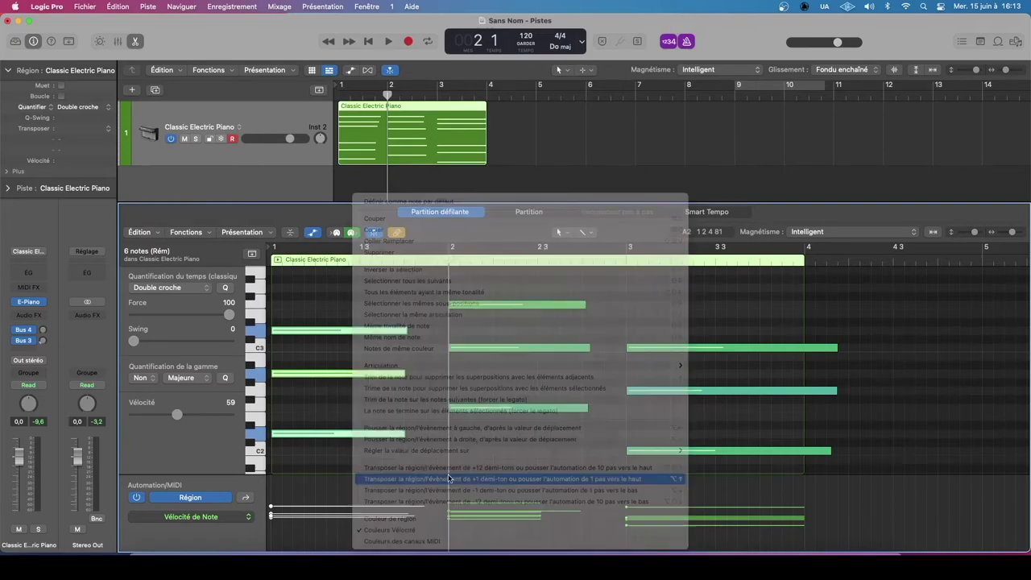
pyautogui.scroll(-1, 302, 379)
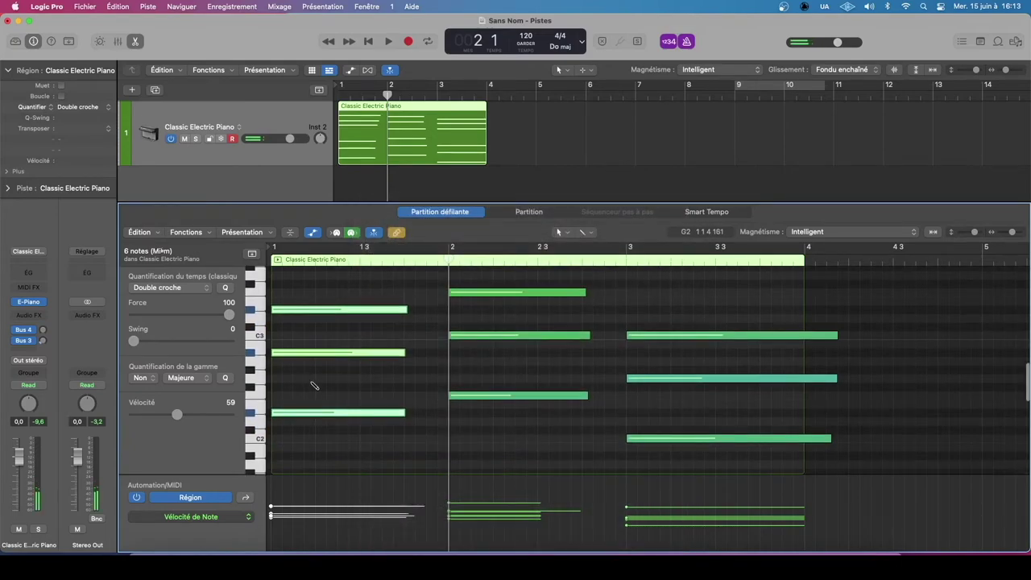
pyautogui.press('super+z')
pyautogui.scroll(-5, 318, 375)
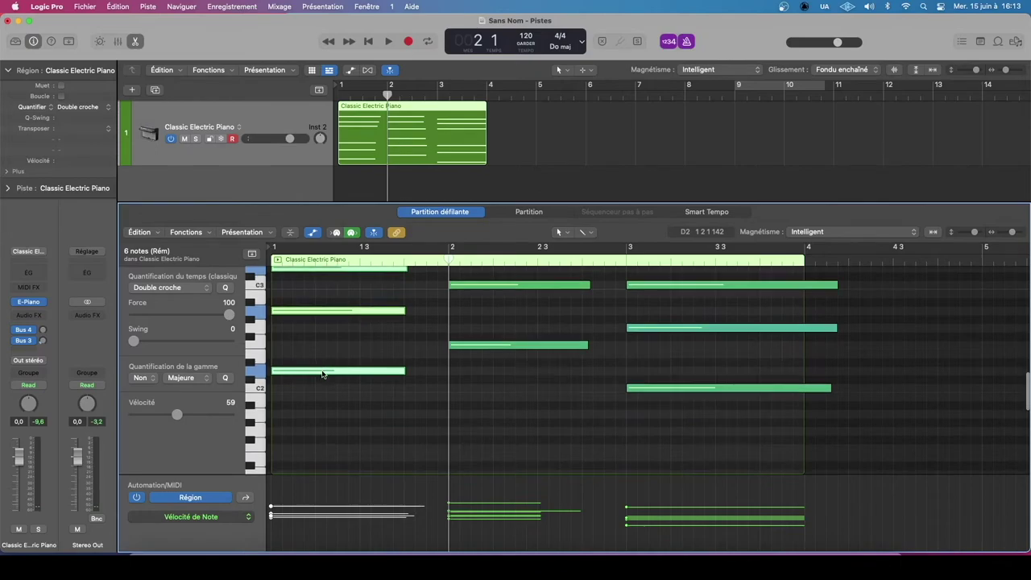
# - Move the selected bar 1 chord slightly lower in pitch by hand, undo the move and deselect the notes
pyautogui.scroll(3, 328, 395)
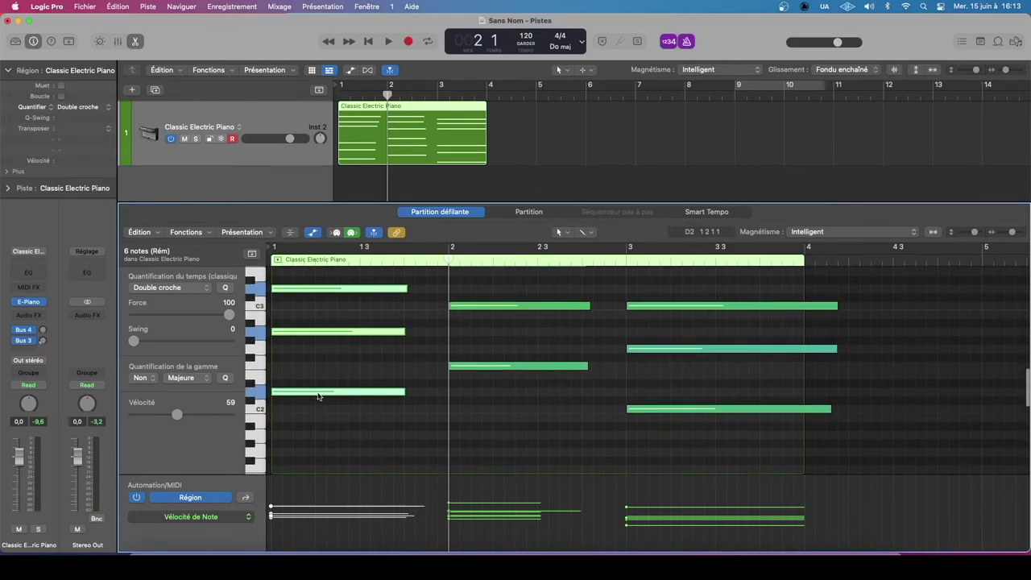
pyautogui.click(315, 394)
pyautogui.moveTo(315, 394)
pyautogui.mouseDown()
pyautogui.moveTo(314, 418)
pyautogui.moveTo(314, 393)
pyautogui.moveTo(314, 417)
pyautogui.moveTo(314, 408)
pyautogui.mouseUp()
pyautogui.press('super+z')
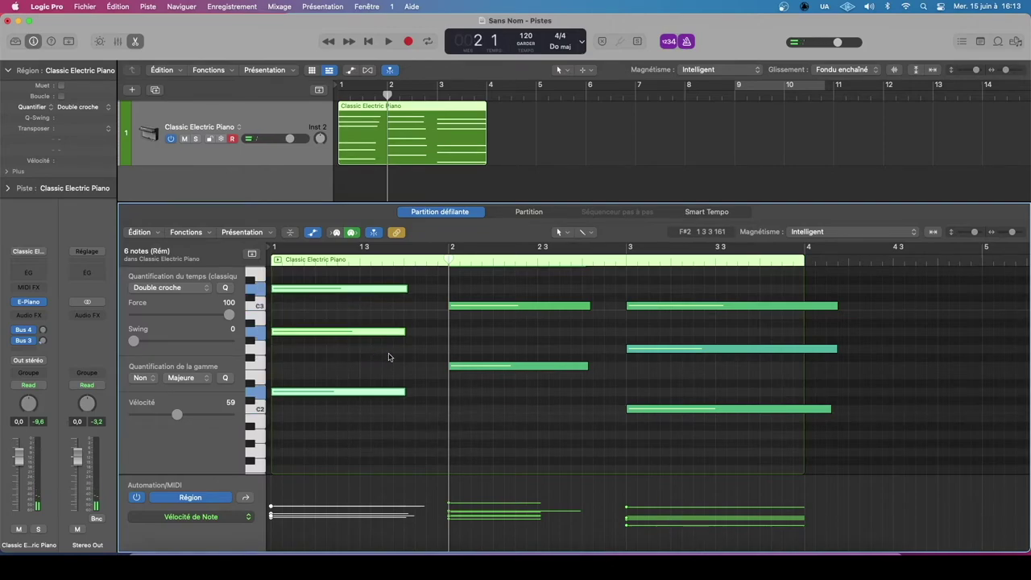
pyautogui.click(363, 301)
# - Set the piano roll's note colours to Par vélocité
pyautogui.scroll(3, 363, 301)
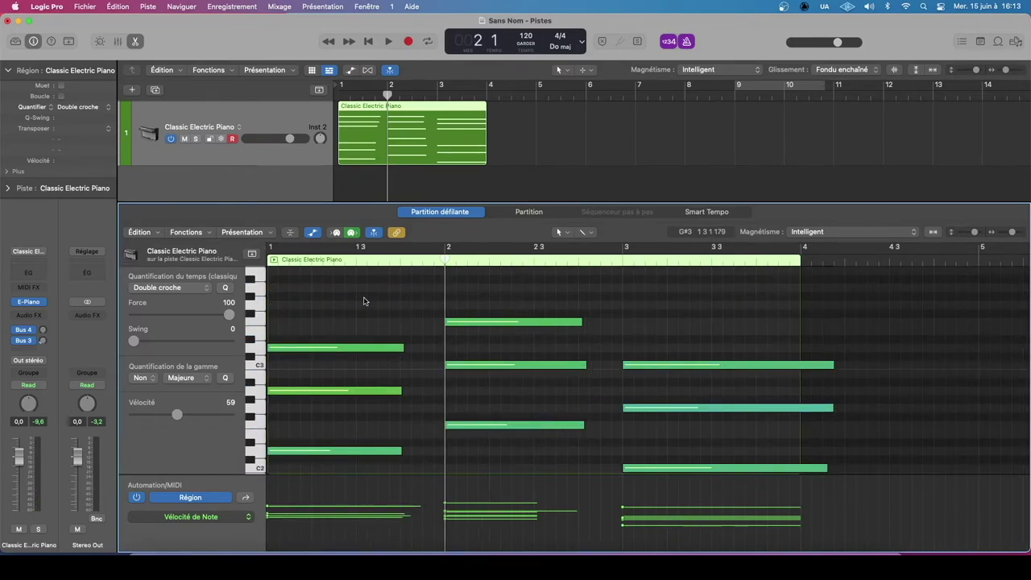
pyautogui.scroll(-3, 395, 289)
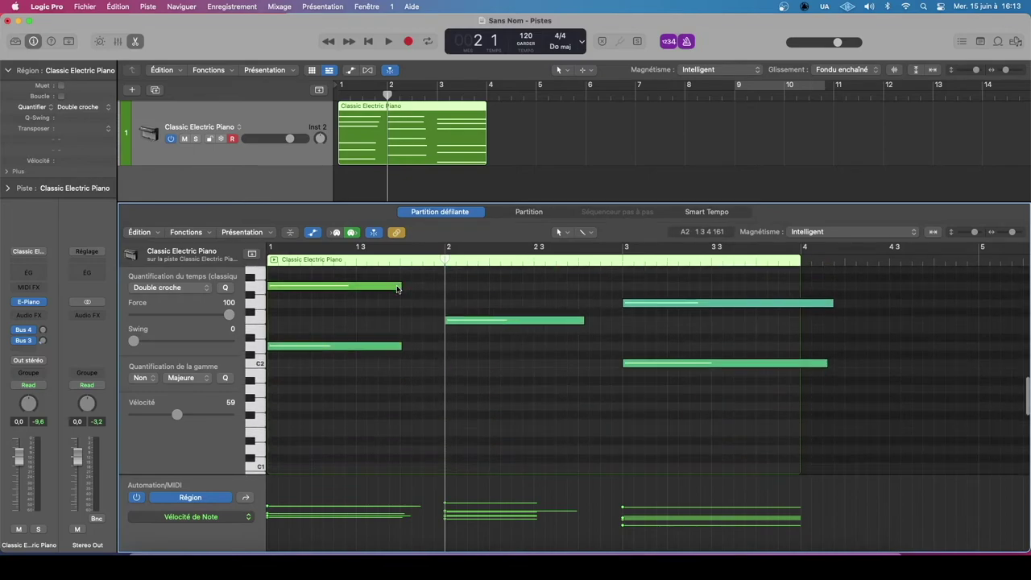
pyautogui.scroll(2, 395, 289)
pyautogui.scroll(3, 395, 288)
pyautogui.click(241, 232)
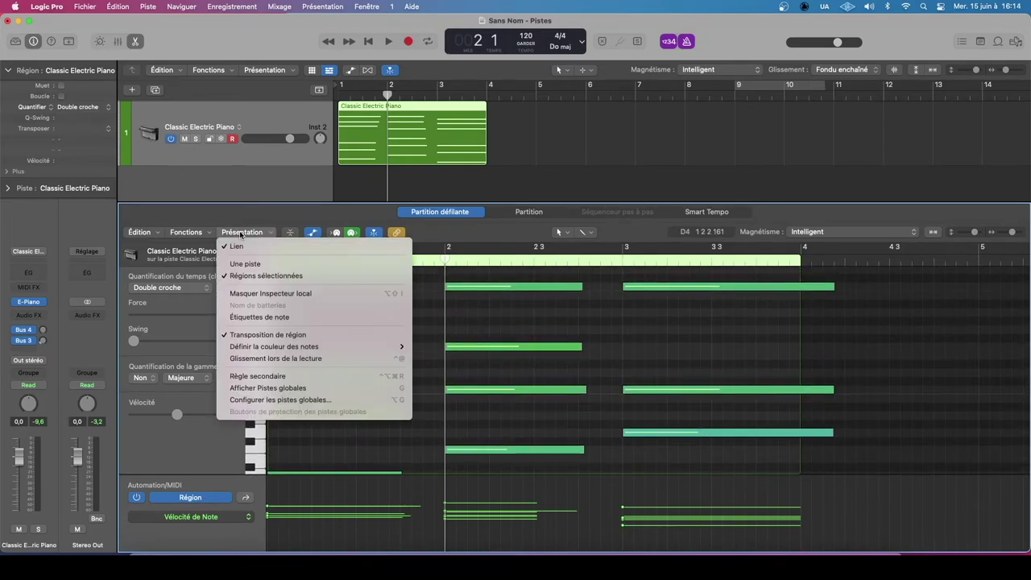
pyautogui.moveTo(308, 352)
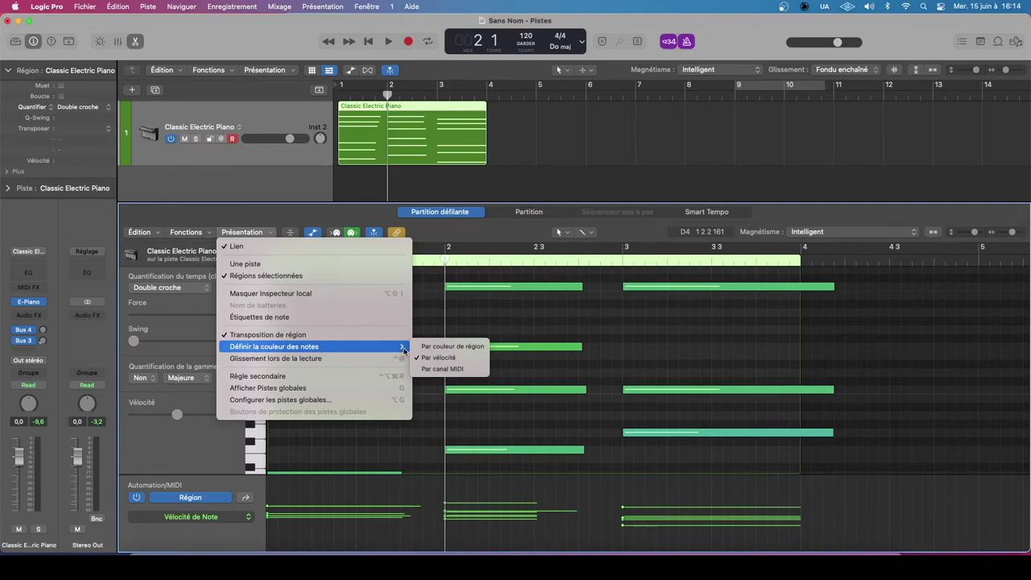
pyautogui.click(439, 357)
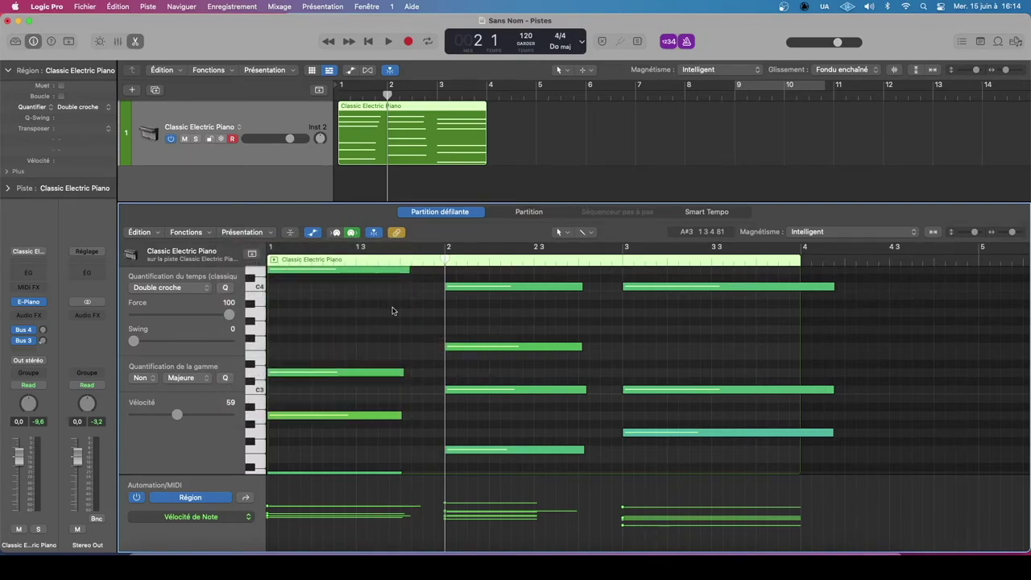
# - Set the piano roll's note colours to Par couleur de région
pyautogui.scroll(3, 399, 330)
pyautogui.click(243, 231)
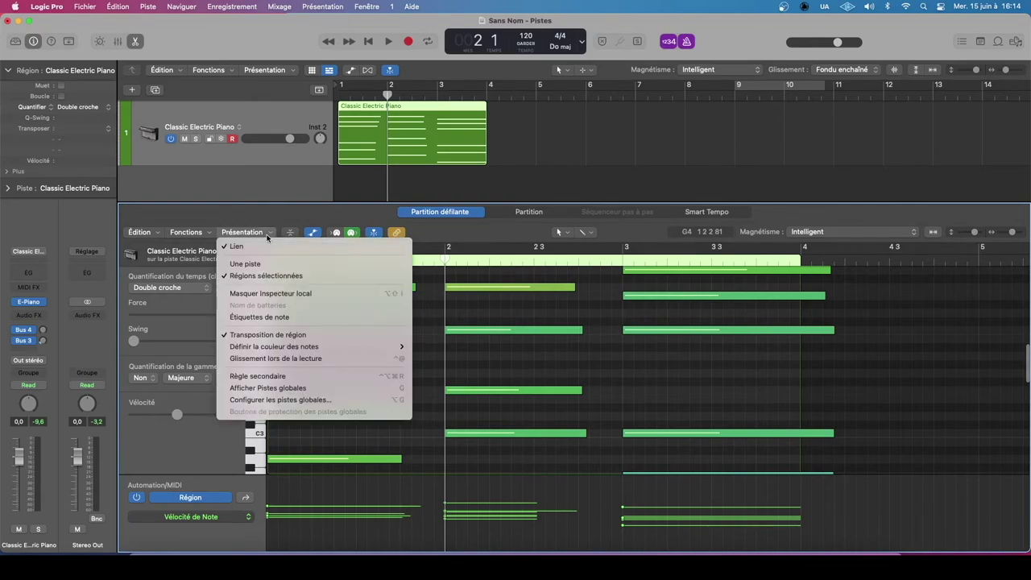
pyautogui.moveTo(314, 347)
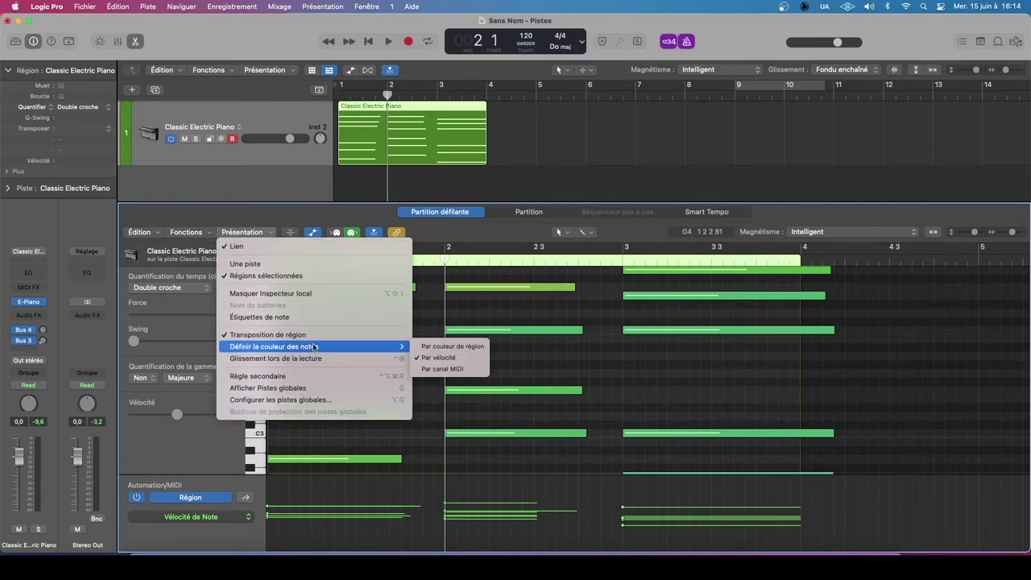
pyautogui.click(473, 346)
pyautogui.scroll(8, 415, 338)
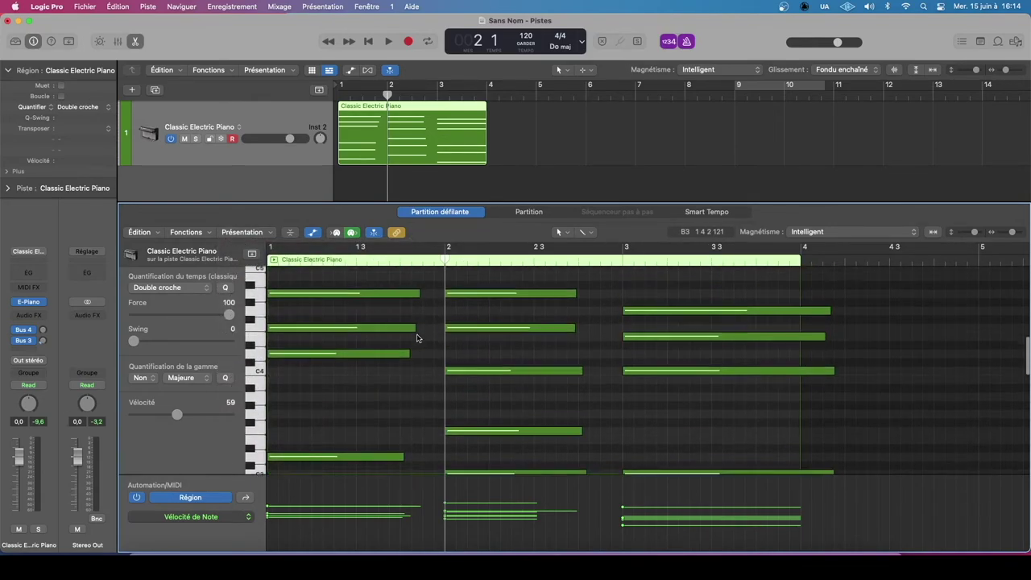
pyautogui.scroll(-5, 415, 332)
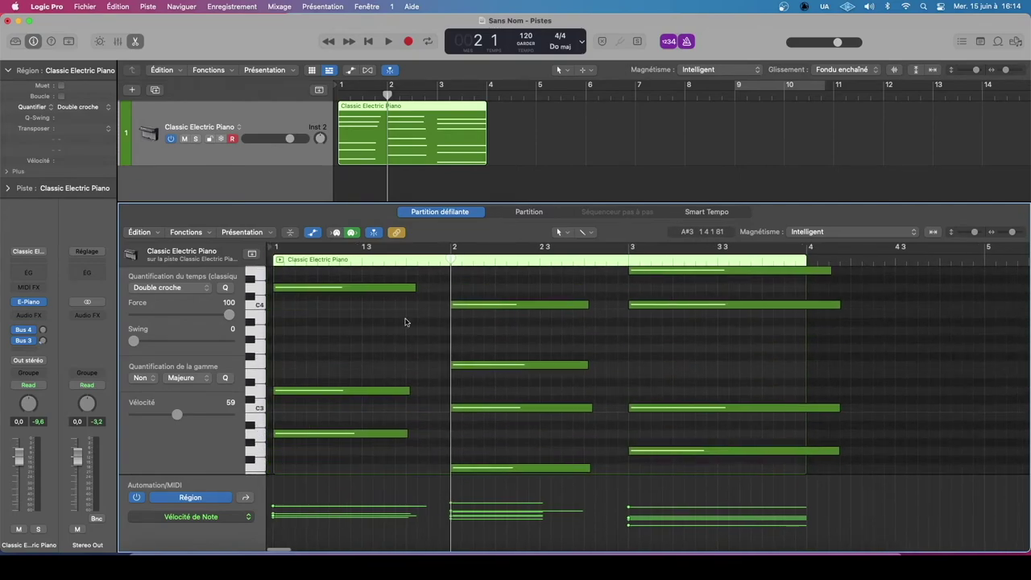
# - Set the piano roll's note colours to Par canal MIDI
pyautogui.click(234, 235)
pyautogui.moveTo(310, 348)
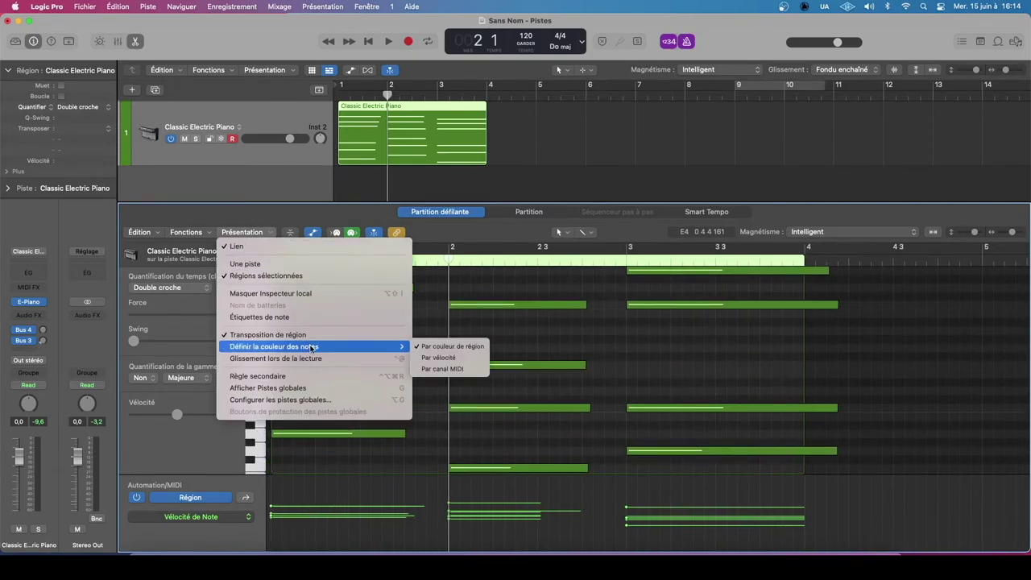
pyautogui.click(442, 368)
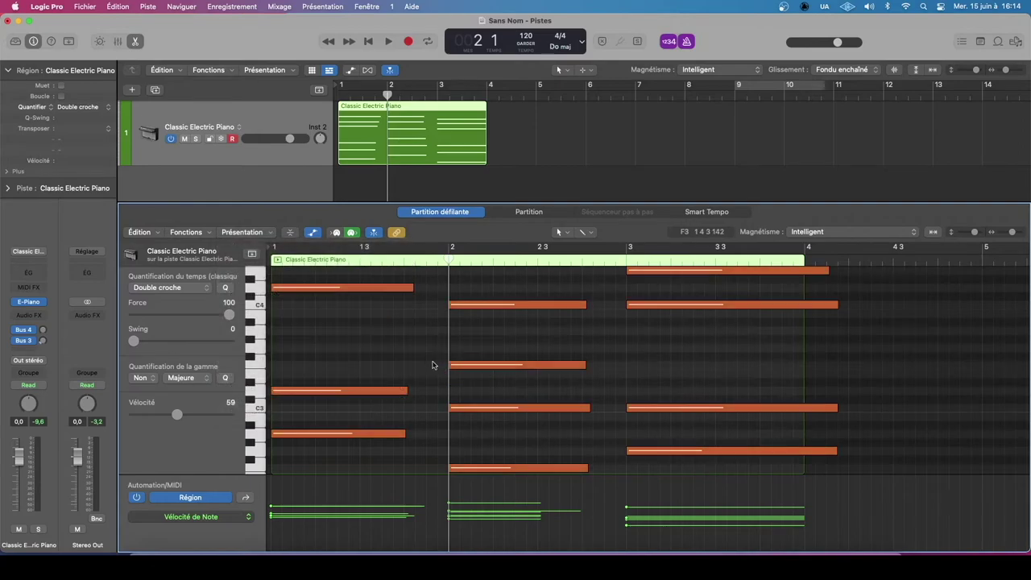
pyautogui.scroll(5, 408, 346)
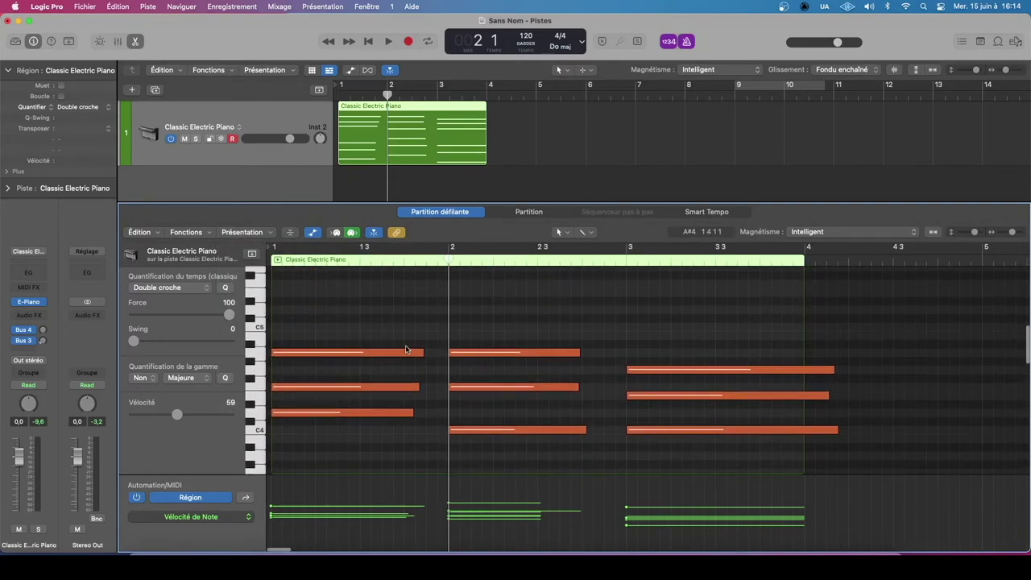
pyautogui.scroll(-2, 381, 328)
# - Set the piano roll's note colours to Par vélocité and select the D4 note in bar 1
pyautogui.click(241, 232)
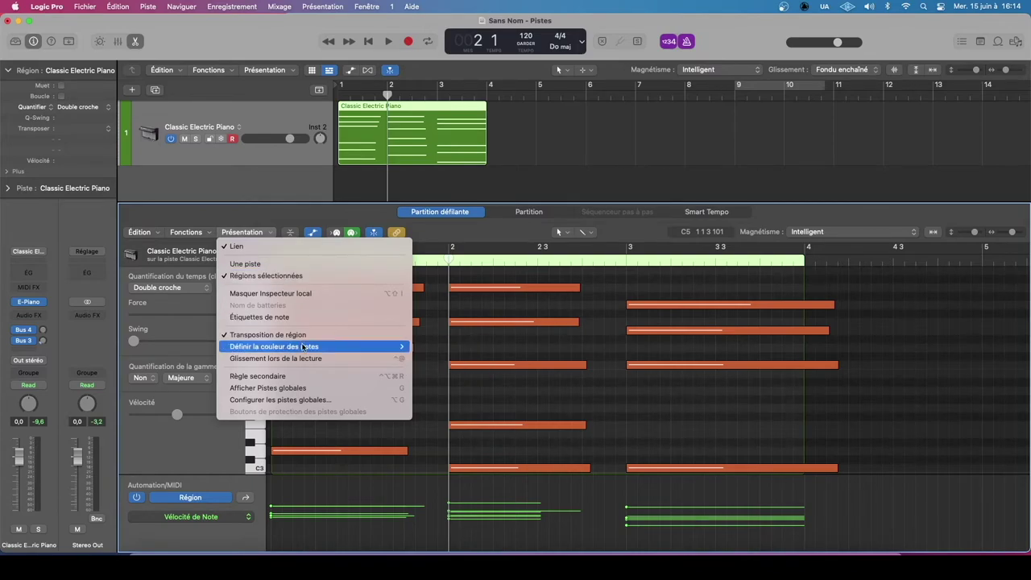
pyautogui.moveTo(306, 347)
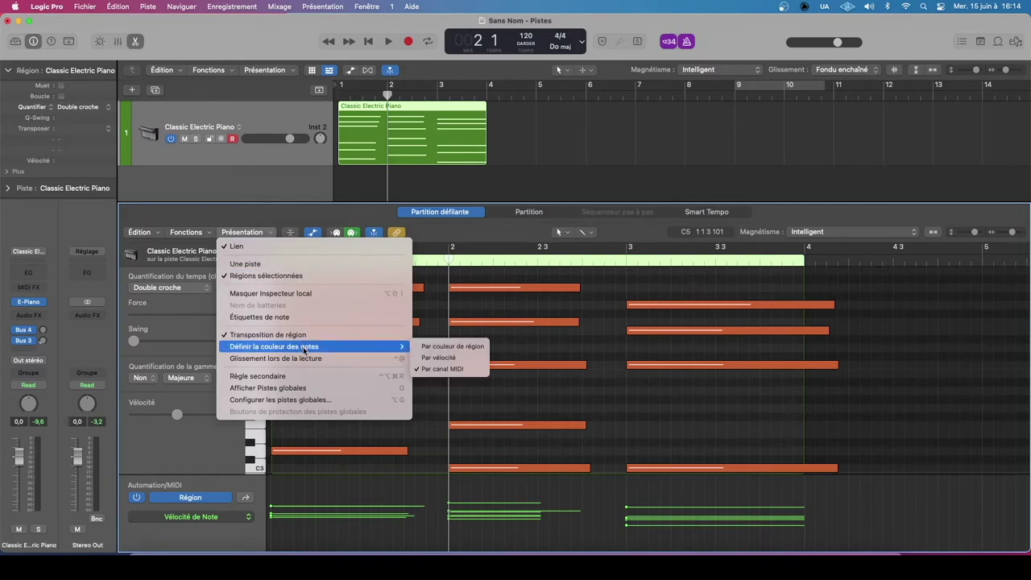
pyautogui.click(453, 360)
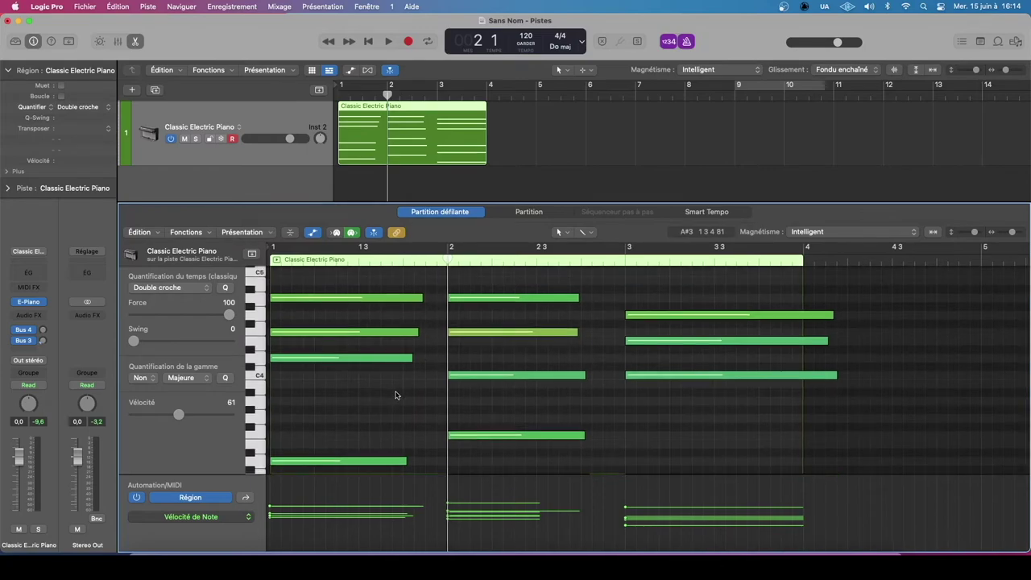
pyautogui.click(354, 358)
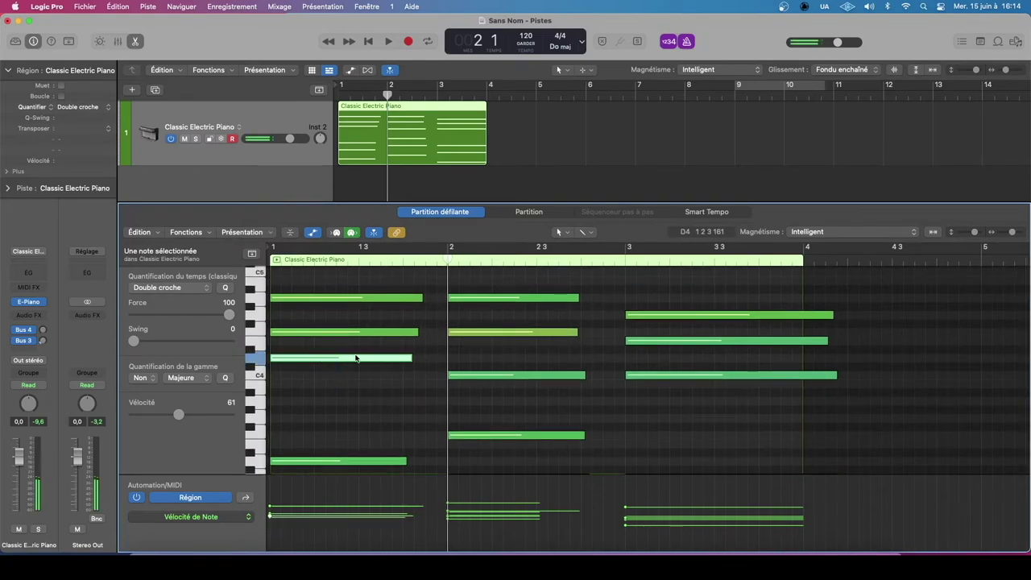
pyautogui.scroll(-1, 369, 373)
pyautogui.scroll(-1, 369, 373)
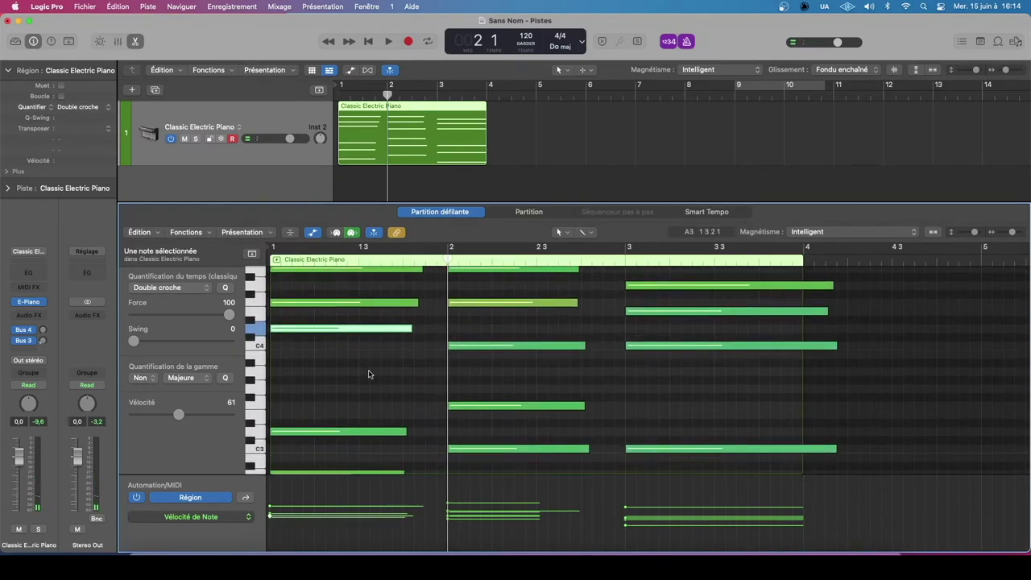
pyautogui.scroll(-10, 398, 374)
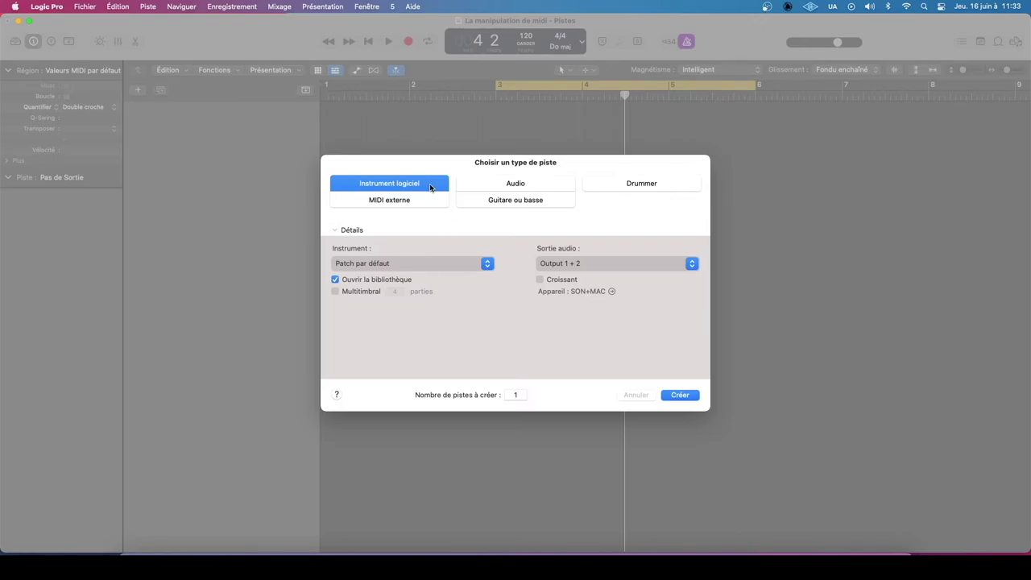
# - Create one software instrument track with the default patch and increase its track height
pyautogui.click(698, 397)
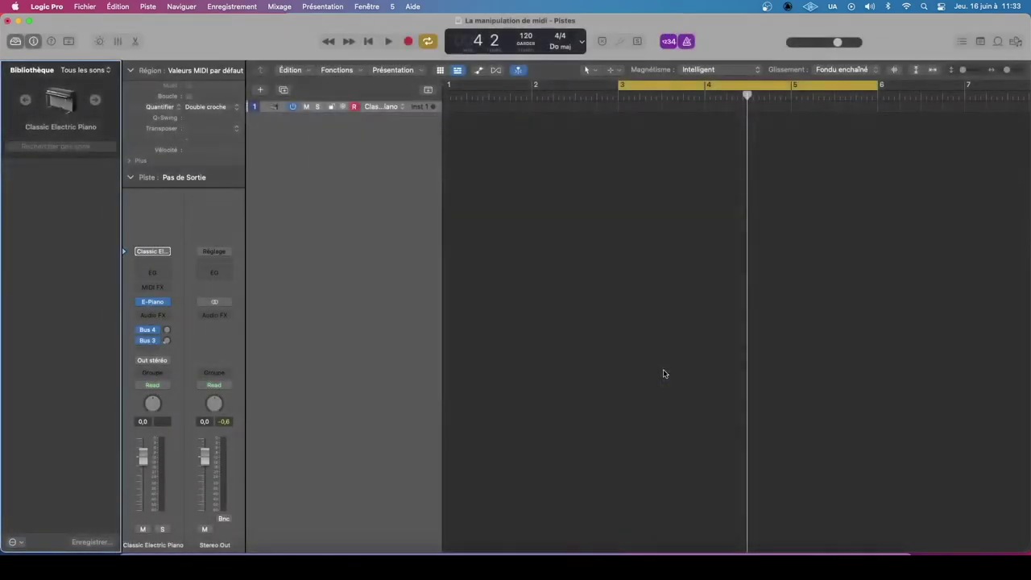
pyautogui.moveTo(405, 113); pyautogui.dragTo(405, 195)
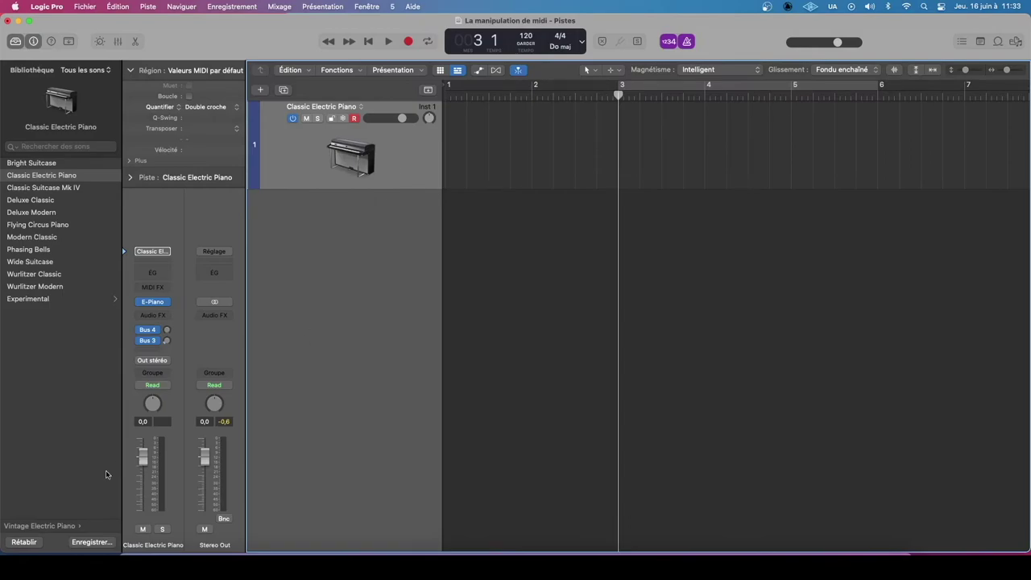
# - Load the Bluebird patch from the Drum Kit category onto the new track
pyautogui.click(59, 526)
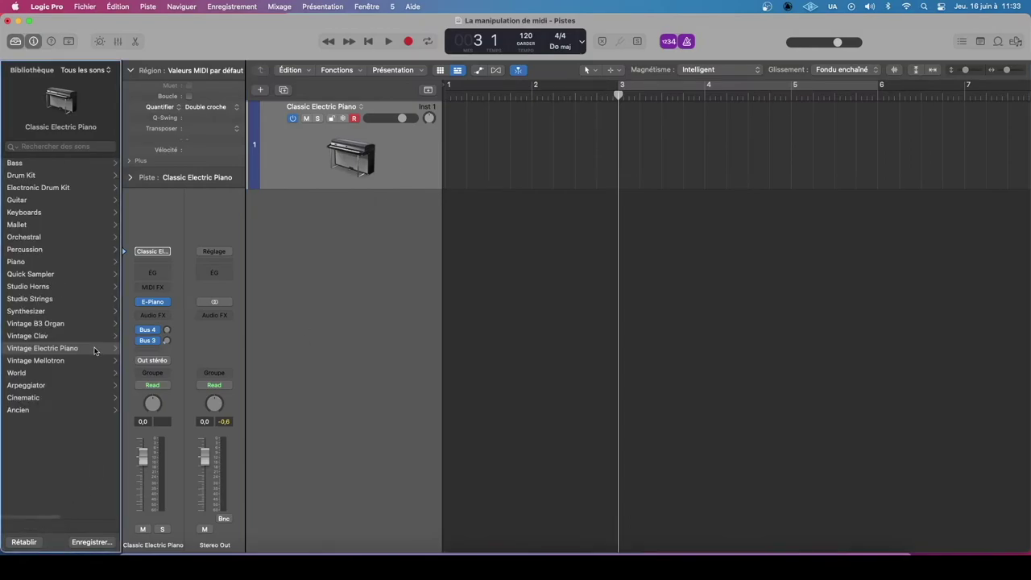
pyautogui.click(48, 175)
pyautogui.click(46, 176)
# - Set the cycle range from bar 2 to bar 4 and place the playhead at bar 2
pyautogui.moveTo(621, 87); pyautogui.dragTo(535, 87)
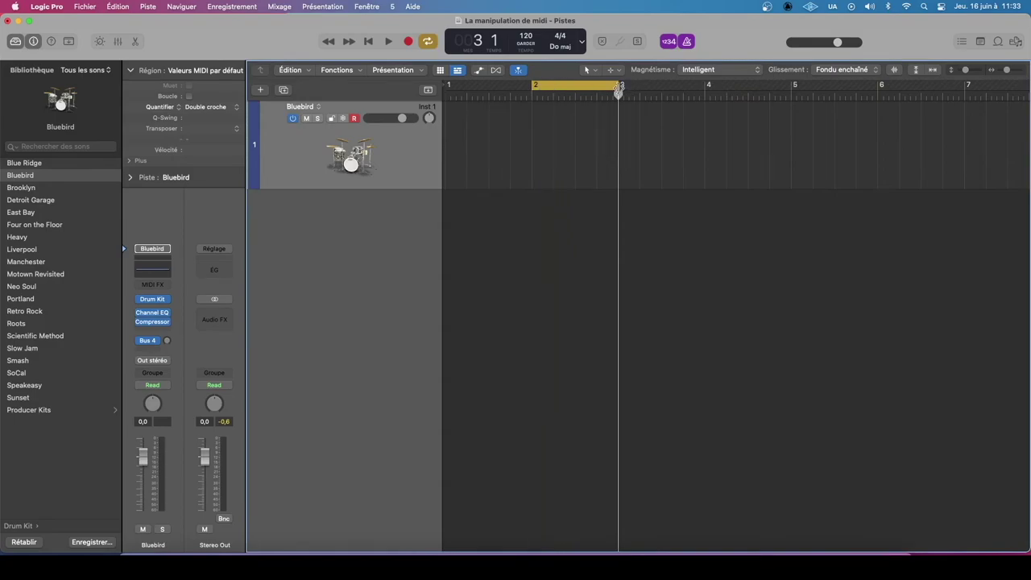
pyautogui.moveTo(620, 87); pyautogui.dragTo(703, 92)
pyautogui.click(532, 95)
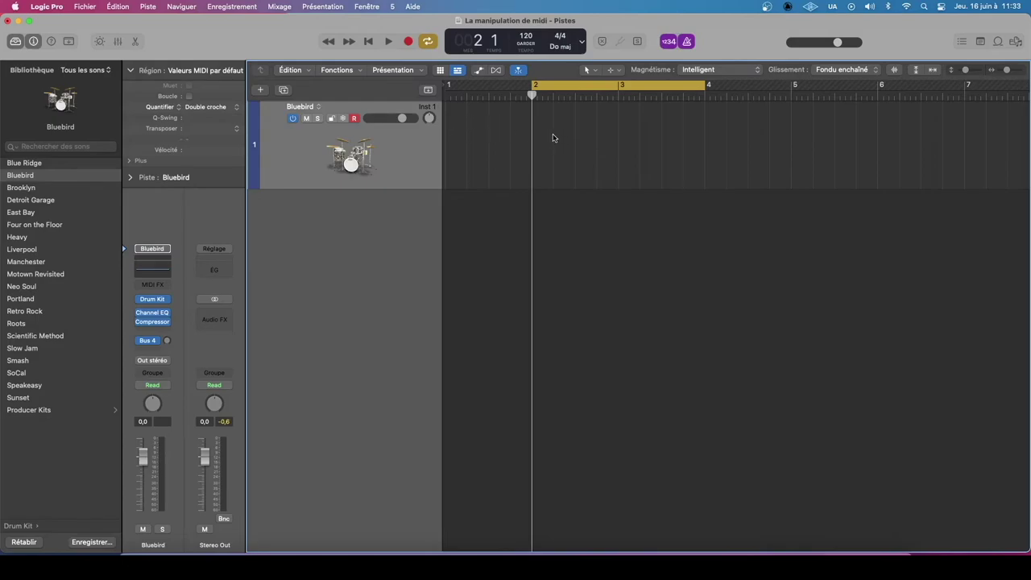
# - Record a two-bar drum pattern on the Bluebird track within the cycle range, then stop recording
pyautogui.press('super+Right')
pyautogui.press('r')
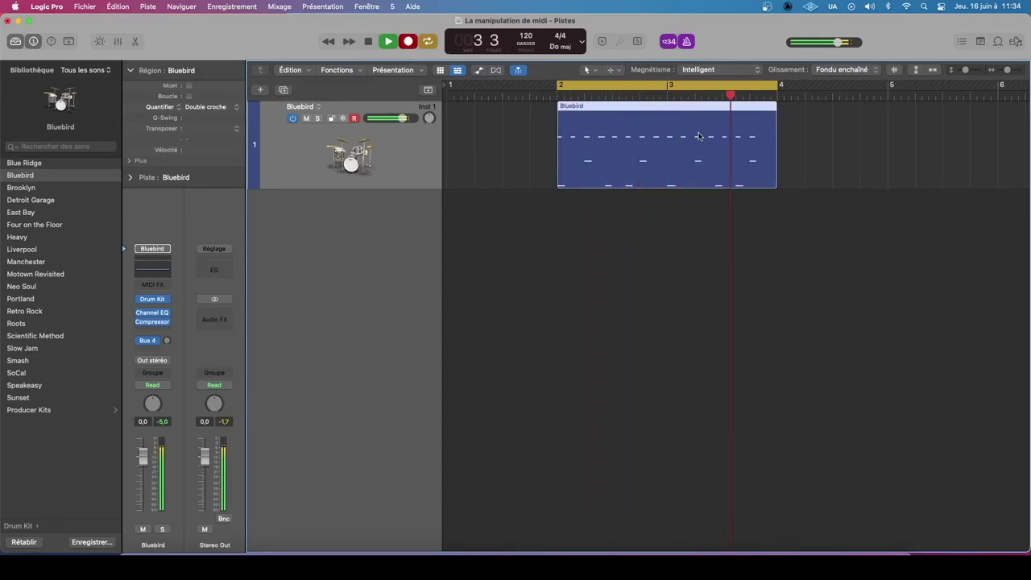
pyautogui.press('space')
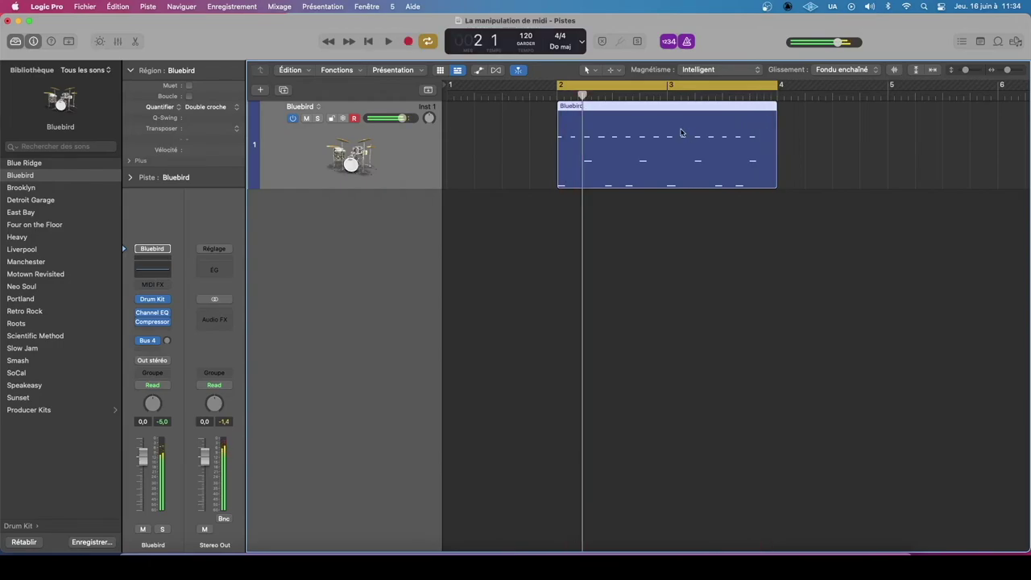
# - Return the playhead to bar 2, overdub more drum hits into the Bluebird region and stop recording
pyautogui.click(558, 95)
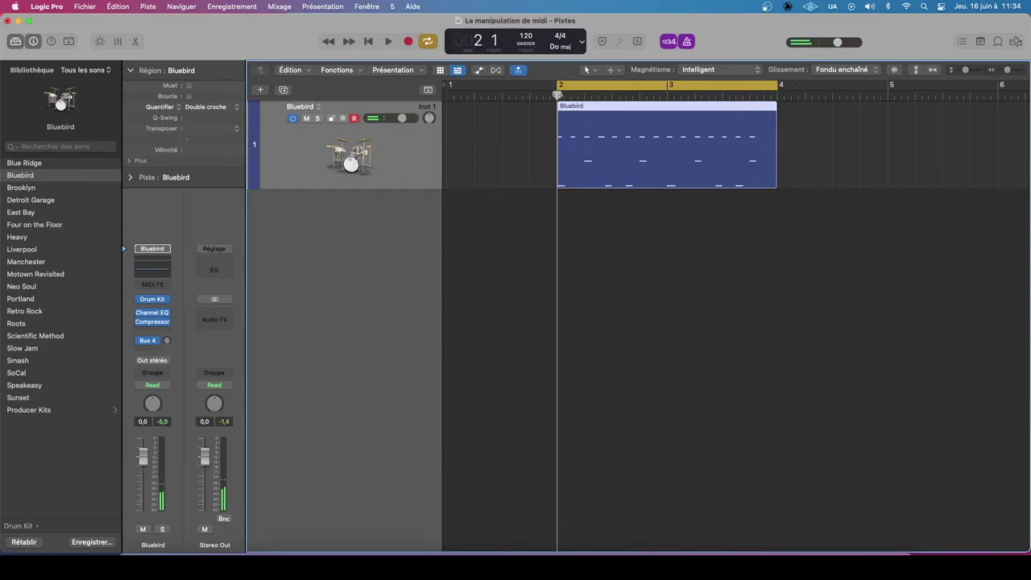
pyautogui.press('r')
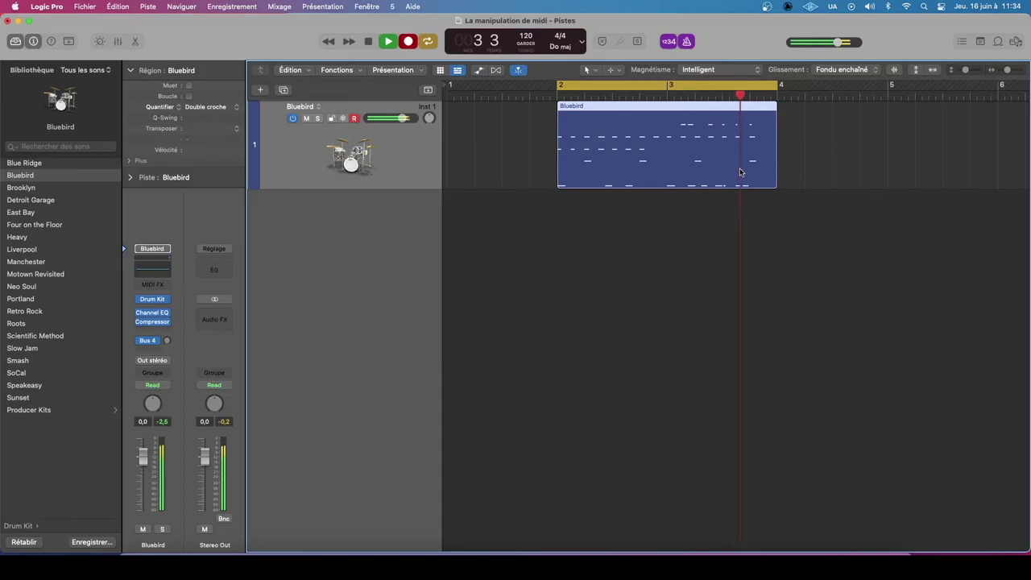
pyautogui.press('space')
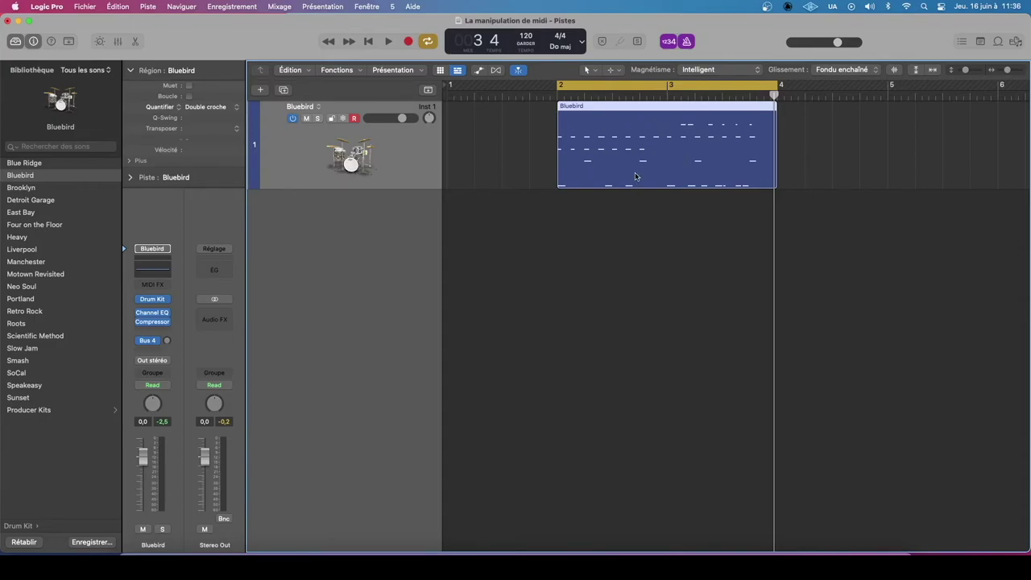
# - Deselect the drum region, open the Enregistrement preferences and move the window clear of the region
pyautogui.click(574, 193)
pyautogui.press('super+comma')
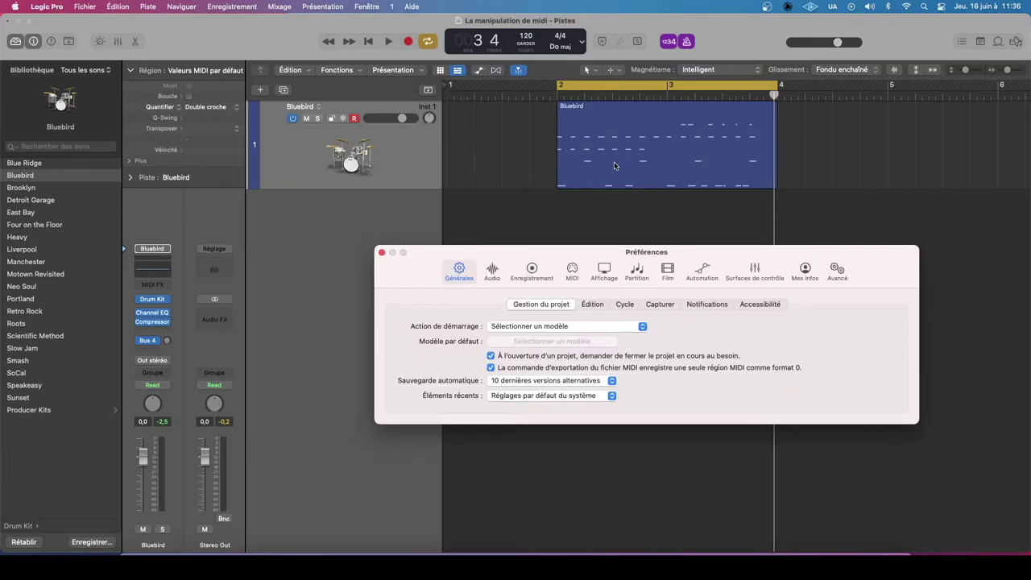
pyautogui.click(382, 253)
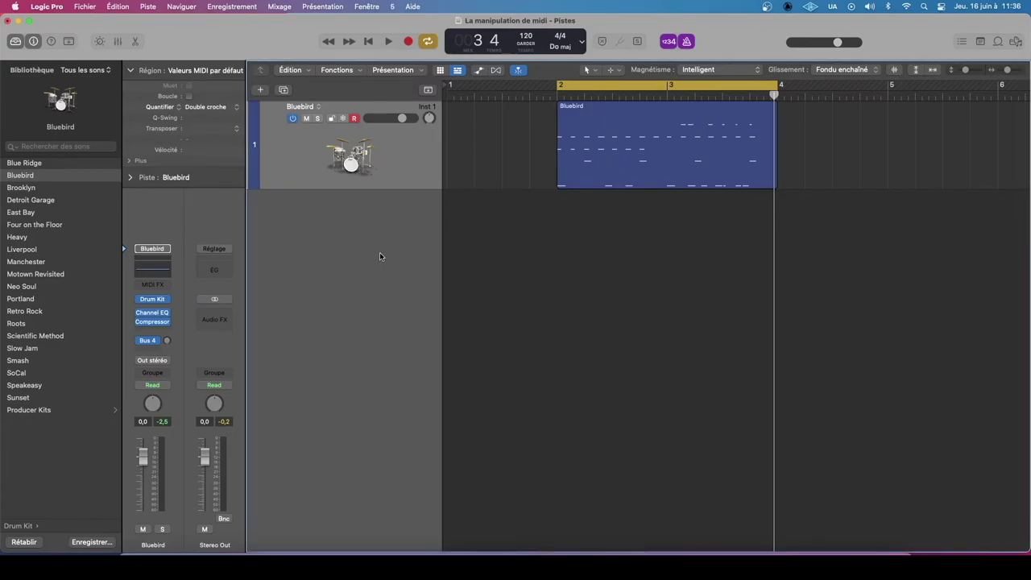
pyautogui.click(46, 6)
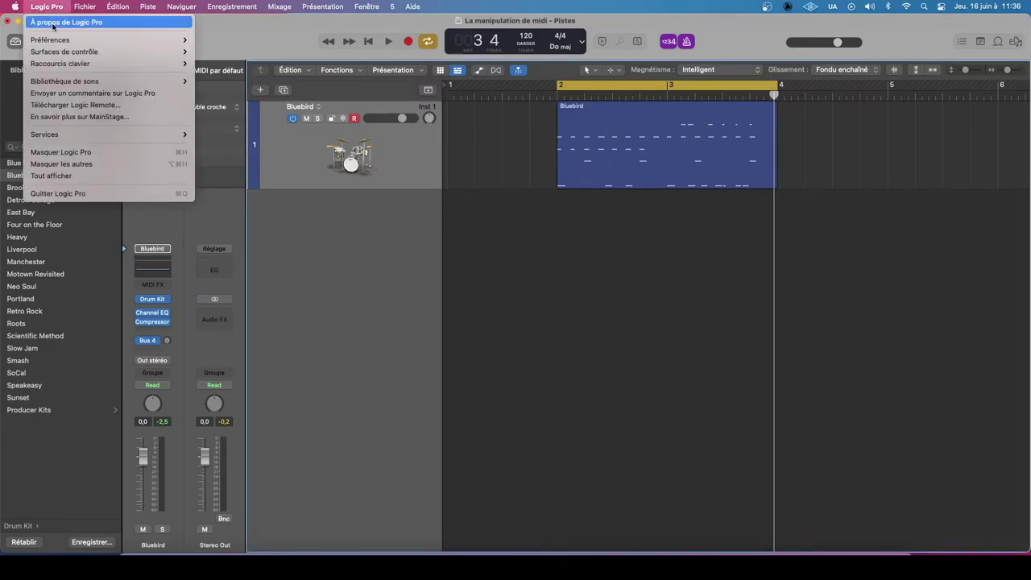
pyautogui.moveTo(59, 37)
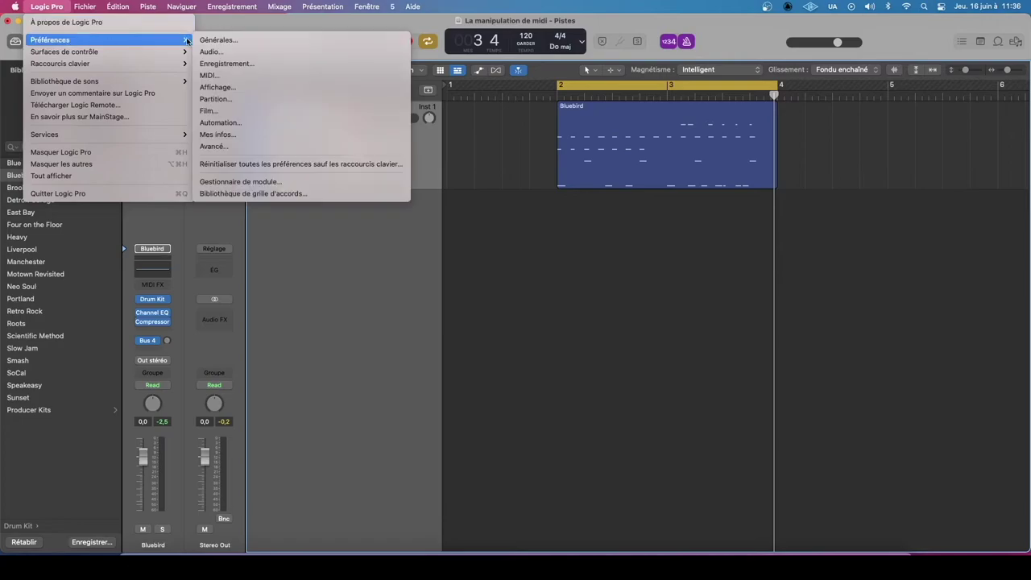
pyautogui.click(225, 62)
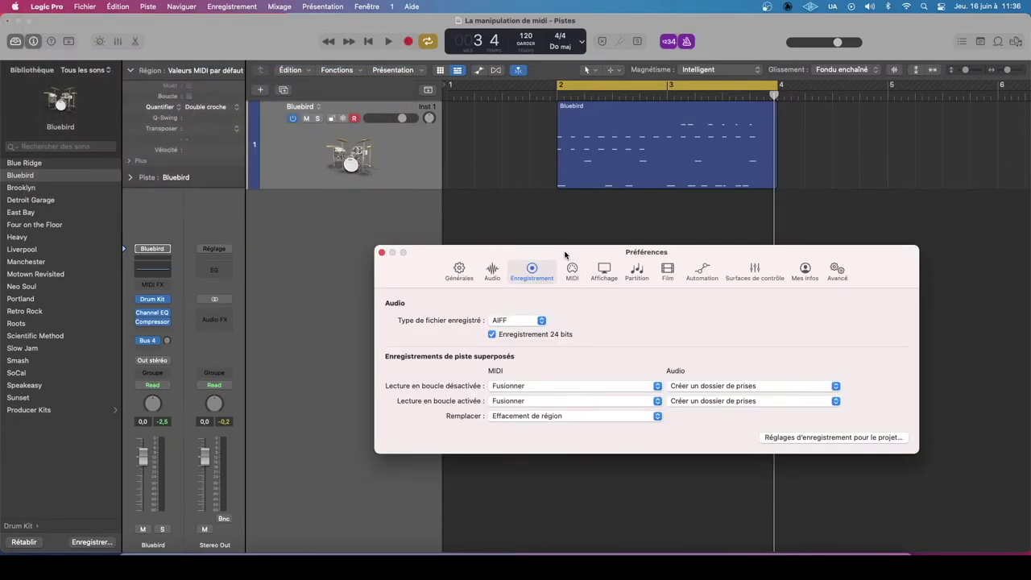
pyautogui.moveTo(565, 254); pyautogui.dragTo(612, 241)
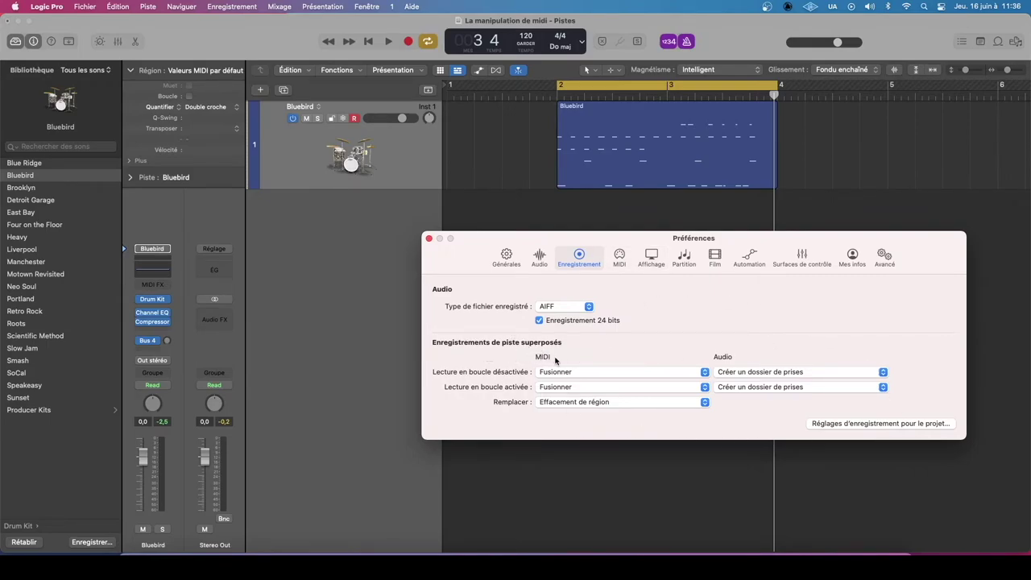
# - Turn cycle mode off, check the MIDI setting for Lecture en boucle désactivée, and turn cycle mode back on
pyautogui.click(542, 75)
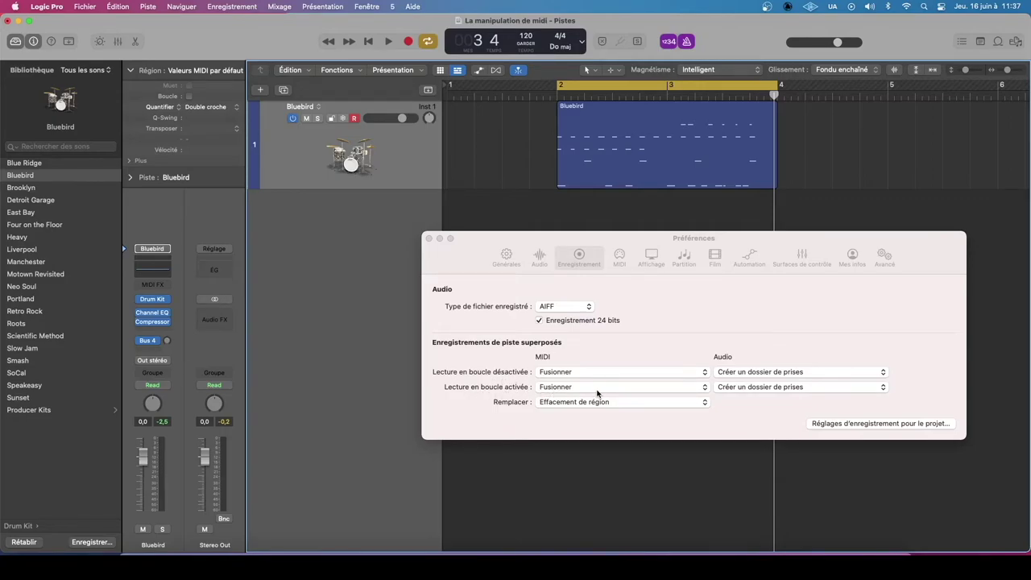
pyautogui.click(632, 88)
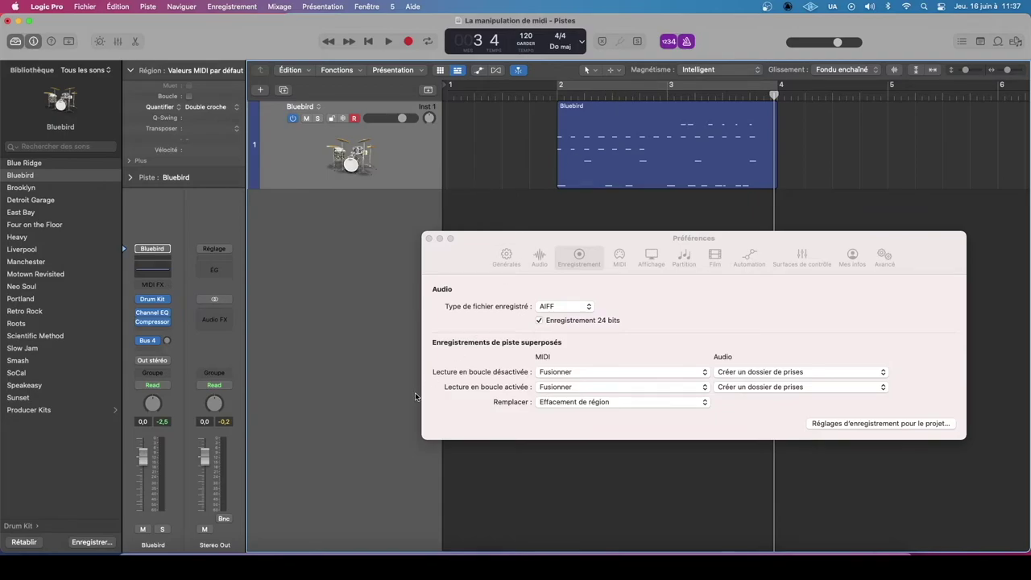
pyautogui.click(555, 376)
pyautogui.click(552, 373)
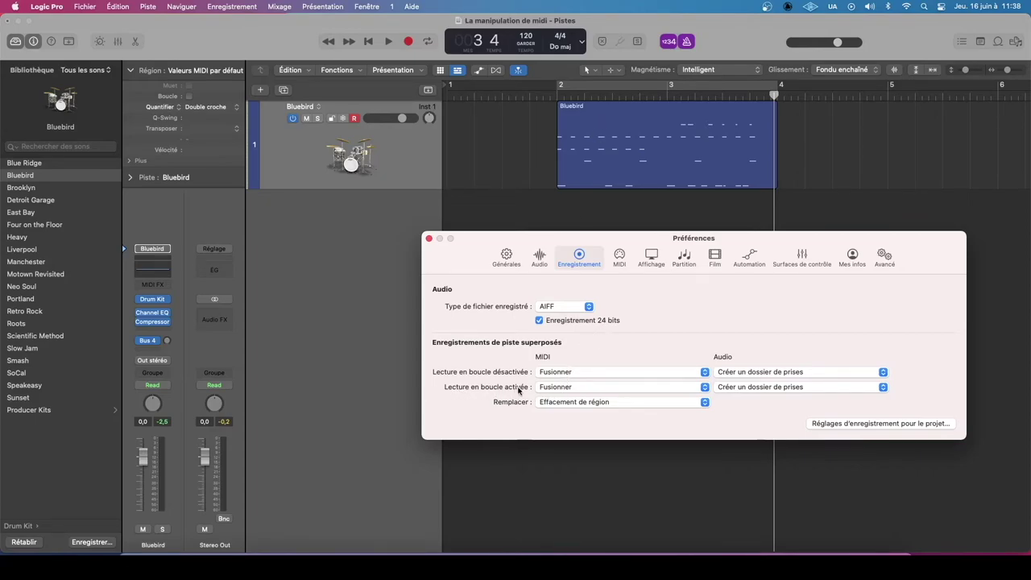
pyautogui.press('c')
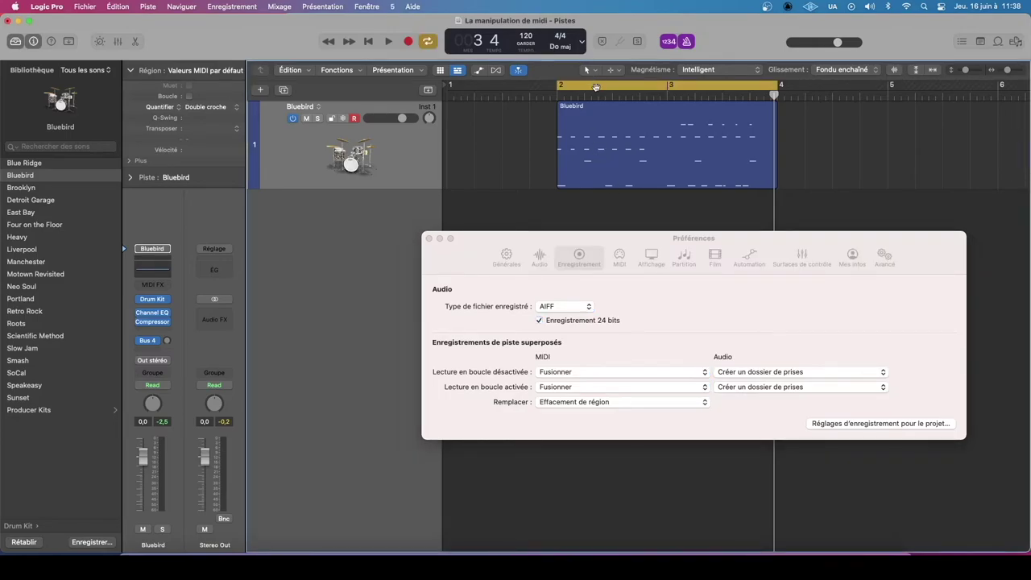
# - Set the MIDI overlapping recordings option for Lecture en boucle activée to Créer des pistes
pyautogui.click(556, 387)
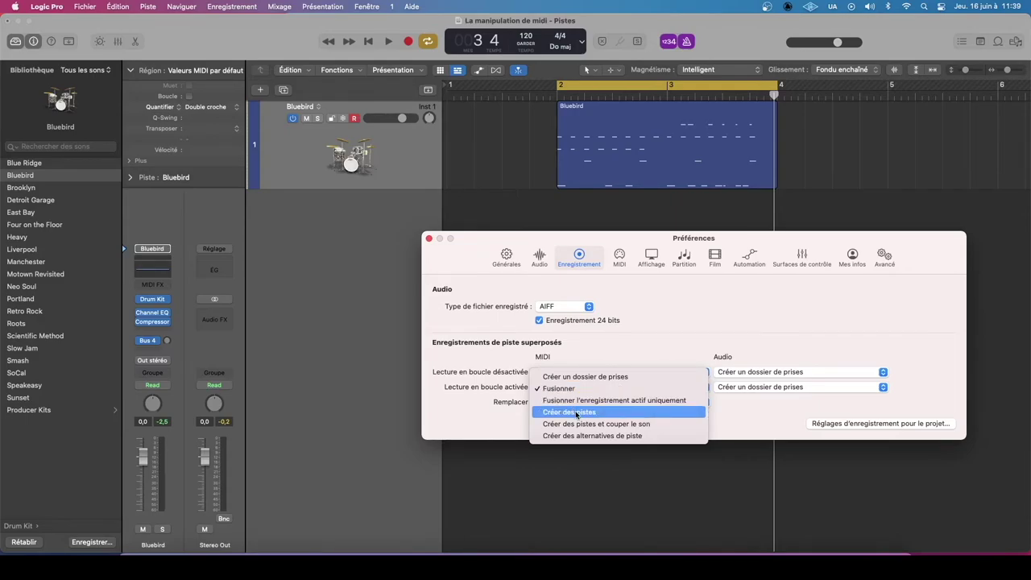
pyautogui.click(574, 413)
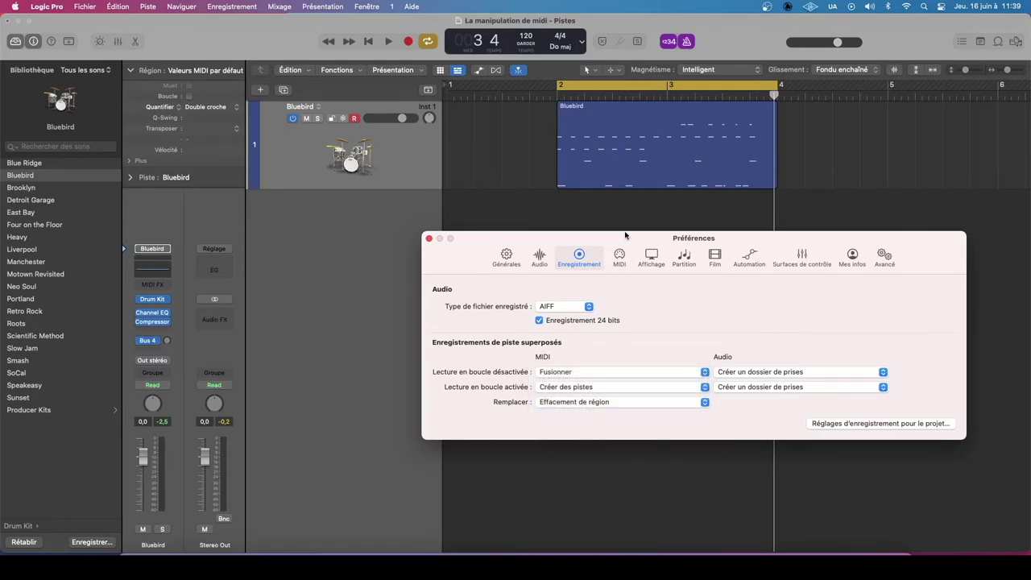
# - Delete the Bluebird region, record cycled drum passes from bar 2 onto separate tracks, and move the preferences window clear of the regions
pyautogui.click(628, 167)
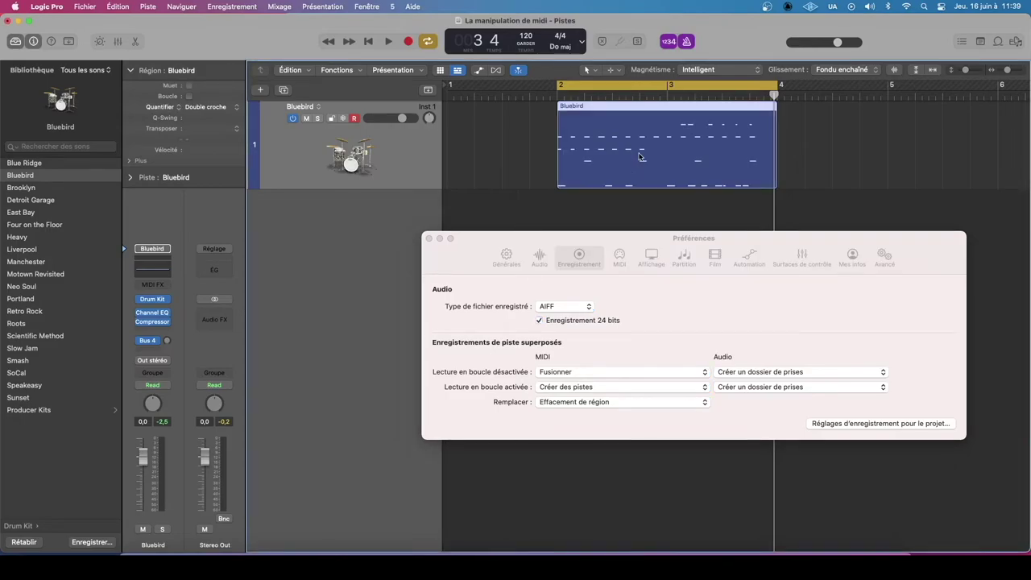
pyautogui.press('BackSpace')
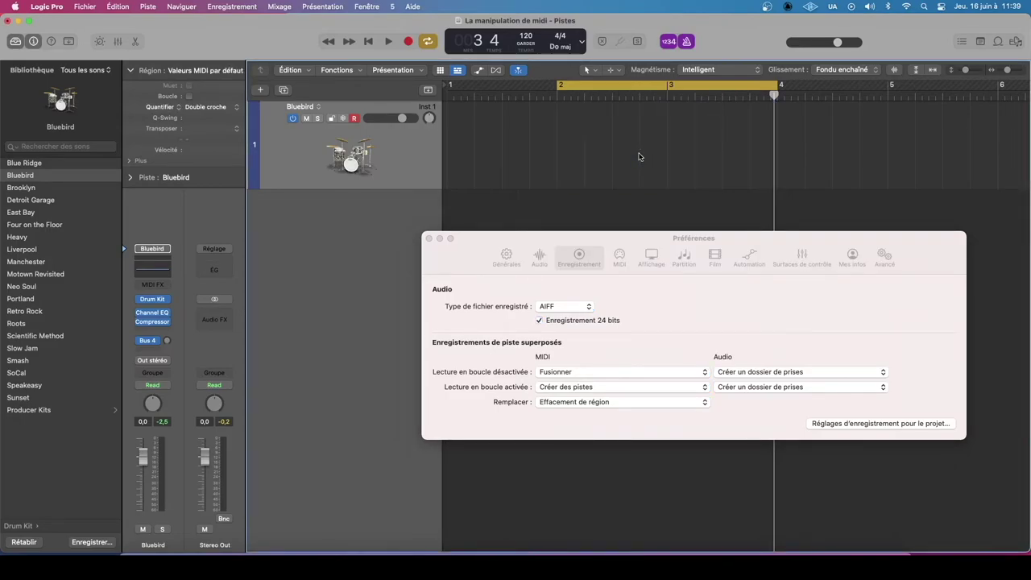
pyautogui.click(556, 96)
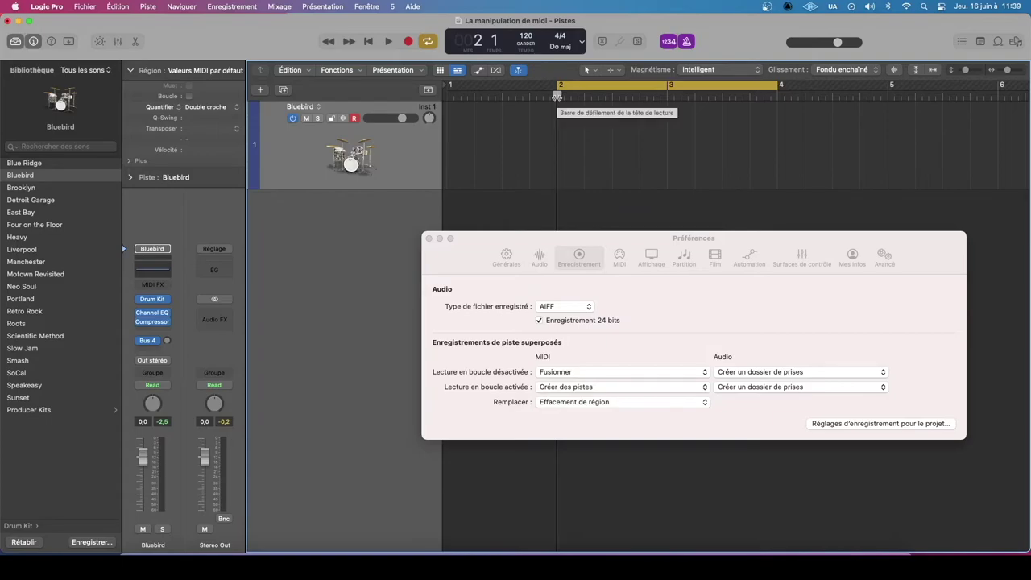
pyautogui.press('r')
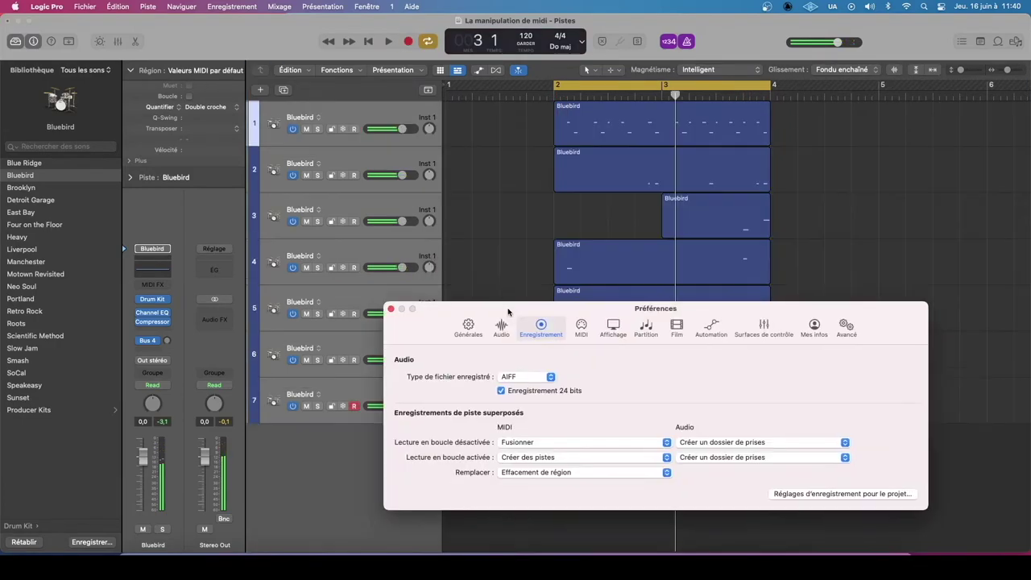
pyautogui.moveTo(508, 312); pyautogui.dragTo(569, 354)
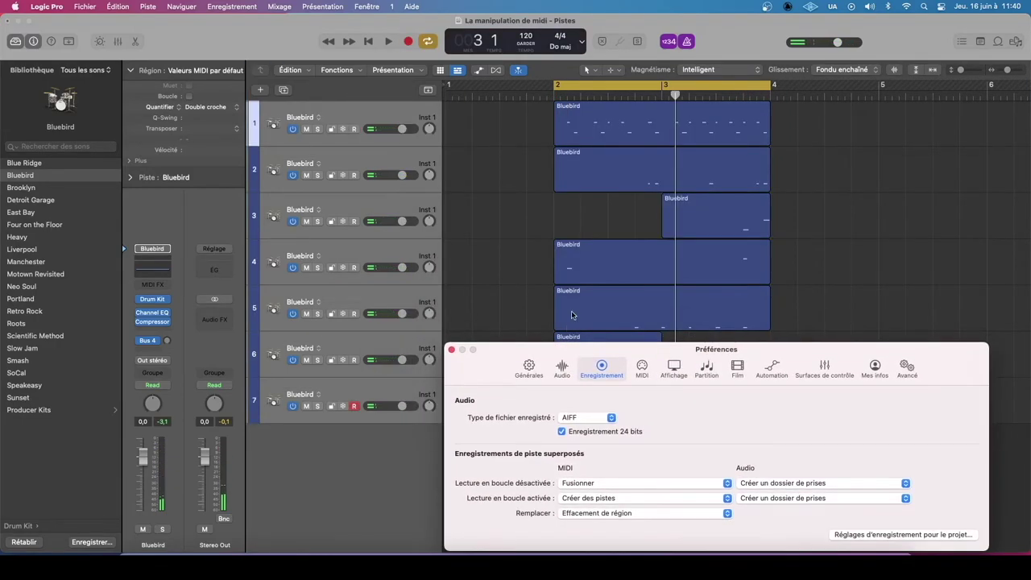
pyautogui.click(390, 157)
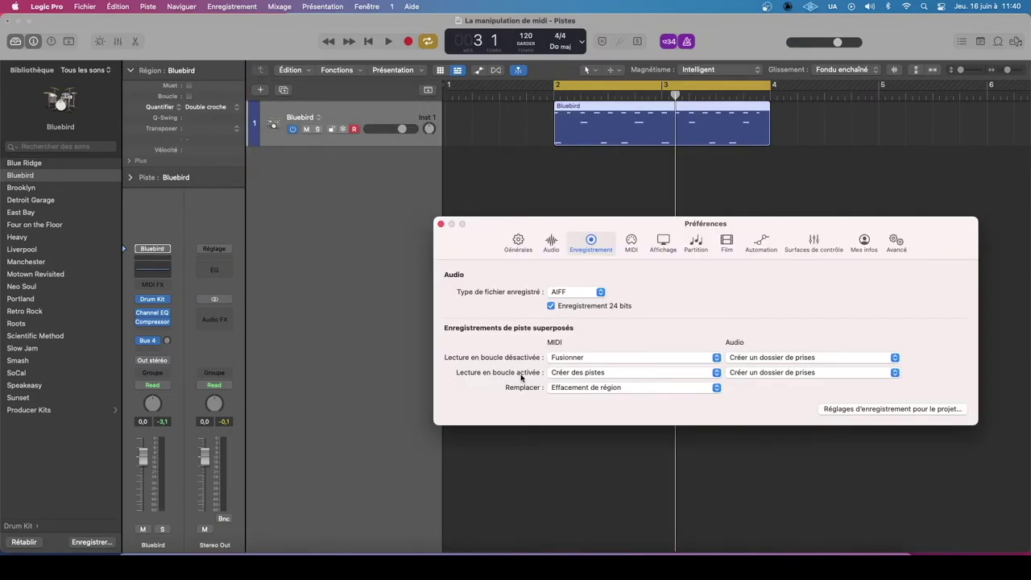
# - Set the MIDI overlapping recordings option for Lecture en boucle activée to Fusionner, keeping Fusionner for Lecture en boucle désactivée
pyautogui.click(570, 374)
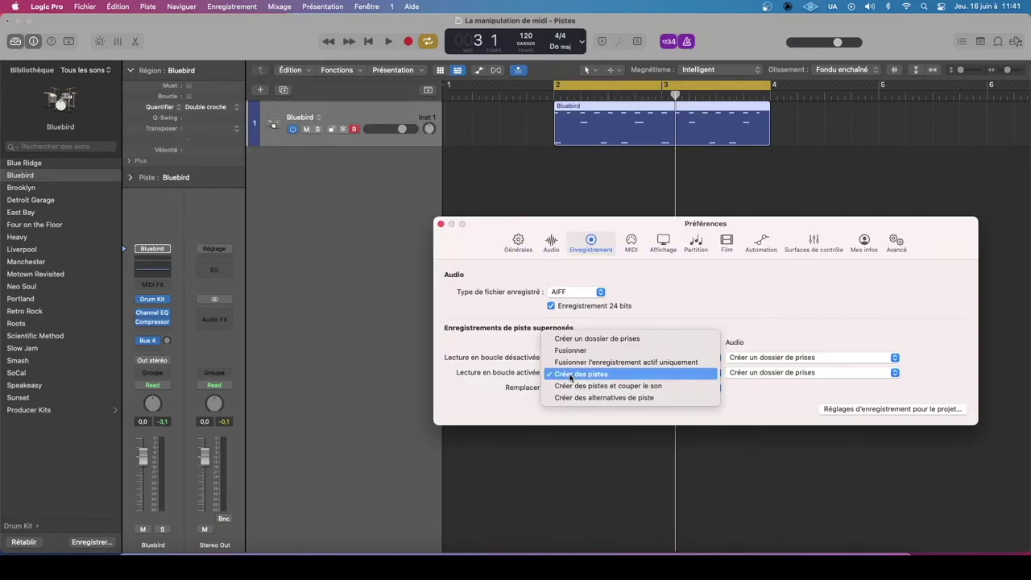
pyautogui.click(578, 350)
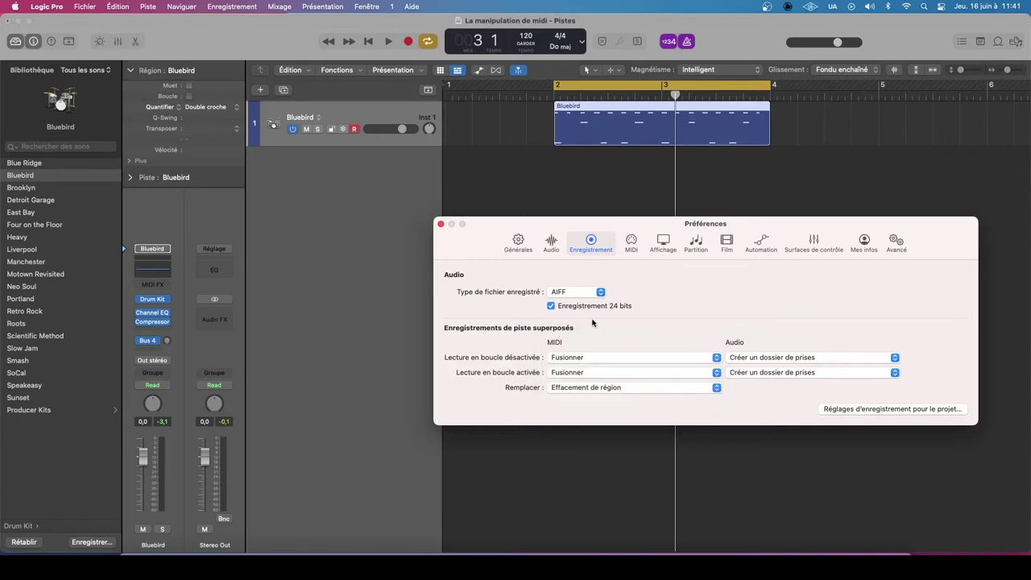
pyautogui.click(587, 363)
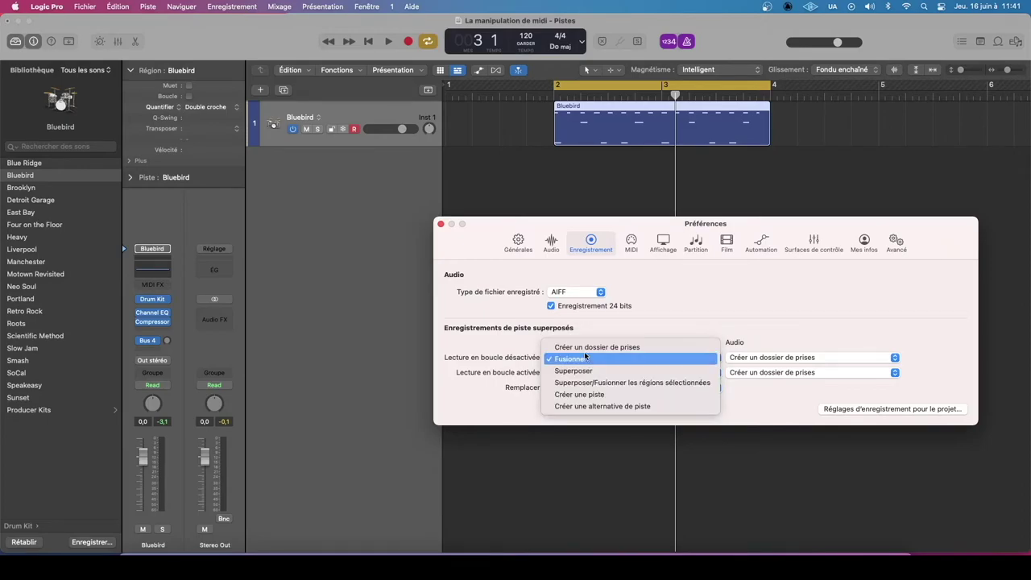
pyautogui.click(625, 359)
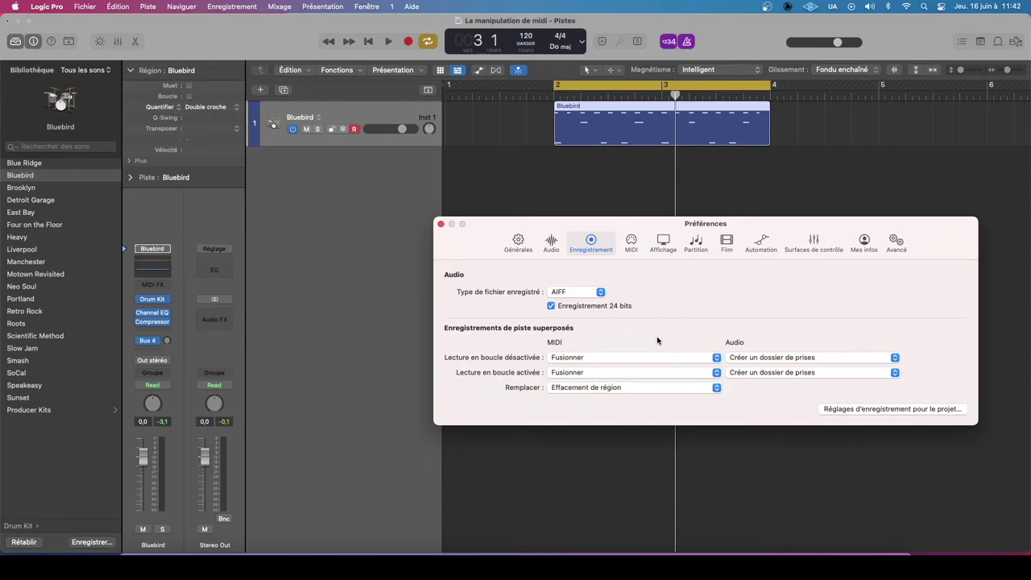
# - Review the MIDI and audio overlapping recordings options for Lecture en boucle désactivée without changing them, and close the preferences
pyautogui.click(582, 357)
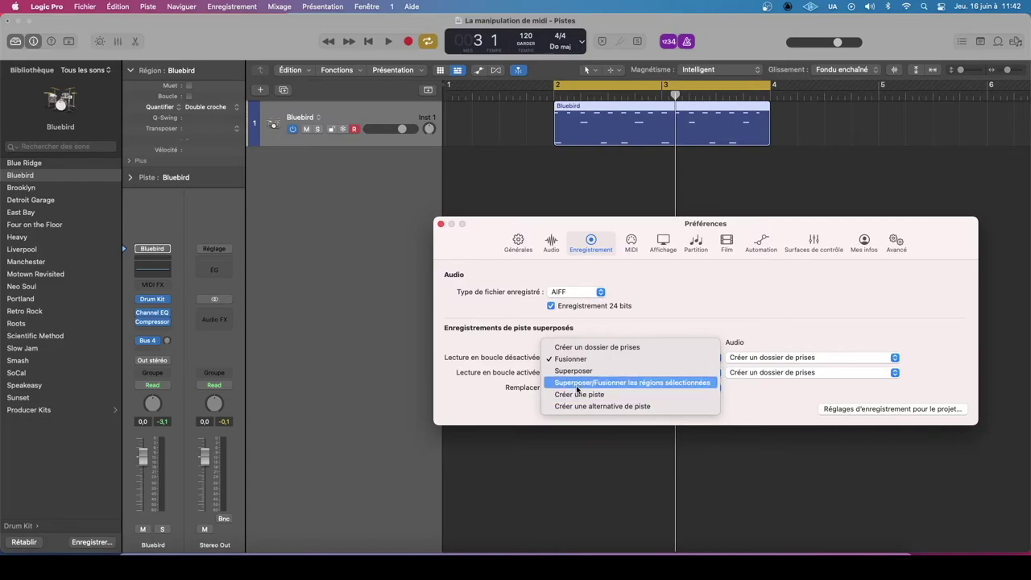
pyautogui.click(528, 345)
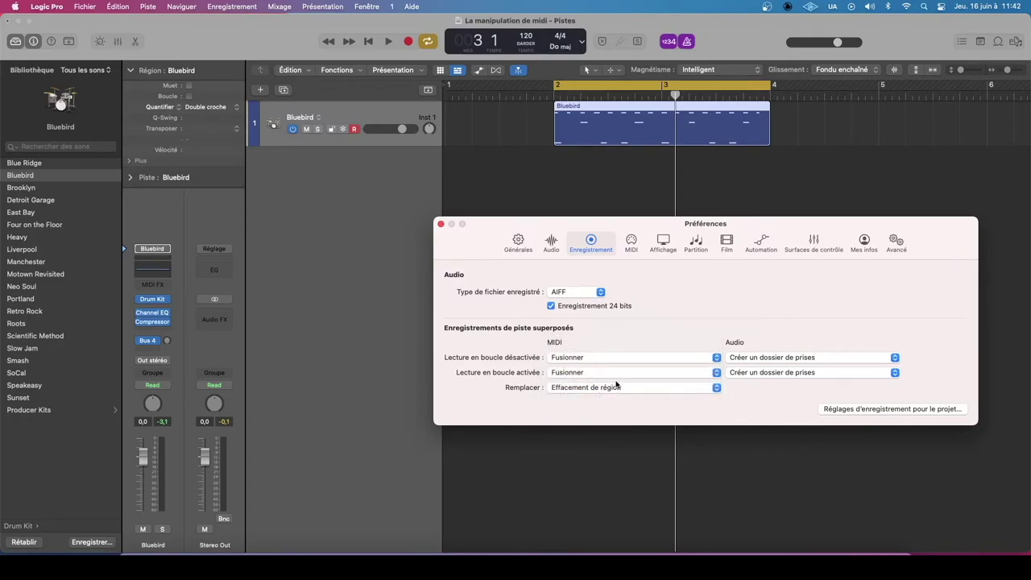
pyautogui.click(771, 357)
pyautogui.click(761, 331)
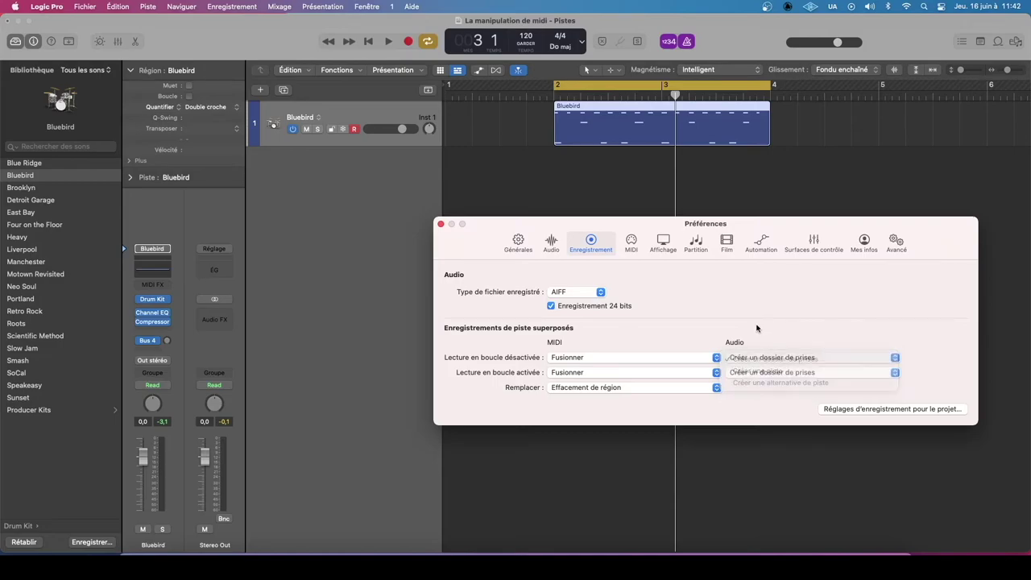
pyautogui.click(440, 224)
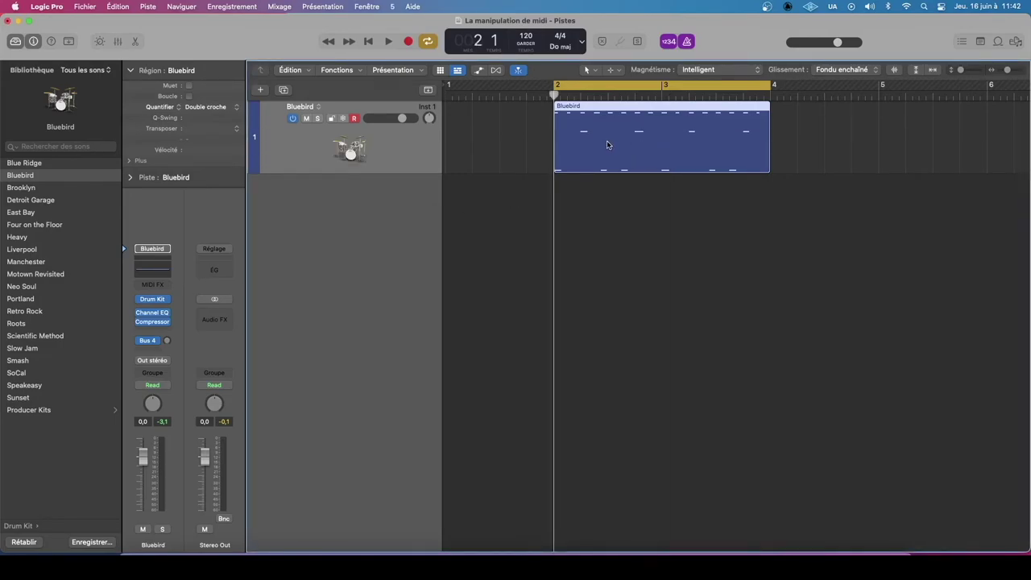
# - Play back the Bluebird drum region from bar 2, stop playback and turn cycle mode off
pyautogui.press('space')
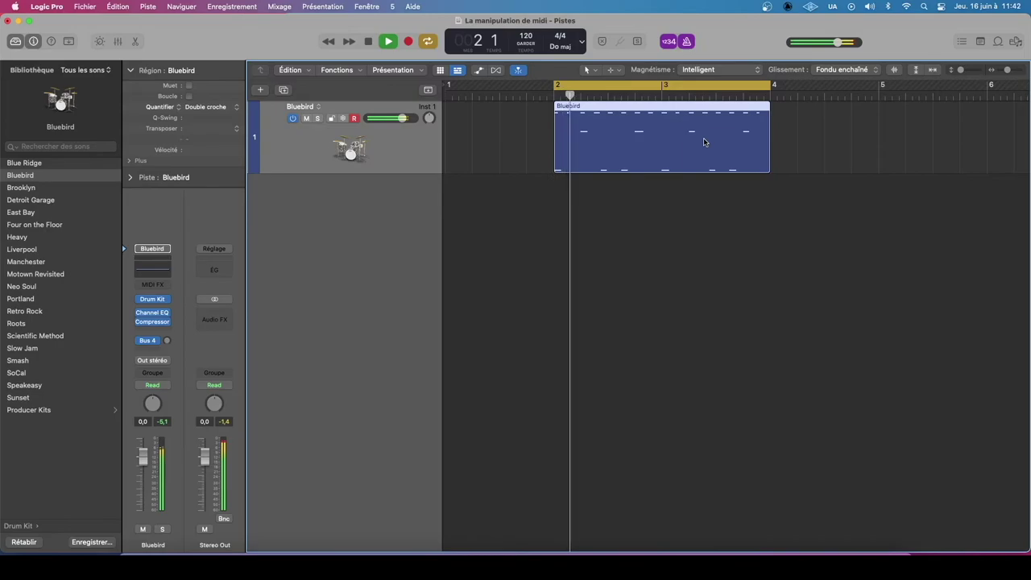
pyautogui.press('space')
pyautogui.click(656, 89)
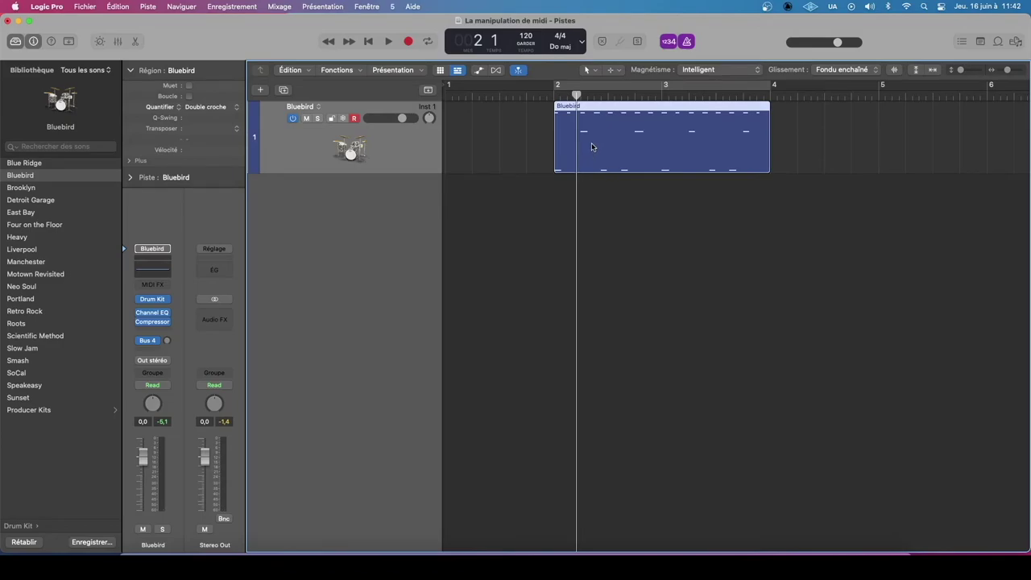
# - Separate the MIDI events of the Bluebird region with Scinder par tonalité de note
pyautogui.moveTo(520, 129); pyautogui.dragTo(574, 135)
pyautogui.click(291, 70)
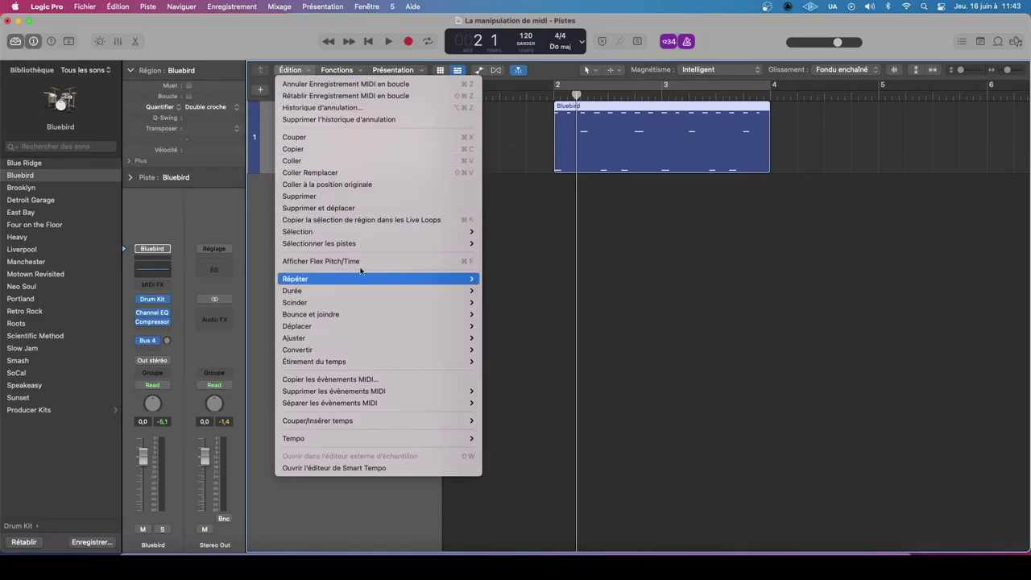
pyautogui.moveTo(339, 405)
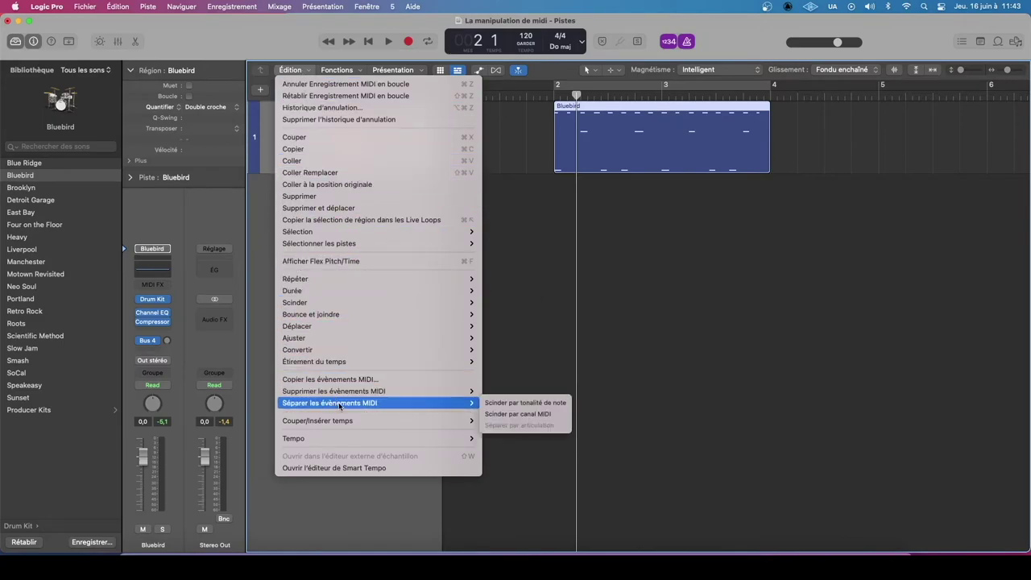
pyautogui.click(524, 402)
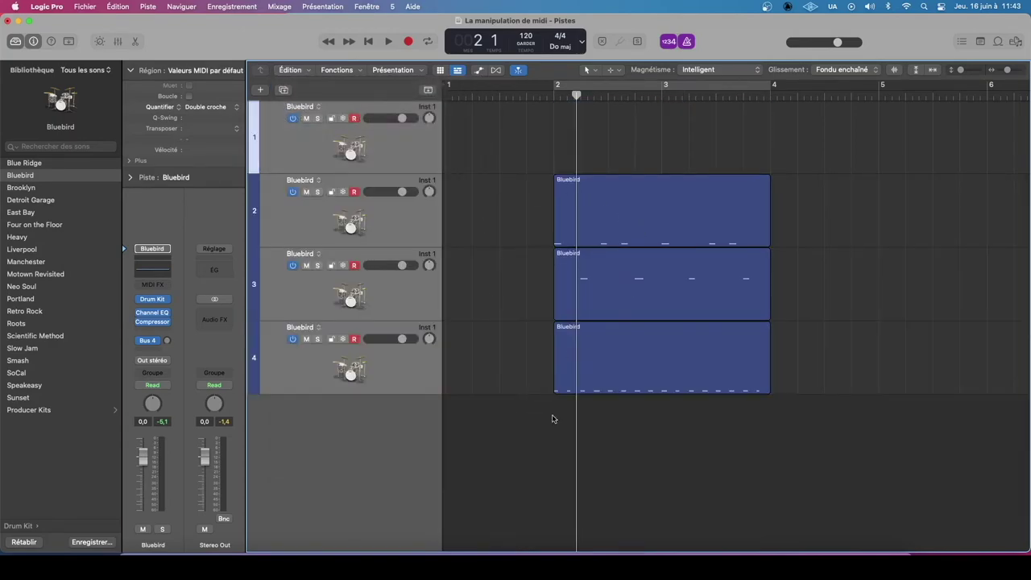
# - Select the three separated drum regions, check their shared channel strip in the mixer, hide the mixer and clear the selection
pyautogui.moveTo(824, 217); pyautogui.dragTo(621, 419)
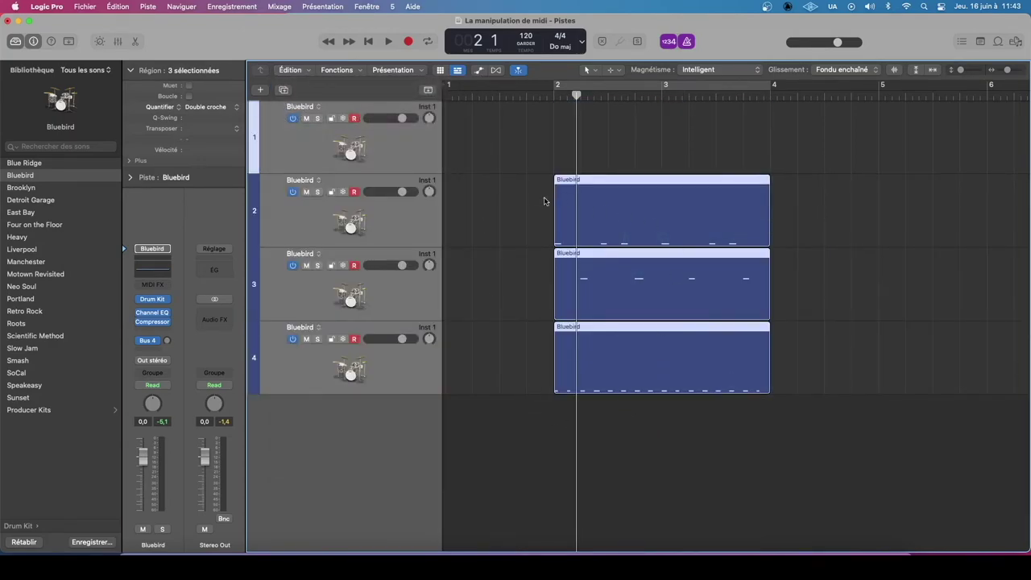
pyautogui.click(519, 208)
pyautogui.moveTo(495, 210); pyautogui.dragTo(786, 334)
pyautogui.press('x')
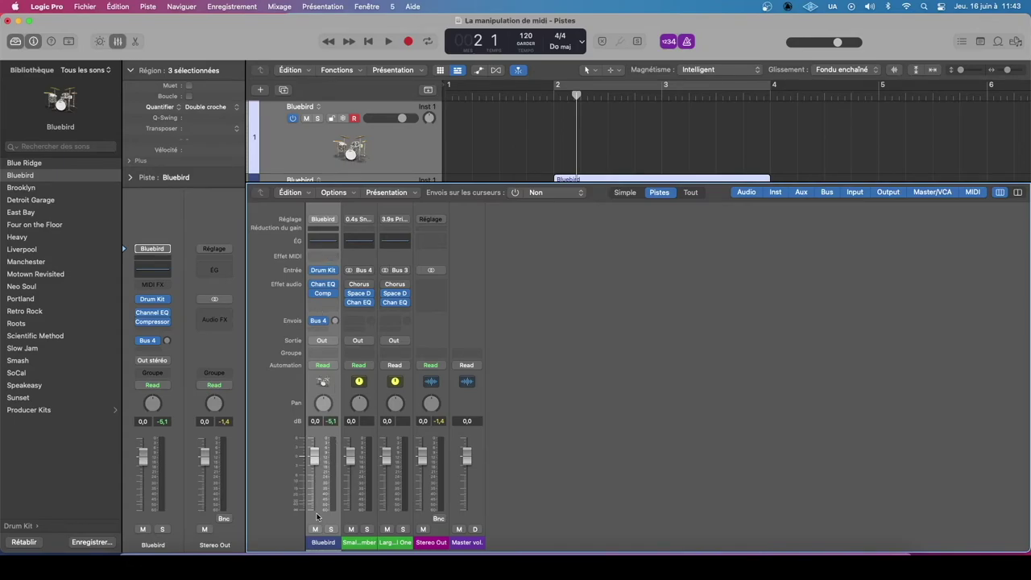
pyautogui.press('x')
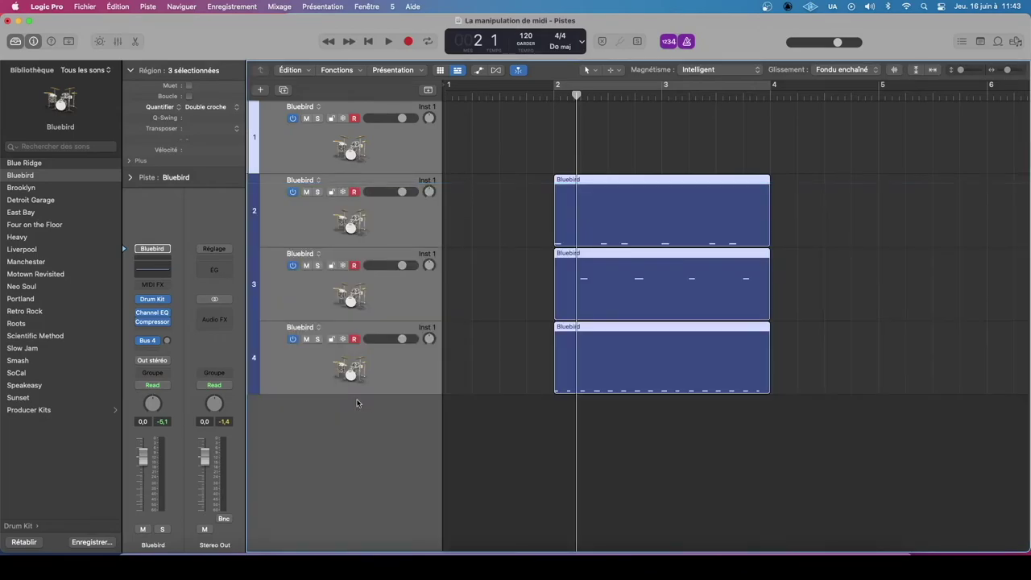
pyautogui.click(530, 237)
pyautogui.click(614, 186)
pyautogui.click(797, 207)
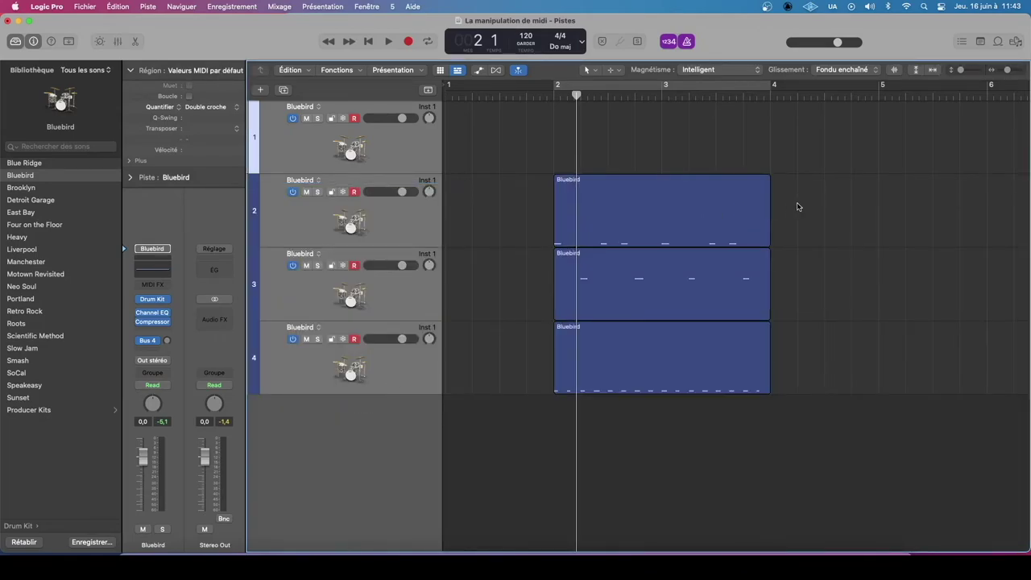
# - Examine the kick notes of the track 2 region in an enlarged piano roll
pyautogui.click(661, 225)
pyautogui.doubleClick(664, 225)
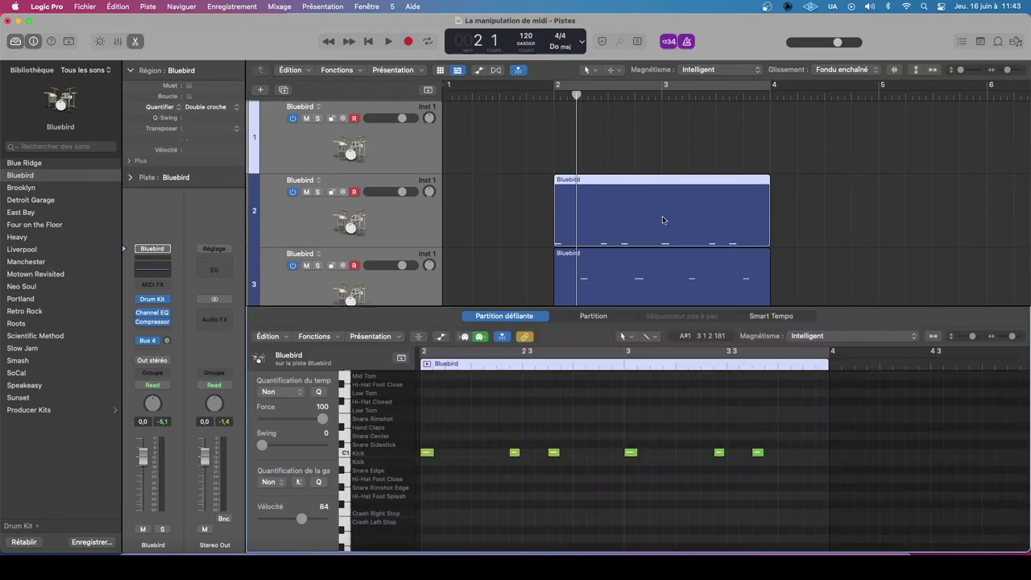
pyautogui.moveTo(647, 306); pyautogui.dragTo(647, 279)
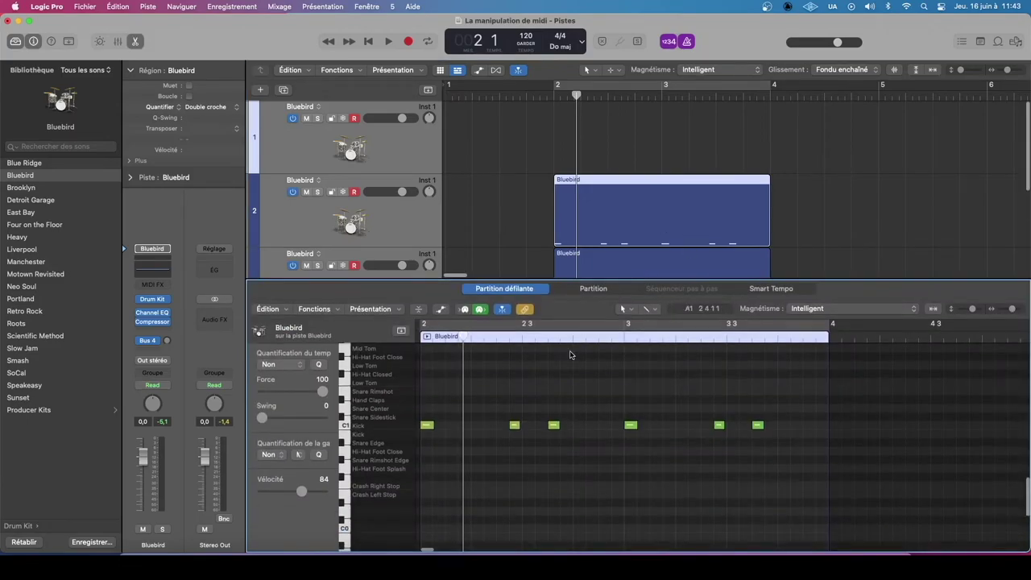
pyautogui.hscroll(-1, 475, 402)
pyautogui.moveTo(467, 397); pyautogui.dragTo(696, 432)
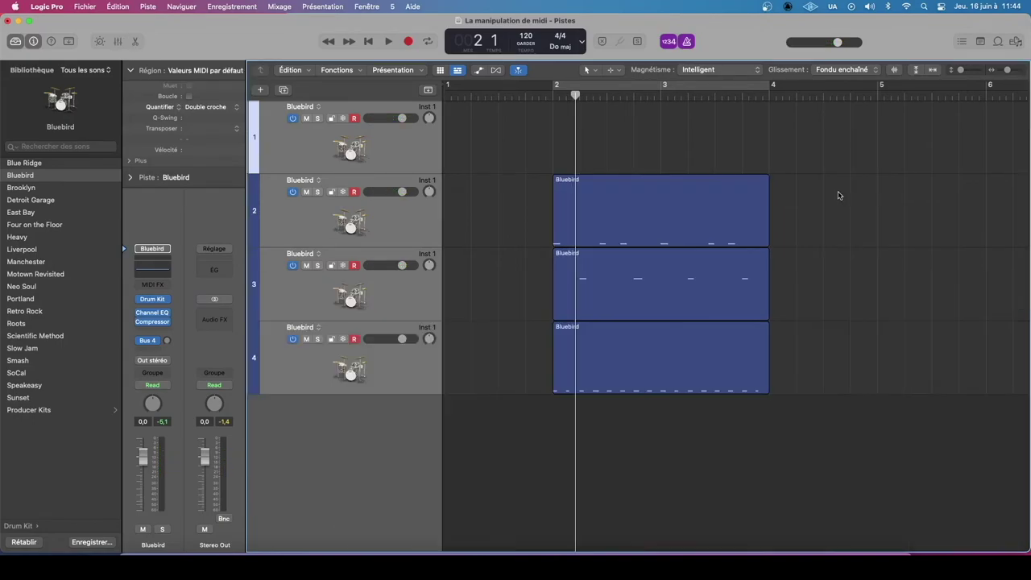
# - Join the three separated drum regions into one and move the joined region up to track 1 at bar 2
pyautogui.moveTo(842, 188); pyautogui.dragTo(615, 359)
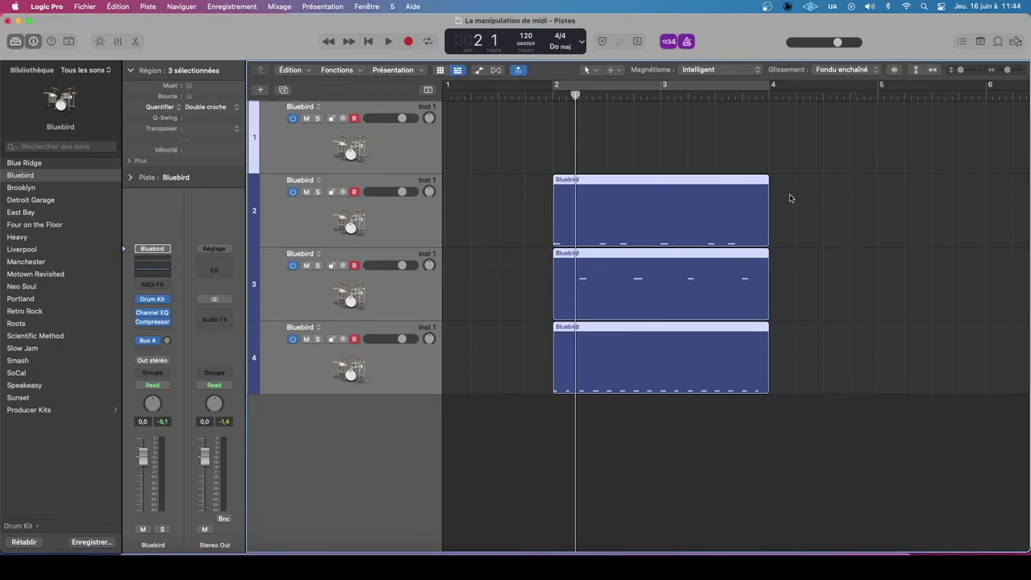
pyautogui.moveTo(831, 184); pyautogui.dragTo(638, 384)
pyautogui.press('super+j')
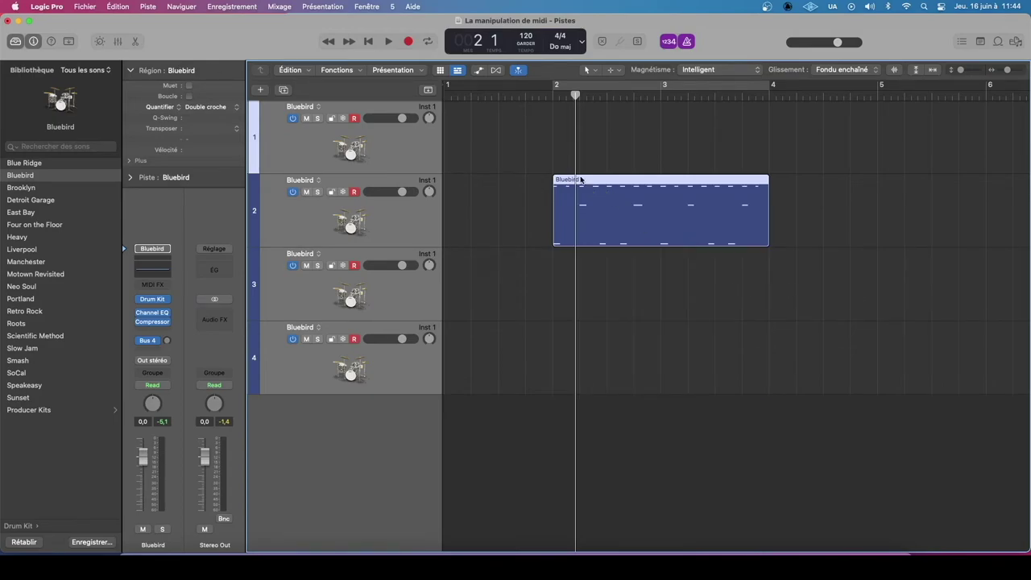
pyautogui.moveTo(580, 178); pyautogui.dragTo(581, 135)
pyautogui.click(533, 155)
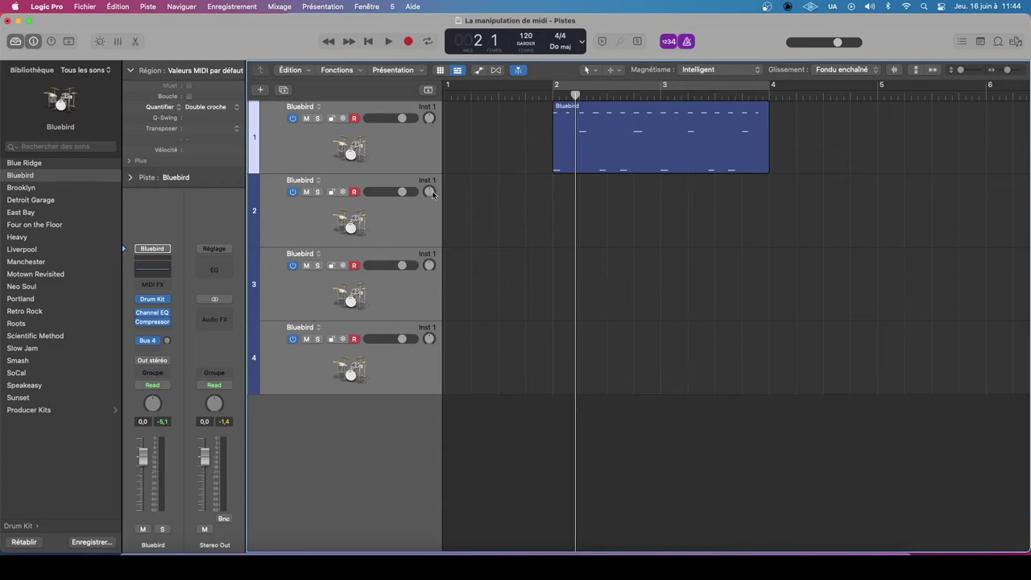
# - Delete the empty Bluebird tracks 2 to 4 and play back the joined drum region briefly
pyautogui.click(499, 235)
pyautogui.keyDown('shift'); pyautogui.click(416, 366); pyautogui.keyUp('shift')
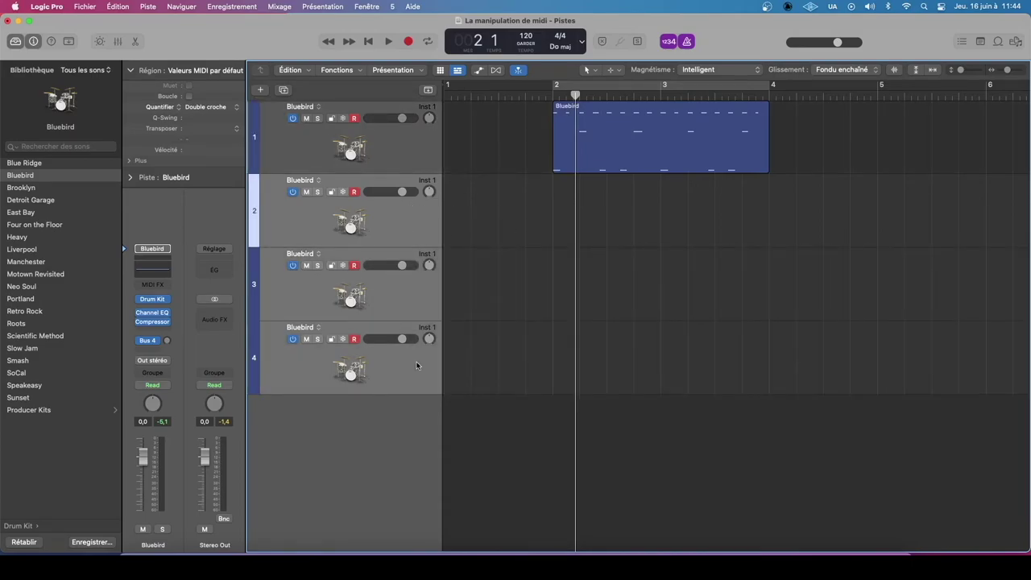
pyautogui.press('super+BackSpace')
pyautogui.press('space')
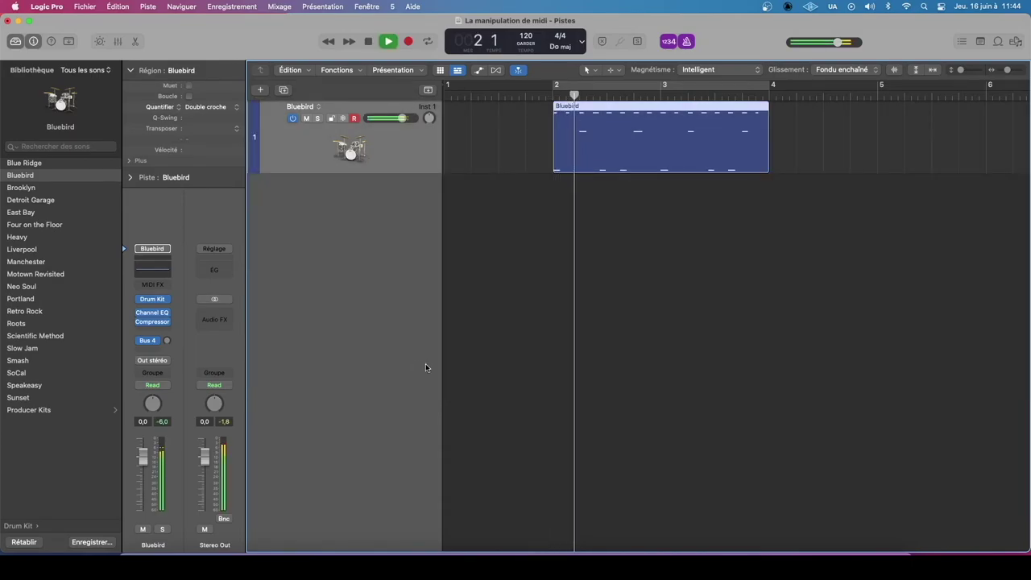
pyautogui.press('space')
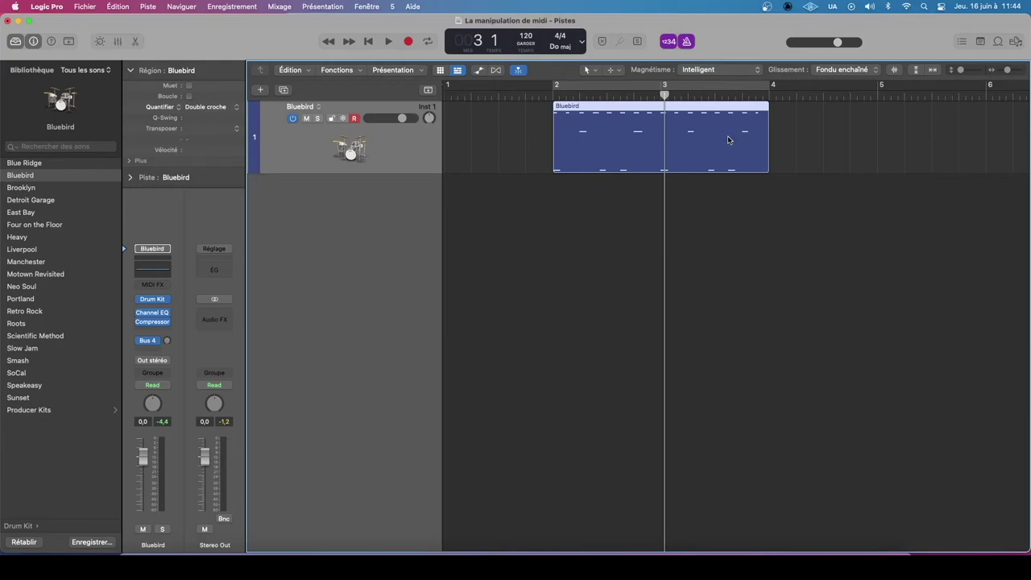
# - Undo the track deletion, the region move and the join, and deselect the regions
pyautogui.press('super+z')
pyautogui.press('super+z')
pyautogui.press('super+z')
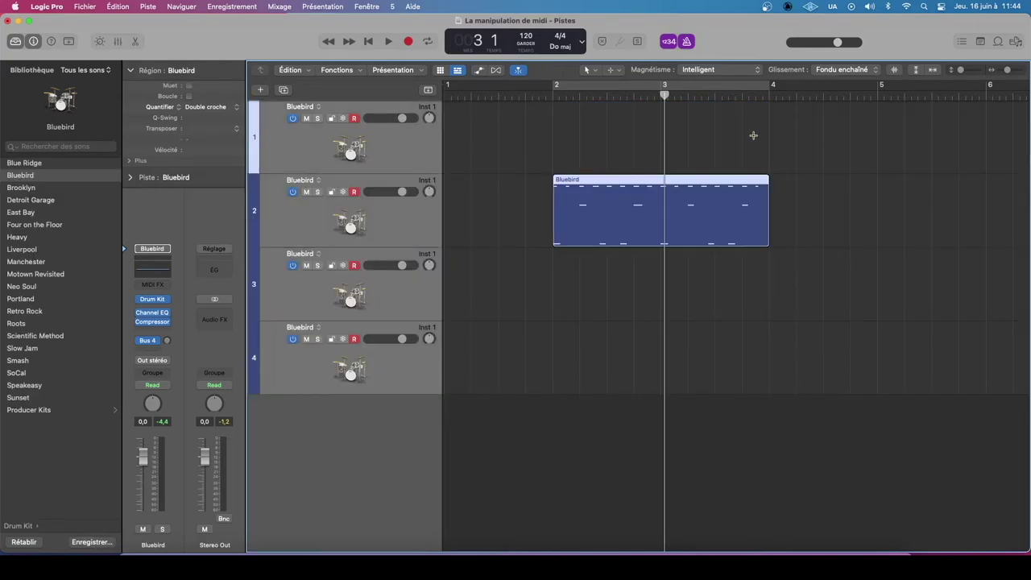
pyautogui.click(833, 126)
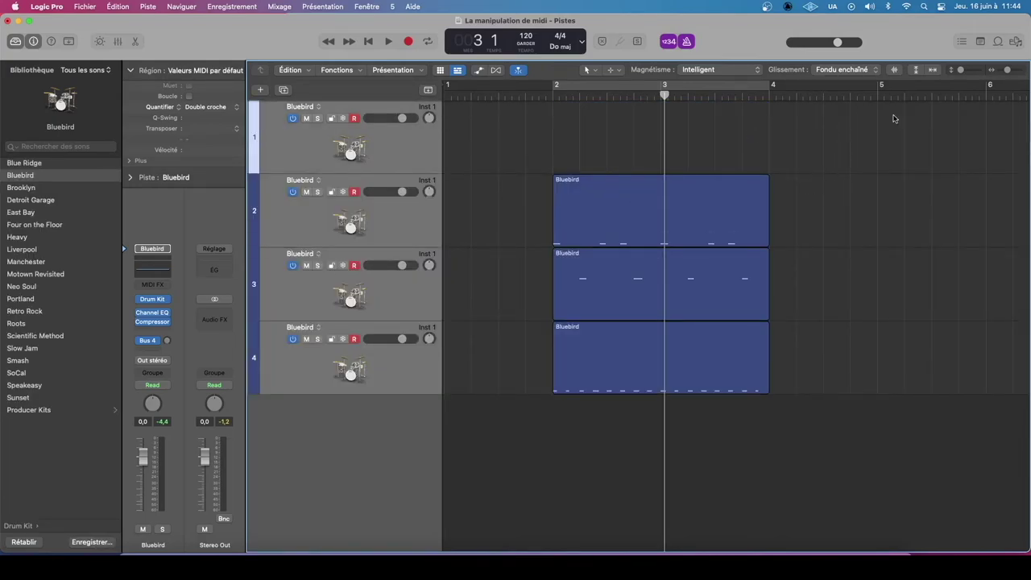
# - Open the event list, select the three Bluebird regions in it and join them into one region
pyautogui.click(963, 42)
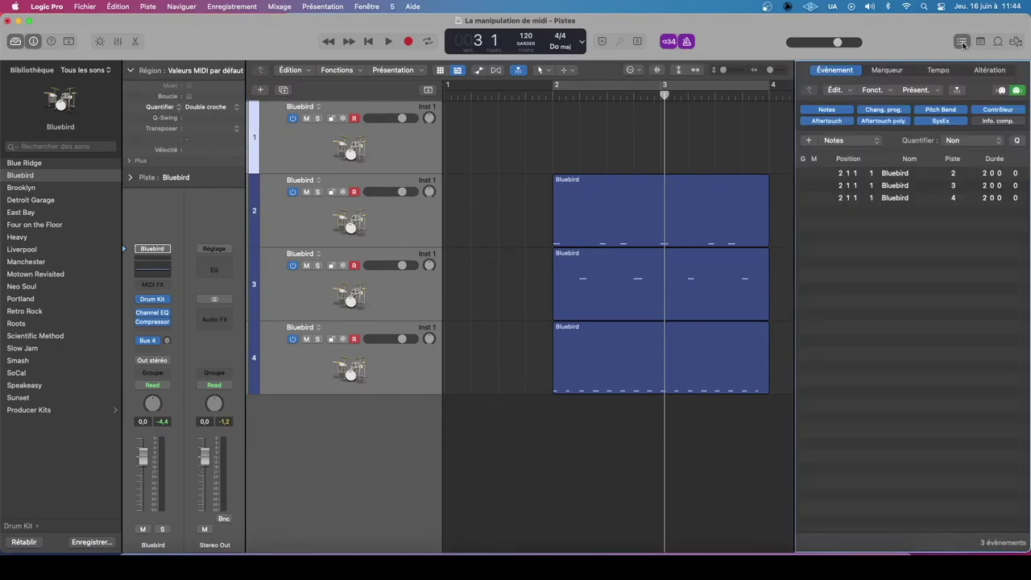
pyautogui.click(962, 43)
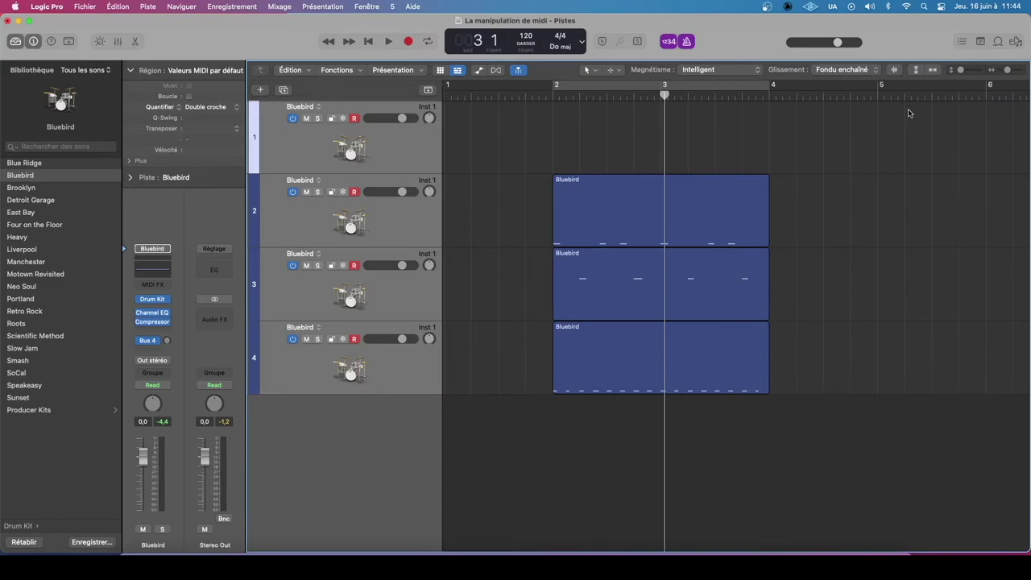
pyautogui.press('d')
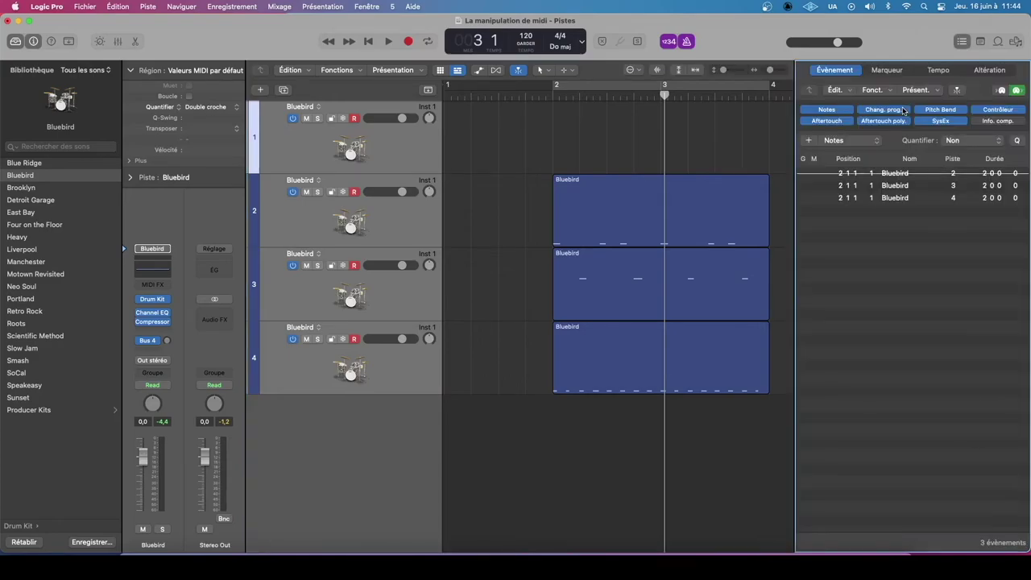
pyautogui.moveTo(900, 211); pyautogui.dragTo(898, 174)
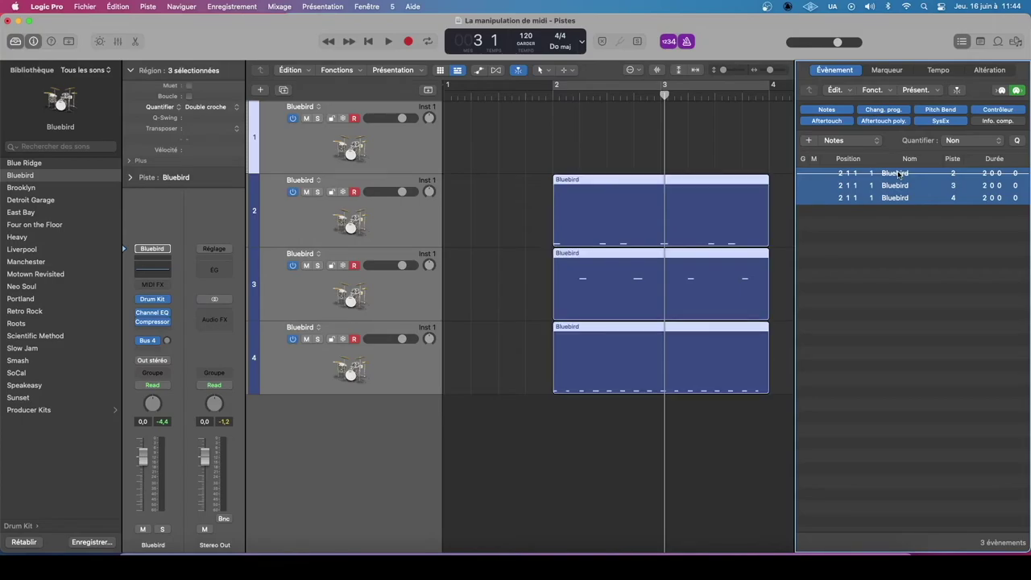
pyautogui.press('super+j')
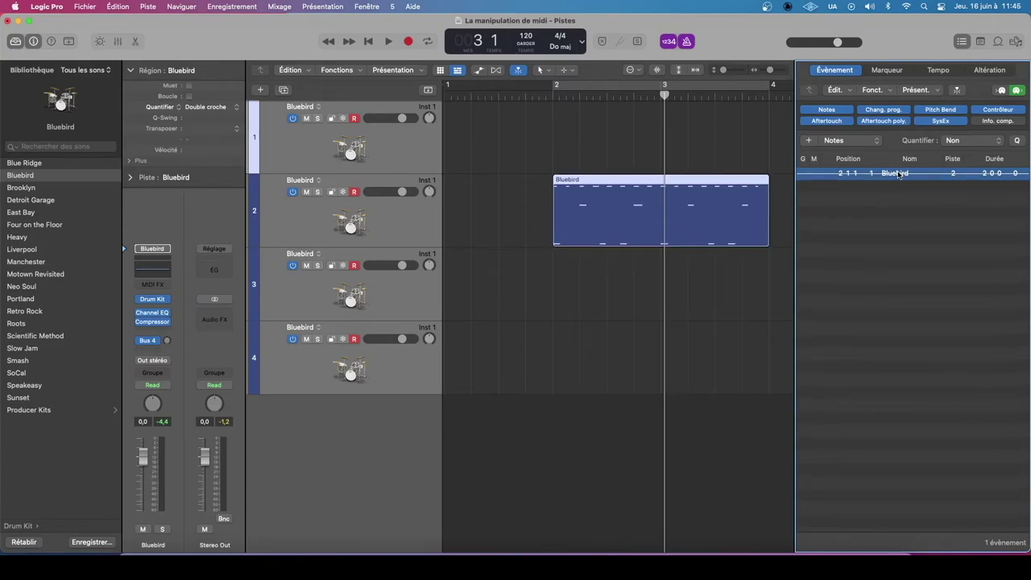
# - Move the joined region up to track 1 at bar 2, delete the empty Bluebird tracks 2 to 4 and hide the event list
pyautogui.click(650, 159)
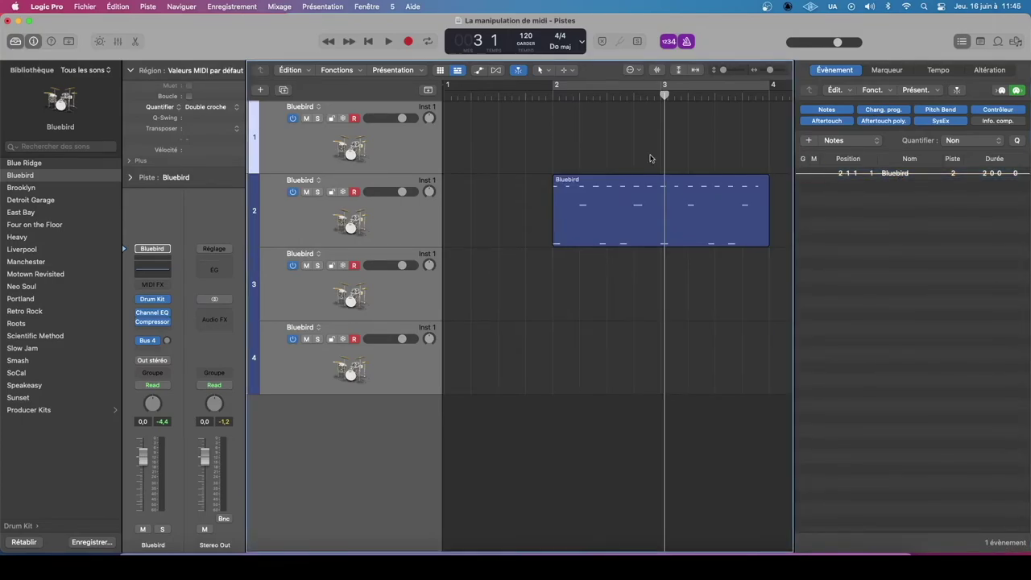
pyautogui.moveTo(632, 179); pyautogui.dragTo(633, 105)
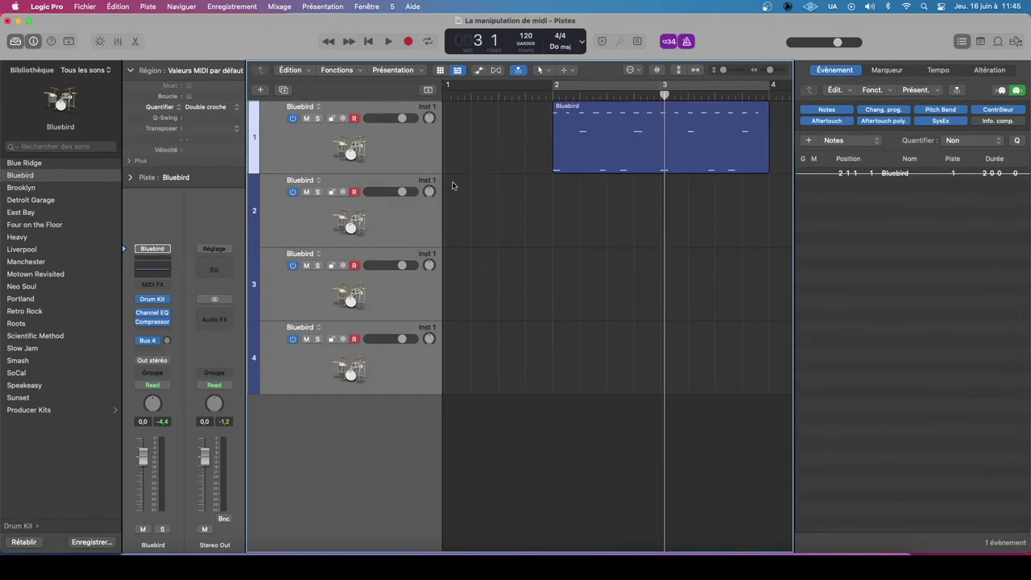
pyautogui.click(397, 208)
pyautogui.keyDown('shift'); pyautogui.click(398, 351); pyautogui.keyUp('shift')
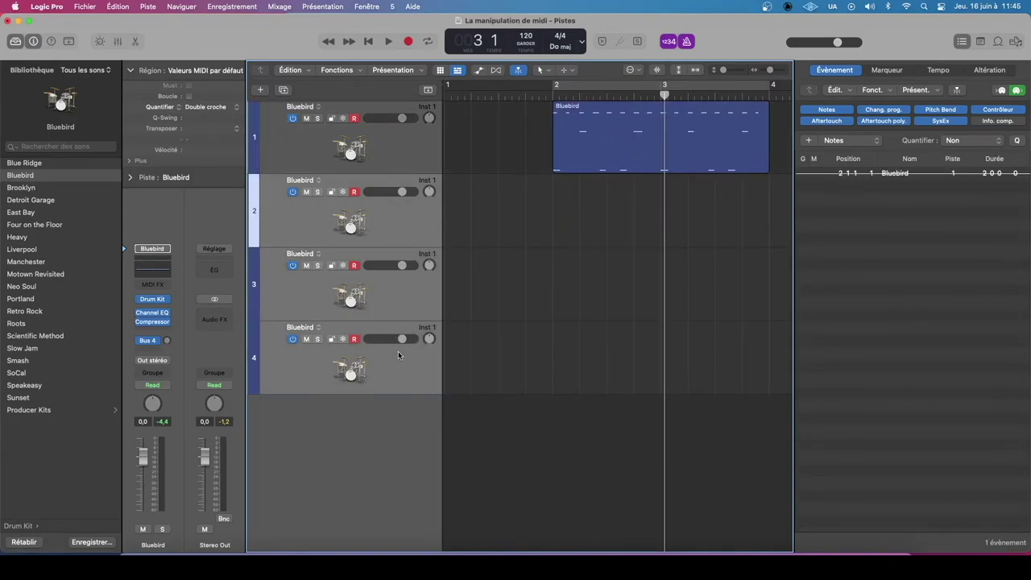
pyautogui.press('super+BackSpace')
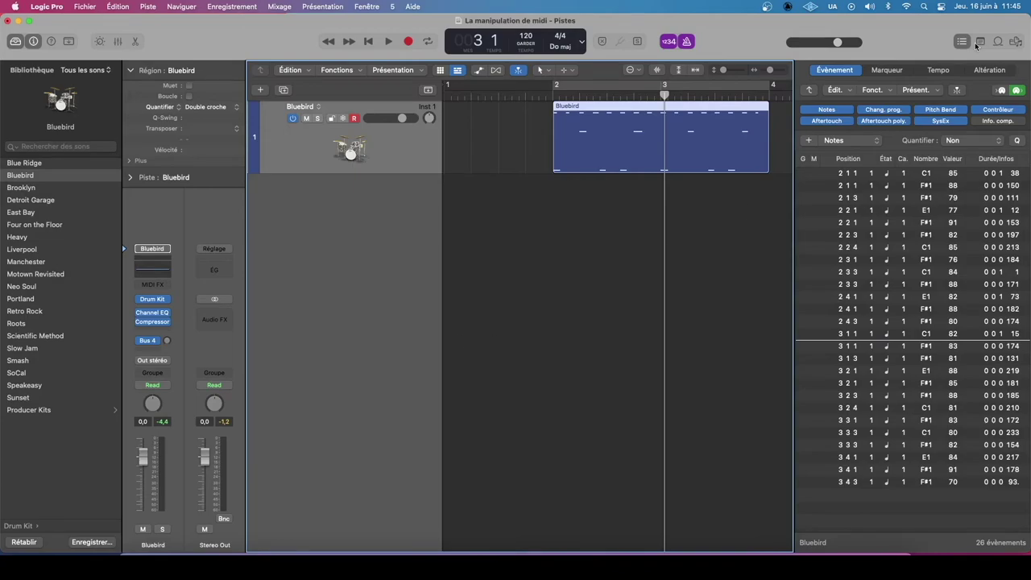
pyautogui.click(963, 43)
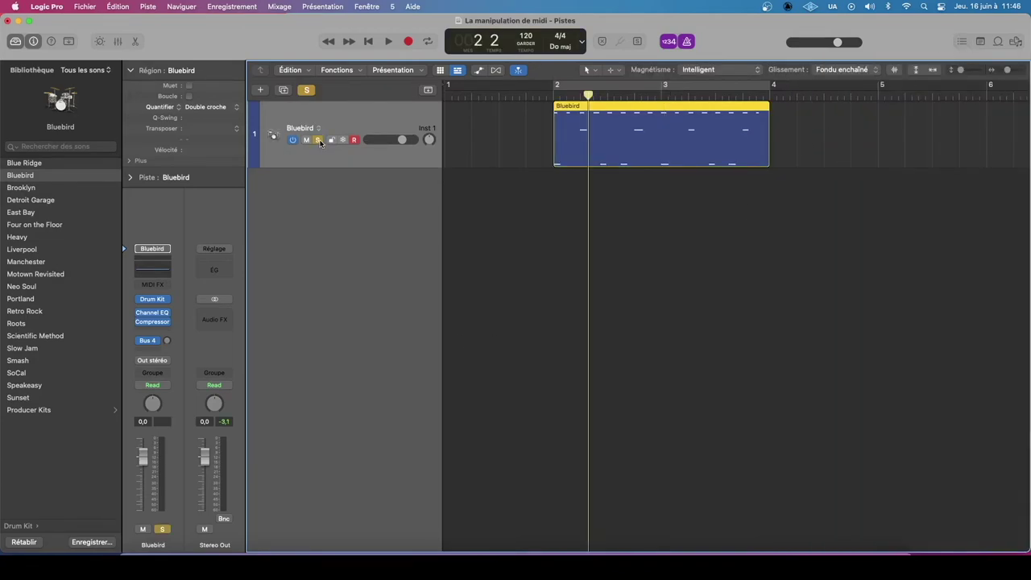
# - Turn off solo on the Bluebird track and place the playhead at the start of bar 2
pyautogui.click(318, 140)
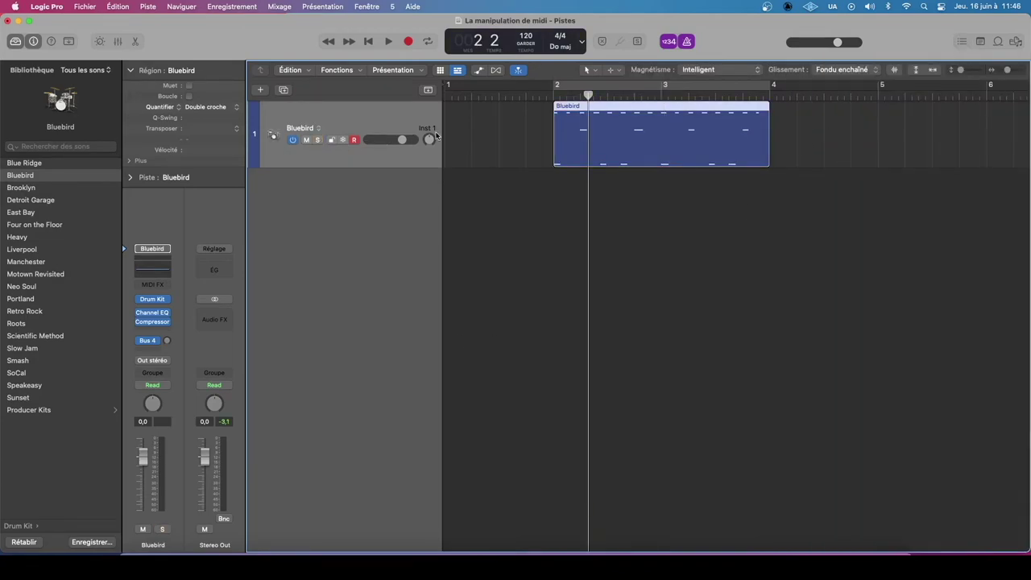
pyautogui.click(552, 94)
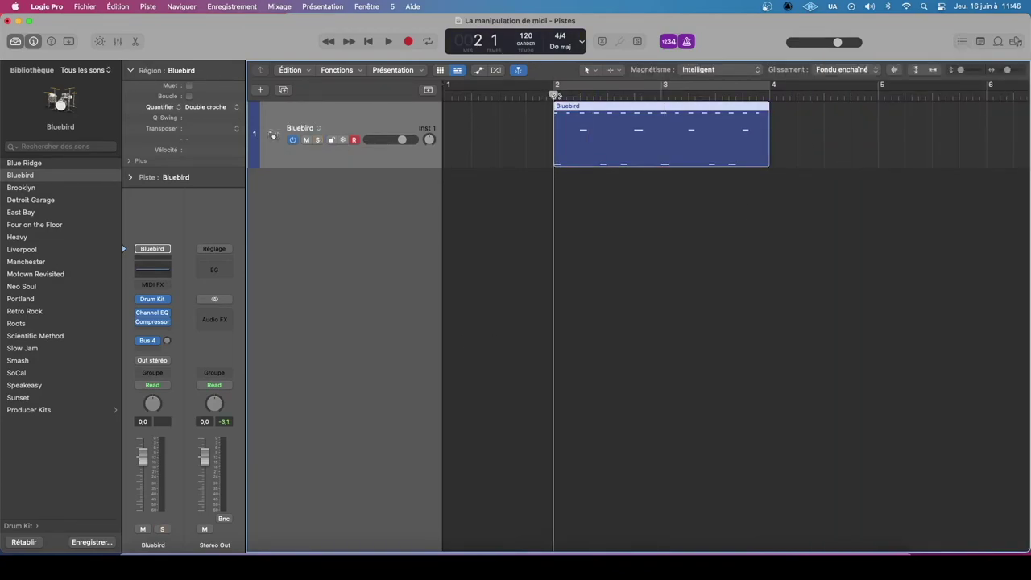
pyautogui.moveTo(552, 94)
pyautogui.mouseDown()
pyautogui.moveTo(764, 94)
pyautogui.moveTo(553, 103)
pyautogui.mouseUp()
# - Open the Enregistrement page of the preferences and move its window below the Bluebird region
pyautogui.press('super+comma')
pyautogui.moveTo(505, 222); pyautogui.dragTo(417, 176)
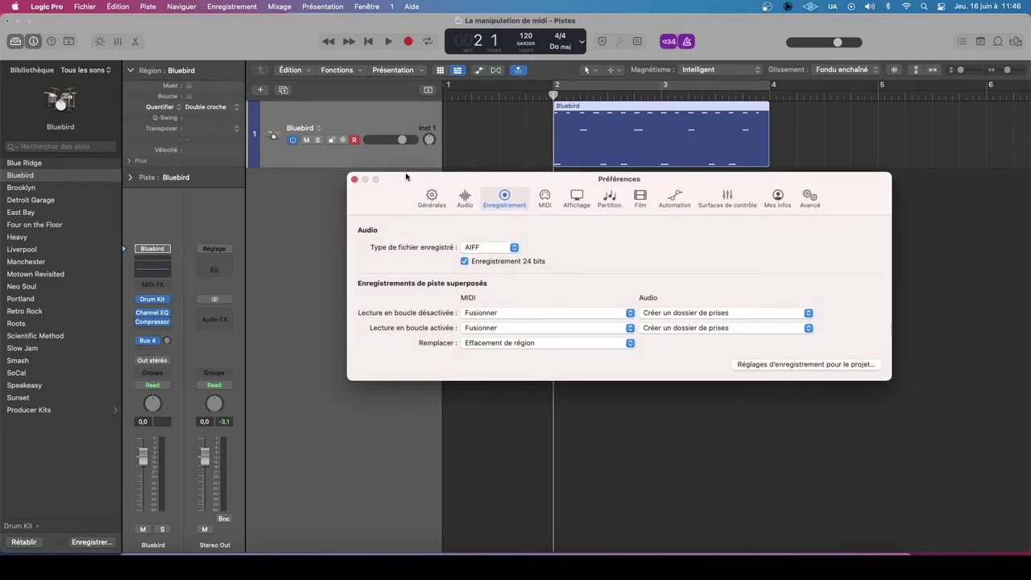
pyautogui.click(45, 6)
pyautogui.moveTo(76, 40)
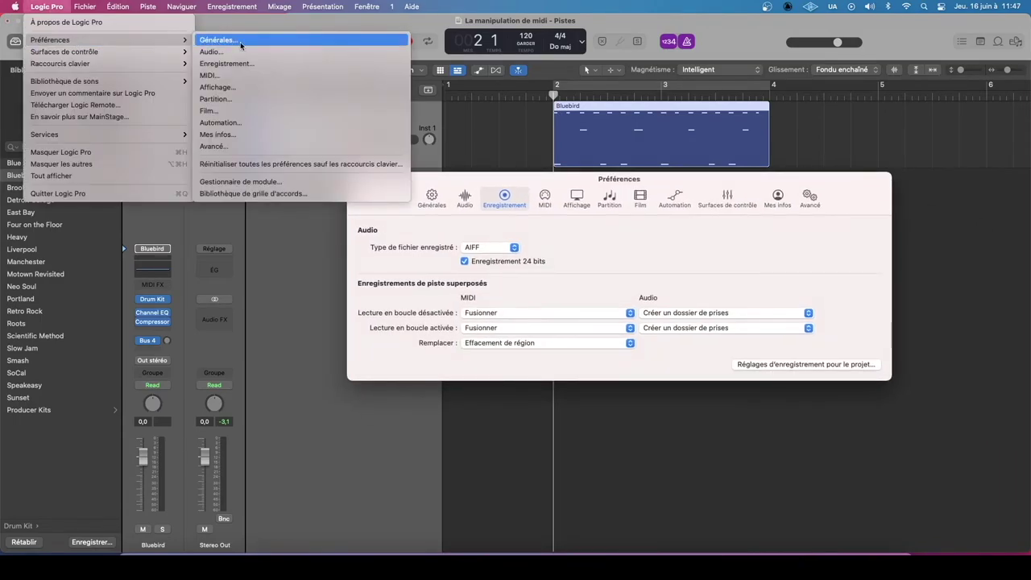
pyautogui.click(227, 64)
pyautogui.moveTo(429, 183); pyautogui.dragTo(406, 217)
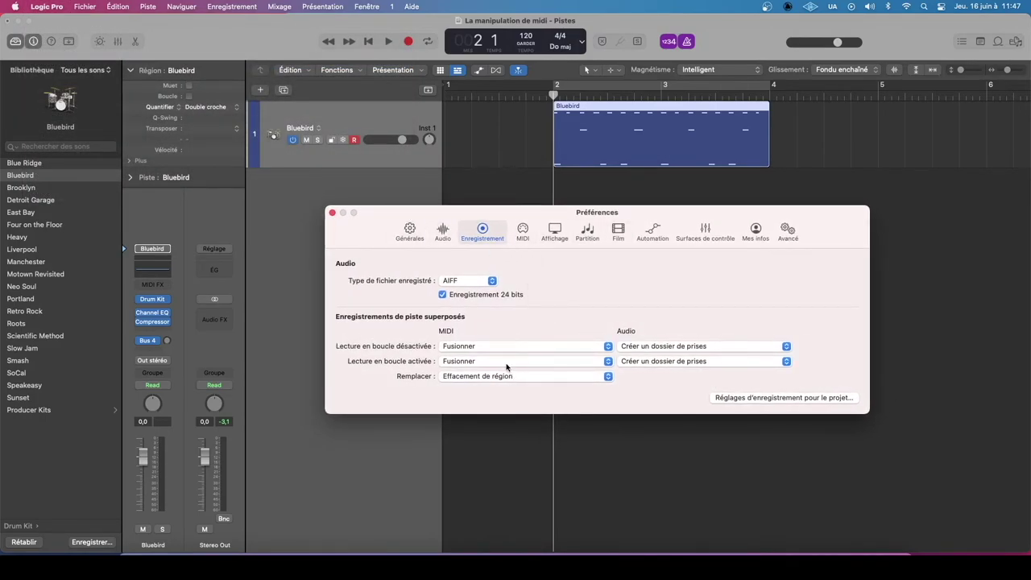
# - Set overlapping MIDI recordings to Superposer with cycle off and to Créer un dossier de prises with cycle on
pyautogui.click(455, 346)
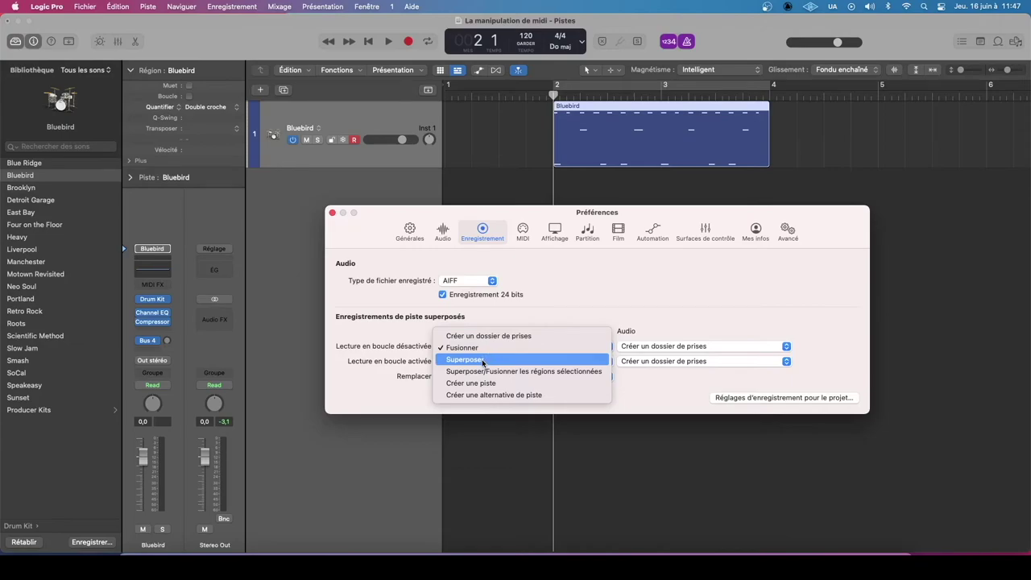
pyautogui.click(482, 360)
pyautogui.click(483, 364)
pyautogui.click(342, 363)
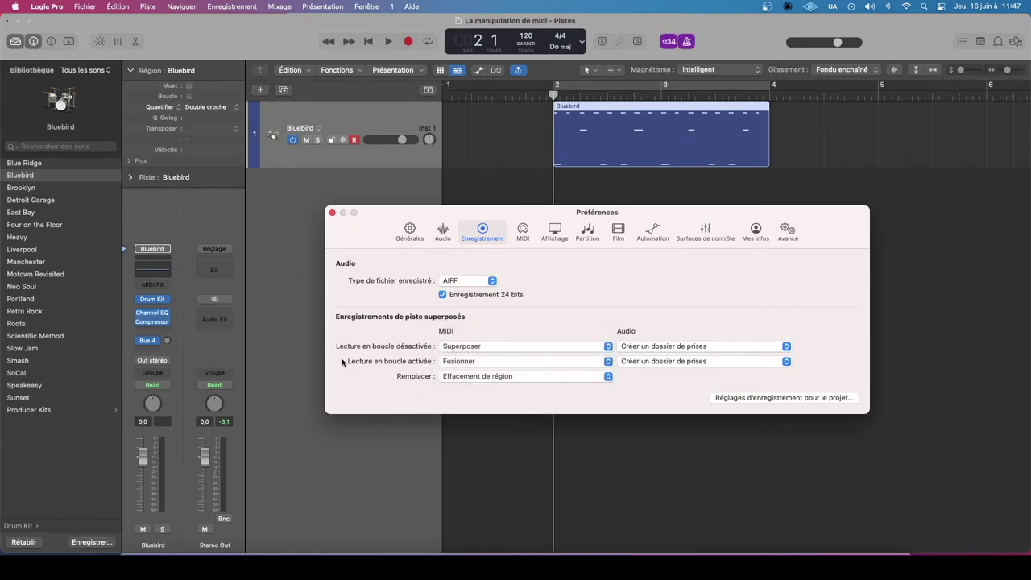
pyautogui.click(451, 364)
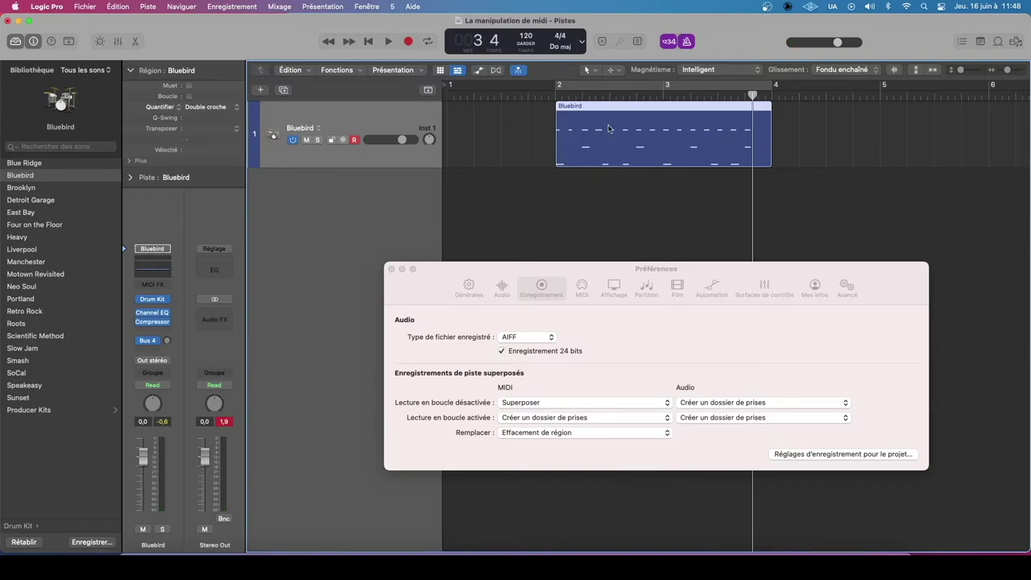
# - Record a new Bluebird take with cycle enabled from bar 2 to bar 4, and expand the resulting take folder
pyautogui.click(593, 87)
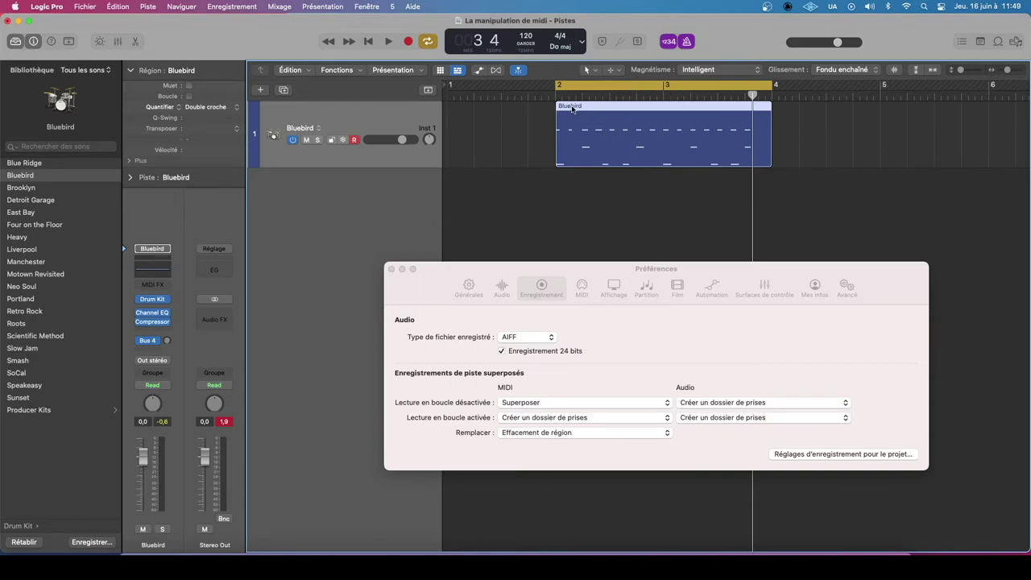
pyautogui.press('r')
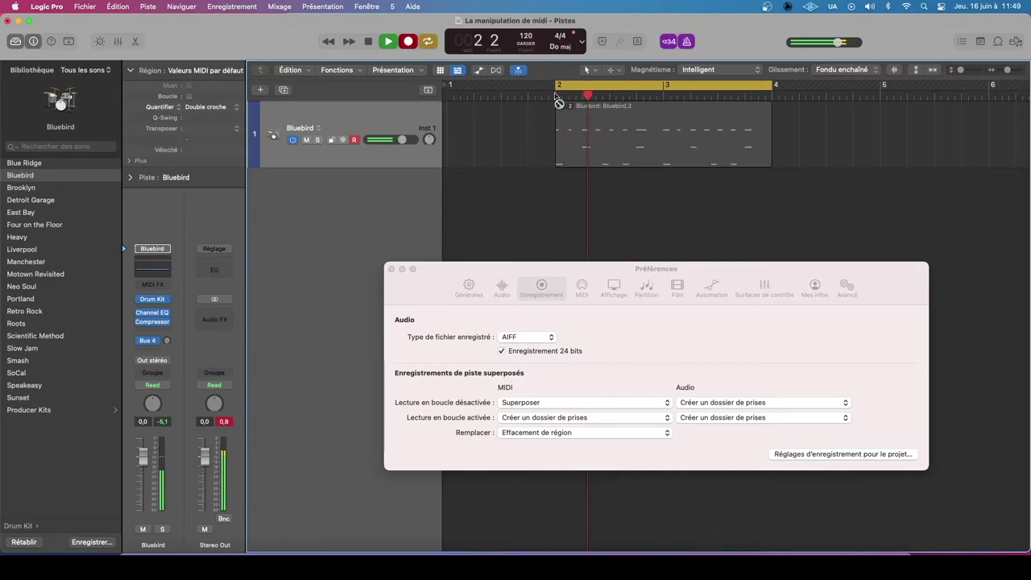
pyautogui.press('space')
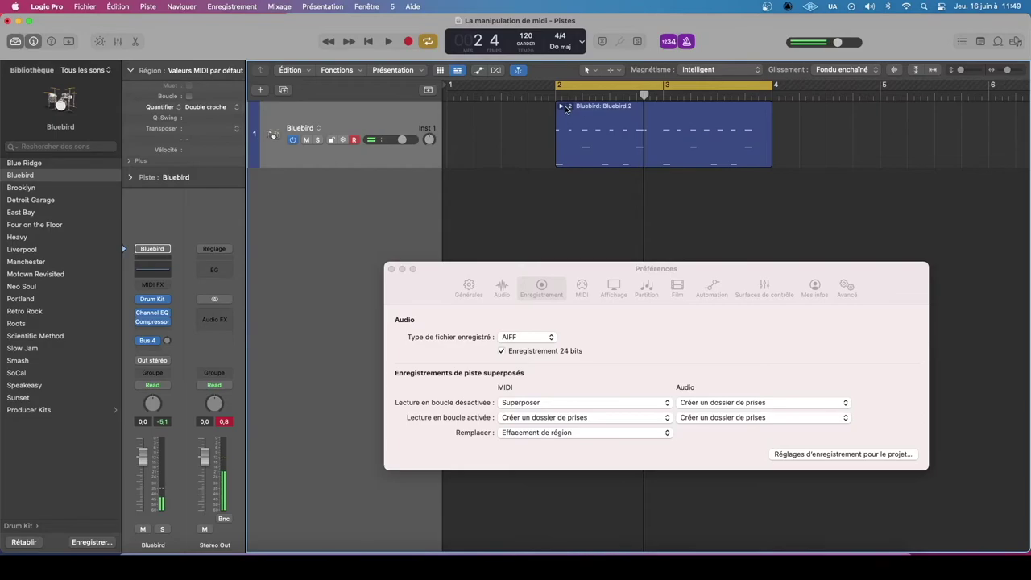
pyautogui.click(563, 106)
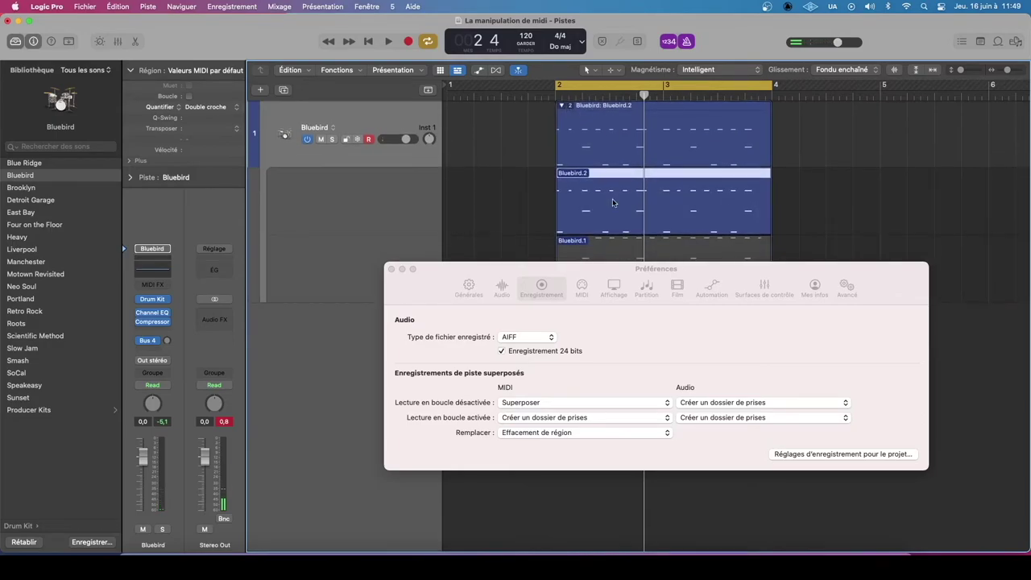
pyautogui.moveTo(617, 274); pyautogui.dragTo(637, 333)
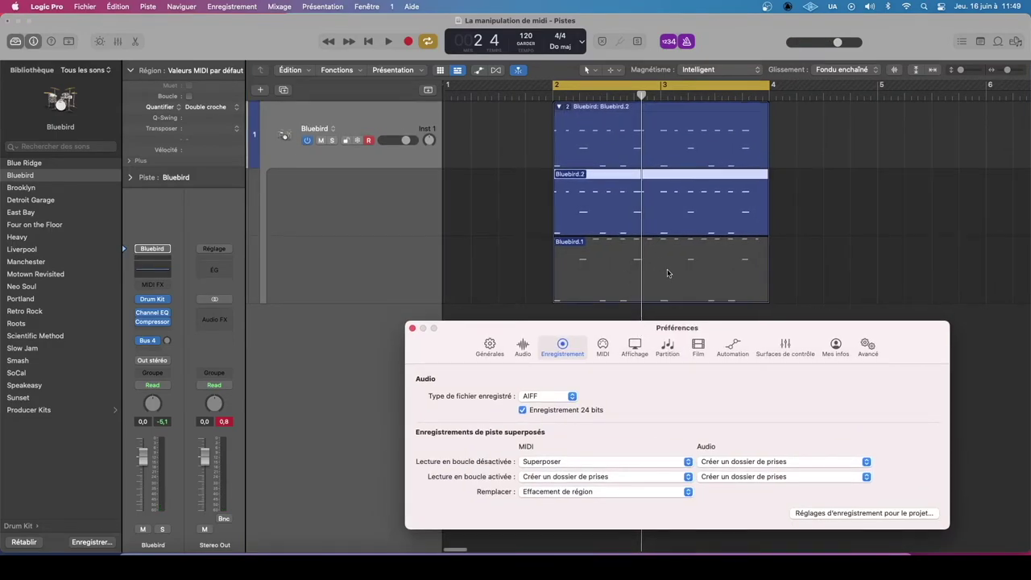
pyautogui.hscroll(1, 639, 208)
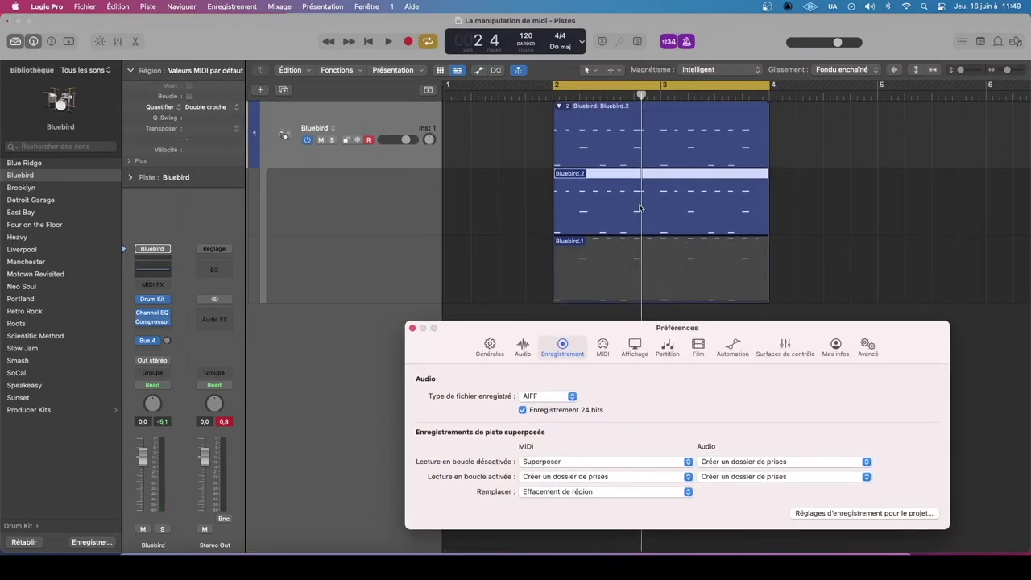
# - Play back take Bluebird.1 and take Bluebird.2 in turn to compare them
pyautogui.click(665, 267)
pyautogui.press('space')
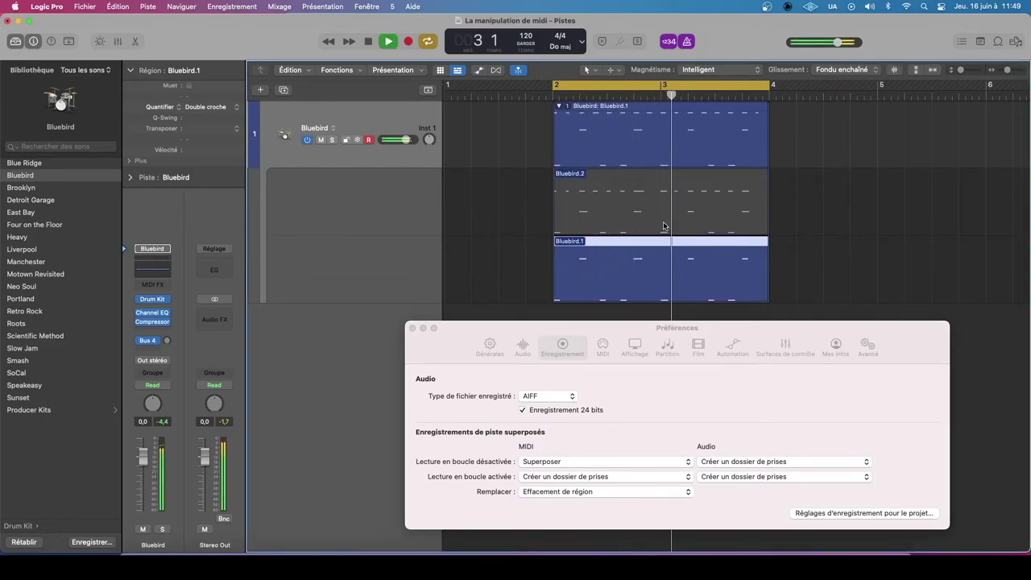
pyautogui.press('space')
pyautogui.click(666, 211)
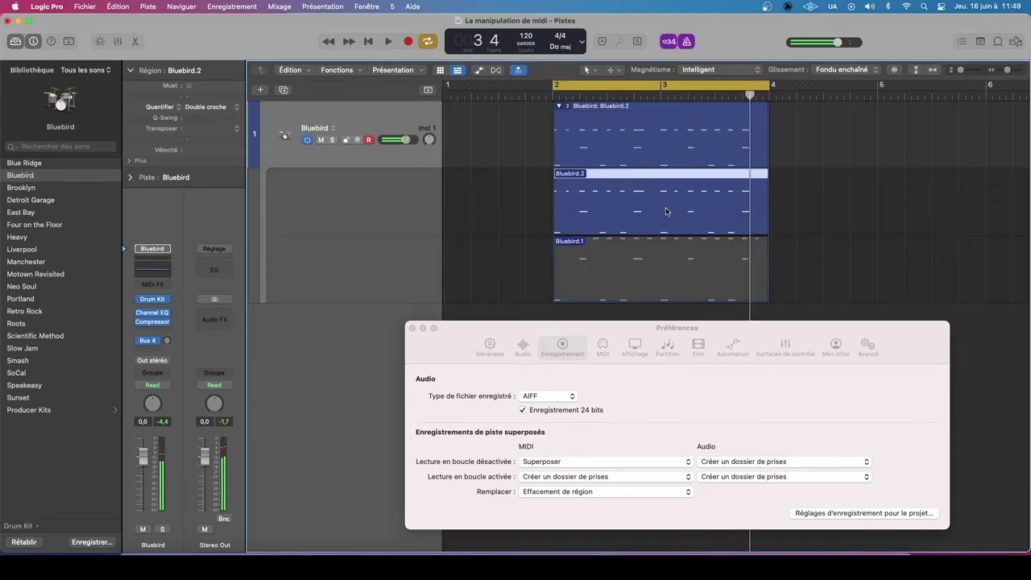
pyautogui.press('space')
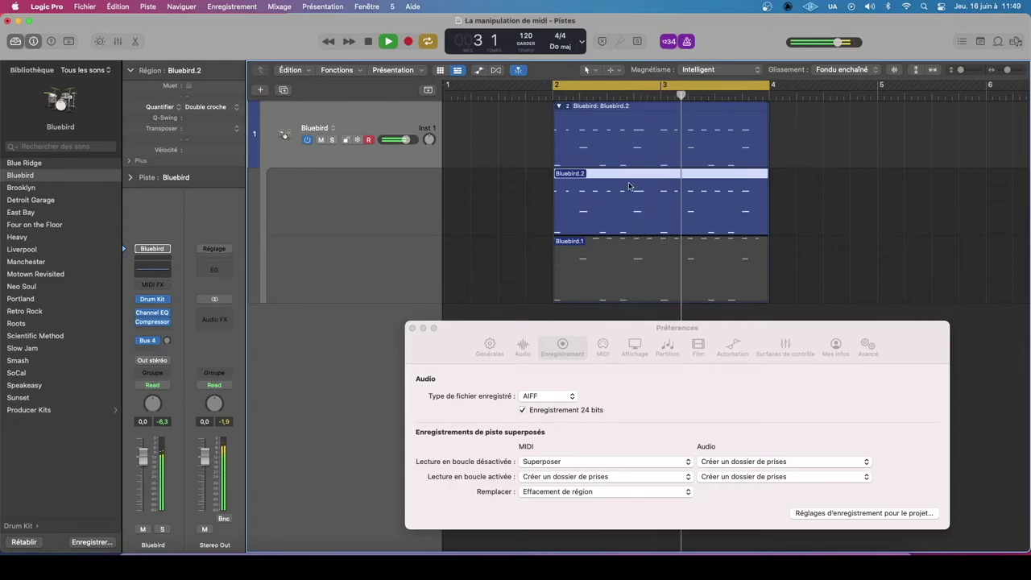
pyautogui.press('space')
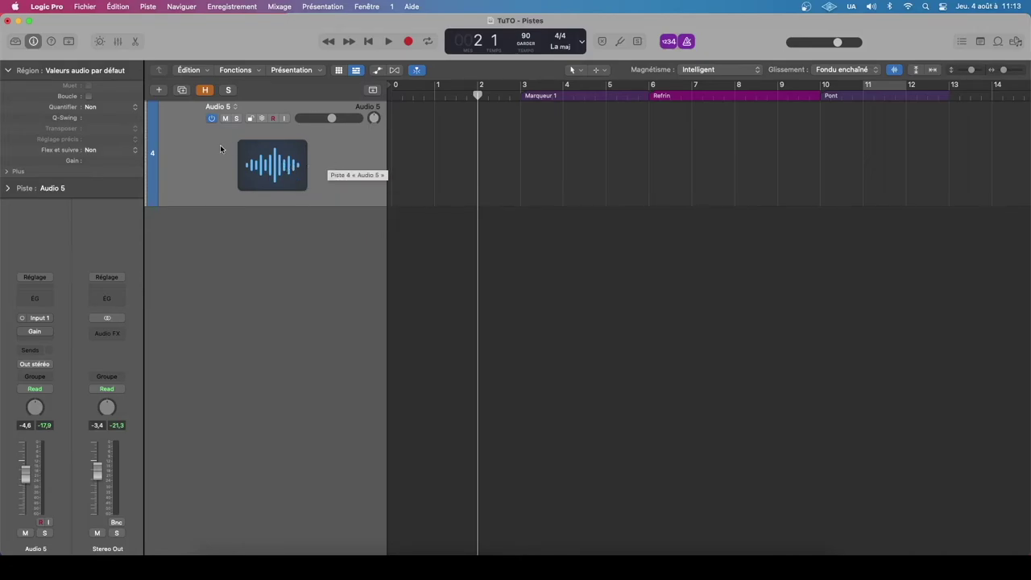
# - Try to add one audio track with Entrée 1 as input and Output 1 + 2 as output in the TuTO project
pyautogui.click(161, 92)
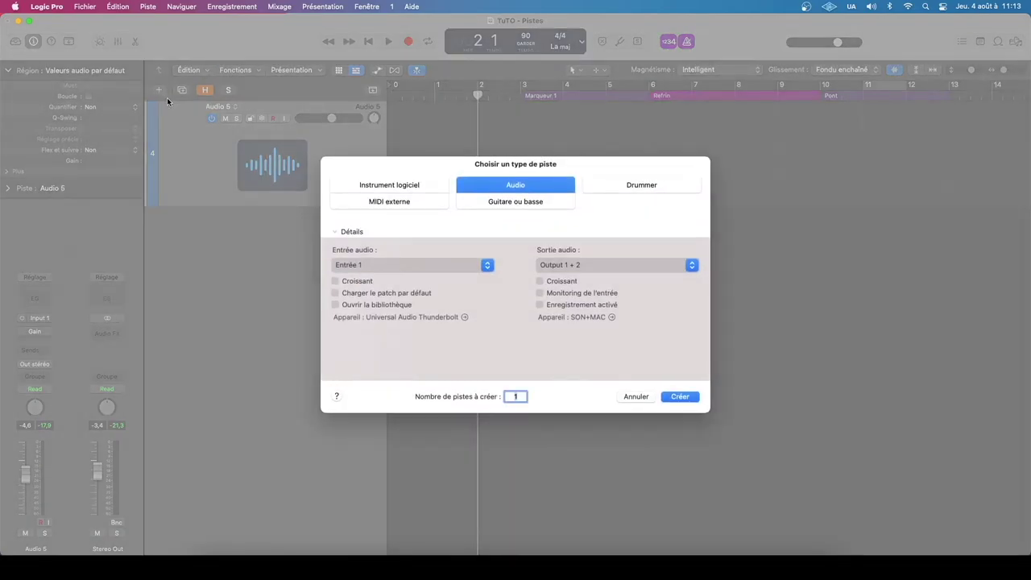
pyautogui.click(685, 400)
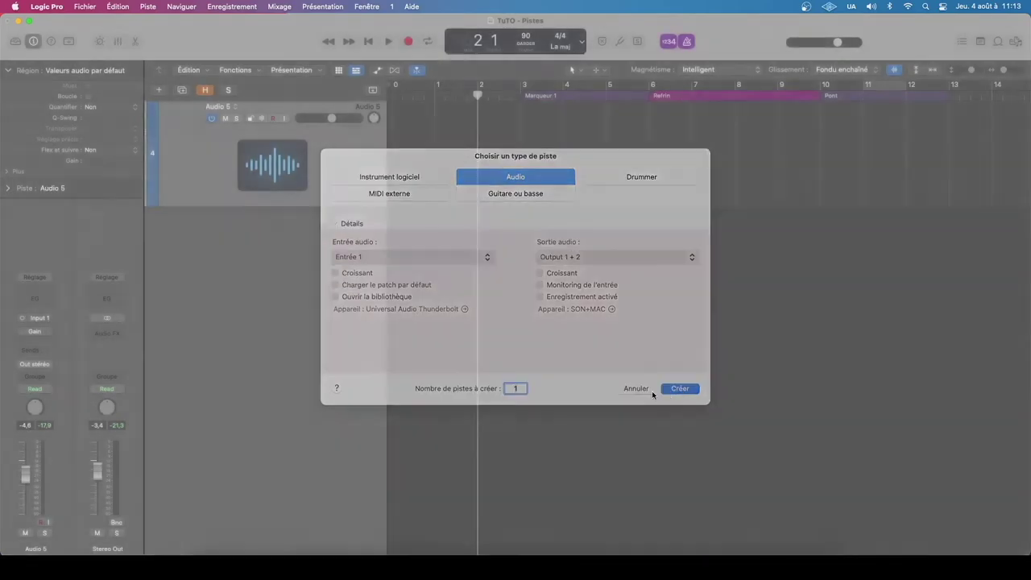
pyautogui.press('super+BackSpace')
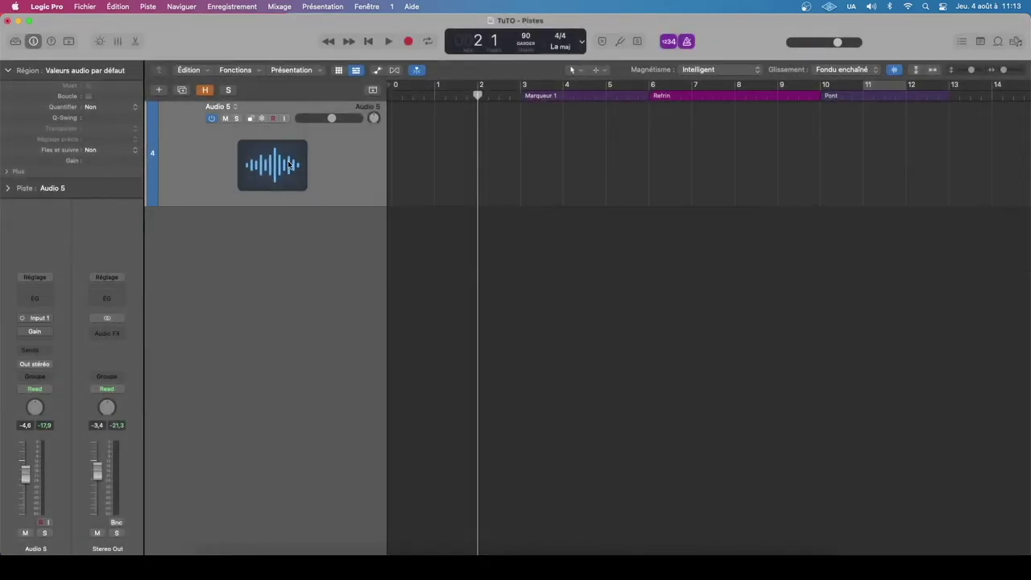
pyautogui.moveTo(478, 95)
pyautogui.mouseDown()
pyautogui.moveTo(494, 95)
pyautogui.moveTo(479, 95)
pyautogui.mouseUp()
# - Check the inputs available for the Audio 5 track and remove its Gain plug-in
pyautogui.click(43, 318)
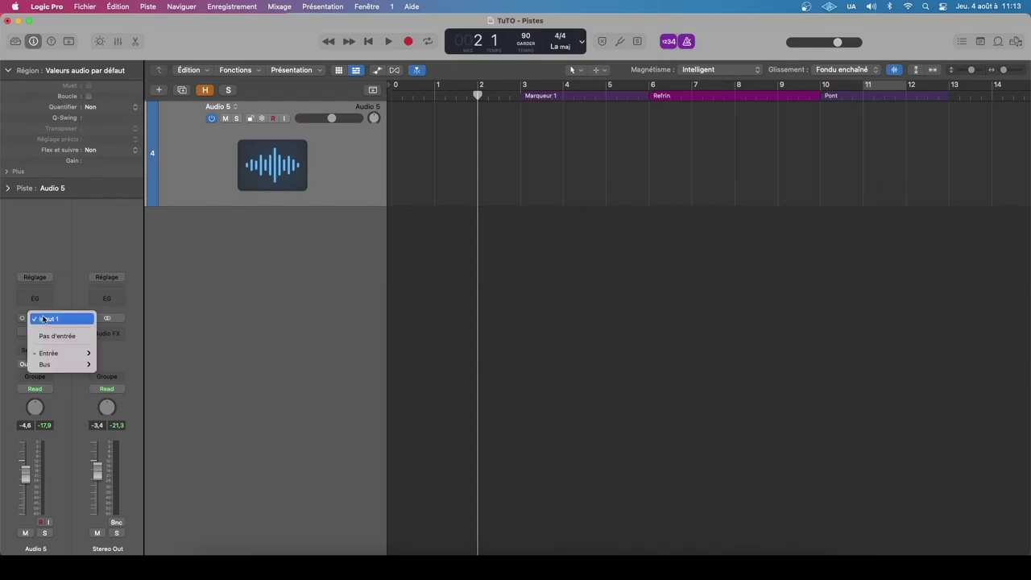
pyautogui.moveTo(73, 354)
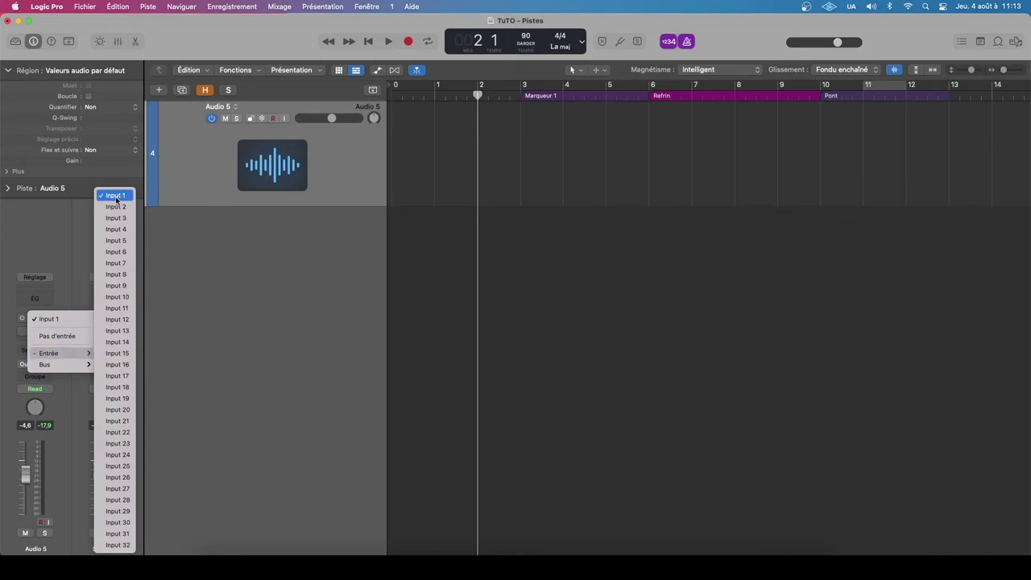
pyautogui.click(219, 190)
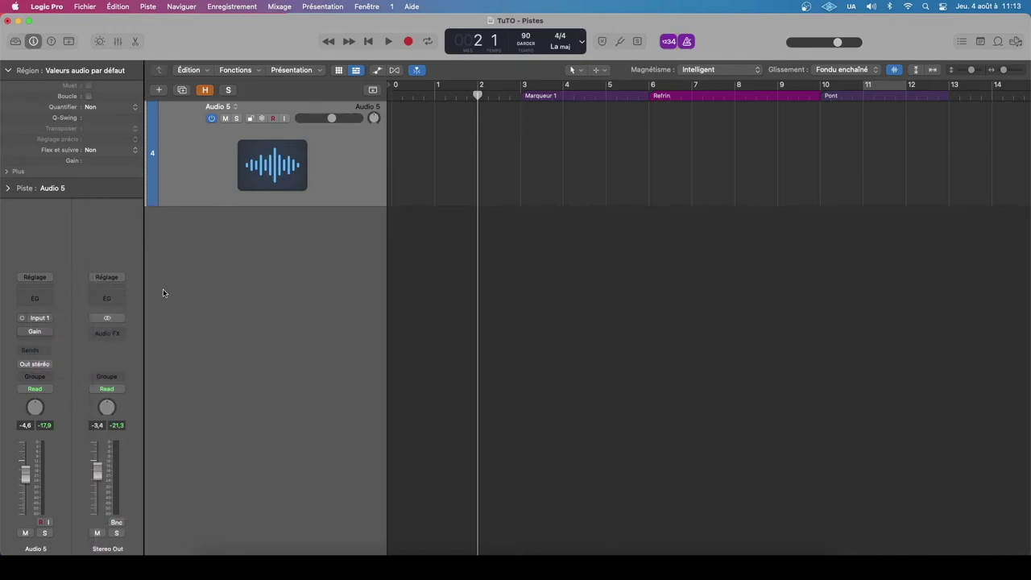
pyautogui.click(50, 331)
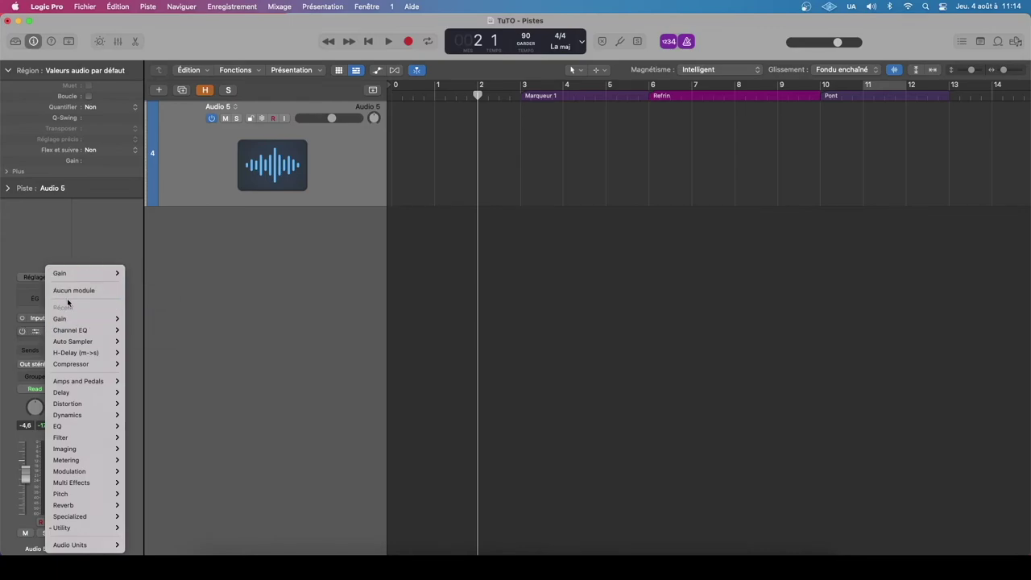
pyautogui.click(82, 291)
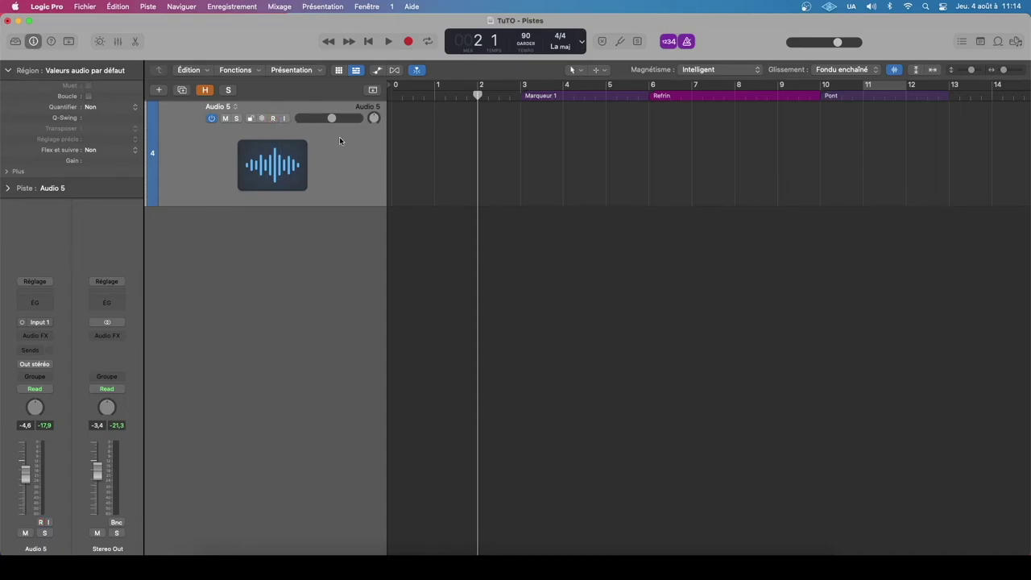
# - Move the playhead to bar 1 and reset the Audio 5 track's volume to 0,0 dB
pyautogui.click(436, 92)
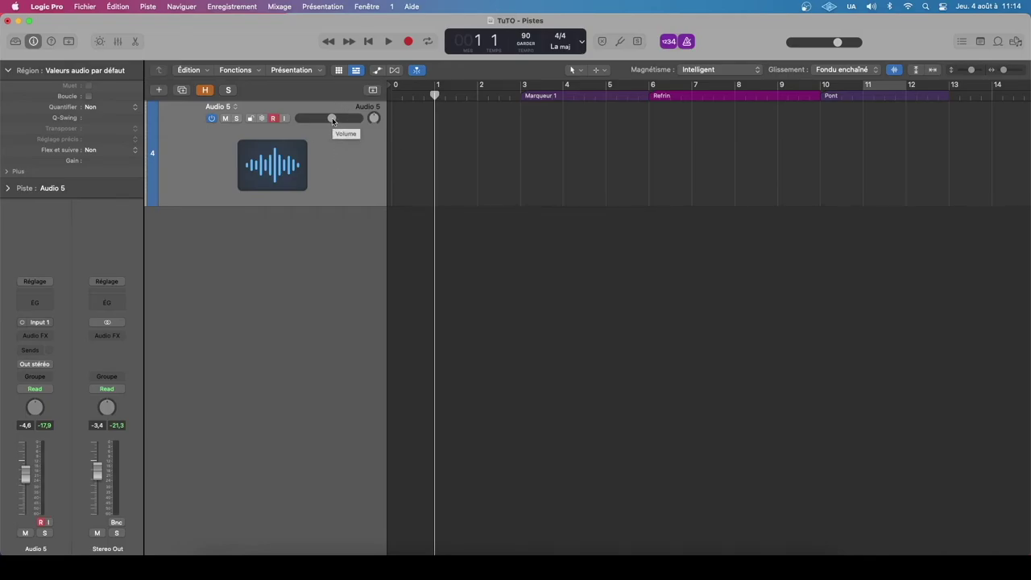
pyautogui.moveTo(332, 118); pyautogui.dragTo(334, 118)
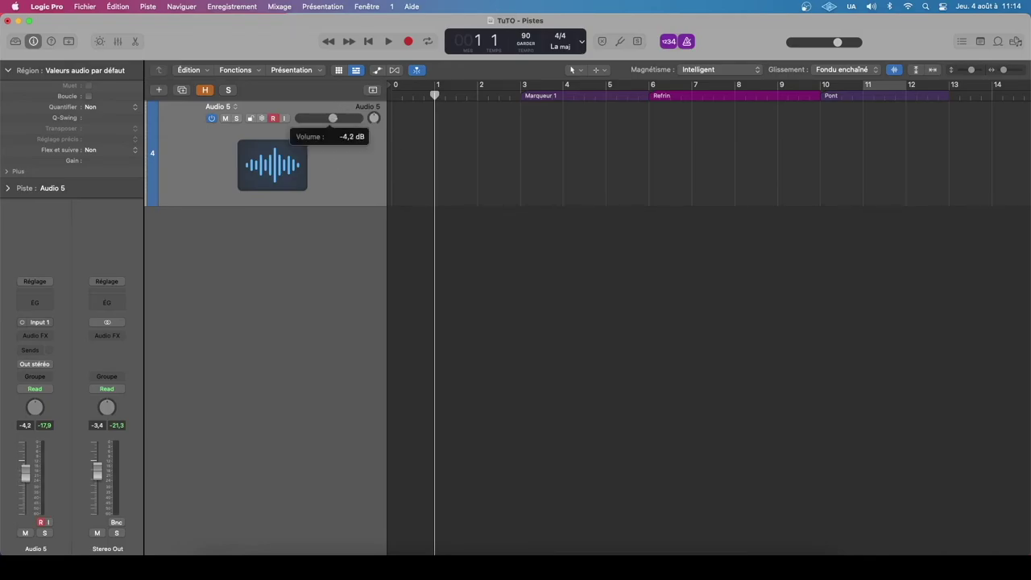
pyautogui.keyDown('alt'); pyautogui.click(334, 119); pyautogui.keyUp('alt')
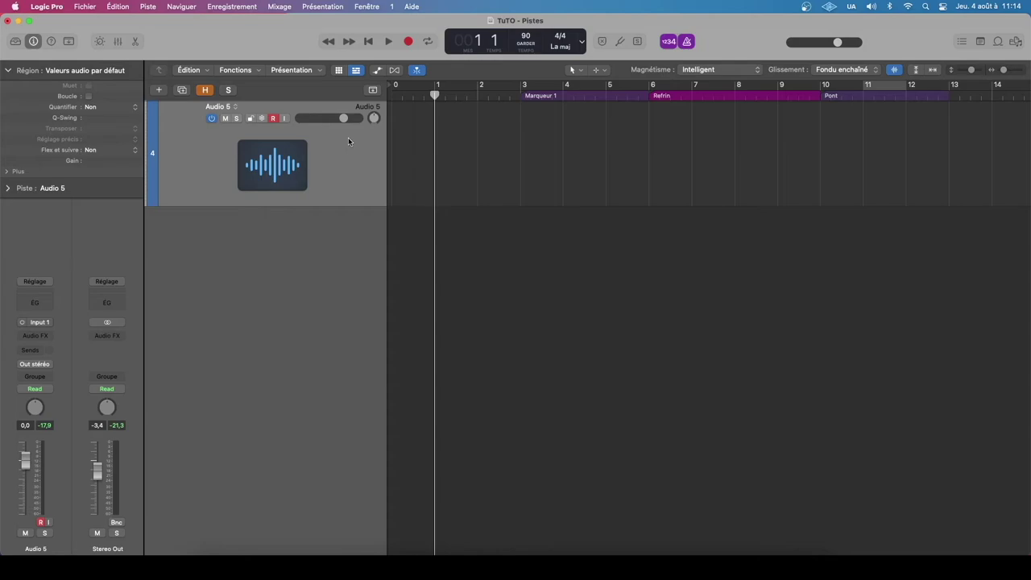
pyautogui.moveTo(343, 118)
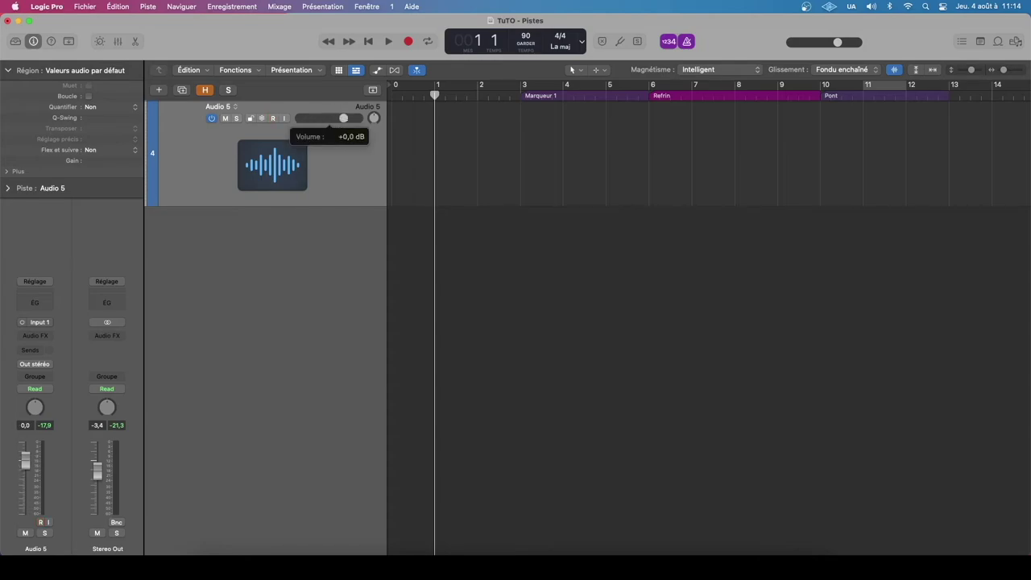
pyautogui.moveTo(344, 119); pyautogui.dragTo(345, 121)
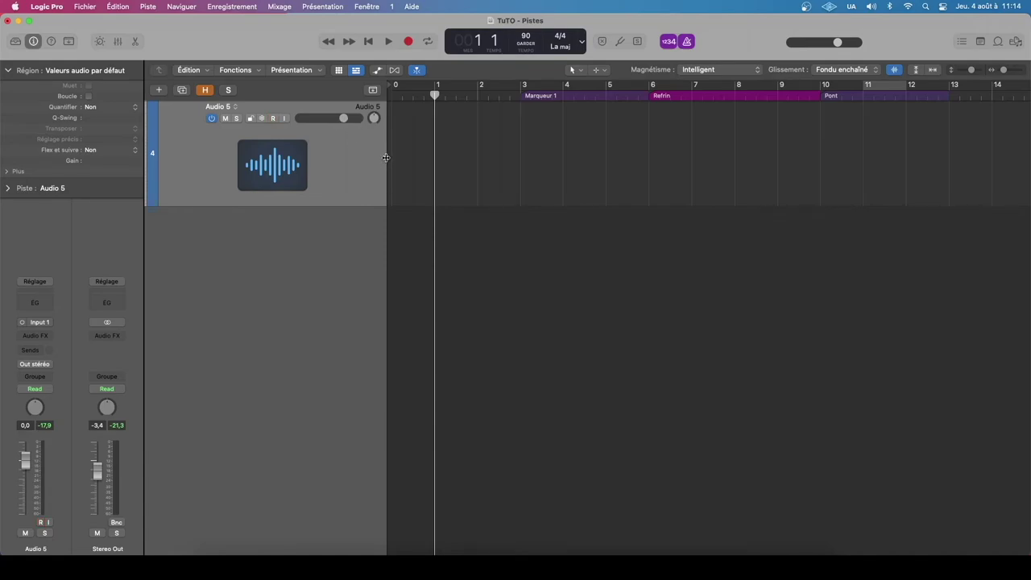
pyautogui.moveTo(387, 158); pyautogui.dragTo(389, 158)
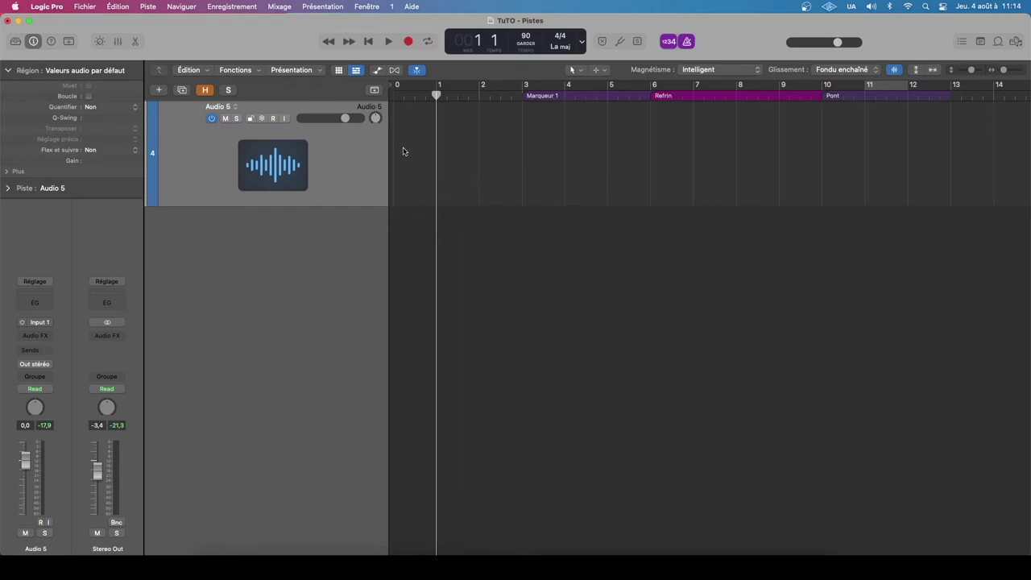
# - Record a short audio take on Audio 5 from bar 2, and delete the region along with its audio file
pyautogui.rightClick(408, 42)
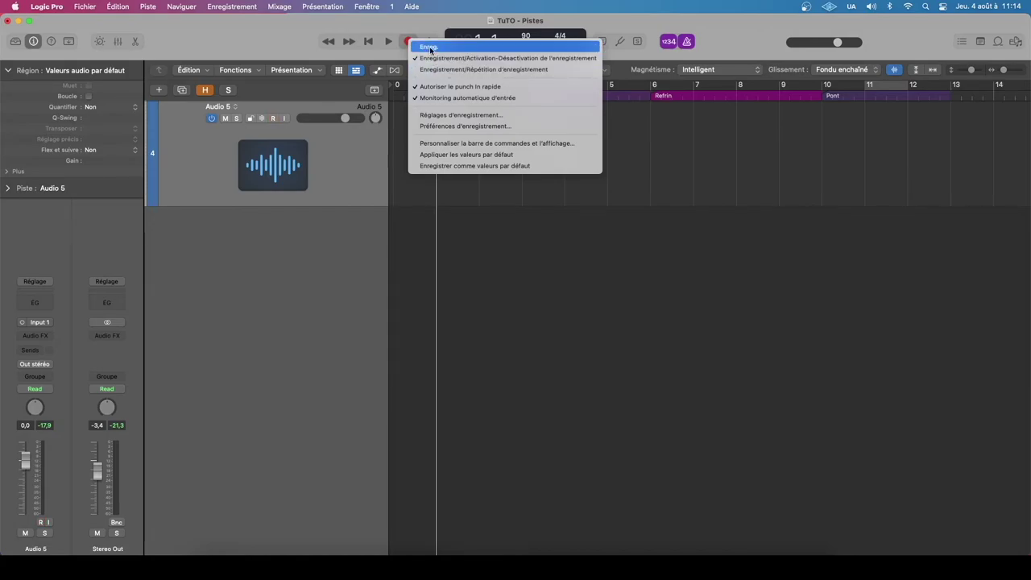
pyautogui.click(414, 46)
pyautogui.rightClick(411, 44)
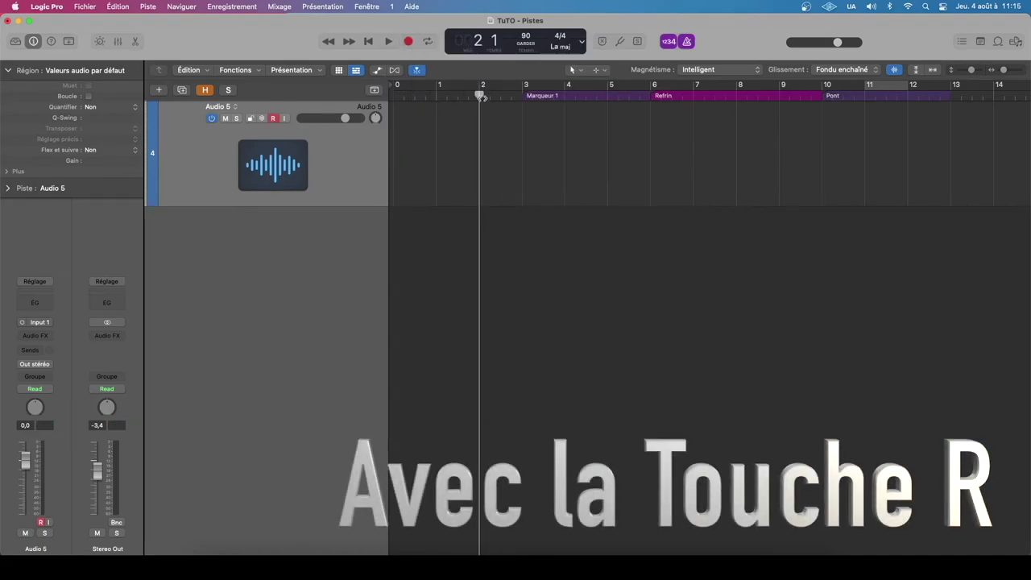
pyautogui.moveTo(478, 95)
pyautogui.mouseDown()
pyautogui.moveTo(394, 96)
pyautogui.moveTo(478, 97)
pyautogui.mouseUp()
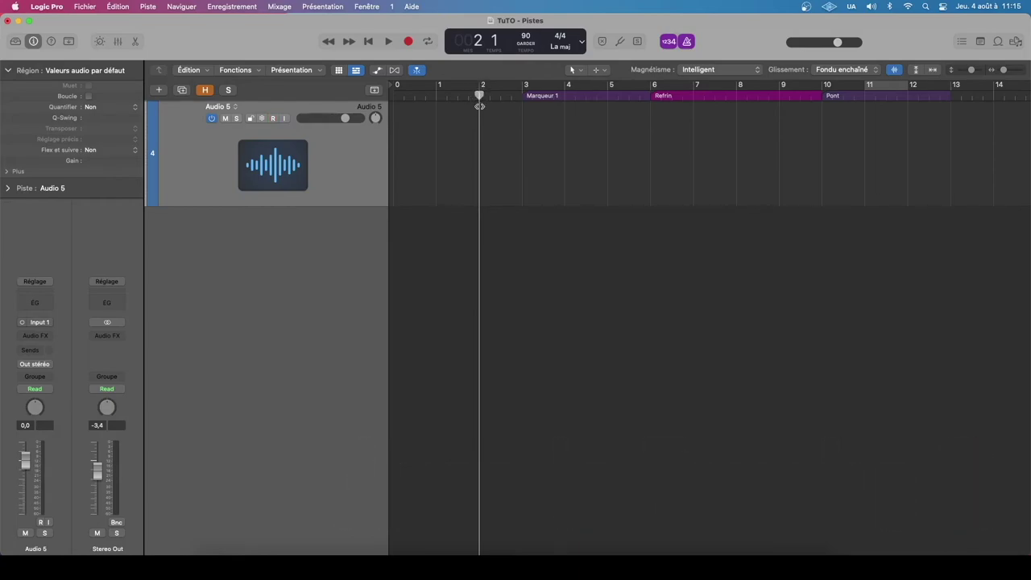
pyautogui.press('r')
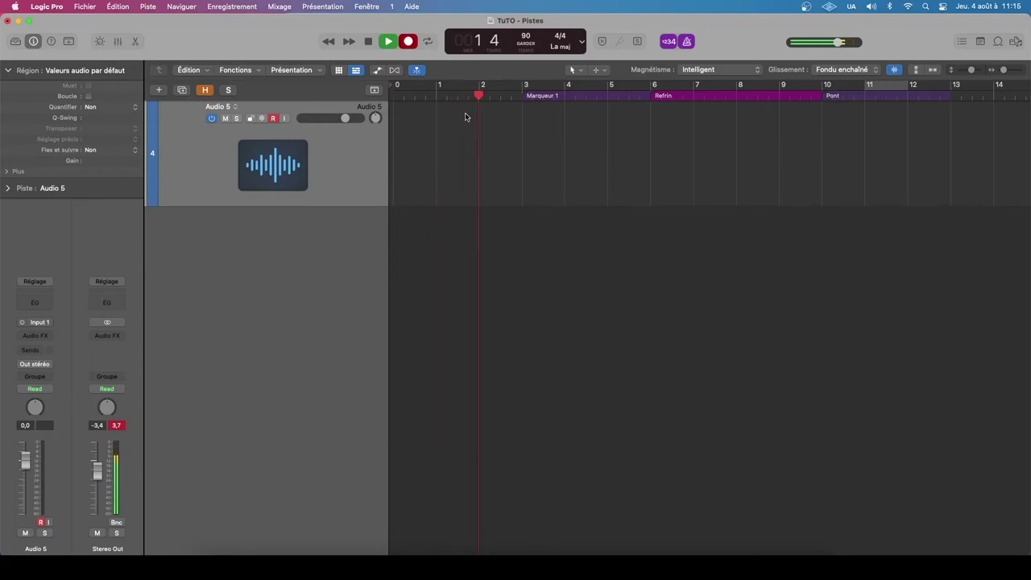
pyautogui.press('space')
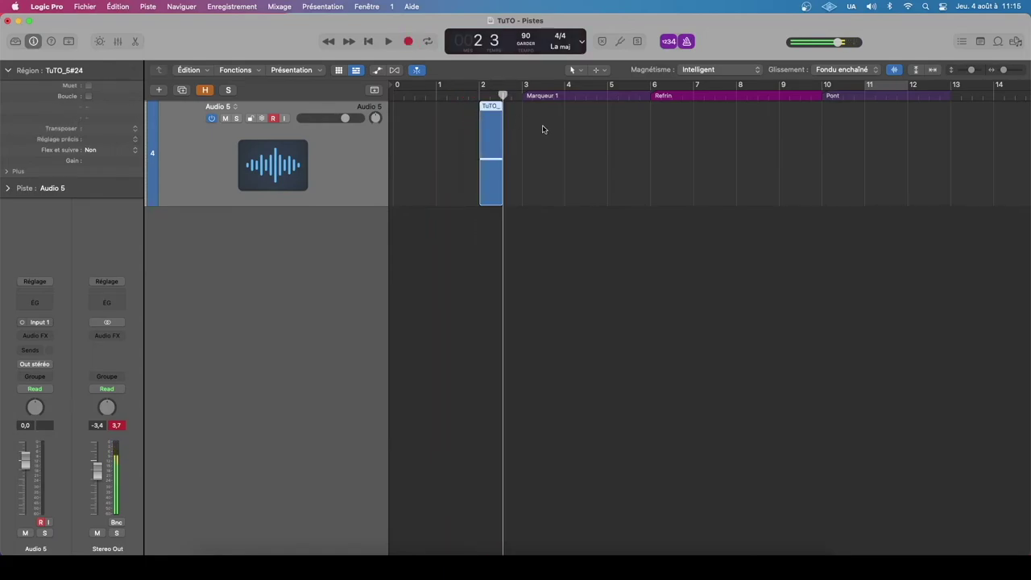
pyautogui.press('Delete')
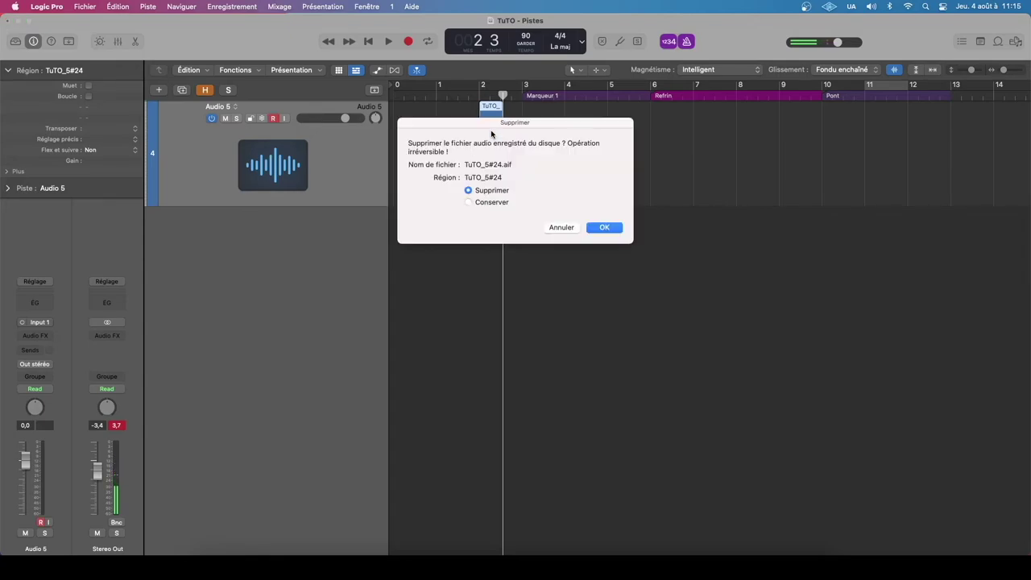
pyautogui.click(600, 226)
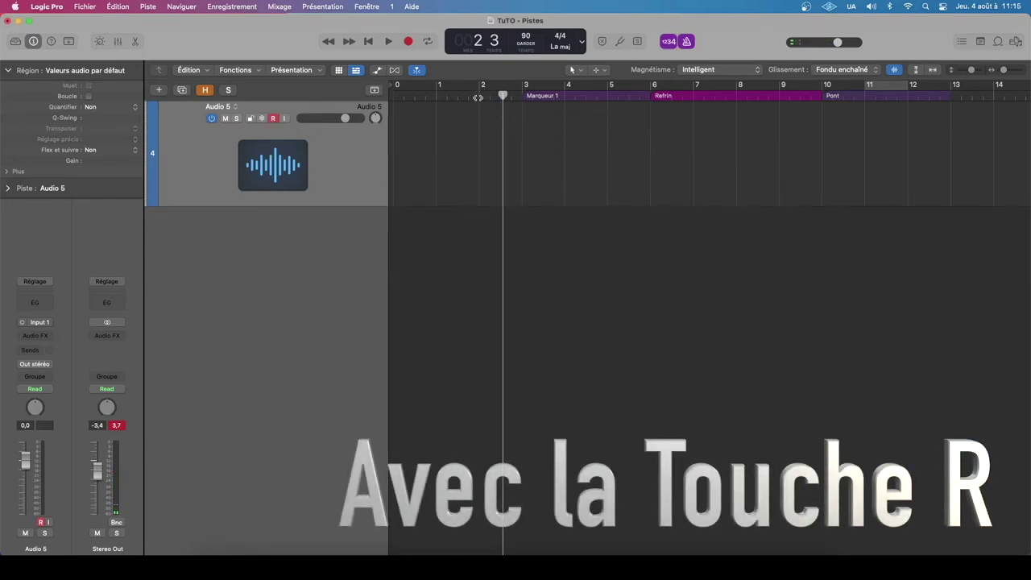
# - Set a cycle area from bar 3 to bar 5 with the playhead at bar 2, and turn cycle mode off
pyautogui.click(481, 85)
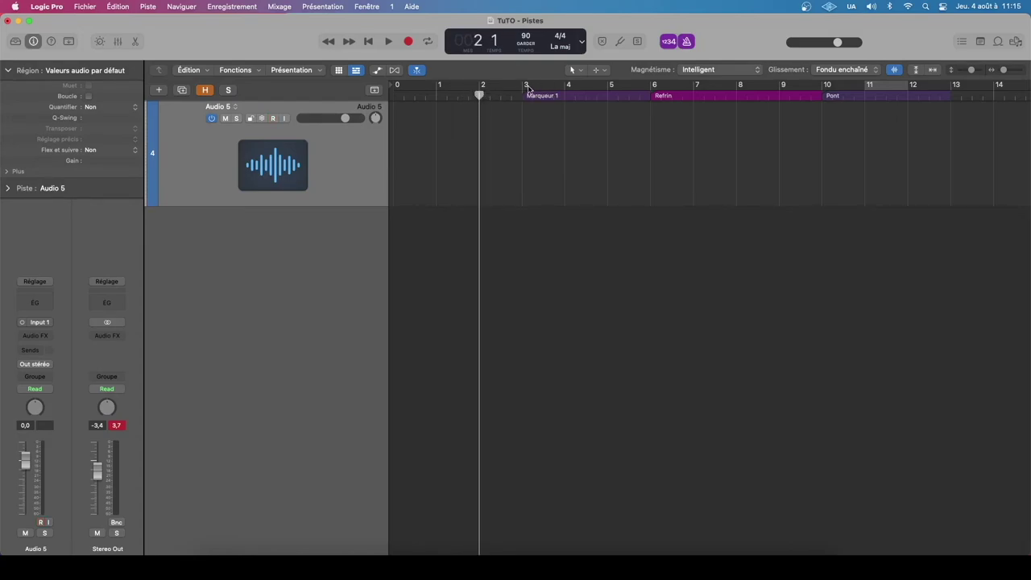
pyautogui.moveTo(525, 86); pyautogui.dragTo(561, 93)
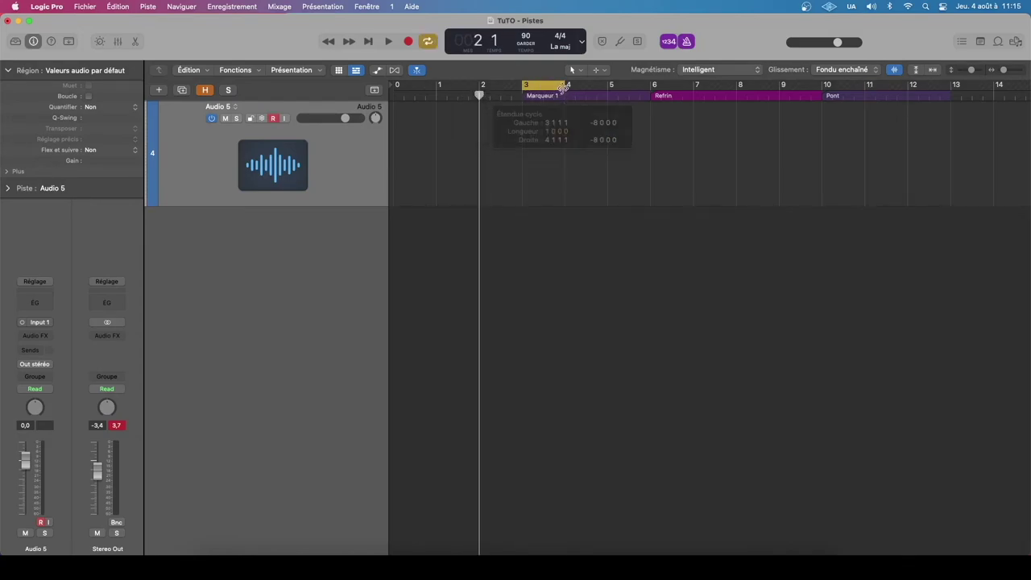
pyautogui.click(553, 88)
pyautogui.click(554, 89)
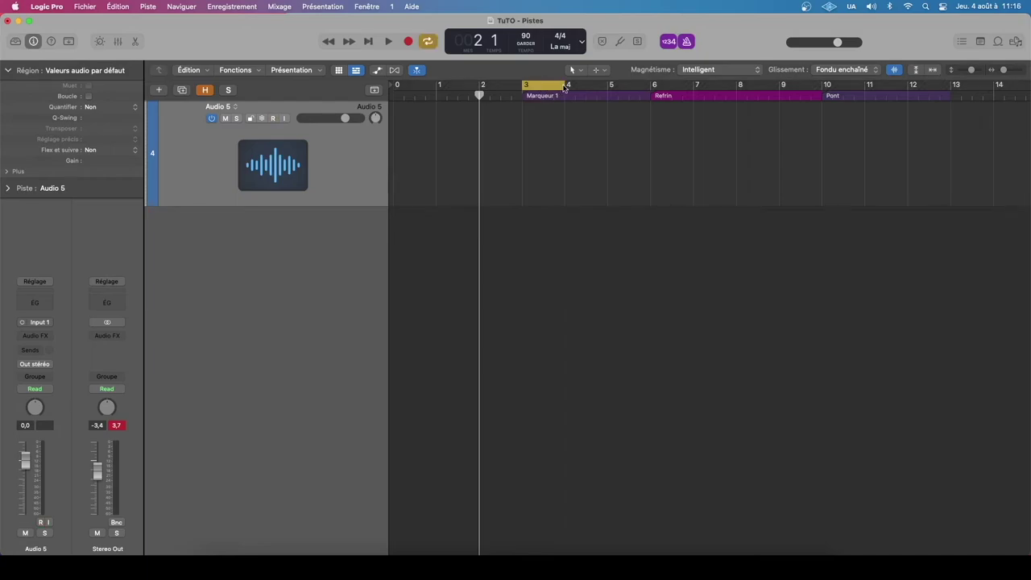
pyautogui.moveTo(568, 87); pyautogui.dragTo(609, 87)
pyautogui.moveTo(523, 96); pyautogui.dragTo(479, 96)
pyautogui.click(547, 89)
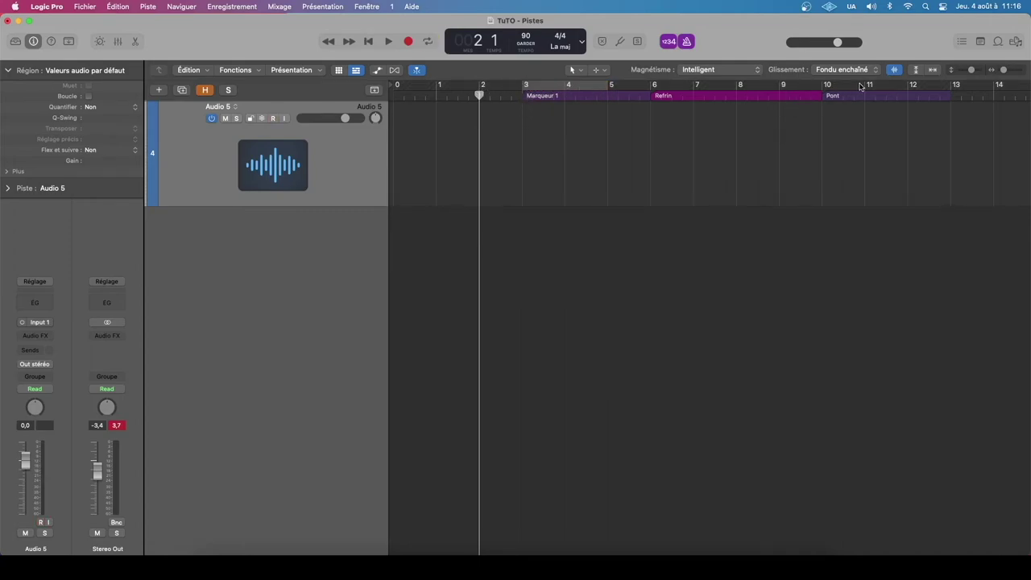
# - Set the cycle area from bar 10 to bar 11, place the playhead at bar 3 and record a short take on Audio 5
pyautogui.moveTo(862, 86); pyautogui.dragTo(838, 88)
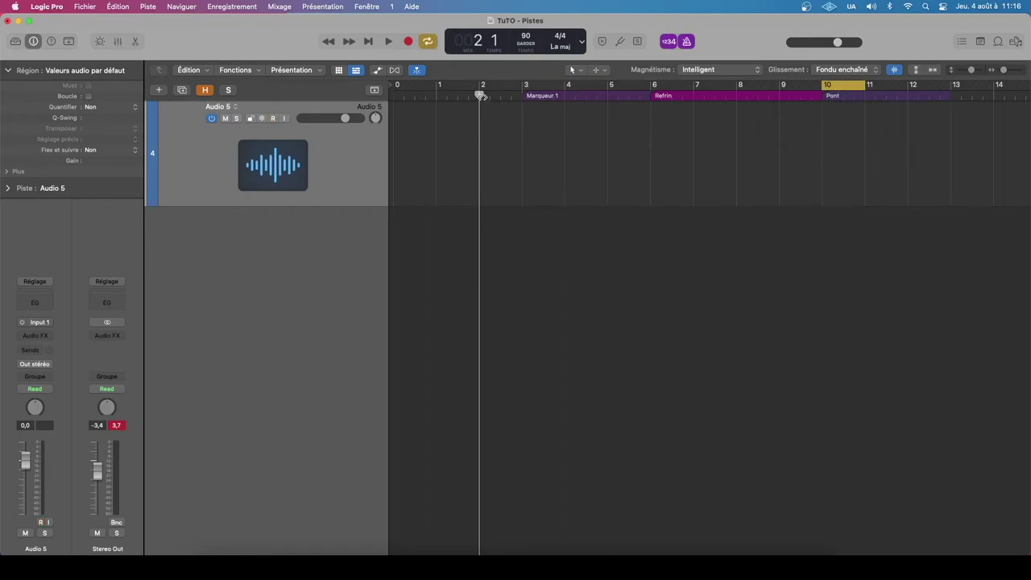
pyautogui.moveTo(479, 96); pyautogui.dragTo(522, 95)
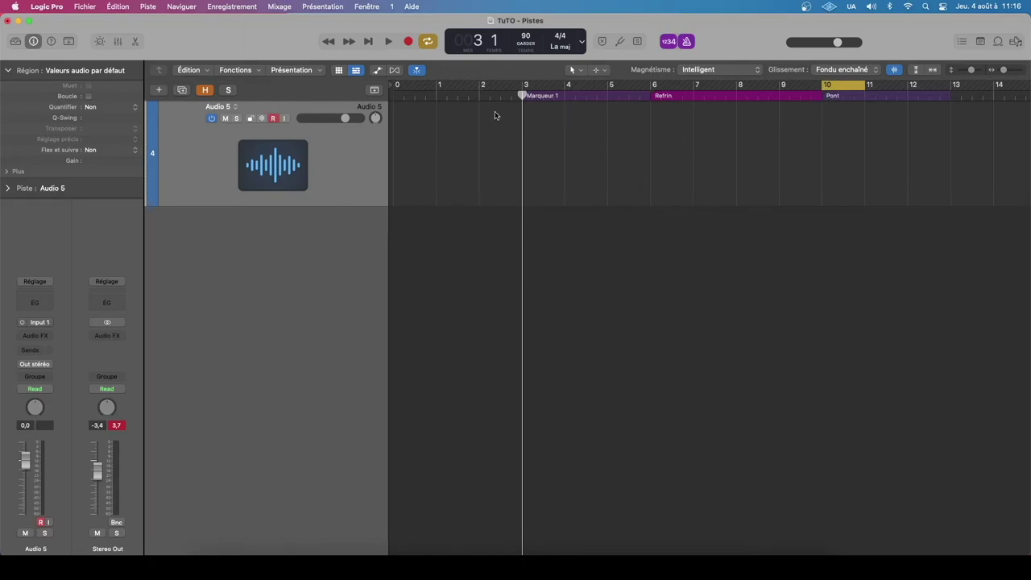
pyautogui.press('space')
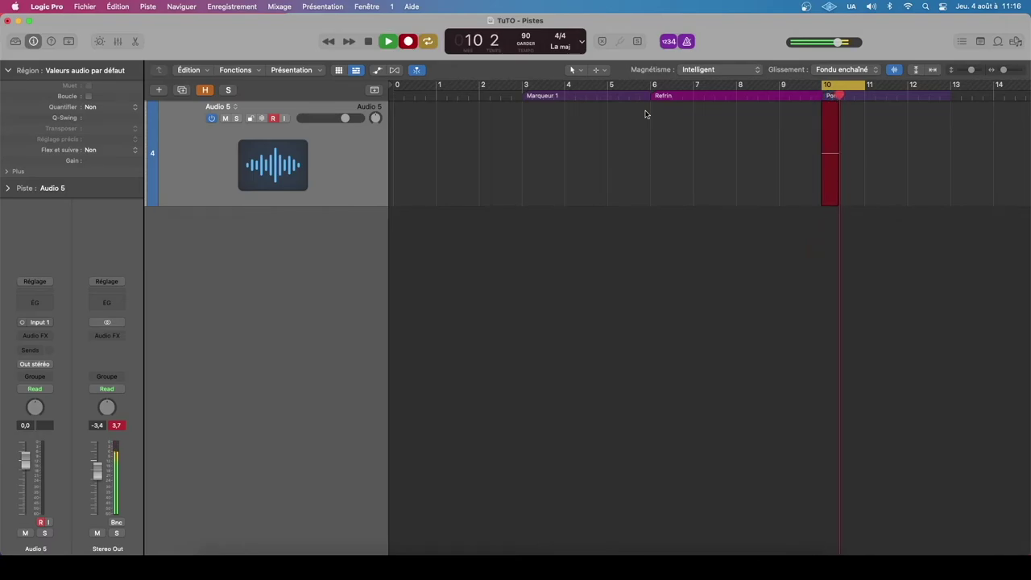
pyautogui.press('space')
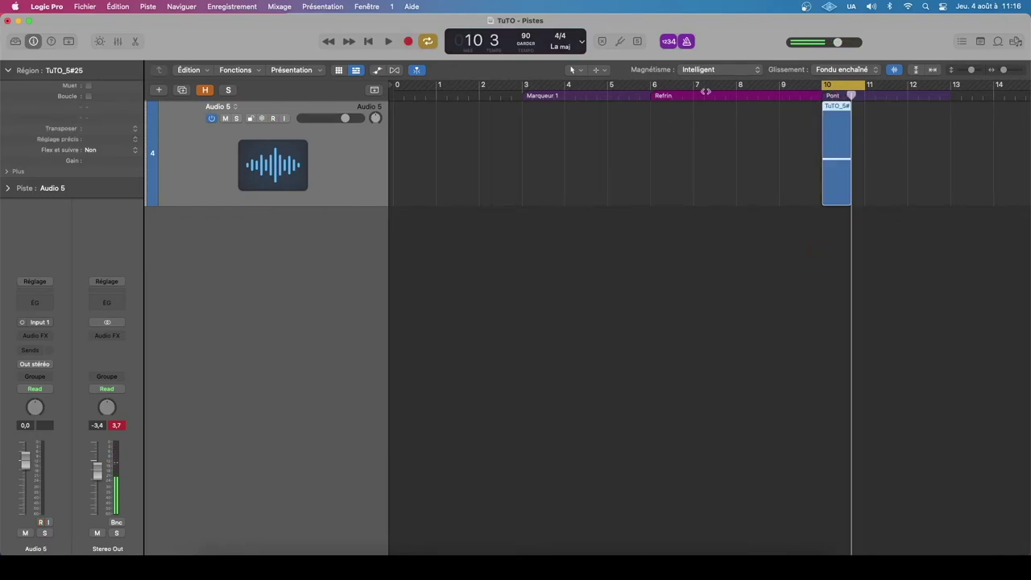
# - Move the playhead to bar 8 and set the recording count-in (Décompte) to 1 mesure in the project settings
pyautogui.click(737, 91)
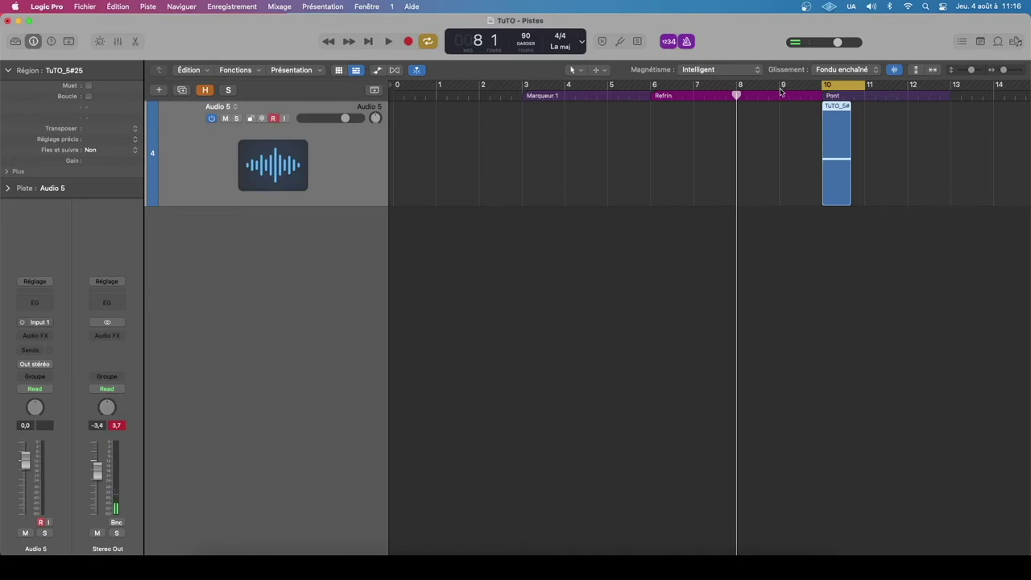
pyautogui.moveTo(737, 95)
pyautogui.mouseDown()
pyautogui.moveTo(746, 95)
pyautogui.moveTo(736, 95)
pyautogui.mouseUp()
pyautogui.rightClick(688, 41)
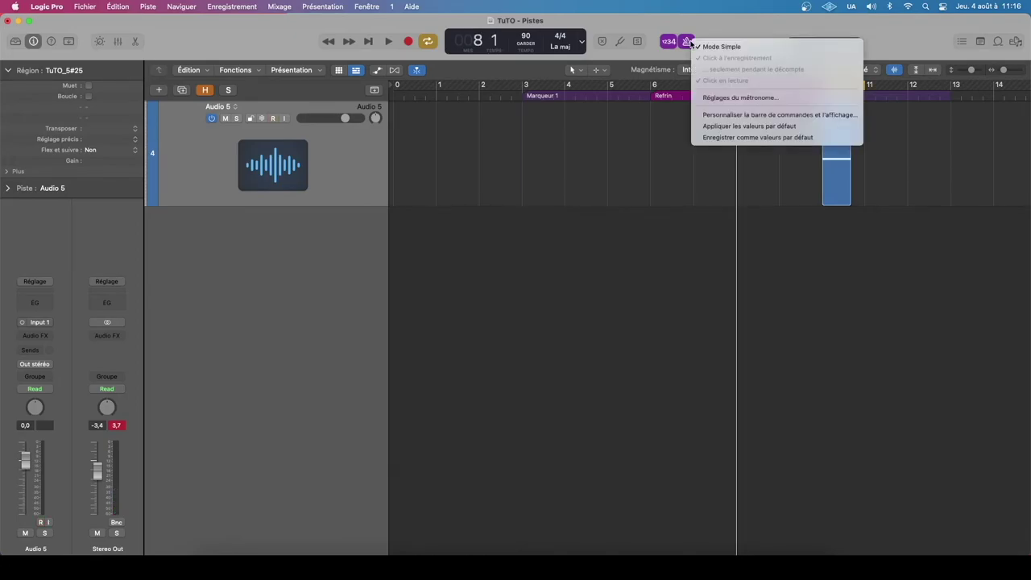
pyautogui.click(656, 37)
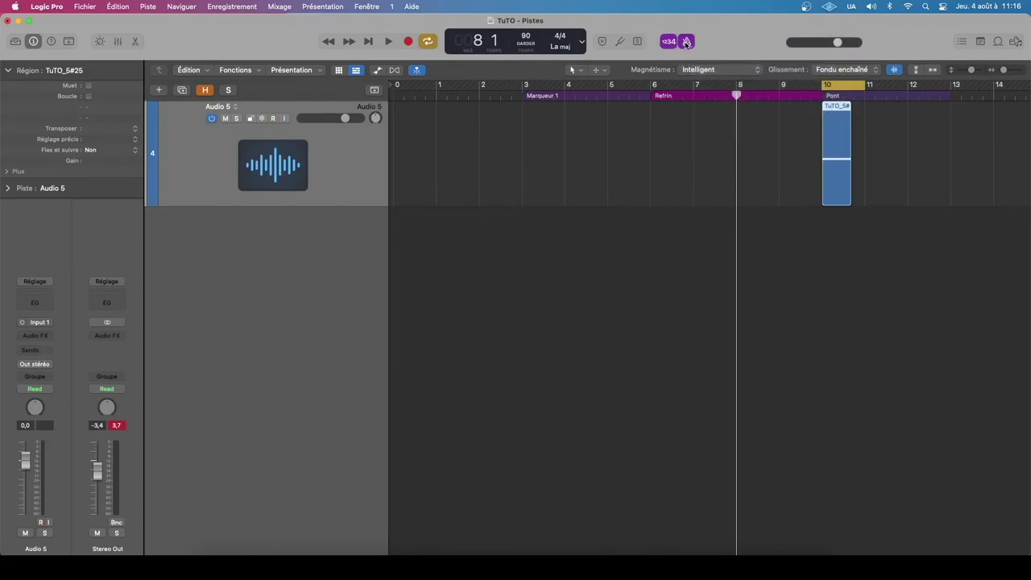
pyautogui.rightClick(685, 42)
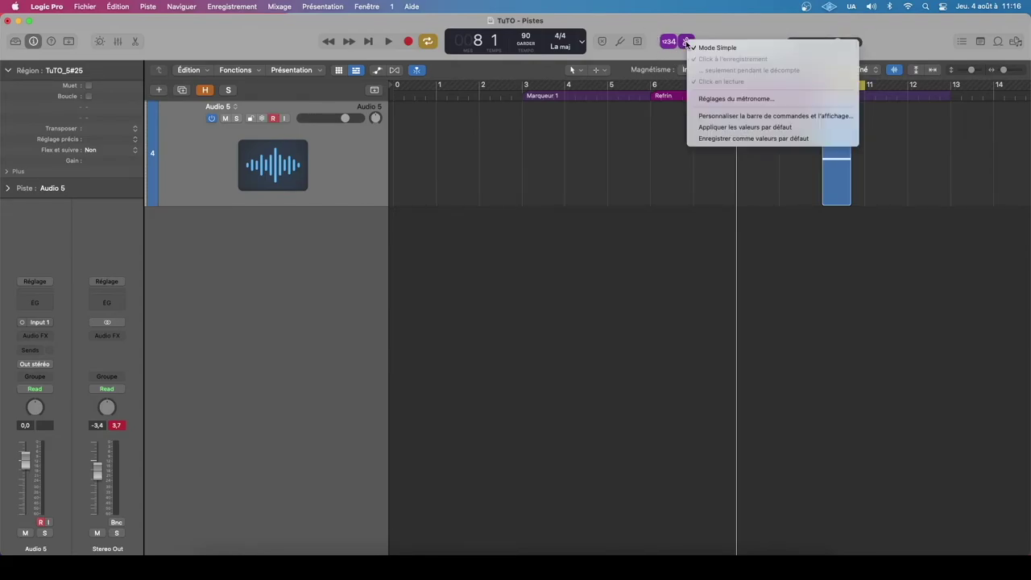
pyautogui.click(709, 98)
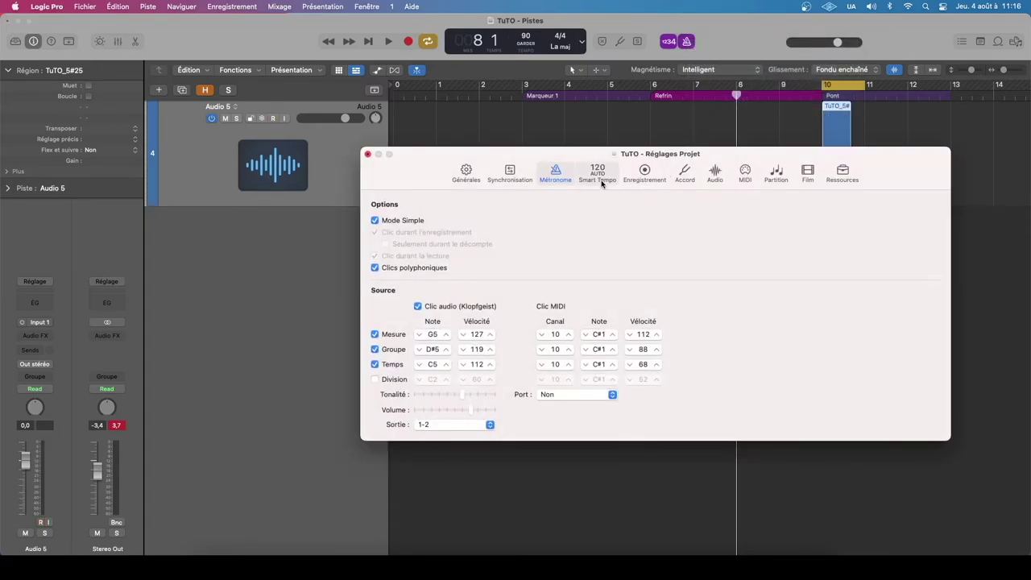
pyautogui.click(644, 172)
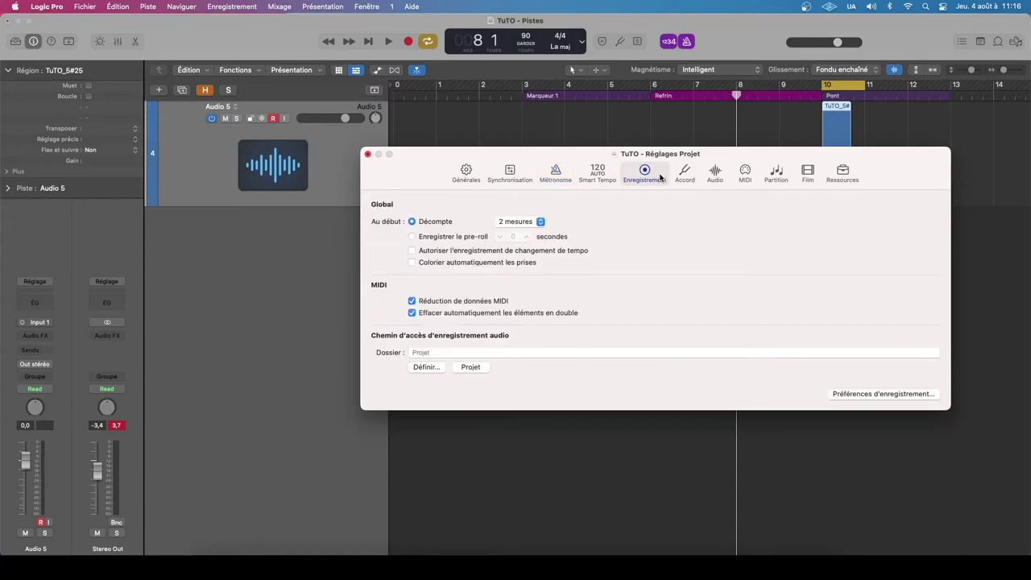
pyautogui.click(542, 221)
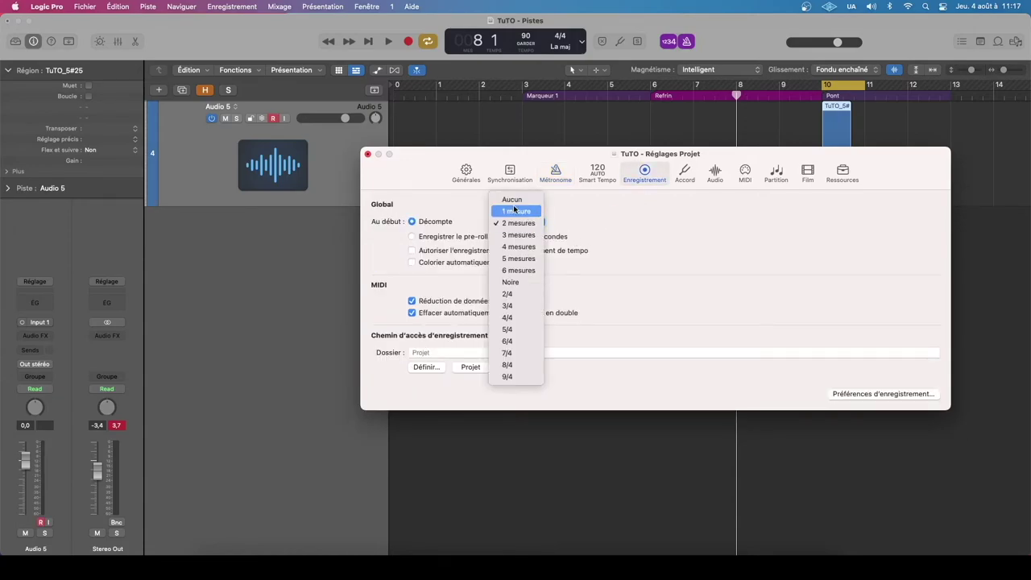
pyautogui.click(516, 212)
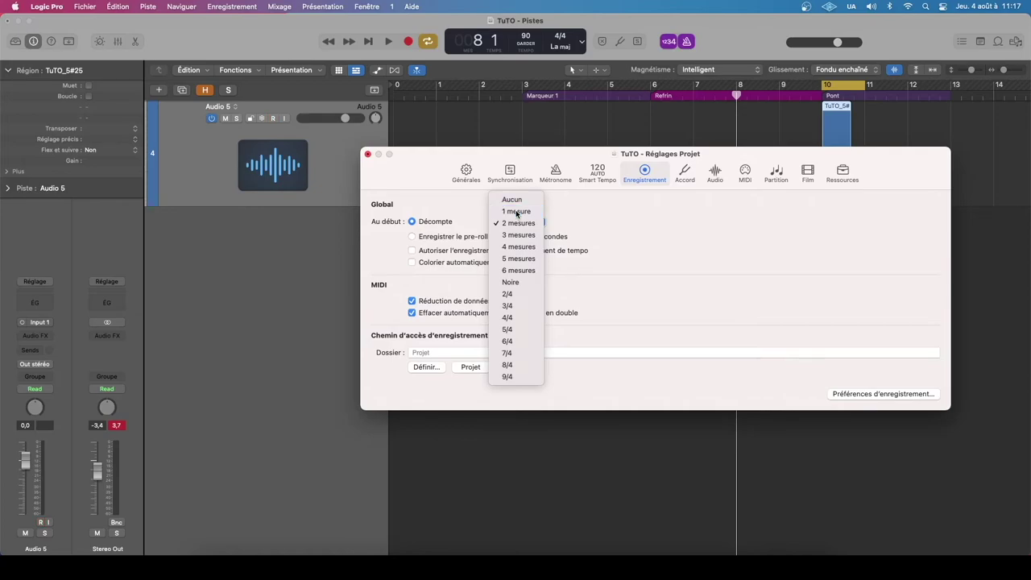
pyautogui.click(368, 155)
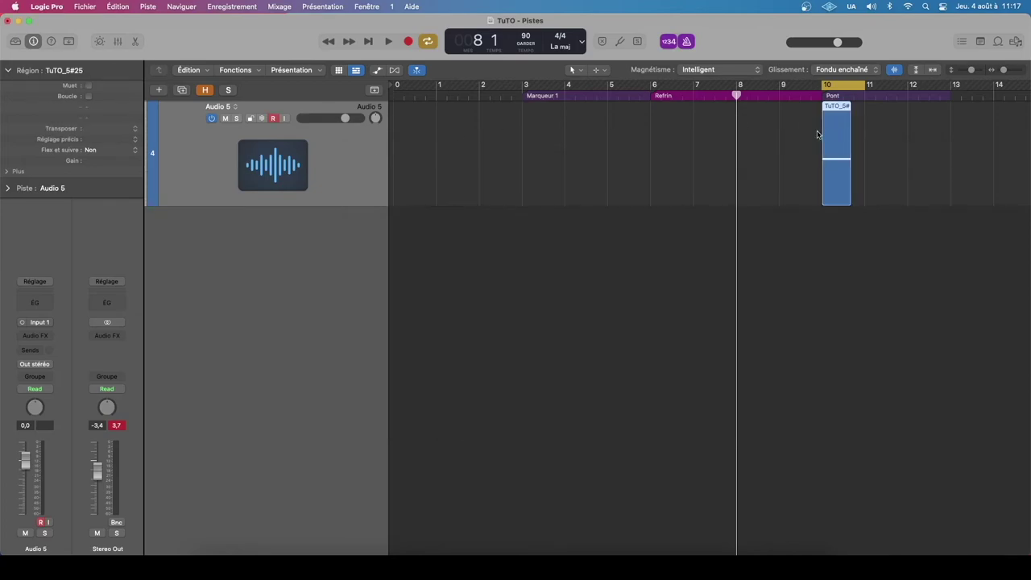
# - Delete the recorded region at bar 10 on Audio 5 along with its audio file, and turn cycle mode off
pyautogui.press('Delete')
pyautogui.click(604, 227)
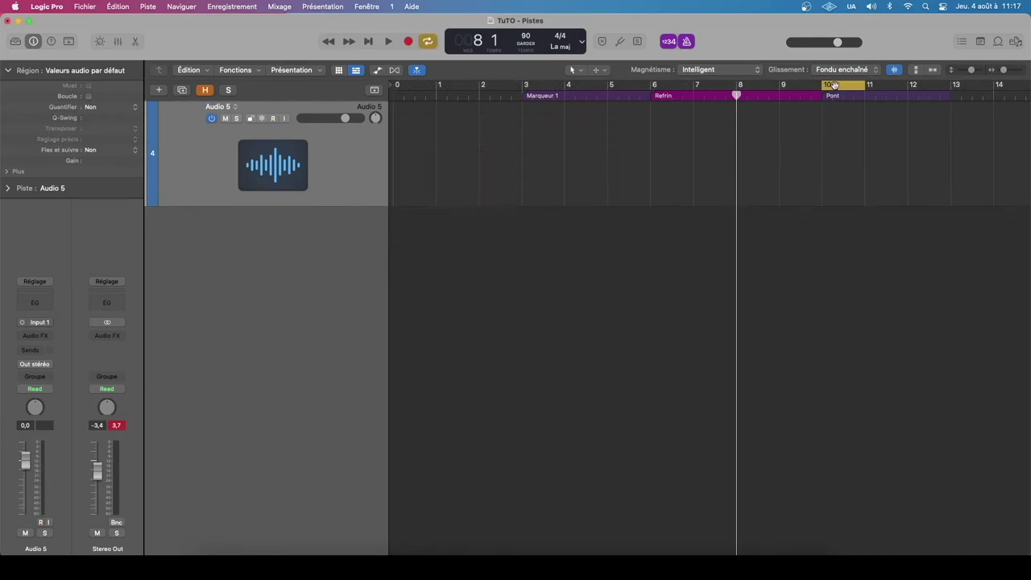
pyautogui.click(830, 87)
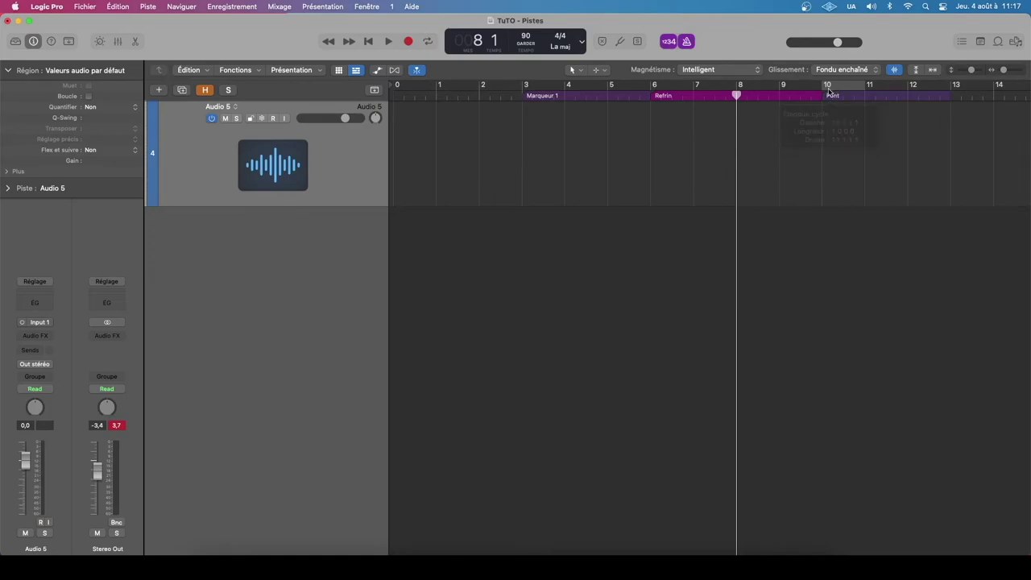
# - Set a cycle area from bar 9 to bar 12 and turn cycle mode off
pyautogui.moveTo(783, 87); pyautogui.dragTo(906, 95)
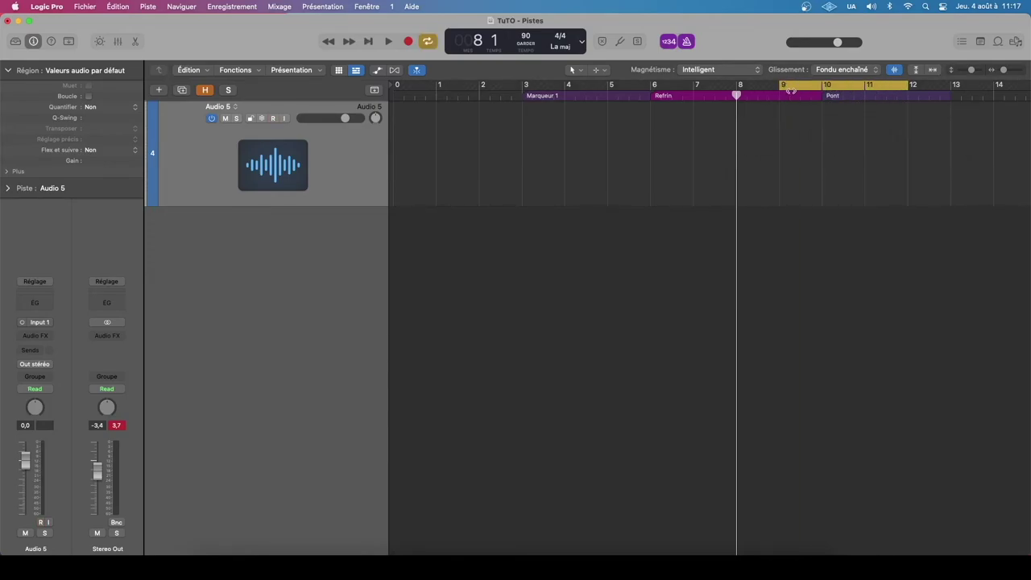
pyautogui.click(795, 87)
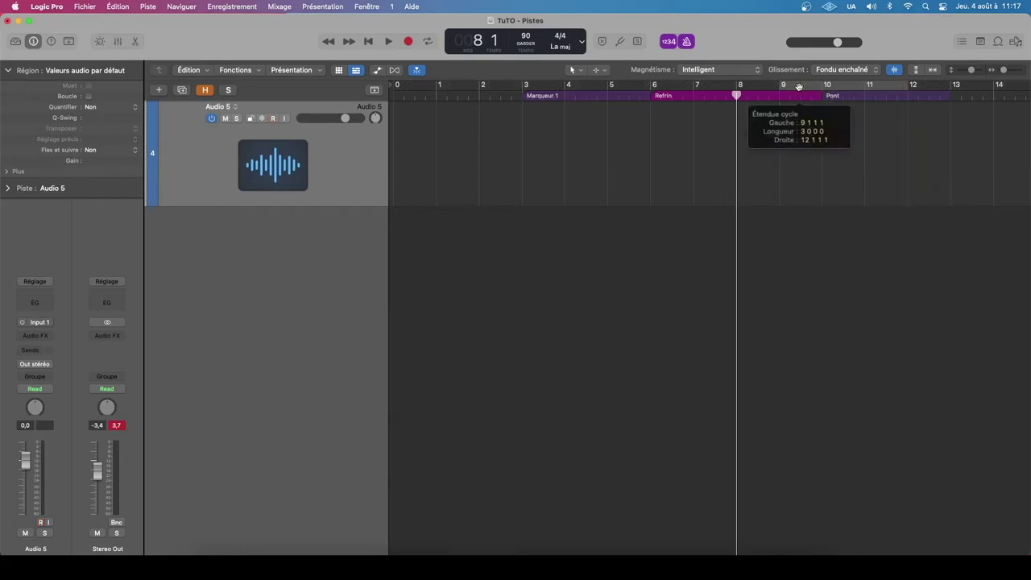
# - Move the playhead to bar 2 and record a take of just over one bar on Audio 5
pyautogui.moveTo(736, 95); pyautogui.dragTo(478, 97)
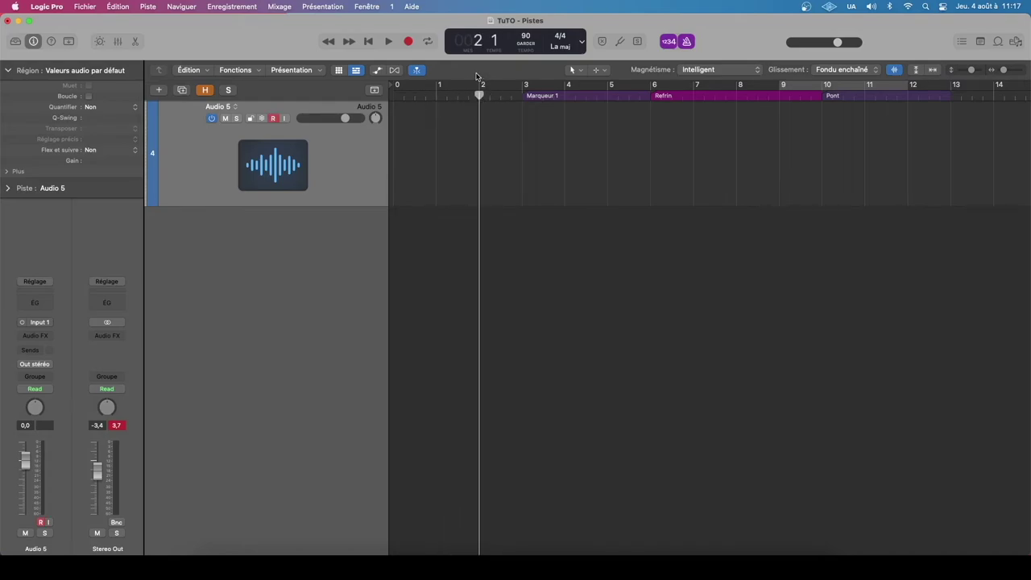
pyautogui.rightClick(414, 42)
pyautogui.click(420, 19)
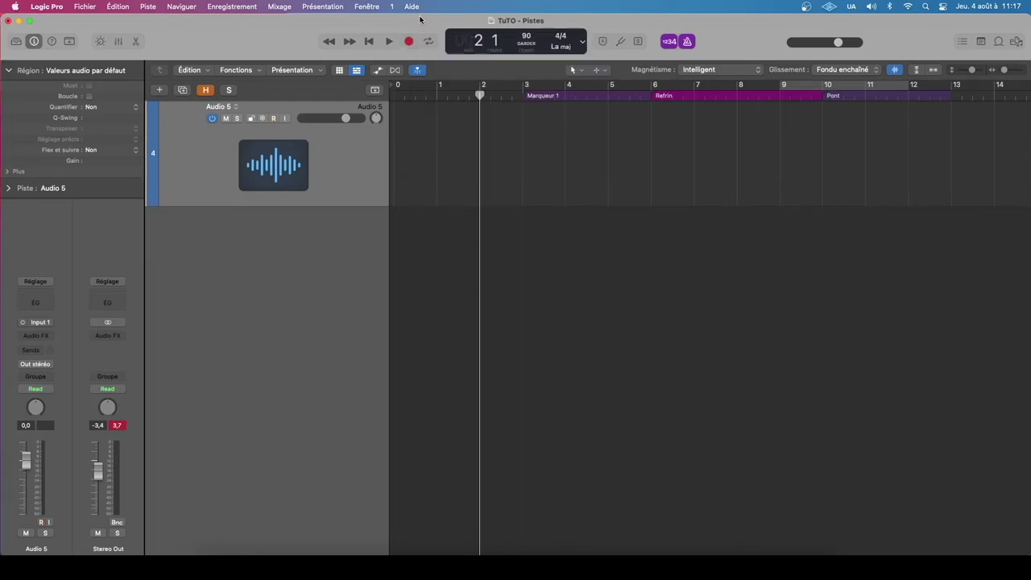
pyautogui.press('r')
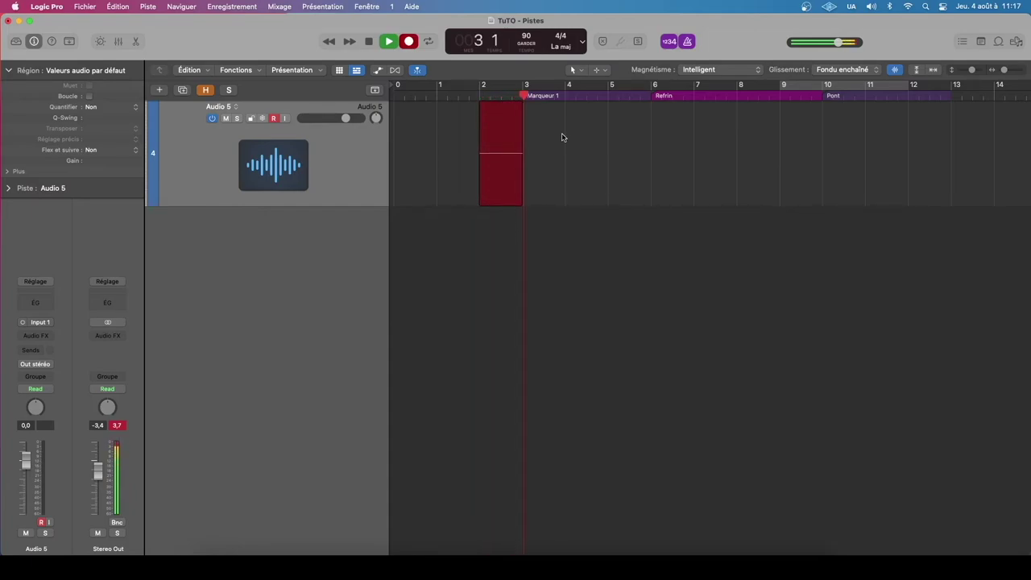
pyautogui.press('space')
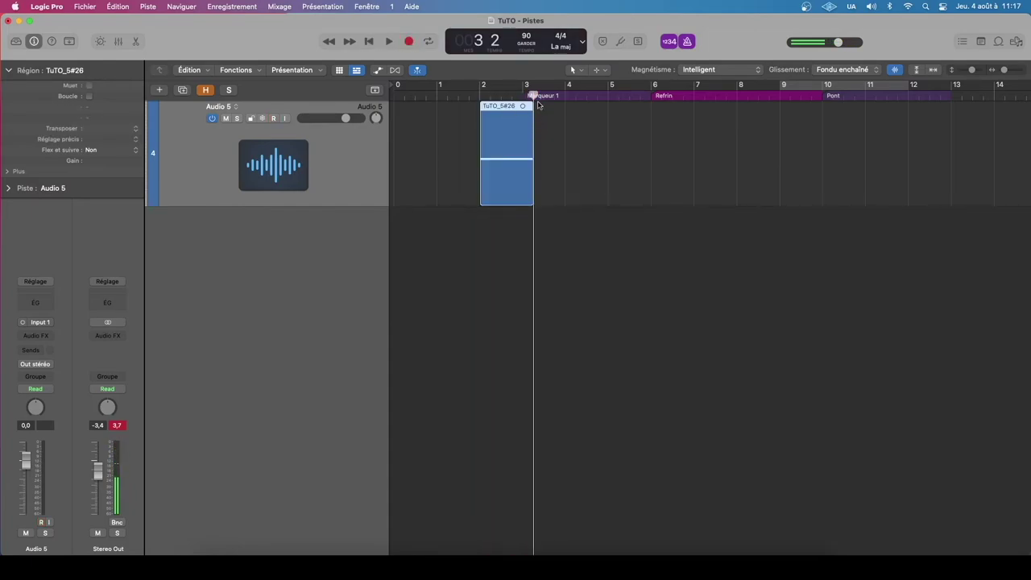
pyautogui.click(538, 134)
pyautogui.click(501, 145)
pyautogui.click(564, 134)
pyautogui.click(522, 136)
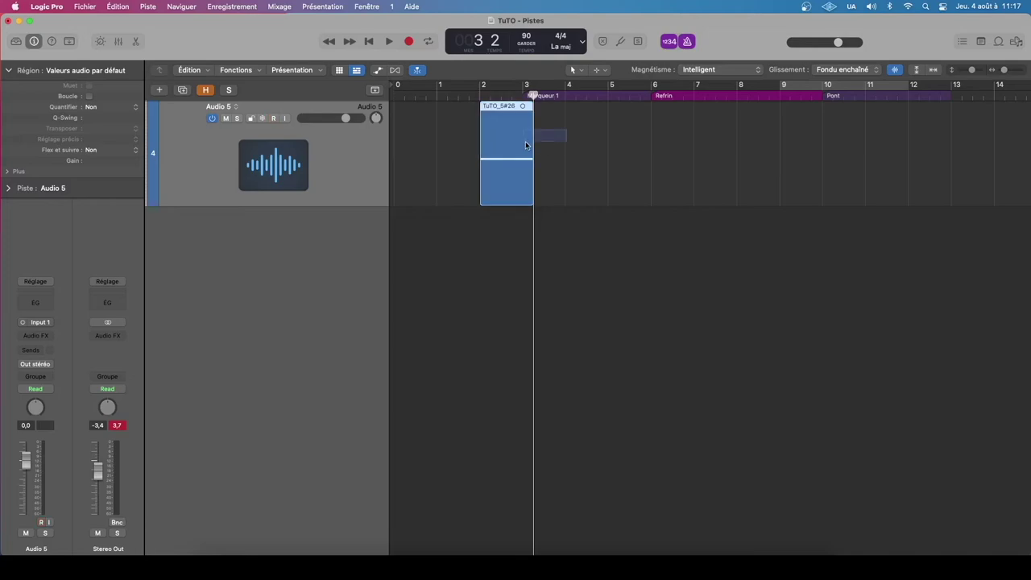
# - Return the playhead to bar 2, set the cycle area from bar 3 to bar 4, and turn cycle mode off
pyautogui.click(482, 95)
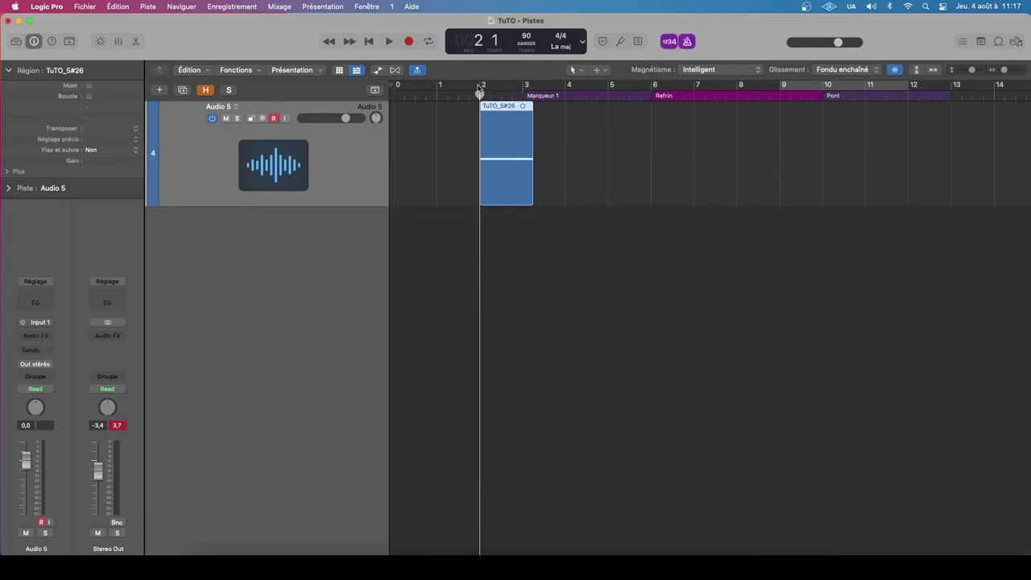
pyautogui.moveTo(439, 85); pyautogui.dragTo(481, 90)
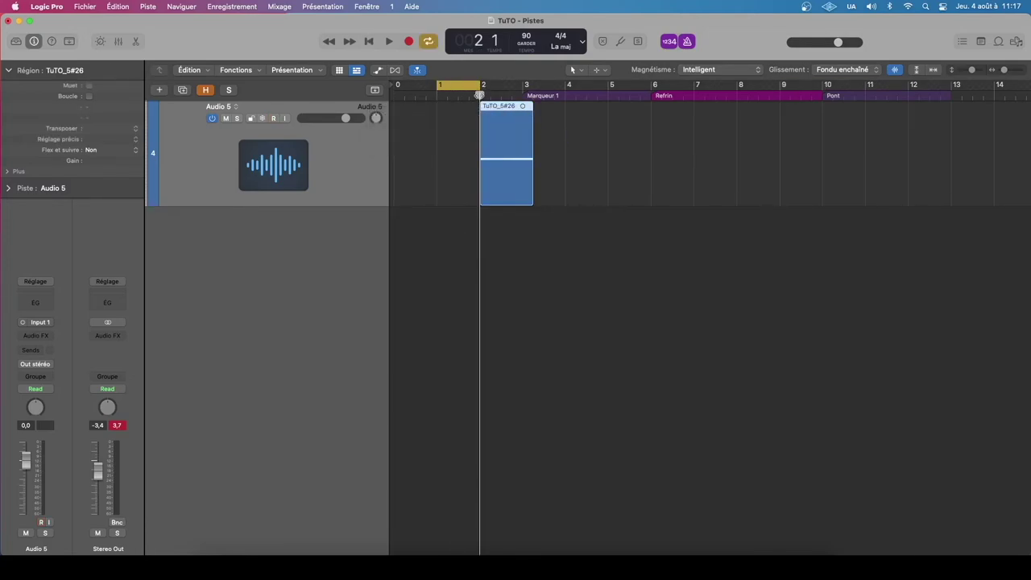
pyautogui.click(467, 84)
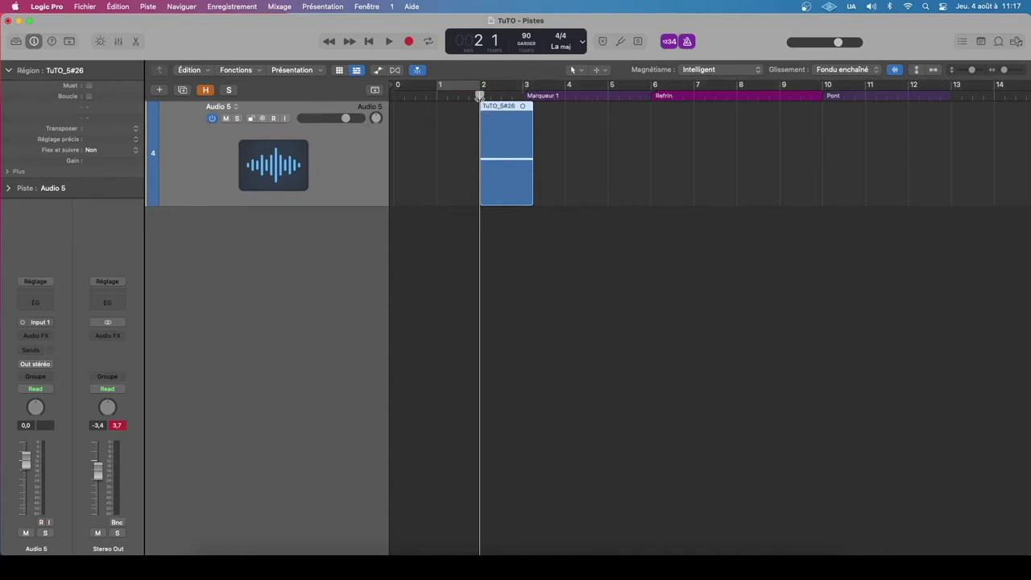
pyautogui.click(470, 95)
pyautogui.moveTo(469, 95); pyautogui.dragTo(548, 85)
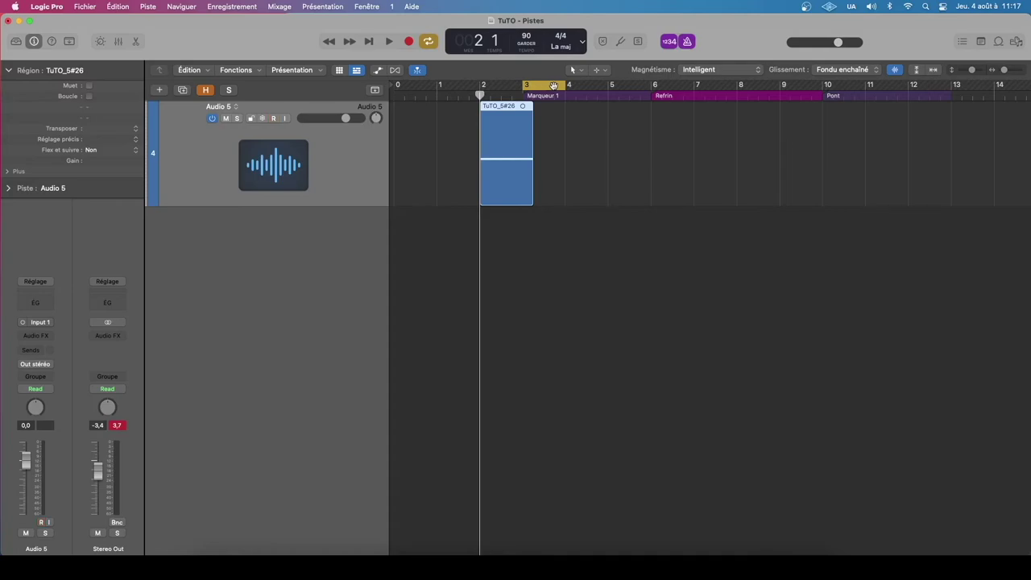
pyautogui.click(543, 88)
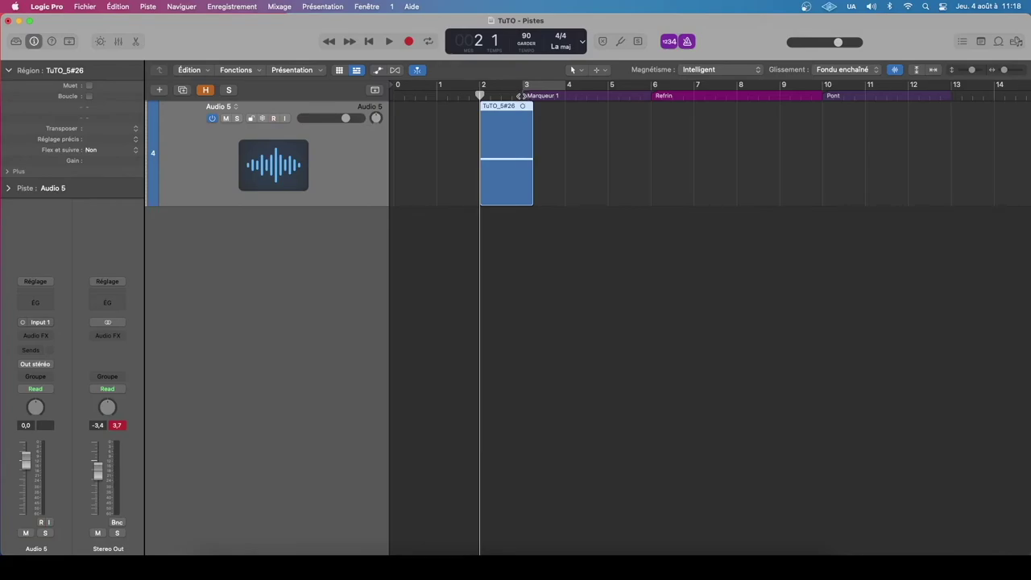
# - Set the record mode to Enregistrement/Activation-Désactivation de l'enregistrement
pyautogui.click(568, 107)
pyautogui.moveTo(560, 124); pyautogui.dragTo(524, 137)
pyautogui.rightClick(409, 43)
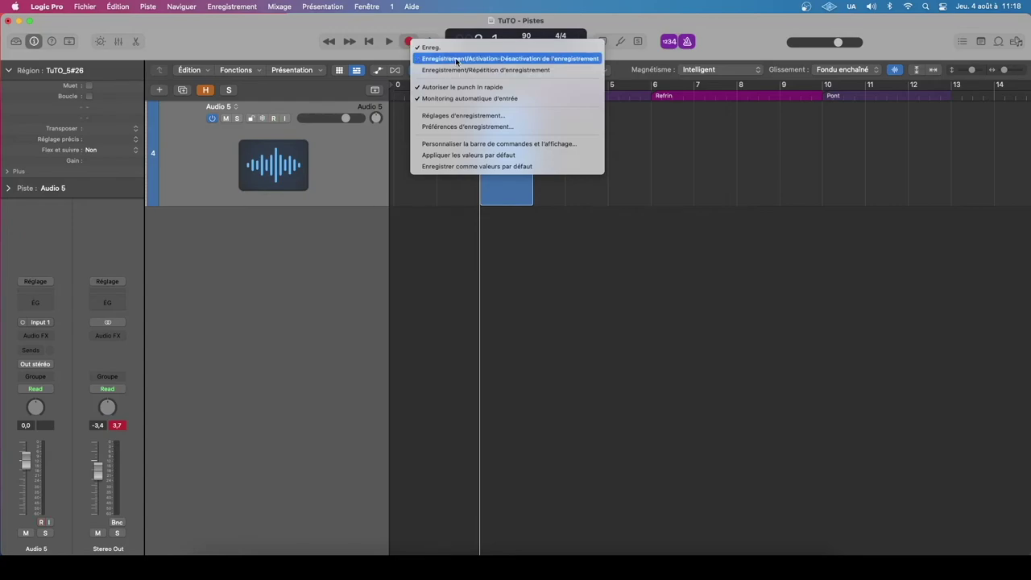
pyautogui.click(541, 61)
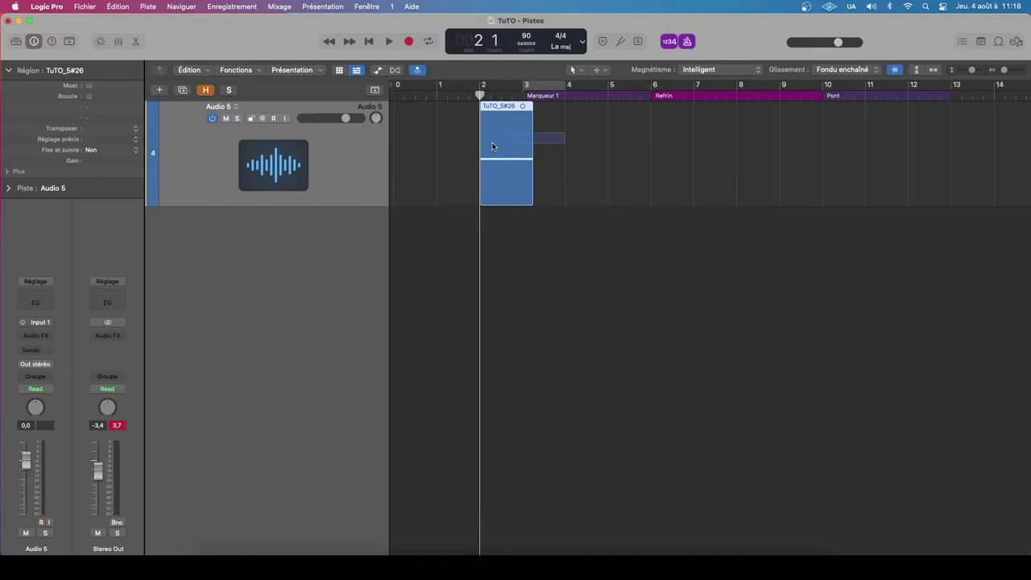
# - Delete the region at bar 2 on Audio 5 along with its audio file
pyautogui.press('Delete')
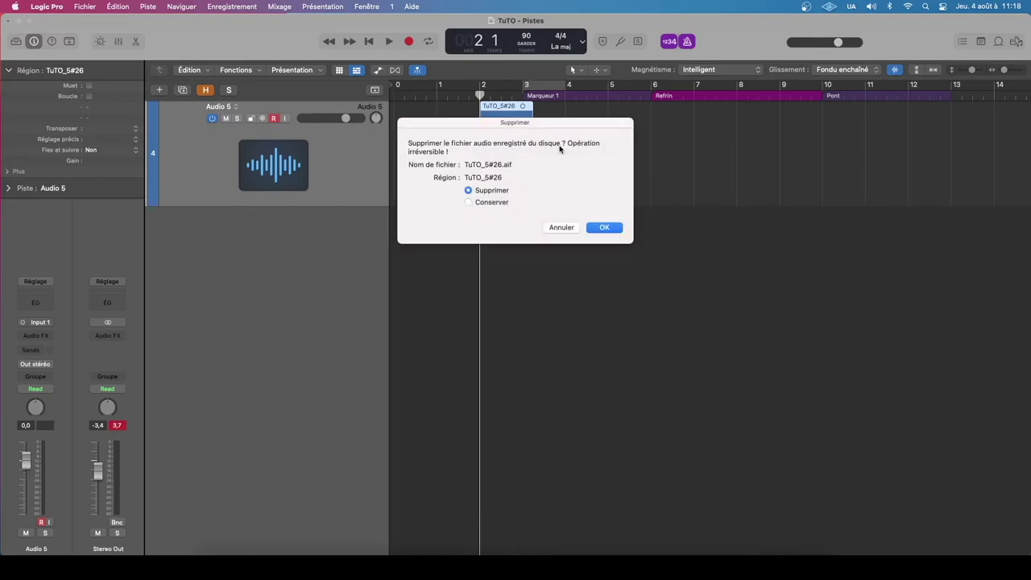
pyautogui.click(606, 229)
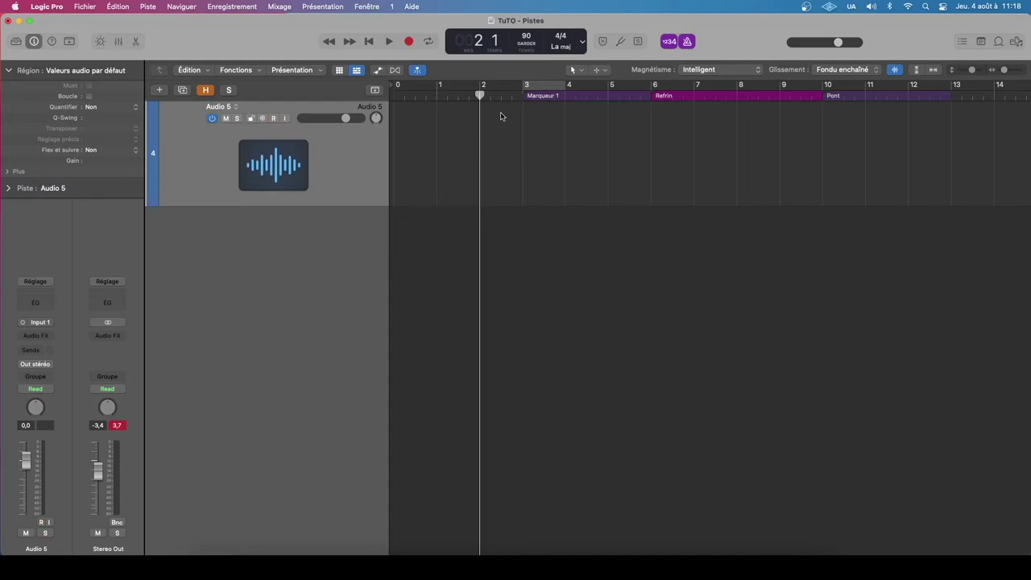
# - Record on Audio 5 from bar 2, toggling recording off and on during playback to capture four separate regions, and stop playback after bar 8
pyautogui.press('r')
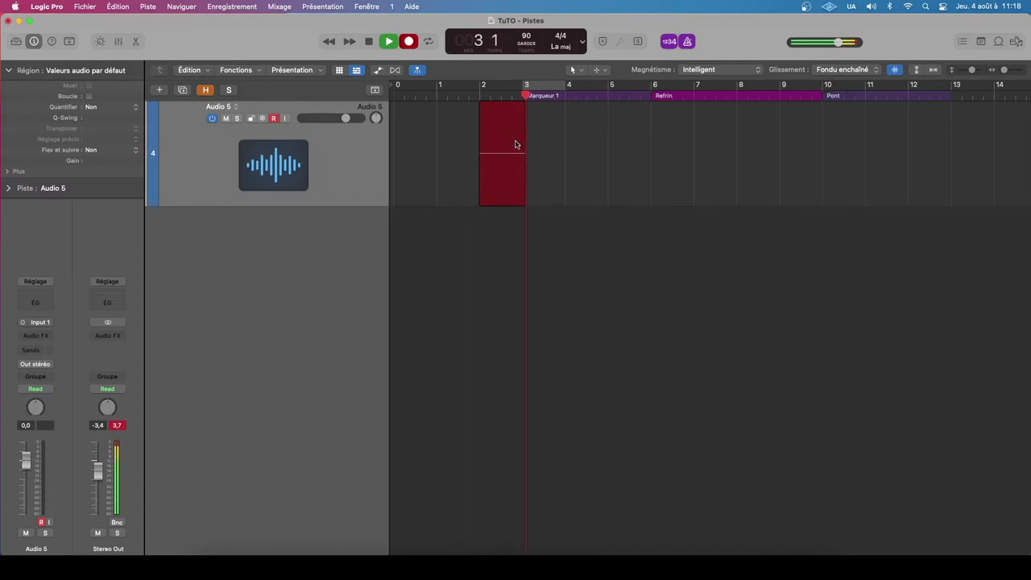
pyautogui.hotkey('shift', 'r')
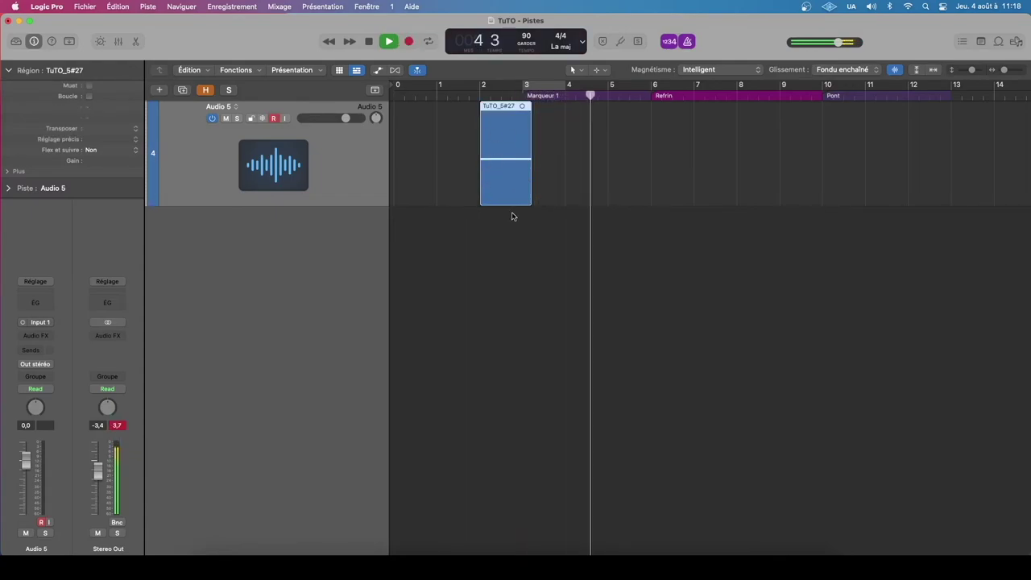
pyautogui.hotkey('shift', 'r')
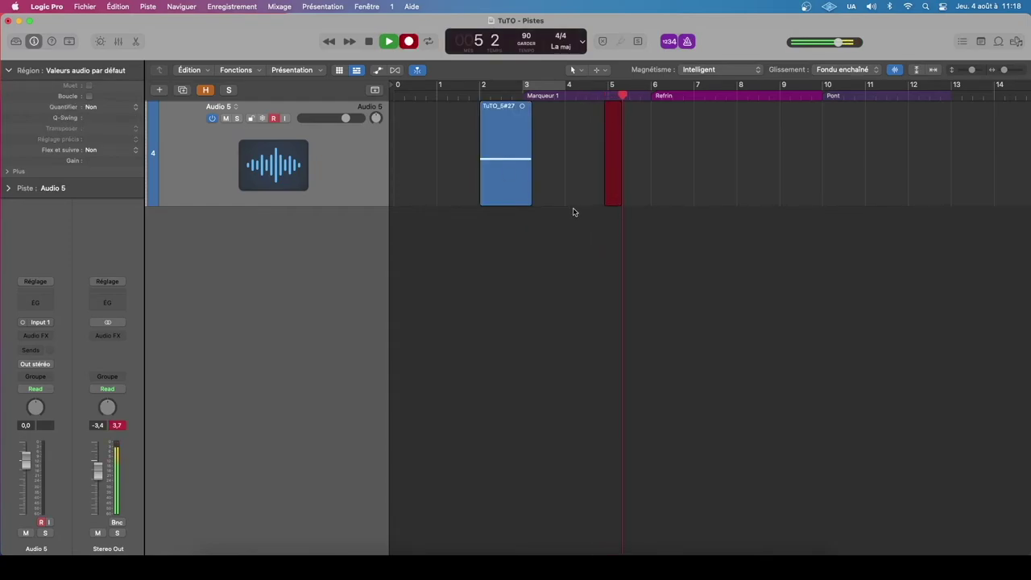
pyautogui.hotkey('shift', 'r')
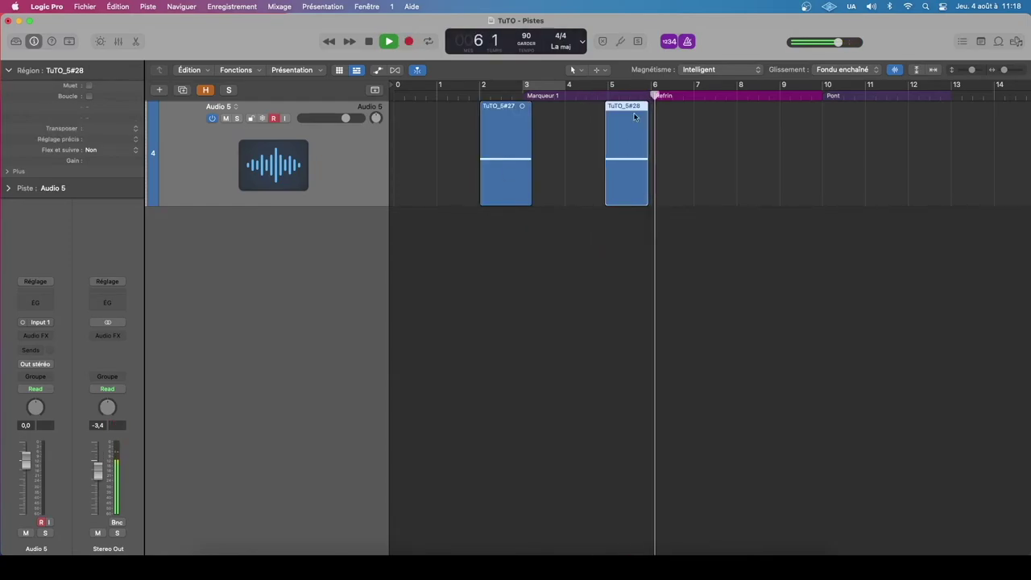
pyautogui.hotkey('shift', 'r')
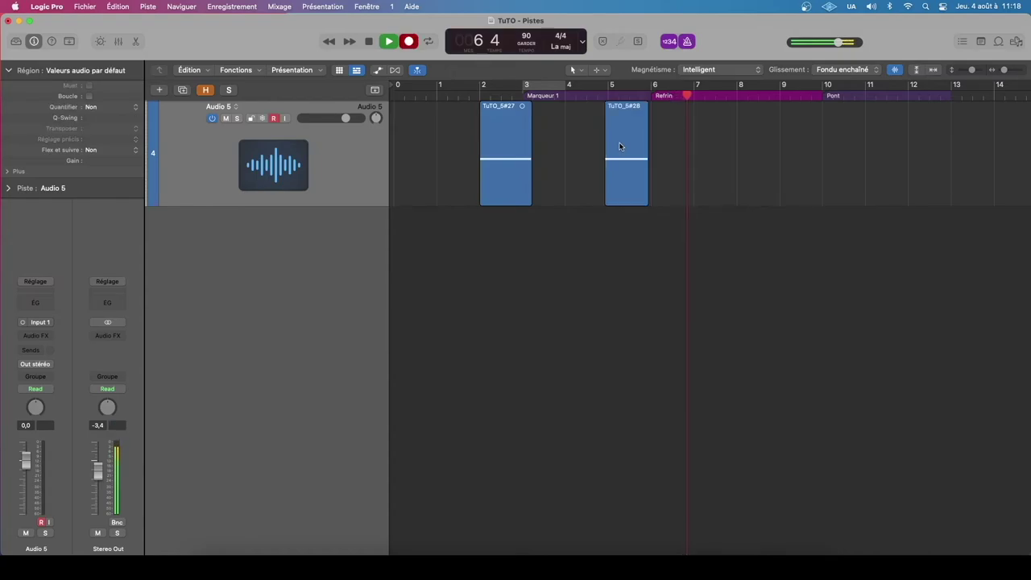
pyautogui.hotkey('shift', 'r')
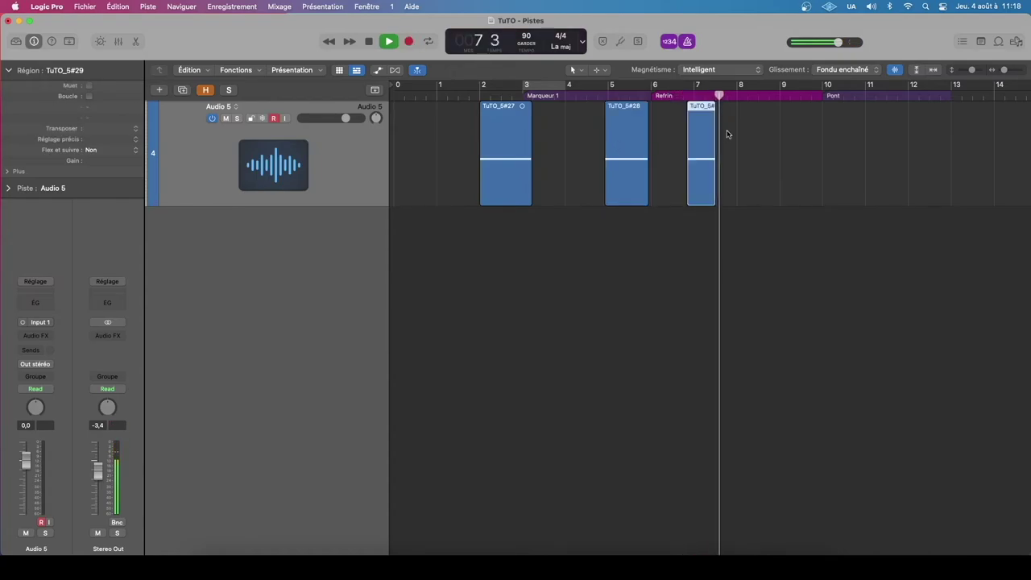
pyautogui.hotkey('shift', 'r')
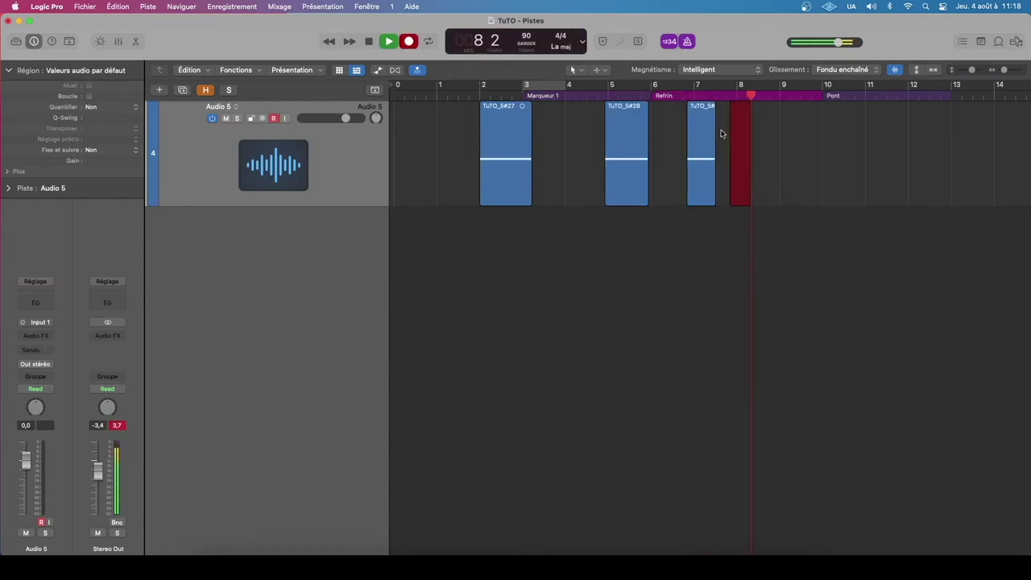
pyautogui.hotkey('shift', 'r')
pyautogui.press('space')
# - Delete all four recorded regions on Audio 5 along with their audio files
pyautogui.moveTo(820, 131); pyautogui.dragTo(506, 147)
pyautogui.click(440, 128)
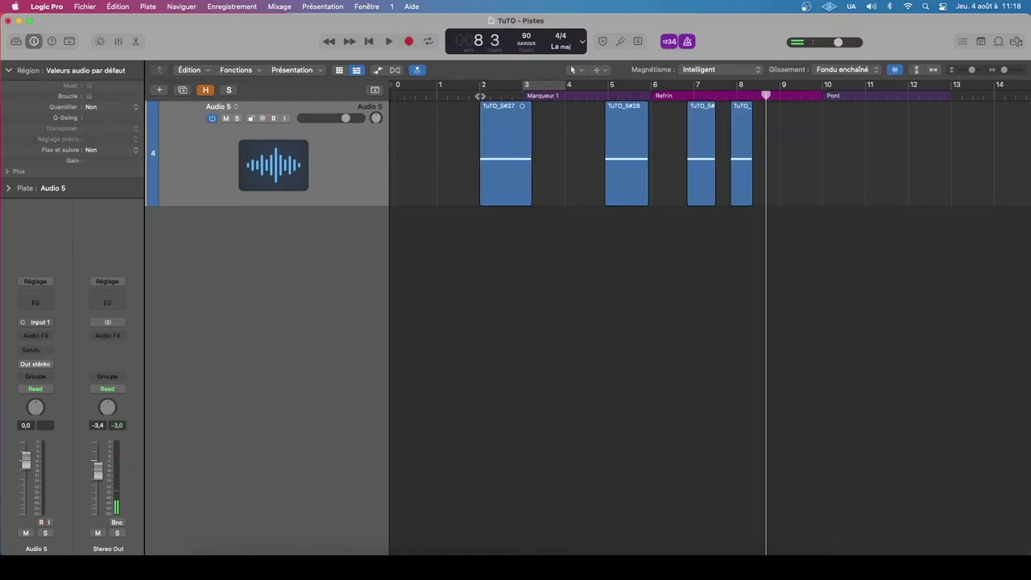
pyautogui.moveTo(842, 124); pyautogui.dragTo(475, 146)
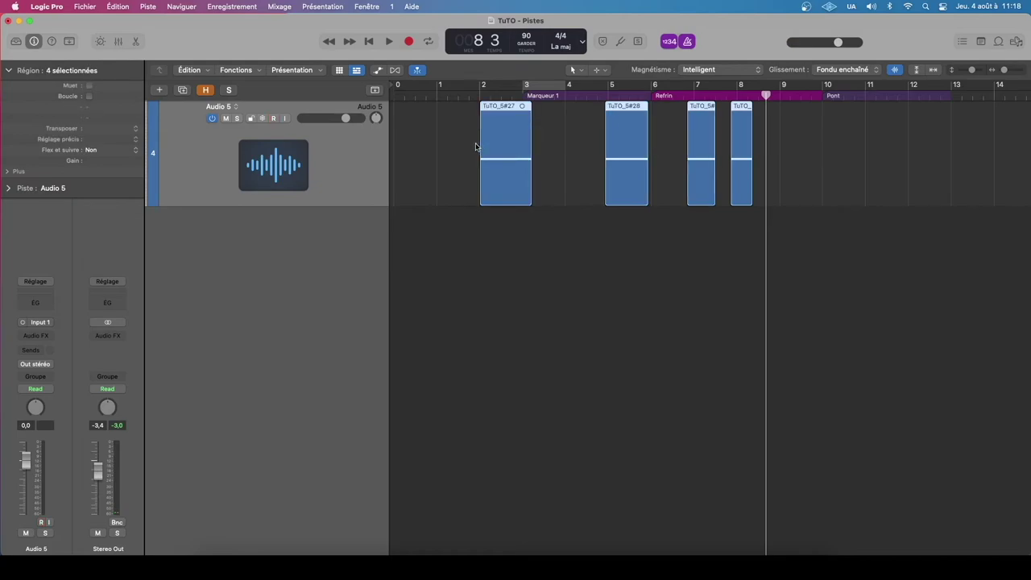
pyautogui.press('Delete')
pyautogui.click(603, 227)
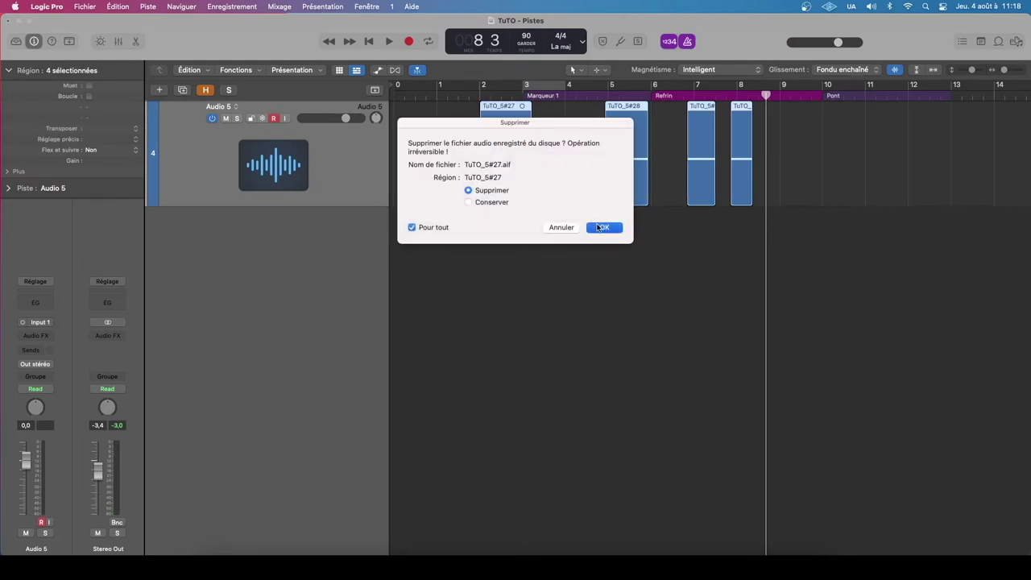
# - Place the playhead at bar 2, start recording on Audio 5 and toggle recording off during the count-in
pyautogui.click(481, 96)
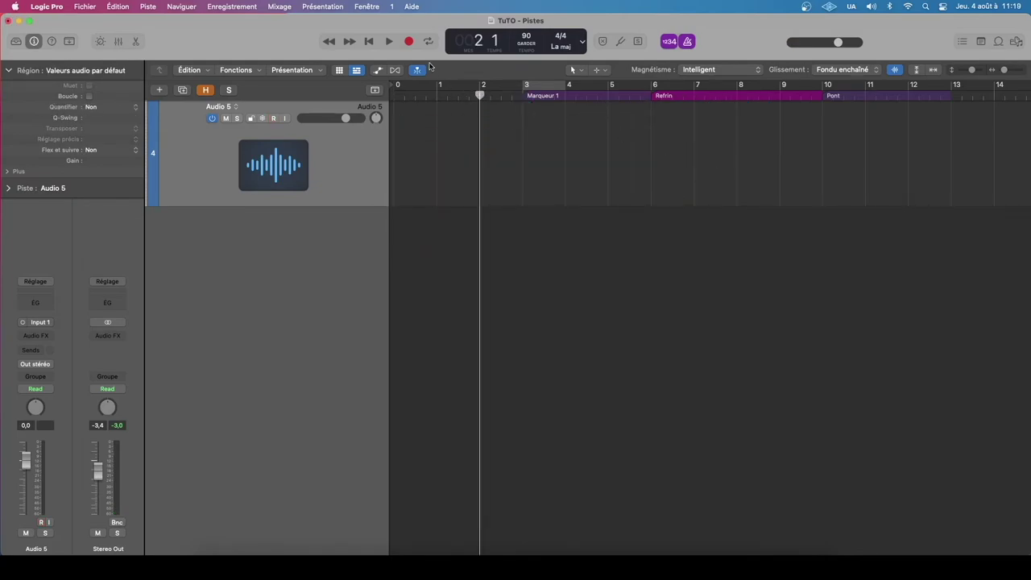
pyautogui.click(410, 45)
pyautogui.click(410, 45)
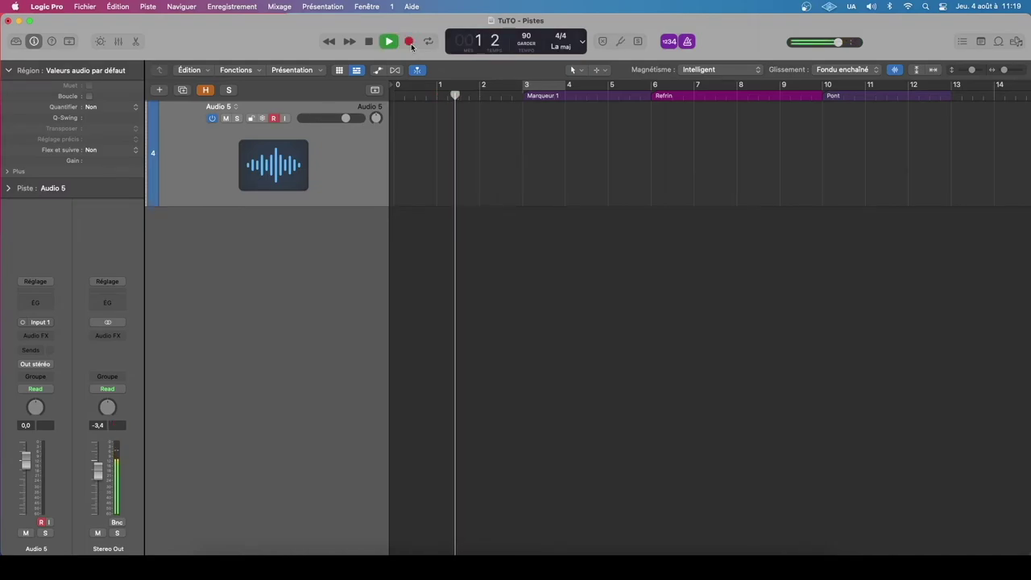
# - Set the record mode to Enregistrement/Répétition d'enregistrement
pyautogui.rightClick(410, 45)
pyautogui.rightClick(411, 45)
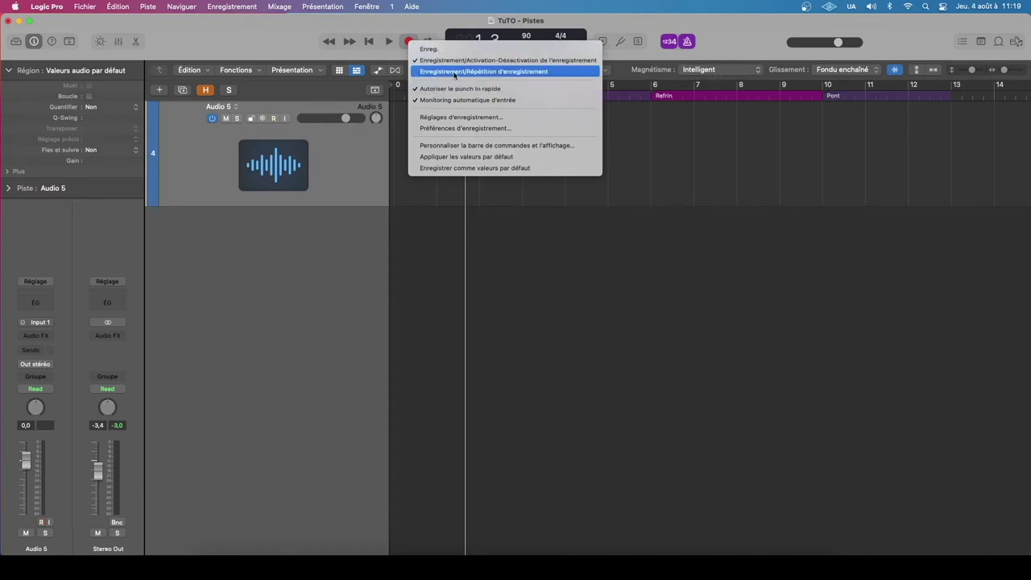
pyautogui.click(497, 72)
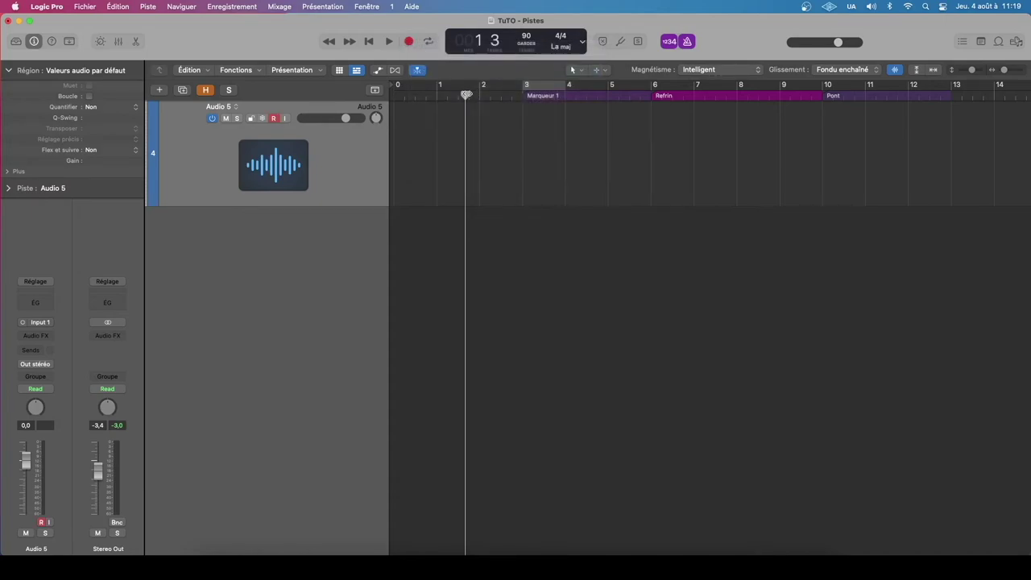
# - Record on Audio 5 from bar 2, and restart the take from the same position while recording is running
pyautogui.click(481, 93)
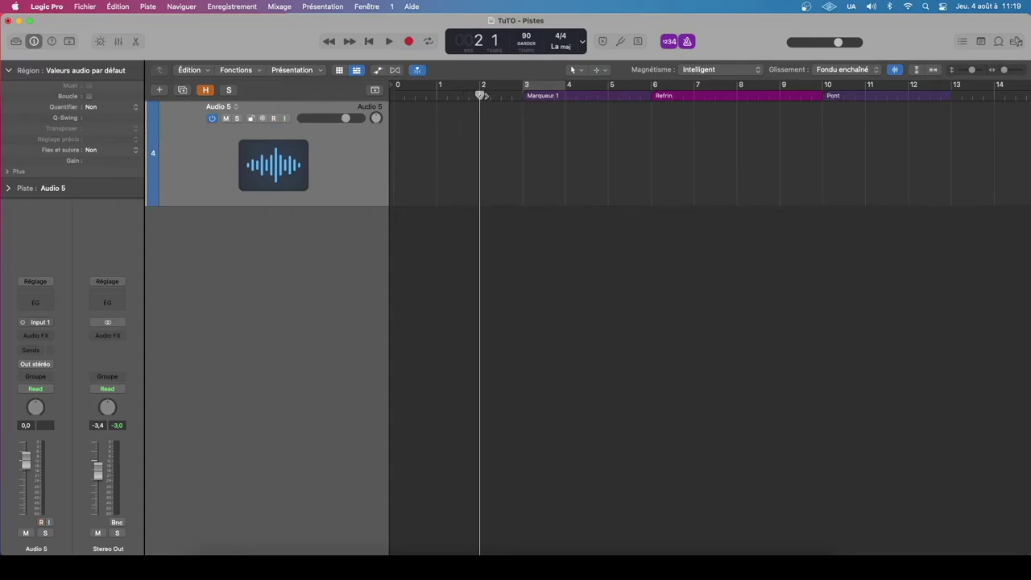
pyautogui.moveTo(481, 95)
pyautogui.mouseDown()
pyautogui.moveTo(467, 95)
pyautogui.moveTo(478, 95)
pyautogui.mouseUp()
pyautogui.press('r')
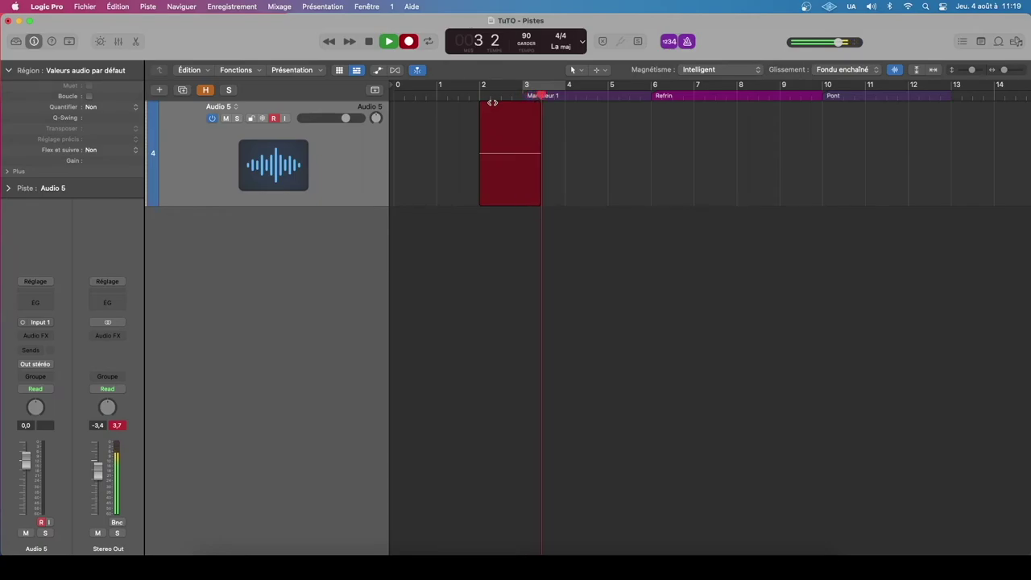
pyautogui.press('super+period')
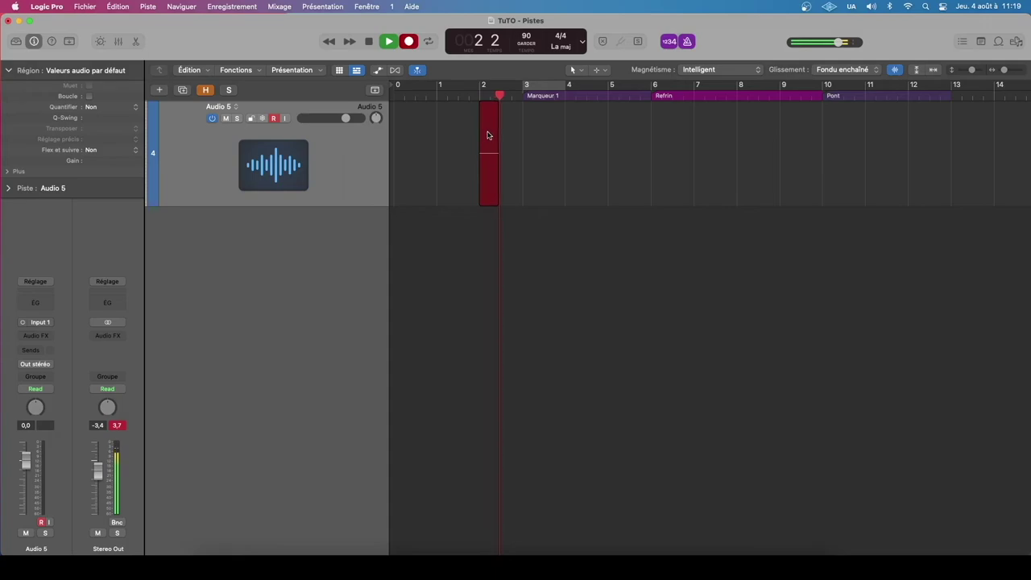
# - Stop the recording and delete the recorded region on Audio 5 along with its audio file
pyautogui.press('space')
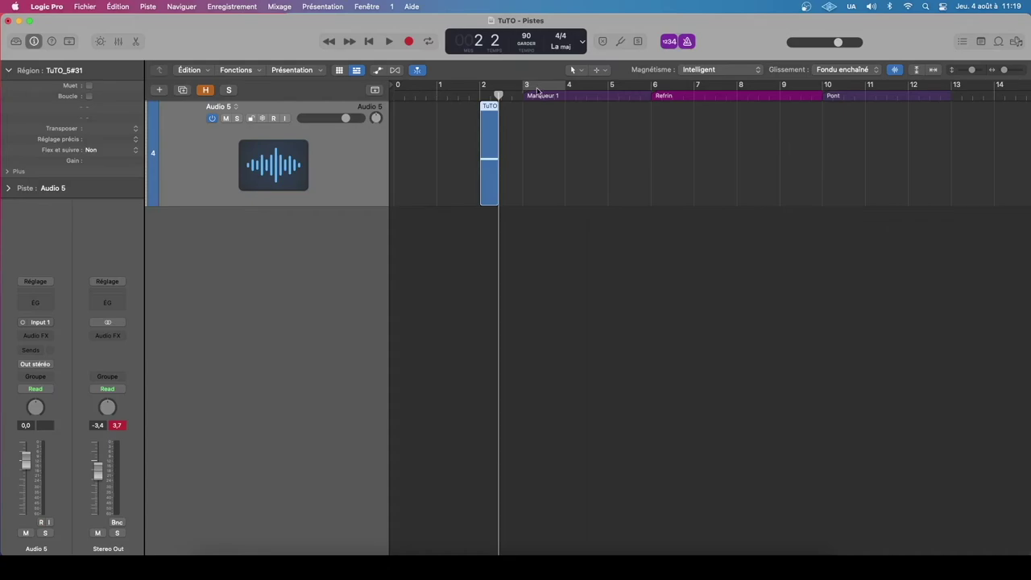
pyautogui.rightClick(409, 42)
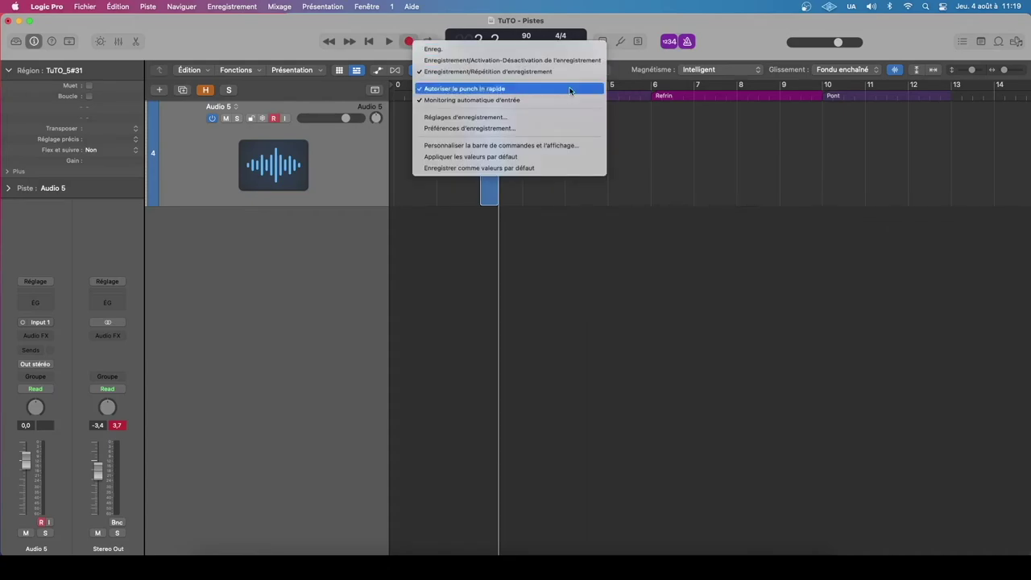
pyautogui.click(638, 140)
pyautogui.click(513, 139)
pyautogui.click(491, 144)
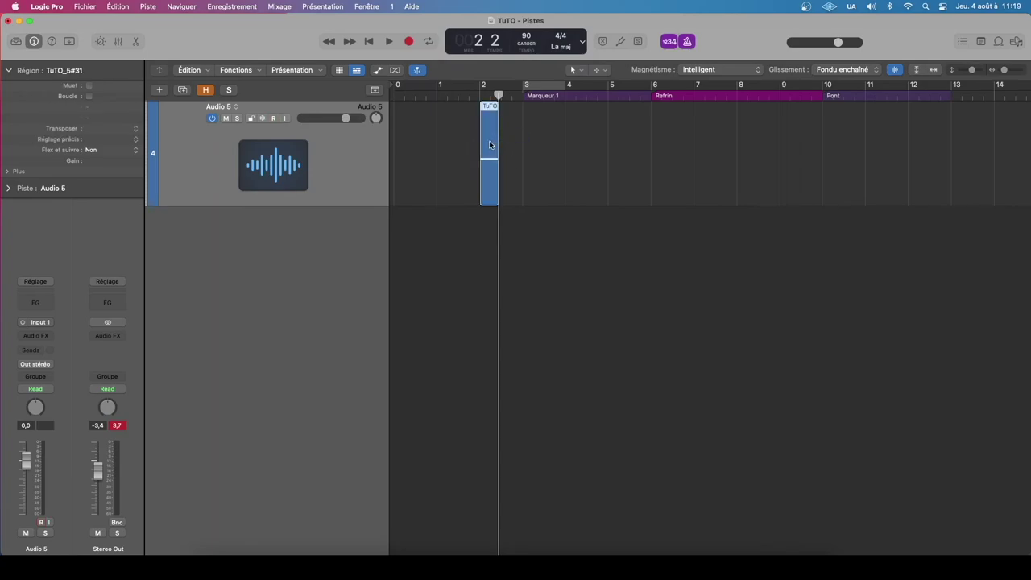
pyautogui.press('Delete')
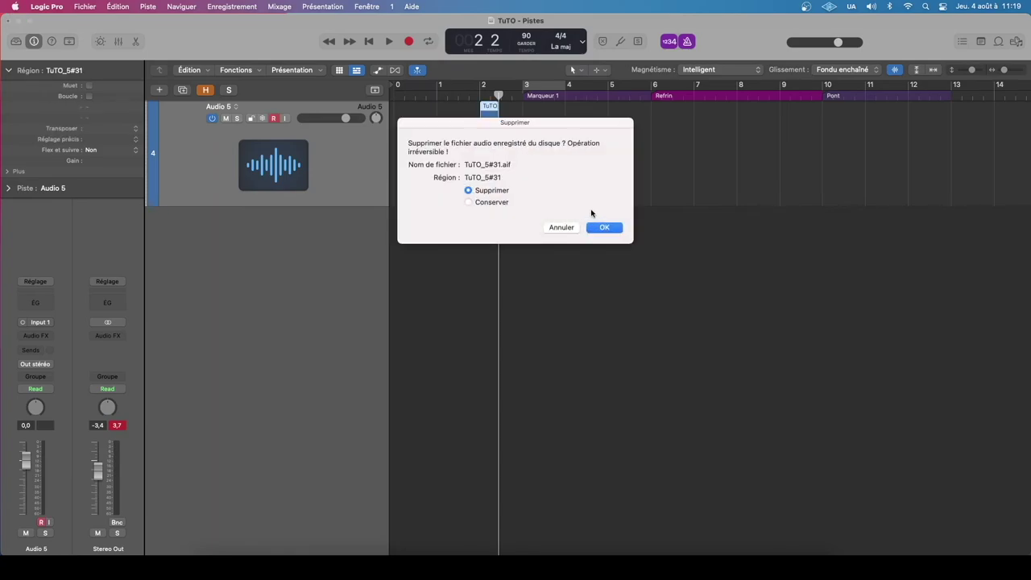
pyautogui.click(604, 228)
# - Set the record mode to Enregistrement/Activation-Désactivation de l'enregistrement and place the playhead at bar 2
pyautogui.rightClick(408, 41)
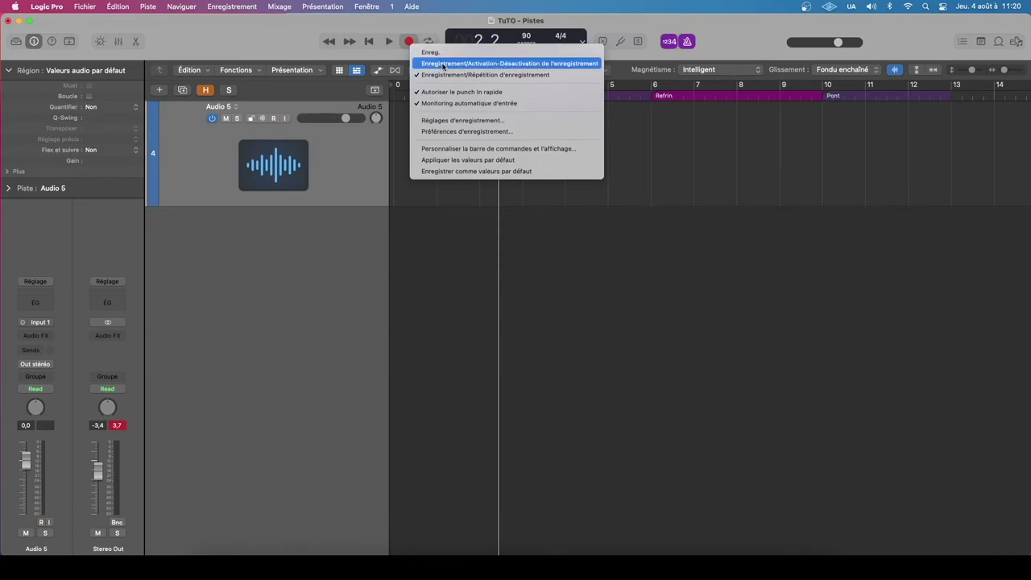
pyautogui.click(527, 64)
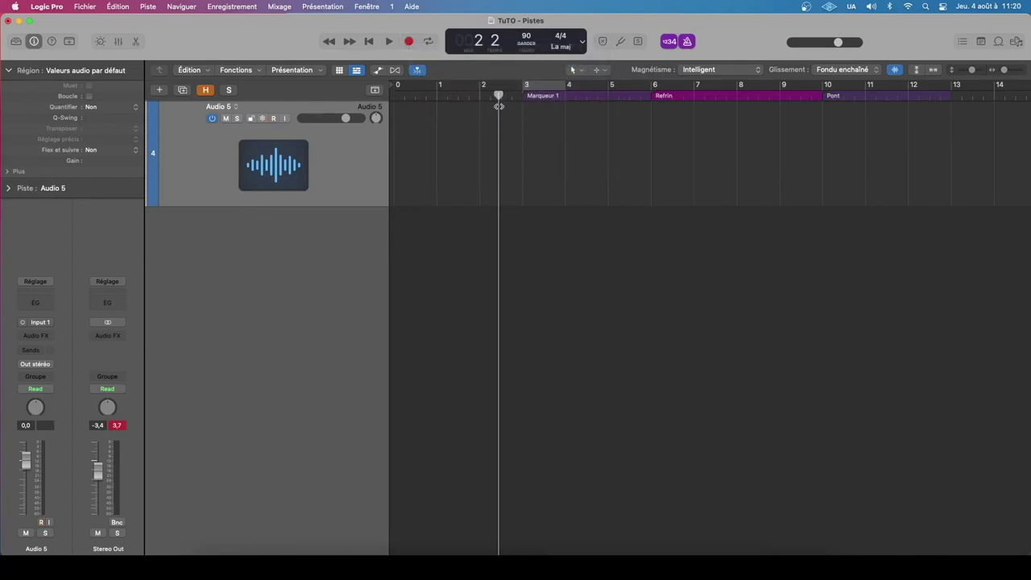
pyautogui.moveTo(497, 95); pyautogui.dragTo(481, 95)
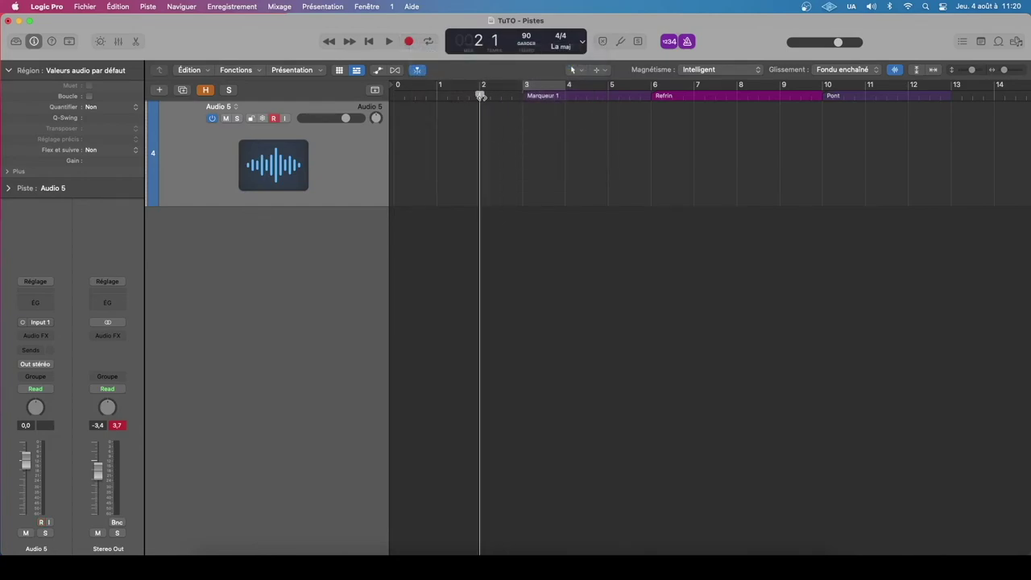
# - Move the playhead around bars 3 to 5, switch the cycle range on and off, and return the playhead to bar 2
pyautogui.click(608, 97)
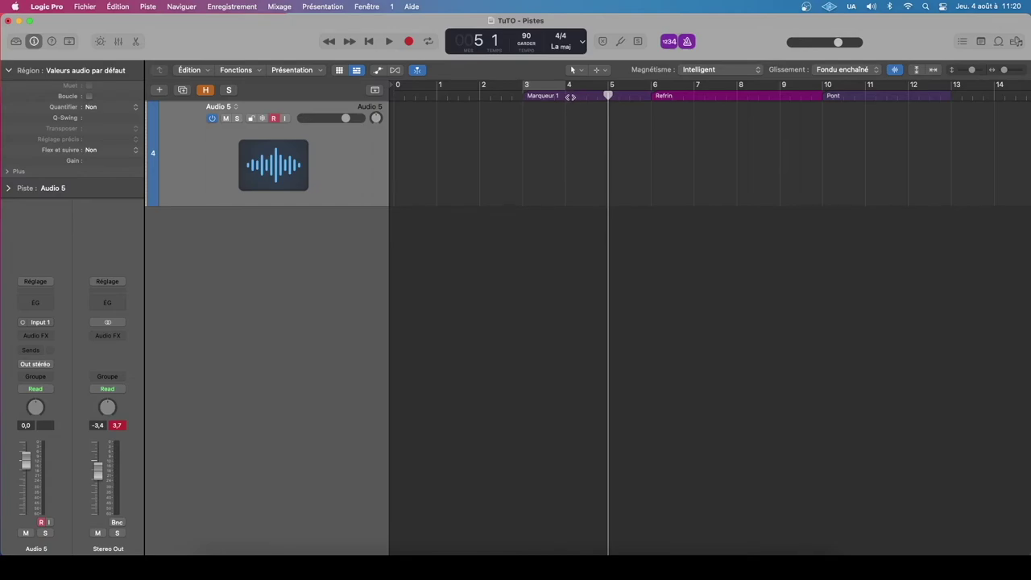
pyautogui.moveTo(567, 95)
pyautogui.mouseDown()
pyautogui.moveTo(518, 95)
pyautogui.moveTo(564, 96)
pyautogui.moveTo(533, 98)
pyautogui.moveTo(535, 113)
pyautogui.moveTo(543, 97)
pyautogui.mouseUp()
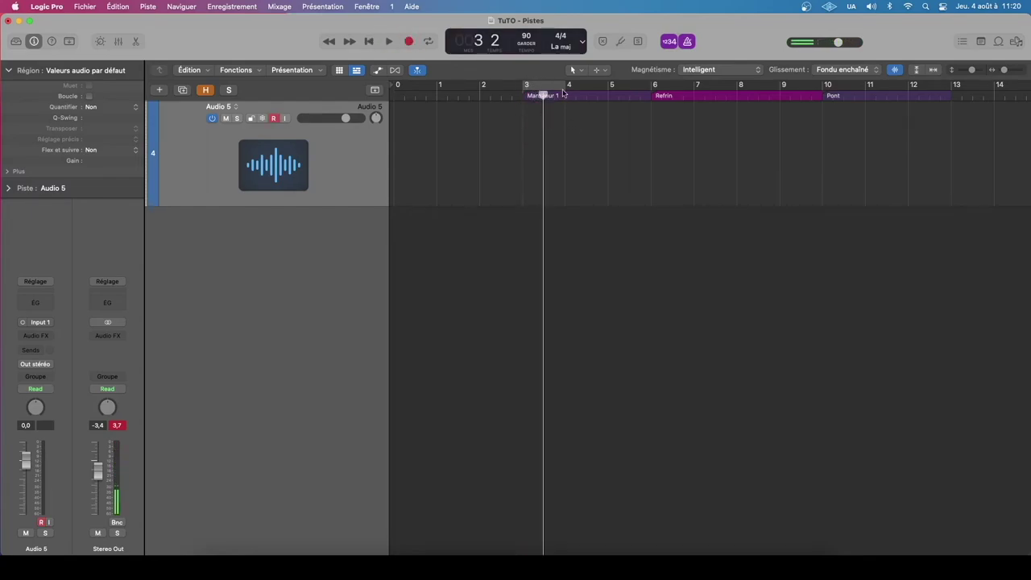
pyautogui.click(561, 87)
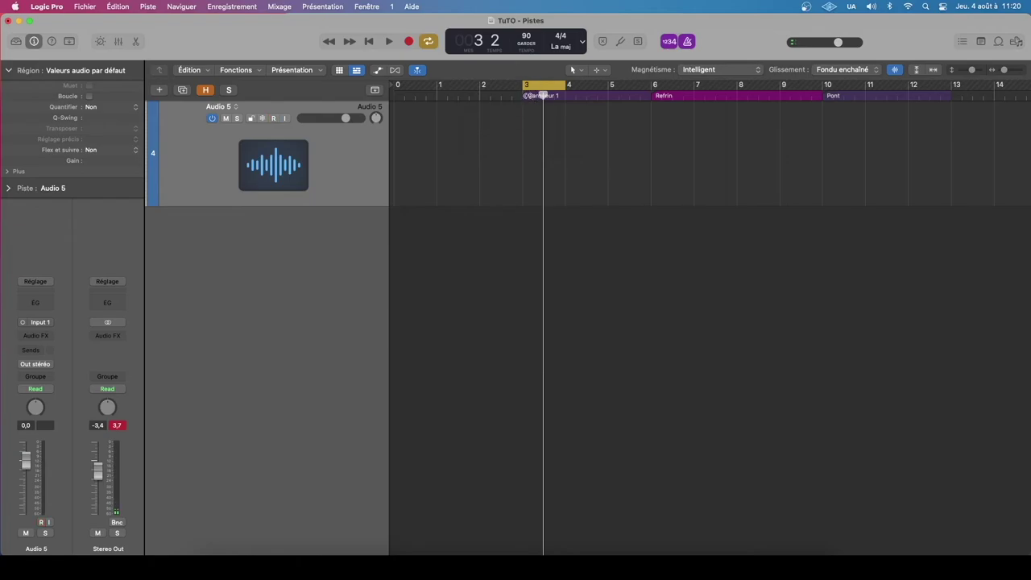
pyautogui.moveTo(540, 91); pyautogui.dragTo(564, 97)
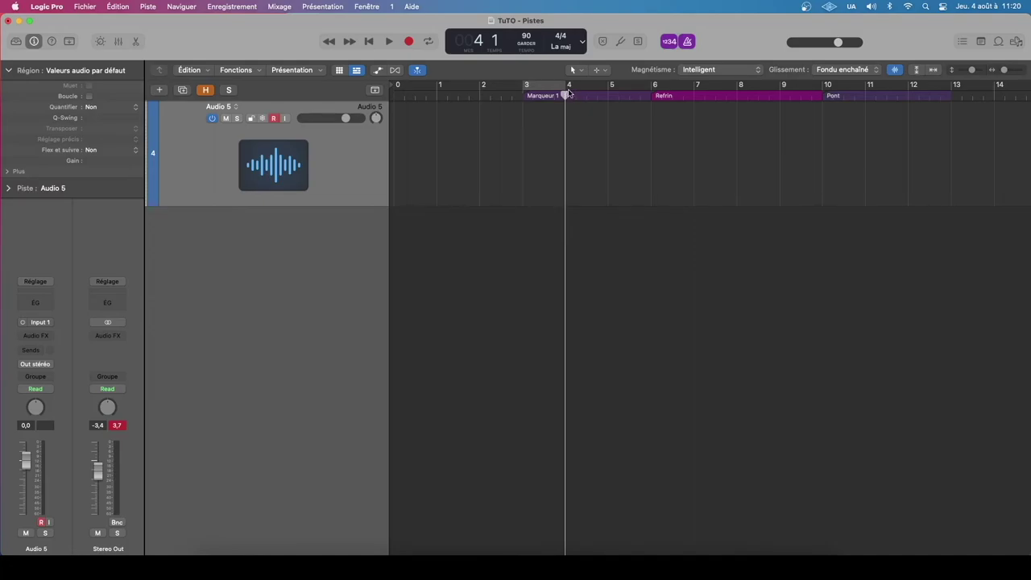
pyautogui.click(483, 94)
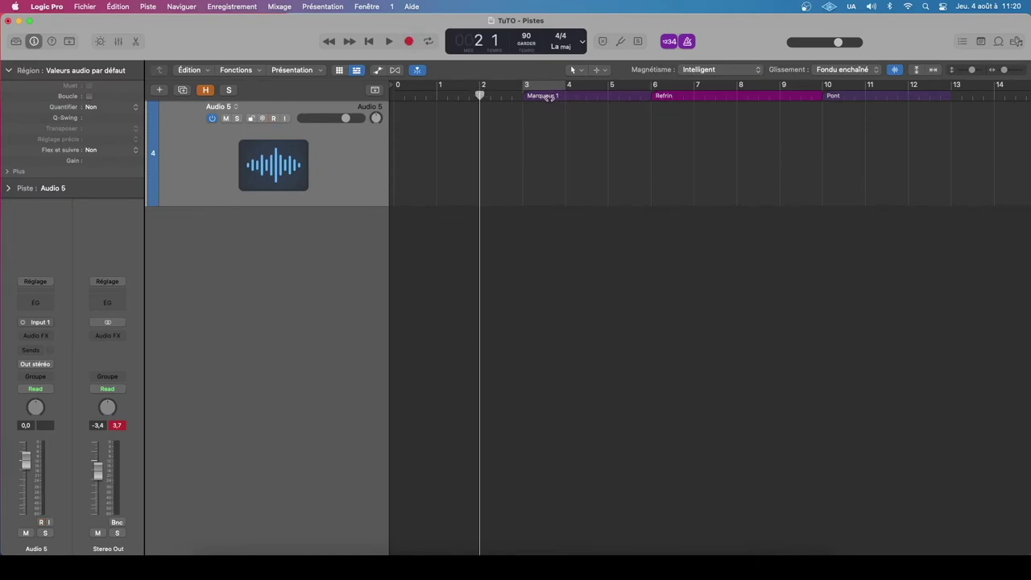
# - Play the project from just before the Marqueur 1 marker and stop playback within bar 3
pyautogui.moveTo(548, 96); pyautogui.dragTo(499, 95)
pyautogui.press('space')
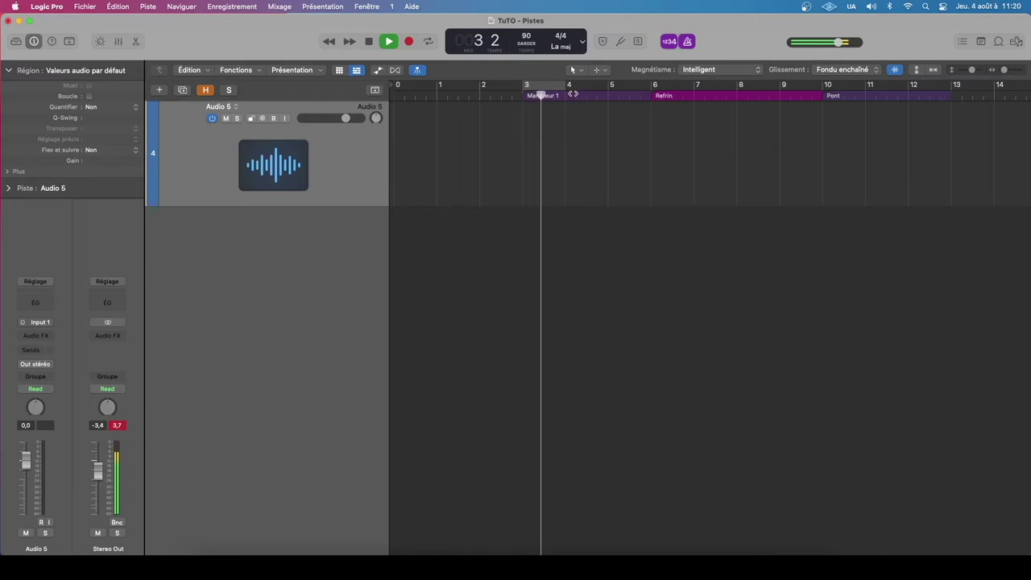
pyautogui.press('space')
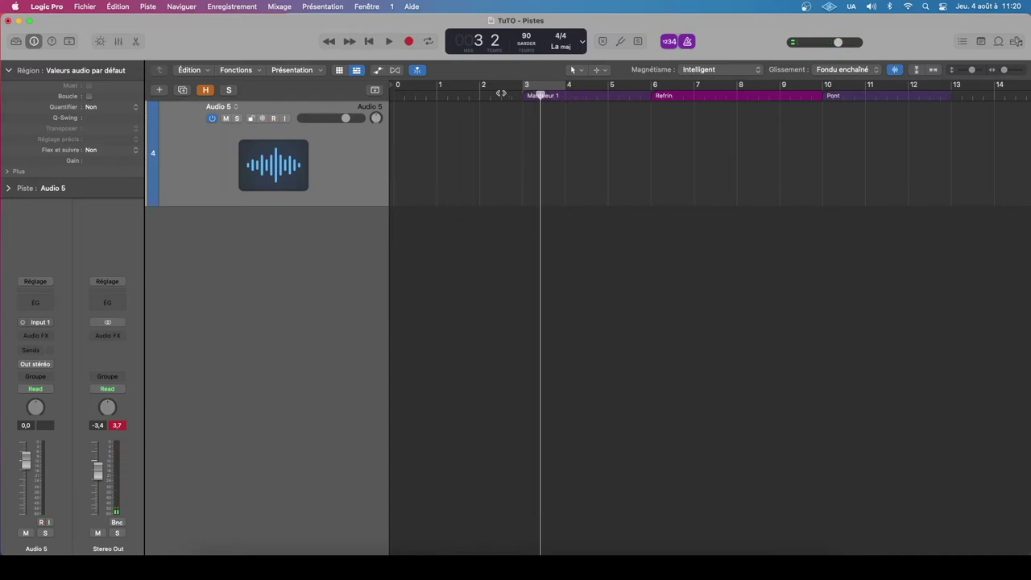
# - Start playback before Marqueur 1 and punch recording in and out on Audio 5, making takes near bars 4 and 9, and stop
pyautogui.press('Return')
pyautogui.press('space')
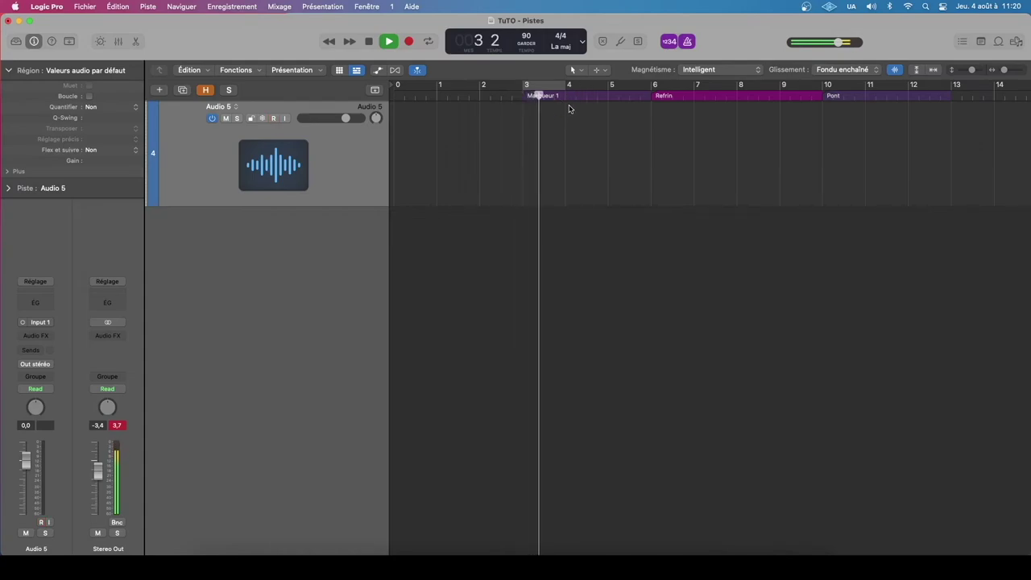
pyautogui.press('r')
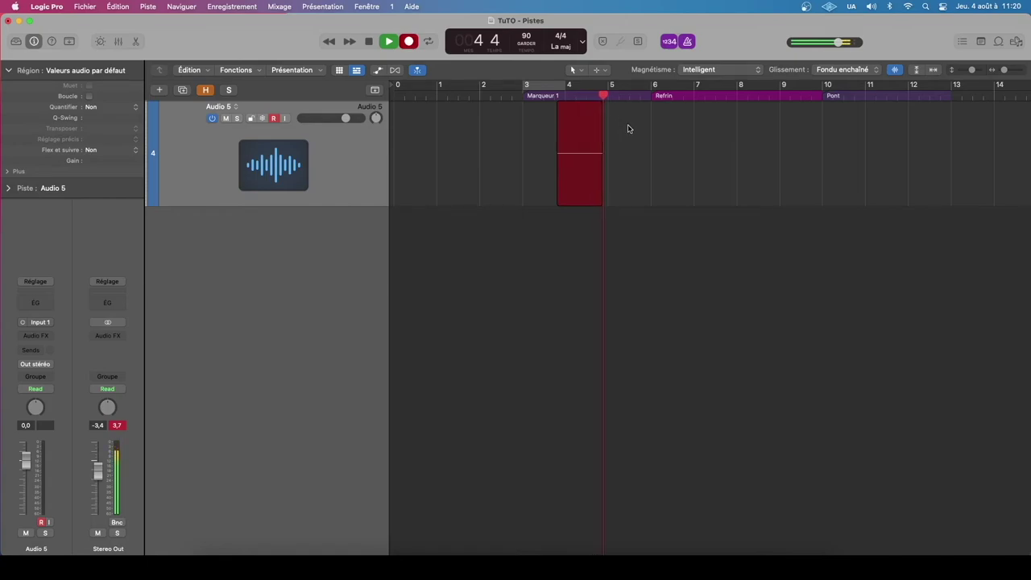
pyautogui.press('r')
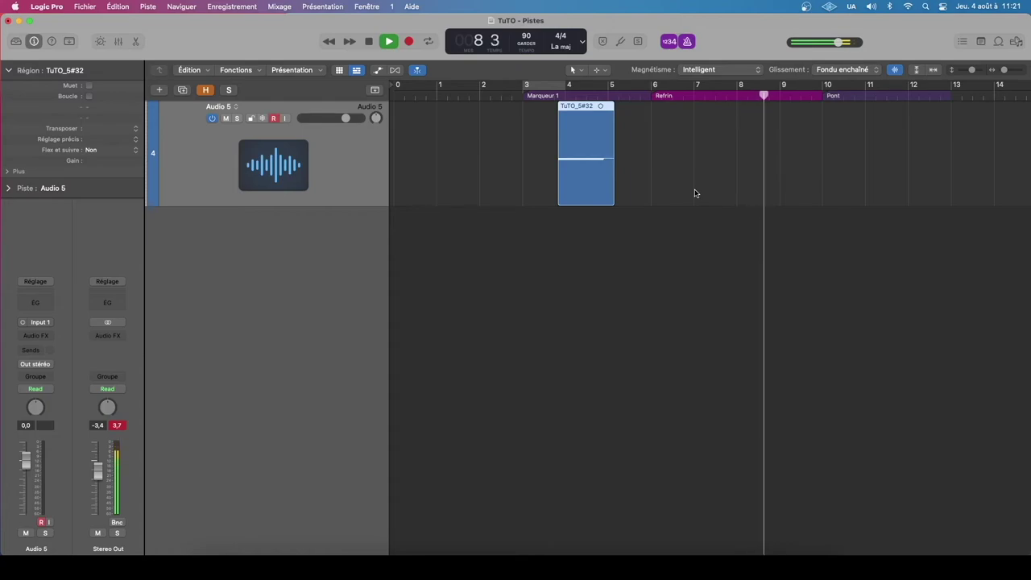
pyautogui.press('r')
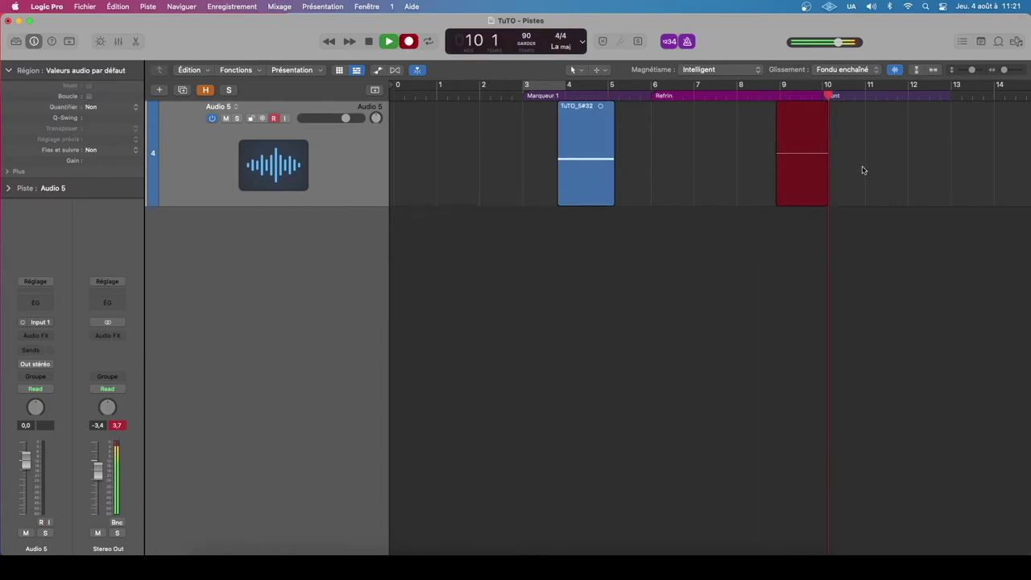
pyautogui.press('r')
pyautogui.press('space')
# - Delete both recorded regions from the Audio 5 track
pyautogui.moveTo(892, 129); pyautogui.dragTo(527, 145)
pyautogui.click(699, 137)
pyautogui.moveTo(878, 131); pyautogui.dragTo(547, 144)
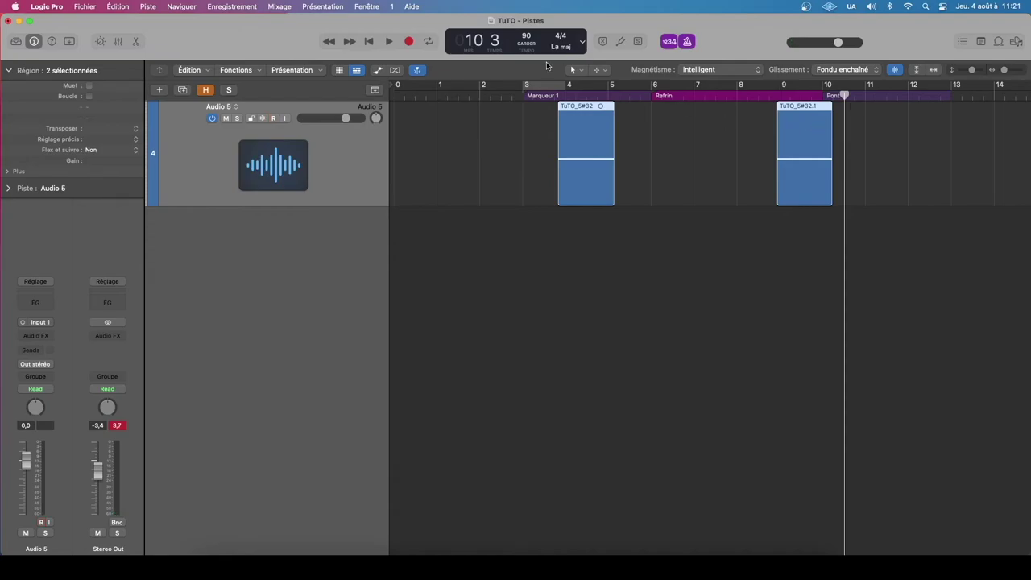
pyautogui.click(525, 96)
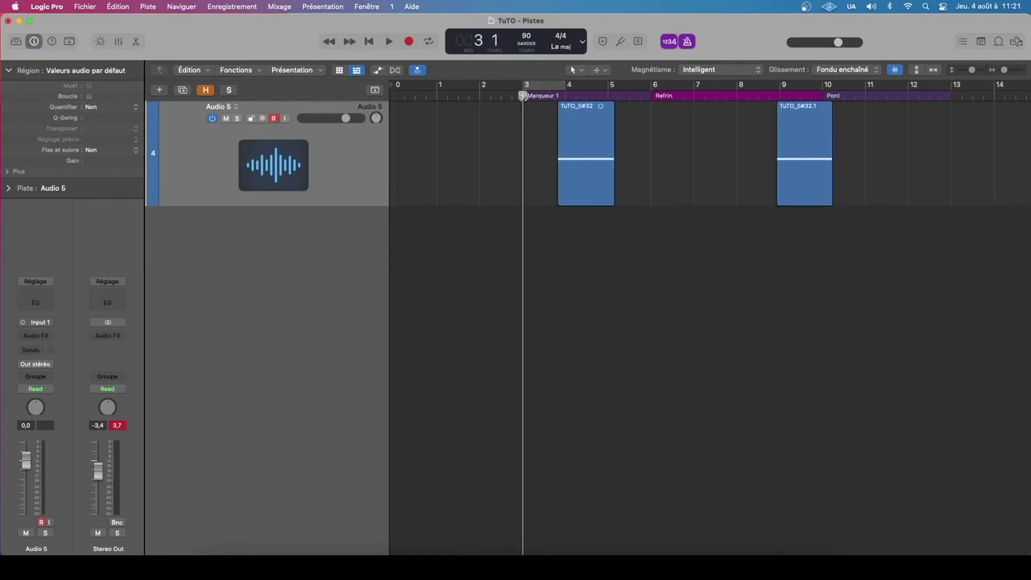
pyautogui.moveTo(495, 95); pyautogui.dragTo(467, 95)
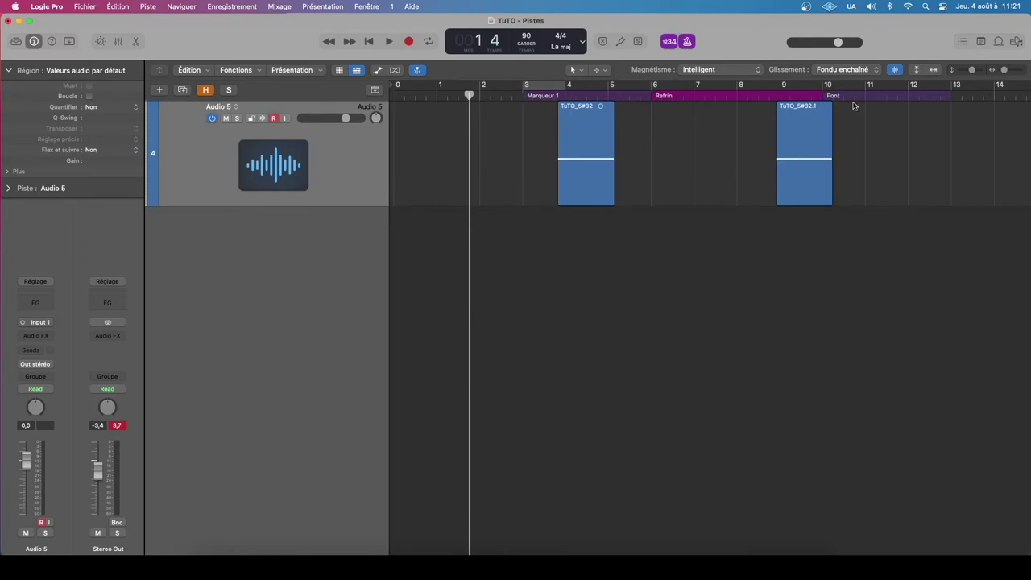
pyautogui.moveTo(909, 134); pyautogui.dragTo(492, 156)
pyautogui.press('Delete')
pyautogui.click(604, 227)
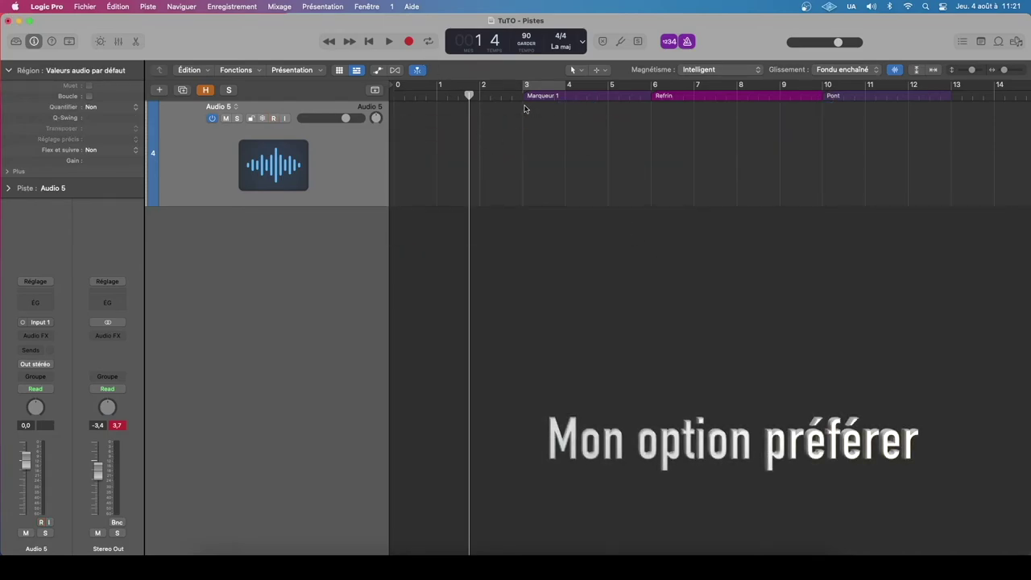
# - Place the playhead at bar 4 and open the project's metronome settings
pyautogui.click(529, 96)
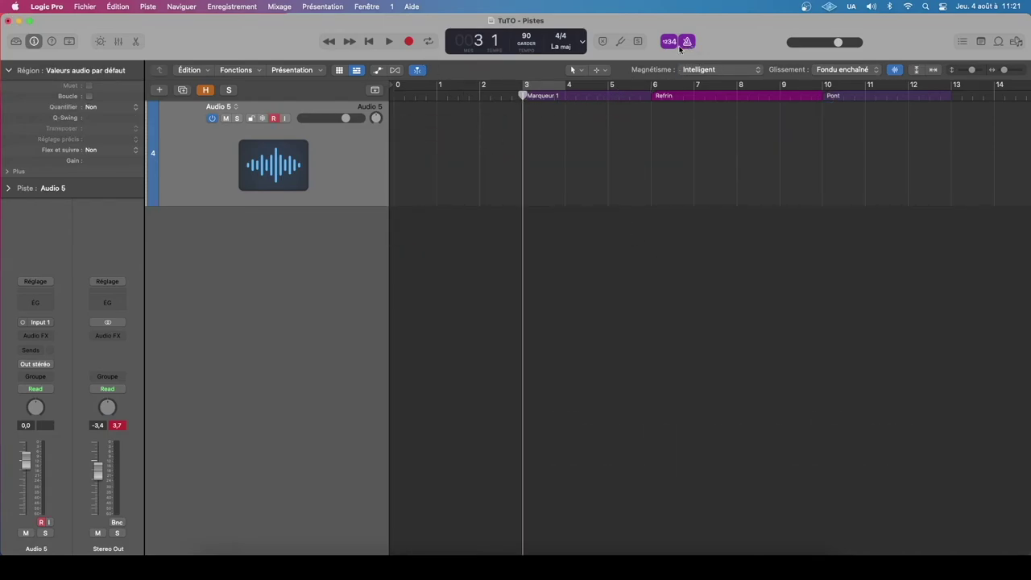
pyautogui.click(565, 95)
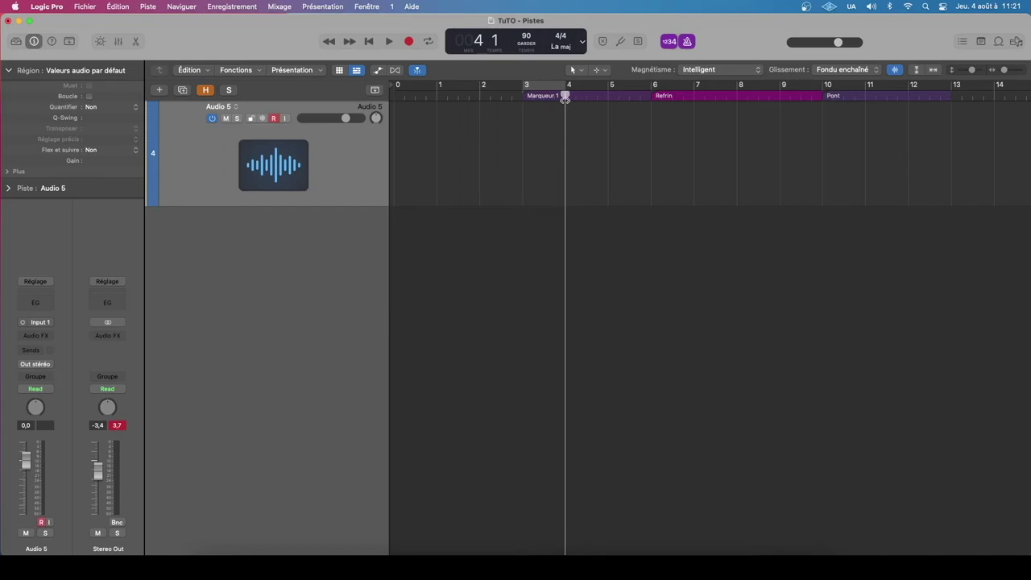
pyautogui.moveTo(564, 96)
pyautogui.mouseDown()
pyautogui.moveTo(607, 96)
pyautogui.moveTo(565, 96)
pyautogui.mouseUp()
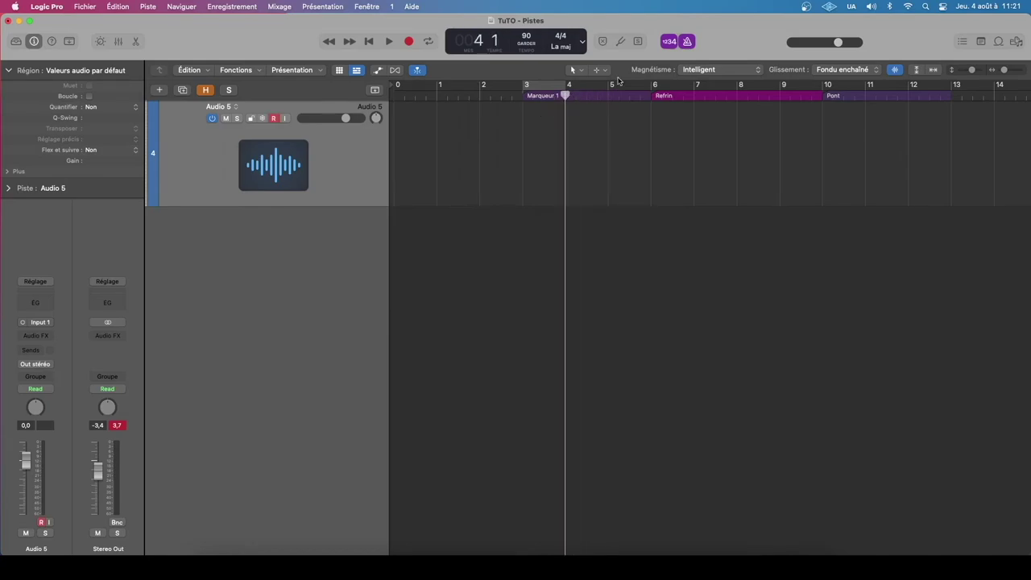
pyautogui.rightClick(687, 42)
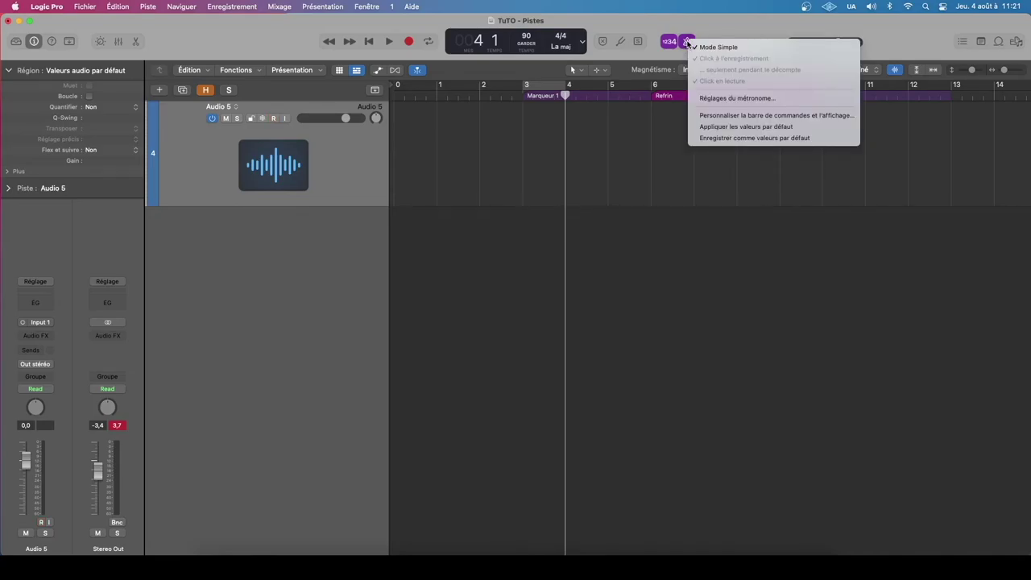
pyautogui.click(661, 25)
pyautogui.click(684, 38)
pyautogui.click(683, 38)
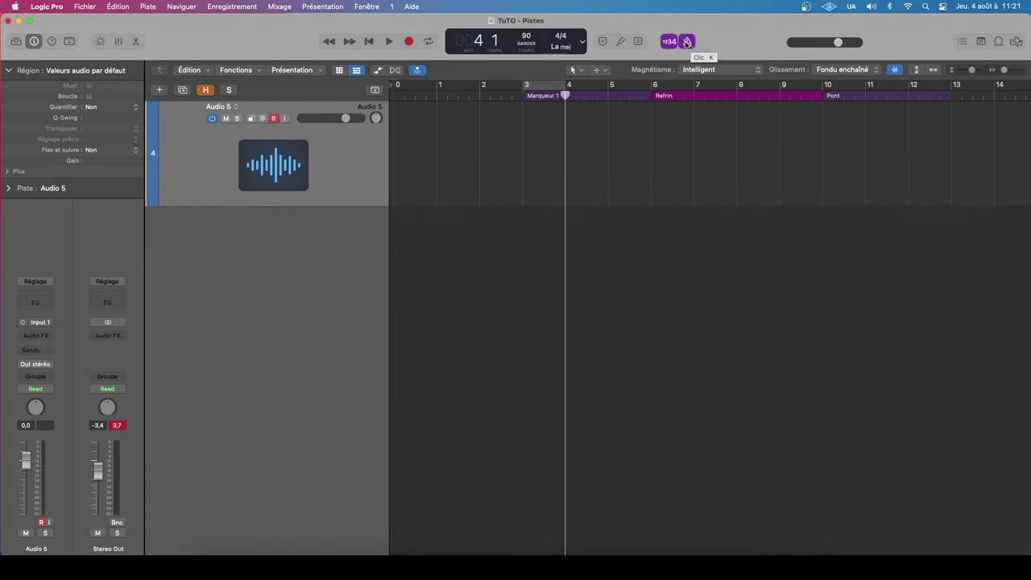
pyautogui.rightClick(687, 42)
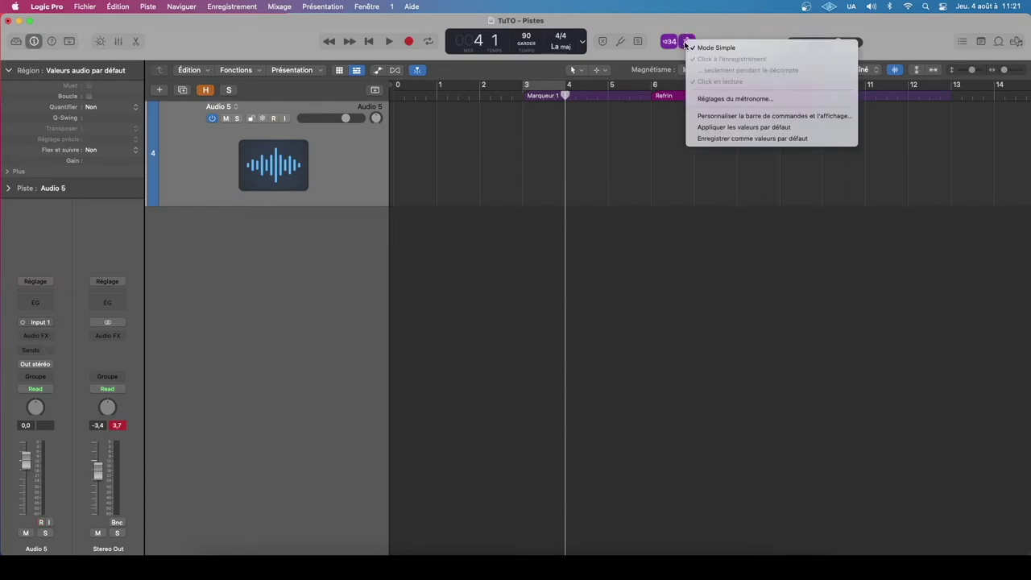
pyautogui.click(717, 98)
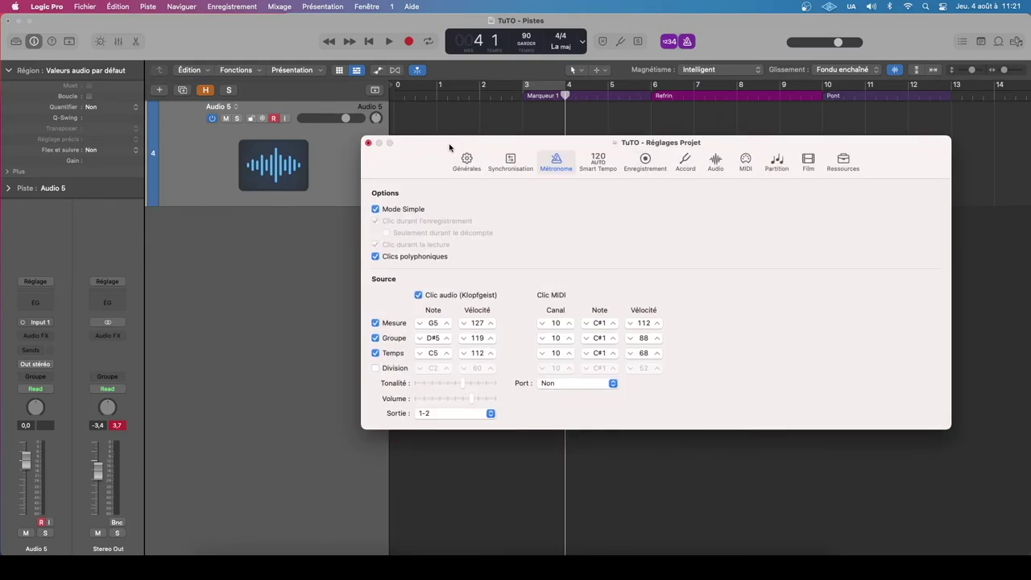
# - Turn off Mode Simple and Clic durant l'enregistrement in the metronome options
pyautogui.click(646, 166)
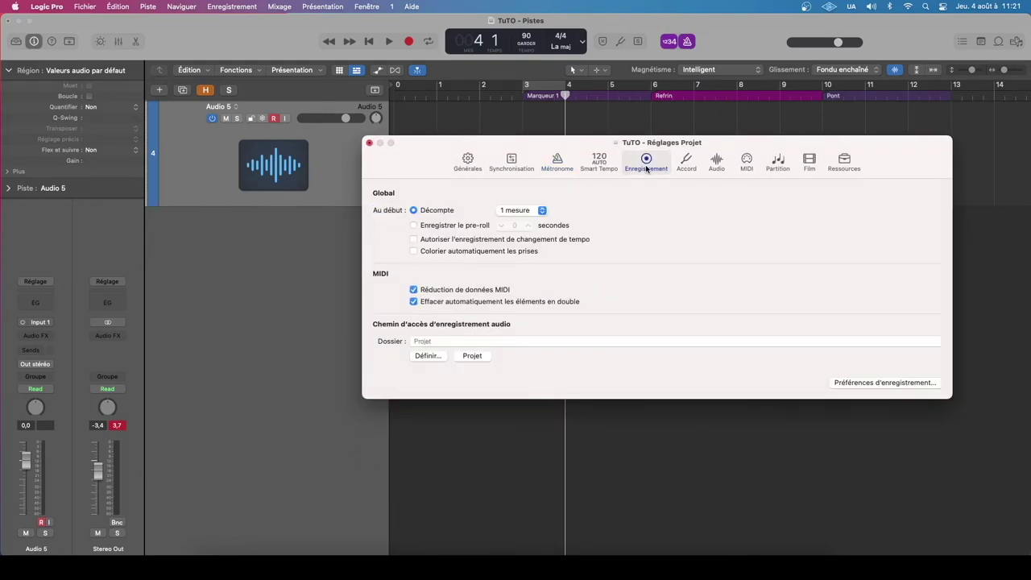
pyautogui.click(551, 173)
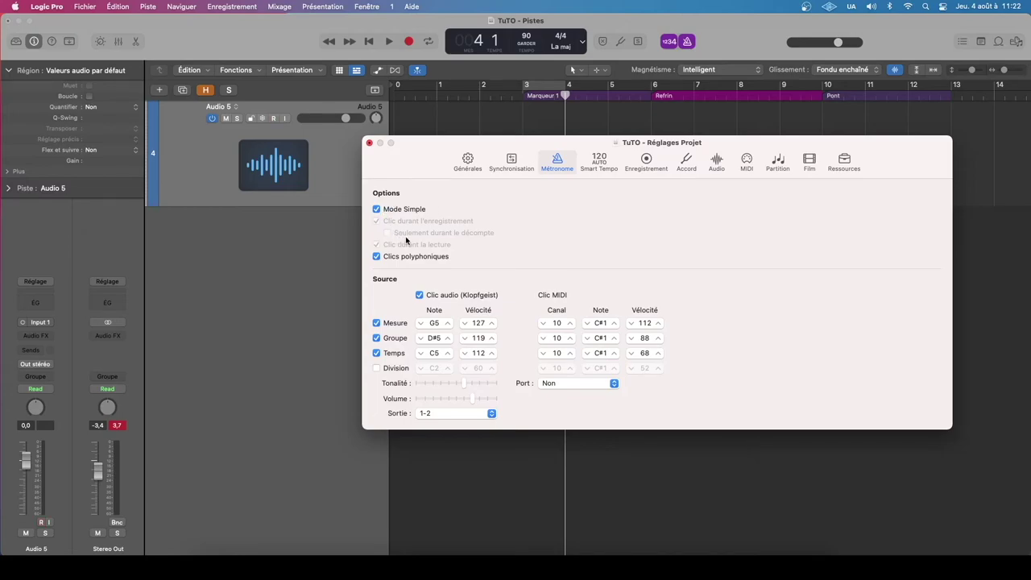
pyautogui.click(376, 209)
pyautogui.click(376, 209)
pyautogui.click(376, 209)
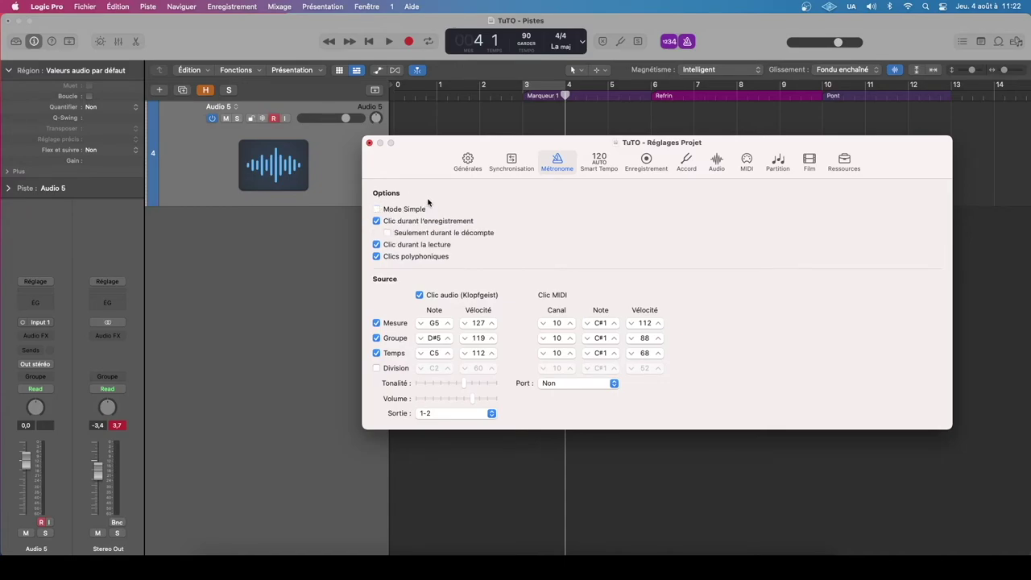
pyautogui.click(376, 222)
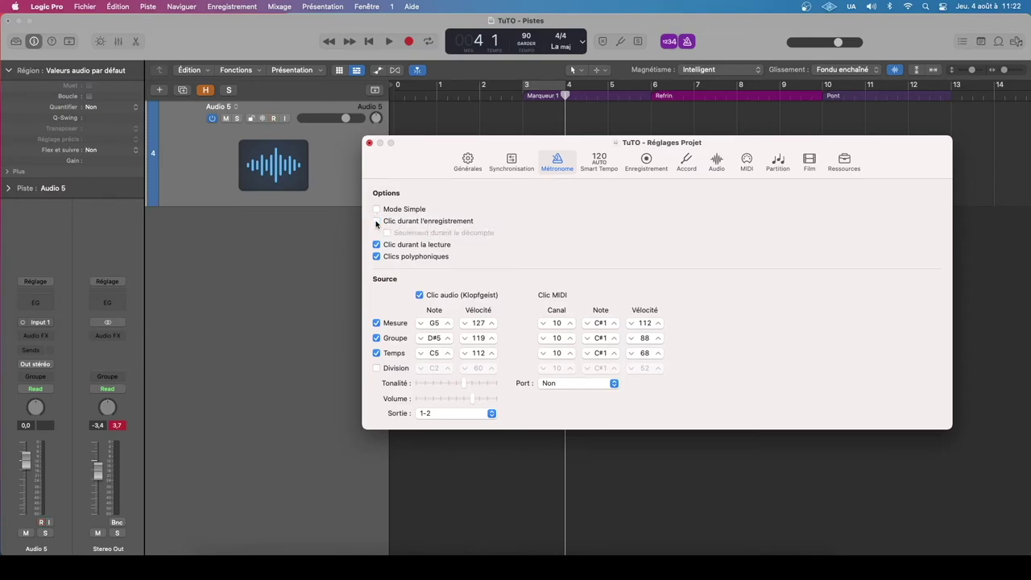
# - Play from bar 3 and record two short punch-in takes on Audio 5 before bar 6, keeping the timeline clear of the settings window
pyautogui.moveTo(538, 143); pyautogui.dragTo(535, 207)
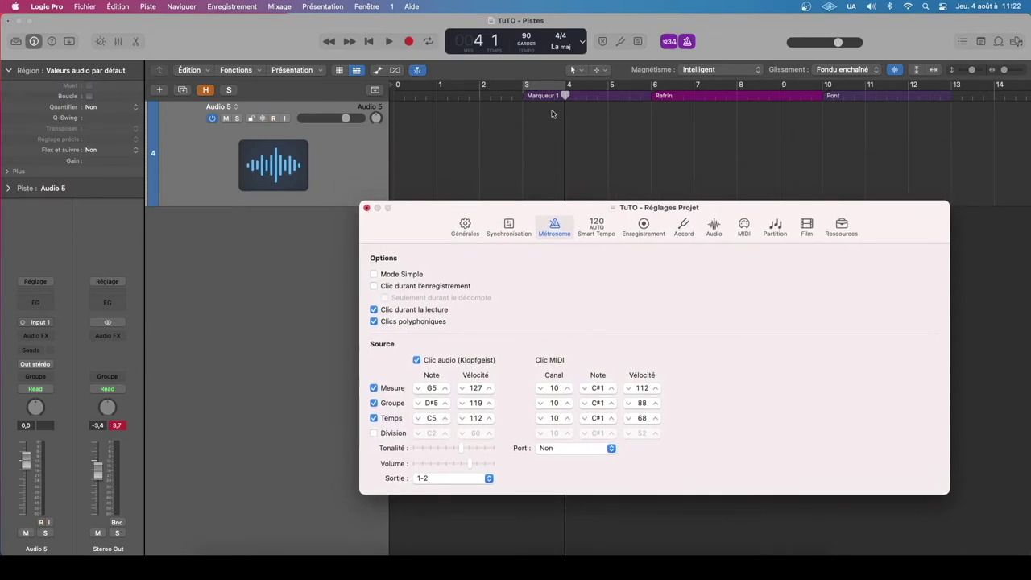
pyautogui.click(523, 95)
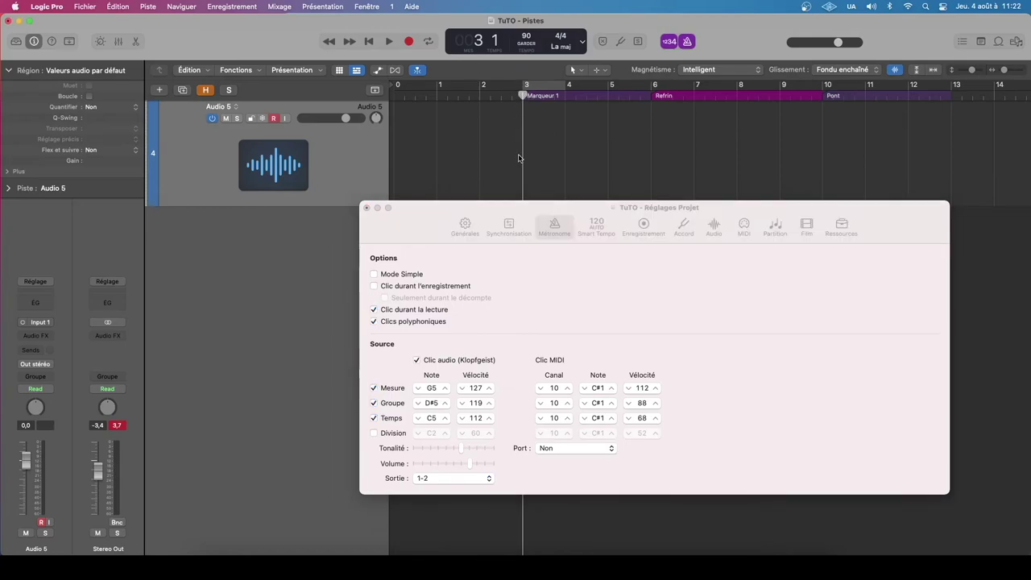
pyautogui.press('space')
pyautogui.press('r')
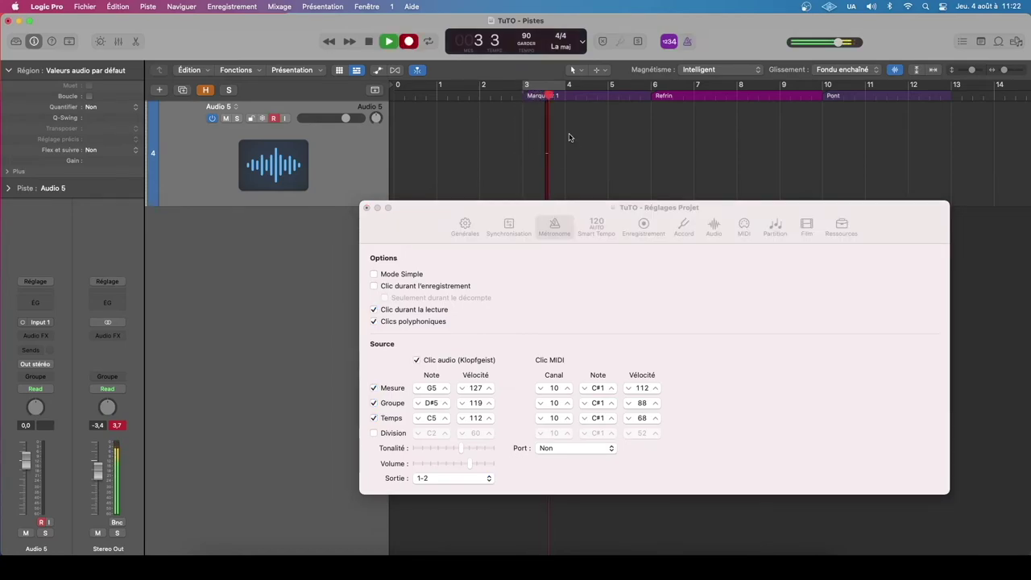
pyautogui.press('r')
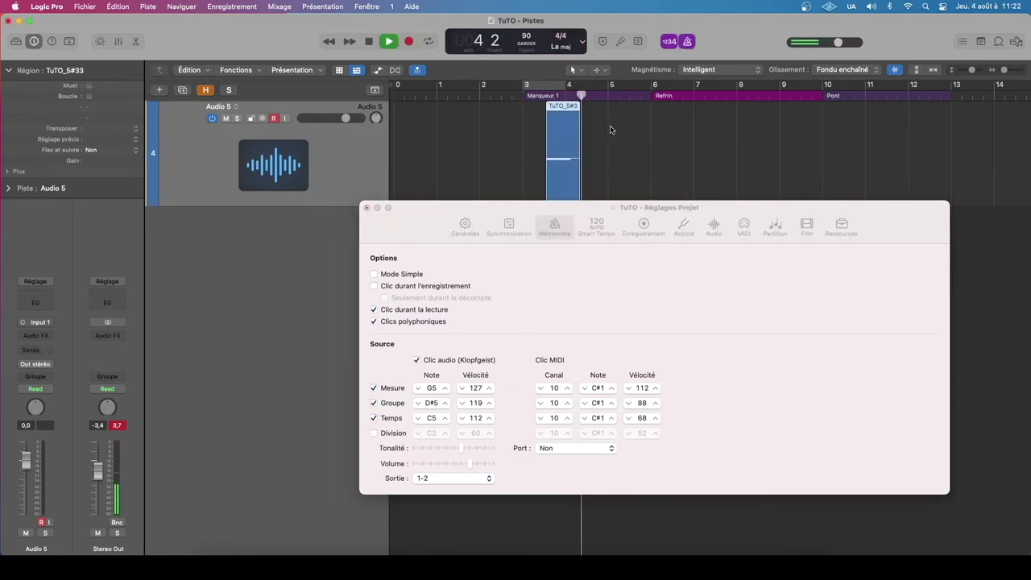
pyautogui.press('r')
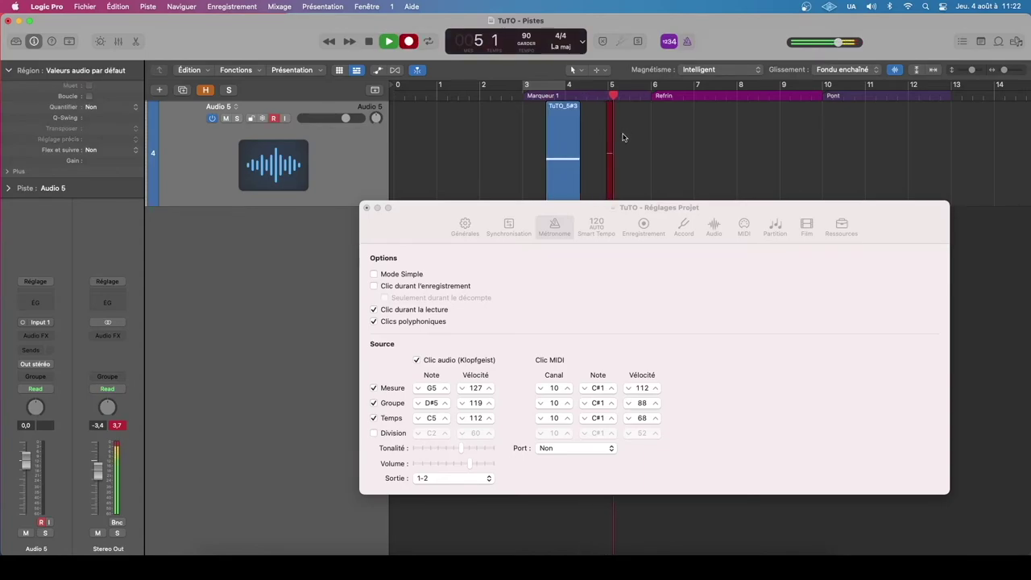
pyautogui.press('r')
pyautogui.press('space')
# - Play briefly into the Refrin section to hear the playback click, and turn off Clic durant la lecture
pyautogui.moveTo(571, 211); pyautogui.dragTo(610, 217)
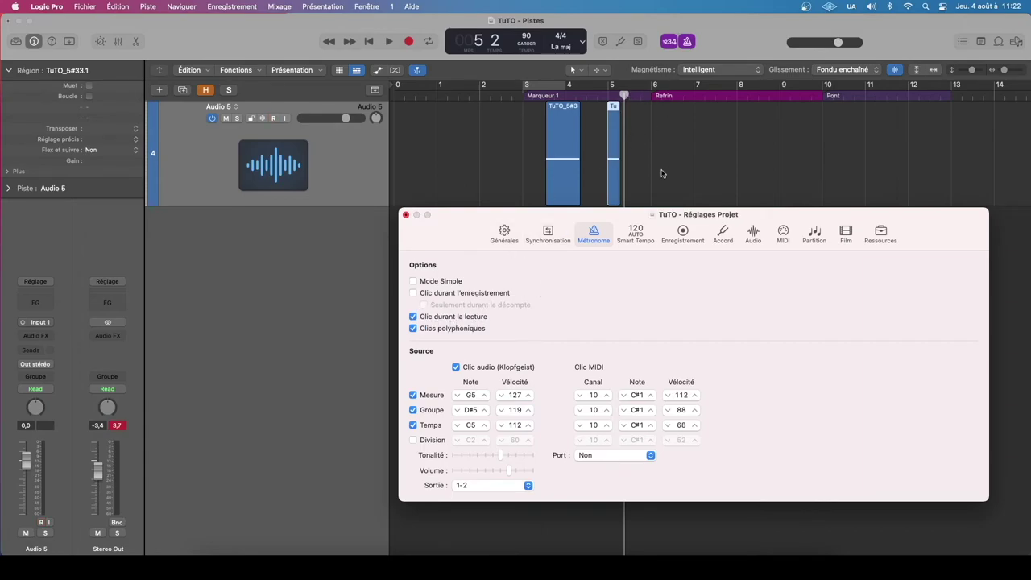
pyautogui.press('space')
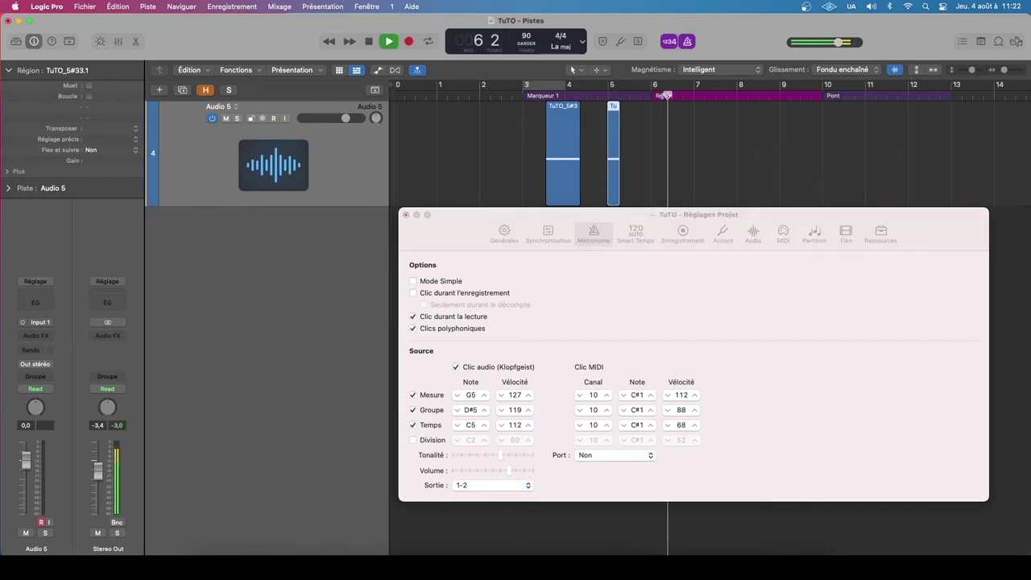
pyautogui.press('space')
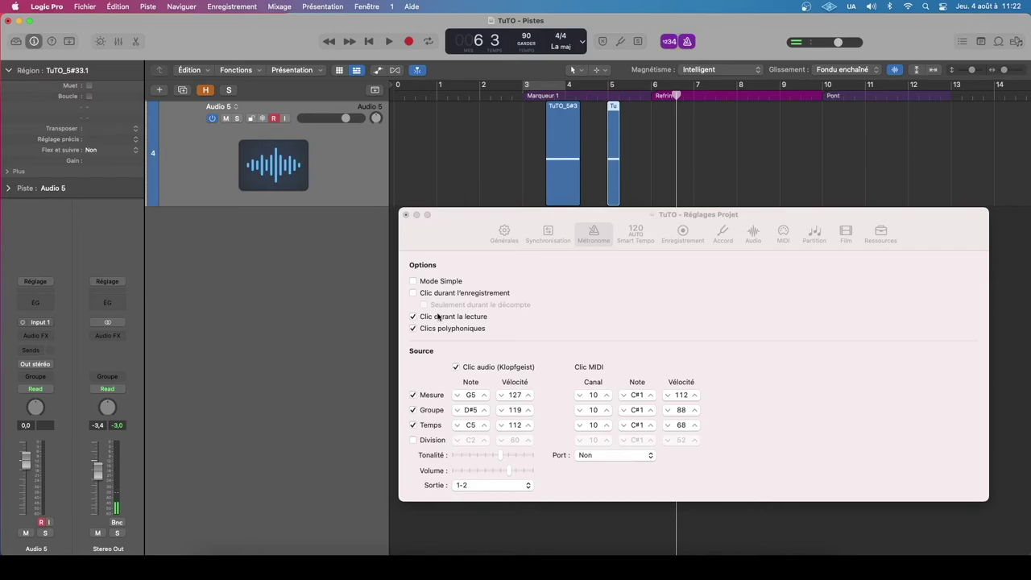
pyautogui.click(413, 317)
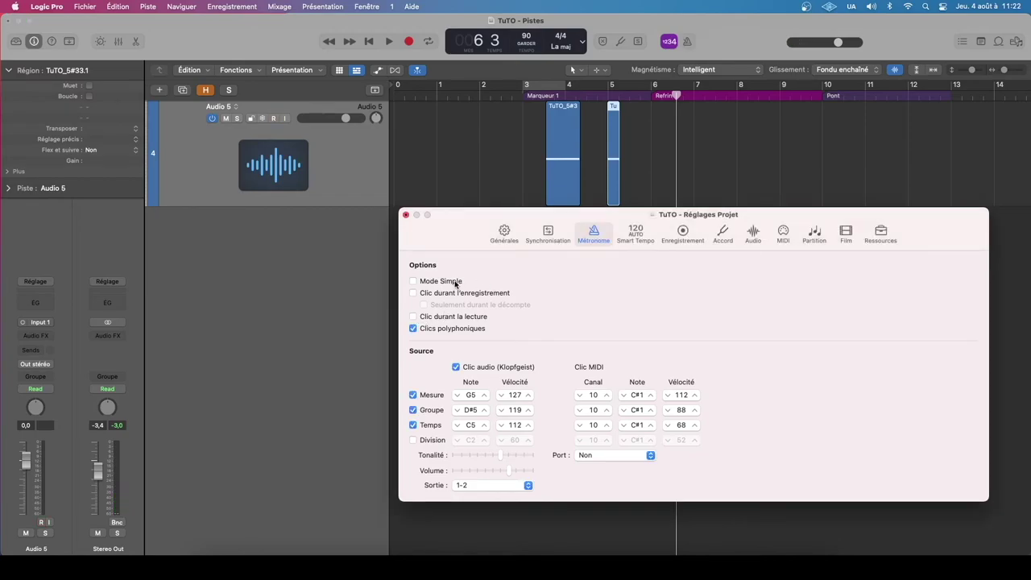
# - Play from bar 7 and record two short punch-in takes on Audio 5 around bar 8, and stop playback
pyautogui.click(694, 95)
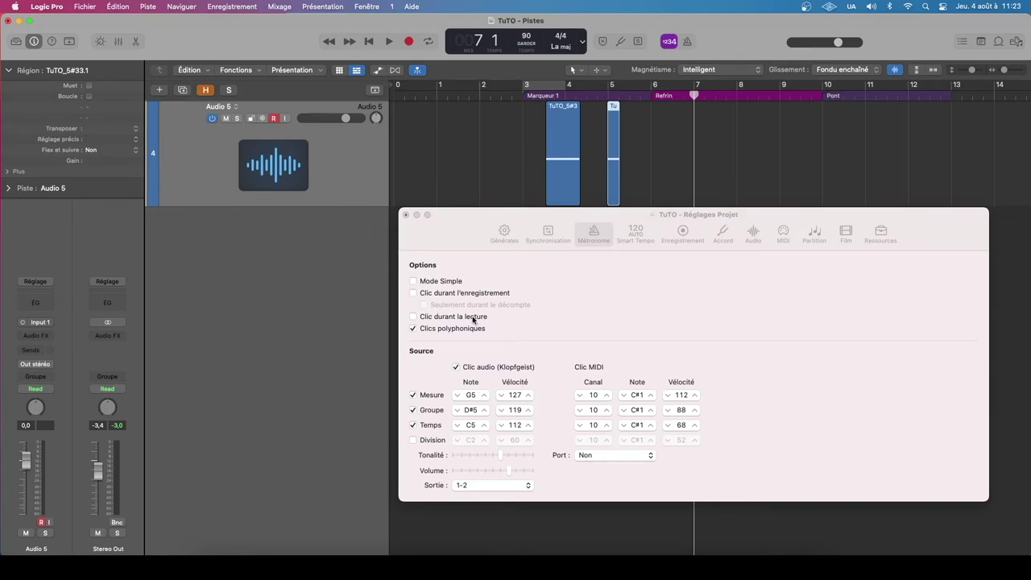
pyautogui.moveTo(694, 95); pyautogui.dragTo(694, 95)
pyautogui.press('space')
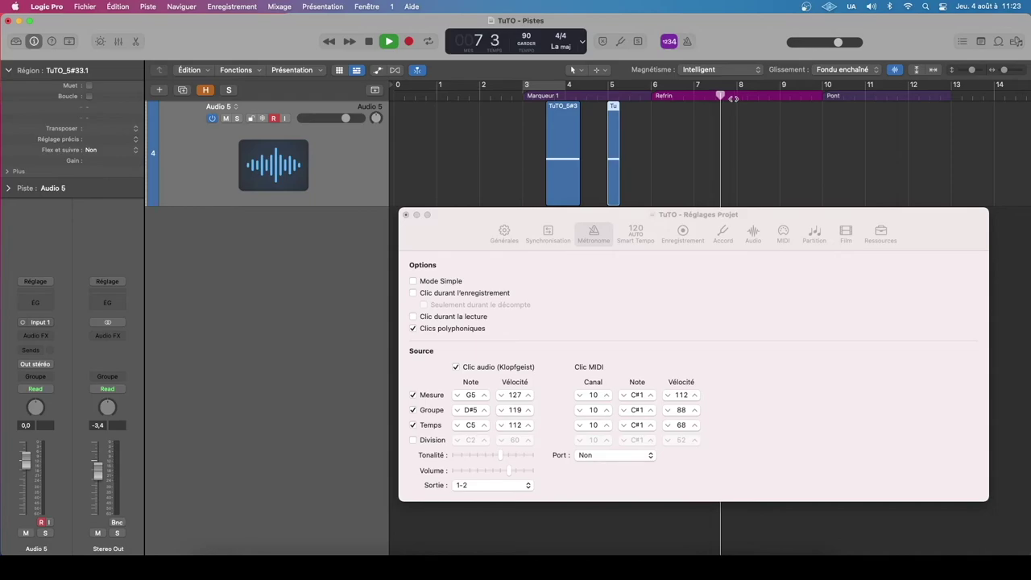
pyautogui.press('r')
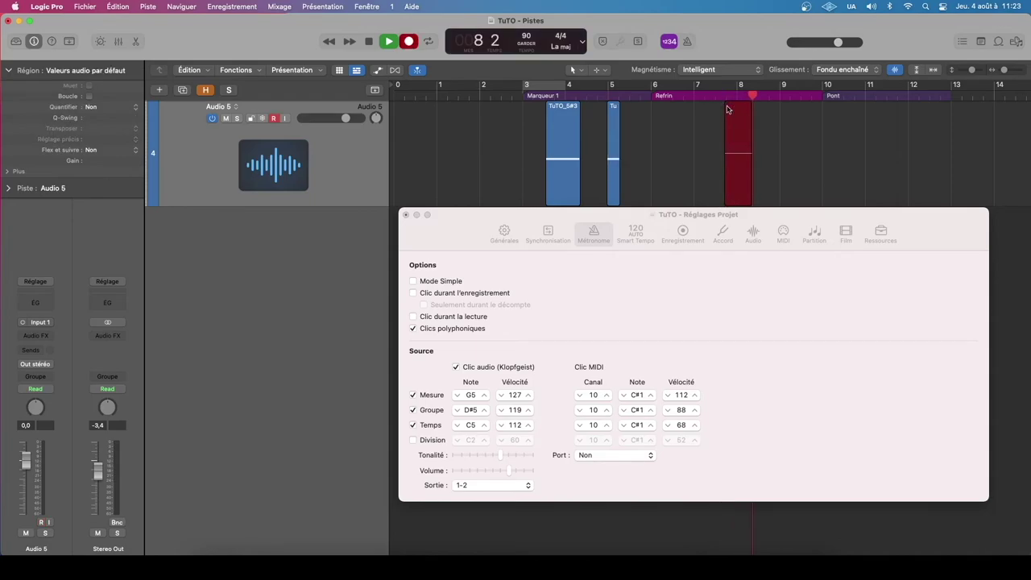
pyautogui.press('r')
pyautogui.press('r')
pyautogui.press('r')
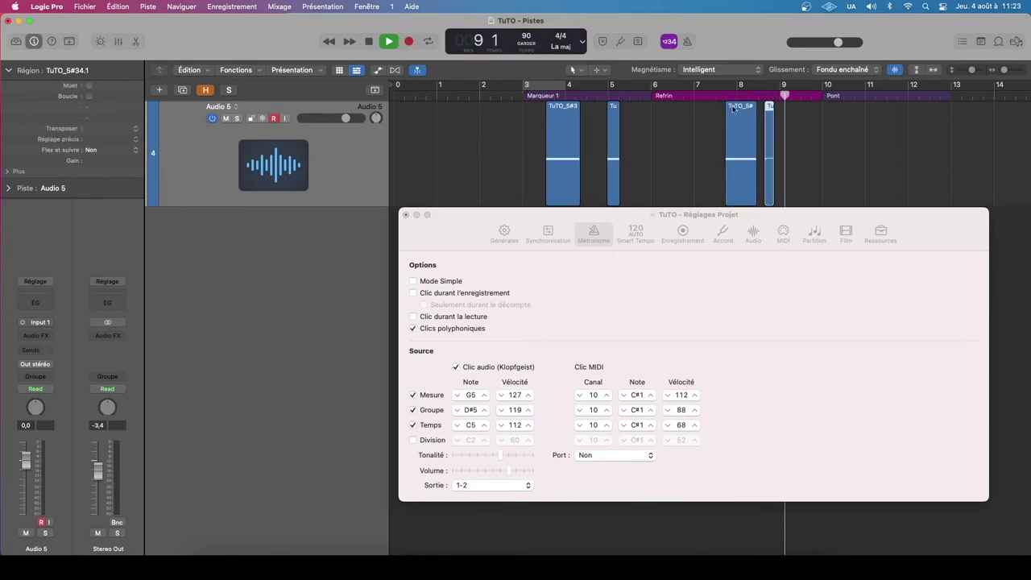
pyautogui.press('space')
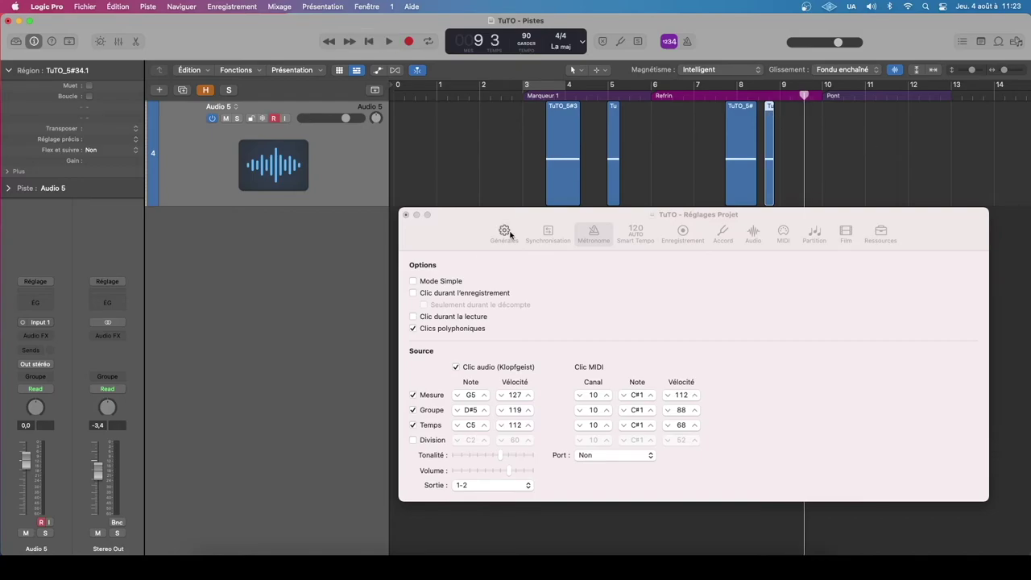
# - Turn on Clic durant l'enregistrement, play from bar 1 and record two short punch-in takes on Audio 5, stopping playback after bar 3
pyautogui.click(414, 293)
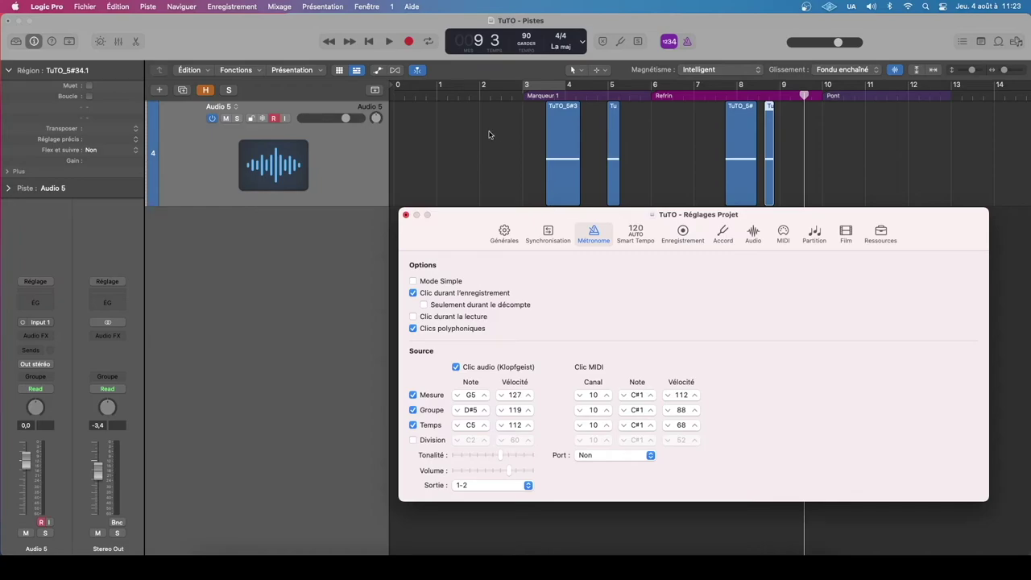
pyautogui.click(439, 97)
pyautogui.press('space')
pyautogui.press('r')
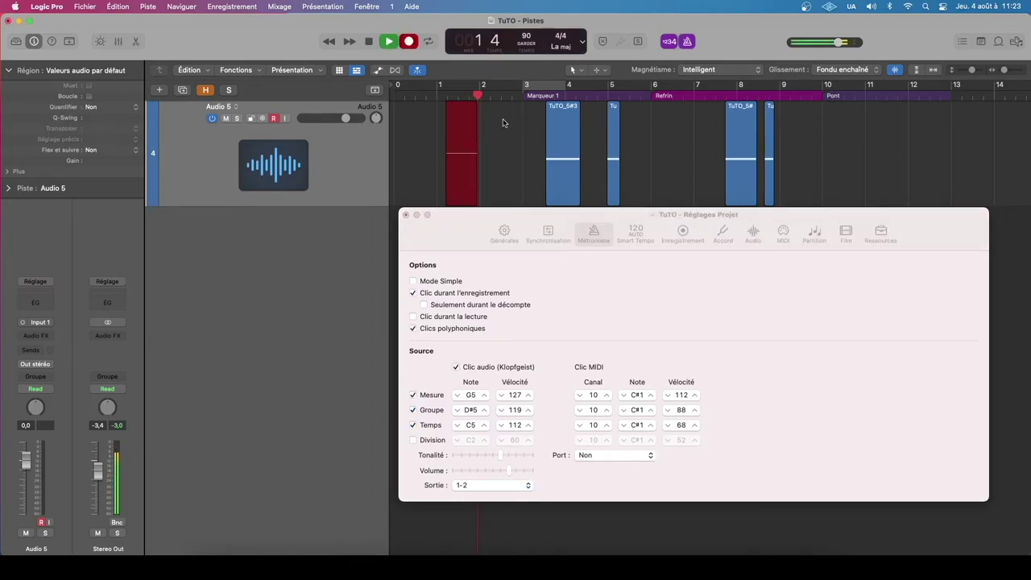
pyautogui.press('r')
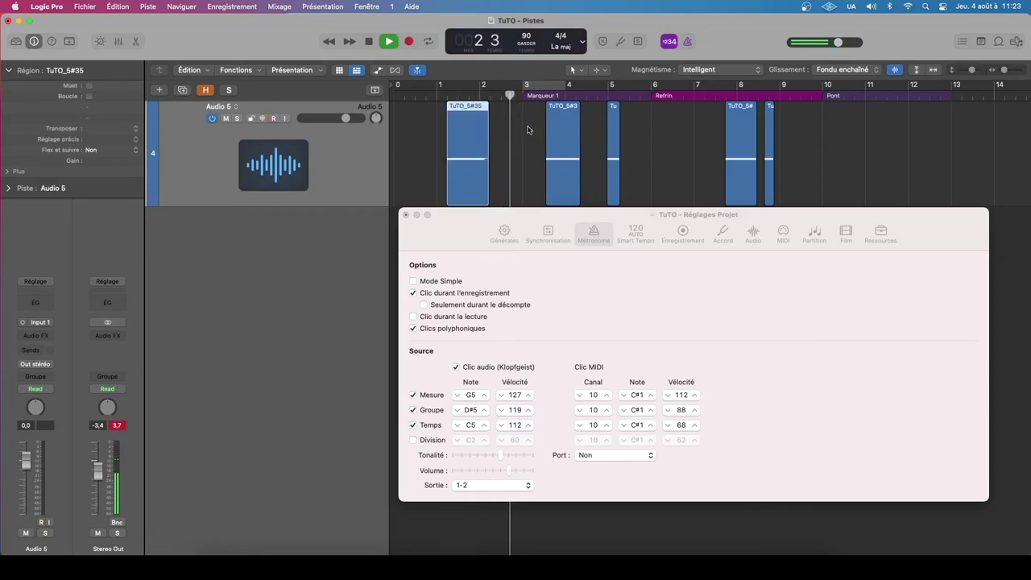
pyautogui.press('r')
pyautogui.press('r')
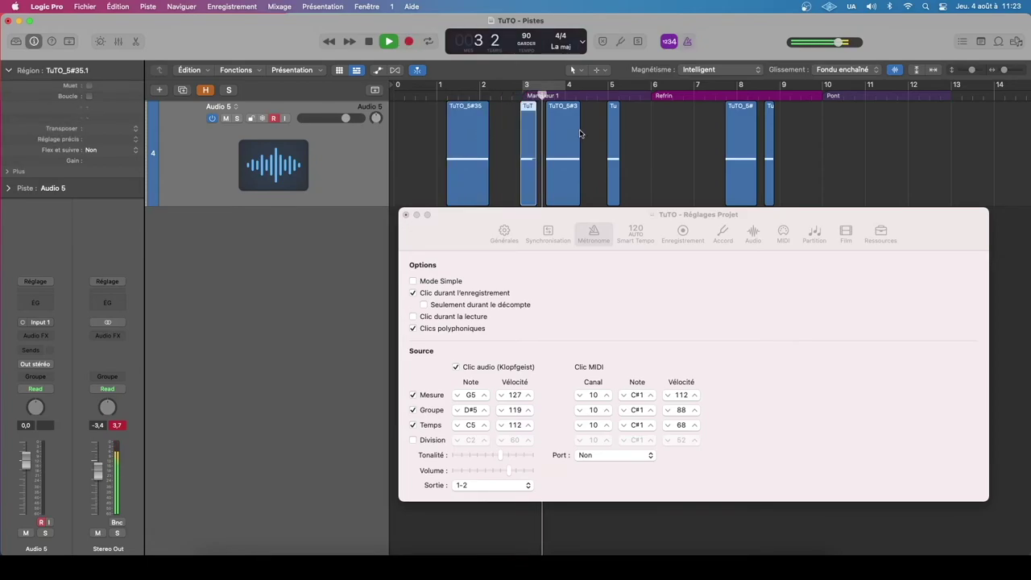
pyautogui.press('space')
# - Turn off Clic durant l'enregistrement, turn on Clic durant la lecture, and enable Mode Simple in the metronome options
pyautogui.click(412, 294)
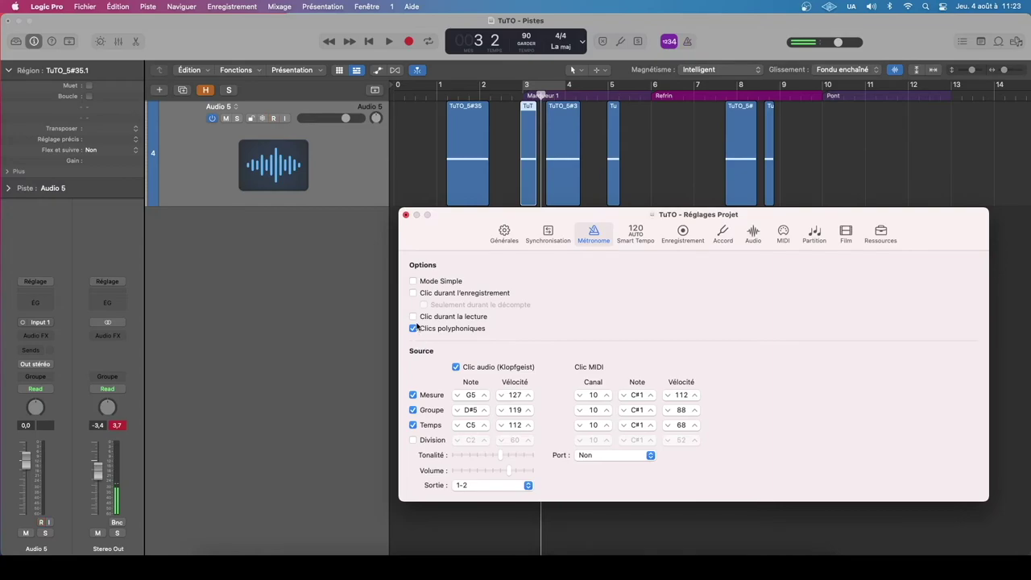
pyautogui.click(413, 317)
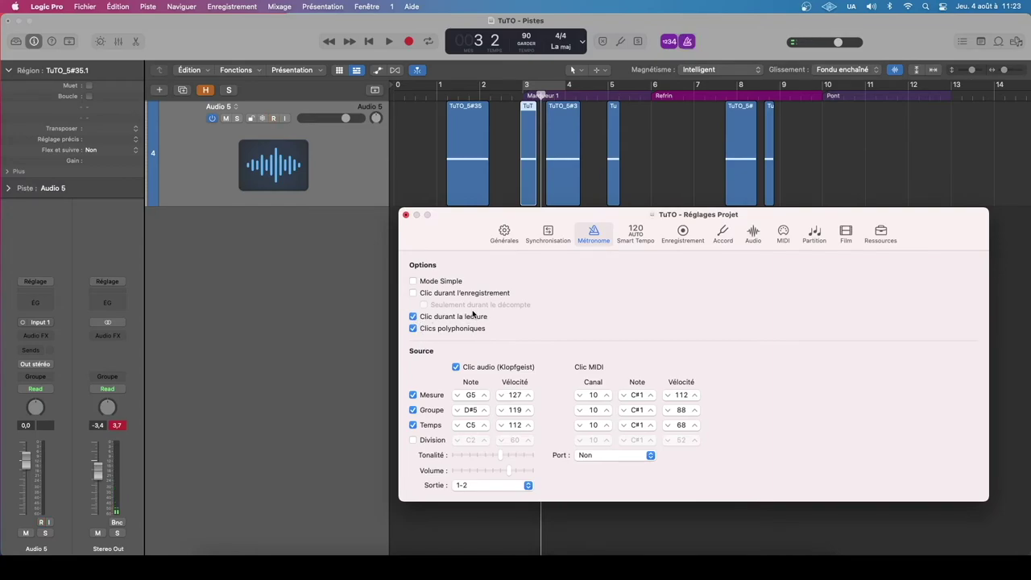
pyautogui.click(413, 281)
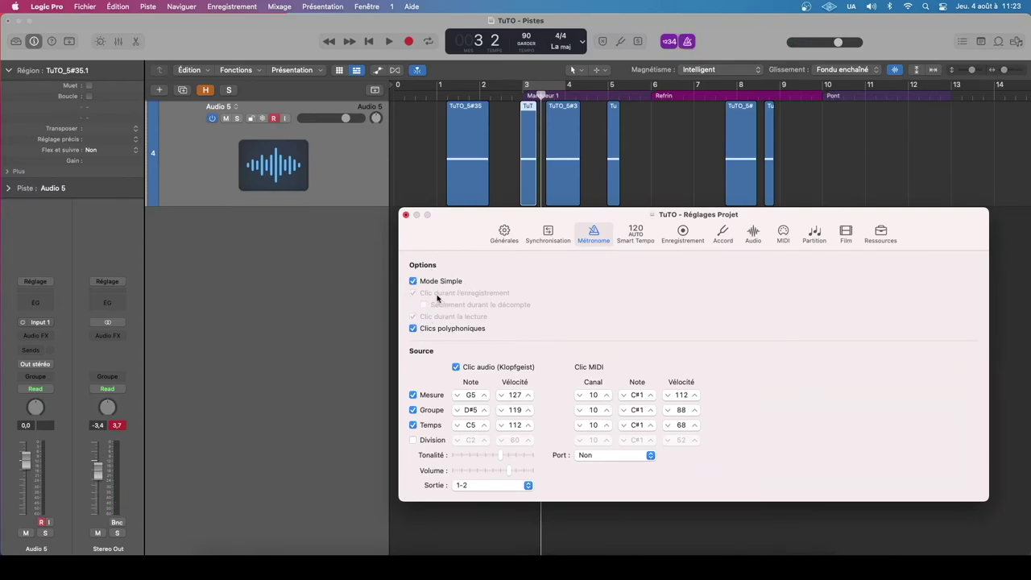
# - Delete all recorded regions on Audio 5, keeping the settings window clear of the track, and close the project settings
pyautogui.moveTo(457, 235); pyautogui.dragTo(460, 197)
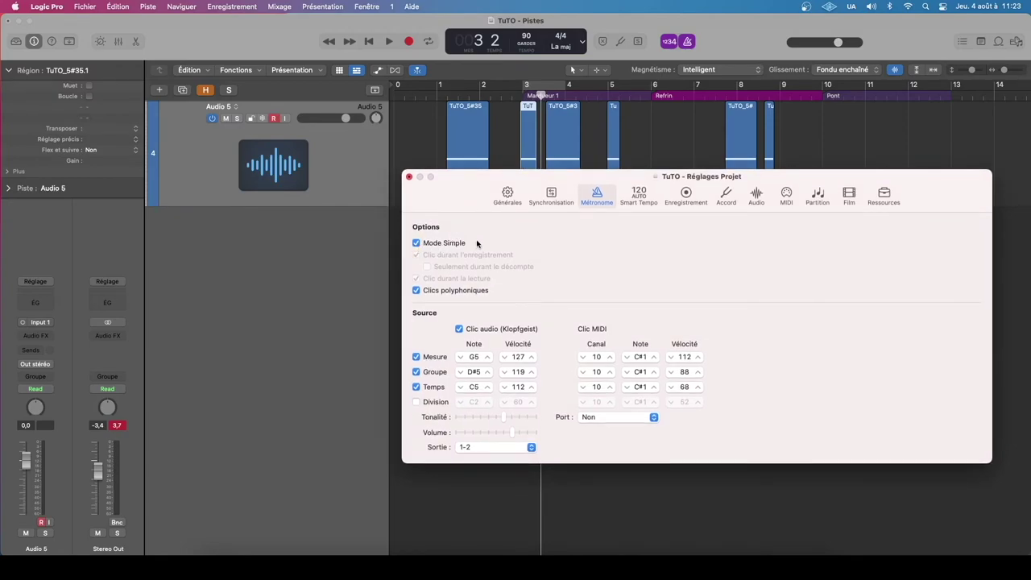
pyautogui.moveTo(448, 189); pyautogui.dragTo(394, 194)
pyautogui.moveTo(427, 132); pyautogui.dragTo(801, 144)
pyautogui.press('BackSpace')
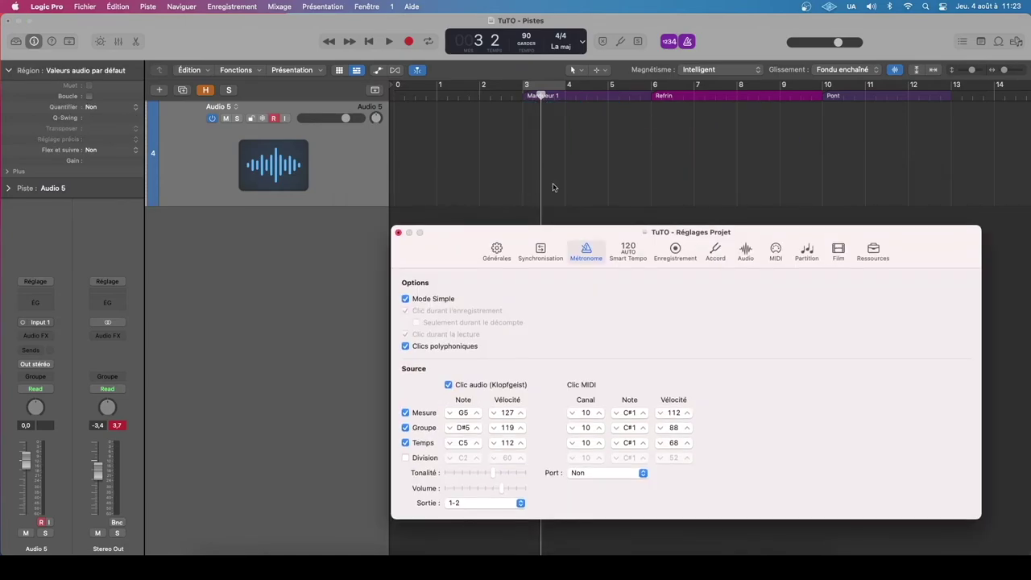
pyautogui.moveTo(461, 240); pyautogui.dragTo(459, 239)
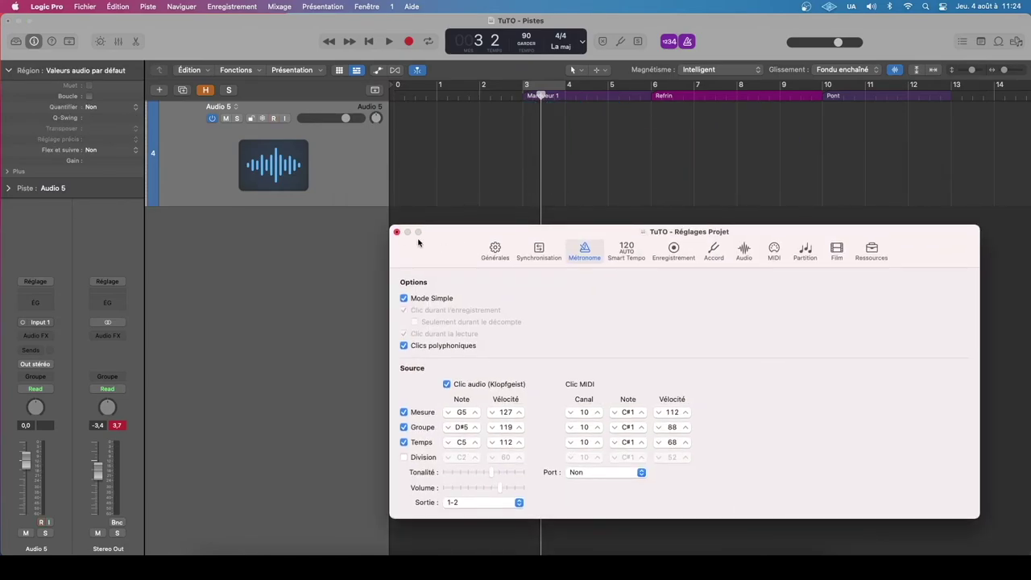
pyautogui.click(397, 232)
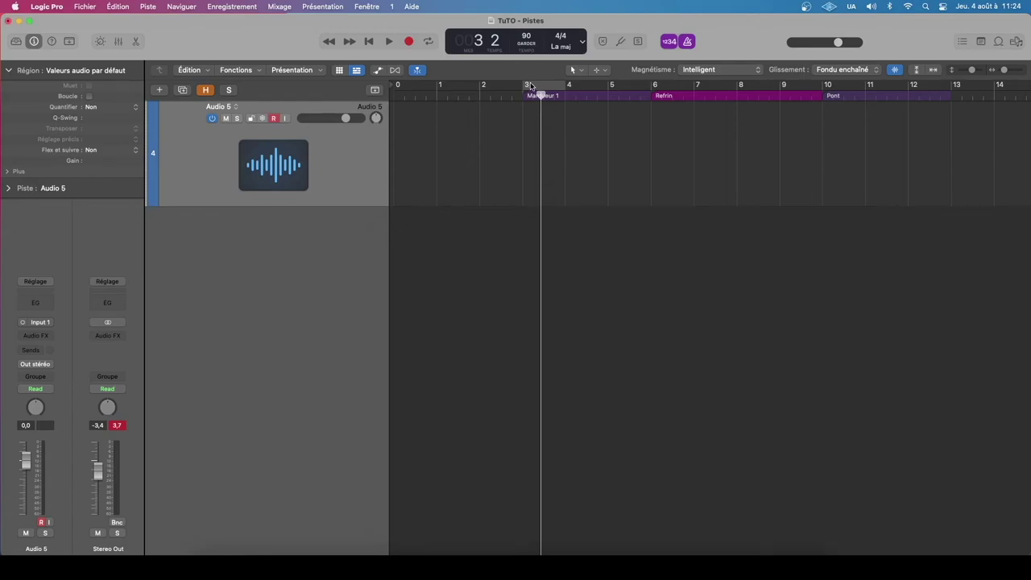
# - Place the playhead at bar 3 and reset the Stereo Out peak level indicator
pyautogui.moveTo(531, 86); pyautogui.dragTo(482, 94)
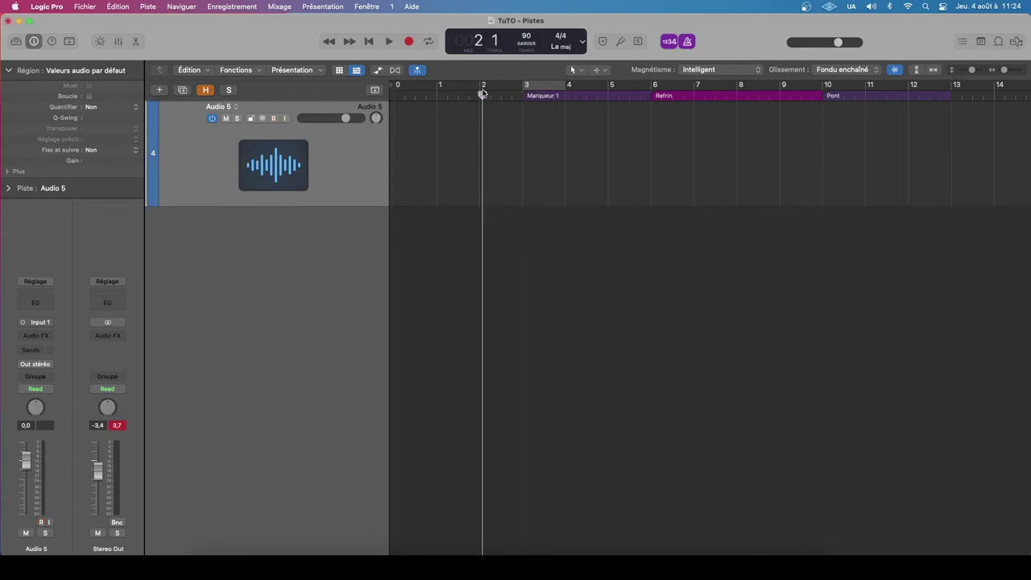
pyautogui.click(120, 426)
pyautogui.click(519, 95)
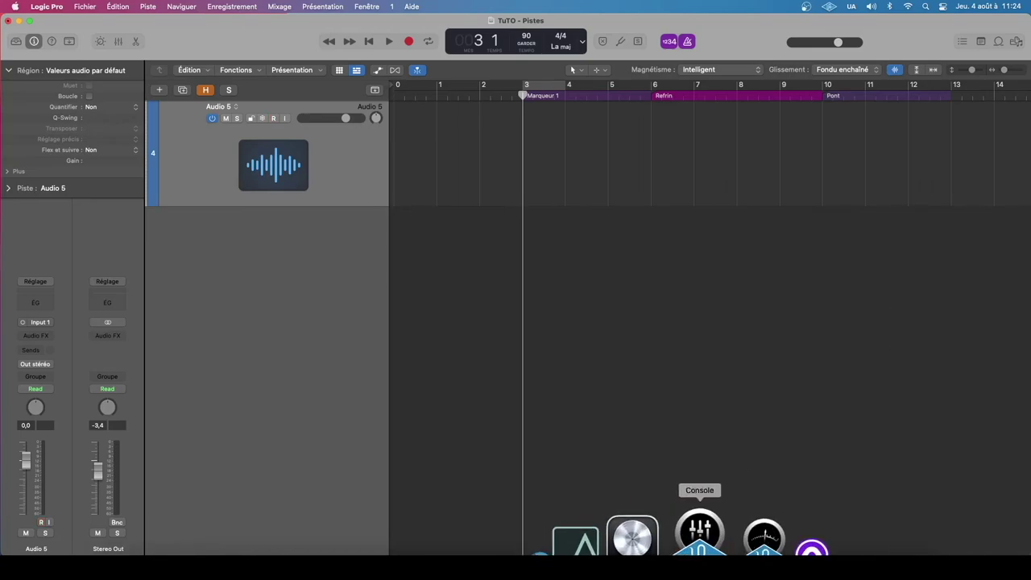
# - Switch to the Console app and fit its mixer beside a narrowed Logic Pro tracks window
pyautogui.click(693, 536)
pyautogui.click(720, 333)
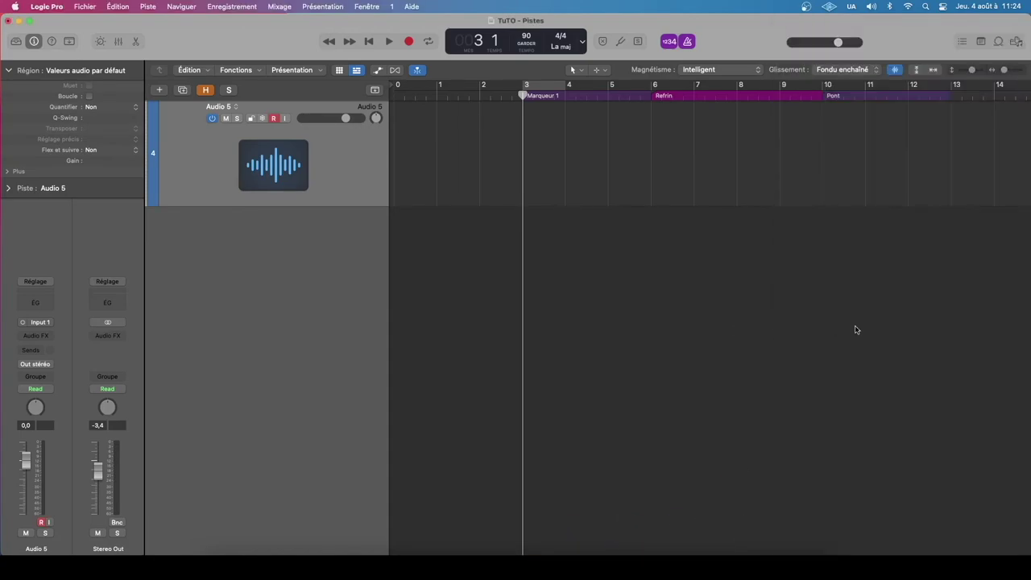
pyautogui.moveTo(1028, 338); pyautogui.dragTo(768, 343)
pyautogui.click(796, 328)
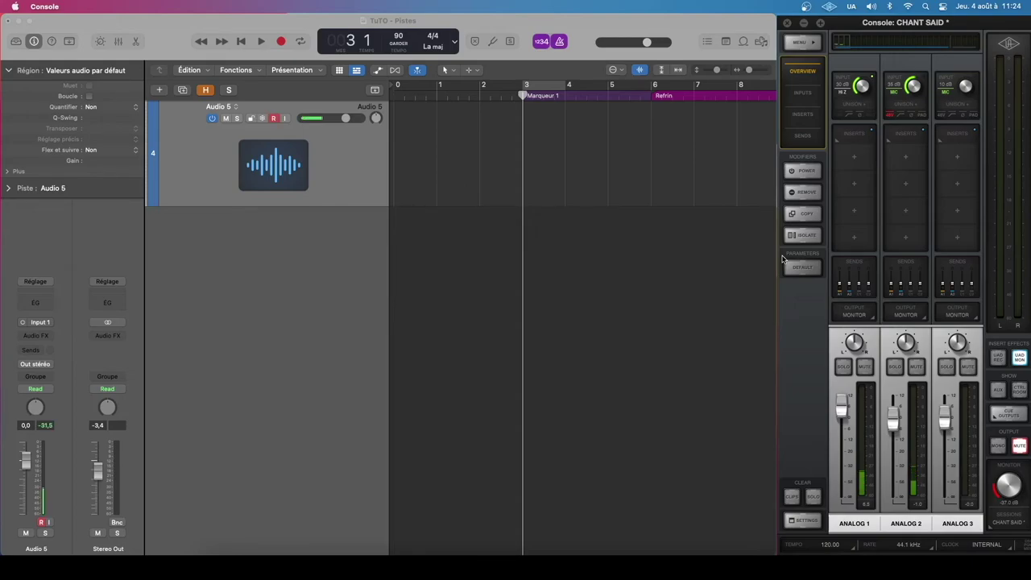
pyautogui.click(572, 272)
# - Examine the ANALOG 1 channel's name and stereo settings in Console, and close them
pyautogui.click(838, 460)
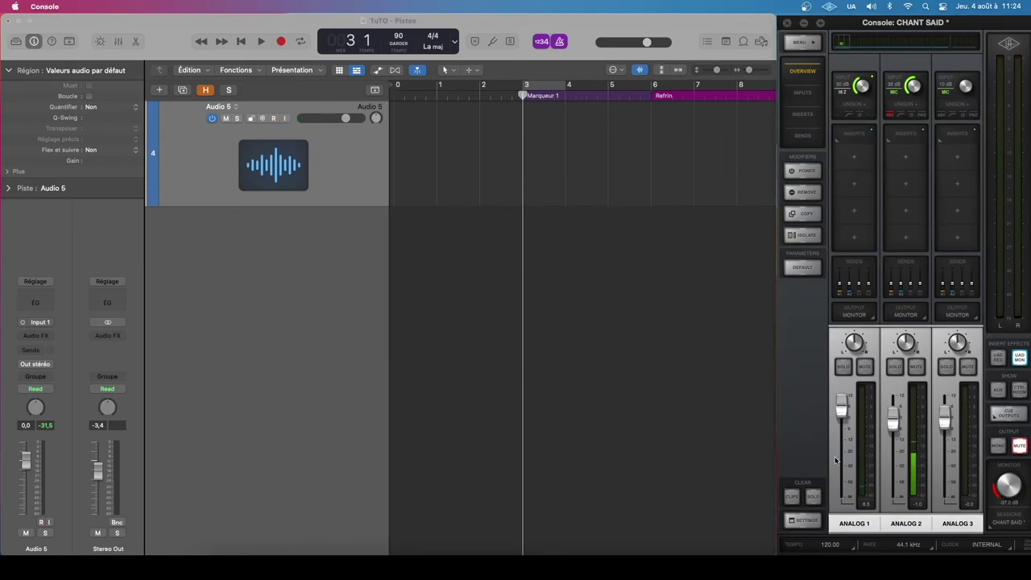
pyautogui.click(856, 523)
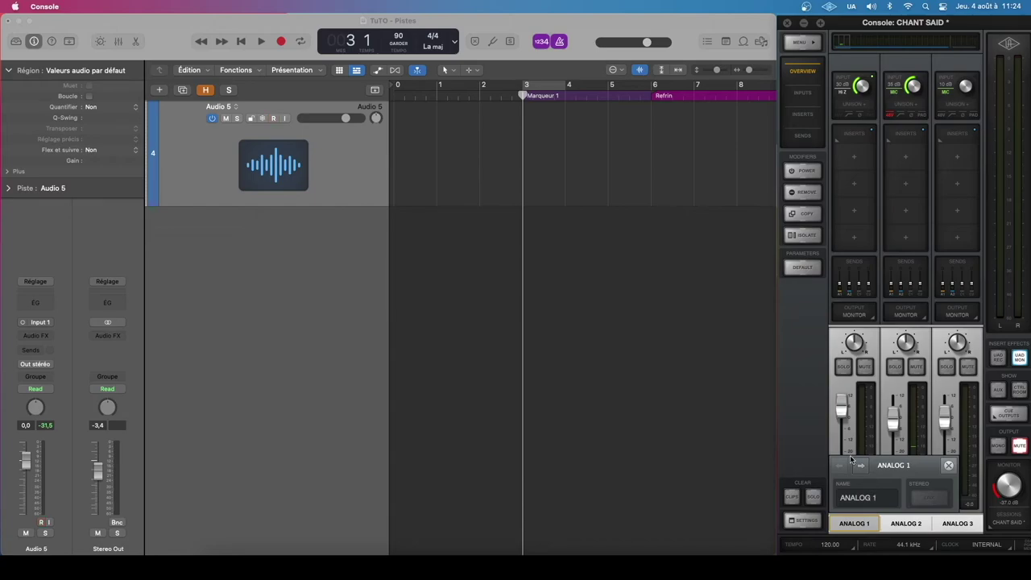
pyautogui.click(949, 464)
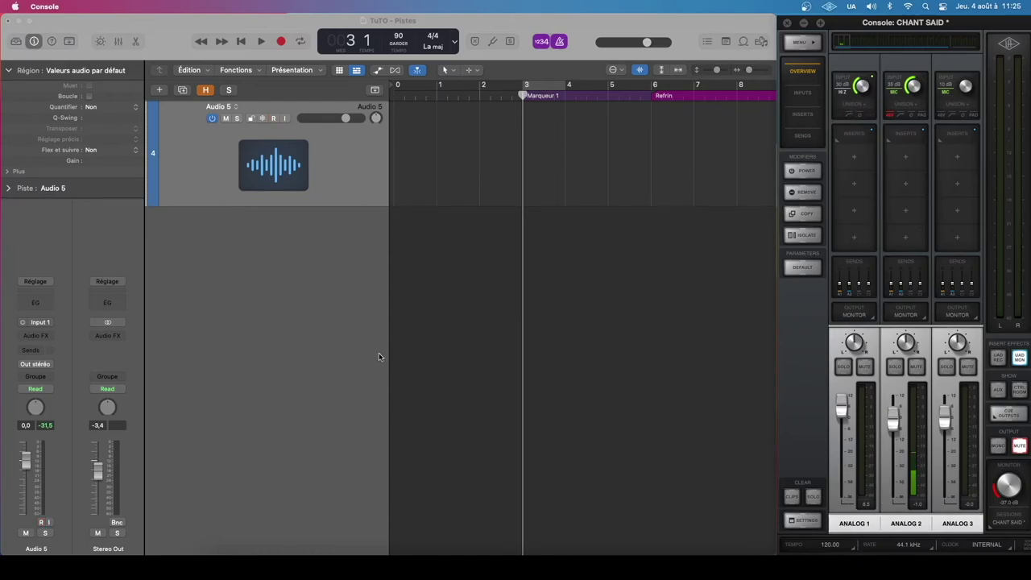
# - Return to Logic Pro and examine the hardware inputs available for Audio 5, leaving its input assignment as it is
pyautogui.click(303, 128)
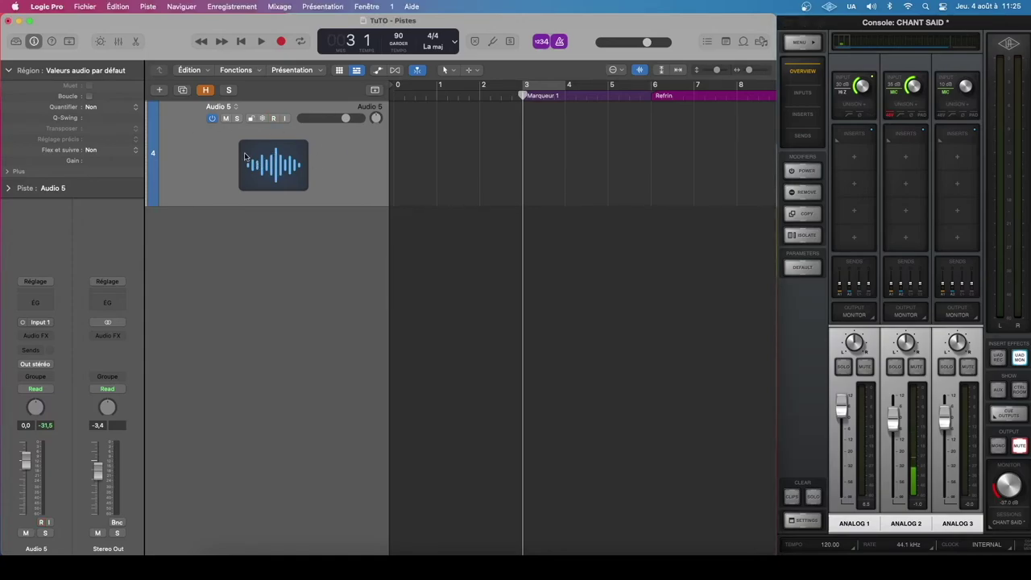
pyautogui.click(38, 322)
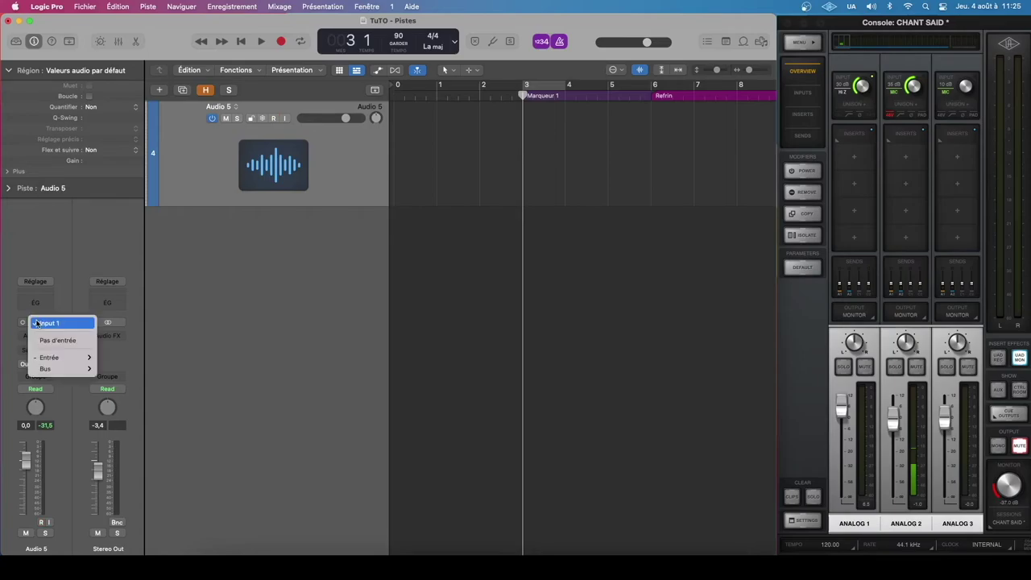
pyautogui.moveTo(56, 357)
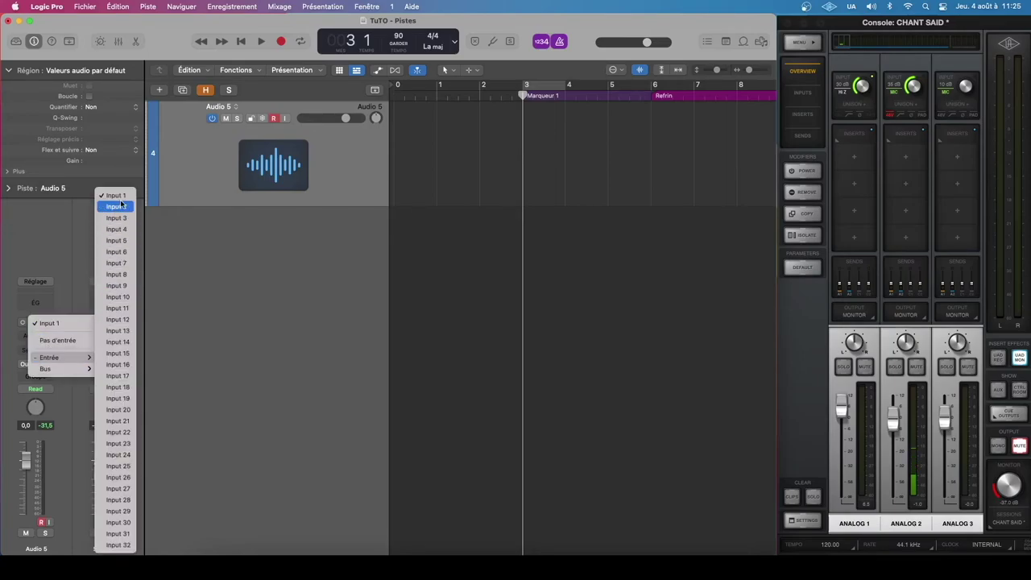
pyautogui.click(178, 182)
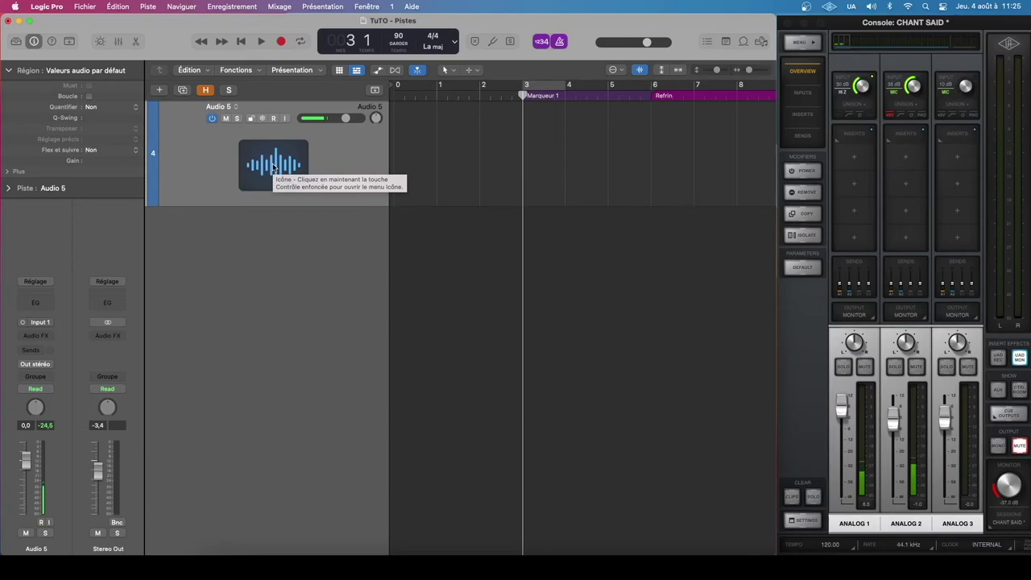
# - Show the Logic Pro mixer, lower Audio 5's volume to −∞, and set the ANALOG 1 fader in Console to about 5.5
pyautogui.press('x')
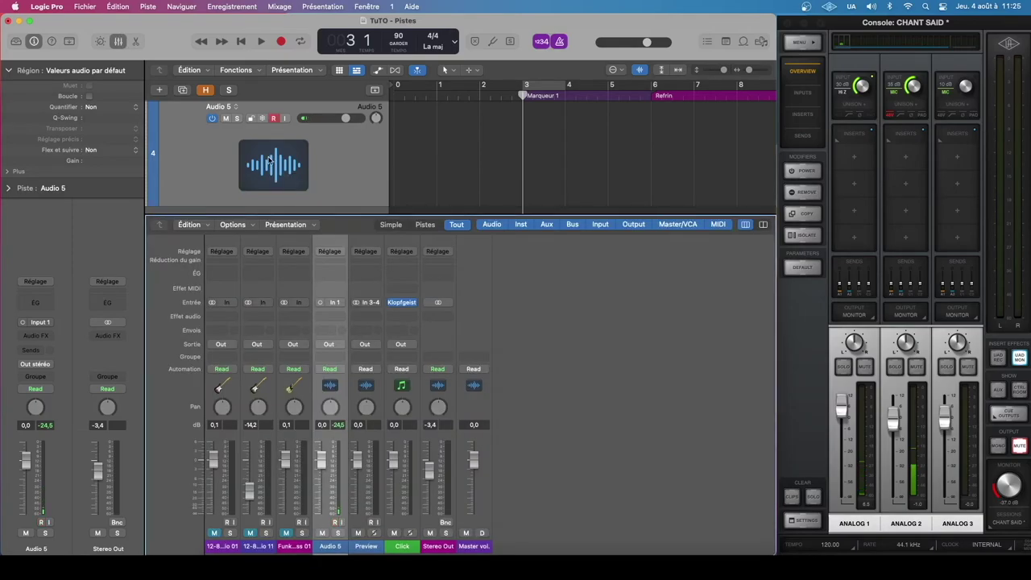
pyautogui.moveTo(345, 119); pyautogui.dragTo(301, 119)
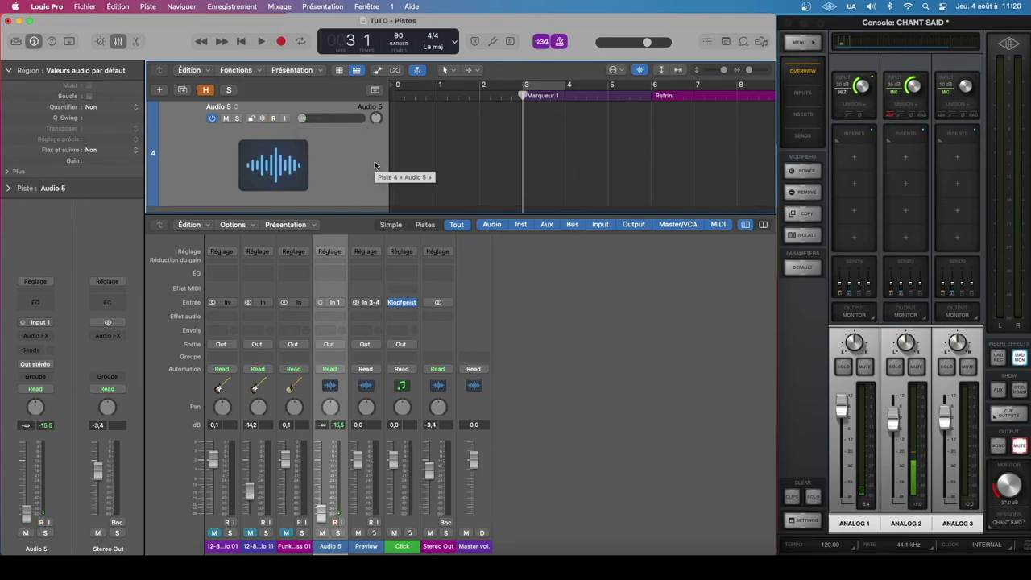
pyautogui.click(843, 412)
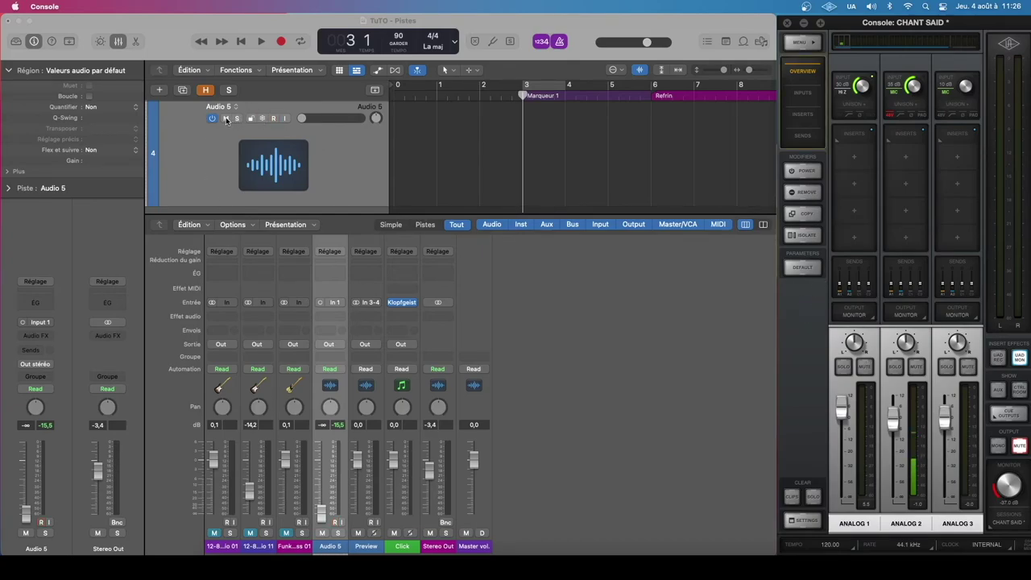
# - Mute Audio 5 in Logic Pro and raise its volume fader to about -0.1 dB
pyautogui.click(322, 163)
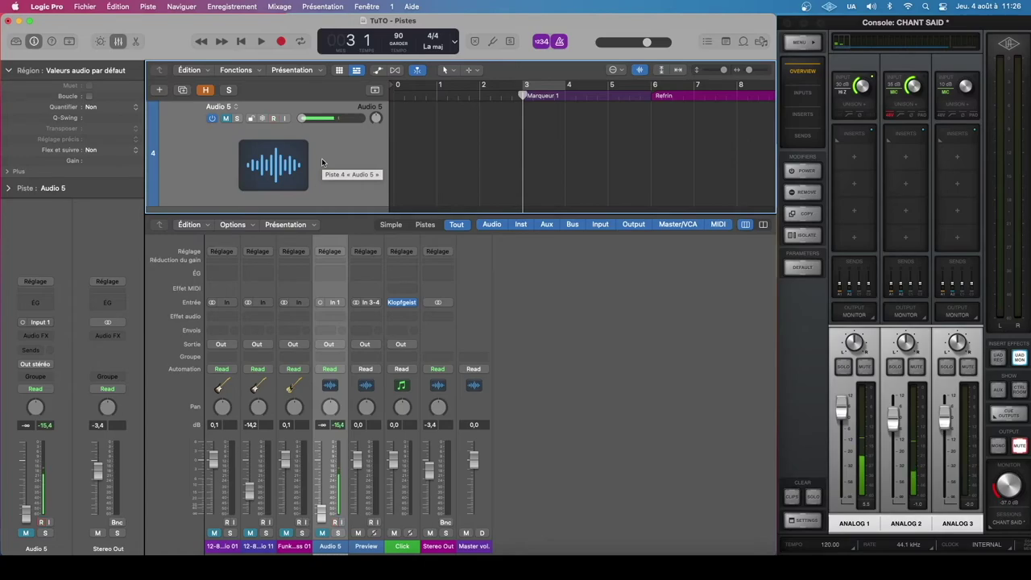
pyautogui.click(830, 325)
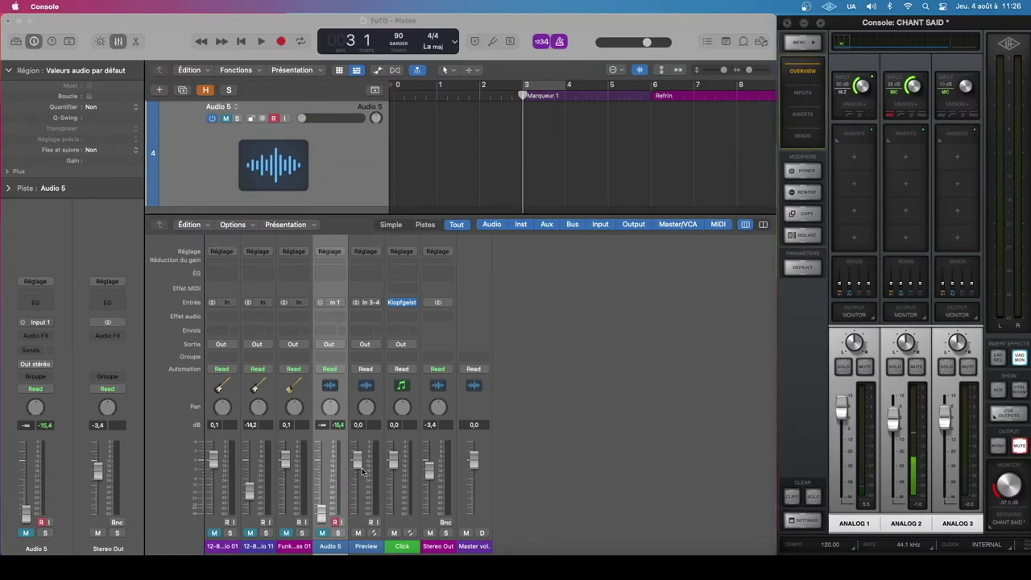
pyautogui.moveTo(322, 514); pyautogui.dragTo(322, 420)
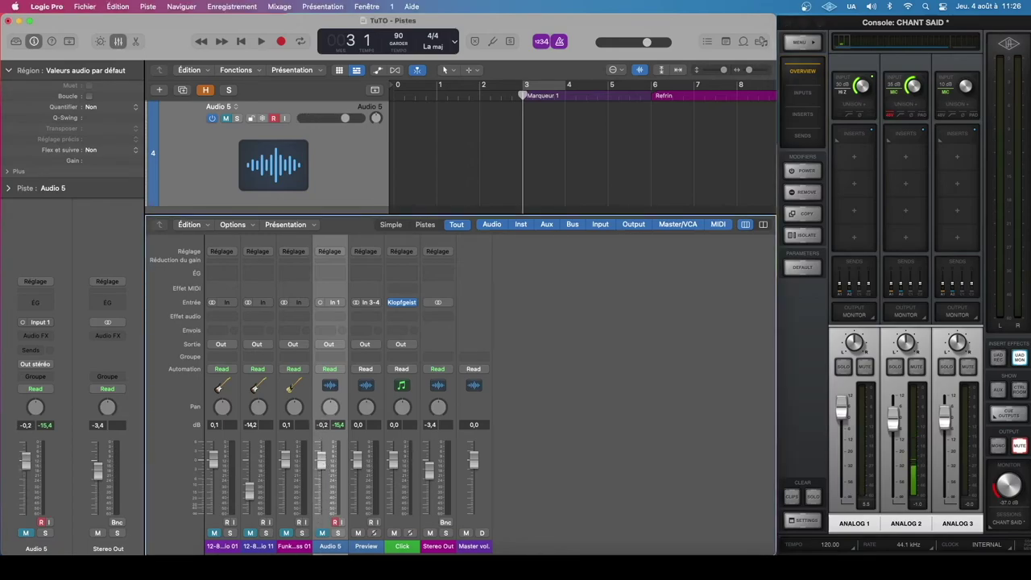
pyautogui.moveTo(322, 466); pyautogui.dragTo(323, 465)
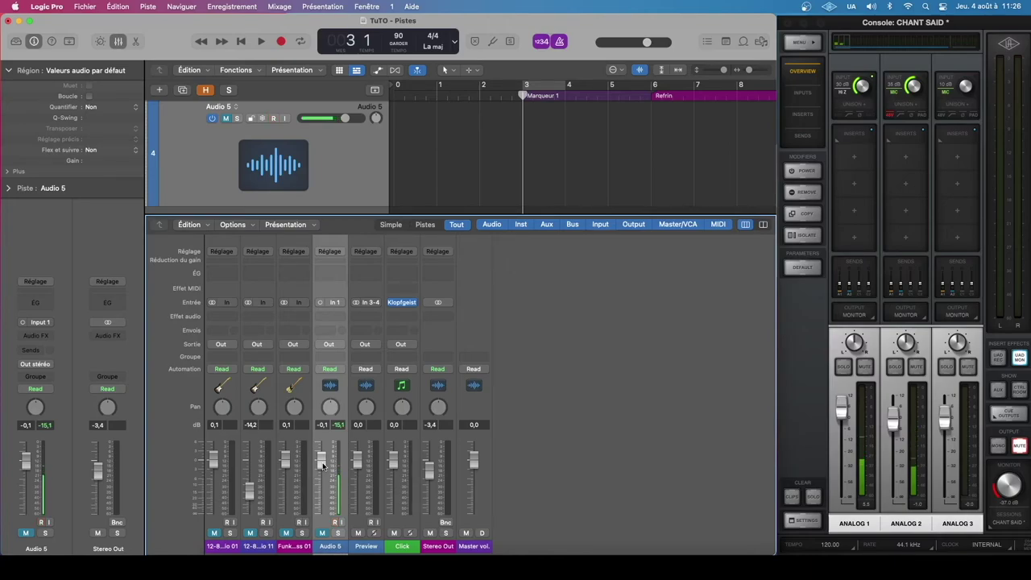
# - Adjust ANALOG 1's input gain in Console, and lower Audio 5's volume to about -13.8 dB before resetting it to 0.0 dB
pyautogui.click(860, 90)
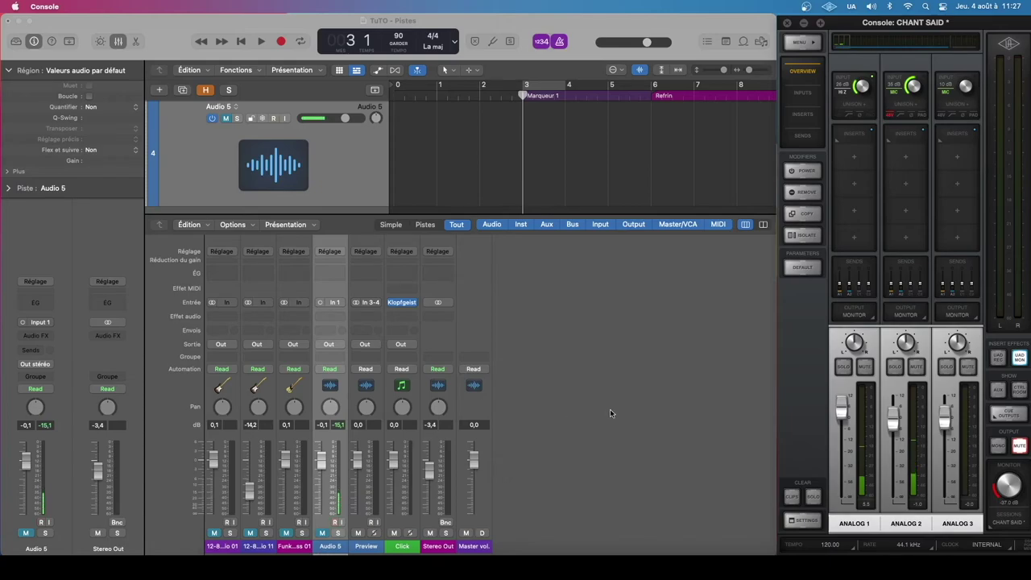
pyautogui.click(343, 439)
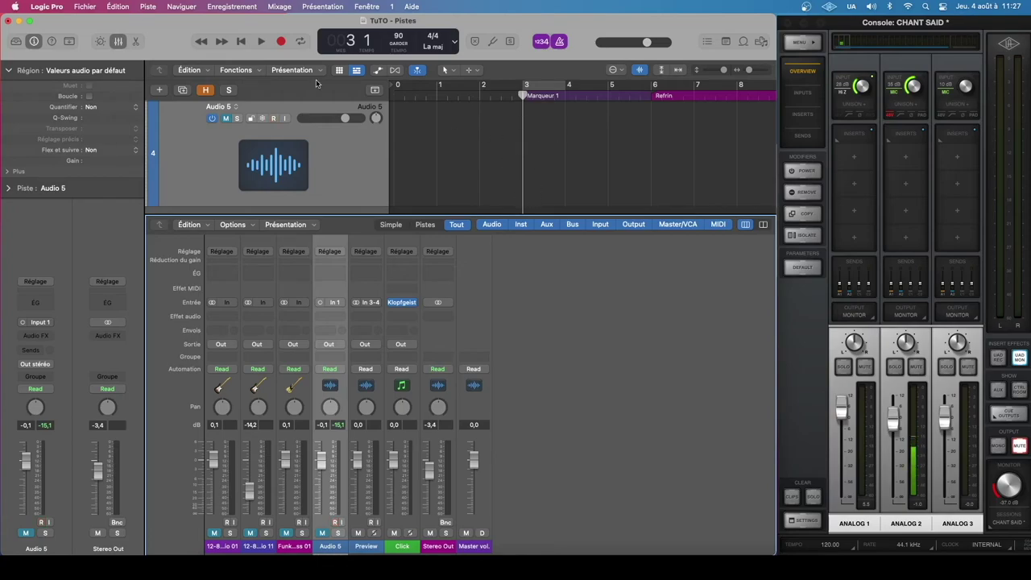
pyautogui.moveTo(345, 116); pyautogui.dragTo(320, 121)
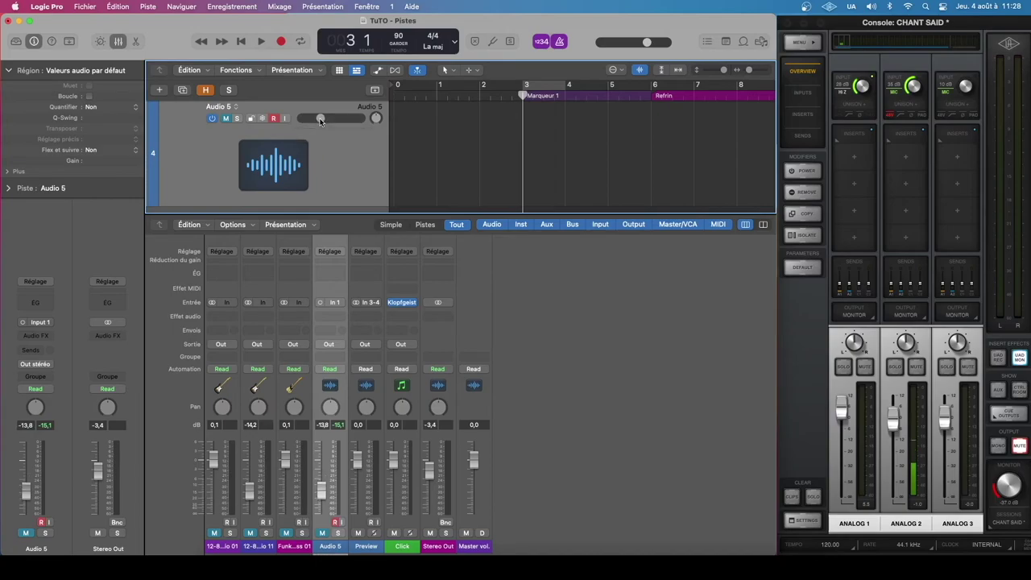
pyautogui.keyDown('alt'); pyautogui.click(320, 121); pyautogui.keyUp('alt')
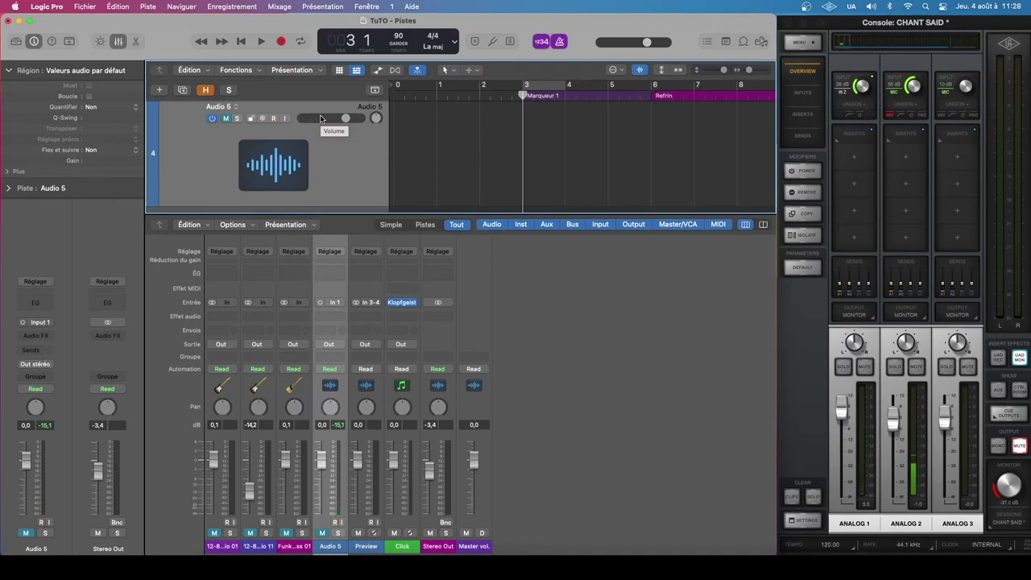
# - Record a take on the muted Audio 5 track from bar 3 to just past bar 5, and unmute the track
pyautogui.press('r')
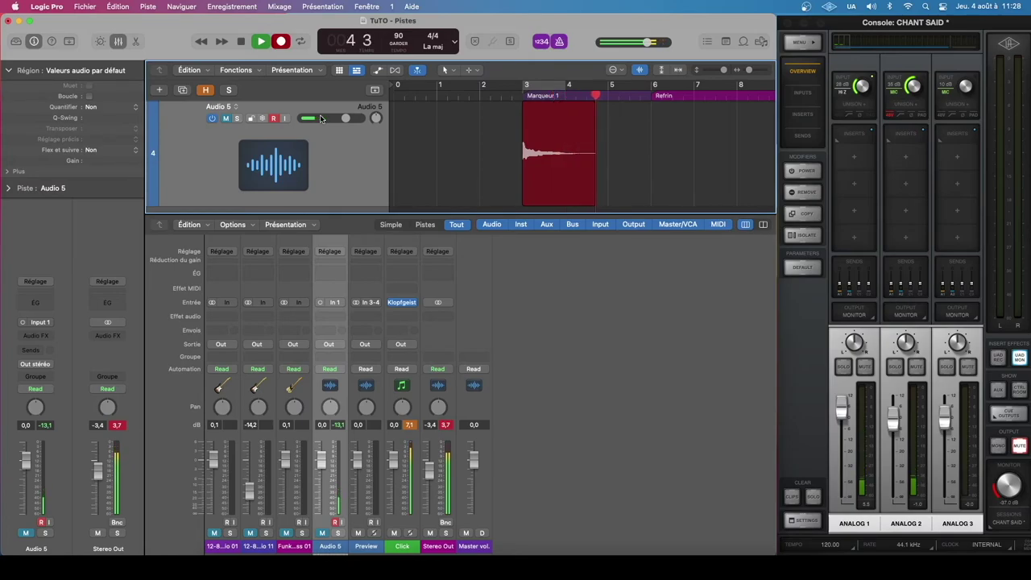
pyautogui.press('space')
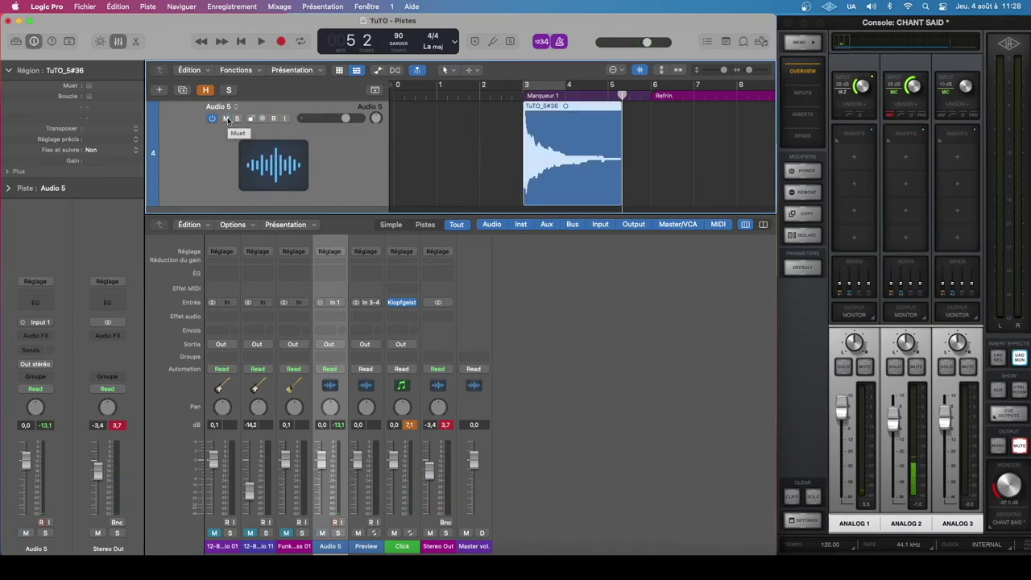
# - Extend the start of the TuTO_5#36 region on Audio 5 to slightly before bar 3
pyautogui.click(507, 179)
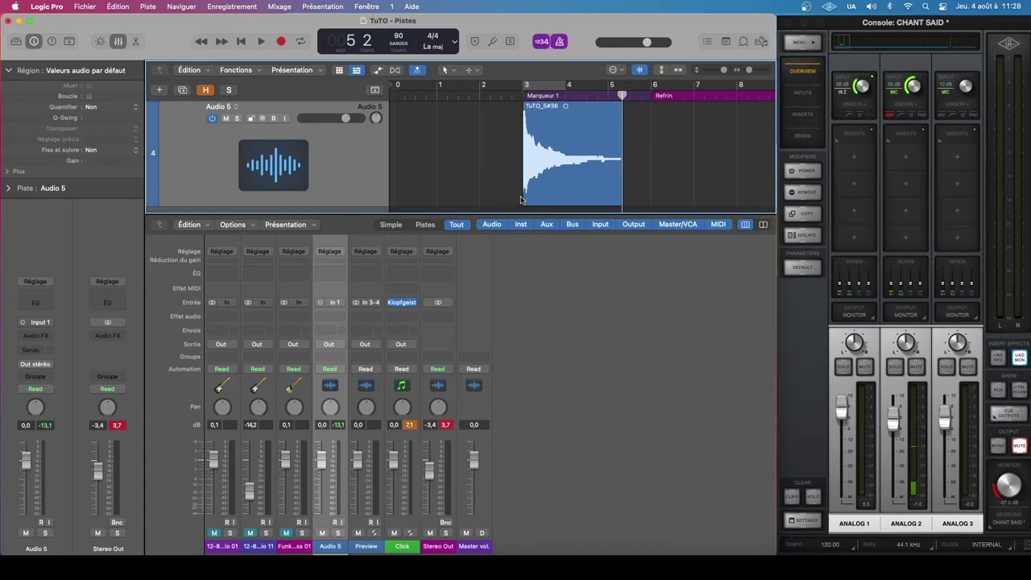
pyautogui.scroll(3, 523, 197)
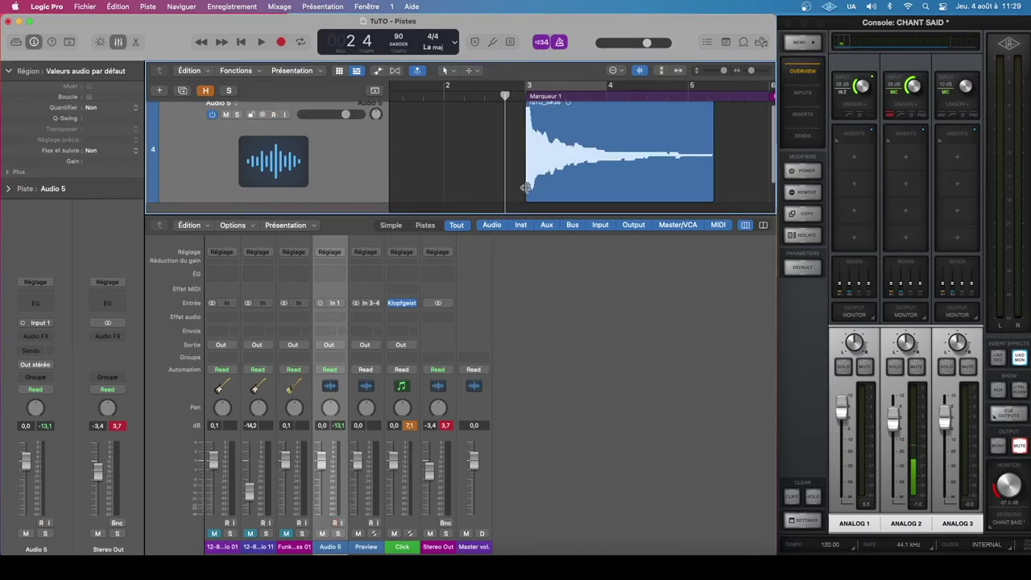
pyautogui.moveTo(525, 188)
pyautogui.mouseDown()
pyautogui.moveTo(510, 188)
pyautogui.moveTo(526, 187)
pyautogui.mouseUp()
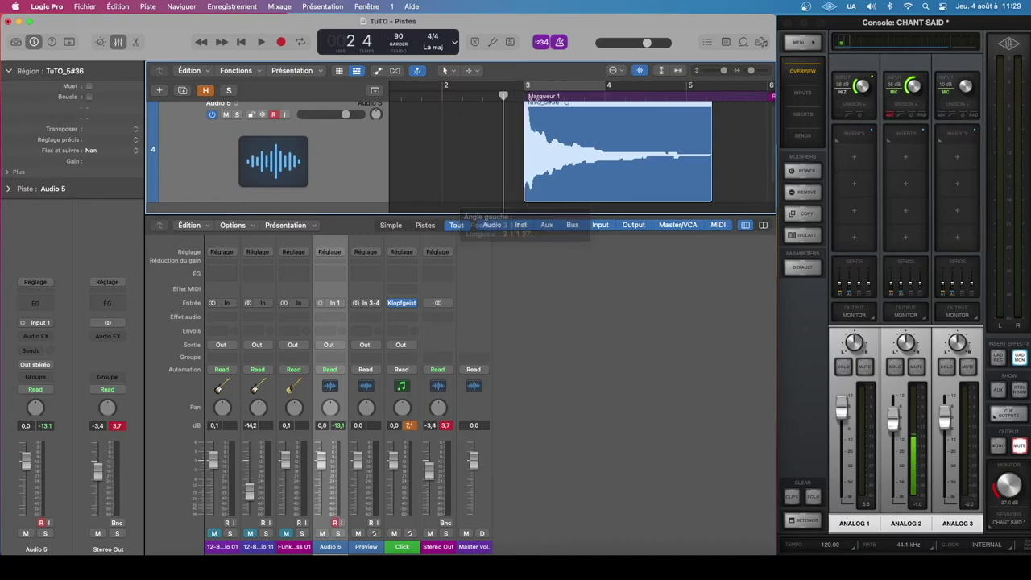
pyautogui.click(523, 95)
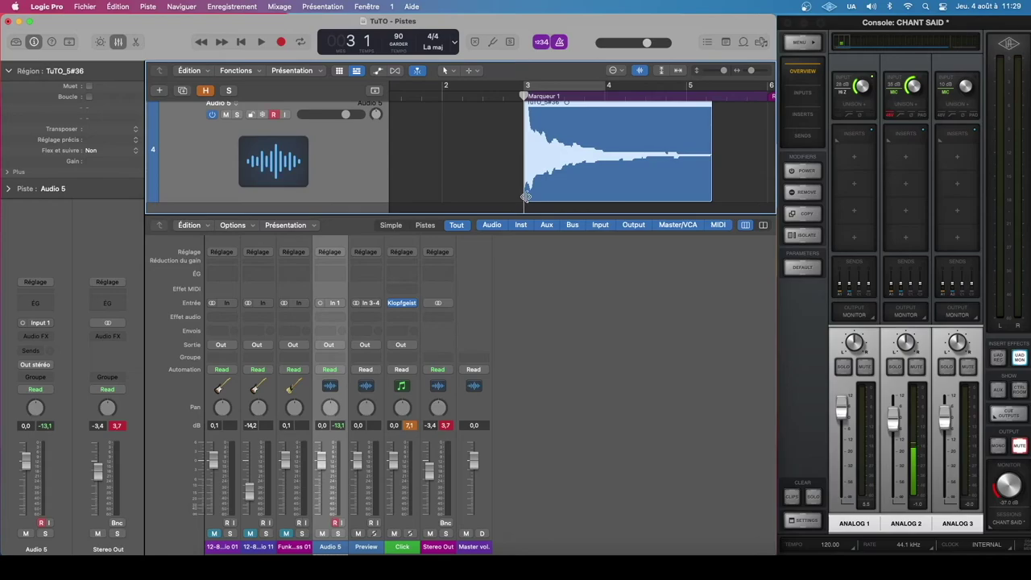
pyautogui.moveTo(525, 196)
pyautogui.mouseDown()
pyautogui.moveTo(443, 194)
pyautogui.moveTo(527, 195)
pyautogui.mouseUp()
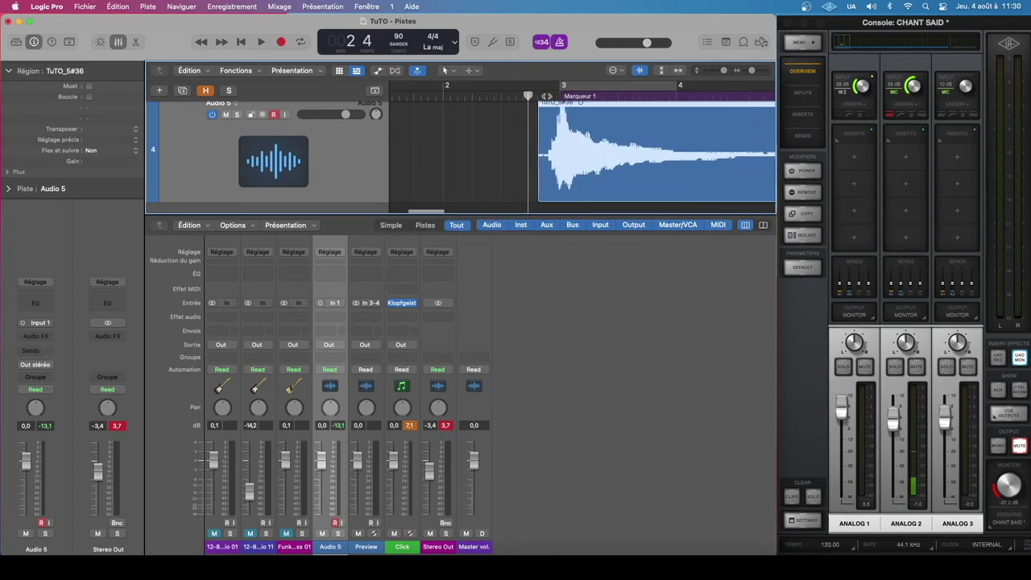
pyautogui.hscroll(2, 541, 110)
pyautogui.hscroll(3, 540, 109)
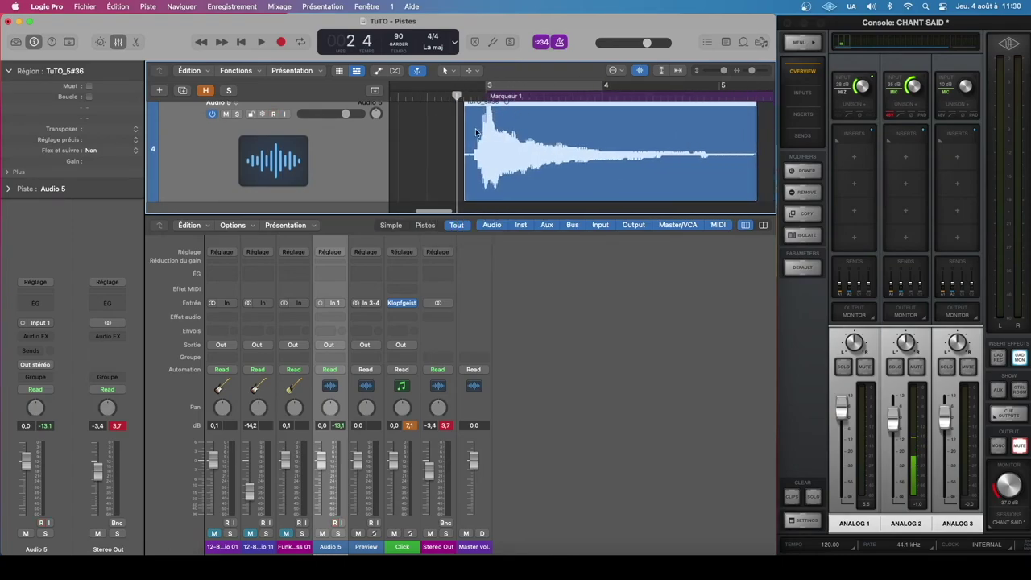
pyautogui.hscroll(1, 492, 138)
pyautogui.scroll(1, 493, 137)
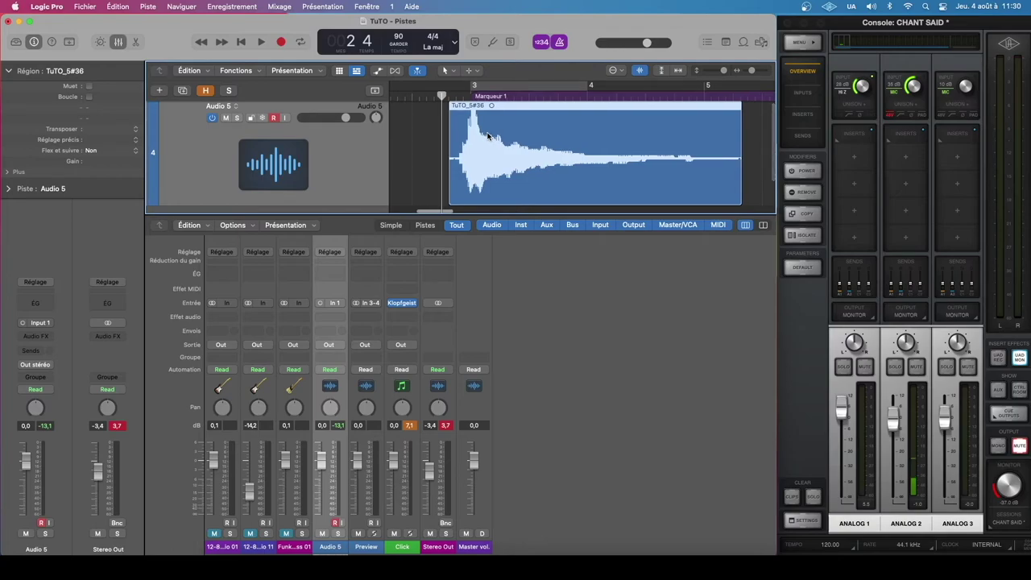
# - Play back the recorded region, disarm recording on Audio 5, and play further to compare its mixer level
pyautogui.press('space')
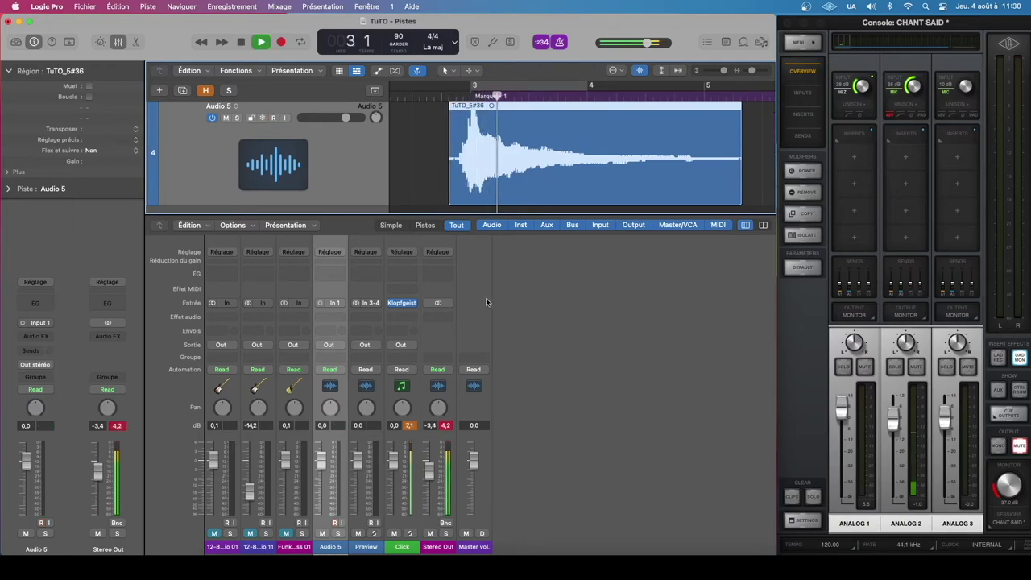
pyautogui.press('space')
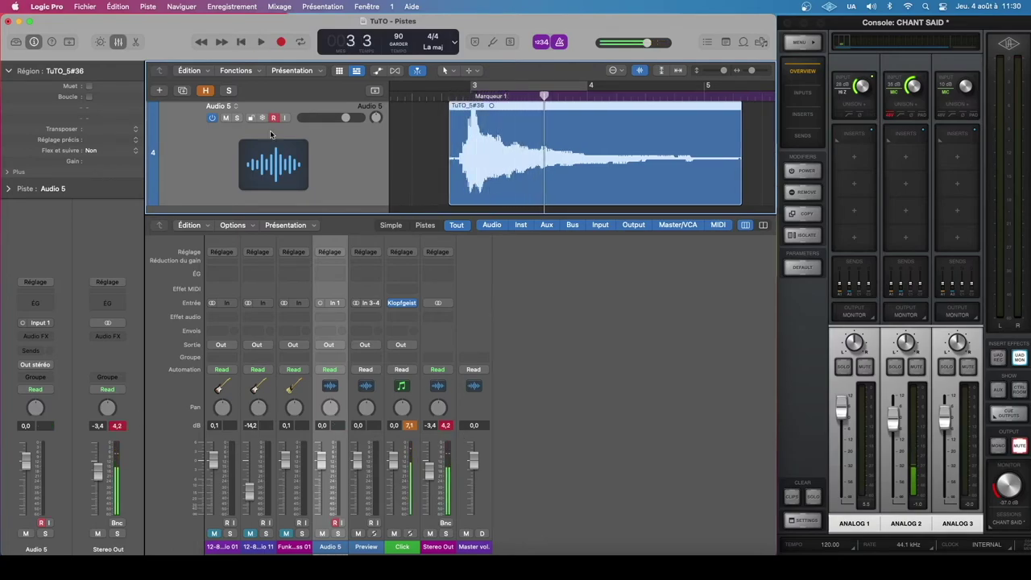
pyautogui.click(274, 120)
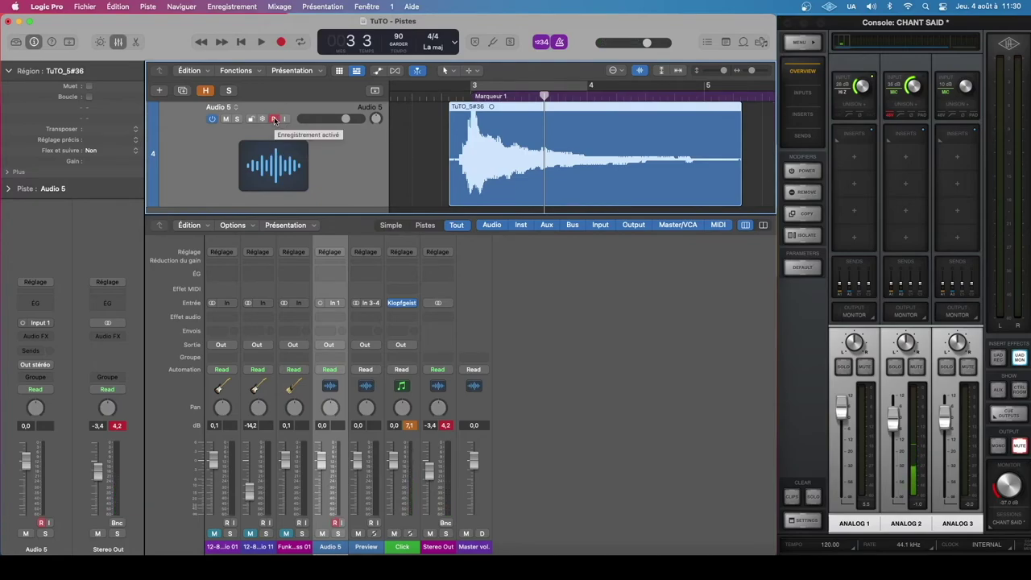
pyautogui.scroll(-1, 275, 121)
pyautogui.press('space')
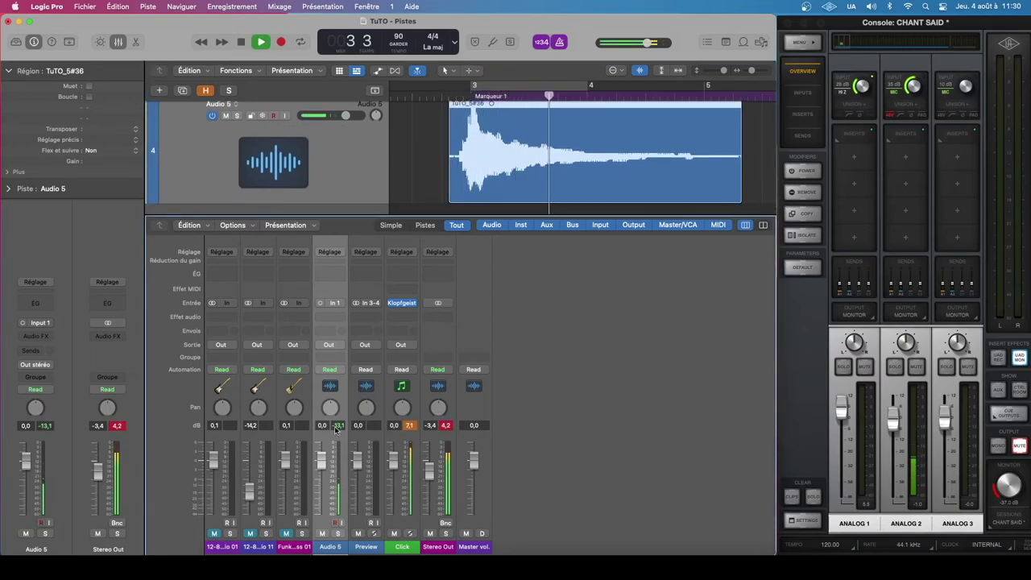
pyautogui.press('space')
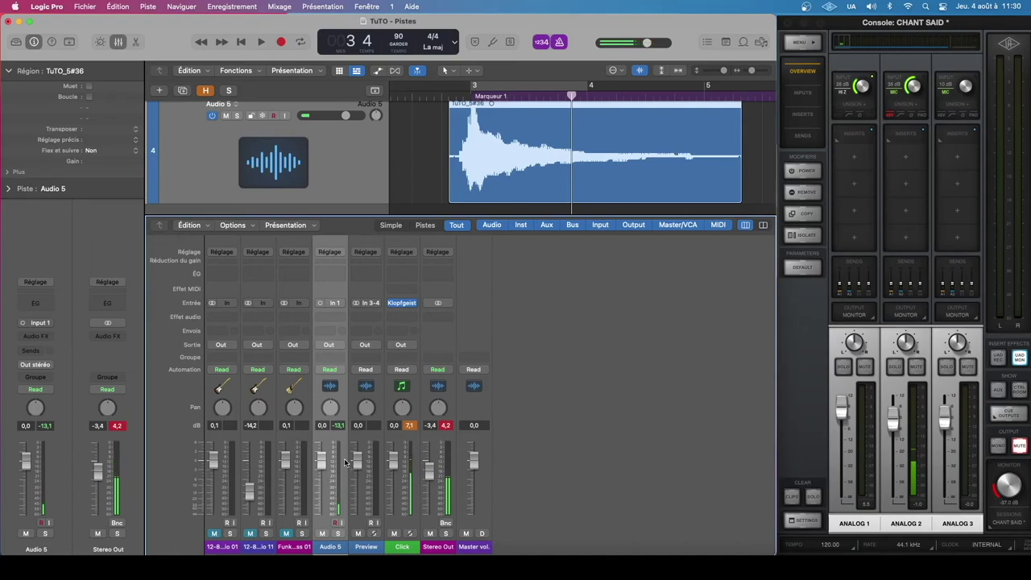
pyautogui.press('space')
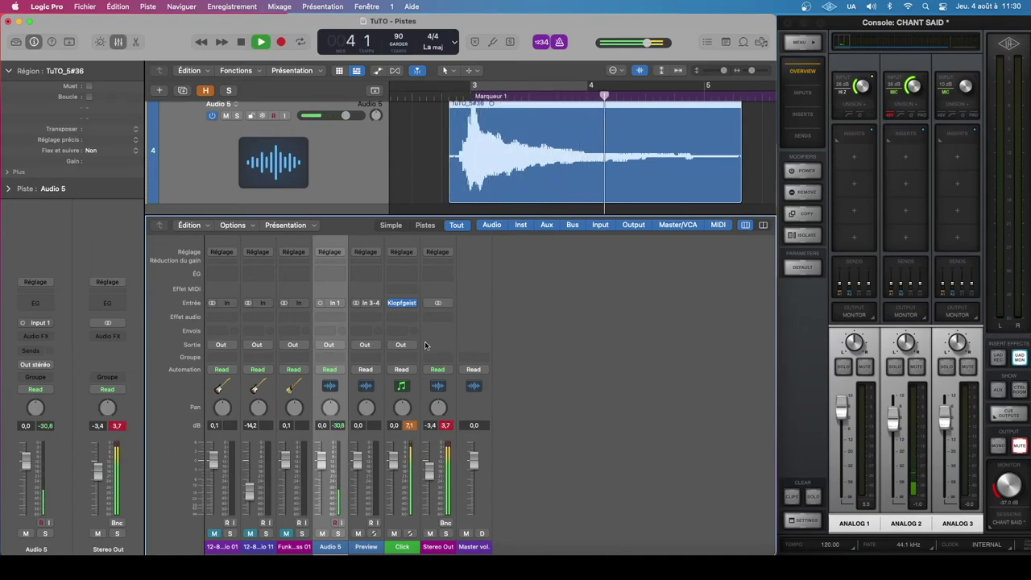
pyautogui.press('space')
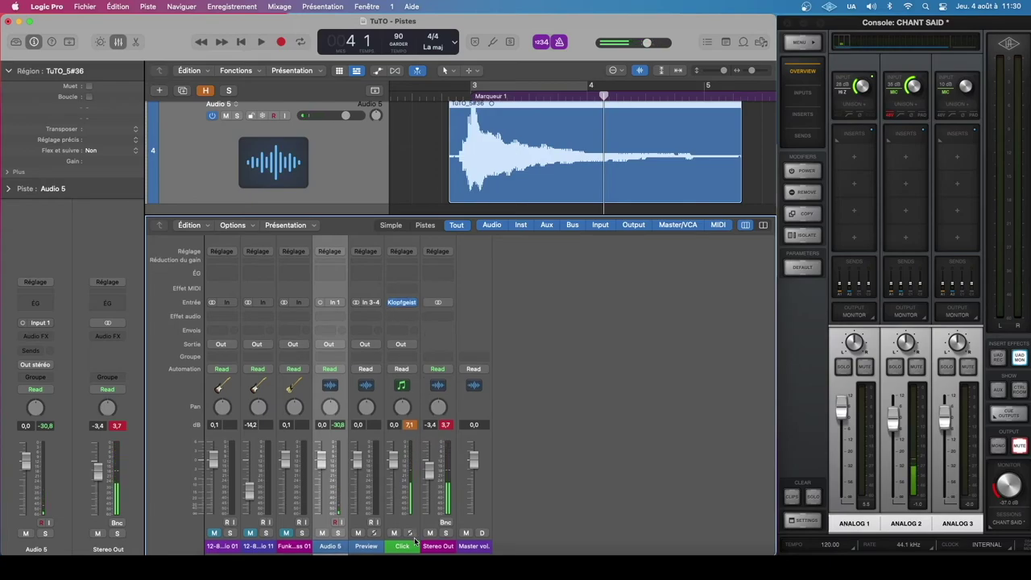
# - Place the playhead at the region's start, turn off the metronome click, and start playback
pyautogui.click(449, 95)
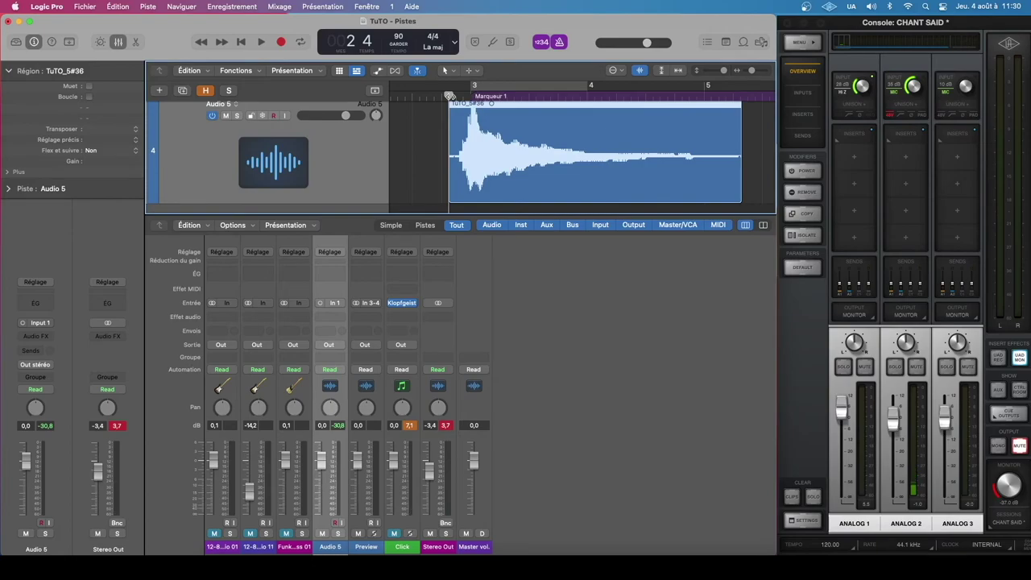
pyautogui.press('k')
pyautogui.press('k')
pyautogui.press('k')
pyautogui.press('k')
pyautogui.click(393, 534)
pyautogui.press('k')
pyautogui.press('space')
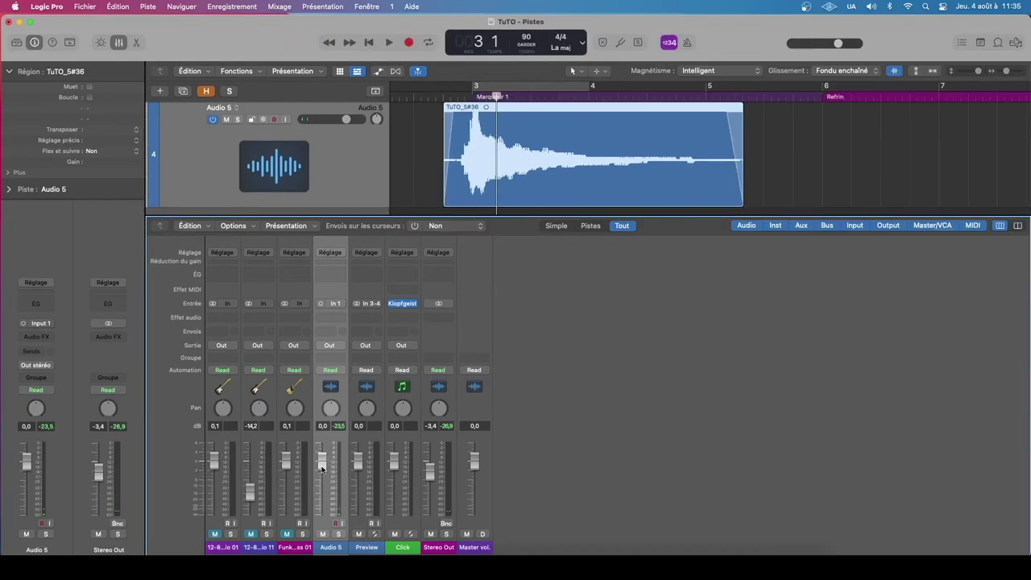
# - Lower Audio 5's track volume to about -1.6 dB and reset it to 0.0 dB
pyautogui.click(421, 137)
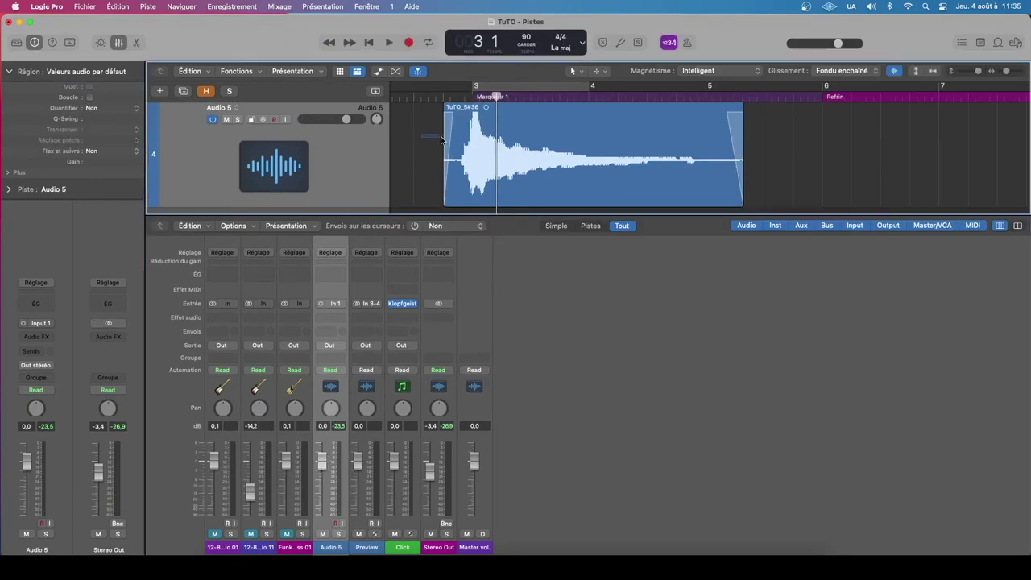
pyautogui.click(476, 145)
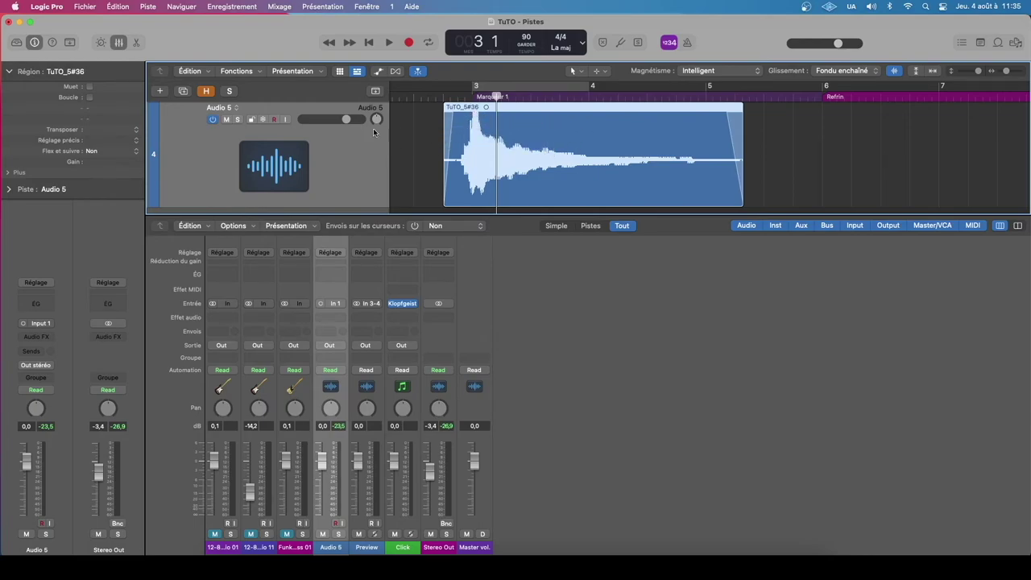
pyautogui.moveTo(343, 122)
pyautogui.mouseDown()
pyautogui.moveTo(328, 122)
pyautogui.moveTo(359, 122)
pyautogui.moveTo(344, 120)
pyautogui.mouseUp()
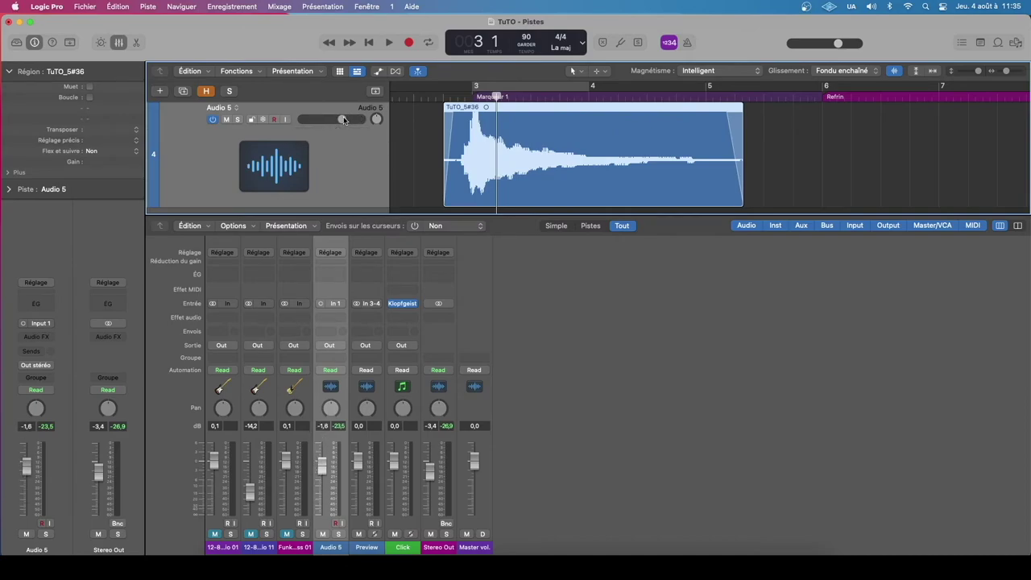
pyautogui.keyDown('alt'); pyautogui.click(344, 119); pyautogui.keyUp('alt')
# - Expand the extra parameters of the Audio 5 region and lower its region gain to -3.2 dB
pyautogui.click(421, 123)
pyautogui.moveTo(419, 120); pyautogui.dragTo(576, 159)
pyautogui.click(465, 93)
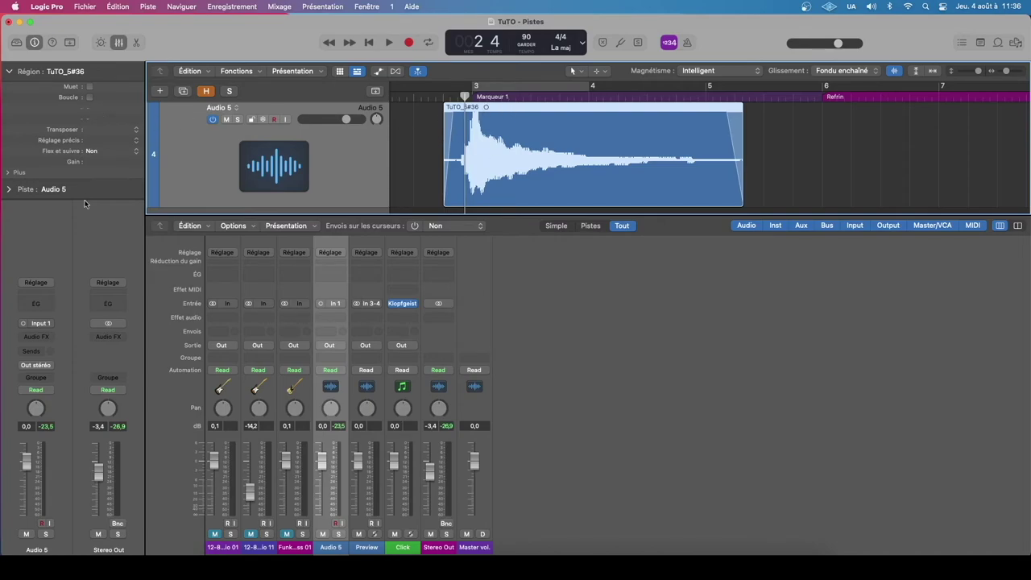
pyautogui.click(32, 173)
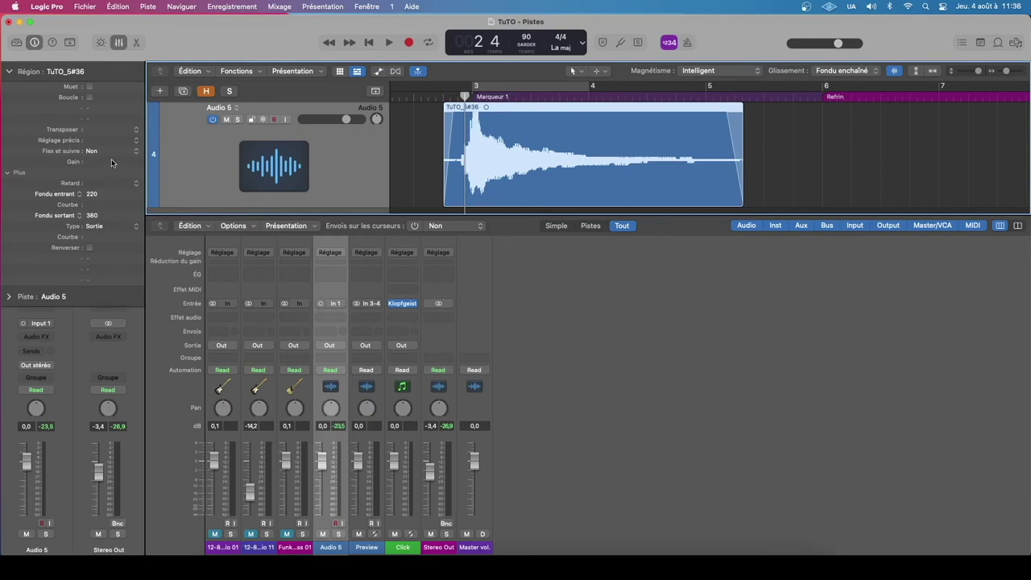
pyautogui.moveTo(112, 161); pyautogui.dragTo(121, 229)
pyautogui.moveTo(464, 97); pyautogui.dragTo(473, 96)
pyautogui.moveTo(473, 96); pyautogui.dragTo(466, 96)
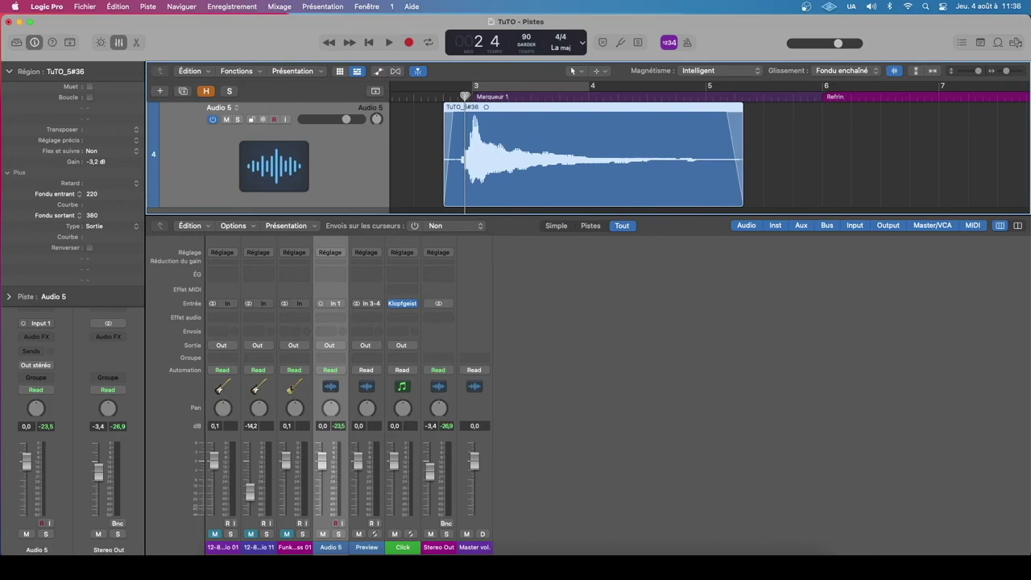
pyautogui.moveTo(465, 96); pyautogui.dragTo(465, 97)
# - Lower Audio 5's track volume to about -0.6 dB and reset the region's gain to its default
pyautogui.moveTo(346, 119); pyautogui.dragTo(347, 121)
pyautogui.keyDown('super'); pyautogui.click(505, 110); pyautogui.keyUp('super')
pyautogui.click(460, 113)
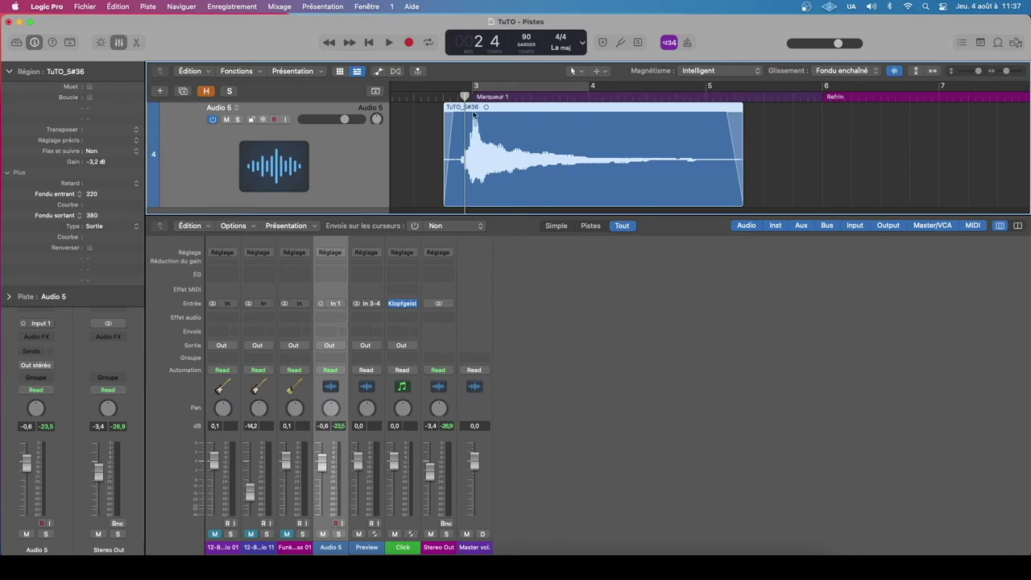
pyautogui.keyDown('alt'); pyautogui.click(97, 162); pyautogui.keyUp('alt')
pyautogui.moveTo(426, 130); pyautogui.dragTo(530, 145)
# - Try Audio 5's track volume at about -3.5 dB and -1.0 dB, and reset it to 0.0 dB
pyautogui.moveTo(345, 118); pyautogui.dragTo(336, 118)
pyautogui.click(410, 128)
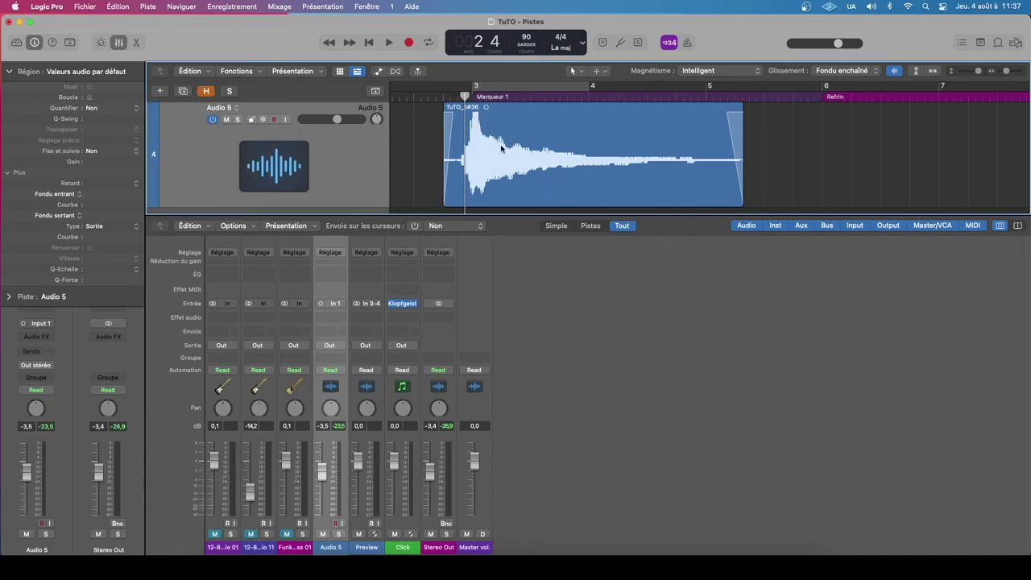
pyautogui.keyDown('alt'); pyautogui.click(339, 120); pyautogui.keyUp('alt')
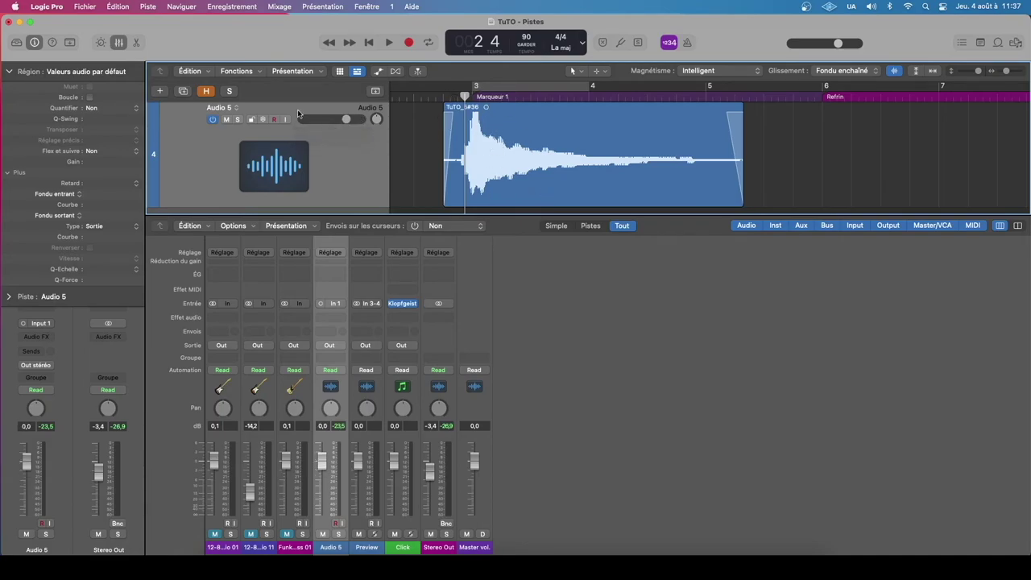
pyautogui.moveTo(343, 120); pyautogui.dragTo(342, 120)
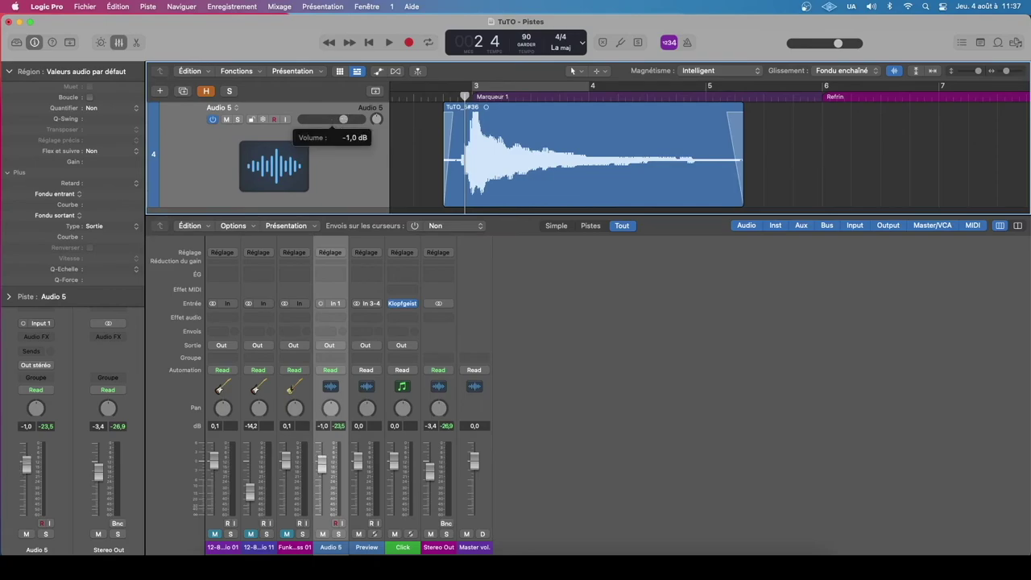
pyautogui.keyDown('alt'); pyautogui.click(343, 120); pyautogui.keyUp('alt')
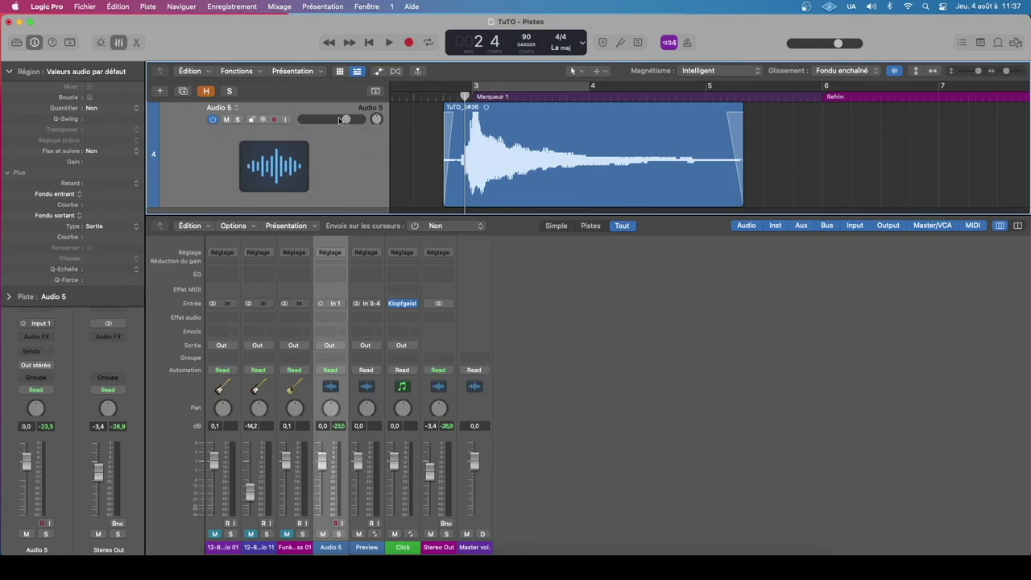
pyautogui.keyDown('alt'); pyautogui.click(346, 120); pyautogui.keyUp('alt')
pyautogui.moveTo(354, 120); pyautogui.dragTo(333, 119)
pyautogui.keyDown('alt'); pyautogui.click(334, 119); pyautogui.keyUp('alt')
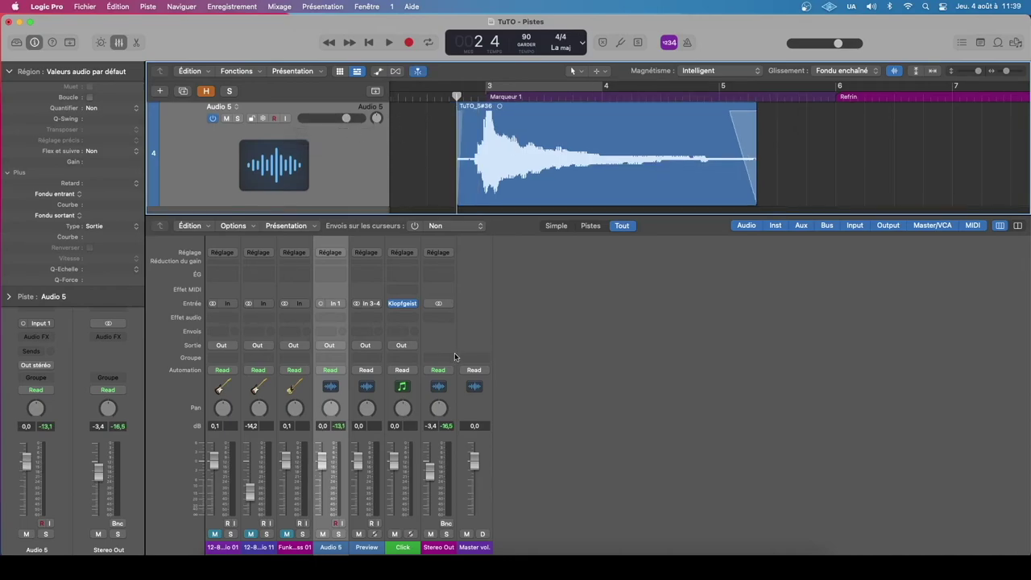
# - Insert a mono Gain plug-in on the Audio 5 channel and move its window into the mixer's empty area
pyautogui.click(545, 130)
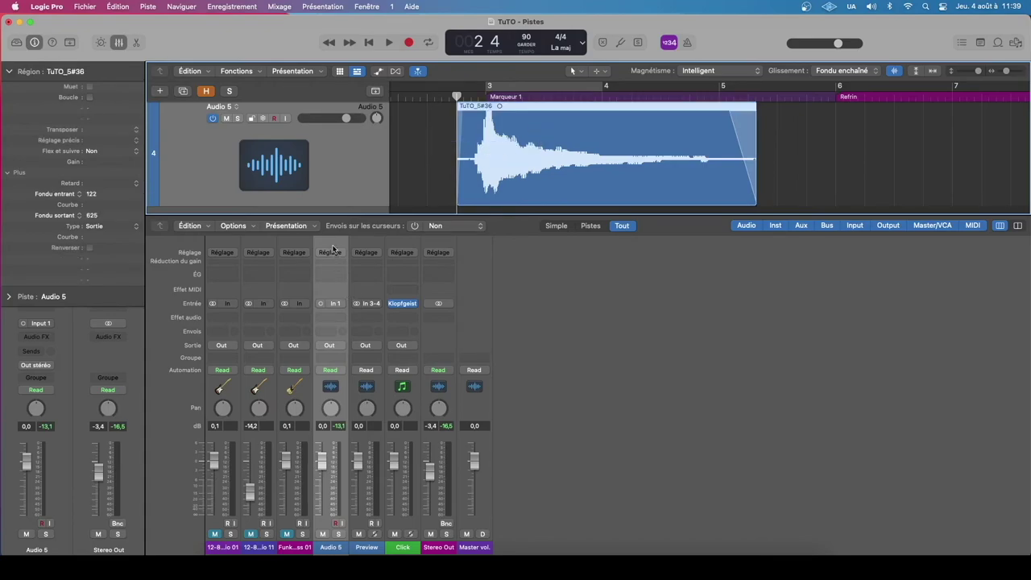
pyautogui.click(420, 195)
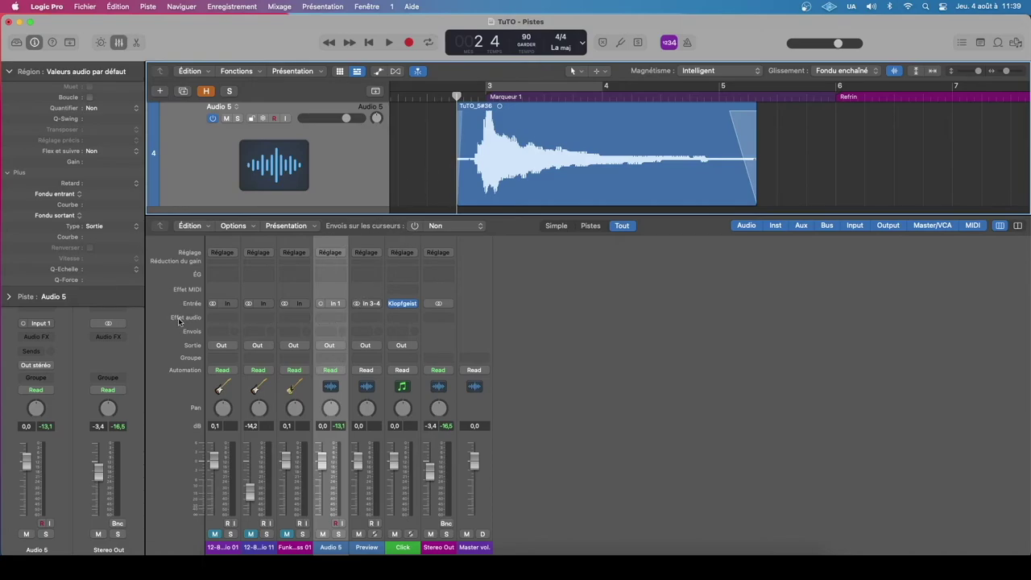
pyautogui.click(326, 318)
pyautogui.moveTo(355, 346)
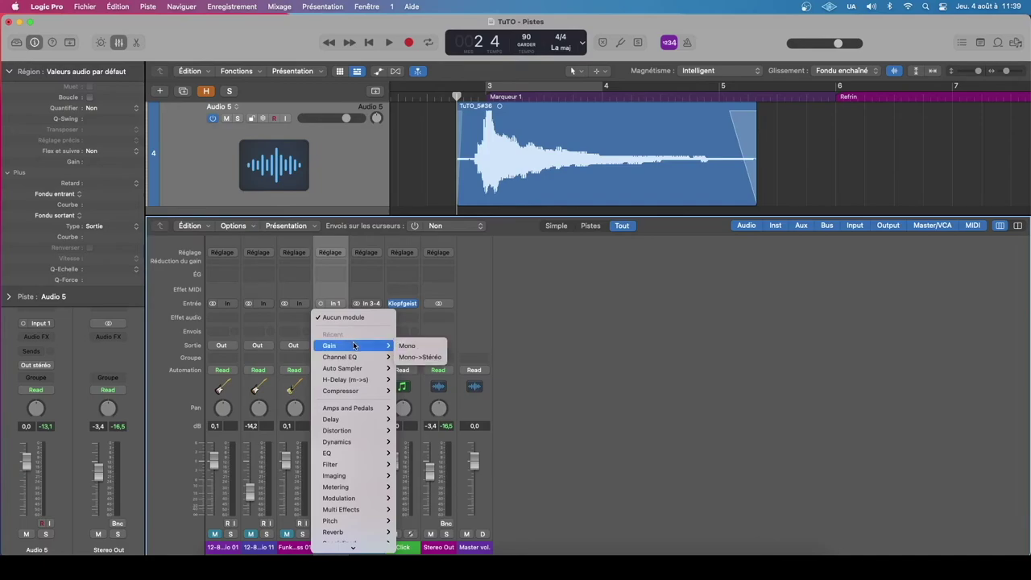
pyautogui.click(414, 346)
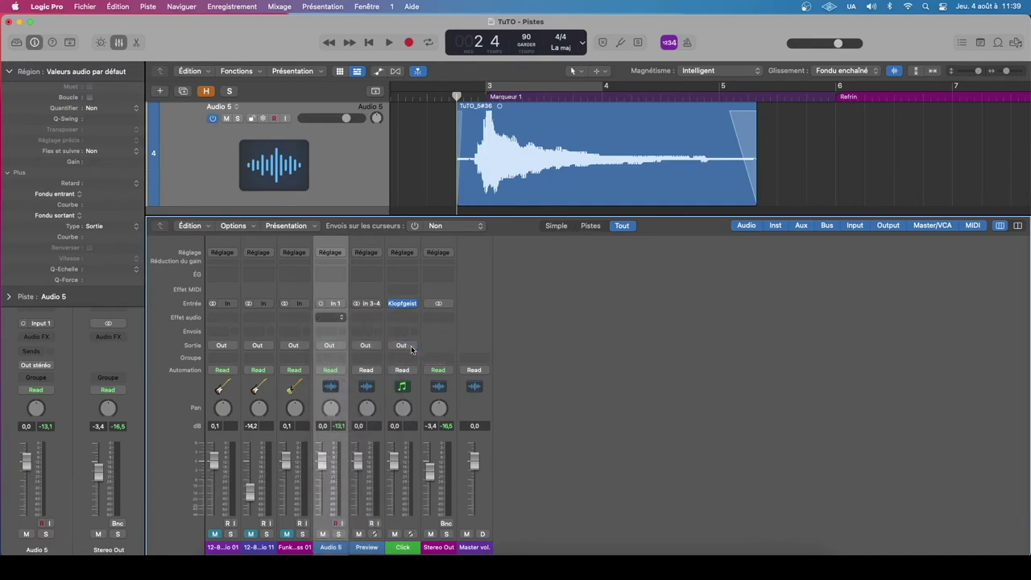
pyautogui.moveTo(366, 148); pyautogui.dragTo(533, 297)
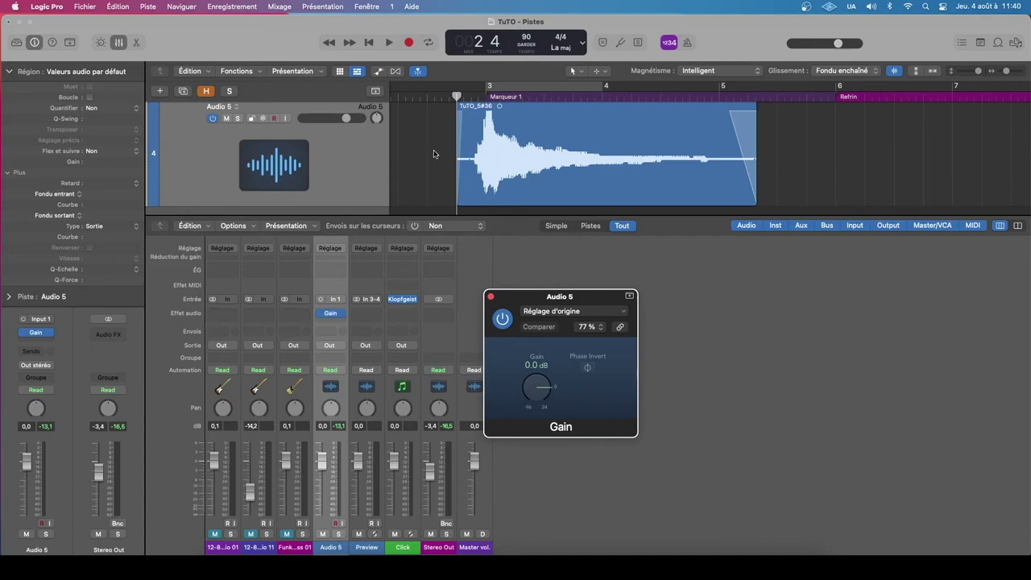
pyautogui.moveTo(422, 152); pyautogui.dragTo(495, 165)
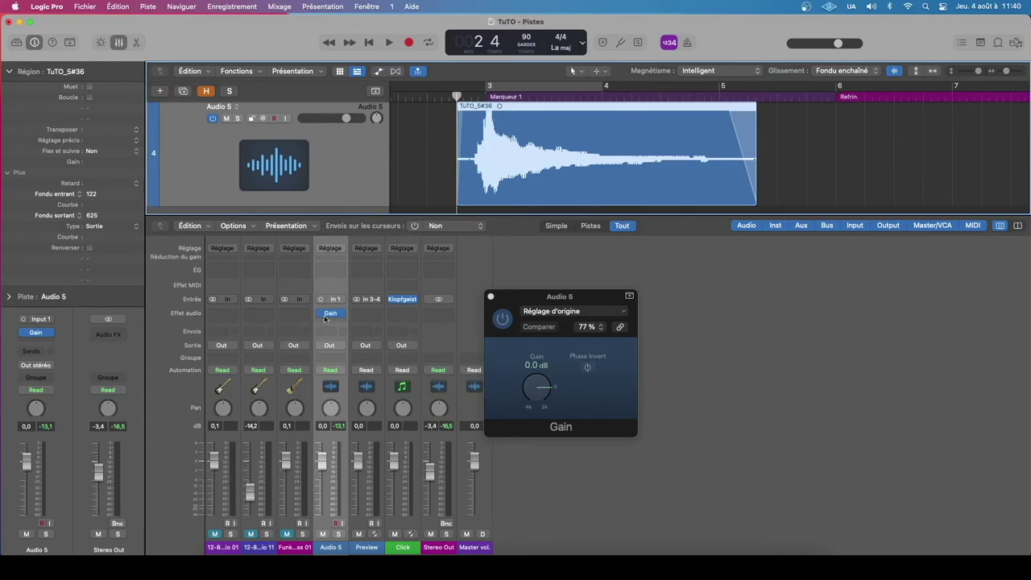
pyautogui.moveTo(323, 319)
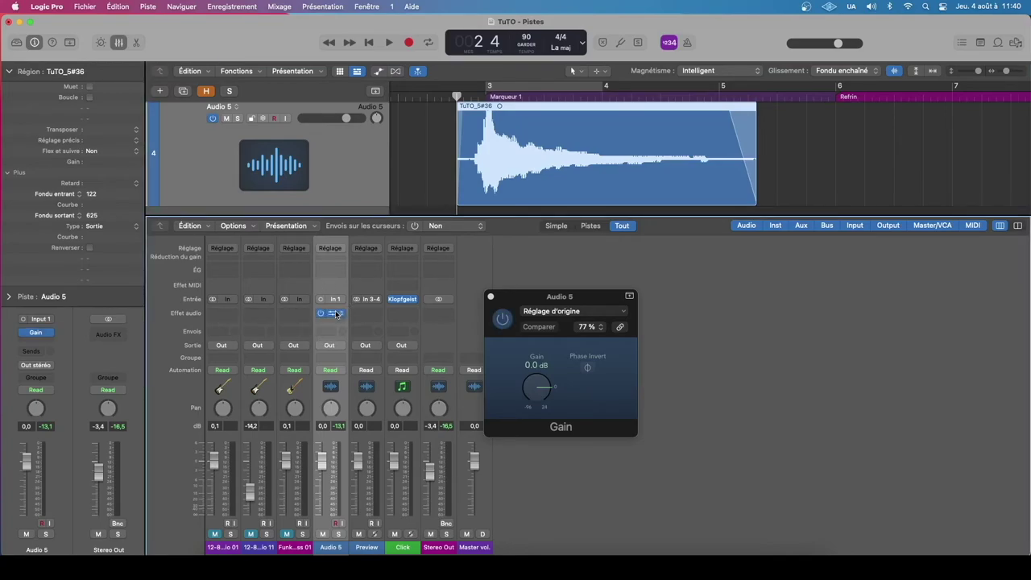
# - Raise the Gain plug-in on Audio 5 to +12.5 dB and play the region to check its level
pyautogui.moveTo(541, 395); pyautogui.dragTo(544, 390)
pyautogui.press('space')
pyautogui.press('space')
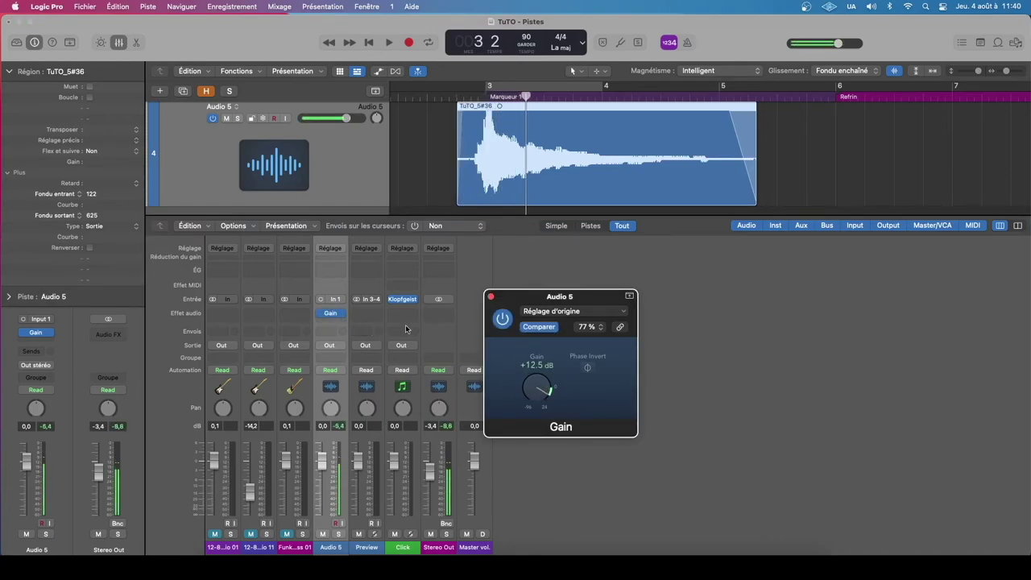
pyautogui.press('space')
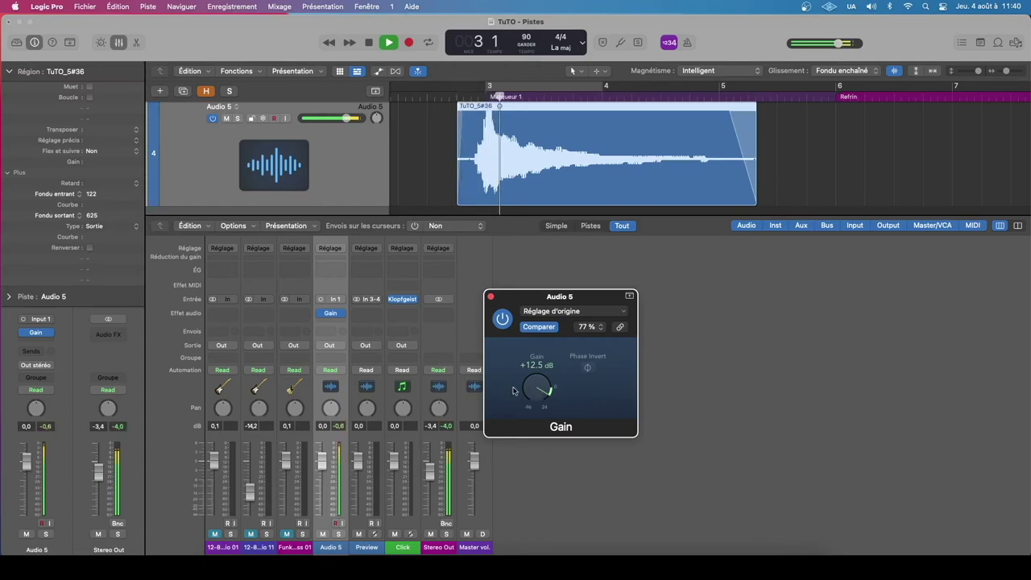
pyautogui.press('space')
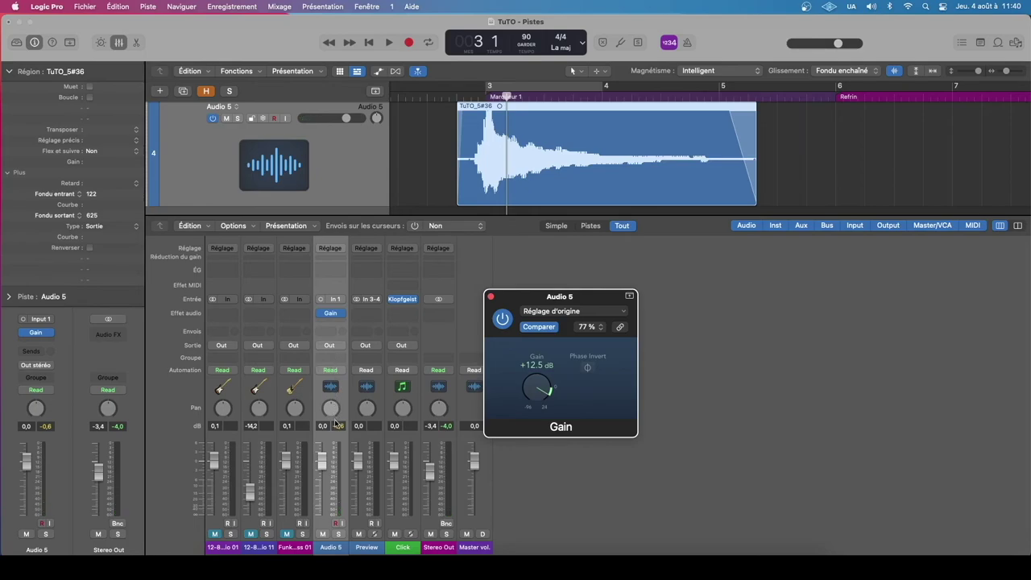
# - Lower Audio 5's track volume in stages to about -5.1 dB and -17.4 dB, playing the region repeatedly to compare levels
pyautogui.moveTo(323, 461)
pyautogui.mouseDown()
pyautogui.moveTo(323, 470)
pyautogui.moveTo(321, 460)
pyautogui.mouseUp()
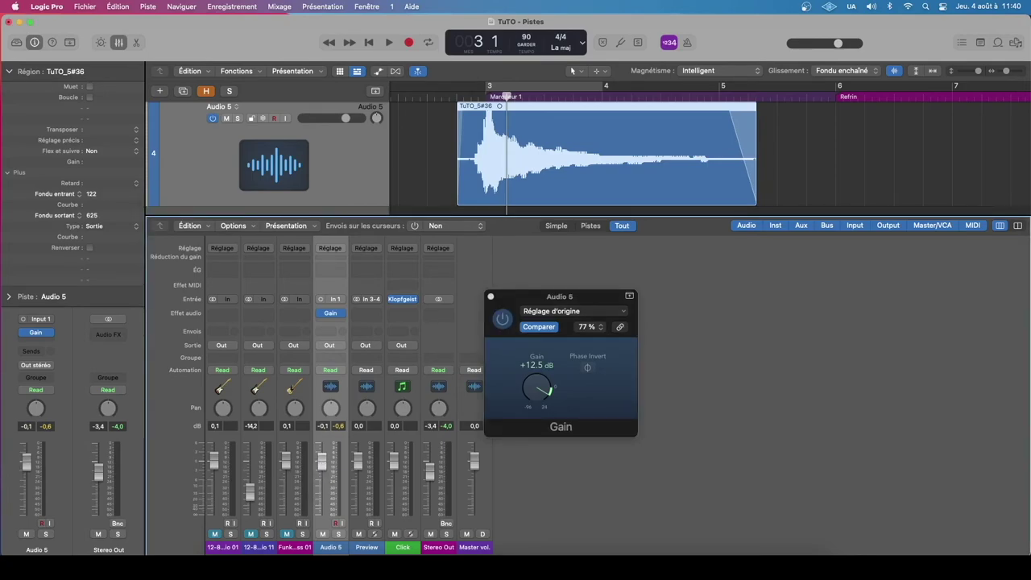
pyautogui.press('space')
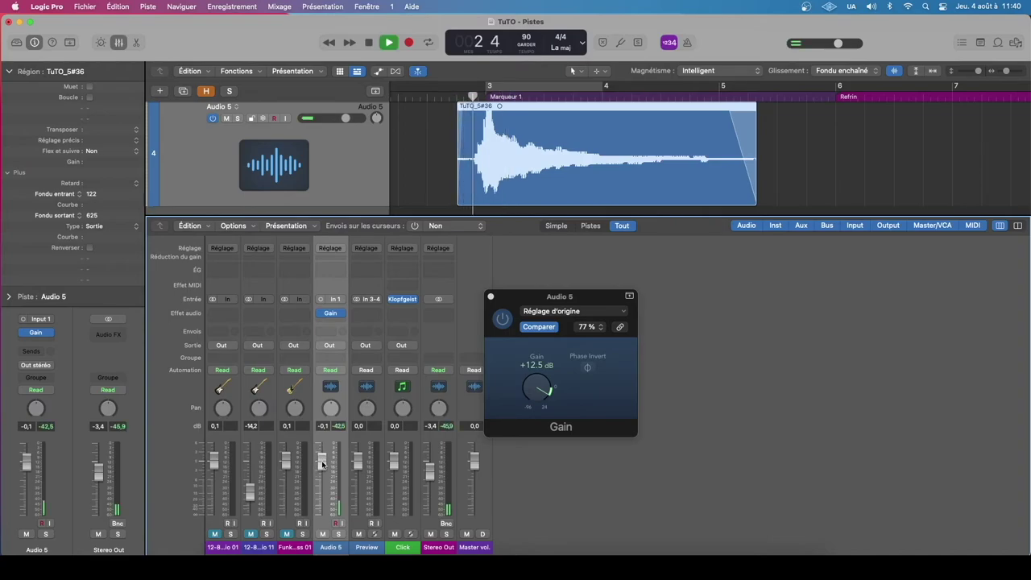
pyautogui.moveTo(322, 464); pyautogui.dragTo(322, 490)
pyautogui.press('space')
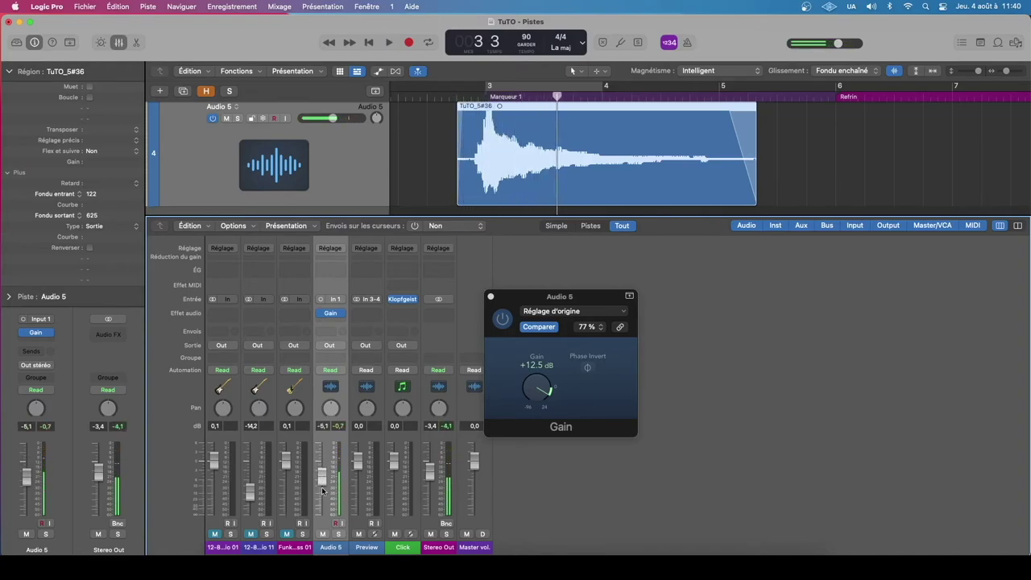
pyautogui.press('space')
pyautogui.press('space')
pyautogui.press('space')
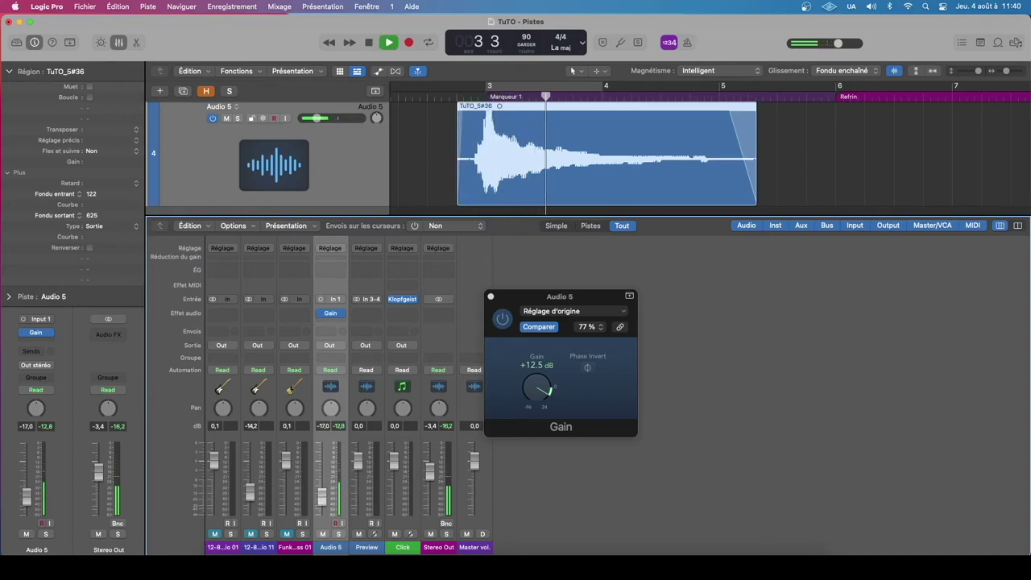
pyautogui.press('space')
pyautogui.press('space')
pyautogui.press('space')
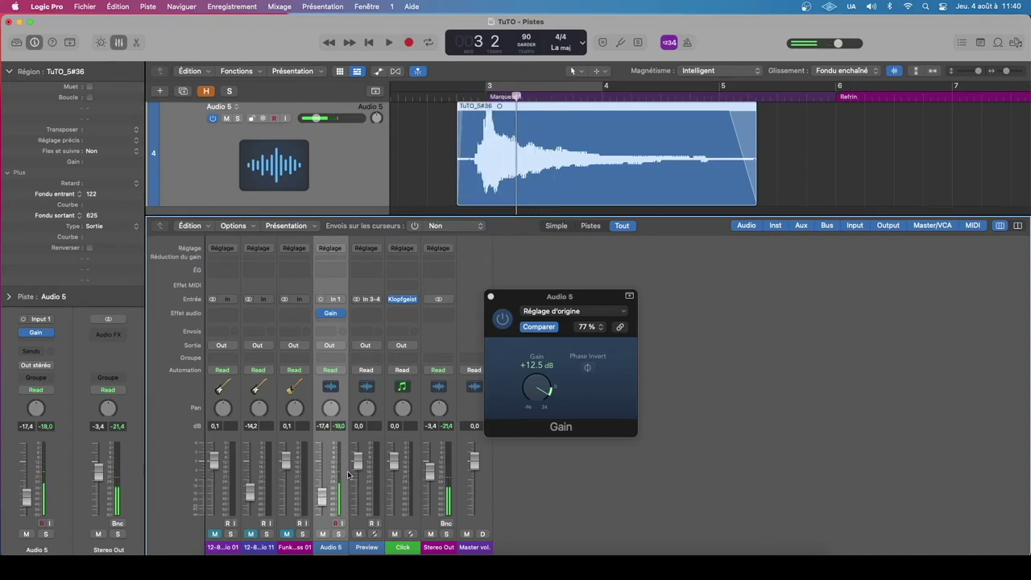
# - Set the Gain plug-in to +13.4 dB and Audio 5's track volume to about -14.6 dB, playing the region to check the level
pyautogui.scroll(-1, 433, 126)
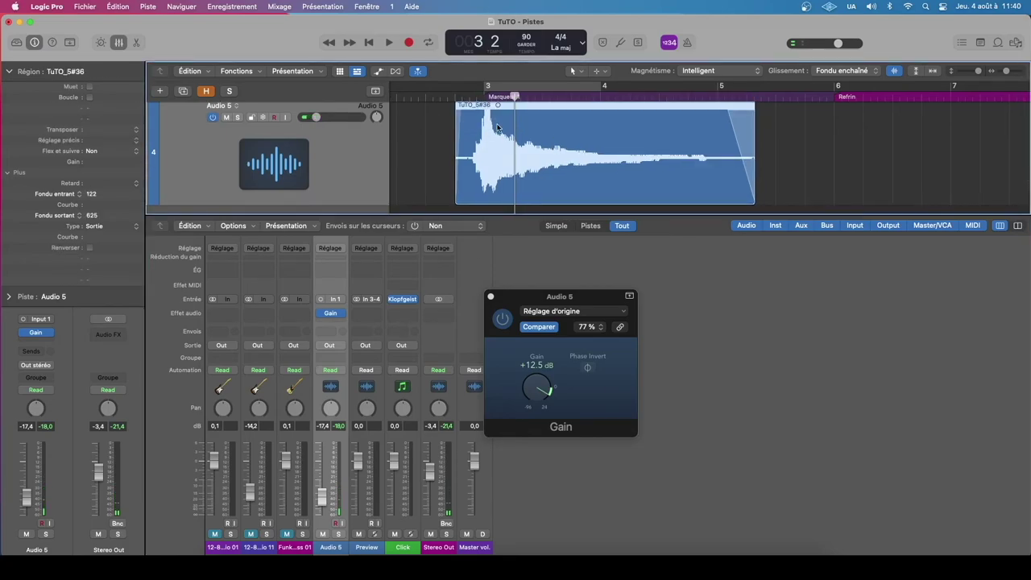
pyautogui.click(331, 314)
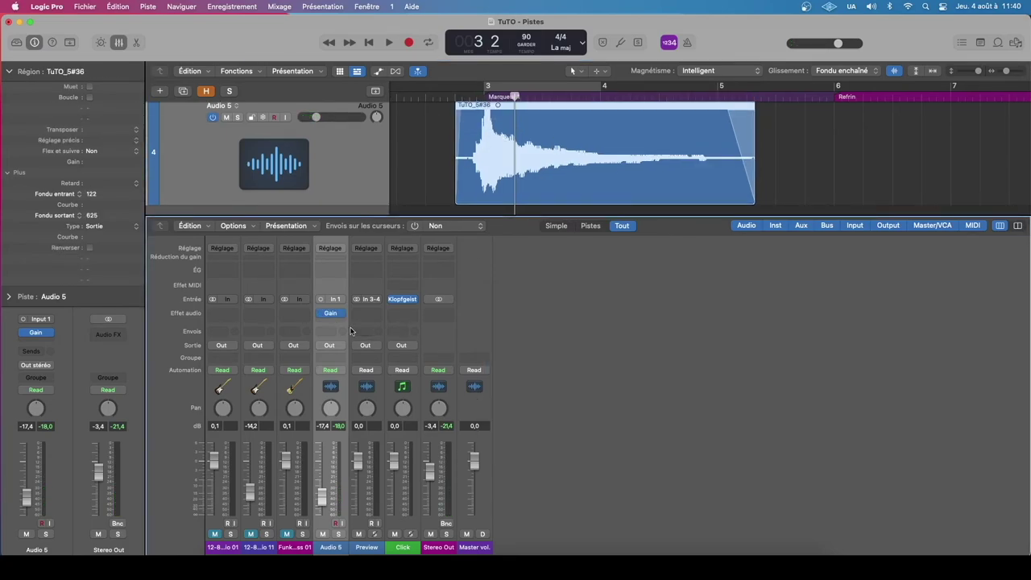
pyautogui.click(334, 318)
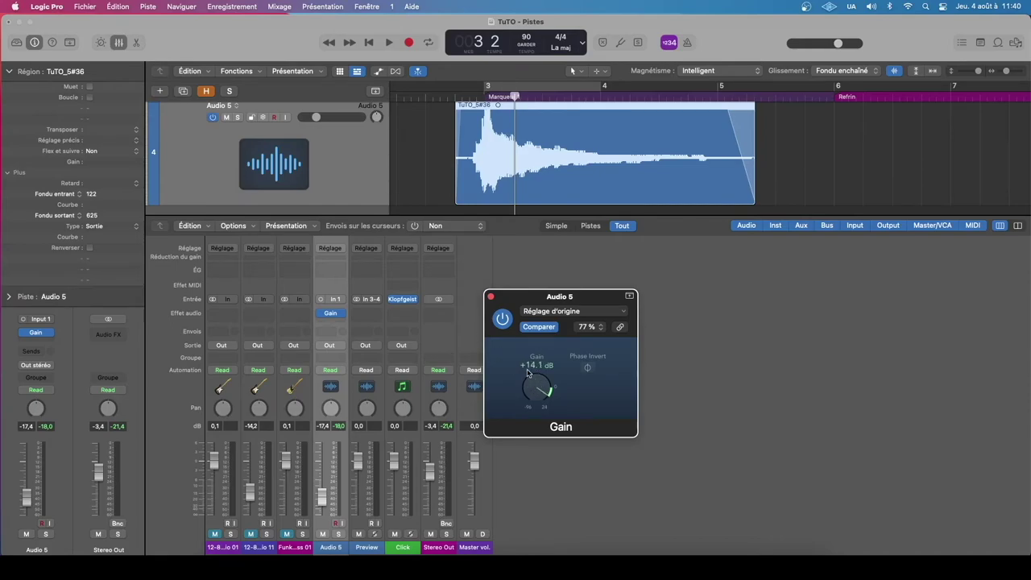
pyautogui.moveTo(532, 387); pyautogui.dragTo(532, 389)
pyautogui.moveTo(323, 499); pyautogui.dragTo(322, 490)
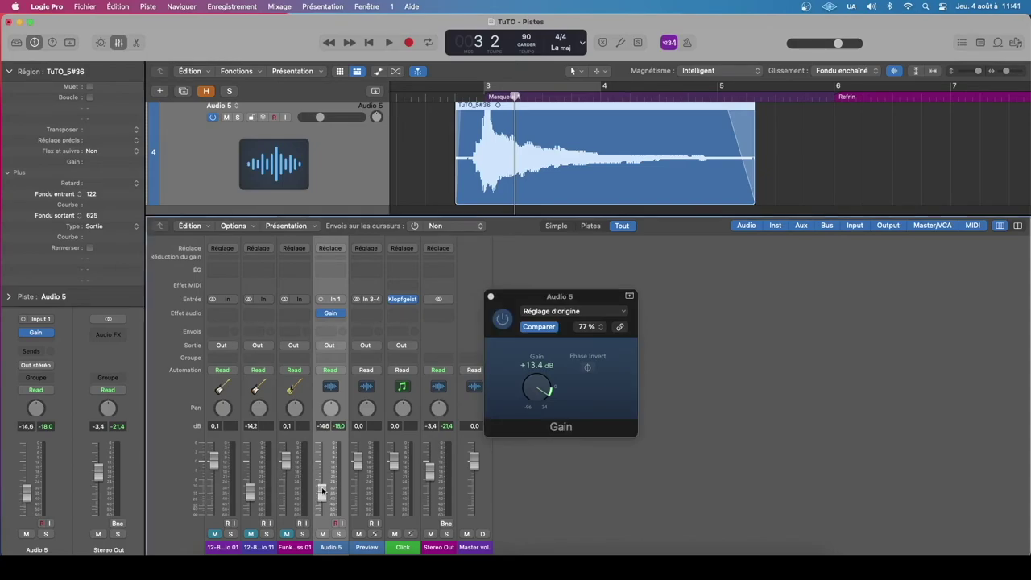
pyautogui.press('space')
pyautogui.press('space')
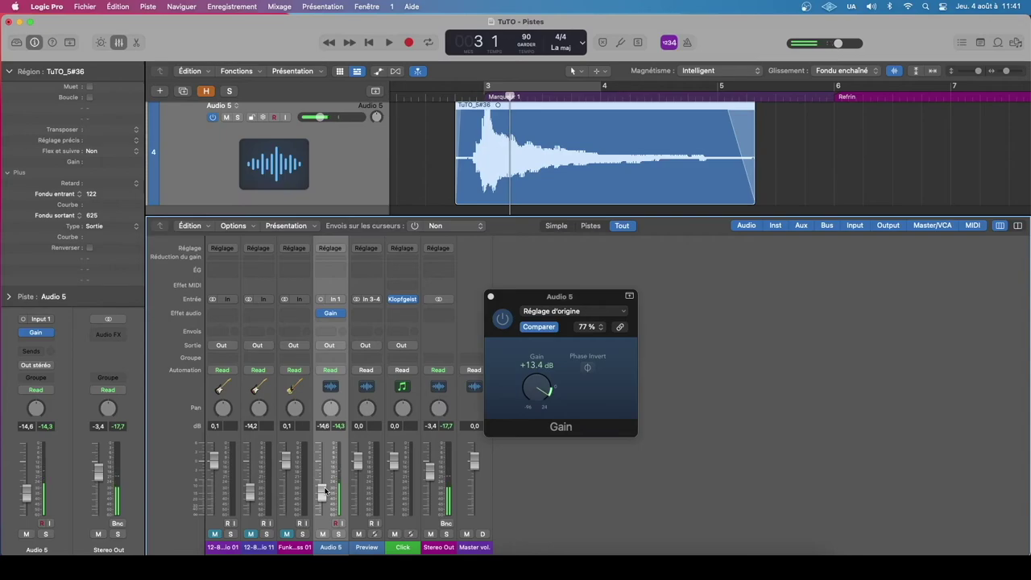
# - Reset Audio 5's track volume to 0.0 dB and bypass and remove its Gain plug-in
pyautogui.keyDown('alt'); pyautogui.click(326, 491); pyautogui.keyUp('alt')
pyautogui.click(330, 314)
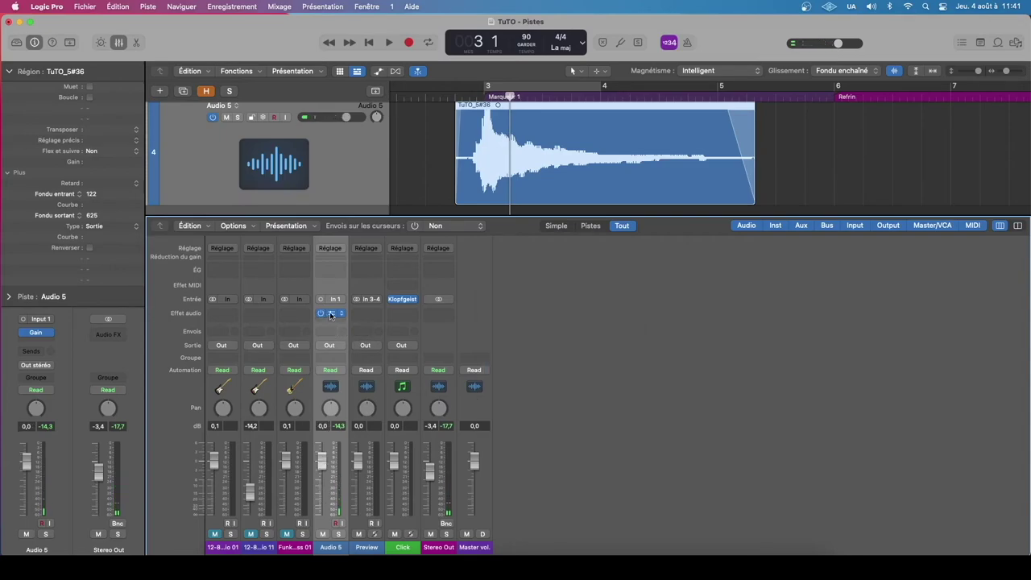
pyautogui.click(330, 314)
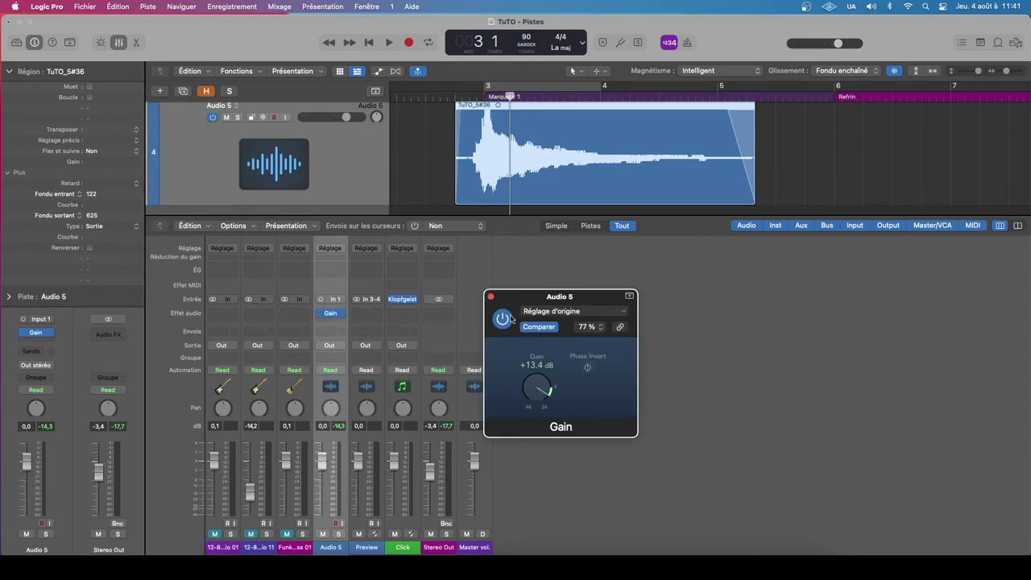
pyautogui.click(503, 319)
pyautogui.click(490, 296)
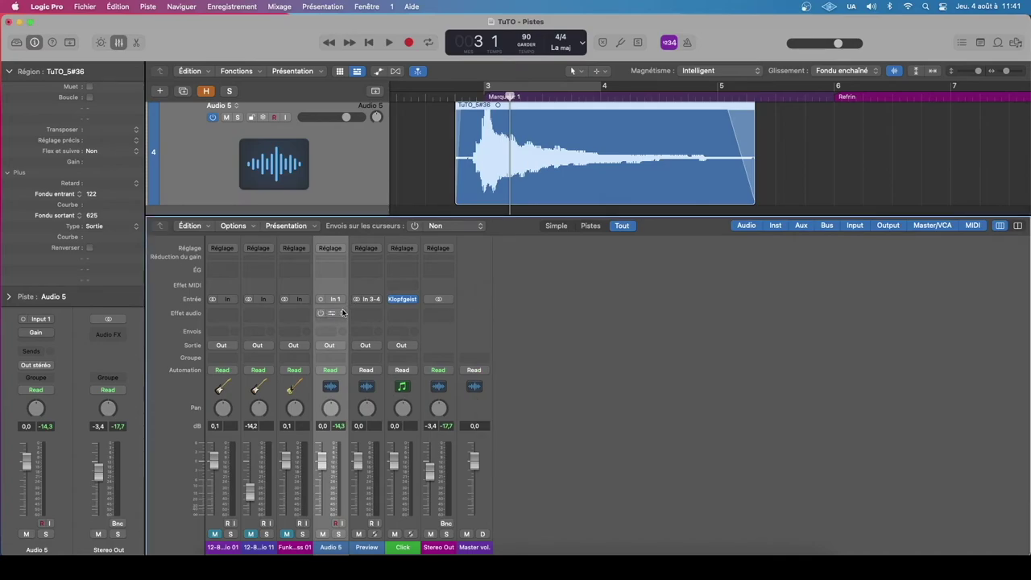
pyautogui.click(342, 313)
pyautogui.click(368, 291)
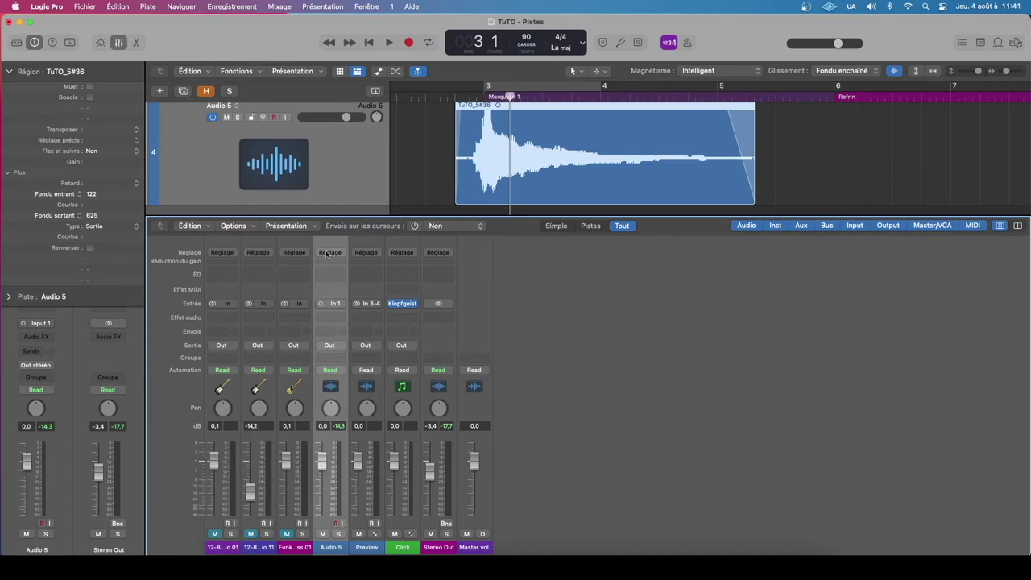
# - Move the playhead onto the attack peak of the Audio 5 region, near the start of bar 3
pyautogui.click(478, 97)
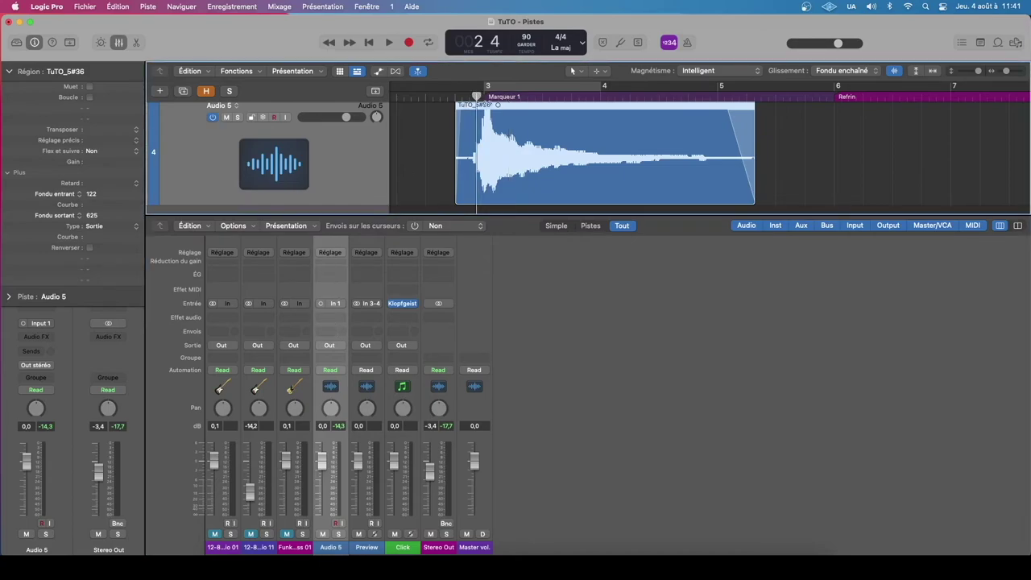
pyautogui.moveTo(480, 99)
pyautogui.mouseDown()
pyautogui.moveTo(467, 99)
pyautogui.moveTo(483, 97)
pyautogui.mouseUp()
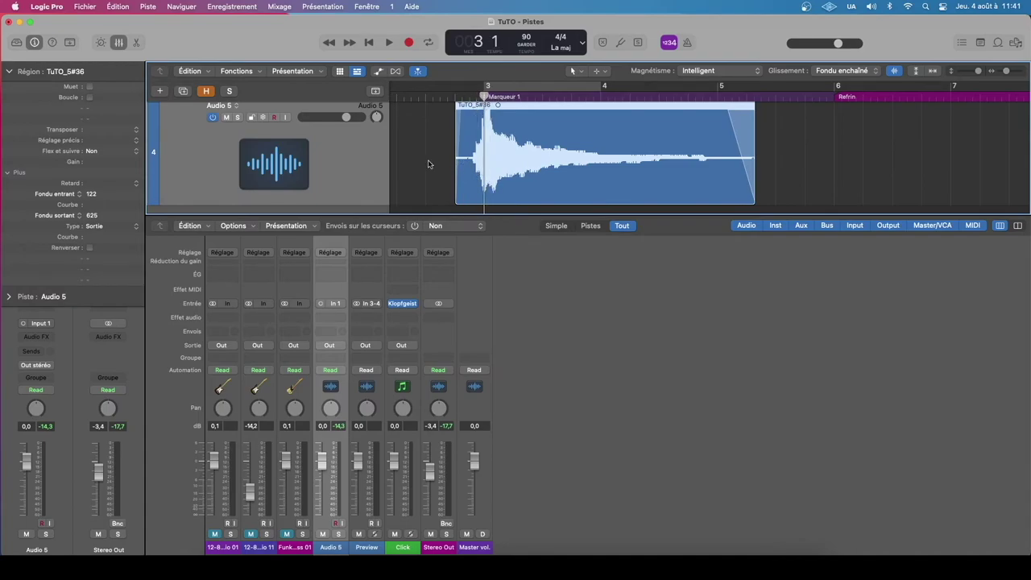
pyautogui.click(491, 169)
pyautogui.moveTo(99, 169); pyautogui.dragTo(97, 149)
pyautogui.moveTo(347, 117); pyautogui.dragTo(347, 118)
pyautogui.click(443, 154)
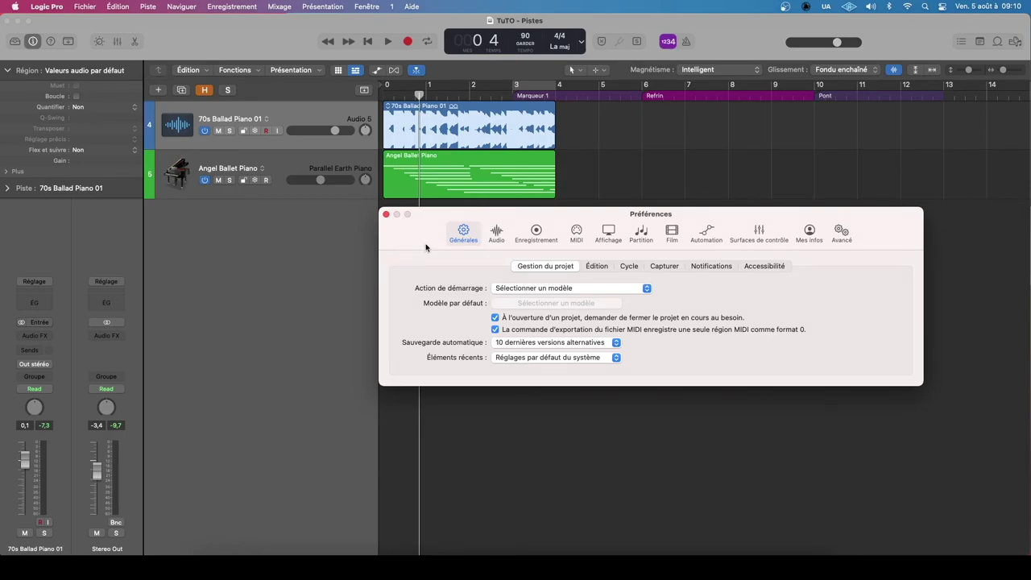
# - Show the project management settings of the General preferences, and close, reopen and close the preferences window
pyautogui.click(467, 235)
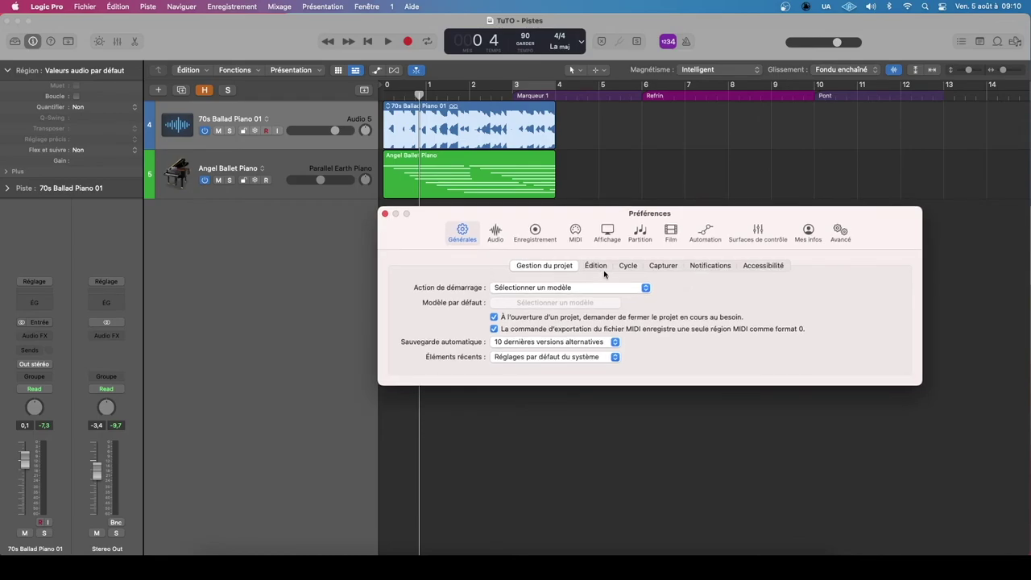
pyautogui.moveTo(411, 235); pyautogui.dragTo(421, 238)
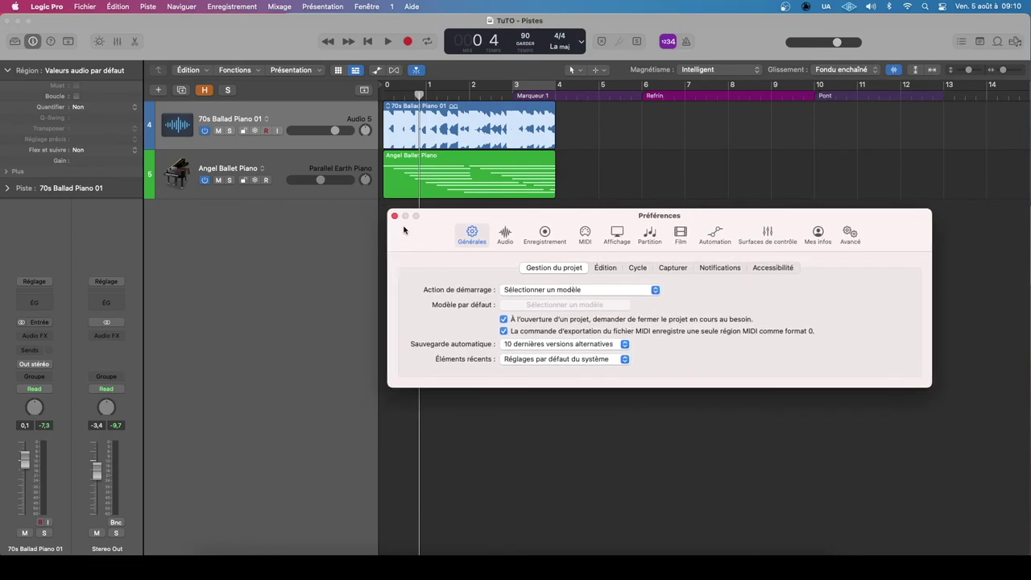
pyautogui.click(394, 217)
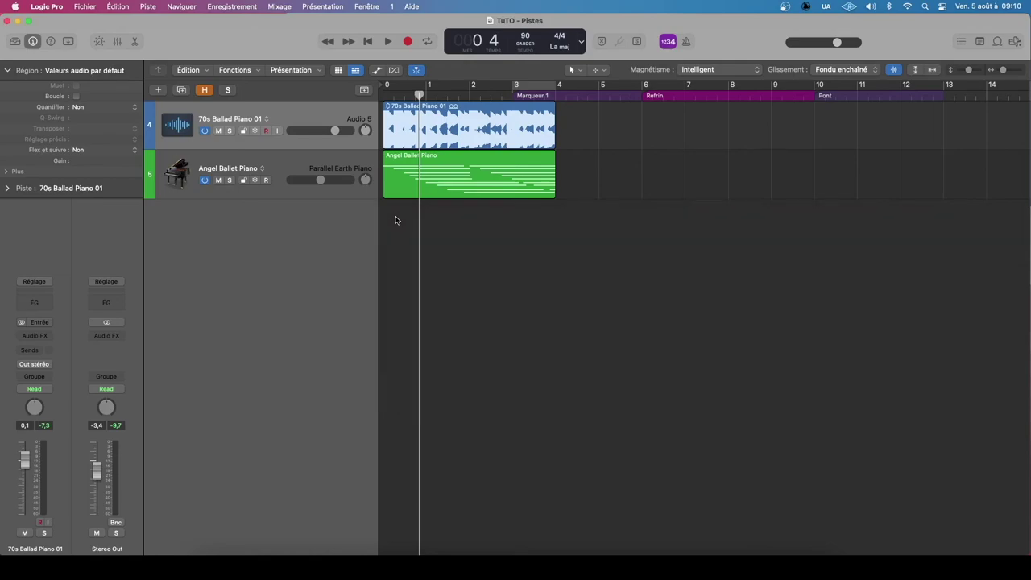
pyautogui.press('super+comma')
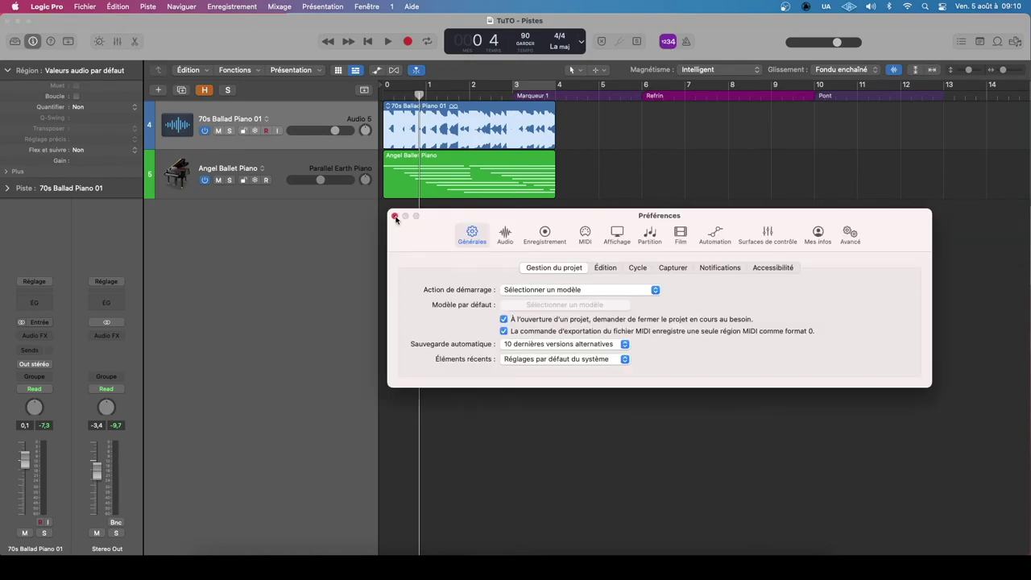
pyautogui.click(395, 216)
# - Open the General preferences at the project management settings
pyautogui.click(48, 6)
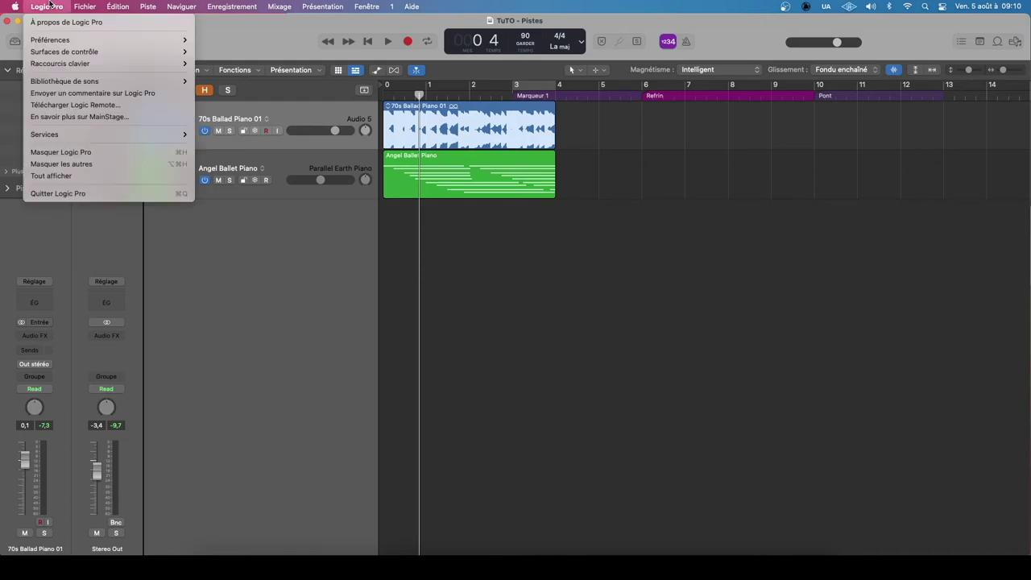
pyautogui.moveTo(73, 40)
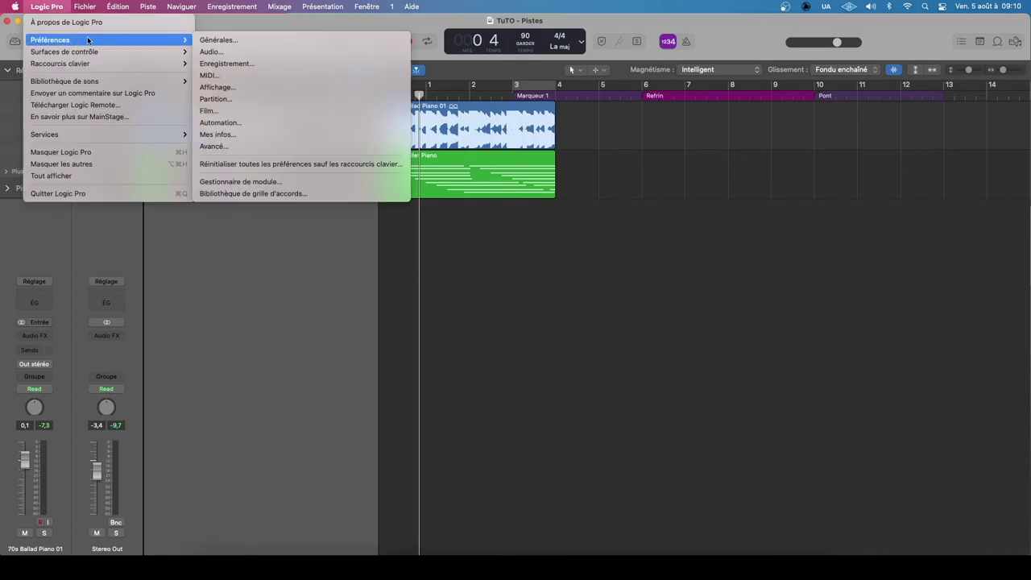
pyautogui.click(223, 39)
pyautogui.moveTo(439, 224); pyautogui.dragTo(432, 225)
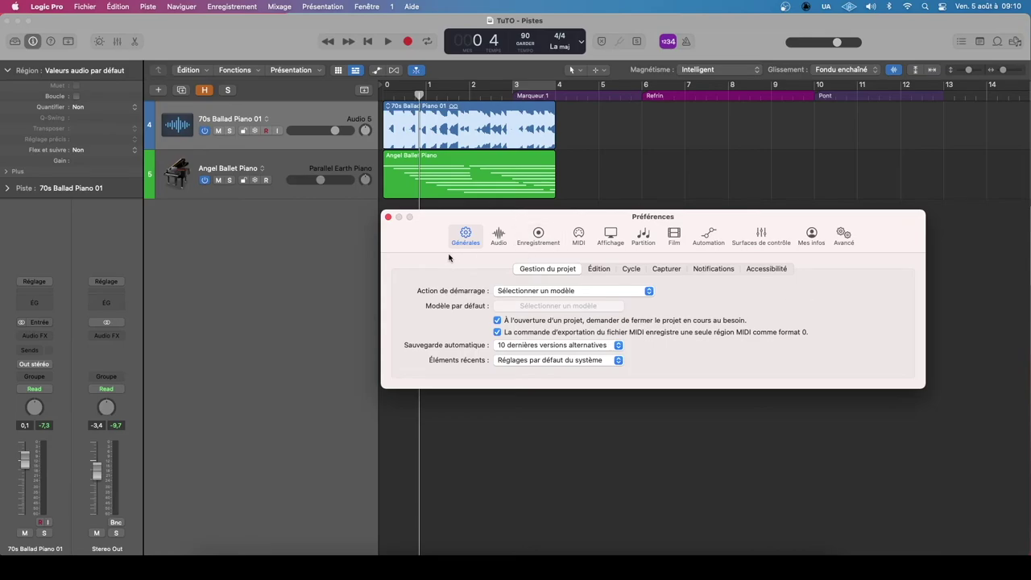
pyautogui.click(466, 238)
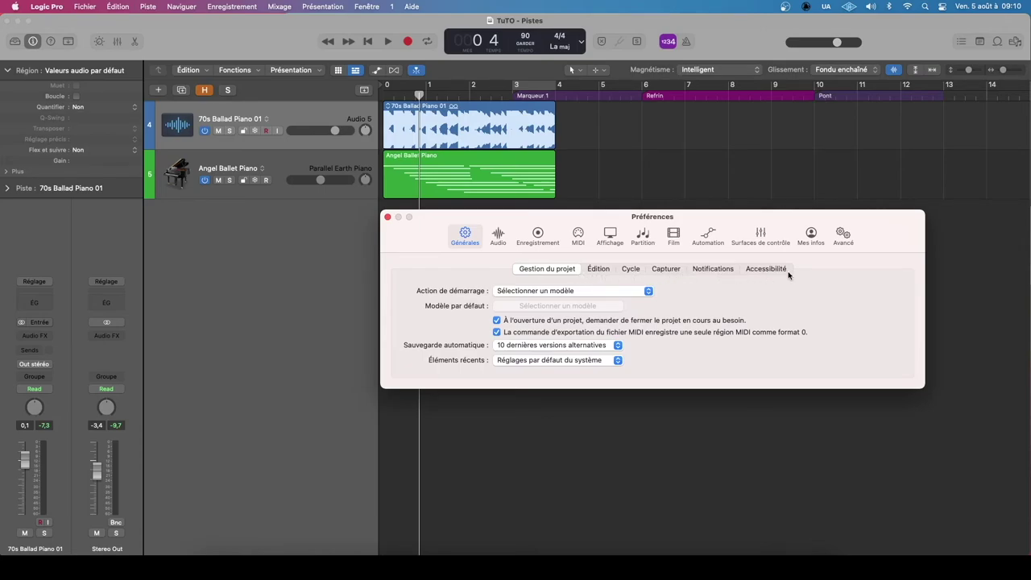
# - Examine the startup action choices, keep Sélectionner un modèle, and select the Angel Ballet Piano region
pyautogui.click(505, 294)
pyautogui.click(508, 291)
pyautogui.click(536, 296)
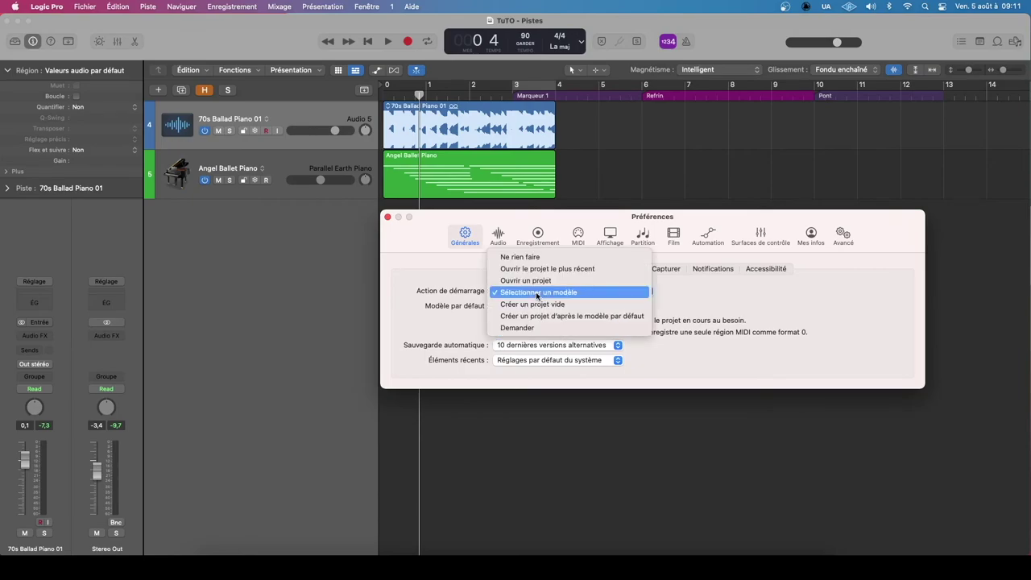
pyautogui.click(536, 295)
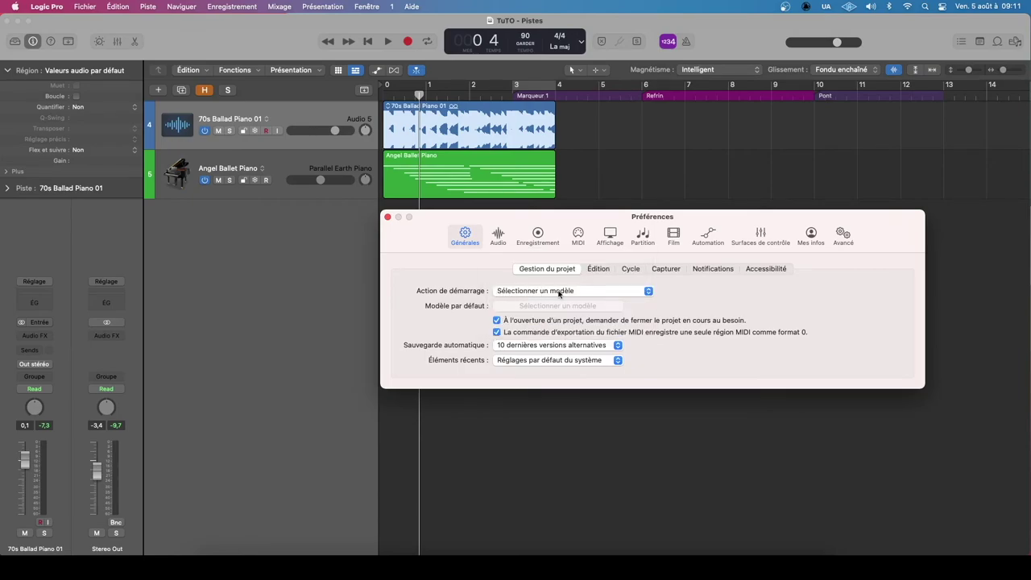
pyautogui.click(559, 294)
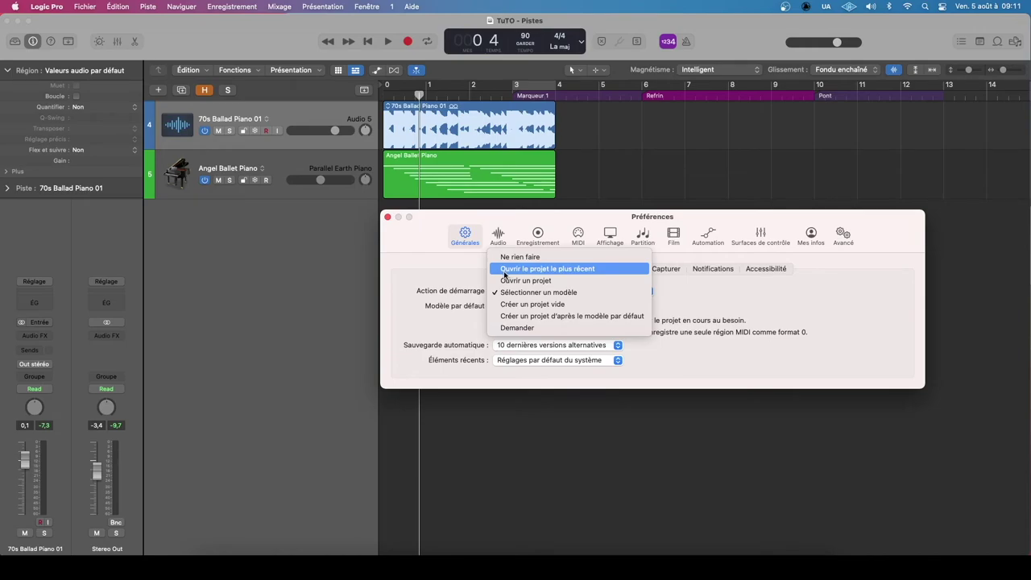
pyautogui.click(466, 282)
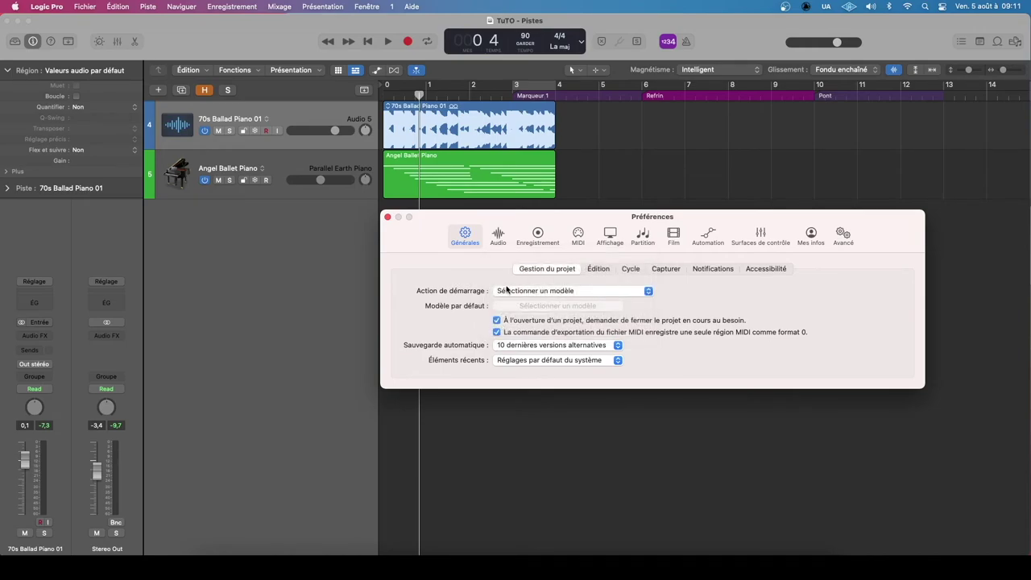
pyautogui.click(508, 290)
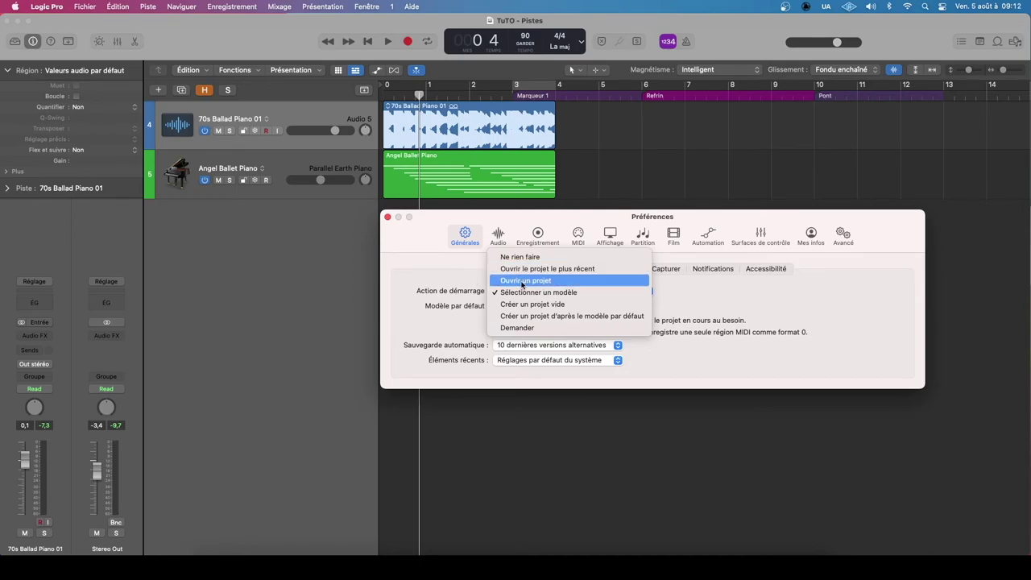
pyautogui.click(451, 272)
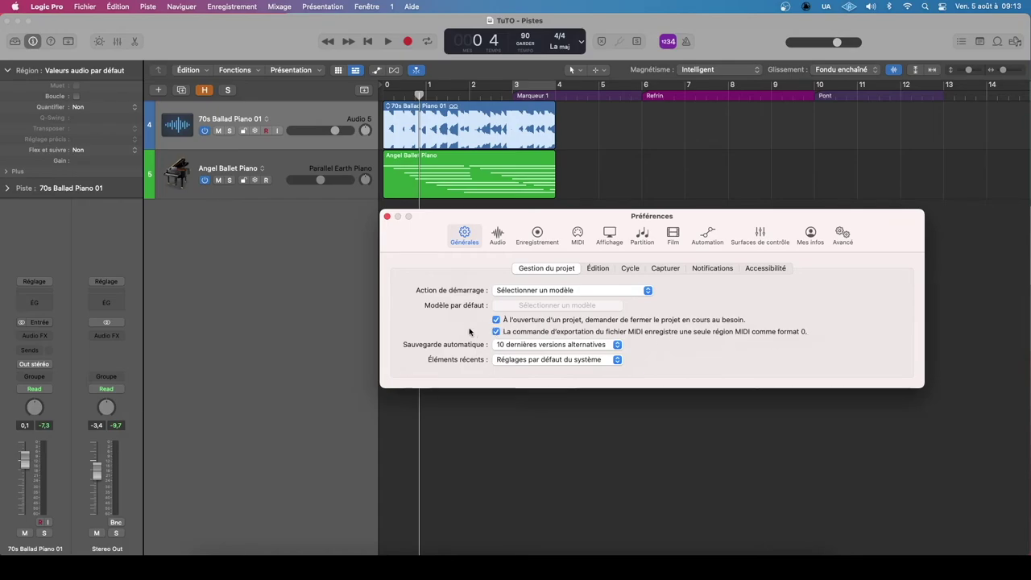
pyautogui.click(419, 174)
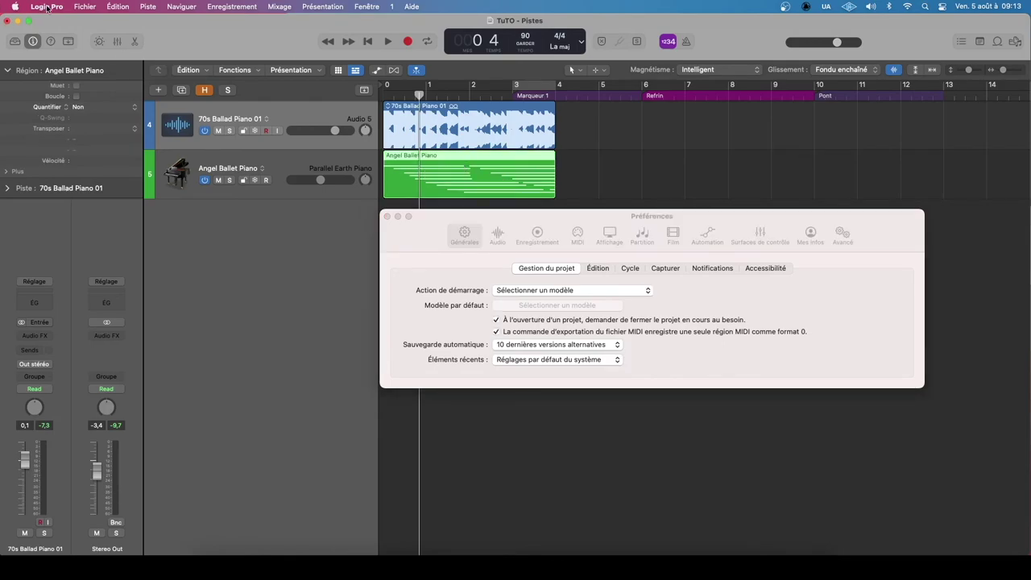
# - Examine the MIDI file export options for the Angel Ballet Piano region without exporting, and return to the preferences
pyautogui.click(85, 7)
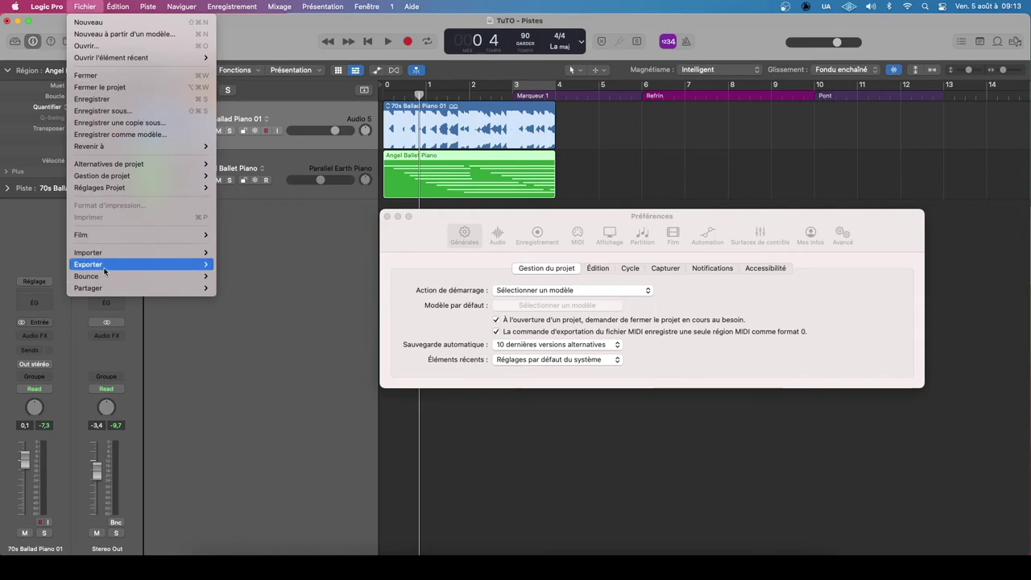
pyautogui.moveTo(105, 267)
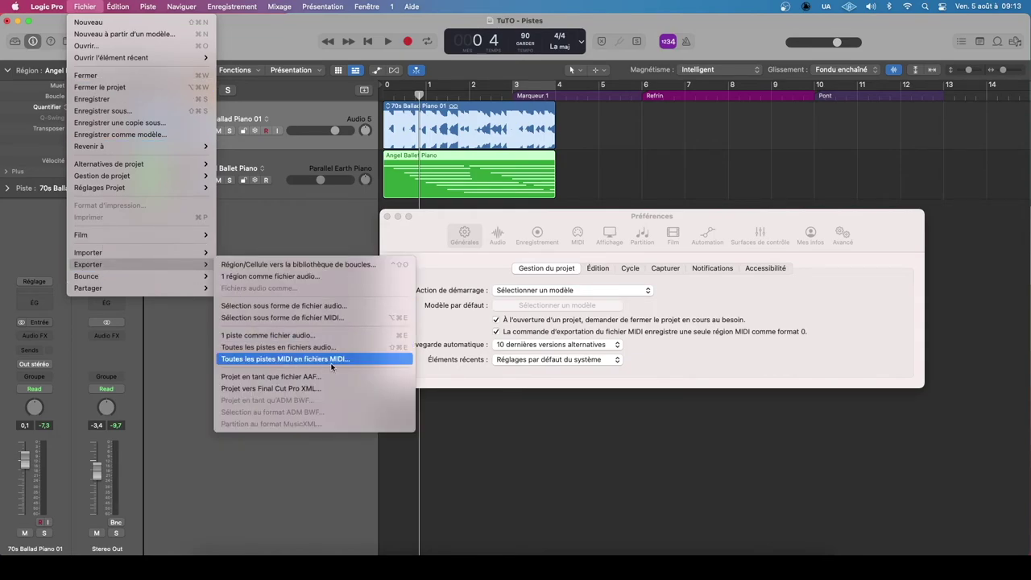
pyautogui.click(339, 223)
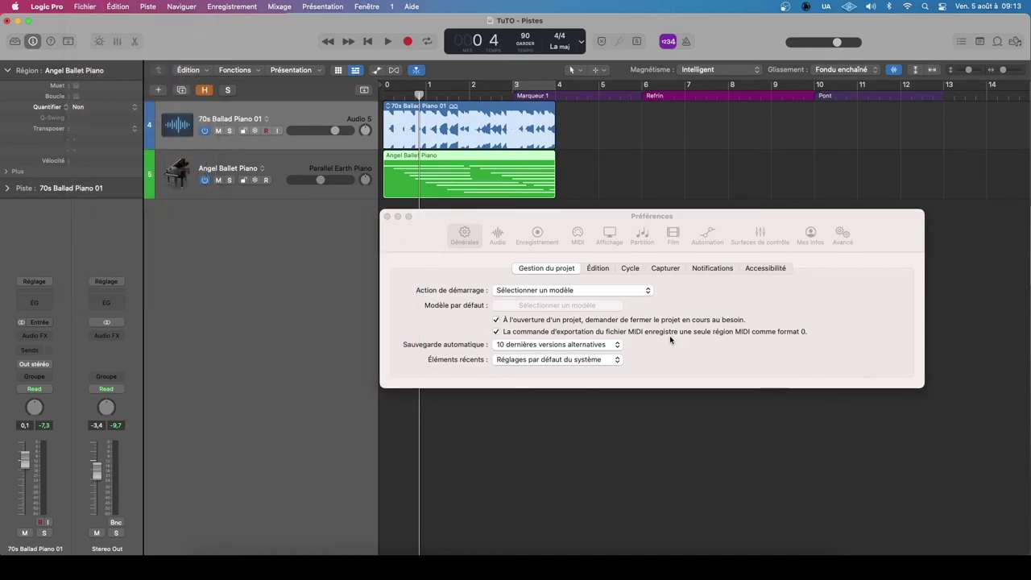
pyautogui.click(452, 335)
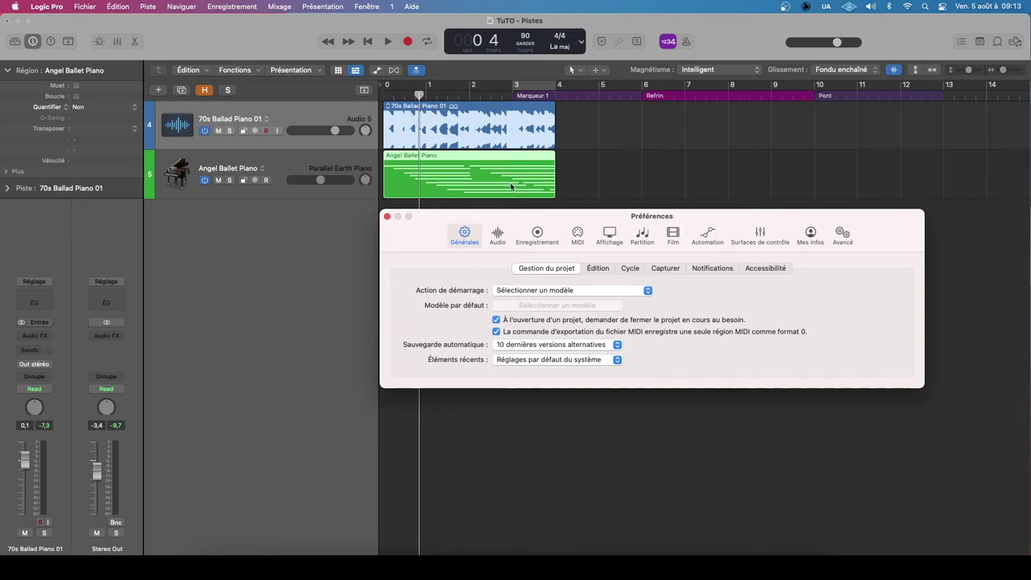
# - Examine the project alternatives commands without creating a new alternative
pyautogui.hscroll(1, 512, 188)
pyautogui.hscroll(-1, 351, 233)
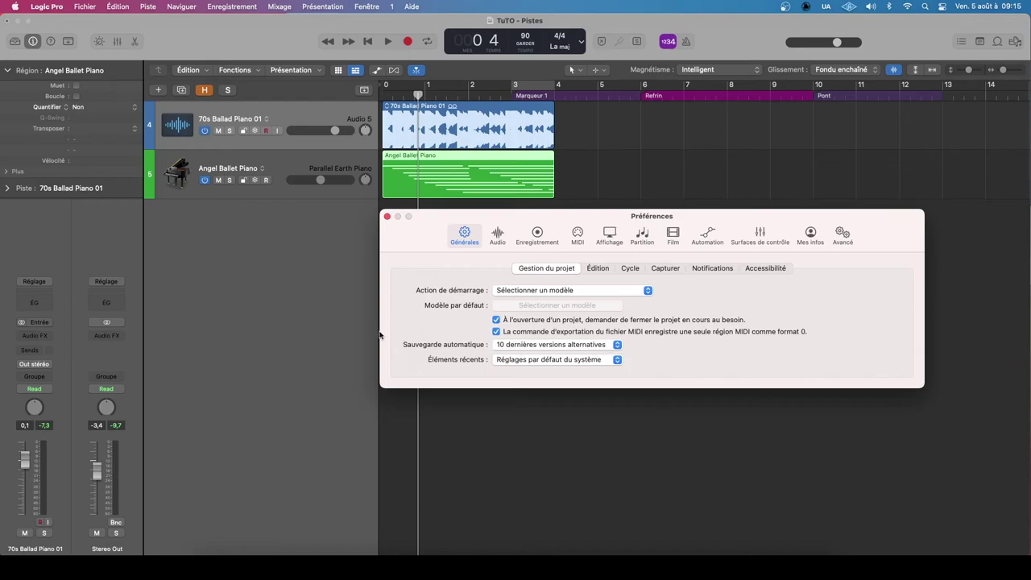
pyautogui.click(170, 29)
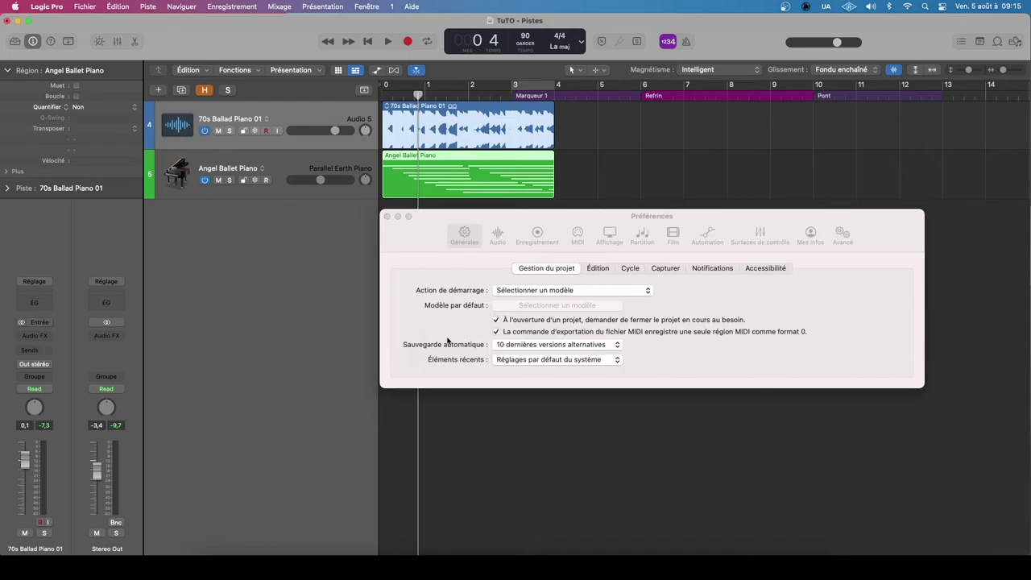
pyautogui.click(93, 9)
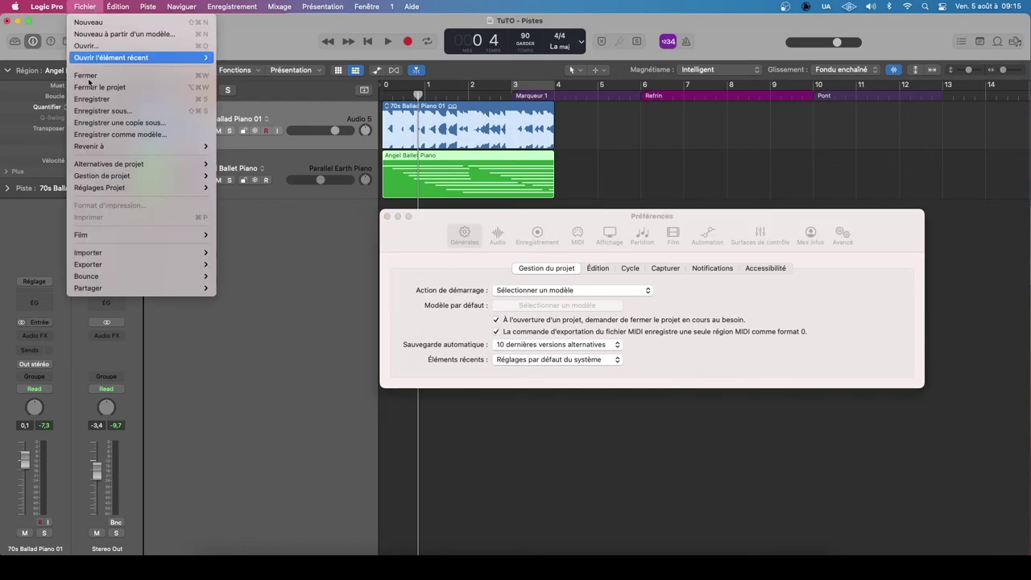
pyautogui.moveTo(125, 165)
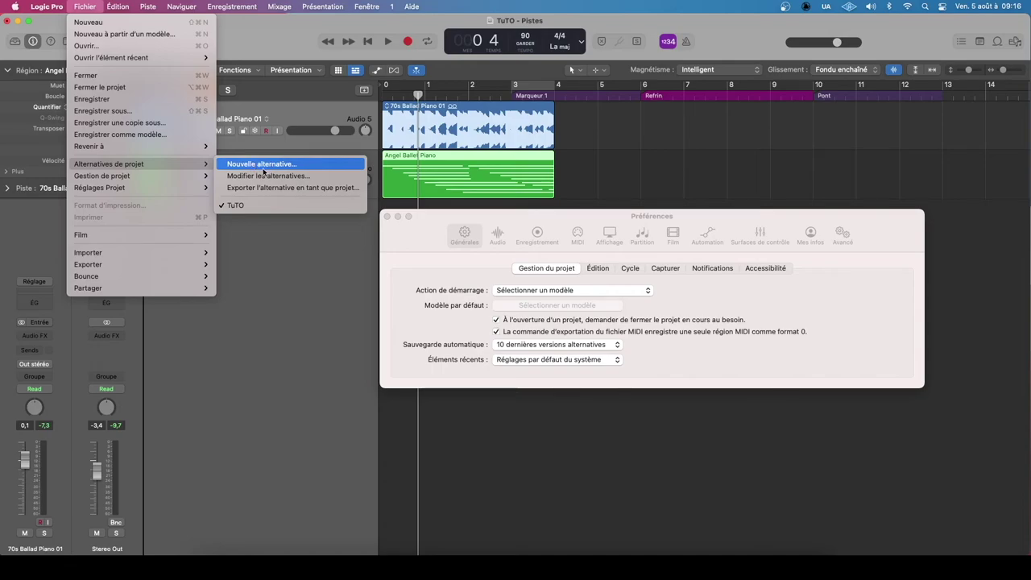
pyautogui.click(277, 234)
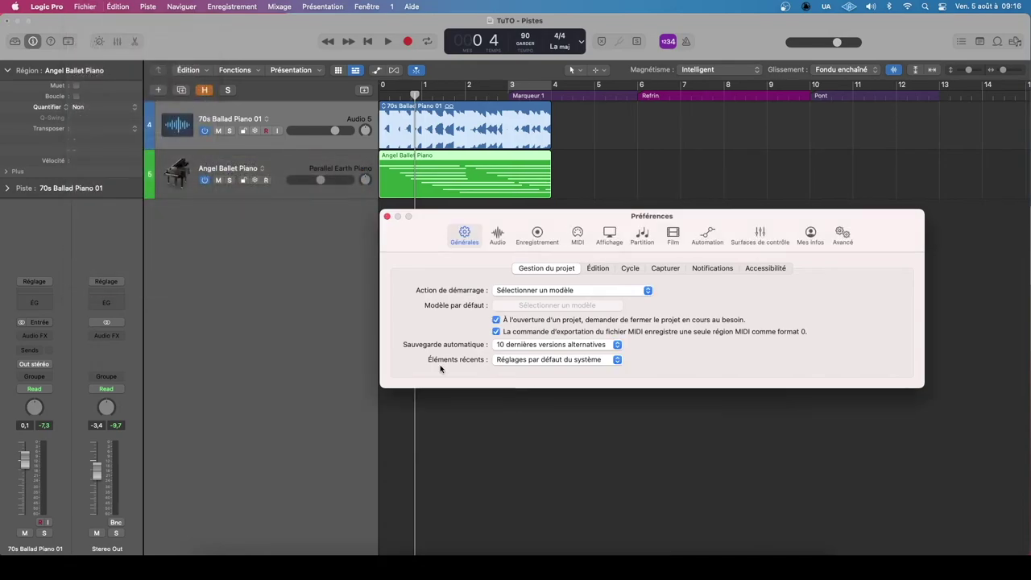
# - Set the number of recent items (Éléments récents) to 10 in the project management preferences
pyautogui.click(525, 360)
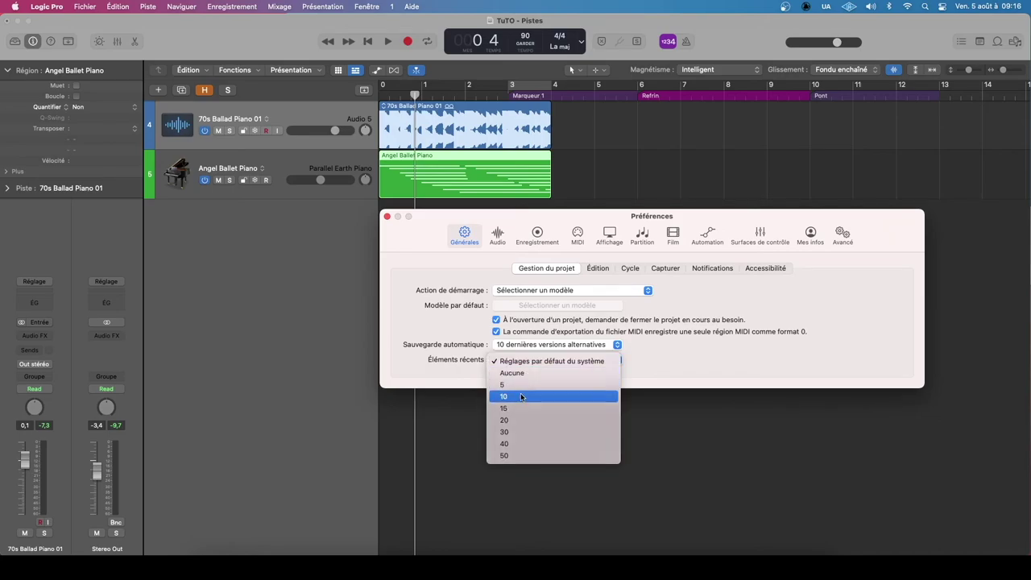
pyautogui.click(521, 395)
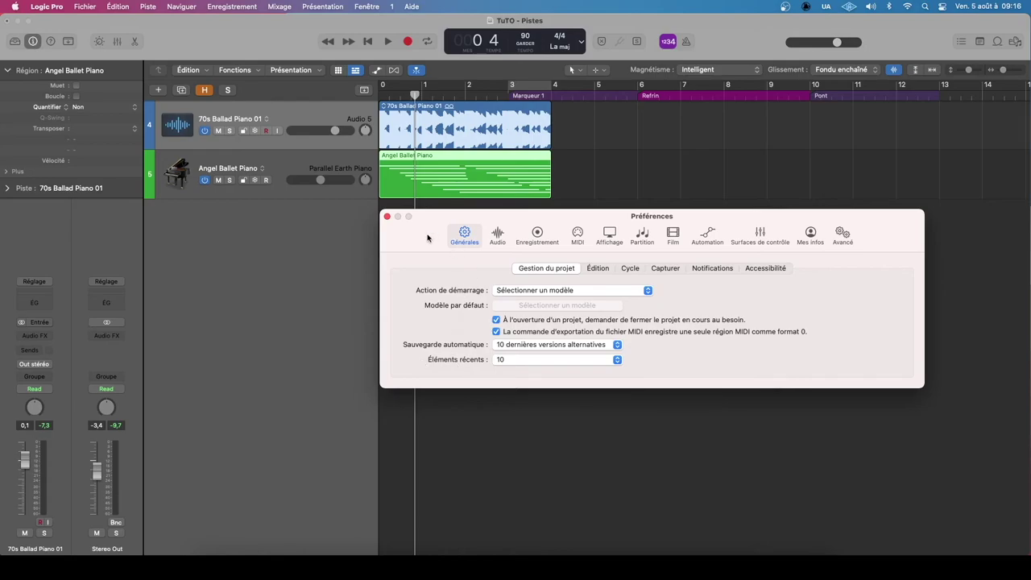
pyautogui.moveTo(427, 236); pyautogui.dragTo(427, 236)
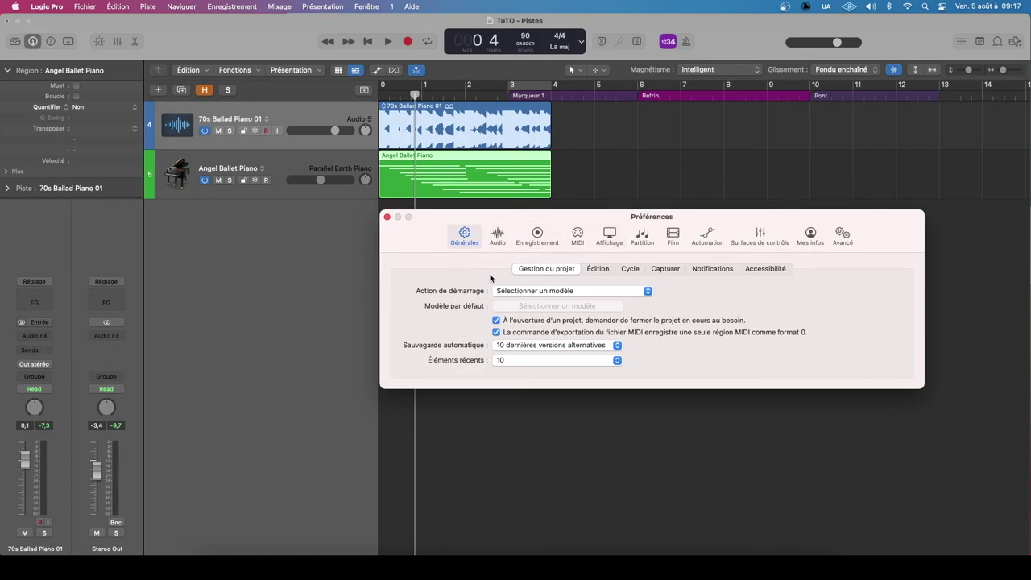
# - Review the recent items setting and open the Édition settings of the General preferences
pyautogui.click(509, 363)
pyautogui.click(512, 360)
pyautogui.click(505, 363)
pyautogui.click(519, 327)
pyautogui.click(597, 270)
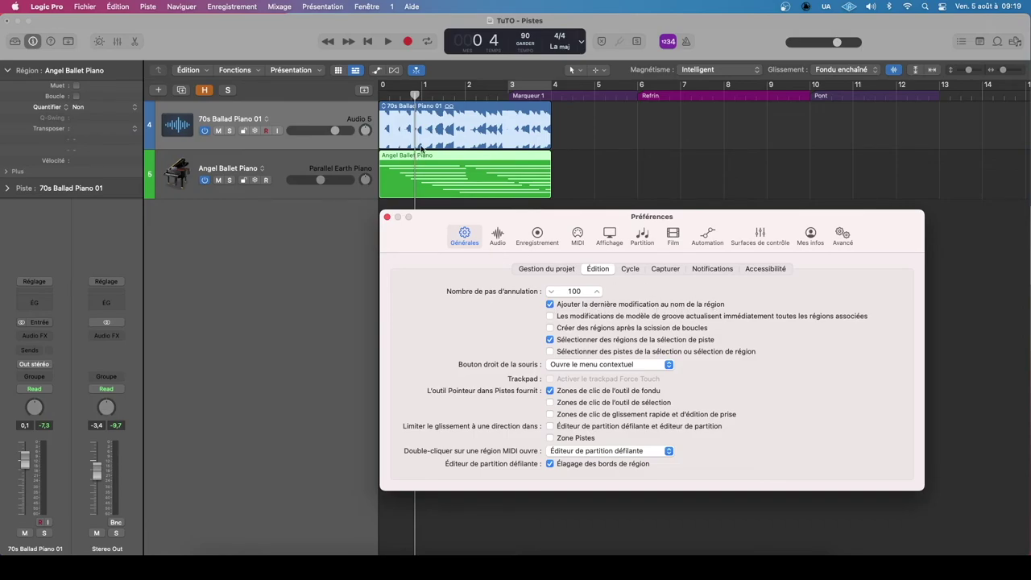
# - Split the Angel Ballet Piano region at bar 2 with overlapping notes kept (Conserver), and undo the split
pyautogui.click(454, 173)
pyautogui.click(464, 173)
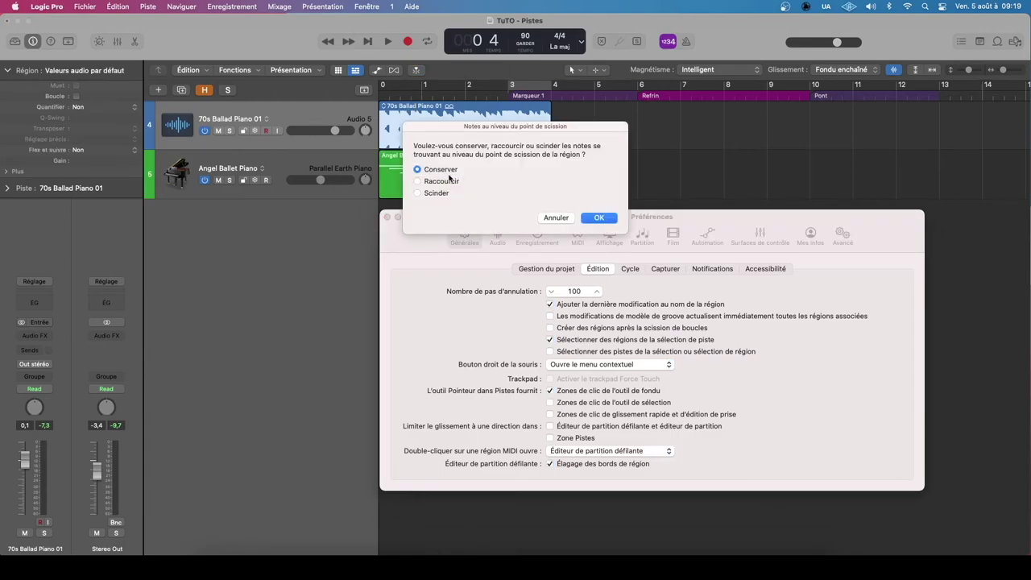
pyautogui.click(598, 217)
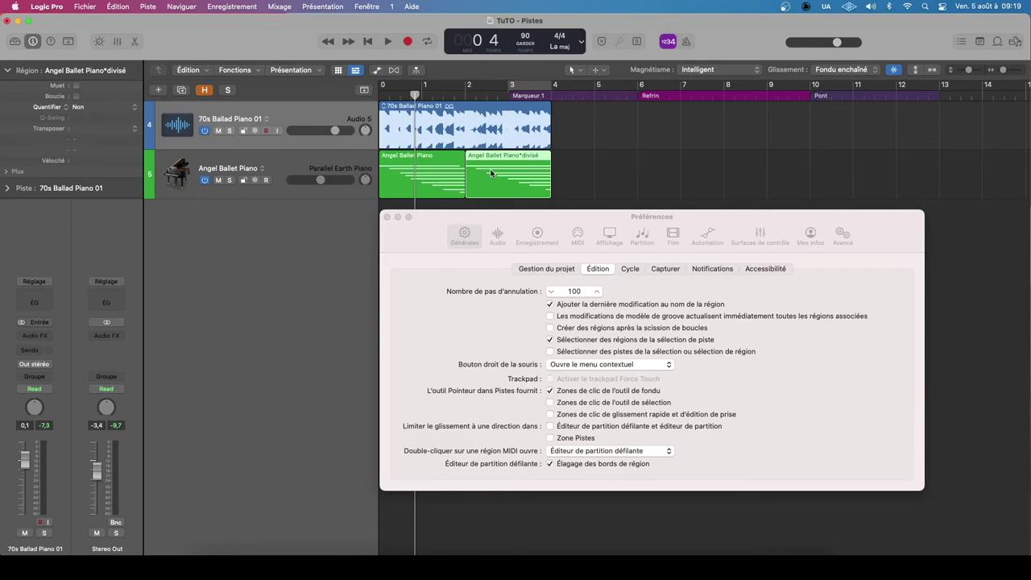
pyautogui.press('super+z')
# - Turn off « Ajouter la dernière modification au nom de la région » in the Édition preferences
pyautogui.click(509, 337)
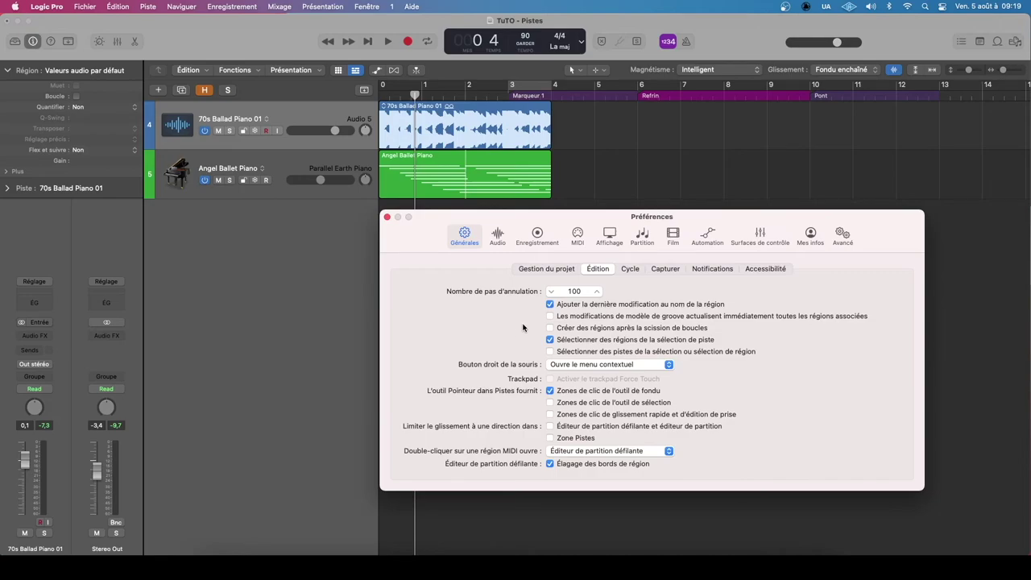
pyautogui.click(550, 304)
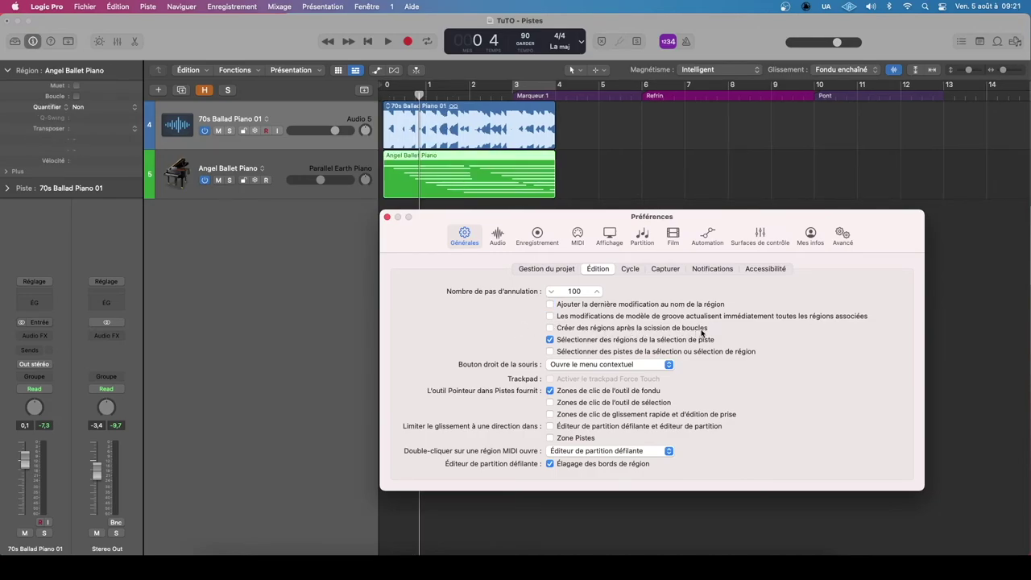
# - Loop the Angel Ballet Piano region past bar 14 and split it just after bar 2, keeping the overlapping notes (Conserver)
pyautogui.moveTo(554, 165); pyautogui.dragTo(1029, 180)
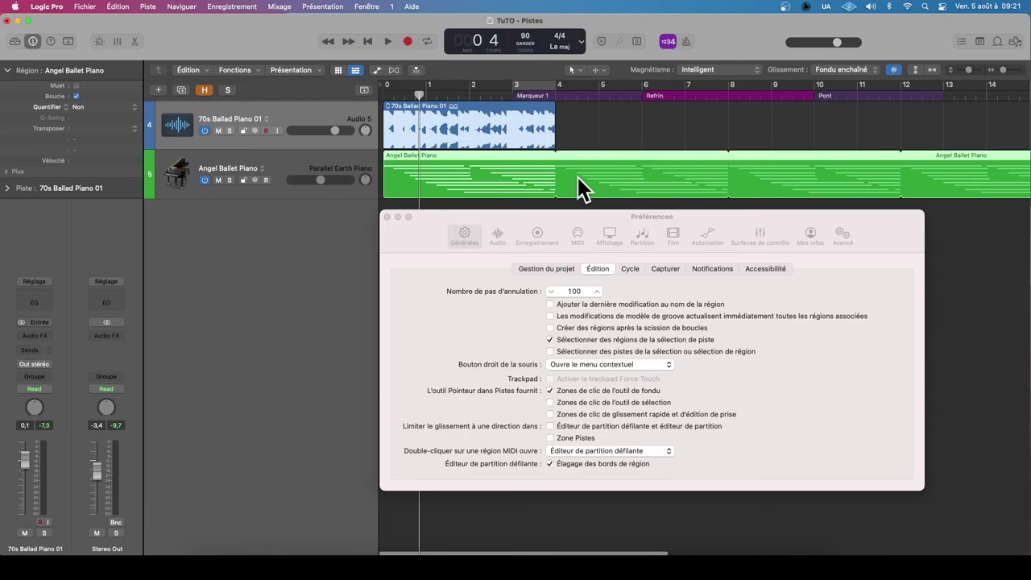
pyautogui.click(476, 175)
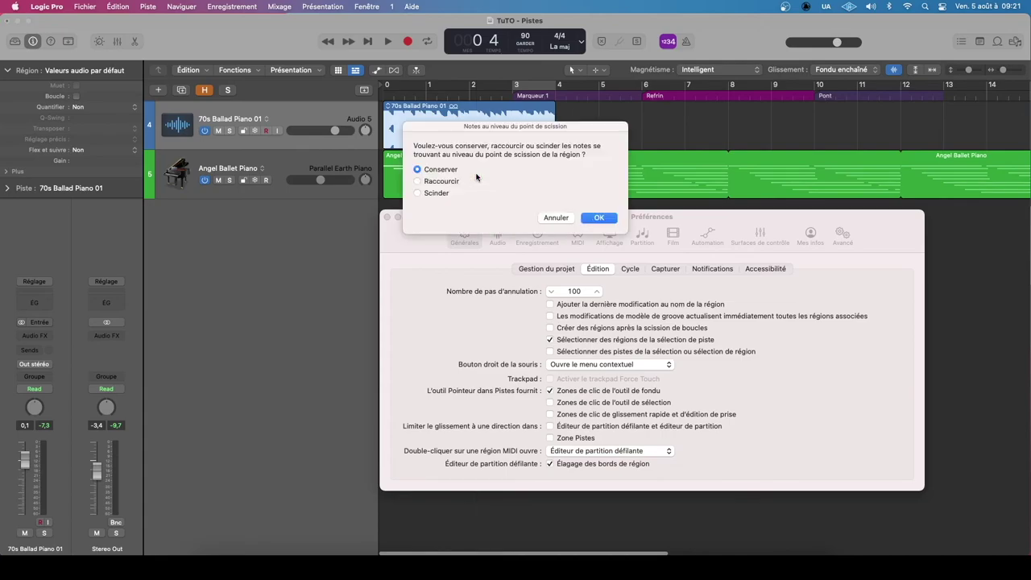
pyautogui.click(596, 215)
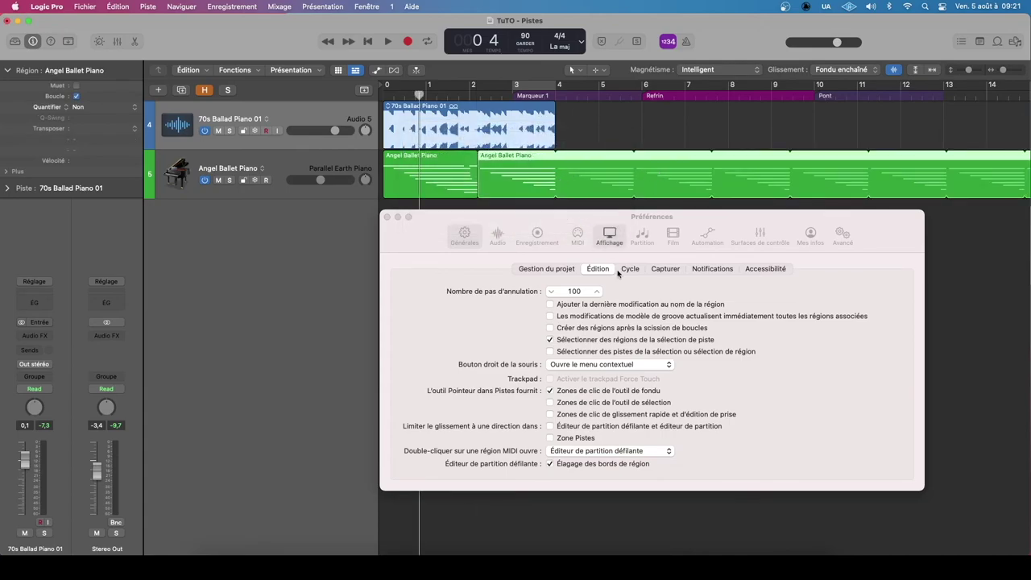
# - Toggle « Créer des régions après la scission de boucles » on and off, and undo the split of the looped region
pyautogui.click(552, 332)
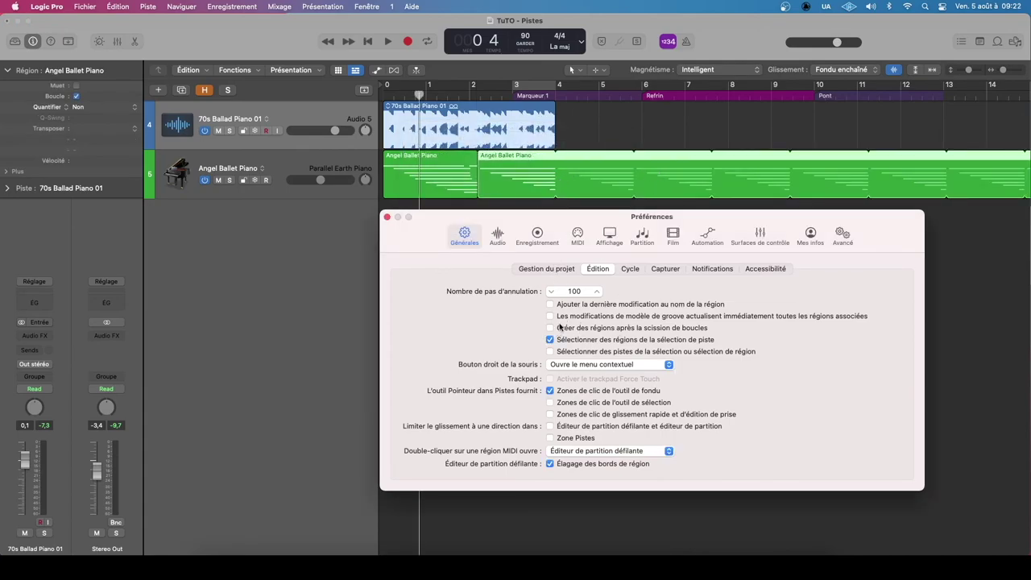
pyautogui.click(551, 328)
pyautogui.click(551, 328)
pyautogui.click(607, 131)
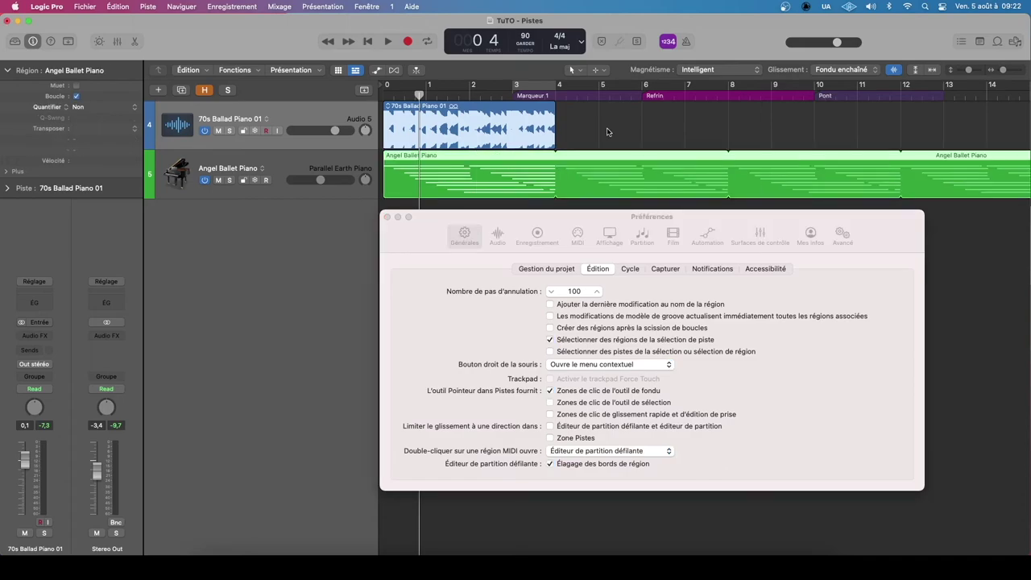
pyautogui.click(547, 219)
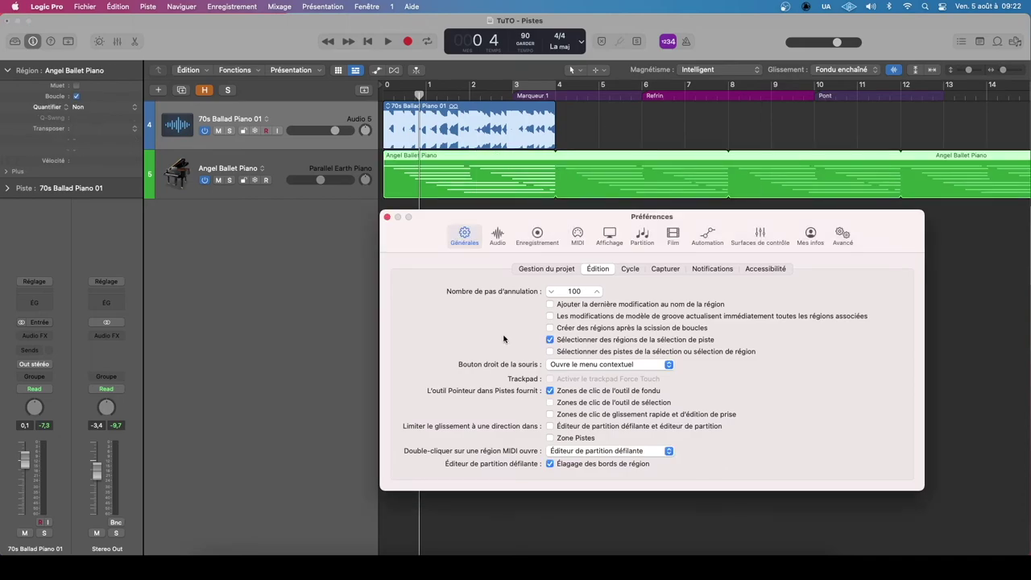
# - Turn on « Créer des régions après la scission de boucles » and split the looped Angel Ballet Piano region near bar 2, keeping overlapping notes
pyautogui.click(551, 328)
pyautogui.click(474, 188)
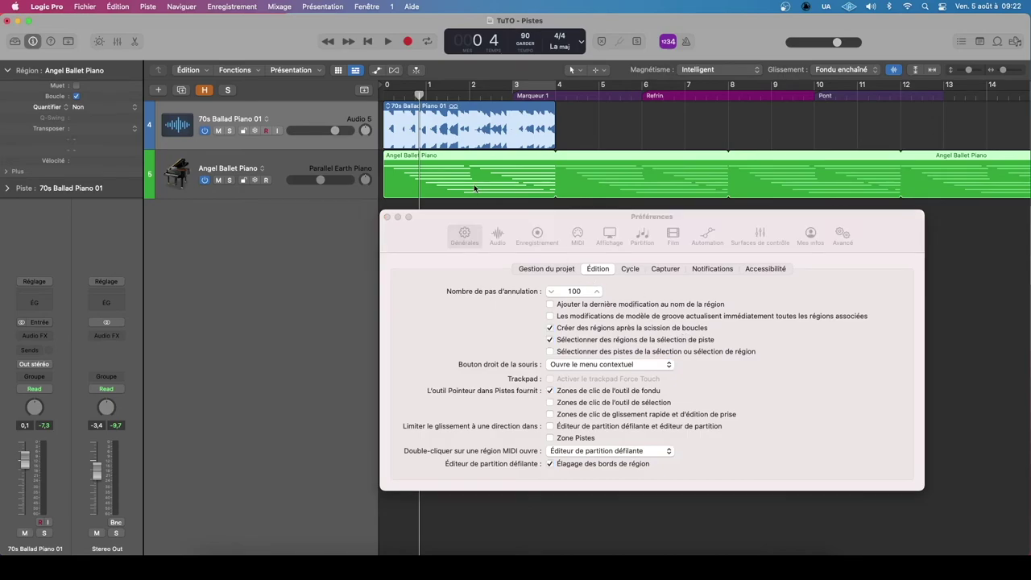
pyautogui.click(475, 177)
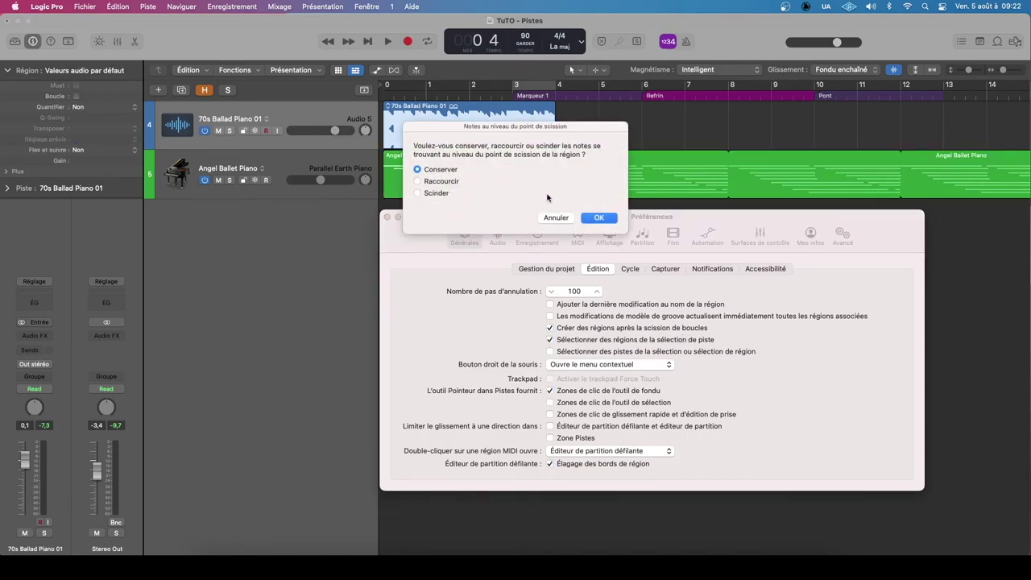
pyautogui.click(597, 213)
pyautogui.click(629, 185)
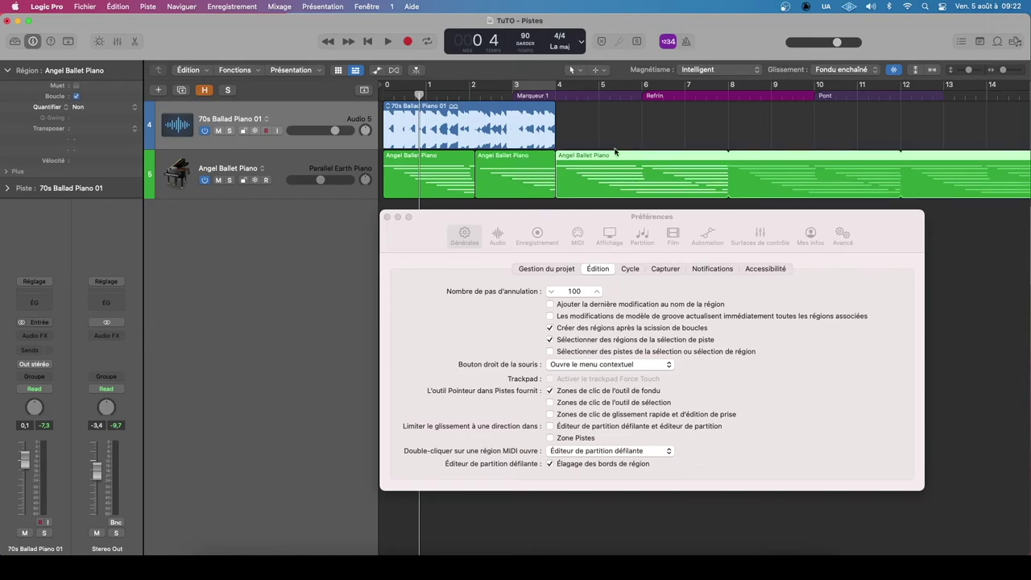
# - Undo the split and looping of the Angel Ballet Piano region, and turn off « Créer des régions après la scission de boucles »
pyautogui.click(497, 207)
pyautogui.press('super+z')
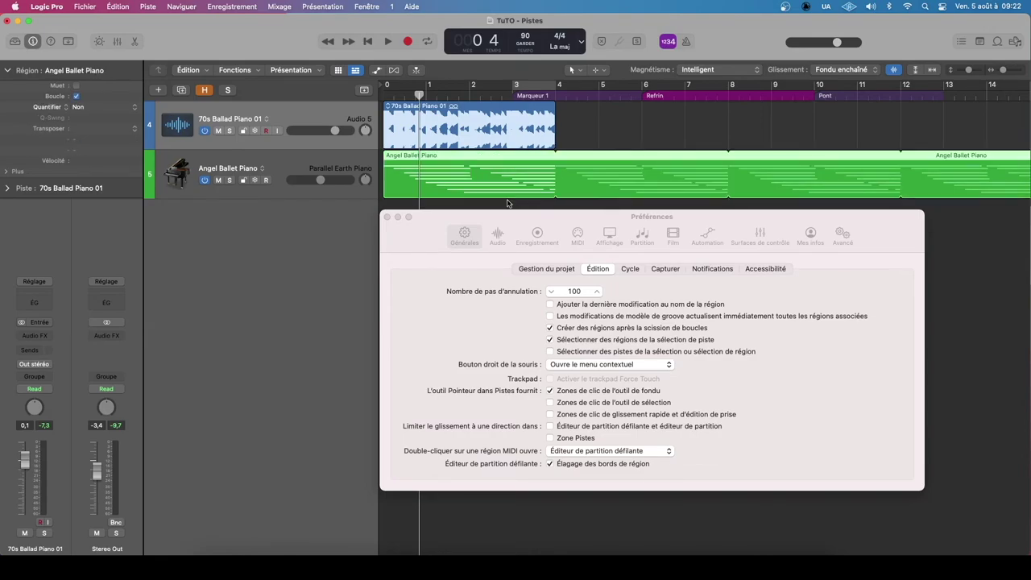
pyautogui.click(605, 147)
pyautogui.press('super+z')
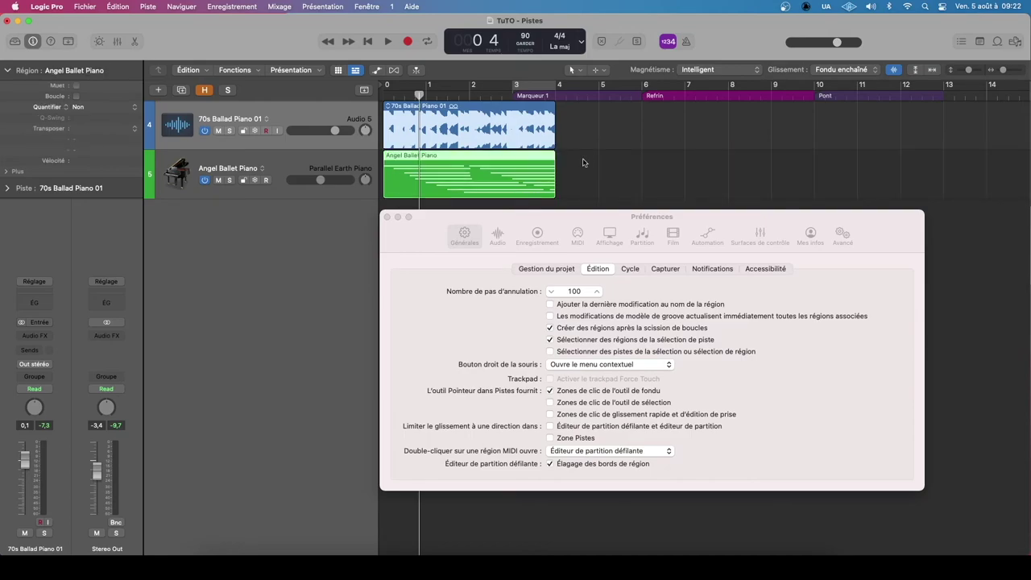
pyautogui.click(496, 303)
pyautogui.click(550, 328)
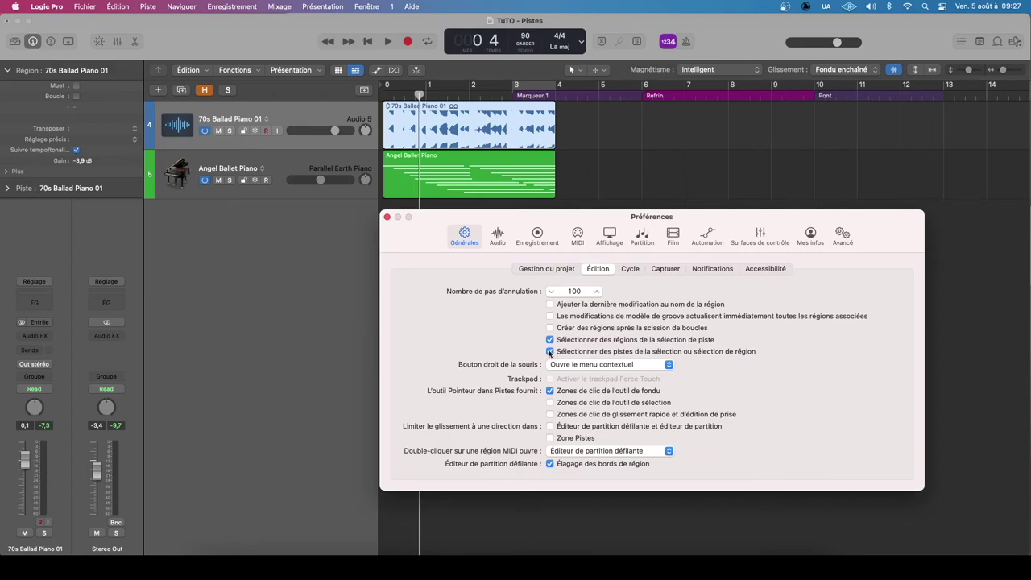
# - Turn on « Sélectionner des pistes de la sélection ou sélection de région » and test it by selecting the Angel Ballet Piano region
pyautogui.click(549, 352)
pyautogui.click(601, 125)
pyautogui.click(457, 172)
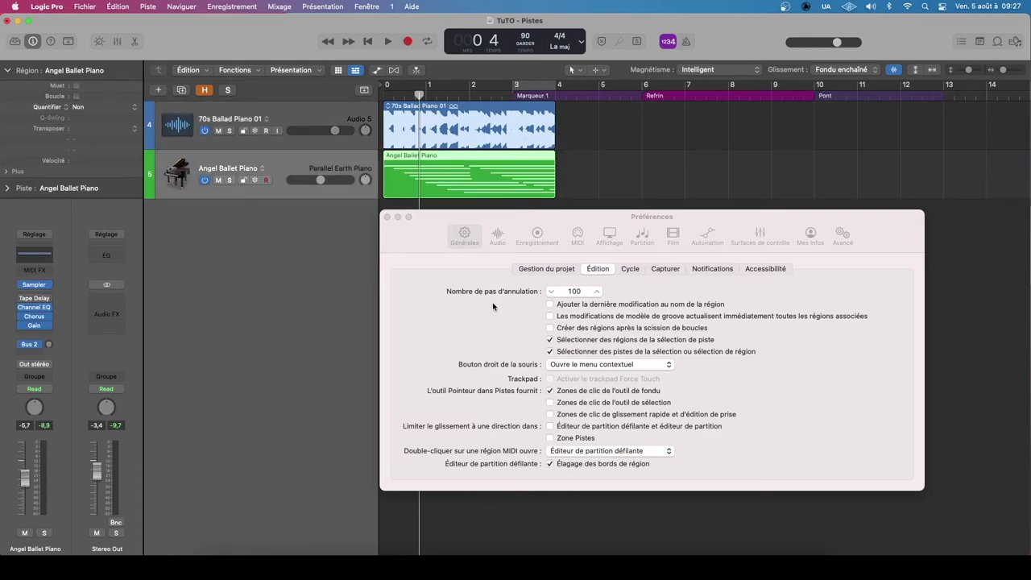
# - Turn off track selection from region selection and alternately select the 70s Ballad Piano 01 and Angel Ballet Piano regions to compare
pyautogui.click(524, 345)
pyautogui.click(551, 352)
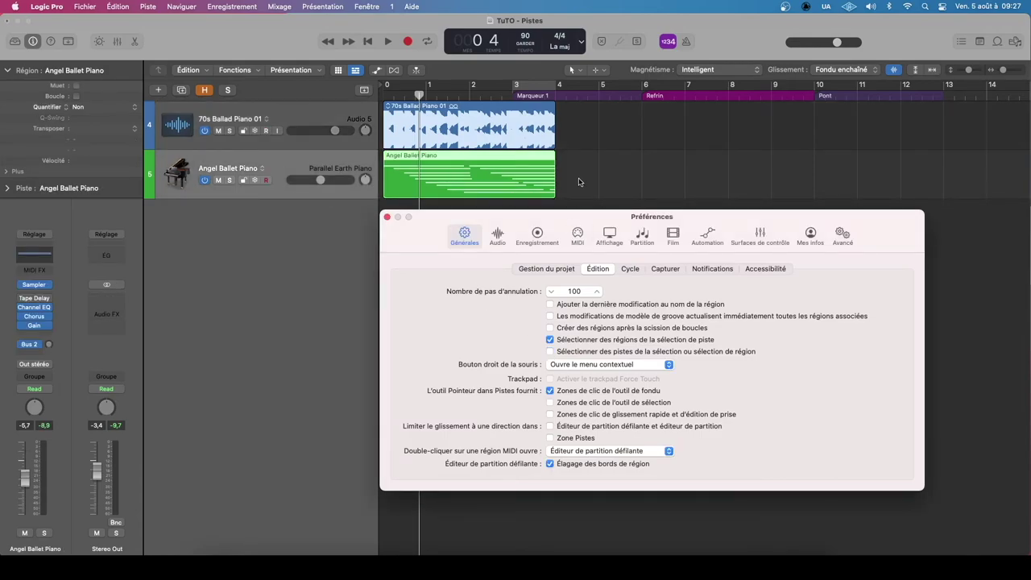
pyautogui.click(647, 156)
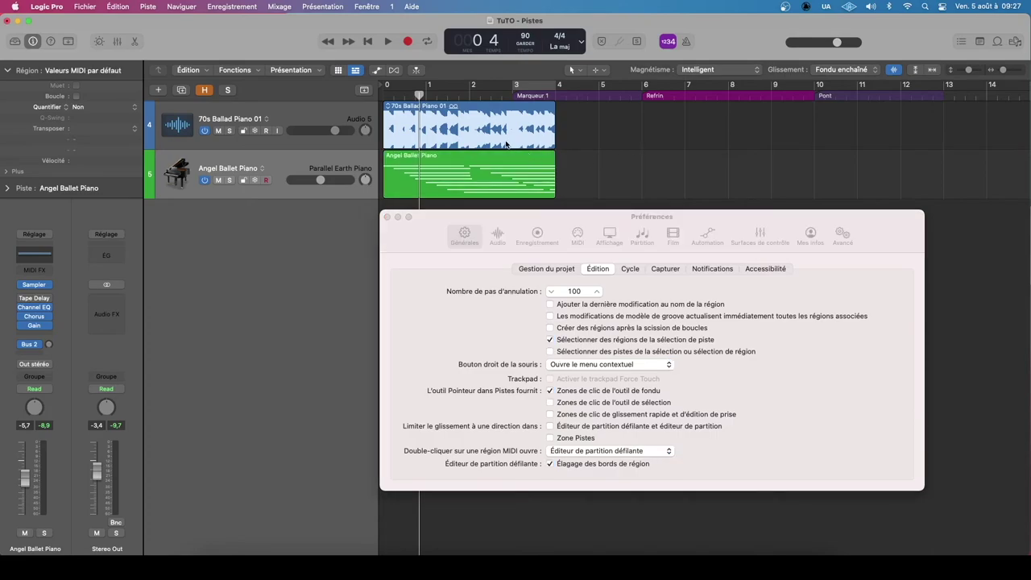
pyautogui.click(500, 121)
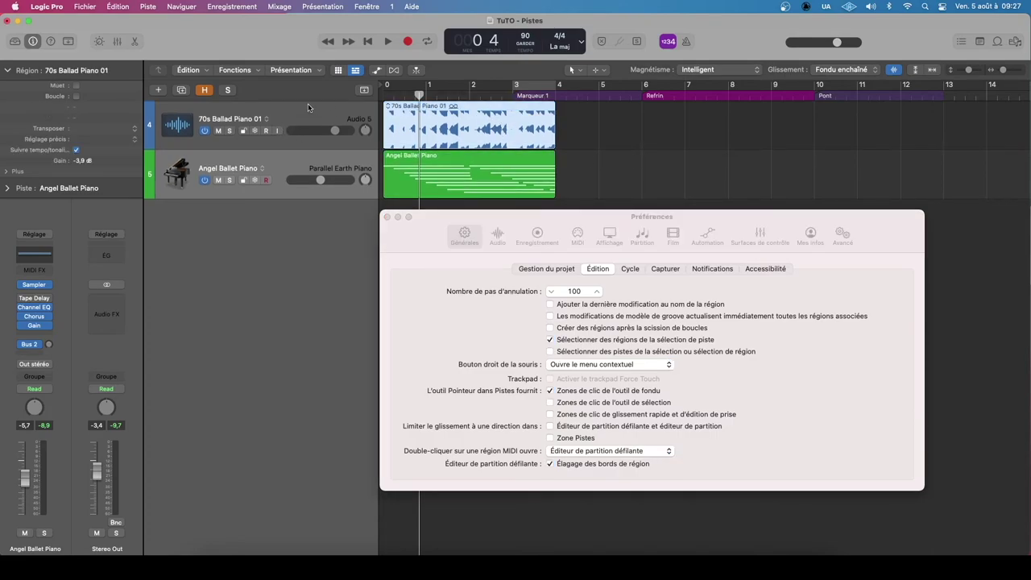
pyautogui.click(399, 170)
pyautogui.click(420, 129)
# - Turn track selection from region selection back on, and select the Angel Ballet Piano region followed by the 70s Ballad Piano 01 region
pyautogui.click(551, 351)
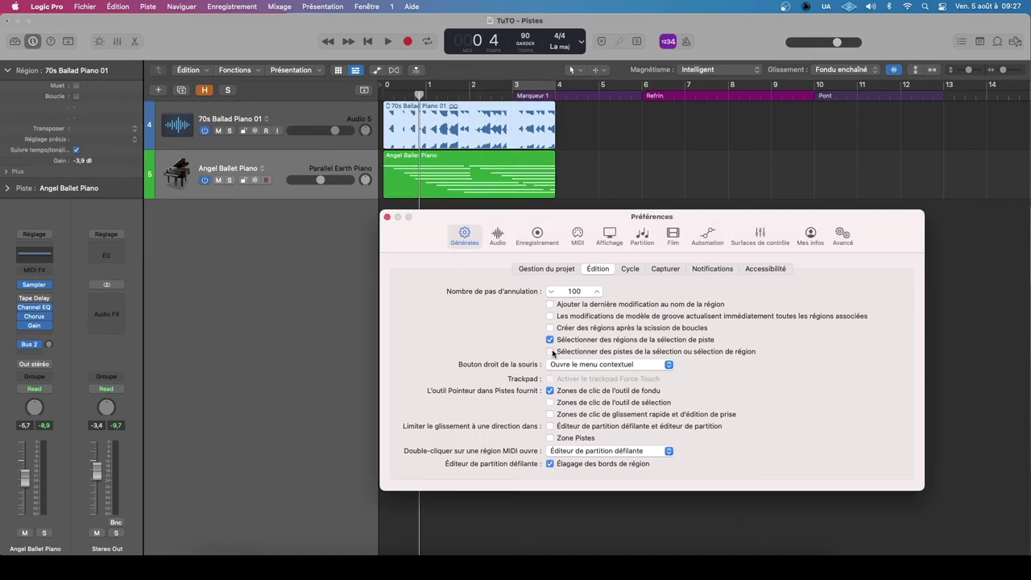
pyautogui.click(474, 167)
pyautogui.click(469, 126)
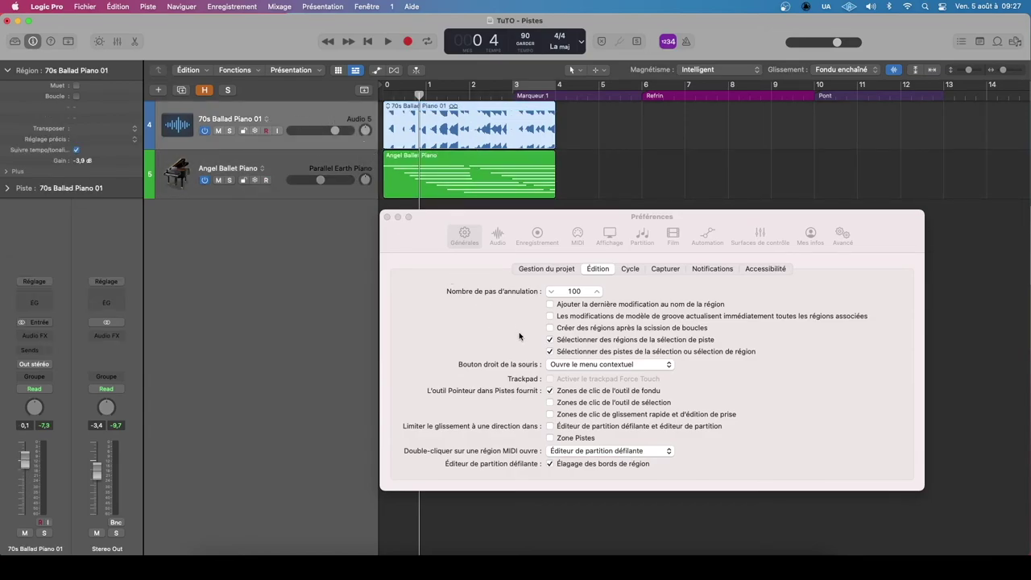
# - Turn off « Sélectionner des pistes de la sélection ou sélection de région », and inspect the empty track area's context menu and the right mouse button choices
pyautogui.click(551, 351)
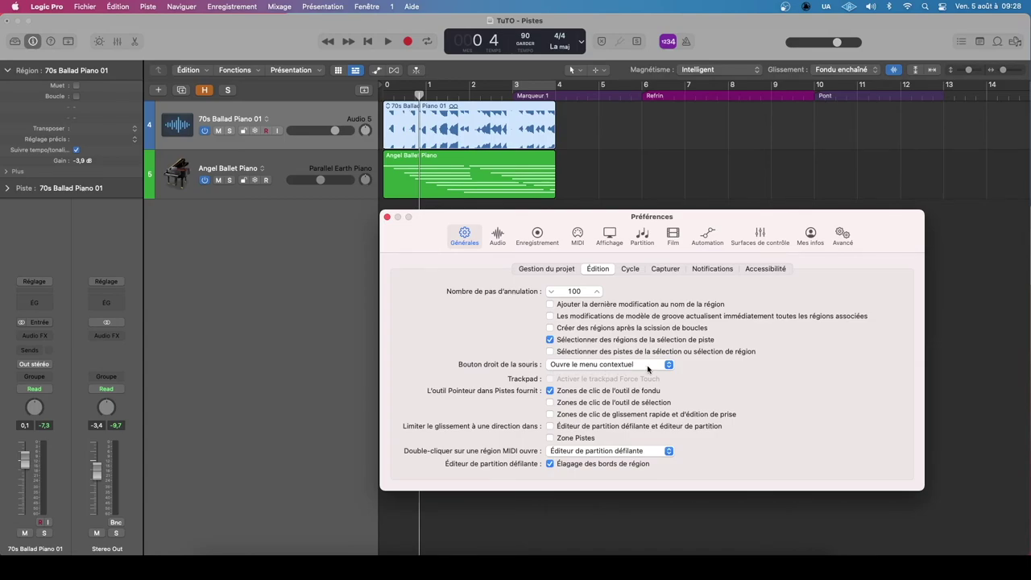
pyautogui.rightClick(284, 316)
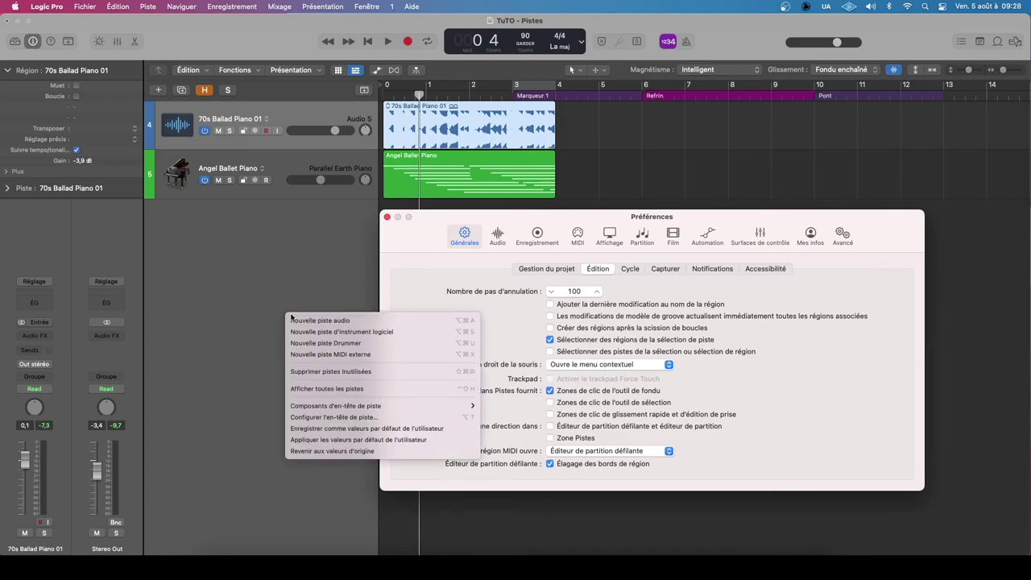
pyautogui.click(306, 269)
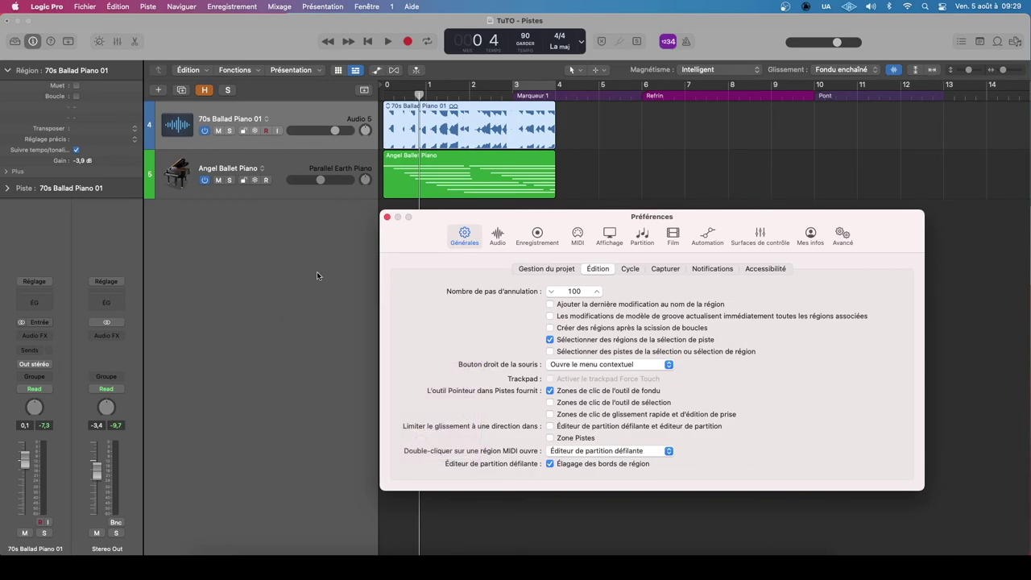
pyautogui.click(596, 364)
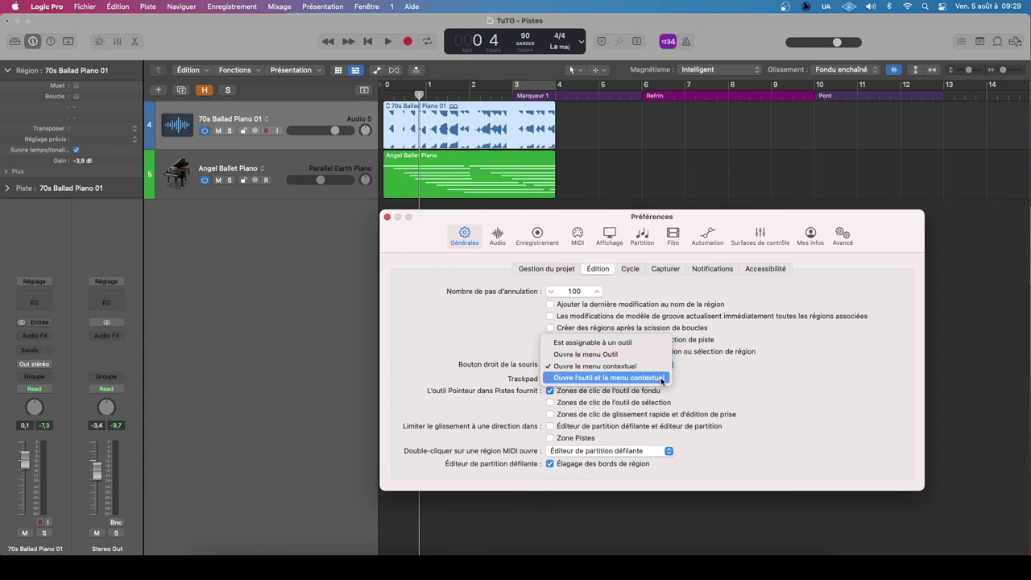
pyautogui.click(689, 373)
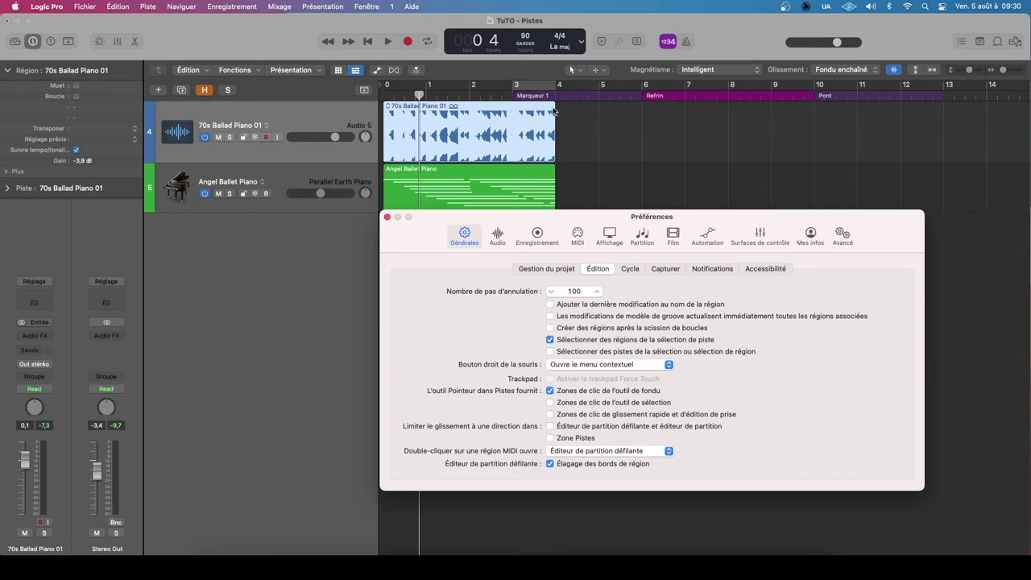
# - Try out a fade-out from the upper end corner of the 70s Ballad Piano 01 region and remove it
pyautogui.click(554, 110)
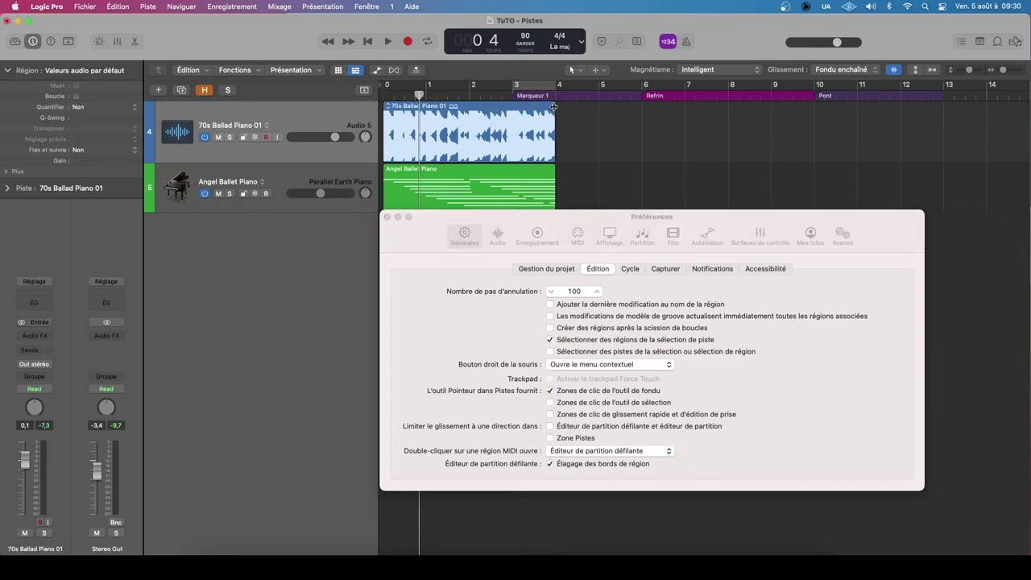
pyautogui.click(553, 108)
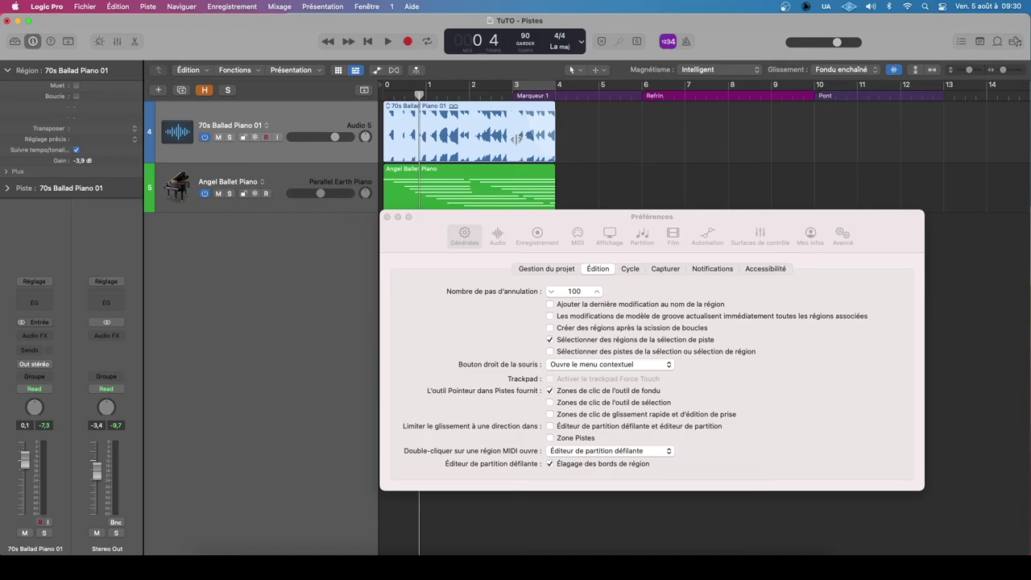
pyautogui.click(568, 132)
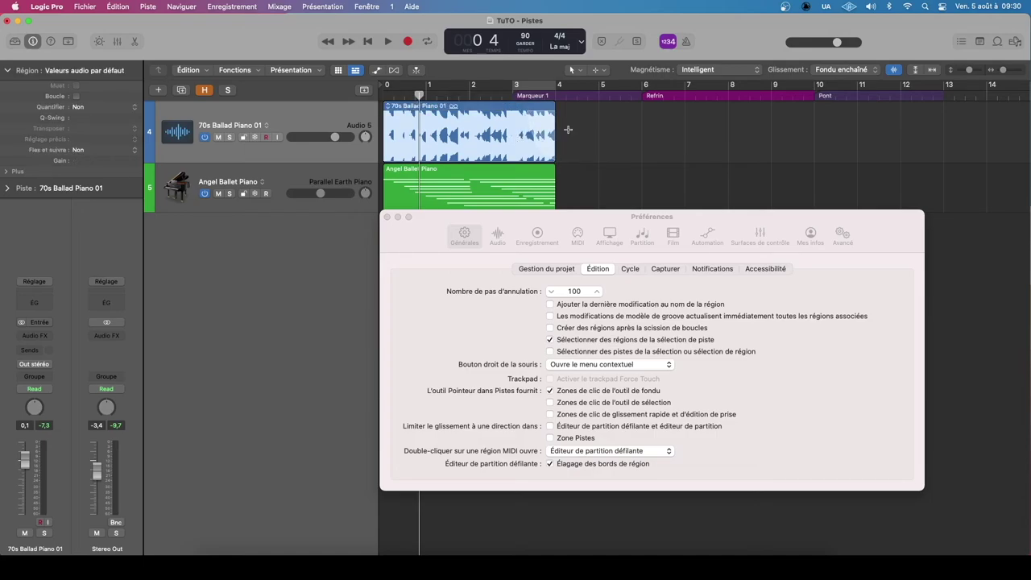
pyautogui.click(568, 129)
# - With « Zones de clic de l'outil de fondu » turned off, try extending the 70s Ballad Piano 01 region's end, undo it, and restore the option
pyautogui.click(485, 342)
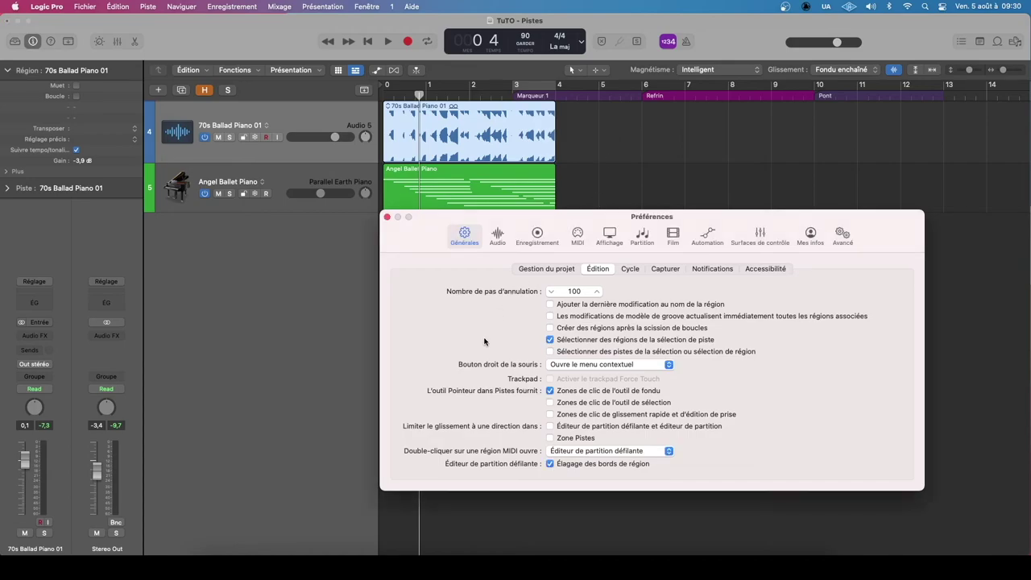
pyautogui.click(588, 138)
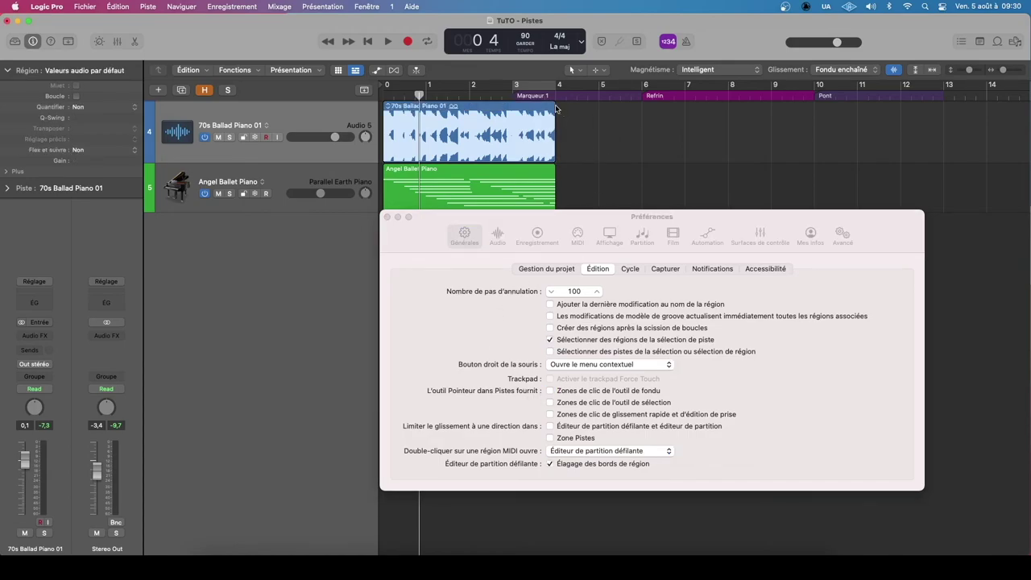
pyautogui.moveTo(556, 113); pyautogui.dragTo(795, 141)
pyautogui.click(841, 139)
pyautogui.press('super+z')
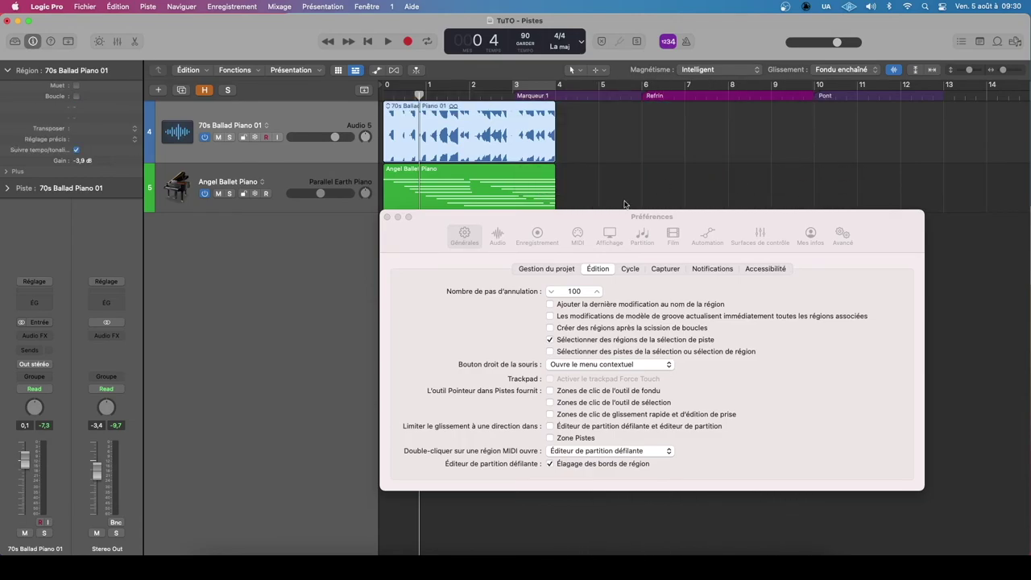
pyautogui.click(551, 393)
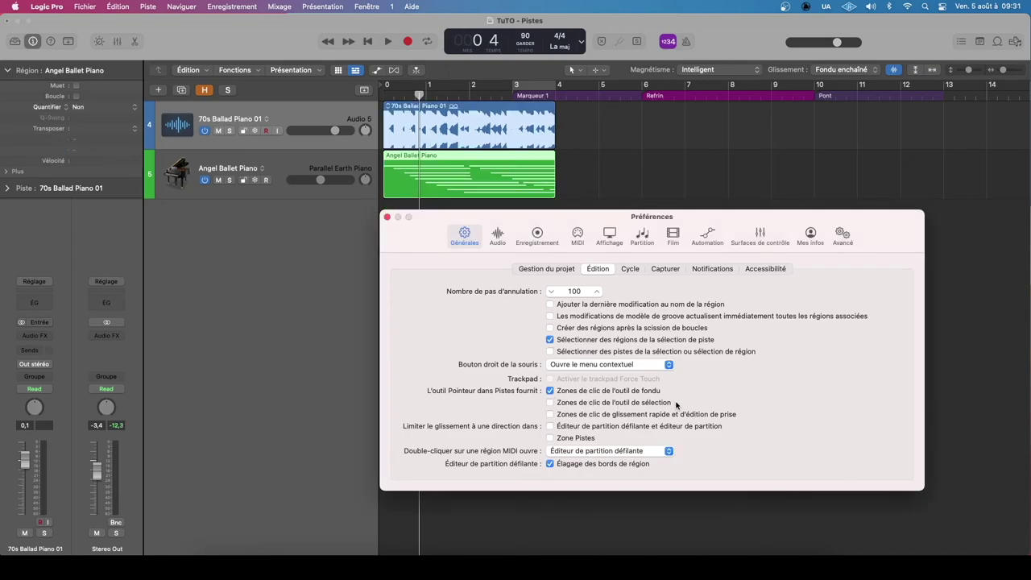
# - Turn on « Zones de clic de l'outil de sélection » and split the 70s Ballad Piano 01 region at three points, from 1 2 3 1 to 2 3 2 1
pyautogui.click(551, 403)
pyautogui.click(472, 156)
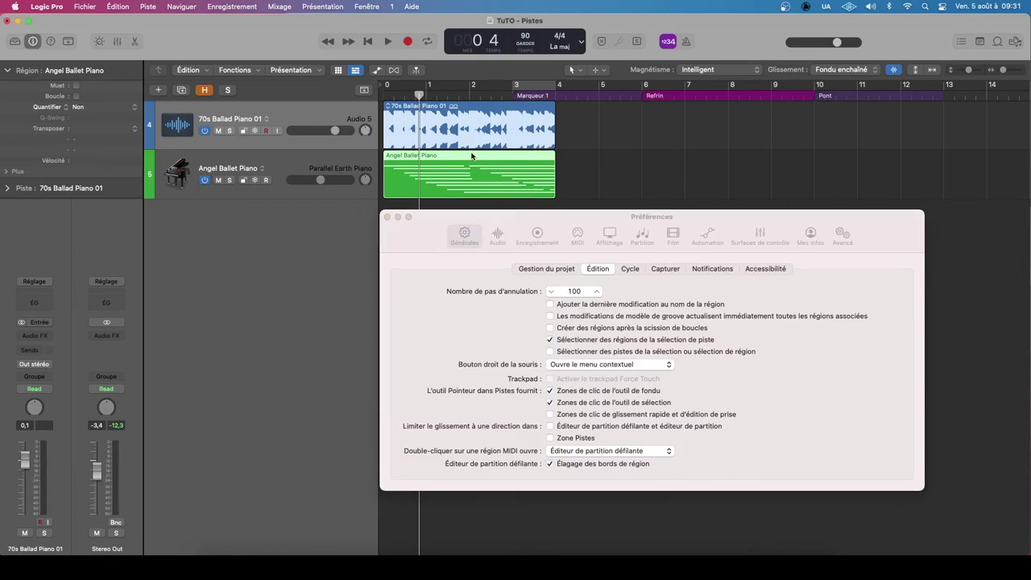
pyautogui.click(460, 113)
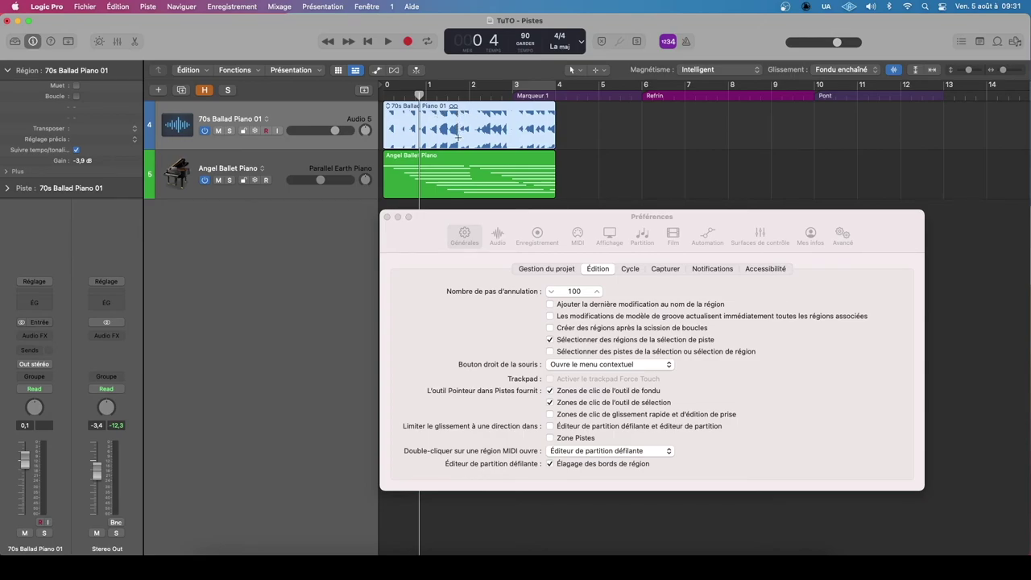
pyautogui.hscroll(1, 428, 138)
pyautogui.doubleClick(438, 137)
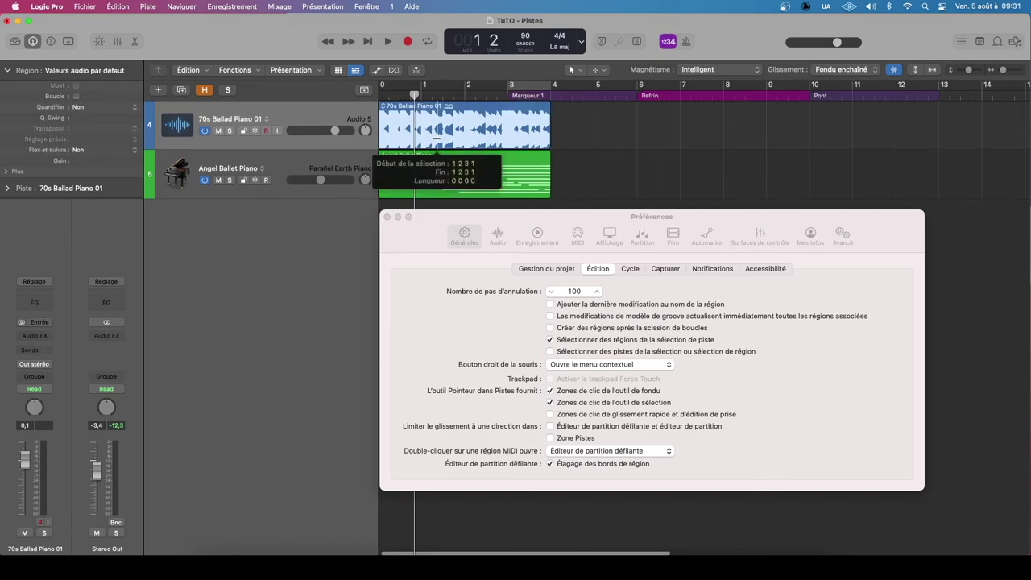
pyautogui.doubleClick(470, 138)
pyautogui.doubleClick(488, 138)
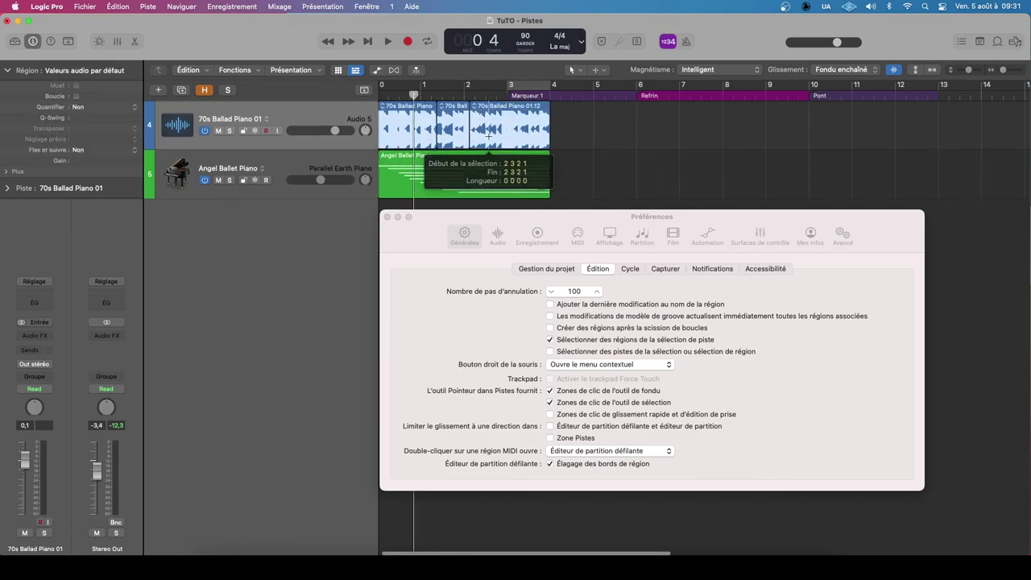
# - Undo the splits of the 70s Ballad Piano 01 region and turn off « Zones de clic de l'outil de sélection »
pyautogui.click(581, 129)
pyautogui.press('super+z')
pyautogui.press('super+z')
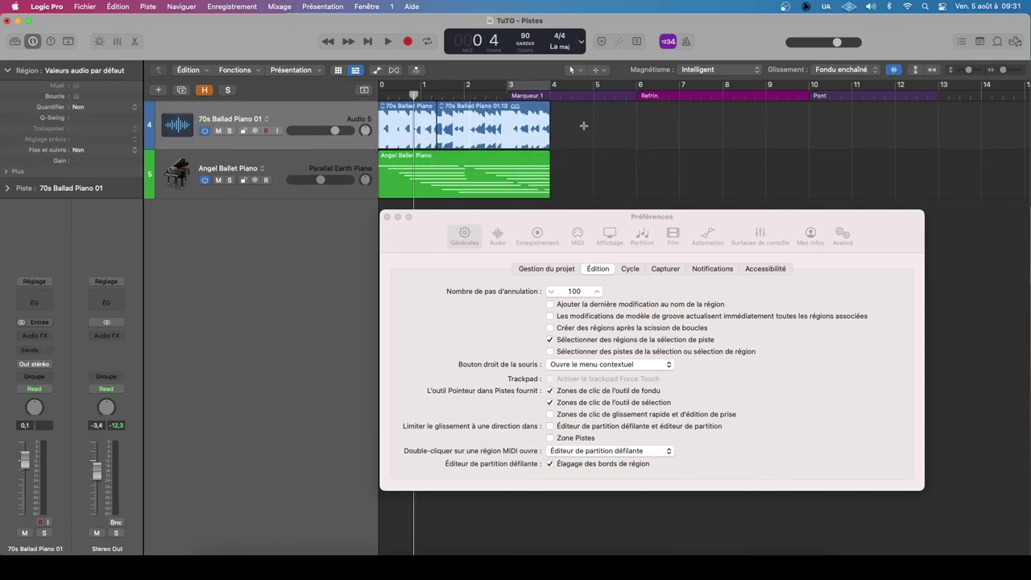
pyautogui.press('super+z')
pyautogui.click(584, 126)
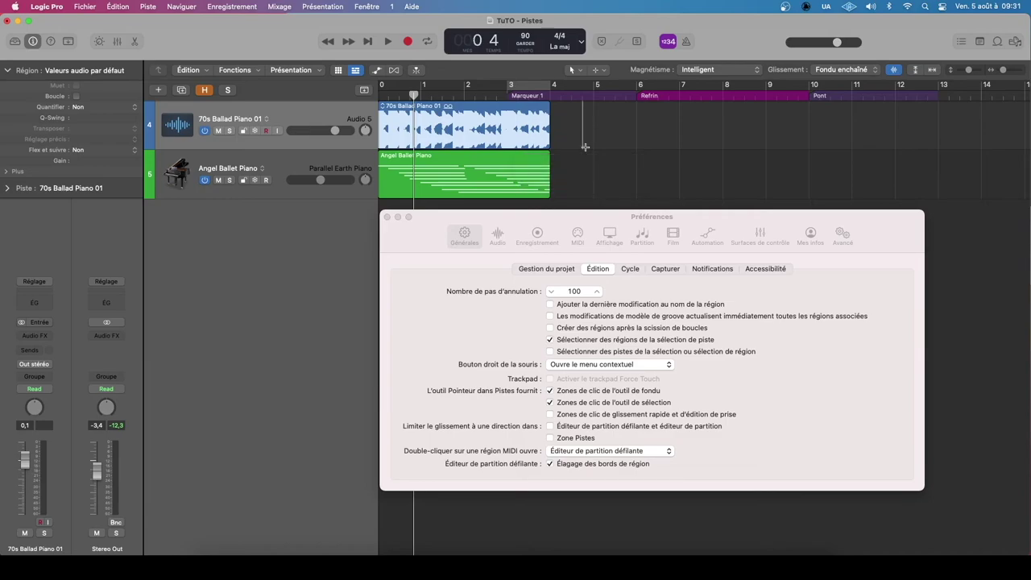
pyautogui.click(514, 437)
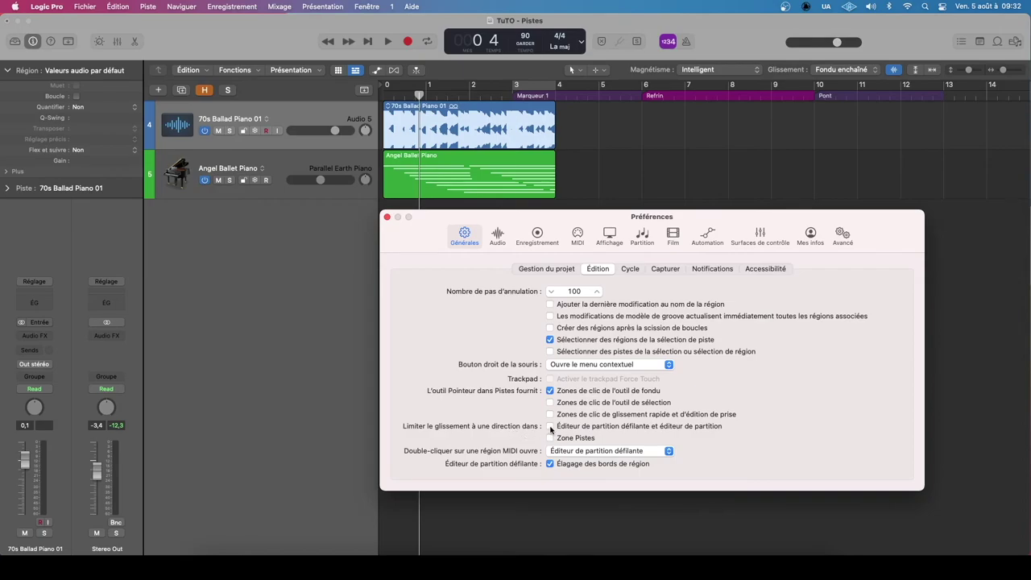
# - Turn on the one-direction limit for « Éditeur de partition défilante et éditeur de partition » and open the Angel Ballet Piano region in the piano roll
pyautogui.moveTo(534, 220); pyautogui.dragTo(572, 162)
pyautogui.doubleClick(397, 171)
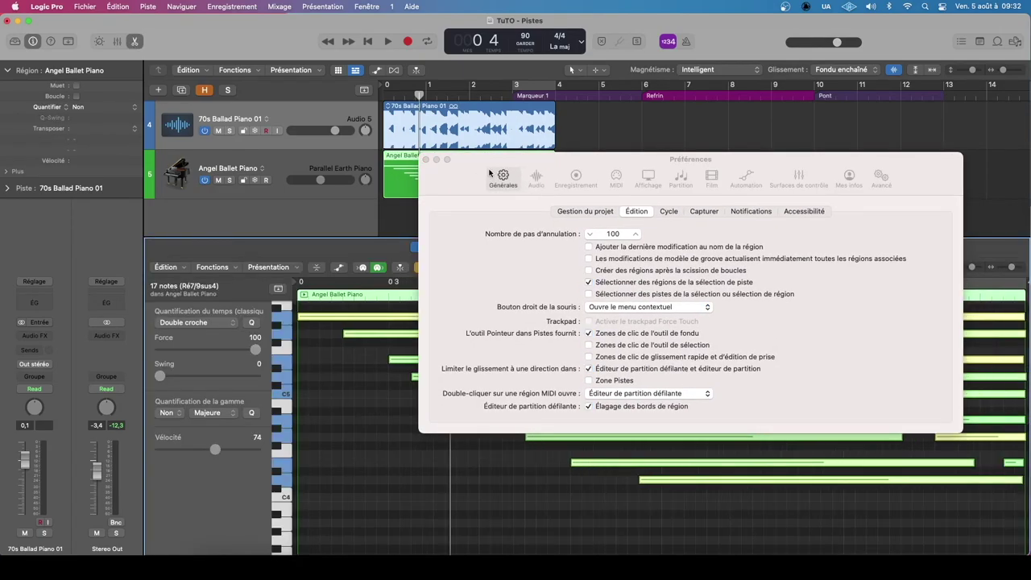
pyautogui.moveTo(476, 170); pyautogui.dragTo(378, 76)
pyautogui.scroll(-5, 511, 456)
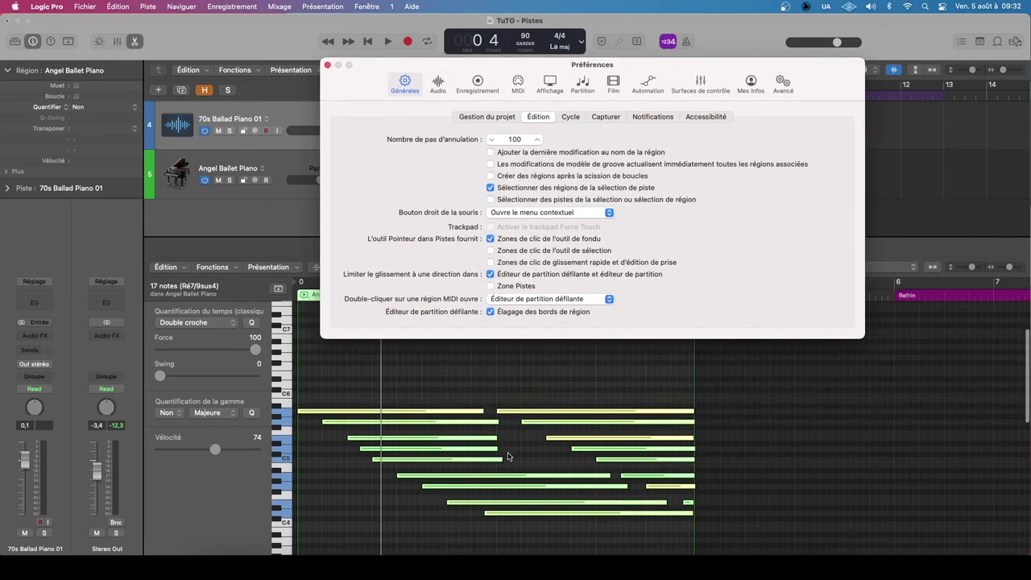
# - Move two of the highest piano roll notes horizontally and vertically to test the one-direction limit, and turn that limit off for the editors
pyautogui.click(489, 387)
pyautogui.moveTo(566, 403); pyautogui.dragTo(533, 405)
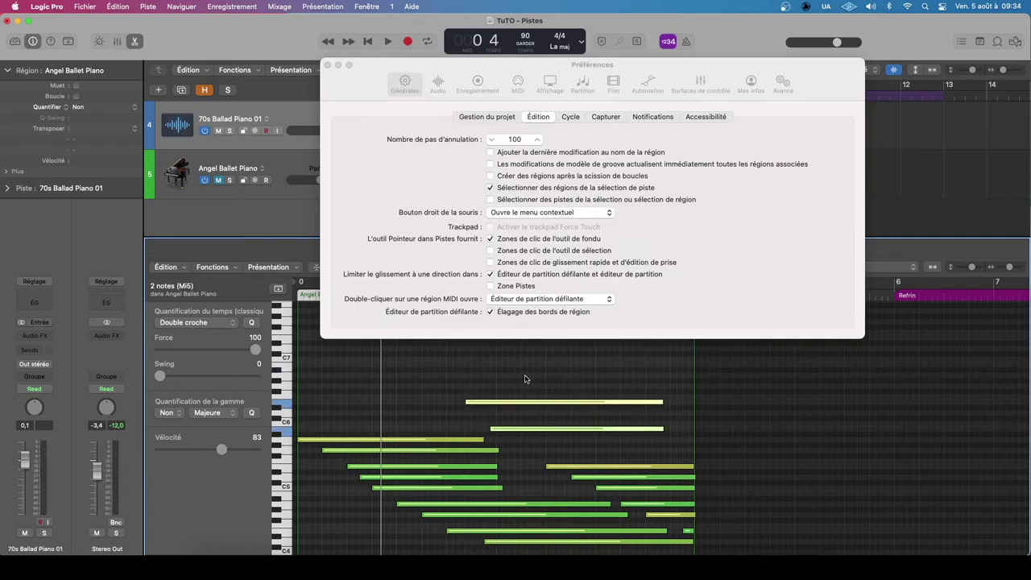
pyautogui.moveTo(527, 401); pyautogui.dragTo(568, 372)
pyautogui.click(516, 275)
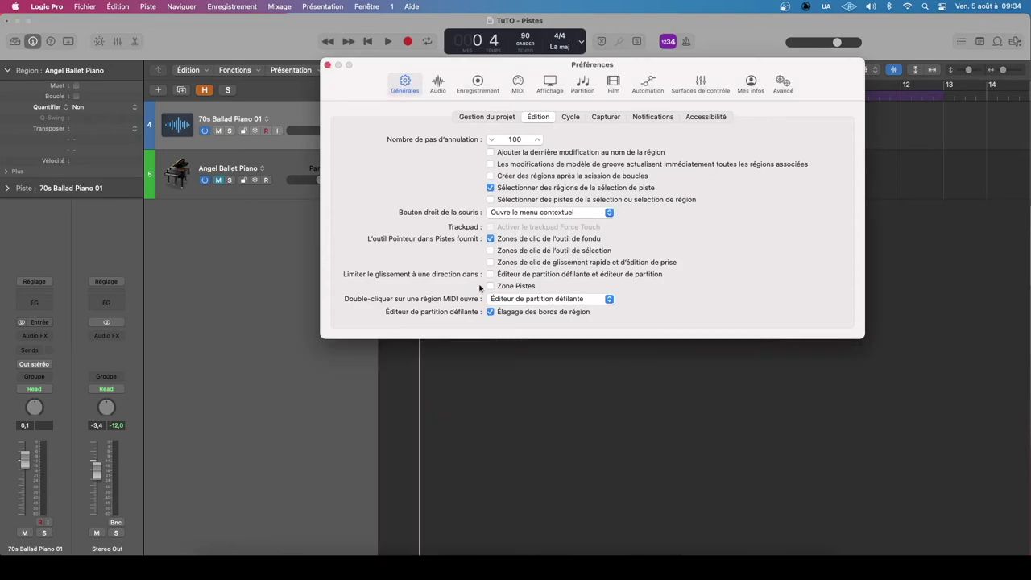
# - Turn on the one-direction limit for « Zone Pistes » and add four audio tracks with duplicate settings below the 70s Ballad Piano 01 track
pyautogui.click(499, 287)
pyautogui.moveTo(371, 81); pyautogui.dragTo(421, 268)
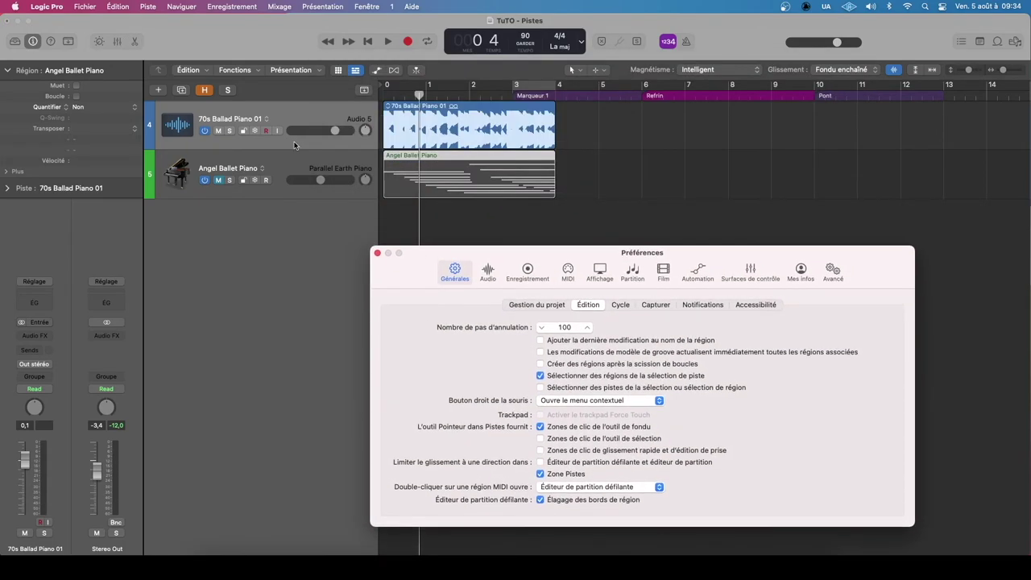
pyautogui.press('super+d')
pyautogui.press('super+d')
pyautogui.press('super+d')
pyautogui.press('super+d')
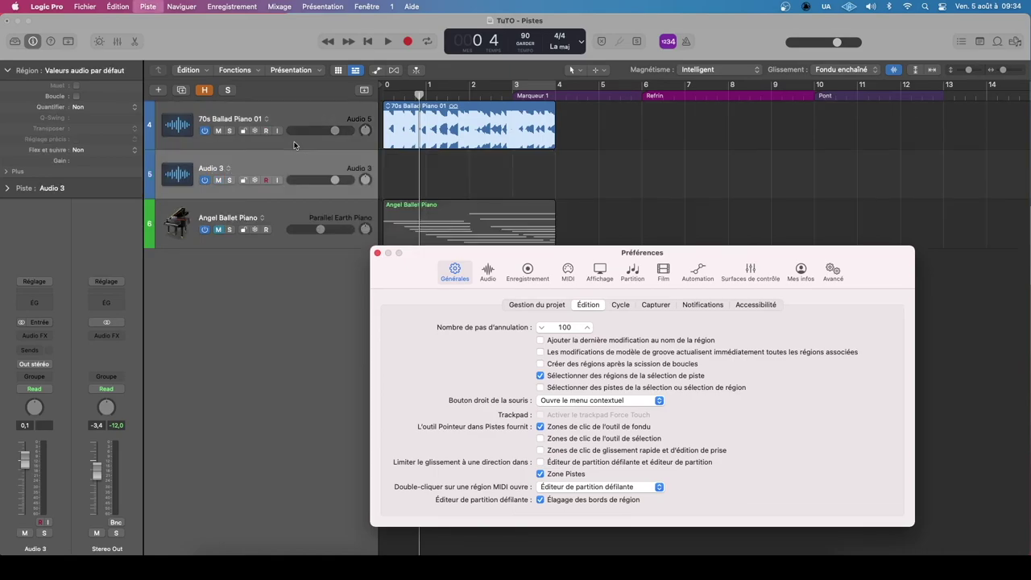
# - Move the 70s Ballad Piano 01 region to about bar 4 on the Audio 3 track to test the « Zone Pistes » limit
pyautogui.moveTo(421, 268); pyautogui.dragTo(506, 290)
pyautogui.click(438, 168)
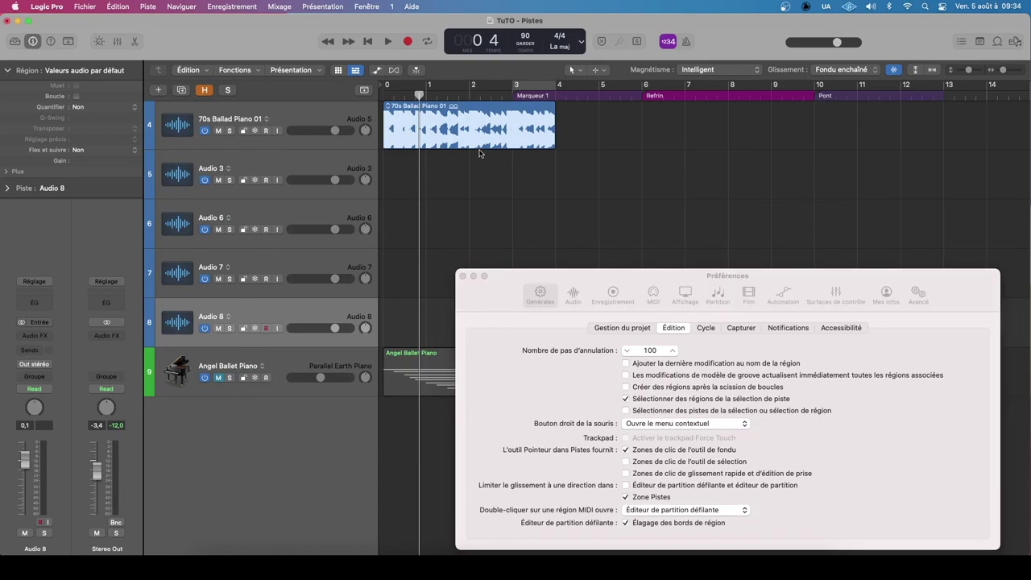
pyautogui.moveTo(466, 130); pyautogui.dragTo(652, 193)
pyautogui.click(602, 367)
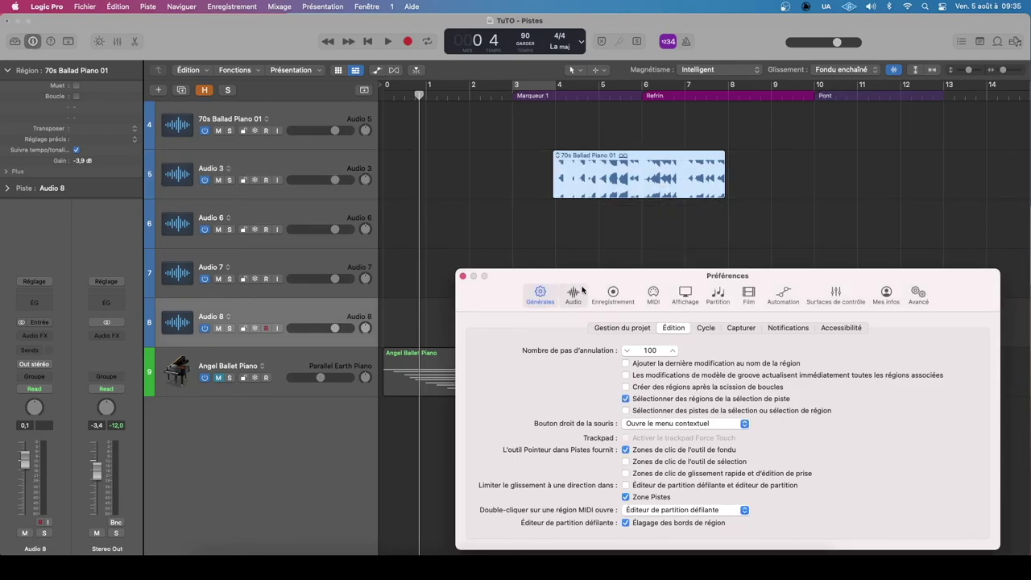
pyautogui.moveTo(525, 281); pyautogui.dragTo(524, 259)
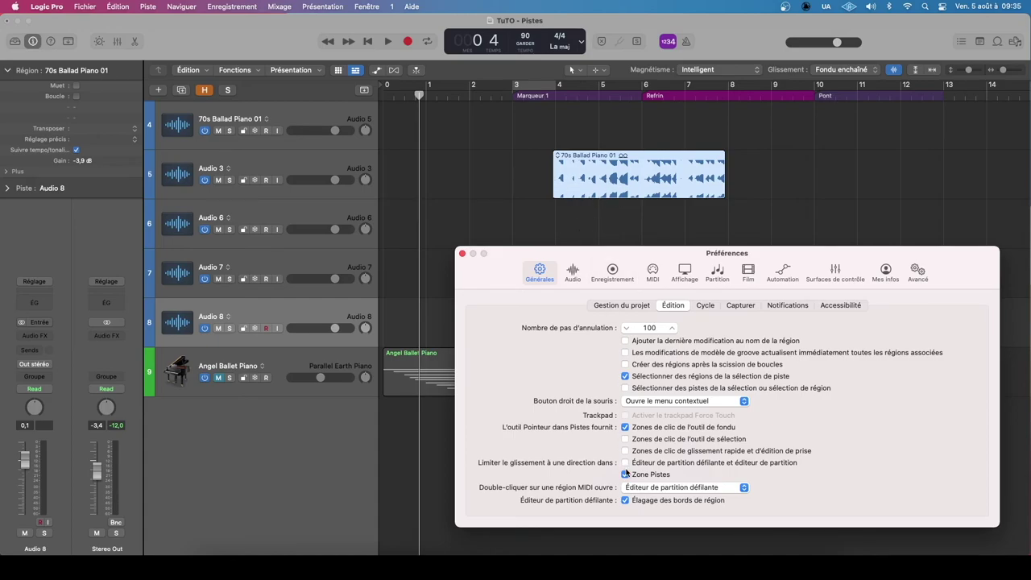
# - Turn off the « Zone Pistes » limit, and undo the region move and the creation of the four added audio tracks
pyautogui.click(551, 202)
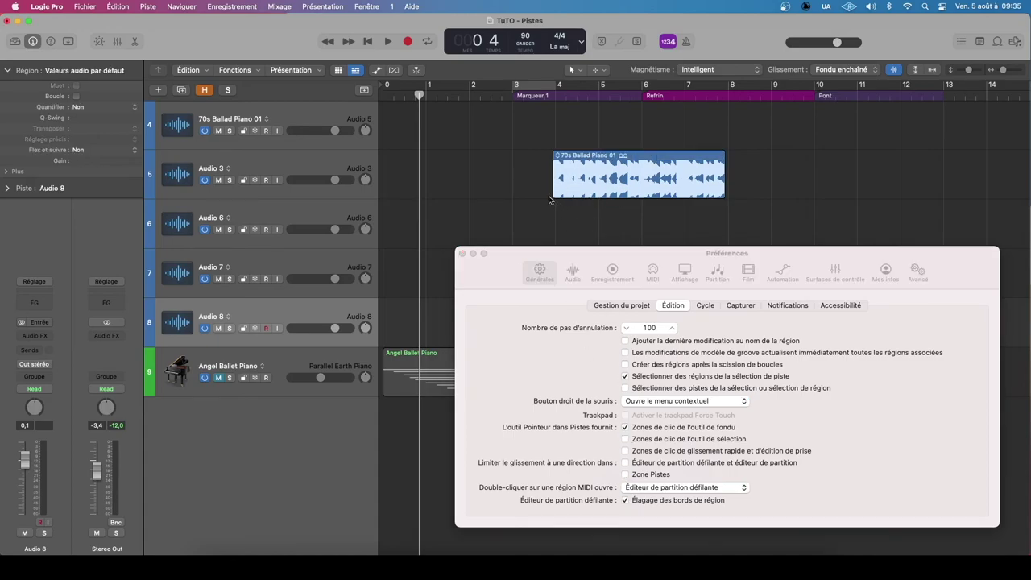
pyautogui.press('super+z')
pyautogui.press('super+z')
pyautogui.press('super+z')
pyautogui.press('super+z')
pyautogui.press('super+z')
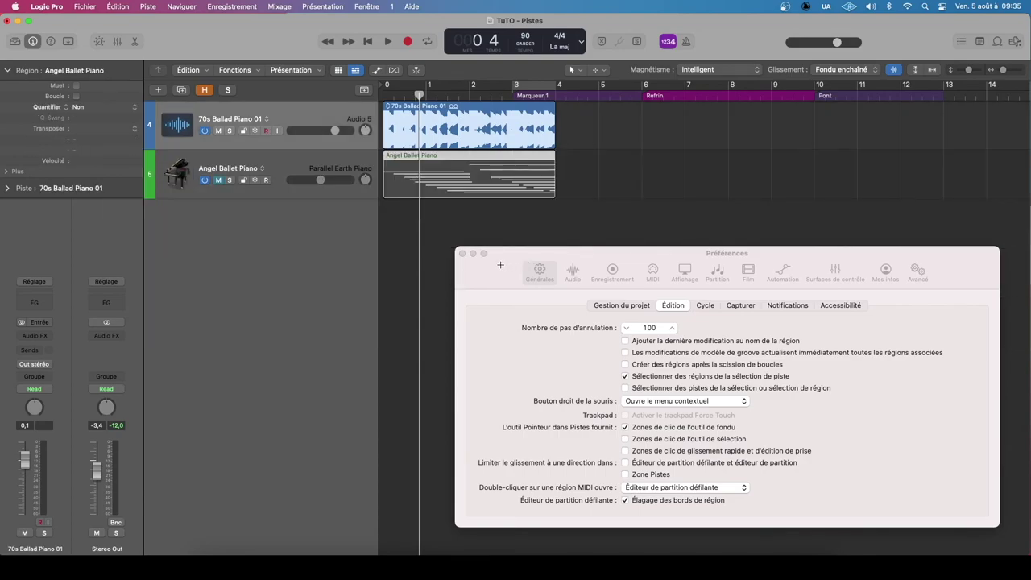
# - Open the Angel Ballet Piano region in its default MIDI editor and switch from « Partition défilante » to the « Partition » editor
pyautogui.moveTo(500, 267); pyautogui.dragTo(425, 225)
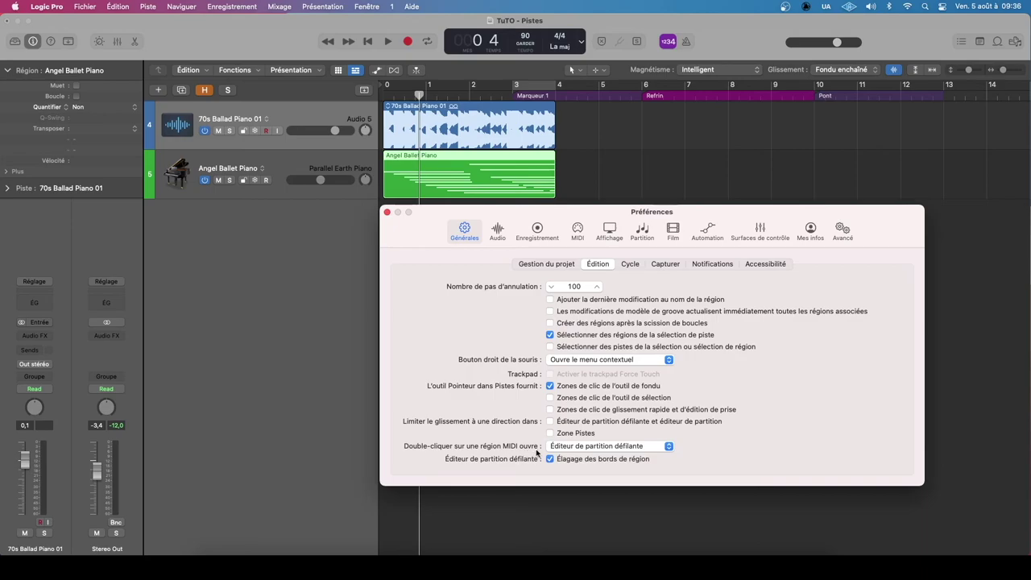
pyautogui.click(600, 161)
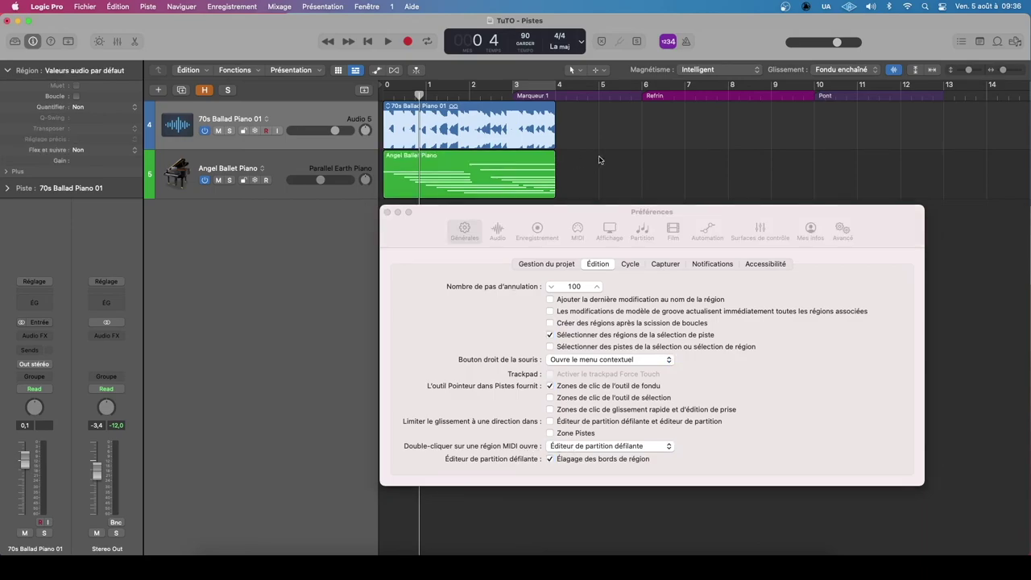
pyautogui.doubleClick(481, 159)
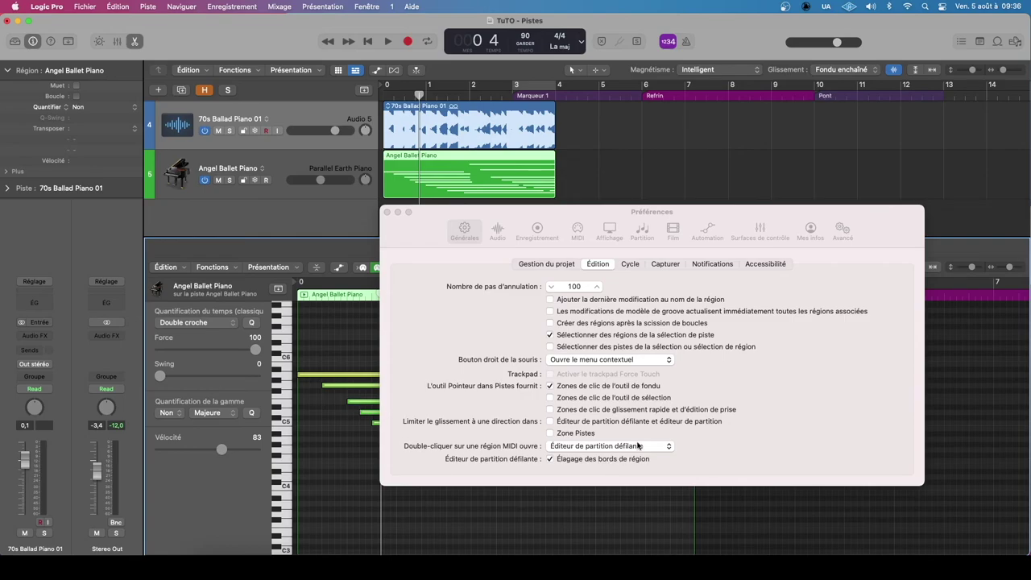
pyautogui.moveTo(427, 223); pyautogui.dragTo(415, 303)
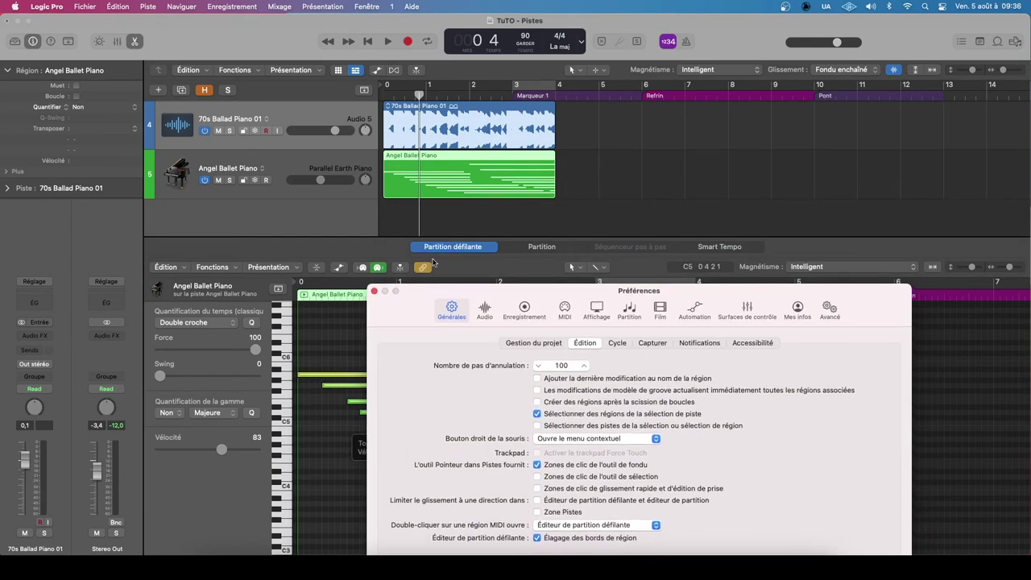
pyautogui.click(541, 248)
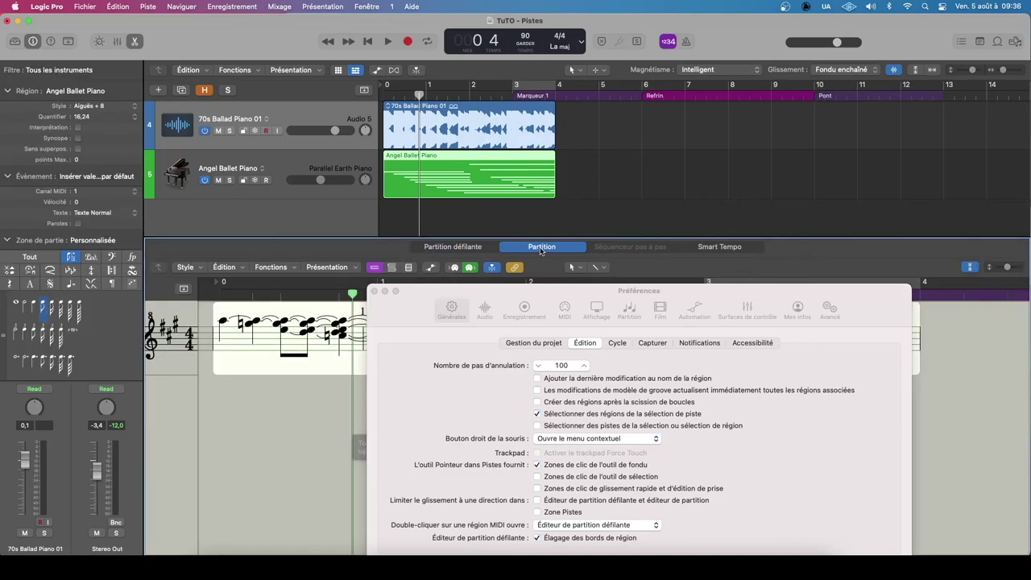
# - Return the MIDI editor to « Partition défilante » and keep « Éditeur de partition défilante » as the editor that opens for MIDI regions
pyautogui.click(442, 248)
pyautogui.moveTo(451, 296); pyautogui.dragTo(419, 187)
pyautogui.click(564, 413)
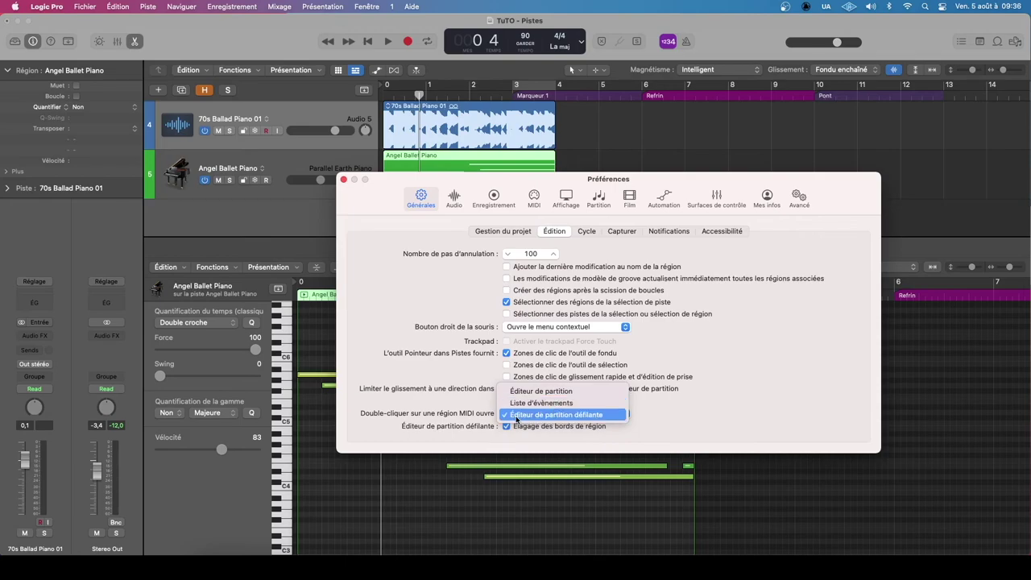
pyautogui.click(576, 415)
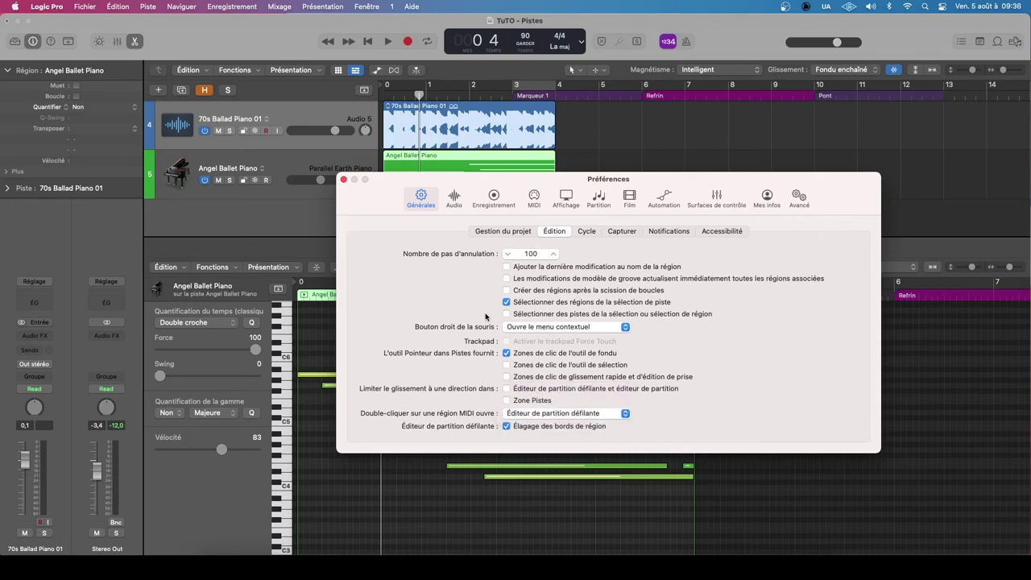
pyautogui.doubleClick(430, 180)
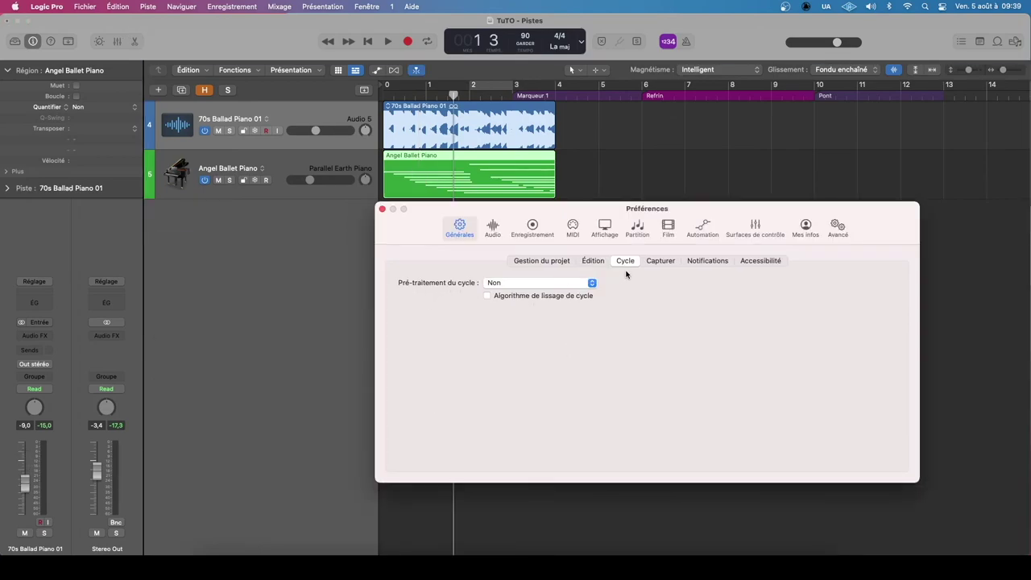
# - Turn on the cycle area from bar 2 to bar 3, convert it to a skip cycle, and play across it from about bar 1 beat 3
pyautogui.click(454, 224)
pyautogui.click(499, 88)
pyautogui.click(494, 86)
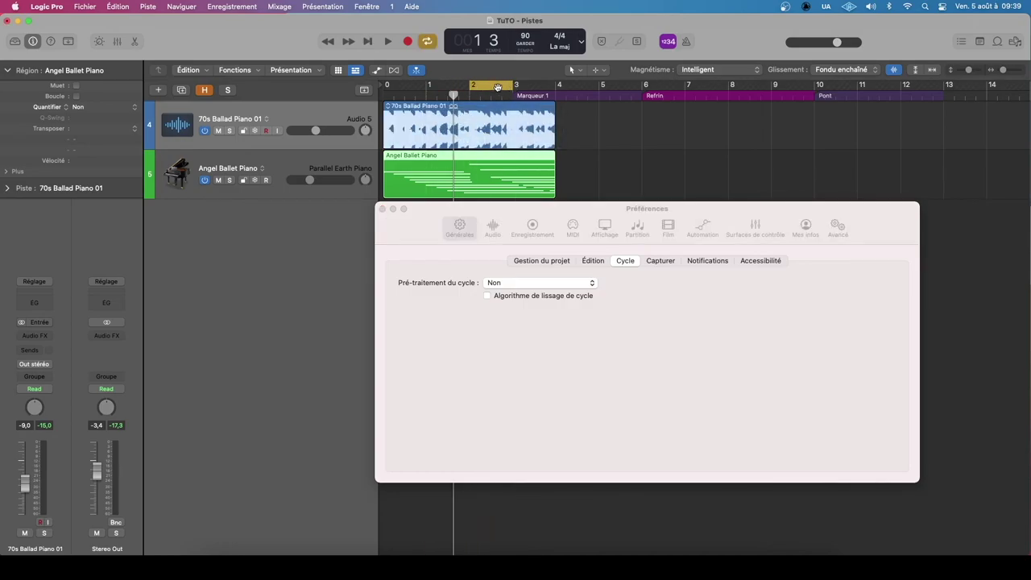
pyautogui.click(496, 86)
pyautogui.moveTo(454, 95)
pyautogui.mouseDown()
pyautogui.moveTo(436, 96)
pyautogui.moveTo(538, 103)
pyautogui.moveTo(448, 96)
pyautogui.moveTo(458, 95)
pyautogui.mouseUp()
pyautogui.press('space')
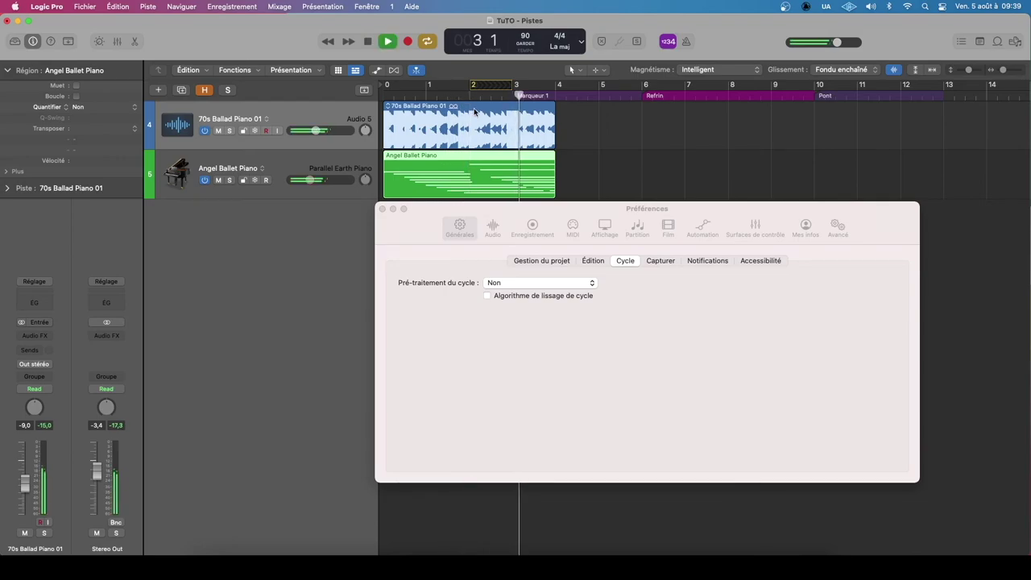
pyautogui.press('space')
# - Review the available « Pré-traitement du cycle » choices in the Cycle preferences
pyautogui.click(519, 349)
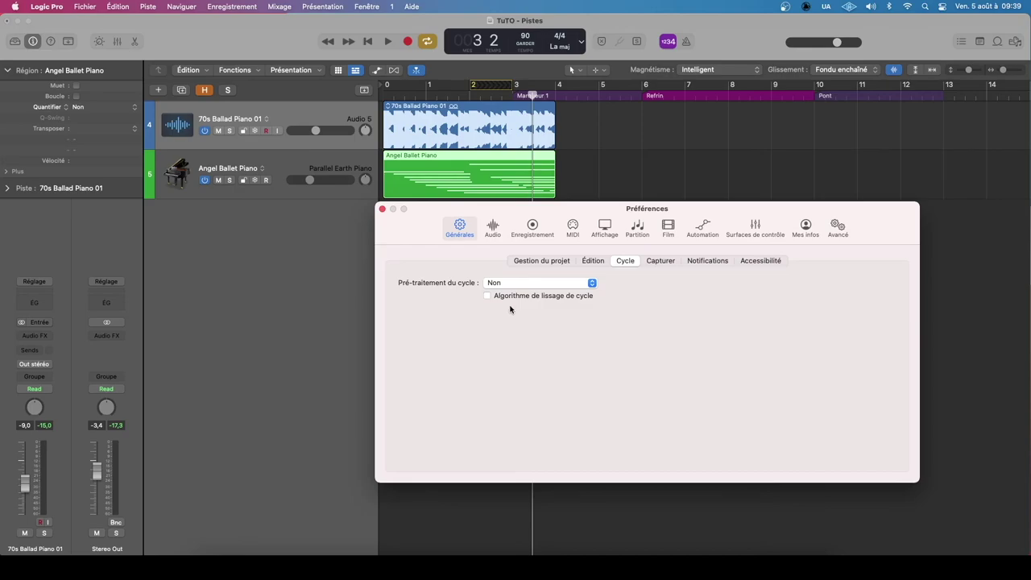
pyautogui.click(515, 283)
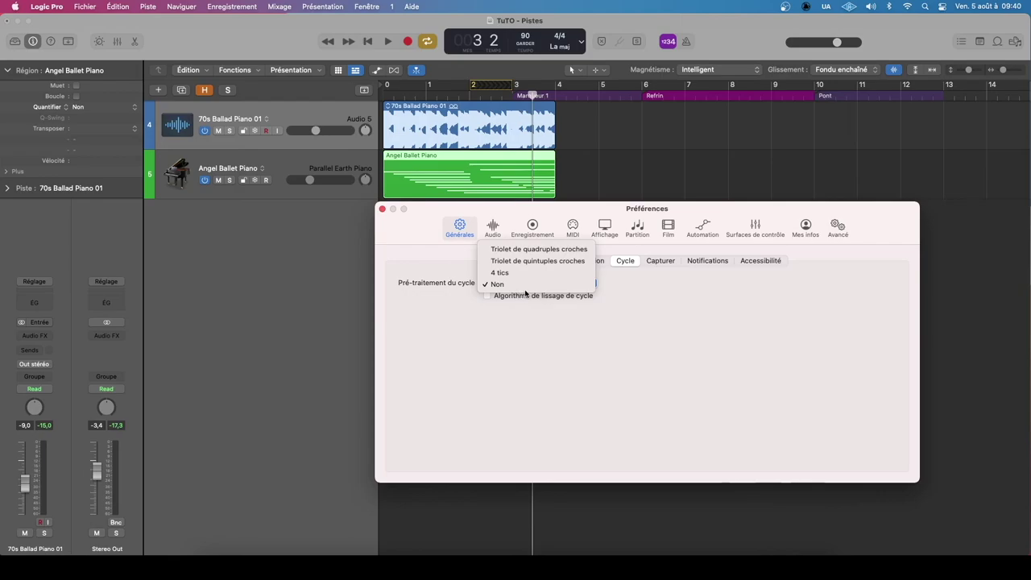
pyautogui.click(488, 347)
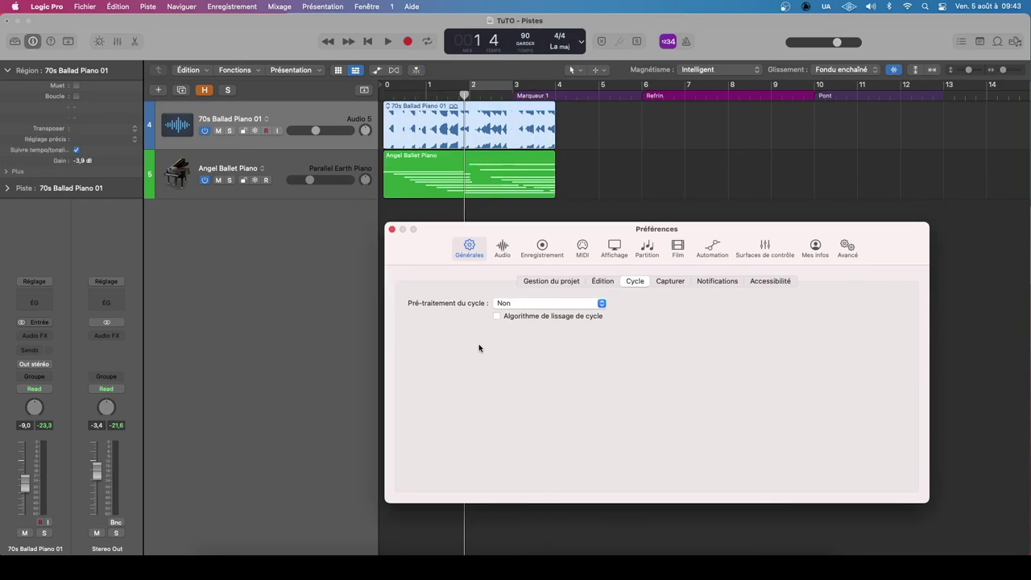
# - Show the « Capturer » preferences and shift the playhead to about bar 1 beat 3 to illustrate the capture mode
pyautogui.click(669, 280)
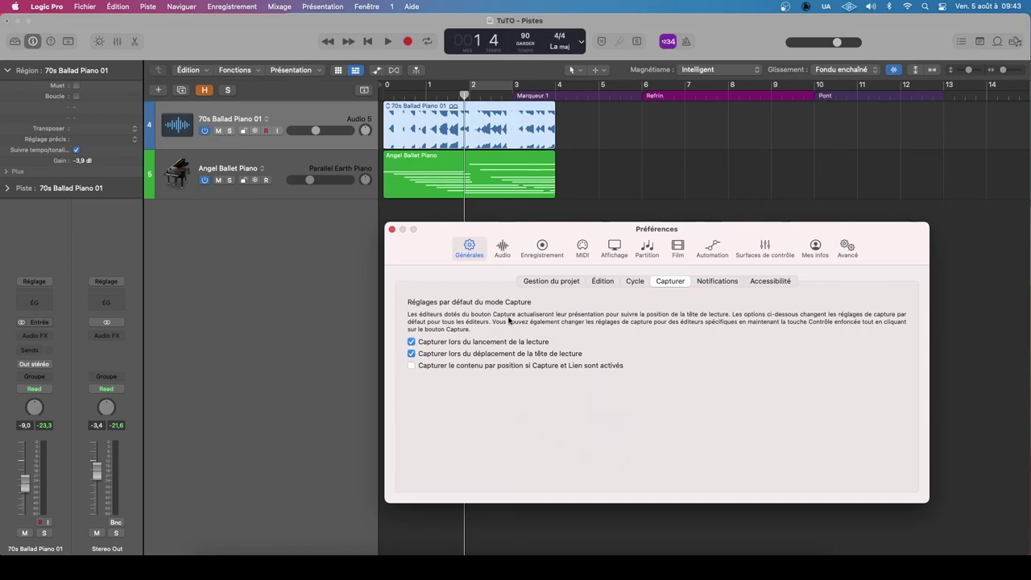
pyautogui.moveTo(465, 97)
pyautogui.mouseDown()
pyautogui.moveTo(441, 96)
pyautogui.moveTo(453, 97)
pyautogui.mouseUp()
pyautogui.click(417, 72)
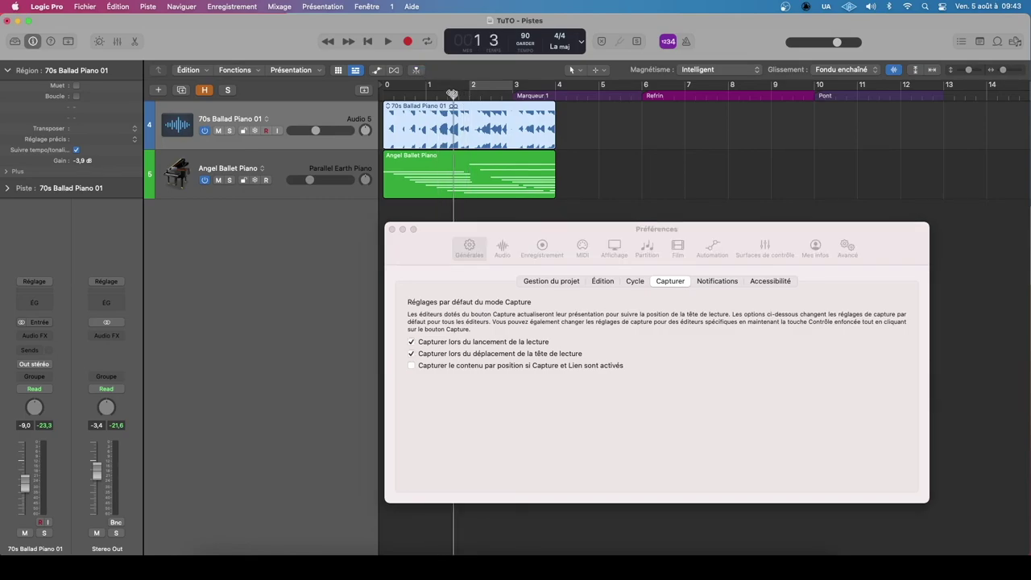
pyautogui.click(584, 384)
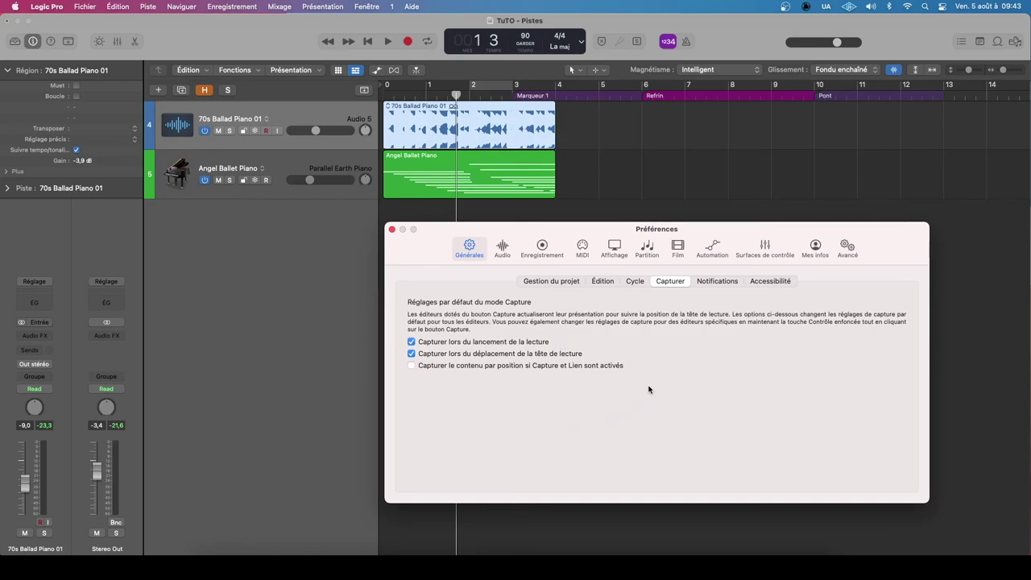
# - Review the « Notifications » and « Accessibilité » preferences, ending on the list of suppressed warnings
pyautogui.click(719, 281)
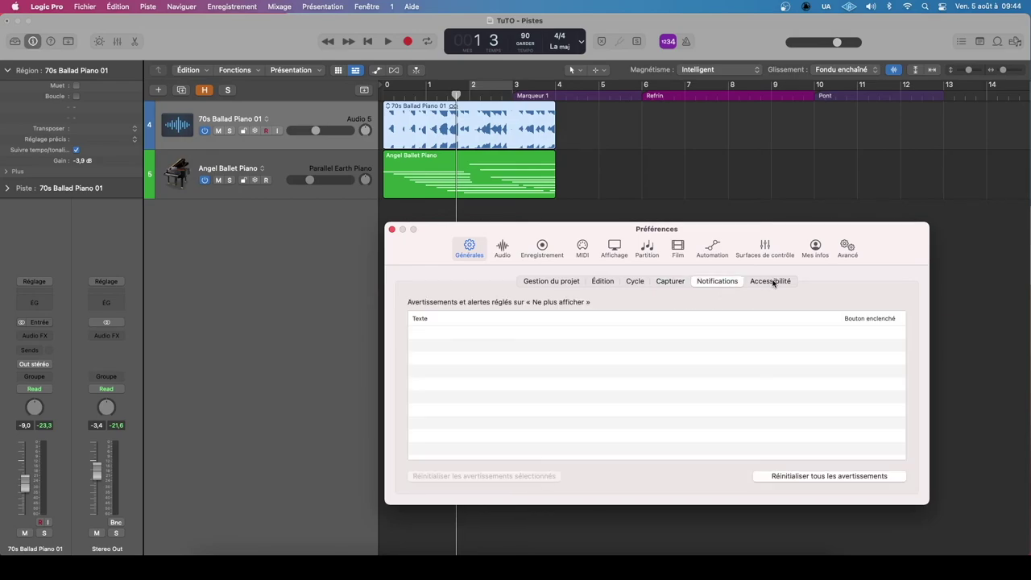
pyautogui.click(772, 281)
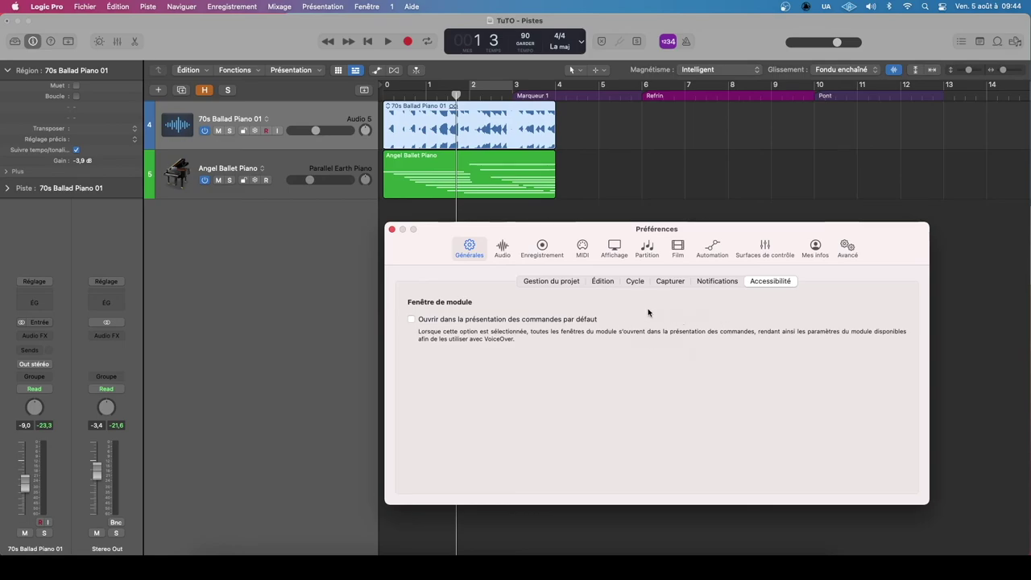
pyautogui.click(719, 285)
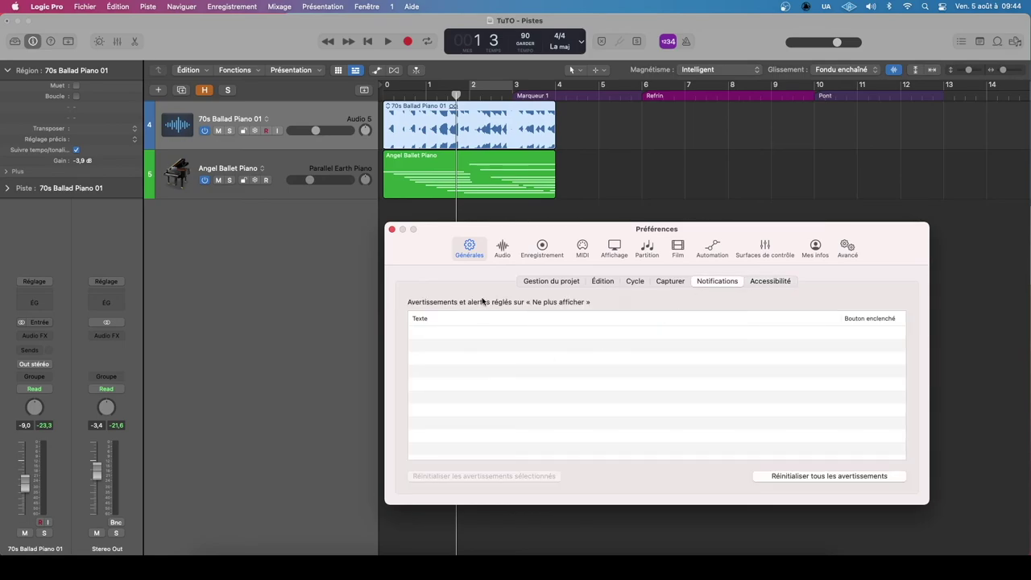
# - Show the audio device preferences, and turn Core Audio off and back on
pyautogui.click(500, 249)
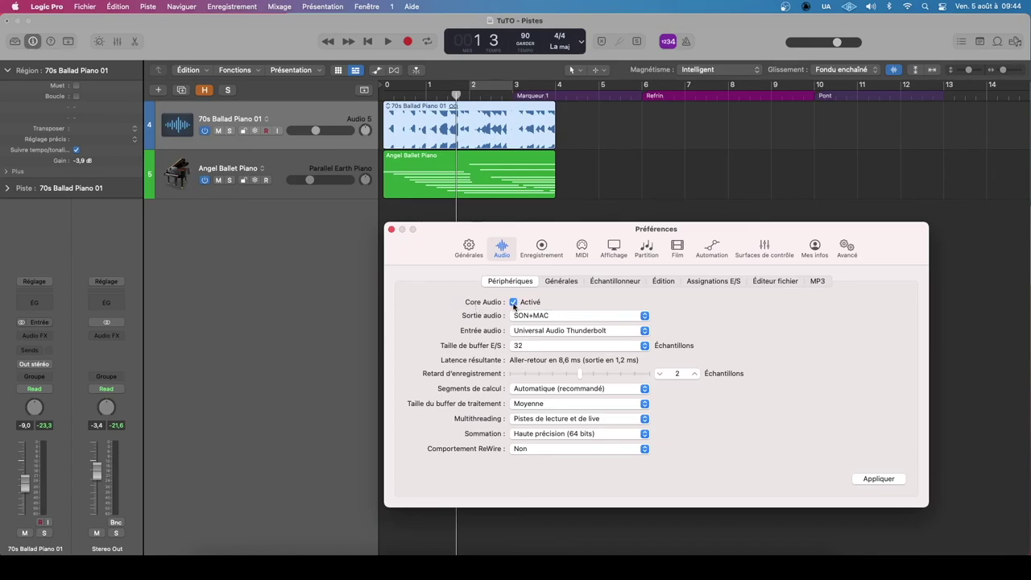
pyautogui.click(514, 302)
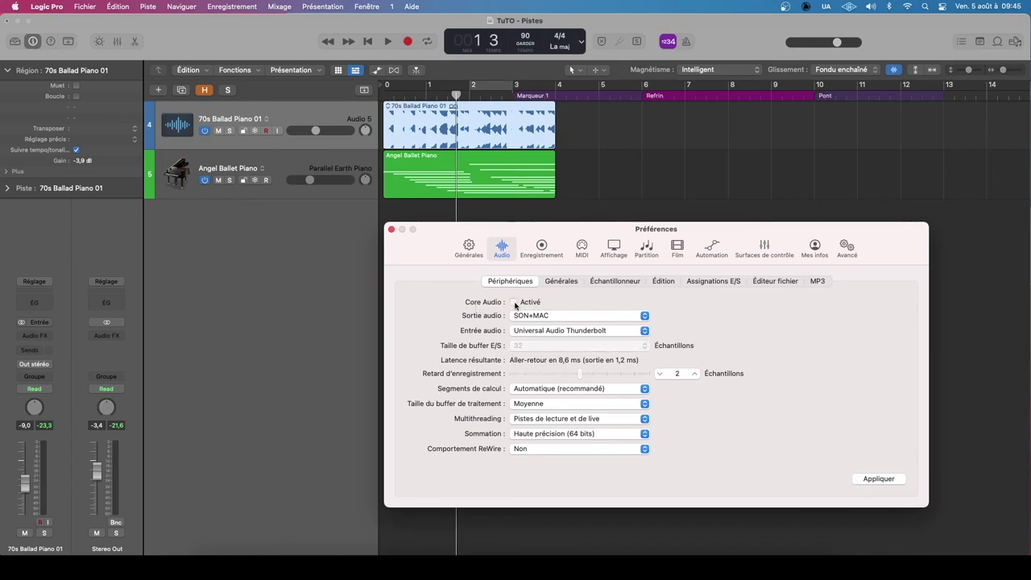
pyautogui.click(514, 302)
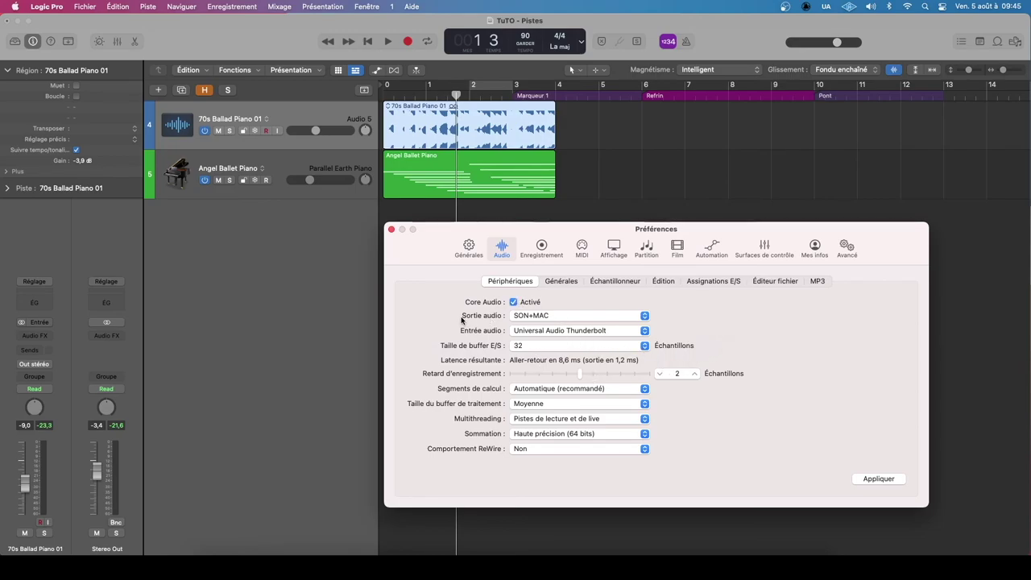
# - Review the devices available for « Sortie audio » and « Entrée audio » without changing either selection
pyautogui.click(550, 315)
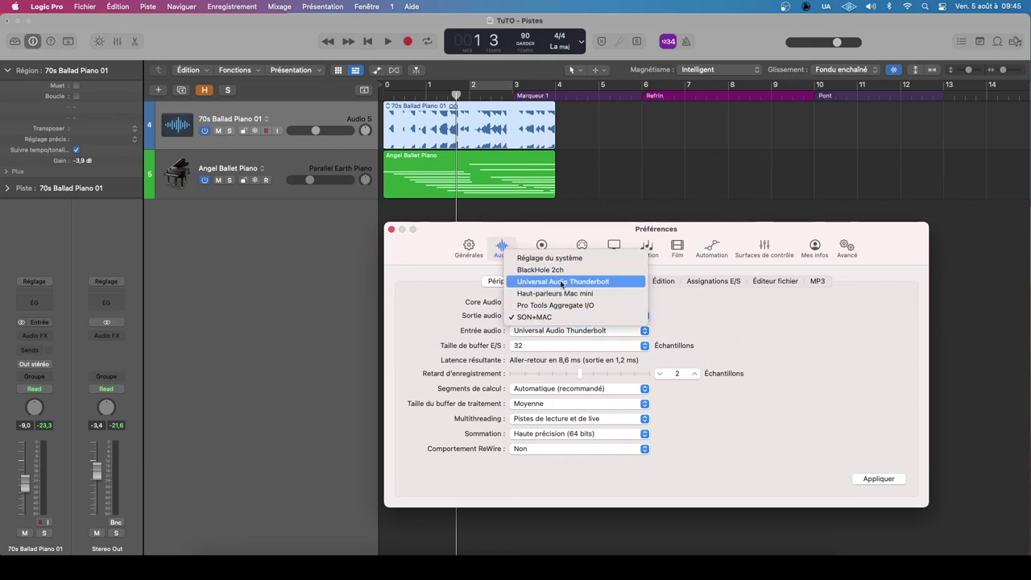
pyautogui.click(459, 315)
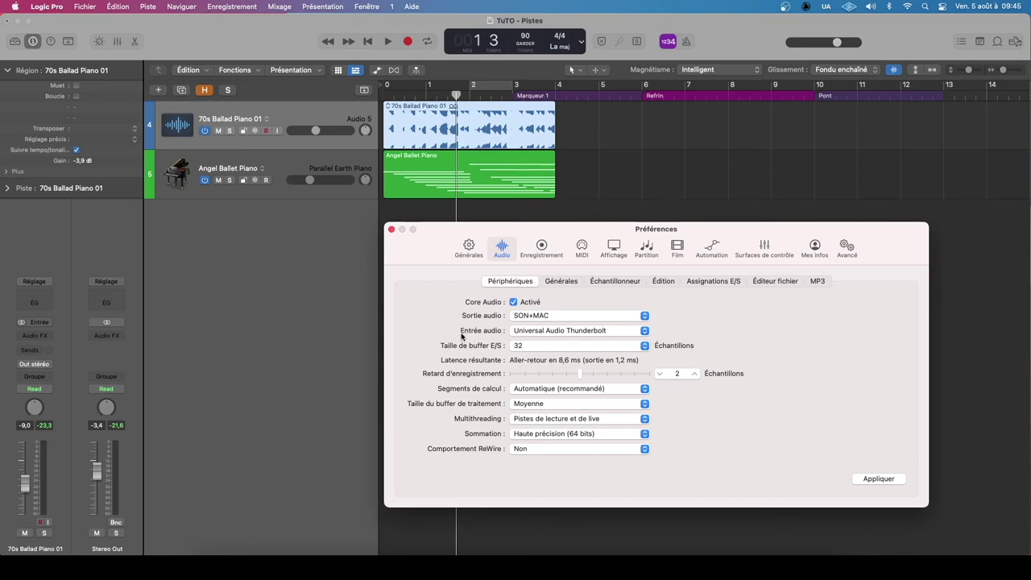
pyautogui.click(551, 331)
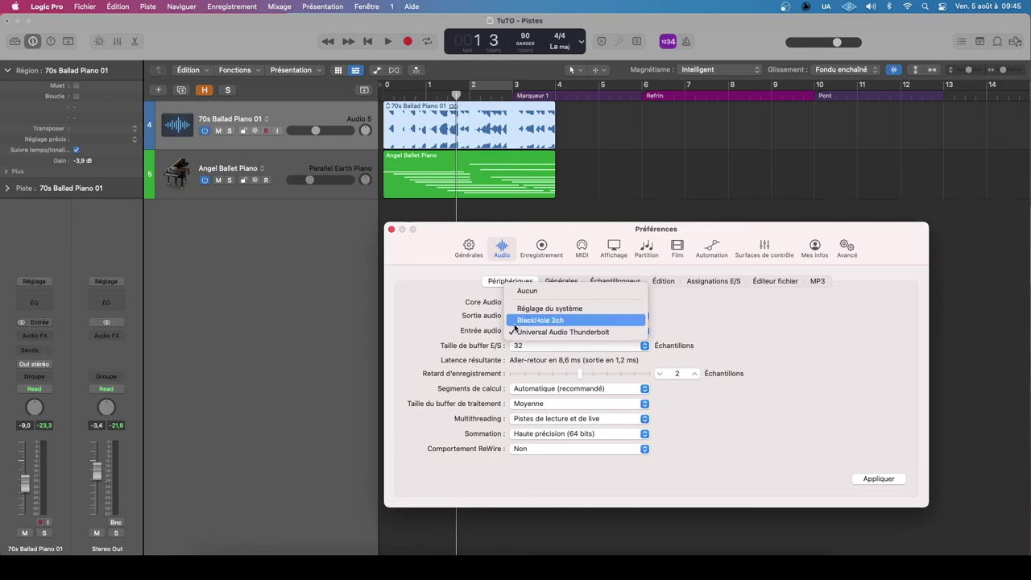
pyautogui.click(454, 328)
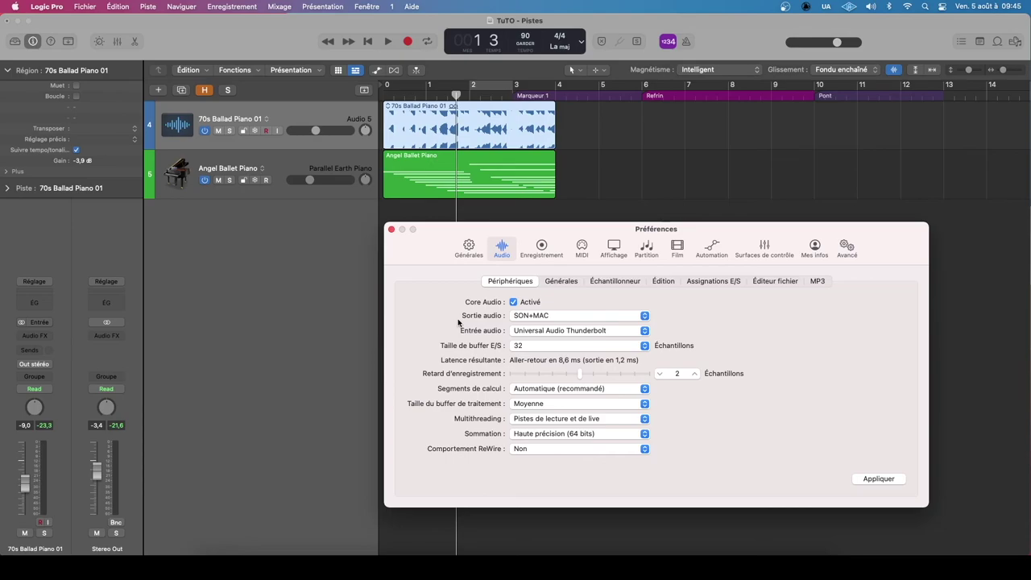
# - Review the « Taille de buffer E/S » choices and set the buffer size to 64 samples
pyautogui.click(522, 349)
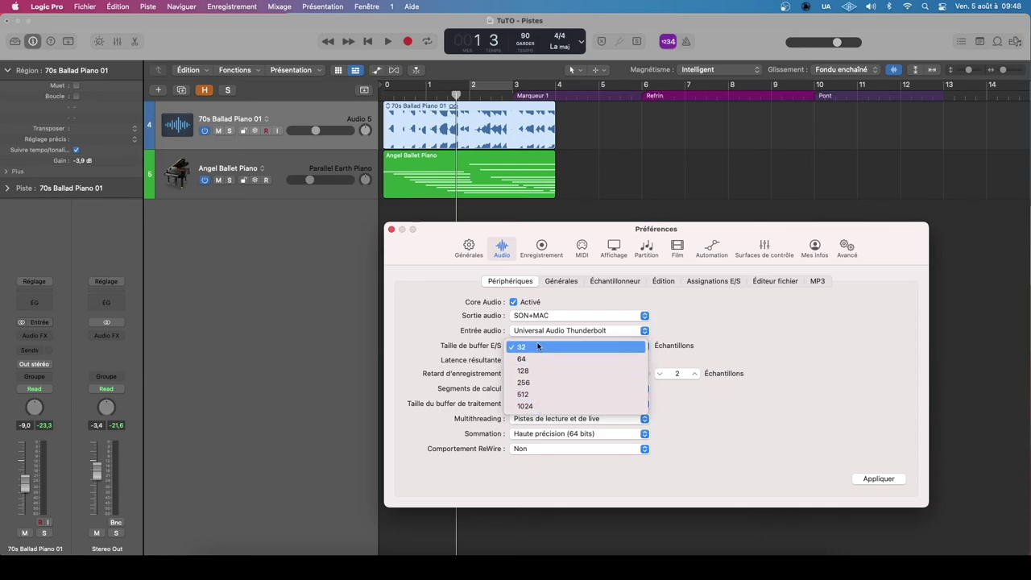
pyautogui.click(486, 397)
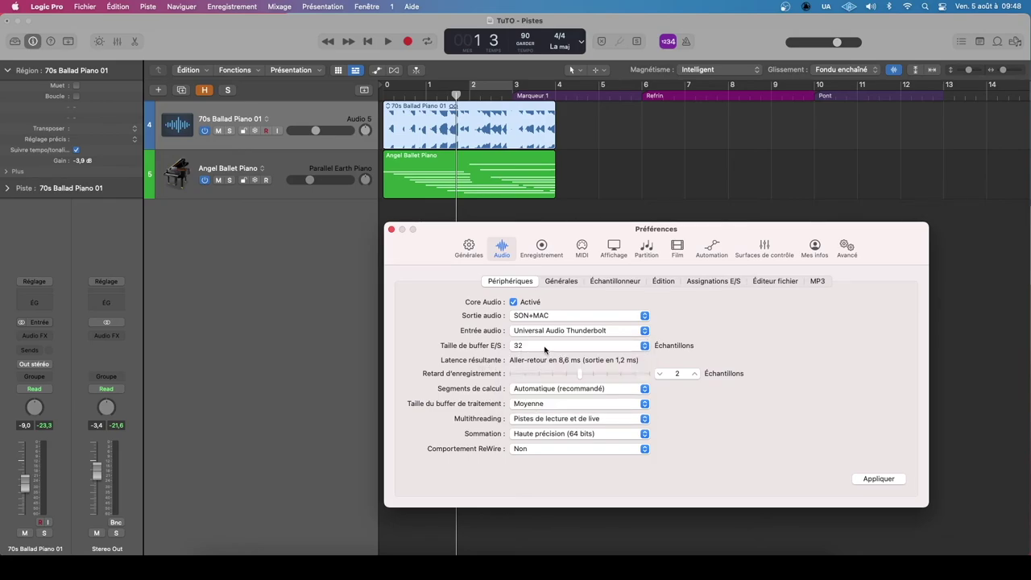
pyautogui.click(533, 348)
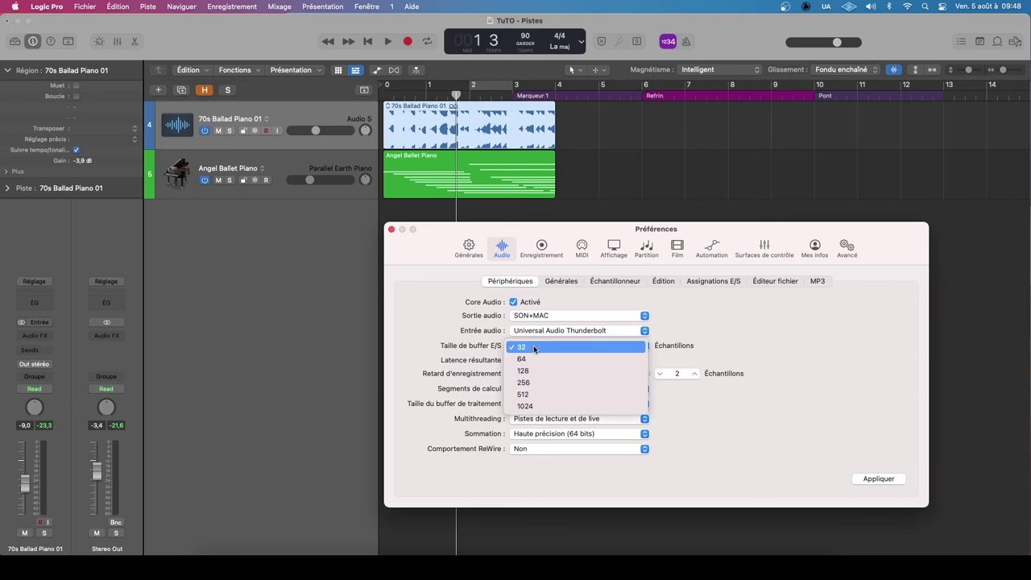
pyautogui.click(533, 359)
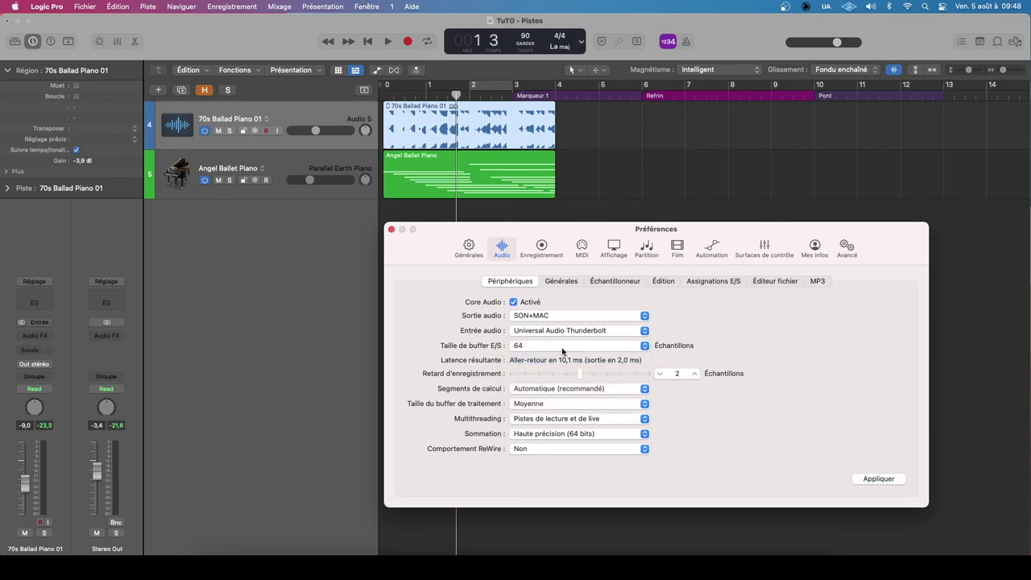
pyautogui.click(562, 348)
pyautogui.click(555, 359)
pyautogui.click(555, 346)
pyautogui.click(550, 328)
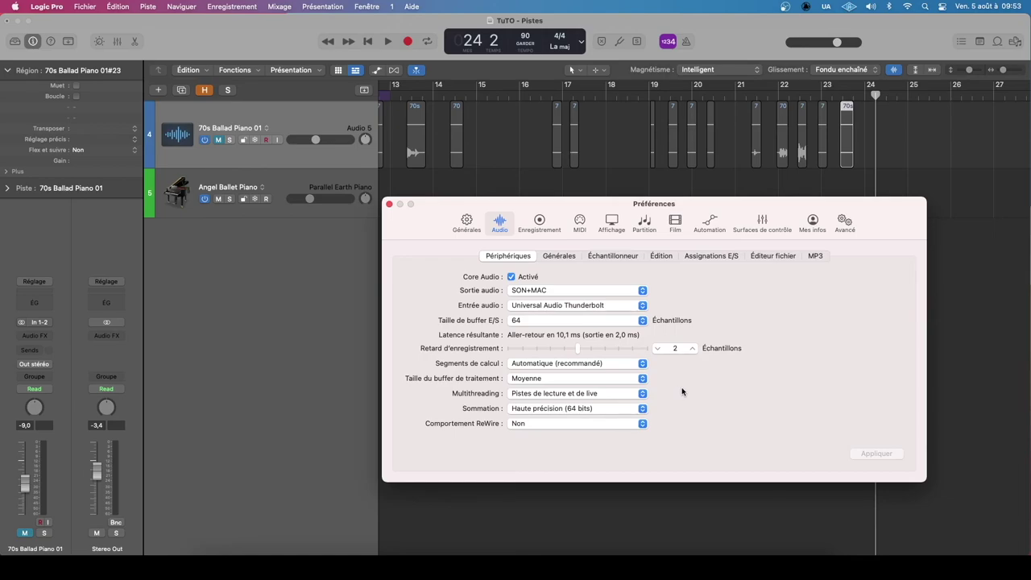
# - Show the general audio preferences, review the « Automation à l'échantillon » choices and keep « Volume, Pan, Envois, Paramètres de module »
pyautogui.click(559, 256)
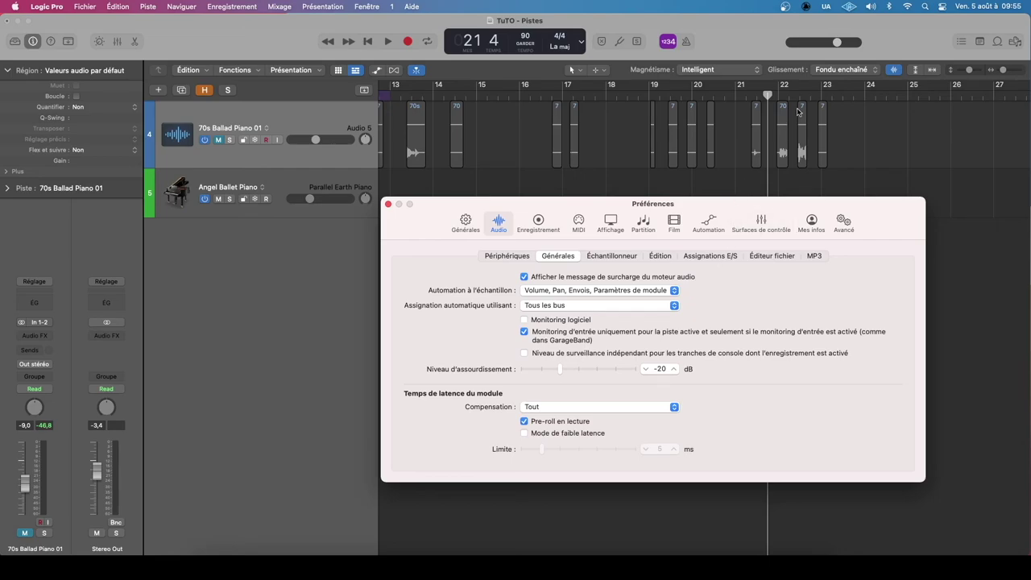
pyautogui.hscroll(-1, 794, 113)
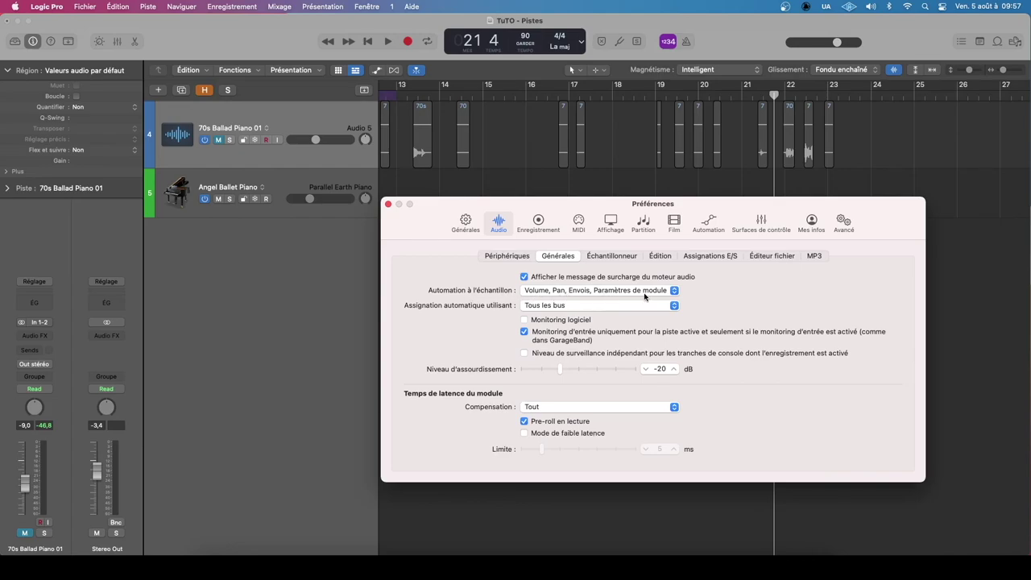
pyautogui.click(674, 292)
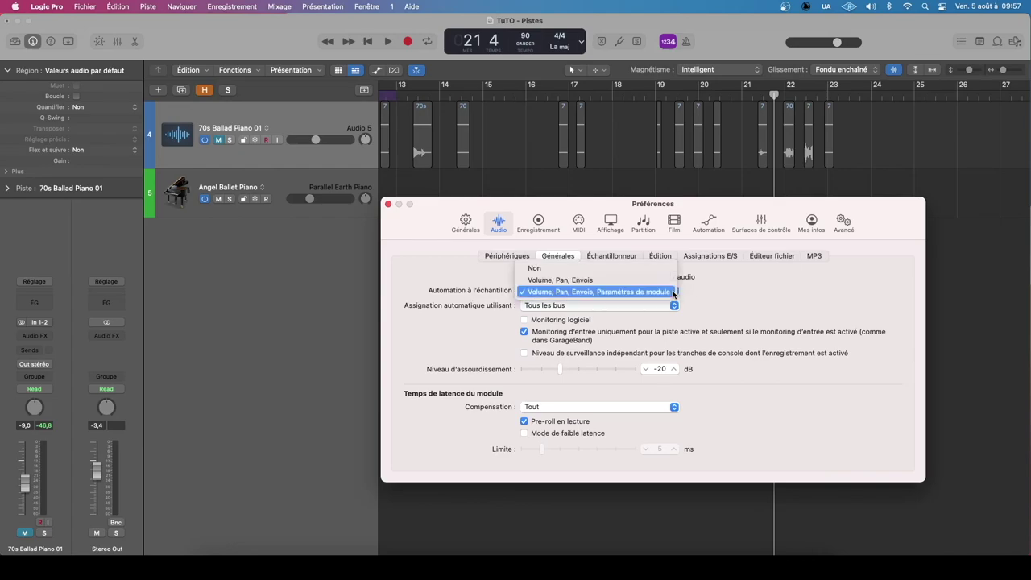
pyautogui.click(717, 289)
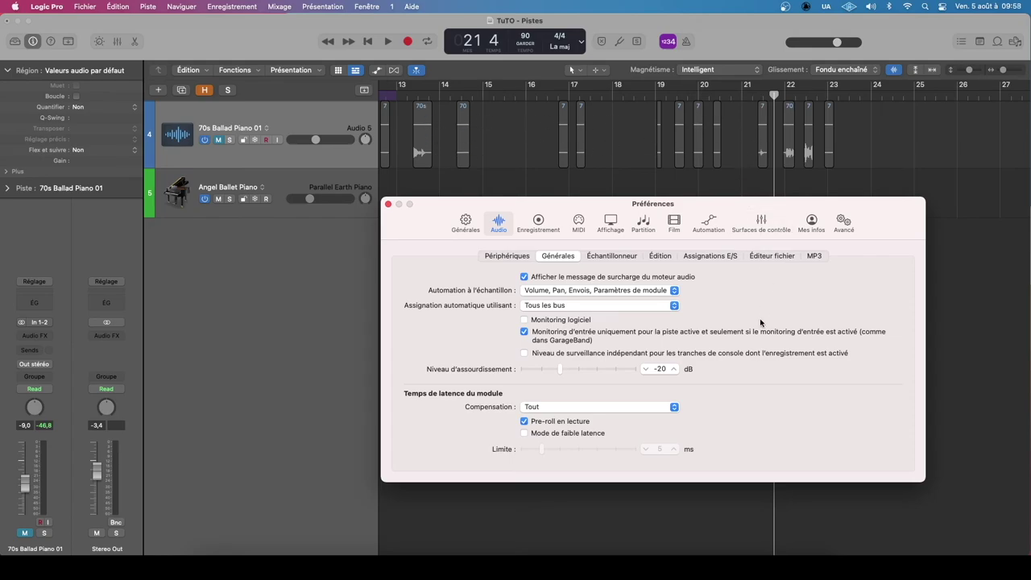
pyautogui.click(601, 295)
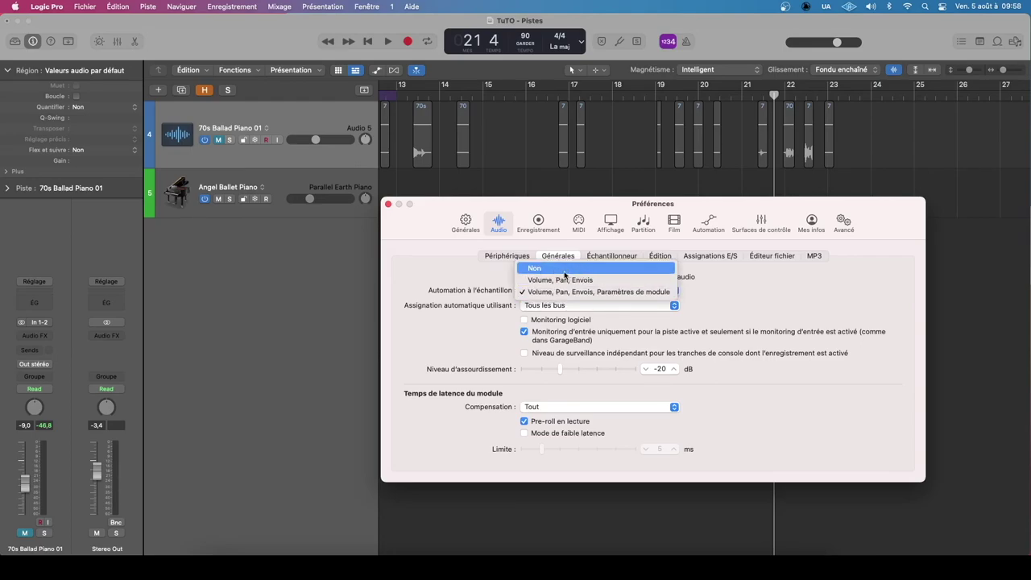
pyautogui.click(562, 292)
pyautogui.click(562, 292)
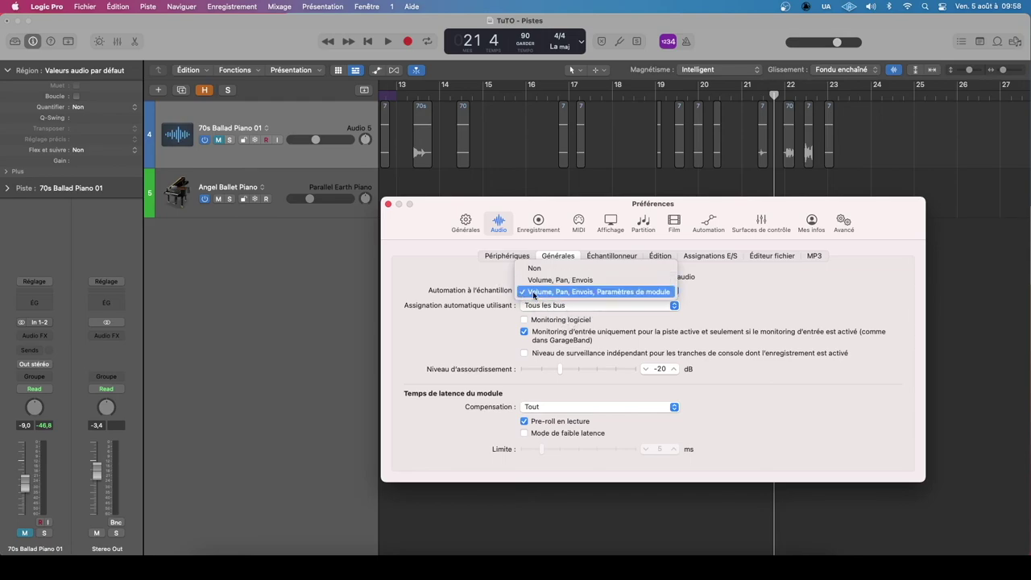
pyautogui.click(573, 293)
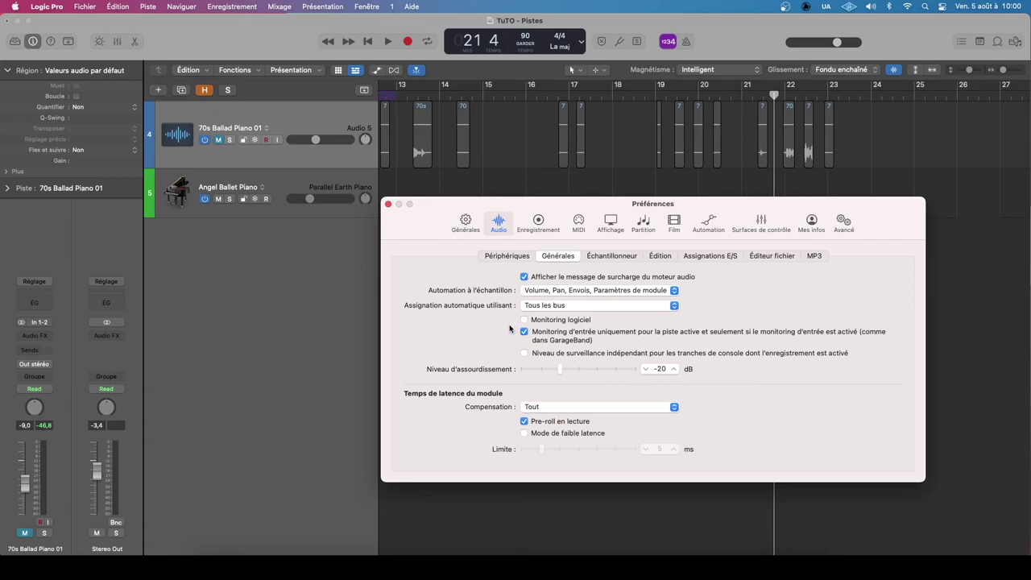
# - Switch to the Universal Audio Console to view its analog input channels, and minimise it to return to Logic Pro
pyautogui.click(793, 541)
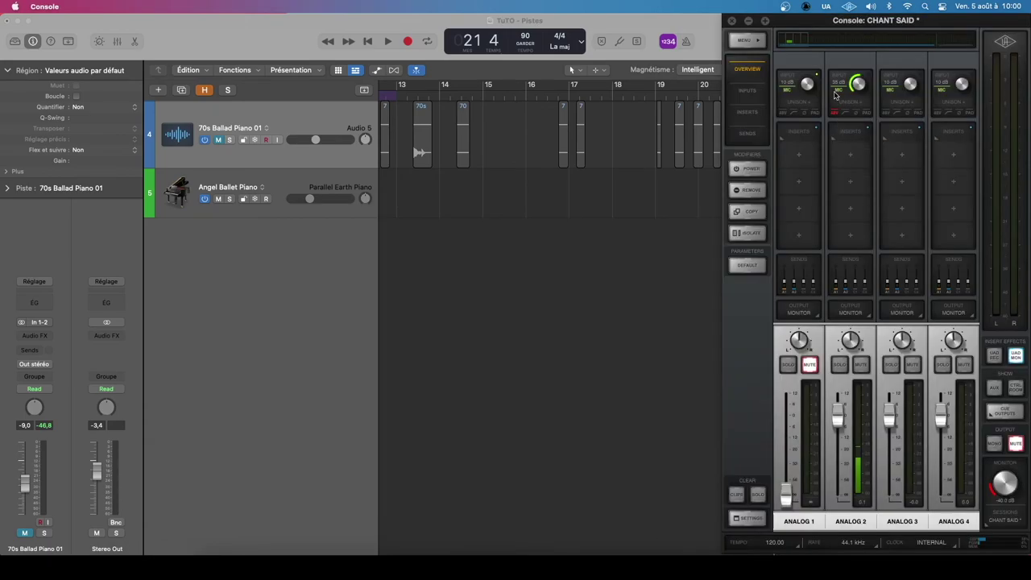
pyautogui.click(748, 20)
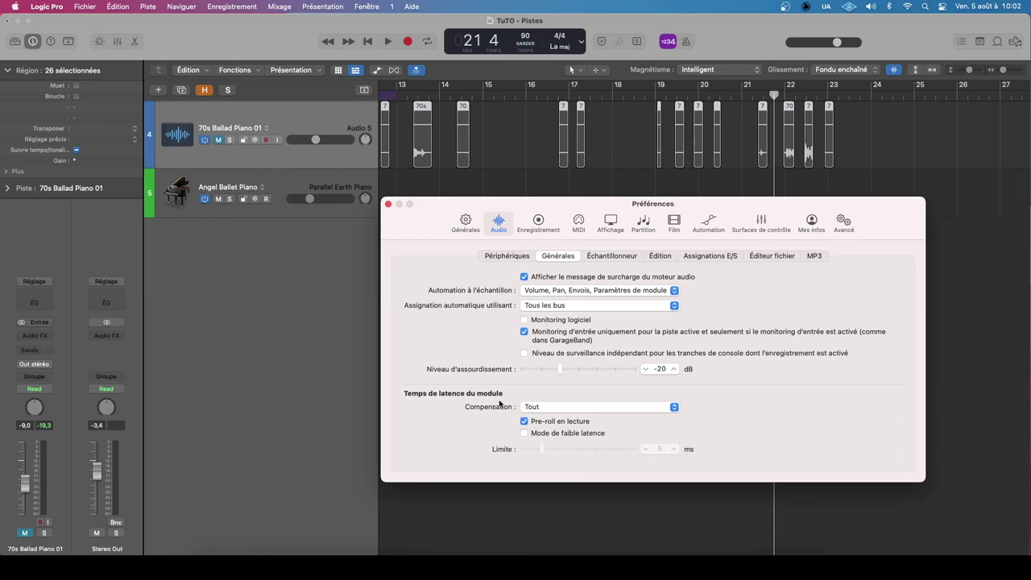
# - Review the plug-in latency « Compensation » choices, keeping « Tout », and look through the « Échantillonneur » and « Édition » audio preferences
pyautogui.click(561, 406)
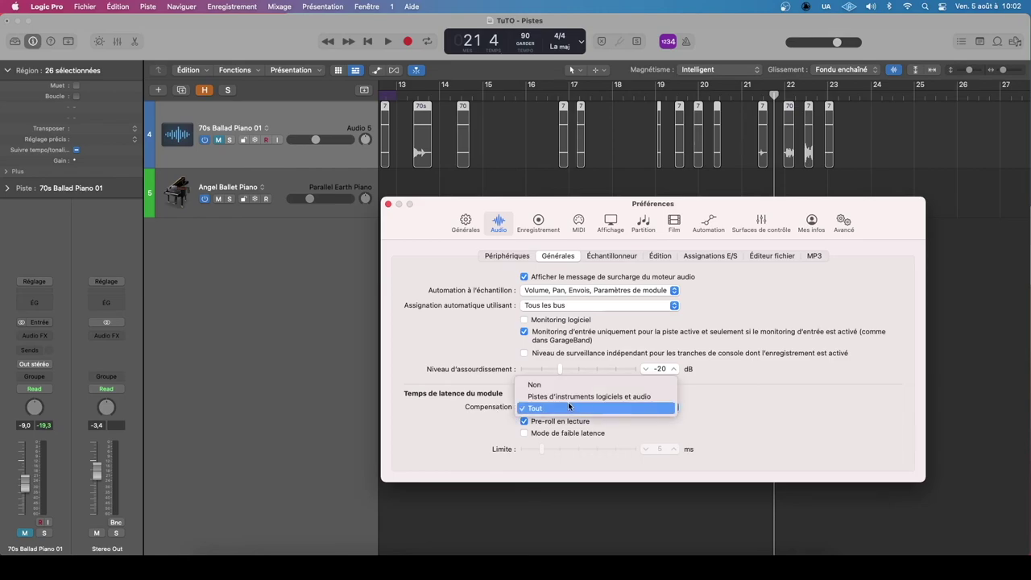
pyautogui.click(488, 425)
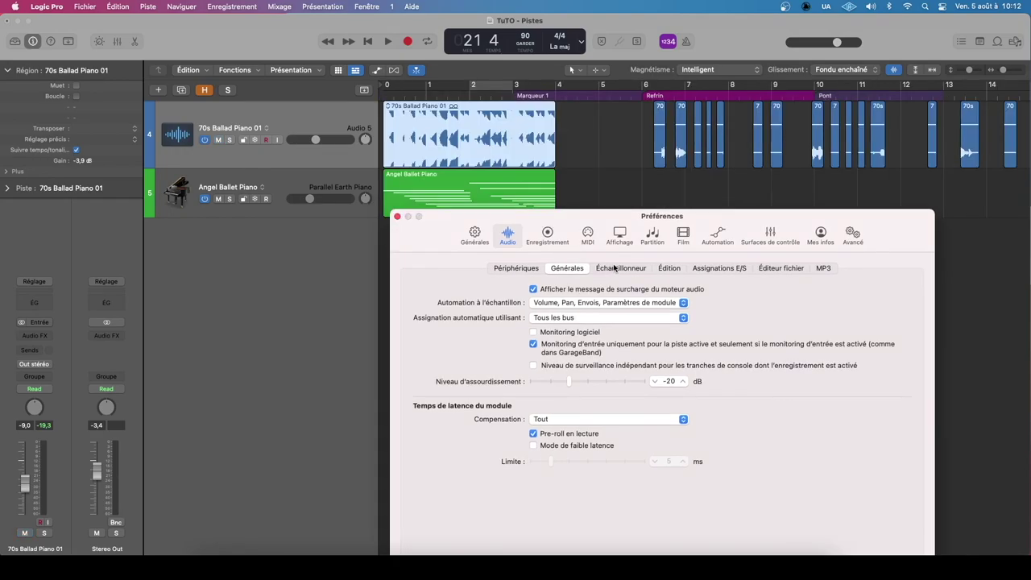
pyautogui.click(620, 269)
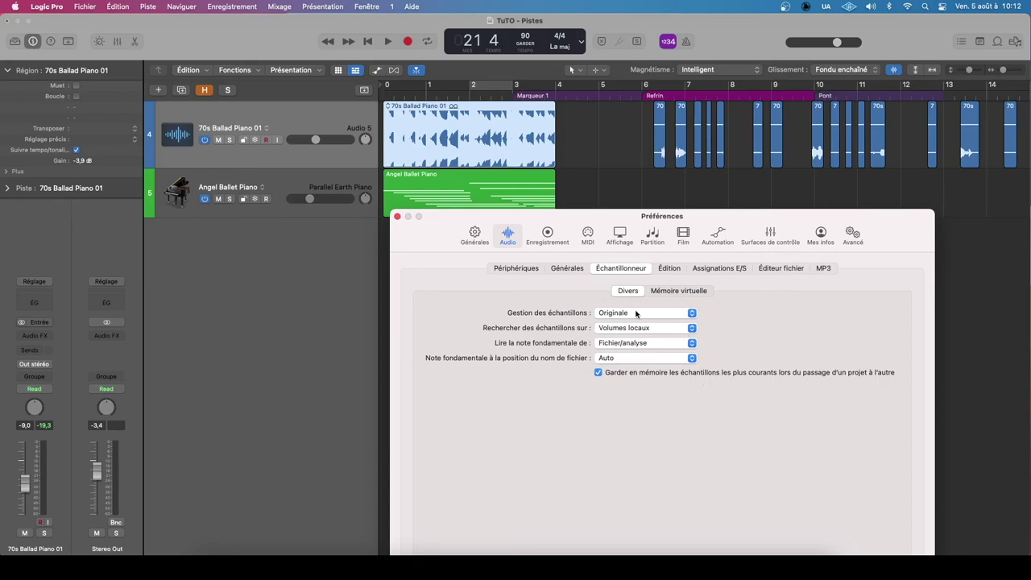
pyautogui.click(671, 270)
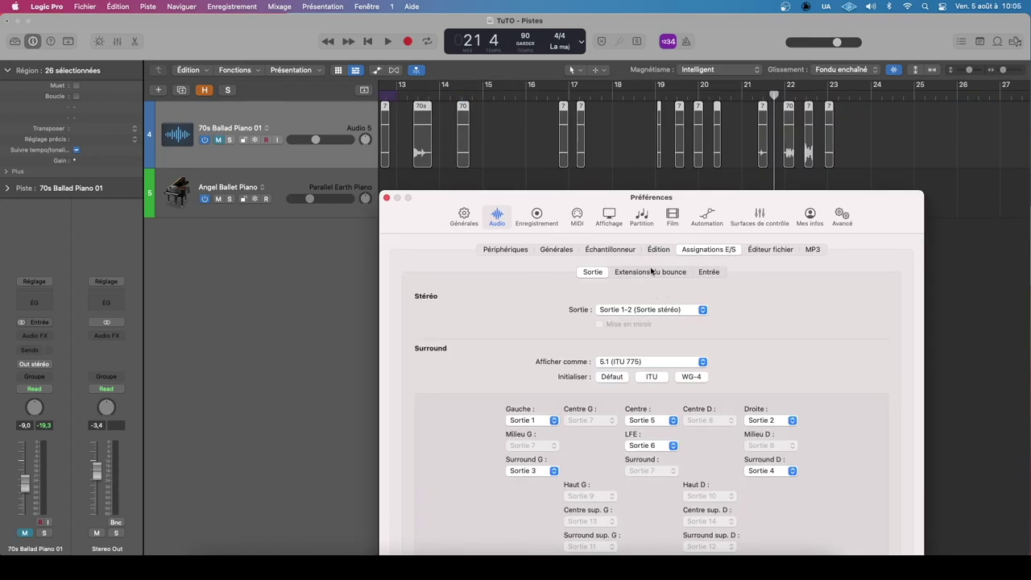
# - Review the I/O assignments for bounce extensions, input and output, and check the stereo output choices, keeping « Sortie 1-2 (Sortie stéréo) »
pyautogui.click(638, 276)
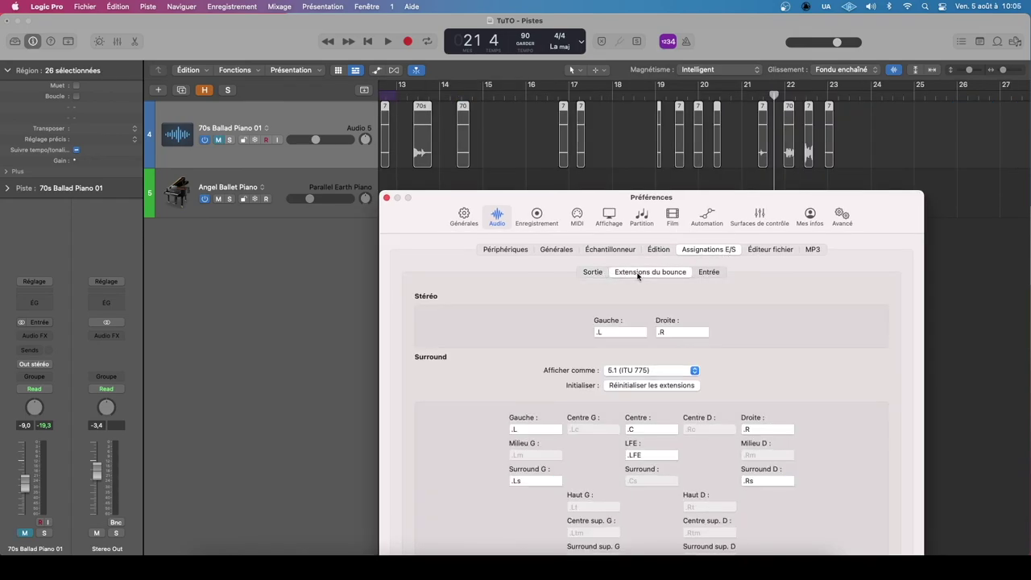
pyautogui.click(708, 273)
pyautogui.click(677, 277)
pyautogui.click(596, 272)
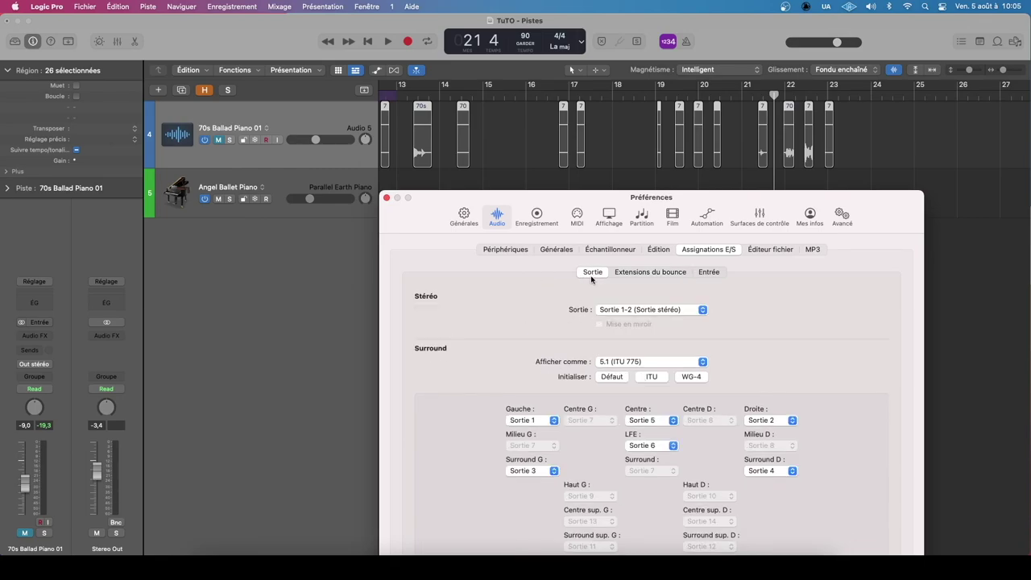
pyautogui.click(630, 310)
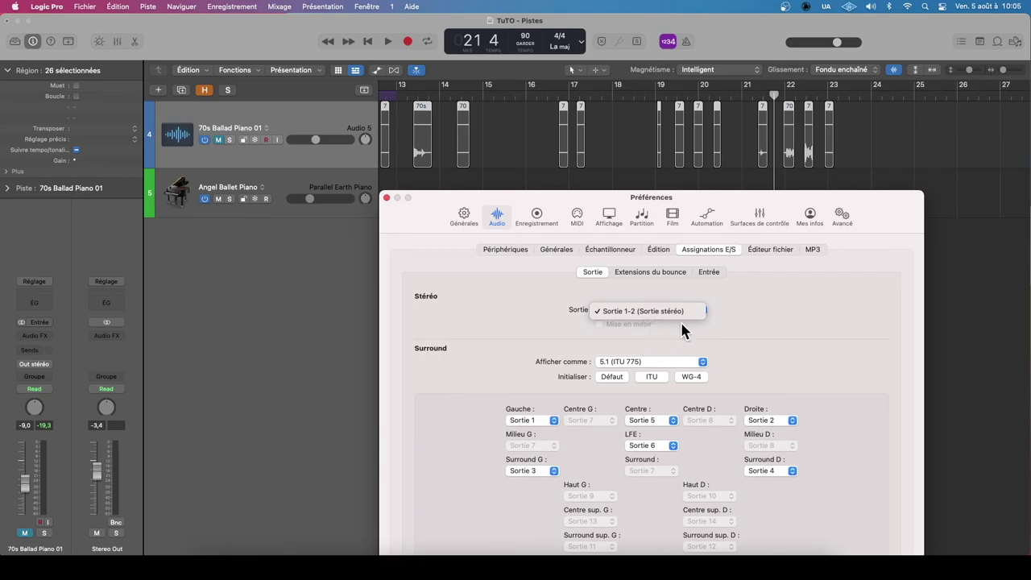
pyautogui.click(725, 317)
# - Show the « Éditeur fichier » audio preferences and select the long 70s Ballad Piano 01 region at the start of track 4
pyautogui.click(773, 250)
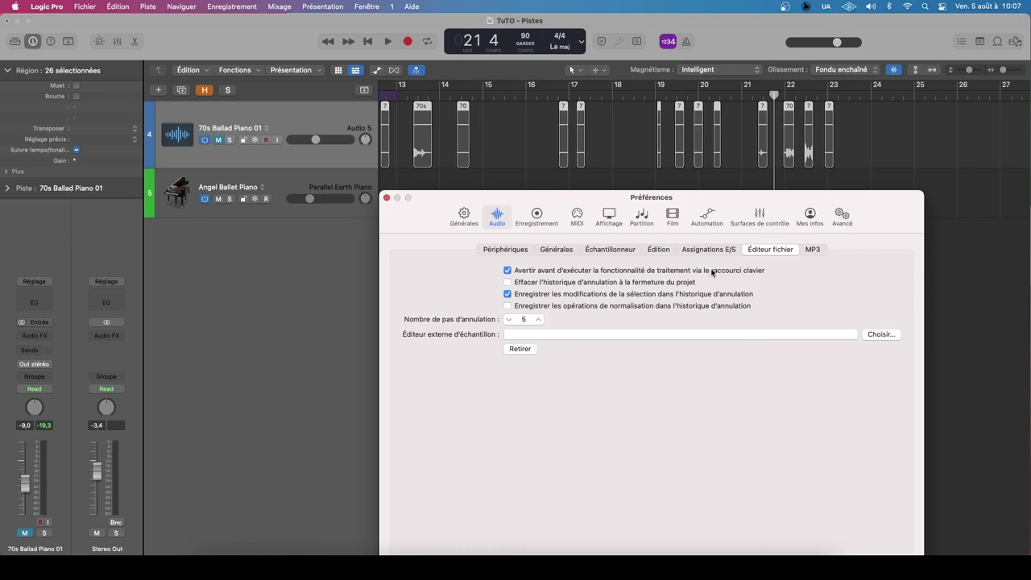
pyautogui.click(508, 271)
pyautogui.moveTo(525, 199); pyautogui.dragTo(536, 218)
pyautogui.hscroll(-5, 495, 161)
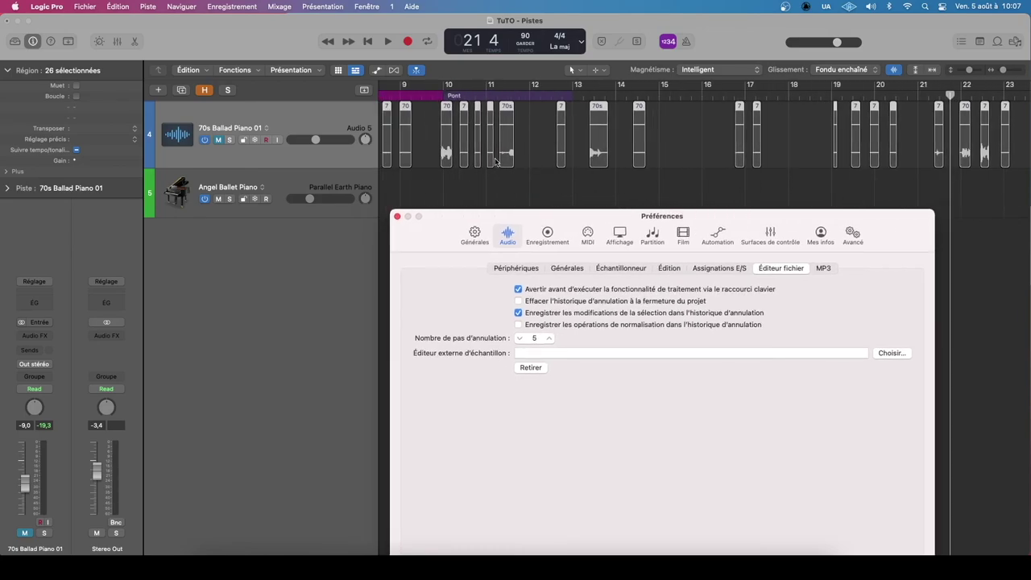
pyautogui.hscroll(-10, 495, 161)
pyautogui.click(497, 139)
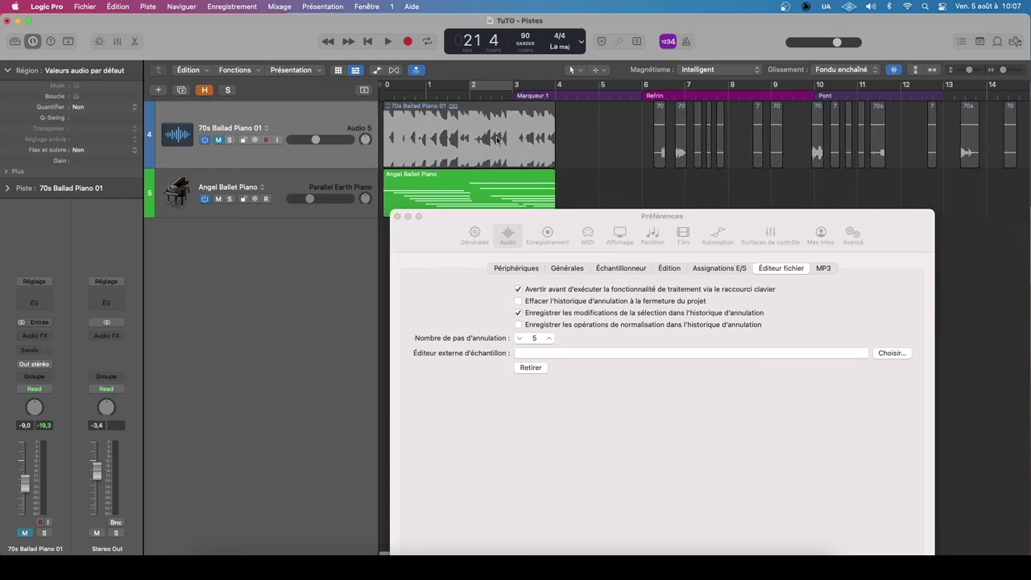
pyautogui.click(497, 139)
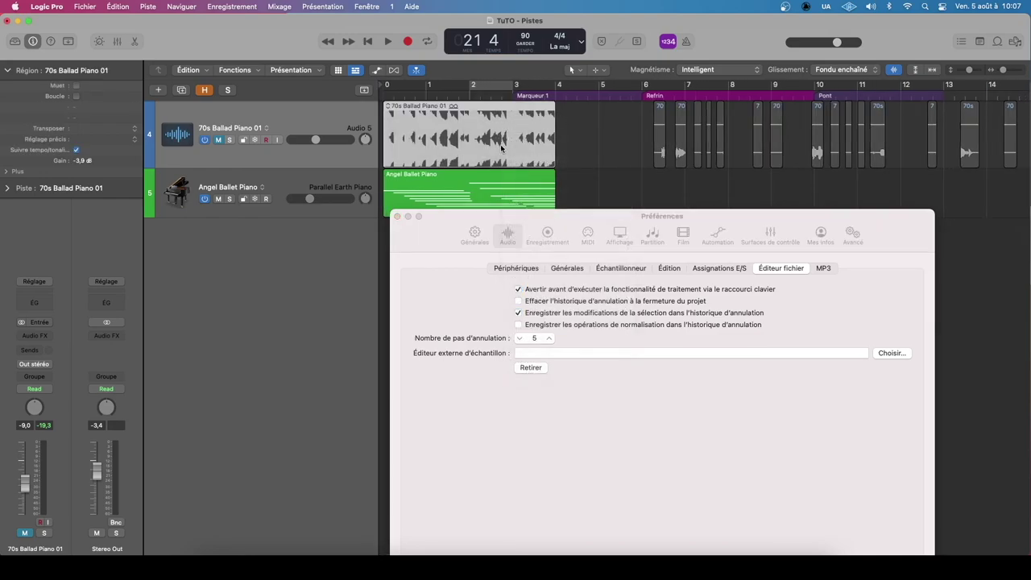
pyautogui.click(508, 311)
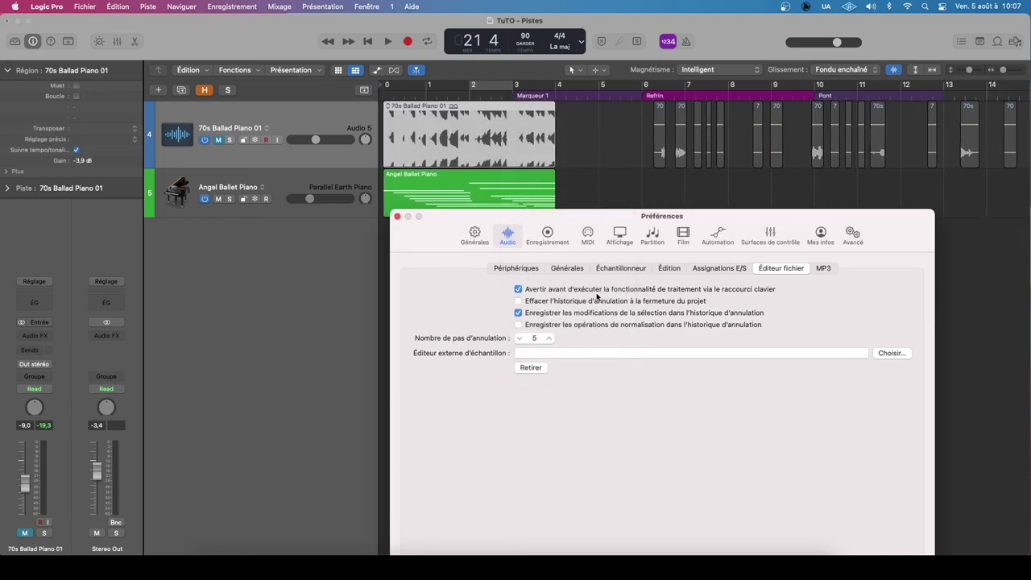
pyautogui.click(518, 138)
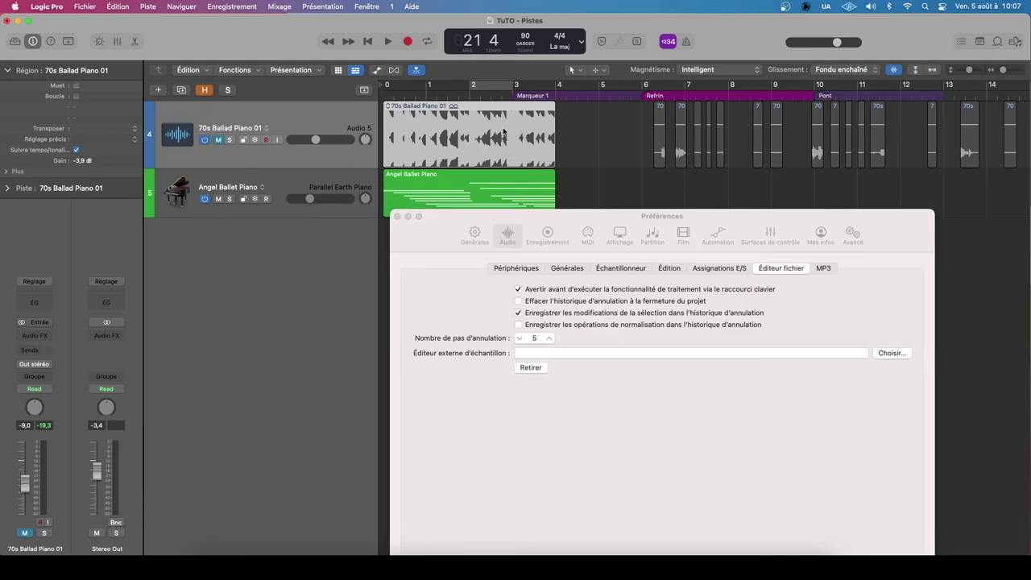
pyautogui.click(590, 122)
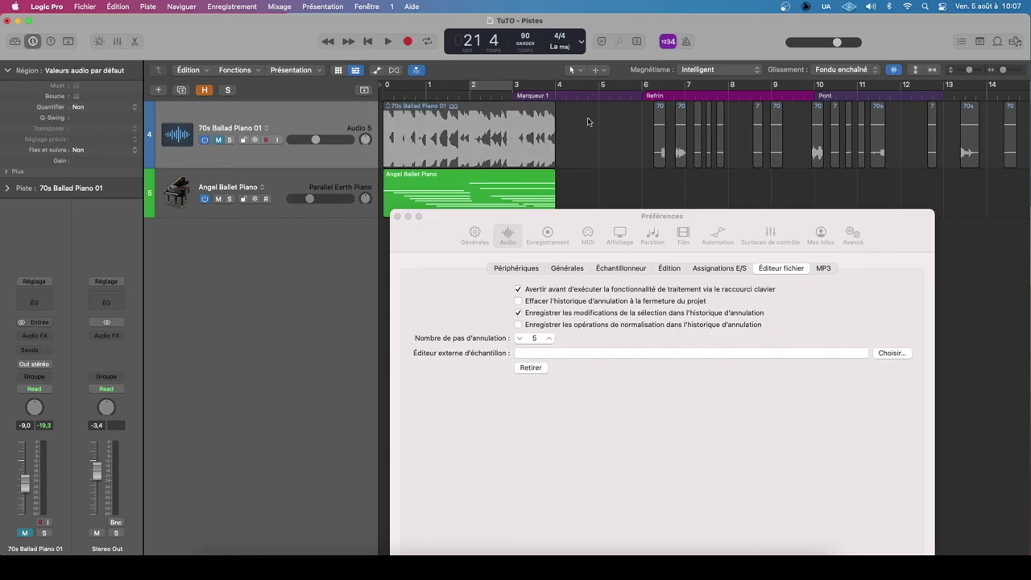
pyautogui.click(547, 138)
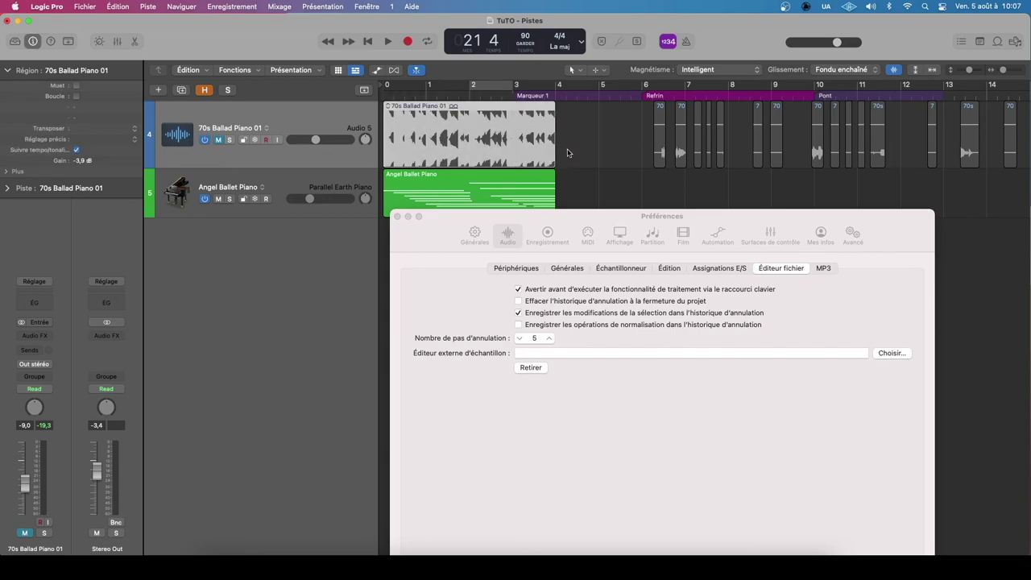
pyautogui.click(478, 310)
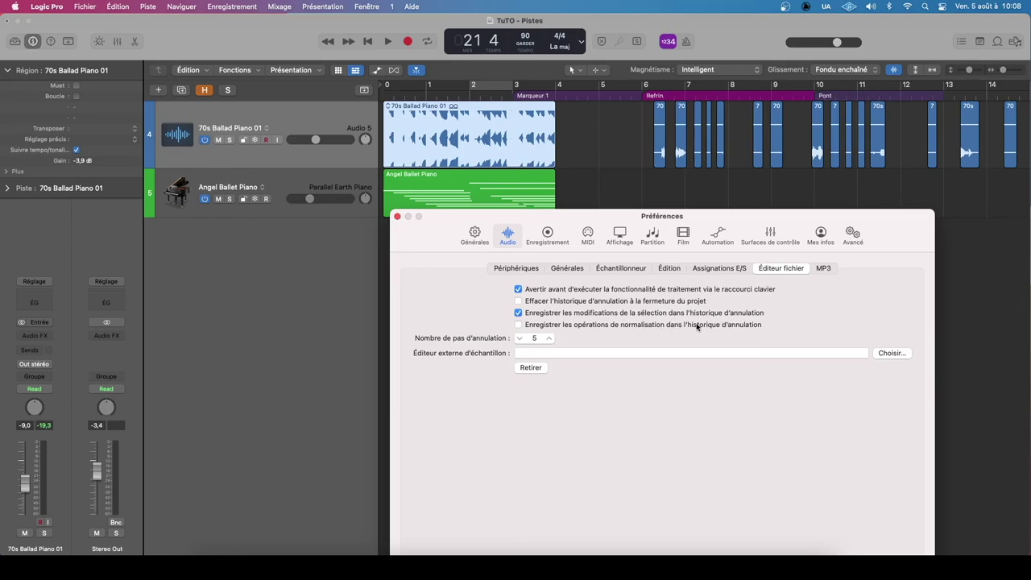
# - Enable clearing the undo history on project close and recording normalisation operations in the undo history, and show the MP3 preferences
pyautogui.click(518, 302)
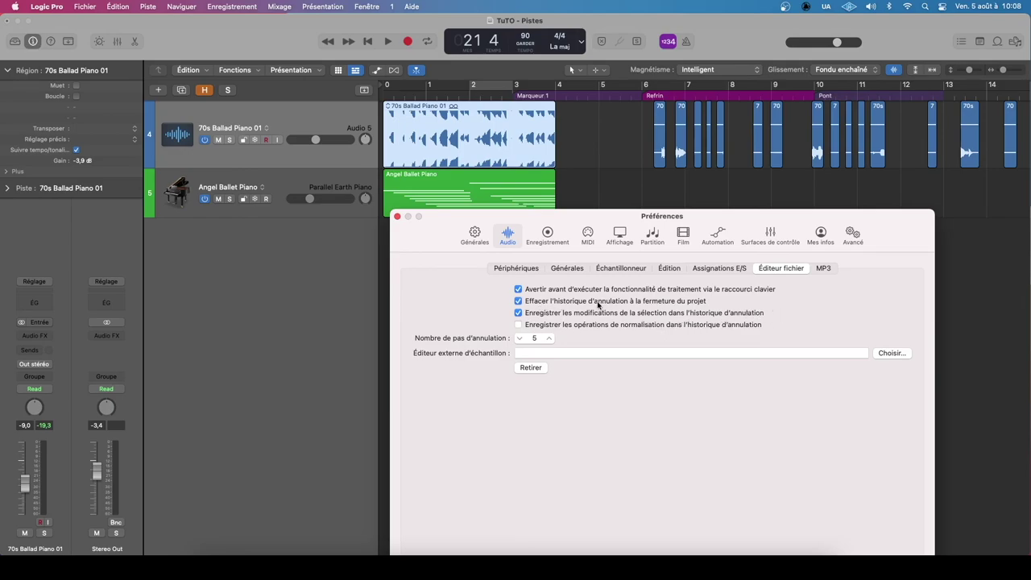
pyautogui.click(518, 326)
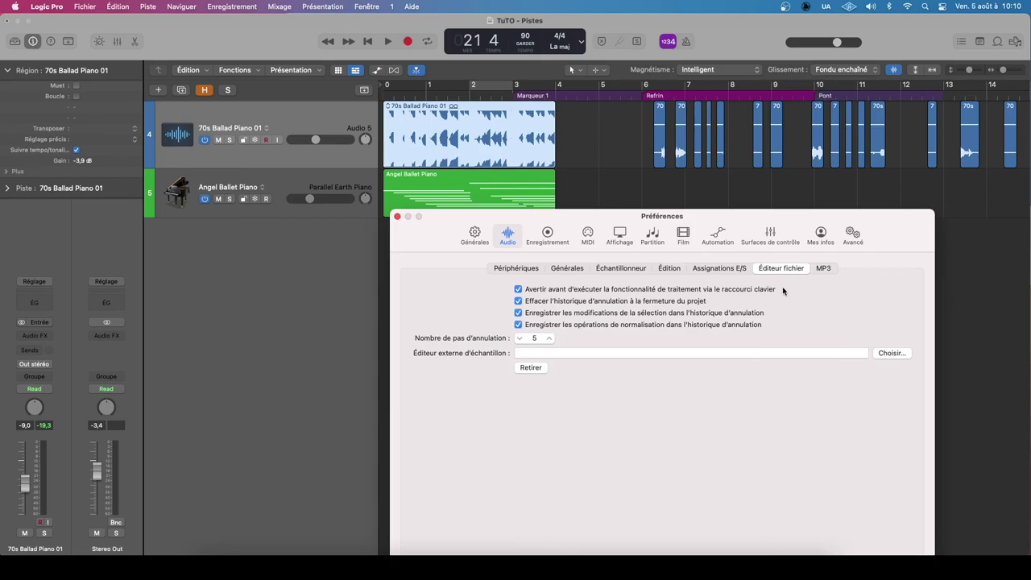
pyautogui.click(824, 269)
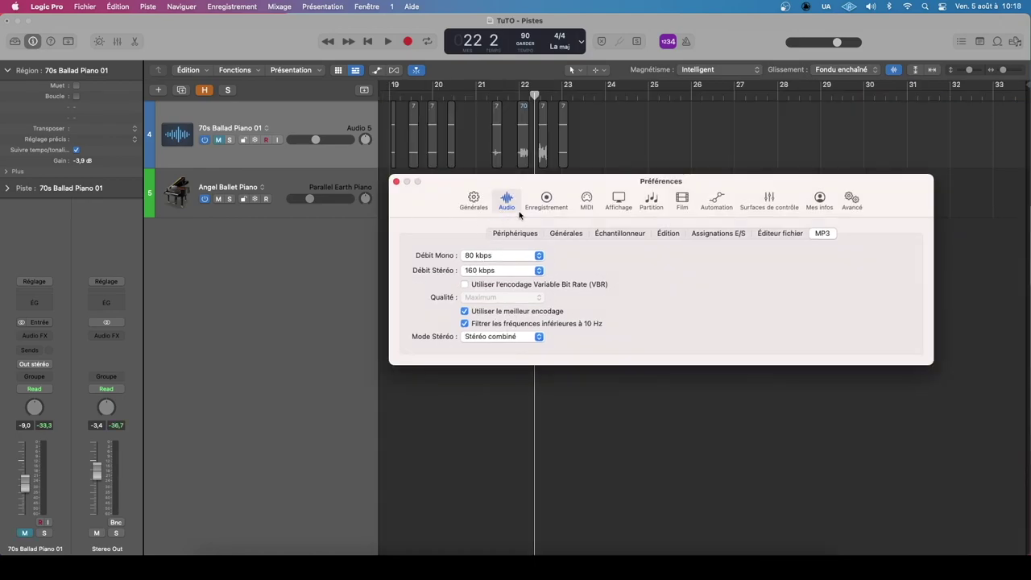
# - Show the recording preferences, review the recorded file type choices keeping AIFF, and look over the audio regions on track 4
pyautogui.click(546, 199)
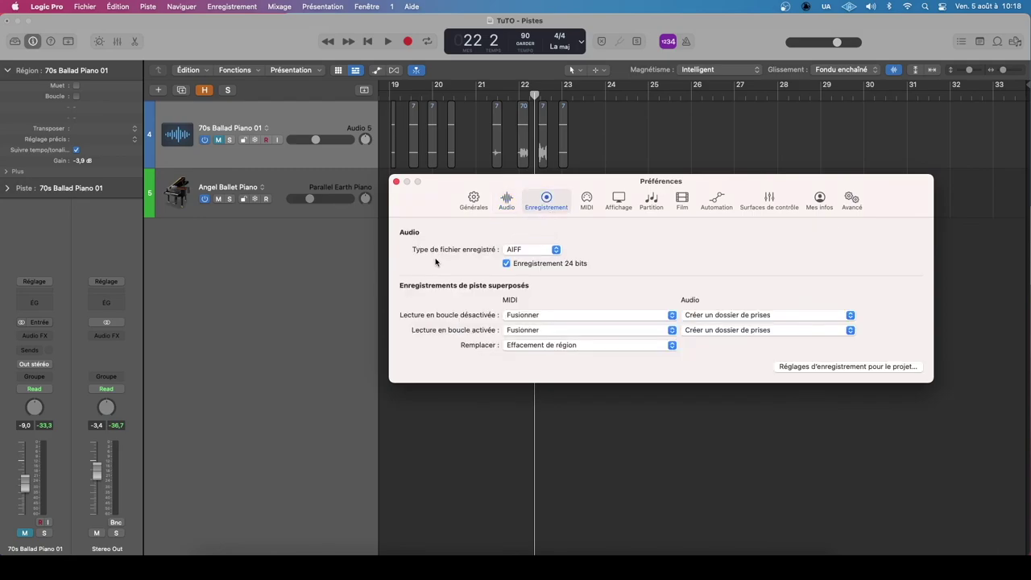
pyautogui.click(556, 251)
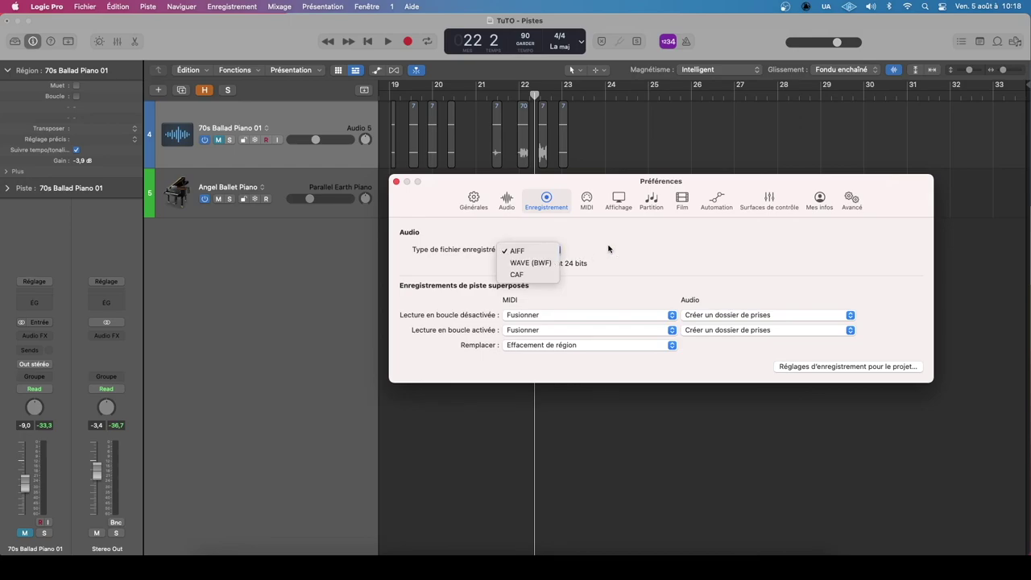
pyautogui.click(560, 238)
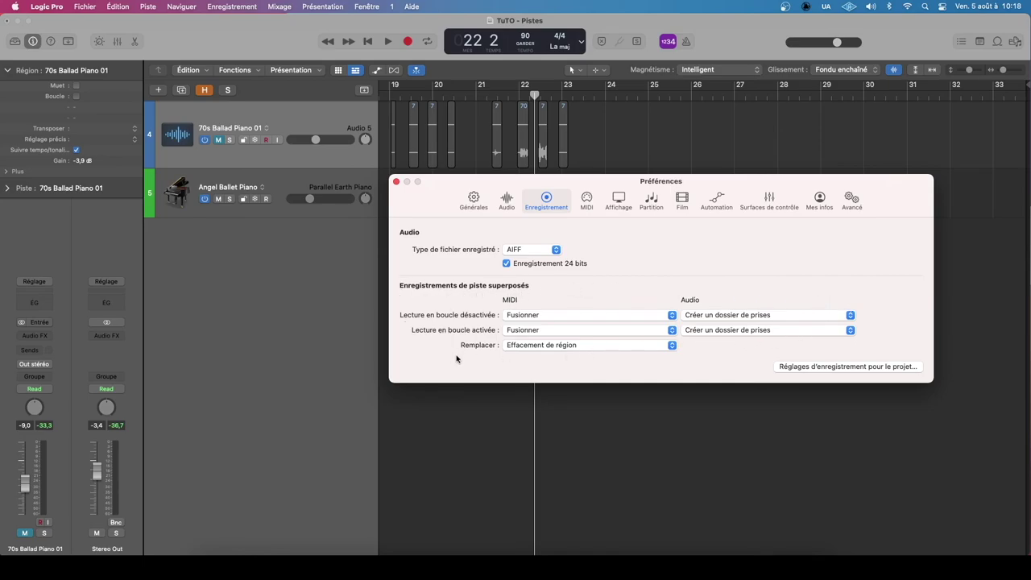
pyautogui.moveTo(444, 202); pyautogui.dragTo(442, 230)
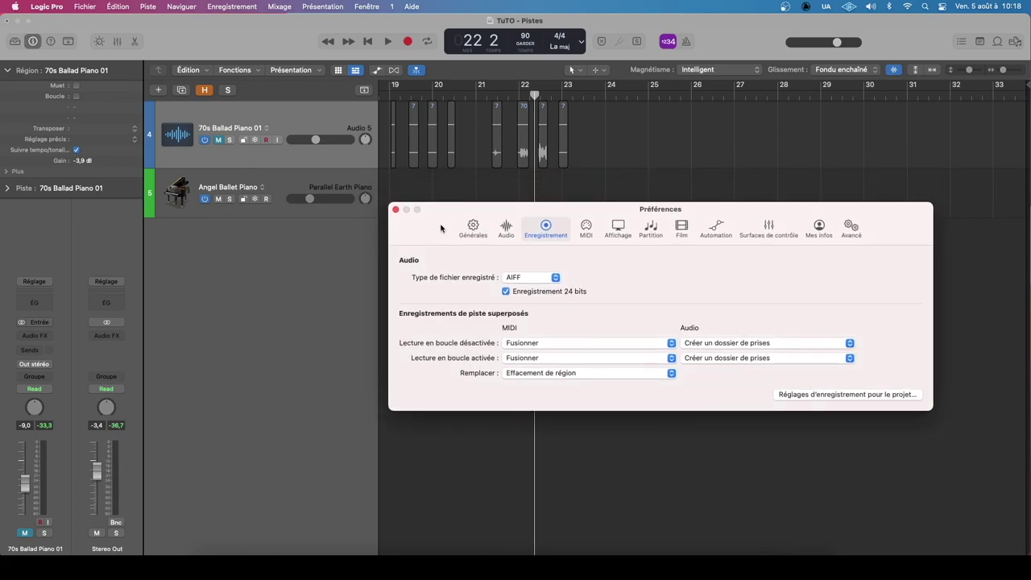
pyautogui.hscroll(-3, 523, 137)
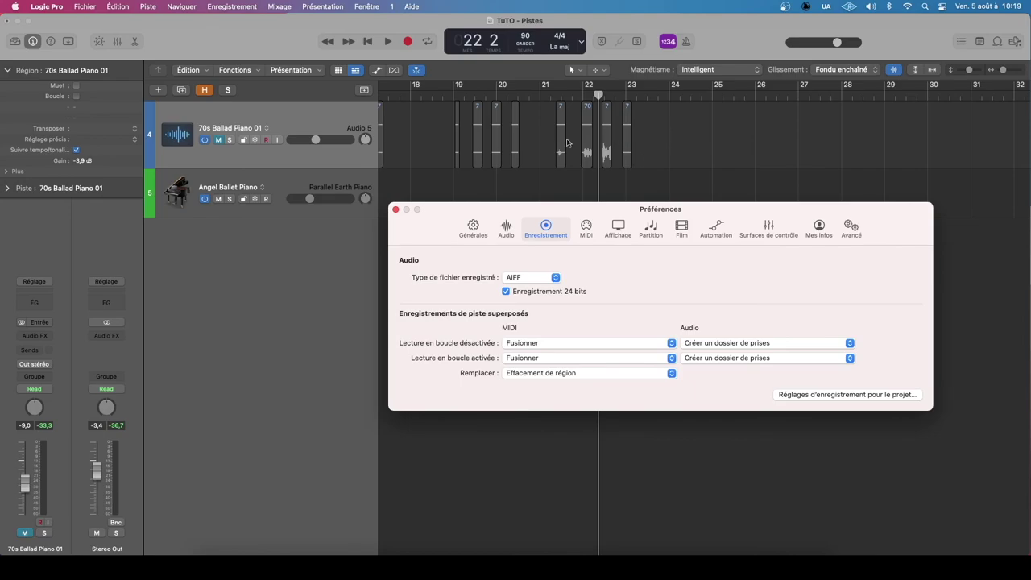
pyautogui.hscroll(-5, 524, 140)
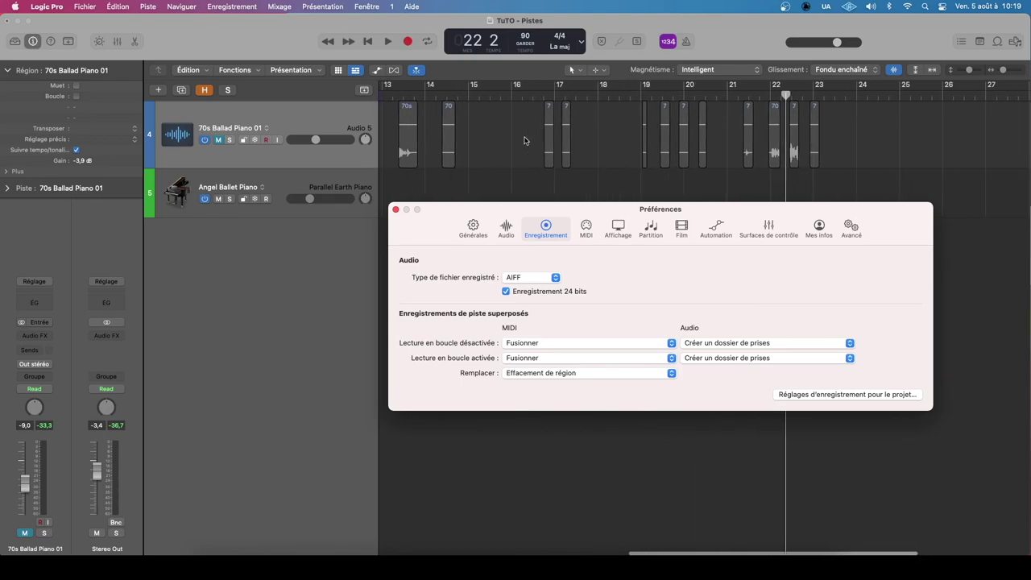
pyautogui.hscroll(-2, 524, 140)
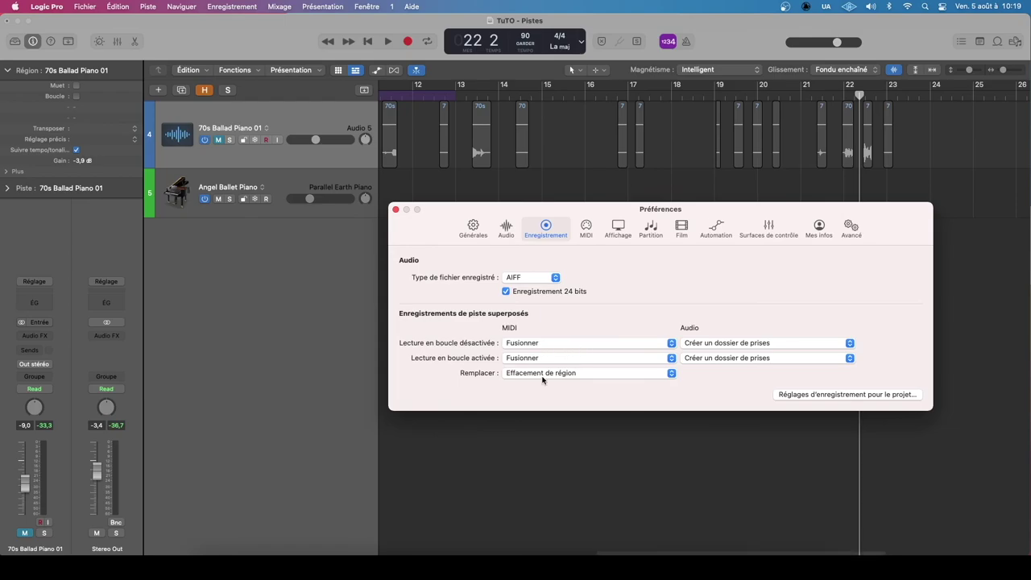
# - Look through the MIDI preferences for reset messages, synchronisation and inputs, and return to the general MIDI settings
pyautogui.click(581, 235)
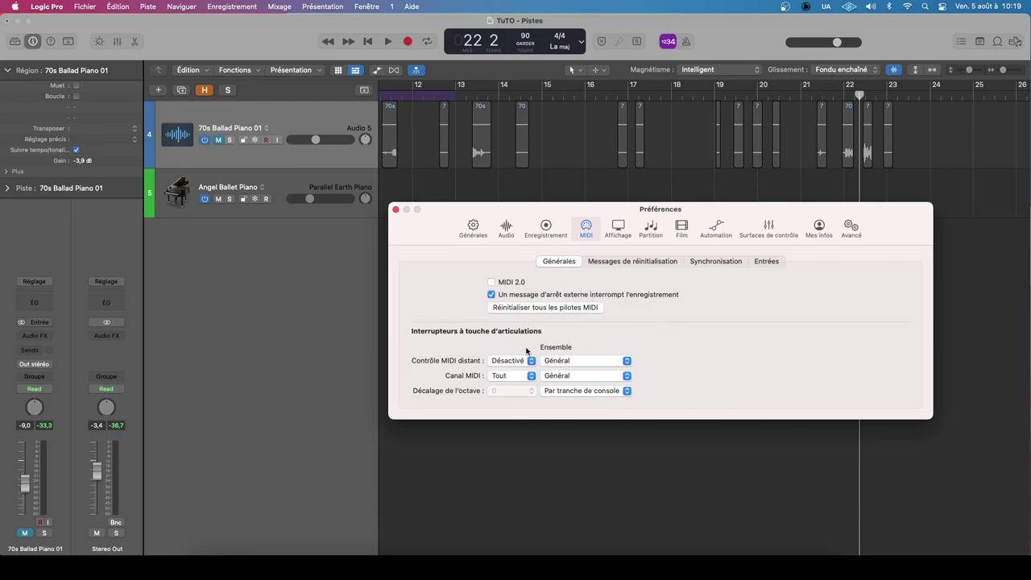
pyautogui.click(633, 266)
pyautogui.click(714, 262)
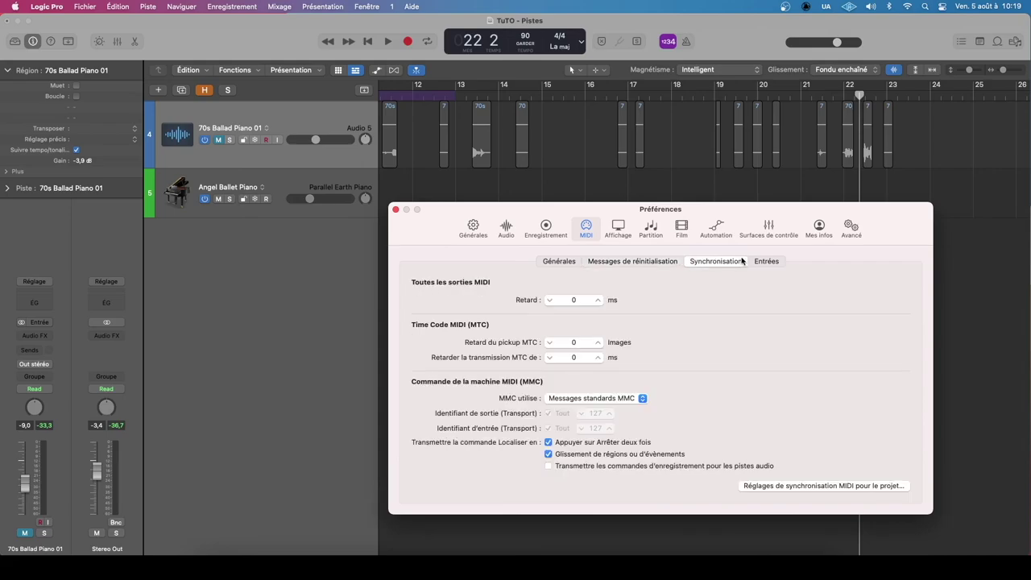
pyautogui.click(766, 261)
pyautogui.click(562, 262)
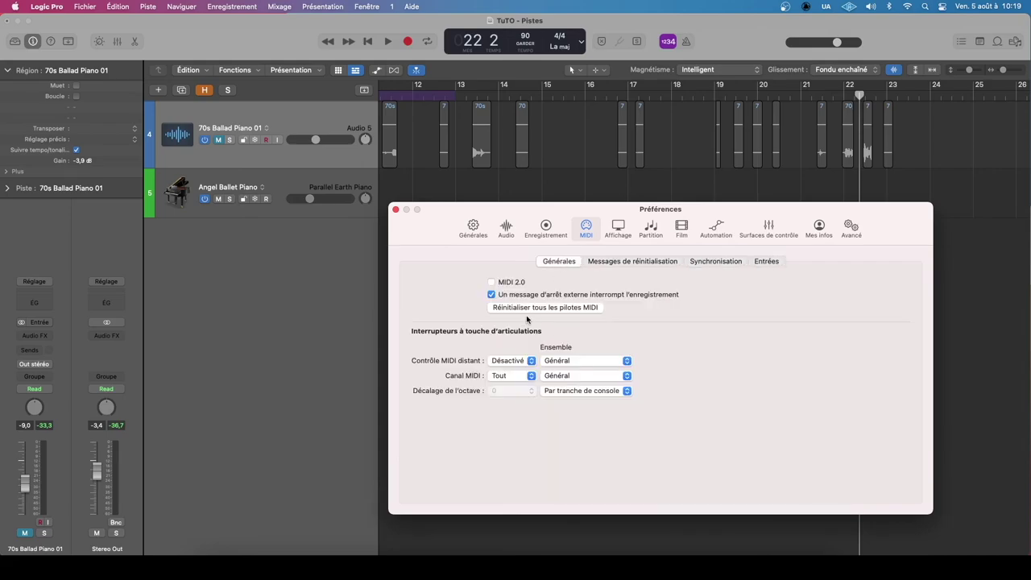
pyautogui.click(633, 262)
pyautogui.click(713, 262)
pyautogui.click(757, 262)
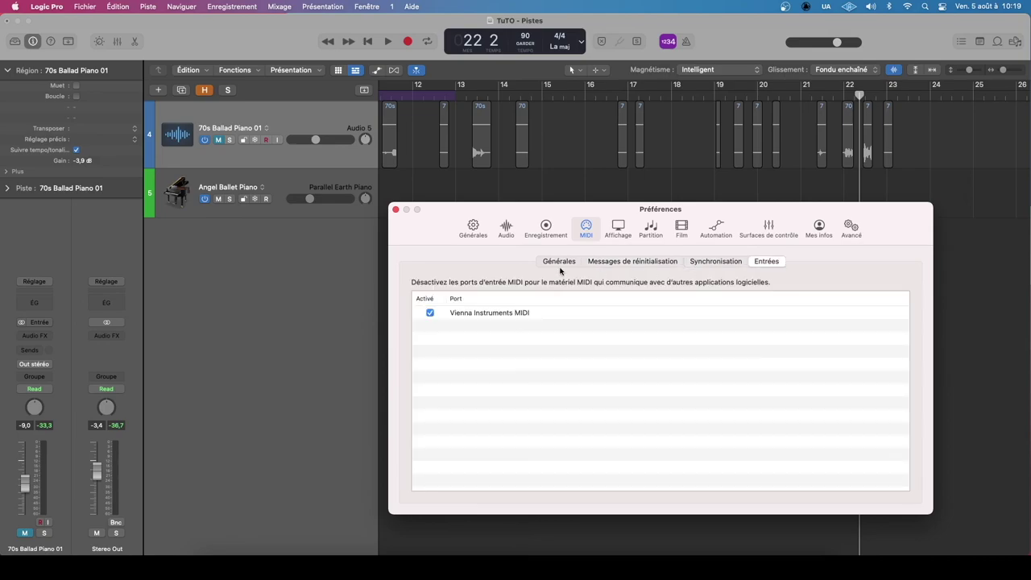
pyautogui.click(556, 263)
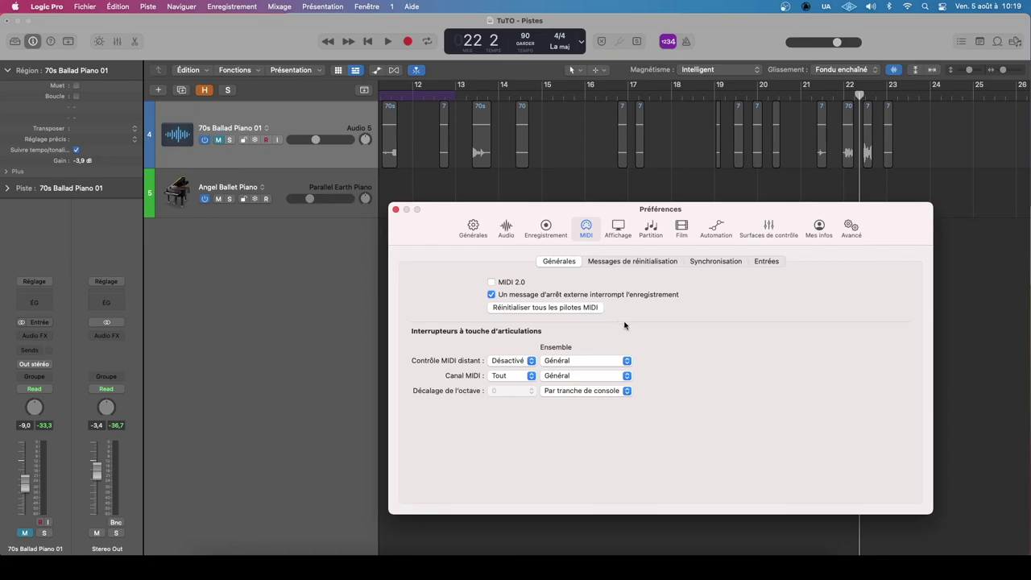
# - Show the general display preferences and open the Logic Pro information window to check the version
pyautogui.click(618, 230)
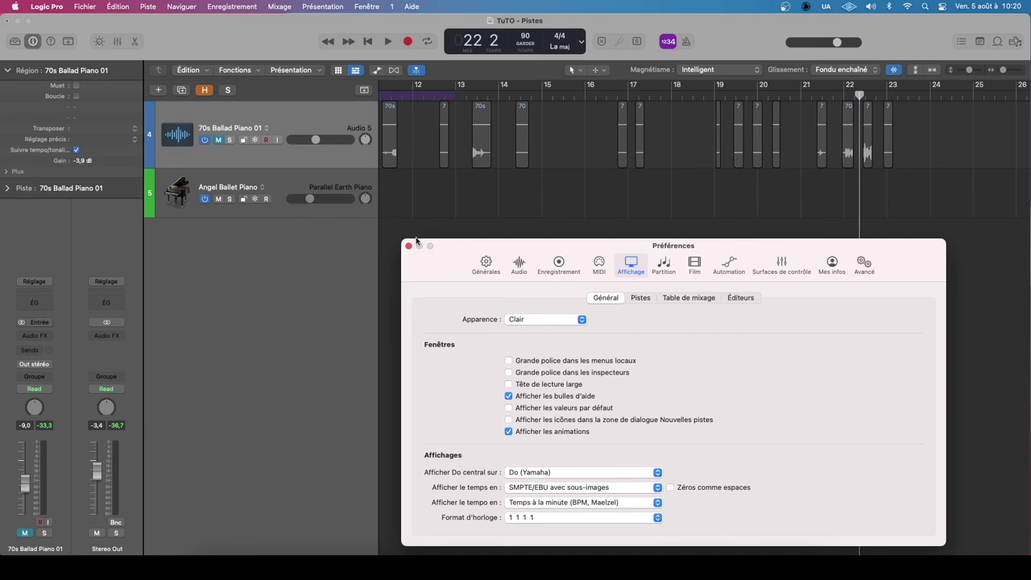
pyautogui.moveTo(443, 262); pyautogui.dragTo(441, 250)
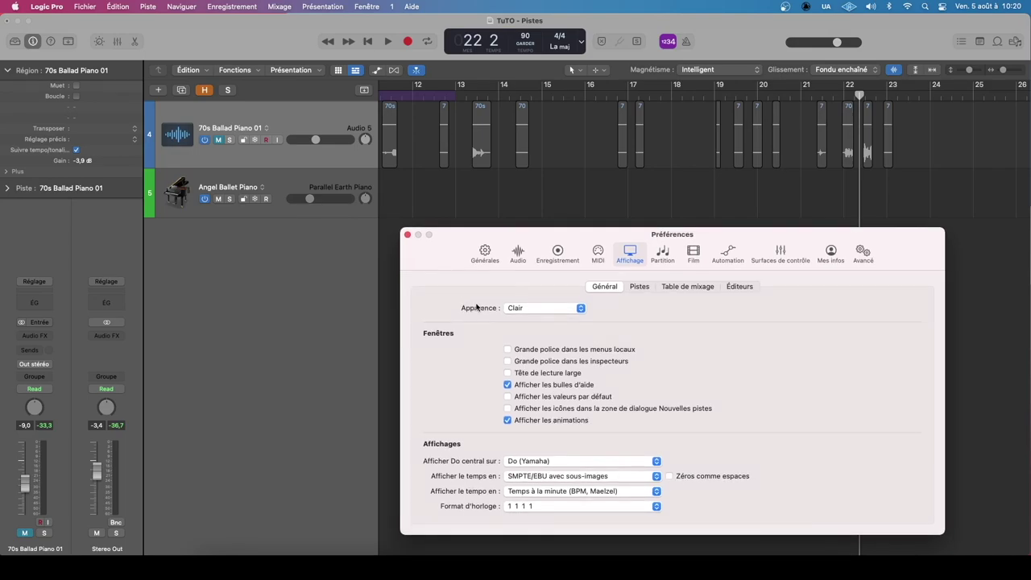
pyautogui.click(65, 8)
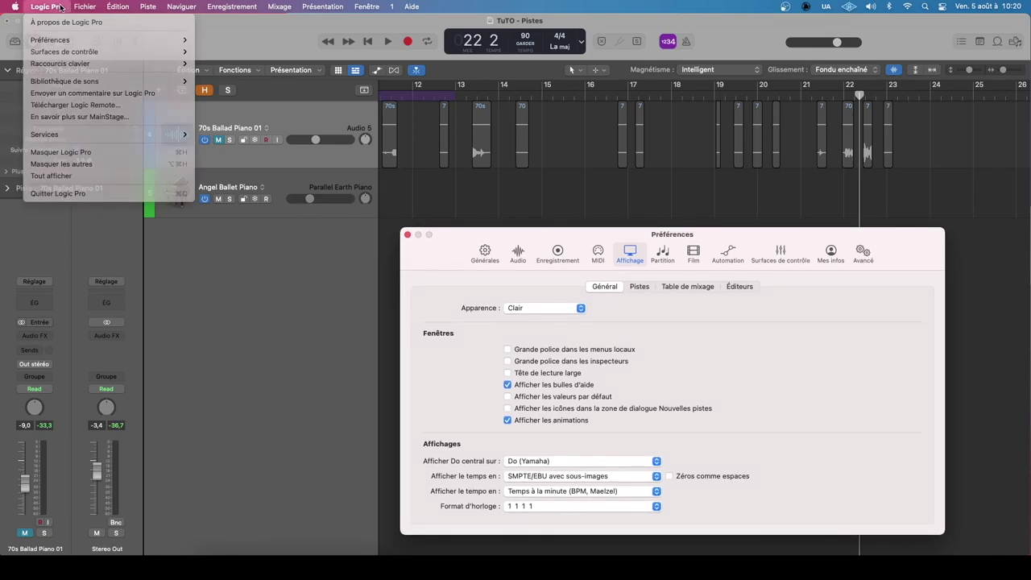
pyautogui.click(69, 23)
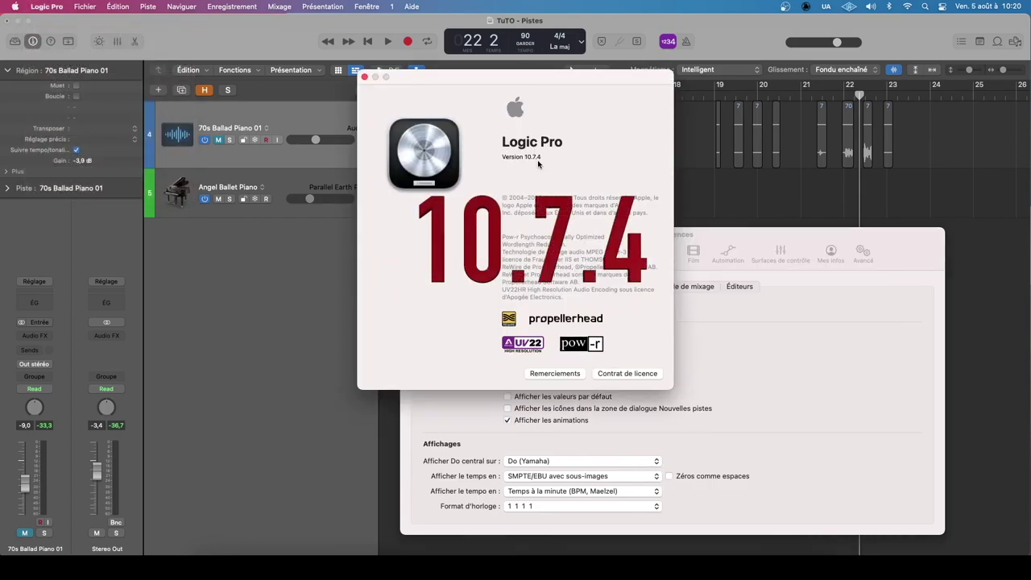
# - Close the version information window and try the Sombre and Réglage du système appearances before restoring Clair
pyautogui.click(365, 77)
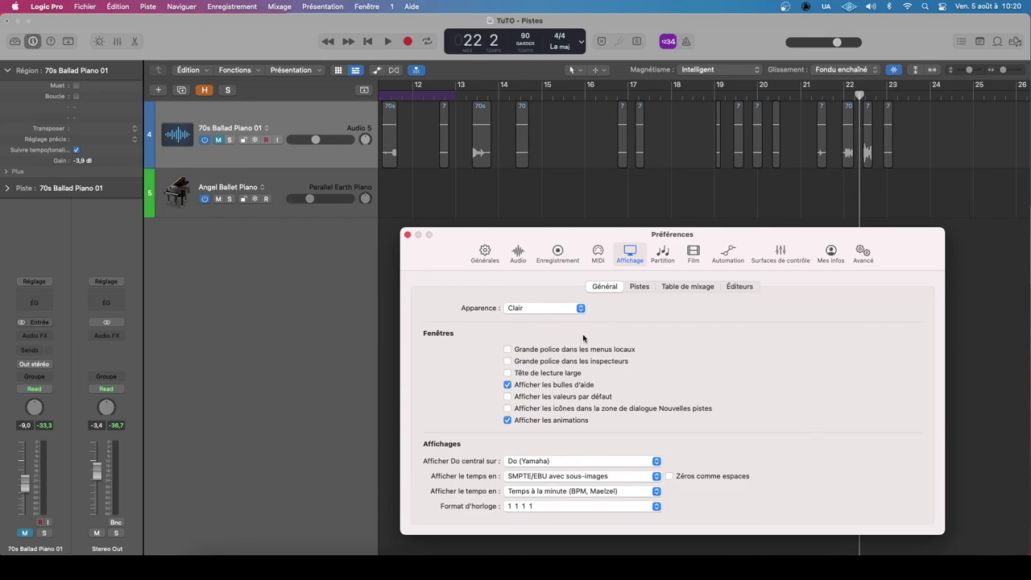
pyautogui.click(569, 308)
pyautogui.click(560, 321)
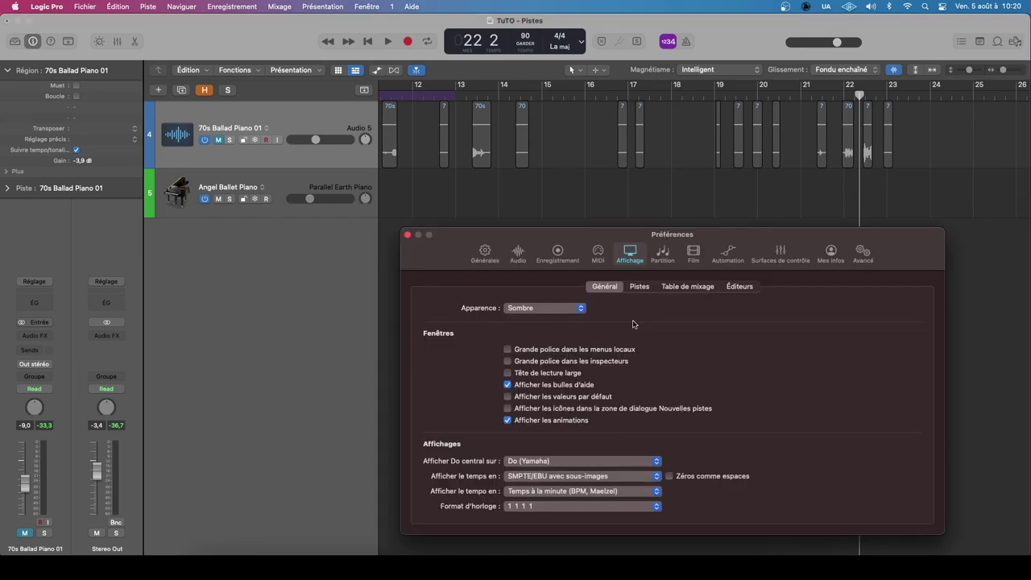
pyautogui.click(581, 310)
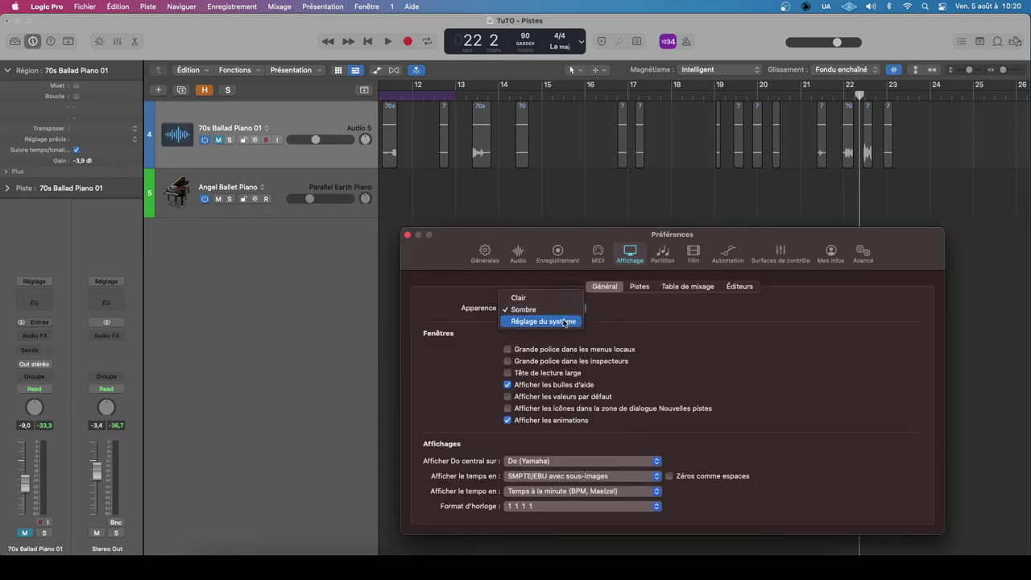
pyautogui.click(567, 321)
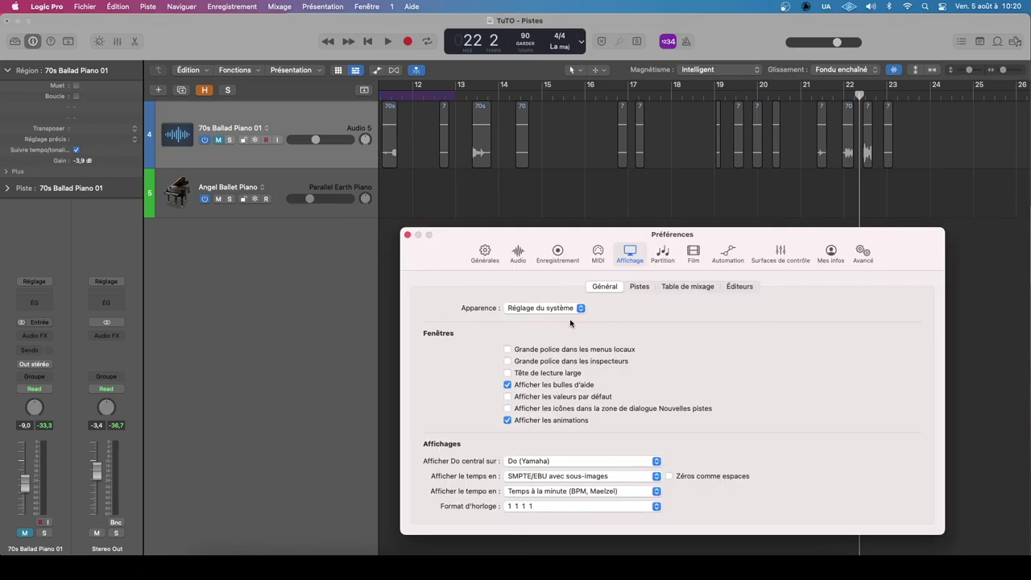
pyautogui.click(577, 309)
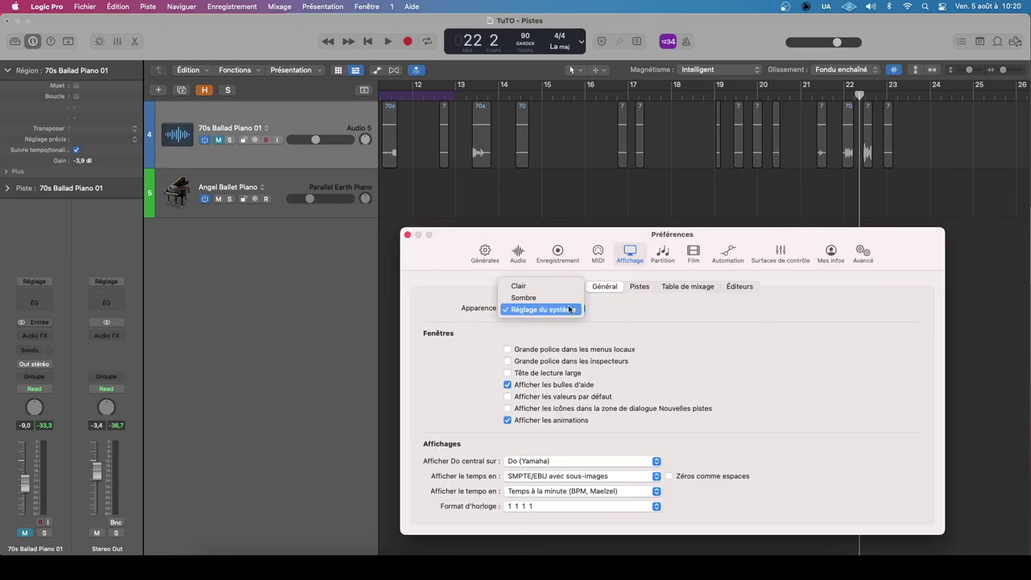
pyautogui.press('Return')
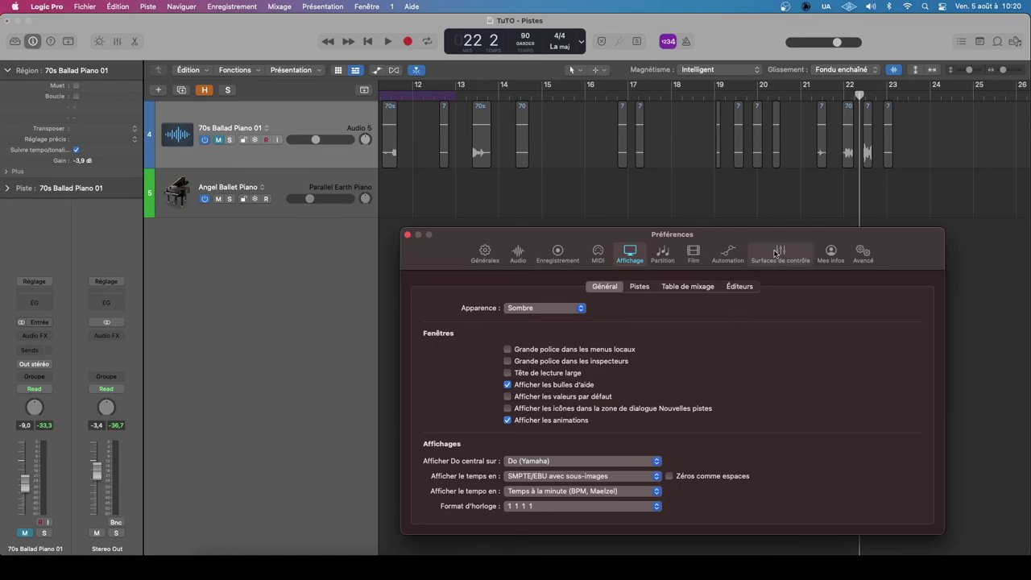
pyautogui.moveTo(903, 246); pyautogui.dragTo(902, 229)
pyautogui.click(576, 291)
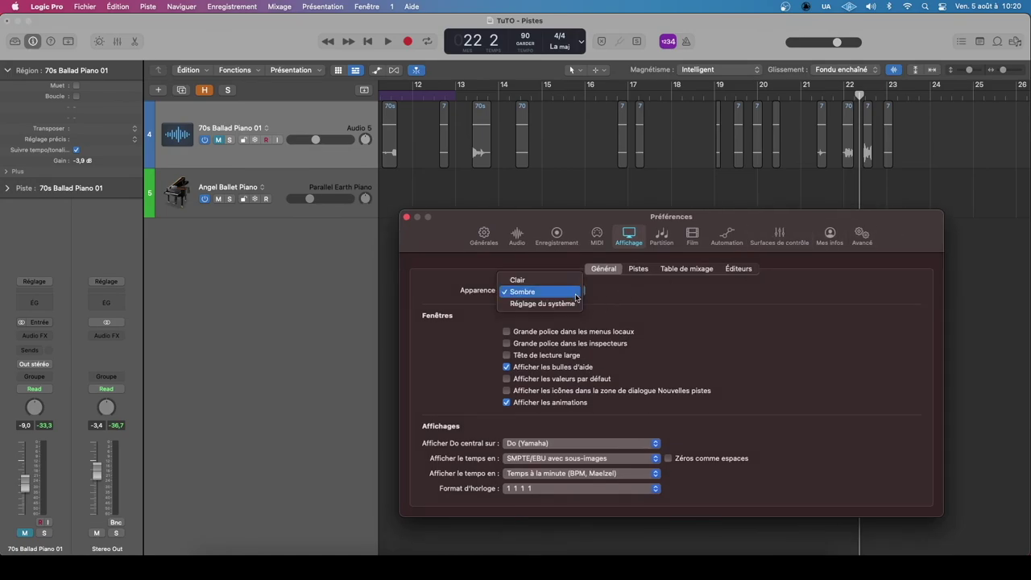
pyautogui.click(566, 280)
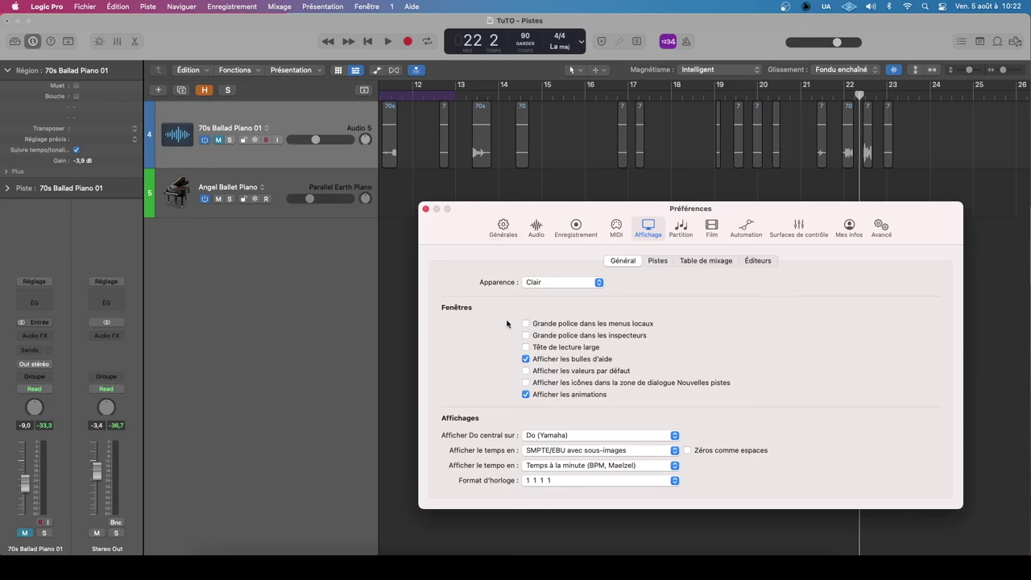
# - Compare the tracks area's Présentation menu with the large font for local menus enabled and disabled
pyautogui.click(526, 324)
pyautogui.click(282, 72)
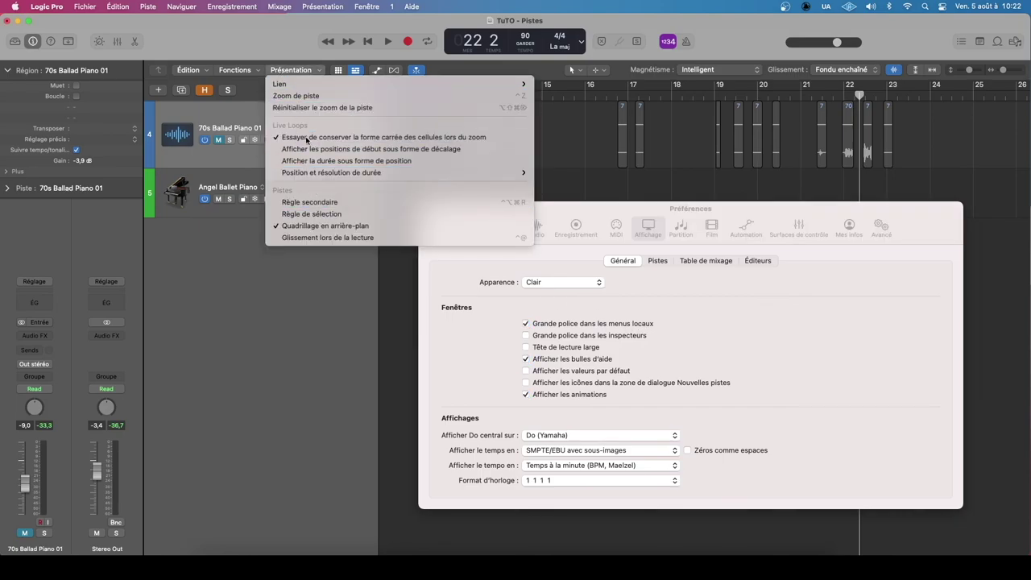
pyautogui.click(427, 267)
pyautogui.click(508, 302)
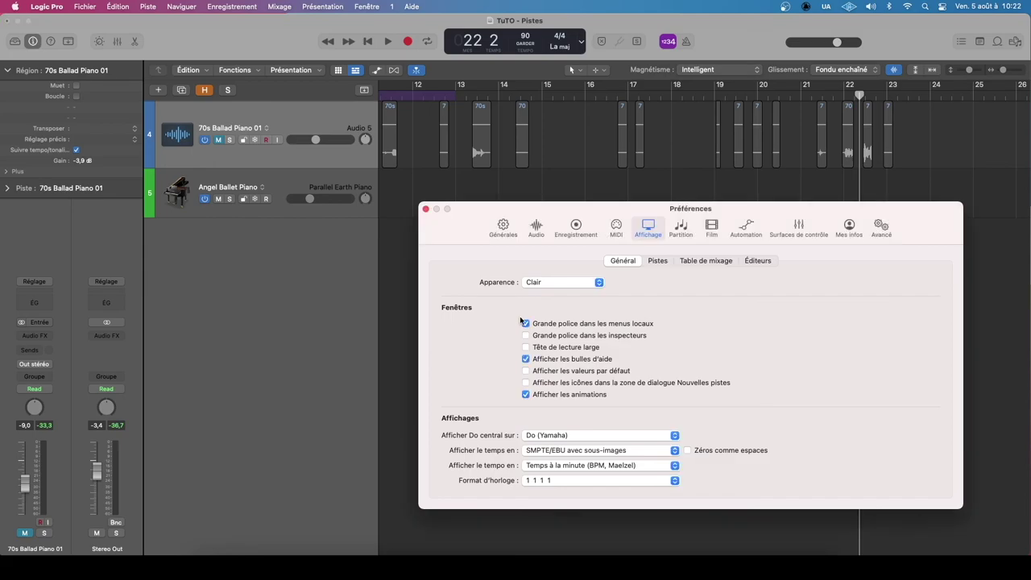
pyautogui.click(312, 70)
pyautogui.moveTo(304, 83)
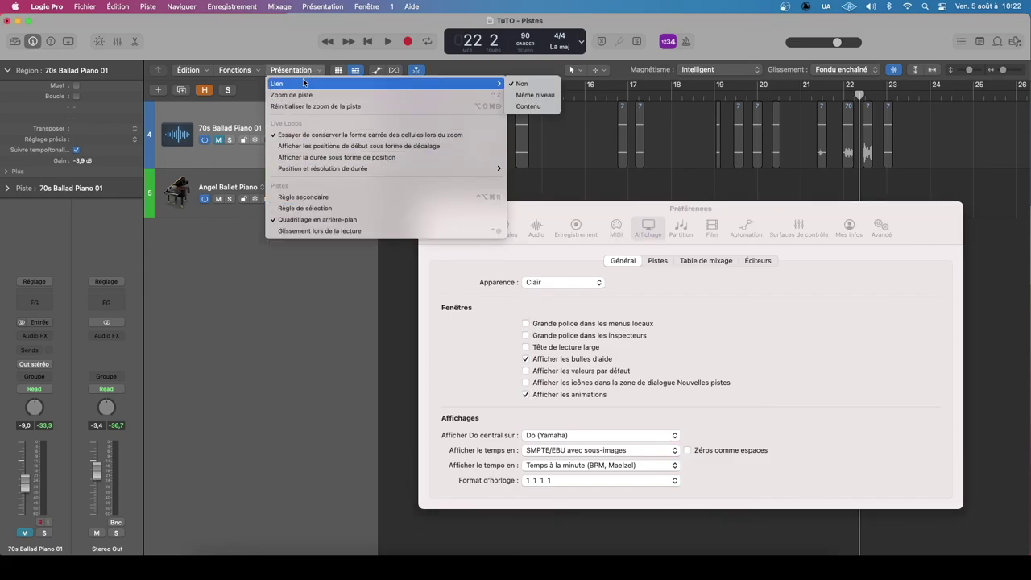
pyautogui.click(467, 309)
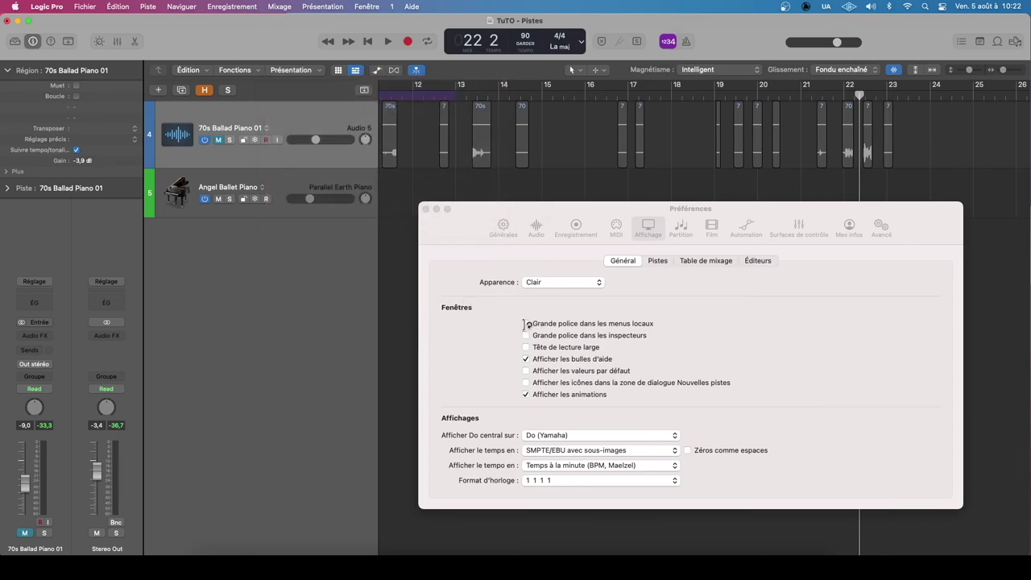
pyautogui.click(494, 326)
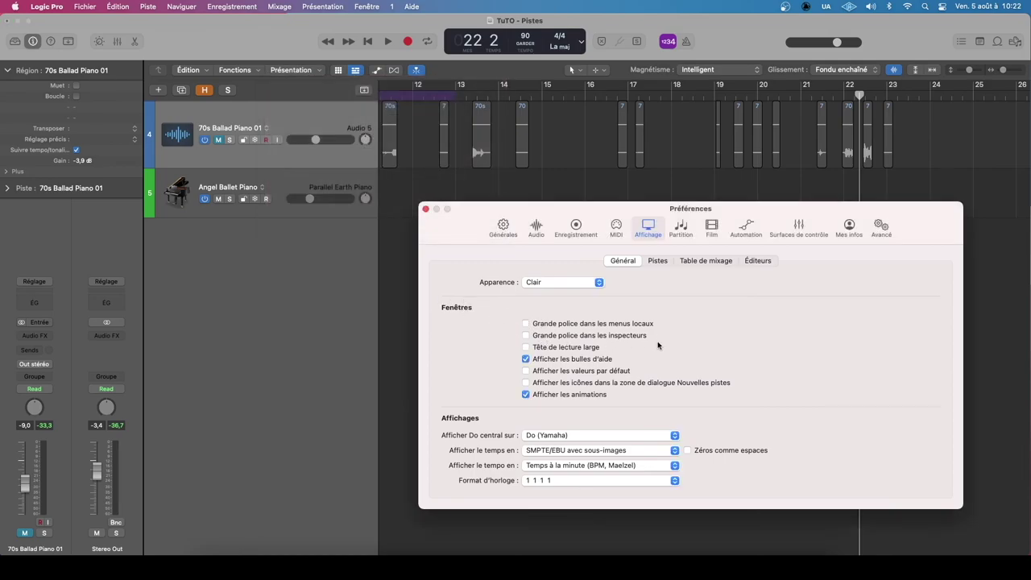
# - Compare the region inspector with and without the large inspector font, and leave the large font enabled
pyautogui.click(526, 335)
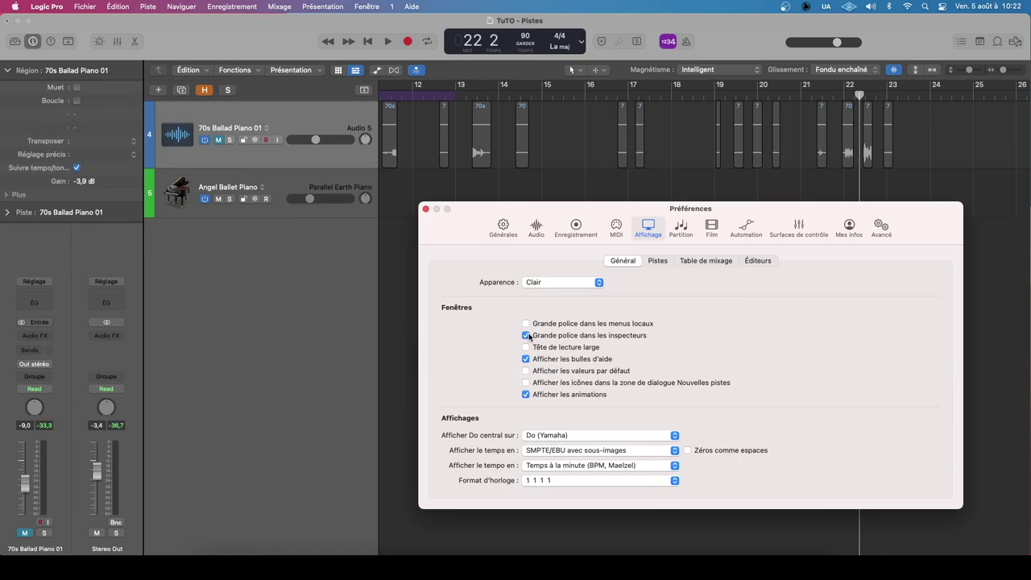
pyautogui.click(526, 335)
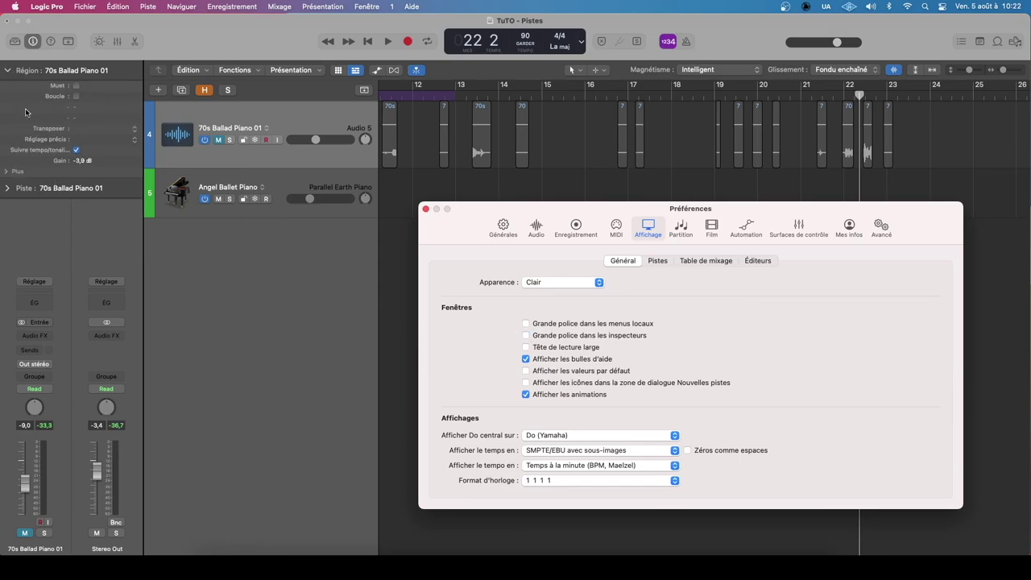
pyautogui.click(525, 336)
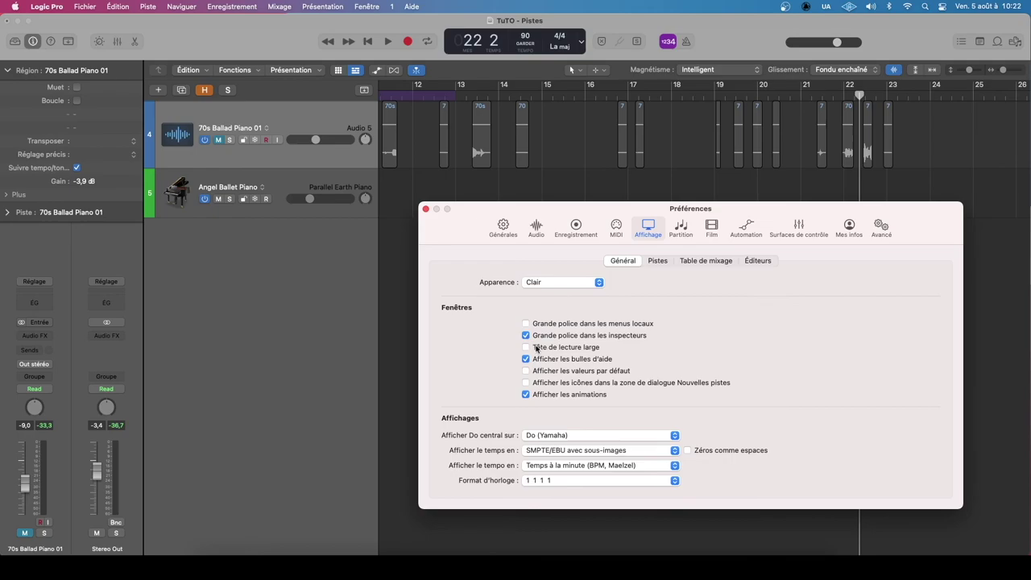
# - Move the playhead to about bar 16 and enable the wide playhead
pyautogui.moveTo(861, 96); pyautogui.dragTo(587, 96)
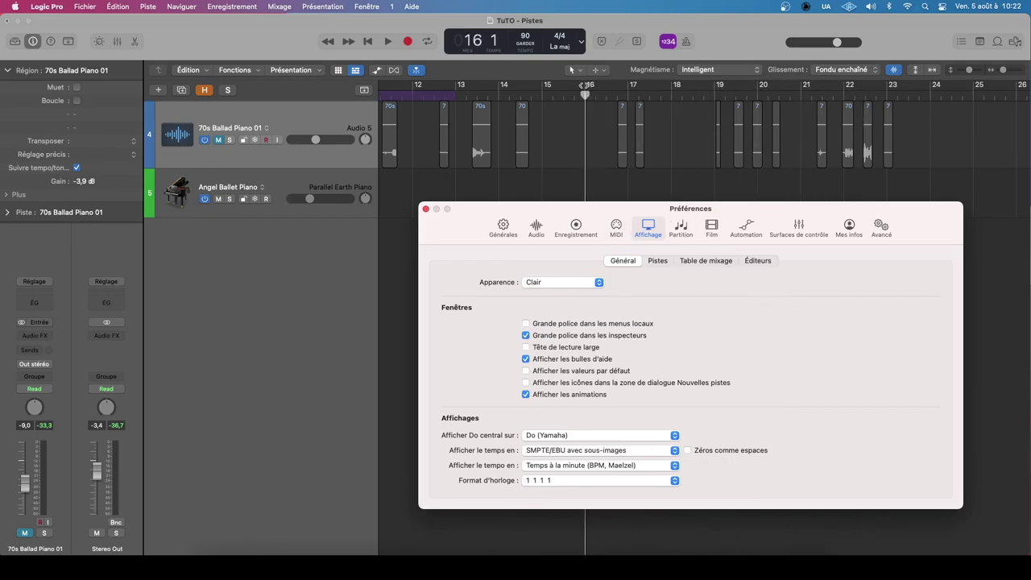
pyautogui.click(526, 347)
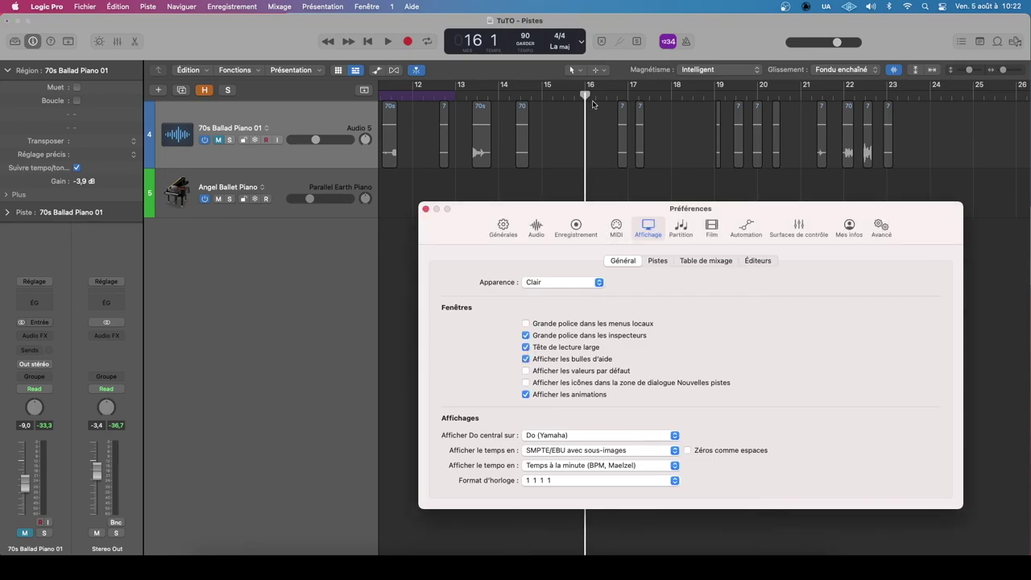
pyautogui.click(577, 130)
# - Enable the display of default values and the large font in local menus
pyautogui.click(513, 364)
pyautogui.click(526, 371)
pyautogui.click(526, 370)
pyautogui.click(529, 324)
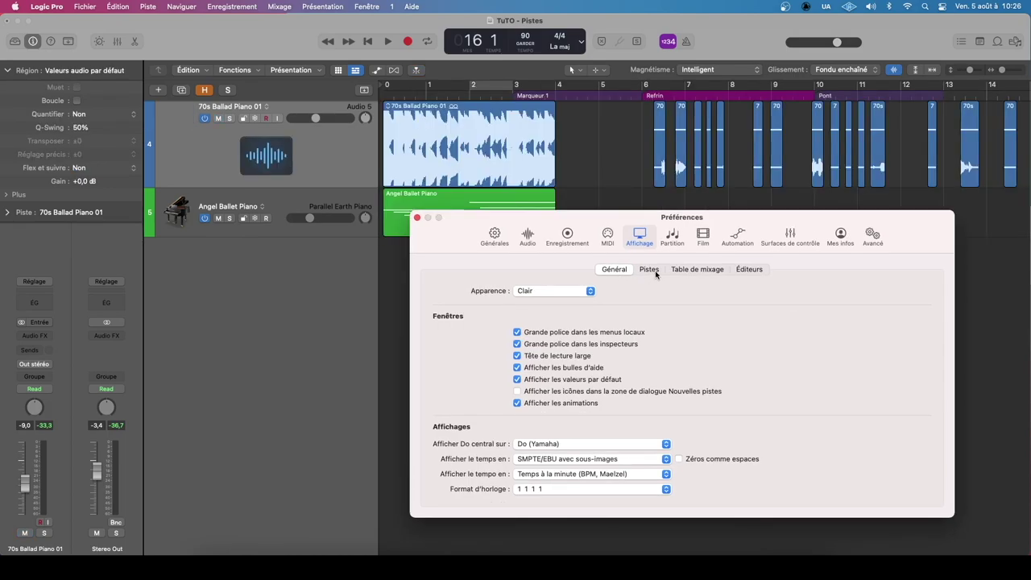
# - Show the track display preferences and set the track colour to Assignation auto. - 24 couleurs
pyautogui.click(649, 269)
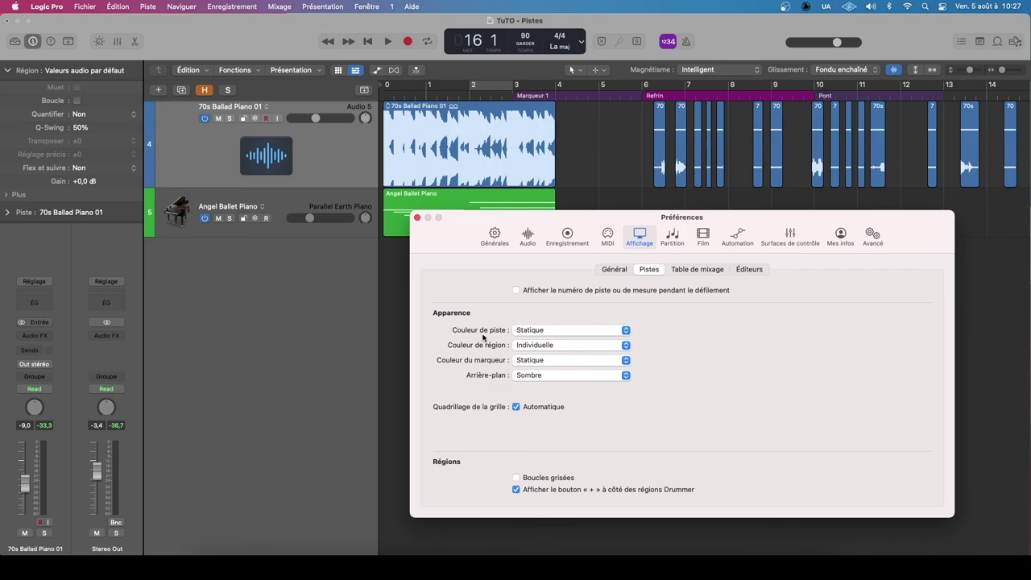
pyautogui.click(544, 331)
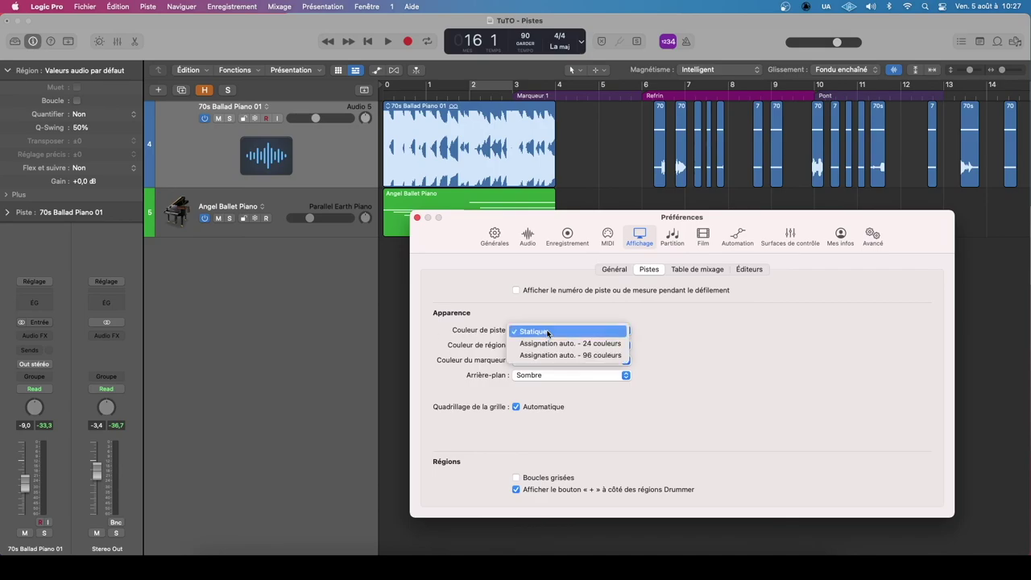
pyautogui.click(600, 344)
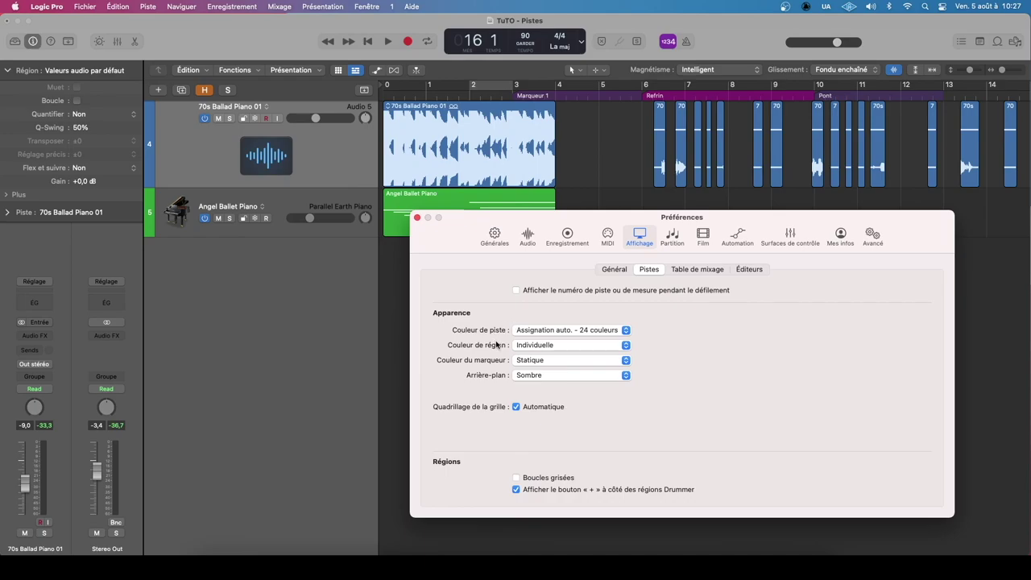
# - Review the region colour choices against the regions on track 4, keeping Individuelle
pyautogui.click(540, 346)
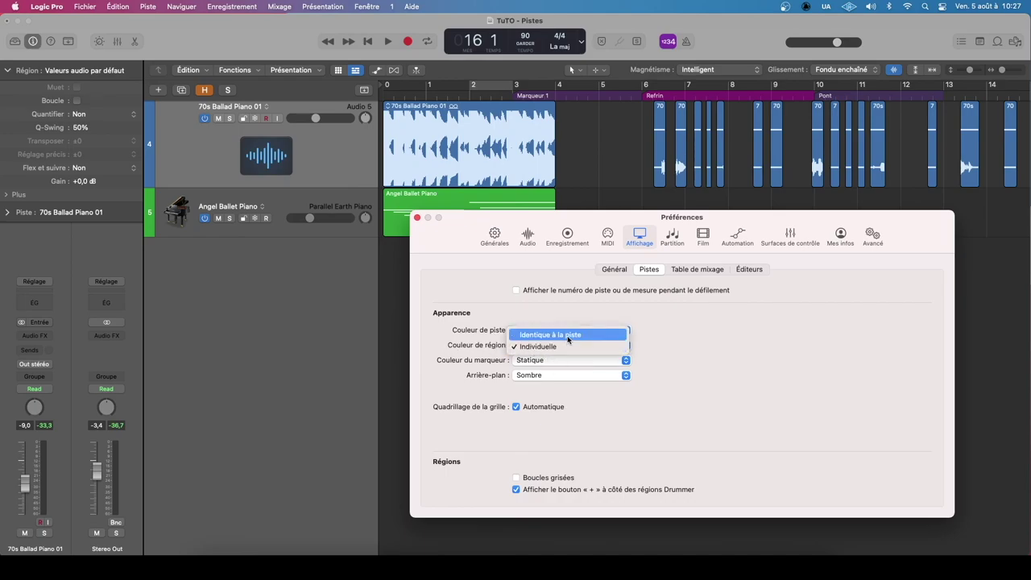
pyautogui.click(315, 184)
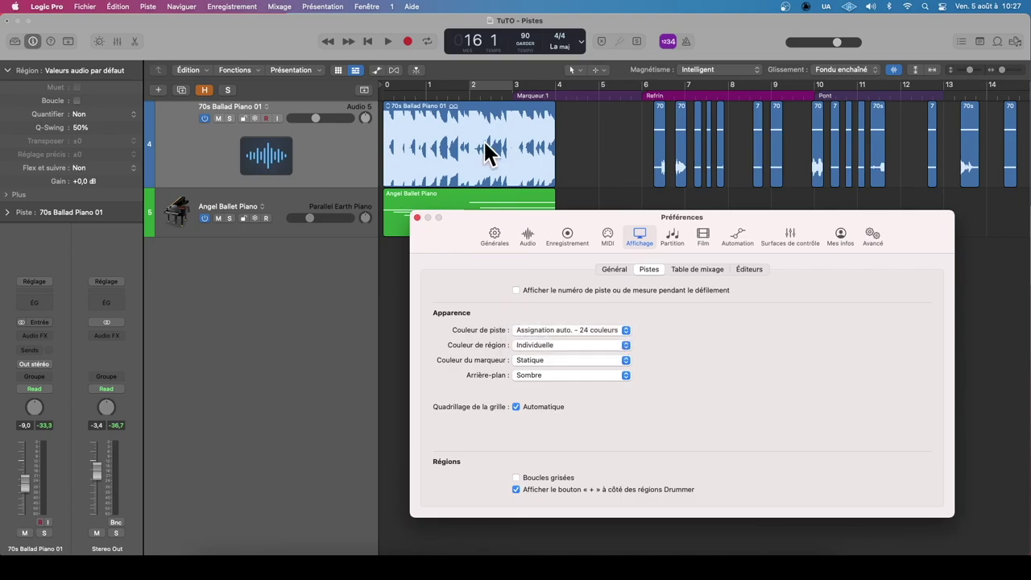
pyautogui.click(550, 346)
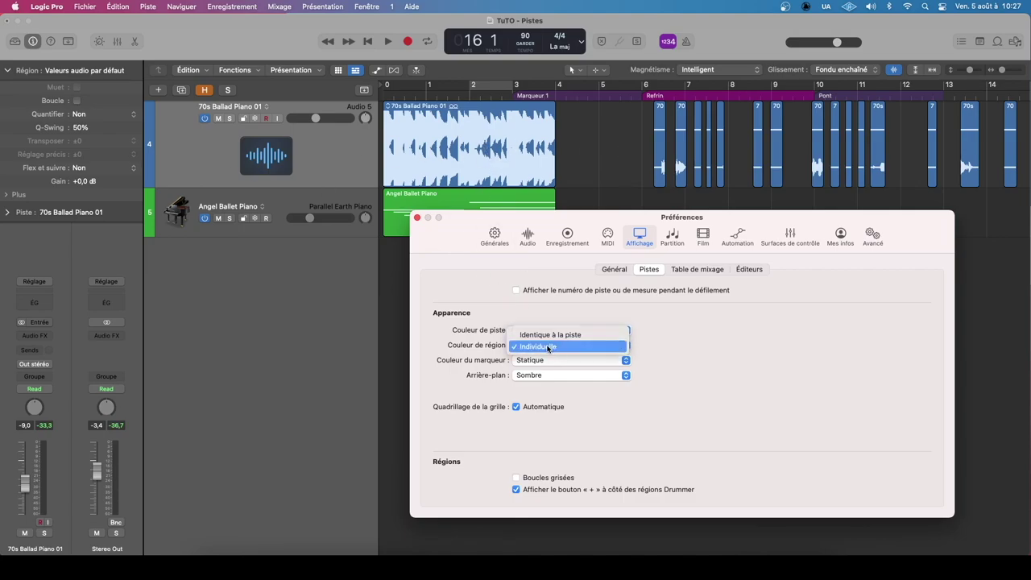
pyautogui.click(488, 351)
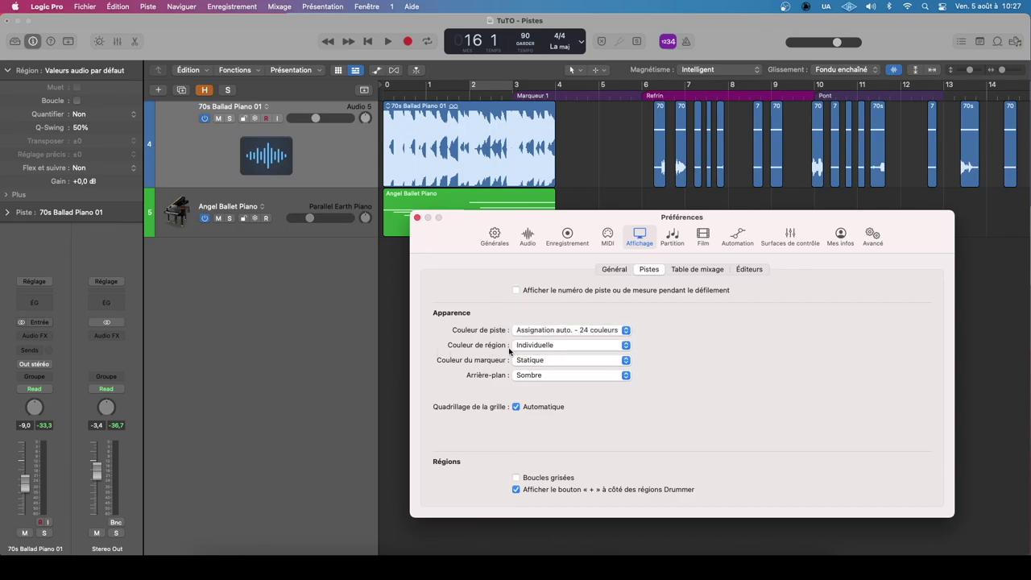
pyautogui.click(557, 347)
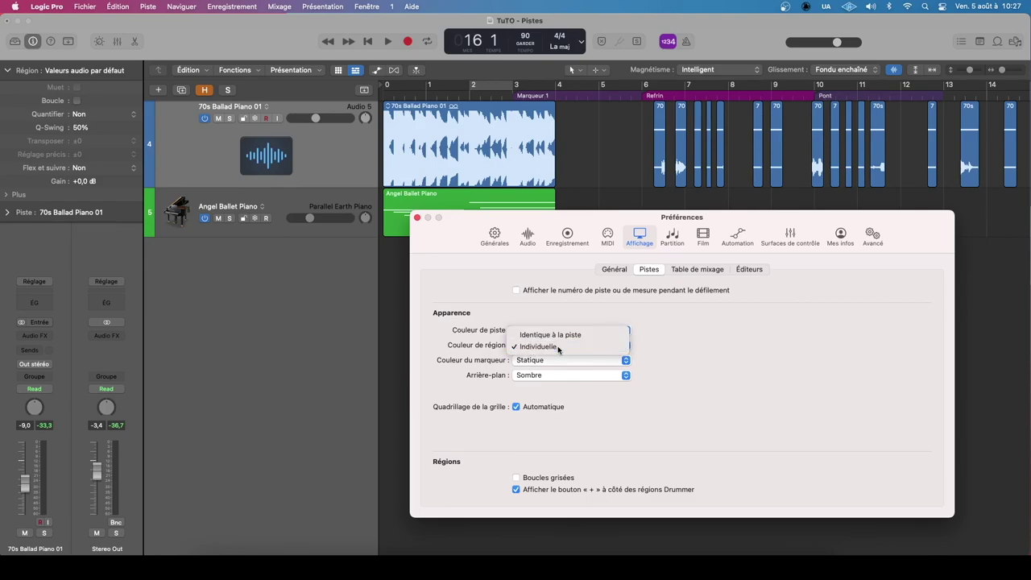
pyautogui.click(467, 350)
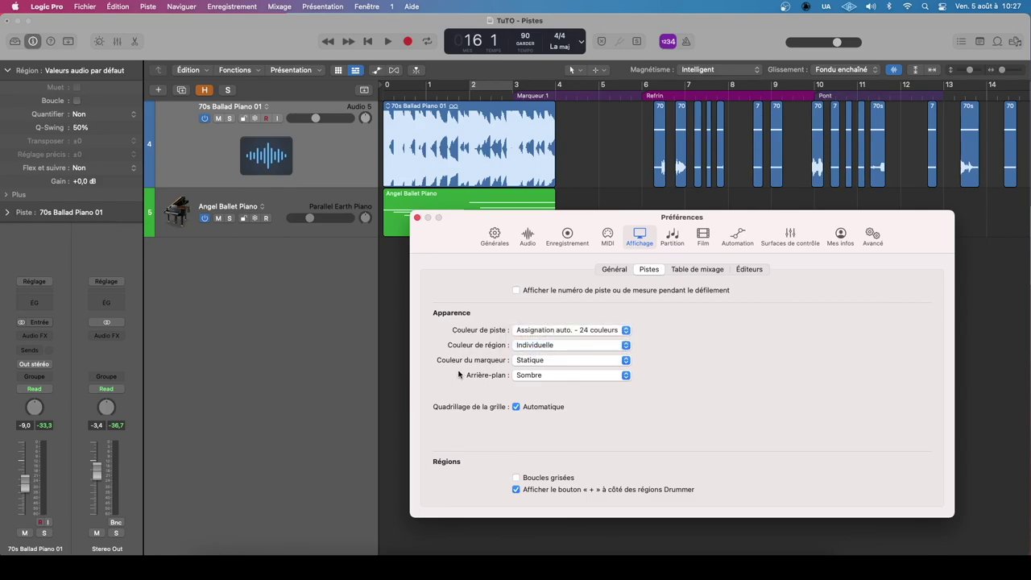
# - Keep the marker colour on Statique, then show the marker track and move Marqueur 1 to about bar 2
pyautogui.click(529, 361)
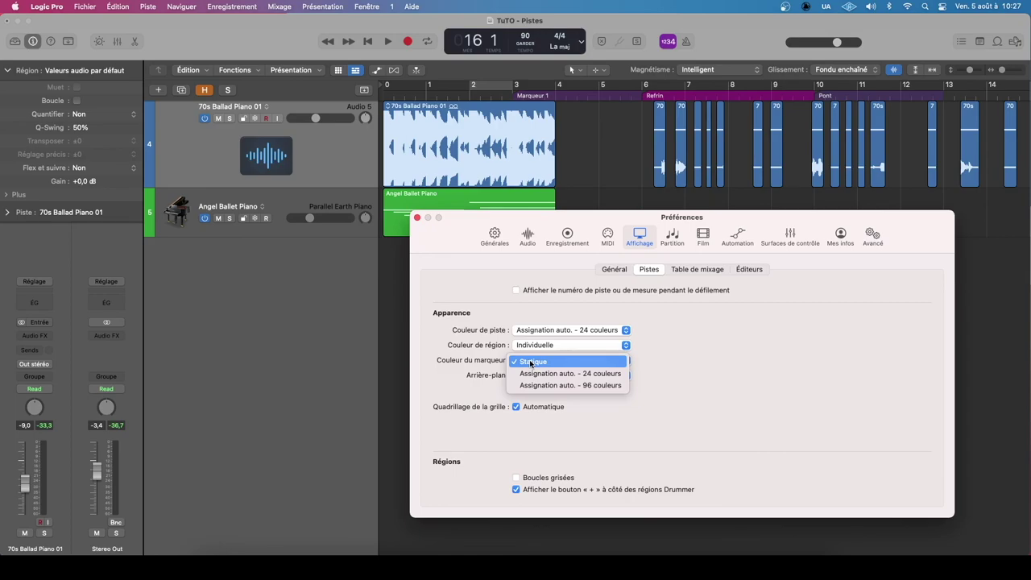
pyautogui.click(531, 363)
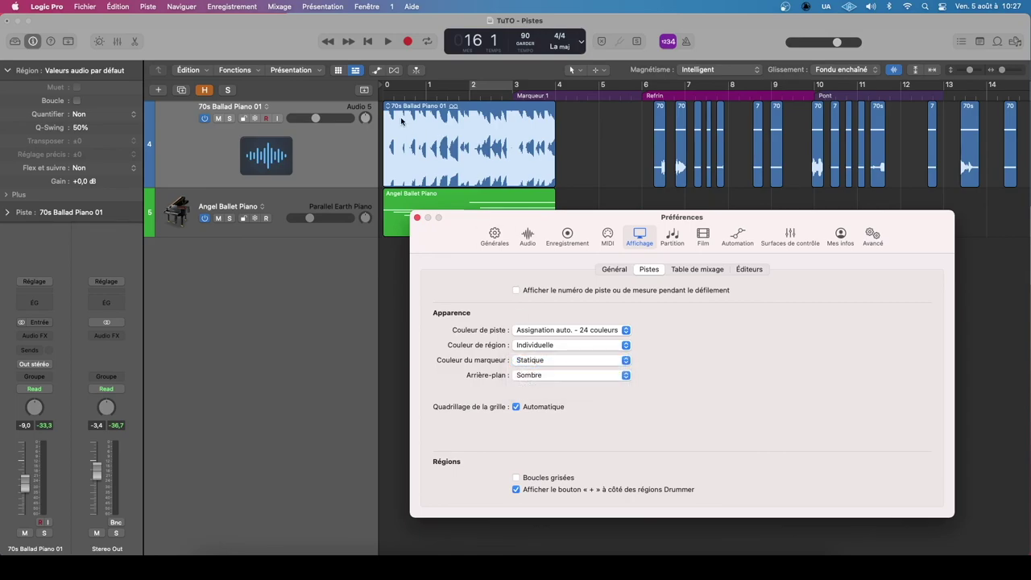
pyautogui.click(364, 89)
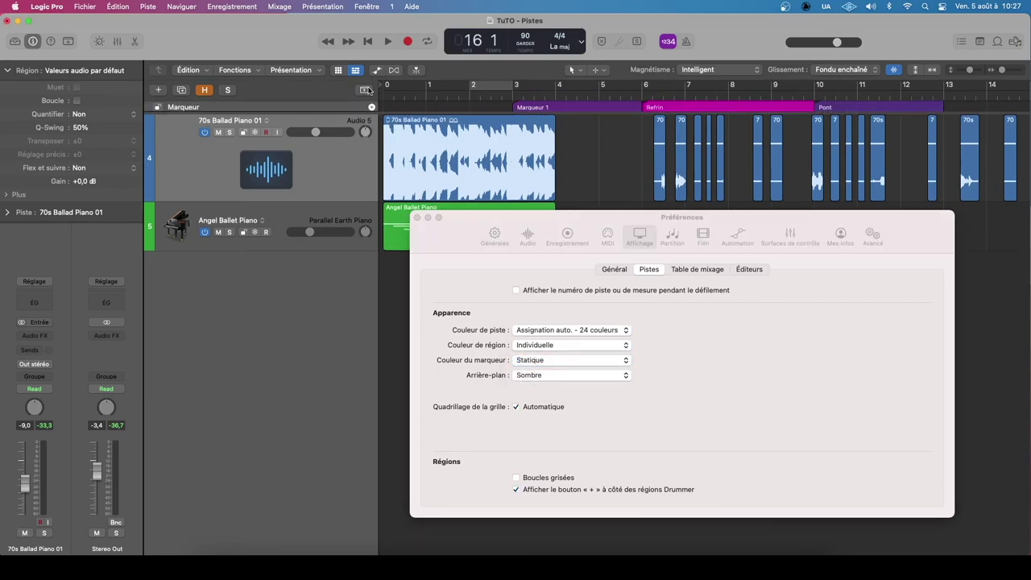
pyautogui.moveTo(523, 109); pyautogui.dragTo(481, 109)
pyautogui.click(645, 387)
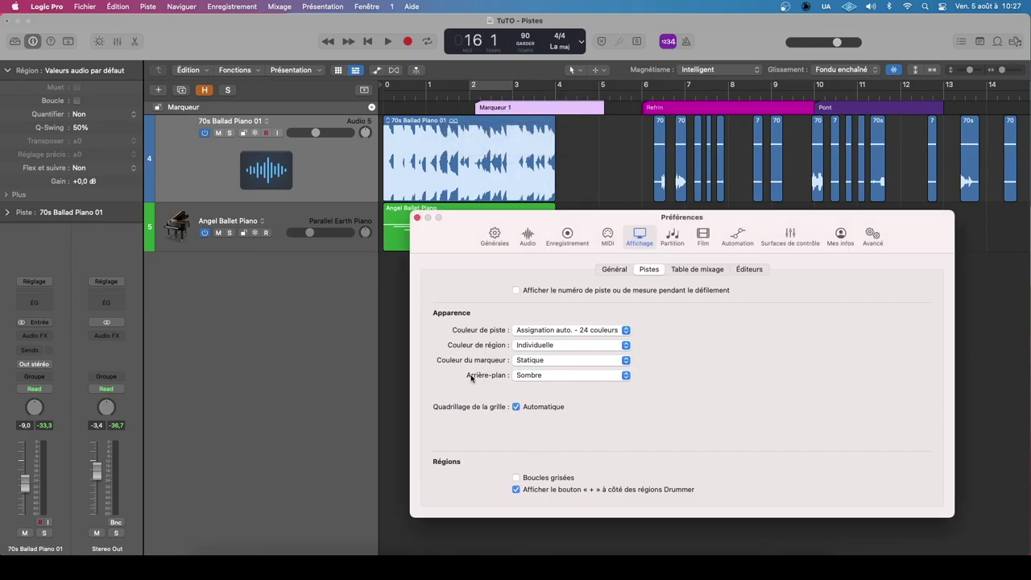
# - Set the marker colour to Assignation auto. - 24 couleurs and move Marqueur 1 back to bar 3
pyautogui.click(534, 361)
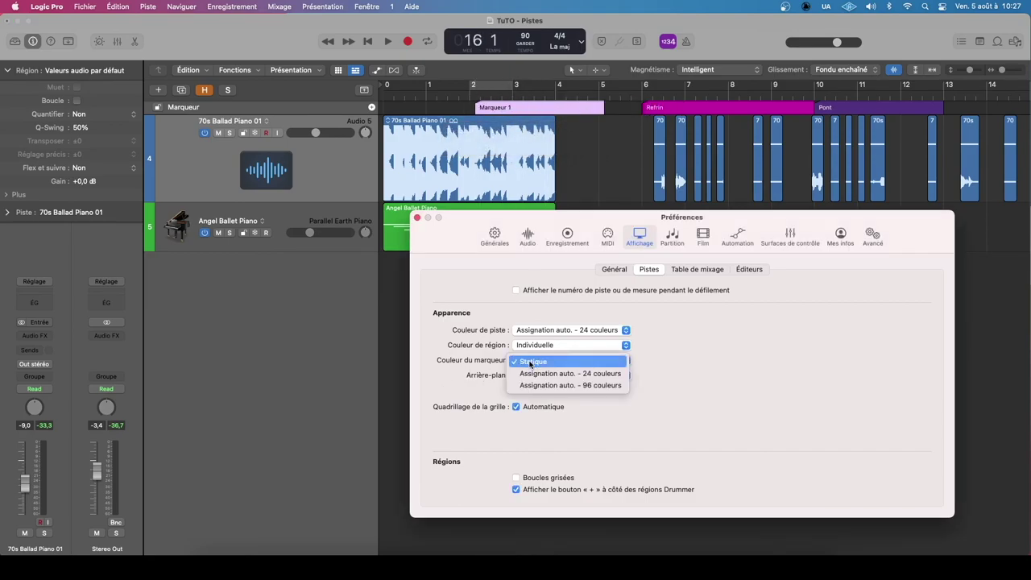
pyautogui.click(553, 378)
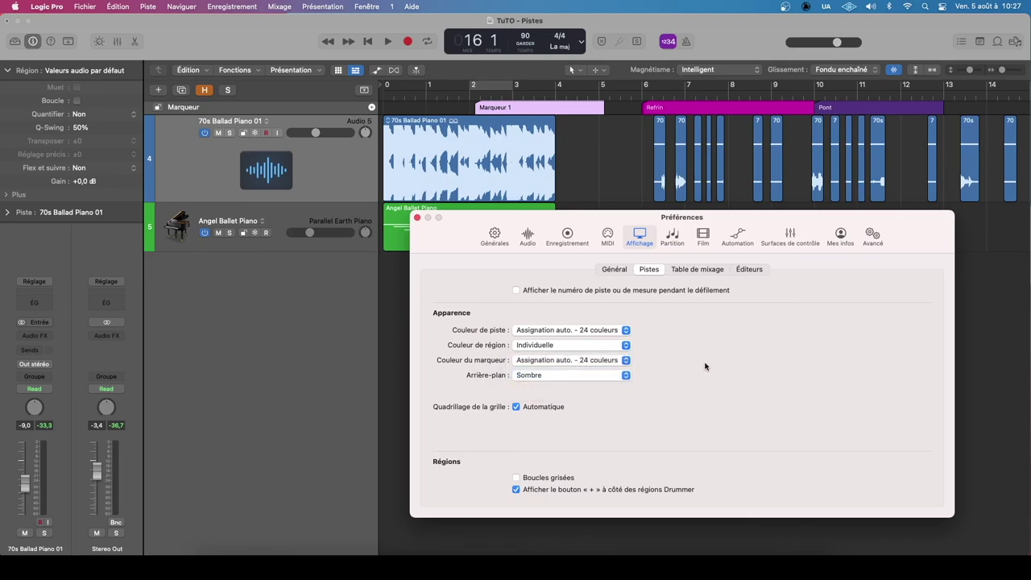
pyautogui.click(567, 362)
pyautogui.click(644, 367)
pyautogui.moveTo(532, 111); pyautogui.dragTo(569, 111)
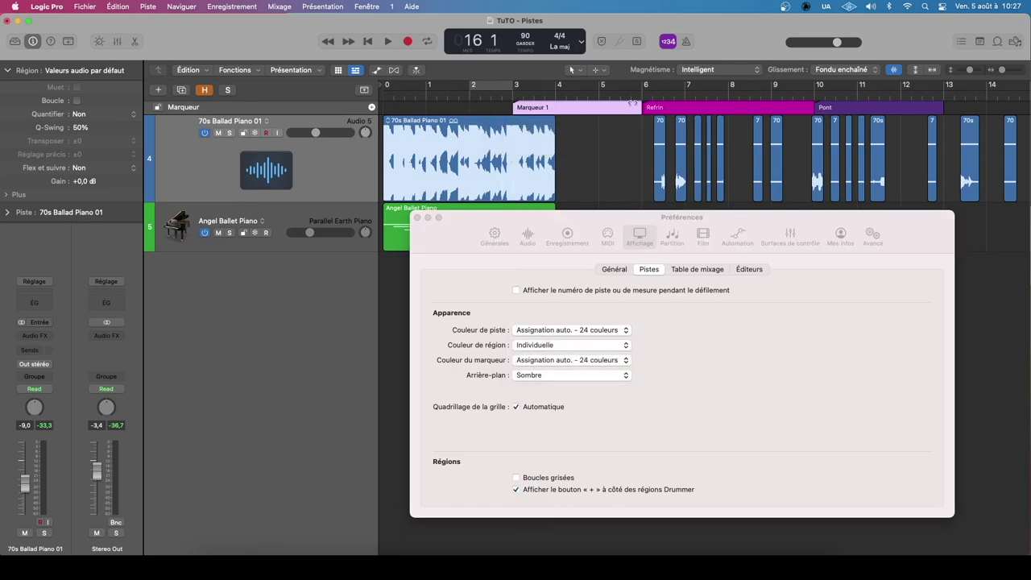
# - Try the Lumineux and Personnaliser track backgrounds and return the background to Sombre
pyautogui.click(676, 385)
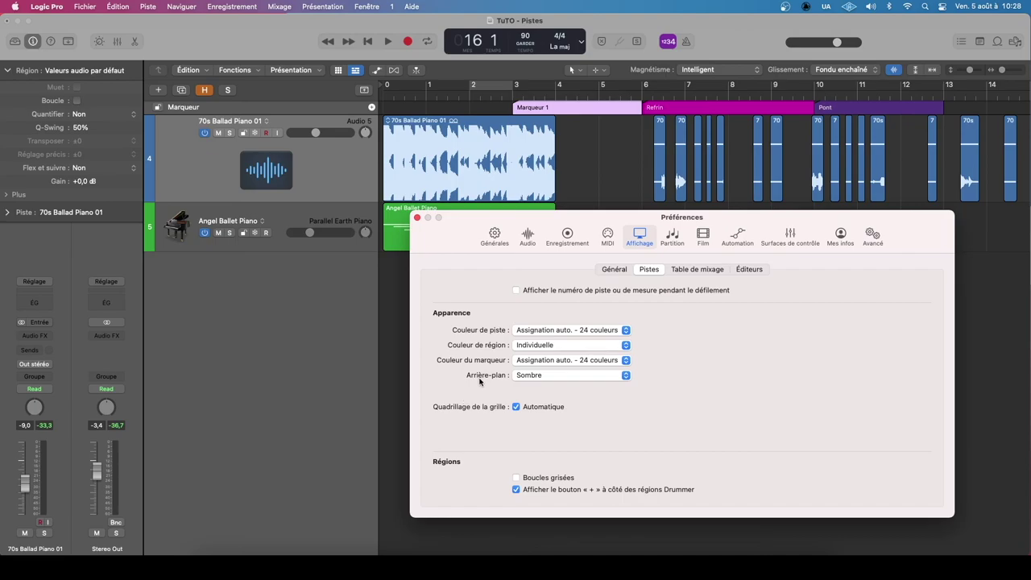
pyautogui.click(539, 377)
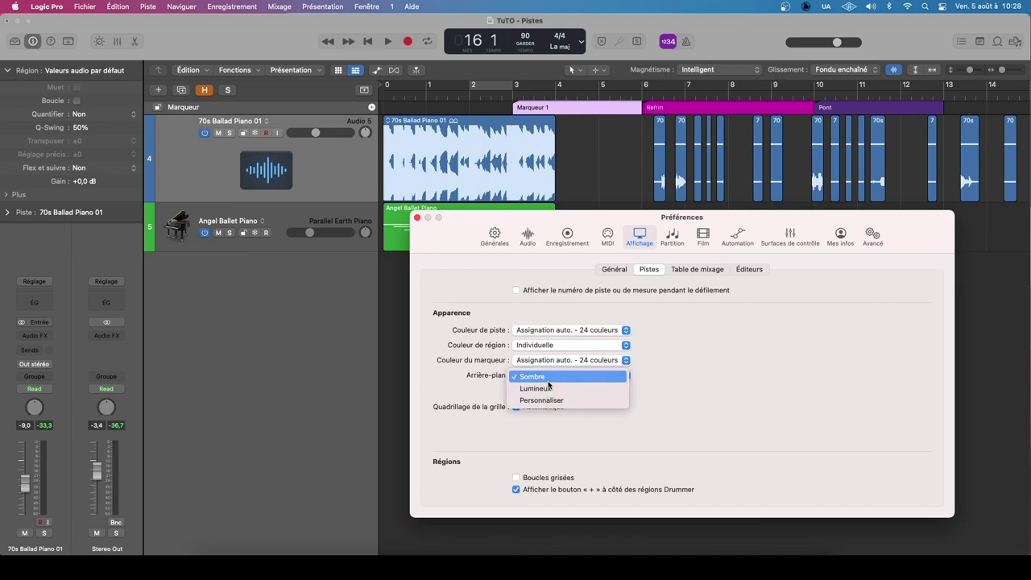
pyautogui.click(549, 390)
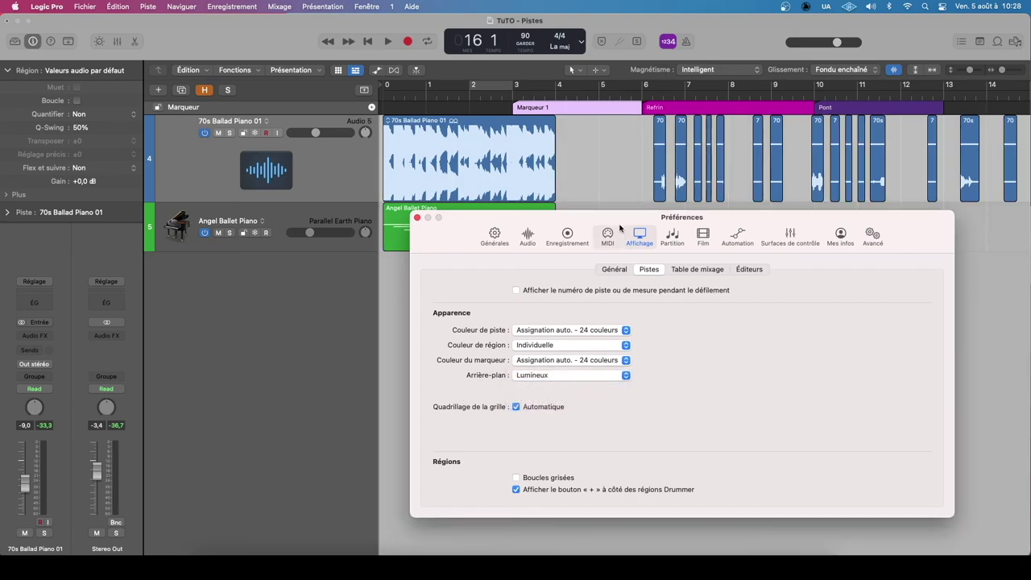
pyautogui.click(590, 372)
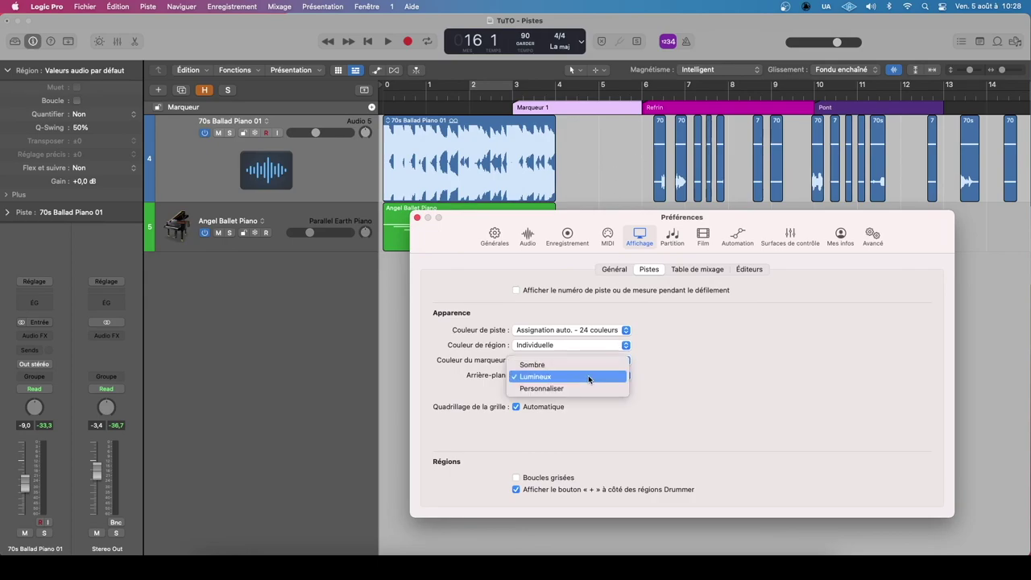
pyautogui.click(574, 387)
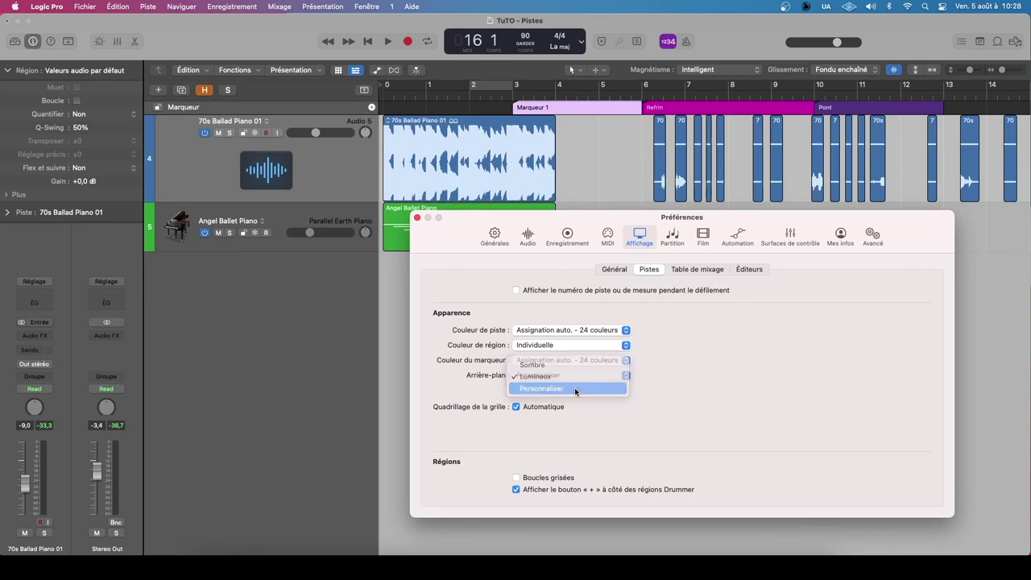
pyautogui.moveTo(520, 393)
pyautogui.mouseDown()
pyautogui.moveTo(584, 392)
pyautogui.moveTo(501, 393)
pyautogui.moveTo(621, 397)
pyautogui.moveTo(513, 397)
pyautogui.mouseUp()
pyautogui.click(533, 376)
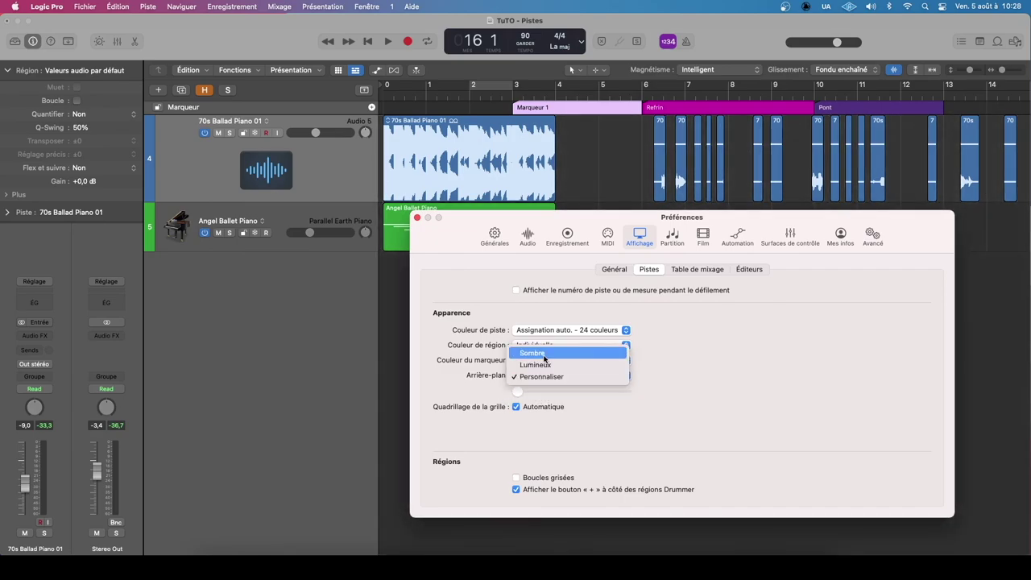
pyautogui.click(545, 356)
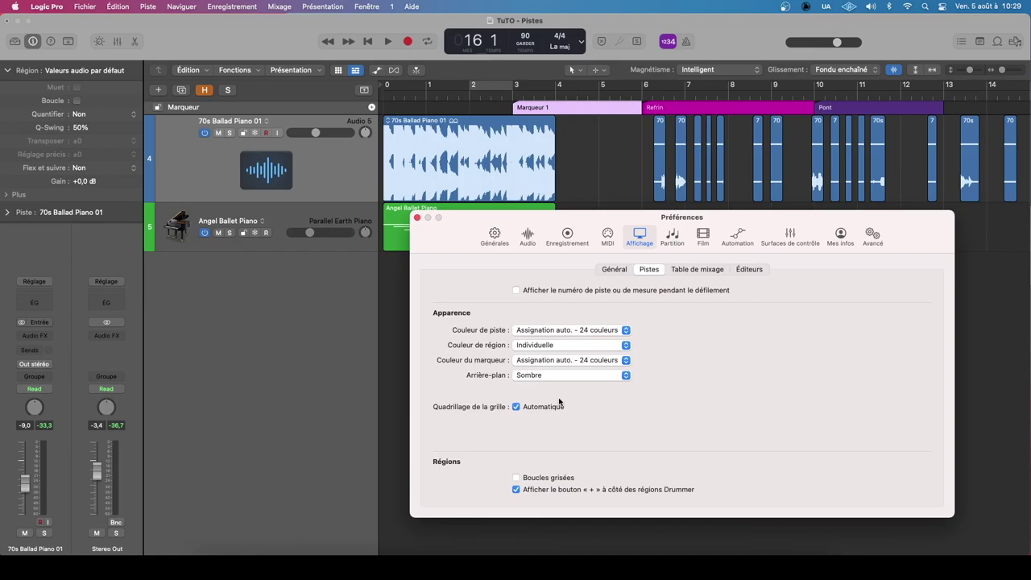
# - Try a manual grid by adjusting the horizontal and vertical line intensity with Noir off for both, and restore Automatique
pyautogui.click(517, 407)
pyautogui.click(517, 407)
pyautogui.click(516, 407)
pyautogui.click(517, 407)
pyautogui.click(516, 407)
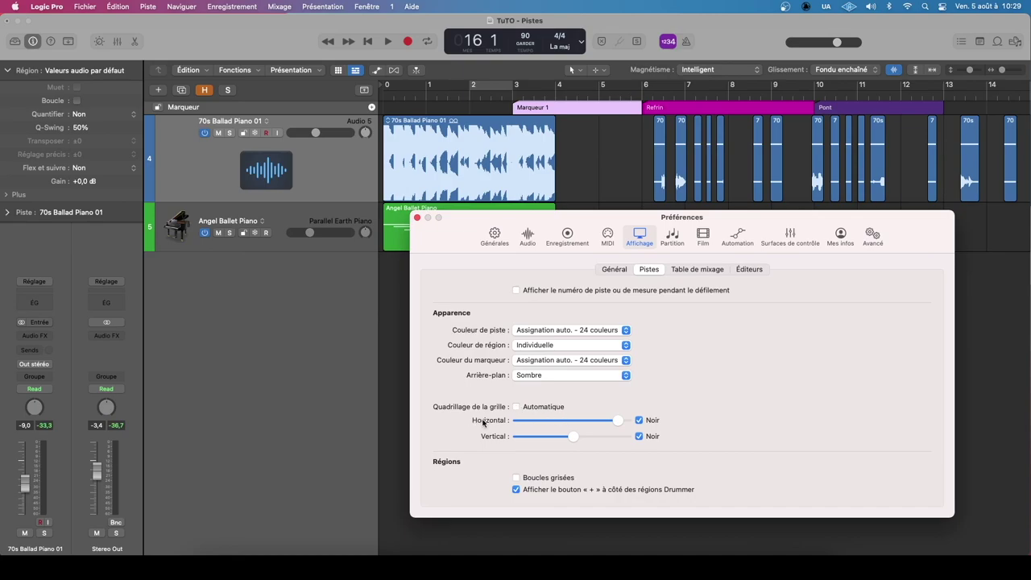
pyautogui.moveTo(616, 422); pyautogui.dragTo(596, 440)
pyautogui.click(639, 436)
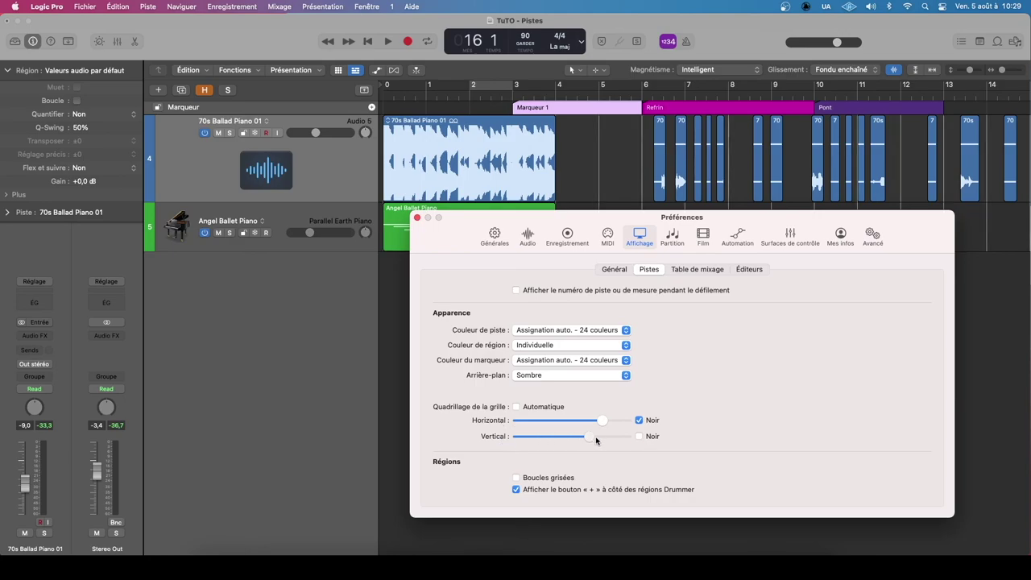
pyautogui.click(639, 436)
pyautogui.click(637, 436)
pyautogui.moveTo(594, 437)
pyautogui.mouseDown()
pyautogui.moveTo(548, 437)
pyautogui.moveTo(583, 437)
pyautogui.moveTo(552, 437)
pyautogui.moveTo(561, 420)
pyautogui.moveTo(624, 422)
pyautogui.moveTo(545, 420)
pyautogui.moveTo(616, 436)
pyautogui.moveTo(566, 437)
pyautogui.moveTo(573, 421)
pyautogui.moveTo(597, 423)
pyautogui.mouseUp()
pyautogui.click(638, 420)
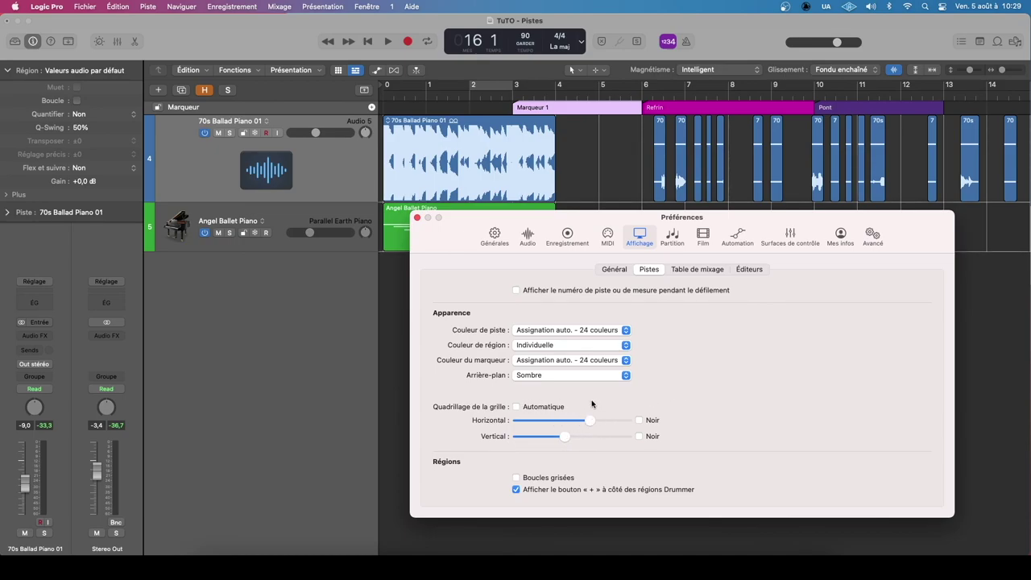
pyautogui.click(517, 407)
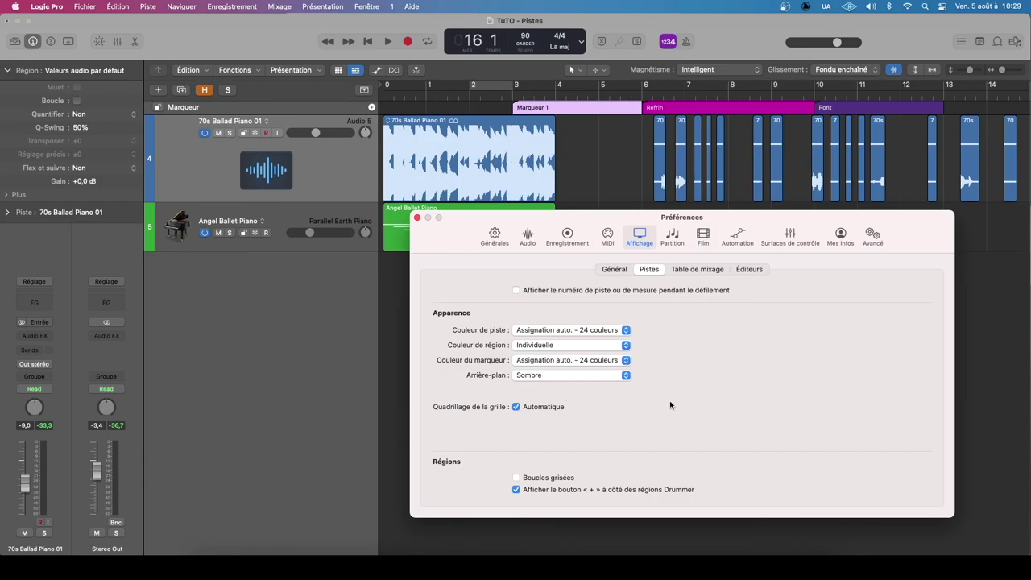
# - Enable Boucles grisées and extend the loop of the first 70s Ballad Piano 01 region to about bar 6
pyautogui.click(517, 479)
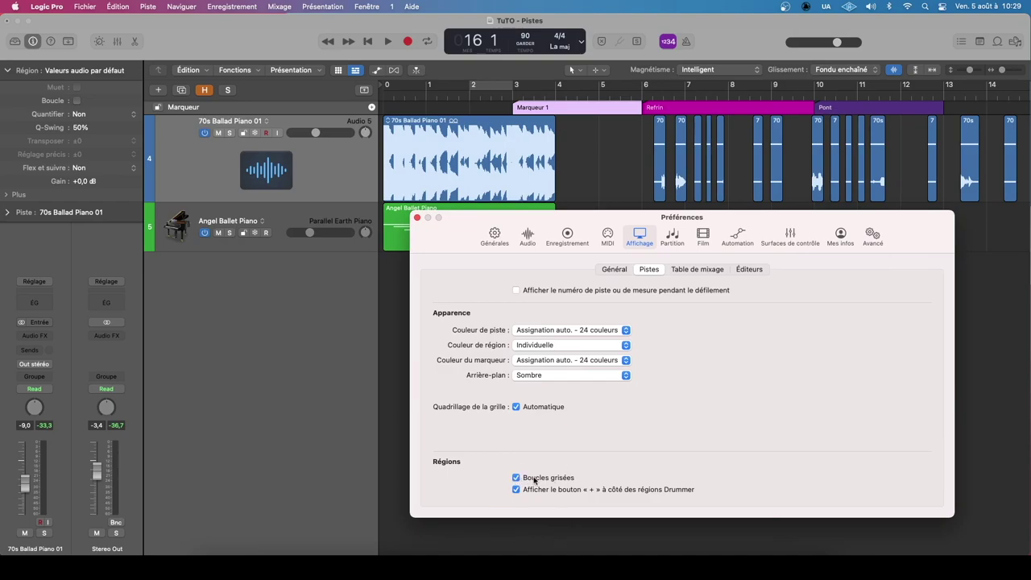
pyautogui.click(614, 184)
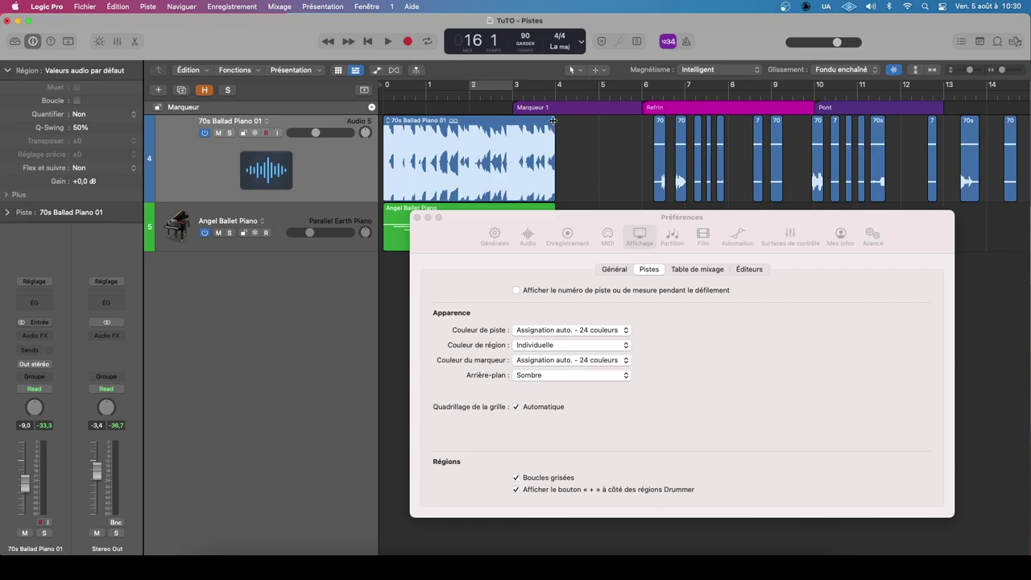
pyautogui.moveTo(556, 153); pyautogui.dragTo(653, 158)
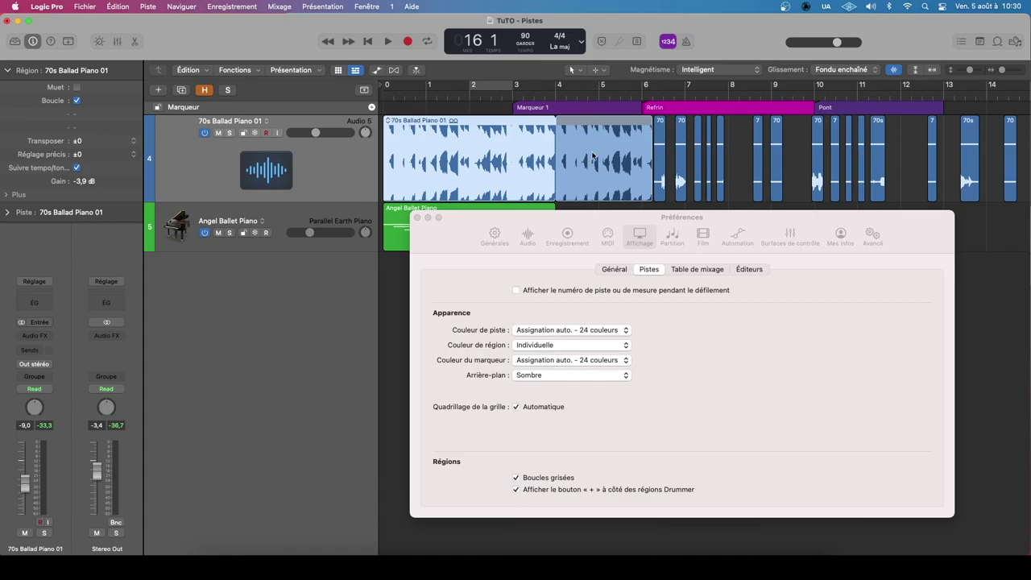
# - Turn Boucles grisées off and return to the track display preferences
pyautogui.click(516, 477)
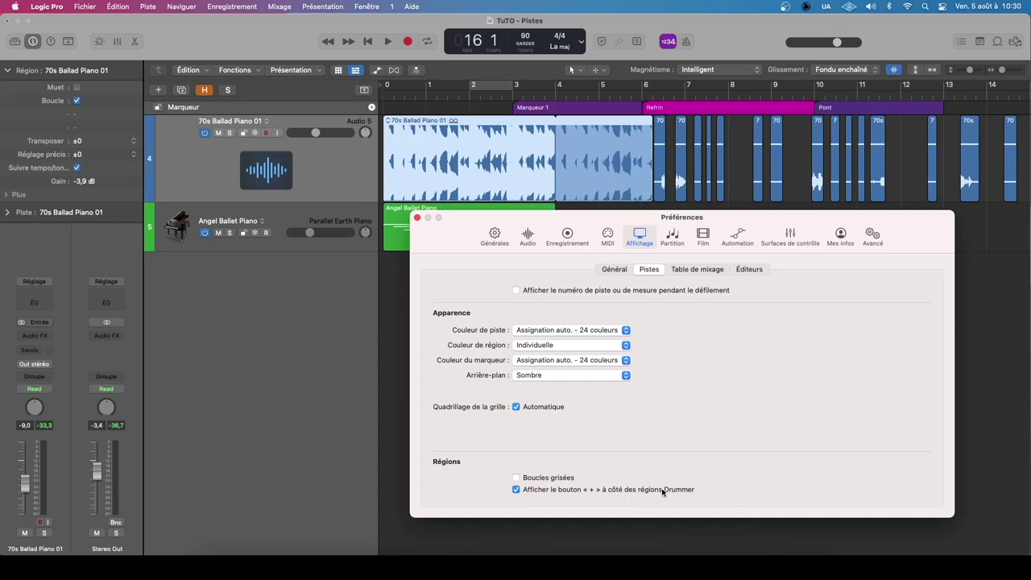
pyautogui.click(486, 144)
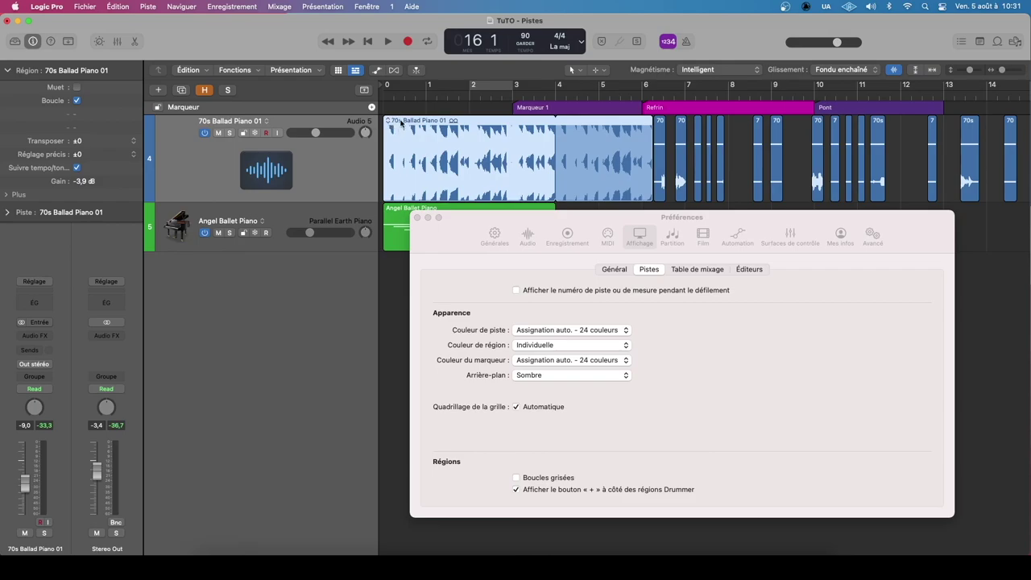
pyautogui.click(645, 272)
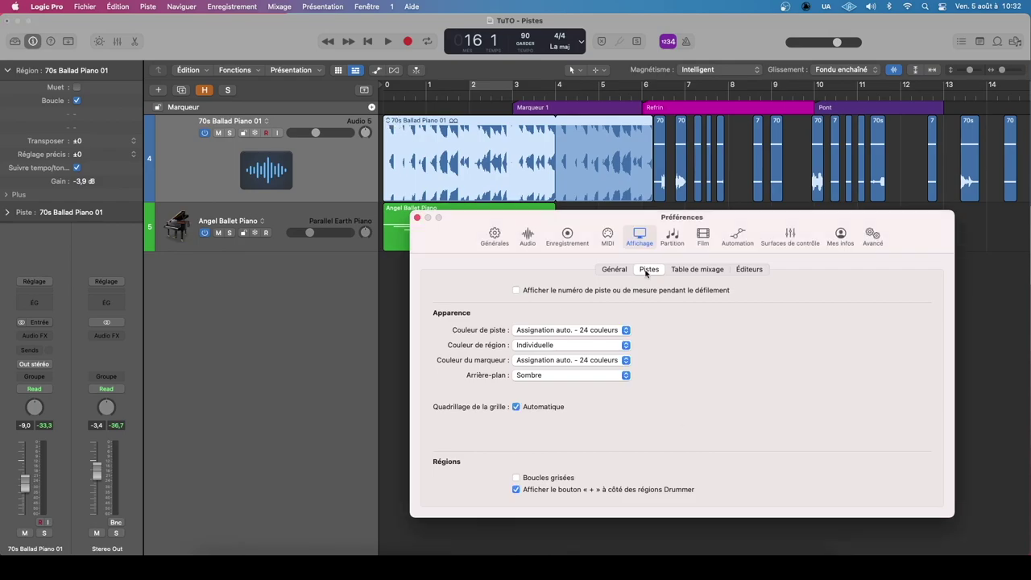
# - Disable opening the module window on insertion in the mixer preferences and insert Channel EQ, Gain and Delay Designer on the 70s Ballad Piano 01 channel
pyautogui.click(691, 272)
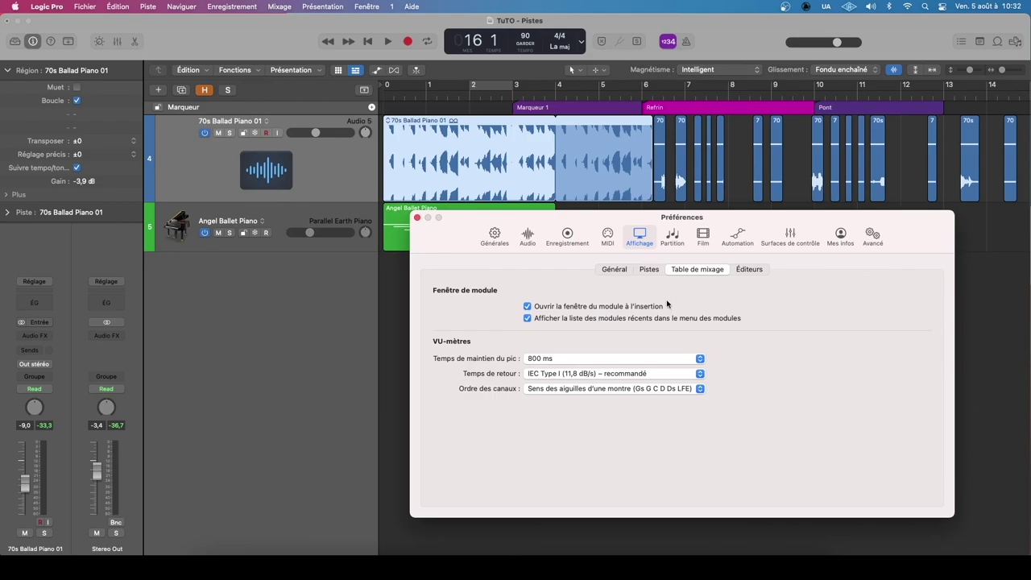
pyautogui.click(341, 174)
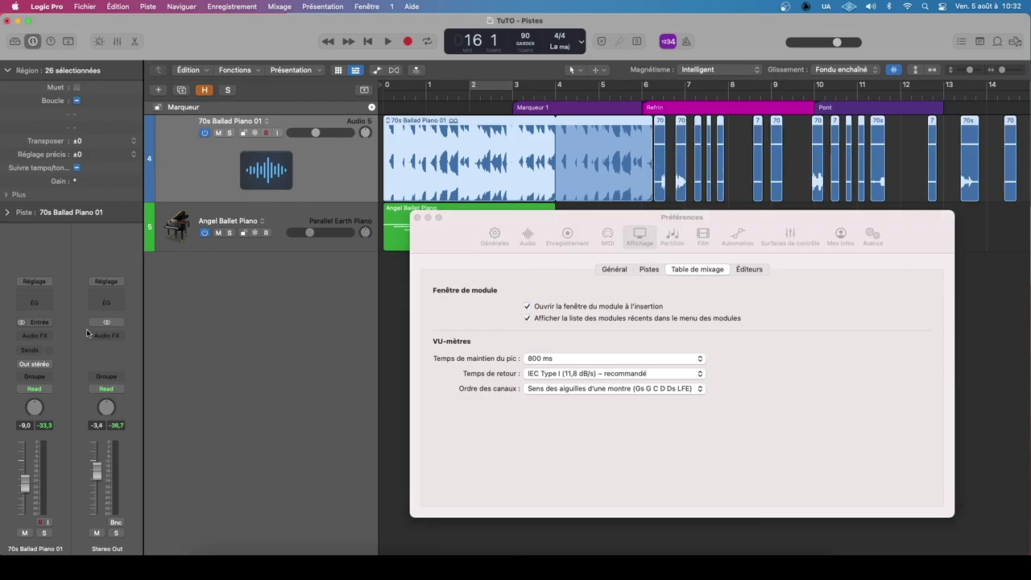
pyautogui.click(35, 334)
pyautogui.scroll(-1, 52, 390)
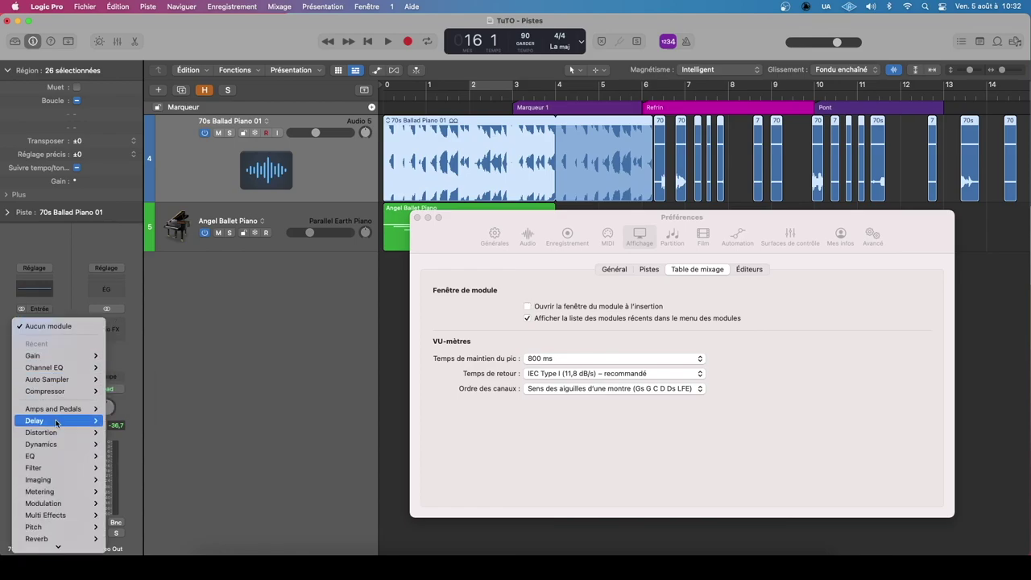
pyautogui.moveTo(56, 422)
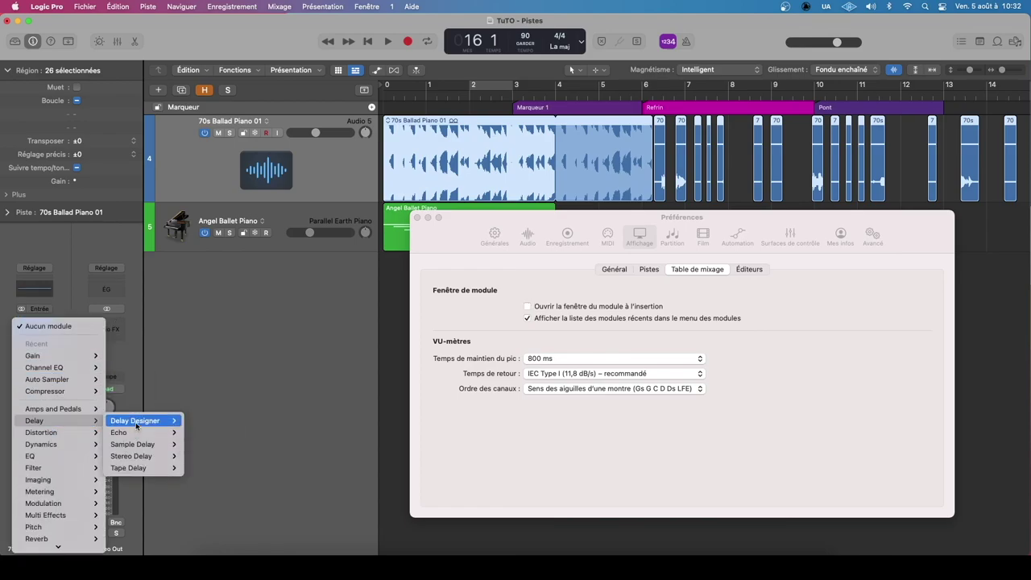
pyautogui.click(138, 422)
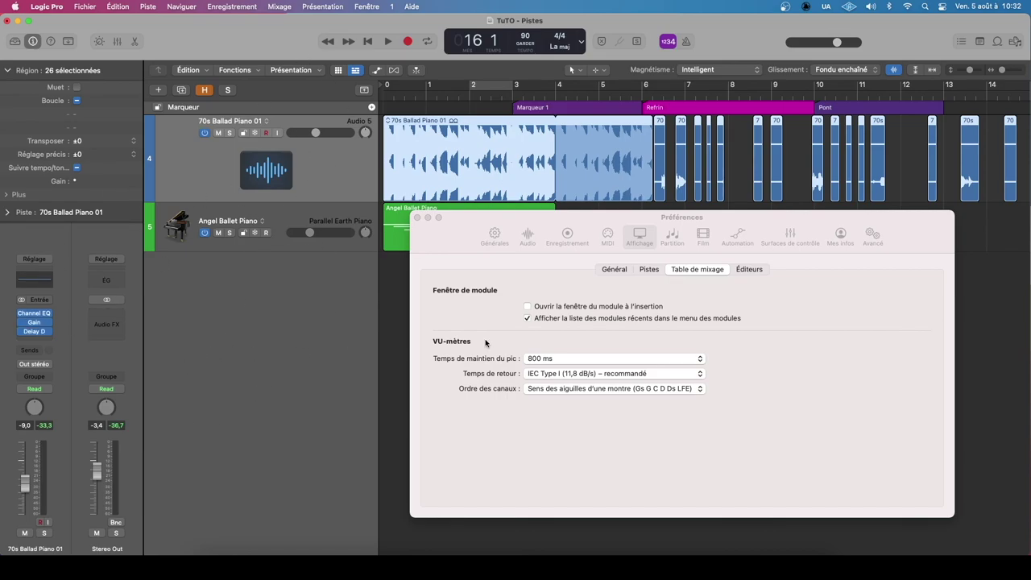
# - Re-enable opening the module window on insertion, insert a stereo Channel EQ after Delay Designer, and close its window
pyautogui.click(529, 306)
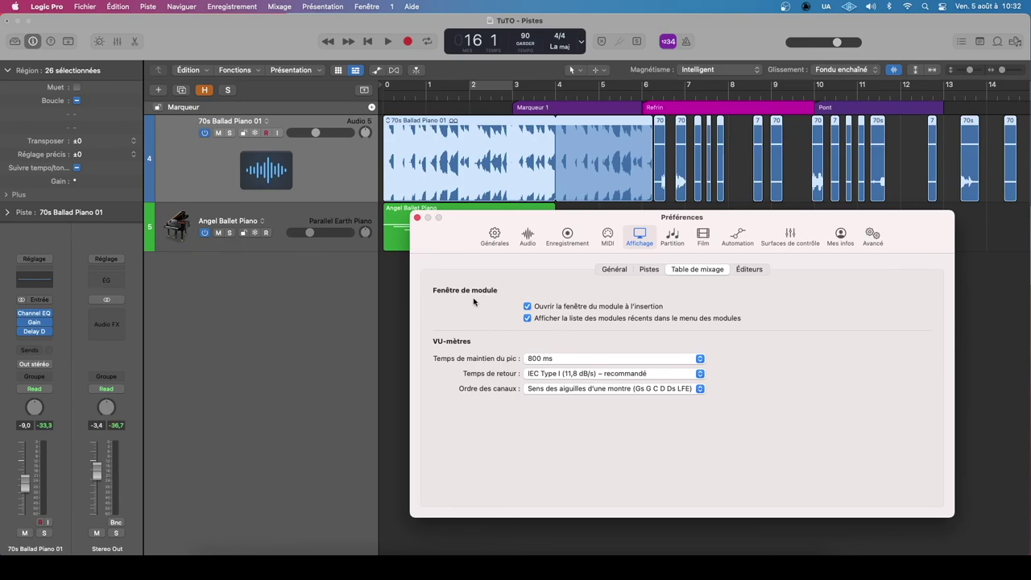
pyautogui.click(34, 333)
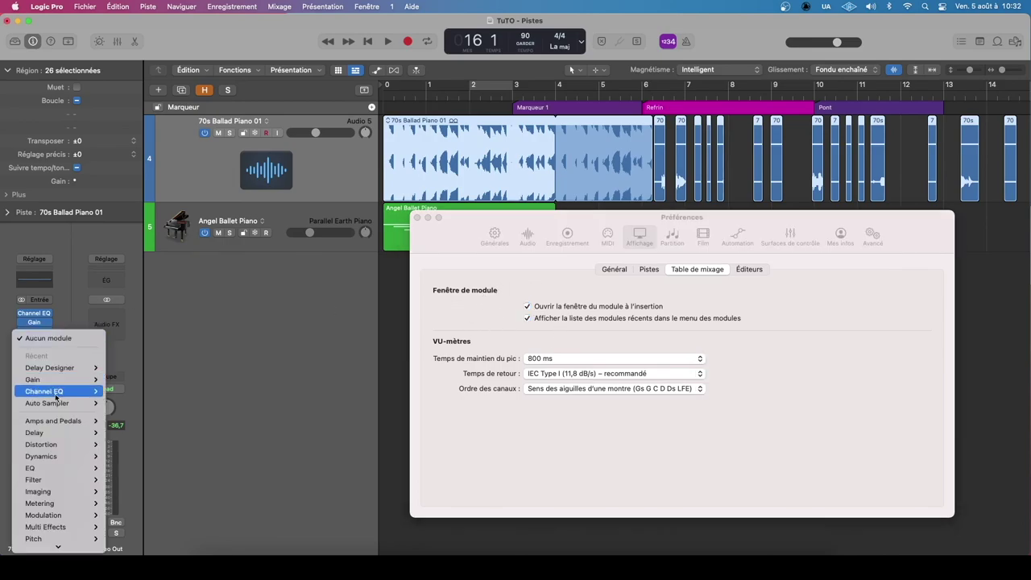
pyautogui.moveTo(56, 390)
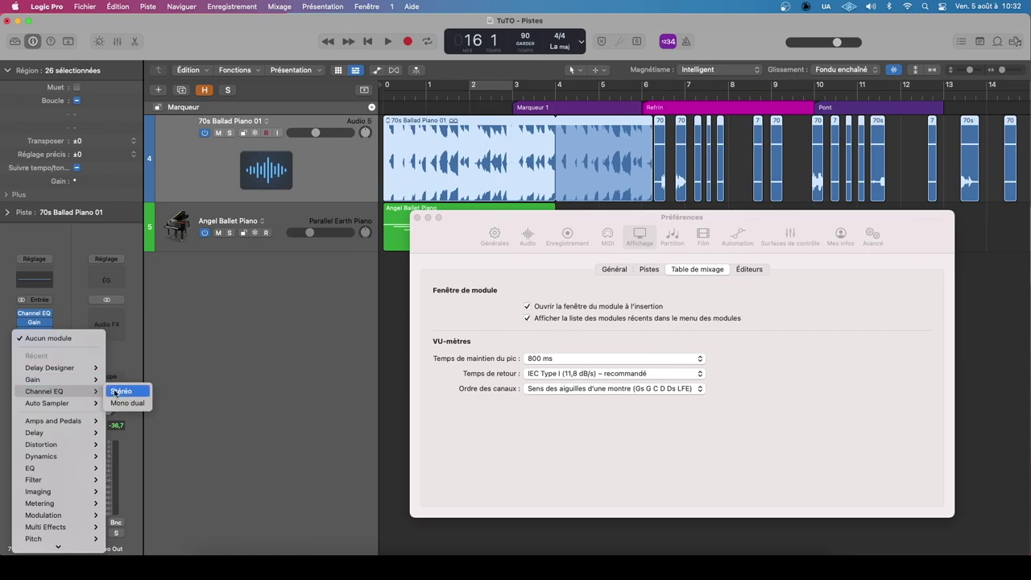
pyautogui.click(120, 392)
pyautogui.moveTo(448, 154); pyautogui.dragTo(244, 90)
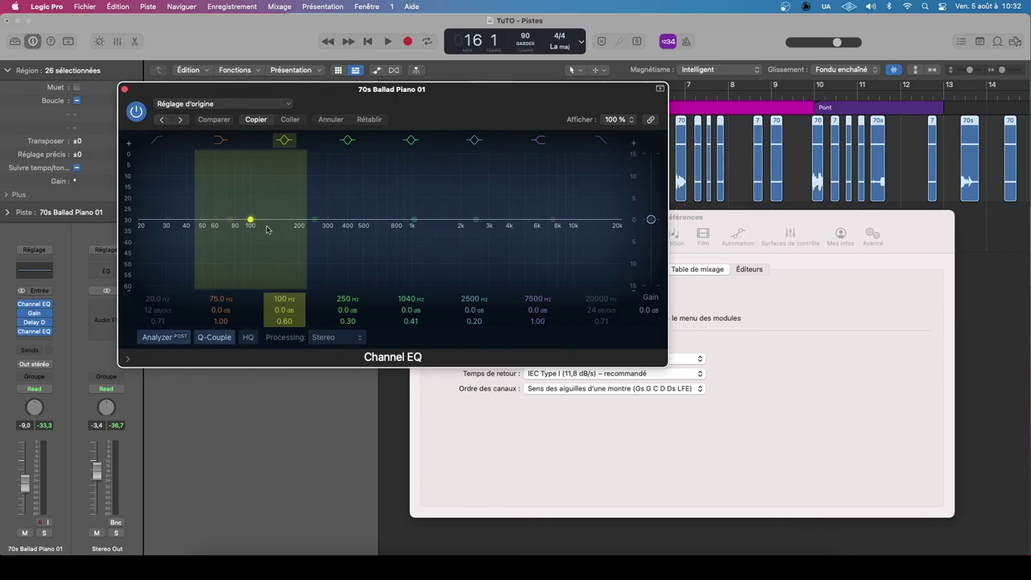
pyautogui.moveTo(266, 224); pyautogui.dragTo(265, 202)
pyautogui.click(124, 88)
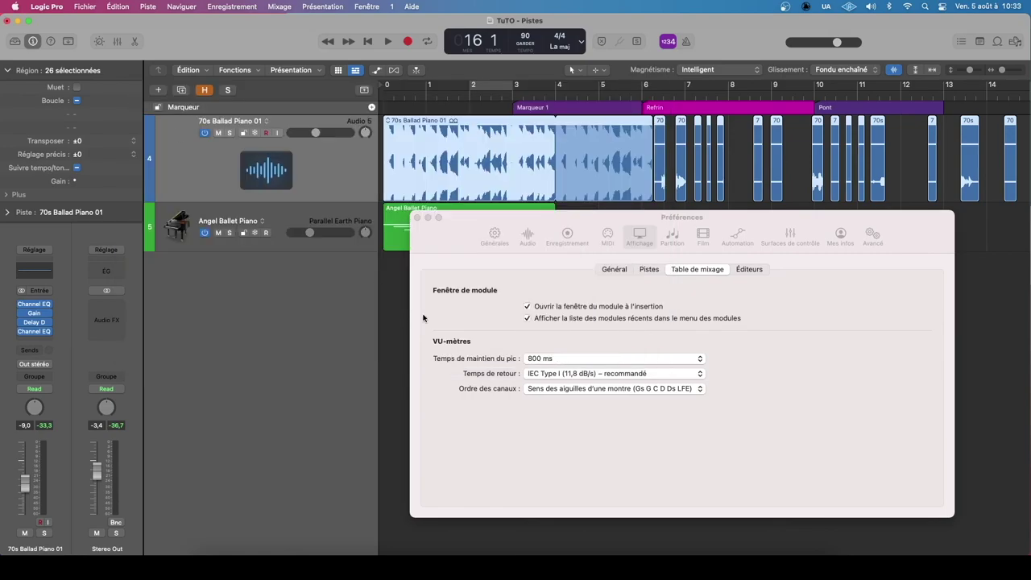
# - Show the recent modules list for a free effect slot on the 70s Ballad Piano 01 channel without inserting anything
pyautogui.click(499, 335)
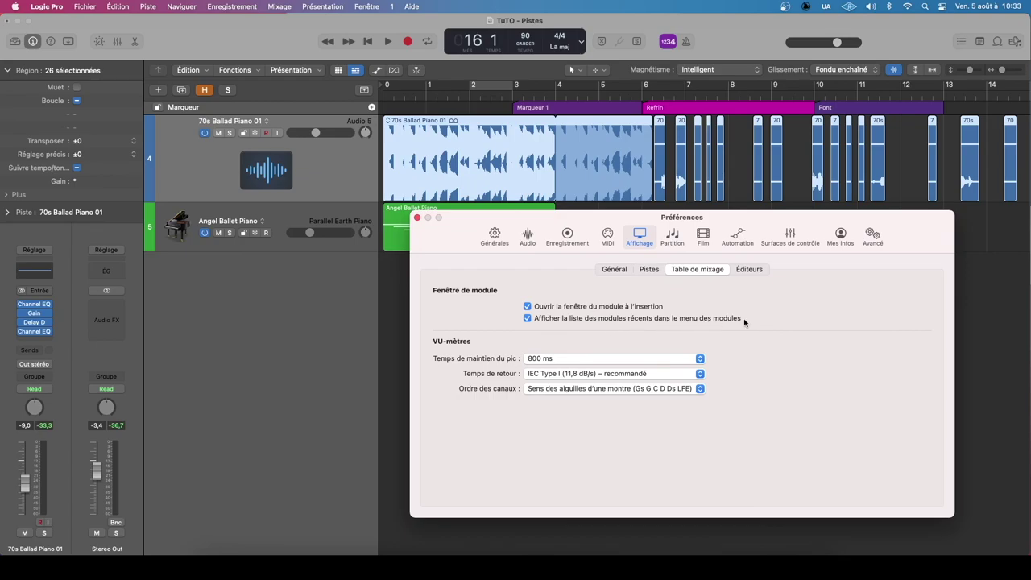
pyautogui.click(39, 339)
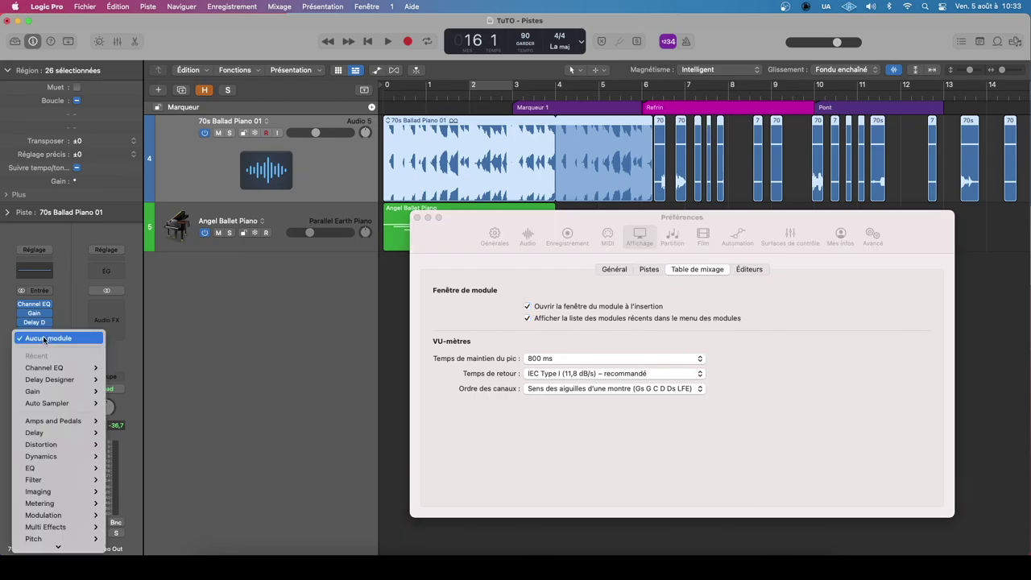
pyautogui.click(42, 341)
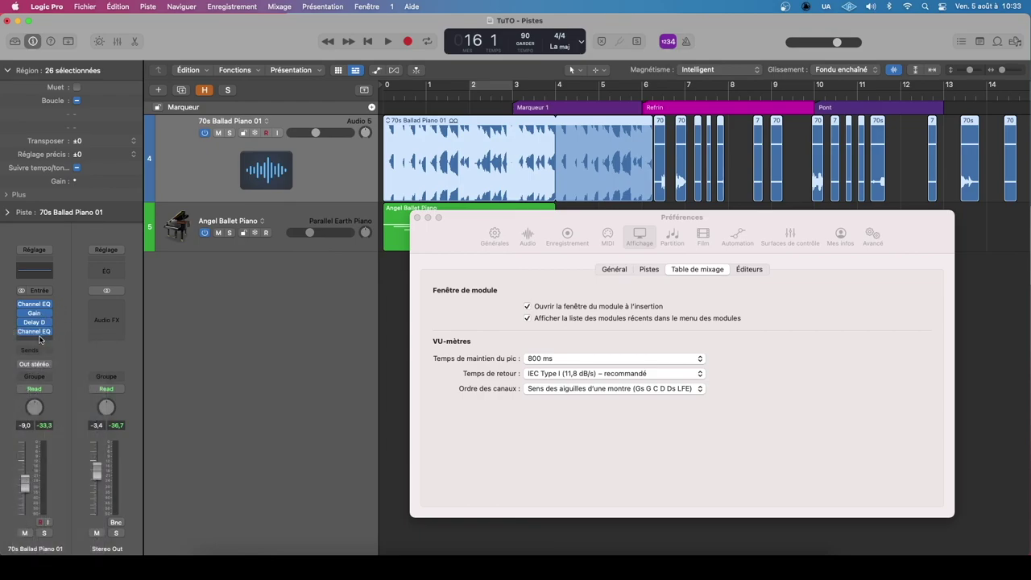
pyautogui.click(36, 337)
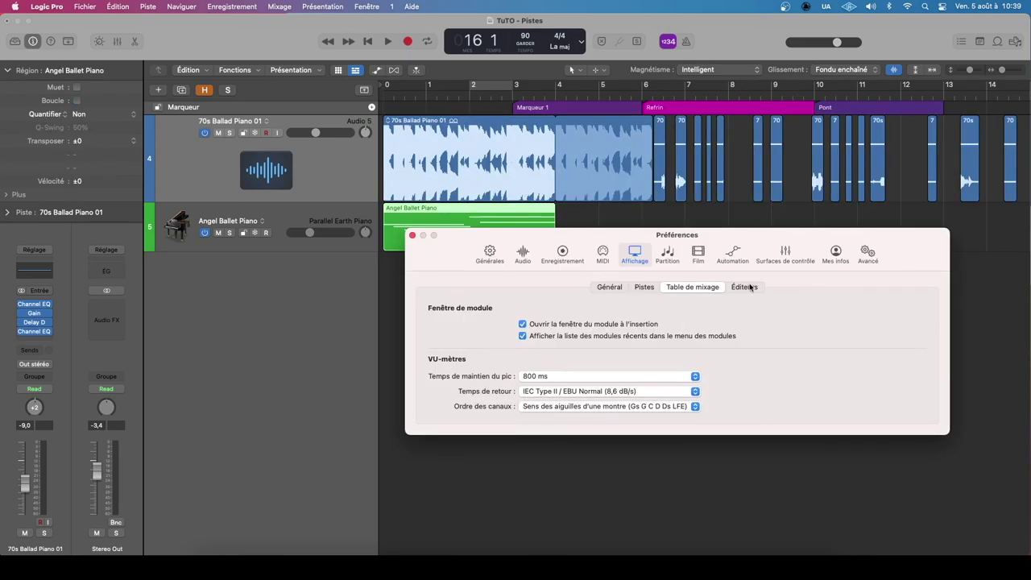
# - Show the editor display preferences, open the Angel Ballet Piano region in the piano roll, and enable Arrière-plan lumineux
pyautogui.click(744, 287)
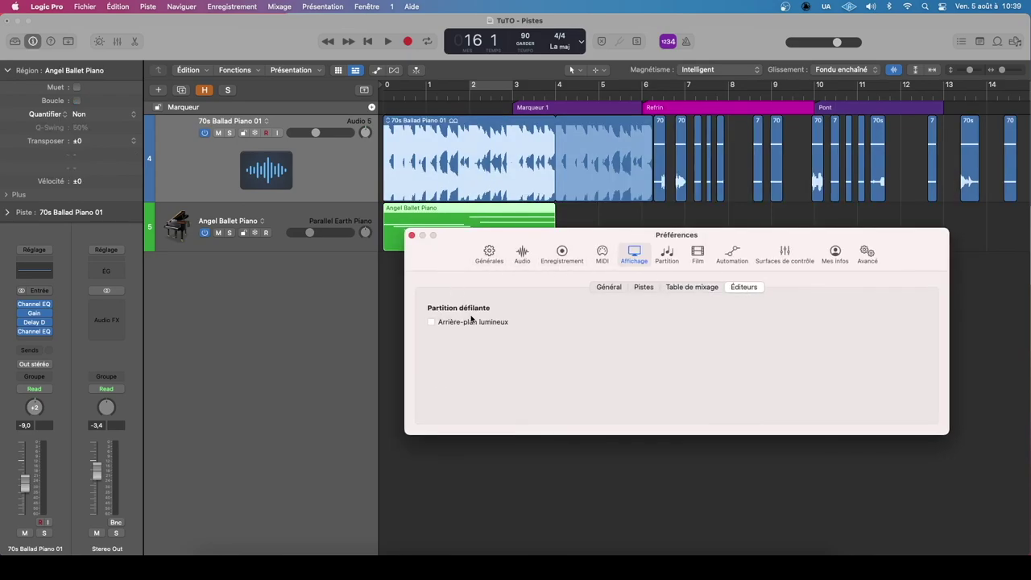
pyautogui.doubleClick(442, 212)
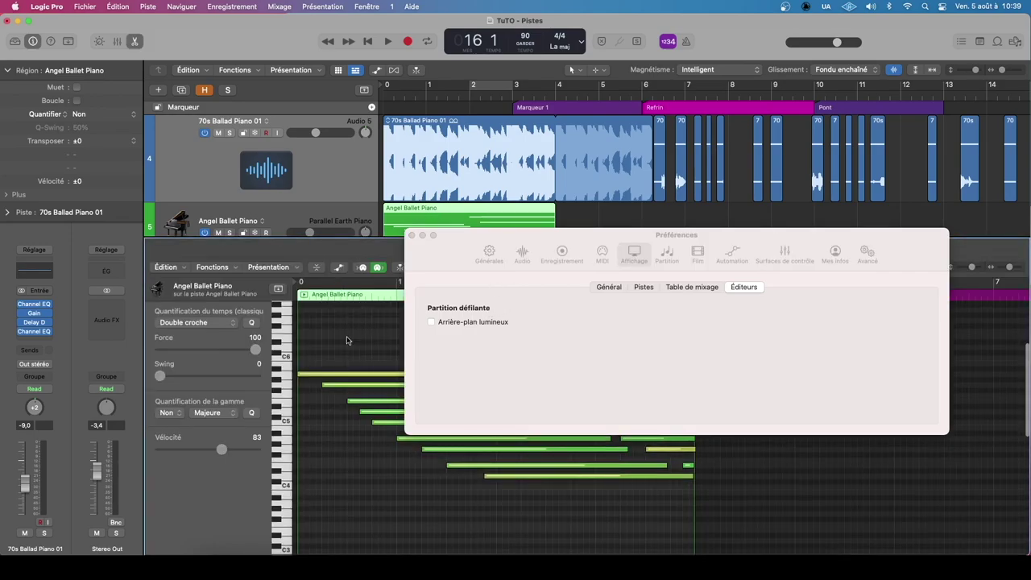
pyautogui.moveTo(461, 252); pyautogui.dragTo(491, 248)
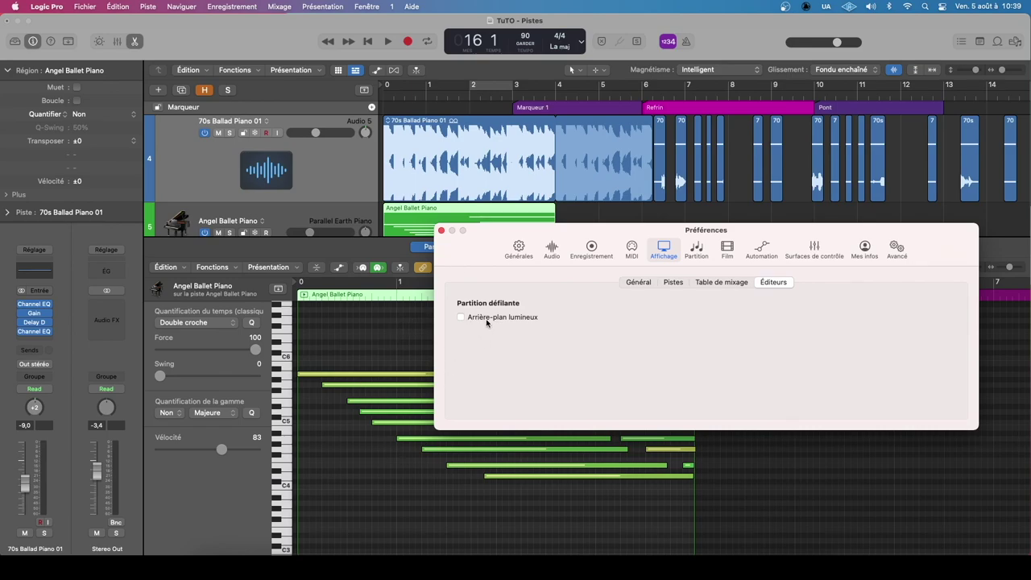
pyautogui.click(461, 317)
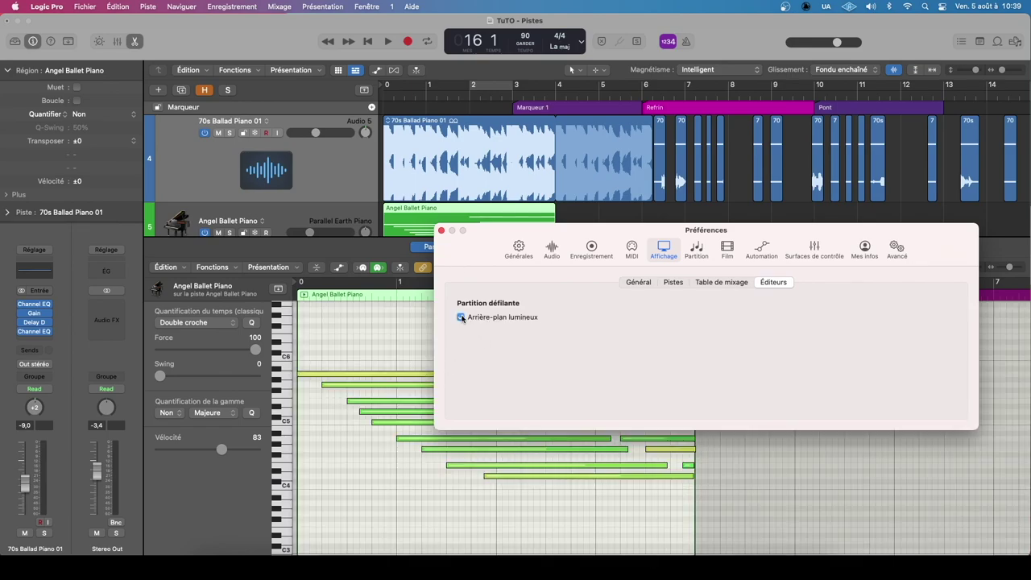
# - Toggle Arrière-plan lumineux off and on to compare the piano roll backgrounds, leaving the option disabled
pyautogui.click(461, 317)
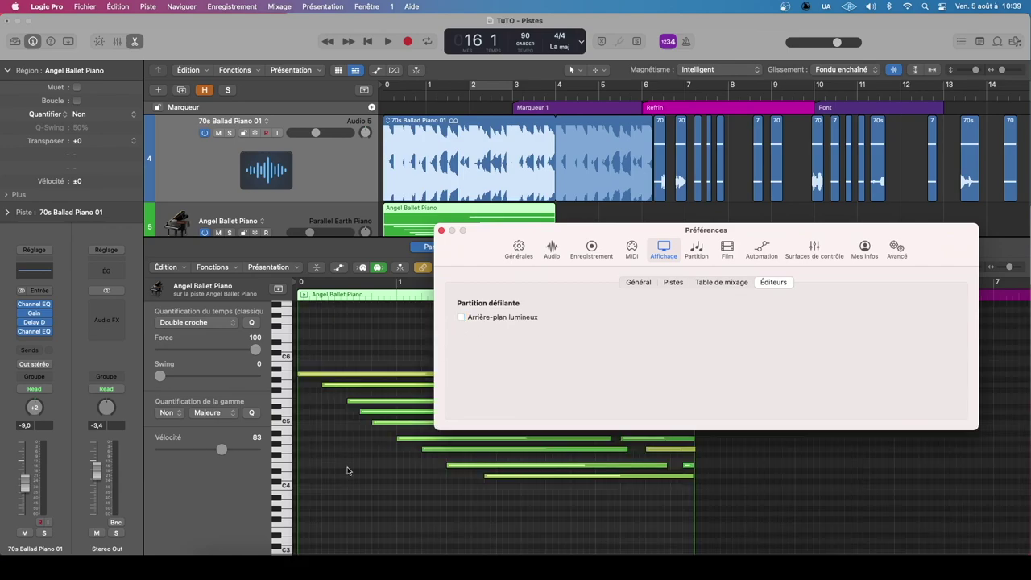
pyautogui.click(481, 319)
pyautogui.click(461, 317)
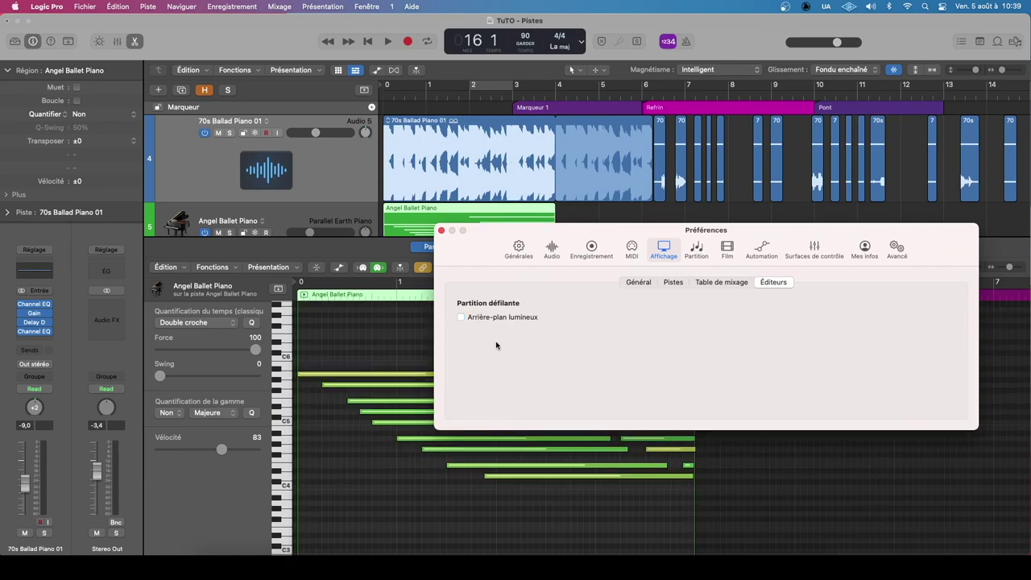
pyautogui.click(462, 317)
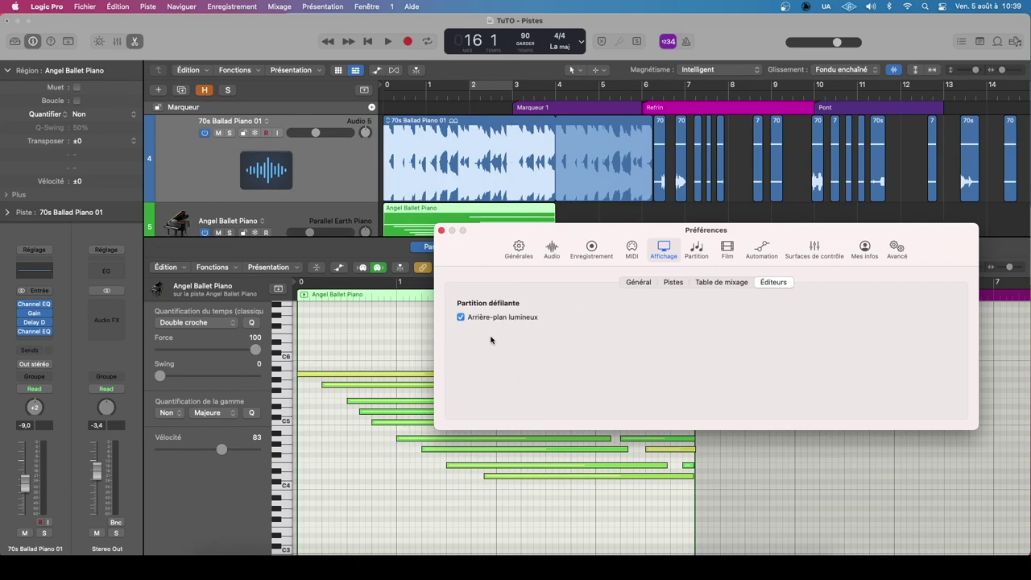
pyautogui.click(462, 318)
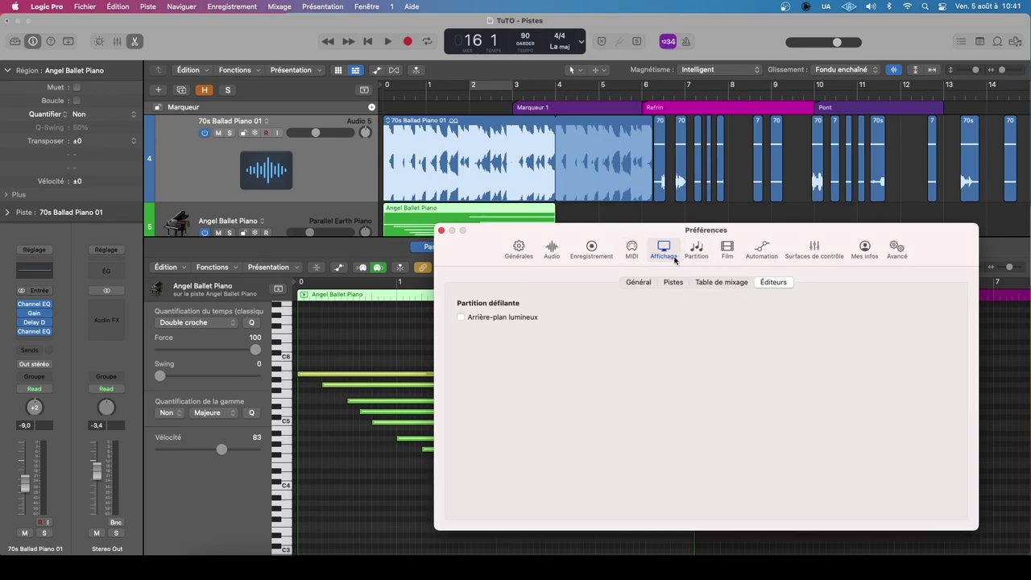
# - Examine the Partition and Film preferences and open the Automation preferences
pyautogui.click(696, 251)
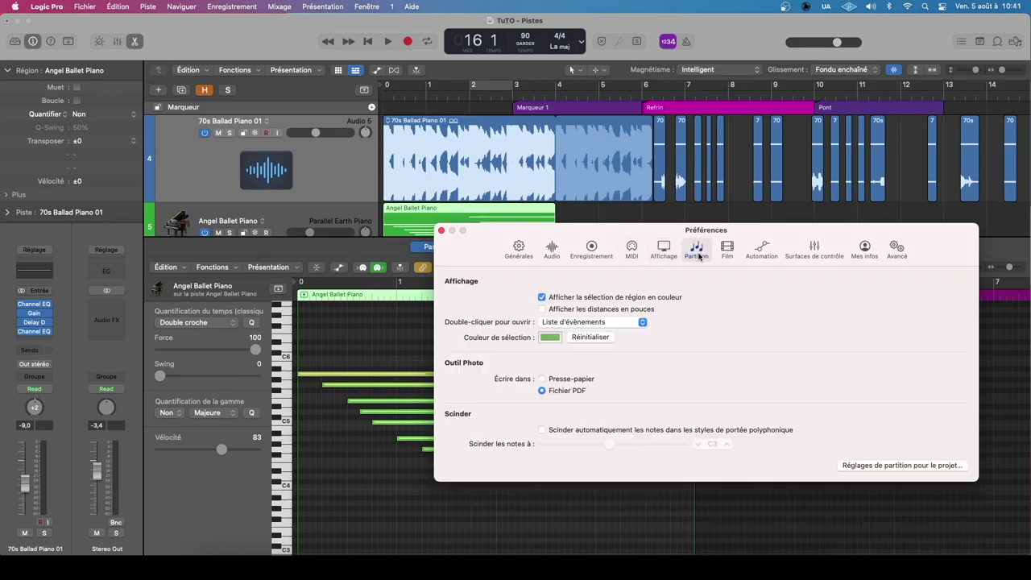
pyautogui.click(727, 250)
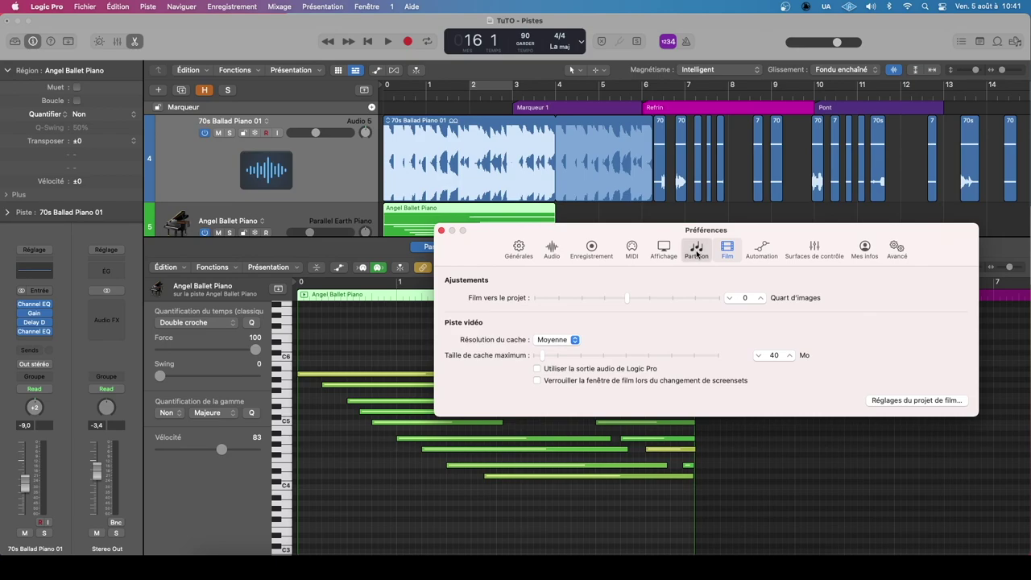
pyautogui.click(696, 250)
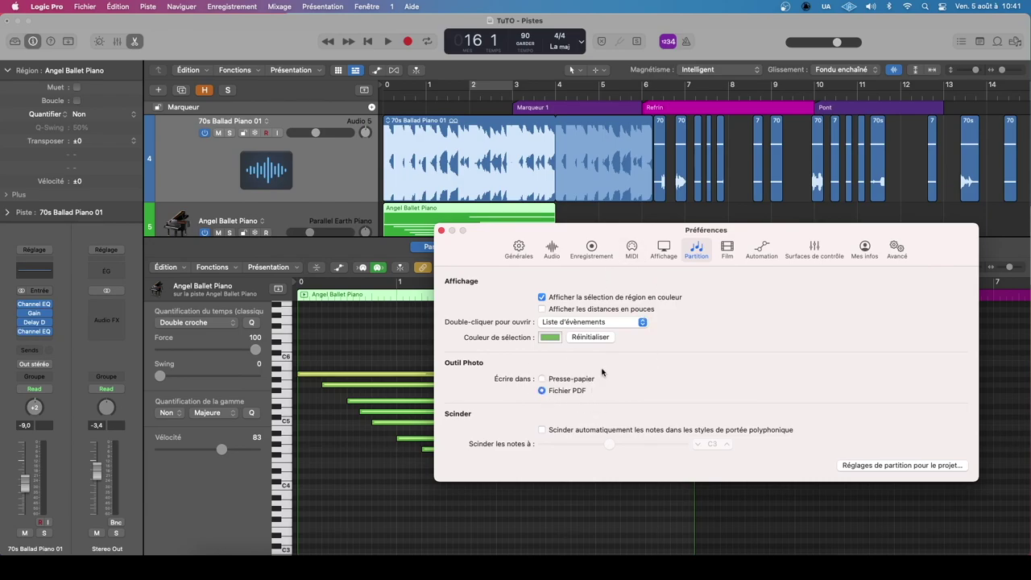
pyautogui.click(727, 248)
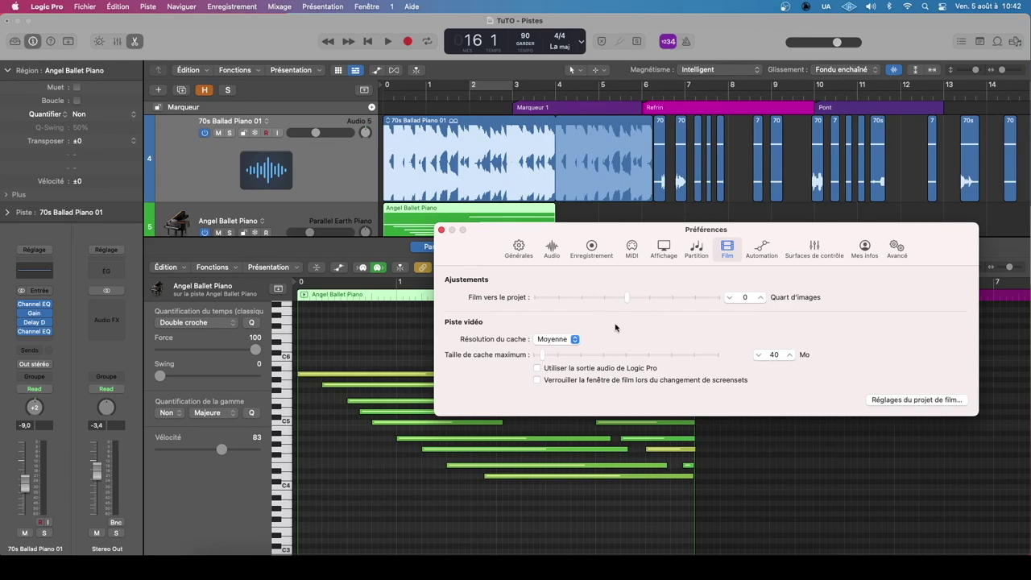
pyautogui.click(761, 255)
pyautogui.click(725, 253)
pyautogui.click(762, 247)
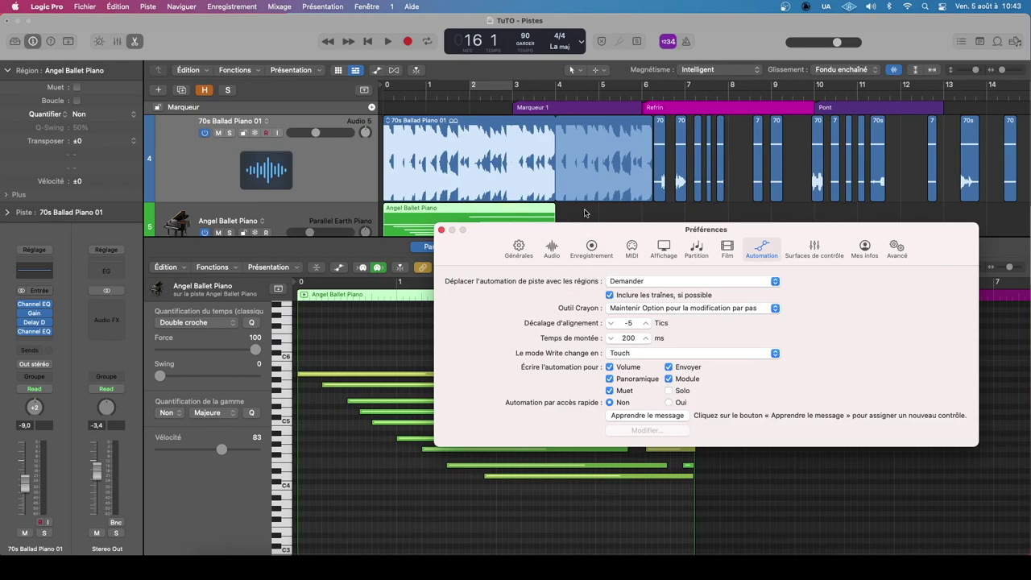
# - Close the editor area and loop the Angel Ballet Piano region until about the middle of bar 8
pyautogui.click(572, 169)
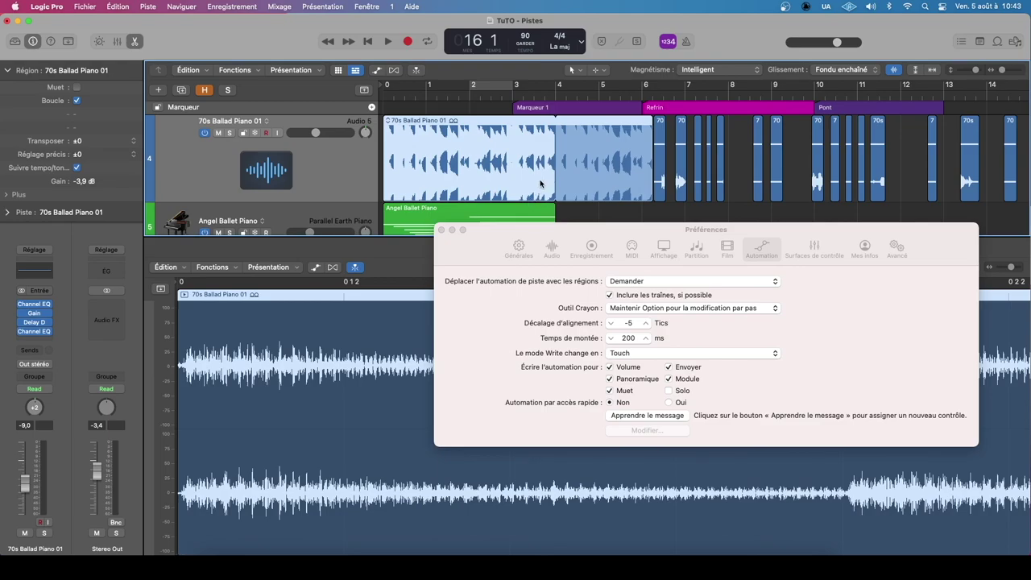
pyautogui.press('e')
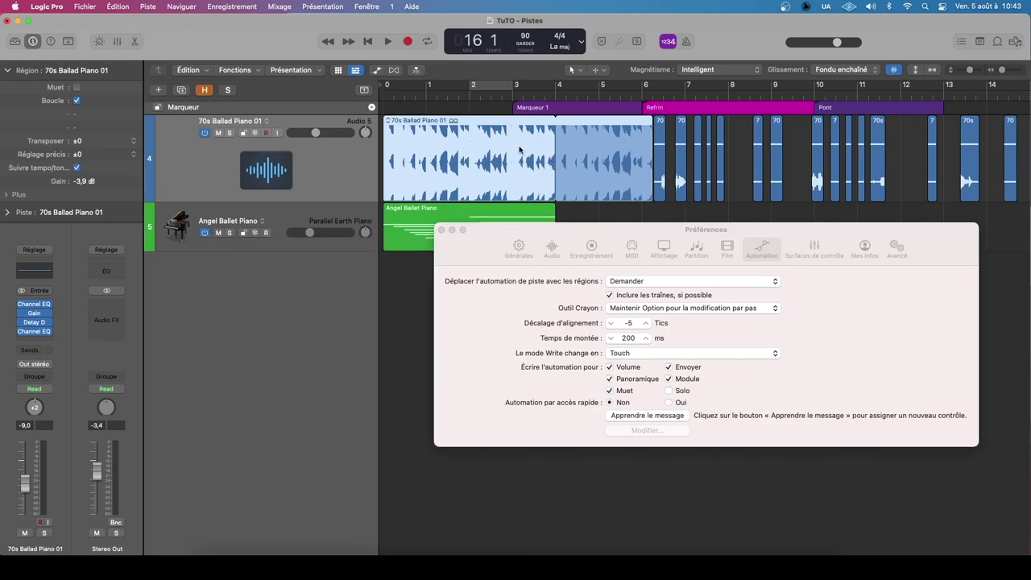
pyautogui.moveTo(553, 202); pyautogui.dragTo(757, 204)
# - Show track automation, enlarge the Angel Ballet Piano track vertically and move the preferences window below its volume curve
pyautogui.press('a')
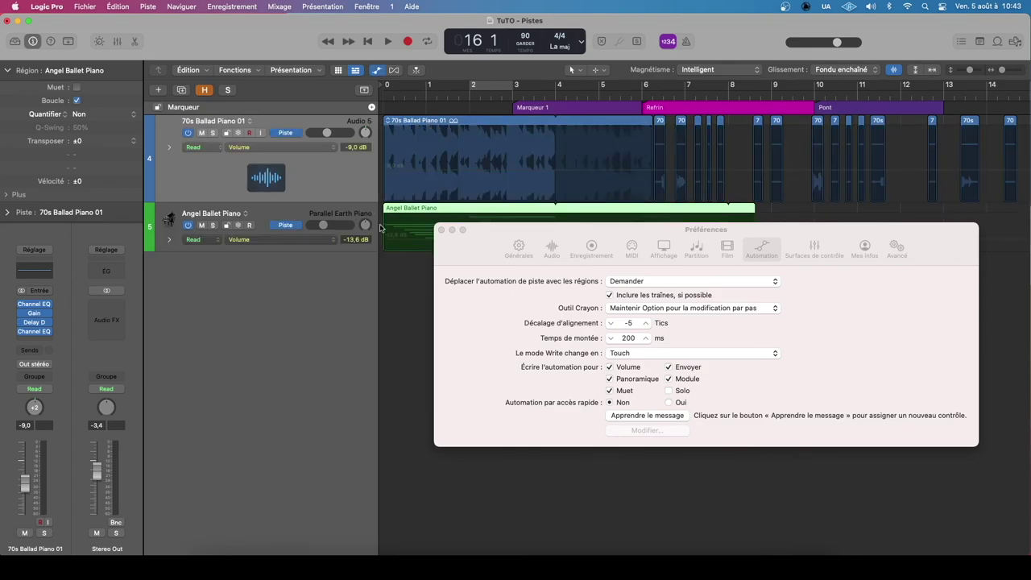
pyautogui.moveTo(368, 251); pyautogui.dragTo(368, 332)
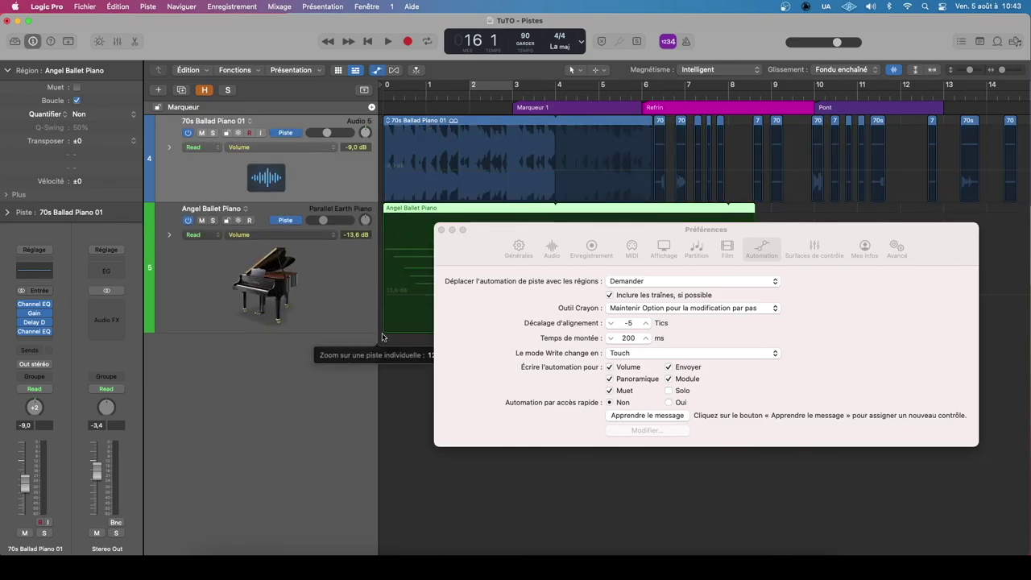
pyautogui.click(419, 279)
pyautogui.moveTo(473, 235); pyautogui.dragTo(454, 307)
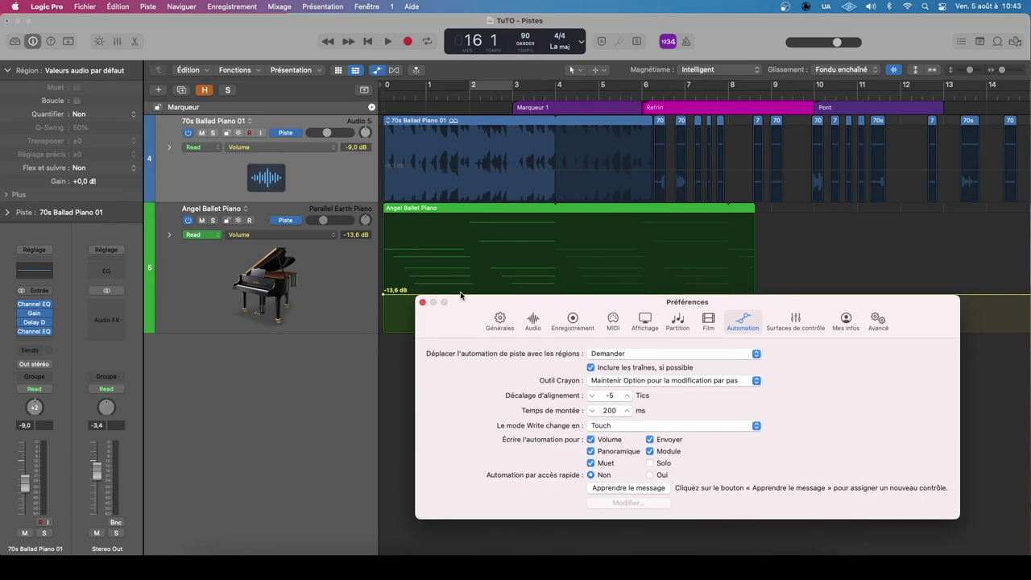
# - Draw volume automation on Angel Ballet Piano with points at about -5.8, -9.3 and -0.7 dB, and hide the automation
pyautogui.click(413, 295)
pyautogui.moveTo(413, 295); pyautogui.dragTo(516, 274)
pyautogui.rightClick(520, 276)
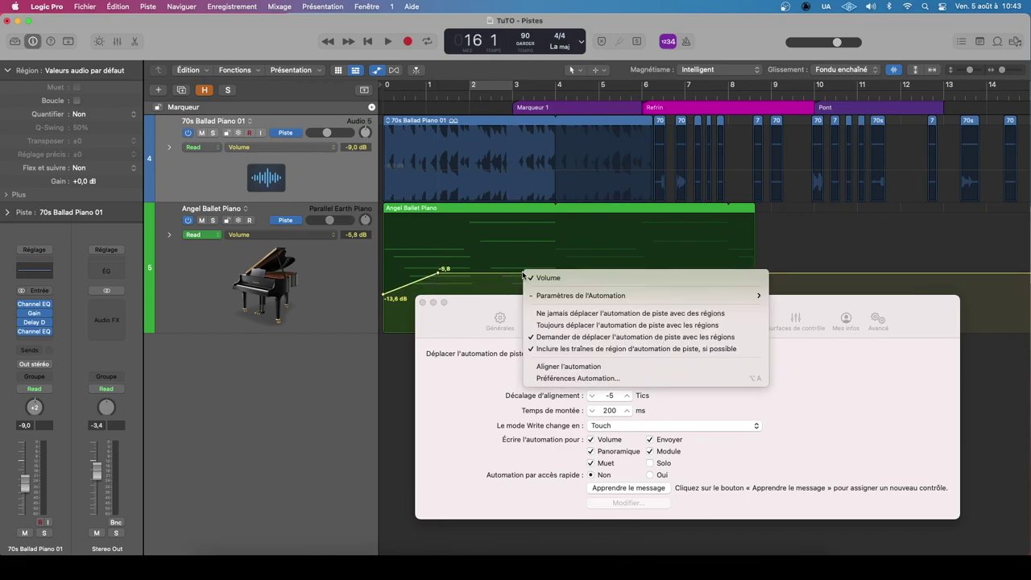
pyautogui.click(528, 278)
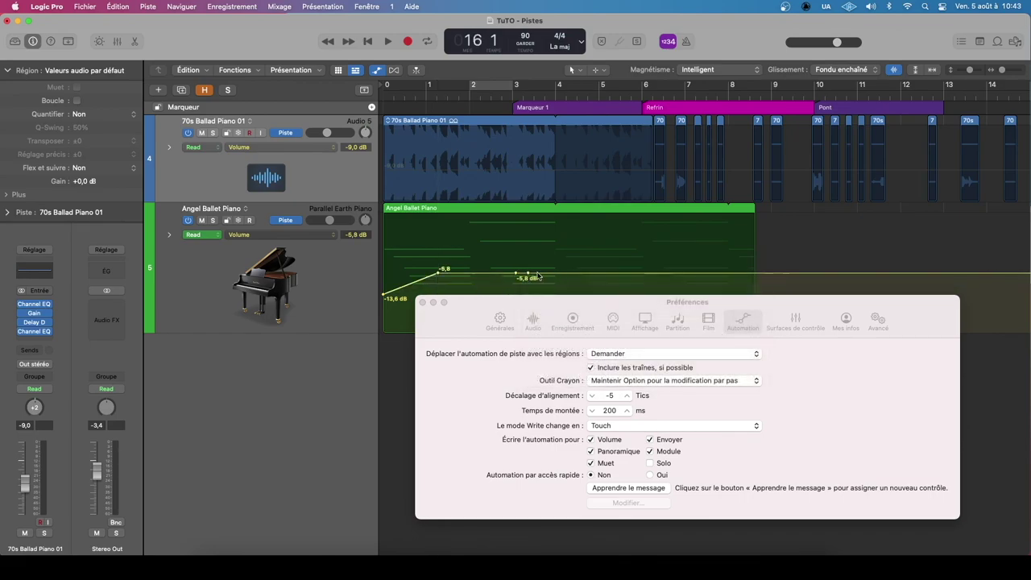
pyautogui.moveTo(528, 274); pyautogui.dragTo(549, 254)
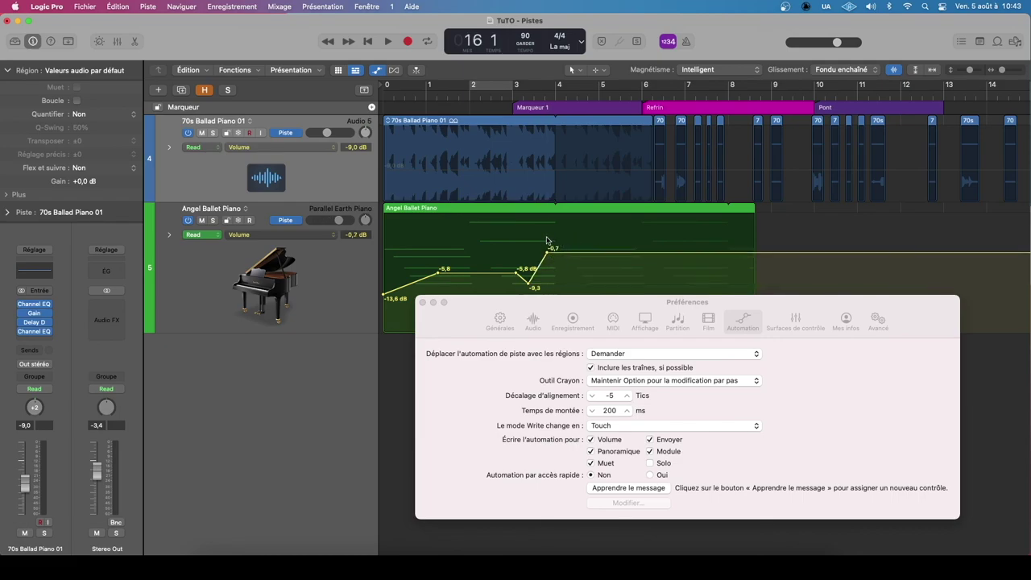
pyautogui.press('a')
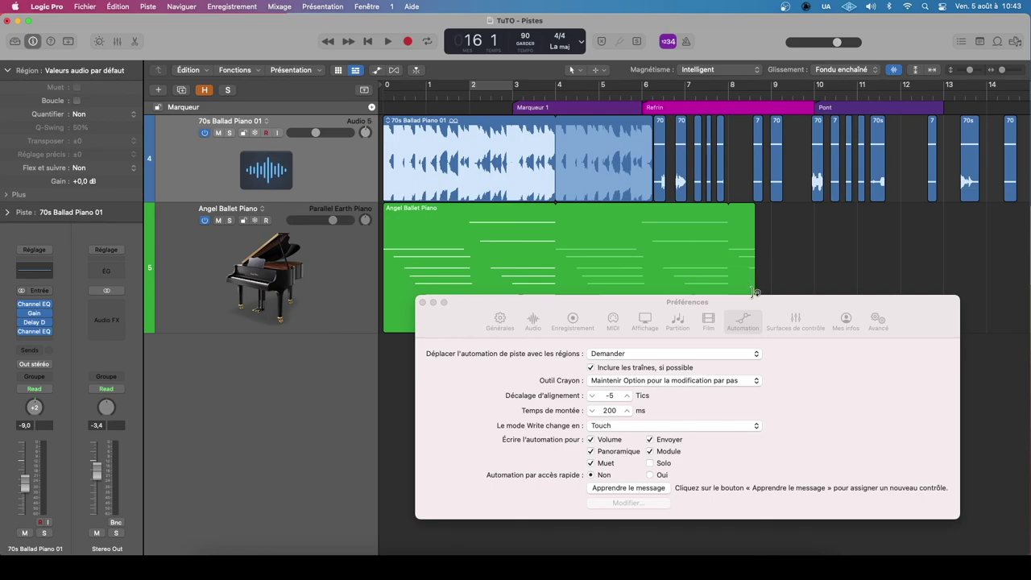
# - Copy the Angel Ballet Piano region to bar 4 beat 3 together with its automation data
pyautogui.moveTo(757, 303); pyautogui.dragTo(670, 234)
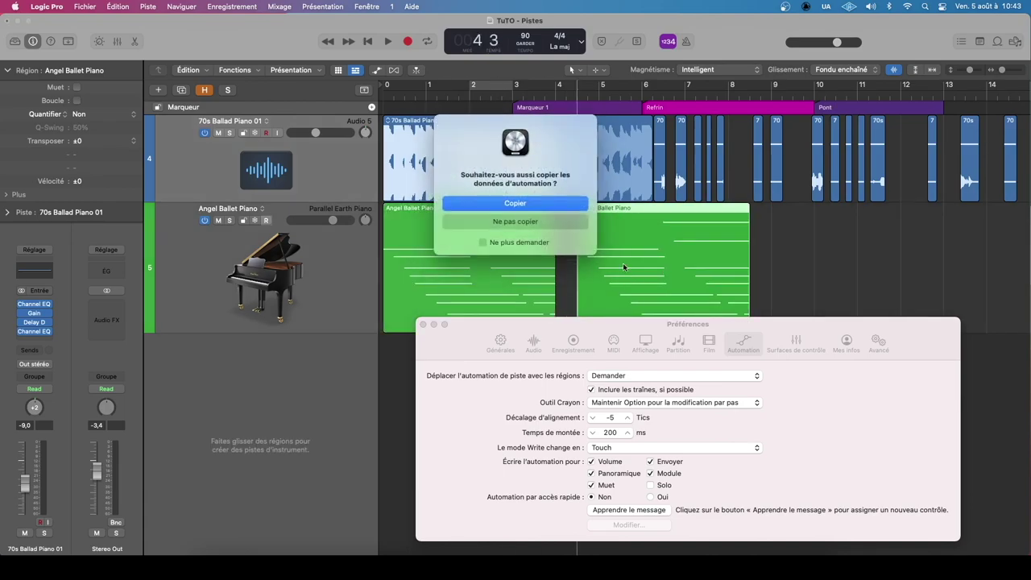
pyautogui.click(516, 202)
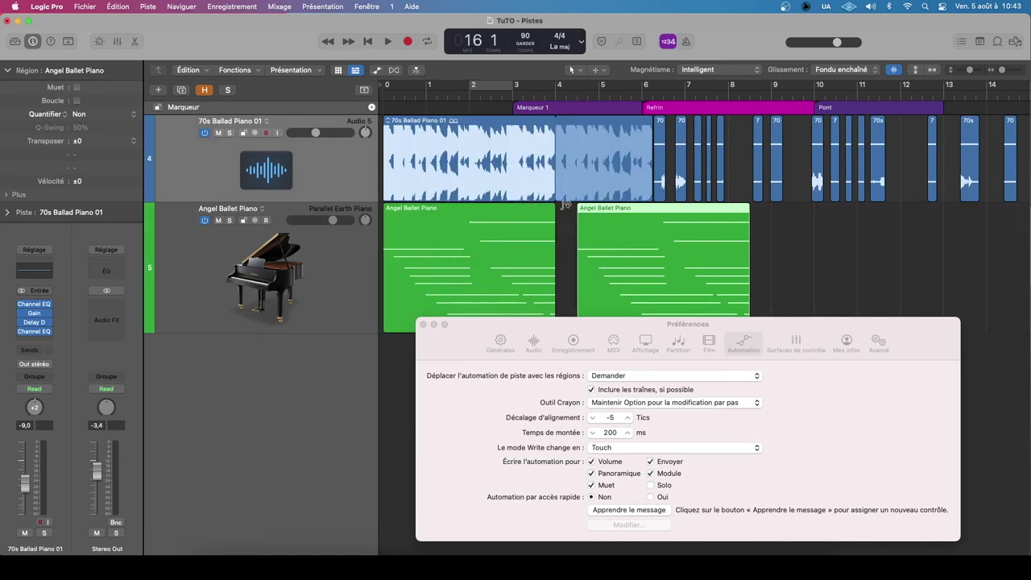
pyautogui.click(563, 385)
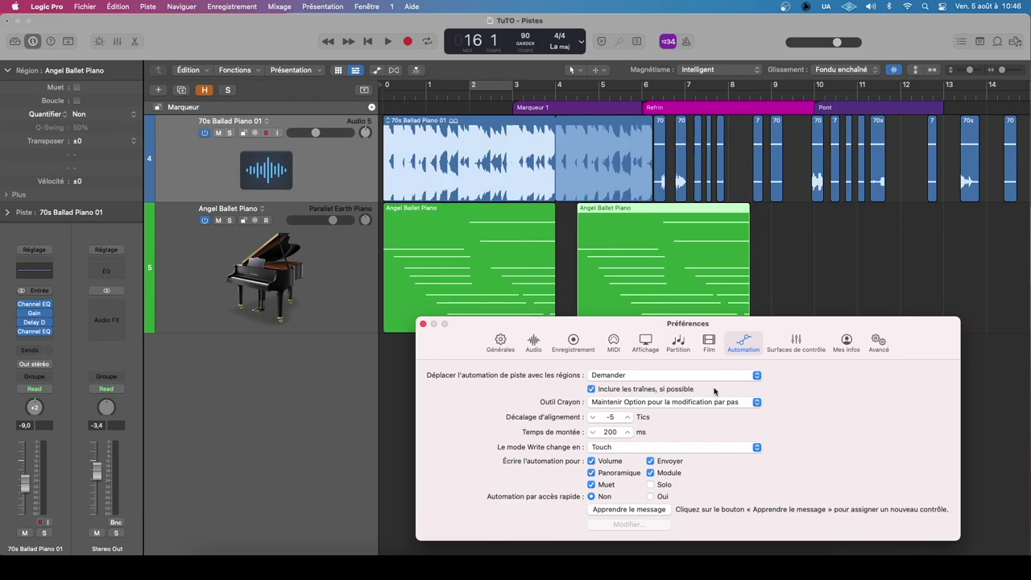
pyautogui.click(683, 281)
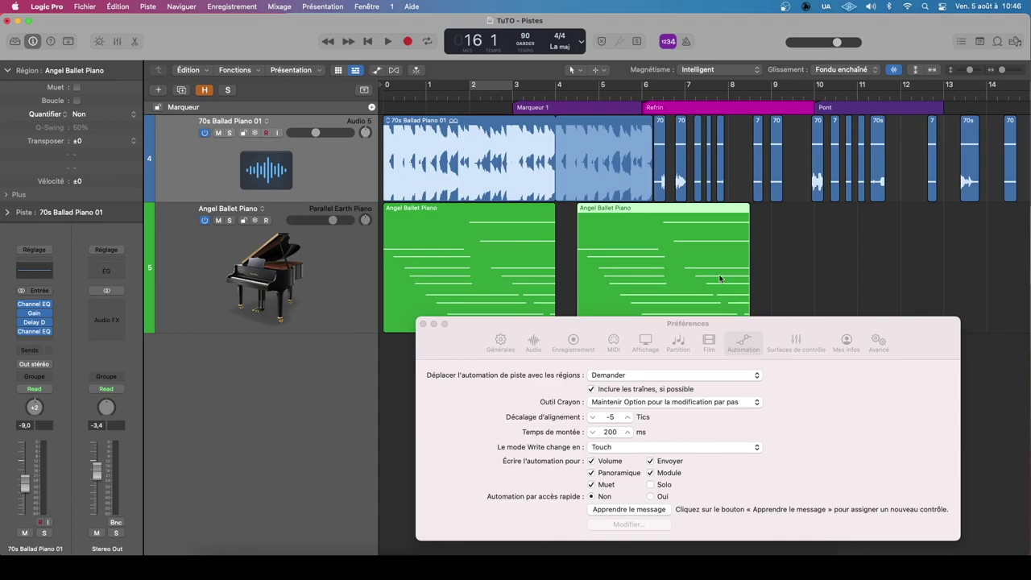
pyautogui.click(671, 358)
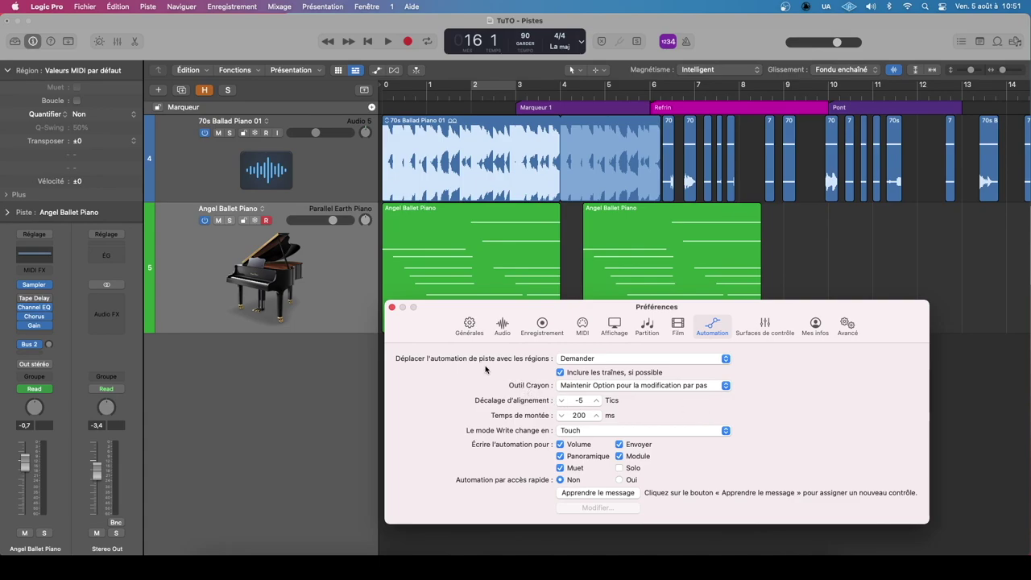
# - Show the Angel Ballet Piano automation and raise its volume points so the peaks reach about +2.2 dB
pyautogui.click(364, 258)
pyautogui.press('a')
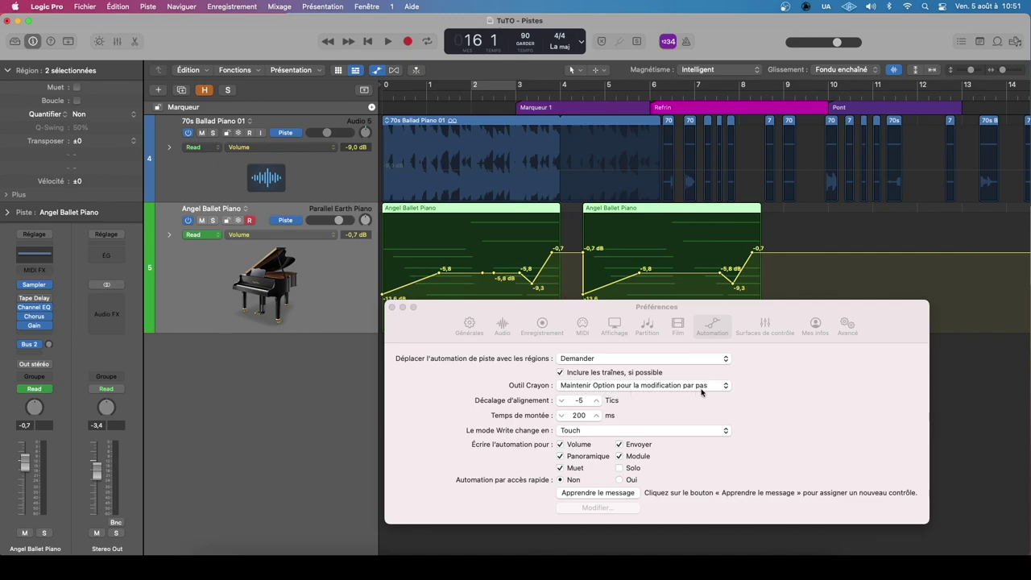
pyautogui.click(484, 253)
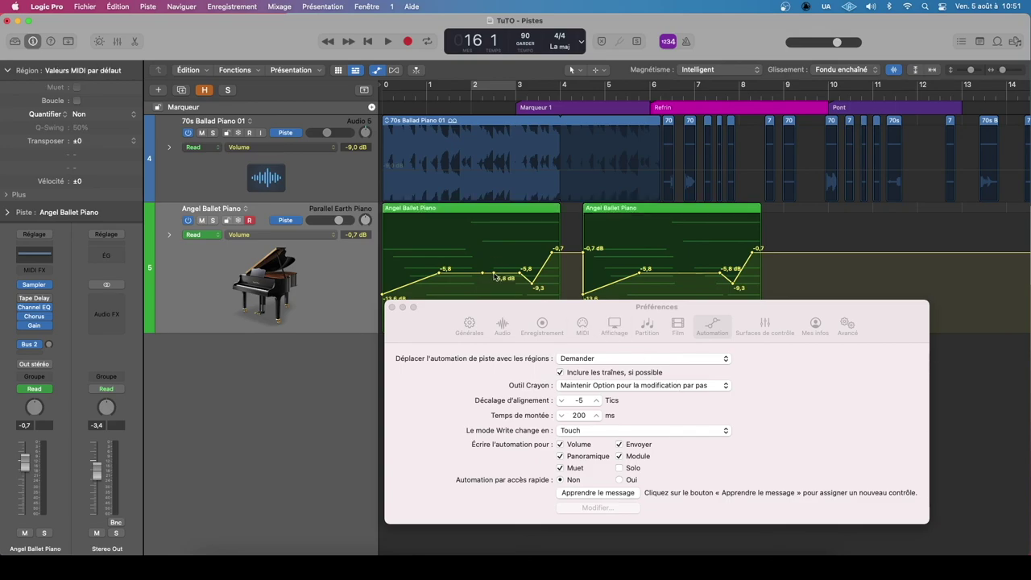
pyautogui.moveTo(495, 274)
pyautogui.mouseDown()
pyautogui.moveTo(510, 274)
pyautogui.moveTo(495, 278)
pyautogui.moveTo(492, 267)
pyautogui.mouseUp()
pyautogui.click(497, 367)
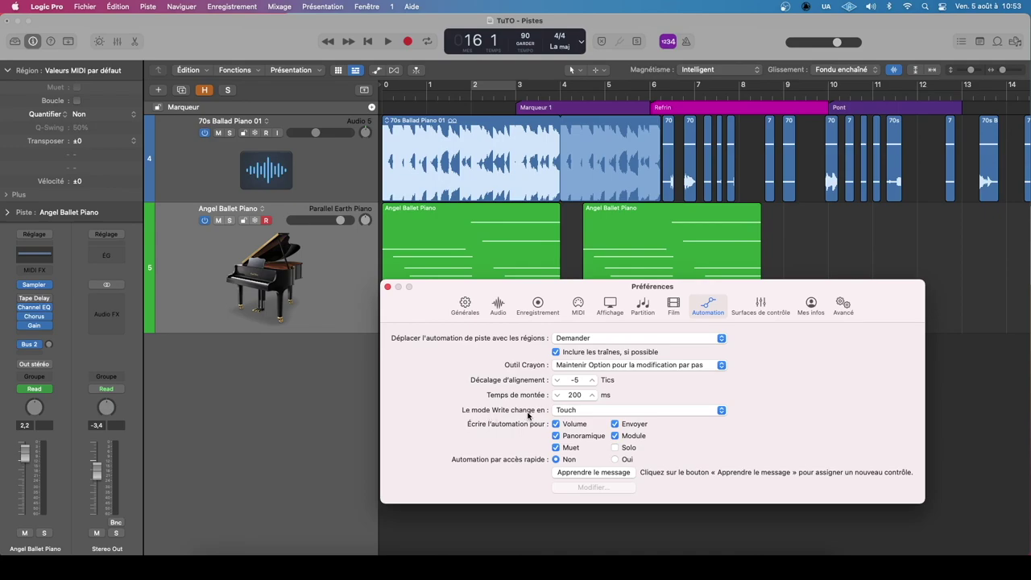
# - View the choices for Le mode Write change en in the Automation preferences, keeping Touch
pyautogui.click(576, 412)
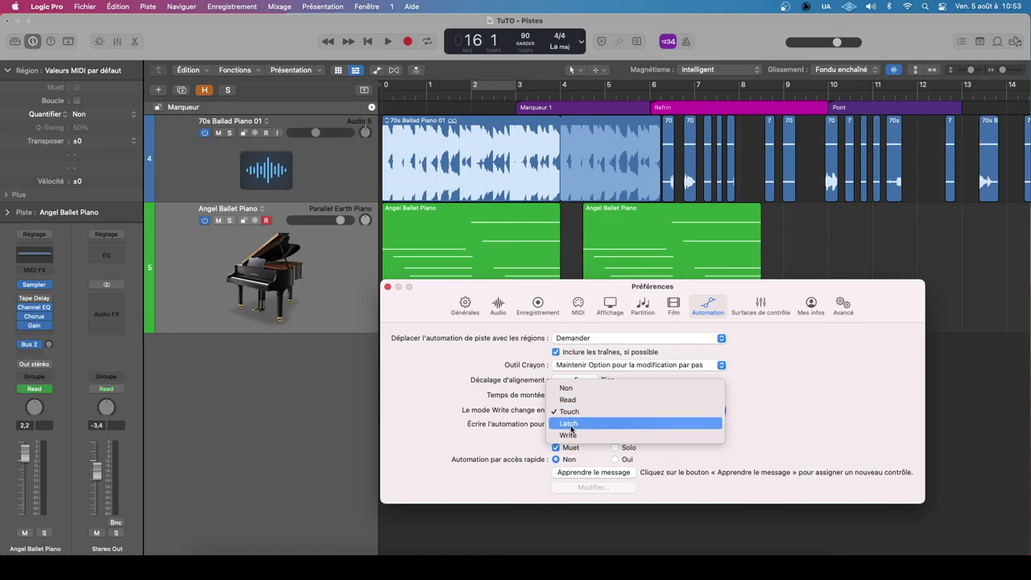
pyautogui.click(518, 438)
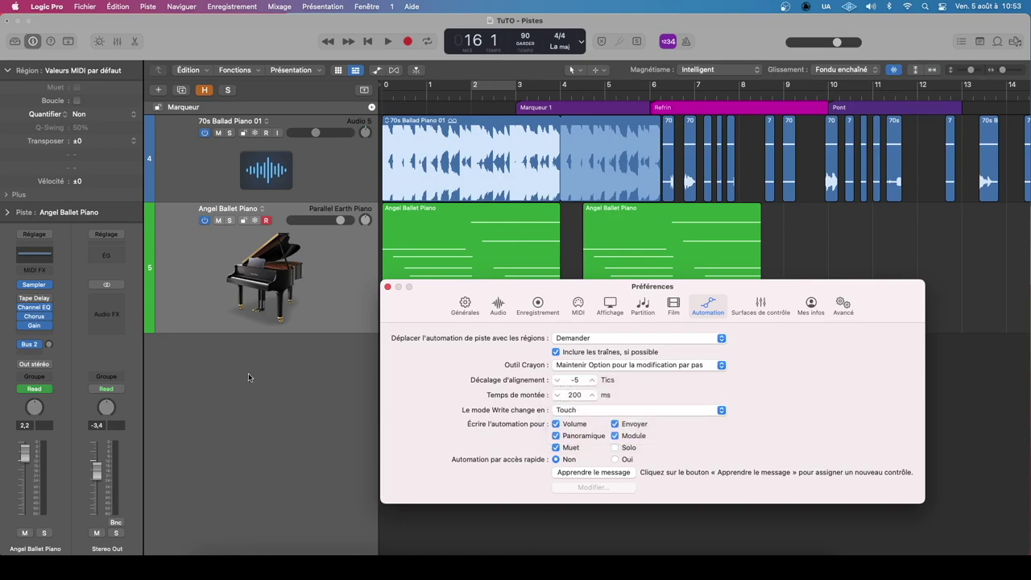
pyautogui.click(62, 339)
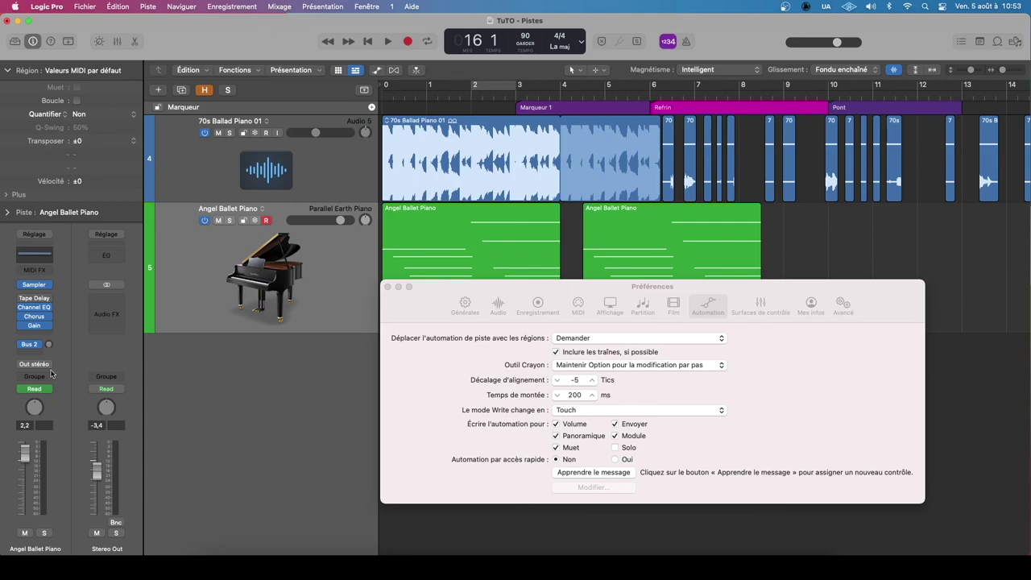
# - Display track automation again and view the automation modes of the Angel Ballet Piano channel, keeping Read
pyautogui.click(181, 297)
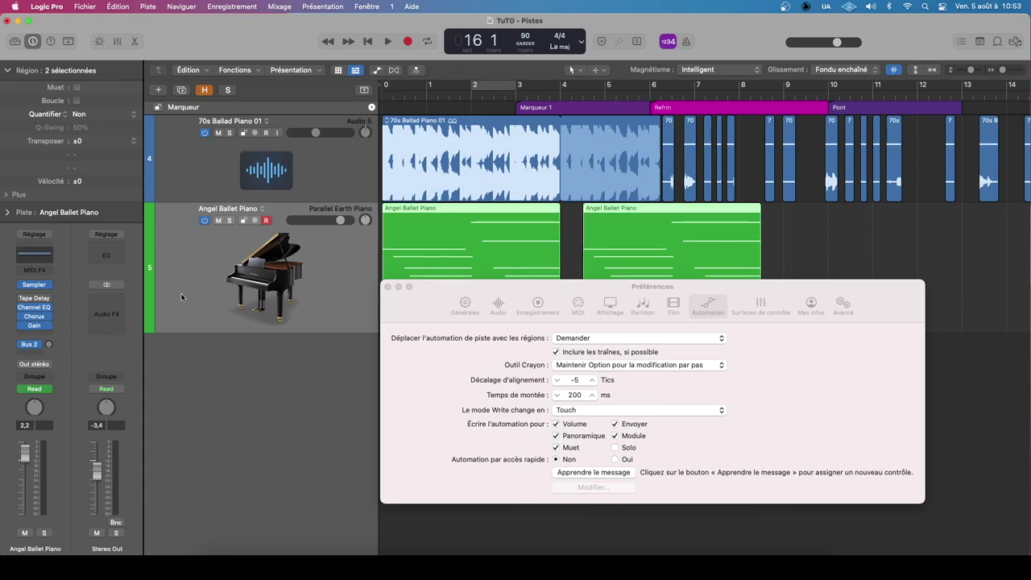
pyautogui.press('a')
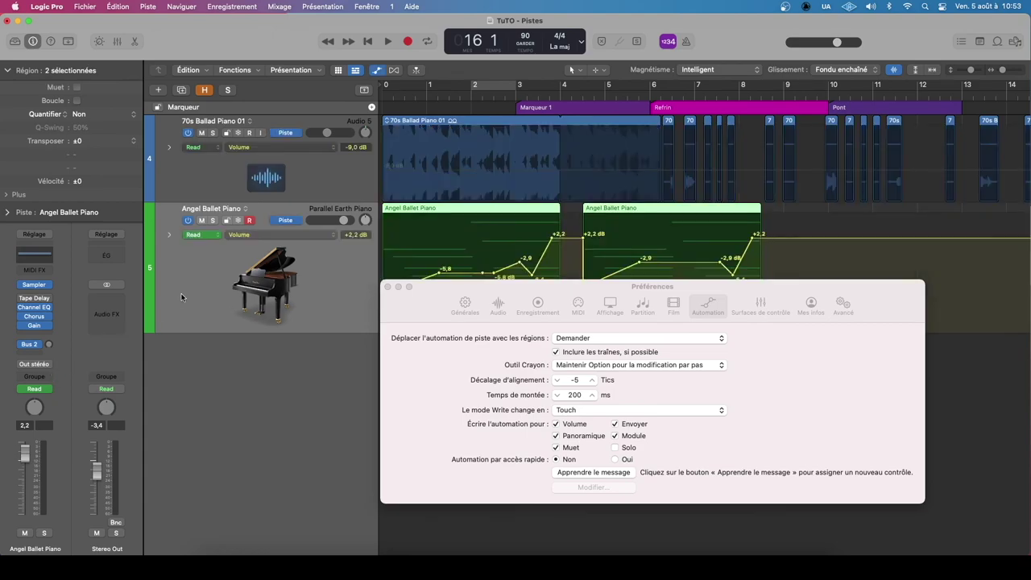
pyautogui.click(45, 390)
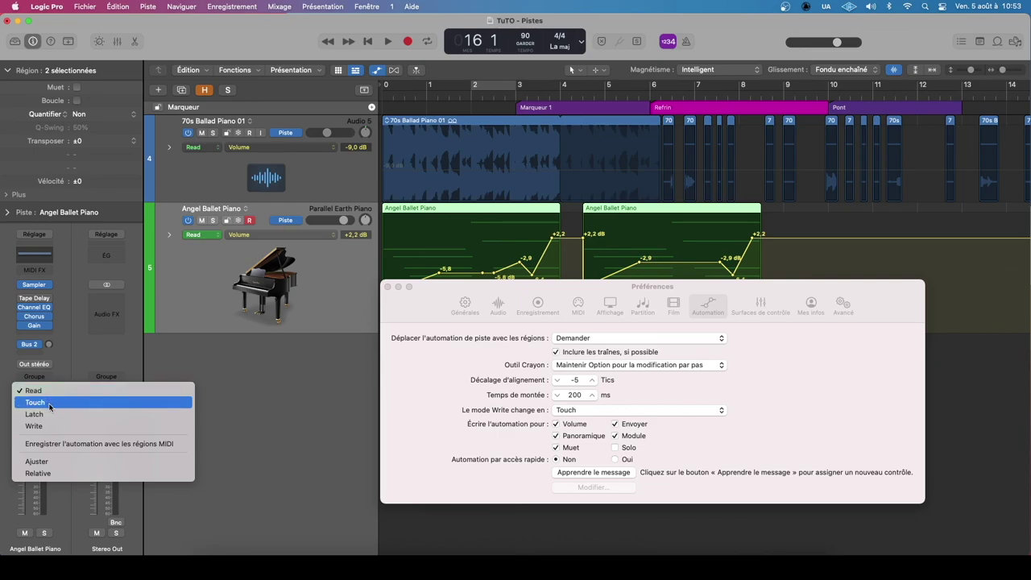
pyautogui.click(70, 357)
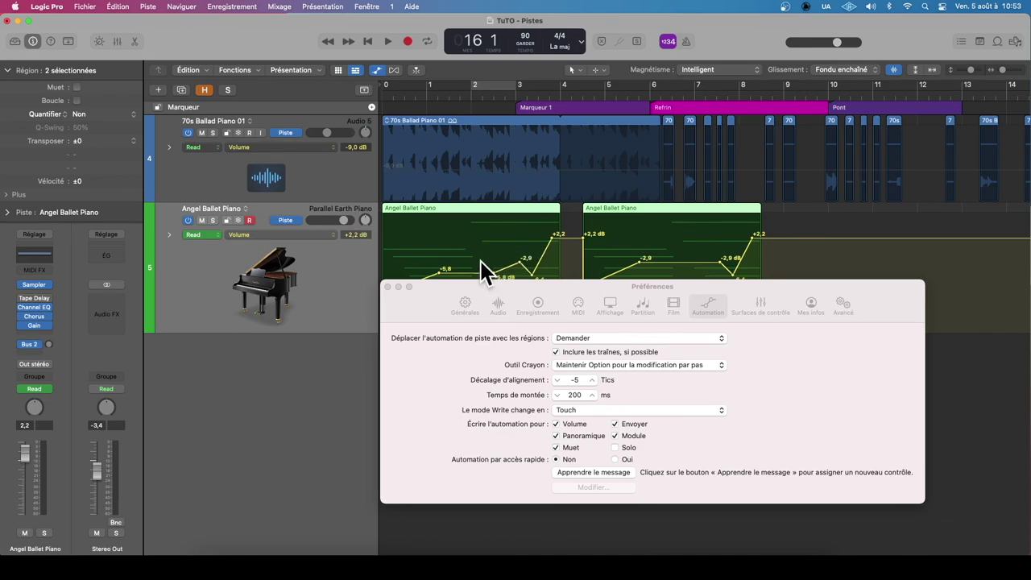
pyautogui.click(437, 312)
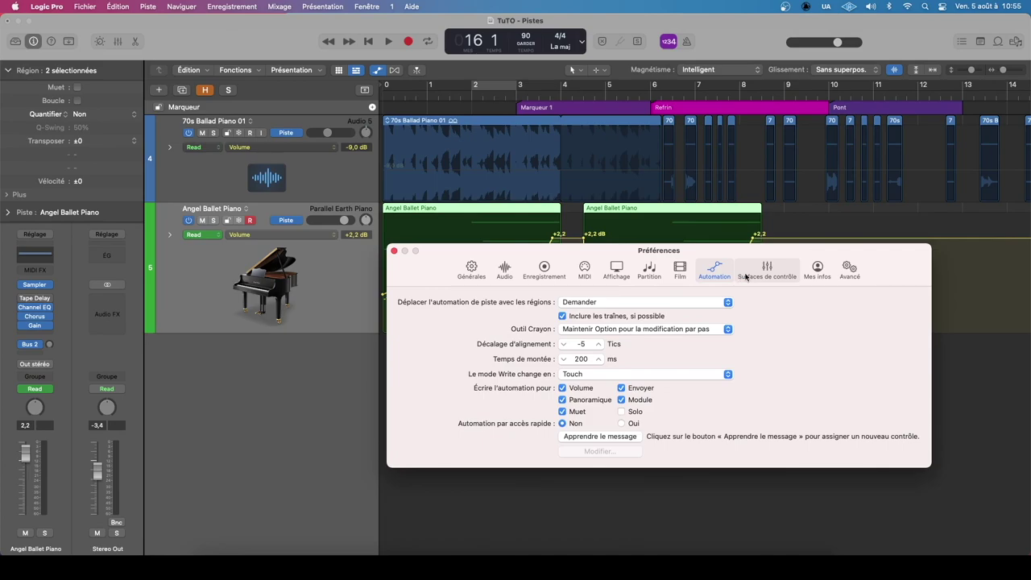
# - Examine the Surfaces de contrôle preferences for Générales, Étiquettes d'aide and Contrôleurs MIDI
pyautogui.click(766, 273)
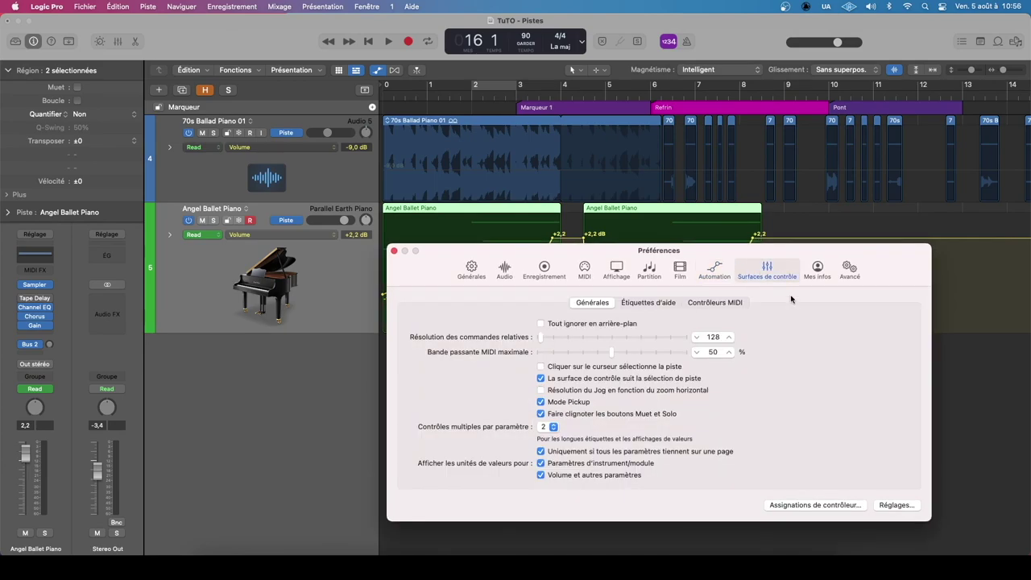
pyautogui.click(645, 302)
pyautogui.click(713, 303)
pyautogui.click(594, 302)
pyautogui.click(657, 303)
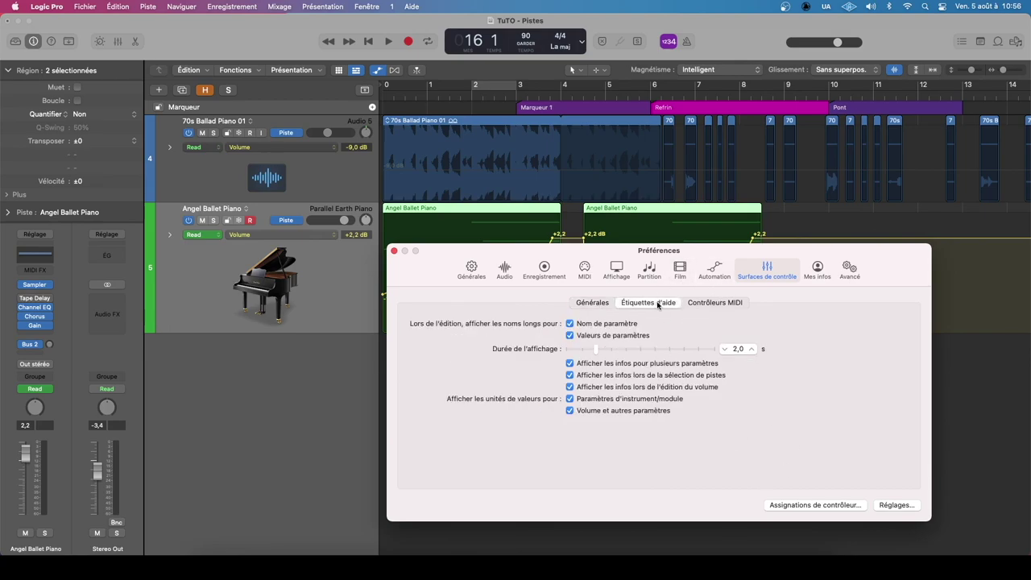
pyautogui.click(702, 303)
pyautogui.click(589, 303)
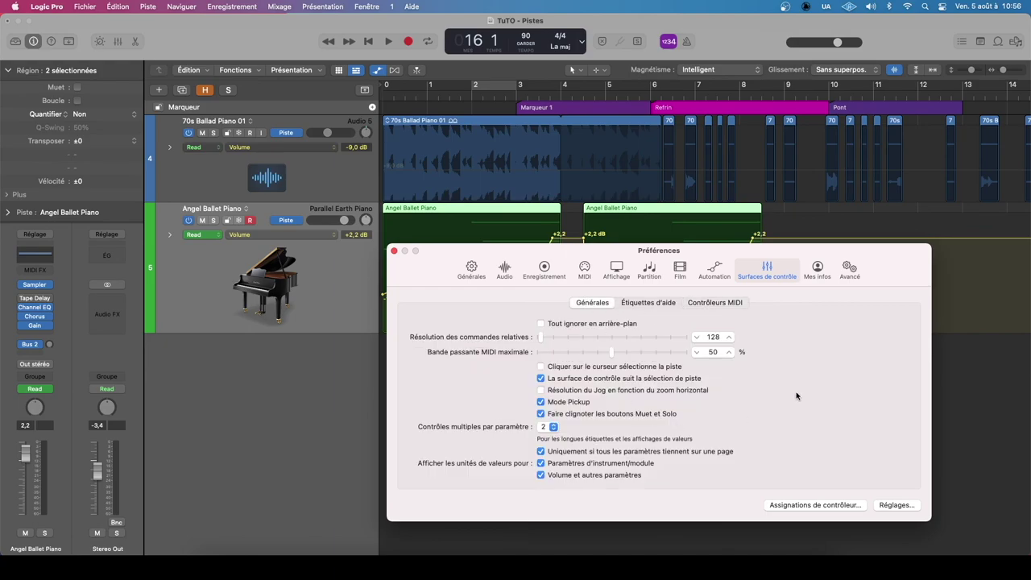
# - Show the Mes infos preferences and the Avancé preferences
pyautogui.click(817, 270)
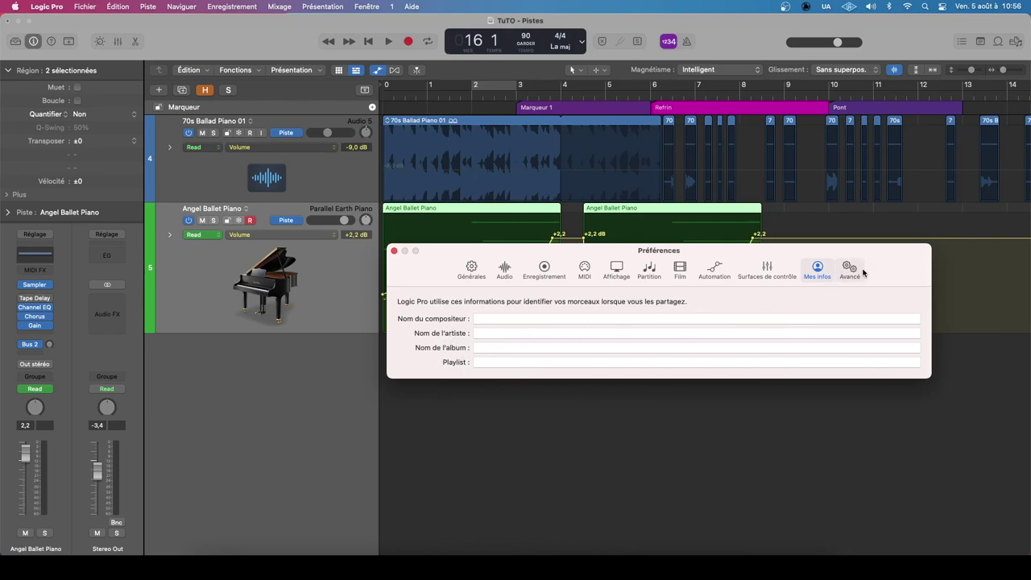
pyautogui.click(860, 271)
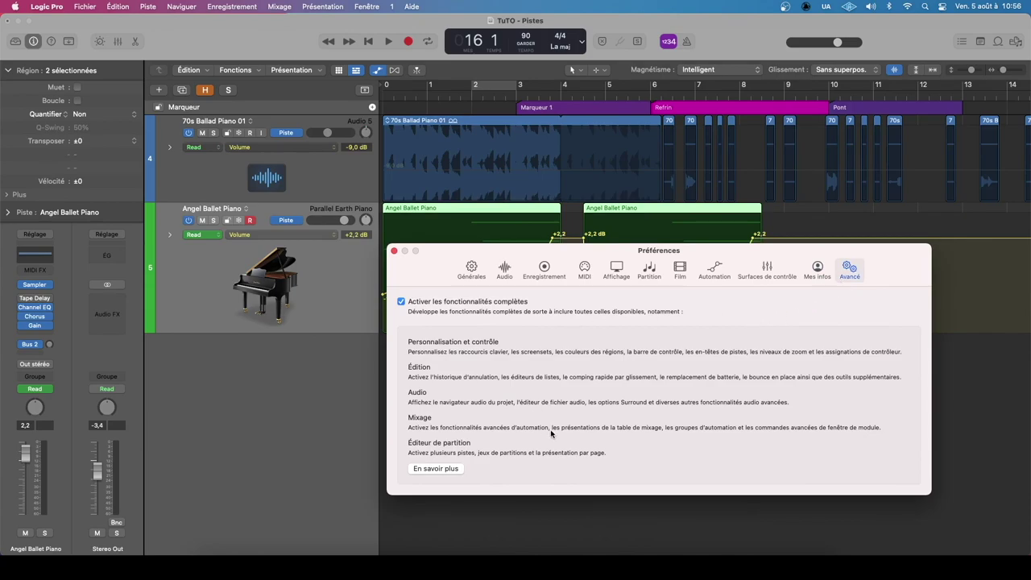